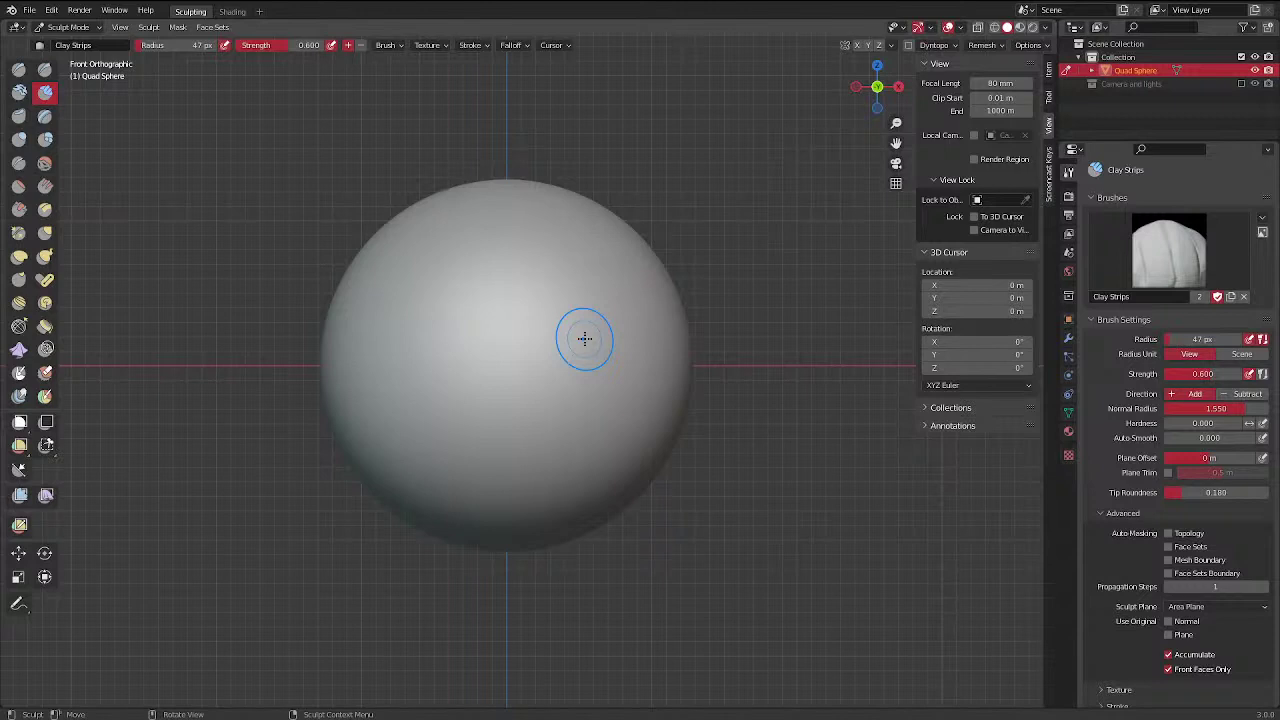
Try a vertical Clay Strips stroke on the front of the sphere and undo it
{"action": "left_click_drag", "start_coordinate": [503, 288], "coordinate": [504, 355]}
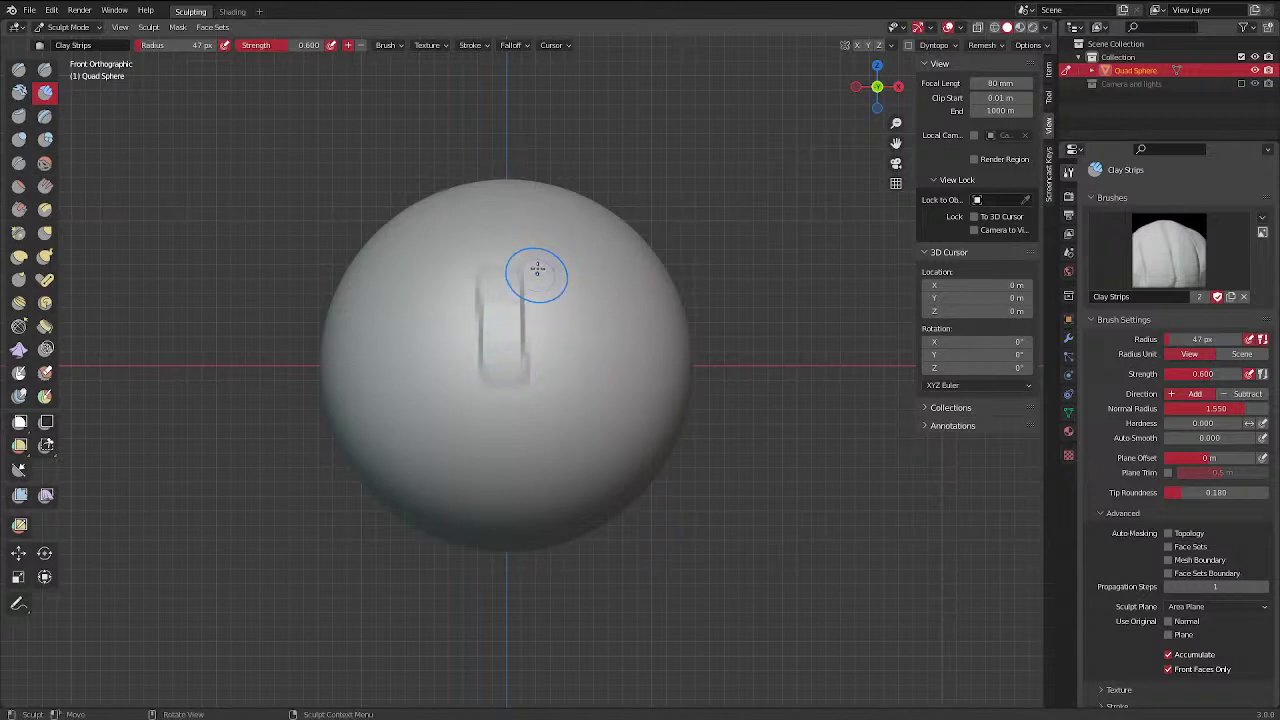
{"action": "key", "text": "ctrl+z"}
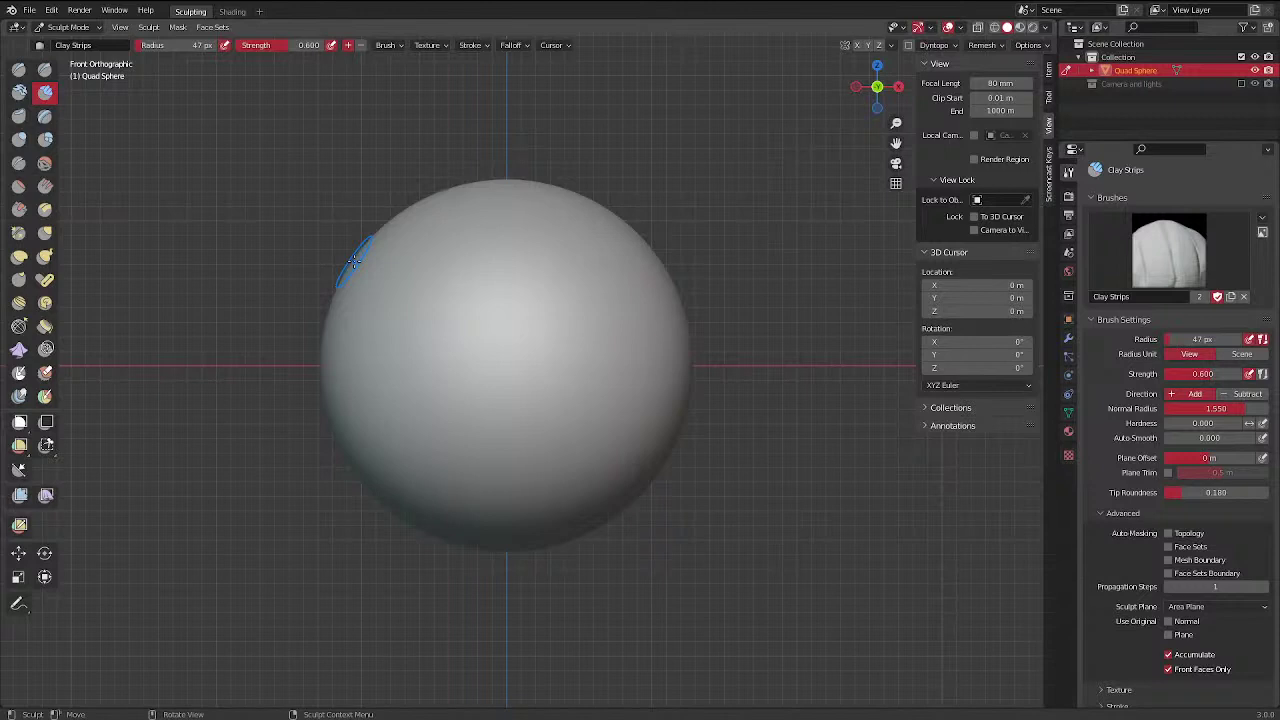
Enable sculpt symmetry on the X axis for the sphere
{"action": "left_click", "coordinate": [857, 45]}
{"action": "middle_click_drag", "start_coordinate": [695, 231], "coordinate": [600, 246]}
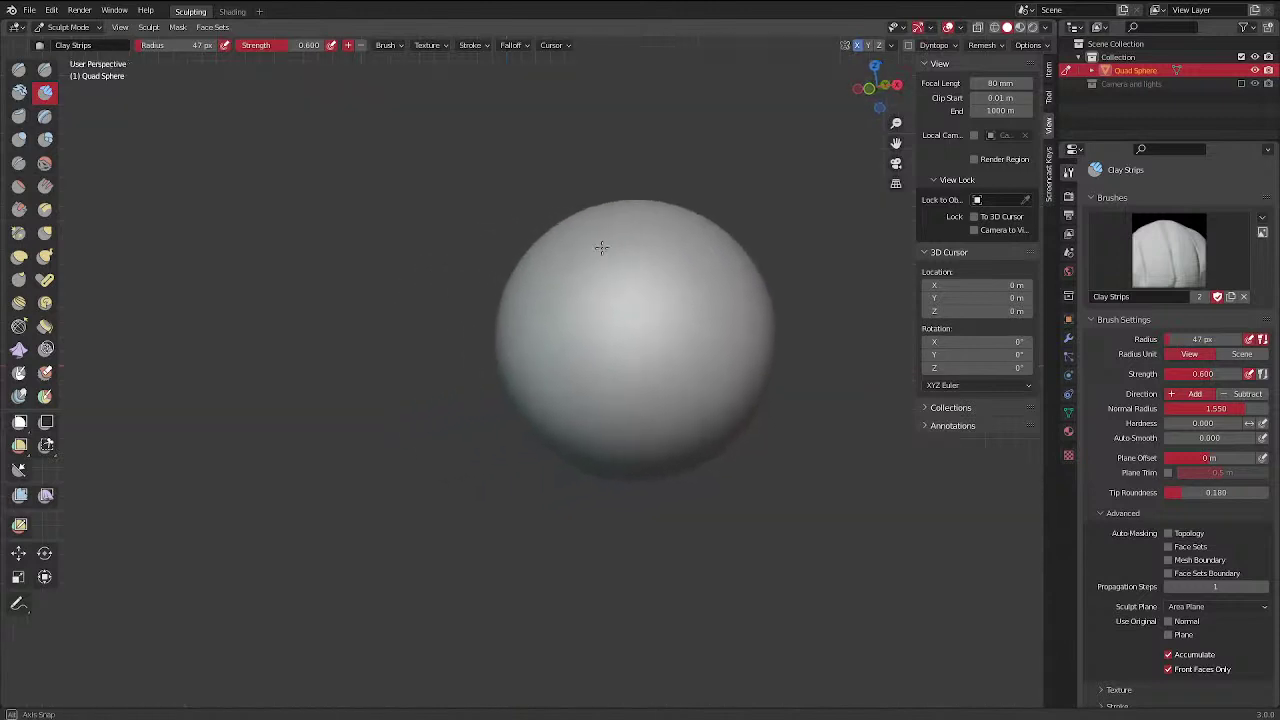
{"action": "middle_click_drag", "start_coordinate": [686, 236], "coordinate": [701, 229]}
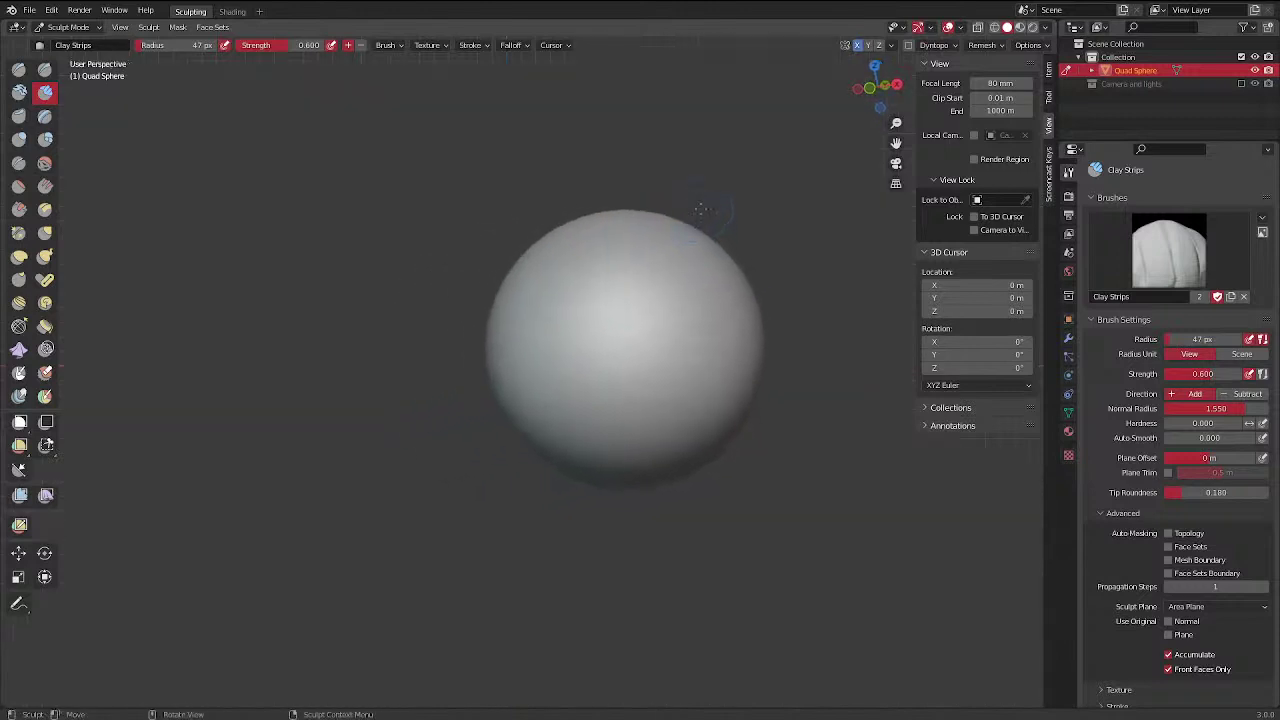
In right orthographic view, switch to the Grab brush and set its radius to 199 px
{"action": "key", "text": "KP_3"}
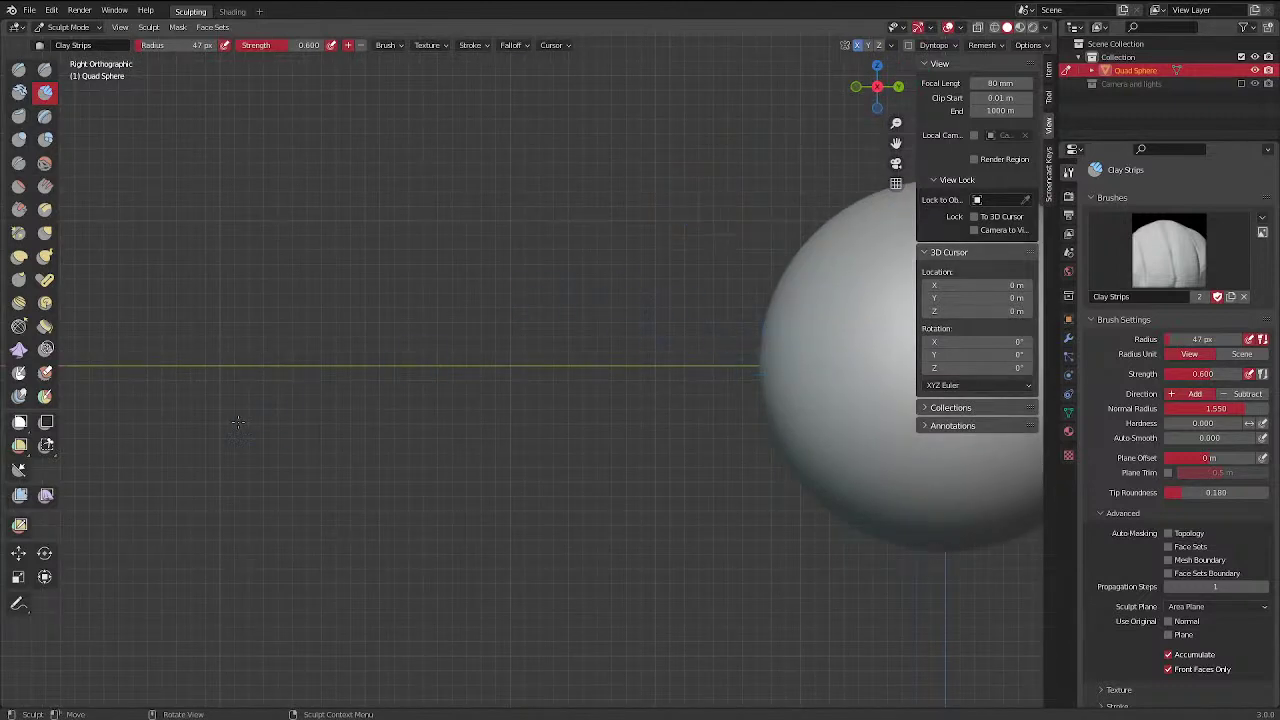
{"action": "scroll", "coordinate": [62, 397], "scroll_direction": "down", "scroll_amount": 1}
{"action": "scroll", "coordinate": [176, 350], "scroll_direction": "down", "scroll_amount": 3}
{"action": "scroll", "coordinate": [694, 392], "scroll_direction": "up", "scroll_amount": 3}
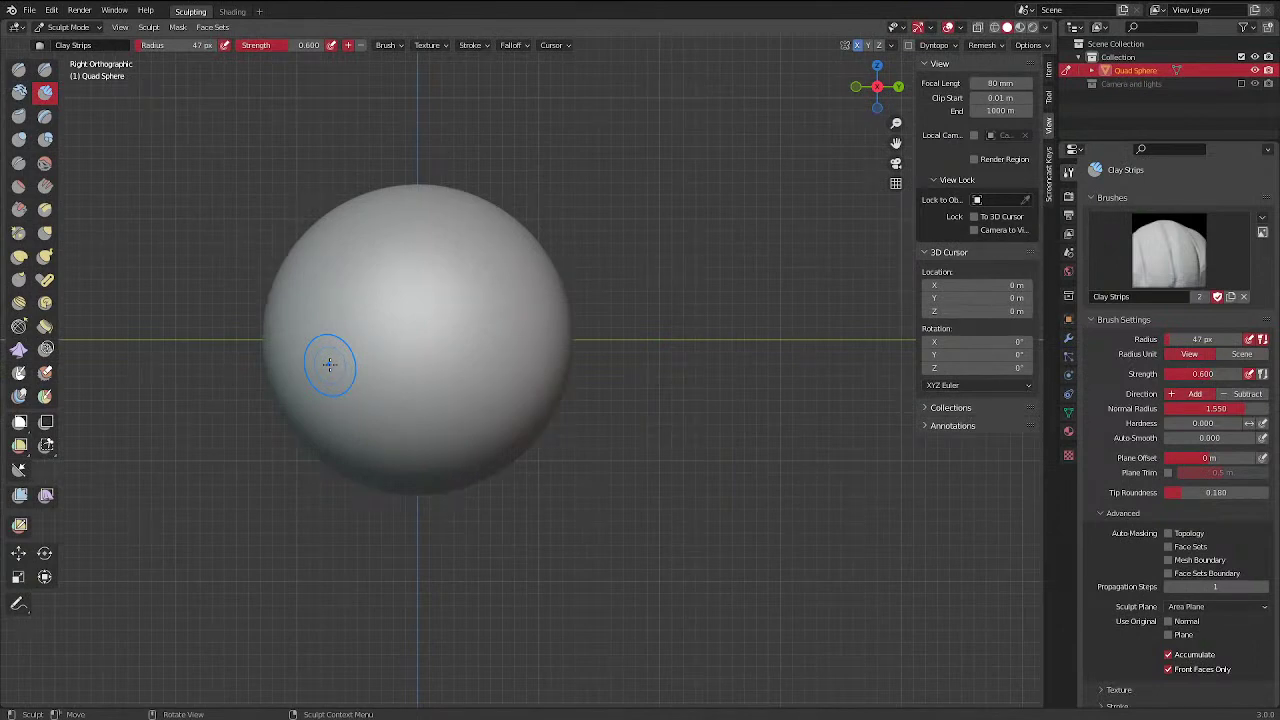
{"action": "left_click", "coordinate": [45, 233]}
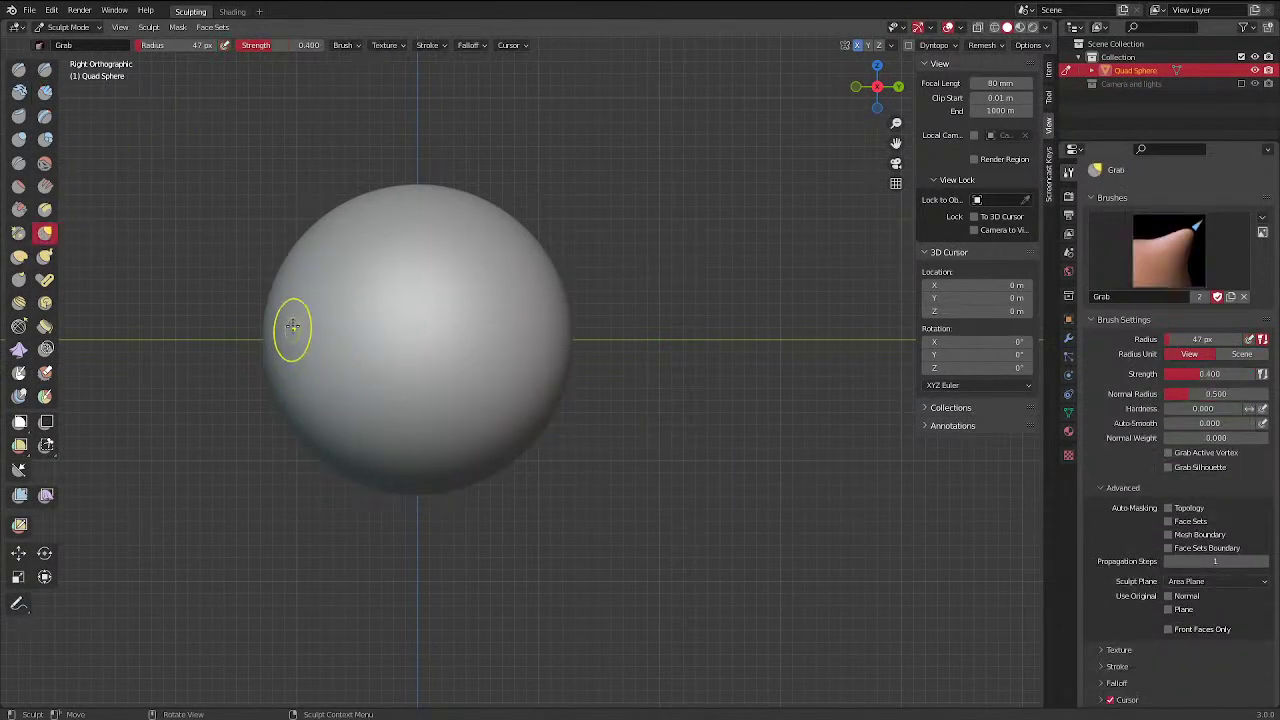
{"action": "key", "text": "f"}
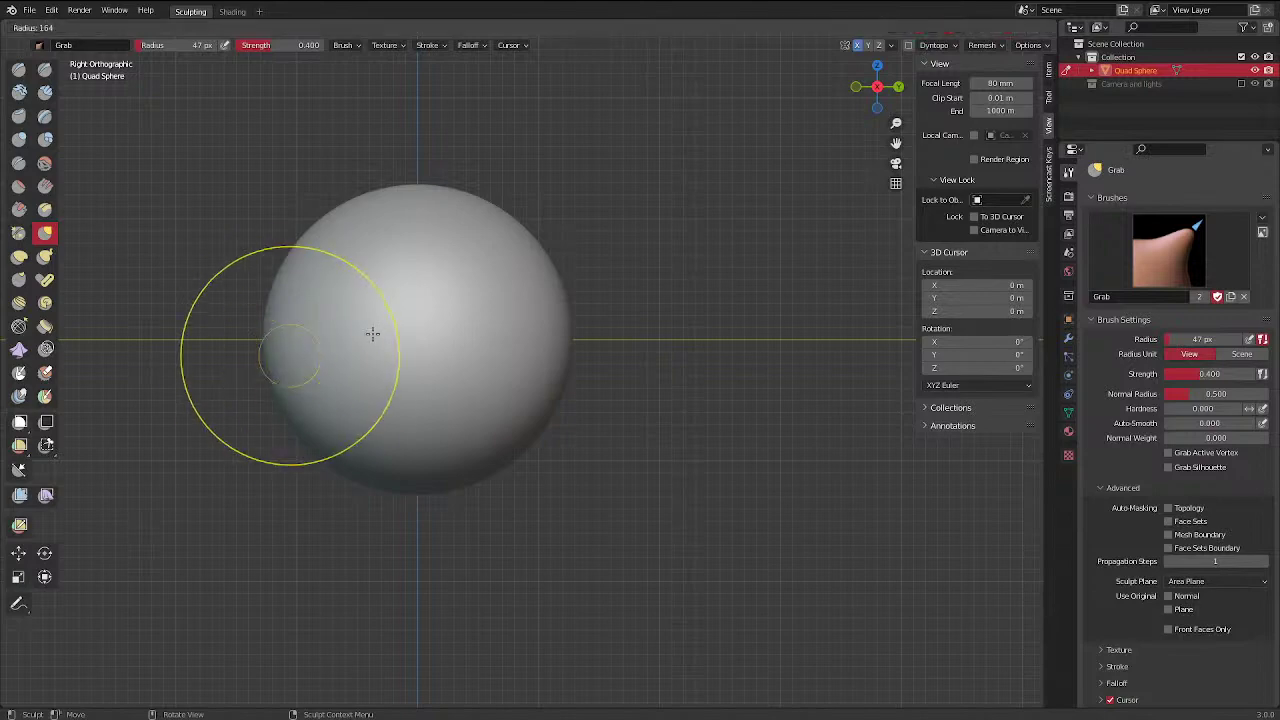
{"action": "left_click", "coordinate": [342, 335]}
Turn on the Screencast Keys display in the viewport
{"action": "left_click", "coordinate": [1049, 175]}
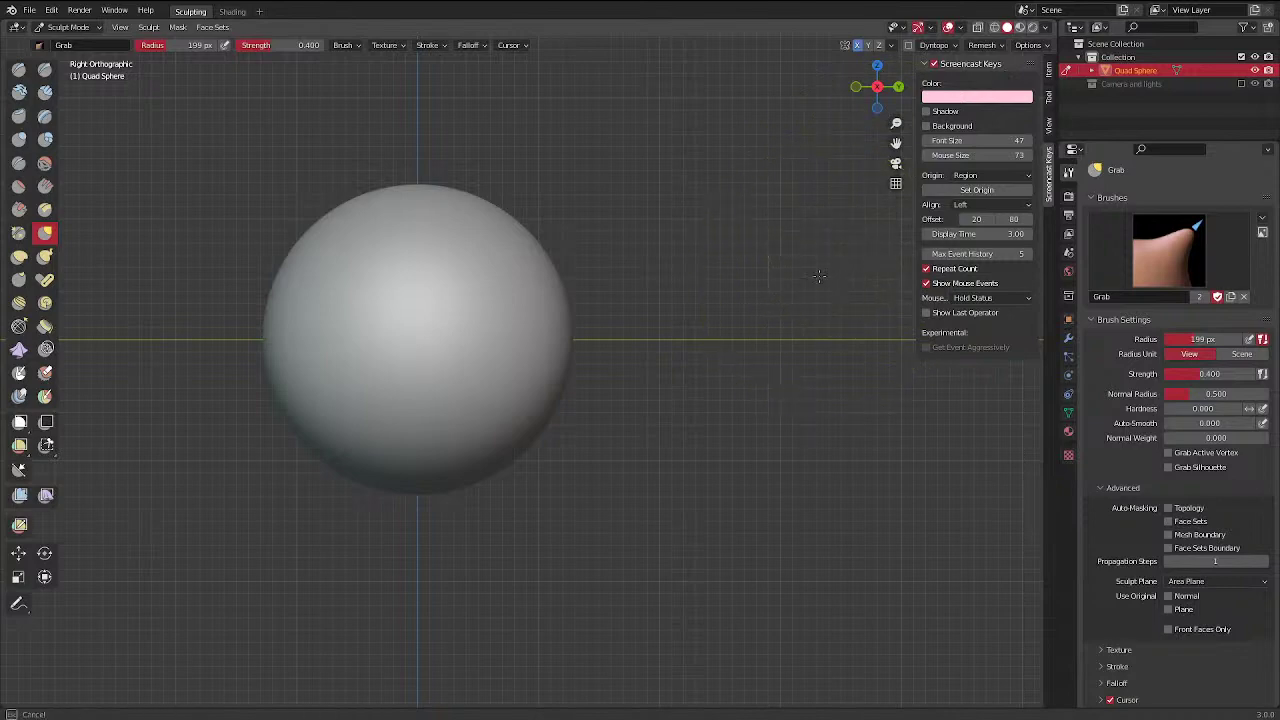
{"action": "middle_click_drag", "start_coordinate": [666, 257], "coordinate": [689, 271]}
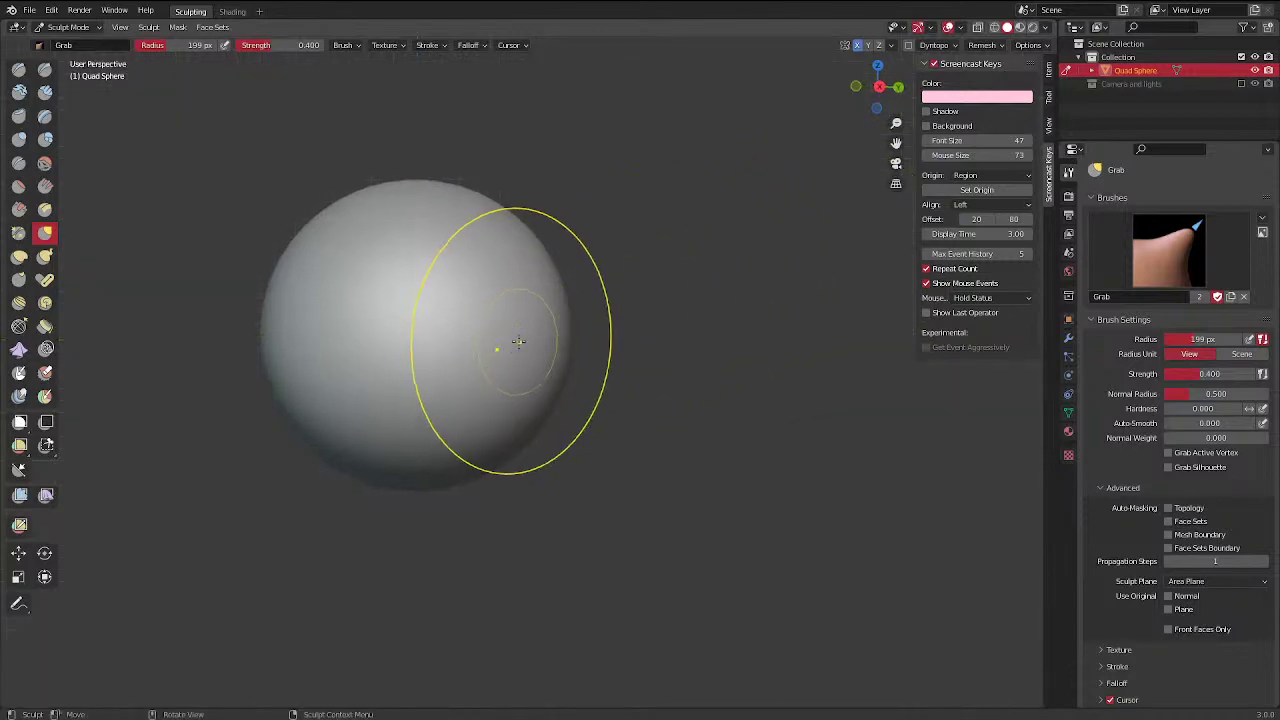
{"action": "key", "text": "g"}
Examine the sphere from several angles, including the front and right orthographic views
{"action": "middle_click_drag", "start_coordinate": [402, 324], "coordinate": [560, 326]}
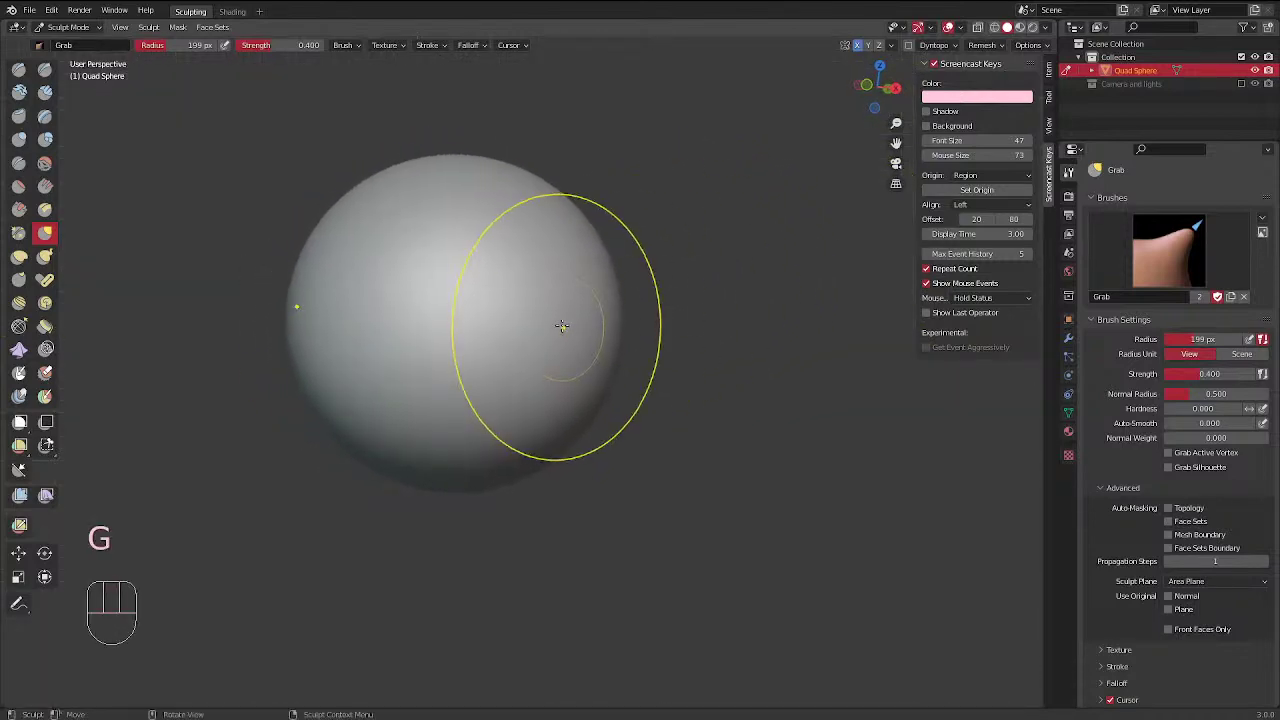
{"action": "mouse_move", "coordinate": [562, 264]}
{"action": "middle_mouse_down"}
{"action": "mouse_move", "coordinate": [571, 309]}
{"action": "mouse_move", "coordinate": [690, 301]}
{"action": "mouse_move", "coordinate": [720, 250]}
{"action": "middle_mouse_up"}
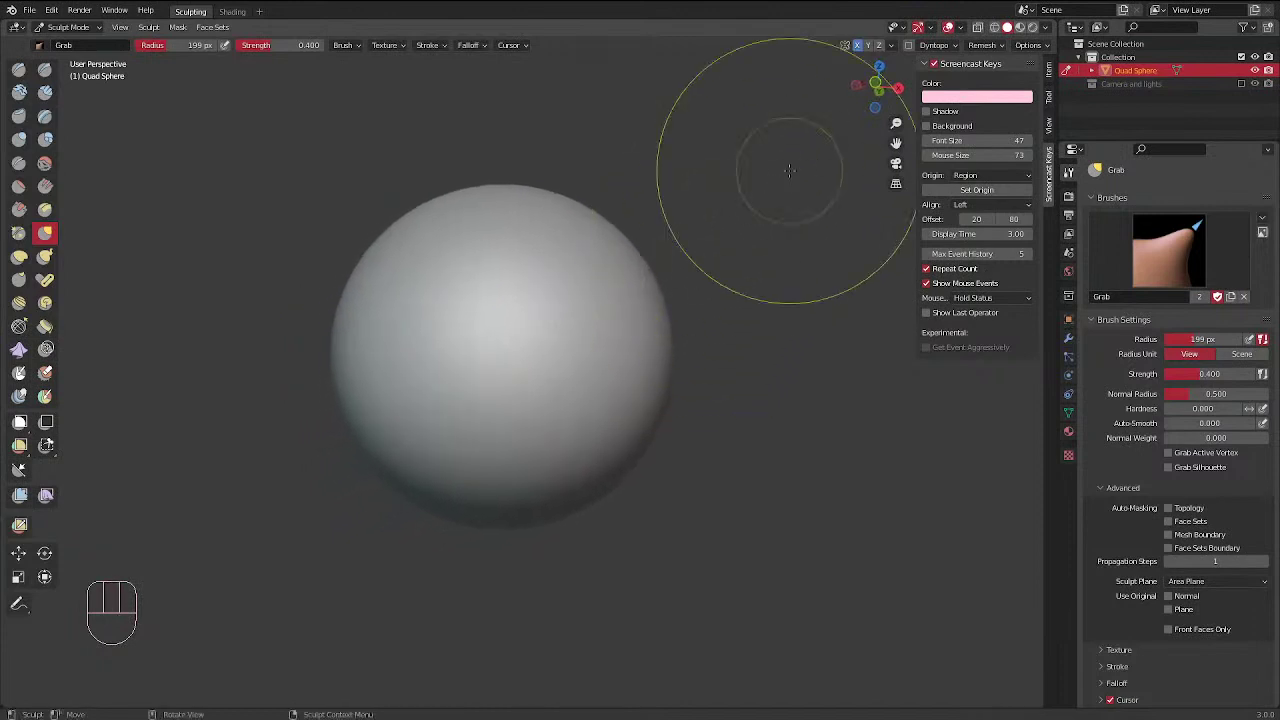
{"action": "mouse_move", "coordinate": [610, 258]}
{"action": "middle_mouse_down"}
{"action": "mouse_move", "coordinate": [486, 271]}
{"action": "mouse_move", "coordinate": [403, 378]}
{"action": "middle_mouse_up"}
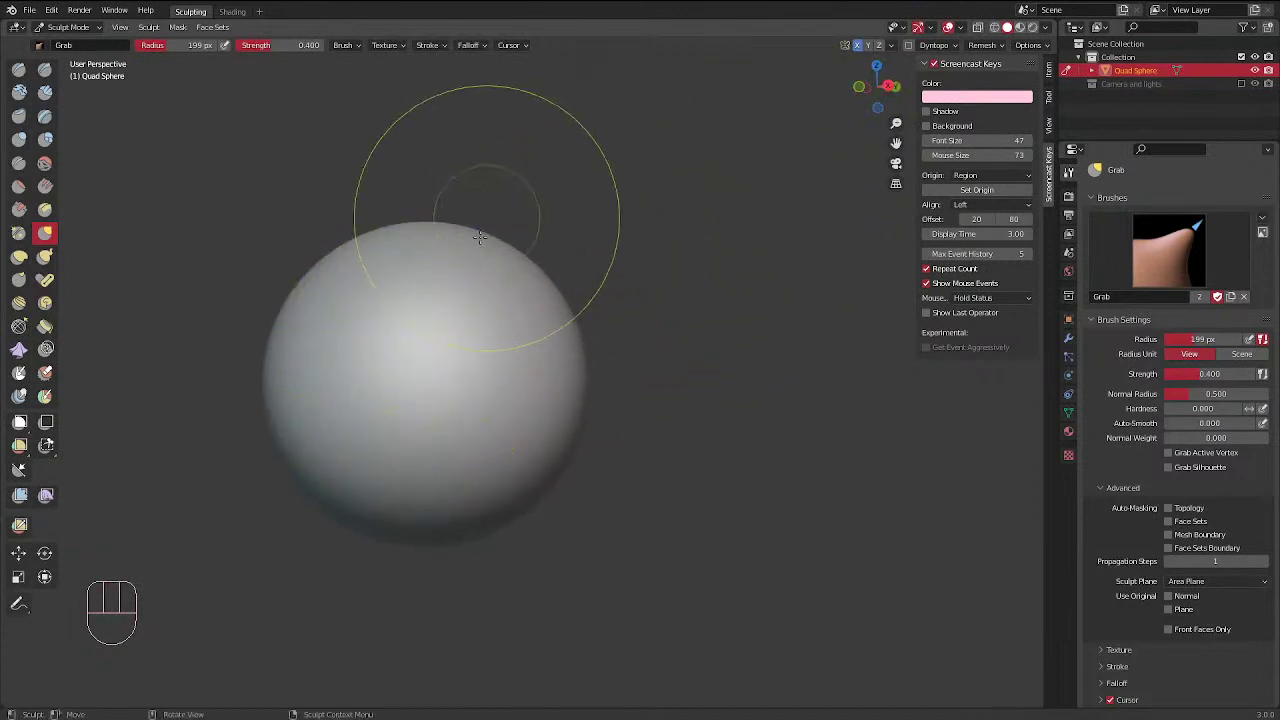
{"action": "middle_click_drag", "start_coordinate": [480, 283], "coordinate": [585, 262]}
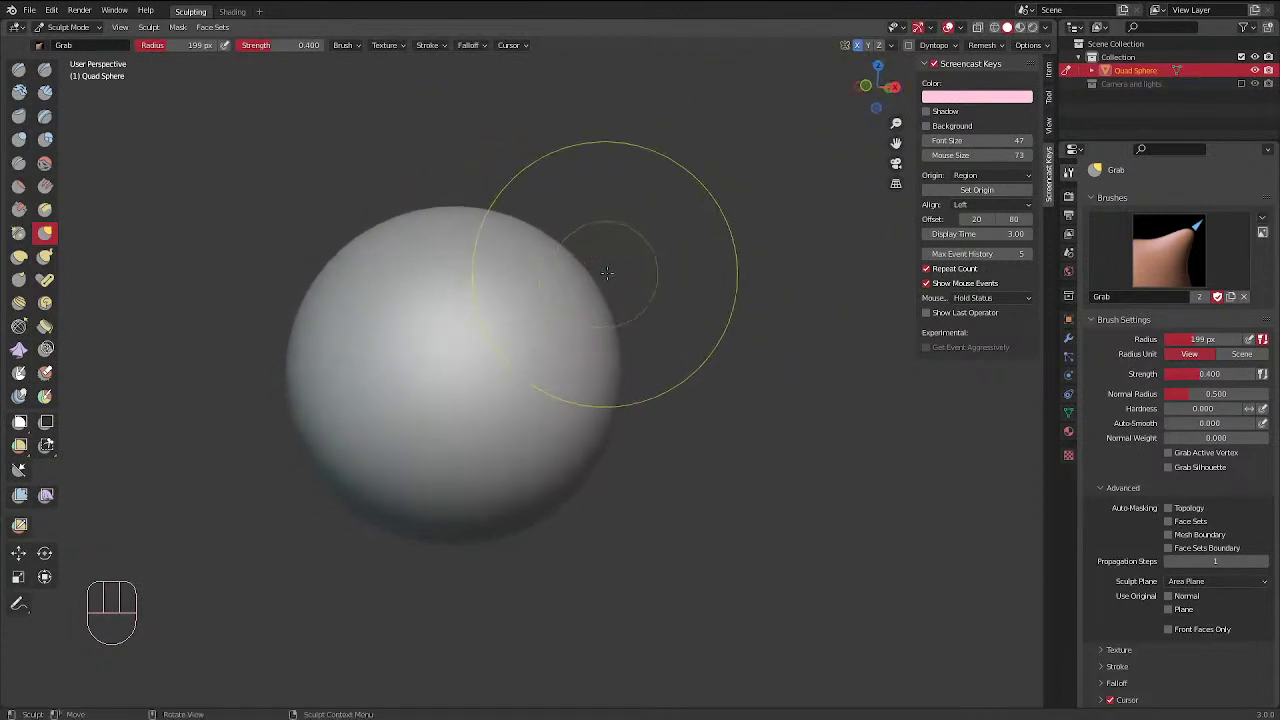
{"action": "key", "text": "KP_1"}
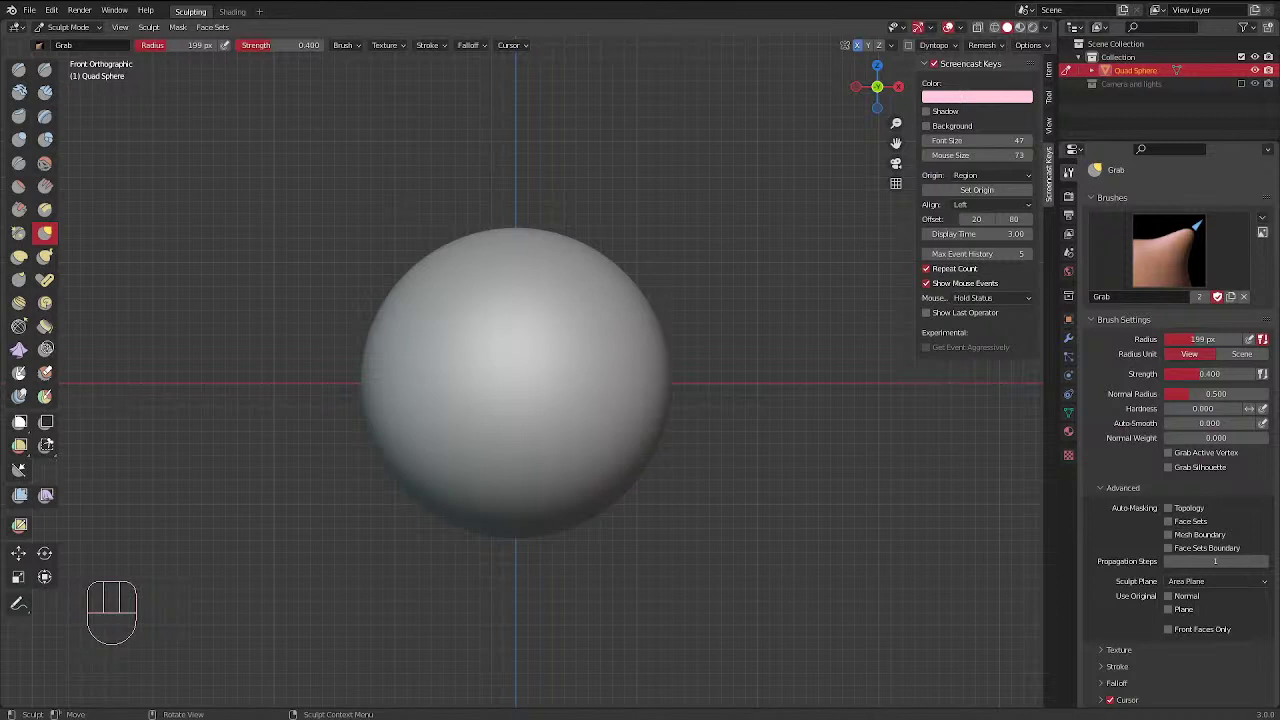
{"action": "mouse_move", "coordinate": [575, 336]}
{"action": "middle_mouse_down"}
{"action": "mouse_move", "coordinate": [568, 370]}
{"action": "mouse_move", "coordinate": [582, 286]}
{"action": "mouse_move", "coordinate": [603, 297]}
{"action": "mouse_move", "coordinate": [591, 286]}
{"action": "middle_mouse_up"}
{"action": "key", "text": "KP_3"}
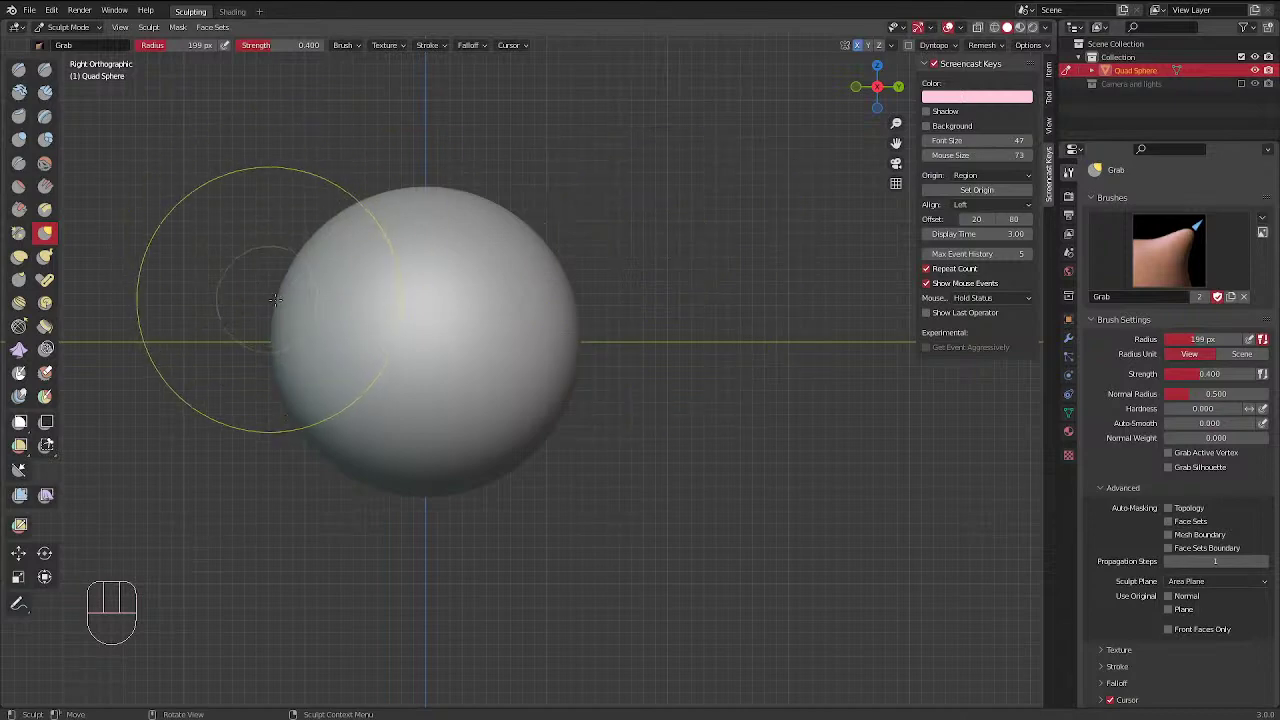
{"action": "middle_click_drag", "start_coordinate": [647, 260], "coordinate": [637, 280], "text": "ctrl"}
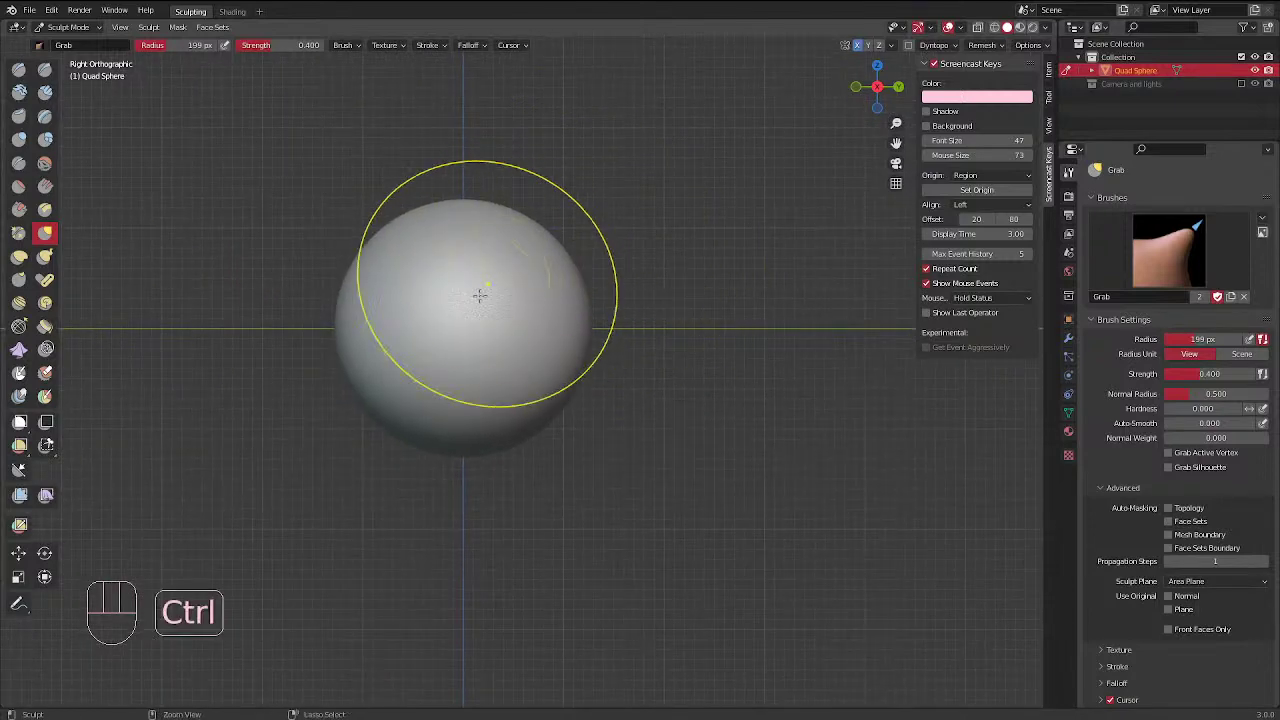
{"action": "middle_click_drag", "start_coordinate": [498, 312], "coordinate": [505, 270], "text": "ctrl"}
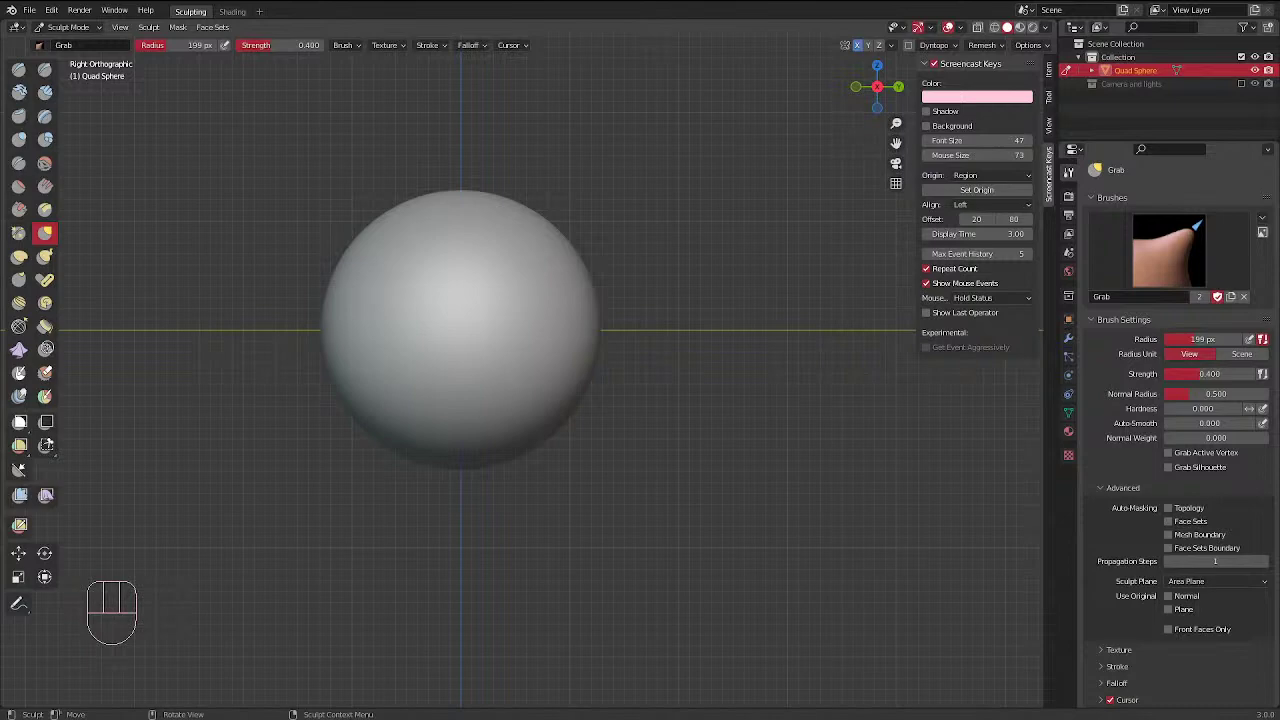
Bring the reference image board over the viewport, enlarge its window downward and reposition it
{"action": "left_click_drag", "start_coordinate": [913, 2], "coordinate": [717, 253]}
{"action": "left_click_drag", "start_coordinate": [424, 285], "coordinate": [174, 92]}
{"action": "scroll", "coordinate": [490, 368], "scroll_direction": "down", "scroll_amount": 3}
{"action": "scroll", "coordinate": [490, 368], "scroll_direction": "up", "scroll_amount": 6}
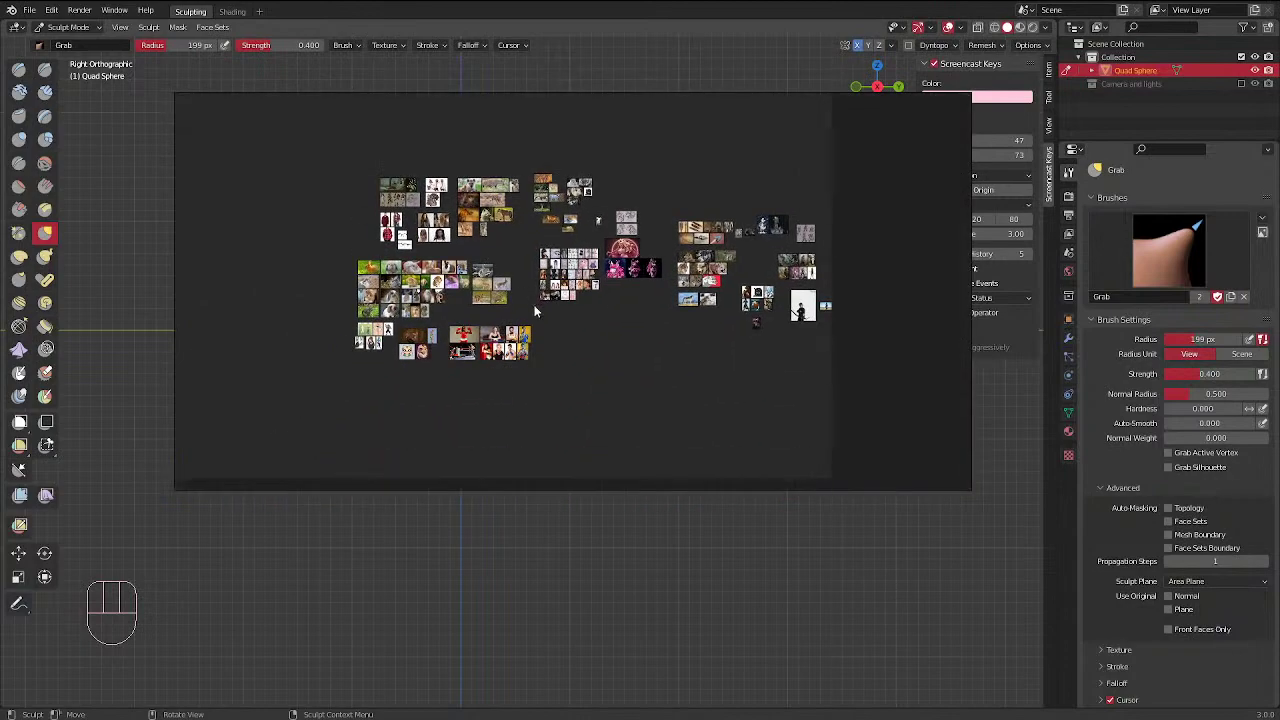
{"action": "scroll", "coordinate": [569, 317], "scroll_direction": "down", "scroll_amount": 2}
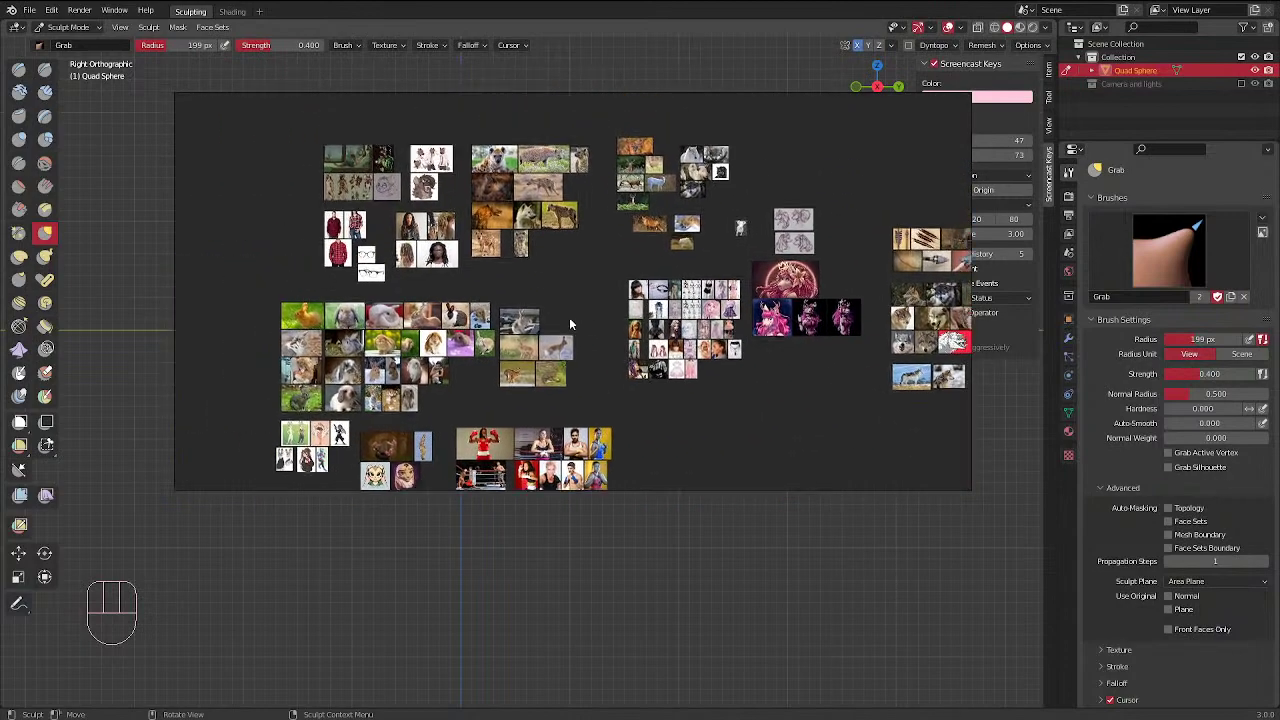
{"action": "scroll", "coordinate": [478, 297], "scroll_direction": "up", "scroll_amount": 2}
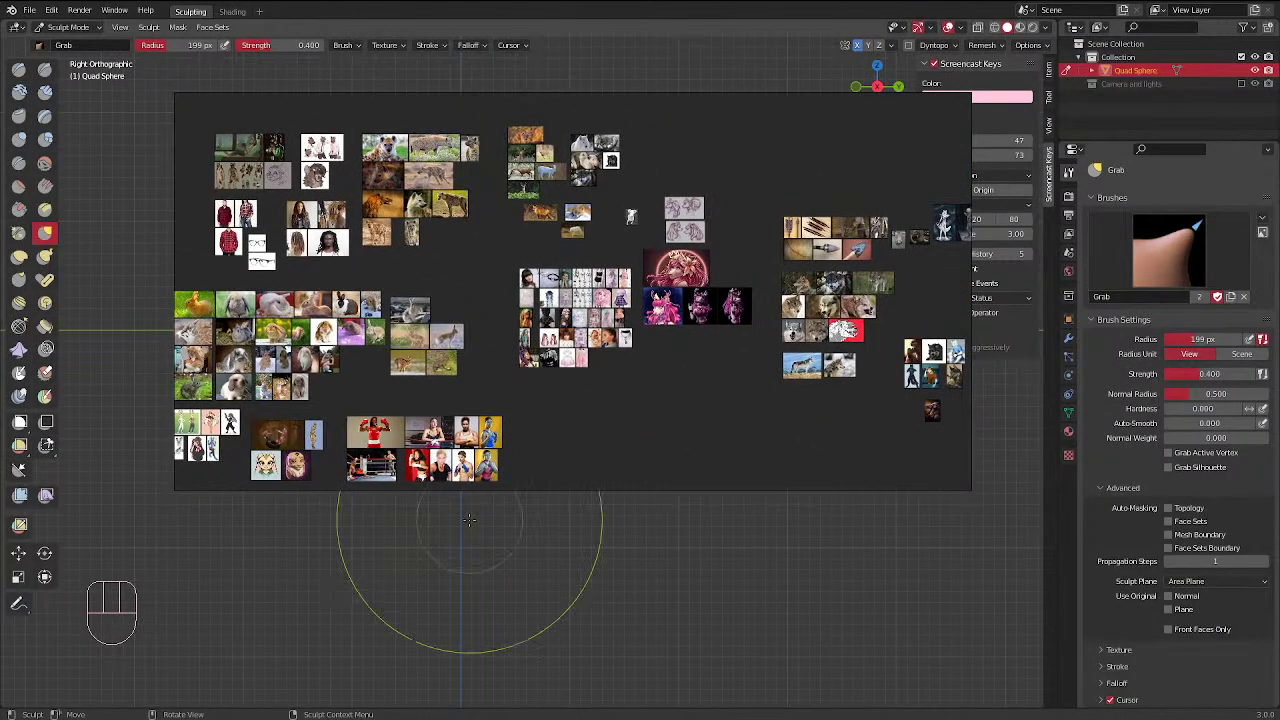
{"action": "left_click_drag", "start_coordinate": [514, 490], "coordinate": [502, 557]}
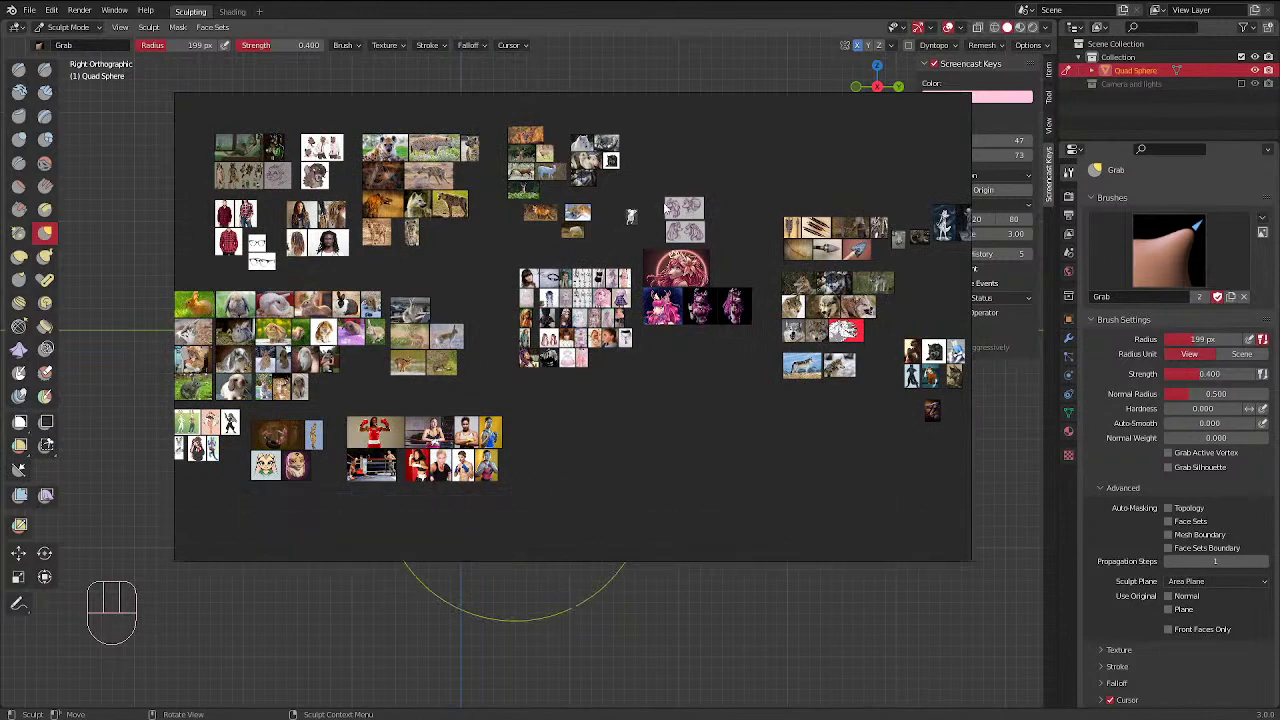
{"action": "left_click_drag", "start_coordinate": [716, 153], "coordinate": [636, 197]}
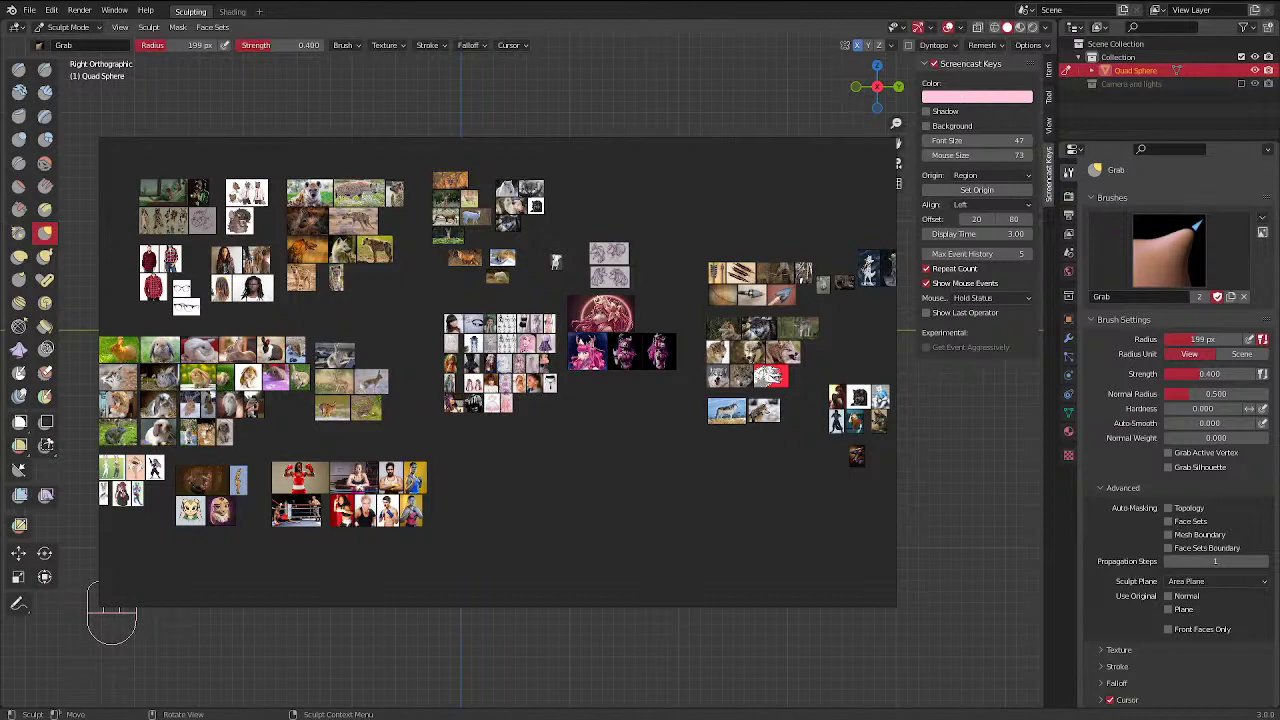
Examine the hyena, rabbit, hare and boxer image groups on the reference board
{"action": "scroll", "coordinate": [297, 400], "scroll_direction": "up", "scroll_amount": 6}
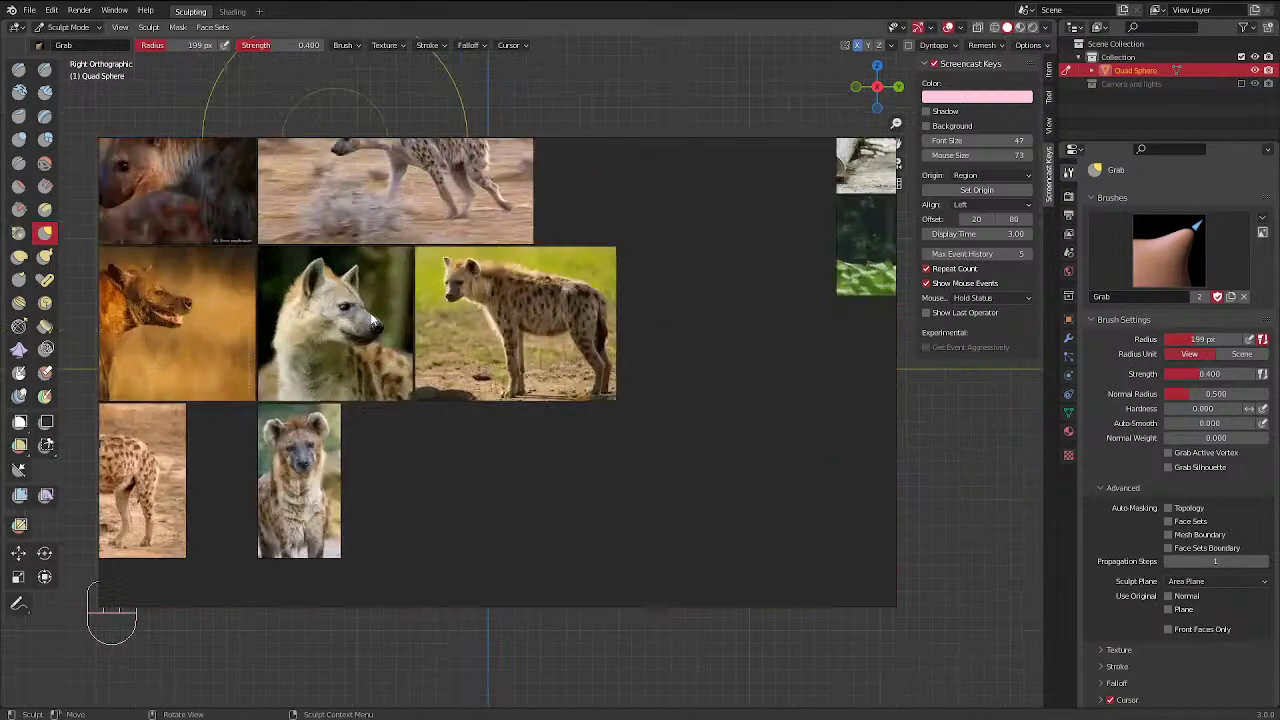
{"action": "scroll", "coordinate": [371, 319], "scroll_direction": "down", "scroll_amount": 8}
{"action": "middle_click_drag", "start_coordinate": [543, 360], "coordinate": [710, 265]}
{"action": "scroll", "coordinate": [458, 309], "scroll_direction": "up", "scroll_amount": 3}
{"action": "scroll", "coordinate": [405, 310], "scroll_direction": "up", "scroll_amount": 3}
{"action": "scroll", "coordinate": [710, 265], "scroll_direction": "down", "scroll_amount": 3}
{"action": "scroll", "coordinate": [287, 308], "scroll_direction": "up", "scroll_amount": 2}
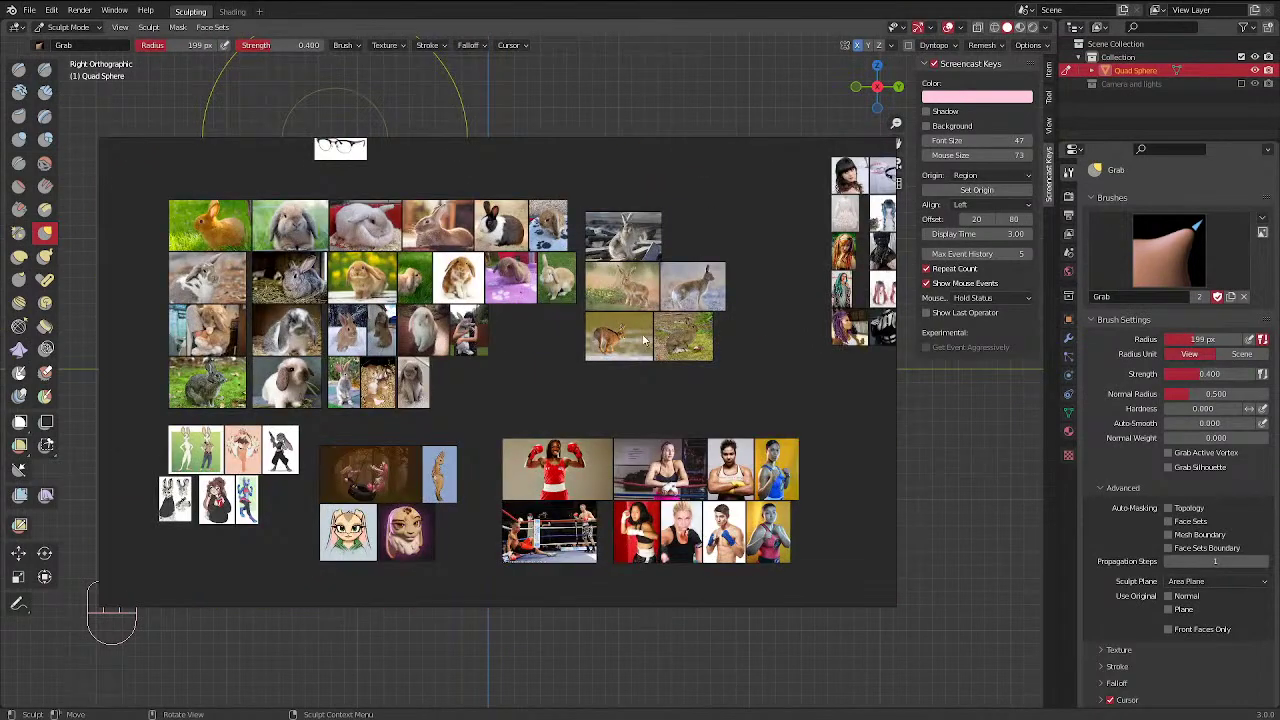
{"action": "scroll", "coordinate": [643, 340], "scroll_direction": "down", "scroll_amount": 3}
{"action": "scroll", "coordinate": [440, 345], "scroll_direction": "up", "scroll_amount": 4}
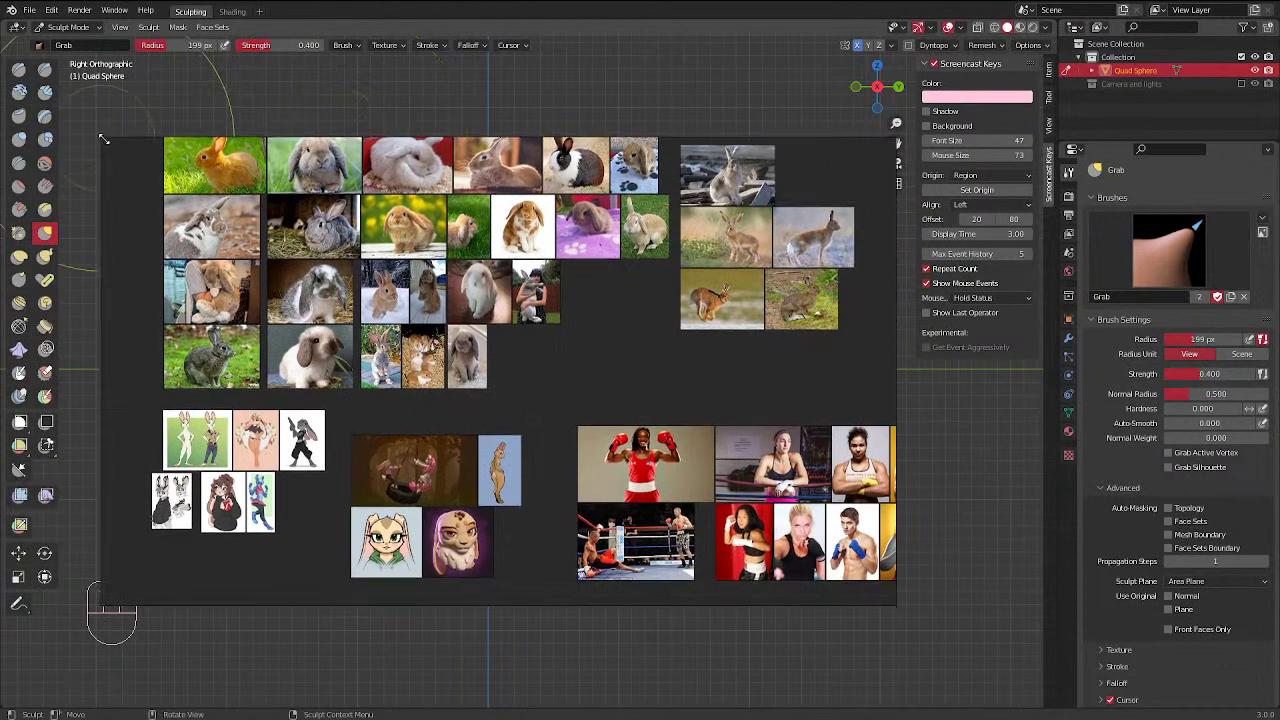
Extend the reference board window upward and bring the rabbit photo group into close view
{"action": "left_click_drag", "start_coordinate": [103, 139], "coordinate": [115, 83]}
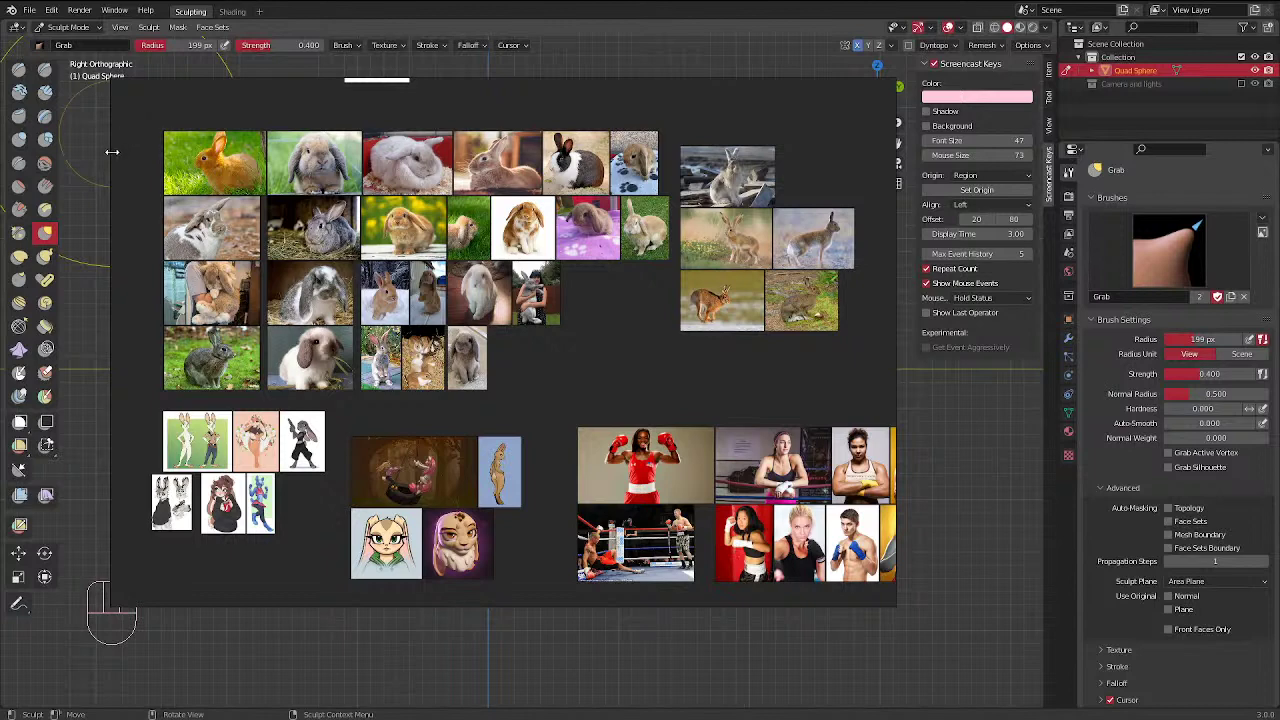
{"action": "scroll", "coordinate": [472, 298], "scroll_direction": "down", "scroll_amount": 5}
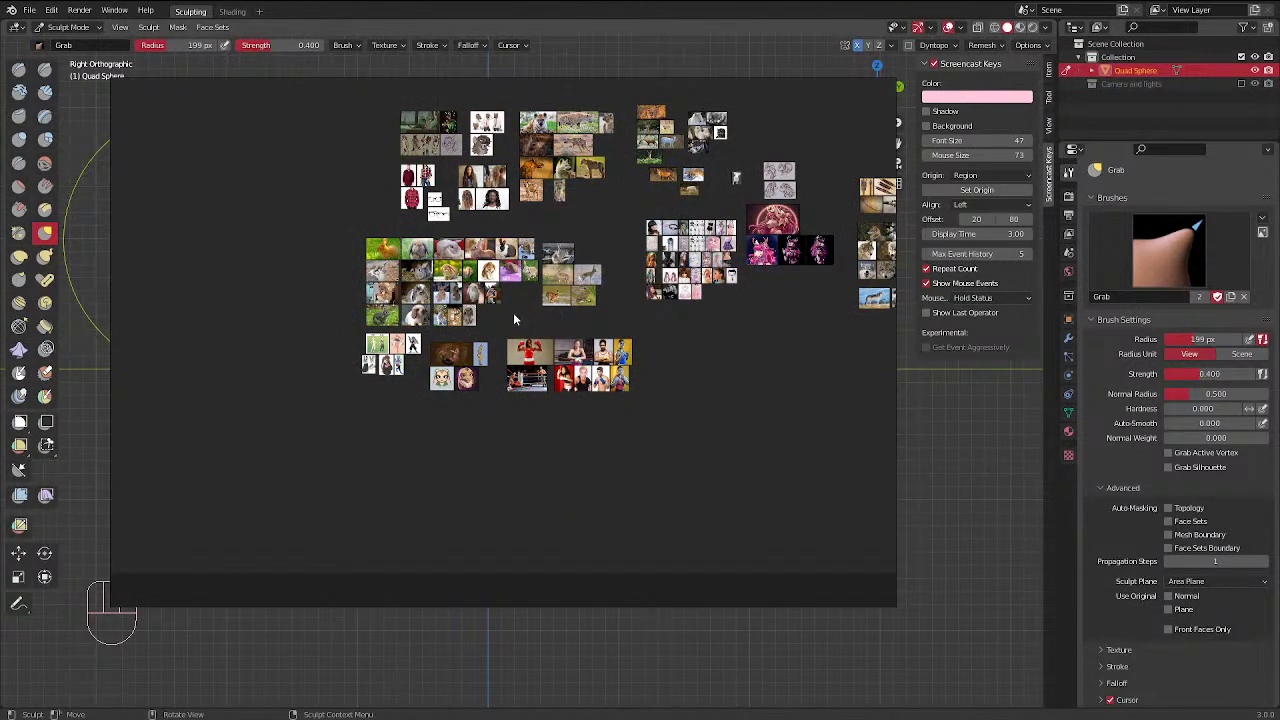
{"action": "scroll", "coordinate": [492, 323], "scroll_direction": "up", "scroll_amount": 4}
{"action": "scroll", "coordinate": [484, 297], "scroll_direction": "up", "scroll_amount": 5}
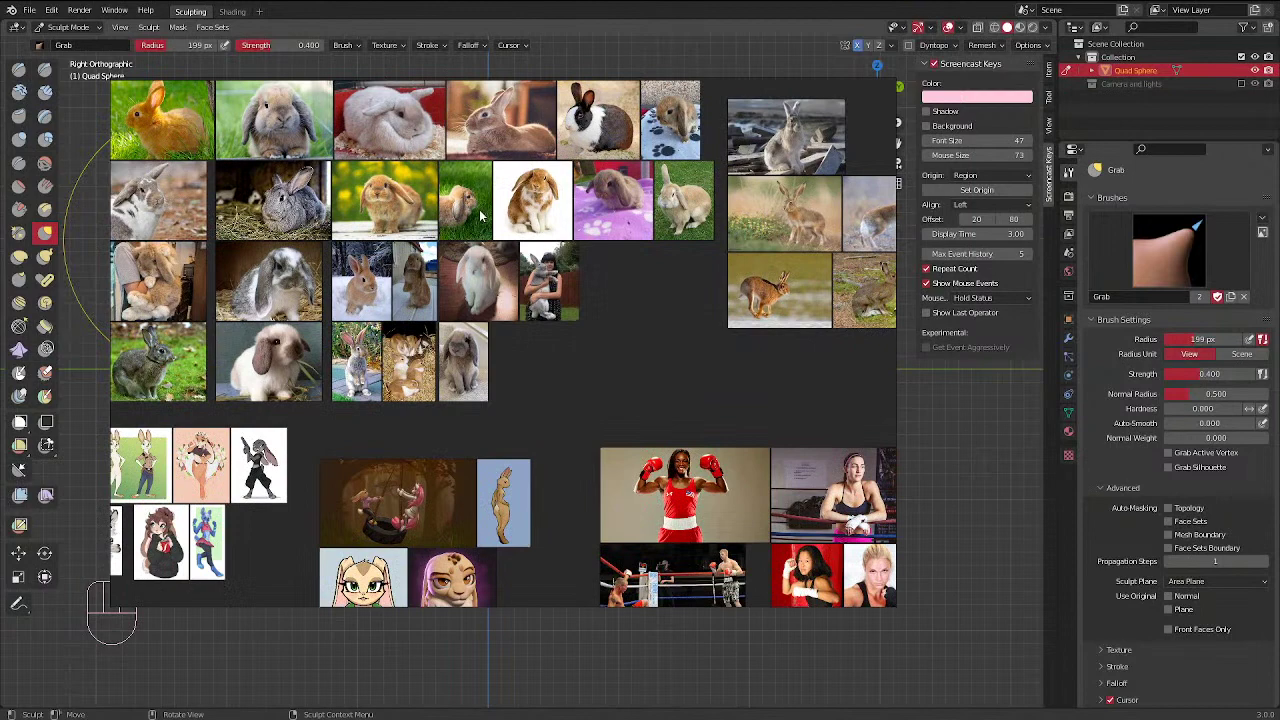
{"action": "middle_click_drag", "start_coordinate": [250, 275], "coordinate": [266, 313]}
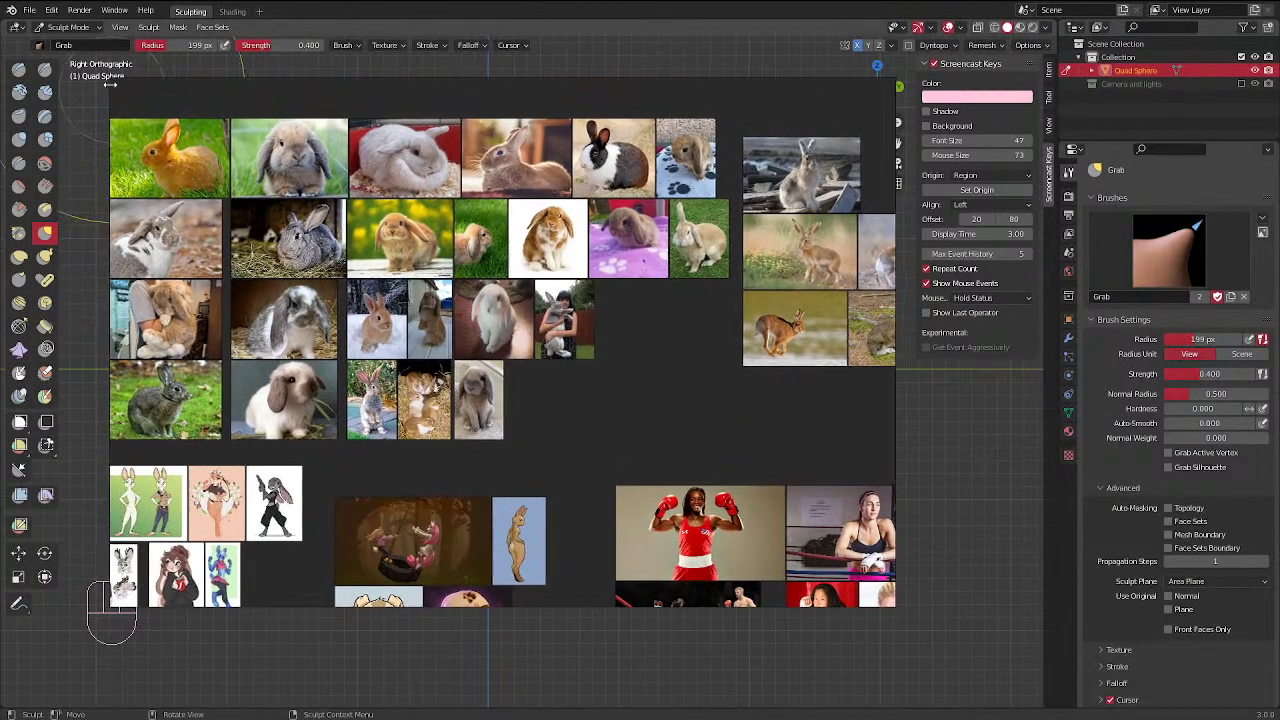
Examine the rabbit character drawings and the rendered 3D rabbit head on the reference board
{"action": "scroll", "coordinate": [383, 340], "scroll_direction": "down", "scroll_amount": 3}
{"action": "scroll", "coordinate": [452, 549], "scroll_direction": "up", "scroll_amount": 7}
{"action": "scroll", "coordinate": [447, 483], "scroll_direction": "up", "scroll_amount": 4}
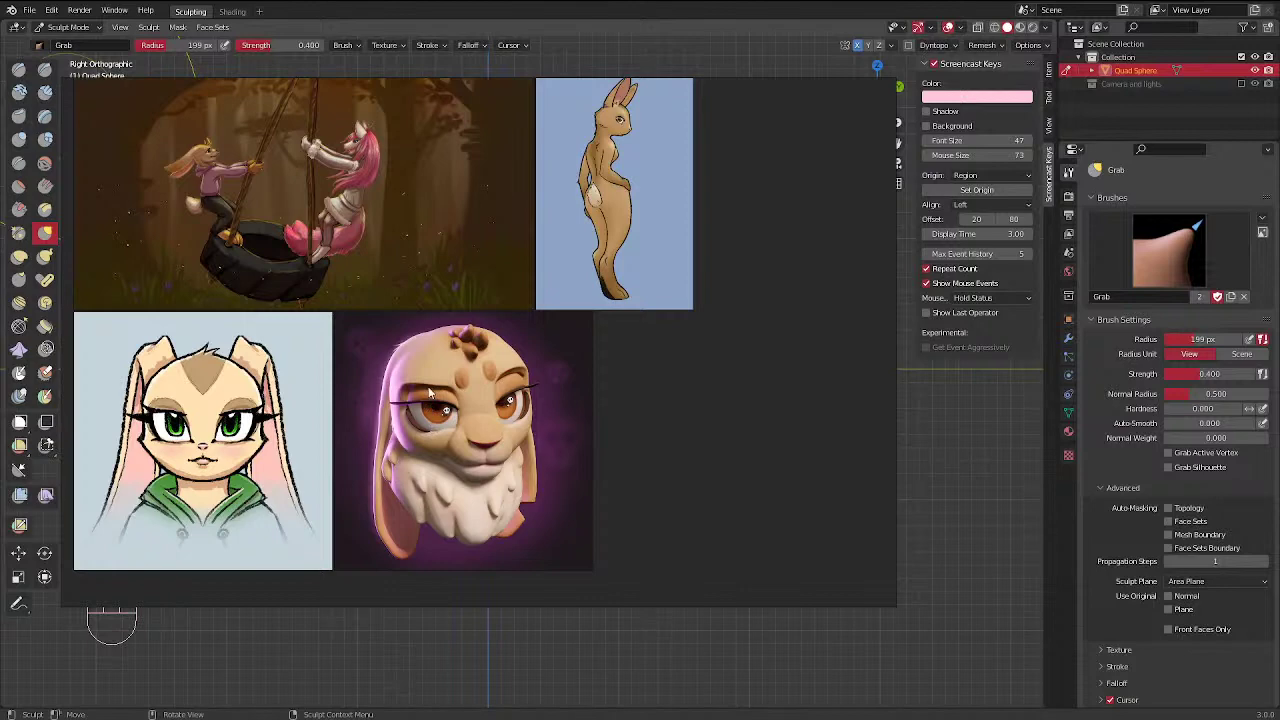
{"action": "scroll", "coordinate": [432, 395], "scroll_direction": "up", "scroll_amount": 5}
{"action": "middle_click_drag", "start_coordinate": [491, 297], "coordinate": [490, 294]}
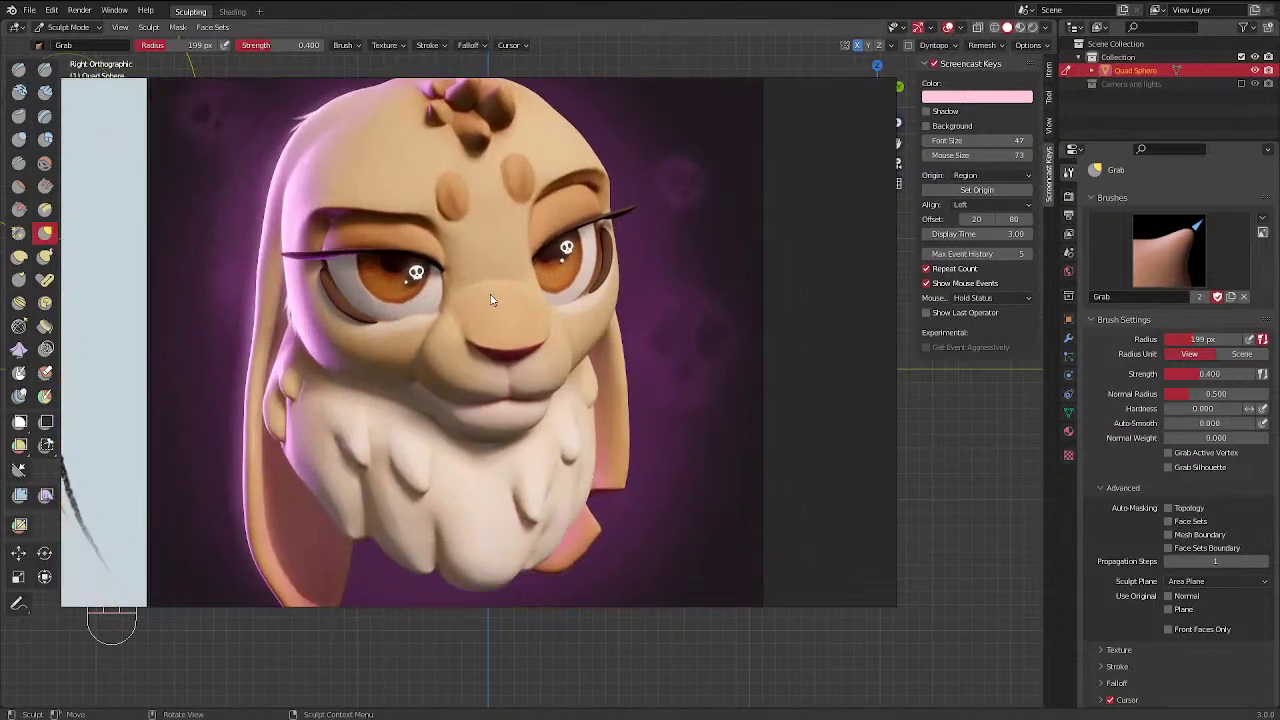
{"action": "scroll", "coordinate": [488, 300], "scroll_direction": "down", "scroll_amount": 3}
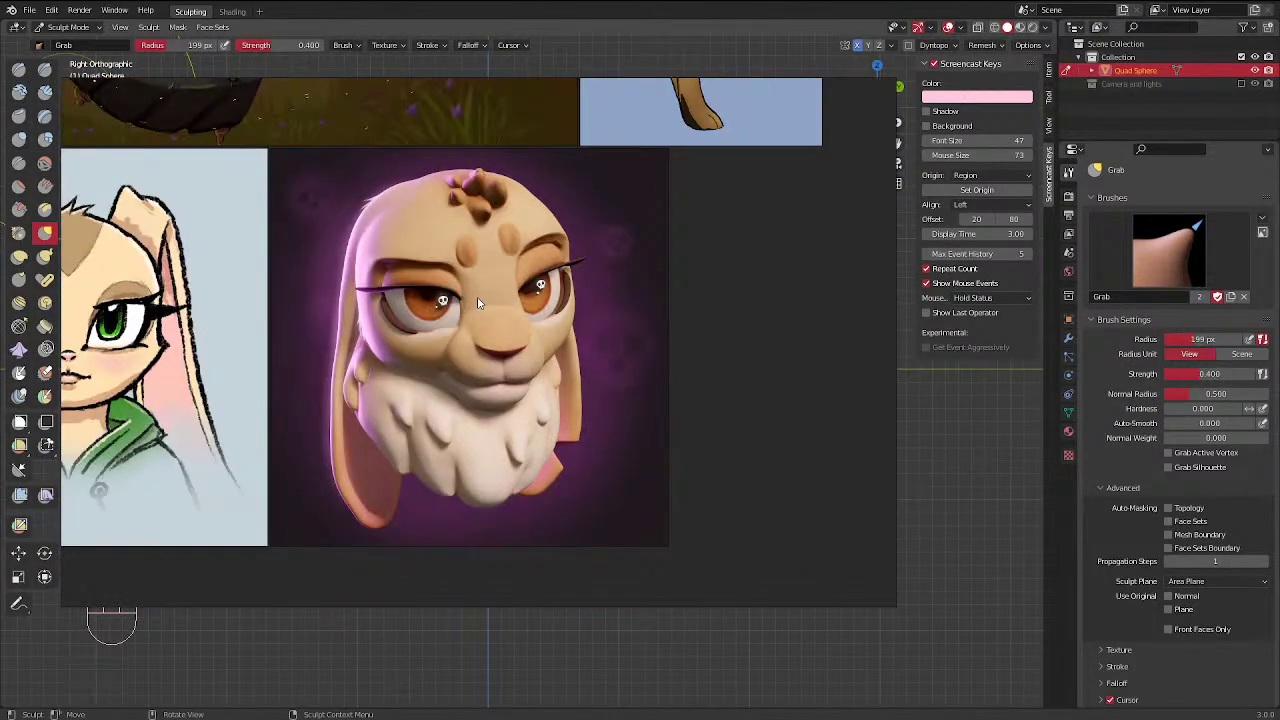
{"action": "middle_click_drag", "start_coordinate": [449, 371], "coordinate": [369, 404]}
{"action": "scroll", "coordinate": [456, 447], "scroll_direction": "down", "scroll_amount": 2}
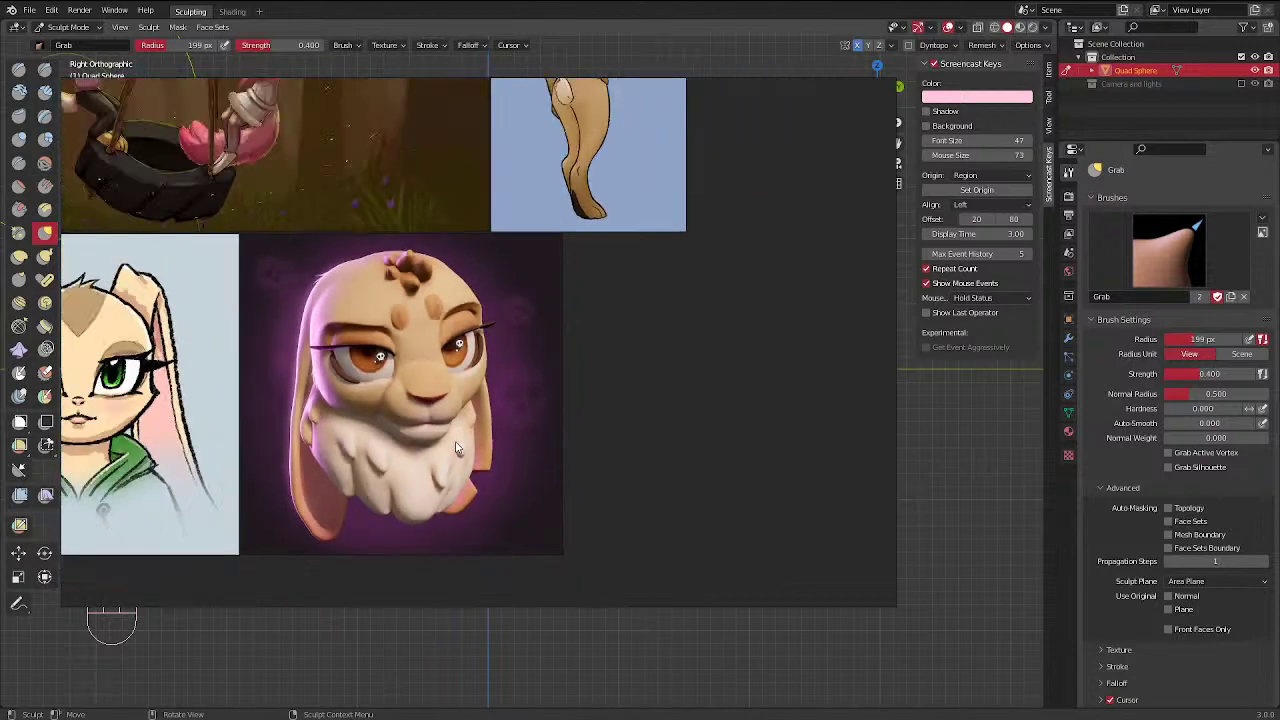
{"action": "scroll", "coordinate": [457, 447], "scroll_direction": "down", "scroll_amount": 4}
{"action": "scroll", "coordinate": [390, 300], "scroll_direction": "down", "scroll_amount": 1}
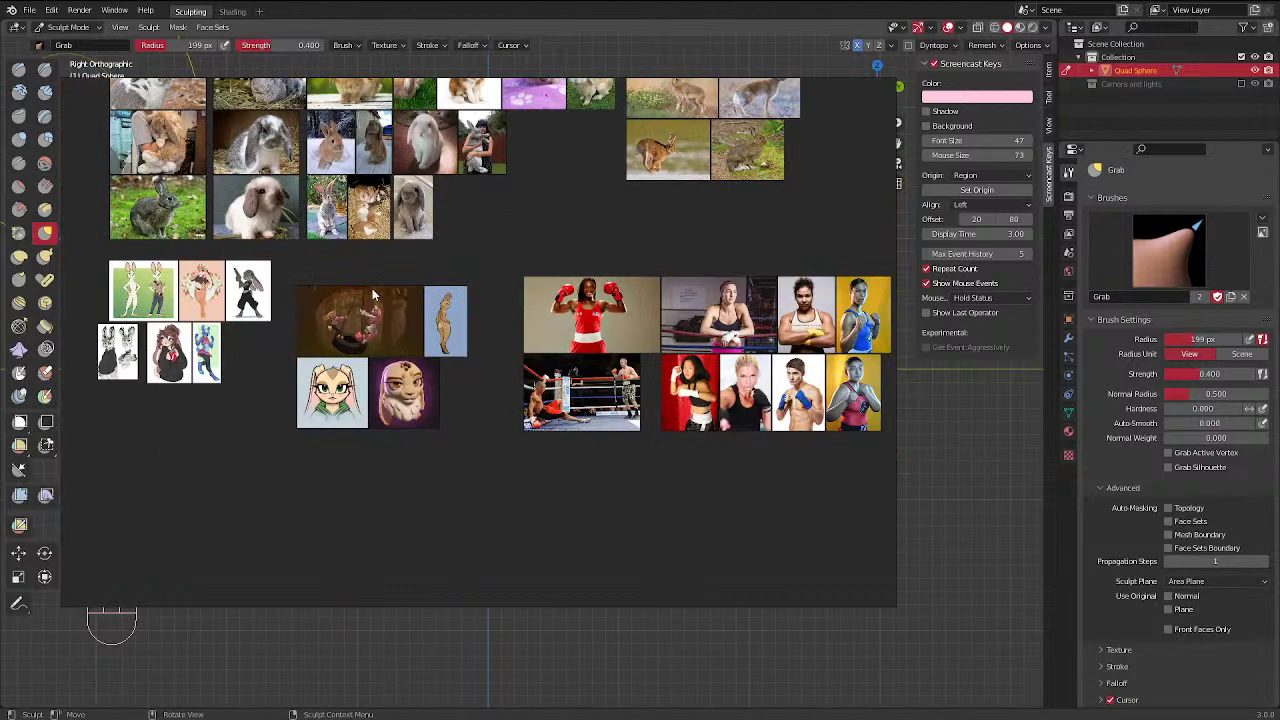
Move the reference board off the viewport and view the quad sphere from the right side
{"action": "scroll", "coordinate": [395, 312], "scroll_direction": "up", "scroll_amount": 3}
{"action": "middle_click_drag", "start_coordinate": [394, 312], "coordinate": [394, 338], "text": "shift"}
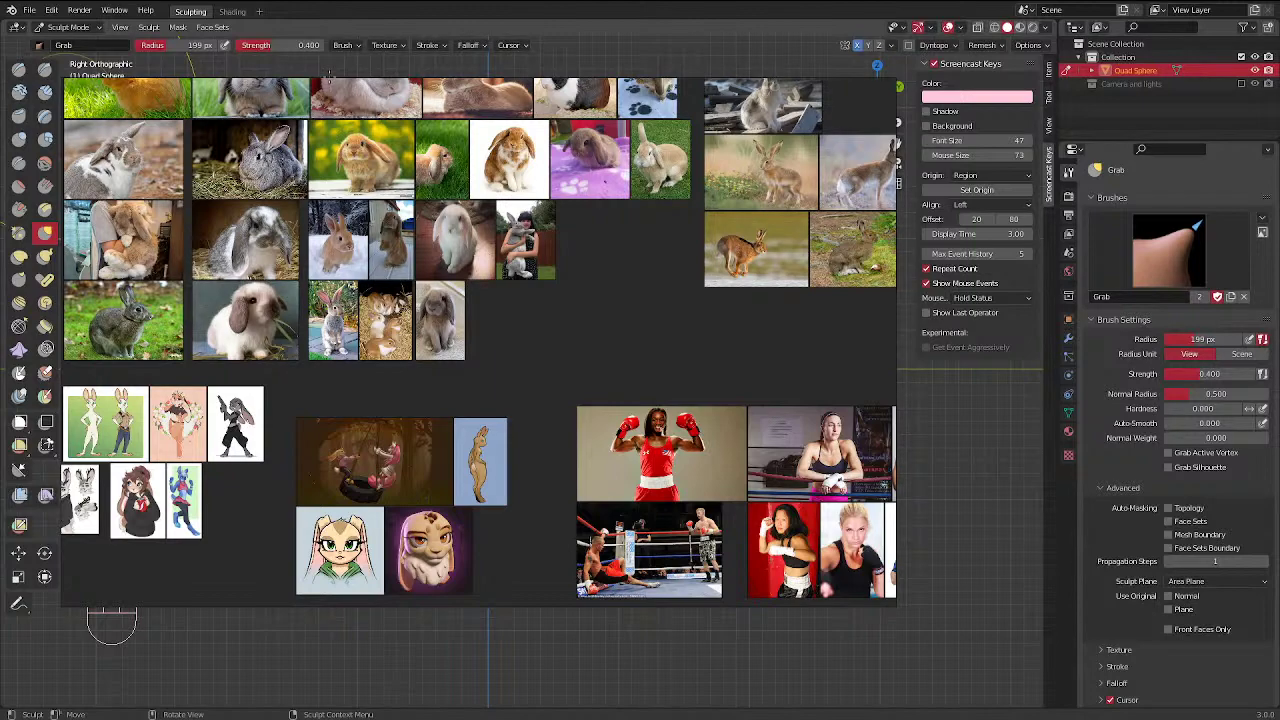
{"action": "right_click_drag", "start_coordinate": [637, 213], "coordinate": [645, 0]}
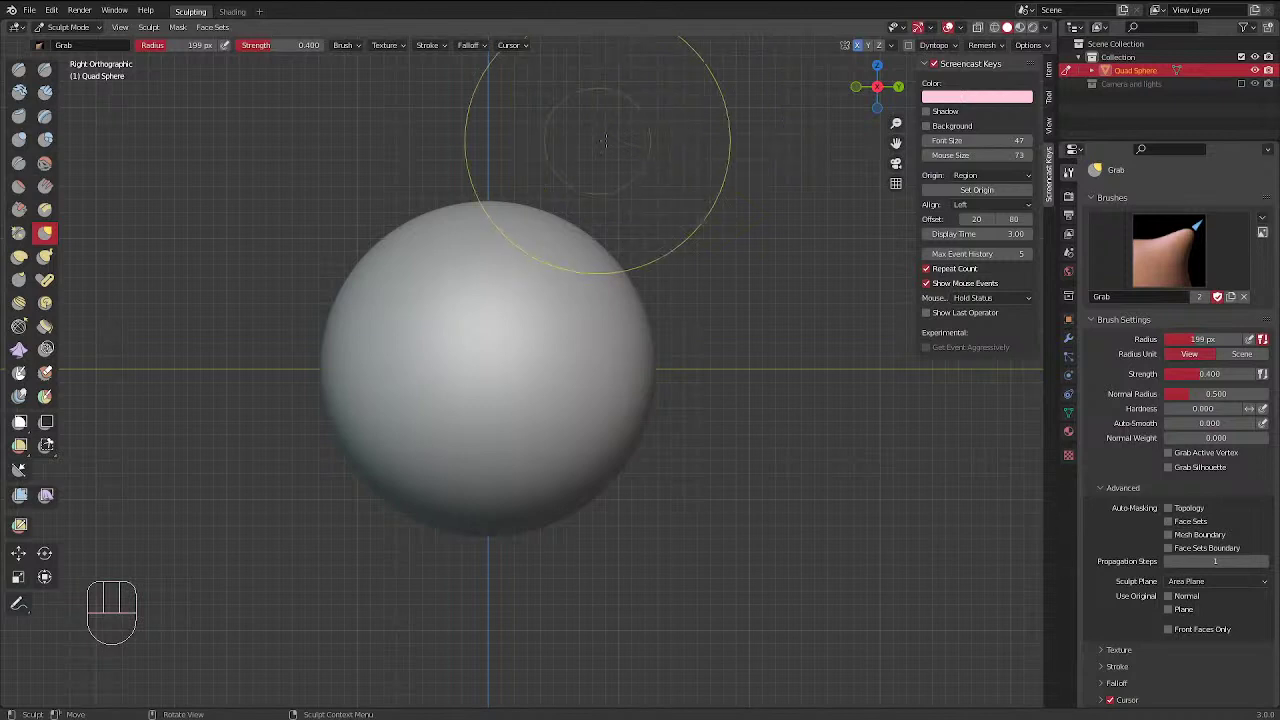
{"action": "middle_click_drag", "start_coordinate": [584, 195], "coordinate": [579, 214]}
{"action": "middle_click_drag", "start_coordinate": [627, 236], "coordinate": [600, 214], "text": "shift"}
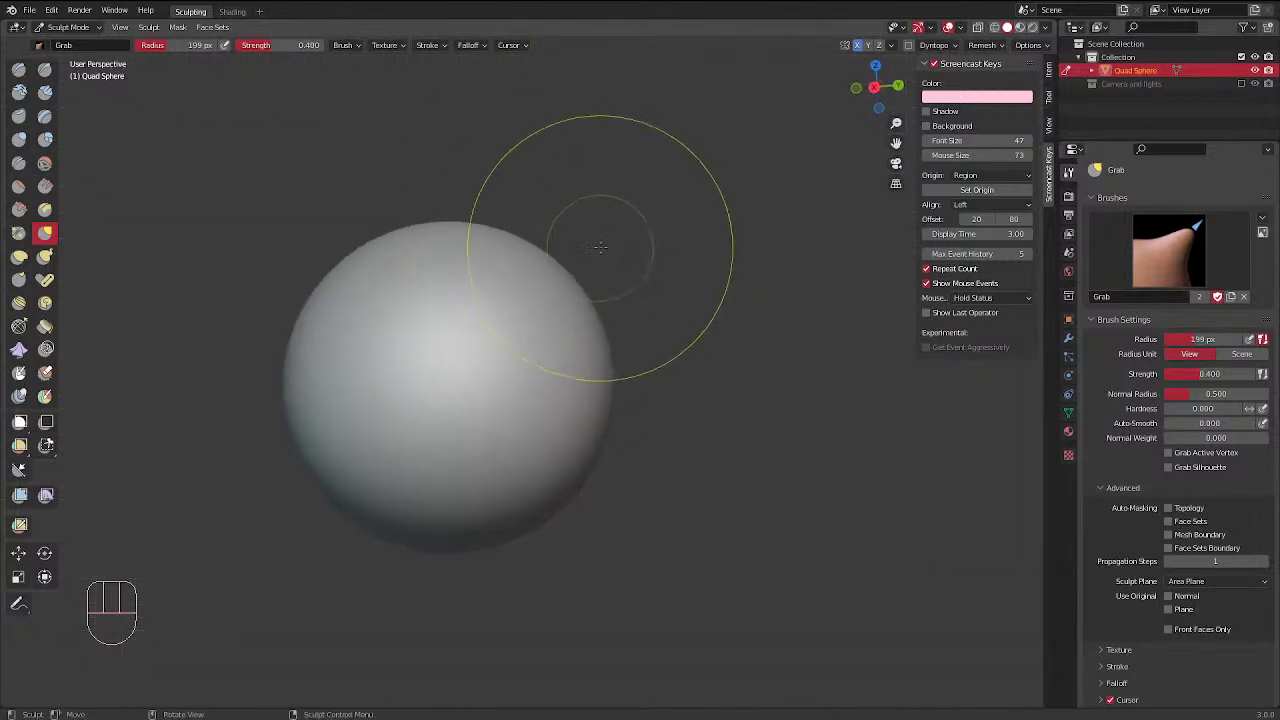
{"action": "key", "text": "KP_3"}
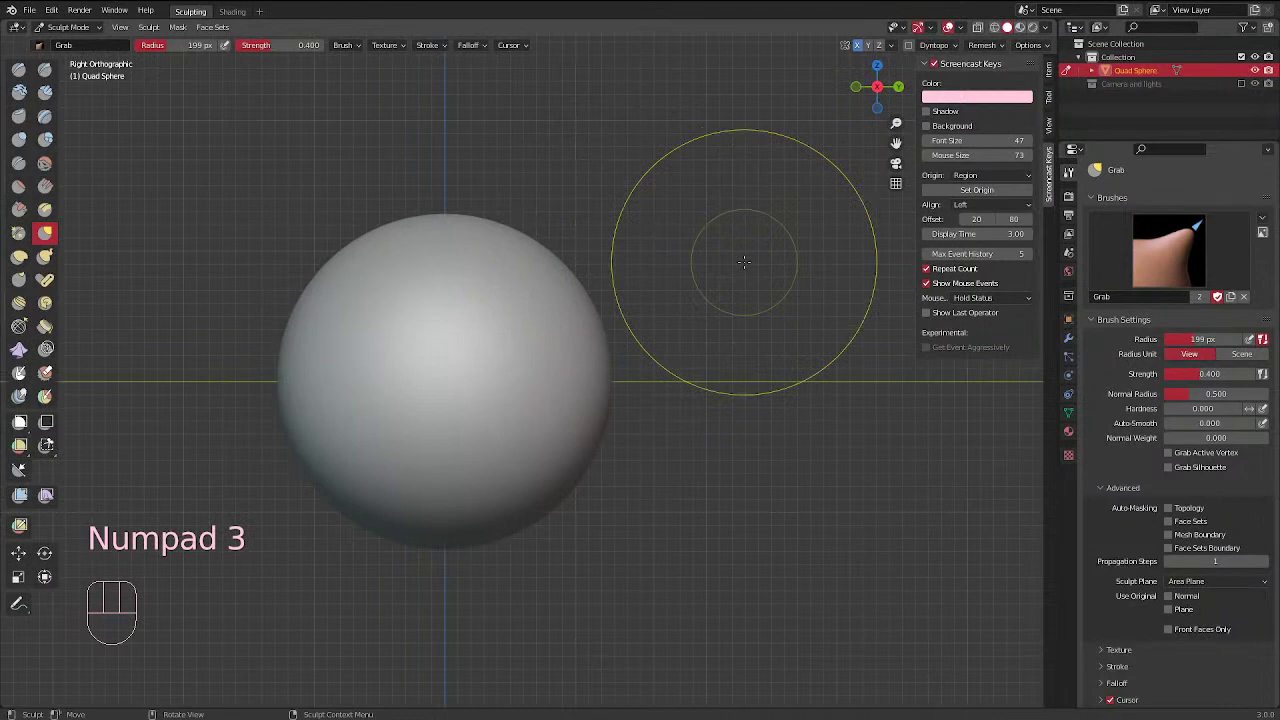
In Object Mode, duplicate the quad sphere, scale the copy to about 0.6 and place it low on the head's front as the muzzle
{"action": "key", "text": "ctrl+Tab"}
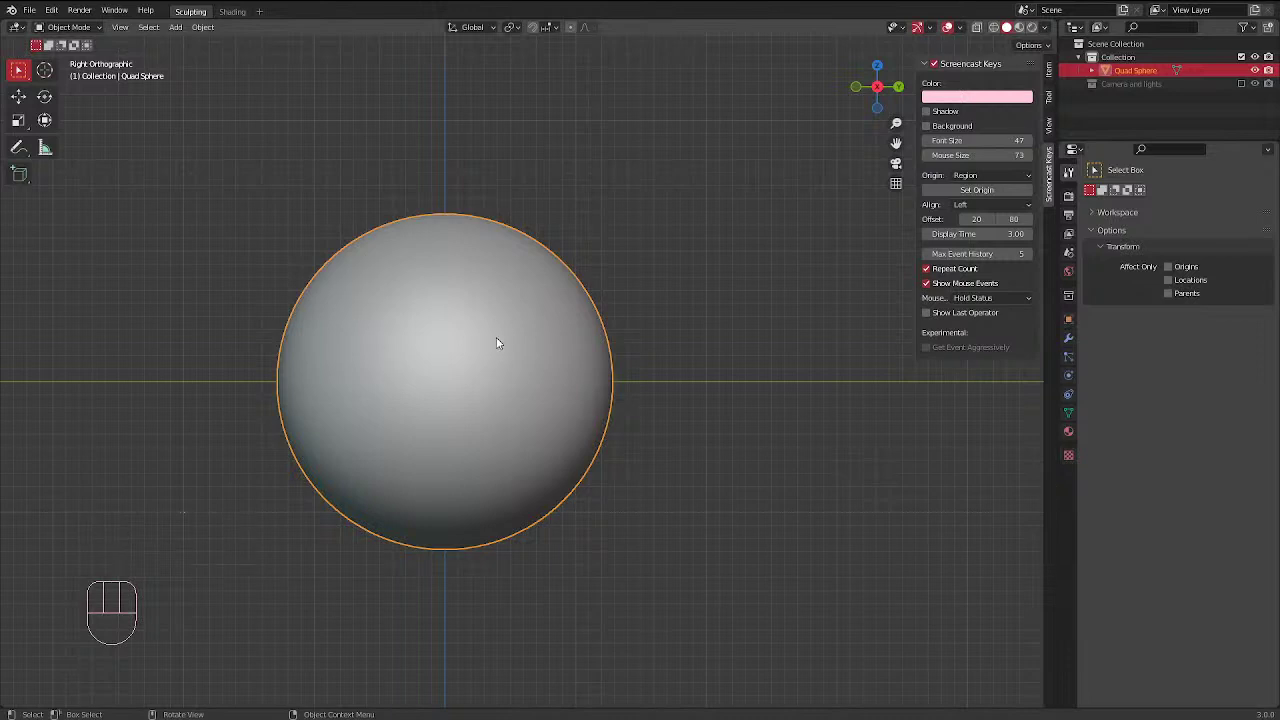
{"action": "key", "text": "shift+d"}
{"action": "left_click", "coordinate": [334, 383]}
{"action": "key", "text": "s"}
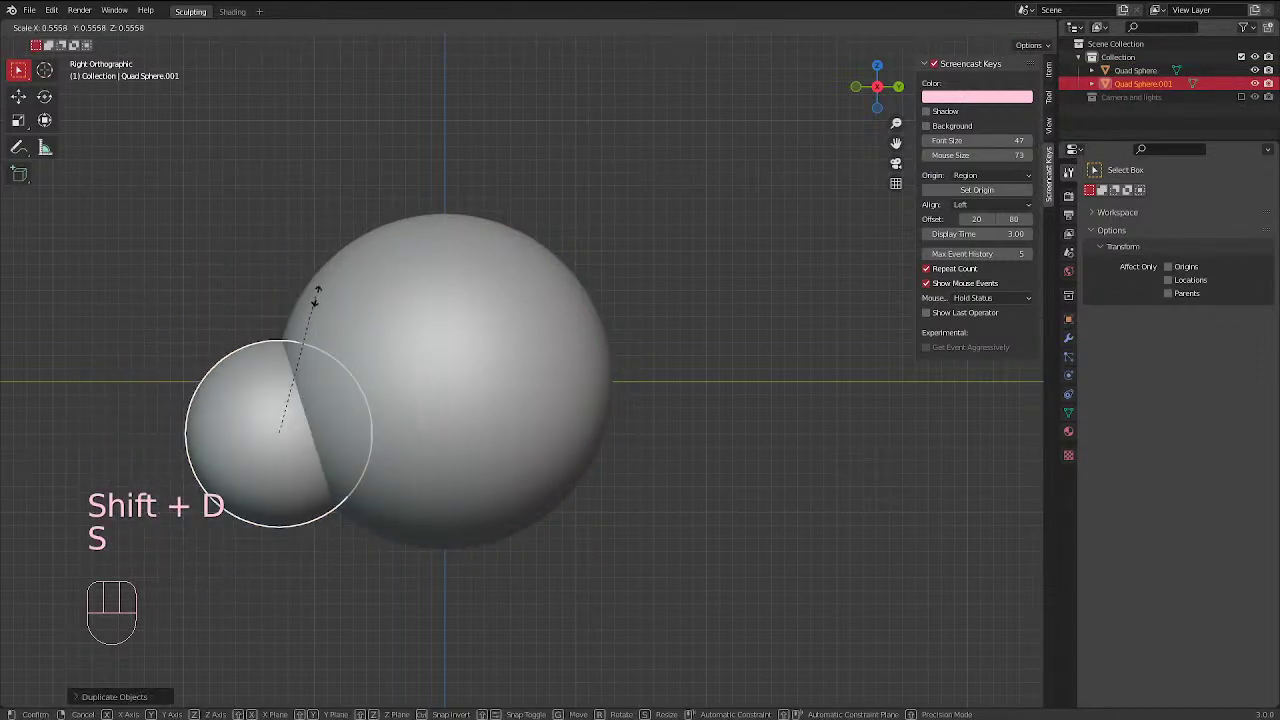
{"action": "left_click", "coordinate": [344, 290]}
{"action": "key", "text": "g"}
{"action": "left_click", "coordinate": [352, 308]}
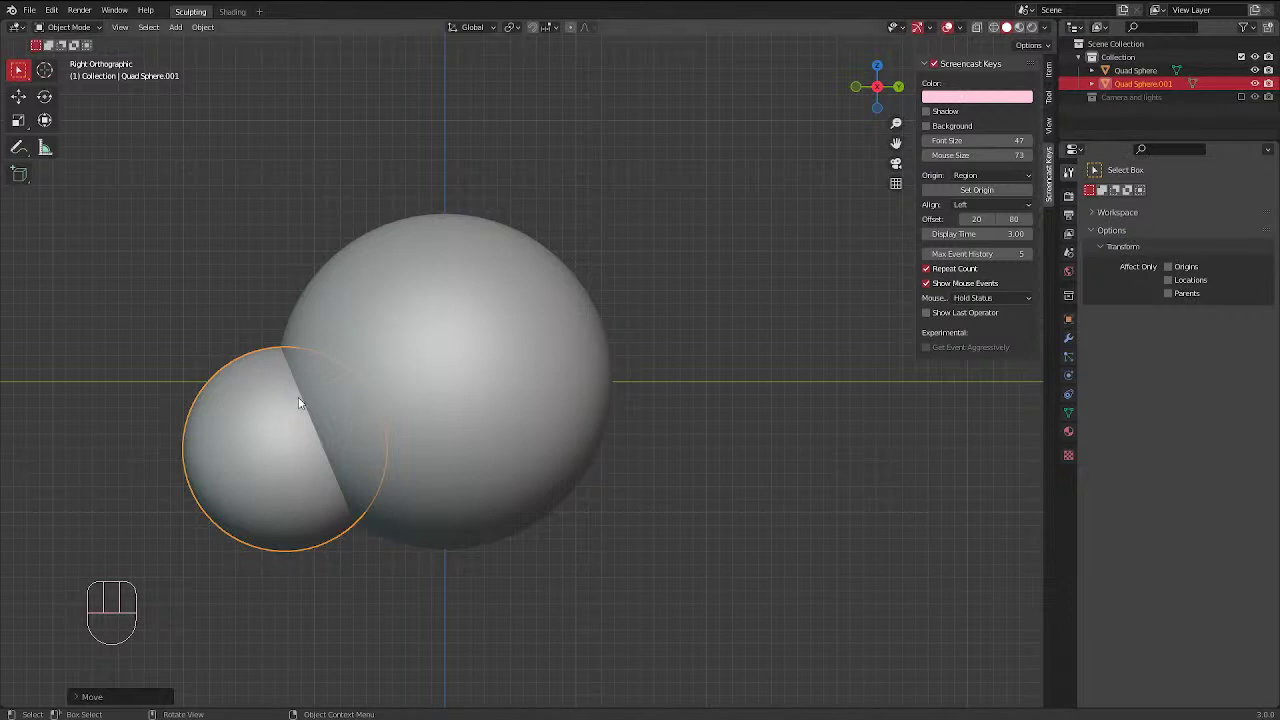
Enter Sculpt Mode on the muzzle sphere and set up the Elastic Deform brush with a radius of 196 px
{"action": "key", "text": "ctrl+Tab"}
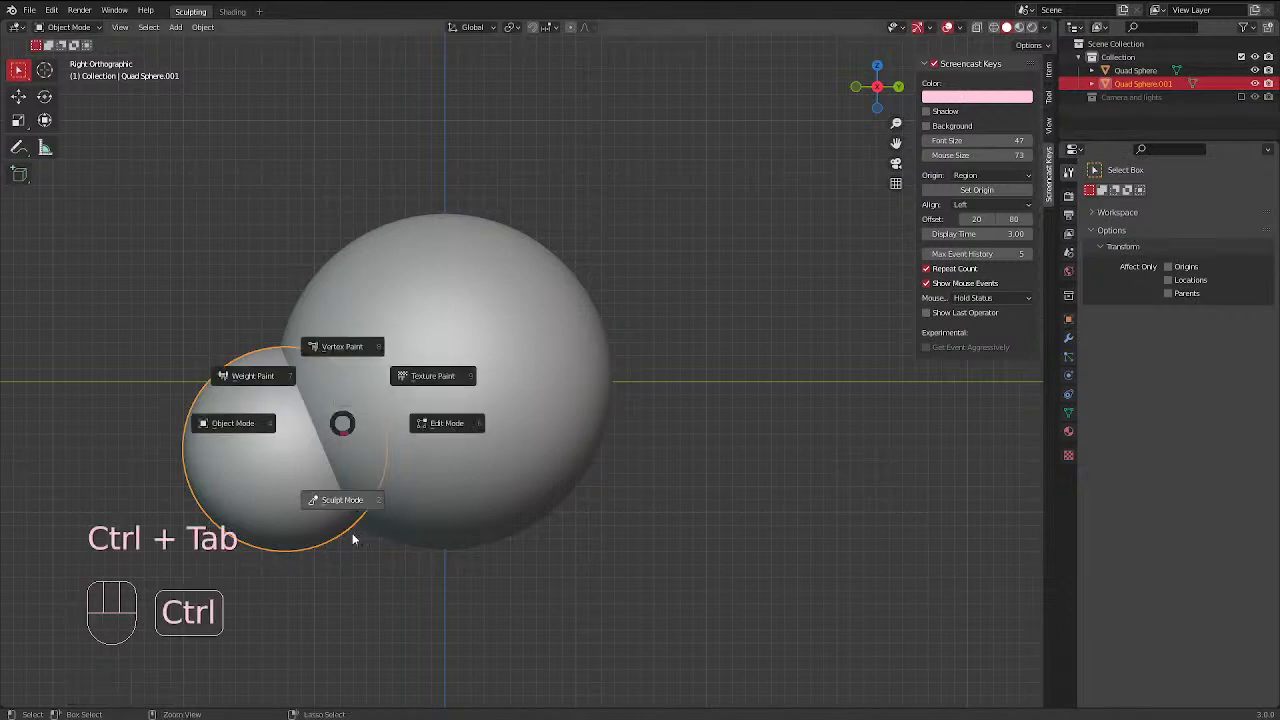
{"action": "left_click", "coordinate": [300, 579]}
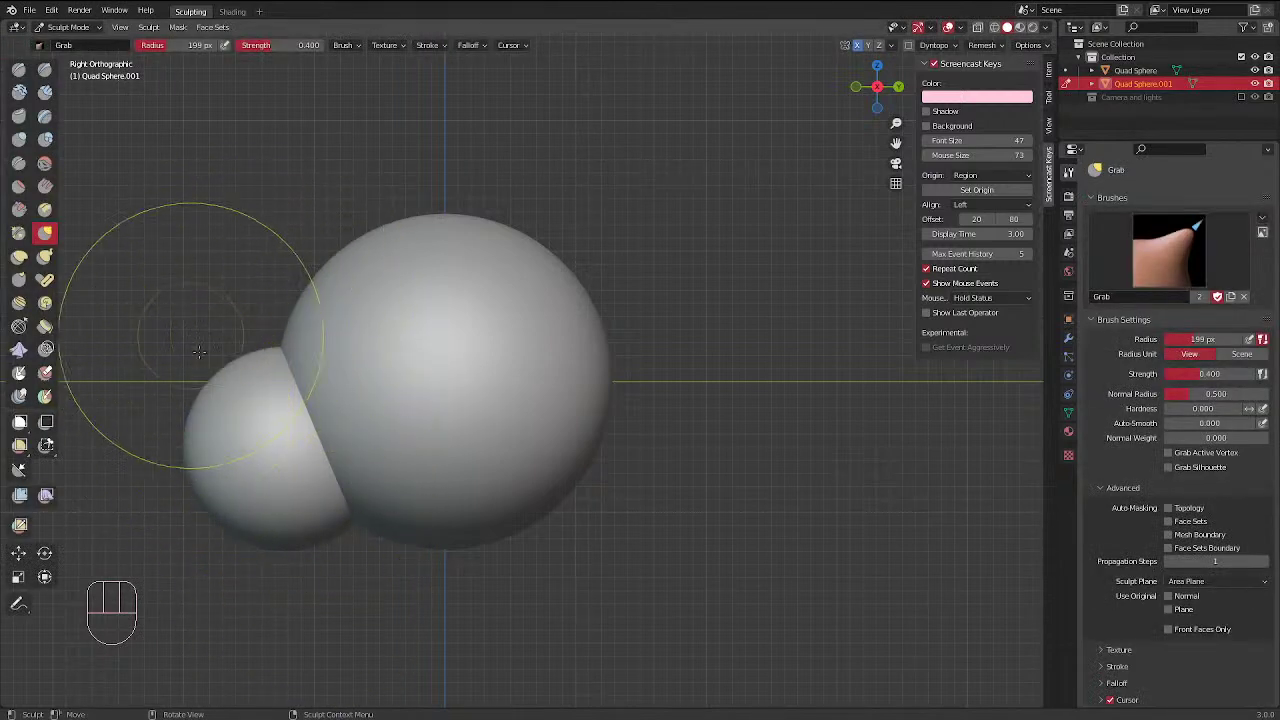
{"action": "key", "text": "f"}
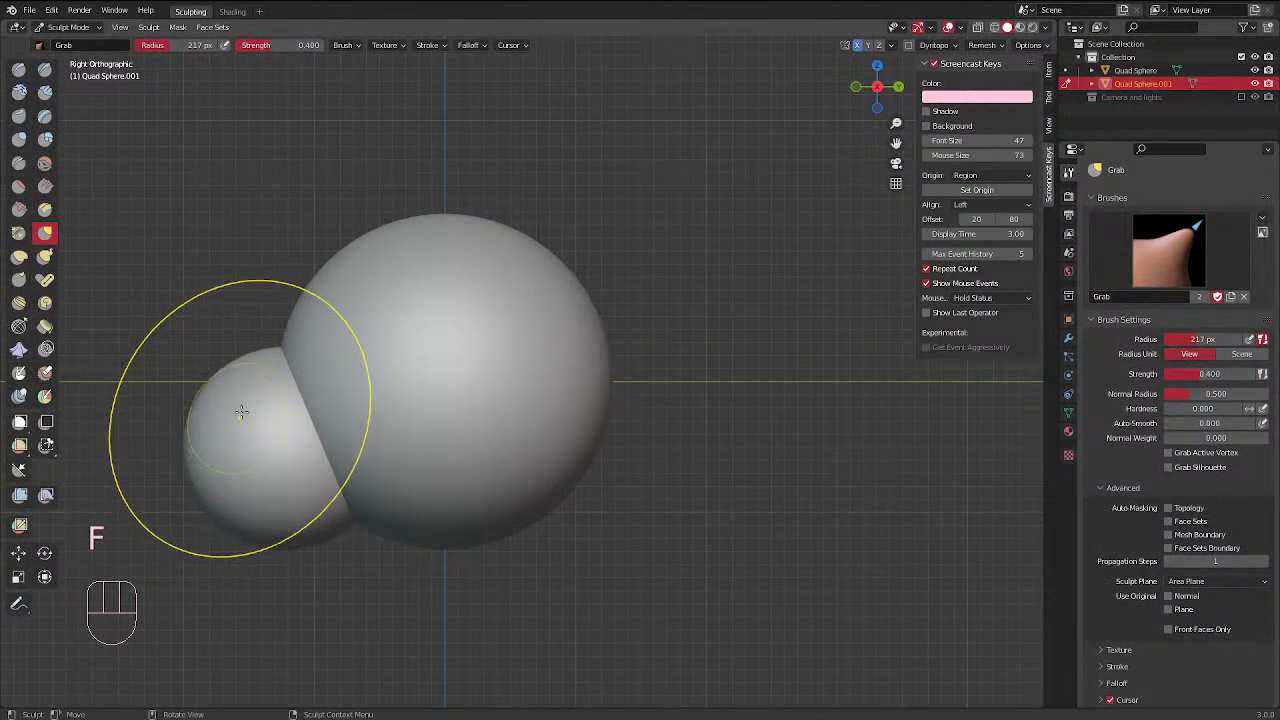
{"action": "left_click", "coordinate": [241, 412]}
{"action": "left_click", "coordinate": [19, 257]}
{"action": "key", "text": "d"}
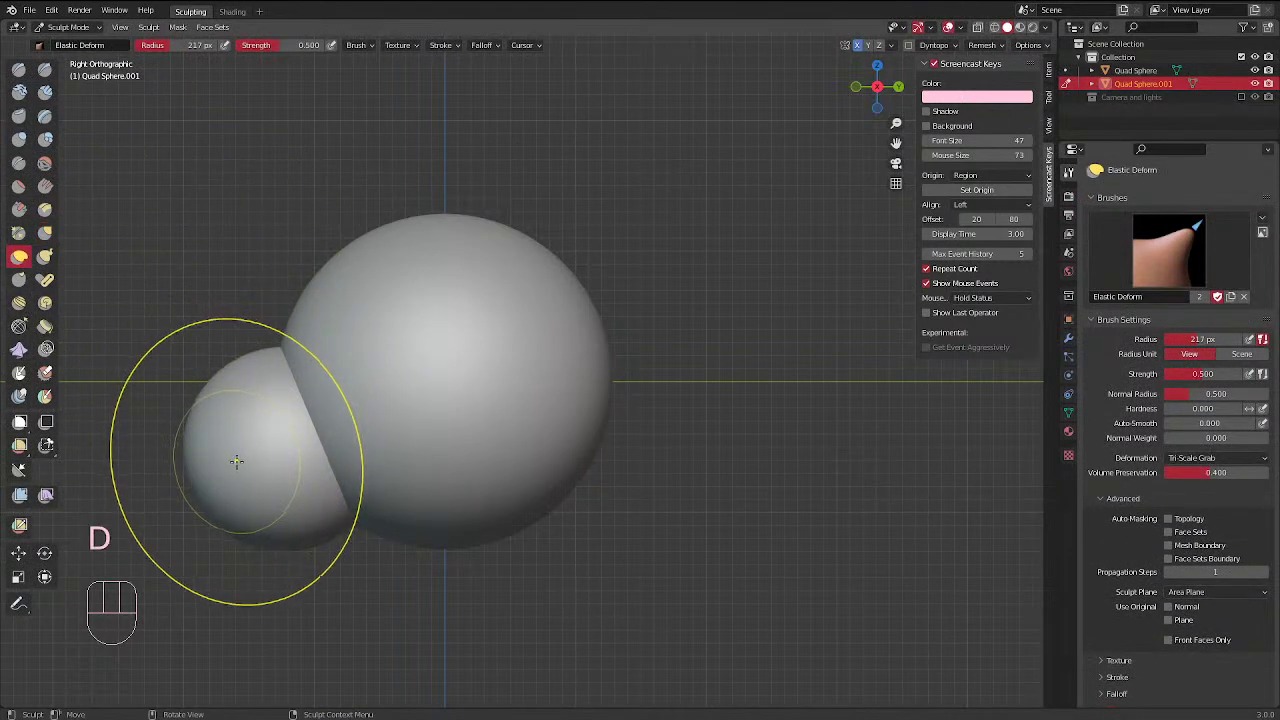
{"action": "key", "text": "f"}
{"action": "left_click", "coordinate": [205, 474]}
Push the muzzle's front inward and pull its underside back toward the head in side view with Elastic Deform
{"action": "left_click_drag", "start_coordinate": [219, 474], "coordinate": [237, 485]}
{"action": "left_click_drag", "start_coordinate": [331, 549], "coordinate": [357, 524]}
{"action": "left_click_drag", "start_coordinate": [268, 366], "coordinate": [264, 361]}
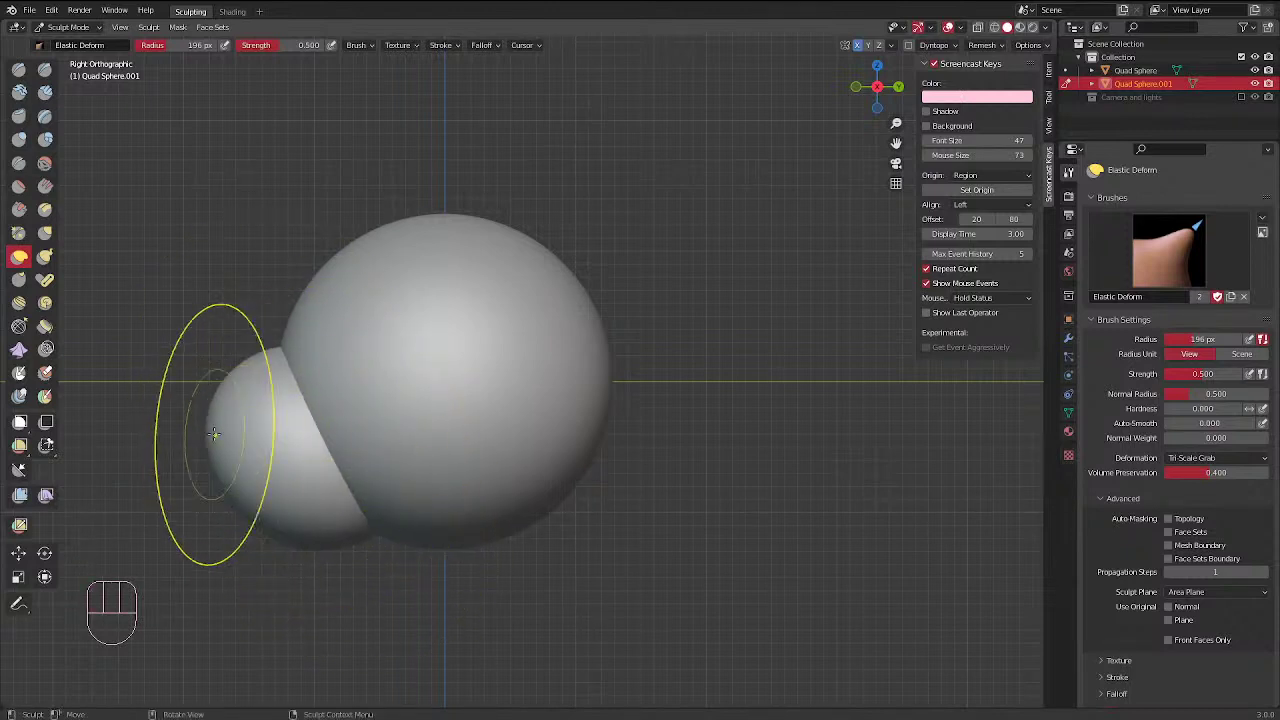
Refine the sides of the muzzle with Elastic Deform strokes, checking the shape from the front and at an angle
{"action": "mouse_move", "coordinate": [386, 400]}
{"action": "middle_mouse_down"}
{"action": "mouse_move", "coordinate": [423, 408]}
{"action": "mouse_move", "coordinate": [532, 487]}
{"action": "mouse_move", "coordinate": [583, 557]}
{"action": "mouse_move", "coordinate": [586, 434]}
{"action": "mouse_move", "coordinate": [560, 491]}
{"action": "middle_mouse_up"}
{"action": "left_click_drag", "start_coordinate": [560, 491], "coordinate": [543, 479]}
{"action": "middle_click_drag", "start_coordinate": [638, 402], "coordinate": [622, 357]}
{"action": "middle_click_drag", "start_coordinate": [600, 492], "coordinate": [578, 446]}
{"action": "mouse_move", "coordinate": [605, 398]}
{"action": "middle_mouse_down"}
{"action": "mouse_move", "coordinate": [648, 444]}
{"action": "mouse_move", "coordinate": [663, 314]}
{"action": "middle_mouse_up"}
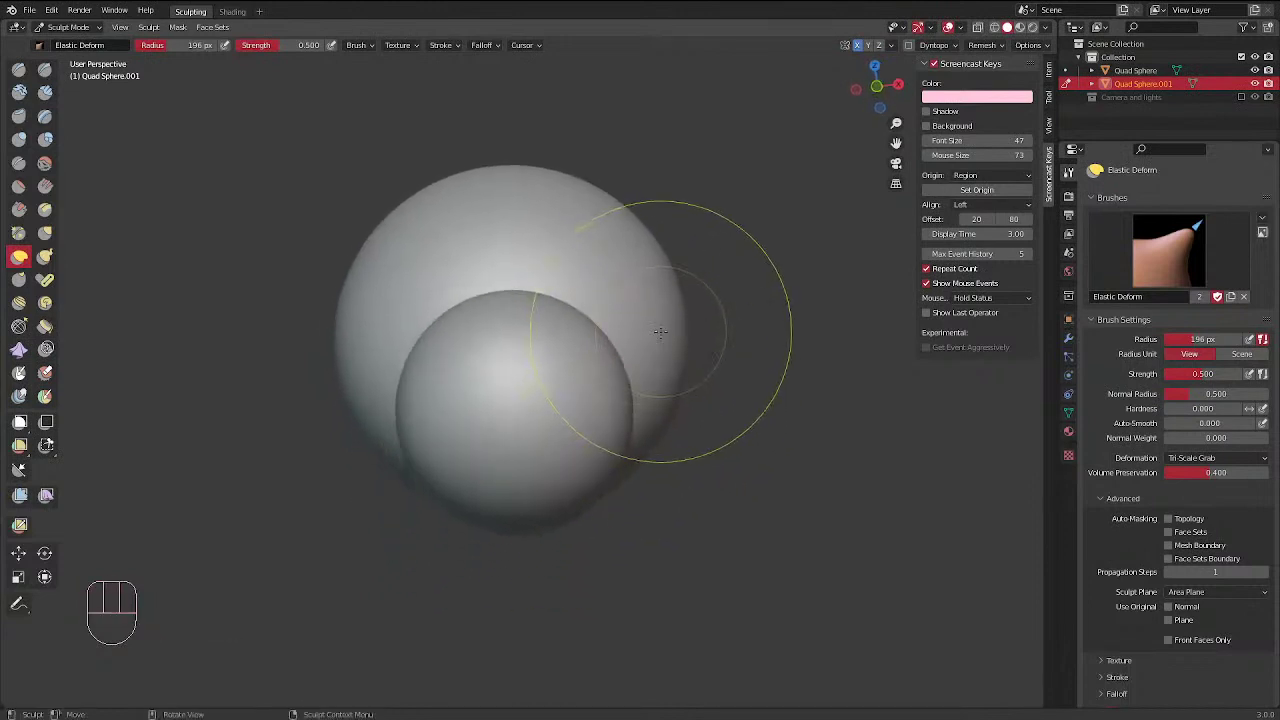
{"action": "key", "text": "KP_1"}
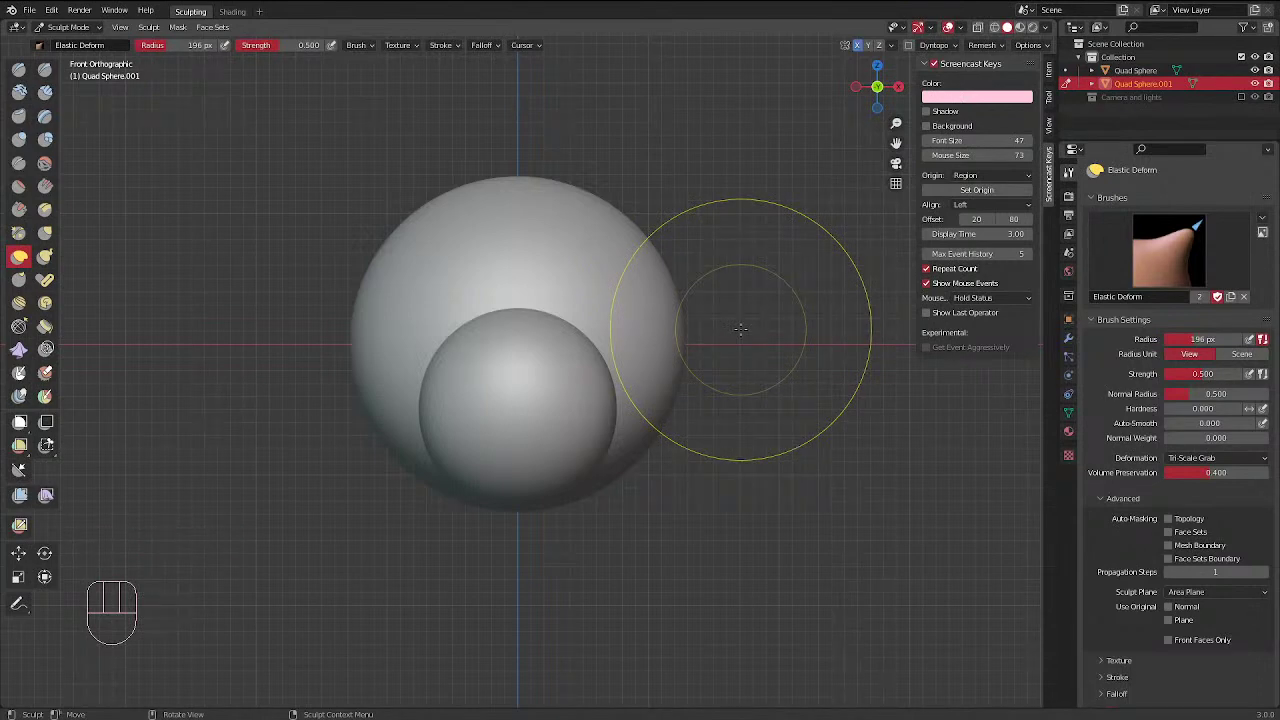
{"action": "mouse_move", "coordinate": [686, 286]}
{"action": "middle_mouse_down"}
{"action": "mouse_move", "coordinate": [508, 266]}
{"action": "mouse_move", "coordinate": [470, 322]}
{"action": "middle_mouse_up"}
{"action": "left_click_drag", "start_coordinate": [430, 430], "coordinate": [460, 428]}
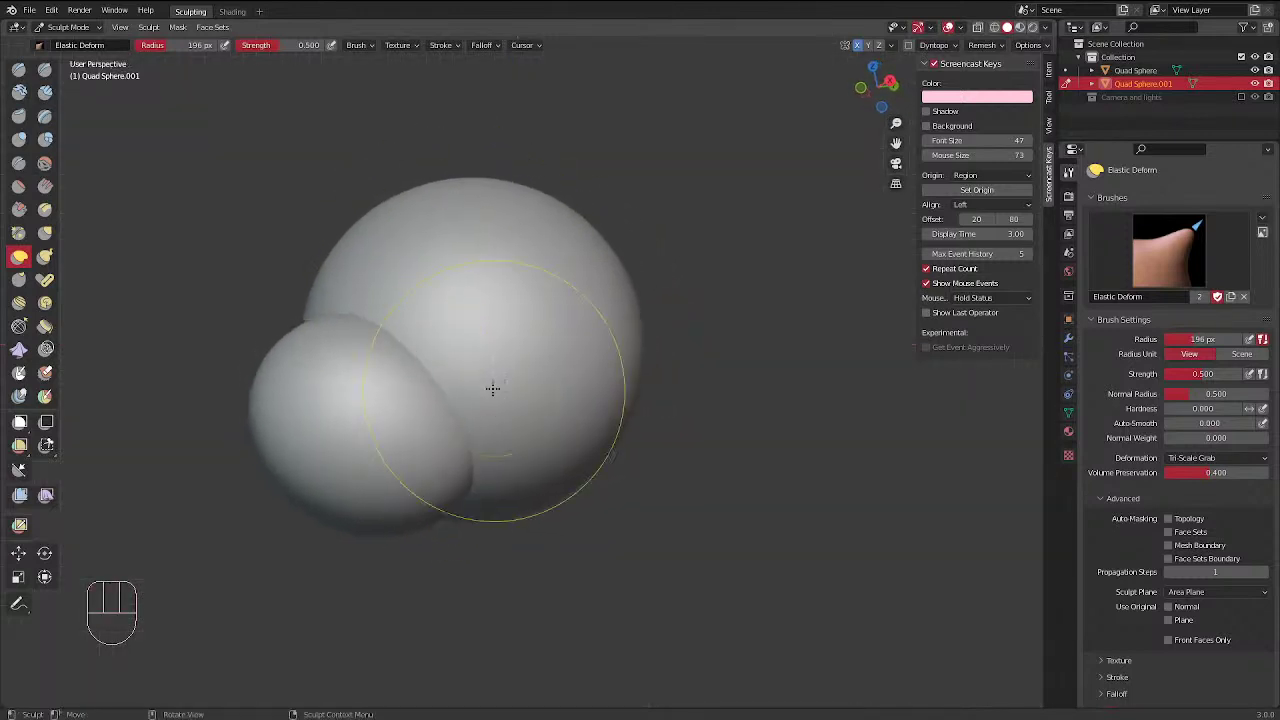
{"action": "middle_click_drag", "start_coordinate": [470, 373], "coordinate": [497, 309]}
In Object Mode, duplicate the head sphere, place the copy at the head's upper side in front view and scale it to about 0.47
{"action": "key", "text": "KP_3"}
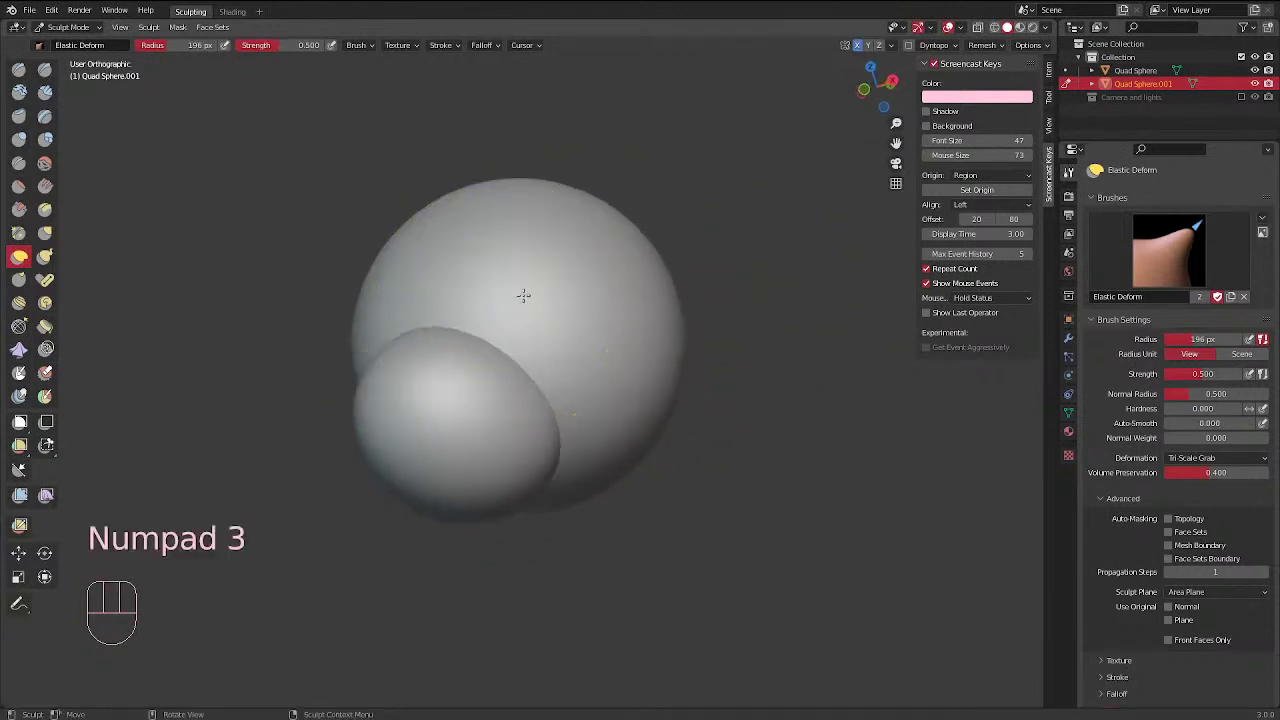
{"action": "key", "text": "ctrl+Tab"}
{"action": "left_click", "coordinate": [595, 350]}
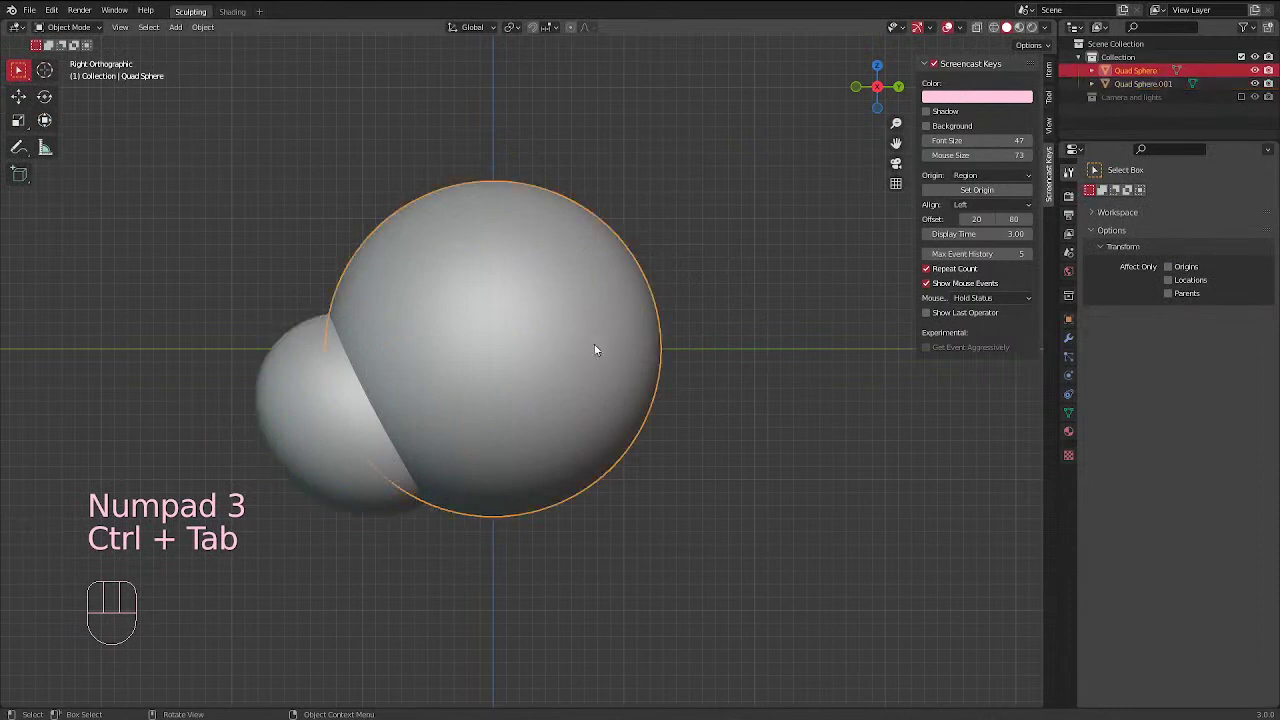
{"action": "middle_click_drag", "start_coordinate": [595, 350], "coordinate": [655, 424]}
{"action": "key", "text": "KP_1"}
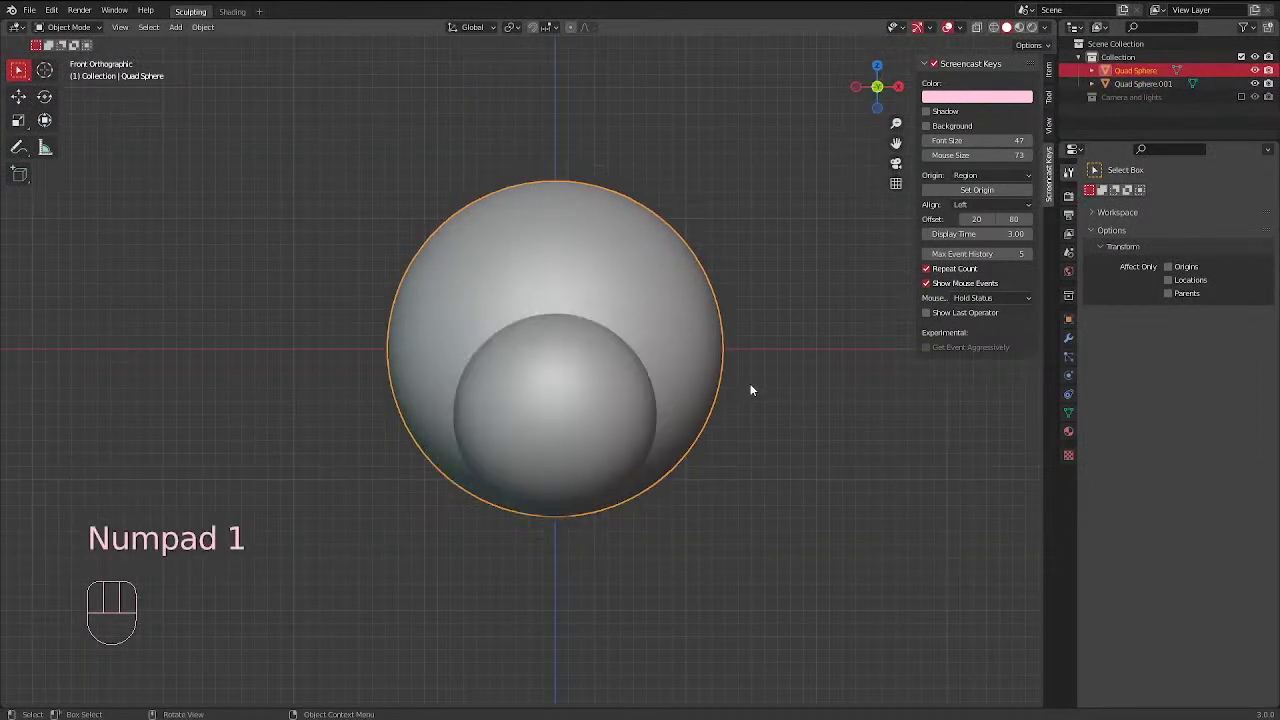
{"action": "scroll", "coordinate": [340, 353], "scroll_direction": "down", "scroll_amount": 4}
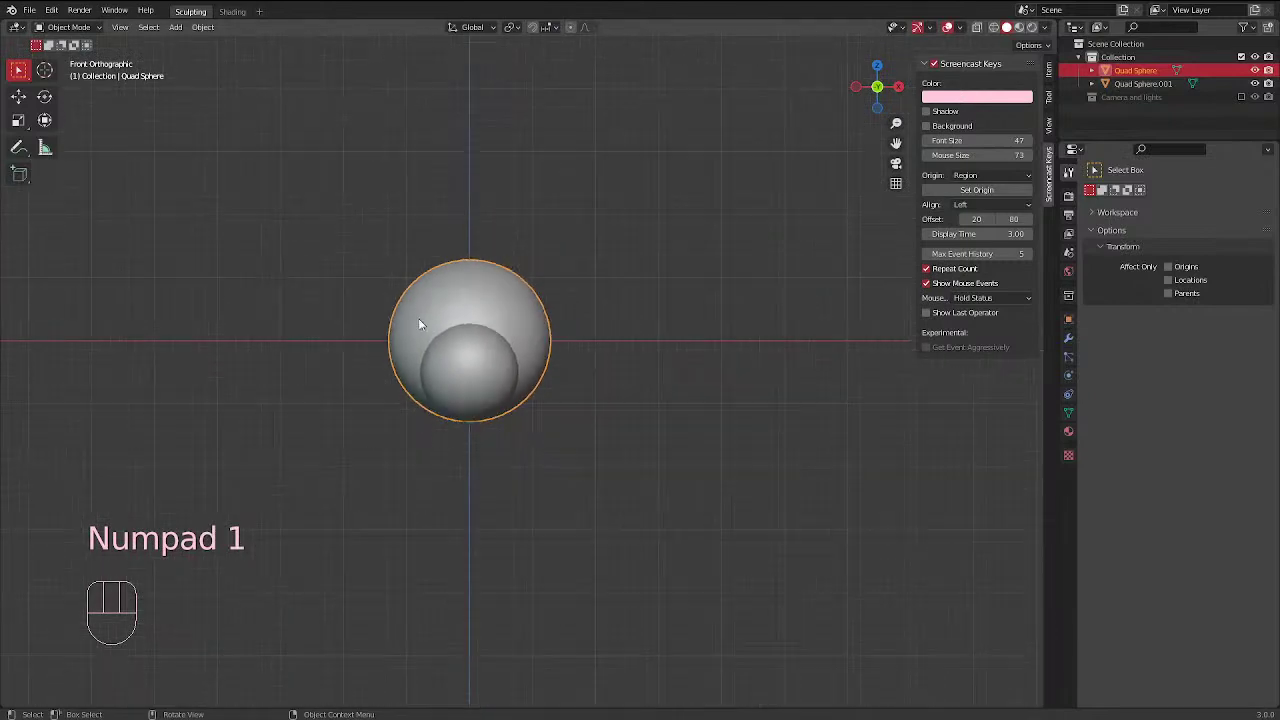
{"action": "scroll", "coordinate": [515, 300], "scroll_direction": "up", "scroll_amount": 3}
{"action": "key", "text": "shift+d"}
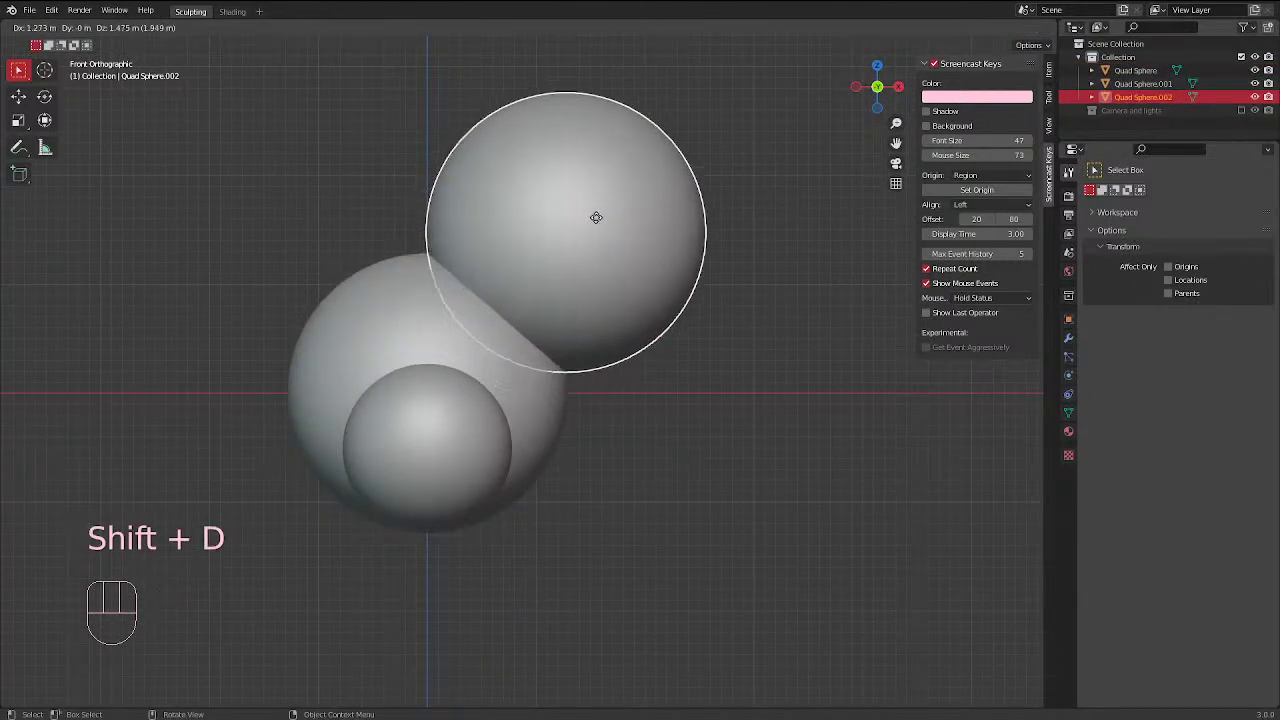
{"action": "left_click", "coordinate": [583, 258]}
{"action": "key", "text": "s"}
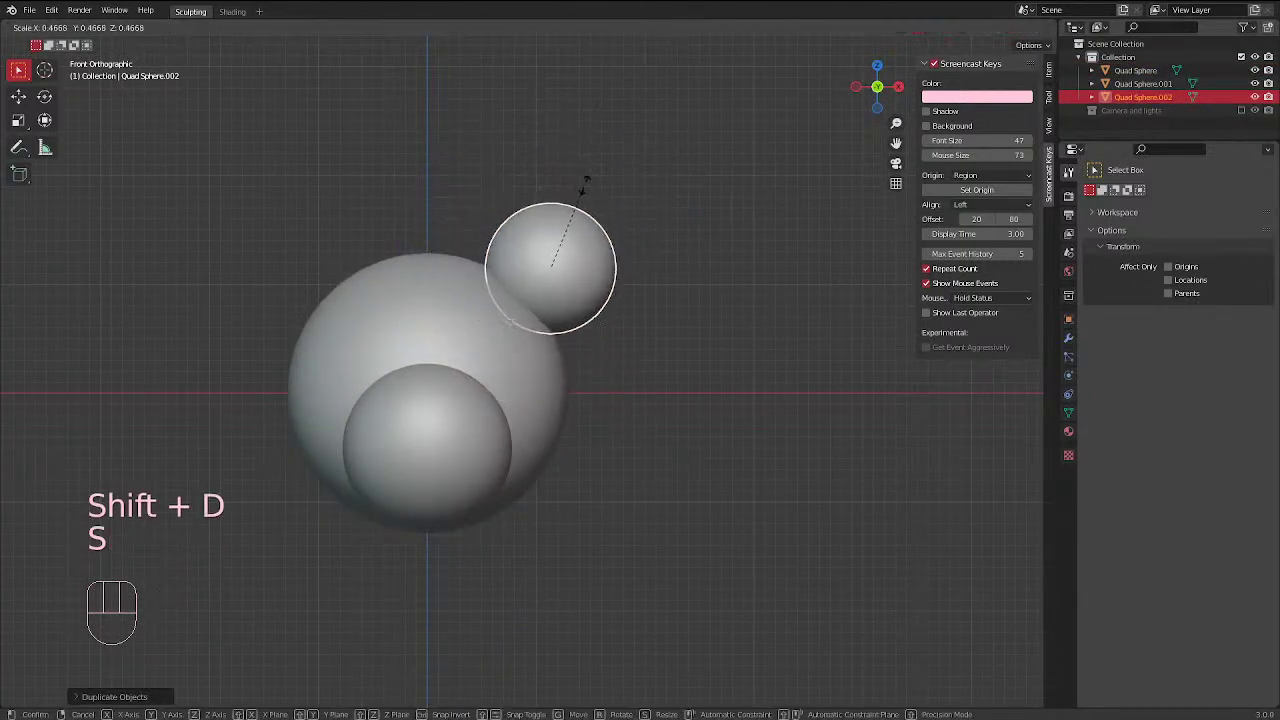
{"action": "left_click", "coordinate": [585, 186]}
Stretch the small upper sphere along the global Z axis to about 3.4 times its height to form a long ear
{"action": "scroll", "coordinate": [576, 188], "scroll_direction": "up", "scroll_amount": 1}
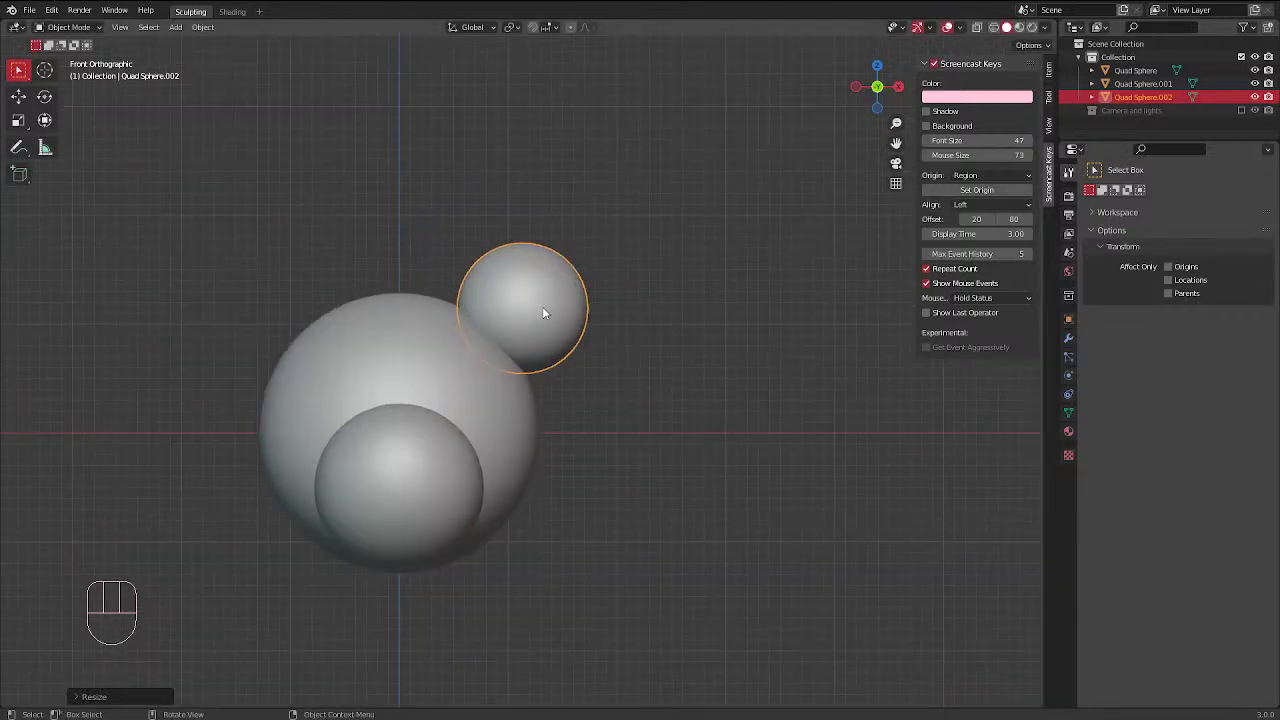
{"action": "key", "text": "s"}
{"action": "right_click", "coordinate": [561, 229]}
{"action": "key", "text": "s"}
{"action": "key", "text": "z"}
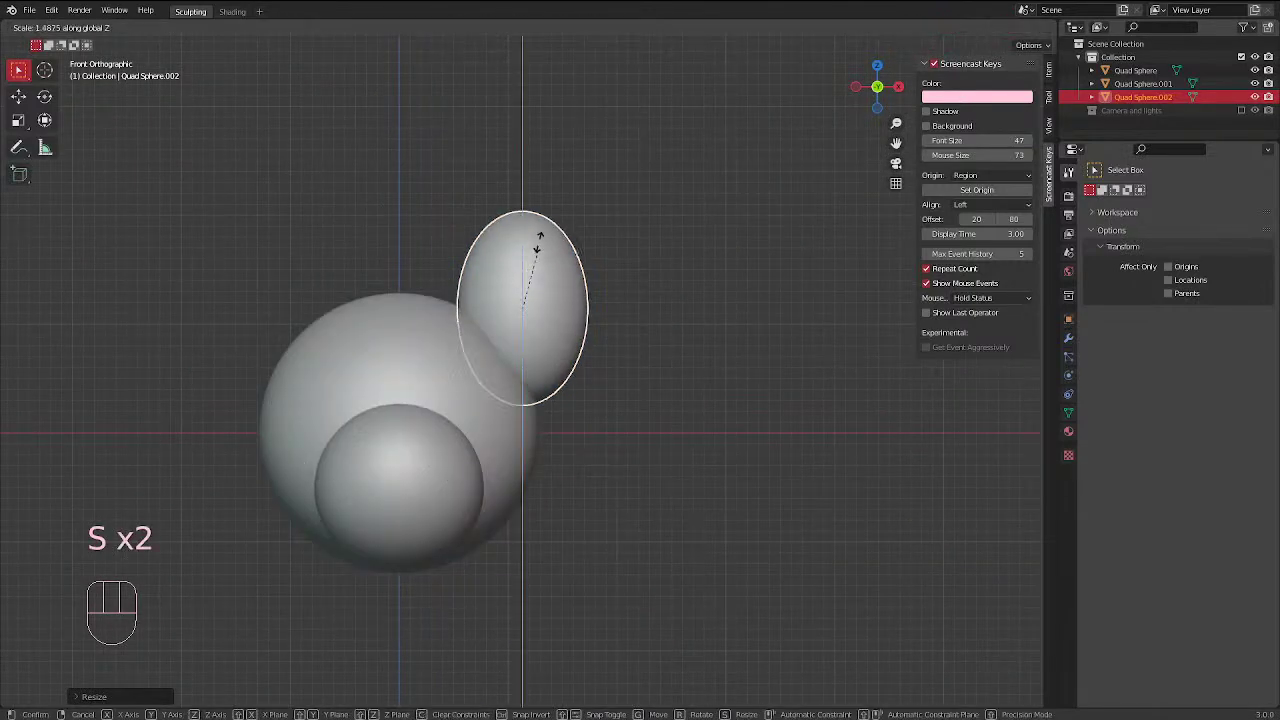
{"action": "left_click", "coordinate": [551, 176]}
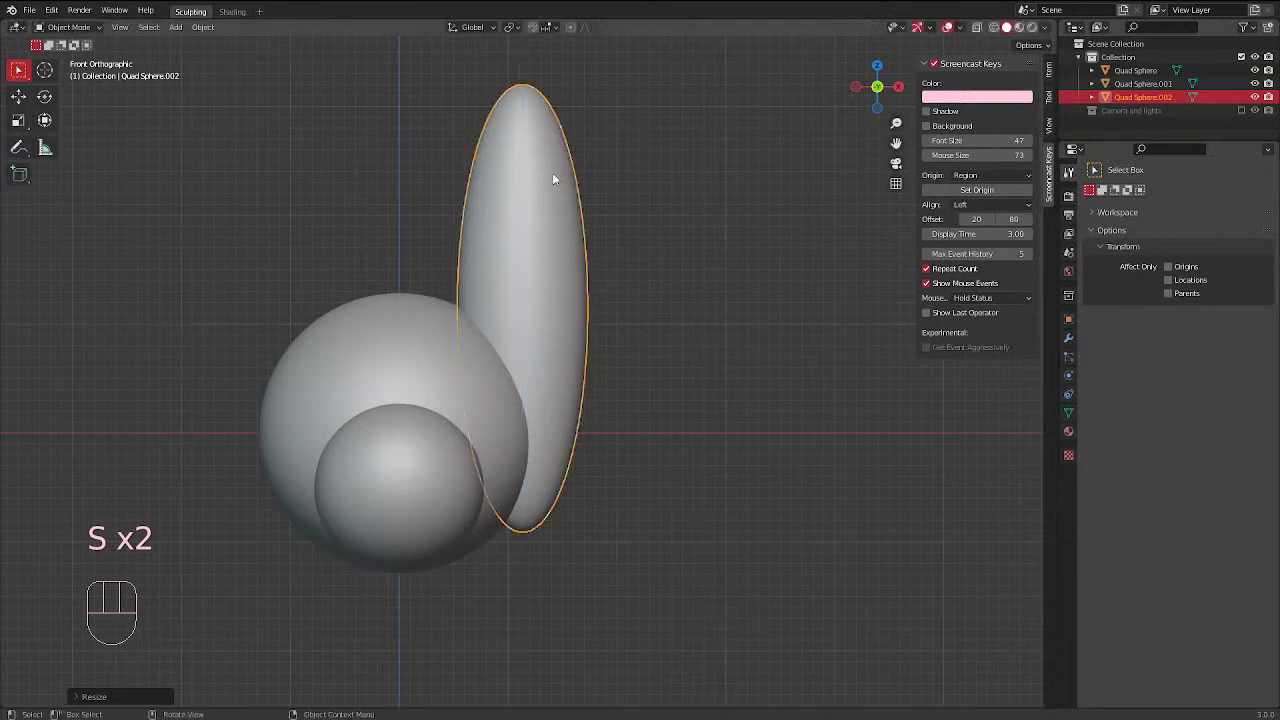
Raise the ear onto the top of the head, tilt it slightly outward and adjust its position in front view
{"action": "key", "text": "g"}
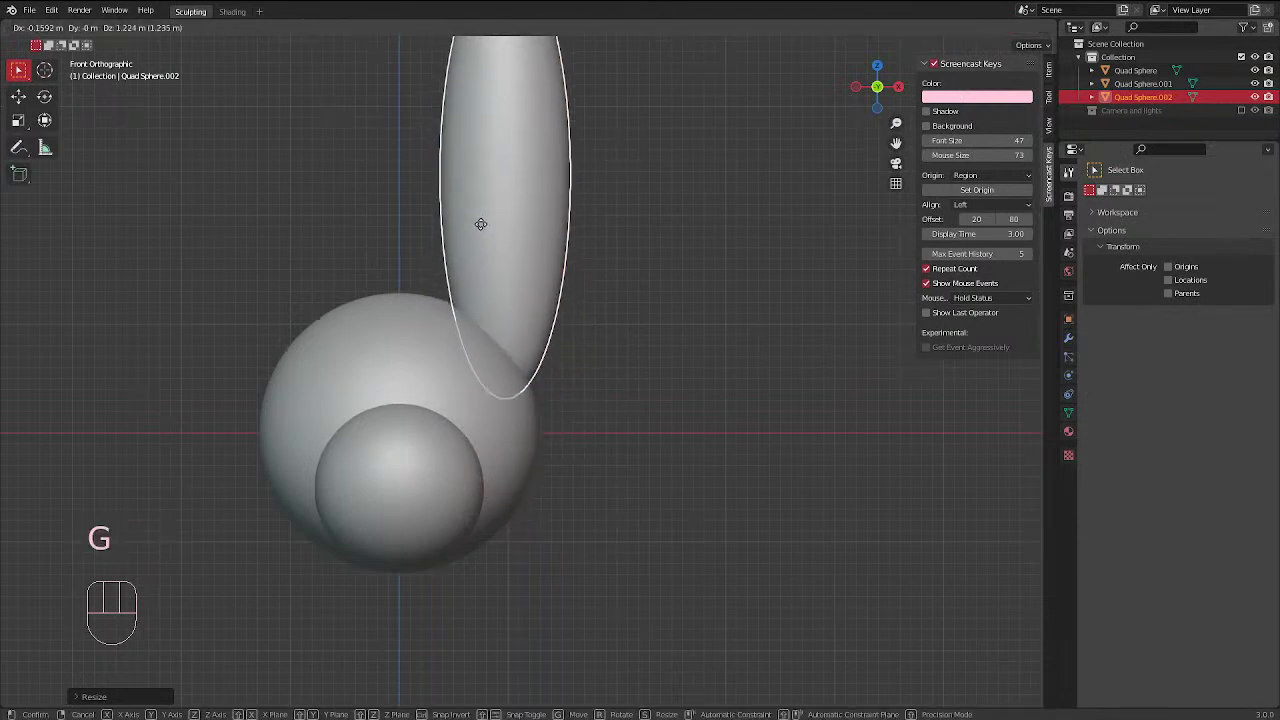
{"action": "left_click", "coordinate": [480, 220]}
{"action": "key", "text": "r"}
{"action": "left_click", "coordinate": [656, 148]}
{"action": "key", "text": "g"}
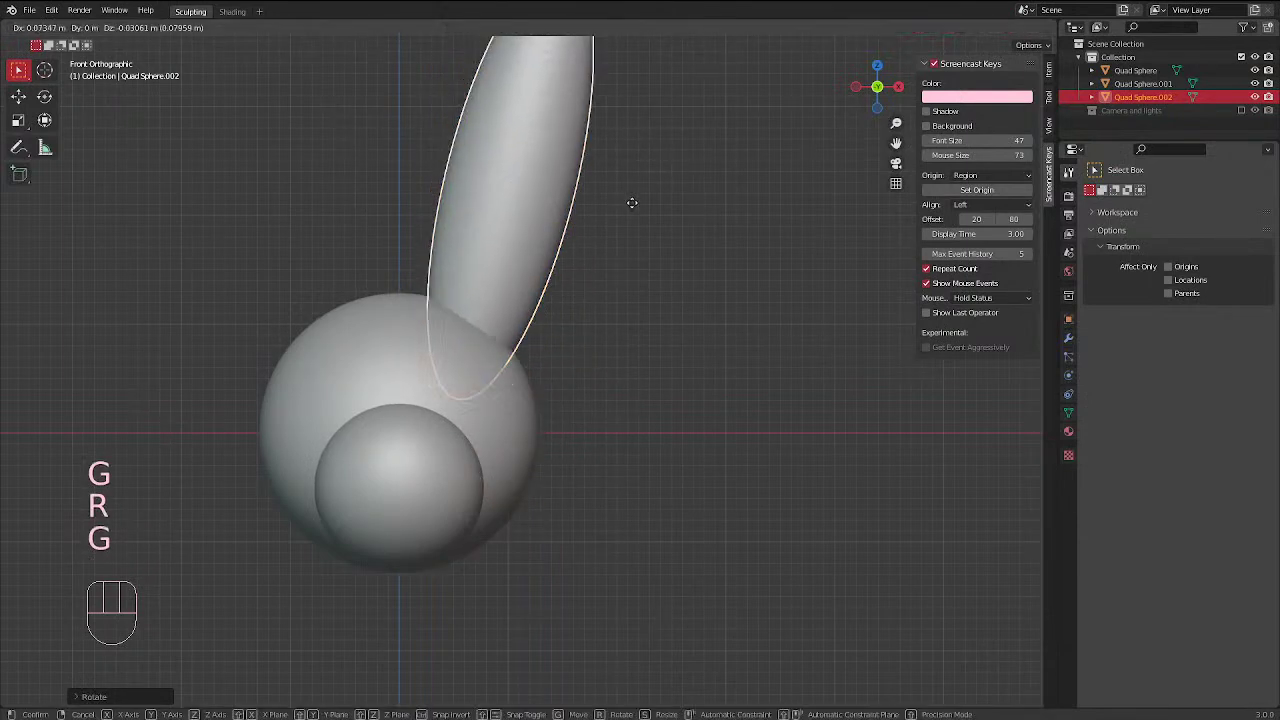
{"action": "left_click", "coordinate": [645, 216]}
Move the ear toward the back of the head in the right side view
{"action": "scroll", "coordinate": [398, 368], "scroll_direction": "down", "scroll_amount": 1}
{"action": "middle_click_drag", "start_coordinate": [636, 233], "coordinate": [266, 306]}
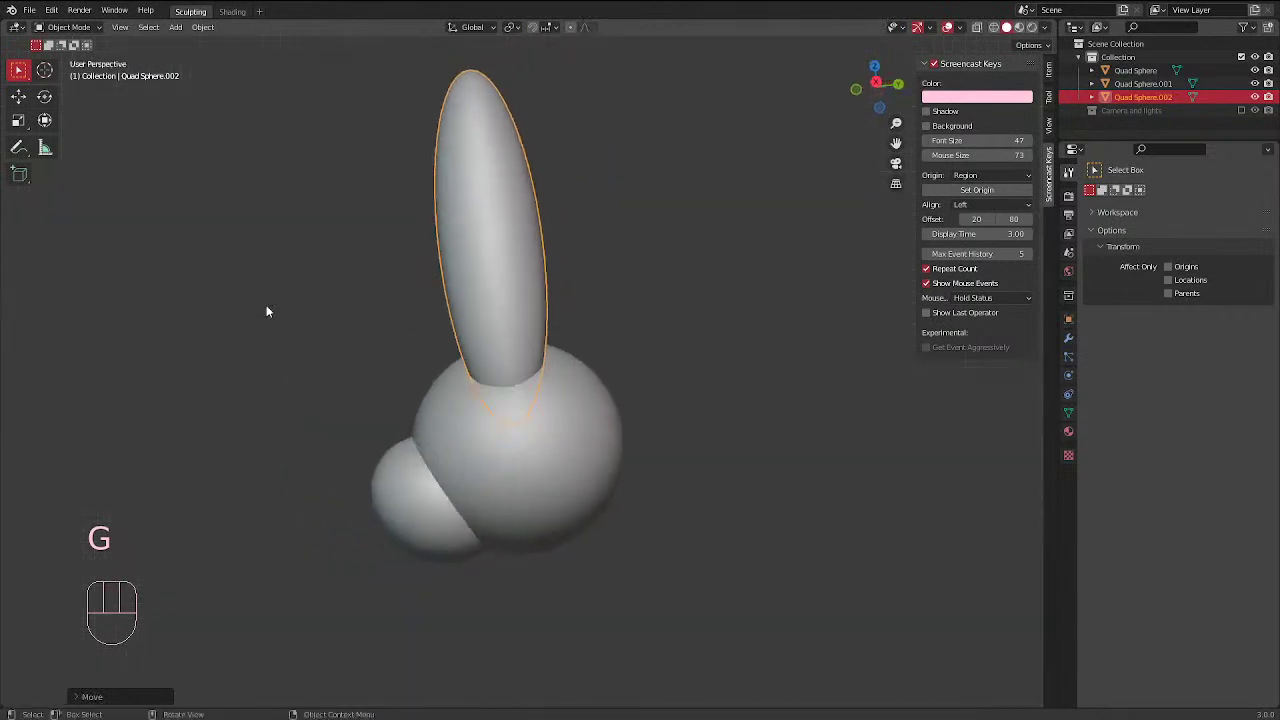
{"action": "key", "text": "KP_3"}
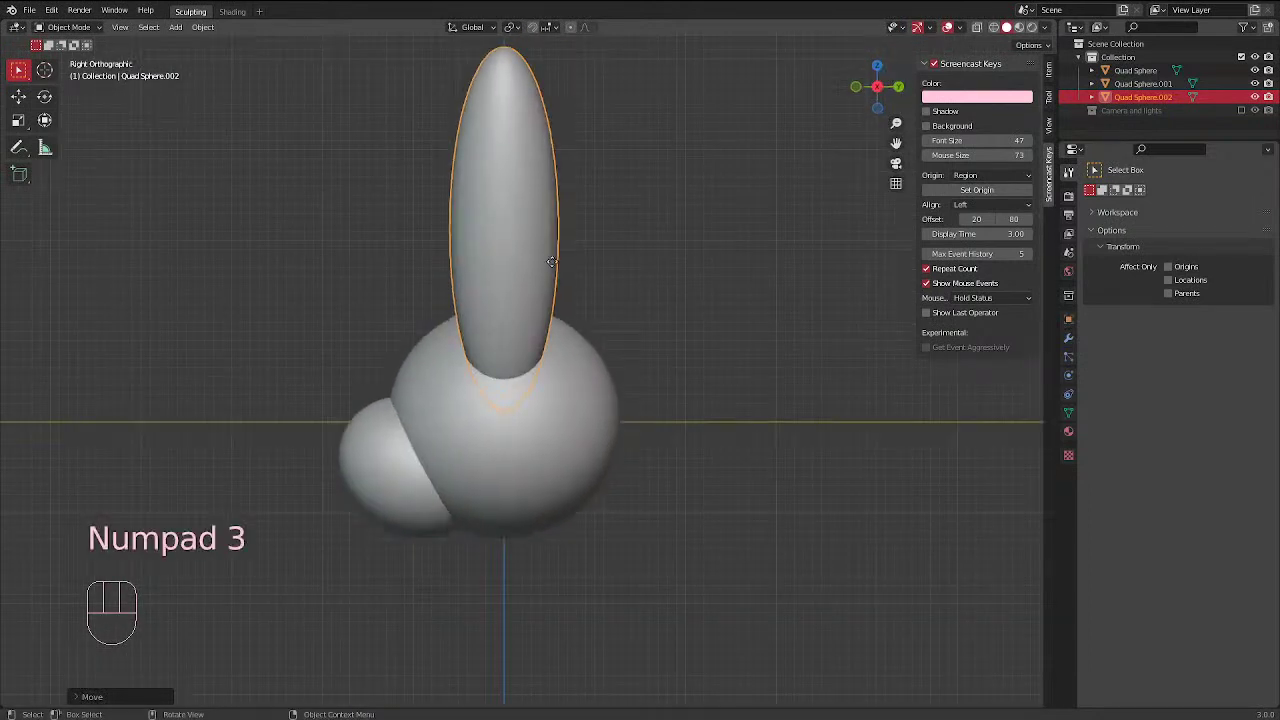
{"action": "key", "text": "g"}
{"action": "left_click", "coordinate": [589, 263]}
{"action": "scroll", "coordinate": [271, 257], "scroll_direction": "down", "scroll_amount": 2}
{"action": "scroll", "coordinate": [499, 409], "scroll_direction": "up", "scroll_amount": 1}
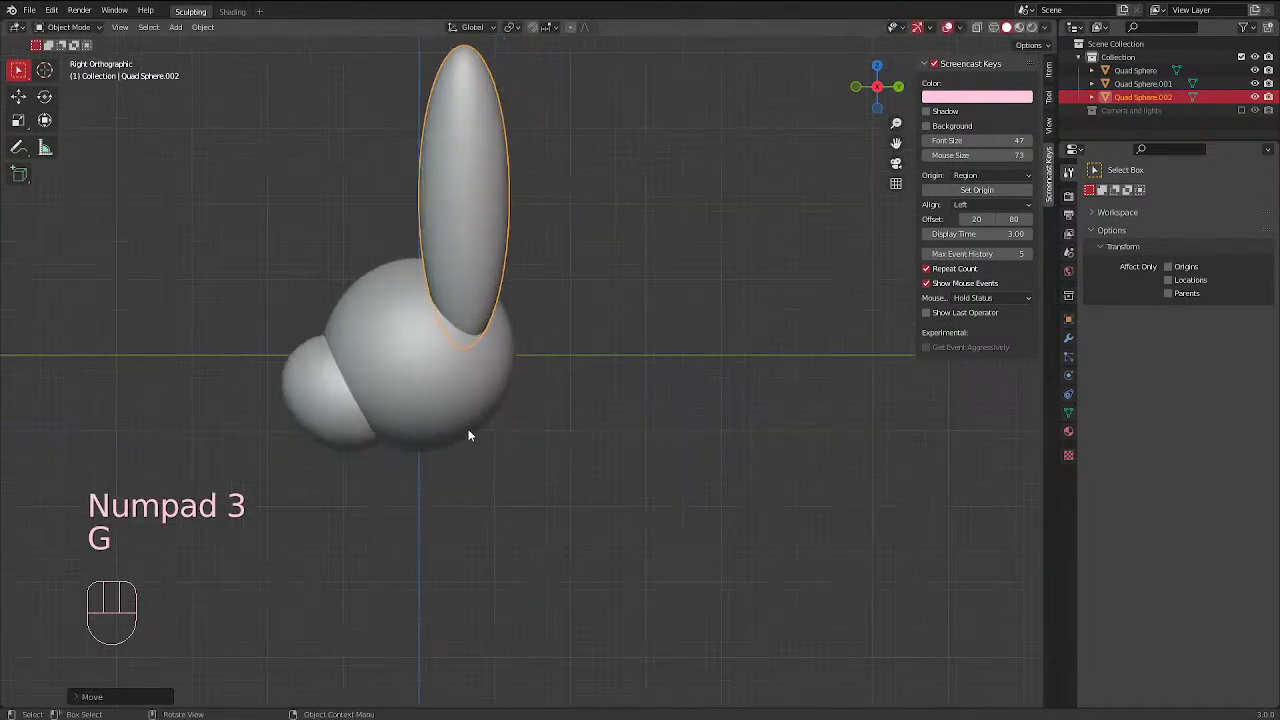
Duplicate the head sphere as a neck, scale the copy to about 0.7 and position it beneath the back of the head
{"action": "left_click", "coordinate": [451, 394]}
{"action": "key", "text": "shift+d"}
{"action": "left_click", "coordinate": [480, 515]}
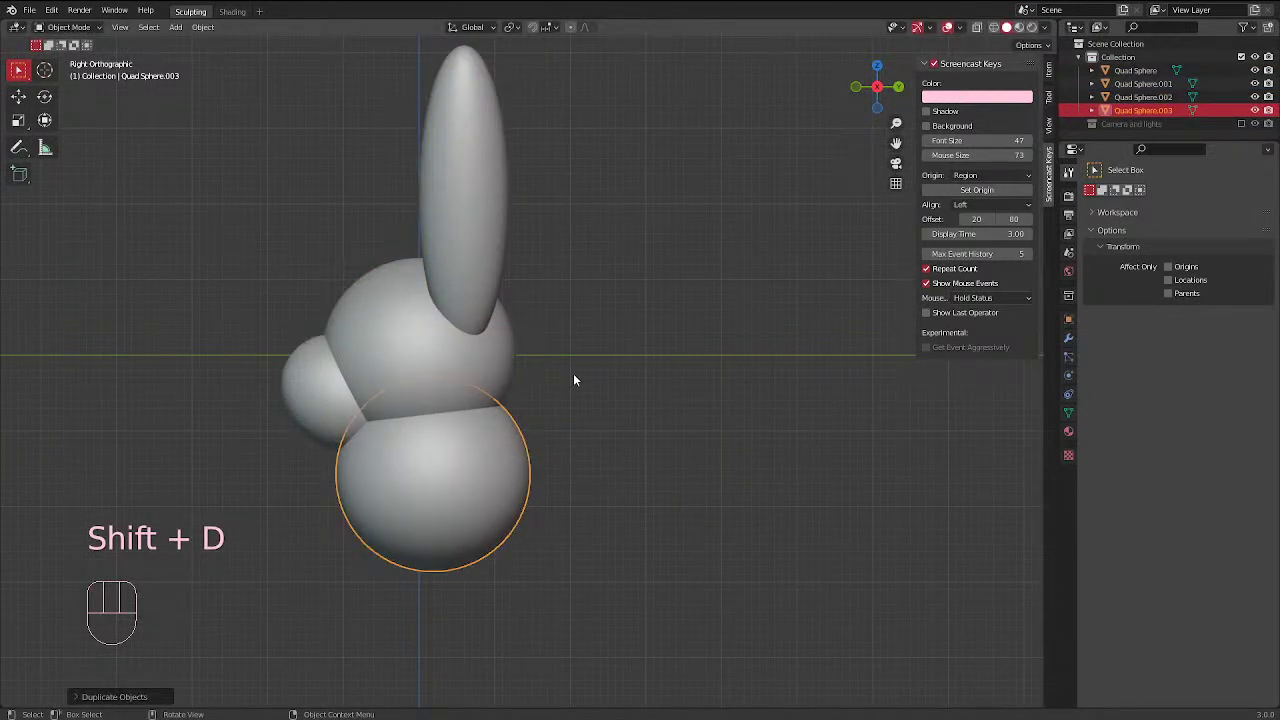
{"action": "key", "text": "s"}
{"action": "left_click", "coordinate": [531, 402]}
{"action": "key", "text": "g"}
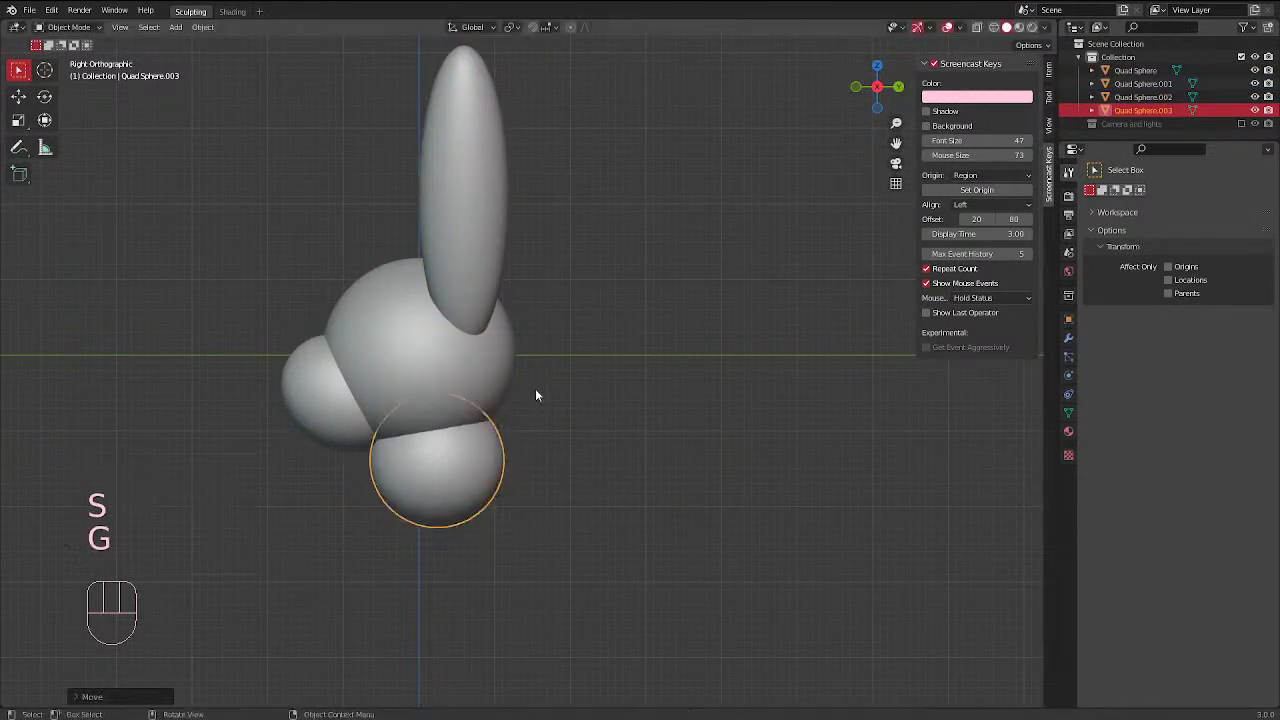
{"action": "left_click", "coordinate": [535, 389]}
In Sculpt Mode, stretch the neck sphere up into the head and downward with Elastic Deform strokes in side view
{"action": "key", "text": "ctrl+Tab"}
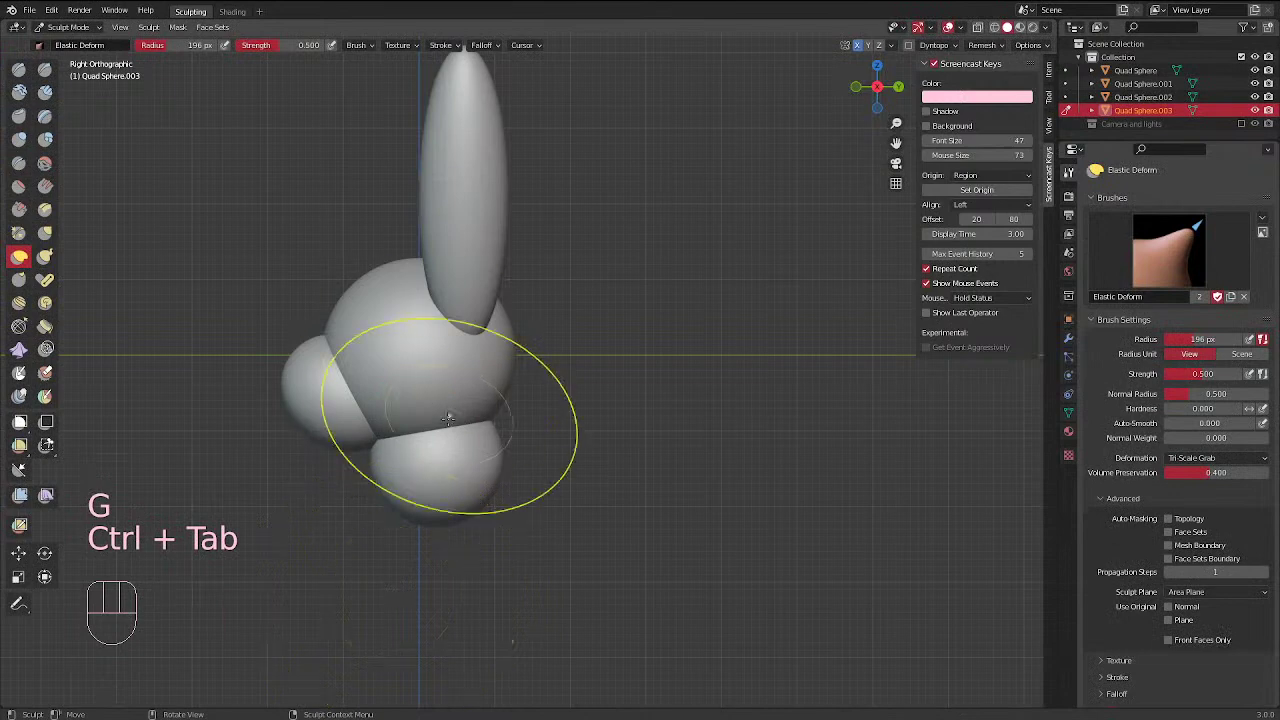
{"action": "left_click_drag", "start_coordinate": [450, 414], "coordinate": [459, 360]}
{"action": "left_click_drag", "start_coordinate": [459, 441], "coordinate": [442, 506]}
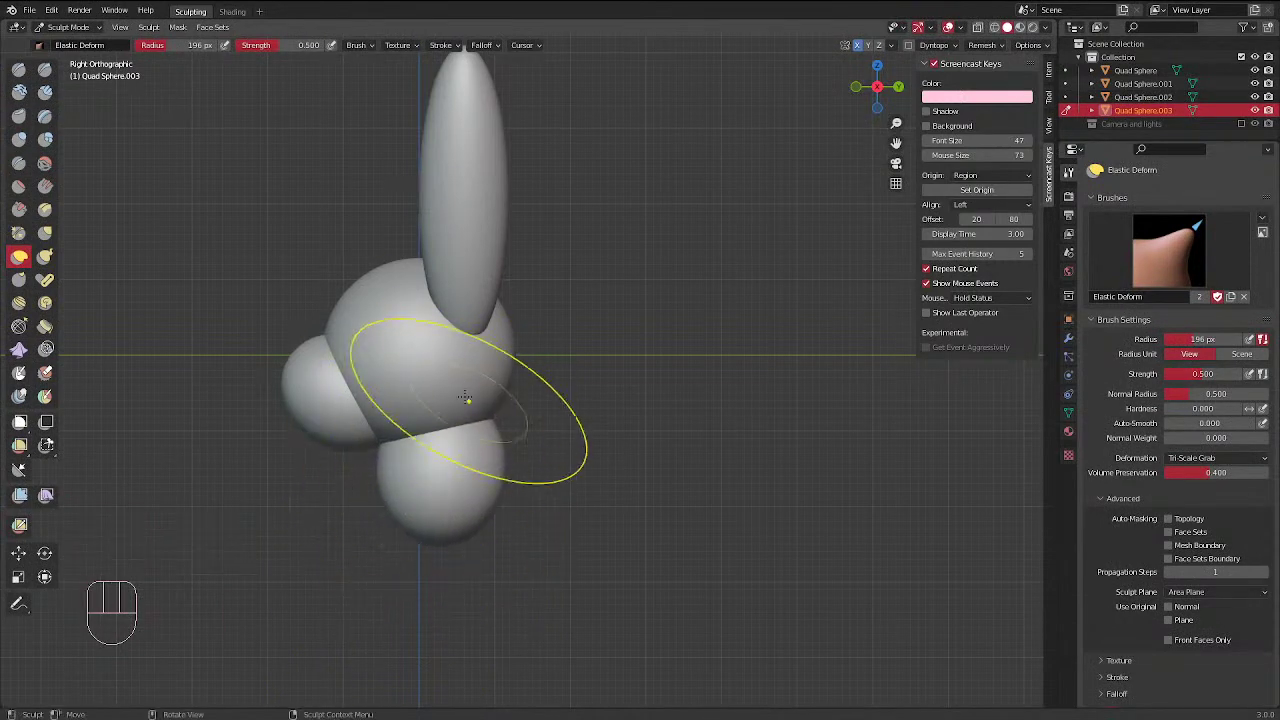
{"action": "mouse_move", "coordinate": [469, 403]}
{"action": "left_mouse_down"}
{"action": "mouse_move", "coordinate": [497, 463]}
{"action": "mouse_move", "coordinate": [446, 528]}
{"action": "left_mouse_up"}
{"action": "mouse_move", "coordinate": [482, 388]}
{"action": "left_mouse_down"}
{"action": "mouse_move", "coordinate": [491, 357]}
{"action": "mouse_move", "coordinate": [462, 398]}
{"action": "left_mouse_up"}
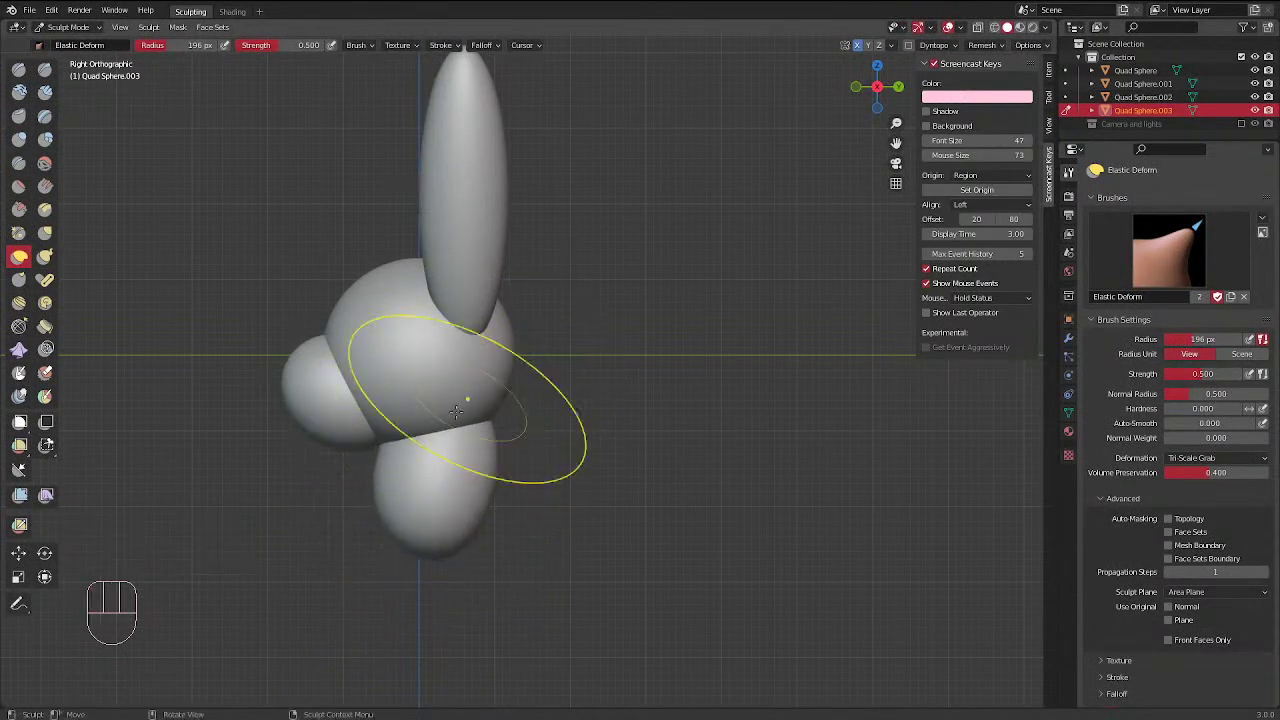
{"action": "mouse_move", "coordinate": [423, 509]}
{"action": "left_mouse_down"}
{"action": "mouse_move", "coordinate": [423, 522]}
{"action": "mouse_move", "coordinate": [450, 512]}
{"action": "left_mouse_up"}
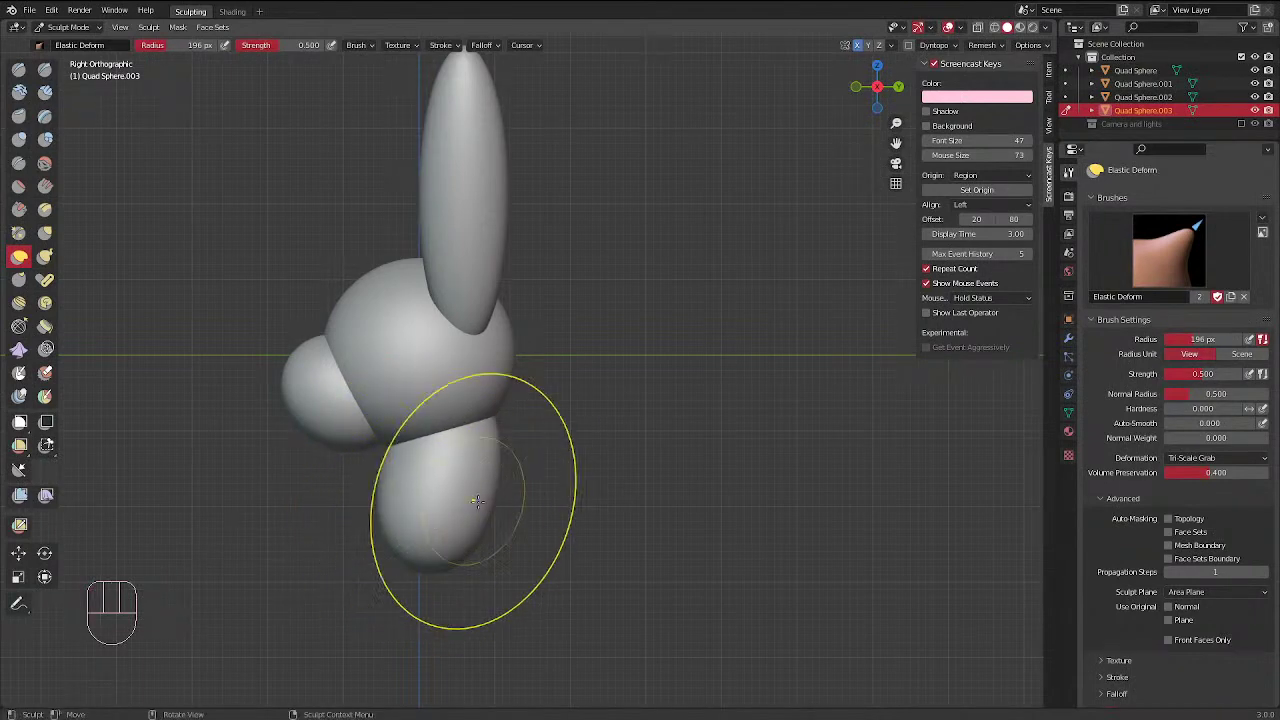
Widen the neck and flatten its lower end in front view using Elastic Deform with a 135 px brush radius
{"action": "mouse_move", "coordinate": [486, 362]}
{"action": "middle_mouse_down"}
{"action": "mouse_move", "coordinate": [572, 355]}
{"action": "mouse_move", "coordinate": [564, 404]}
{"action": "middle_mouse_up"}
{"action": "middle_click_drag", "start_coordinate": [504, 454], "coordinate": [550, 452], "text": "shift"}
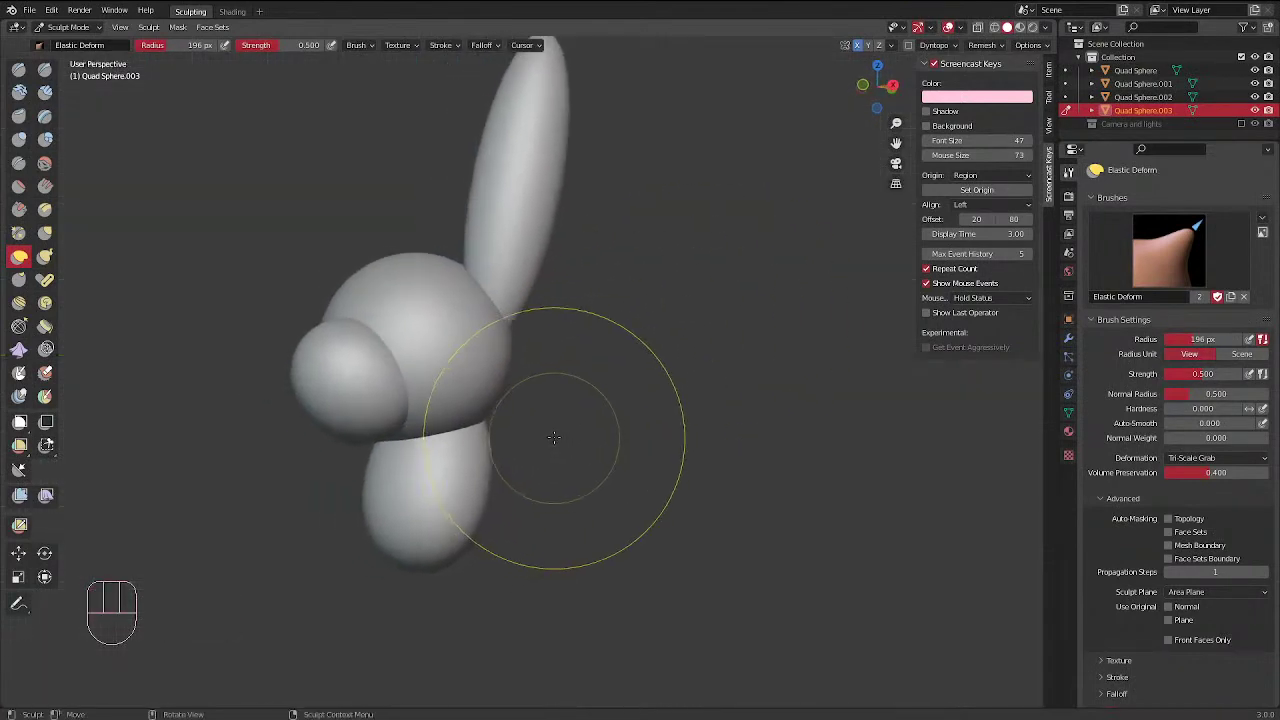
{"action": "key", "text": "KP_1"}
{"action": "left_click_drag", "start_coordinate": [486, 500], "coordinate": [484, 497]}
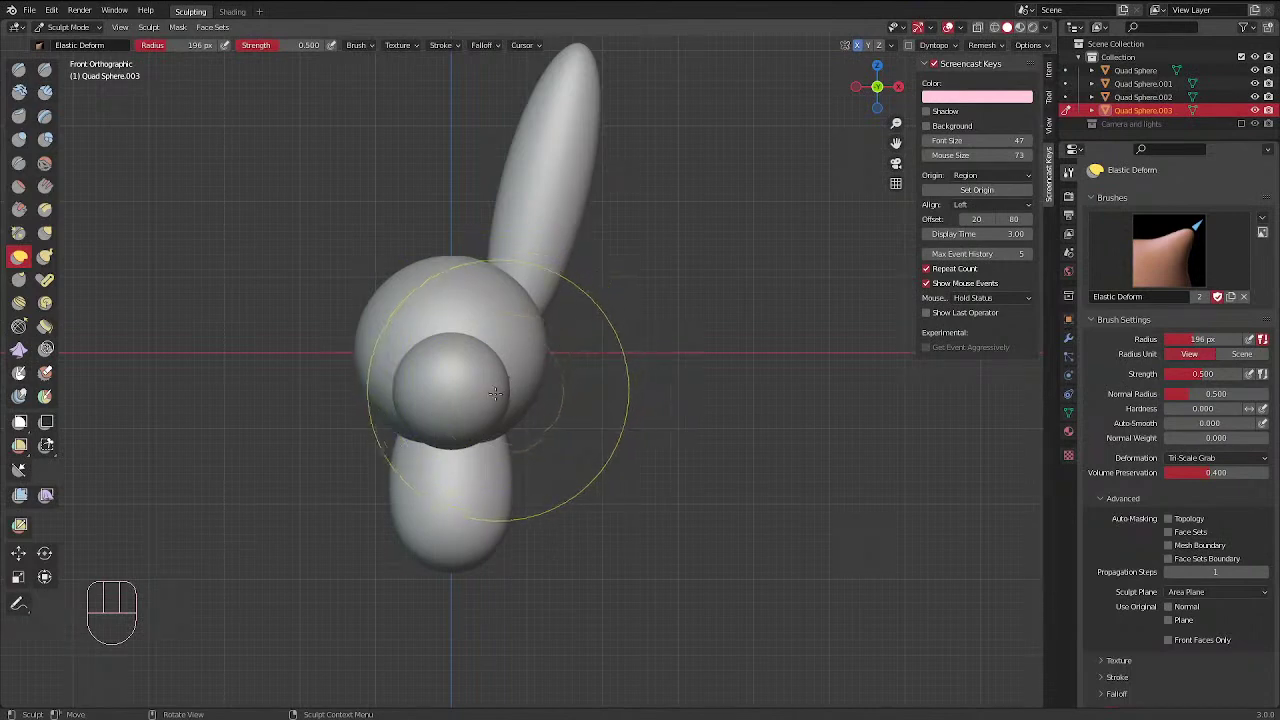
{"action": "key", "text": "f"}
{"action": "left_click", "coordinate": [498, 455]}
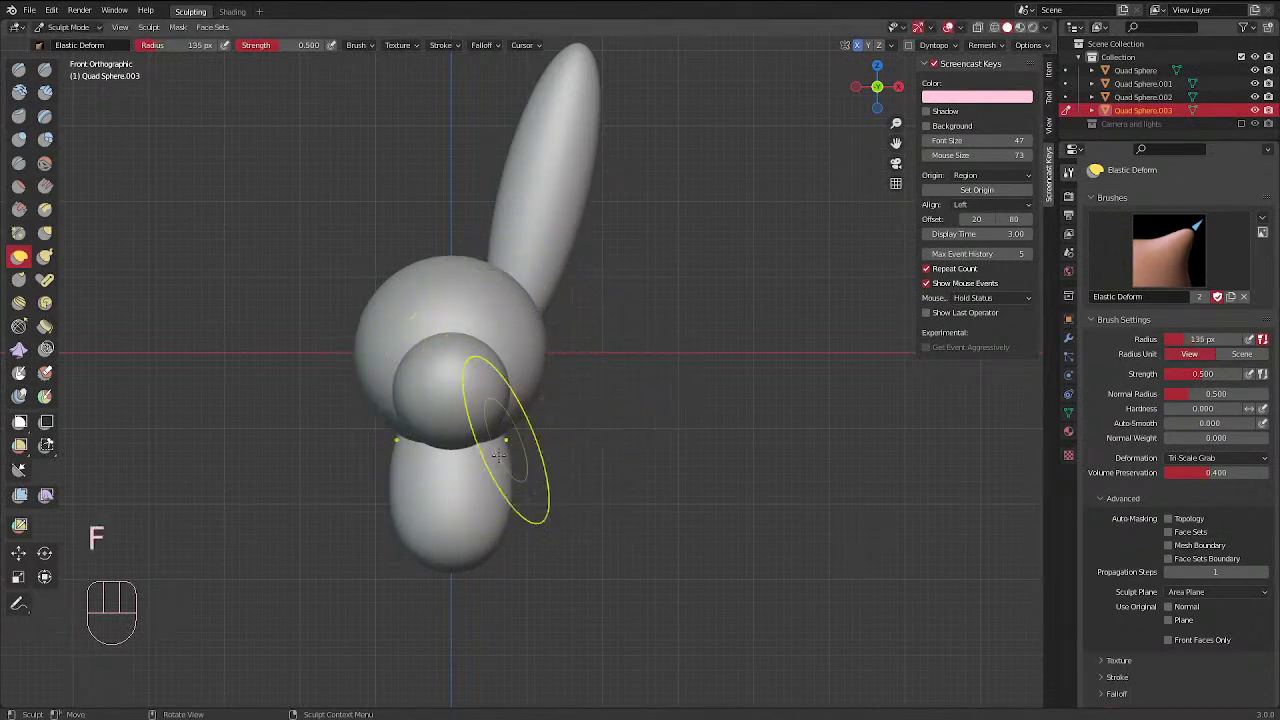
{"action": "left_click", "coordinate": [505, 437]}
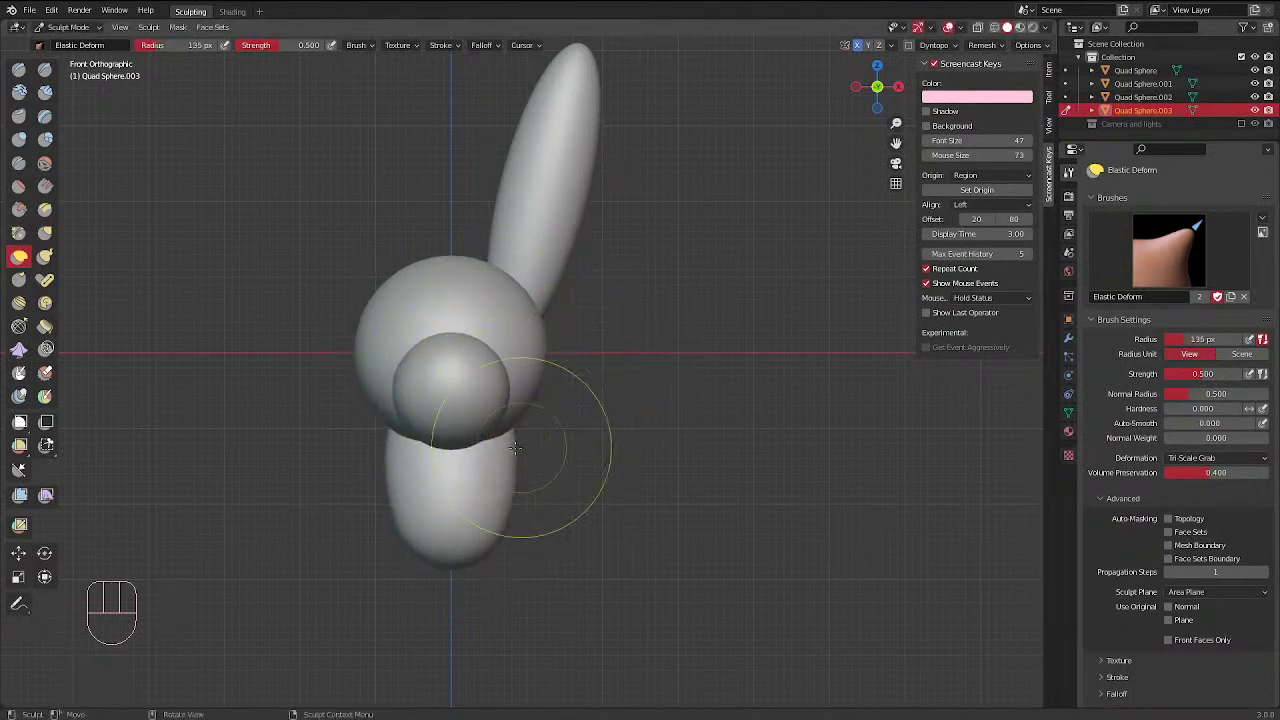
{"action": "left_click_drag", "start_coordinate": [504, 520], "coordinate": [498, 536]}
{"action": "mouse_move", "coordinate": [494, 540]}
{"action": "left_mouse_down"}
{"action": "mouse_move", "coordinate": [460, 562]}
{"action": "mouse_move", "coordinate": [455, 530]}
{"action": "left_mouse_up"}
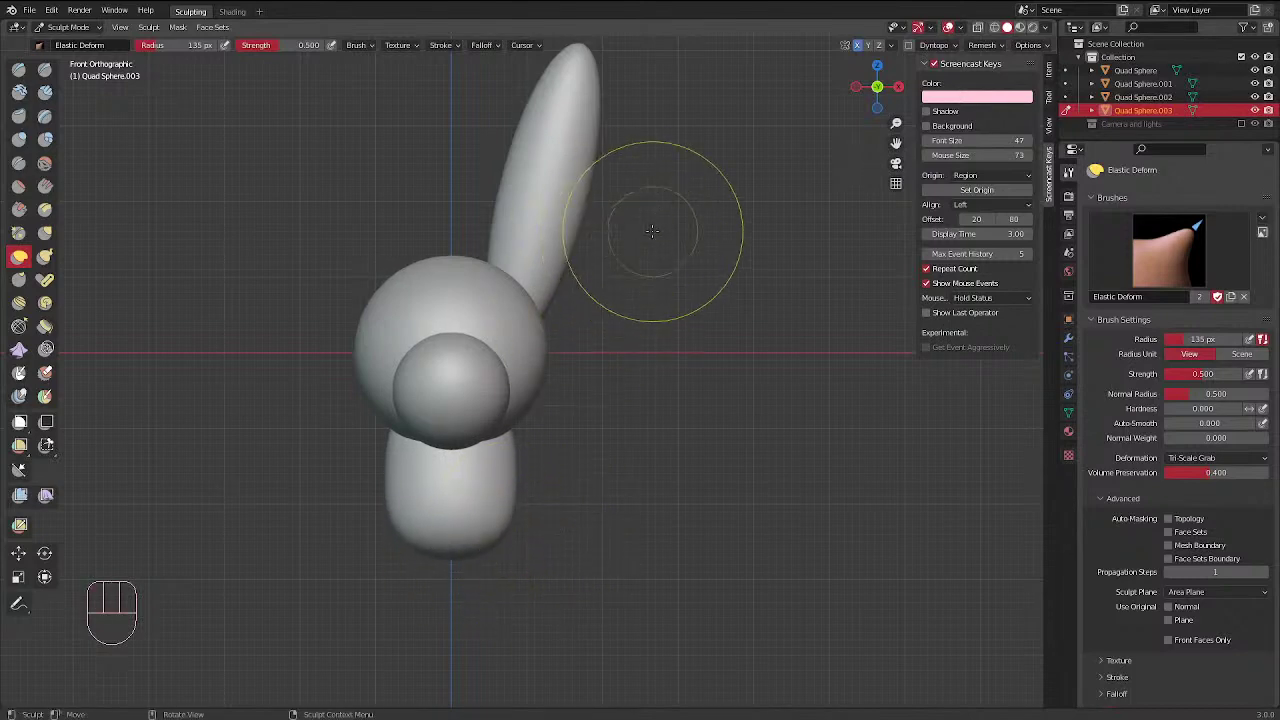
Reshape the neck in right side view with Elastic Deform, pulling its top up into the head and its lower end backward
{"action": "key", "text": "KP_3"}
{"action": "left_click_drag", "start_coordinate": [517, 466], "coordinate": [523, 458]}
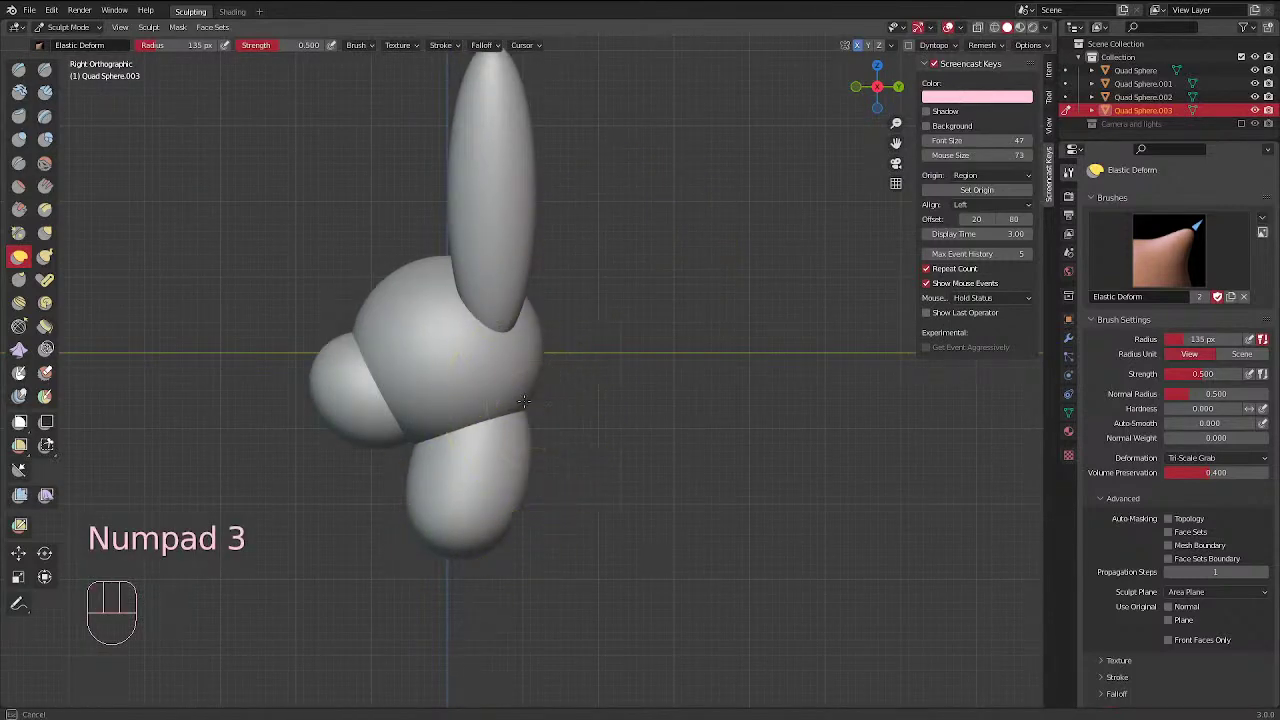
{"action": "left_click_drag", "start_coordinate": [515, 386], "coordinate": [516, 369]}
{"action": "left_click_drag", "start_coordinate": [516, 367], "coordinate": [514, 346]}
{"action": "left_click_drag", "start_coordinate": [469, 544], "coordinate": [482, 538]}
{"action": "left_click_drag", "start_coordinate": [466, 544], "coordinate": [486, 536]}
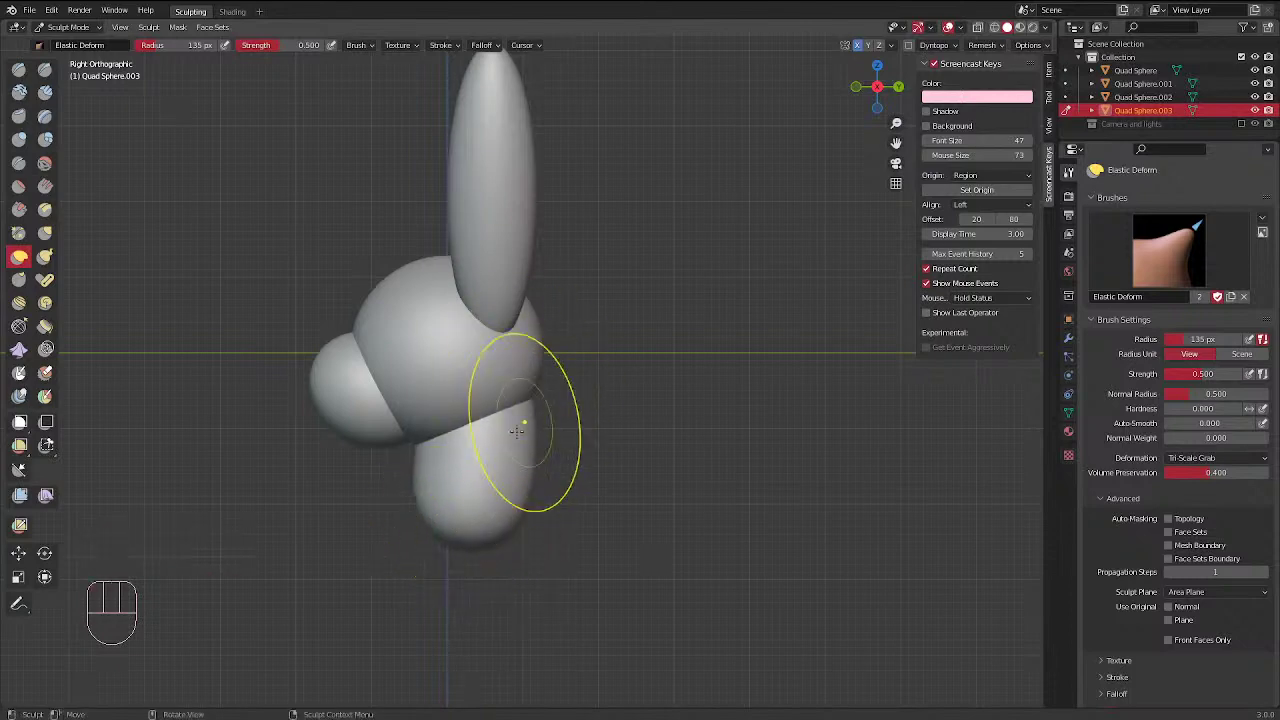
{"action": "left_click_drag", "start_coordinate": [523, 425], "coordinate": [511, 426]}
{"action": "left_click_drag", "start_coordinate": [498, 518], "coordinate": [532, 508]}
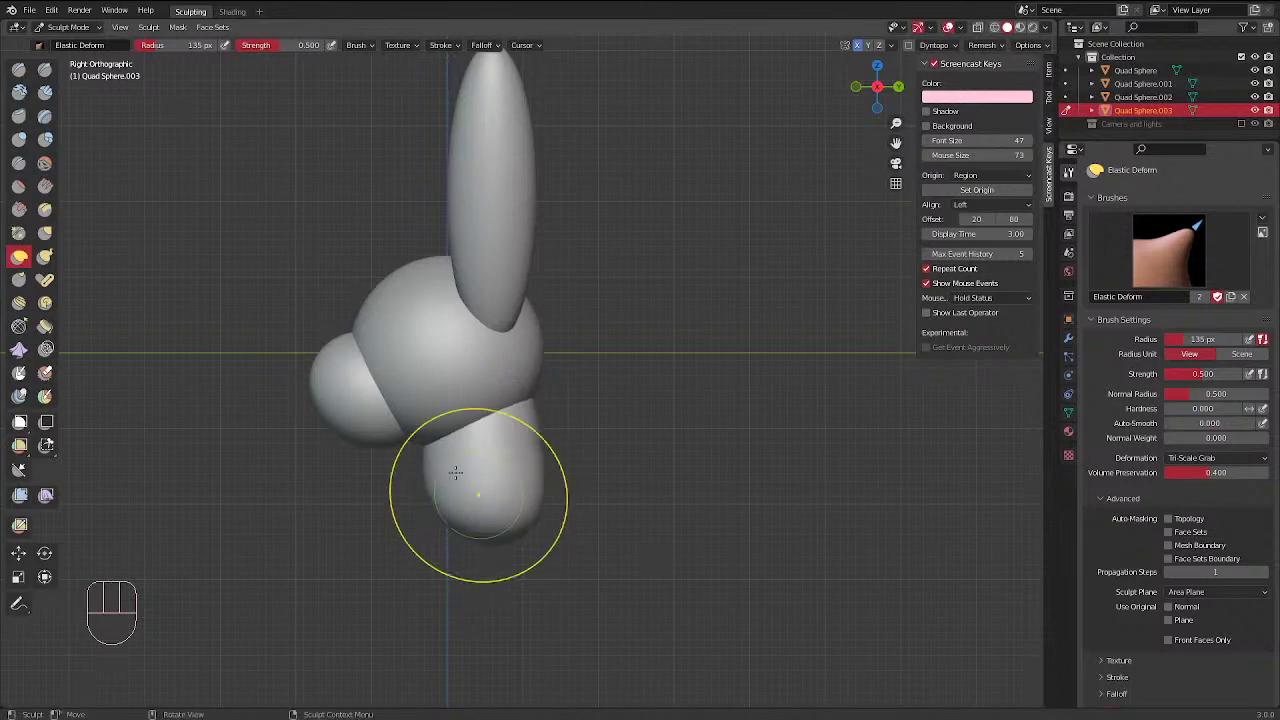
{"action": "left_click_drag", "start_coordinate": [432, 455], "coordinate": [423, 440]}
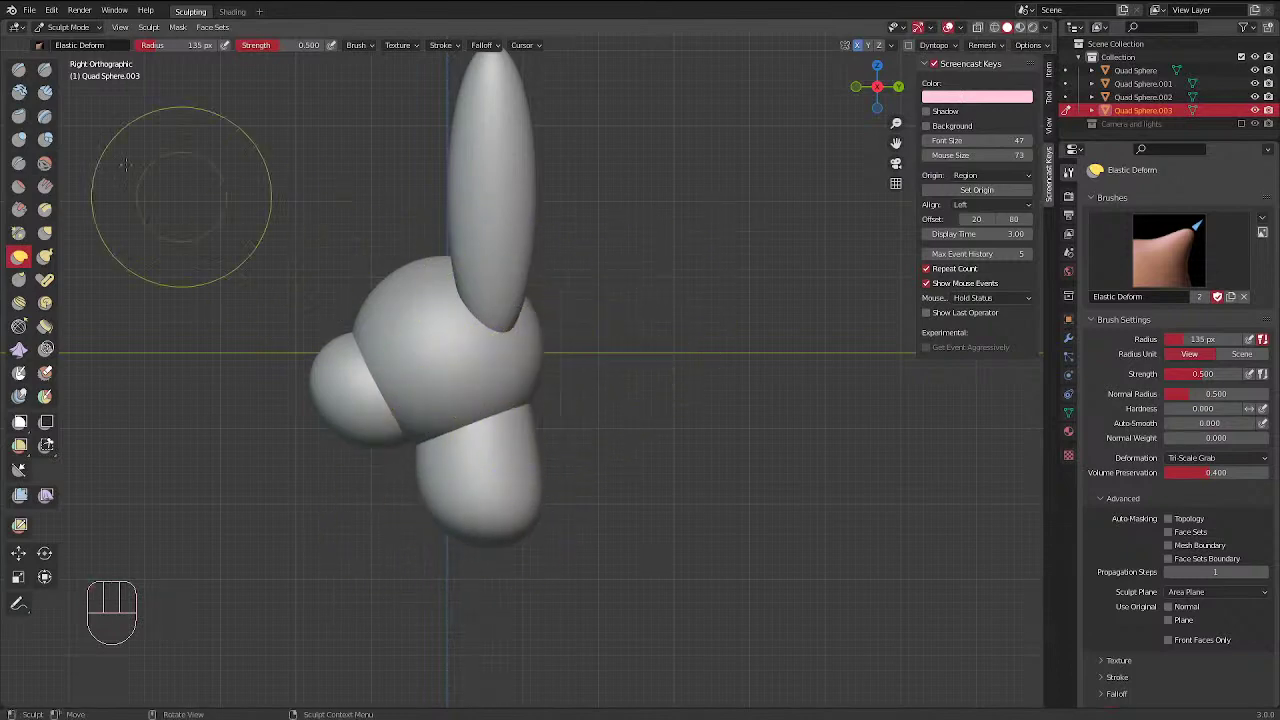
Try building up the side of the neck with Clay Strips and smooth the strokes
{"action": "left_click", "coordinate": [45, 93]}
{"action": "mouse_move", "coordinate": [480, 420]}
{"action": "left_mouse_down"}
{"action": "mouse_move", "coordinate": [466, 491]}
{"action": "mouse_move", "coordinate": [500, 430]}
{"action": "left_mouse_up"}
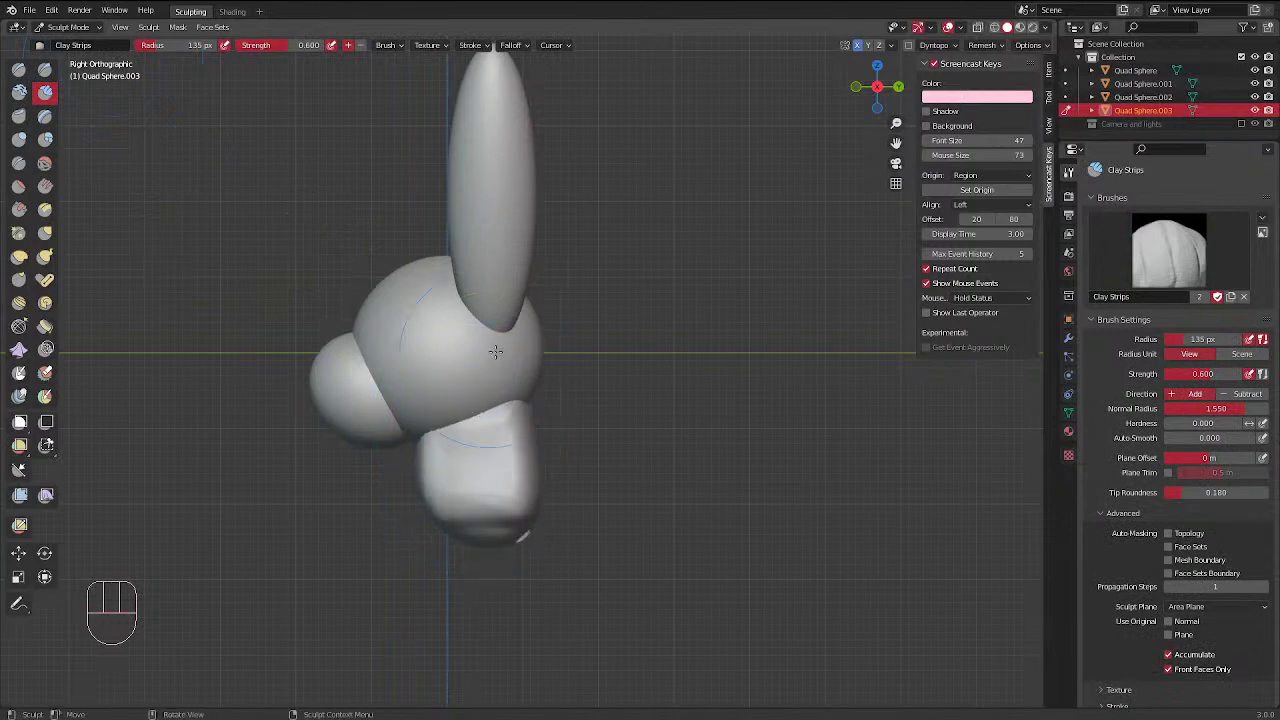
{"action": "middle_click_drag", "start_coordinate": [494, 352], "coordinate": [534, 360]}
{"action": "left_click_drag", "start_coordinate": [457, 490], "coordinate": [429, 393], "text": "shift"}
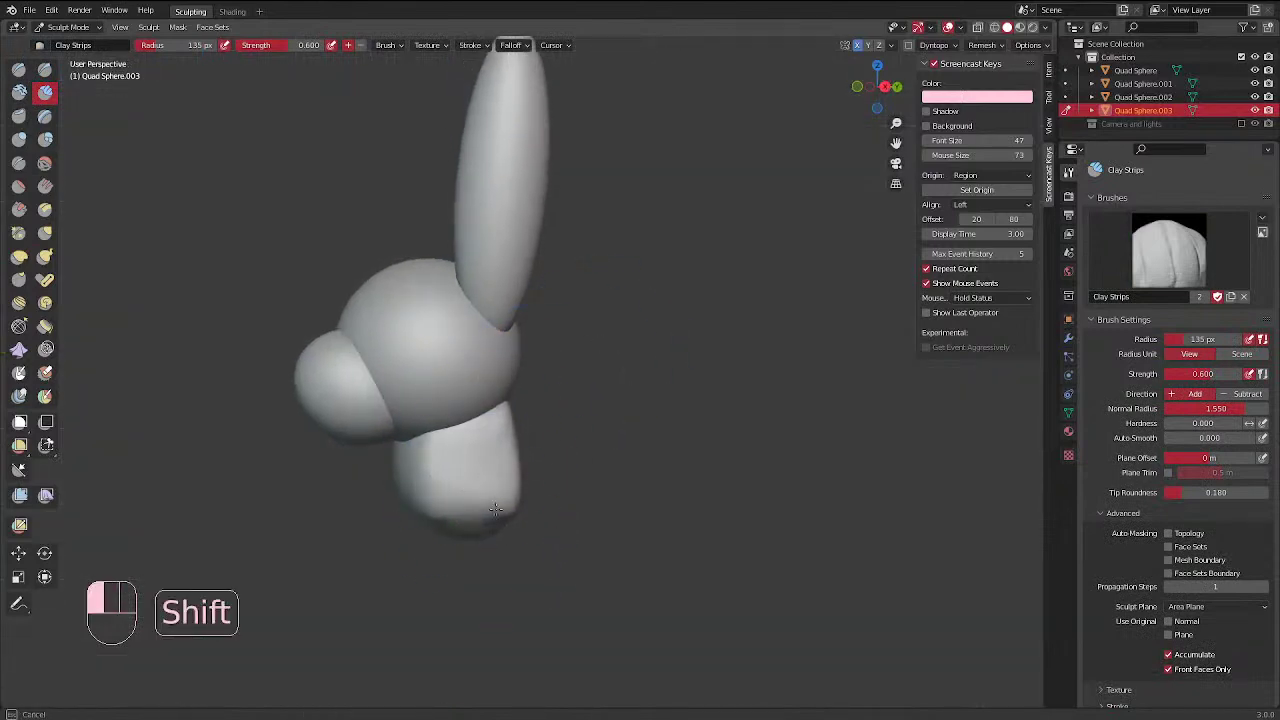
{"action": "left_click_drag", "start_coordinate": [495, 509], "coordinate": [492, 500], "text": "shift"}
Try more Clay Strips strokes on the front and side of the neck at a 97 px radius, then smooth them
{"action": "middle_click_drag", "start_coordinate": [445, 428], "coordinate": [523, 425]}
{"action": "key", "text": "f"}
{"action": "left_click", "coordinate": [489, 429]}
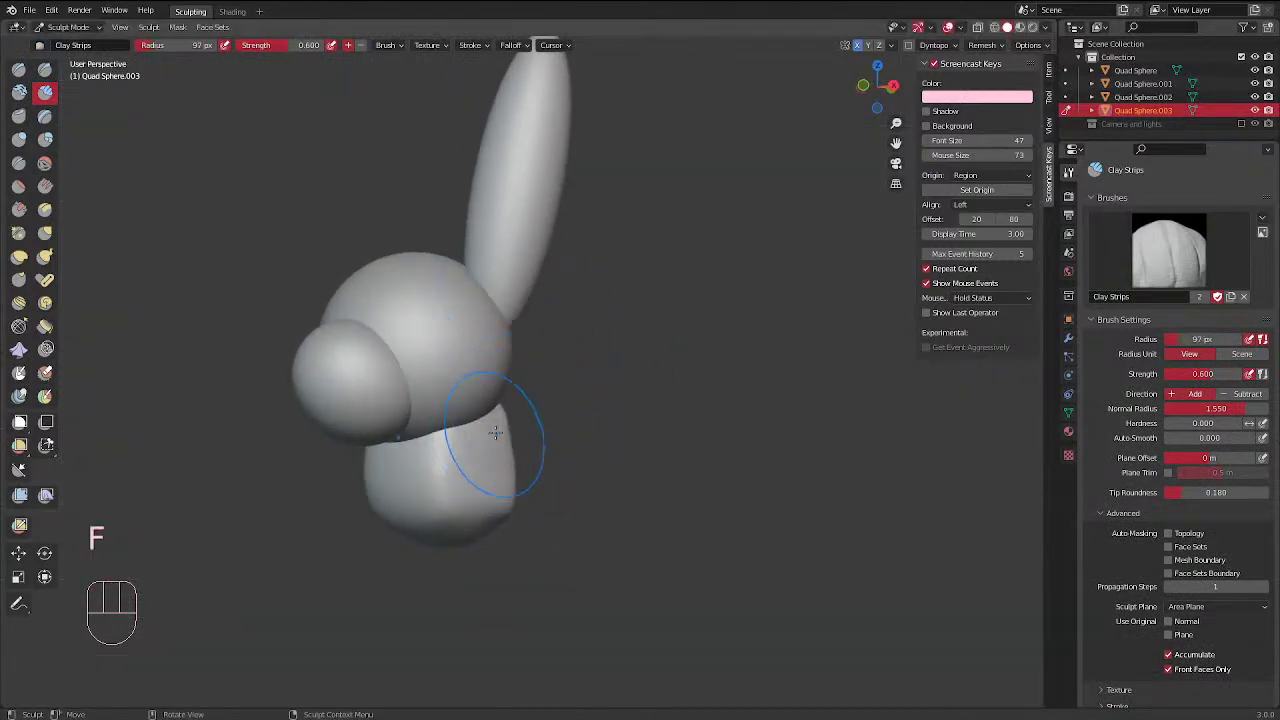
{"action": "mouse_move", "coordinate": [475, 445]}
{"action": "left_mouse_down"}
{"action": "mouse_move", "coordinate": [471, 486]}
{"action": "mouse_move", "coordinate": [435, 480]}
{"action": "left_mouse_up"}
{"action": "mouse_move", "coordinate": [435, 480]}
{"action": "left_mouse_down", "text": "shift"}
{"action": "mouse_move", "coordinate": [446, 500]}
{"action": "mouse_move", "coordinate": [470, 460]}
{"action": "left_mouse_up", "text": "shift"}
Undo all the Clay Strips and smoothing strokes on the neck
{"action": "key", "text": "ctrl+z"}
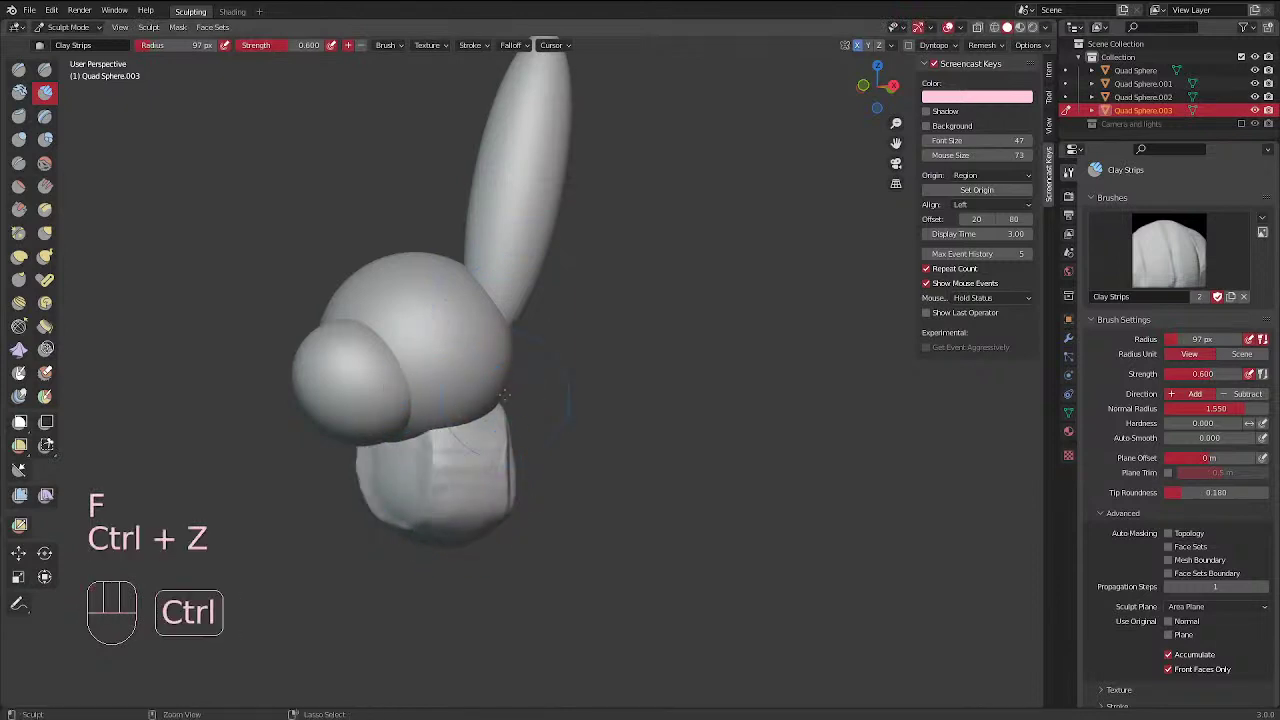
{"action": "key", "text": "ctrl+z"}
{"action": "key", "text": "ctrl+z"}
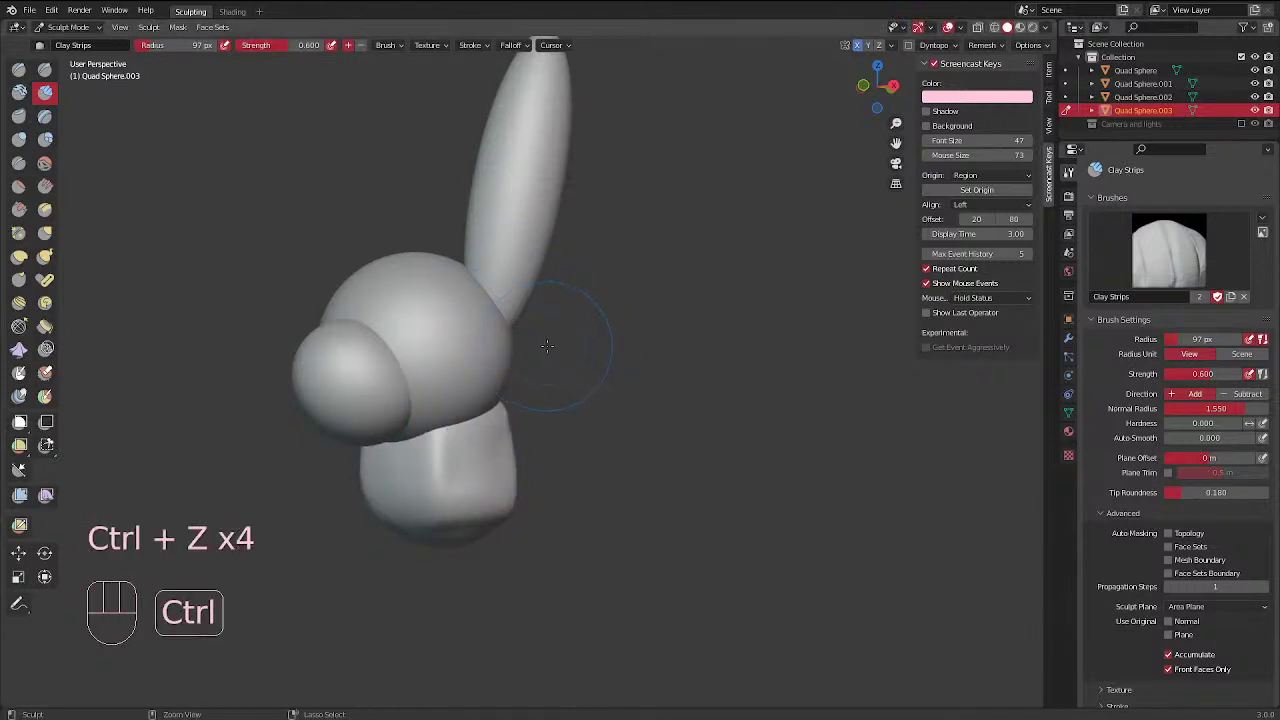
{"action": "key", "text": "ctrl+z"}
{"action": "key", "text": "ctrl+z"}
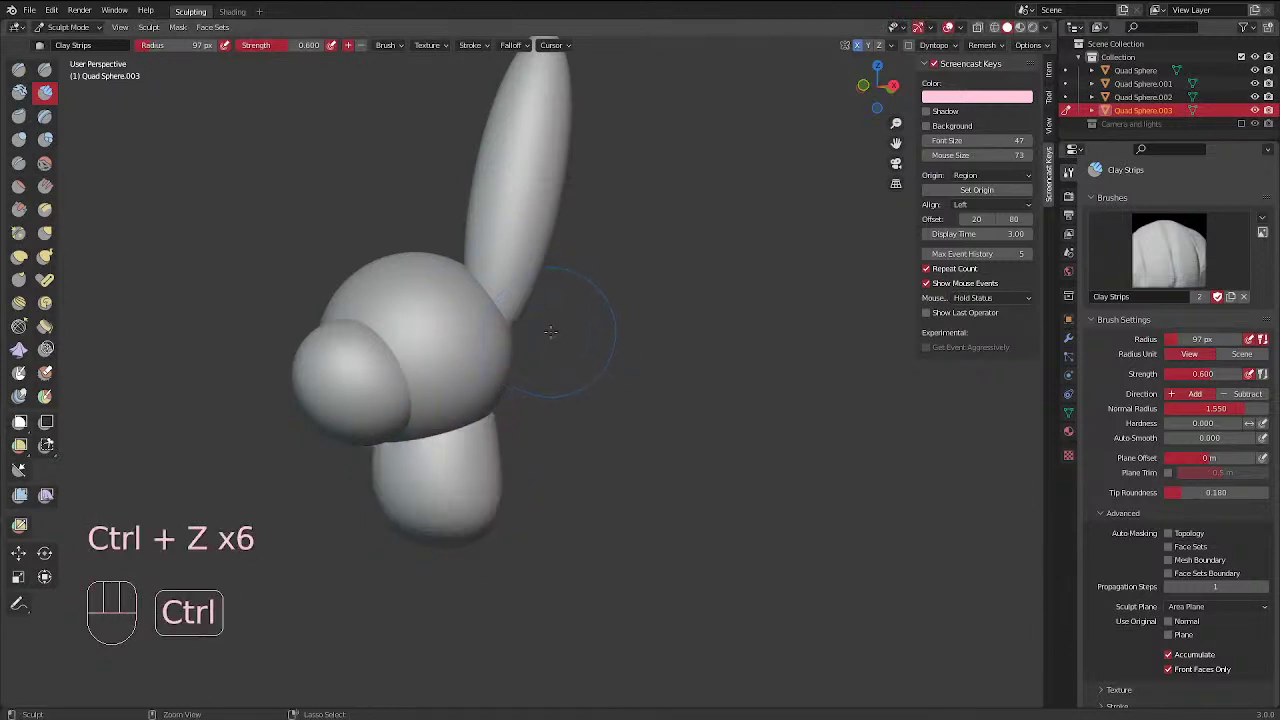
Set the Clay Strips brush radius to 69 px and inspect the head and neck blockout from several angles
{"action": "key", "text": "f"}
{"action": "left_click", "coordinate": [482, 422]}
{"action": "mouse_move", "coordinate": [470, 388]}
{"action": "middle_mouse_down"}
{"action": "mouse_move", "coordinate": [429, 363]}
{"action": "mouse_move", "coordinate": [439, 290]}
{"action": "middle_mouse_up"}
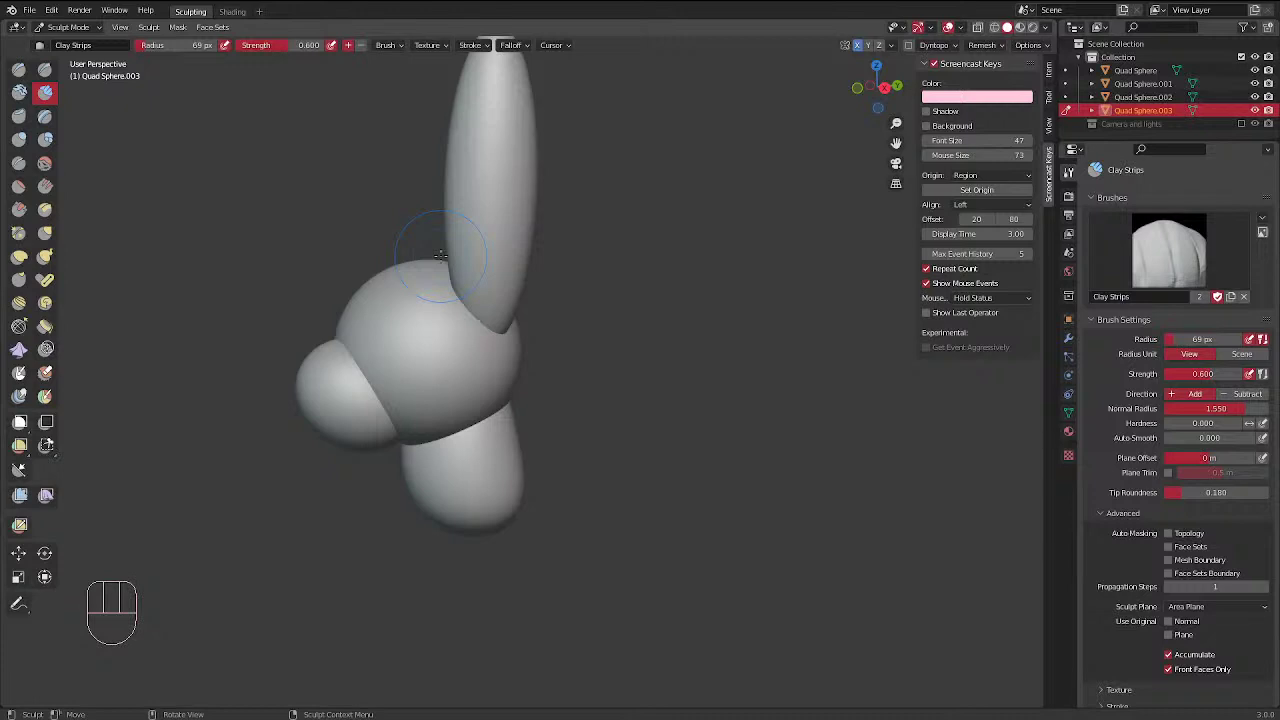
{"action": "middle_click_drag", "start_coordinate": [518, 328], "coordinate": [553, 283]}
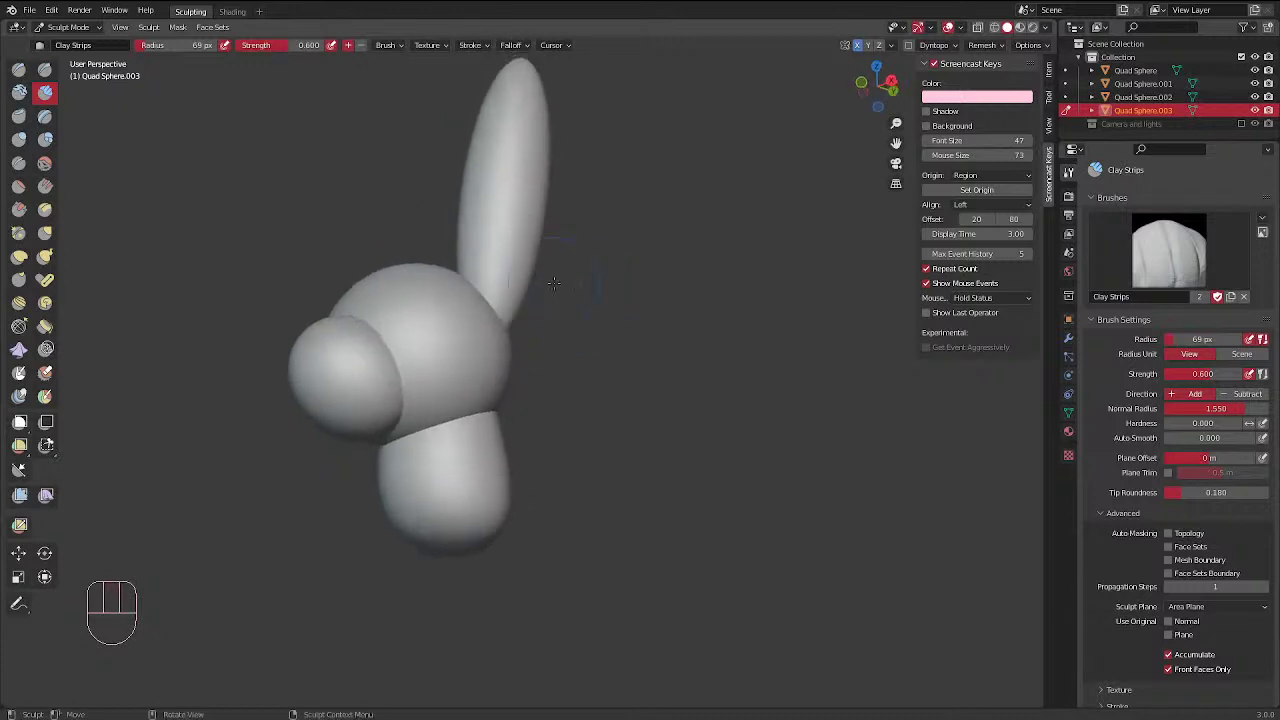
In Object Mode, duplicate the head sphere in right side view and place the copy over the lower end of the neck
{"action": "key", "text": "KP_3"}
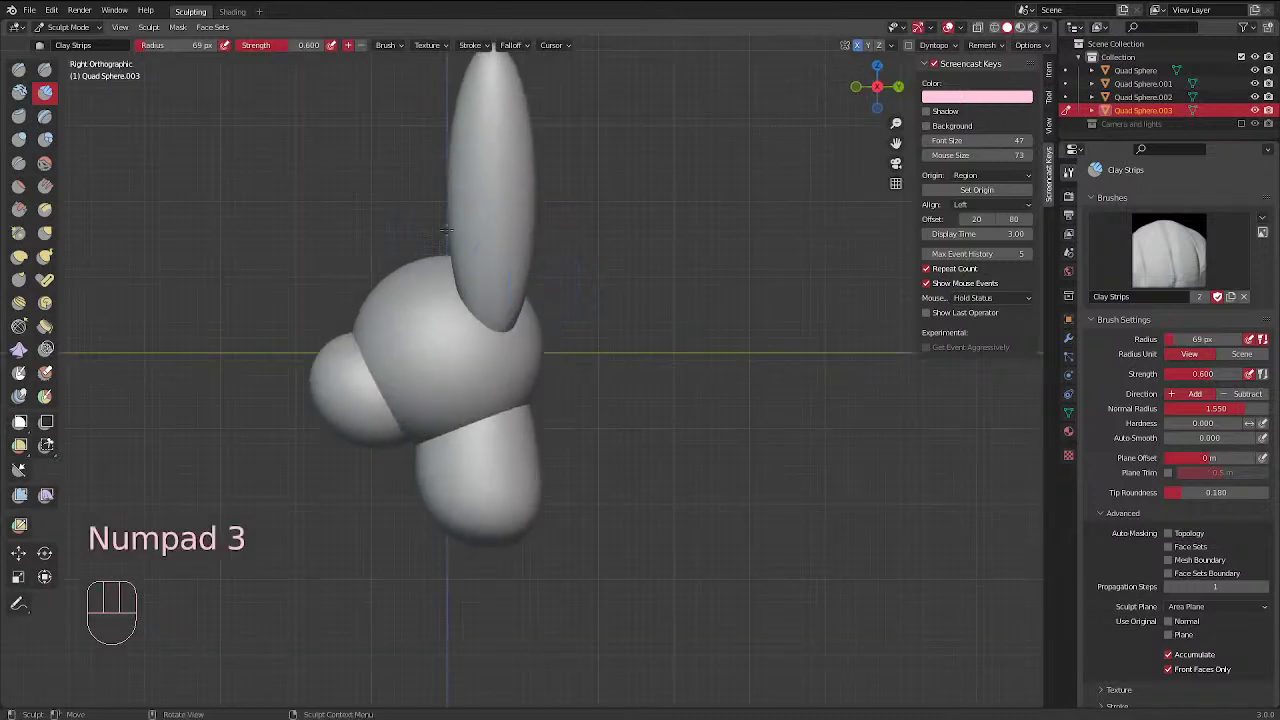
{"action": "key", "text": "ctrl+Tab"}
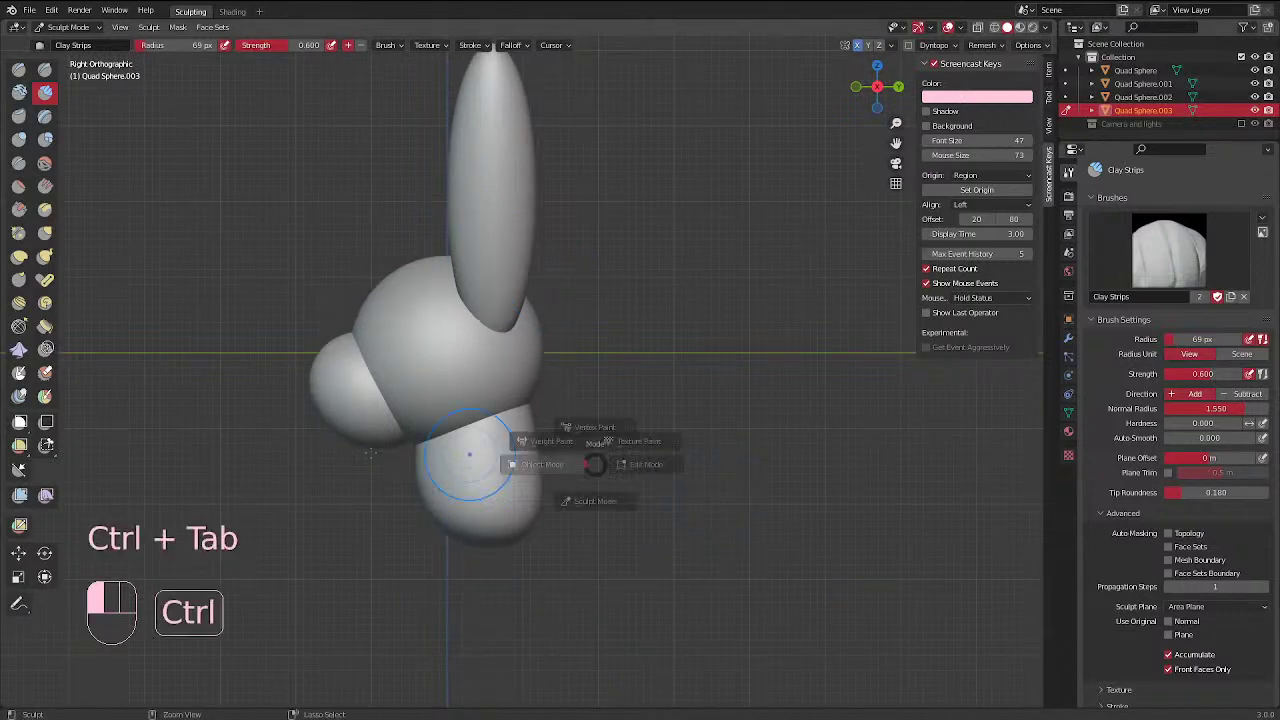
{"action": "left_click", "coordinate": [448, 320]}
{"action": "key", "text": "shift+d"}
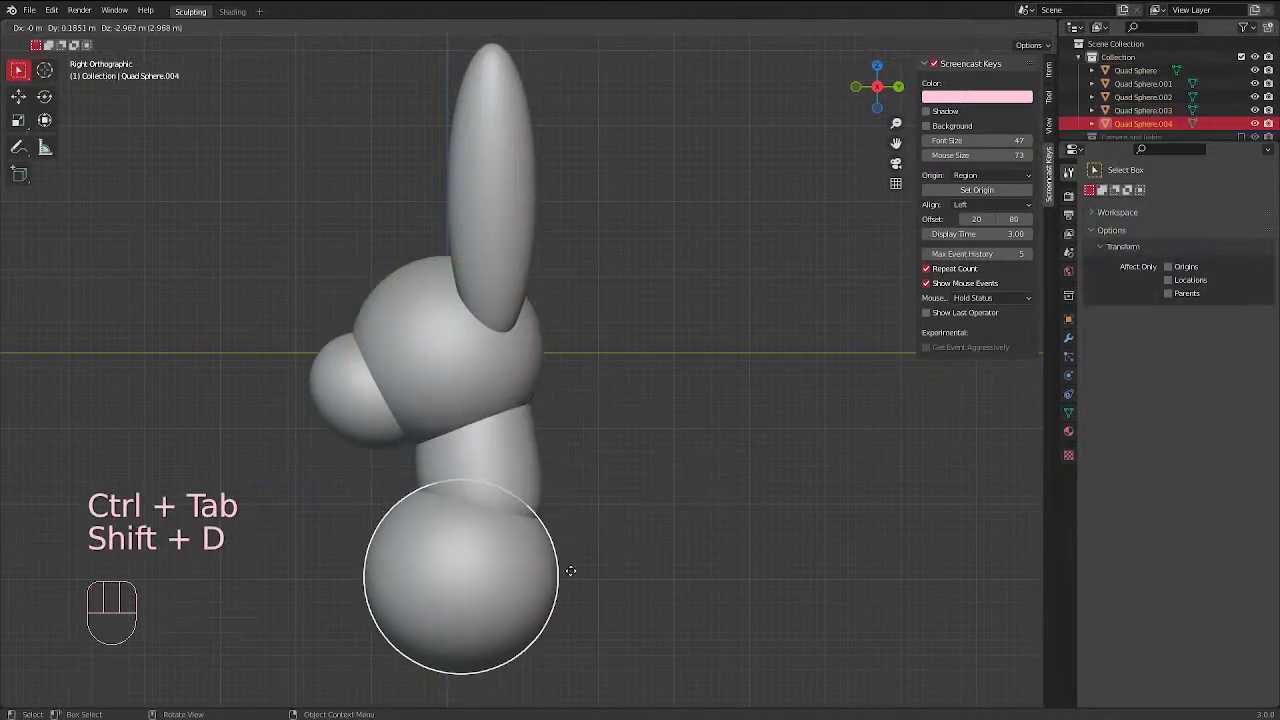
{"action": "left_click", "coordinate": [581, 547]}
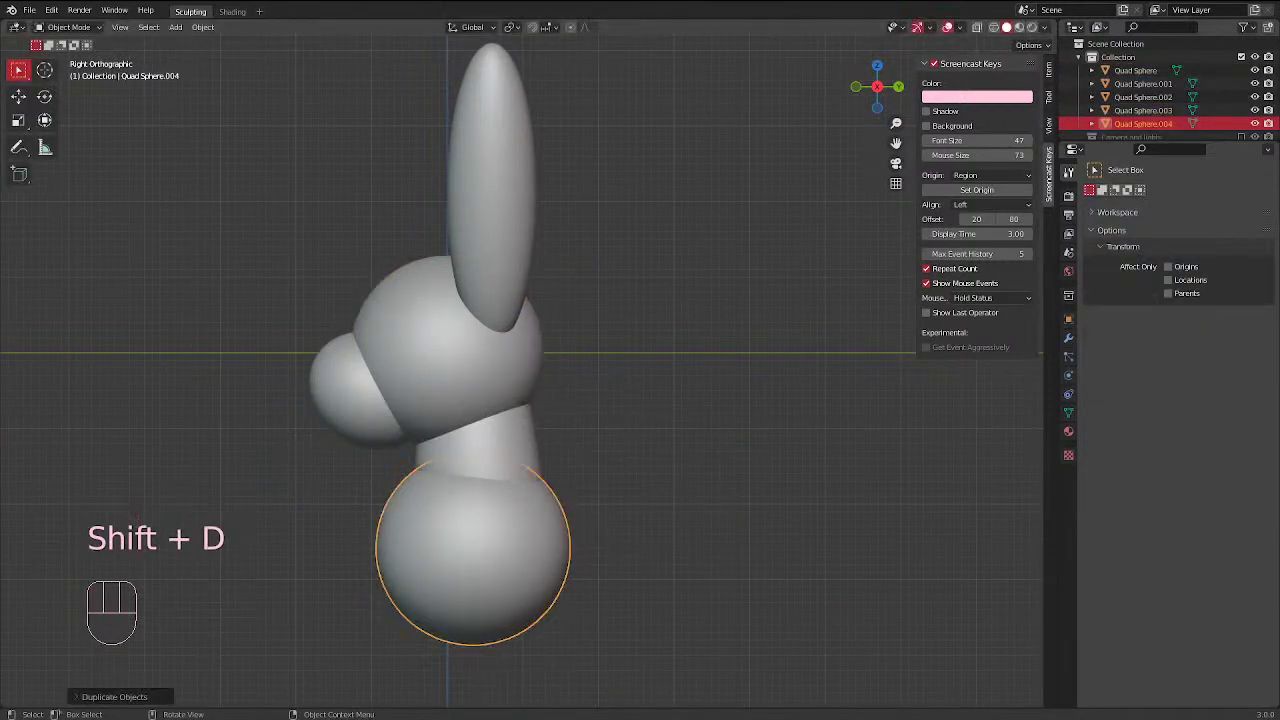
Switch to the reference image board and locate the rabbit, character and boxer image groups
{"action": "right_click_drag", "start_coordinate": [1279, 100], "coordinate": [684, 318]}
{"action": "left_click_drag", "start_coordinate": [508, 295], "coordinate": [527, 100]}
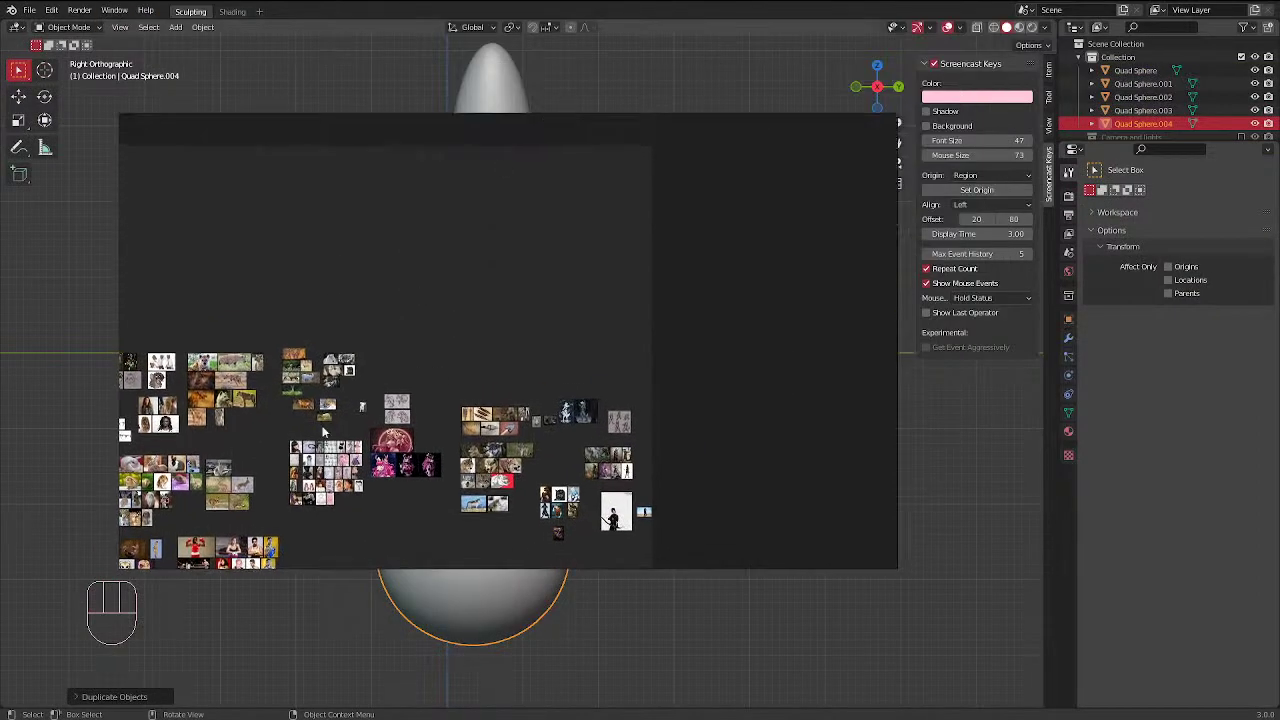
{"action": "middle_click_drag", "start_coordinate": [326, 431], "coordinate": [548, 354]}
{"action": "scroll", "coordinate": [501, 420], "scroll_direction": "up", "scroll_amount": 3}
{"action": "scroll", "coordinate": [230, 212], "scroll_direction": "down", "scroll_amount": 3}
{"action": "scroll", "coordinate": [701, 244], "scroll_direction": "up", "scroll_amount": 4}
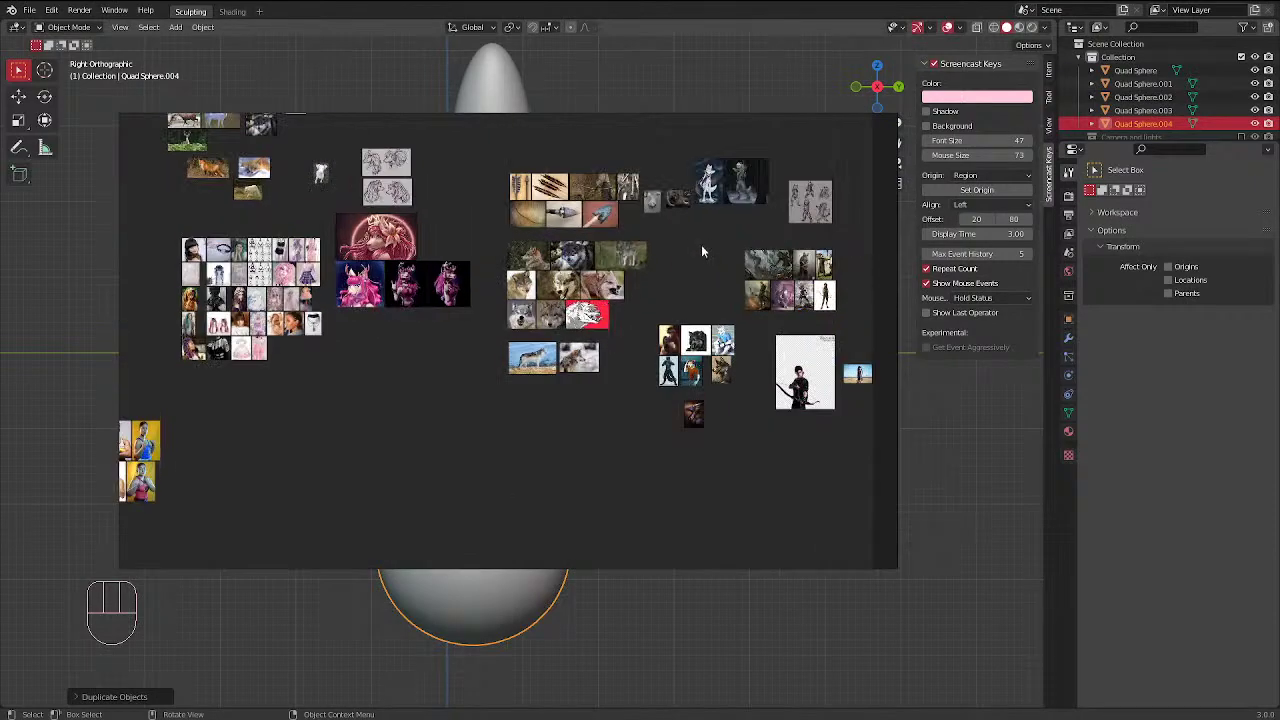
{"action": "scroll", "coordinate": [244, 324], "scroll_direction": "down", "scroll_amount": 3}
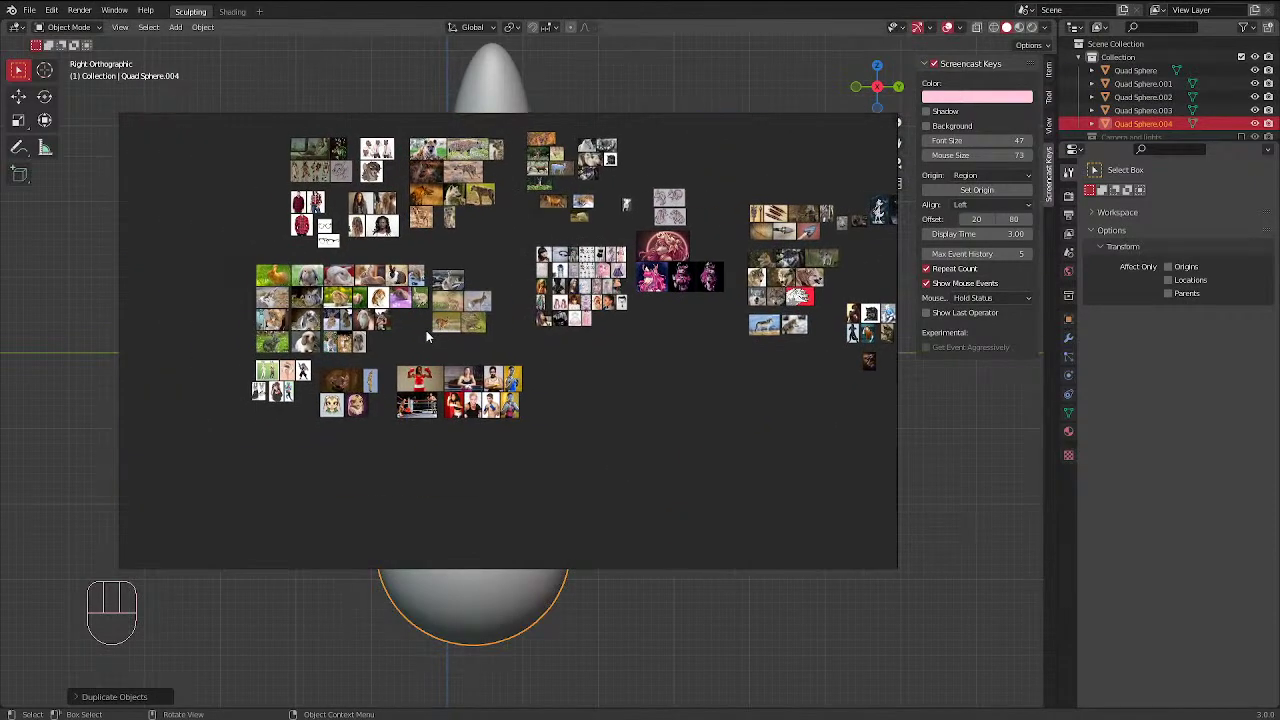
{"action": "scroll", "coordinate": [288, 372], "scroll_direction": "up", "scroll_amount": 3}
{"action": "scroll", "coordinate": [460, 376], "scroll_direction": "up", "scroll_amount": 2}
{"action": "scroll", "coordinate": [803, 505], "scroll_direction": "down", "scroll_amount": 1}
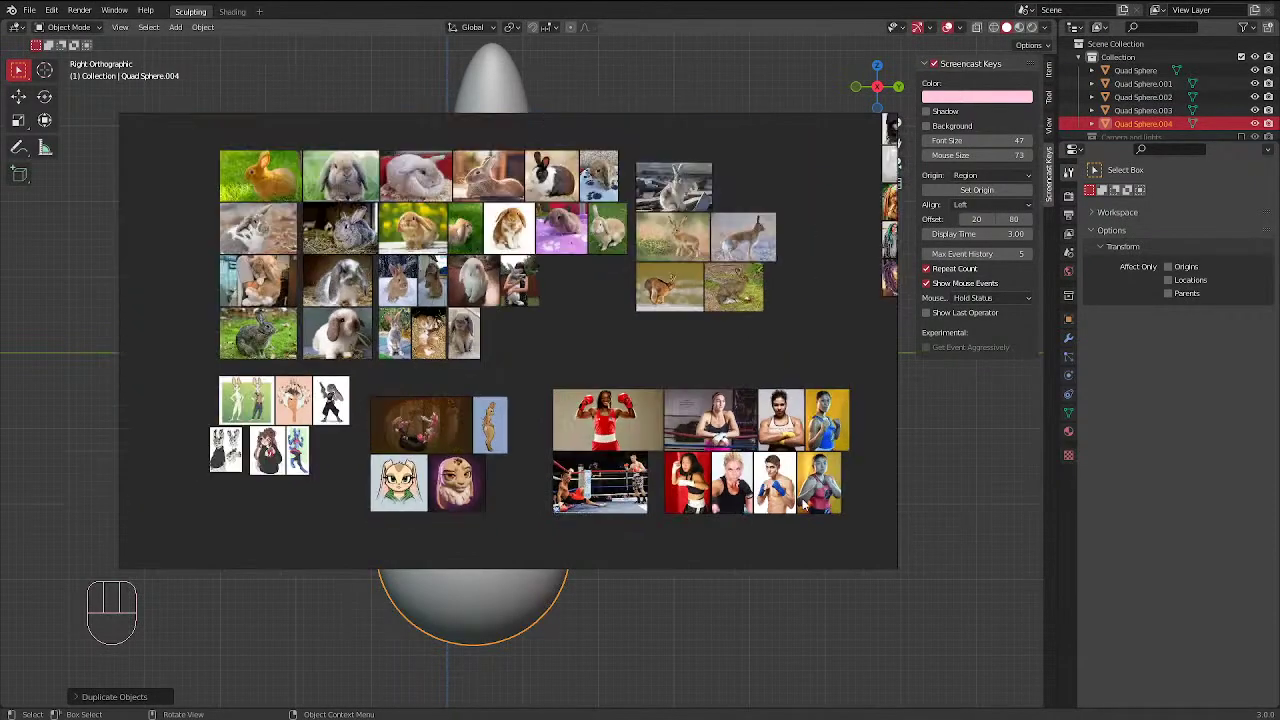
Select the rabbit, character and boxer reference images and examine the boxers' builds and poses up close
{"action": "left_click_drag", "start_coordinate": [870, 526], "coordinate": [161, 165]}
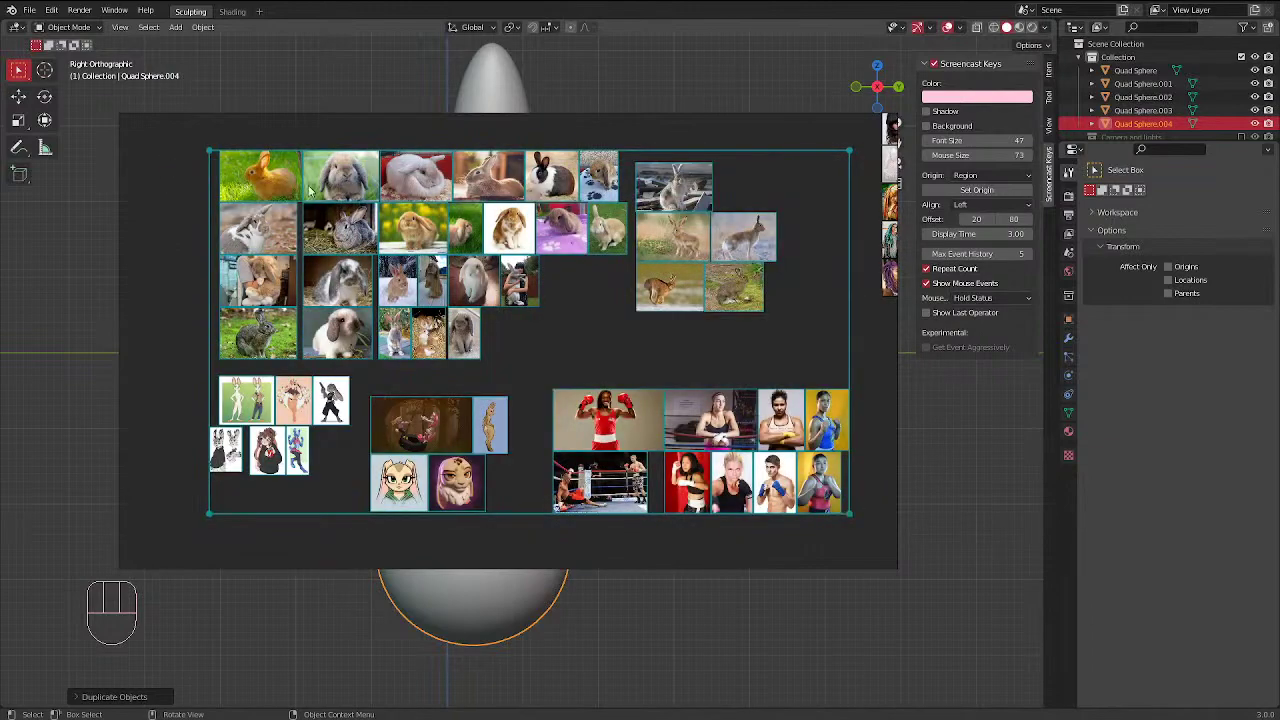
{"action": "left_click_drag", "start_coordinate": [268, 179], "coordinate": [188, 186]}
{"action": "middle_click_drag", "start_coordinate": [403, 496], "coordinate": [341, 418]}
{"action": "scroll", "coordinate": [663, 428], "scroll_direction": "up", "scroll_amount": 2}
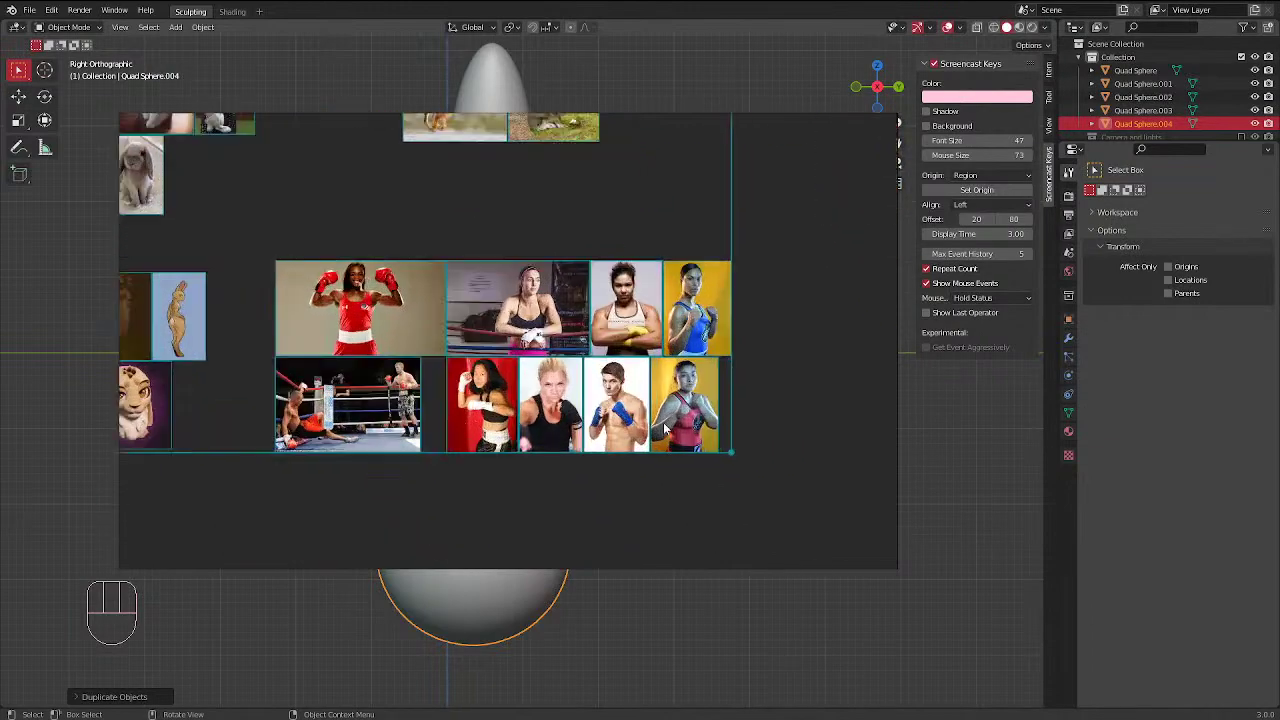
{"action": "scroll", "coordinate": [665, 428], "scroll_direction": "up", "scroll_amount": 1}
{"action": "scroll", "coordinate": [668, 335], "scroll_direction": "up", "scroll_amount": 4}
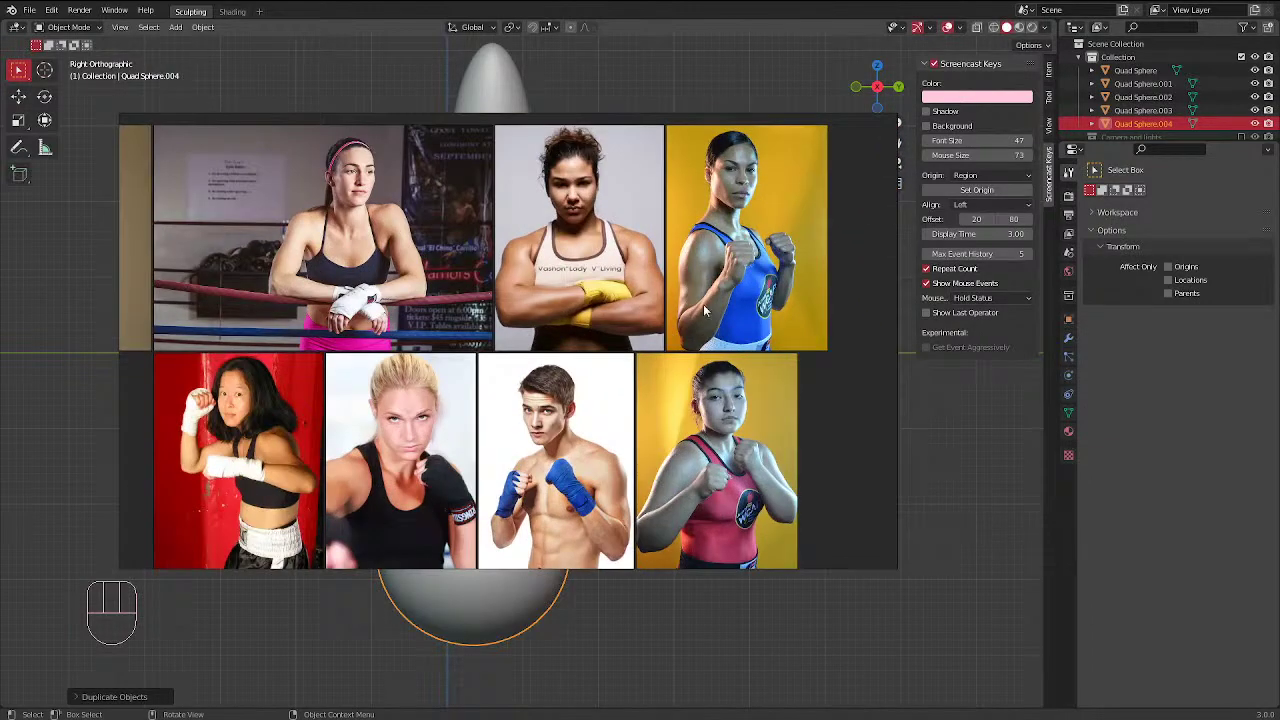
{"action": "scroll", "coordinate": [704, 312], "scroll_direction": "down", "scroll_amount": 3}
{"action": "scroll", "coordinate": [310, 300], "scroll_direction": "up", "scroll_amount": 2}
{"action": "scroll", "coordinate": [325, 275], "scroll_direction": "up", "scroll_amount": 3}
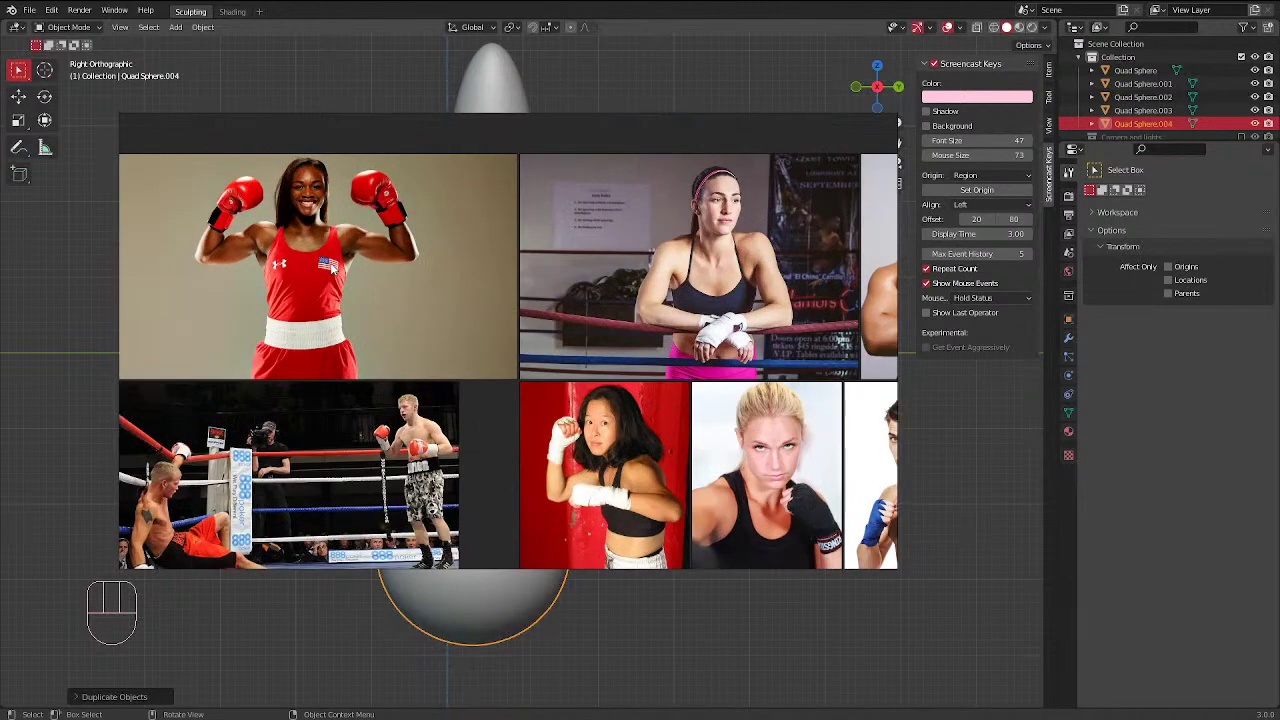
{"action": "scroll", "coordinate": [331, 264], "scroll_direction": "down", "scroll_amount": 2}
{"action": "scroll", "coordinate": [462, 268], "scroll_direction": "down", "scroll_amount": 2}
{"action": "scroll", "coordinate": [508, 251], "scroll_direction": "up", "scroll_amount": 1}
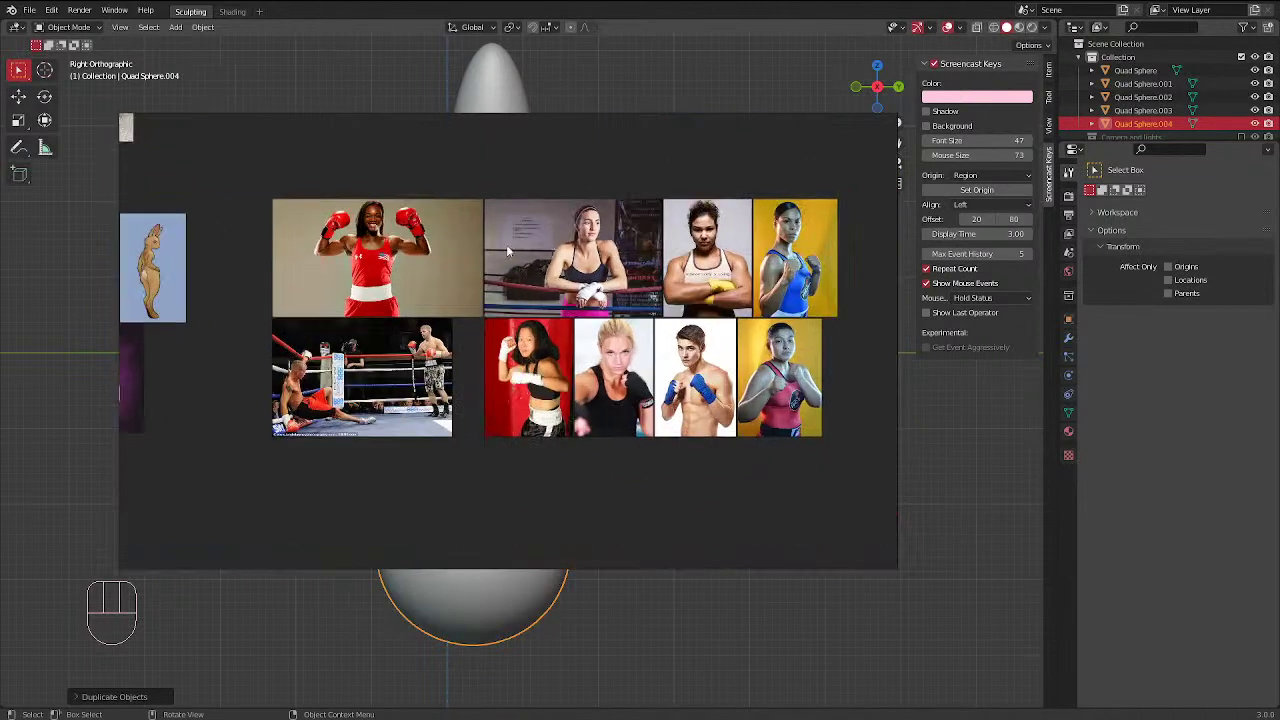
{"action": "scroll", "coordinate": [567, 435], "scroll_direction": "down", "scroll_amount": 3}
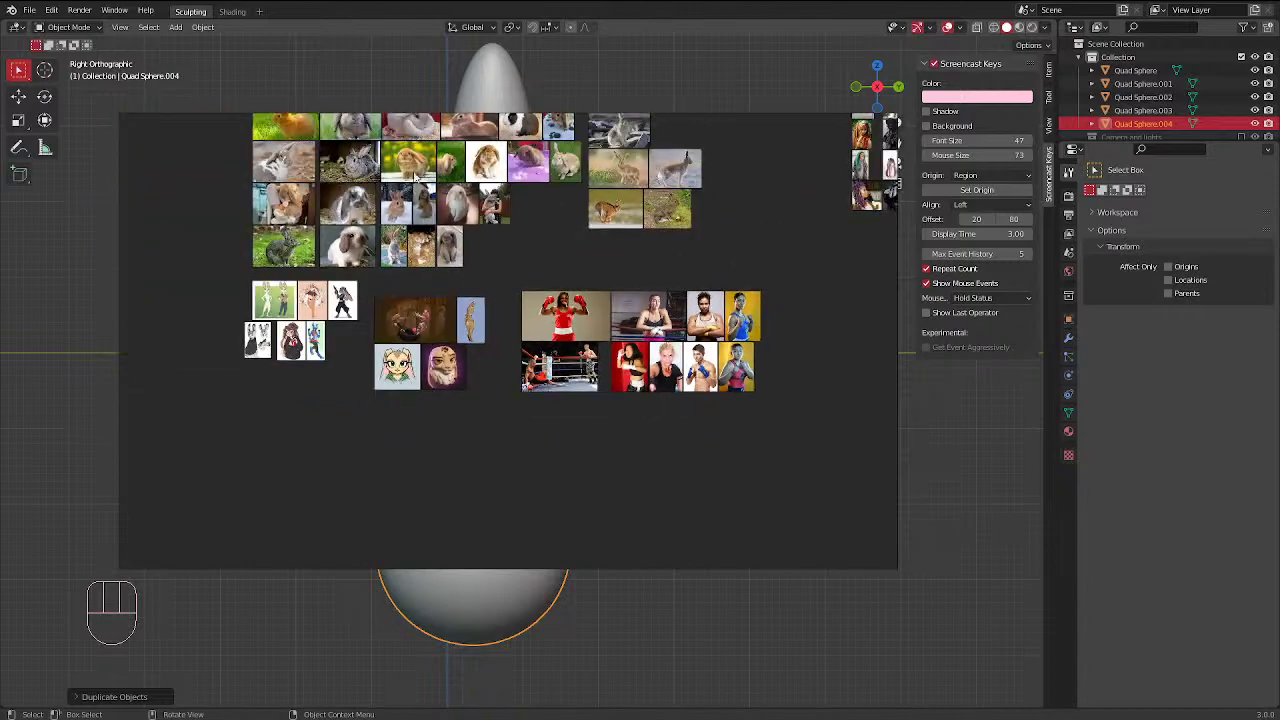
Examine the rabbit photos and stylized rabbit character references, comparing them with the boxer images
{"action": "scroll", "coordinate": [331, 397], "scroll_direction": "up", "scroll_amount": 4}
{"action": "scroll", "coordinate": [606, 325], "scroll_direction": "down", "scroll_amount": 2}
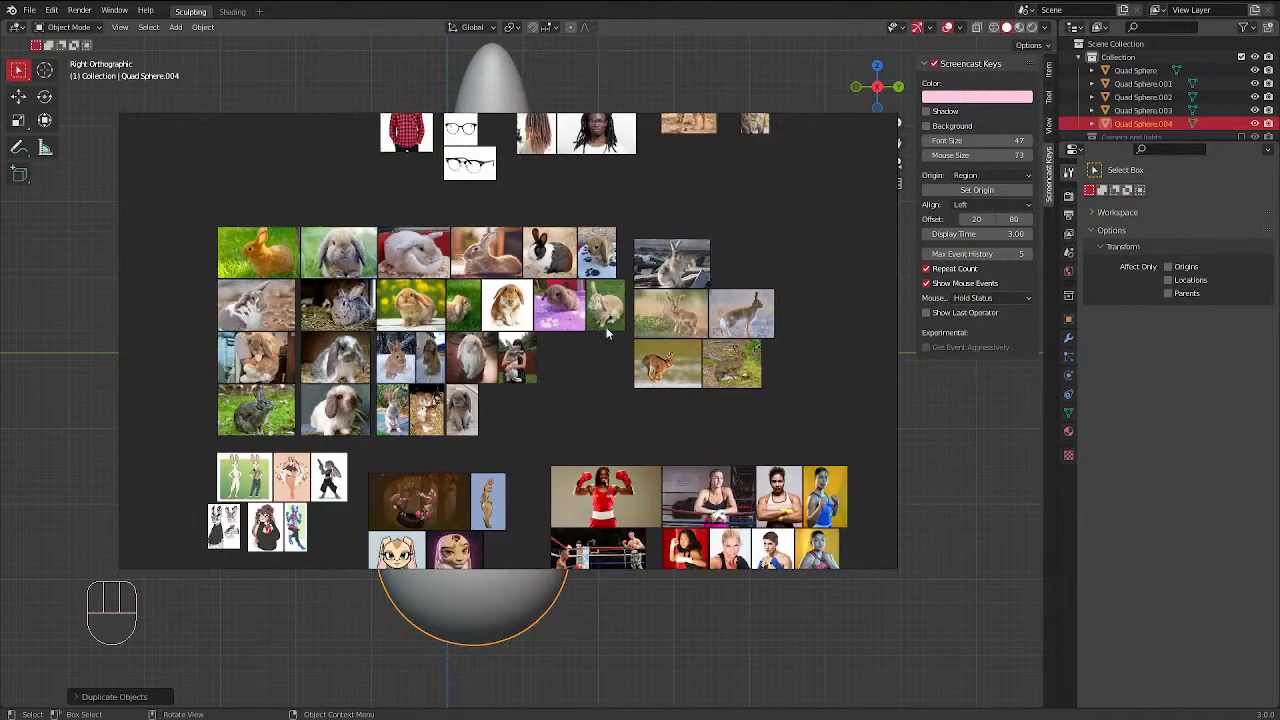
{"action": "middle_click_drag", "start_coordinate": [627, 334], "coordinate": [570, 240]}
{"action": "scroll", "coordinate": [300, 420], "scroll_direction": "up", "scroll_amount": 3}
{"action": "middle_click_drag", "start_coordinate": [176, 442], "coordinate": [418, 388]}
{"action": "scroll", "coordinate": [256, 396], "scroll_direction": "up", "scroll_amount": 3}
{"action": "scroll", "coordinate": [275, 310], "scroll_direction": "up", "scroll_amount": 1}
{"action": "scroll", "coordinate": [423, 307], "scroll_direction": "down", "scroll_amount": 3}
{"action": "scroll", "coordinate": [560, 367], "scroll_direction": "down", "scroll_amount": 1}
{"action": "middle_click_drag", "start_coordinate": [565, 369], "coordinate": [194, 380]}
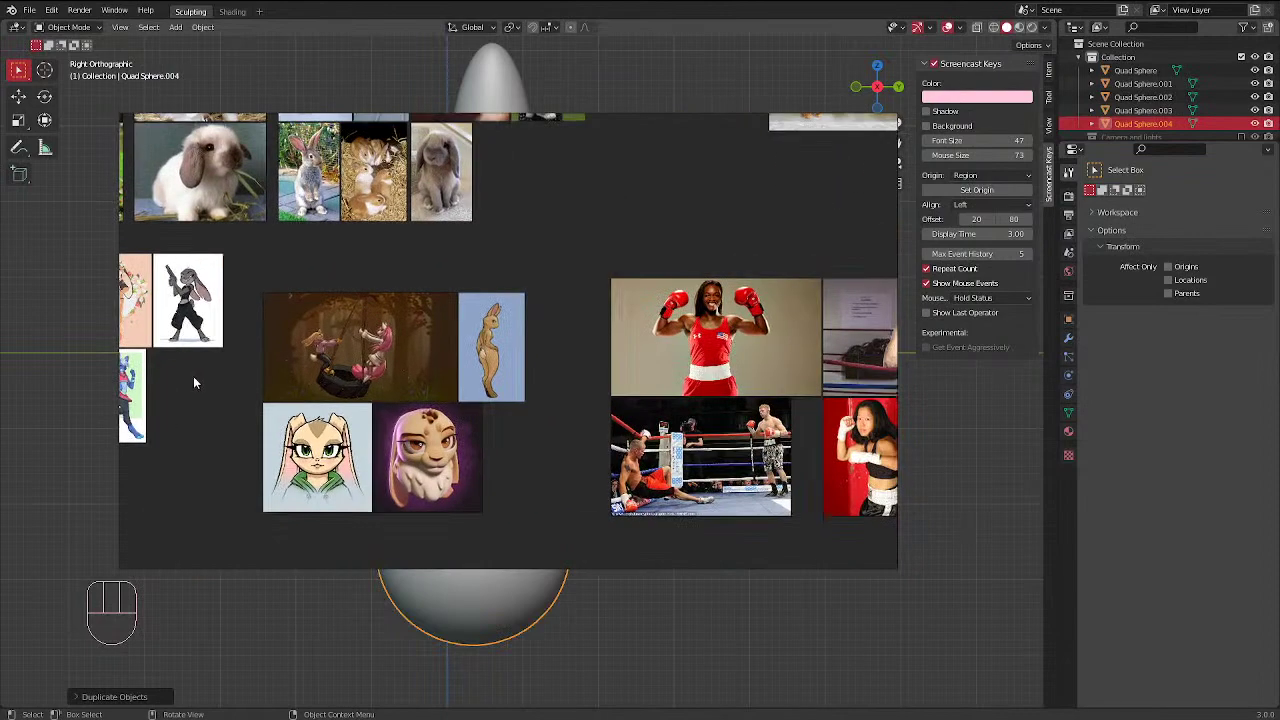
{"action": "scroll", "coordinate": [352, 375], "scroll_direction": "down", "scroll_amount": 1}
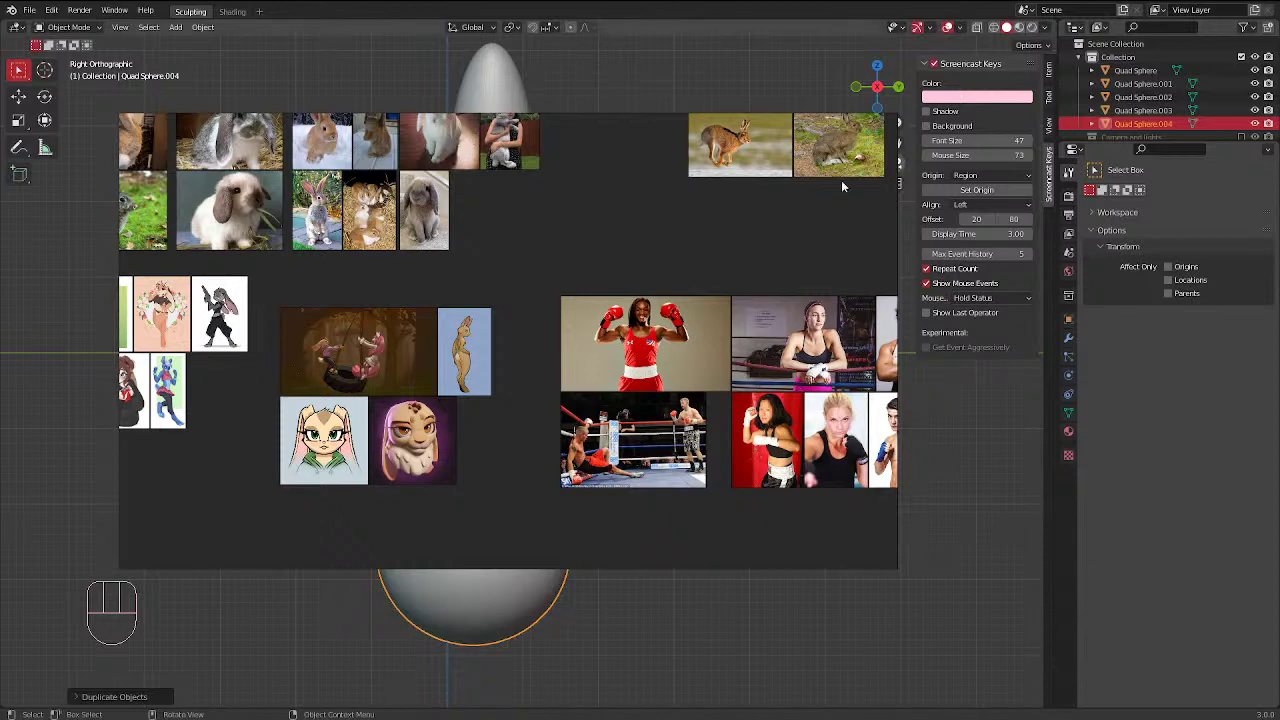
{"action": "middle_click_drag", "start_coordinate": [700, 318], "coordinate": [584, 290]}
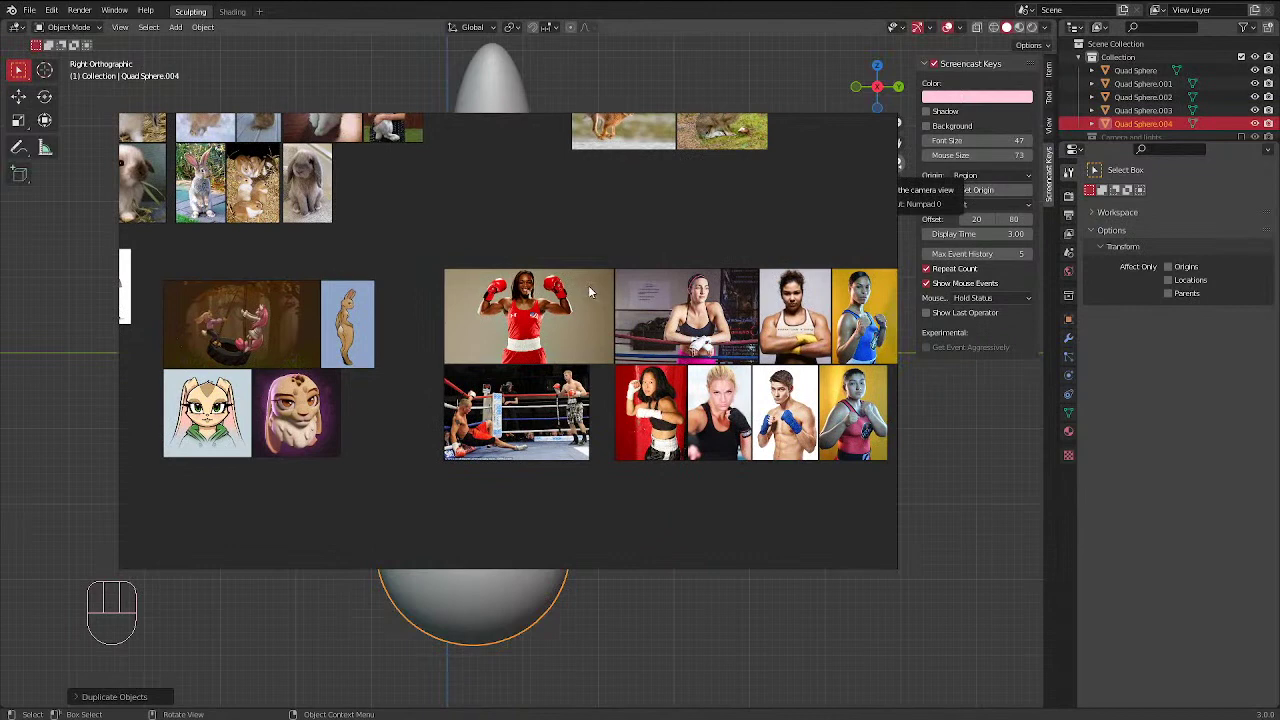
Move the reference image board off the viewport and look over the rabbit blockout from the front
{"action": "scroll", "coordinate": [589, 286], "scroll_direction": "down", "scroll_amount": 3}
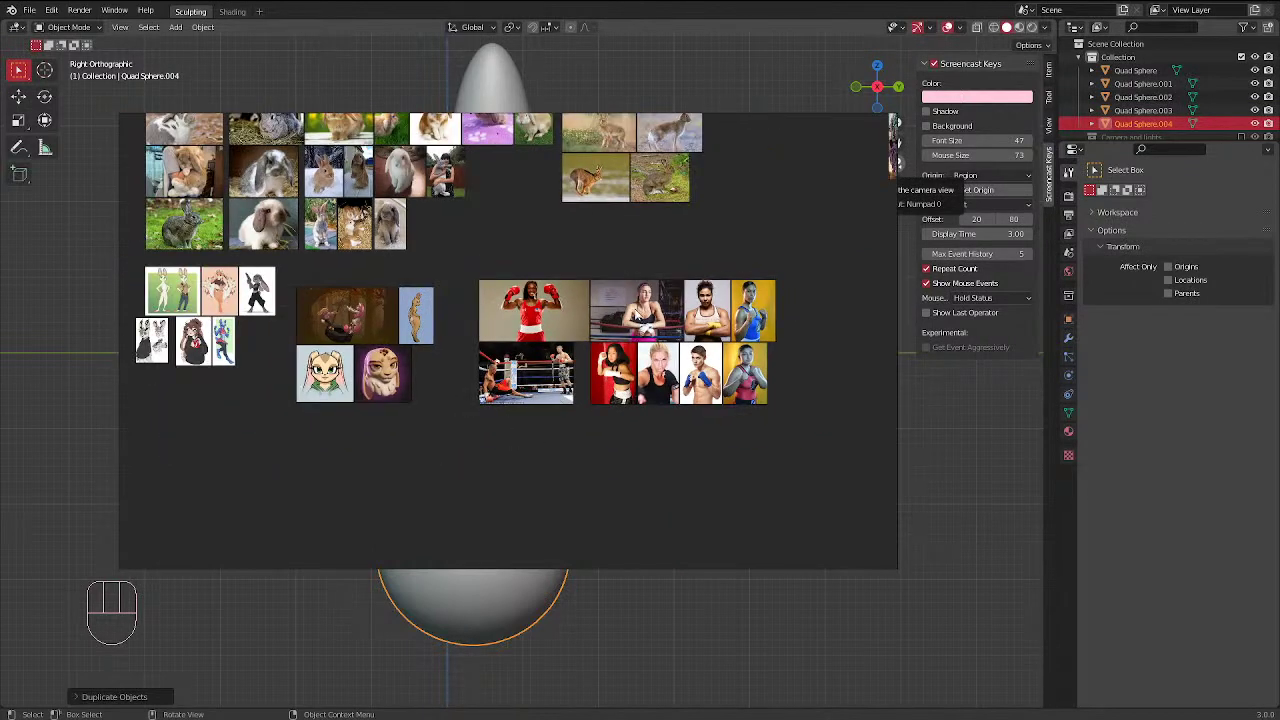
{"action": "right_click_drag", "start_coordinate": [793, 164], "coordinate": [781, 0]}
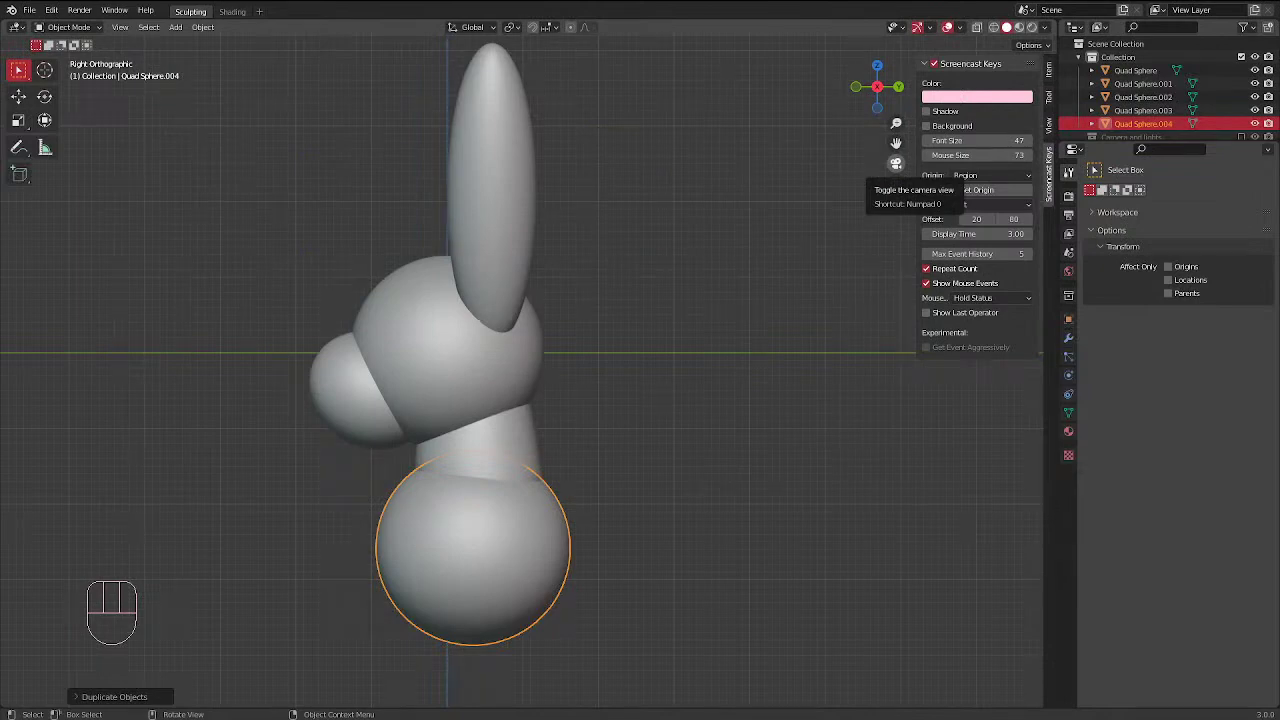
{"action": "middle_click_drag", "start_coordinate": [251, 423], "coordinate": [650, 397]}
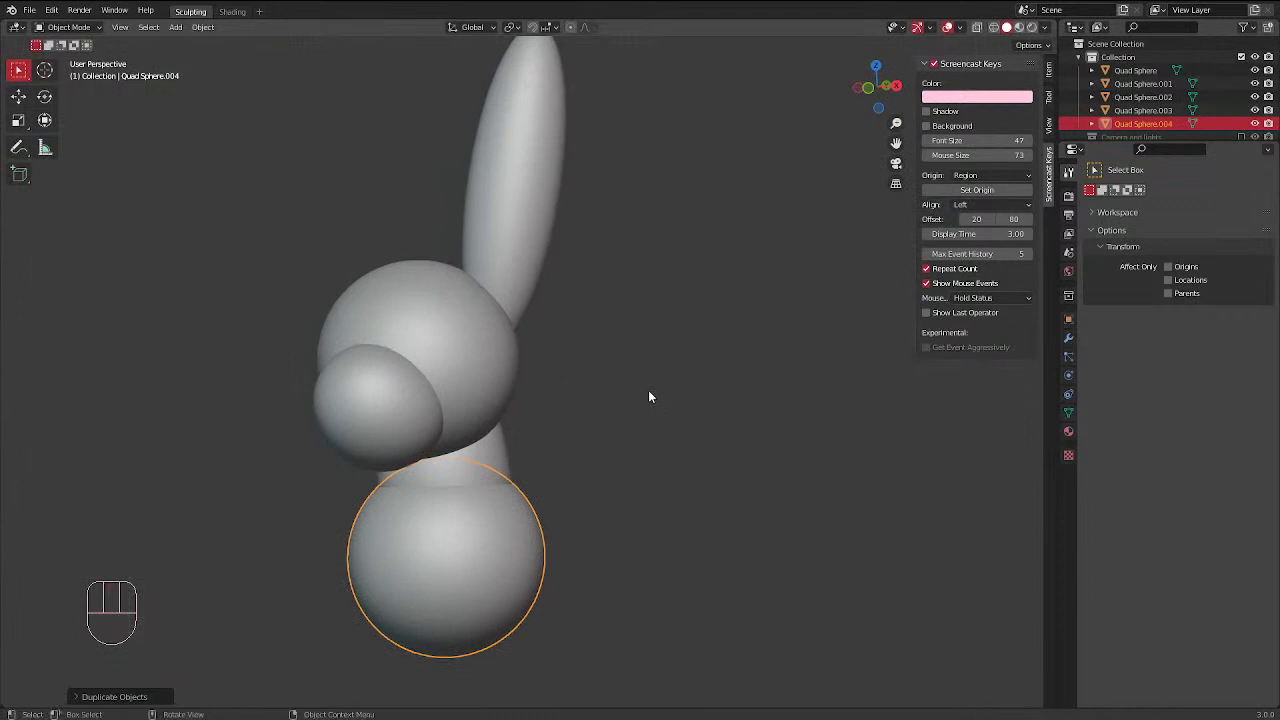
{"action": "middle_click_drag", "start_coordinate": [483, 380], "coordinate": [559, 397]}
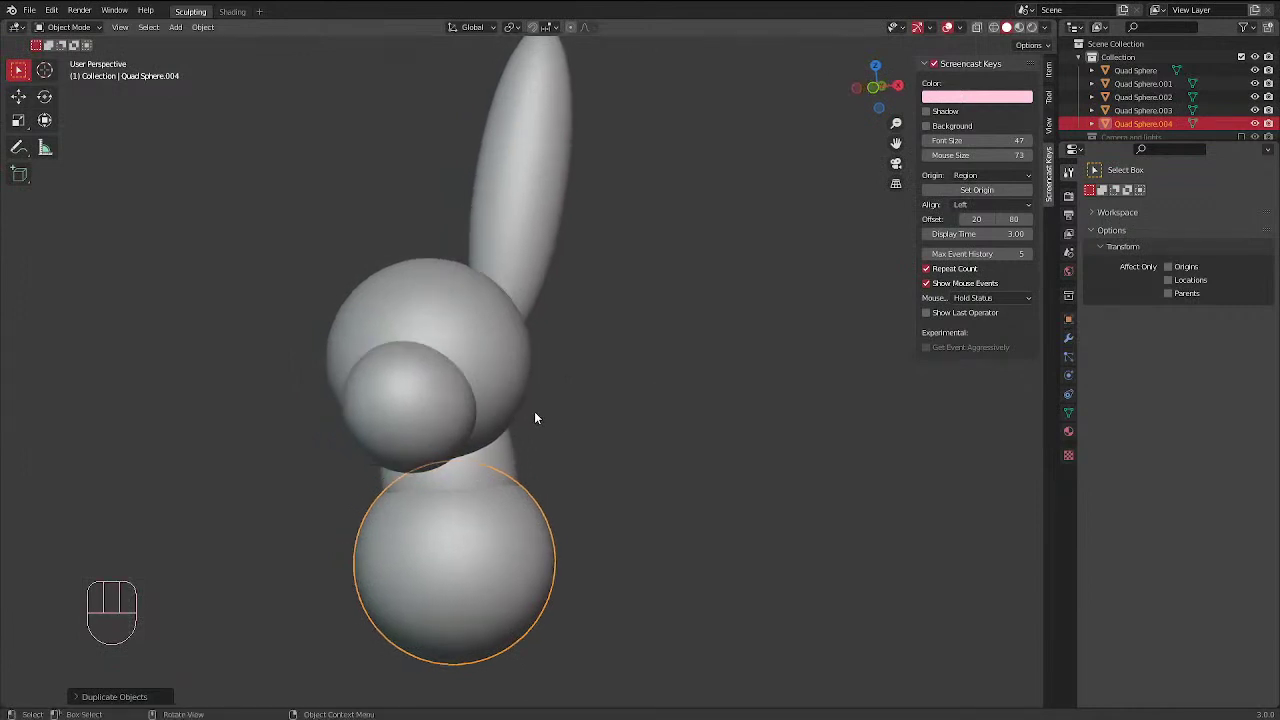
In Sculpt Mode and front view, widen the torso sphere symmetrically using Elastic Deform with a 149 px radius
{"action": "key", "text": "KP_1"}
{"action": "key", "text": "ctrl+Tab"}
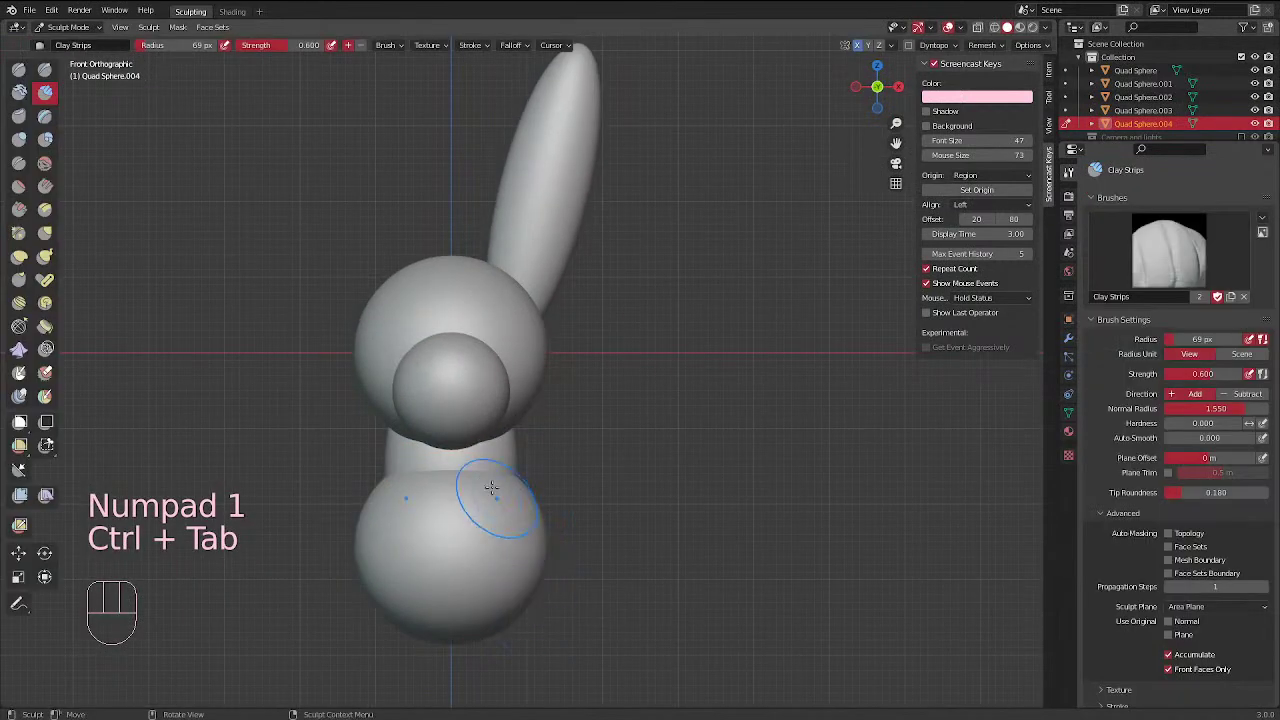
{"action": "left_click", "coordinate": [20, 258]}
{"action": "key", "text": "f"}
{"action": "left_click", "coordinate": [636, 462]}
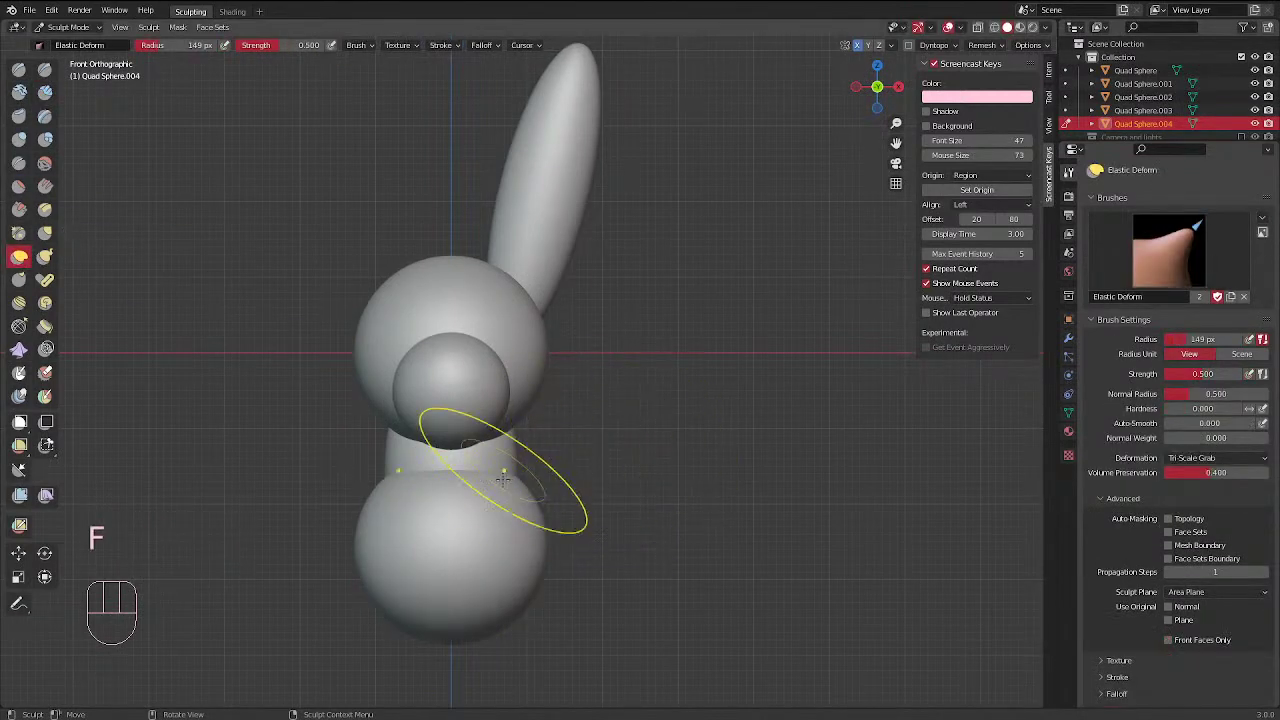
{"action": "mouse_move", "coordinate": [524, 492]}
{"action": "left_mouse_down"}
{"action": "mouse_move", "coordinate": [552, 506]}
{"action": "mouse_move", "coordinate": [562, 554]}
{"action": "left_mouse_up"}
{"action": "left_click_drag", "start_coordinate": [548, 590], "coordinate": [564, 598]}
{"action": "left_click_drag", "start_coordinate": [541, 492], "coordinate": [519, 483]}
In right side view, reshape the torso's profile with Elastic Deform, reducing the brush radius to 99 px for the back
{"action": "middle_click_drag", "start_coordinate": [631, 414], "coordinate": [480, 370]}
{"action": "key", "text": "KP_3"}
{"action": "mouse_move", "coordinate": [486, 591]}
{"action": "left_mouse_down"}
{"action": "mouse_move", "coordinate": [503, 591]}
{"action": "mouse_move", "coordinate": [411, 559]}
{"action": "mouse_move", "coordinate": [509, 534]}
{"action": "mouse_move", "coordinate": [510, 497]}
{"action": "mouse_move", "coordinate": [500, 523]}
{"action": "left_mouse_up"}
{"action": "key", "text": "d"}
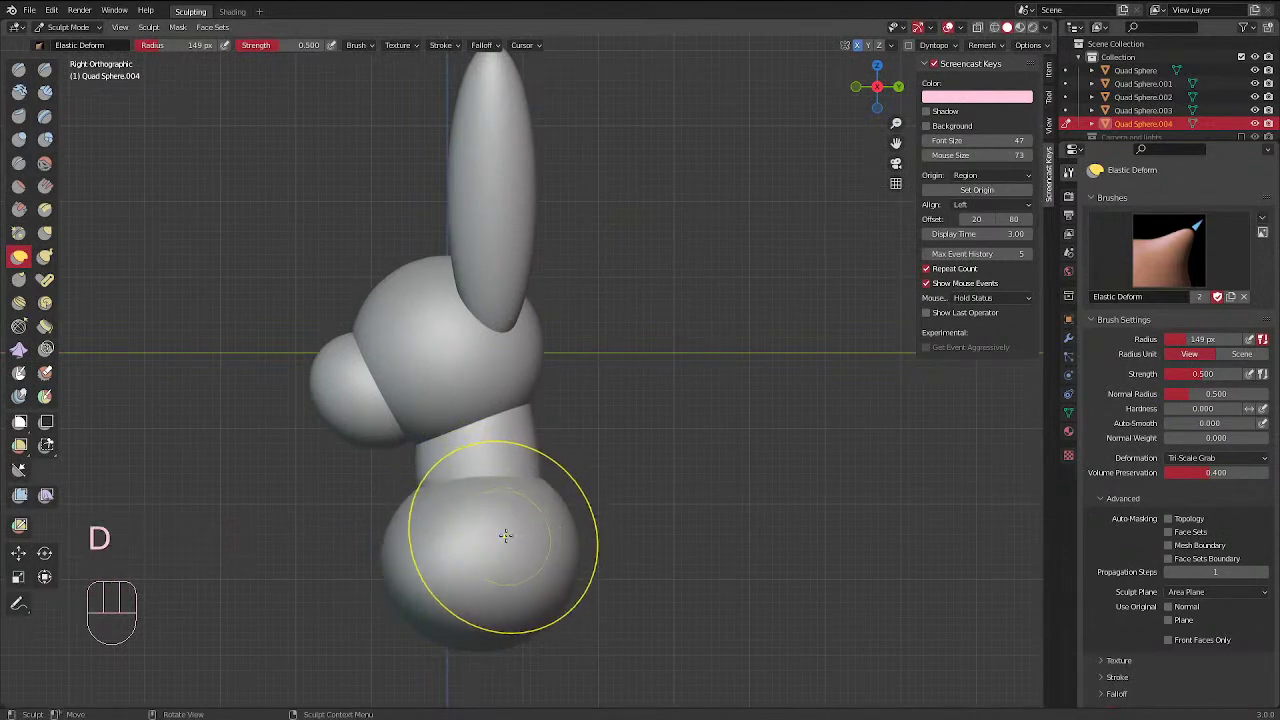
{"action": "key", "text": "f"}
{"action": "left_click", "coordinate": [498, 529]}
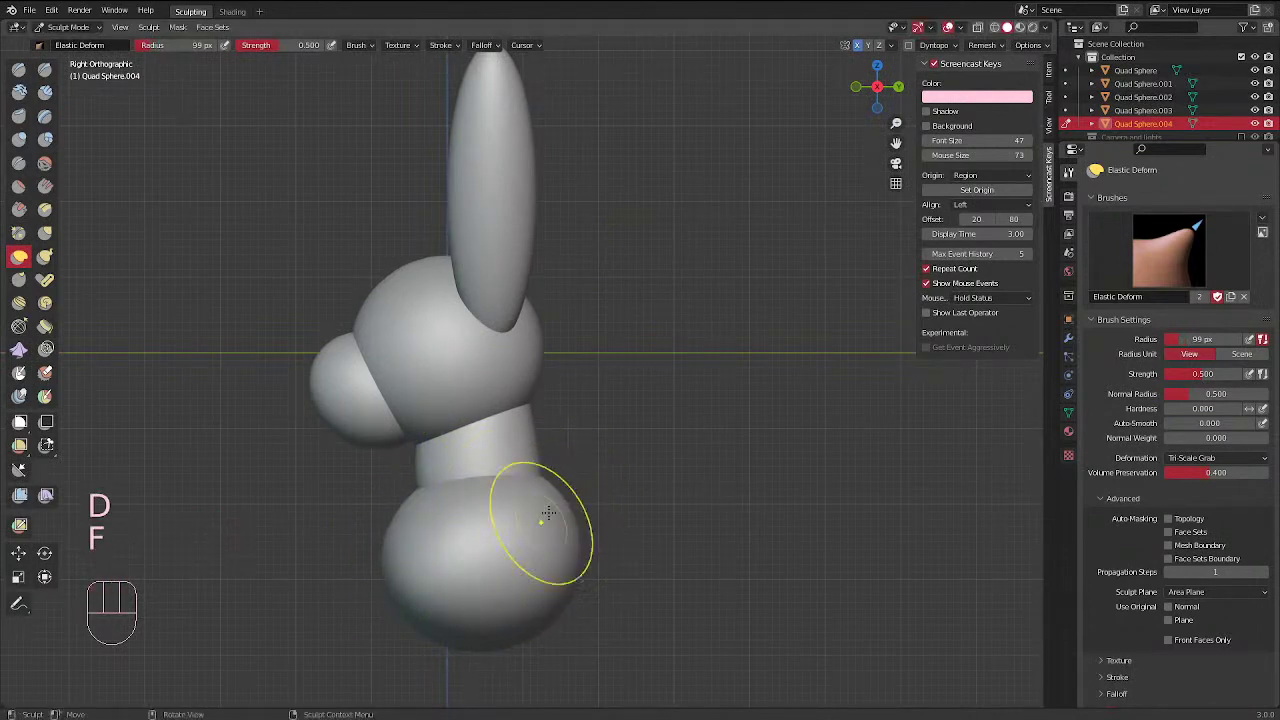
{"action": "left_click_drag", "start_coordinate": [546, 603], "coordinate": [538, 585]}
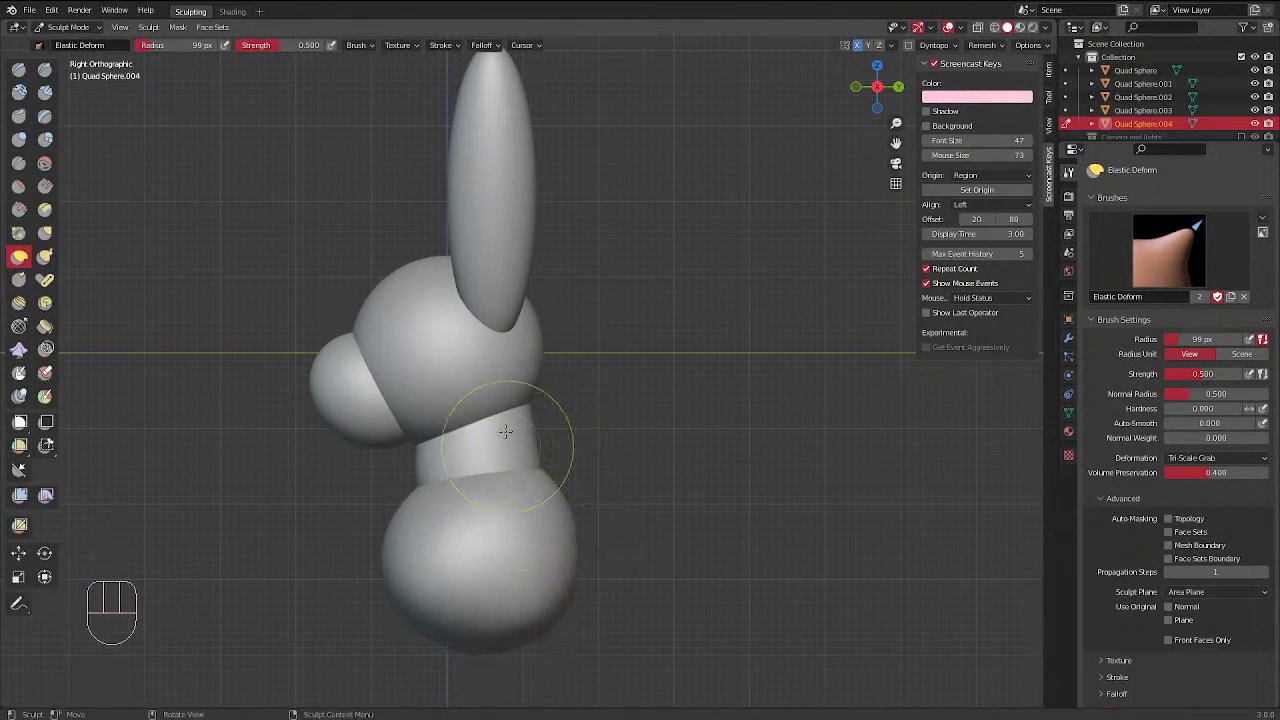
In front view, pull the torso's underside down and push its lower sides outward into a broader chest
{"action": "mouse_move", "coordinate": [570, 430]}
{"action": "middle_mouse_down"}
{"action": "mouse_move", "coordinate": [740, 426]}
{"action": "mouse_move", "coordinate": [640, 380]}
{"action": "middle_mouse_up"}
{"action": "key", "text": "KP_1"}
{"action": "left_click_drag", "start_coordinate": [452, 604], "coordinate": [452, 626]}
{"action": "mouse_move", "coordinate": [505, 588]}
{"action": "left_mouse_down"}
{"action": "mouse_move", "coordinate": [550, 592]}
{"action": "mouse_move", "coordinate": [471, 609]}
{"action": "mouse_move", "coordinate": [510, 557]}
{"action": "left_mouse_up"}
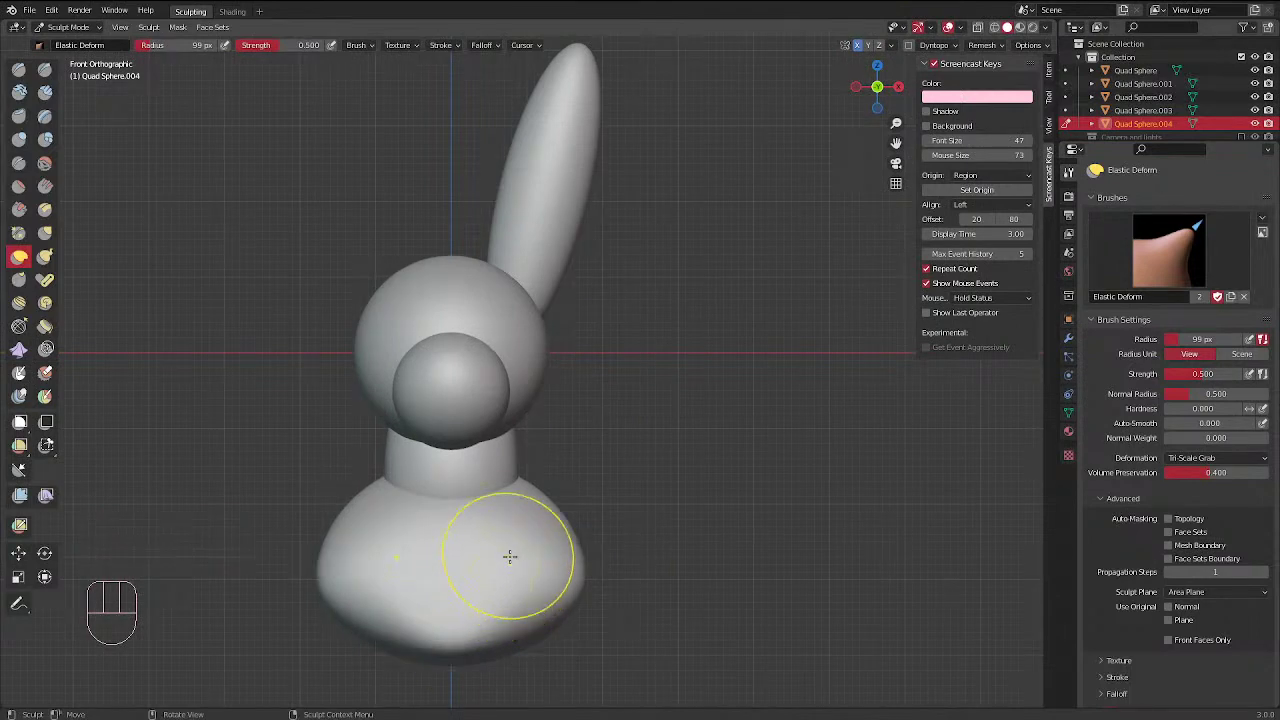
{"action": "left_click_drag", "start_coordinate": [525, 604], "coordinate": [550, 620]}
{"action": "left_click_drag", "start_coordinate": [556, 546], "coordinate": [556, 532]}
In right side view, adjust the contour of the torso's upper back below the neck
{"action": "middle_click_drag", "start_coordinate": [579, 558], "coordinate": [563, 337]}
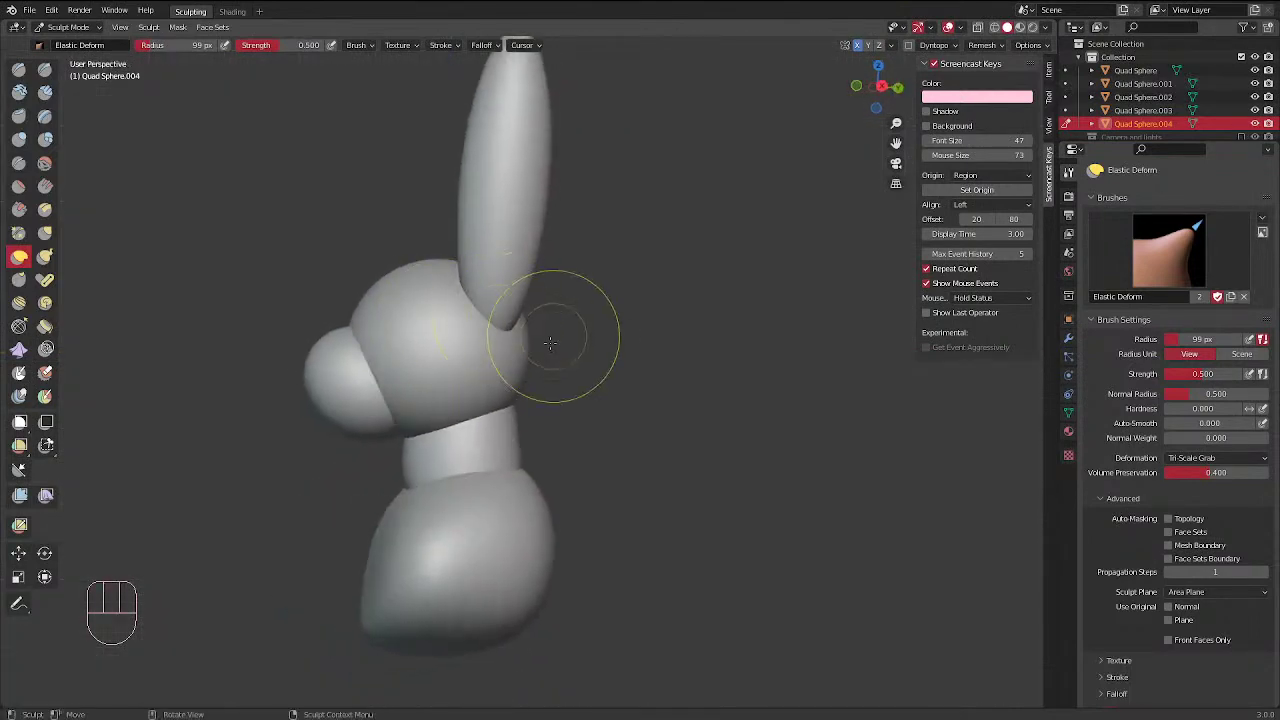
{"action": "key", "text": "KP_3"}
{"action": "mouse_move", "coordinate": [586, 380]}
{"action": "left_mouse_down"}
{"action": "mouse_move", "coordinate": [550, 428]}
{"action": "mouse_move", "coordinate": [548, 470]}
{"action": "left_mouse_up"}
Stretch the torso downward into a longer body with Elastic Deform at a 156 px radius and smooth its upper front
{"action": "middle_click_drag", "start_coordinate": [585, 370], "coordinate": [580, 457], "text": "ctrl"}
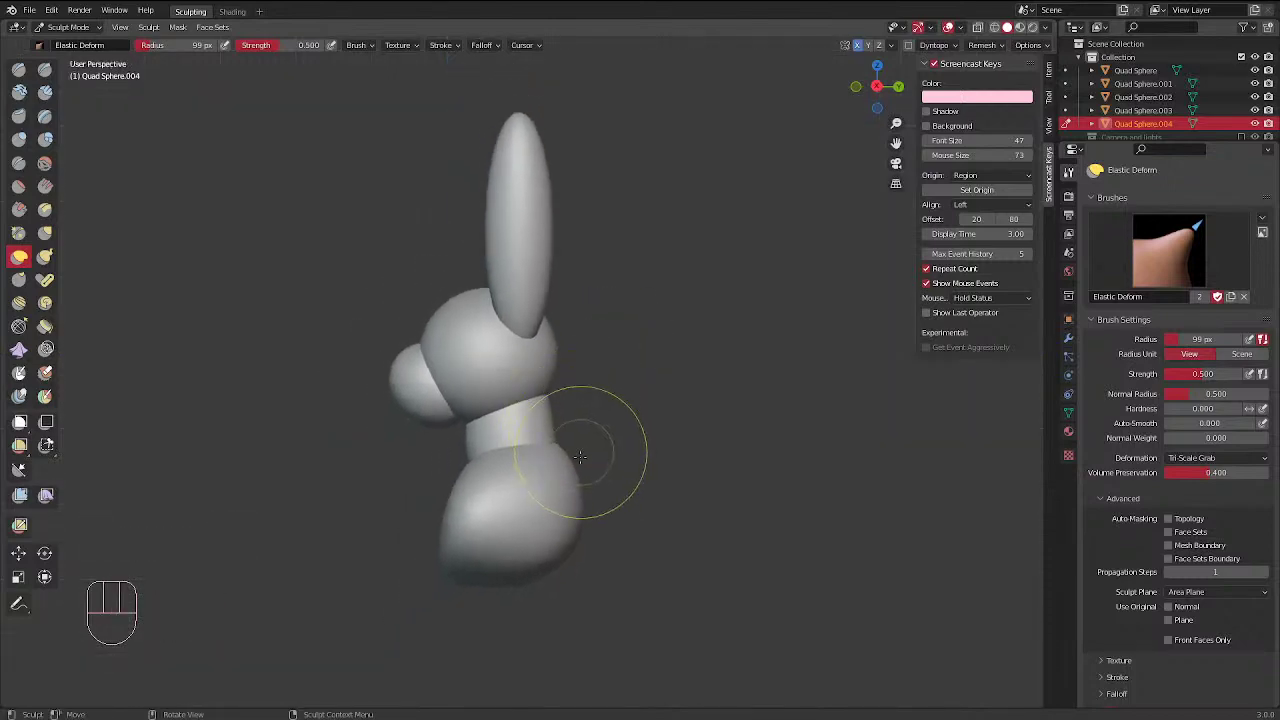
{"action": "mouse_move", "coordinate": [503, 403]}
{"action": "middle_mouse_down"}
{"action": "mouse_move", "coordinate": [480, 543]}
{"action": "mouse_move", "coordinate": [523, 449]}
{"action": "middle_mouse_up"}
{"action": "key", "text": "ctrl+Tab"}
{"action": "key", "text": "ctrl+Tab"}
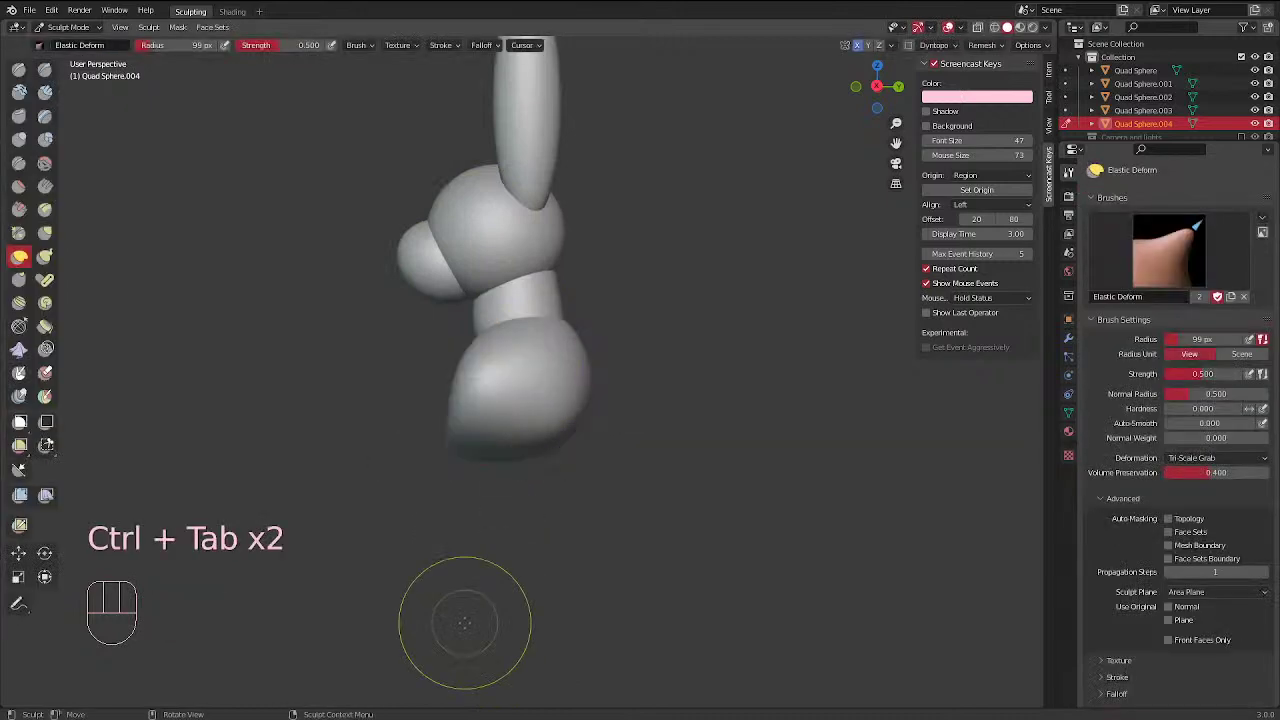
{"action": "key", "text": "d"}
{"action": "key", "text": "f"}
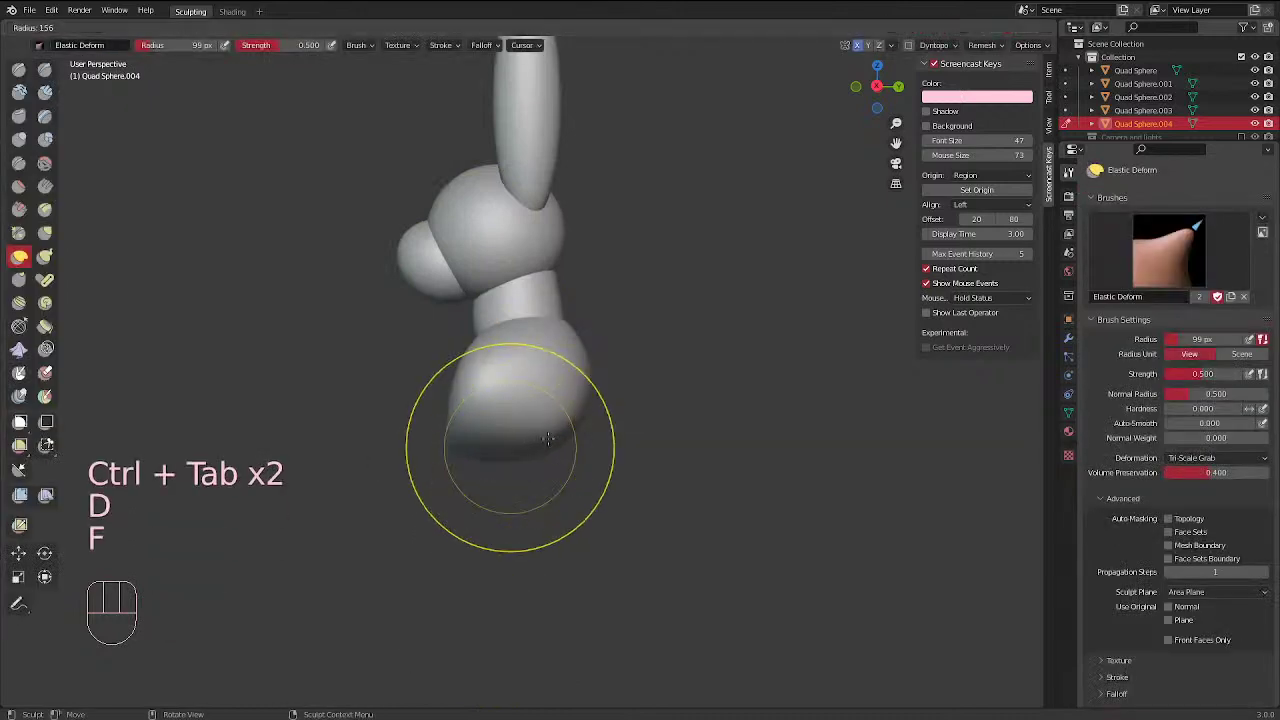
{"action": "left_click", "coordinate": [614, 449]}
{"action": "left_click_drag", "start_coordinate": [512, 455], "coordinate": [520, 566]}
{"action": "left_click_drag", "start_coordinate": [512, 480], "coordinate": [510, 515]}
{"action": "left_click_drag", "start_coordinate": [500, 375], "coordinate": [477, 487]}
{"action": "left_click_drag", "start_coordinate": [470, 378], "coordinate": [503, 409], "text": "shift"}
Set the brush radius to 206 px, then lengthen the torso's bottom and broaden its shoulders in front view
{"action": "key", "text": "f"}
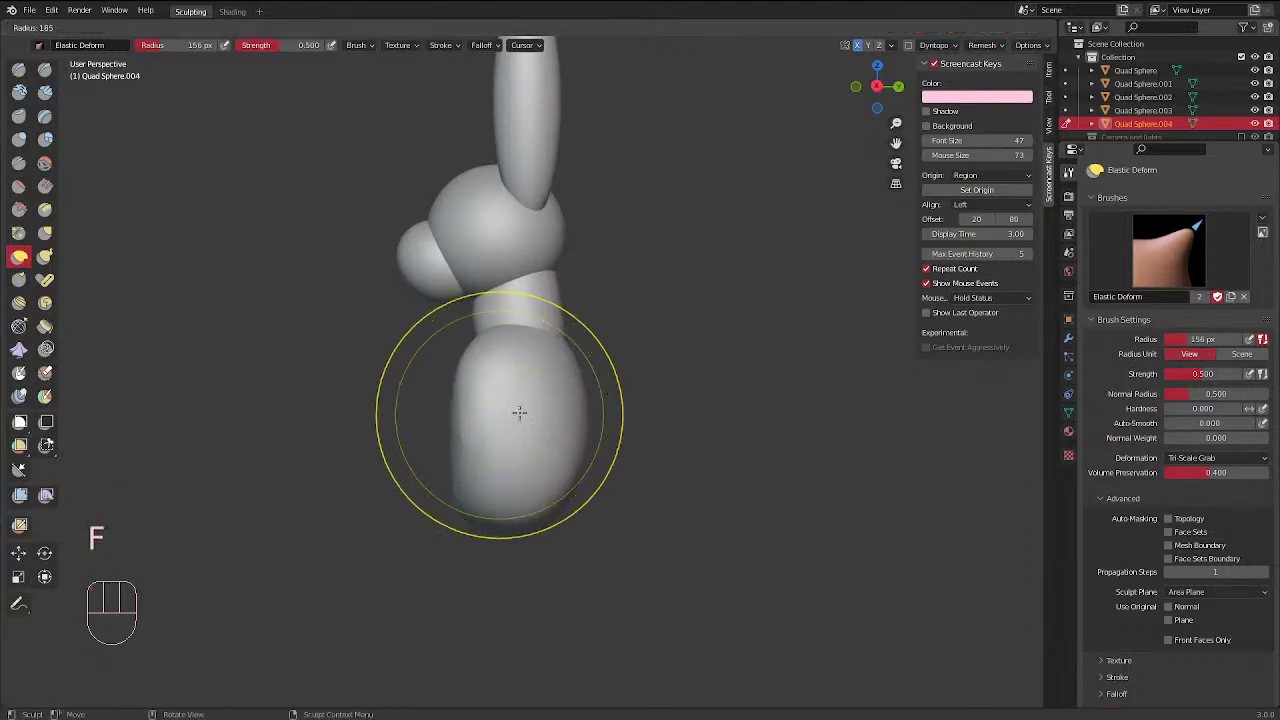
{"action": "left_click", "coordinate": [490, 413]}
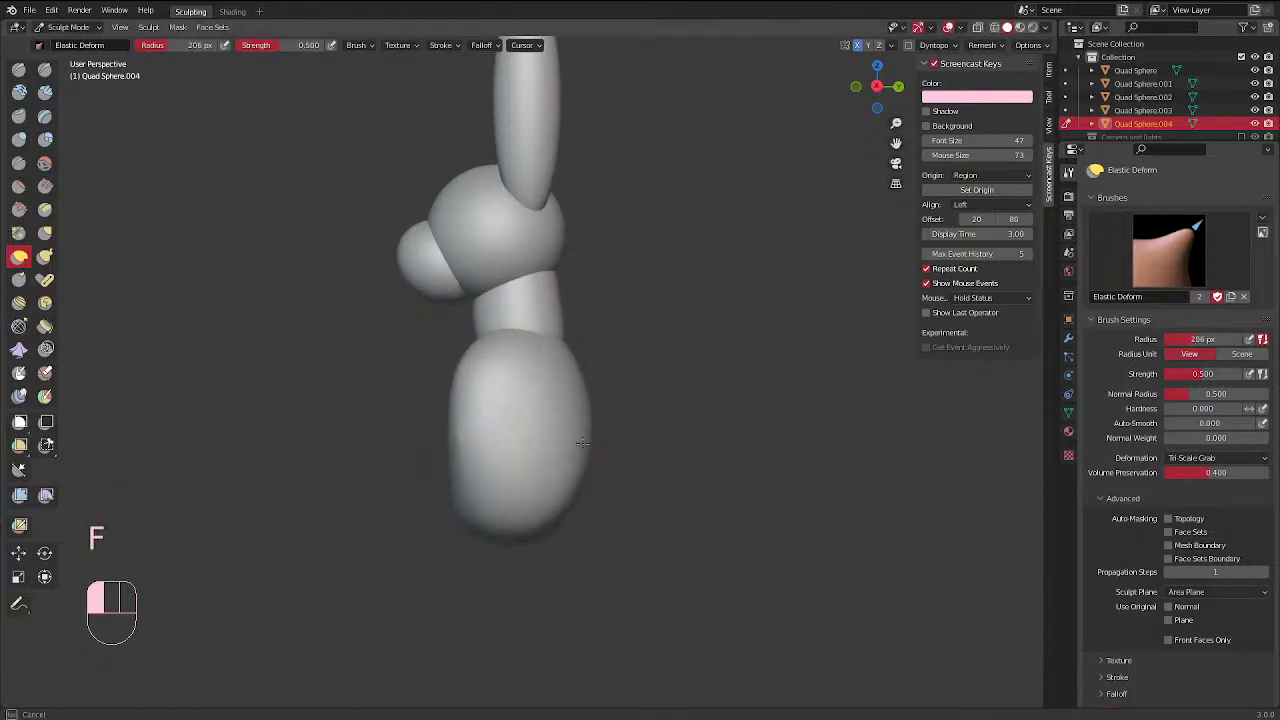
{"action": "mouse_move", "coordinate": [571, 314]}
{"action": "middle_mouse_down"}
{"action": "mouse_move", "coordinate": [655, 307]}
{"action": "mouse_move", "coordinate": [603, 320]}
{"action": "middle_mouse_up"}
{"action": "key", "text": "KP_1"}
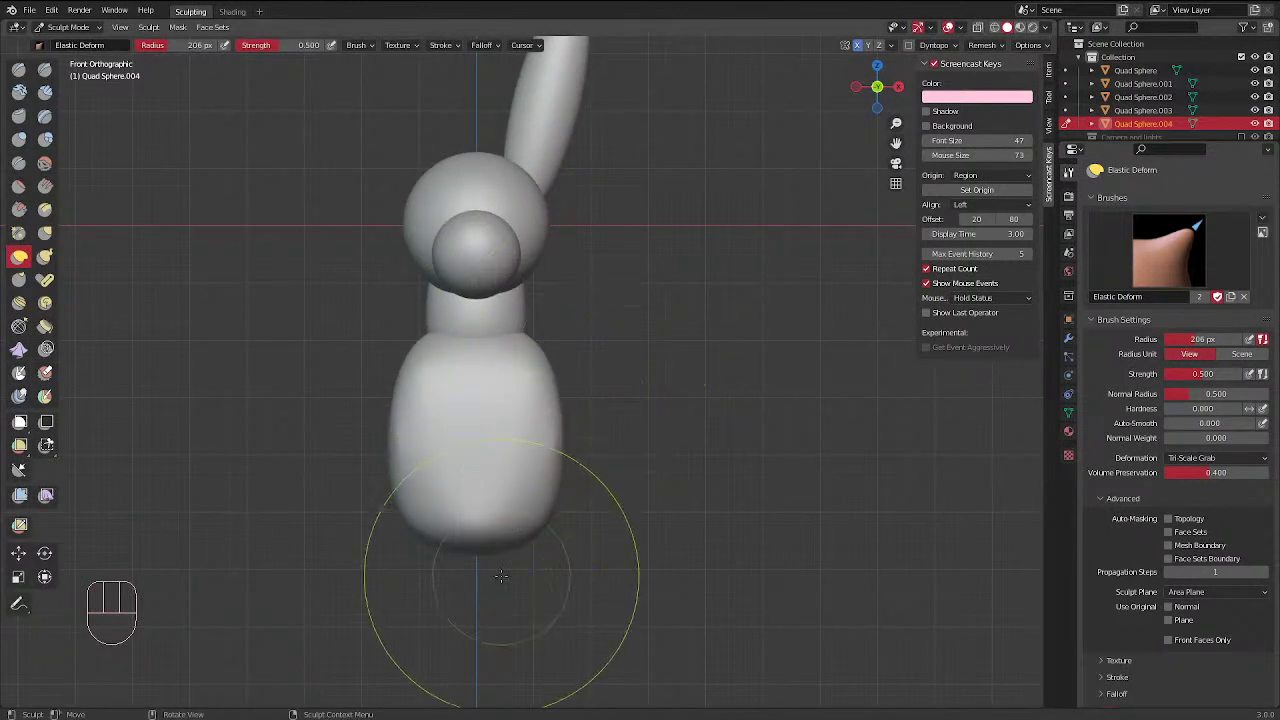
{"action": "left_click_drag", "start_coordinate": [512, 536], "coordinate": [481, 573]}
{"action": "left_click_drag", "start_coordinate": [525, 389], "coordinate": [588, 368]}
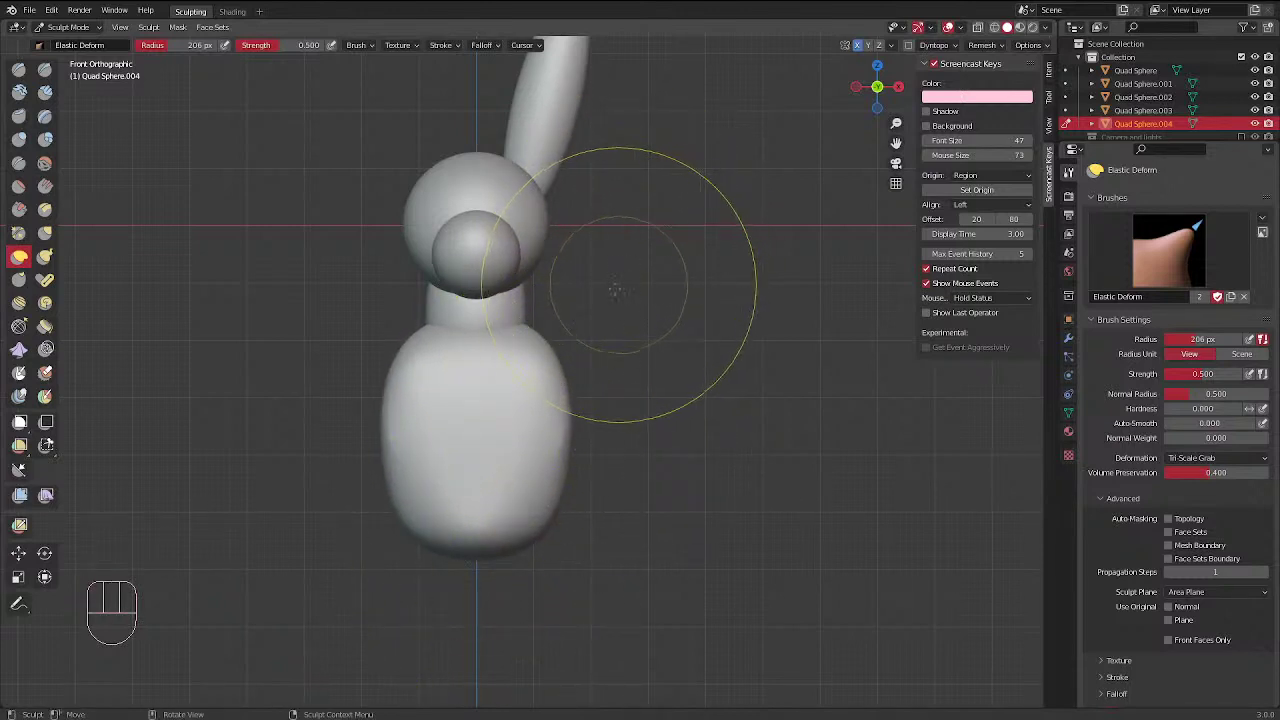
Reduce Elastic Deform to a 132 px radius, pull the torso's chest and belly forward, and smooth the front surface
{"action": "middle_click_drag", "start_coordinate": [614, 286], "coordinate": [443, 371]}
{"action": "key", "text": "f"}
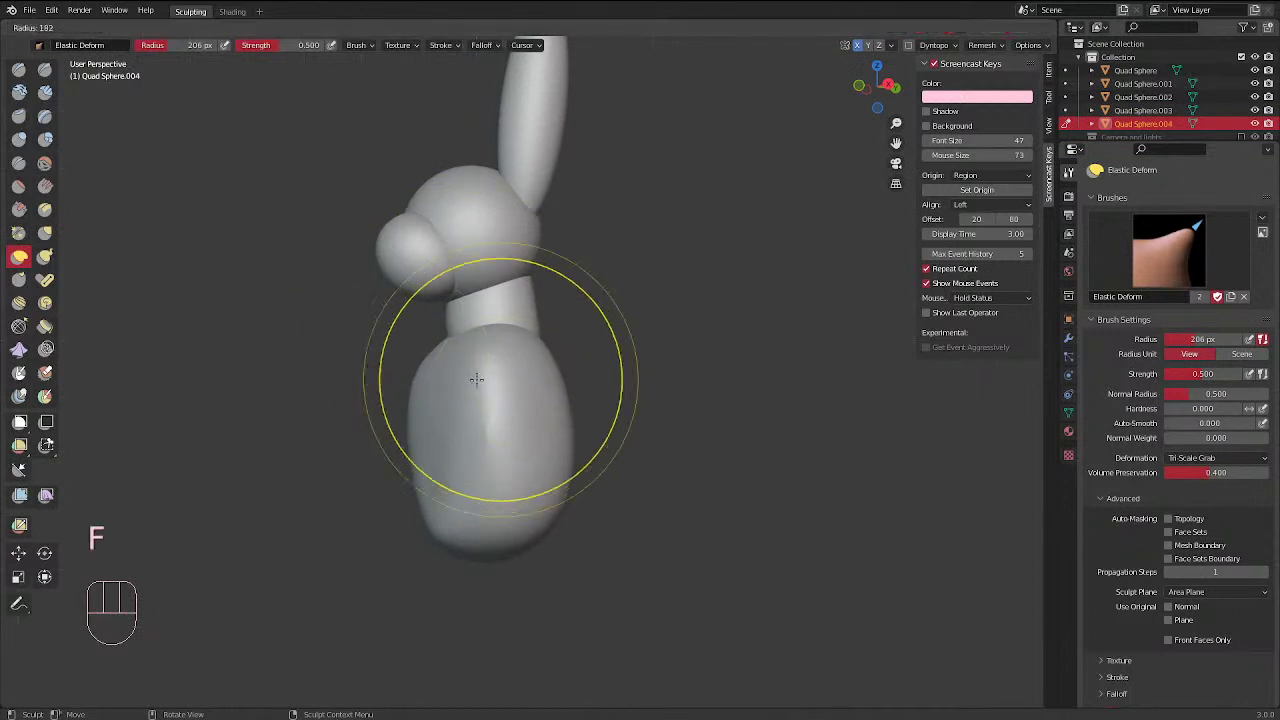
{"action": "left_click", "coordinate": [431, 357]}
{"action": "left_click_drag", "start_coordinate": [431, 357], "coordinate": [427, 350]}
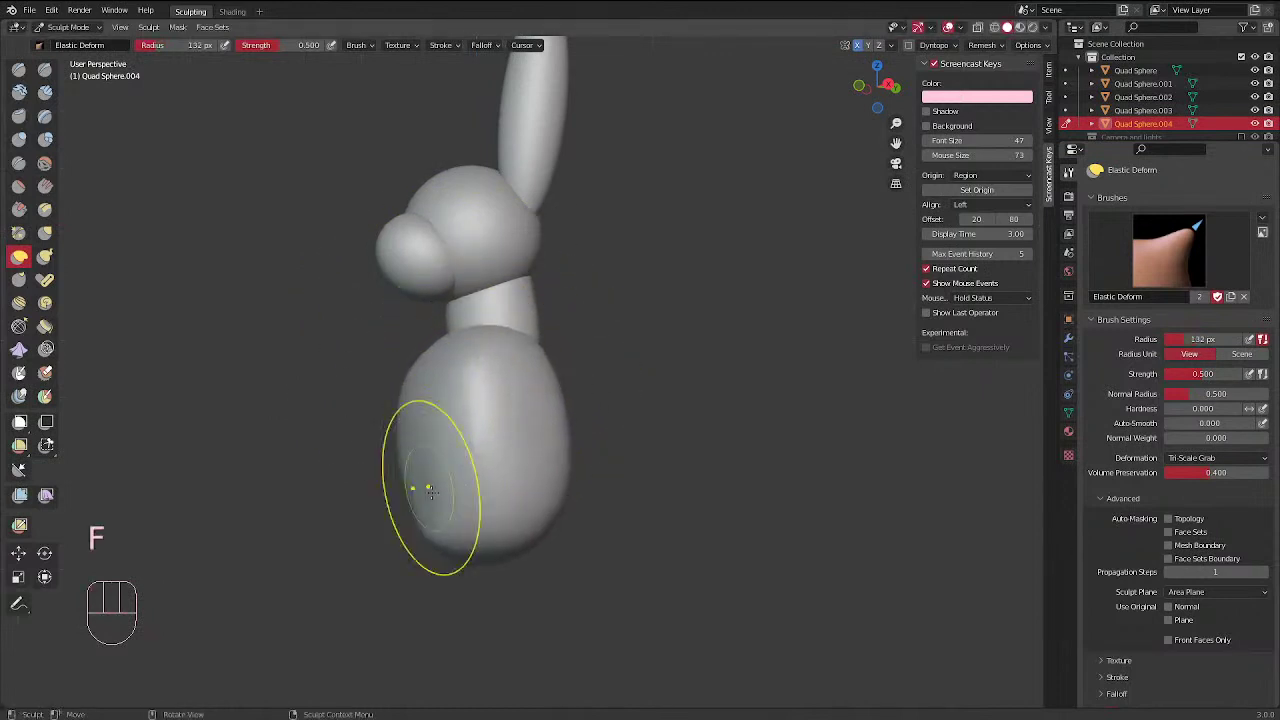
{"action": "left_click_drag", "start_coordinate": [423, 486], "coordinate": [419, 495]}
{"action": "mouse_move", "coordinate": [471, 389]}
{"action": "left_mouse_down", "text": "shift"}
{"action": "mouse_move", "coordinate": [469, 373]}
{"action": "mouse_move", "coordinate": [440, 360]}
{"action": "left_mouse_up", "text": "shift"}
{"action": "mouse_move", "coordinate": [440, 360]}
{"action": "middle_mouse_down"}
{"action": "mouse_move", "coordinate": [500, 363]}
{"action": "mouse_move", "coordinate": [528, 400]}
{"action": "middle_mouse_up"}
{"action": "mouse_move", "coordinate": [458, 521]}
{"action": "left_mouse_down", "text": "shift"}
{"action": "mouse_move", "coordinate": [448, 552]}
{"action": "mouse_move", "coordinate": [456, 483]}
{"action": "left_mouse_up", "text": "shift"}
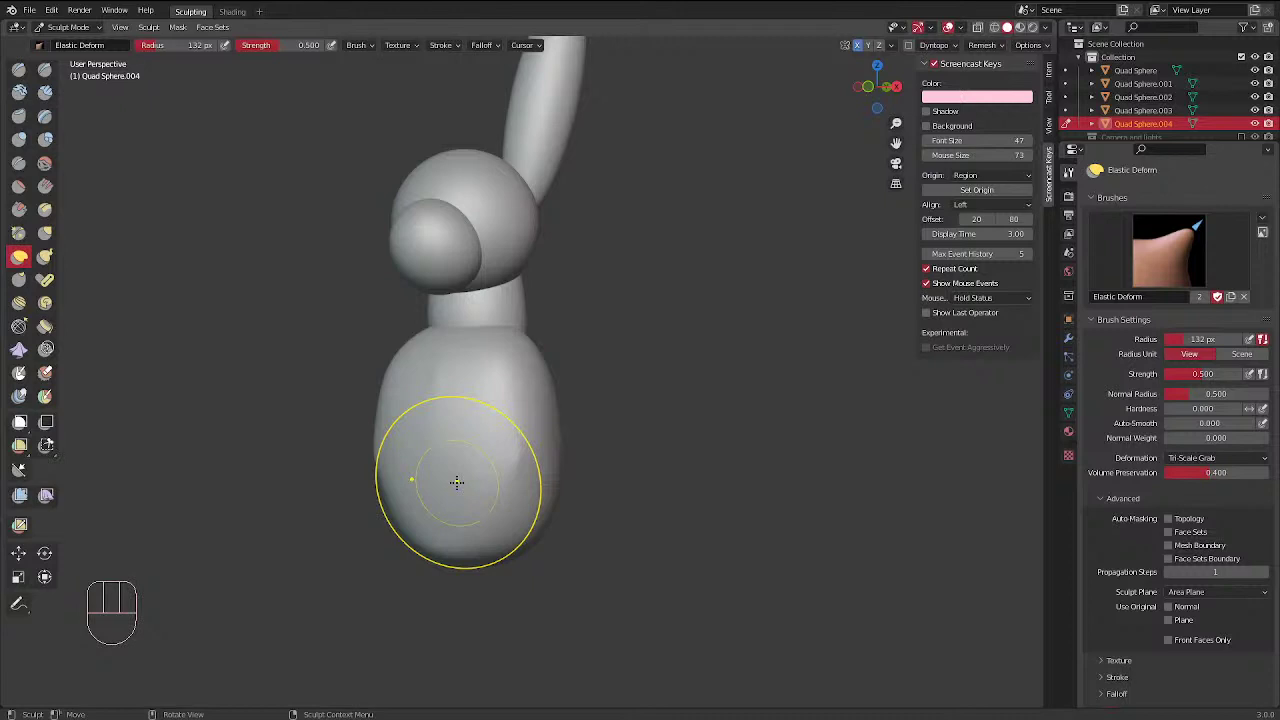
{"action": "left_click_drag", "start_coordinate": [456, 482], "coordinate": [535, 385]}
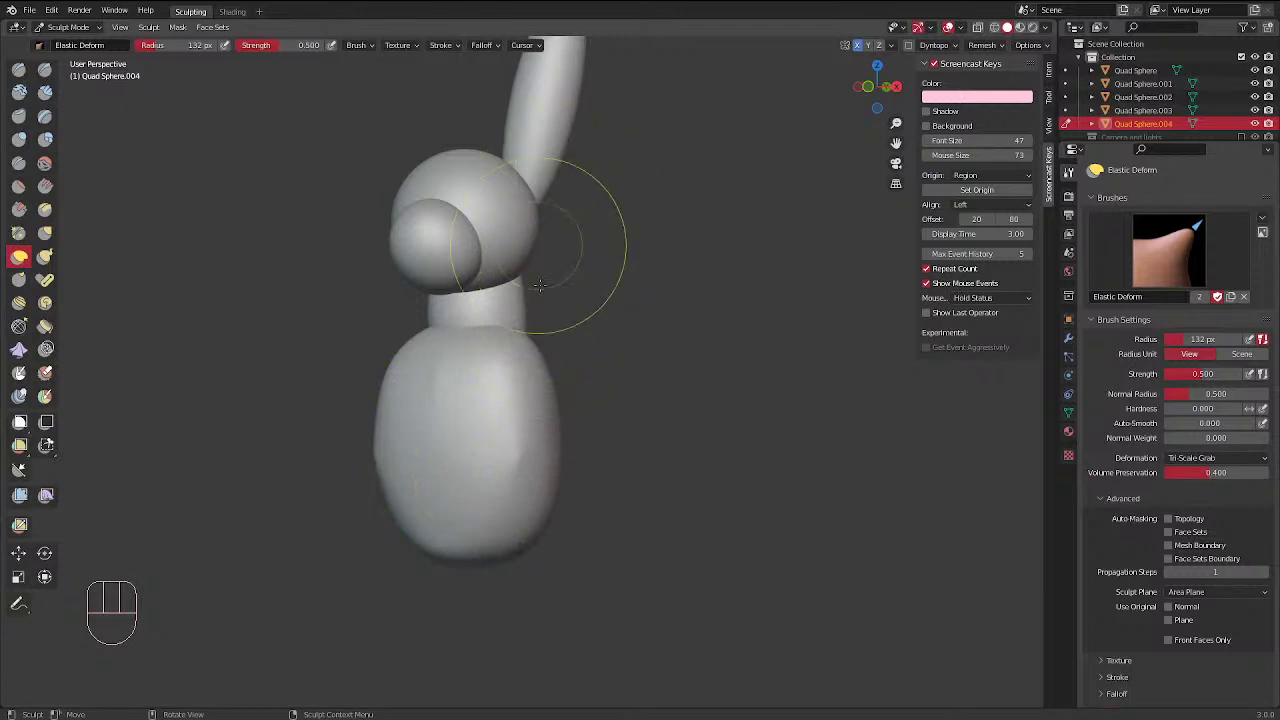
Choose the Clay Strips brush, stroke over the torso's chest and shoulder area, and reduce its radius to 95 px
{"action": "middle_click_drag", "start_coordinate": [586, 229], "coordinate": [534, 400]}
{"action": "left_click", "coordinate": [44, 91]}
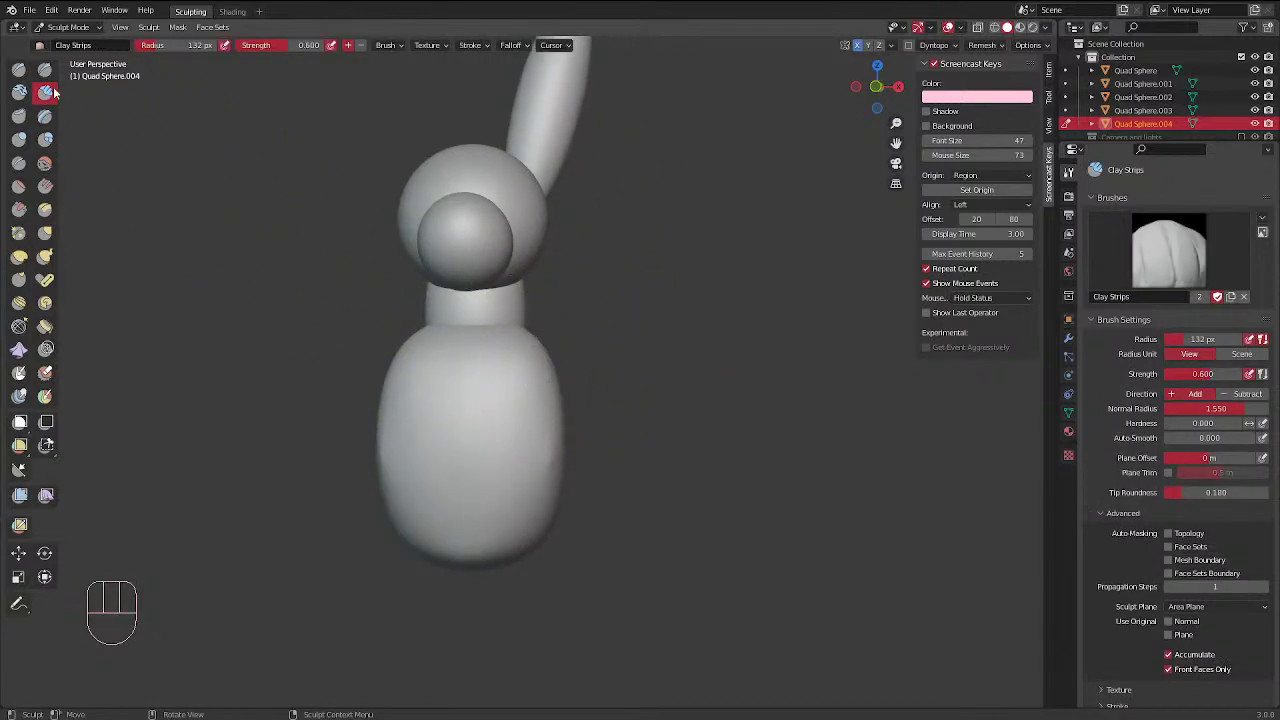
{"action": "mouse_move", "coordinate": [420, 440]}
{"action": "left_mouse_down"}
{"action": "mouse_move", "coordinate": [471, 429]}
{"action": "mouse_move", "coordinate": [520, 367]}
{"action": "mouse_move", "coordinate": [530, 410]}
{"action": "mouse_move", "coordinate": [487, 353]}
{"action": "mouse_move", "coordinate": [449, 386]}
{"action": "mouse_move", "coordinate": [474, 506]}
{"action": "mouse_move", "coordinate": [529, 363]}
{"action": "mouse_move", "coordinate": [467, 358]}
{"action": "left_mouse_up"}
{"action": "key", "text": "f"}
{"action": "left_click", "coordinate": [499, 367]}
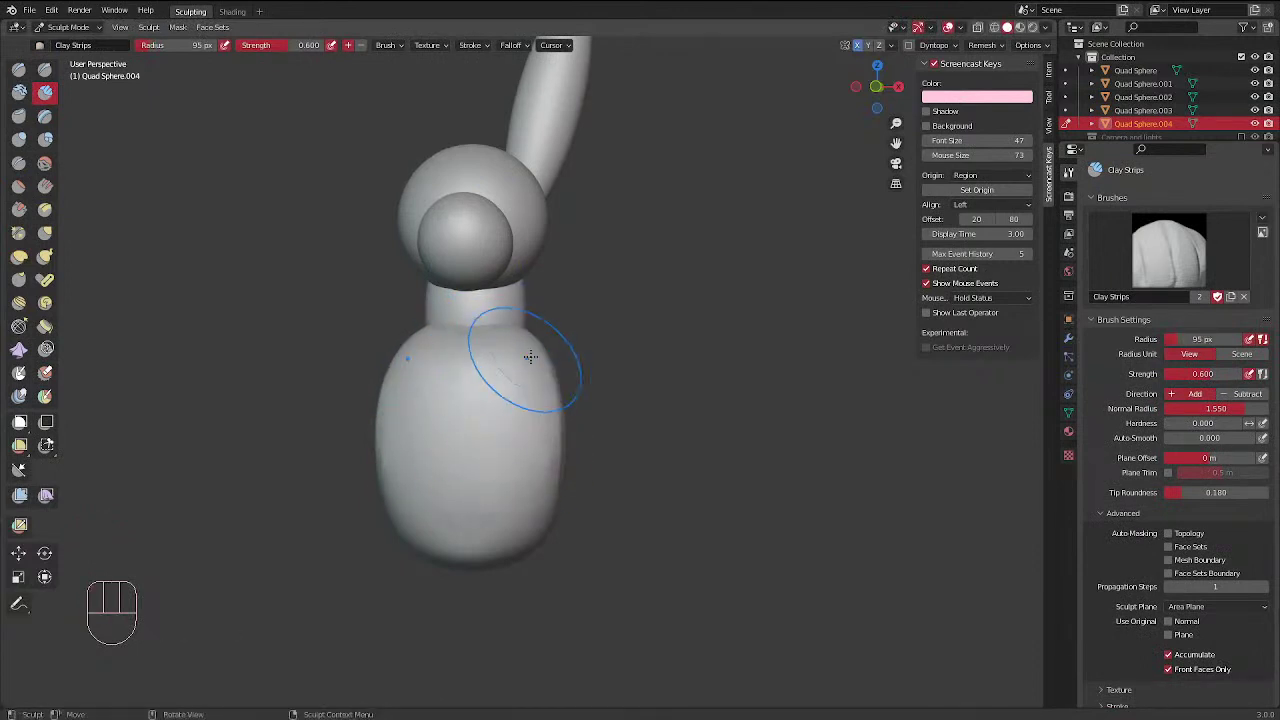
{"action": "mouse_move", "coordinate": [529, 371]}
{"action": "middle_mouse_down"}
{"action": "mouse_move", "coordinate": [537, 420]}
{"action": "mouse_move", "coordinate": [566, 383]}
{"action": "mouse_move", "coordinate": [552, 330]}
{"action": "middle_mouse_up"}
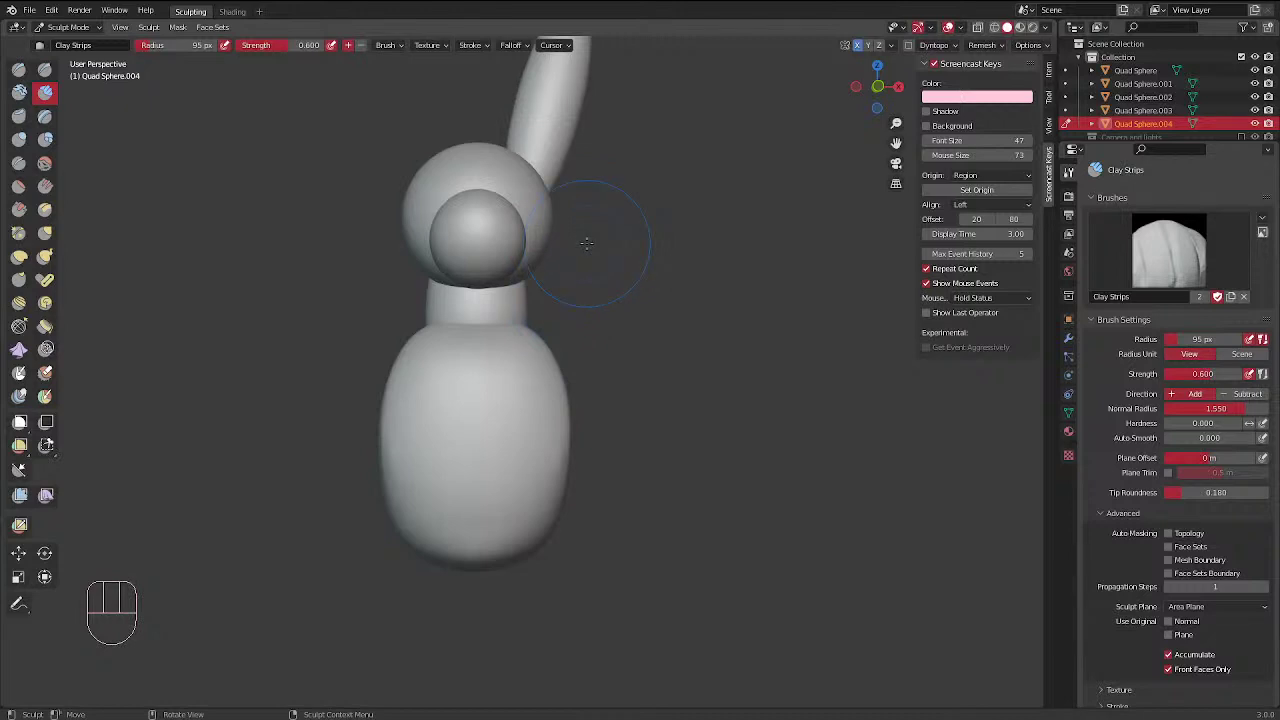
{"action": "middle_click_drag", "start_coordinate": [498, 345], "coordinate": [458, 344]}
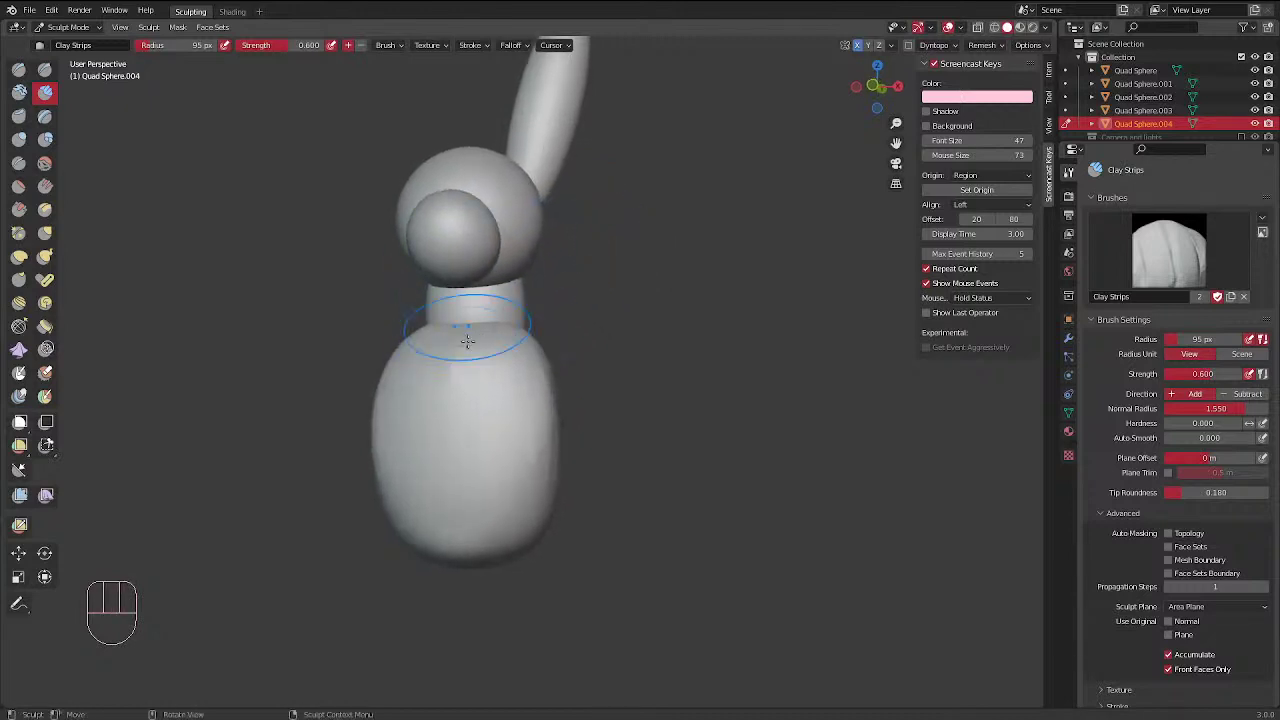
Build up the upper chest with Clay Strips and smooth the strokes across the chest and the torso's side
{"action": "key", "text": "d"}
{"action": "mouse_move", "coordinate": [464, 350]}
{"action": "left_mouse_down"}
{"action": "mouse_move", "coordinate": [465, 377]}
{"action": "mouse_move", "coordinate": [492, 383]}
{"action": "left_mouse_up"}
{"action": "middle_click_drag", "start_coordinate": [492, 383], "coordinate": [467, 384]}
{"action": "mouse_move", "coordinate": [467, 384]}
{"action": "left_mouse_down", "text": "shift"}
{"action": "mouse_move", "coordinate": [484, 460]}
{"action": "mouse_move", "coordinate": [441, 445]}
{"action": "mouse_move", "coordinate": [483, 331]}
{"action": "mouse_move", "coordinate": [487, 447]}
{"action": "left_mouse_up", "text": "shift"}
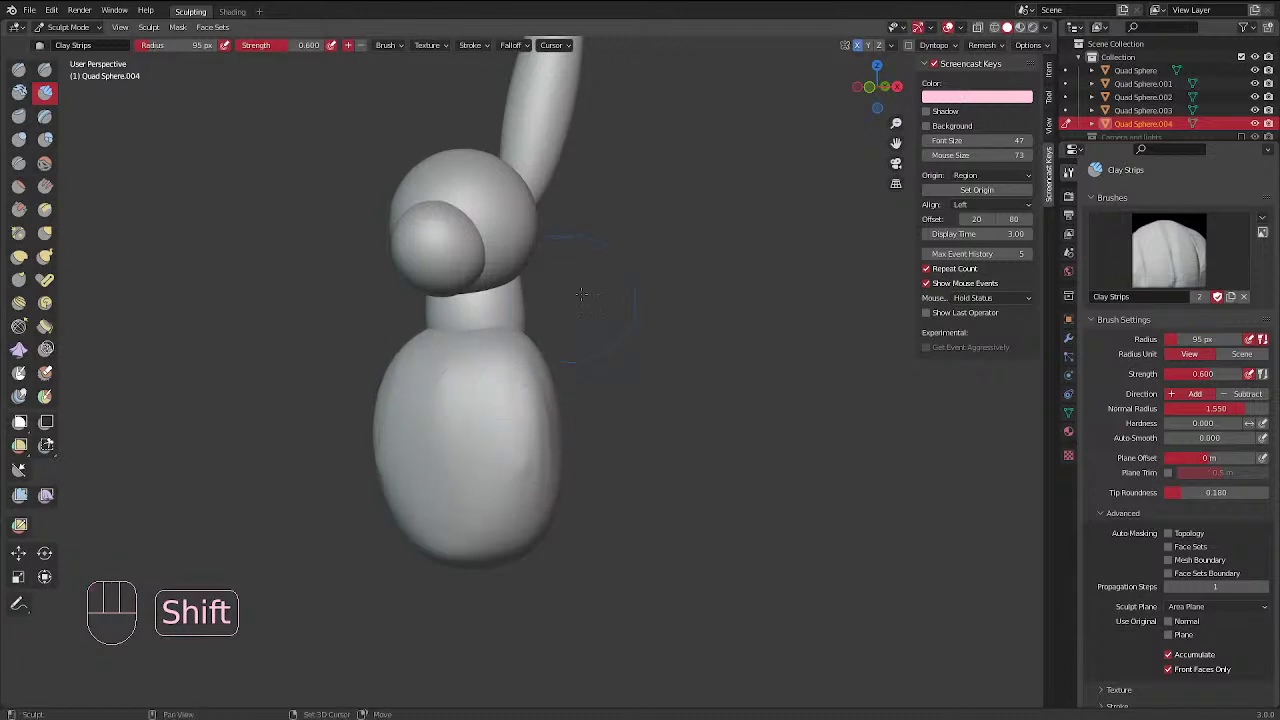
{"action": "mouse_move", "coordinate": [585, 300]}
{"action": "middle_mouse_down"}
{"action": "mouse_move", "coordinate": [508, 300]}
{"action": "mouse_move", "coordinate": [580, 331]}
{"action": "middle_mouse_up"}
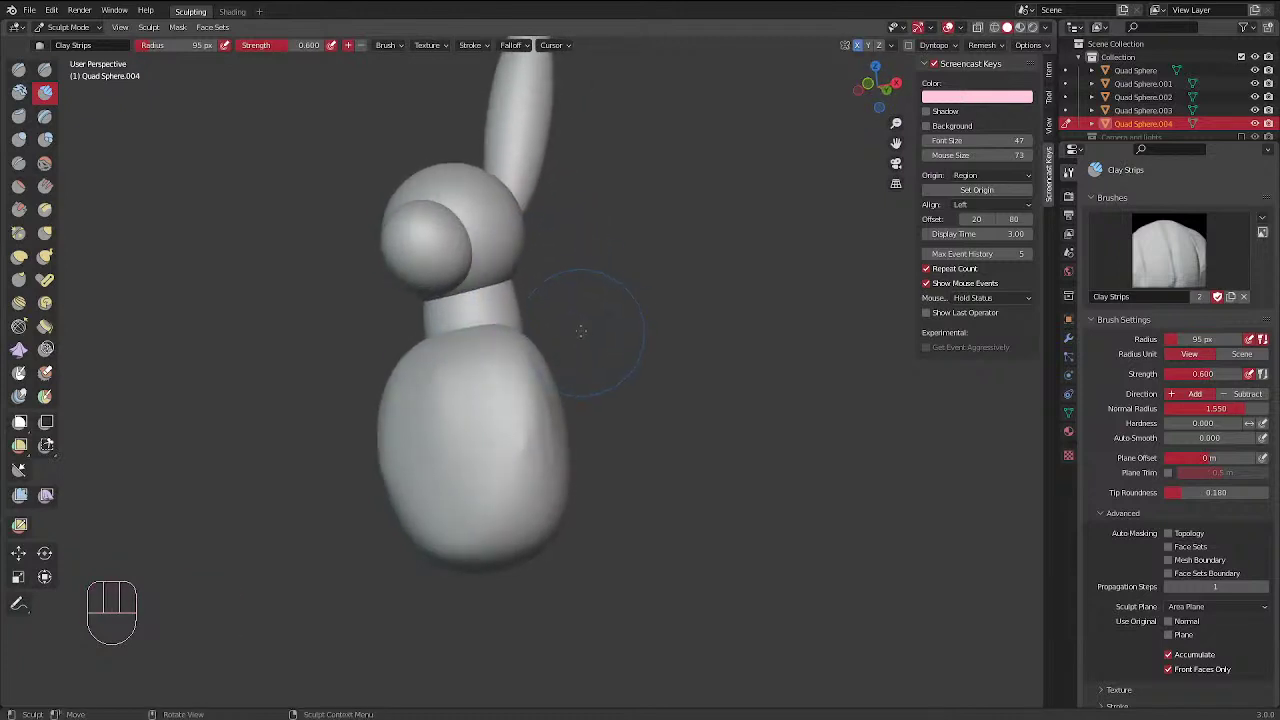
{"action": "left_click_drag", "start_coordinate": [510, 373], "coordinate": [537, 395], "text": "shift"}
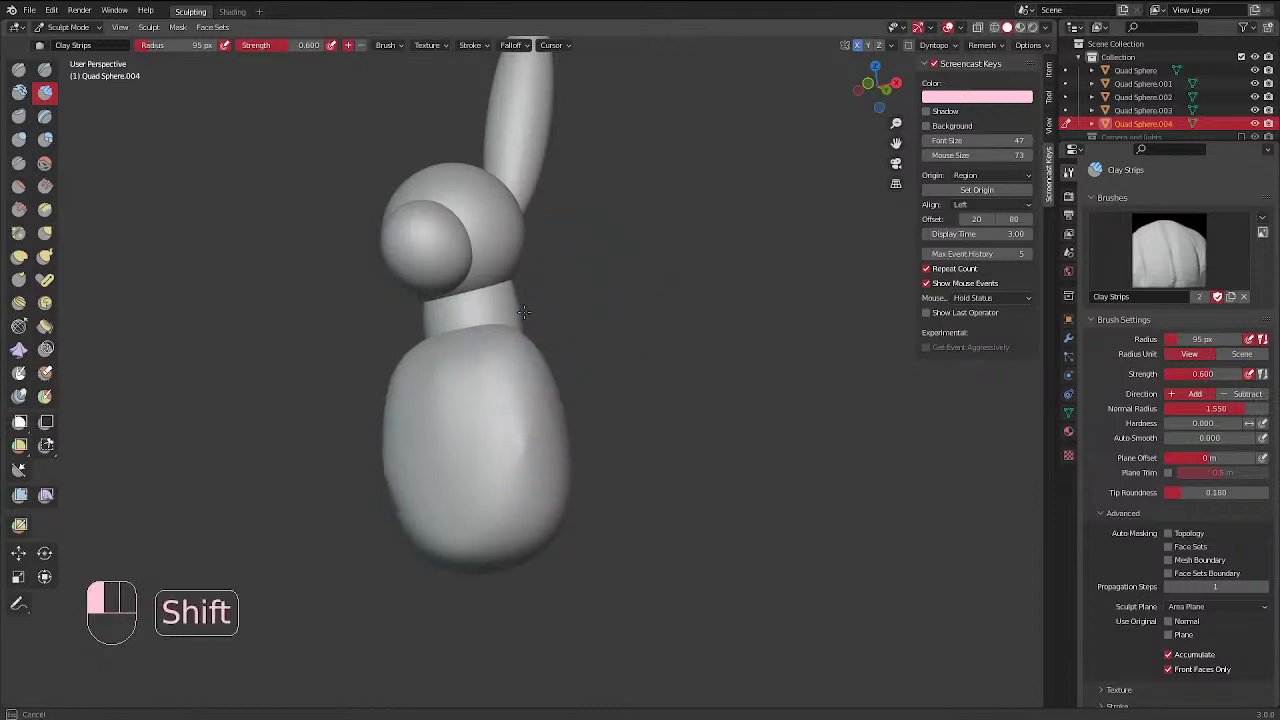
{"action": "middle_click_drag", "start_coordinate": [524, 312], "coordinate": [712, 260]}
Undo the last two changes and, in front view, square the shoulders outward and upward with Elastic Deform at a 147 px radius, narrowing the waist
{"action": "key", "text": "KP_1"}
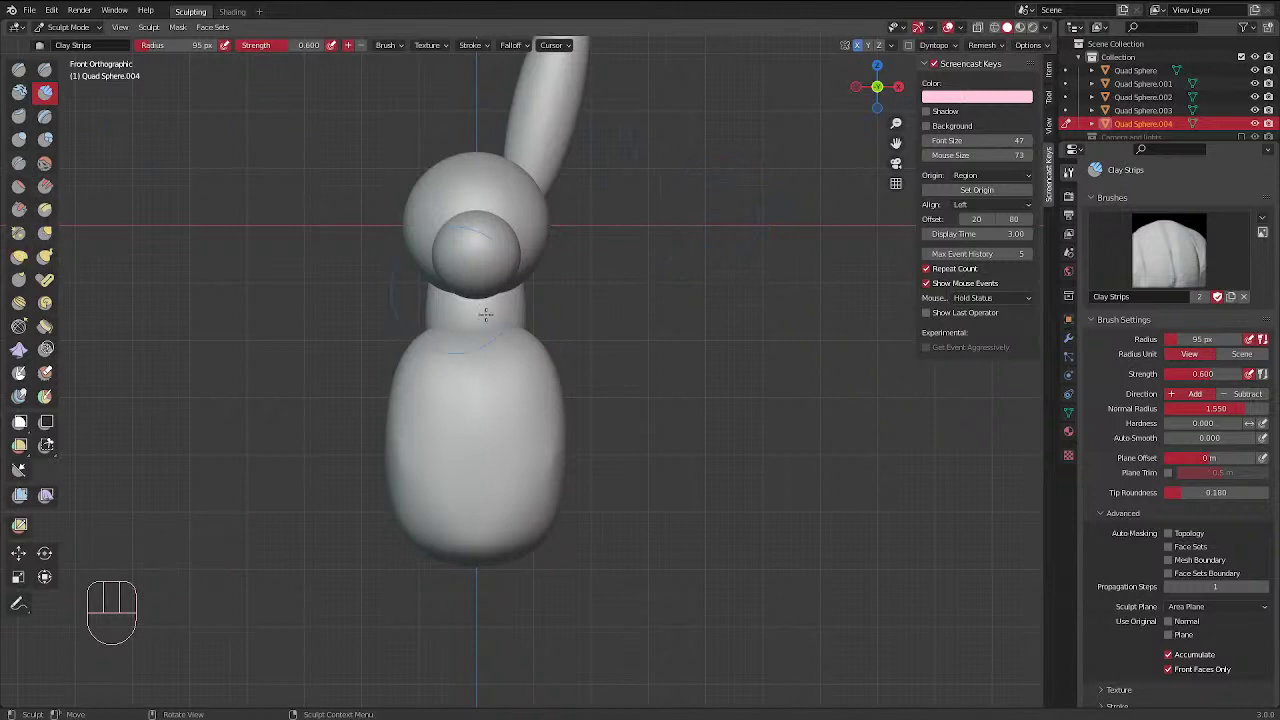
{"action": "key", "text": "f"}
{"action": "key", "text": "ctrl+z"}
{"action": "key", "text": "ctrl+z"}
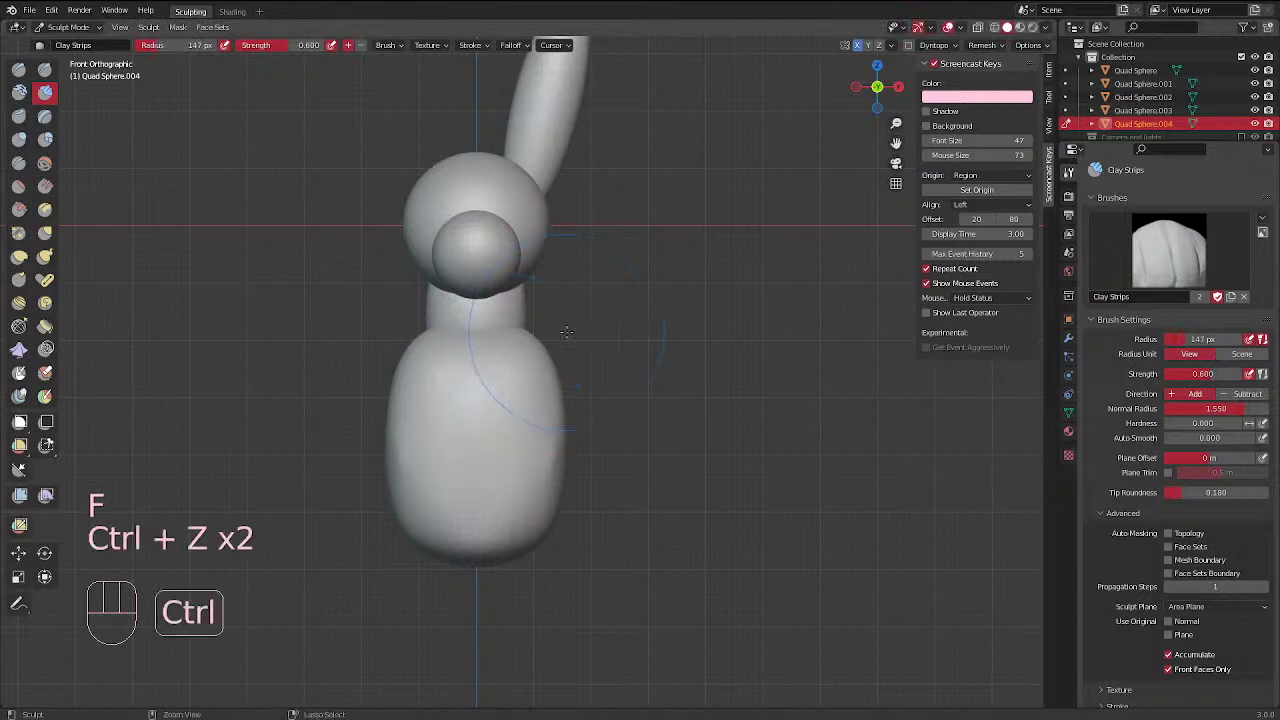
{"action": "left_click", "coordinate": [19, 256]}
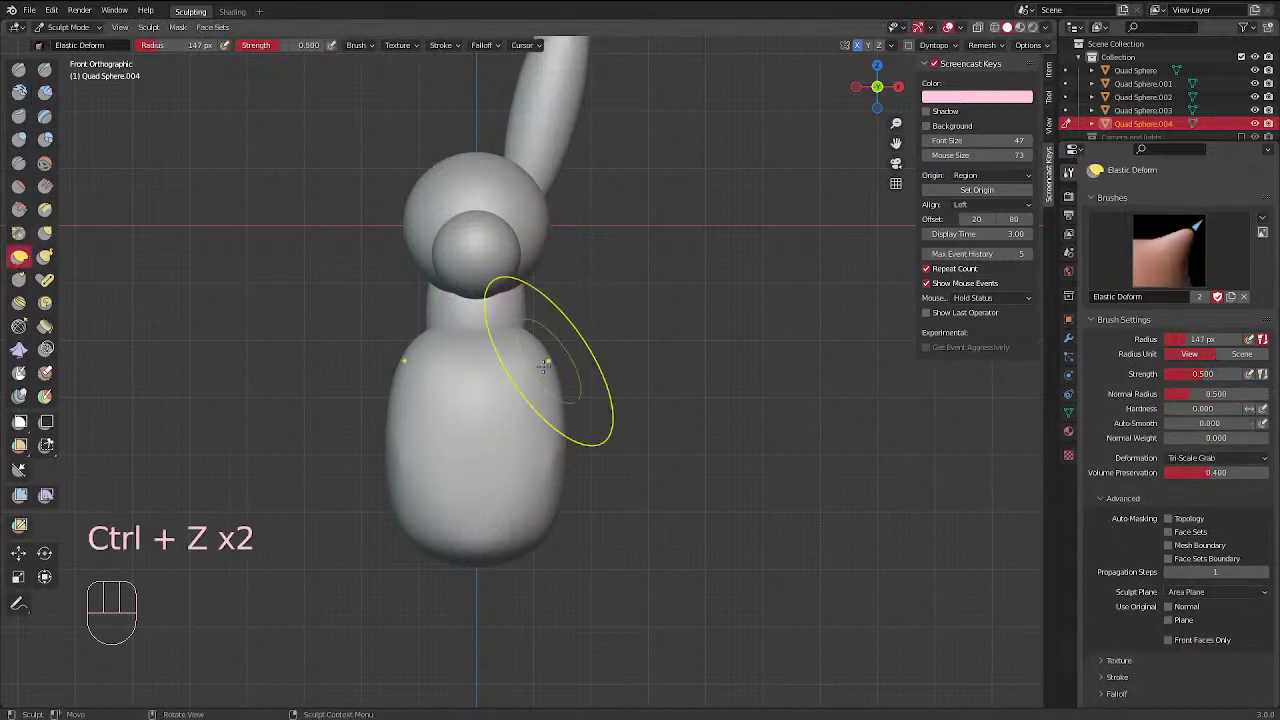
{"action": "left_click_drag", "start_coordinate": [544, 366], "coordinate": [582, 358]}
{"action": "left_click_drag", "start_coordinate": [550, 372], "coordinate": [550, 334]}
{"action": "left_click_drag", "start_coordinate": [562, 443], "coordinate": [558, 441]}
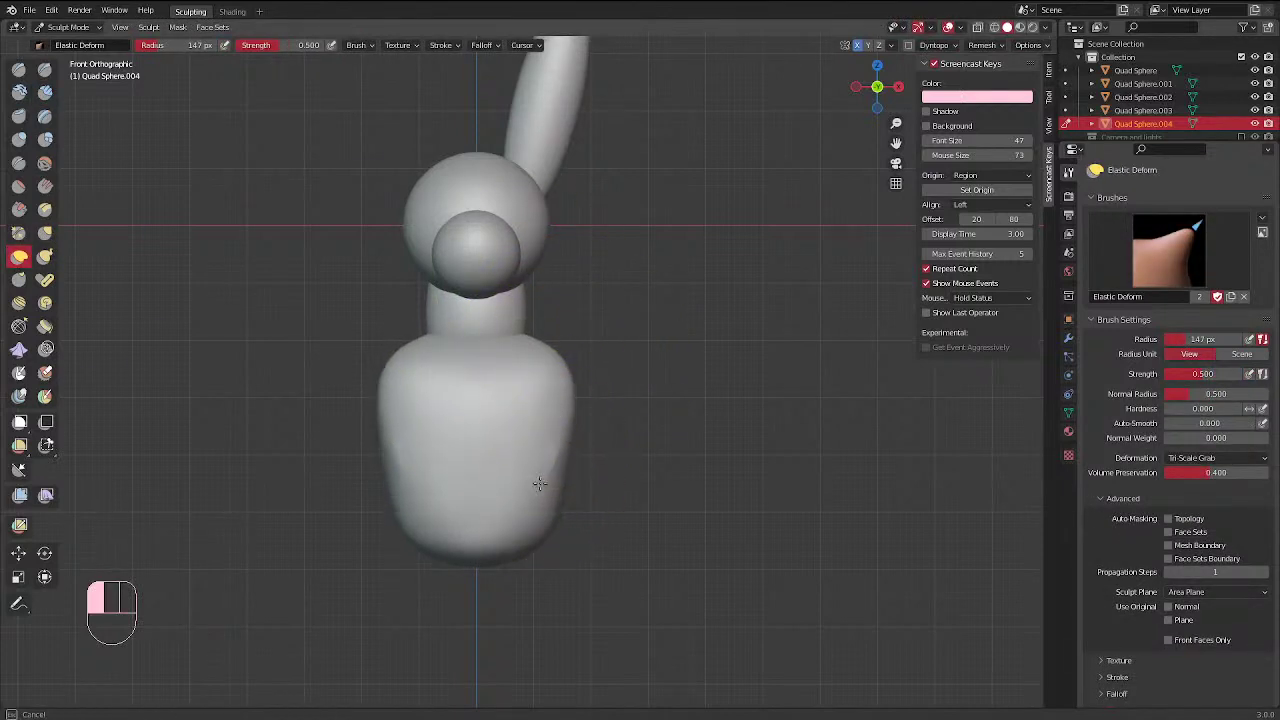
Reshape the torso's chest, belly and back with Elastic Deform while working from angled side and rear views
{"action": "middle_click_drag", "start_coordinate": [627, 285], "coordinate": [538, 280]}
{"action": "key", "text": "KP_6"}
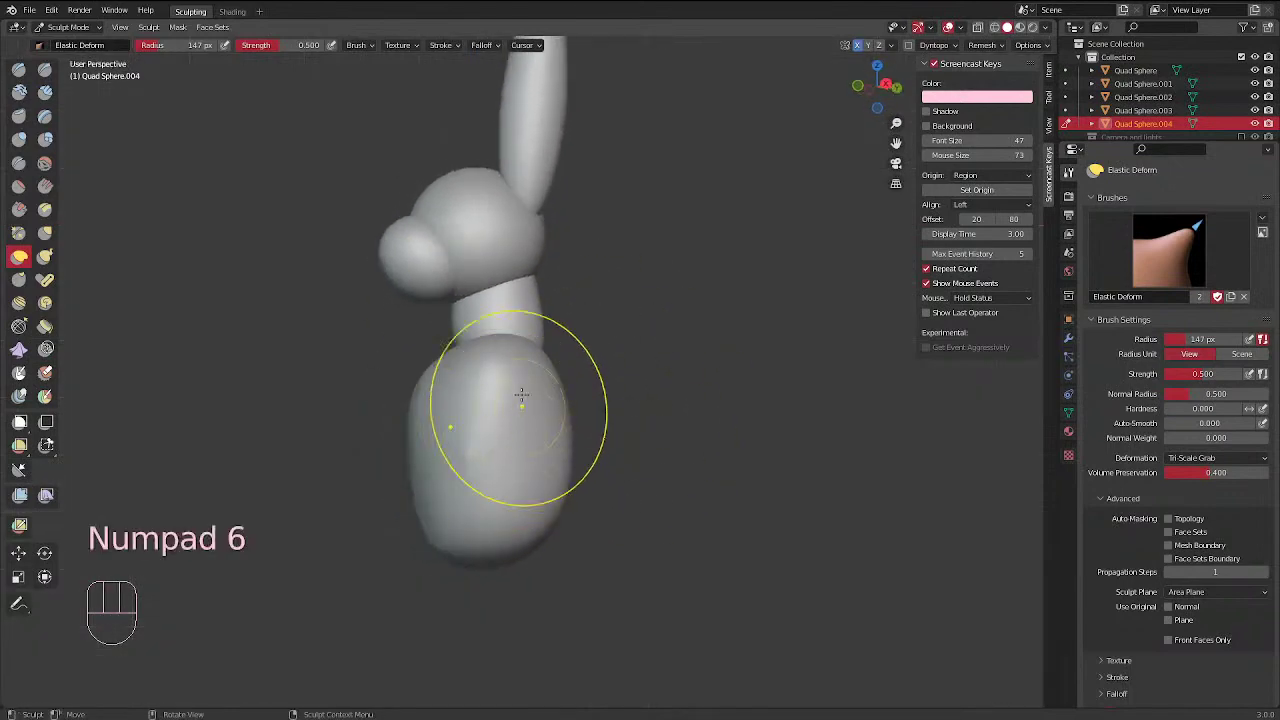
{"action": "left_click_drag", "start_coordinate": [449, 450], "coordinate": [426, 406]}
{"action": "mouse_move", "coordinate": [442, 560]}
{"action": "left_mouse_down"}
{"action": "mouse_move", "coordinate": [478, 563]}
{"action": "mouse_move", "coordinate": [537, 400]}
{"action": "mouse_move", "coordinate": [567, 375]}
{"action": "left_mouse_up"}
{"action": "middle_click_drag", "start_coordinate": [585, 352], "coordinate": [515, 350]}
{"action": "middle_click_drag", "start_coordinate": [646, 350], "coordinate": [648, 404]}
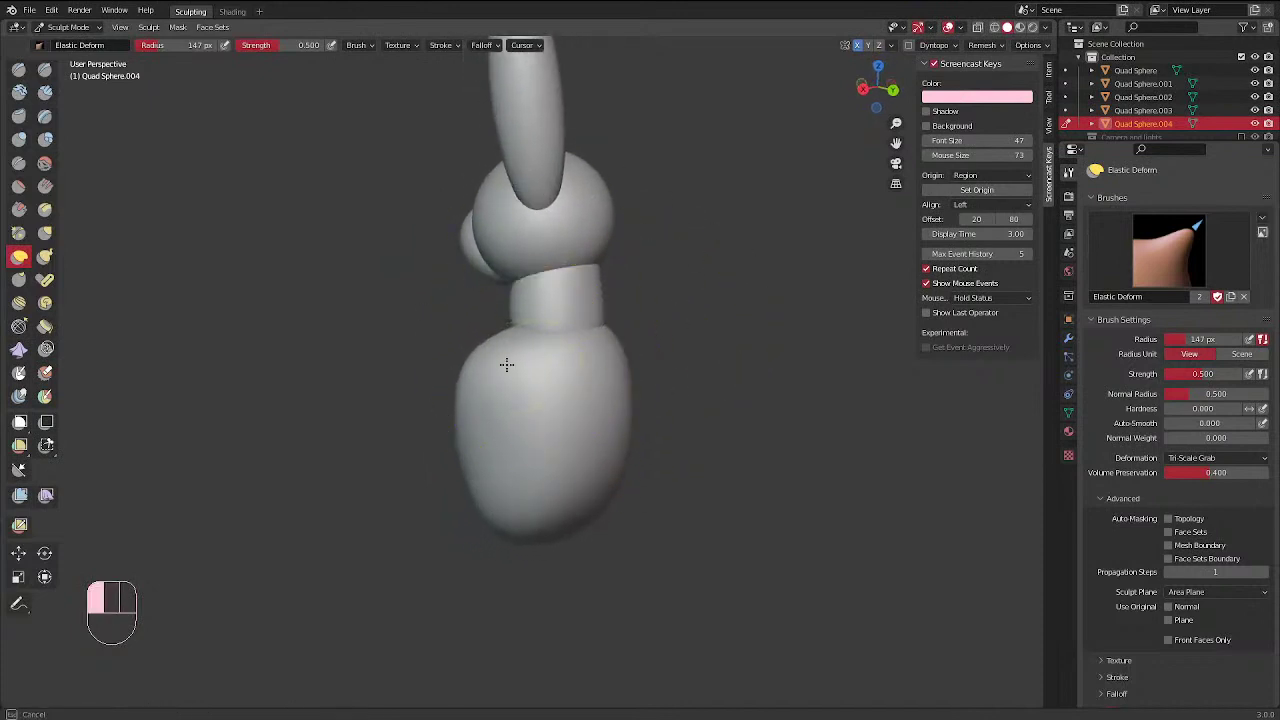
{"action": "middle_click_drag", "start_coordinate": [521, 369], "coordinate": [605, 385]}
{"action": "mouse_move", "coordinate": [574, 471]}
{"action": "middle_mouse_down"}
{"action": "mouse_move", "coordinate": [590, 400]}
{"action": "mouse_move", "coordinate": [631, 340]}
{"action": "mouse_move", "coordinate": [683, 346]}
{"action": "mouse_move", "coordinate": [660, 390]}
{"action": "middle_mouse_up"}
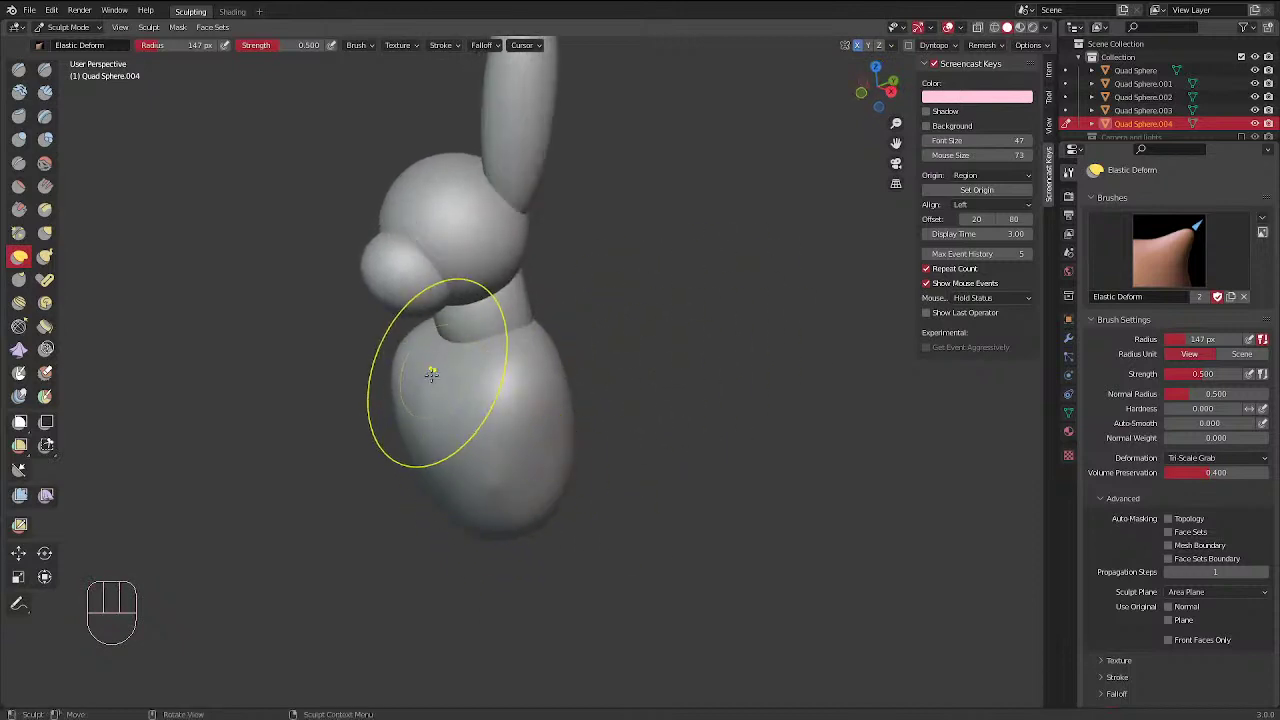
Smooth the torso's upper chest and front, and adjust its shoulder and side contour with Elastic Deform
{"action": "left_click_drag", "start_coordinate": [434, 374], "coordinate": [438, 498], "text": "shift"}
{"action": "left_click_drag", "start_coordinate": [480, 316], "coordinate": [480, 318], "text": "shift"}
{"action": "mouse_move", "coordinate": [434, 500]}
{"action": "middle_mouse_down"}
{"action": "mouse_move", "coordinate": [514, 467]}
{"action": "mouse_move", "coordinate": [581, 489]}
{"action": "middle_mouse_up"}
{"action": "mouse_move", "coordinate": [524, 524]}
{"action": "middle_mouse_down"}
{"action": "mouse_move", "coordinate": [560, 470]}
{"action": "mouse_move", "coordinate": [654, 431]}
{"action": "mouse_move", "coordinate": [746, 366]}
{"action": "mouse_move", "coordinate": [724, 384]}
{"action": "middle_mouse_up"}
{"action": "left_click_drag", "start_coordinate": [585, 365], "coordinate": [491, 397]}
{"action": "middle_click_drag", "start_coordinate": [491, 397], "coordinate": [493, 382]}
{"action": "key", "text": "KP_1"}
{"action": "mouse_move", "coordinate": [657, 306]}
{"action": "middle_mouse_down"}
{"action": "mouse_move", "coordinate": [577, 320]}
{"action": "mouse_move", "coordinate": [571, 243]}
{"action": "middle_mouse_up"}
Switch sculpting to the neck and, in side view, push its front inward and its base backward with Elastic Deform
{"action": "key", "text": "KP_3"}
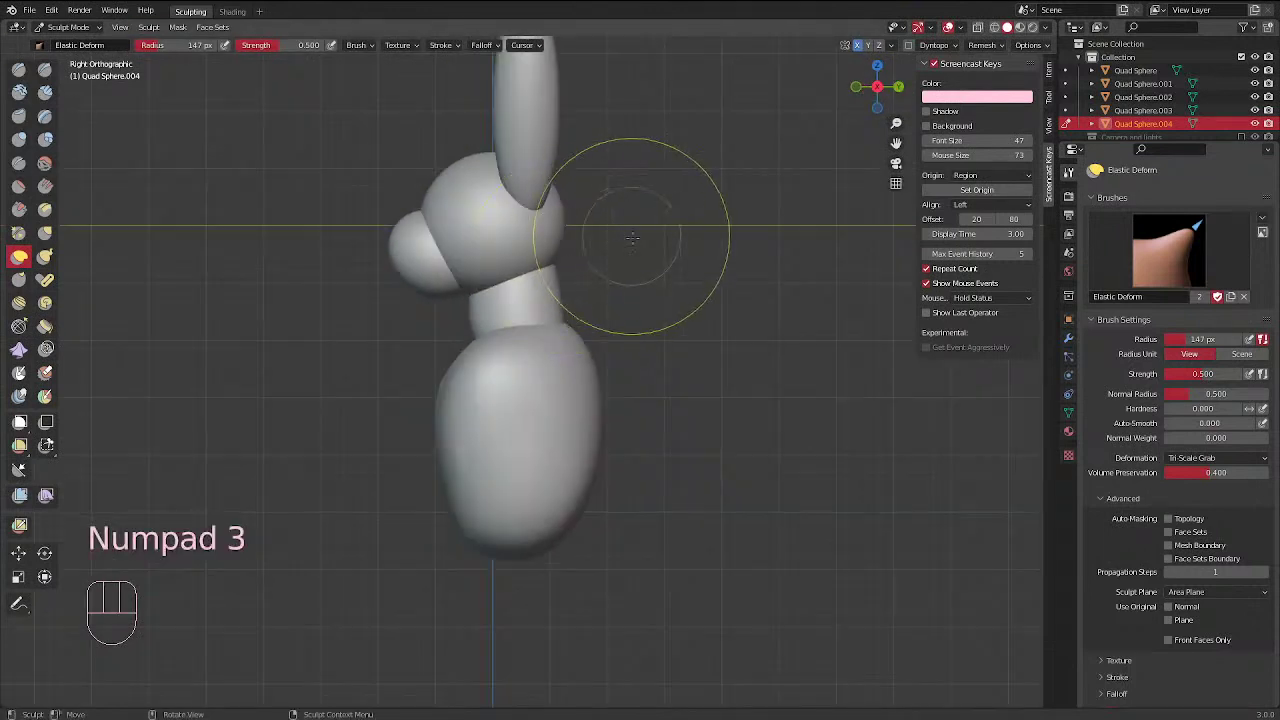
{"action": "middle_click", "coordinate": [563, 304], "text": "alt"}
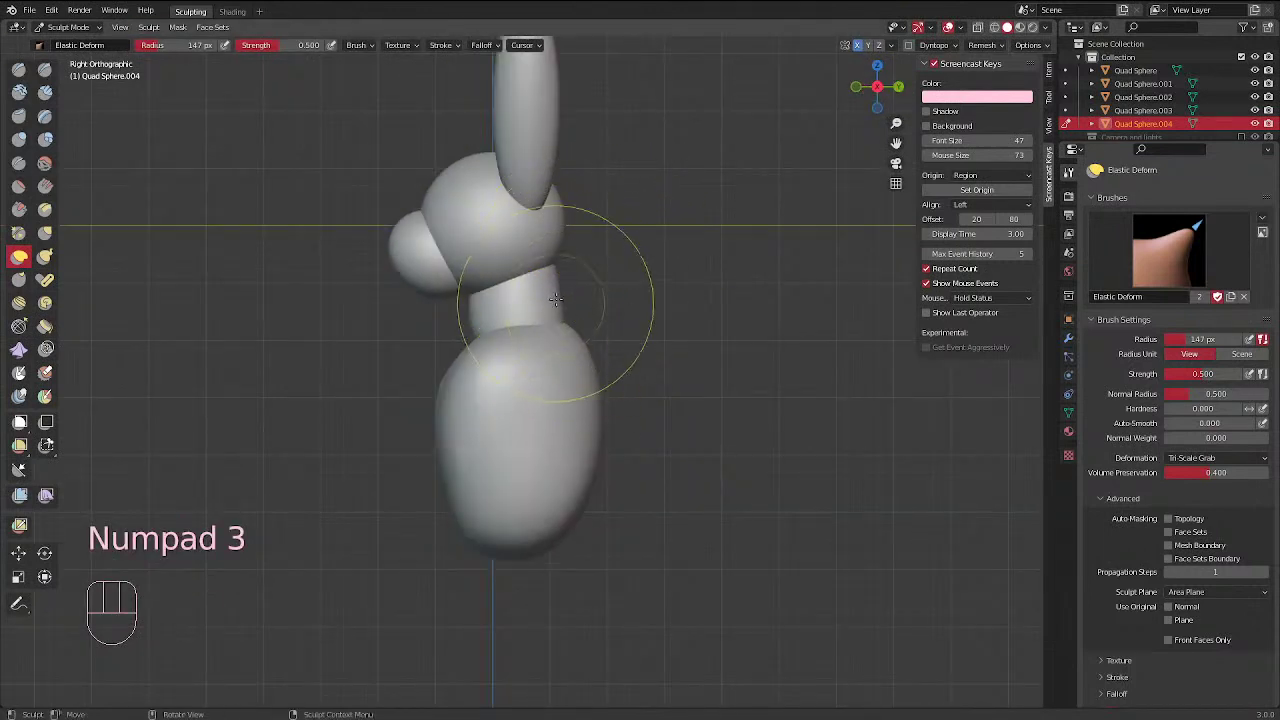
{"action": "key", "text": "ctrl+Tab"}
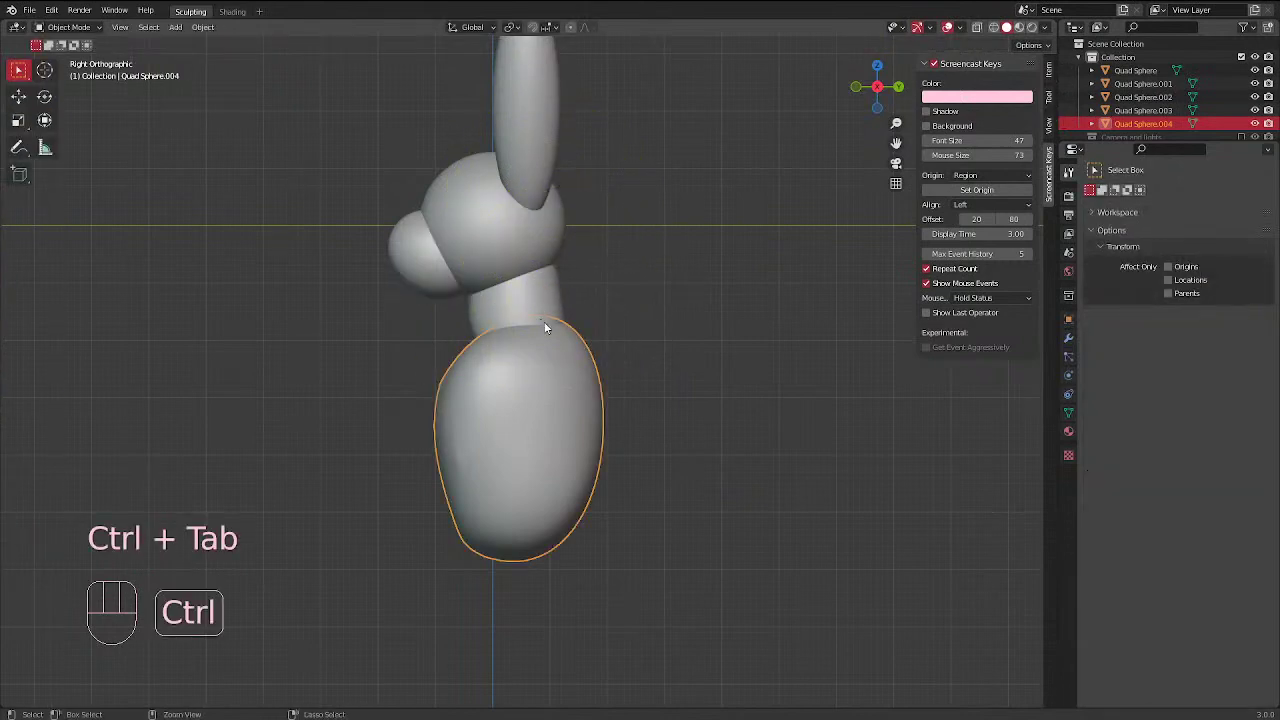
{"action": "left_click", "coordinate": [540, 292]}
{"action": "key", "text": "ctrl+Tab"}
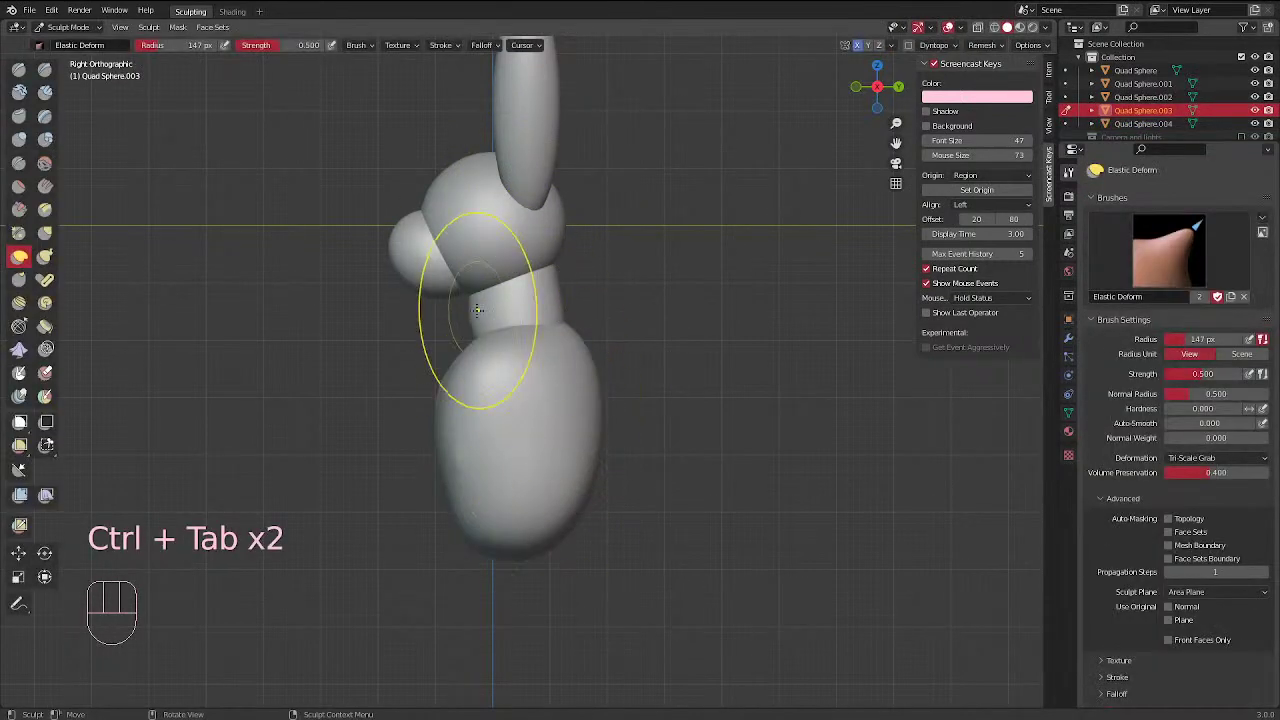
{"action": "left_click_drag", "start_coordinate": [477, 310], "coordinate": [548, 270]}
{"action": "key", "text": "d"}
{"action": "left_click_drag", "start_coordinate": [549, 323], "coordinate": [552, 338]}
Reduce the Elastic Deform radius to 110 px and slim the sides of the neck slightly
{"action": "key", "text": "f"}
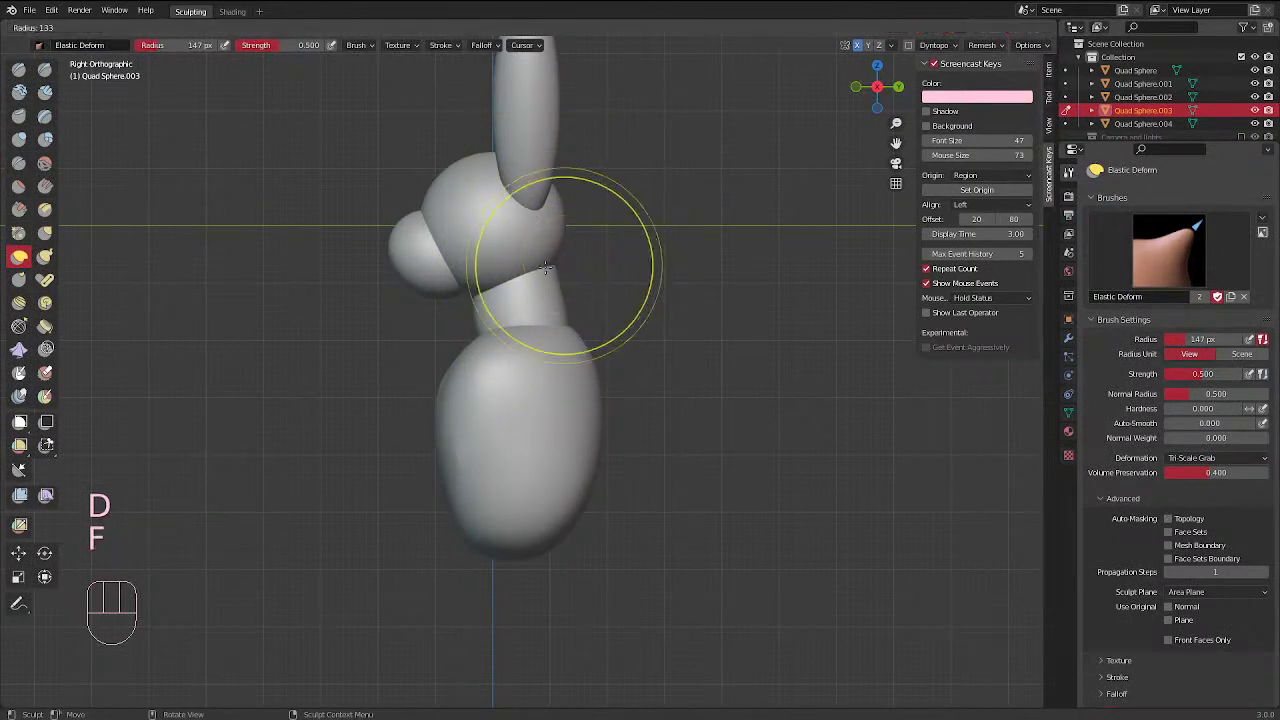
{"action": "left_click", "coordinate": [528, 265]}
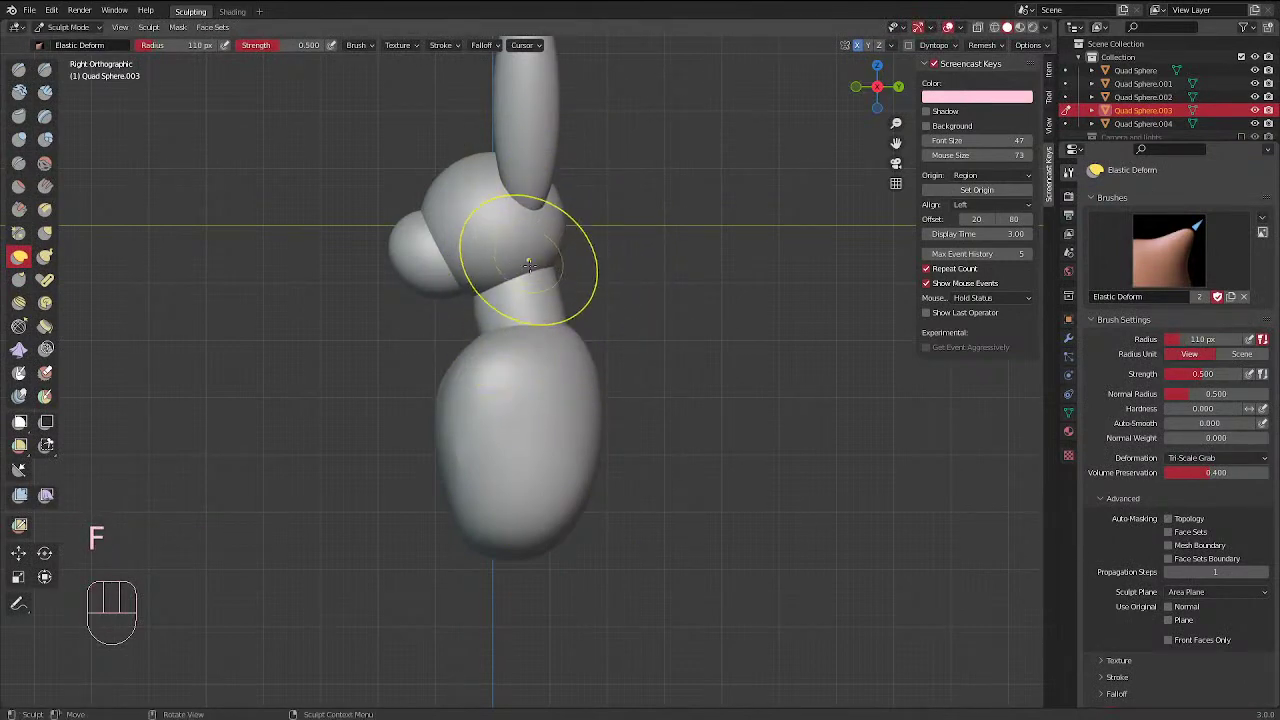
{"action": "middle_click_drag", "start_coordinate": [509, 294], "coordinate": [519, 347]}
{"action": "middle_click_drag", "start_coordinate": [492, 326], "coordinate": [523, 308]}
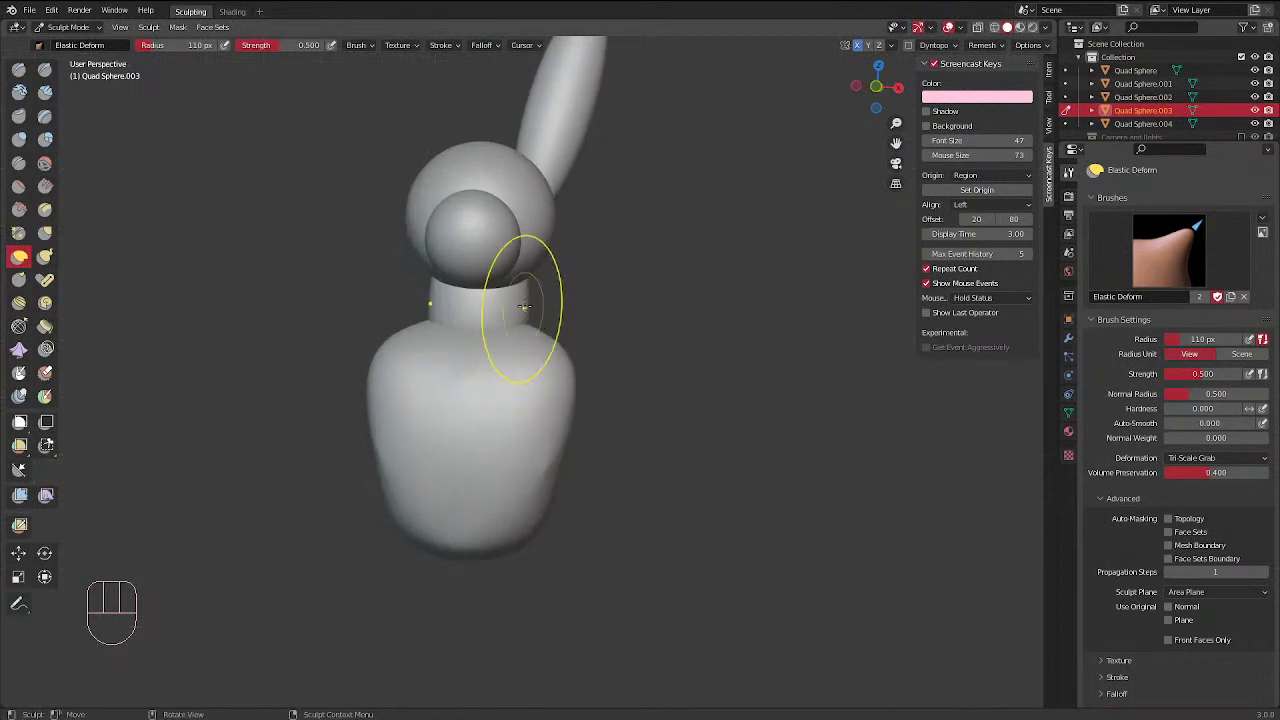
{"action": "left_click_drag", "start_coordinate": [523, 308], "coordinate": [515, 303]}
{"action": "key", "text": "KP_1"}
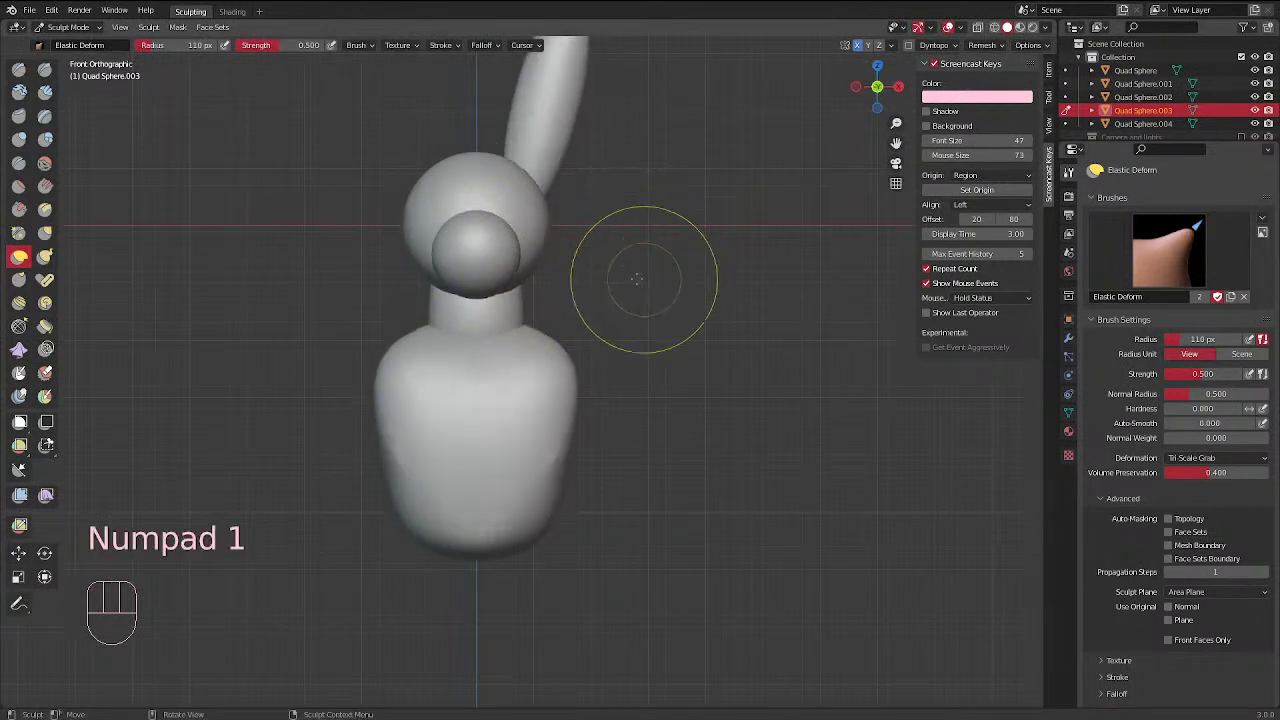
{"action": "middle_click_drag", "start_coordinate": [556, 268], "coordinate": [566, 160], "text": "alt"}
{"action": "key", "text": "KP_1"}
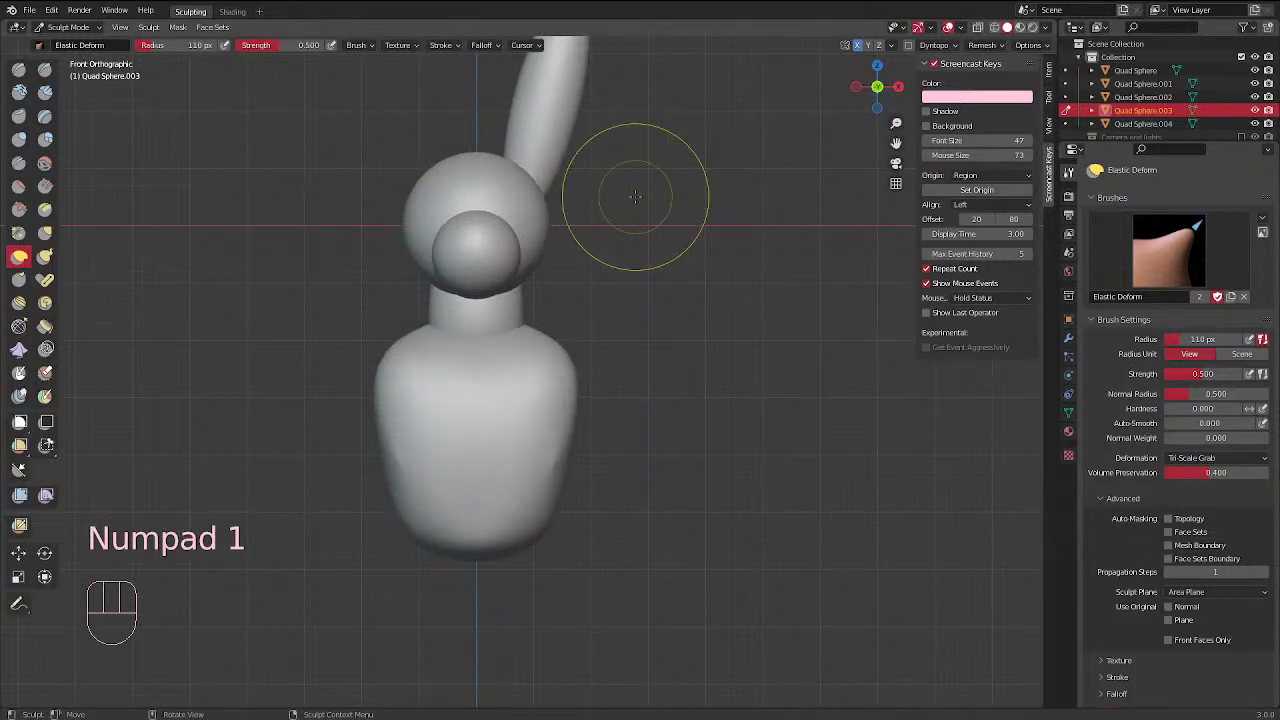
Add a Mirror modifier to the ear on the X axis, using the head sphere as the mirror object
{"action": "scroll", "coordinate": [274, 566], "scroll_direction": "down", "scroll_amount": 2}
{"action": "scroll", "coordinate": [514, 270], "scroll_direction": "up", "scroll_amount": 2}
{"action": "key", "text": "ctrl+Tab"}
{"action": "left_click", "coordinate": [303, 236]}
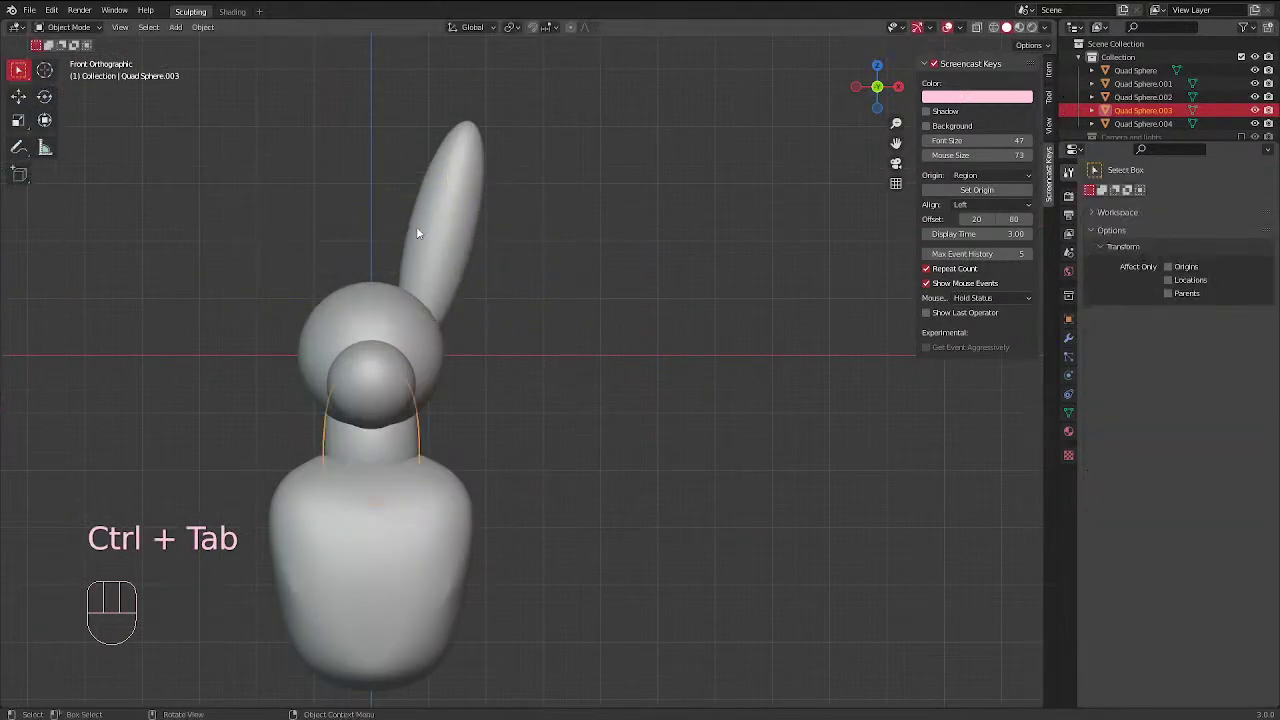
{"action": "left_click", "coordinate": [455, 252]}
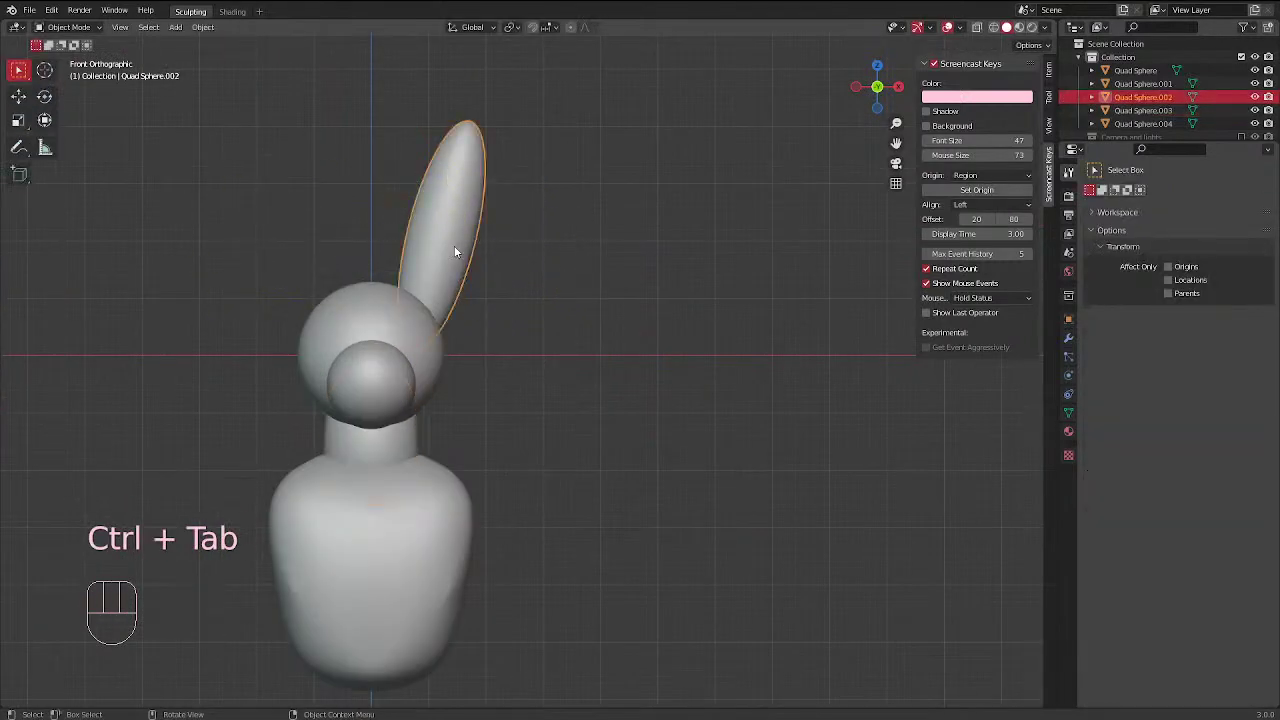
{"action": "left_click", "coordinate": [1068, 413]}
{"action": "left_click", "coordinate": [1068, 340]}
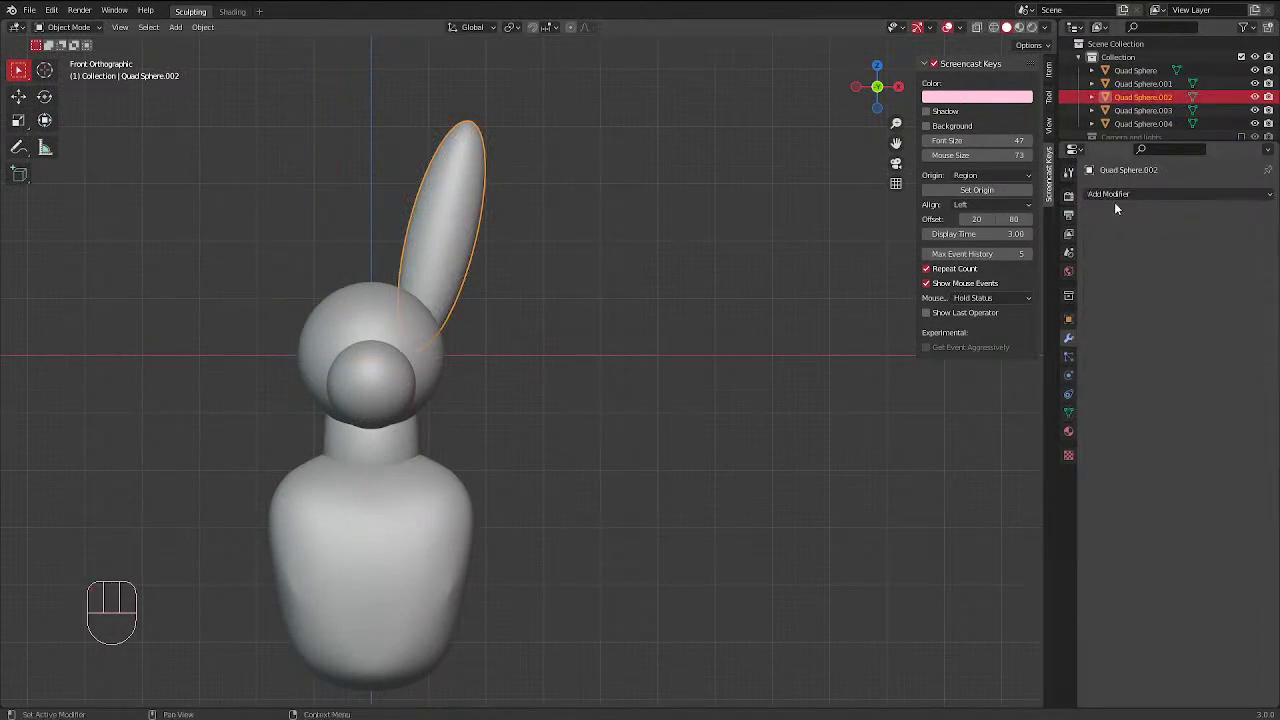
{"action": "left_click", "coordinate": [1114, 196]}
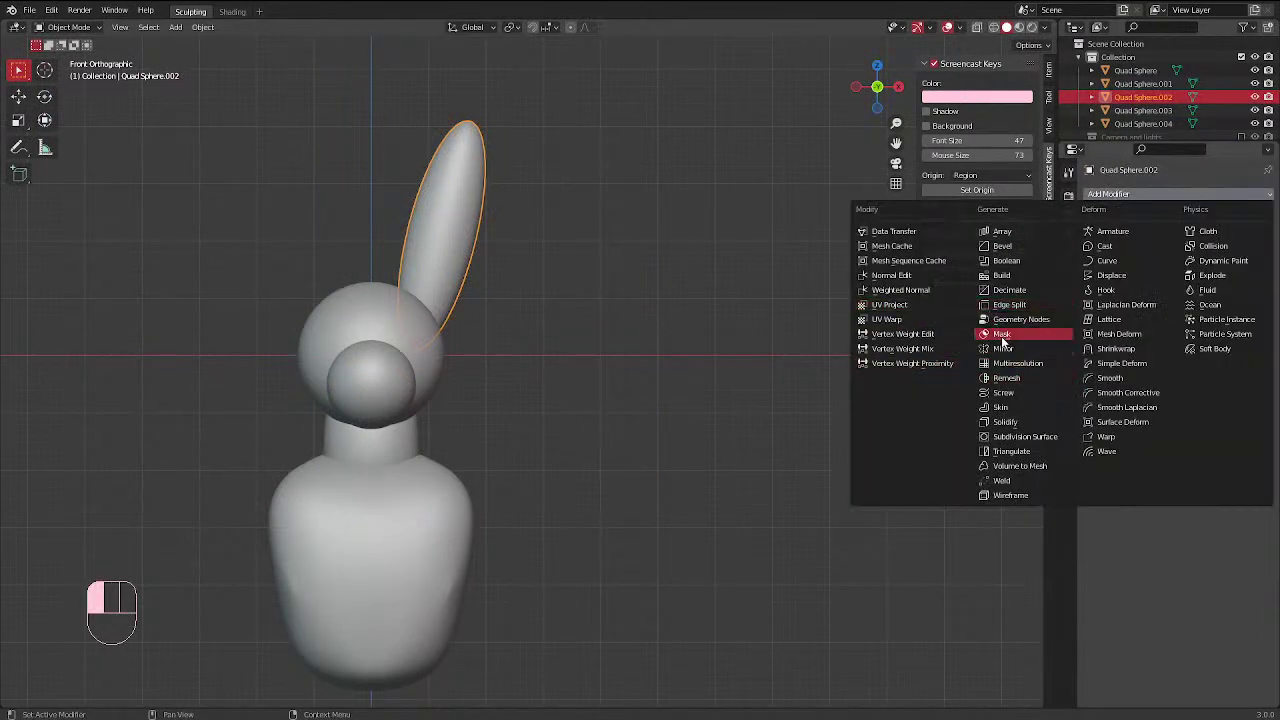
{"action": "left_click", "coordinate": [1003, 348]}
{"action": "left_click", "coordinate": [1249, 286]}
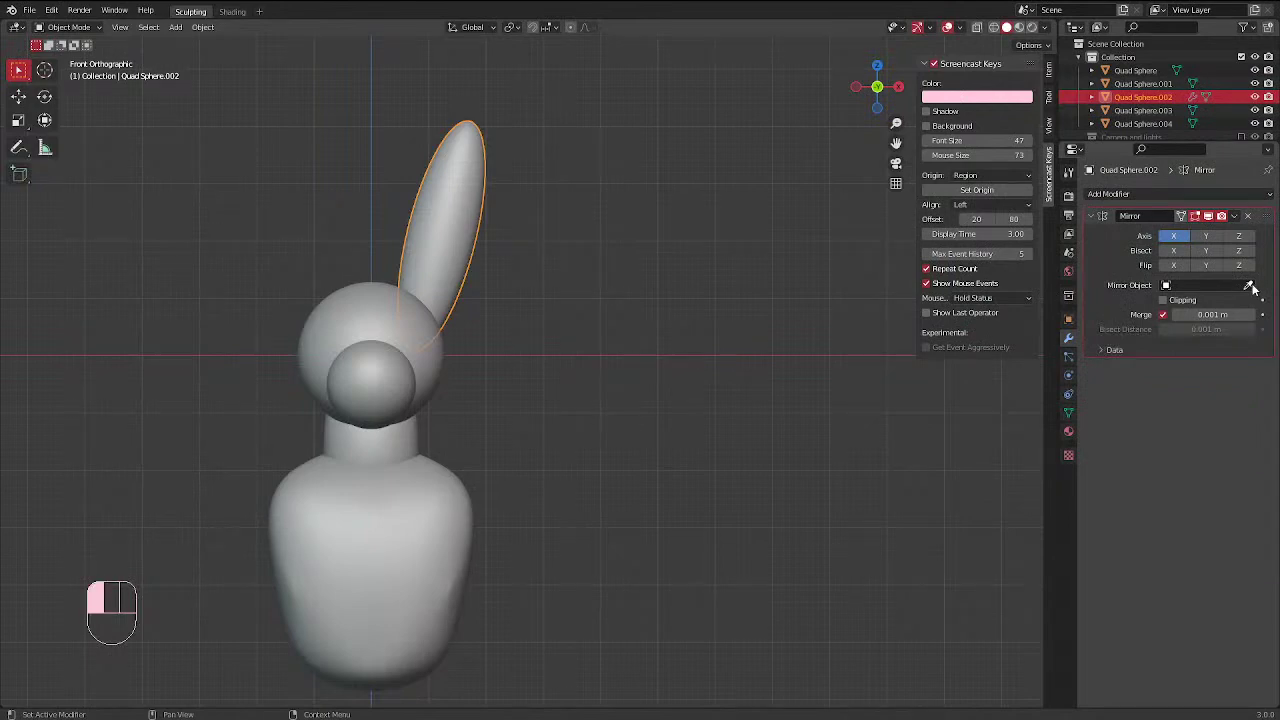
{"action": "left_click", "coordinate": [369, 300]}
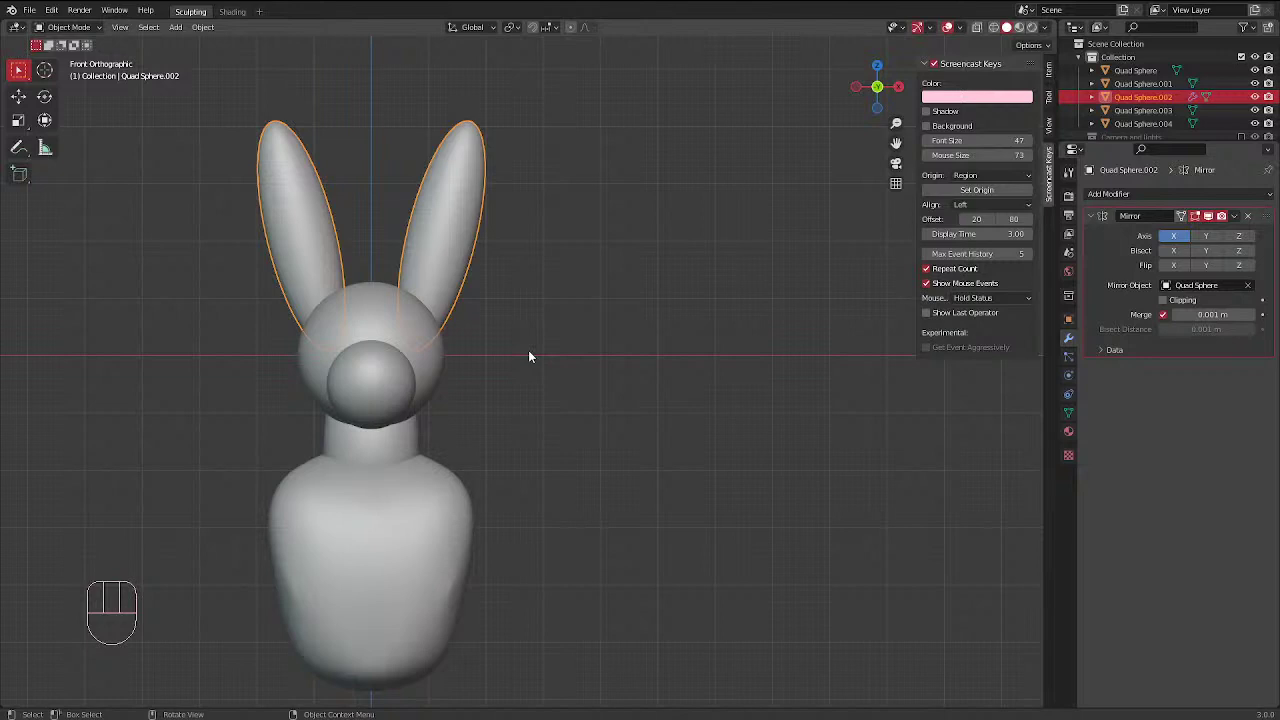
{"action": "left_click", "coordinate": [494, 204]}
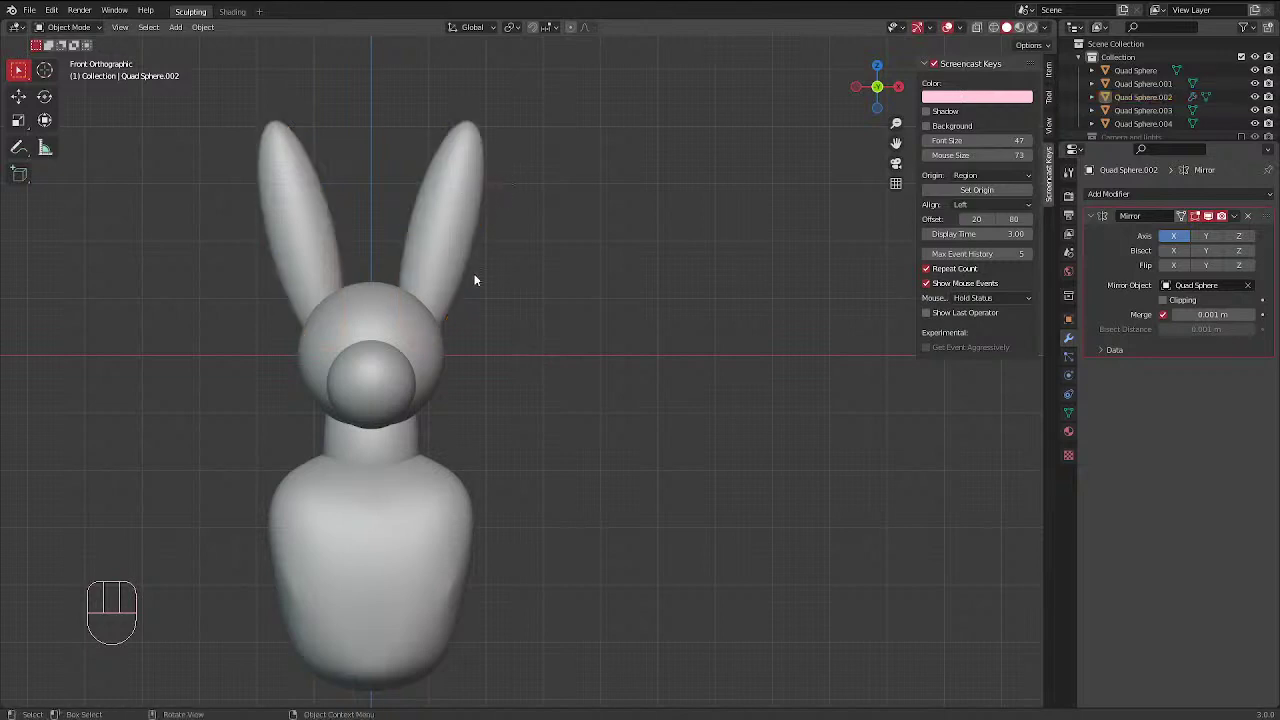
{"action": "middle_click_drag", "start_coordinate": [494, 204], "coordinate": [455, 338]}
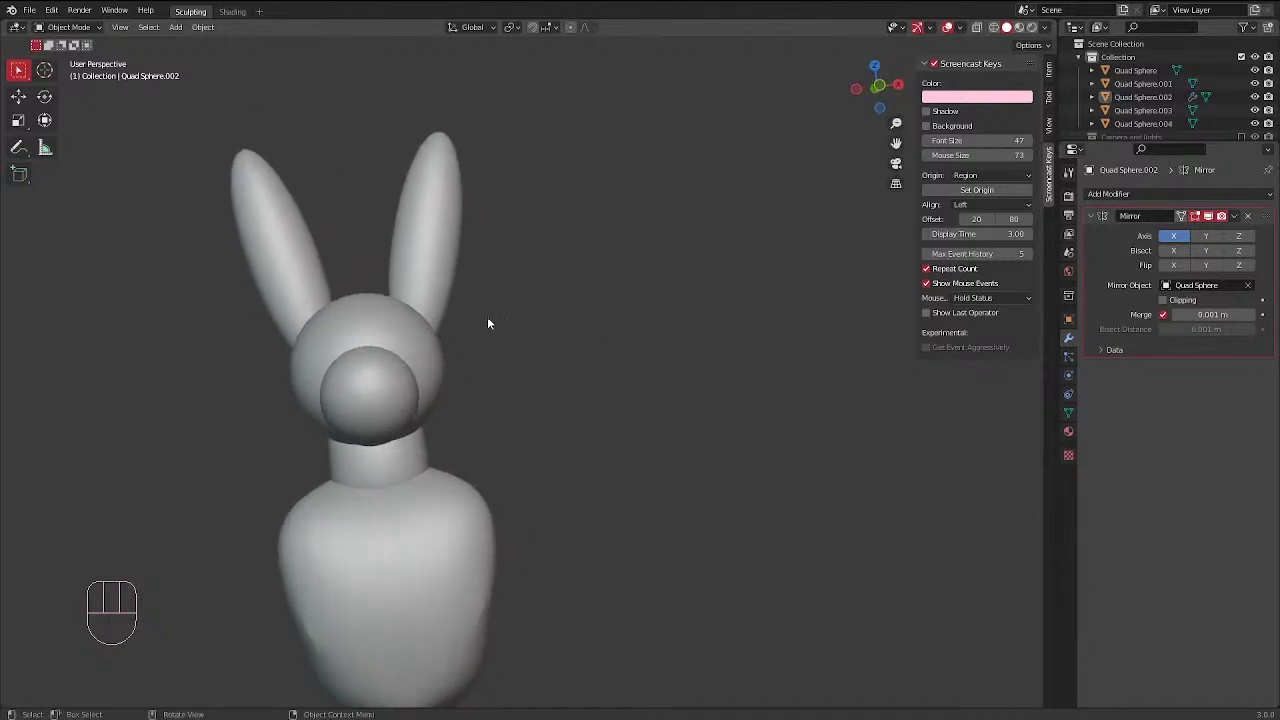
{"action": "key", "text": "KP_1"}
Make the head sphere the active object and enter Sculpt Mode on it in side view
{"action": "left_click", "coordinate": [447, 249]}
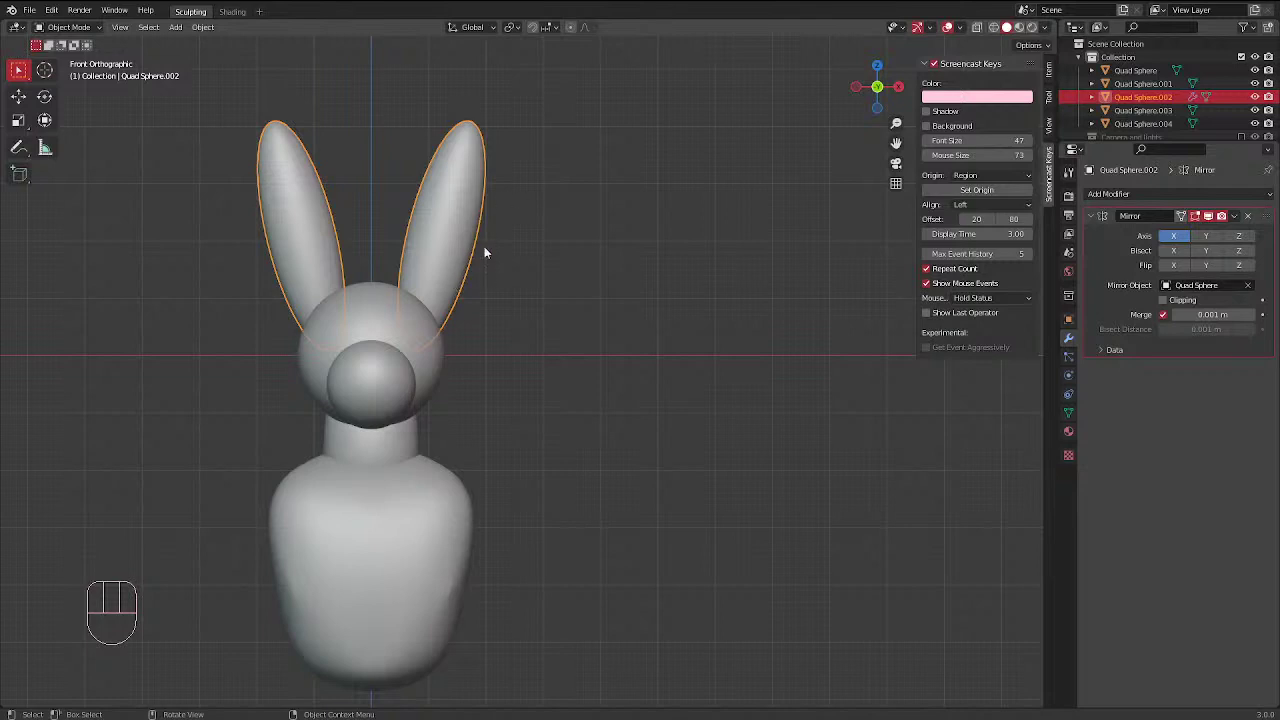
{"action": "middle_click_drag", "start_coordinate": [484, 248], "coordinate": [457, 335]}
{"action": "key", "text": "KP_3"}
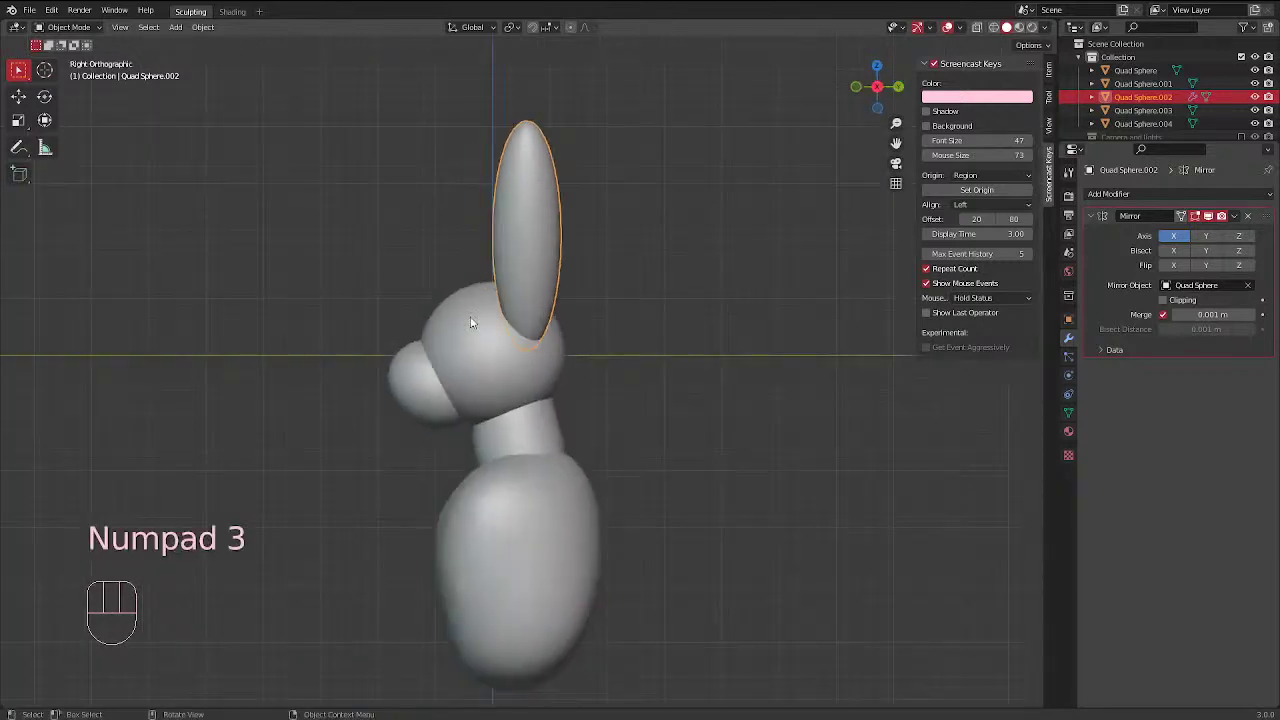
{"action": "left_click_drag", "start_coordinate": [473, 342], "coordinate": [486, 350]}
{"action": "key", "text": "ctrl+Tab"}
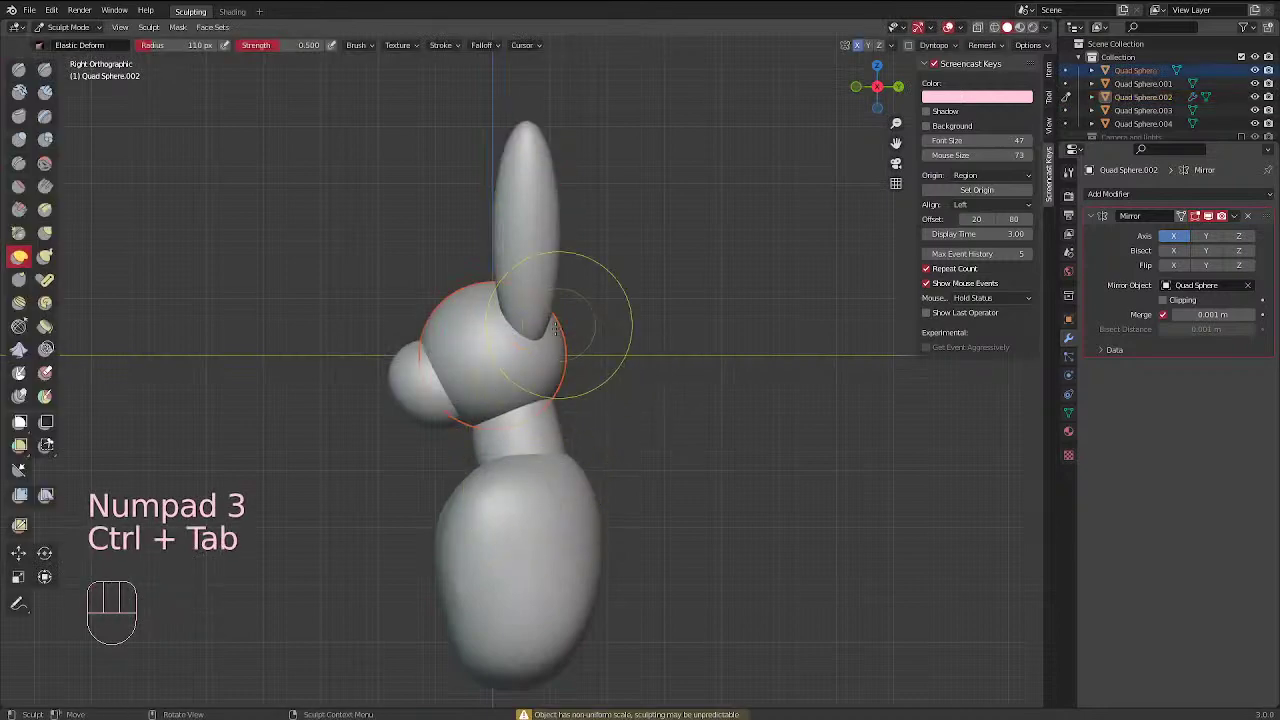
{"action": "key", "text": "ctrl+Tab"}
{"action": "key", "text": "Tab"}
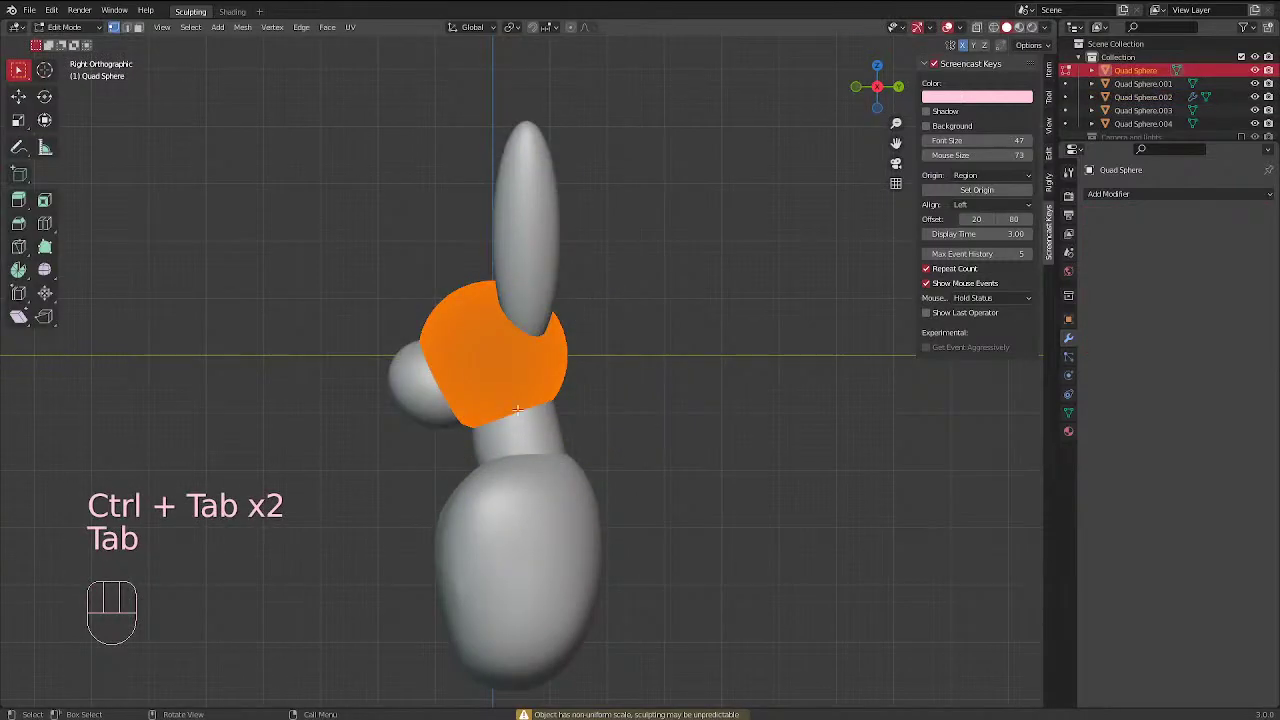
{"action": "key", "text": "ctrl+Tab"}
{"action": "left_click", "coordinate": [501, 375]}
{"action": "left_click", "coordinate": [484, 360]}
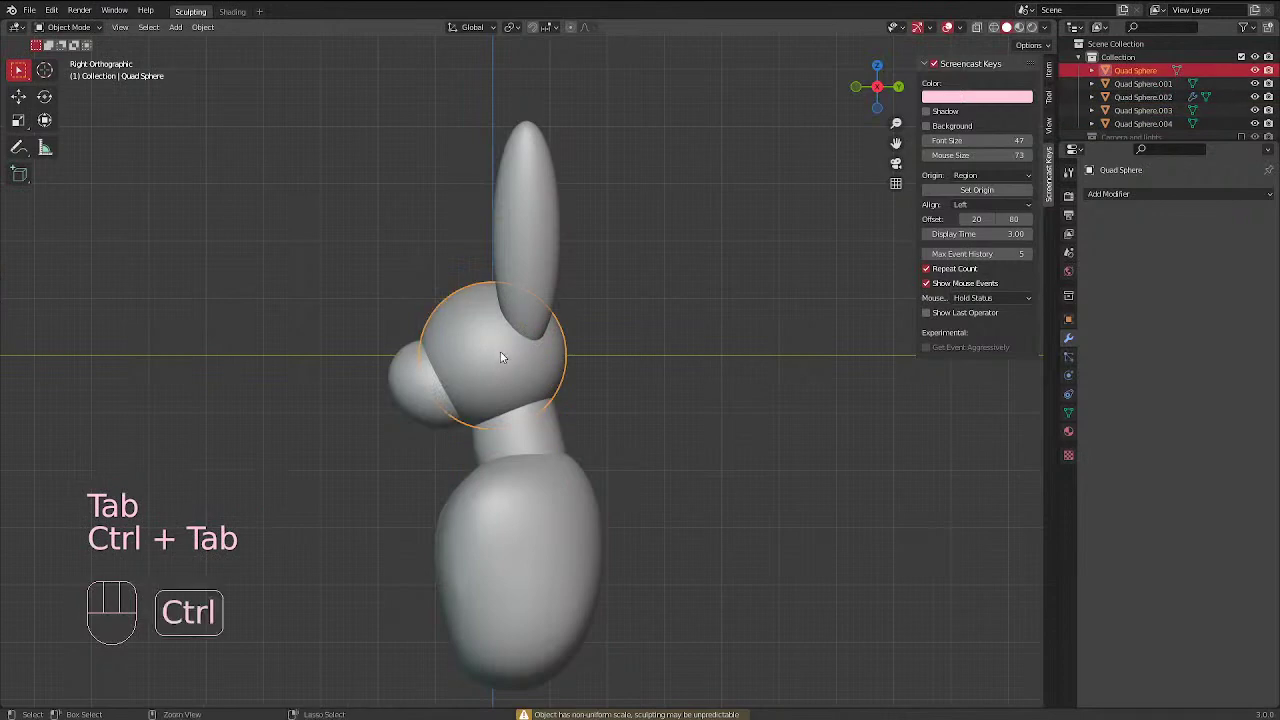
{"action": "key", "text": "ctrl+Tab"}
{"action": "left_click", "coordinate": [504, 501]}
{"action": "scroll", "coordinate": [527, 348], "scroll_direction": "up", "scroll_amount": 1}
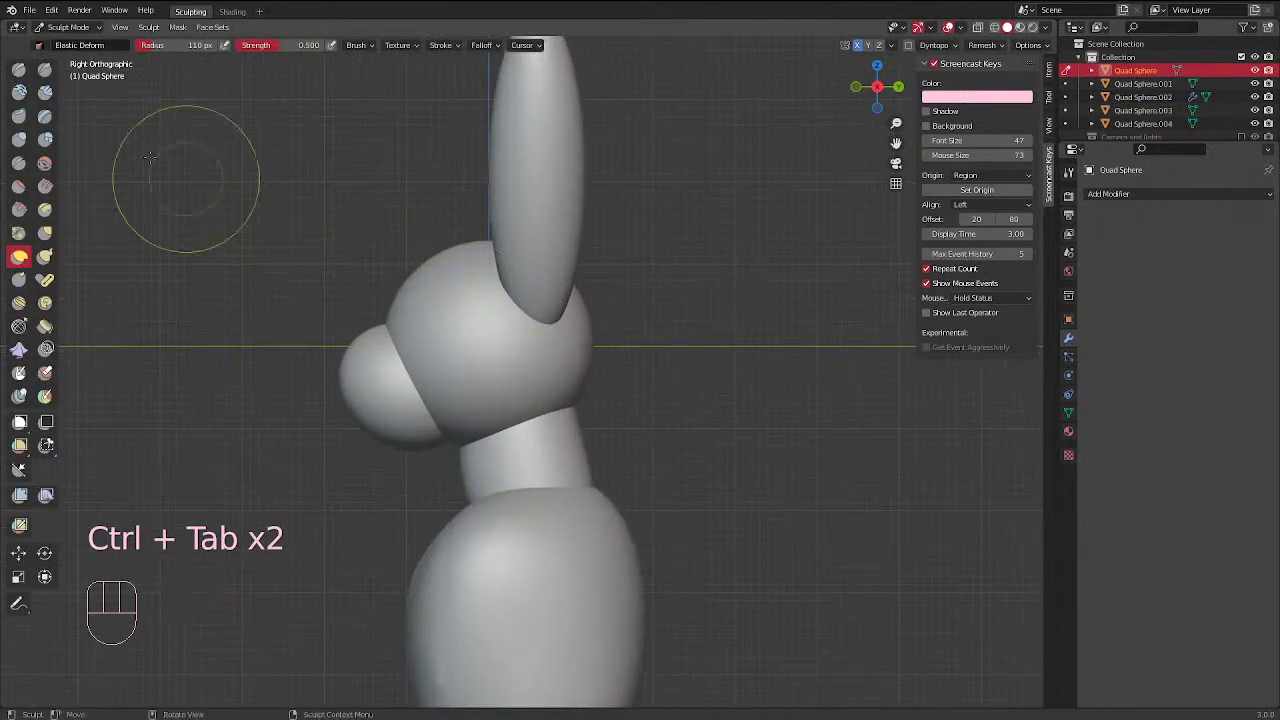
Choose Clay Strips with a 53 px radius and build up the head from below the ear along the jaw to the muzzle
{"action": "left_click", "coordinate": [45, 91]}
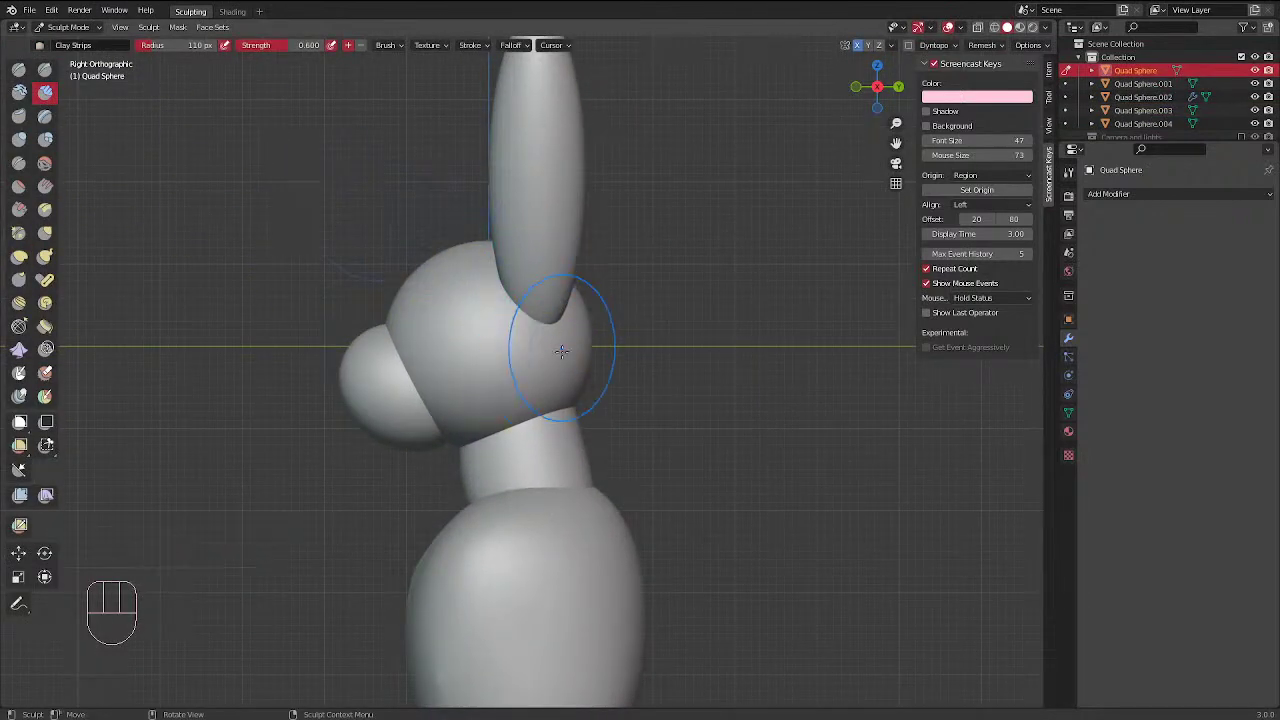
{"action": "key", "text": "f"}
{"action": "left_click", "coordinate": [533, 325]}
{"action": "mouse_move", "coordinate": [533, 325]}
{"action": "left_mouse_down"}
{"action": "mouse_move", "coordinate": [550, 398]}
{"action": "mouse_move", "coordinate": [485, 402]}
{"action": "mouse_move", "coordinate": [454, 420]}
{"action": "left_mouse_up"}
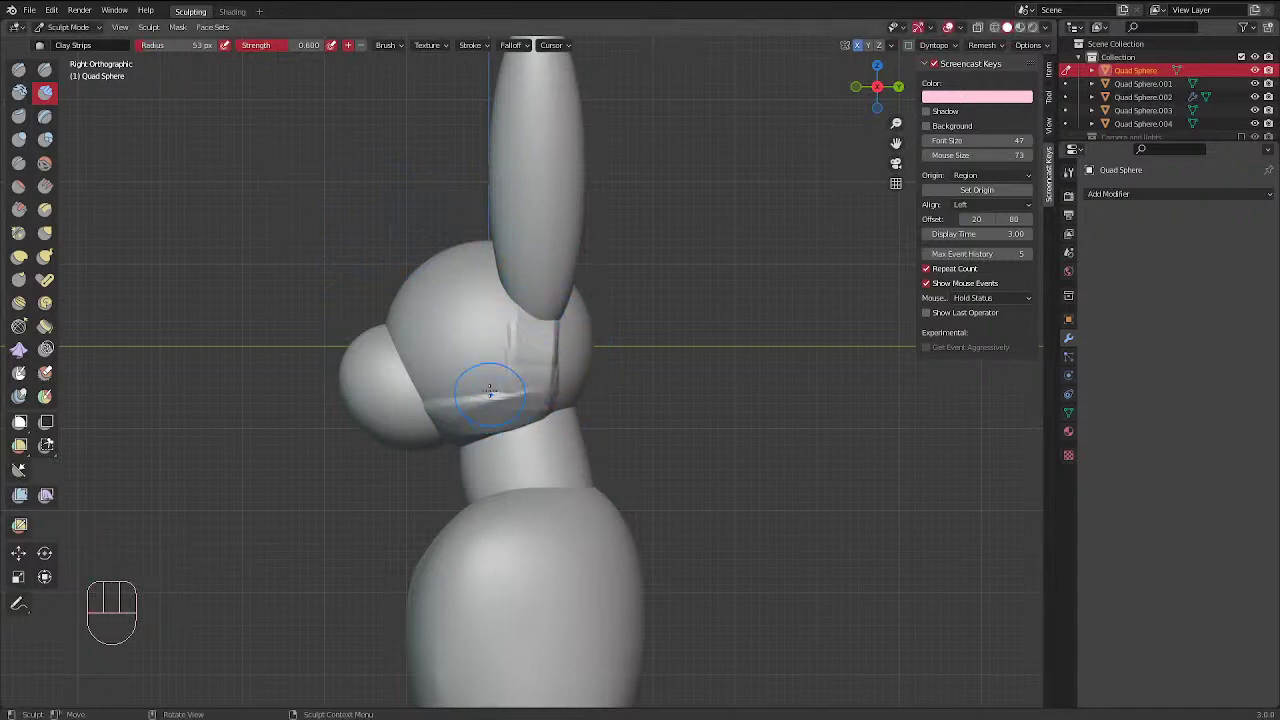
Smooth the clay strokes over the cheek, jaw and back of the head
{"action": "middle_click_drag", "start_coordinate": [494, 356], "coordinate": [555, 362]}
{"action": "mouse_move", "coordinate": [466, 358]}
{"action": "left_mouse_down", "text": "shift"}
{"action": "mouse_move", "coordinate": [447, 396]}
{"action": "mouse_move", "coordinate": [400, 406]}
{"action": "left_mouse_up", "text": "shift"}
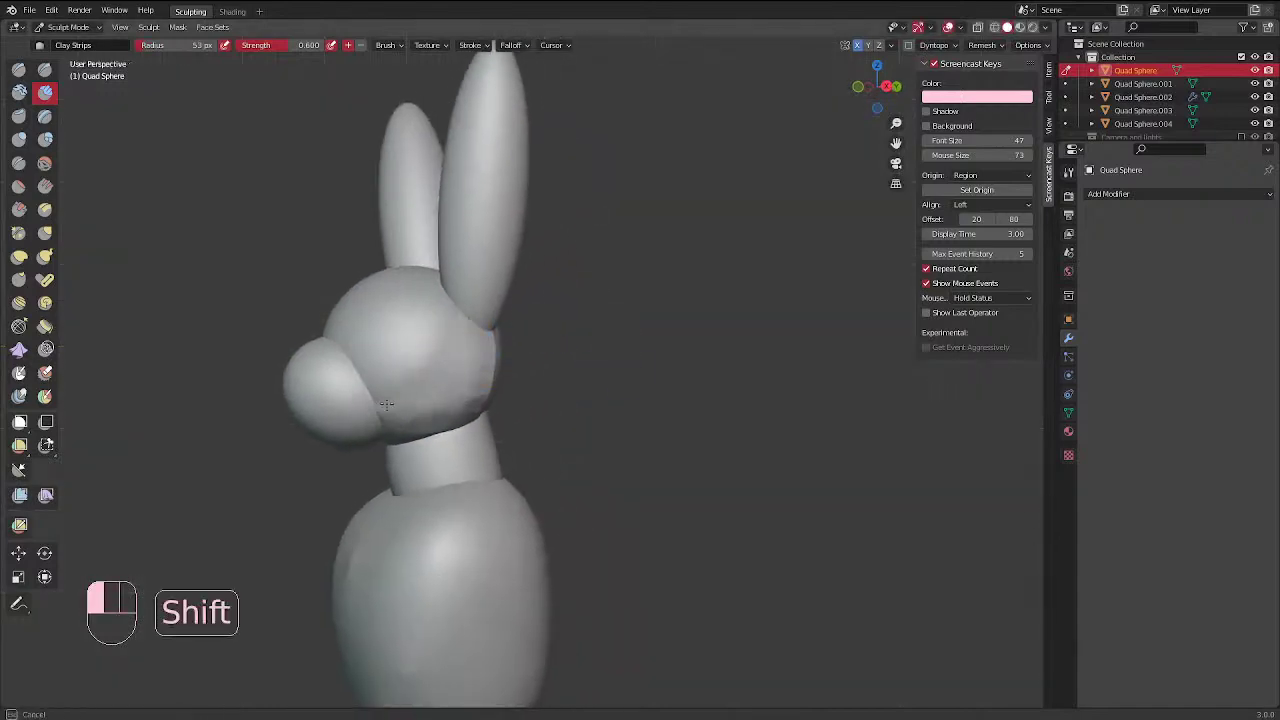
{"action": "middle_click_drag", "start_coordinate": [400, 404], "coordinate": [460, 398]}
{"action": "left_click_drag", "start_coordinate": [402, 344], "coordinate": [400, 316], "text": "shift"}
{"action": "middle_click_drag", "start_coordinate": [363, 372], "coordinate": [585, 380]}
{"action": "mouse_move", "coordinate": [588, 382]}
{"action": "left_mouse_down", "text": "shift"}
{"action": "mouse_move", "coordinate": [594, 370]}
{"action": "mouse_move", "coordinate": [575, 408]}
{"action": "left_mouse_up", "text": "shift"}
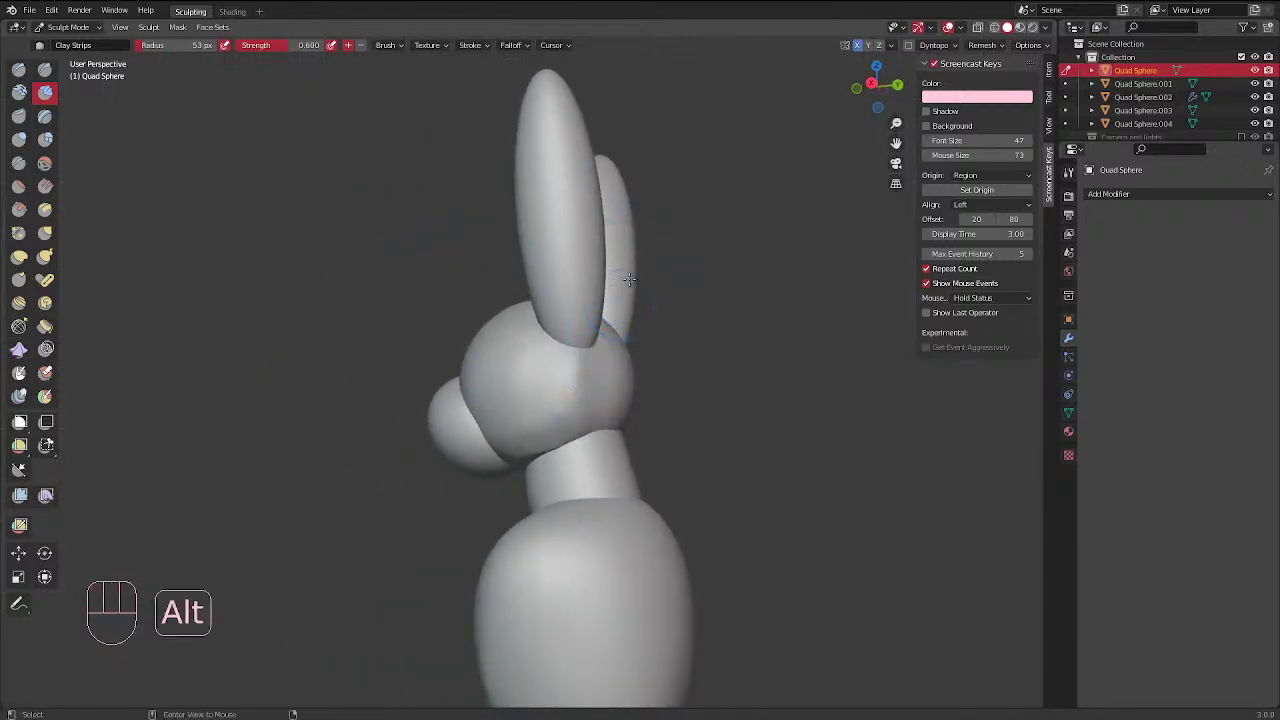
Add more Clay Strips volume along the jawline and from the ear base down across the cheek
{"action": "middle_click_drag", "start_coordinate": [590, 318], "coordinate": [634, 320], "text": "alt"}
{"action": "mouse_move", "coordinate": [634, 320]}
{"action": "middle_mouse_down", "text": "ctrl"}
{"action": "mouse_move", "coordinate": [637, 226]}
{"action": "mouse_move", "coordinate": [634, 380]}
{"action": "middle_mouse_up", "text": "ctrl"}
{"action": "mouse_move", "coordinate": [476, 401]}
{"action": "middle_mouse_down", "text": "shift"}
{"action": "mouse_move", "coordinate": [528, 298]}
{"action": "mouse_move", "coordinate": [494, 317]}
{"action": "mouse_move", "coordinate": [546, 291]}
{"action": "middle_mouse_up", "text": "shift"}
{"action": "left_click_drag", "start_coordinate": [529, 423], "coordinate": [392, 438]}
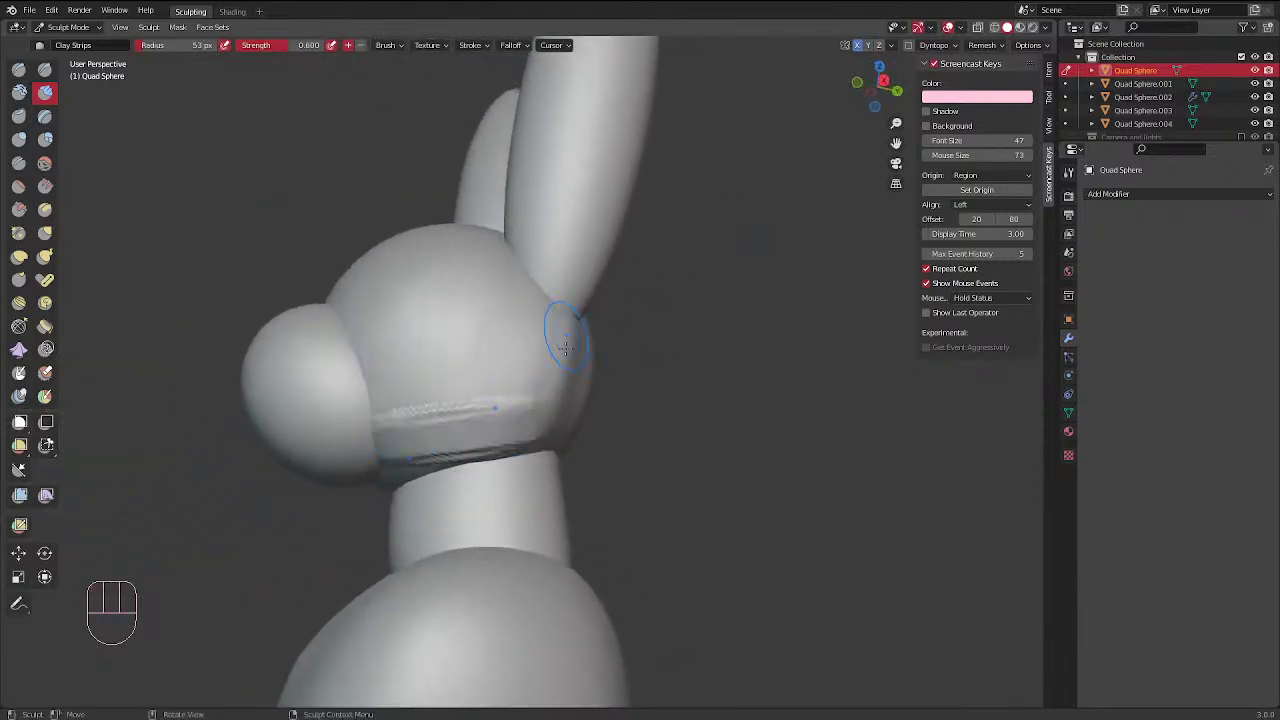
{"action": "mouse_move", "coordinate": [563, 332]}
{"action": "left_mouse_down"}
{"action": "mouse_move", "coordinate": [536, 422]}
{"action": "mouse_move", "coordinate": [410, 413]}
{"action": "left_mouse_up"}
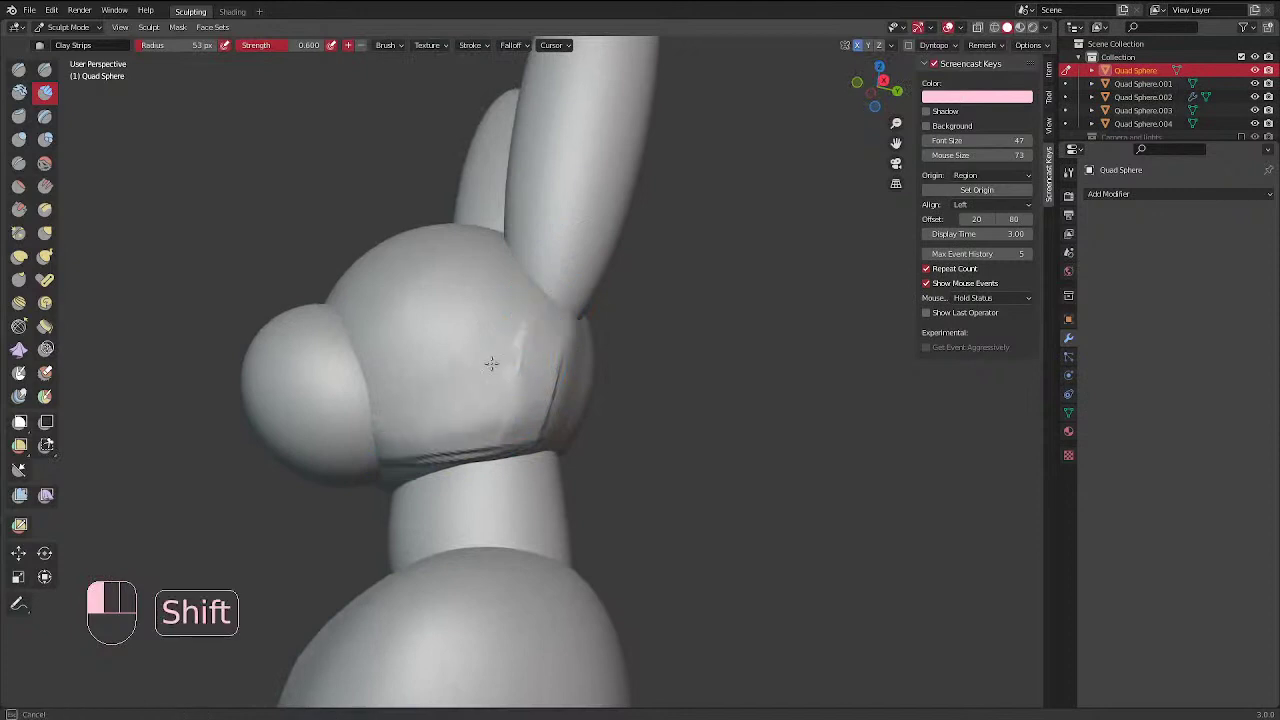
Blend the new cheek and jaw strokes into the head by smoothing them down to the neckline
{"action": "left_click_drag", "start_coordinate": [491, 363], "coordinate": [517, 328], "text": "shift"}
{"action": "mouse_move", "coordinate": [517, 328]}
{"action": "left_mouse_down", "text": "shift"}
{"action": "mouse_move", "coordinate": [517, 391]}
{"action": "mouse_move", "coordinate": [469, 429]}
{"action": "mouse_move", "coordinate": [433, 405]}
{"action": "left_mouse_up", "text": "shift"}
{"action": "mouse_move", "coordinate": [433, 405]}
{"action": "left_mouse_down", "text": "shift"}
{"action": "mouse_move", "coordinate": [400, 446]}
{"action": "mouse_move", "coordinate": [430, 450]}
{"action": "left_mouse_up", "text": "shift"}
{"action": "mouse_move", "coordinate": [460, 475]}
{"action": "middle_mouse_down"}
{"action": "mouse_move", "coordinate": [535, 491]}
{"action": "mouse_move", "coordinate": [535, 540]}
{"action": "middle_mouse_up"}
{"action": "middle_click_drag", "start_coordinate": [480, 430], "coordinate": [531, 443]}
{"action": "middle_click_drag", "start_coordinate": [460, 385], "coordinate": [503, 354]}
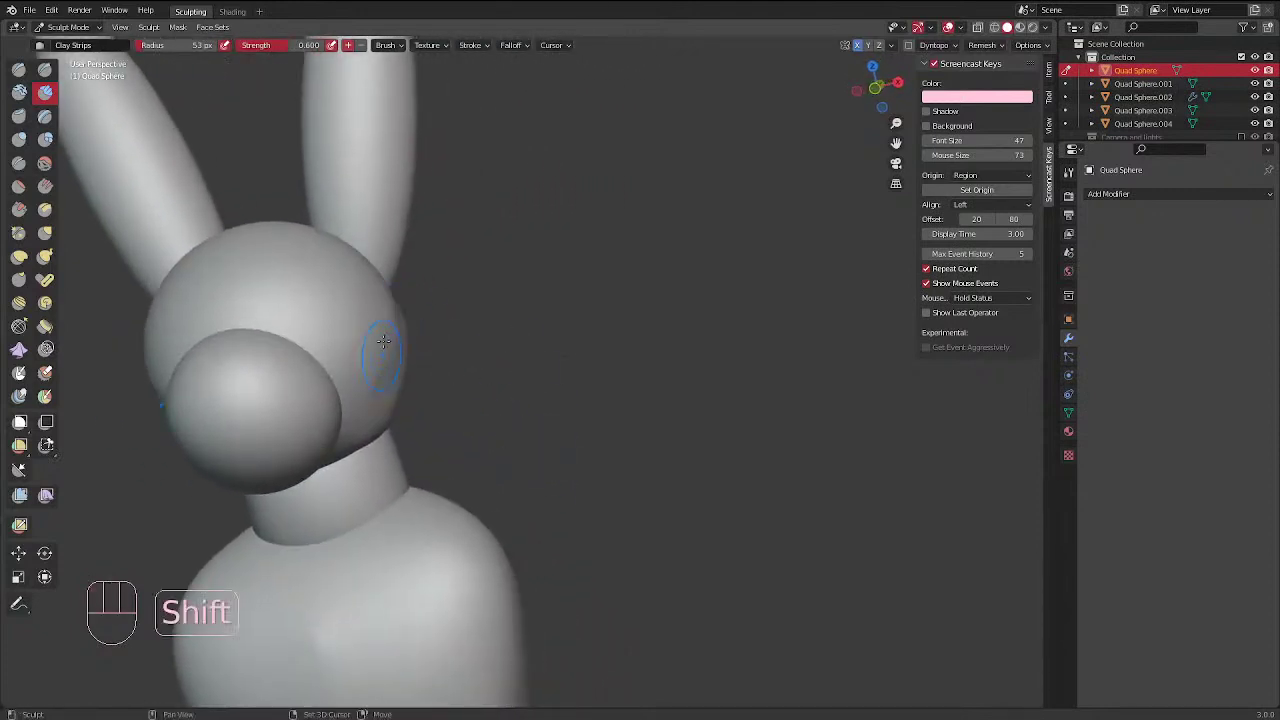
Inflate the back of the cheek below the ear with the Inflate/Deflate brush
{"action": "middle_click_drag", "start_coordinate": [370, 265], "coordinate": [203, 262]}
{"action": "left_click", "coordinate": [18, 140]}
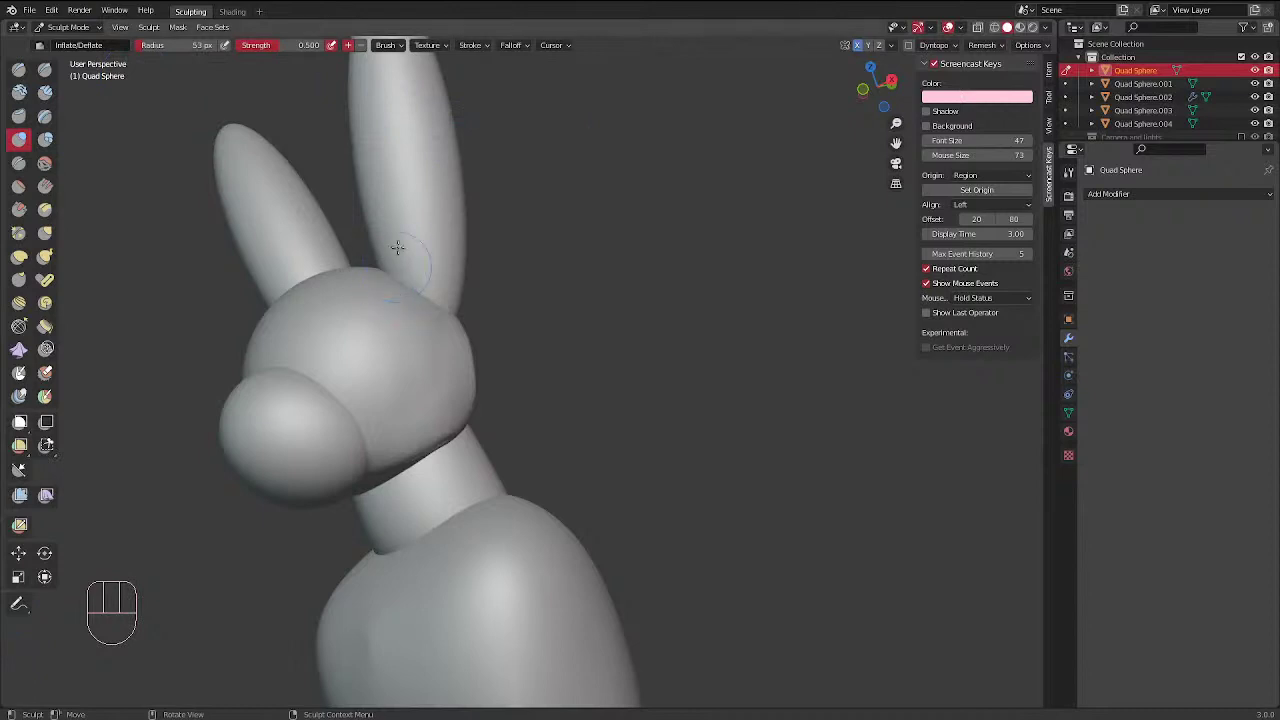
{"action": "middle_click_drag", "start_coordinate": [423, 337], "coordinate": [500, 288]}
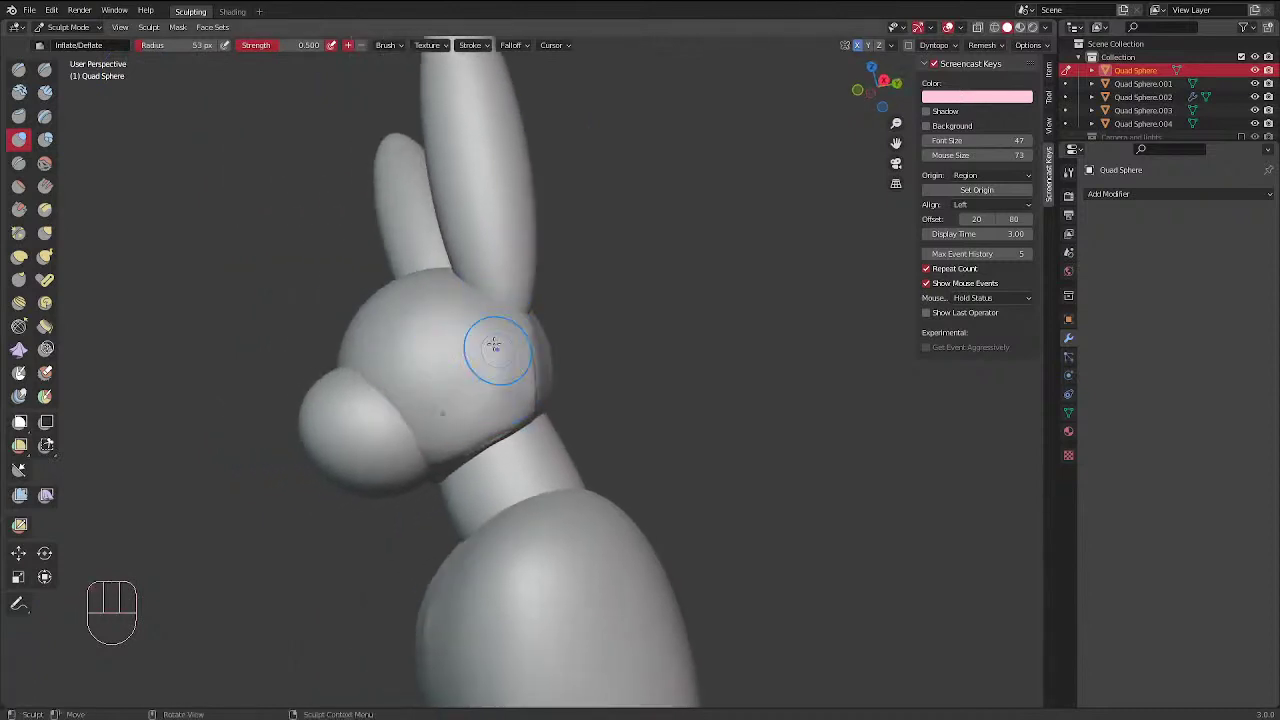
{"action": "mouse_move", "coordinate": [508, 357]}
{"action": "left_mouse_down"}
{"action": "mouse_move", "coordinate": [518, 400]}
{"action": "mouse_move", "coordinate": [494, 386]}
{"action": "mouse_move", "coordinate": [500, 368]}
{"action": "left_mouse_up"}
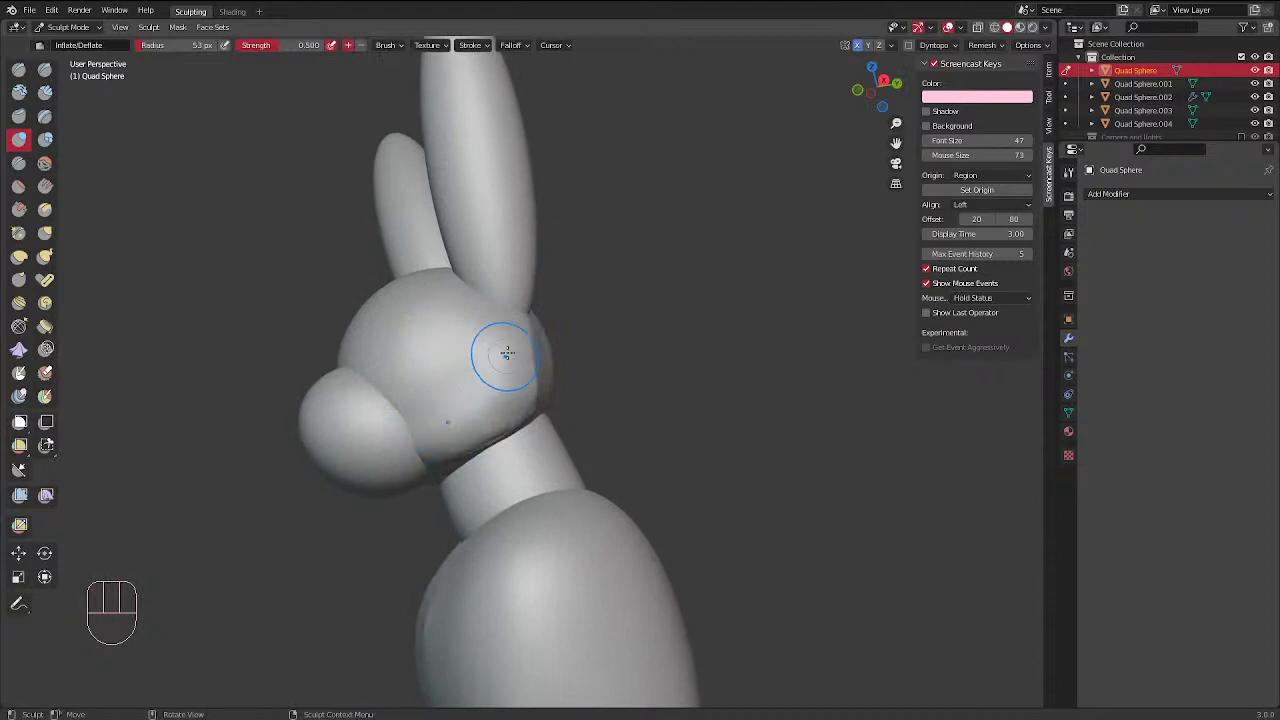
Build up the jaw and the back of the cheek with Clay Strips at a 53 px radius
{"action": "left_click", "coordinate": [45, 93]}
{"action": "middle_click_drag", "start_coordinate": [423, 437], "coordinate": [474, 337]}
{"action": "mouse_move", "coordinate": [416, 487]}
{"action": "left_mouse_down"}
{"action": "mouse_move", "coordinate": [398, 430]}
{"action": "mouse_move", "coordinate": [412, 452]}
{"action": "mouse_move", "coordinate": [423, 414]}
{"action": "mouse_move", "coordinate": [454, 445]}
{"action": "mouse_move", "coordinate": [478, 418]}
{"action": "left_mouse_up"}
{"action": "key", "text": "d"}
{"action": "key", "text": "f"}
{"action": "left_click", "coordinate": [450, 428]}
{"action": "left_click_drag", "start_coordinate": [482, 410], "coordinate": [491, 444]}
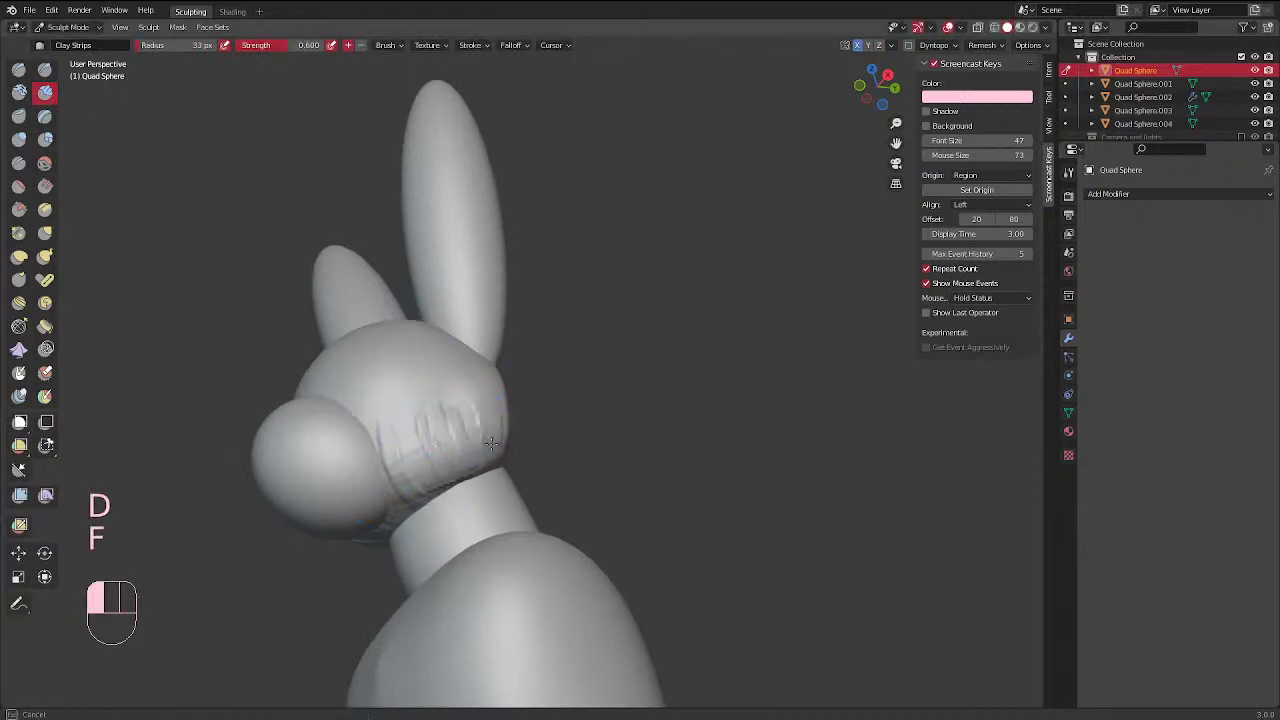
Smooth the new jaw and cheek strokes, enlarging the brush radius to 99 px for the area below the ear
{"action": "mouse_move", "coordinate": [444, 385]}
{"action": "left_mouse_down", "text": "shift"}
{"action": "mouse_move", "coordinate": [458, 425]}
{"action": "mouse_move", "coordinate": [432, 457]}
{"action": "mouse_move", "coordinate": [388, 458]}
{"action": "left_mouse_up", "text": "shift"}
{"action": "left_click_drag", "start_coordinate": [488, 436], "coordinate": [455, 455], "text": "shift"}
{"action": "mouse_move", "coordinate": [455, 455]}
{"action": "left_mouse_down", "text": "shift"}
{"action": "mouse_move", "coordinate": [435, 465]}
{"action": "mouse_move", "coordinate": [455, 436]}
{"action": "left_mouse_up", "text": "shift"}
{"action": "mouse_move", "coordinate": [395, 423]}
{"action": "middle_mouse_down"}
{"action": "mouse_move", "coordinate": [520, 334]}
{"action": "mouse_move", "coordinate": [430, 334]}
{"action": "middle_mouse_up"}
{"action": "key", "text": "f"}
{"action": "left_click", "coordinate": [475, 322]}
{"action": "left_click_drag", "start_coordinate": [414, 366], "coordinate": [446, 332], "text": "shift"}
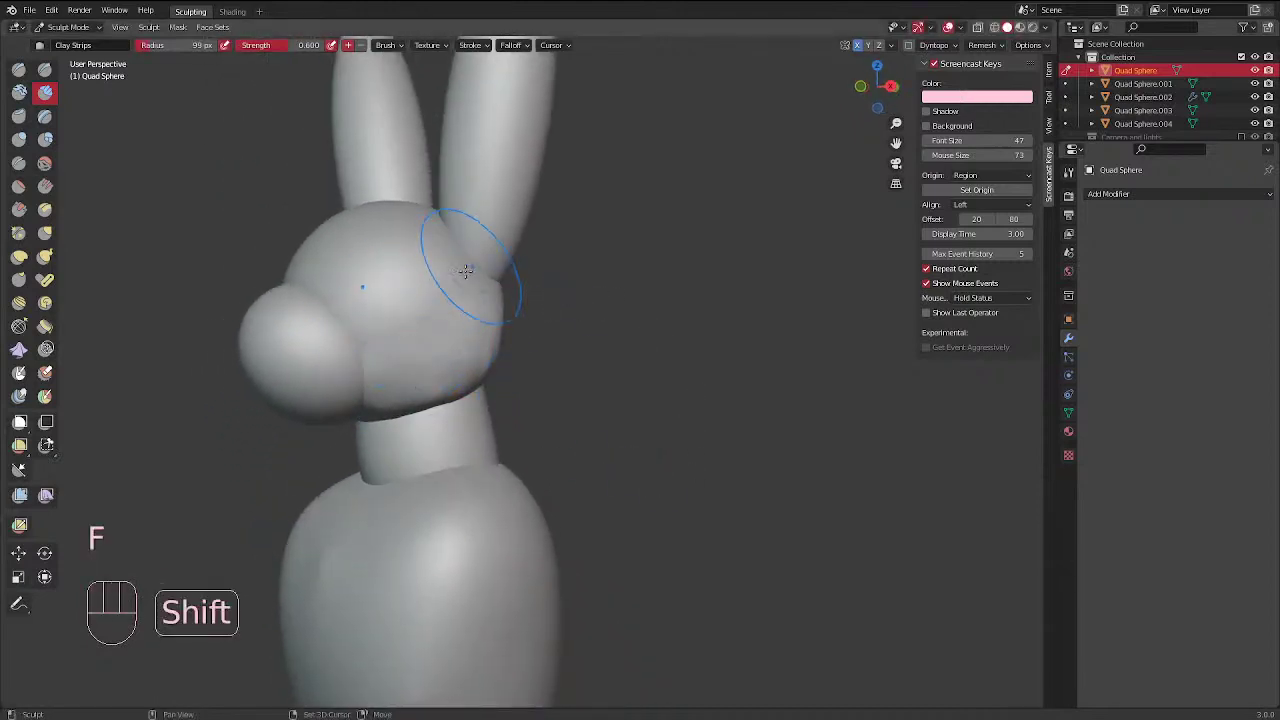
{"action": "left_click_drag", "start_coordinate": [466, 274], "coordinate": [494, 283], "text": "shift"}
Set the Clay Strips tip roundness to 0.419, test it with a stroke on the forehead and undo that stroke
{"action": "middle_click_drag", "start_coordinate": [497, 282], "coordinate": [523, 428]}
{"action": "middle_click_drag", "start_coordinate": [420, 420], "coordinate": [531, 426]}
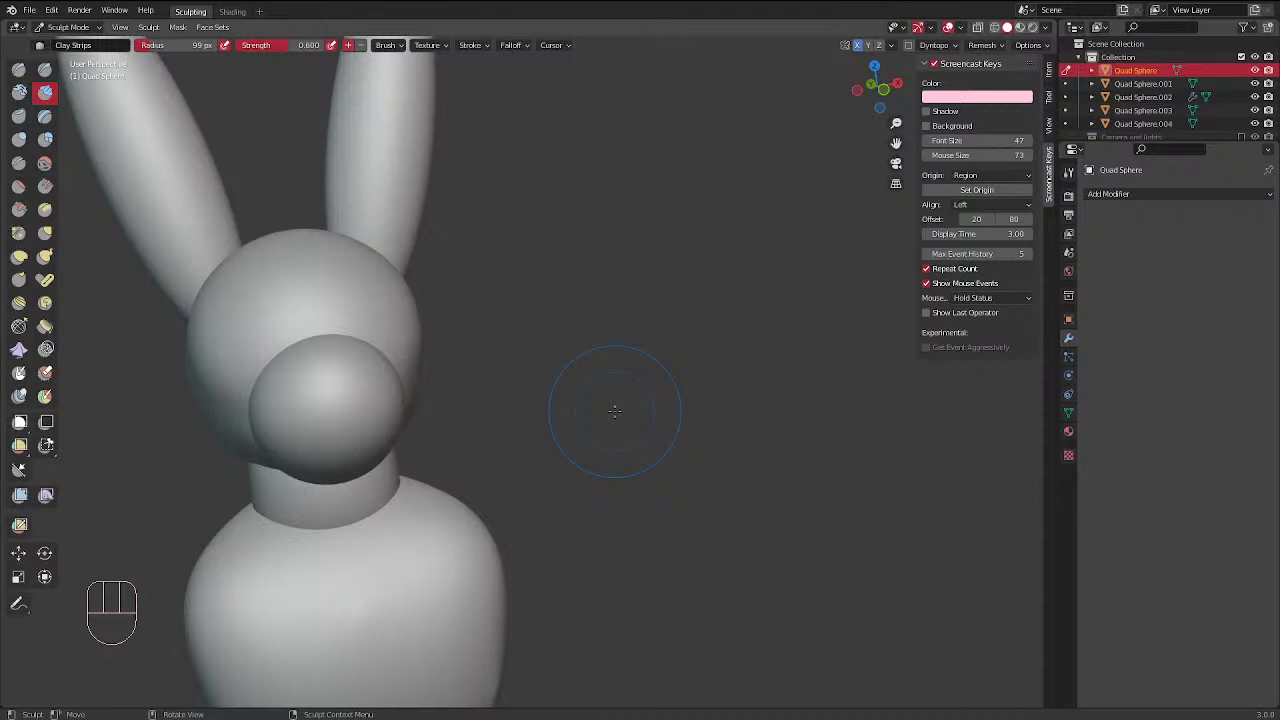
{"action": "middle_click_drag", "start_coordinate": [322, 376], "coordinate": [398, 372]}
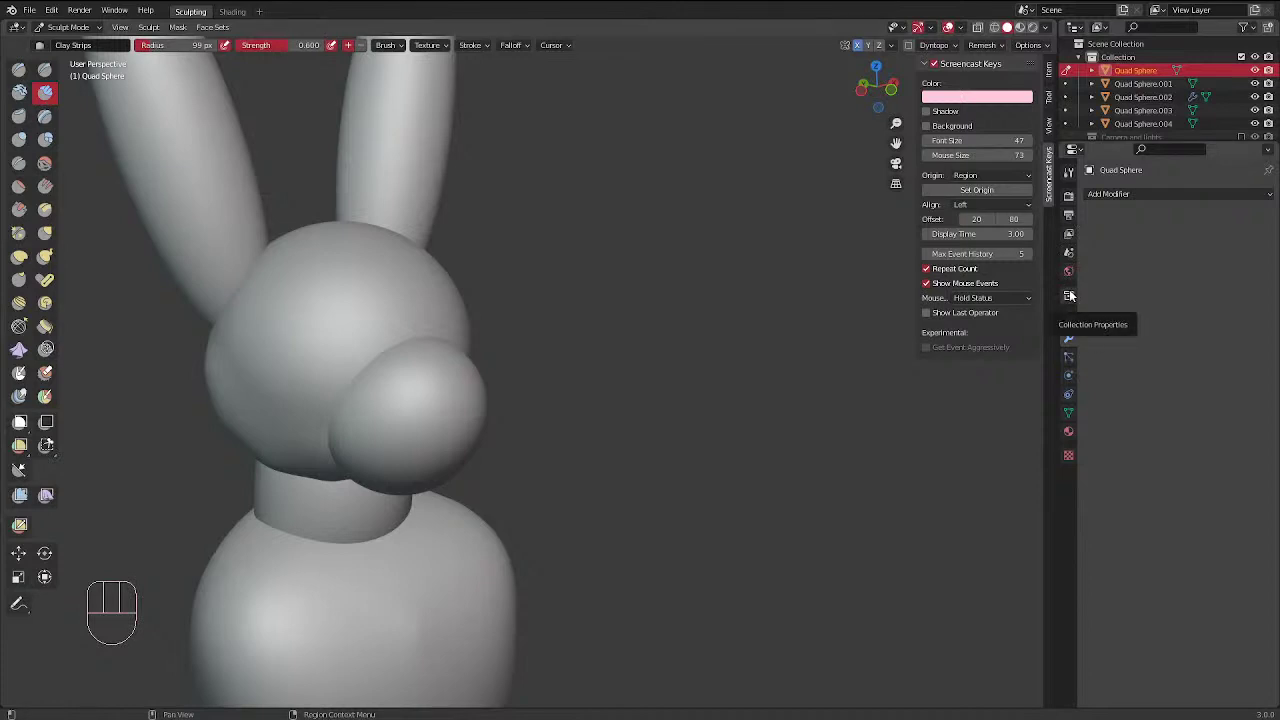
{"action": "left_click", "coordinate": [1069, 414]}
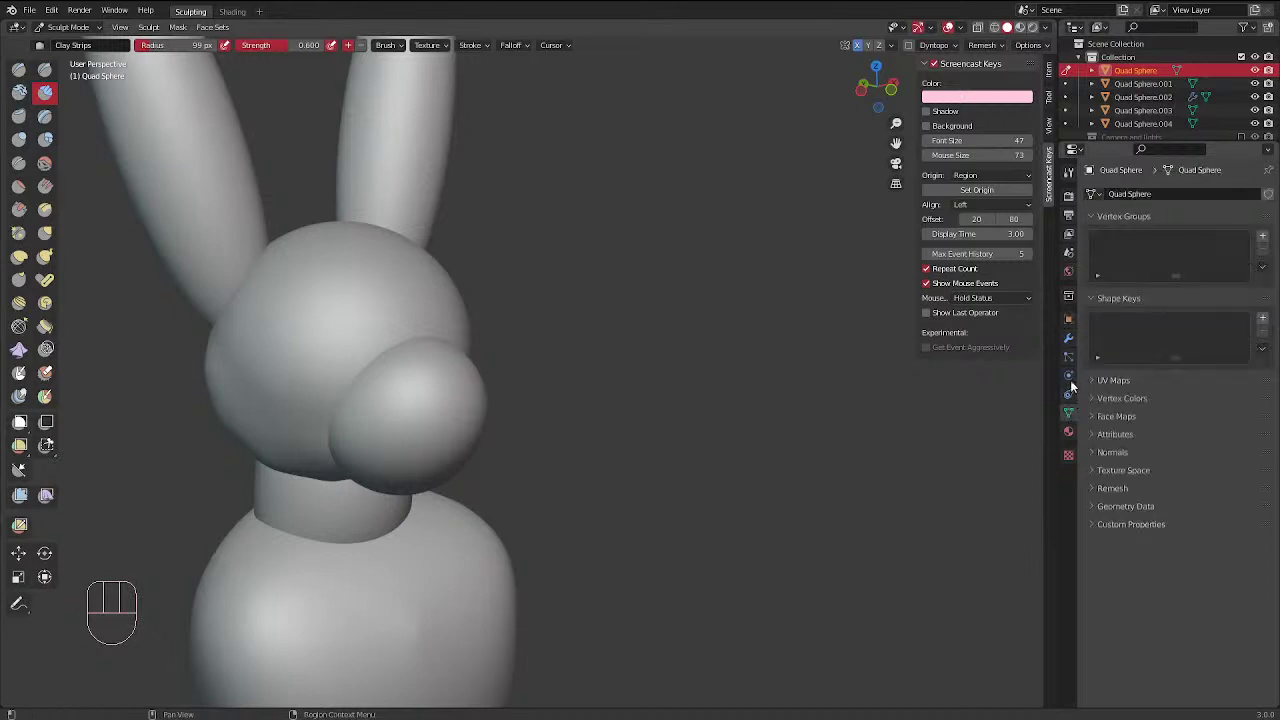
{"action": "left_click", "coordinate": [1068, 338]}
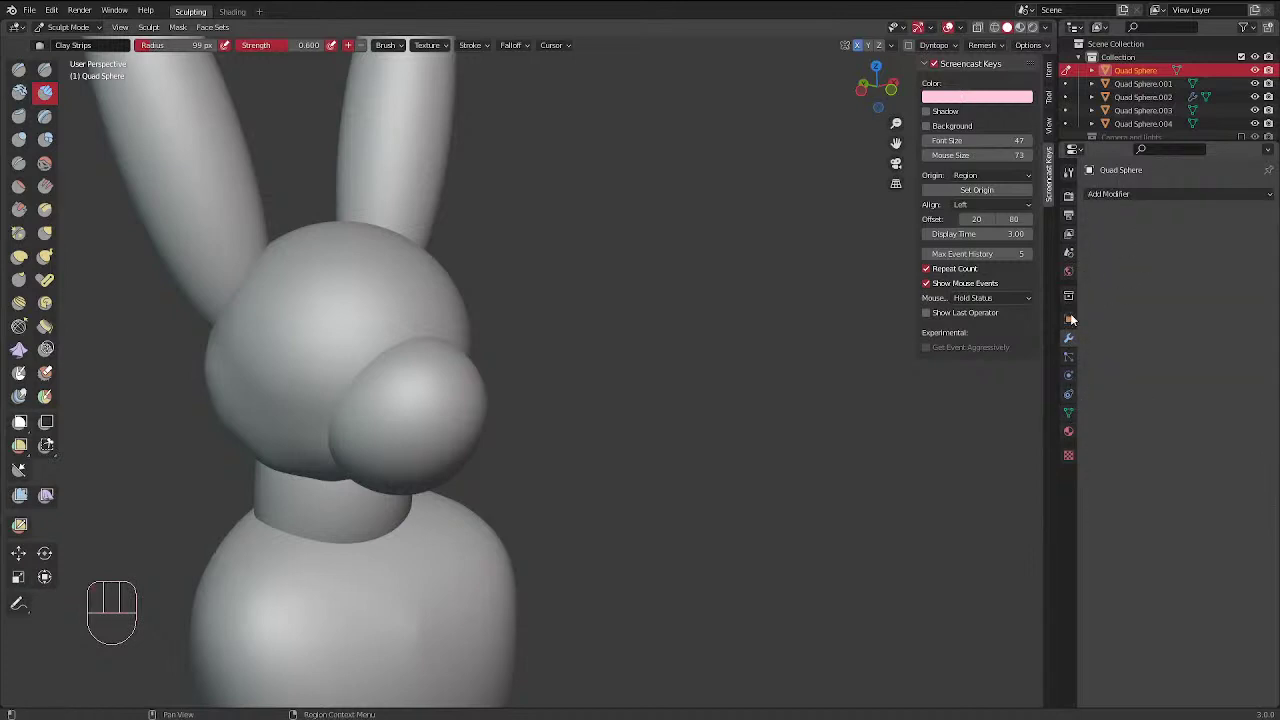
{"action": "left_click", "coordinate": [1068, 318]}
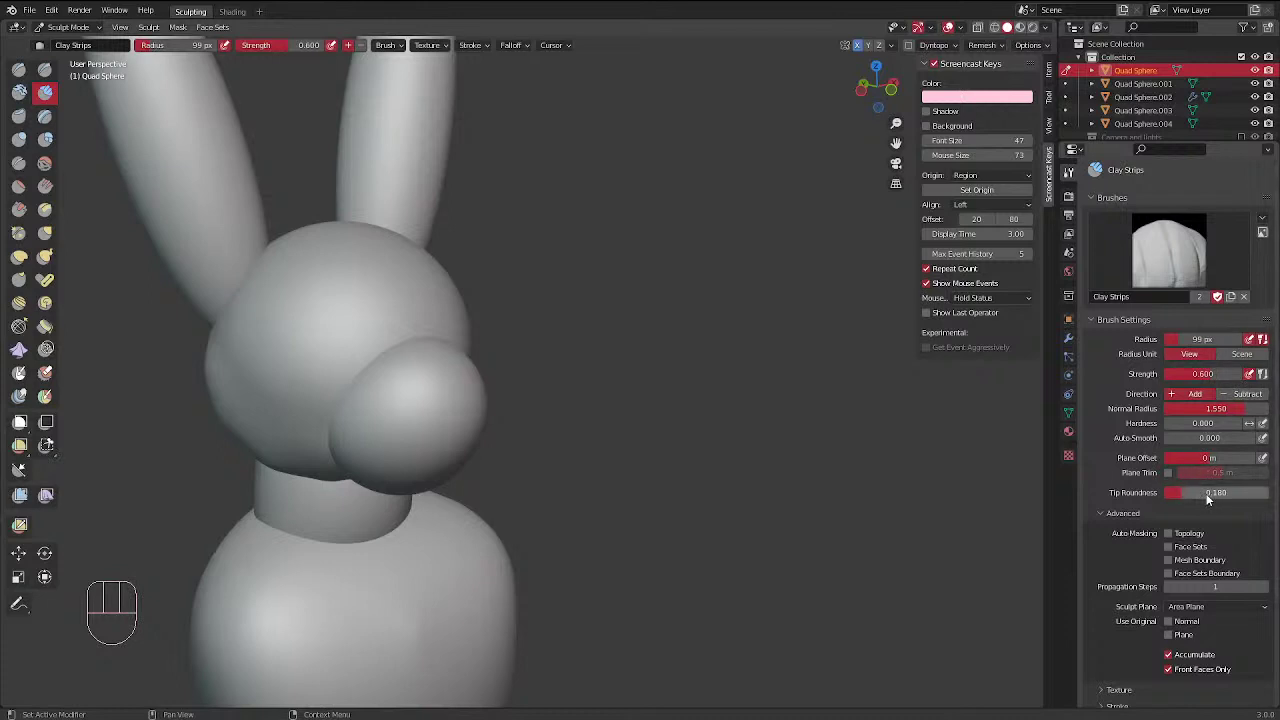
{"action": "left_click_drag", "start_coordinate": [1182, 496], "coordinate": [1208, 496]}
{"action": "left_click_drag", "start_coordinate": [360, 320], "coordinate": [401, 272]}
{"action": "key", "text": "ctrl+z"}
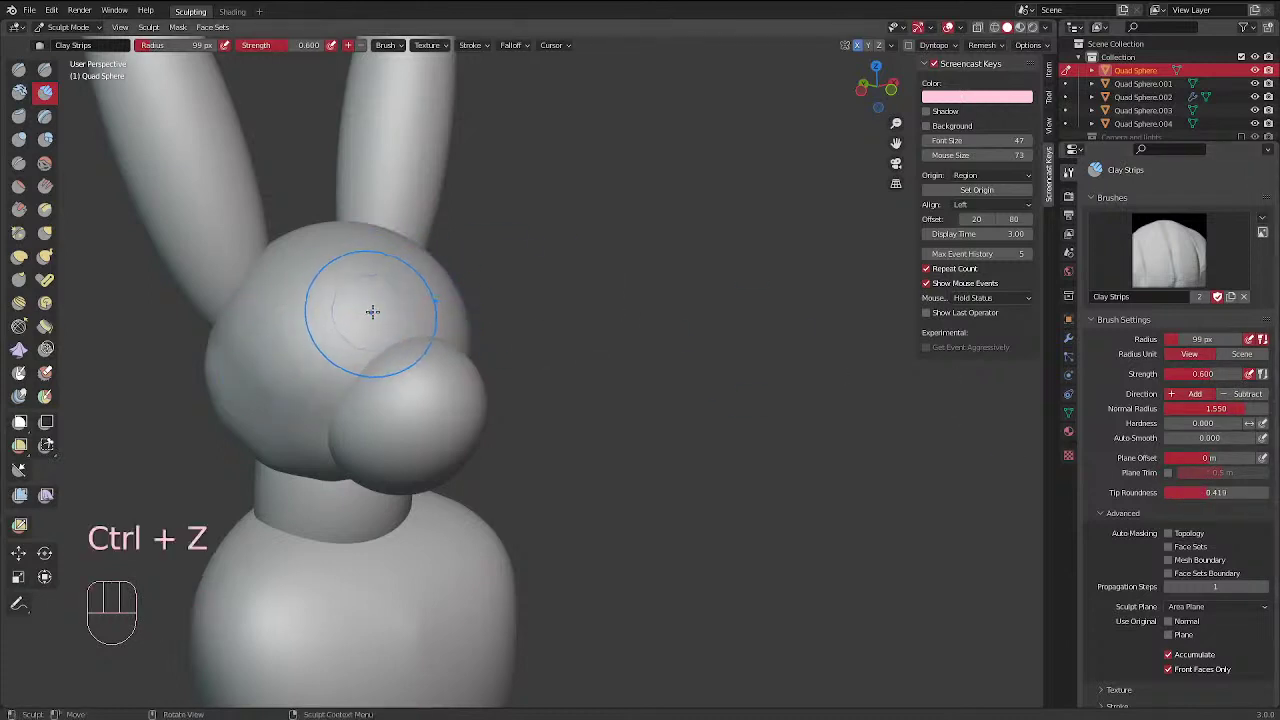
Reduce the brush radius to 50 px and smooth the back edge of the cheek below the ear
{"action": "key", "text": "f"}
{"action": "left_click", "coordinate": [335, 319]}
{"action": "middle_click_drag", "start_coordinate": [574, 349], "coordinate": [505, 448]}
{"action": "mouse_move", "coordinate": [342, 423]}
{"action": "middle_mouse_down"}
{"action": "mouse_move", "coordinate": [251, 323]}
{"action": "mouse_move", "coordinate": [242, 252]}
{"action": "middle_mouse_up"}
{"action": "middle_click_drag", "start_coordinate": [388, 298], "coordinate": [468, 338], "text": "shift"}
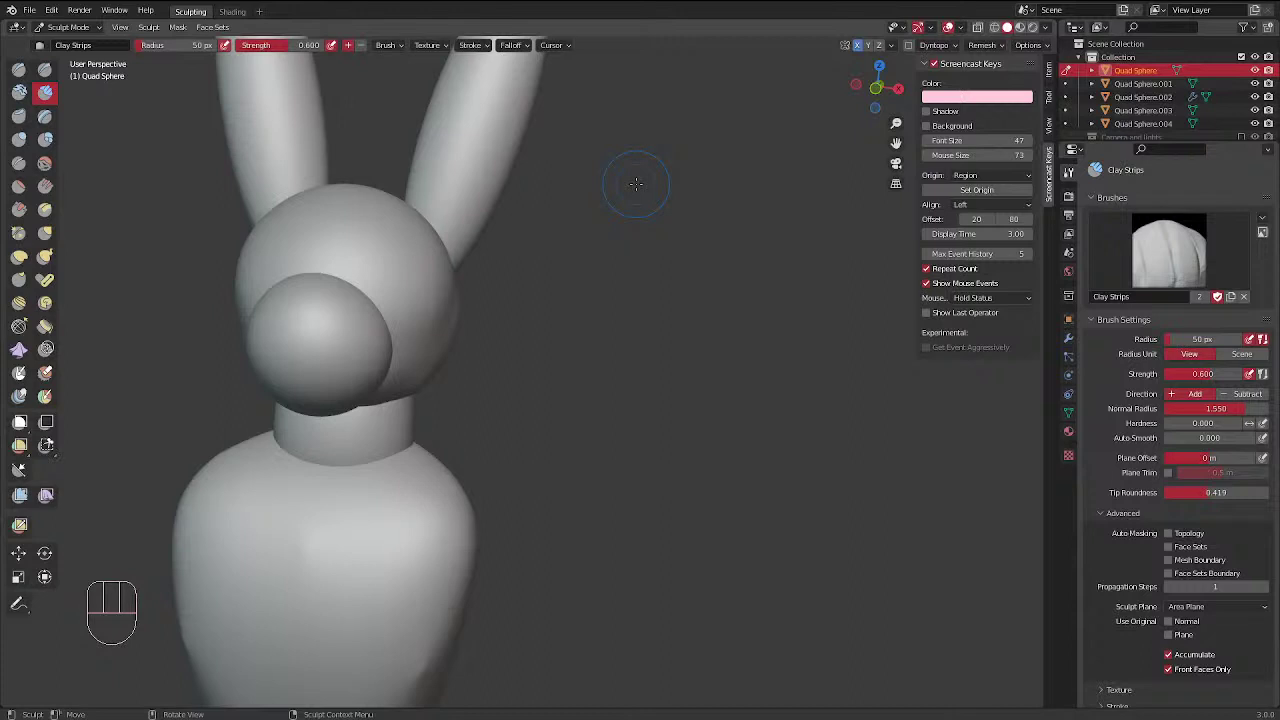
{"action": "middle_click_drag", "start_coordinate": [635, 184], "coordinate": [550, 412]}
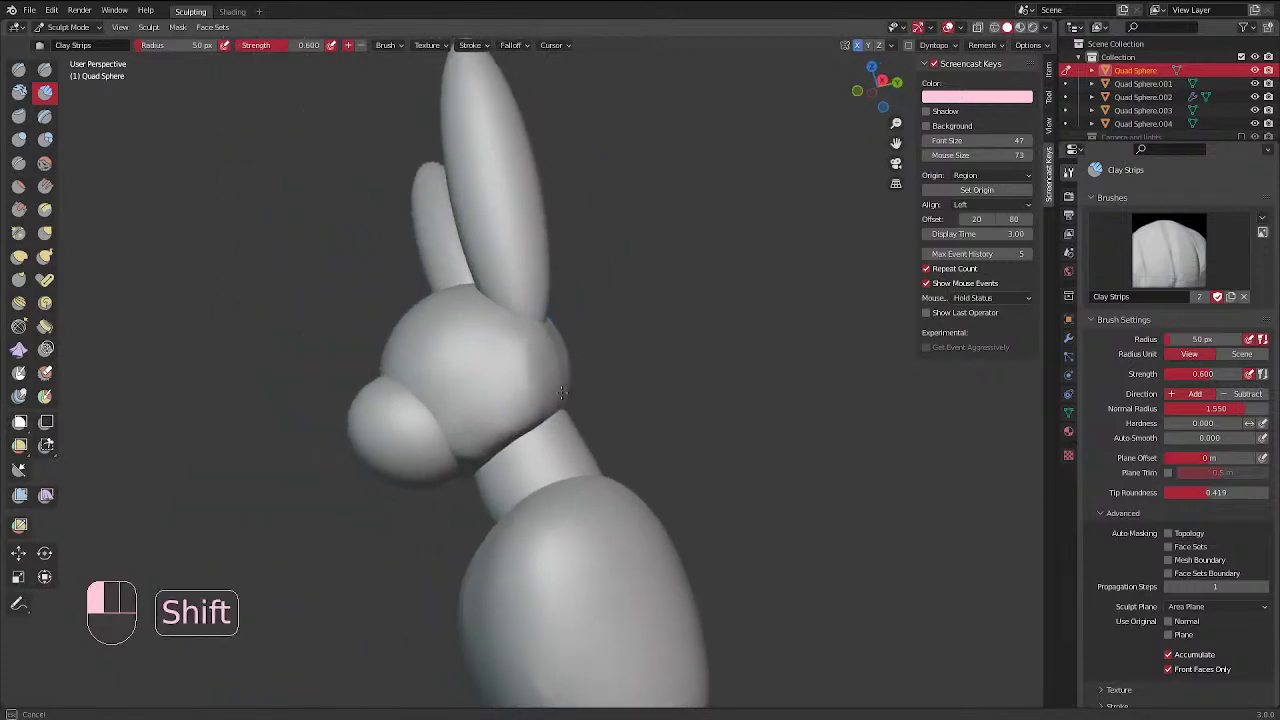
{"action": "left_click_drag", "start_coordinate": [538, 341], "coordinate": [530, 405], "text": "shift"}
Carve a groove with Draw Sharp from the ear base down behind the cheek and along the jawline
{"action": "left_click", "coordinate": [19, 164]}
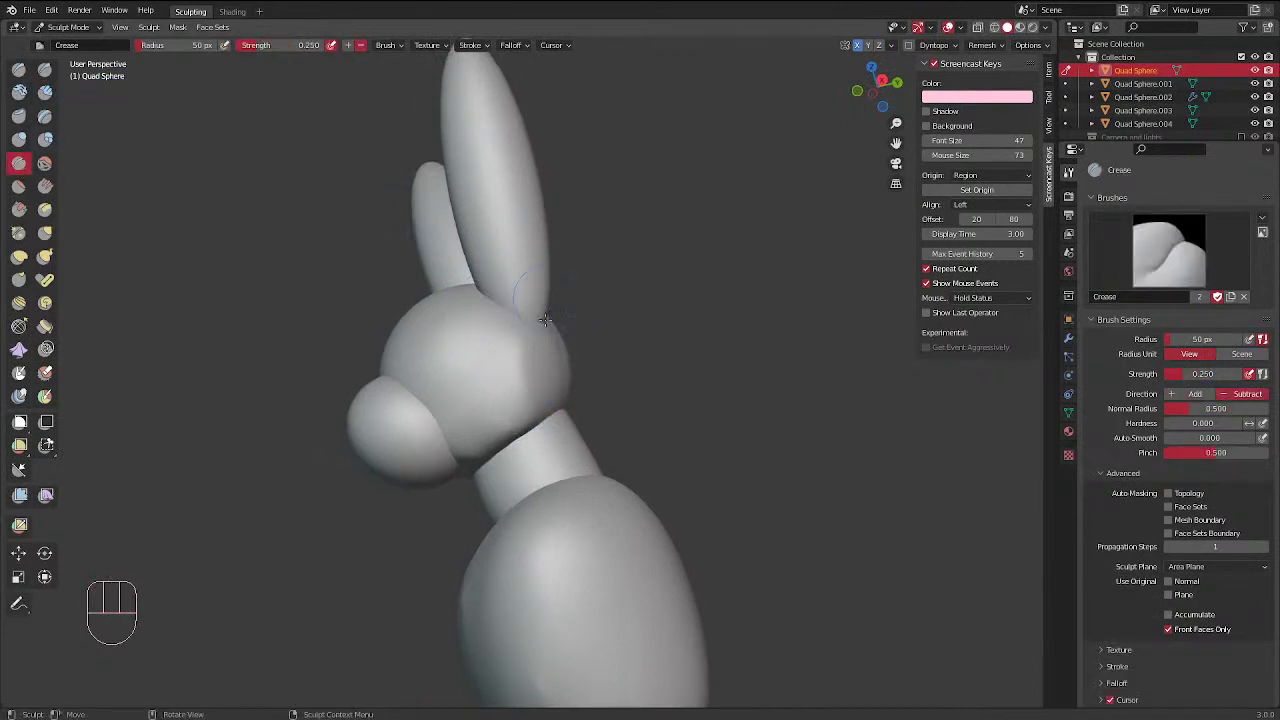
{"action": "left_click", "coordinate": [44, 70]}
{"action": "mouse_move", "coordinate": [534, 342]}
{"action": "left_mouse_down"}
{"action": "mouse_move", "coordinate": [533, 418]}
{"action": "mouse_move", "coordinate": [480, 452]}
{"action": "left_mouse_up"}
{"action": "left_click_drag", "start_coordinate": [480, 452], "coordinate": [517, 424], "text": "shift"}
{"action": "middle_click_drag", "start_coordinate": [533, 358], "coordinate": [550, 368]}
{"action": "mouse_move", "coordinate": [497, 436]}
{"action": "left_mouse_down", "text": "alt"}
{"action": "mouse_move", "coordinate": [417, 491]}
{"action": "mouse_move", "coordinate": [517, 420]}
{"action": "left_mouse_up", "text": "alt"}
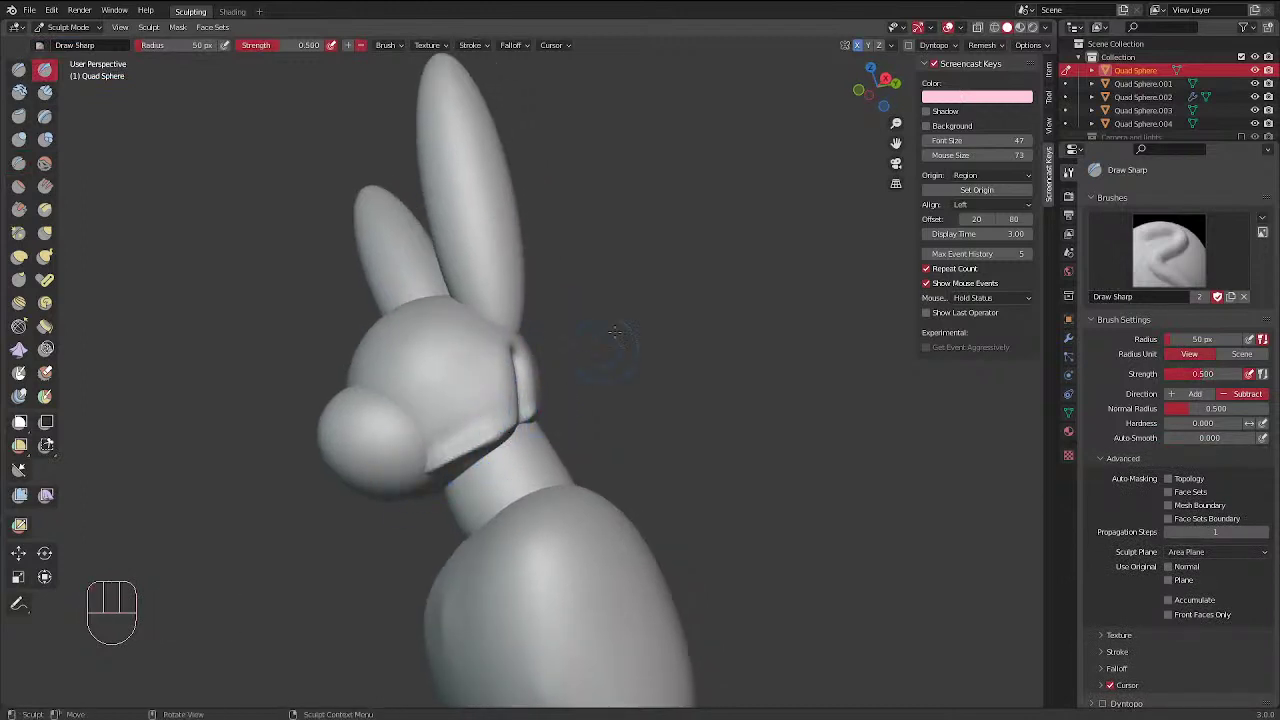
Undo the last Draw Sharp strokes along the jawline
{"action": "middle_click_drag", "start_coordinate": [617, 337], "coordinate": [543, 356]}
{"action": "key", "text": "ctrl+z"}
{"action": "left_click", "coordinate": [550, 400], "text": "ctrl"}
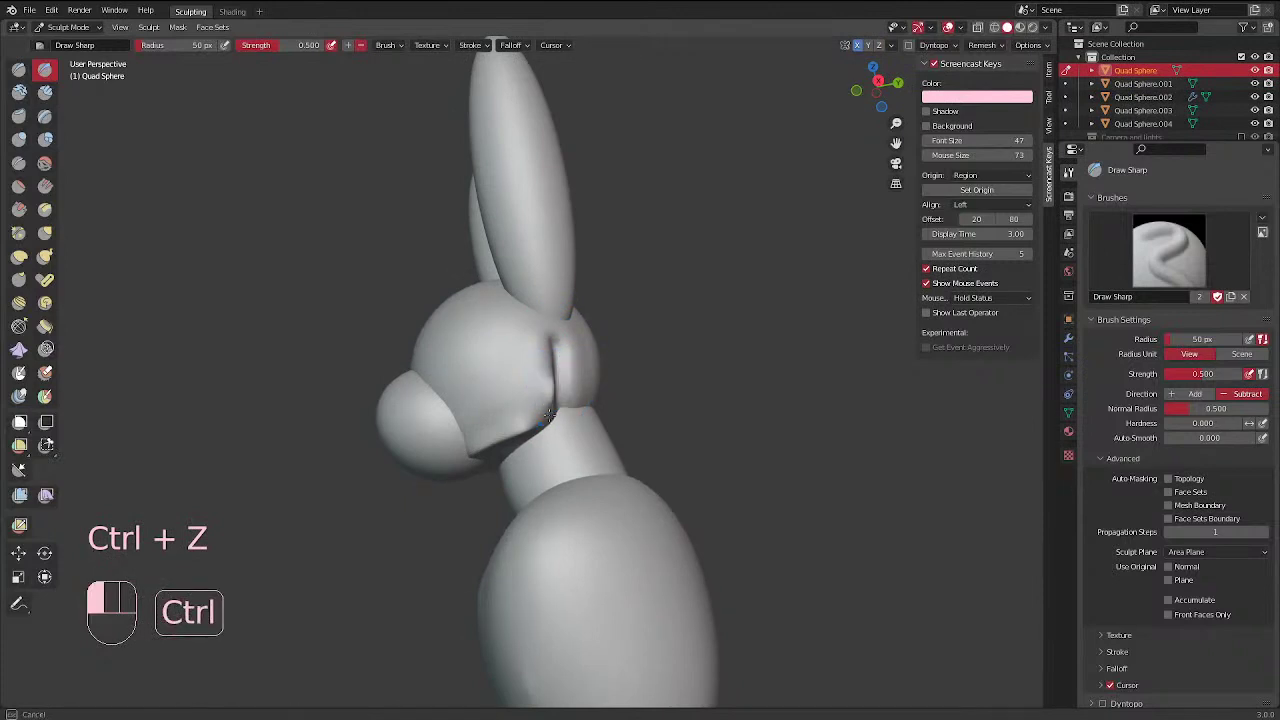
{"action": "key", "text": "ctrl+z"}
{"action": "key", "text": "ctrl+z"}
{"action": "key", "text": "ctrl+z"}
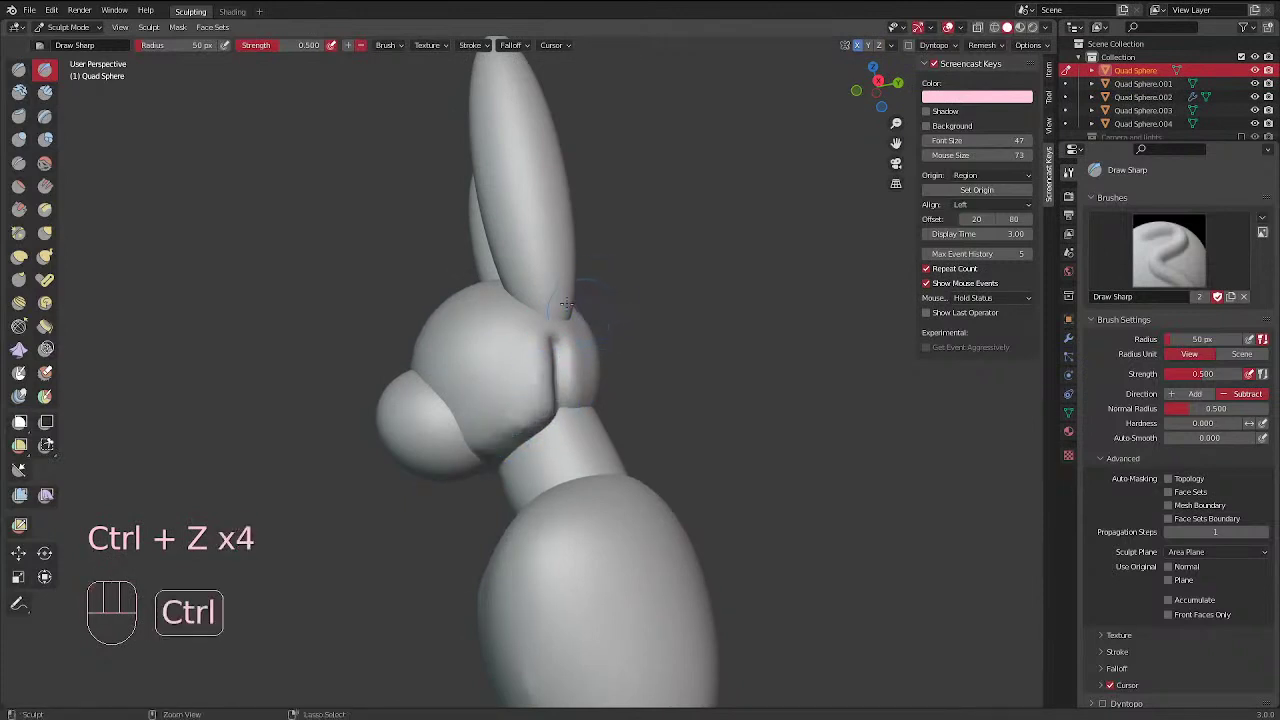
Try inverted Draw Sharp strokes on the cheek at 50 px and at 30 px radius, undoing each one
{"action": "mouse_move", "coordinate": [507, 329]}
{"action": "left_mouse_down", "text": "ctrl"}
{"action": "mouse_move", "coordinate": [506, 366]}
{"action": "mouse_move", "coordinate": [518, 360]}
{"action": "left_mouse_up", "text": "ctrl"}
{"action": "middle_click_drag", "start_coordinate": [518, 360], "coordinate": [570, 309]}
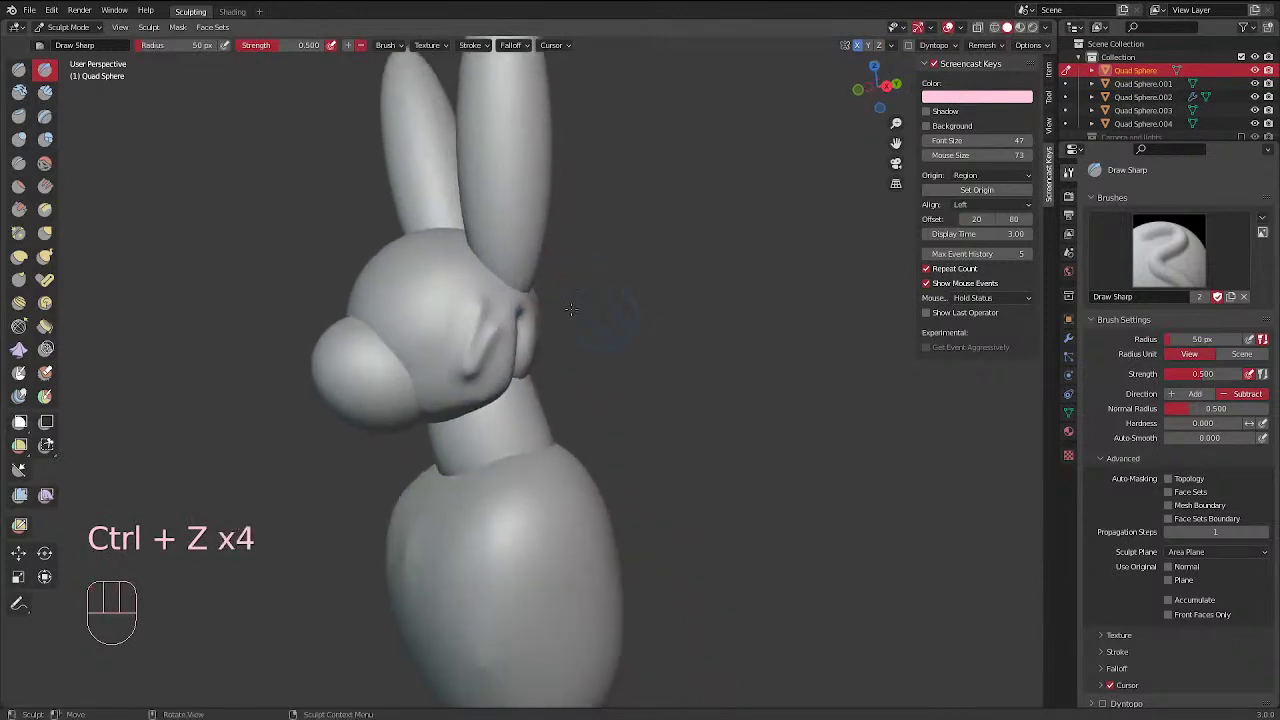
{"action": "key", "text": "ctrl+z"}
{"action": "key", "text": "f"}
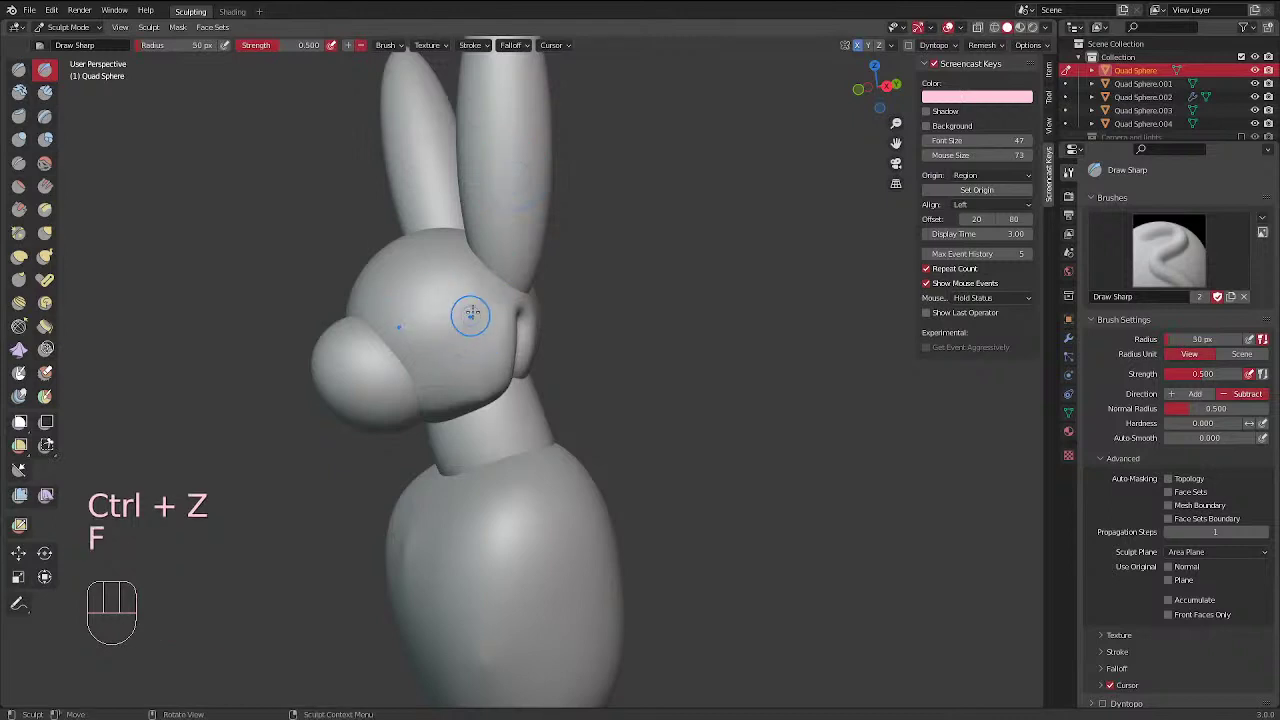
{"action": "left_click_drag", "start_coordinate": [466, 310], "coordinate": [492, 383], "text": "ctrl"}
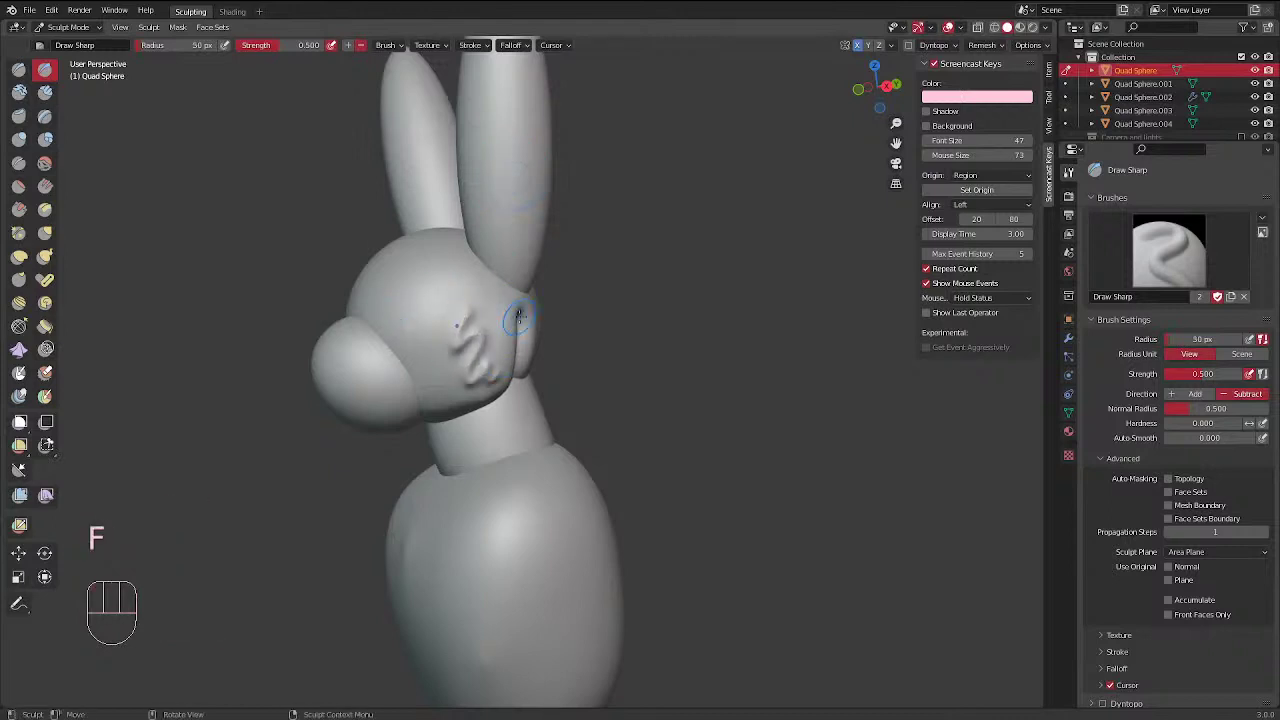
{"action": "key", "text": "ctrl+z"}
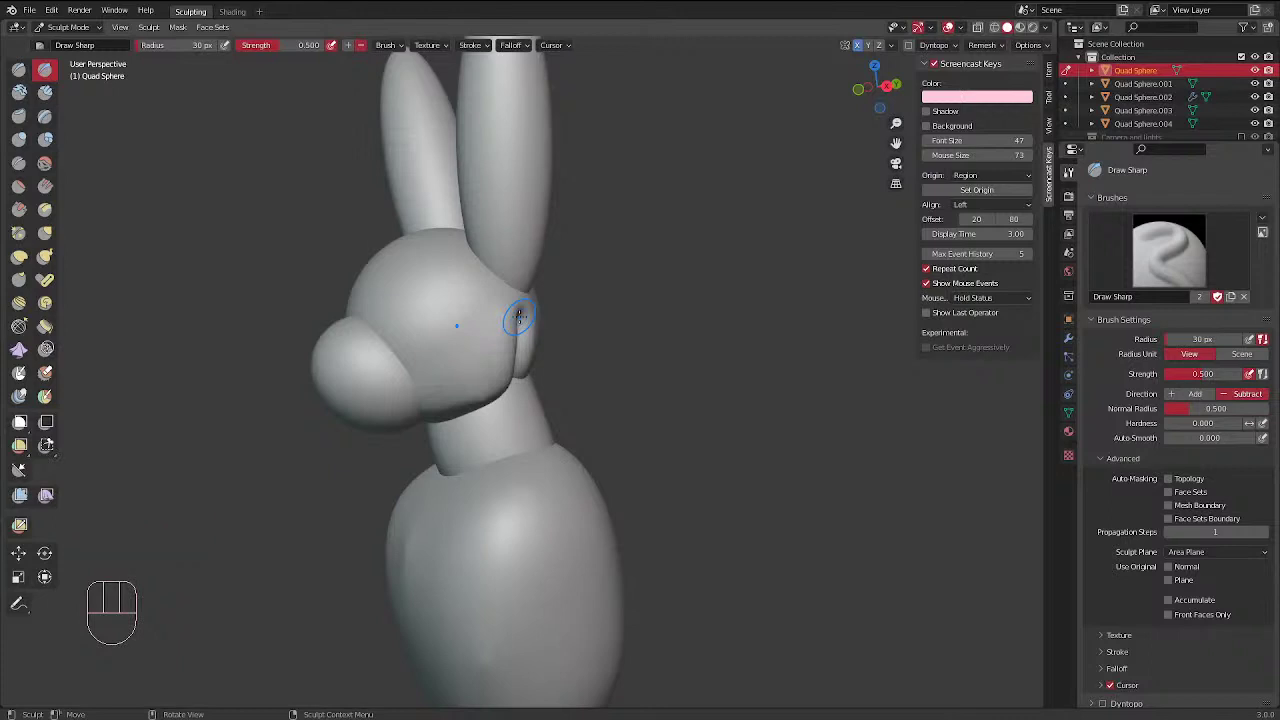
Toggle pen pressure for the Draw Sharp strength, test a stroke on the side of the forehead and undo it
{"action": "middle_click_drag", "start_coordinate": [518, 342], "coordinate": [663, 328]}
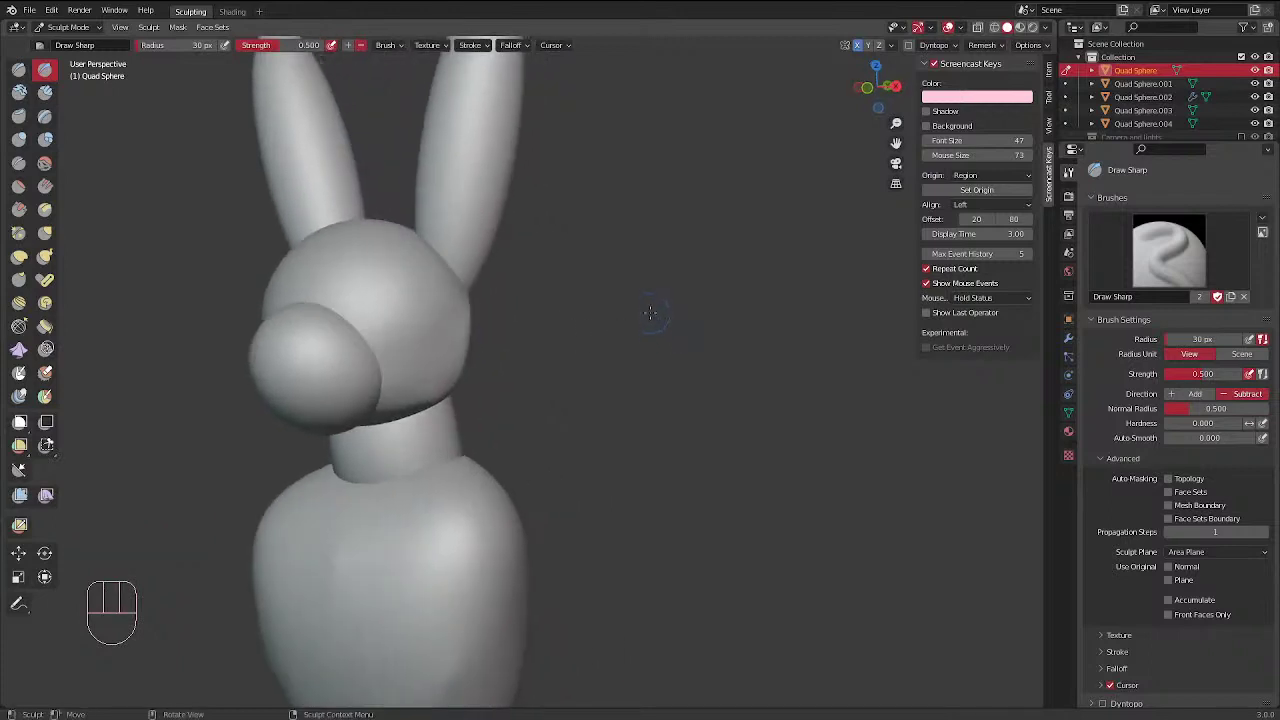
{"action": "left_click", "coordinate": [1248, 374]}
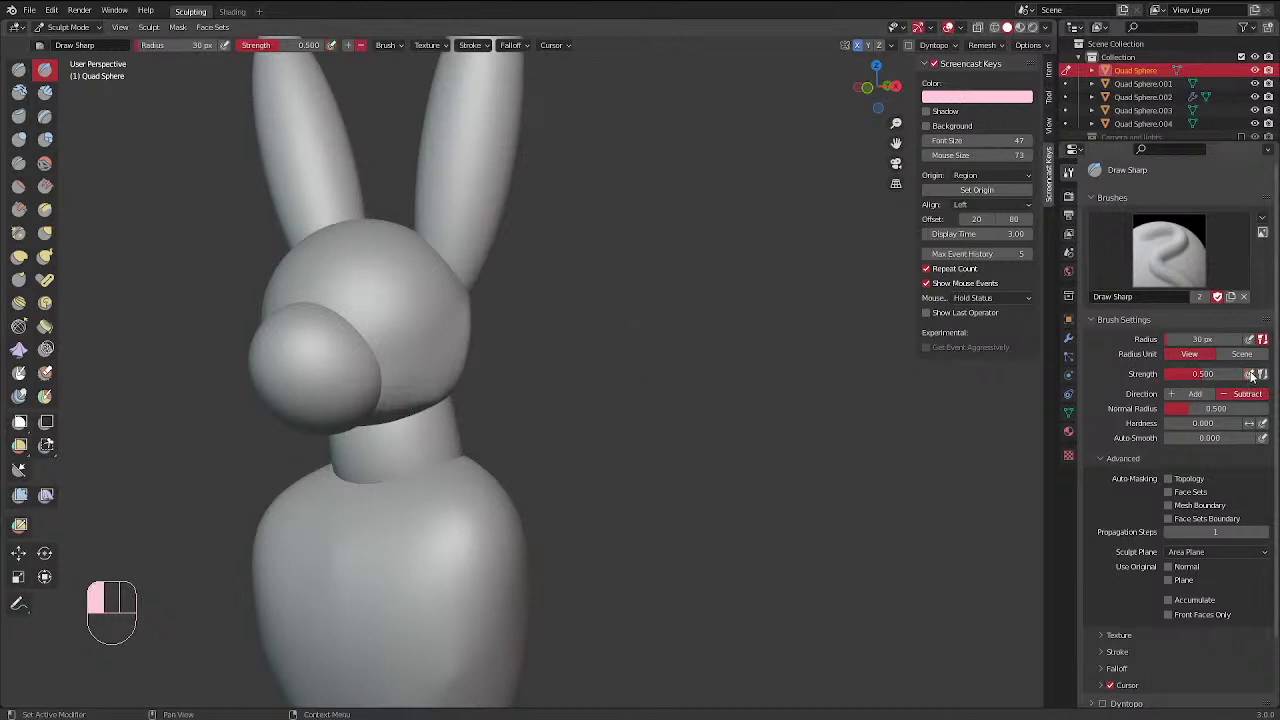
{"action": "left_click", "coordinate": [1250, 374]}
{"action": "mouse_move", "coordinate": [389, 275]}
{"action": "left_mouse_down"}
{"action": "mouse_move", "coordinate": [389, 298]}
{"action": "mouse_move", "coordinate": [426, 341]}
{"action": "mouse_move", "coordinate": [440, 298]}
{"action": "left_mouse_up"}
{"action": "middle_click_drag", "start_coordinate": [460, 326], "coordinate": [488, 376]}
{"action": "key", "text": "ctrl+z"}
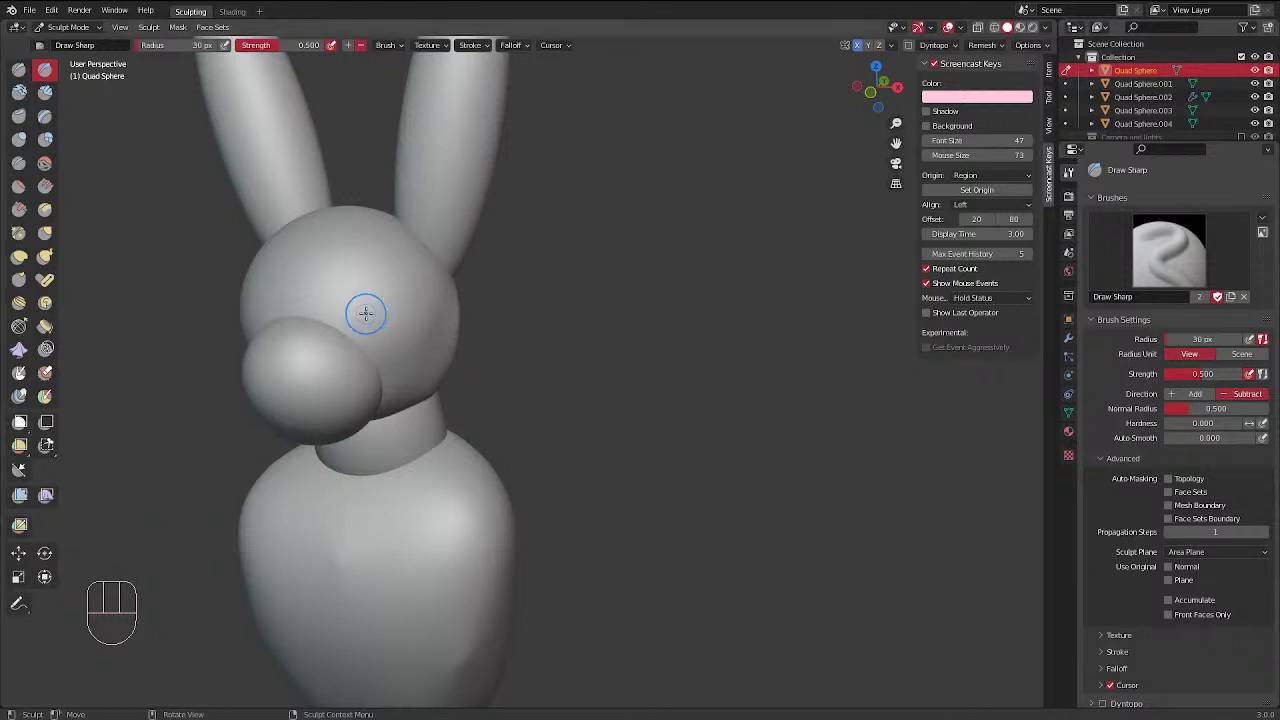
Set the Tablet API to Windows Ink in the input preferences and test it with Draw Sharp strokes above the eye area
{"action": "left_click", "coordinate": [31, 11]}
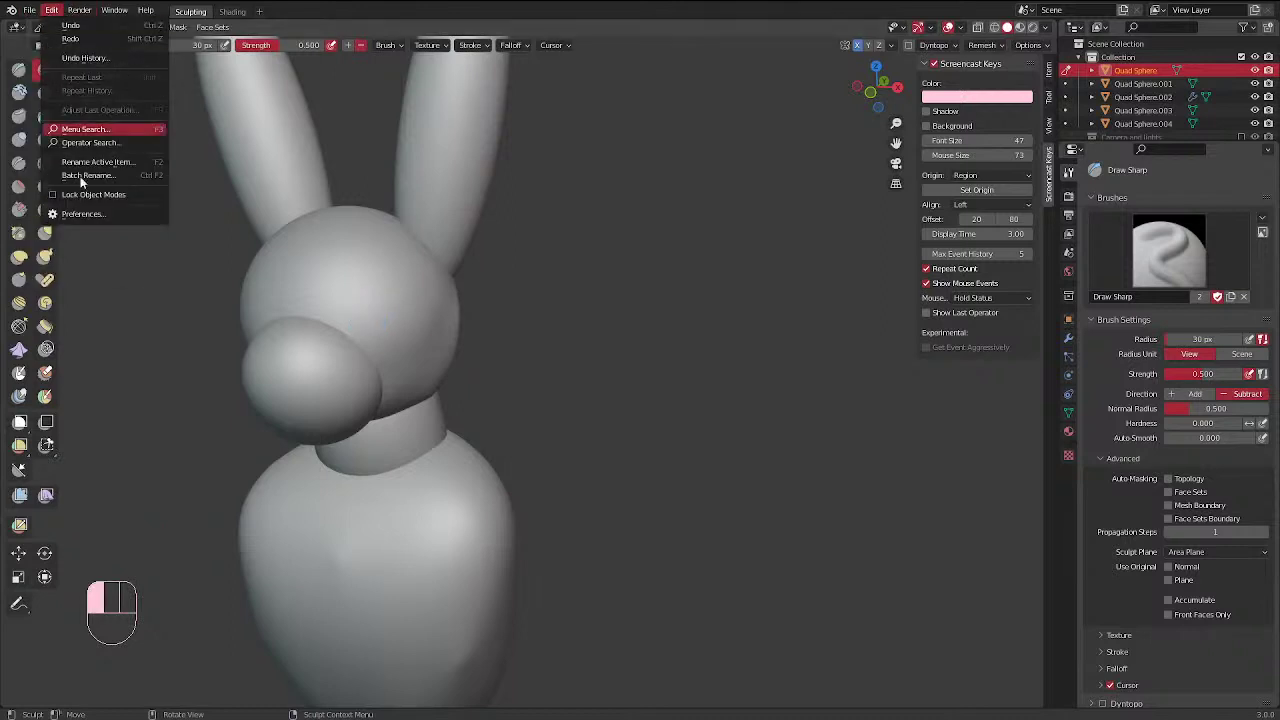
{"action": "left_click", "coordinate": [95, 212]}
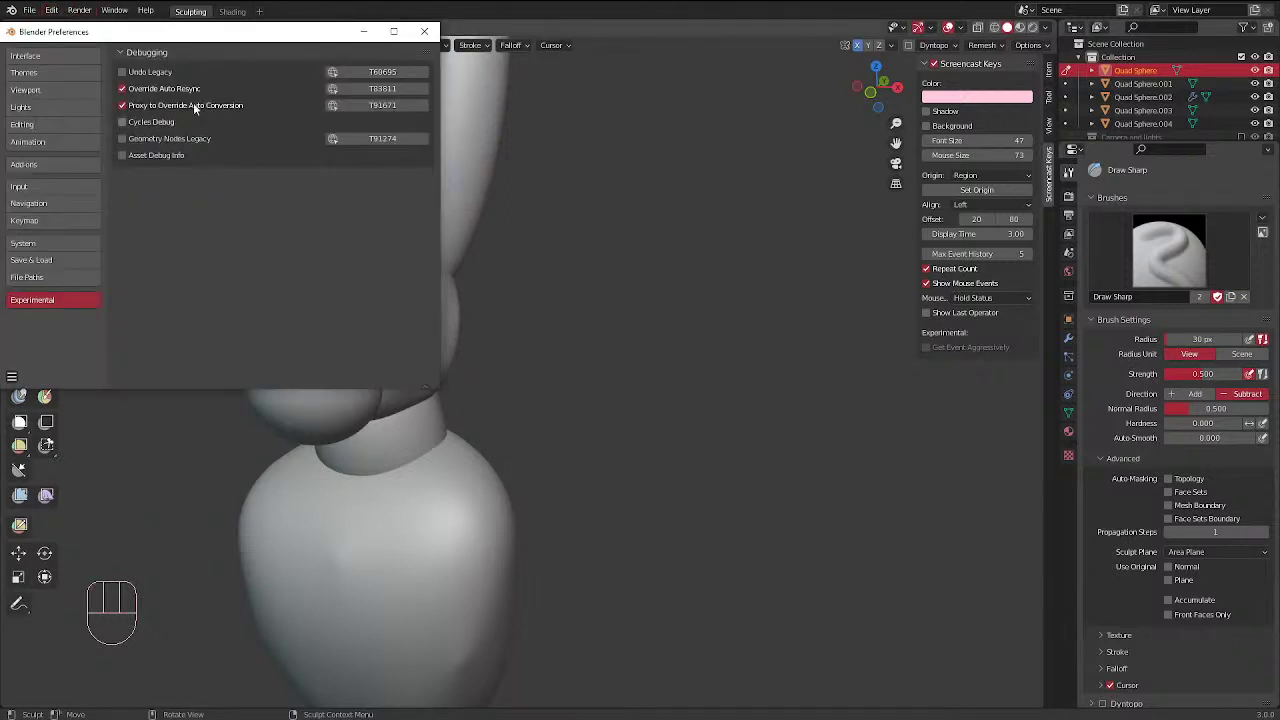
{"action": "left_click_drag", "start_coordinate": [198, 27], "coordinate": [386, 63]}
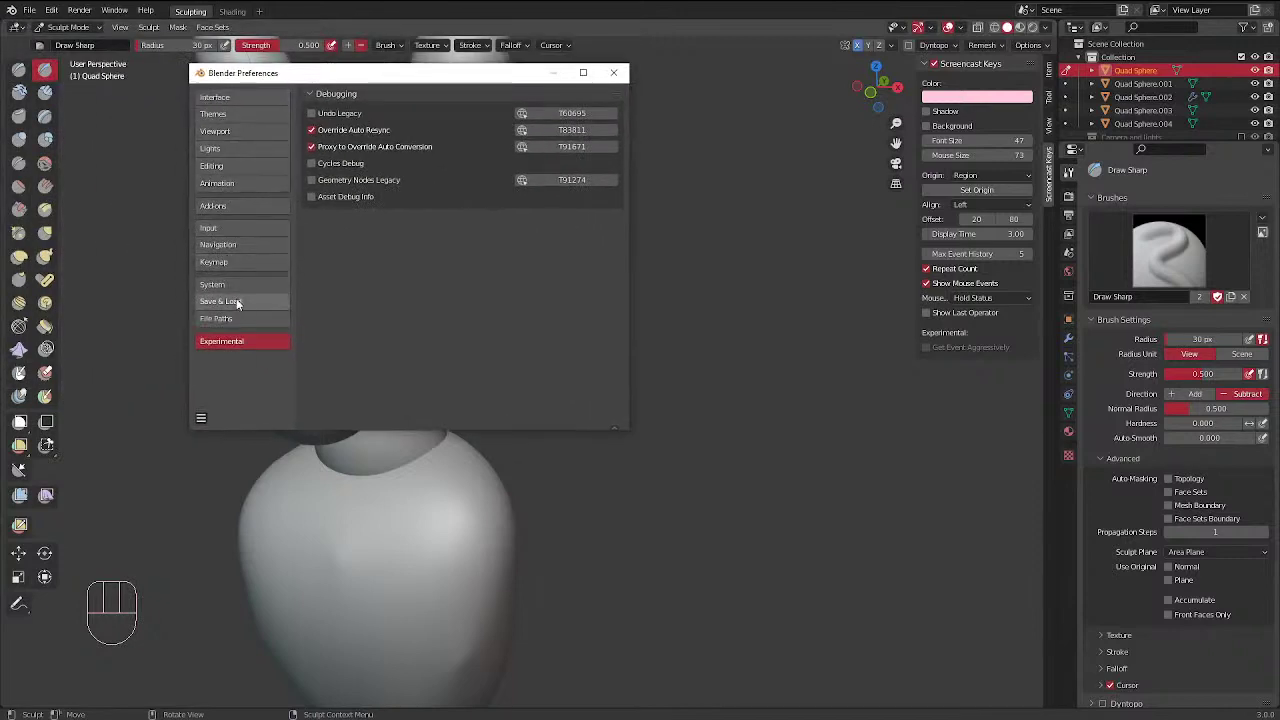
{"action": "left_click", "coordinate": [238, 229]}
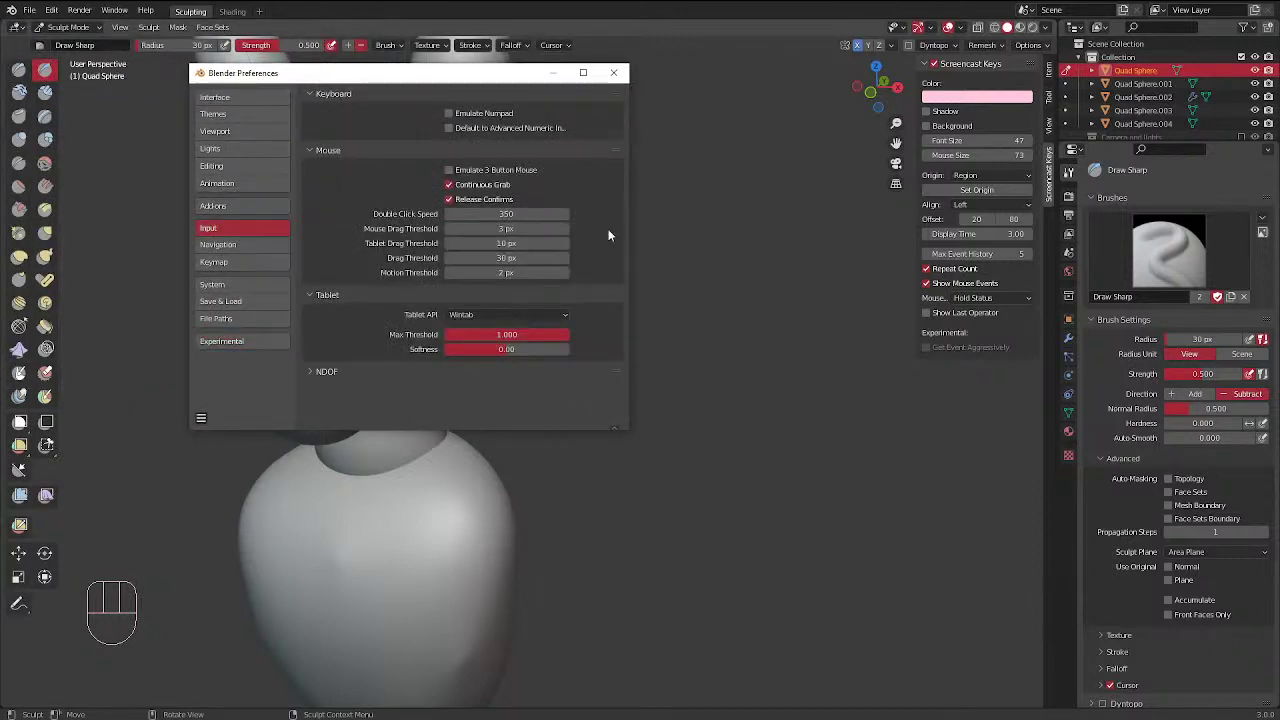
{"action": "left_click", "coordinate": [524, 315]}
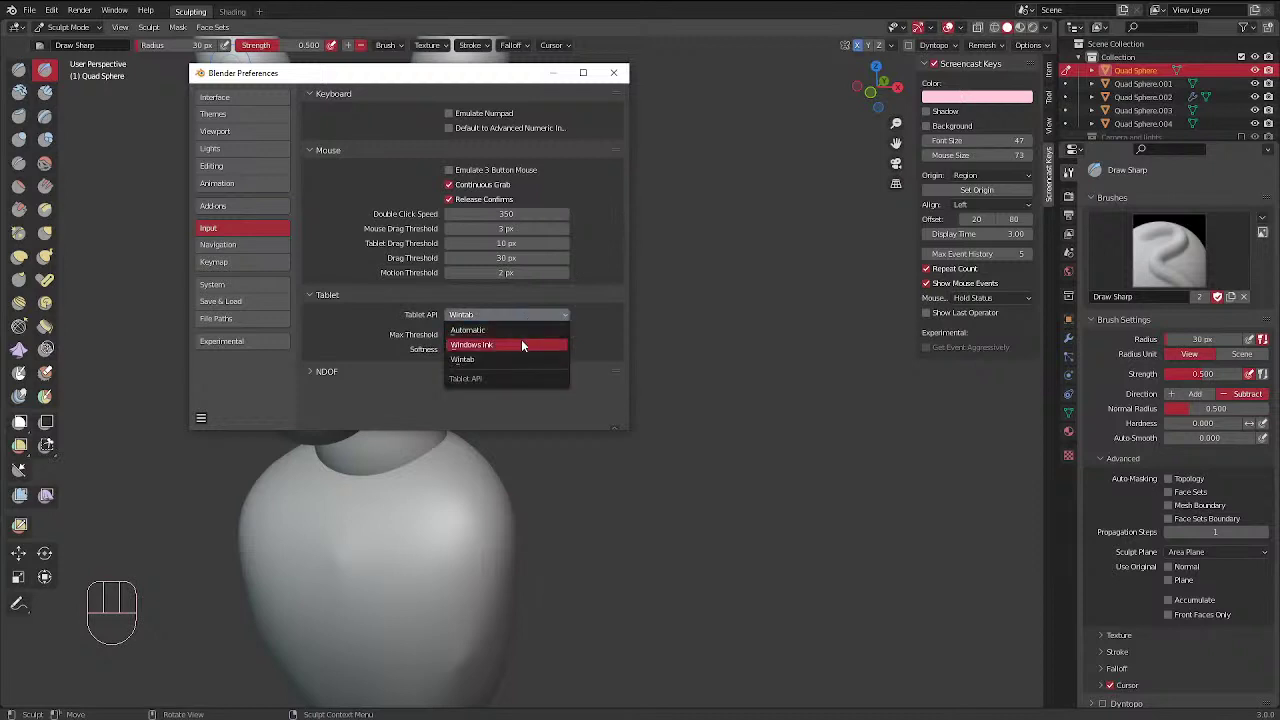
{"action": "left_click", "coordinate": [521, 342]}
{"action": "left_click_drag", "start_coordinate": [545, 96], "coordinate": [862, 100]}
{"action": "left_click_drag", "start_coordinate": [358, 268], "coordinate": [408, 357]}
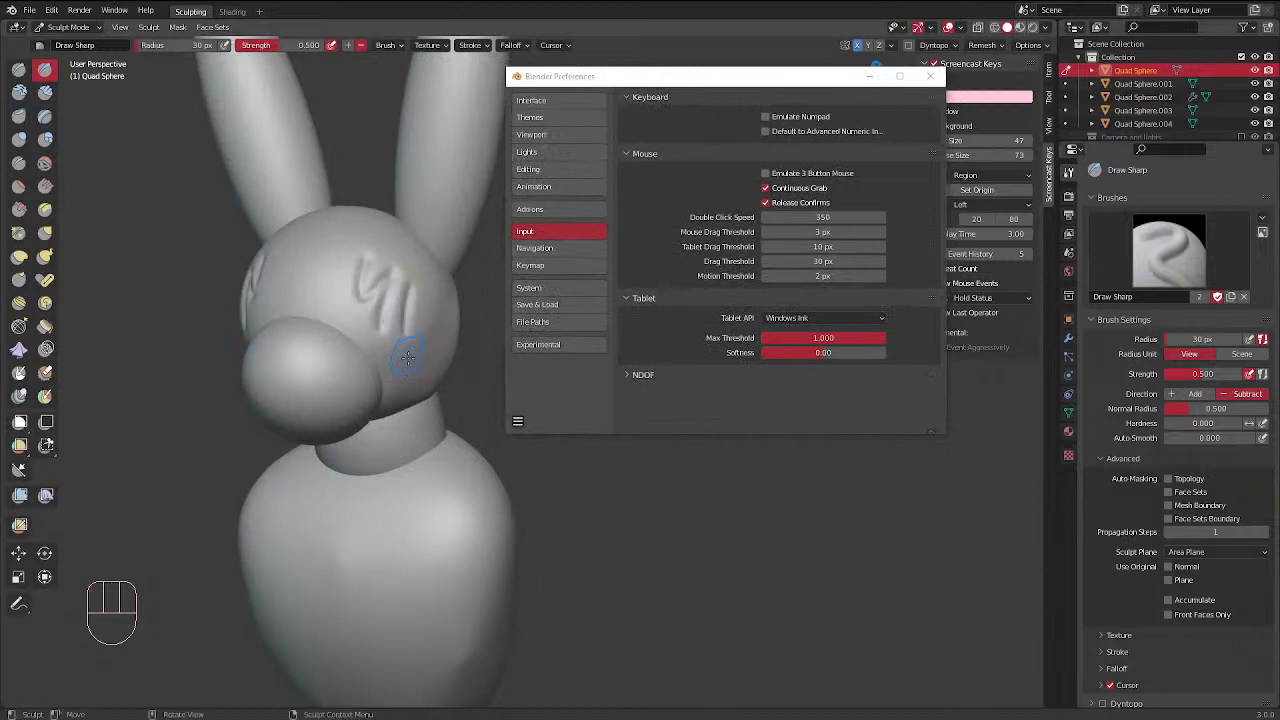
Switch the Tablet API to Wintab, try a stroke on the forehead, close the preferences and undo all test strokes
{"action": "left_click", "coordinate": [798, 318]}
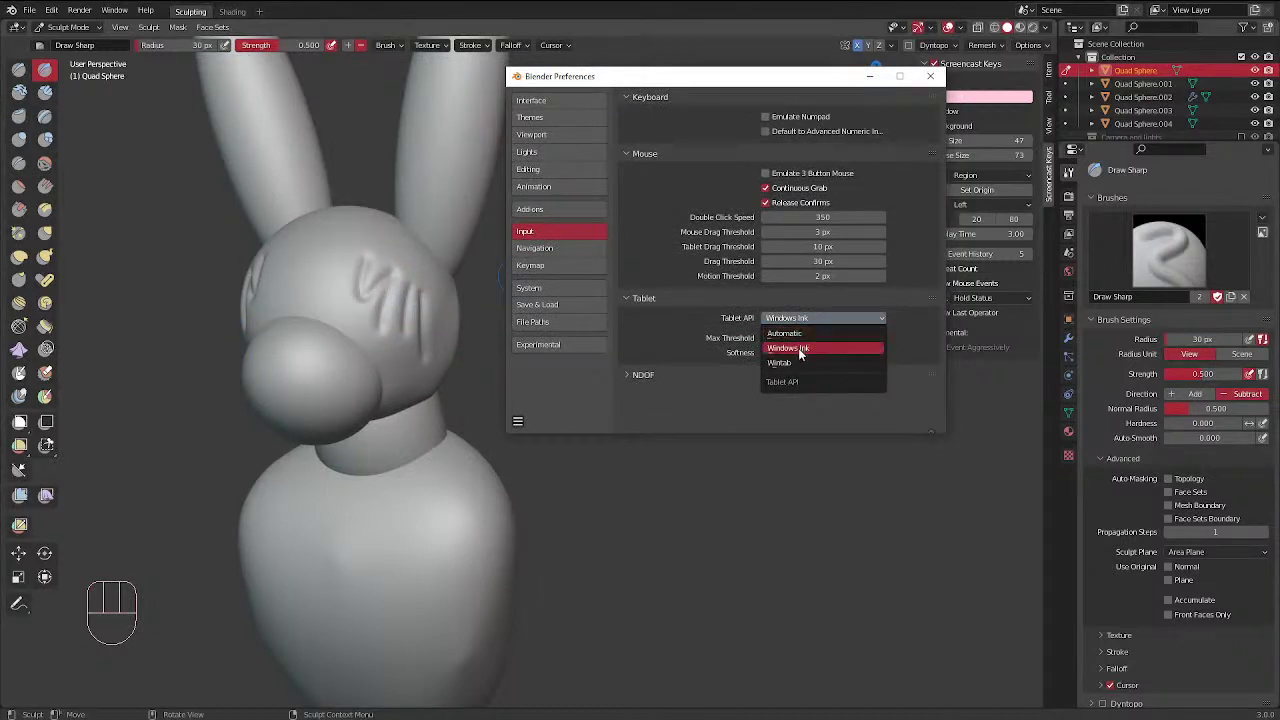
{"action": "left_click", "coordinate": [798, 362]}
{"action": "left_click_drag", "start_coordinate": [327, 255], "coordinate": [384, 322]}
{"action": "left_click", "coordinate": [930, 76]}
{"action": "middle_click_drag", "start_coordinate": [413, 275], "coordinate": [394, 440]}
{"action": "key", "text": "ctrl+z"}
{"action": "key", "text": "ctrl+z"}
{"action": "key", "text": "ctrl+z"}
{"action": "key", "text": "ctrl+z"}
Sculpt a brow ridge across the face above the muzzle with inverted Draw Sharp at a 70 px radius
{"action": "key", "text": "f"}
{"action": "left_click", "coordinate": [371, 355]}
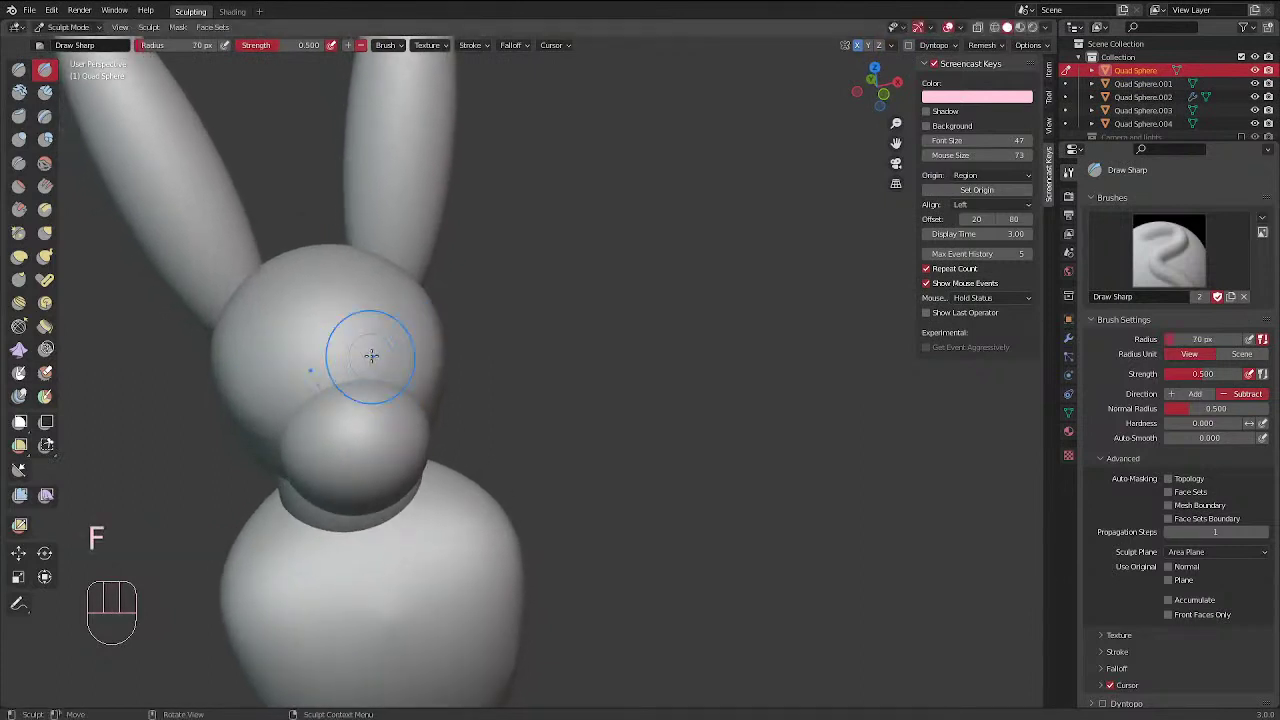
{"action": "middle_click_drag", "start_coordinate": [371, 355], "coordinate": [366, 360]}
{"action": "mouse_move", "coordinate": [366, 360]}
{"action": "left_mouse_down", "text": "ctrl"}
{"action": "mouse_move", "coordinate": [283, 409]}
{"action": "mouse_move", "coordinate": [356, 381]}
{"action": "left_mouse_up", "text": "ctrl"}
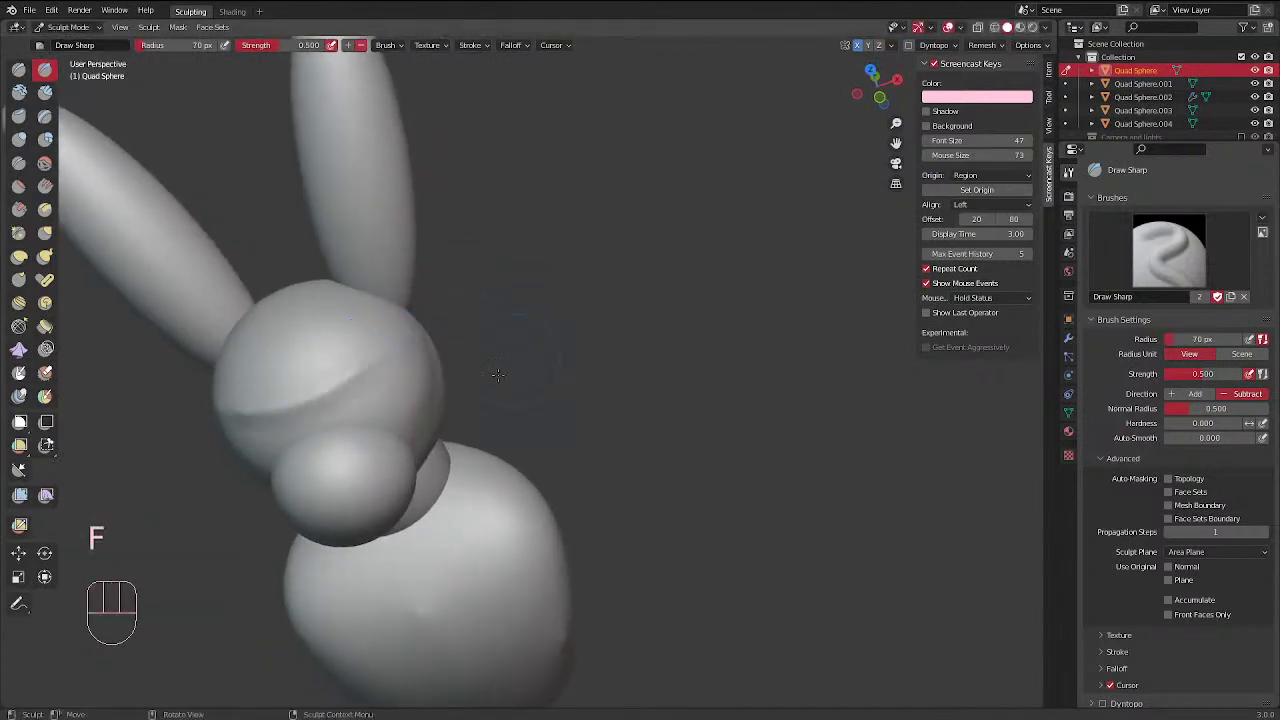
{"action": "mouse_move", "coordinate": [398, 370]}
{"action": "middle_mouse_down"}
{"action": "mouse_move", "coordinate": [377, 346]}
{"action": "mouse_move", "coordinate": [478, 221]}
{"action": "mouse_move", "coordinate": [463, 300]}
{"action": "mouse_move", "coordinate": [508, 253]}
{"action": "middle_mouse_up"}
Smooth the brow ridge and the area beneath it down to the muzzle
{"action": "mouse_move", "coordinate": [389, 333]}
{"action": "left_mouse_down", "text": "shift"}
{"action": "mouse_move", "coordinate": [331, 340]}
{"action": "mouse_move", "coordinate": [301, 397]}
{"action": "left_mouse_up", "text": "shift"}
{"action": "middle_click_drag", "start_coordinate": [300, 397], "coordinate": [403, 294]}
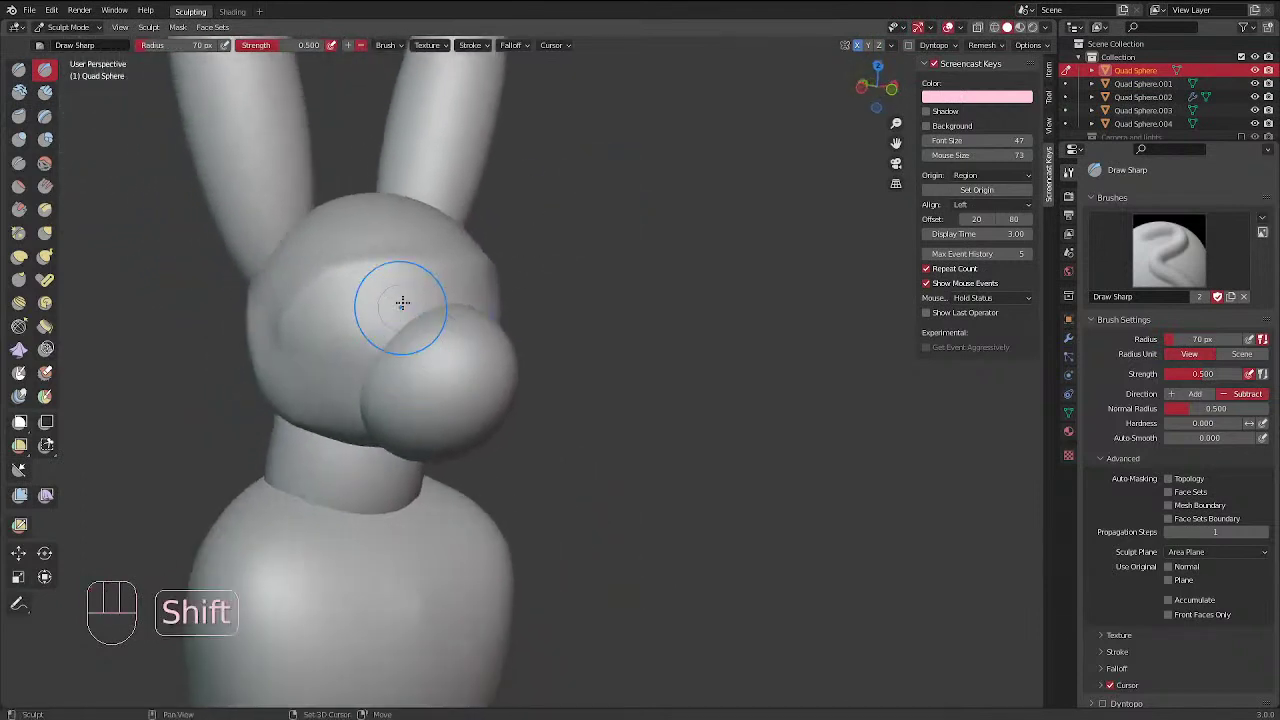
{"action": "mouse_move", "coordinate": [323, 323]}
{"action": "left_mouse_down", "text": "shift"}
{"action": "mouse_move", "coordinate": [426, 323]}
{"action": "mouse_move", "coordinate": [441, 360]}
{"action": "left_mouse_up", "text": "shift"}
Carve the eye sockets beside the muzzle under the brow with Draw Sharp
{"action": "mouse_move", "coordinate": [443, 362]}
{"action": "middle_mouse_down"}
{"action": "mouse_move", "coordinate": [440, 346]}
{"action": "mouse_move", "coordinate": [414, 357]}
{"action": "middle_mouse_up"}
{"action": "mouse_move", "coordinate": [368, 283]}
{"action": "left_mouse_down"}
{"action": "mouse_move", "coordinate": [346, 294]}
{"action": "mouse_move", "coordinate": [345, 340]}
{"action": "left_mouse_up"}
{"action": "mouse_move", "coordinate": [345, 340]}
{"action": "left_mouse_down"}
{"action": "mouse_move", "coordinate": [346, 314]}
{"action": "mouse_move", "coordinate": [330, 332]}
{"action": "left_mouse_up"}
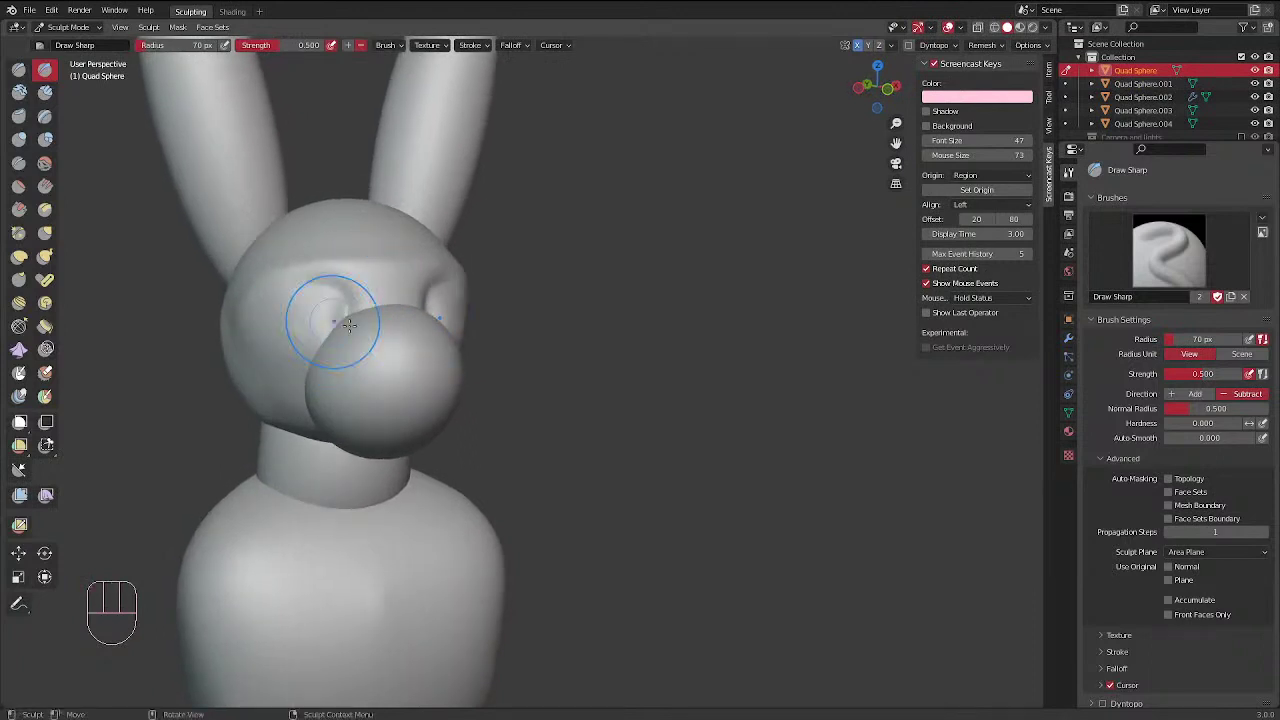
Try to deepen the eye sockets beside the muzzle with Draw Sharp, and undo the socket strokes
{"action": "middle_click_drag", "start_coordinate": [330, 332], "coordinate": [408, 294]}
{"action": "mouse_move", "coordinate": [408, 294]}
{"action": "left_mouse_down"}
{"action": "mouse_move", "coordinate": [351, 289]}
{"action": "mouse_move", "coordinate": [335, 326]}
{"action": "left_mouse_up"}
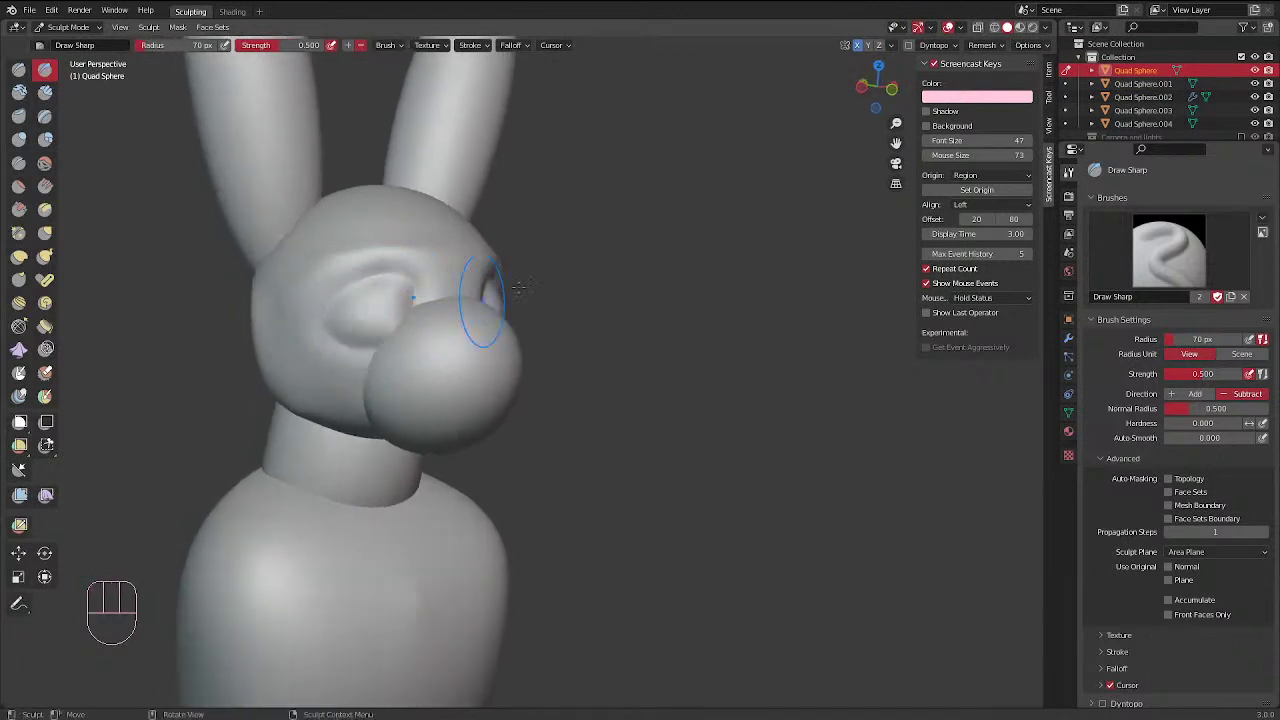
{"action": "mouse_move", "coordinate": [471, 300]}
{"action": "middle_mouse_down"}
{"action": "mouse_move", "coordinate": [514, 298]}
{"action": "mouse_move", "coordinate": [500, 302]}
{"action": "middle_mouse_up"}
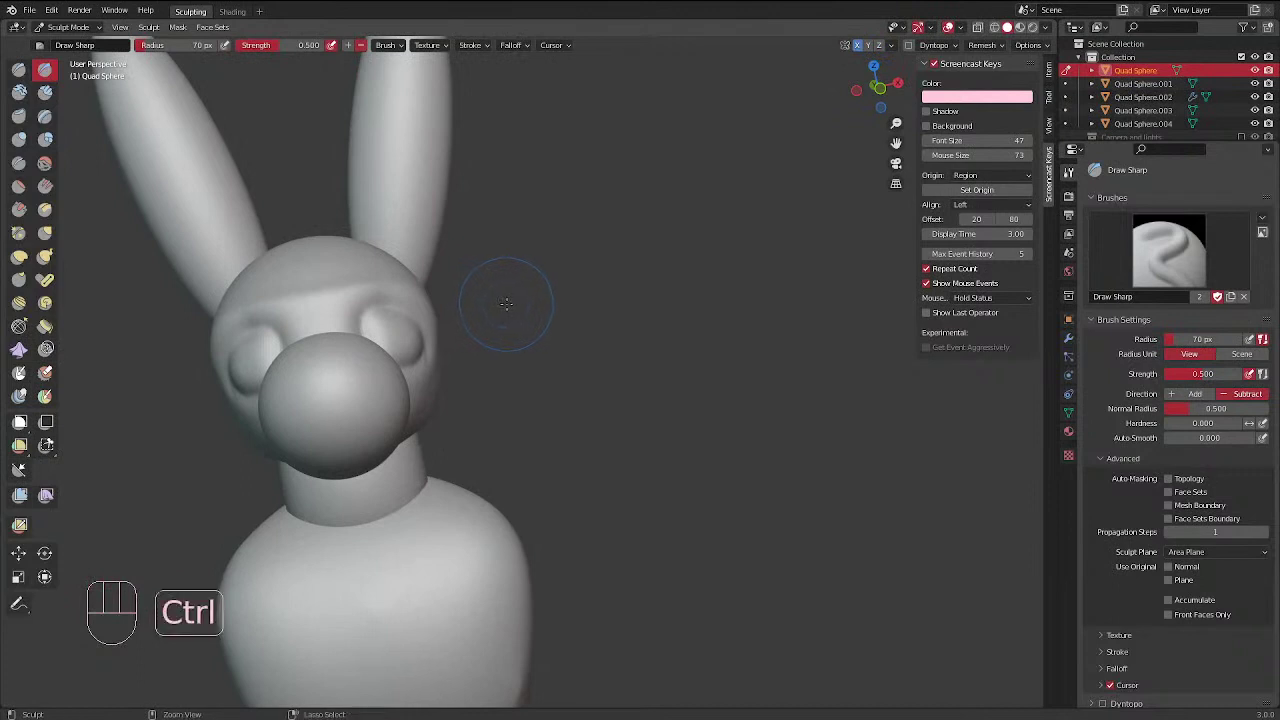
{"action": "key", "text": "ctrl+z"}
{"action": "key", "text": "ctrl+z"}
{"action": "key", "text": "ctrl+z"}
Smooth away the leftover socket dents between the brow ridge and the muzzle
{"action": "middle_click_drag", "start_coordinate": [494, 309], "coordinate": [356, 336]}
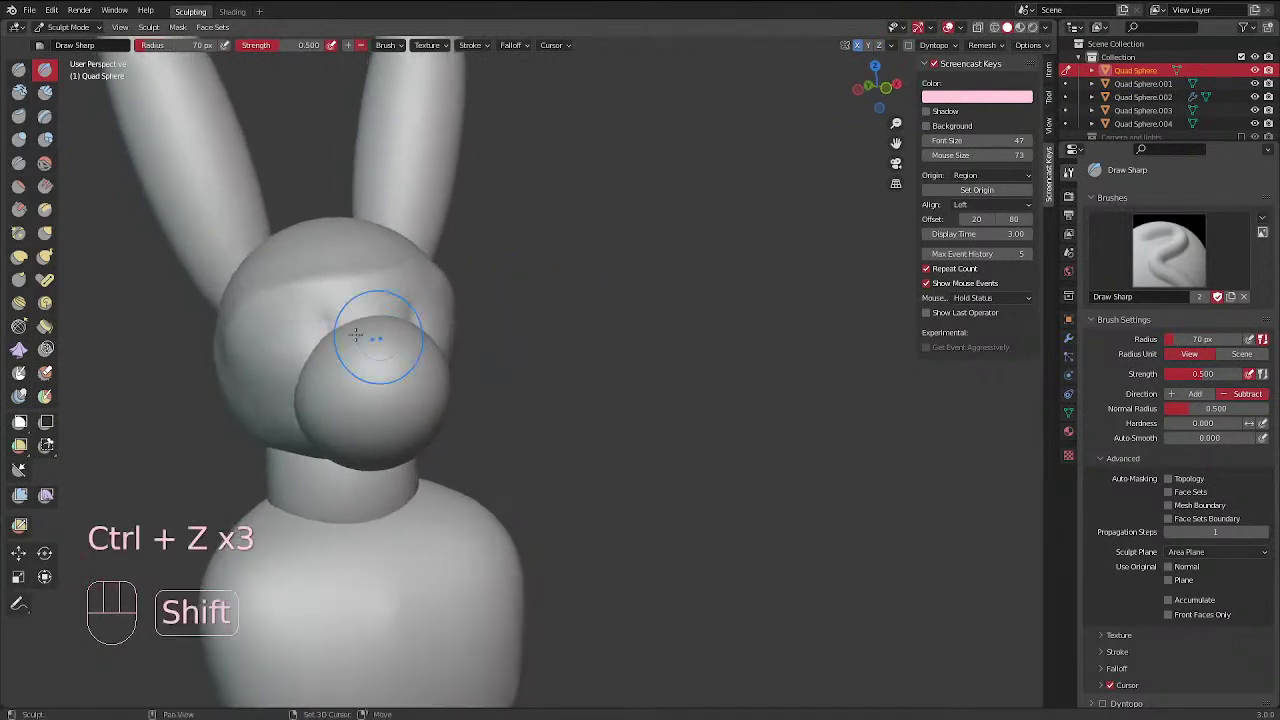
{"action": "left_click_drag", "start_coordinate": [356, 335], "coordinate": [354, 350], "text": "shift"}
{"action": "mouse_move", "coordinate": [354, 350]}
{"action": "middle_mouse_down", "text": "ctrl"}
{"action": "mouse_move", "coordinate": [394, 363]}
{"action": "mouse_move", "coordinate": [491, 321]}
{"action": "mouse_move", "coordinate": [474, 361]}
{"action": "middle_mouse_up", "text": "ctrl"}
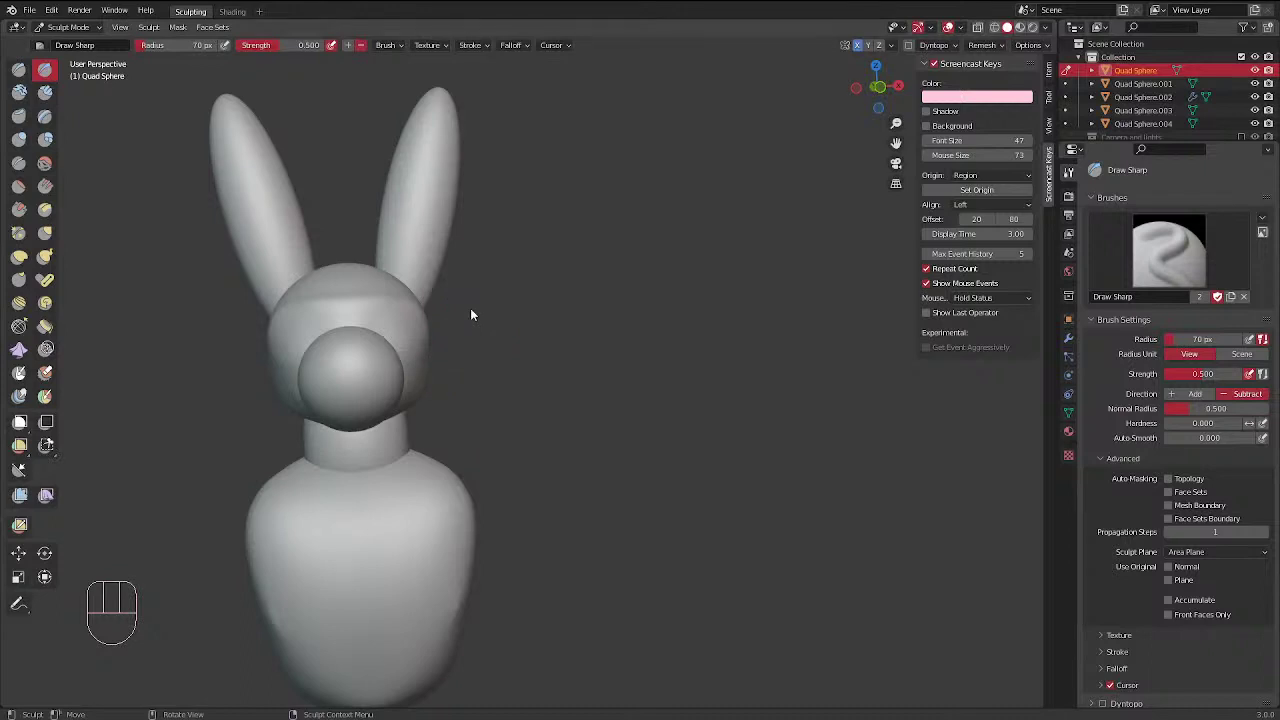
Puff out the cheeks on the sides of the head with the Inflate/Deflate brush at a 137 px radius
{"action": "middle_click_drag", "start_coordinate": [470, 308], "coordinate": [323, 234]}
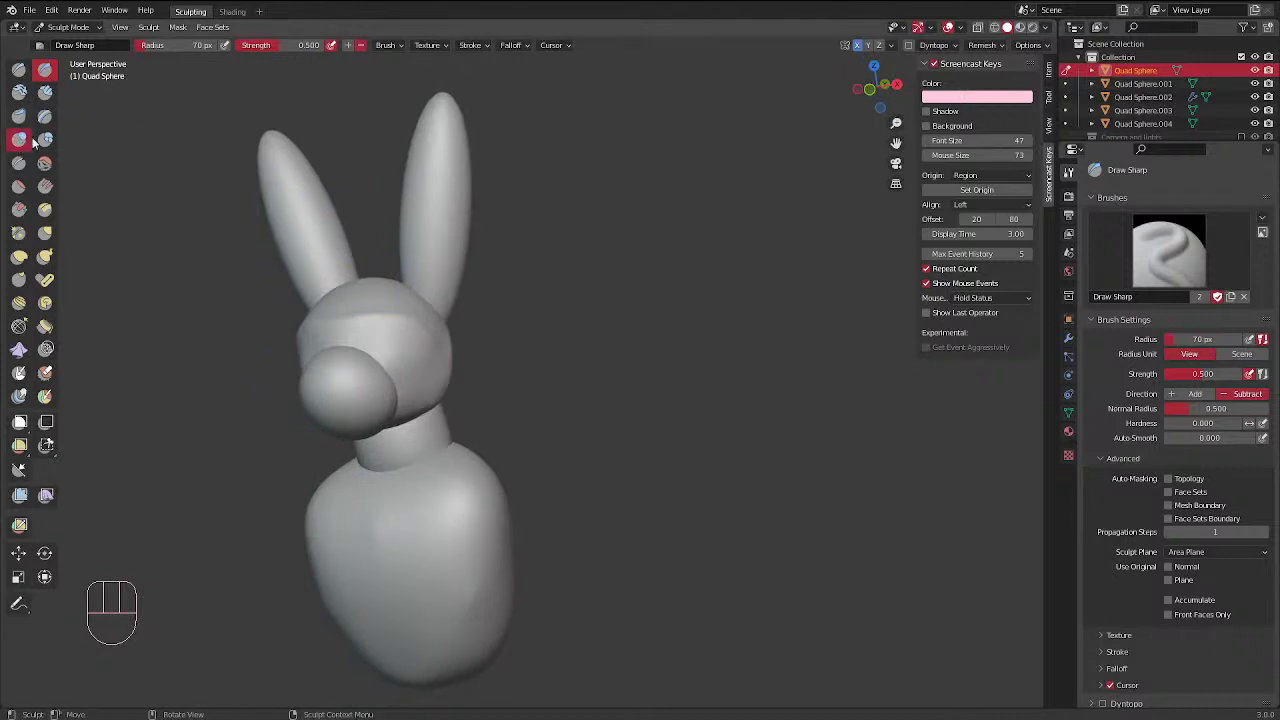
{"action": "left_click", "coordinate": [32, 142]}
{"action": "mouse_move", "coordinate": [500, 350]}
{"action": "middle_mouse_down"}
{"action": "mouse_move", "coordinate": [523, 345]}
{"action": "mouse_move", "coordinate": [523, 250]}
{"action": "middle_mouse_up"}
{"action": "left_click", "coordinate": [501, 350]}
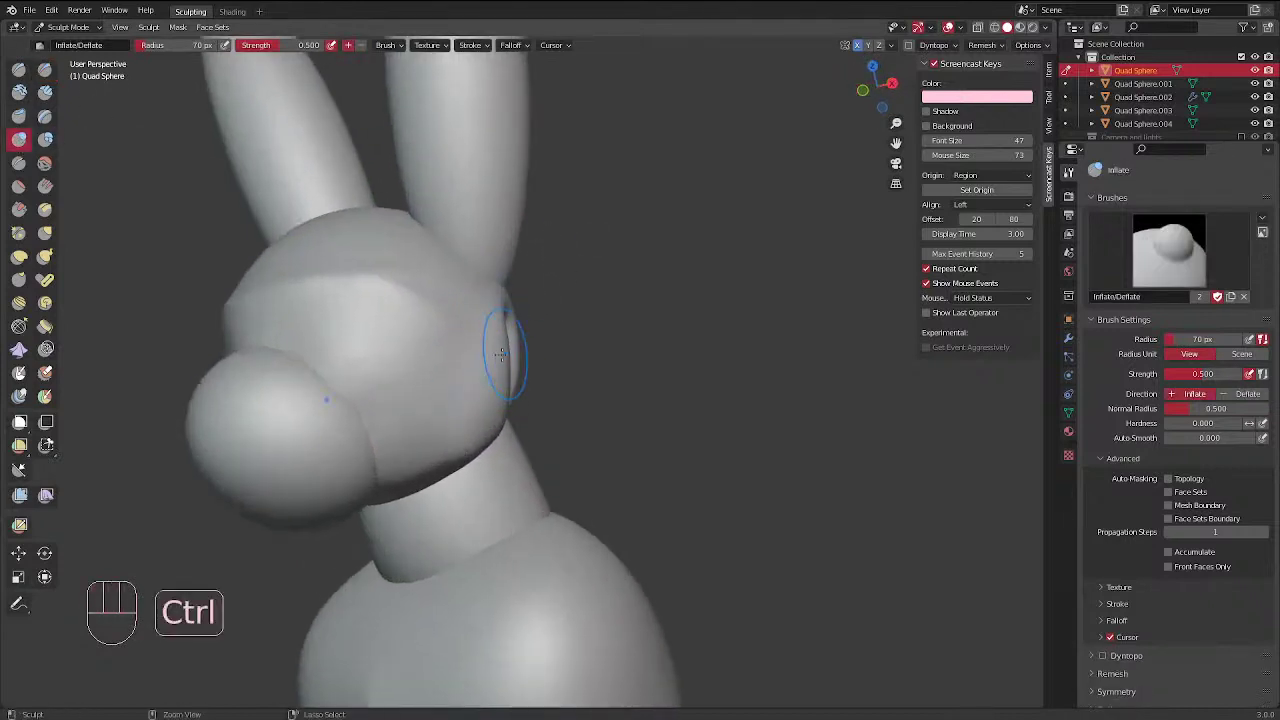
{"action": "mouse_move", "coordinate": [500, 354]}
{"action": "middle_mouse_down"}
{"action": "mouse_move", "coordinate": [471, 374]}
{"action": "mouse_move", "coordinate": [517, 350]}
{"action": "middle_mouse_up"}
{"action": "key", "text": "d"}
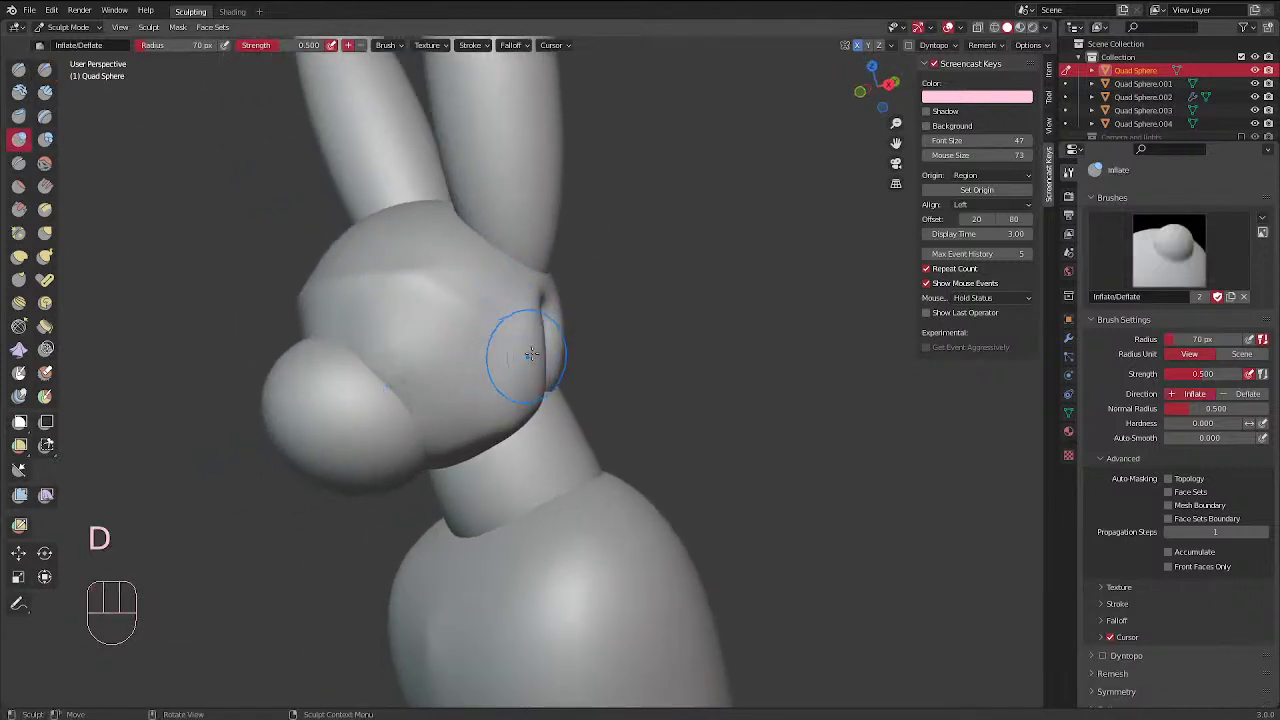
{"action": "key", "text": "f"}
{"action": "left_click", "coordinate": [510, 385]}
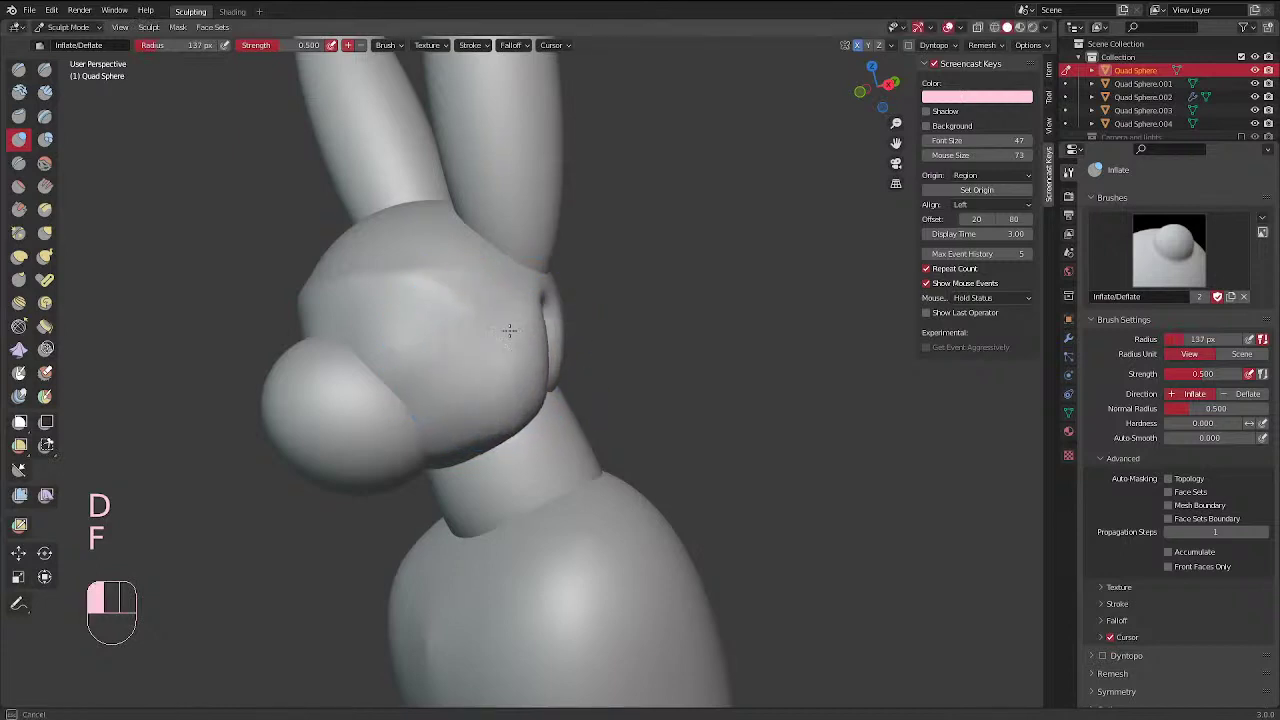
{"action": "left_click_drag", "start_coordinate": [509, 331], "coordinate": [514, 360]}
Inflate the rear of the cheeks below the ears at a 100 px radius and smooth the swollen area
{"action": "mouse_move", "coordinate": [545, 360]}
{"action": "middle_mouse_down"}
{"action": "mouse_move", "coordinate": [529, 357]}
{"action": "mouse_move", "coordinate": [520, 291]}
{"action": "middle_mouse_up"}
{"action": "key", "text": "f"}
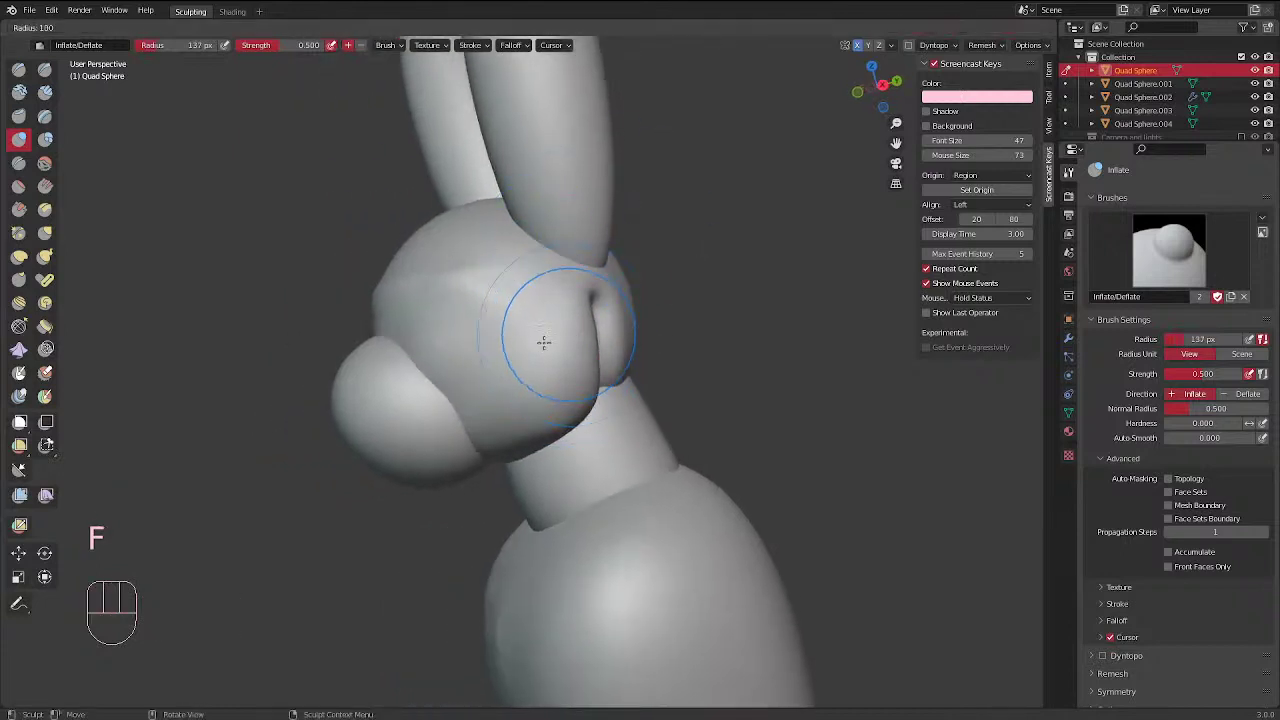
{"action": "left_click", "coordinate": [543, 342]}
{"action": "mouse_move", "coordinate": [550, 326]}
{"action": "left_mouse_down"}
{"action": "mouse_move", "coordinate": [571, 334]}
{"action": "mouse_move", "coordinate": [566, 396]}
{"action": "left_mouse_up"}
{"action": "left_click_drag", "start_coordinate": [566, 396], "coordinate": [571, 334]}
{"action": "middle_click_drag", "start_coordinate": [571, 334], "coordinate": [609, 306]}
{"action": "left_click_drag", "start_coordinate": [545, 320], "coordinate": [522, 330], "text": "shift"}
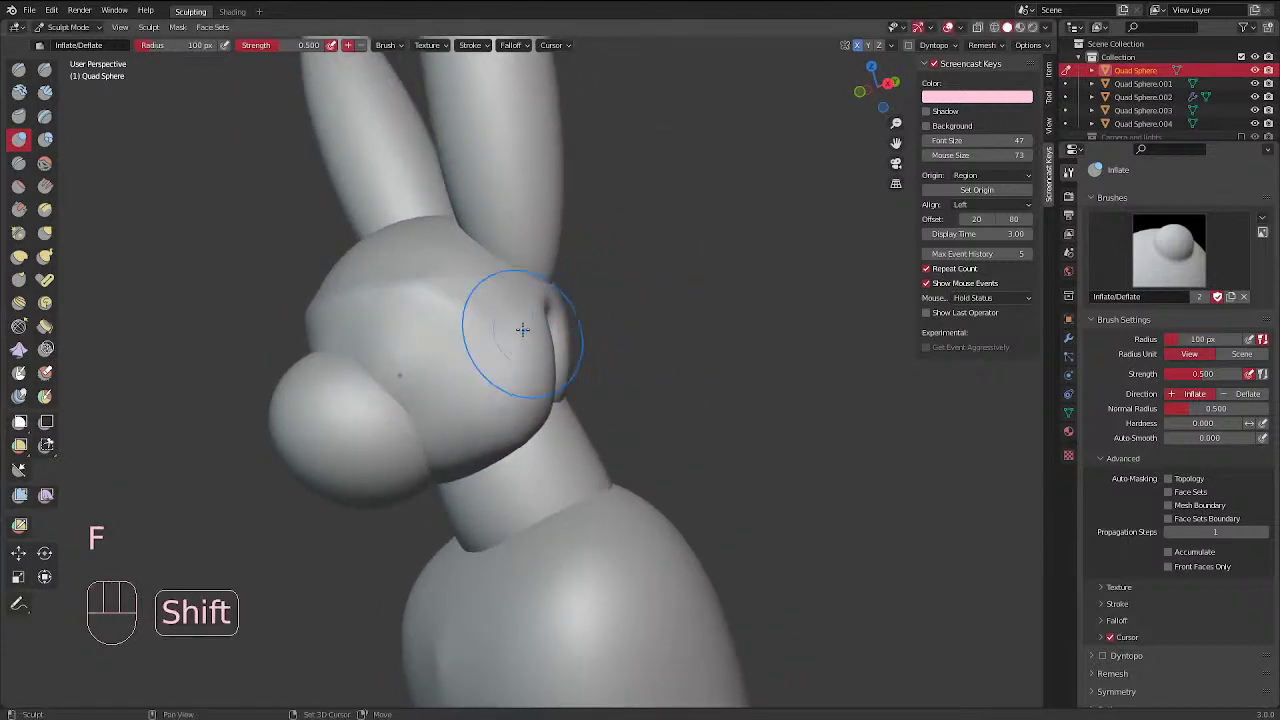
{"action": "mouse_move", "coordinate": [522, 329]}
{"action": "middle_mouse_down"}
{"action": "mouse_move", "coordinate": [594, 405]}
{"action": "mouse_move", "coordinate": [681, 334]}
{"action": "mouse_move", "coordinate": [634, 309]}
{"action": "middle_mouse_up"}
{"action": "mouse_move", "coordinate": [511, 228]}
{"action": "middle_mouse_down", "text": "ctrl"}
{"action": "mouse_move", "coordinate": [518, 190]}
{"action": "mouse_move", "coordinate": [491, 251]}
{"action": "middle_mouse_up", "text": "ctrl"}
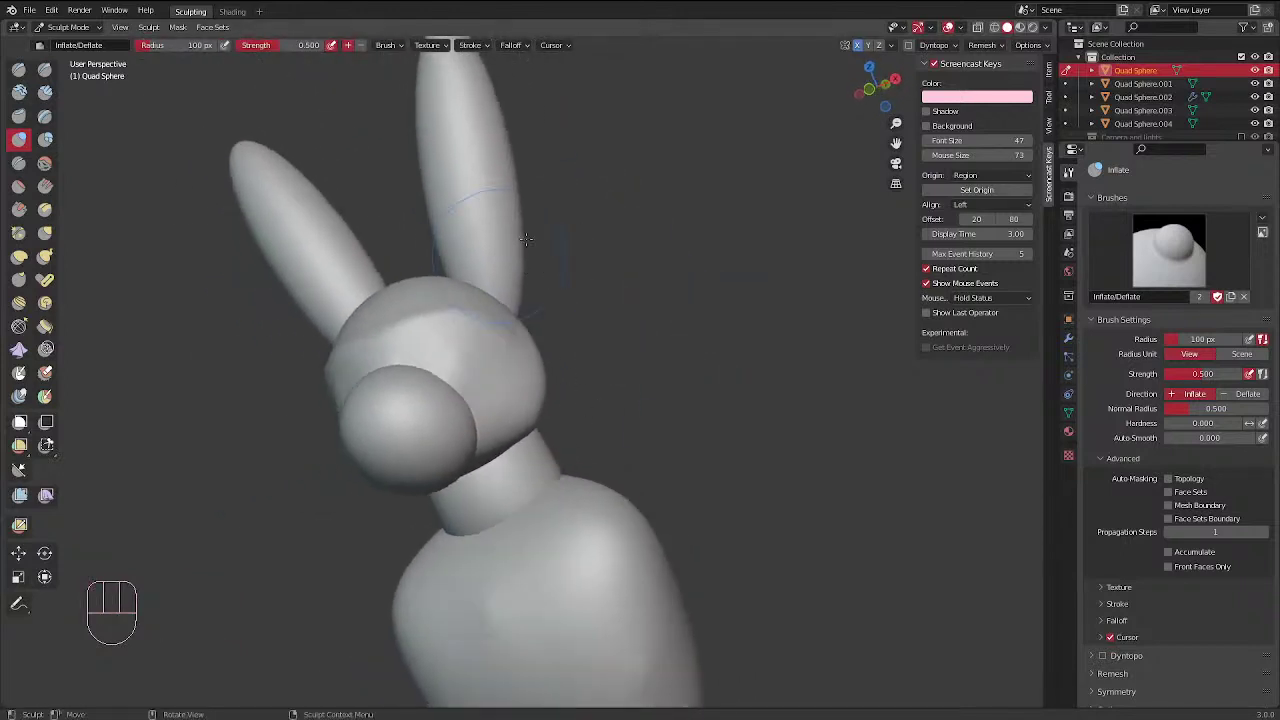
Inflate the lower cheeks beside the muzzle and smooth the jaw down to the neck, reducing the brush radius to 62 px
{"action": "left_click_drag", "start_coordinate": [501, 420], "coordinate": [485, 434]}
{"action": "mouse_move", "coordinate": [474, 232]}
{"action": "middle_mouse_down"}
{"action": "mouse_move", "coordinate": [488, 290]}
{"action": "mouse_move", "coordinate": [520, 292]}
{"action": "middle_mouse_up"}
{"action": "left_click_drag", "start_coordinate": [580, 428], "coordinate": [545, 432], "text": "shift"}
{"action": "mouse_move", "coordinate": [478, 298]}
{"action": "middle_mouse_down"}
{"action": "mouse_move", "coordinate": [627, 309]}
{"action": "mouse_move", "coordinate": [650, 328]}
{"action": "middle_mouse_up"}
{"action": "key", "text": "f"}
{"action": "left_click", "coordinate": [622, 330]}
{"action": "mouse_move", "coordinate": [648, 330]}
{"action": "left_mouse_down", "text": "shift"}
{"action": "mouse_move", "coordinate": [656, 394]}
{"action": "mouse_move", "coordinate": [638, 418]}
{"action": "mouse_move", "coordinate": [595, 432]}
{"action": "left_mouse_up", "text": "shift"}
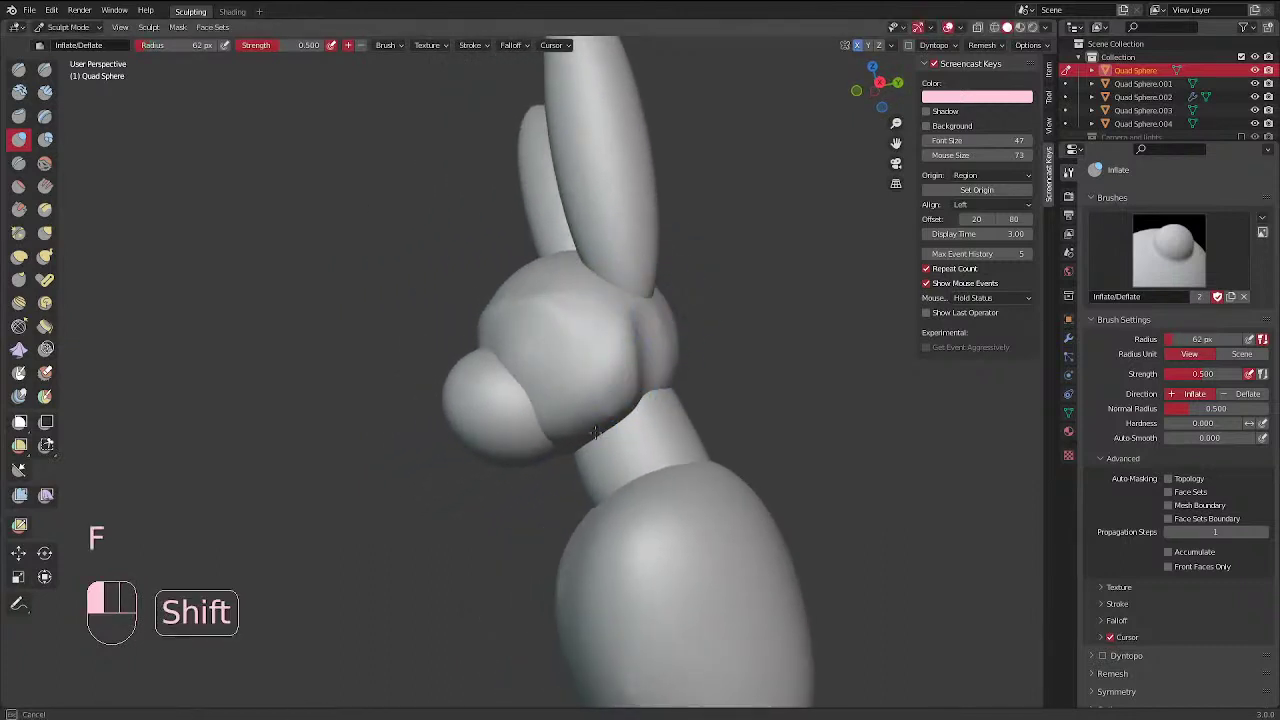
{"action": "mouse_move", "coordinate": [591, 354]}
{"action": "middle_mouse_down"}
{"action": "mouse_move", "coordinate": [716, 418]}
{"action": "mouse_move", "coordinate": [471, 317]}
{"action": "mouse_move", "coordinate": [520, 318]}
{"action": "mouse_move", "coordinate": [574, 289]}
{"action": "middle_mouse_up"}
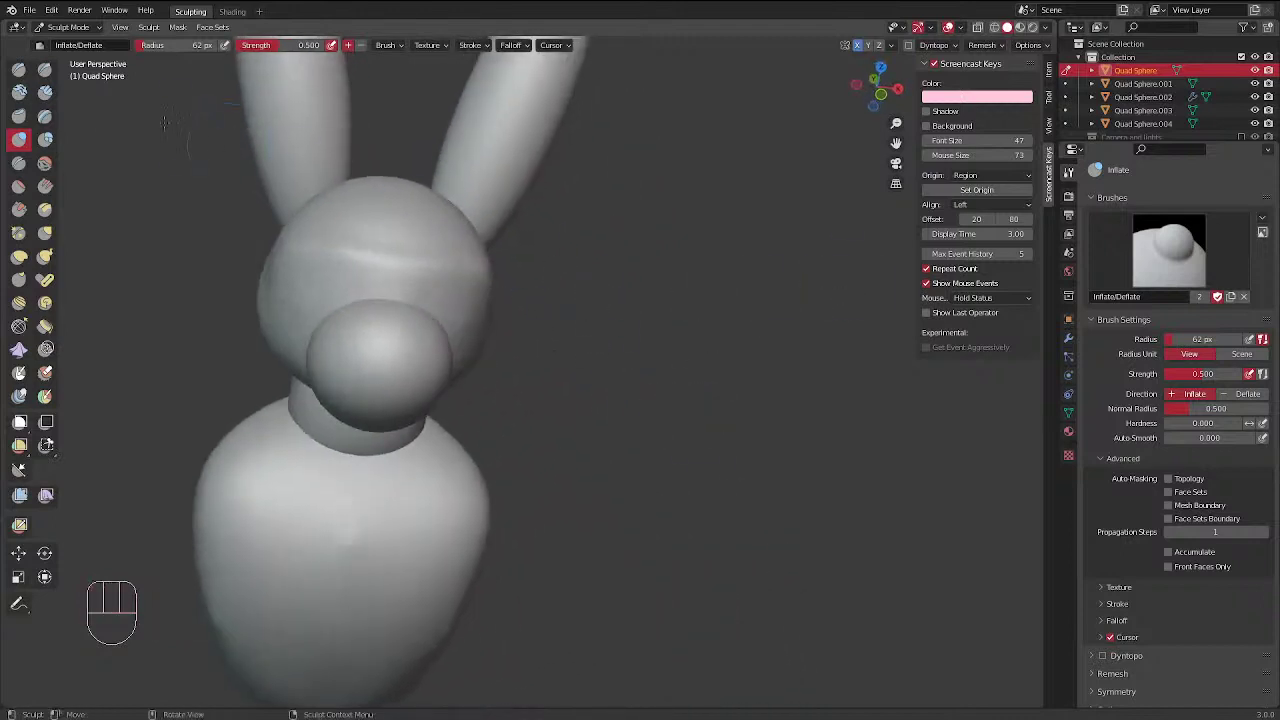
Build up the brows and the area around the eyes with Clay Strips at a 62 px radius
{"action": "left_click", "coordinate": [45, 92]}
{"action": "middle_click_drag", "start_coordinate": [360, 190], "coordinate": [420, 223]}
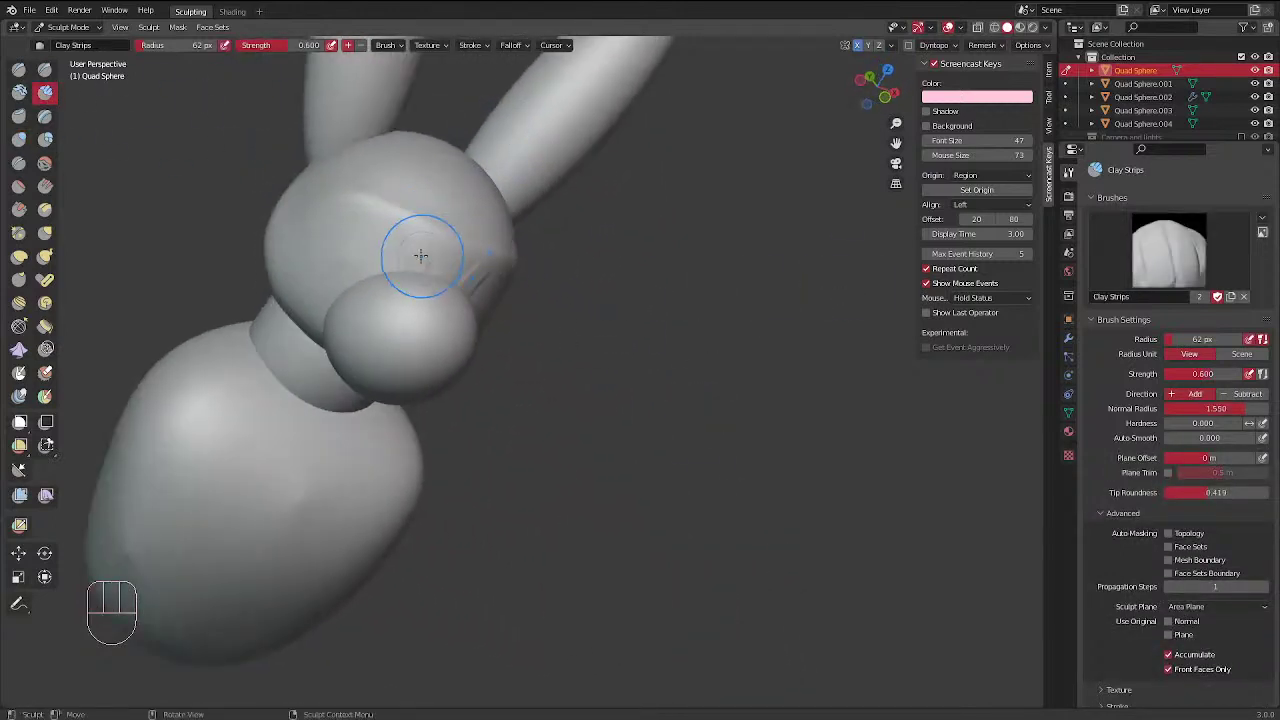
{"action": "left_click_drag", "start_coordinate": [338, 208], "coordinate": [314, 251]}
{"action": "mouse_move", "coordinate": [378, 208]}
{"action": "left_mouse_down"}
{"action": "mouse_move", "coordinate": [300, 246]}
{"action": "mouse_move", "coordinate": [350, 280]}
{"action": "mouse_move", "coordinate": [332, 291]}
{"action": "mouse_move", "coordinate": [362, 313]}
{"action": "mouse_move", "coordinate": [285, 250]}
{"action": "mouse_move", "coordinate": [375, 287]}
{"action": "left_mouse_up"}
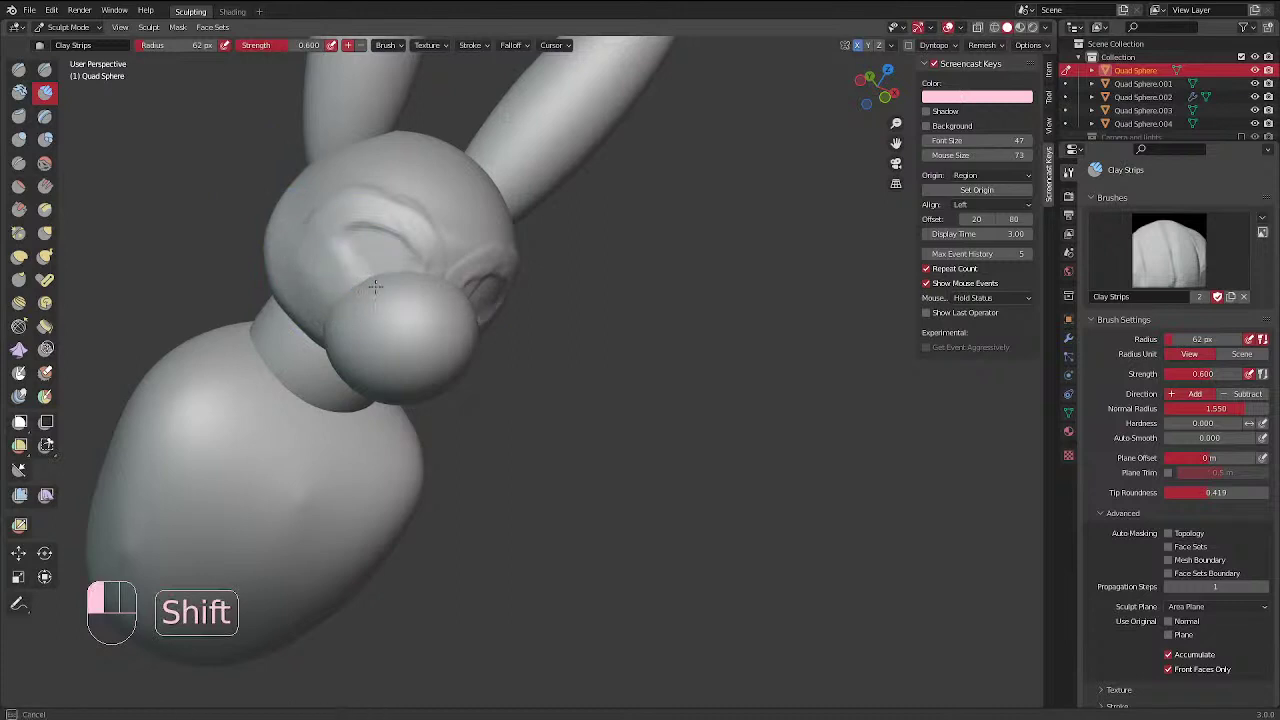
Smooth the built-up clay over the brows, the temples and the sides of the eyes
{"action": "left_click_drag", "start_coordinate": [290, 248], "coordinate": [310, 202], "text": "shift"}
{"action": "mouse_move", "coordinate": [380, 177]}
{"action": "left_mouse_down", "text": "shift"}
{"action": "mouse_move", "coordinate": [420, 206]}
{"action": "mouse_move", "coordinate": [450, 255]}
{"action": "left_mouse_up", "text": "shift"}
{"action": "mouse_move", "coordinate": [450, 255]}
{"action": "middle_mouse_down"}
{"action": "mouse_move", "coordinate": [509, 210]}
{"action": "mouse_move", "coordinate": [311, 226]}
{"action": "middle_mouse_up"}
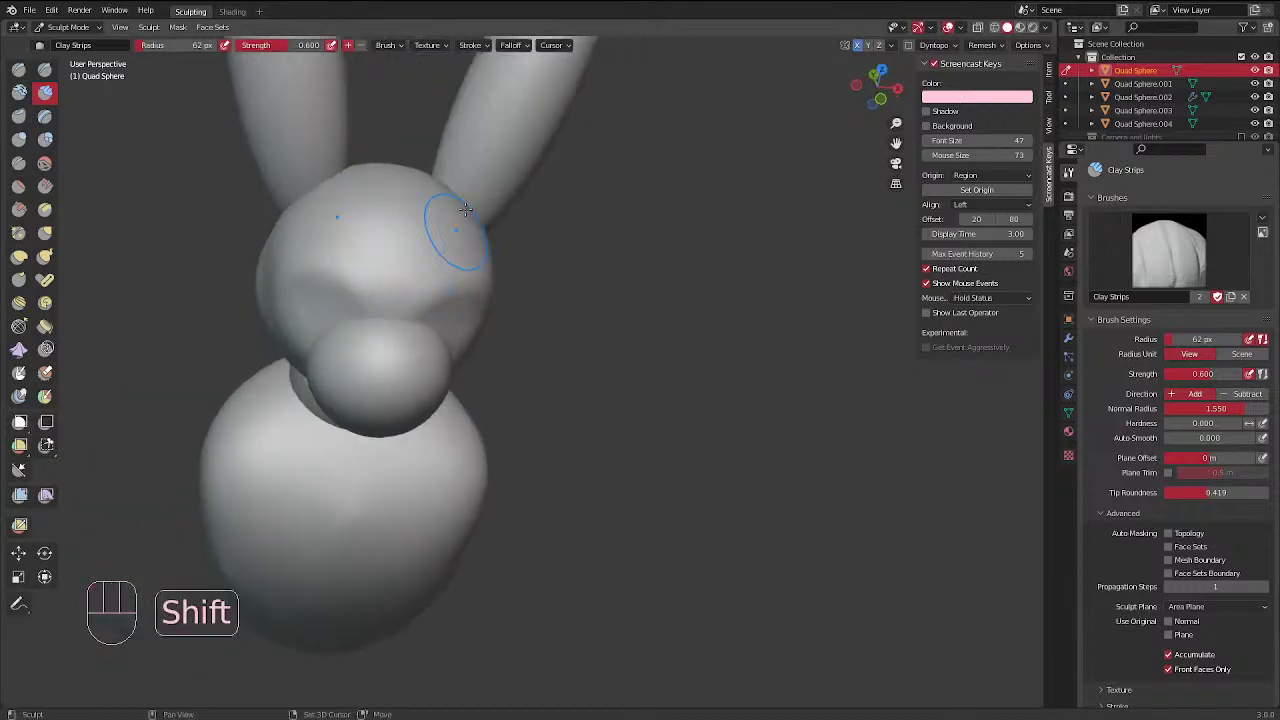
{"action": "middle_click_drag", "start_coordinate": [449, 226], "coordinate": [380, 131]}
{"action": "middle_click_drag", "start_coordinate": [435, 269], "coordinate": [475, 240]}
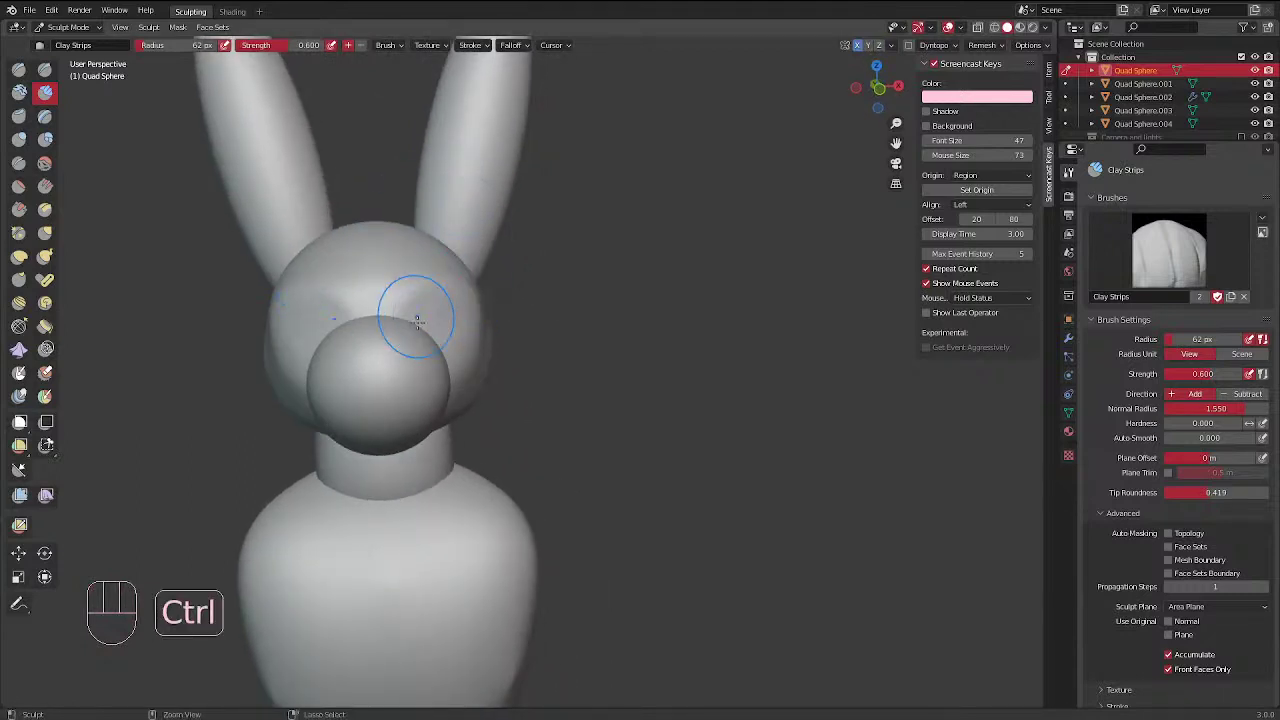
Carve the eye sockets above and beside the muzzle with inverted Clay Strips, and smooth the hollows
{"action": "mouse_move", "coordinate": [437, 322]}
{"action": "left_mouse_down", "text": "ctrl"}
{"action": "mouse_move", "coordinate": [446, 329]}
{"action": "mouse_move", "coordinate": [422, 321]}
{"action": "mouse_move", "coordinate": [446, 330]}
{"action": "left_mouse_up", "text": "ctrl"}
{"action": "left_click_drag", "start_coordinate": [432, 314], "coordinate": [416, 352], "text": "ctrl"}
{"action": "left_click_drag", "start_coordinate": [424, 310], "coordinate": [414, 344], "text": "ctrl"}
{"action": "left_click_drag", "start_coordinate": [420, 318], "coordinate": [429, 351], "text": "shift"}
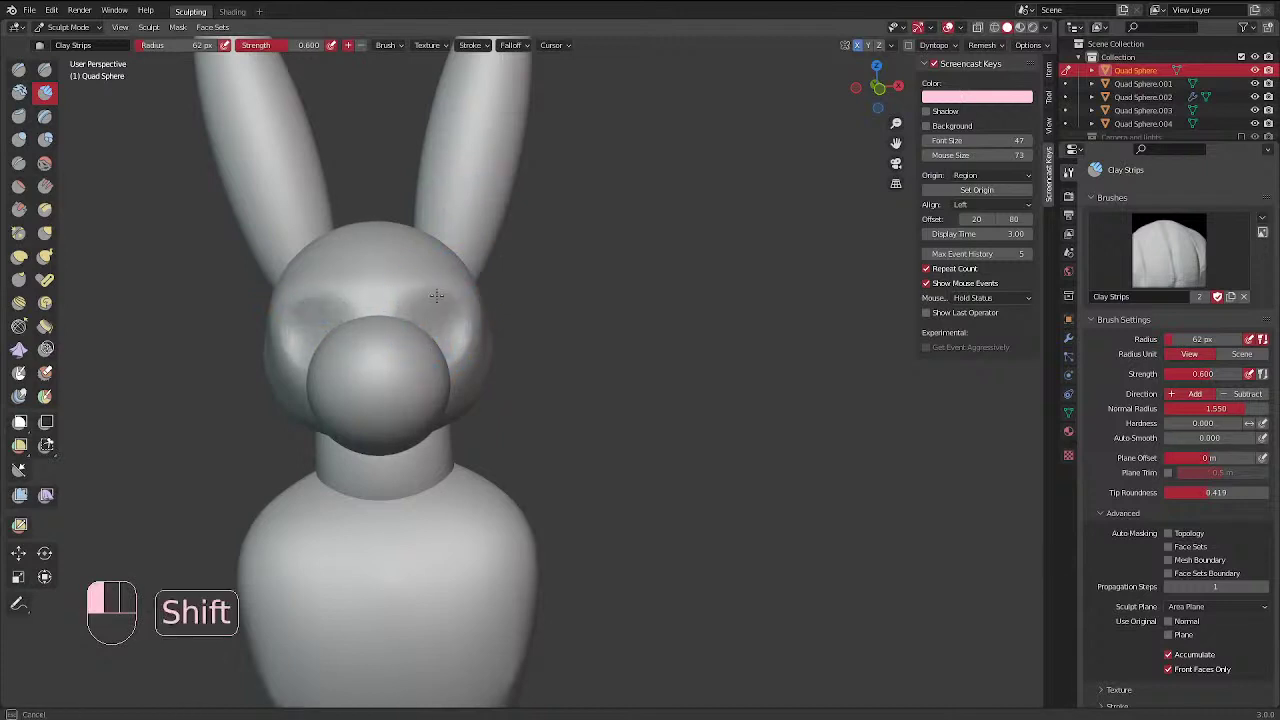
{"action": "mouse_move", "coordinate": [436, 294]}
{"action": "middle_mouse_down"}
{"action": "mouse_move", "coordinate": [343, 339]}
{"action": "mouse_move", "coordinate": [405, 342]}
{"action": "middle_mouse_up"}
Switch sculpting to the muzzle sphere, choose the Draw Sharp brush and smooth the muzzle's surface
{"action": "key", "text": "ctrl+Tab"}
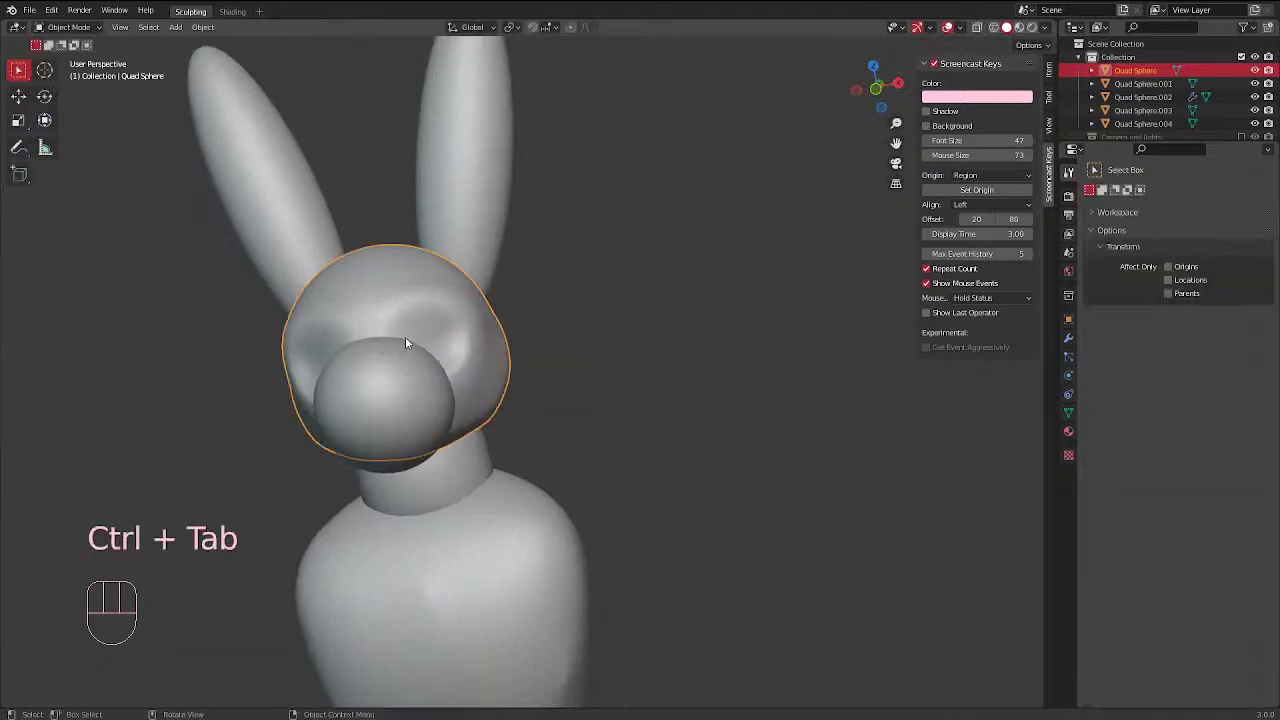
{"action": "left_click", "coordinate": [405, 343]}
{"action": "middle_click_drag", "start_coordinate": [494, 308], "coordinate": [530, 319]}
{"action": "key", "text": "ctrl+Tab"}
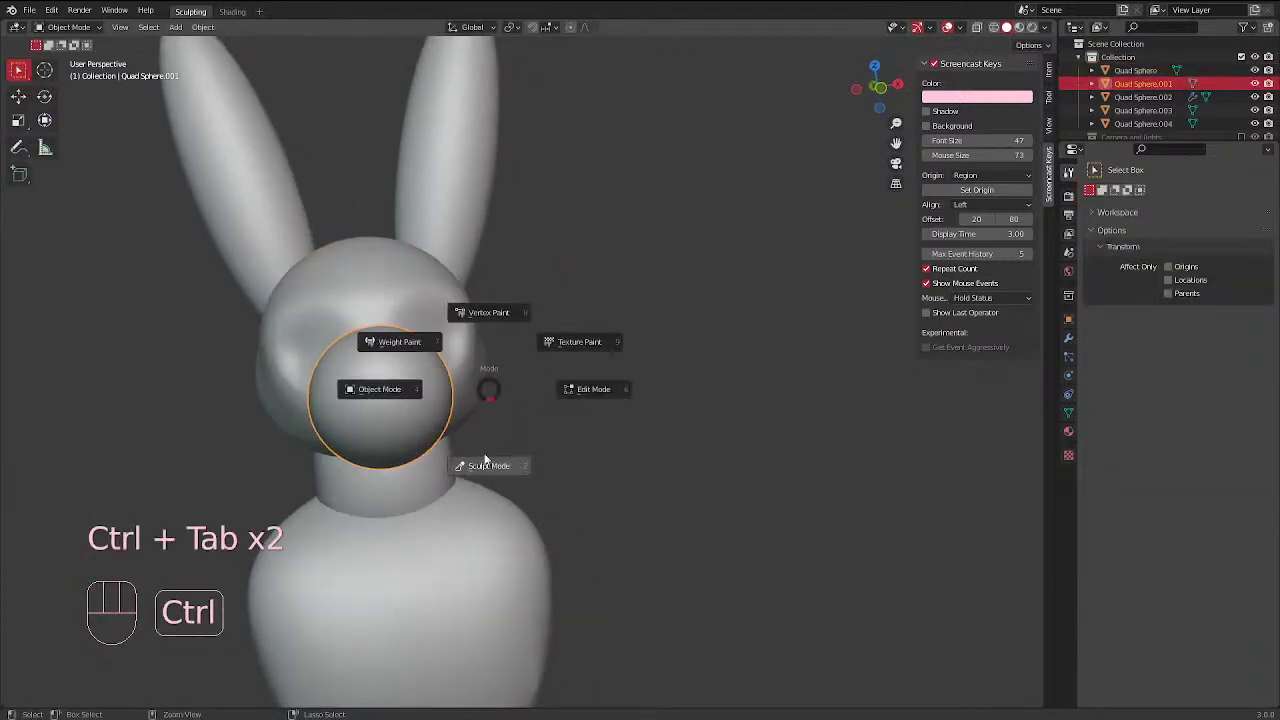
{"action": "left_click", "coordinate": [491, 457]}
{"action": "left_click", "coordinate": [45, 68]}
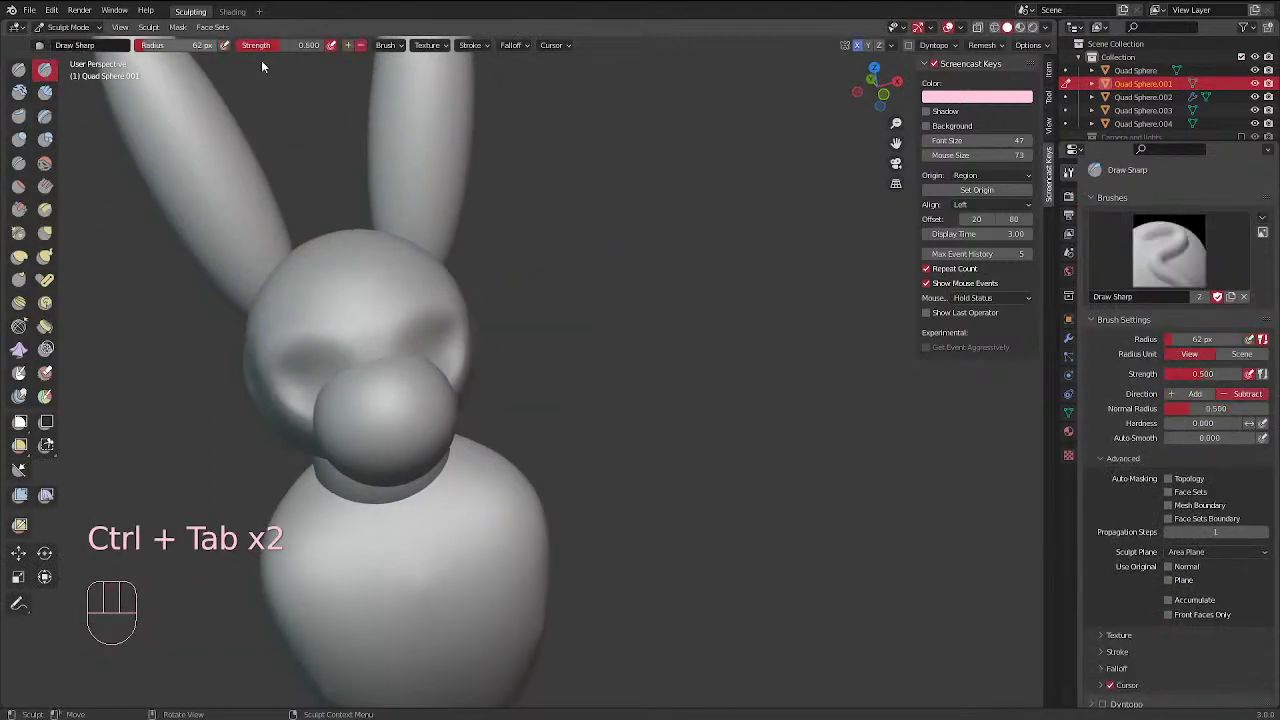
{"action": "middle_click_drag", "start_coordinate": [355, 380], "coordinate": [400, 403]}
{"action": "left_click_drag", "start_coordinate": [408, 400], "coordinate": [426, 380], "text": "shift"}
{"action": "middle_click_drag", "start_coordinate": [410, 336], "coordinate": [365, 280]}
{"action": "middle_click_drag", "start_coordinate": [338, 365], "coordinate": [553, 314]}
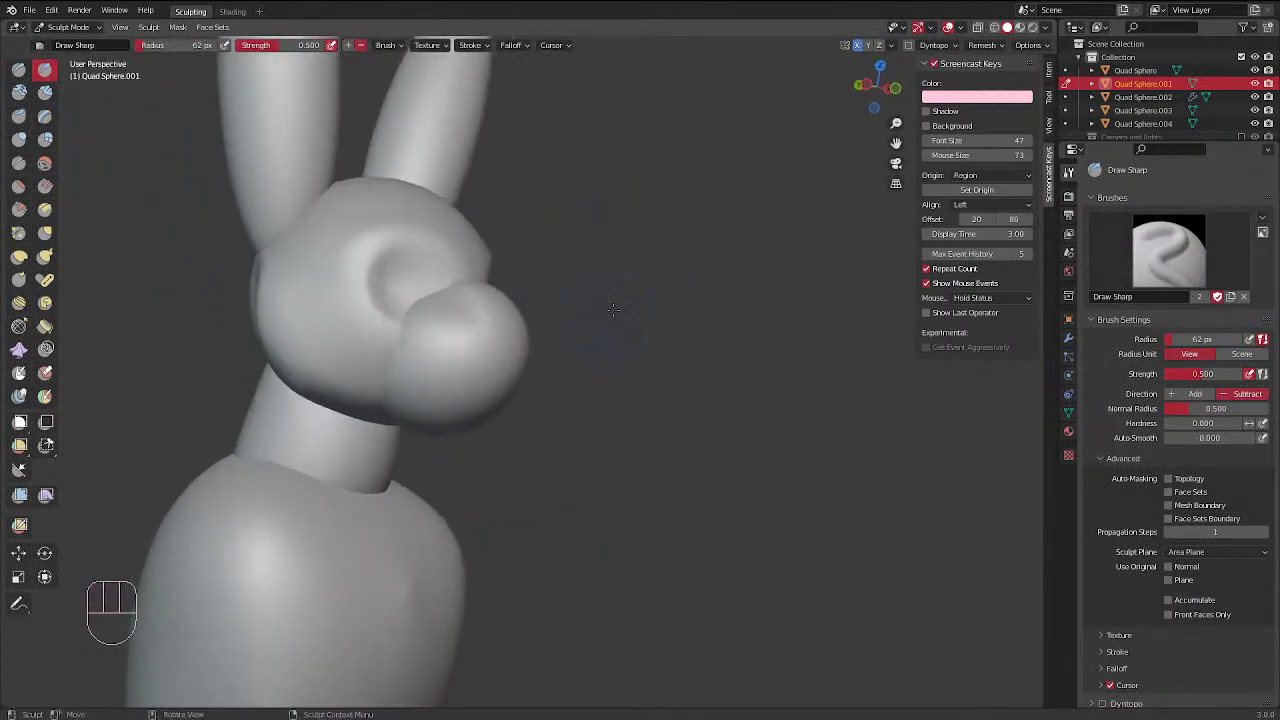
Scale the muzzle sphere down and move it slightly lower on the face in Object Mode, working from the right side view
{"action": "key", "text": "KP_3"}
{"action": "key", "text": "ctrl+Tab"}
{"action": "left_click", "coordinate": [507, 358]}
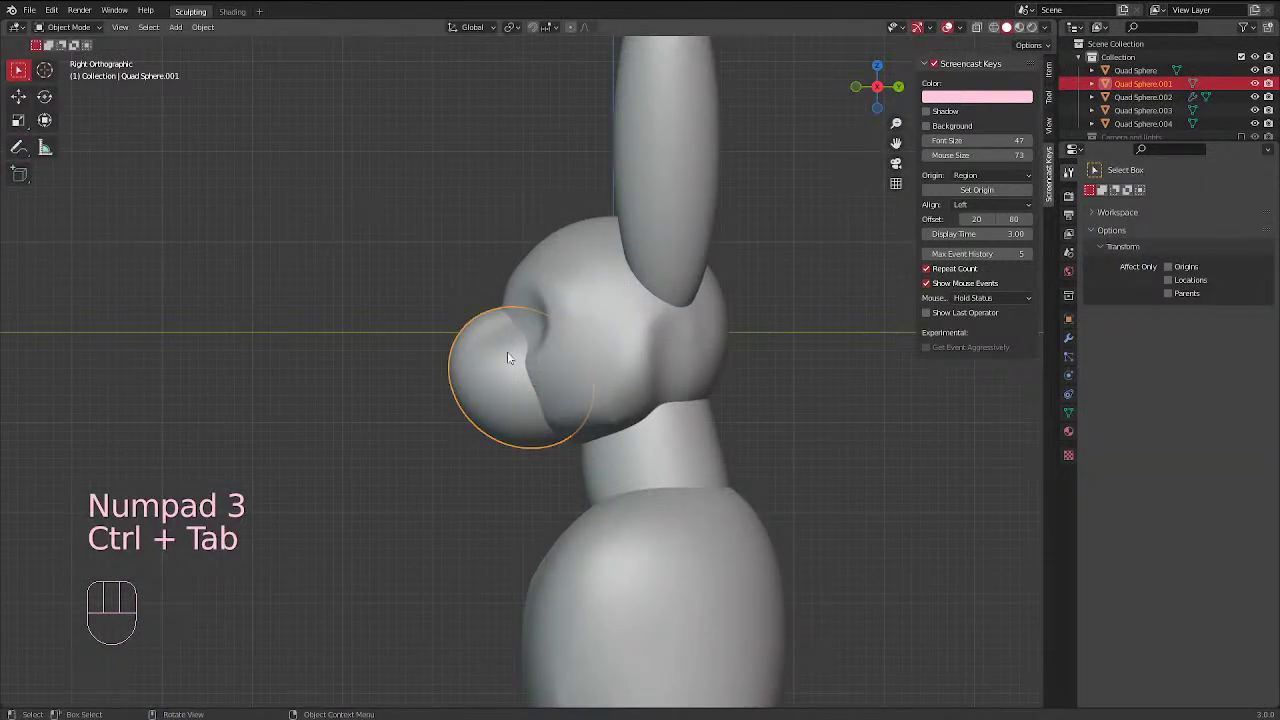
{"action": "key", "text": "s"}
{"action": "left_click", "coordinate": [582, 253]}
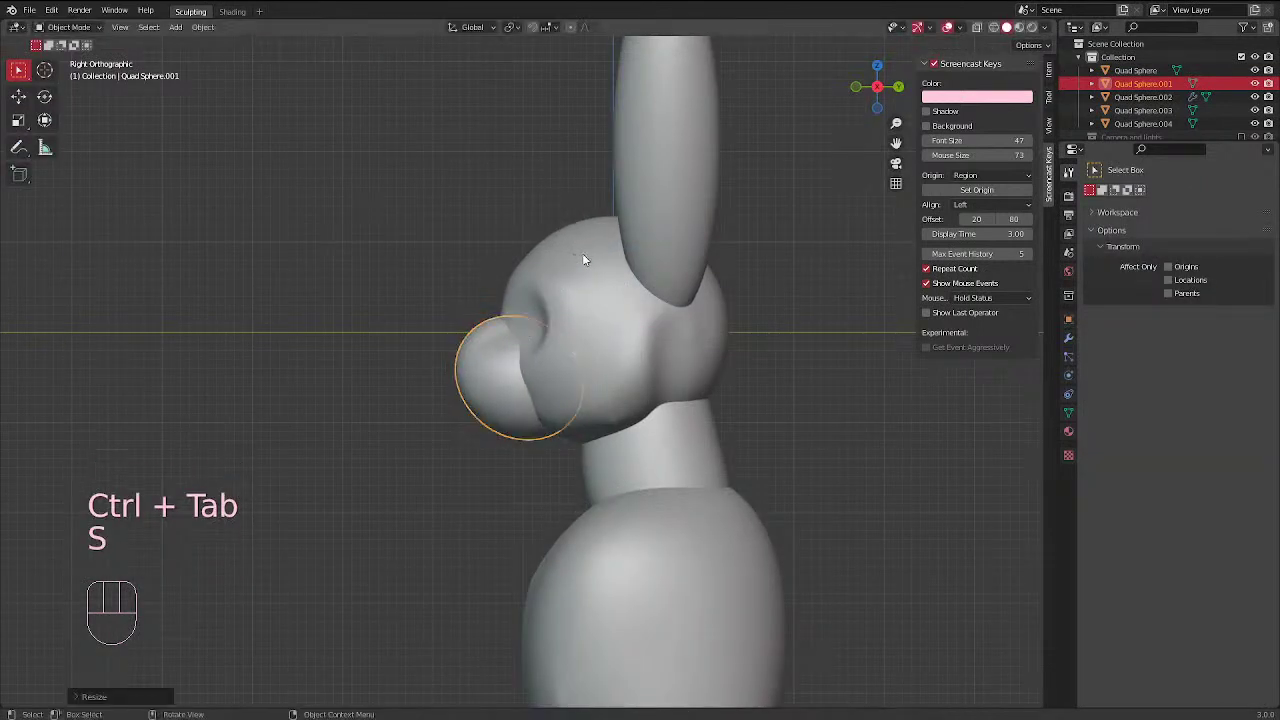
{"action": "key", "text": "g"}
{"action": "left_click", "coordinate": [585, 285]}
{"action": "key", "text": "s"}
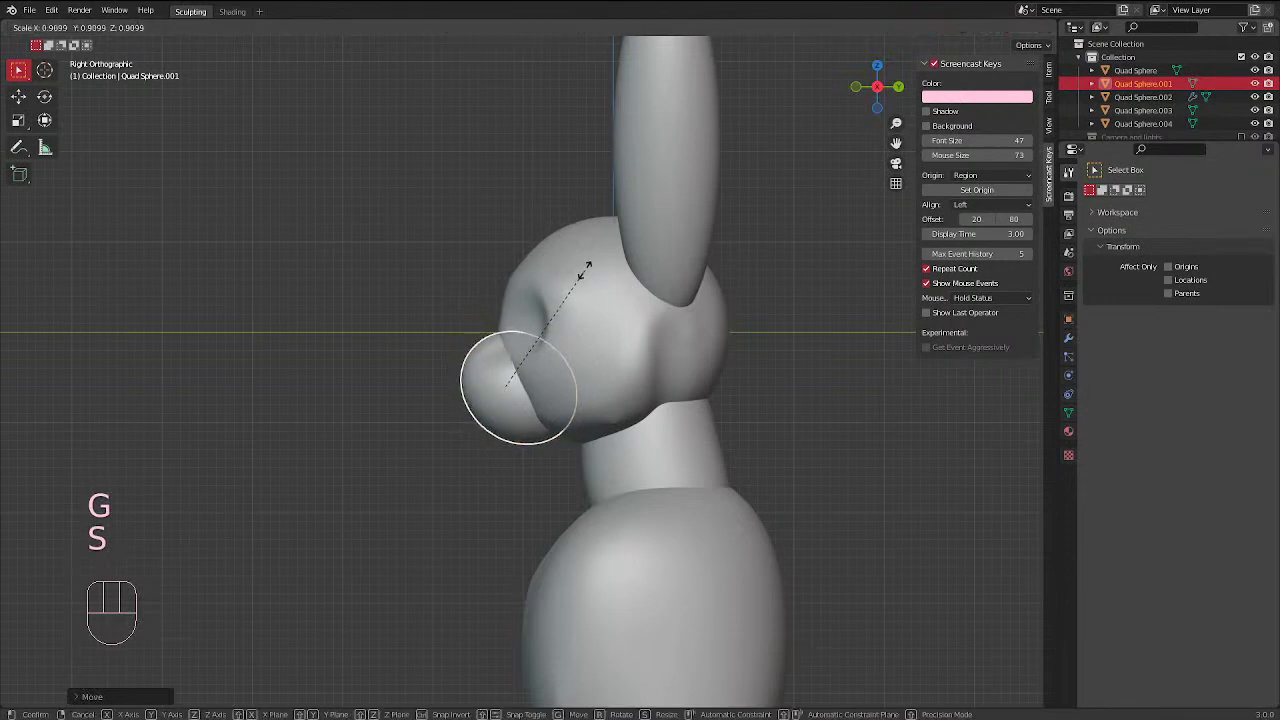
{"action": "left_click", "coordinate": [590, 266]}
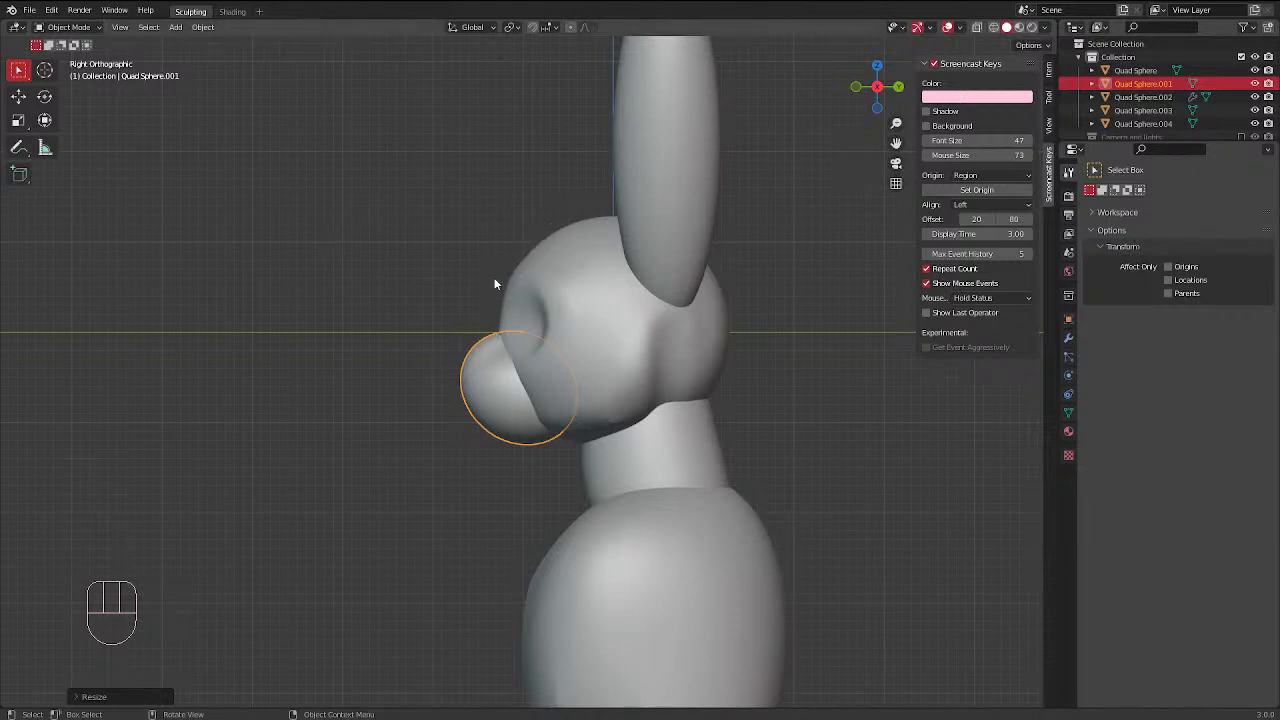
Annotate the profile angle between forehead and muzzle in the side view, and undo the annotation strokes
{"action": "left_click", "coordinate": [341, 250]}
{"action": "left_click", "coordinate": [18, 148]}
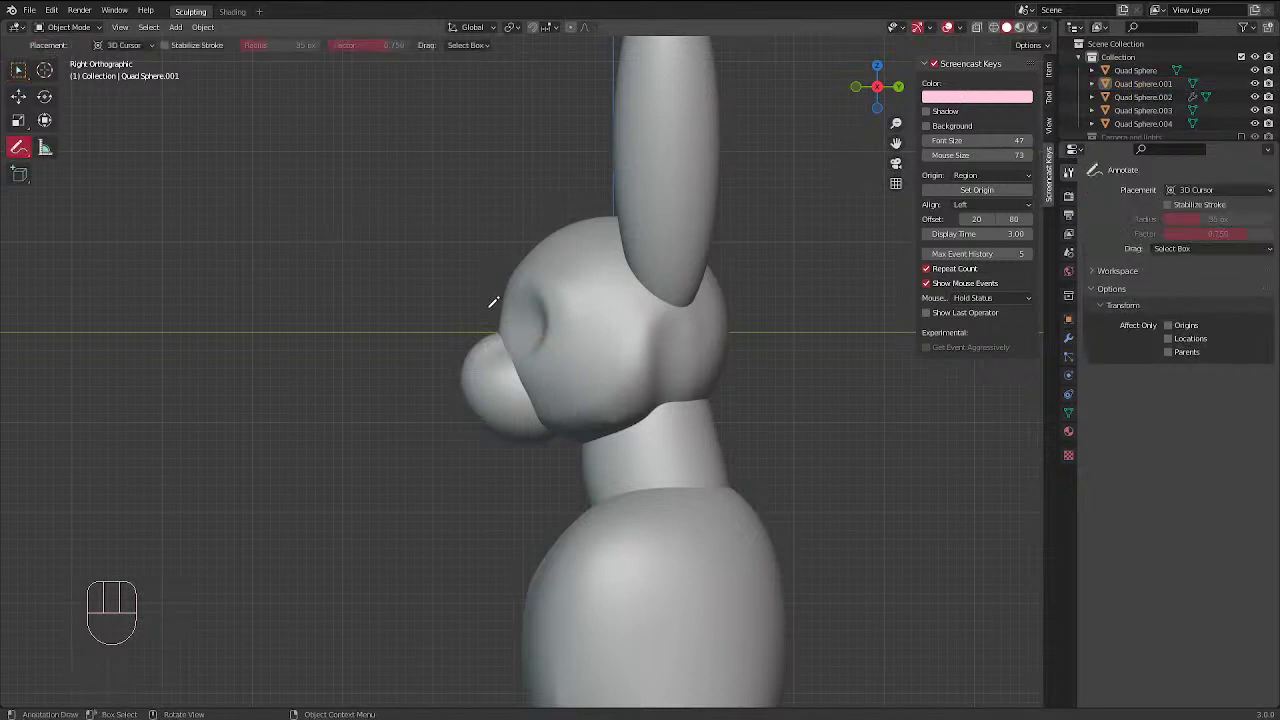
{"action": "left_click_drag", "start_coordinate": [494, 292], "coordinate": [500, 320]}
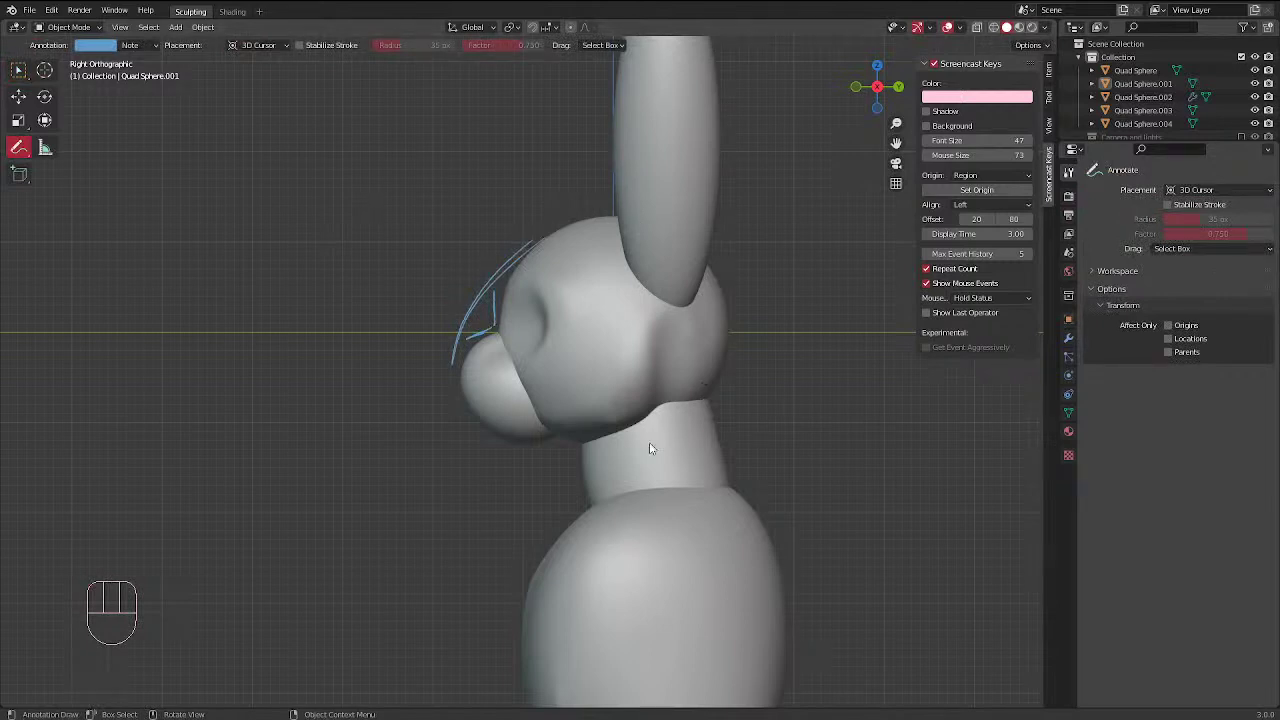
{"action": "key", "text": "ctrl+z"}
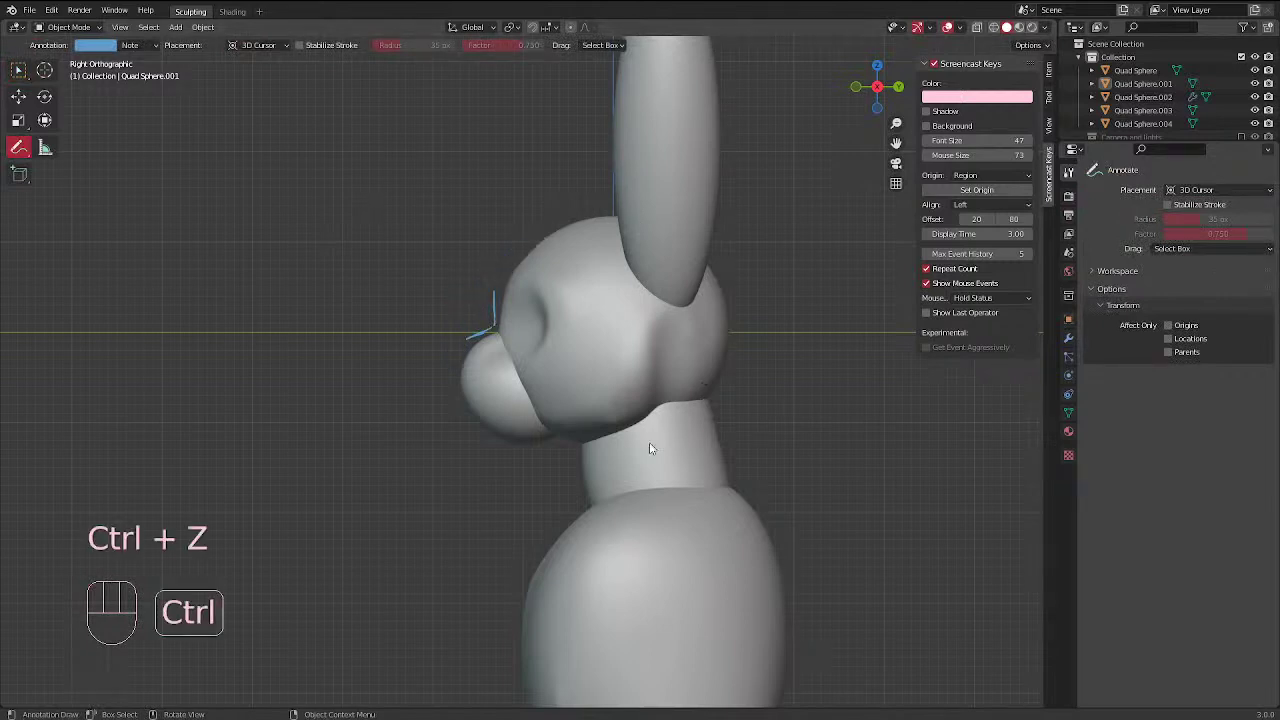
{"action": "key", "text": "ctrl+z"}
{"action": "key", "text": "ctrl+Tab"}
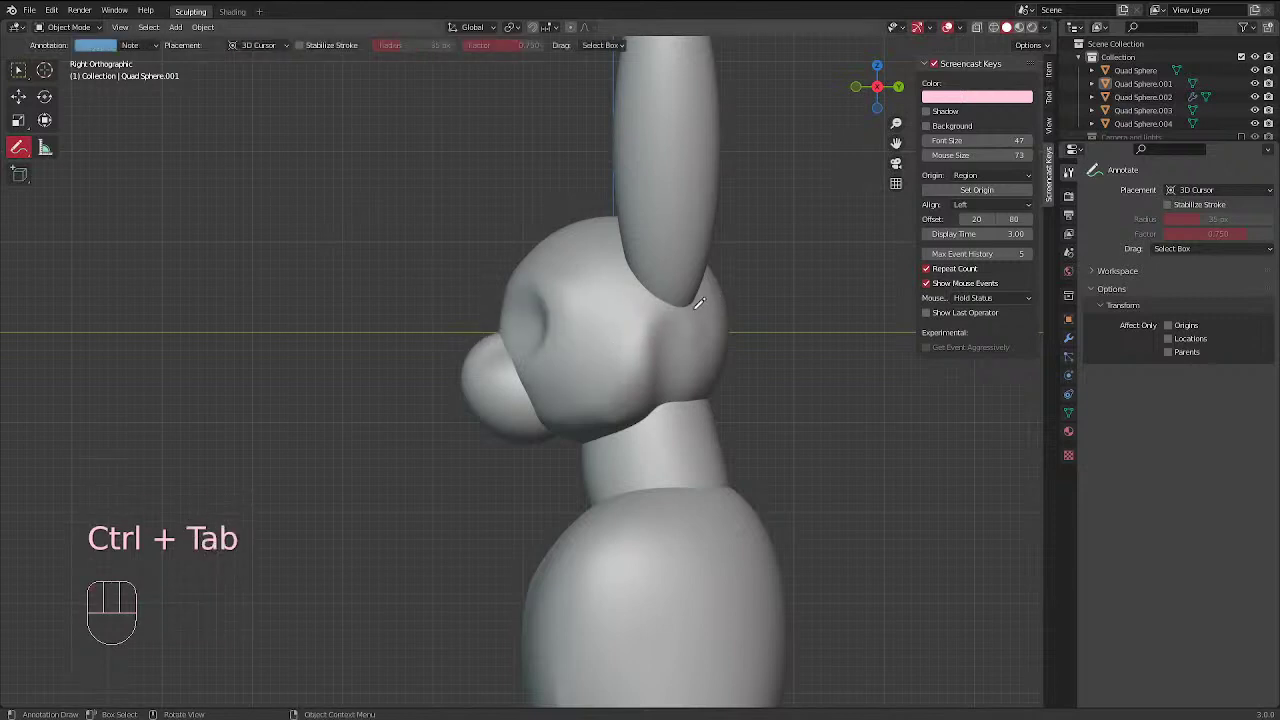
{"action": "key", "text": "ctrl+z"}
Swap the Annotate tool for Move, select the head sphere and put it into Sculpt Mode
{"action": "left_click", "coordinate": [18, 96]}
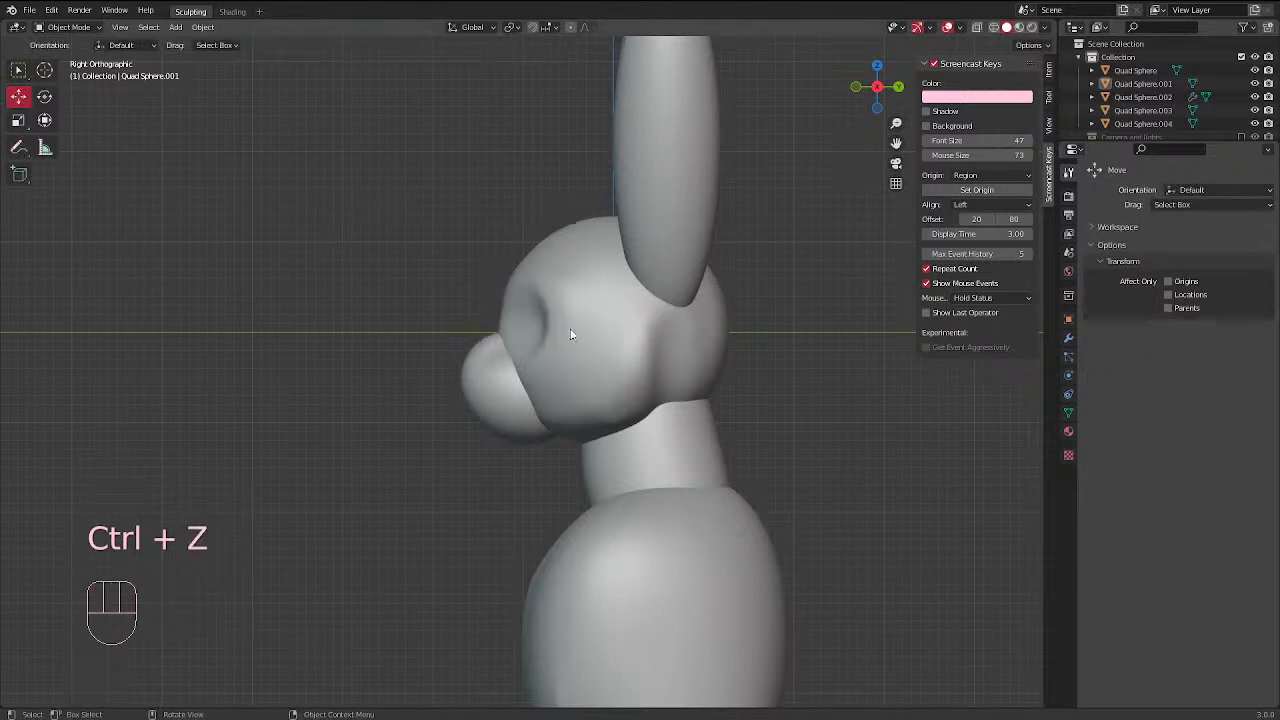
{"action": "left_click", "coordinate": [571, 334]}
{"action": "middle_click_drag", "start_coordinate": [571, 334], "coordinate": [459, 393]}
{"action": "key", "text": "ctrl+Tab"}
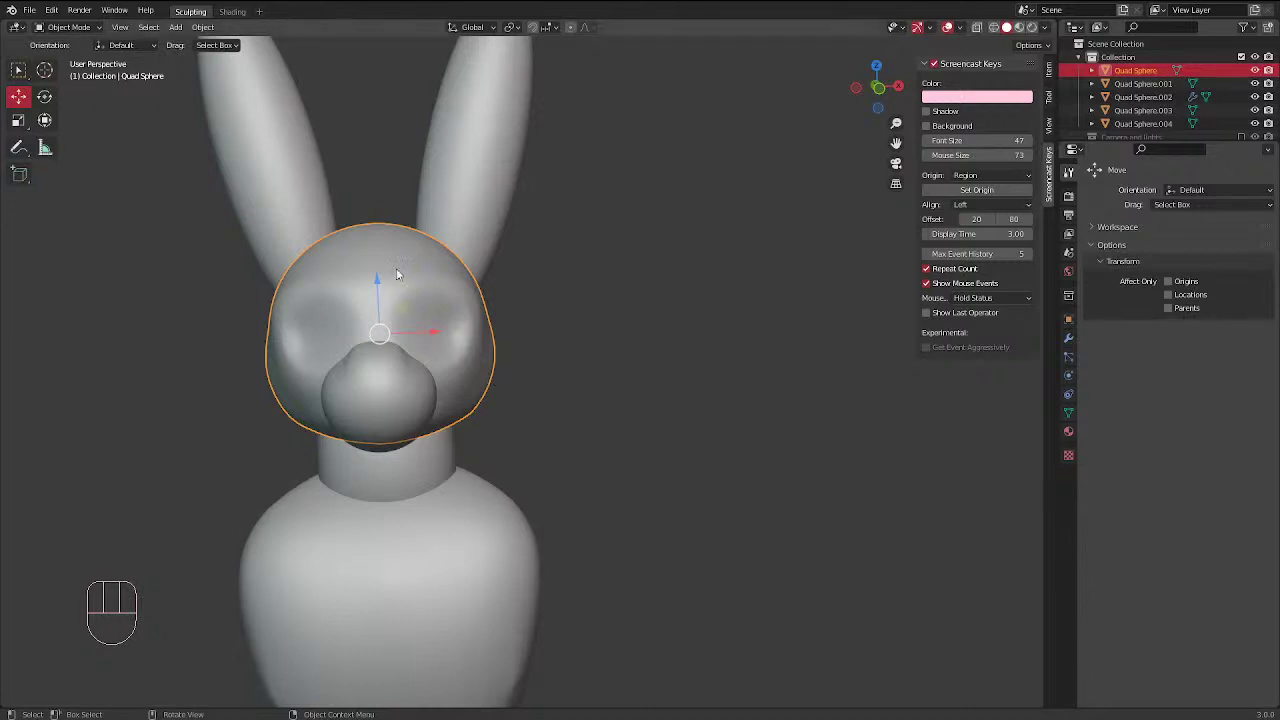
{"action": "middle_click_drag", "start_coordinate": [397, 274], "coordinate": [388, 232]}
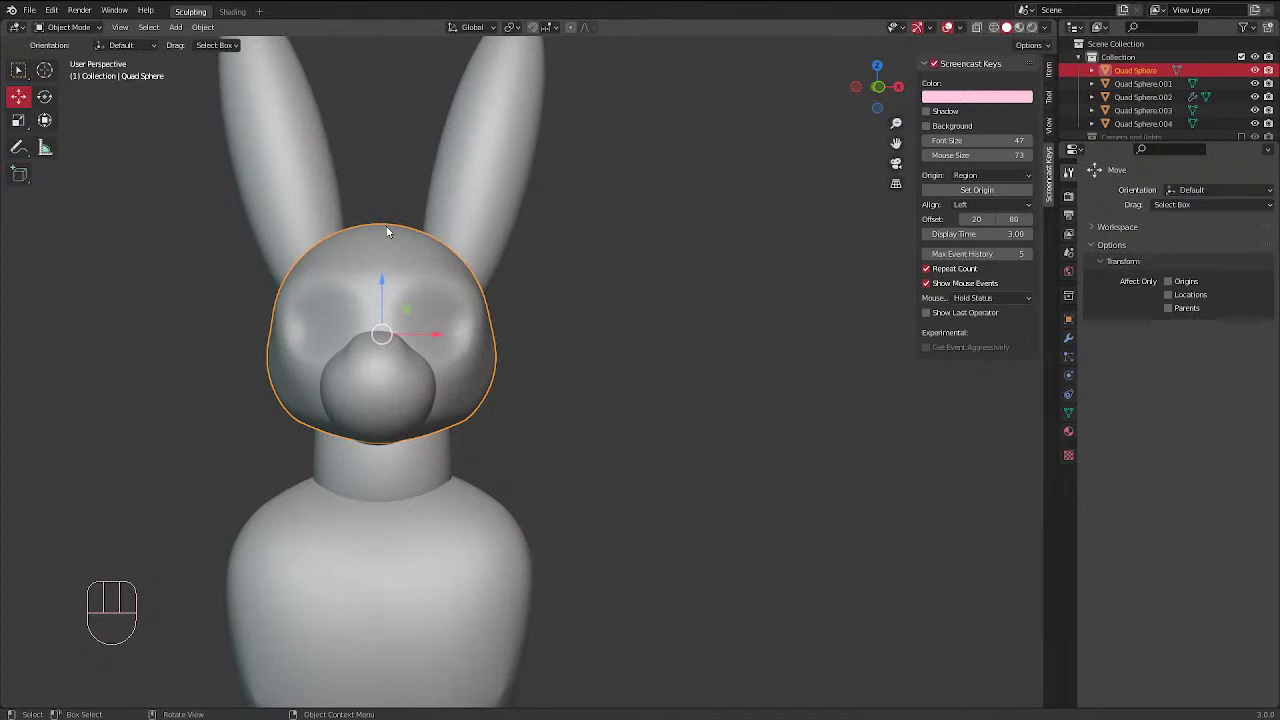
{"action": "key", "text": "ctrl+Tab"}
{"action": "left_click", "coordinate": [388, 300]}
{"action": "middle_click_drag", "start_coordinate": [437, 214], "coordinate": [336, 252]}
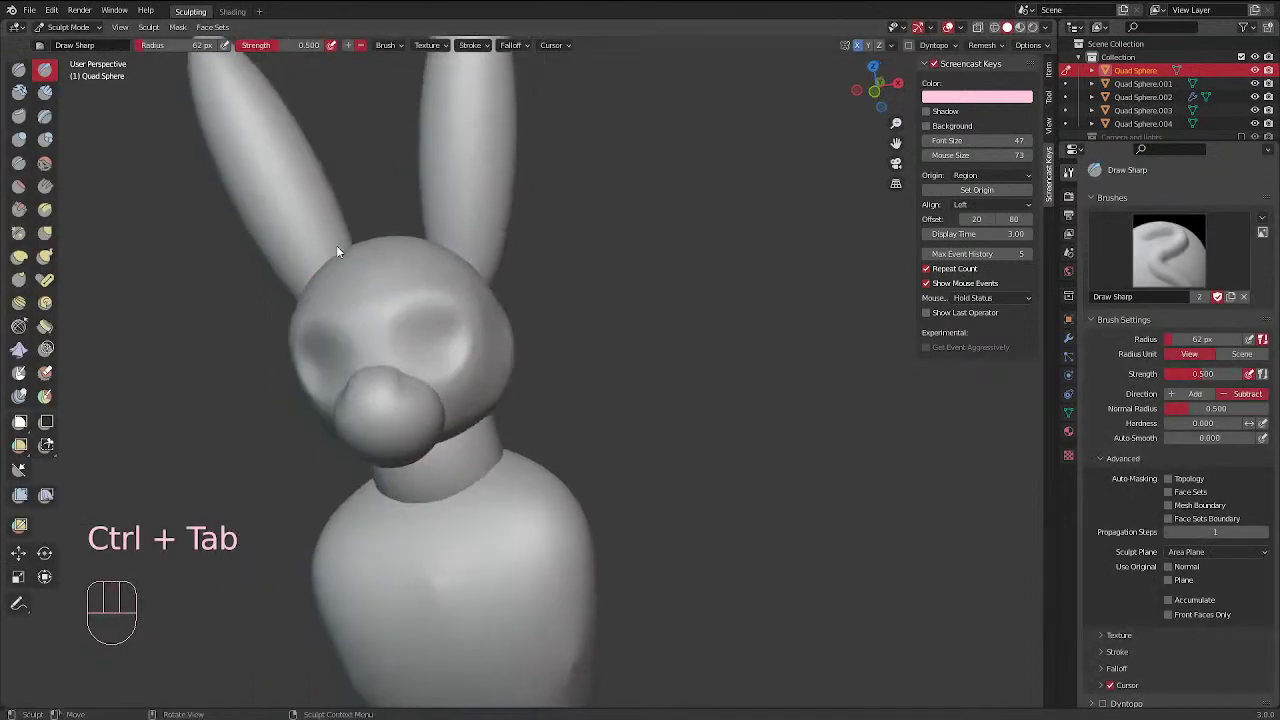
Deepen both eye sockets on the head with inverted Clay Strips strokes
{"action": "left_click", "coordinate": [45, 92]}
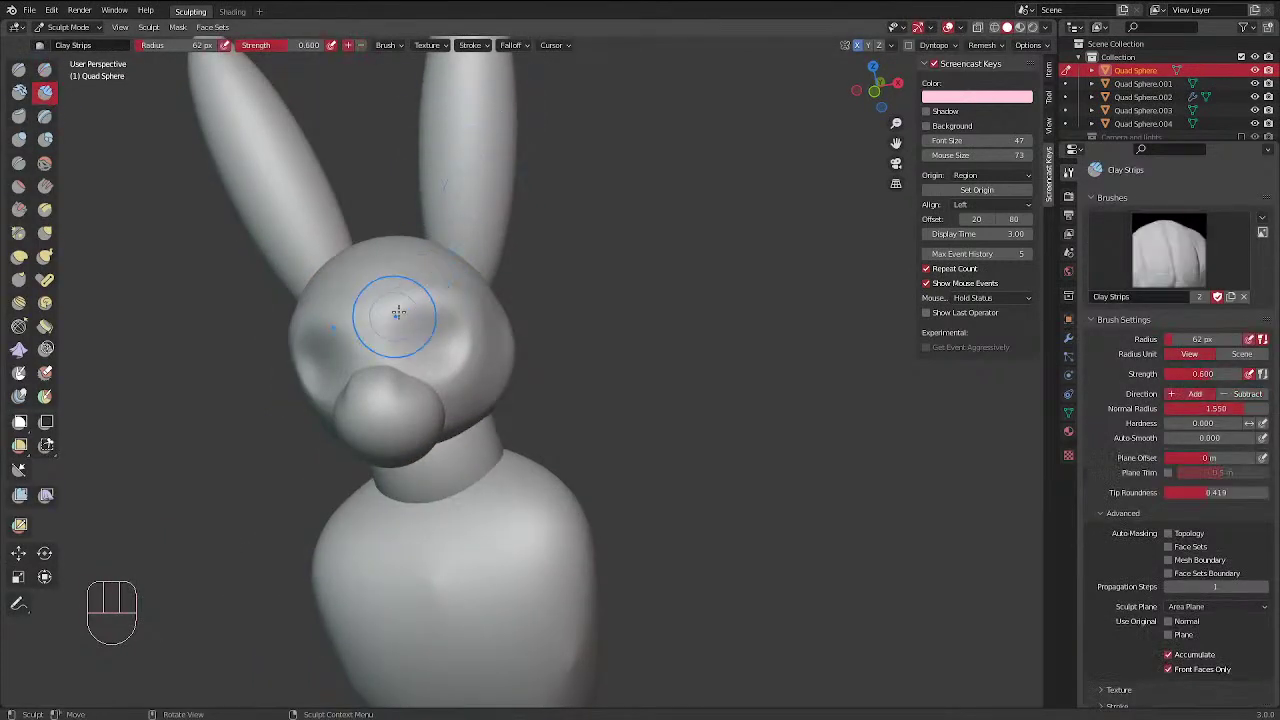
{"action": "mouse_move", "coordinate": [398, 313]}
{"action": "middle_mouse_down"}
{"action": "mouse_move", "coordinate": [577, 240]}
{"action": "mouse_move", "coordinate": [422, 321]}
{"action": "middle_mouse_up"}
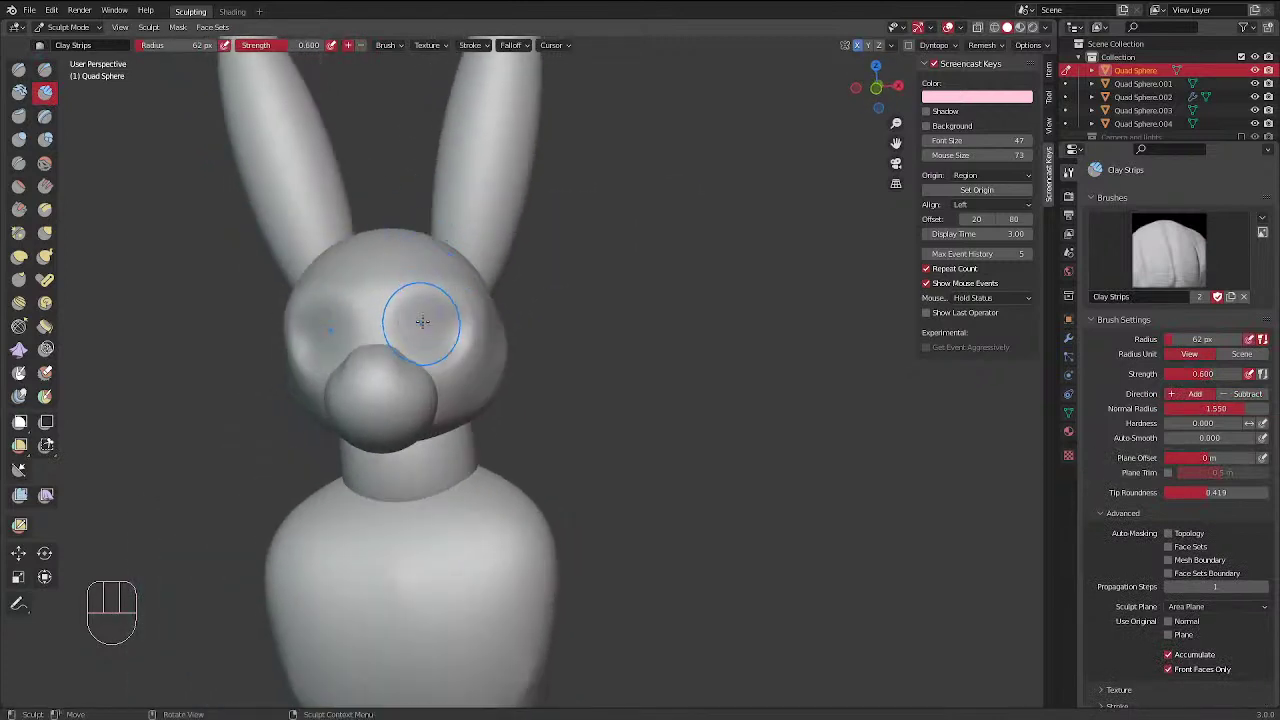
{"action": "mouse_move", "coordinate": [420, 309]}
{"action": "left_mouse_down", "text": "ctrl"}
{"action": "mouse_move", "coordinate": [425, 352]}
{"action": "mouse_move", "coordinate": [442, 321]}
{"action": "mouse_move", "coordinate": [435, 349]}
{"action": "mouse_move", "coordinate": [433, 305]}
{"action": "mouse_move", "coordinate": [380, 300]}
{"action": "mouse_move", "coordinate": [392, 310]}
{"action": "left_mouse_up", "text": "ctrl"}
{"action": "mouse_move", "coordinate": [392, 310]}
{"action": "left_mouse_down"}
{"action": "mouse_move", "coordinate": [406, 286]}
{"action": "mouse_move", "coordinate": [391, 321]}
{"action": "mouse_move", "coordinate": [436, 326]}
{"action": "left_mouse_up"}
{"action": "middle_click_drag", "start_coordinate": [637, 295], "coordinate": [506, 320]}
{"action": "middle_click_drag", "start_coordinate": [677, 289], "coordinate": [674, 297], "text": "shift"}
{"action": "middle_click_drag", "start_coordinate": [690, 485], "coordinate": [662, 300]}
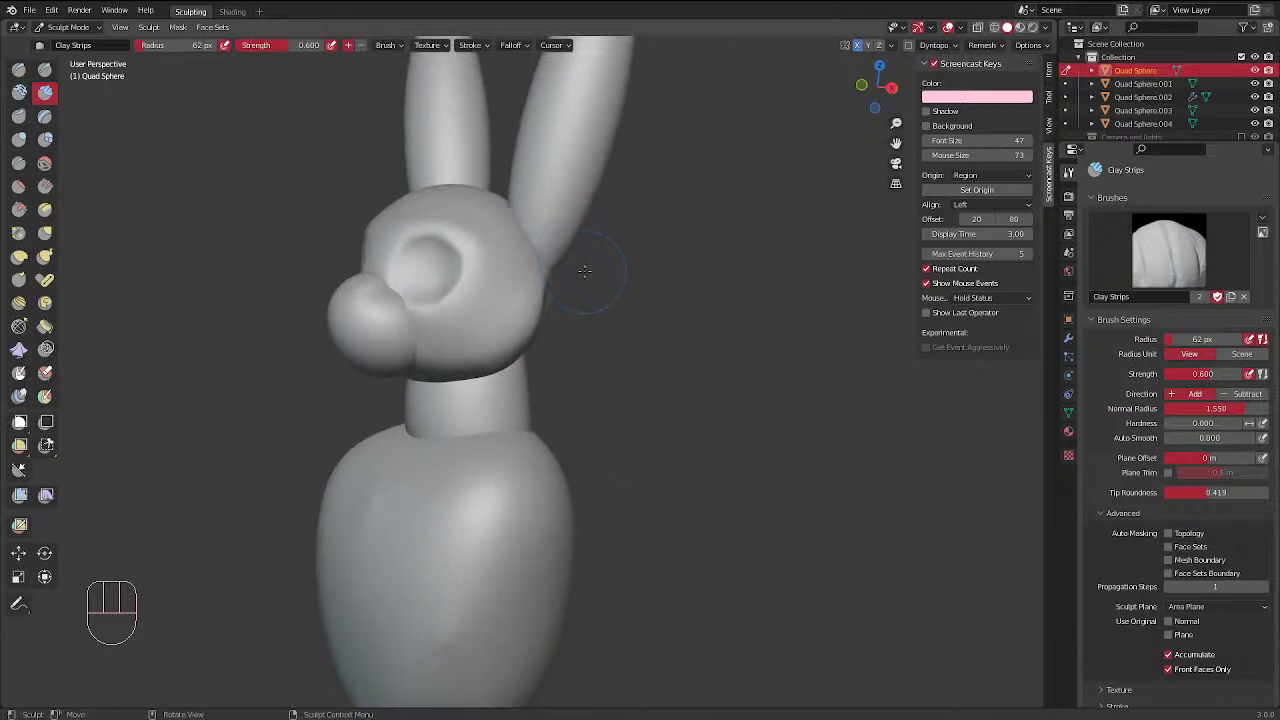
Define the back of the cheek and the lower jaw edge with inverted strokes of an enlarged Crease brush
{"action": "middle_click_drag", "start_coordinate": [586, 267], "coordinate": [685, 303]}
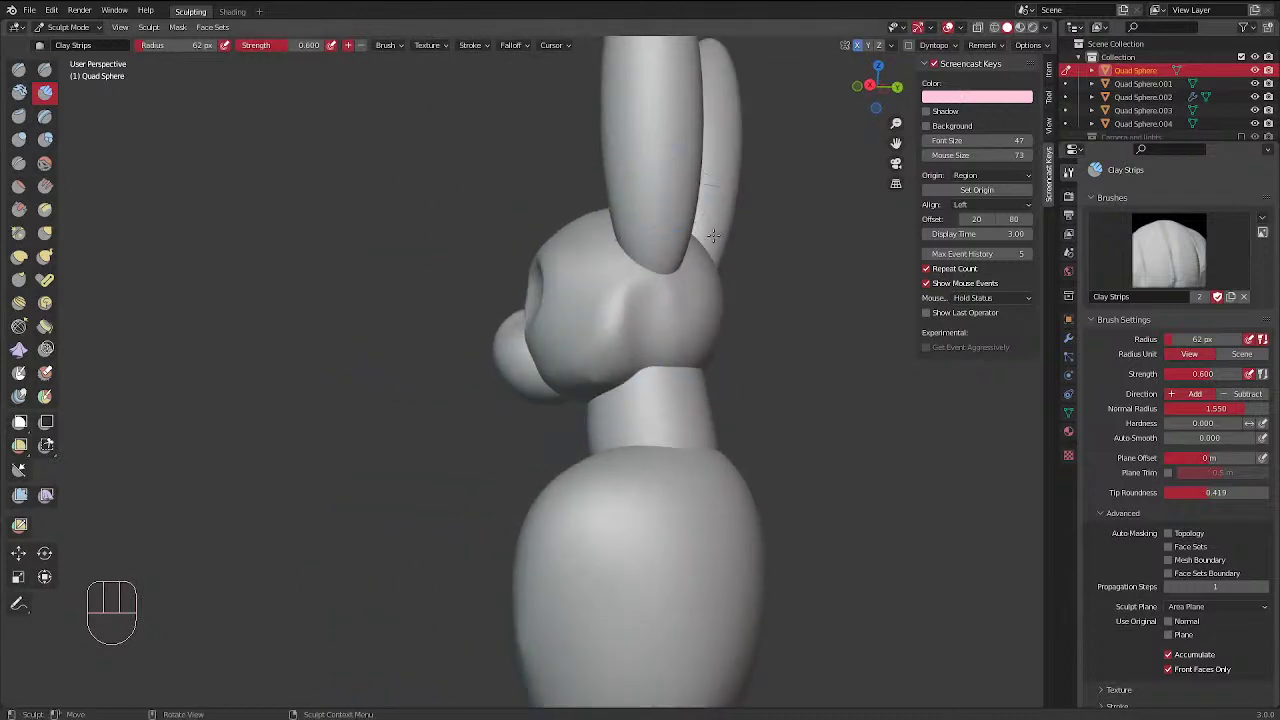
{"action": "middle_click_drag", "start_coordinate": [713, 236], "coordinate": [623, 251], "text": "alt"}
{"action": "middle_click_drag", "start_coordinate": [729, 251], "coordinate": [637, 300], "text": "shift"}
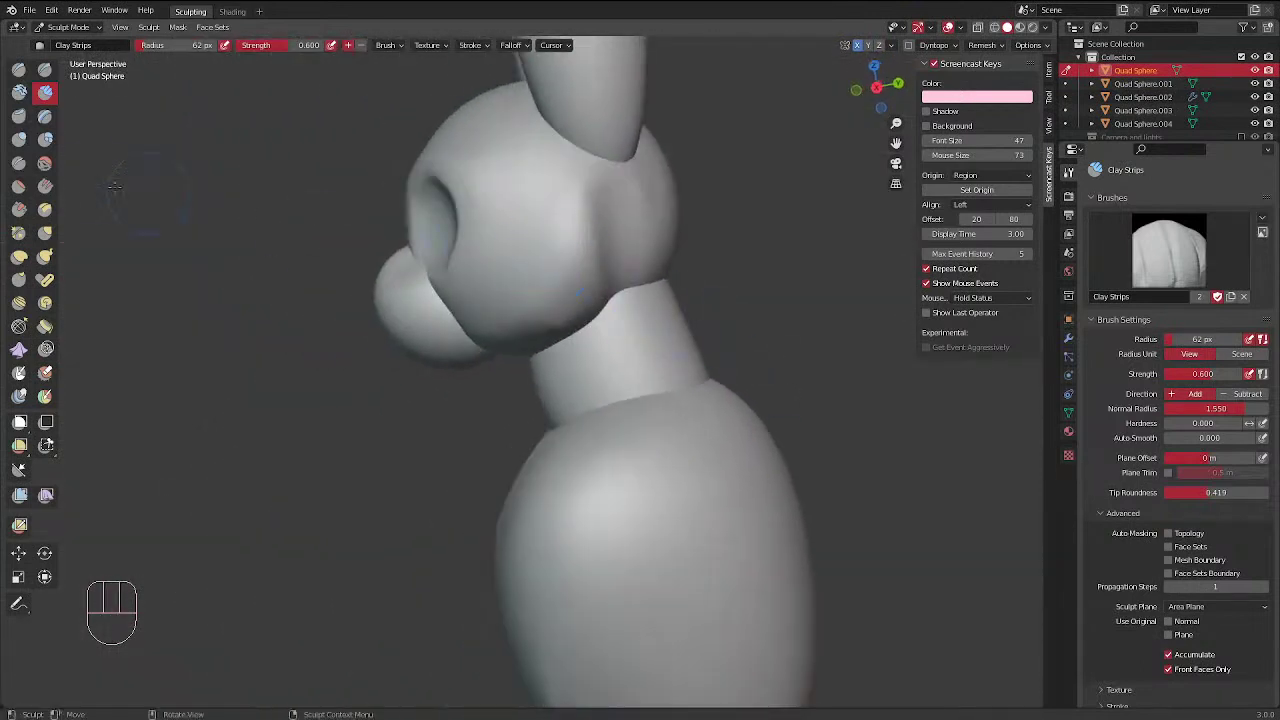
{"action": "left_click", "coordinate": [19, 163]}
{"action": "key", "text": "f"}
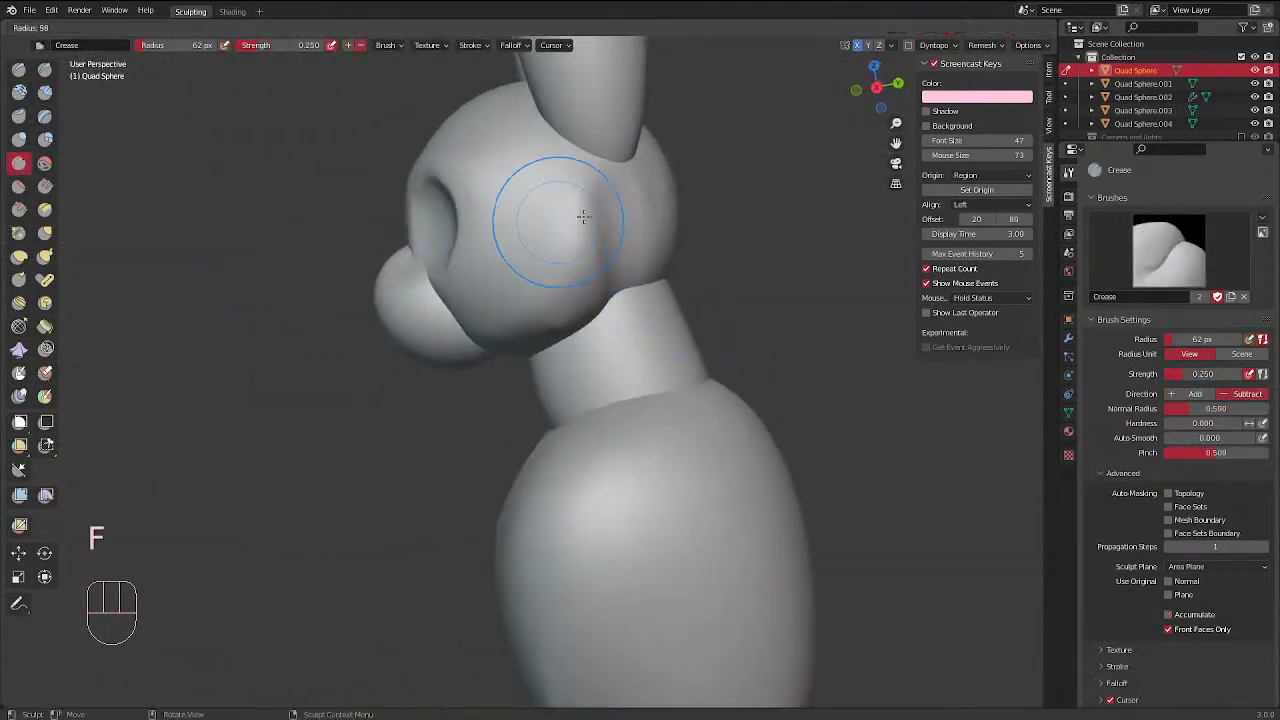
{"action": "left_click_drag", "start_coordinate": [580, 277], "coordinate": [591, 285], "text": "ctrl"}
{"action": "mouse_move", "coordinate": [591, 285]}
{"action": "middle_mouse_down"}
{"action": "mouse_move", "coordinate": [677, 172]}
{"action": "mouse_move", "coordinate": [642, 234]}
{"action": "middle_mouse_up"}
{"action": "key", "text": "d"}
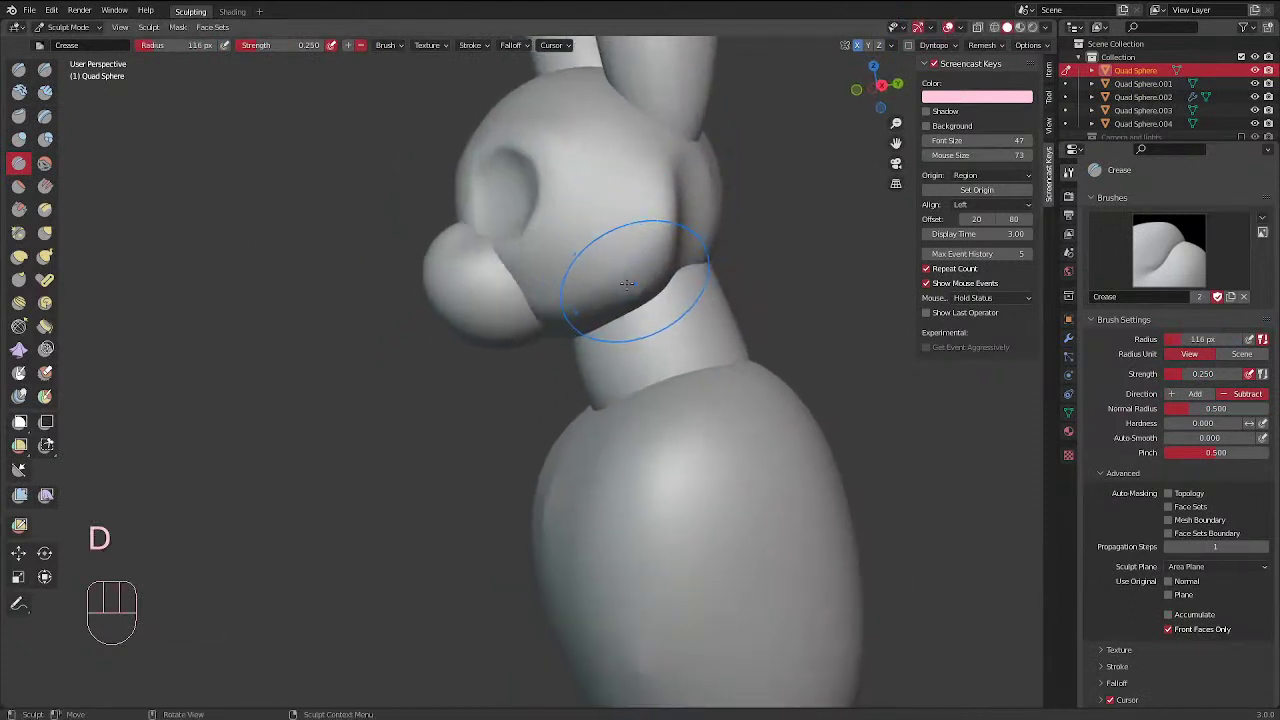
{"action": "key", "text": "ctrl"}
{"action": "mouse_move", "coordinate": [634, 210]}
{"action": "middle_mouse_down"}
{"action": "mouse_move", "coordinate": [663, 175]}
{"action": "mouse_move", "coordinate": [705, 220]}
{"action": "middle_mouse_up"}
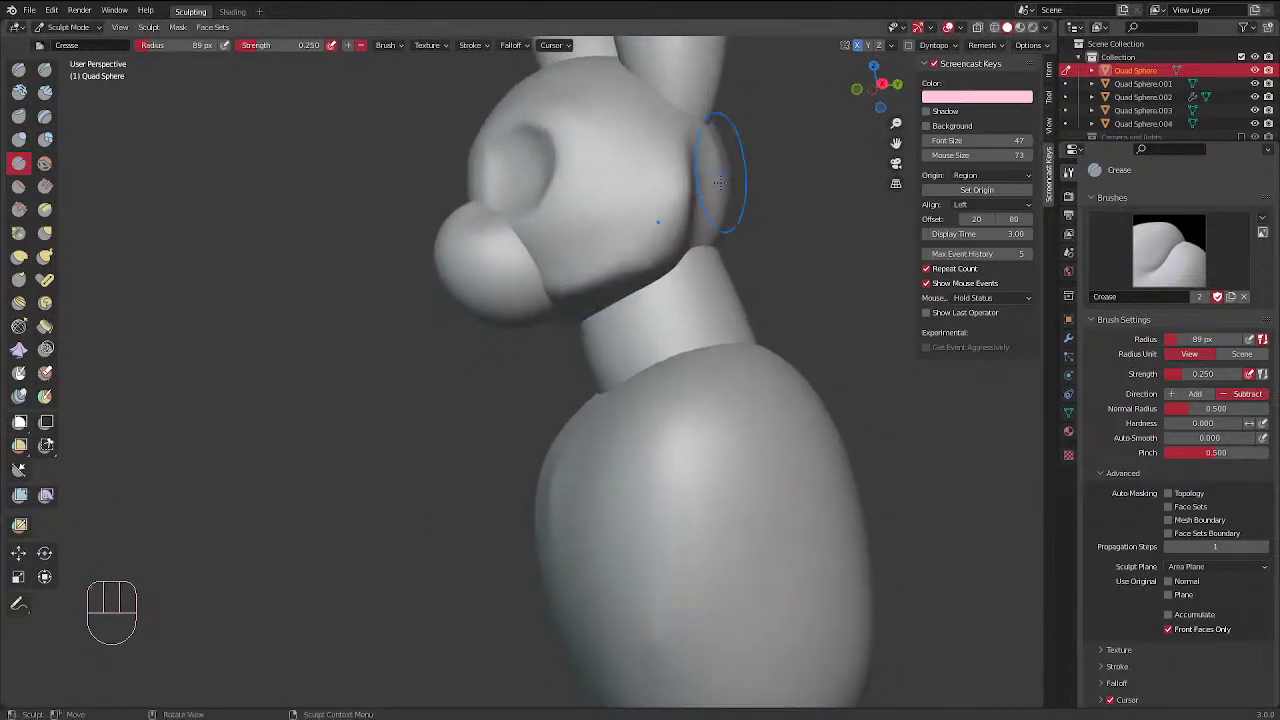
Reduce the Crease brush radius and sharpen the jawline above the neck with inverted strokes
{"action": "key", "text": "f"}
{"action": "left_click", "coordinate": [666, 228]}
{"action": "middle_click_drag", "start_coordinate": [682, 174], "coordinate": [683, 181]}
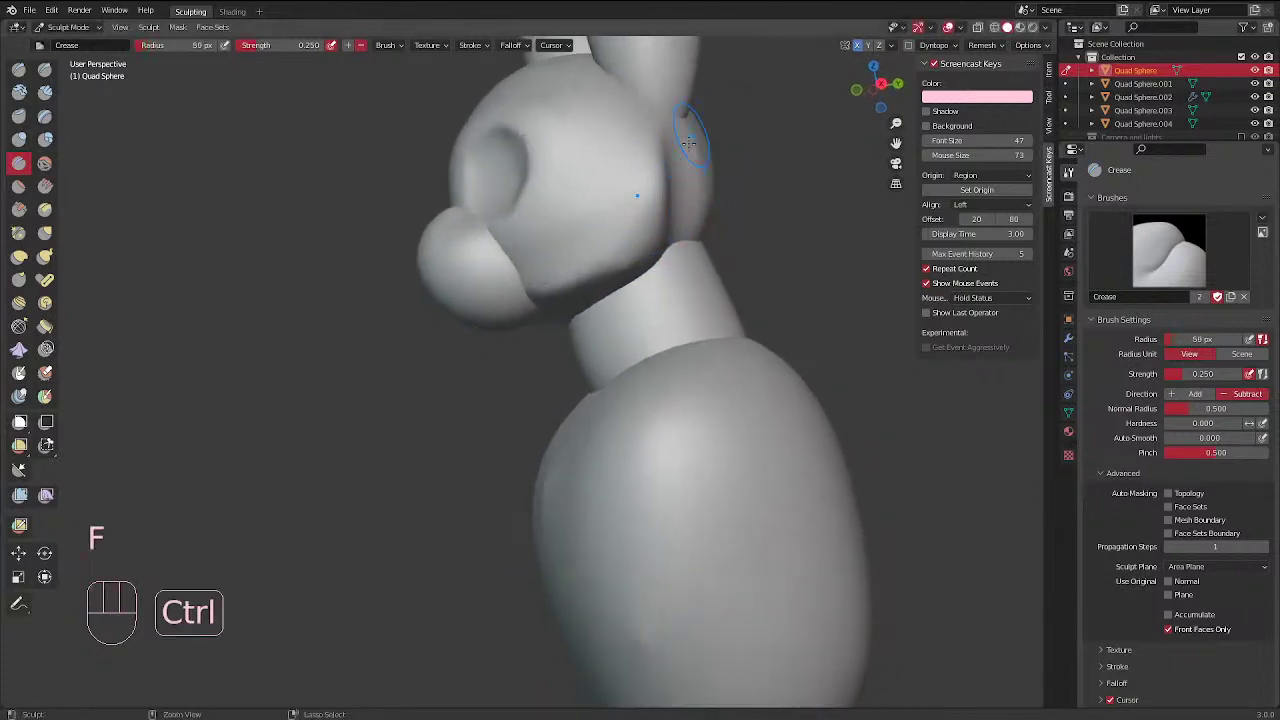
{"action": "left_click_drag", "start_coordinate": [628, 261], "coordinate": [666, 200], "text": "ctrl"}
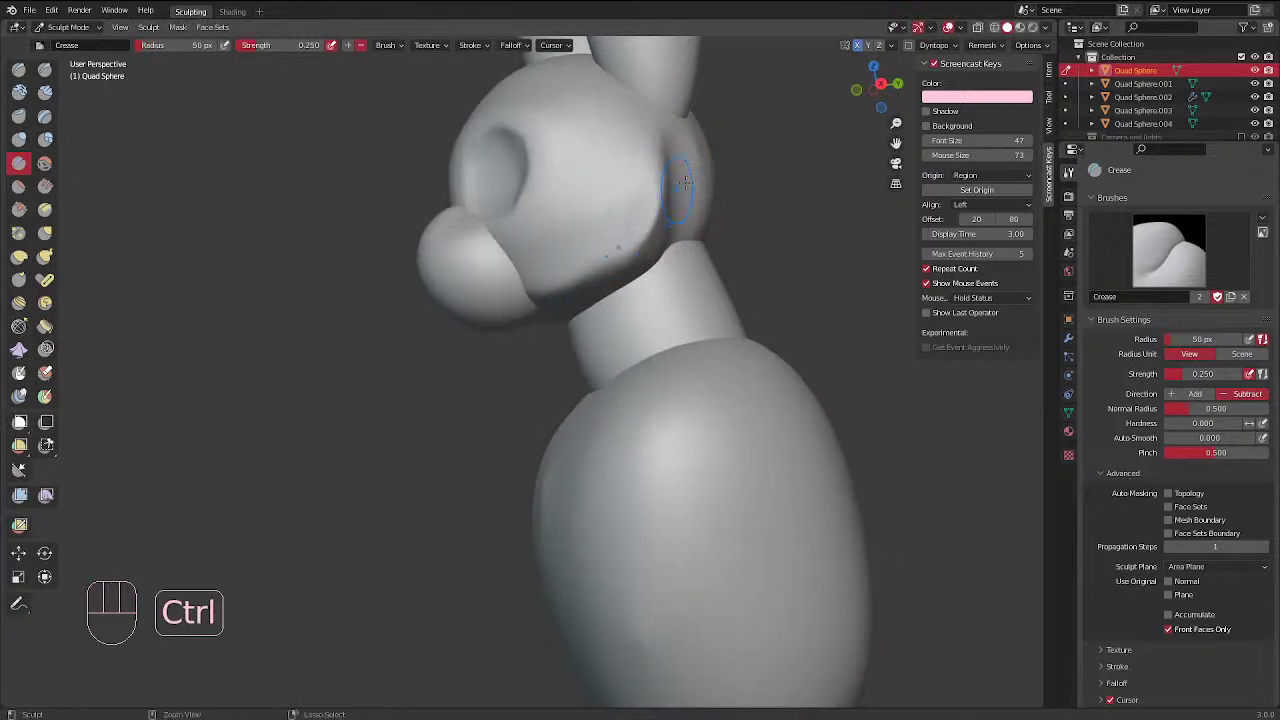
{"action": "middle_click_drag", "start_coordinate": [686, 157], "coordinate": [730, 196]}
{"action": "left_click_drag", "start_coordinate": [648, 272], "coordinate": [670, 260], "text": "ctrl"}
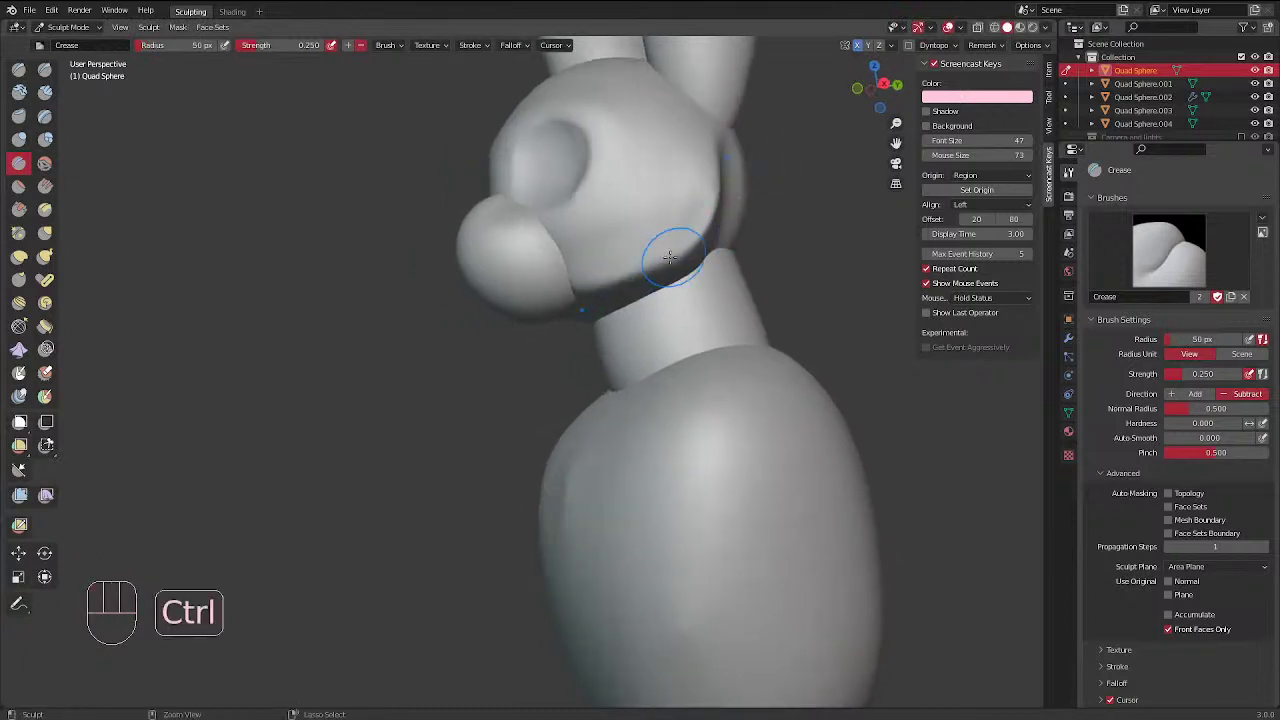
{"action": "middle_click_drag", "start_coordinate": [752, 156], "coordinate": [654, 205]}
Smooth the side of the head across the cheek and jaw
{"action": "left_click_drag", "start_coordinate": [620, 237], "coordinate": [598, 268], "text": "shift"}
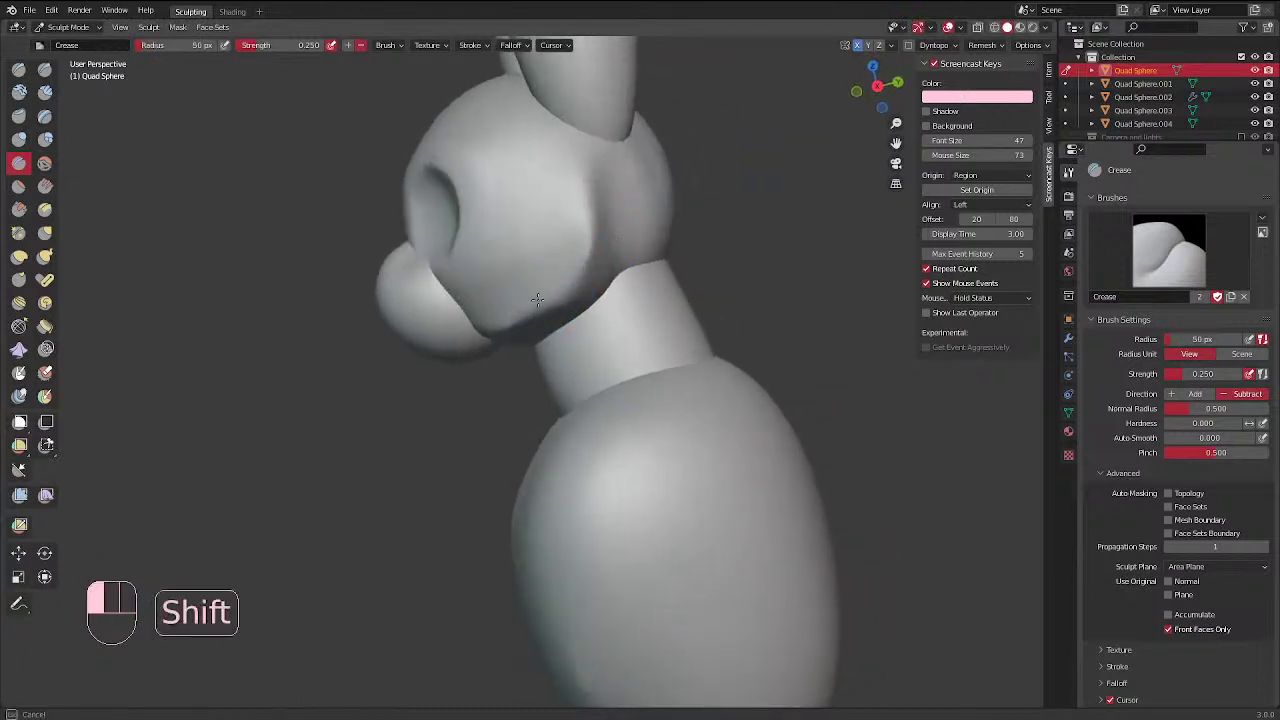
{"action": "left_click_drag", "start_coordinate": [537, 298], "coordinate": [552, 164], "text": "shift"}
{"action": "mouse_move", "coordinate": [517, 223]}
{"action": "middle_mouse_down"}
{"action": "mouse_move", "coordinate": [631, 206]}
{"action": "mouse_move", "coordinate": [663, 237]}
{"action": "mouse_move", "coordinate": [629, 257]}
{"action": "mouse_move", "coordinate": [746, 214]}
{"action": "mouse_move", "coordinate": [728, 232]}
{"action": "mouse_move", "coordinate": [526, 276]}
{"action": "mouse_move", "coordinate": [646, 220]}
{"action": "middle_mouse_up"}
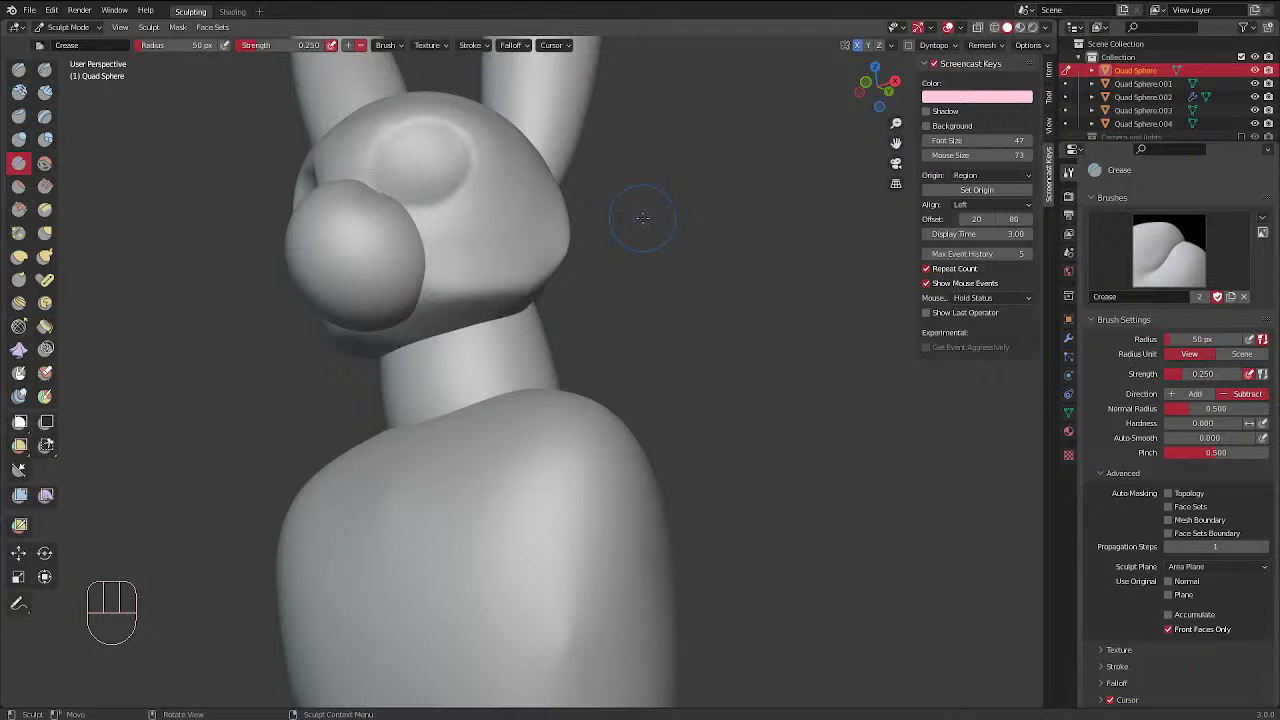
{"action": "middle_click_drag", "start_coordinate": [500, 272], "coordinate": [418, 322]}
{"action": "left_click_drag", "start_coordinate": [292, 376], "coordinate": [300, 371], "text": "shift"}
{"action": "middle_click_drag", "start_coordinate": [420, 298], "coordinate": [446, 283]}
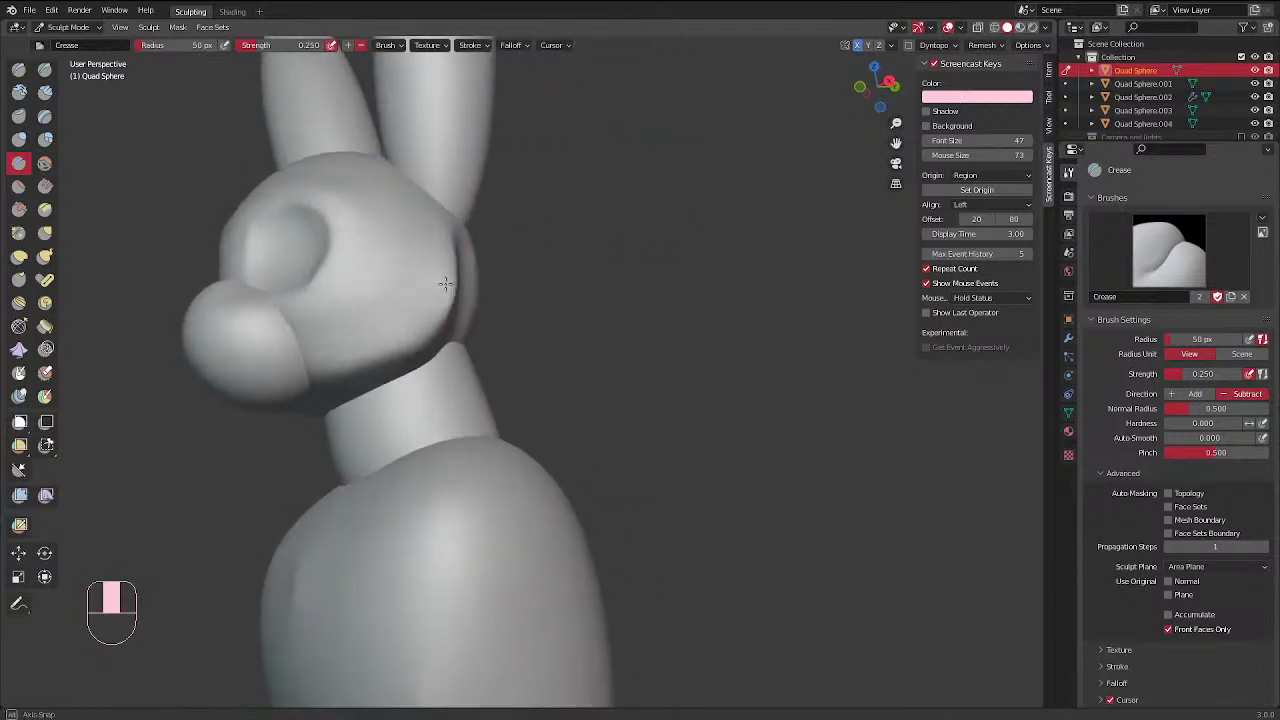
Reinforce the lower jaw edge with more inverted Crease strokes and smooth the jaw and cheek around it
{"action": "left_click_drag", "start_coordinate": [428, 339], "coordinate": [391, 354], "text": "ctrl"}
{"action": "left_click_drag", "start_coordinate": [308, 385], "coordinate": [440, 330], "text": "ctrl"}
{"action": "left_click_drag", "start_coordinate": [400, 349], "coordinate": [437, 332], "text": "ctrl"}
{"action": "middle_click_drag", "start_coordinate": [448, 290], "coordinate": [471, 303]}
{"action": "mouse_move", "coordinate": [446, 336]}
{"action": "left_mouse_down", "text": "shift"}
{"action": "mouse_move", "coordinate": [432, 362]}
{"action": "mouse_move", "coordinate": [449, 346]}
{"action": "left_mouse_up", "text": "shift"}
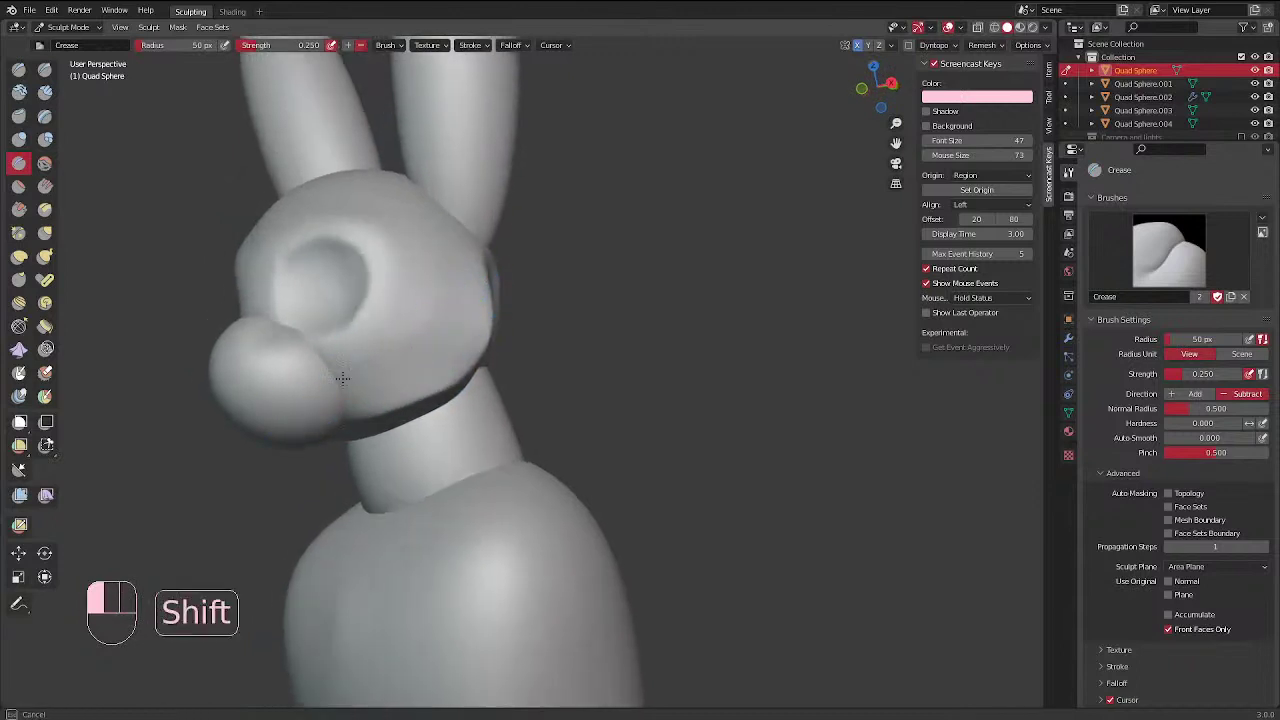
{"action": "mouse_move", "coordinate": [449, 346]}
{"action": "middle_mouse_down"}
{"action": "mouse_move", "coordinate": [550, 372]}
{"action": "mouse_move", "coordinate": [543, 386]}
{"action": "mouse_move", "coordinate": [629, 357]}
{"action": "mouse_move", "coordinate": [731, 285]}
{"action": "mouse_move", "coordinate": [657, 350]}
{"action": "mouse_move", "coordinate": [525, 288]}
{"action": "mouse_move", "coordinate": [488, 294]}
{"action": "middle_mouse_up"}
{"action": "left_click", "coordinate": [657, 350], "text": "shift"}
{"action": "mouse_move", "coordinate": [416, 335]}
{"action": "left_mouse_down", "text": "shift"}
{"action": "mouse_move", "coordinate": [427, 410]}
{"action": "mouse_move", "coordinate": [392, 335]}
{"action": "left_mouse_up", "text": "shift"}
Carve the area behind the cheek, below the ear, using Draw Sharp at a 64 px radius, and smooth it
{"action": "left_click", "coordinate": [44, 69]}
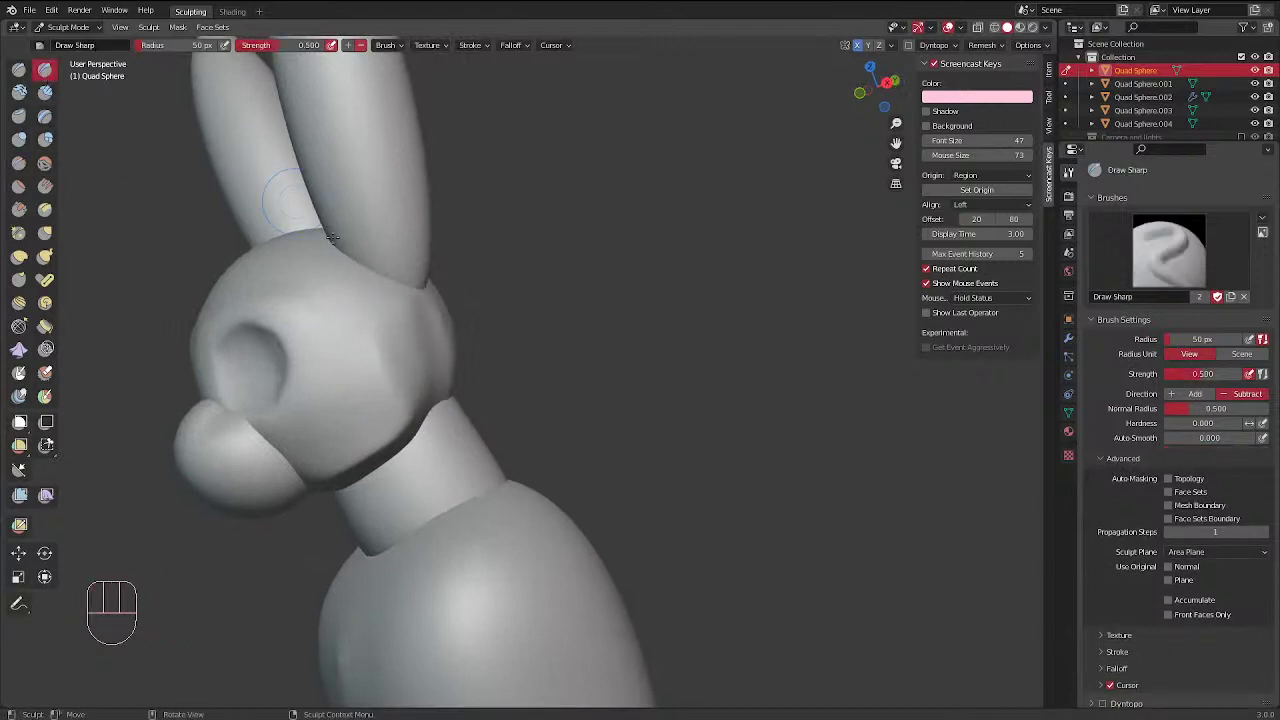
{"action": "key", "text": "f"}
{"action": "left_click", "coordinate": [415, 345]}
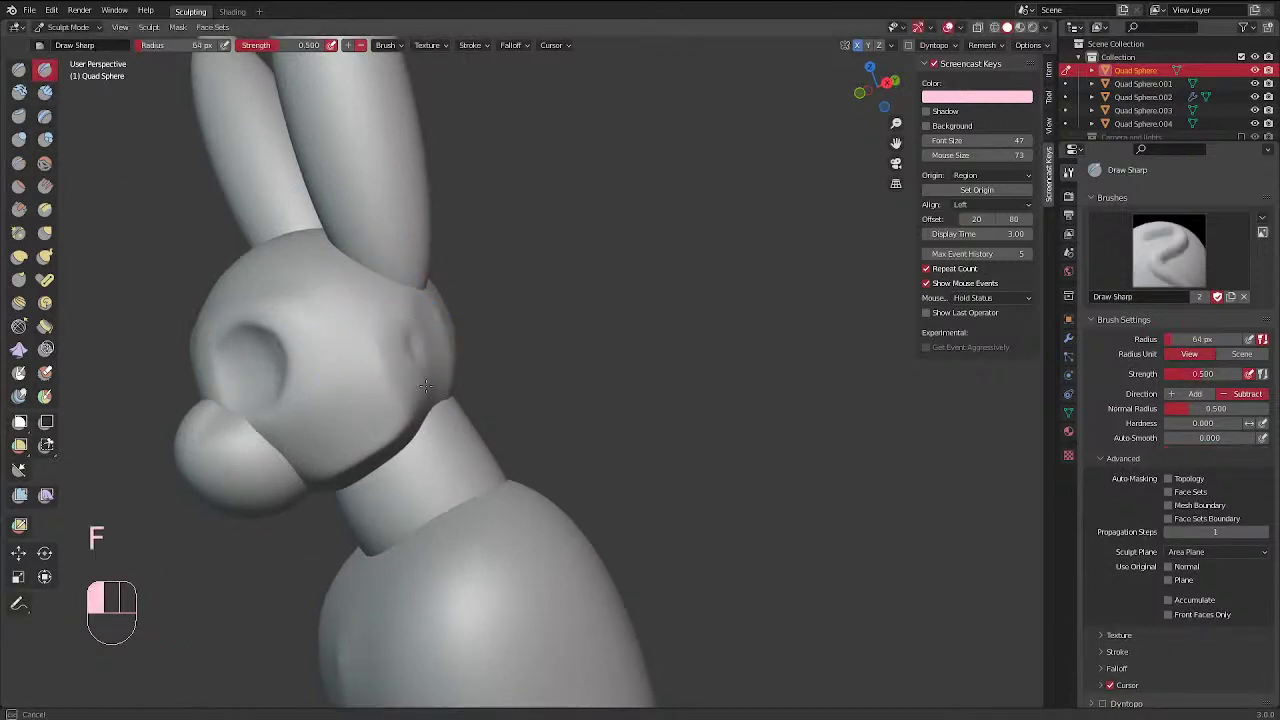
{"action": "middle_click_drag", "start_coordinate": [420, 370], "coordinate": [388, 357]}
{"action": "mouse_move", "coordinate": [343, 294]}
{"action": "left_mouse_down", "text": "shift"}
{"action": "mouse_move", "coordinate": [390, 386]}
{"action": "mouse_move", "coordinate": [386, 290]}
{"action": "mouse_move", "coordinate": [400, 315]}
{"action": "mouse_move", "coordinate": [382, 323]}
{"action": "left_mouse_up", "text": "shift"}
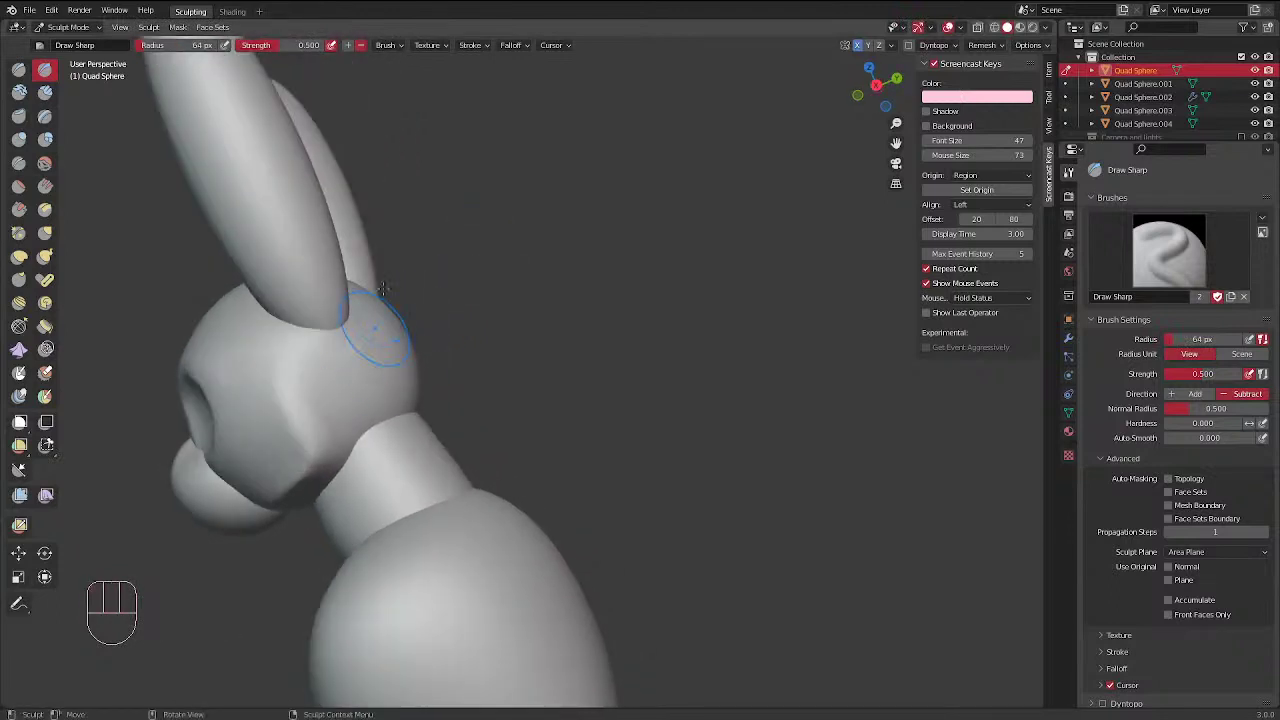
Set the Draw Sharp radius to 34 px and switch sculpting from the head to the muzzle sphere
{"action": "mouse_move", "coordinate": [382, 323]}
{"action": "middle_mouse_down"}
{"action": "mouse_move", "coordinate": [543, 254]}
{"action": "mouse_move", "coordinate": [500, 264]}
{"action": "mouse_move", "coordinate": [556, 281]}
{"action": "mouse_move", "coordinate": [713, 220]}
{"action": "middle_mouse_up"}
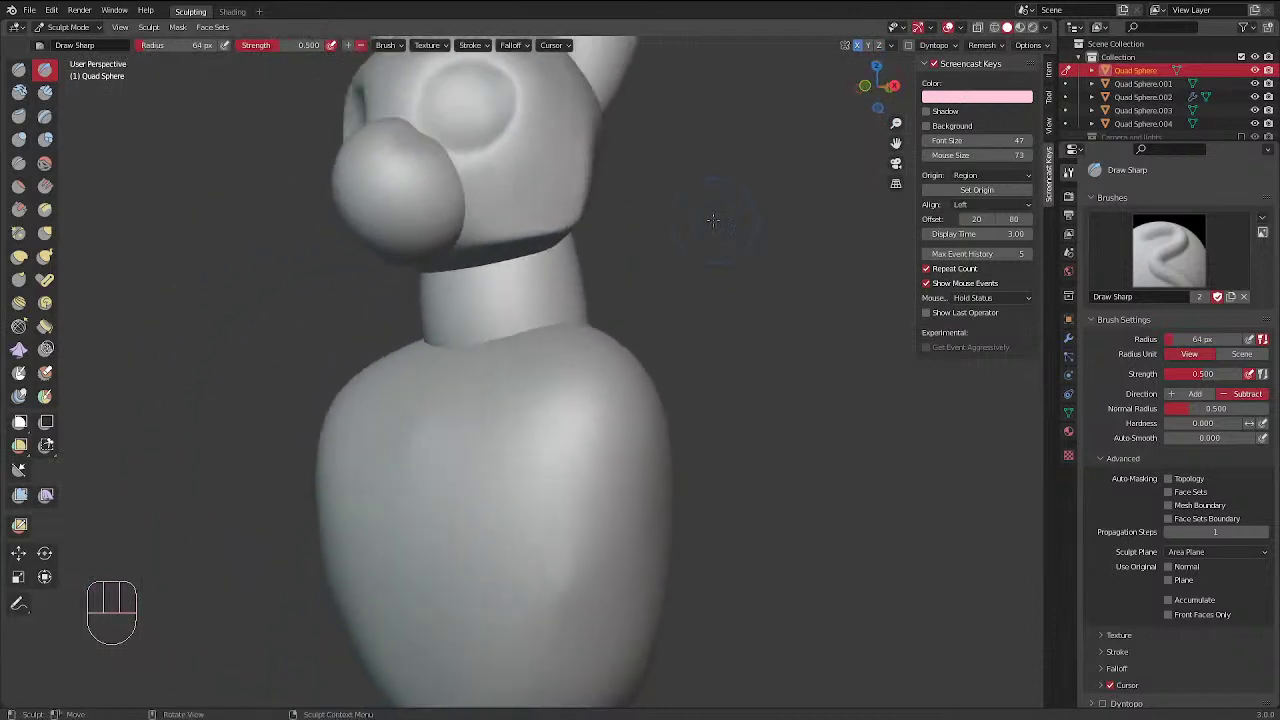
{"action": "middle_click_drag", "start_coordinate": [519, 343], "coordinate": [611, 338]}
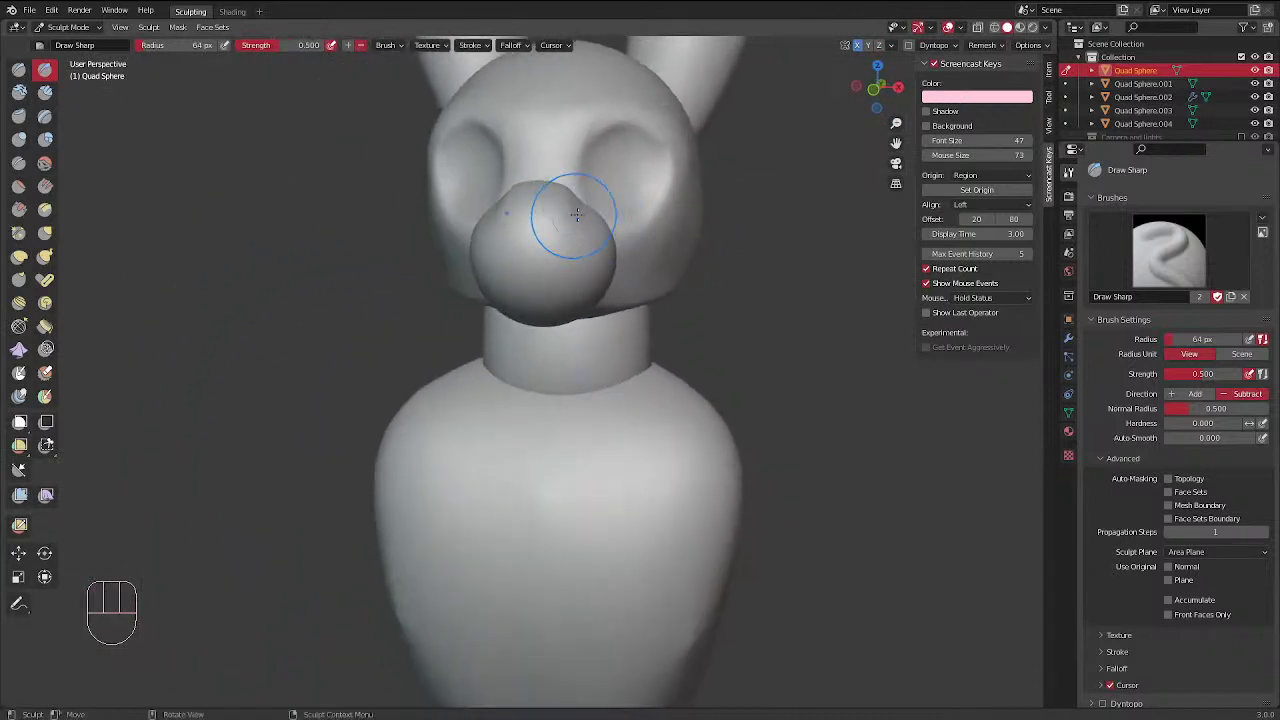
{"action": "mouse_move", "coordinate": [643, 163]}
{"action": "middle_mouse_down"}
{"action": "mouse_move", "coordinate": [575, 203]}
{"action": "mouse_move", "coordinate": [549, 200]}
{"action": "mouse_move", "coordinate": [605, 178]}
{"action": "middle_mouse_up"}
{"action": "key", "text": "f"}
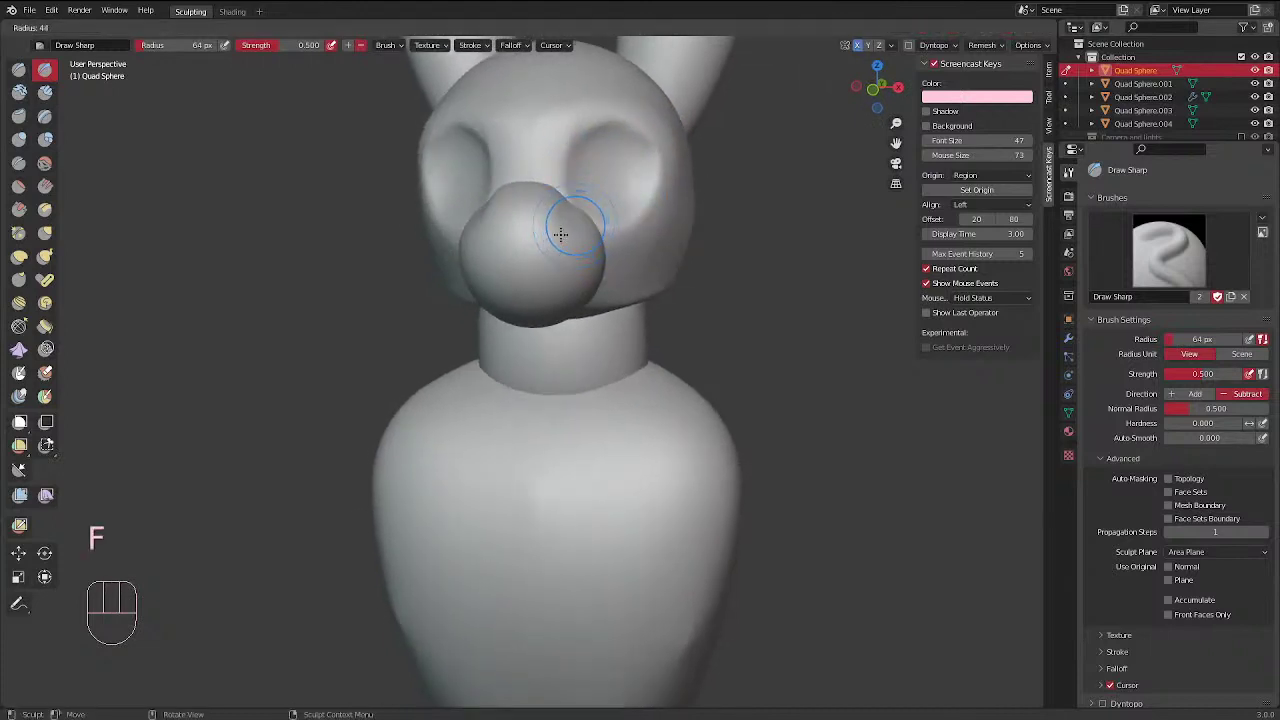
{"action": "left_click", "coordinate": [572, 205]}
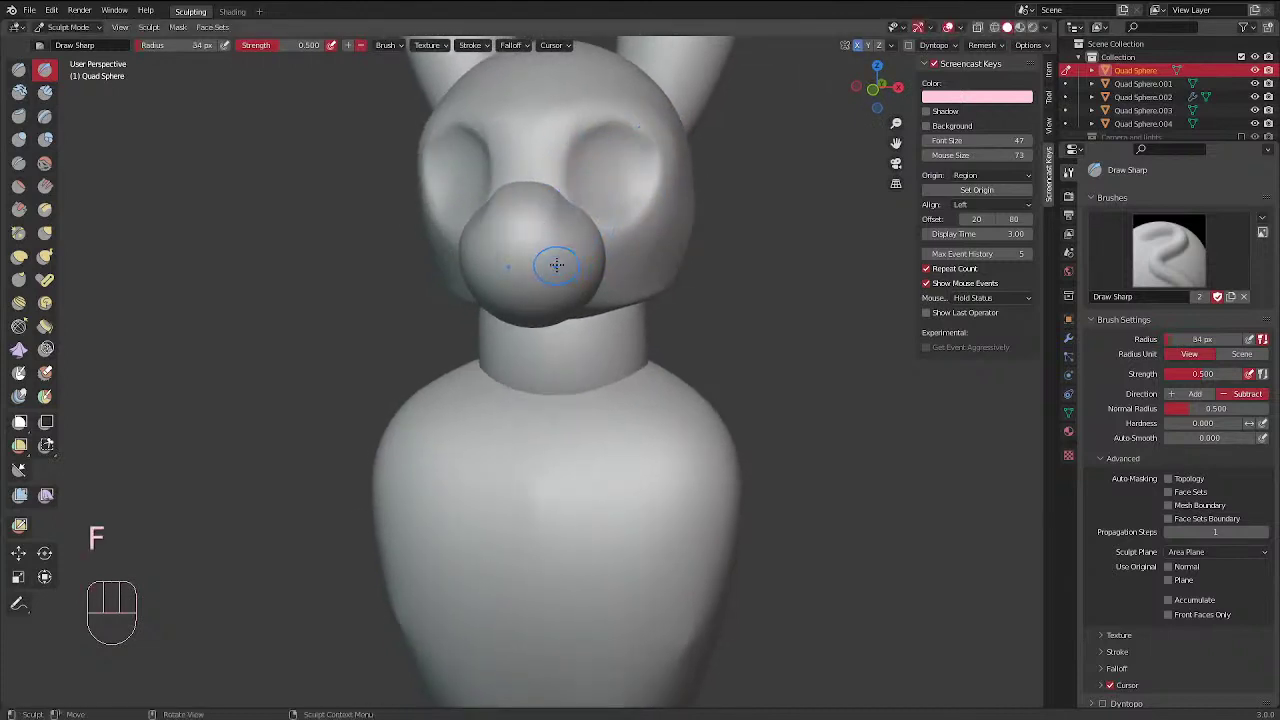
{"action": "left_click", "coordinate": [556, 265], "text": "alt"}
{"action": "key", "text": "ctrl+Tab"}
{"action": "left_click", "coordinate": [520, 274]}
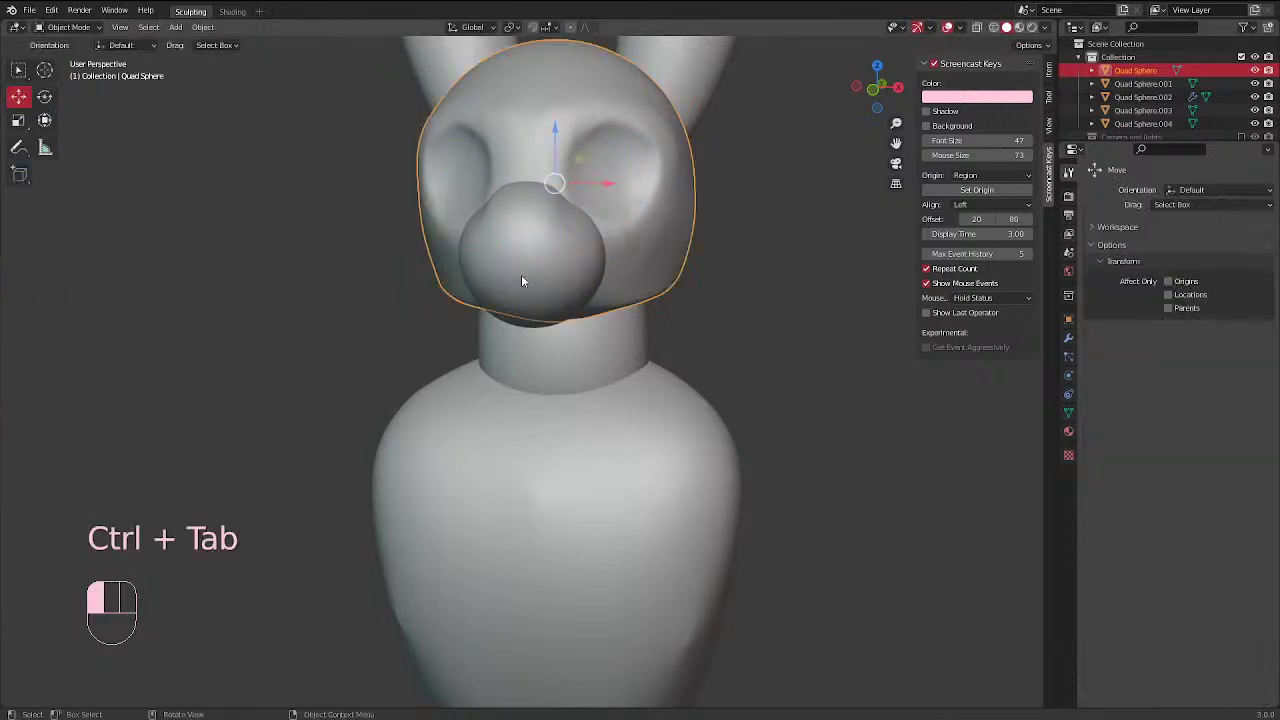
{"action": "key", "text": "ctrl+Tab"}
{"action": "mouse_move", "coordinate": [520, 272]}
{"action": "middle_mouse_down"}
{"action": "mouse_move", "coordinate": [532, 257]}
{"action": "mouse_move", "coordinate": [490, 302]}
{"action": "middle_mouse_up"}
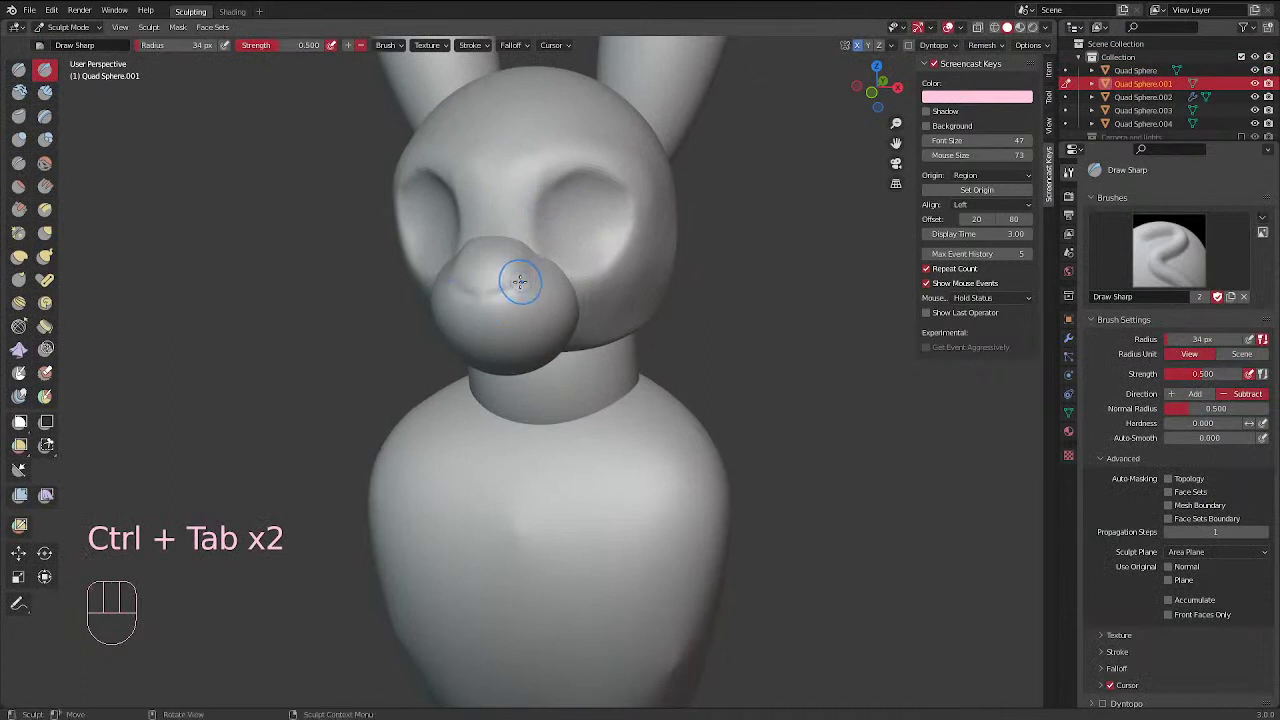
Carve the V-shaped nose creases into the upper front of the muzzle with Draw Sharp
{"action": "left_click_drag", "start_coordinate": [500, 303], "coordinate": [489, 308]}
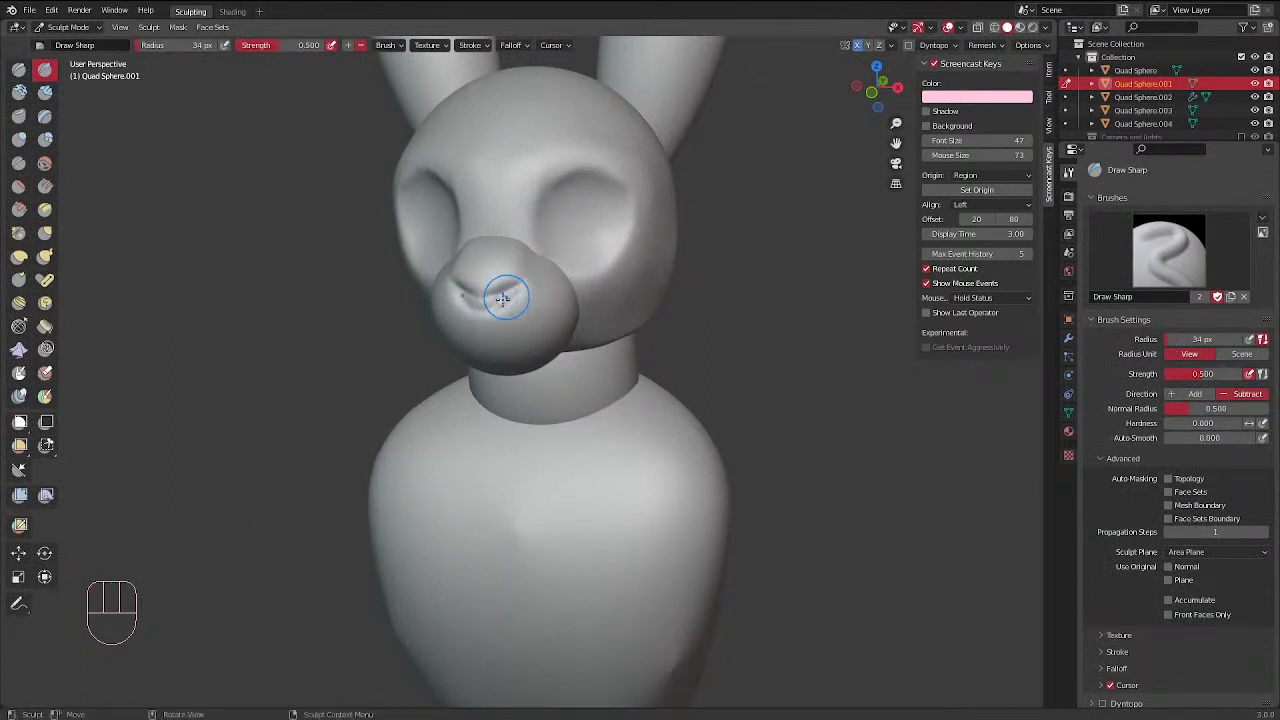
{"action": "middle_click_drag", "start_coordinate": [584, 186], "coordinate": [470, 335]}
{"action": "left_click_drag", "start_coordinate": [465, 338], "coordinate": [461, 342], "text": "ctrl"}
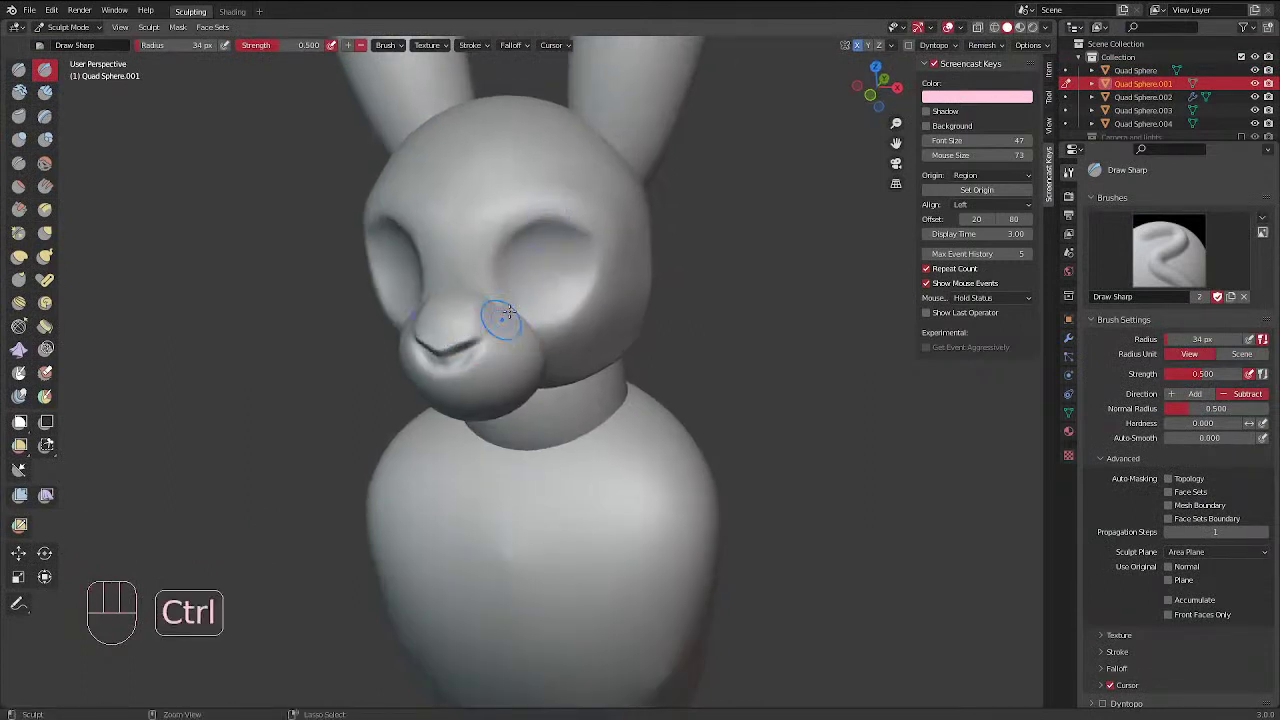
Carve the vertical line below the nose and the mouth line across the lower muzzle with Draw Sharp
{"action": "middle_click_drag", "start_coordinate": [507, 313], "coordinate": [684, 295]}
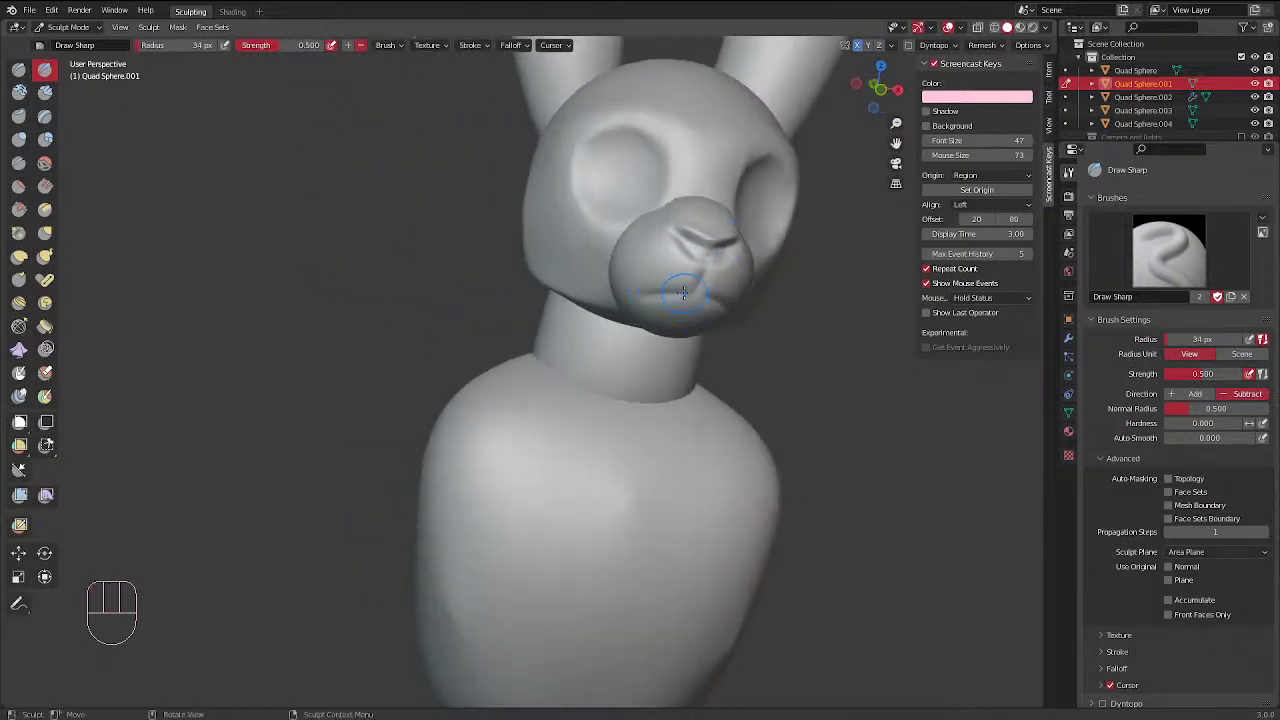
{"action": "middle_click_drag", "start_coordinate": [790, 207], "coordinate": [621, 181]}
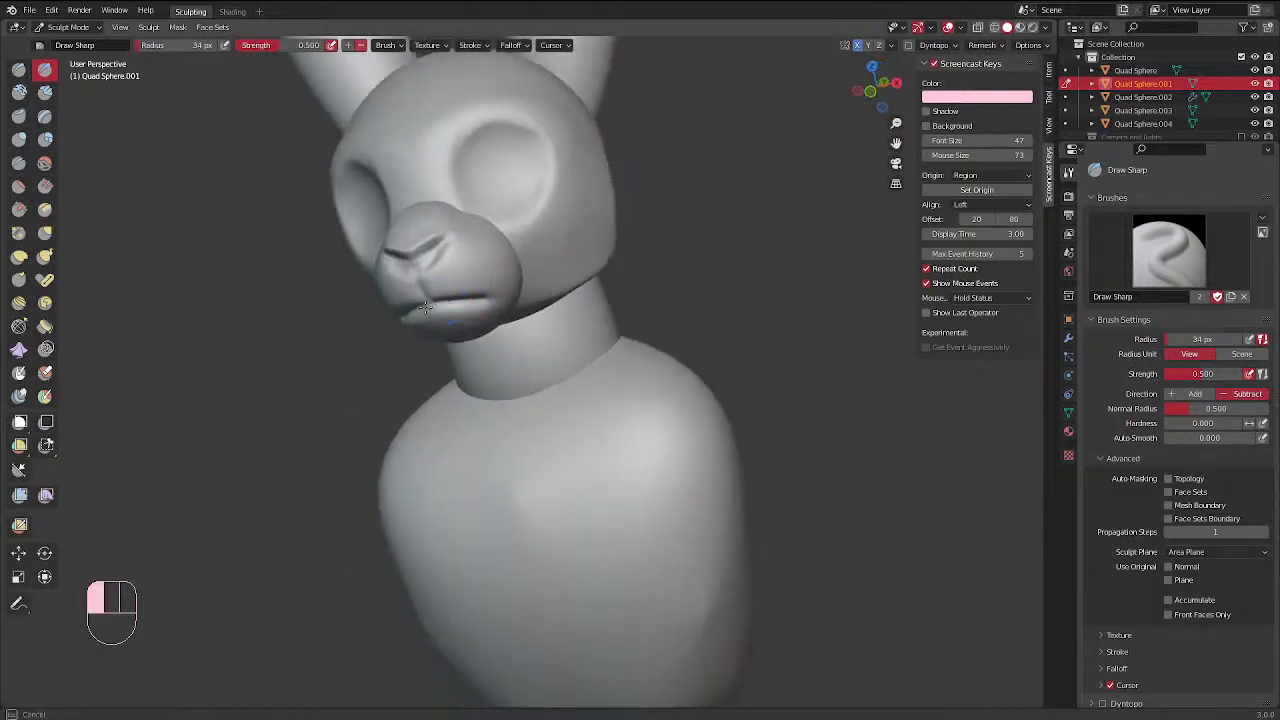
{"action": "middle_click_drag", "start_coordinate": [425, 307], "coordinate": [403, 333]}
Examine the sculpted nose, mouth and jaw from several angles and at close range
{"action": "middle_click_drag", "start_coordinate": [680, 262], "coordinate": [664, 162]}
{"action": "middle_click_drag", "start_coordinate": [664, 162], "coordinate": [658, 190], "text": "shift"}
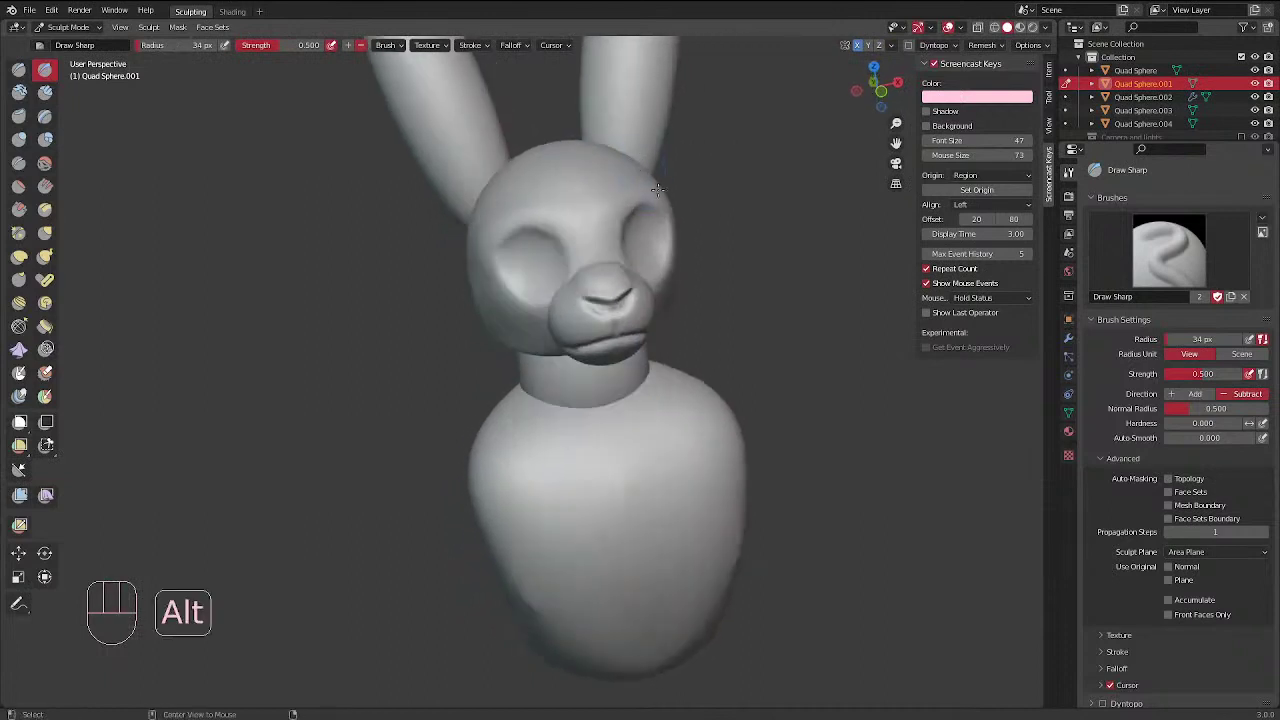
{"action": "middle_click_drag", "start_coordinate": [586, 277], "coordinate": [629, 277]}
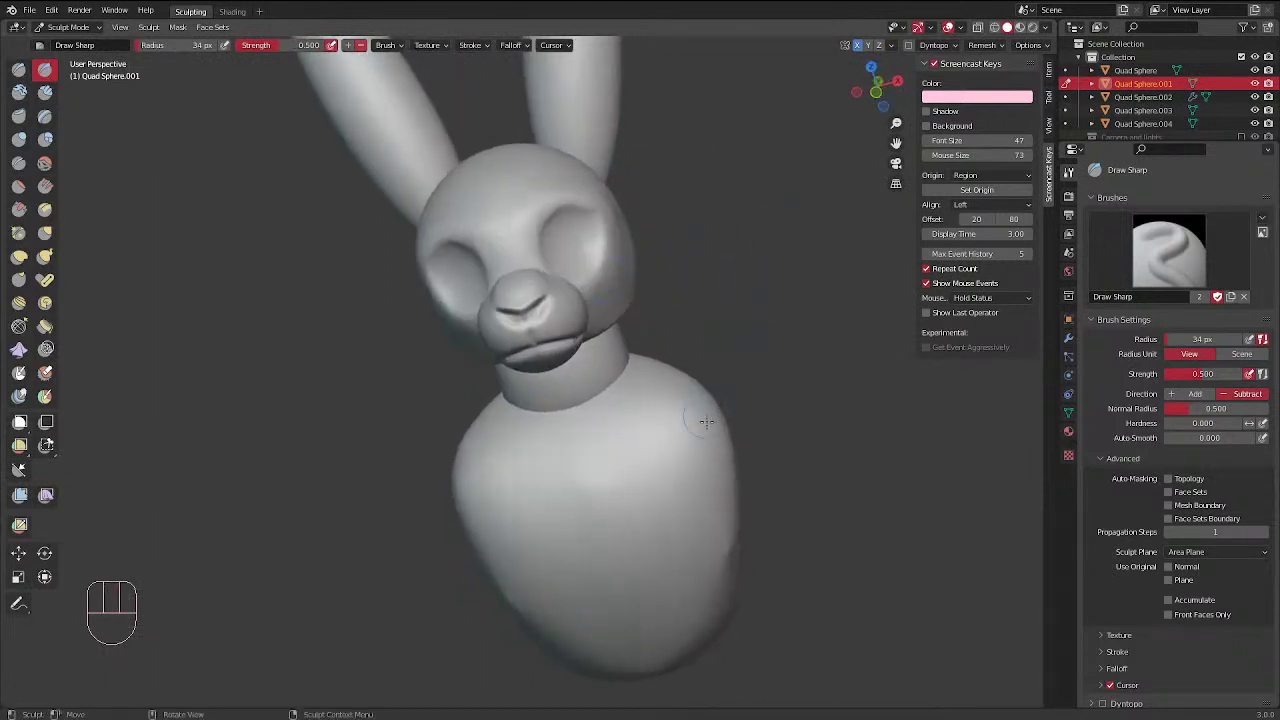
{"action": "middle_click_drag", "start_coordinate": [706, 421], "coordinate": [588, 398]}
{"action": "middle_click_drag", "start_coordinate": [630, 230], "coordinate": [711, 184]}
{"action": "middle_click_drag", "start_coordinate": [635, 340], "coordinate": [492, 345]}
{"action": "middle_click_drag", "start_coordinate": [652, 210], "coordinate": [797, 125], "text": "ctrl"}
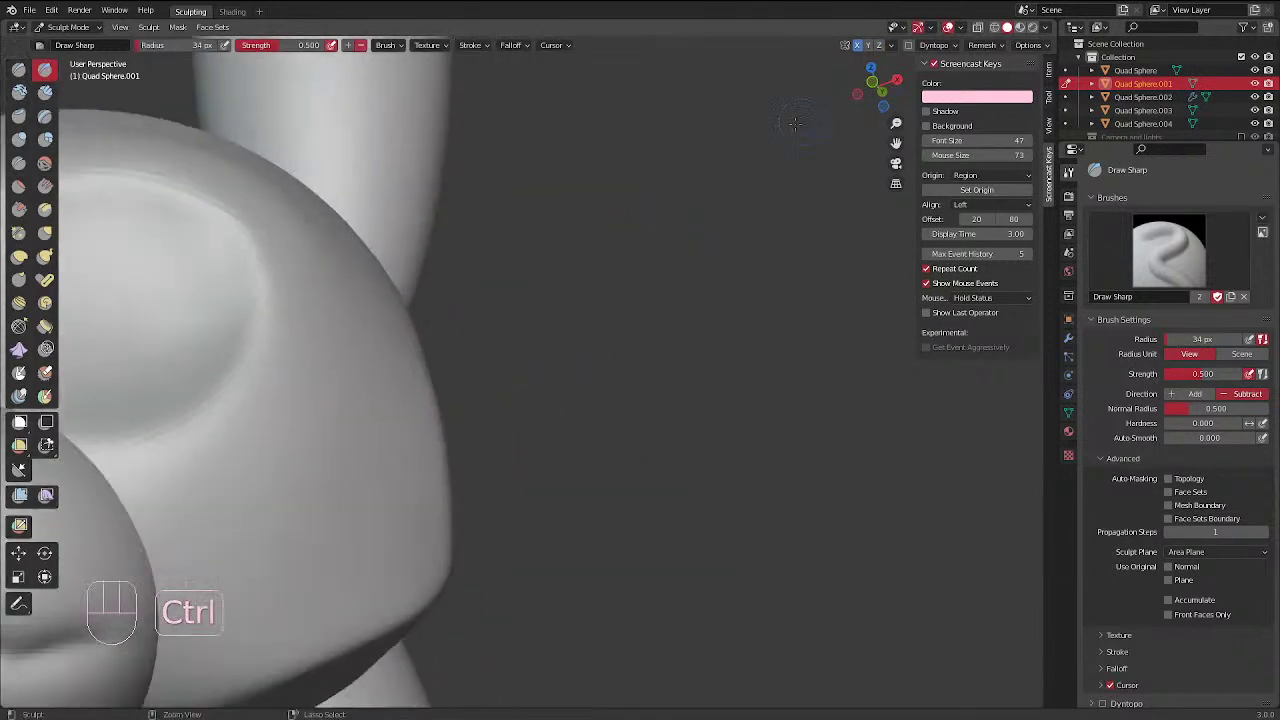
Switch to the Clay Strips brush and set its radius to 59 px
{"action": "middle_click_drag", "start_coordinate": [570, 224], "coordinate": [455, 305], "text": "ctrl"}
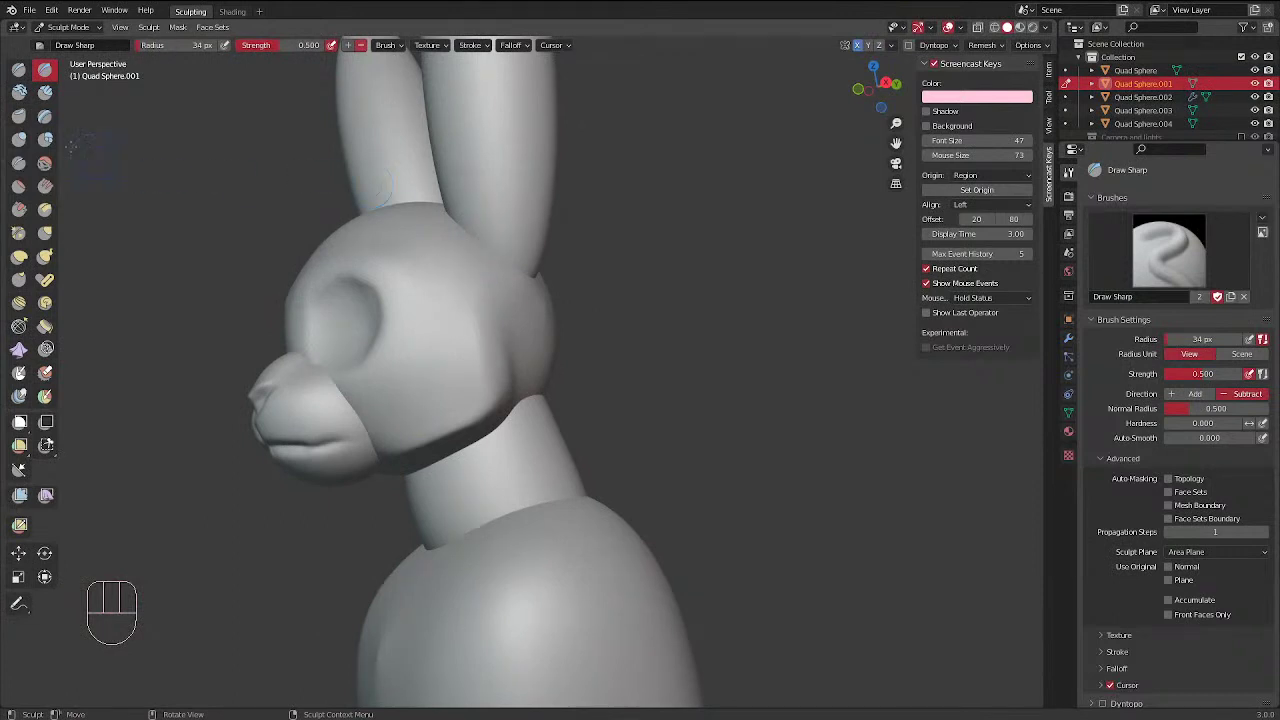
{"action": "left_click", "coordinate": [45, 92]}
{"action": "key", "text": "f"}
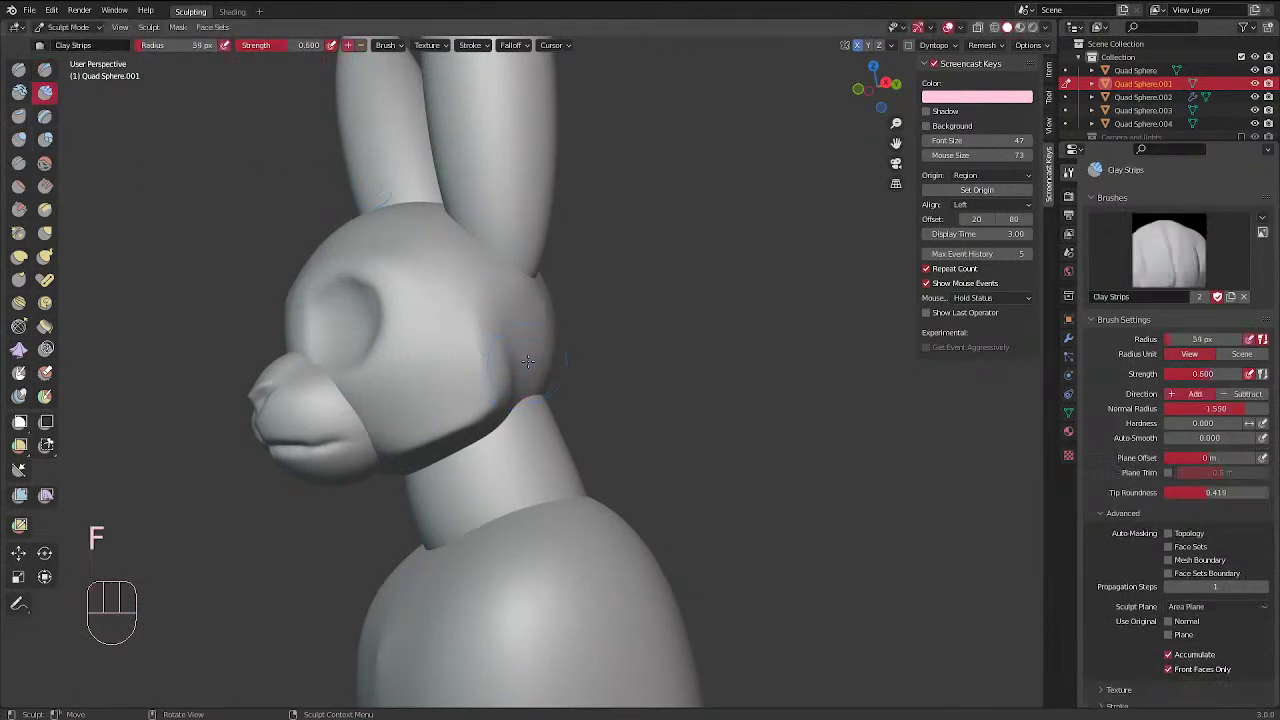
Switch sculpting from the muzzle to the head and smooth the rear corner and lower edge of the jaw
{"action": "key", "text": "shift"}
{"action": "key", "text": "ctrl+Tab"}
{"action": "key", "text": "ctrl+Tab"}
{"action": "left_click", "coordinate": [485, 365]}
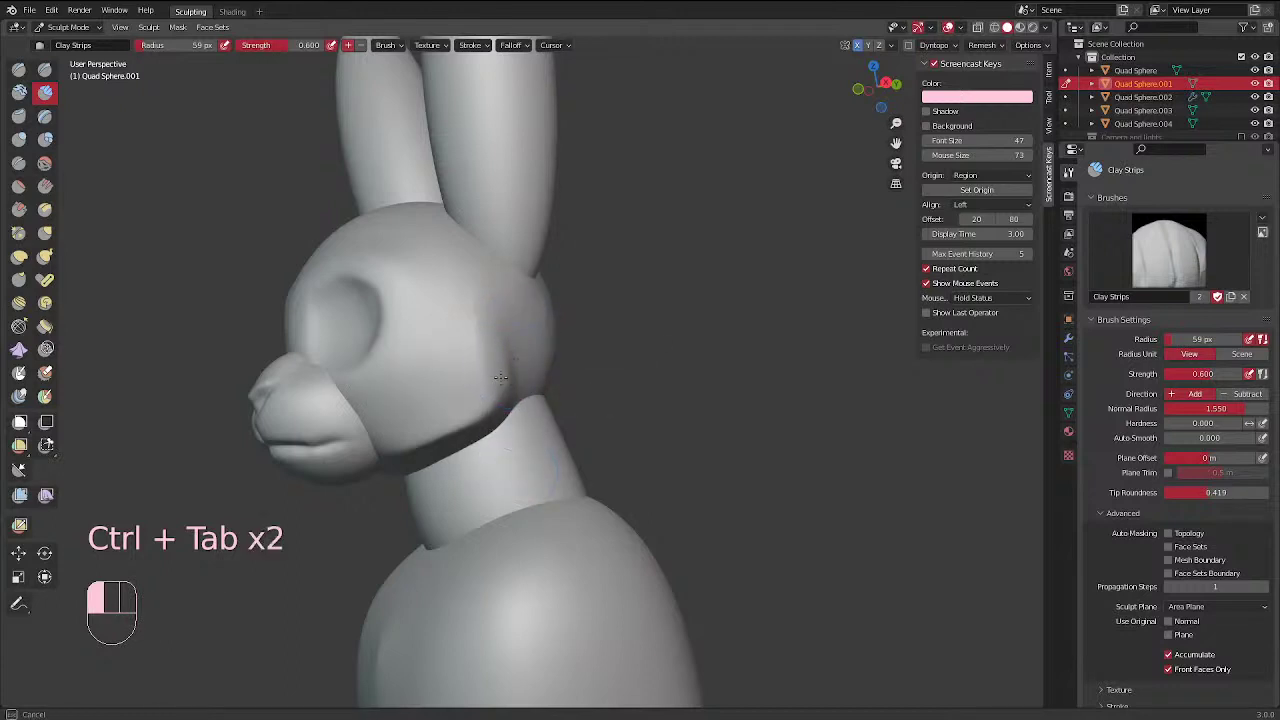
{"action": "key", "text": "ctrl+Tab"}
{"action": "left_click", "coordinate": [371, 346]}
{"action": "left_click", "coordinate": [494, 342]}
{"action": "key", "text": "ctrl+Tab"}
{"action": "left_click", "coordinate": [498, 432]}
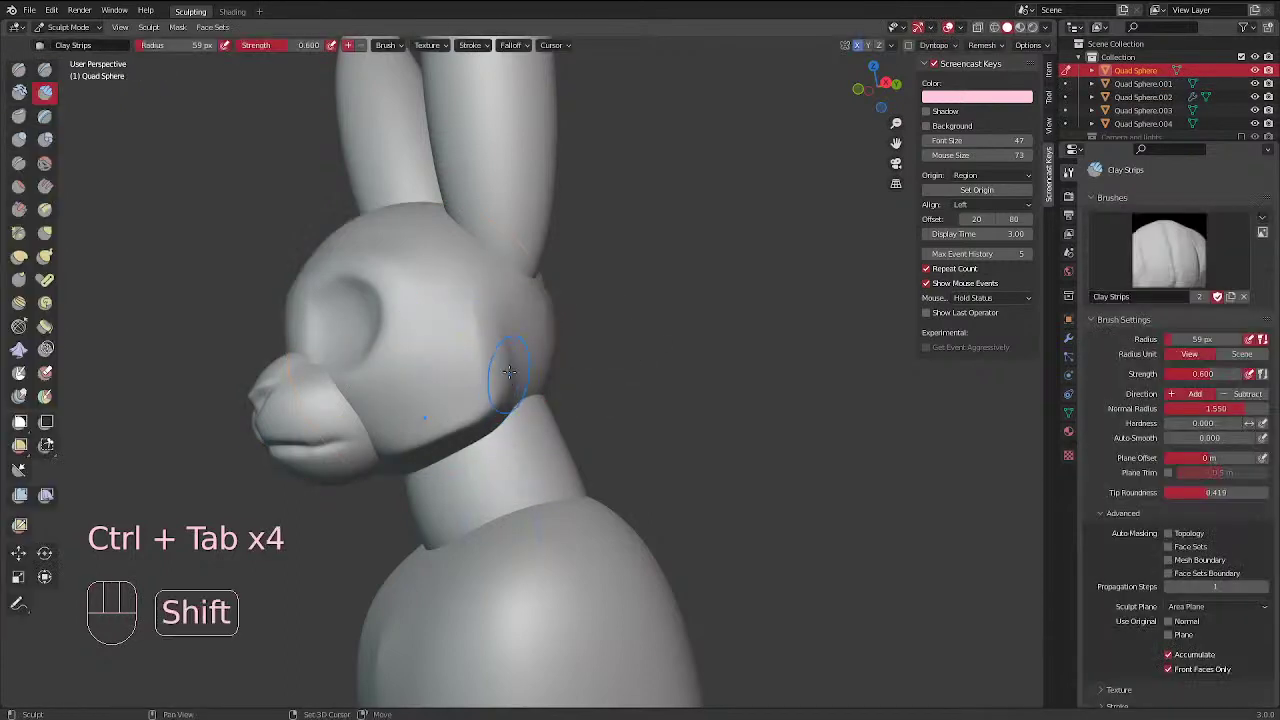
{"action": "left_click_drag", "start_coordinate": [505, 370], "coordinate": [452, 446], "text": "shift"}
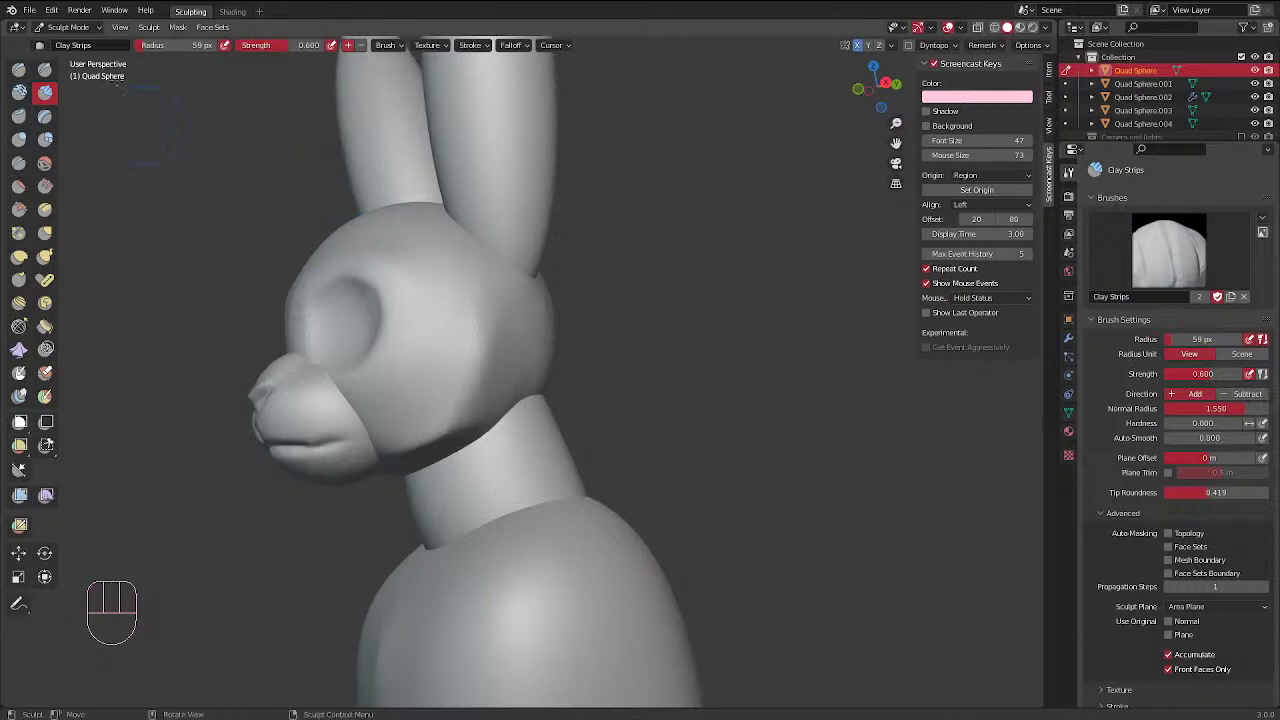
Check that the Lock Object Modes option is turned off
{"action": "left_click", "coordinate": [29, 12]}
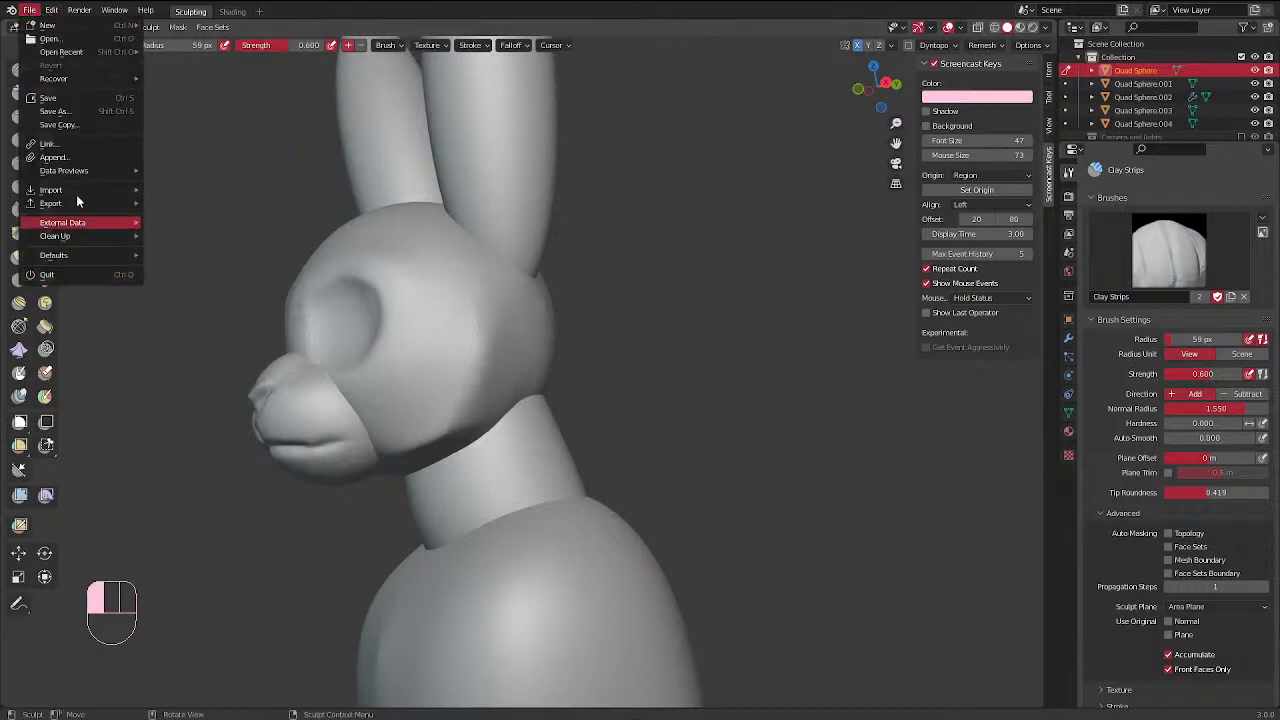
{"action": "mouse_move", "coordinate": [50, 12]}
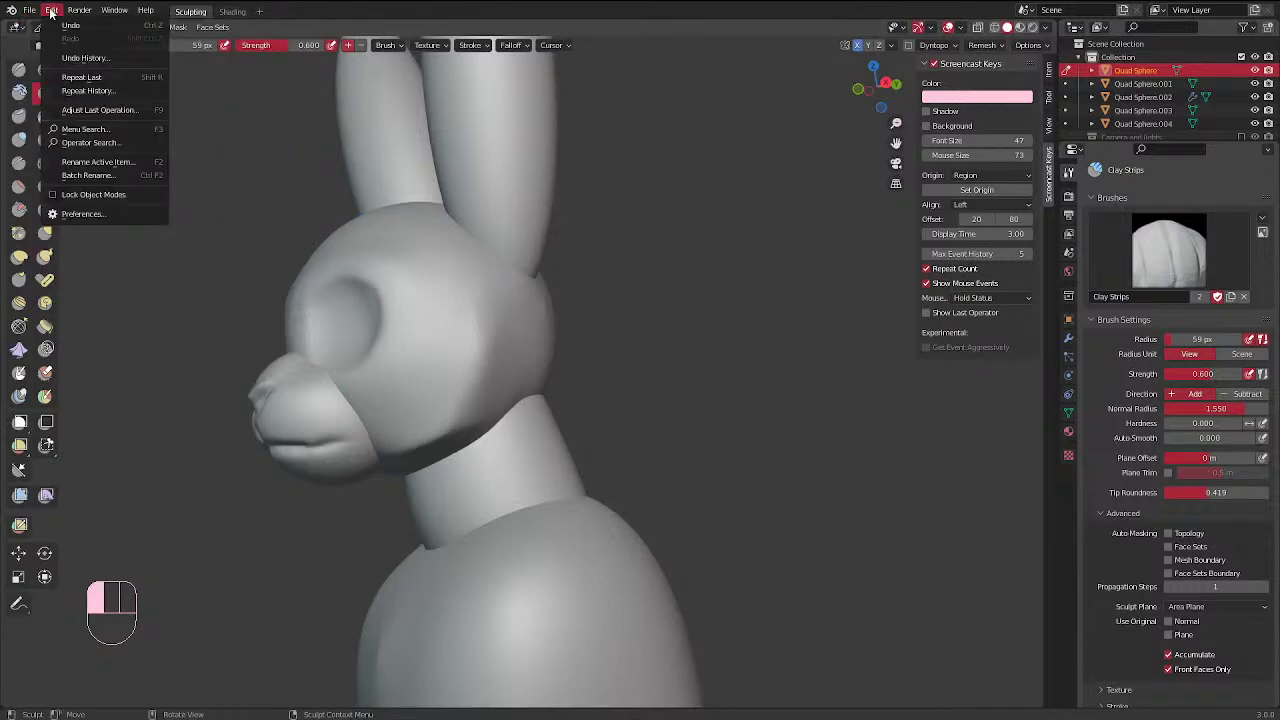
{"action": "left_click", "coordinate": [97, 196]}
{"action": "left_click_drag", "start_coordinate": [55, 12], "coordinate": [97, 196]}
{"action": "key", "text": "ctrl"}
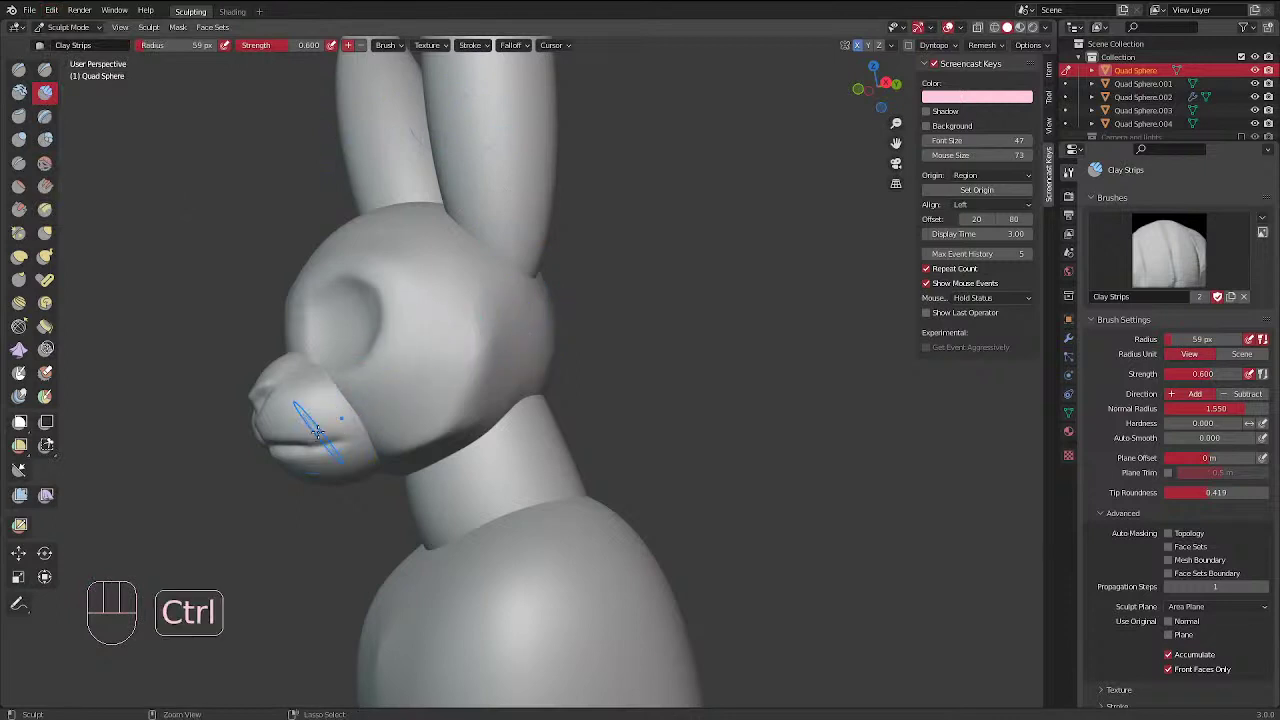
Select the muzzle, switch over to the head, and smooth the head's cheek and jaw
{"action": "left_click", "coordinate": [299, 457], "text": "alt"}
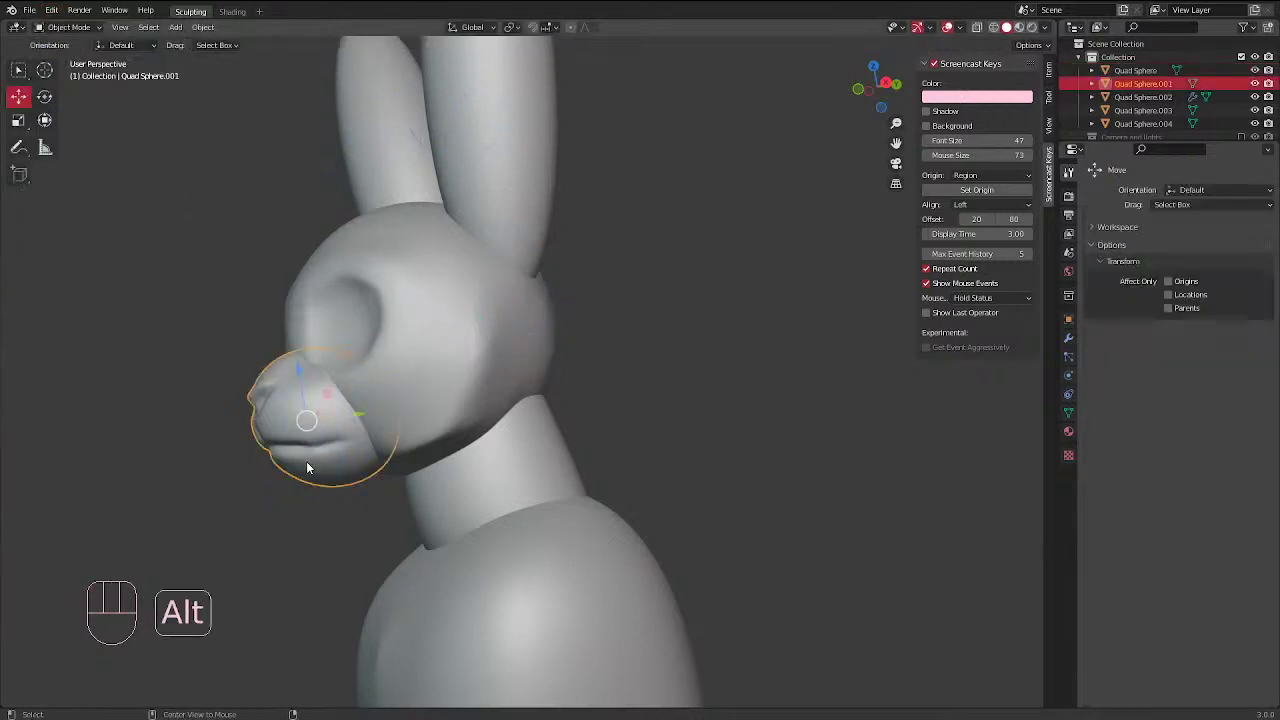
{"action": "left_click", "coordinate": [502, 353], "text": "alt"}
{"action": "left_click", "coordinate": [514, 314], "text": "alt"}
{"action": "mouse_move", "coordinate": [543, 335]}
{"action": "middle_mouse_down"}
{"action": "mouse_move", "coordinate": [589, 332]}
{"action": "mouse_move", "coordinate": [532, 322]}
{"action": "middle_mouse_up"}
{"action": "mouse_move", "coordinate": [499, 297]}
{"action": "left_mouse_down", "text": "shift"}
{"action": "mouse_move", "coordinate": [480, 274]}
{"action": "mouse_move", "coordinate": [482, 330]}
{"action": "left_mouse_up", "text": "shift"}
{"action": "mouse_move", "coordinate": [456, 398]}
{"action": "left_mouse_down", "text": "shift"}
{"action": "mouse_move", "coordinate": [436, 458]}
{"action": "mouse_move", "coordinate": [460, 445]}
{"action": "left_mouse_up", "text": "shift"}
Switch sculpting back to the muzzle sphere and view the face from the front
{"action": "key", "text": "alt+q"}
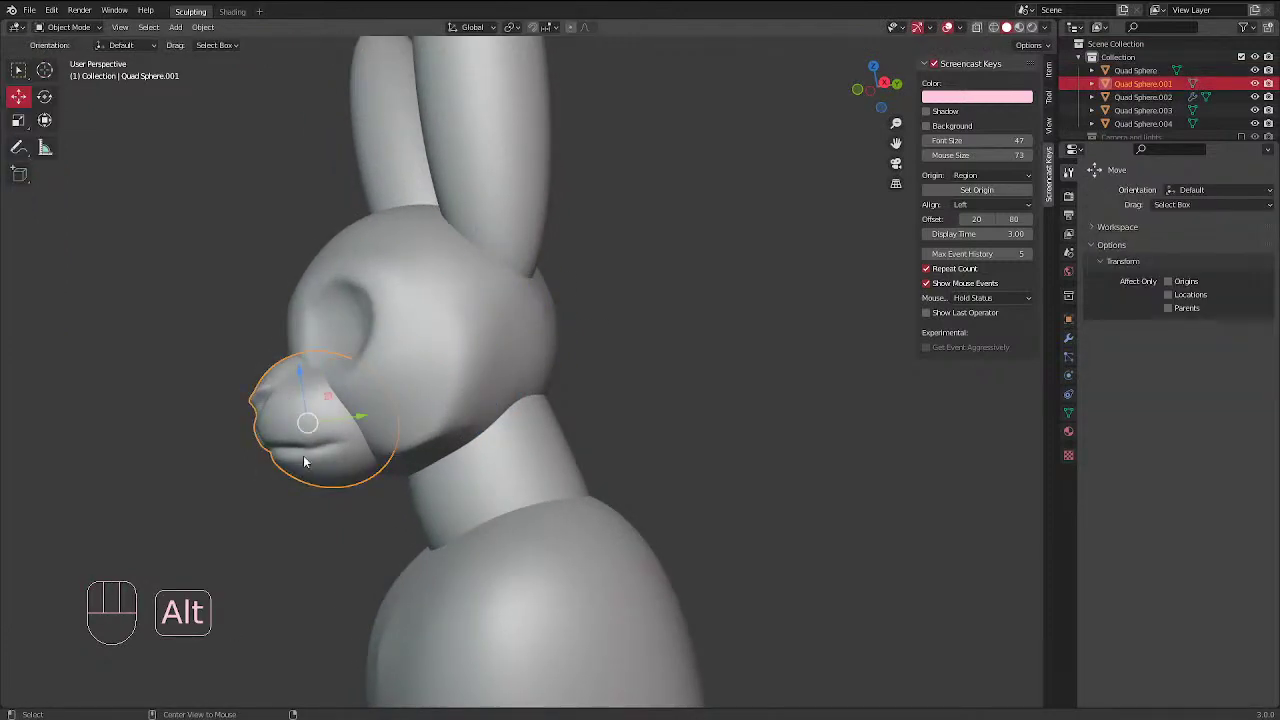
{"action": "key", "text": "ctrl+Tab"}
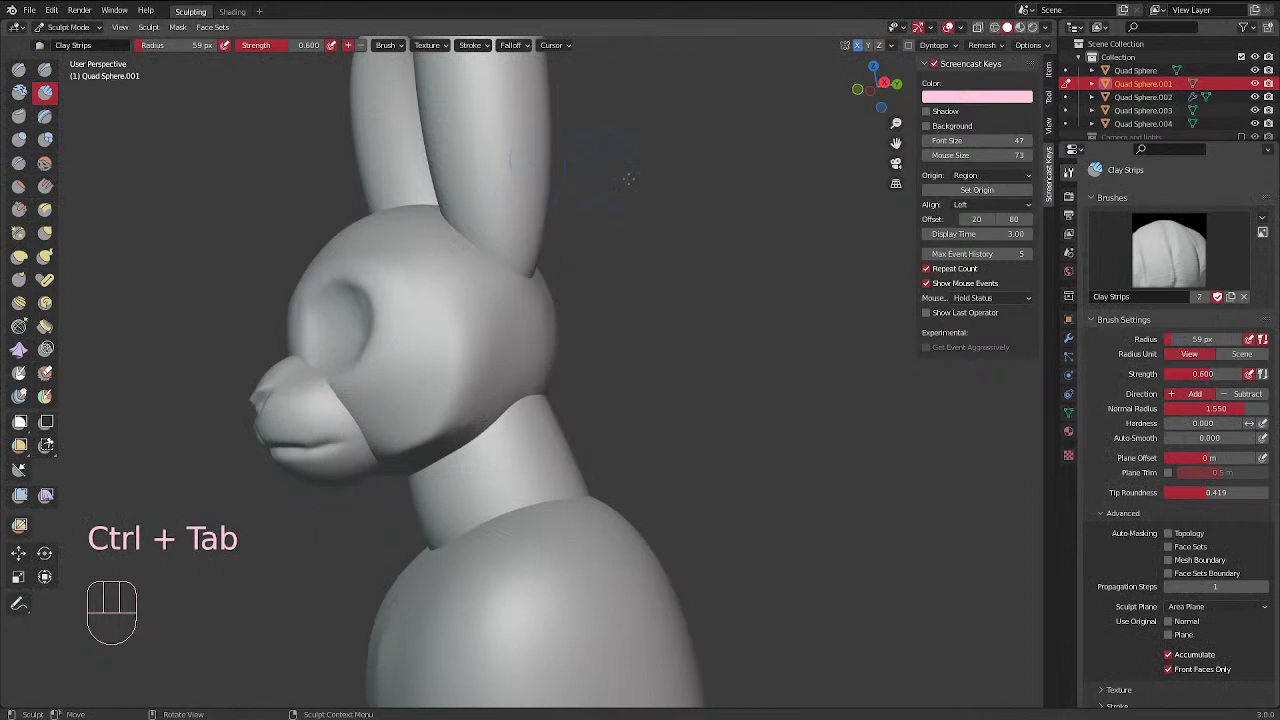
{"action": "middle_click_drag", "start_coordinate": [628, 178], "coordinate": [560, 283]}
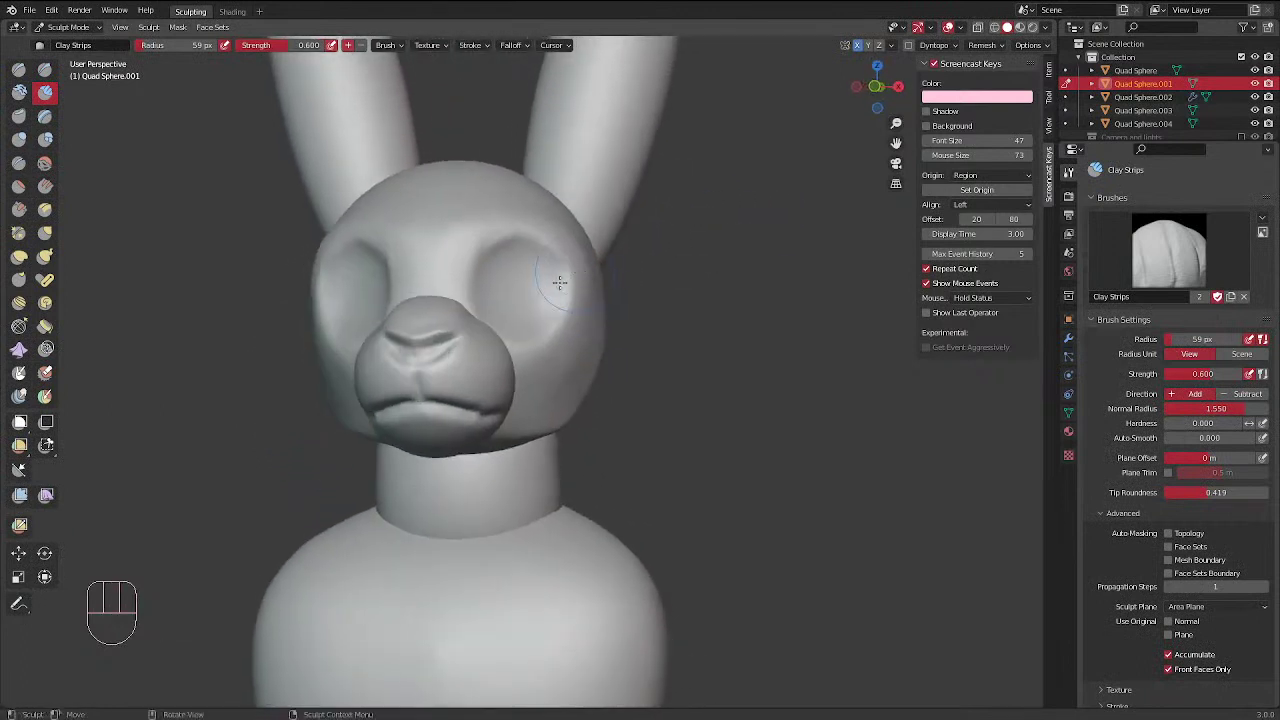
Pick the muzzle from the overlapping objects, return it to Object Mode and rename it "snaut"
{"action": "left_click", "coordinate": [497, 358], "text": "alt"}
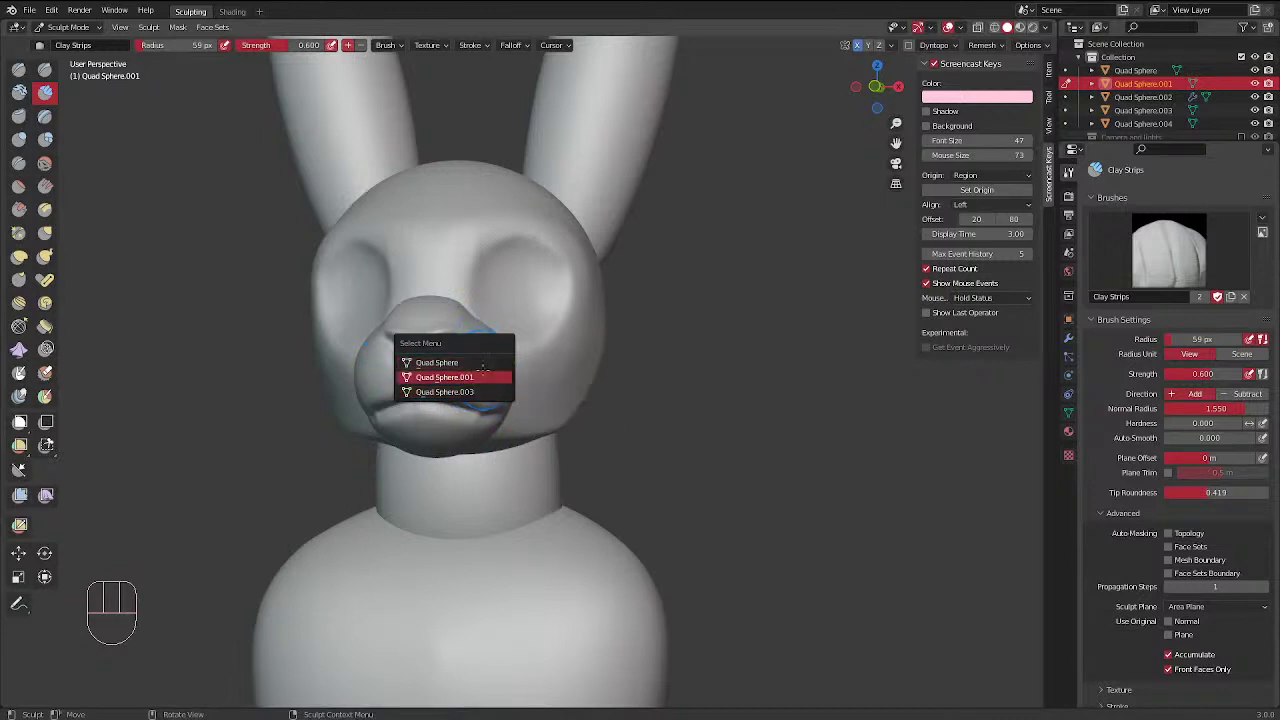
{"action": "left_click", "coordinate": [483, 376]}
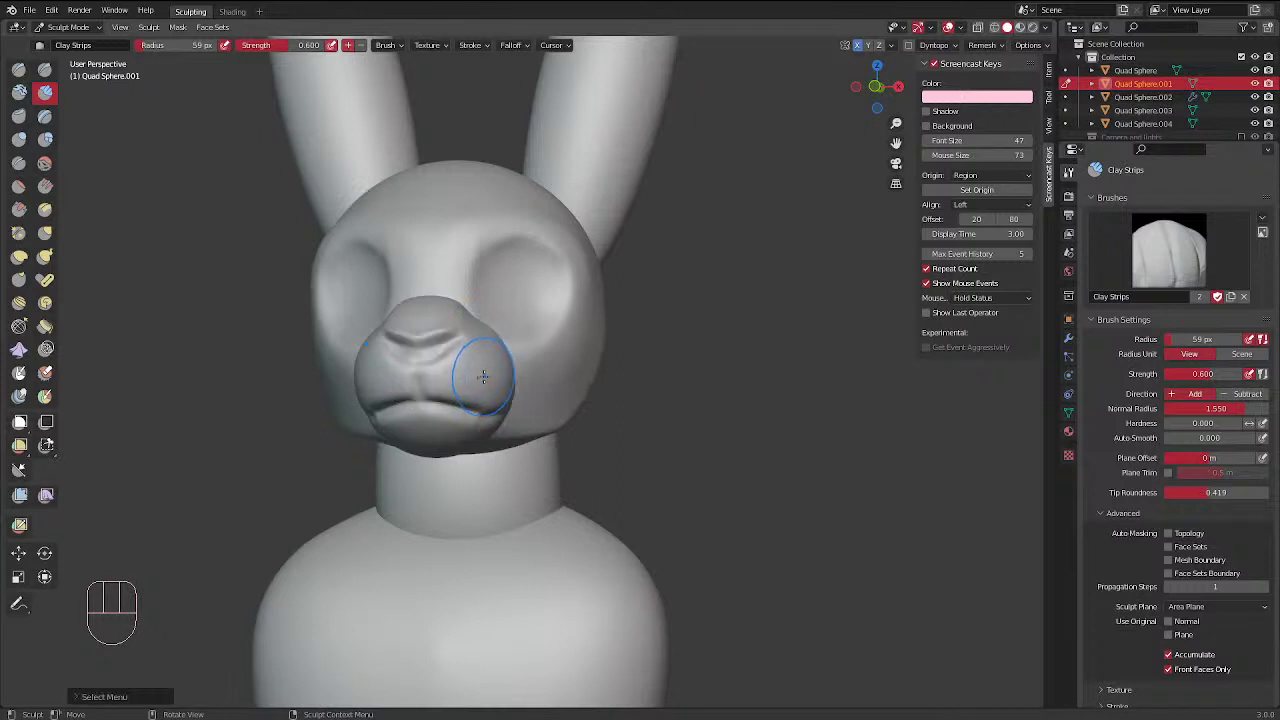
{"action": "key", "text": "ctrl+Tab"}
{"action": "key", "text": "ctrl+Tab"}
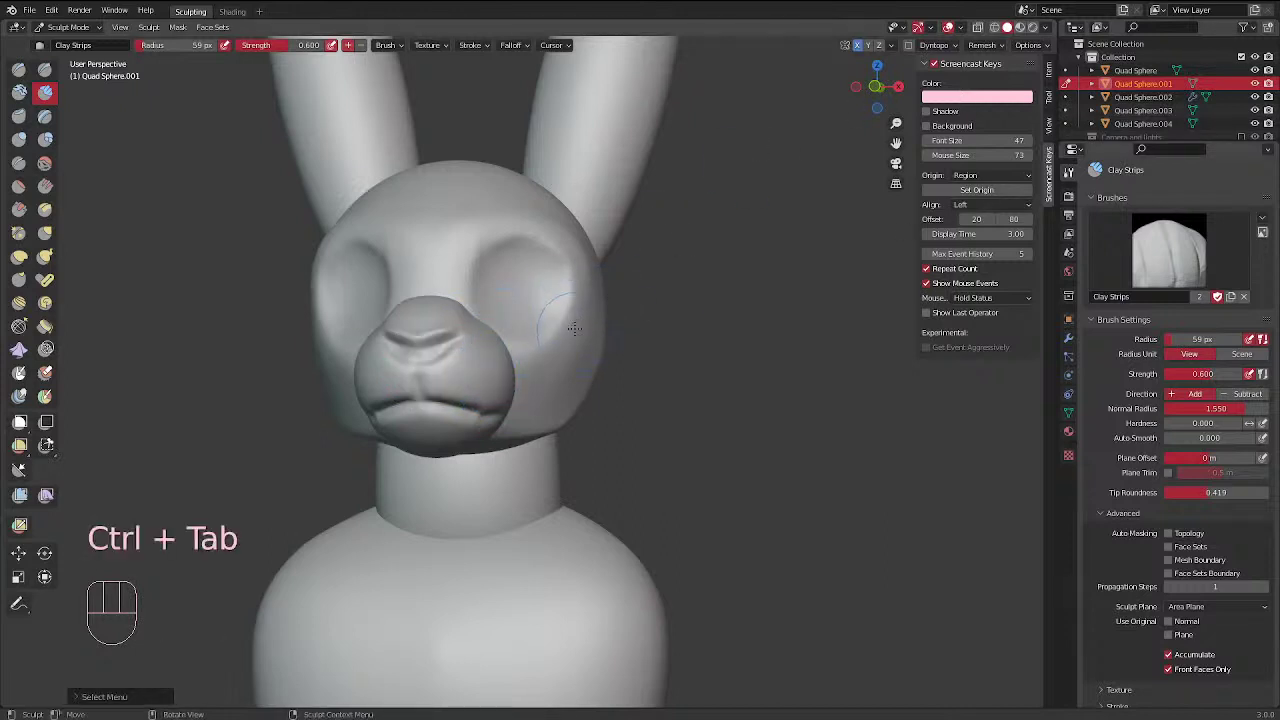
{"action": "left_click", "coordinate": [1172, 83]}
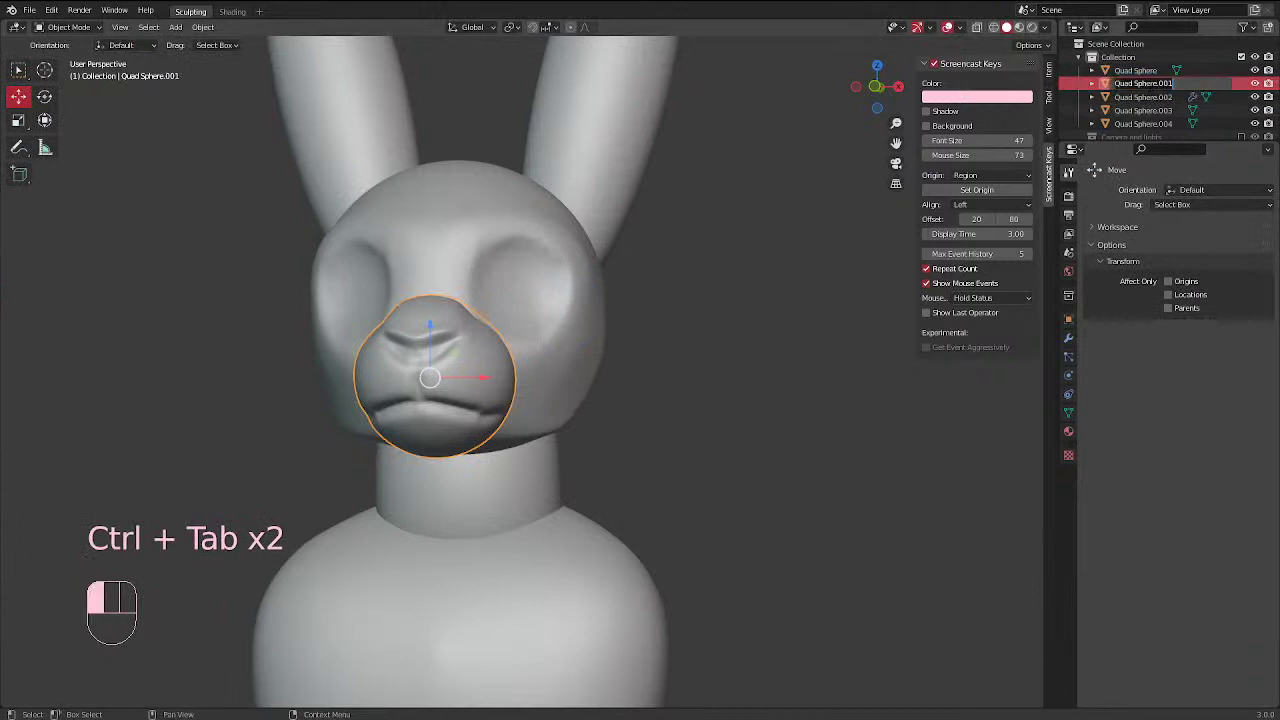
{"action": "type", "text": "snout"}
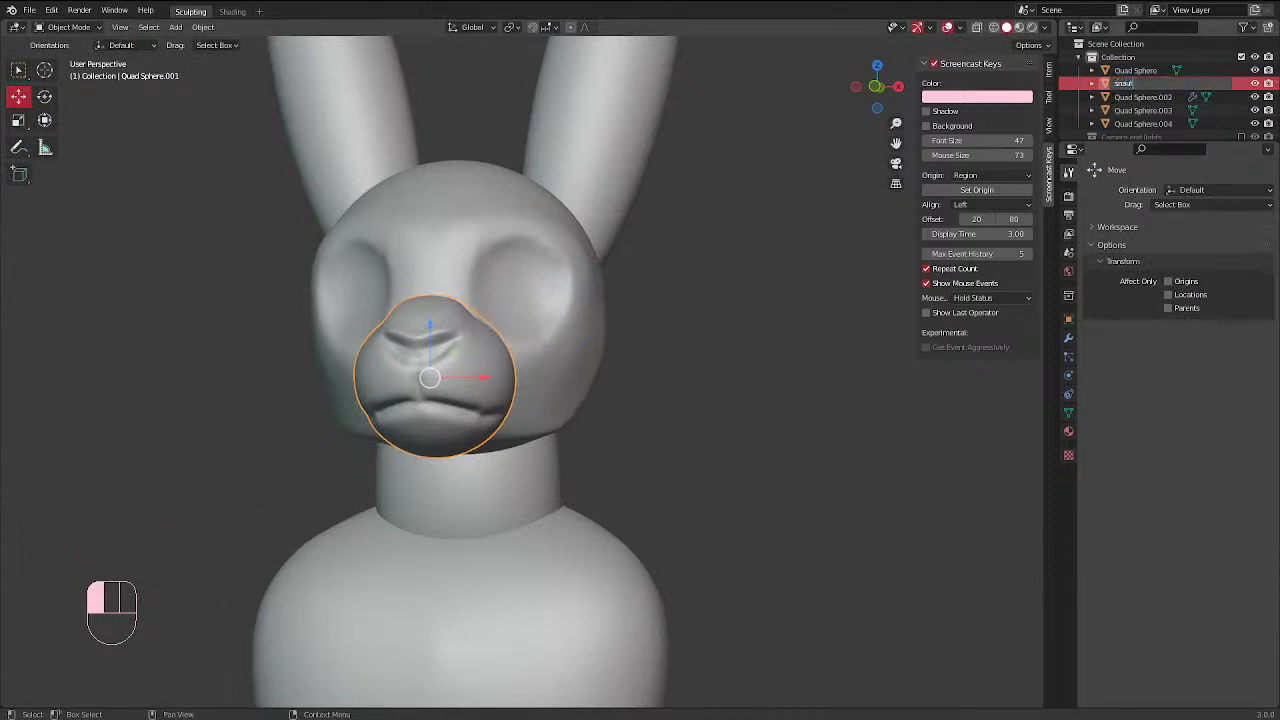
{"action": "key", "text": "Return"}
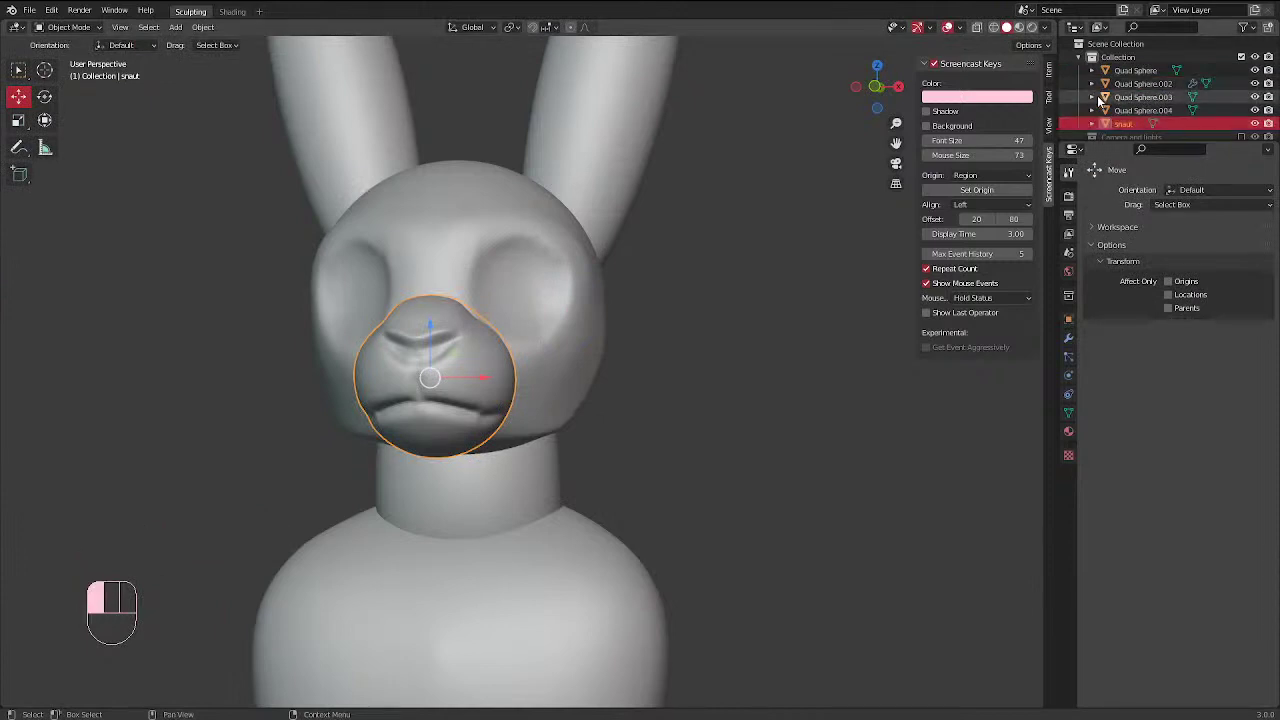
Select the head sphere in Object Mode and rename it "head"
{"action": "left_click", "coordinate": [592, 319]}
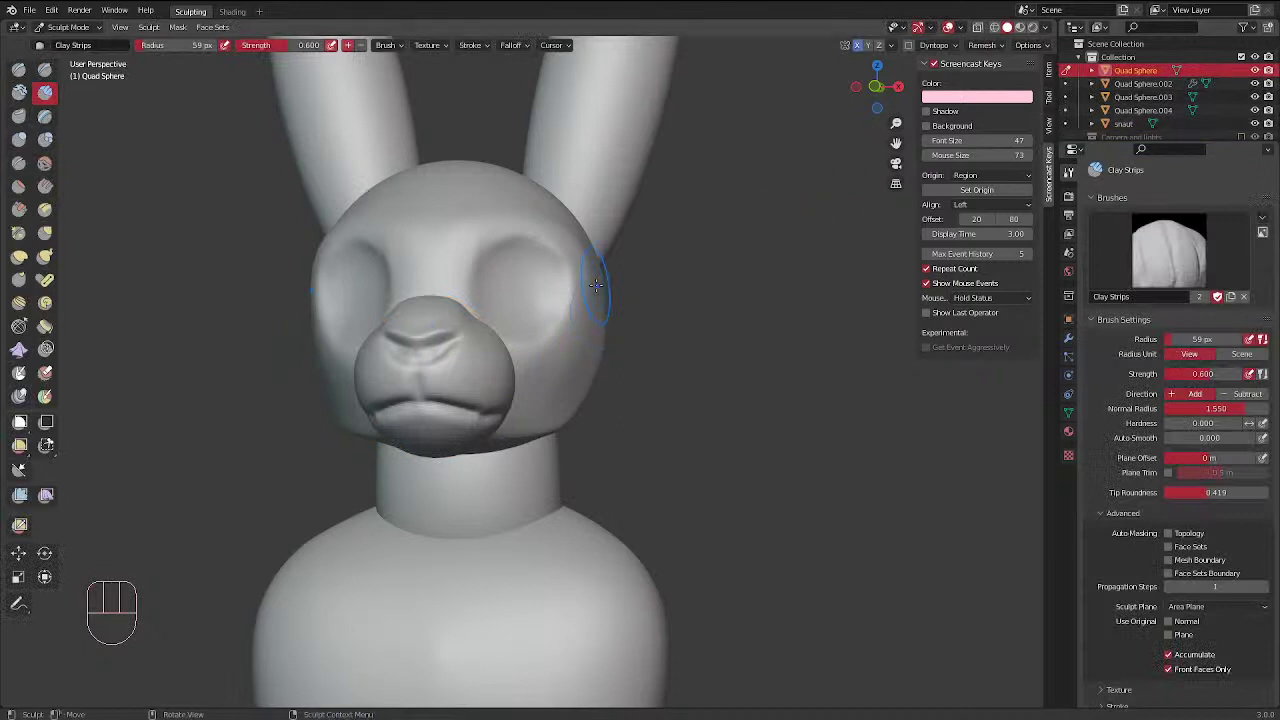
{"action": "key", "text": "ctrl+Tab"}
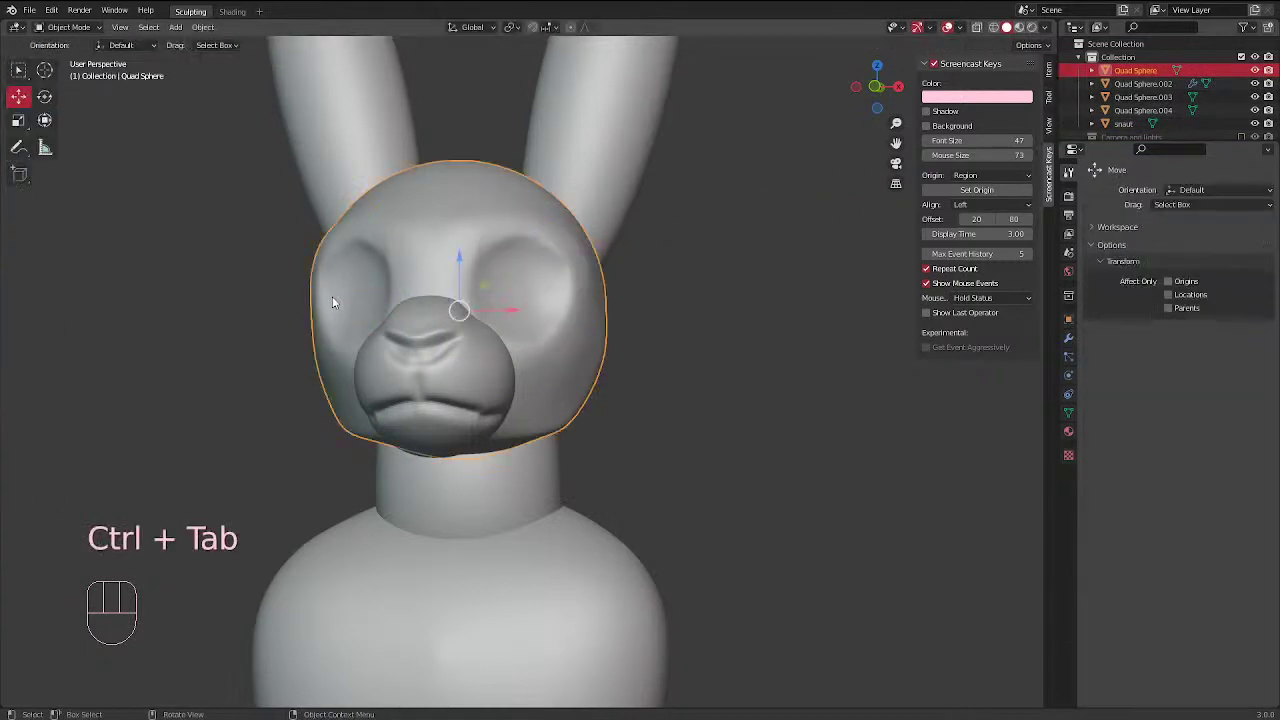
{"action": "key", "text": "F2"}
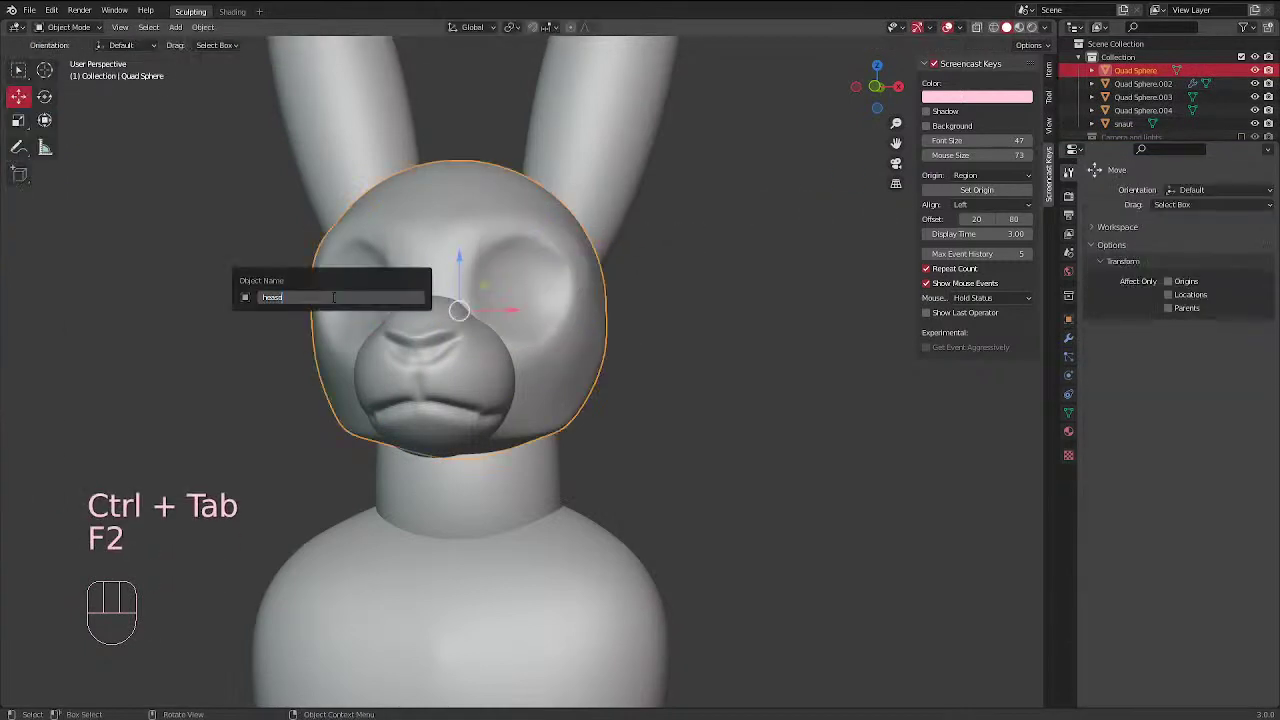
{"action": "key", "text": "BackSpace"}
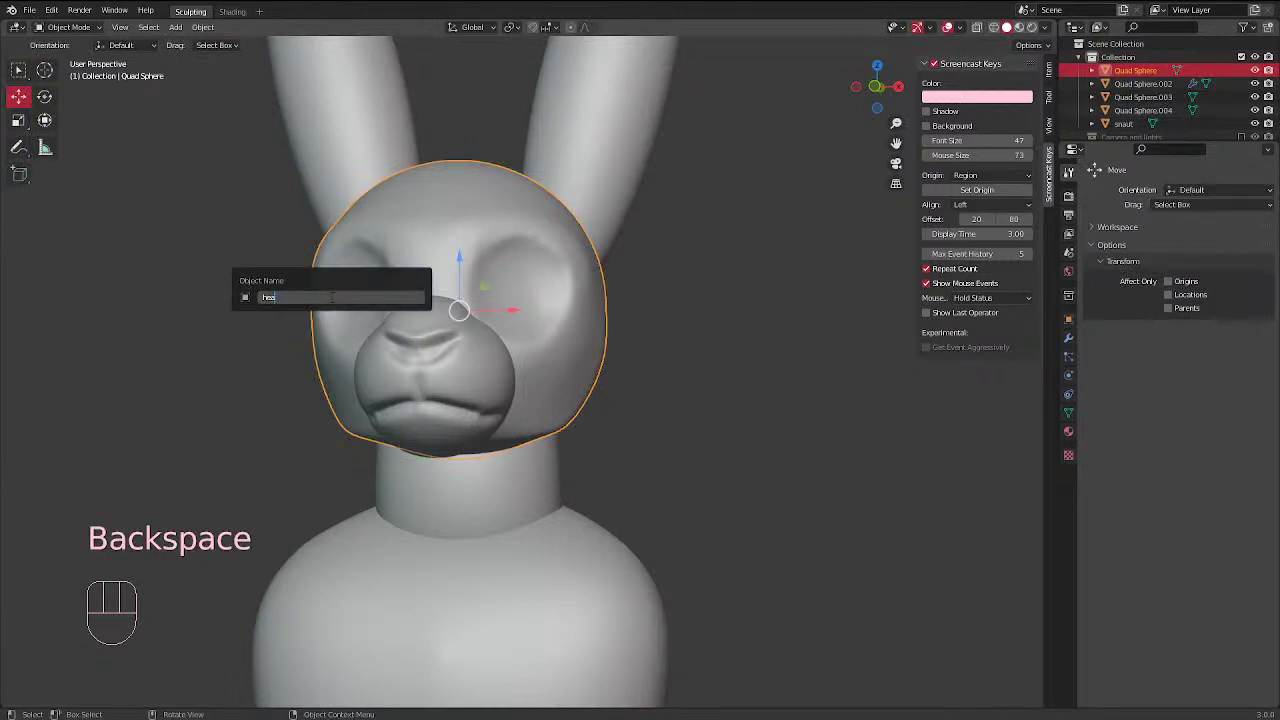
{"action": "key", "text": "Return"}
Select the mirrored ear object and rename it "ears"
{"action": "left_click", "coordinate": [606, 162]}
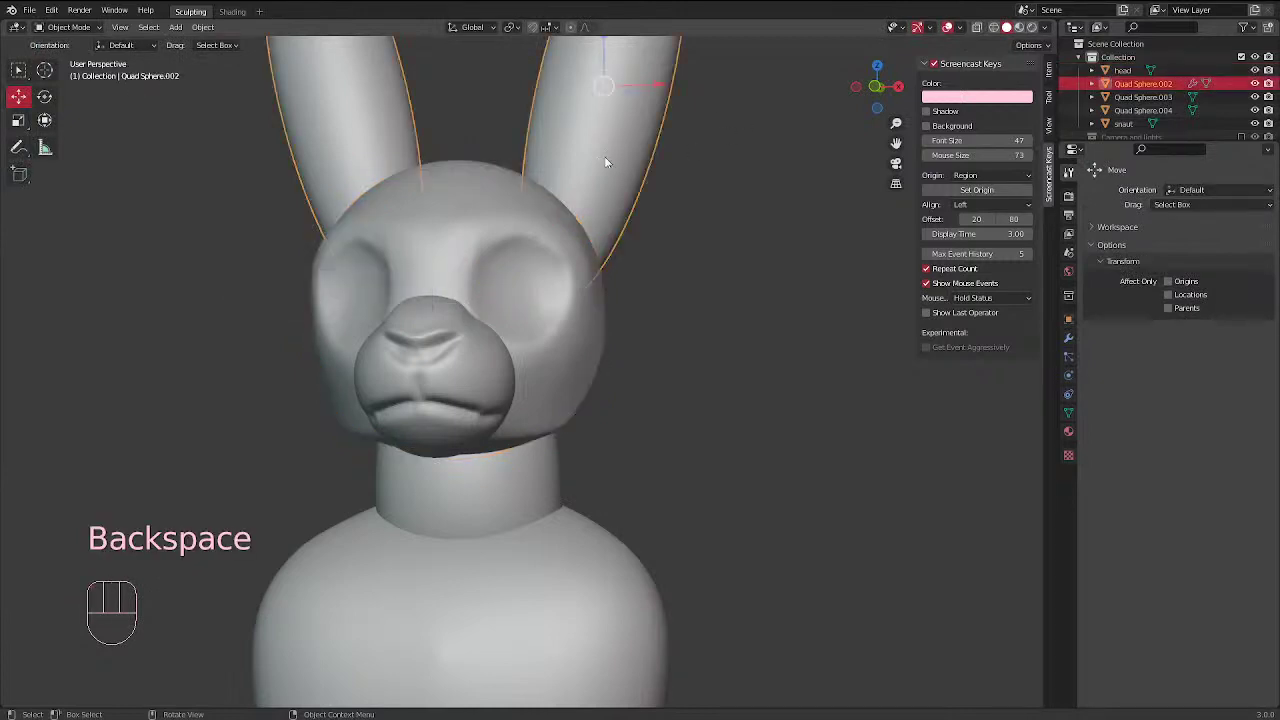
{"action": "key", "text": "F2"}
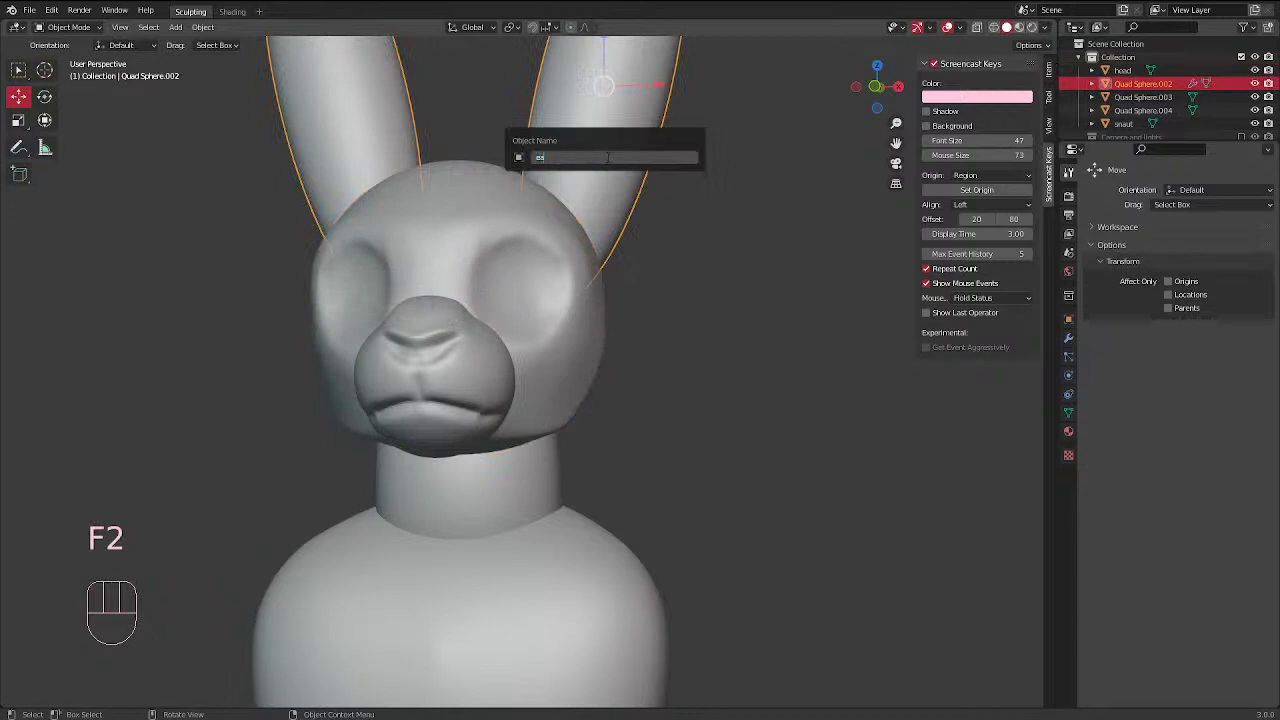
{"action": "type", "text": "ears"}
{"action": "key", "text": "Return"}
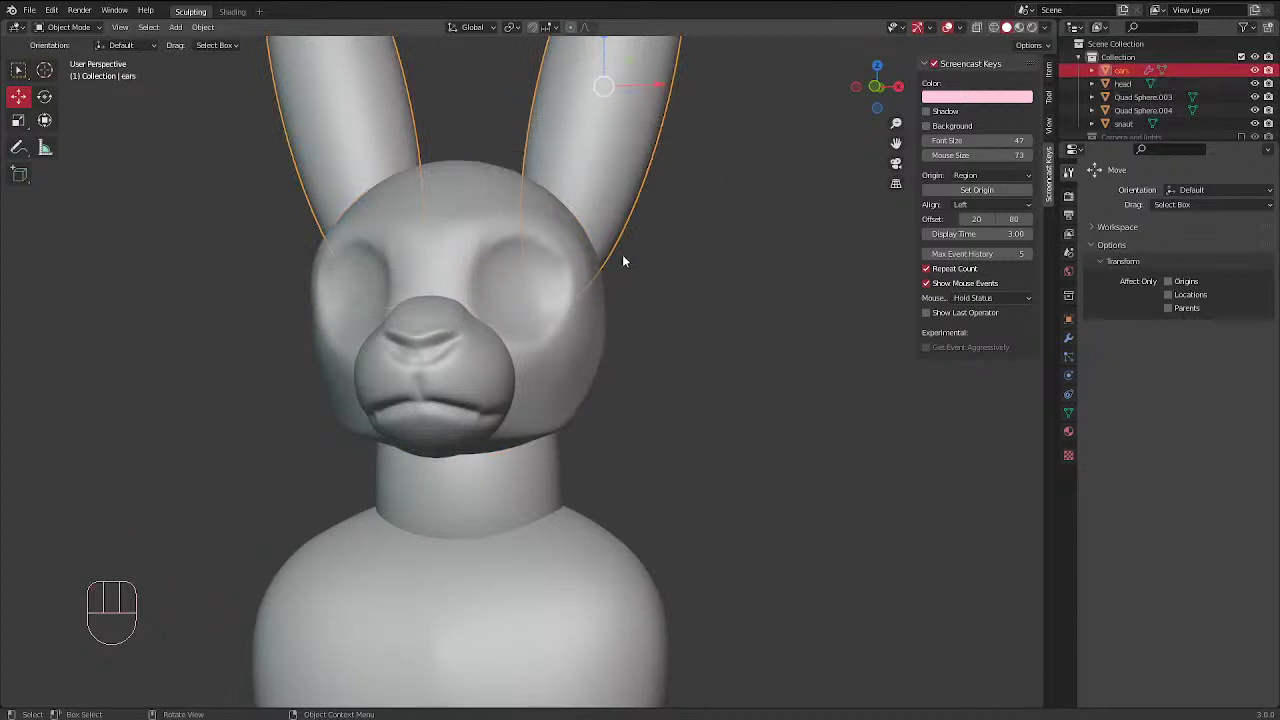
Put the head in Sculpt Mode, try picking "snaut" from the overlapping objects, and undo that selection
{"action": "left_click", "coordinate": [562, 337], "text": "alt"}
{"action": "key", "text": "ctrl+Tab"}
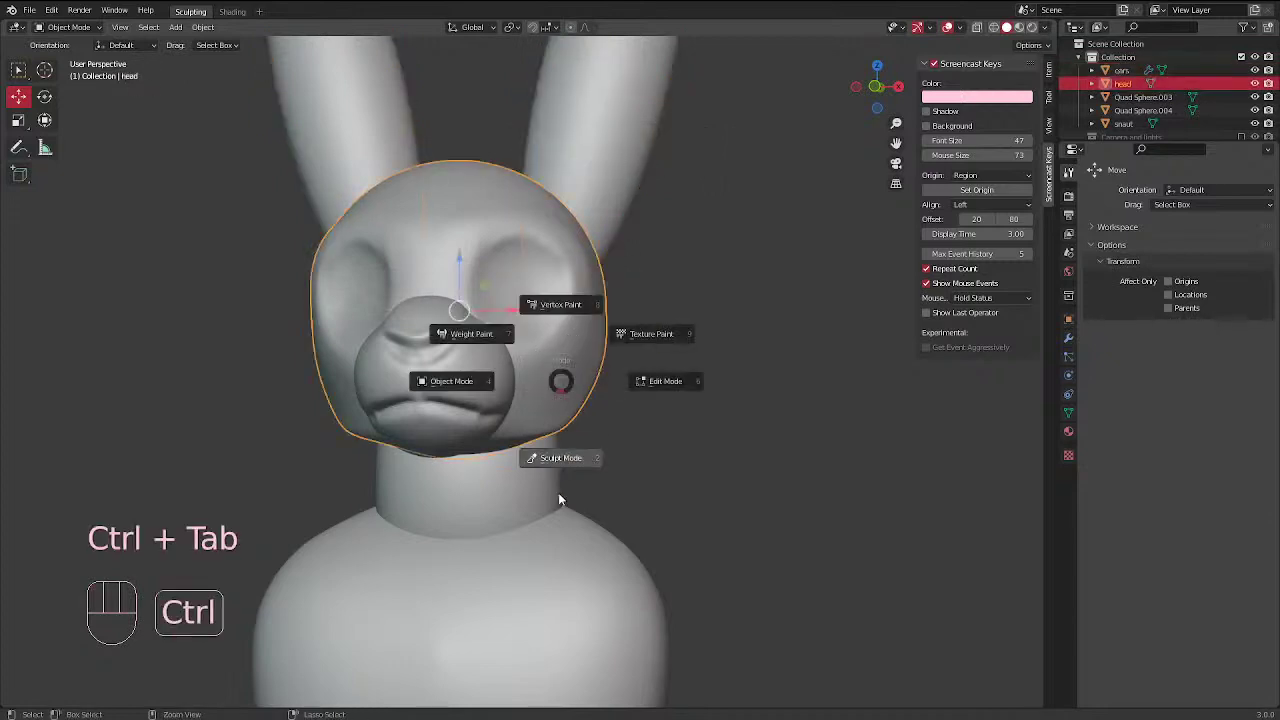
{"action": "left_click", "coordinate": [558, 492]}
{"action": "middle_click_drag", "start_coordinate": [590, 345], "coordinate": [480, 390]}
{"action": "left_click", "coordinate": [387, 427], "text": "alt"}
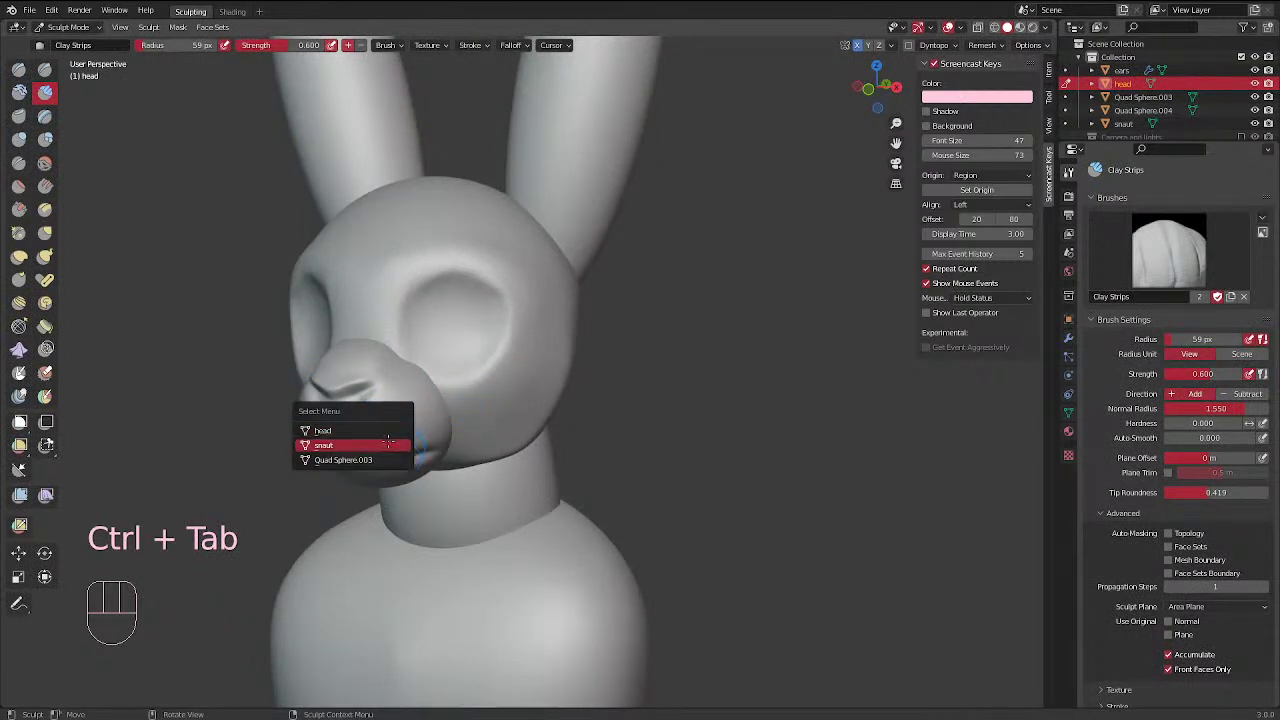
{"action": "left_click", "coordinate": [388, 446]}
{"action": "key", "text": "ctrl+z"}
Select the torso in Object Mode and scale it down uniformly to about 0.83
{"action": "middle_click_drag", "start_coordinate": [549, 304], "coordinate": [690, 360]}
{"action": "middle_click_drag", "start_coordinate": [690, 360], "coordinate": [690, 420], "text": "ctrl"}
{"action": "middle_click_drag", "start_coordinate": [690, 420], "coordinate": [735, 418], "text": "shift"}
{"action": "left_click", "coordinate": [624, 469], "text": "alt"}
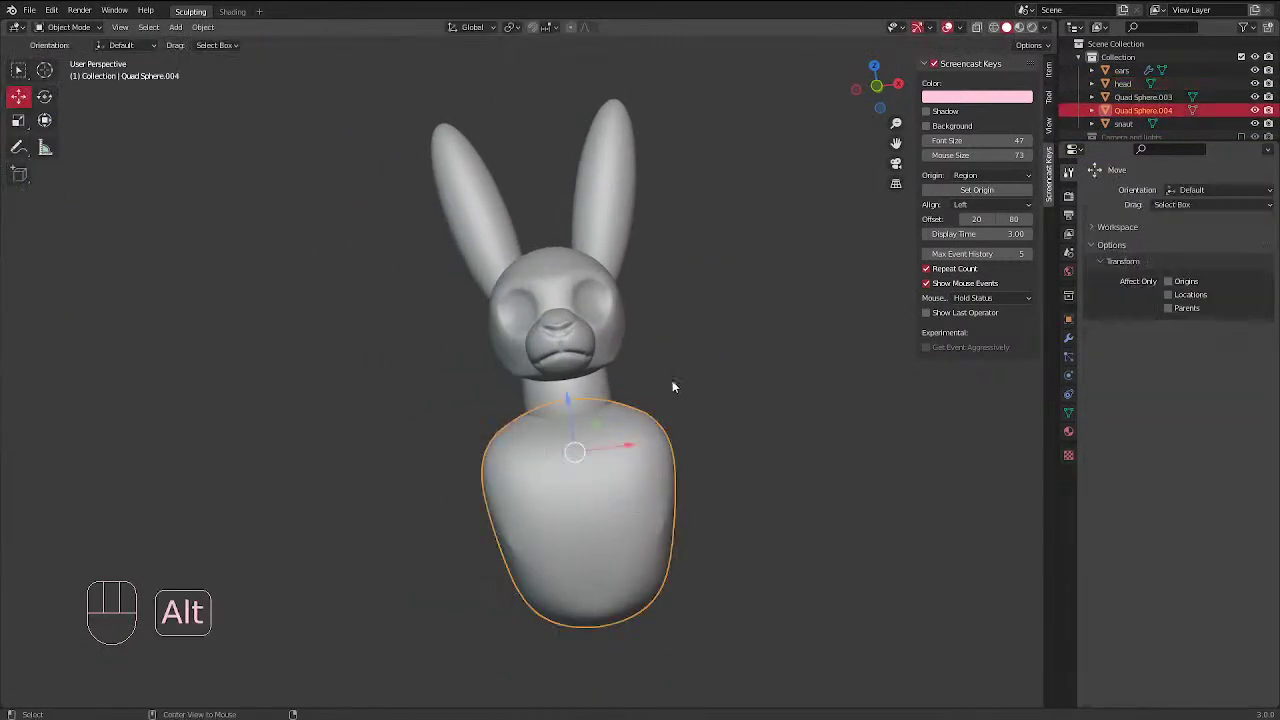
{"action": "middle_click_drag", "start_coordinate": [672, 383], "coordinate": [671, 455]}
{"action": "key", "text": "s"}
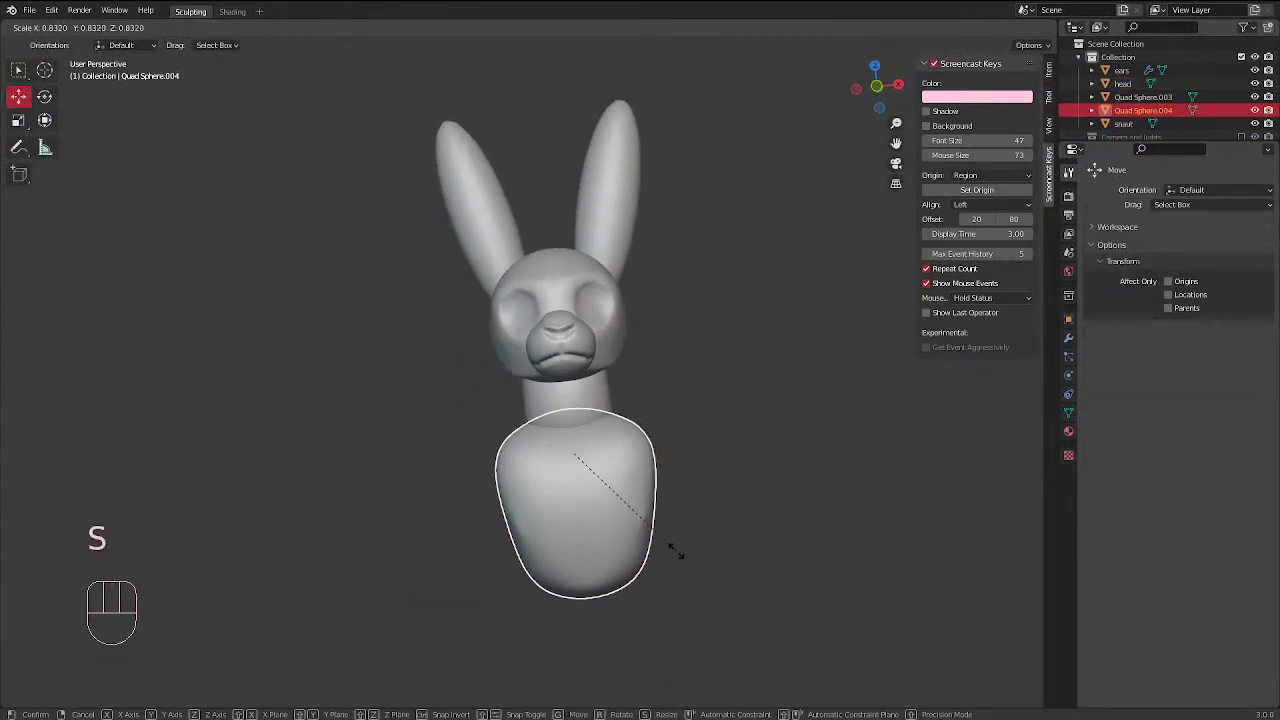
{"action": "left_click", "coordinate": [679, 557]}
Move the torso up against the neck, deselect it and check the proportions from the side
{"action": "key", "text": "g"}
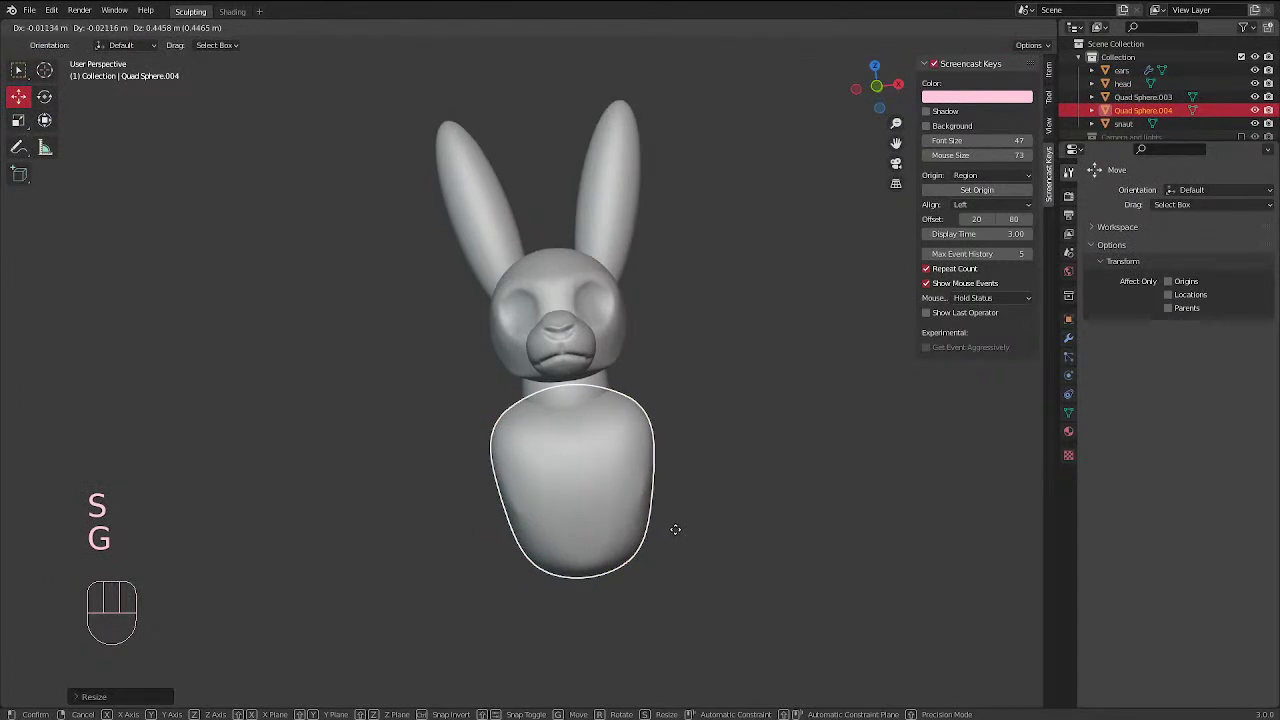
{"action": "left_click", "coordinate": [717, 384]}
{"action": "middle_click_drag", "start_coordinate": [716, 383], "coordinate": [614, 344]}
{"action": "left_click", "coordinate": [672, 358]}
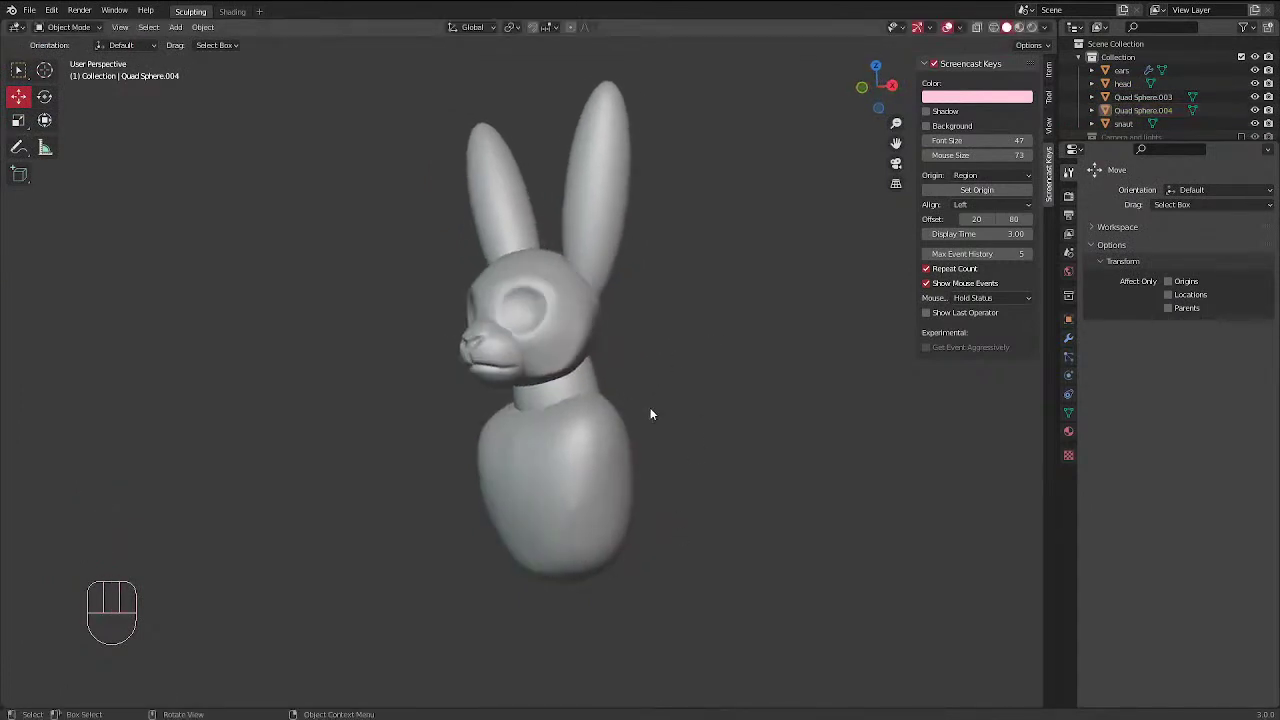
{"action": "middle_click_drag", "start_coordinate": [668, 285], "coordinate": [551, 364]}
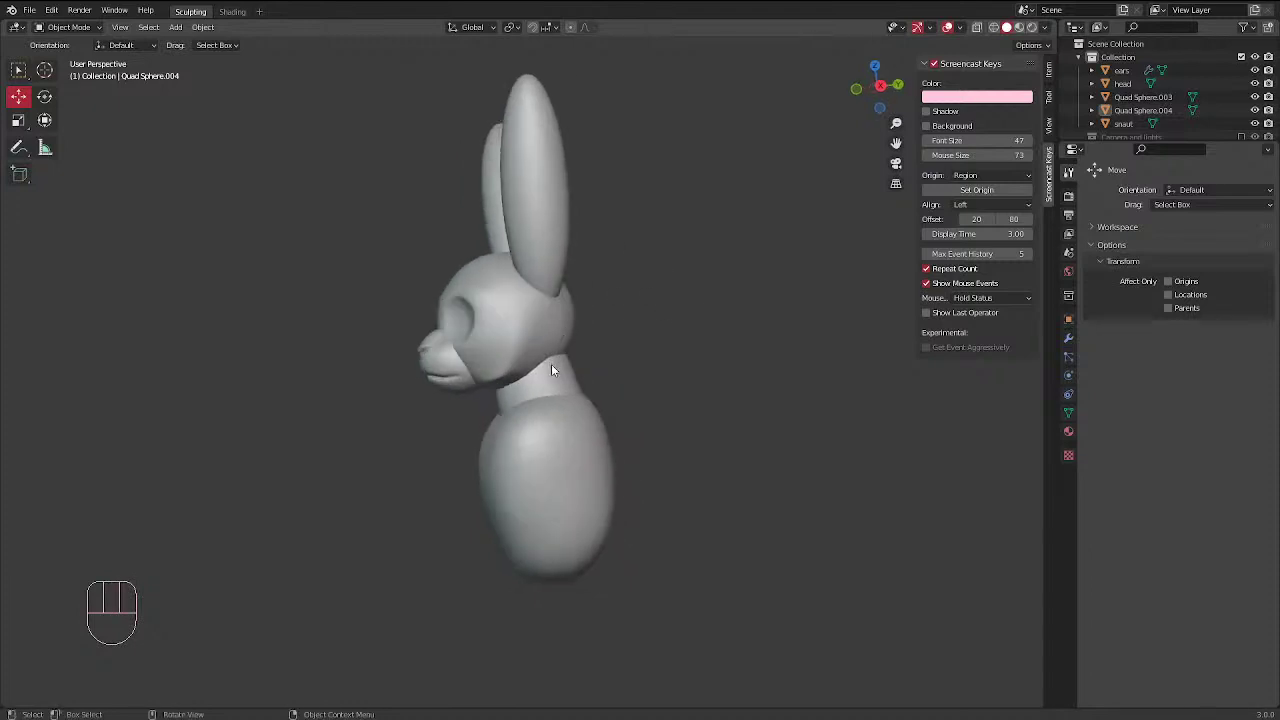
Select the torso, enter Sculpt Mode and smooth its side and upper chest
{"action": "scroll", "coordinate": [551, 364], "scroll_direction": "up", "scroll_amount": 2}
{"action": "mouse_move", "coordinate": [613, 330]}
{"action": "middle_mouse_down"}
{"action": "mouse_move", "coordinate": [582, 440]}
{"action": "mouse_move", "coordinate": [705, 447]}
{"action": "middle_mouse_up"}
{"action": "left_click", "coordinate": [583, 445]}
{"action": "key", "text": "ctrl+Tab"}
{"action": "middle_click_drag", "start_coordinate": [575, 395], "coordinate": [519, 317]}
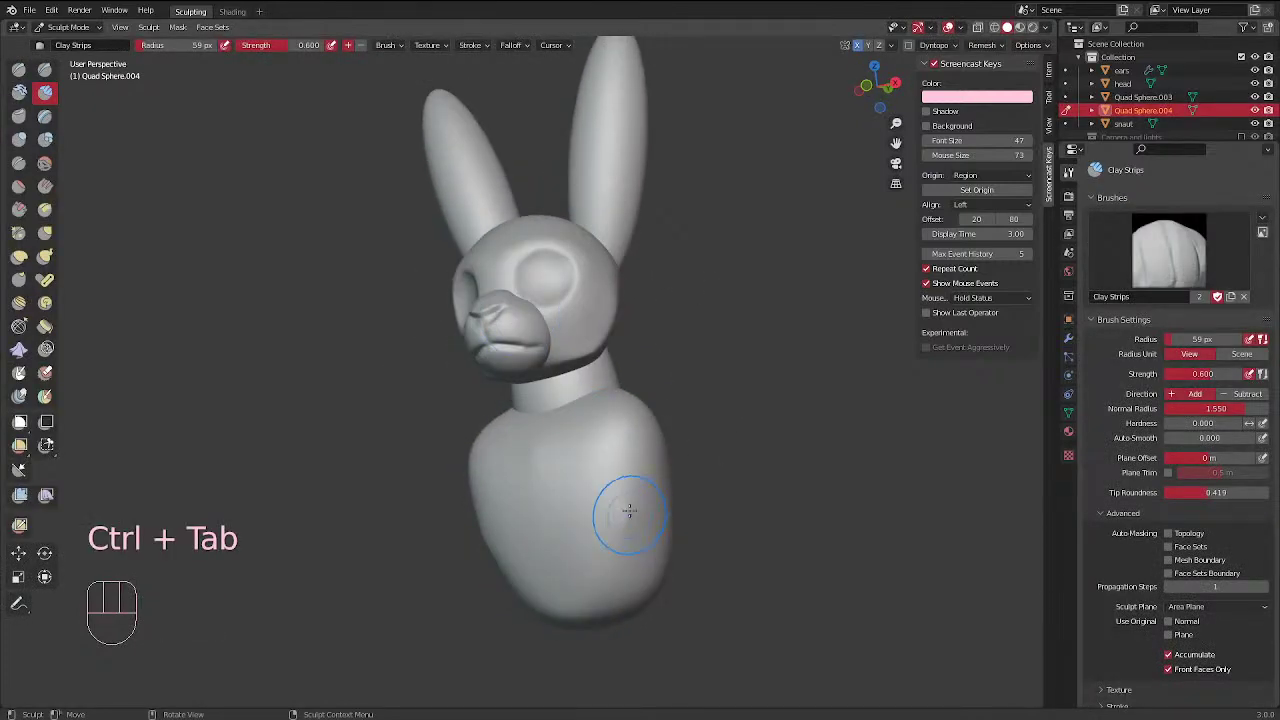
{"action": "mouse_move", "coordinate": [628, 522]}
{"action": "left_mouse_down", "text": "shift"}
{"action": "mouse_move", "coordinate": [598, 448]}
{"action": "mouse_move", "coordinate": [552, 440]}
{"action": "left_mouse_up", "text": "shift"}
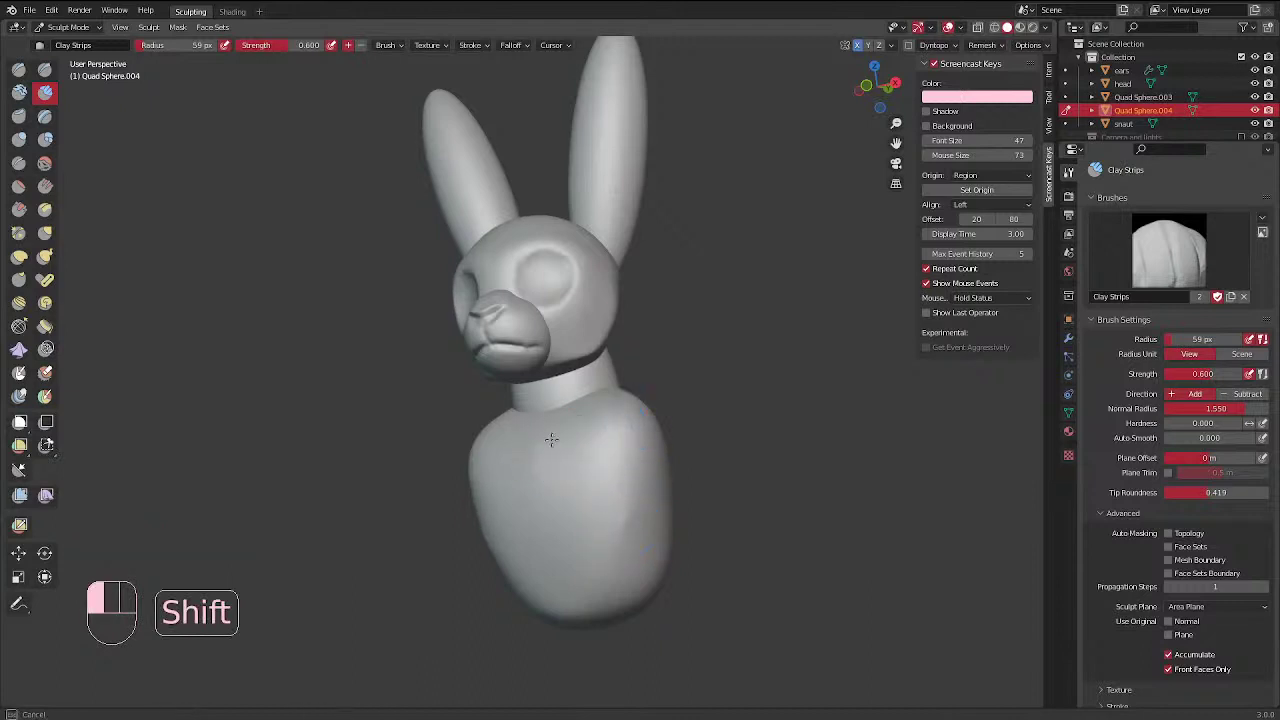
{"action": "middle_click_drag", "start_coordinate": [632, 374], "coordinate": [476, 334]}
{"action": "middle_click_drag", "start_coordinate": [590, 330], "coordinate": [438, 318]}
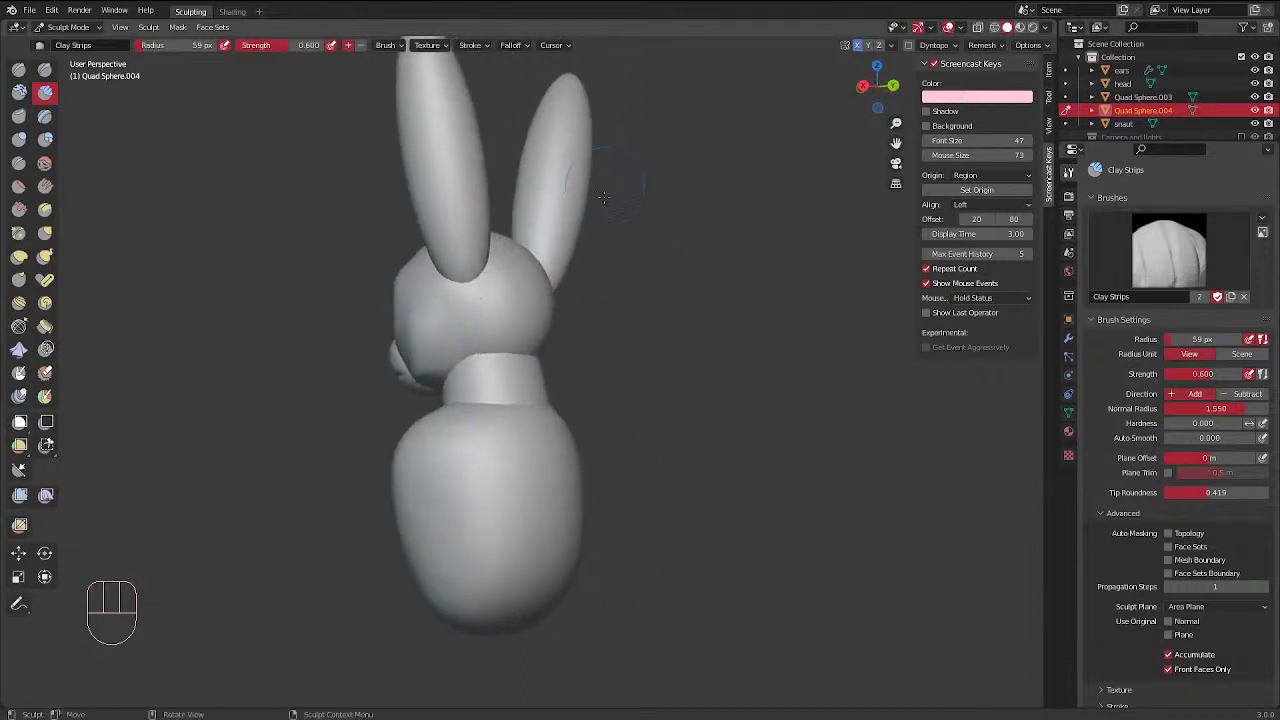
Build up the torso's shoulders and upper sides with Clay Strips and smooth the strokes into the surface
{"action": "middle_click_drag", "start_coordinate": [603, 197], "coordinate": [583, 424]}
{"action": "left_click_drag", "start_coordinate": [565, 485], "coordinate": [567, 421]}
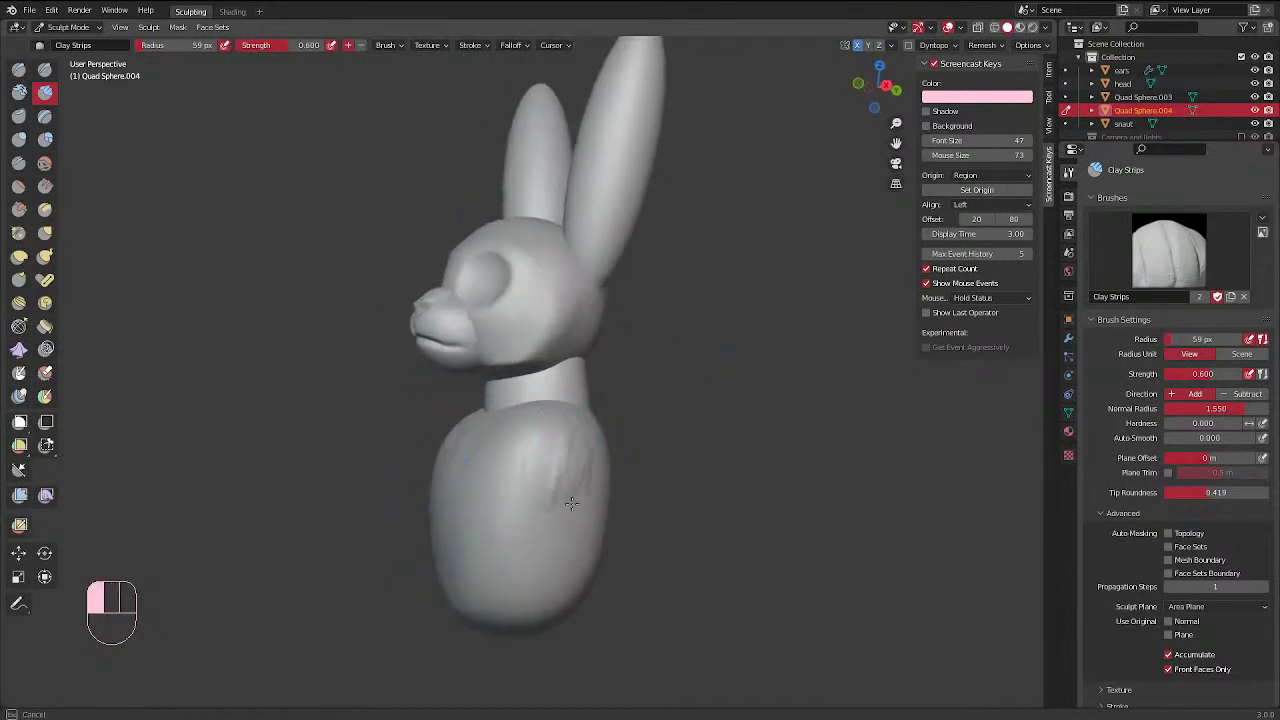
{"action": "mouse_move", "coordinate": [571, 503]}
{"action": "left_mouse_down"}
{"action": "mouse_move", "coordinate": [557, 490]}
{"action": "mouse_move", "coordinate": [555, 432]}
{"action": "left_mouse_up"}
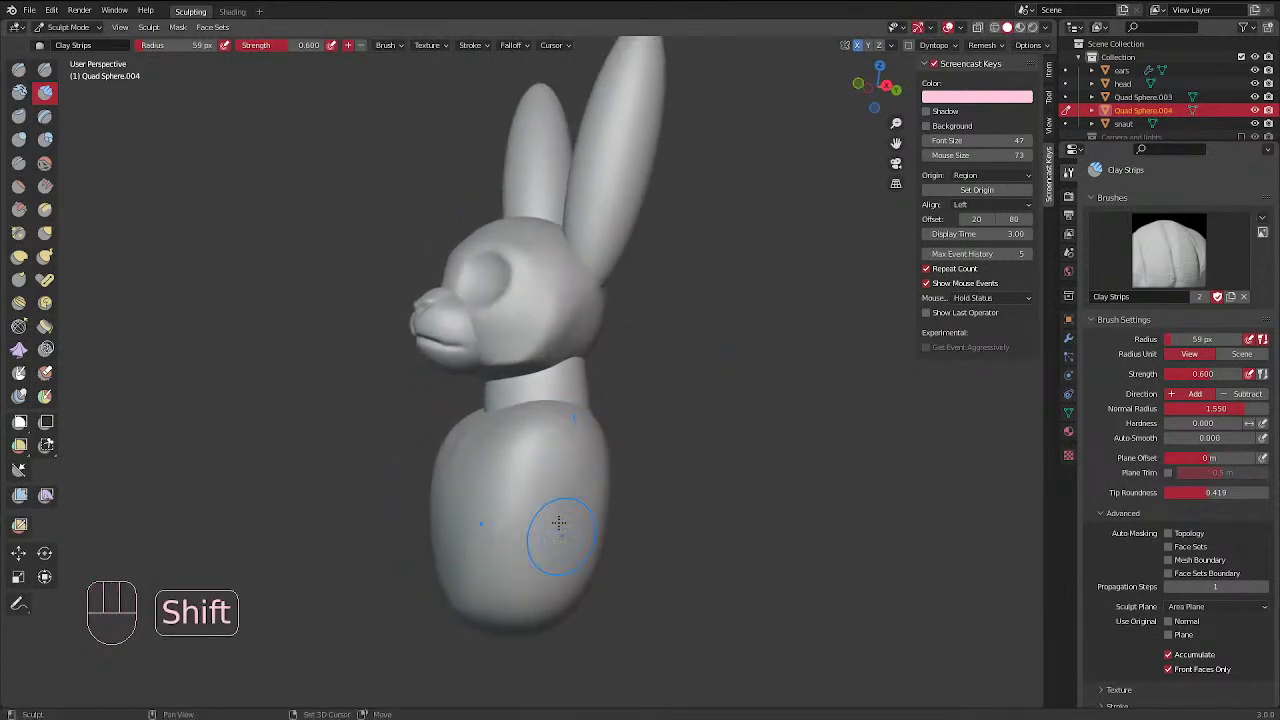
{"action": "middle_click_drag", "start_coordinate": [519, 476], "coordinate": [589, 459]}
{"action": "mouse_move", "coordinate": [540, 485]}
{"action": "left_mouse_down"}
{"action": "mouse_move", "coordinate": [549, 436]}
{"action": "mouse_move", "coordinate": [570, 442]}
{"action": "left_mouse_up"}
{"action": "mouse_move", "coordinate": [598, 430]}
{"action": "middle_mouse_down"}
{"action": "mouse_move", "coordinate": [615, 426]}
{"action": "mouse_move", "coordinate": [571, 420]}
{"action": "middle_mouse_up"}
{"action": "left_click_drag", "start_coordinate": [571, 420], "coordinate": [571, 420], "text": "shift"}
{"action": "left_click_drag", "start_coordinate": [595, 483], "coordinate": [592, 474], "text": "shift"}
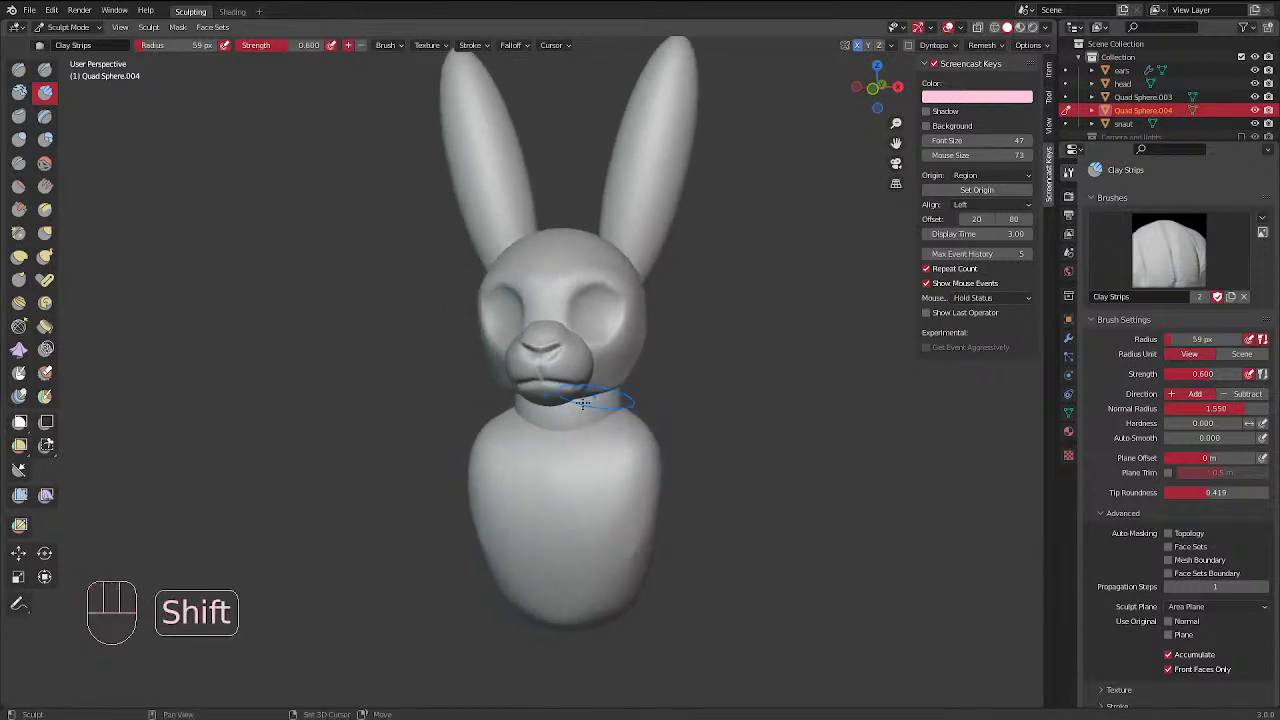
Smooth the front of the torso's side, working in the right orthographic view
{"action": "mouse_move", "coordinate": [632, 316]}
{"action": "left_mouse_down", "text": "alt"}
{"action": "mouse_move", "coordinate": [500, 335]}
{"action": "mouse_move", "coordinate": [813, 385]}
{"action": "left_mouse_up", "text": "alt"}
{"action": "key", "text": "alt"}
{"action": "mouse_move", "coordinate": [758, 412]}
{"action": "middle_mouse_down", "text": "alt"}
{"action": "mouse_move", "coordinate": [560, 510]}
{"action": "mouse_move", "coordinate": [577, 486]}
{"action": "mouse_move", "coordinate": [443, 491]}
{"action": "mouse_move", "coordinate": [502, 404]}
{"action": "mouse_move", "coordinate": [505, 356]}
{"action": "middle_mouse_up", "text": "alt"}
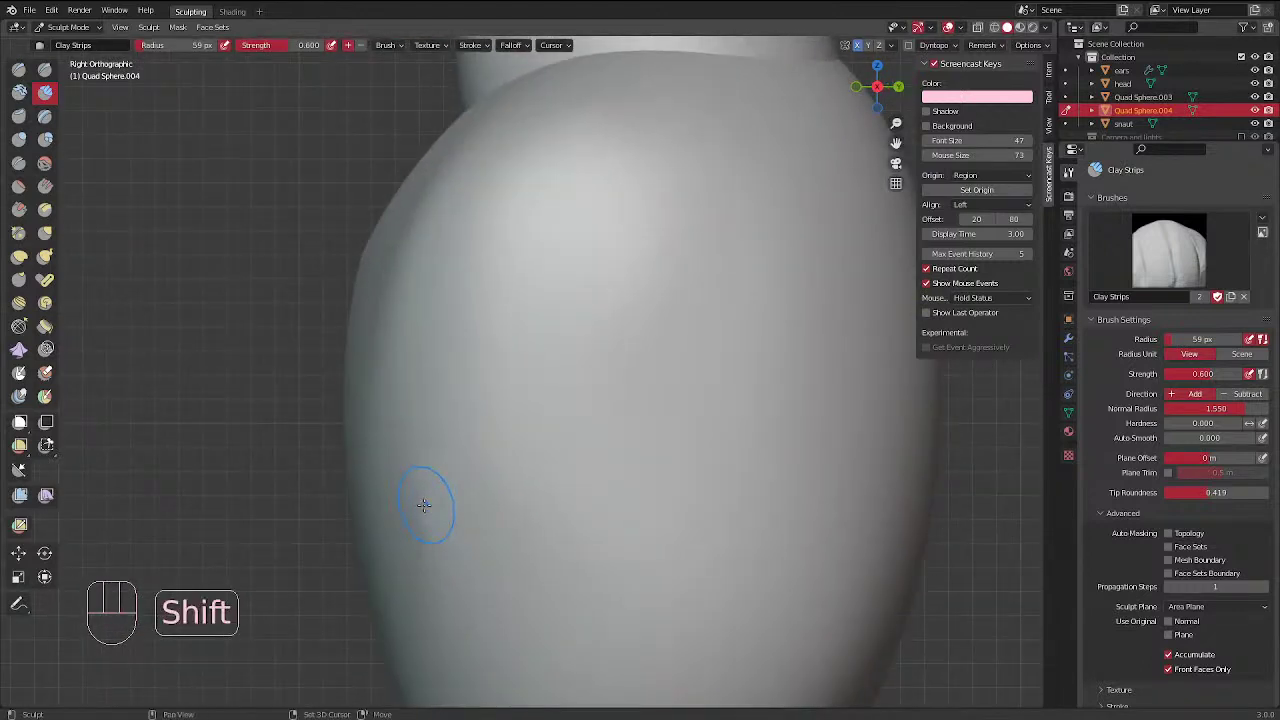
{"action": "mouse_move", "coordinate": [424, 505]}
{"action": "left_mouse_down", "text": "shift"}
{"action": "mouse_move", "coordinate": [427, 530]}
{"action": "mouse_move", "coordinate": [437, 435]}
{"action": "left_mouse_up", "text": "shift"}
{"action": "left_click_drag", "start_coordinate": [431, 555], "coordinate": [432, 454], "text": "shift"}
{"action": "middle_click_drag", "start_coordinate": [430, 454], "coordinate": [813, 380], "text": "ctrl"}
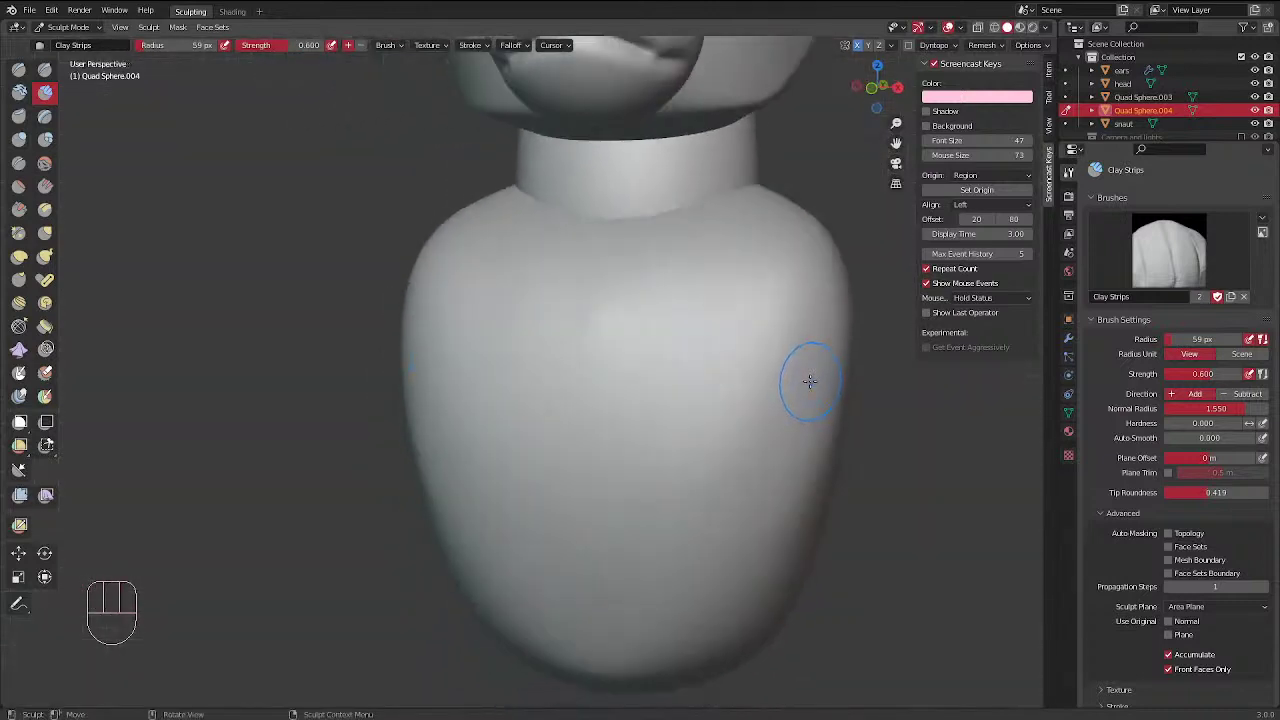
Adjust the torso's voxel size and apply a voxel remesh
{"action": "key", "text": "alt"}
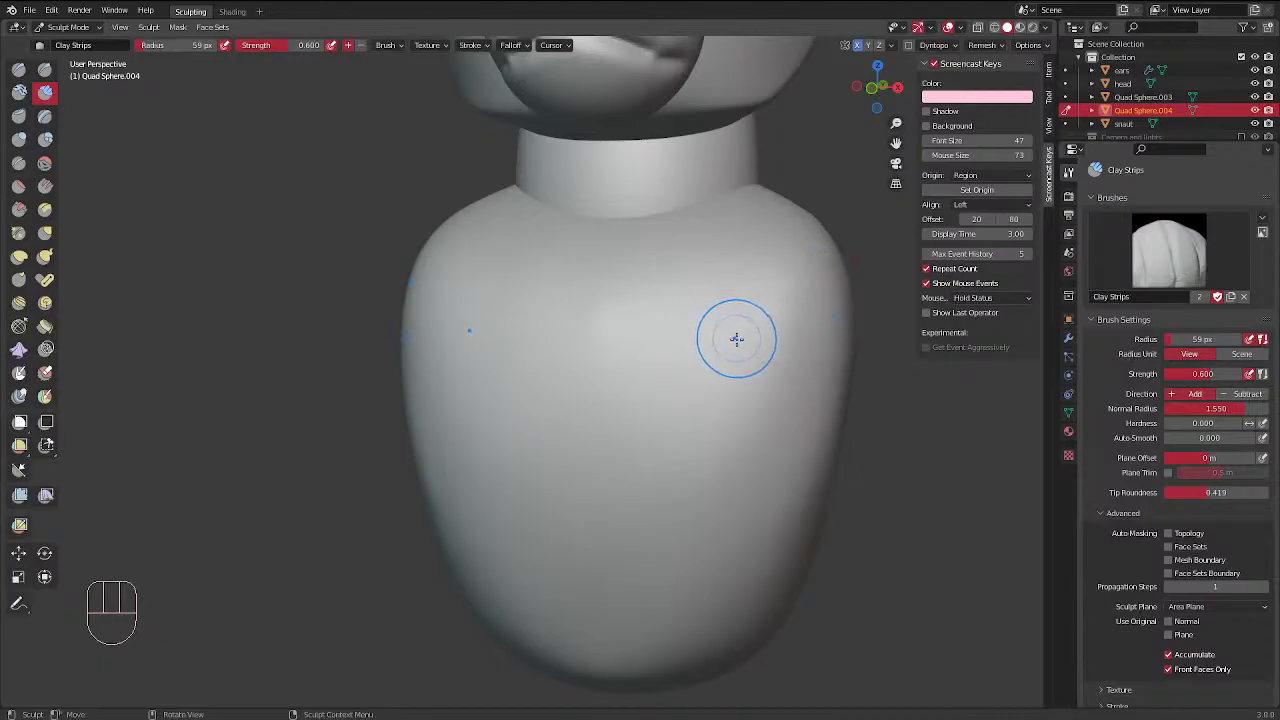
{"action": "key", "text": "shift+r"}
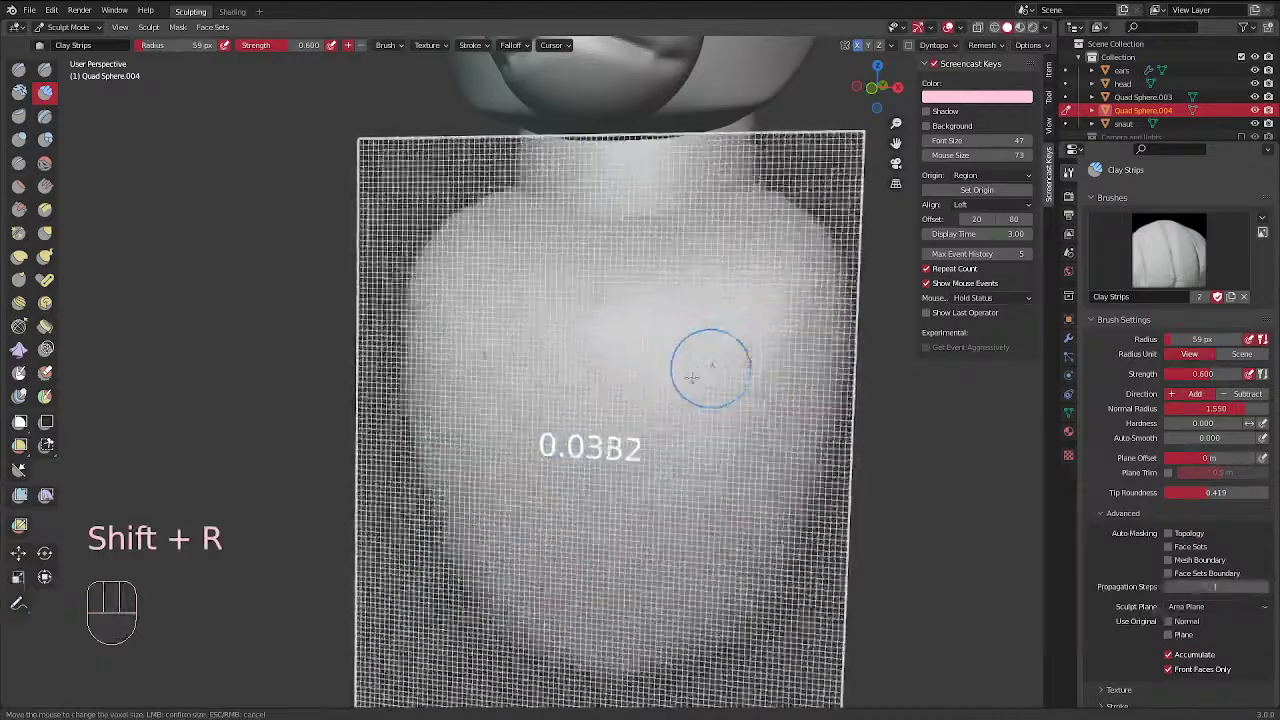
{"action": "left_click", "coordinate": [560, 388]}
{"action": "key", "text": "ctrl+r"}
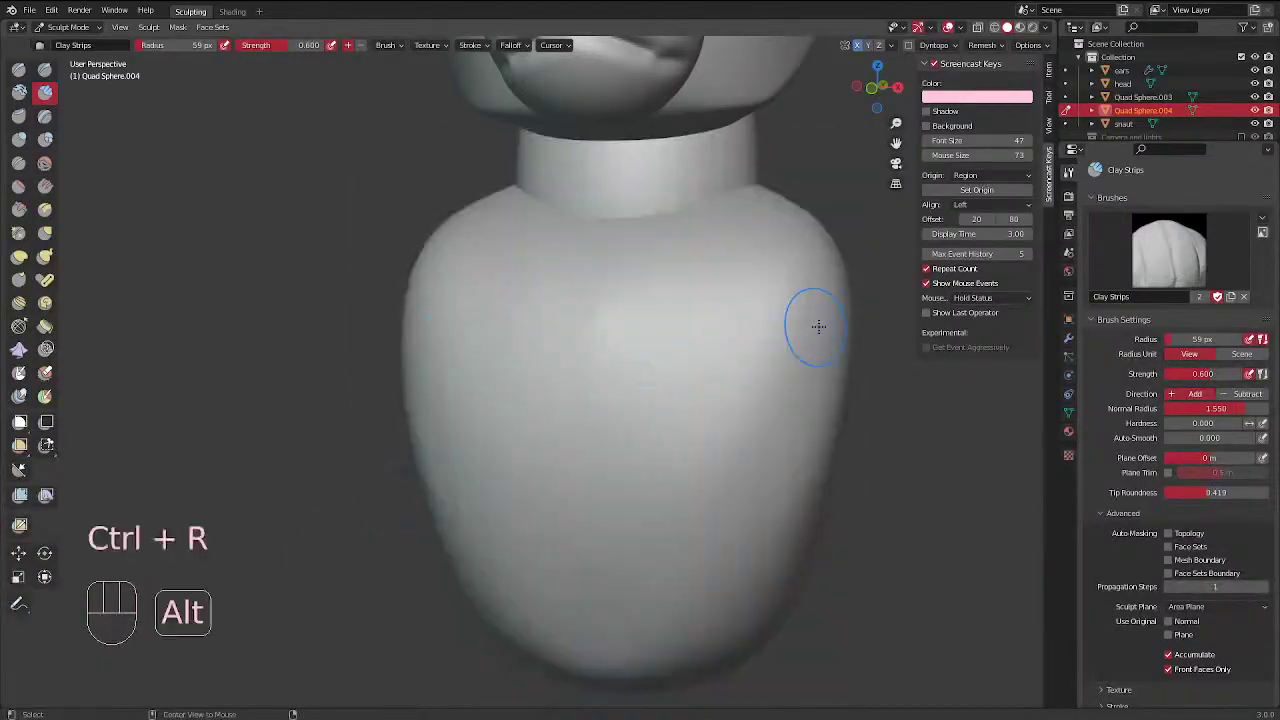
Enlarge the brush radius to 119 px and smooth the front and side of the torso
{"action": "mouse_move", "coordinate": [786, 337]}
{"action": "middle_mouse_down", "text": "ctrl"}
{"action": "mouse_move", "coordinate": [757, 354]}
{"action": "mouse_move", "coordinate": [750, 385]}
{"action": "mouse_move", "coordinate": [655, 380]}
{"action": "mouse_move", "coordinate": [484, 450]}
{"action": "mouse_move", "coordinate": [500, 400]}
{"action": "middle_mouse_up", "text": "ctrl"}
{"action": "key", "text": "f"}
{"action": "left_click", "coordinate": [427, 470]}
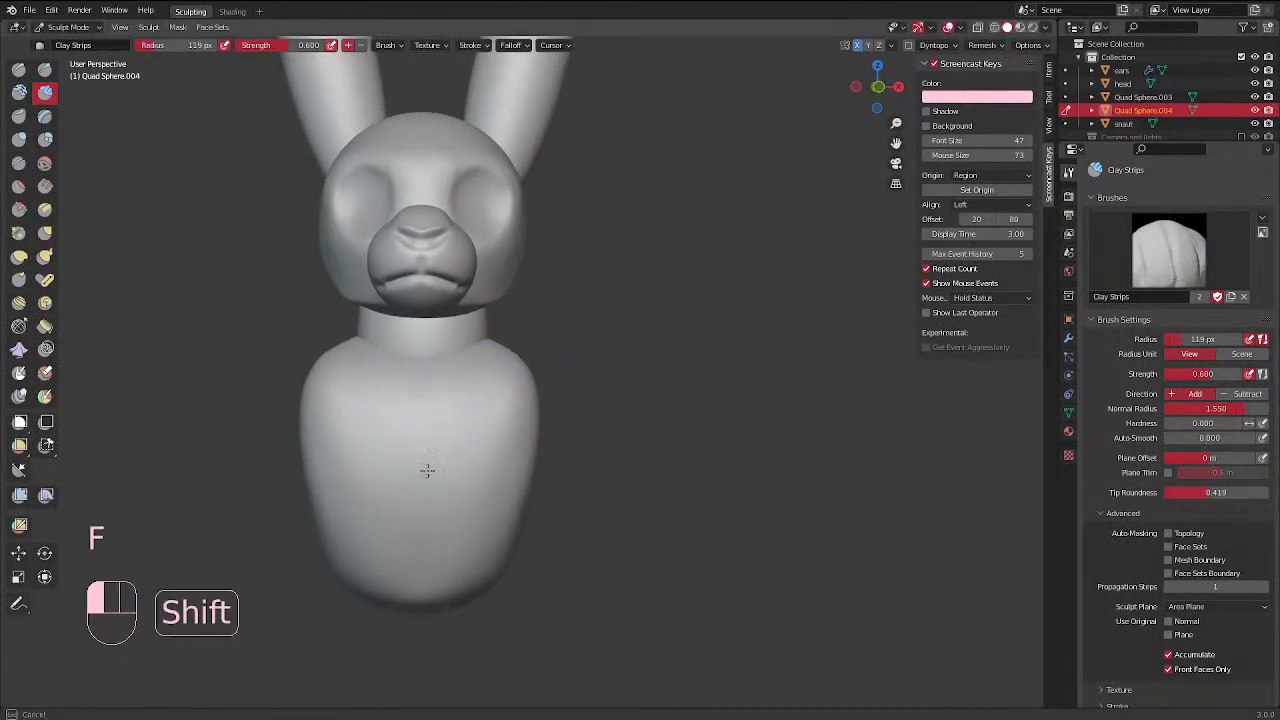
{"action": "middle_click_drag", "start_coordinate": [427, 470], "coordinate": [371, 380]}
{"action": "middle_click_drag", "start_coordinate": [506, 508], "coordinate": [423, 463], "text": "shift"}
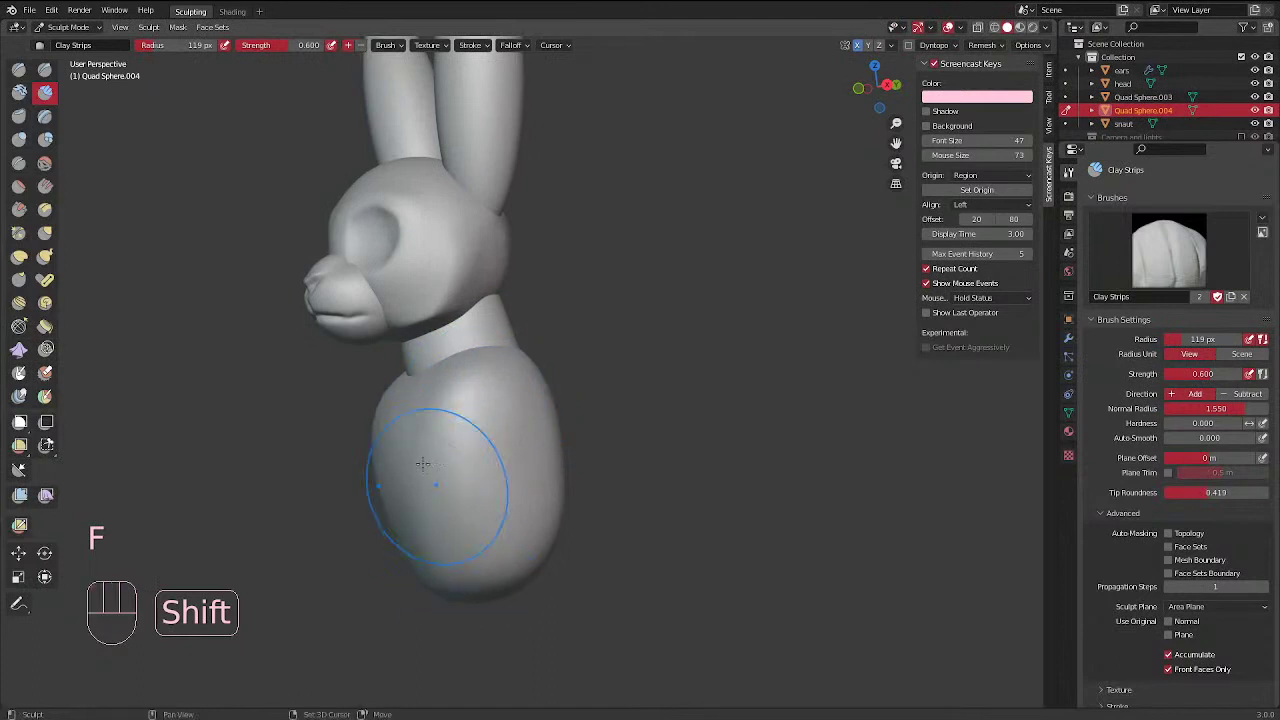
{"action": "left_click_drag", "start_coordinate": [423, 464], "coordinate": [466, 390], "text": "shift"}
Add volume to the shoulder and upper side of the torso with Clay Strips, checking the form from several angles
{"action": "middle_click_drag", "start_coordinate": [515, 362], "coordinate": [450, 372]}
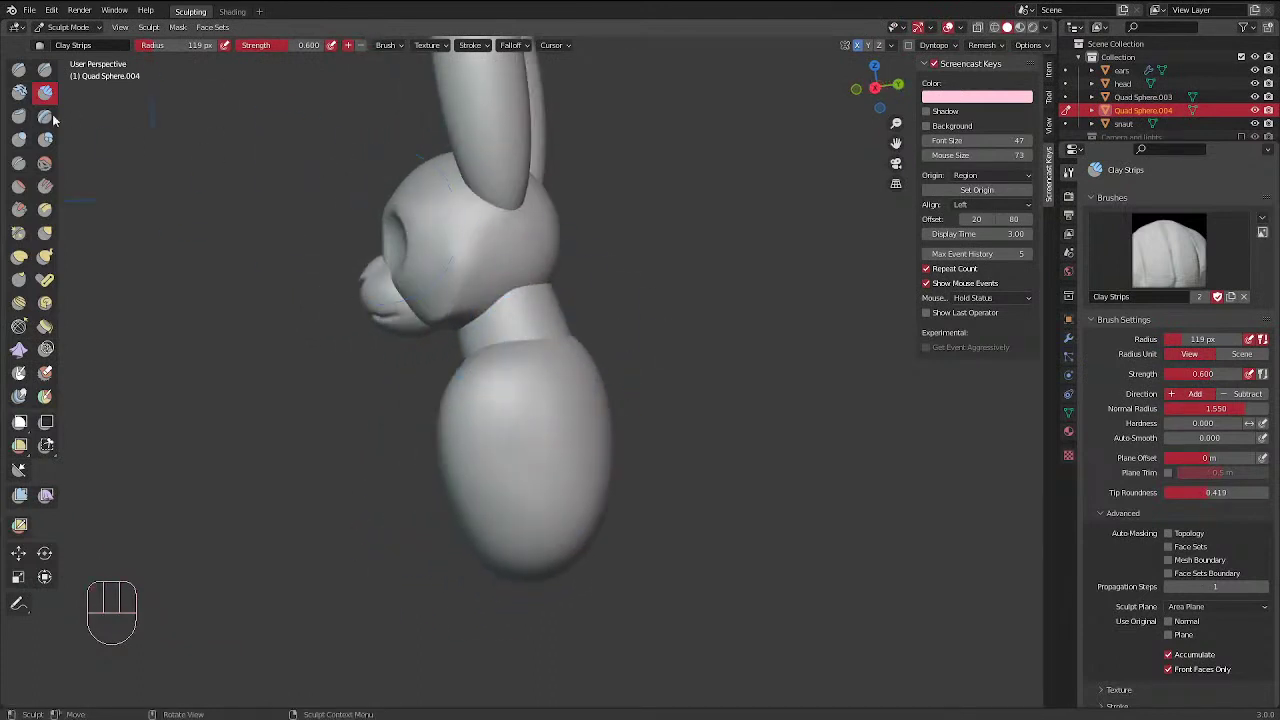
{"action": "mouse_move", "coordinate": [569, 512]}
{"action": "left_mouse_down"}
{"action": "mouse_move", "coordinate": [554, 381]}
{"action": "mouse_move", "coordinate": [556, 420]}
{"action": "left_mouse_up"}
{"action": "middle_click_drag", "start_coordinate": [602, 375], "coordinate": [557, 372]}
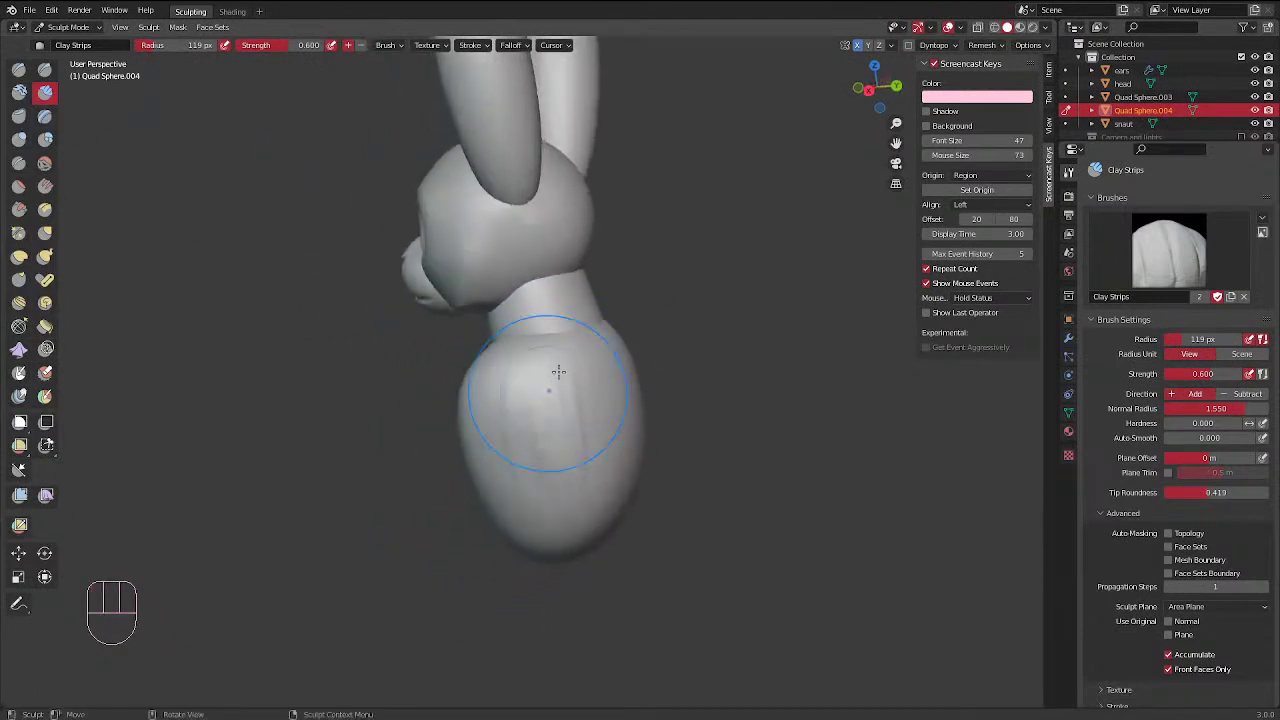
{"action": "left_click_drag", "start_coordinate": [557, 372], "coordinate": [580, 433]}
{"action": "middle_click_drag", "start_coordinate": [523, 297], "coordinate": [290, 455]}
{"action": "middle_click_drag", "start_coordinate": [500, 457], "coordinate": [578, 410]}
{"action": "mouse_move", "coordinate": [506, 398]}
{"action": "middle_mouse_down", "text": "shift"}
{"action": "mouse_move", "coordinate": [571, 528]}
{"action": "mouse_move", "coordinate": [515, 400]}
{"action": "middle_mouse_up", "text": "shift"}
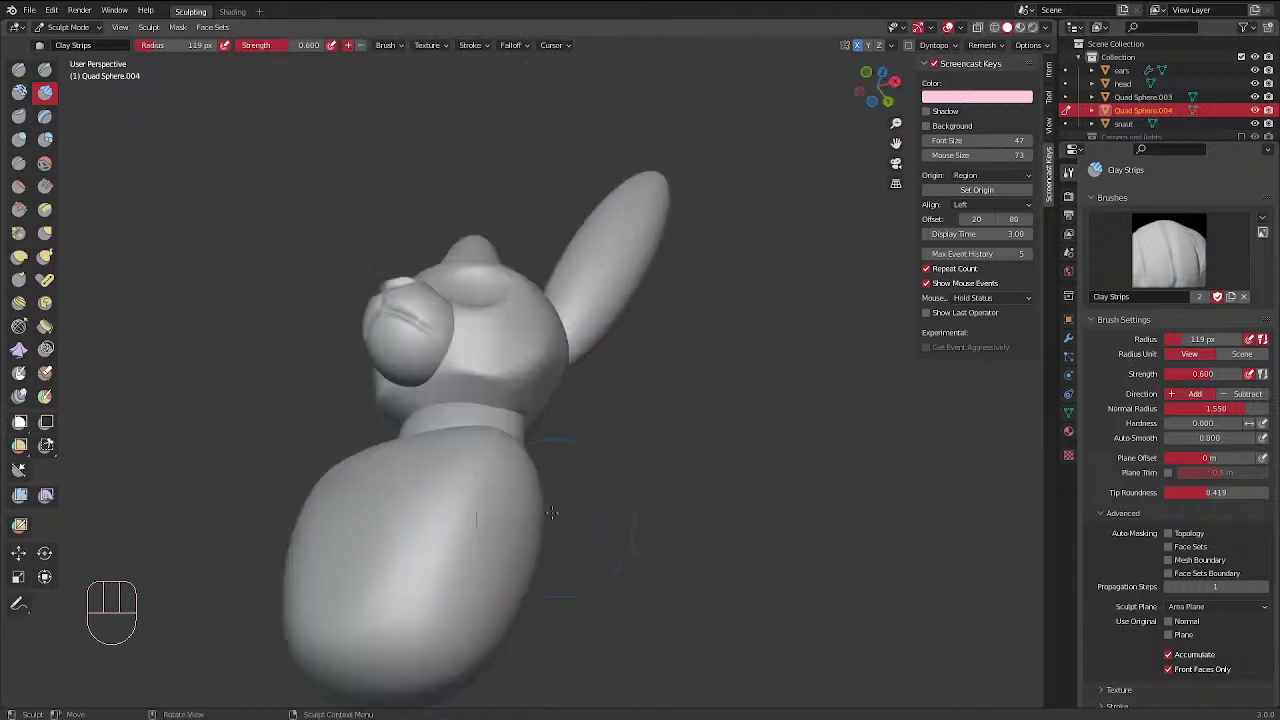
{"action": "middle_click_drag", "start_coordinate": [509, 478], "coordinate": [600, 505]}
Select the head in place of the torso and put it in Sculpt Mode
{"action": "key", "text": "ctrl+Tab"}
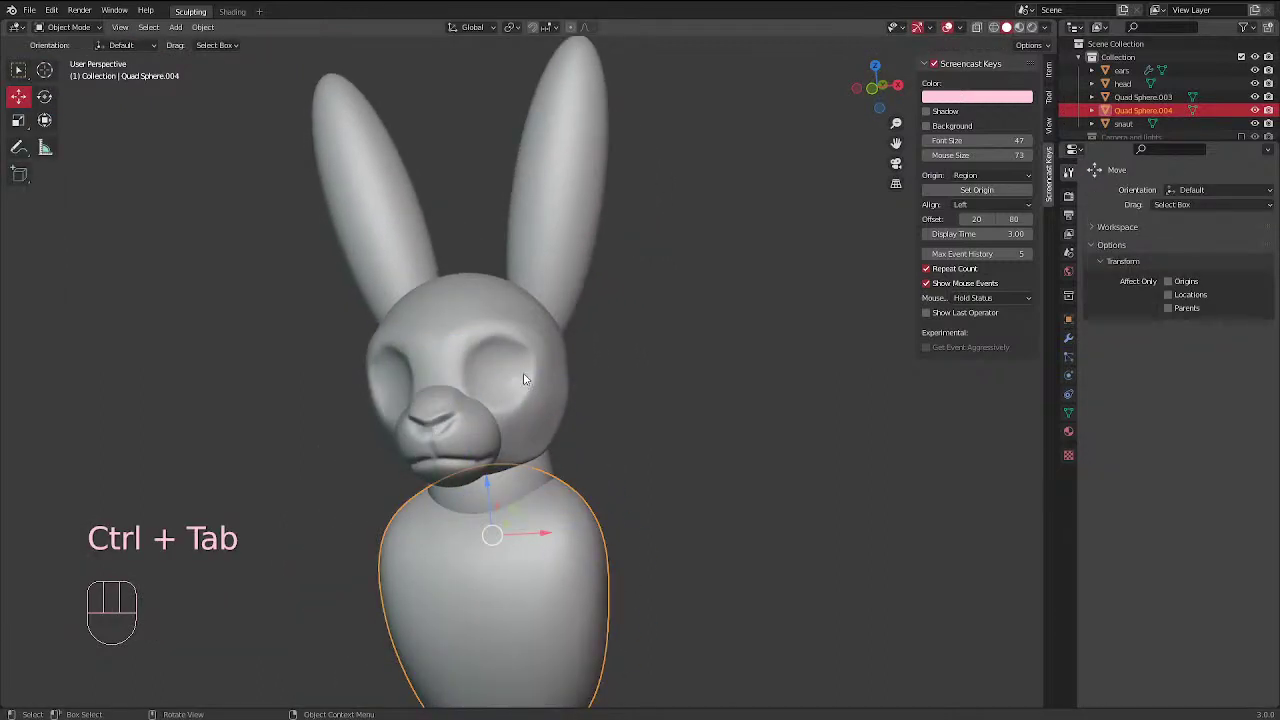
{"action": "left_click", "coordinate": [526, 380]}
{"action": "key", "text": "ctrl+Tab"}
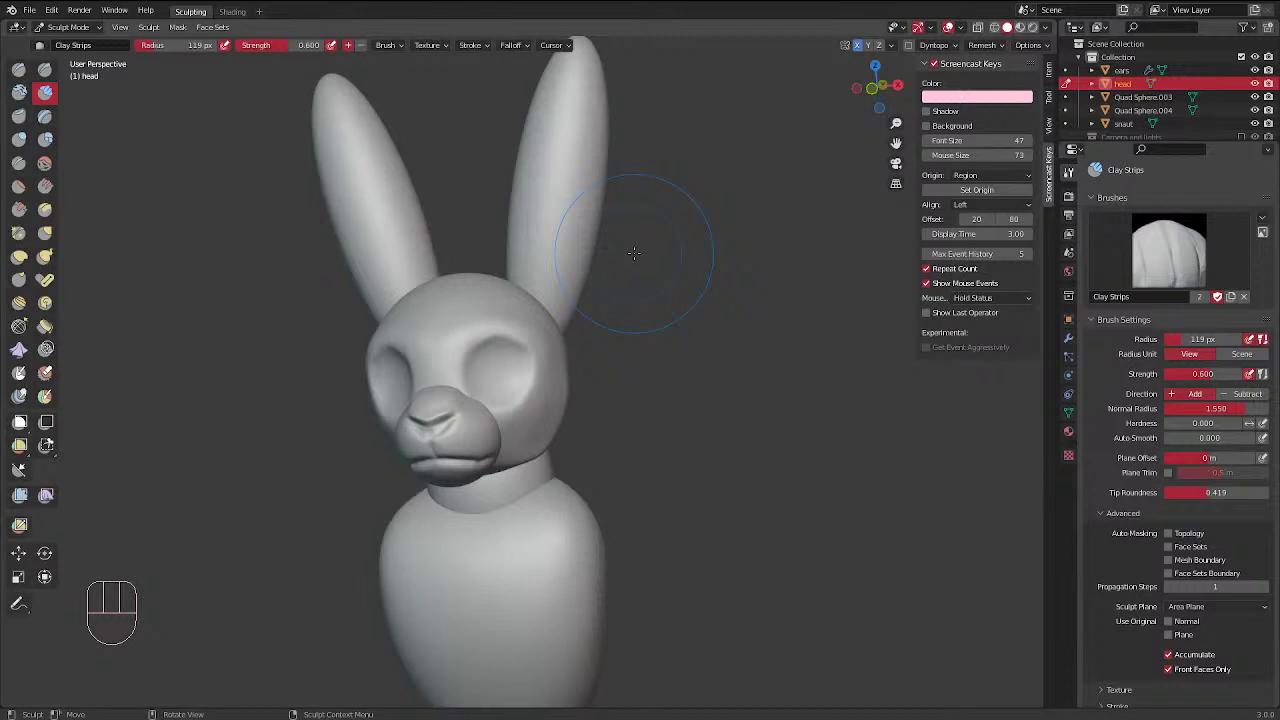
{"action": "mouse_move", "coordinate": [539, 232]}
{"action": "middle_mouse_down"}
{"action": "mouse_move", "coordinate": [583, 240]}
{"action": "mouse_move", "coordinate": [540, 306]}
{"action": "mouse_move", "coordinate": [540, 360]}
{"action": "middle_mouse_up"}
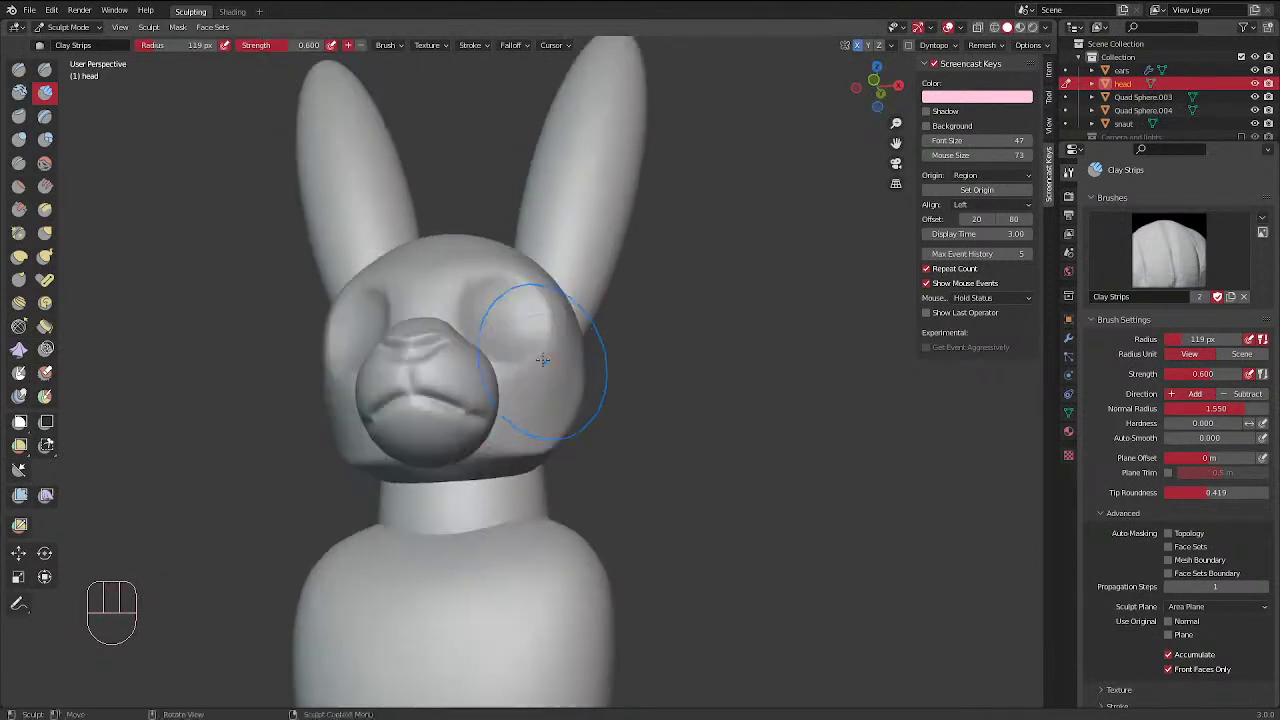
Return to Object Mode with the head selected and check the face and body from the front
{"action": "key", "text": "ctrl+Tab"}
{"action": "left_click", "coordinate": [508, 290]}
{"action": "middle_click_drag", "start_coordinate": [508, 290], "coordinate": [543, 451]}
{"action": "left_click", "coordinate": [507, 323]}
{"action": "key", "text": "alt"}
{"action": "key", "text": "alt"}
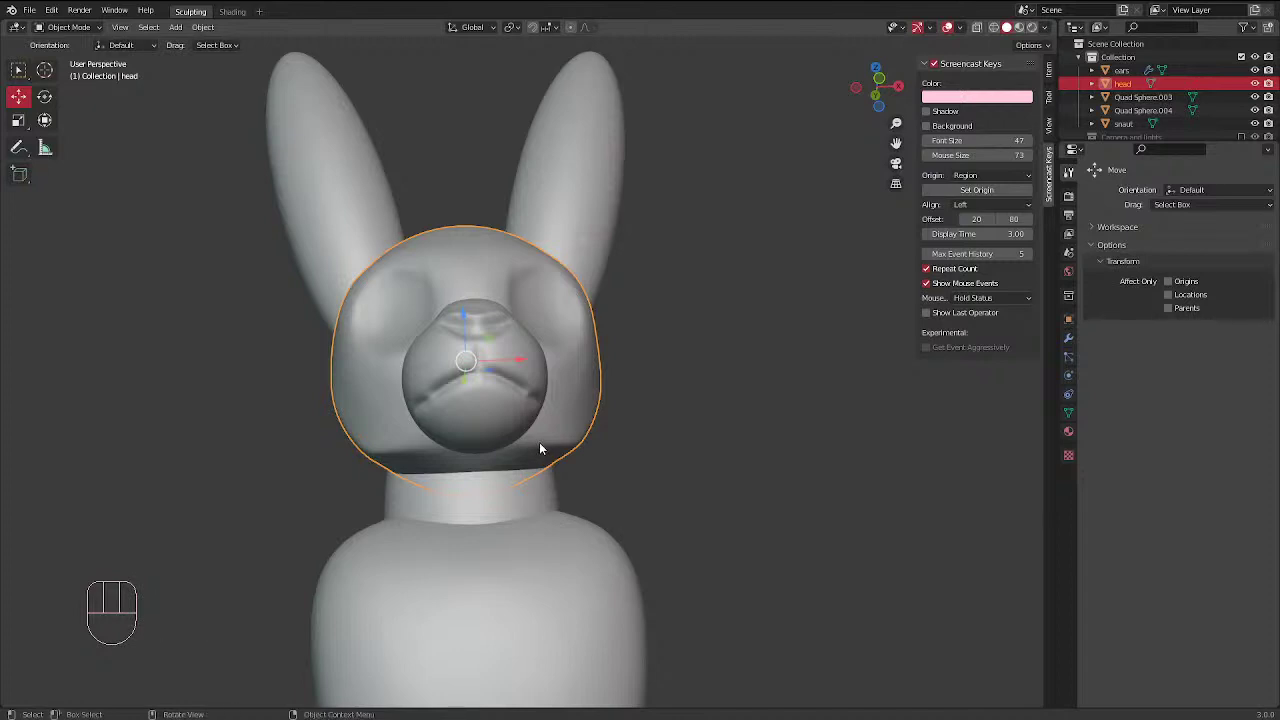
{"action": "middle_click_drag", "start_coordinate": [520, 414], "coordinate": [464, 215]}
{"action": "middle_click_drag", "start_coordinate": [585, 375], "coordinate": [446, 242]}
Turn on the 3D cursor overlay and place the 3D cursor in the head's eye socket
{"action": "key", "text": "shift"}
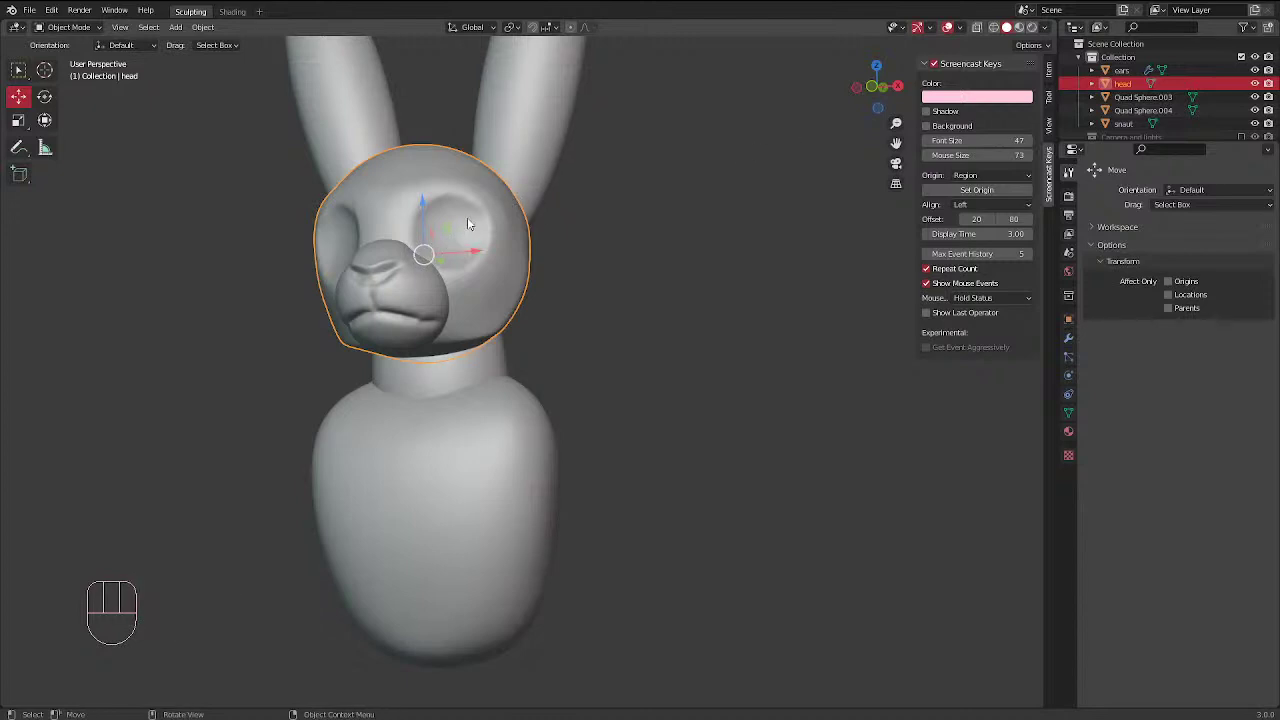
{"action": "key", "text": "shift"}
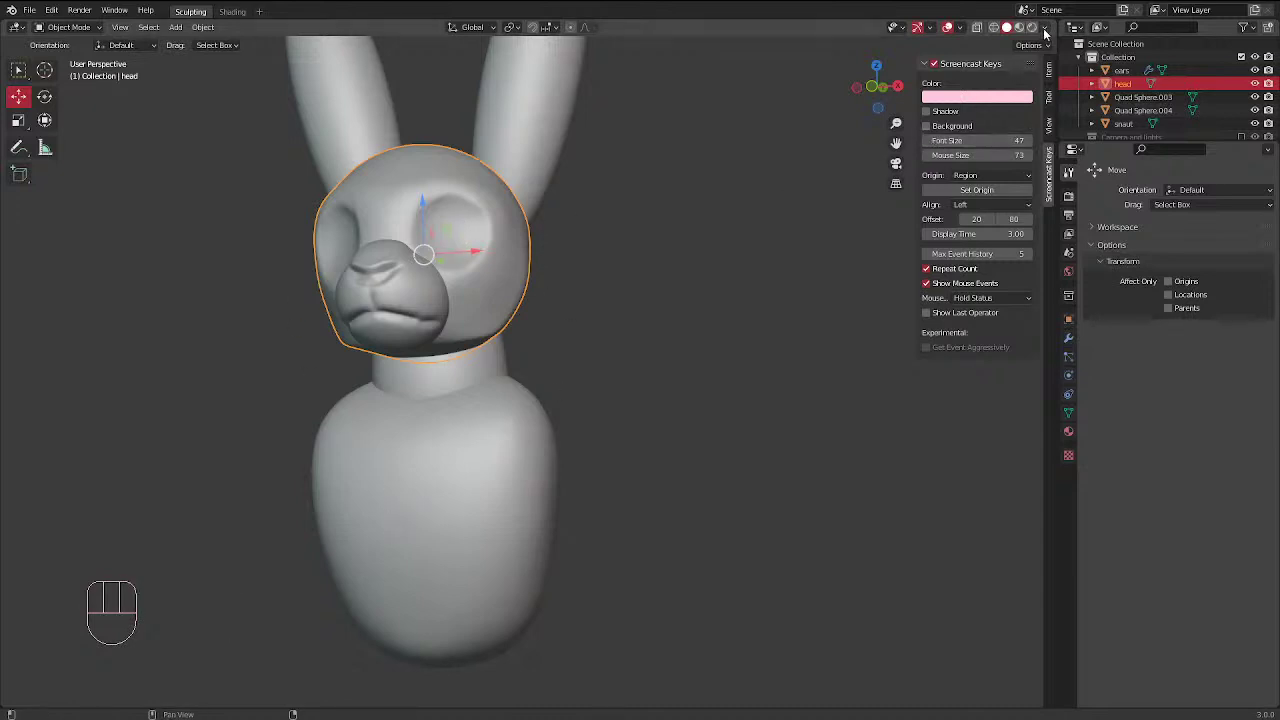
{"action": "left_click", "coordinate": [960, 29]}
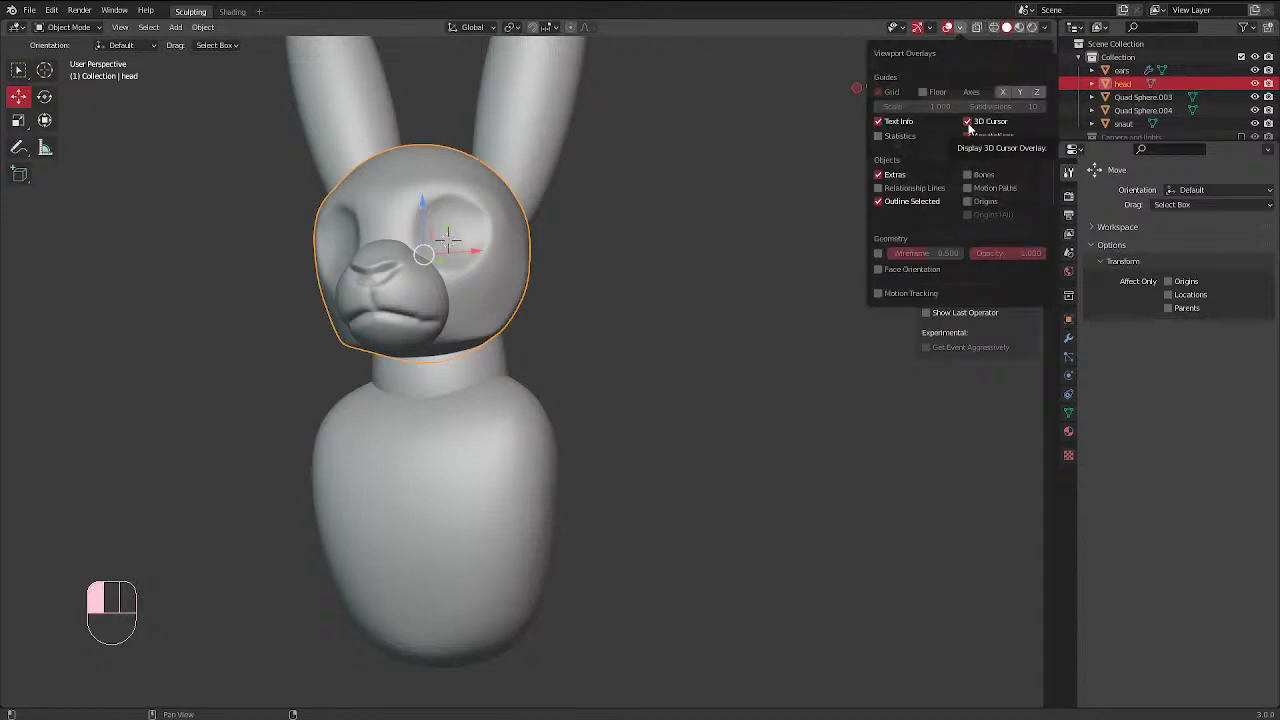
{"action": "key", "text": "shift"}
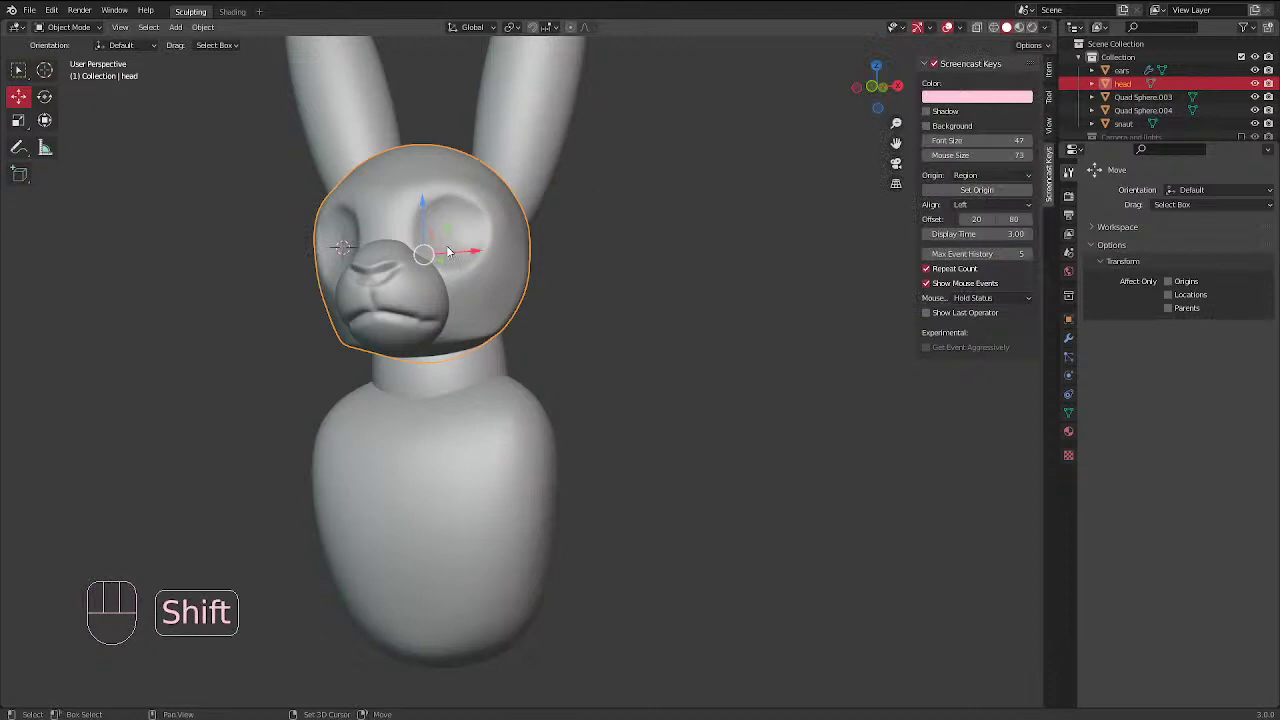
{"action": "right_click", "coordinate": [448, 252], "text": "shift"}
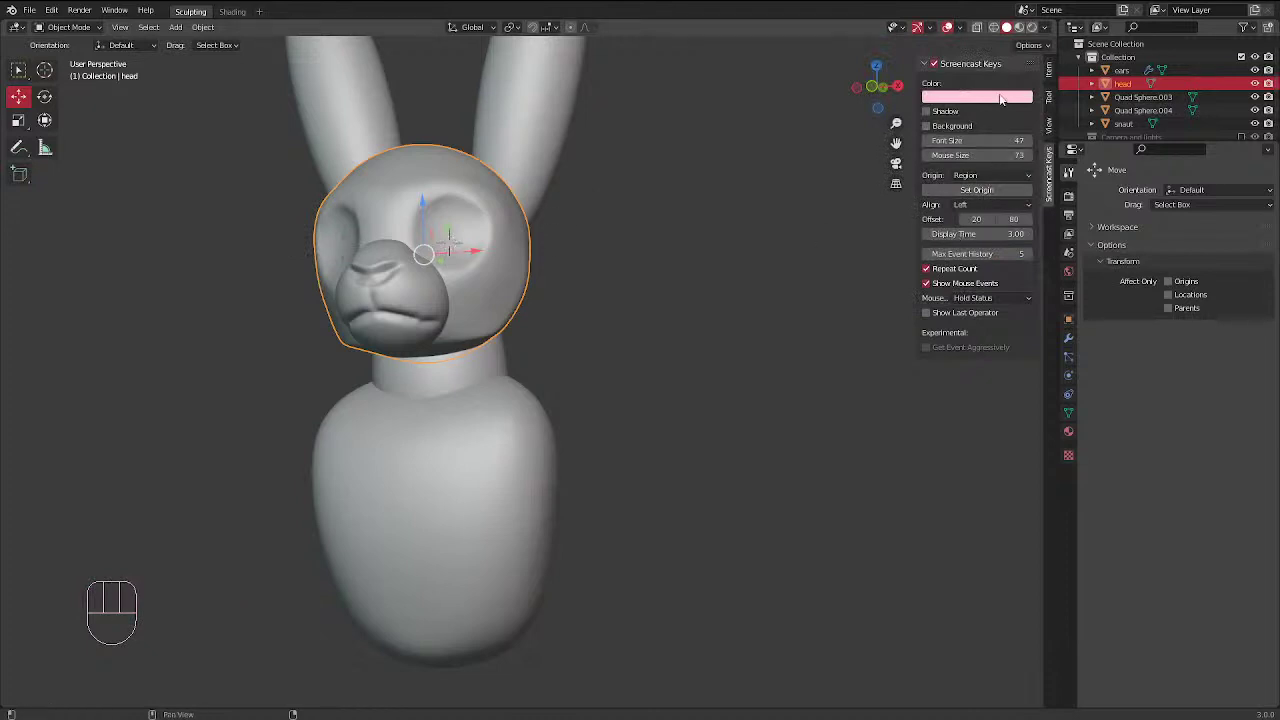
Hide the 3D cursor overlay and switch to the Select Box tool
{"action": "left_click", "coordinate": [964, 28]}
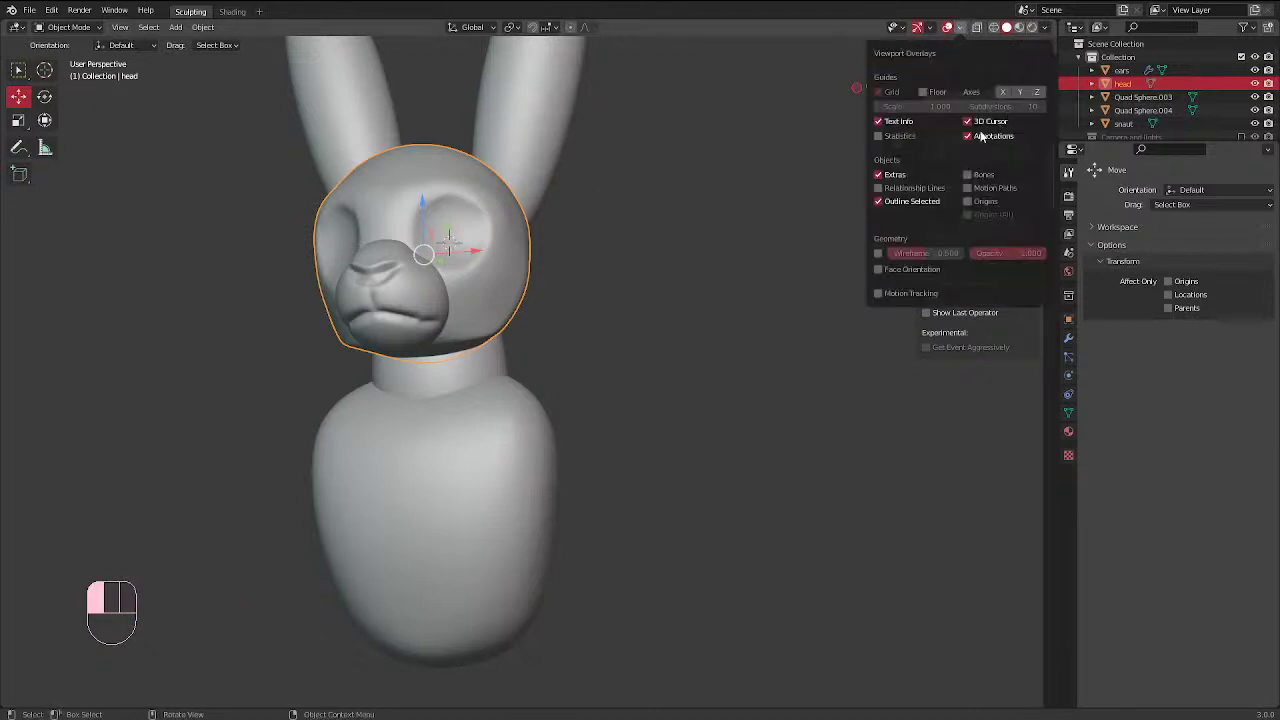
{"action": "middle_click_drag", "start_coordinate": [340, 289], "coordinate": [458, 388]}
{"action": "middle_click_drag", "start_coordinate": [680, 225], "coordinate": [750, 135]}
{"action": "left_click", "coordinate": [16, 71]}
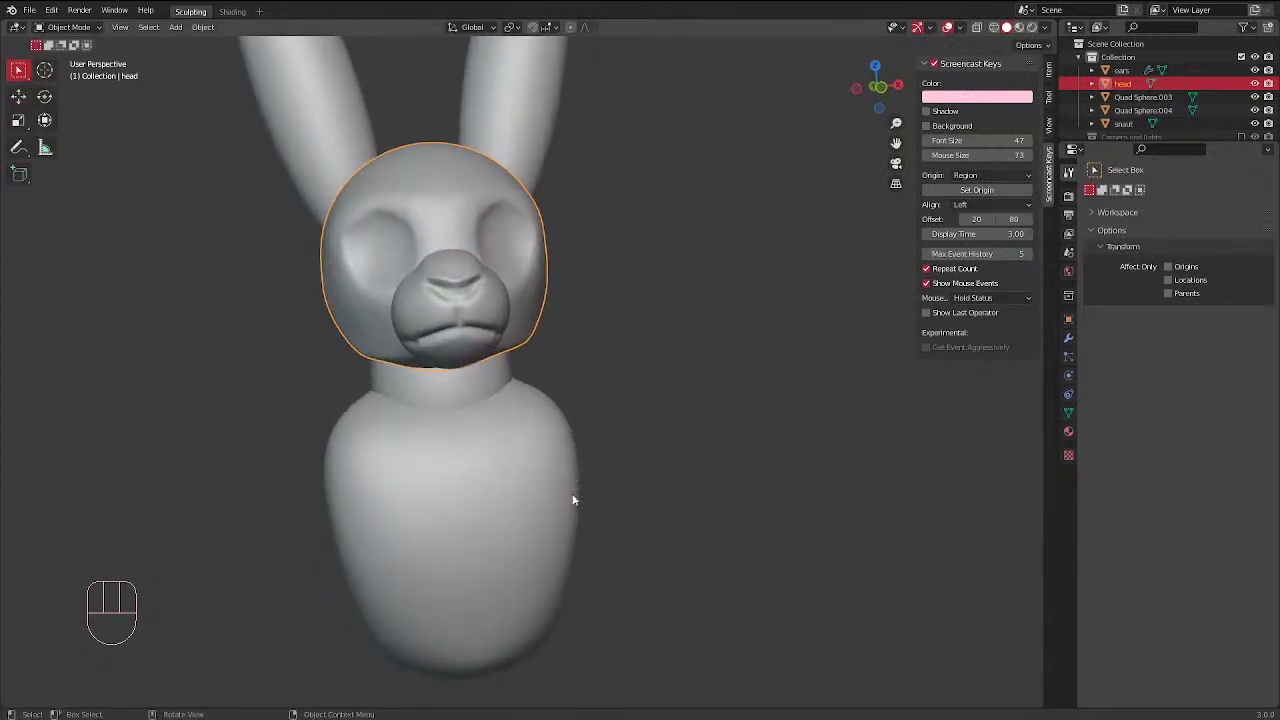
{"action": "middle_click_drag", "start_coordinate": [574, 500], "coordinate": [647, 449]}
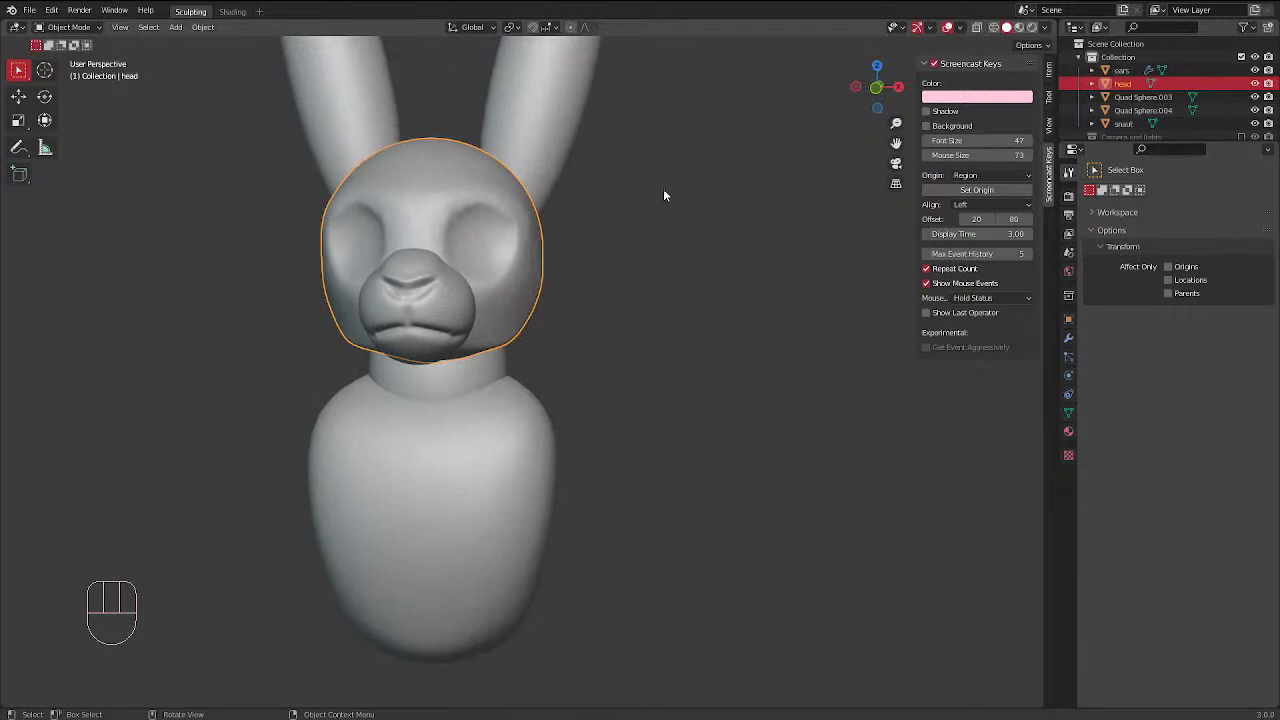
Inspect the head from several angles, select the ears and put them in Sculpt Mode
{"action": "middle_click_drag", "start_coordinate": [666, 194], "coordinate": [596, 305]}
{"action": "key", "text": "ctrl"}
{"action": "key", "text": "ctrl"}
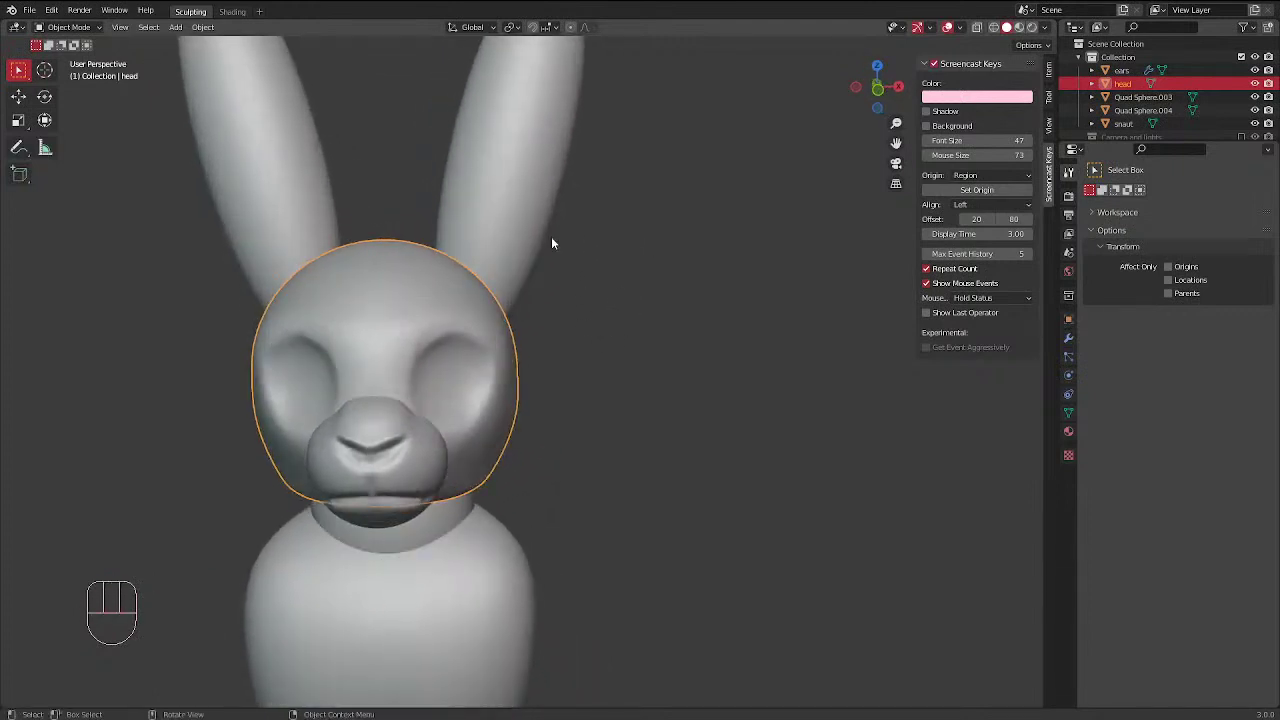
{"action": "middle_click_drag", "start_coordinate": [551, 243], "coordinate": [489, 240]}
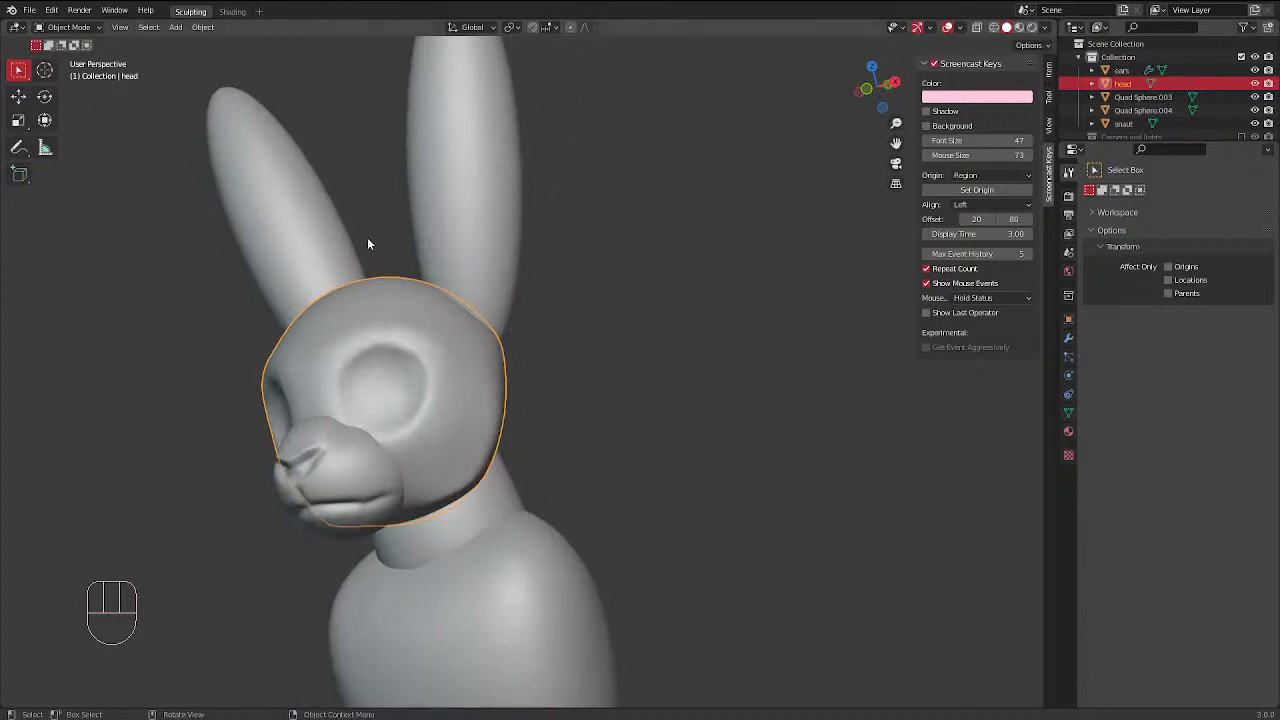
{"action": "middle_click_drag", "start_coordinate": [367, 243], "coordinate": [400, 201]}
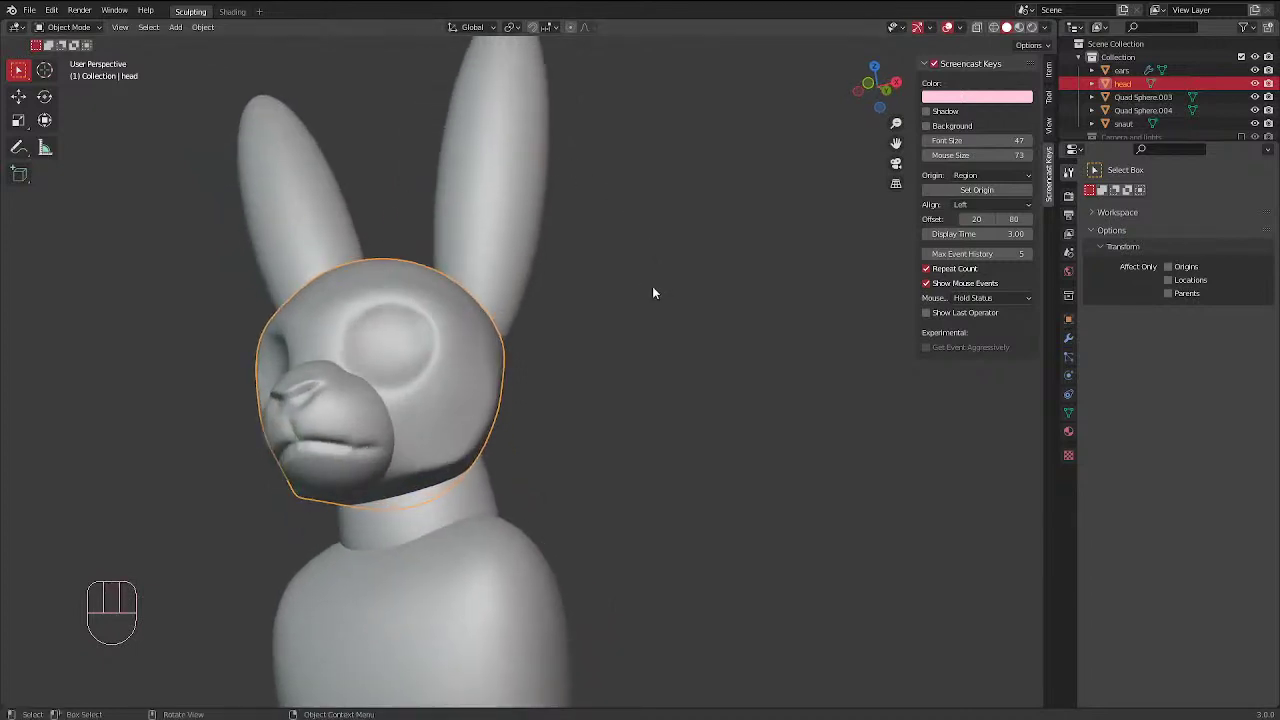
{"action": "middle_click_drag", "start_coordinate": [652, 292], "coordinate": [481, 264]}
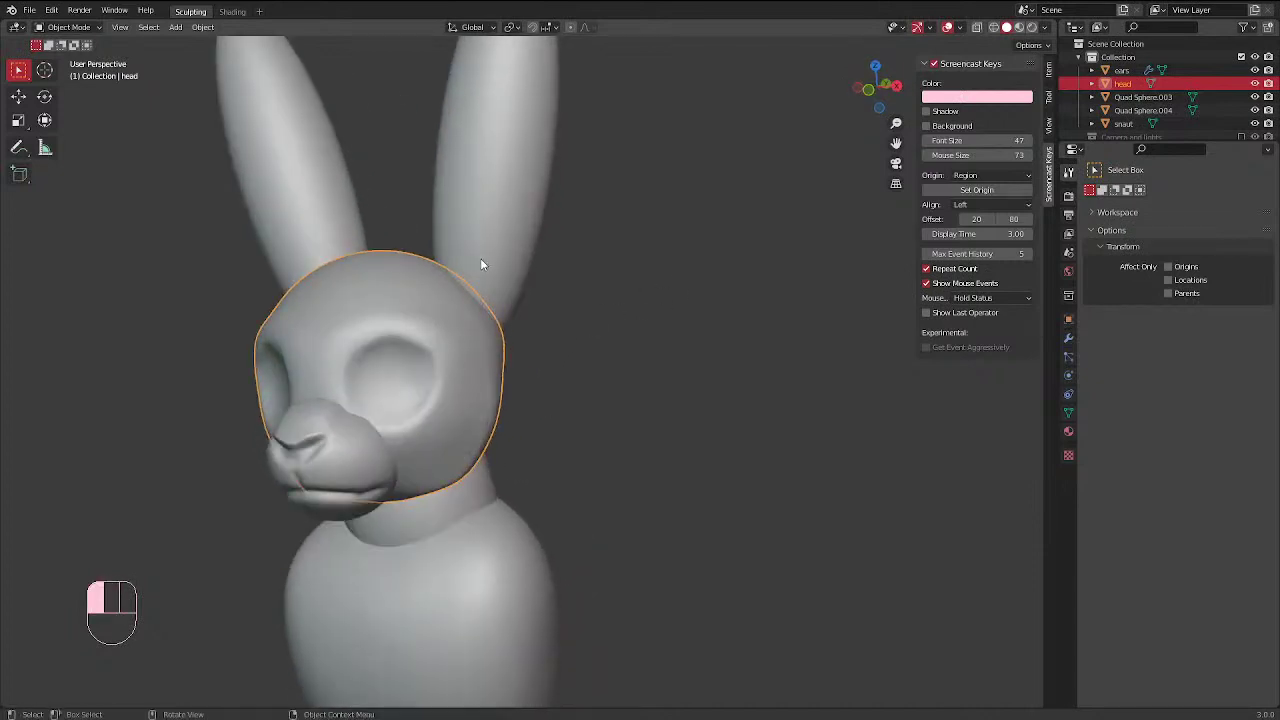
{"action": "left_click", "coordinate": [481, 264]}
{"action": "scroll", "coordinate": [520, 260], "scroll_direction": "down", "scroll_amount": 3}
{"action": "key", "text": "ctrl+Tab"}
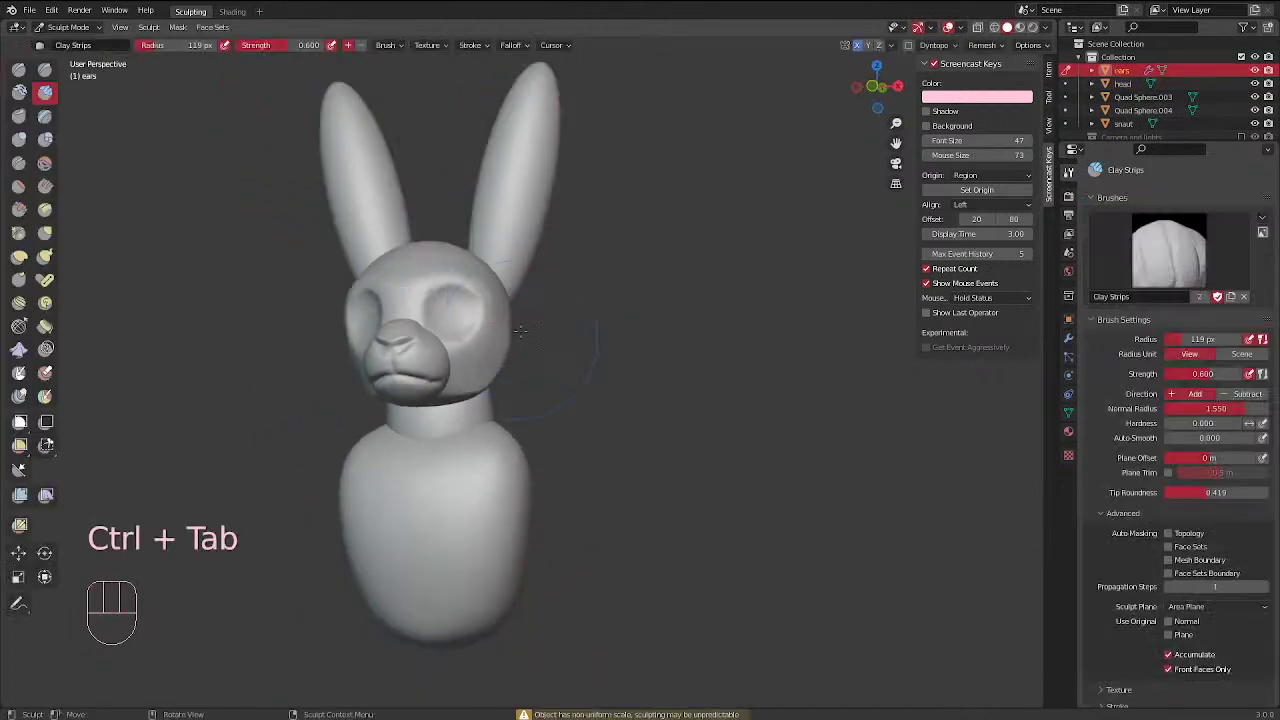
Return to Object Mode, deselect the ears and hide the viewport sidebar
{"action": "key", "text": "ctrl+Tab"}
{"action": "middle_click_drag", "start_coordinate": [612, 133], "coordinate": [586, 122]}
{"action": "left_click", "coordinate": [574, 308]}
{"action": "middle_click_drag", "start_coordinate": [560, 312], "coordinate": [516, 316]}
{"action": "key", "text": "n"}
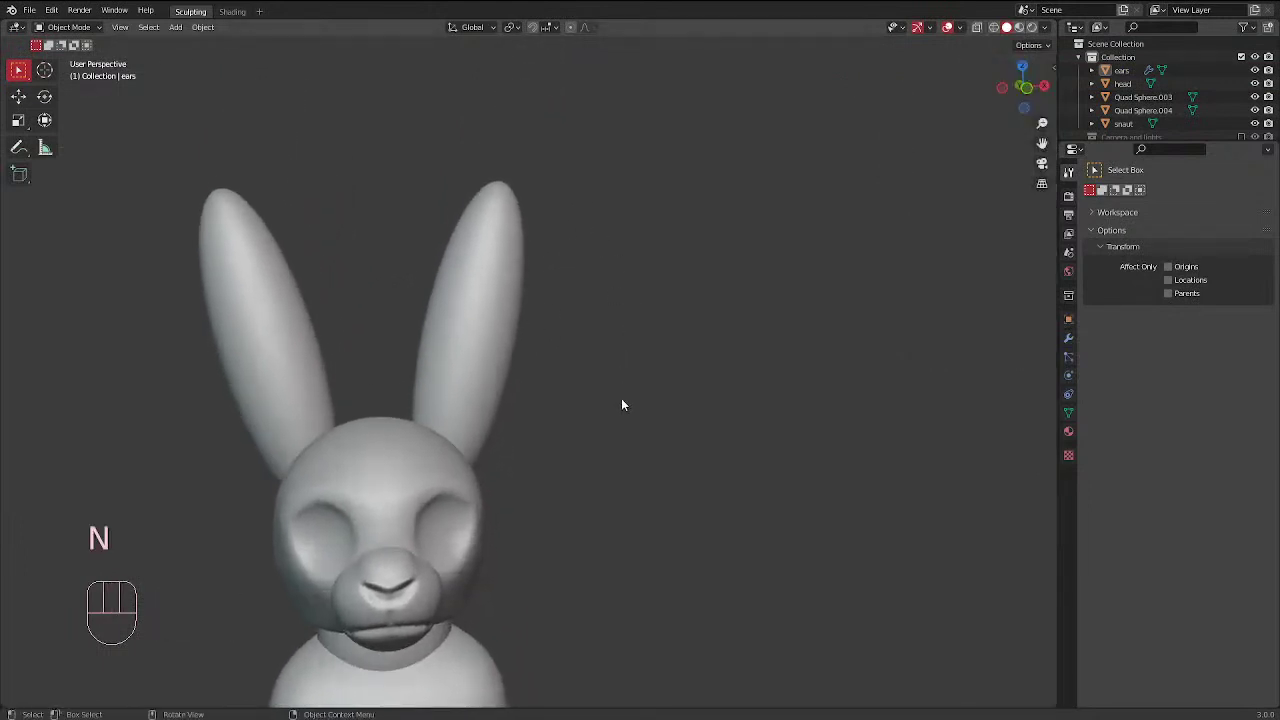
Select the ears and put them in Sculpt Mode in a front-facing view
{"action": "left_click", "coordinate": [515, 322]}
{"action": "middle_click_drag", "start_coordinate": [517, 420], "coordinate": [536, 254], "text": "alt"}
{"action": "key", "text": "ctrl+Tab"}
{"action": "left_click", "coordinate": [545, 397]}
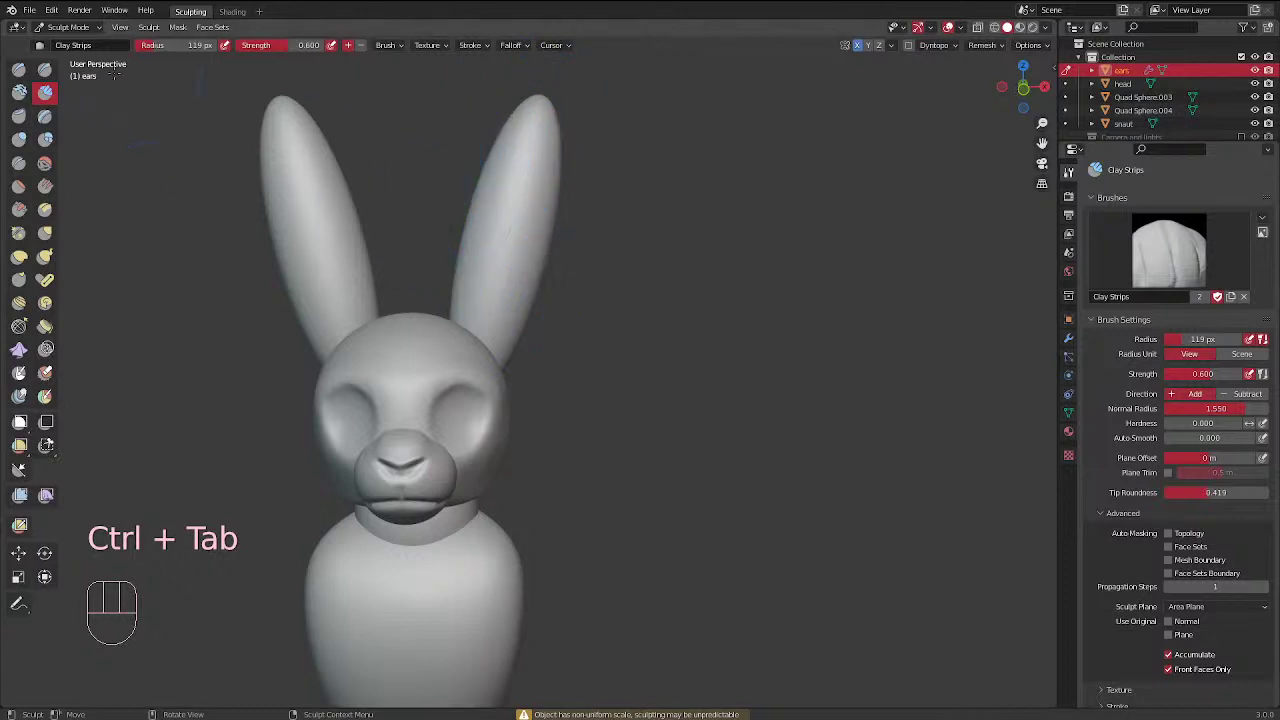
Widen both ears with the Elastic Deform brush, reducing its radius to 67 px to shape the upper ends
{"action": "left_click", "coordinate": [19, 257]}
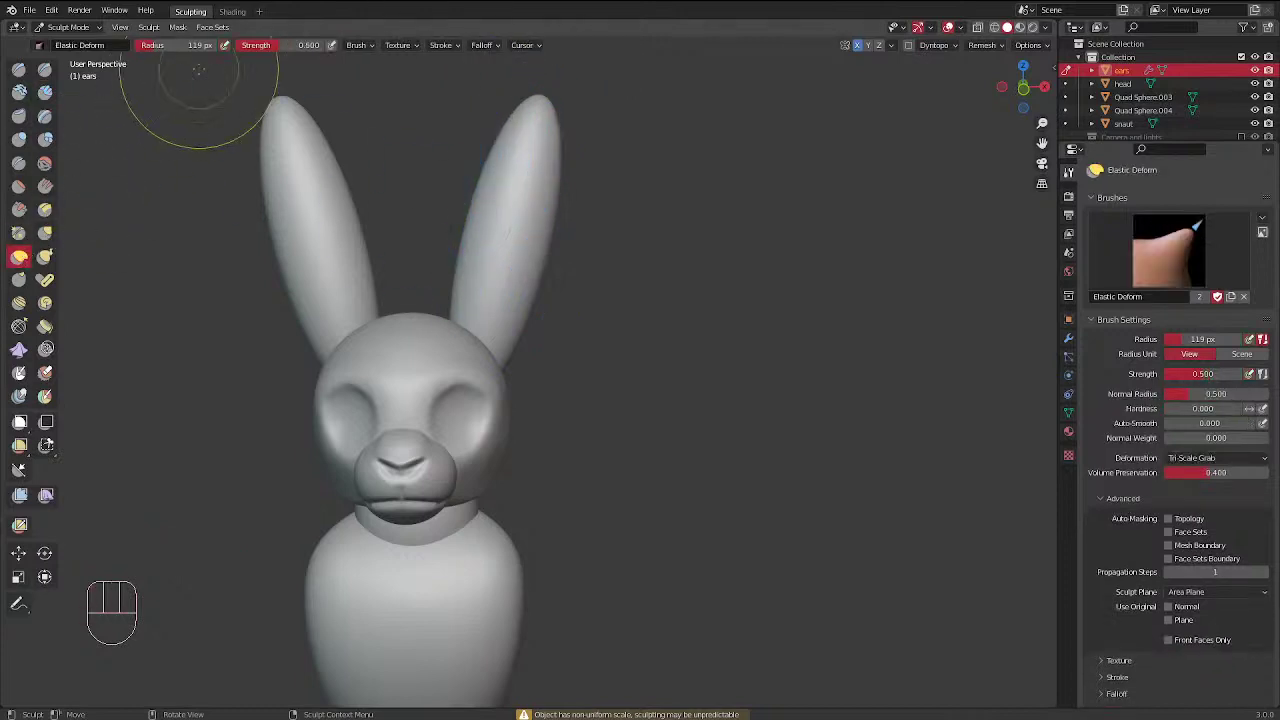
{"action": "mouse_move", "coordinate": [549, 171]}
{"action": "left_mouse_down"}
{"action": "mouse_move", "coordinate": [566, 176]}
{"action": "mouse_move", "coordinate": [570, 200]}
{"action": "mouse_move", "coordinate": [538, 322]}
{"action": "left_mouse_up"}
{"action": "key", "text": "f"}
{"action": "left_click", "coordinate": [531, 263]}
{"action": "left_click_drag", "start_coordinate": [567, 140], "coordinate": [566, 137]}
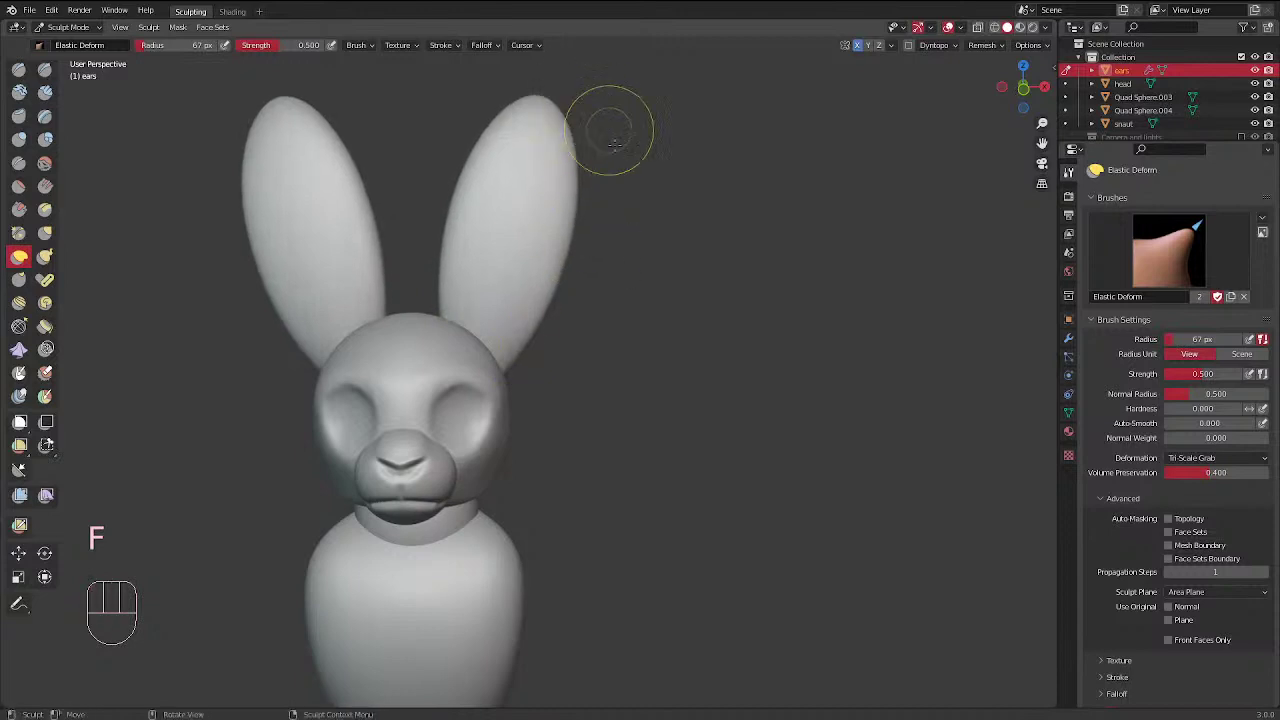
{"action": "mouse_move", "coordinate": [608, 129]}
{"action": "middle_mouse_down"}
{"action": "mouse_move", "coordinate": [505, 369]}
{"action": "mouse_move", "coordinate": [820, 266]}
{"action": "middle_mouse_up"}
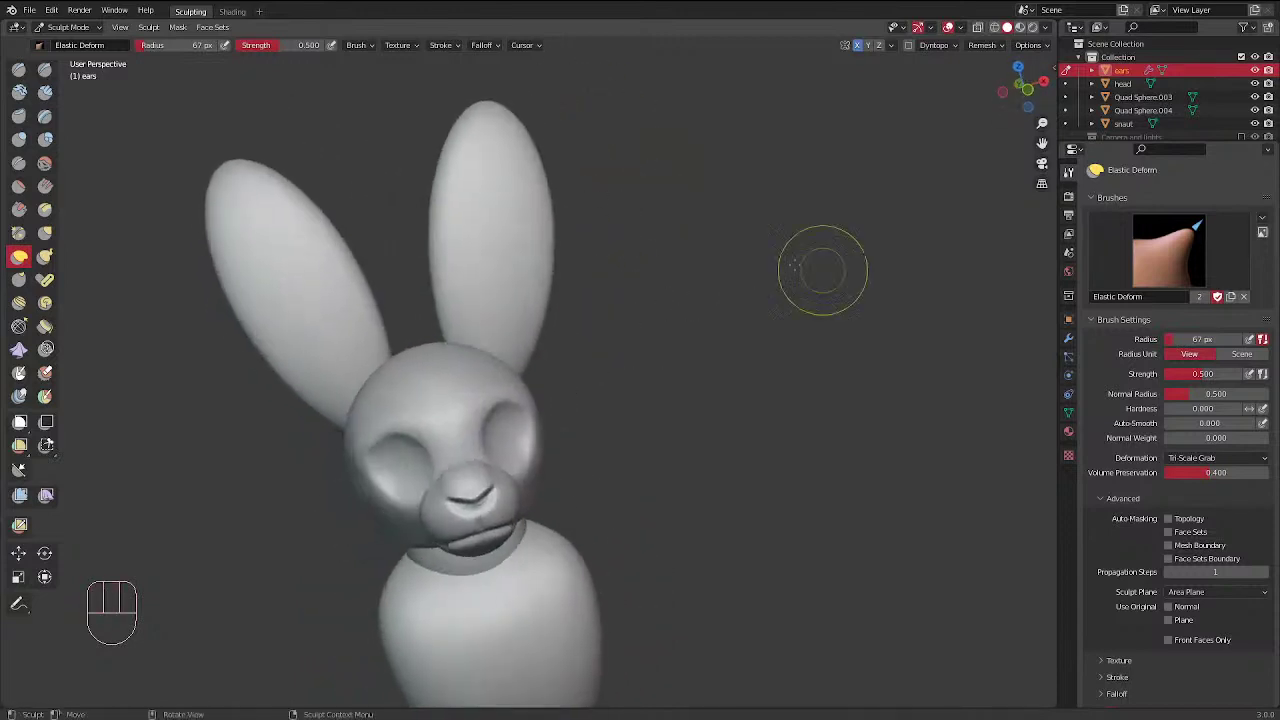
Refine the outer side contours of both ears with the Elastic Deform brush and check their shape from several angles
{"action": "left_click_drag", "start_coordinate": [529, 329], "coordinate": [531, 340]}
{"action": "left_click_drag", "start_coordinate": [548, 296], "coordinate": [557, 243]}
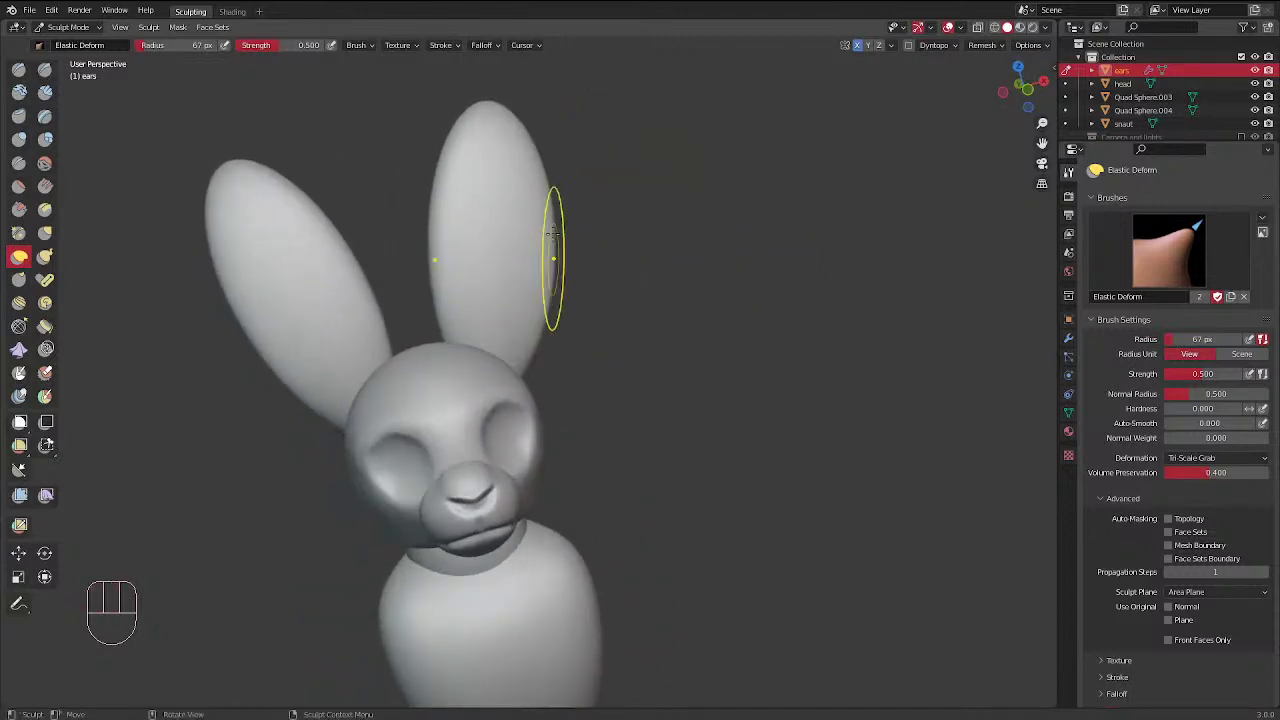
{"action": "mouse_move", "coordinate": [494, 171]}
{"action": "middle_mouse_down"}
{"action": "mouse_move", "coordinate": [657, 251]}
{"action": "mouse_move", "coordinate": [713, 241]}
{"action": "mouse_move", "coordinate": [486, 283]}
{"action": "mouse_move", "coordinate": [634, 480]}
{"action": "mouse_move", "coordinate": [573, 183]}
{"action": "mouse_move", "coordinate": [586, 194]}
{"action": "middle_mouse_up"}
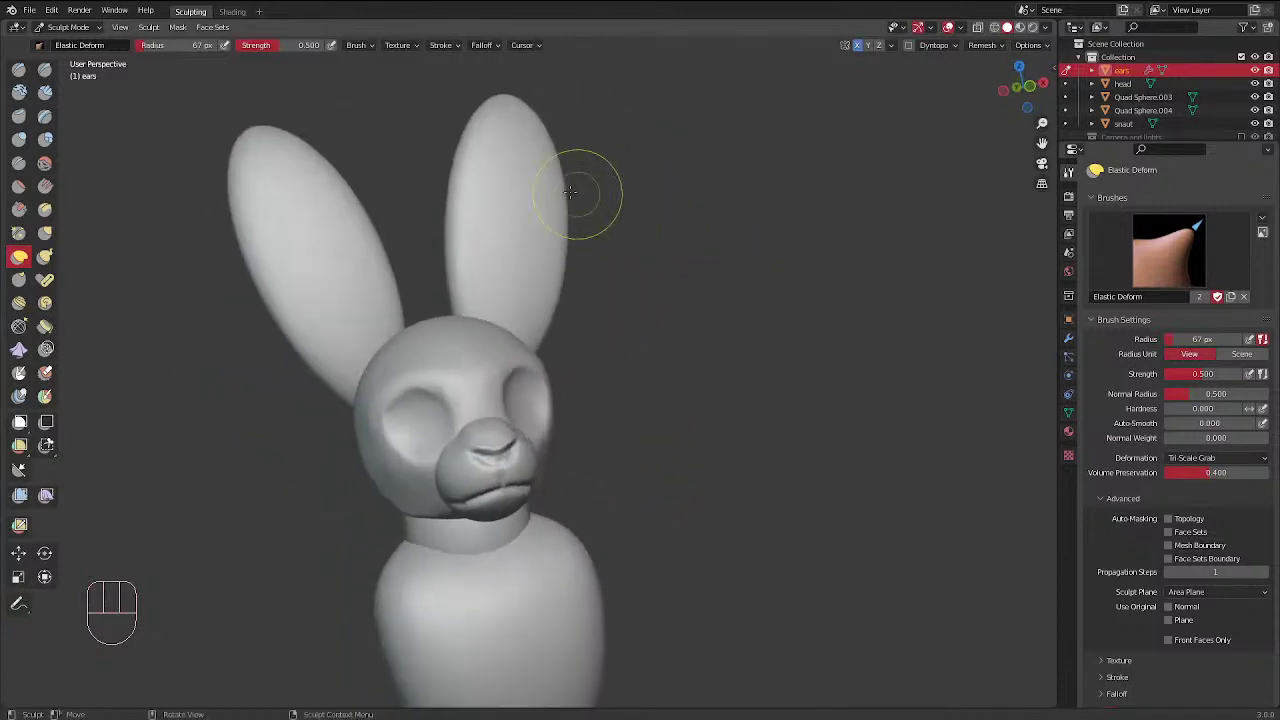
{"action": "middle_click_drag", "start_coordinate": [583, 286], "coordinate": [494, 214]}
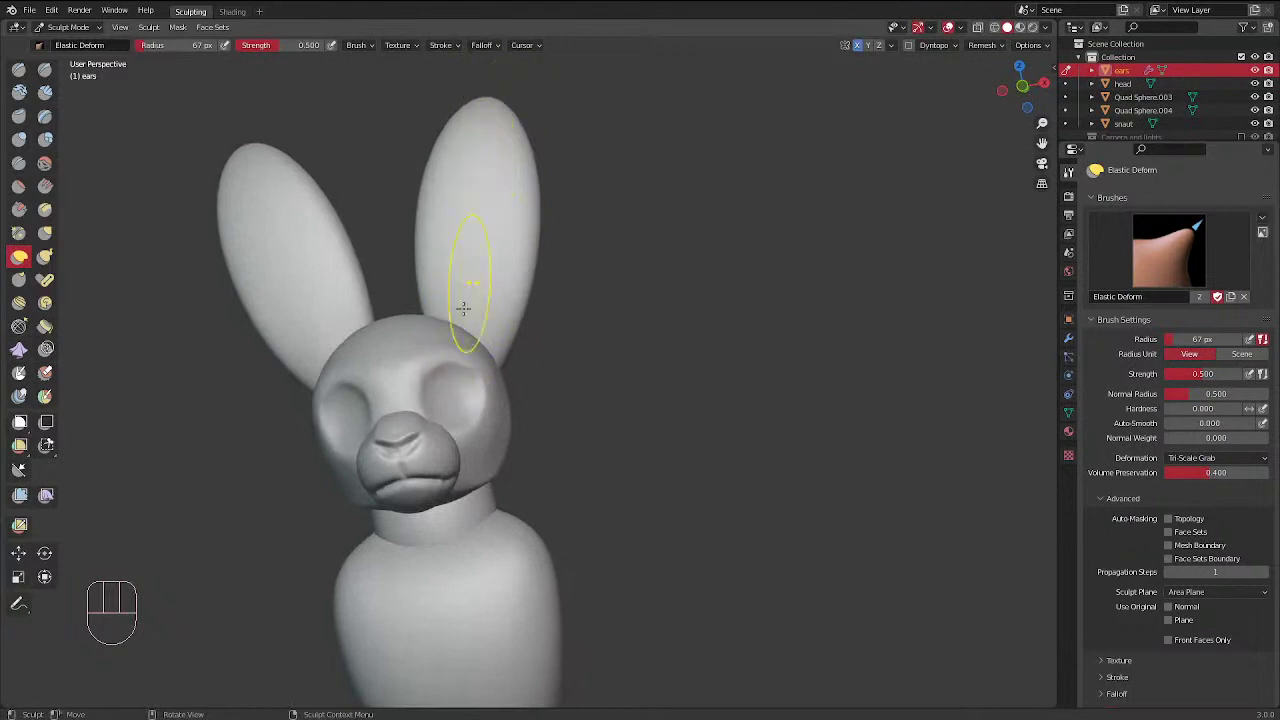
{"action": "middle_click_drag", "start_coordinate": [463, 271], "coordinate": [531, 166]}
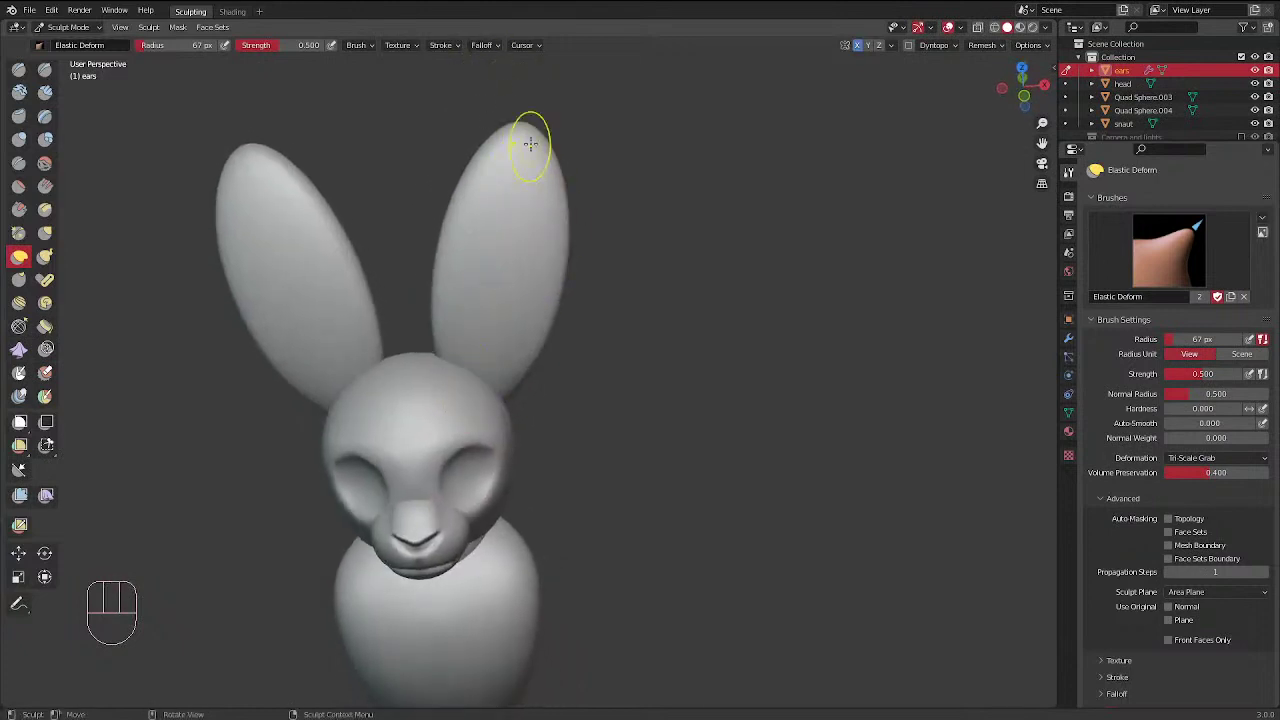
{"action": "middle_click_drag", "start_coordinate": [494, 351], "coordinate": [509, 286]}
Compare the ears with the Mirror modifier's viewport display off and on in Object Mode, then return to Sculpt Mode
{"action": "key", "text": "ctrl+Tab"}
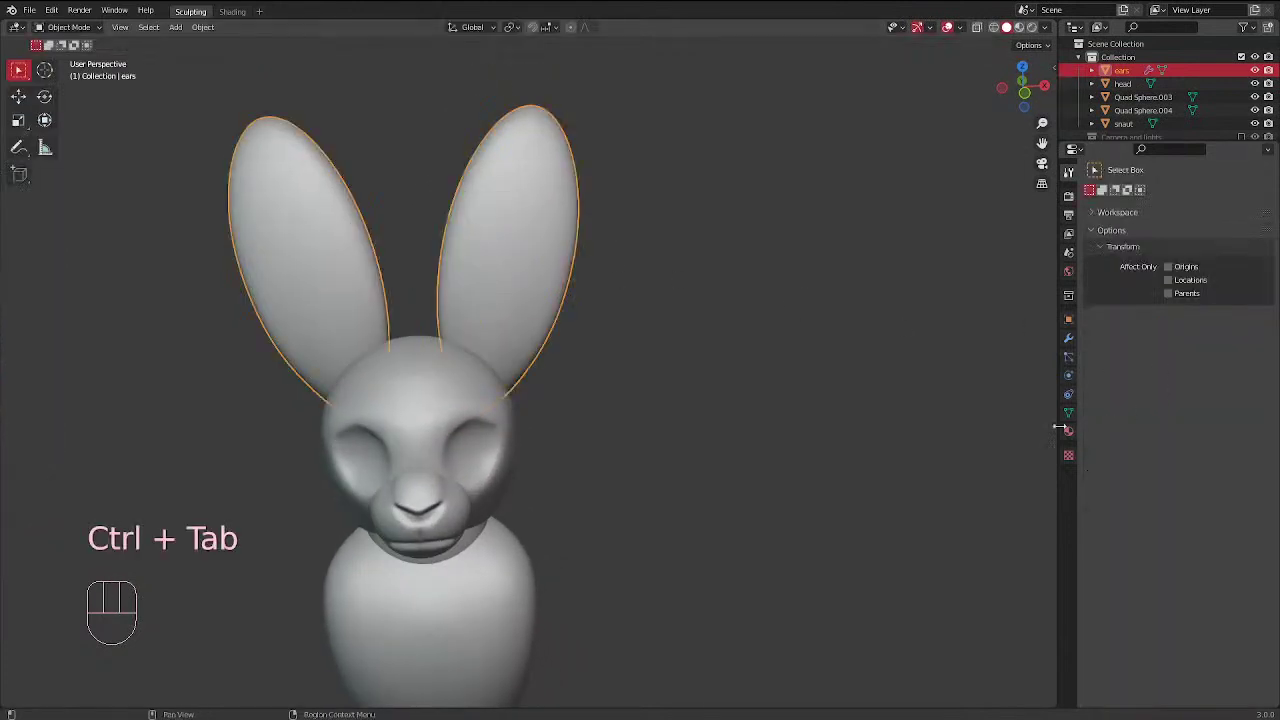
{"action": "left_click", "coordinate": [1068, 338]}
{"action": "left_click", "coordinate": [1208, 216]}
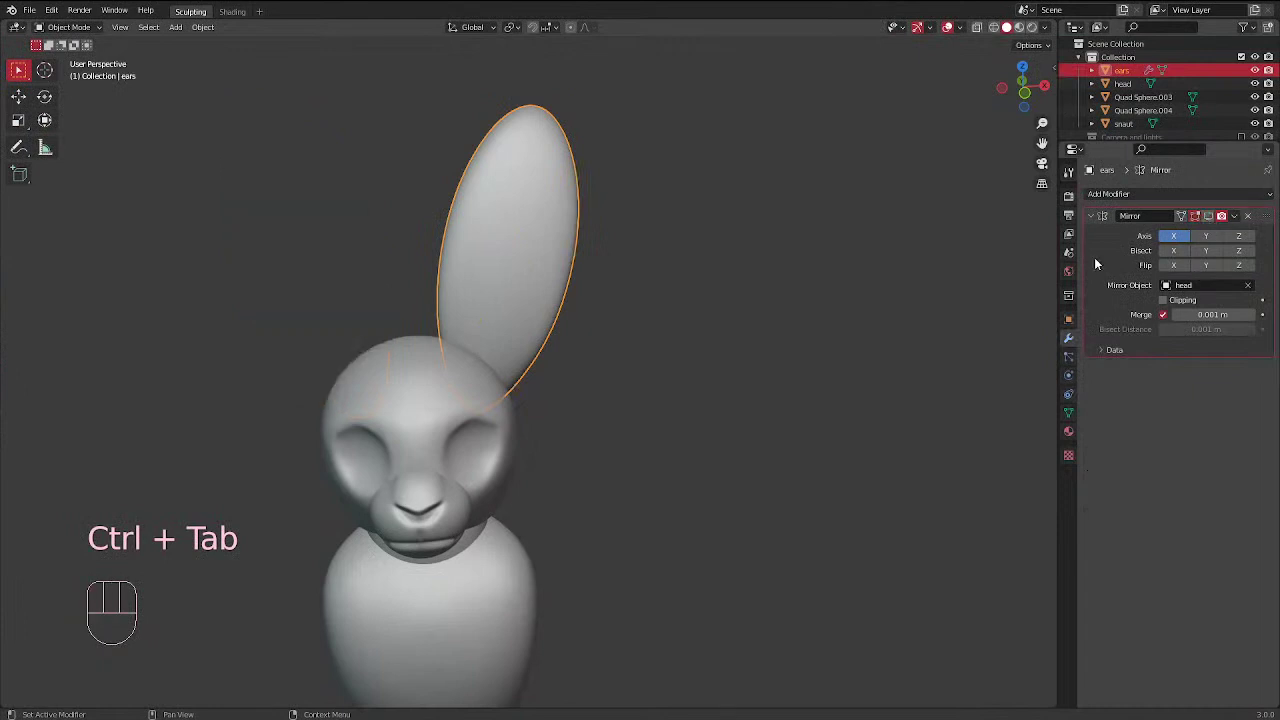
{"action": "middle_click_drag", "start_coordinate": [512, 322], "coordinate": [529, 277]}
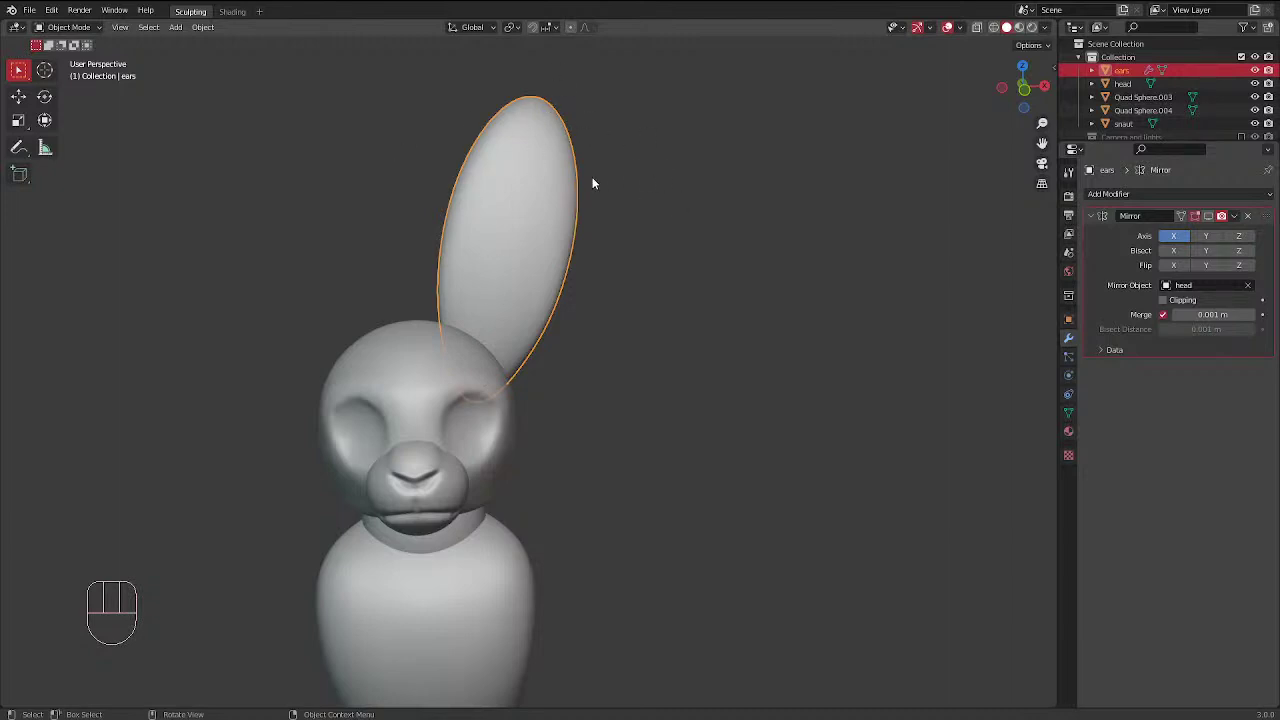
{"action": "left_click", "coordinate": [1208, 215]}
{"action": "middle_click_drag", "start_coordinate": [482, 230], "coordinate": [474, 257]}
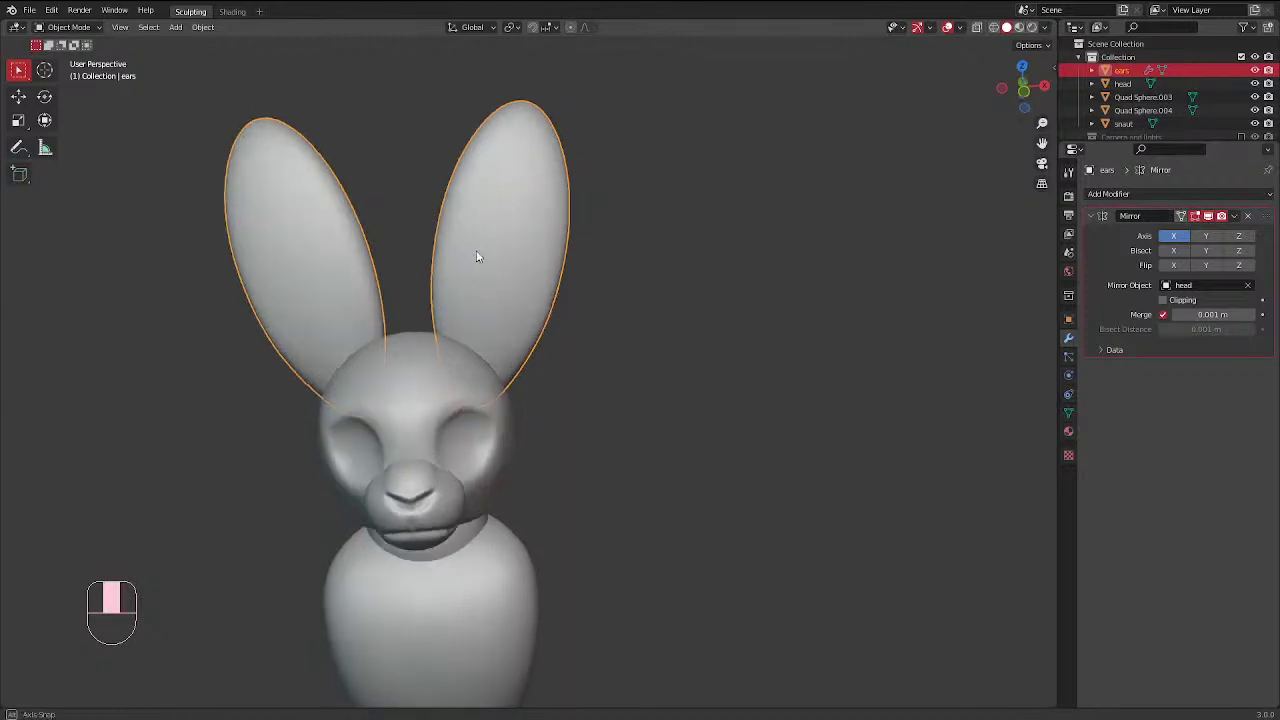
{"action": "key", "text": "ctrl+Tab"}
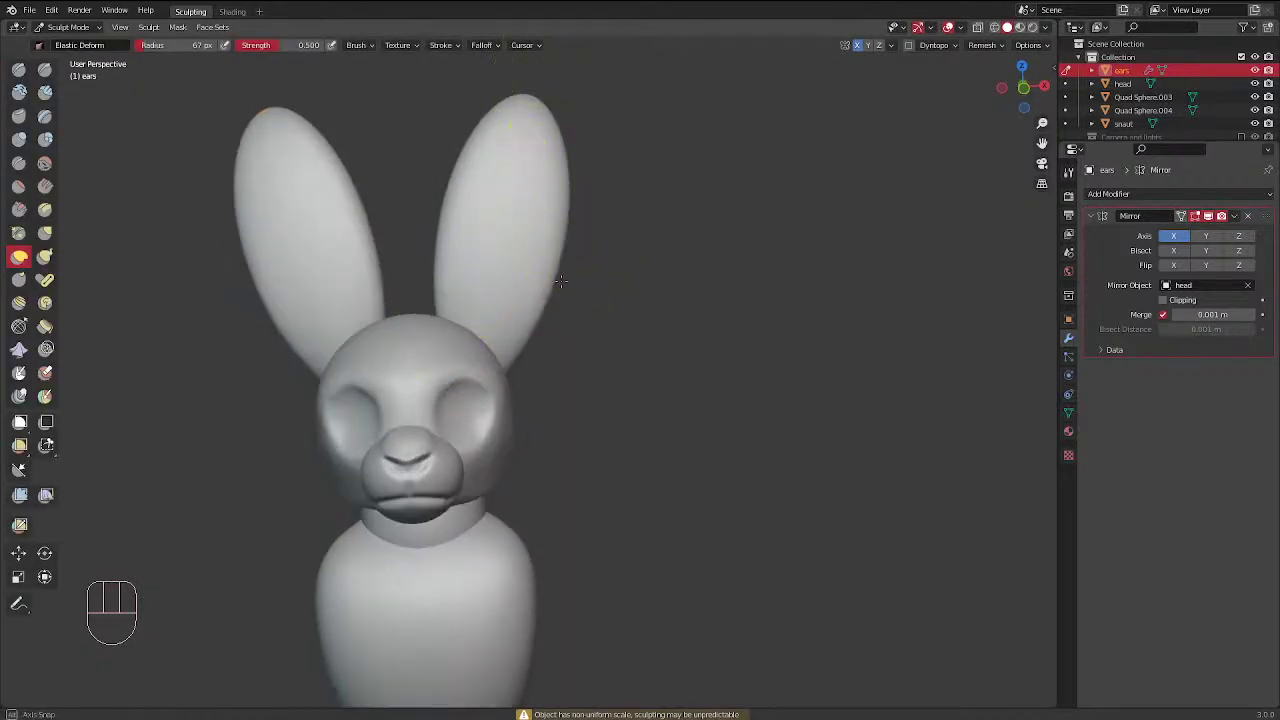
Add clay along the inner edges of both ears with the Clay Strips brush at 36 px radius and smooth the strokes
{"action": "middle_click_drag", "start_coordinate": [491, 277], "coordinate": [812, 63]}
{"action": "middle_click_drag", "start_coordinate": [530, 260], "coordinate": [431, 112]}
{"action": "left_click", "coordinate": [45, 92]}
{"action": "key", "text": "f"}
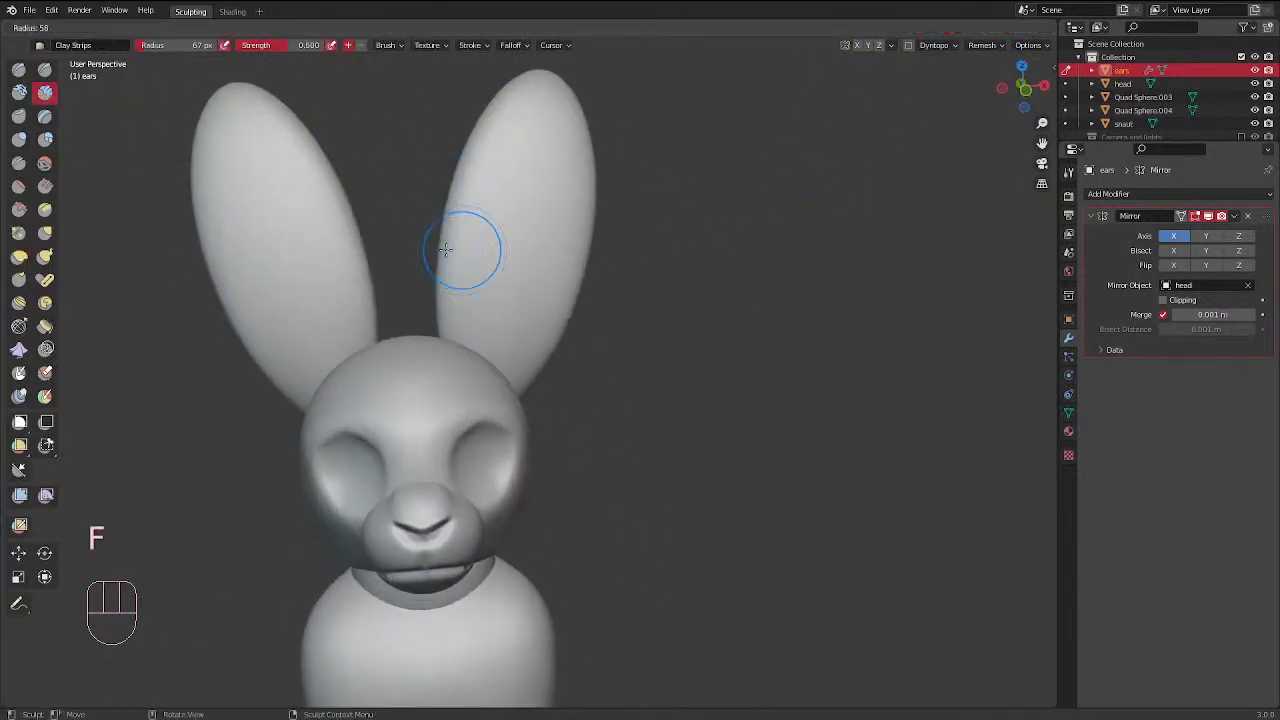
{"action": "left_click", "coordinate": [446, 249]}
{"action": "mouse_move", "coordinate": [460, 196]}
{"action": "left_mouse_down"}
{"action": "mouse_move", "coordinate": [452, 325]}
{"action": "mouse_move", "coordinate": [455, 300]}
{"action": "left_mouse_up"}
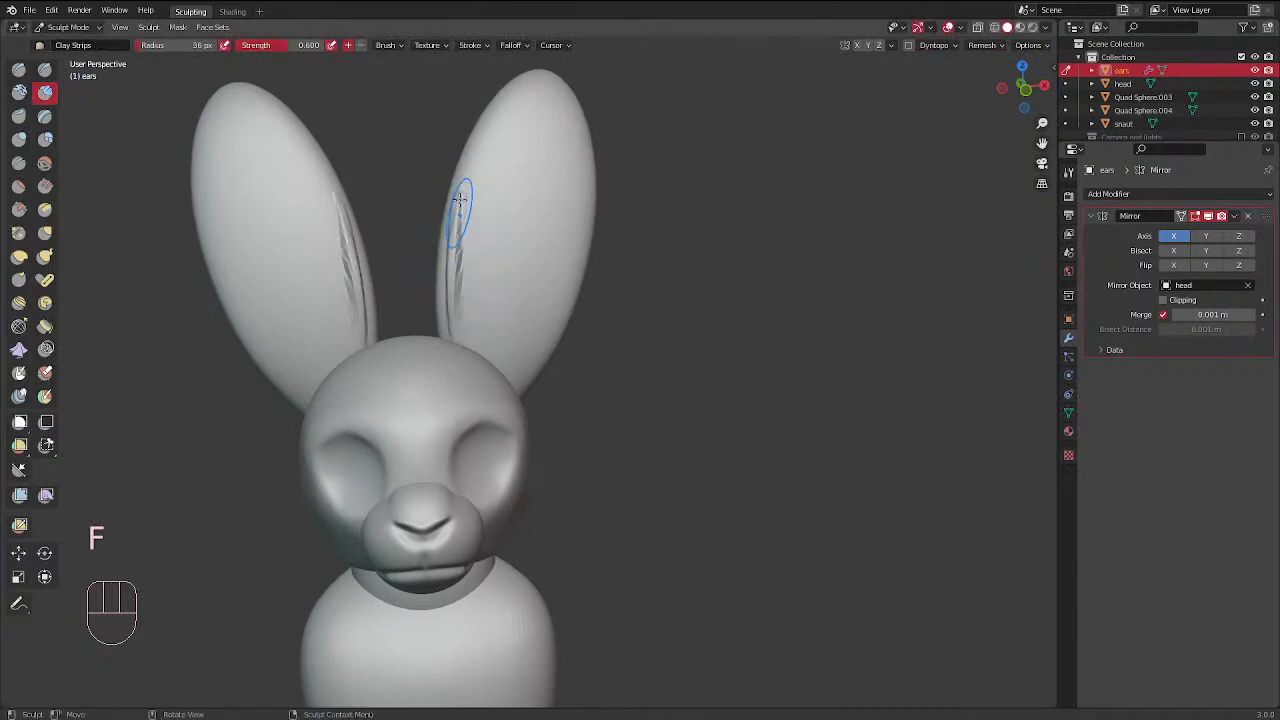
{"action": "middle_click_drag", "start_coordinate": [459, 215], "coordinate": [546, 258]}
{"action": "mouse_move", "coordinate": [546, 260]}
{"action": "left_mouse_down", "text": "shift"}
{"action": "mouse_move", "coordinate": [516, 278]}
{"action": "mouse_move", "coordinate": [523, 250]}
{"action": "left_mouse_up", "text": "shift"}
{"action": "middle_click_drag", "start_coordinate": [547, 287], "coordinate": [520, 250]}
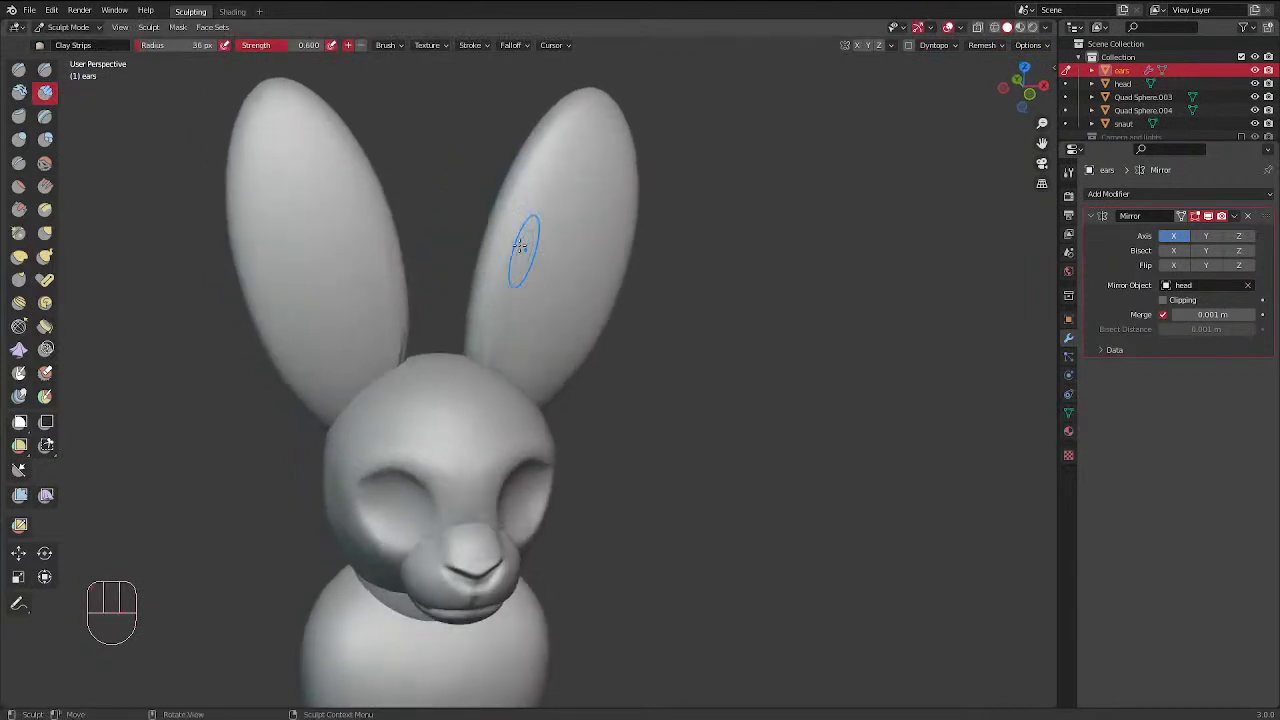
Enlarge the Clay Strips radius to 64 px and layer strokes down the inner edges and lower fronts of both ears
{"action": "key", "text": "f"}
{"action": "left_click", "coordinate": [527, 217]}
{"action": "left_click_drag", "start_coordinate": [513, 222], "coordinate": [496, 302]}
{"action": "mouse_move", "coordinate": [489, 299]}
{"action": "left_mouse_down"}
{"action": "mouse_move", "coordinate": [486, 371]}
{"action": "mouse_move", "coordinate": [520, 190]}
{"action": "left_mouse_up"}
{"action": "mouse_move", "coordinate": [551, 126]}
{"action": "middle_mouse_down"}
{"action": "mouse_move", "coordinate": [694, 171]}
{"action": "mouse_move", "coordinate": [486, 198]}
{"action": "middle_mouse_up"}
{"action": "mouse_move", "coordinate": [486, 197]}
{"action": "left_mouse_down"}
{"action": "mouse_move", "coordinate": [470, 330]}
{"action": "mouse_move", "coordinate": [480, 380]}
{"action": "left_mouse_up"}
{"action": "left_click_drag", "start_coordinate": [500, 271], "coordinate": [495, 395]}
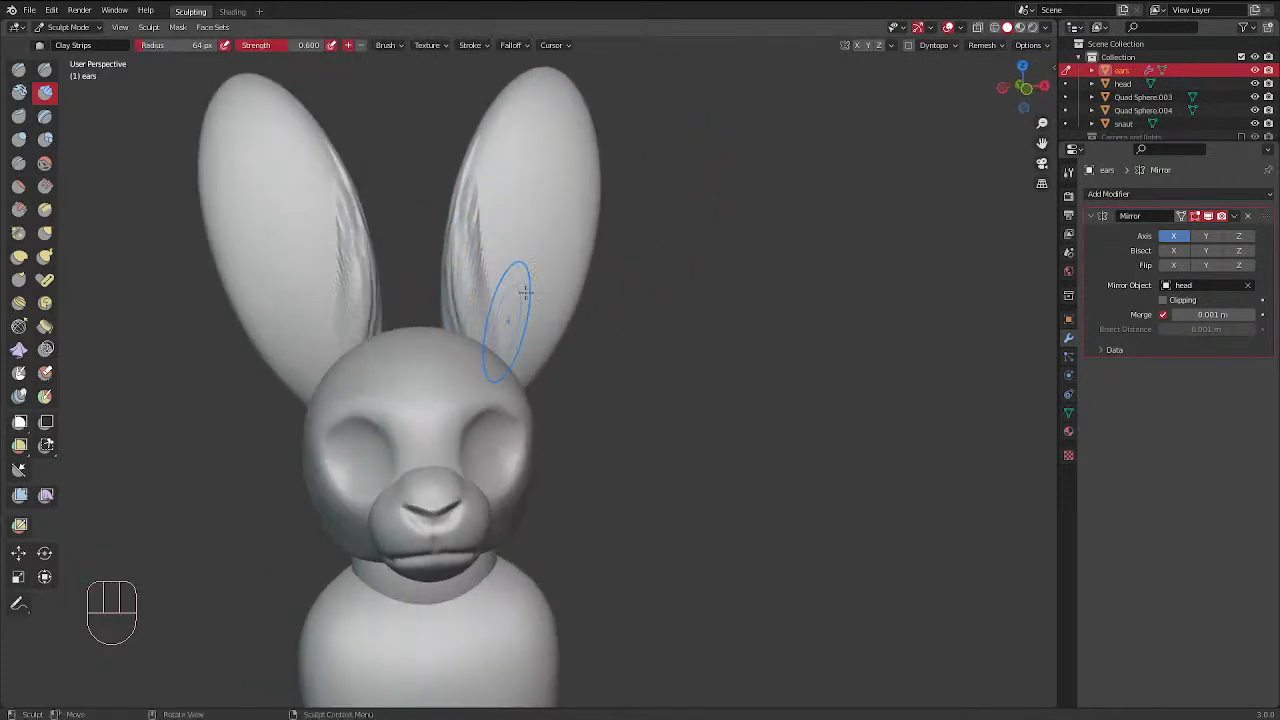
Add a raised Clay Strips ridge along the outer edge of the ear's front face
{"action": "middle_click_drag", "start_coordinate": [523, 292], "coordinate": [488, 290]}
{"action": "left_click_drag", "start_coordinate": [553, 214], "coordinate": [503, 382]}
Switch the ears to Object Mode and apply their scale
{"action": "key", "text": "ctrl+Tab"}
{"action": "key", "text": "ctrl+Tab"}
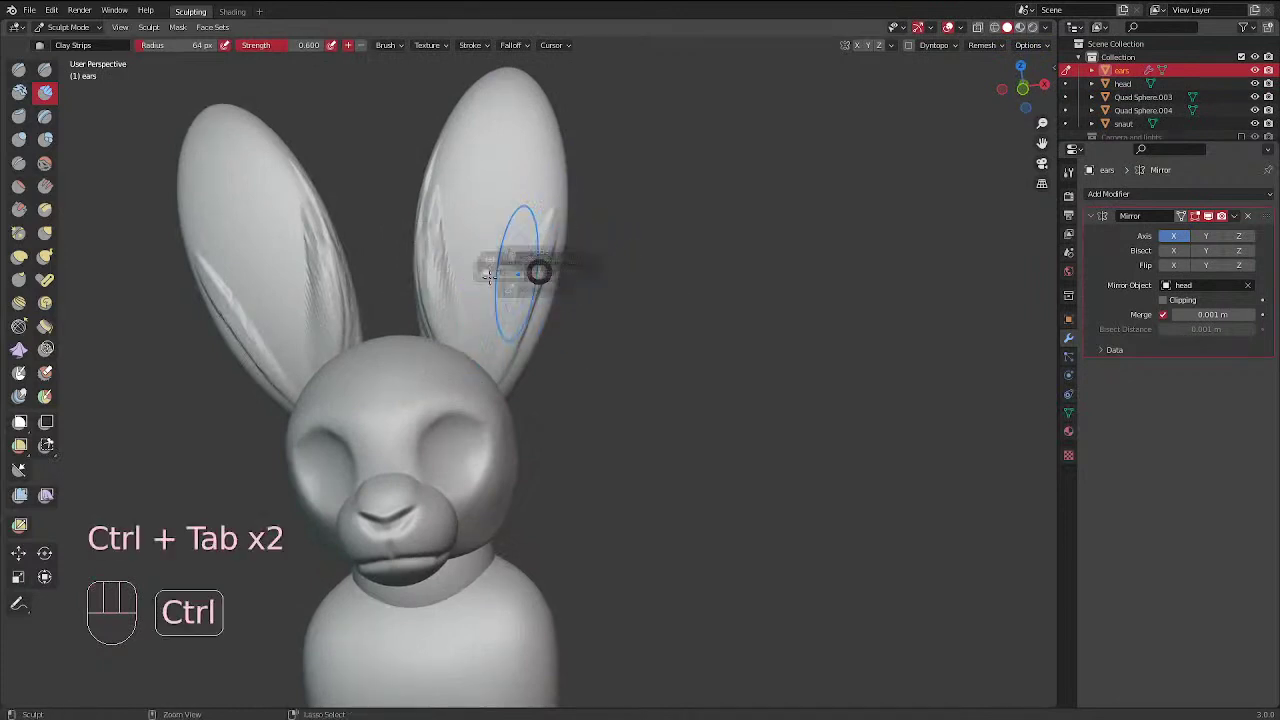
{"action": "middle_click_drag", "start_coordinate": [574, 246], "coordinate": [574, 274]}
{"action": "key", "text": "shift+a"}
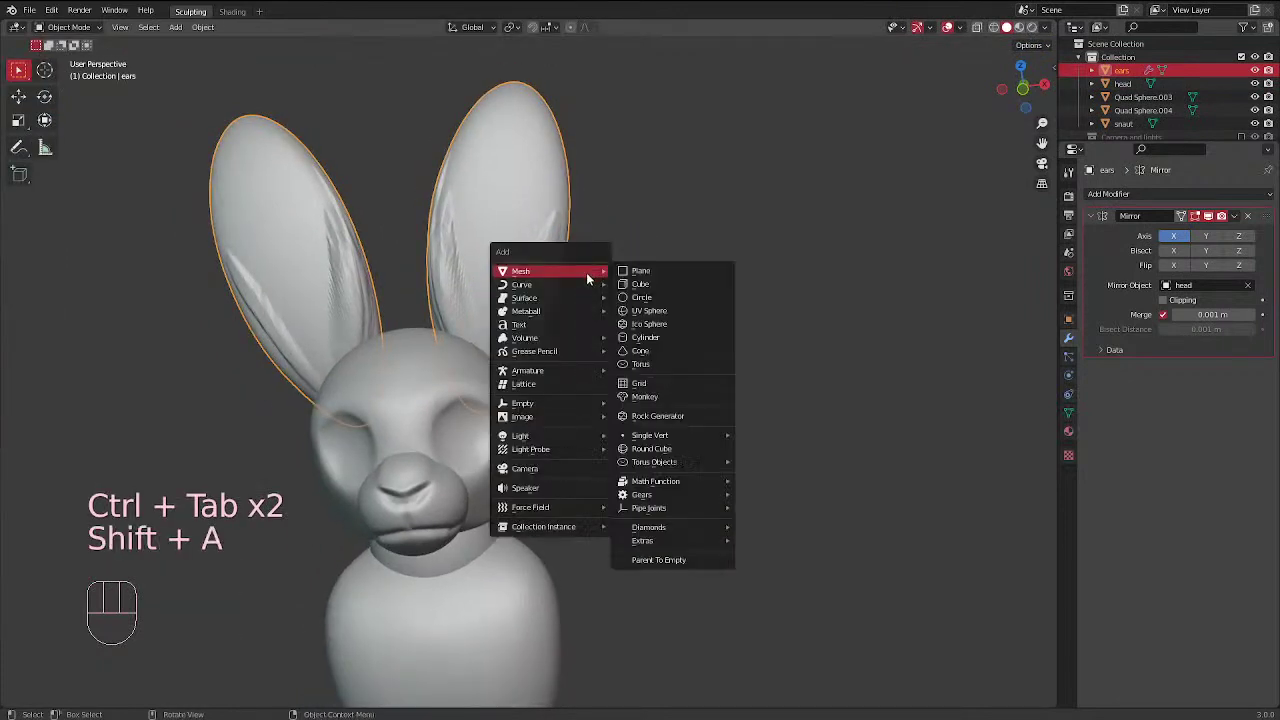
{"action": "key", "text": "ctrl+a"}
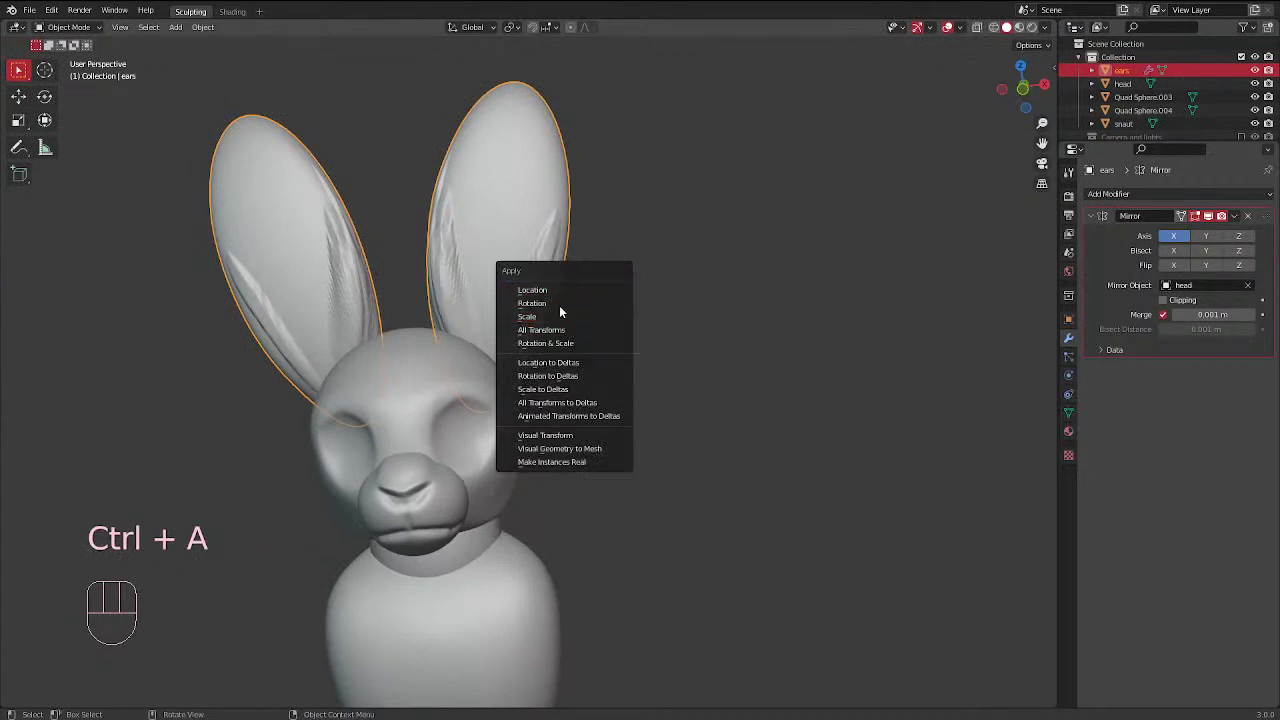
{"action": "left_click", "coordinate": [562, 315]}
{"action": "middle_click_drag", "start_coordinate": [574, 297], "coordinate": [600, 318]}
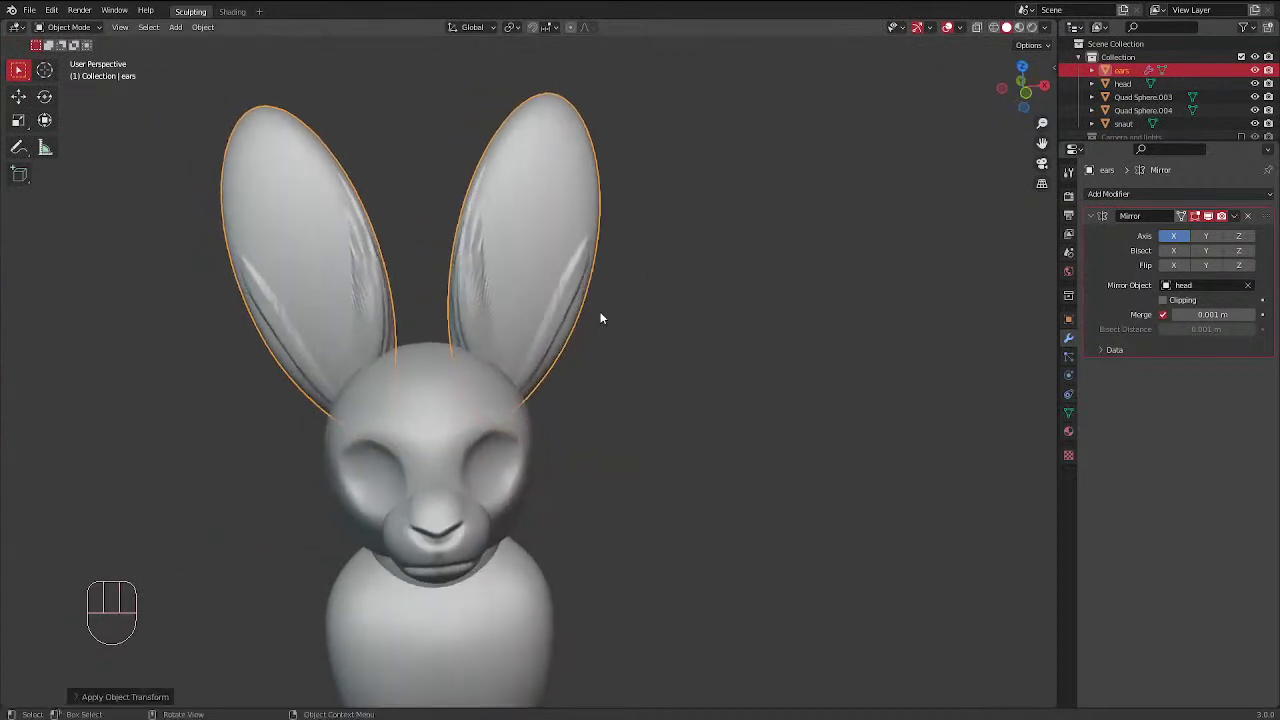
{"action": "mouse_move", "coordinate": [555, 205]}
{"action": "middle_mouse_down"}
{"action": "mouse_move", "coordinate": [565, 551]}
{"action": "mouse_move", "coordinate": [524, 326]}
{"action": "mouse_move", "coordinate": [574, 250]}
{"action": "mouse_move", "coordinate": [574, 394]}
{"action": "mouse_move", "coordinate": [774, 397]}
{"action": "mouse_move", "coordinate": [602, 343]}
{"action": "mouse_move", "coordinate": [569, 346]}
{"action": "middle_mouse_up"}
Return to Sculpt Mode and smooth away the rough ridges on the front of the ears
{"action": "key", "text": "ctrl+Tab"}
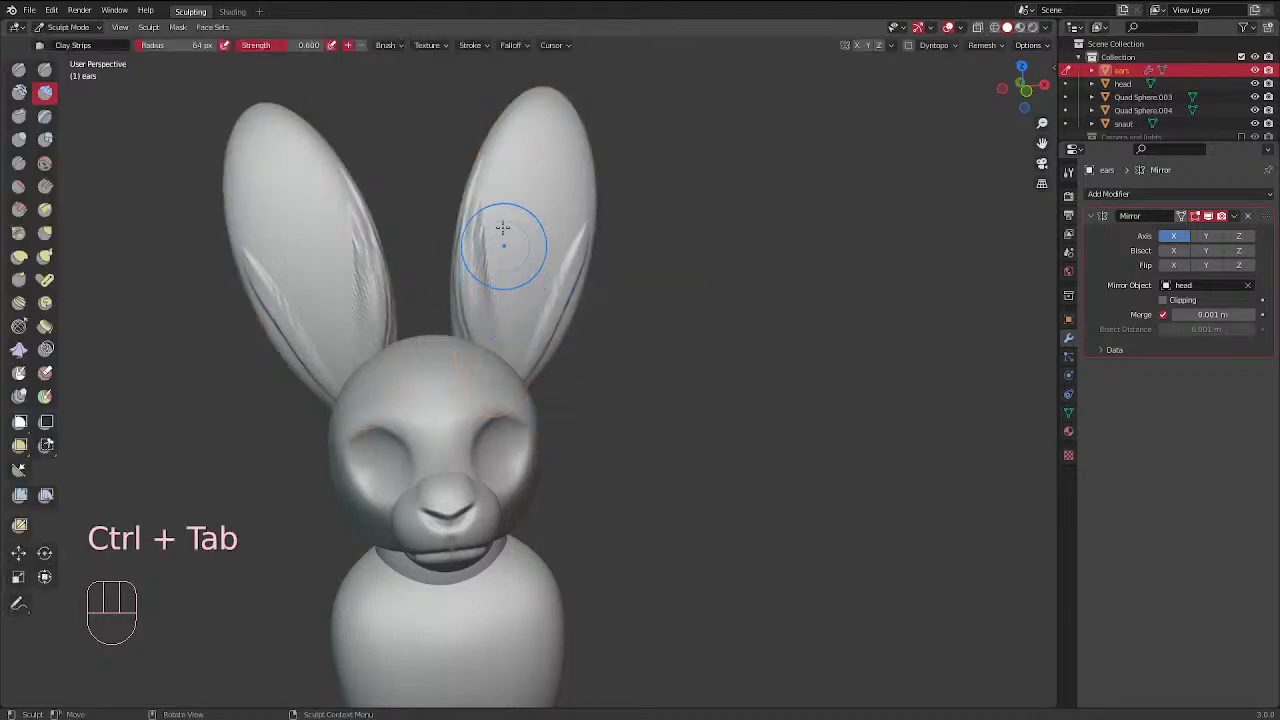
{"action": "mouse_move", "coordinate": [503, 226]}
{"action": "left_mouse_down", "text": "shift"}
{"action": "mouse_move", "coordinate": [491, 177]}
{"action": "mouse_move", "coordinate": [471, 200]}
{"action": "mouse_move", "coordinate": [563, 203]}
{"action": "left_mouse_up", "text": "shift"}
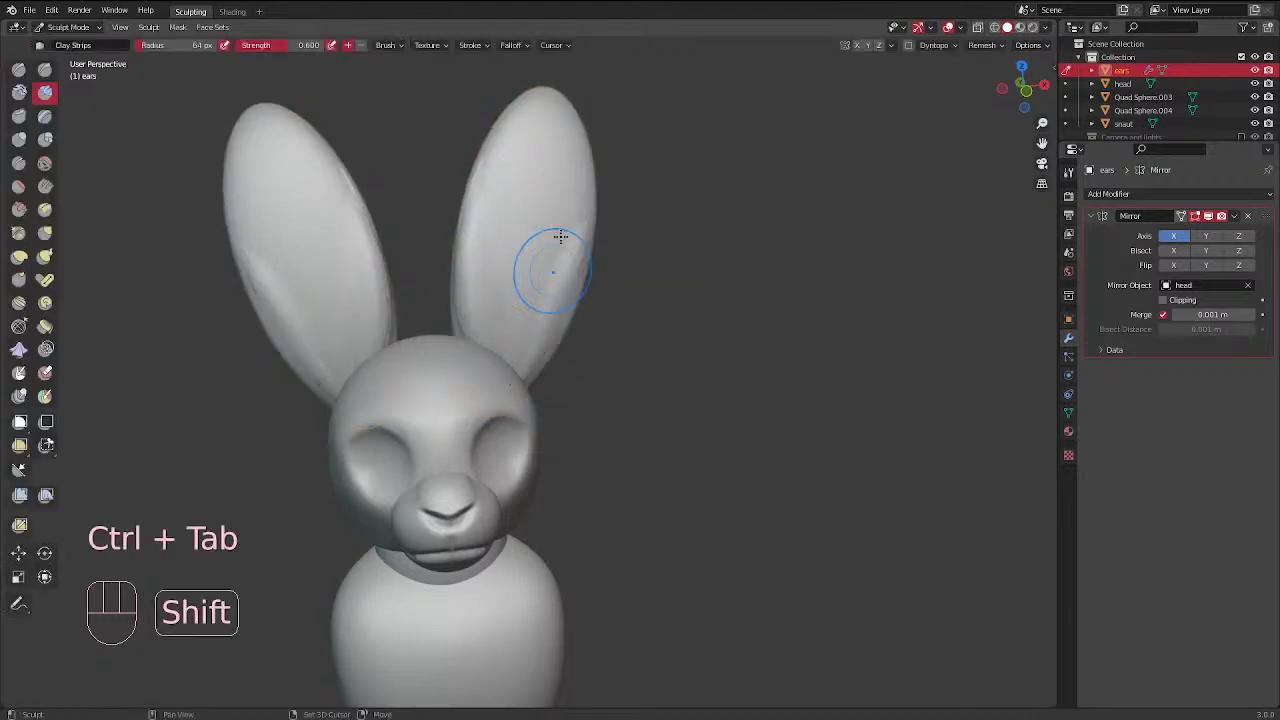
{"action": "middle_click_drag", "start_coordinate": [561, 236], "coordinate": [481, 318]}
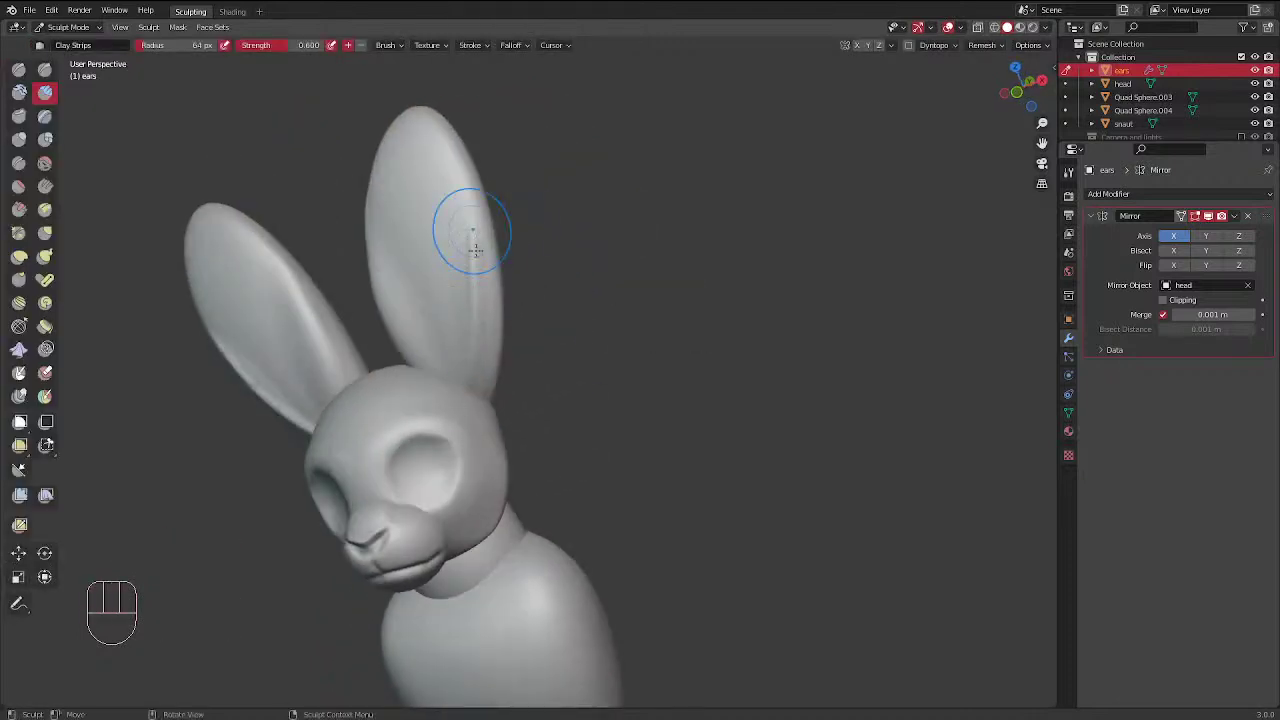
{"action": "middle_click_drag", "start_coordinate": [471, 229], "coordinate": [534, 251]}
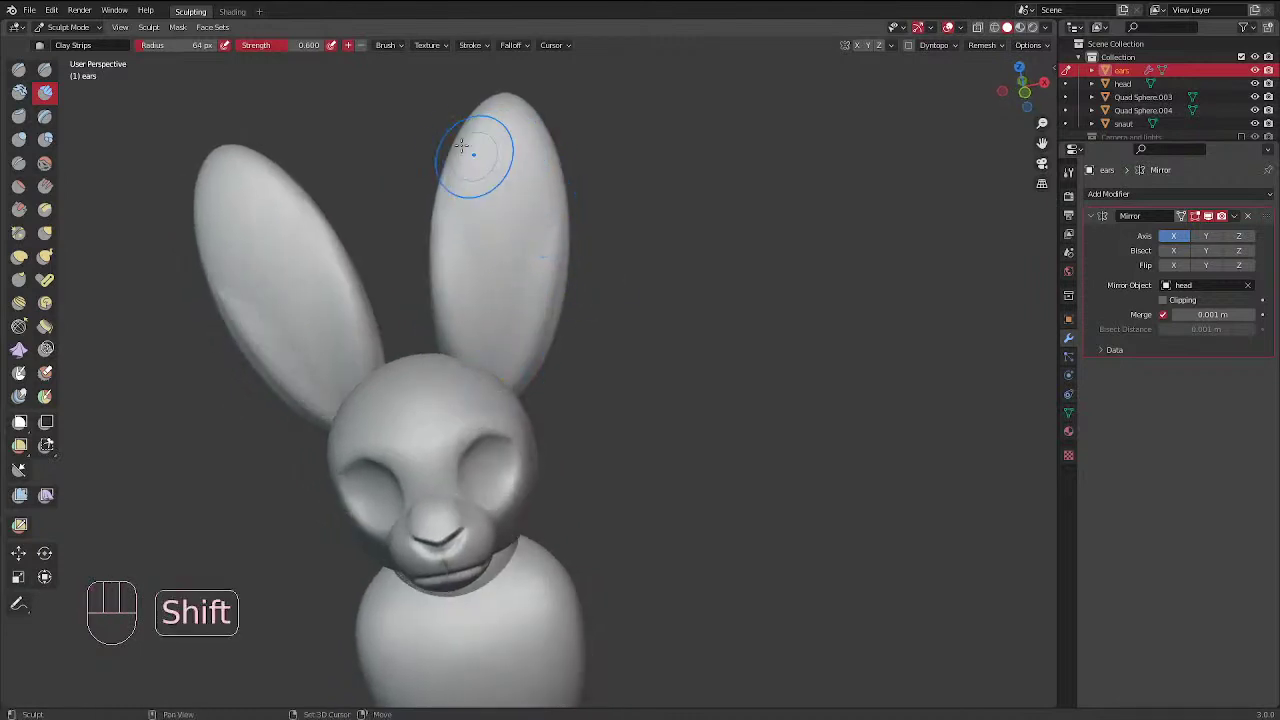
{"action": "mouse_move", "coordinate": [474, 117]}
{"action": "left_mouse_down", "text": "shift"}
{"action": "mouse_move", "coordinate": [469, 320]}
{"action": "mouse_move", "coordinate": [463, 311]}
{"action": "left_mouse_up", "text": "shift"}
{"action": "mouse_move", "coordinate": [484, 264]}
{"action": "middle_mouse_down"}
{"action": "mouse_move", "coordinate": [645, 309]}
{"action": "mouse_move", "coordinate": [740, 370]}
{"action": "mouse_move", "coordinate": [766, 460]}
{"action": "mouse_move", "coordinate": [660, 420]}
{"action": "mouse_move", "coordinate": [501, 249]}
{"action": "mouse_move", "coordinate": [508, 174]}
{"action": "middle_mouse_up"}
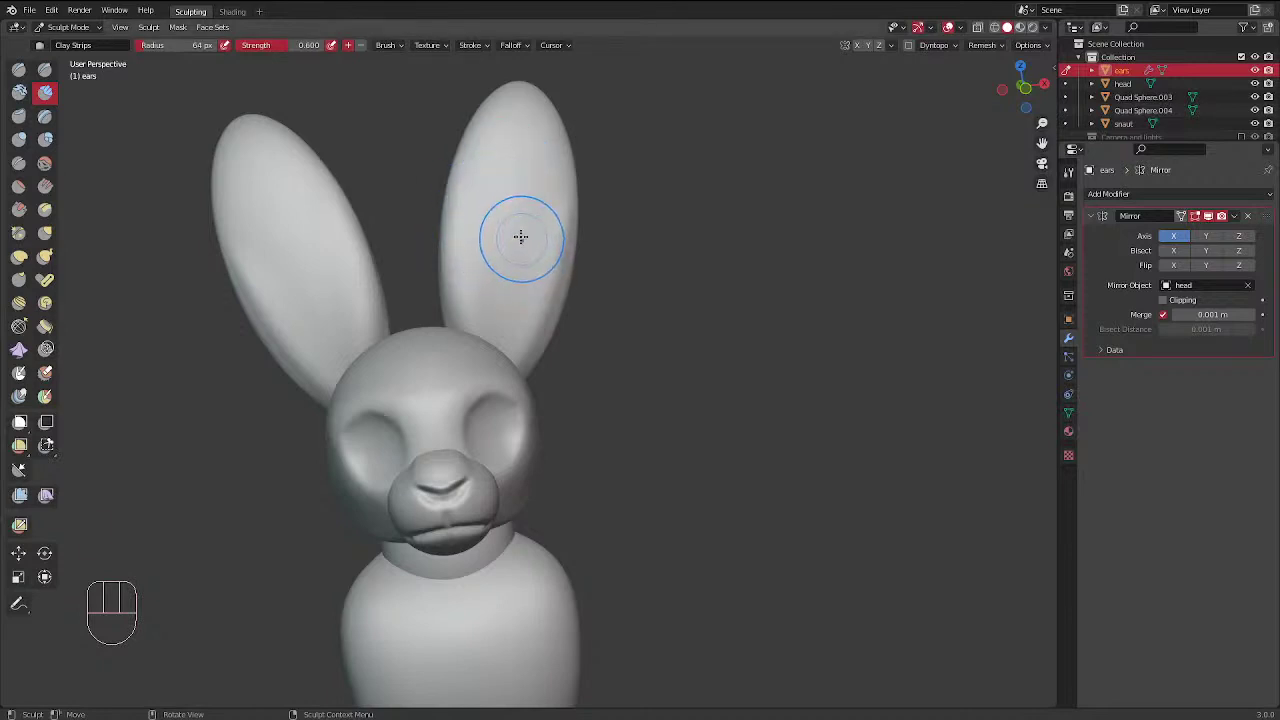
Set the Clay Strips radius to 42 px and carve a hollow into the front of the ears
{"action": "key", "text": "f"}
{"action": "mouse_move", "coordinate": [491, 286]}
{"action": "left_mouse_down", "text": "ctrl"}
{"action": "mouse_move", "coordinate": [495, 345]}
{"action": "mouse_move", "coordinate": [492, 228]}
{"action": "mouse_move", "coordinate": [517, 289]}
{"action": "mouse_move", "coordinate": [529, 194]}
{"action": "mouse_move", "coordinate": [514, 192]}
{"action": "mouse_move", "coordinate": [480, 280]}
{"action": "mouse_move", "coordinate": [530, 151]}
{"action": "left_mouse_up", "text": "ctrl"}
{"action": "middle_click_drag", "start_coordinate": [557, 129], "coordinate": [495, 170]}
{"action": "mouse_move", "coordinate": [500, 172]}
{"action": "left_mouse_down", "text": "ctrl"}
{"action": "mouse_move", "coordinate": [486, 171]}
{"action": "mouse_move", "coordinate": [593, 241]}
{"action": "left_mouse_up", "text": "ctrl"}
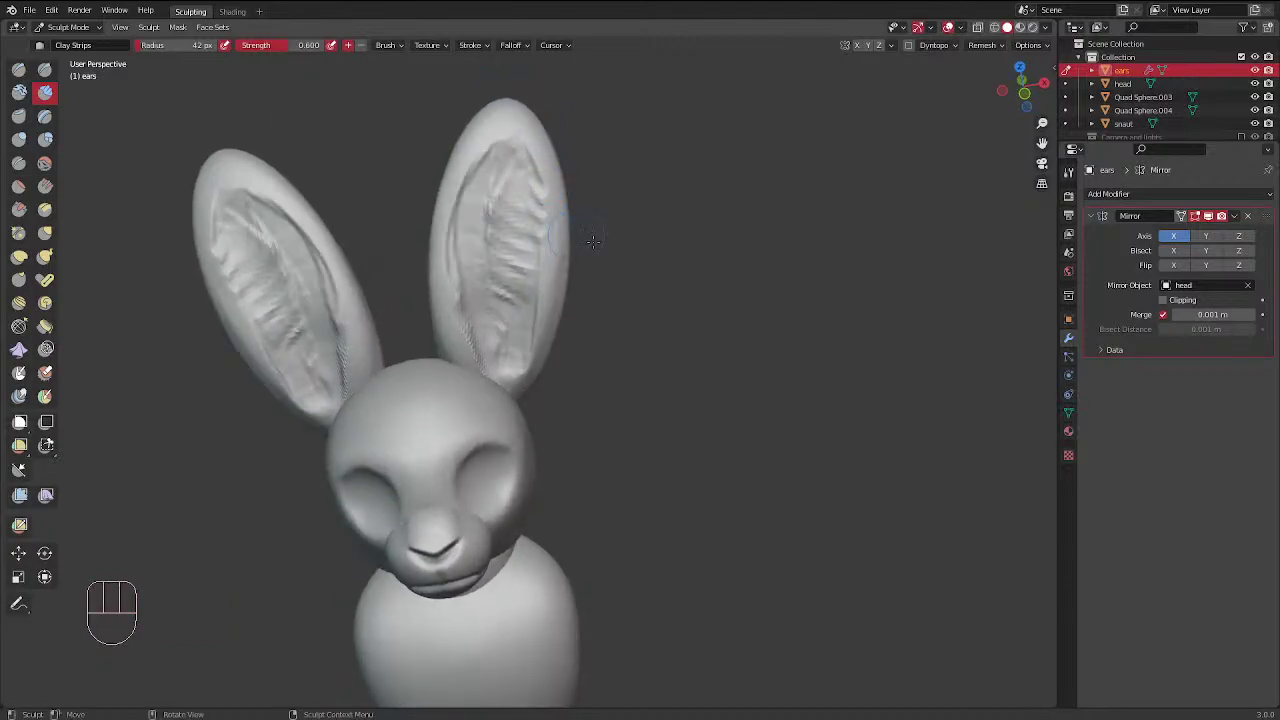
Adjust the voxel size, remesh the ears, and smooth their carved inner surfaces
{"action": "key", "text": "shift+r"}
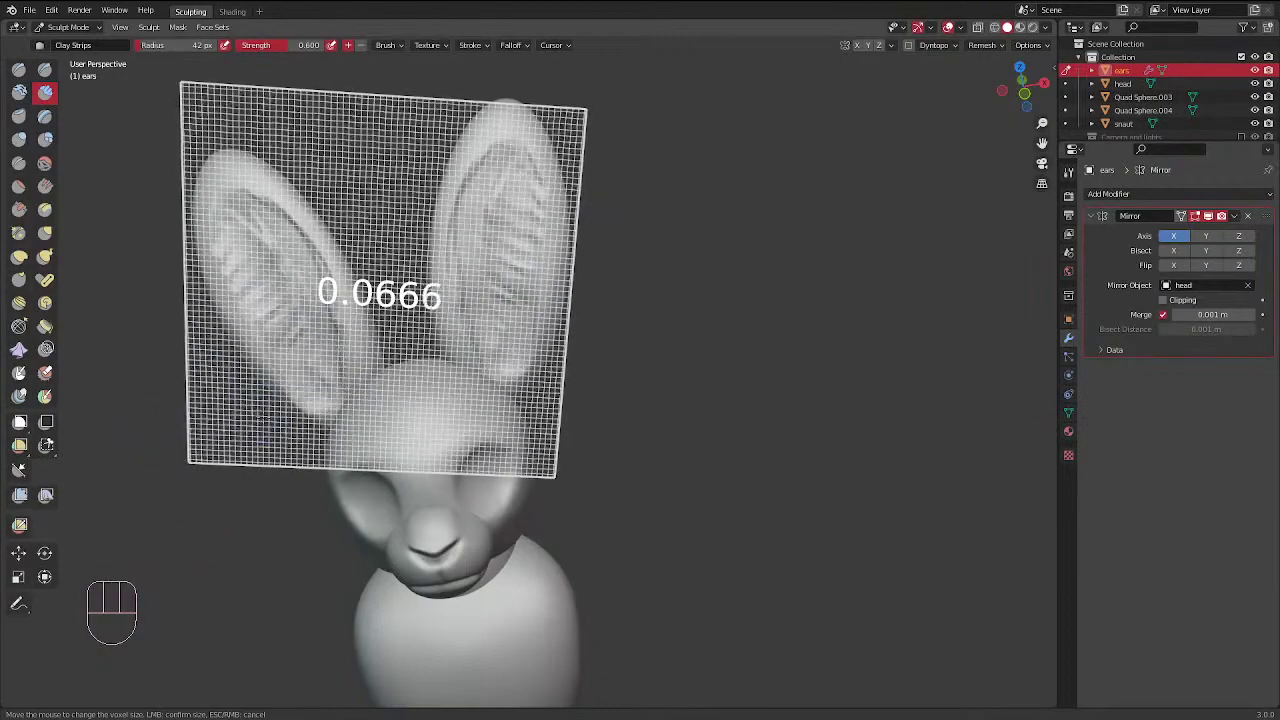
{"action": "left_click", "coordinate": [262, 400]}
{"action": "key", "text": "ctrl"}
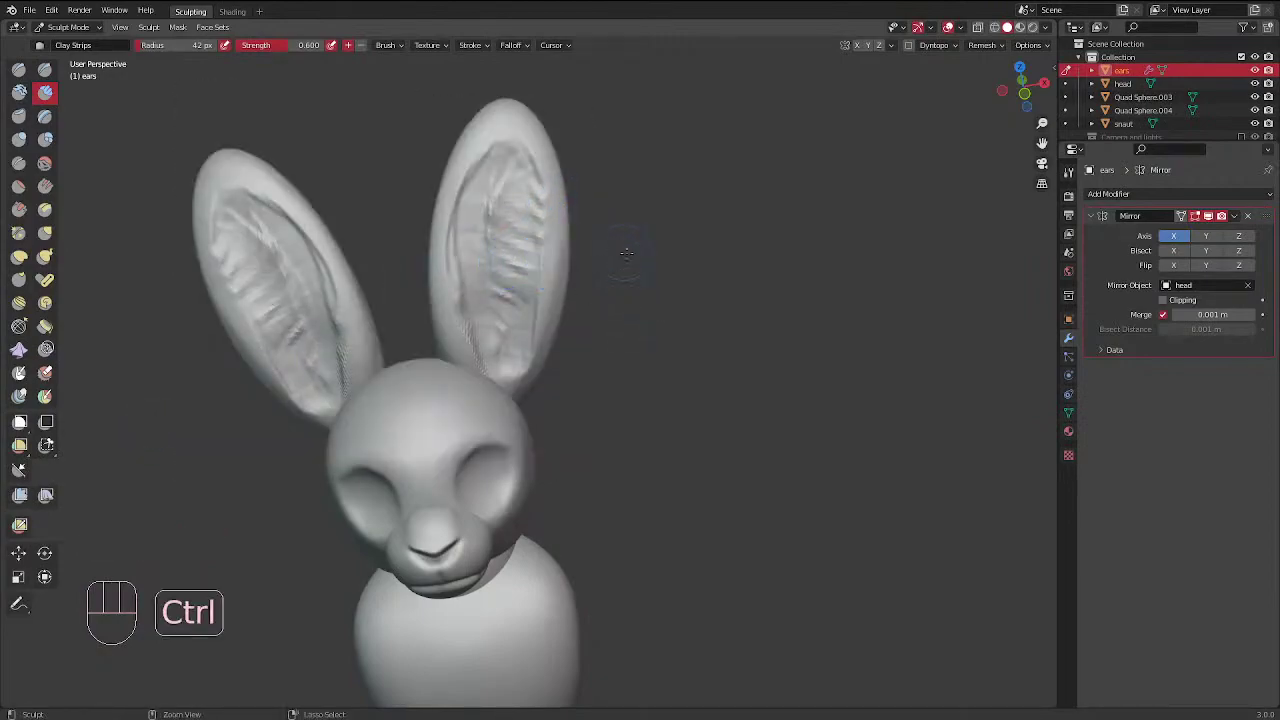
{"action": "middle_click_drag", "start_coordinate": [630, 272], "coordinate": [608, 182]}
{"action": "key", "text": "ctrl+r"}
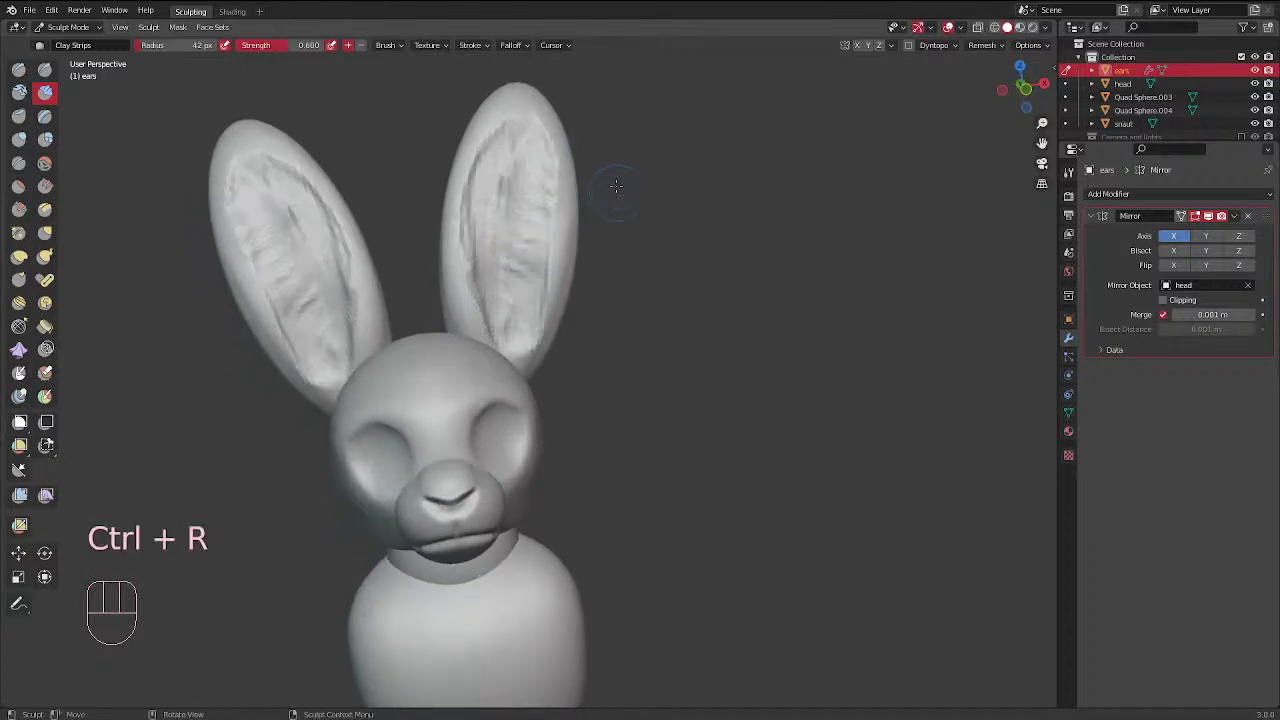
{"action": "mouse_move", "coordinate": [500, 137]}
{"action": "left_mouse_down", "text": "shift"}
{"action": "mouse_move", "coordinate": [480, 206]}
{"action": "mouse_move", "coordinate": [515, 195]}
{"action": "mouse_move", "coordinate": [522, 344]}
{"action": "left_mouse_up", "text": "shift"}
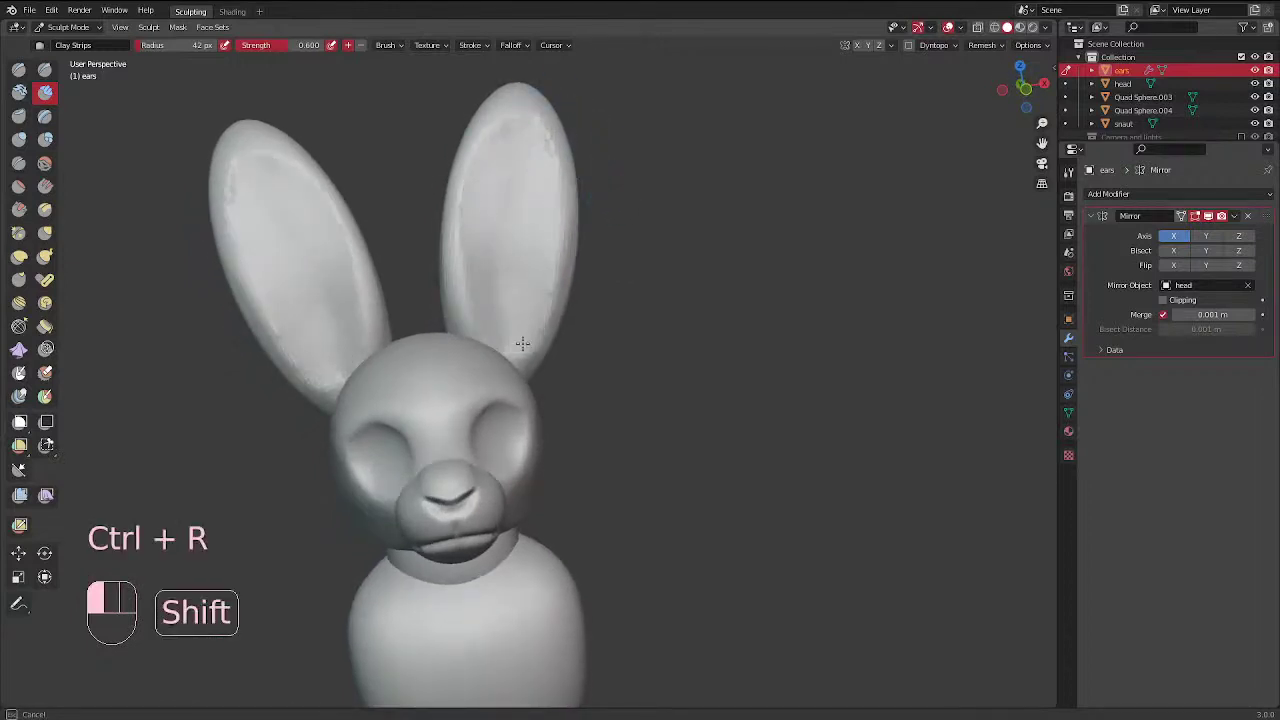
{"action": "mouse_move", "coordinate": [482, 173]}
{"action": "left_mouse_down", "text": "shift"}
{"action": "mouse_move", "coordinate": [497, 312]}
{"action": "mouse_move", "coordinate": [537, 280]}
{"action": "mouse_move", "coordinate": [504, 203]}
{"action": "left_mouse_up", "text": "shift"}
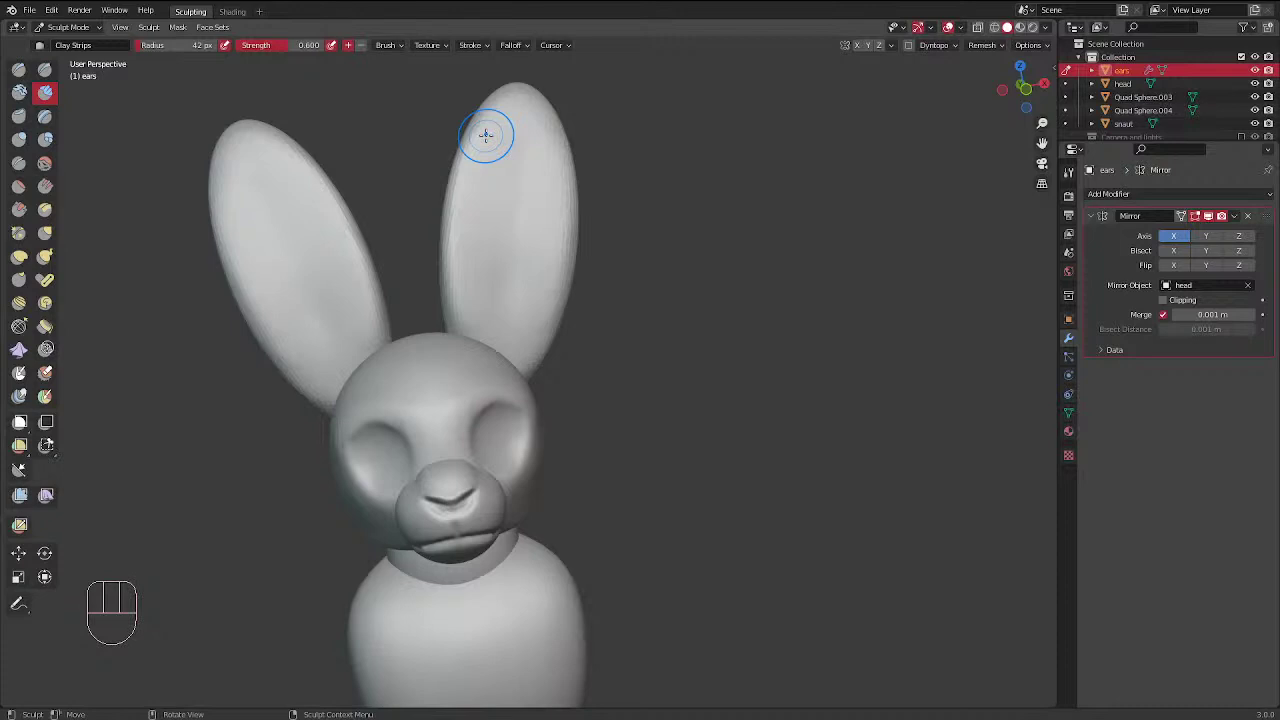
Build up raised rims along the inner and outer edges of the ears with Clay Strips
{"action": "left_click_drag", "start_coordinate": [457, 271], "coordinate": [450, 228]}
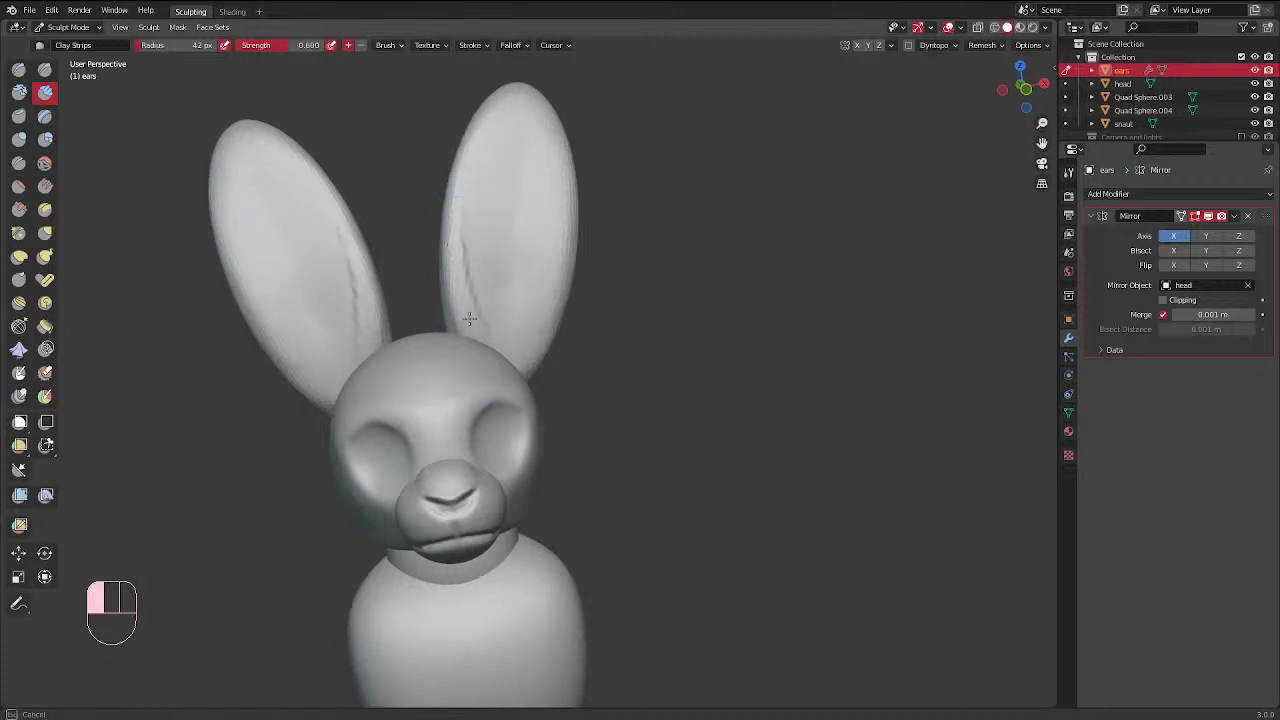
{"action": "left_click_drag", "start_coordinate": [469, 319], "coordinate": [480, 350]}
{"action": "left_click", "coordinate": [483, 363]}
{"action": "middle_click_drag", "start_coordinate": [545, 220], "coordinate": [515, 232]}
{"action": "left_click_drag", "start_coordinate": [536, 282], "coordinate": [540, 293]}
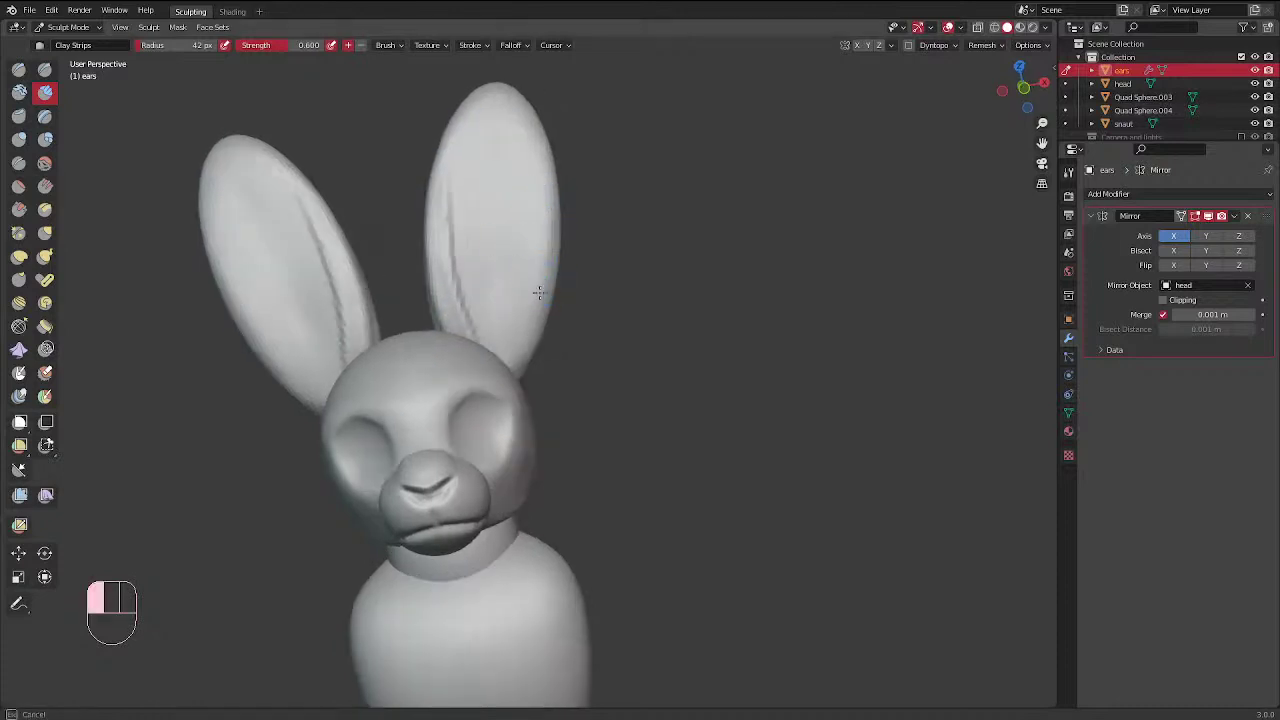
{"action": "mouse_move", "coordinate": [545, 226]}
{"action": "left_mouse_down"}
{"action": "mouse_move", "coordinate": [525, 340]}
{"action": "mouse_move", "coordinate": [520, 218]}
{"action": "mouse_move", "coordinate": [547, 204]}
{"action": "left_mouse_up"}
{"action": "middle_click_drag", "start_coordinate": [547, 204], "coordinate": [531, 177]}
{"action": "left_click_drag", "start_coordinate": [515, 265], "coordinate": [495, 355]}
{"action": "middle_click_drag", "start_coordinate": [480, 250], "coordinate": [417, 225]}
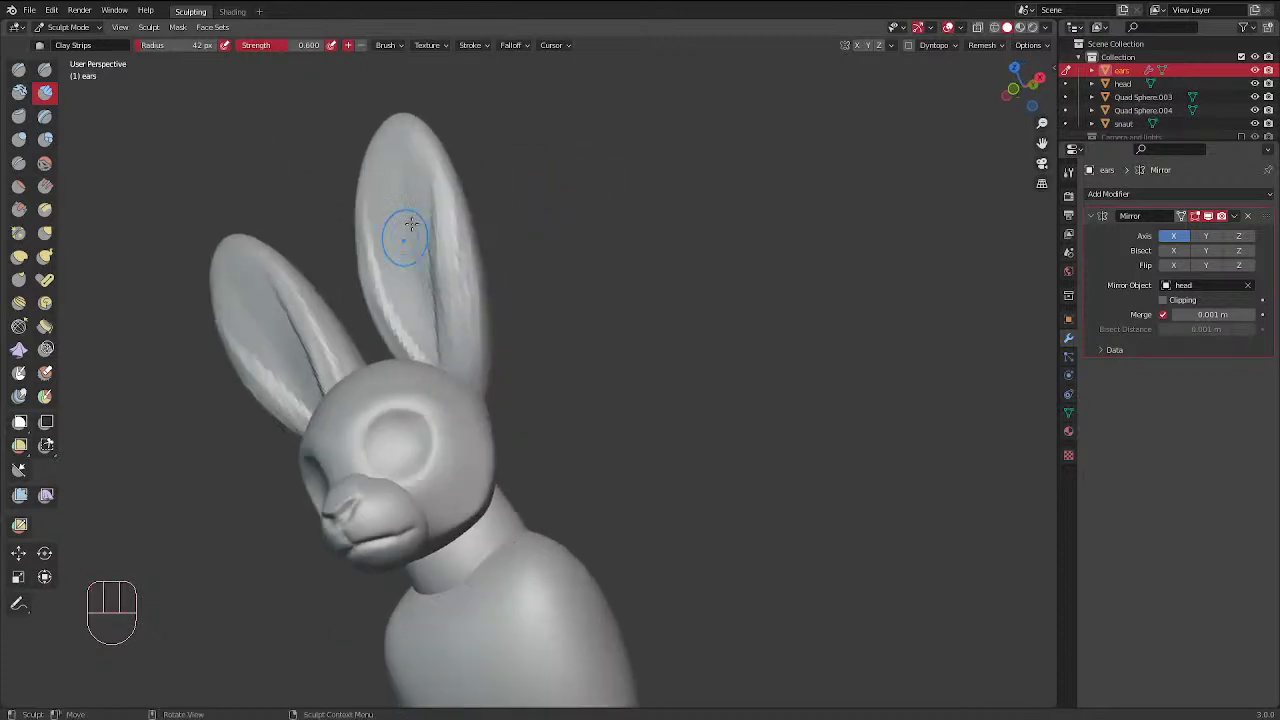
{"action": "mouse_move", "coordinate": [459, 300]}
{"action": "left_mouse_down"}
{"action": "mouse_move", "coordinate": [459, 406]}
{"action": "mouse_move", "coordinate": [426, 148]}
{"action": "mouse_move", "coordinate": [440, 340]}
{"action": "left_mouse_up"}
Smooth the middle of the ear and carve a deeper hollow between the rims with subtractive Clay Strips
{"action": "left_click_drag", "start_coordinate": [394, 195], "coordinate": [418, 334], "text": "shift"}
{"action": "middle_click_drag", "start_coordinate": [420, 205], "coordinate": [463, 229]}
{"action": "mouse_move", "coordinate": [434, 346]}
{"action": "left_mouse_down", "text": "ctrl"}
{"action": "mouse_move", "coordinate": [451, 360]}
{"action": "mouse_move", "coordinate": [455, 205]}
{"action": "mouse_move", "coordinate": [413, 195]}
{"action": "mouse_move", "coordinate": [428, 280]}
{"action": "left_mouse_up", "text": "ctrl"}
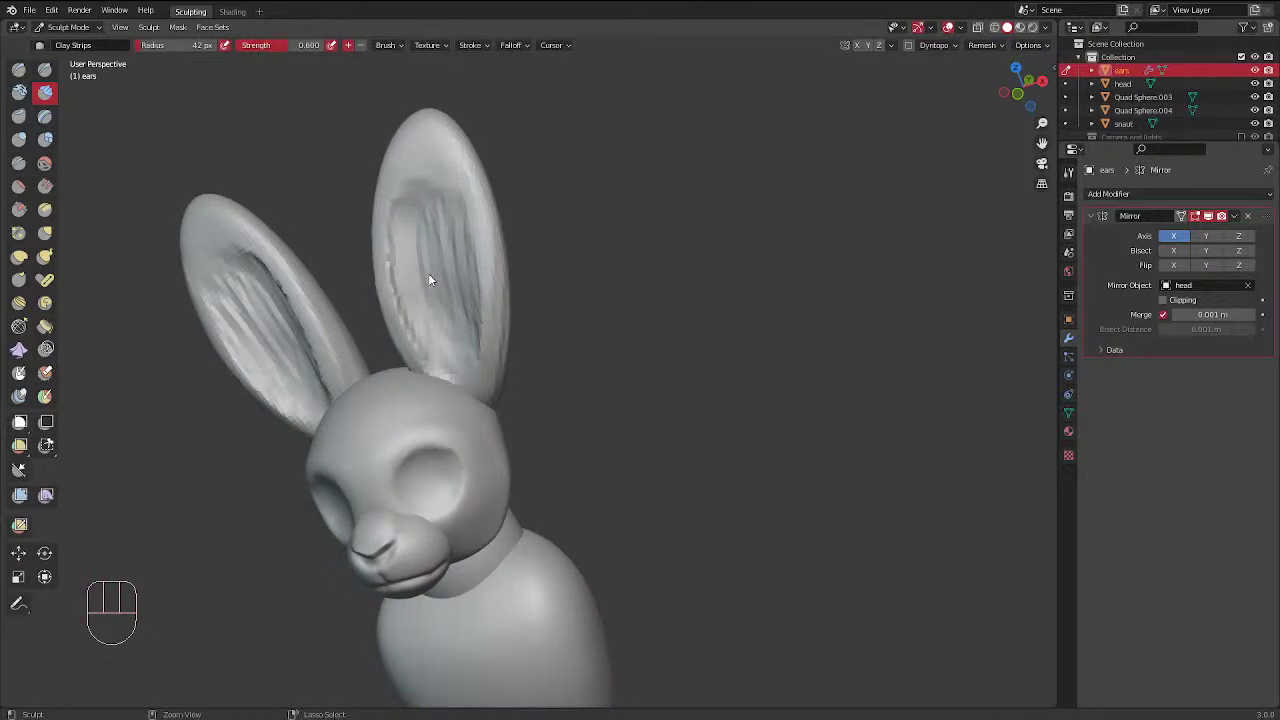
{"action": "middle_click_drag", "start_coordinate": [439, 201], "coordinate": [526, 203]}
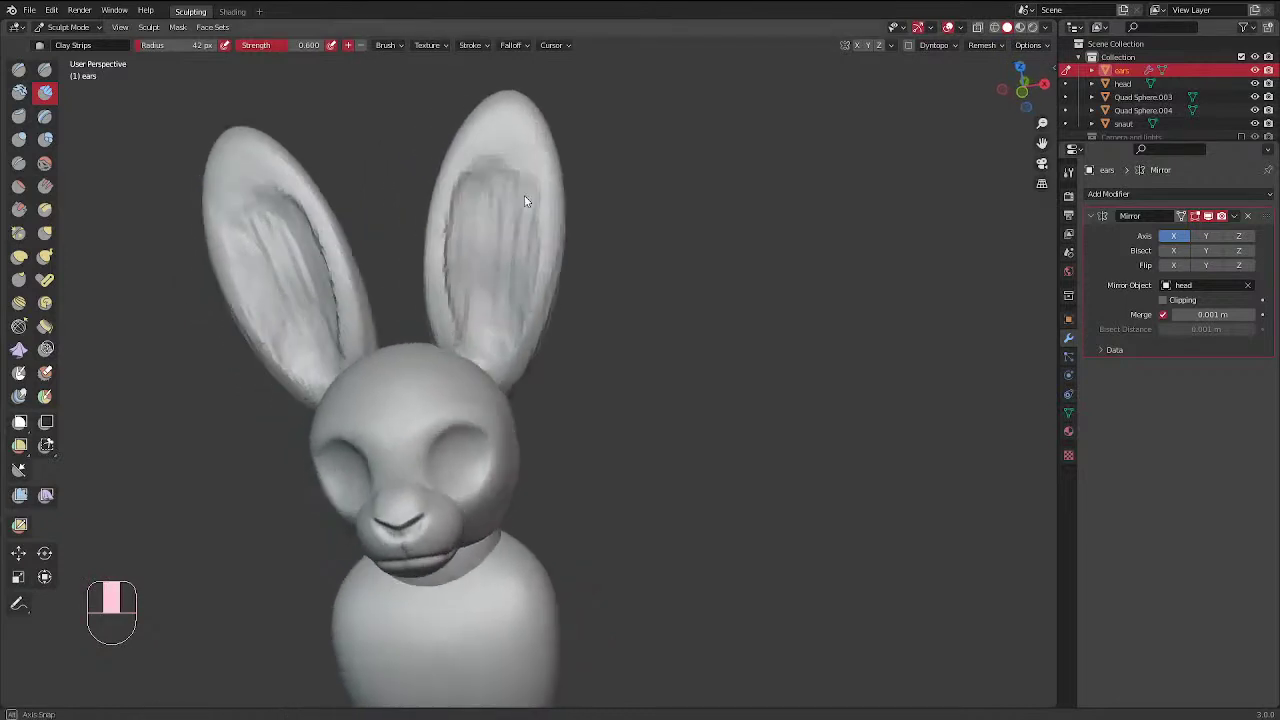
{"action": "mouse_move", "coordinate": [484, 222]}
{"action": "left_mouse_down", "text": "ctrl"}
{"action": "mouse_move", "coordinate": [476, 308]}
{"action": "mouse_move", "coordinate": [500, 235]}
{"action": "mouse_move", "coordinate": [509, 286]}
{"action": "mouse_move", "coordinate": [495, 200]}
{"action": "mouse_move", "coordinate": [511, 170]}
{"action": "mouse_move", "coordinate": [515, 240]}
{"action": "mouse_move", "coordinate": [485, 140]}
{"action": "mouse_move", "coordinate": [480, 306]}
{"action": "mouse_move", "coordinate": [476, 286]}
{"action": "mouse_move", "coordinate": [489, 337]}
{"action": "mouse_move", "coordinate": [508, 330]}
{"action": "mouse_move", "coordinate": [500, 230]}
{"action": "mouse_move", "coordinate": [482, 197]}
{"action": "mouse_move", "coordinate": [505, 160]}
{"action": "mouse_move", "coordinate": [528, 240]}
{"action": "mouse_move", "coordinate": [498, 290]}
{"action": "mouse_move", "coordinate": [490, 161]}
{"action": "mouse_move", "coordinate": [509, 140]}
{"action": "mouse_move", "coordinate": [478, 190]}
{"action": "mouse_move", "coordinate": [486, 160]}
{"action": "mouse_move", "coordinate": [511, 146]}
{"action": "mouse_move", "coordinate": [480, 260]}
{"action": "mouse_move", "coordinate": [490, 330]}
{"action": "mouse_move", "coordinate": [531, 222]}
{"action": "mouse_move", "coordinate": [509, 342]}
{"action": "mouse_move", "coordinate": [471, 263]}
{"action": "mouse_move", "coordinate": [514, 163]}
{"action": "left_mouse_up", "text": "ctrl"}
{"action": "mouse_move", "coordinate": [514, 163]}
{"action": "middle_mouse_down"}
{"action": "mouse_move", "coordinate": [629, 343]}
{"action": "mouse_move", "coordinate": [506, 523]}
{"action": "mouse_move", "coordinate": [551, 120]}
{"action": "mouse_move", "coordinate": [506, 229]}
{"action": "middle_mouse_up"}
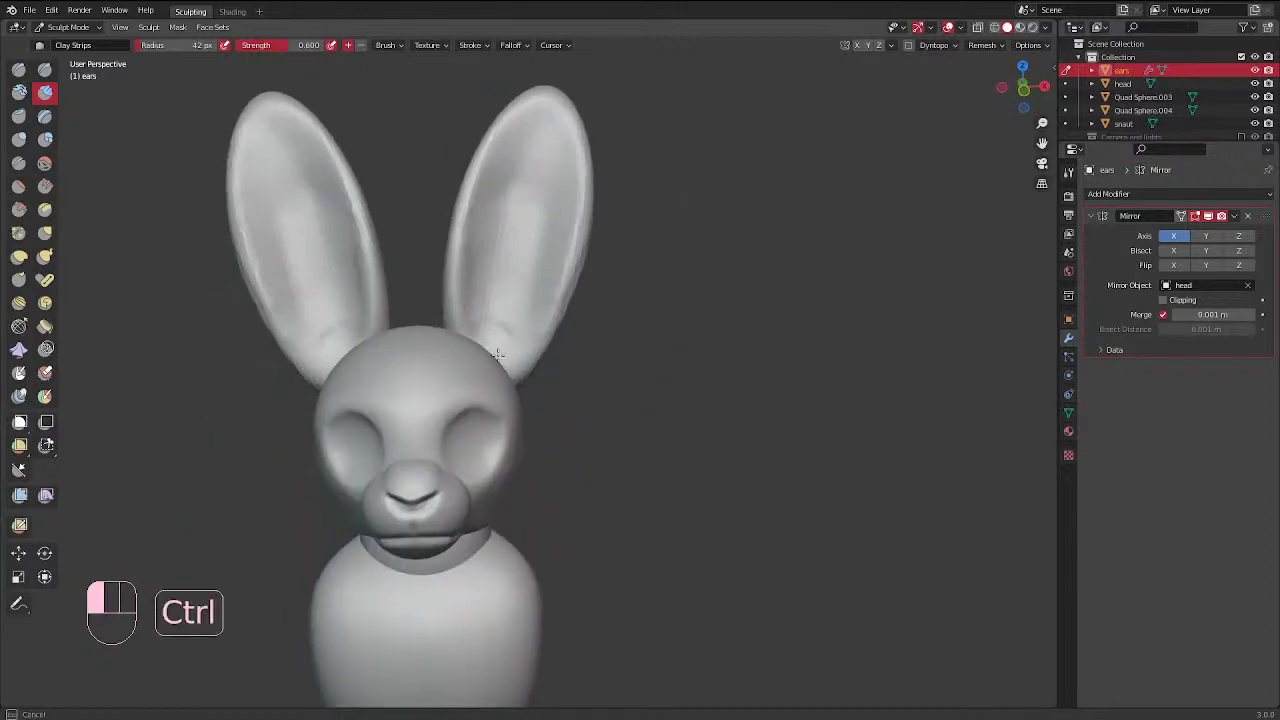
Extend the hollow towards the ear's base and tip, and smooth the carved strokes
{"action": "mouse_move", "coordinate": [497, 354]}
{"action": "left_mouse_down", "text": "ctrl"}
{"action": "mouse_move", "coordinate": [512, 150]}
{"action": "mouse_move", "coordinate": [548, 262]}
{"action": "mouse_move", "coordinate": [540, 290]}
{"action": "left_mouse_up", "text": "ctrl"}
{"action": "left_click_drag", "start_coordinate": [543, 176], "coordinate": [530, 285], "text": "ctrl"}
{"action": "mouse_move", "coordinate": [516, 316]}
{"action": "left_mouse_down", "text": "ctrl"}
{"action": "mouse_move", "coordinate": [507, 362]}
{"action": "mouse_move", "coordinate": [525, 335]}
{"action": "left_mouse_up", "text": "ctrl"}
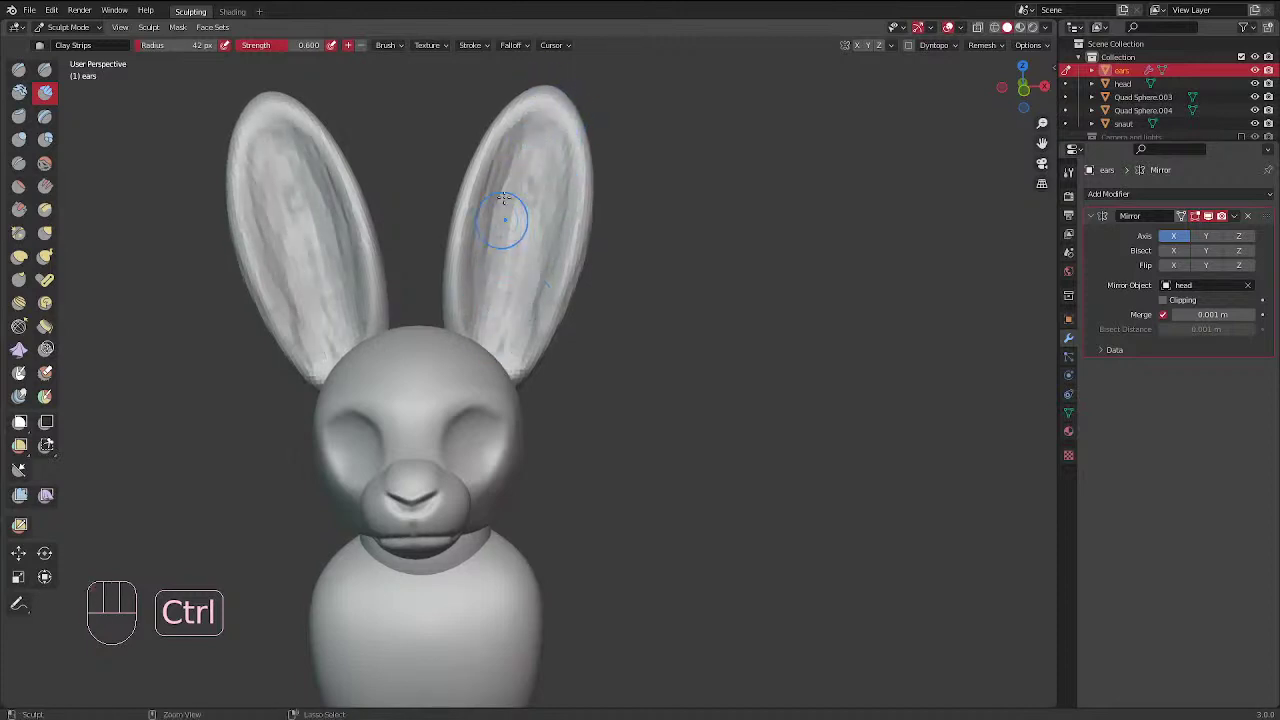
{"action": "mouse_move", "coordinate": [508, 214]}
{"action": "middle_mouse_down"}
{"action": "mouse_move", "coordinate": [403, 258]}
{"action": "mouse_move", "coordinate": [604, 280]}
{"action": "mouse_move", "coordinate": [634, 271]}
{"action": "middle_mouse_up"}
{"action": "mouse_move", "coordinate": [526, 127]}
{"action": "left_mouse_down", "text": "shift"}
{"action": "mouse_move", "coordinate": [492, 222]}
{"action": "mouse_move", "coordinate": [478, 330]}
{"action": "left_mouse_up", "text": "shift"}
{"action": "mouse_move", "coordinate": [540, 200]}
{"action": "left_mouse_down", "text": "shift"}
{"action": "mouse_move", "coordinate": [535, 324]}
{"action": "mouse_move", "coordinate": [515, 311]}
{"action": "left_mouse_up", "text": "shift"}
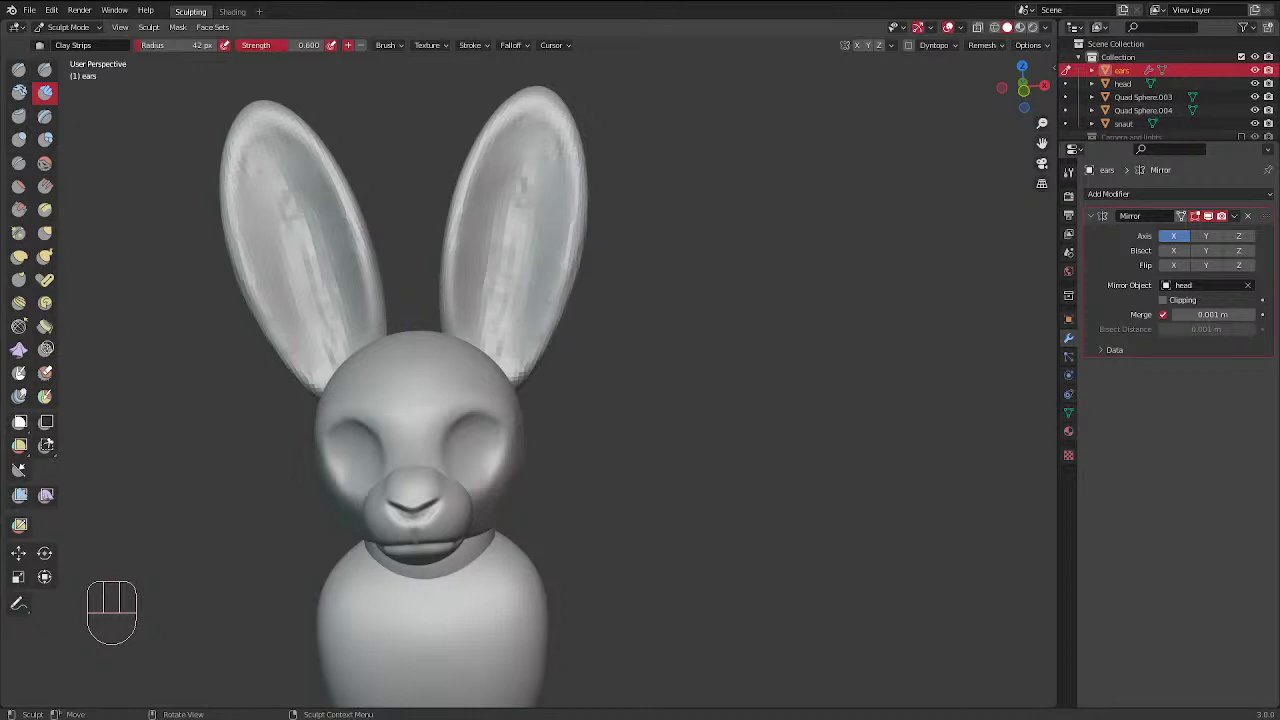
From the front view, set the Clay Strips radius to 30 px and thicken the ear's inner rim
{"action": "key", "text": "KP_1"}
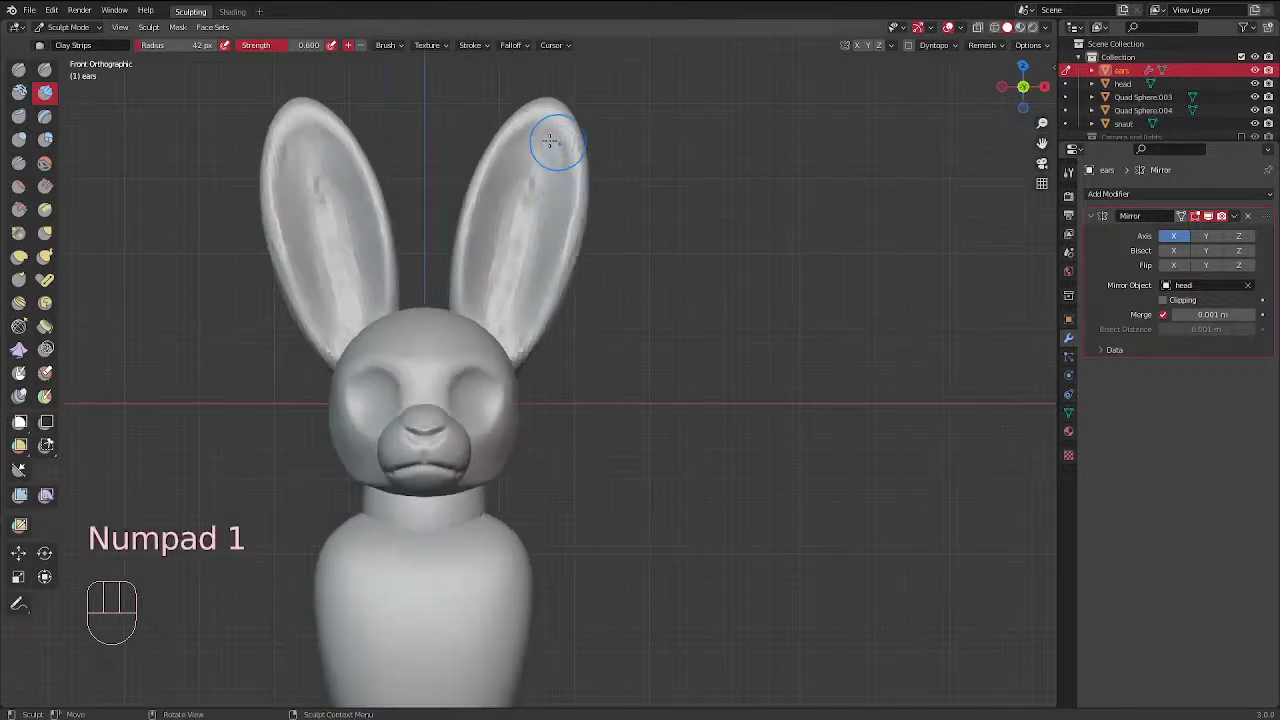
{"action": "key", "text": "f"}
{"action": "left_click", "coordinate": [483, 190]}
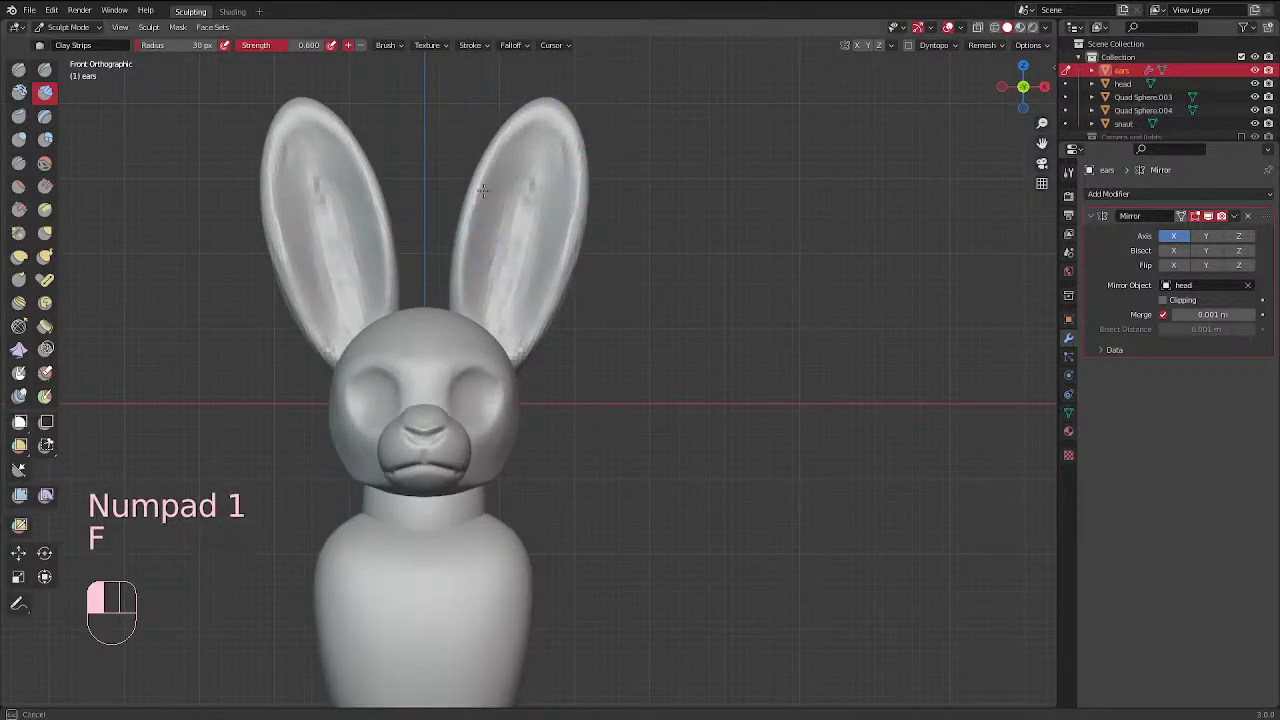
{"action": "left_click_drag", "start_coordinate": [479, 320], "coordinate": [473, 262]}
{"action": "left_click_drag", "start_coordinate": [475, 282], "coordinate": [482, 320]}
{"action": "middle_click_drag", "start_coordinate": [499, 258], "coordinate": [426, 246]}
{"action": "mouse_move", "coordinate": [436, 262]}
{"action": "left_mouse_down"}
{"action": "mouse_move", "coordinate": [444, 326]}
{"action": "mouse_move", "coordinate": [431, 308]}
{"action": "mouse_move", "coordinate": [434, 258]}
{"action": "left_mouse_up"}
Set the Clay Strips radius to 25 px, build up the rim near the ear's base, and smooth the inner ear
{"action": "key", "text": "f"}
{"action": "left_click", "coordinate": [436, 225]}
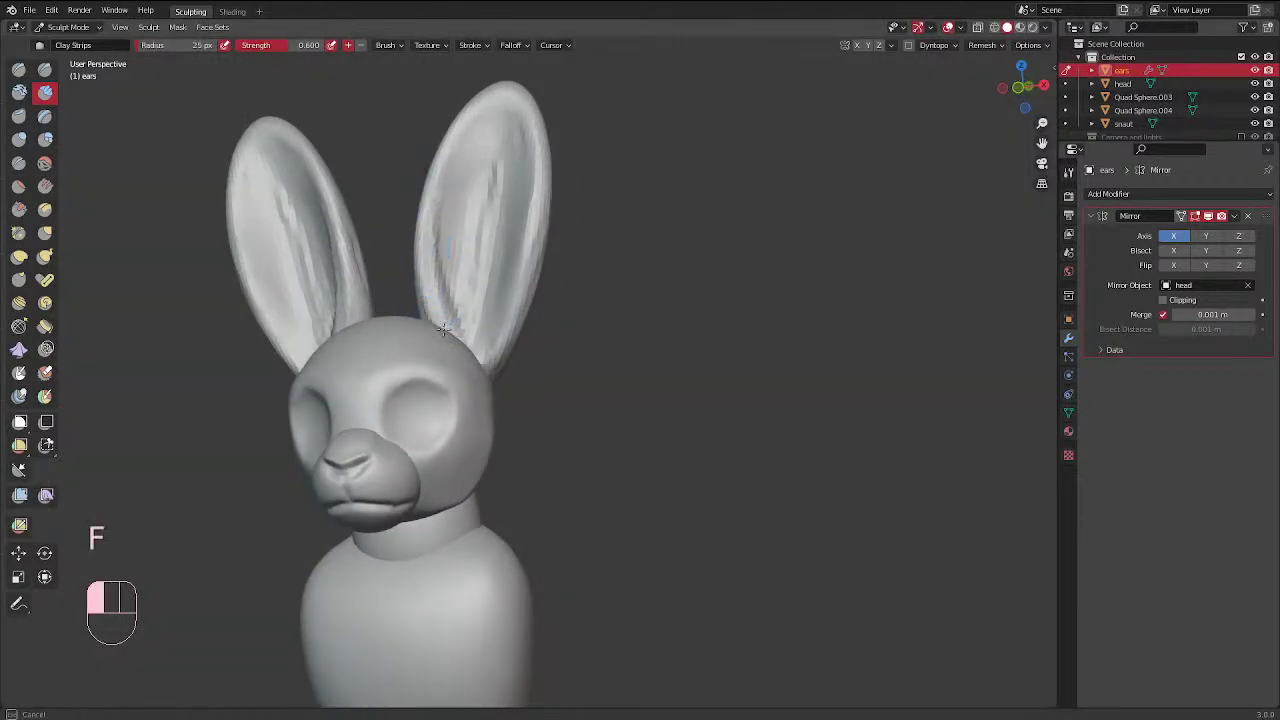
{"action": "mouse_move", "coordinate": [509, 123]}
{"action": "middle_mouse_down"}
{"action": "mouse_move", "coordinate": [514, 289]}
{"action": "mouse_move", "coordinate": [533, 316]}
{"action": "middle_mouse_up"}
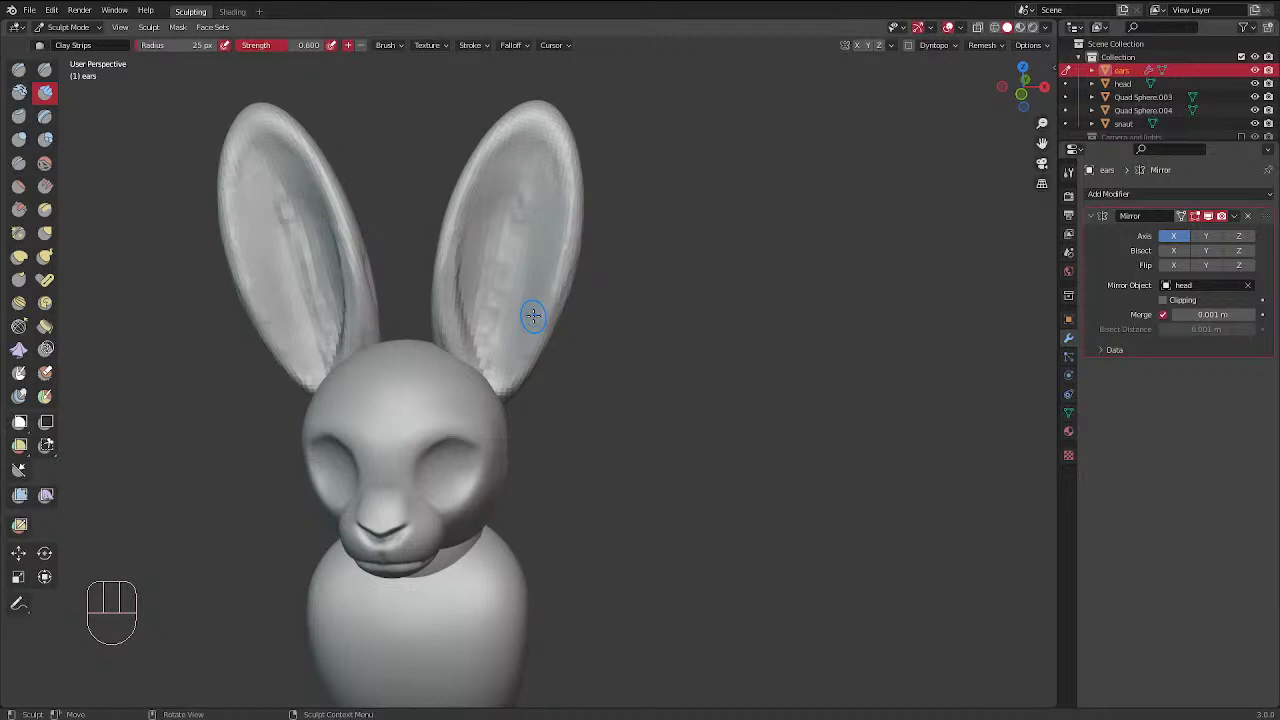
{"action": "mouse_move", "coordinate": [489, 155]}
{"action": "middle_mouse_down"}
{"action": "mouse_move", "coordinate": [515, 165]}
{"action": "mouse_move", "coordinate": [532, 264]}
{"action": "middle_mouse_up"}
{"action": "left_click", "coordinate": [498, 202]}
{"action": "left_click_drag", "start_coordinate": [532, 264], "coordinate": [532, 270], "text": "shift"}
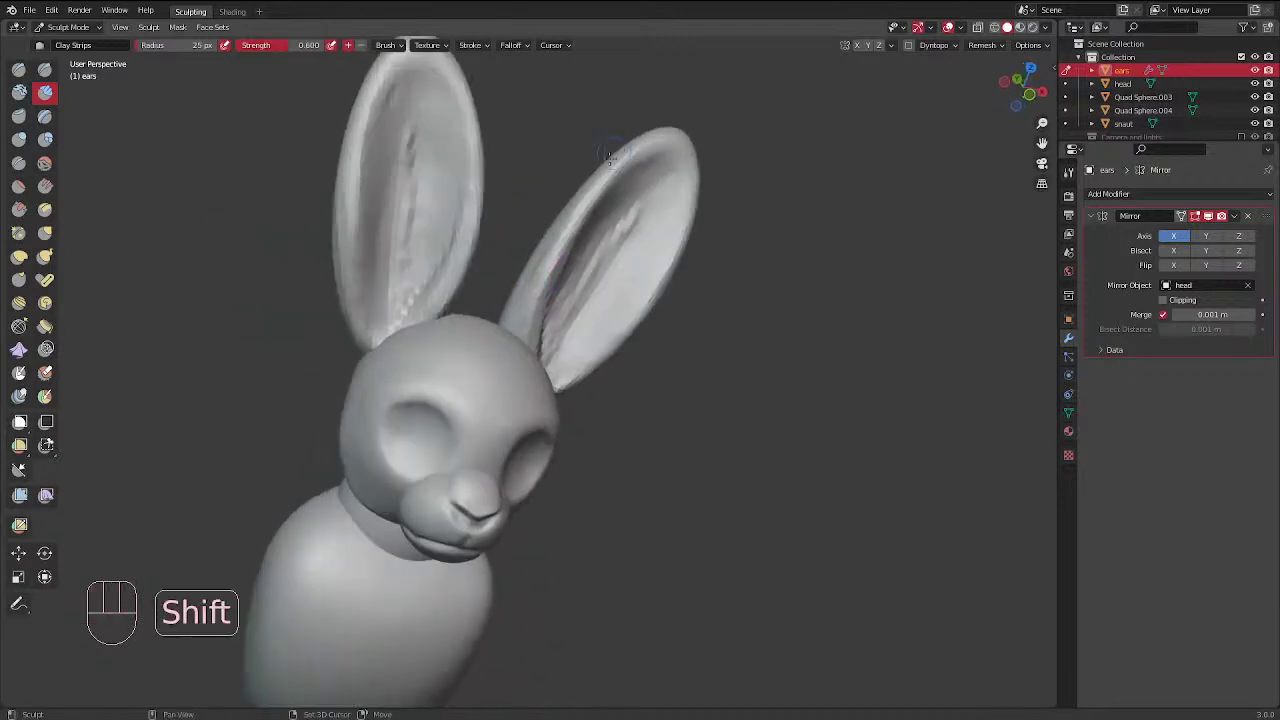
Resize the Clay Strips brush and add volume along the ear's outer rim
{"action": "mouse_move", "coordinate": [606, 160]}
{"action": "middle_mouse_down"}
{"action": "mouse_move", "coordinate": [572, 280]}
{"action": "mouse_move", "coordinate": [654, 194]}
{"action": "middle_mouse_up"}
{"action": "key", "text": "f"}
{"action": "left_click", "coordinate": [580, 280]}
{"action": "mouse_move", "coordinate": [652, 213]}
{"action": "left_mouse_down"}
{"action": "mouse_move", "coordinate": [565, 330]}
{"action": "mouse_move", "coordinate": [648, 216]}
{"action": "left_mouse_up"}
{"action": "middle_click_drag", "start_coordinate": [620, 243], "coordinate": [626, 303]}
{"action": "mouse_move", "coordinate": [626, 303]}
{"action": "left_mouse_down"}
{"action": "mouse_move", "coordinate": [553, 374]}
{"action": "mouse_move", "coordinate": [646, 283]}
{"action": "left_mouse_up"}
Set the Clay Strips radius to 31 px and build up the rim around the ear's base and lower outer edge
{"action": "middle_click_drag", "start_coordinate": [646, 283], "coordinate": [500, 330]}
{"action": "key", "text": "f"}
{"action": "left_click", "coordinate": [494, 330]}
{"action": "left_click_drag", "start_coordinate": [504, 378], "coordinate": [494, 298]}
{"action": "mouse_move", "coordinate": [570, 225]}
{"action": "middle_mouse_down"}
{"action": "mouse_move", "coordinate": [540, 220]}
{"action": "mouse_move", "coordinate": [525, 178]}
{"action": "middle_mouse_up"}
{"action": "left_click_drag", "start_coordinate": [504, 353], "coordinate": [550, 285]}
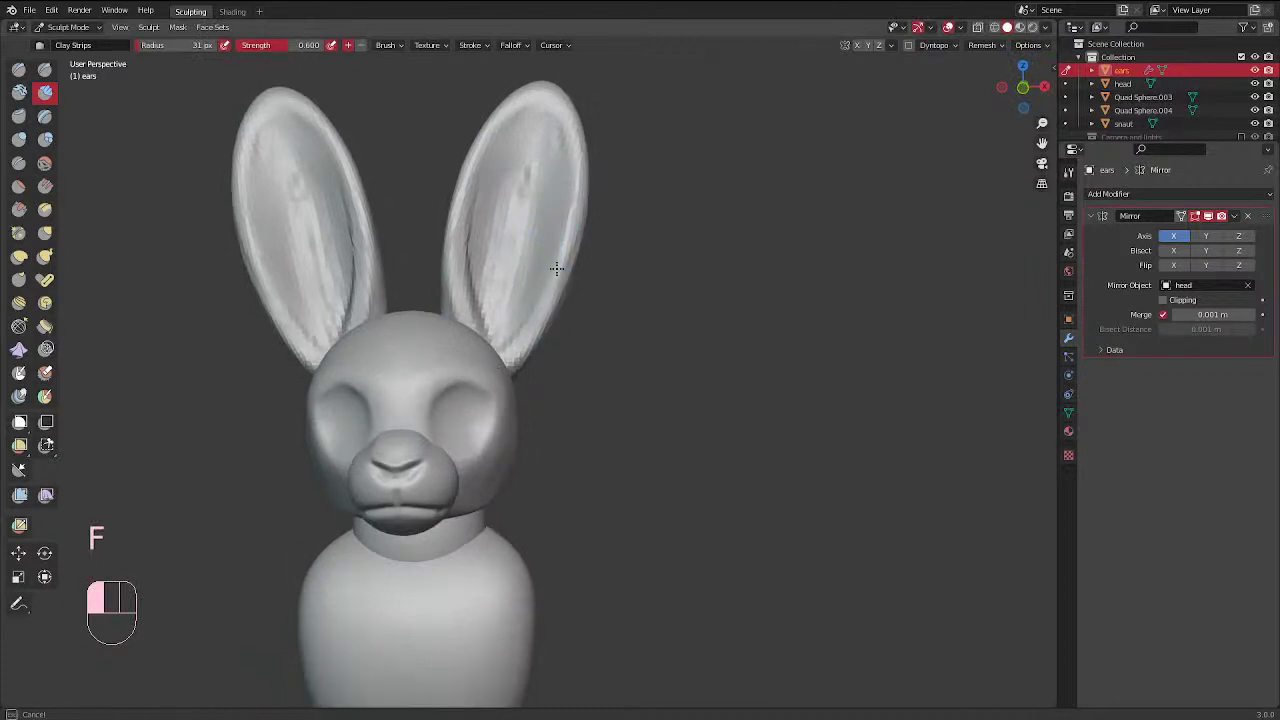
Reduce the Clay Strips radius to 21 px and refine the ear's outer rim
{"action": "key", "text": "f"}
{"action": "left_click", "coordinate": [568, 237]}
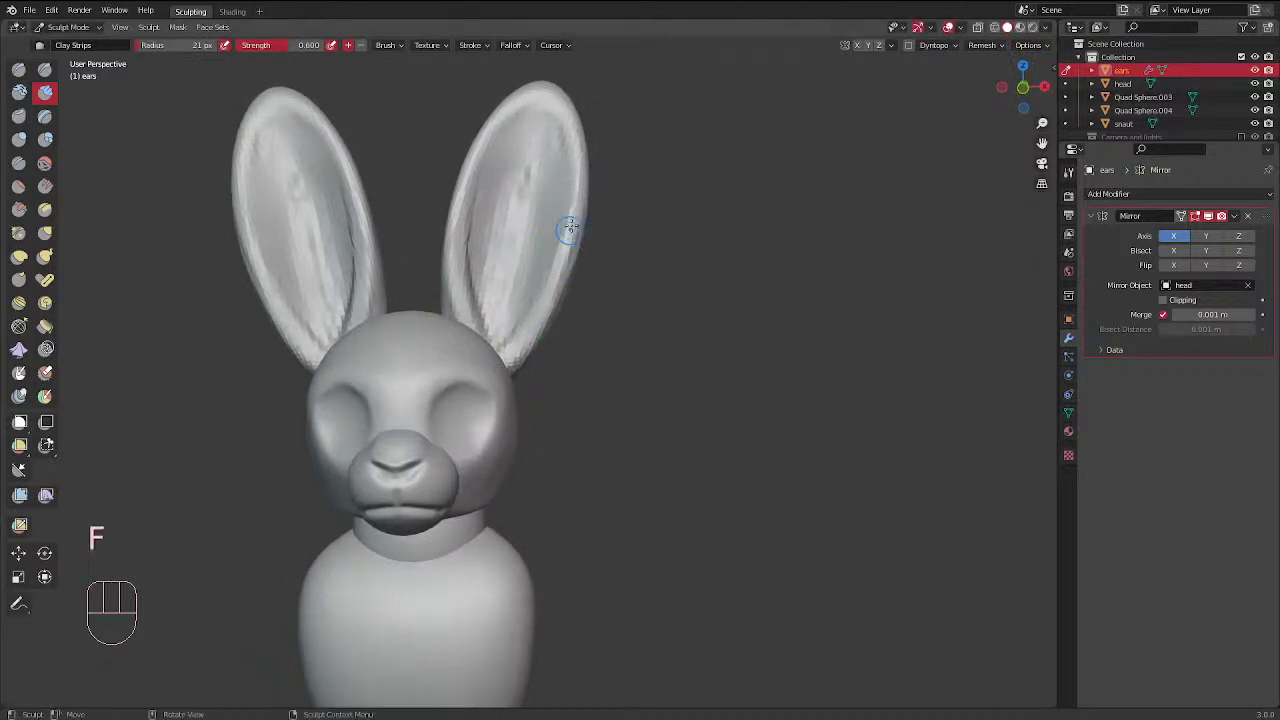
{"action": "middle_click_drag", "start_coordinate": [515, 338], "coordinate": [616, 210]}
{"action": "middle_click_drag", "start_coordinate": [470, 357], "coordinate": [623, 237]}
Set the Clay Strips radius to 41 px and even out the inner ear surface
{"action": "key", "text": "f"}
{"action": "left_click", "coordinate": [597, 195]}
{"action": "middle_click_drag", "start_coordinate": [597, 195], "coordinate": [653, 338]}
{"action": "middle_click_drag", "start_coordinate": [614, 250], "coordinate": [506, 289]}
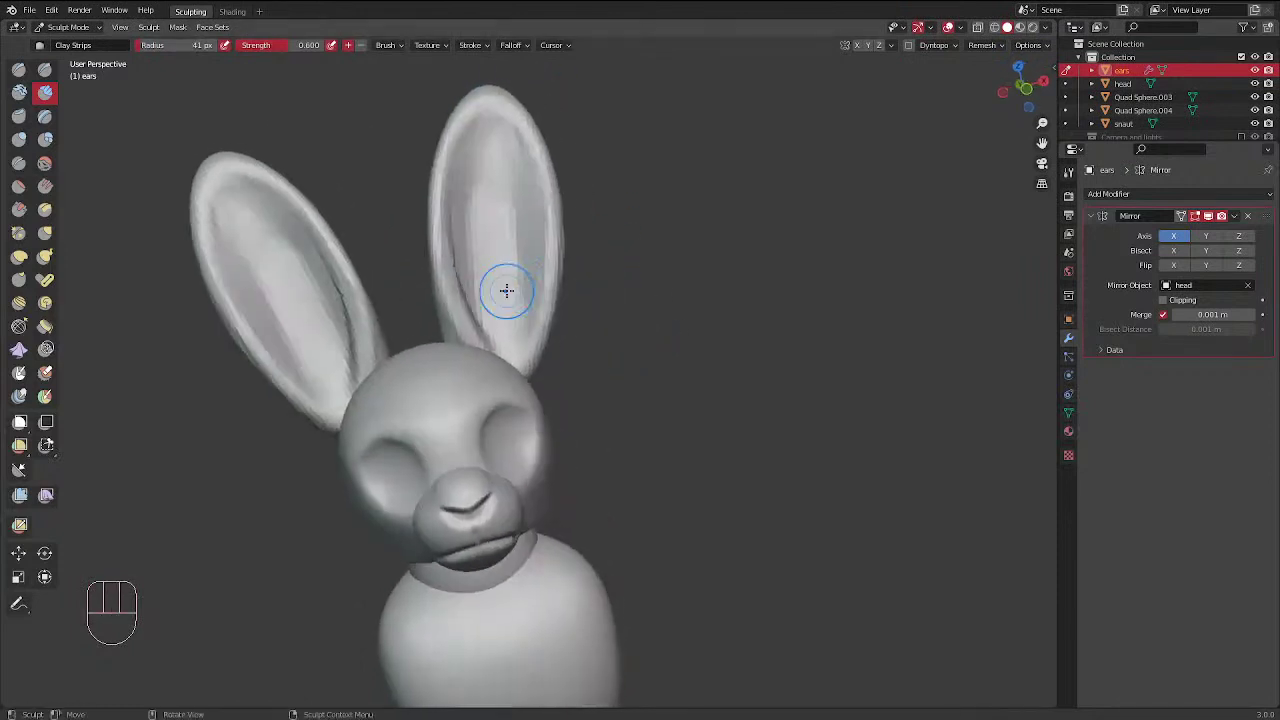
Sharpen the ear's inner rim down to its base with inverted Draw Sharp strokes at a 47 px radius
{"action": "middle_click_drag", "start_coordinate": [691, 337], "coordinate": [513, 343]}
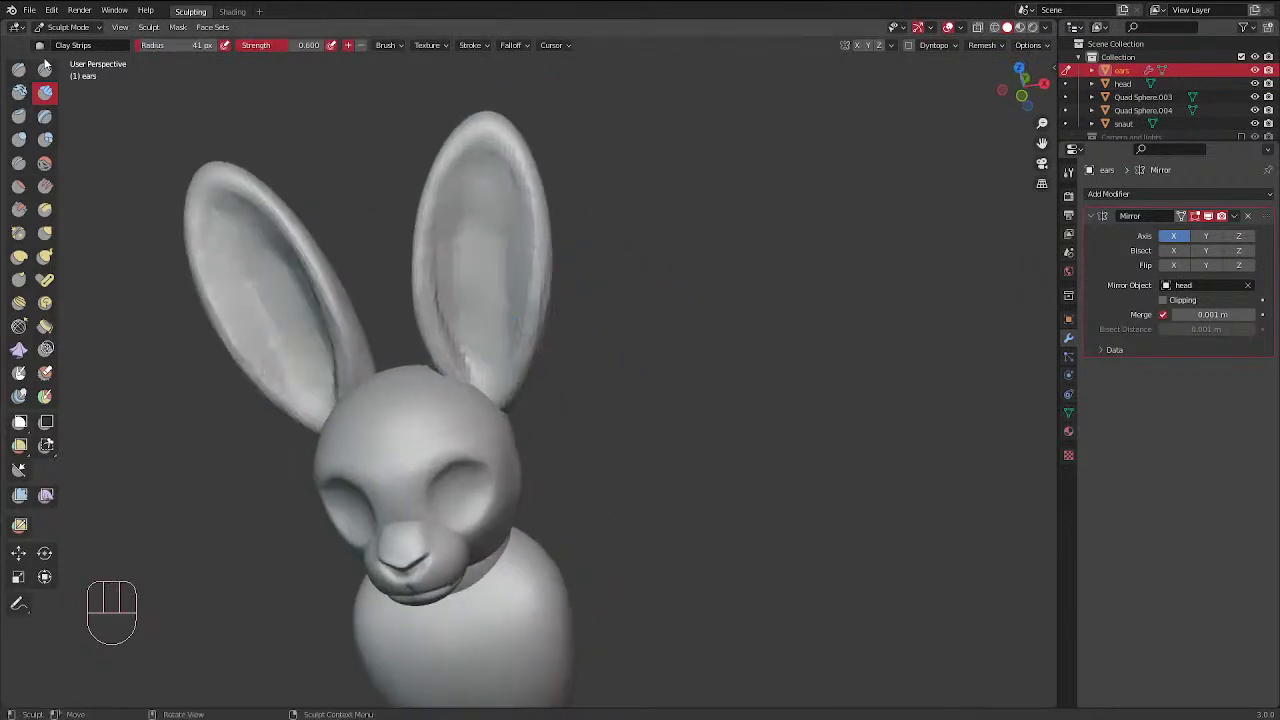
{"action": "key", "text": "f"}
{"action": "left_click", "coordinate": [465, 314]}
{"action": "left_click_drag", "start_coordinate": [428, 285], "coordinate": [469, 394], "text": "ctrl"}
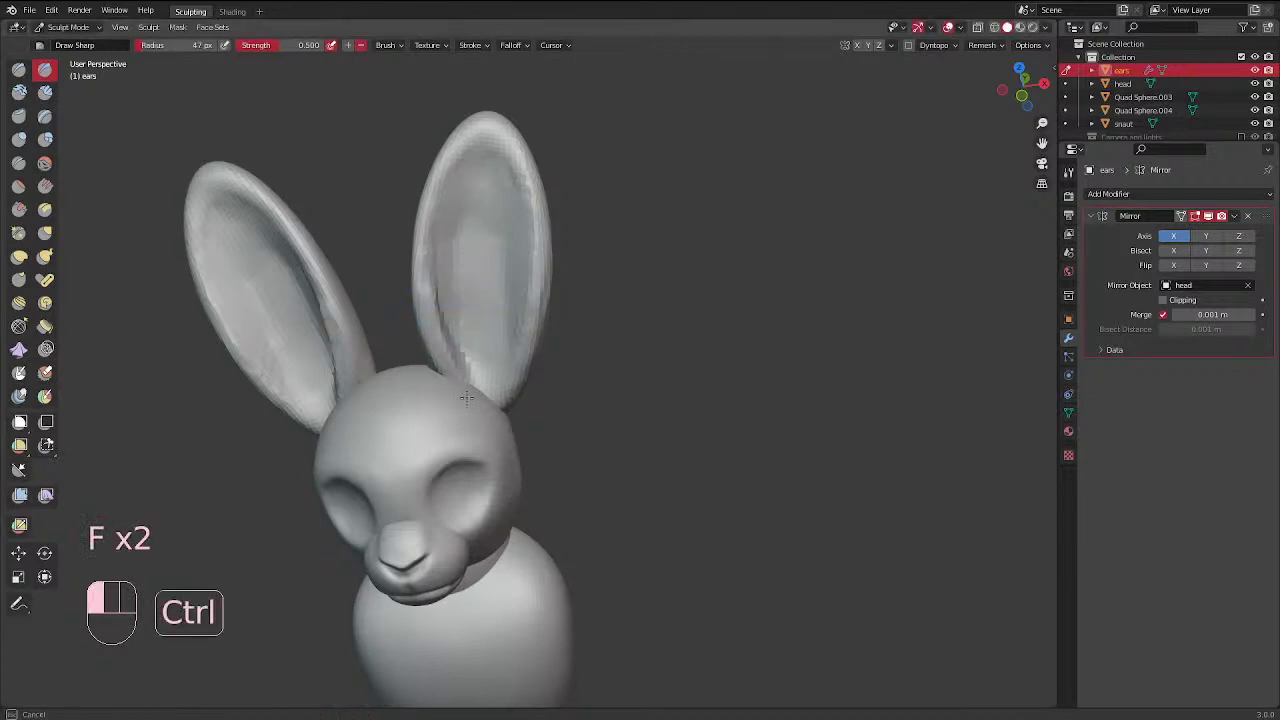
{"action": "middle_click_drag", "start_coordinate": [446, 283], "coordinate": [402, 244]}
{"action": "mouse_move", "coordinate": [405, 246]}
{"action": "left_mouse_down", "text": "ctrl"}
{"action": "mouse_move", "coordinate": [432, 323]}
{"action": "mouse_move", "coordinate": [408, 215]}
{"action": "left_mouse_up", "text": "ctrl"}
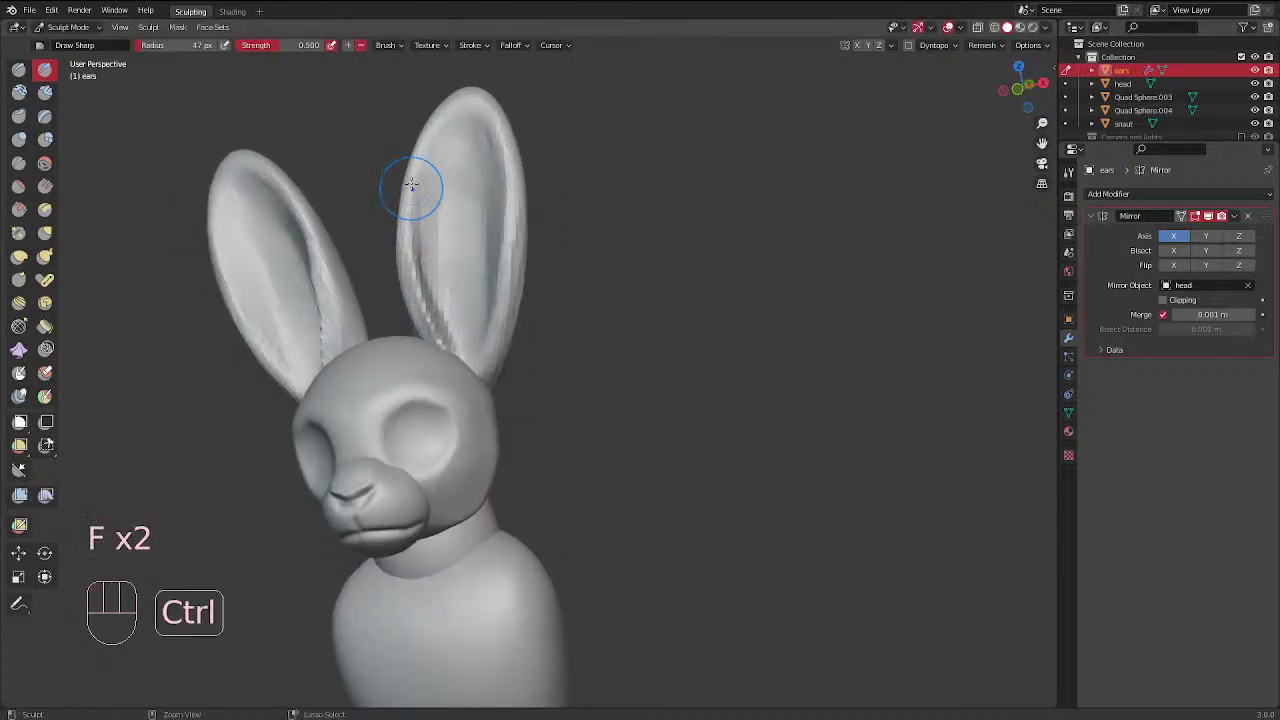
{"action": "mouse_move", "coordinate": [439, 310]}
{"action": "left_mouse_down", "text": "ctrl"}
{"action": "mouse_move", "coordinate": [416, 182]}
{"action": "mouse_move", "coordinate": [440, 305]}
{"action": "left_mouse_up", "text": "ctrl"}
{"action": "middle_click_drag", "start_coordinate": [447, 226], "coordinate": [580, 234]}
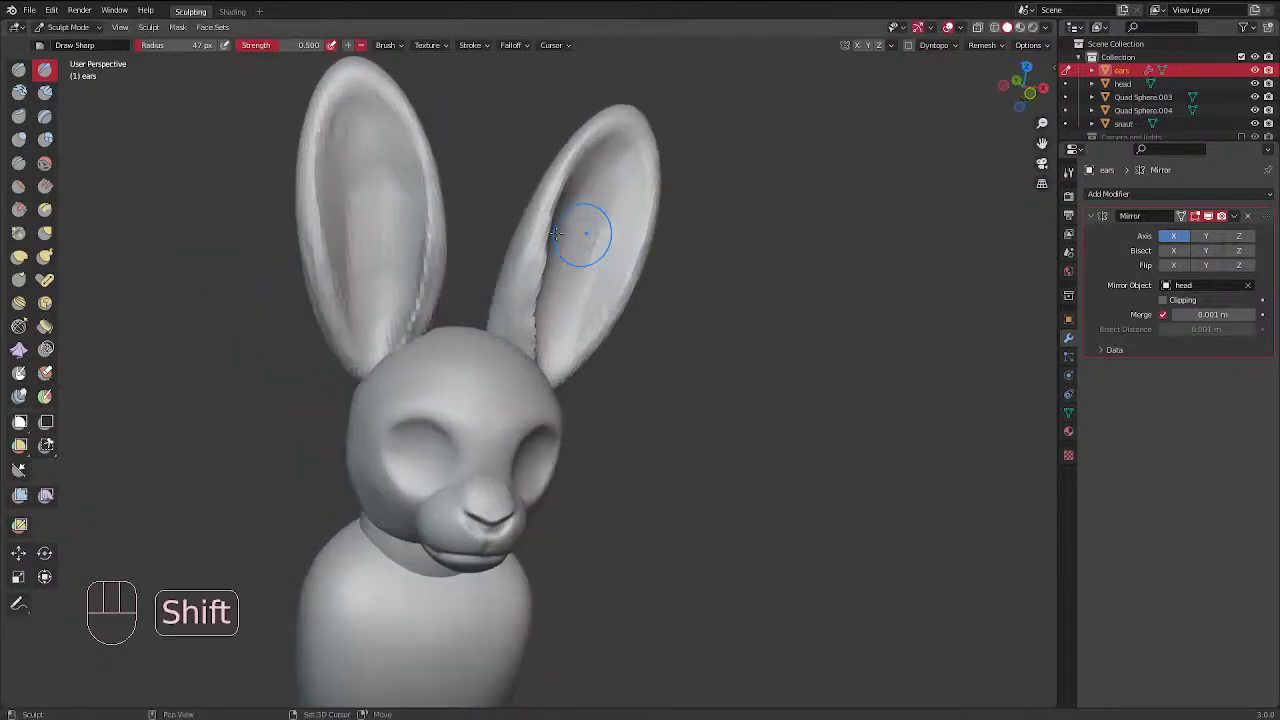
Smooth the ear's inner rim and re-sharpen its edge with an inverted Draw Sharp stroke at a 51 px radius
{"action": "left_click_drag", "start_coordinate": [534, 214], "coordinate": [517, 372], "text": "shift"}
{"action": "middle_click_drag", "start_coordinate": [555, 284], "coordinate": [516, 266]}
{"action": "key", "text": "f"}
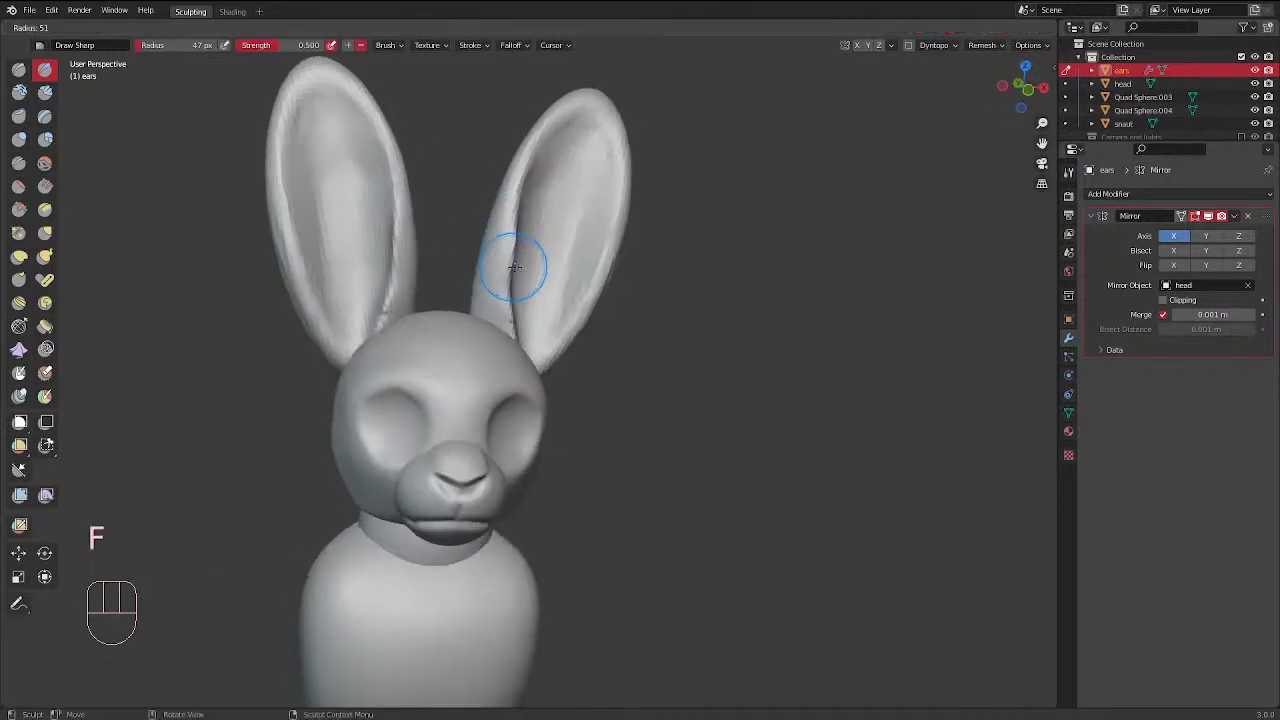
{"action": "mouse_move", "coordinate": [512, 265]}
{"action": "left_mouse_down", "text": "ctrl"}
{"action": "mouse_move", "coordinate": [511, 302]}
{"action": "mouse_move", "coordinate": [508, 200]}
{"action": "left_mouse_up", "text": "ctrl"}
{"action": "mouse_move", "coordinate": [580, 114]}
{"action": "middle_mouse_down"}
{"action": "mouse_move", "coordinate": [463, 223]}
{"action": "mouse_move", "coordinate": [545, 177]}
{"action": "middle_mouse_up"}
Switch the remesh mode of the ears mesh to Quad
{"action": "left_click", "coordinate": [1068, 431]}
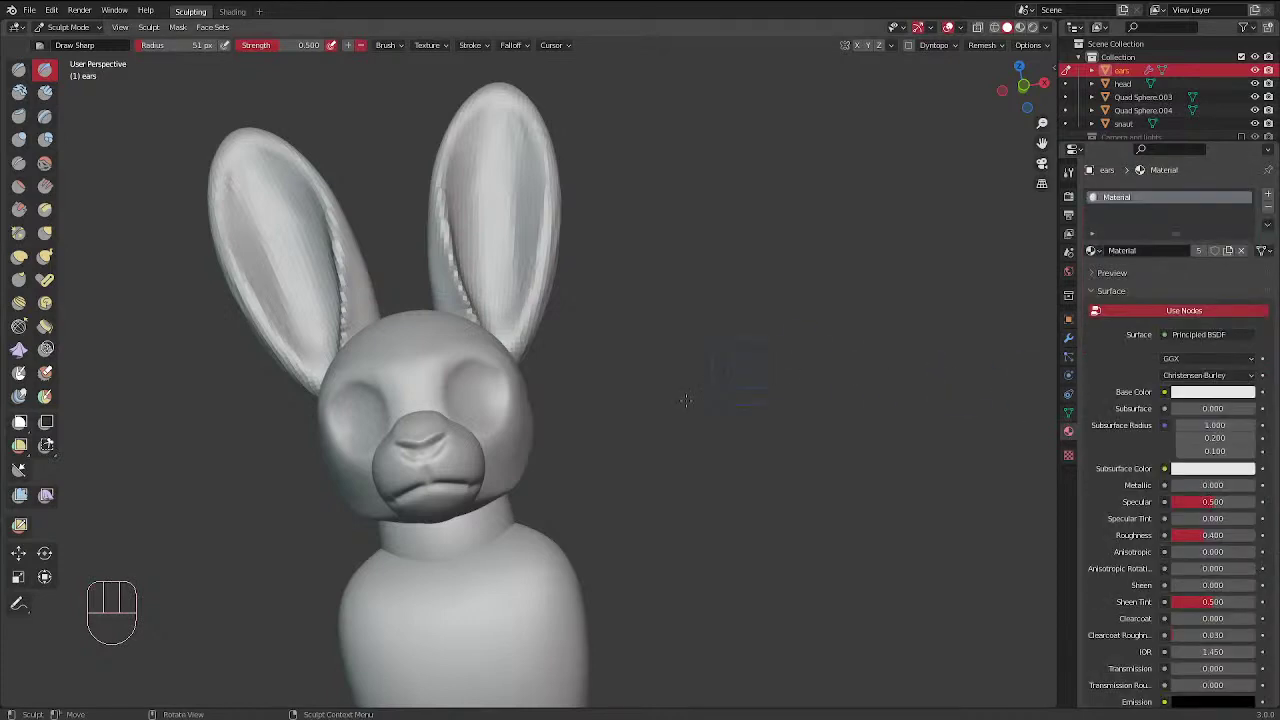
{"action": "key", "text": "ctrl+Tab"}
{"action": "left_click", "coordinate": [1069, 414]}
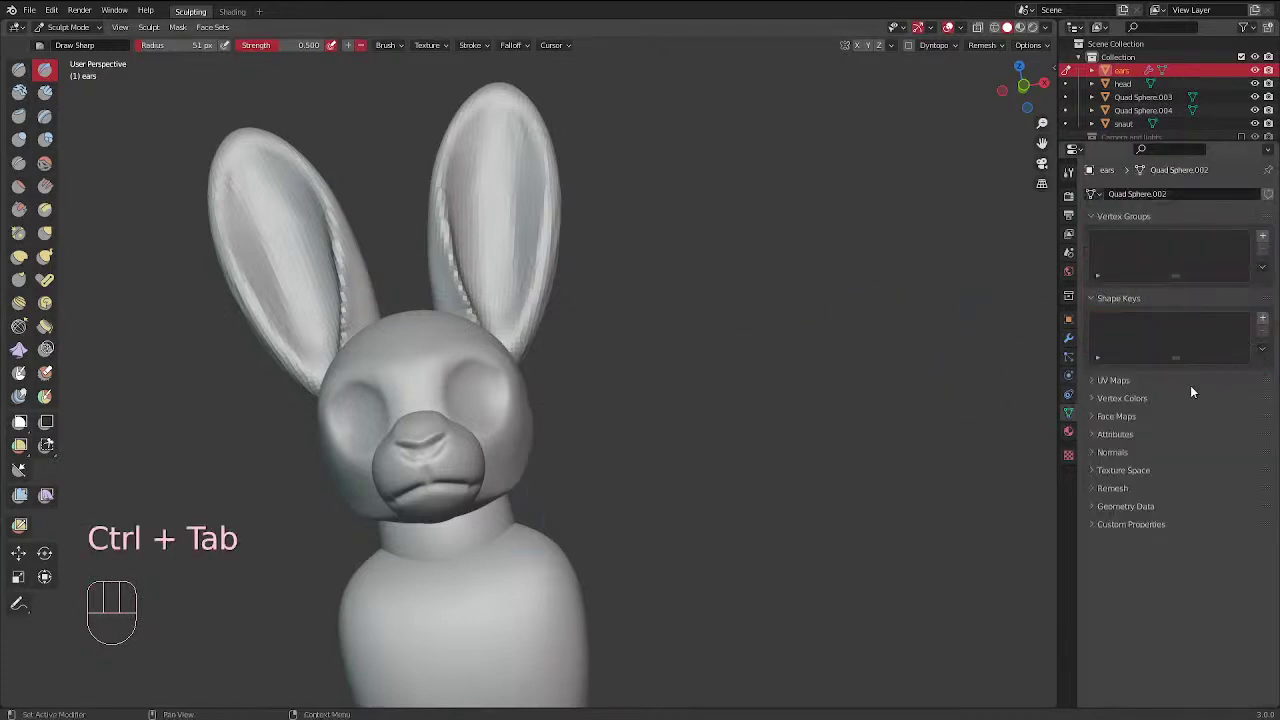
{"action": "left_click", "coordinate": [1120, 487]}
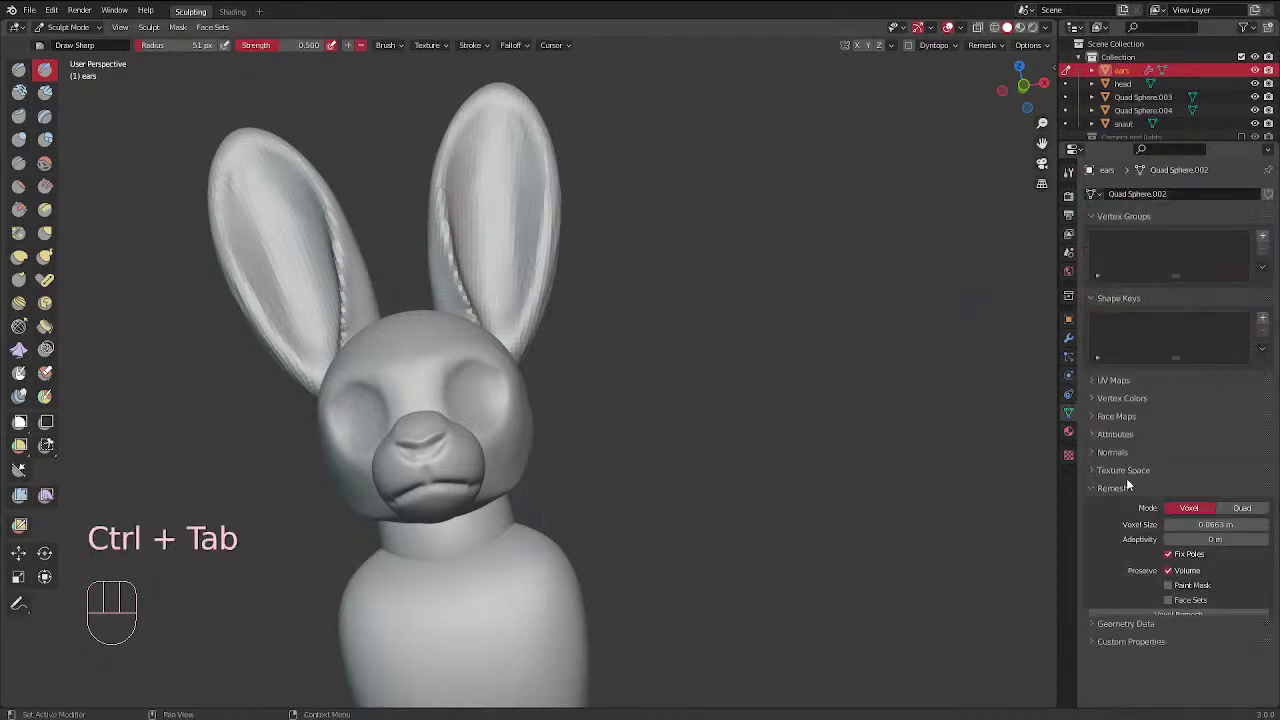
{"action": "left_click", "coordinate": [1243, 510]}
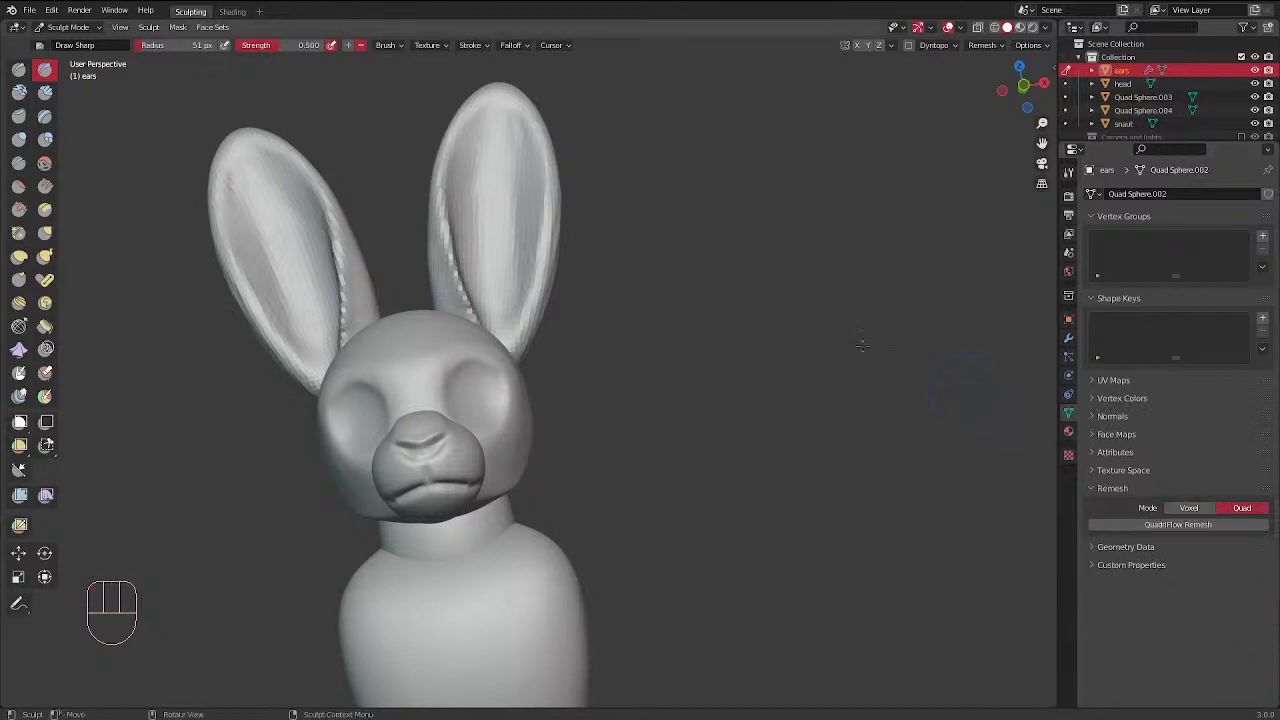
{"action": "middle_click_drag", "start_coordinate": [862, 345], "coordinate": [897, 372]}
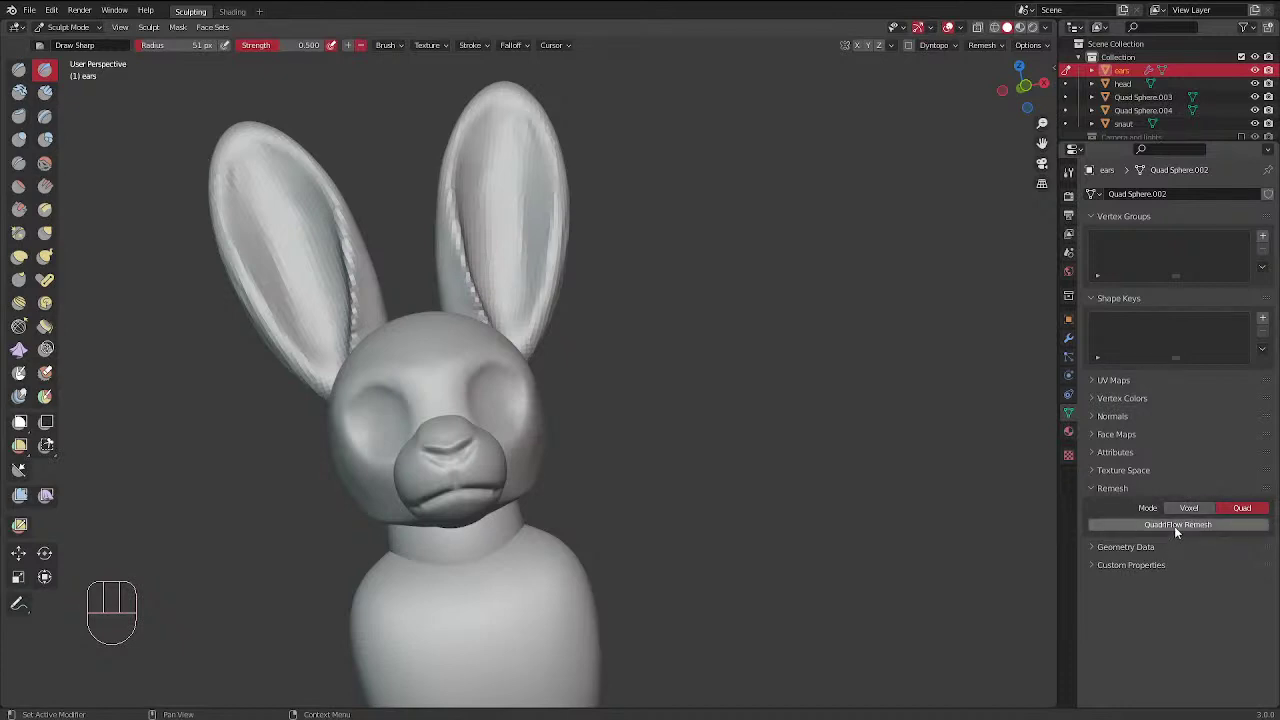
{"action": "left_click", "coordinate": [1104, 489]}
{"action": "mouse_move", "coordinate": [666, 258]}
{"action": "middle_mouse_down"}
{"action": "mouse_move", "coordinate": [517, 191]}
{"action": "mouse_move", "coordinate": [557, 210]}
{"action": "middle_mouse_up"}
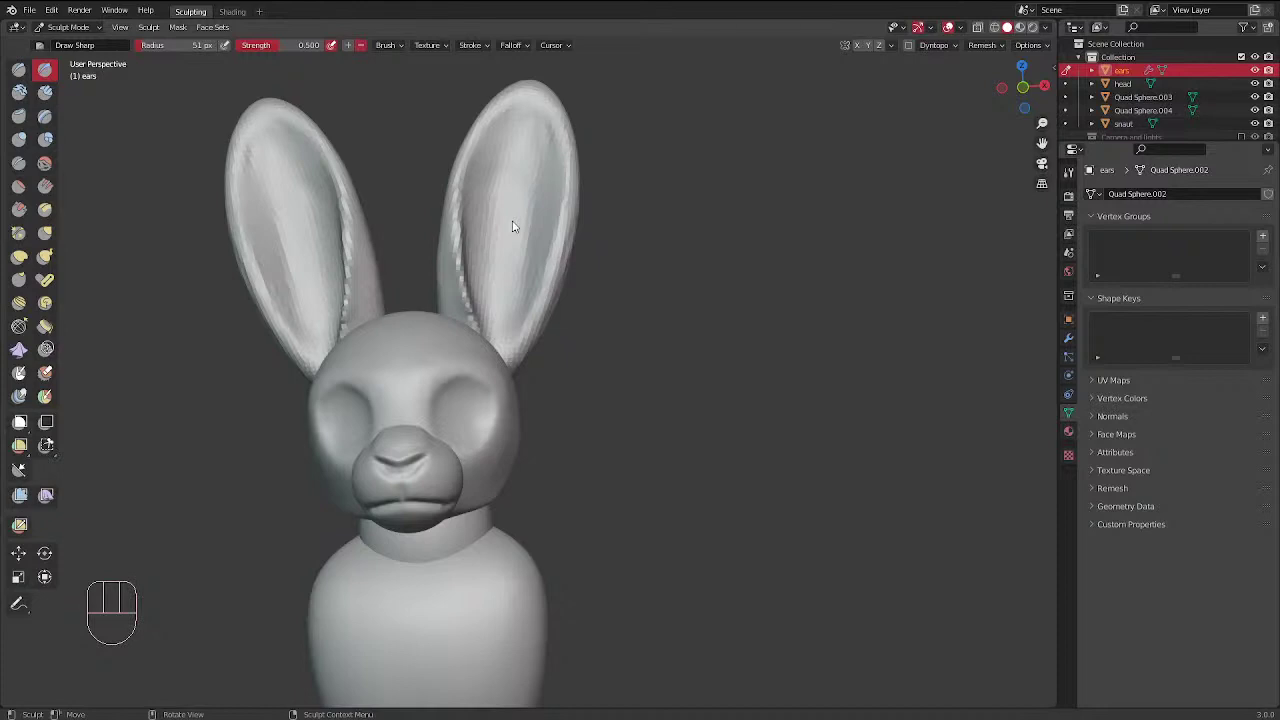
{"action": "middle_click_drag", "start_coordinate": [512, 226], "coordinate": [435, 238]}
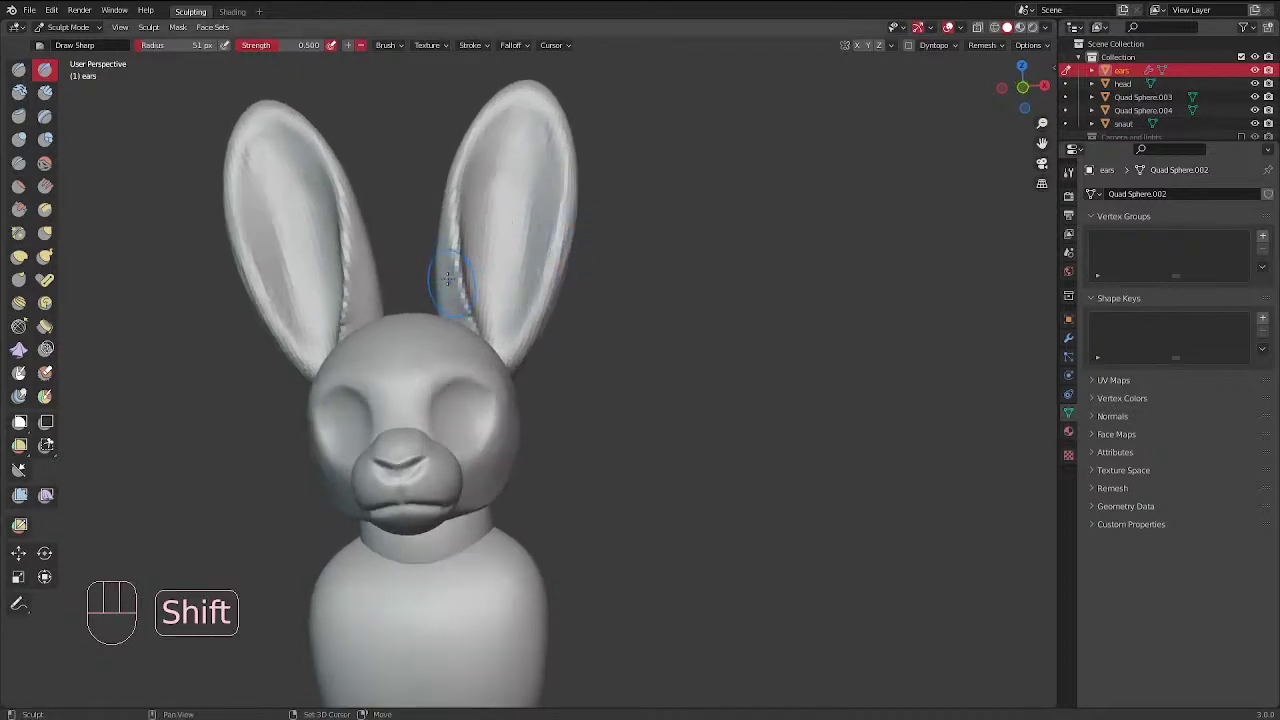
Sharpen the lower rim around the ear's base with inverted Draw Sharp strokes and smooth the ear's inner side
{"action": "mouse_move", "coordinate": [600, 238]}
{"action": "middle_mouse_down"}
{"action": "mouse_move", "coordinate": [594, 224]}
{"action": "mouse_move", "coordinate": [566, 274]}
{"action": "mouse_move", "coordinate": [594, 274]}
{"action": "mouse_move", "coordinate": [509, 262]}
{"action": "middle_mouse_up"}
{"action": "mouse_move", "coordinate": [509, 262]}
{"action": "left_mouse_down", "text": "ctrl"}
{"action": "mouse_move", "coordinate": [539, 262]}
{"action": "mouse_move", "coordinate": [508, 350]}
{"action": "left_mouse_up", "text": "ctrl"}
{"action": "left_click_drag", "start_coordinate": [528, 305], "coordinate": [485, 370], "text": "ctrl"}
{"action": "left_click_drag", "start_coordinate": [520, 322], "coordinate": [485, 370], "text": "ctrl"}
{"action": "middle_click_drag", "start_coordinate": [510, 255], "coordinate": [465, 255]}
{"action": "left_click_drag", "start_coordinate": [474, 280], "coordinate": [474, 372], "text": "shift"}
{"action": "middle_click_drag", "start_coordinate": [497, 285], "coordinate": [600, 312]}
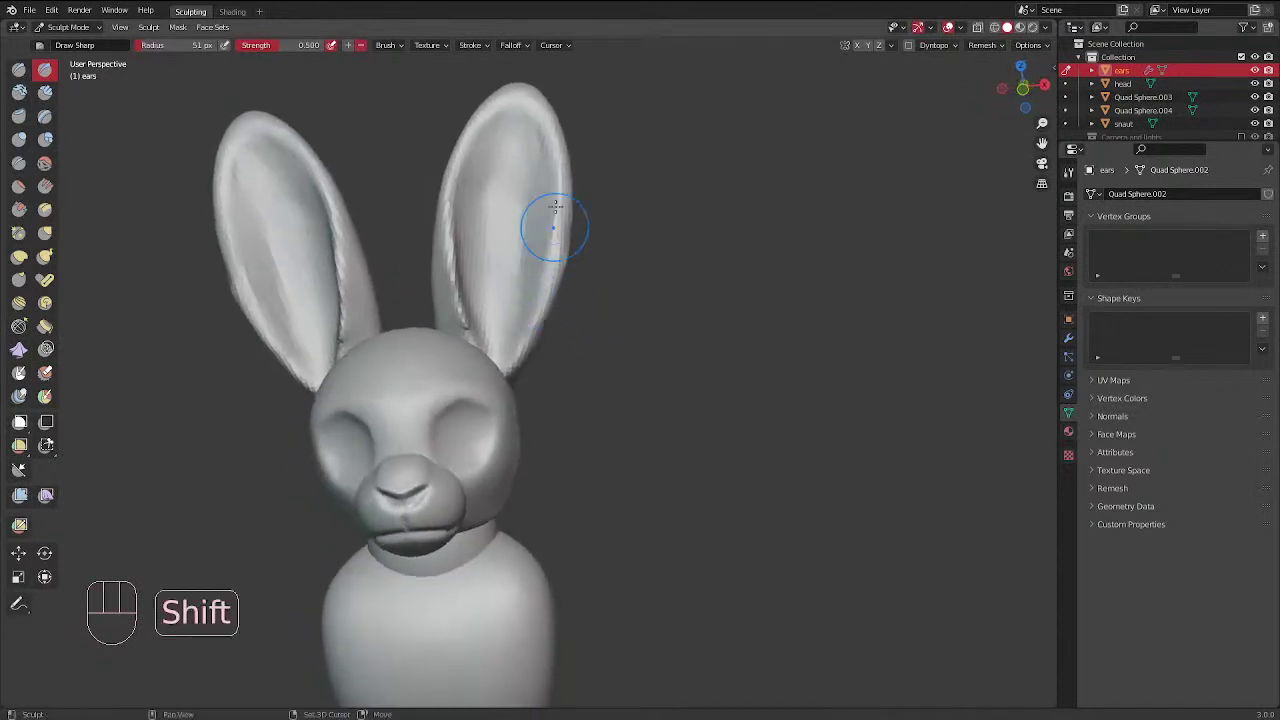
Define the ear's outer rim down to its base and the lower inner edge with inverted Draw Sharp strokes
{"action": "left_click_drag", "start_coordinate": [556, 172], "coordinate": [553, 286], "text": "ctrl"}
{"action": "left_click_drag", "start_coordinate": [550, 210], "coordinate": [511, 364], "text": "ctrl"}
{"action": "mouse_move", "coordinate": [532, 309]}
{"action": "middle_mouse_down"}
{"action": "mouse_move", "coordinate": [508, 337]}
{"action": "mouse_move", "coordinate": [519, 310]}
{"action": "middle_mouse_up"}
{"action": "left_click_drag", "start_coordinate": [500, 352], "coordinate": [495, 255], "text": "ctrl"}
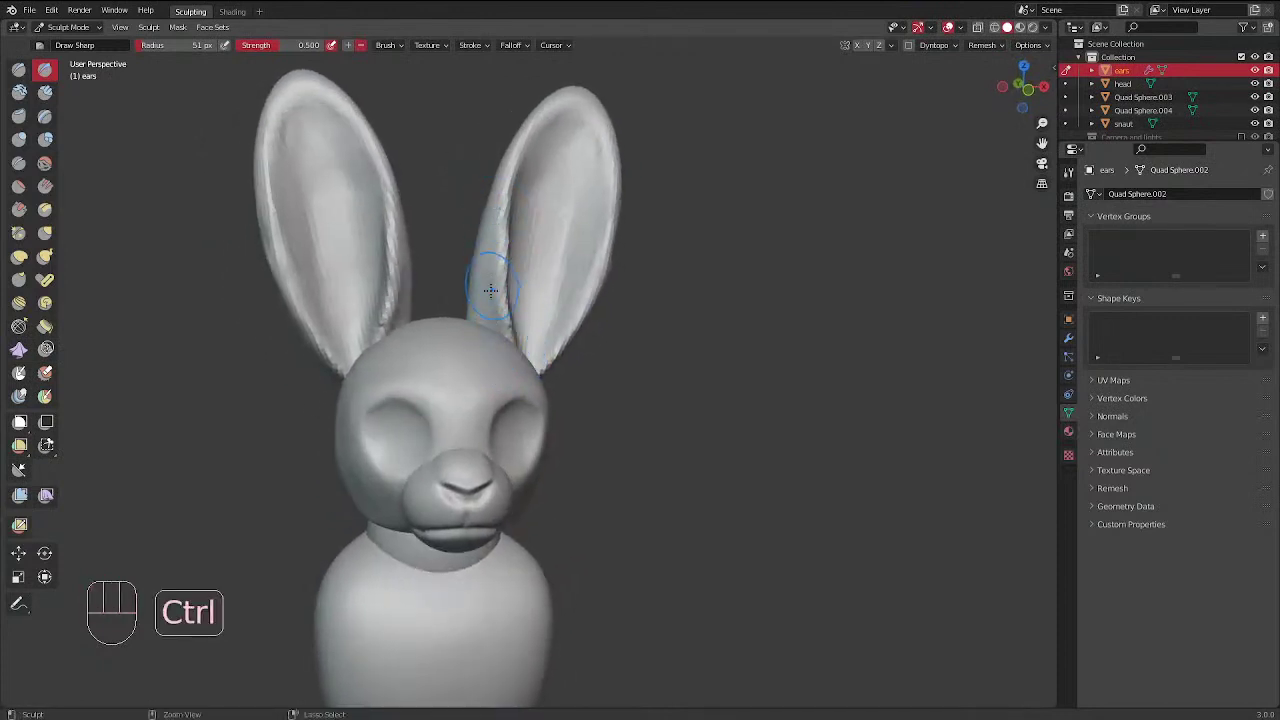
{"action": "mouse_move", "coordinate": [499, 362]}
{"action": "left_mouse_down", "text": "ctrl"}
{"action": "mouse_move", "coordinate": [491, 236]}
{"action": "mouse_move", "coordinate": [491, 300]}
{"action": "left_mouse_up", "text": "ctrl"}
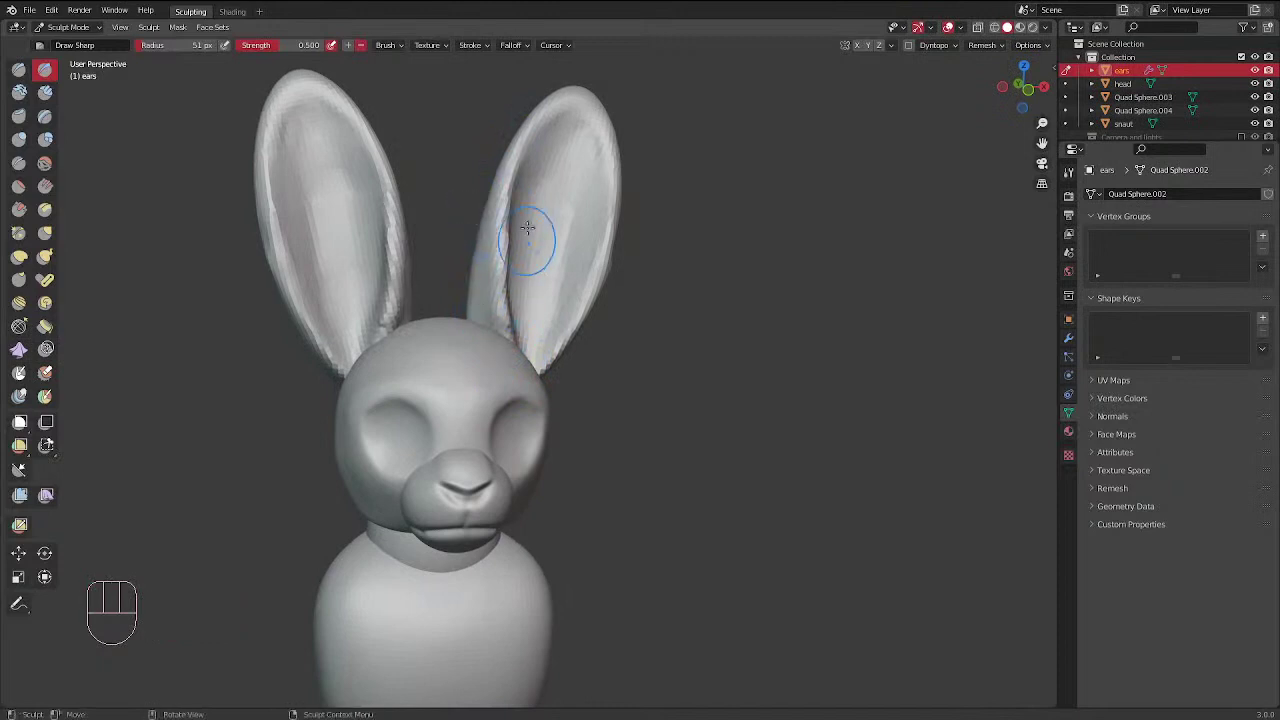
Smooth the inner side of the ear from its base up towards the tip
{"action": "middle_click_drag", "start_coordinate": [527, 228], "coordinate": [467, 232]}
{"action": "left_click_drag", "start_coordinate": [460, 214], "coordinate": [468, 356], "text": "shift"}
{"action": "mouse_move", "coordinate": [466, 330]}
{"action": "left_mouse_down", "text": "shift"}
{"action": "mouse_move", "coordinate": [469, 171]}
{"action": "mouse_move", "coordinate": [488, 130]}
{"action": "left_mouse_up", "text": "shift"}
{"action": "mouse_move", "coordinate": [494, 262]}
{"action": "middle_mouse_down"}
{"action": "mouse_move", "coordinate": [548, 391]}
{"action": "mouse_move", "coordinate": [620, 306]}
{"action": "middle_mouse_up"}
From the front view, crease the inner ear along the rim with Draw Sharp, reducing the radius to 36 px, and smooth the upper inner surface
{"action": "key", "text": "KP_1"}
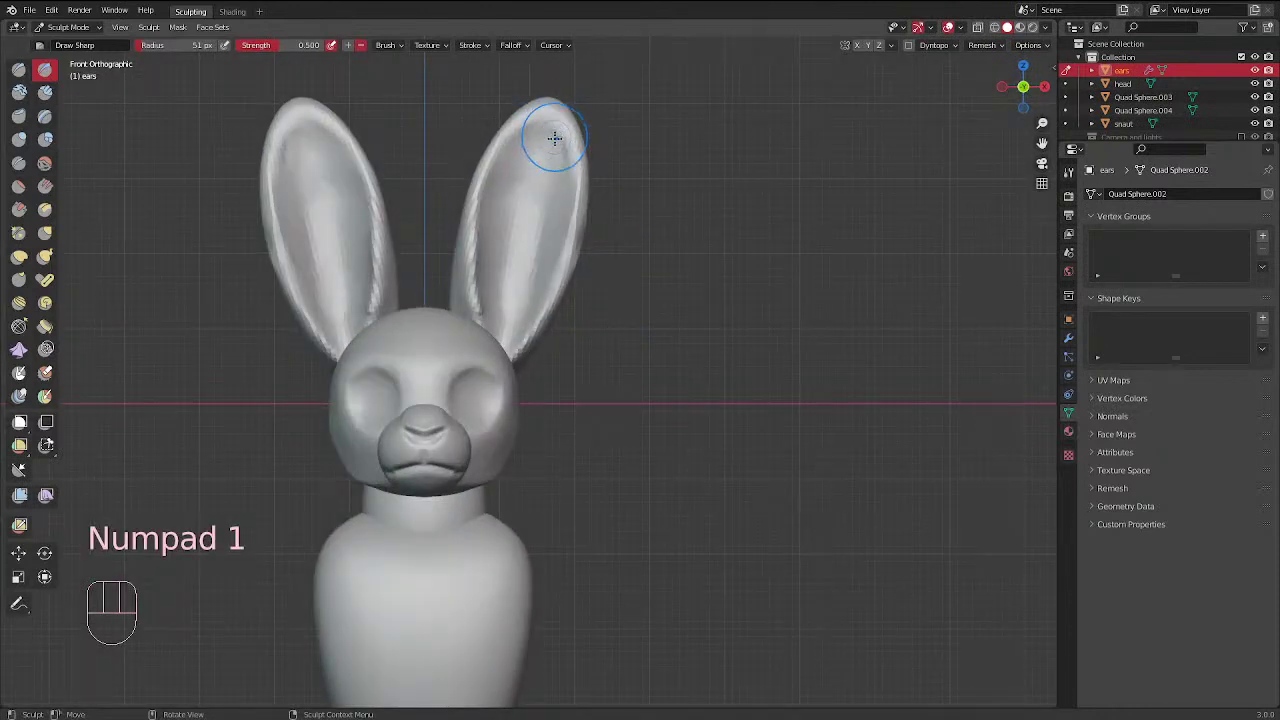
{"action": "mouse_move", "coordinate": [549, 130]}
{"action": "left_mouse_down", "text": "ctrl"}
{"action": "mouse_move", "coordinate": [500, 188]}
{"action": "mouse_move", "coordinate": [495, 242]}
{"action": "left_mouse_up", "text": "ctrl"}
{"action": "left_click_drag", "start_coordinate": [514, 177], "coordinate": [504, 288]}
{"action": "mouse_move", "coordinate": [548, 137]}
{"action": "left_mouse_down"}
{"action": "mouse_move", "coordinate": [556, 208]}
{"action": "mouse_move", "coordinate": [540, 258]}
{"action": "mouse_move", "coordinate": [549, 151]}
{"action": "mouse_move", "coordinate": [536, 133]}
{"action": "mouse_move", "coordinate": [554, 134]}
{"action": "mouse_move", "coordinate": [534, 143]}
{"action": "mouse_move", "coordinate": [564, 170]}
{"action": "mouse_move", "coordinate": [540, 244]}
{"action": "left_mouse_up"}
{"action": "key", "text": "f"}
{"action": "mouse_move", "coordinate": [549, 200]}
{"action": "left_mouse_down"}
{"action": "mouse_move", "coordinate": [532, 290]}
{"action": "mouse_move", "coordinate": [520, 294]}
{"action": "left_mouse_up"}
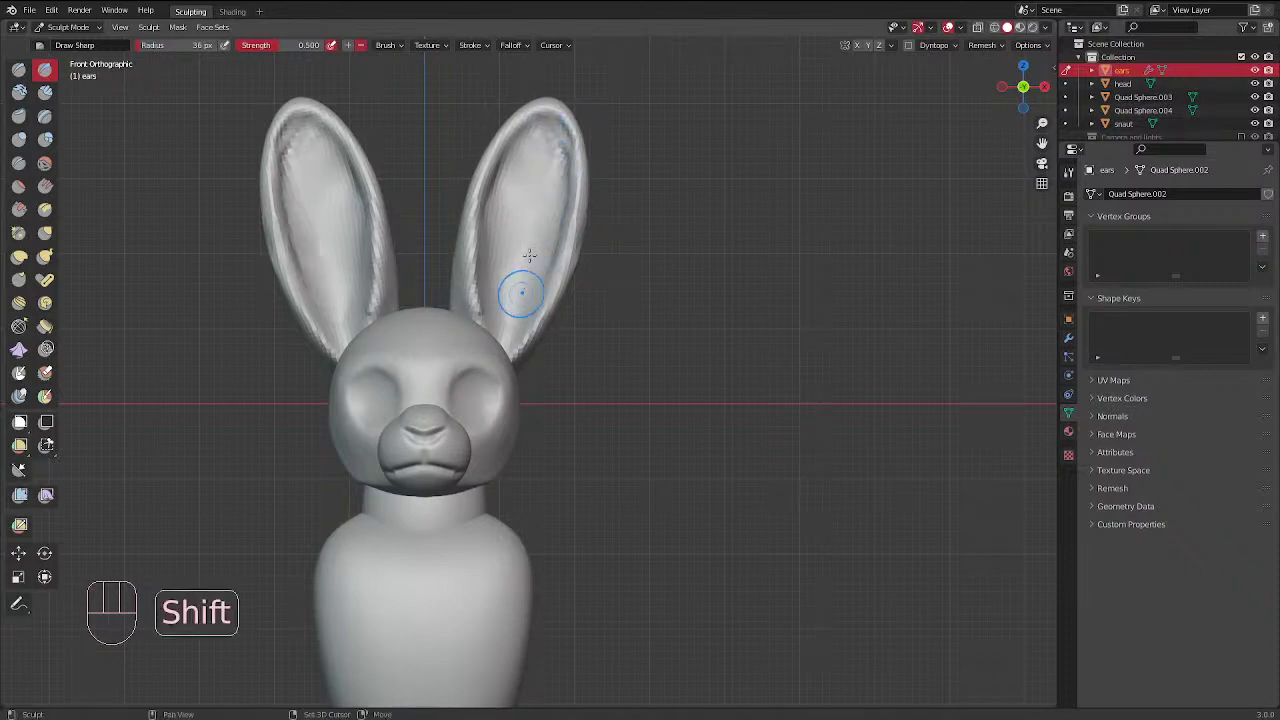
{"action": "mouse_move", "coordinate": [560, 172]}
{"action": "left_mouse_down", "text": "shift"}
{"action": "mouse_move", "coordinate": [540, 120]}
{"action": "mouse_move", "coordinate": [507, 205]}
{"action": "mouse_move", "coordinate": [551, 134]}
{"action": "left_mouse_up", "text": "shift"}
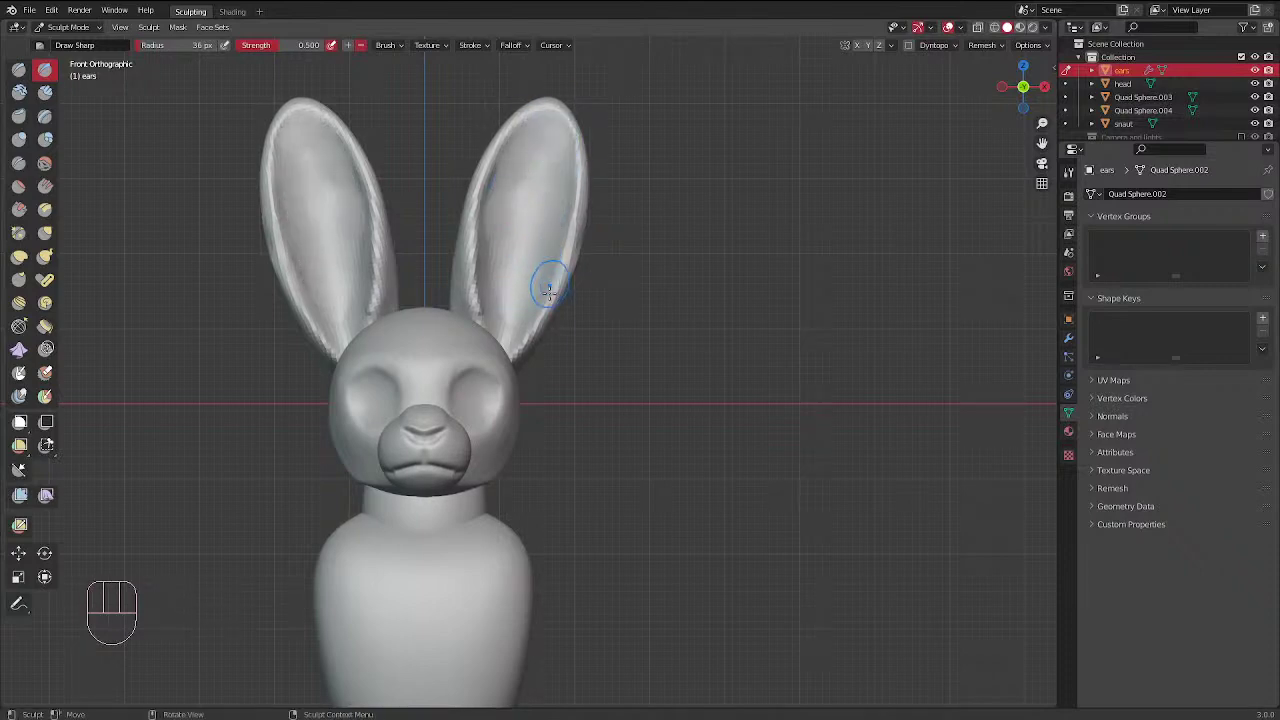
Set the Draw Sharp radius to 48 px and stroke along the ear's outer side edge
{"action": "middle_click_drag", "start_coordinate": [543, 286], "coordinate": [422, 249]}
{"action": "key", "text": "f"}
{"action": "left_click", "coordinate": [434, 249]}
{"action": "mouse_move", "coordinate": [431, 226]}
{"action": "left_mouse_down"}
{"action": "mouse_move", "coordinate": [431, 338]}
{"action": "mouse_move", "coordinate": [436, 290]}
{"action": "left_mouse_up"}
{"action": "mouse_move", "coordinate": [490, 298]}
{"action": "middle_mouse_down"}
{"action": "mouse_move", "coordinate": [421, 298]}
{"action": "mouse_move", "coordinate": [487, 253]}
{"action": "middle_mouse_up"}
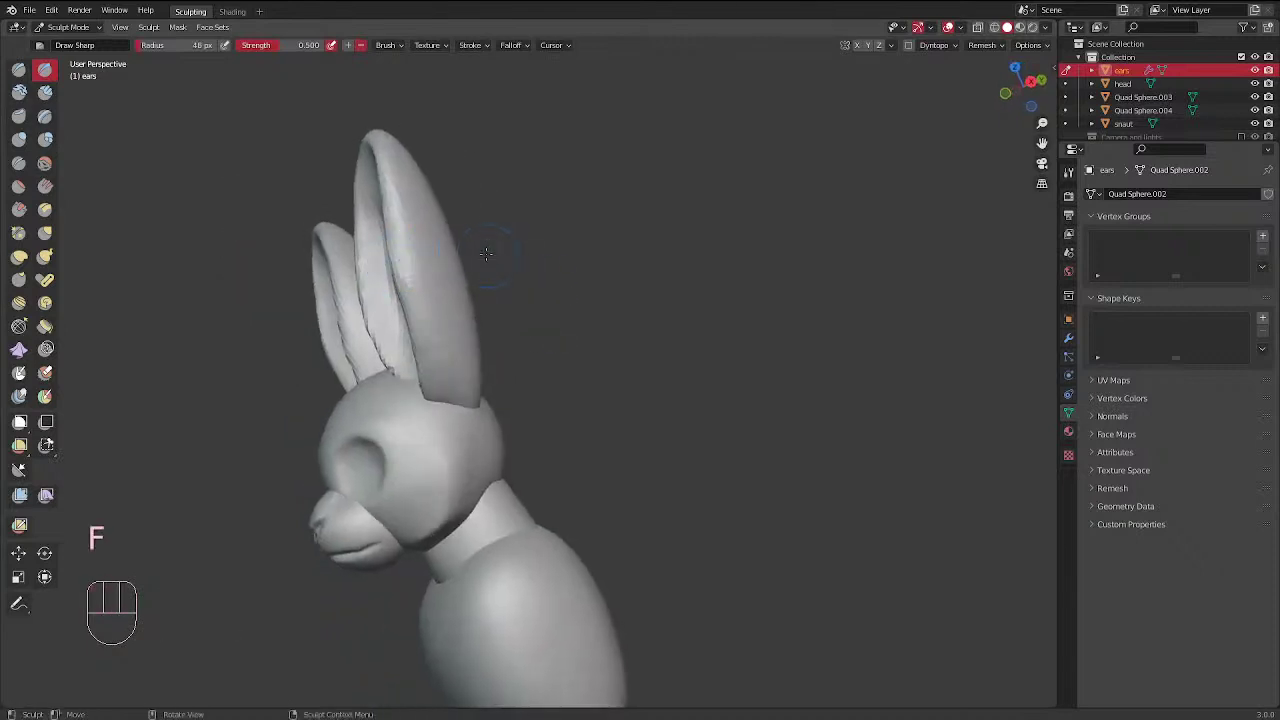
From the side view, reshape the ear's tip and back edge with the Grab brush at 121 px and 157 px radii
{"action": "key", "text": "KP_3"}
{"action": "left_click", "coordinate": [45, 232]}
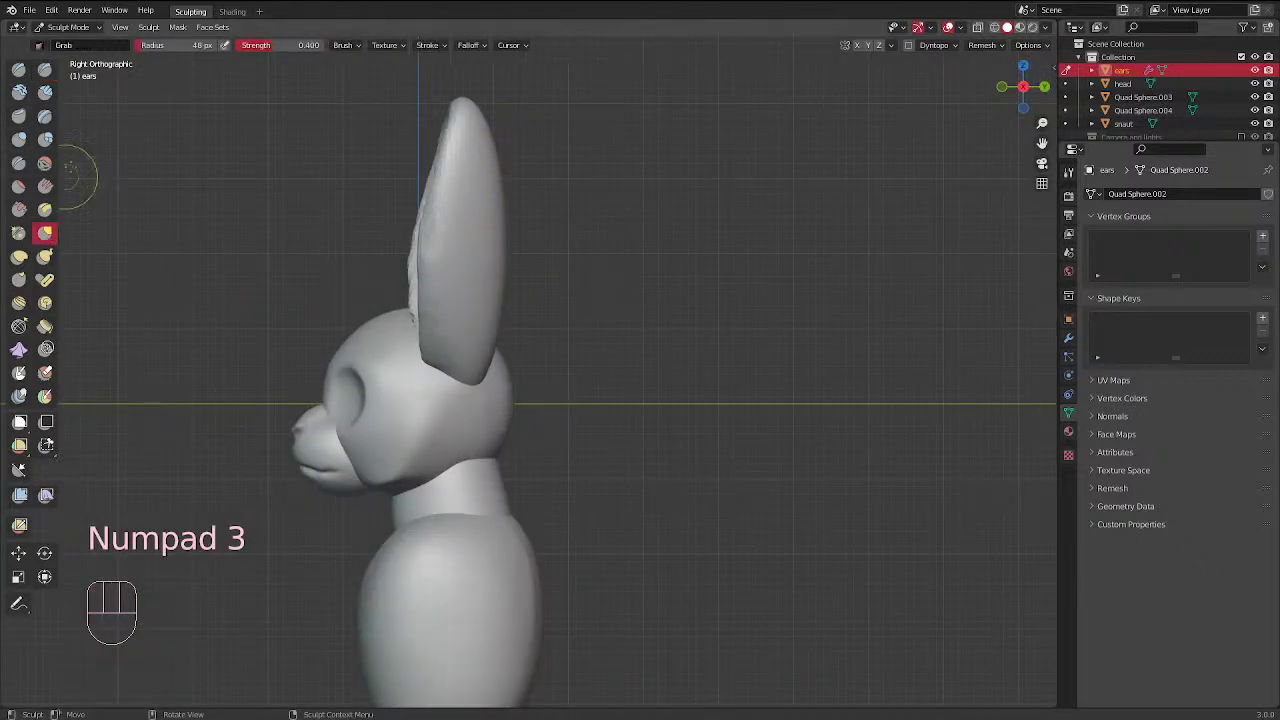
{"action": "key", "text": "f"}
{"action": "left_click", "coordinate": [478, 125]}
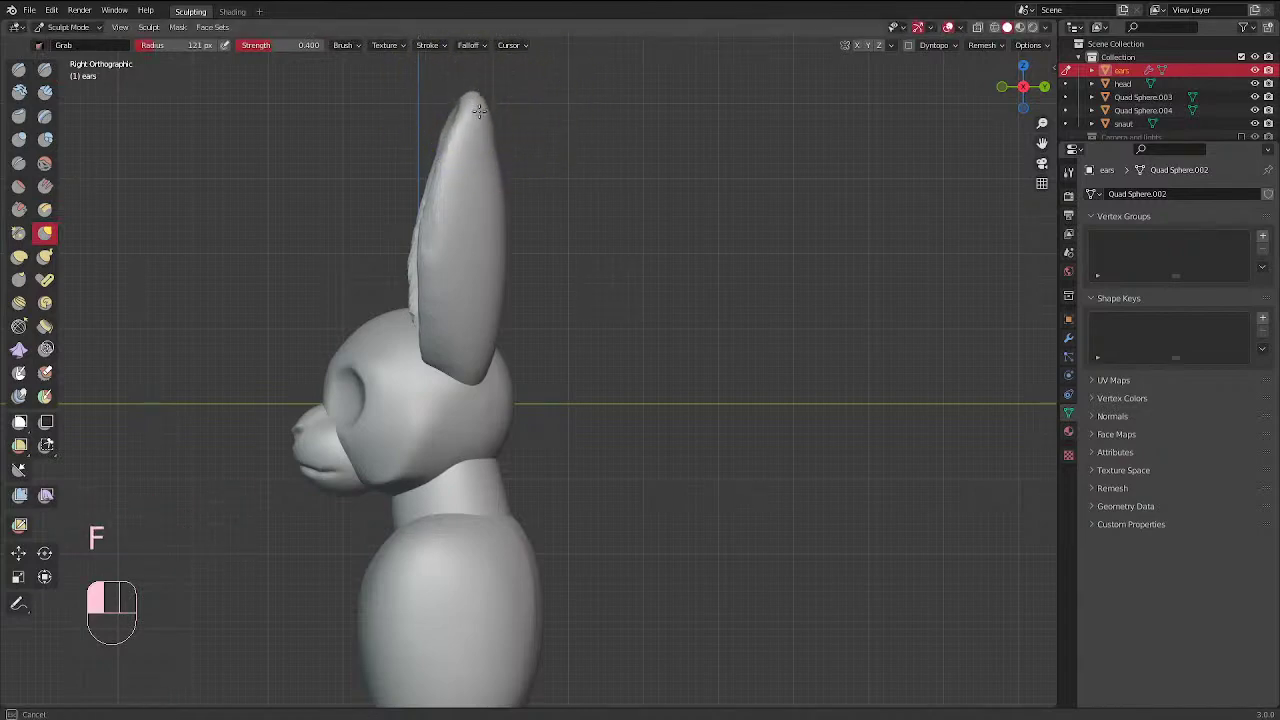
{"action": "key", "text": "f"}
{"action": "left_click", "coordinate": [500, 212]}
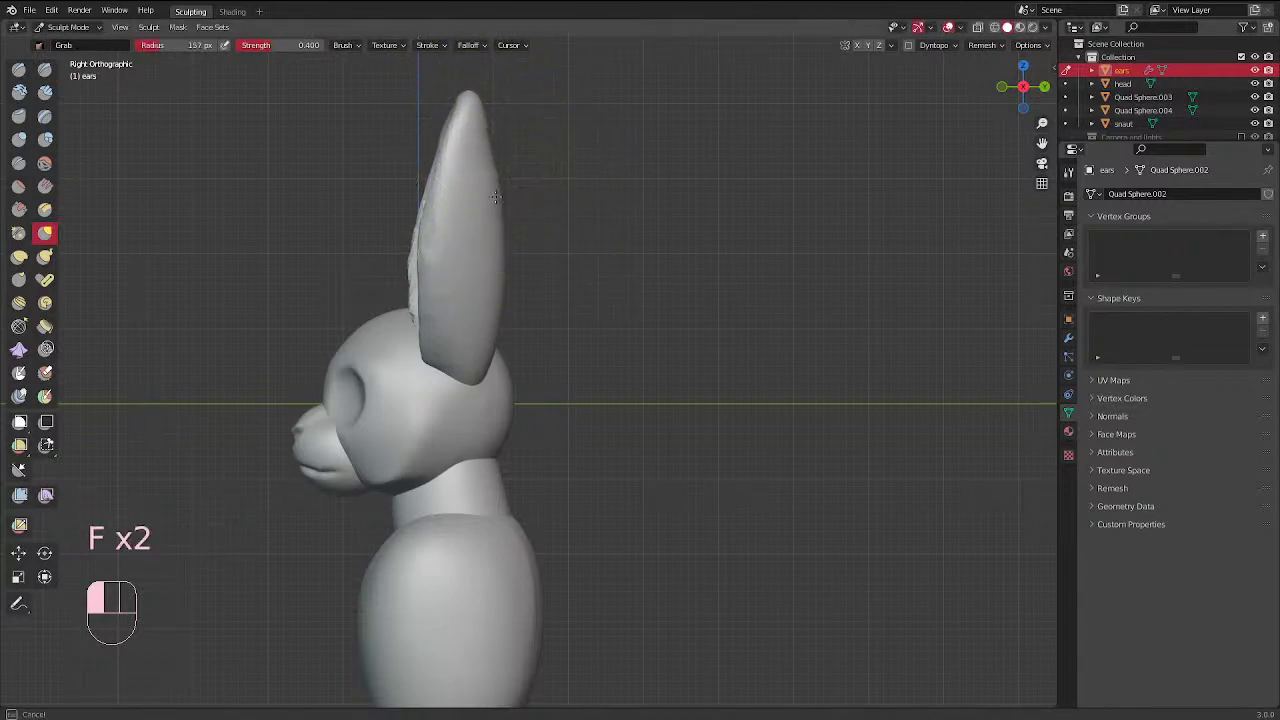
{"action": "mouse_move", "coordinate": [498, 247]}
{"action": "left_mouse_down"}
{"action": "mouse_move", "coordinate": [489, 282]}
{"action": "mouse_move", "coordinate": [491, 251]}
{"action": "left_mouse_up"}
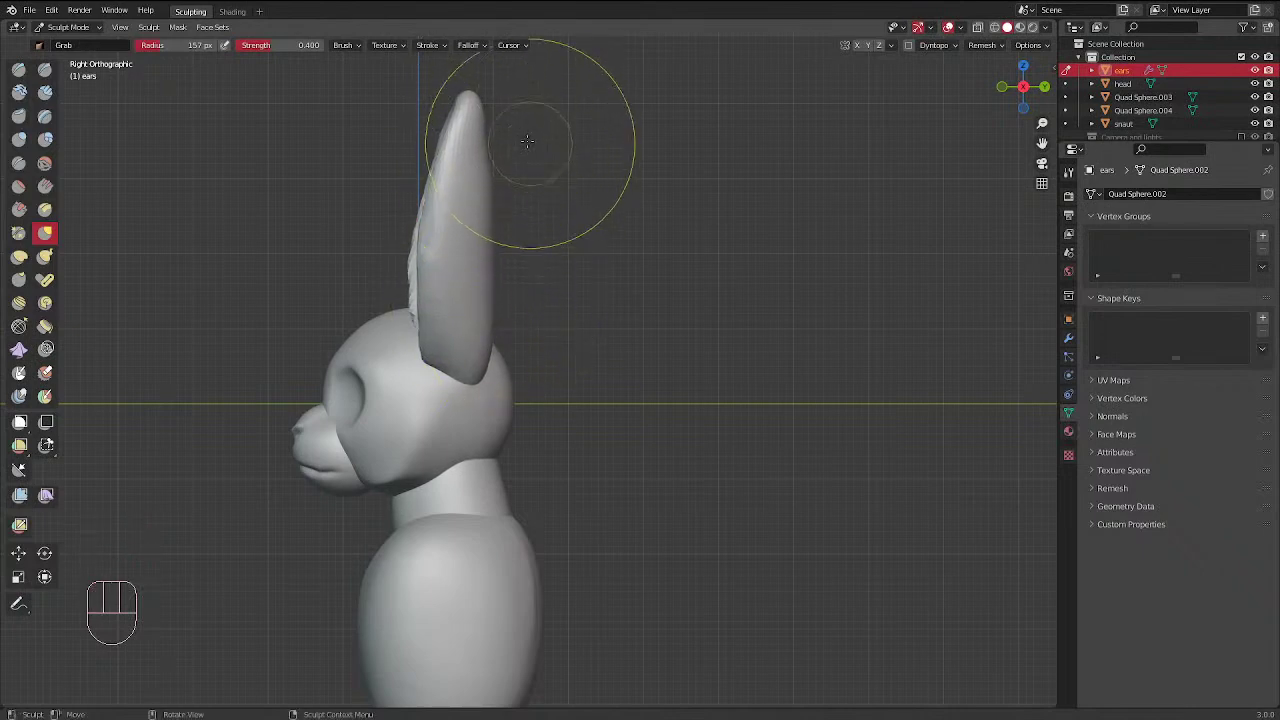
Reduce the Grab radius to 113 px and push in the upper back edge of the ear to refine its side profile
{"action": "key", "text": "f"}
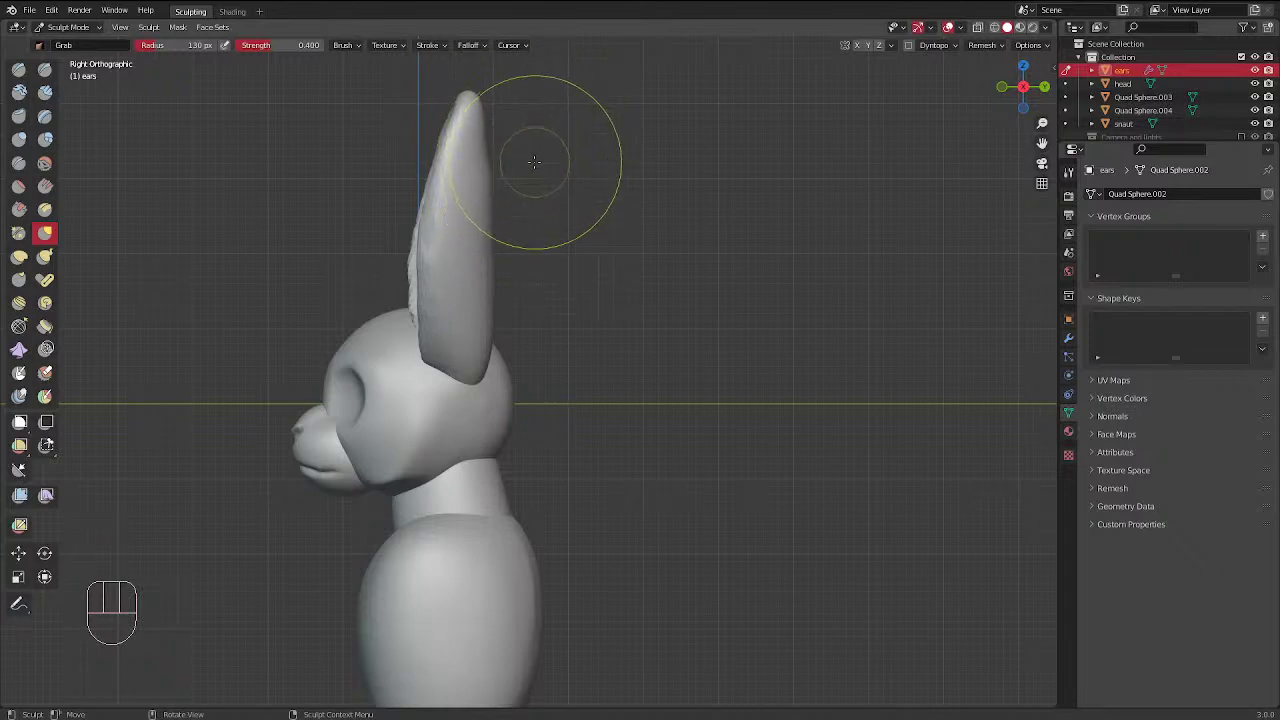
{"action": "left_click_drag", "start_coordinate": [494, 156], "coordinate": [496, 191]}
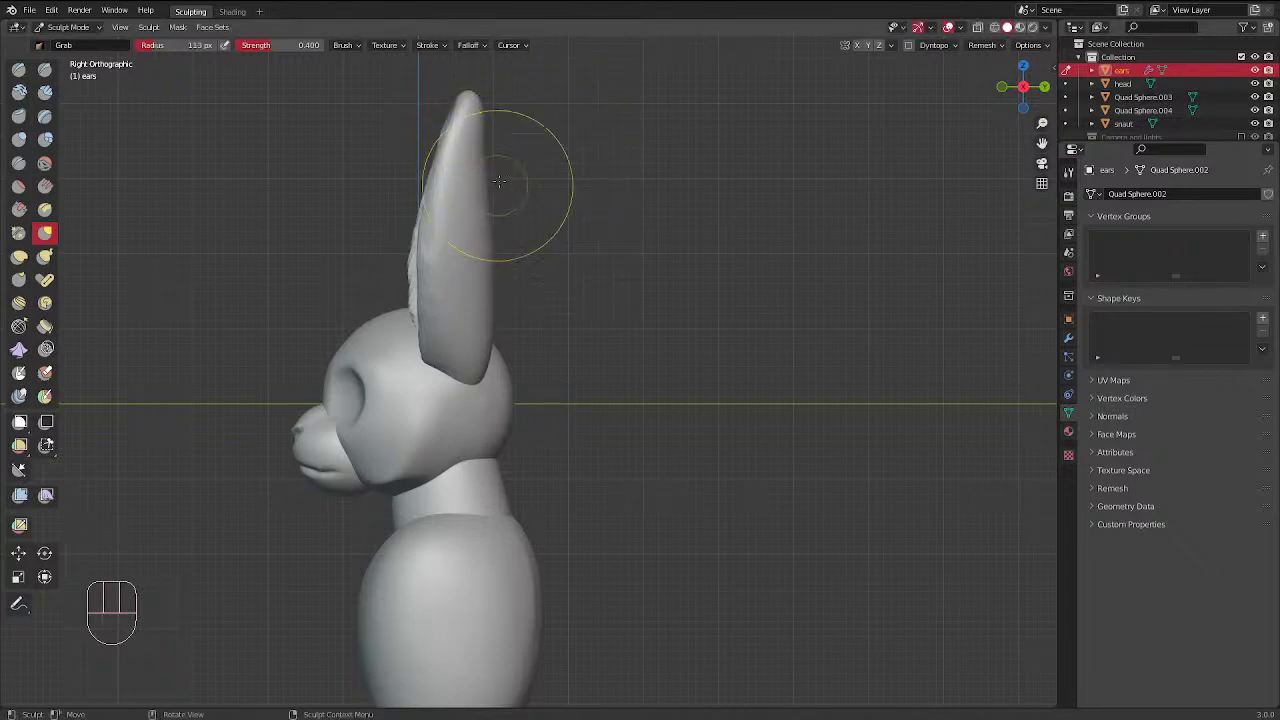
{"action": "left_click_drag", "start_coordinate": [482, 118], "coordinate": [472, 117]}
{"action": "left_click_drag", "start_coordinate": [493, 214], "coordinate": [484, 190]}
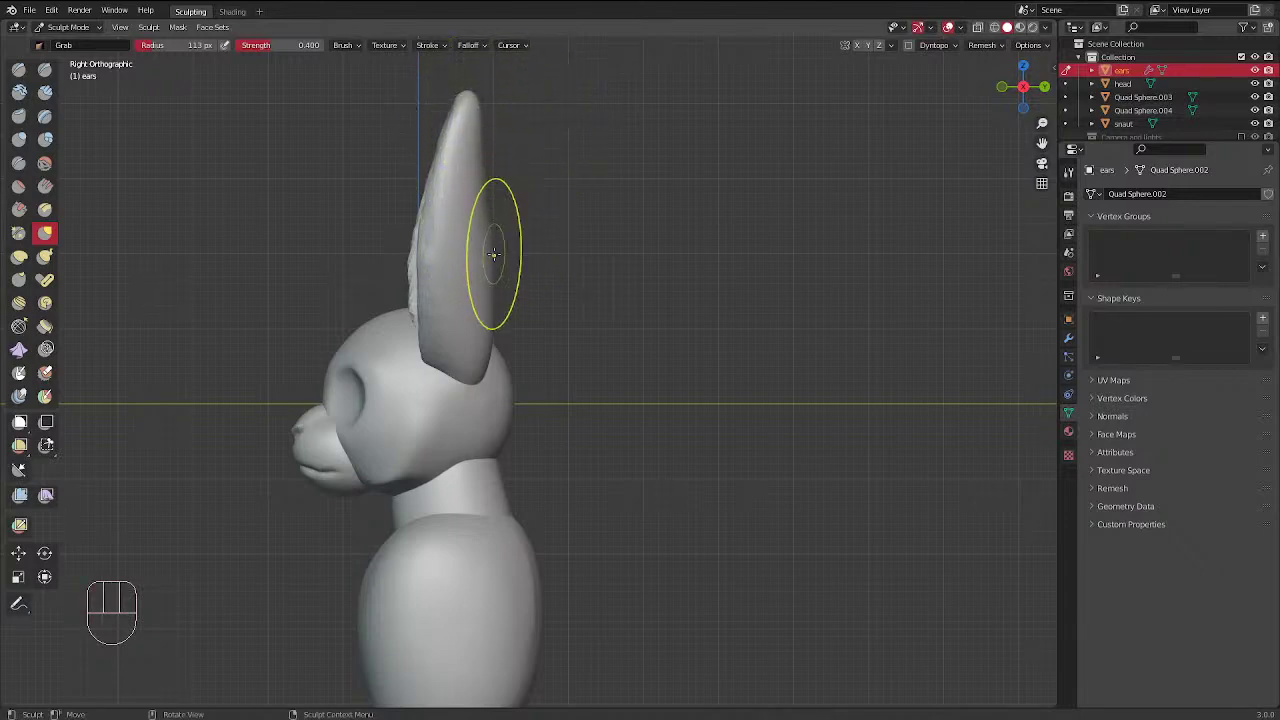
Bend the upper back of the ear slightly forward with the Elastic Deform brush at a 113 px radius
{"action": "left_click", "coordinate": [19, 139]}
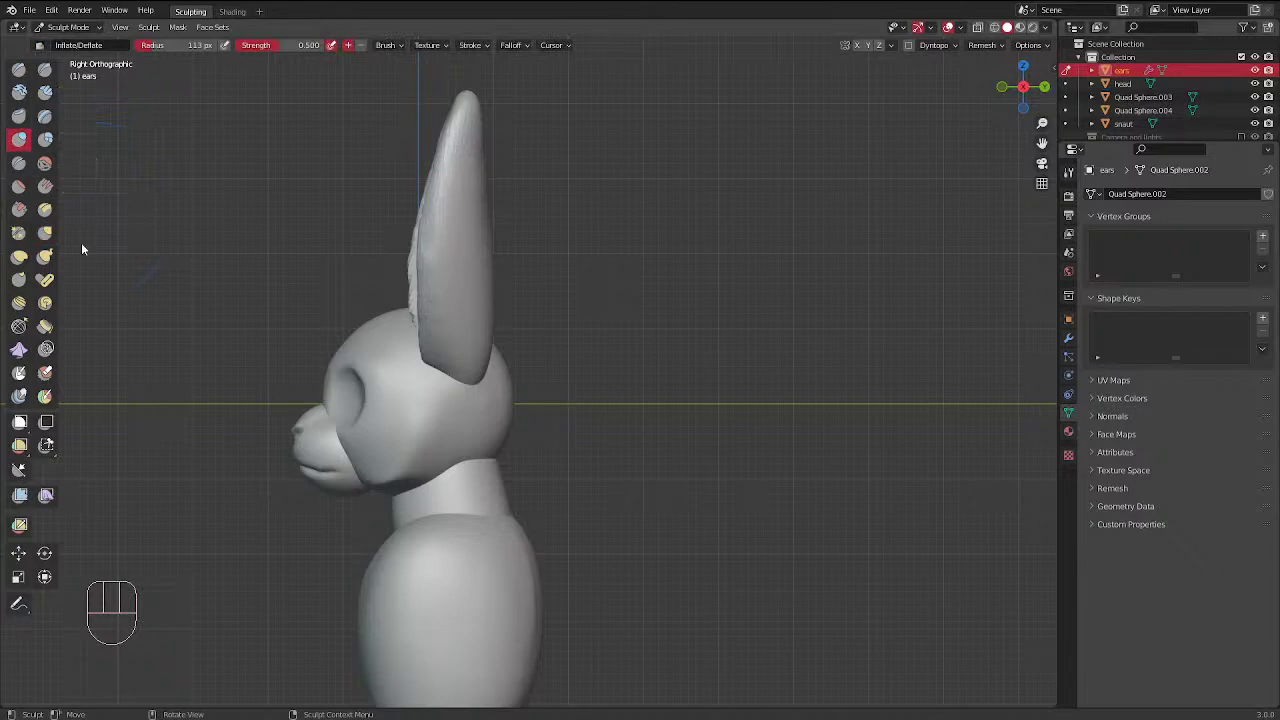
{"action": "left_click", "coordinate": [19, 256]}
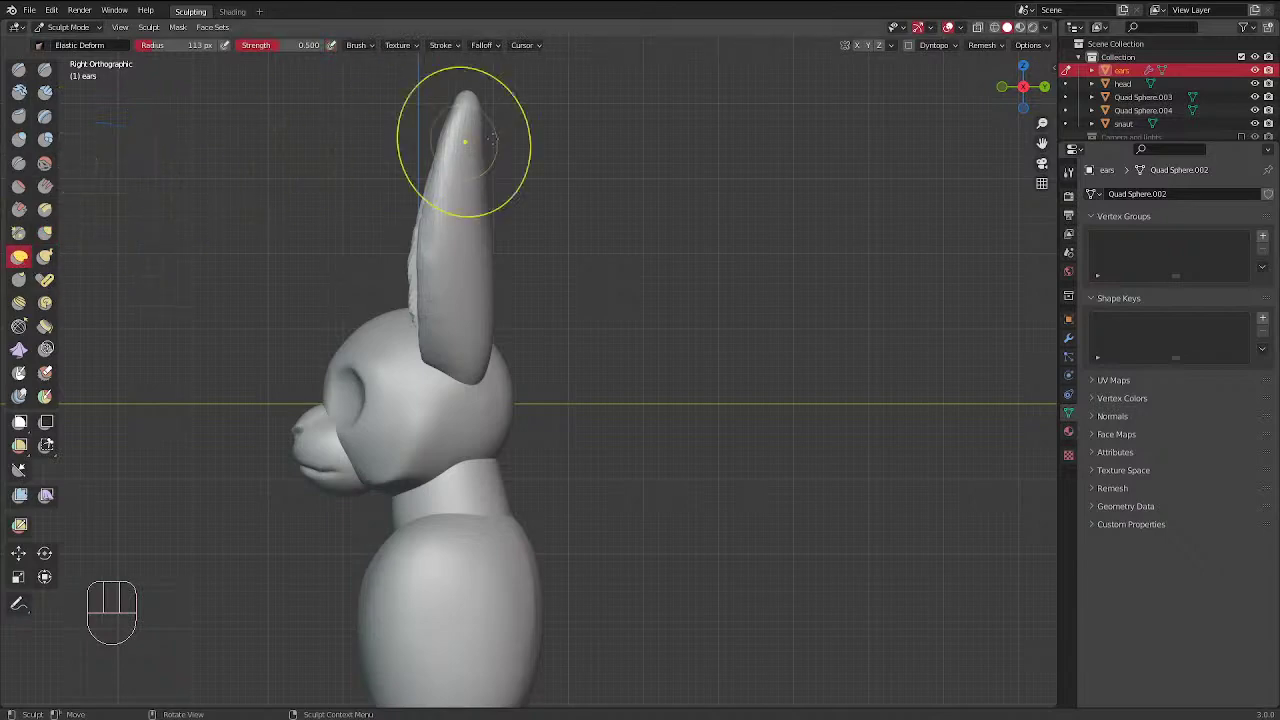
{"action": "mouse_move", "coordinate": [463, 149]}
{"action": "left_mouse_down"}
{"action": "mouse_move", "coordinate": [481, 178]}
{"action": "mouse_move", "coordinate": [500, 158]}
{"action": "left_mouse_up"}
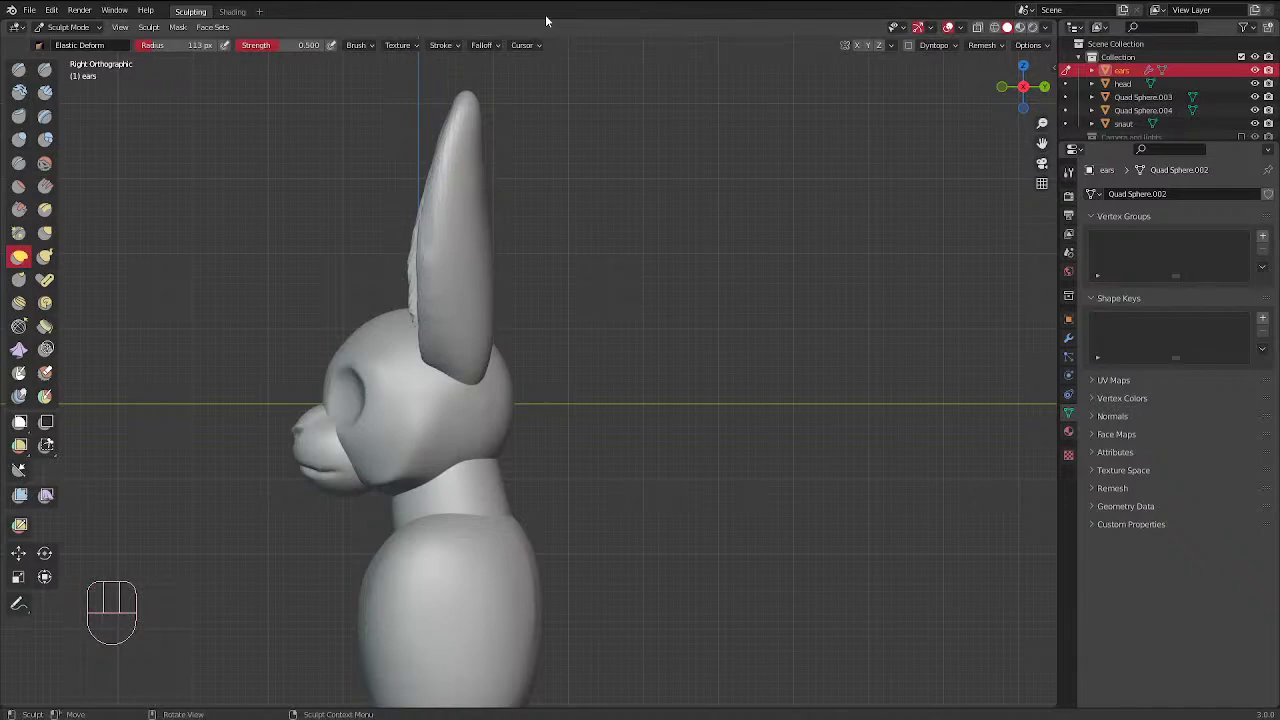
{"action": "left_click_drag", "start_coordinate": [481, 116], "coordinate": [474, 124]}
{"action": "left_click_drag", "start_coordinate": [481, 192], "coordinate": [483, 200]}
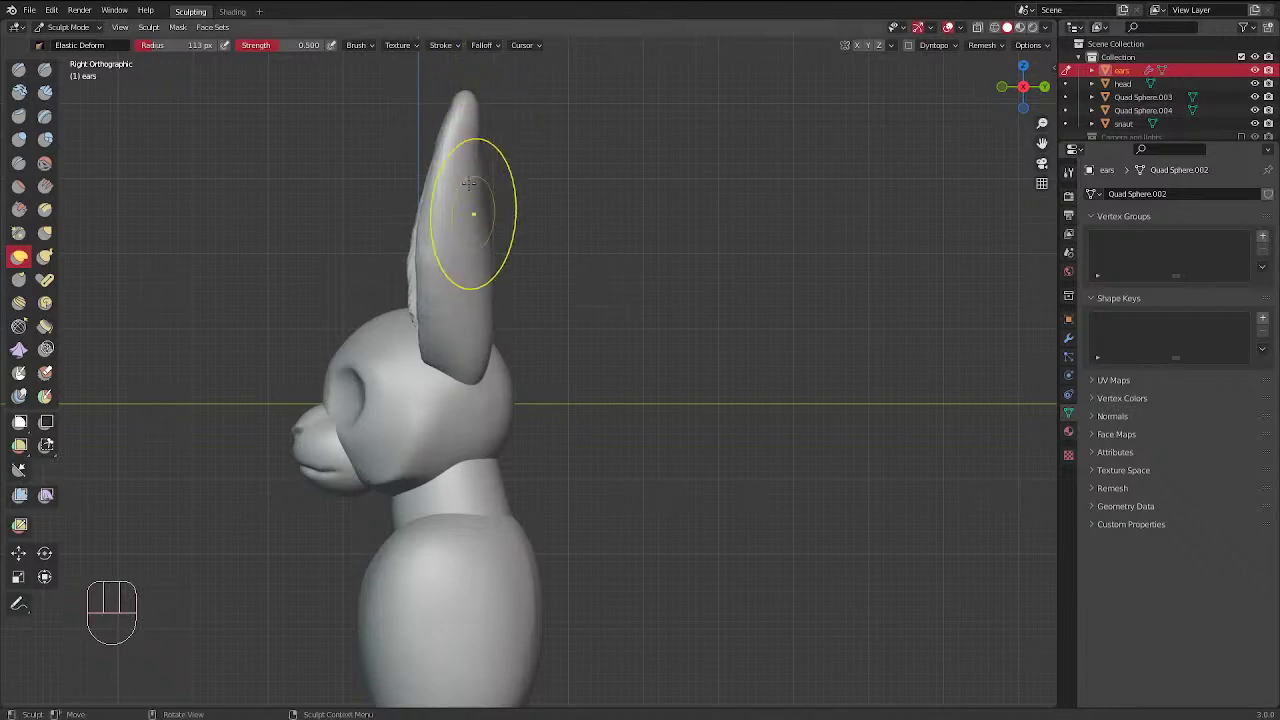
Carve the inner ear surface with inverted Clay Strips strokes at a 53 px radius
{"action": "mouse_move", "coordinate": [343, 300]}
{"action": "middle_mouse_down"}
{"action": "mouse_move", "coordinate": [540, 443]}
{"action": "mouse_move", "coordinate": [564, 358]}
{"action": "middle_mouse_up"}
{"action": "left_click", "coordinate": [45, 92]}
{"action": "key", "text": "f"}
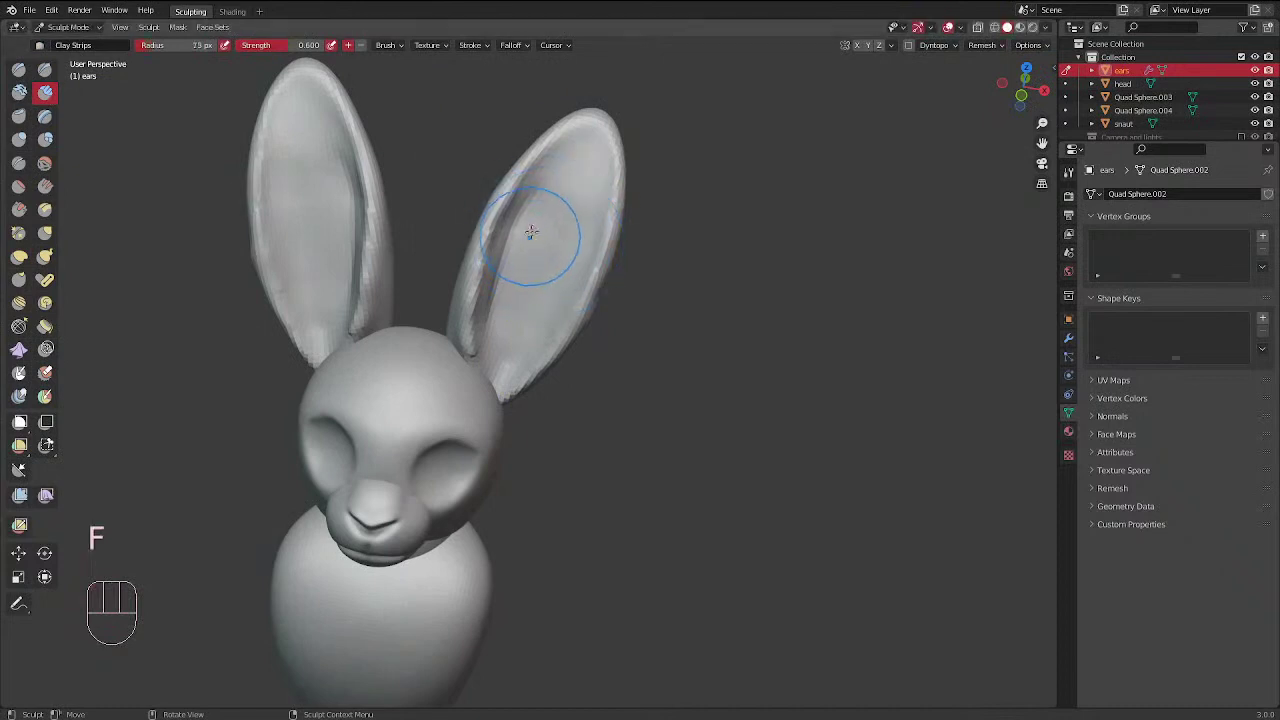
{"action": "key", "text": "f"}
{"action": "mouse_move", "coordinate": [534, 237]}
{"action": "left_mouse_down", "text": "ctrl"}
{"action": "mouse_move", "coordinate": [511, 342]}
{"action": "mouse_move", "coordinate": [586, 184]}
{"action": "left_mouse_up", "text": "ctrl"}
{"action": "middle_click_drag", "start_coordinate": [600, 175], "coordinate": [580, 169]}
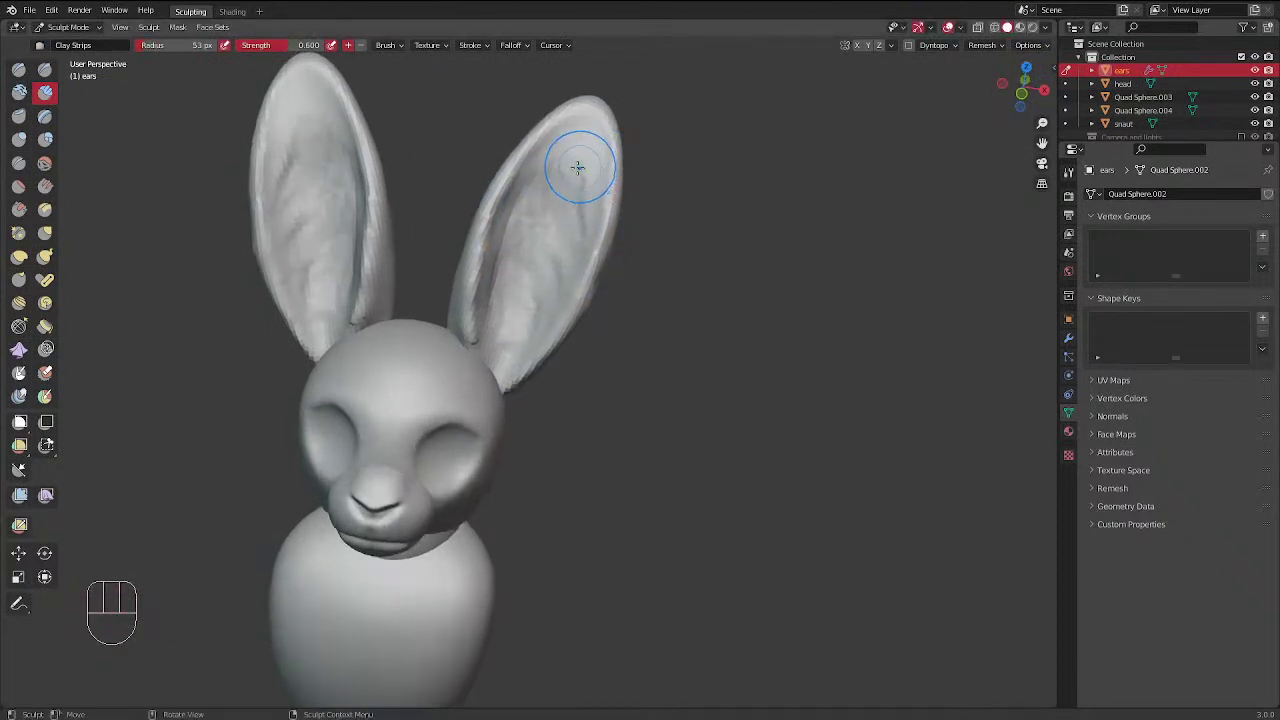
Set the Clay Strips radius to 50 px and deepen the inner ear from tip to base with inverted strokes
{"action": "key", "text": "f"}
{"action": "left_click", "coordinate": [583, 158]}
{"action": "mouse_move", "coordinate": [579, 147]}
{"action": "left_mouse_down", "text": "ctrl"}
{"action": "mouse_move", "coordinate": [581, 191]}
{"action": "mouse_move", "coordinate": [552, 164]}
{"action": "mouse_move", "coordinate": [509, 329]}
{"action": "mouse_move", "coordinate": [577, 167]}
{"action": "mouse_move", "coordinate": [540, 194]}
{"action": "left_mouse_up", "text": "ctrl"}
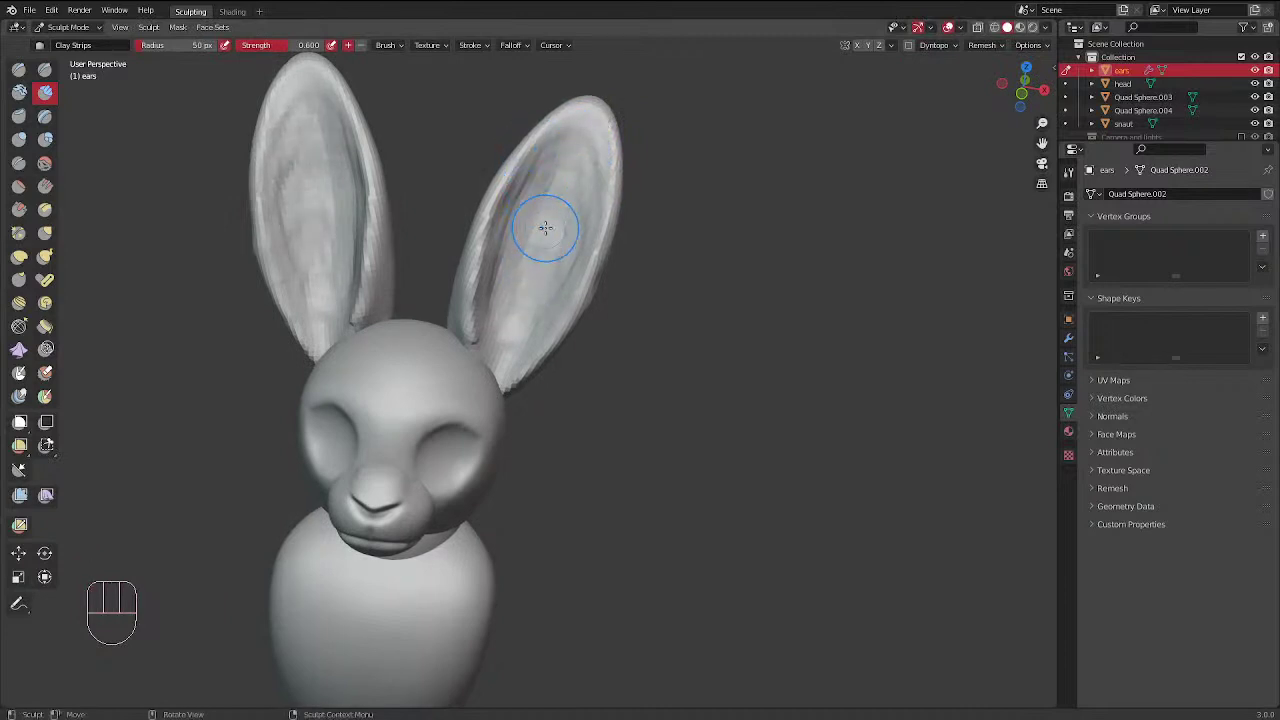
{"action": "middle_click_drag", "start_coordinate": [546, 226], "coordinate": [546, 179]}
{"action": "mouse_move", "coordinate": [545, 148]}
{"action": "left_mouse_down", "text": "ctrl"}
{"action": "mouse_move", "coordinate": [482, 292]}
{"action": "mouse_move", "coordinate": [498, 327]}
{"action": "left_mouse_up", "text": "ctrl"}
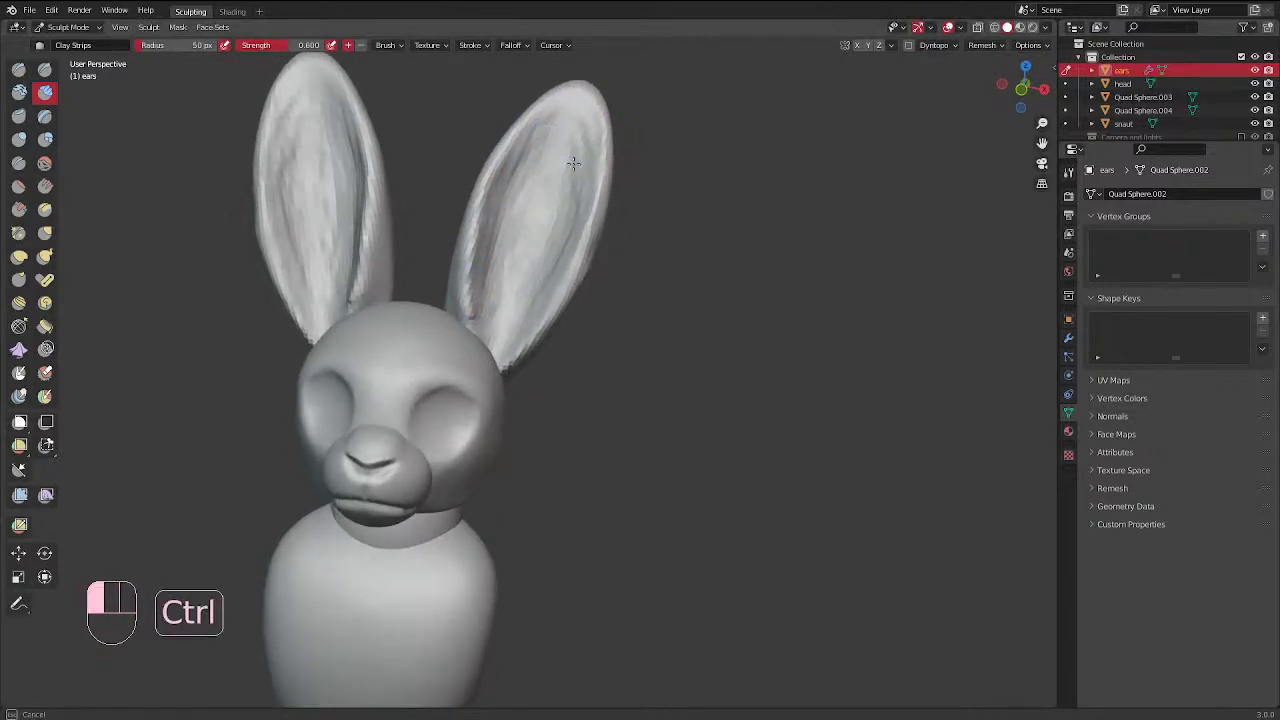
{"action": "left_click_drag", "start_coordinate": [573, 163], "coordinate": [514, 306], "text": "ctrl"}
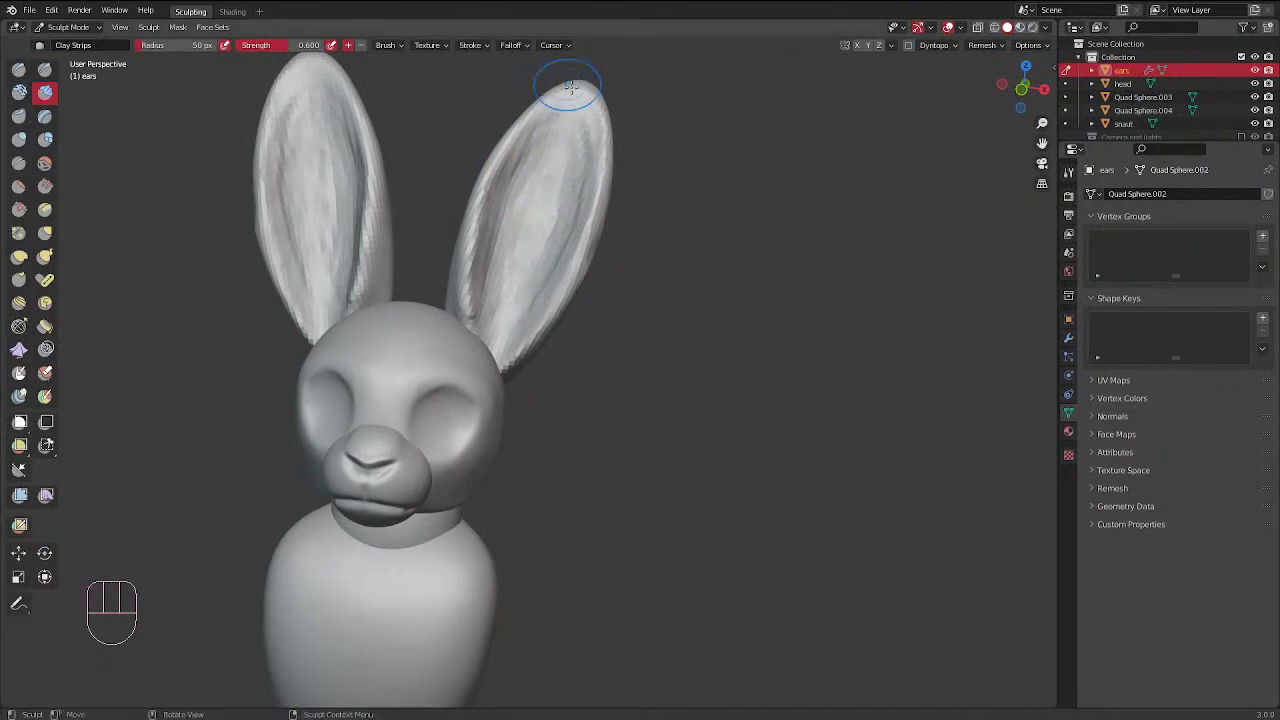
Hollow the outer half of the inner ear down towards the base with more inverted Clay Strips strokes
{"action": "mouse_move", "coordinate": [574, 109]}
{"action": "middle_mouse_down"}
{"action": "mouse_move", "coordinate": [567, 86]}
{"action": "mouse_move", "coordinate": [595, 95]}
{"action": "mouse_move", "coordinate": [629, 134]}
{"action": "mouse_move", "coordinate": [606, 143]}
{"action": "middle_mouse_up"}
{"action": "mouse_move", "coordinate": [606, 143]}
{"action": "left_mouse_down", "text": "ctrl"}
{"action": "mouse_move", "coordinate": [617, 156]}
{"action": "mouse_move", "coordinate": [586, 177]}
{"action": "mouse_move", "coordinate": [537, 277]}
{"action": "left_mouse_up", "text": "ctrl"}
{"action": "mouse_move", "coordinate": [537, 277]}
{"action": "middle_mouse_down"}
{"action": "mouse_move", "coordinate": [438, 173]}
{"action": "mouse_move", "coordinate": [651, 223]}
{"action": "middle_mouse_up"}
{"action": "mouse_move", "coordinate": [651, 223]}
{"action": "left_mouse_down", "text": "ctrl"}
{"action": "mouse_move", "coordinate": [605, 285]}
{"action": "mouse_move", "coordinate": [690, 202]}
{"action": "mouse_move", "coordinate": [610, 322]}
{"action": "left_mouse_up", "text": "ctrl"}
{"action": "left_click_drag", "start_coordinate": [626, 262], "coordinate": [584, 334], "text": "ctrl"}
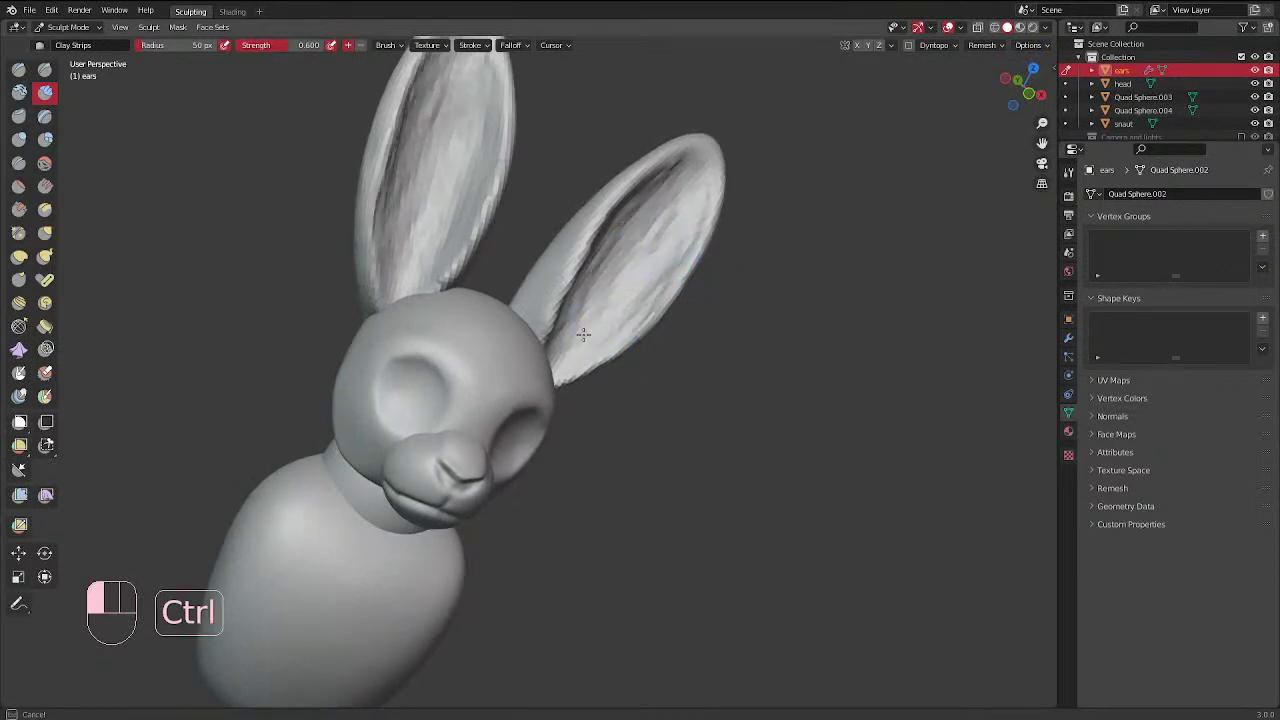
Smooth the carved inner surfaces of the ear from tip to base
{"action": "middle_click_drag", "start_coordinate": [644, 182], "coordinate": [586, 189]}
{"action": "mouse_move", "coordinate": [568, 186]}
{"action": "left_mouse_down", "text": "shift"}
{"action": "mouse_move", "coordinate": [494, 346]}
{"action": "mouse_move", "coordinate": [614, 140]}
{"action": "mouse_move", "coordinate": [605, 205]}
{"action": "mouse_move", "coordinate": [523, 334]}
{"action": "left_mouse_up", "text": "shift"}
{"action": "mouse_move", "coordinate": [523, 334]}
{"action": "middle_mouse_down"}
{"action": "mouse_move", "coordinate": [457, 143]}
{"action": "mouse_move", "coordinate": [519, 467]}
{"action": "mouse_move", "coordinate": [444, 364]}
{"action": "mouse_move", "coordinate": [514, 394]}
{"action": "mouse_move", "coordinate": [429, 368]}
{"action": "mouse_move", "coordinate": [413, 308]}
{"action": "mouse_move", "coordinate": [440, 160]}
{"action": "middle_mouse_up"}
{"action": "left_click_drag", "start_coordinate": [443, 149], "coordinate": [473, 292], "text": "shift"}
{"action": "middle_click_drag", "start_coordinate": [473, 292], "coordinate": [736, 350]}
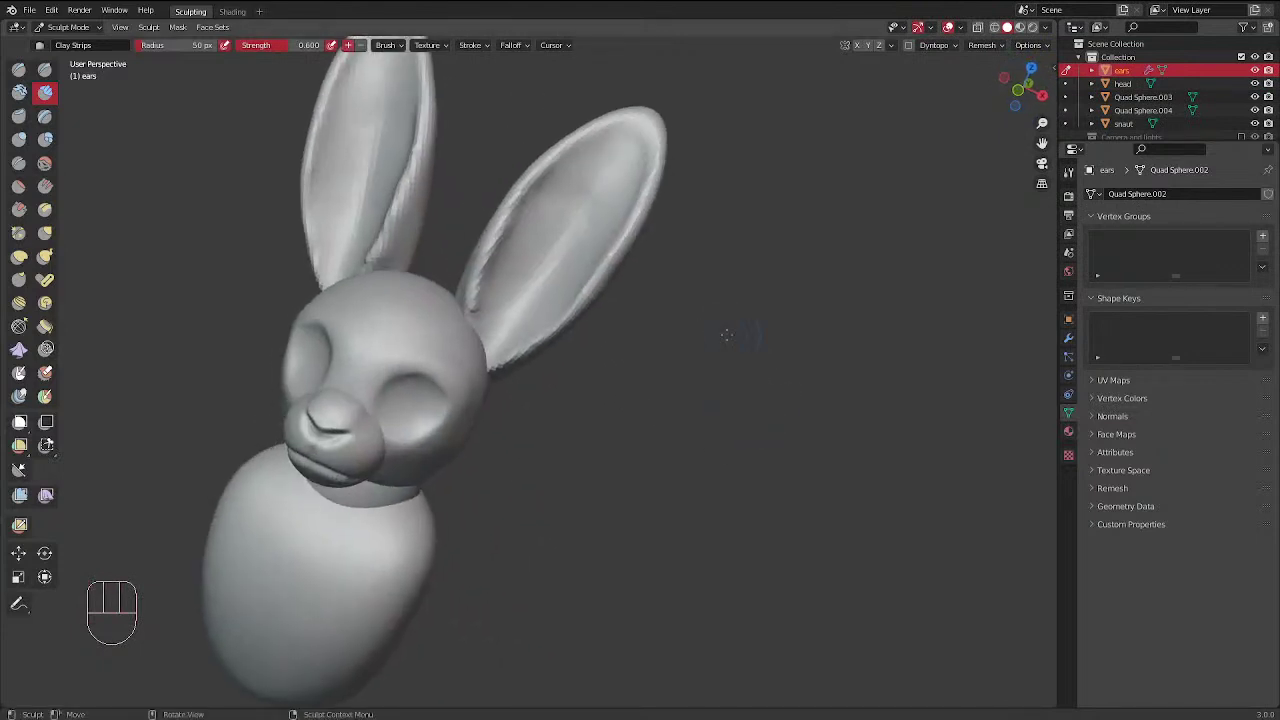
{"action": "middle_click_drag", "start_coordinate": [656, 201], "coordinate": [600, 160]}
Sharpen the inner rim and upper inner edge of the ear with Draw Sharp at a 50 px radius, and smooth the upper inner surface
{"action": "left_click", "coordinate": [45, 68]}
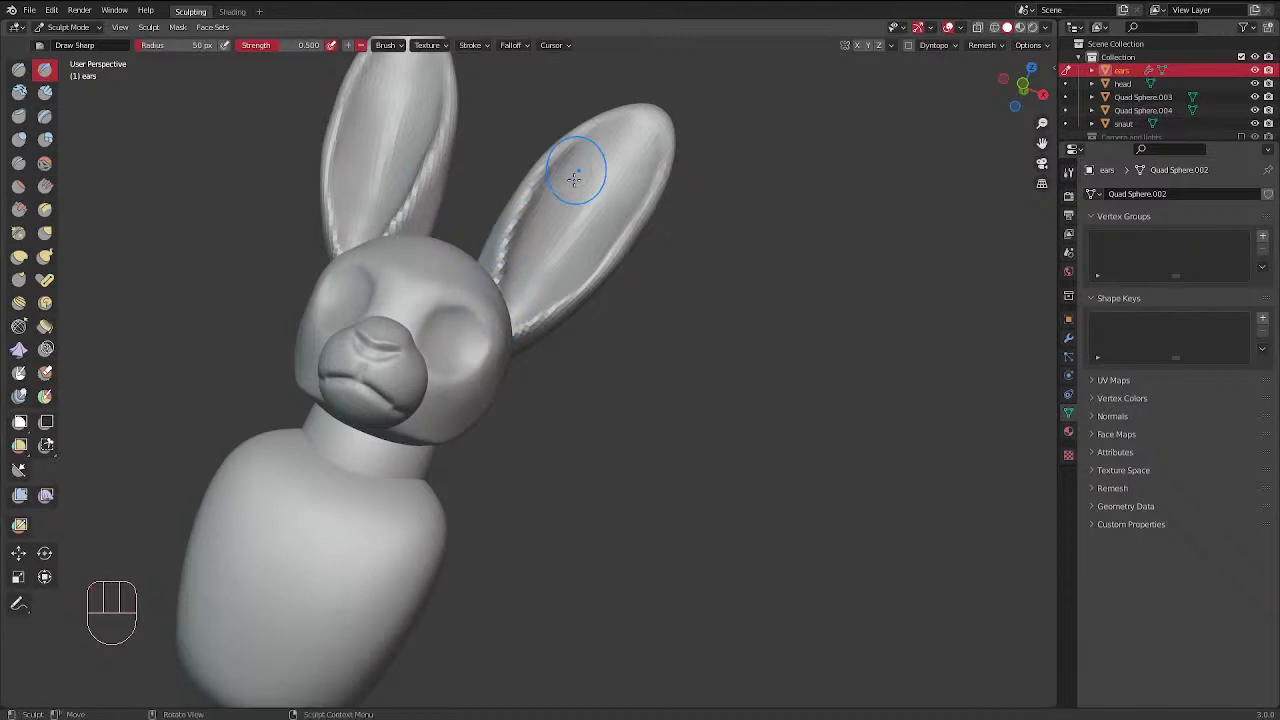
{"action": "mouse_move", "coordinate": [580, 171]}
{"action": "left_mouse_down", "text": "ctrl"}
{"action": "mouse_move", "coordinate": [506, 322]}
{"action": "mouse_move", "coordinate": [520, 276]}
{"action": "left_mouse_up", "text": "ctrl"}
{"action": "middle_click_drag", "start_coordinate": [571, 222], "coordinate": [548, 246]}
{"action": "mouse_move", "coordinate": [632, 136]}
{"action": "left_mouse_down"}
{"action": "mouse_move", "coordinate": [640, 129]}
{"action": "mouse_move", "coordinate": [602, 160]}
{"action": "left_mouse_up"}
{"action": "left_click_drag", "start_coordinate": [600, 162], "coordinate": [549, 209], "text": "shift"}
{"action": "mouse_move", "coordinate": [549, 209]}
{"action": "middle_mouse_down"}
{"action": "mouse_move", "coordinate": [563, 380]}
{"action": "mouse_move", "coordinate": [586, 323]}
{"action": "mouse_move", "coordinate": [580, 231]}
{"action": "middle_mouse_up"}
{"action": "key", "text": "KP_1"}
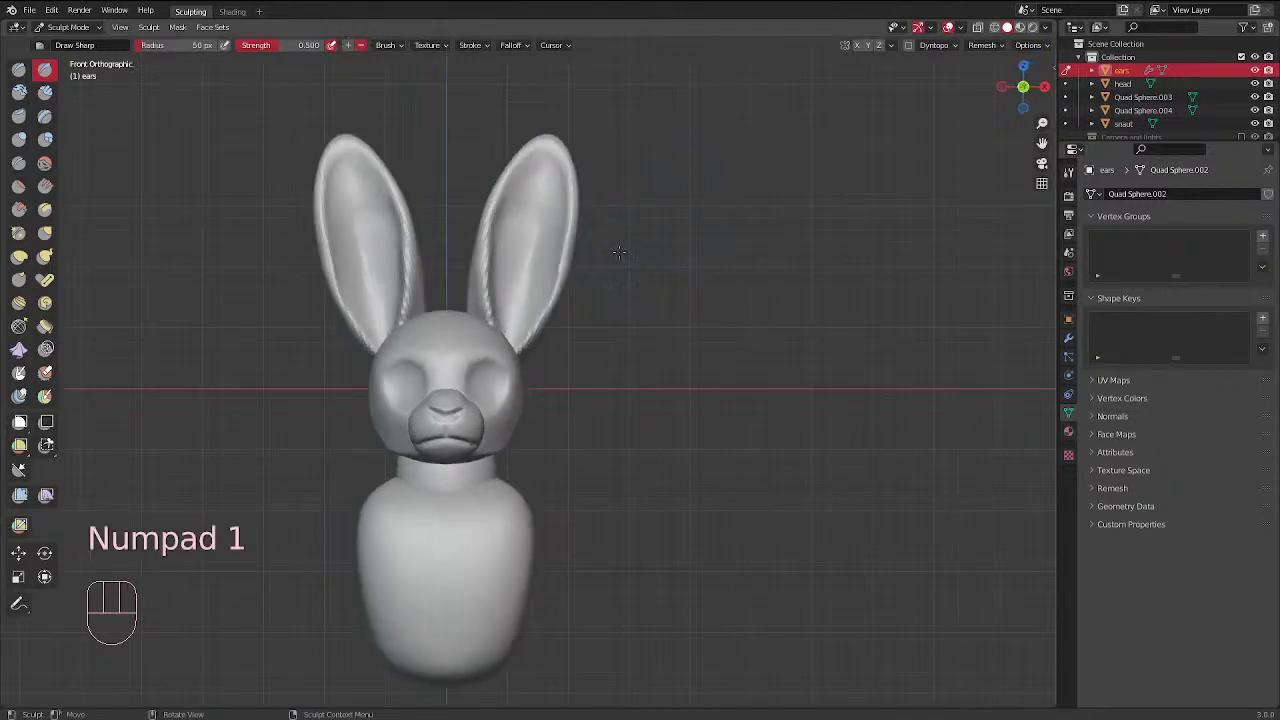
Scale the ears down slightly in Object Mode and move them lower and closer together on the head
{"action": "key", "text": "ctrl+Tab"}
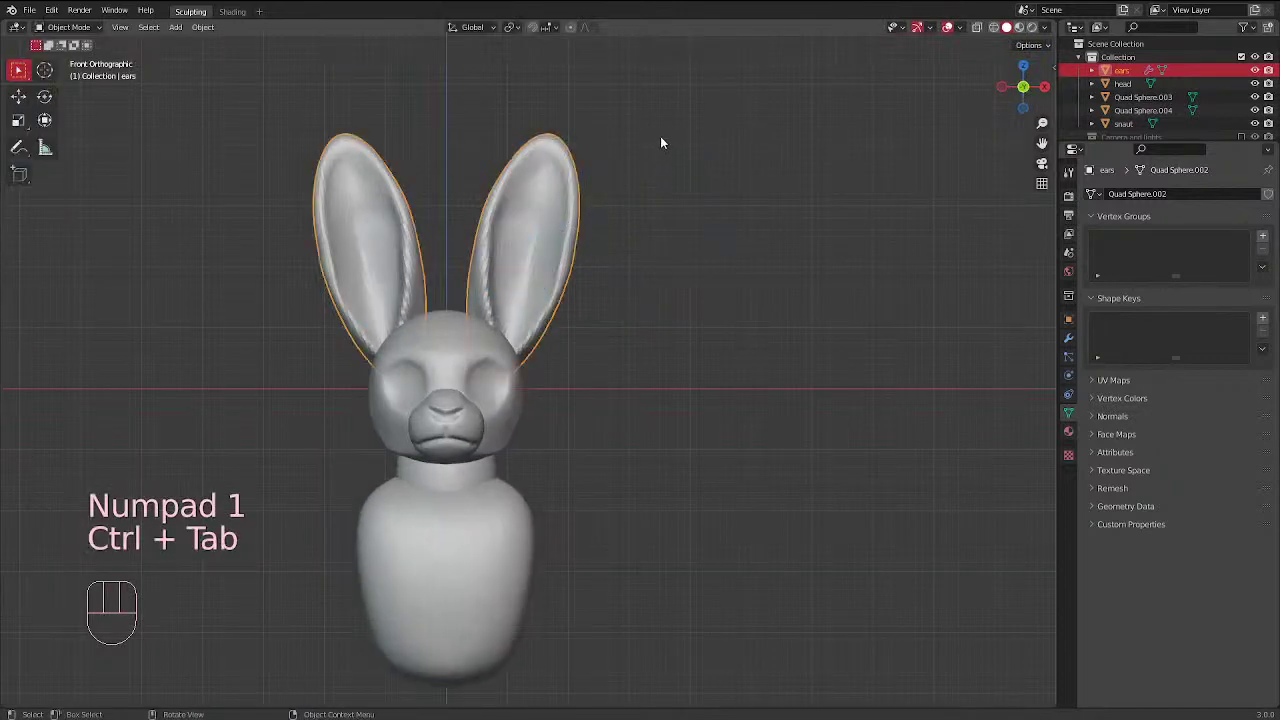
{"action": "key", "text": "s"}
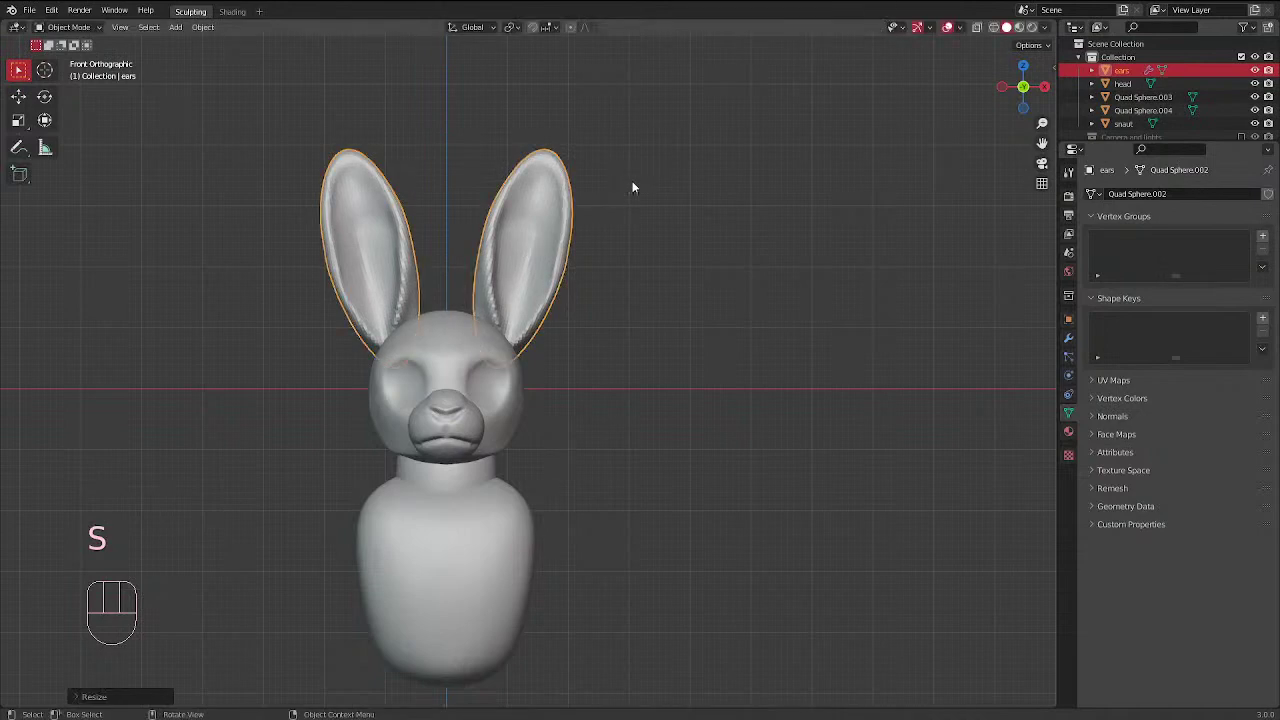
{"action": "key", "text": "g"}
{"action": "left_click", "coordinate": [632, 193]}
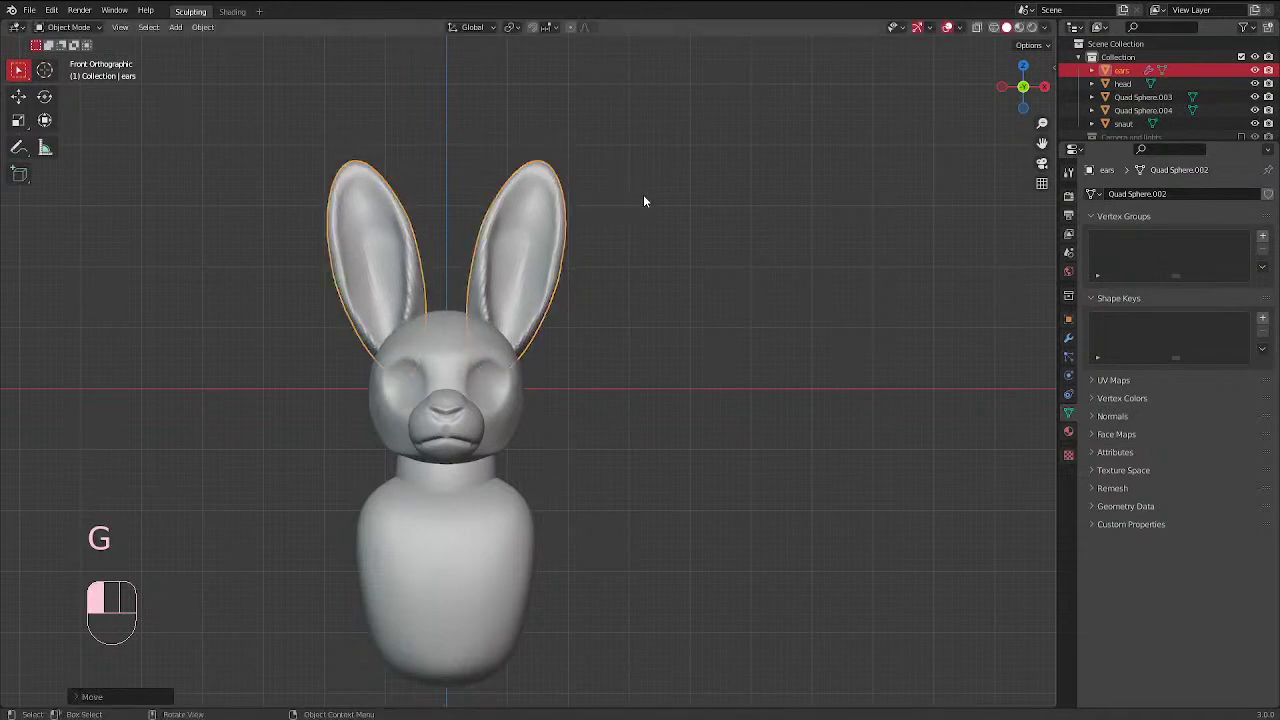
{"action": "left_click", "coordinate": [643, 202]}
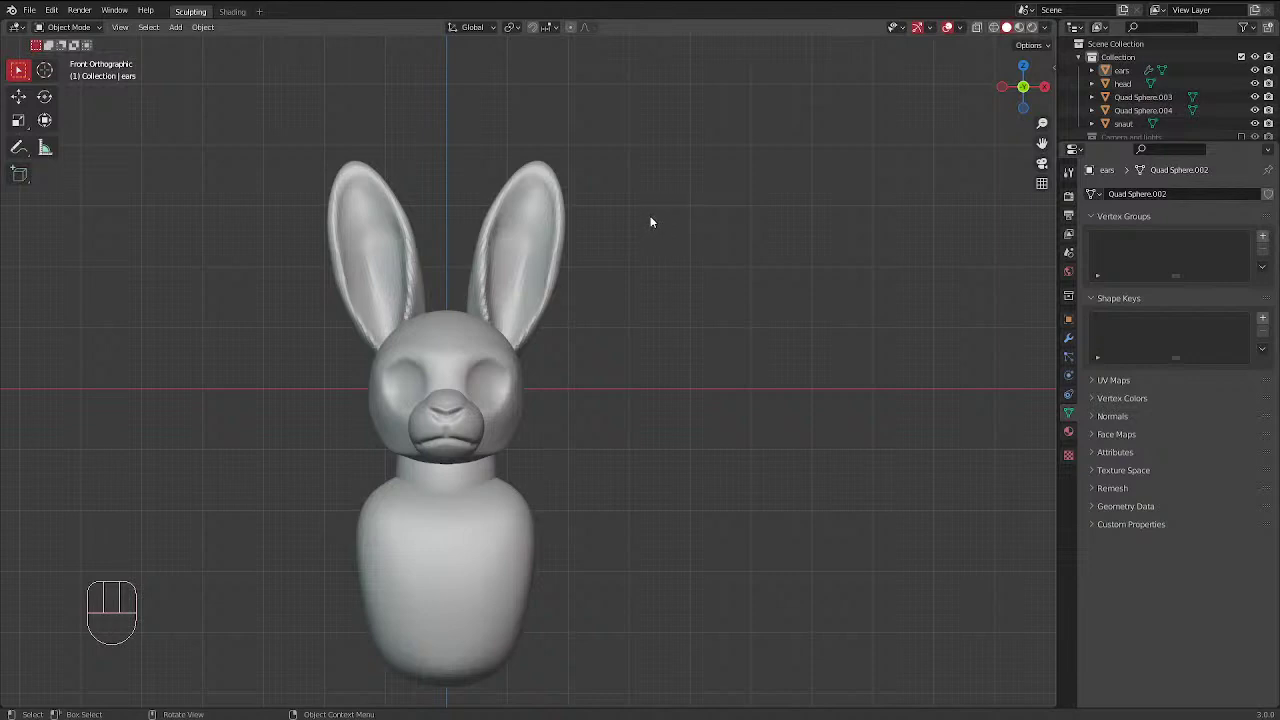
Voxel-remesh the ears in Sculpt Mode and check their shape from the side and front
{"action": "mouse_move", "coordinate": [668, 268]}
{"action": "middle_mouse_down"}
{"action": "mouse_move", "coordinate": [529, 286]}
{"action": "mouse_move", "coordinate": [651, 314]}
{"action": "mouse_move", "coordinate": [571, 457]}
{"action": "mouse_move", "coordinate": [778, 425]}
{"action": "mouse_move", "coordinate": [774, 343]}
{"action": "mouse_move", "coordinate": [648, 346]}
{"action": "middle_mouse_up"}
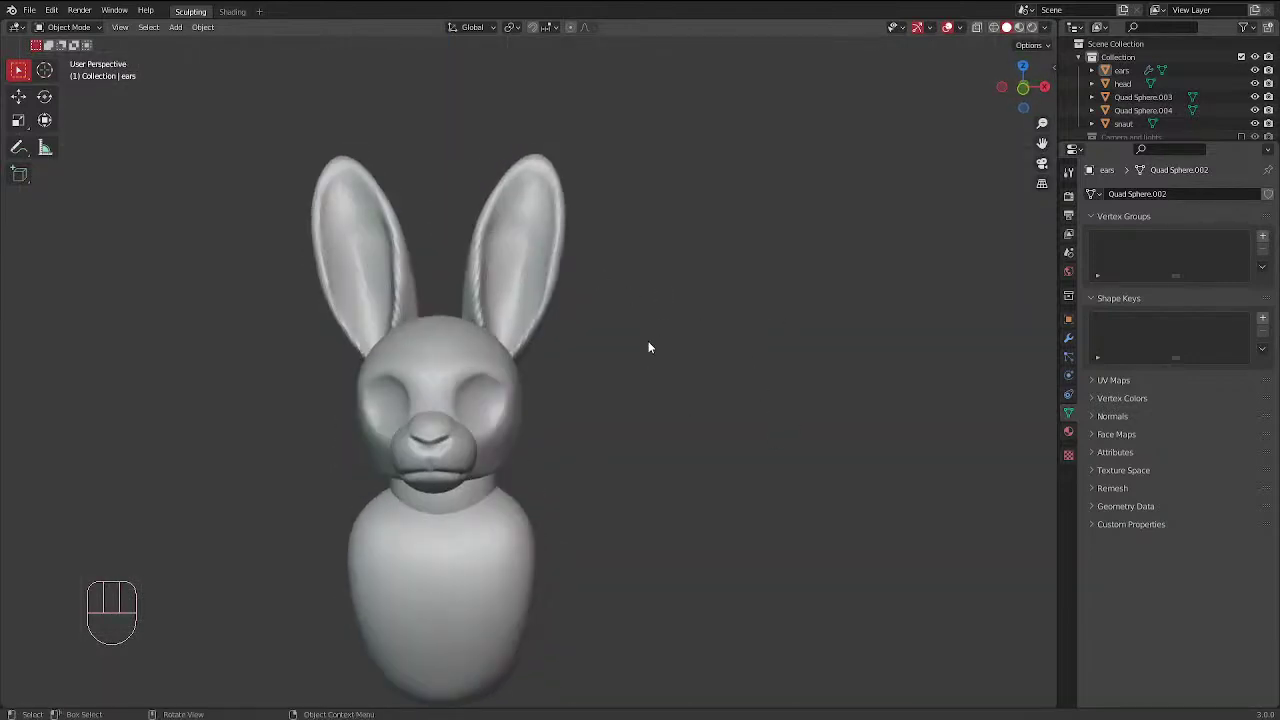
{"action": "key", "text": "ctrl+Tab"}
{"action": "middle_click_drag", "start_coordinate": [553, 243], "coordinate": [609, 216]}
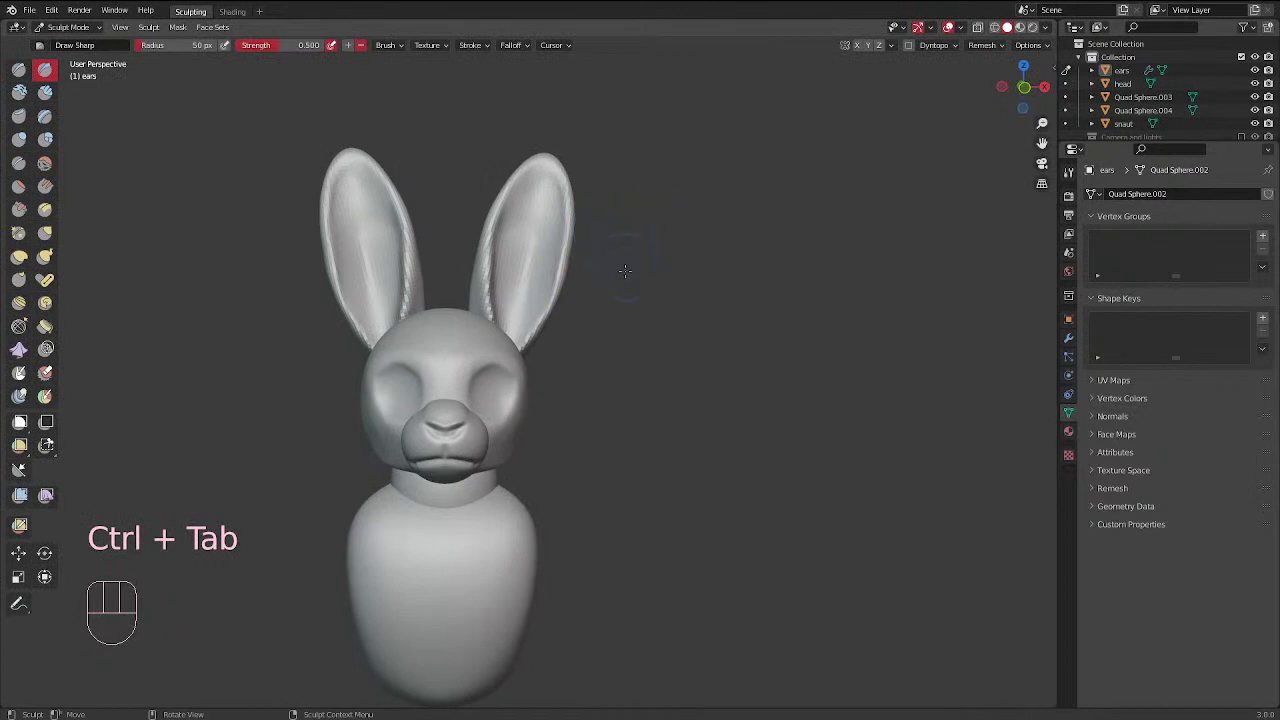
{"action": "key", "text": "ctrl+r"}
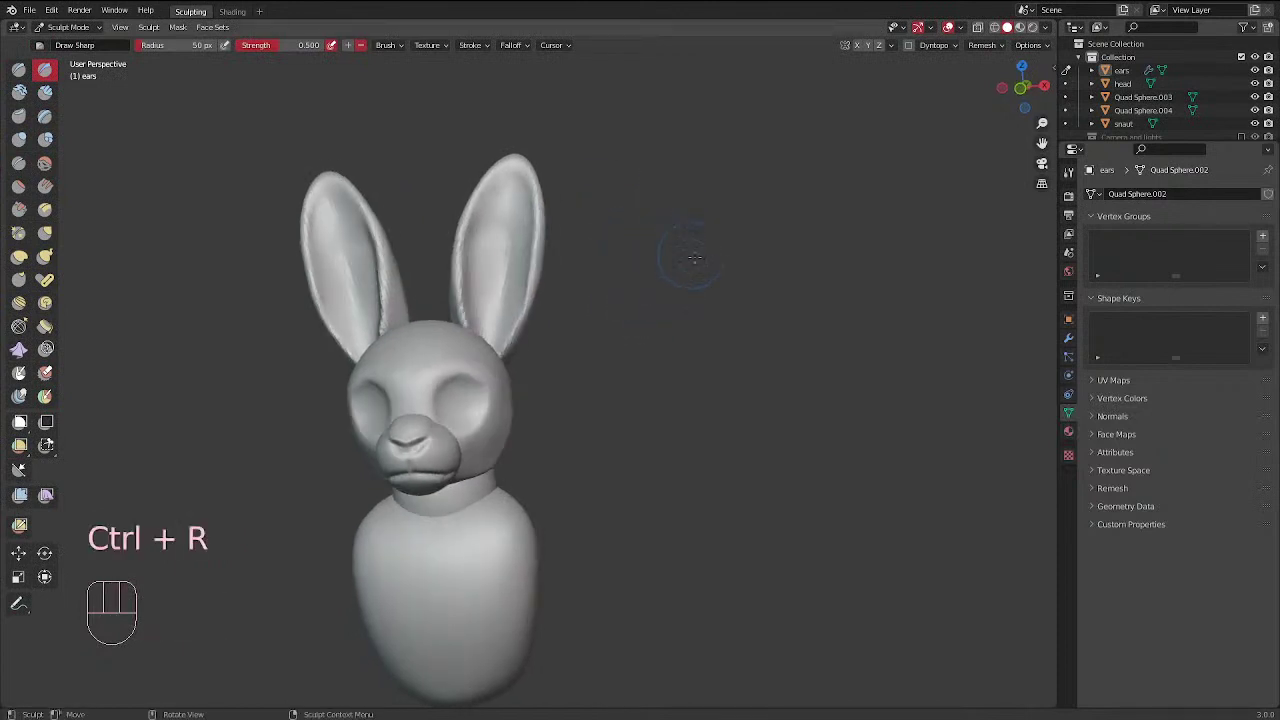
{"action": "middle_click_drag", "start_coordinate": [680, 251], "coordinate": [425, 337]}
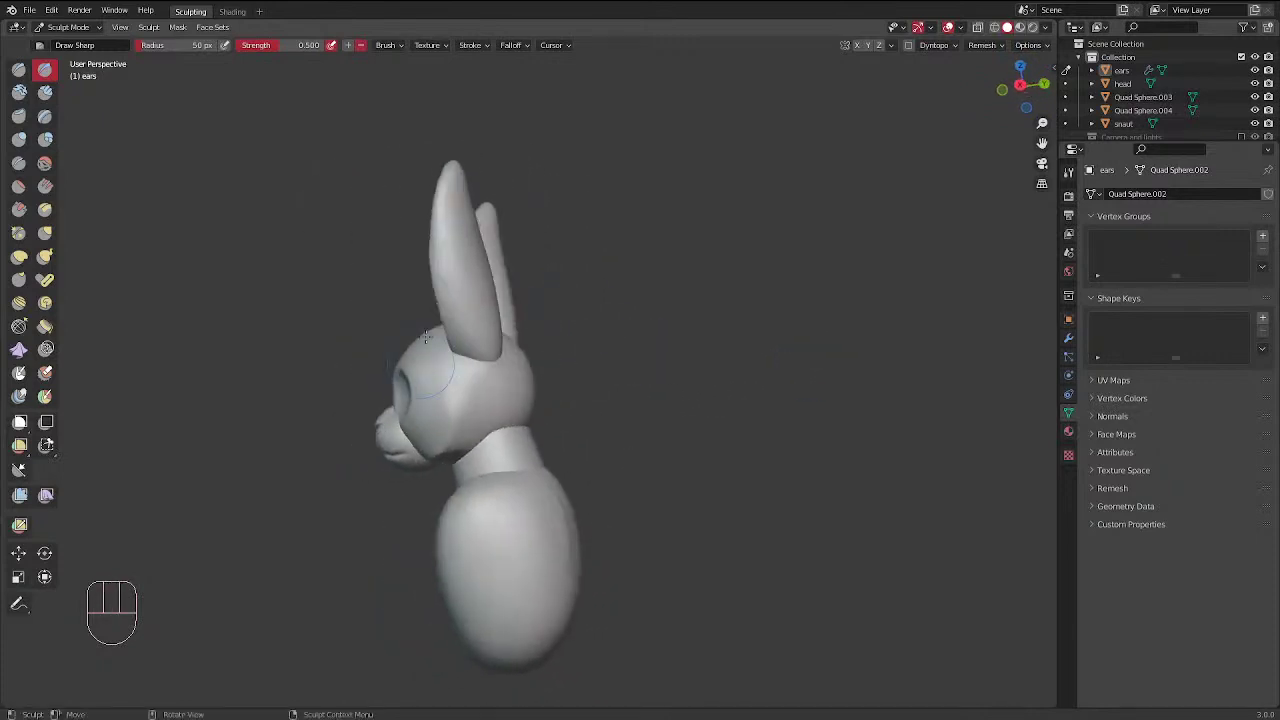
{"action": "middle_click_drag", "start_coordinate": [579, 267], "coordinate": [620, 380]}
{"action": "key", "text": "KP_1"}
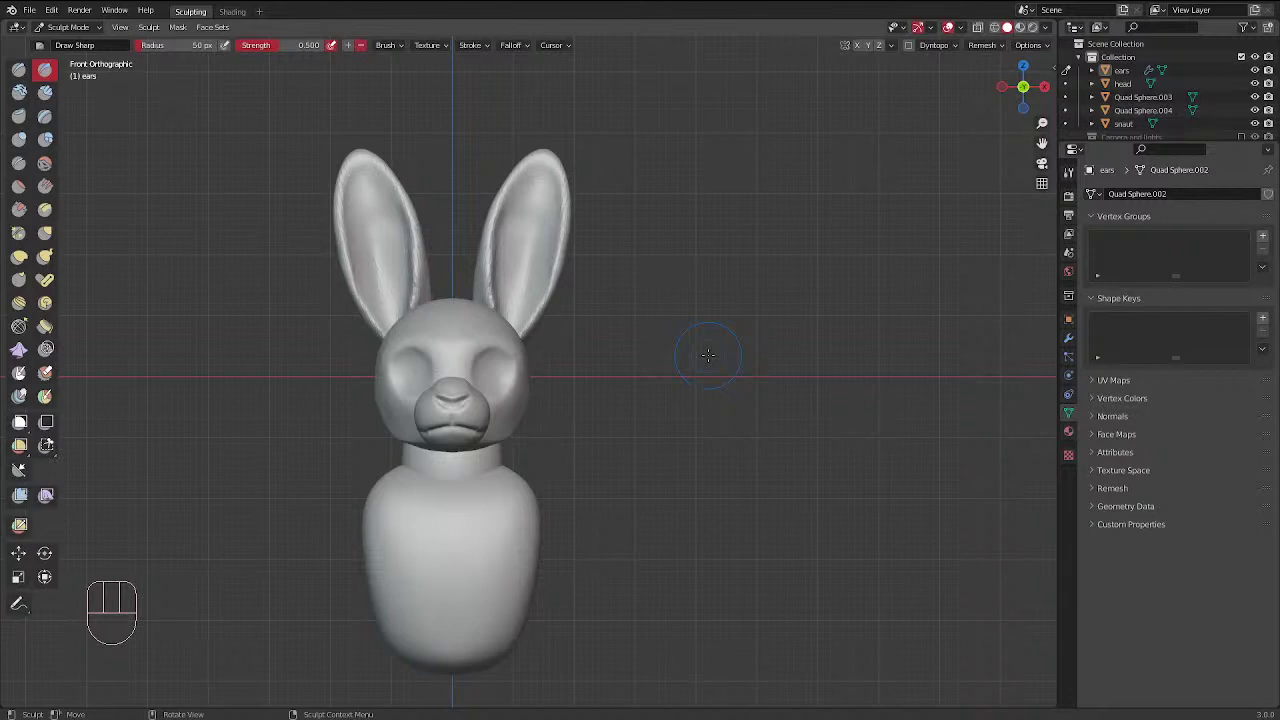
Apply the ears' Mirror modifier in Object Mode
{"action": "key", "text": "ctrl+Tab"}
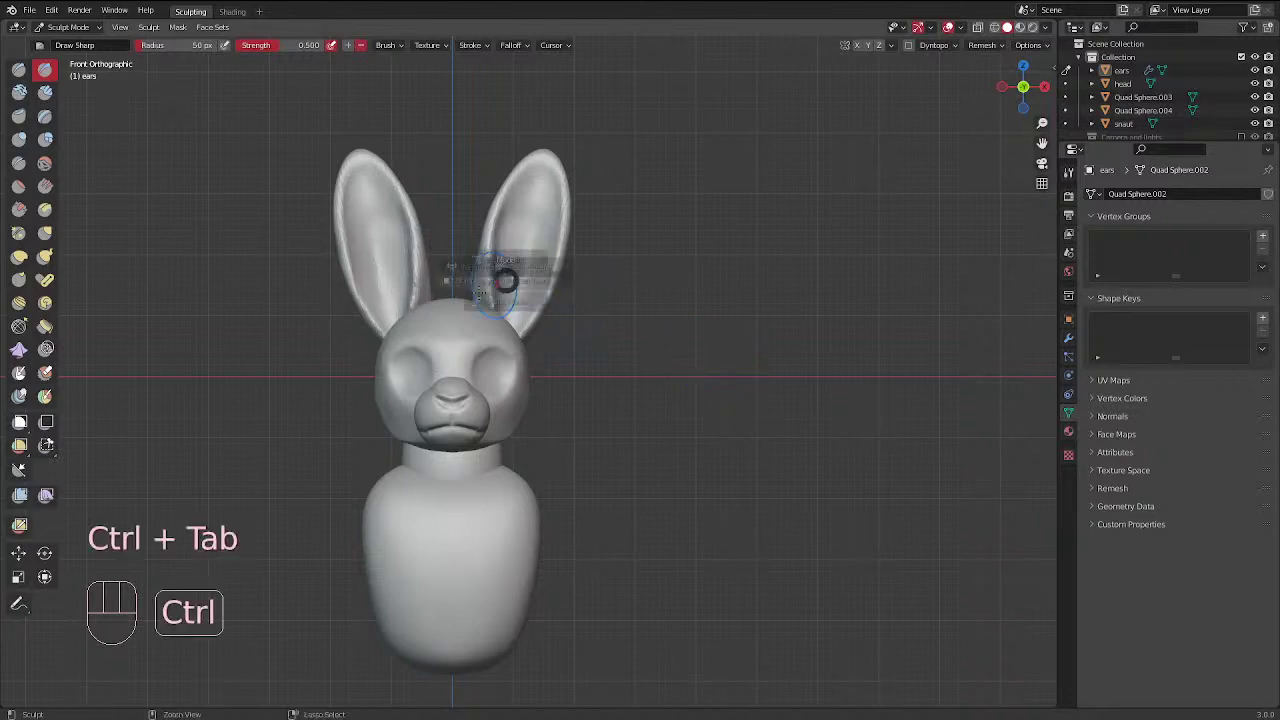
{"action": "key", "text": "ctrl+Tab"}
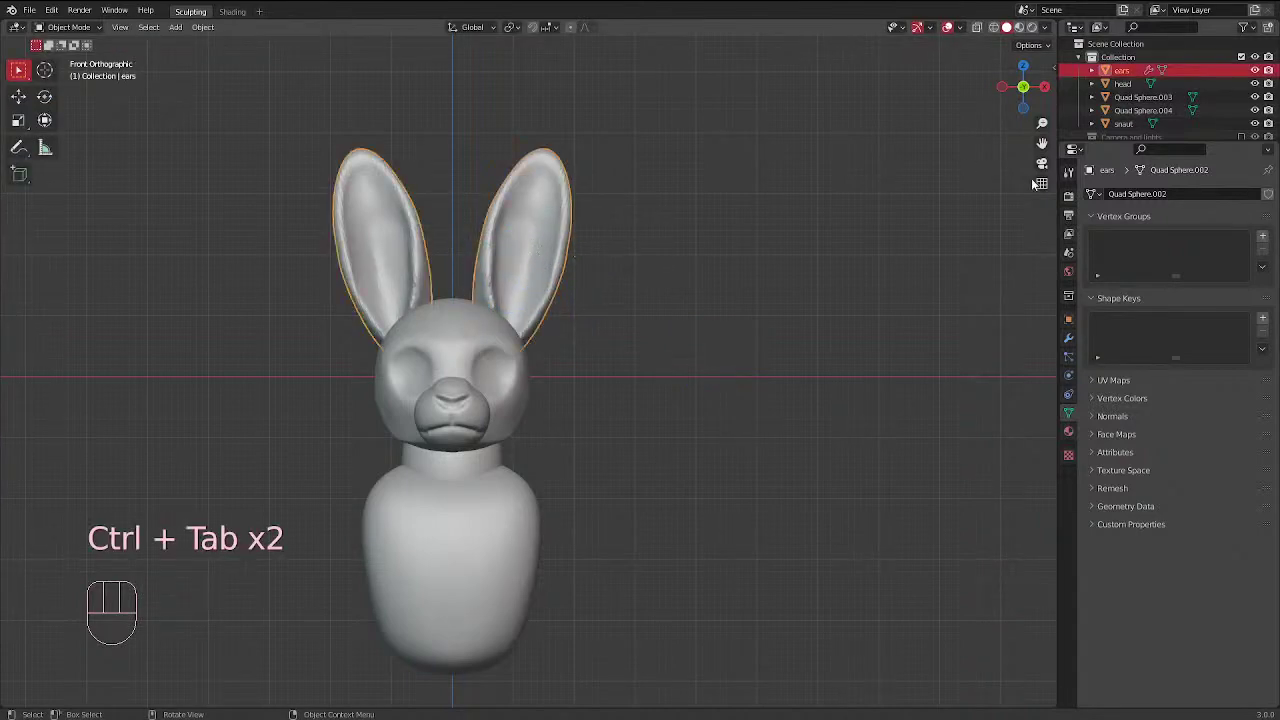
{"action": "left_click", "coordinate": [1068, 338]}
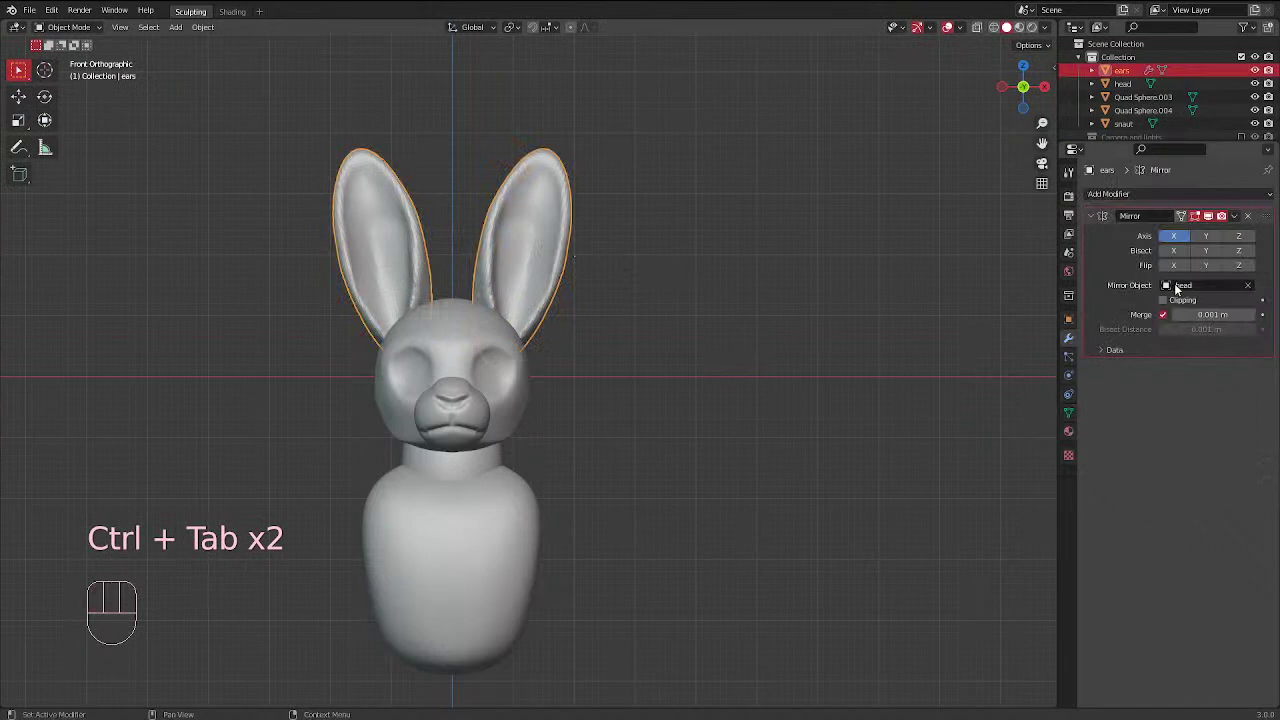
{"action": "left_click", "coordinate": [1233, 216]}
{"action": "left_click", "coordinate": [1200, 238]}
Separate the character's right ear into its own object and select that ear in Object Mode
{"action": "key", "text": "Tab"}
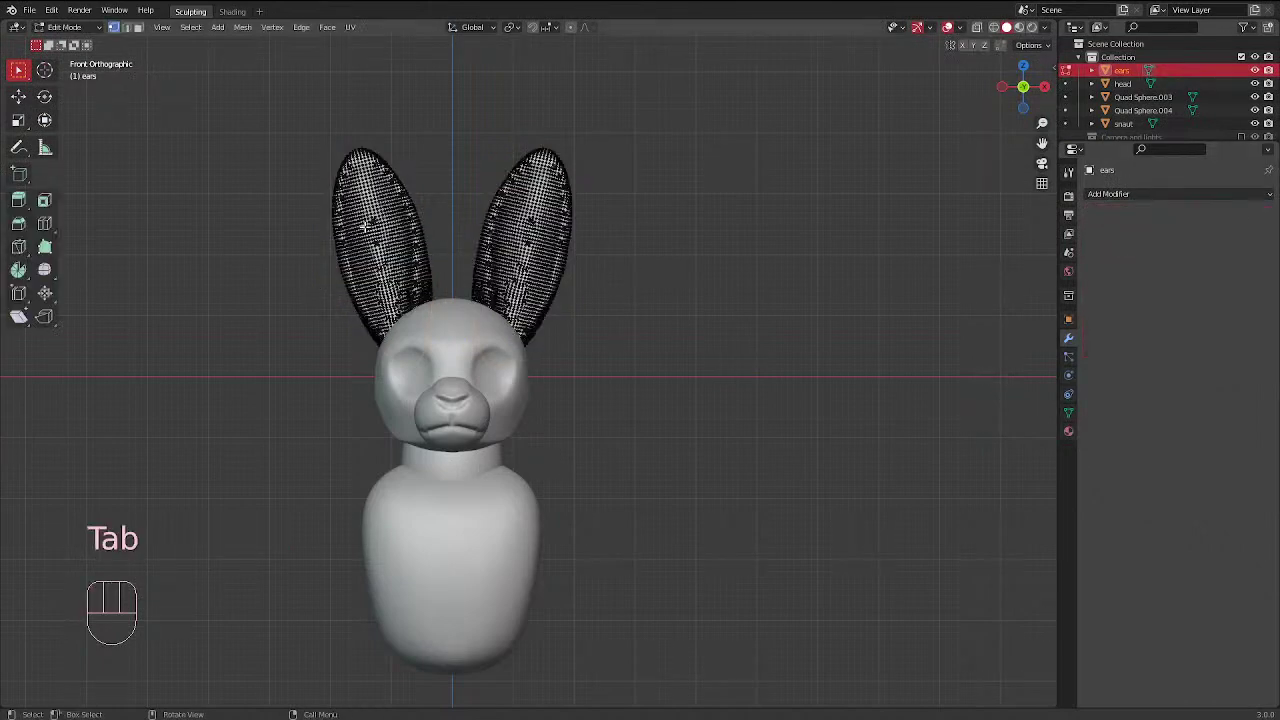
{"action": "key", "text": "l"}
{"action": "scroll", "coordinate": [367, 228], "scroll_direction": "up", "scroll_amount": 4}
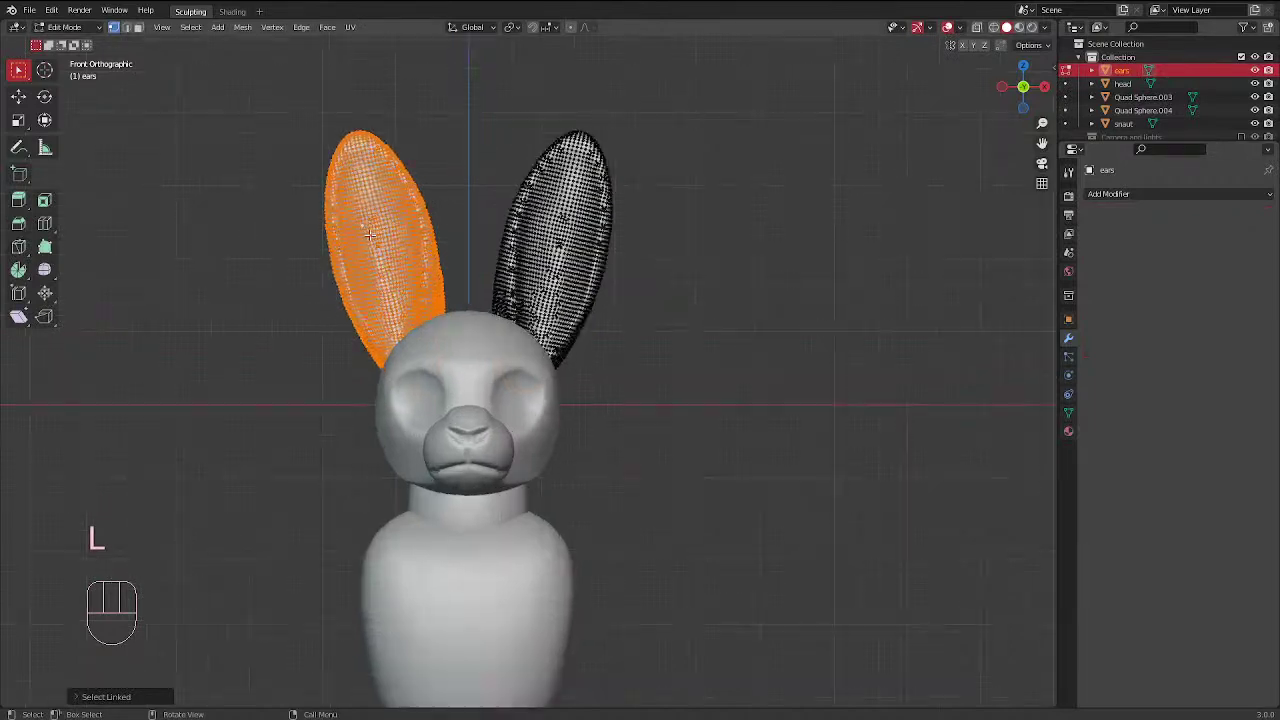
{"action": "scroll", "coordinate": [337, 295], "scroll_direction": "down", "scroll_amount": 4}
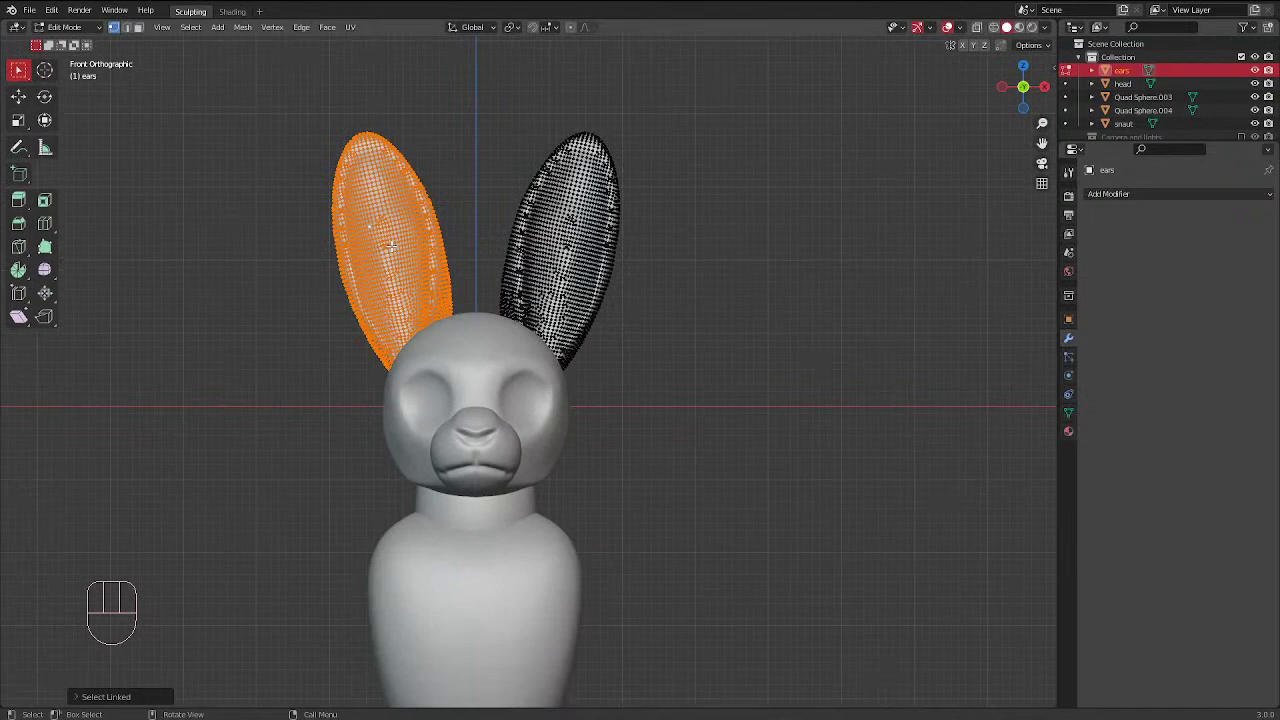
{"action": "left_click", "coordinate": [446, 195]}
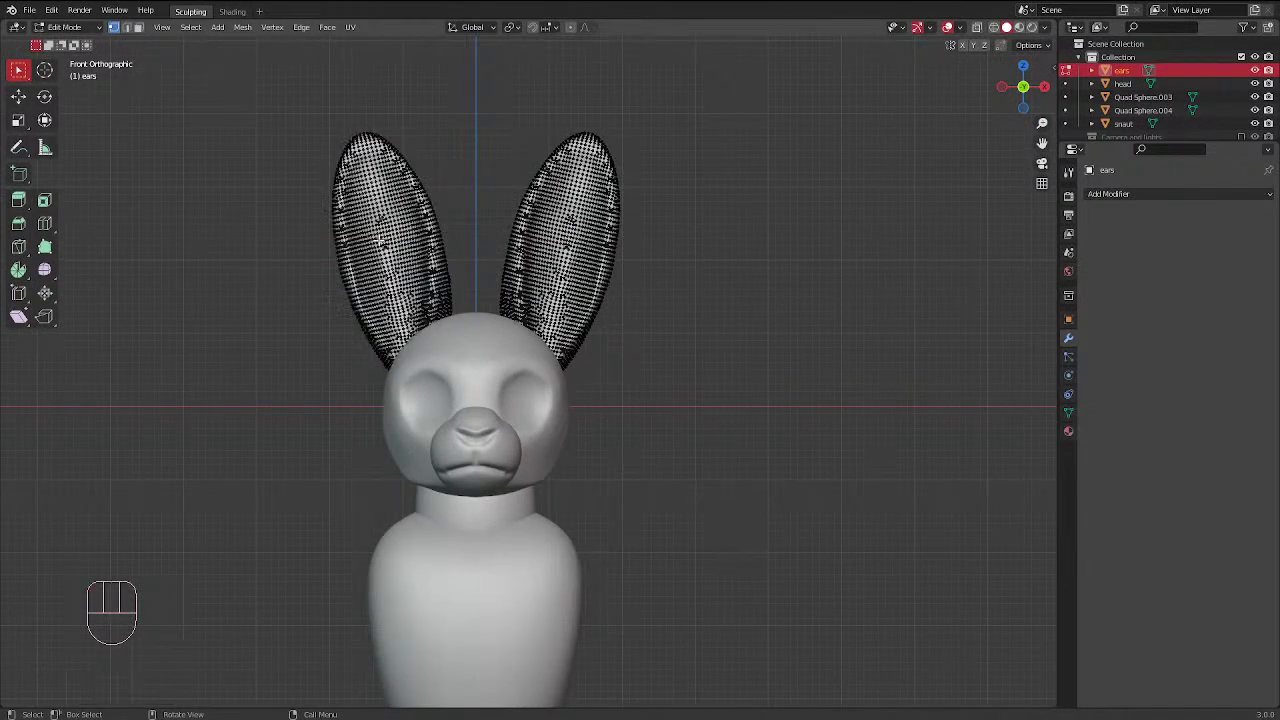
{"action": "key", "text": "l"}
{"action": "key", "text": "p"}
{"action": "left_click", "coordinate": [390, 243]}
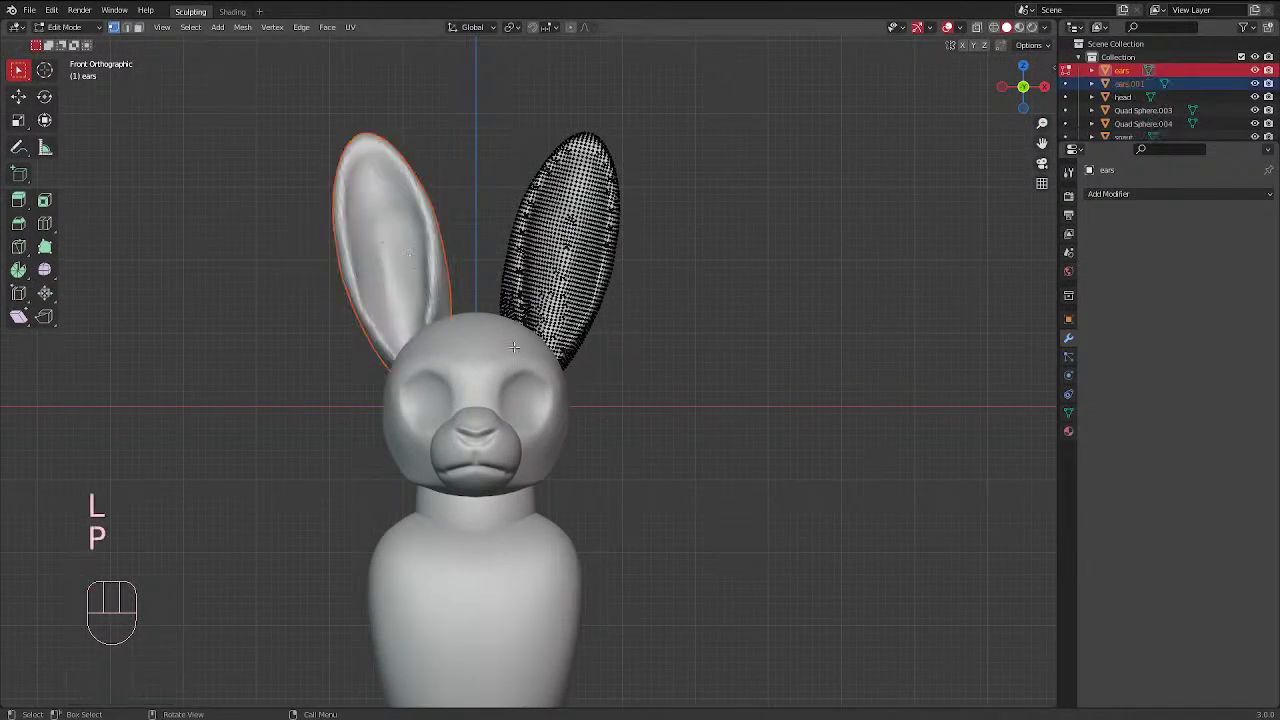
{"action": "key", "text": "ctrl+Tab"}
{"action": "left_click", "coordinate": [414, 150]}
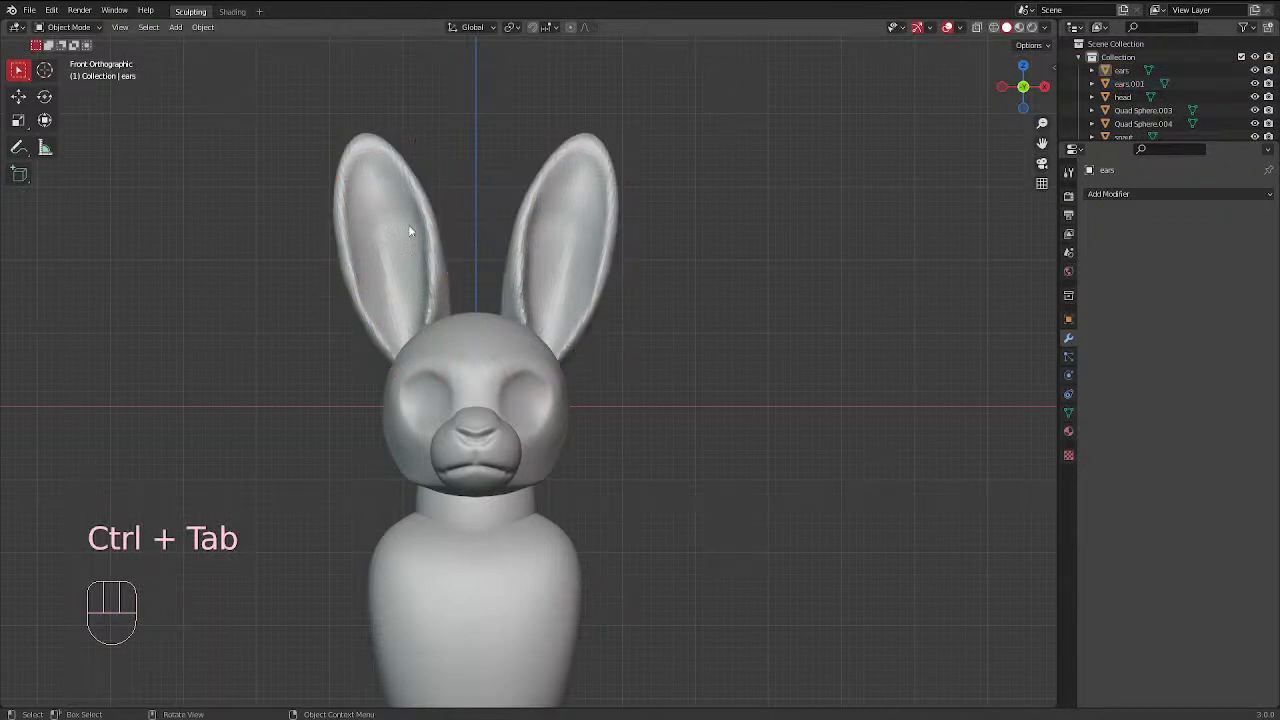
{"action": "left_click", "coordinate": [398, 259]}
Try moving the separated ear in the side view and rotating it in the front view
{"action": "middle_click_drag", "start_coordinate": [400, 261], "coordinate": [640, 457]}
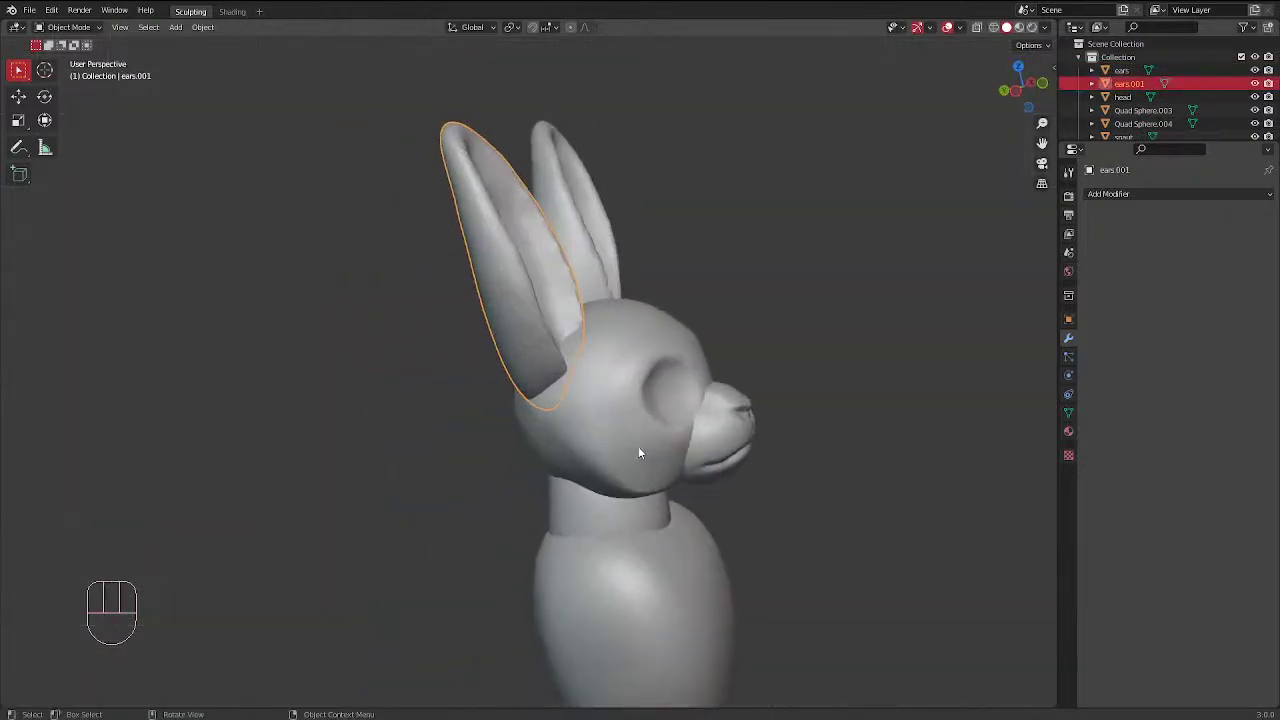
{"action": "key", "text": "KP_3"}
{"action": "key", "text": "g"}
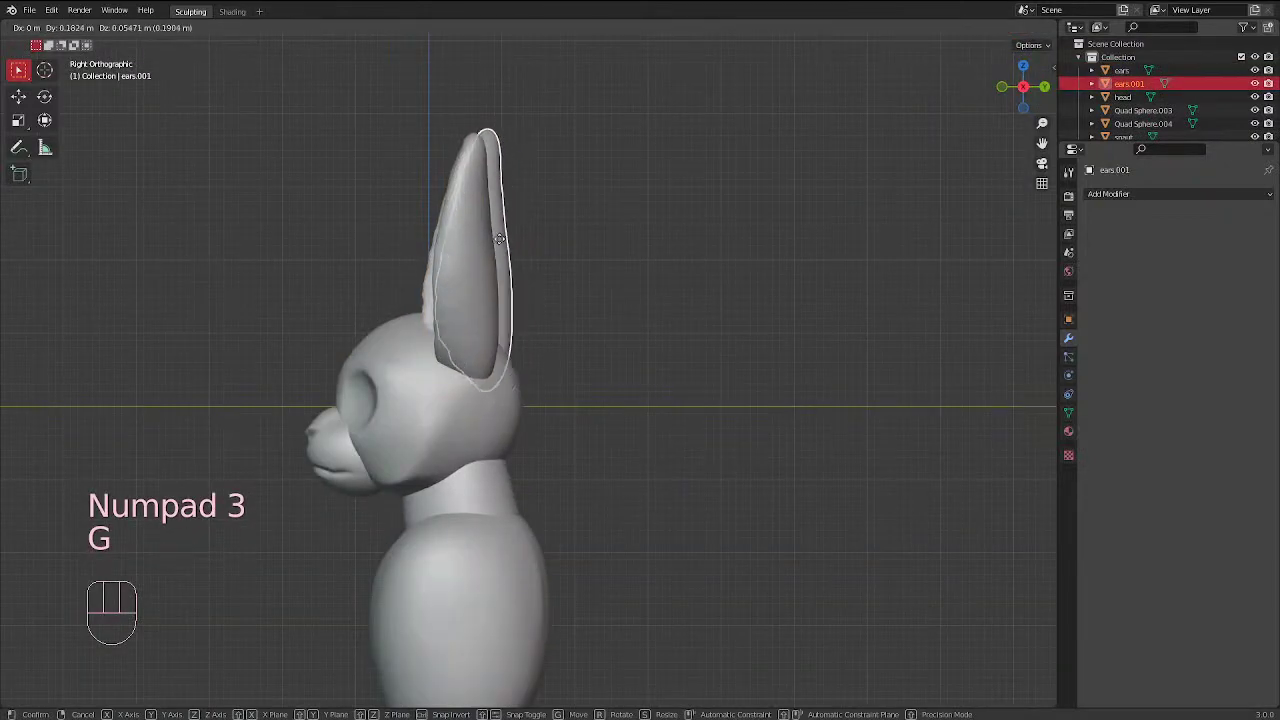
{"action": "left_click", "coordinate": [489, 240]}
{"action": "key", "text": "KP_1"}
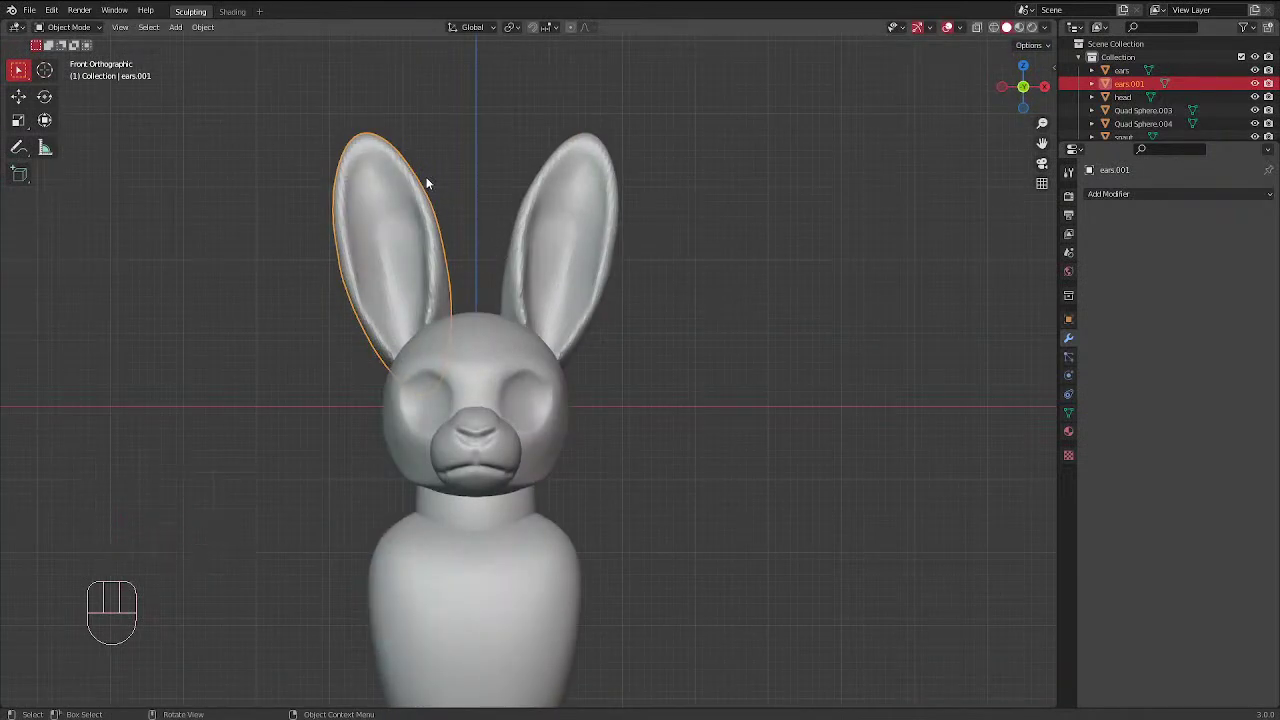
{"action": "key", "text": "r"}
{"action": "right_click", "coordinate": [392, 175]}
Isolate the separated ear in Local View and open its mesh in Edit Mode
{"action": "key", "text": "KP_Divide"}
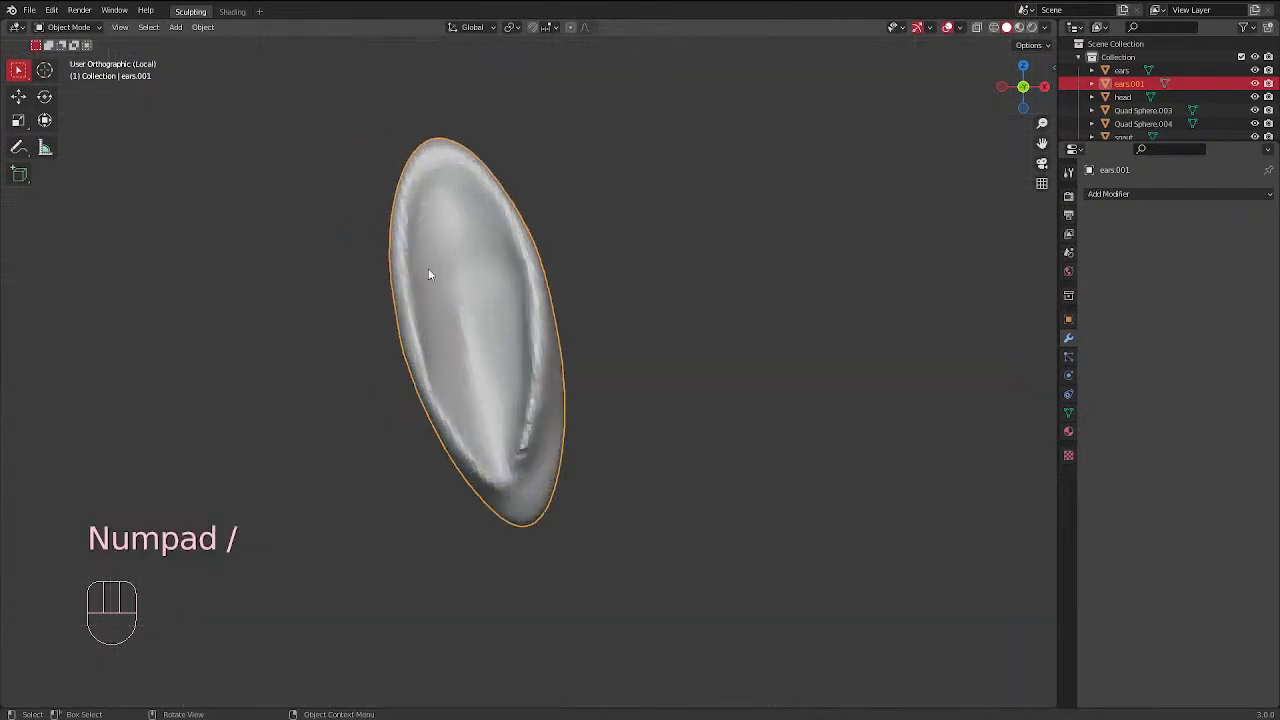
{"action": "key", "text": "KP_Divide"}
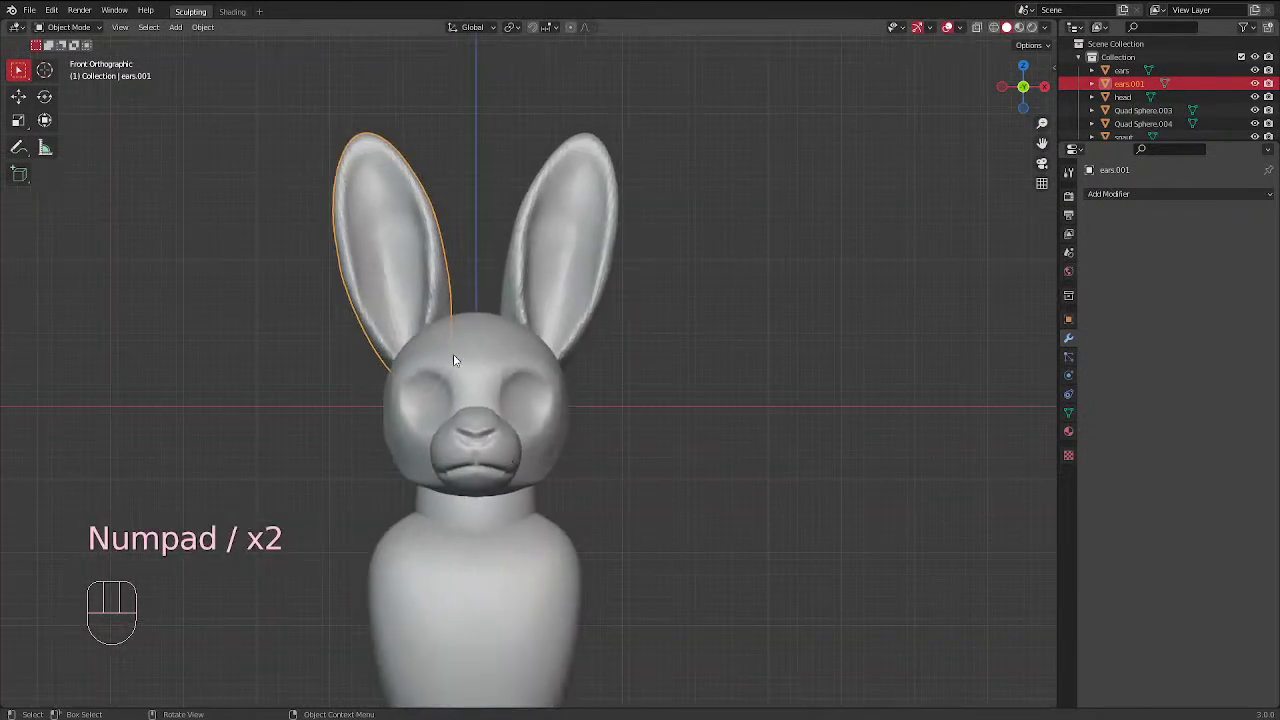
{"action": "key", "text": "KP_Divide"}
{"action": "key", "text": "Tab"}
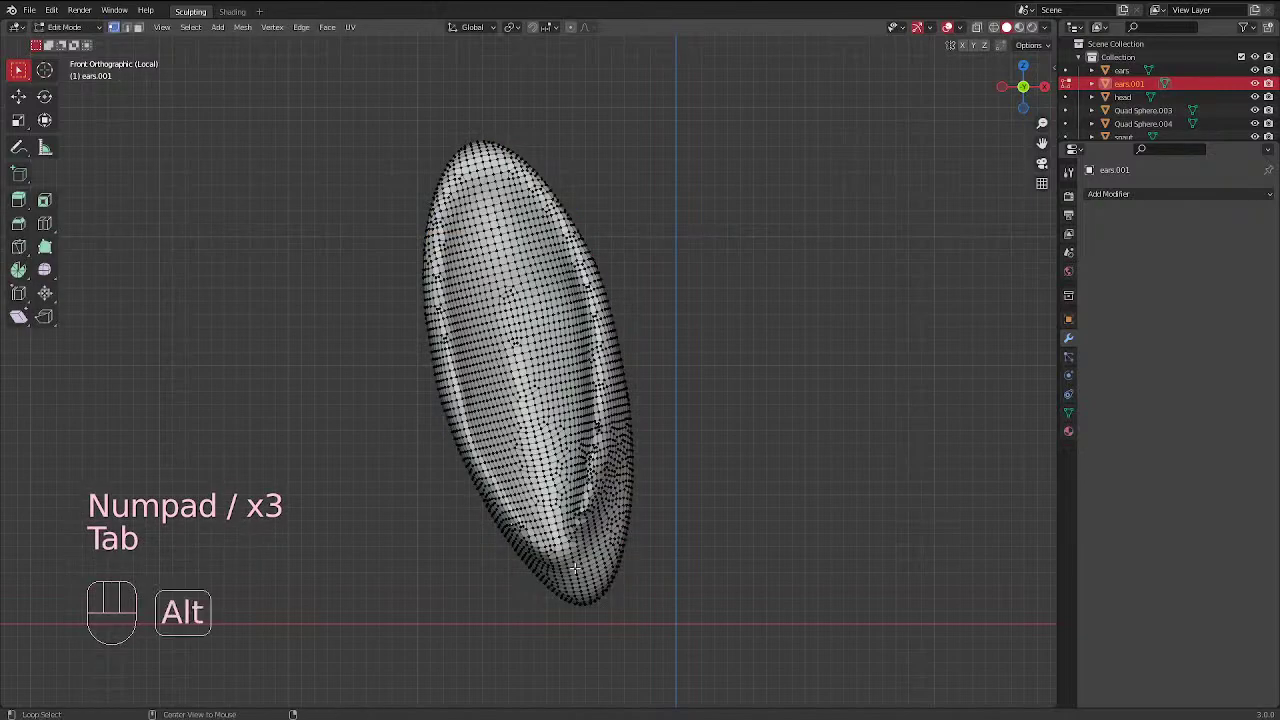
Try to select the vertices at the ear's base with edge-loop and box selection
{"action": "left_click", "coordinate": [572, 550]}
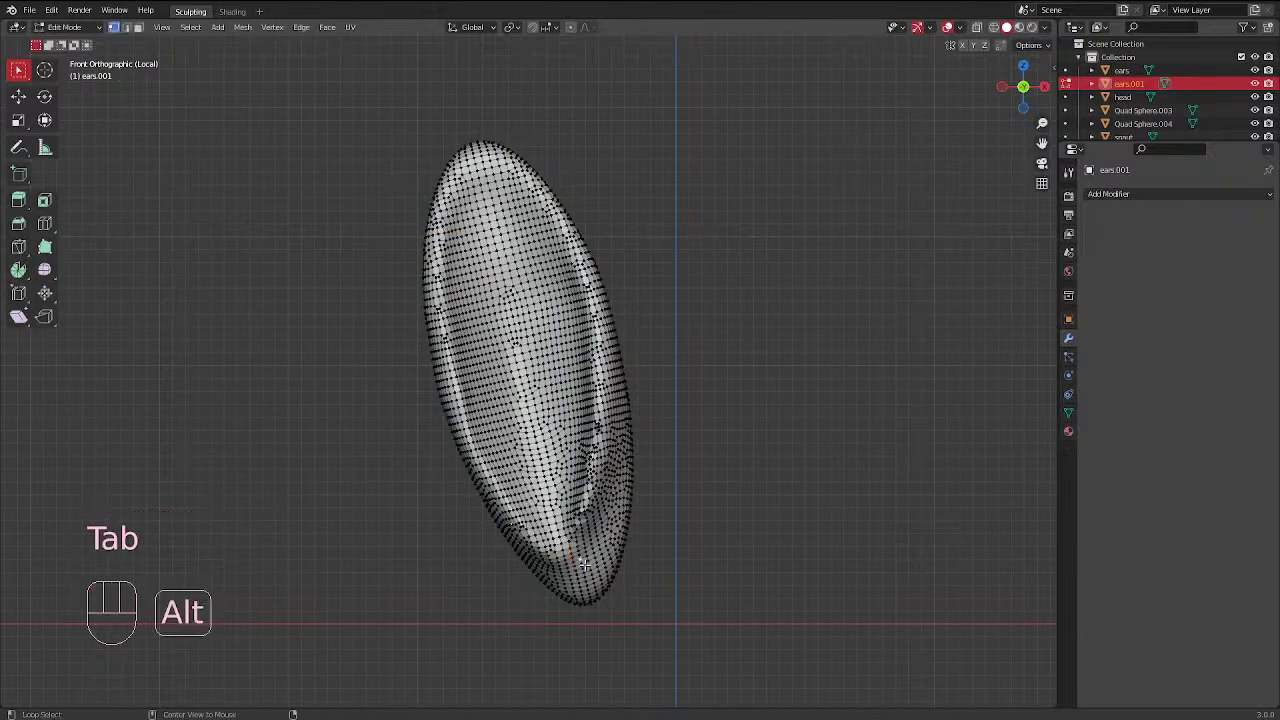
{"action": "scroll", "coordinate": [586, 570], "scroll_direction": "up", "scroll_amount": 7}
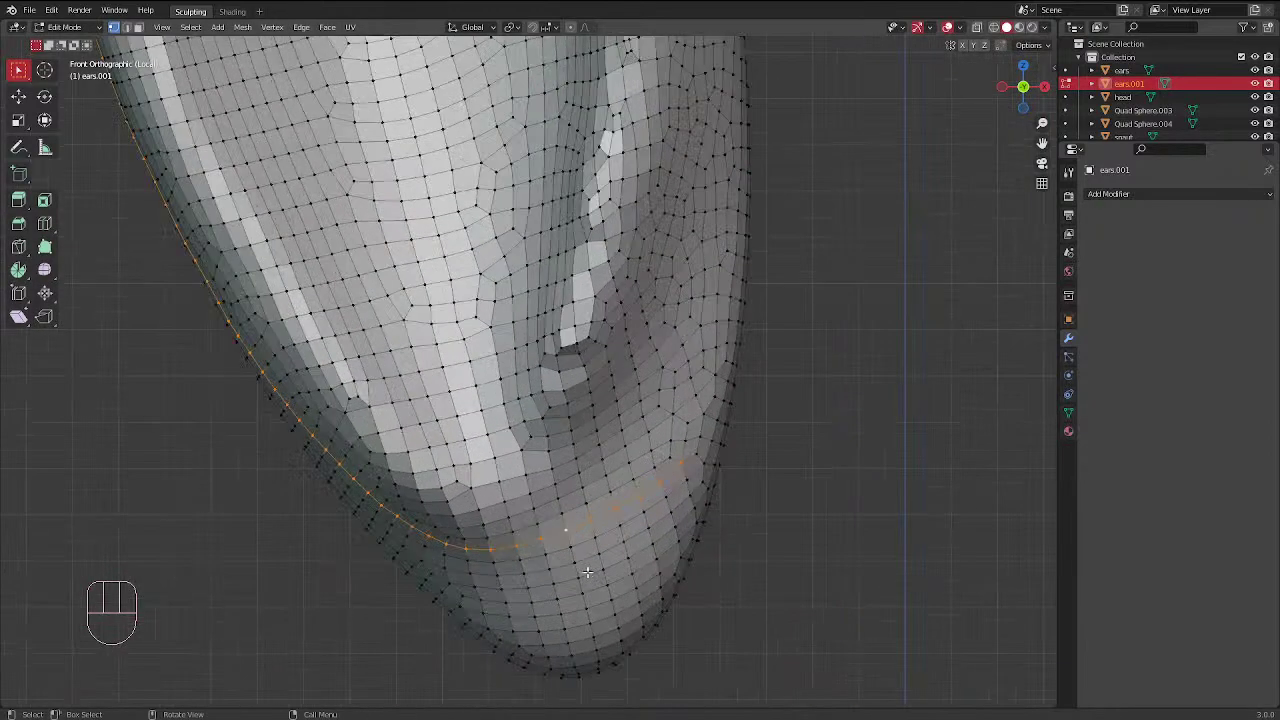
{"action": "left_click", "coordinate": [585, 557], "text": "alt"}
{"action": "scroll", "coordinate": [543, 502], "scroll_direction": "down", "scroll_amount": 4}
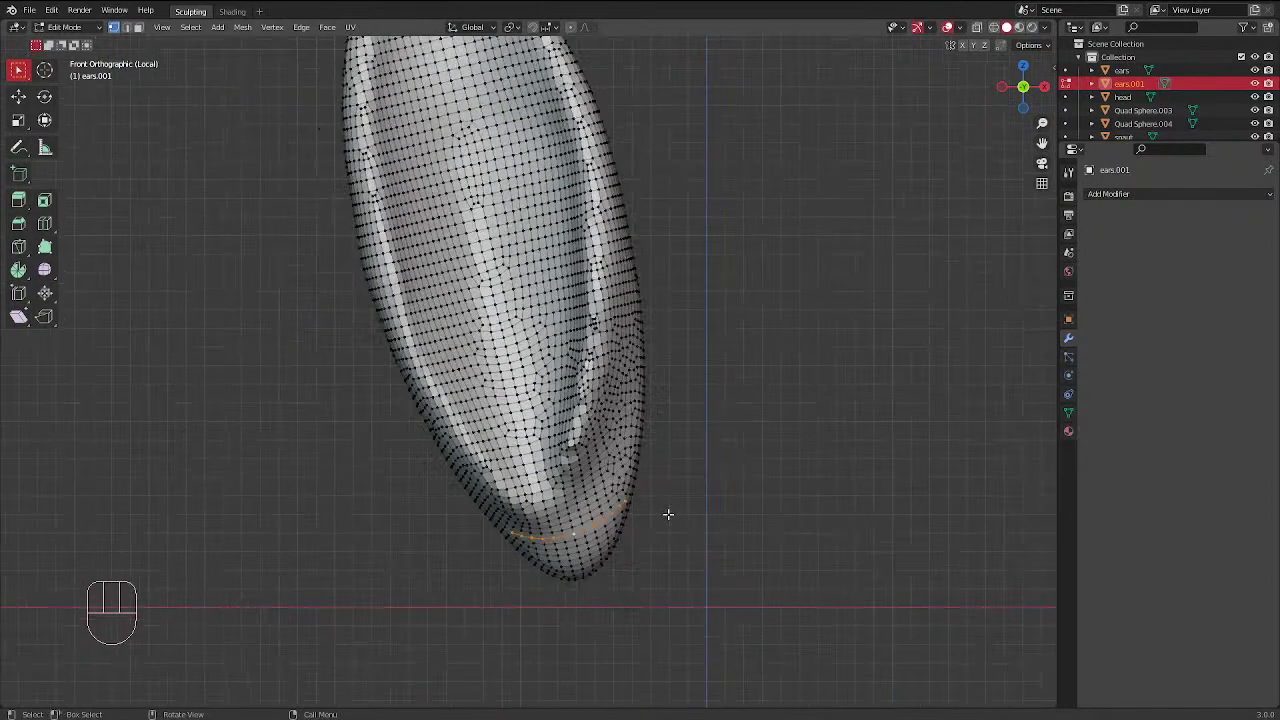
{"action": "left_click_drag", "start_coordinate": [646, 491], "coordinate": [428, 695]}
{"action": "middle_click_drag", "start_coordinate": [523, 637], "coordinate": [546, 440]}
{"action": "key", "text": "KP_1"}
{"action": "left_click", "coordinate": [861, 126]}
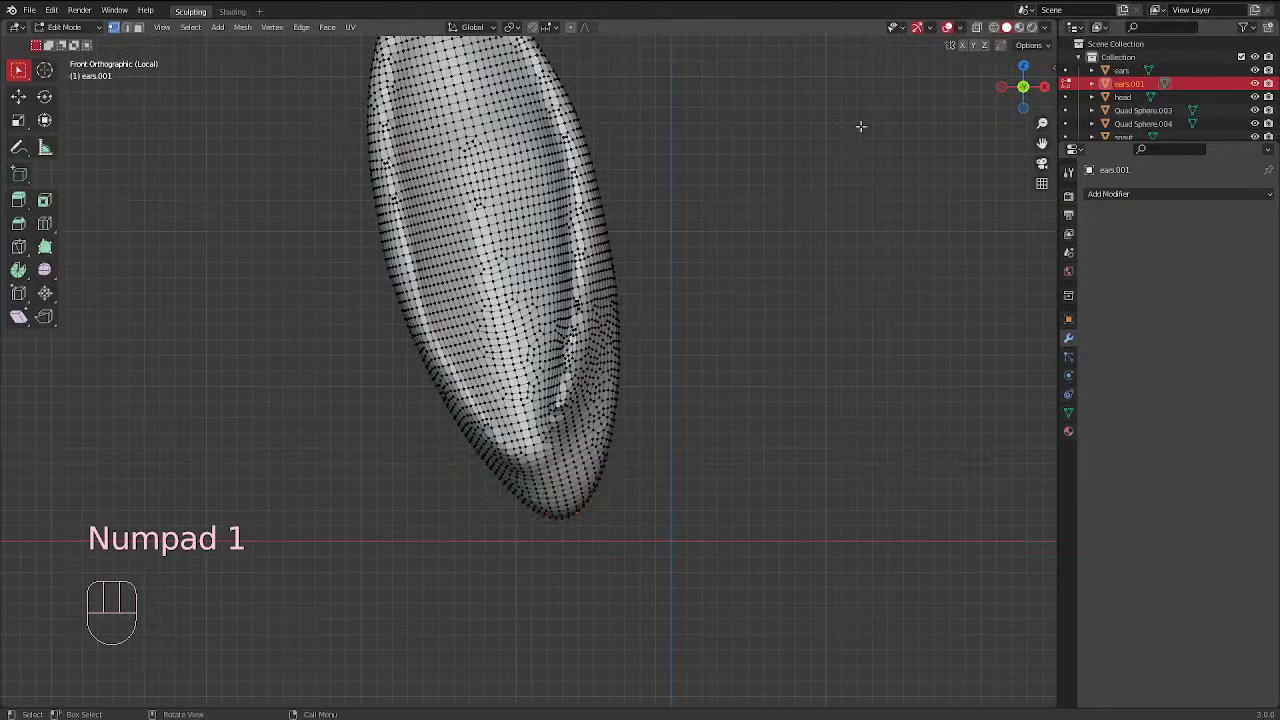
Turn on X-ray and select the front and back vertices of the ear's rounded lower tip
{"action": "left_click", "coordinate": [978, 28]}
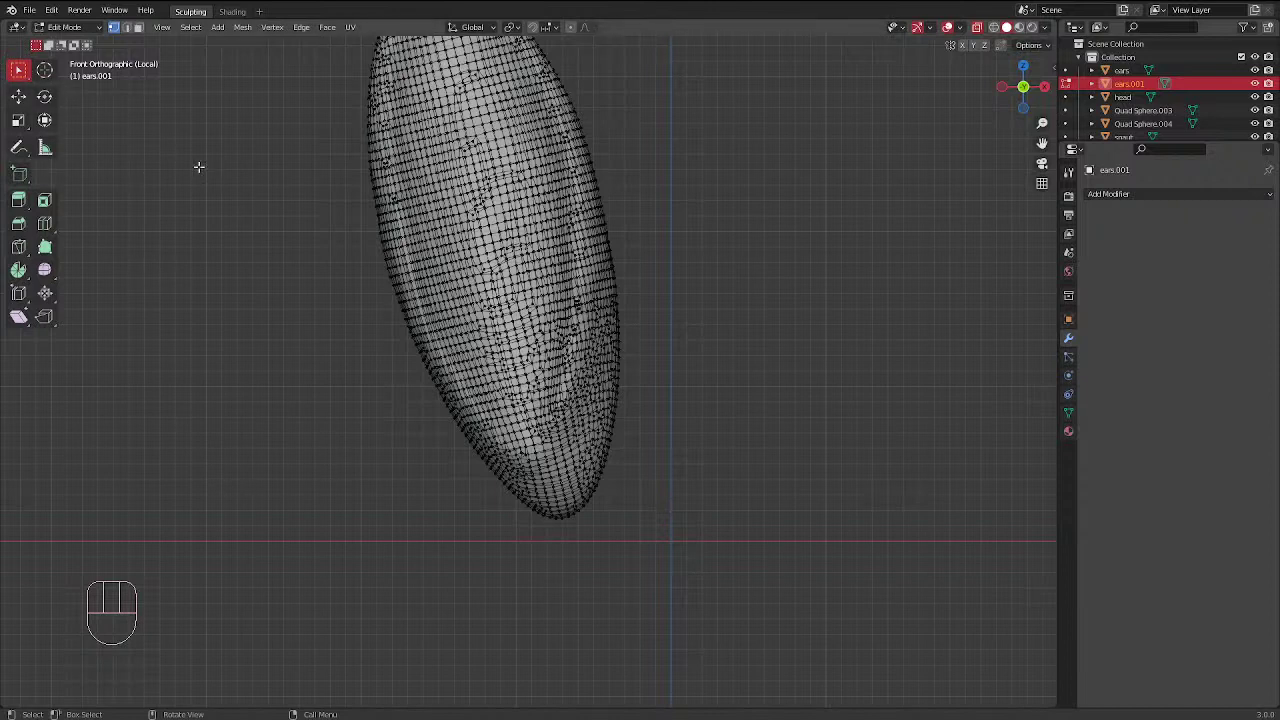
{"action": "key", "text": "w"}
{"action": "key", "text": "w"}
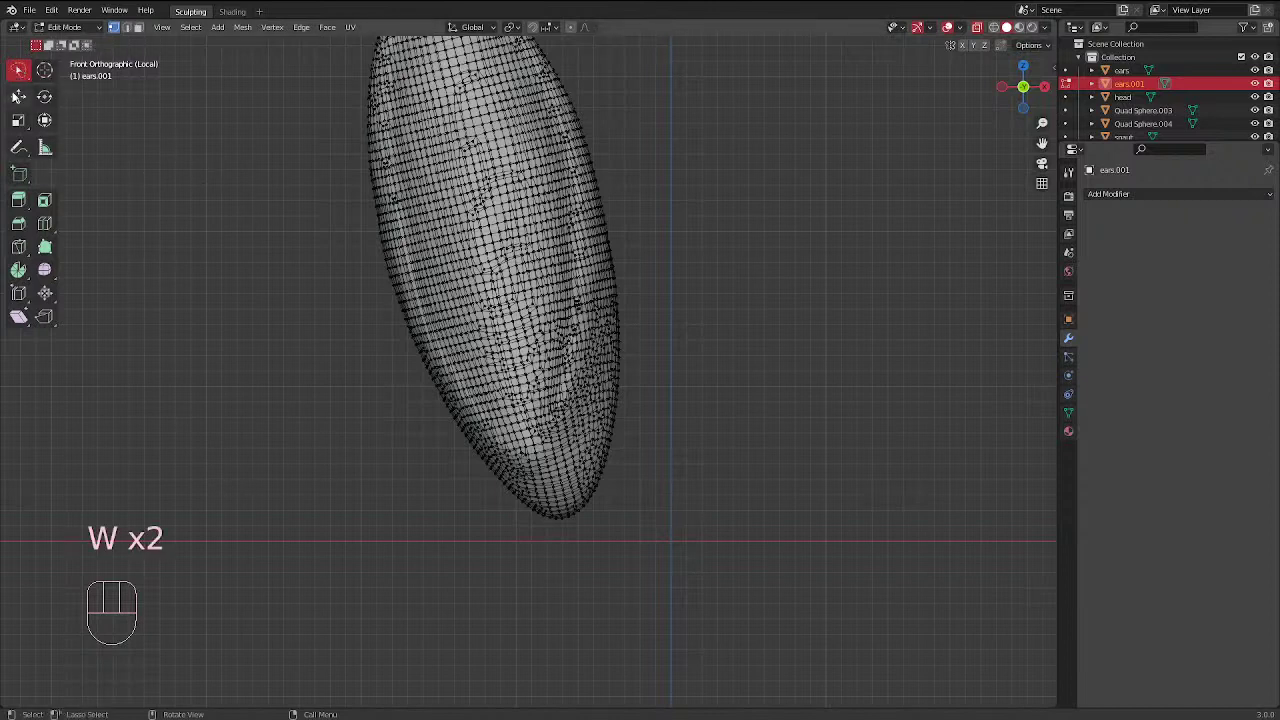
{"action": "mouse_move", "coordinate": [462, 528]}
{"action": "left_mouse_down"}
{"action": "mouse_move", "coordinate": [486, 480]}
{"action": "mouse_move", "coordinate": [637, 600]}
{"action": "mouse_move", "coordinate": [410, 581]}
{"action": "left_mouse_up"}
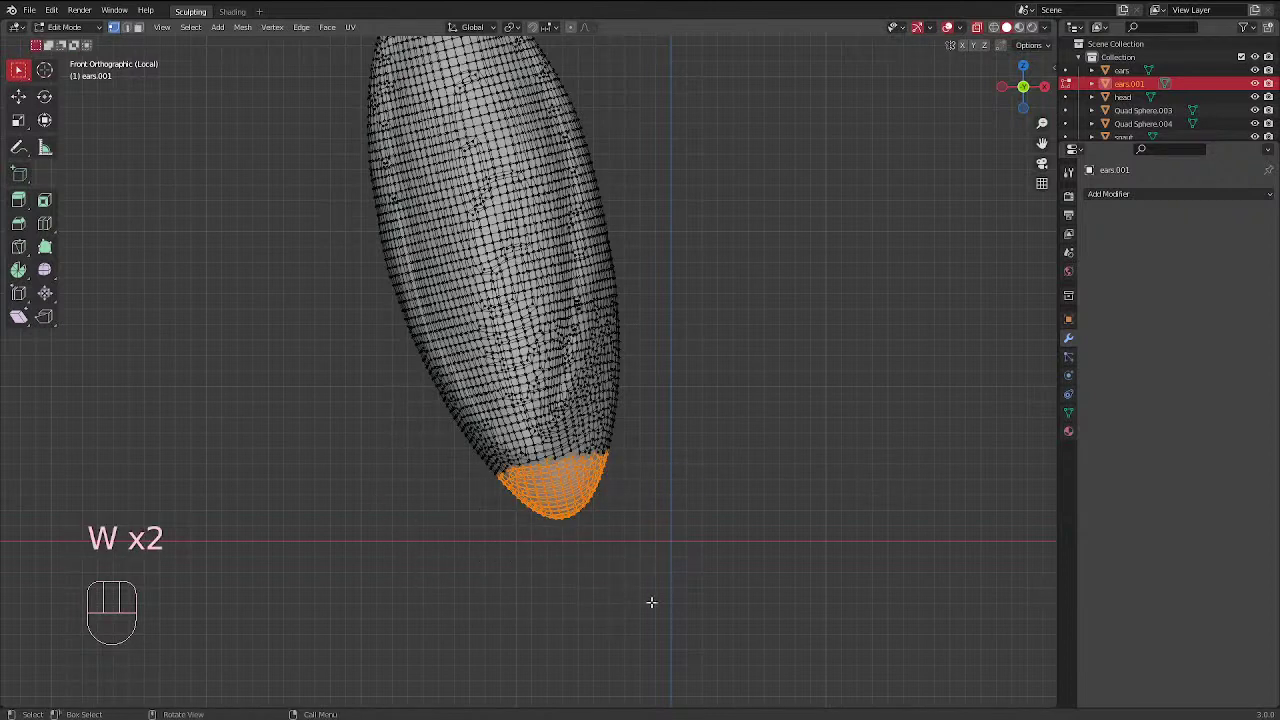
{"action": "left_click_drag", "start_coordinate": [754, 604], "coordinate": [394, 466]}
Extend the selection up the inner side of the ear's base with Lasso Select and snap the 3D cursor to the selection
{"action": "key", "text": "w"}
{"action": "key", "text": "w"}
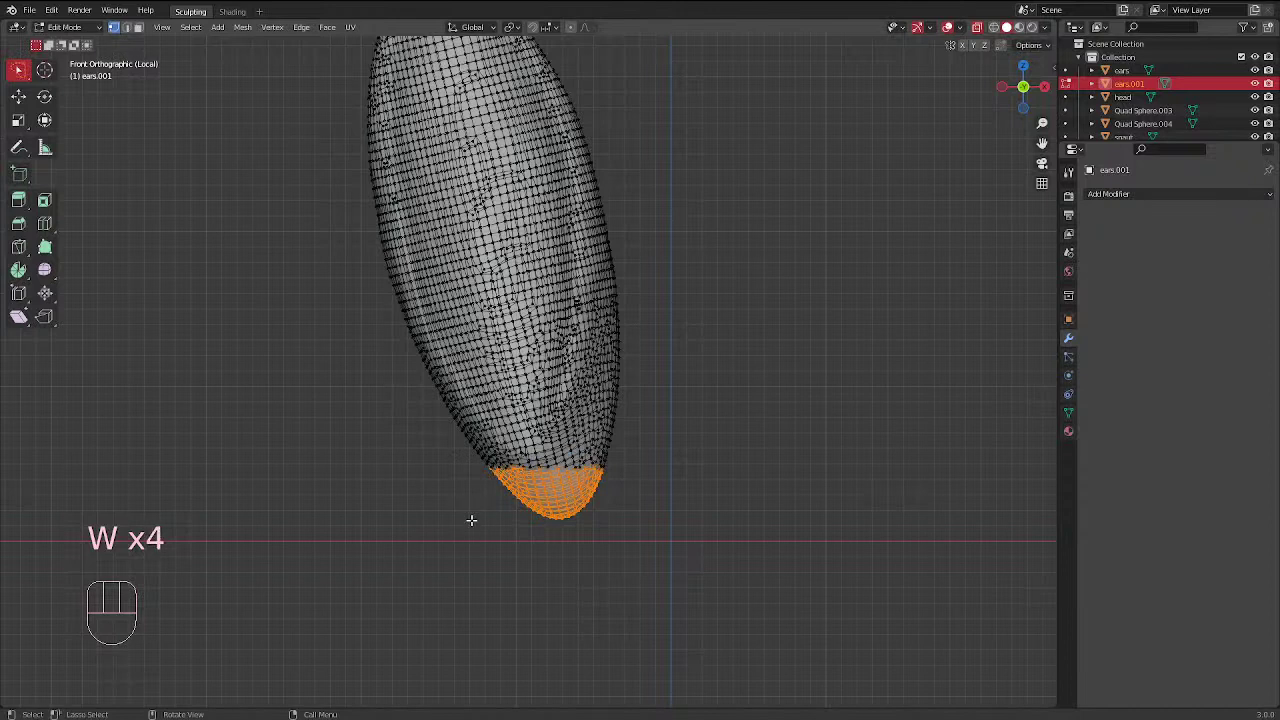
{"action": "key", "text": "w"}
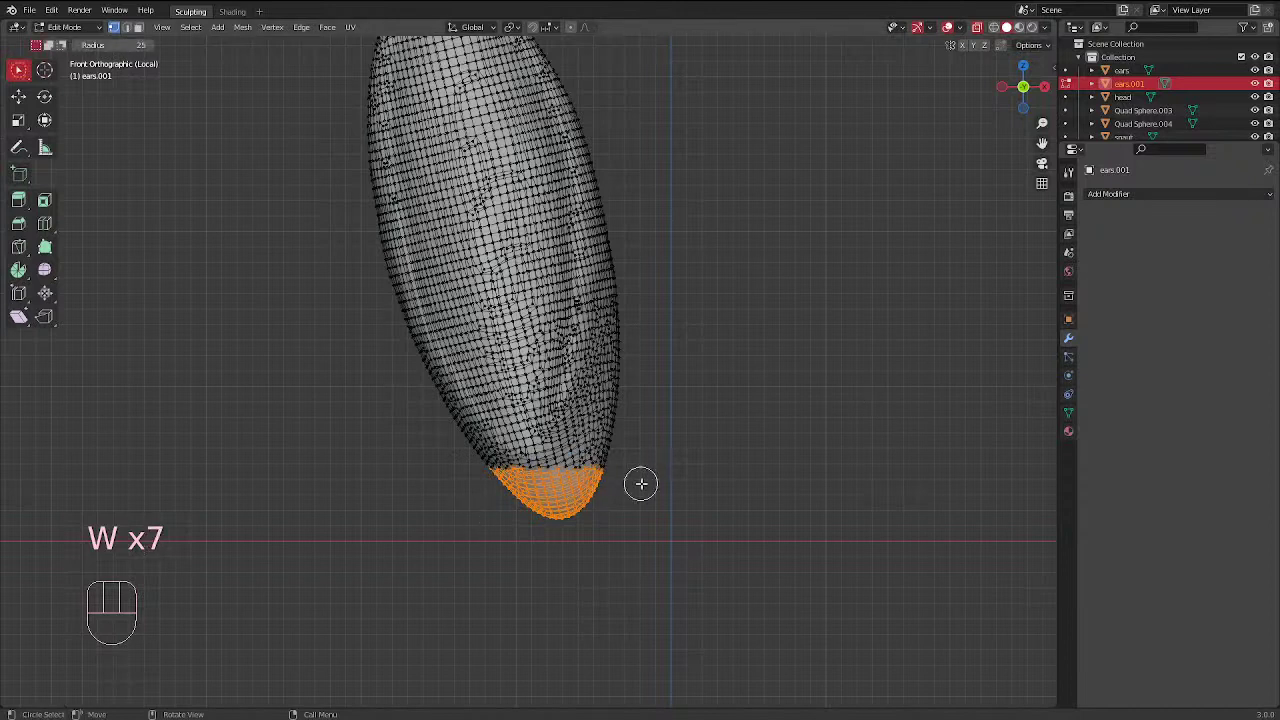
{"action": "key", "text": "w"}
{"action": "mouse_move", "coordinate": [625, 470]}
{"action": "left_mouse_down"}
{"action": "mouse_move", "coordinate": [651, 600]}
{"action": "mouse_move", "coordinate": [434, 511]}
{"action": "mouse_move", "coordinate": [535, 465]}
{"action": "left_mouse_up"}
{"action": "left_click_drag", "start_coordinate": [653, 442], "coordinate": [652, 448]}
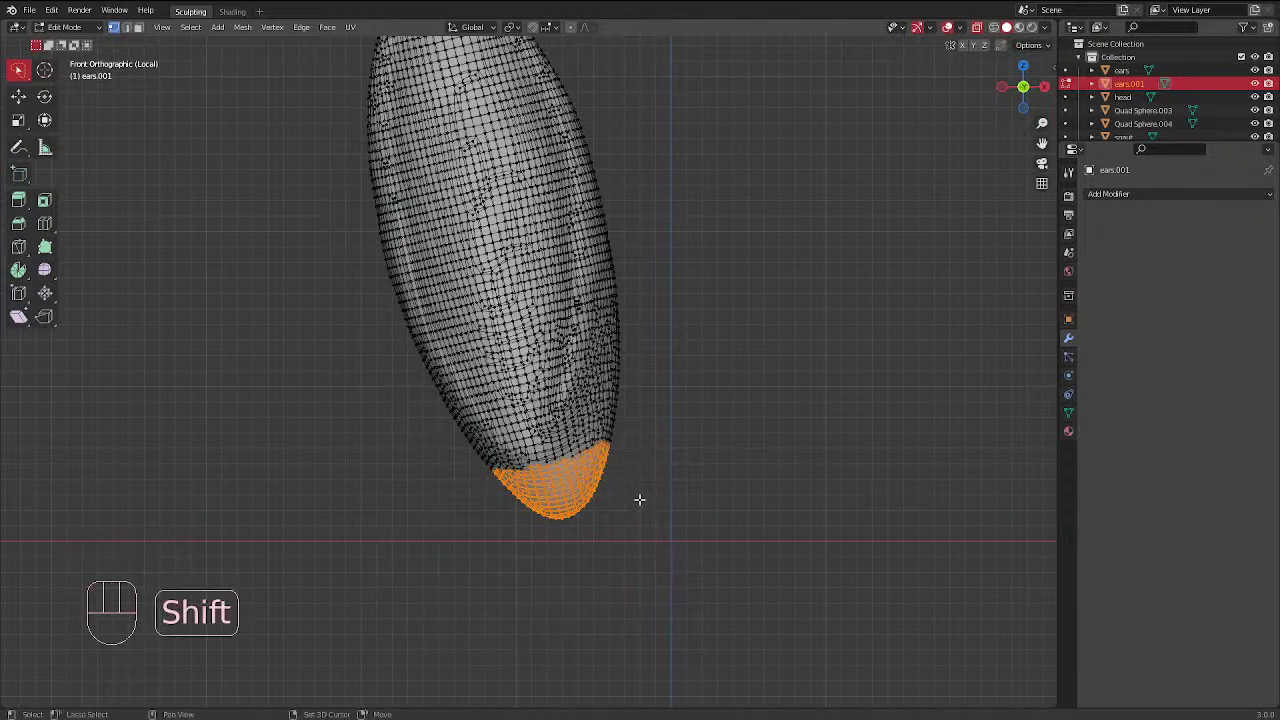
{"action": "key", "text": "shift+s"}
{"action": "left_click", "coordinate": [644, 575]}
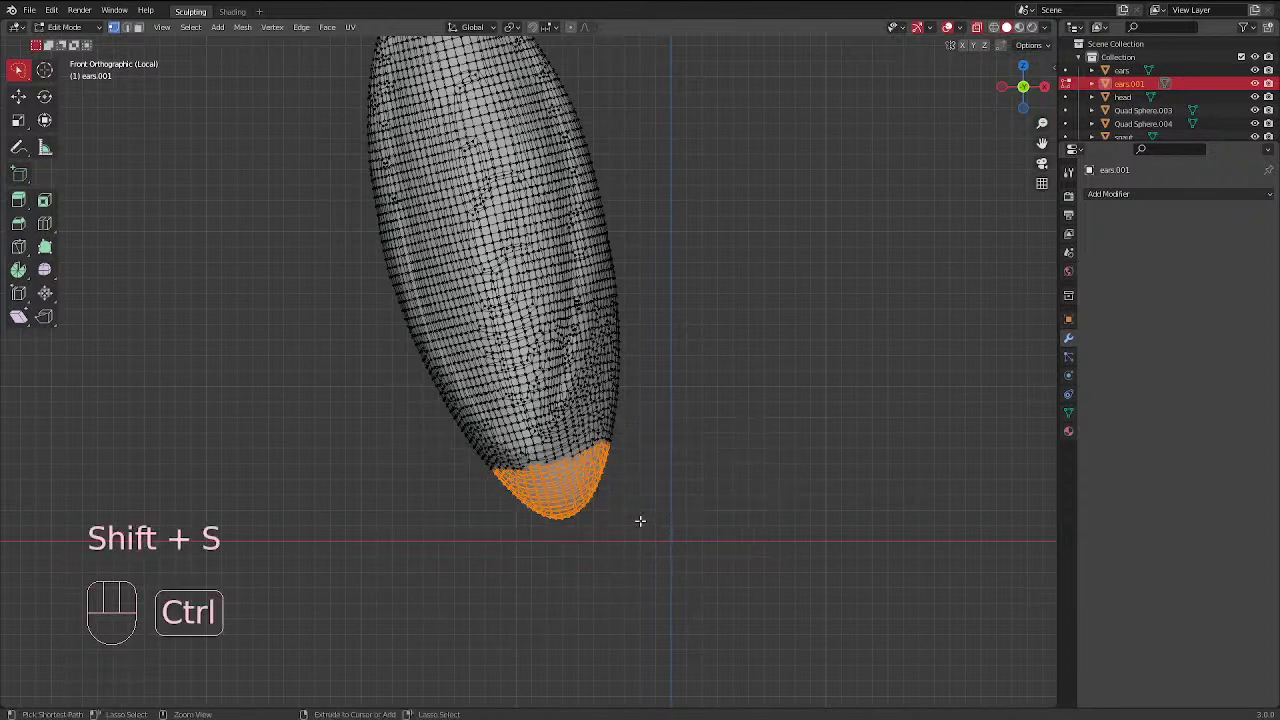
Return the separated ear to Object Mode and set its origin to the 3D cursor at the base
{"action": "key", "text": "ctrl+Tab"}
{"action": "key", "text": "F2"}
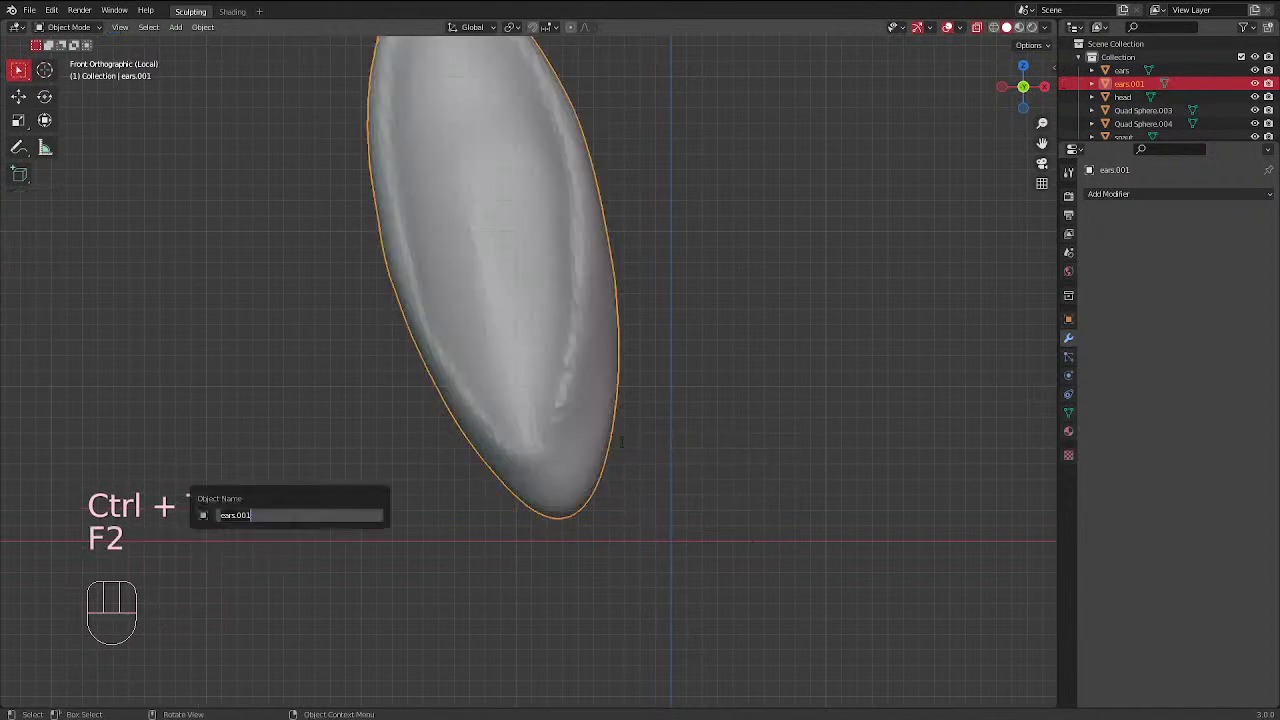
{"action": "key", "text": "F3"}
{"action": "type", "text": "se"}
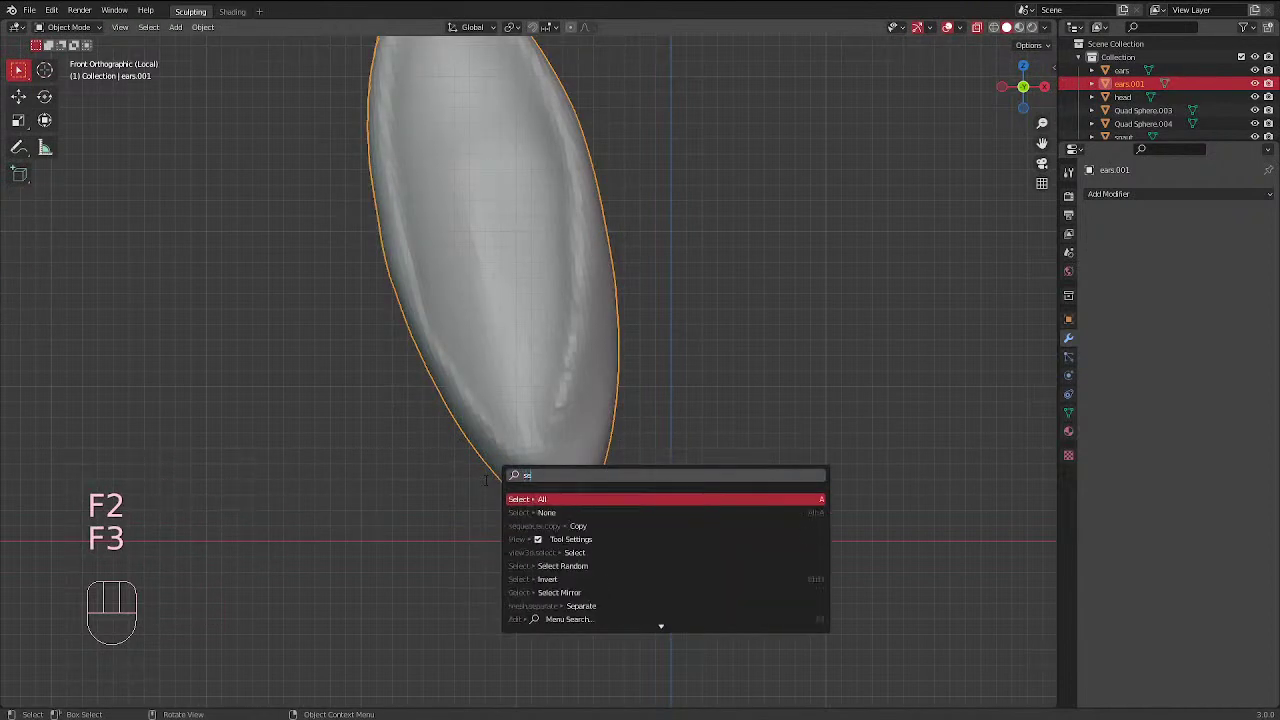
{"action": "type", "text": "t ori"}
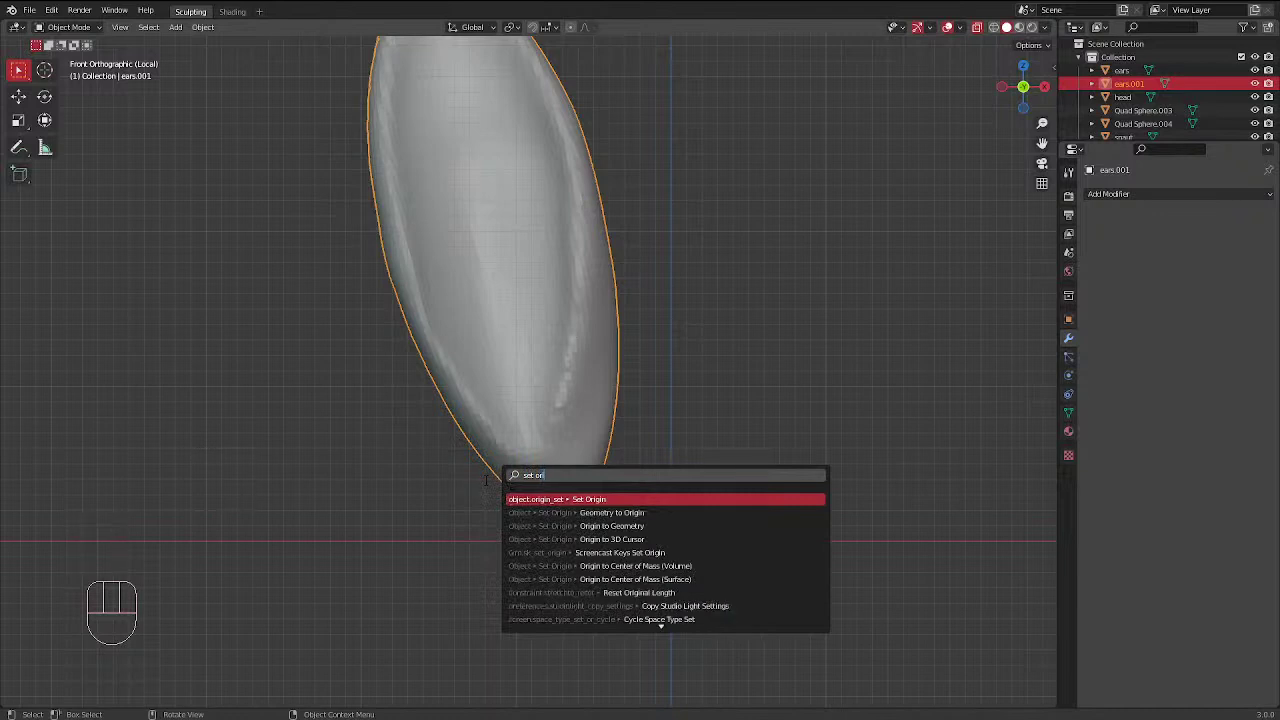
{"action": "left_click", "coordinate": [617, 539]}
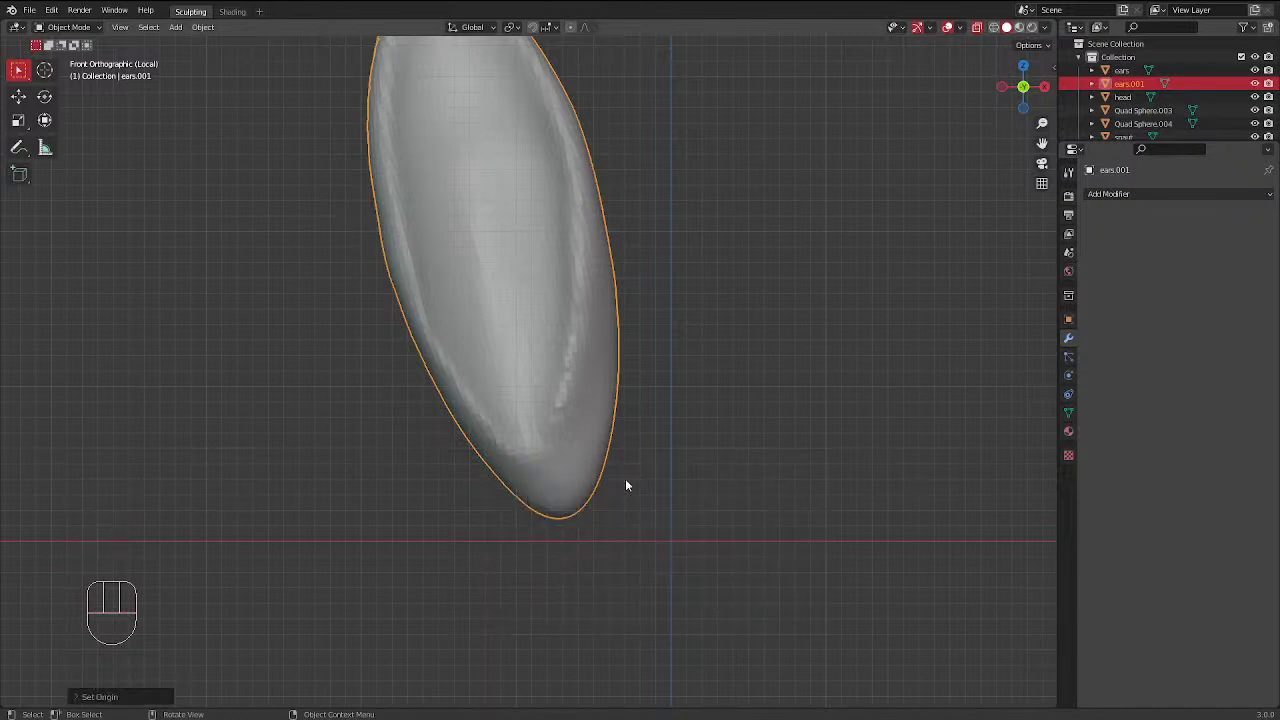
Exit Local View to bring back the whole character and raise the viewport's X-Ray opacity to 1.000
{"action": "scroll", "coordinate": [625, 479], "scroll_direction": "down", "scroll_amount": 1}
{"action": "key", "text": "ctrl+Tab"}
{"action": "scroll", "coordinate": [403, 425], "scroll_direction": "down", "scroll_amount": 1}
{"action": "key", "text": "KP_Divide"}
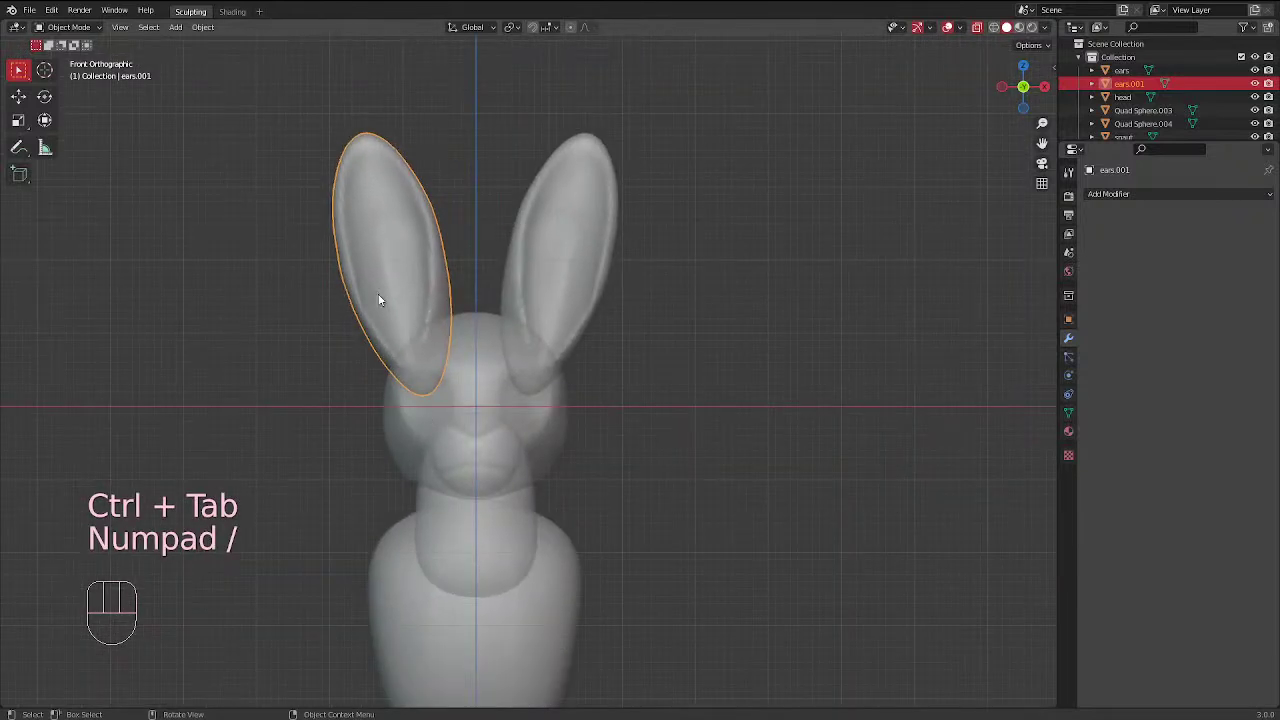
{"action": "left_click", "coordinate": [1049, 30]}
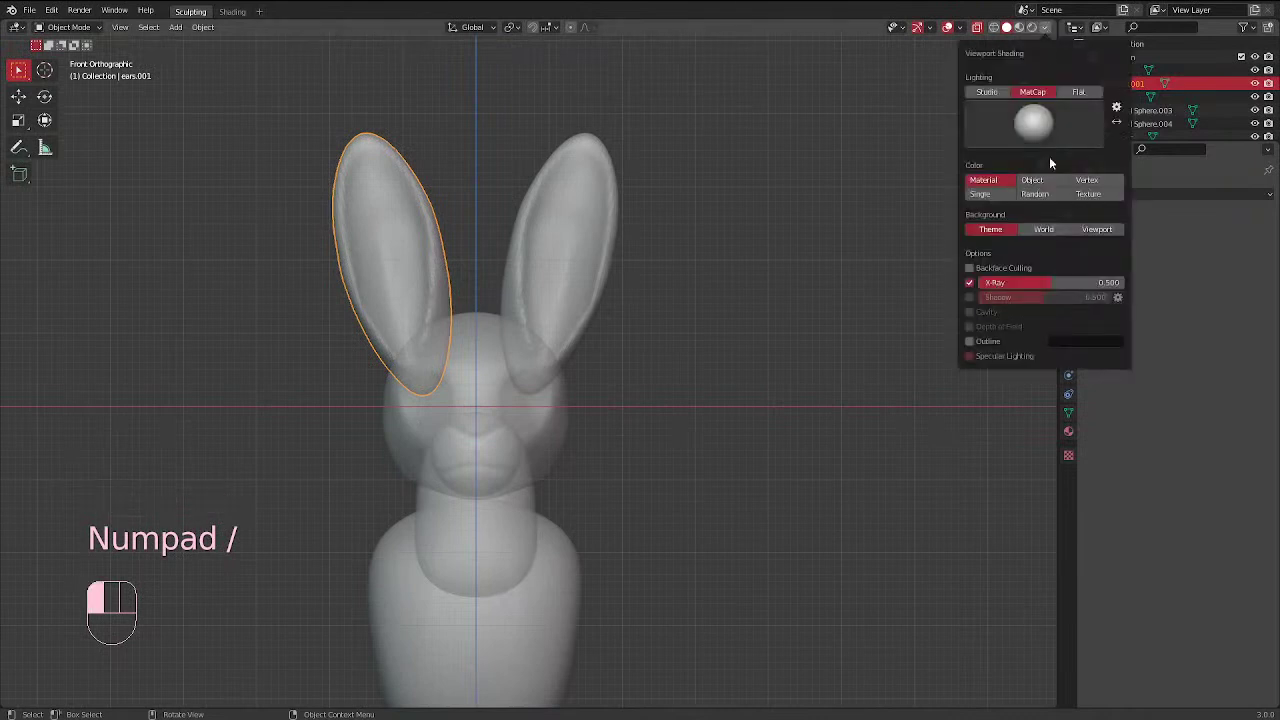
{"action": "left_click_drag", "start_coordinate": [1063, 282], "coordinate": [1121, 282]}
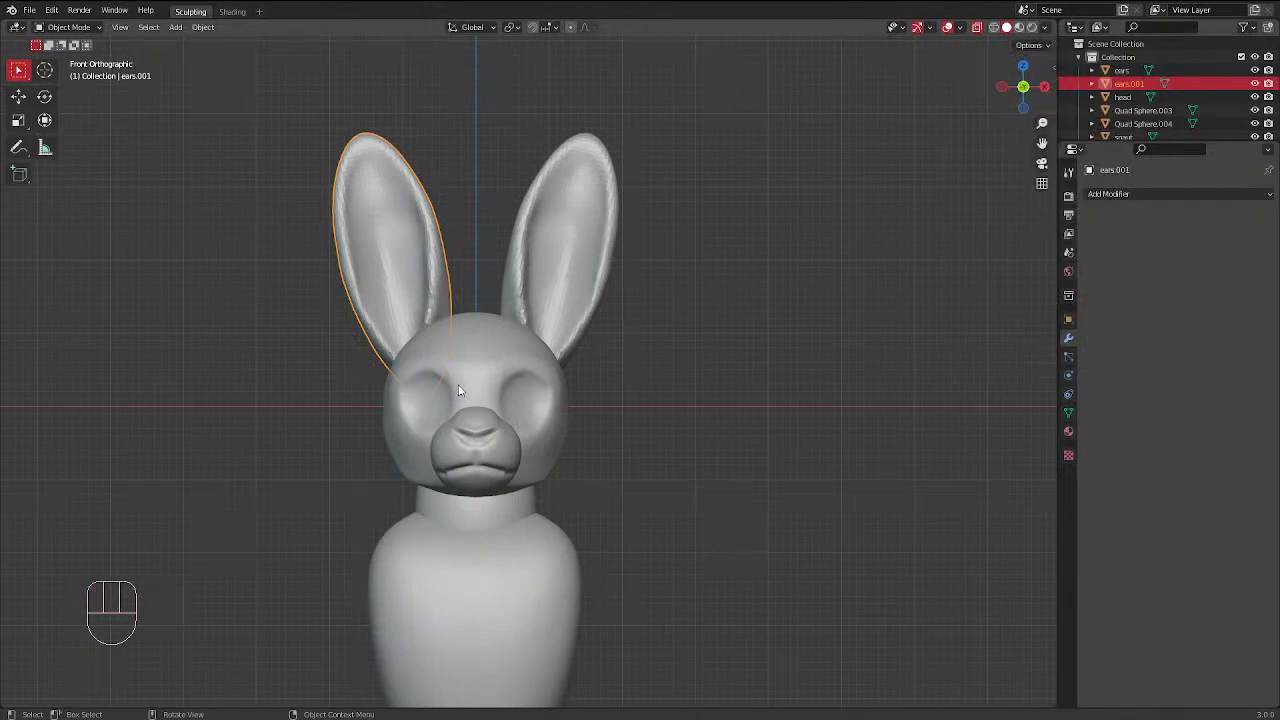
{"action": "scroll", "coordinate": [330, 340], "scroll_direction": "up", "scroll_amount": 2}
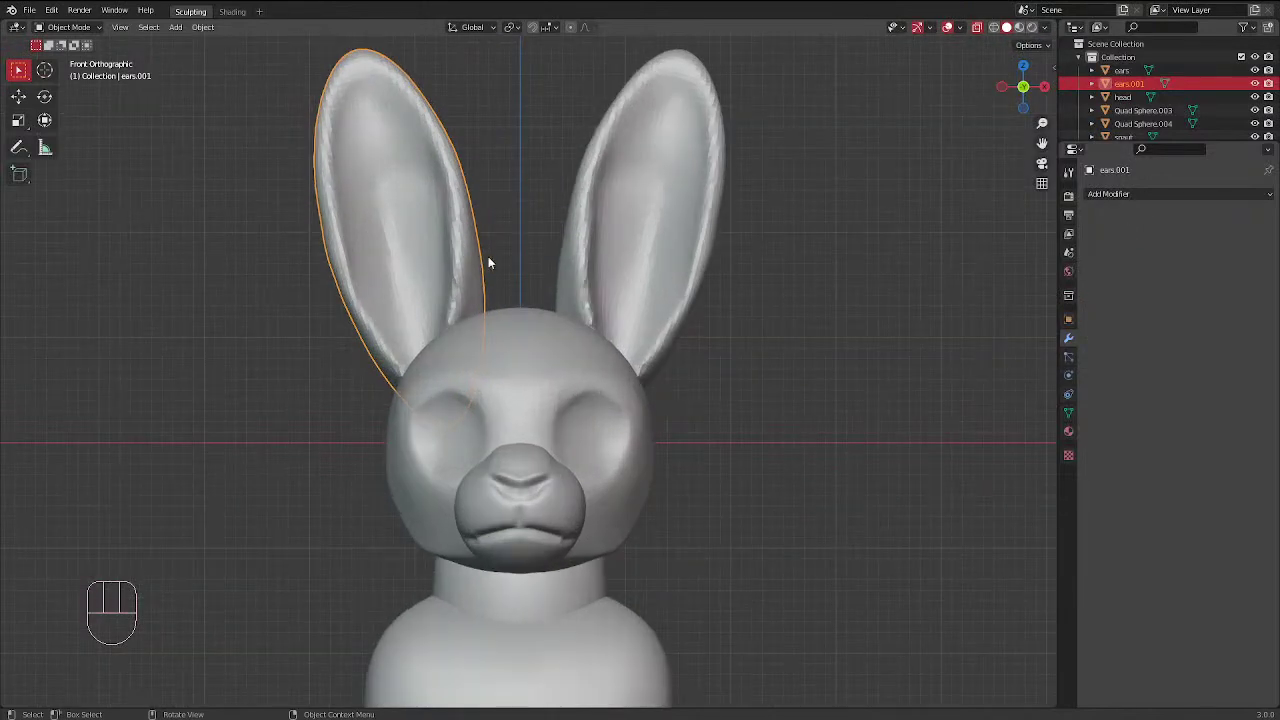
{"action": "left_click", "coordinate": [1047, 28]}
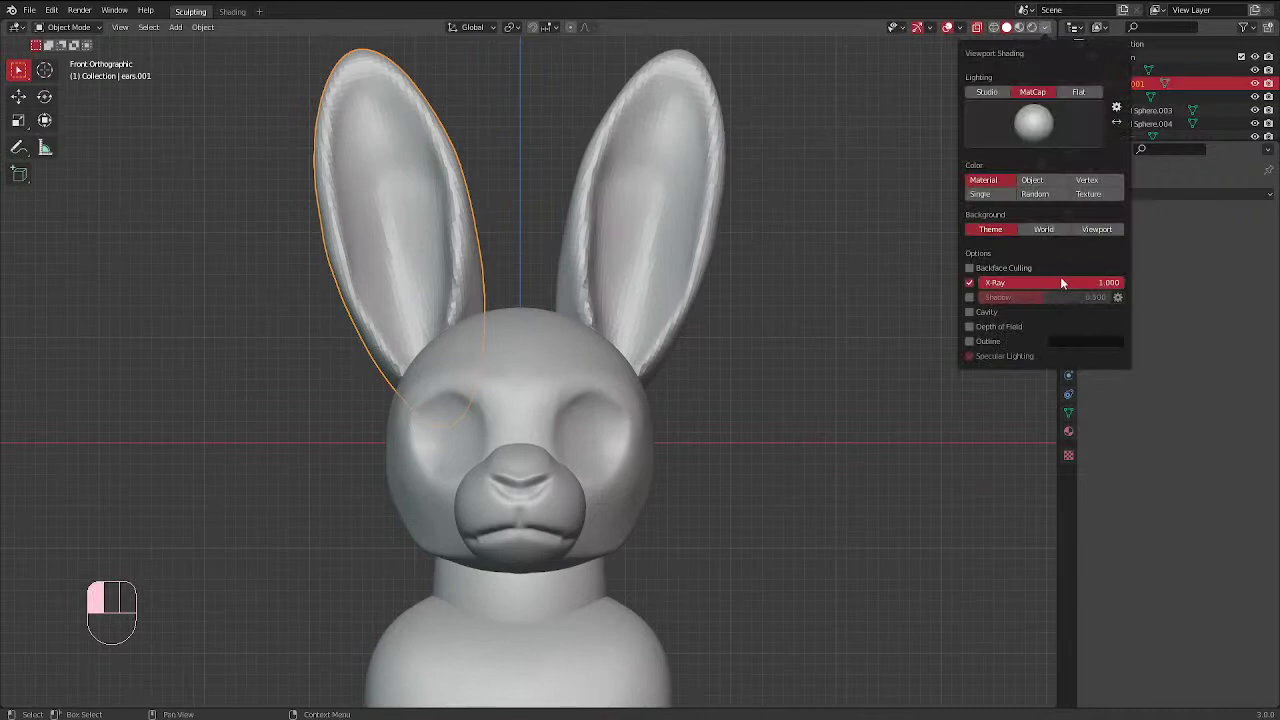
{"action": "mouse_move", "coordinate": [1061, 280]}
{"action": "left_mouse_down"}
{"action": "mouse_move", "coordinate": [1038, 280]}
{"action": "mouse_move", "coordinate": [1061, 280]}
{"action": "left_mouse_up"}
{"action": "left_click", "coordinate": [638, 355]}
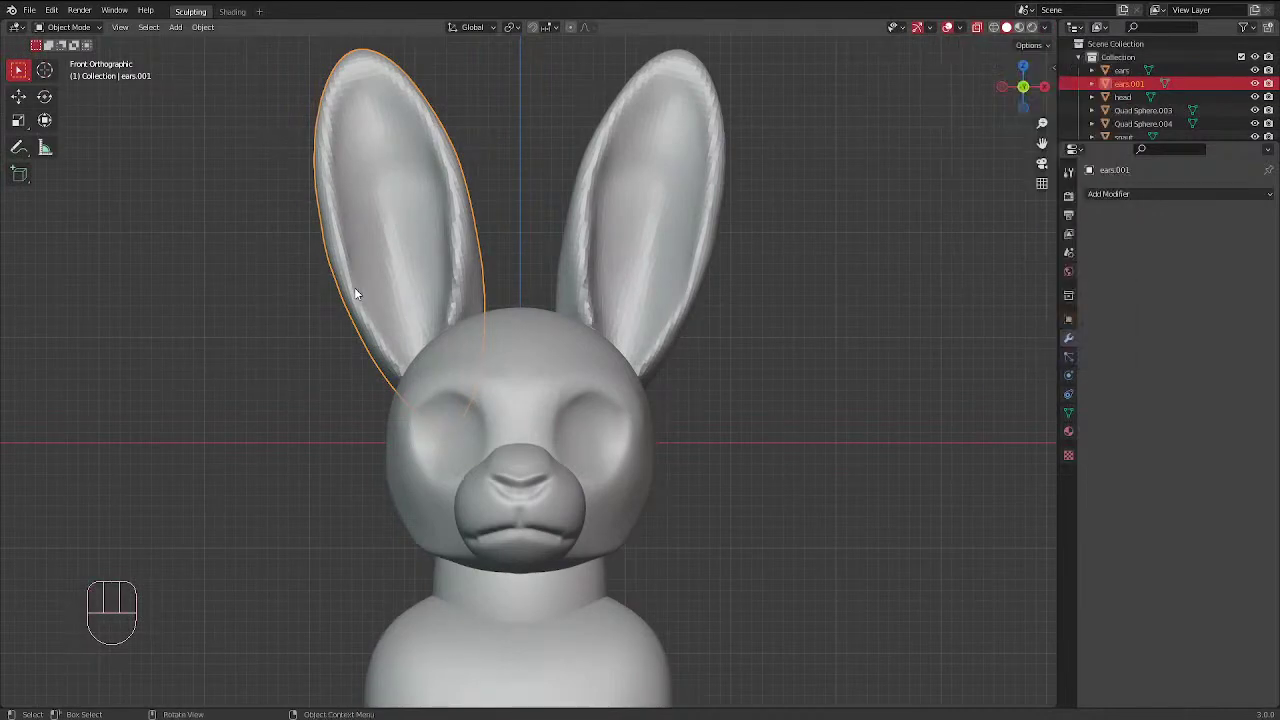
Turn the separated ear's inner side backward with a trackball rotation and rotate it down so it sticks out sideways
{"action": "key", "text": "r"}
{"action": "key", "text": "r"}
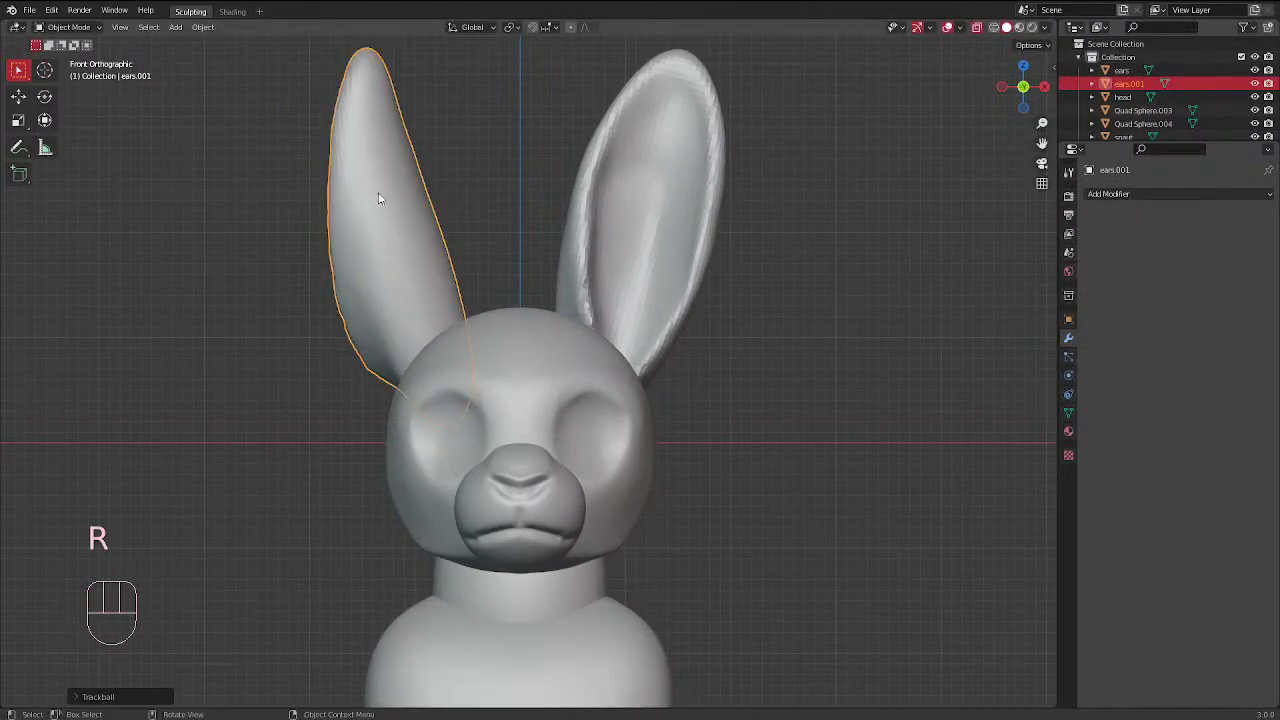
{"action": "left_click", "coordinate": [94, 449]}
{"action": "middle_click_drag", "start_coordinate": [311, 457], "coordinate": [449, 433]}
{"action": "key", "text": "KP_1"}
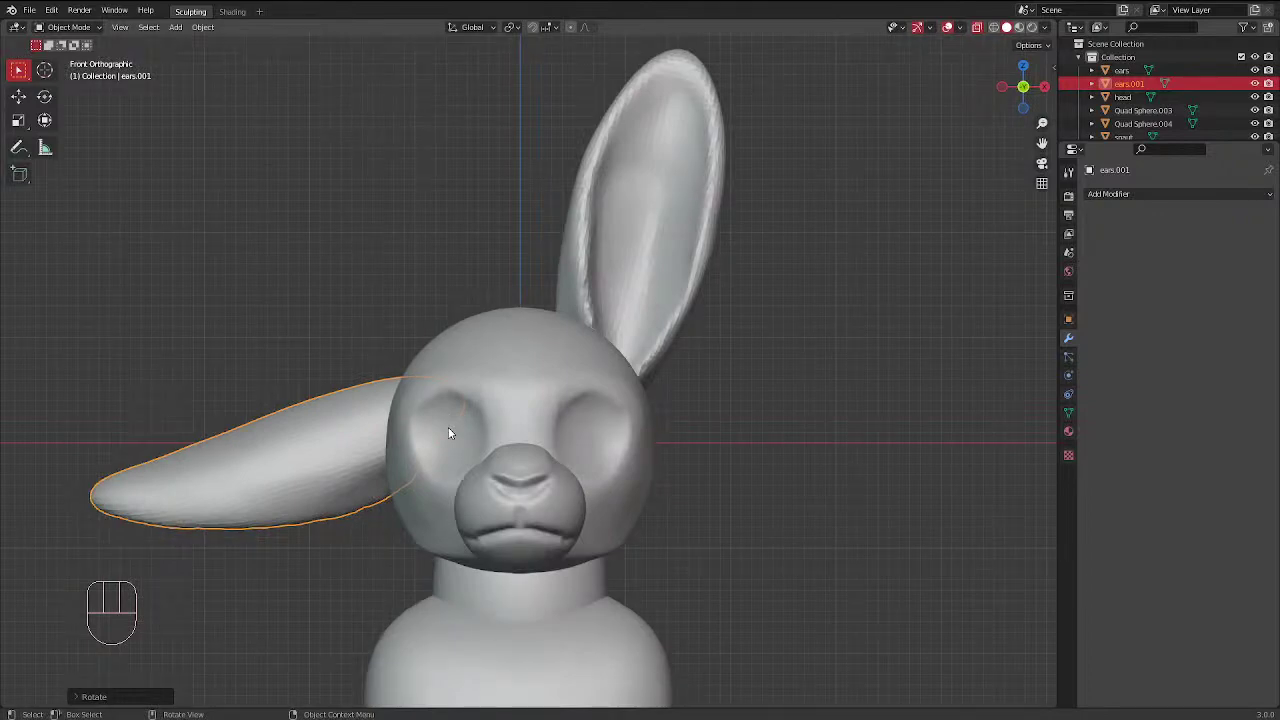
Raise the ear's base to the upper side of the head and rotate the ear in front view so it droops
{"action": "key", "text": "g"}
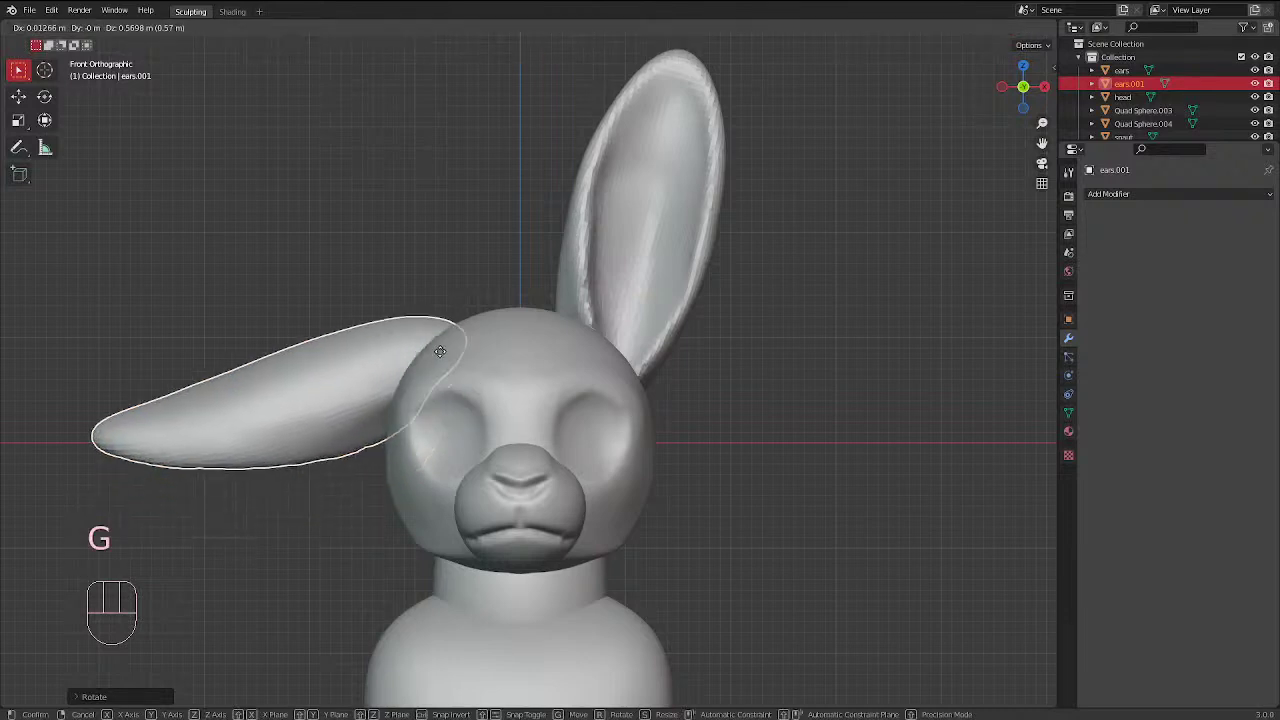
{"action": "left_click", "coordinate": [451, 357]}
{"action": "key", "text": "r"}
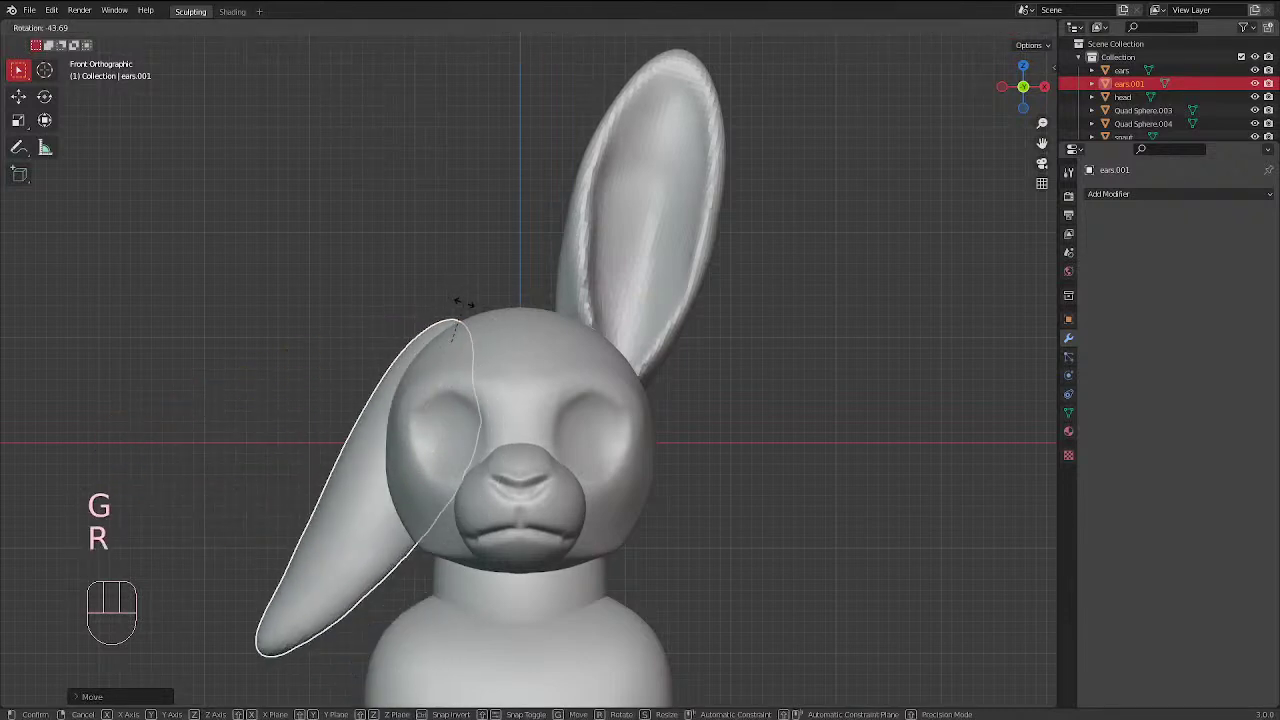
{"action": "left_click", "coordinate": [495, 333]}
{"action": "key", "text": "g"}
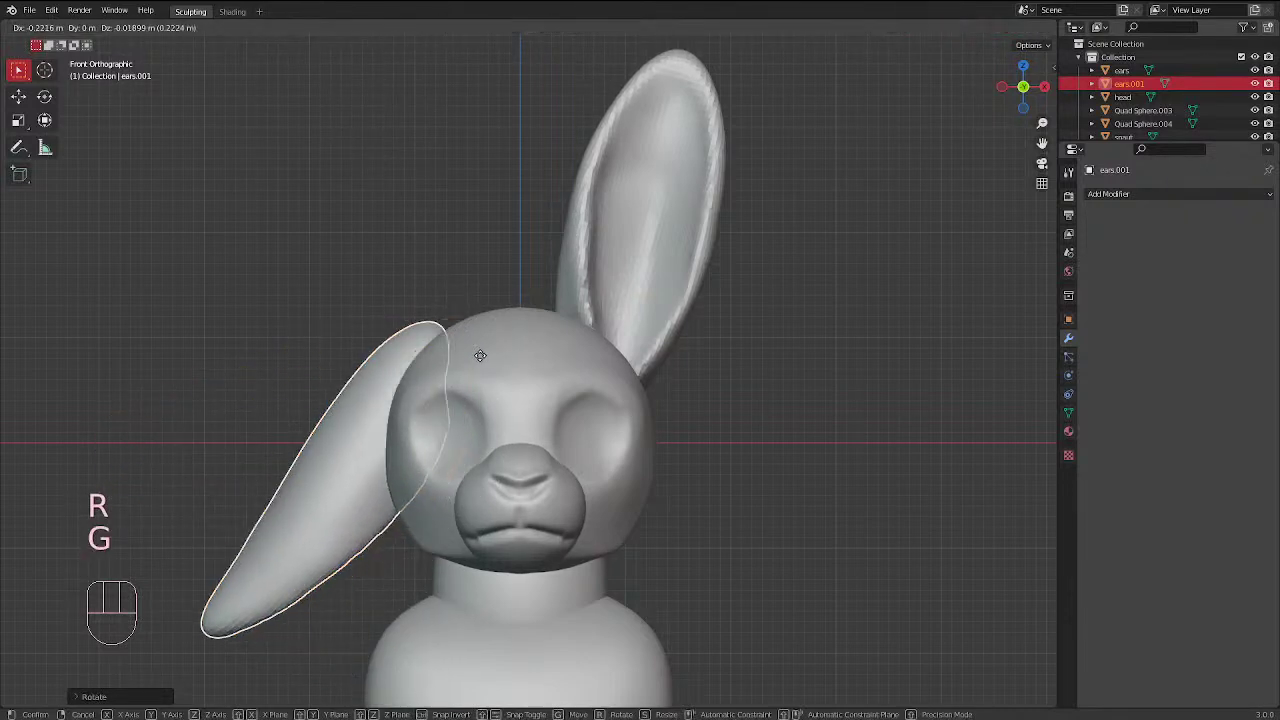
{"action": "left_click", "coordinate": [491, 354]}
Rotate the drooping ear backward in top view and reposition its base against the head in front view
{"action": "middle_click_drag", "start_coordinate": [491, 354], "coordinate": [746, 451]}
{"action": "key", "text": "KP_7"}
{"action": "key", "text": "r"}
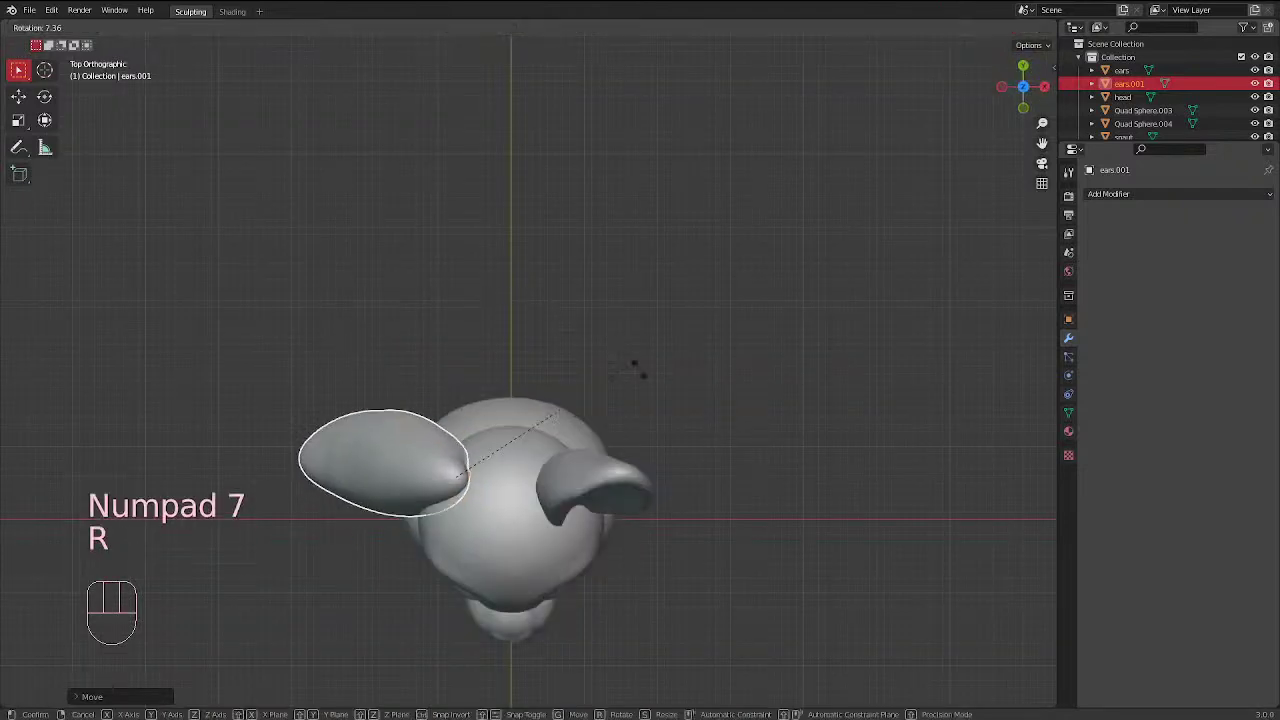
{"action": "left_click", "coordinate": [709, 538]}
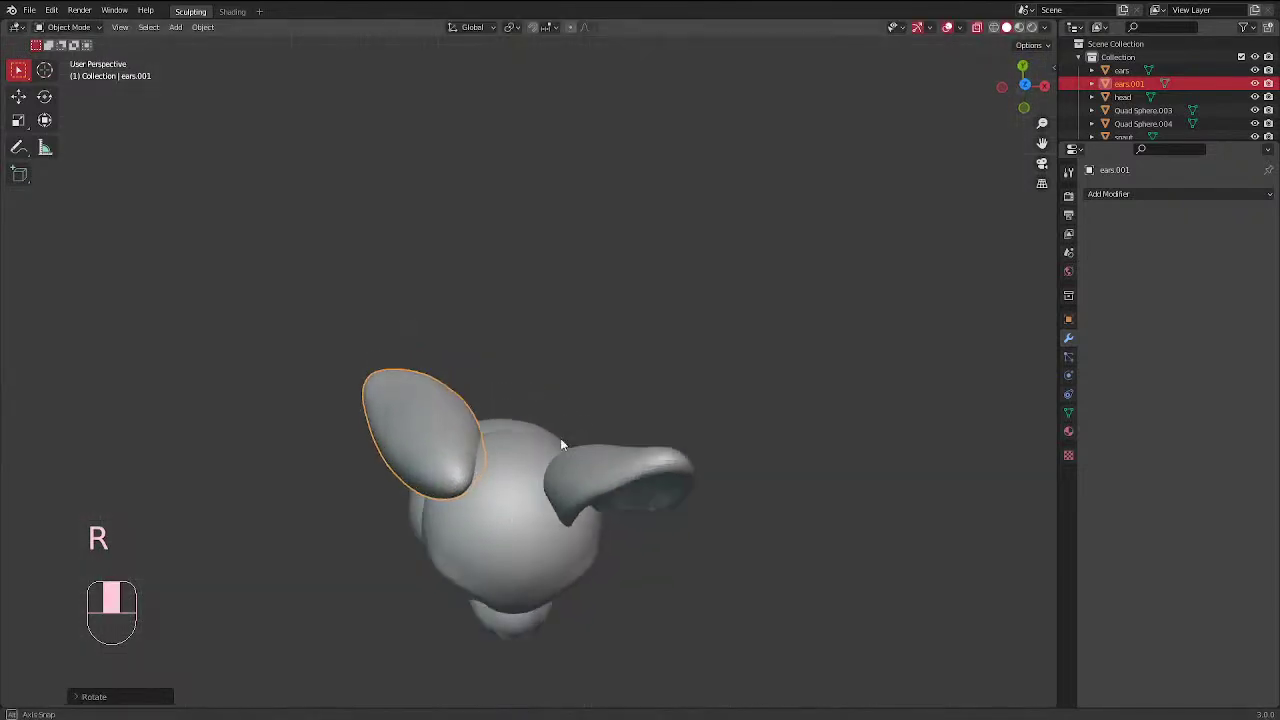
{"action": "middle_click_drag", "start_coordinate": [560, 438], "coordinate": [617, 416]}
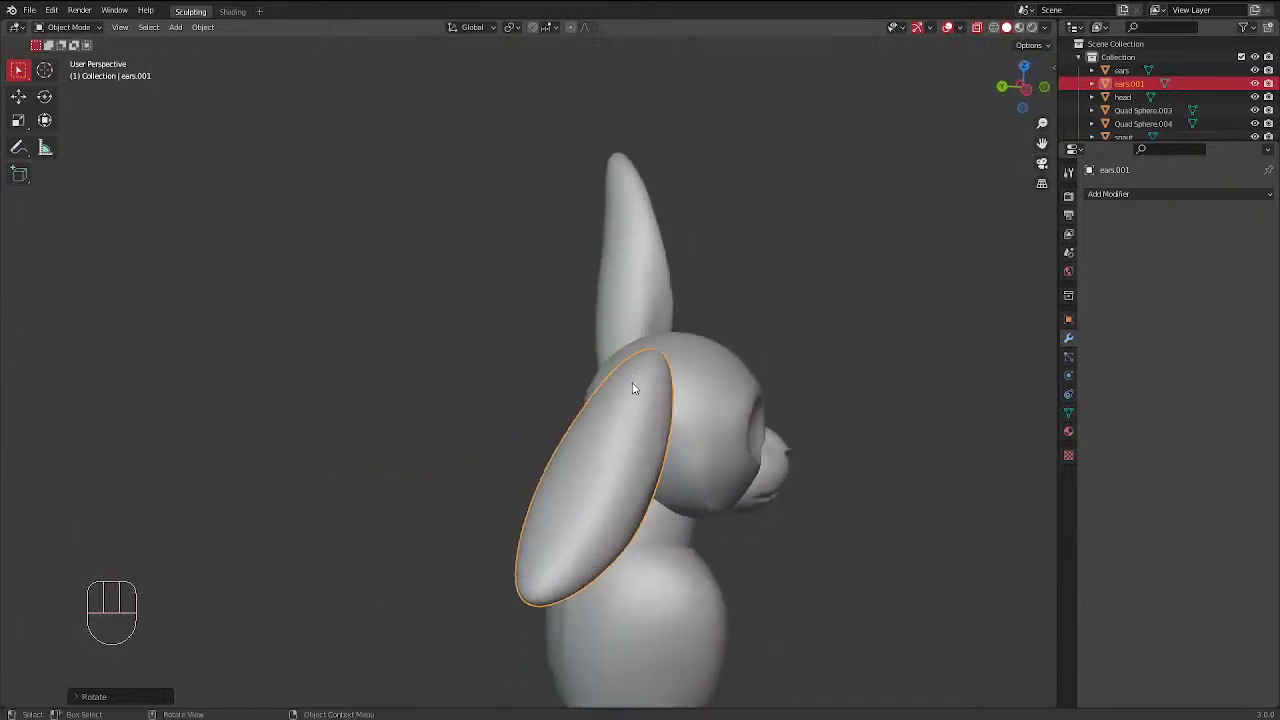
{"action": "key", "text": "KP_3"}
{"action": "key", "text": "KP_1"}
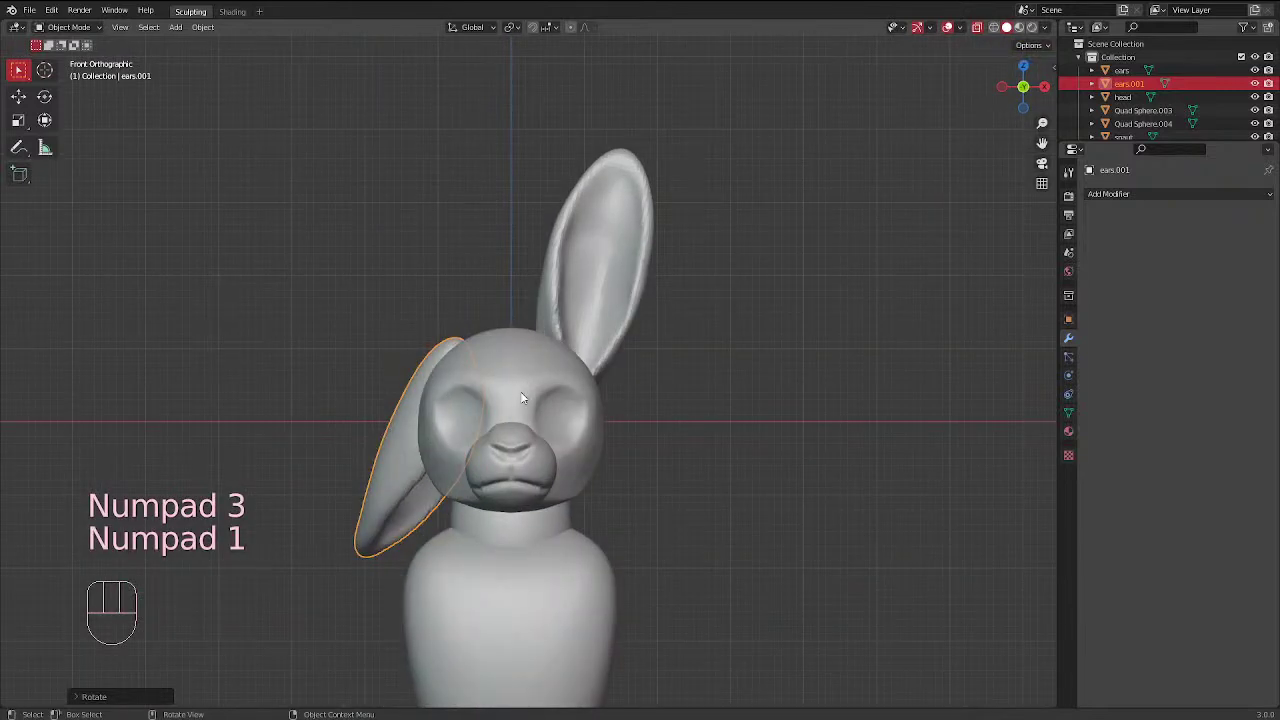
{"action": "scroll", "coordinate": [480, 395], "scroll_direction": "up", "scroll_amount": 2}
{"action": "key", "text": "g"}
{"action": "left_click", "coordinate": [477, 388]}
Switch the ear to Sculpt Mode and tuck its base into the head with a 138 px Elastic Deform brush
{"action": "key", "text": "ctrl+Tab"}
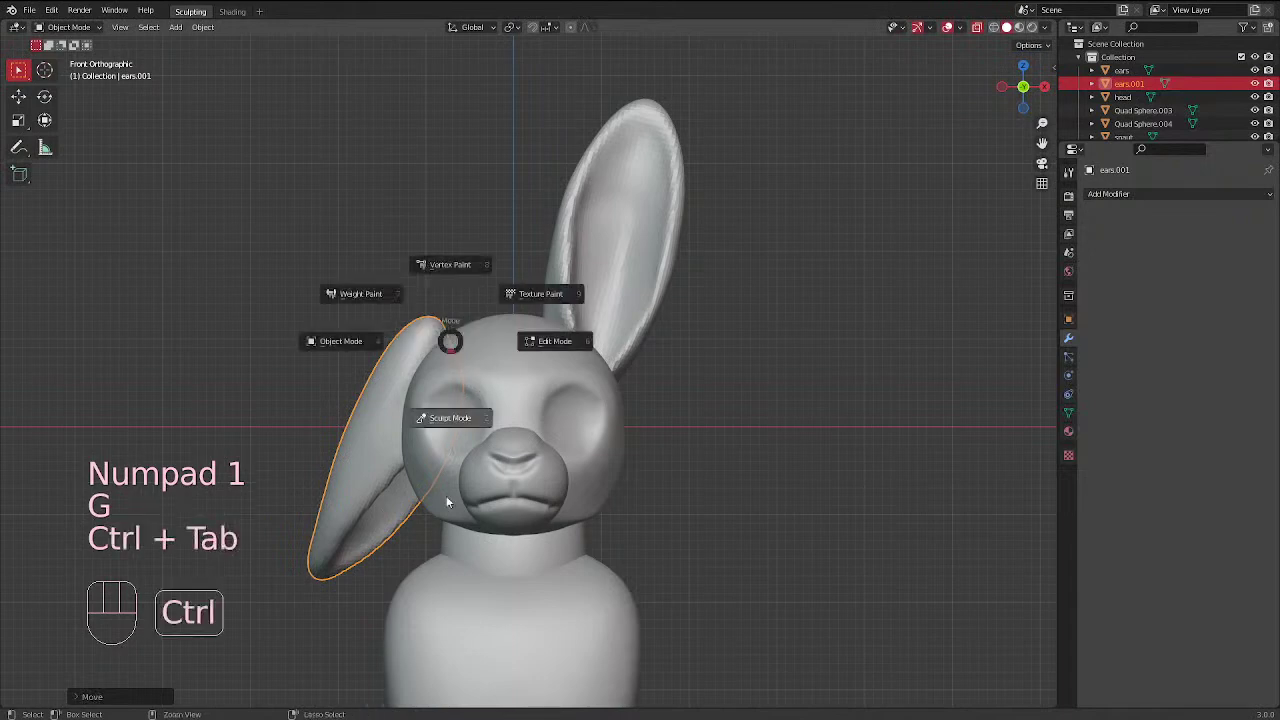
{"action": "left_click", "coordinate": [19, 257]}
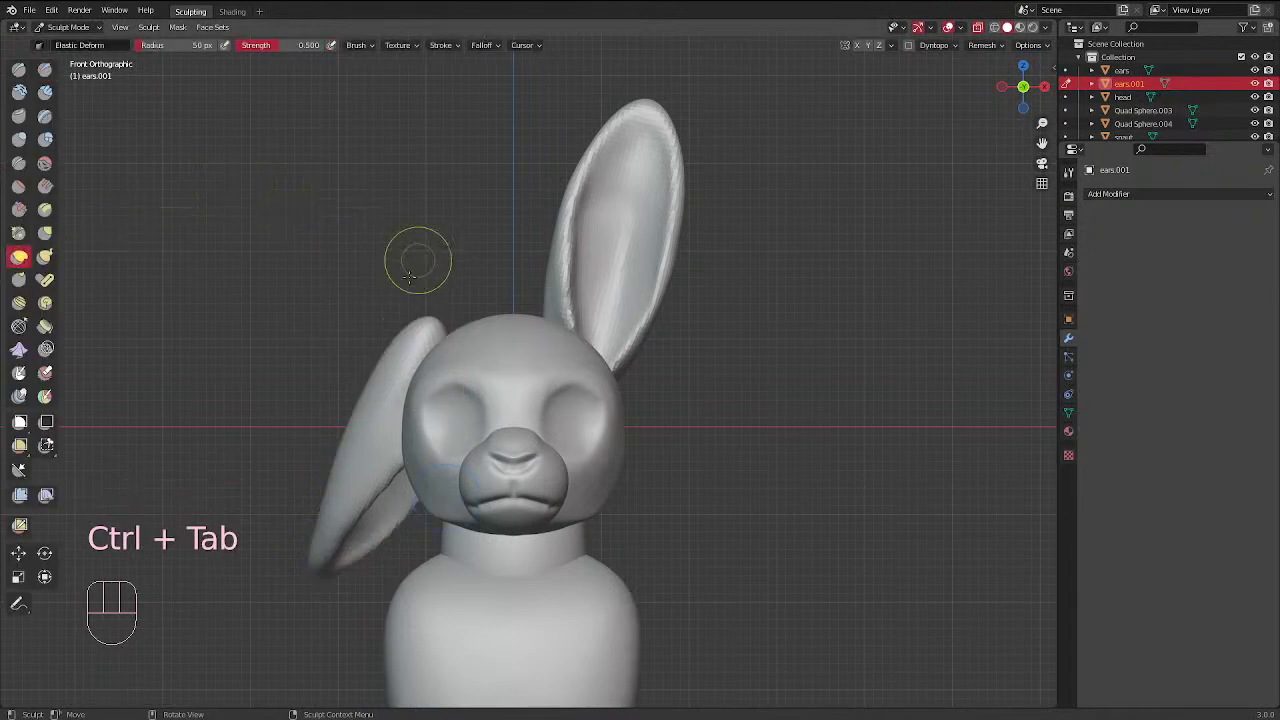
{"action": "key", "text": "f"}
{"action": "key", "text": "f"}
{"action": "left_click", "coordinate": [463, 354]}
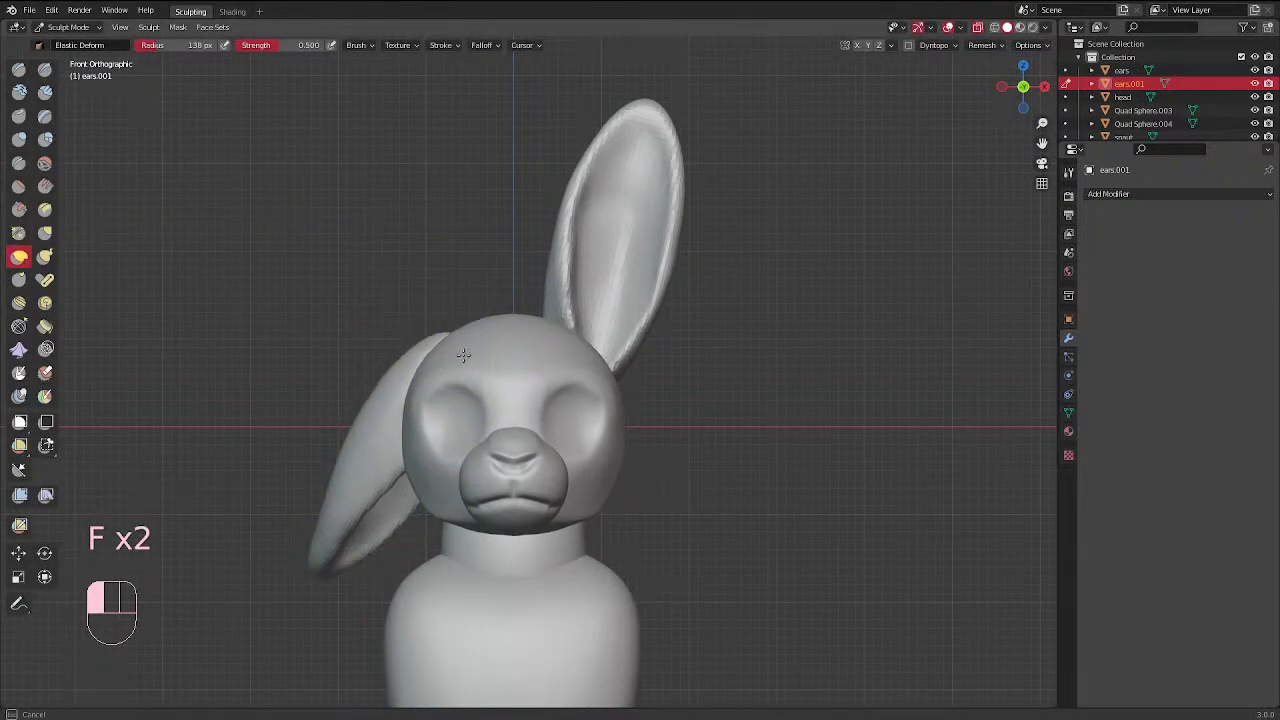
{"action": "mouse_move", "coordinate": [400, 271]}
{"action": "middle_mouse_down"}
{"action": "mouse_move", "coordinate": [586, 329]}
{"action": "mouse_move", "coordinate": [550, 390]}
{"action": "mouse_move", "coordinate": [520, 407]}
{"action": "middle_mouse_up"}
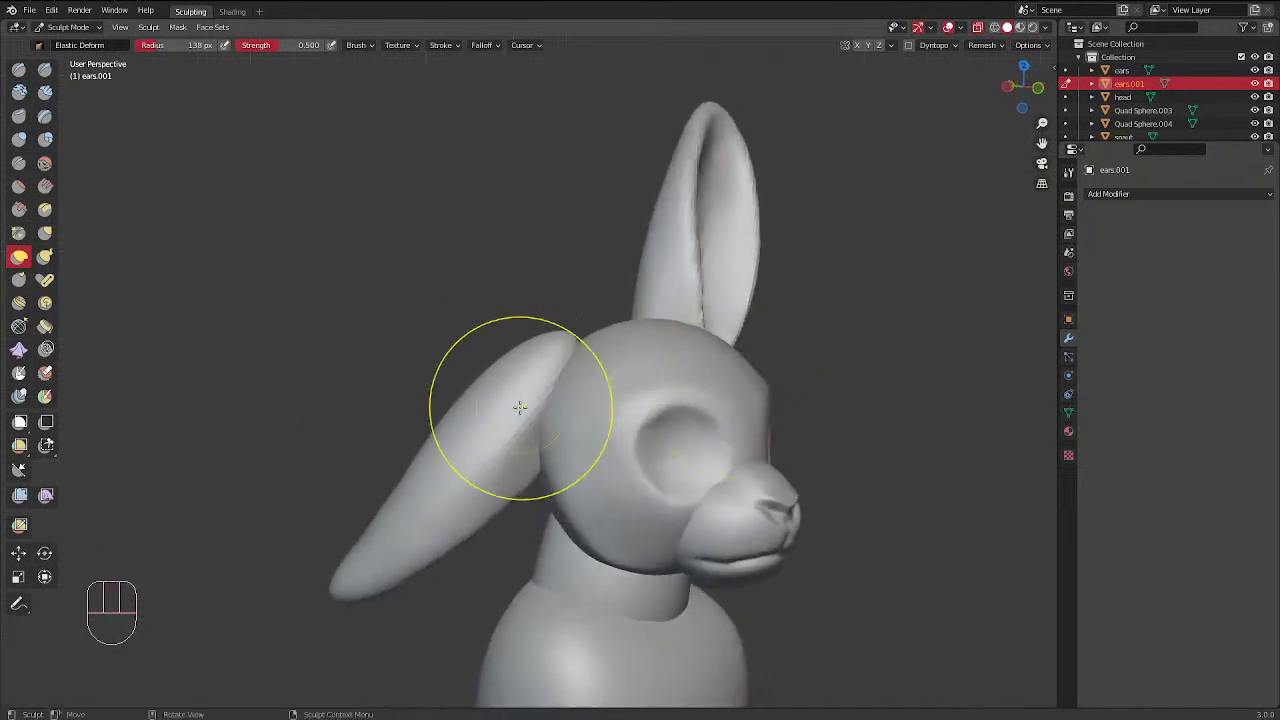
{"action": "key", "text": "KP_1"}
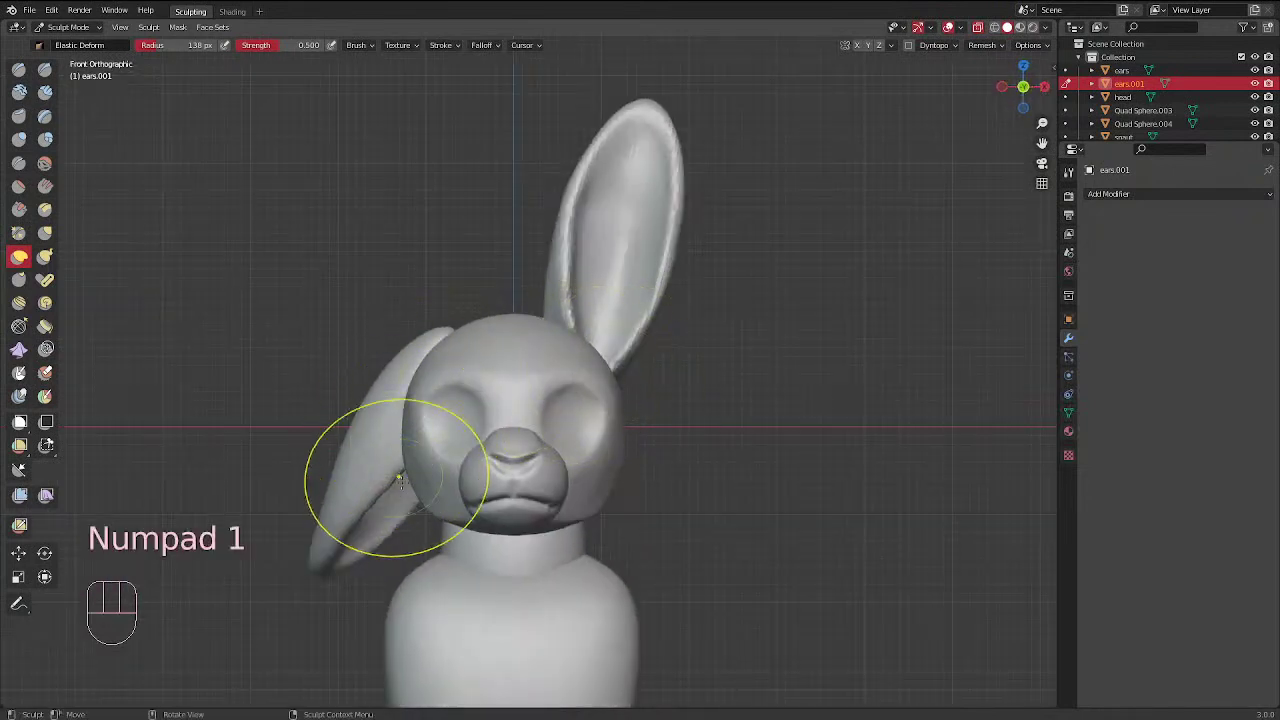
Bend the drooping ear's lower half and tip inward with Elastic Deform in front view, reducing the radius to 115 px
{"action": "key", "text": "f"}
{"action": "left_click", "coordinate": [429, 487]}
{"action": "left_click_drag", "start_coordinate": [325, 503], "coordinate": [343, 511]}
{"action": "left_click_drag", "start_coordinate": [362, 582], "coordinate": [378, 618]}
{"action": "key", "text": "f"}
{"action": "left_click", "coordinate": [357, 593]}
Swing the drooping ear's lower end forward in left side view with a 292 px Elastic Deform brush
{"action": "mouse_move", "coordinate": [371, 500]}
{"action": "middle_mouse_down"}
{"action": "mouse_move", "coordinate": [749, 486]}
{"action": "mouse_move", "coordinate": [814, 420]}
{"action": "mouse_move", "coordinate": [900, 423]}
{"action": "mouse_move", "coordinate": [889, 409]}
{"action": "mouse_move", "coordinate": [771, 397]}
{"action": "mouse_move", "coordinate": [909, 414]}
{"action": "mouse_move", "coordinate": [602, 358]}
{"action": "middle_mouse_up"}
{"action": "key", "text": "KP_1"}
{"action": "mouse_move", "coordinate": [602, 358]}
{"action": "middle_mouse_down"}
{"action": "mouse_move", "coordinate": [562, 340]}
{"action": "mouse_move", "coordinate": [586, 392]}
{"action": "middle_mouse_up"}
{"action": "key", "text": "KP_3"}
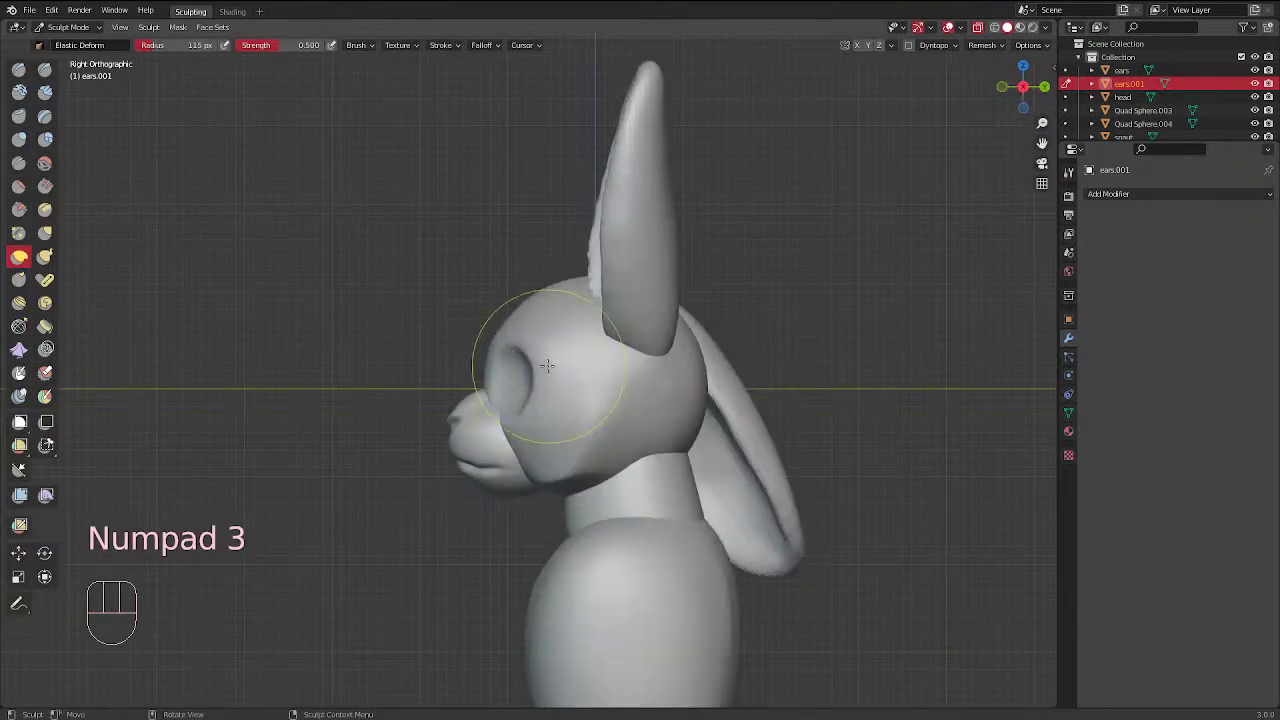
{"action": "key", "text": "ctrl+KP_3"}
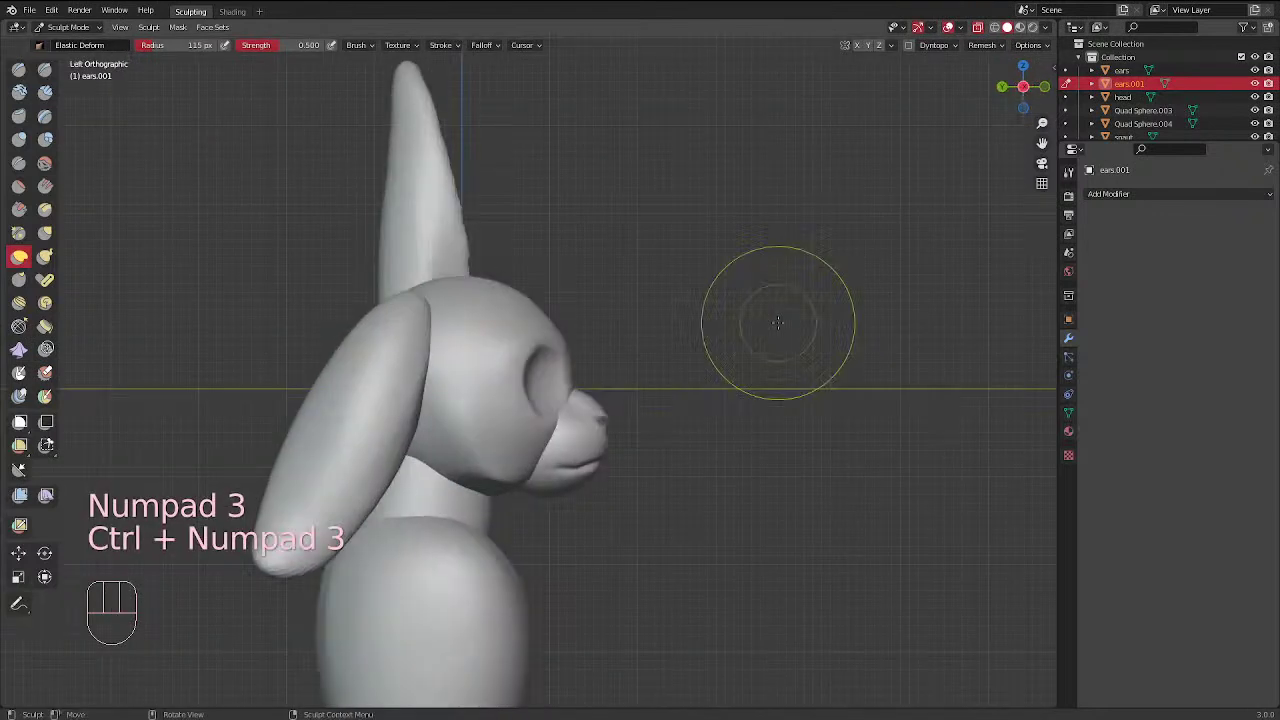
{"action": "key", "text": "f"}
{"action": "left_click", "coordinate": [485, 410]}
{"action": "mouse_move", "coordinate": [286, 537]}
{"action": "left_mouse_down"}
{"action": "mouse_move", "coordinate": [366, 582]}
{"action": "mouse_move", "coordinate": [455, 590]}
{"action": "left_mouse_up"}
Shape the ear's side-view curve along its middle and lower part with a 191 px Elastic Deform brush
{"action": "key", "text": "f"}
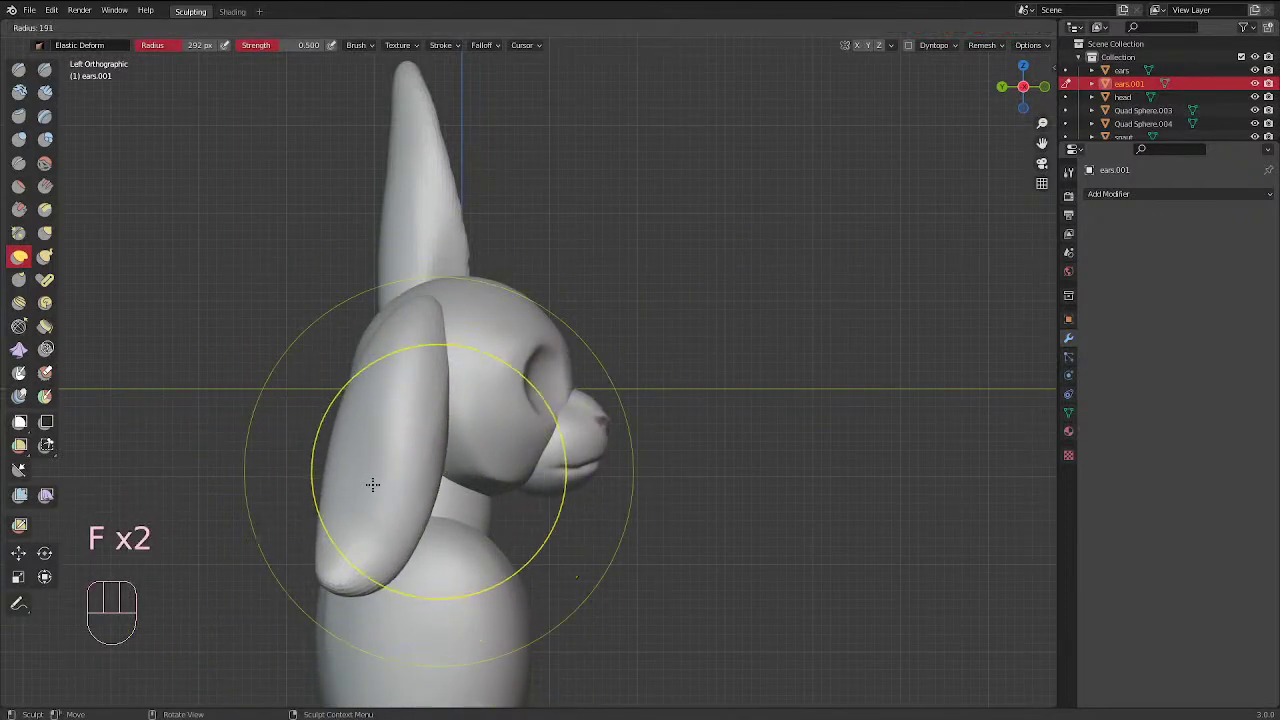
{"action": "left_click", "coordinate": [371, 486]}
{"action": "left_click_drag", "start_coordinate": [440, 460], "coordinate": [432, 466]}
{"action": "left_click_drag", "start_coordinate": [351, 491], "coordinate": [357, 488]}
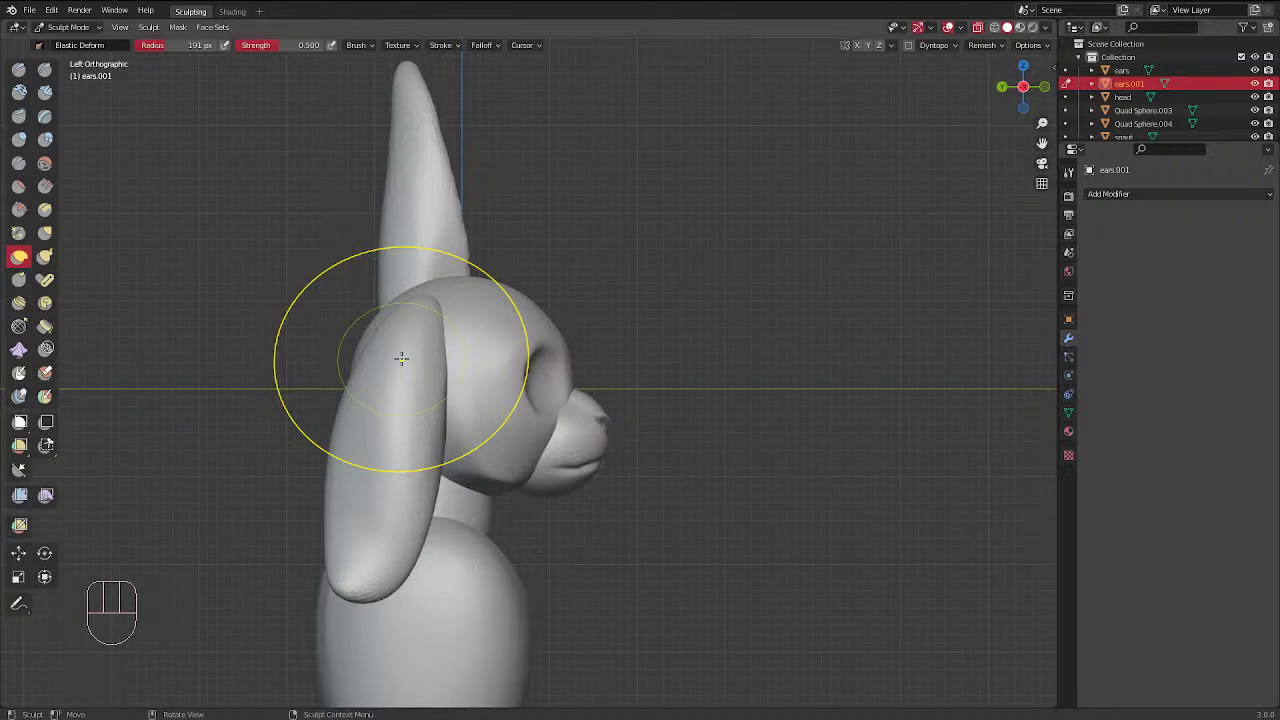
{"action": "mouse_move", "coordinate": [386, 511]}
{"action": "left_mouse_down"}
{"action": "mouse_move", "coordinate": [380, 494]}
{"action": "mouse_move", "coordinate": [376, 545]}
{"action": "left_mouse_up"}
Bend the ear's lower end so it hangs downward, using a 133 px Elastic Deform brush
{"action": "key", "text": "f"}
{"action": "left_click", "coordinate": [510, 471]}
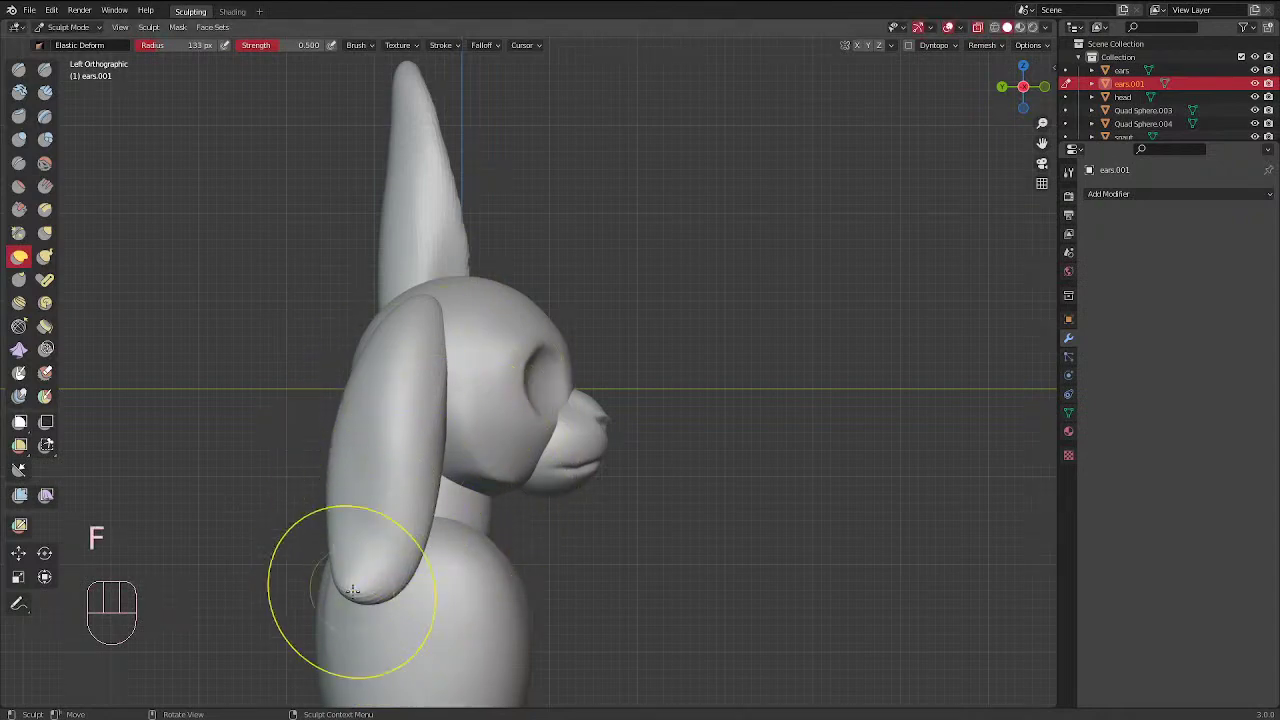
{"action": "middle_click_drag", "start_coordinate": [427, 512], "coordinate": [534, 414]}
{"action": "mouse_move", "coordinate": [420, 470]}
{"action": "left_mouse_down"}
{"action": "mouse_move", "coordinate": [393, 550]}
{"action": "mouse_move", "coordinate": [411, 585]}
{"action": "left_mouse_up"}
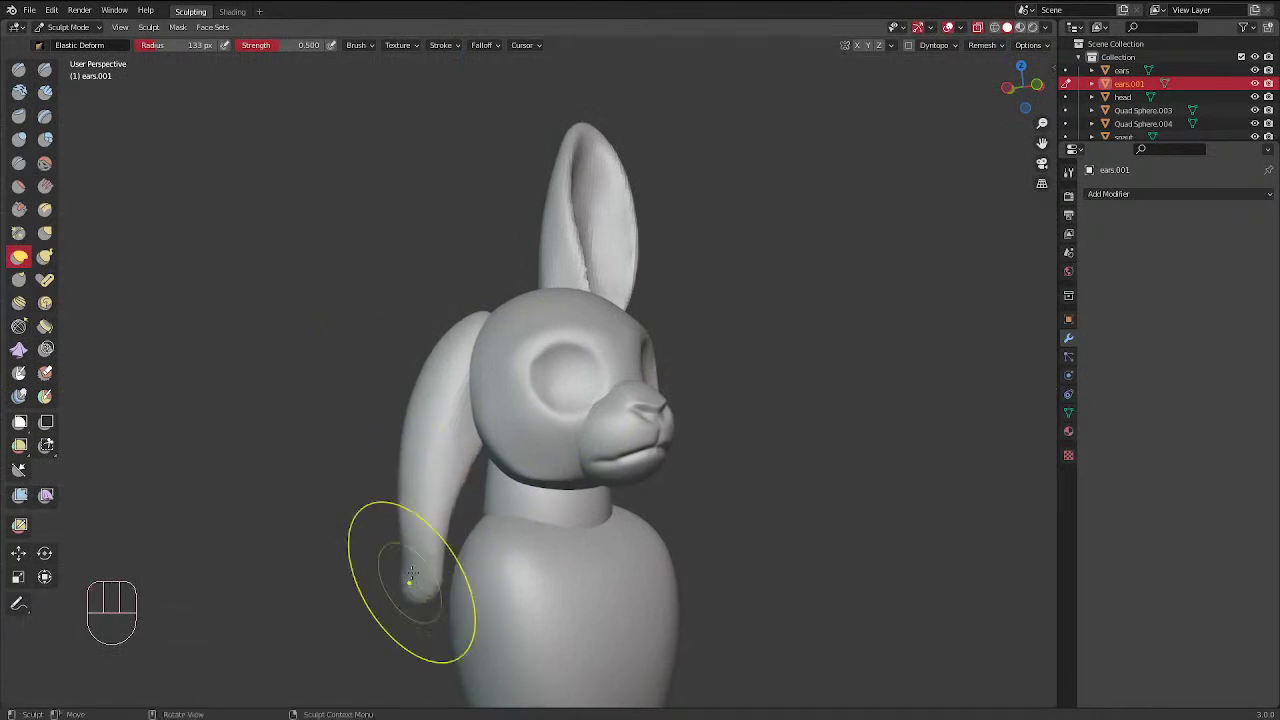
Nudge the drooping ear's tip slightly outward with an 83 px Elastic Deform brush
{"action": "mouse_move", "coordinate": [543, 390]}
{"action": "middle_mouse_down"}
{"action": "mouse_move", "coordinate": [565, 386]}
{"action": "mouse_move", "coordinate": [671, 446]}
{"action": "mouse_move", "coordinate": [629, 469]}
{"action": "mouse_move", "coordinate": [569, 394]}
{"action": "middle_mouse_up"}
{"action": "middle_click_drag", "start_coordinate": [496, 434], "coordinate": [521, 363]}
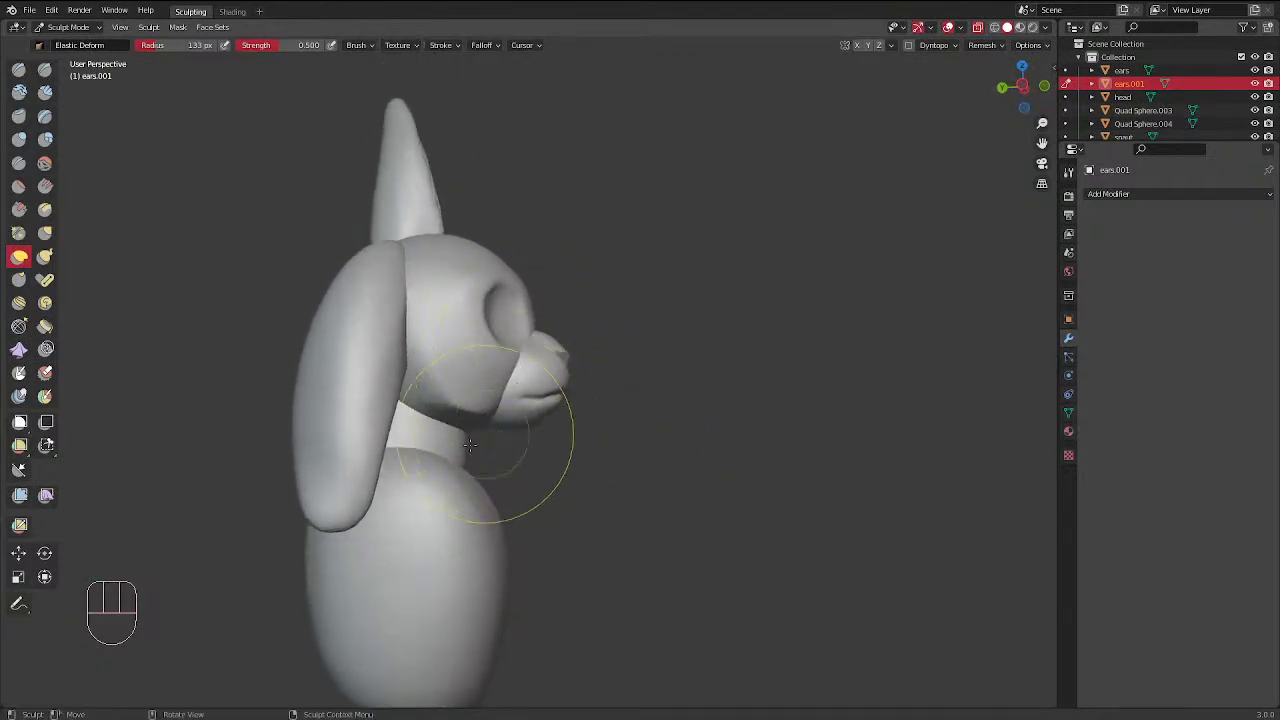
{"action": "mouse_move", "coordinate": [470, 445]}
{"action": "middle_mouse_down"}
{"action": "mouse_move", "coordinate": [349, 486]}
{"action": "mouse_move", "coordinate": [405, 413]}
{"action": "mouse_move", "coordinate": [381, 497]}
{"action": "middle_mouse_up"}
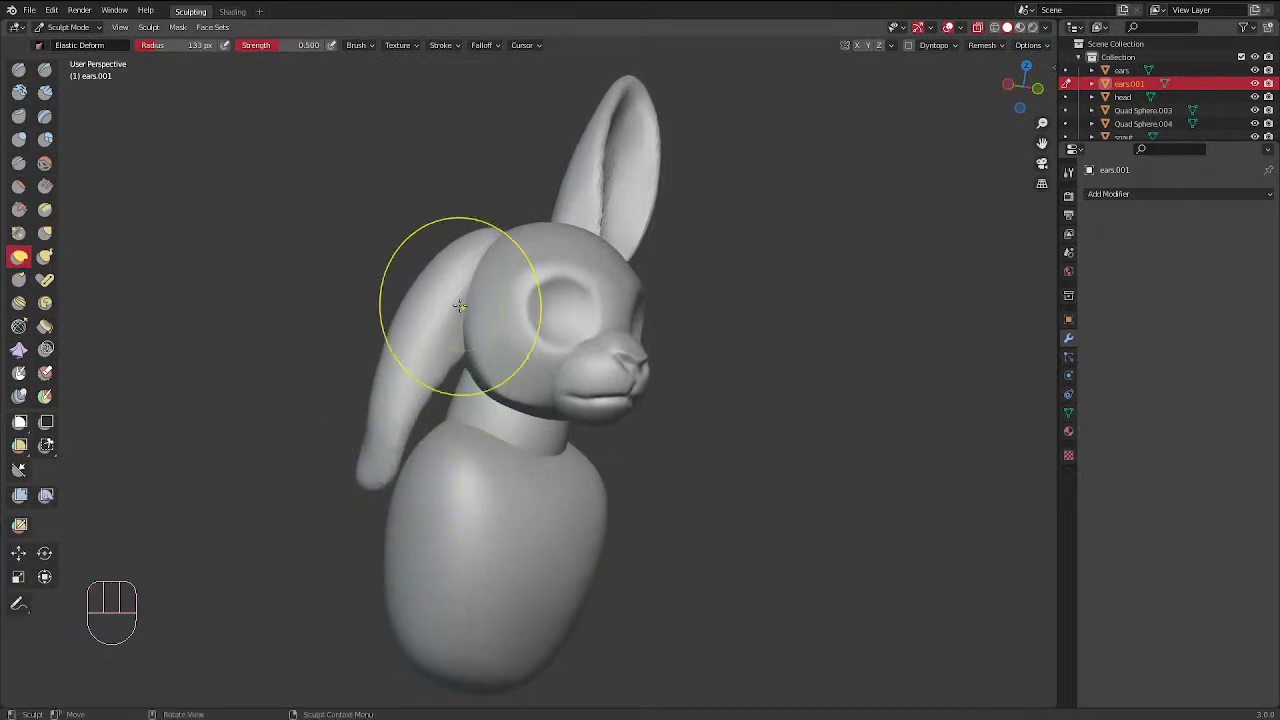
{"action": "key", "text": "f"}
{"action": "left_click", "coordinate": [375, 487]}
{"action": "mouse_move", "coordinate": [375, 487]}
{"action": "left_mouse_down"}
{"action": "mouse_move", "coordinate": [368, 446]}
{"action": "mouse_move", "coordinate": [366, 492]}
{"action": "left_mouse_up"}
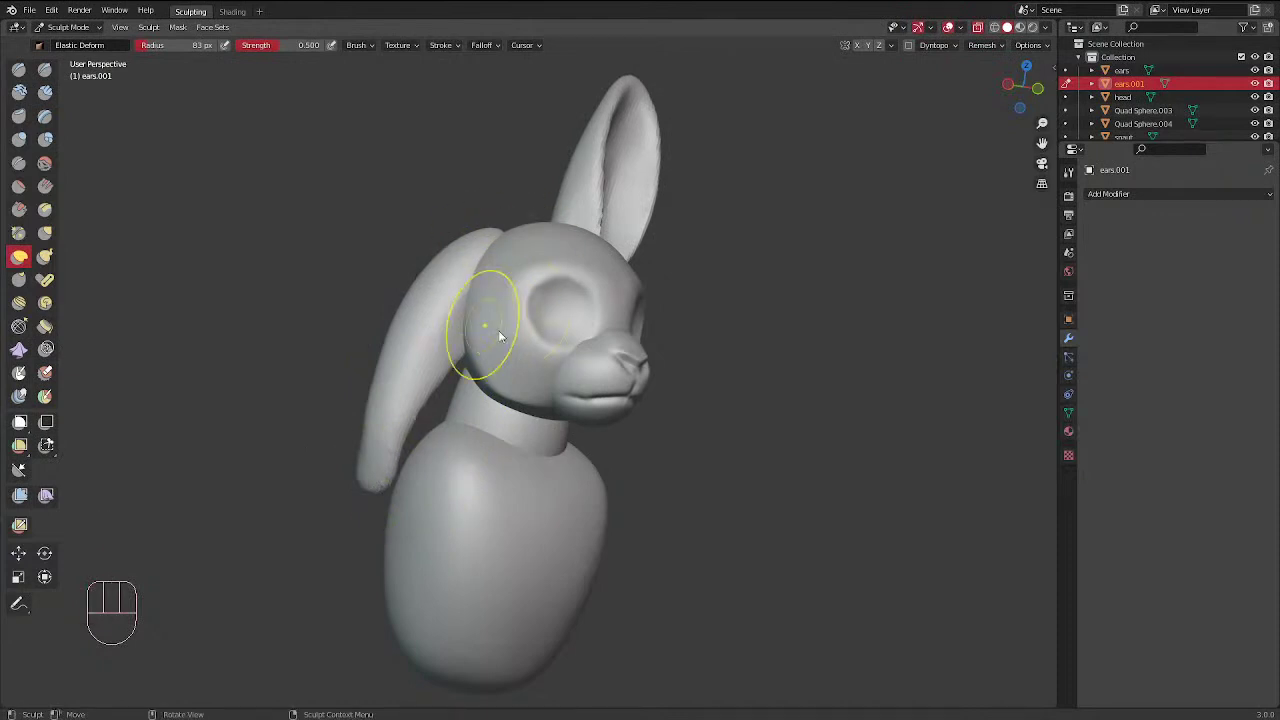
Refine the edge near the drooping ear's tip with a small Elastic Deform stroke from another angle
{"action": "middle_click_drag", "start_coordinate": [491, 323], "coordinate": [593, 420]}
{"action": "middle_click_drag", "start_coordinate": [593, 519], "coordinate": [648, 512]}
{"action": "left_click_drag", "start_coordinate": [654, 514], "coordinate": [660, 505]}
{"action": "middle_click_drag", "start_coordinate": [676, 494], "coordinate": [610, 440]}
{"action": "middle_click_drag", "start_coordinate": [689, 380], "coordinate": [729, 329]}
Push the drooping ear's lower half inward in front view with Elastic Deform, using a 134 px and then an 80 px brush
{"action": "key", "text": "KP_1"}
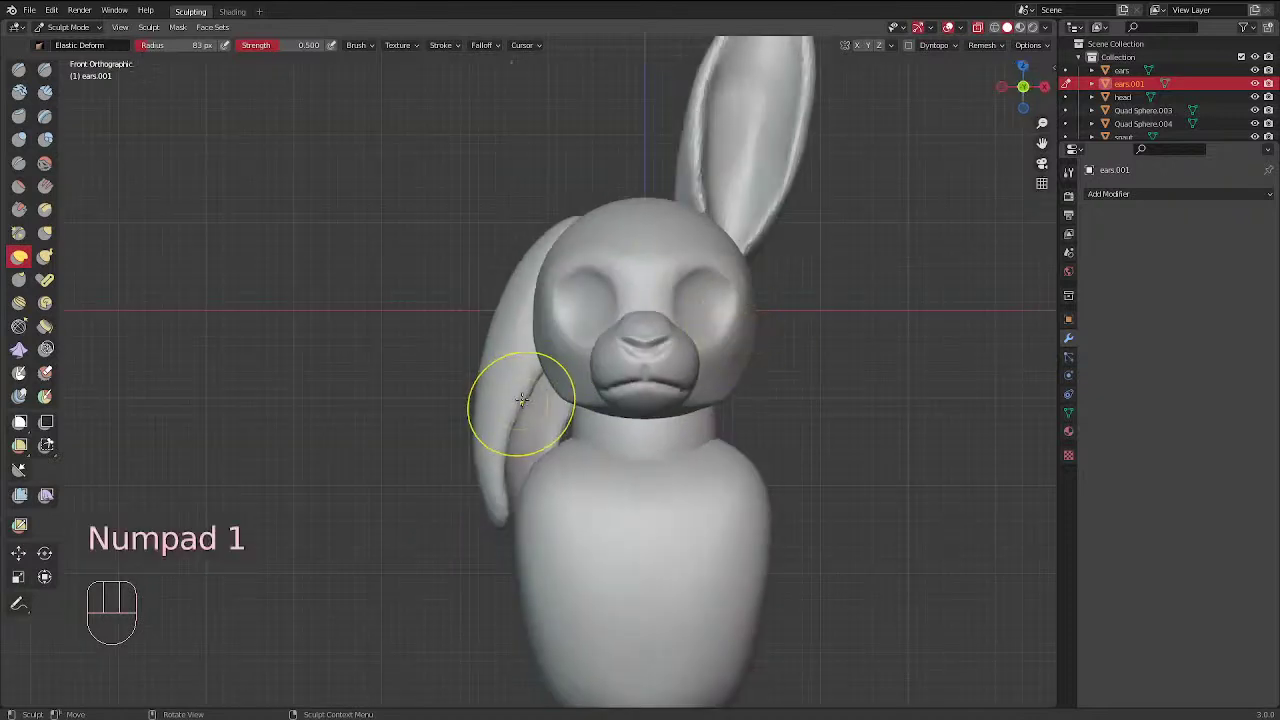
{"action": "key", "text": "f"}
{"action": "left_click", "coordinate": [569, 391]}
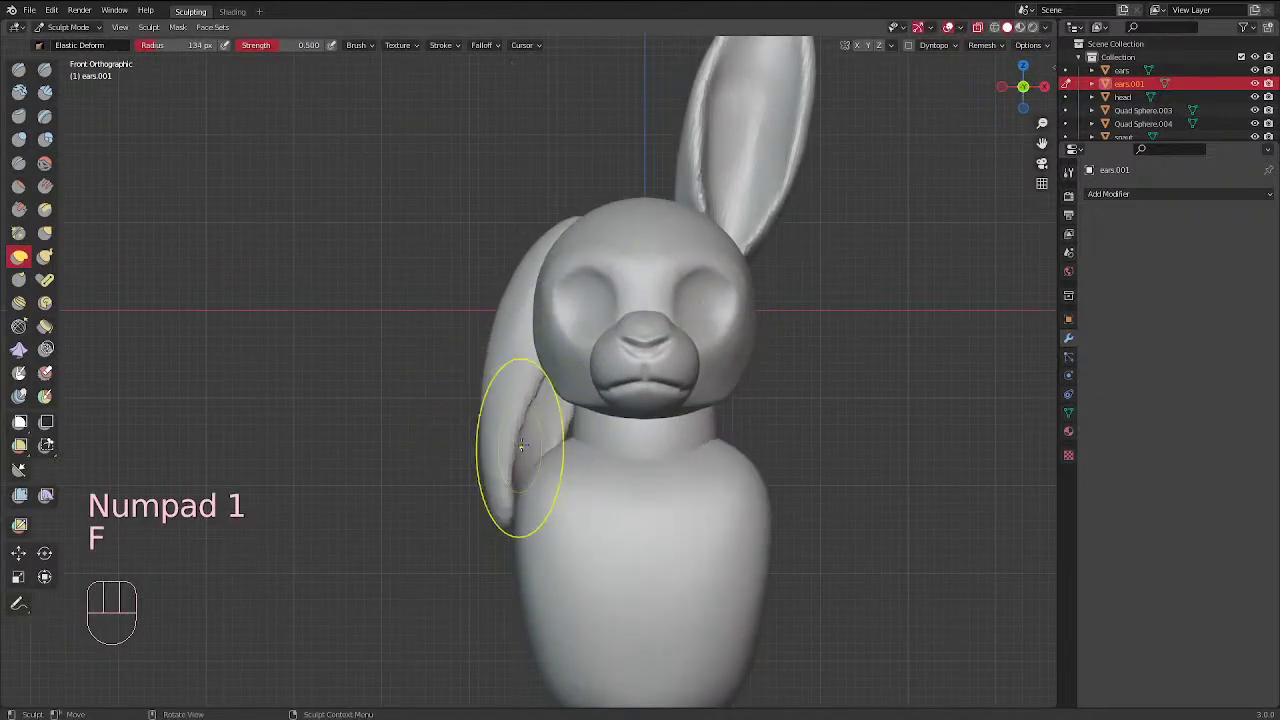
{"action": "left_click", "coordinate": [554, 347]}
{"action": "key", "text": "f"}
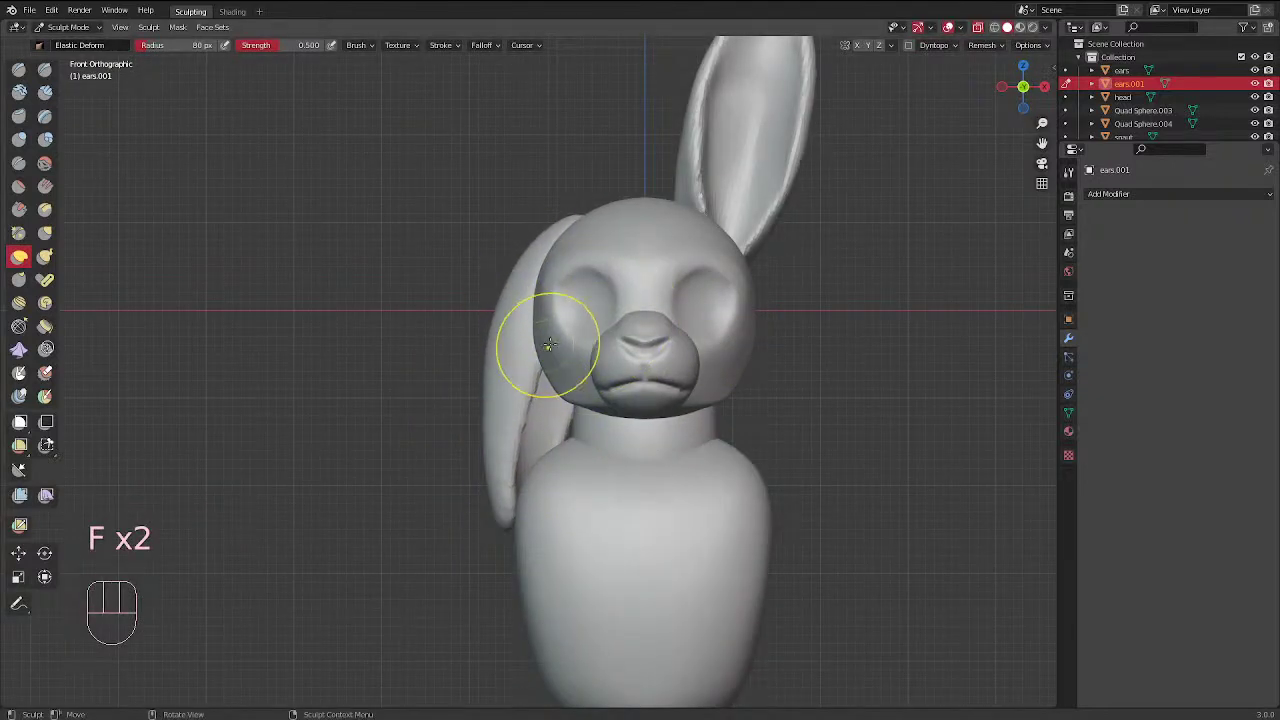
{"action": "left_click_drag", "start_coordinate": [549, 345], "coordinate": [540, 323]}
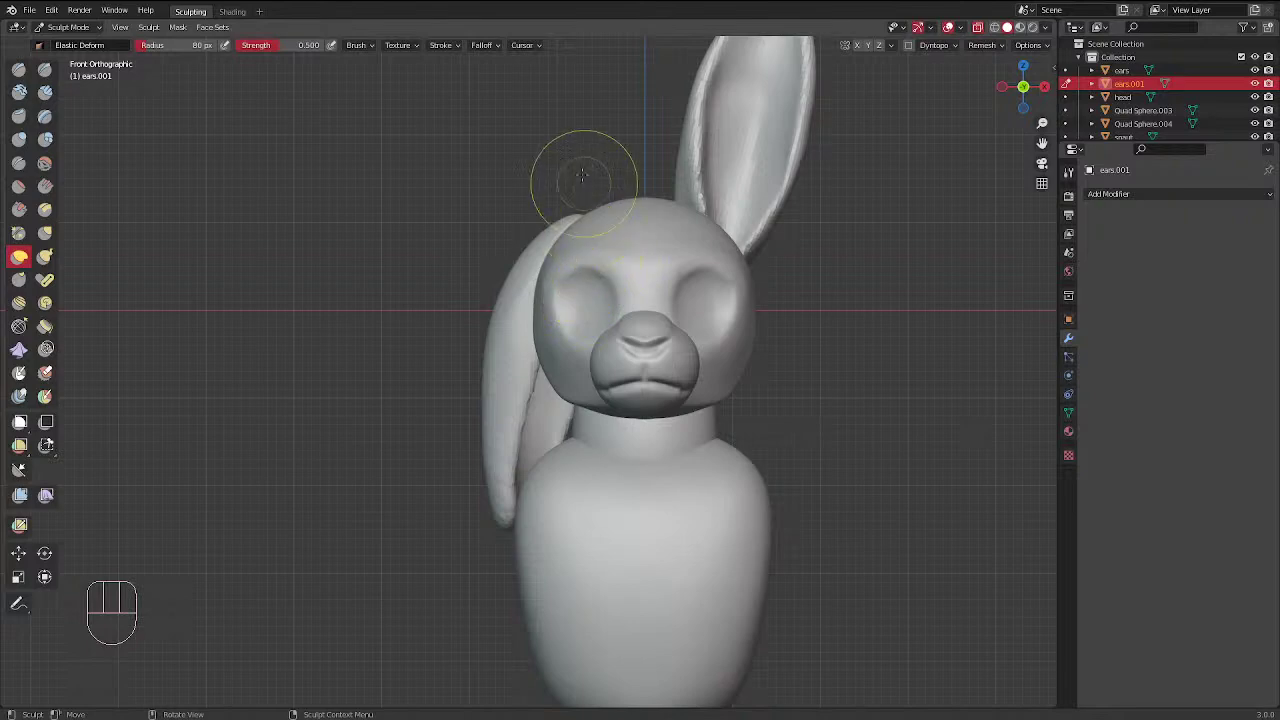
Refine the drooping ear's inner rim beside the head from an angled view with an 80 px Elastic Deform brush
{"action": "left_click_drag", "start_coordinate": [871, 317], "coordinate": [797, 312], "text": "alt"}
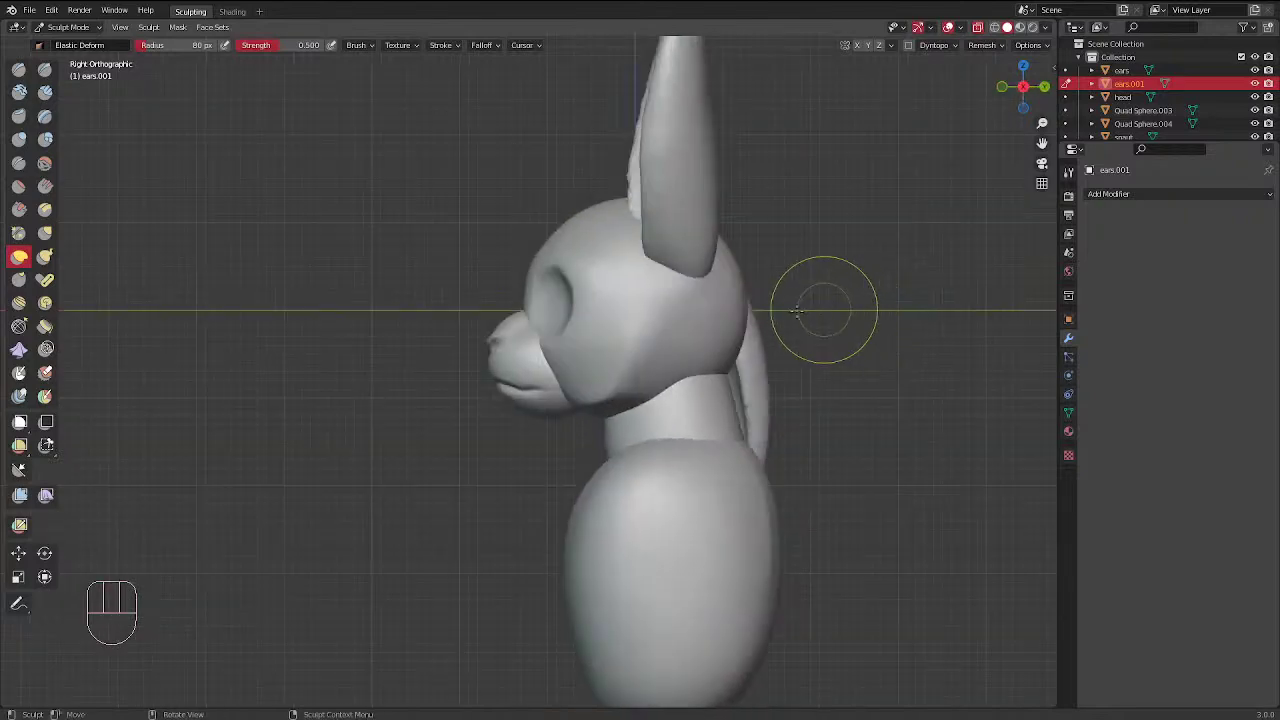
{"action": "middle_click_drag", "start_coordinate": [797, 312], "coordinate": [514, 230]}
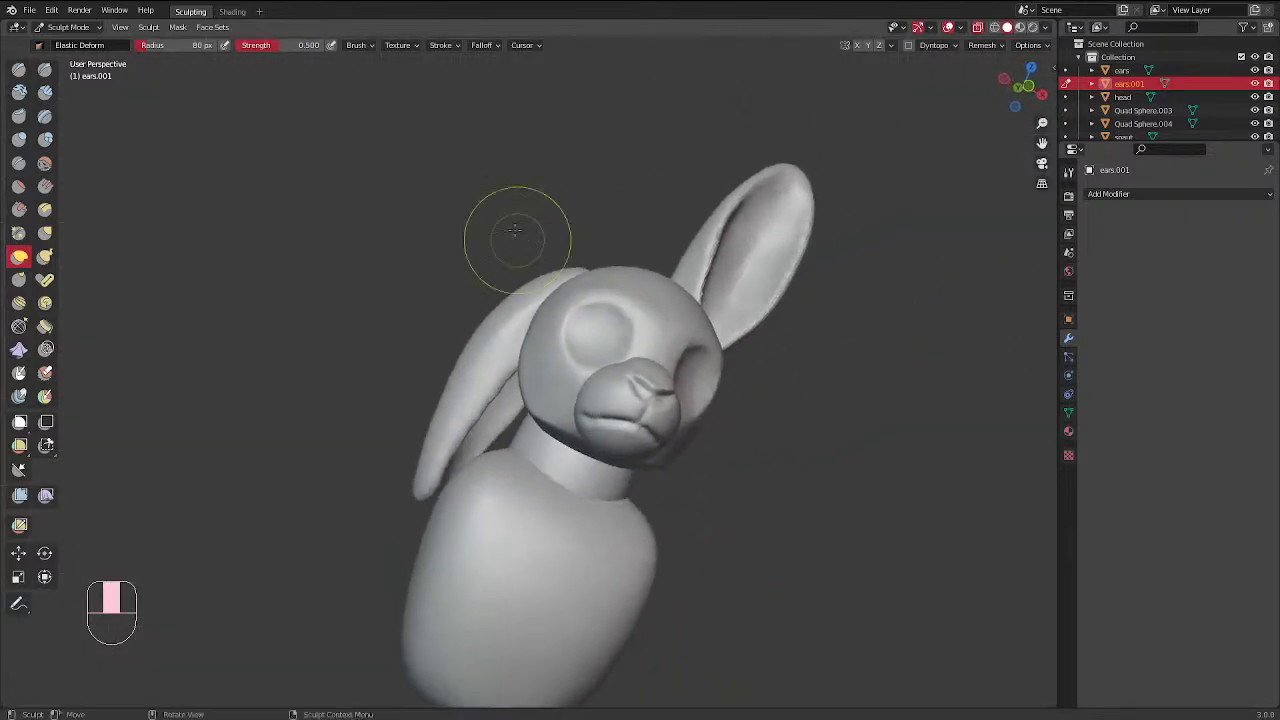
{"action": "left_click_drag", "start_coordinate": [508, 372], "coordinate": [515, 352]}
{"action": "left_click_drag", "start_coordinate": [493, 403], "coordinate": [489, 393]}
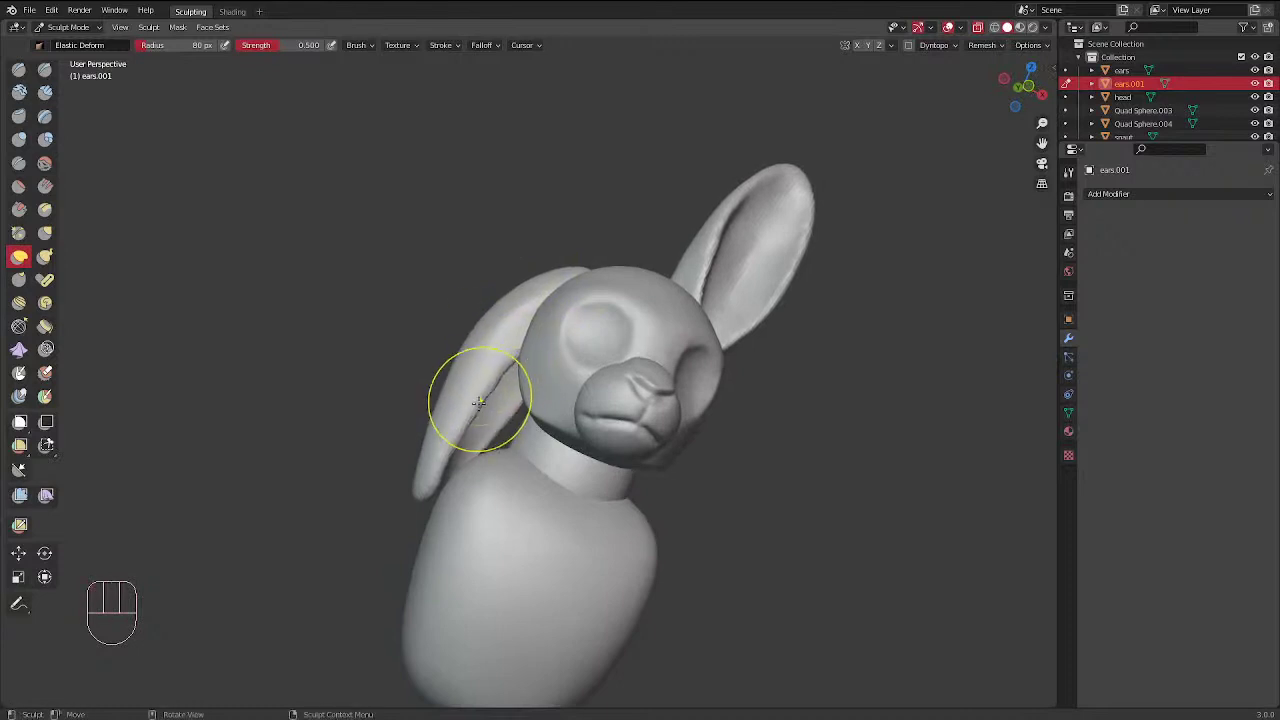
{"action": "middle_click_drag", "start_coordinate": [457, 395], "coordinate": [497, 353]}
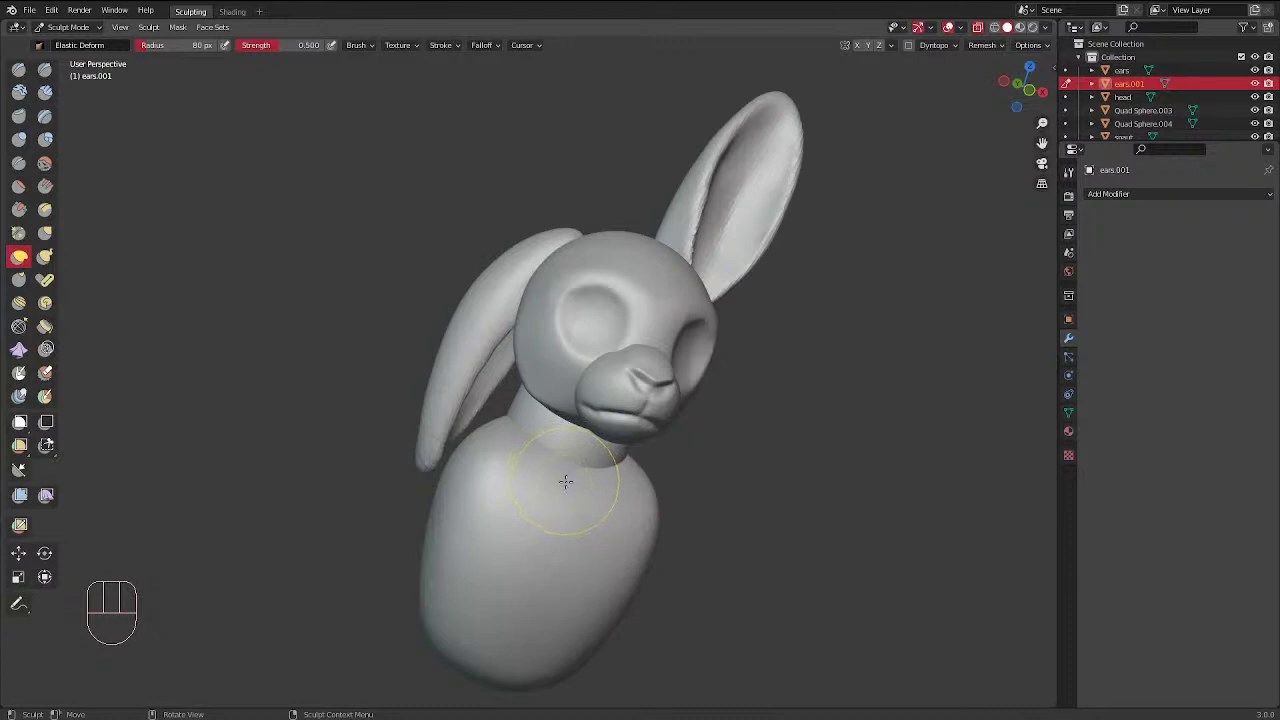
Adjust the drooping ear's overall silhouette in front view with an Elastic Deform brush of about 180 px
{"action": "middle_click_drag", "start_coordinate": [566, 482], "coordinate": [663, 491]}
{"action": "mouse_move", "coordinate": [729, 206]}
{"action": "middle_mouse_down"}
{"action": "mouse_move", "coordinate": [651, 233]}
{"action": "mouse_move", "coordinate": [780, 215]}
{"action": "middle_mouse_up"}
{"action": "key", "text": "KP_1"}
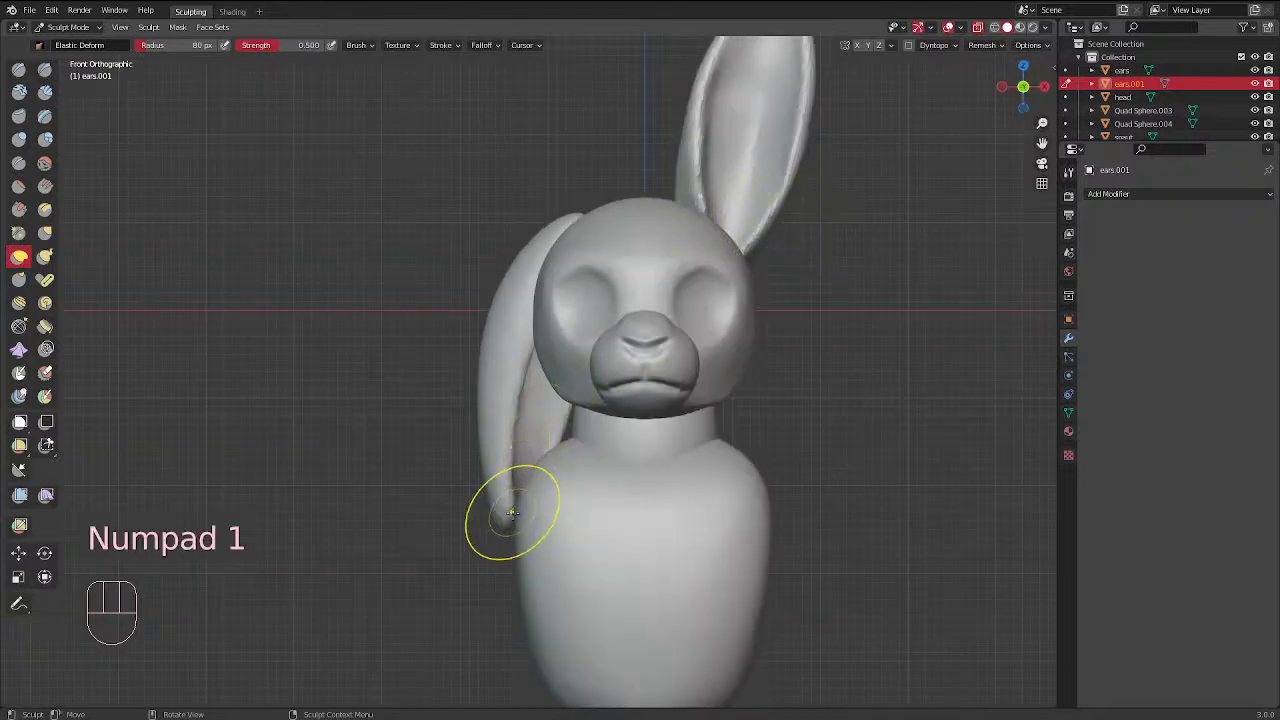
{"action": "key", "text": "f"}
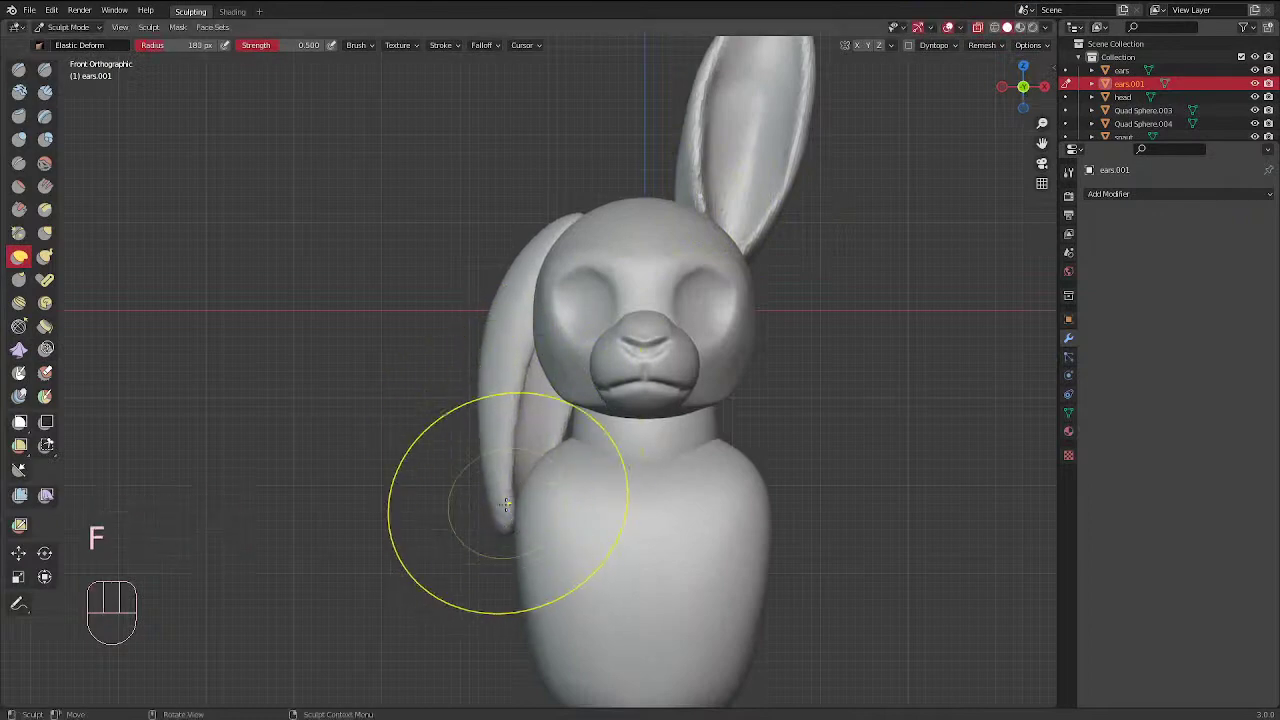
{"action": "left_click_drag", "start_coordinate": [503, 369], "coordinate": [516, 362]}
{"action": "left_click_drag", "start_coordinate": [581, 233], "coordinate": [577, 246]}
{"action": "left_click_drag", "start_coordinate": [543, 310], "coordinate": [545, 314]}
Push the drooping ear's base inward over the top of the head from above, using an 81 px Elastic Deform brush
{"action": "middle_click_drag", "start_coordinate": [660, 309], "coordinate": [660, 477]}
{"action": "middle_click_drag", "start_coordinate": [745, 262], "coordinate": [679, 311]}
{"action": "key", "text": "f"}
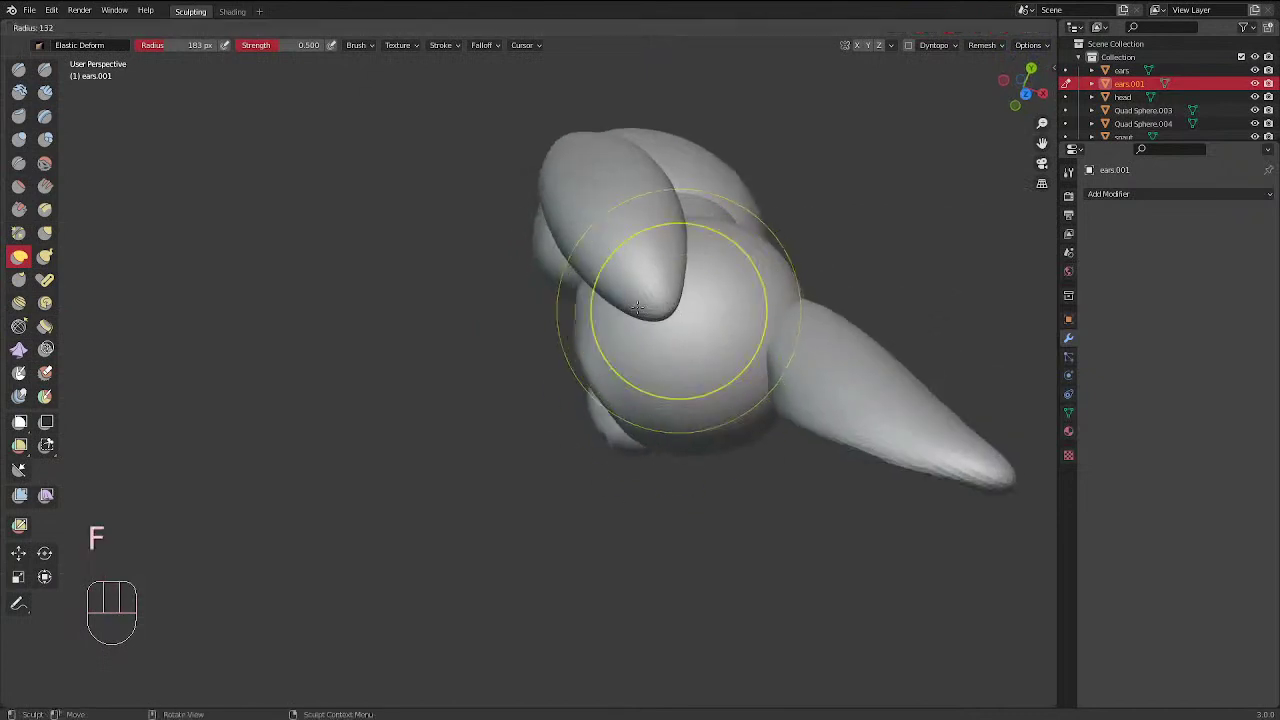
{"action": "left_click", "coordinate": [660, 290]}
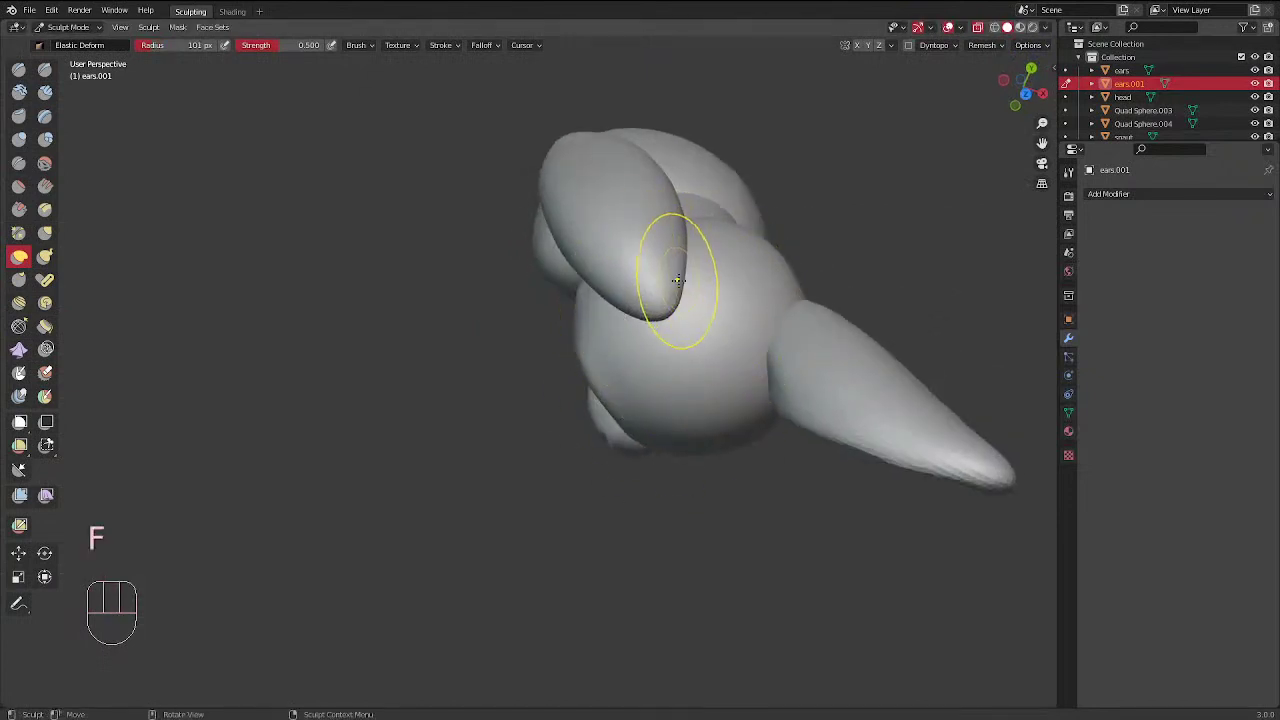
{"action": "key", "text": "f"}
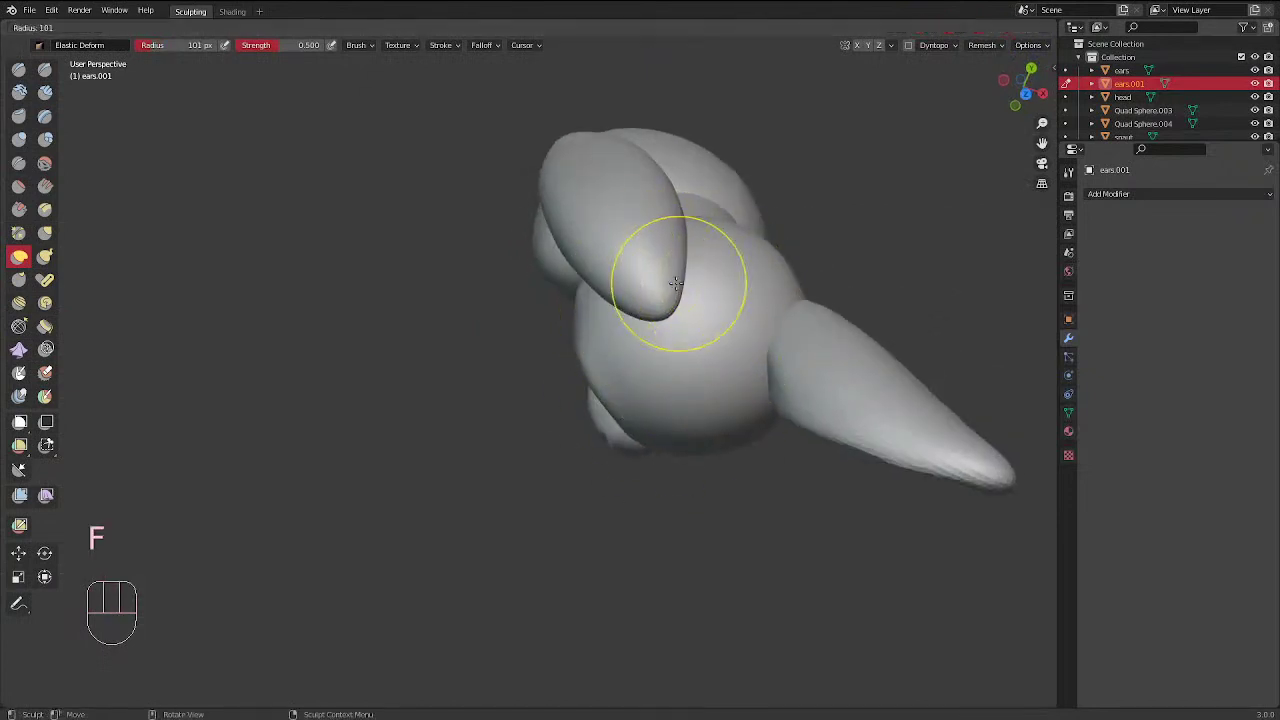
{"action": "left_click", "coordinate": [665, 284]}
{"action": "left_click_drag", "start_coordinate": [672, 290], "coordinate": [719, 267]}
{"action": "middle_click_drag", "start_coordinate": [662, 300], "coordinate": [706, 244]}
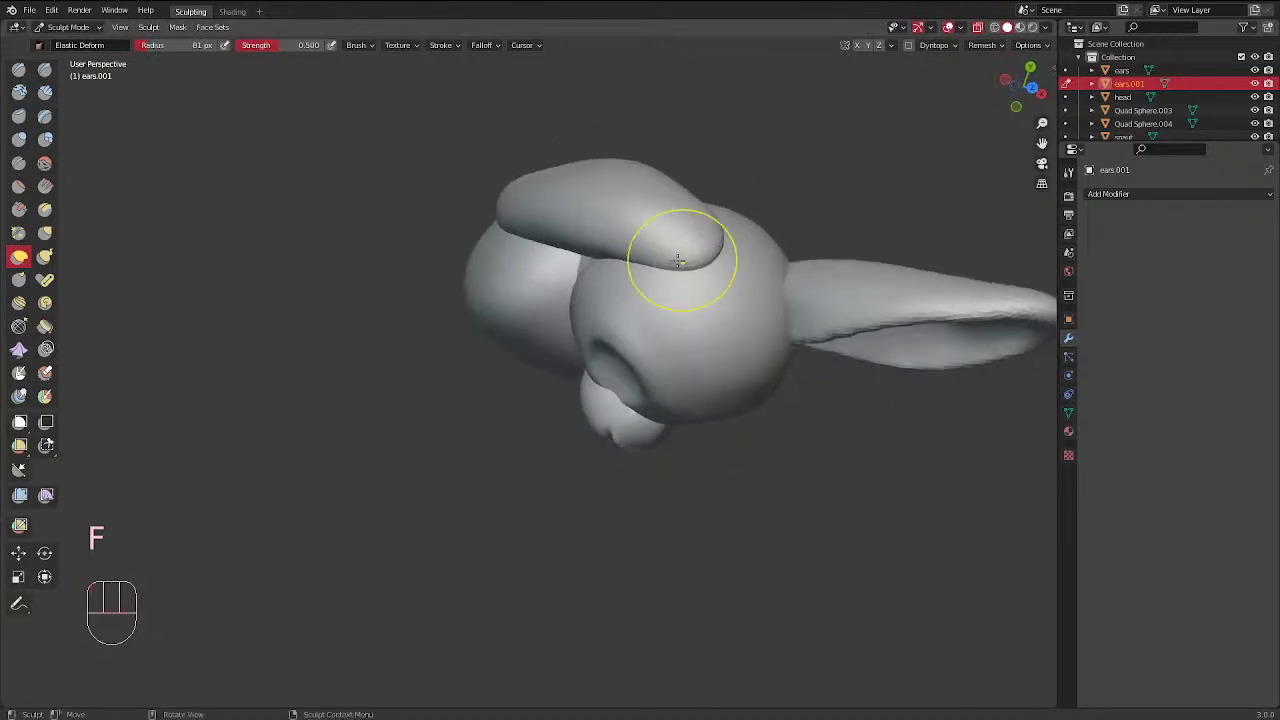
{"action": "left_click_drag", "start_coordinate": [680, 257], "coordinate": [705, 265]}
{"action": "mouse_move", "coordinate": [705, 265]}
{"action": "middle_mouse_down"}
{"action": "mouse_move", "coordinate": [686, 337]}
{"action": "mouse_move", "coordinate": [794, 229]}
{"action": "mouse_move", "coordinate": [700, 251]}
{"action": "mouse_move", "coordinate": [667, 155]}
{"action": "mouse_move", "coordinate": [663, 286]}
{"action": "middle_mouse_up"}
Bring the drooping ear's upper curve closer to the head with a 151 px Elastic Deform brush and adjust its base
{"action": "key", "text": "KP_1"}
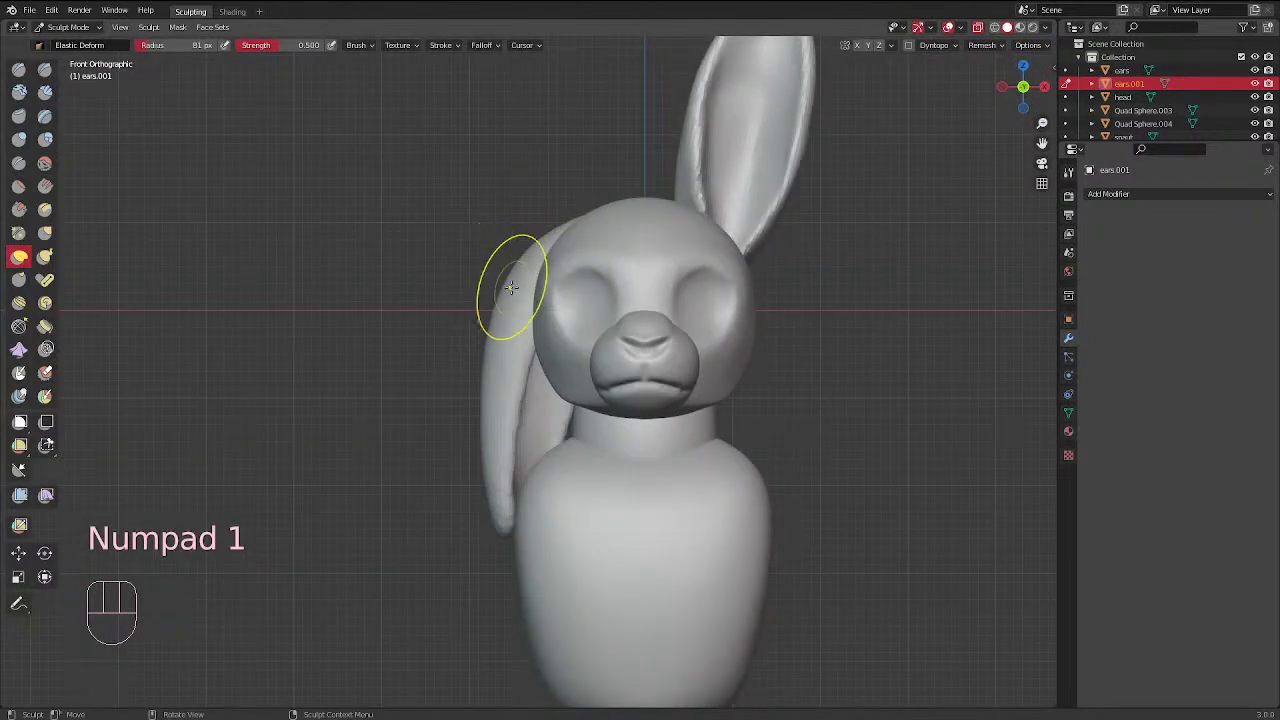
{"action": "key", "text": "f"}
{"action": "left_click", "coordinate": [502, 369]}
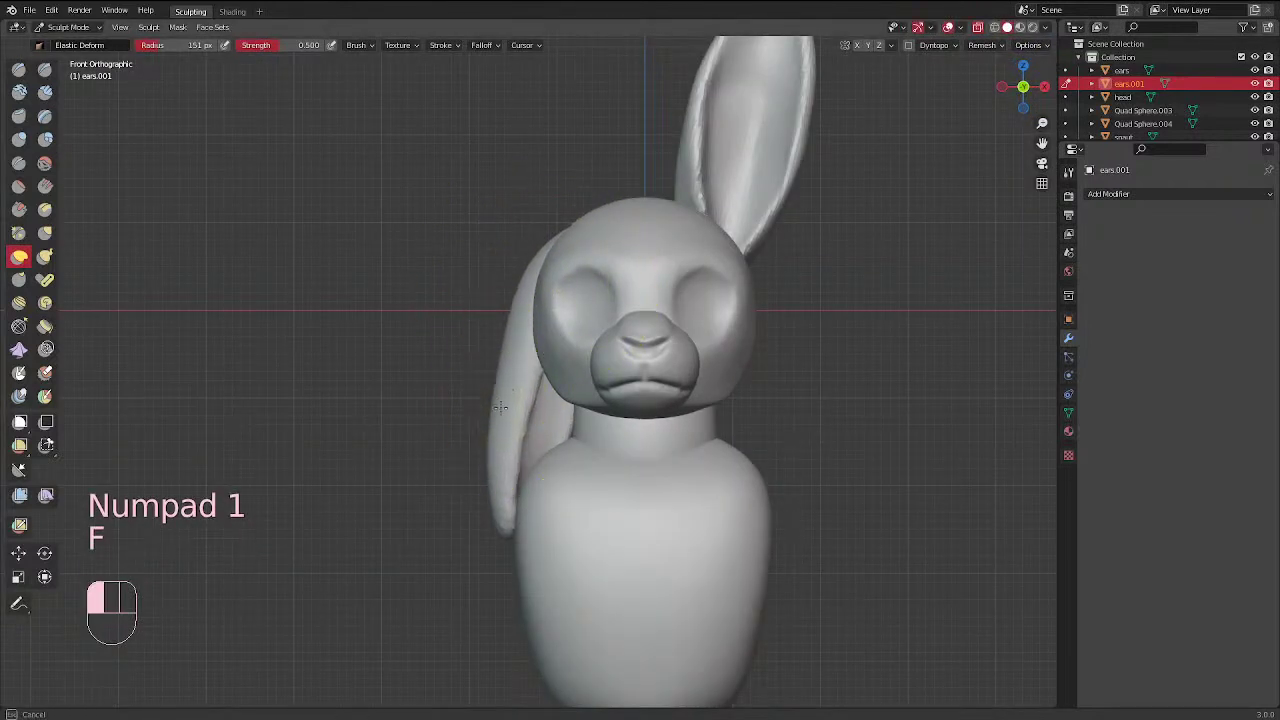
{"action": "mouse_move", "coordinate": [502, 369]}
{"action": "middle_mouse_down"}
{"action": "mouse_move", "coordinate": [571, 371]}
{"action": "mouse_move", "coordinate": [534, 603]}
{"action": "mouse_move", "coordinate": [452, 270]}
{"action": "middle_mouse_up"}
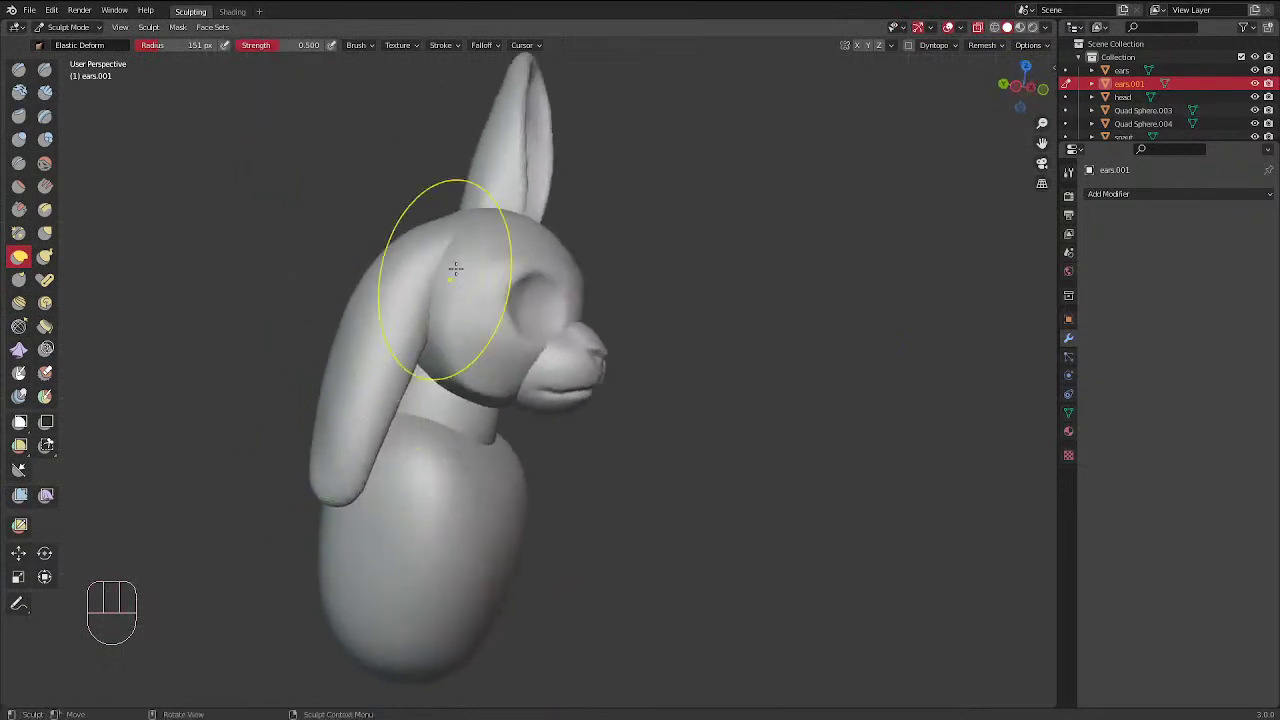
{"action": "left_click_drag", "start_coordinate": [452, 270], "coordinate": [449, 251]}
{"action": "mouse_move", "coordinate": [491, 251]}
{"action": "middle_mouse_down"}
{"action": "mouse_move", "coordinate": [530, 449]}
{"action": "mouse_move", "coordinate": [723, 400]}
{"action": "middle_mouse_up"}
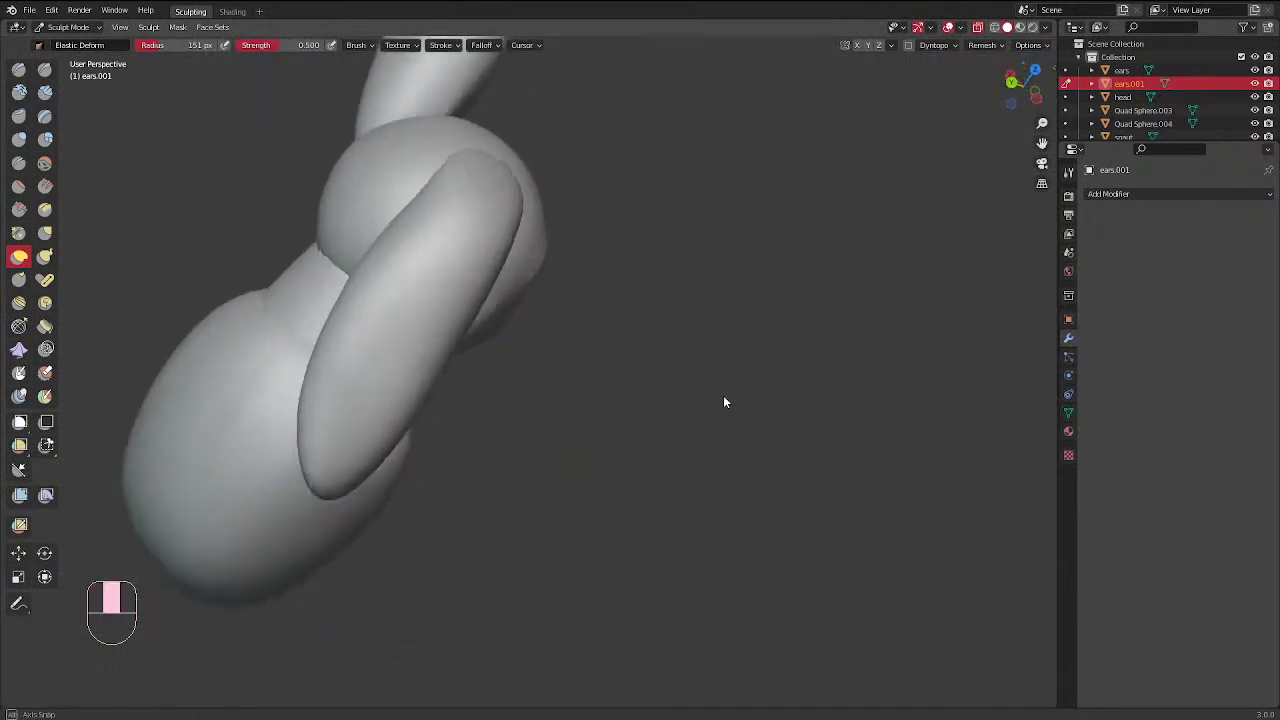
{"action": "key", "text": "KP_1"}
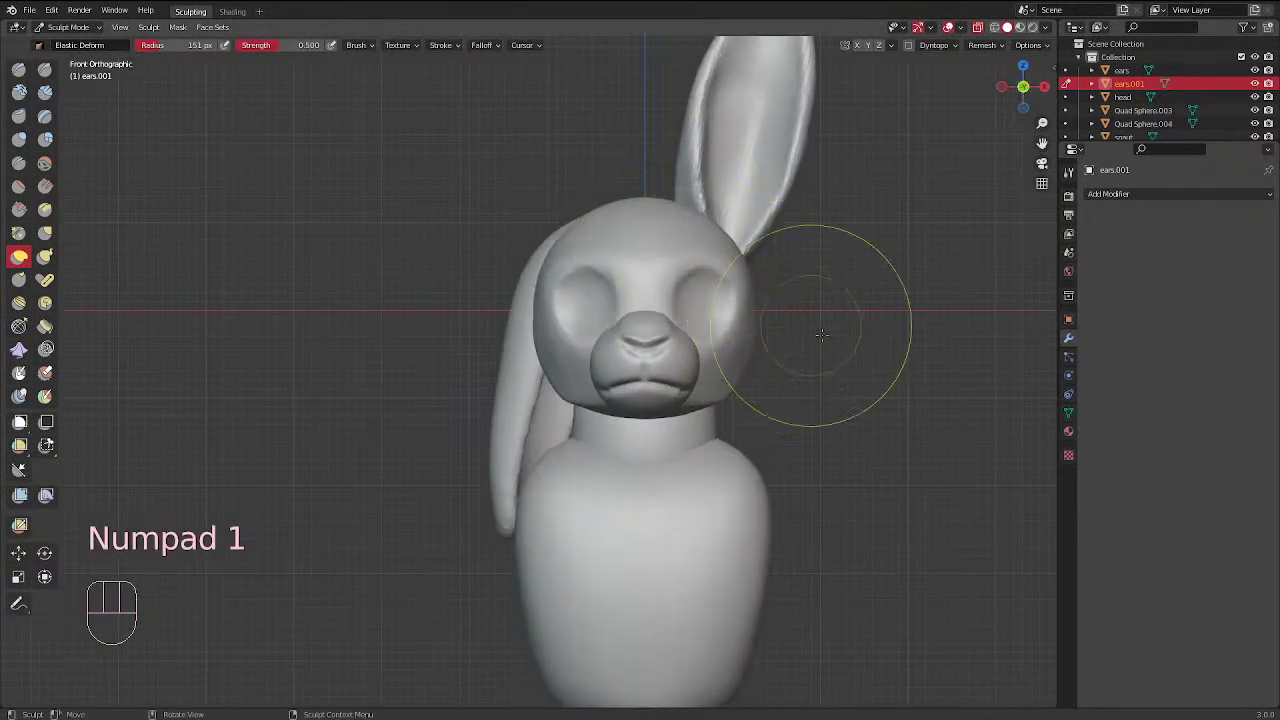
Switch from sculpting the ear to sculpting the snout object and set the brush radius to 37 px
{"action": "key", "text": "alt"}
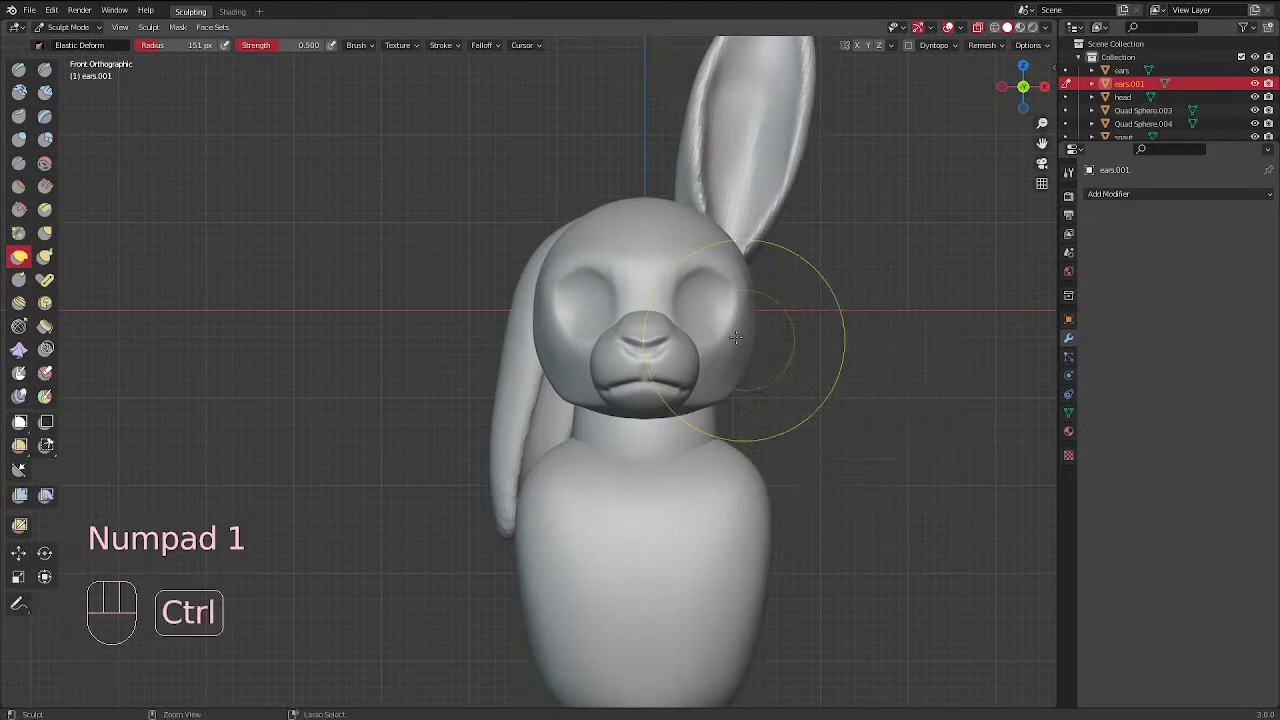
{"action": "key", "text": "ctrl+Tab"}
{"action": "left_click", "coordinate": [671, 365]}
{"action": "key", "text": "ctrl+Tab"}
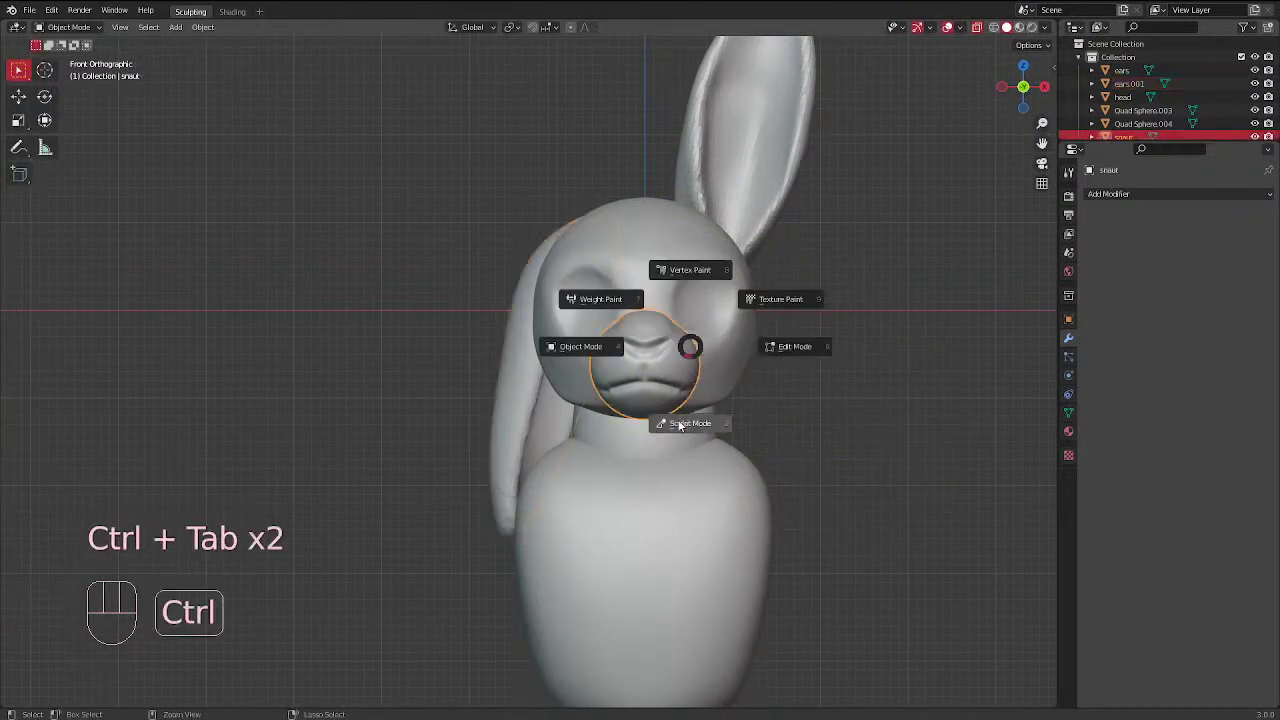
{"action": "left_click", "coordinate": [680, 423]}
{"action": "middle_click_drag", "start_coordinate": [716, 350], "coordinate": [691, 348], "text": "shift"}
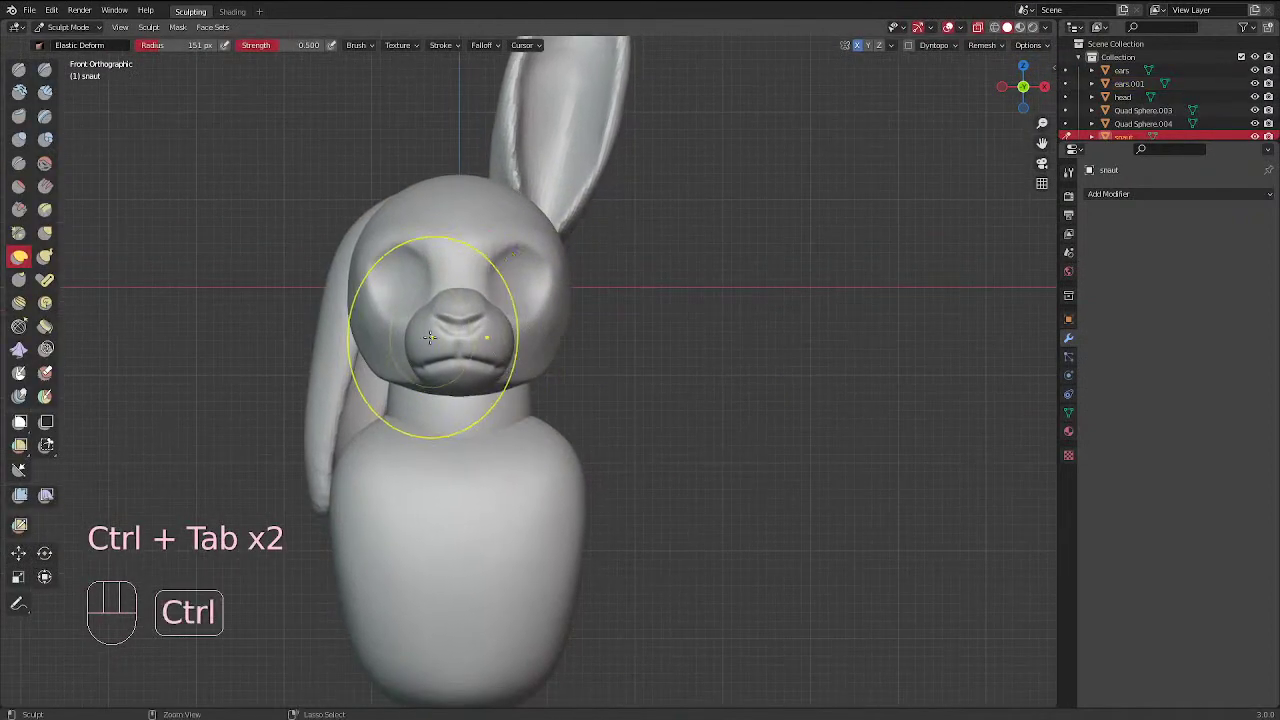
{"action": "mouse_move", "coordinate": [434, 337]}
{"action": "middle_mouse_down", "text": "ctrl"}
{"action": "mouse_move", "coordinate": [554, 263]}
{"action": "mouse_move", "coordinate": [195, 181]}
{"action": "middle_mouse_up", "text": "ctrl"}
{"action": "left_click", "coordinate": [54, 82]}
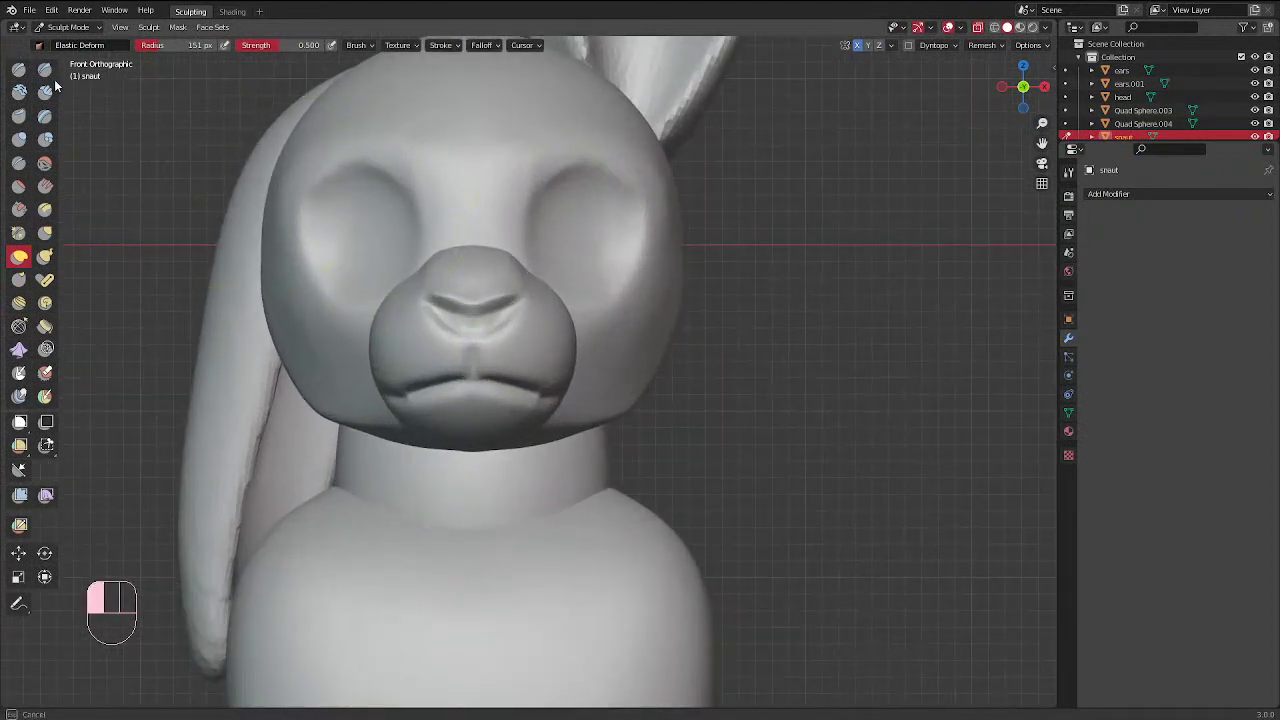
{"action": "middle_click_drag", "start_coordinate": [440, 305], "coordinate": [460, 380]}
{"action": "key", "text": "f"}
{"action": "left_click", "coordinate": [507, 331]}
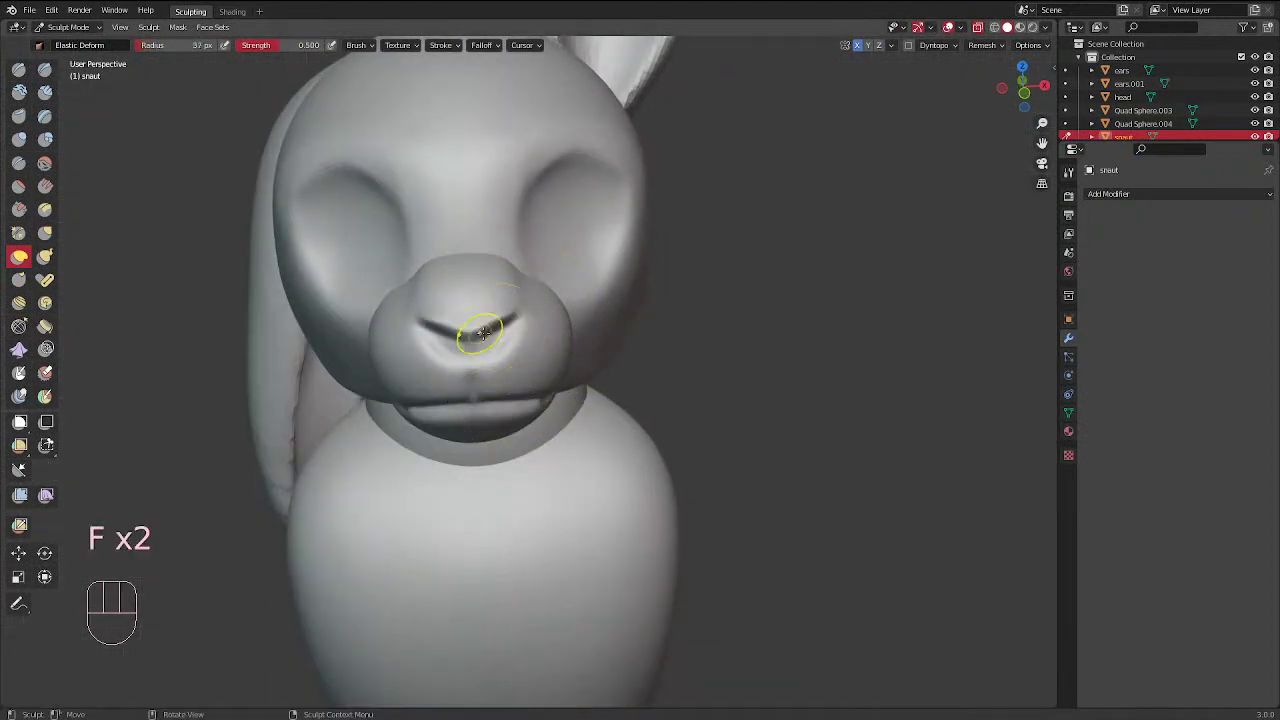
Examine the snout's nose groove, philtrum and mouth line from several angles
{"action": "middle_click_drag", "start_coordinate": [526, 257], "coordinate": [527, 231]}
{"action": "key", "text": "alt"}
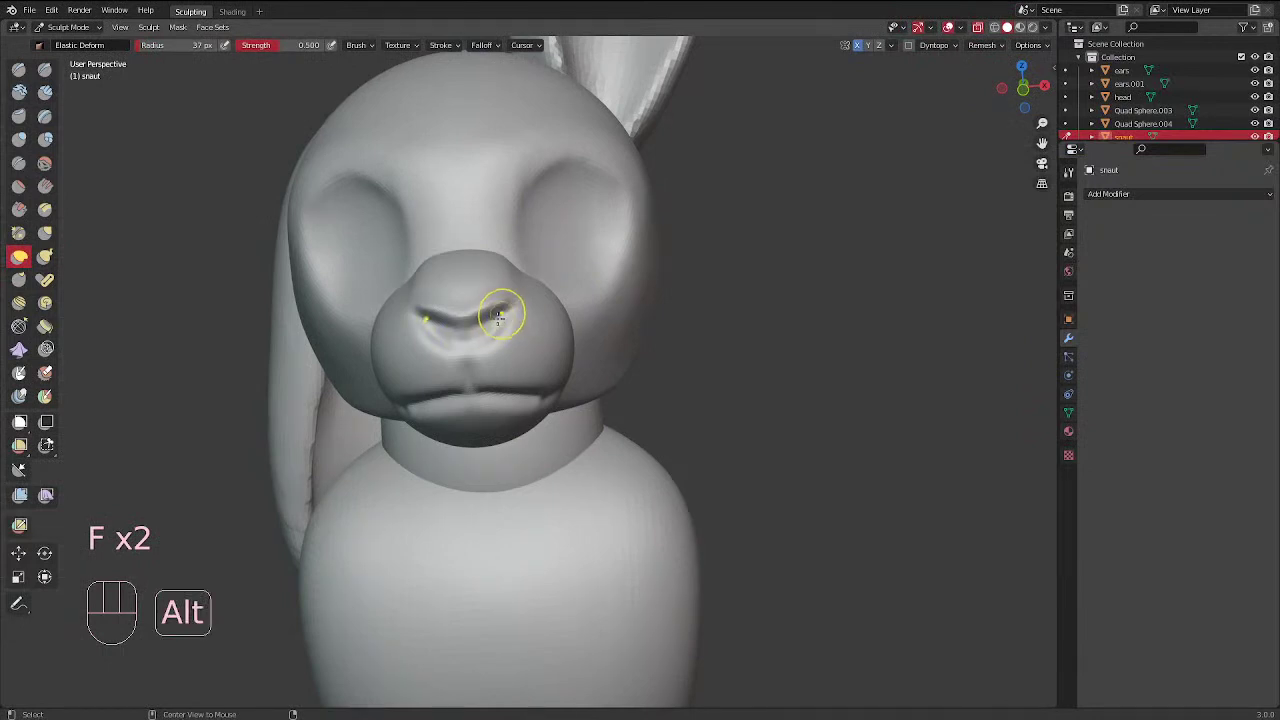
{"action": "left_click", "coordinate": [482, 337], "text": "alt"}
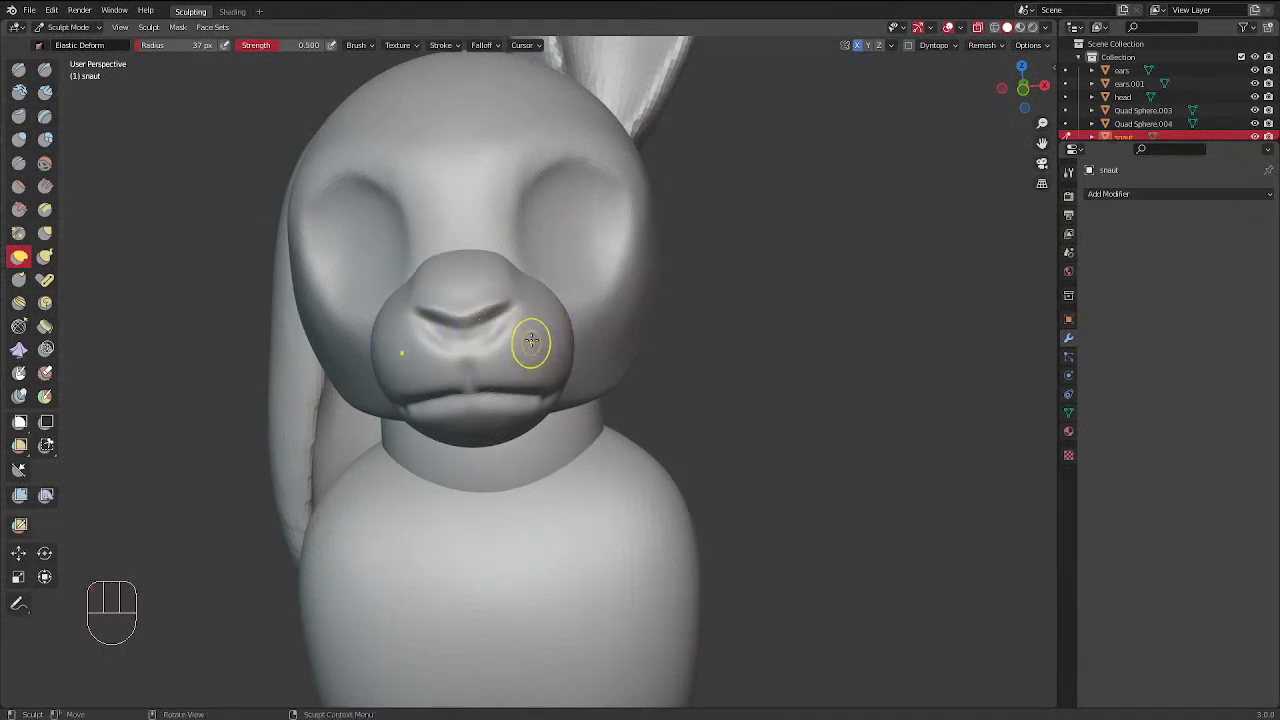
{"action": "middle_click", "coordinate": [509, 392], "text": "alt"}
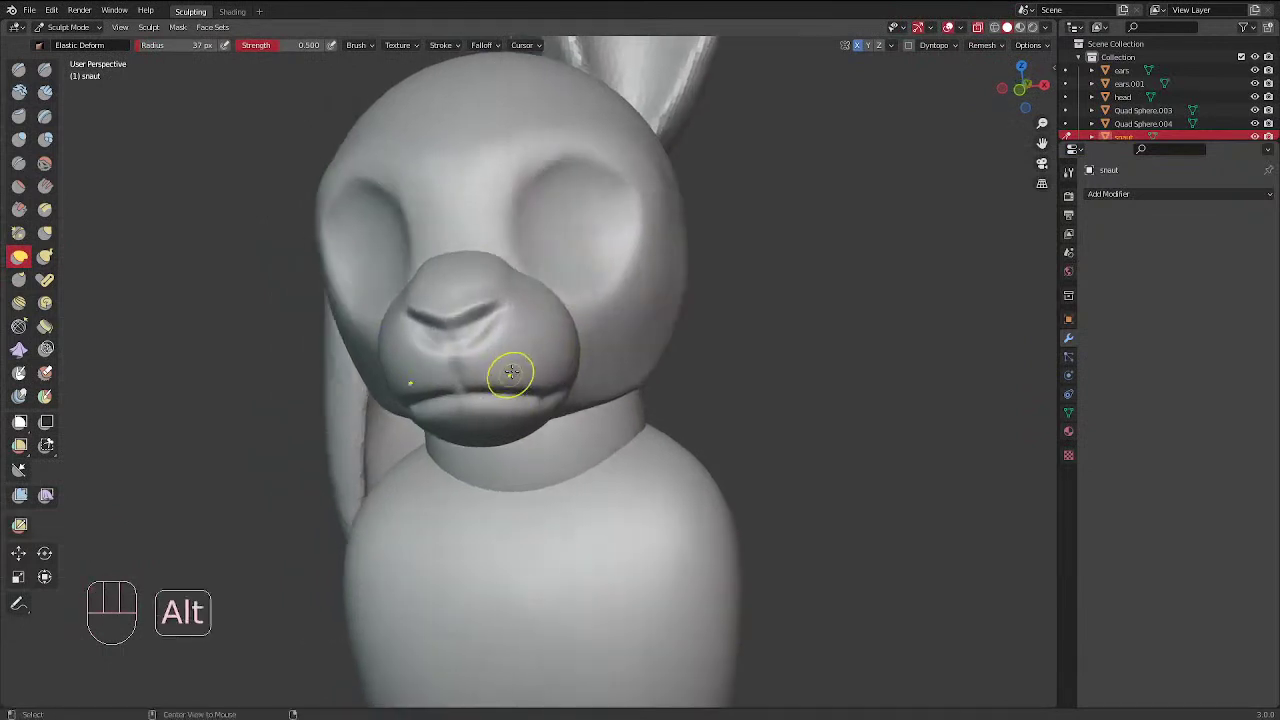
{"action": "left_click", "coordinate": [511, 372], "text": "alt"}
{"action": "left_click", "coordinate": [508, 369]}
{"action": "middle_click_drag", "start_coordinate": [472, 268], "coordinate": [500, 266]}
{"action": "left_click", "coordinate": [468, 352], "text": "alt"}
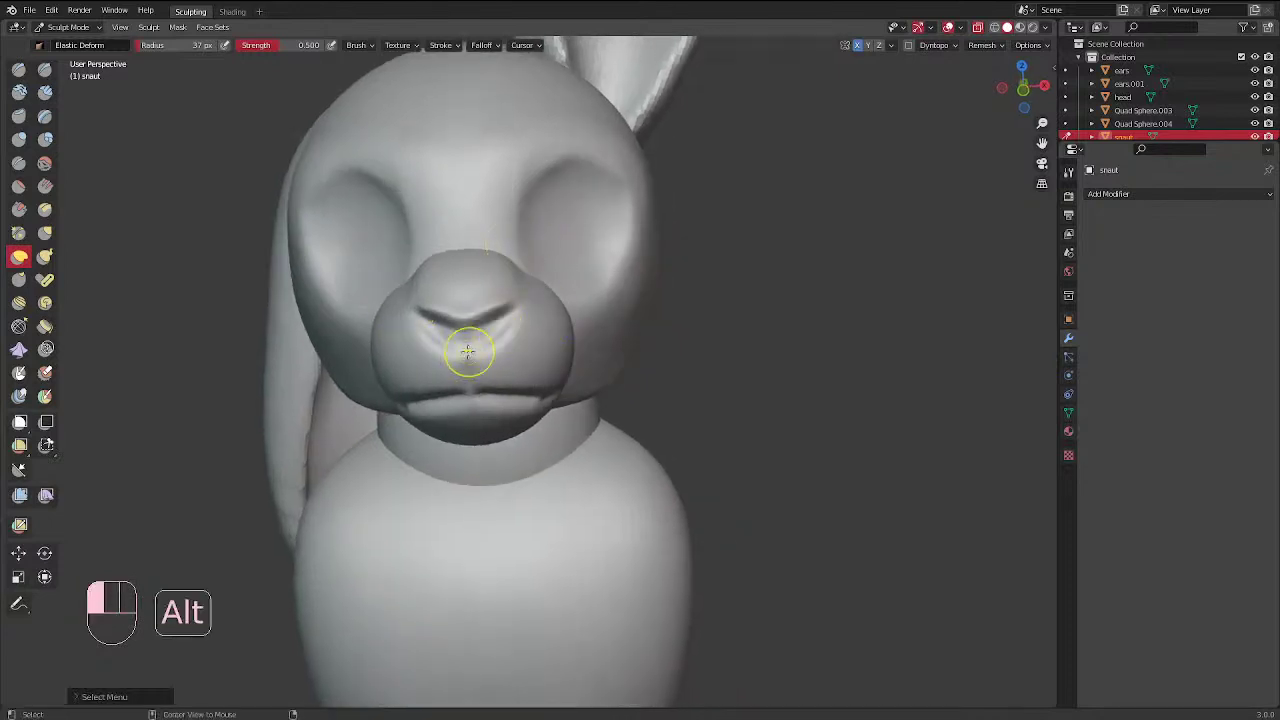
{"action": "left_click", "coordinate": [522, 376], "text": "alt"}
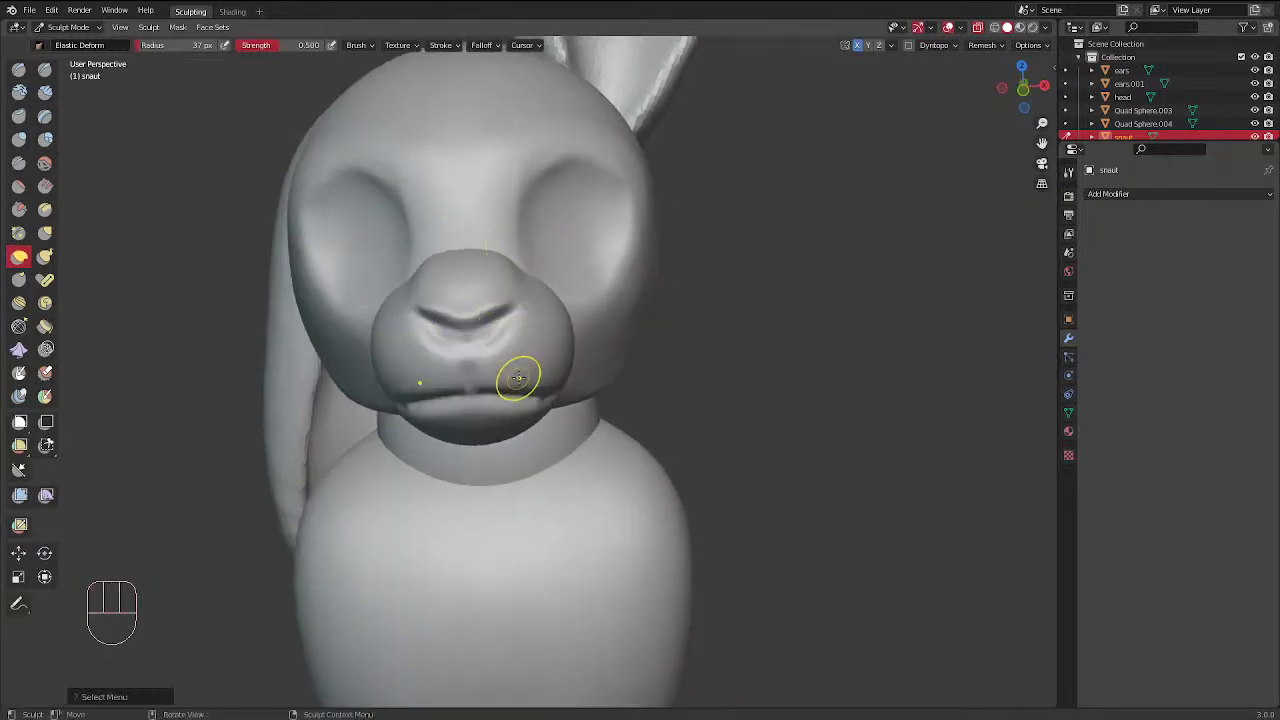
{"action": "middle_click_drag", "start_coordinate": [640, 250], "coordinate": [523, 237]}
{"action": "middle_click_drag", "start_coordinate": [508, 323], "coordinate": [580, 334]}
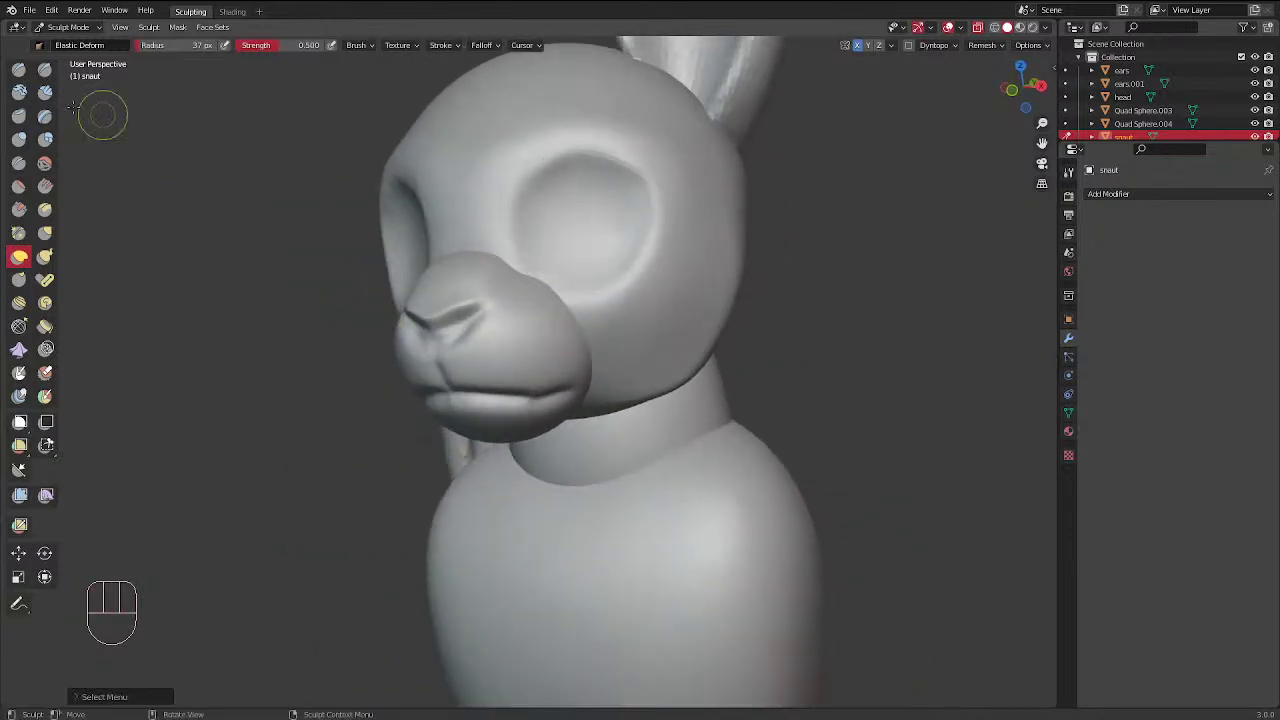
Carve a light groove along the underside of the nose with a 37 px Crease brush
{"action": "left_click", "coordinate": [18, 163]}
{"action": "middle_click_drag", "start_coordinate": [456, 100], "coordinate": [550, 104]}
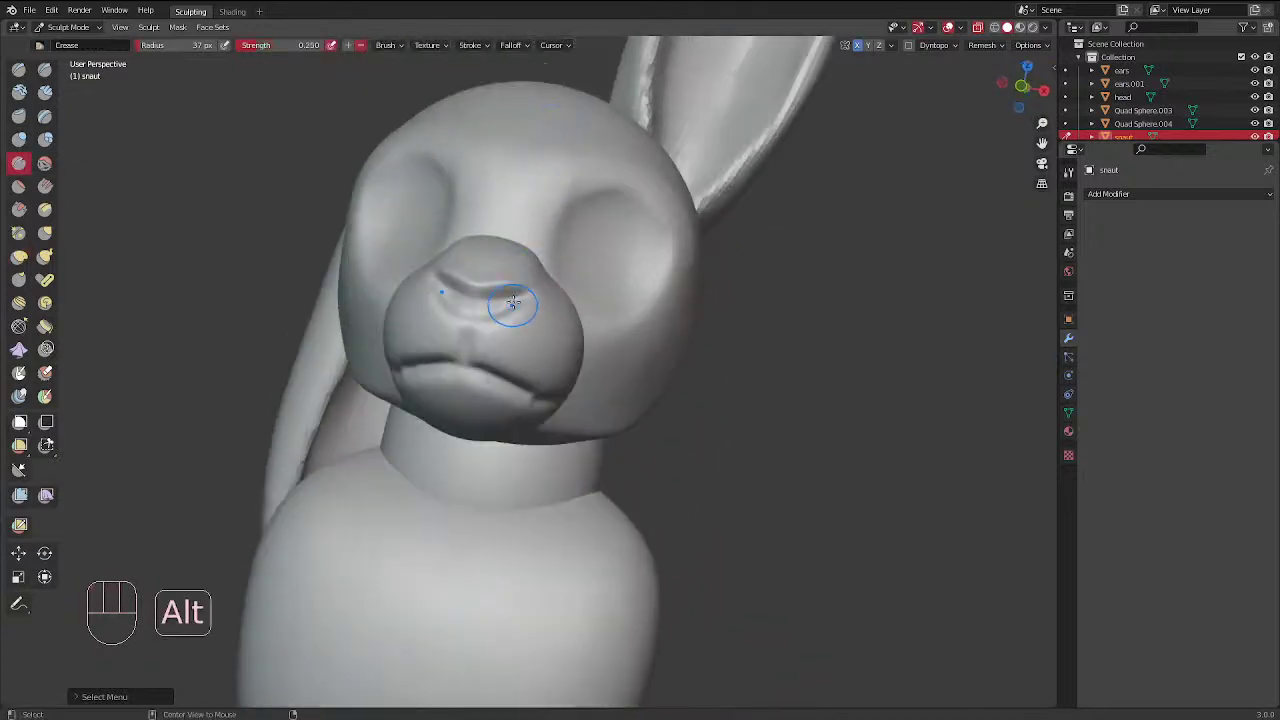
{"action": "middle_click_drag", "start_coordinate": [534, 243], "coordinate": [537, 268]}
{"action": "left_click_drag", "start_coordinate": [491, 323], "coordinate": [436, 296]}
Sharpen the nose's V-shaped lower edges with Draw Sharp, reduce the radius to 27 px, and smooth the area beneath
{"action": "left_click", "coordinate": [45, 68]}
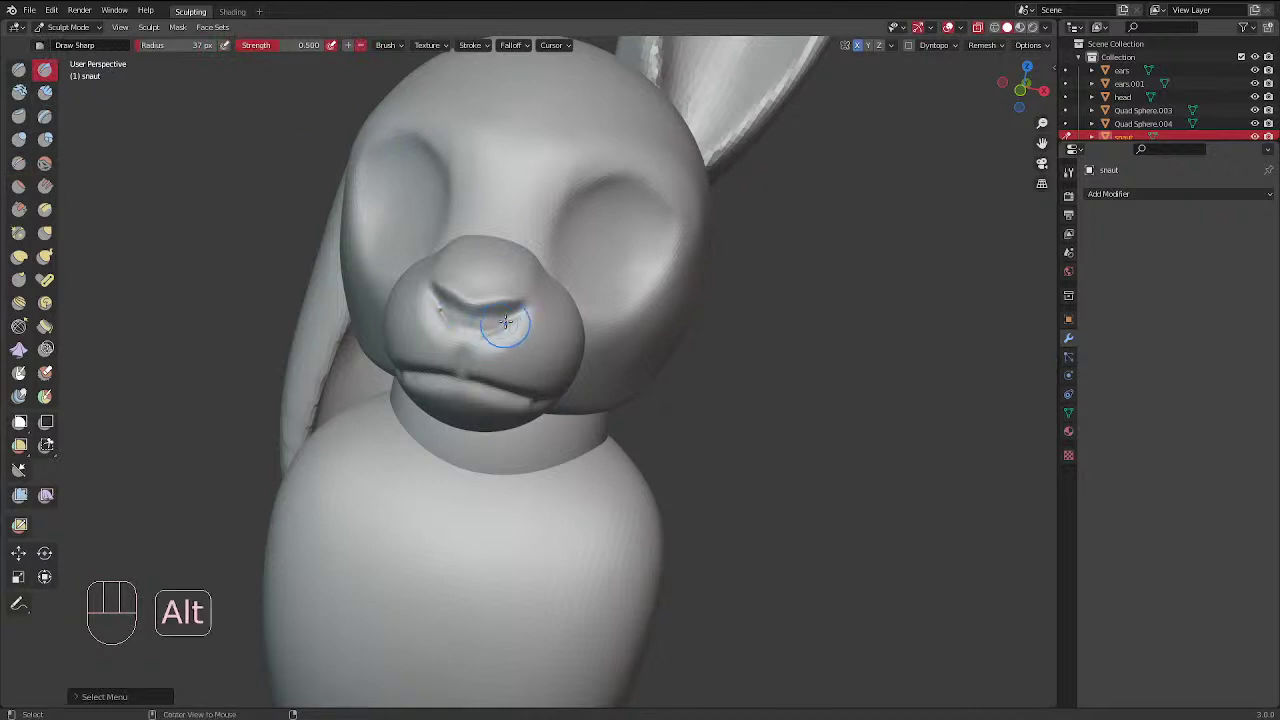
{"action": "mouse_move", "coordinate": [511, 322]}
{"action": "left_mouse_down"}
{"action": "mouse_move", "coordinate": [450, 308]}
{"action": "mouse_move", "coordinate": [469, 331]}
{"action": "left_mouse_up"}
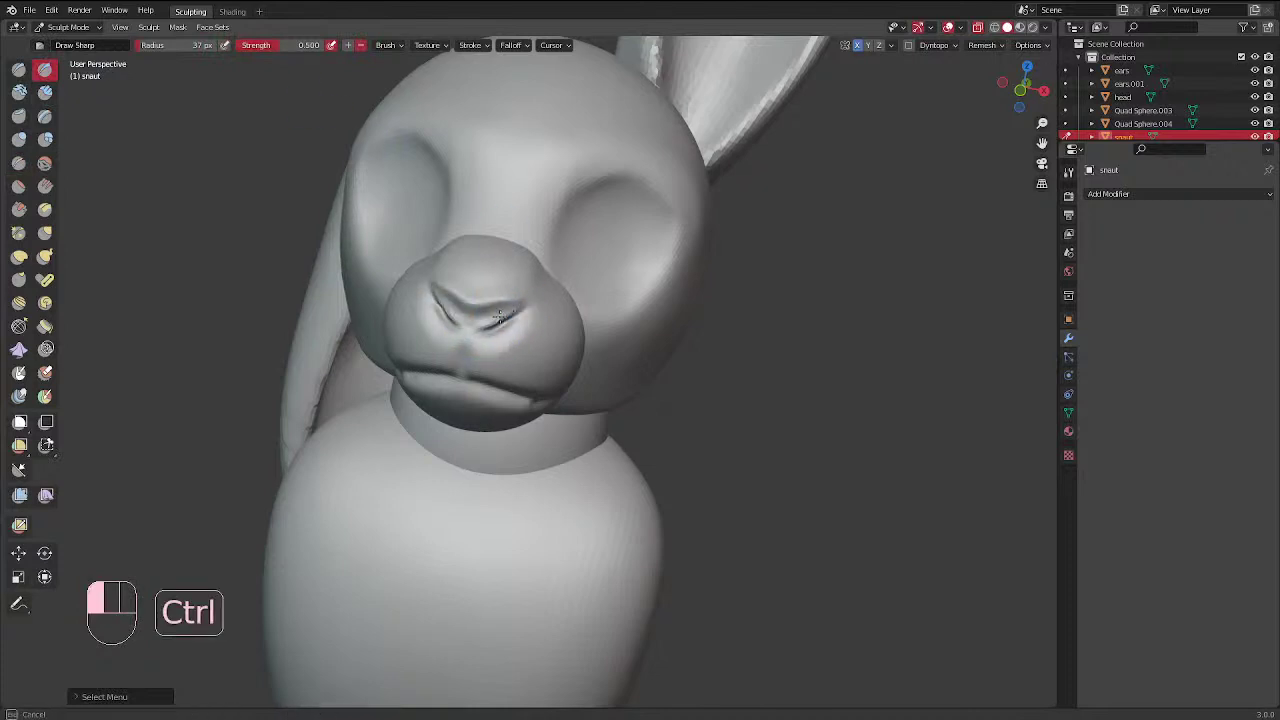
{"action": "left_click_drag", "start_coordinate": [529, 292], "coordinate": [452, 314], "text": "ctrl"}
{"action": "mouse_move", "coordinate": [452, 314]}
{"action": "middle_mouse_down"}
{"action": "mouse_move", "coordinate": [521, 221]}
{"action": "mouse_move", "coordinate": [517, 251]}
{"action": "middle_mouse_up"}
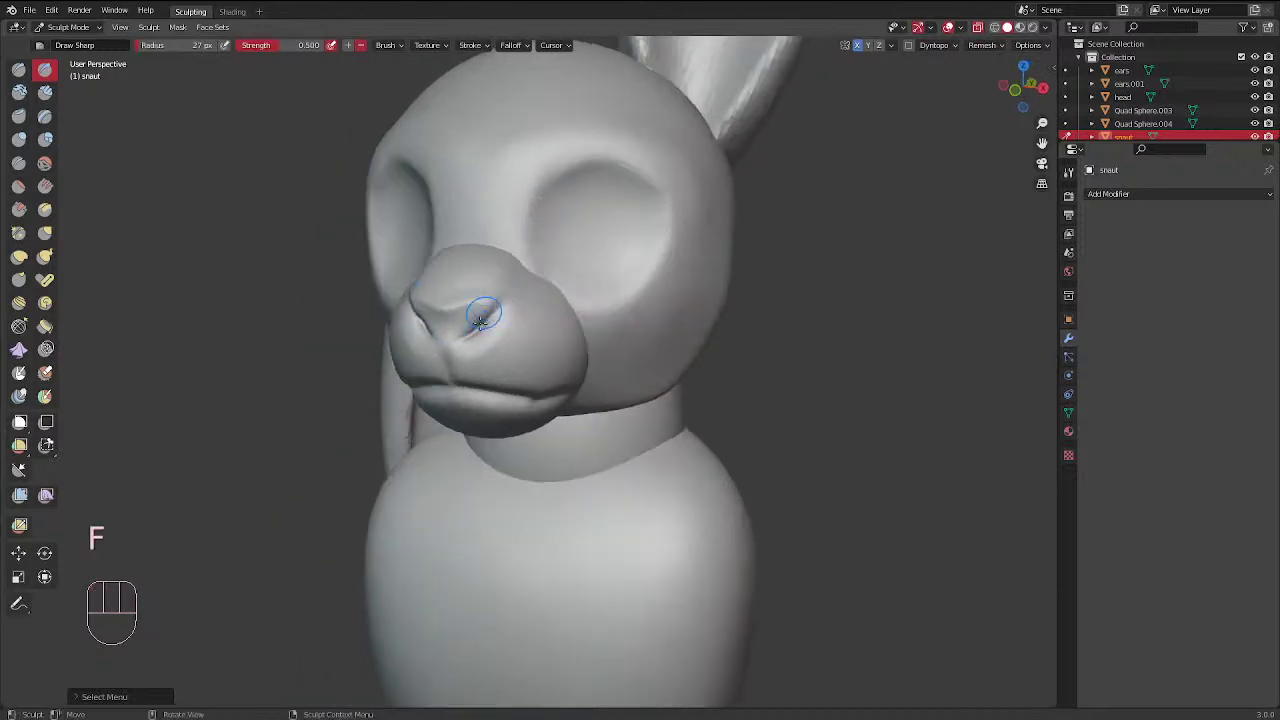
{"action": "left_click_drag", "start_coordinate": [477, 351], "coordinate": [452, 343], "text": "shift"}
{"action": "mouse_move", "coordinate": [557, 277]}
{"action": "middle_mouse_down"}
{"action": "mouse_move", "coordinate": [517, 331]}
{"action": "mouse_move", "coordinate": [503, 265]}
{"action": "mouse_move", "coordinate": [471, 314]}
{"action": "middle_mouse_up"}
Shape the groove at the side of the nose with short 27 px Clay Strips strokes
{"action": "left_click", "coordinate": [46, 94]}
{"action": "left_click_drag", "start_coordinate": [474, 336], "coordinate": [505, 318]}
{"action": "mouse_move", "coordinate": [486, 318]}
{"action": "left_mouse_down"}
{"action": "mouse_move", "coordinate": [470, 318]}
{"action": "mouse_move", "coordinate": [491, 316]}
{"action": "left_mouse_up"}
{"action": "middle_click_drag", "start_coordinate": [603, 251], "coordinate": [552, 247]}
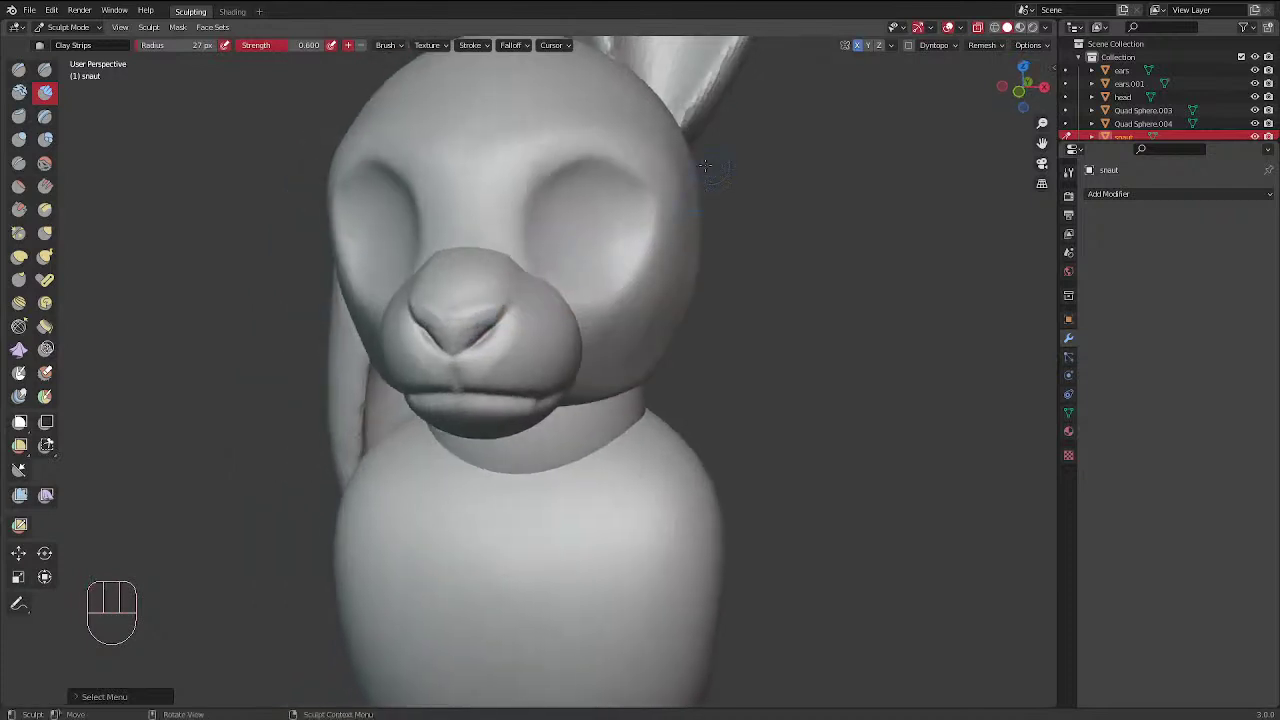
Refine the groove at the side of the nose with a 27 px Clay Strips stroke and smooth it
{"action": "middle_click_drag", "start_coordinate": [705, 167], "coordinate": [672, 237]}
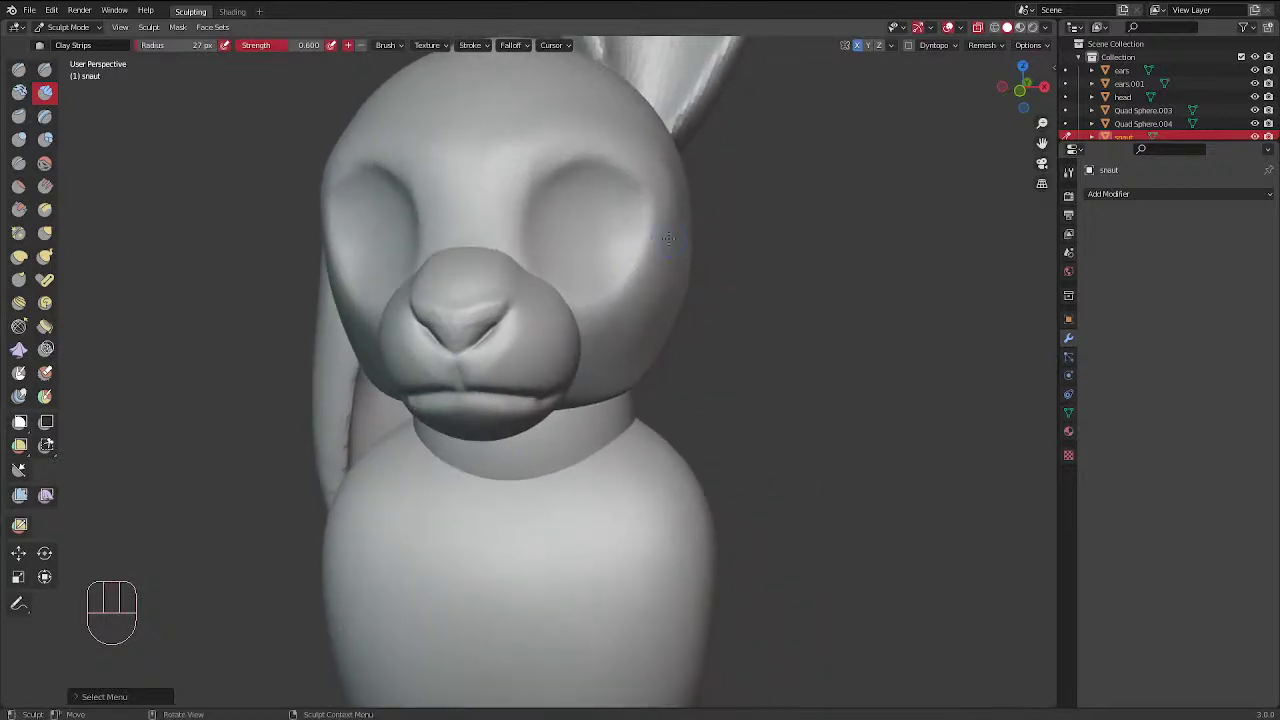
{"action": "middle_click_drag", "start_coordinate": [656, 244], "coordinate": [581, 247]}
{"action": "left_click_drag", "start_coordinate": [471, 323], "coordinate": [441, 360]}
{"action": "left_click_drag", "start_coordinate": [441, 360], "coordinate": [432, 352], "text": "shift"}
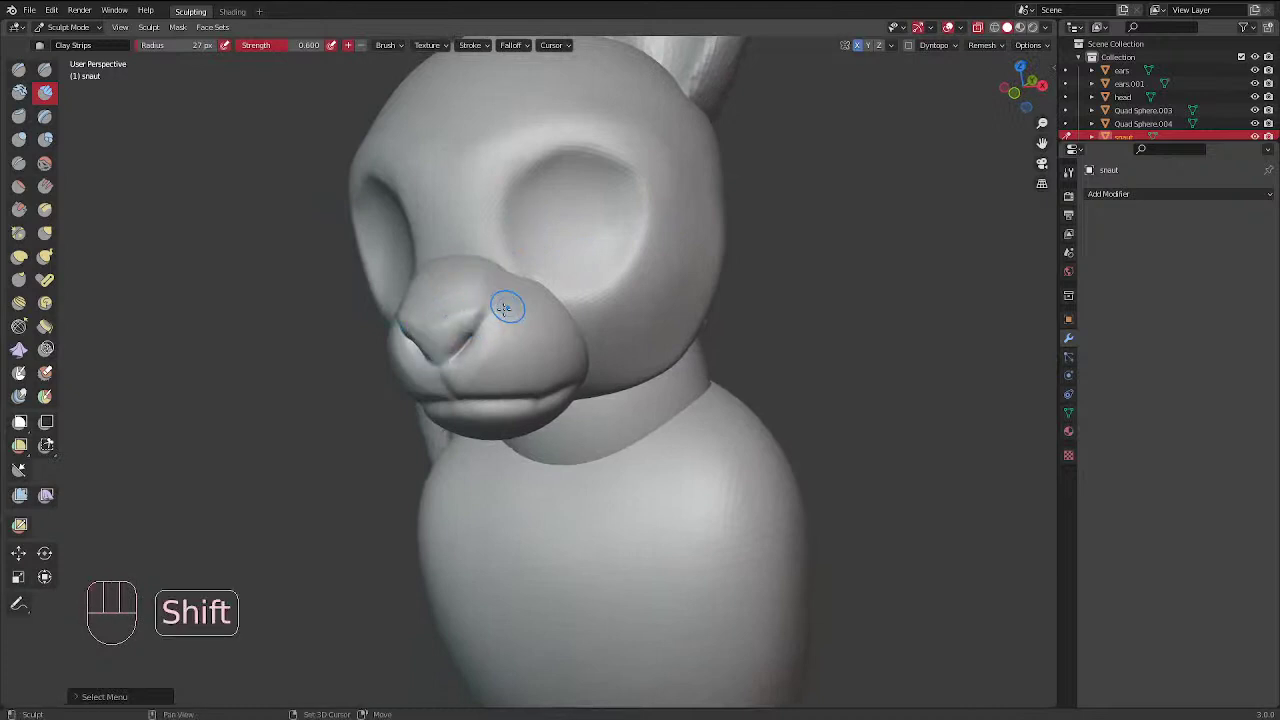
{"action": "middle_click_drag", "start_coordinate": [543, 229], "coordinate": [563, 362]}
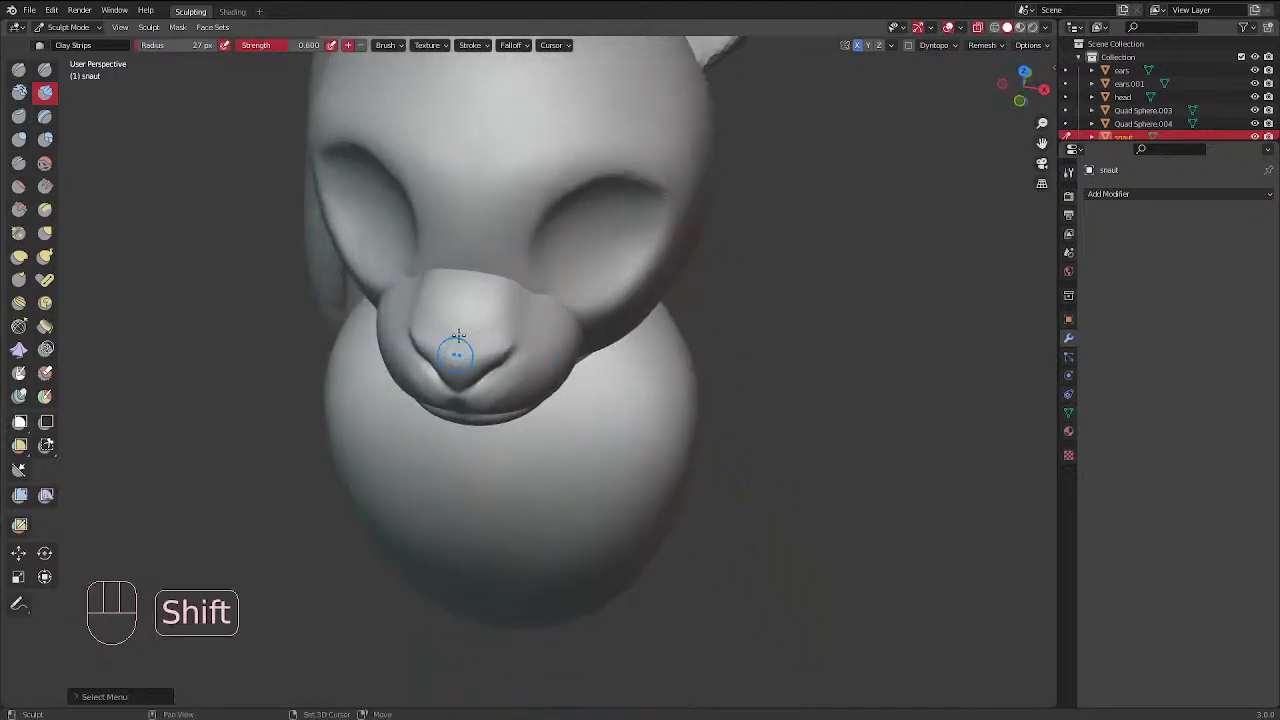
Raise the nose's lower V-shaped edge with inverted 53 px Crease strokes and smooth the nose surface above it
{"action": "left_click", "coordinate": [19, 162]}
{"action": "key", "text": "f"}
{"action": "left_click", "coordinate": [511, 350]}
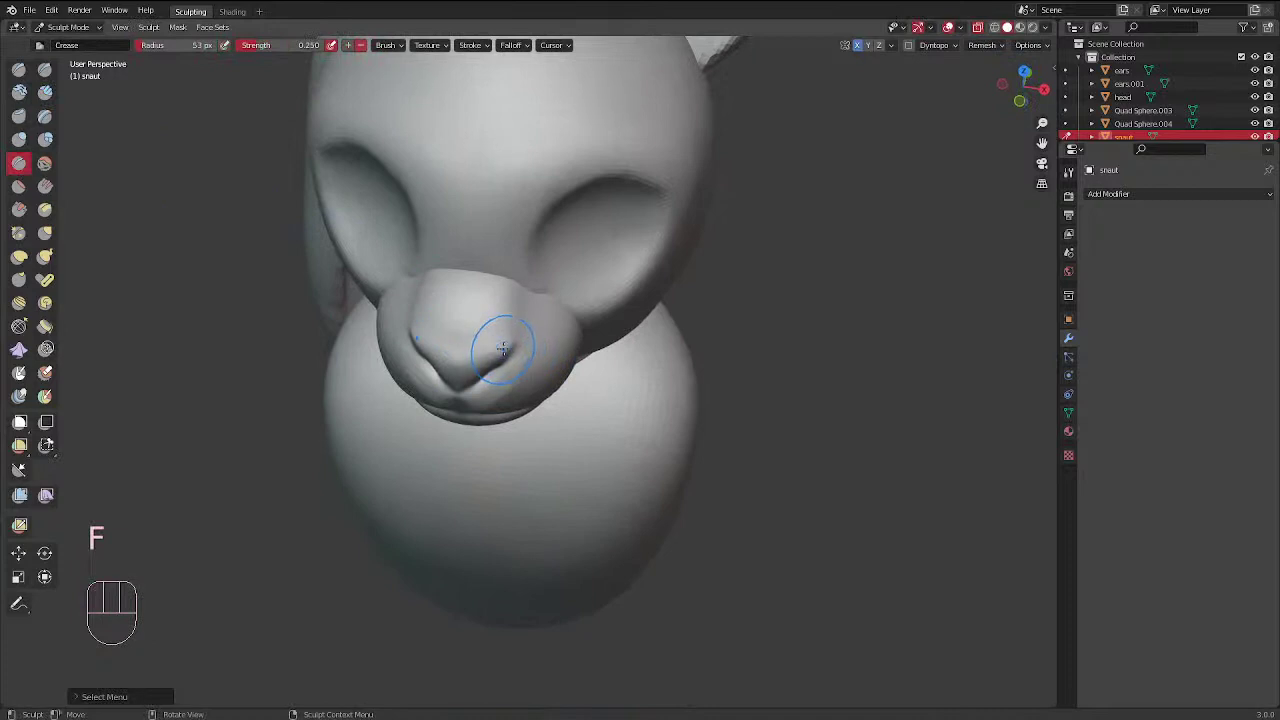
{"action": "left_click_drag", "start_coordinate": [503, 349], "coordinate": [460, 366], "text": "ctrl"}
{"action": "left_click_drag", "start_coordinate": [500, 350], "coordinate": [460, 366], "text": "ctrl"}
{"action": "left_click_drag", "start_coordinate": [494, 354], "coordinate": [458, 365], "text": "ctrl"}
{"action": "left_click_drag", "start_coordinate": [470, 350], "coordinate": [458, 348], "text": "shift"}
{"action": "mouse_move", "coordinate": [563, 286]}
{"action": "middle_mouse_down"}
{"action": "mouse_move", "coordinate": [620, 320]}
{"action": "mouse_move", "coordinate": [674, 380]}
{"action": "mouse_move", "coordinate": [843, 343]}
{"action": "mouse_move", "coordinate": [580, 291]}
{"action": "middle_mouse_up"}
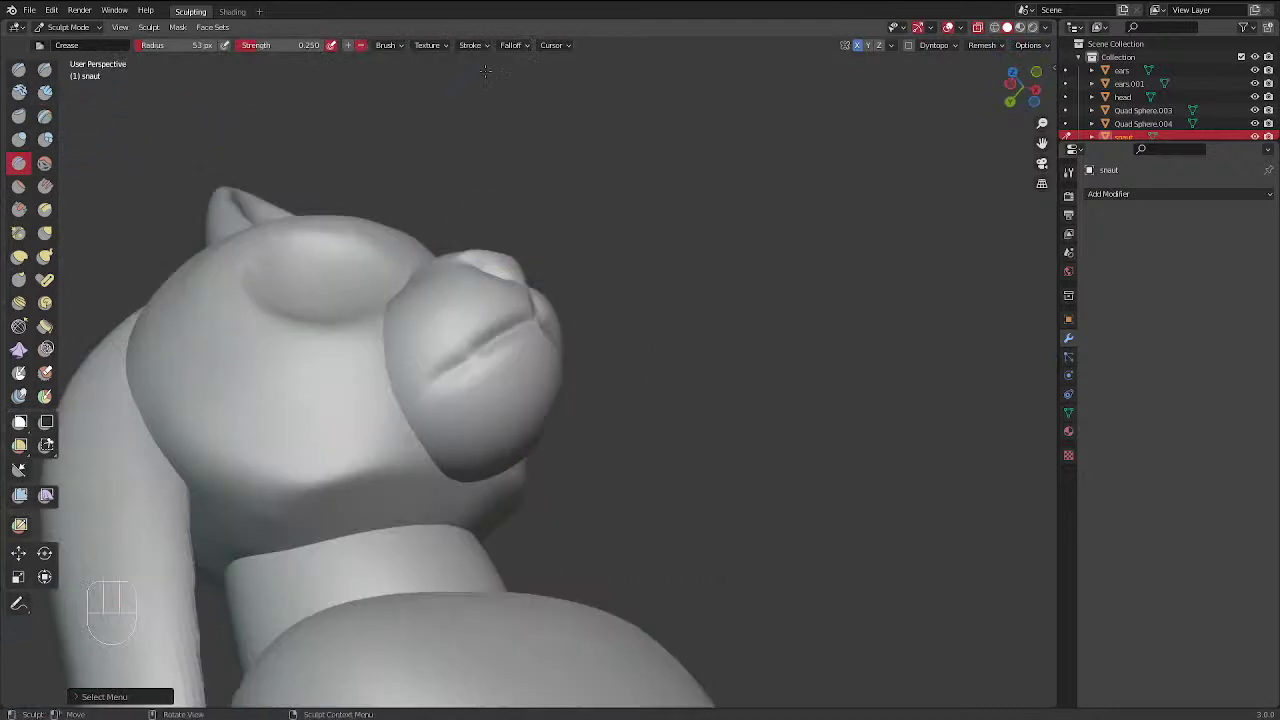
Build up the top and front of the nose with short 36 px Clay Strips strokes from several angles
{"action": "left_click", "coordinate": [45, 91]}
{"action": "mouse_move", "coordinate": [584, 148]}
{"action": "middle_mouse_down"}
{"action": "mouse_move", "coordinate": [554, 489]}
{"action": "mouse_move", "coordinate": [548, 478]}
{"action": "middle_mouse_up"}
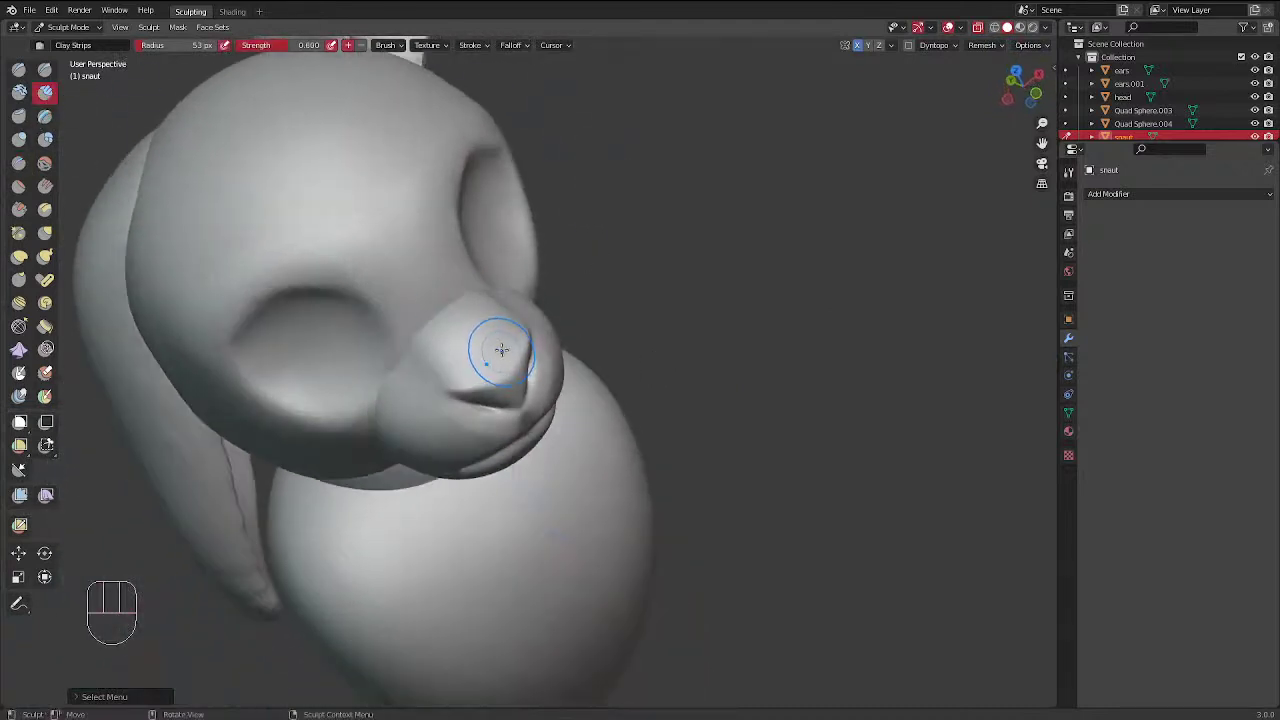
{"action": "key", "text": "f"}
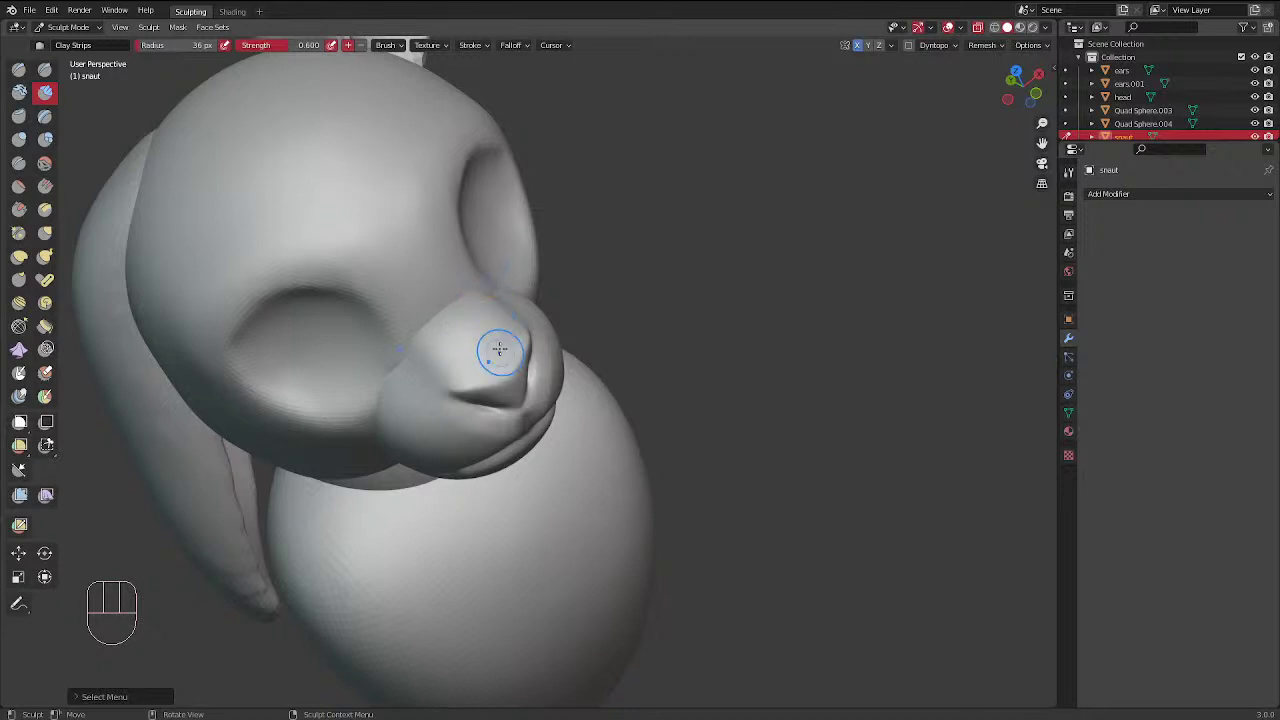
{"action": "mouse_move", "coordinate": [499, 349]}
{"action": "left_mouse_down"}
{"action": "mouse_move", "coordinate": [518, 349]}
{"action": "mouse_move", "coordinate": [512, 340]}
{"action": "mouse_move", "coordinate": [497, 363]}
{"action": "mouse_move", "coordinate": [516, 333]}
{"action": "left_mouse_up"}
{"action": "mouse_move", "coordinate": [515, 333]}
{"action": "middle_mouse_down"}
{"action": "mouse_move", "coordinate": [540, 315]}
{"action": "mouse_move", "coordinate": [566, 324]}
{"action": "middle_mouse_up"}
{"action": "mouse_move", "coordinate": [566, 324]}
{"action": "left_mouse_down"}
{"action": "mouse_move", "coordinate": [566, 340]}
{"action": "mouse_move", "coordinate": [534, 337]}
{"action": "left_mouse_up"}
{"action": "mouse_move", "coordinate": [534, 337]}
{"action": "middle_mouse_down"}
{"action": "mouse_move", "coordinate": [550, 378]}
{"action": "mouse_move", "coordinate": [514, 342]}
{"action": "mouse_move", "coordinate": [507, 312]}
{"action": "middle_mouse_up"}
{"action": "middle_click_drag", "start_coordinate": [496, 390], "coordinate": [510, 381]}
{"action": "left_click_drag", "start_coordinate": [503, 338], "coordinate": [523, 350]}
{"action": "middle_click_drag", "start_coordinate": [523, 350], "coordinate": [572, 295]}
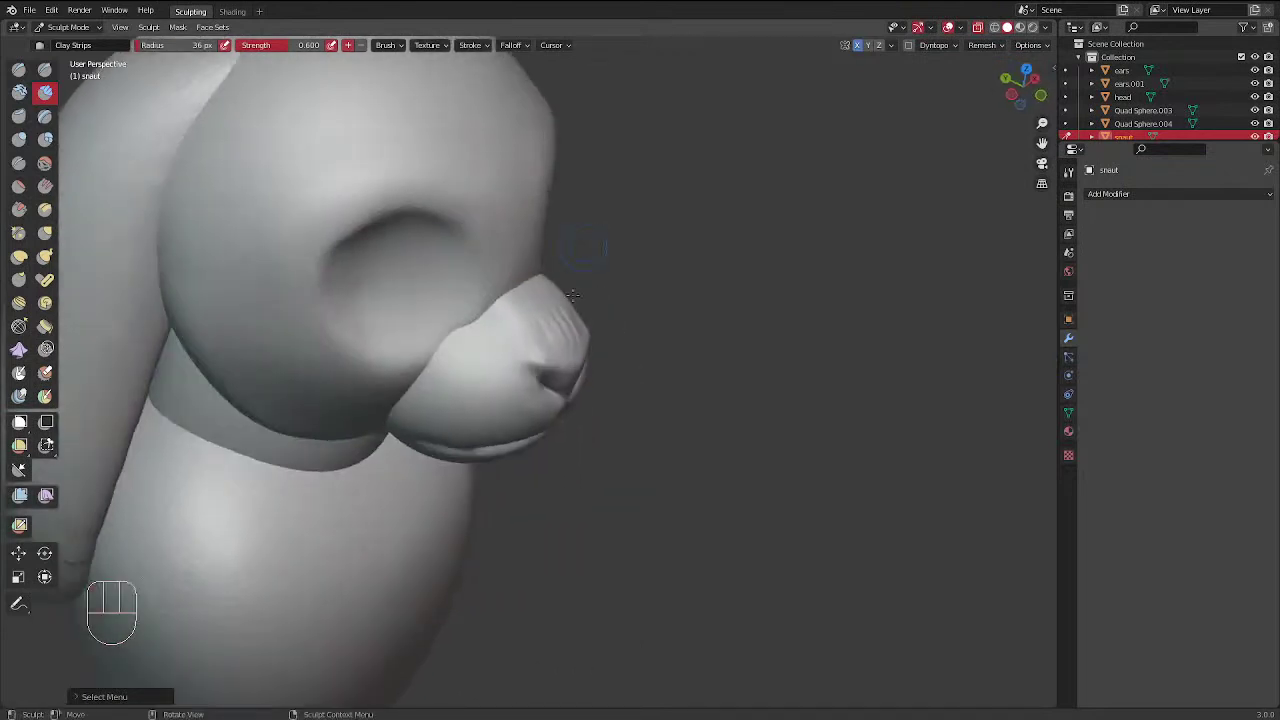
{"action": "mouse_move", "coordinate": [549, 336]}
{"action": "left_mouse_down"}
{"action": "mouse_move", "coordinate": [543, 282]}
{"action": "mouse_move", "coordinate": [537, 314]}
{"action": "mouse_move", "coordinate": [582, 346]}
{"action": "left_mouse_up"}
{"action": "middle_click_drag", "start_coordinate": [598, 268], "coordinate": [199, 191]}
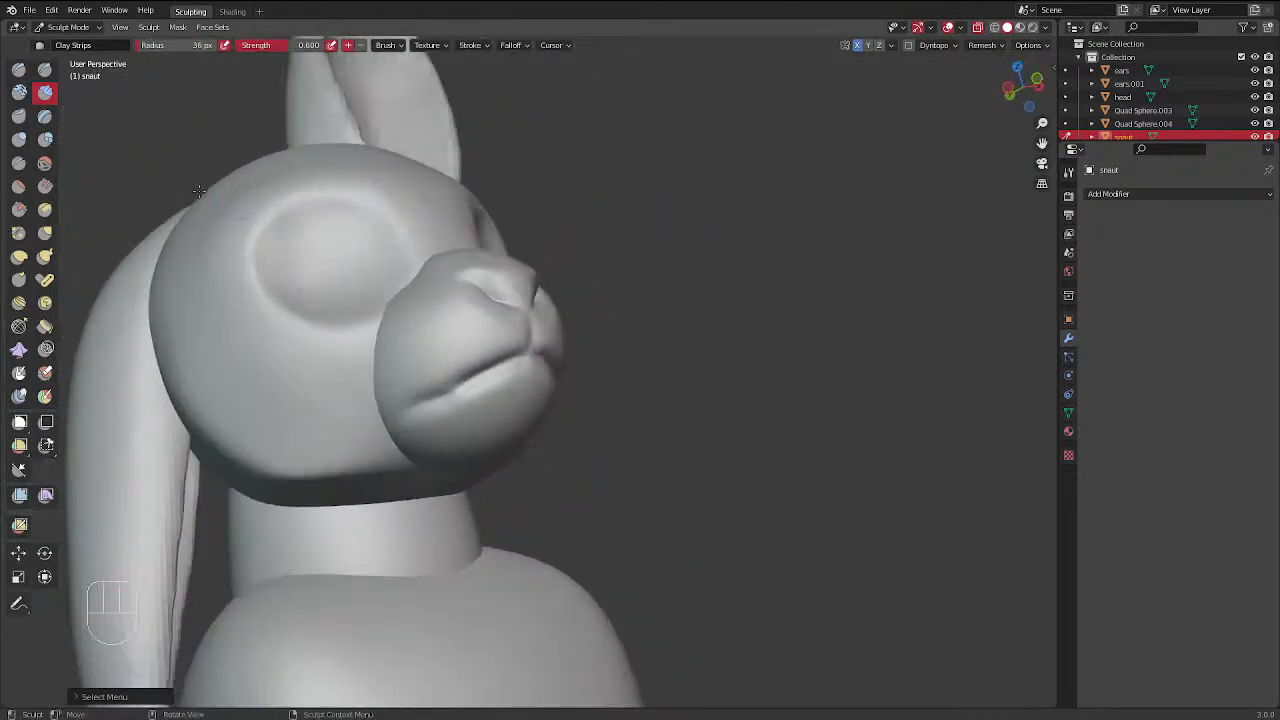
Cut into the centre of the mouth line below the philtrum with a 52 px Draw Sharp brush
{"action": "left_click", "coordinate": [45, 69]}
{"action": "key", "text": "f"}
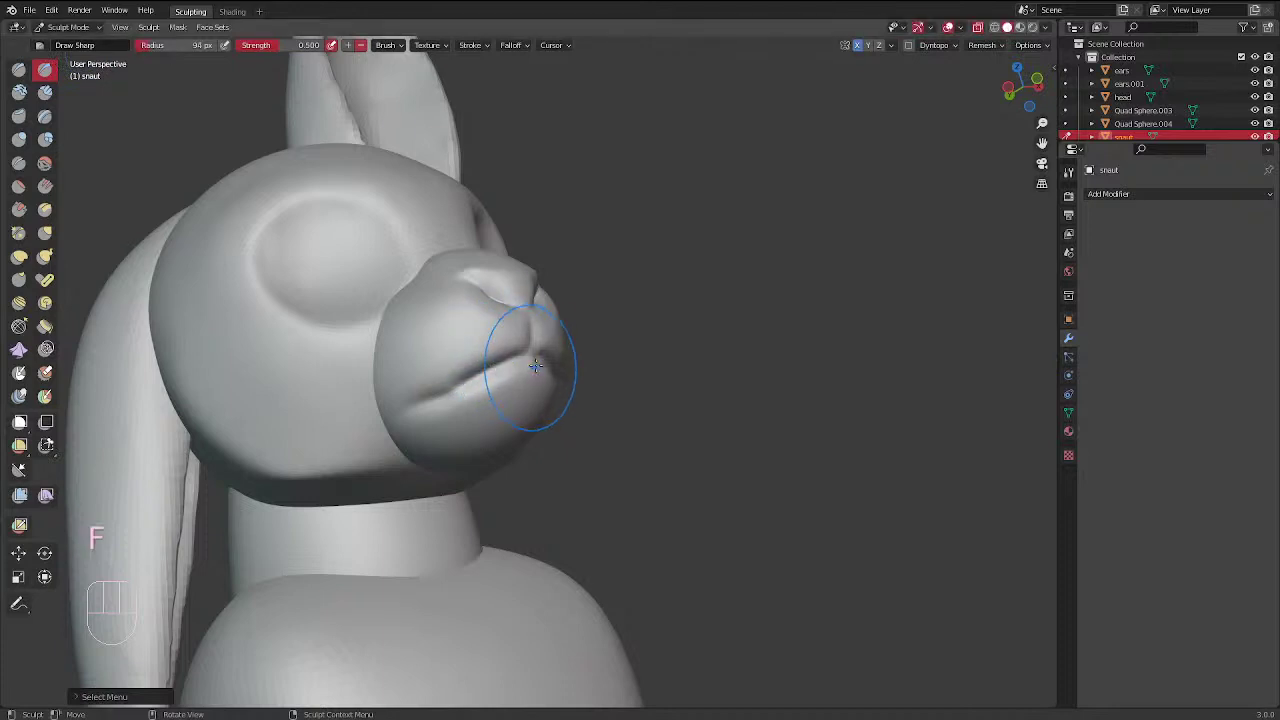
{"action": "left_click", "coordinate": [577, 366]}
{"action": "middle_click_drag", "start_coordinate": [577, 366], "coordinate": [545, 388]}
{"action": "key", "text": "f"}
{"action": "left_click", "coordinate": [561, 388]}
{"action": "left_click_drag", "start_coordinate": [498, 390], "coordinate": [507, 386]}
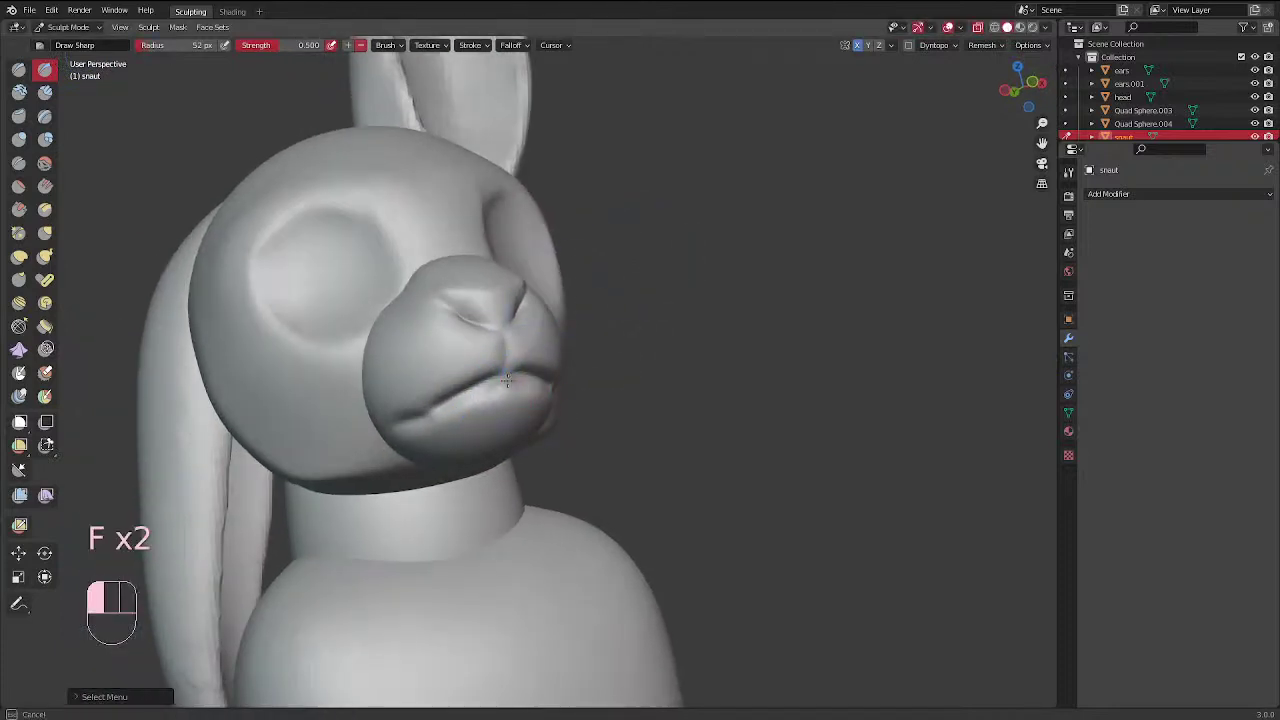
Reduce the Draw Sharp radius to 45 px and deepen the mouth line from its centre toward the corners
{"action": "key", "text": "f"}
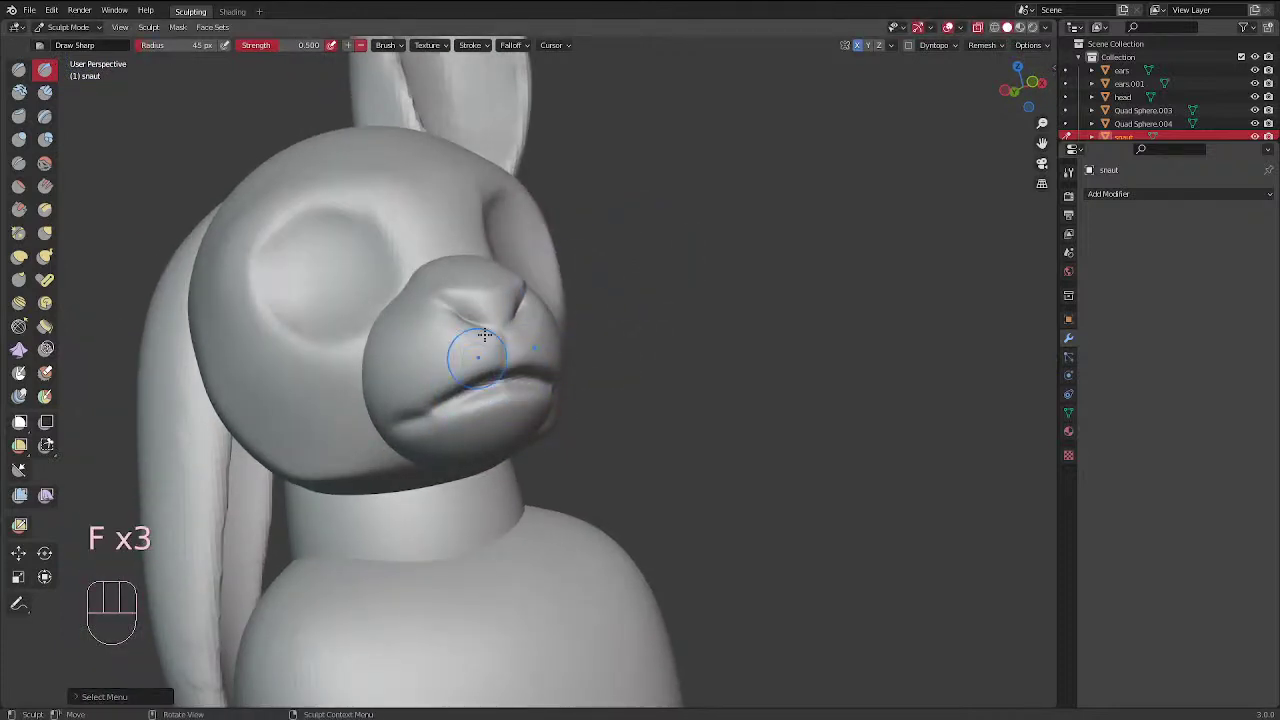
{"action": "middle_click_drag", "start_coordinate": [475, 355], "coordinate": [675, 269]}
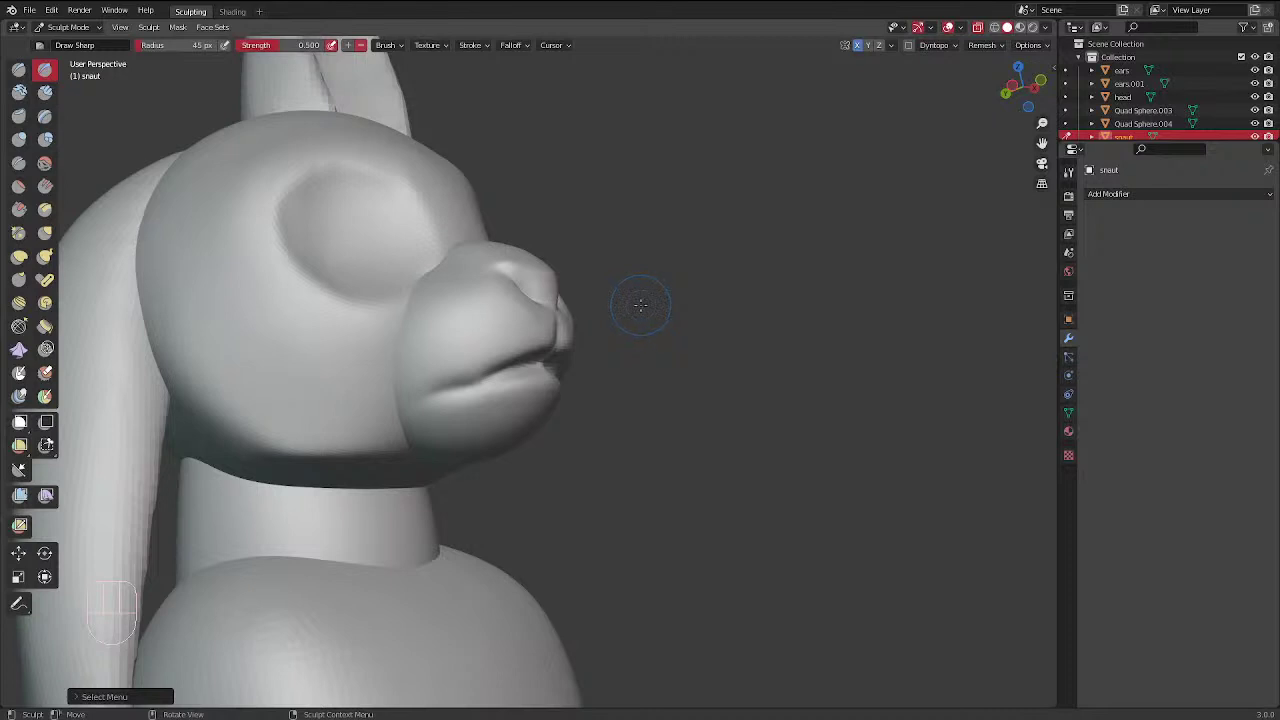
{"action": "middle_click_drag", "start_coordinate": [645, 305], "coordinate": [529, 366]}
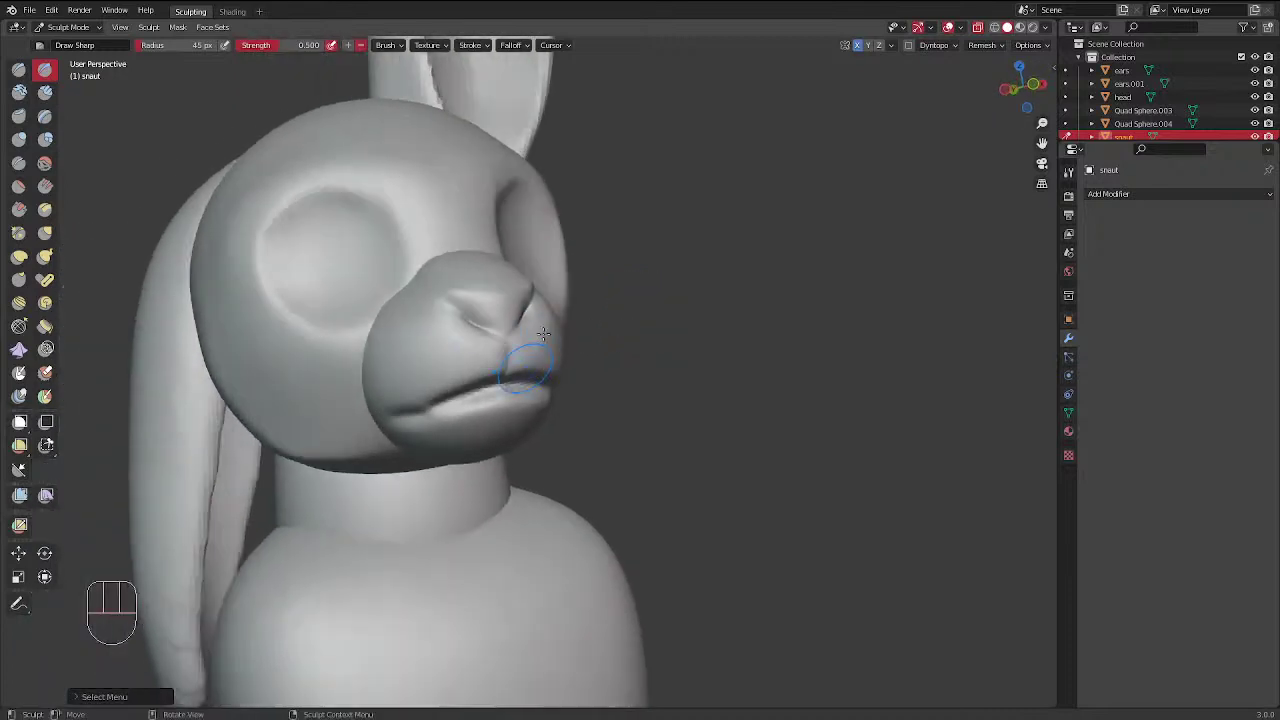
{"action": "left_click_drag", "start_coordinate": [529, 366], "coordinate": [560, 360]}
{"action": "middle_click_drag", "start_coordinate": [585, 357], "coordinate": [683, 352]}
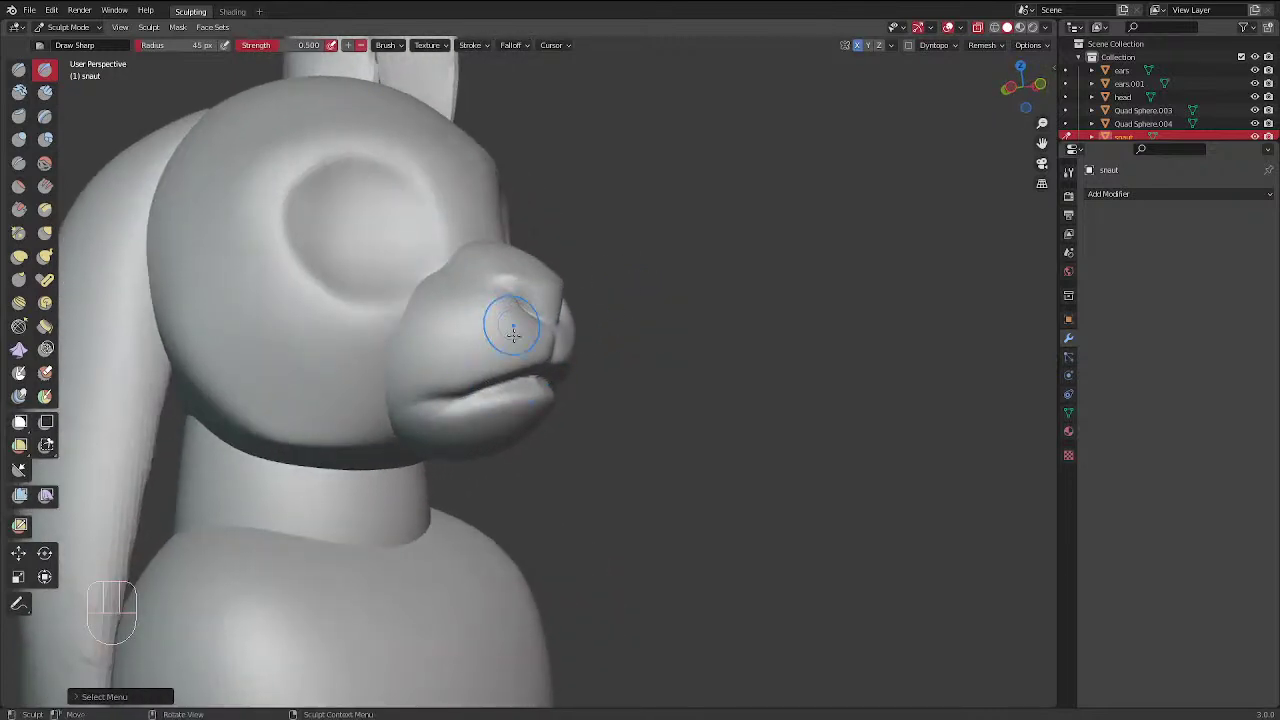
{"action": "mouse_move", "coordinate": [513, 333]}
{"action": "middle_mouse_down"}
{"action": "mouse_move", "coordinate": [571, 309]}
{"action": "mouse_move", "coordinate": [560, 325]}
{"action": "mouse_move", "coordinate": [571, 337]}
{"action": "mouse_move", "coordinate": [575, 315]}
{"action": "mouse_move", "coordinate": [557, 333]}
{"action": "middle_mouse_up"}
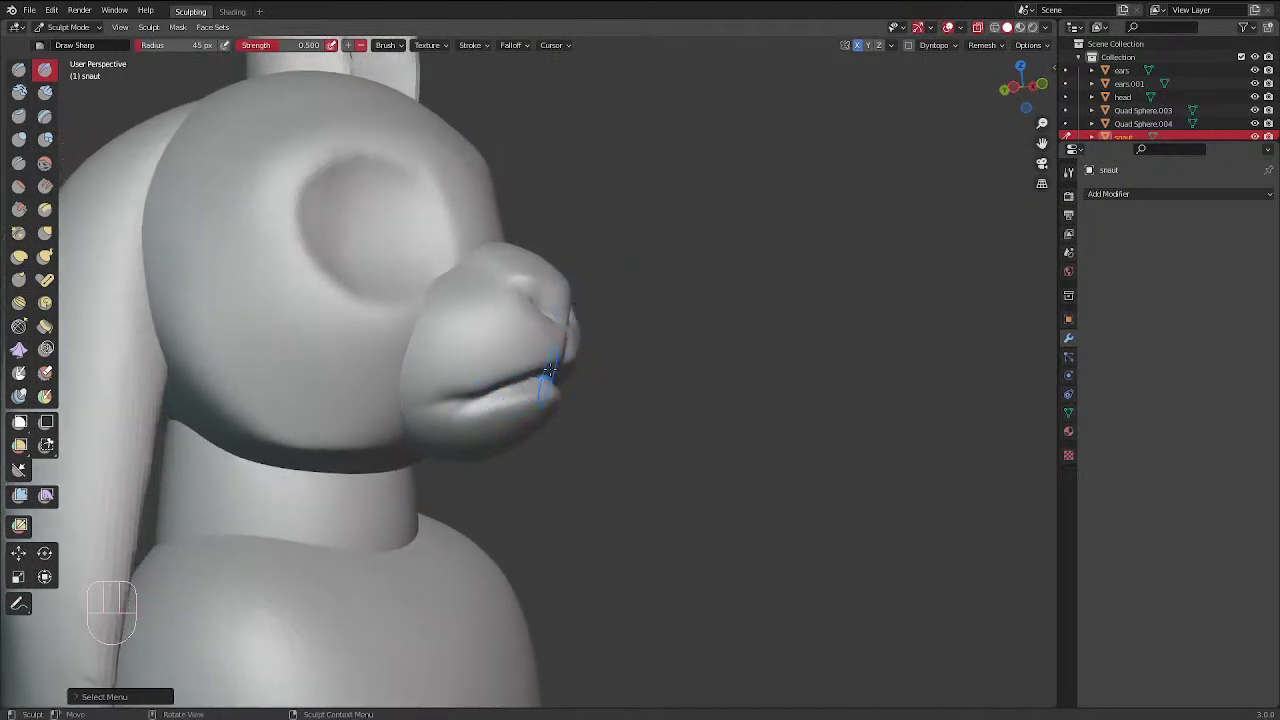
{"action": "mouse_move", "coordinate": [498, 406]}
{"action": "left_mouse_down"}
{"action": "mouse_move", "coordinate": [438, 401]}
{"action": "mouse_move", "coordinate": [486, 394]}
{"action": "left_mouse_up"}
{"action": "mouse_move", "coordinate": [700, 300]}
{"action": "middle_mouse_down"}
{"action": "mouse_move", "coordinate": [674, 300]}
{"action": "mouse_move", "coordinate": [548, 380]}
{"action": "mouse_move", "coordinate": [553, 353]}
{"action": "middle_mouse_up"}
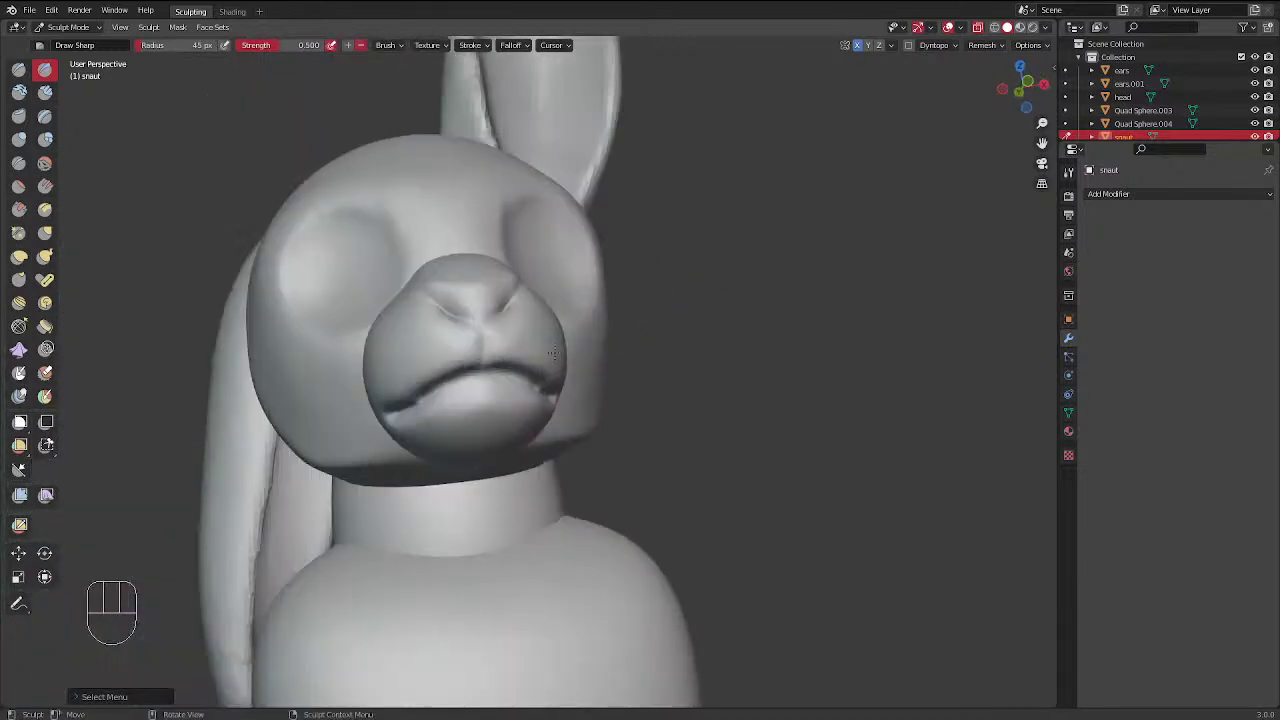
Smooth the corner of the mouth and redefine the mouth line with the 45 px Draw Sharp brush
{"action": "middle_click_drag", "start_coordinate": [480, 331], "coordinate": [543, 300]}
{"action": "left_click_drag", "start_coordinate": [400, 405], "coordinate": [371, 436], "text": "shift"}
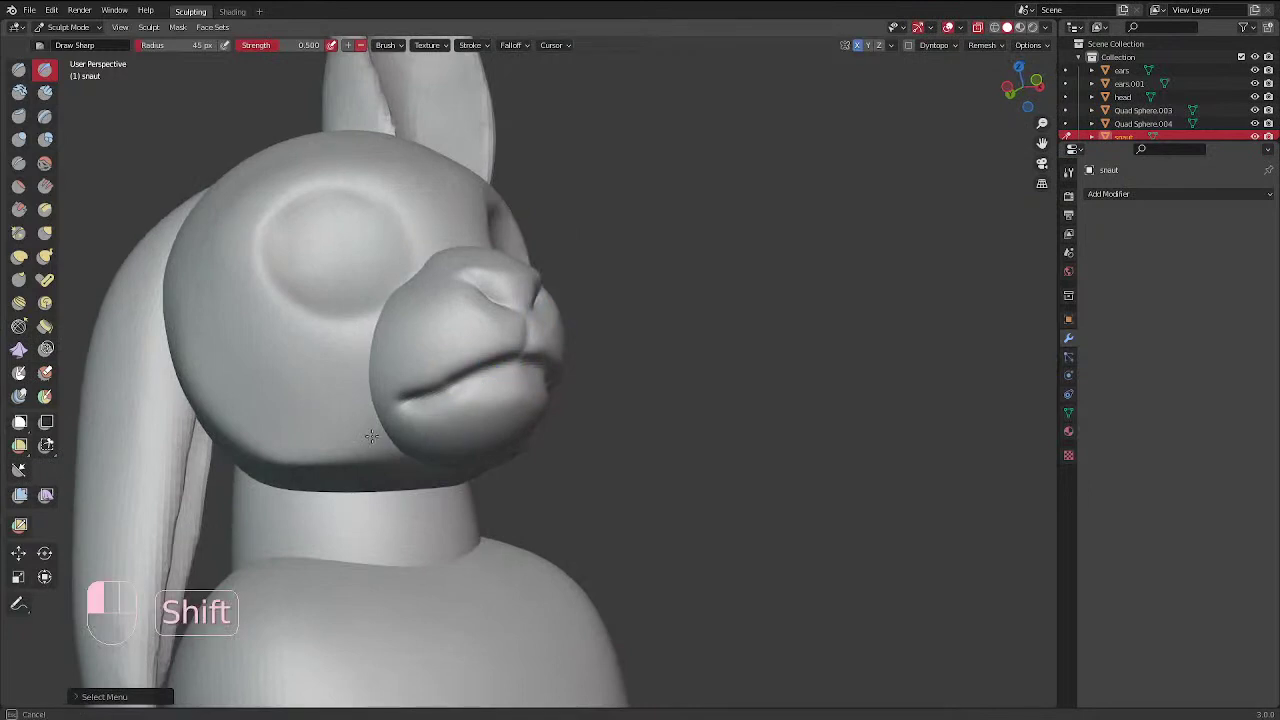
{"action": "mouse_move", "coordinate": [371, 436]}
{"action": "middle_mouse_down"}
{"action": "mouse_move", "coordinate": [503, 313]}
{"action": "mouse_move", "coordinate": [527, 345]}
{"action": "middle_mouse_up"}
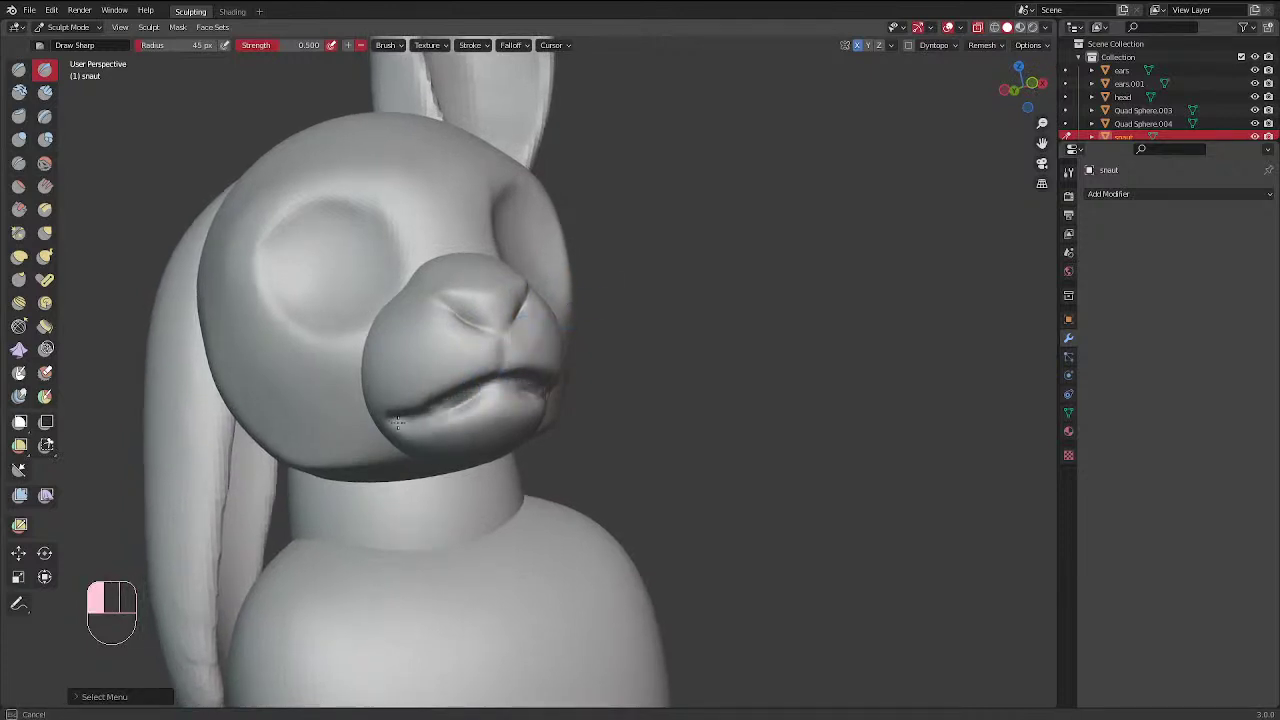
Add volume along the upper lip with 45 px Clay Strips and smooth it into the muzzle
{"action": "left_click", "coordinate": [45, 93]}
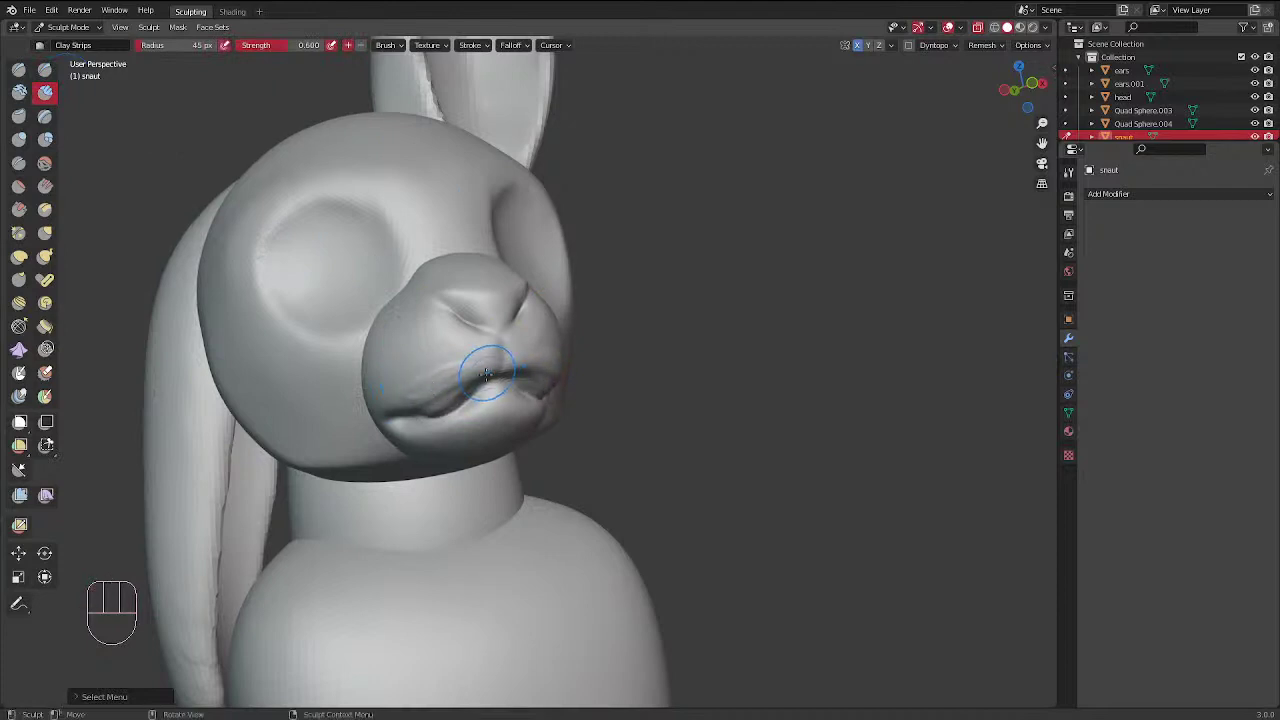
{"action": "key", "text": "shift"}
{"action": "left_click_drag", "start_coordinate": [446, 403], "coordinate": [480, 382], "text": "shift"}
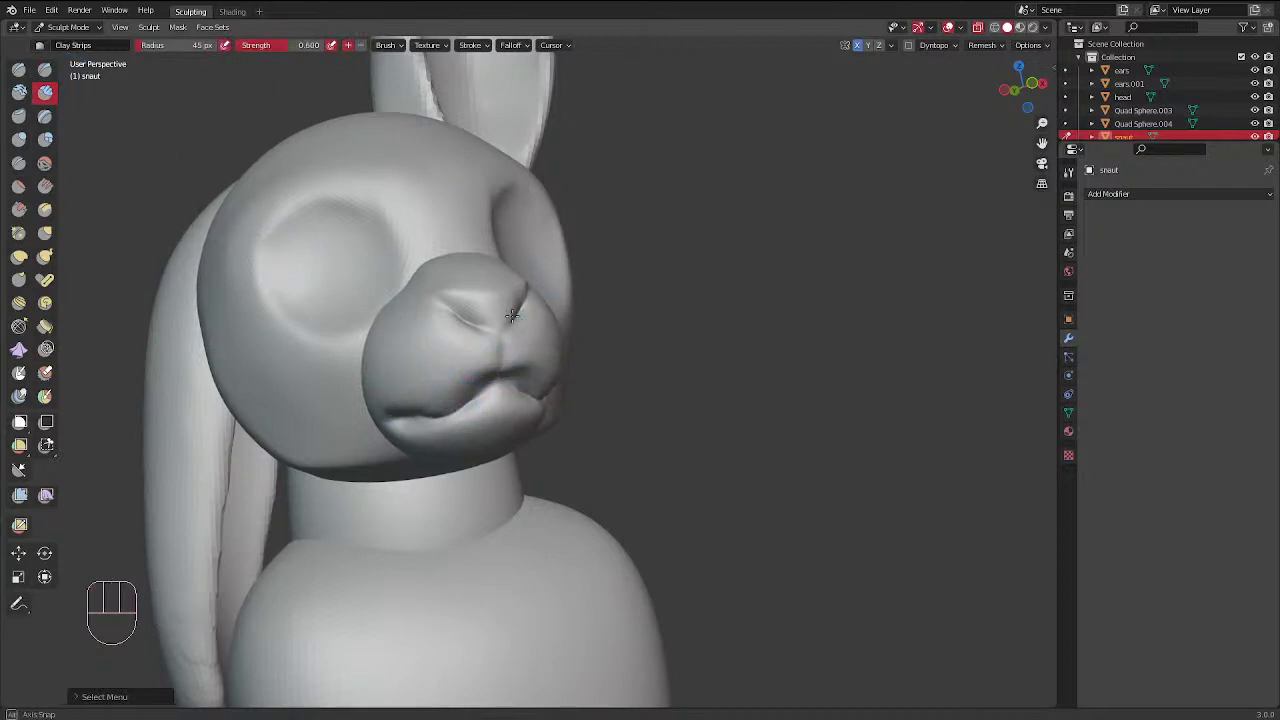
Fill out the upper lip's edge beside the philtrum with 25 px Clay Strips strokes
{"action": "middle_click_drag", "start_coordinate": [512, 316], "coordinate": [500, 280]}
{"action": "key", "text": "f"}
{"action": "left_click", "coordinate": [476, 379]}
{"action": "left_click_drag", "start_coordinate": [478, 371], "coordinate": [440, 399]}
{"action": "left_click_drag", "start_coordinate": [474, 374], "coordinate": [456, 386]}
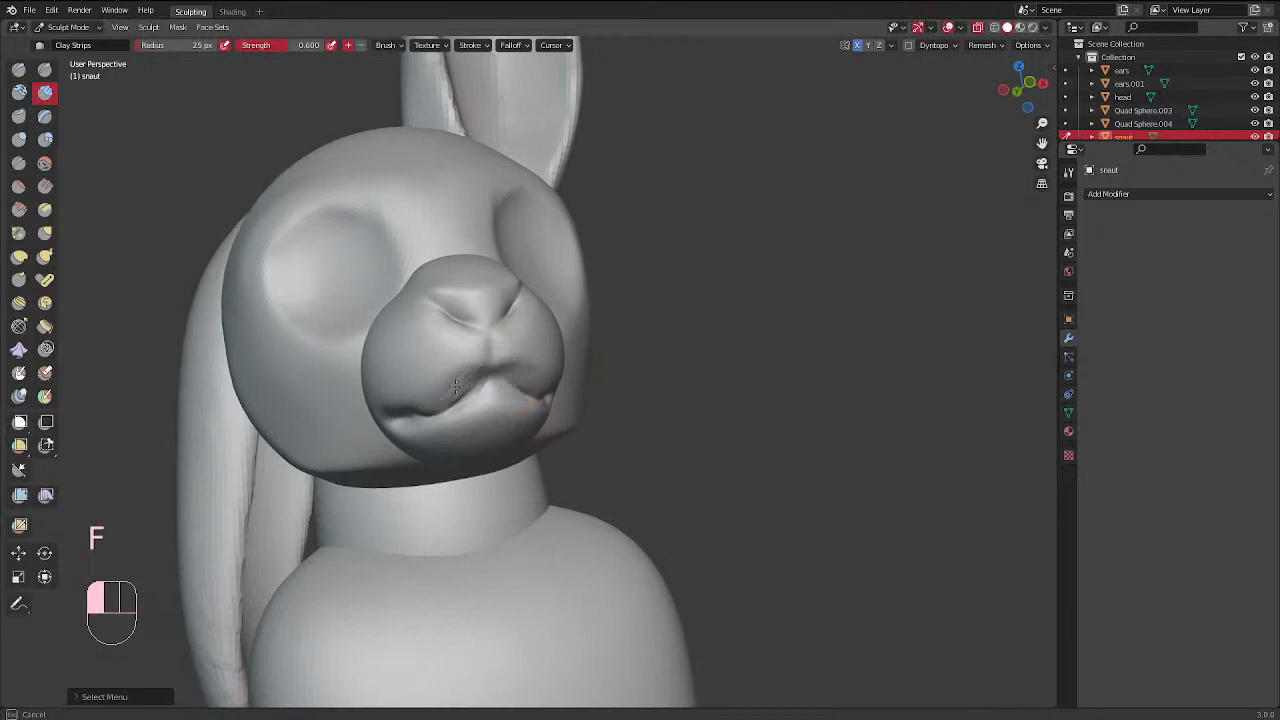
{"action": "middle_click_drag", "start_coordinate": [435, 397], "coordinate": [477, 398]}
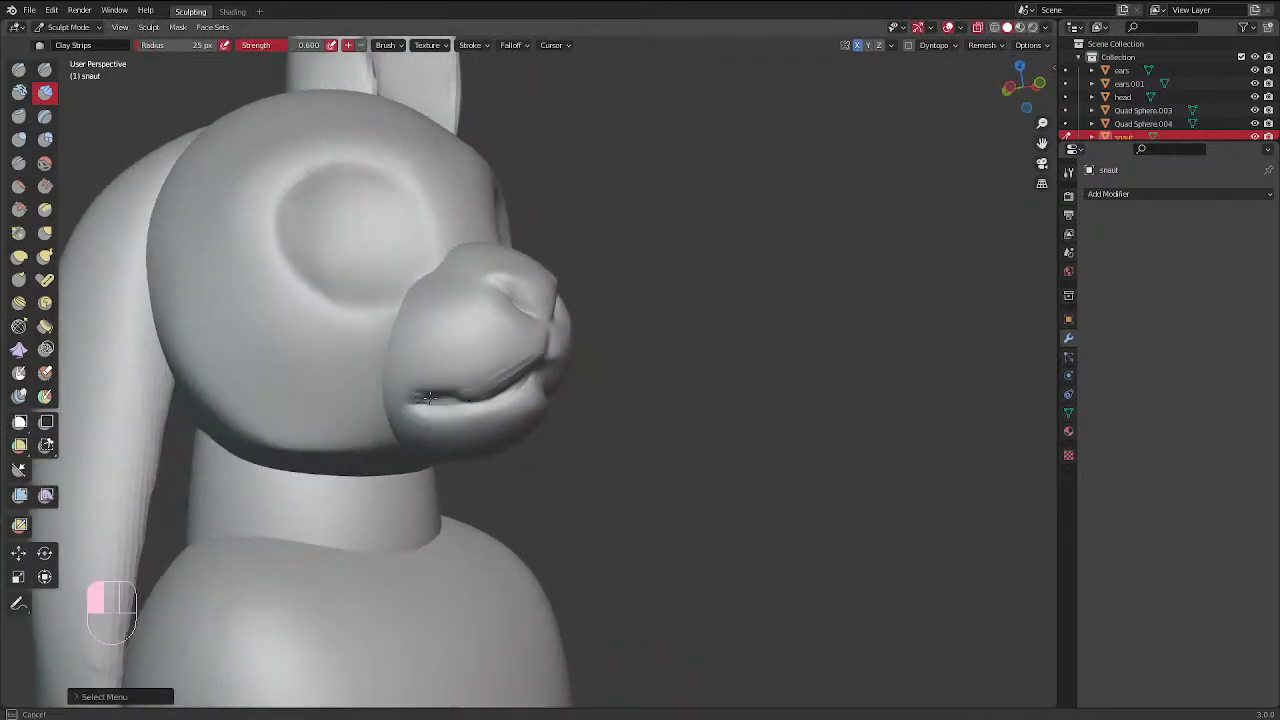
Set the Clay Strips radius to 45 px, build up the side of the upper lip, and smooth the lip edge
{"action": "key", "text": "f"}
{"action": "left_click", "coordinate": [423, 394]}
{"action": "left_click_drag", "start_coordinate": [466, 385], "coordinate": [518, 345]}
{"action": "mouse_move", "coordinate": [518, 345]}
{"action": "left_mouse_down"}
{"action": "mouse_move", "coordinate": [480, 375]}
{"action": "mouse_move", "coordinate": [414, 383]}
{"action": "mouse_move", "coordinate": [470, 375]}
{"action": "left_mouse_up"}
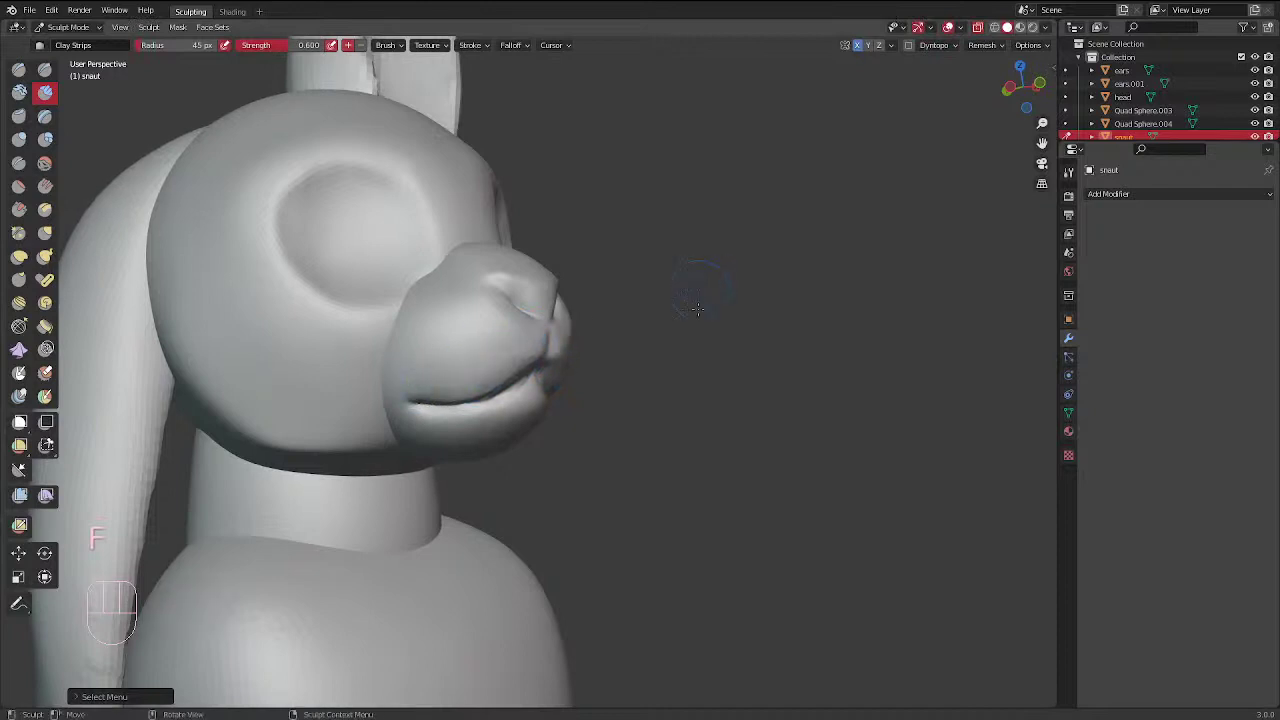
{"action": "middle_click_drag", "start_coordinate": [700, 291], "coordinate": [610, 295]}
{"action": "left_click_drag", "start_coordinate": [449, 409], "coordinate": [496, 366], "text": "shift"}
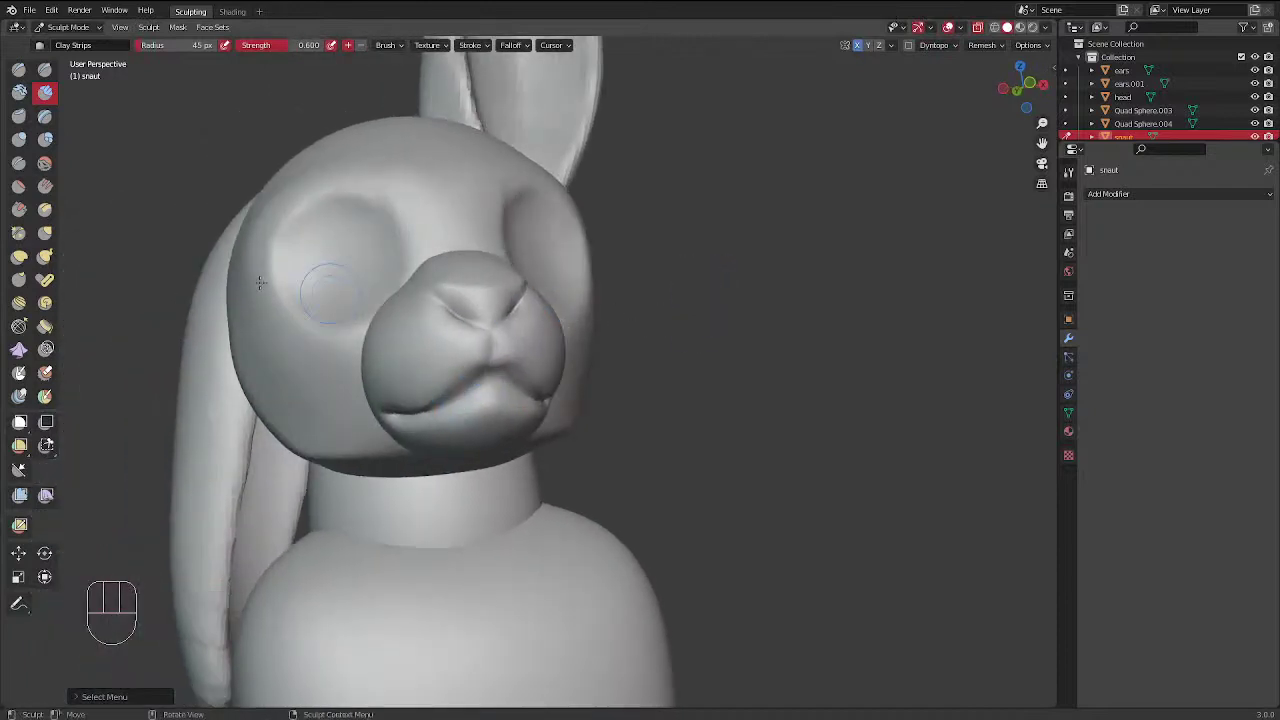
Define the centre of the mouth with the 45 px Crease brush and smooth the lower lip
{"action": "left_click", "coordinate": [20, 165]}
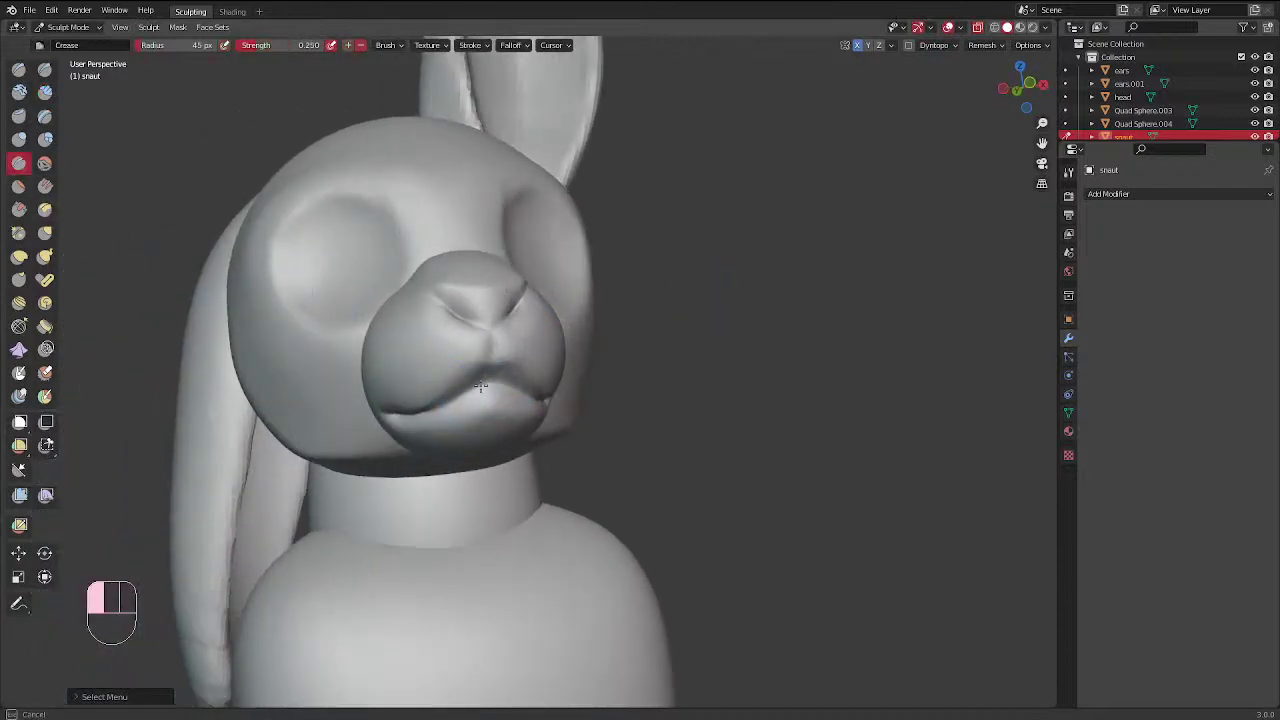
{"action": "mouse_move", "coordinate": [480, 386]}
{"action": "middle_mouse_down"}
{"action": "mouse_move", "coordinate": [629, 340]}
{"action": "mouse_move", "coordinate": [714, 289]}
{"action": "middle_mouse_up"}
{"action": "left_click_drag", "start_coordinate": [488, 424], "coordinate": [461, 428], "text": "shift"}
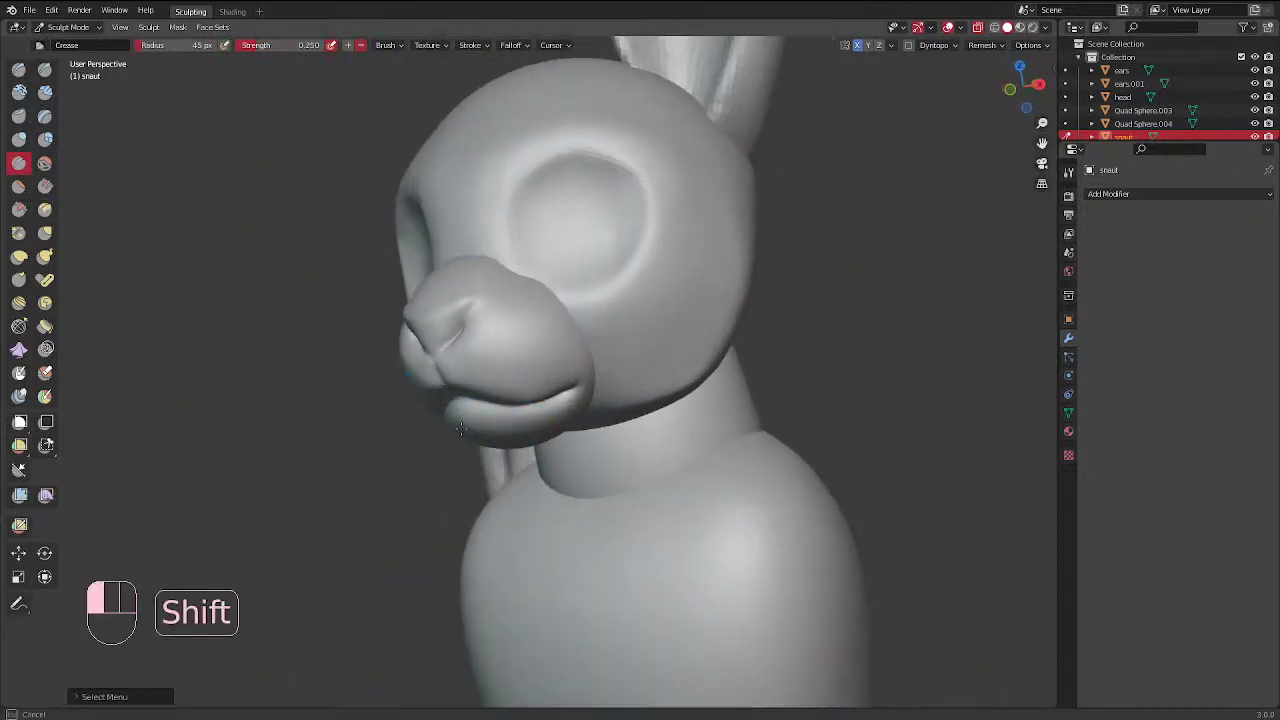
Set the Crease radius to 78 px, then make the head the active object and enter Sculpt Mode on it
{"action": "middle_click_drag", "start_coordinate": [594, 403], "coordinate": [646, 282]}
{"action": "mouse_move", "coordinate": [514, 427]}
{"action": "middle_mouse_down"}
{"action": "mouse_move", "coordinate": [757, 277]}
{"action": "mouse_move", "coordinate": [749, 294]}
{"action": "middle_mouse_up"}
{"action": "middle_click_drag", "start_coordinate": [734, 246], "coordinate": [720, 275]}
{"action": "mouse_move", "coordinate": [752, 210]}
{"action": "middle_mouse_down", "text": "ctrl"}
{"action": "mouse_move", "coordinate": [752, 226]}
{"action": "mouse_move", "coordinate": [628, 304]}
{"action": "middle_mouse_up", "text": "ctrl"}
{"action": "middle_click_drag", "start_coordinate": [560, 172], "coordinate": [503, 194]}
{"action": "key", "text": "f"}
{"action": "left_click", "coordinate": [453, 265]}
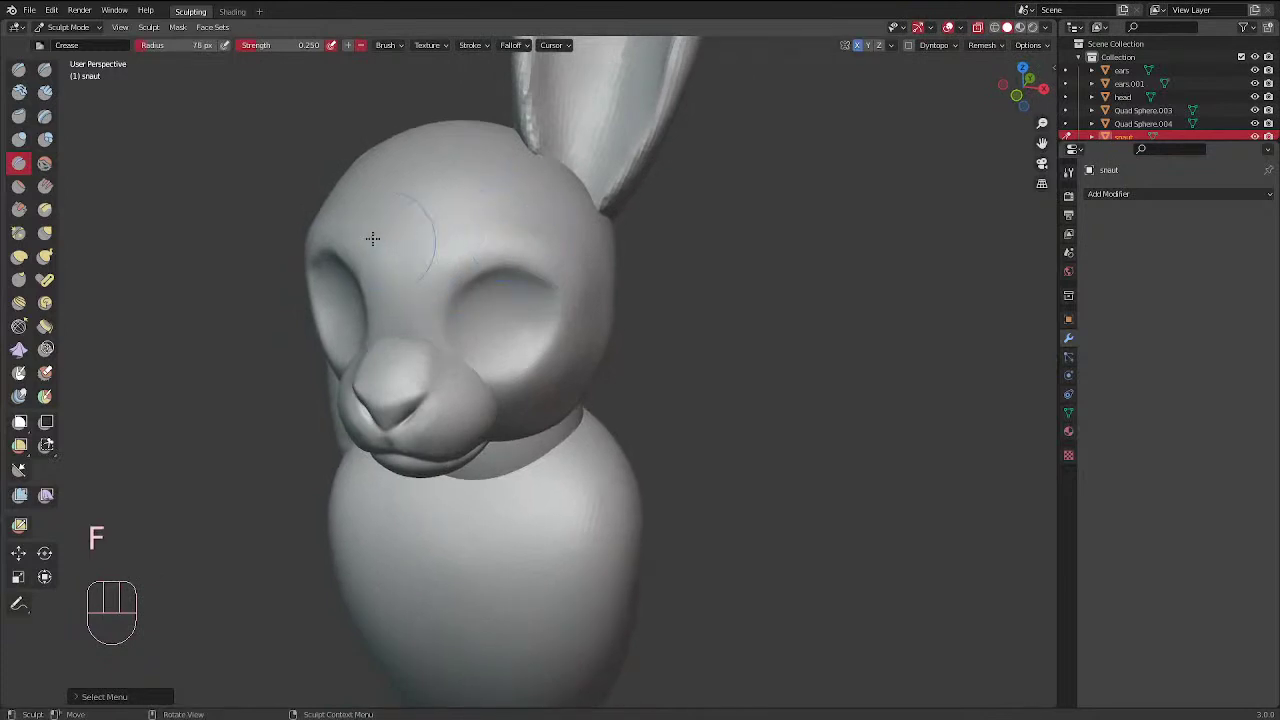
{"action": "left_click_drag", "start_coordinate": [480, 240], "coordinate": [517, 242]}
{"action": "left_click", "coordinate": [440, 230], "text": "alt"}
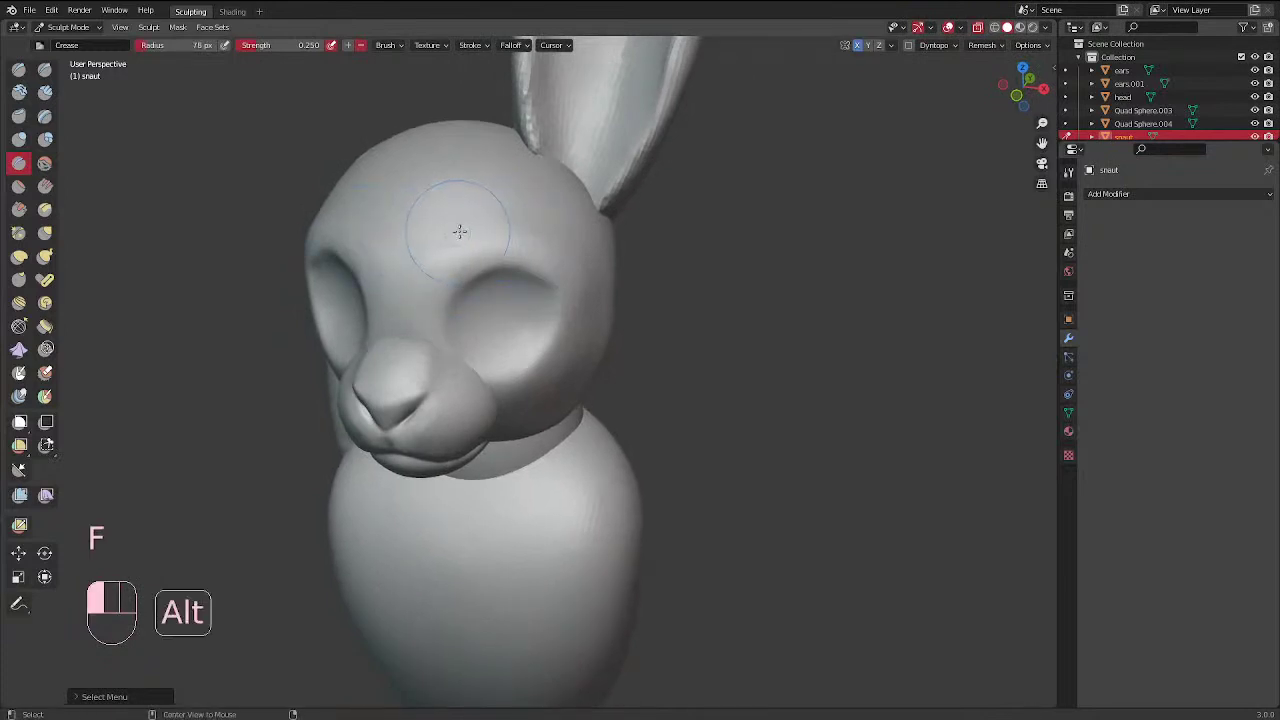
{"action": "left_click", "coordinate": [430, 228]}
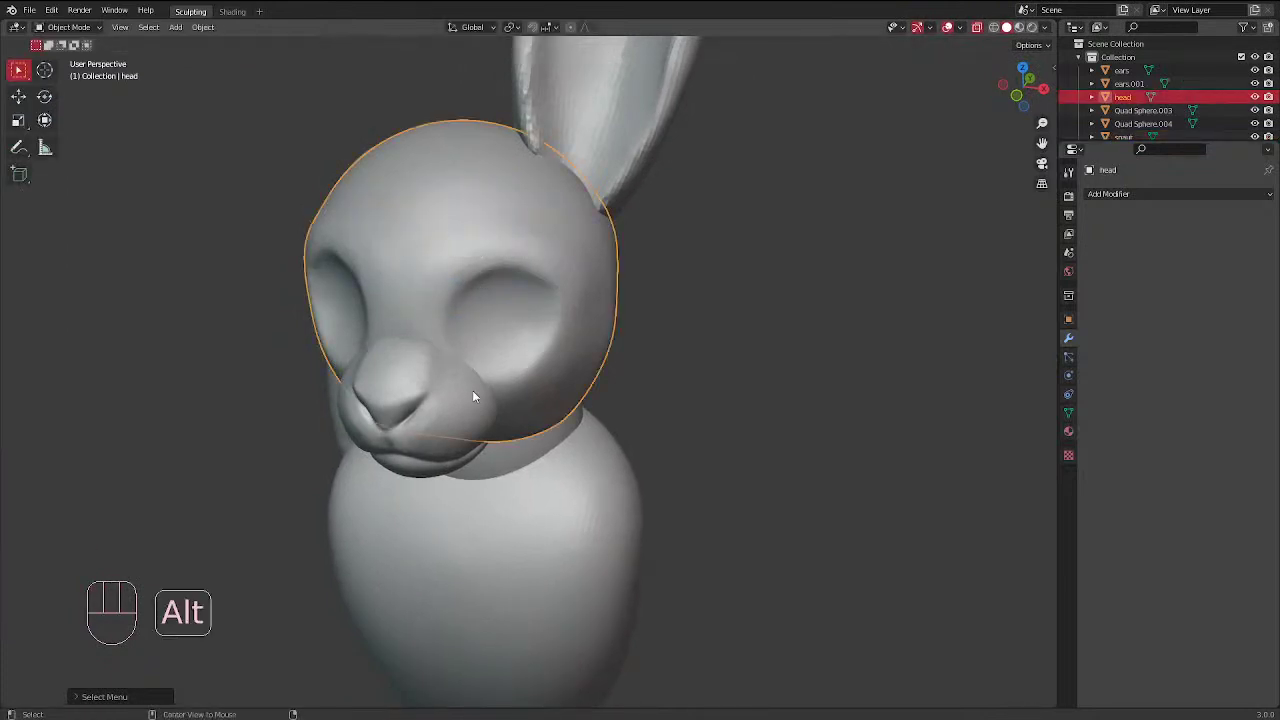
{"action": "key", "text": "ctrl+Tab"}
{"action": "left_click", "coordinate": [471, 503]}
Undo the trial smoothing on the forehead and raise a brow ridge above the eye sockets with the inverted 78 px Crease brush
{"action": "mouse_move", "coordinate": [436, 250]}
{"action": "left_mouse_down", "text": "shift"}
{"action": "mouse_move", "coordinate": [418, 249]}
{"action": "mouse_move", "coordinate": [535, 228]}
{"action": "left_mouse_up", "text": "shift"}
{"action": "key", "text": "ctrl+z"}
{"action": "middle_click_drag", "start_coordinate": [431, 316], "coordinate": [438, 368]}
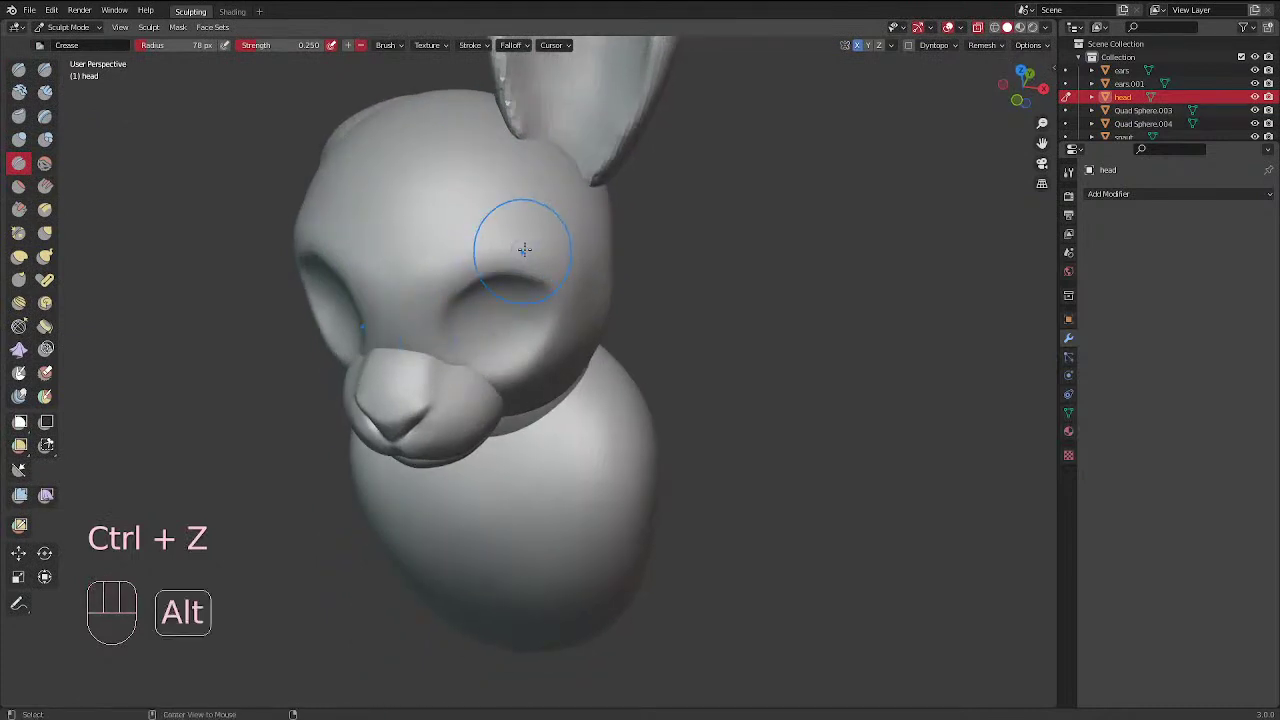
{"action": "left_click_drag", "start_coordinate": [470, 258], "coordinate": [520, 251], "text": "alt"}
{"action": "middle_click_drag", "start_coordinate": [503, 280], "coordinate": [581, 306]}
{"action": "middle_click_drag", "start_coordinate": [525, 210], "coordinate": [500, 230]}
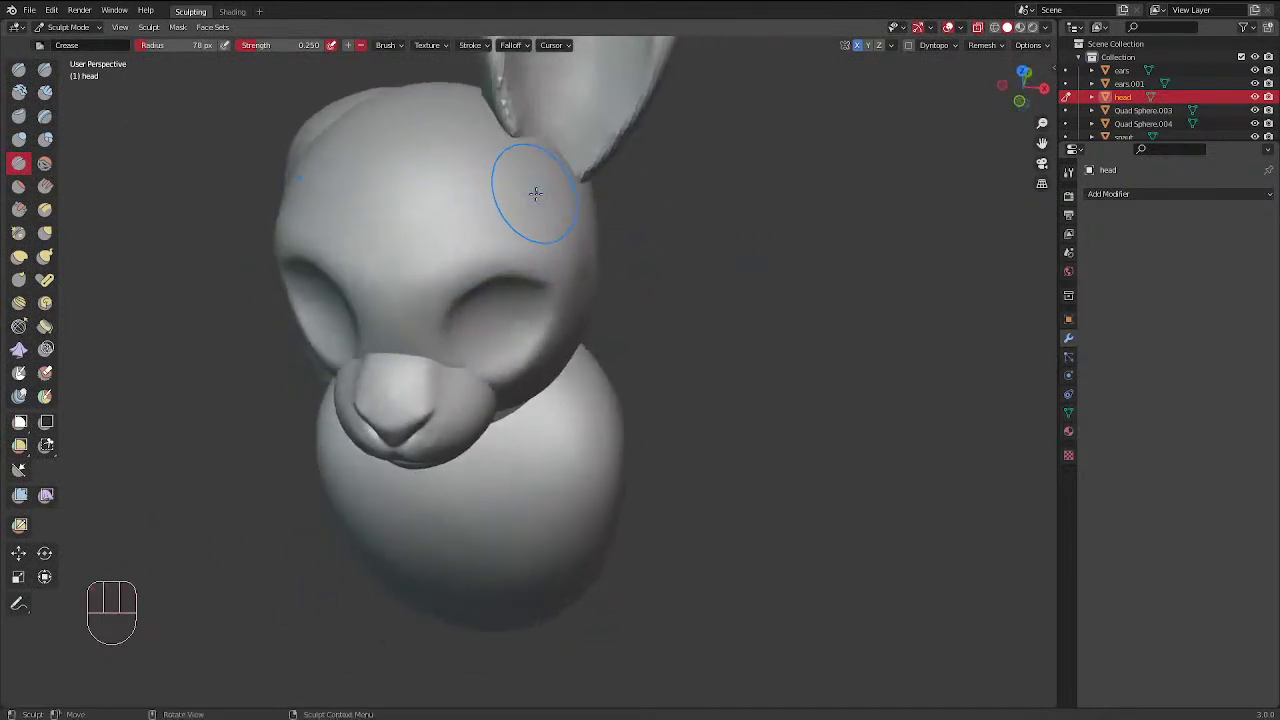
{"action": "left_click_drag", "start_coordinate": [420, 255], "coordinate": [511, 245], "text": "ctrl"}
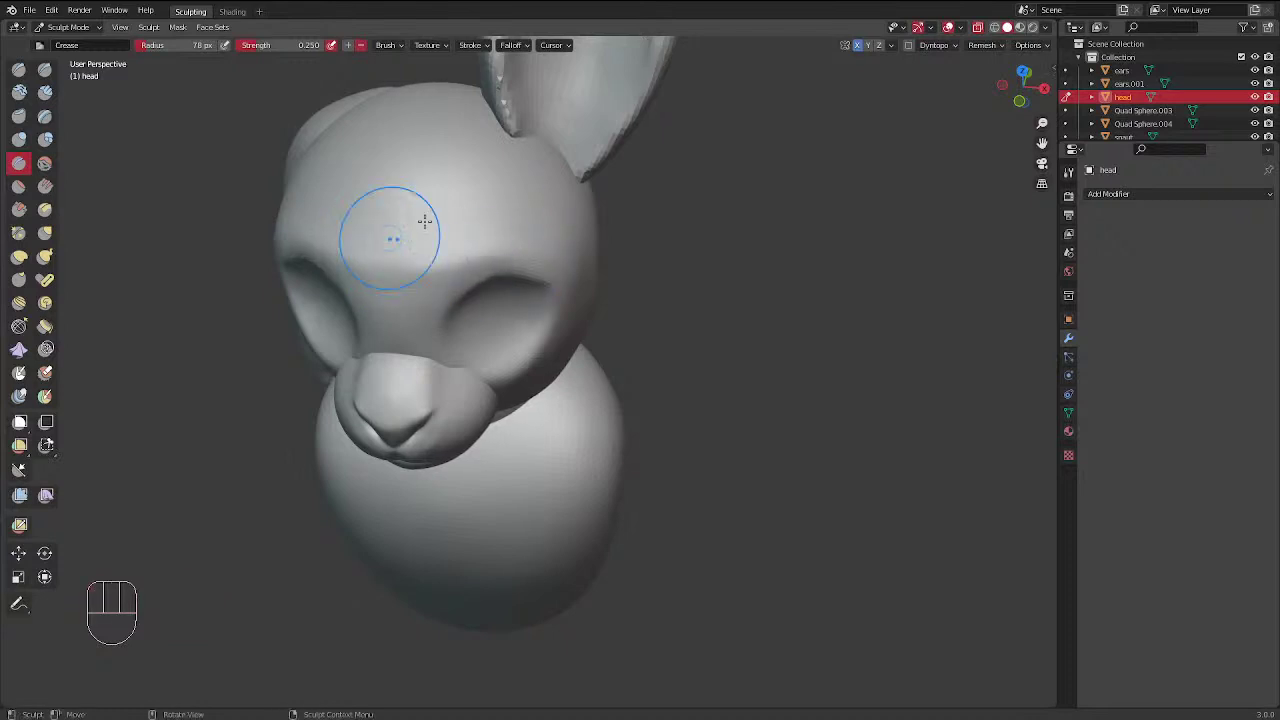
Reduce the Crease radius to 61 px, sharpen the brow ridge, and smooth it between the eye sockets
{"action": "key", "text": "f"}
{"action": "left_click", "coordinate": [423, 263], "text": "ctrl"}
{"action": "middle_click_drag", "start_coordinate": [570, 314], "coordinate": [365, 311]}
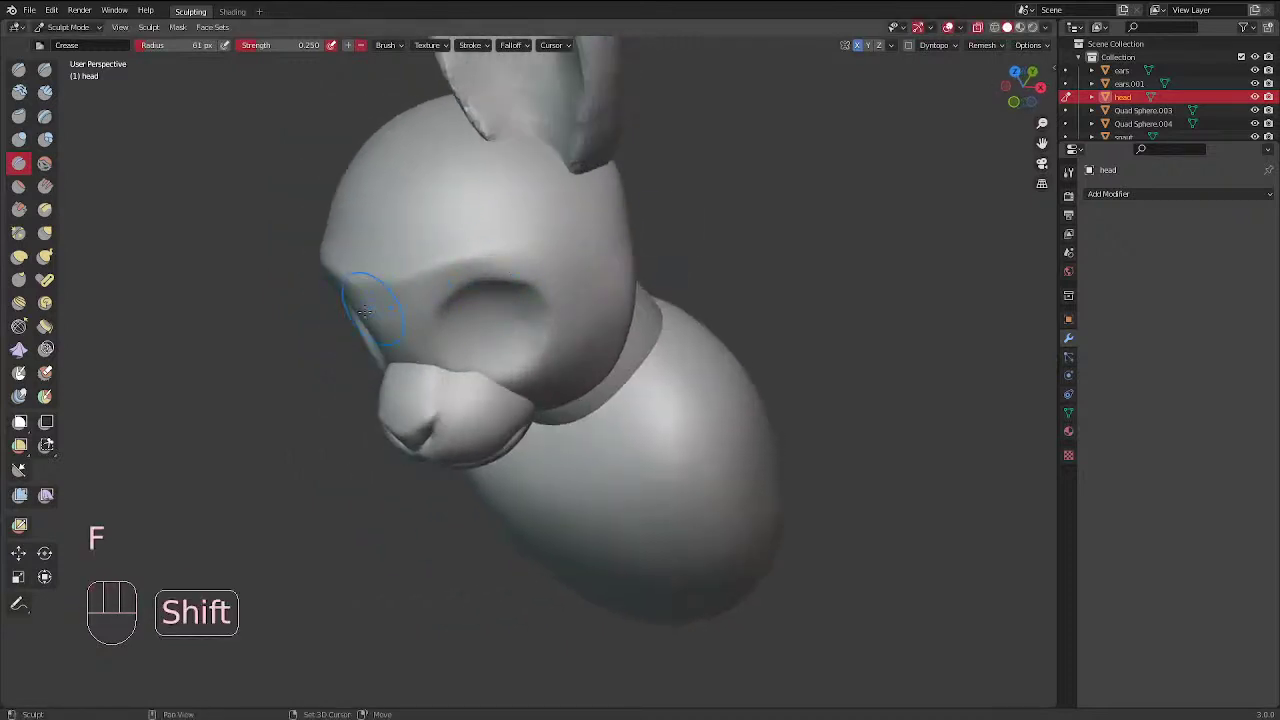
{"action": "left_click_drag", "start_coordinate": [408, 290], "coordinate": [440, 282], "text": "shift"}
{"action": "middle_click_drag", "start_coordinate": [530, 378], "coordinate": [628, 337]}
{"action": "middle_click_drag", "start_coordinate": [596, 392], "coordinate": [620, 400]}
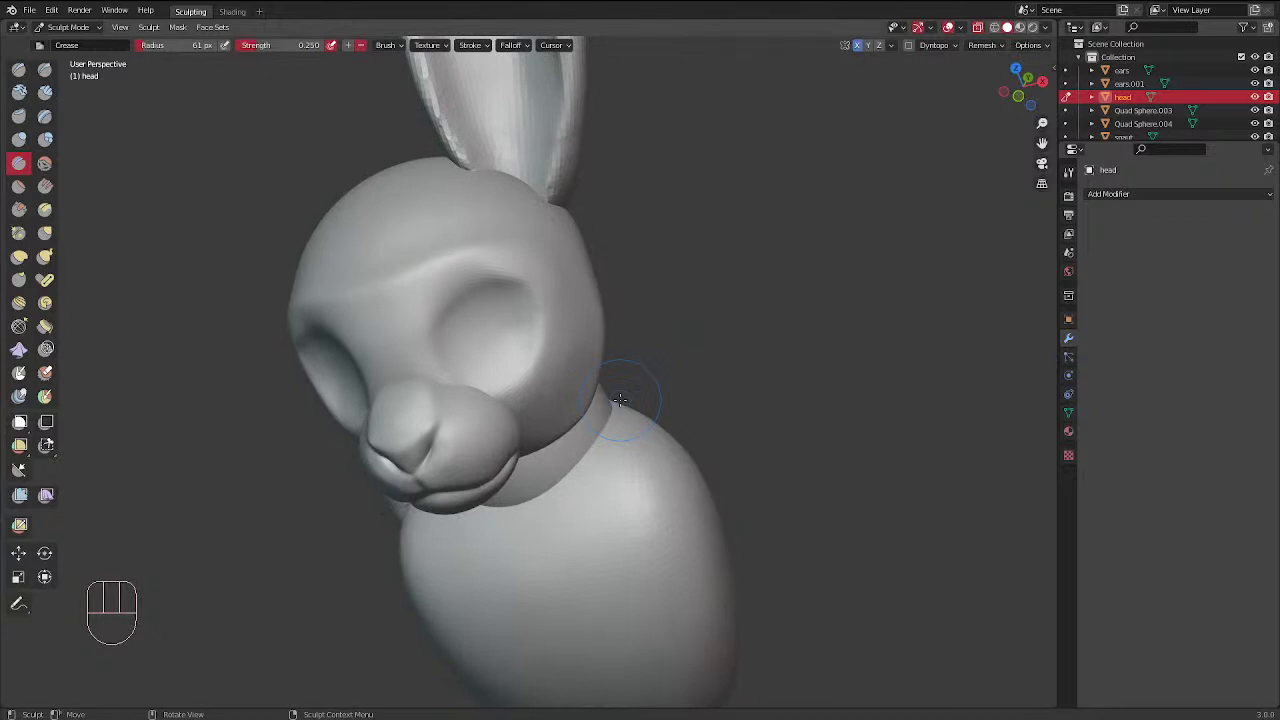
Extend the brow ridge toward the outer corner of the eye socket with the inverted 61 px Crease brush
{"action": "mouse_move", "coordinate": [542, 293]}
{"action": "middle_mouse_down"}
{"action": "mouse_move", "coordinate": [561, 339]}
{"action": "mouse_move", "coordinate": [613, 183]}
{"action": "middle_mouse_up"}
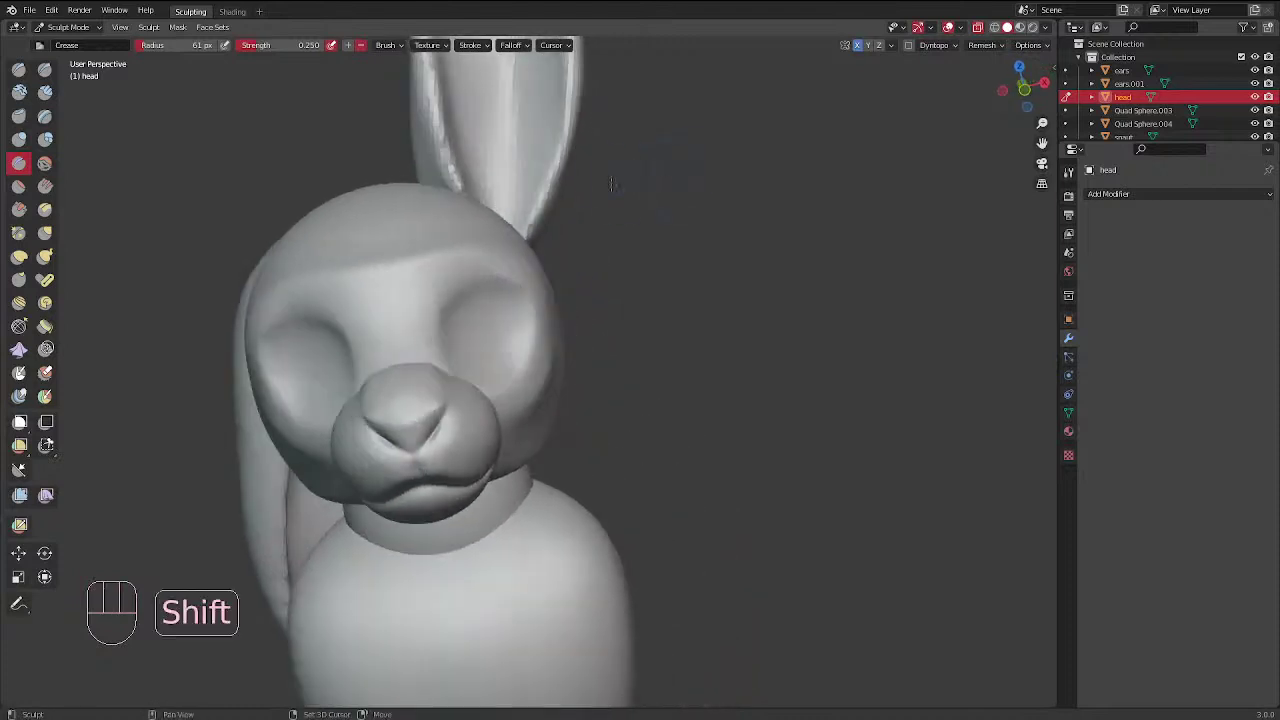
{"action": "middle_click_drag", "start_coordinate": [457, 357], "coordinate": [466, 386]}
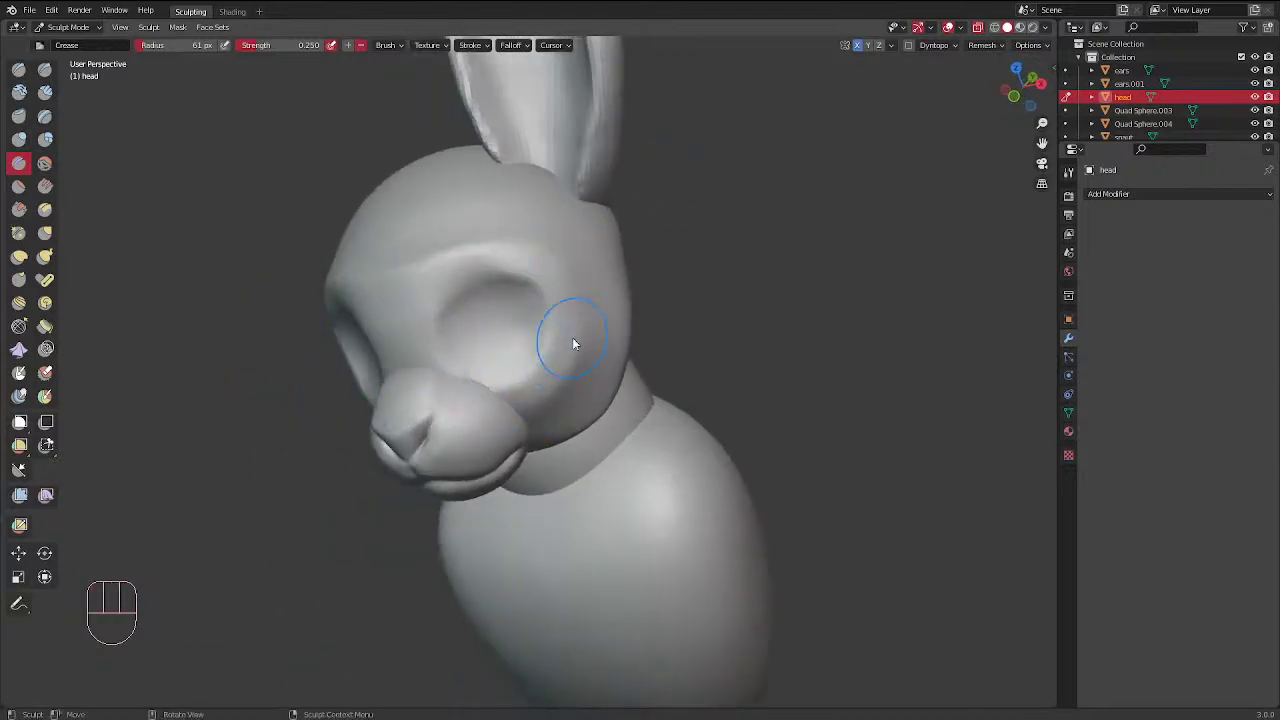
{"action": "middle_click_drag", "start_coordinate": [577, 343], "coordinate": [597, 400], "text": "shift"}
{"action": "middle_click_drag", "start_coordinate": [657, 327], "coordinate": [533, 266]}
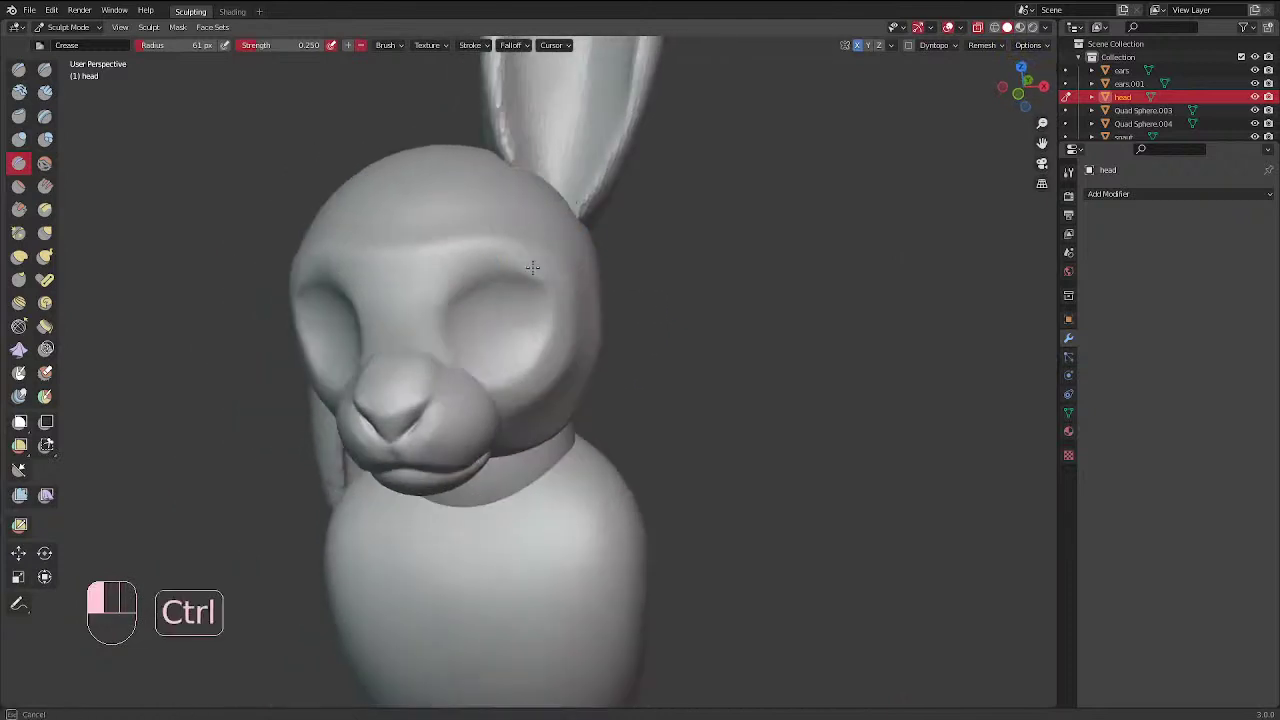
{"action": "left_click_drag", "start_coordinate": [526, 270], "coordinate": [534, 271], "text": "ctrl"}
{"action": "mouse_move", "coordinate": [574, 272]}
{"action": "middle_mouse_down"}
{"action": "mouse_move", "coordinate": [707, 245]}
{"action": "mouse_move", "coordinate": [445, 305]}
{"action": "middle_mouse_up"}
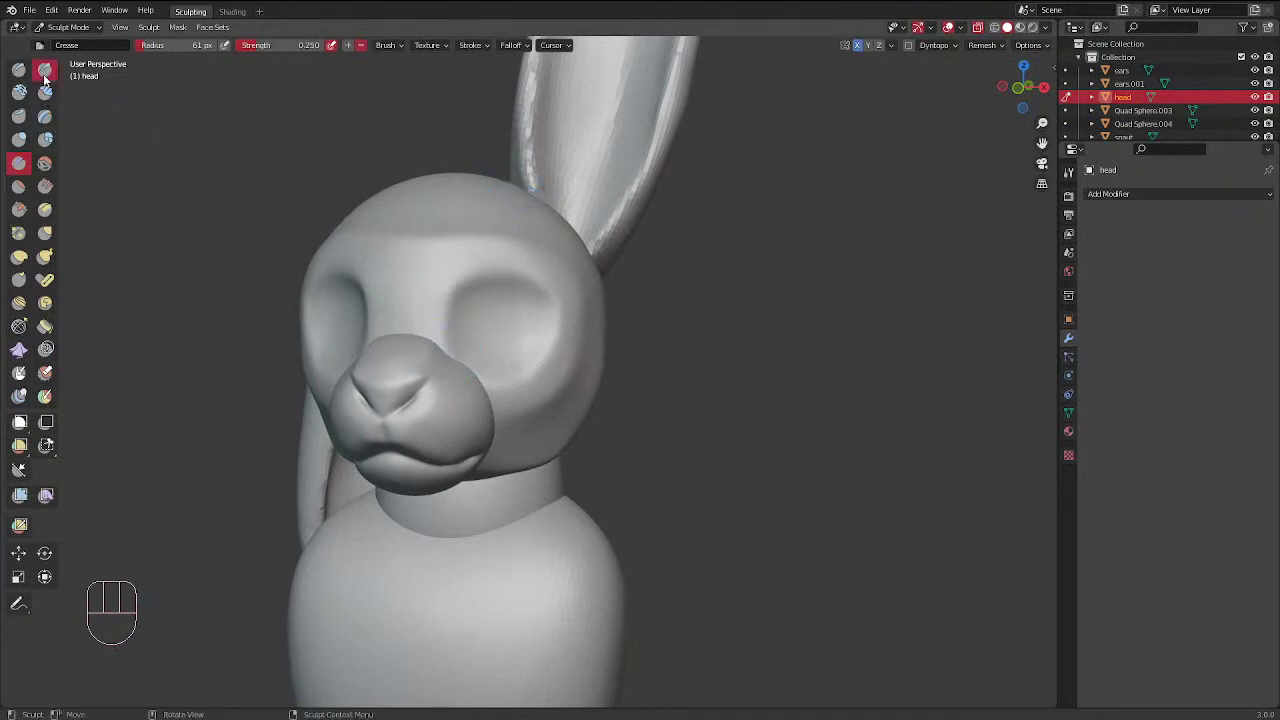
Deepen the inner edge of the eye socket with the 61 px Draw Sharp brush and smooth the socket, cheek and outer brow
{"action": "left_click_drag", "start_coordinate": [491, 342], "coordinate": [483, 366]}
{"action": "middle_click_drag", "start_coordinate": [529, 303], "coordinate": [537, 323]}
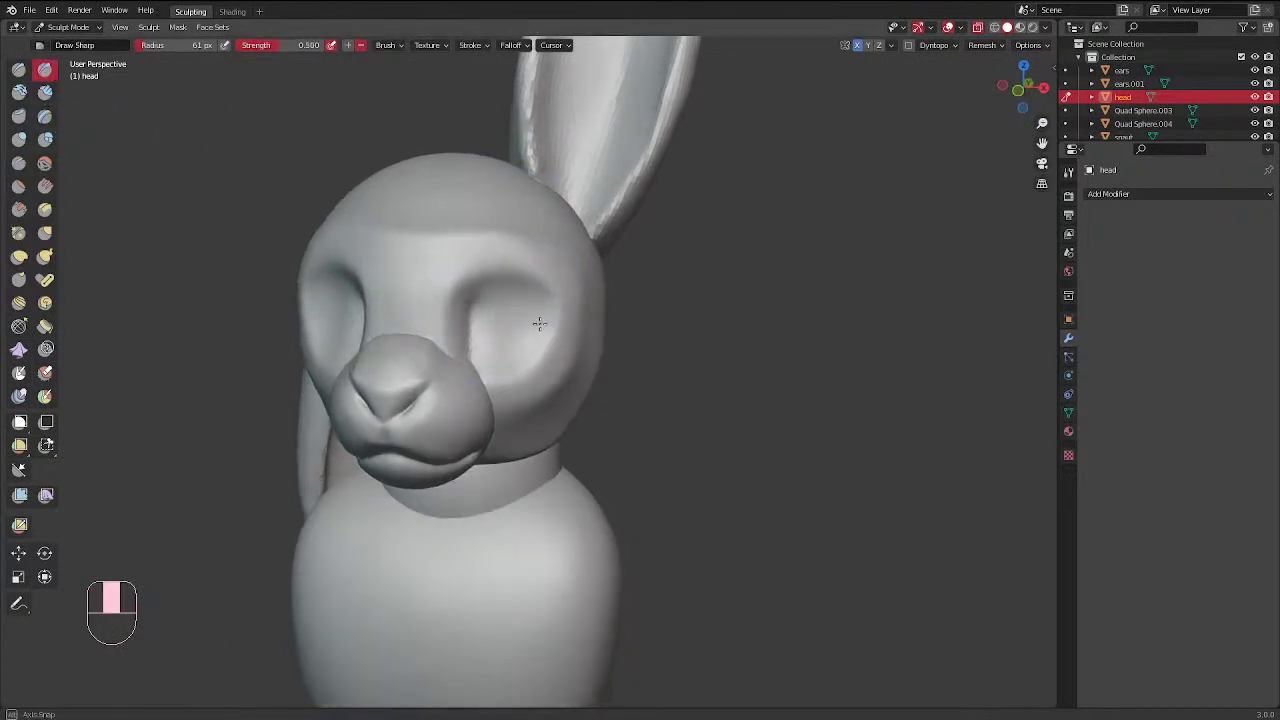
{"action": "mouse_move", "coordinate": [486, 338]}
{"action": "left_mouse_down", "text": "shift"}
{"action": "mouse_move", "coordinate": [498, 309]}
{"action": "mouse_move", "coordinate": [507, 350]}
{"action": "left_mouse_up", "text": "shift"}
{"action": "mouse_move", "coordinate": [605, 274]}
{"action": "middle_mouse_down"}
{"action": "mouse_move", "coordinate": [625, 268]}
{"action": "mouse_move", "coordinate": [625, 296]}
{"action": "mouse_move", "coordinate": [658, 256]}
{"action": "mouse_move", "coordinate": [626, 240]}
{"action": "mouse_move", "coordinate": [590, 285]}
{"action": "middle_mouse_up"}
{"action": "left_click_drag", "start_coordinate": [578, 334], "coordinate": [582, 340], "text": "shift"}
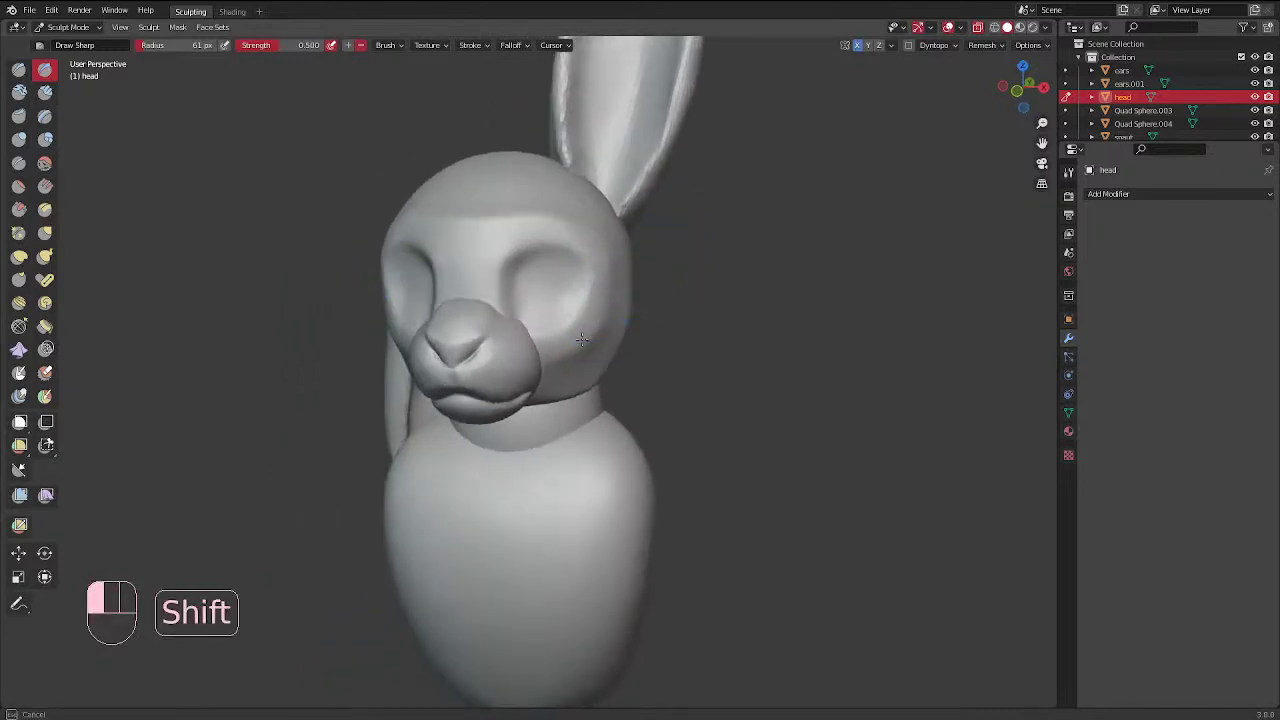
{"action": "left_click_drag", "start_coordinate": [620, 257], "coordinate": [622, 257], "text": "shift"}
Raise the brow edge above the eye socket with the inverted 61 px Draw Sharp brush and smooth its outer end
{"action": "mouse_move", "coordinate": [632, 252]}
{"action": "middle_mouse_down"}
{"action": "mouse_move", "coordinate": [720, 214]}
{"action": "mouse_move", "coordinate": [580, 225]}
{"action": "mouse_move", "coordinate": [699, 208]}
{"action": "mouse_move", "coordinate": [738, 417]}
{"action": "mouse_move", "coordinate": [545, 421]}
{"action": "mouse_move", "coordinate": [548, 442]}
{"action": "middle_mouse_up"}
{"action": "mouse_move", "coordinate": [609, 371]}
{"action": "middle_mouse_down"}
{"action": "mouse_move", "coordinate": [550, 372]}
{"action": "mouse_move", "coordinate": [540, 350]}
{"action": "middle_mouse_up"}
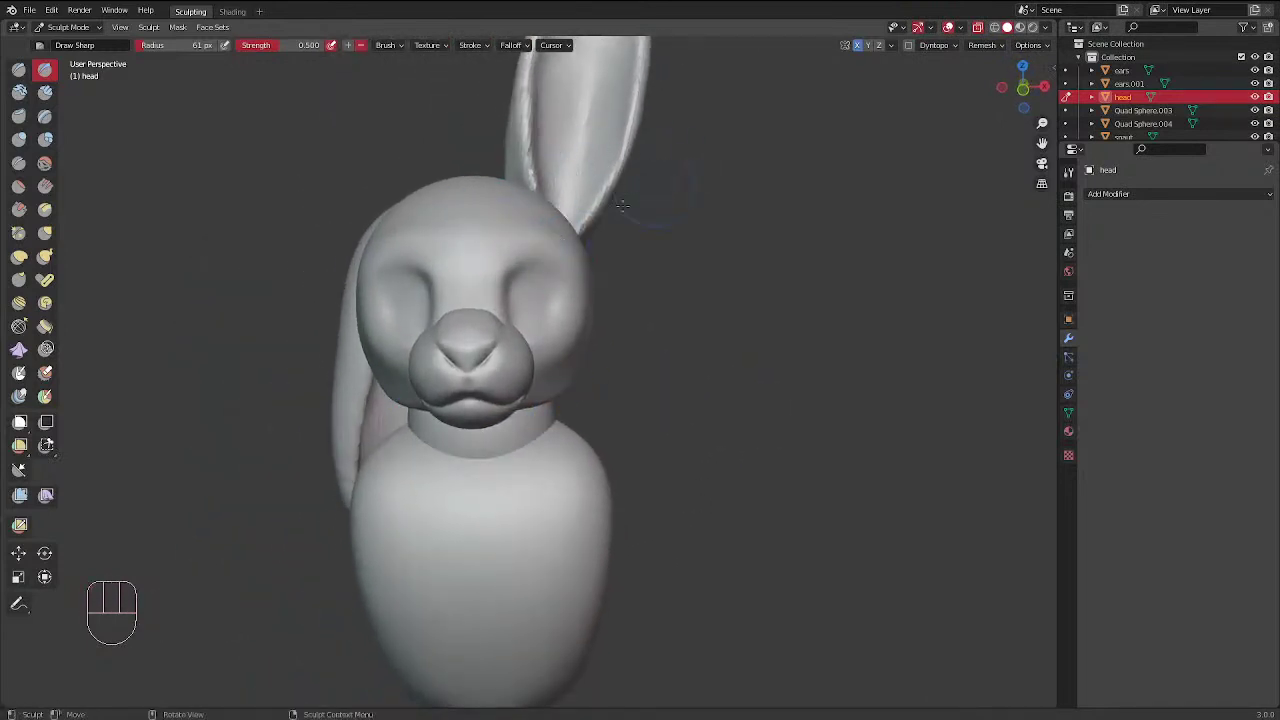
{"action": "mouse_move", "coordinate": [538, 230]}
{"action": "middle_mouse_down"}
{"action": "mouse_move", "coordinate": [560, 251]}
{"action": "mouse_move", "coordinate": [466, 260]}
{"action": "mouse_move", "coordinate": [486, 277]}
{"action": "mouse_move", "coordinate": [504, 259]}
{"action": "middle_mouse_up"}
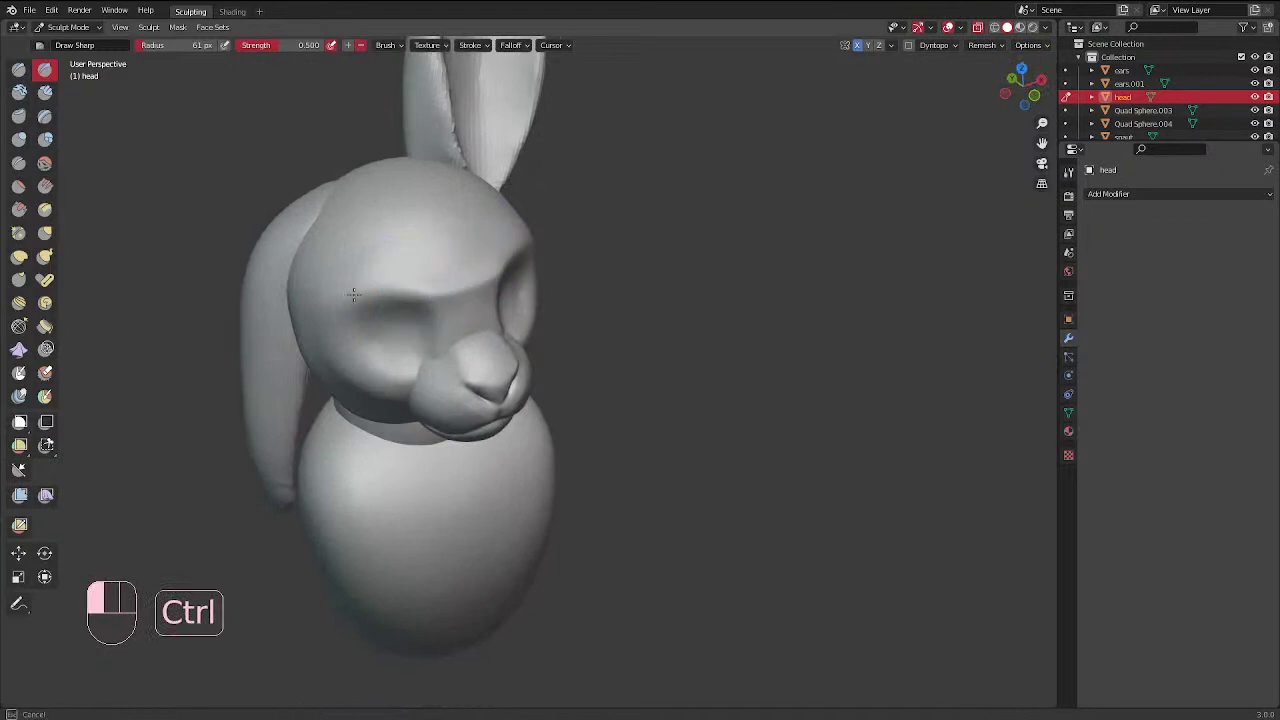
{"action": "middle_click_drag", "start_coordinate": [354, 295], "coordinate": [357, 243]}
{"action": "left_click_drag", "start_coordinate": [414, 264], "coordinate": [353, 285], "text": "ctrl"}
{"action": "left_click_drag", "start_coordinate": [353, 285], "coordinate": [324, 268], "text": "shift"}
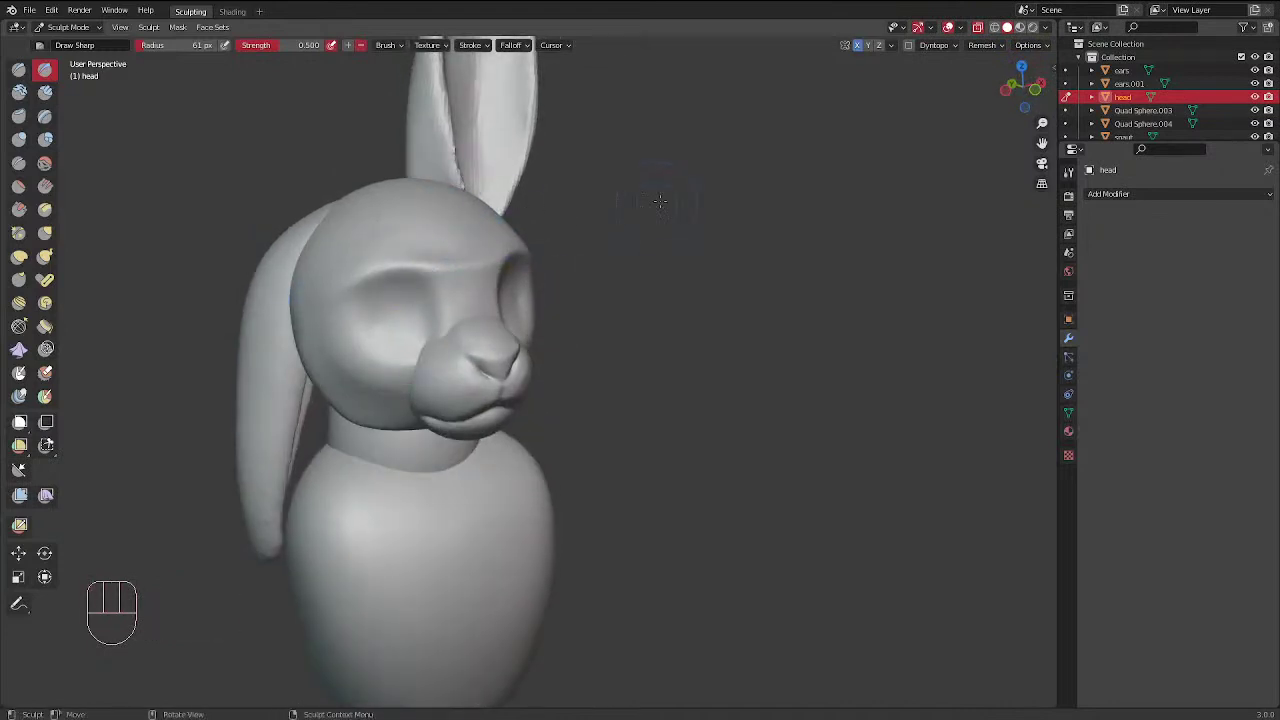
Switch sculpting to the snout in right side view and push it back toward the head with the 141 px Elastic Deform brush
{"action": "middle_click_drag", "start_coordinate": [660, 201], "coordinate": [648, 339]}
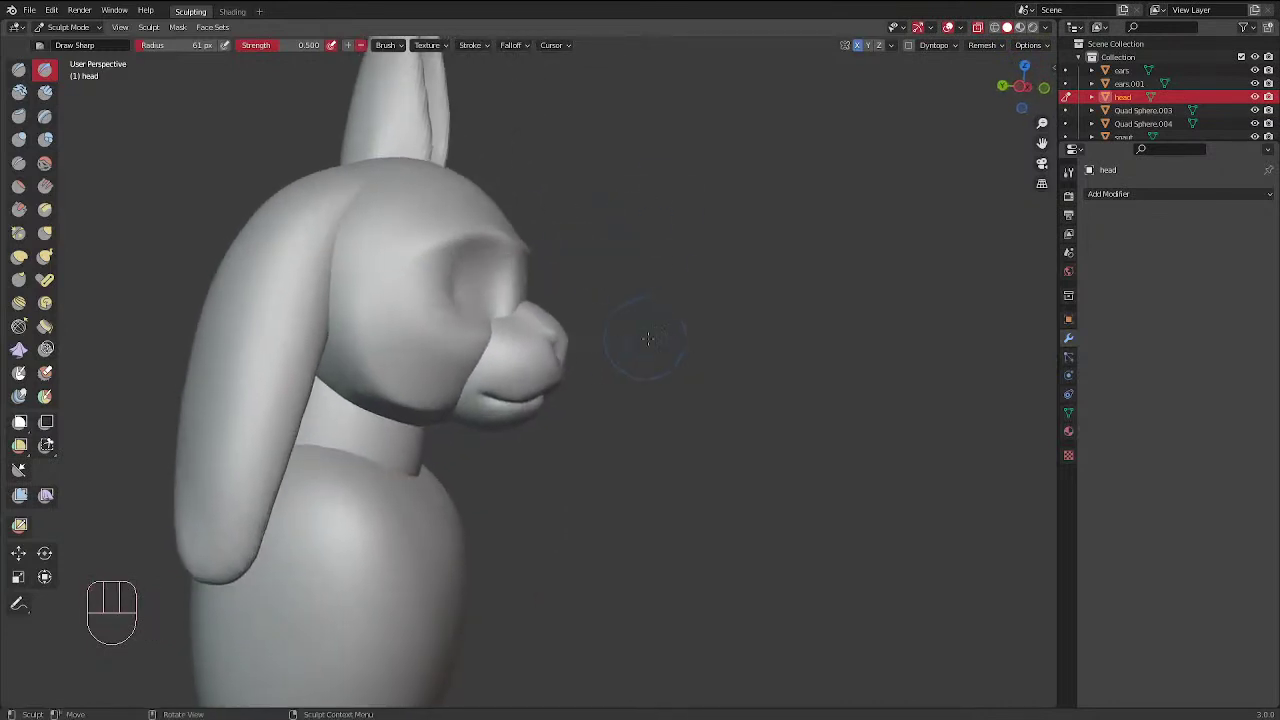
{"action": "key", "text": "KP_3"}
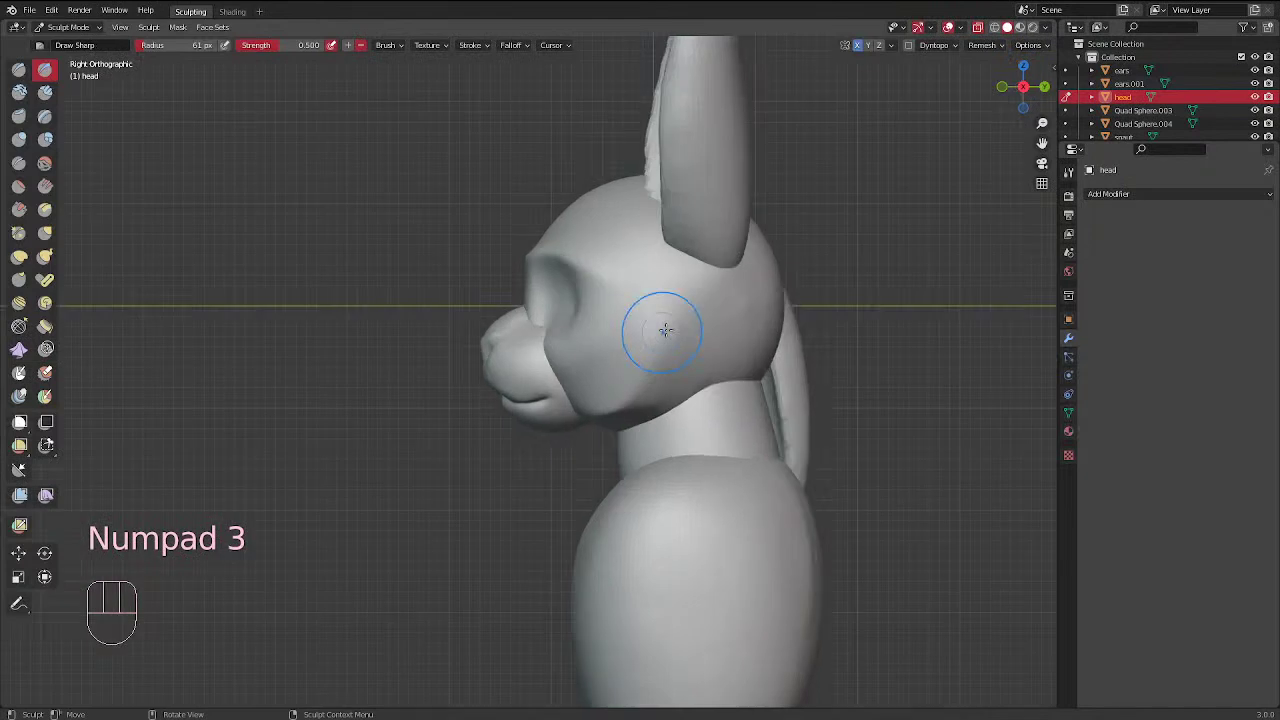
{"action": "left_click", "coordinate": [19, 257]}
{"action": "key", "text": "f"}
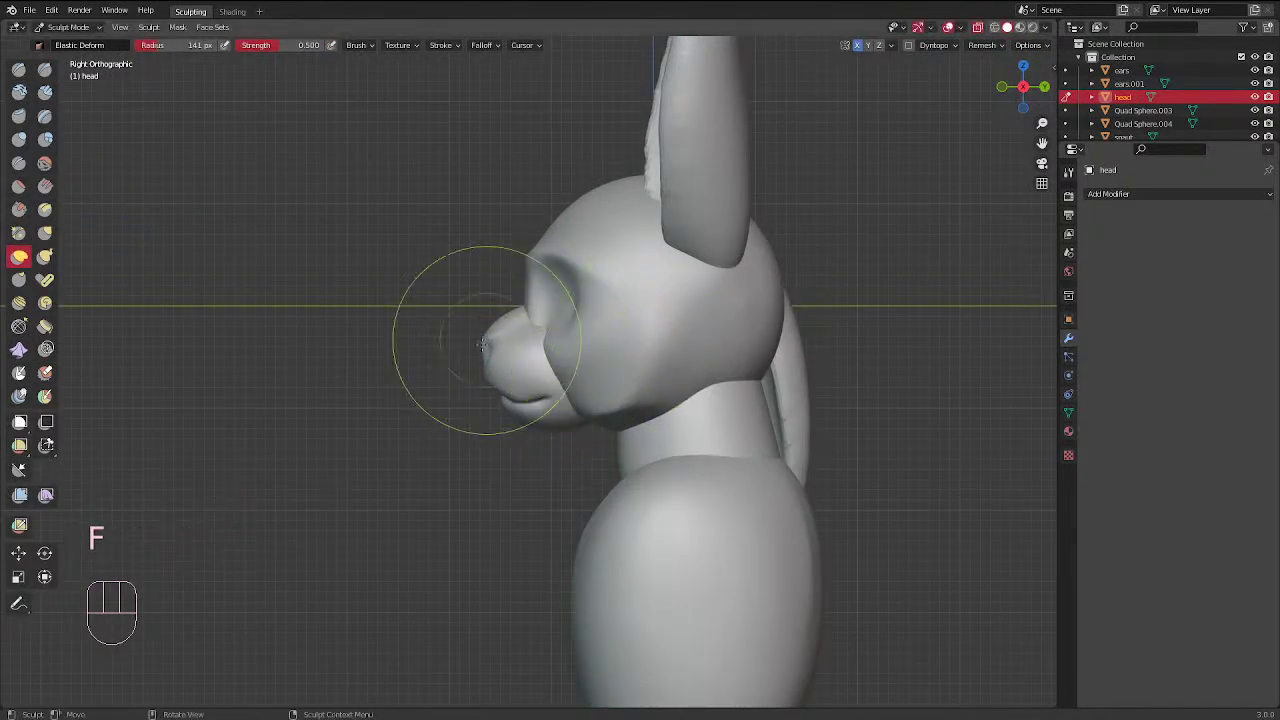
{"action": "key", "text": "alt+q"}
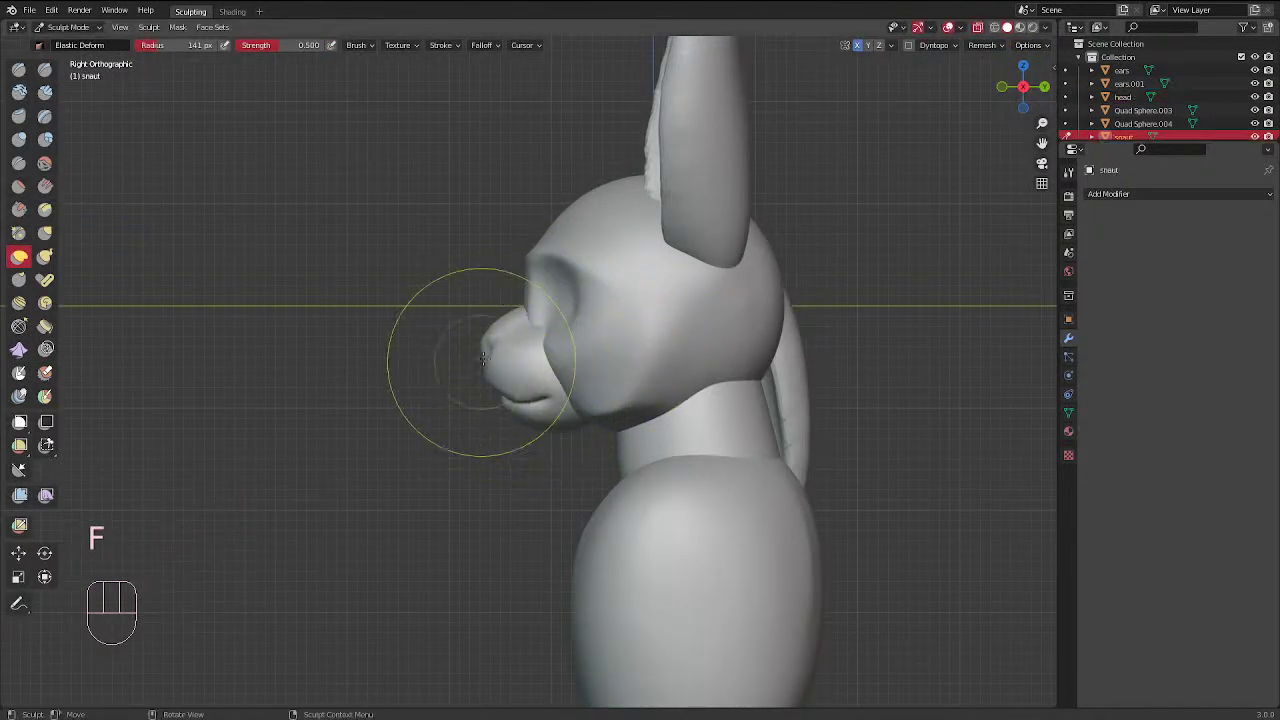
{"action": "mouse_move", "coordinate": [480, 363]}
{"action": "left_mouse_down"}
{"action": "mouse_move", "coordinate": [498, 356]}
{"action": "mouse_move", "coordinate": [528, 420]}
{"action": "mouse_move", "coordinate": [514, 389]}
{"action": "mouse_move", "coordinate": [535, 390]}
{"action": "left_mouse_up"}
Reshape the middle of the upper lip with Elastic Deform at a 43 px radius and smooth the mouth corner area
{"action": "key", "text": "f"}
{"action": "left_click", "coordinate": [516, 349]}
{"action": "key", "text": "f"}
{"action": "key", "text": "f"}
{"action": "left_click", "coordinate": [517, 400]}
{"action": "key", "text": "f"}
{"action": "left_click", "coordinate": [515, 398]}
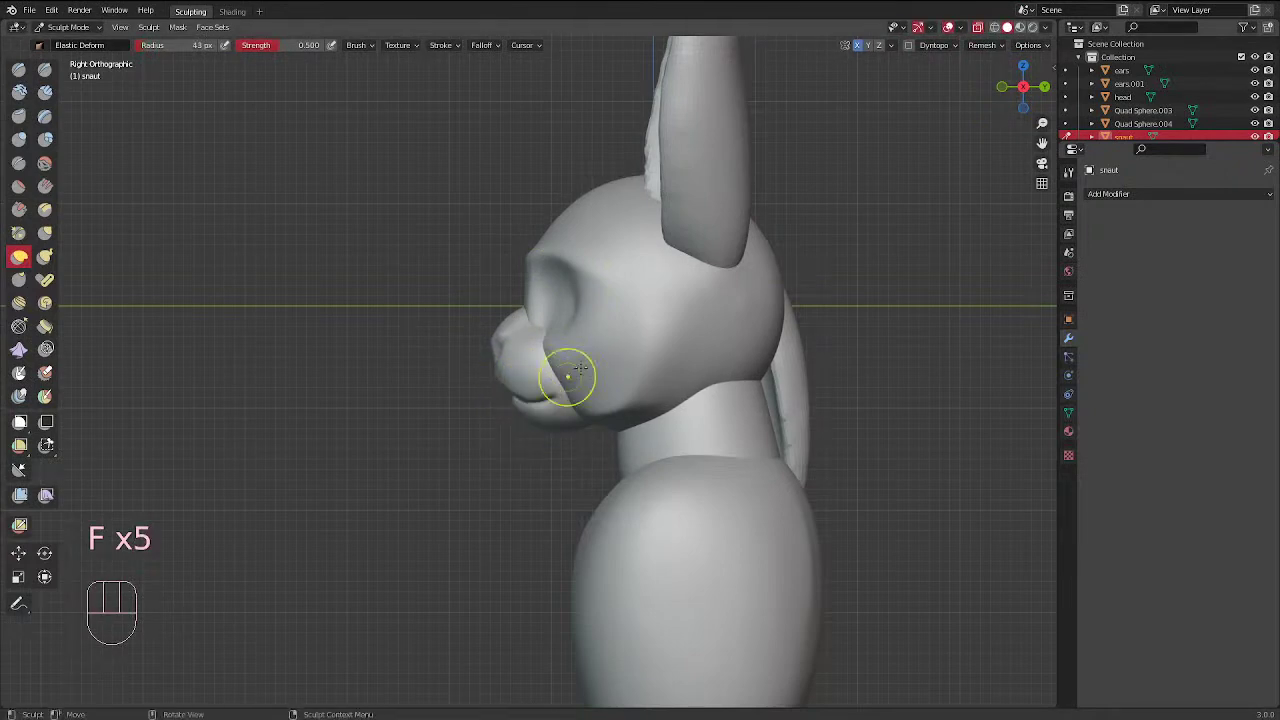
{"action": "middle_click_drag", "start_coordinate": [600, 333], "coordinate": [697, 296], "text": "ctrl"}
{"action": "mouse_move", "coordinate": [530, 410]}
{"action": "middle_mouse_down", "text": "ctrl"}
{"action": "mouse_move", "coordinate": [514, 366]}
{"action": "mouse_move", "coordinate": [434, 400]}
{"action": "middle_mouse_up", "text": "ctrl"}
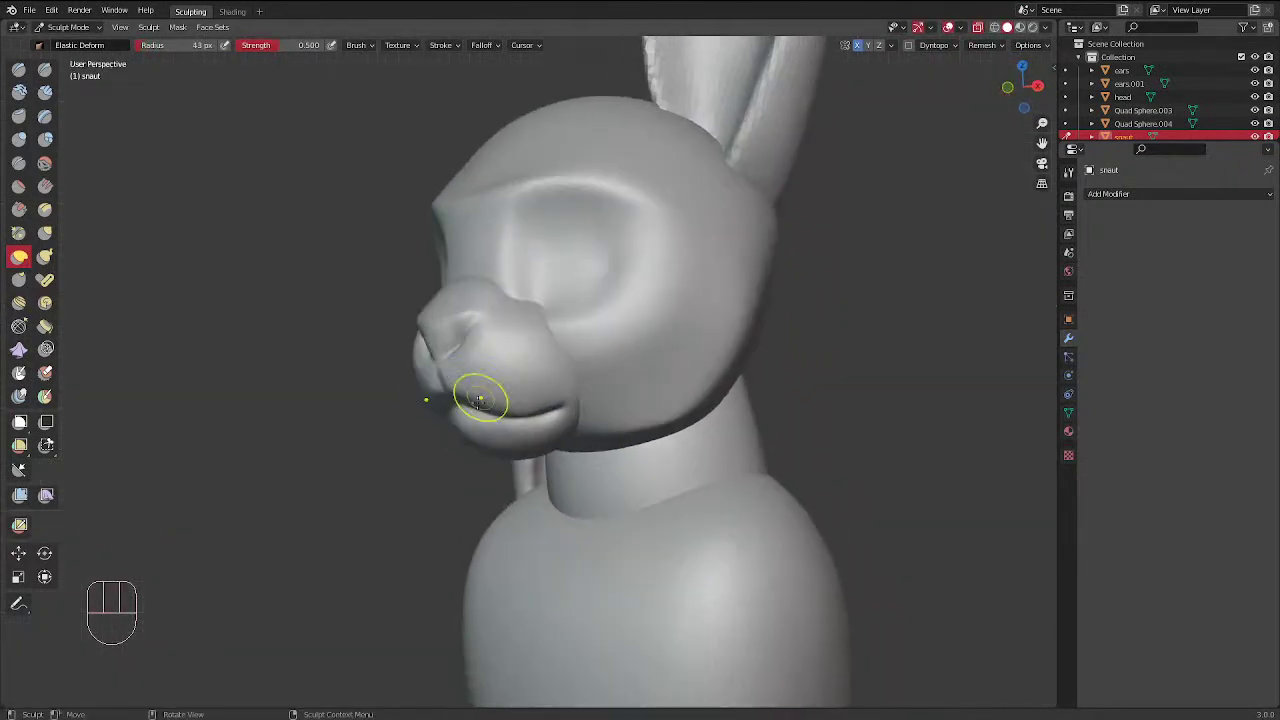
{"action": "left_click_drag", "start_coordinate": [434, 400], "coordinate": [456, 396]}
{"action": "mouse_move", "coordinate": [514, 356]}
{"action": "middle_mouse_down"}
{"action": "mouse_move", "coordinate": [559, 343]}
{"action": "mouse_move", "coordinate": [482, 398]}
{"action": "mouse_move", "coordinate": [580, 405]}
{"action": "mouse_move", "coordinate": [428, 401]}
{"action": "middle_mouse_up"}
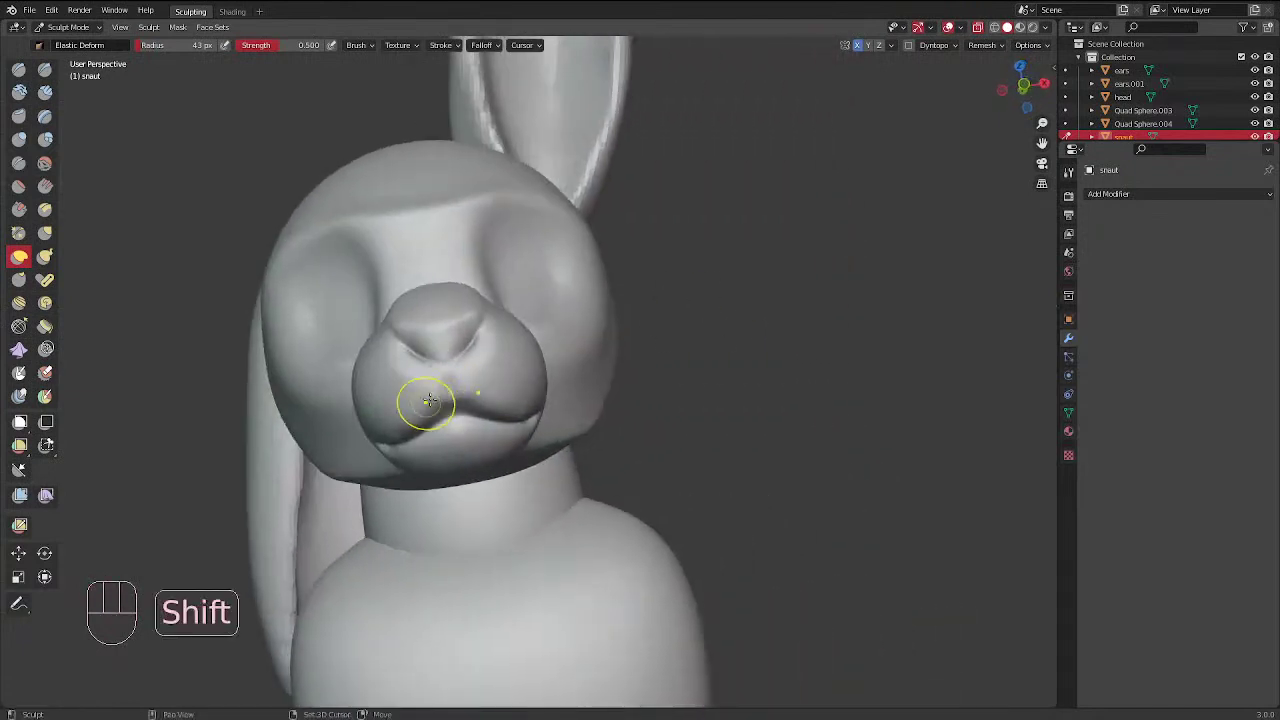
{"action": "left_click_drag", "start_coordinate": [419, 421], "coordinate": [408, 426], "text": "shift"}
Carve the mouth centre and the groove below the nose with the 43 px Draw Sharp brush, smoothing around it
{"action": "left_click", "coordinate": [45, 69]}
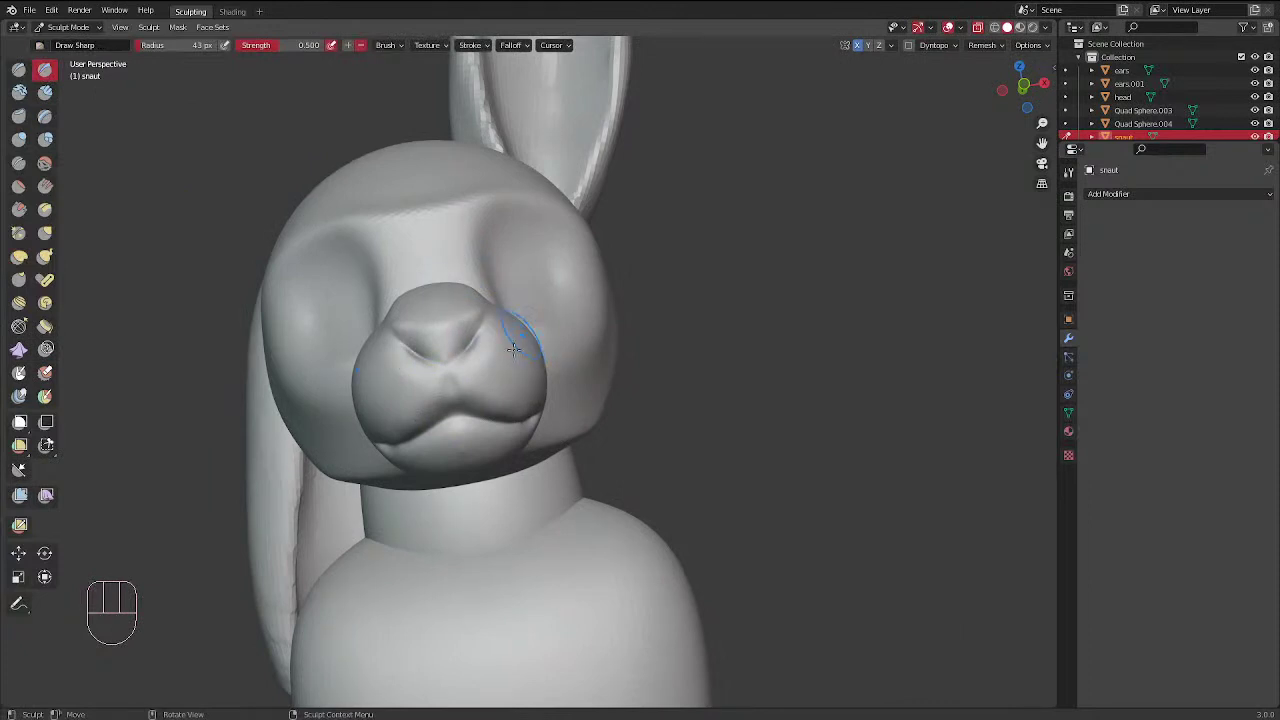
{"action": "left_click_drag", "start_coordinate": [449, 418], "coordinate": [450, 421]}
{"action": "mouse_move", "coordinate": [450, 400]}
{"action": "middle_mouse_down"}
{"action": "mouse_move", "coordinate": [523, 325]}
{"action": "mouse_move", "coordinate": [465, 352]}
{"action": "middle_mouse_up"}
{"action": "left_click_drag", "start_coordinate": [450, 367], "coordinate": [447, 374], "text": "shift"}
{"action": "middle_click_drag", "start_coordinate": [539, 341], "coordinate": [495, 313]}
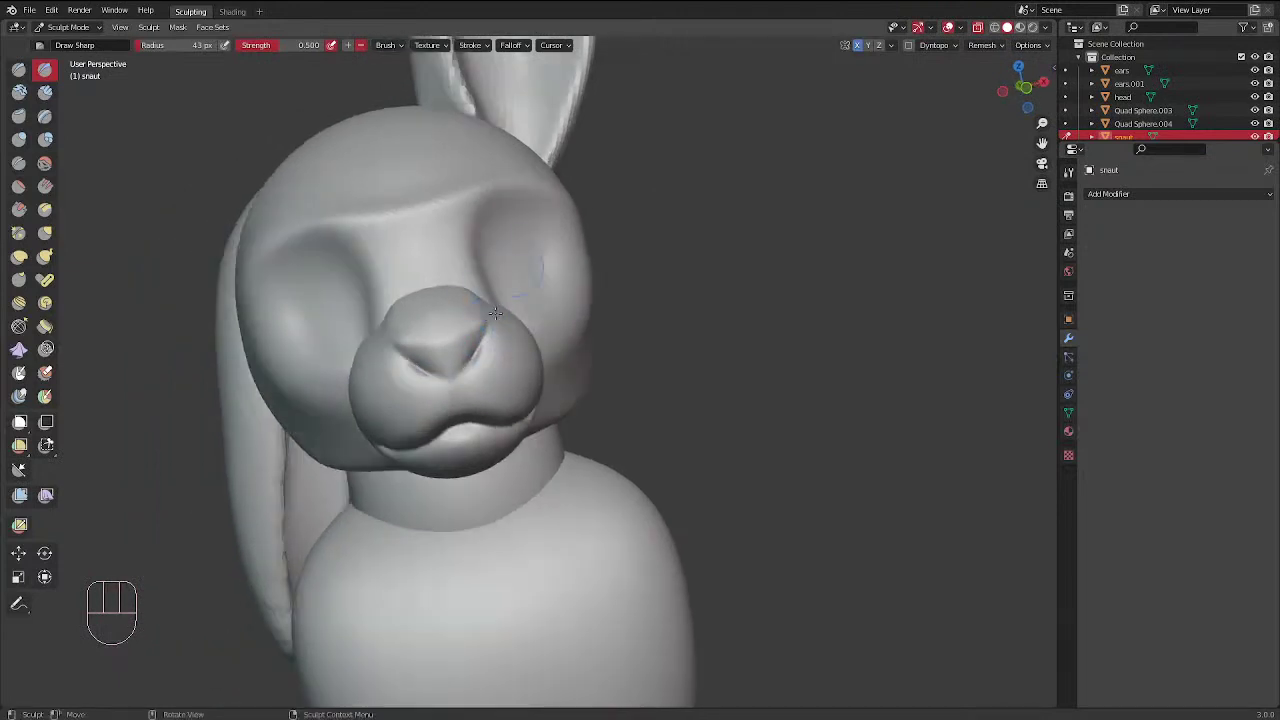
{"action": "left_click_drag", "start_coordinate": [450, 383], "coordinate": [450, 386]}
{"action": "middle_click_drag", "start_coordinate": [472, 360], "coordinate": [516, 353]}
{"action": "left_click_drag", "start_coordinate": [460, 384], "coordinate": [463, 398], "text": "shift"}
{"action": "middle_click_drag", "start_coordinate": [512, 319], "coordinate": [497, 316]}
Sharpen the mouth line and the edge of the upper lip with the Draw Sharp brush at 54 px and 35 px radius
{"action": "middle_click_drag", "start_coordinate": [459, 437], "coordinate": [507, 290]}
{"action": "key", "text": "f"}
{"action": "left_click", "coordinate": [474, 389]}
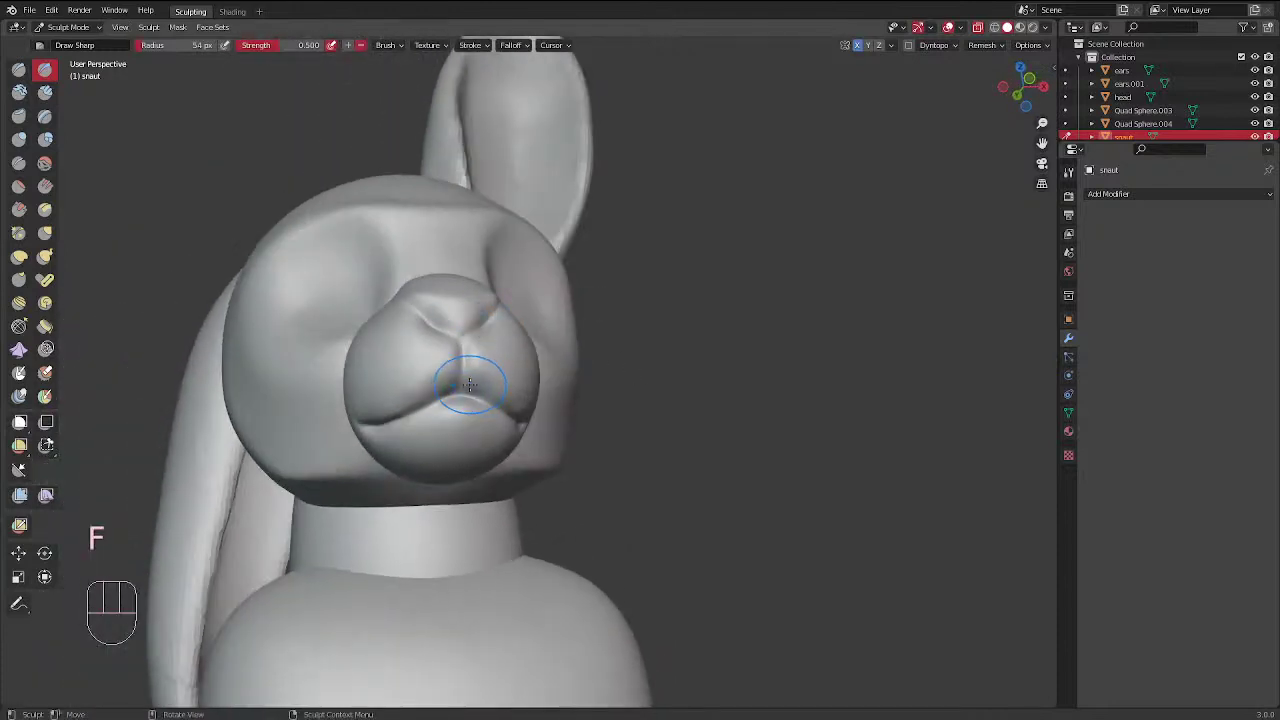
{"action": "mouse_move", "coordinate": [470, 385]}
{"action": "left_mouse_down", "text": "alt"}
{"action": "mouse_move", "coordinate": [420, 394]}
{"action": "mouse_move", "coordinate": [495, 396]}
{"action": "left_mouse_up", "text": "alt"}
{"action": "left_click_drag", "start_coordinate": [455, 388], "coordinate": [406, 404], "text": "ctrl"}
{"action": "middle_click_drag", "start_coordinate": [530, 302], "coordinate": [600, 300]}
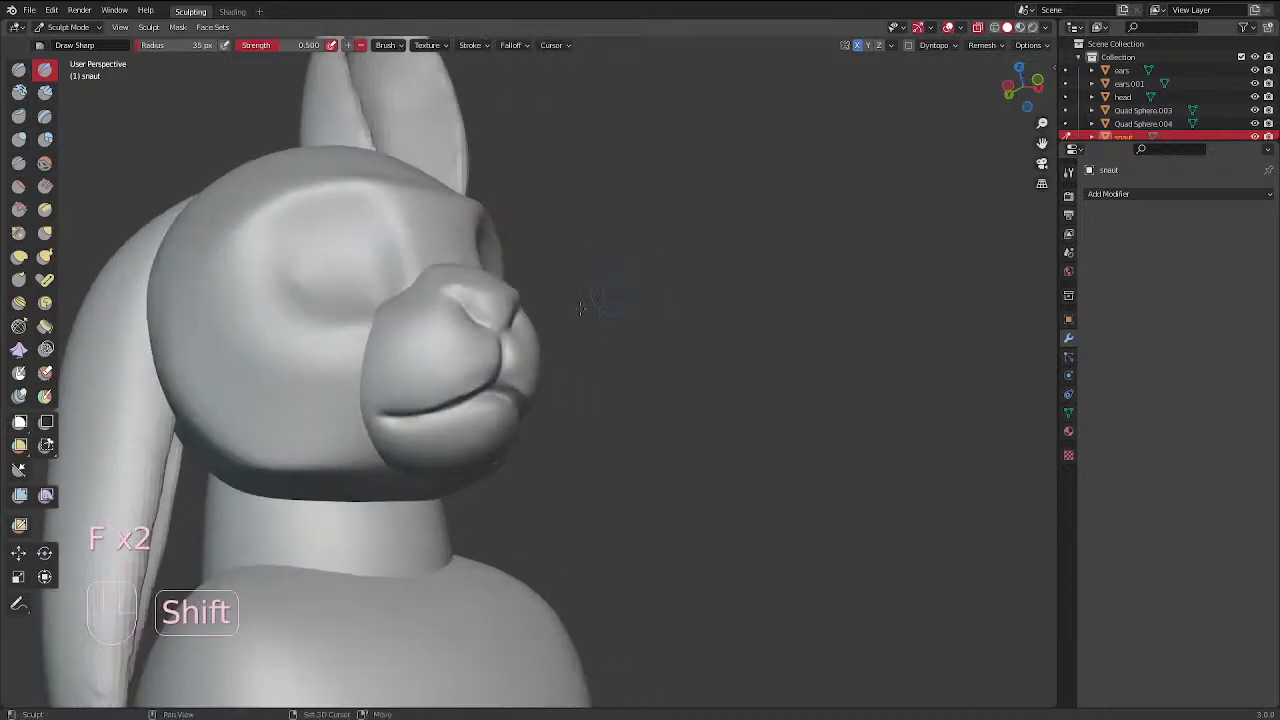
{"action": "left_click", "coordinate": [429, 397]}
{"action": "middle_click_drag", "start_coordinate": [452, 377], "coordinate": [469, 372]}
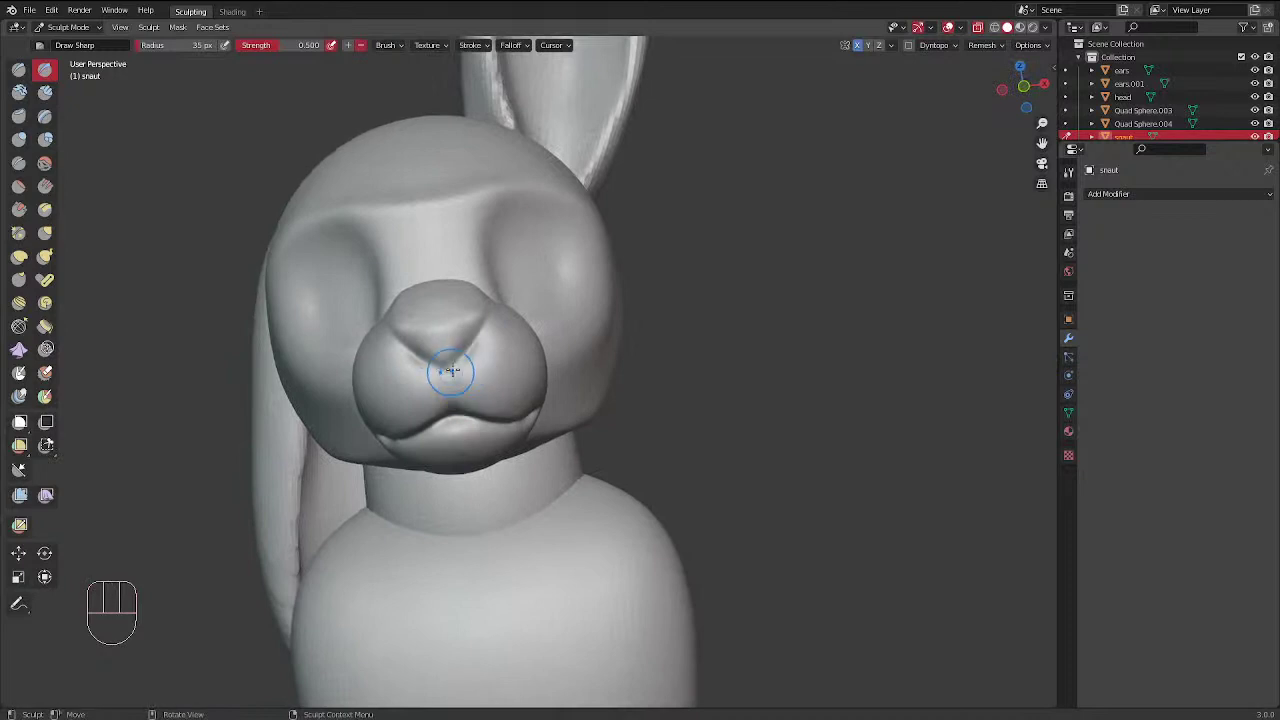
Smooth the edges of the nose on the snout
{"action": "middle_click_drag", "start_coordinate": [526, 343], "coordinate": [530, 379]}
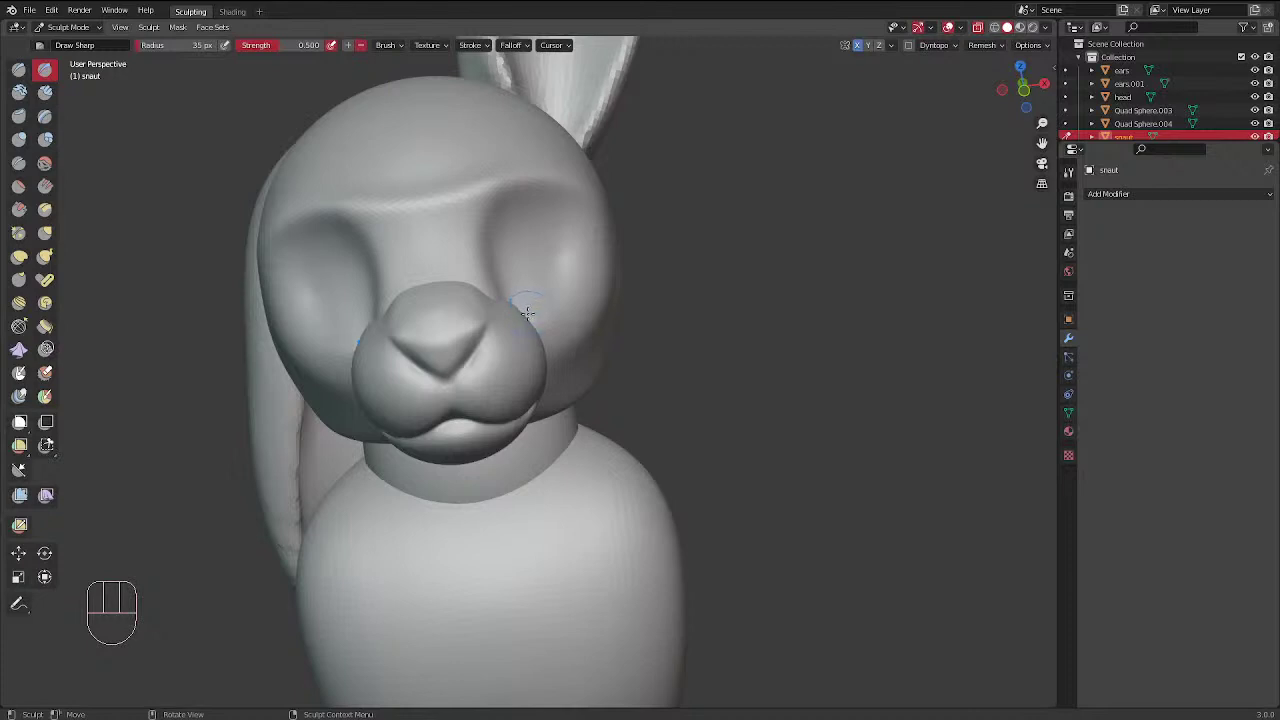
{"action": "key", "text": "shift"}
{"action": "middle_click_drag", "start_coordinate": [491, 349], "coordinate": [525, 254]}
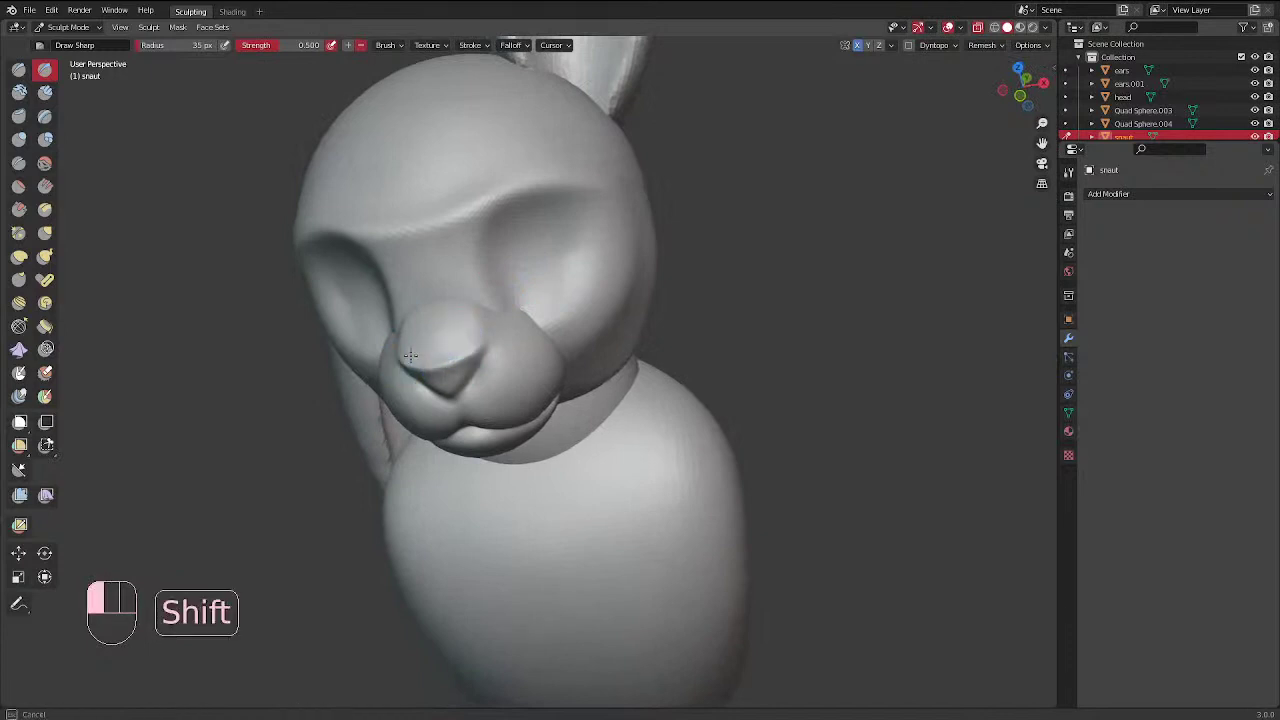
{"action": "middle_click_drag", "start_coordinate": [456, 358], "coordinate": [520, 140]}
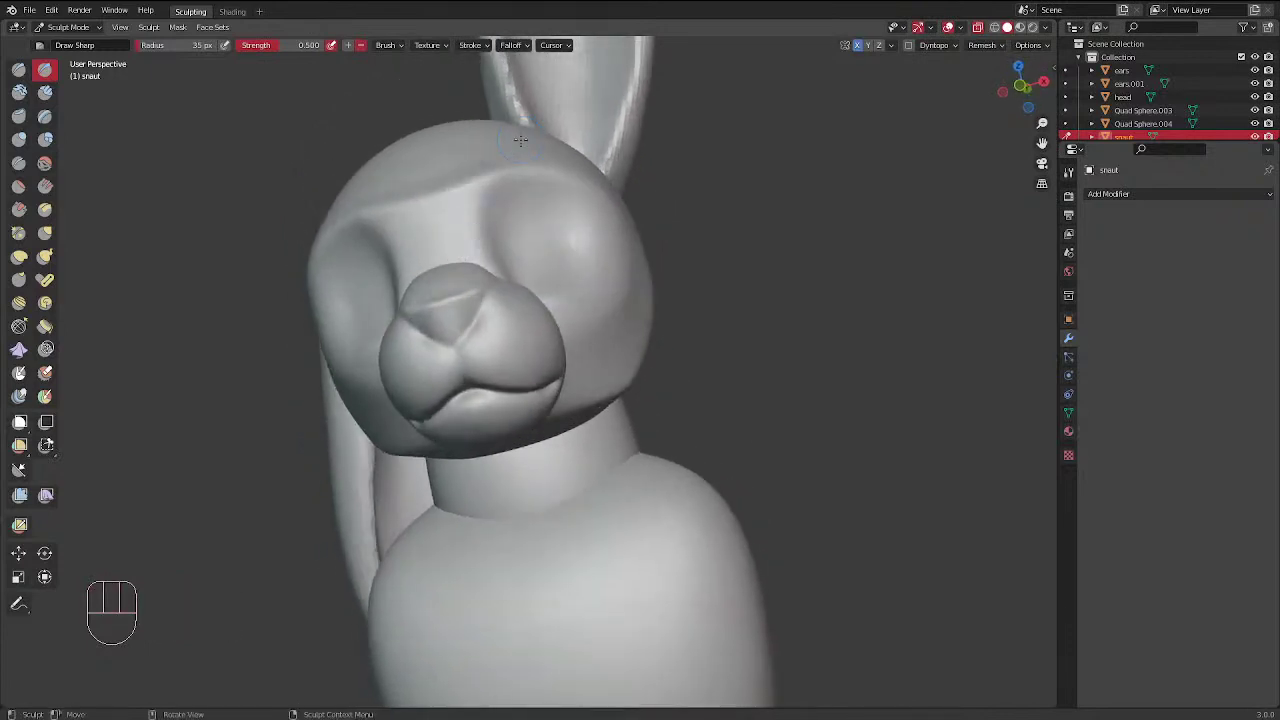
Try carving nostrils into both sides of the nose front with the 19 px Draw Sharp brush
{"action": "key", "text": "f"}
{"action": "left_click", "coordinate": [470, 310], "text": "ctrl"}
{"action": "key", "text": "f"}
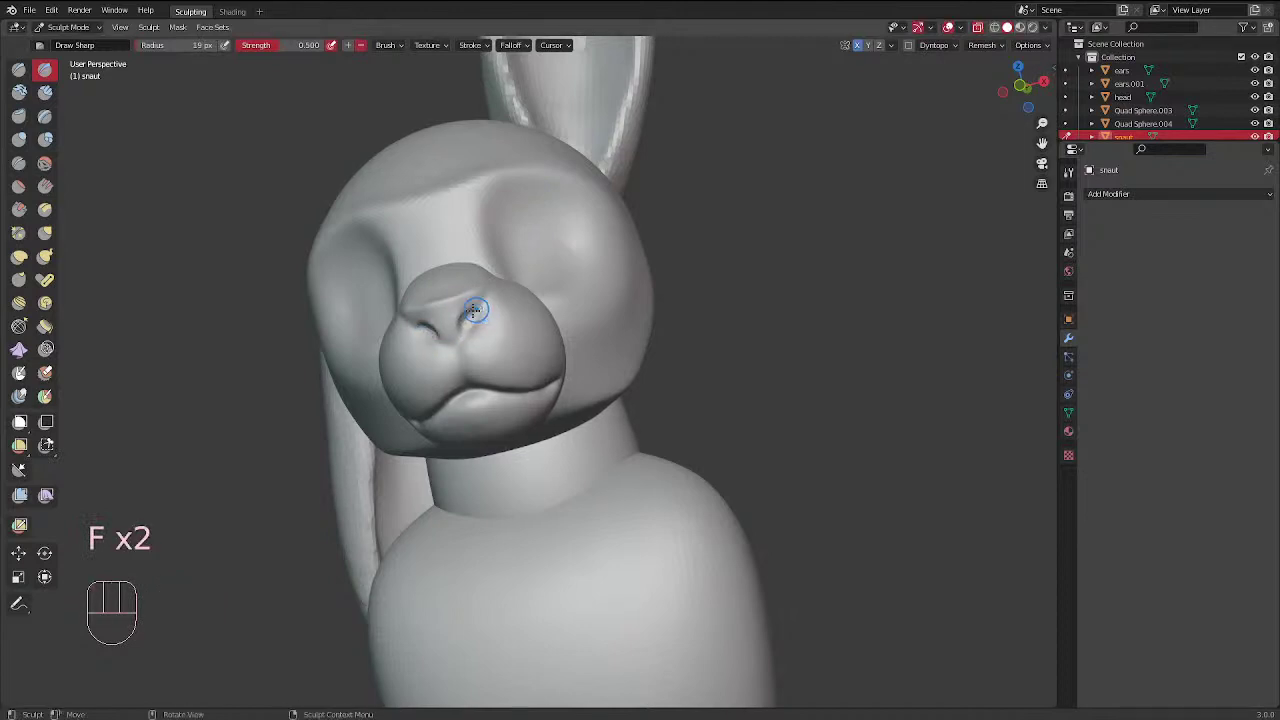
{"action": "middle_click_drag", "start_coordinate": [474, 310], "coordinate": [468, 307]}
{"action": "left_click_drag", "start_coordinate": [464, 319], "coordinate": [451, 334], "text": "ctrl"}
{"action": "mouse_move", "coordinate": [440, 337]}
{"action": "middle_mouse_down"}
{"action": "mouse_move", "coordinate": [636, 283]}
{"action": "mouse_move", "coordinate": [811, 280]}
{"action": "mouse_move", "coordinate": [577, 288]}
{"action": "middle_mouse_up"}
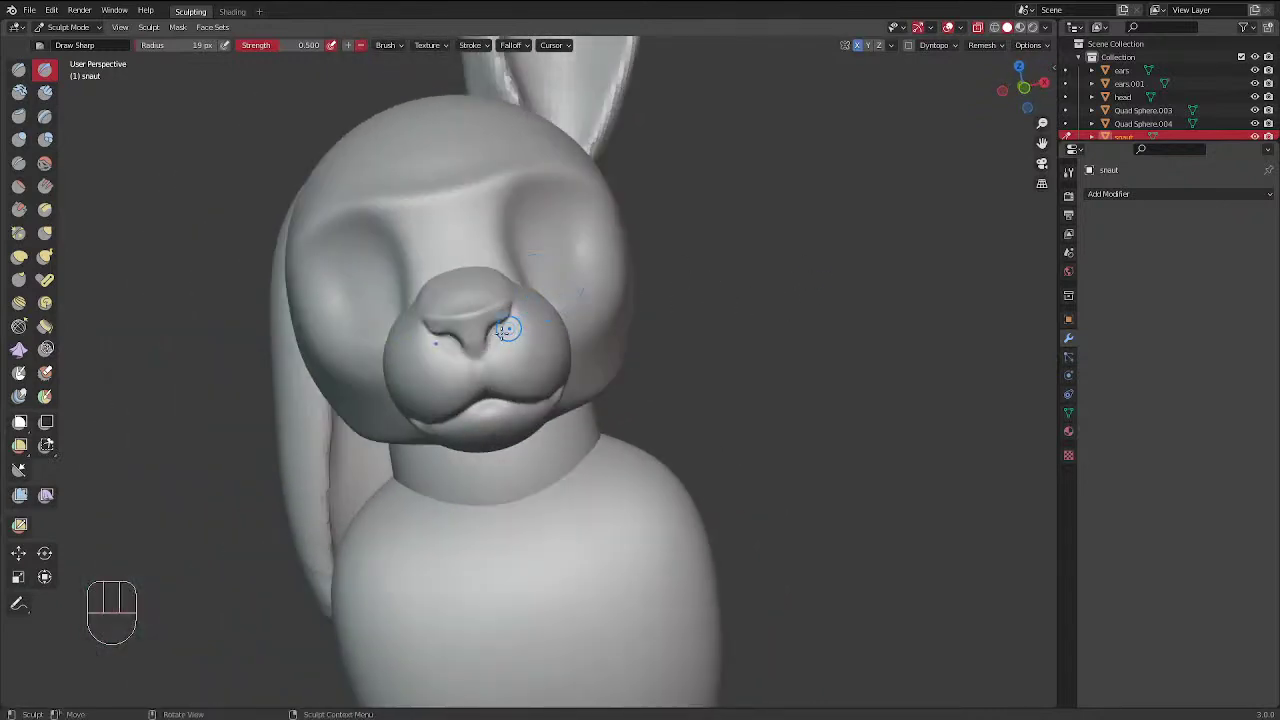
Fill out the front of the nose with the 19 px Clay Strips brush and smooth it
{"action": "key", "text": "shift"}
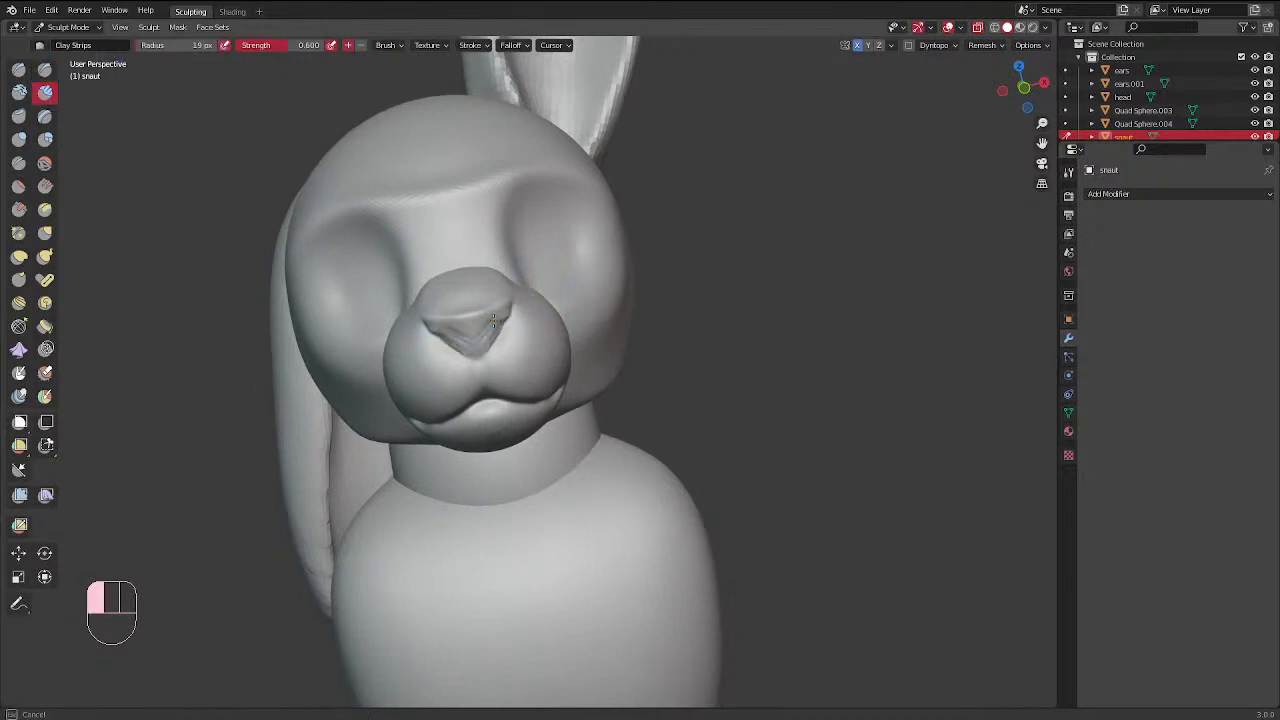
{"action": "key", "text": "shift"}
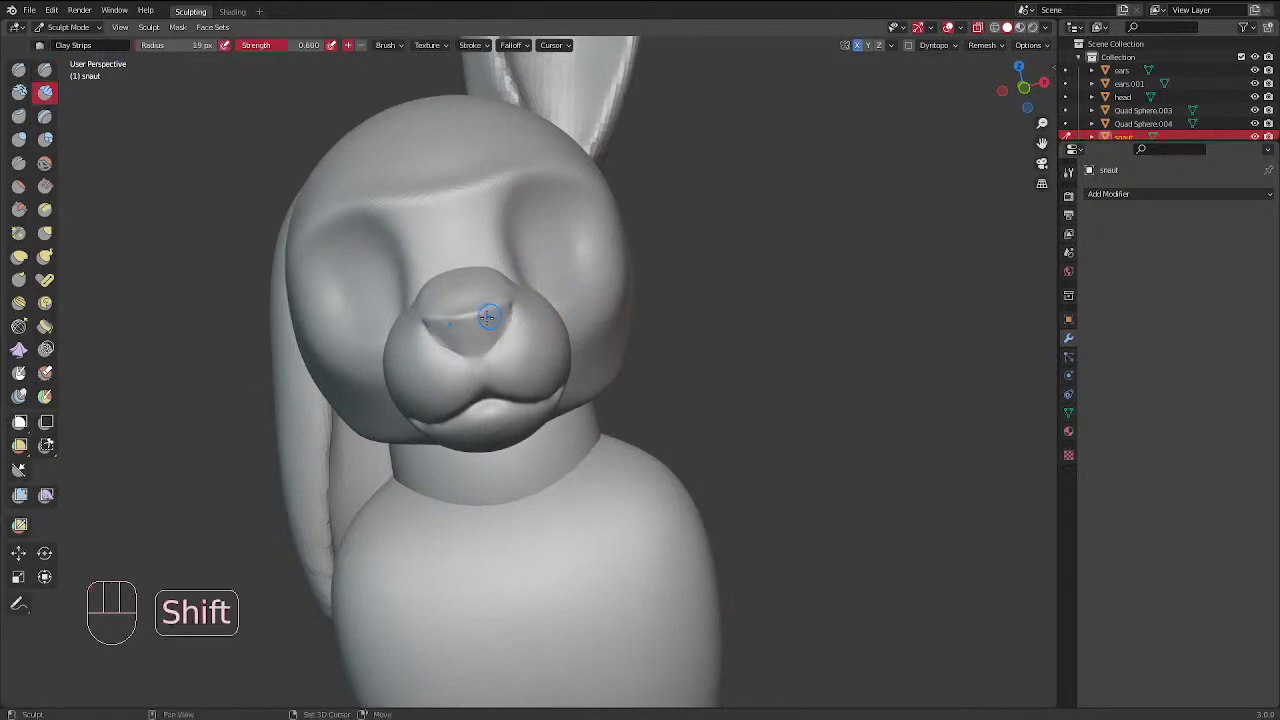
Define the side edges of the nose with the Crease brush at 23 px and 33 px radius
{"action": "left_click", "coordinate": [20, 163]}
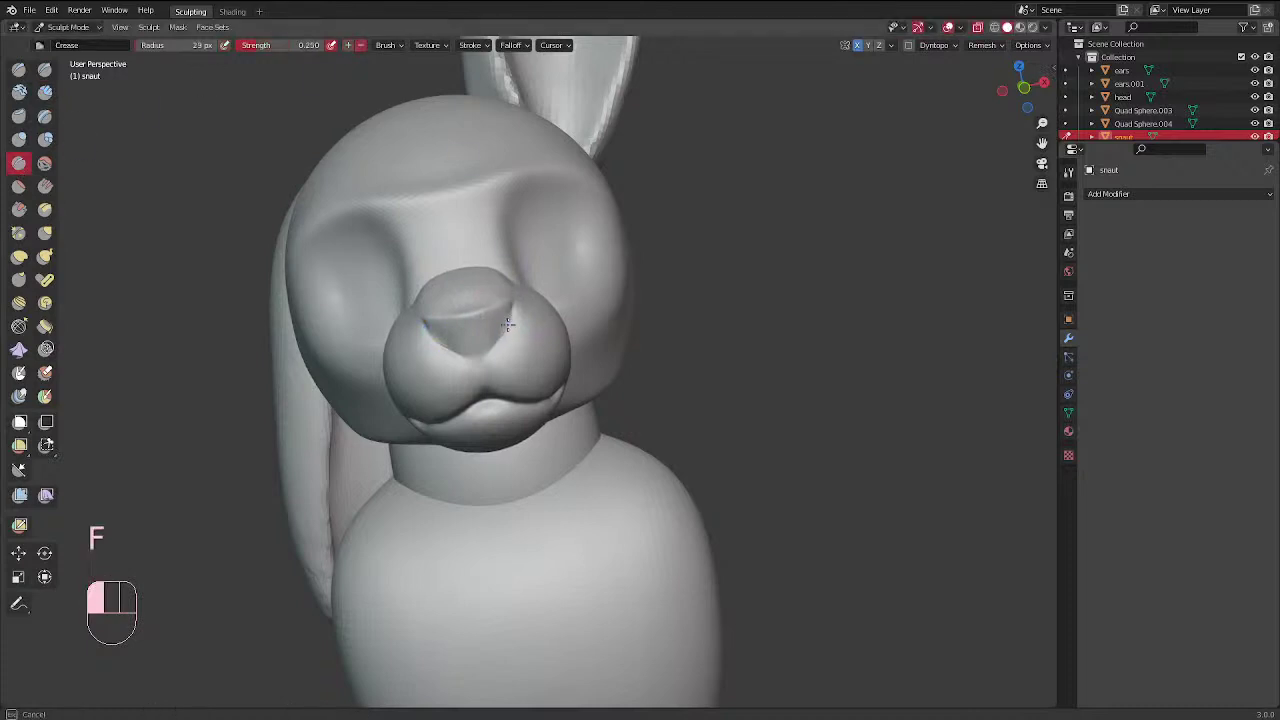
{"action": "middle_click_drag", "start_coordinate": [499, 335], "coordinate": [648, 238]}
{"action": "key", "text": "f"}
{"action": "left_click", "coordinate": [487, 351]}
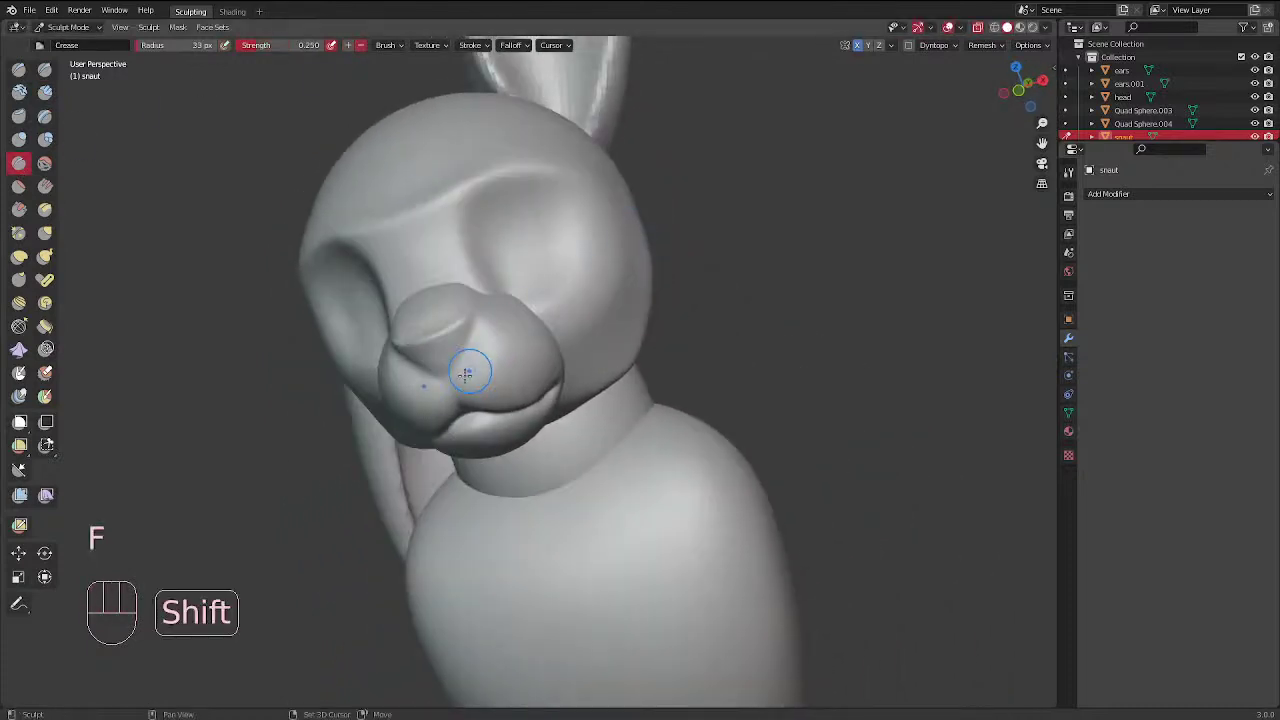
Build up the top of the nose with the 43 px Clay Strips brush and smooth it
{"action": "mouse_move", "coordinate": [466, 374]}
{"action": "middle_mouse_down"}
{"action": "mouse_move", "coordinate": [595, 322]}
{"action": "mouse_move", "coordinate": [551, 315]}
{"action": "mouse_move", "coordinate": [777, 286]}
{"action": "mouse_move", "coordinate": [669, 423]}
{"action": "mouse_move", "coordinate": [585, 495]}
{"action": "middle_mouse_up"}
{"action": "key", "text": "f"}
{"action": "left_click", "coordinate": [592, 319]}
{"action": "key", "text": "shift"}
{"action": "key", "text": "f"}
{"action": "left_click", "coordinate": [597, 386]}
{"action": "left_click_drag", "start_coordinate": [537, 376], "coordinate": [530, 390], "text": "shift"}
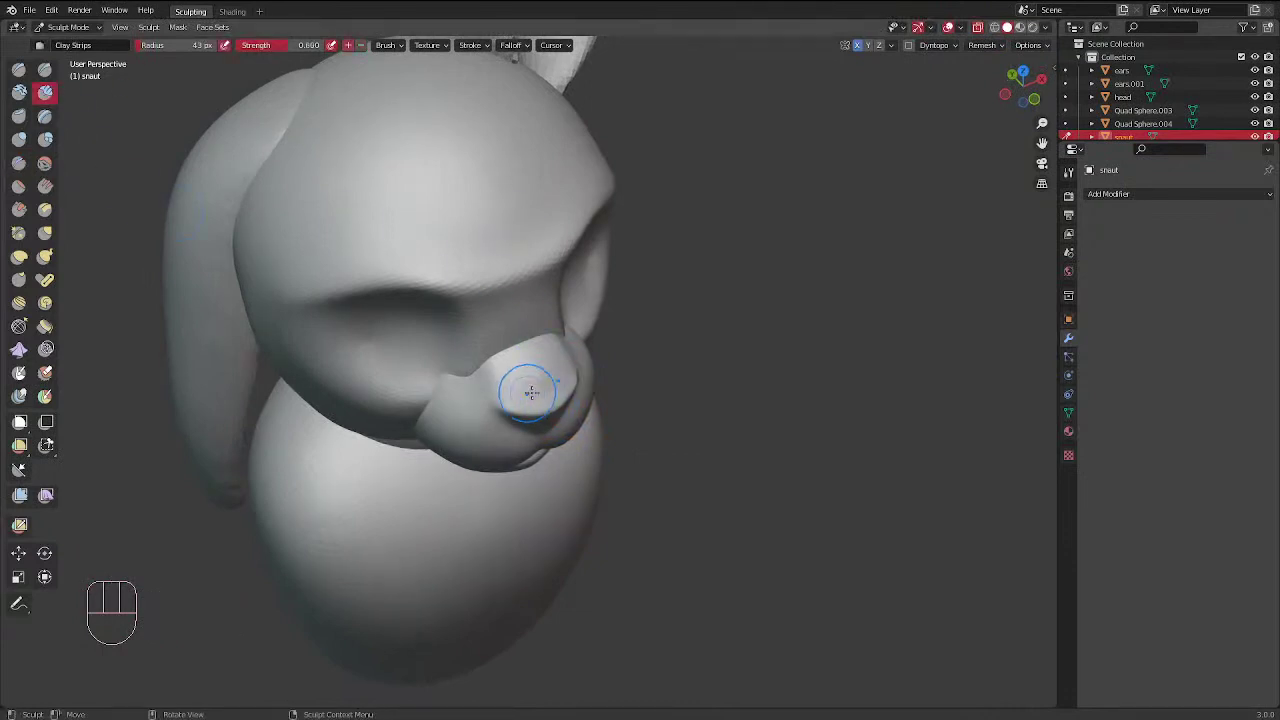
Set the Clay Strips radius to 44 px and smooth the upper surface of the nose into the snout bridge
{"action": "key", "text": "f"}
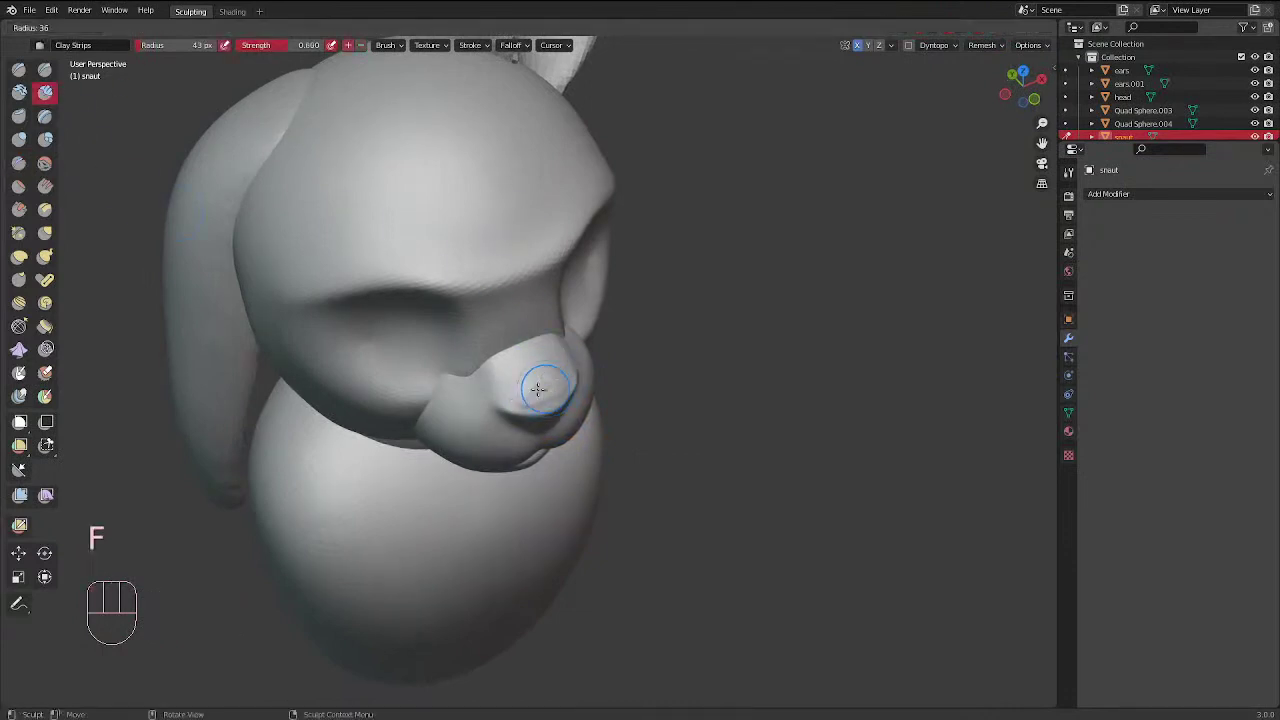
{"action": "left_click", "coordinate": [557, 381], "text": "shift"}
{"action": "left_click_drag", "start_coordinate": [532, 375], "coordinate": [566, 349], "text": "shift"}
{"action": "mouse_move", "coordinate": [566, 349]}
{"action": "middle_mouse_down"}
{"action": "mouse_move", "coordinate": [454, 189]}
{"action": "mouse_move", "coordinate": [663, 209]}
{"action": "mouse_move", "coordinate": [742, 172]}
{"action": "mouse_move", "coordinate": [790, 225]}
{"action": "middle_mouse_up"}
{"action": "middle_click_drag", "start_coordinate": [790, 225], "coordinate": [676, 322]}
Set the Clay Strips radius to 67 px and switch sculpting from the snout to the head
{"action": "key", "text": "f"}
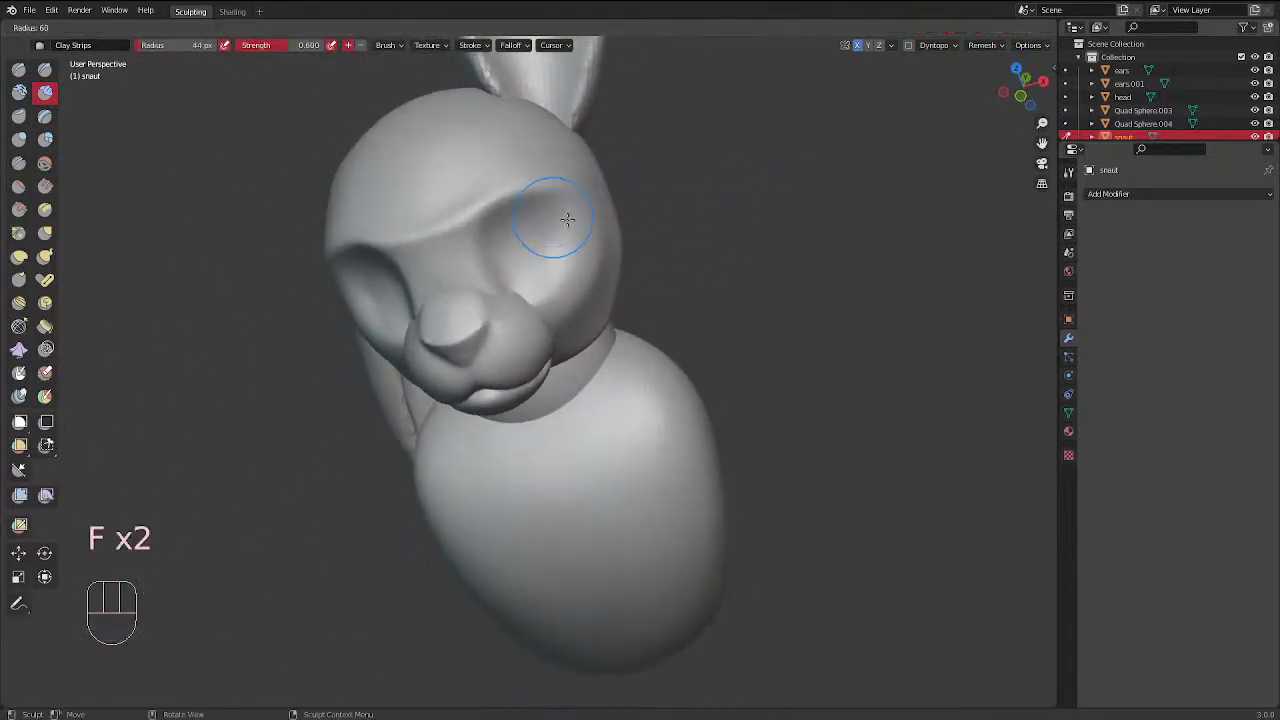
{"action": "left_click", "coordinate": [553, 246], "text": "ctrl"}
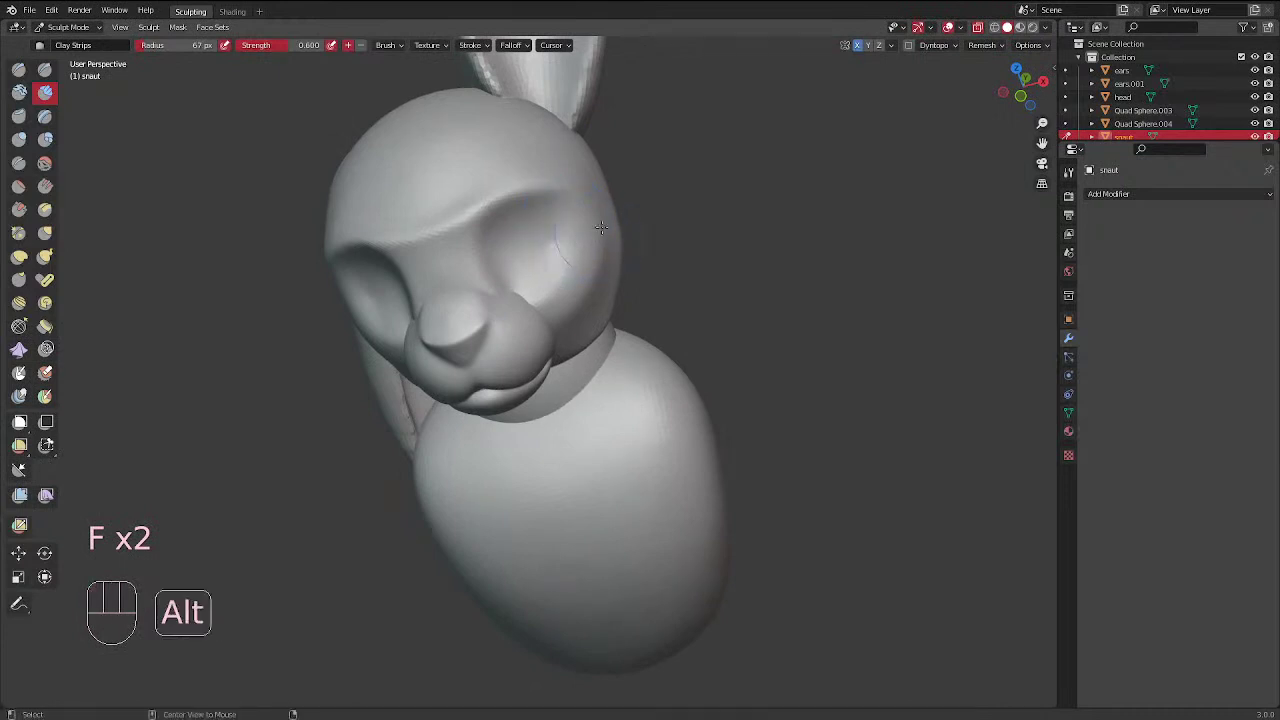
{"action": "mouse_move", "coordinate": [596, 238]}
{"action": "left_mouse_down", "text": "alt"}
{"action": "mouse_move", "coordinate": [602, 200]}
{"action": "mouse_move", "coordinate": [598, 215]}
{"action": "mouse_move", "coordinate": [730, 200]}
{"action": "left_mouse_up", "text": "alt"}
{"action": "key", "text": "alt+q"}
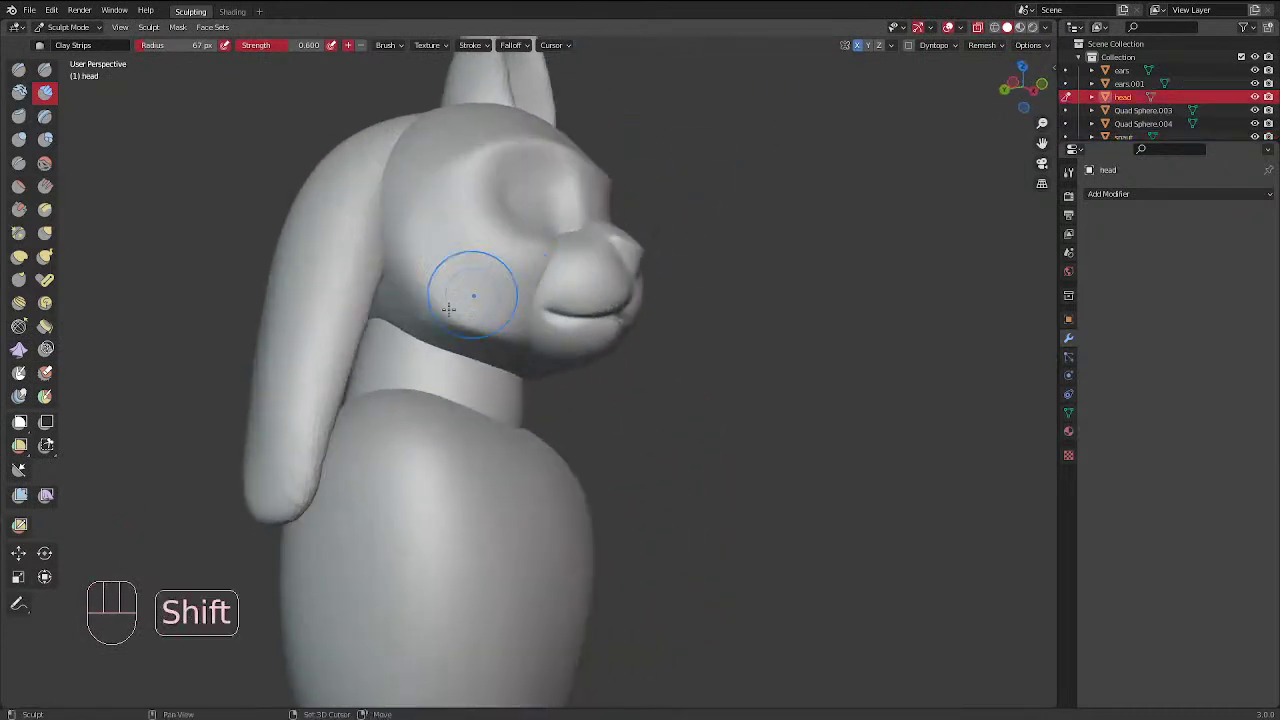
Smooth the side of the head and the cheek areas around the snout
{"action": "mouse_move", "coordinate": [424, 306]}
{"action": "left_mouse_down", "text": "shift"}
{"action": "mouse_move", "coordinate": [446, 320]}
{"action": "mouse_move", "coordinate": [426, 277]}
{"action": "left_mouse_up", "text": "shift"}
{"action": "mouse_move", "coordinate": [426, 277]}
{"action": "middle_mouse_down"}
{"action": "mouse_move", "coordinate": [272, 392]}
{"action": "mouse_move", "coordinate": [236, 370]}
{"action": "middle_mouse_up"}
{"action": "left_click_drag", "start_coordinate": [564, 304], "coordinate": [590, 330], "text": "shift"}
{"action": "mouse_move", "coordinate": [625, 300]}
{"action": "middle_mouse_down"}
{"action": "mouse_move", "coordinate": [697, 146]}
{"action": "mouse_move", "coordinate": [767, 217]}
{"action": "middle_mouse_up"}
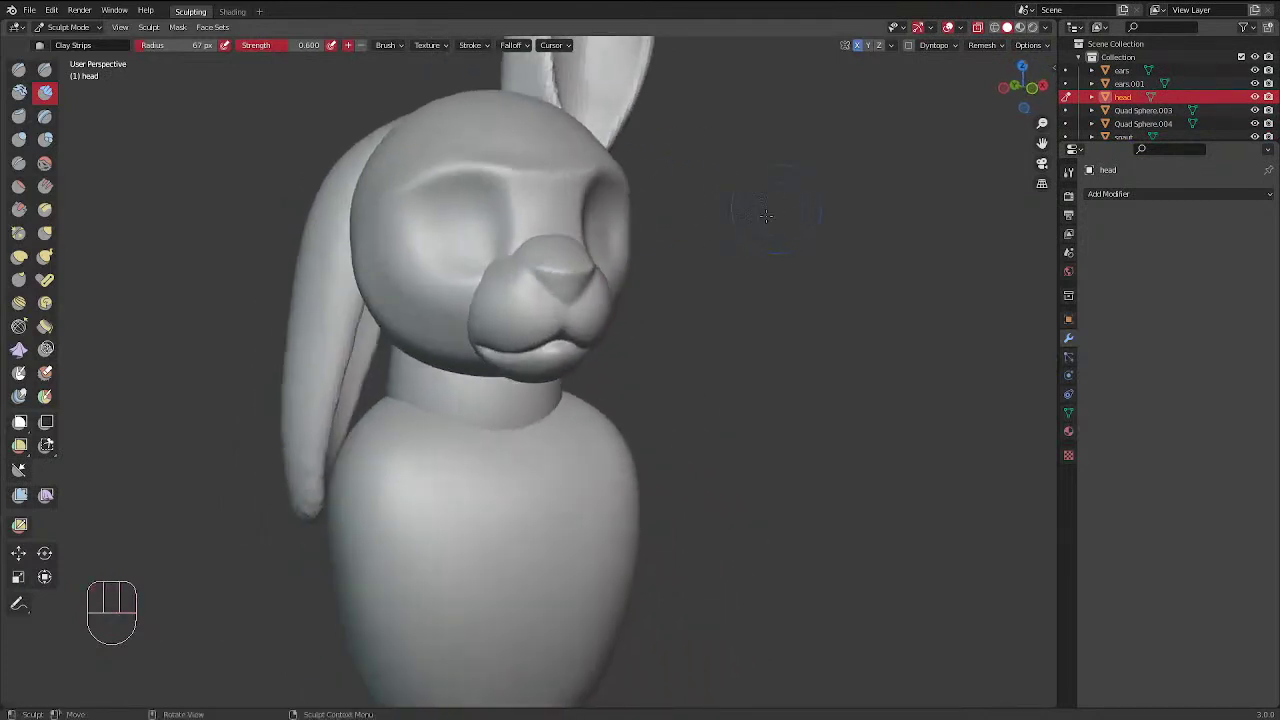
Smooth the centre of the brow ridge and the bridge between the eye sockets
{"action": "mouse_move", "coordinate": [674, 281]}
{"action": "middle_mouse_down"}
{"action": "mouse_move", "coordinate": [622, 265]}
{"action": "mouse_move", "coordinate": [765, 272]}
{"action": "mouse_move", "coordinate": [686, 257]}
{"action": "mouse_move", "coordinate": [805, 360]}
{"action": "mouse_move", "coordinate": [790, 410]}
{"action": "mouse_move", "coordinate": [657, 485]}
{"action": "mouse_move", "coordinate": [662, 500]}
{"action": "middle_mouse_up"}
{"action": "left_click_drag", "start_coordinate": [549, 188], "coordinate": [549, 188], "text": "shift"}
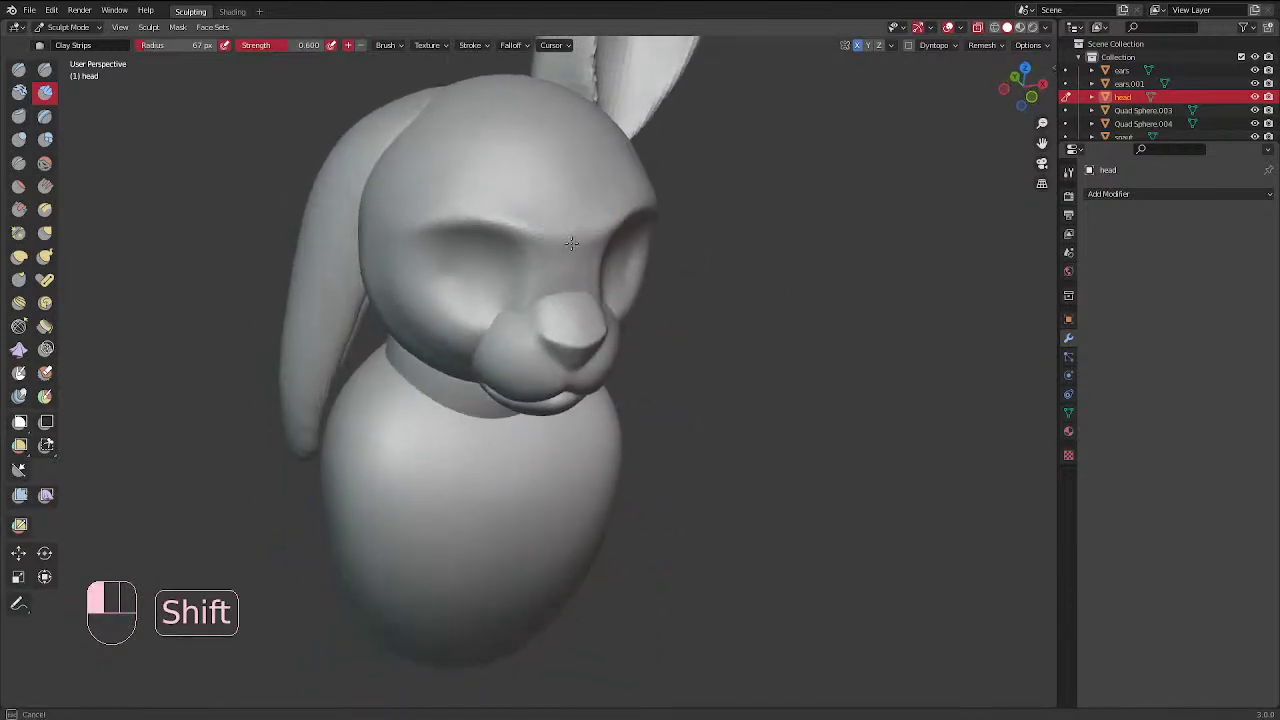
{"action": "left_click_drag", "start_coordinate": [582, 274], "coordinate": [541, 170], "text": "shift"}
Refine the brow edges above the eye sockets with the Crease brush at 77 px, and set its radius to 52 px
{"action": "mouse_move", "coordinate": [541, 170]}
{"action": "middle_mouse_down"}
{"action": "mouse_move", "coordinate": [546, 126]}
{"action": "mouse_move", "coordinate": [691, 190]}
{"action": "mouse_move", "coordinate": [600, 611]}
{"action": "mouse_move", "coordinate": [210, 408]}
{"action": "middle_mouse_up"}
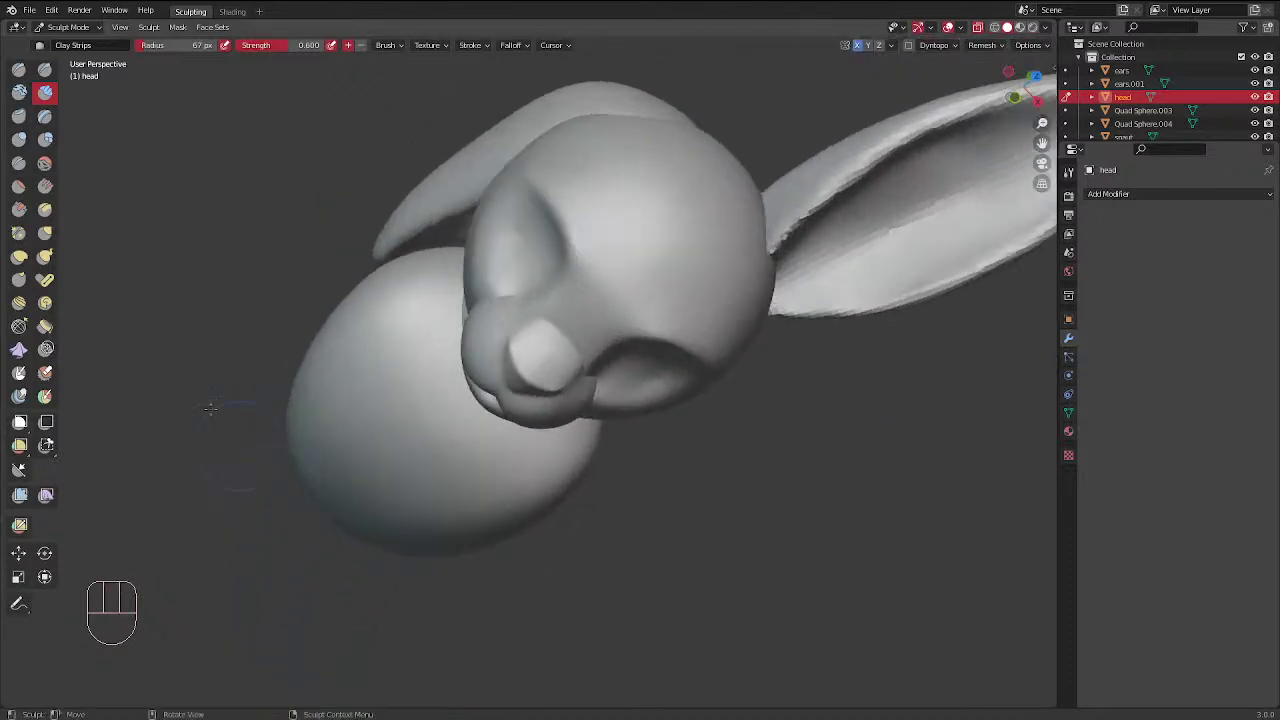
{"action": "key", "text": "f"}
{"action": "left_click", "coordinate": [609, 266]}
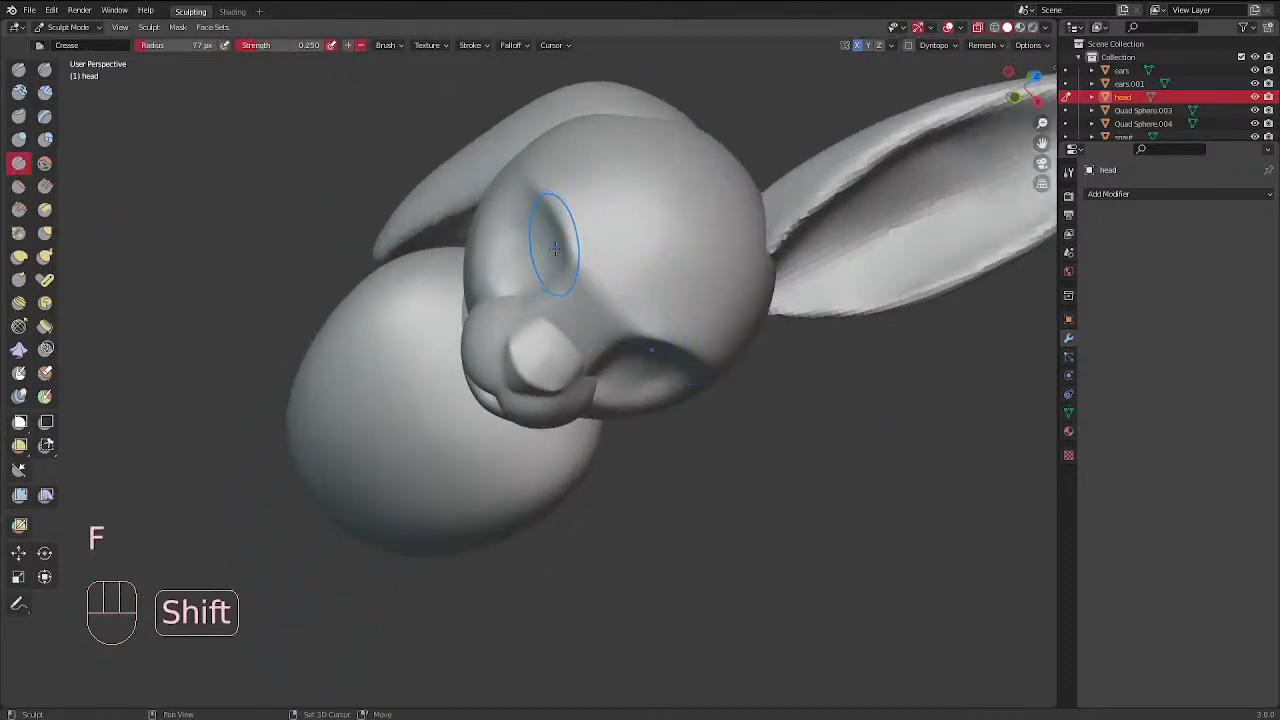
{"action": "mouse_move", "coordinate": [608, 294]}
{"action": "middle_mouse_down"}
{"action": "mouse_move", "coordinate": [596, 240]}
{"action": "mouse_move", "coordinate": [461, 251]}
{"action": "middle_mouse_up"}
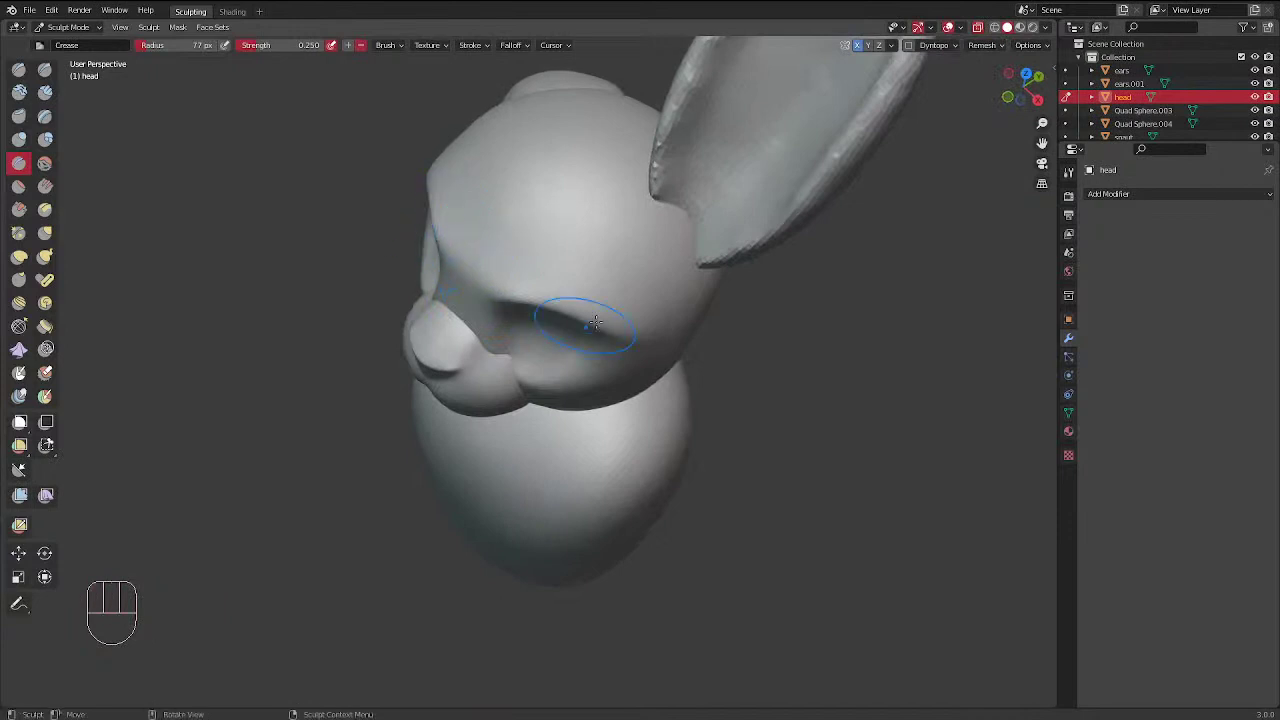
{"action": "mouse_move", "coordinate": [550, 320]}
{"action": "middle_mouse_down"}
{"action": "mouse_move", "coordinate": [686, 200]}
{"action": "mouse_move", "coordinate": [606, 129]}
{"action": "middle_mouse_up"}
{"action": "mouse_move", "coordinate": [569, 310]}
{"action": "middle_mouse_down"}
{"action": "mouse_move", "coordinate": [606, 206]}
{"action": "mouse_move", "coordinate": [640, 266]}
{"action": "middle_mouse_up"}
{"action": "key", "text": "f"}
{"action": "left_click", "coordinate": [567, 300]}
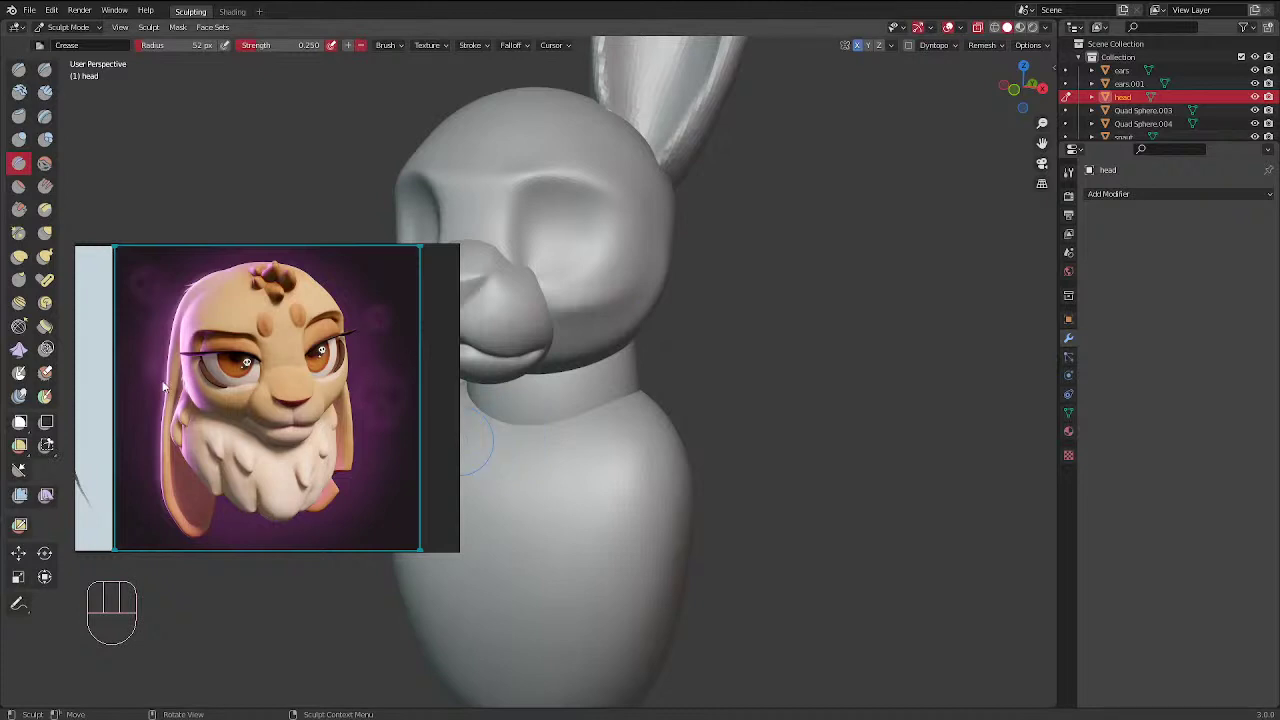
Examine the rabbit head reference image and compare its face with the sculpted head
{"action": "left_click_drag", "start_coordinate": [424, 331], "coordinate": [450, 291]}
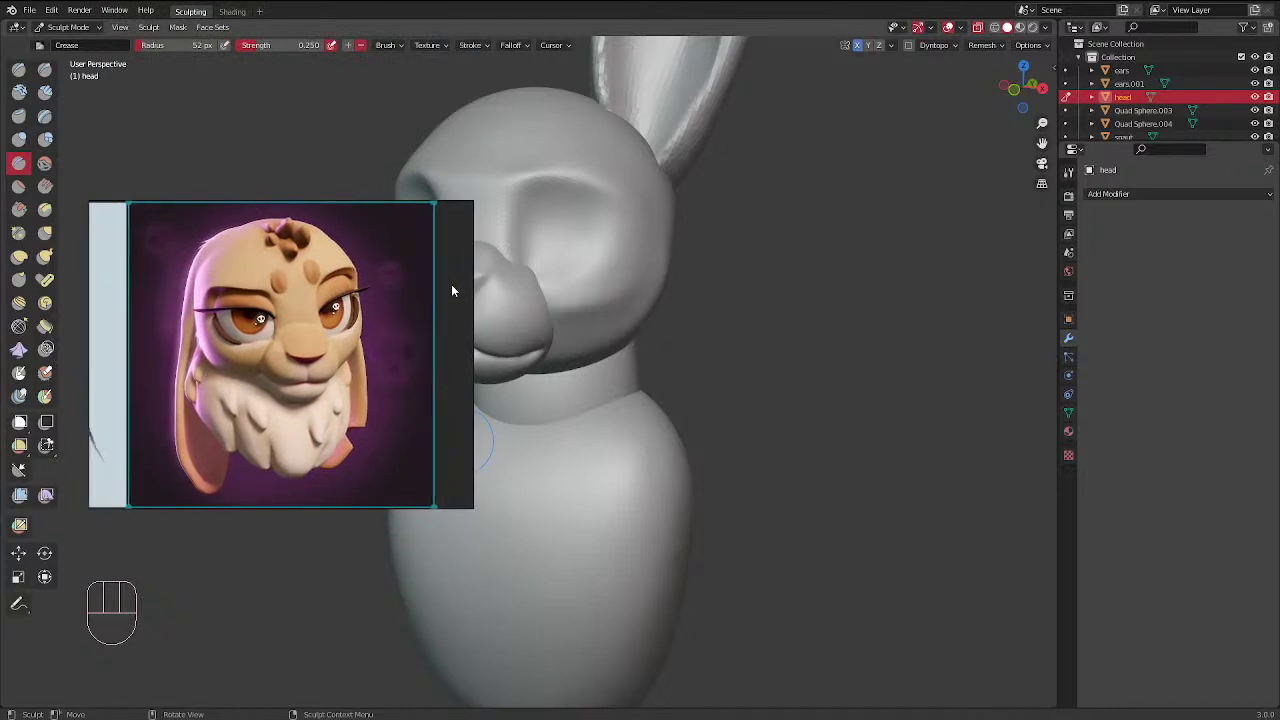
{"action": "mouse_move", "coordinate": [452, 286]}
{"action": "right_mouse_down"}
{"action": "mouse_move", "coordinate": [501, 48]}
{"action": "mouse_move", "coordinate": [486, 174]}
{"action": "mouse_move", "coordinate": [483, 0]}
{"action": "right_mouse_up"}
{"action": "right_click", "coordinate": [220, 443]}
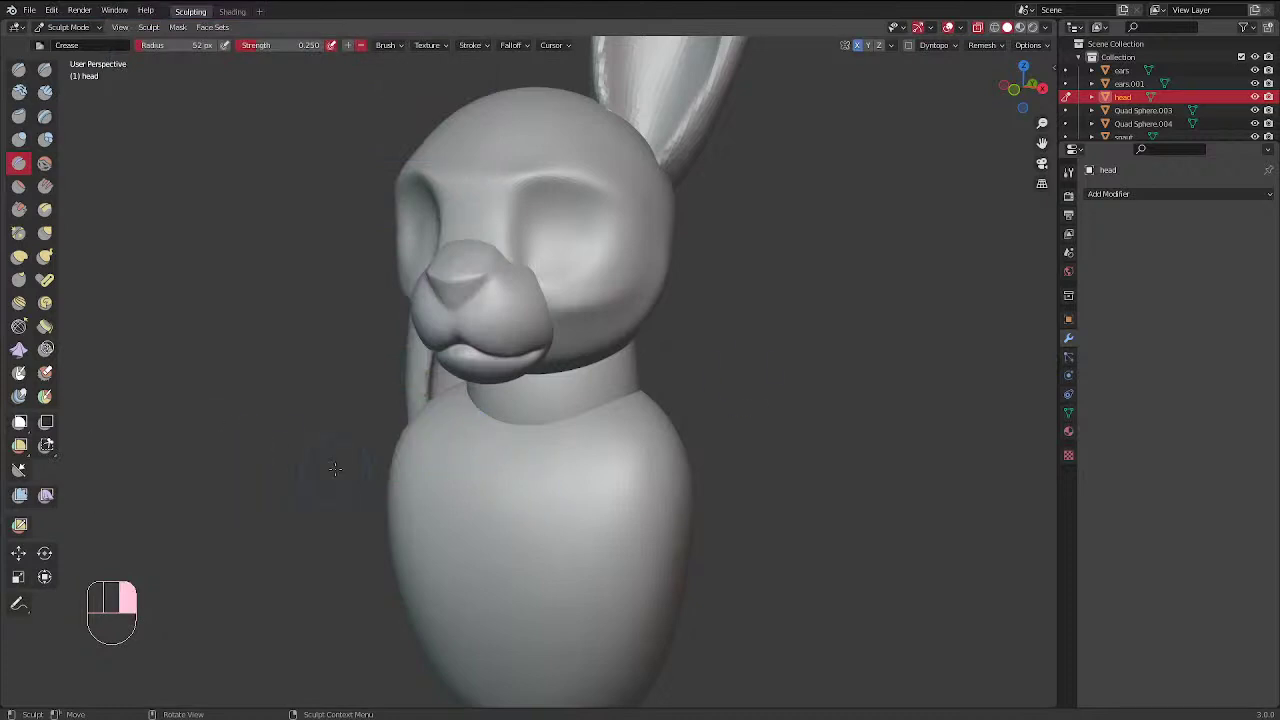
{"action": "middle_click_drag", "start_coordinate": [782, 326], "coordinate": [812, 326]}
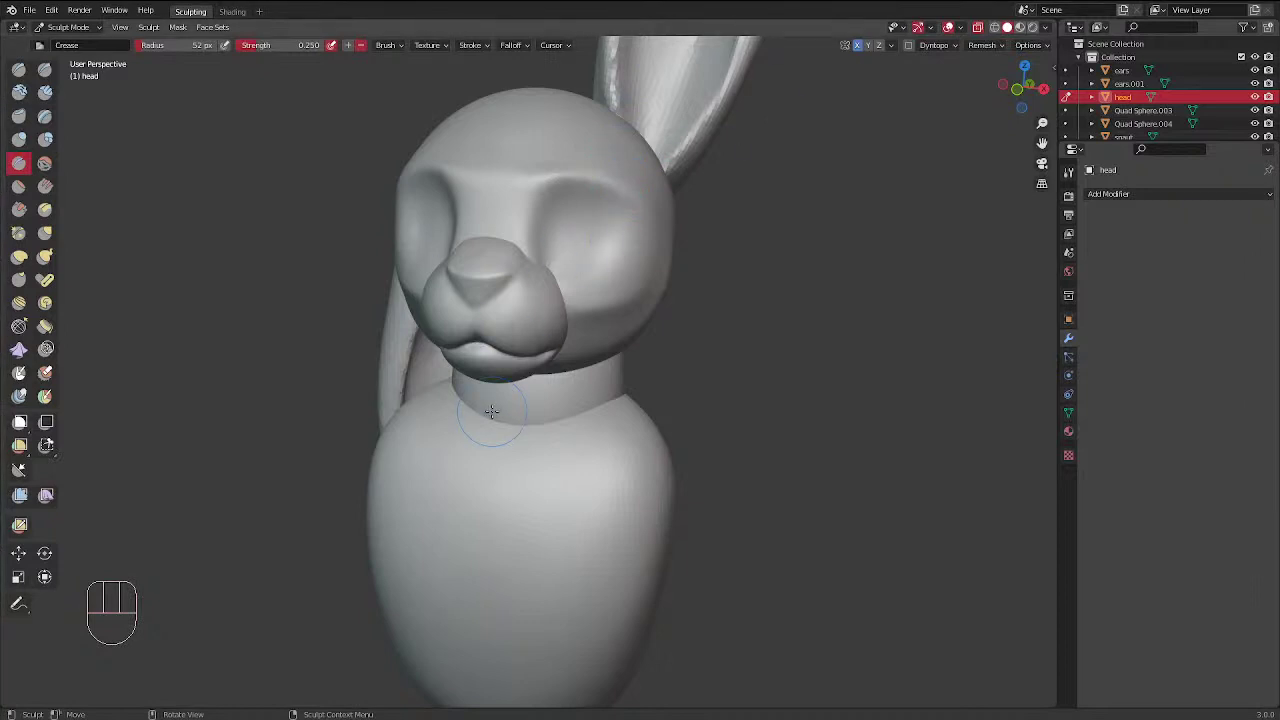
{"action": "middle_click_drag", "start_coordinate": [695, 243], "coordinate": [491, 286]}
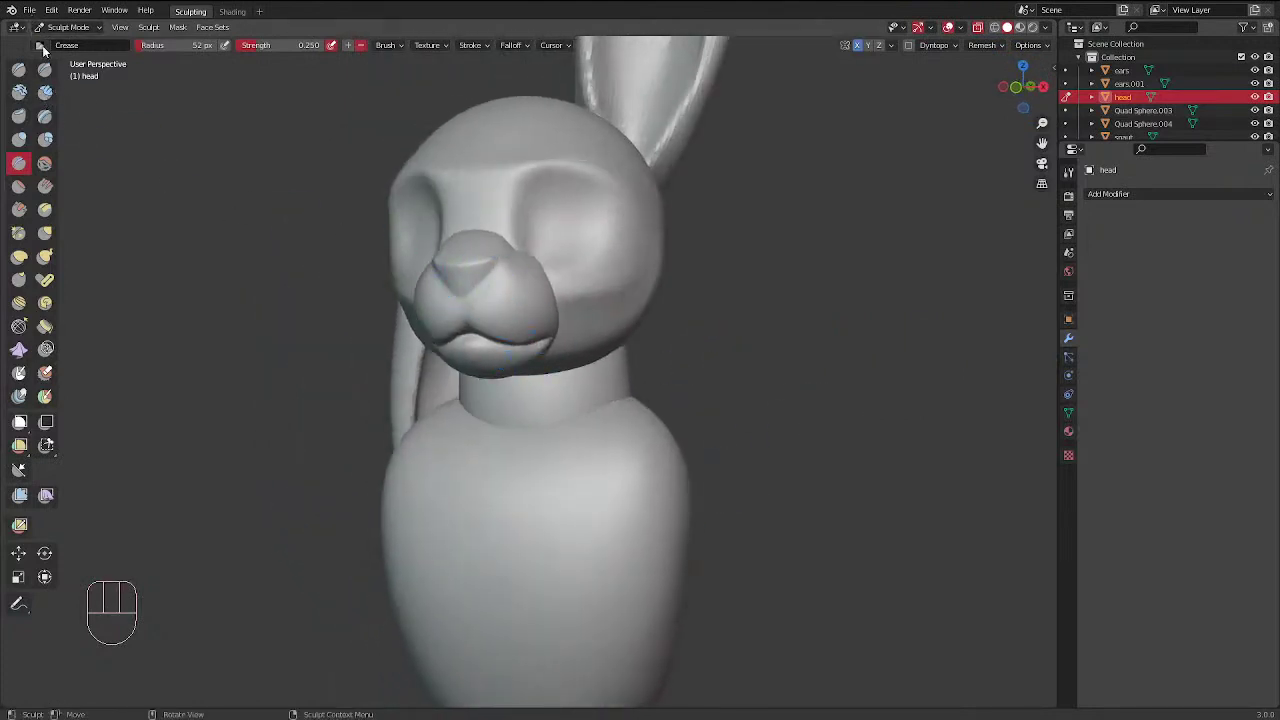
Build up the cheeks beside the snout and below the eye sockets with the 52 px Clay Strips brush
{"action": "left_click", "coordinate": [45, 92]}
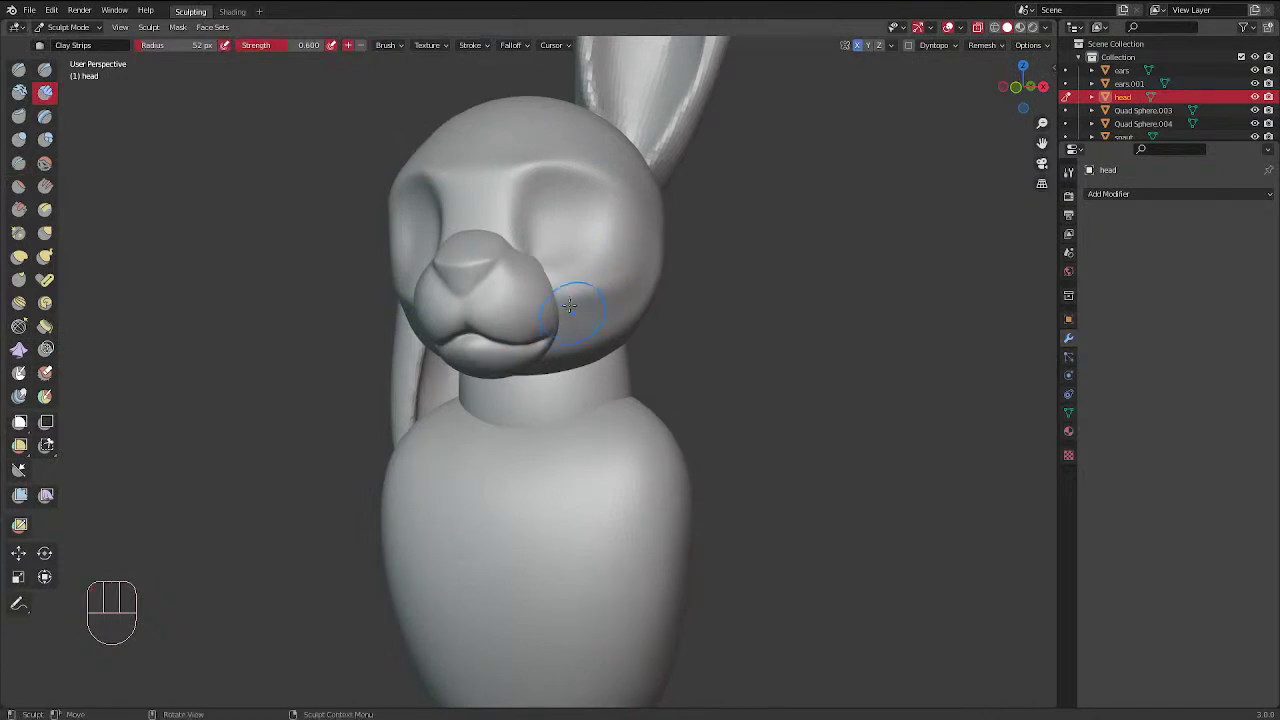
{"action": "mouse_move", "coordinate": [576, 312]}
{"action": "left_mouse_down"}
{"action": "mouse_move", "coordinate": [606, 288]}
{"action": "mouse_move", "coordinate": [628, 312]}
{"action": "mouse_move", "coordinate": [629, 290]}
{"action": "mouse_move", "coordinate": [578, 315]}
{"action": "mouse_move", "coordinate": [572, 306]}
{"action": "mouse_move", "coordinate": [606, 325]}
{"action": "mouse_move", "coordinate": [600, 335]}
{"action": "left_mouse_up"}
{"action": "left_click_drag", "start_coordinate": [614, 290], "coordinate": [630, 321]}
{"action": "mouse_move", "coordinate": [720, 217]}
{"action": "middle_mouse_down"}
{"action": "mouse_move", "coordinate": [630, 232]}
{"action": "mouse_move", "coordinate": [697, 212]}
{"action": "middle_mouse_up"}
{"action": "mouse_move", "coordinate": [555, 314]}
{"action": "left_mouse_down"}
{"action": "mouse_move", "coordinate": [560, 334]}
{"action": "mouse_move", "coordinate": [560, 291]}
{"action": "mouse_move", "coordinate": [633, 285]}
{"action": "mouse_move", "coordinate": [631, 250]}
{"action": "left_mouse_up"}
{"action": "middle_click_drag", "start_coordinate": [631, 234], "coordinate": [634, 273]}
Smooth the built-up cheeks and blend them into the sides of the head with further Clay Strips strokes
{"action": "left_click_drag", "start_coordinate": [610, 292], "coordinate": [566, 298], "text": "shift"}
{"action": "middle_click_drag", "start_coordinate": [578, 266], "coordinate": [549, 143]}
{"action": "mouse_move", "coordinate": [558, 328]}
{"action": "left_mouse_down", "text": "shift"}
{"action": "mouse_move", "coordinate": [573, 349]}
{"action": "mouse_move", "coordinate": [617, 257]}
{"action": "left_mouse_up", "text": "shift"}
{"action": "mouse_move", "coordinate": [616, 254]}
{"action": "left_mouse_down", "text": "shift"}
{"action": "mouse_move", "coordinate": [574, 366]}
{"action": "mouse_move", "coordinate": [528, 307]}
{"action": "mouse_move", "coordinate": [550, 336]}
{"action": "left_mouse_up", "text": "shift"}
{"action": "mouse_move", "coordinate": [576, 292]}
{"action": "left_mouse_down"}
{"action": "mouse_move", "coordinate": [576, 336]}
{"action": "mouse_move", "coordinate": [642, 250]}
{"action": "left_mouse_up"}
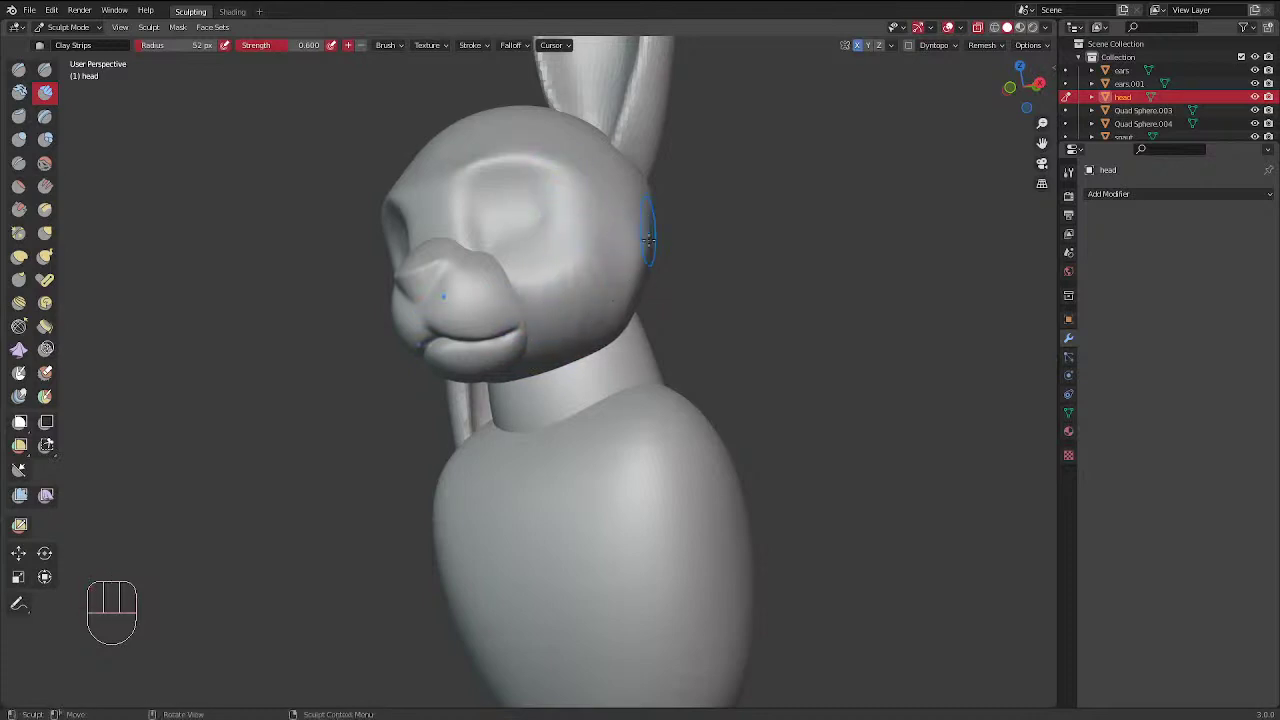
{"action": "mouse_move", "coordinate": [650, 237]}
{"action": "middle_mouse_down"}
{"action": "mouse_move", "coordinate": [753, 291]}
{"action": "mouse_move", "coordinate": [603, 294]}
{"action": "mouse_move", "coordinate": [598, 268]}
{"action": "middle_mouse_up"}
{"action": "mouse_move", "coordinate": [600, 250]}
{"action": "left_mouse_down", "text": "shift"}
{"action": "mouse_move", "coordinate": [608, 280]}
{"action": "mouse_move", "coordinate": [570, 300]}
{"action": "left_mouse_up", "text": "shift"}
{"action": "mouse_move", "coordinate": [568, 300]}
{"action": "left_mouse_down", "text": "shift"}
{"action": "mouse_move", "coordinate": [540, 338]}
{"action": "mouse_move", "coordinate": [560, 351]}
{"action": "mouse_move", "coordinate": [592, 342]}
{"action": "mouse_move", "coordinate": [610, 262]}
{"action": "left_mouse_up", "text": "shift"}
Add volume to the side of the head and the jaw near the neck with the 52 px Clay Strips brush
{"action": "mouse_move", "coordinate": [610, 262]}
{"action": "middle_mouse_down"}
{"action": "mouse_move", "coordinate": [694, 296]}
{"action": "mouse_move", "coordinate": [626, 341]}
{"action": "mouse_move", "coordinate": [446, 294]}
{"action": "mouse_move", "coordinate": [606, 234]}
{"action": "mouse_move", "coordinate": [450, 265]}
{"action": "middle_mouse_up"}
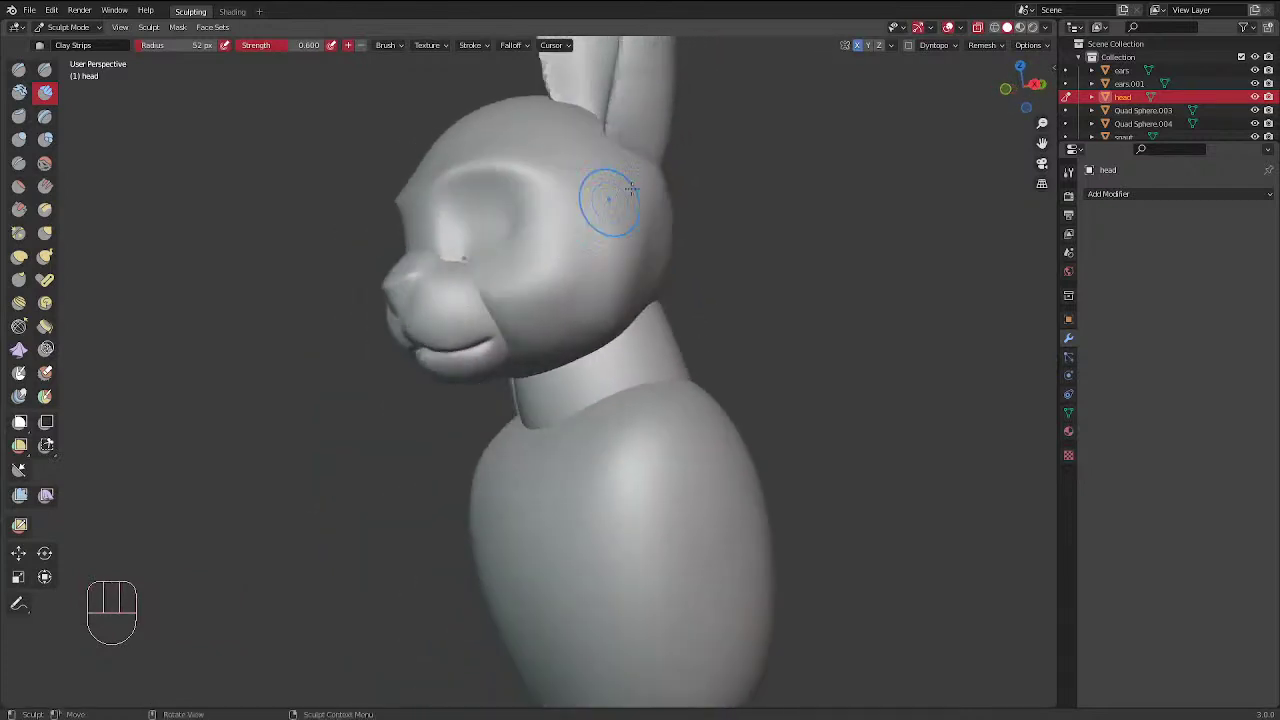
{"action": "mouse_move", "coordinate": [574, 280]}
{"action": "left_mouse_down"}
{"action": "mouse_move", "coordinate": [589, 301]}
{"action": "mouse_move", "coordinate": [584, 246]}
{"action": "mouse_move", "coordinate": [609, 320]}
{"action": "mouse_move", "coordinate": [576, 250]}
{"action": "mouse_move", "coordinate": [620, 231]}
{"action": "mouse_move", "coordinate": [631, 274]}
{"action": "mouse_move", "coordinate": [603, 263]}
{"action": "left_mouse_up"}
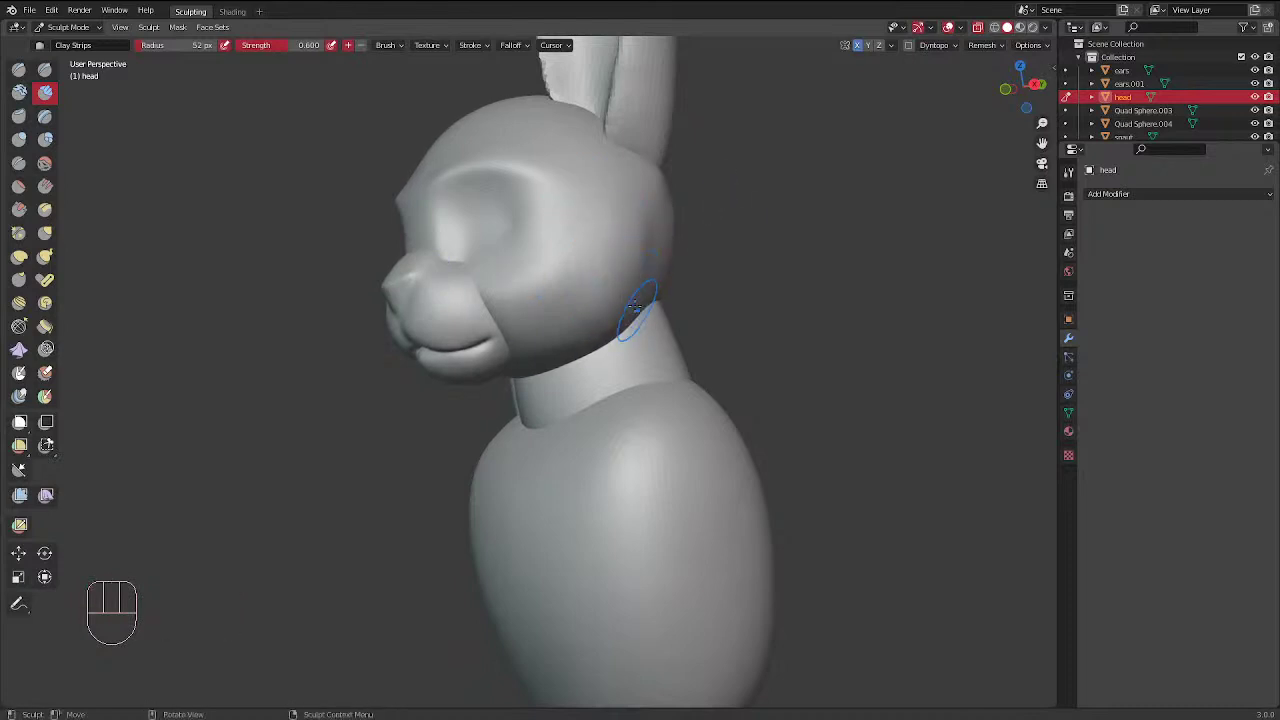
{"action": "middle_click_drag", "start_coordinate": [634, 311], "coordinate": [590, 313]}
{"action": "mouse_move", "coordinate": [590, 313]}
{"action": "left_mouse_down"}
{"action": "mouse_move", "coordinate": [514, 345]}
{"action": "mouse_move", "coordinate": [606, 324]}
{"action": "mouse_move", "coordinate": [500, 344]}
{"action": "mouse_move", "coordinate": [600, 300]}
{"action": "left_mouse_up"}
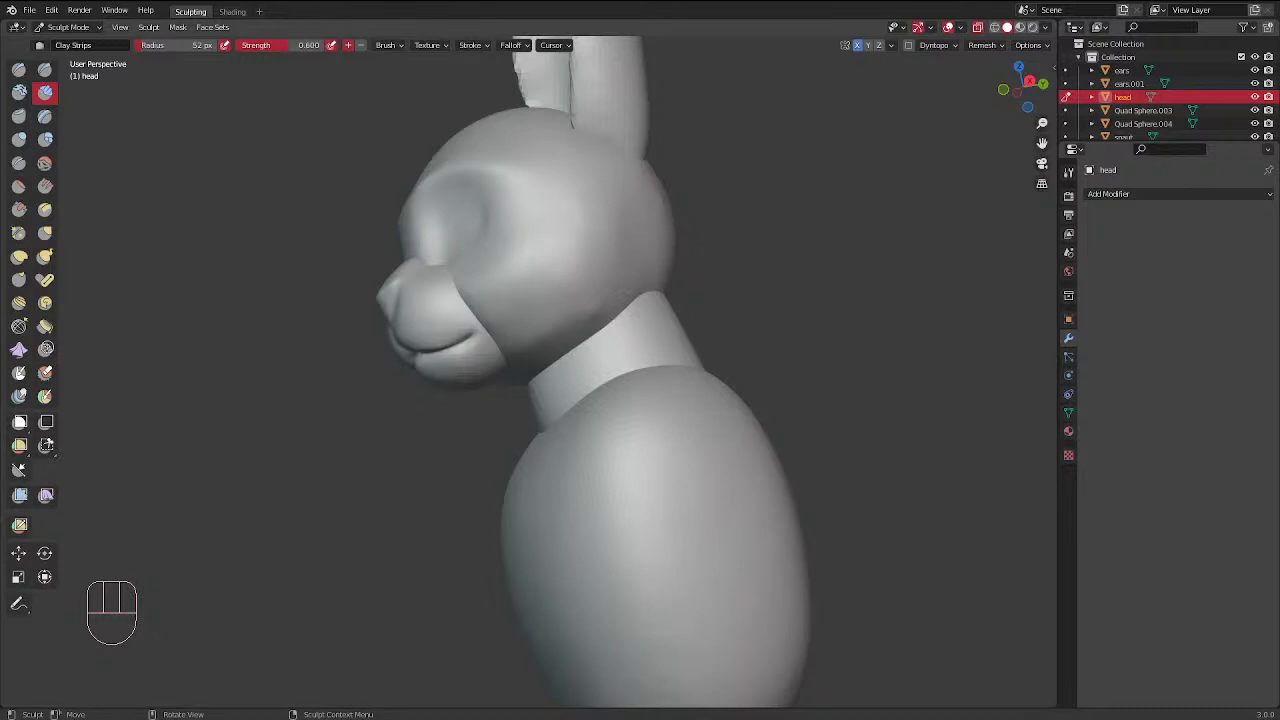
Bring up the reference board and shrink and reposition the full-body rabbit image with the orange dress
{"action": "right_click_drag", "start_coordinate": [330, 0], "coordinate": [246, 157]}
{"action": "scroll", "coordinate": [212, 300], "scroll_direction": "up", "scroll_amount": 6}
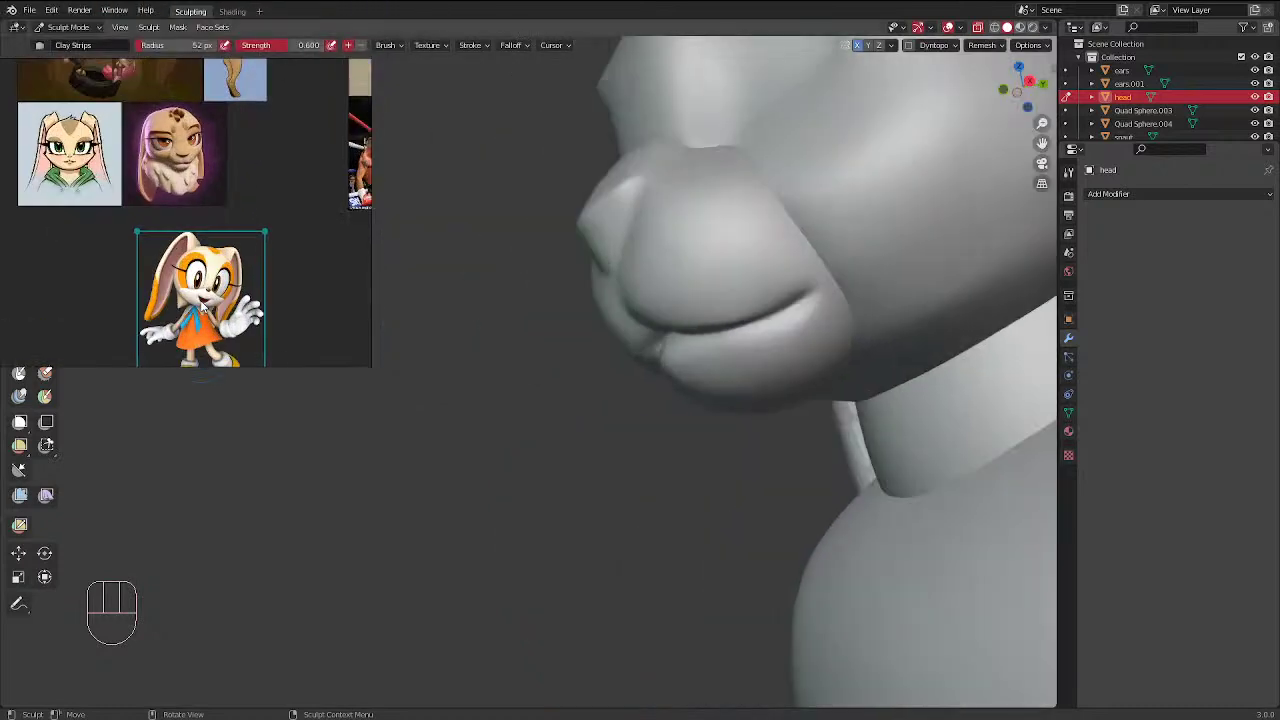
{"action": "scroll", "coordinate": [201, 310], "scroll_direction": "down", "scroll_amount": 3}
{"action": "scroll", "coordinate": [205, 290], "scroll_direction": "up", "scroll_amount": 5}
{"action": "scroll", "coordinate": [218, 256], "scroll_direction": "down", "scroll_amount": 2}
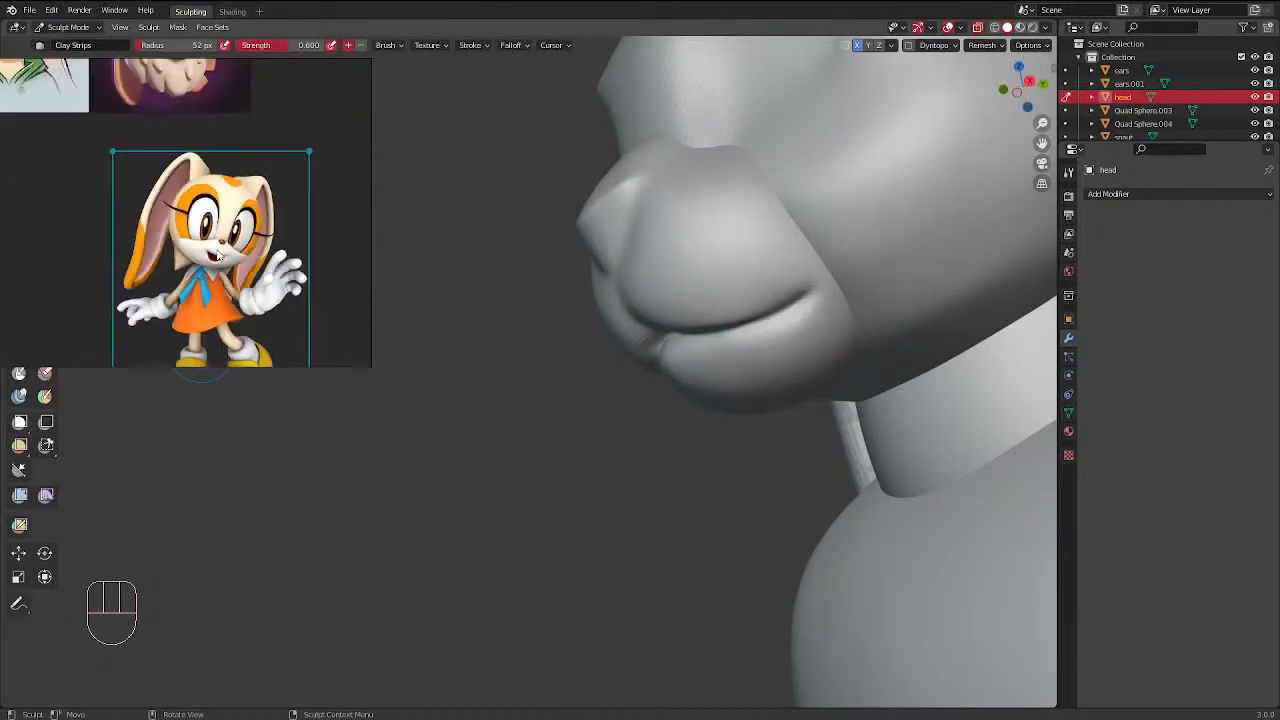
{"action": "scroll", "coordinate": [220, 235], "scroll_direction": "down", "scroll_amount": 2}
{"action": "scroll", "coordinate": [215, 190], "scroll_direction": "up", "scroll_amount": 2}
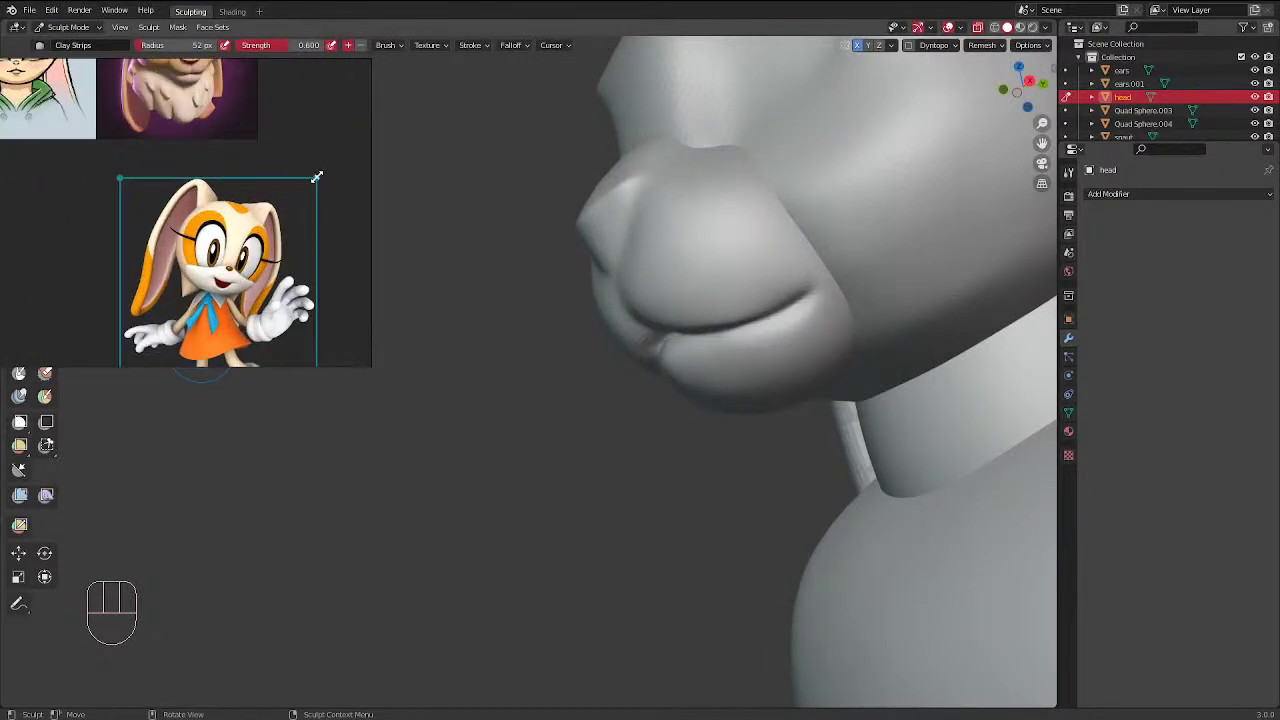
{"action": "left_click_drag", "start_coordinate": [316, 177], "coordinate": [264, 252]}
{"action": "left_click_drag", "start_coordinate": [172, 262], "coordinate": [233, 163]}
{"action": "scroll", "coordinate": [586, 211], "scroll_direction": "down", "scroll_amount": 5}
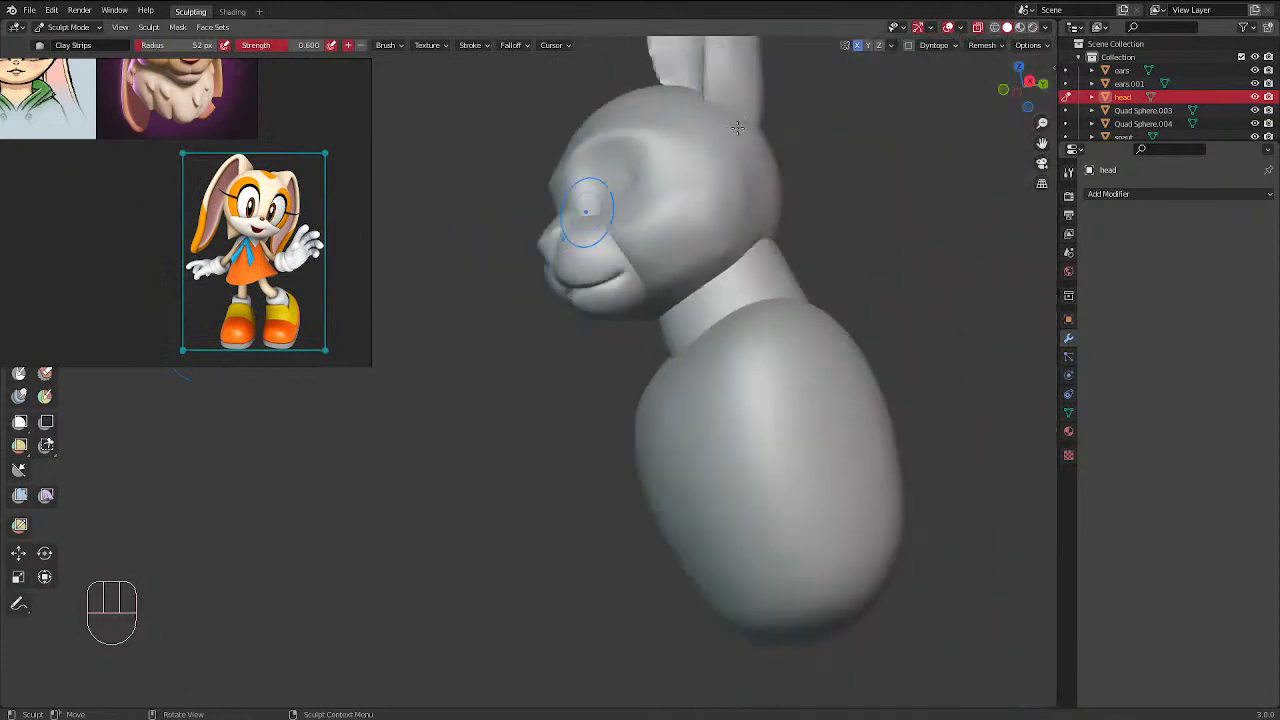
Examine the sculpted head and ears from several angles beside the full-body rabbit reference
{"action": "middle_click_drag", "start_coordinate": [737, 127], "coordinate": [400, 460]}
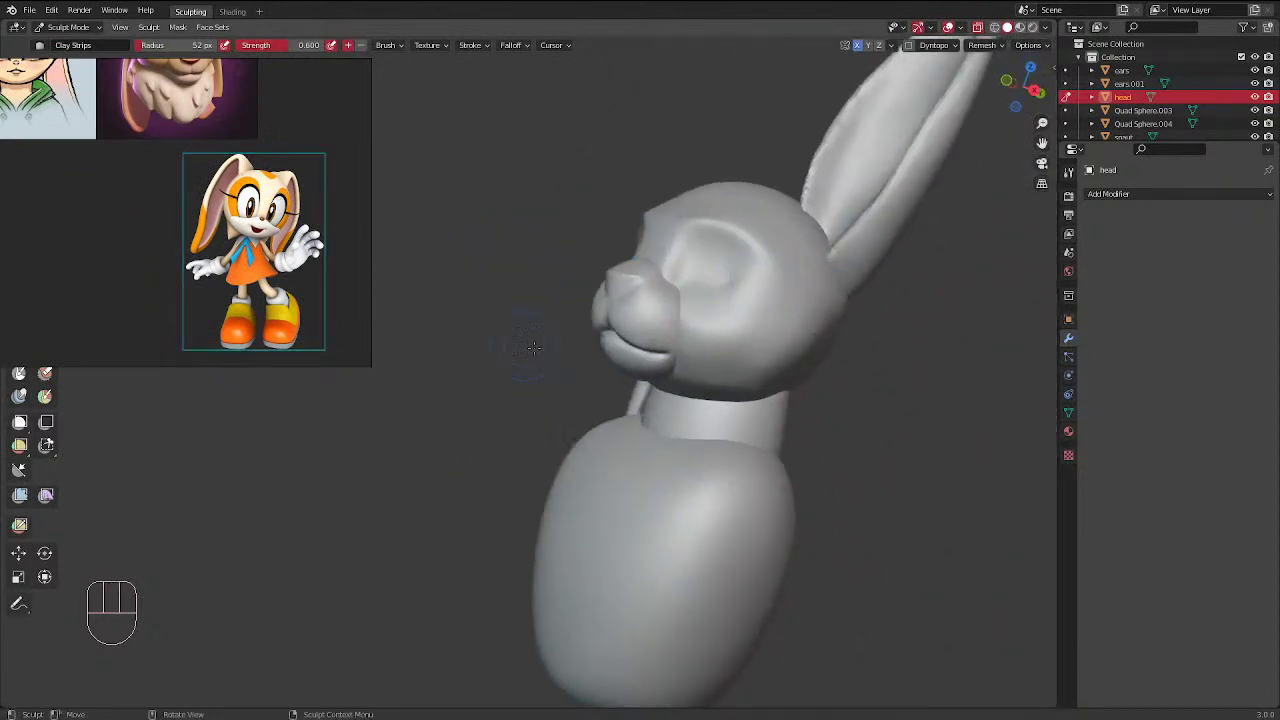
{"action": "middle_click_drag", "start_coordinate": [534, 348], "coordinate": [664, 200]}
{"action": "middle_click_drag", "start_coordinate": [680, 292], "coordinate": [885, 342], "text": "ctrl"}
{"action": "middle_click_drag", "start_coordinate": [760, 295], "coordinate": [770, 325], "text": "ctrl"}
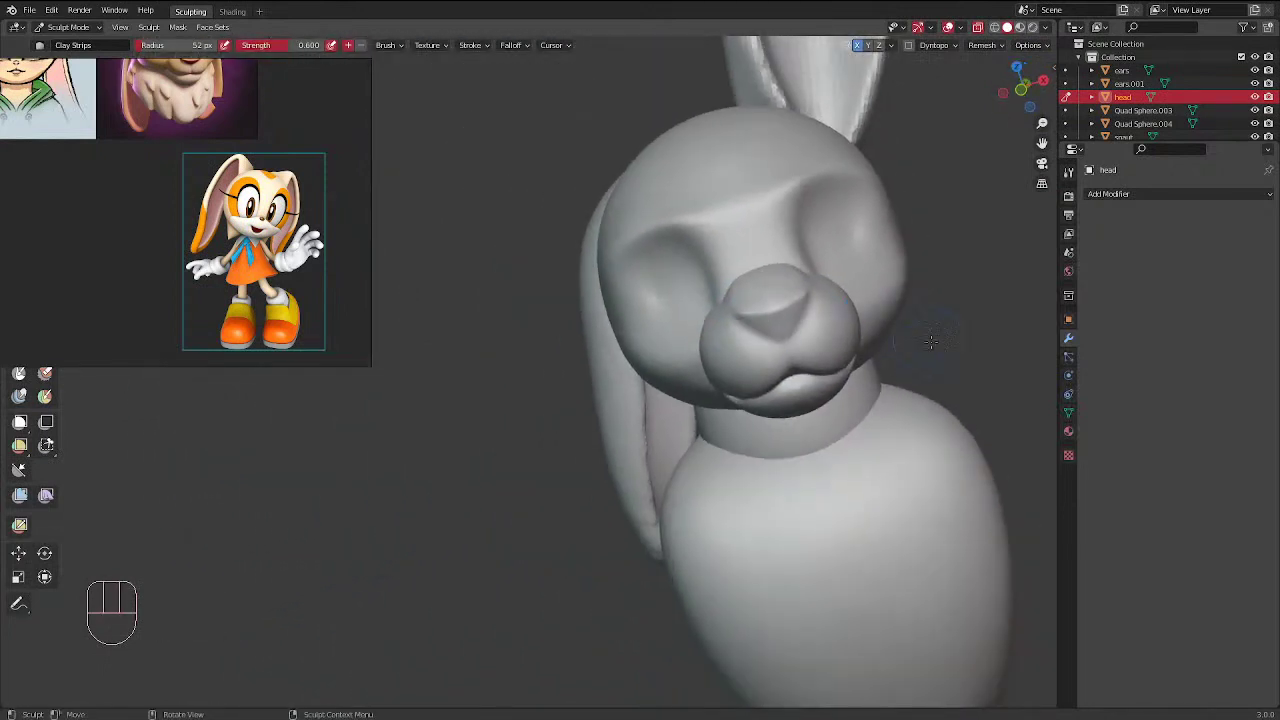
{"action": "middle_click_drag", "start_coordinate": [800, 380], "coordinate": [950, 215]}
{"action": "middle_click_drag", "start_coordinate": [925, 250], "coordinate": [706, 272], "text": "shift"}
{"action": "middle_click_drag", "start_coordinate": [706, 272], "coordinate": [704, 275]}
{"action": "key", "text": "ctrl+Tab"}
{"action": "key", "text": "ctrl+Tab"}
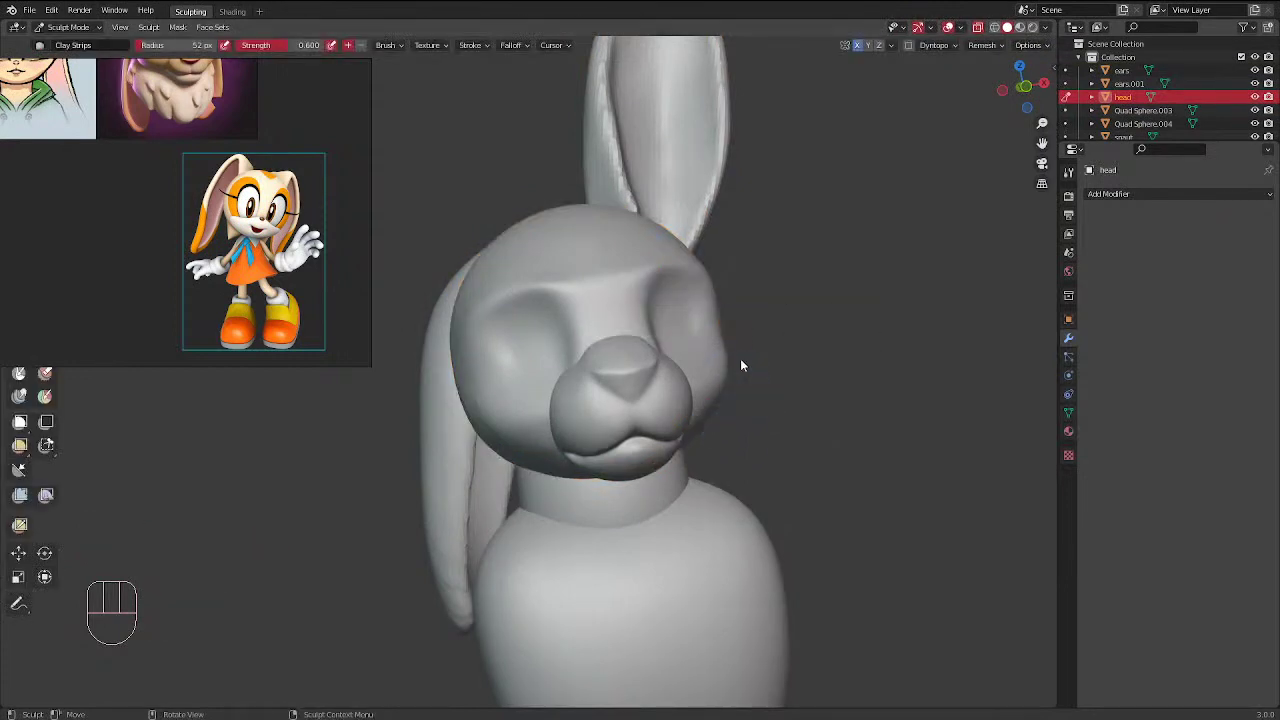
Delete the full-body rabbit image from the reference board and move the board out of view
{"action": "left_click", "coordinate": [233, 198]}
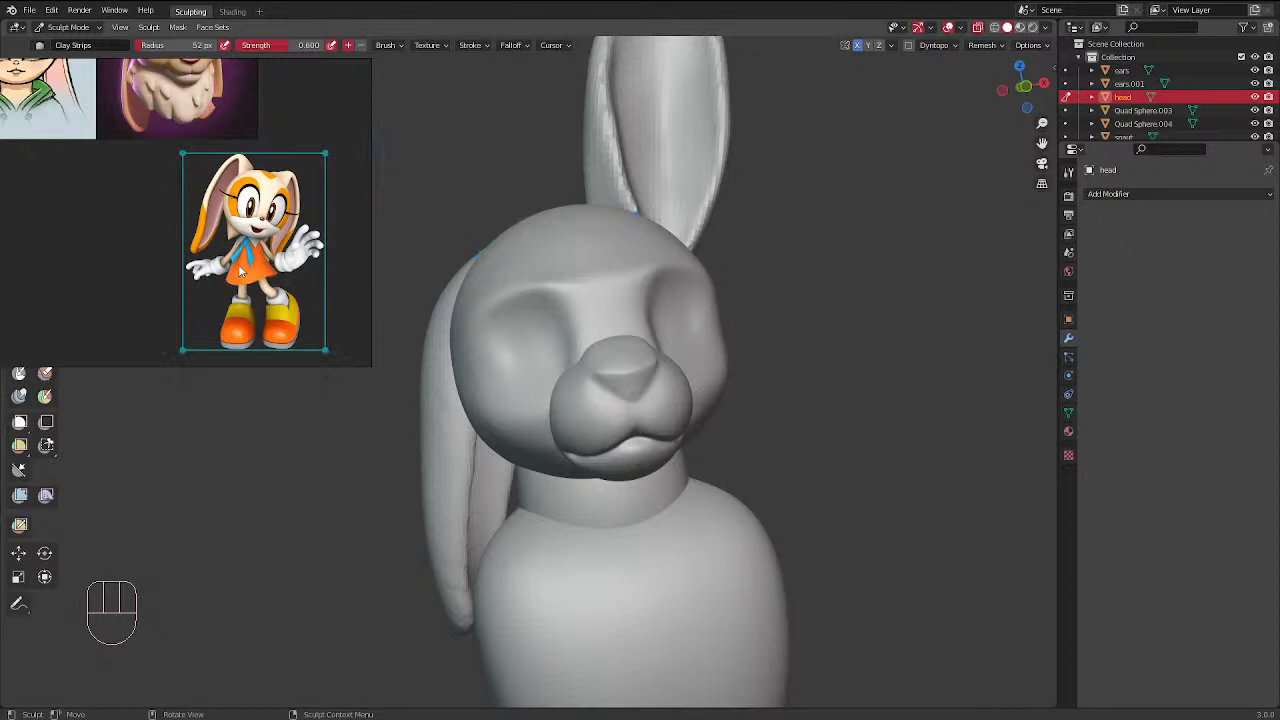
{"action": "key", "text": "Delete"}
{"action": "right_click_drag", "start_coordinate": [266, 159], "coordinate": [330, 0]}
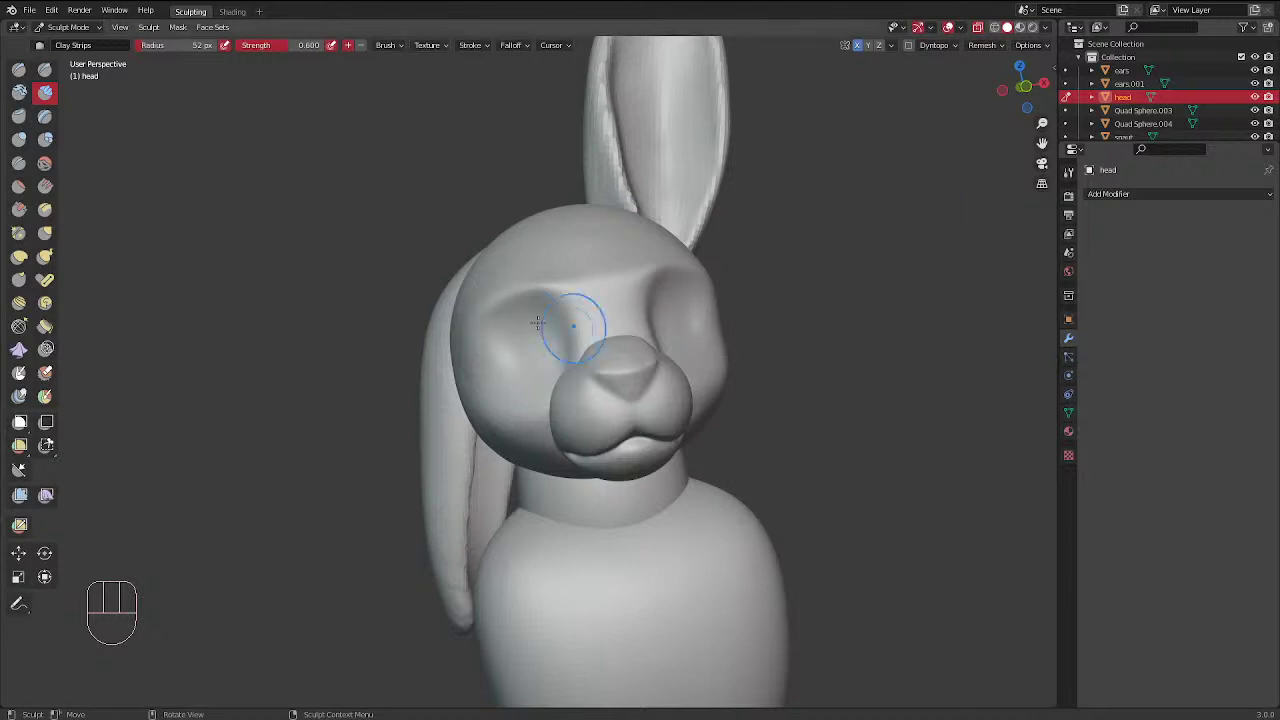
Build up the brow above the eye sockets with the 52 px Clay Strips brush and smooth it
{"action": "mouse_move", "coordinate": [778, 260]}
{"action": "middle_mouse_down"}
{"action": "mouse_move", "coordinate": [790, 299]}
{"action": "mouse_move", "coordinate": [771, 251]}
{"action": "mouse_move", "coordinate": [840, 237]}
{"action": "mouse_move", "coordinate": [829, 277]}
{"action": "mouse_move", "coordinate": [602, 265]}
{"action": "middle_mouse_up"}
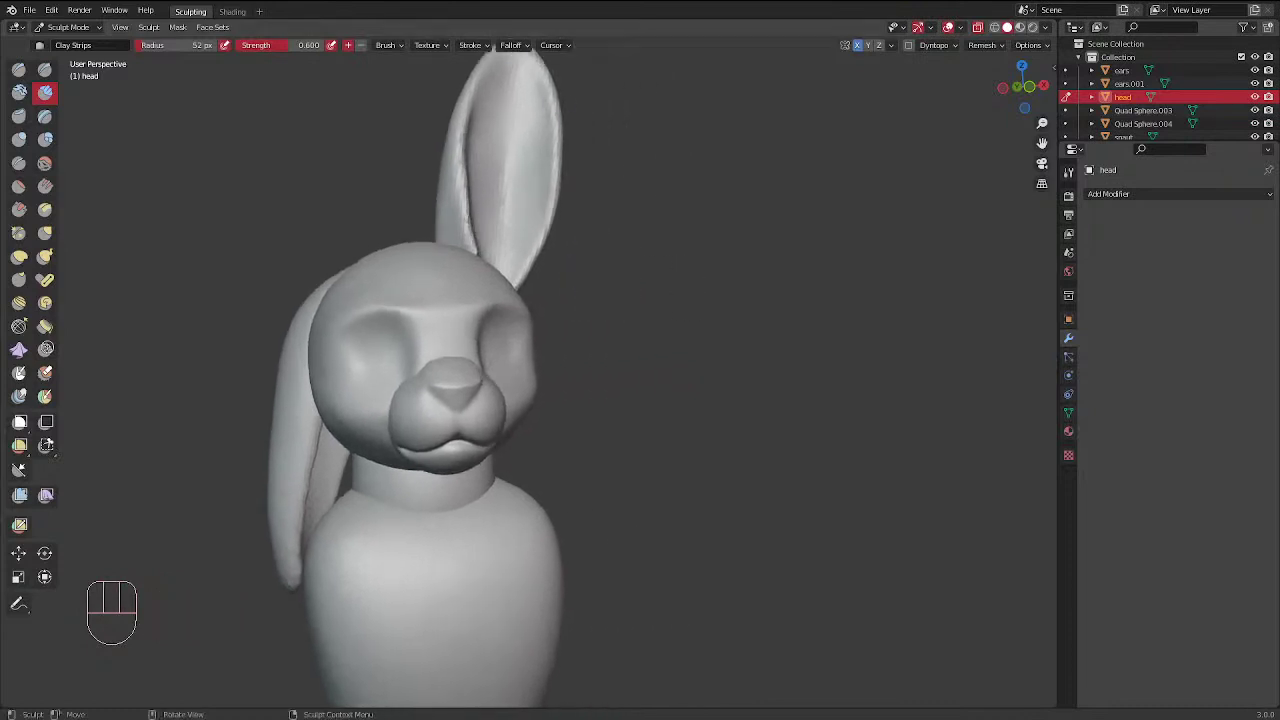
{"action": "middle_click_drag", "start_coordinate": [546, 210], "coordinate": [709, 325]}
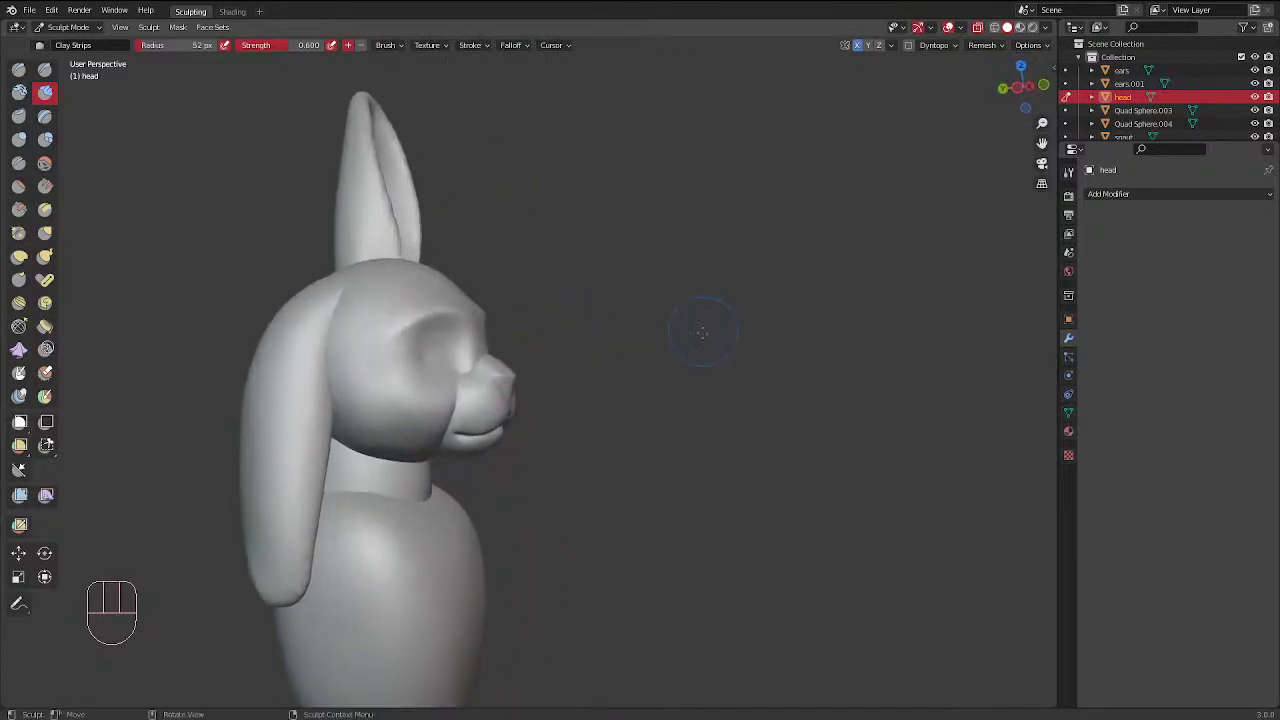
{"action": "middle_click_drag", "start_coordinate": [625, 354], "coordinate": [469, 343]}
{"action": "mouse_move", "coordinate": [550, 400]}
{"action": "middle_mouse_down"}
{"action": "mouse_move", "coordinate": [480, 440]}
{"action": "mouse_move", "coordinate": [574, 331]}
{"action": "mouse_move", "coordinate": [595, 334]}
{"action": "mouse_move", "coordinate": [590, 305]}
{"action": "middle_mouse_up"}
{"action": "middle_click_drag", "start_coordinate": [590, 305], "coordinate": [520, 312]}
{"action": "mouse_move", "coordinate": [605, 300]}
{"action": "left_mouse_down", "text": "shift"}
{"action": "mouse_move", "coordinate": [620, 323]}
{"action": "mouse_move", "coordinate": [569, 323]}
{"action": "mouse_move", "coordinate": [575, 305]}
{"action": "left_mouse_up", "text": "shift"}
{"action": "left_click_drag", "start_coordinate": [518, 226], "coordinate": [561, 211], "text": "shift"}
{"action": "middle_click_drag", "start_coordinate": [564, 210], "coordinate": [603, 217]}
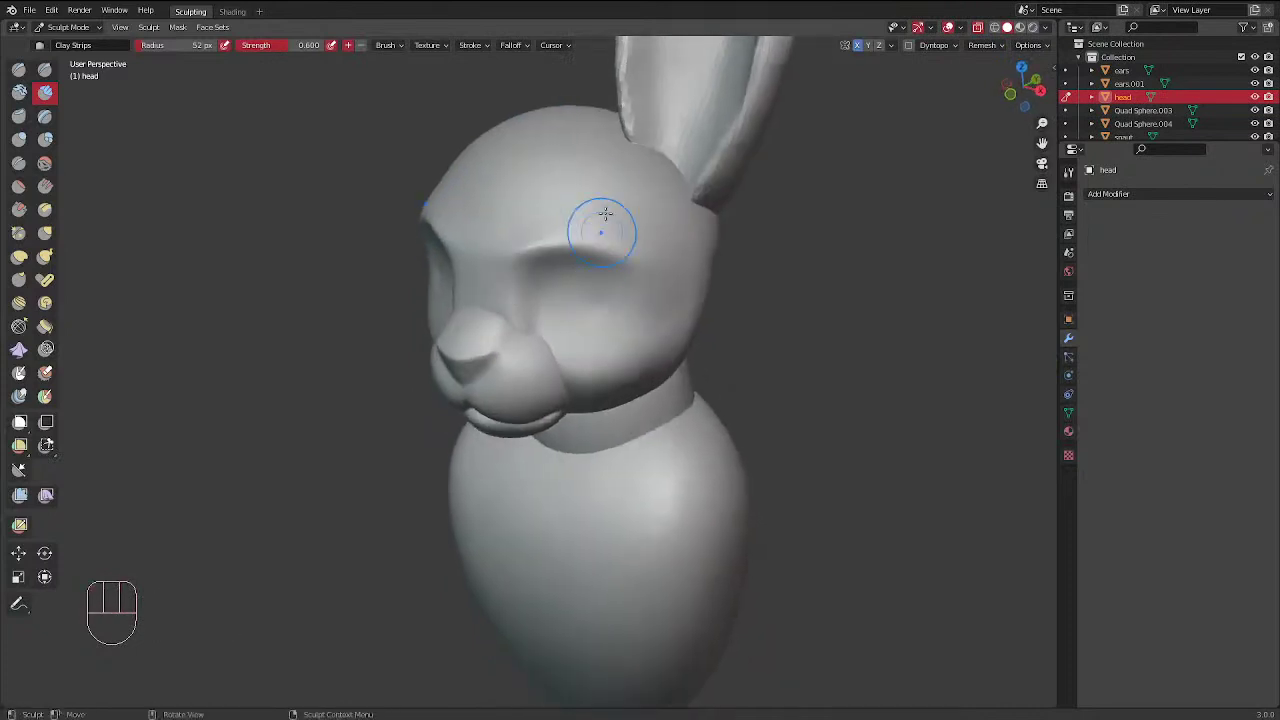
{"action": "left_click_drag", "start_coordinate": [512, 226], "coordinate": [618, 238]}
{"action": "mouse_move", "coordinate": [580, 224]}
{"action": "left_mouse_down", "text": "shift"}
{"action": "mouse_move", "coordinate": [486, 246]}
{"action": "mouse_move", "coordinate": [516, 246]}
{"action": "mouse_move", "coordinate": [574, 214]}
{"action": "mouse_move", "coordinate": [530, 211]}
{"action": "left_mouse_up", "text": "shift"}
Sharpen the upper and inner rims of the eye sockets with the inverted Crease brush at 71 px and 58 px
{"action": "middle_click_drag", "start_coordinate": [625, 185], "coordinate": [665, 100]}
{"action": "left_click", "coordinate": [19, 167]}
{"action": "left_click", "coordinate": [19, 164]}
{"action": "key", "text": "f"}
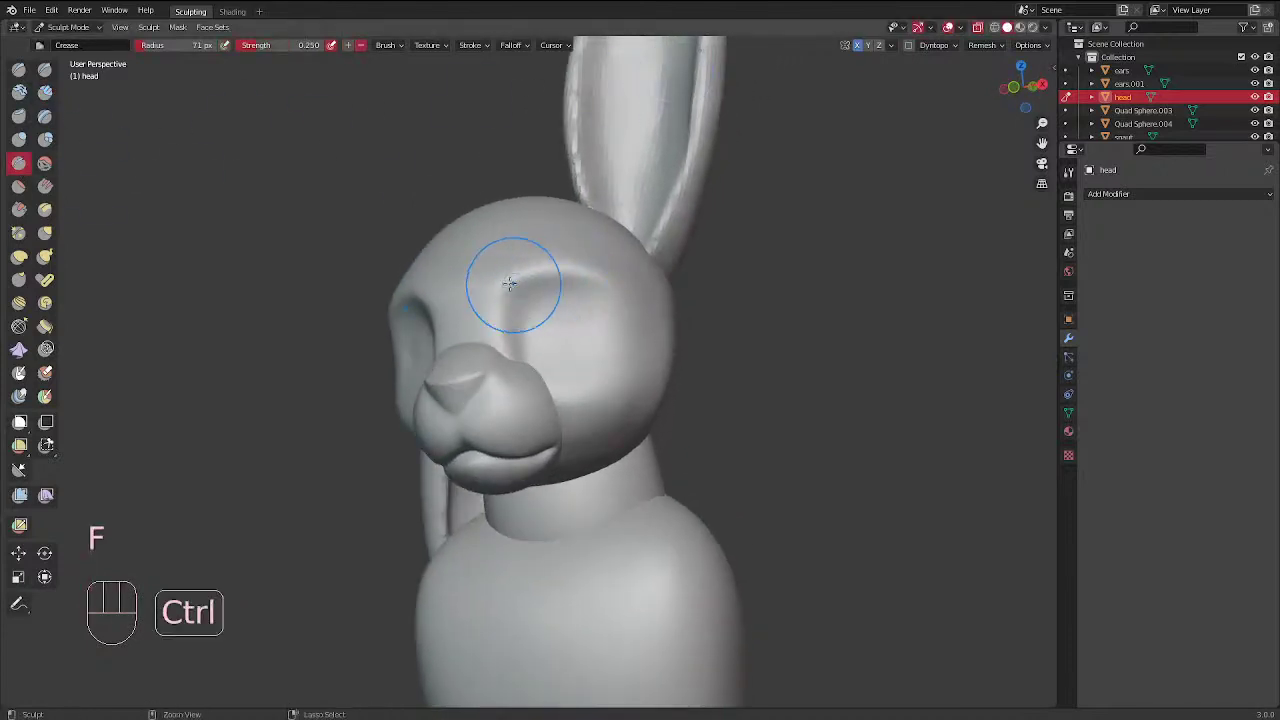
{"action": "left_click", "coordinate": [530, 270]}
{"action": "key", "text": "f"}
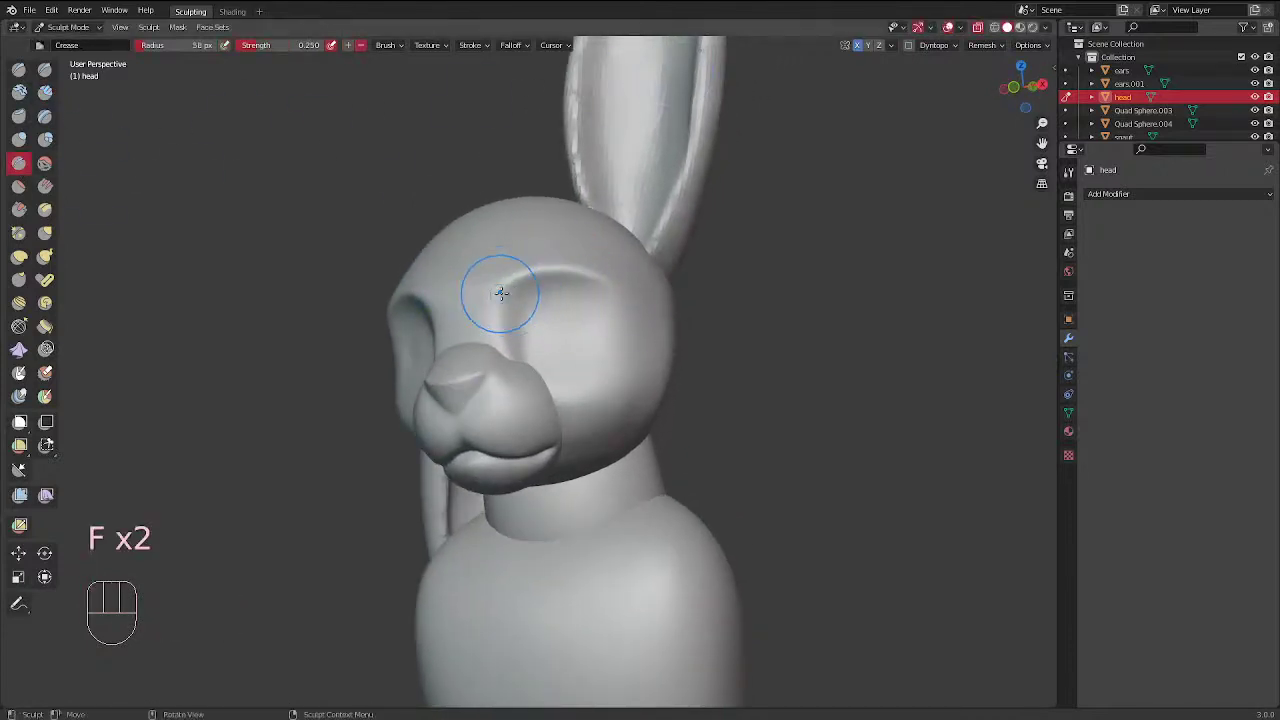
{"action": "left_click", "coordinate": [537, 307], "text": "shift"}
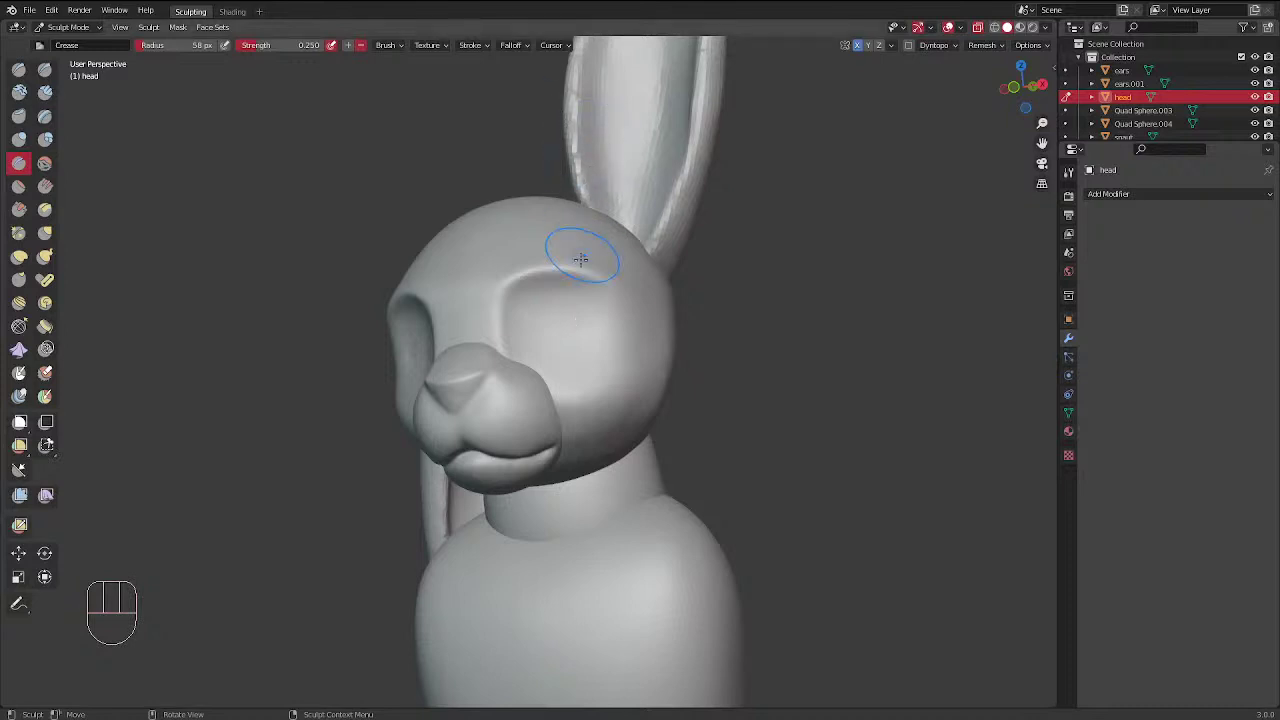
Set the Crease radius to 69 px and raise the outer rim of the eye sockets with an inverted stroke
{"action": "middle_click_drag", "start_coordinate": [583, 257], "coordinate": [585, 280]}
{"action": "key", "text": "f"}
{"action": "left_click", "coordinate": [644, 322]}
{"action": "key", "text": "f"}
{"action": "left_click", "coordinate": [636, 267]}
{"action": "middle_click_drag", "start_coordinate": [660, 270], "coordinate": [634, 283]}
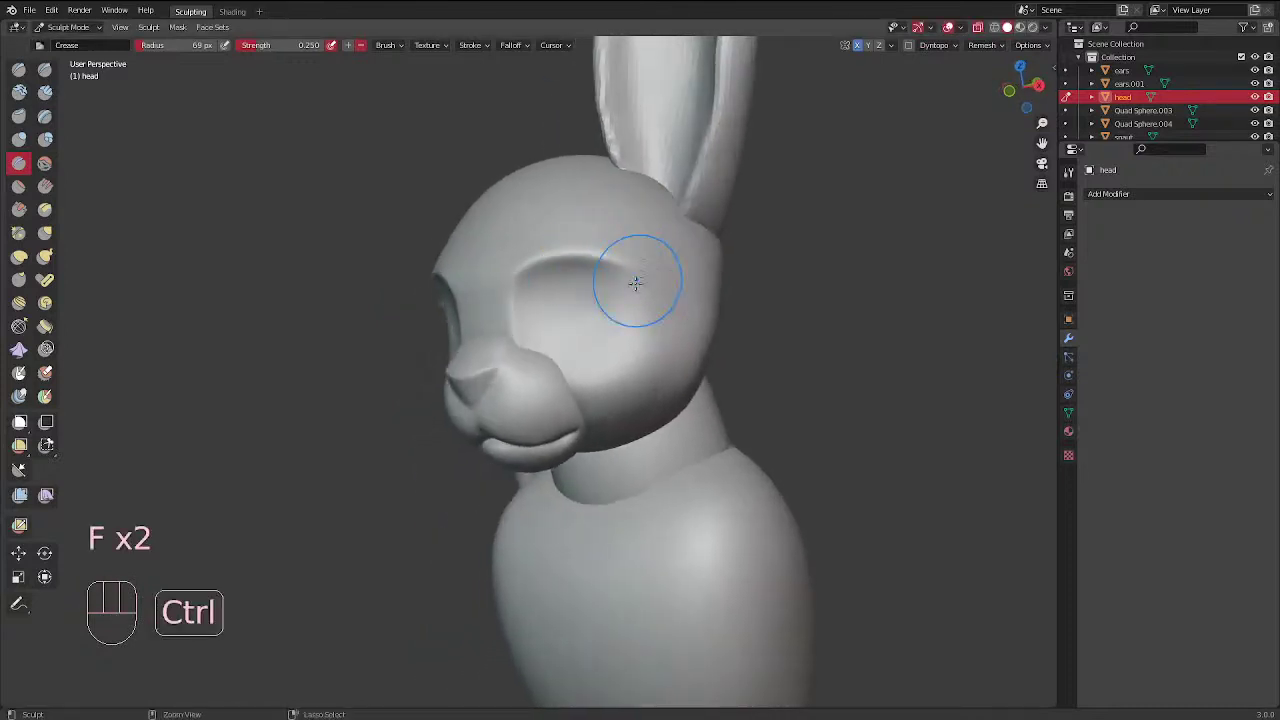
{"action": "mouse_move", "coordinate": [630, 278]}
{"action": "left_mouse_down", "text": "ctrl"}
{"action": "mouse_move", "coordinate": [664, 340]}
{"action": "mouse_move", "coordinate": [591, 352]}
{"action": "mouse_move", "coordinate": [598, 344]}
{"action": "left_mouse_up", "text": "ctrl"}
Set the Crease radius to 62 px and smooth the outer rim and inside of the eye sockets
{"action": "key", "text": "f"}
{"action": "left_click", "coordinate": [686, 342]}
{"action": "key", "text": "f"}
{"action": "left_click", "coordinate": [608, 356]}
{"action": "key", "text": "f"}
{"action": "left_click", "coordinate": [694, 354]}
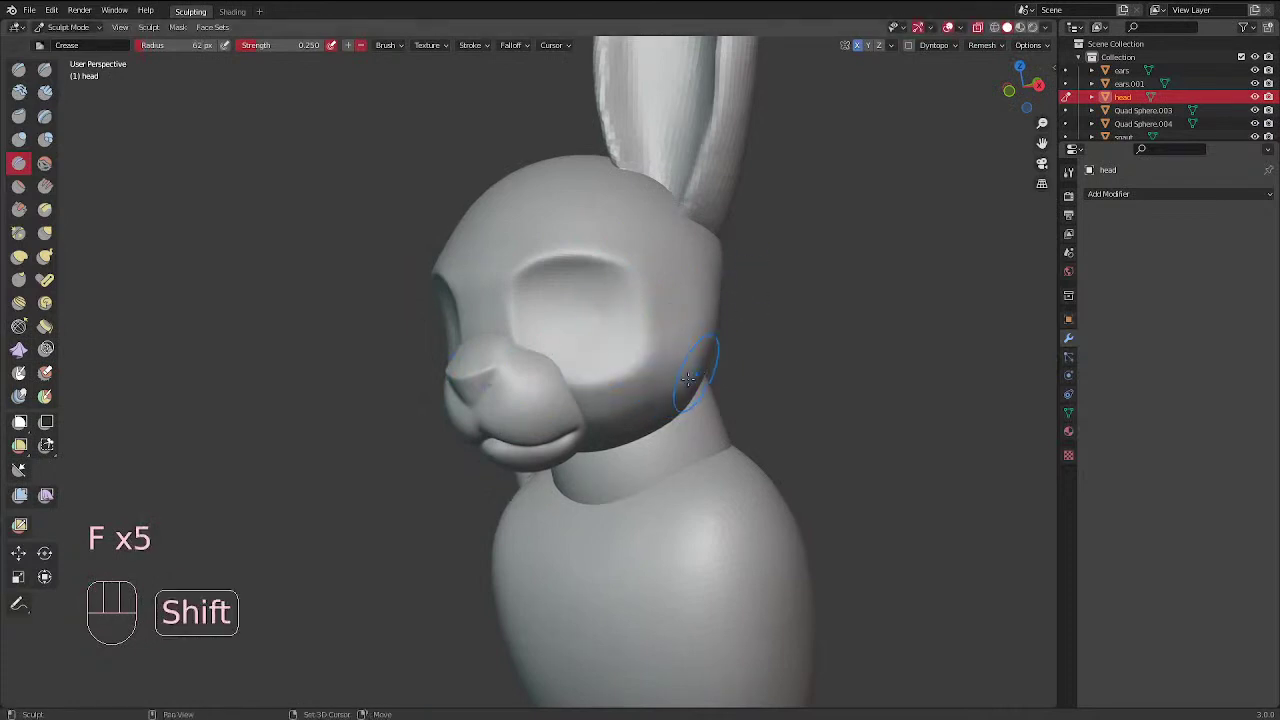
{"action": "left_click_drag", "start_coordinate": [692, 364], "coordinate": [700, 348], "text": "shift"}
{"action": "mouse_move", "coordinate": [738, 260]}
{"action": "middle_mouse_down"}
{"action": "mouse_move", "coordinate": [783, 286]}
{"action": "mouse_move", "coordinate": [646, 363]}
{"action": "mouse_move", "coordinate": [623, 300]}
{"action": "middle_mouse_up"}
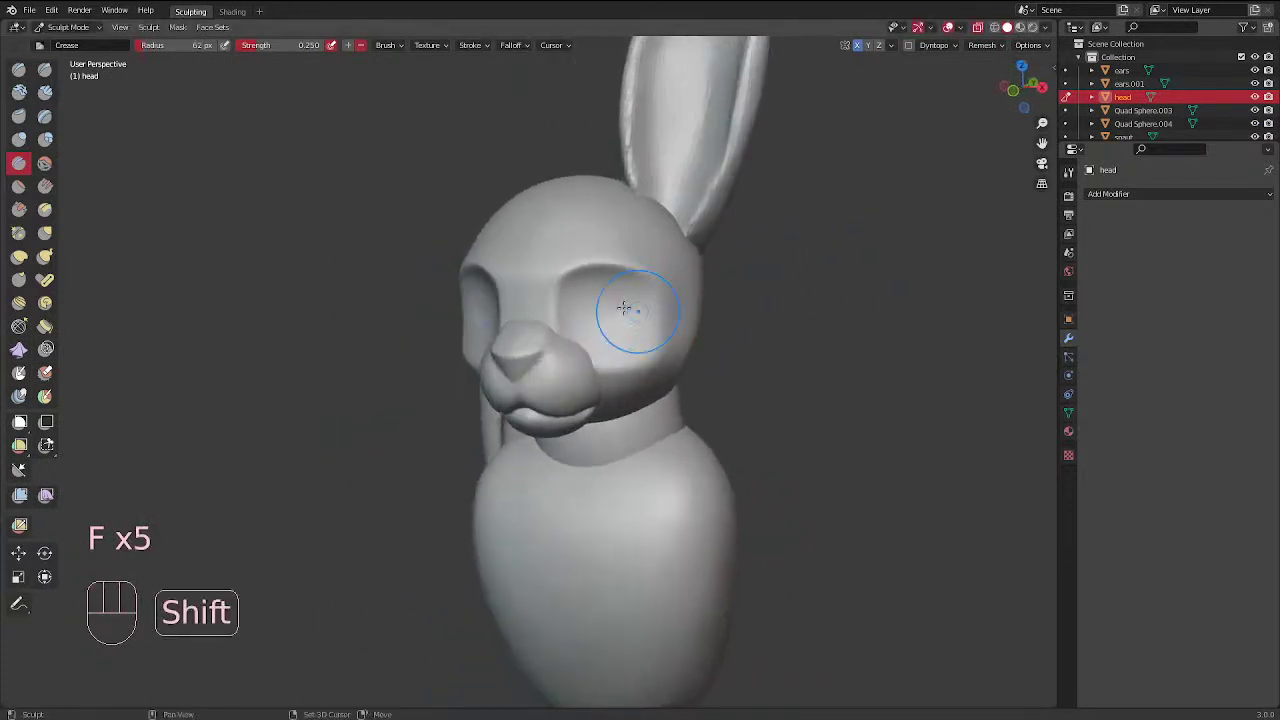
{"action": "left_click_drag", "start_coordinate": [623, 300], "coordinate": [657, 327], "text": "shift"}
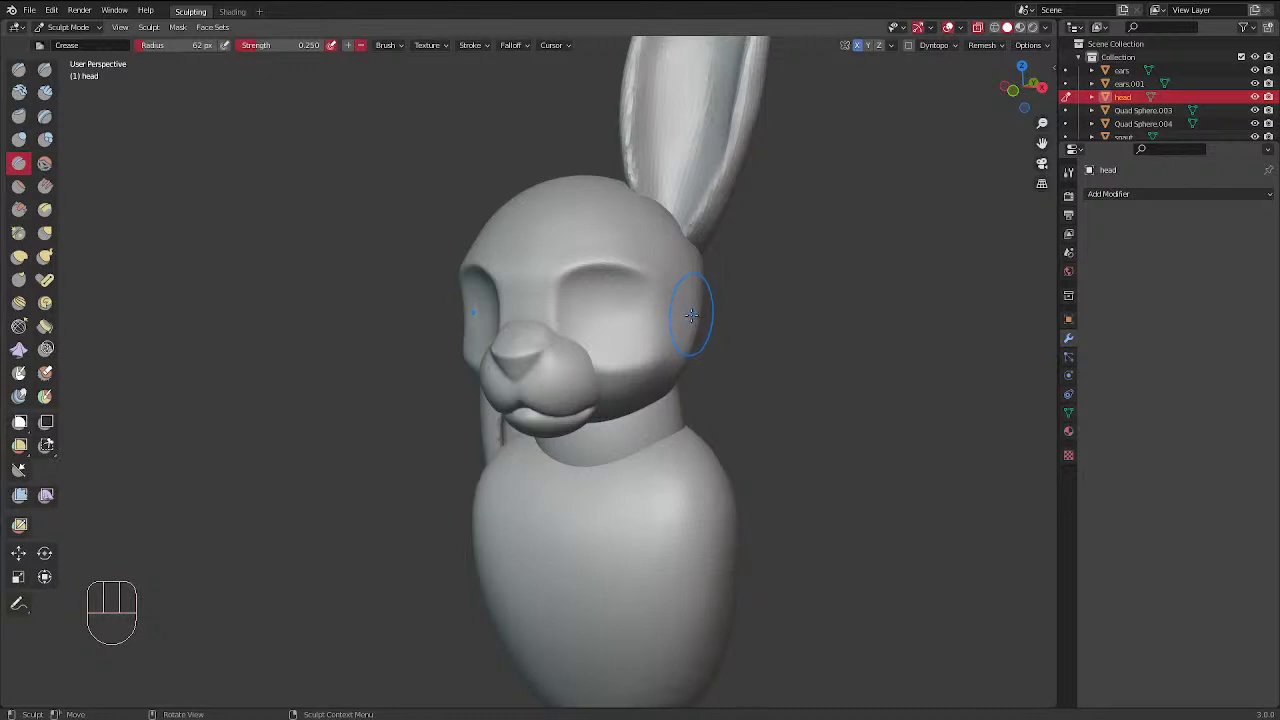
{"action": "mouse_move", "coordinate": [663, 306]}
{"action": "middle_mouse_down"}
{"action": "mouse_move", "coordinate": [642, 331]}
{"action": "mouse_move", "coordinate": [686, 309]}
{"action": "middle_mouse_up"}
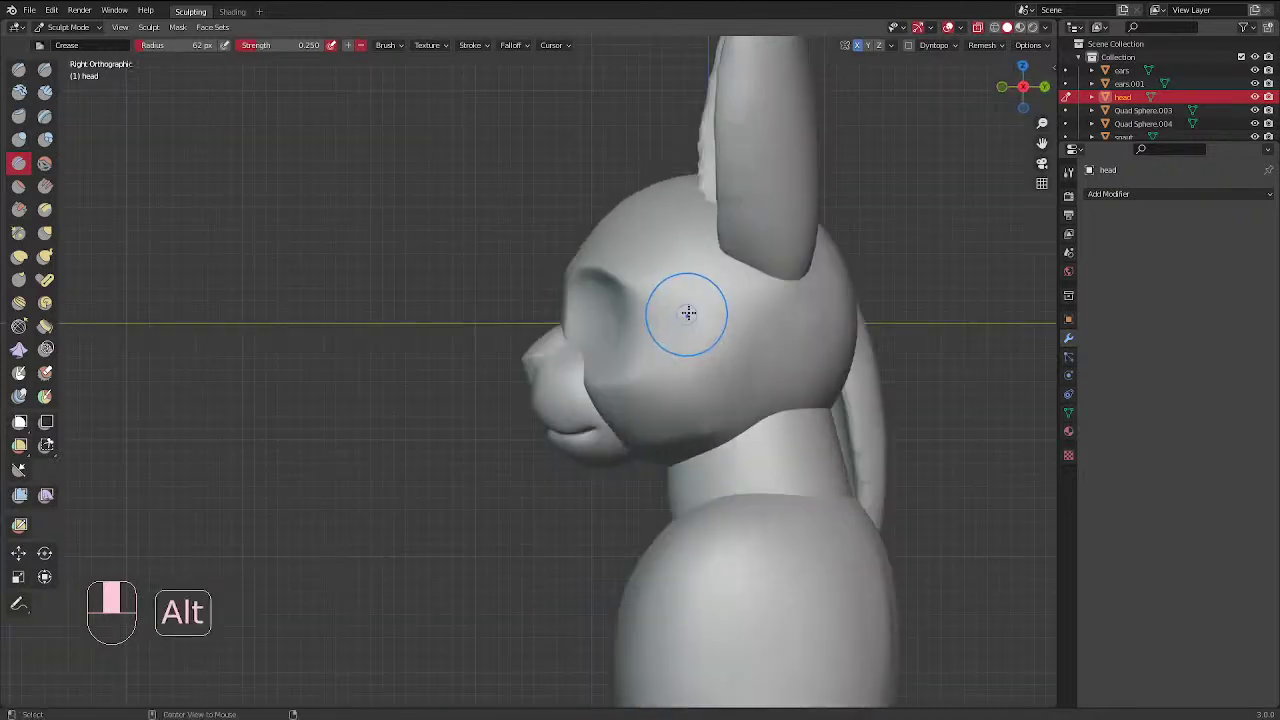
{"action": "middle_click_drag", "start_coordinate": [810, 296], "coordinate": [537, 271], "text": "shift"}
{"action": "mouse_move", "coordinate": [452, 324]}
{"action": "middle_mouse_down"}
{"action": "mouse_move", "coordinate": [548, 371]}
{"action": "mouse_move", "coordinate": [500, 329]}
{"action": "middle_mouse_up"}
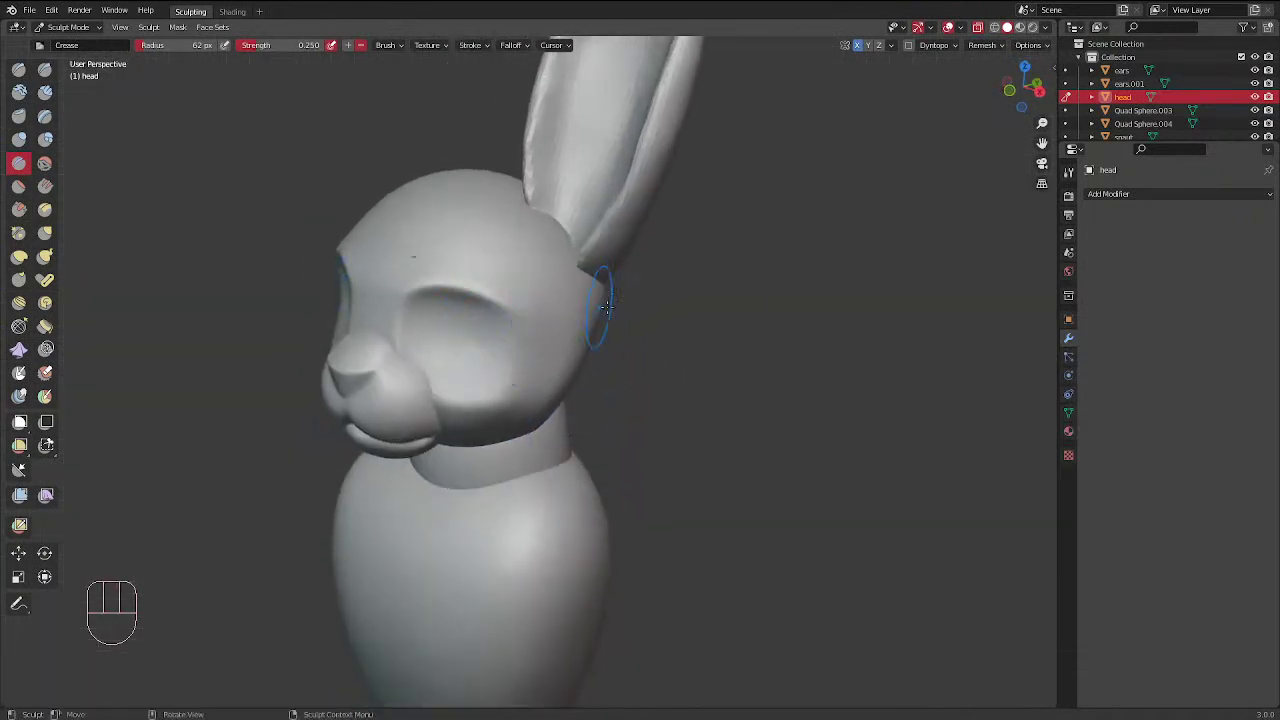
{"action": "left_click_drag", "start_coordinate": [604, 290], "coordinate": [621, 278]}
{"action": "mouse_move", "coordinate": [621, 278]}
{"action": "middle_mouse_down"}
{"action": "mouse_move", "coordinate": [543, 237]}
{"action": "mouse_move", "coordinate": [535, 245]}
{"action": "middle_mouse_up"}
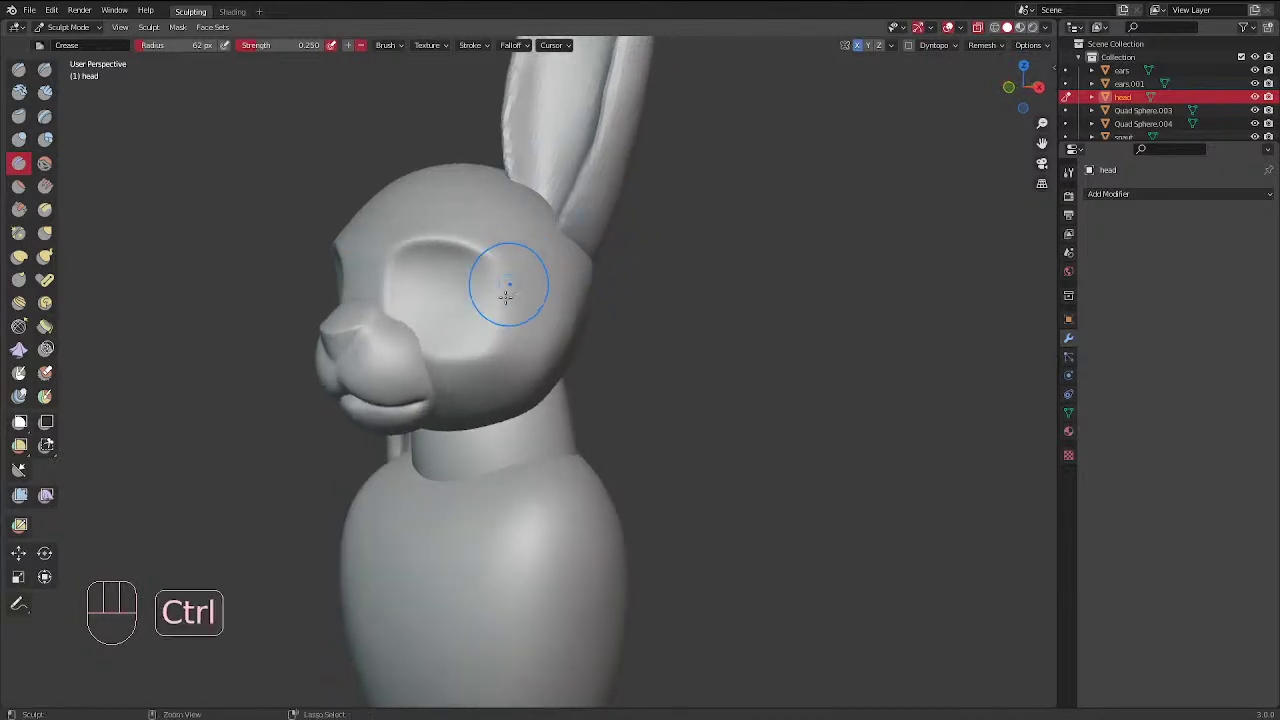
{"action": "middle_click_drag", "start_coordinate": [495, 291], "coordinate": [457, 277]}
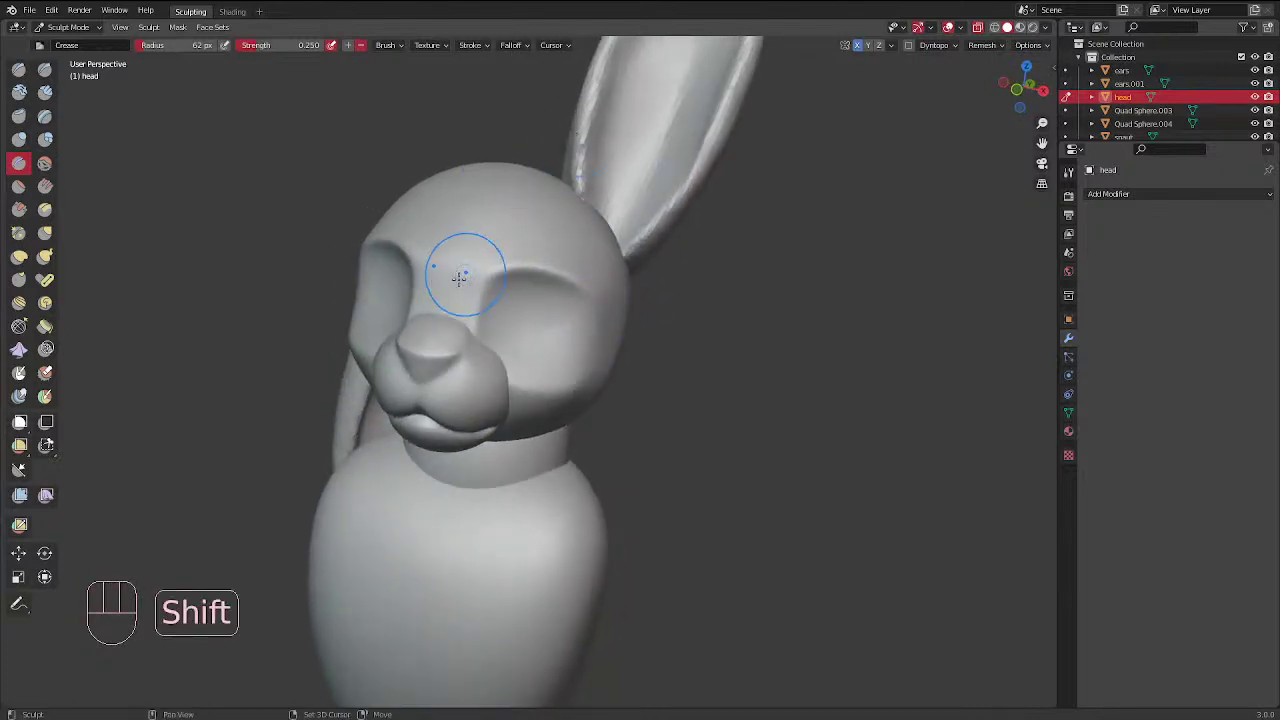
Adjust the brow at the front of the head with the Elastic Deform brush, setting its radius to 74 px
{"action": "mouse_move", "coordinate": [523, 234]}
{"action": "middle_mouse_down"}
{"action": "mouse_move", "coordinate": [497, 301]}
{"action": "mouse_move", "coordinate": [352, 298]}
{"action": "middle_mouse_up"}
{"action": "left_click", "coordinate": [19, 256]}
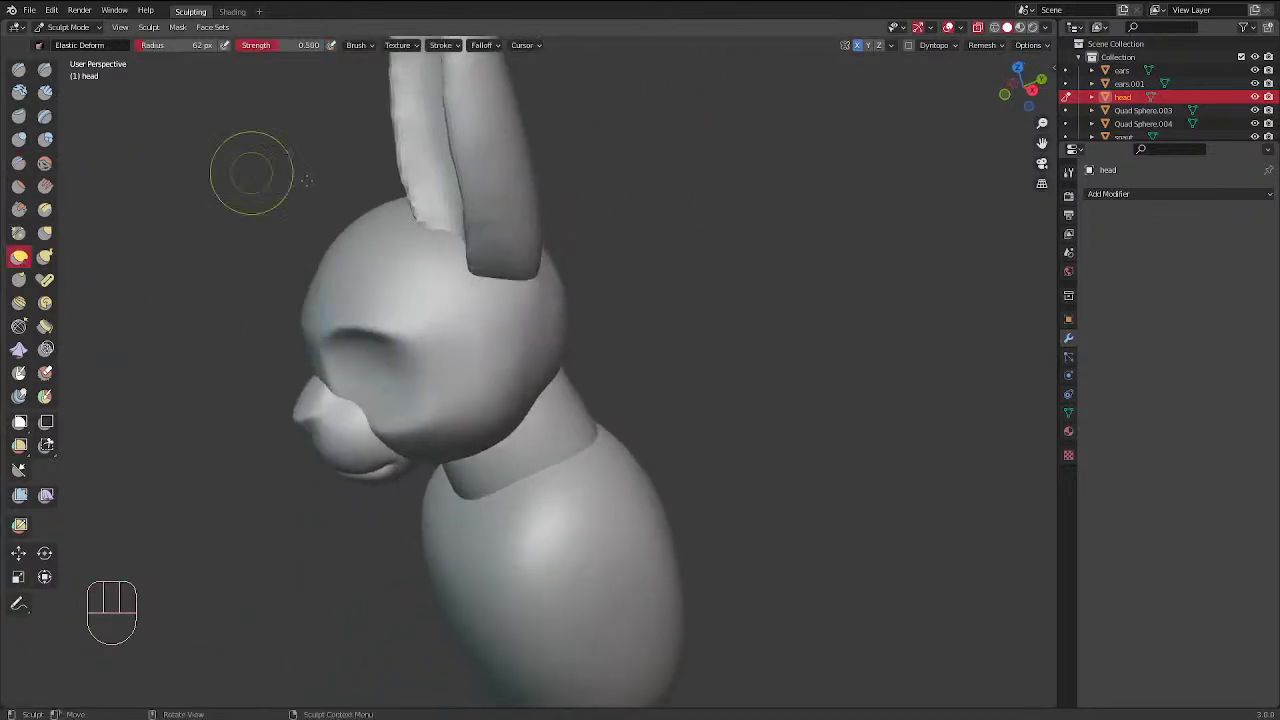
{"action": "middle_click_drag", "start_coordinate": [251, 172], "coordinate": [222, 205]}
{"action": "key", "text": "f"}
{"action": "left_click", "coordinate": [386, 298]}
{"action": "left_click", "coordinate": [342, 293]}
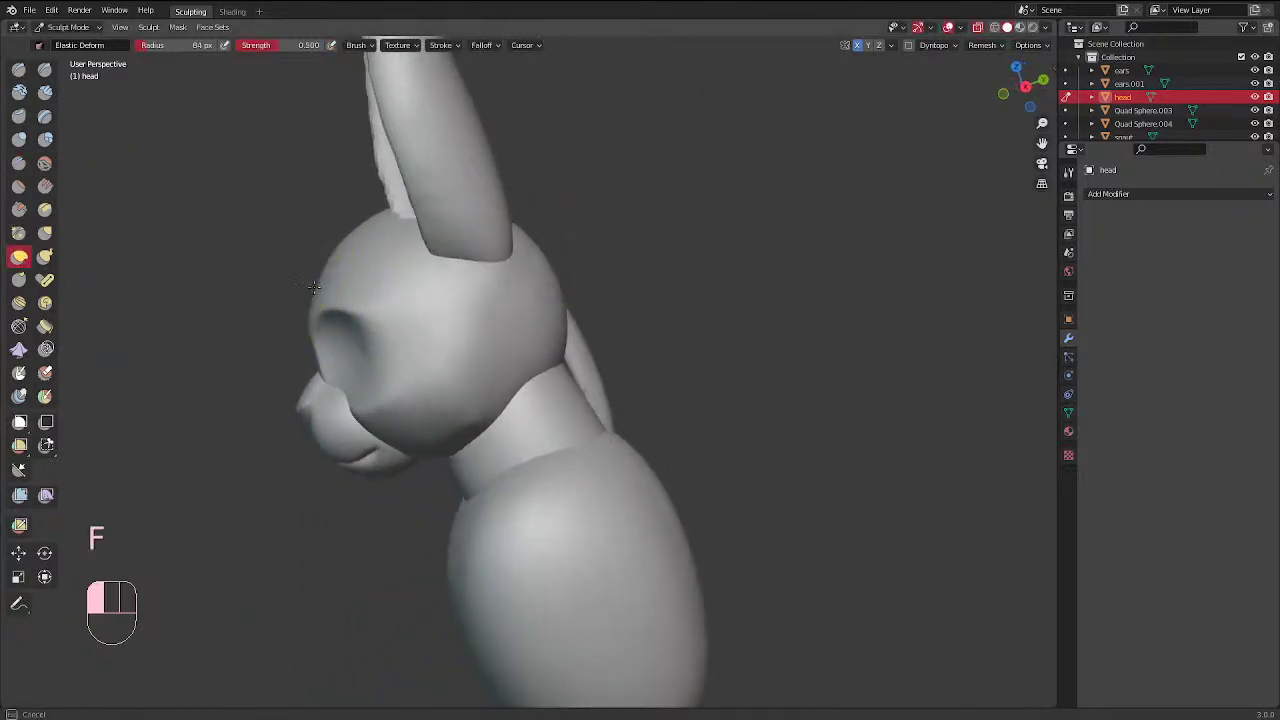
{"action": "key", "text": "f"}
{"action": "left_click", "coordinate": [315, 284]}
{"action": "middle_click_drag", "start_coordinate": [318, 285], "coordinate": [400, 234]}
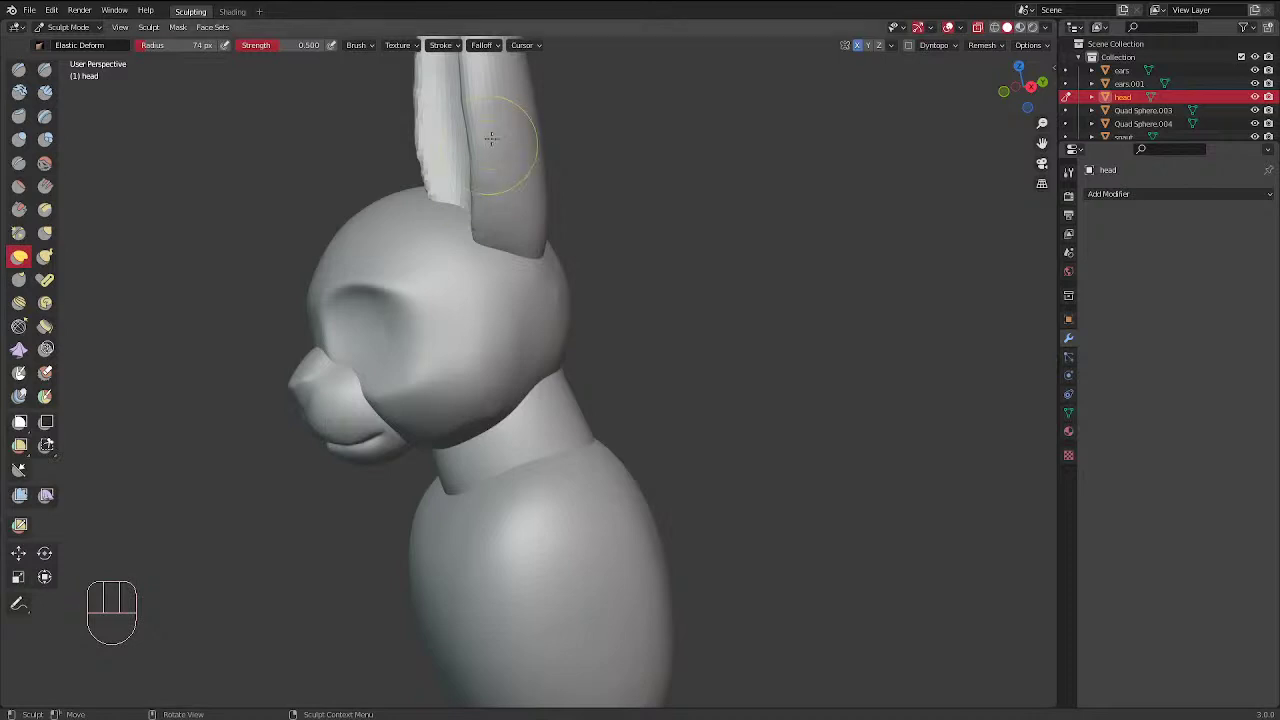
Viewing the head from above, reshape the outer edge of the eye sockets with Elastic Deform, starting at a 65 px radius
{"action": "middle_click_drag", "start_coordinate": [571, 166], "coordinate": [576, 365]}
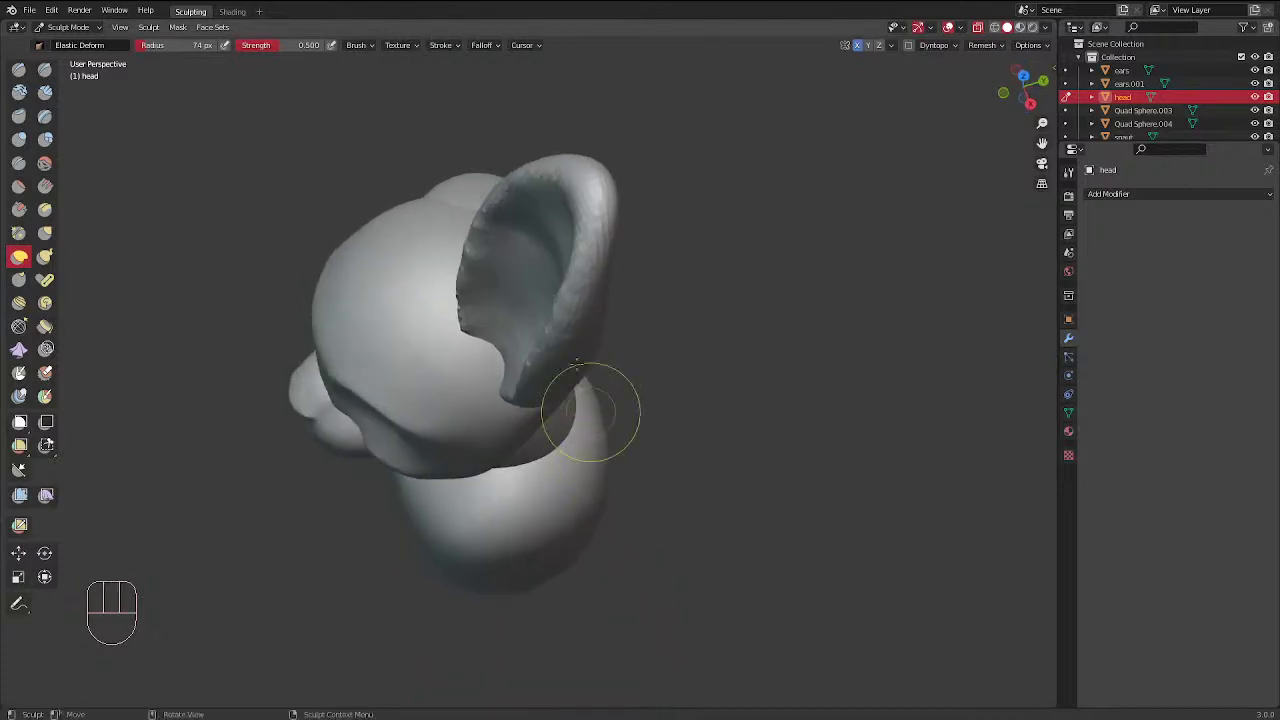
{"action": "middle_click_drag", "start_coordinate": [542, 240], "coordinate": [580, 408]}
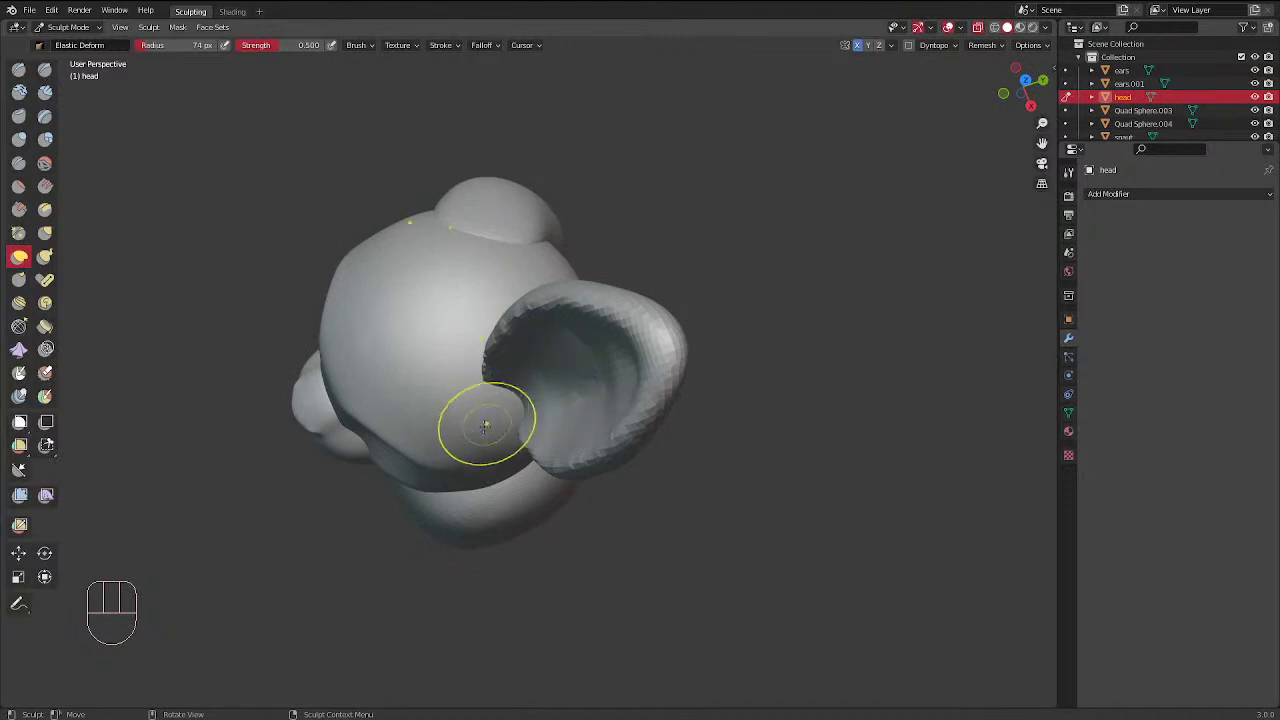
{"action": "middle_click_drag", "start_coordinate": [485, 427], "coordinate": [470, 435]}
{"action": "key", "text": "f"}
{"action": "left_click", "coordinate": [397, 447]}
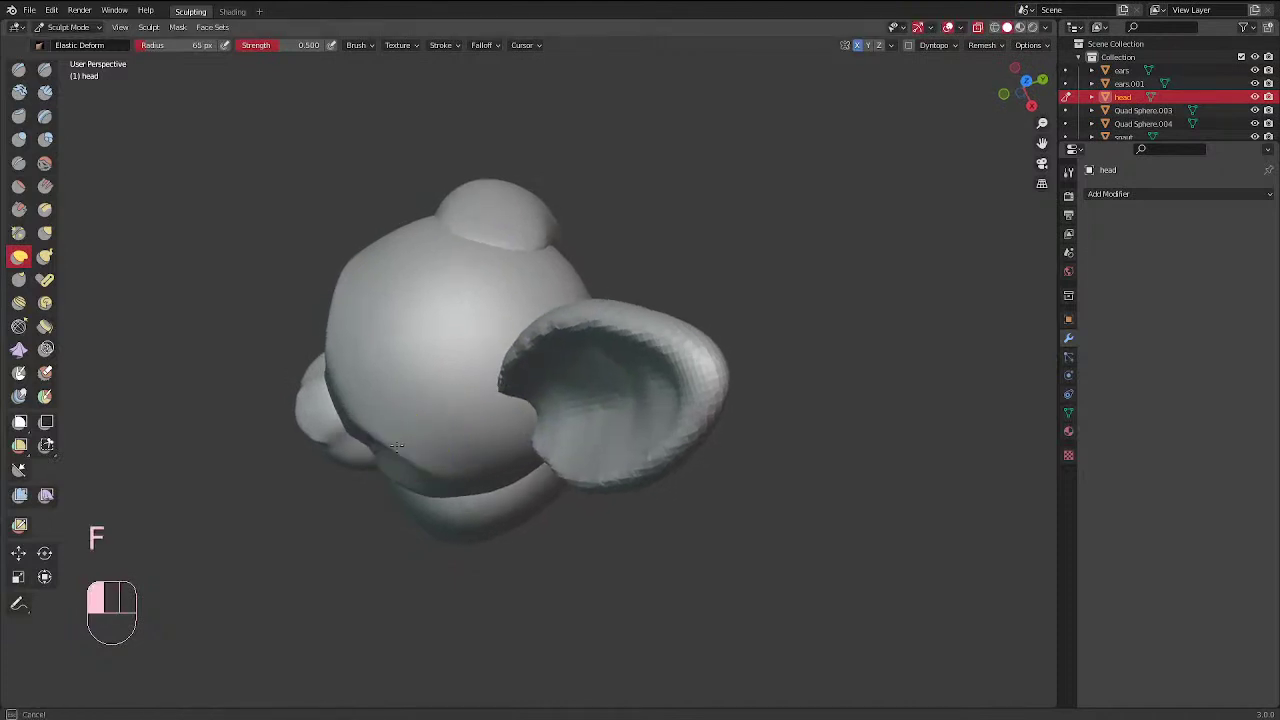
{"action": "key", "text": "f"}
{"action": "left_click", "coordinate": [389, 446]}
{"action": "left_click_drag", "start_coordinate": [410, 457], "coordinate": [428, 452]}
{"action": "mouse_move", "coordinate": [428, 452]}
{"action": "middle_mouse_down"}
{"action": "mouse_move", "coordinate": [457, 371]}
{"action": "mouse_move", "coordinate": [424, 404]}
{"action": "mouse_move", "coordinate": [450, 474]}
{"action": "middle_mouse_up"}
Set the Elastic Deform radius to 116 px and reshape the front curve of the forehead from above
{"action": "key", "text": "f"}
{"action": "left_click", "coordinate": [446, 406]}
{"action": "key", "text": "f"}
{"action": "left_click", "coordinate": [416, 340]}
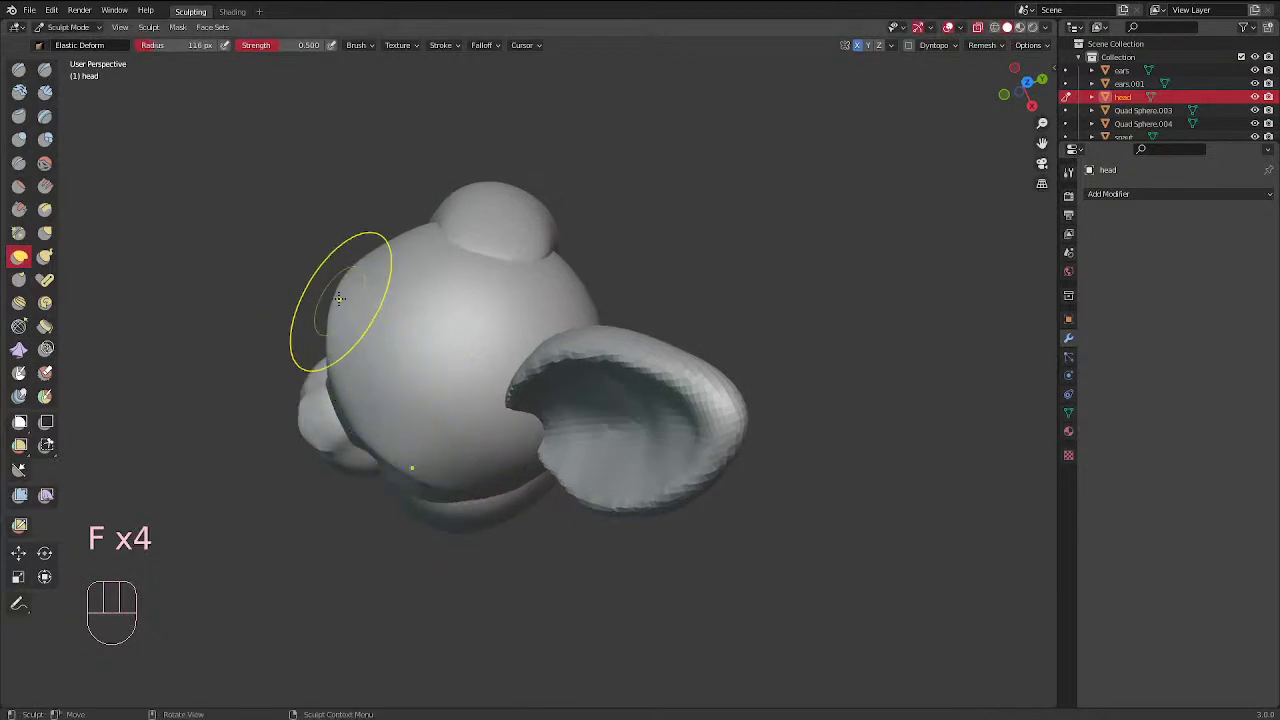
{"action": "left_click_drag", "start_coordinate": [340, 303], "coordinate": [372, 307]}
{"action": "middle_click_drag", "start_coordinate": [413, 312], "coordinate": [367, 347]}
{"action": "left_click_drag", "start_coordinate": [367, 347], "coordinate": [361, 318]}
Switch sculpting to the snout and adjust the rear of the jaw in side view with Elastic Deform at 92 px
{"action": "middle_click_drag", "start_coordinate": [360, 320], "coordinate": [718, 590]}
{"action": "middle_click_drag", "start_coordinate": [640, 350], "coordinate": [590, 305]}
{"action": "middle_click_drag", "start_coordinate": [640, 292], "coordinate": [653, 280], "text": "shift"}
{"action": "mouse_move", "coordinate": [647, 311]}
{"action": "middle_mouse_down"}
{"action": "mouse_move", "coordinate": [631, 346]}
{"action": "mouse_move", "coordinate": [590, 350]}
{"action": "mouse_move", "coordinate": [626, 411]}
{"action": "mouse_move", "coordinate": [639, 312]}
{"action": "middle_mouse_up"}
{"action": "mouse_move", "coordinate": [639, 310]}
{"action": "middle_mouse_down", "text": "ctrl"}
{"action": "mouse_move", "coordinate": [639, 299]}
{"action": "mouse_move", "coordinate": [691, 338]}
{"action": "mouse_move", "coordinate": [600, 303]}
{"action": "mouse_move", "coordinate": [649, 346]}
{"action": "mouse_move", "coordinate": [600, 330]}
{"action": "mouse_move", "coordinate": [686, 300]}
{"action": "mouse_move", "coordinate": [646, 496]}
{"action": "mouse_move", "coordinate": [670, 540]}
{"action": "mouse_move", "coordinate": [705, 353]}
{"action": "mouse_move", "coordinate": [657, 257]}
{"action": "mouse_move", "coordinate": [671, 309]}
{"action": "mouse_move", "coordinate": [661, 299]}
{"action": "middle_mouse_up", "text": "ctrl"}
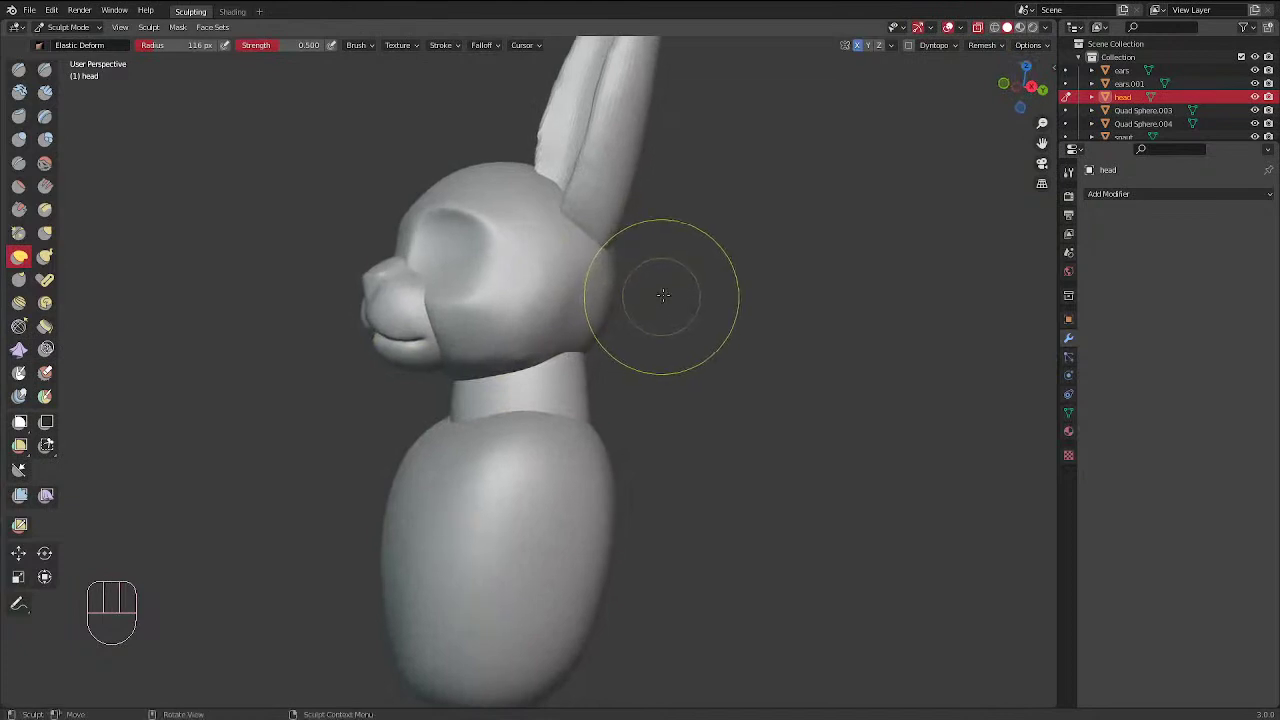
{"action": "key", "text": "KP_3"}
{"action": "mouse_move", "coordinate": [428, 398]}
{"action": "middle_mouse_down", "text": "ctrl"}
{"action": "mouse_move", "coordinate": [514, 357]}
{"action": "mouse_move", "coordinate": [443, 329]}
{"action": "middle_mouse_up", "text": "ctrl"}
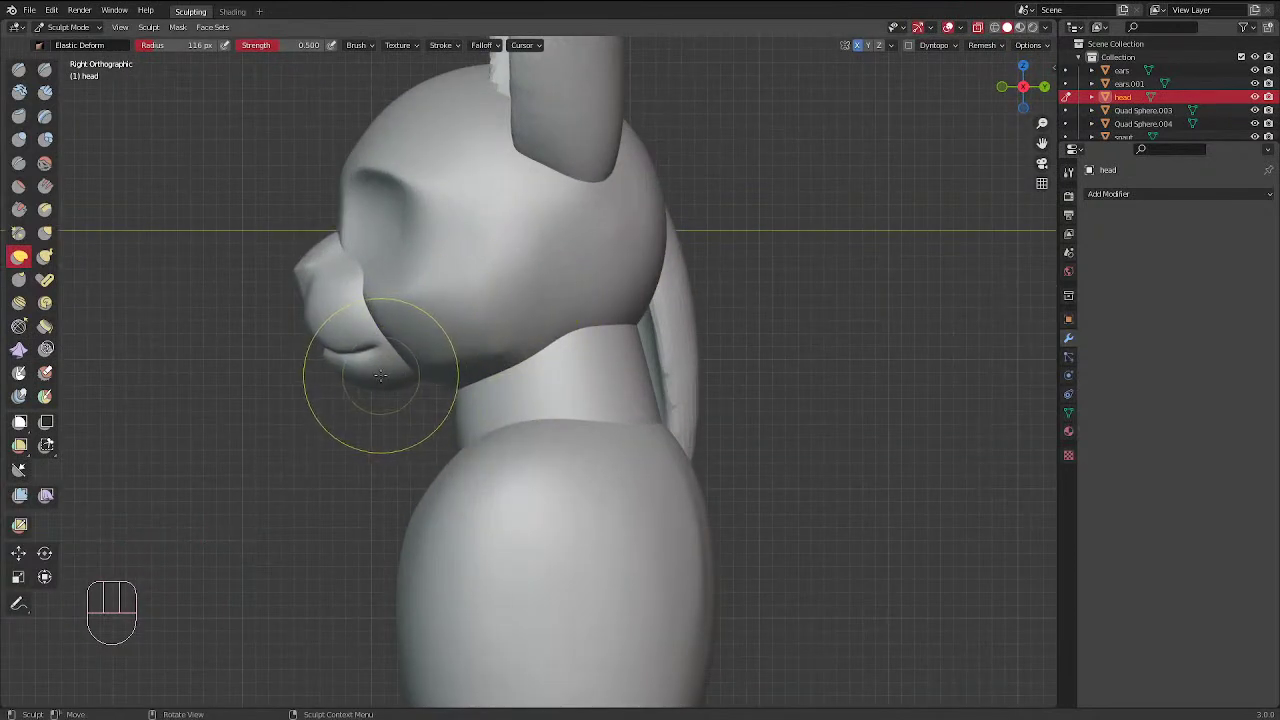
{"action": "key", "text": "alt+q"}
{"action": "key", "text": "f"}
{"action": "left_click", "coordinate": [431, 366]}
{"action": "left_click_drag", "start_coordinate": [432, 366], "coordinate": [453, 377]}
{"action": "left_click_drag", "start_coordinate": [449, 376], "coordinate": [424, 378]}
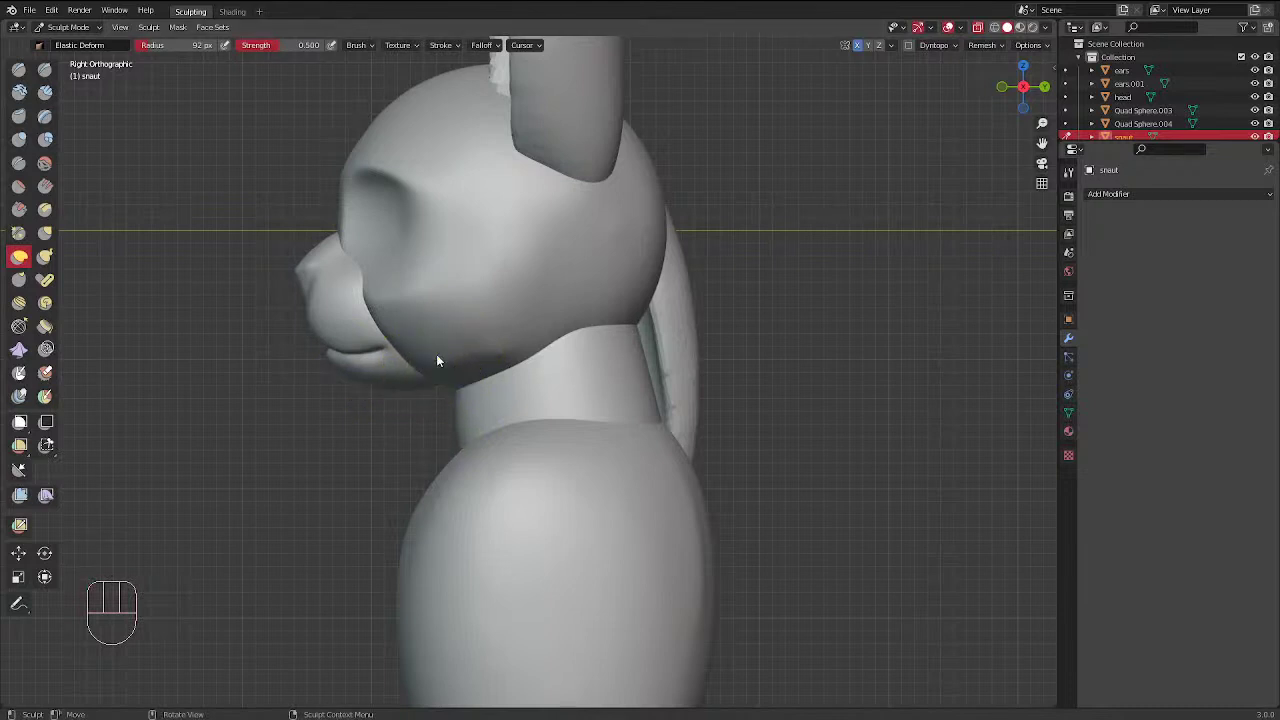
Pull the snout's chin down with Elastic Deform and set the brush radius to 68 px
{"action": "left_click_drag", "start_coordinate": [357, 357], "coordinate": [366, 380]}
{"action": "key", "text": "f"}
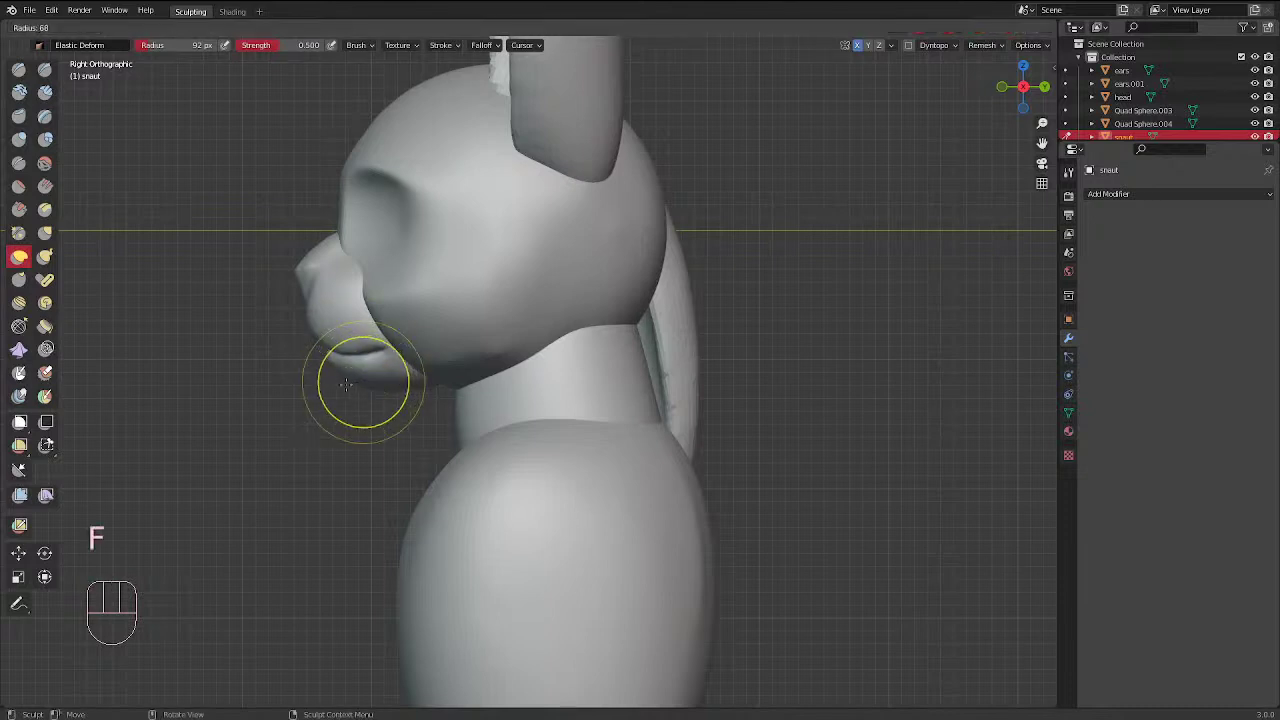
{"action": "middle_click_drag", "start_coordinate": [372, 270], "coordinate": [634, 334]}
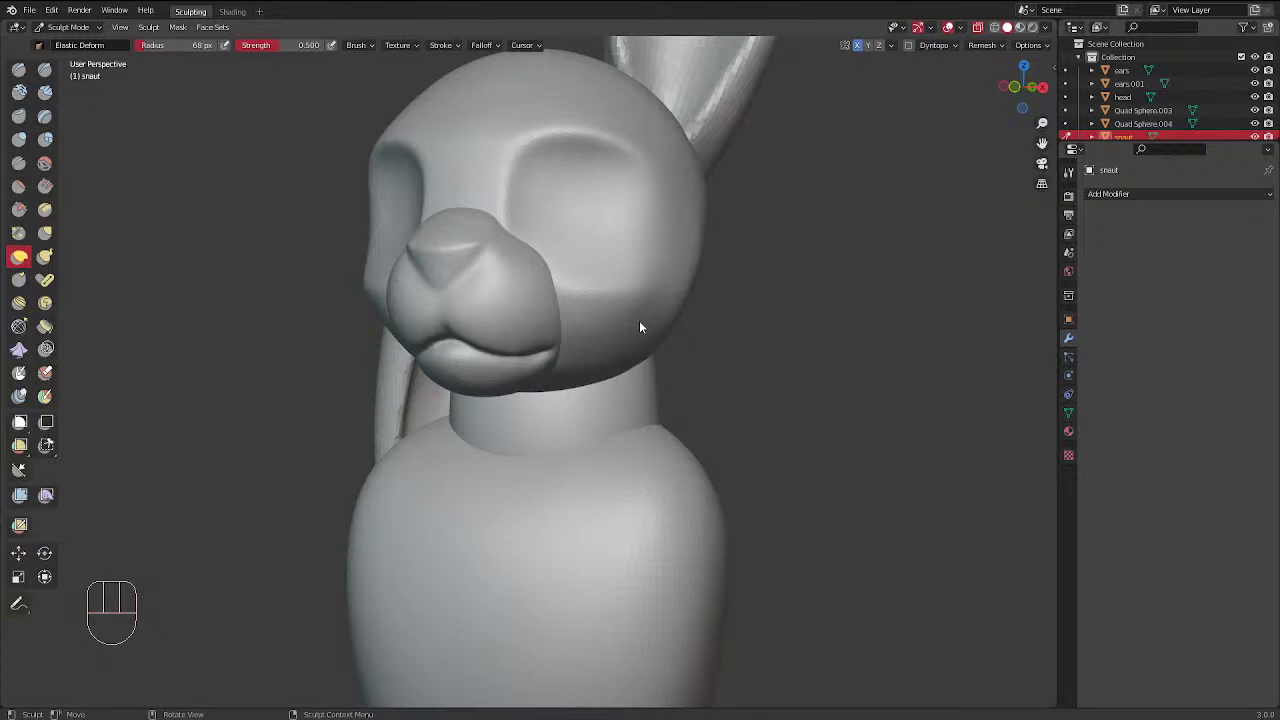
Enlarge the outliner, switch the snout to Object Mode and bring the whole rabbit back into view
{"action": "mouse_move", "coordinate": [723, 171]}
{"action": "middle_mouse_down"}
{"action": "mouse_move", "coordinate": [643, 235]}
{"action": "mouse_move", "coordinate": [722, 236]}
{"action": "mouse_move", "coordinate": [708, 243]}
{"action": "mouse_move", "coordinate": [743, 222]}
{"action": "middle_mouse_up"}
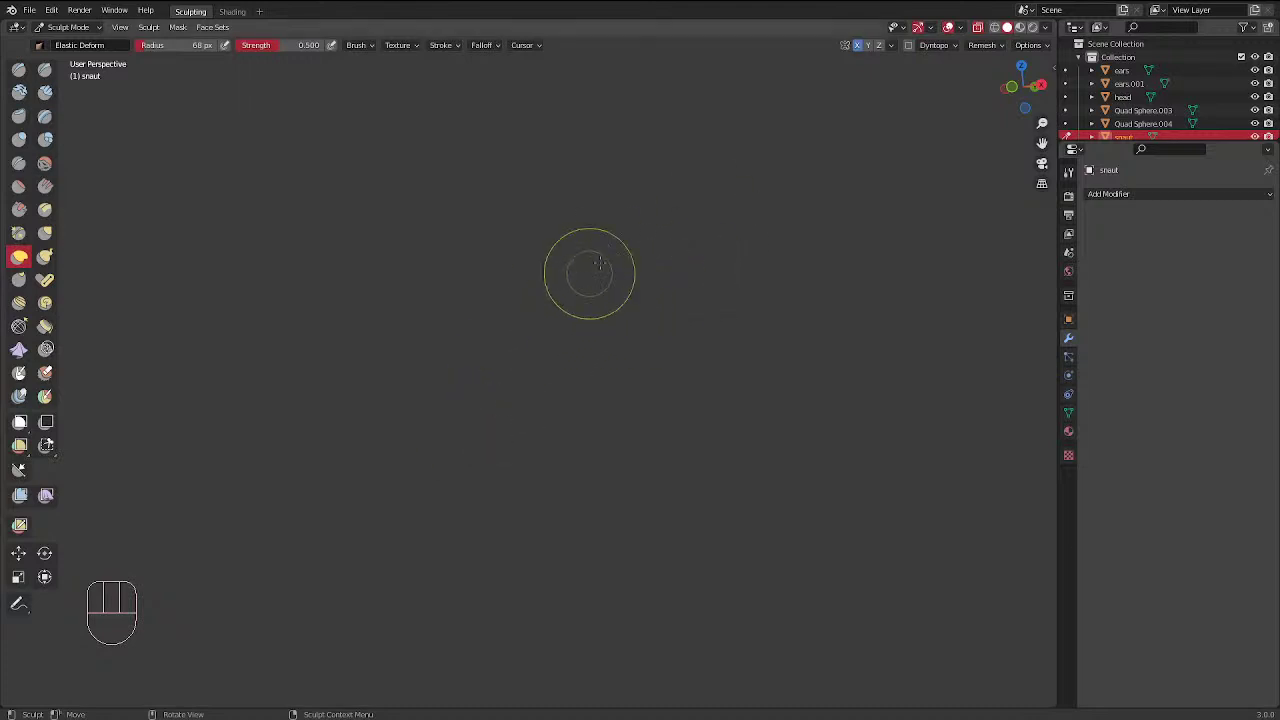
{"action": "right_click", "coordinate": [643, 318]}
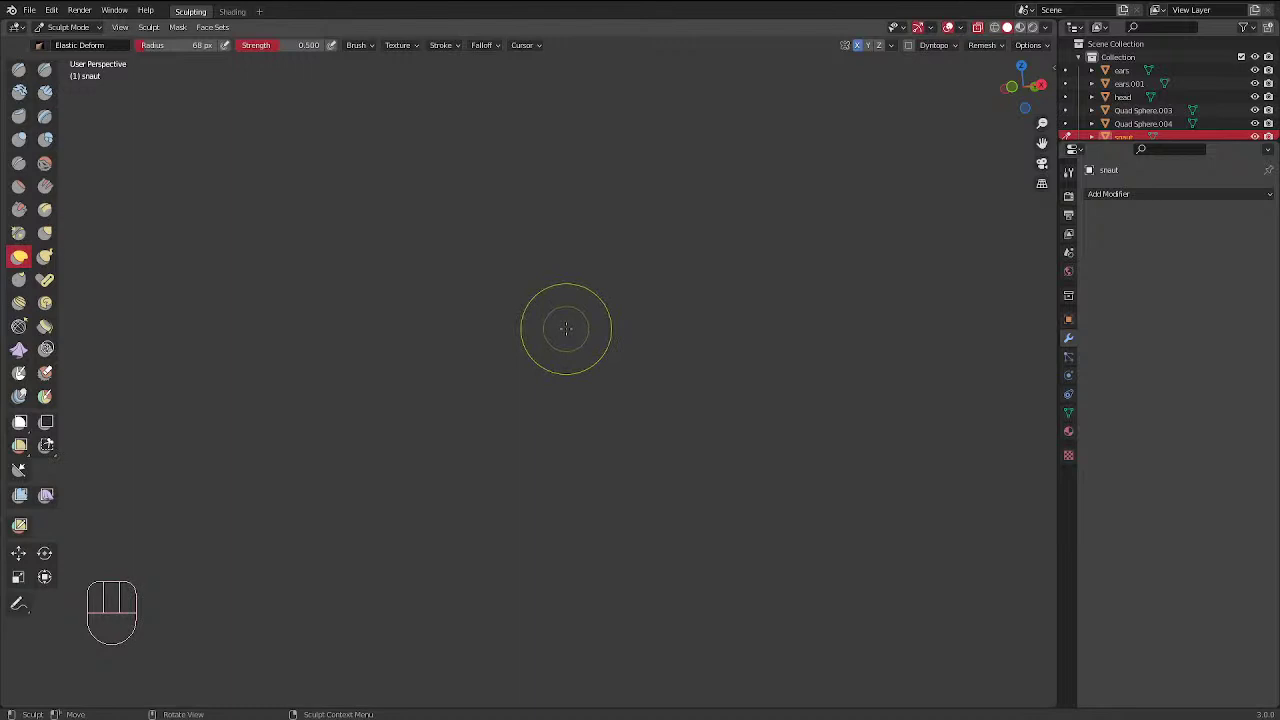
{"action": "key", "text": "KP_Decimal"}
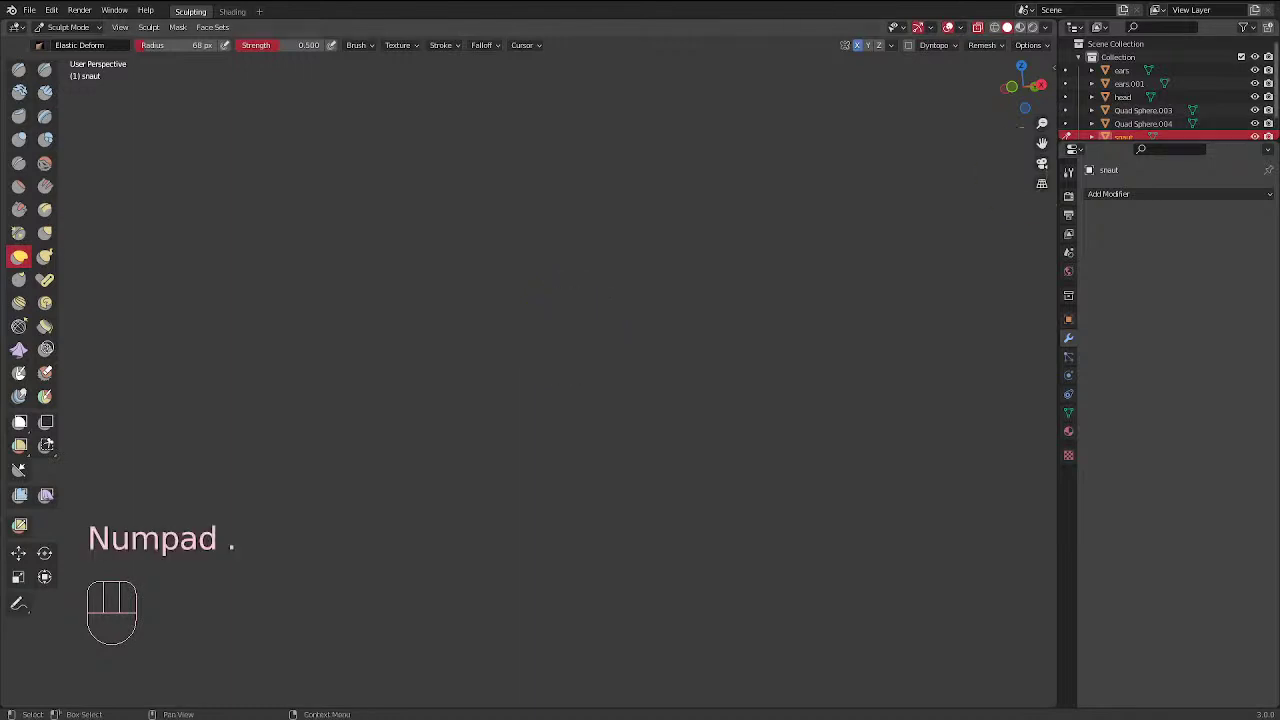
{"action": "left_click_drag", "start_coordinate": [1137, 140], "coordinate": [1137, 365]}
{"action": "key", "text": "ctrl+Tab"}
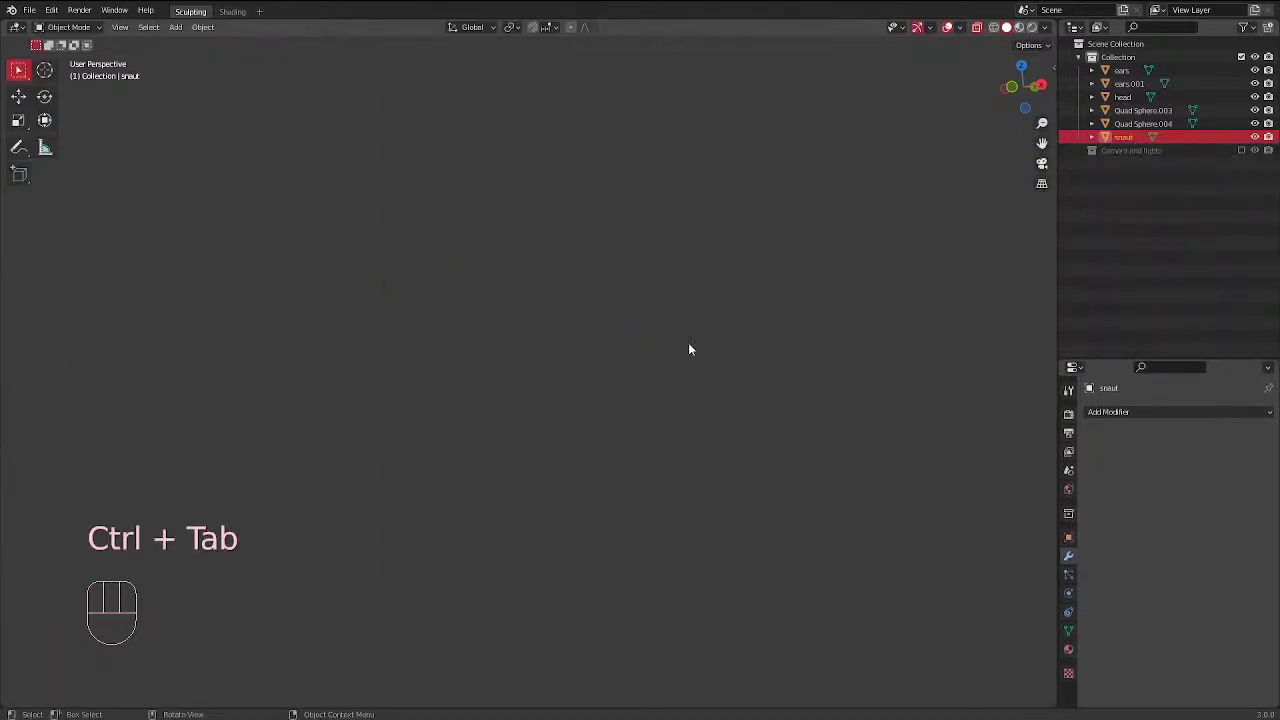
{"action": "key", "text": "KP_0"}
{"action": "middle_click_drag", "start_coordinate": [688, 342], "coordinate": [559, 391]}
{"action": "scroll", "coordinate": [533, 397], "scroll_direction": "up", "scroll_amount": 3}
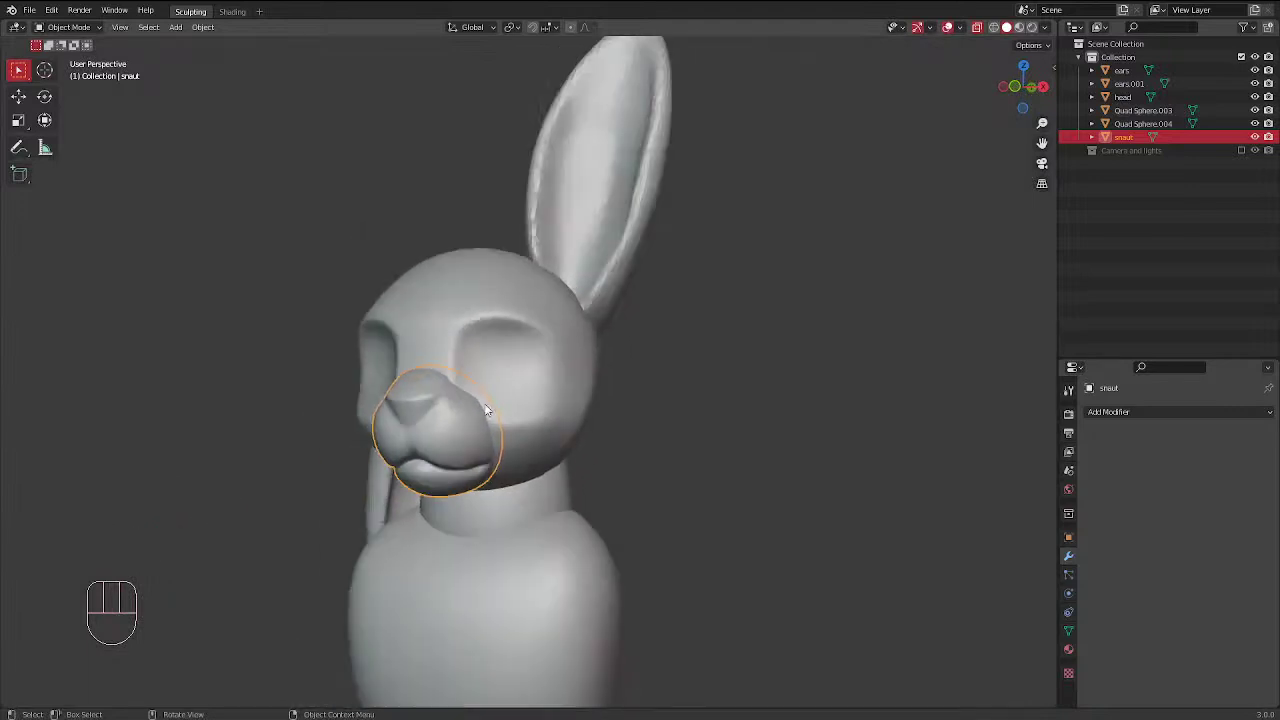
Make the head the active object and put it in Sculpt Mode
{"action": "left_click", "coordinate": [529, 329]}
{"action": "key", "text": "ctrl+Tab"}
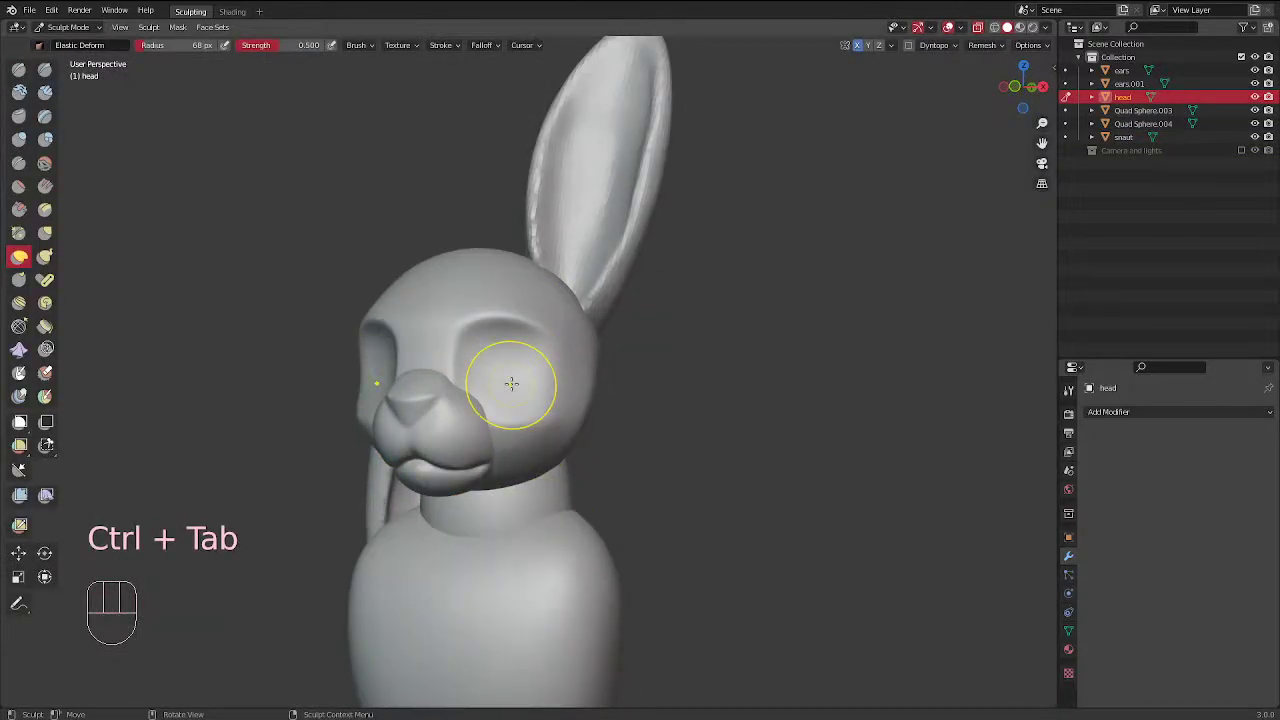
{"action": "mouse_move", "coordinate": [480, 342]}
{"action": "middle_mouse_down"}
{"action": "mouse_move", "coordinate": [620, 360]}
{"action": "mouse_move", "coordinate": [601, 349]}
{"action": "mouse_move", "coordinate": [520, 440]}
{"action": "mouse_move", "coordinate": [630, 390]}
{"action": "mouse_move", "coordinate": [596, 385]}
{"action": "mouse_move", "coordinate": [680, 377]}
{"action": "middle_mouse_up"}
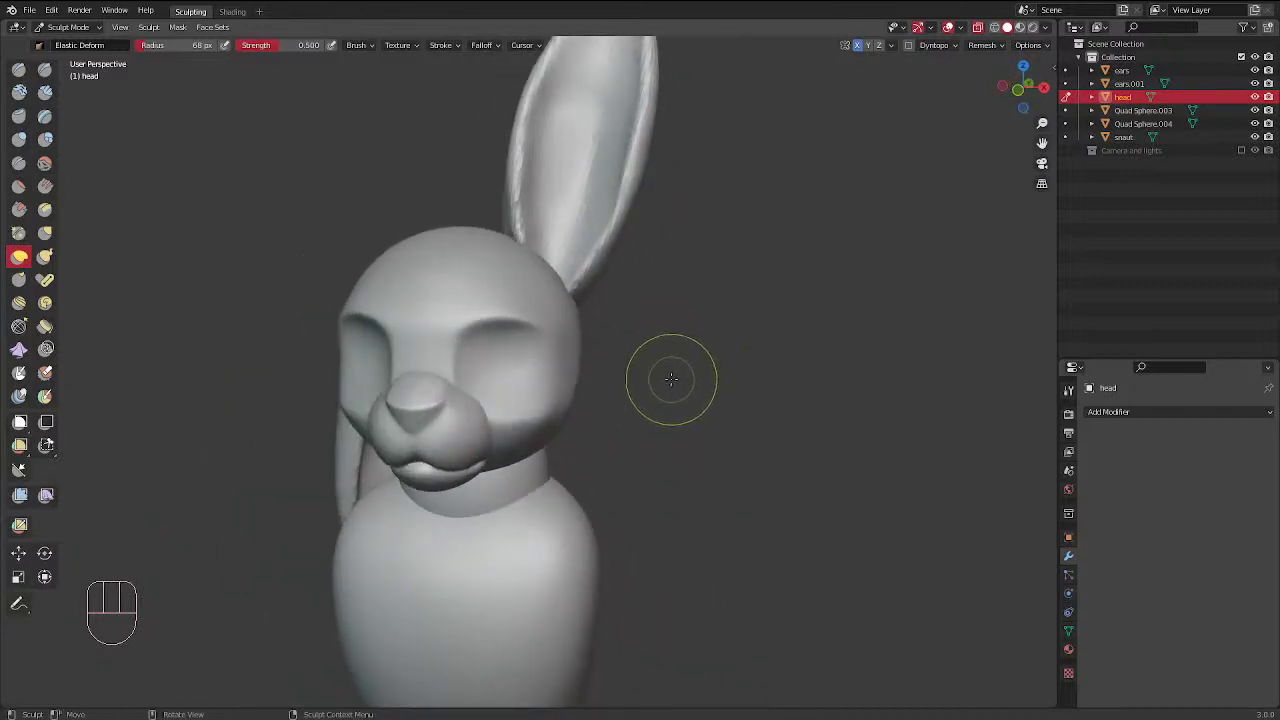
{"action": "middle_click_drag", "start_coordinate": [486, 366], "coordinate": [546, 322], "text": "ctrl"}
{"action": "mouse_move", "coordinate": [556, 384]}
{"action": "middle_mouse_down"}
{"action": "mouse_move", "coordinate": [651, 477]}
{"action": "mouse_move", "coordinate": [650, 423]}
{"action": "mouse_move", "coordinate": [541, 397]}
{"action": "mouse_move", "coordinate": [491, 409]}
{"action": "mouse_move", "coordinate": [646, 434]}
{"action": "mouse_move", "coordinate": [686, 400]}
{"action": "mouse_move", "coordinate": [673, 336]}
{"action": "mouse_move", "coordinate": [700, 394]}
{"action": "mouse_move", "coordinate": [846, 423]}
{"action": "mouse_move", "coordinate": [529, 391]}
{"action": "middle_mouse_up"}
{"action": "key", "text": "ctrl+Tab"}
{"action": "left_click", "coordinate": [554, 413]}
{"action": "key", "text": "ctrl+Tab"}
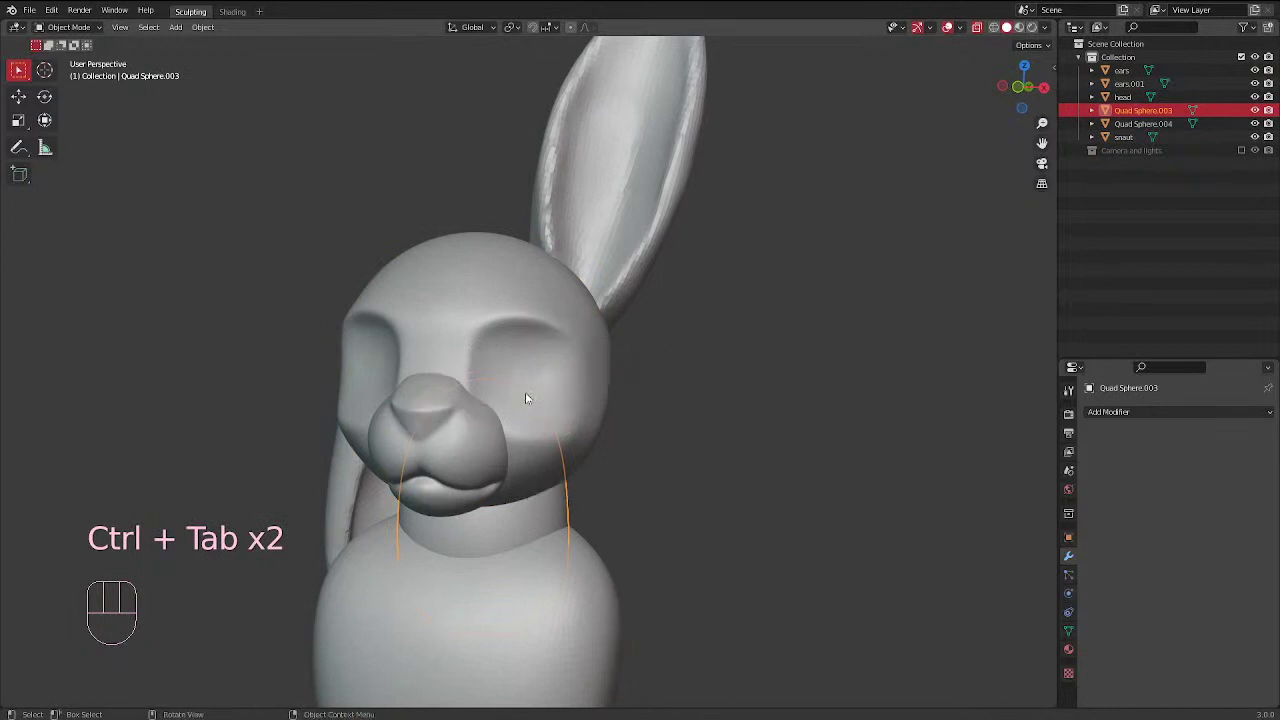
{"action": "left_click", "coordinate": [525, 392]}
{"action": "key", "text": "ctrl+Tab"}
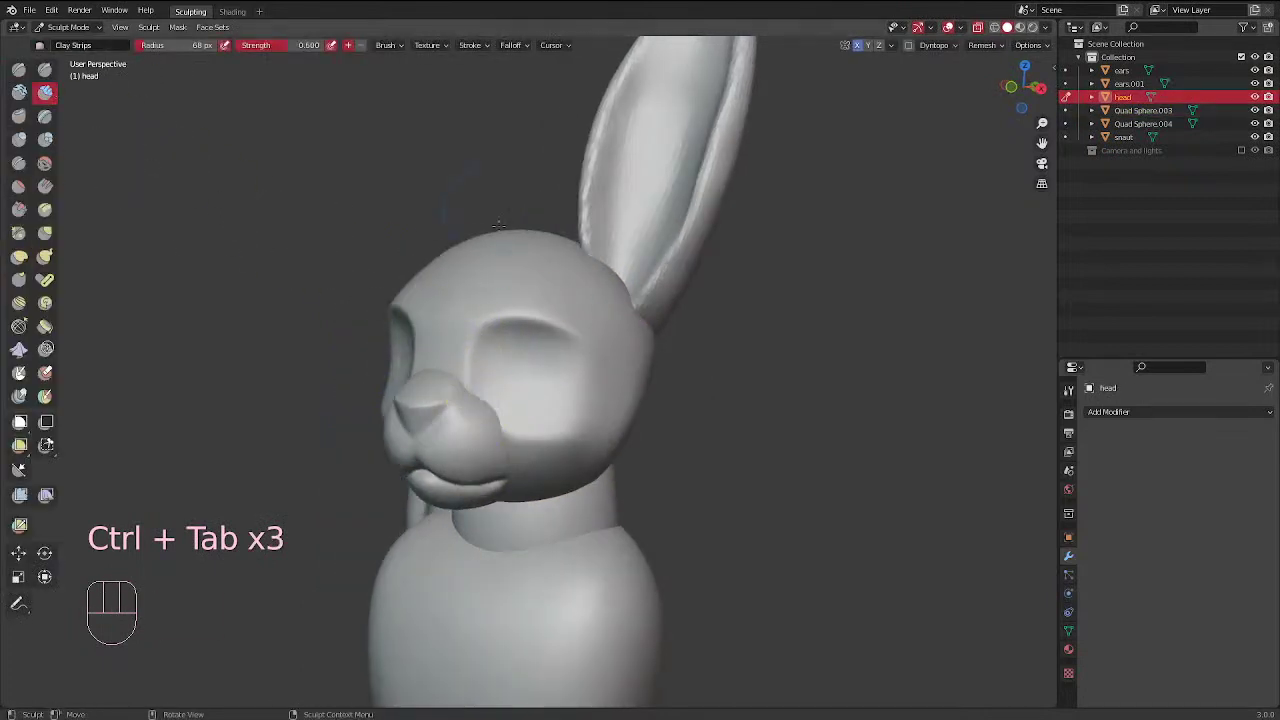
Carve the inside of the eye sockets with an inverted Clay Strips stroke and smooth the surface
{"action": "key", "text": "f"}
{"action": "key", "text": "f"}
{"action": "mouse_move", "coordinate": [513, 370]}
{"action": "left_mouse_down", "text": "ctrl"}
{"action": "mouse_move", "coordinate": [506, 385]}
{"action": "mouse_move", "coordinate": [531, 380]}
{"action": "mouse_move", "coordinate": [508, 368]}
{"action": "mouse_move", "coordinate": [555, 368]}
{"action": "left_mouse_up", "text": "ctrl"}
{"action": "key", "text": "f"}
{"action": "middle_click_drag", "start_coordinate": [555, 368], "coordinate": [600, 366]}
{"action": "mouse_move", "coordinate": [542, 373]}
{"action": "left_mouse_down", "text": "shift"}
{"action": "mouse_move", "coordinate": [526, 383]}
{"action": "mouse_move", "coordinate": [540, 375]}
{"action": "left_mouse_up", "text": "shift"}
Return to Object Mode, place the 3D cursor in the eye socket on the upright ear's side and add a UV sphere
{"action": "key", "text": "ctrl+Tab"}
{"action": "mouse_move", "coordinate": [545, 370]}
{"action": "middle_mouse_down"}
{"action": "mouse_move", "coordinate": [606, 349]}
{"action": "mouse_move", "coordinate": [547, 352]}
{"action": "mouse_move", "coordinate": [640, 334]}
{"action": "mouse_move", "coordinate": [618, 360]}
{"action": "middle_mouse_up"}
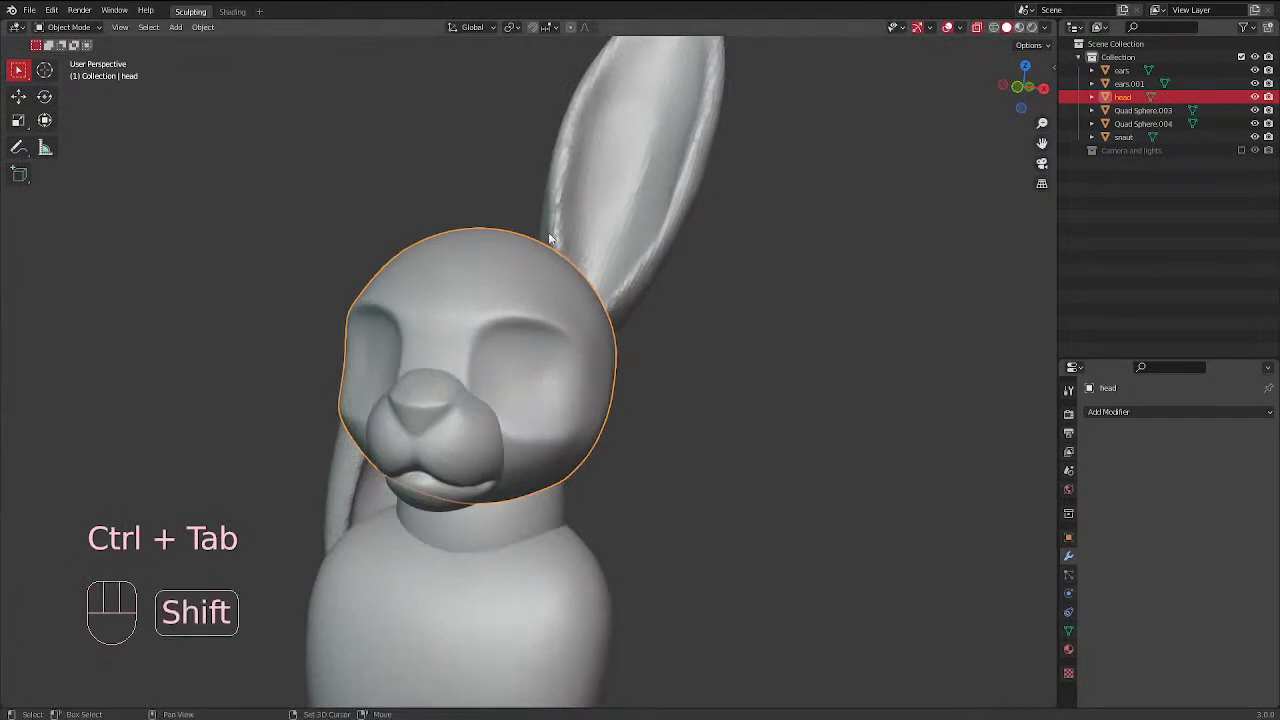
{"action": "right_click", "coordinate": [521, 373], "text": "shift"}
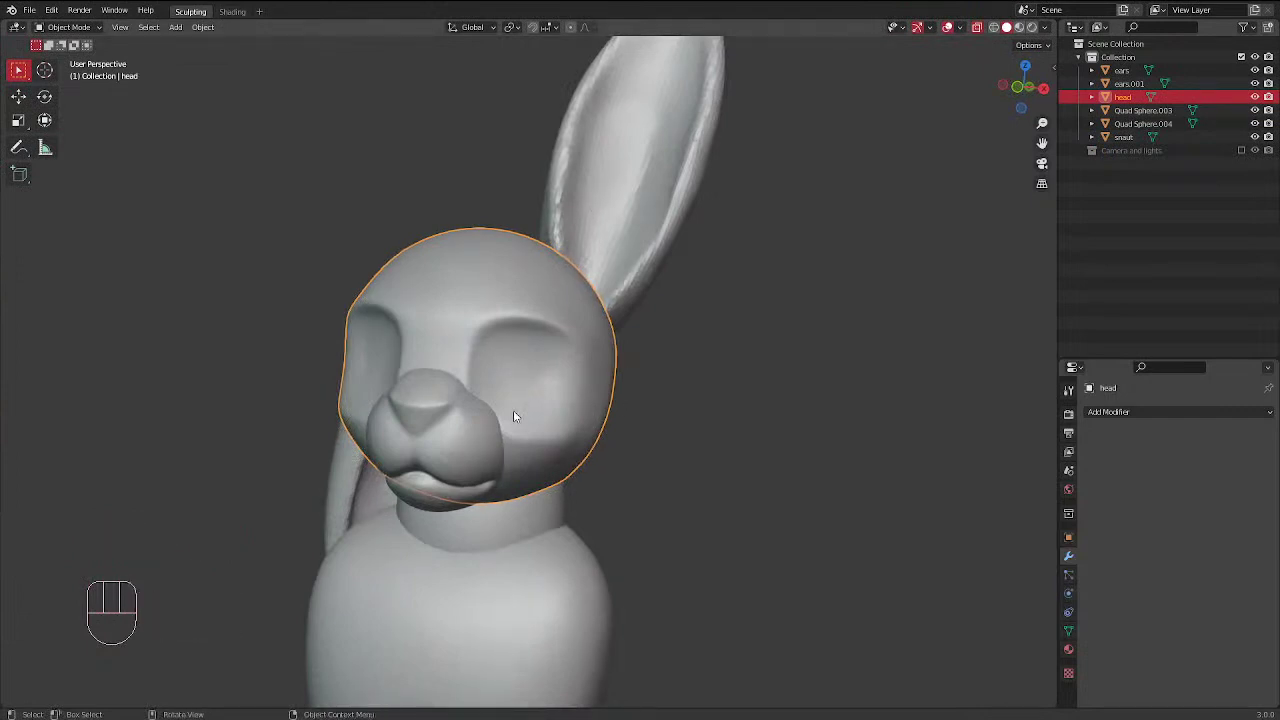
{"action": "key", "text": "shift"}
{"action": "key", "text": "shift"}
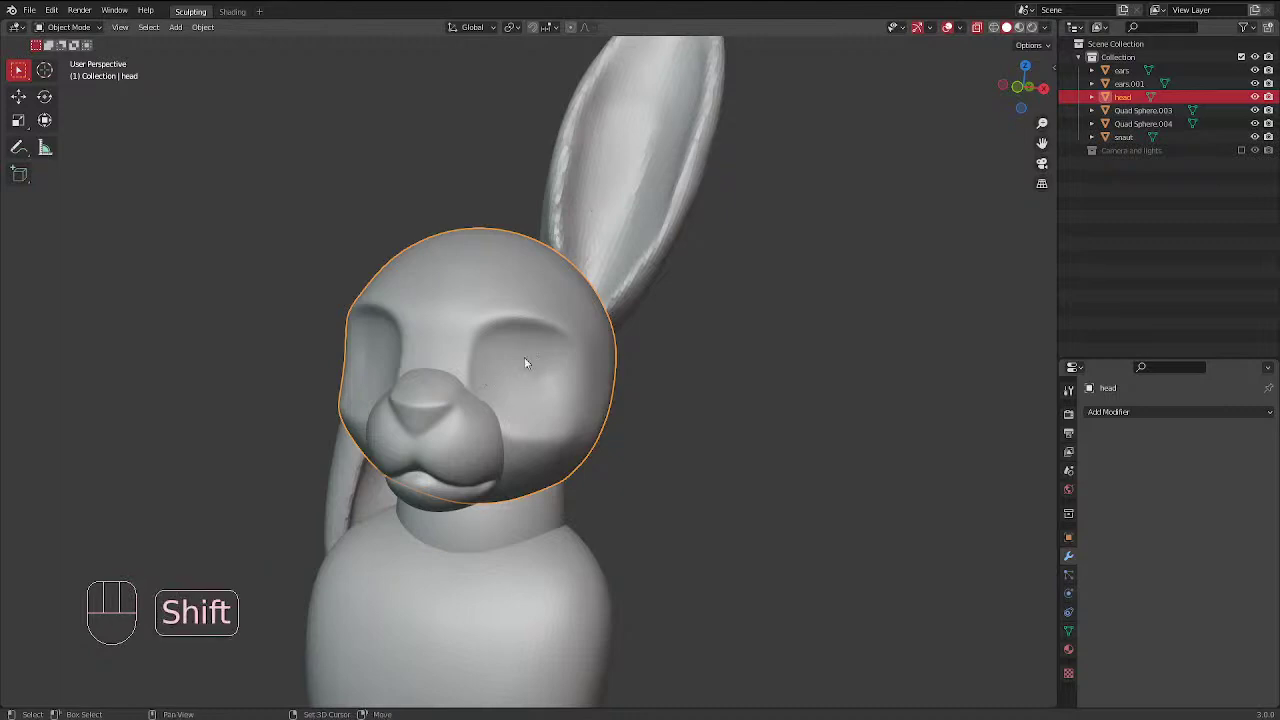
{"action": "key", "text": "shift+a"}
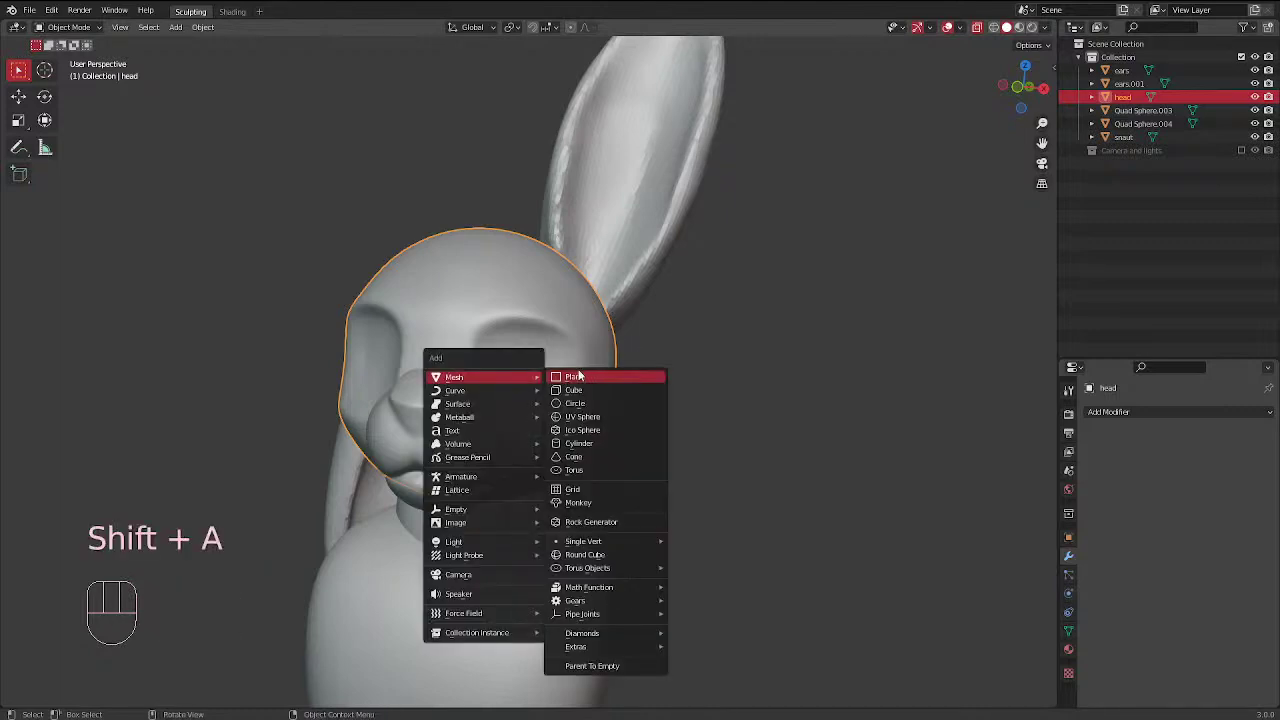
{"action": "left_click", "coordinate": [589, 416]}
{"action": "middle_click_drag", "start_coordinate": [589, 416], "coordinate": [590, 184]}
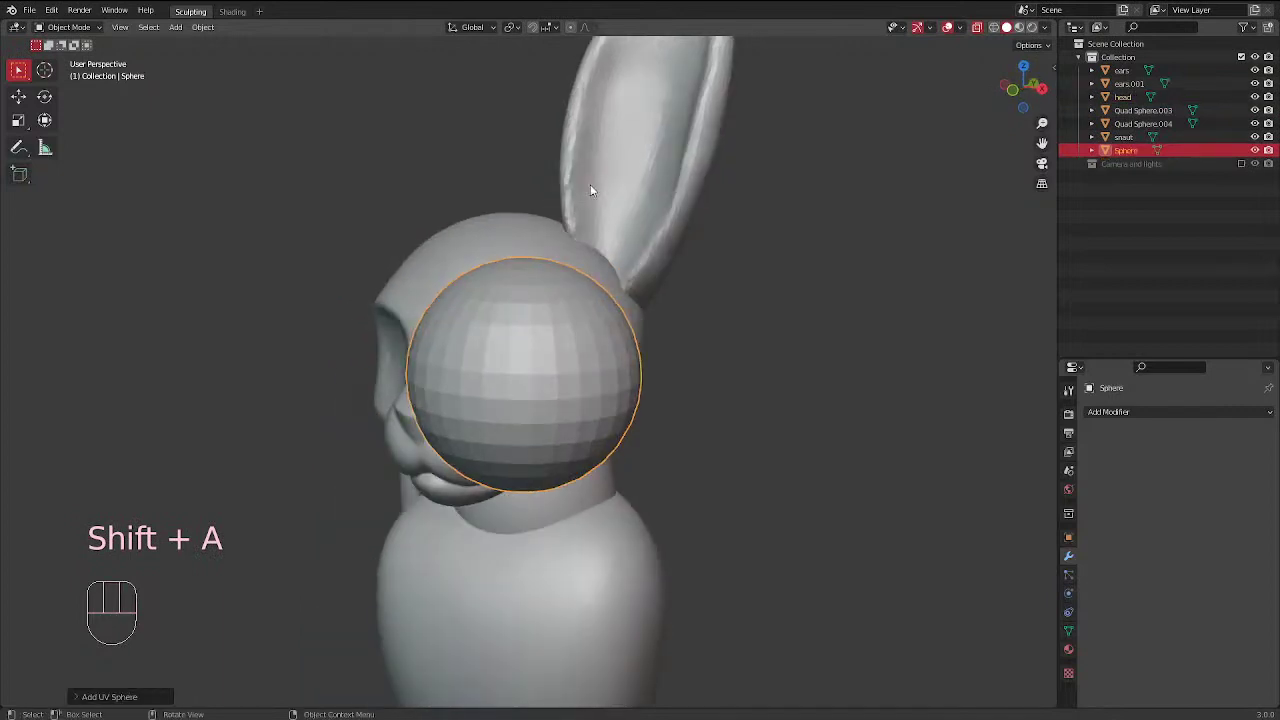
Move the sphere back into the head and toward its centre so only its front shows in the eye socket
{"action": "key", "text": "KP_3"}
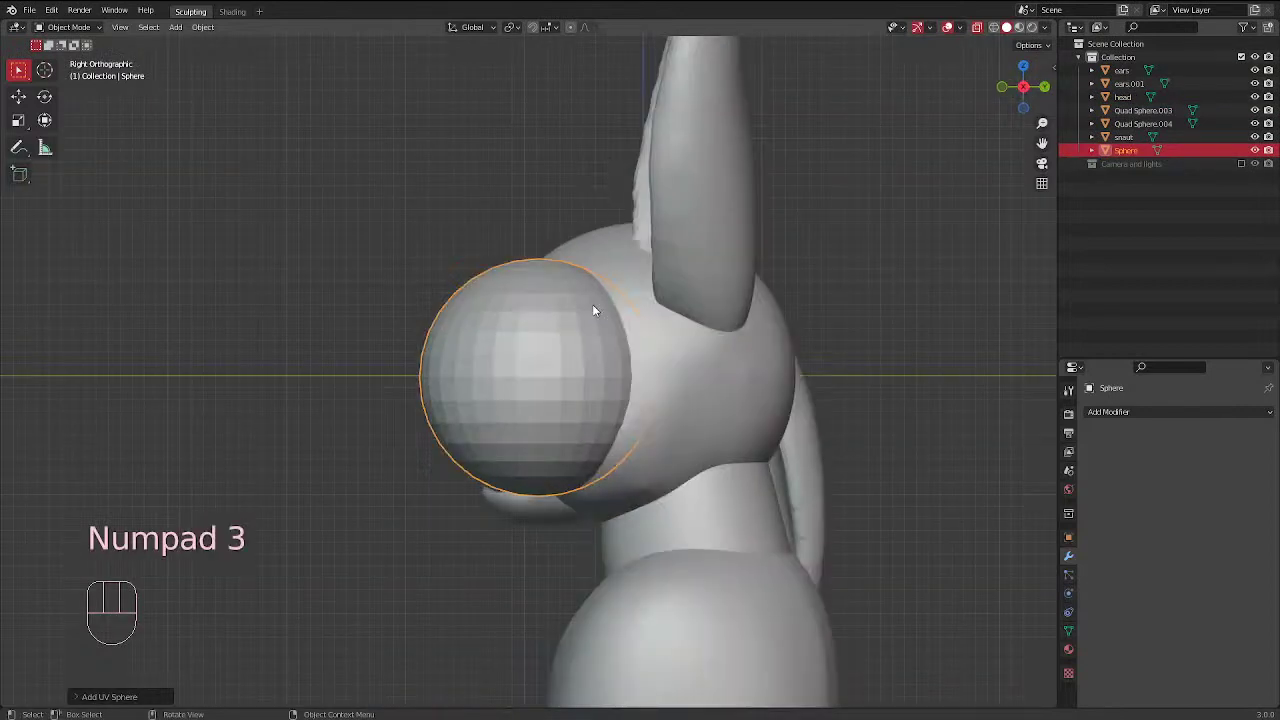
{"action": "key", "text": "g"}
{"action": "left_click", "coordinate": [720, 283]}
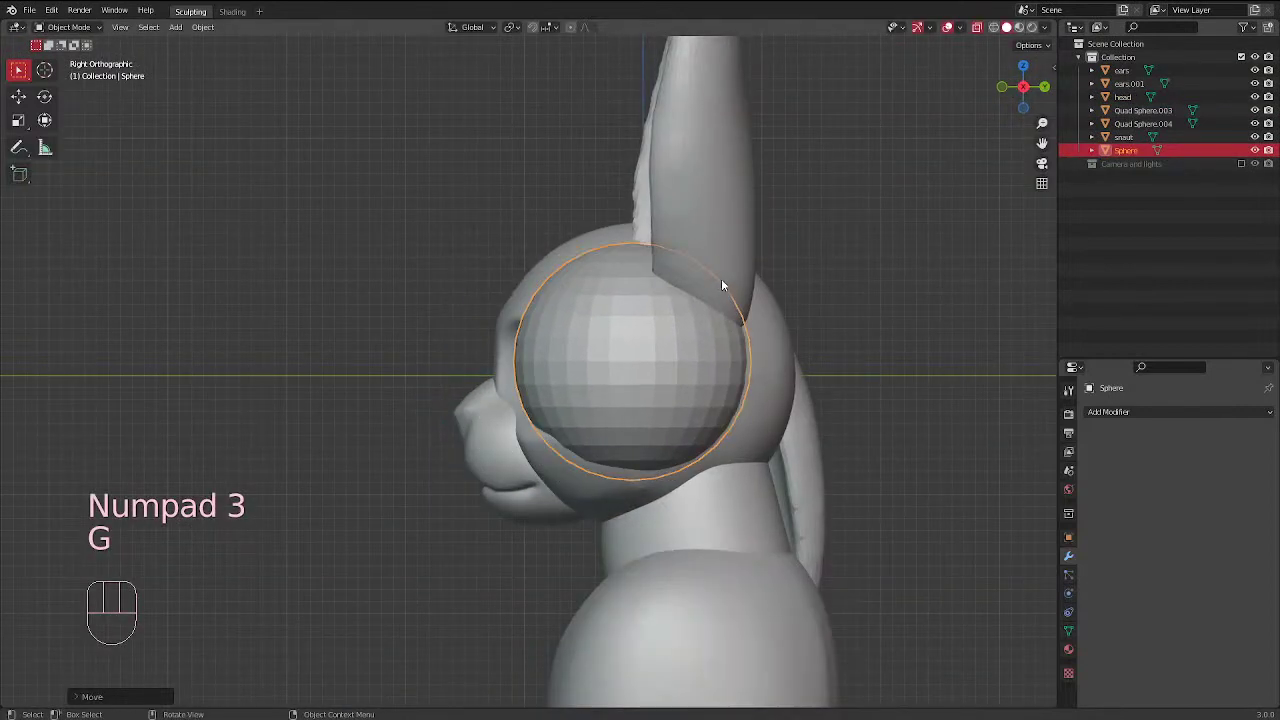
{"action": "key", "text": "KP_1"}
{"action": "key", "text": "g"}
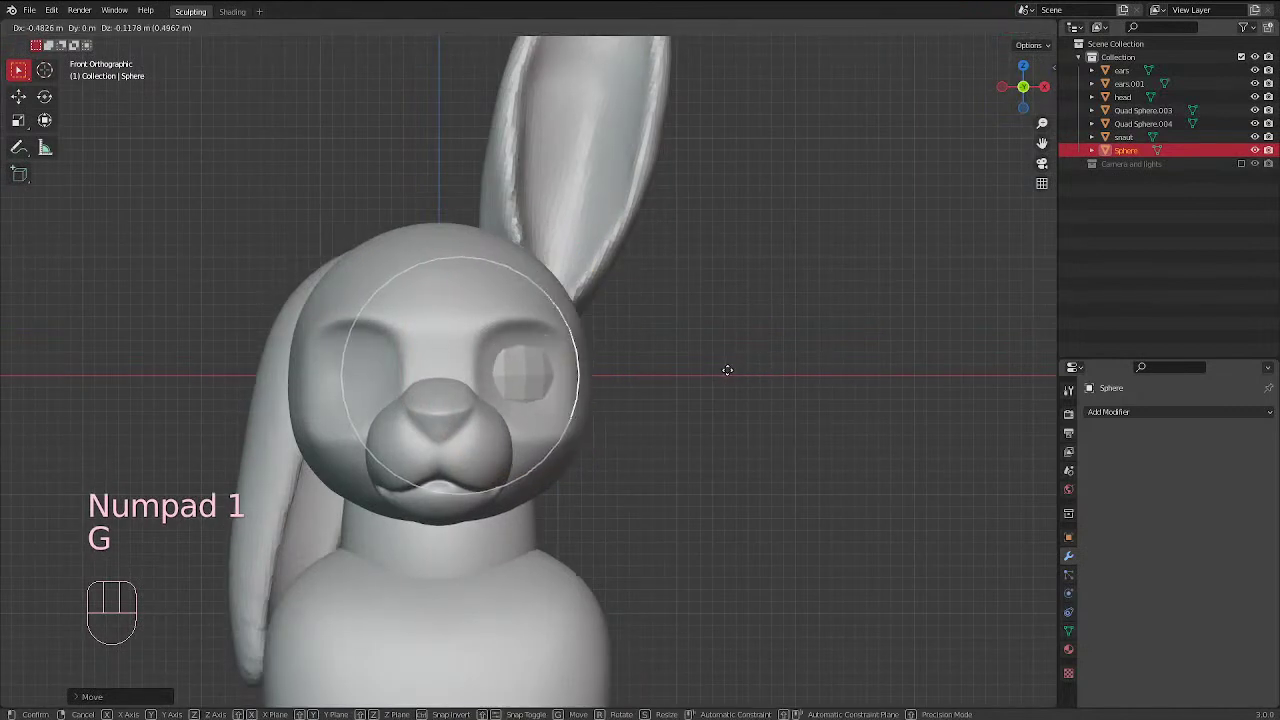
{"action": "left_click", "coordinate": [730, 371]}
Rotate the eyeball sphere slightly in the right and front views
{"action": "key", "text": "KP_3"}
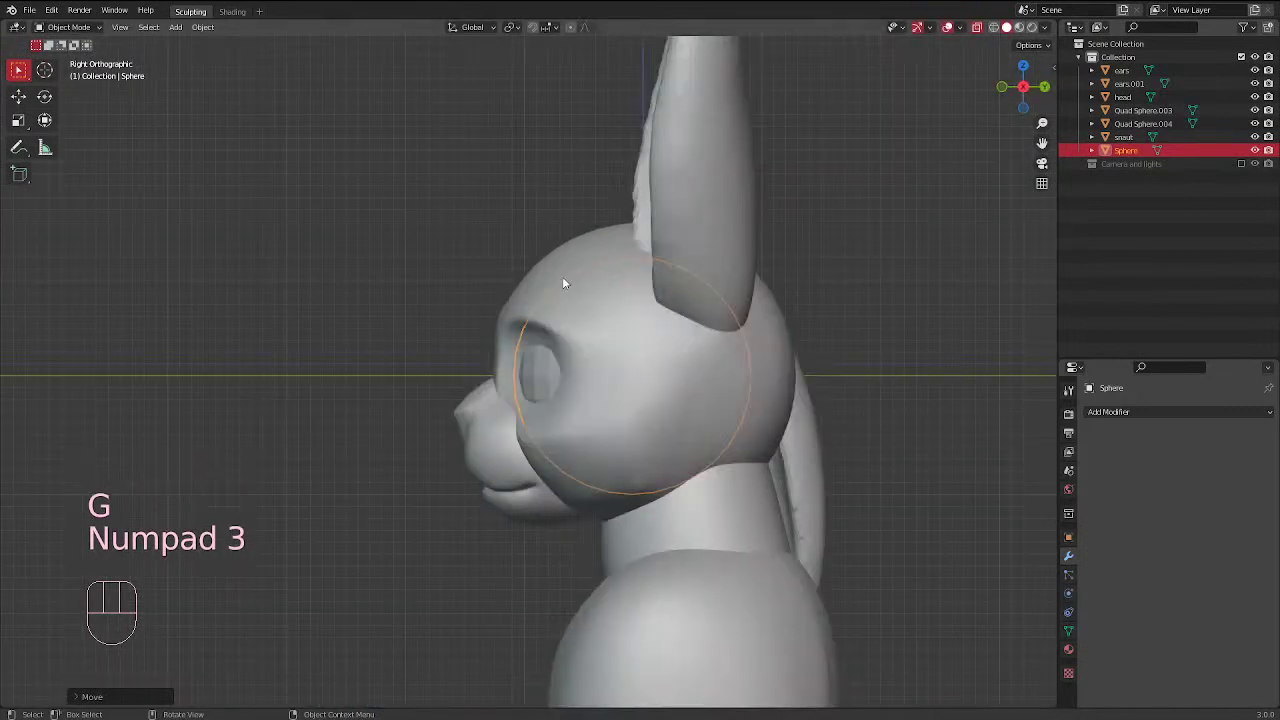
{"action": "key", "text": "r"}
{"action": "left_click", "coordinate": [385, 461]}
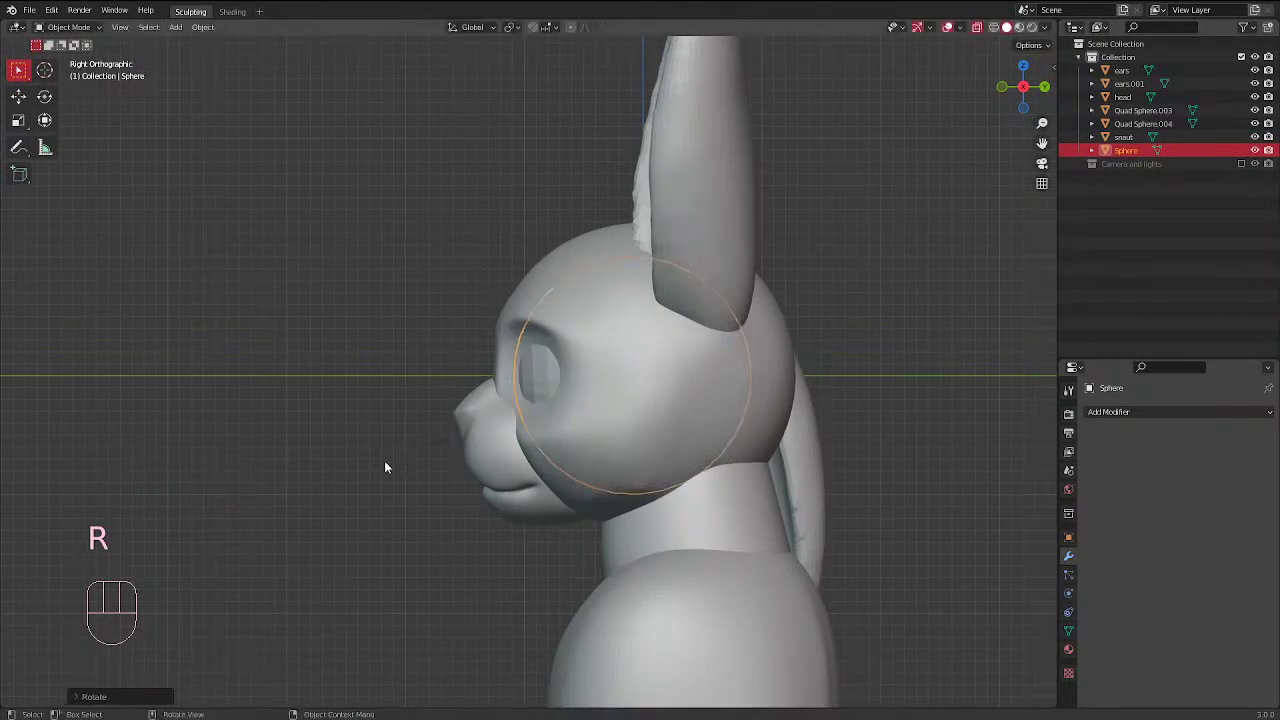
{"action": "key", "text": "KP_1"}
{"action": "key", "text": "r"}
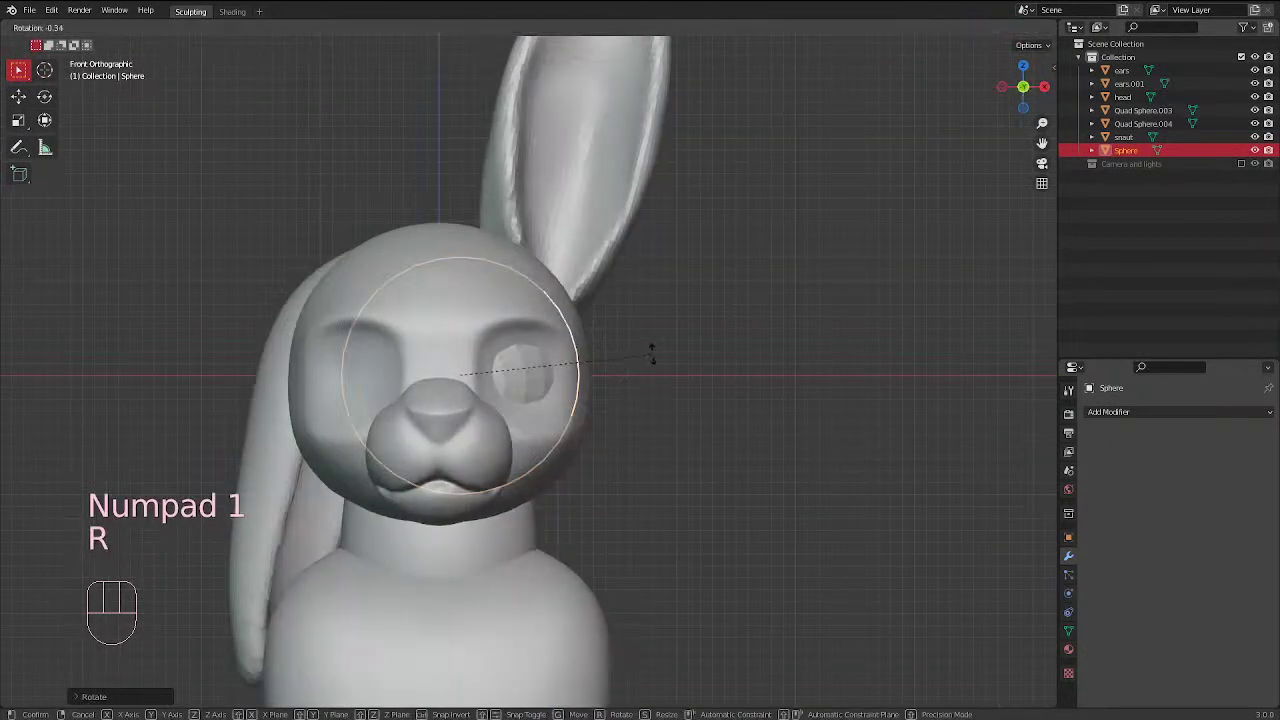
{"action": "left_click", "coordinate": [652, 359]}
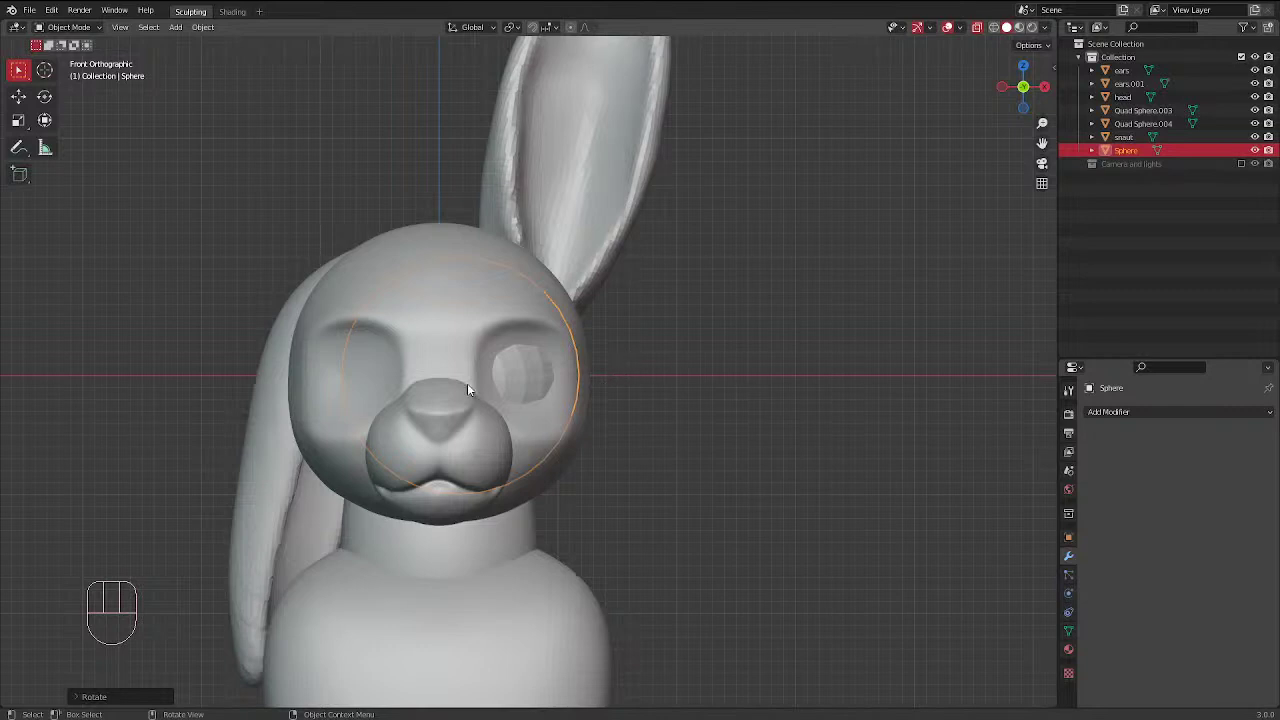
Delete the low-resolution eyeball sphere and add a fresh UV sphere at the 3D cursor in the eye socket
{"action": "key", "text": "x"}
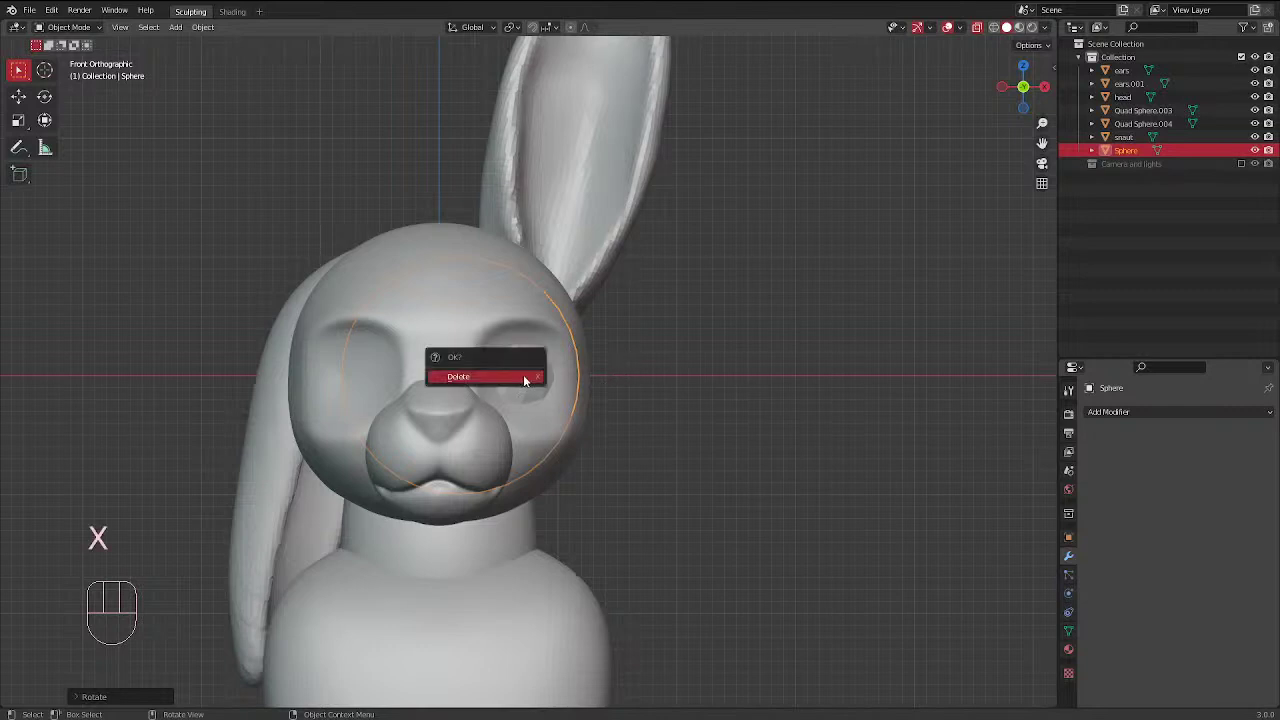
{"action": "left_click", "coordinate": [523, 374]}
{"action": "key", "text": "shift+a"}
{"action": "mouse_move", "coordinate": [523, 374]}
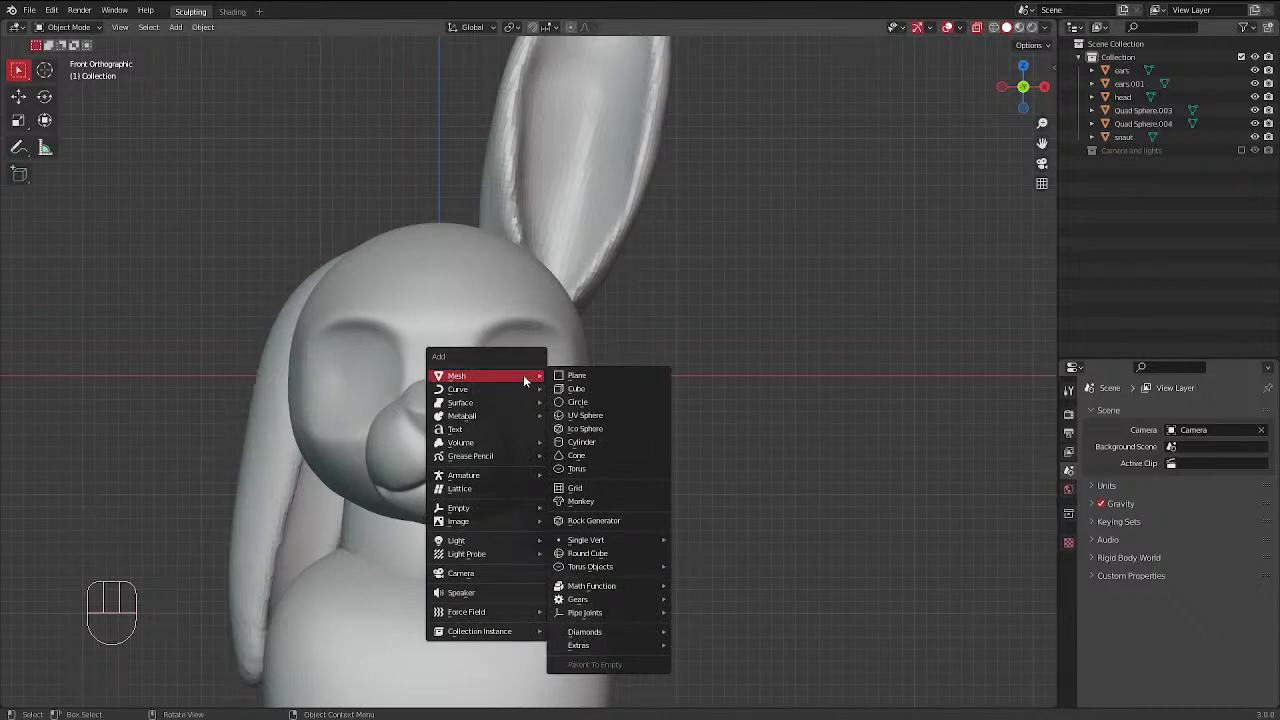
{"action": "left_click", "coordinate": [614, 413]}
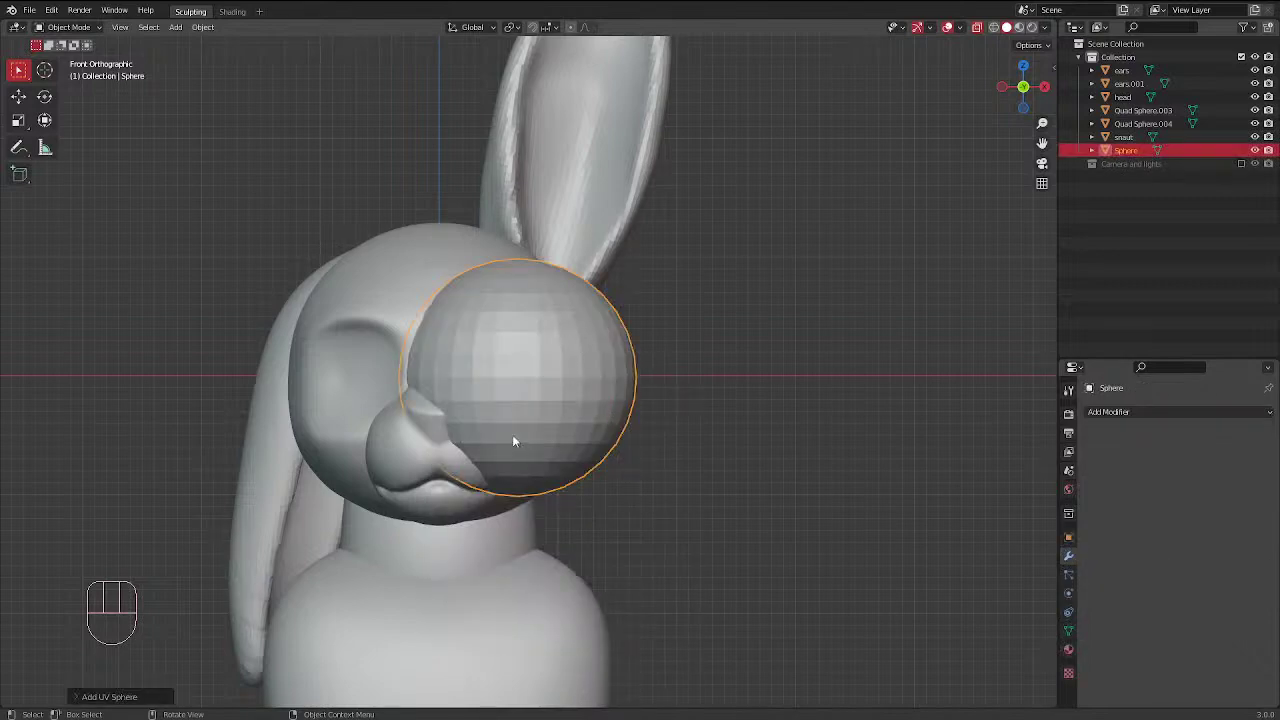
Set the new UV sphere to 64 segments and 32 rings
{"action": "left_click", "coordinate": [80, 697]}
{"action": "double_click", "coordinate": [215, 551]}
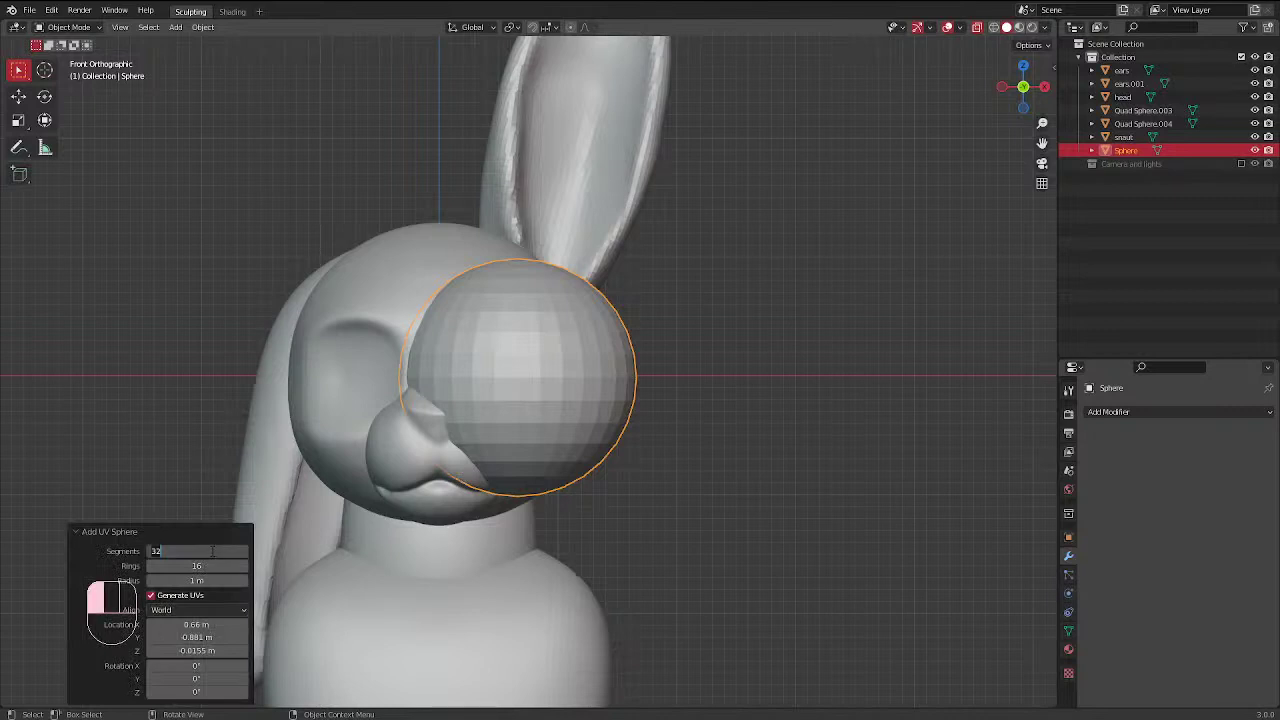
{"action": "type", "text": "64"}
{"action": "key", "text": "Return"}
{"action": "double_click", "coordinate": [211, 566]}
{"action": "type", "text": "32"}
{"action": "key", "text": "Return"}
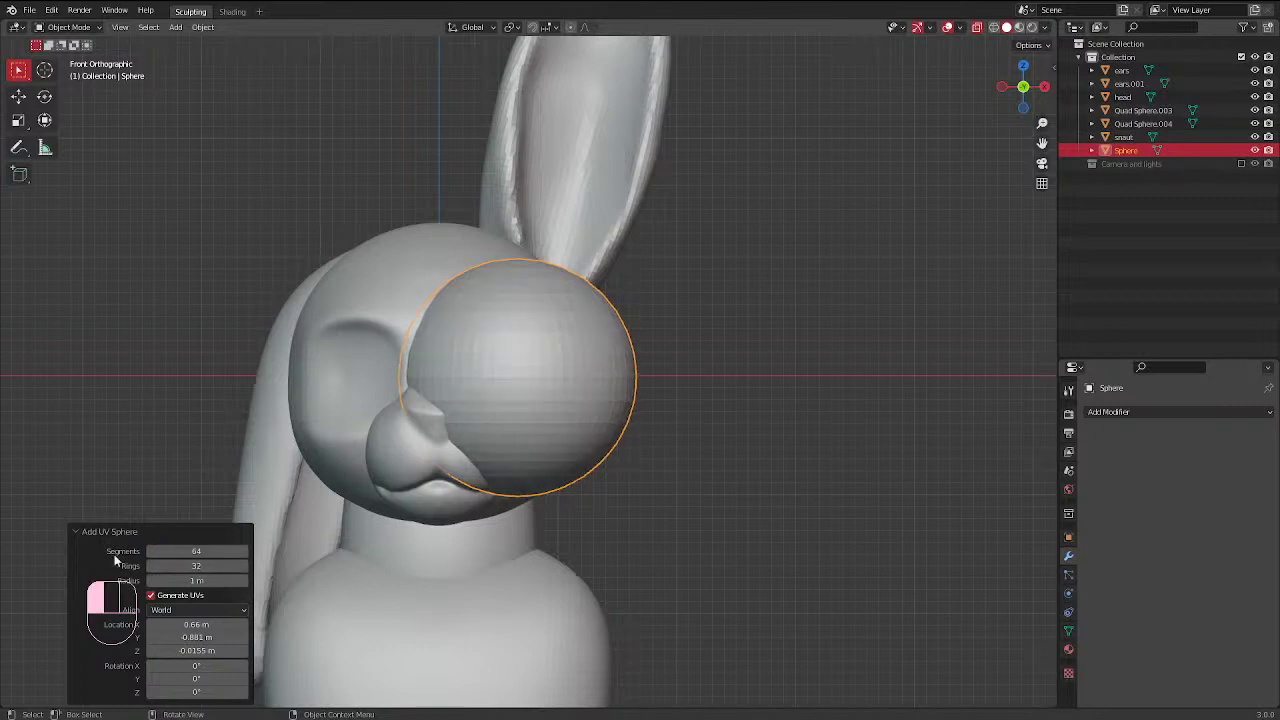
{"action": "left_click", "coordinate": [558, 395]}
{"action": "left_click", "coordinate": [560, 343]}
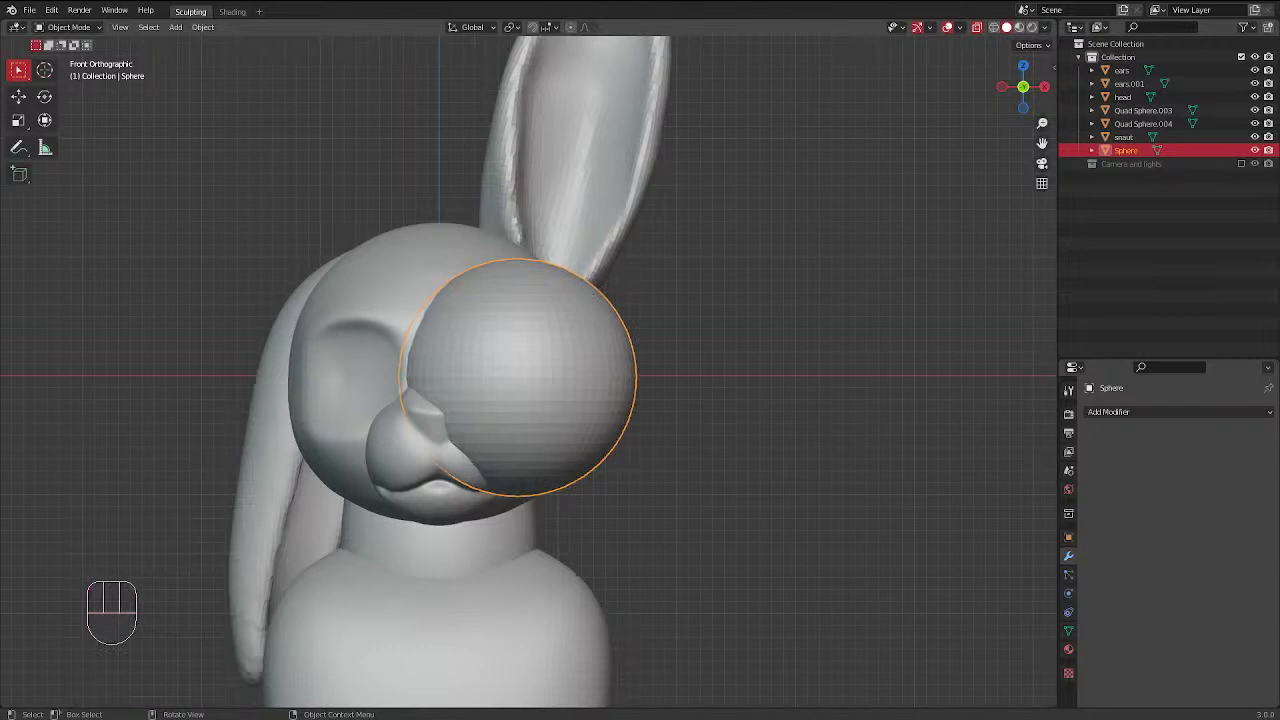
Trackball-rotate the sphere about 90° so its pole faces forward, and scale it down to about 0.71
{"action": "key", "text": "r"}
{"action": "key", "text": "r"}
{"action": "left_click", "coordinate": [609, 374]}
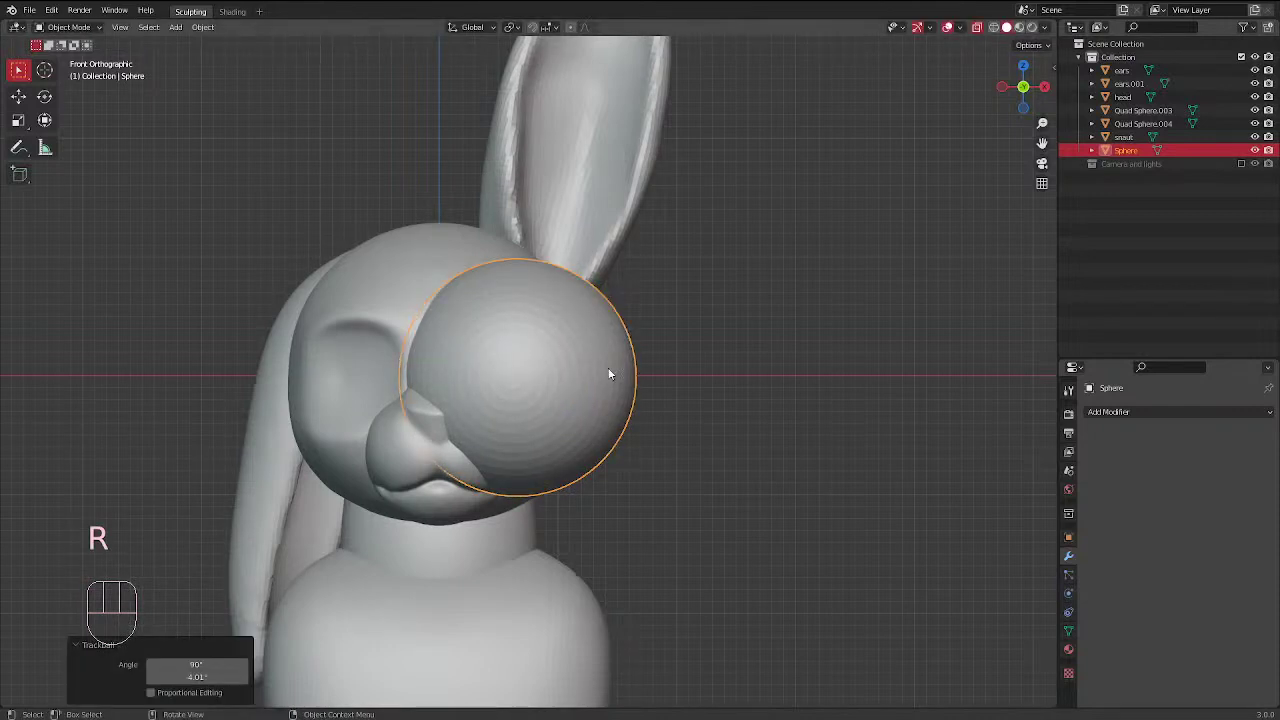
{"action": "key", "text": "s"}
{"action": "left_click", "coordinate": [622, 320]}
Move the sphere back into the head and inward so its front fills the eye socket on the upright ear's side
{"action": "key", "text": "KP_3"}
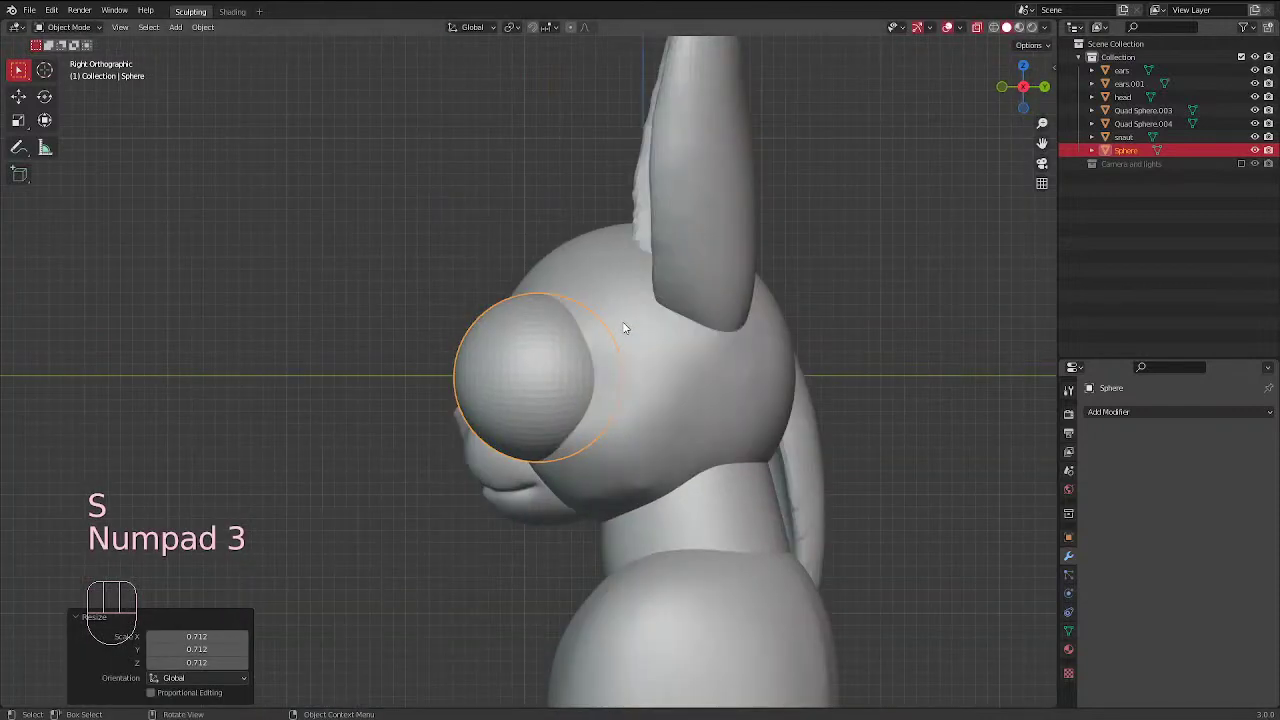
{"action": "key", "text": "g"}
{"action": "left_click", "coordinate": [689, 321]}
{"action": "key", "text": "KP_1"}
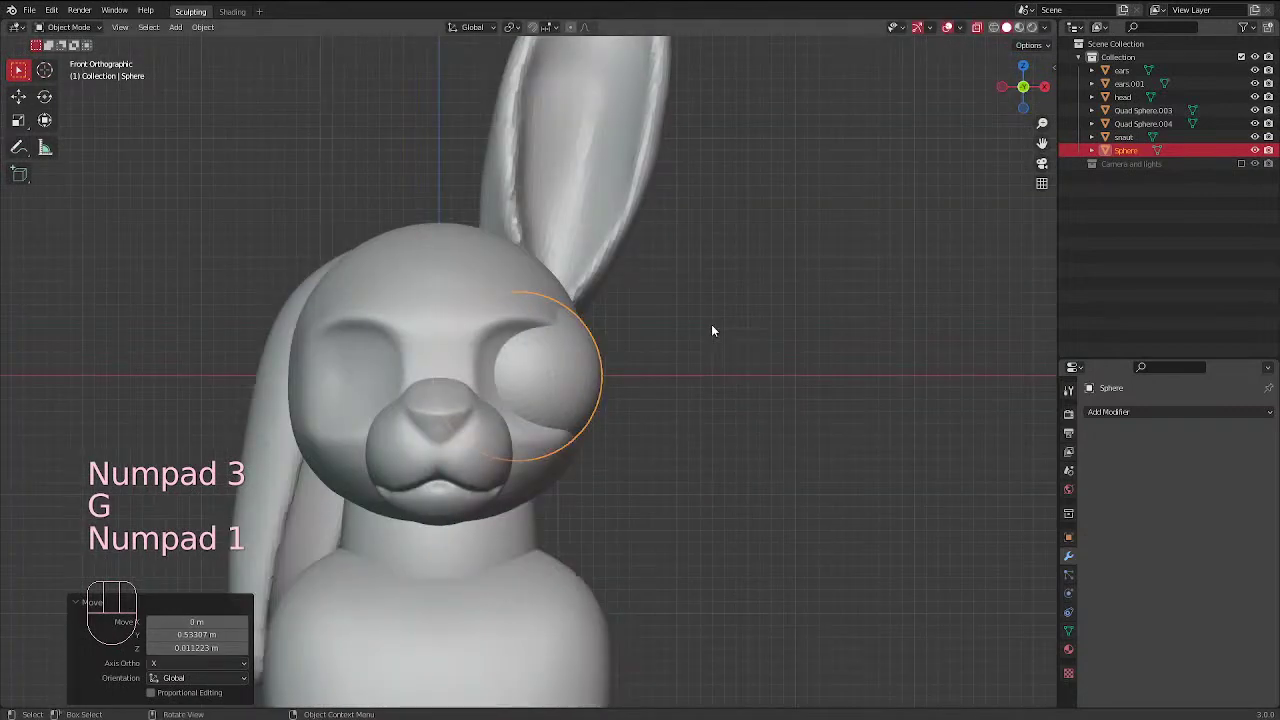
{"action": "key", "text": "g"}
{"action": "left_click", "coordinate": [674, 338]}
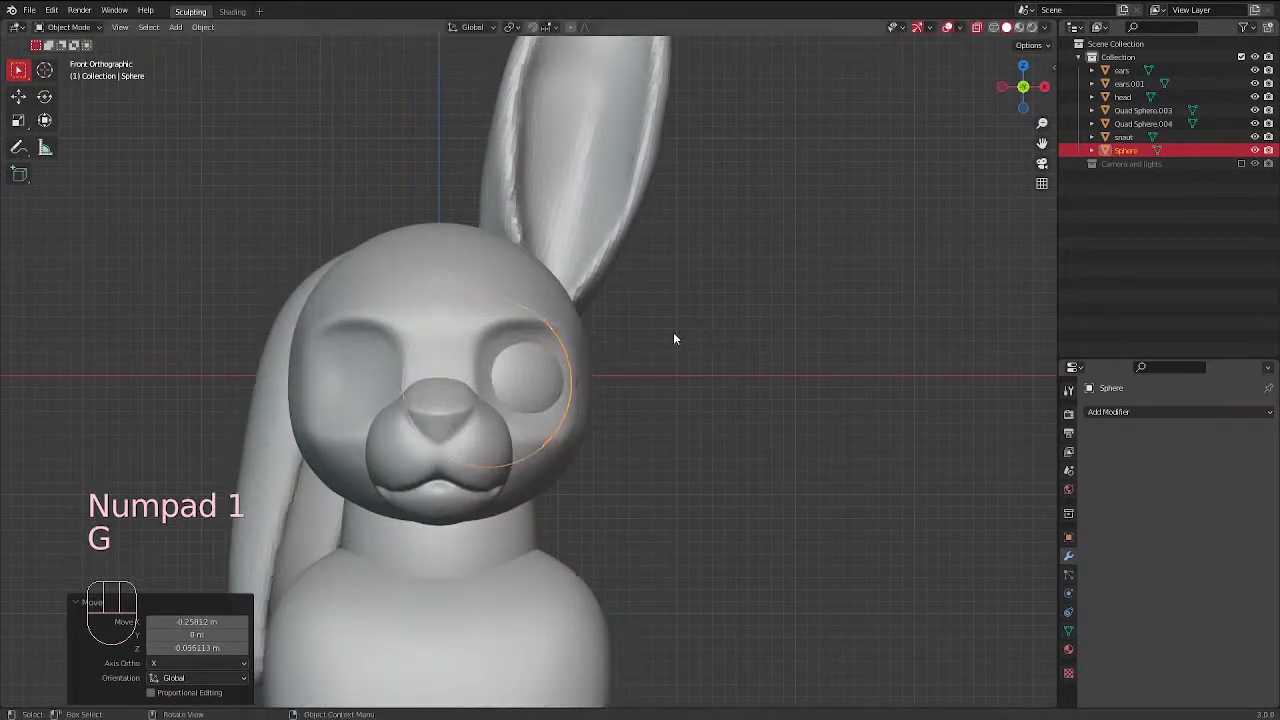
{"action": "key", "text": "KP_3"}
{"action": "key", "text": "g"}
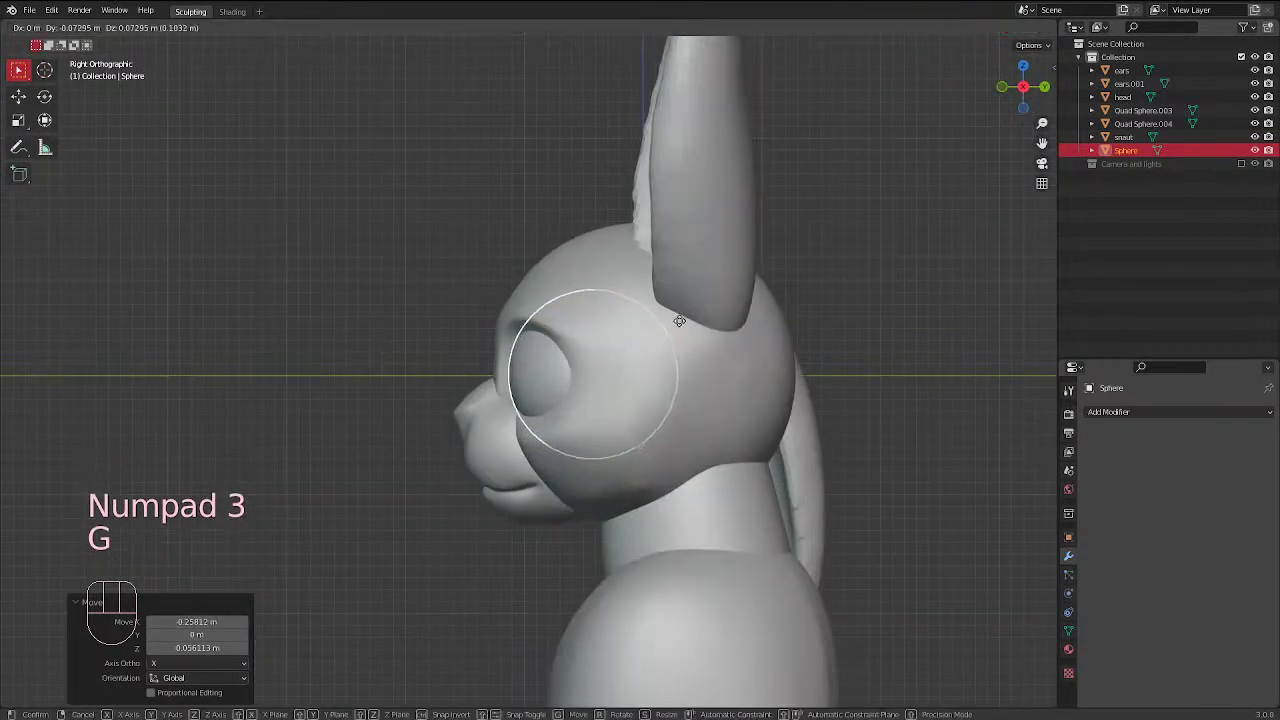
{"action": "left_click", "coordinate": [607, 337]}
Trackball-rotate the eyeball about 25° within its socket to adjust the direction of its pole
{"action": "key", "text": "KP_1"}
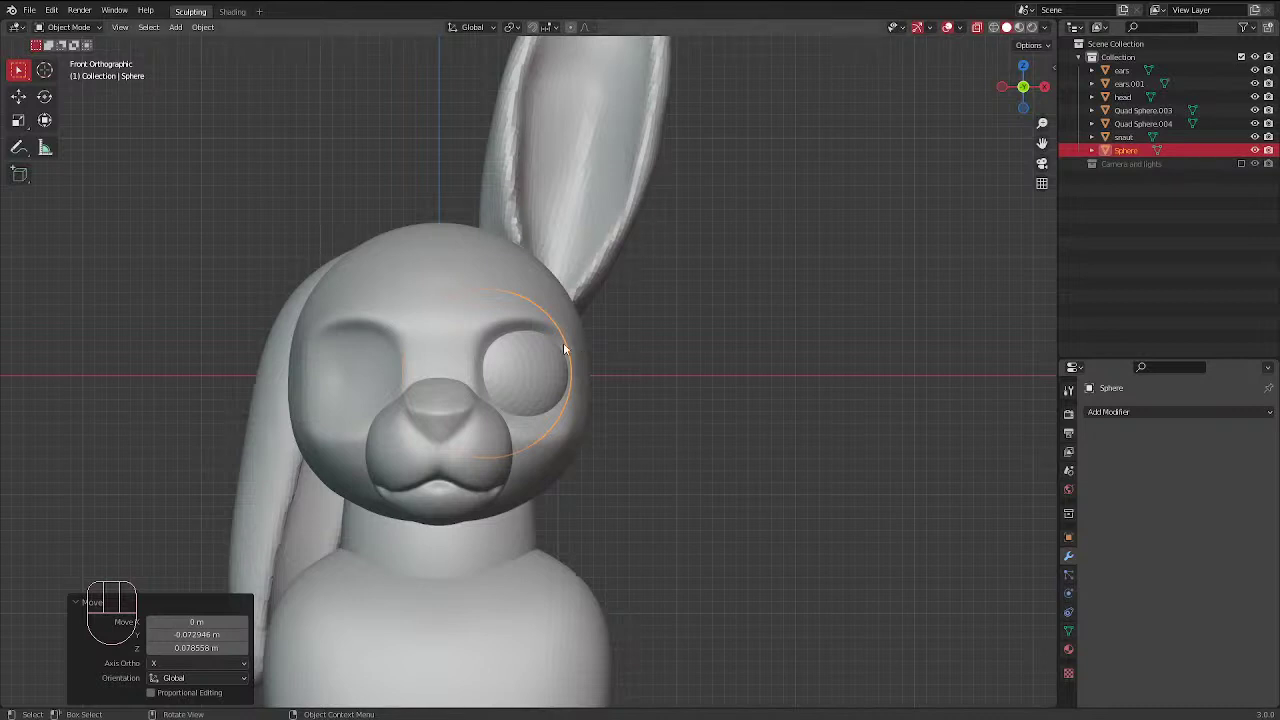
{"action": "key", "text": "r"}
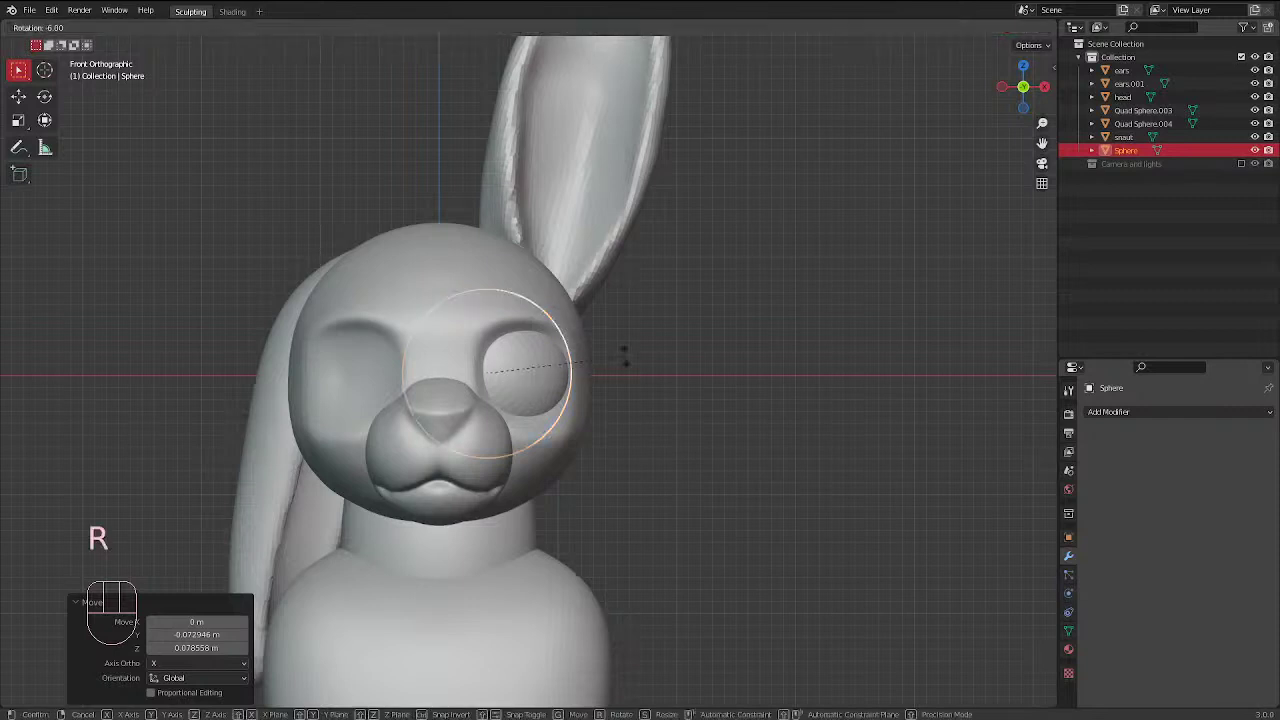
{"action": "key", "text": "r"}
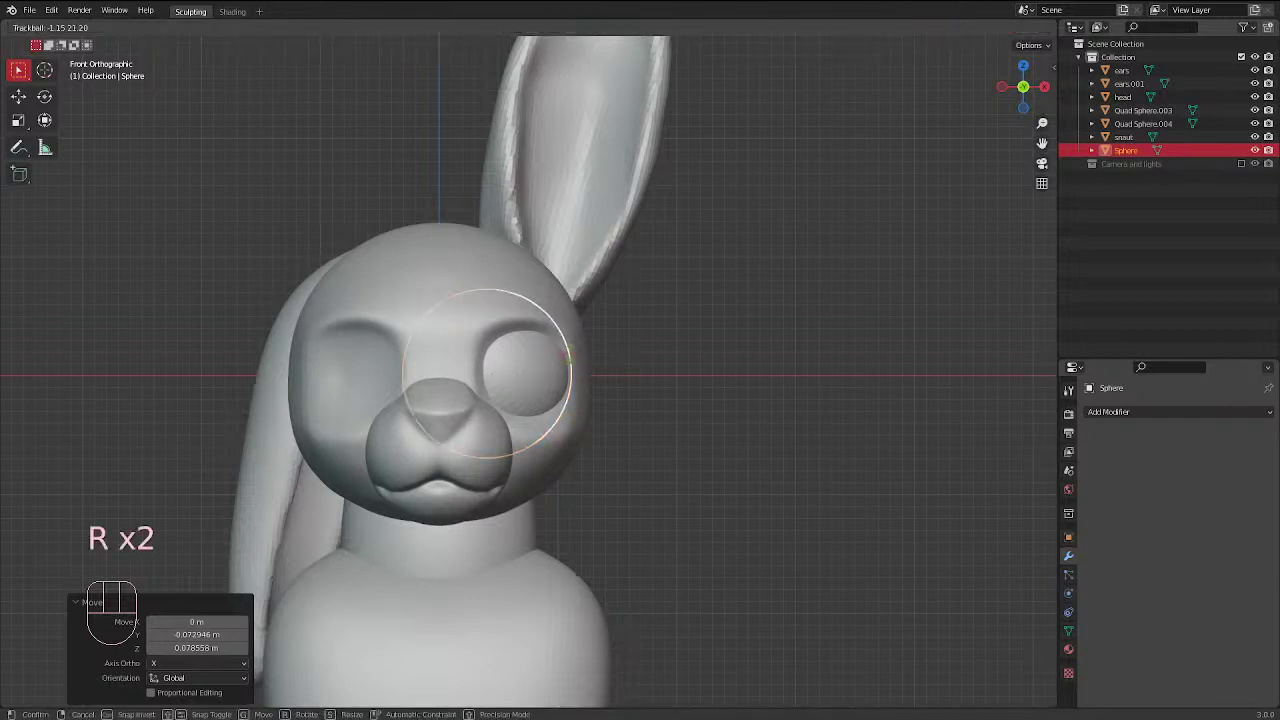
{"action": "left_click", "coordinate": [575, 351]}
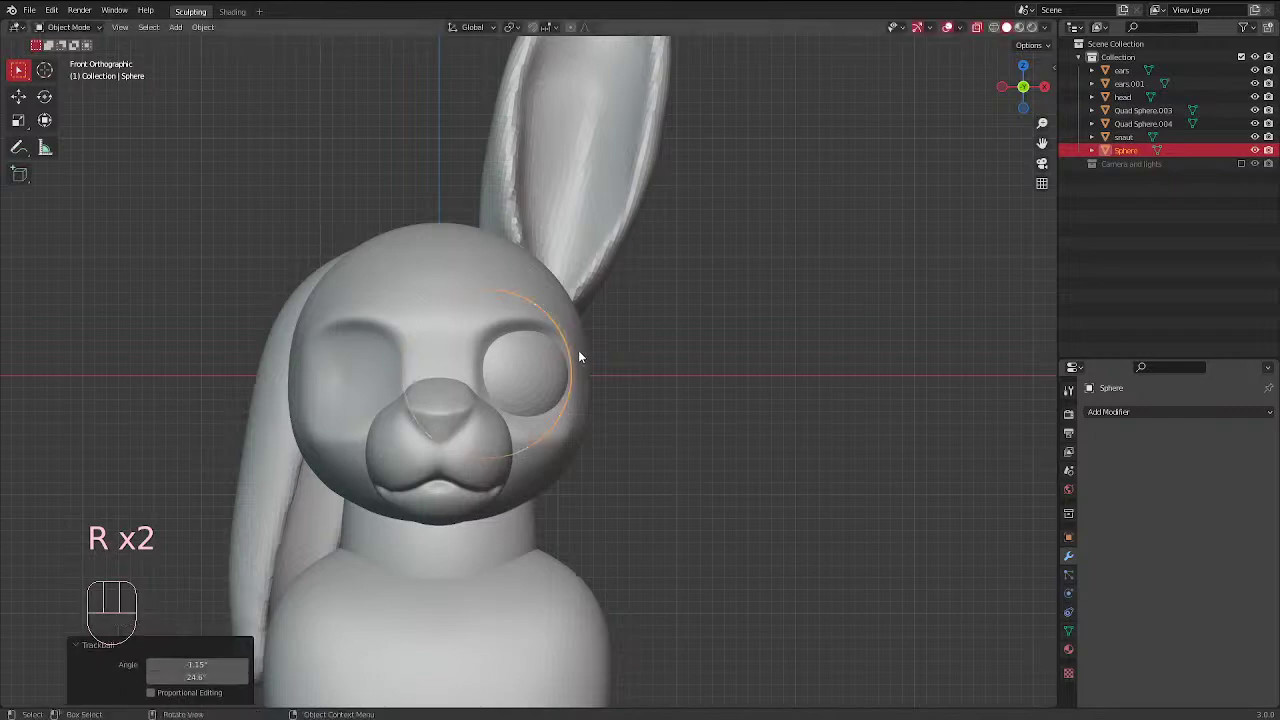
{"action": "key", "text": "KP_3"}
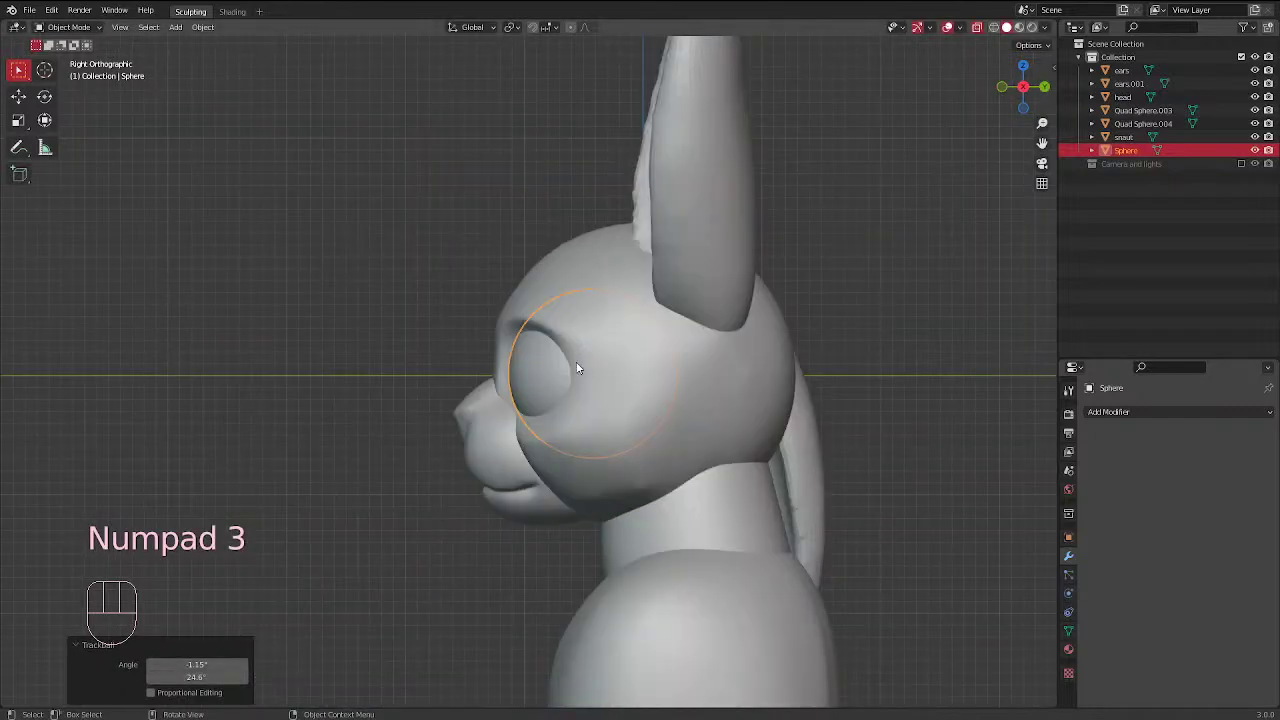
{"action": "key", "text": "g"}
{"action": "left_click", "coordinate": [577, 364]}
Select the torso and neck together and move them about 0.13 m forward beneath the head
{"action": "scroll", "coordinate": [521, 350], "scroll_direction": "down", "scroll_amount": 2}
{"action": "left_click", "coordinate": [716, 626]}
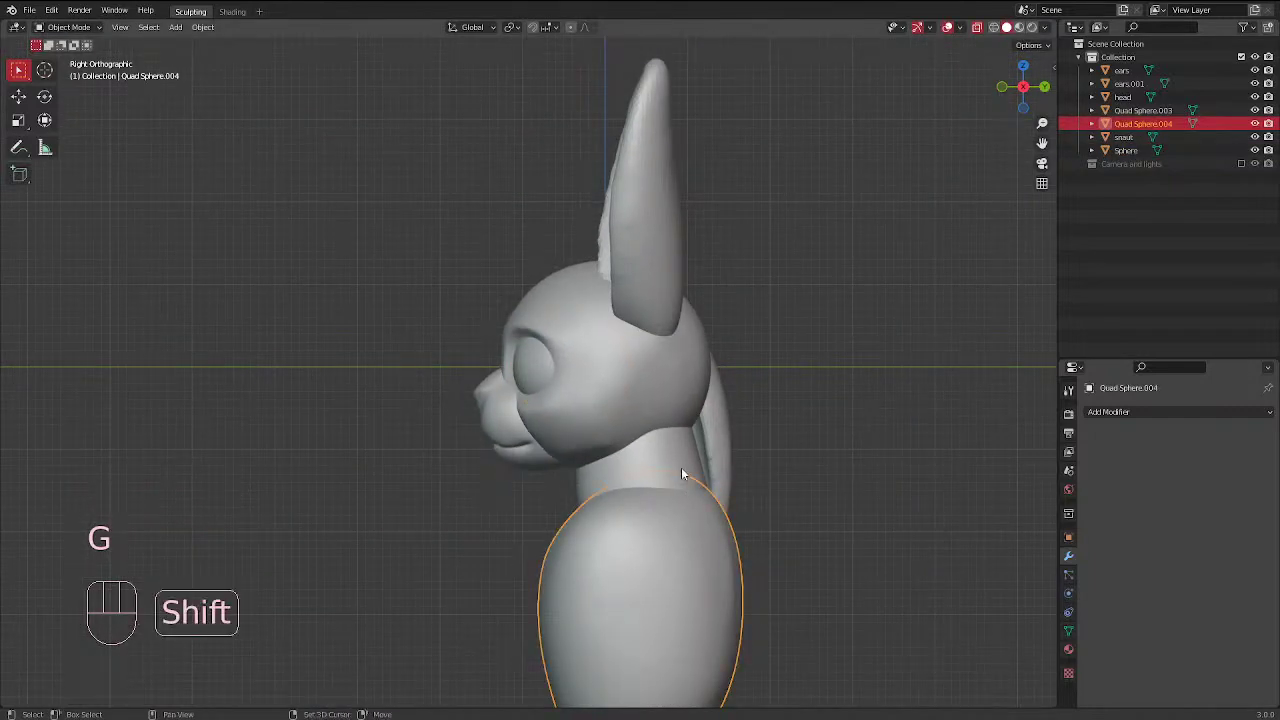
{"action": "left_click", "coordinate": [681, 470], "text": "shift"}
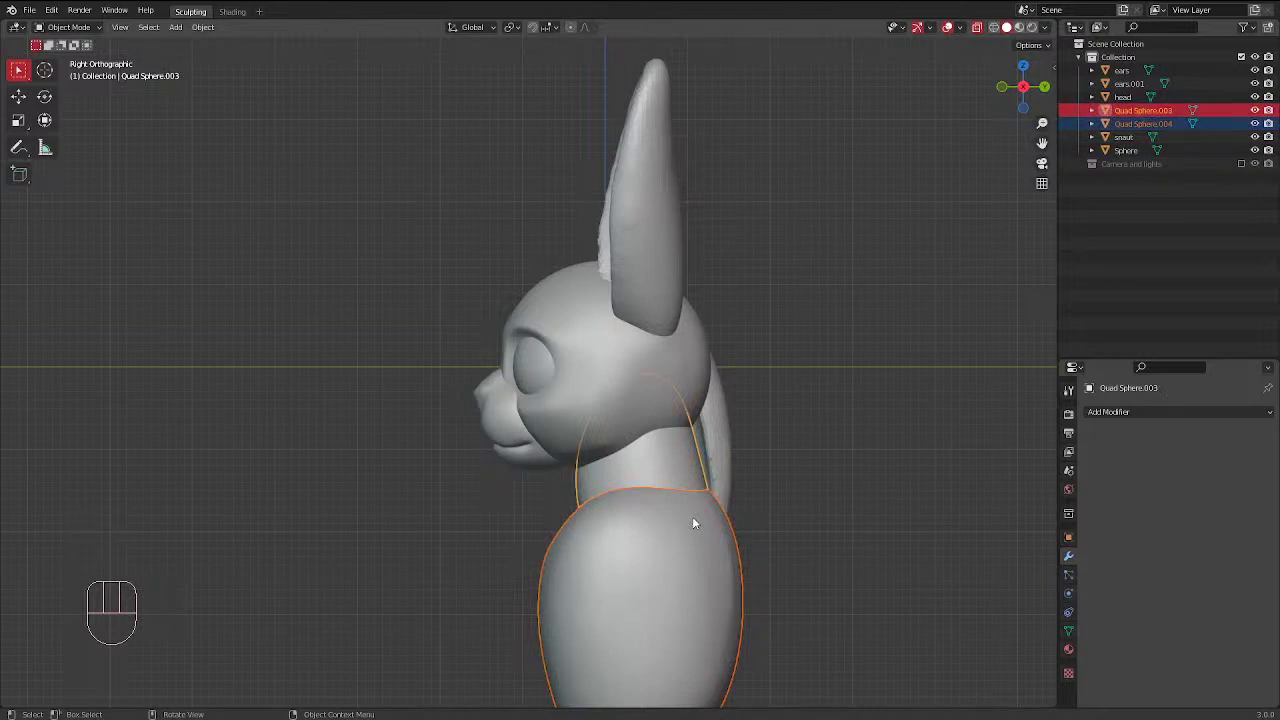
{"action": "key", "text": "g"}
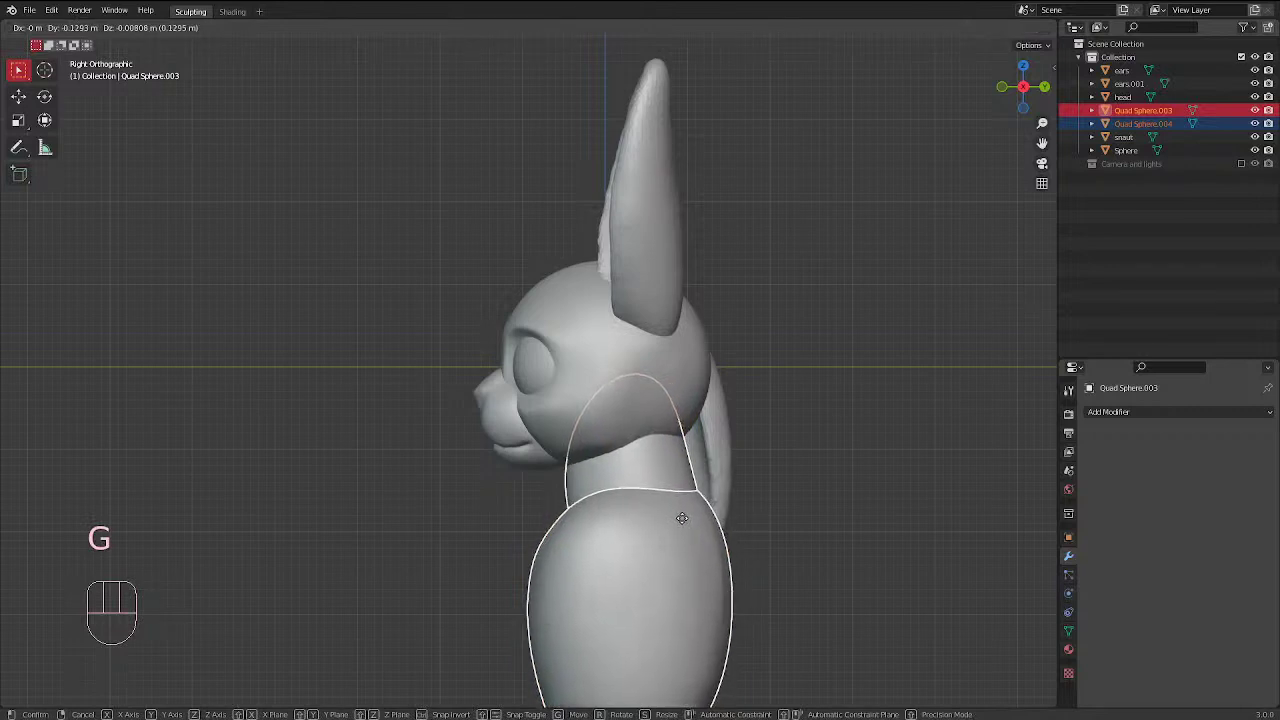
{"action": "left_click", "coordinate": [686, 522]}
{"action": "left_click", "coordinate": [630, 580]}
{"action": "key", "text": "g"}
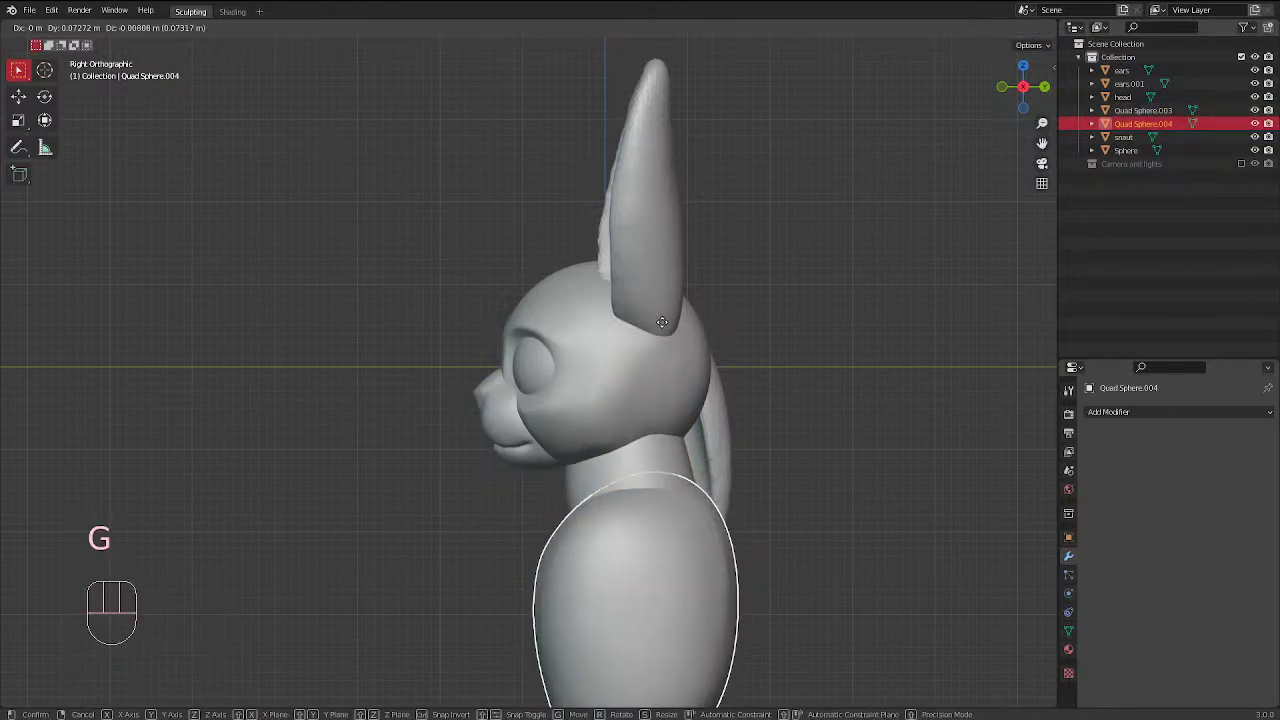
{"action": "left_click", "coordinate": [658, 408]}
Rotate the neck about 8° in the side view and move the torso about 0.05 m forward and 0.08 m up
{"action": "left_click", "coordinate": [659, 484]}
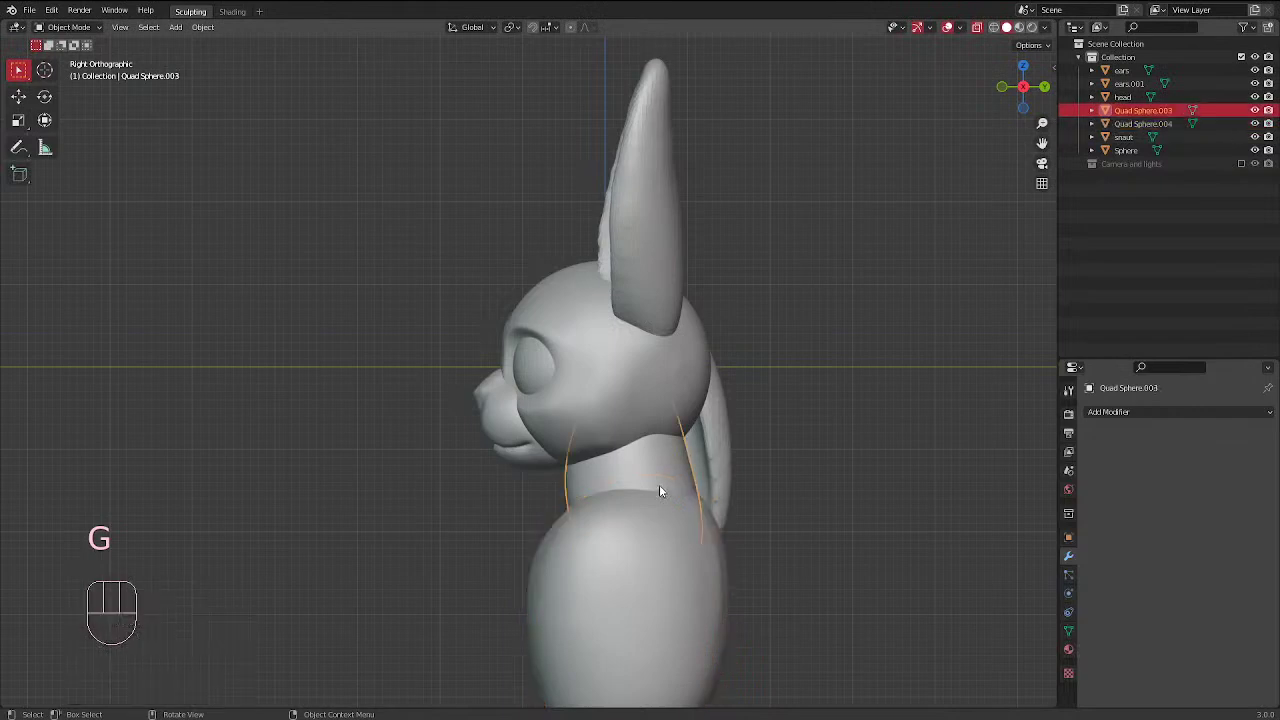
{"action": "key", "text": "r"}
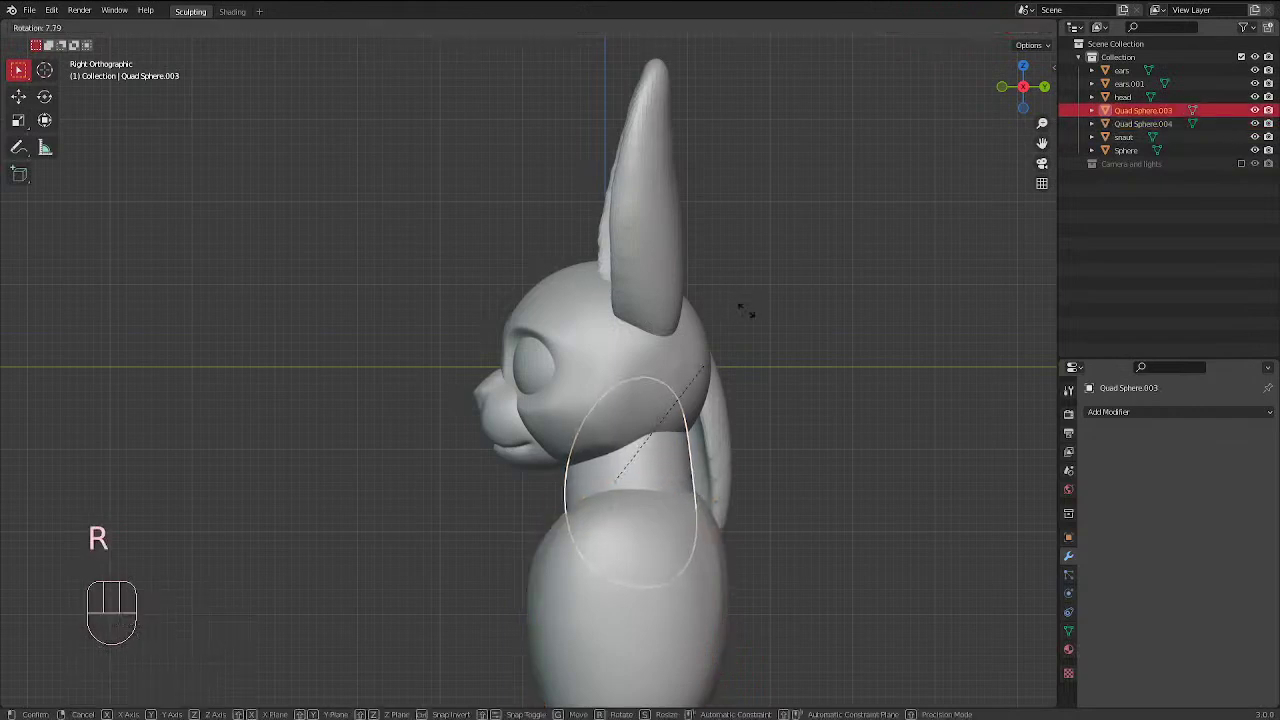
{"action": "left_click", "coordinate": [746, 312]}
{"action": "left_click", "coordinate": [646, 584]}
{"action": "key", "text": "g"}
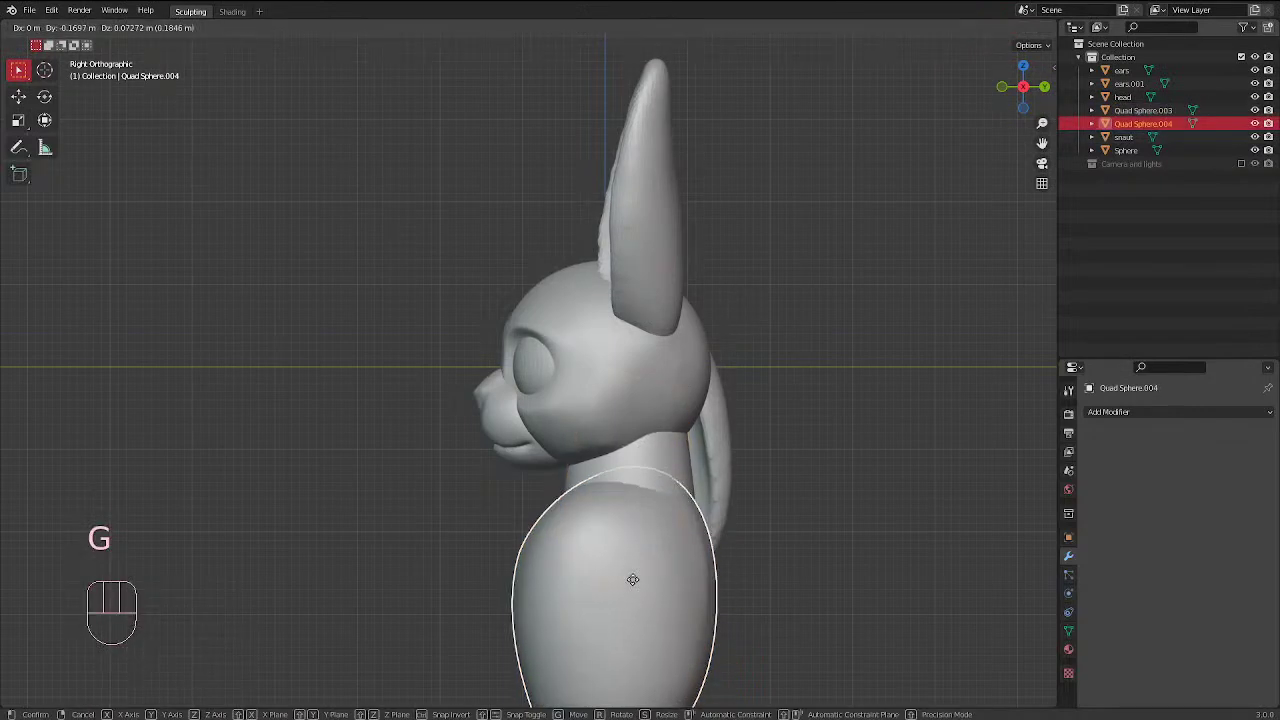
{"action": "left_click", "coordinate": [645, 585]}
Make the eyeball sphere the active object and add a Mirror modifier to it
{"action": "key", "text": "KP_1"}
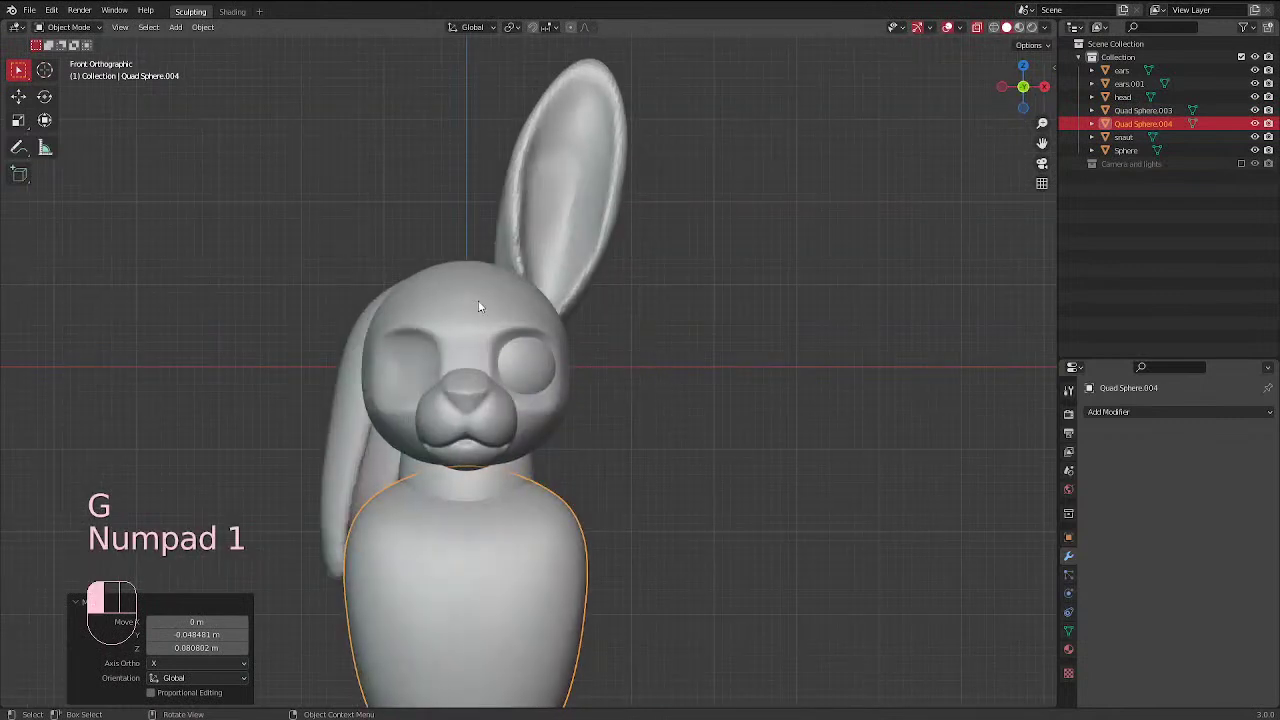
{"action": "left_click", "coordinate": [546, 377]}
{"action": "left_click", "coordinate": [547, 383]}
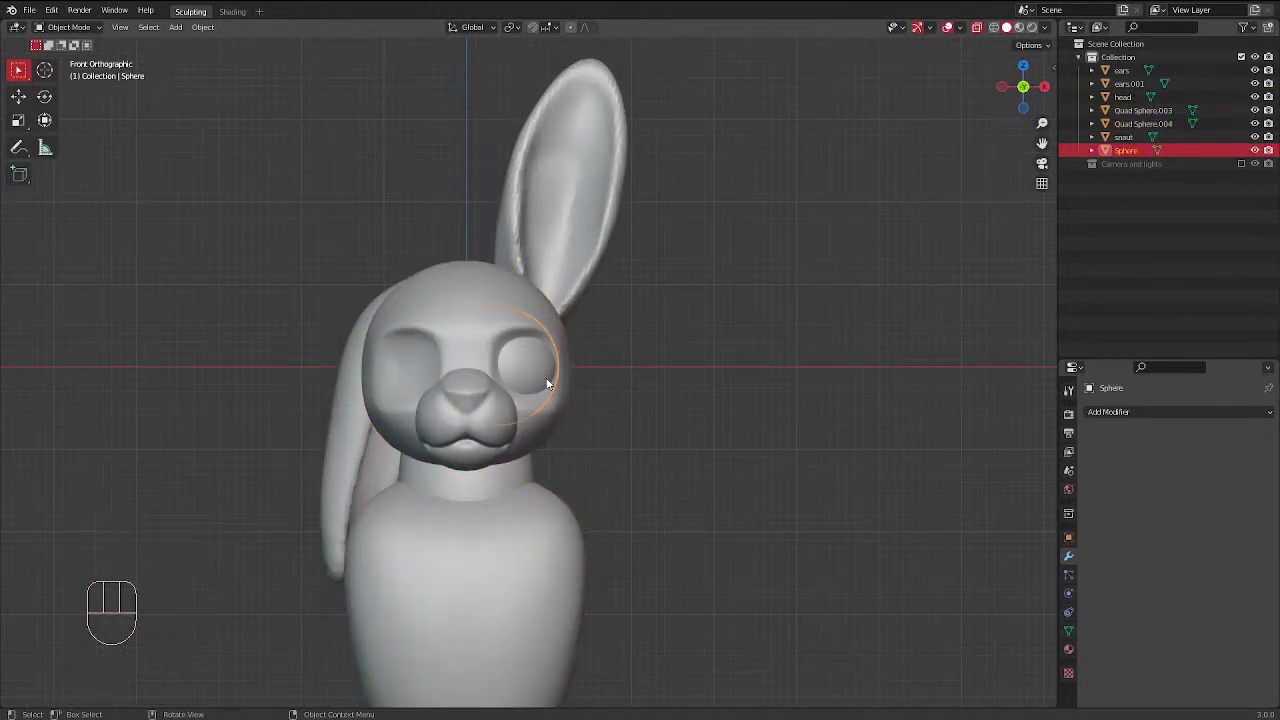
{"action": "scroll", "coordinate": [545, 376], "scroll_direction": "up", "scroll_amount": 1}
{"action": "middle_click_drag", "start_coordinate": [538, 370], "coordinate": [508, 361]}
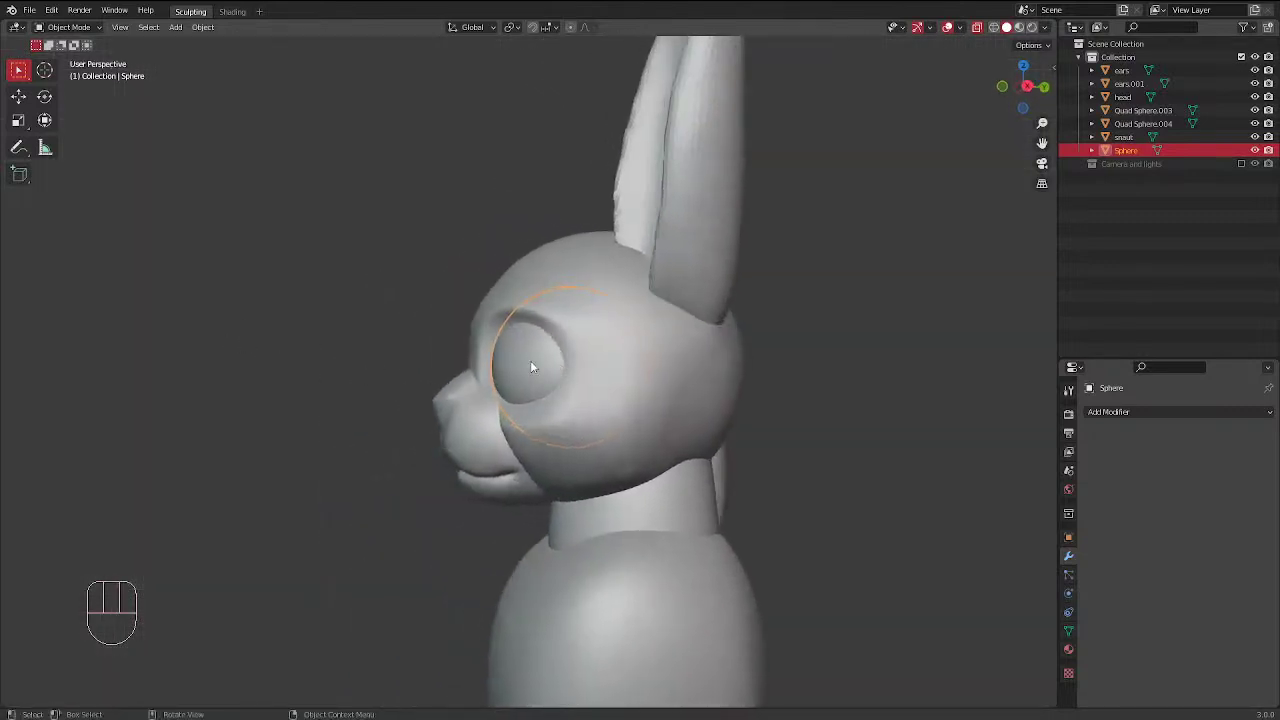
{"action": "left_click", "coordinate": [529, 366]}
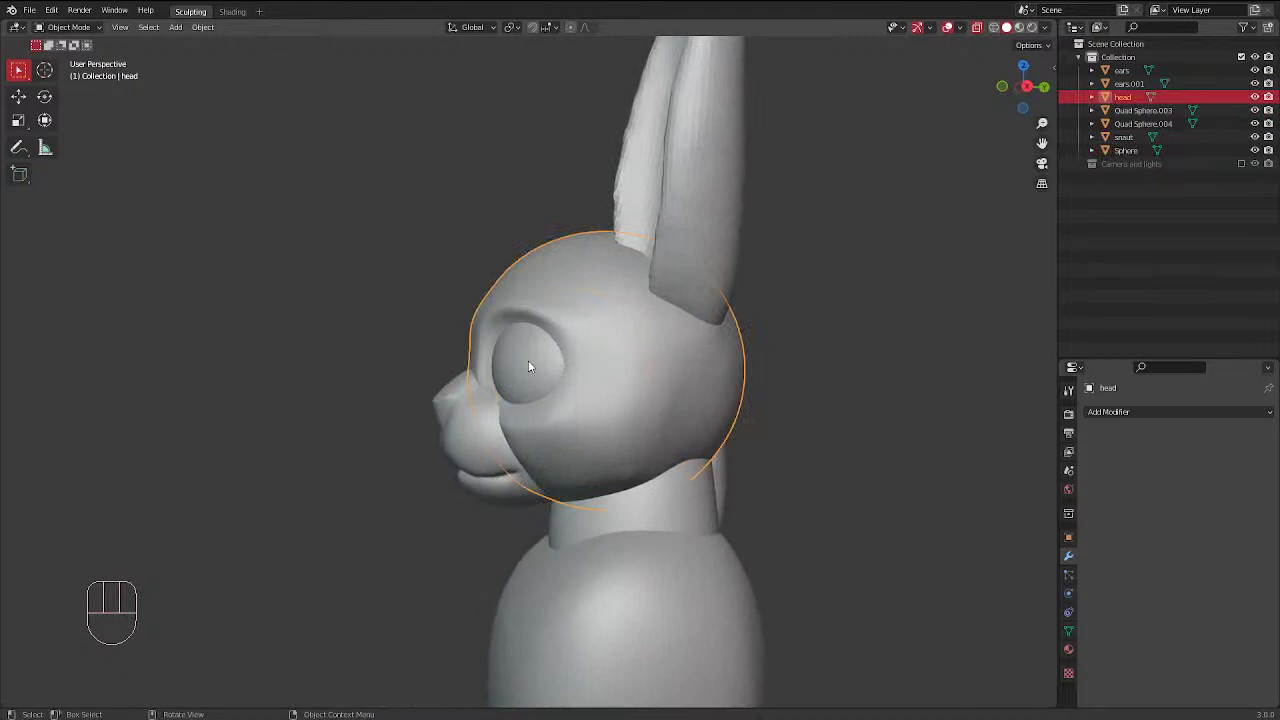
{"action": "mouse_move", "coordinate": [521, 363]}
{"action": "middle_mouse_down"}
{"action": "mouse_move", "coordinate": [498, 405]}
{"action": "mouse_move", "coordinate": [510, 364]}
{"action": "middle_mouse_up"}
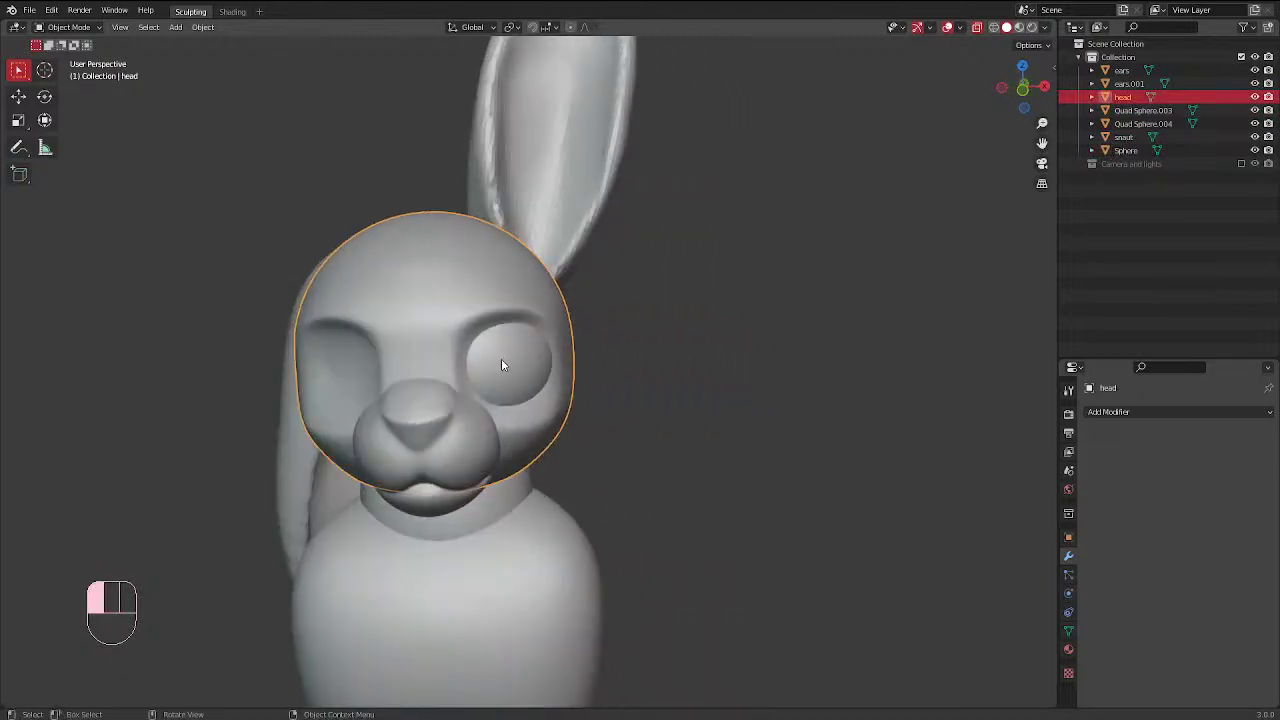
{"action": "left_click", "coordinate": [501, 365]}
{"action": "key", "text": "KP_1"}
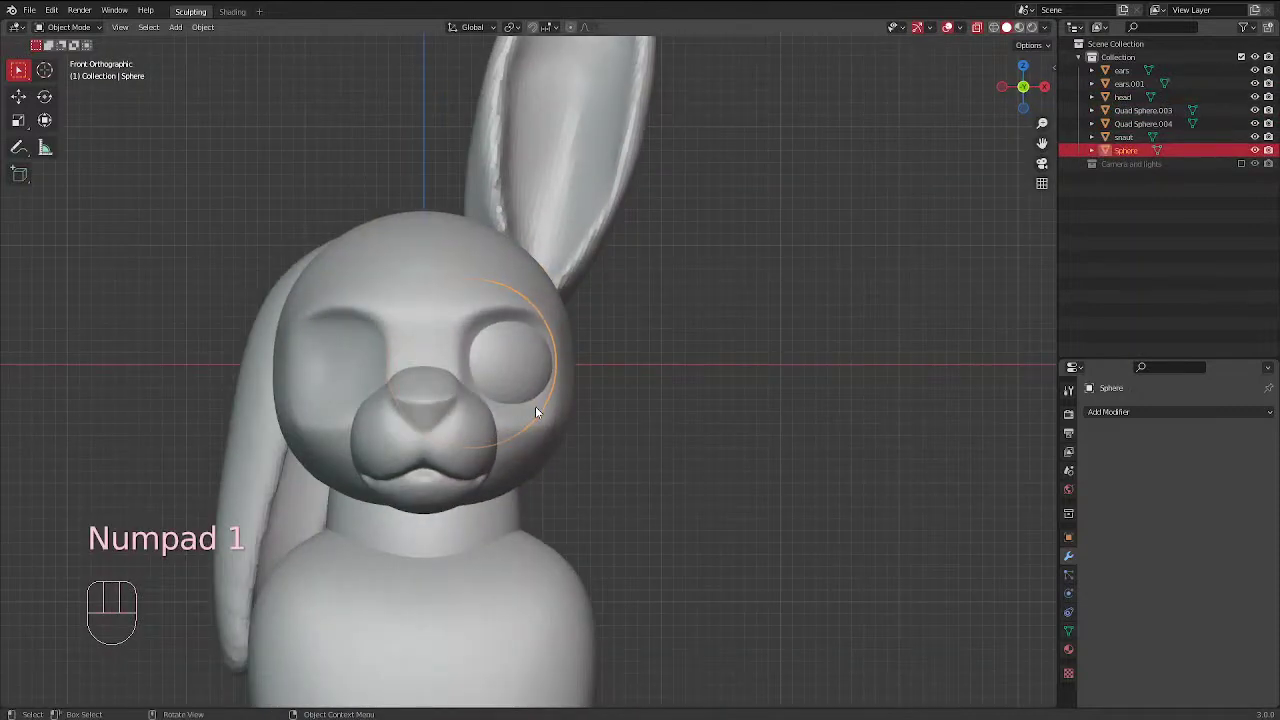
{"action": "left_click", "coordinate": [1110, 413]}
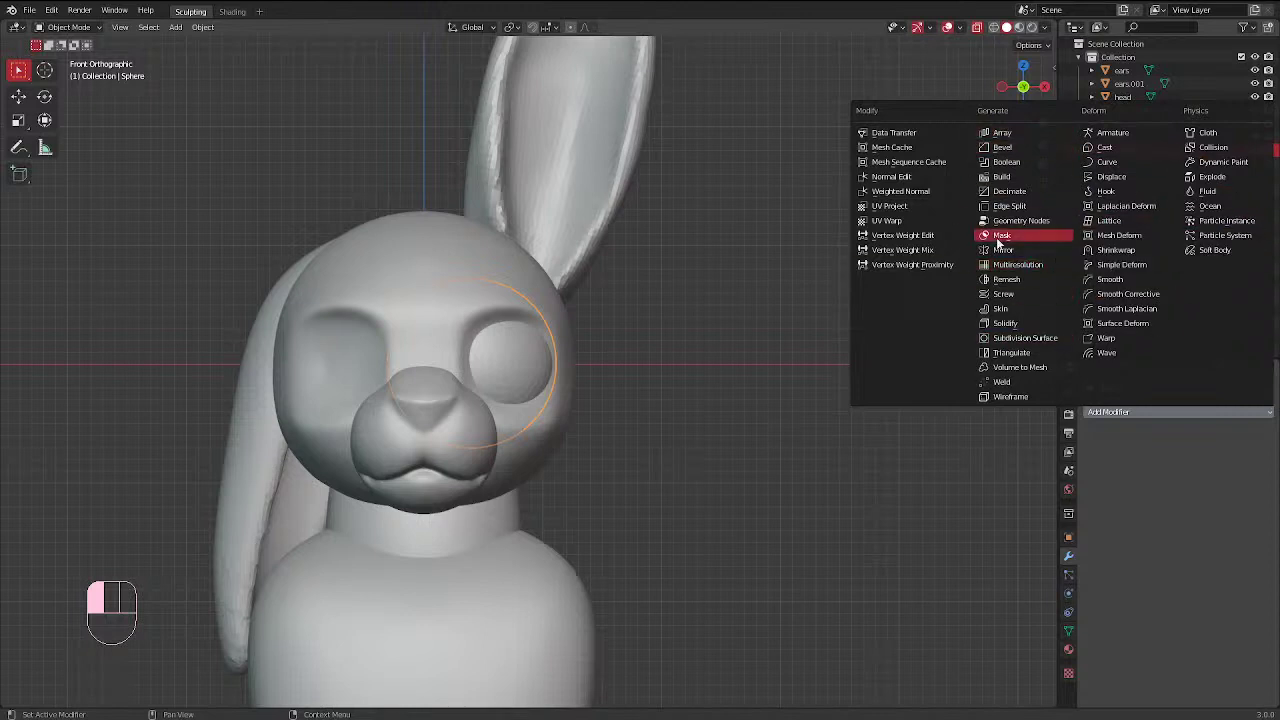
{"action": "left_click", "coordinate": [1003, 250]}
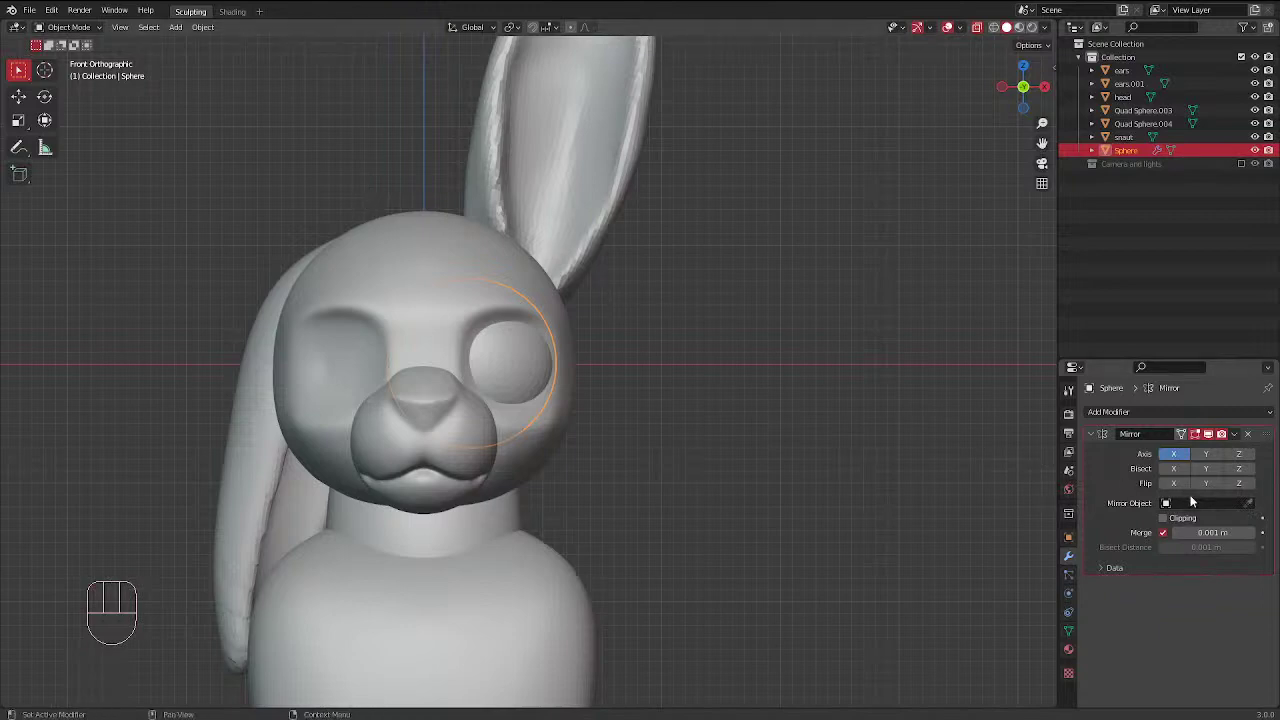
Set the head as the mirror object of the eyeball's Mirror modifier, mirroring the eye across the X axis
{"action": "left_click", "coordinate": [1247, 503]}
{"action": "left_click", "coordinate": [410, 240]}
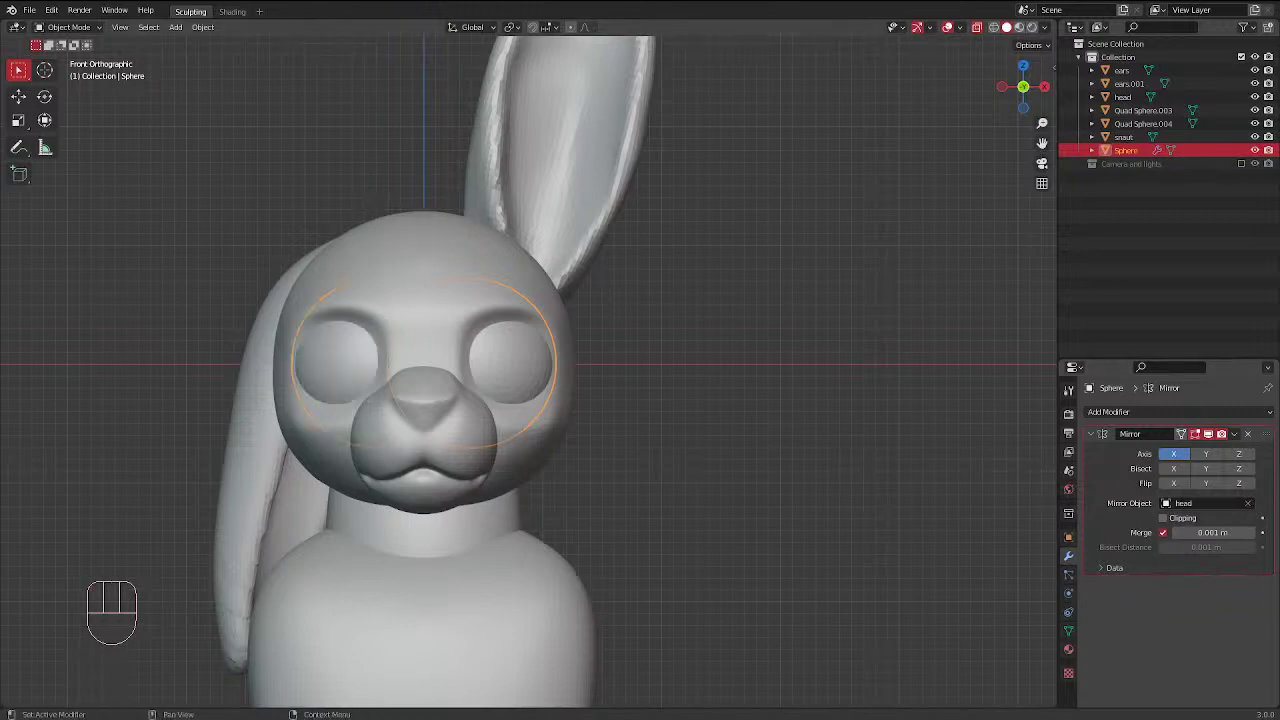
{"action": "left_click", "coordinate": [1166, 412]}
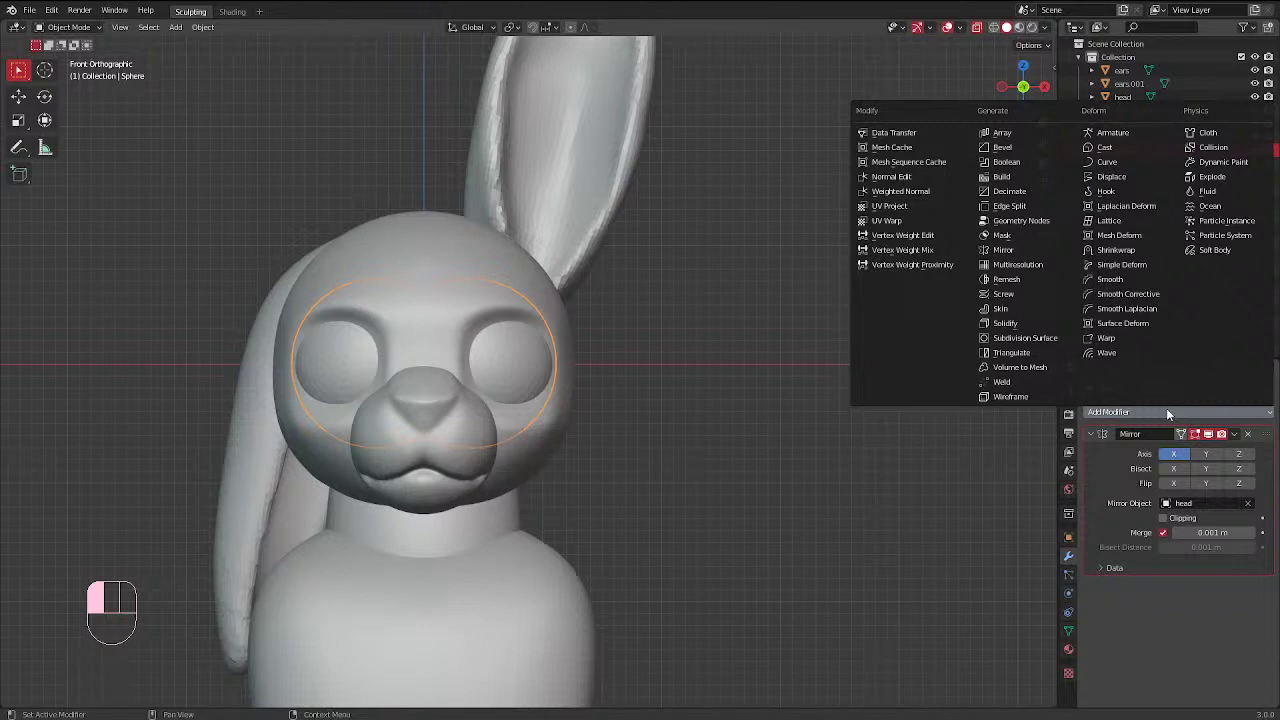
{"action": "left_click", "coordinate": [1166, 408]}
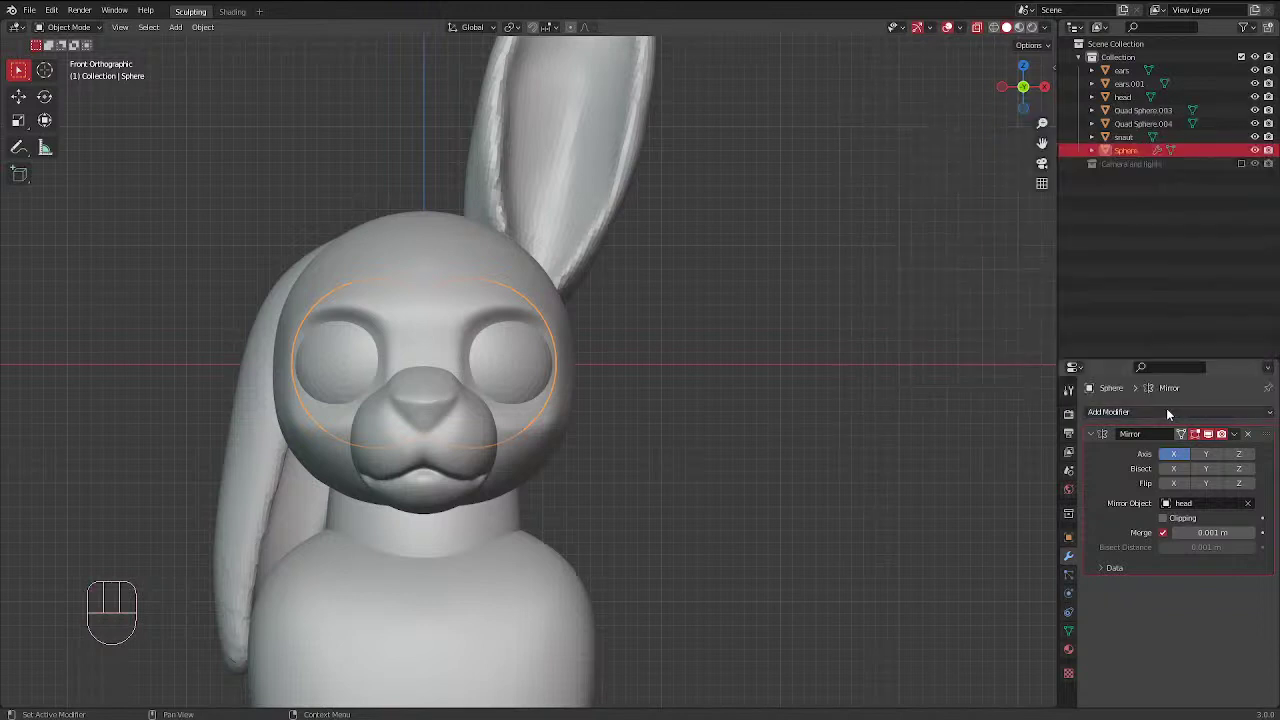
Select the mirrored eyeball sphere and trackball-rotate it slightly in the front view, then deselect it
{"action": "left_click", "coordinate": [520, 370]}
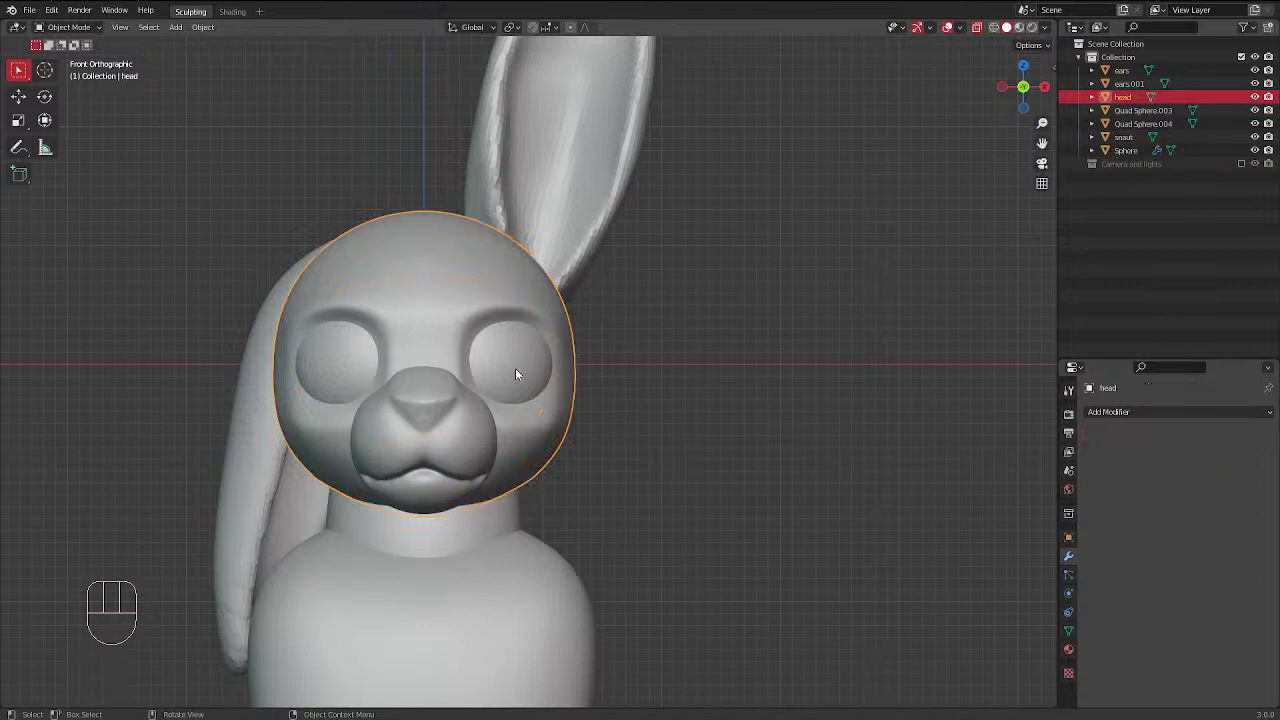
{"action": "left_click", "coordinate": [513, 371]}
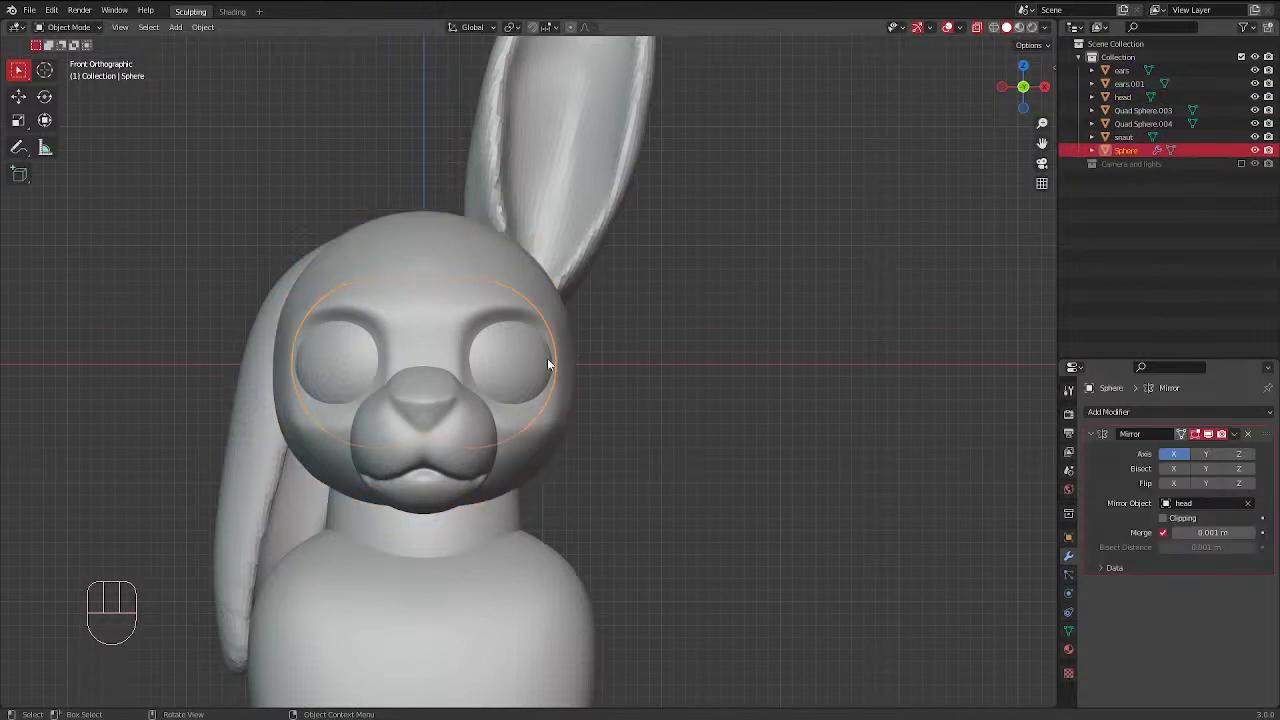
{"action": "key", "text": "r"}
{"action": "key", "text": "r"}
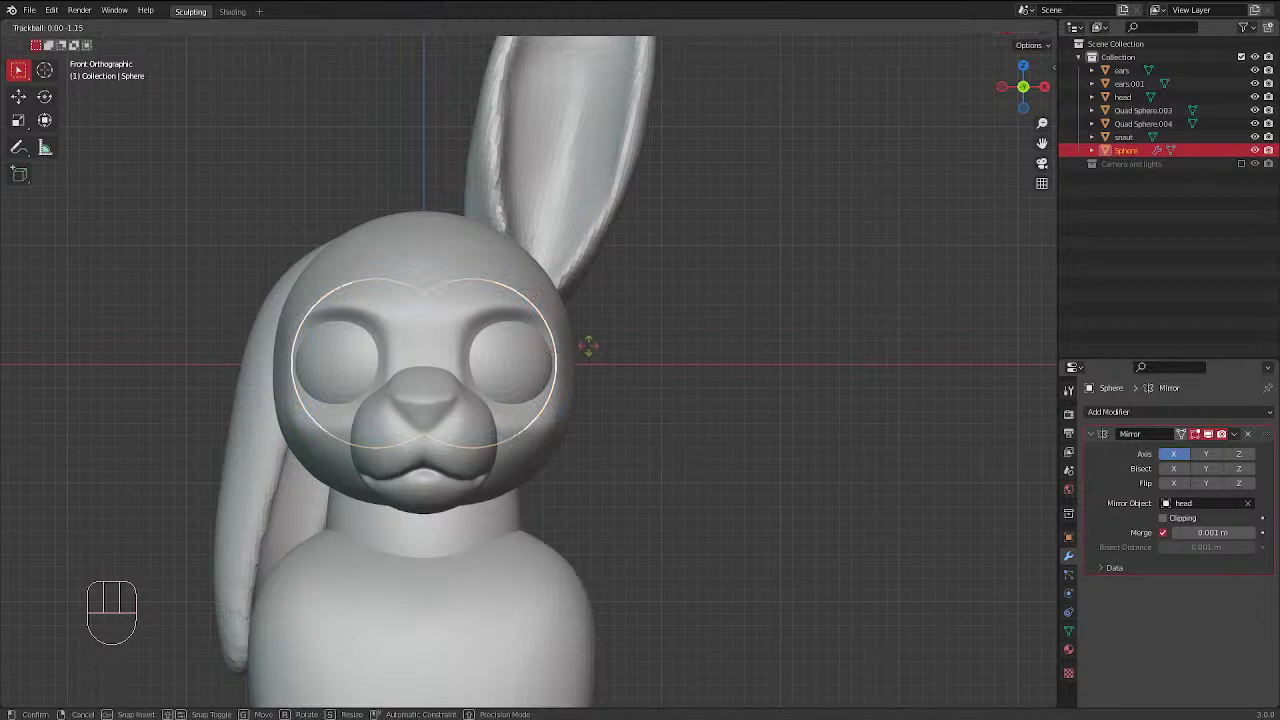
{"action": "left_click", "coordinate": [630, 346]}
{"action": "left_click", "coordinate": [671, 345]}
Examine the fit of both eyes in the head from the side and front, and make the head the active object
{"action": "middle_click_drag", "start_coordinate": [671, 345], "coordinate": [380, 391]}
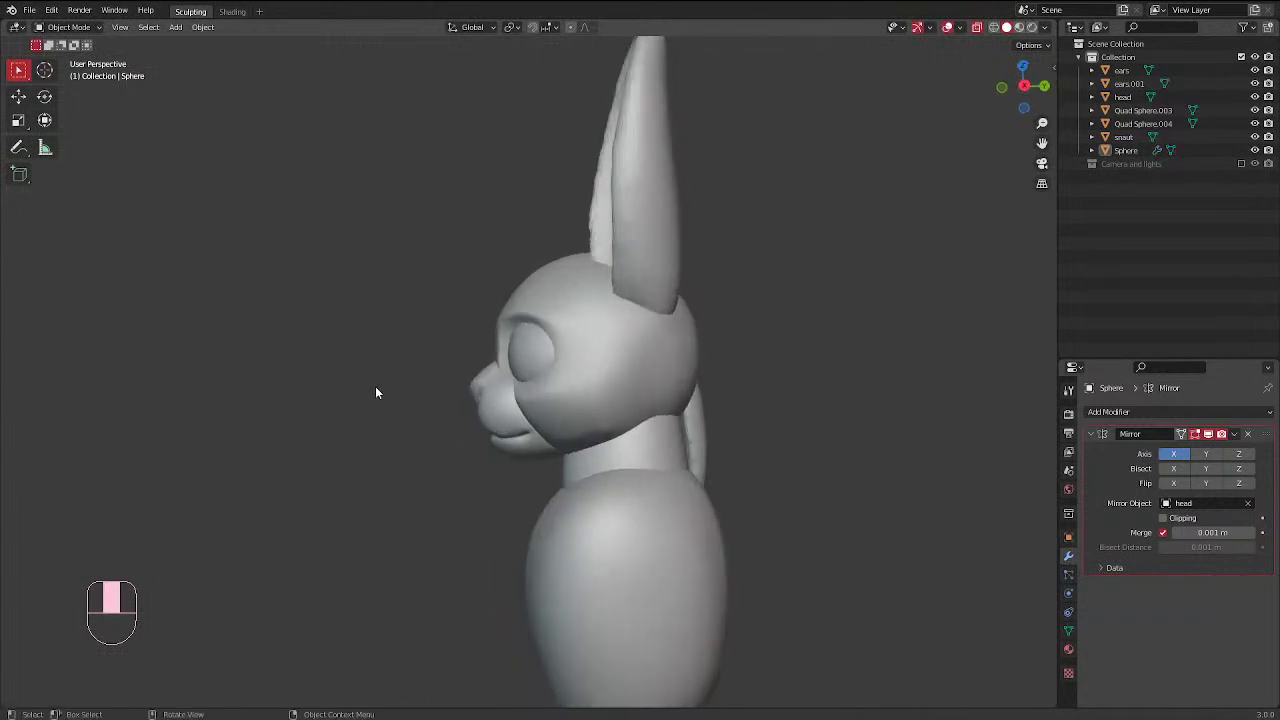
{"action": "key", "text": "KP_3"}
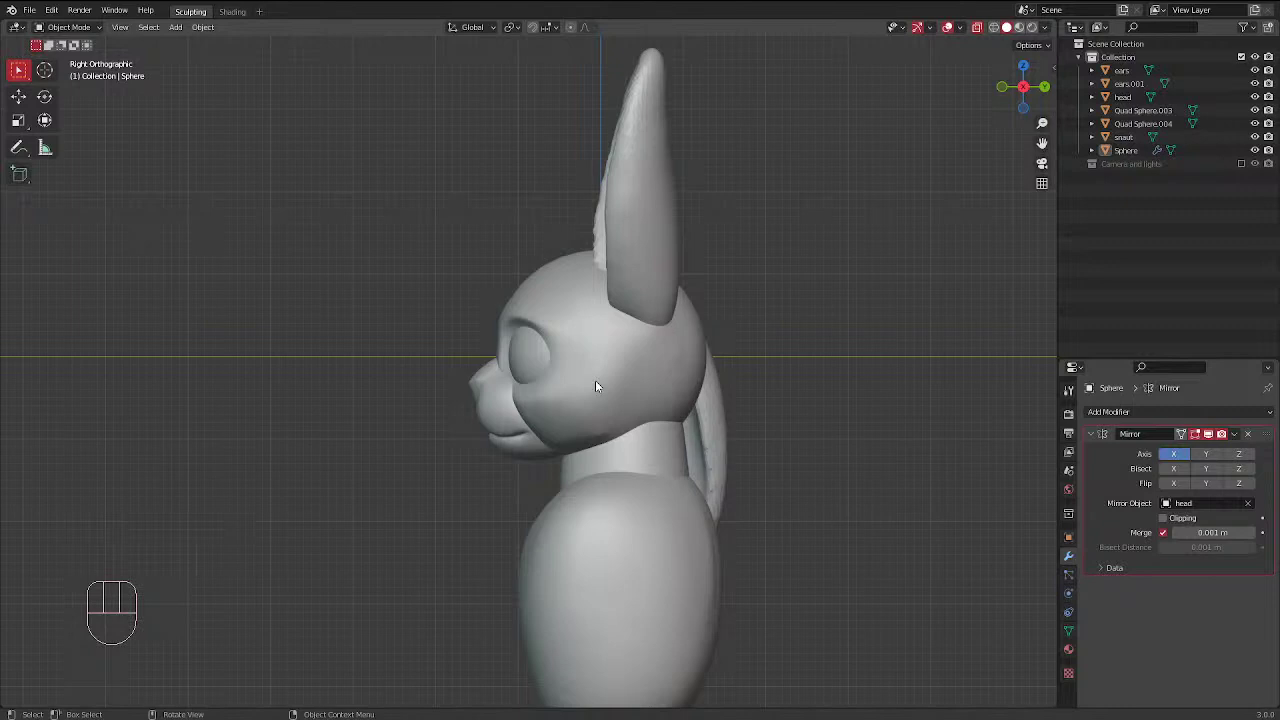
{"action": "scroll", "coordinate": [600, 363], "scroll_direction": "up", "scroll_amount": 1}
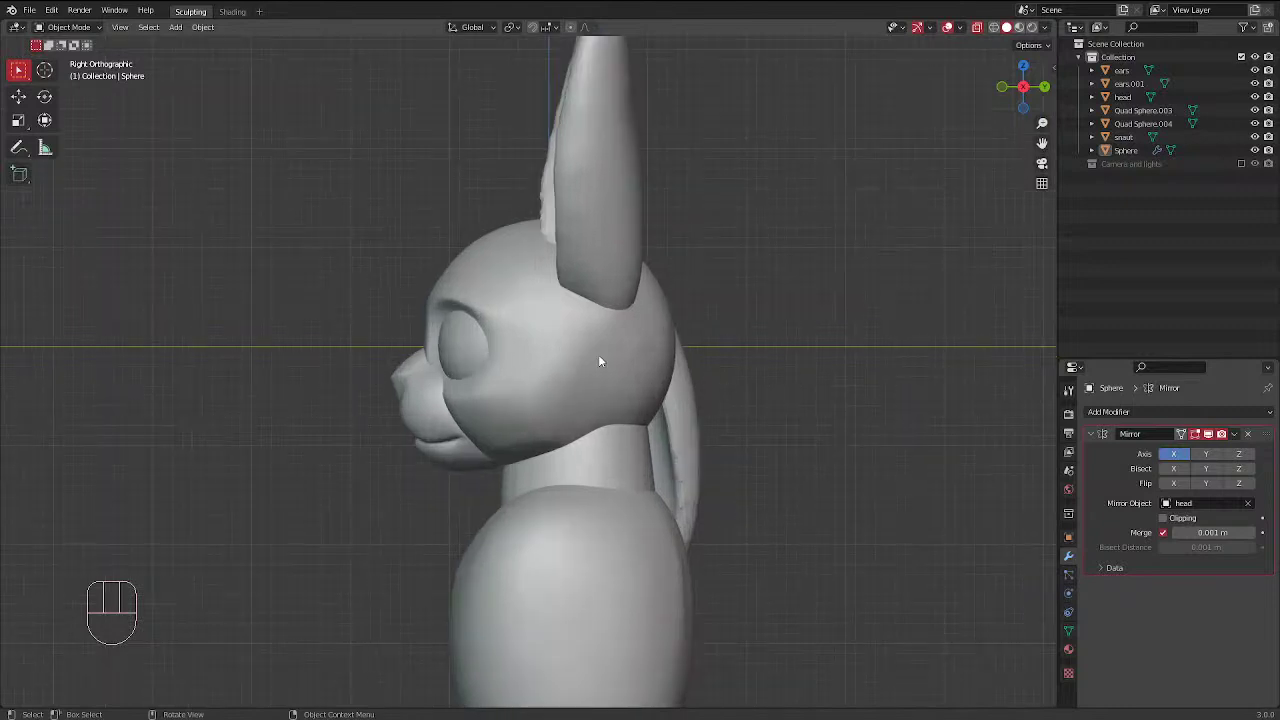
{"action": "left_click", "coordinate": [551, 367]}
{"action": "middle_click_drag", "start_coordinate": [468, 415], "coordinate": [799, 439]}
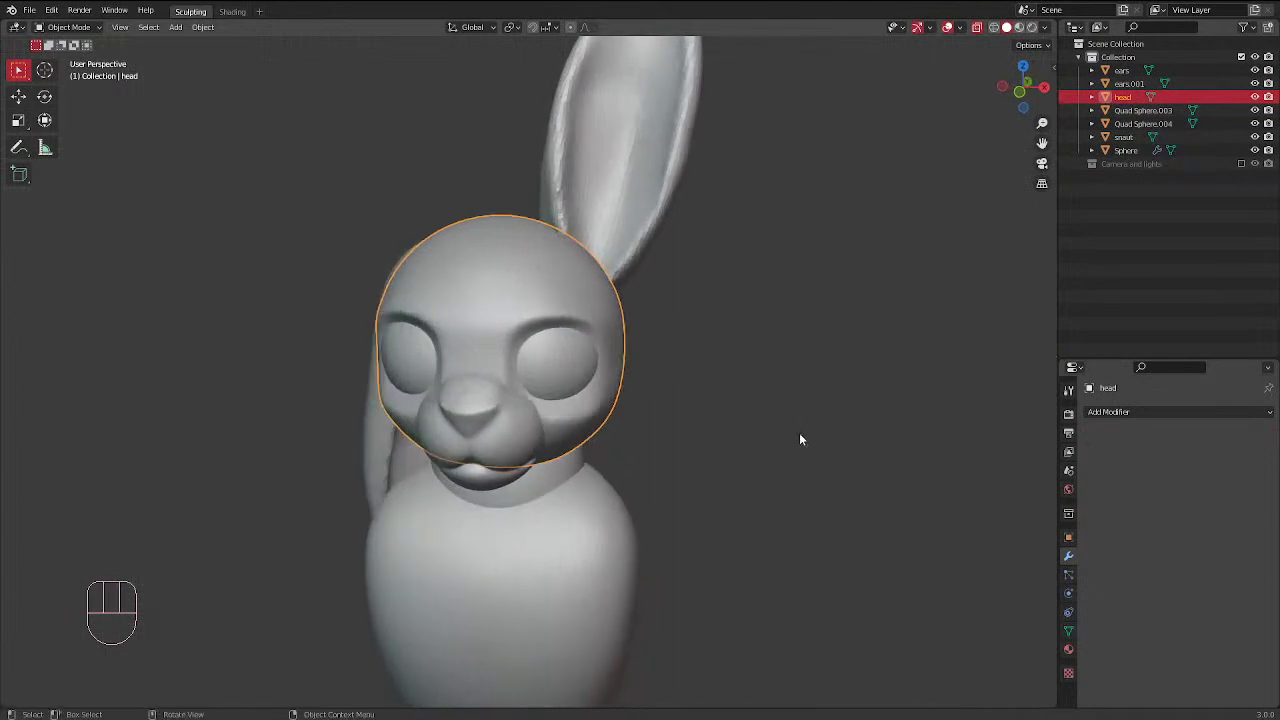
Select the rabbit's mirrored eye sphere and scale it down very slightly, to about 0.998
{"action": "left_click", "coordinate": [657, 396]}
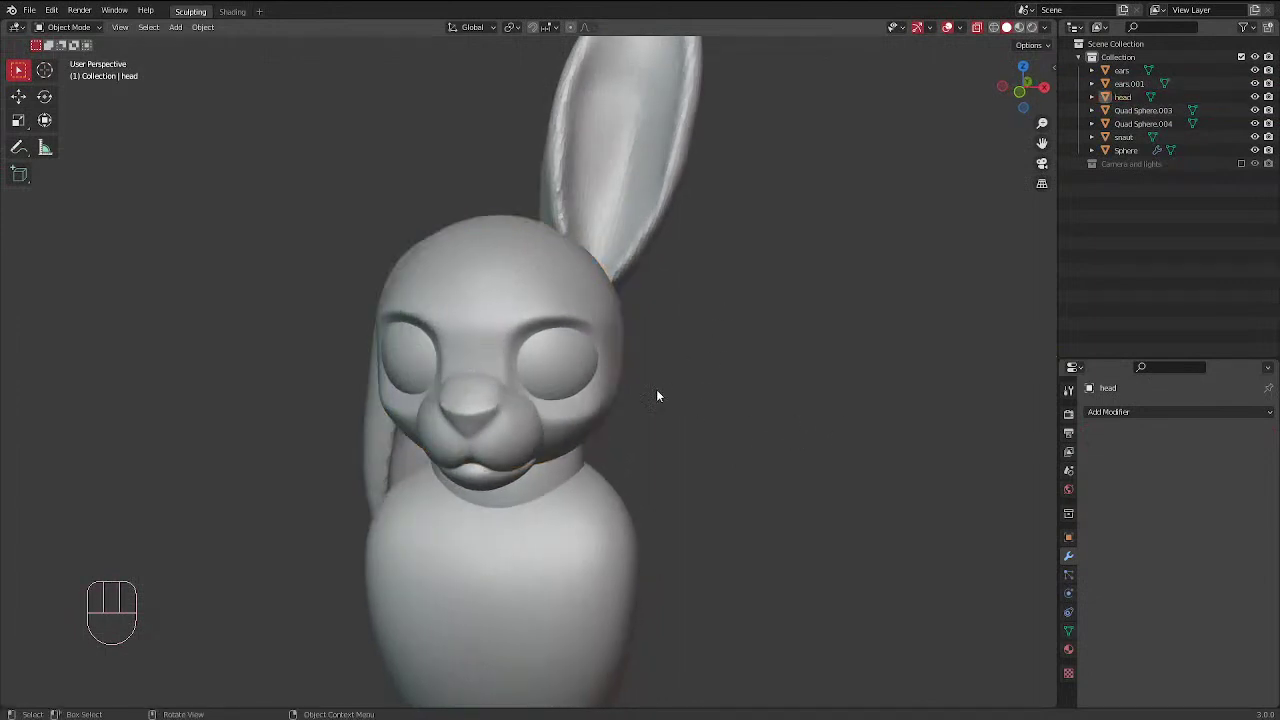
{"action": "middle_click_drag", "start_coordinate": [646, 335], "coordinate": [590, 374]}
{"action": "left_click", "coordinate": [590, 374]}
{"action": "middle_click_drag", "start_coordinate": [671, 289], "coordinate": [678, 257]}
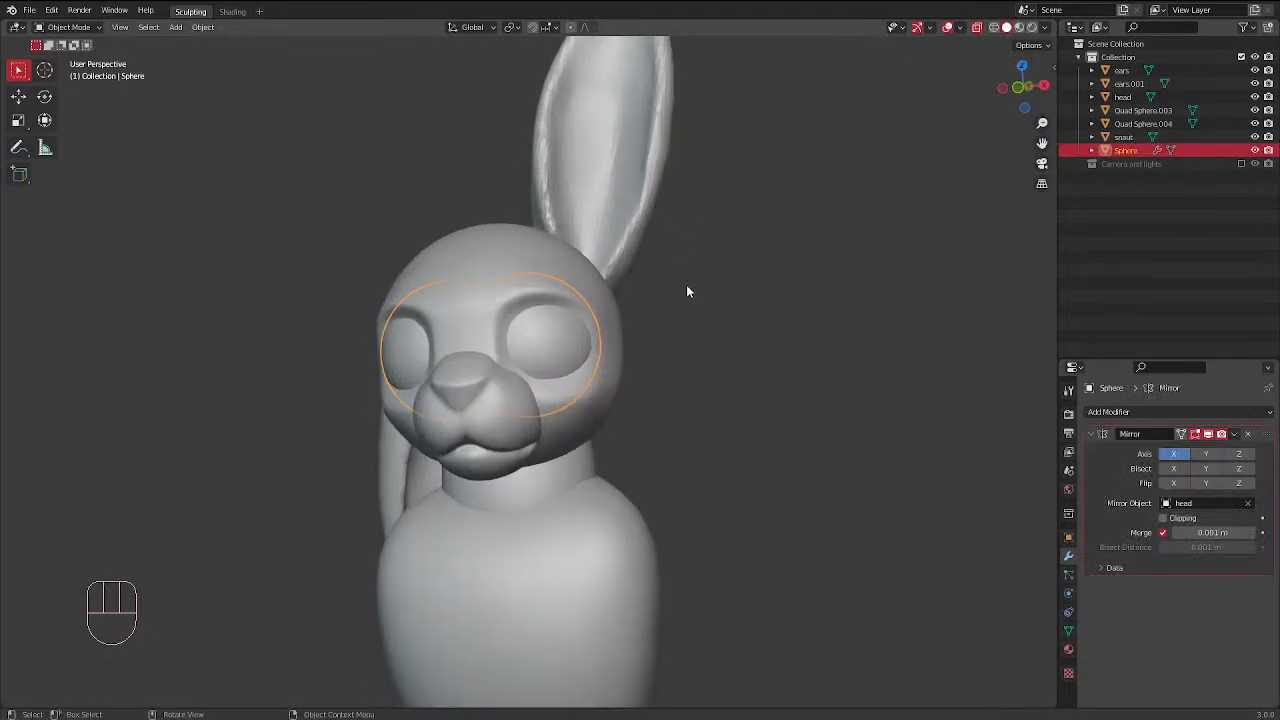
{"action": "key", "text": "s"}
{"action": "left_click", "coordinate": [690, 289]}
{"action": "left_click", "coordinate": [696, 292]}
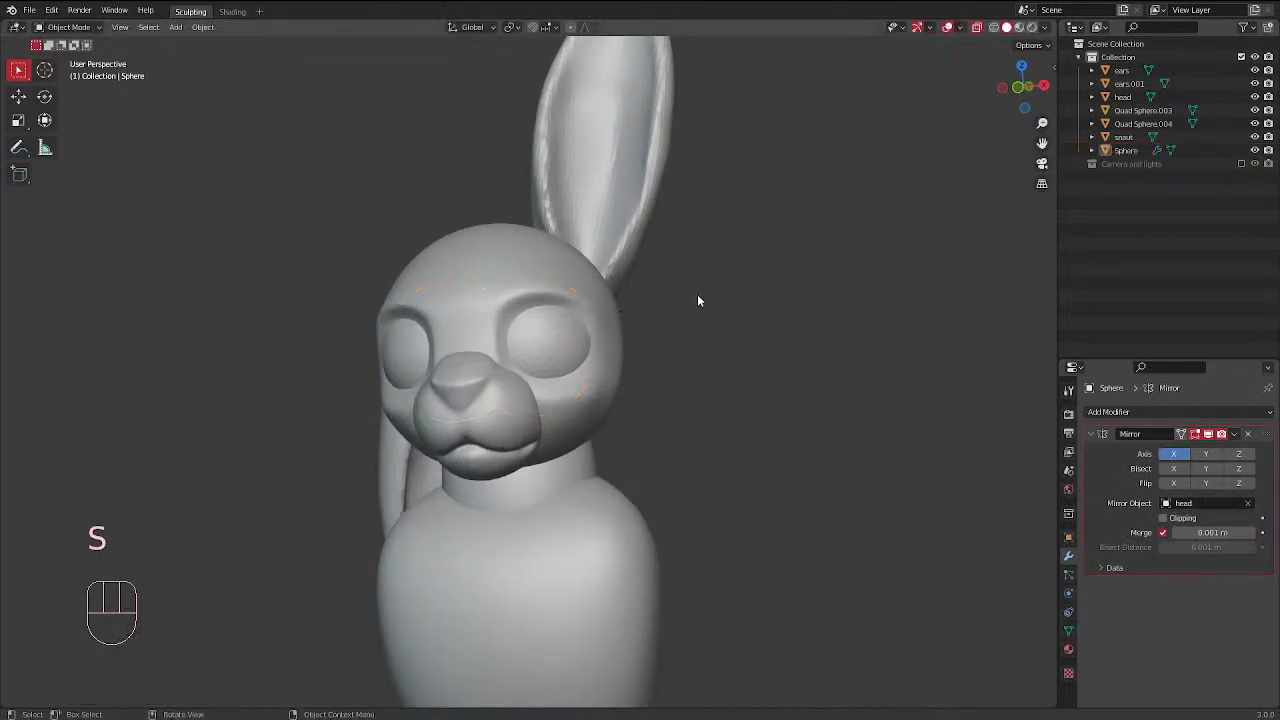
{"action": "middle_click_drag", "start_coordinate": [697, 300], "coordinate": [651, 317]}
{"action": "left_click", "coordinate": [584, 352]}
{"action": "key", "text": "s"}
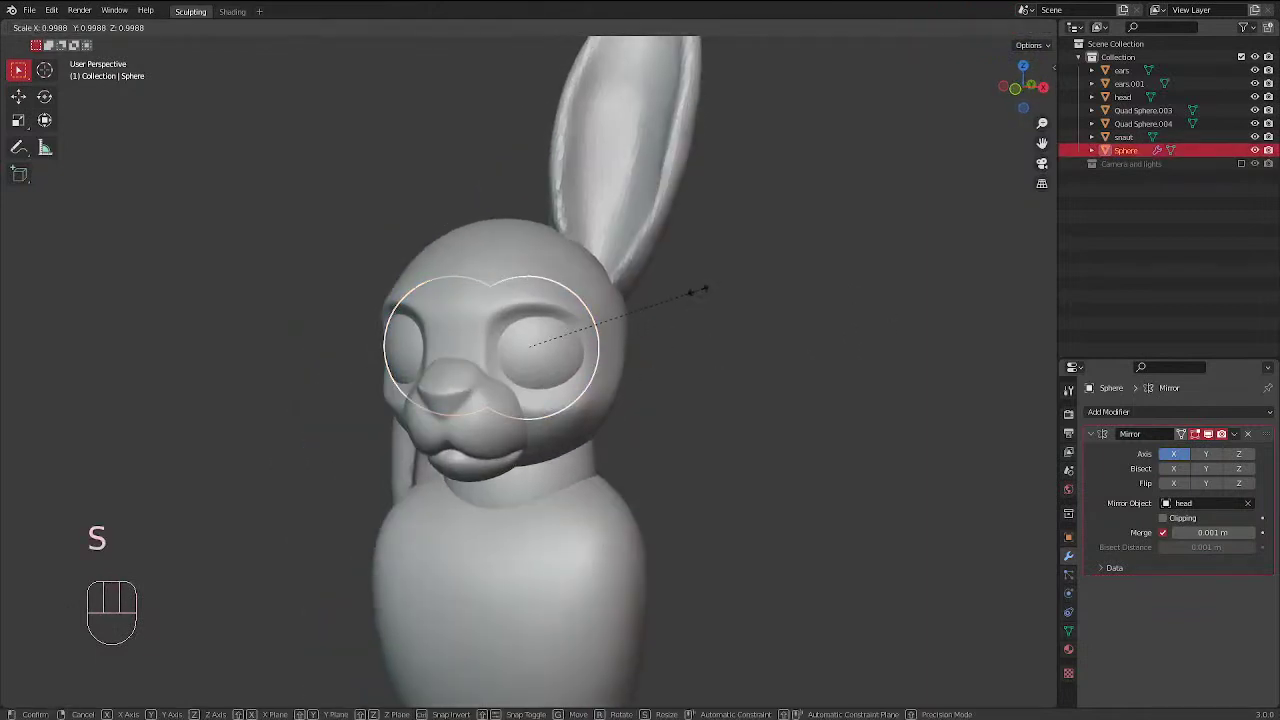
{"action": "left_click", "coordinate": [700, 289]}
{"action": "middle_click_drag", "start_coordinate": [732, 273], "coordinate": [638, 325]}
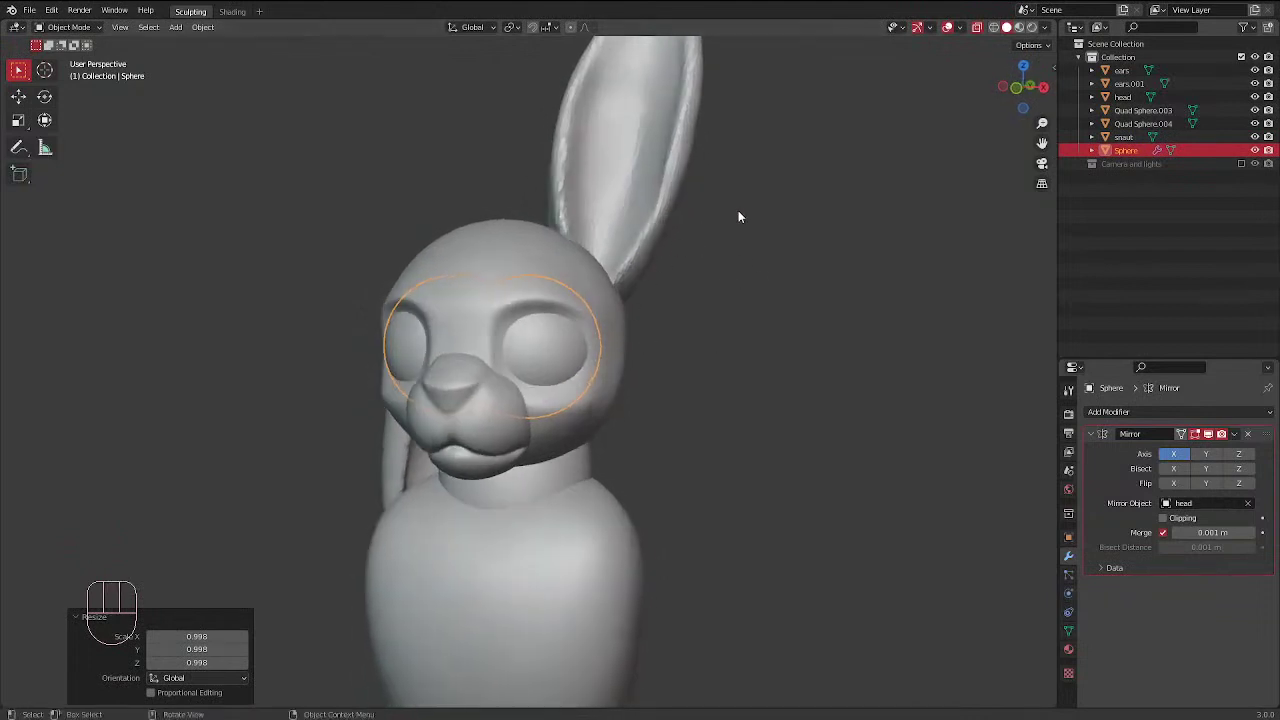
Duplicate the eye sphere in place and scale the copy up to about 1.03 to form an eyelid shell
{"action": "key", "text": "shift+d"}
{"action": "right_click", "coordinate": [571, 314]}
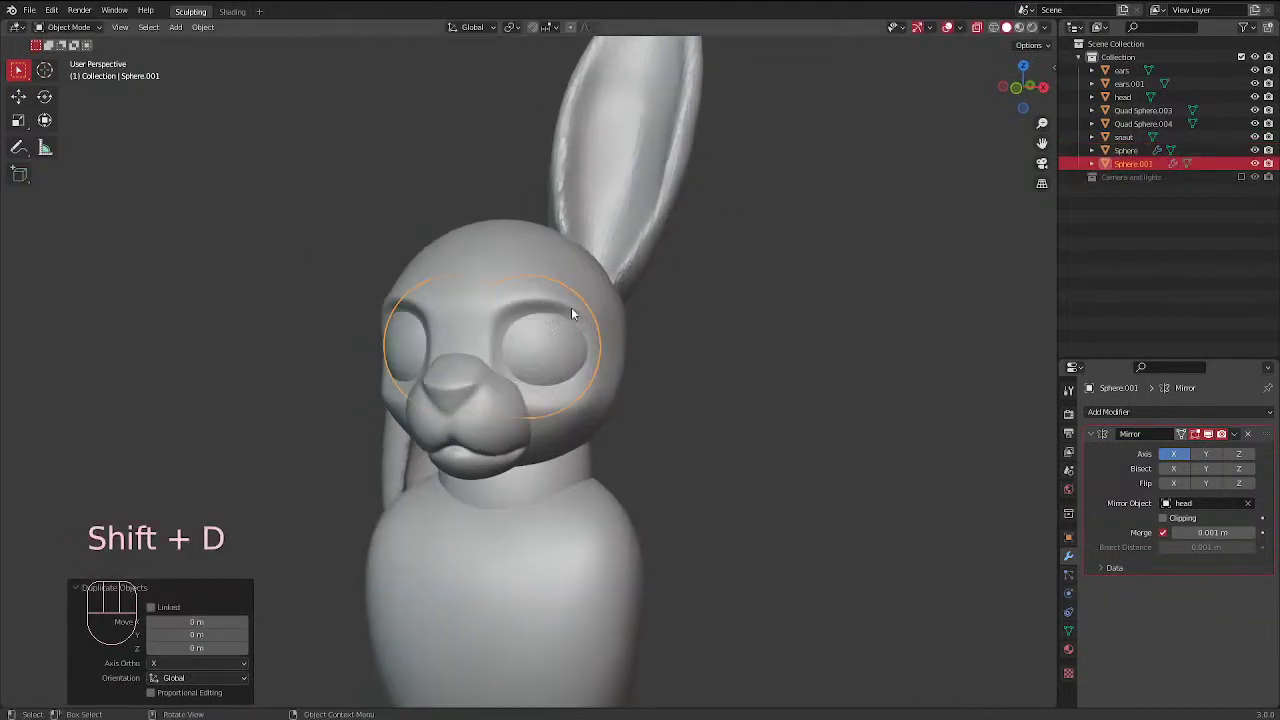
{"action": "key", "text": "s"}
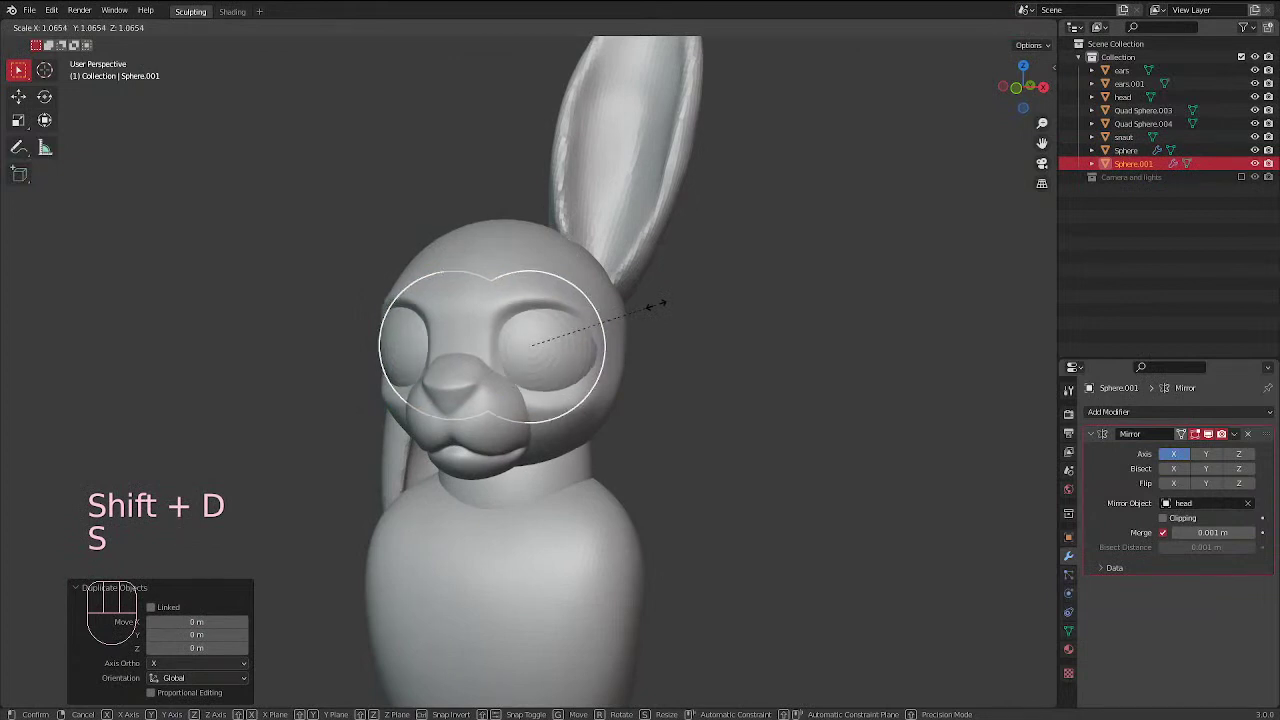
{"action": "left_click", "coordinate": [652, 310]}
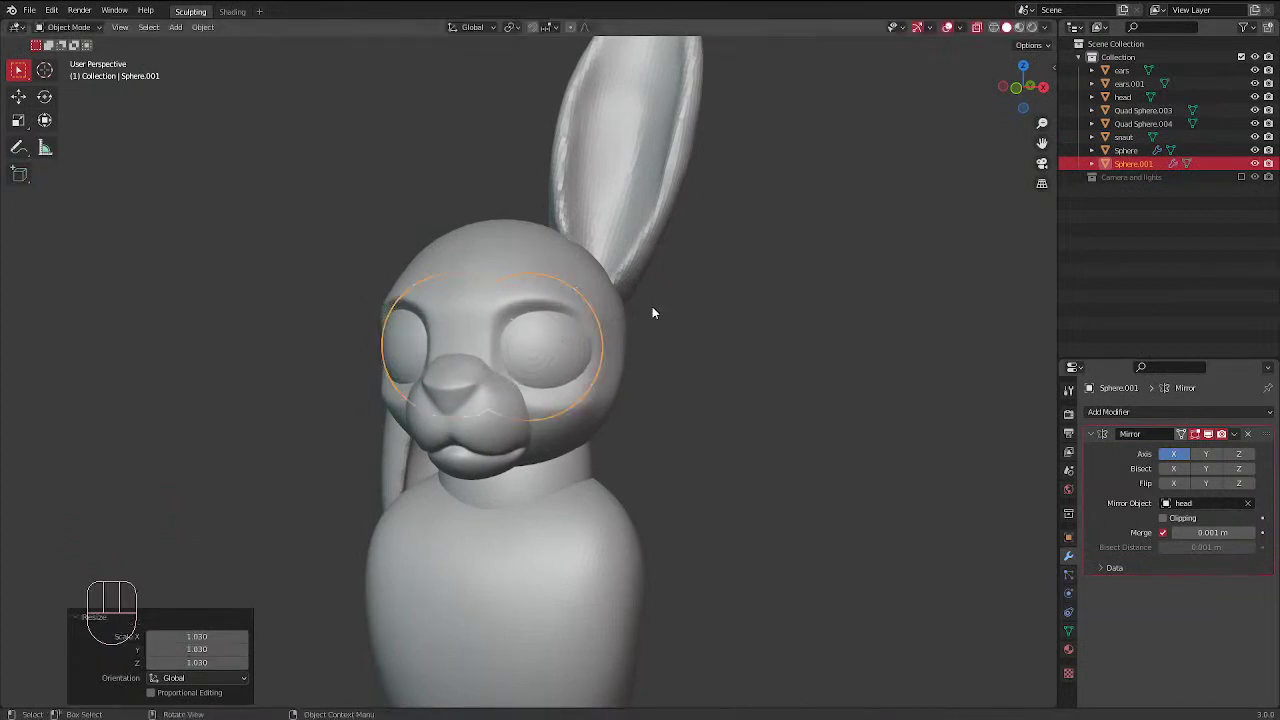
In front view, rotate the duplicated sphere freely so its edge loops run horizontally across the eye
{"action": "key", "text": "KP_1"}
{"action": "key", "text": "r"}
{"action": "key", "text": "r"}
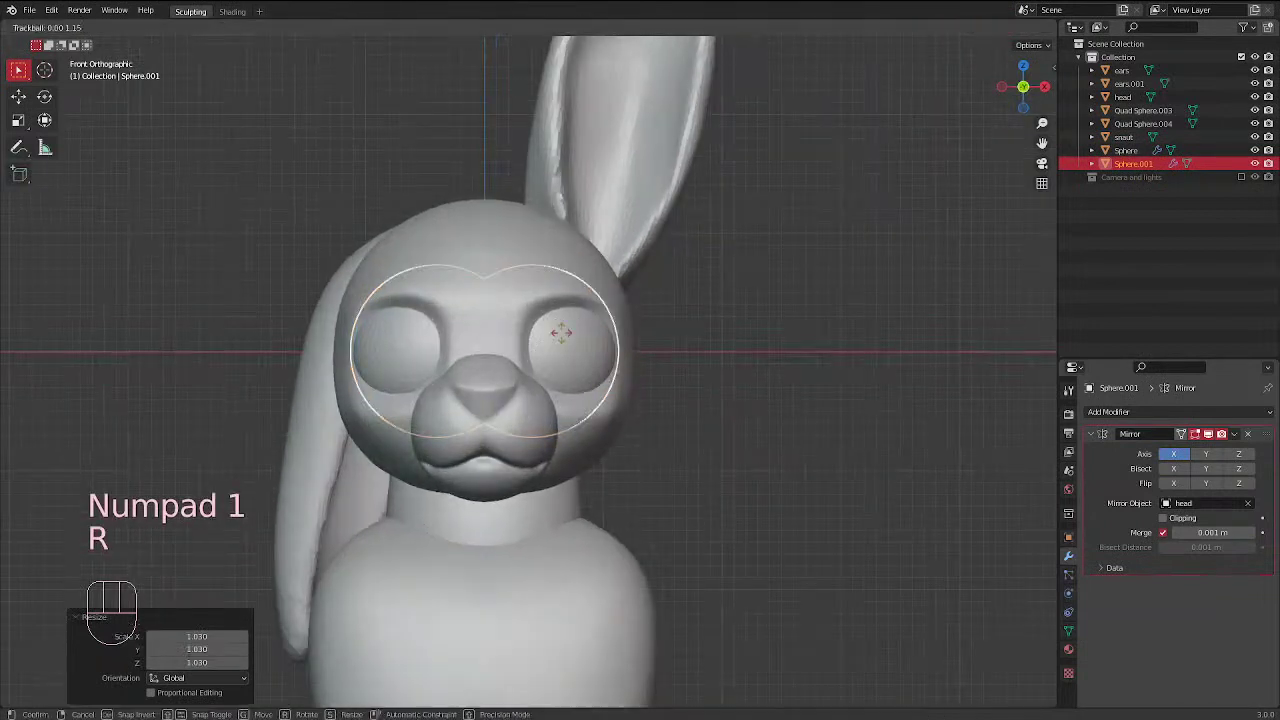
{"action": "left_click", "coordinate": [601, 279]}
{"action": "key", "text": "r"}
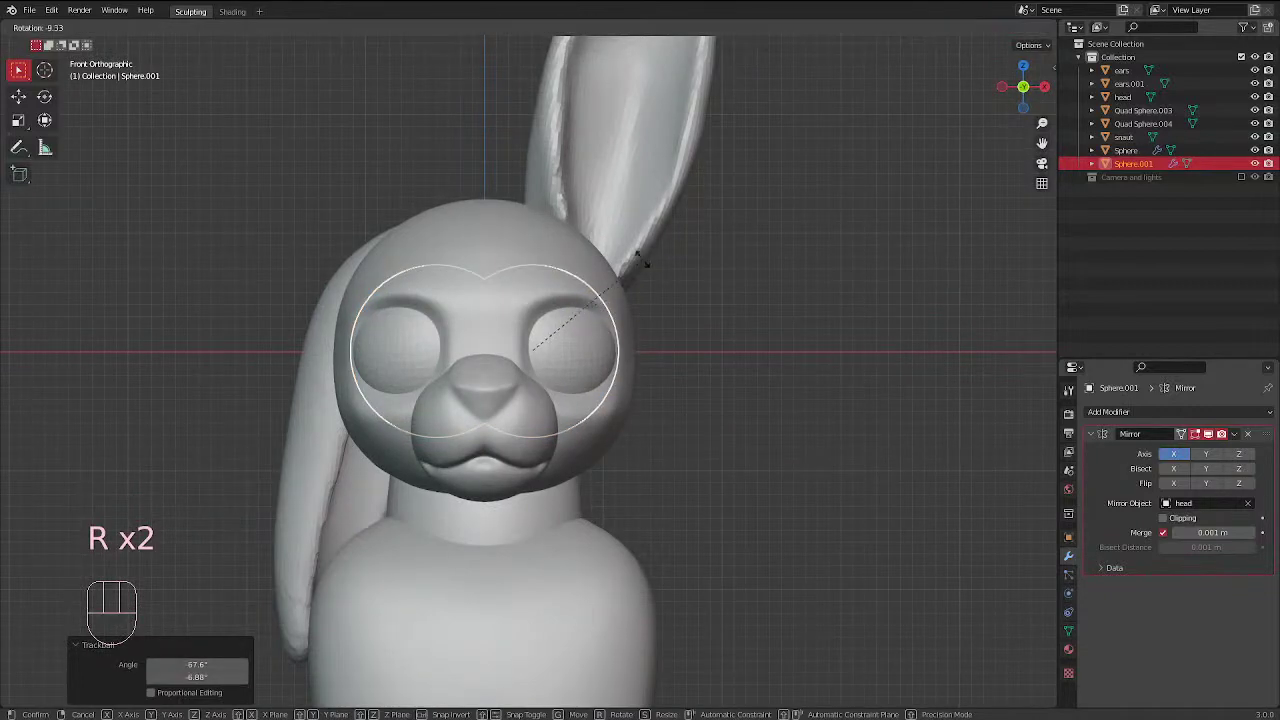
{"action": "left_click", "coordinate": [611, 269]}
{"action": "key", "text": "r"}
{"action": "key", "text": "r"}
{"action": "left_click", "coordinate": [594, 276]}
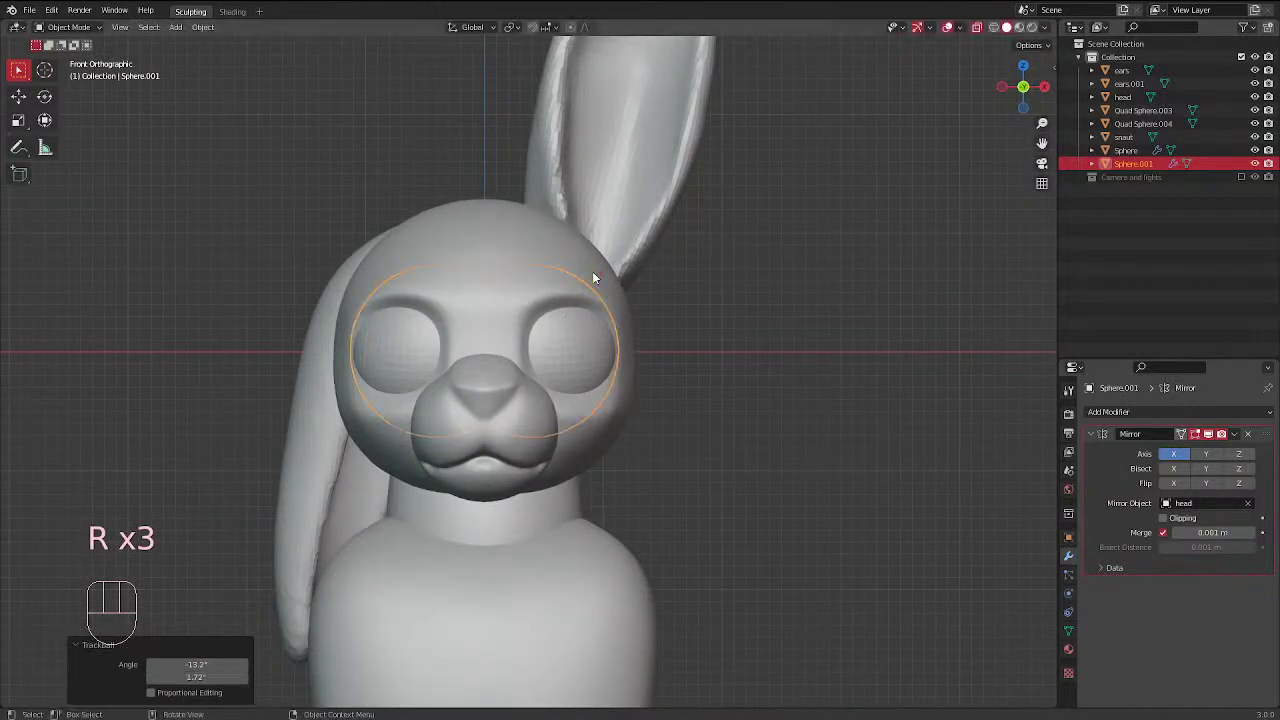
Delete the vertices of the horizontal edge loop across the middle of the duplicated sphere and return to Object Mode
{"action": "key", "text": "Tab"}
{"action": "scroll", "coordinate": [590, 354], "scroll_direction": "up", "scroll_amount": 1}
{"action": "left_click", "coordinate": [577, 349], "text": "alt"}
{"action": "left_click", "coordinate": [579, 349], "text": "alt"}
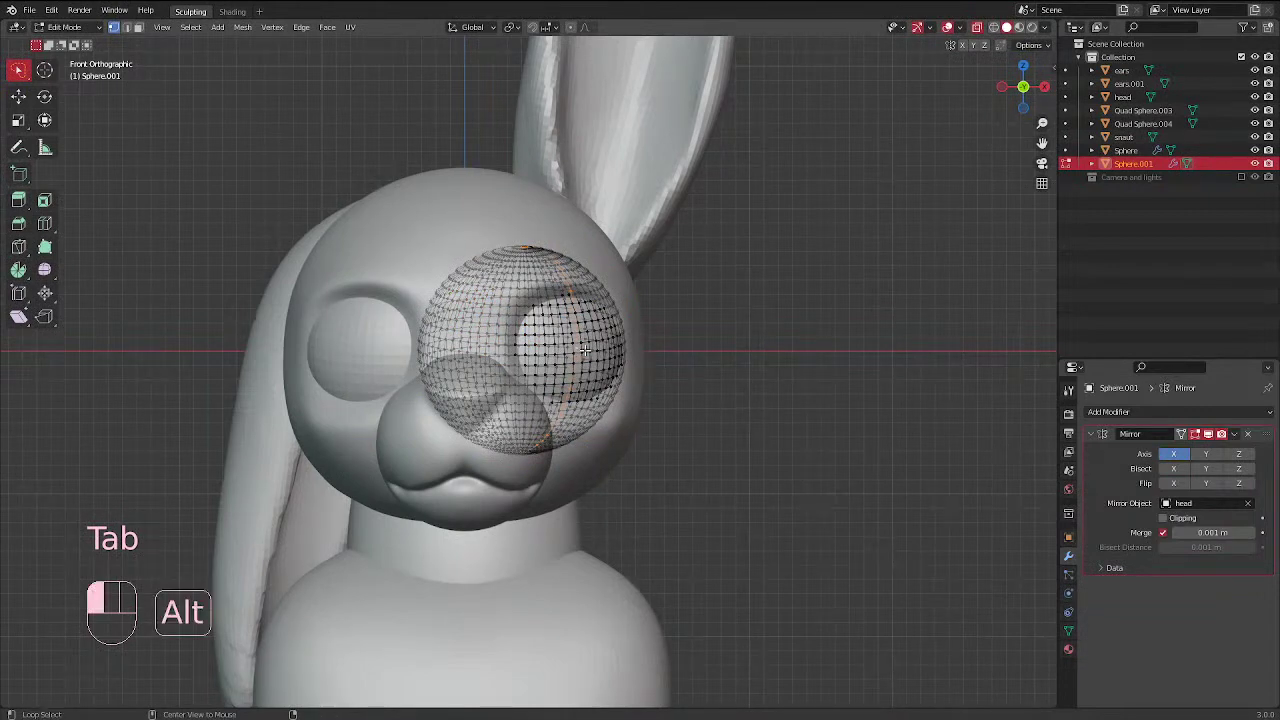
{"action": "scroll", "coordinate": [590, 350], "scroll_direction": "up", "scroll_amount": 2}
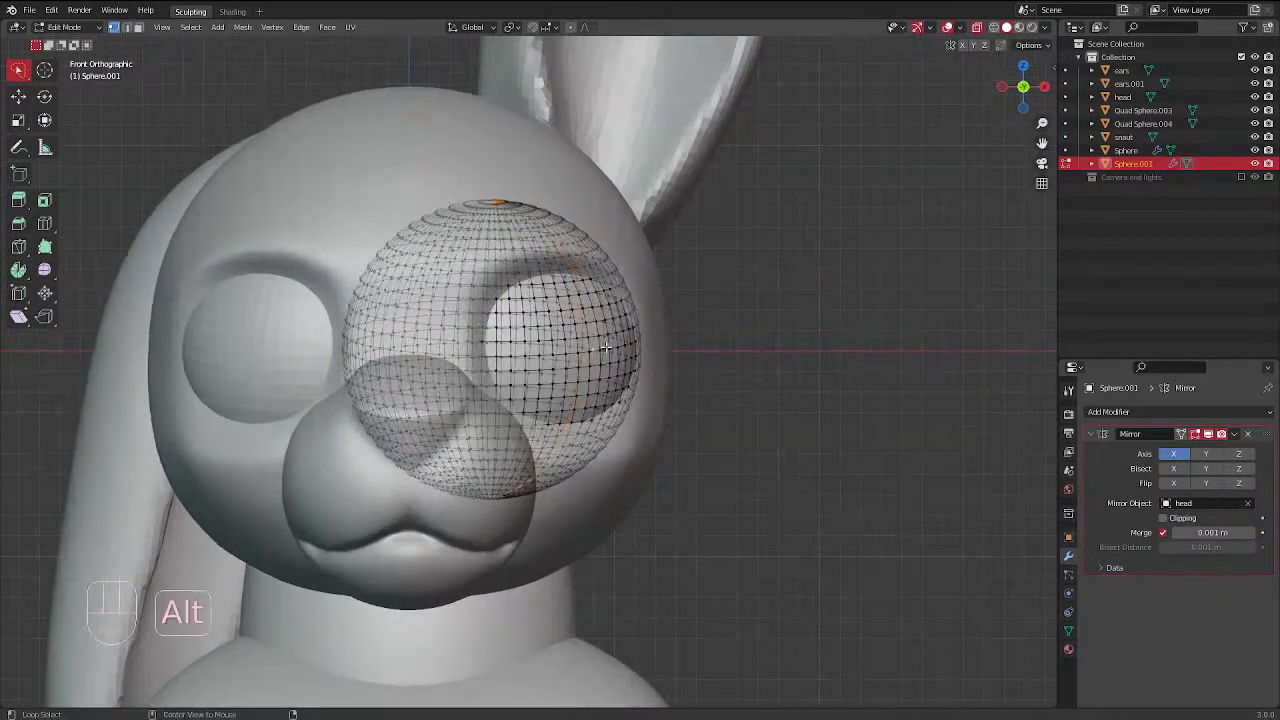
{"action": "left_click", "coordinate": [606, 347], "text": "alt"}
{"action": "scroll", "coordinate": [608, 347], "scroll_direction": "down", "scroll_amount": 2}
{"action": "key", "text": "x"}
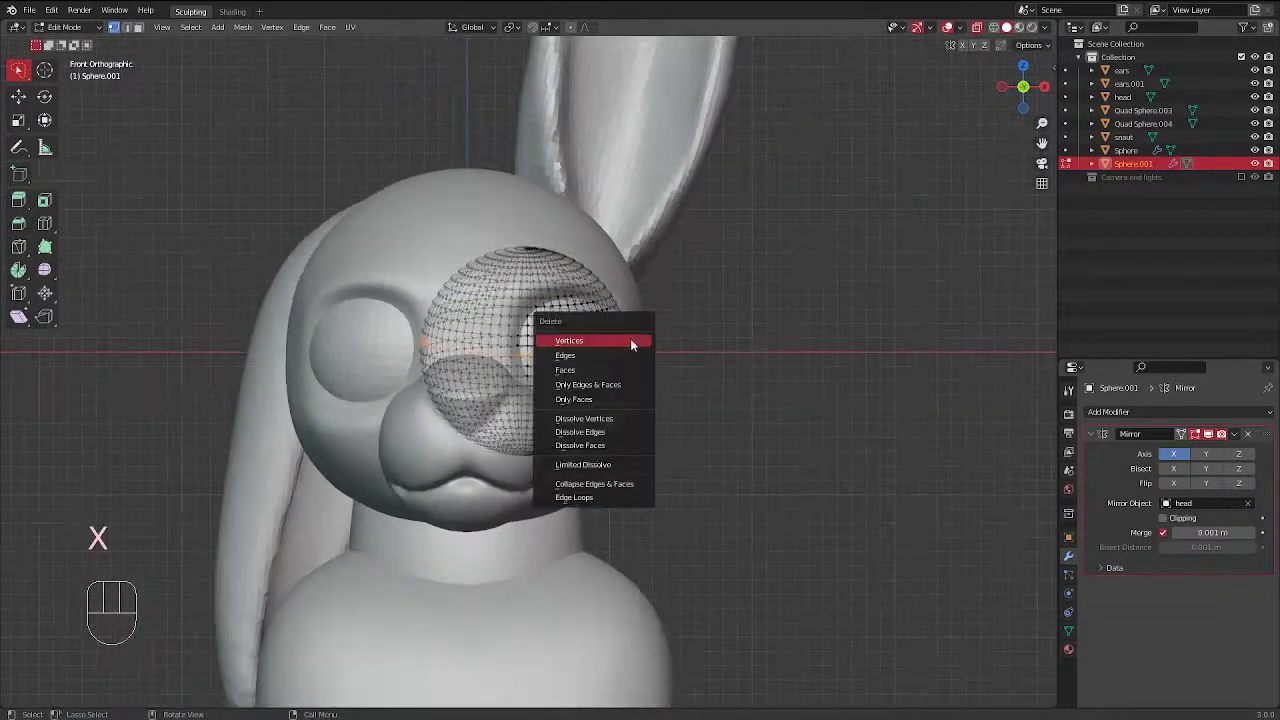
{"action": "left_click", "coordinate": [630, 340]}
{"action": "key", "text": "ctrl+Tab"}
{"action": "left_click", "coordinate": [551, 328]}
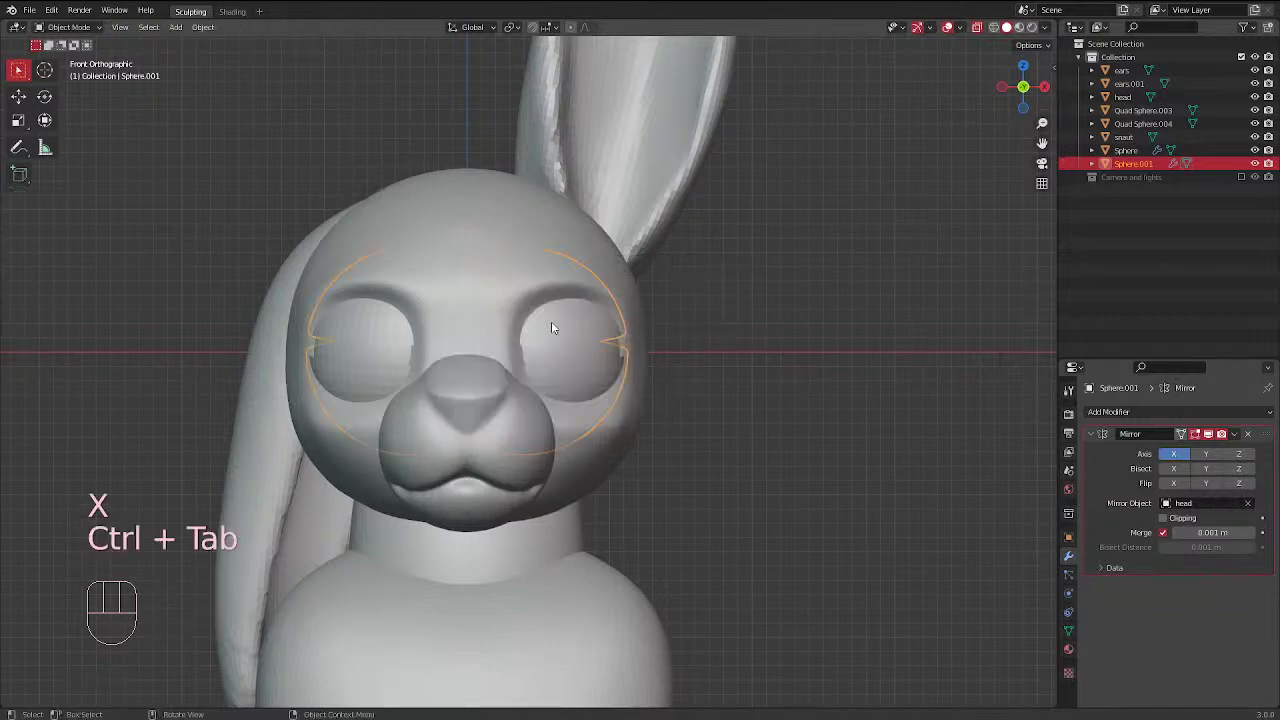
Fill the open edge loop of the eyelid sphere's lower half with a face and return to Object Mode
{"action": "key", "text": "Tab"}
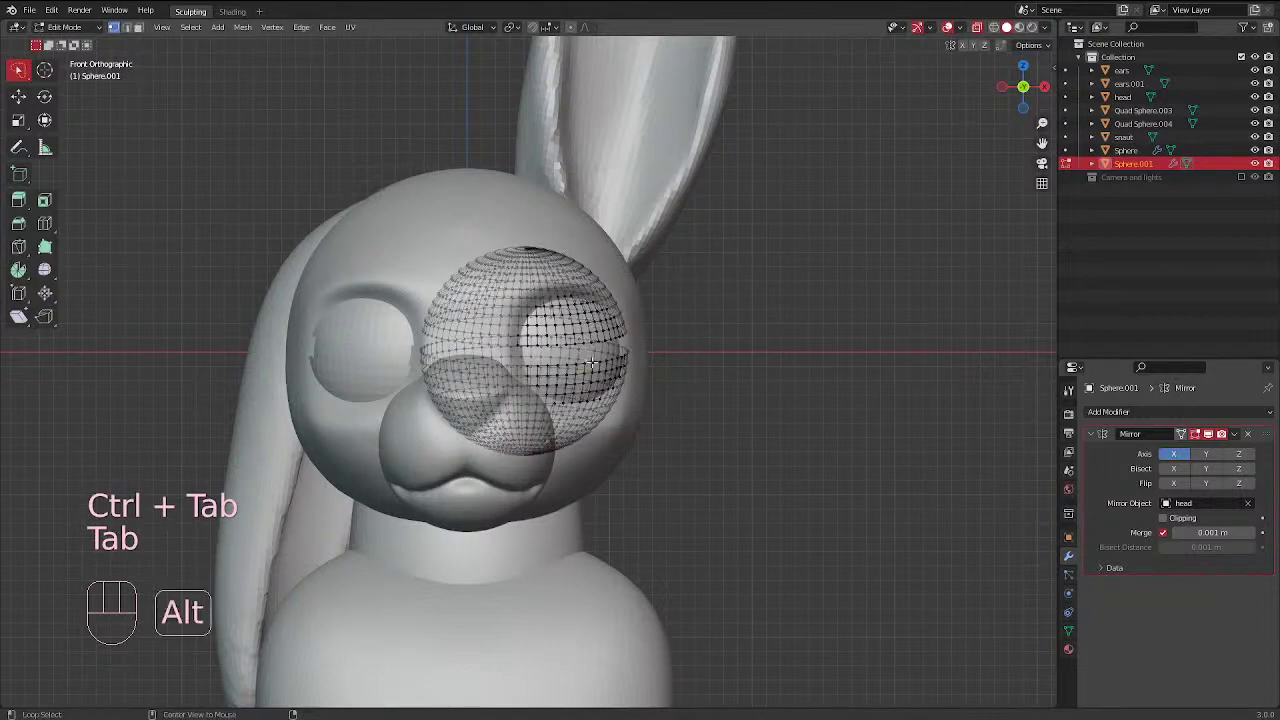
{"action": "left_click", "coordinate": [592, 365], "text": "alt"}
{"action": "scroll", "coordinate": [598, 364], "scroll_direction": "up", "scroll_amount": 1}
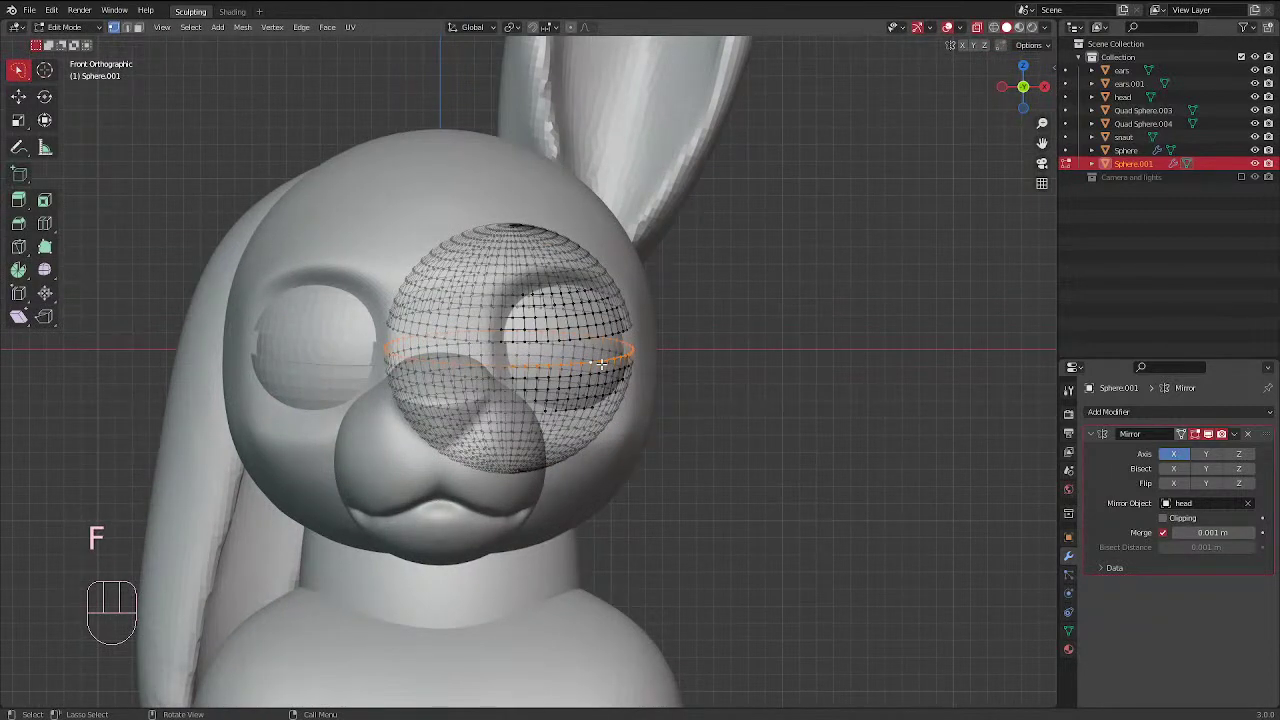
{"action": "scroll", "coordinate": [601, 364], "scroll_direction": "down", "scroll_amount": 2}
{"action": "key", "text": "ctrl+Tab"}
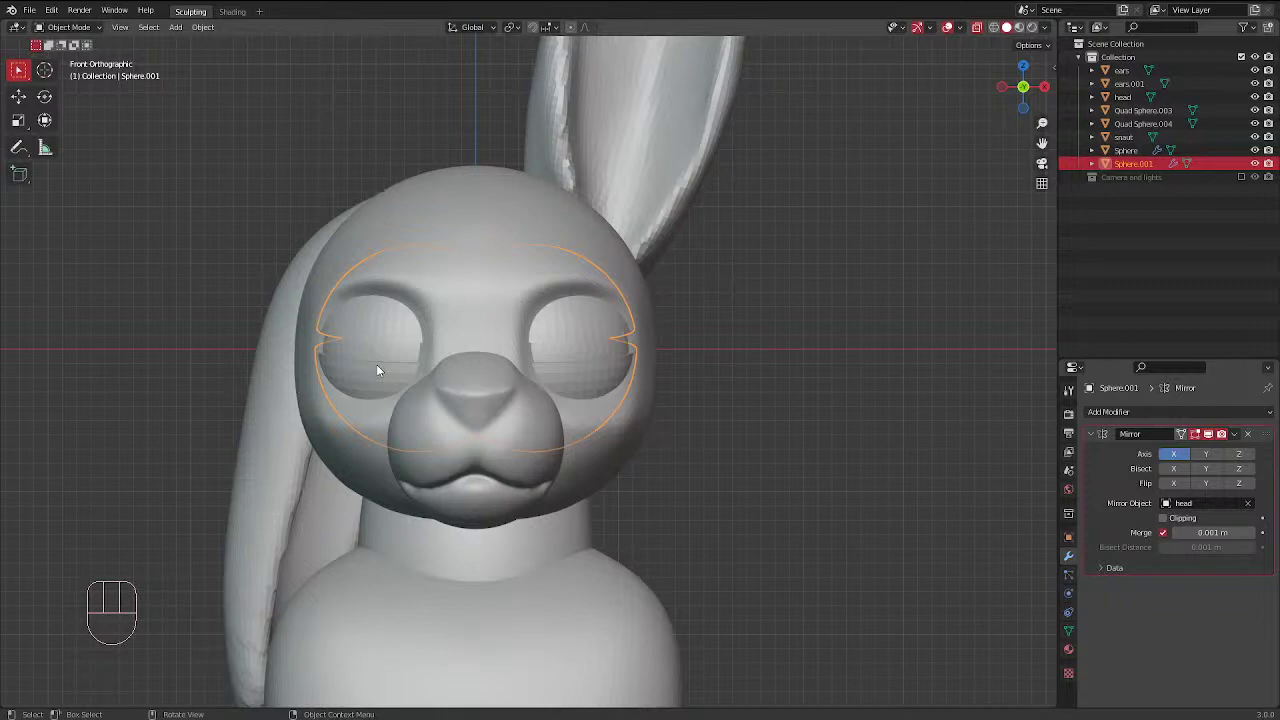
Examine the split eyelid spheres on the head from the front, the side and oblique angles
{"action": "middle_click_drag", "start_coordinate": [809, 240], "coordinate": [917, 311], "text": "ctrl"}
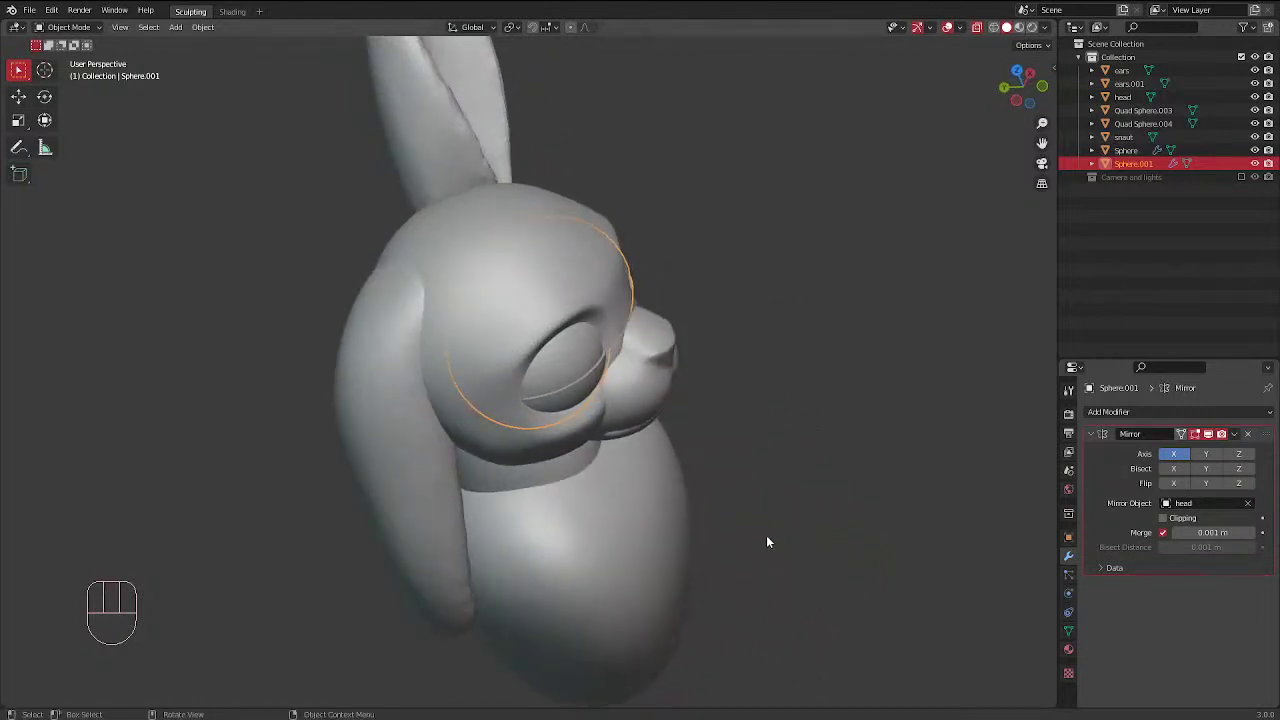
{"action": "middle_click_drag", "start_coordinate": [766, 542], "coordinate": [666, 357]}
{"action": "key", "text": "KP_1"}
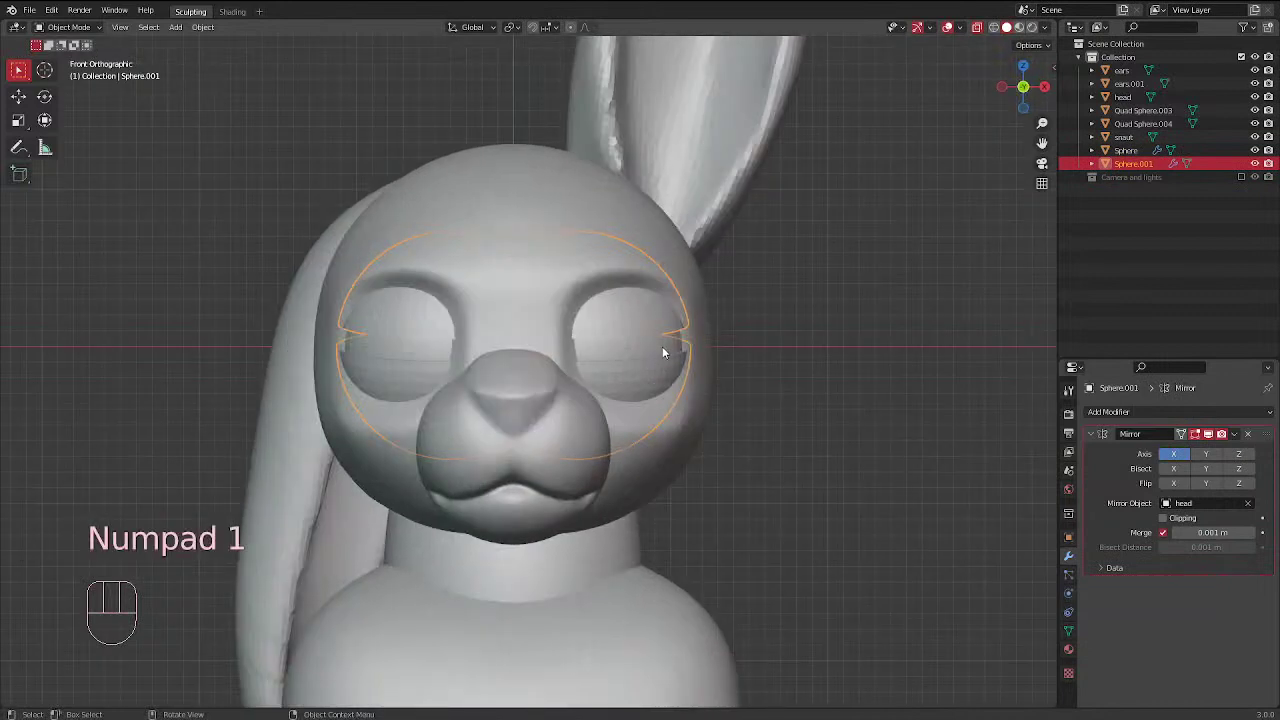
{"action": "mouse_move", "coordinate": [634, 271]}
{"action": "middle_mouse_down", "text": "ctrl"}
{"action": "mouse_move", "coordinate": [630, 298]}
{"action": "mouse_move", "coordinate": [649, 290]}
{"action": "middle_mouse_up", "text": "ctrl"}
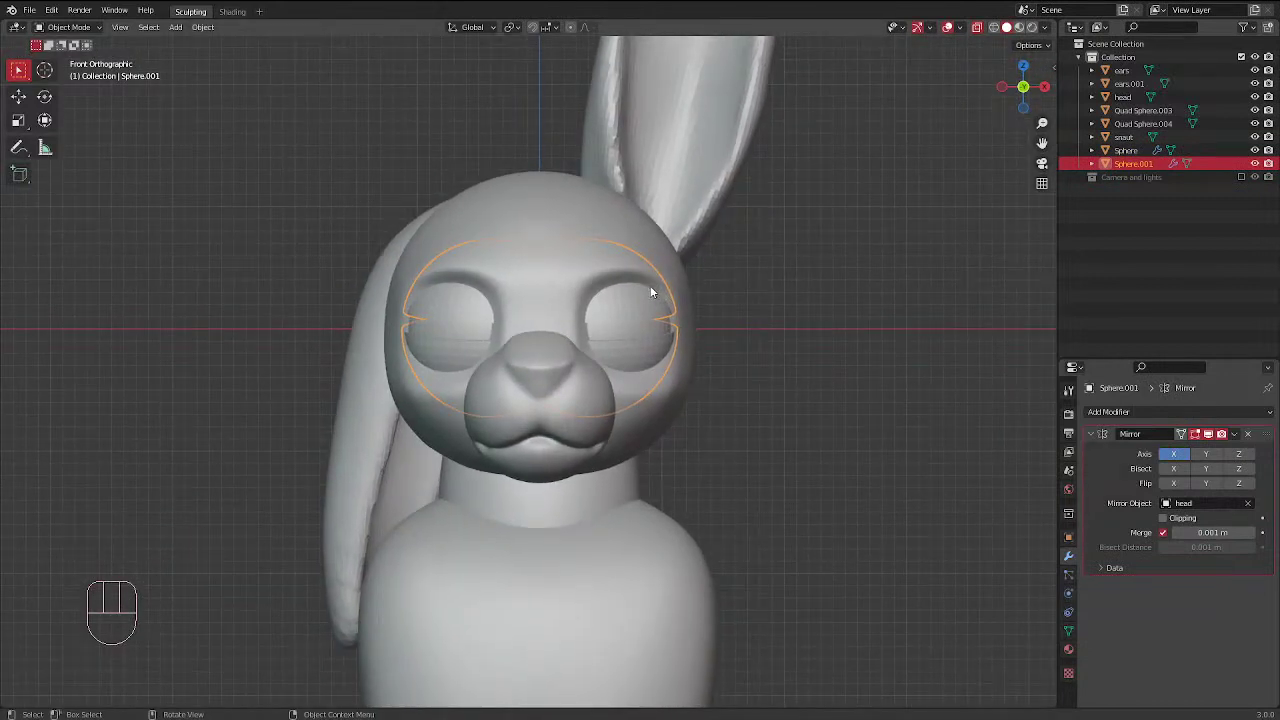
{"action": "middle_click_drag", "start_coordinate": [784, 306], "coordinate": [771, 313], "text": "alt"}
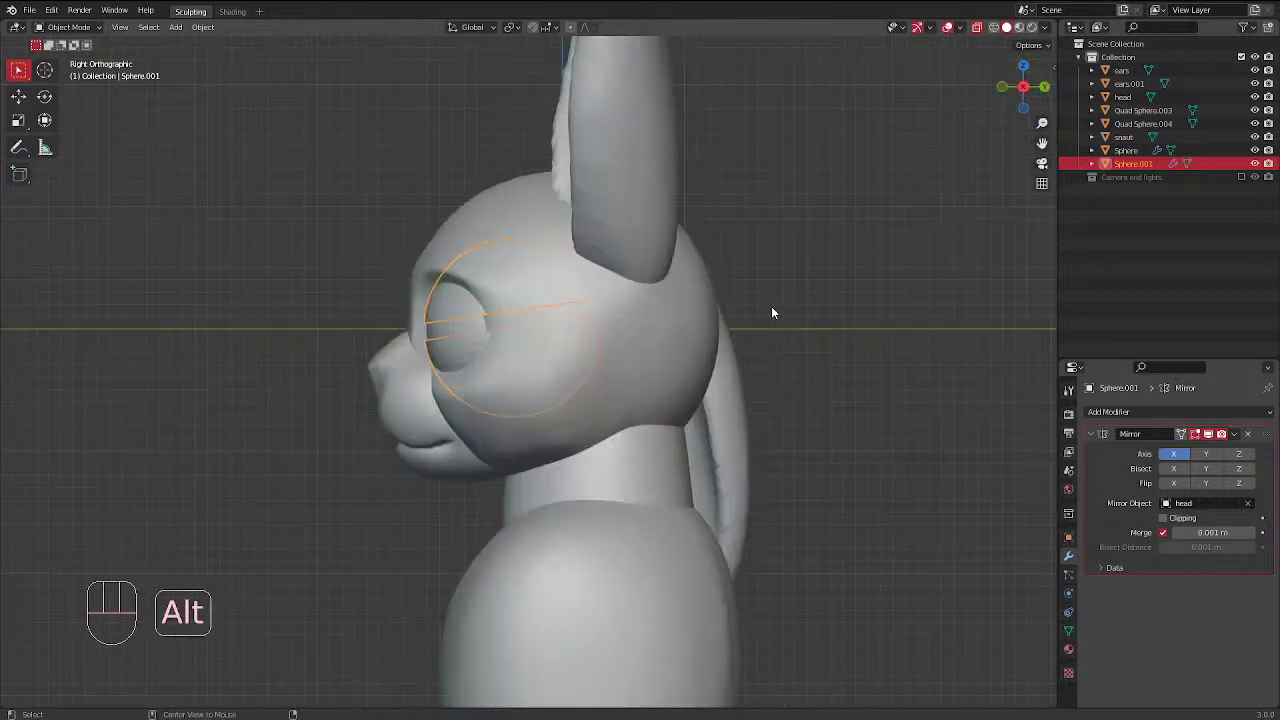
{"action": "middle_click_drag", "start_coordinate": [645, 330], "coordinate": [622, 363], "text": "shift"}
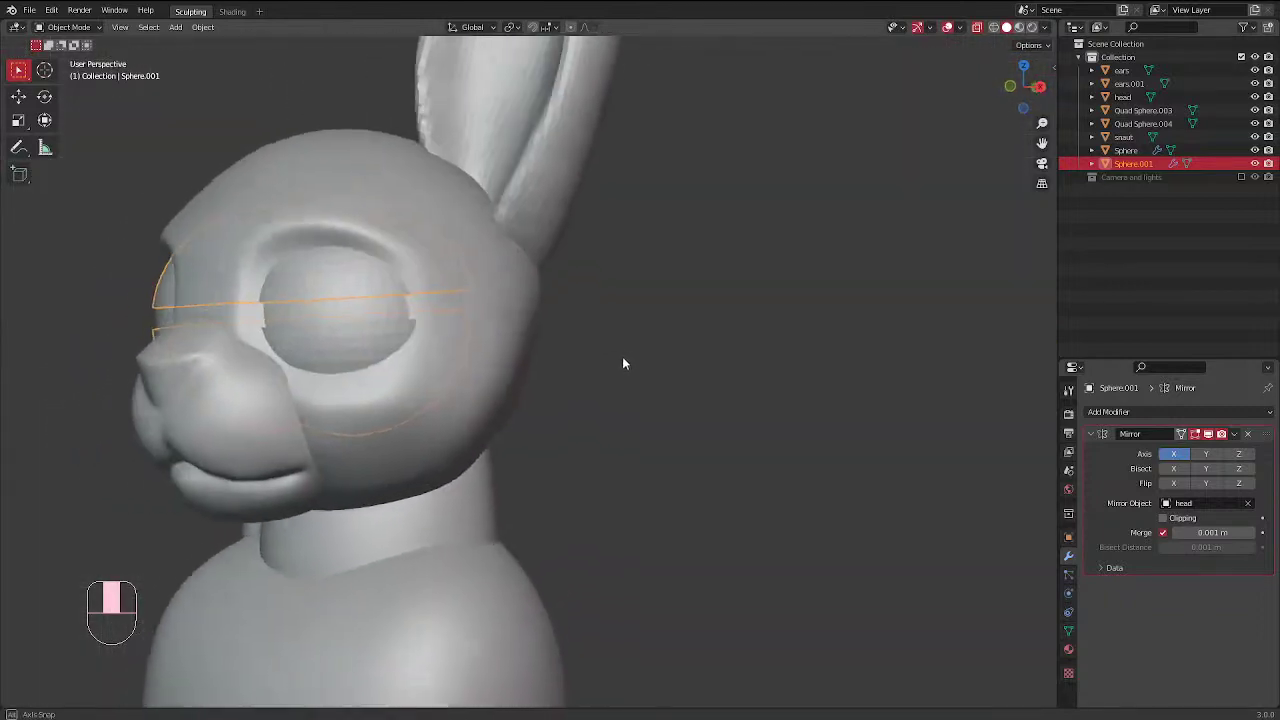
{"action": "key", "text": "KP_1"}
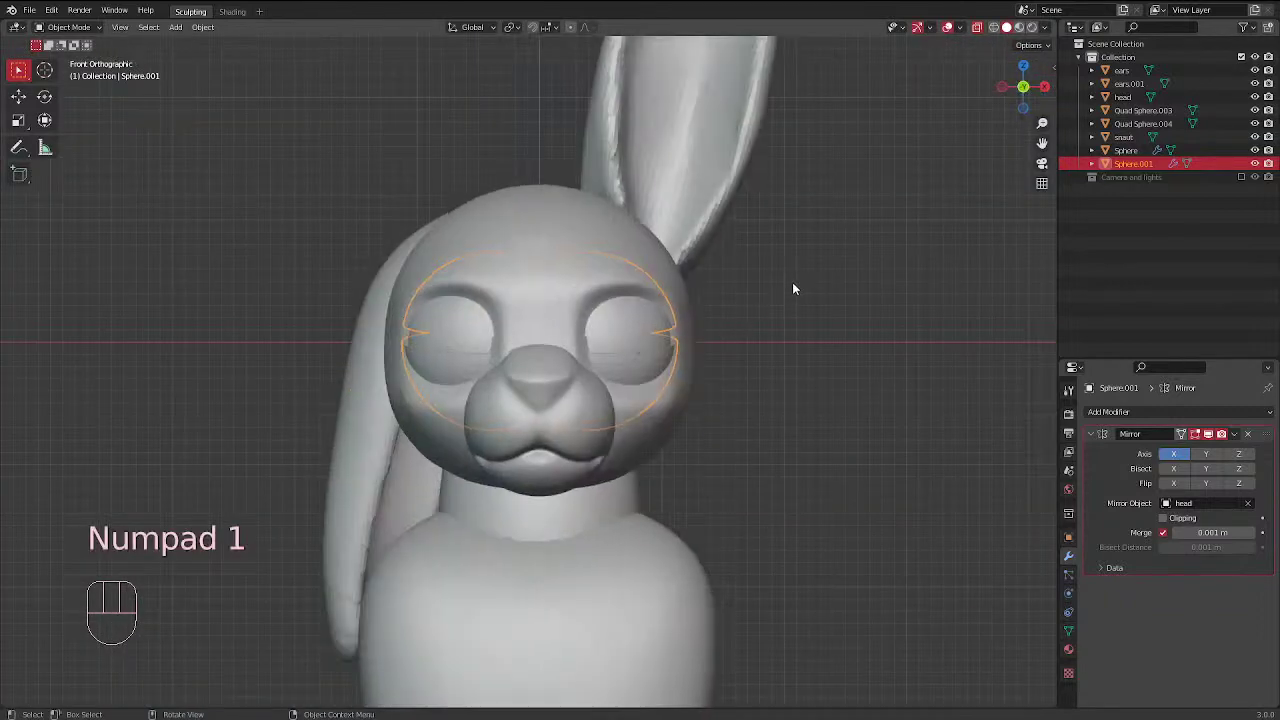
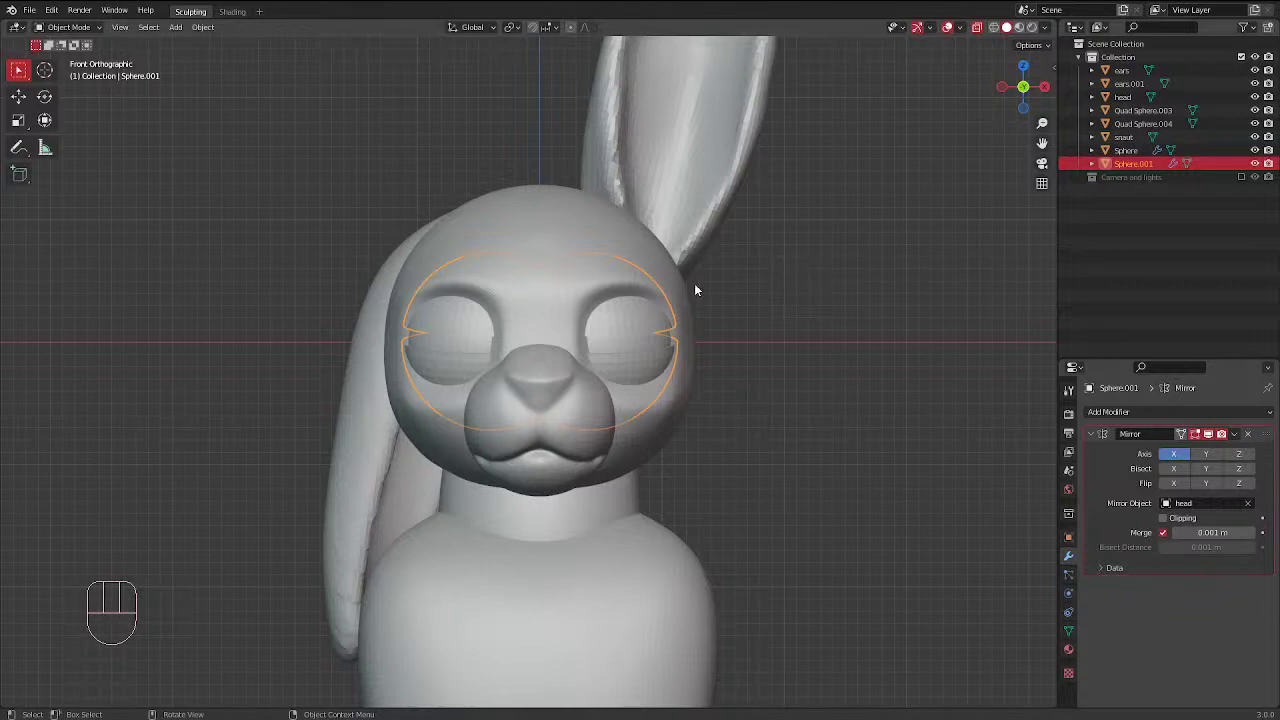
{"action": "middle_click_drag", "start_coordinate": [700, 292], "coordinate": [654, 399], "text": "ctrl"}
{"action": "middle_click_drag", "start_coordinate": [575, 425], "coordinate": [651, 320]}
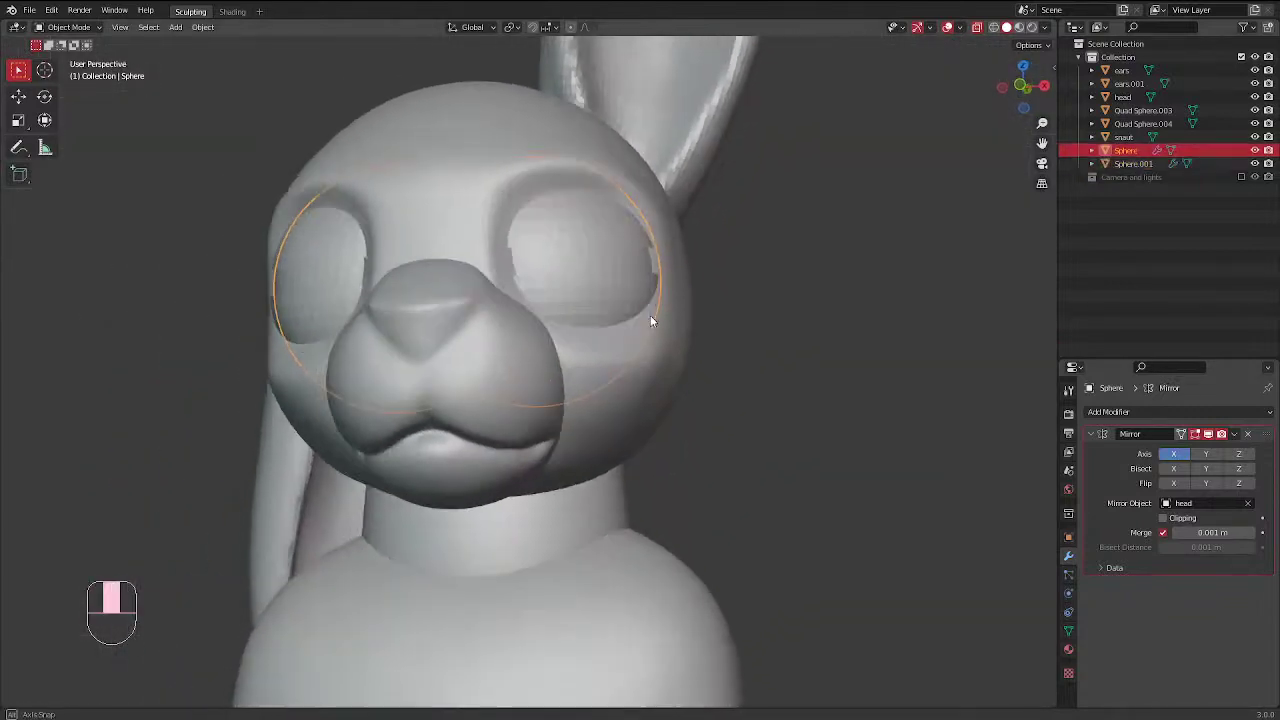
Isolate the eyelid sphere in Local View and fill the open edge loop of its upper half with a face
{"action": "key", "text": "Tab"}
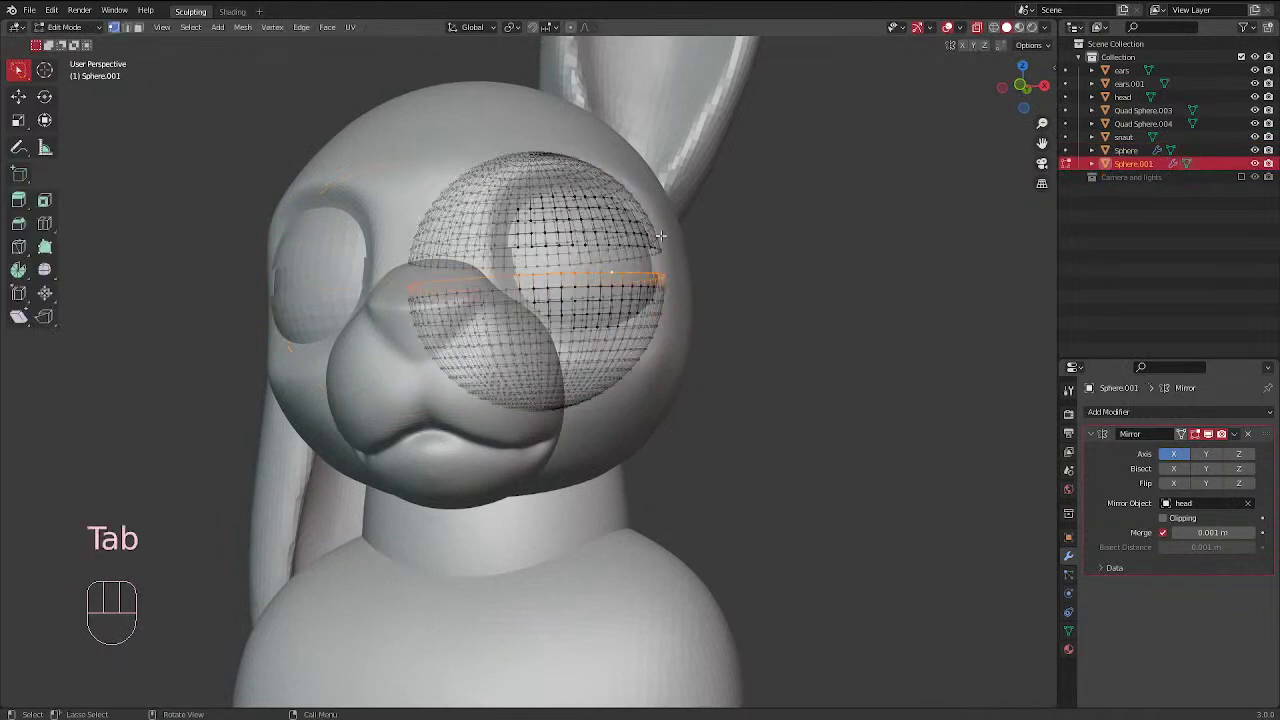
{"action": "left_click", "coordinate": [631, 245], "text": "alt"}
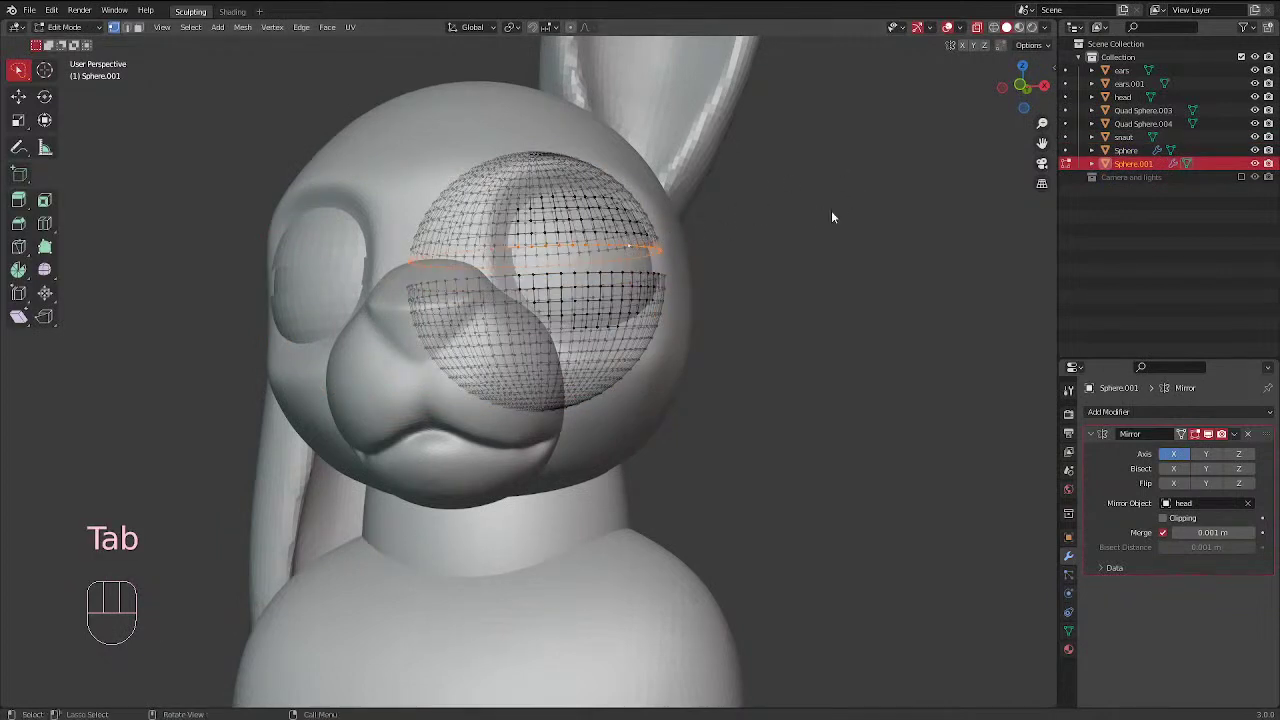
{"action": "key", "text": "KP_Divide"}
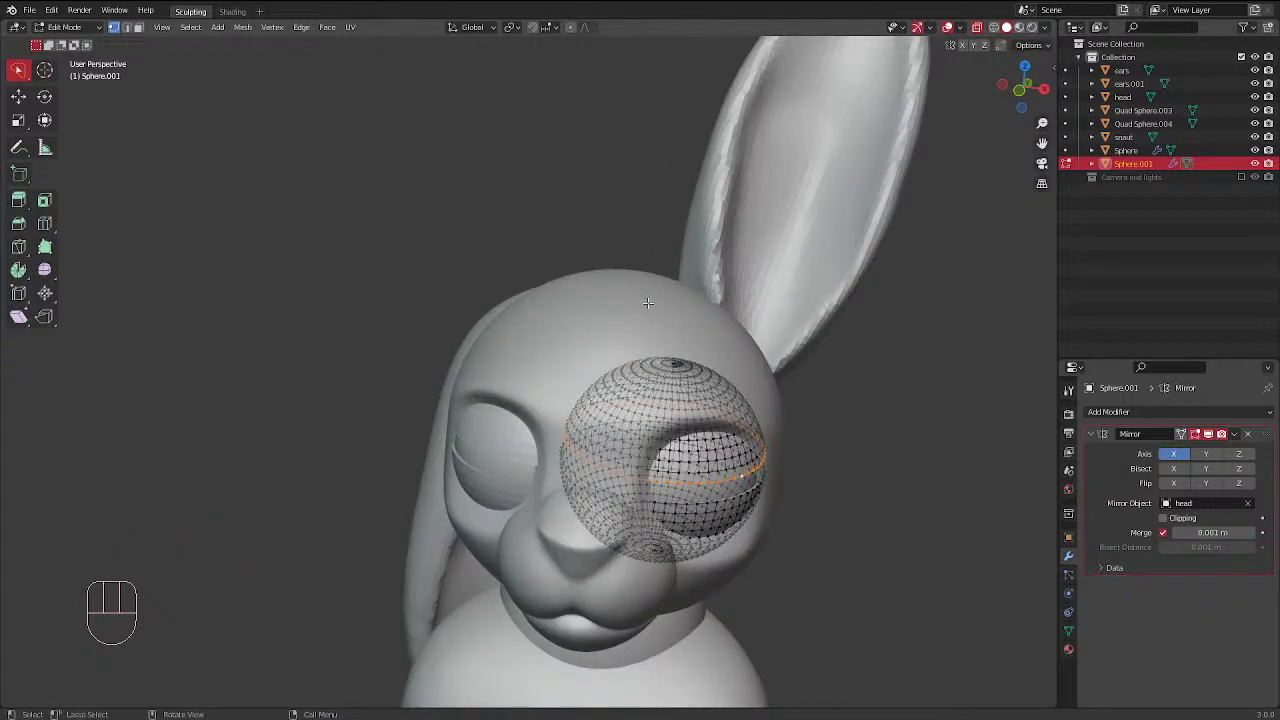
{"action": "key", "text": "KP_3"}
{"action": "key", "text": "KP_3"}
{"action": "middle_click_drag", "start_coordinate": [454, 297], "coordinate": [420, 362]}
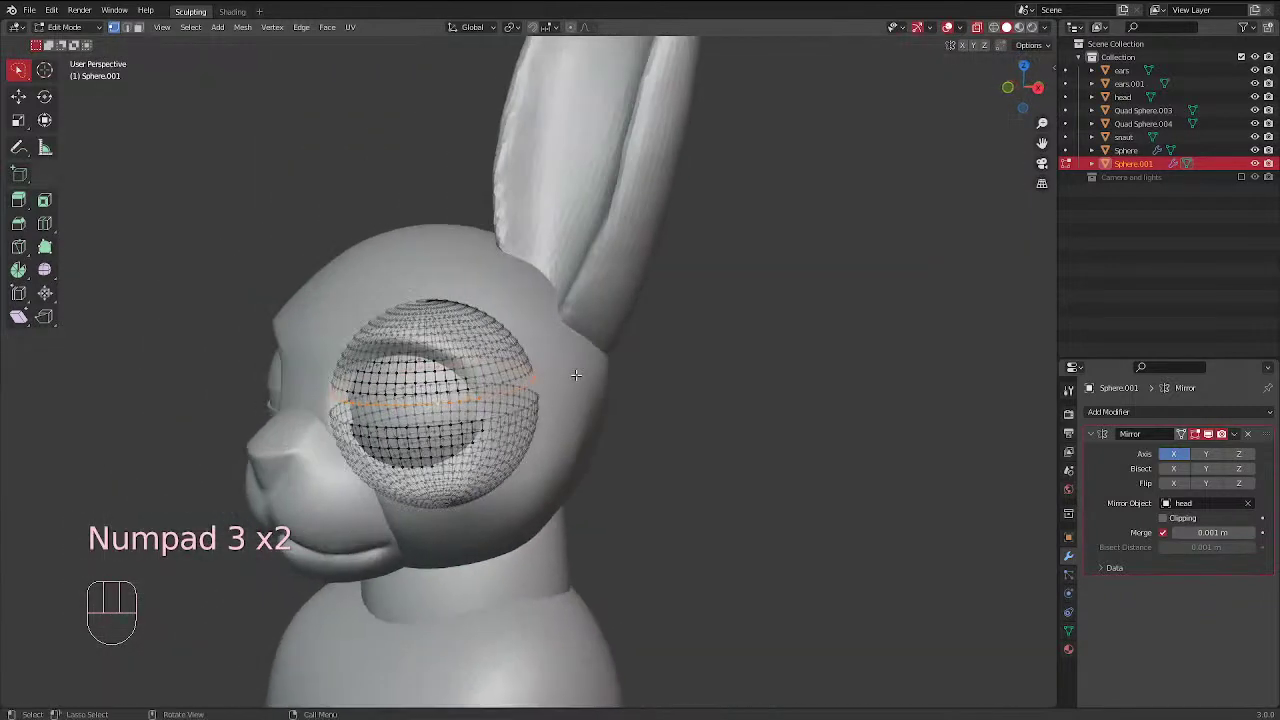
{"action": "key", "text": "KP_Divide"}
{"action": "middle_click_drag", "start_coordinate": [666, 374], "coordinate": [675, 232]}
{"action": "scroll", "coordinate": [674, 233], "scroll_direction": "up", "scroll_amount": 2}
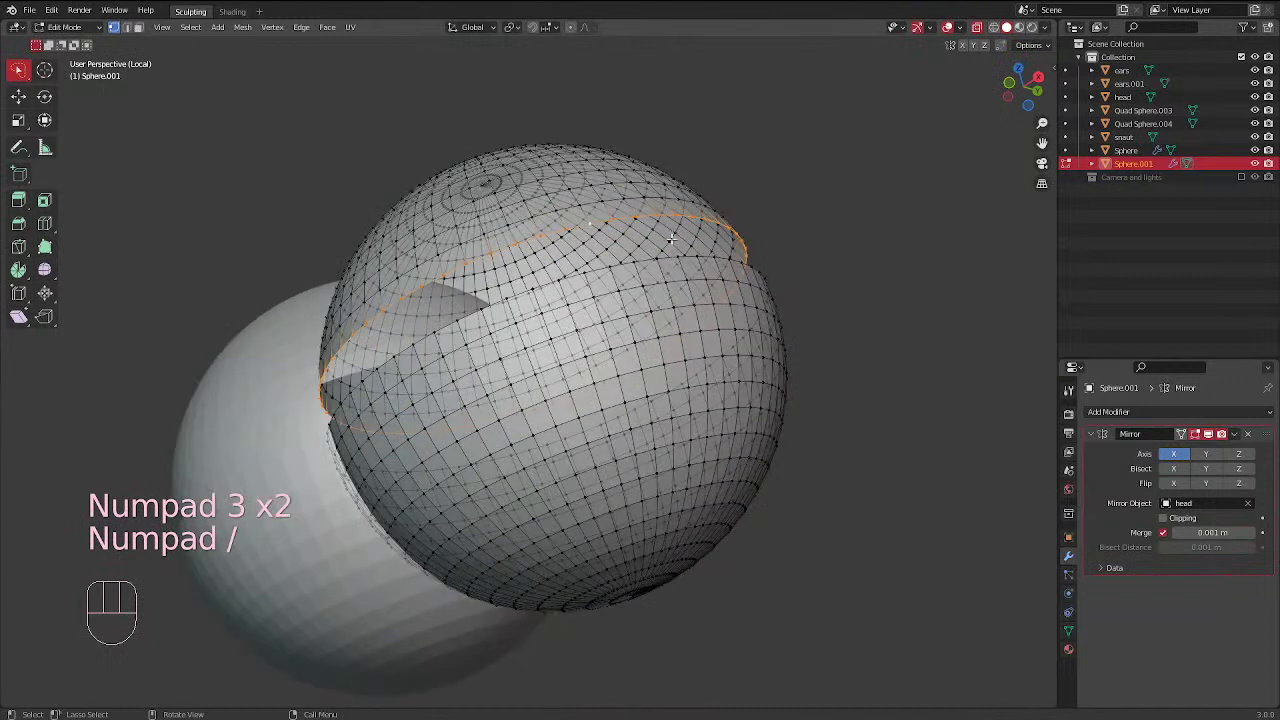
{"action": "key", "text": "g"}
{"action": "right_click", "coordinate": [671, 239]}
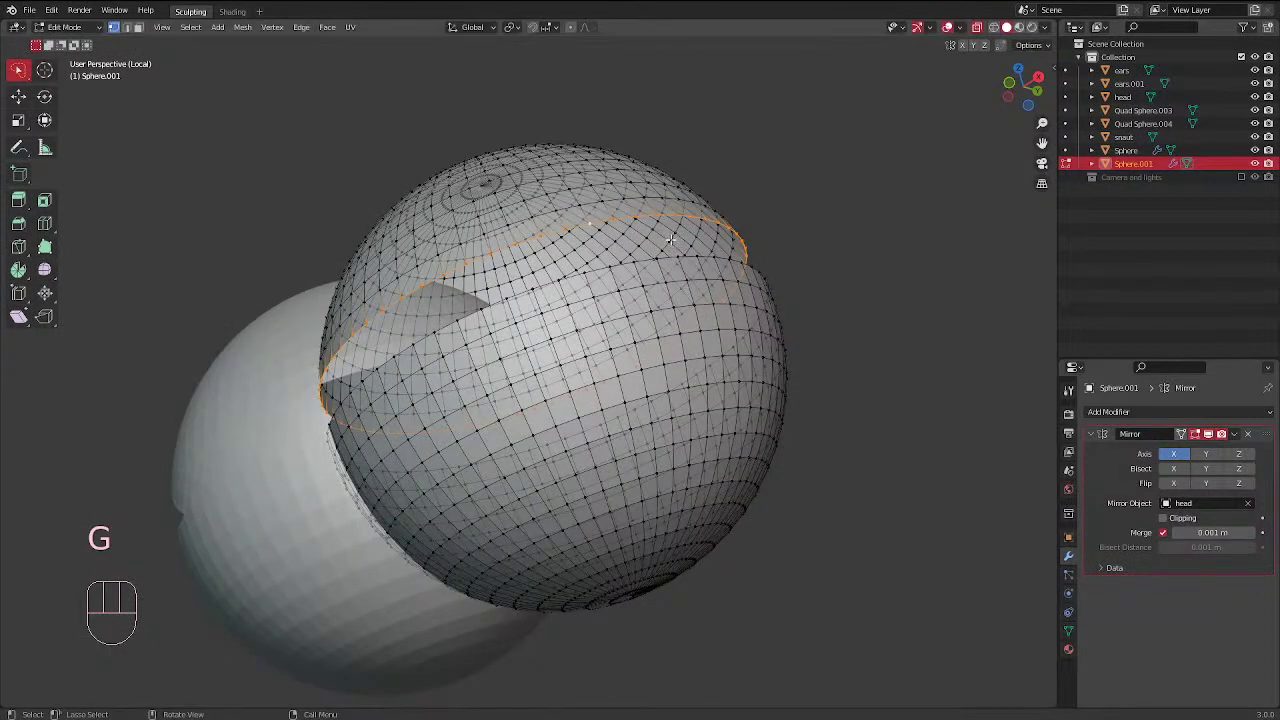
{"action": "key", "text": "f"}
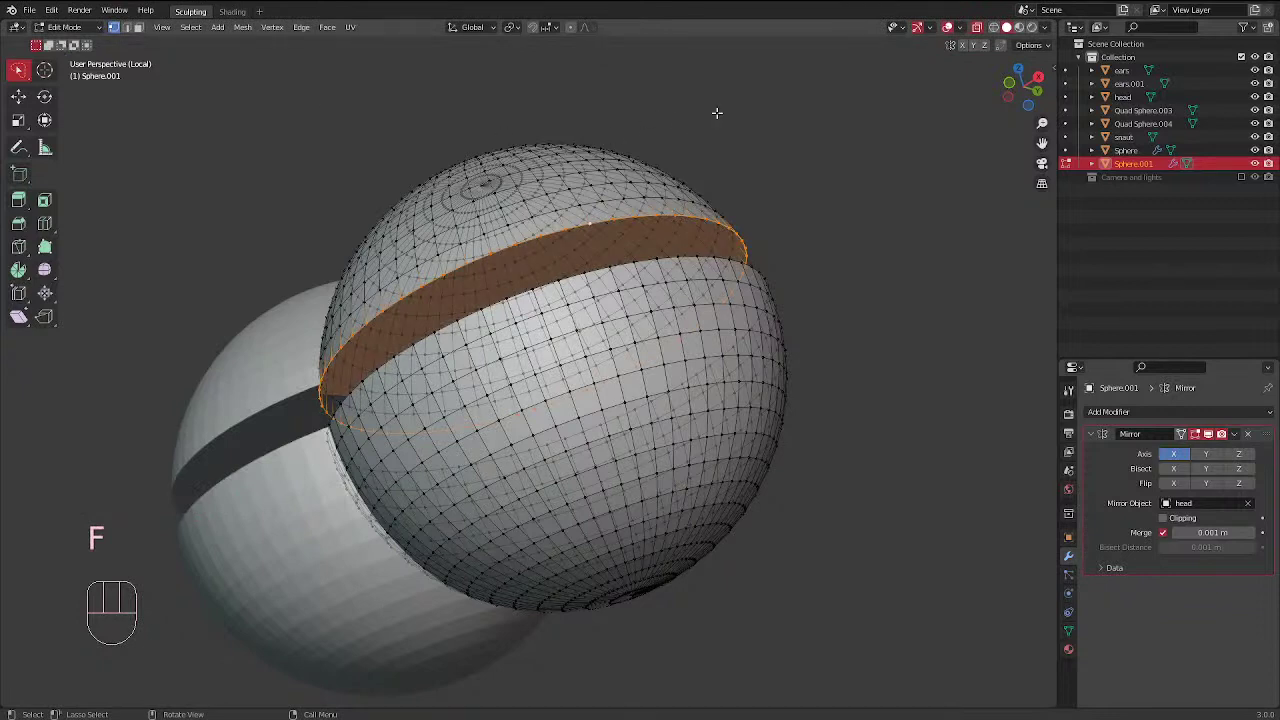
Inset the filled face of the eyelid sphere's upper half three times to form concentric rings
{"action": "key", "text": "i"}
{"action": "left_click", "coordinate": [678, 145]}
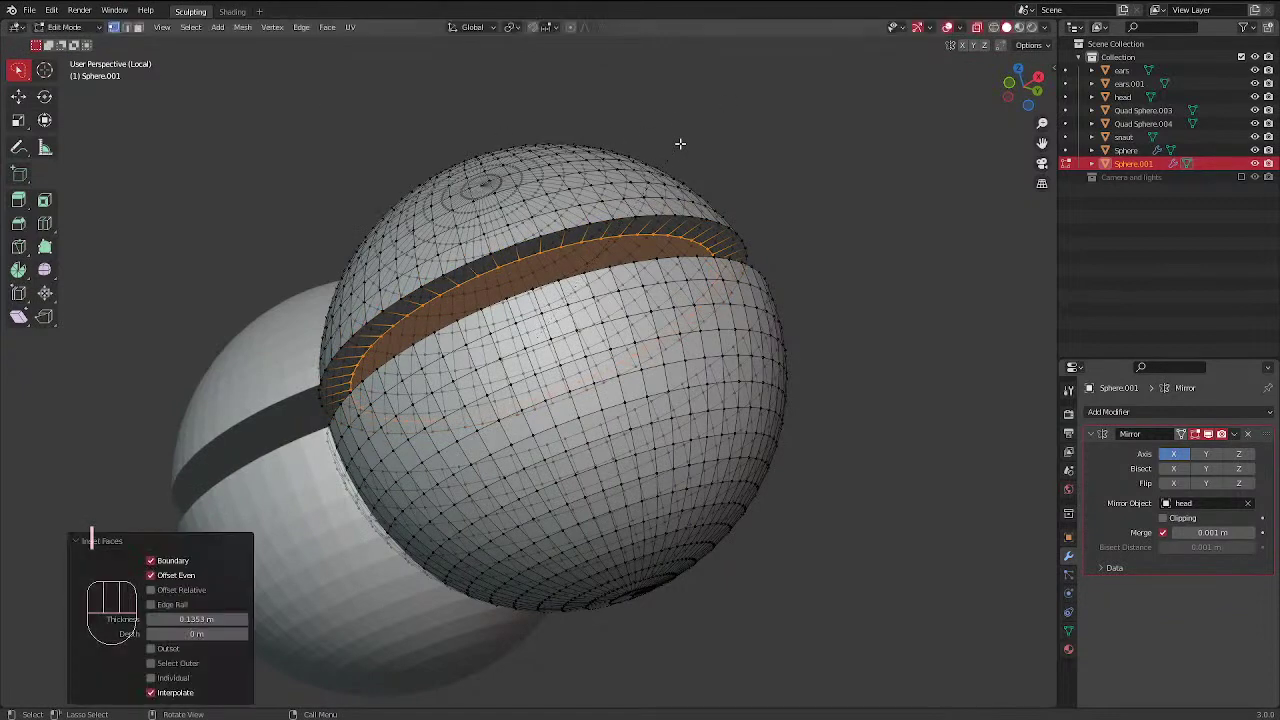
{"action": "key", "text": "i"}
{"action": "left_click", "coordinate": [657, 174]}
{"action": "key", "text": "i"}
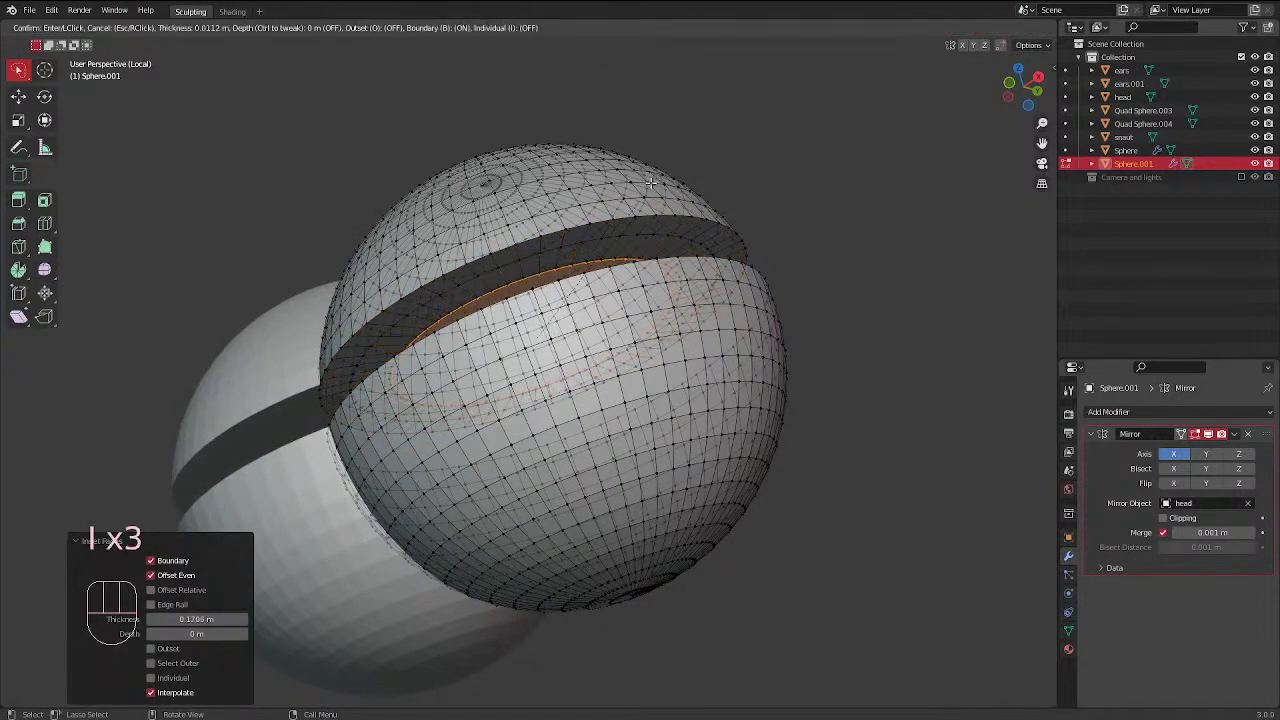
{"action": "left_click", "coordinate": [631, 200]}
Select the rim loop of the eyelid sphere's lower half and inset its filled face three times
{"action": "middle_click_drag", "start_coordinate": [631, 200], "coordinate": [752, 430]}
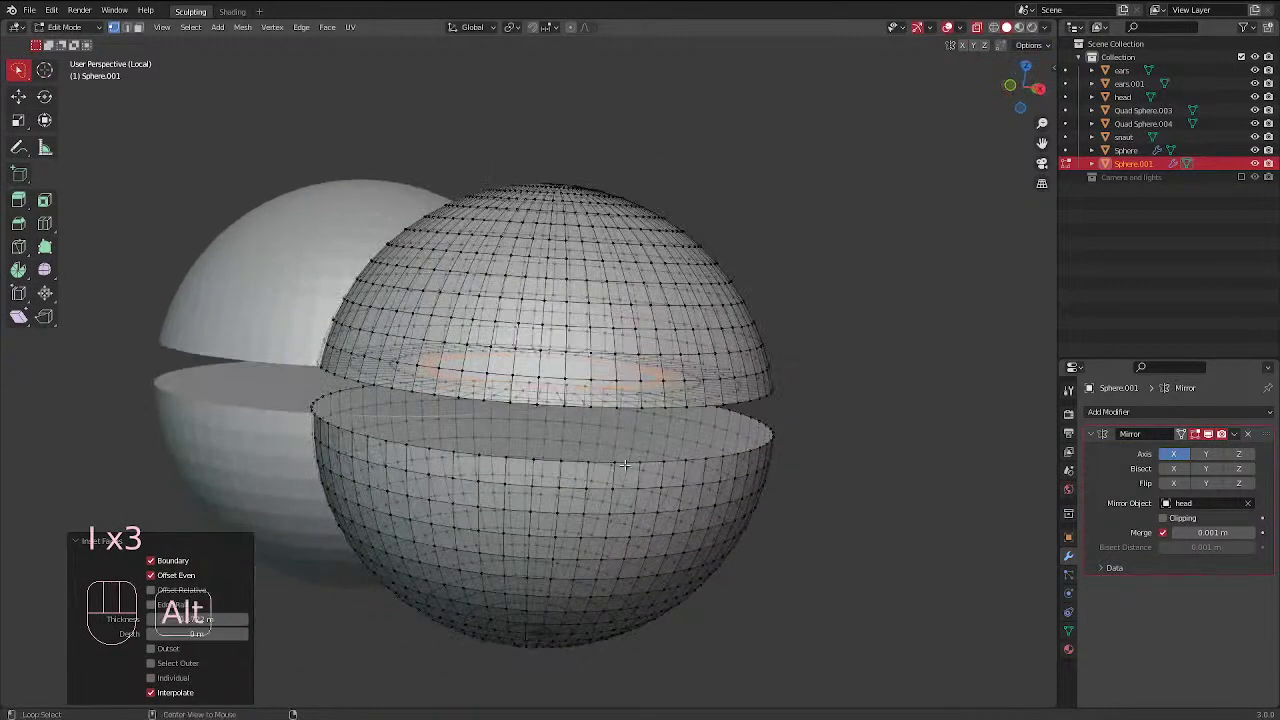
{"action": "left_click", "coordinate": [630, 463], "text": "alt"}
{"action": "left_click", "coordinate": [707, 453], "text": "alt"}
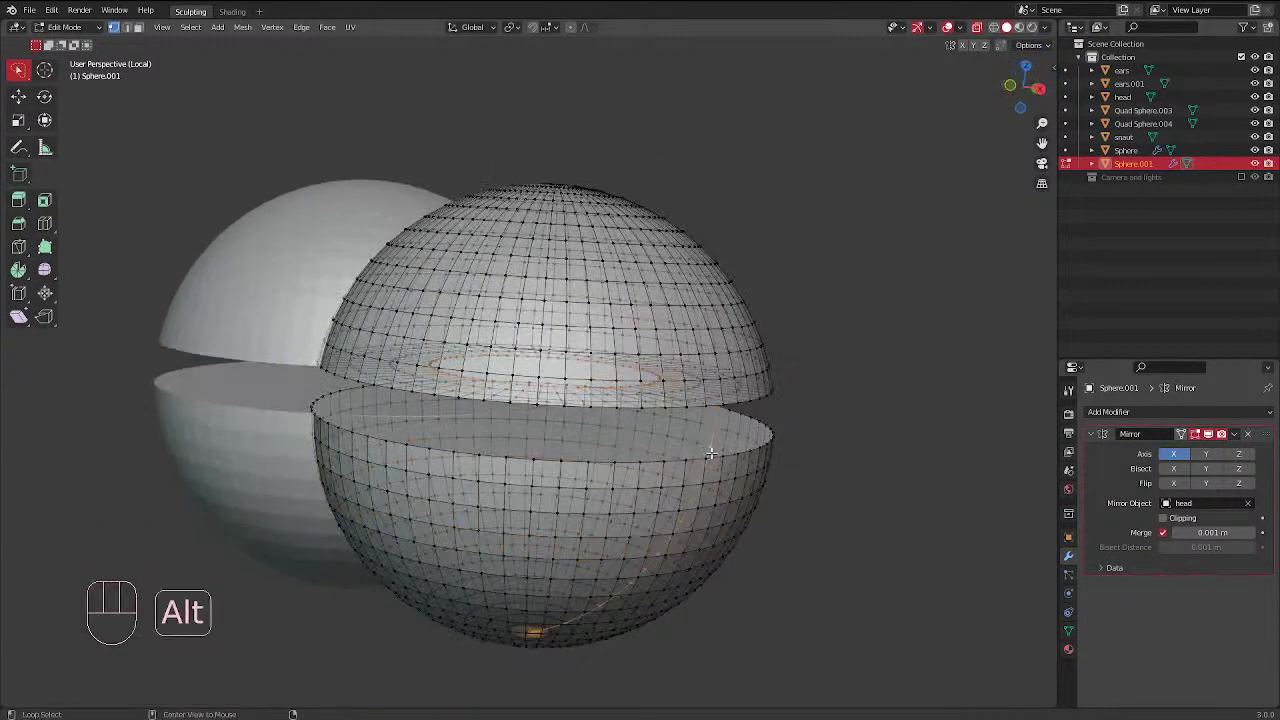
{"action": "left_click", "coordinate": [724, 455], "text": "alt"}
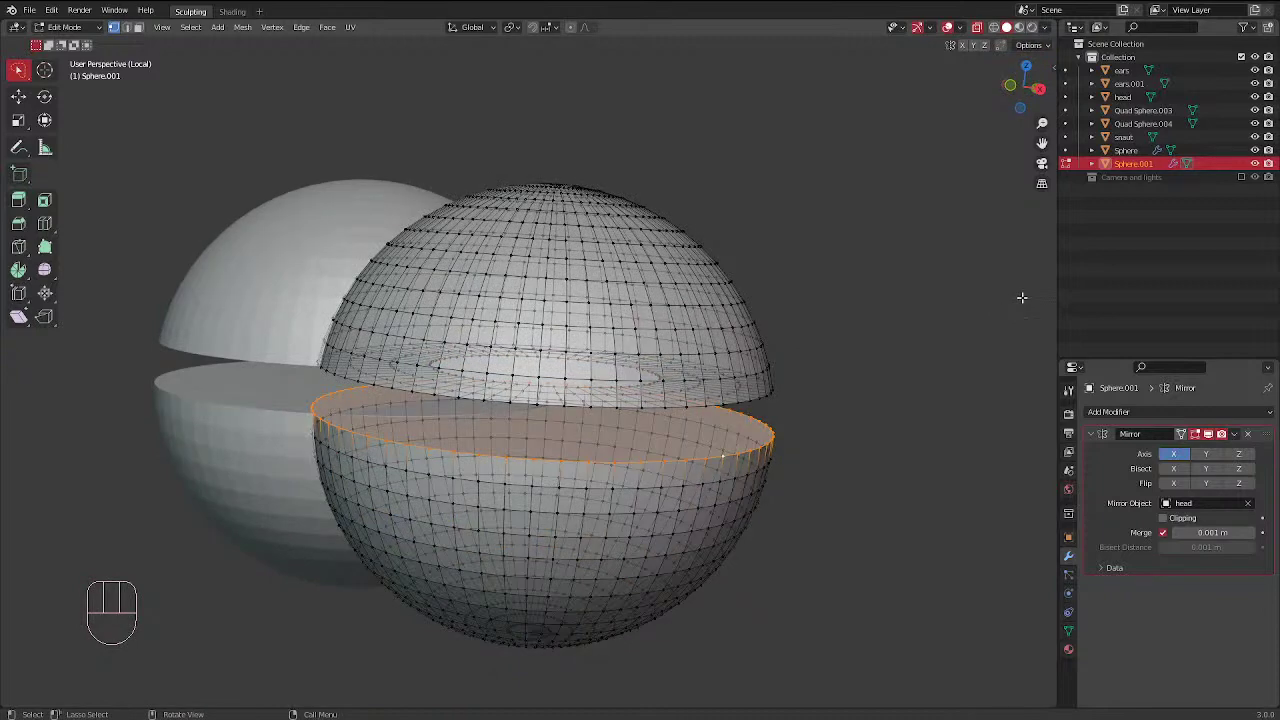
{"action": "key", "text": "i"}
{"action": "left_click", "coordinate": [984, 306]}
{"action": "key", "text": "i"}
{"action": "left_click", "coordinate": [938, 313]}
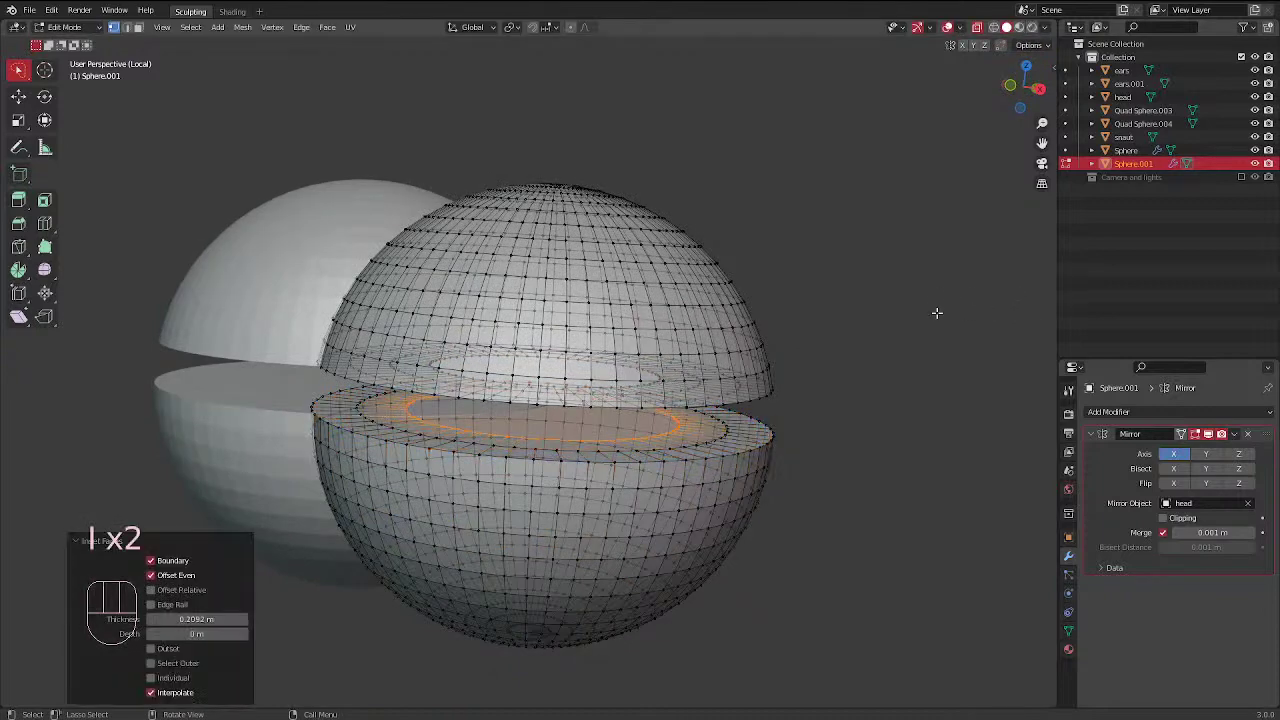
{"action": "key", "text": "i"}
{"action": "left_click", "coordinate": [877, 316]}
Return to Object Mode and leave Local View to show the eyelid spheres on the whole head
{"action": "key", "text": "KP_1"}
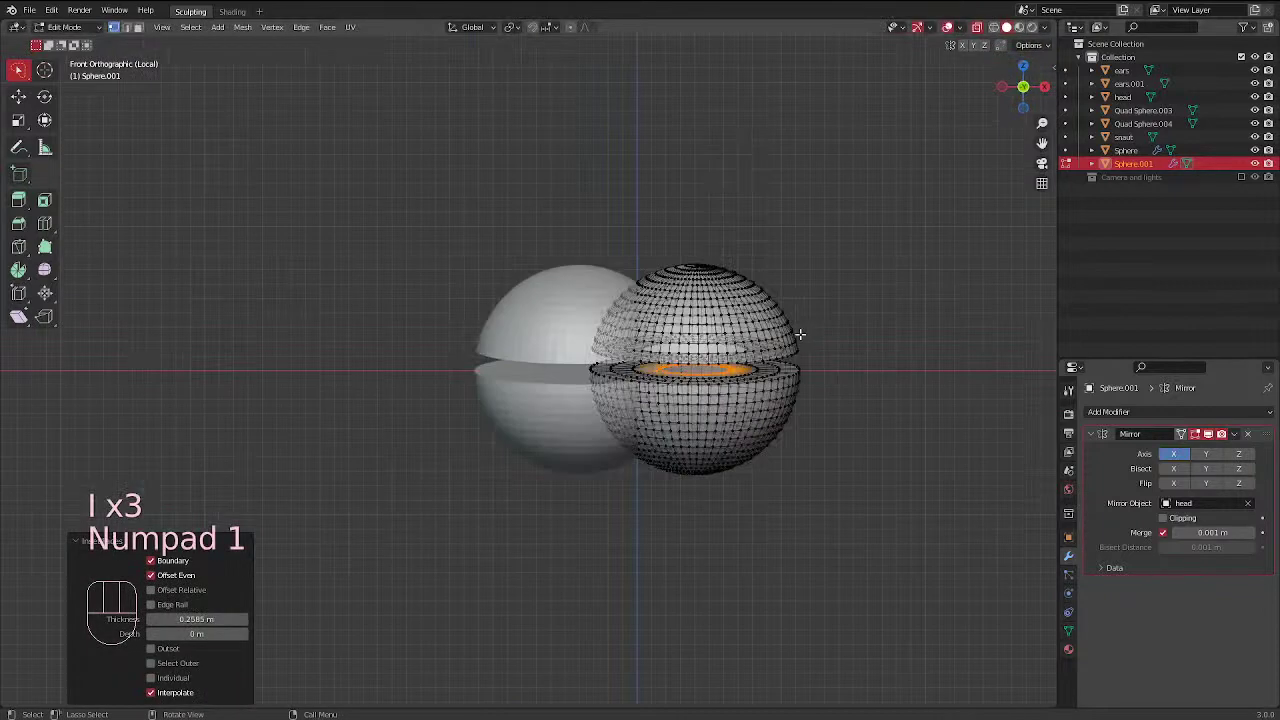
{"action": "key", "text": "ctrl+Tab"}
{"action": "scroll", "coordinate": [871, 380], "scroll_direction": "up", "scroll_amount": 1}
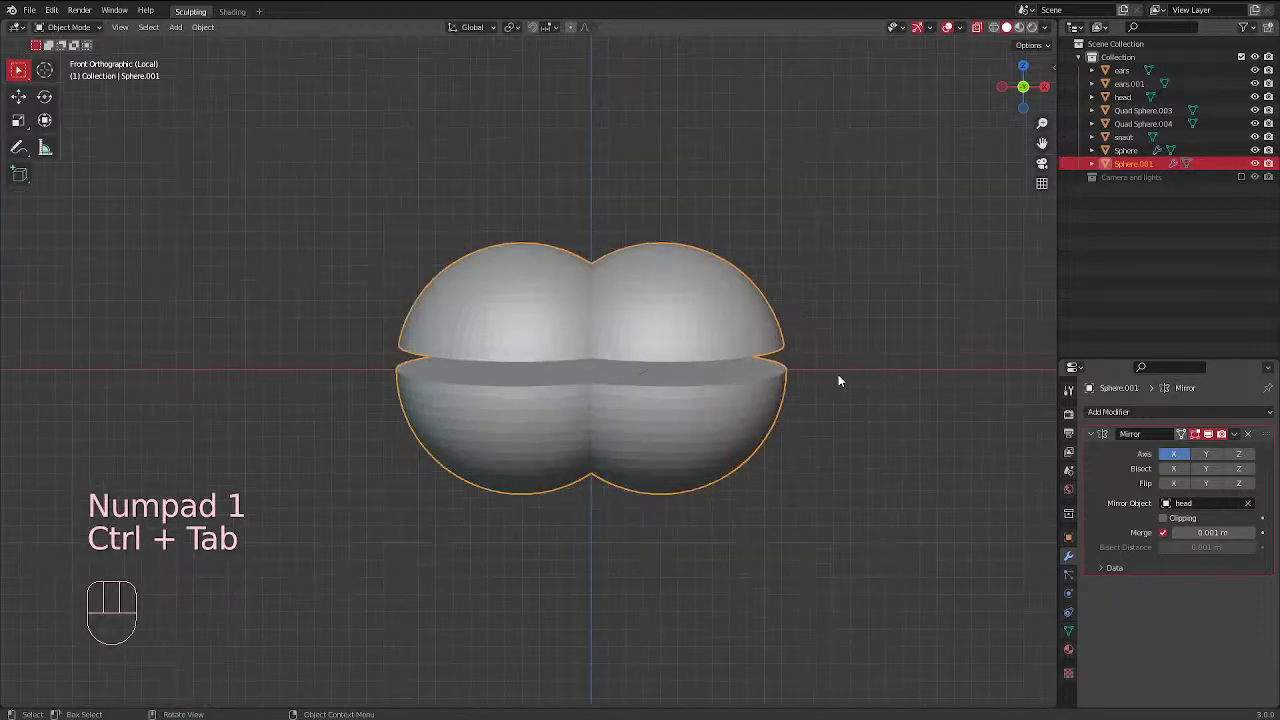
{"action": "key", "text": "KP_1"}
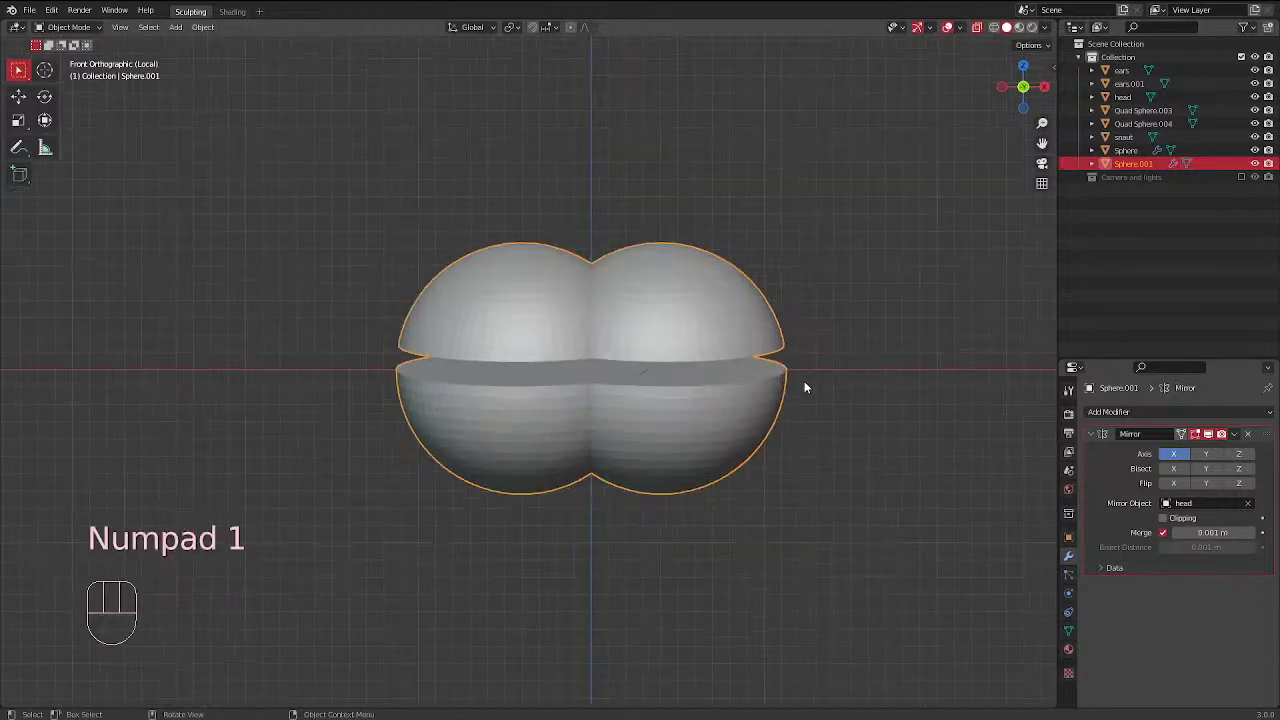
{"action": "key", "text": "KP_Divide"}
{"action": "middle_click_drag", "start_coordinate": [485, 344], "coordinate": [670, 343]}
{"action": "key", "text": "ctrl+Tab"}
{"action": "middle_click_drag", "start_coordinate": [569, 373], "coordinate": [765, 331]}
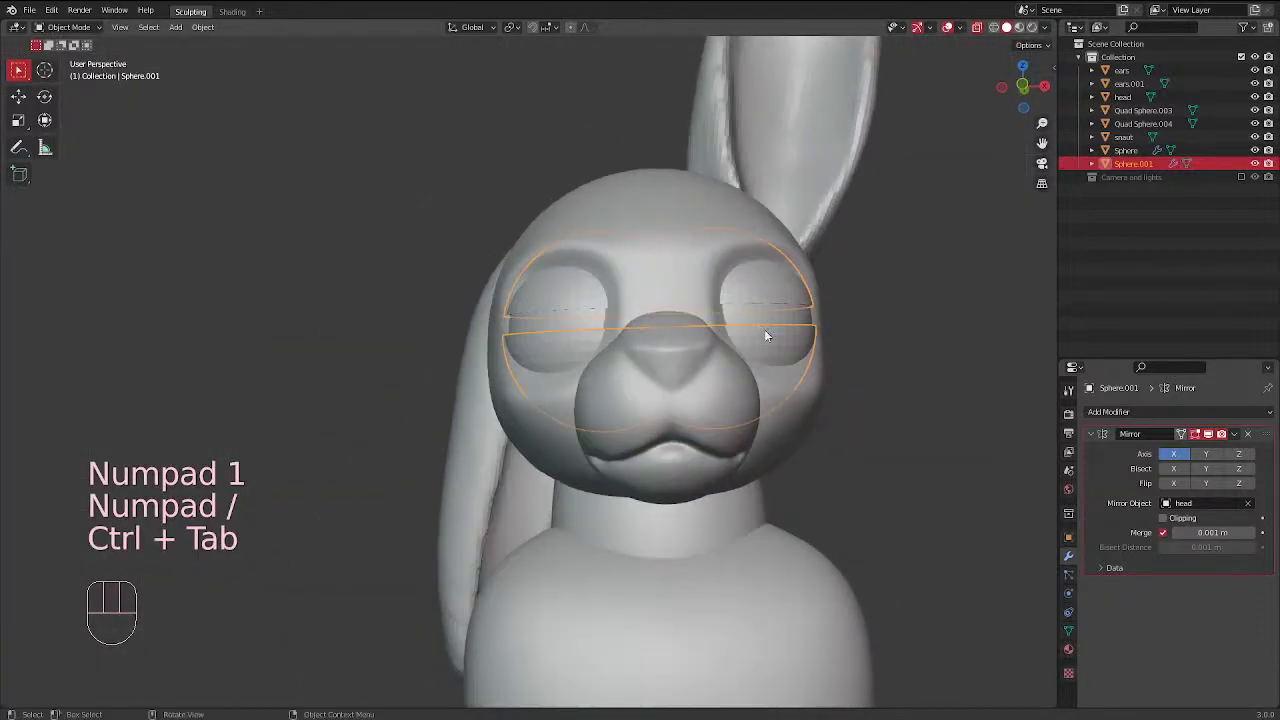
Select the split eyelid spheres in the front view and scale them up by about 1.019
{"action": "left_click_drag", "start_coordinate": [765, 332], "coordinate": [754, 286]}
{"action": "middle_click_drag", "start_coordinate": [755, 291], "coordinate": [712, 350]}
{"action": "left_click", "coordinate": [732, 346]}
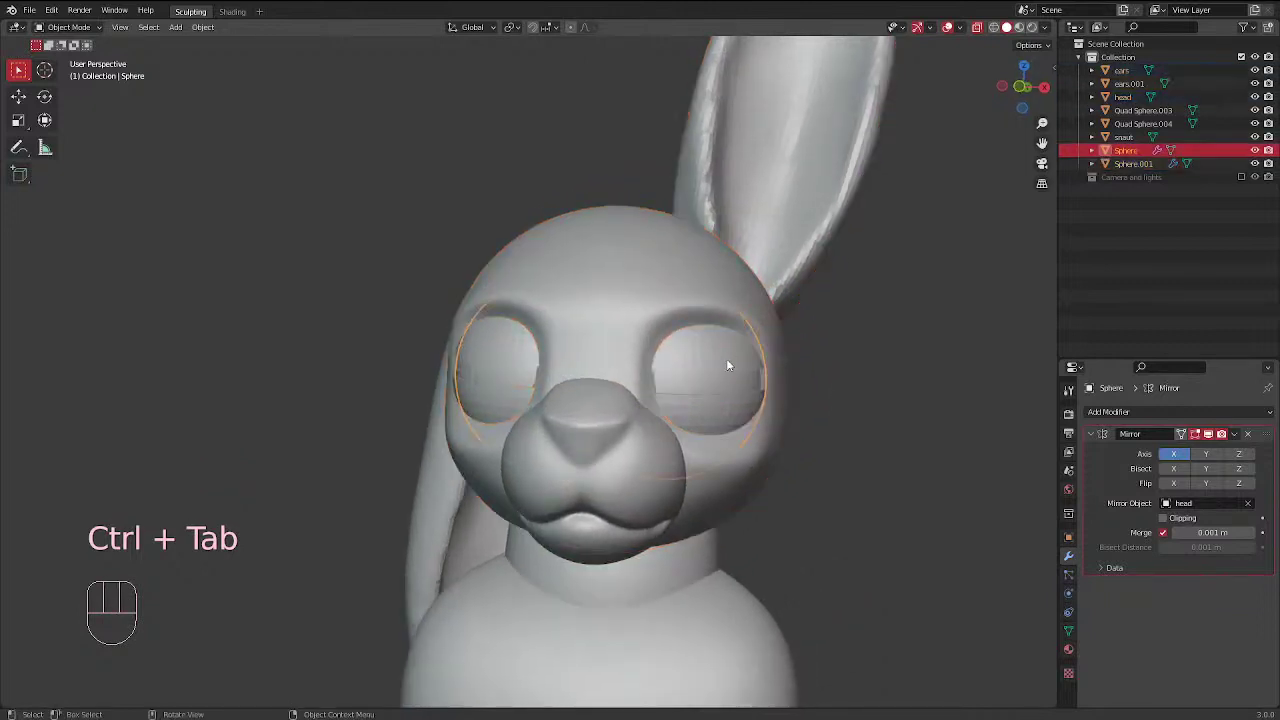
{"action": "key", "text": "KP_1"}
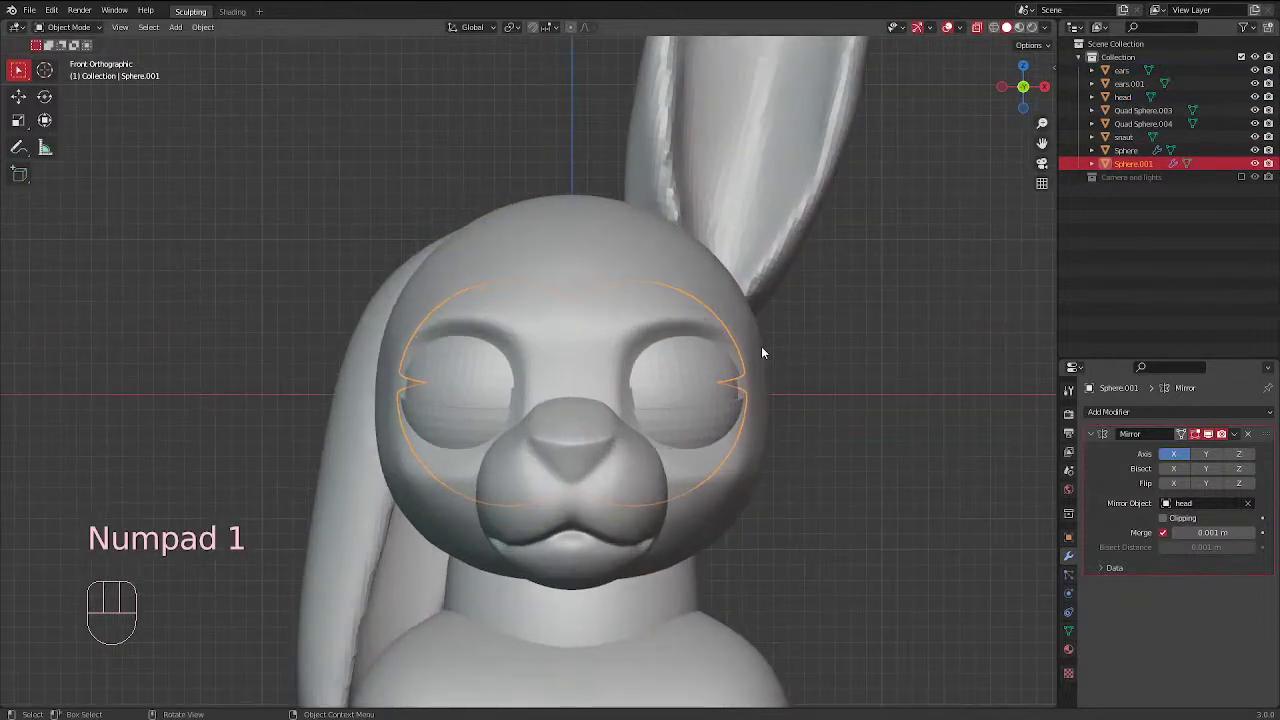
{"action": "key", "text": "s"}
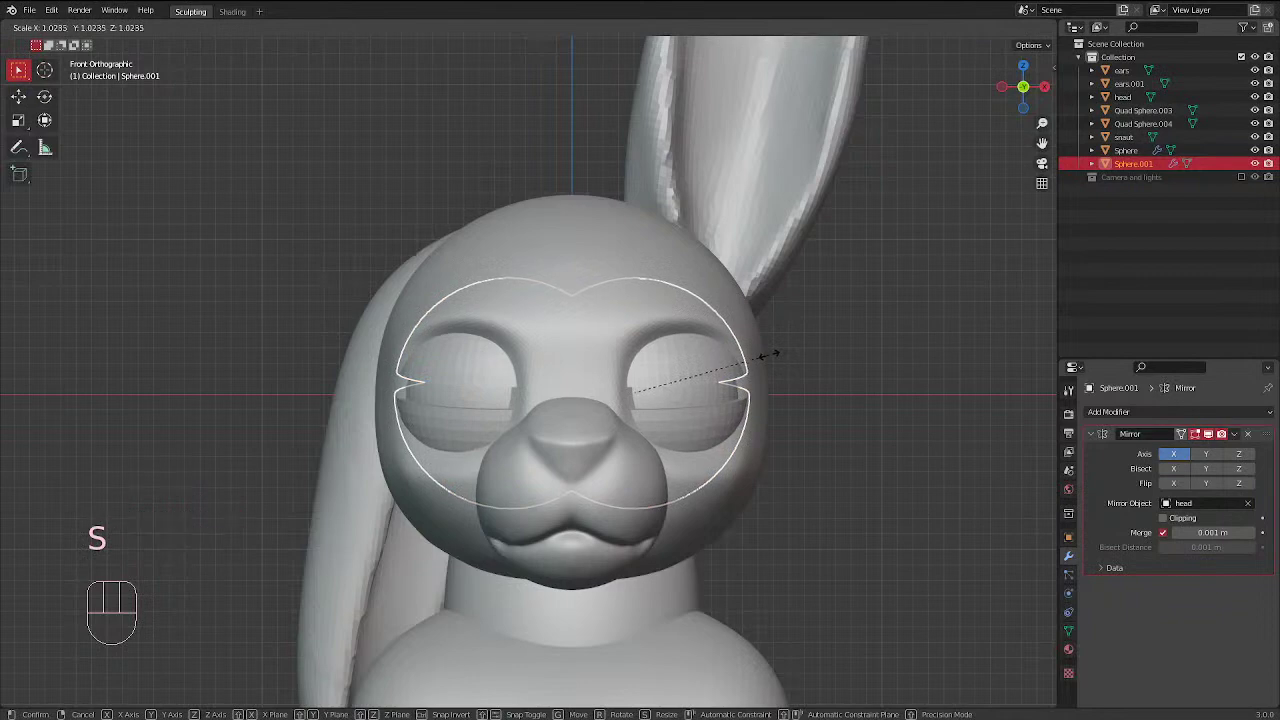
{"action": "left_click", "coordinate": [768, 361]}
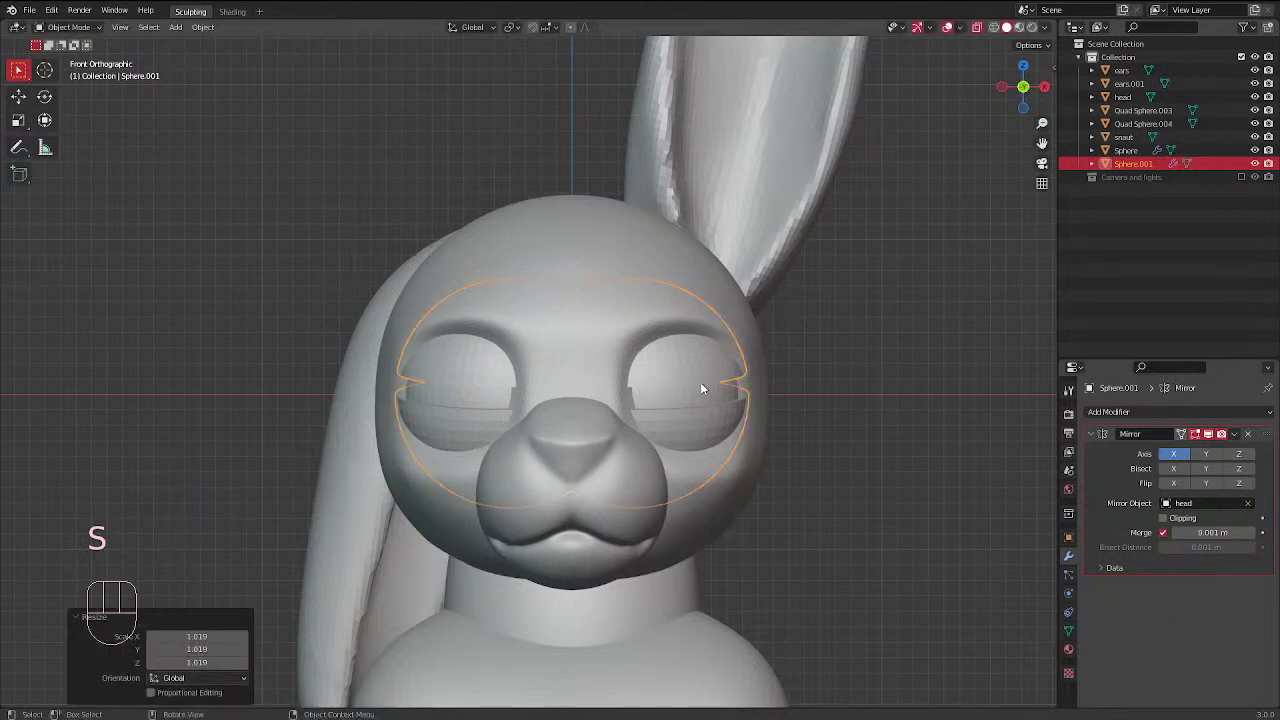
Select the inner eye spheres and adjust their overall scale relative to the eyelids
{"action": "left_click", "coordinate": [706, 410]}
{"action": "middle_click_drag", "start_coordinate": [708, 418], "coordinate": [580, 521]}
{"action": "scroll", "coordinate": [580, 521], "scroll_direction": "up", "scroll_amount": 1}
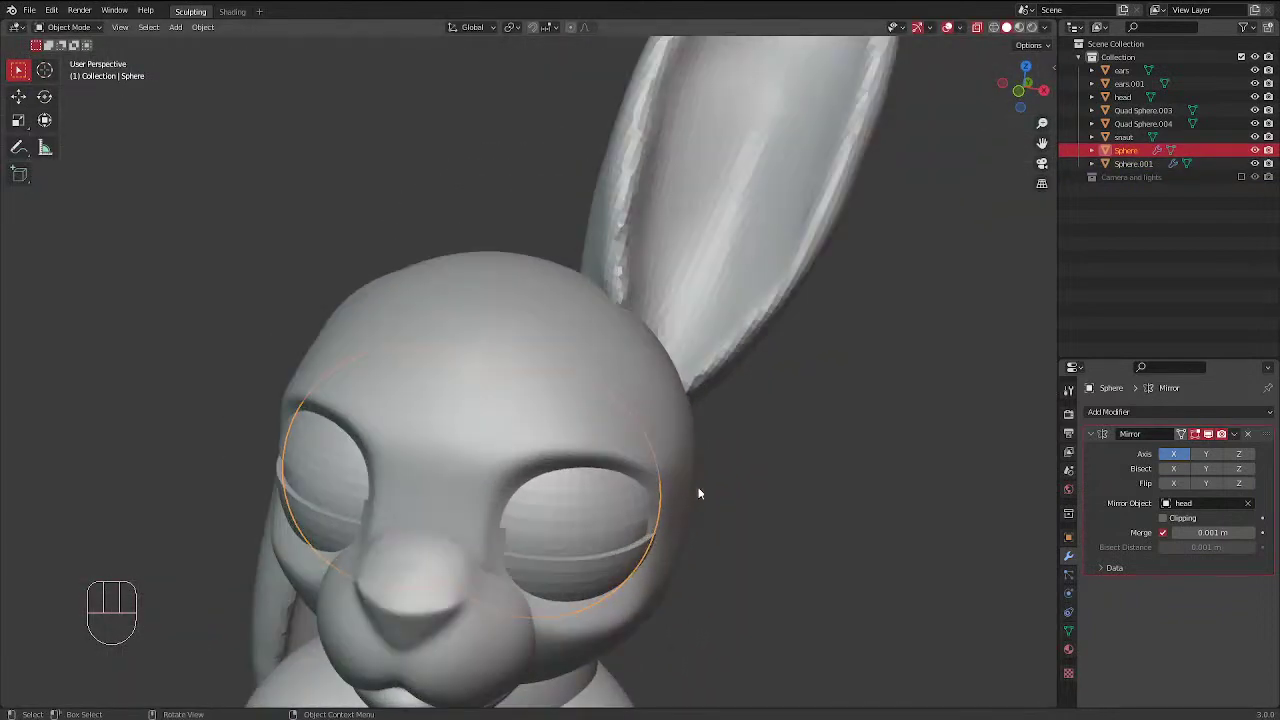
{"action": "key", "text": "s"}
{"action": "left_click", "coordinate": [784, 448]}
Scale the eyelid spheres by 0.995 and the inner eye spheres down to about 0.98
{"action": "left_click", "coordinate": [644, 478]}
{"action": "key", "text": "s"}
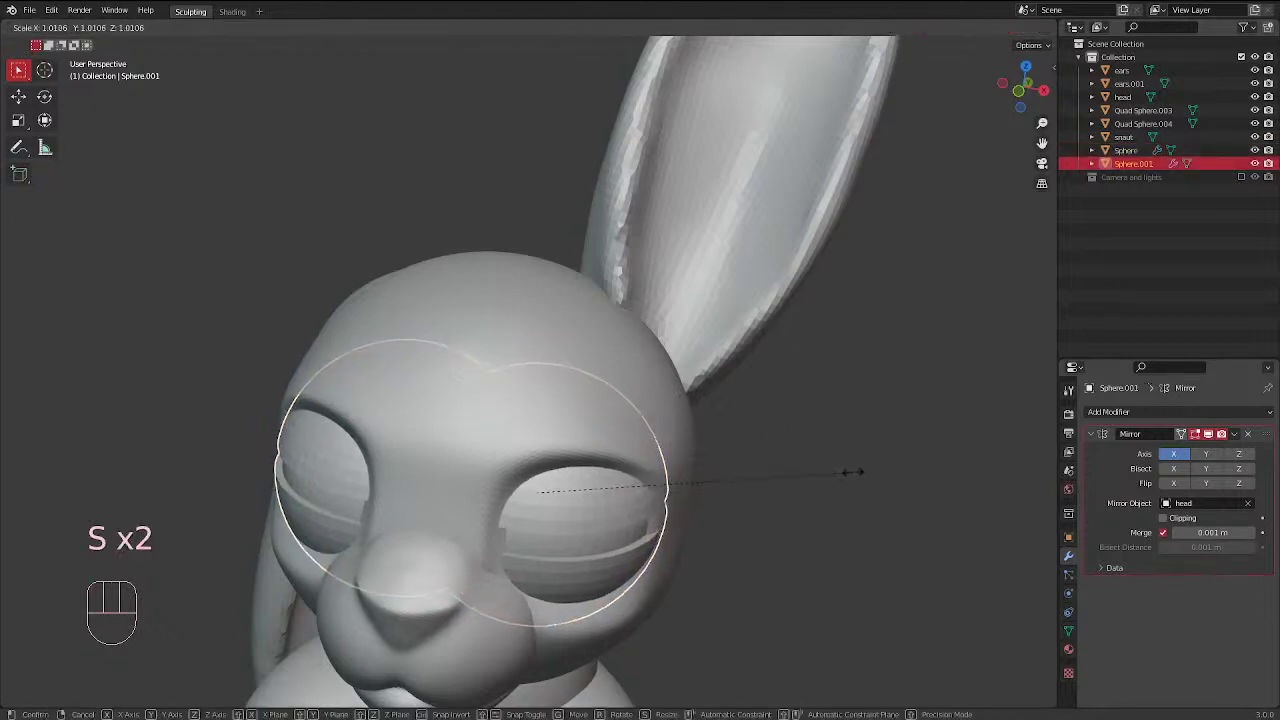
{"action": "left_click", "coordinate": [848, 473]}
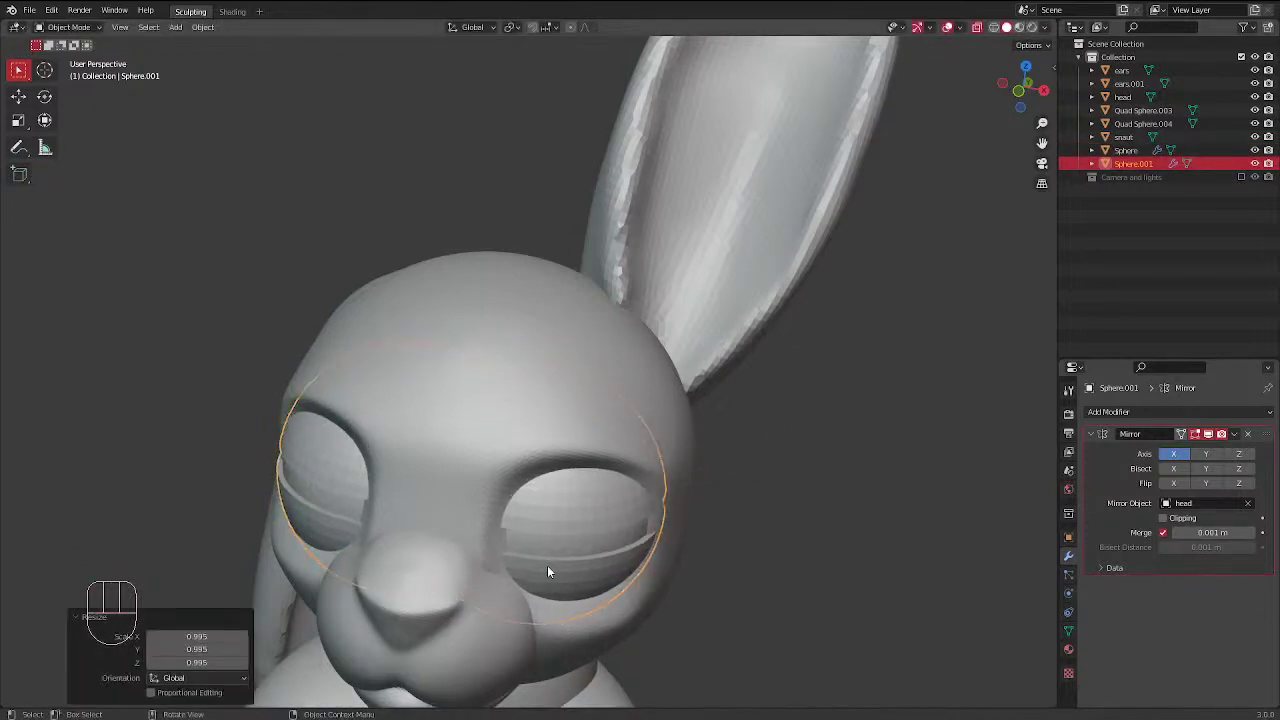
{"action": "left_click", "coordinate": [551, 556]}
{"action": "key", "text": "s"}
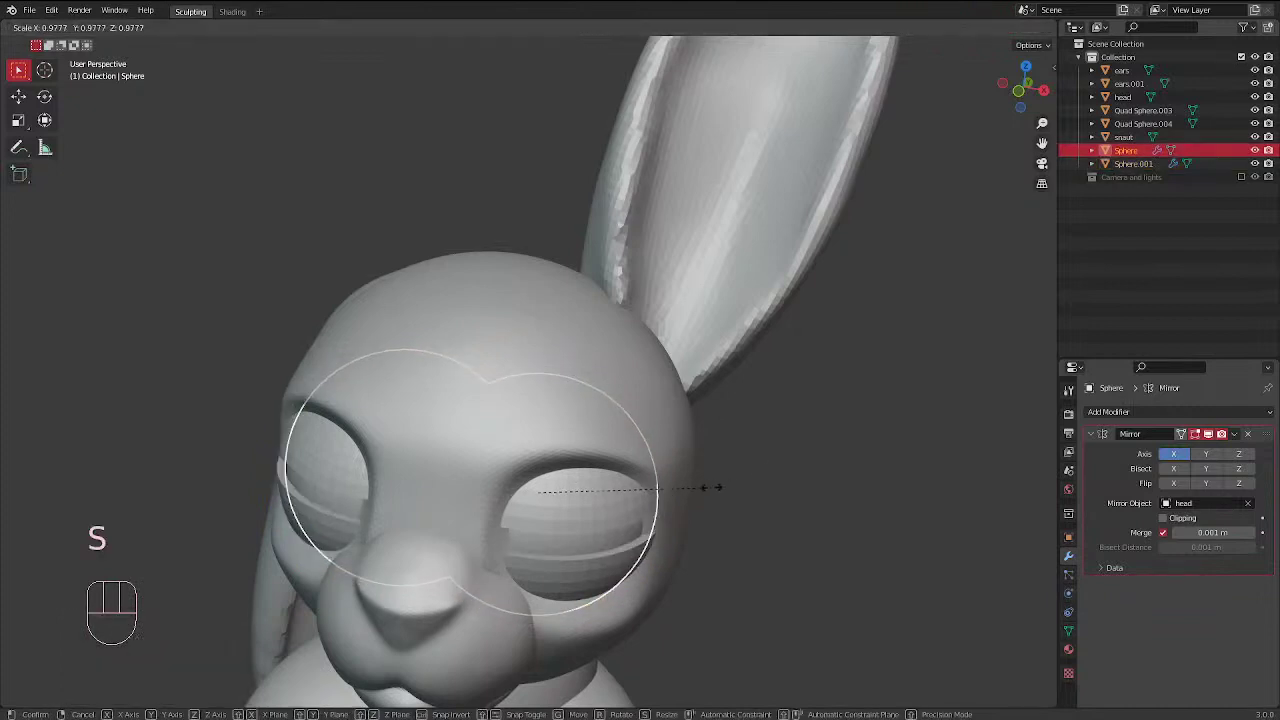
{"action": "left_click", "coordinate": [712, 488]}
Select the eyelid spheres in the front view and switch them to Sculpt Mode
{"action": "middle_click_drag", "start_coordinate": [712, 488], "coordinate": [553, 470]}
{"action": "scroll", "coordinate": [551, 393], "scroll_direction": "down", "scroll_amount": 3}
{"action": "key", "text": "ctrl+Tab"}
{"action": "key", "text": "KP_1"}
{"action": "left_click", "coordinate": [598, 380]}
{"action": "scroll", "coordinate": [671, 374], "scroll_direction": "up", "scroll_amount": 3}
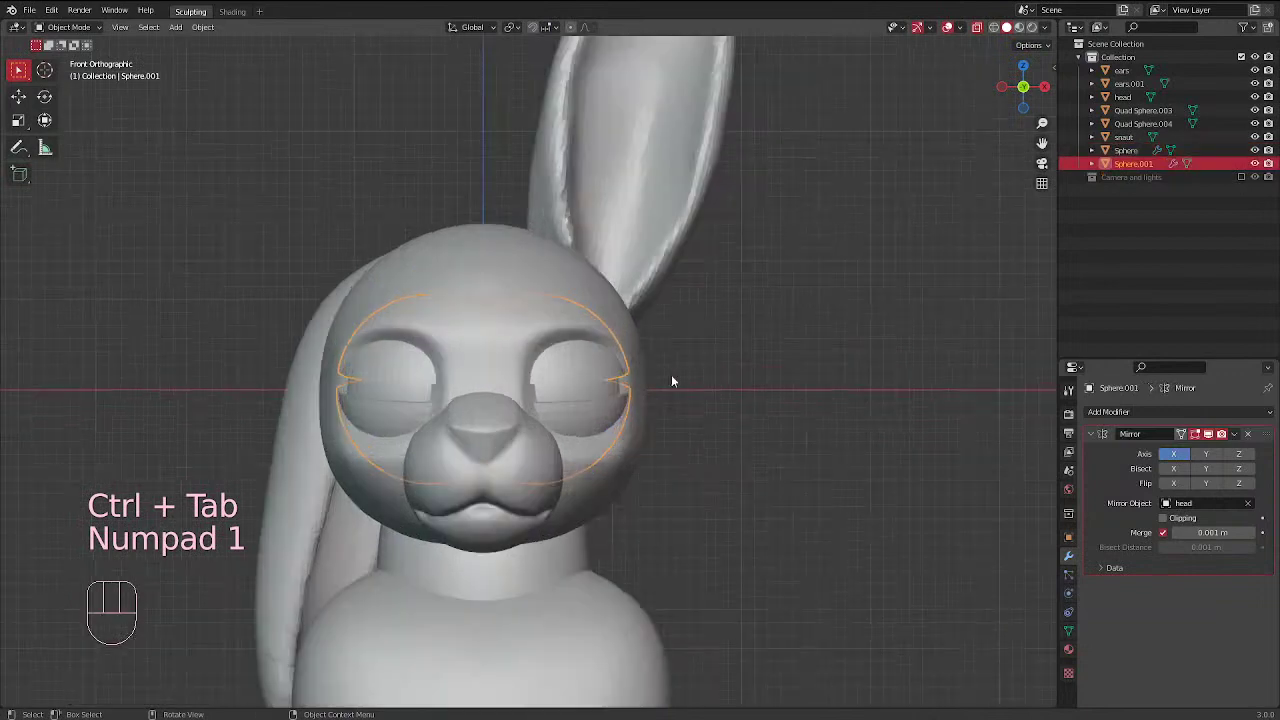
{"action": "key", "text": "ctrl+Tab"}
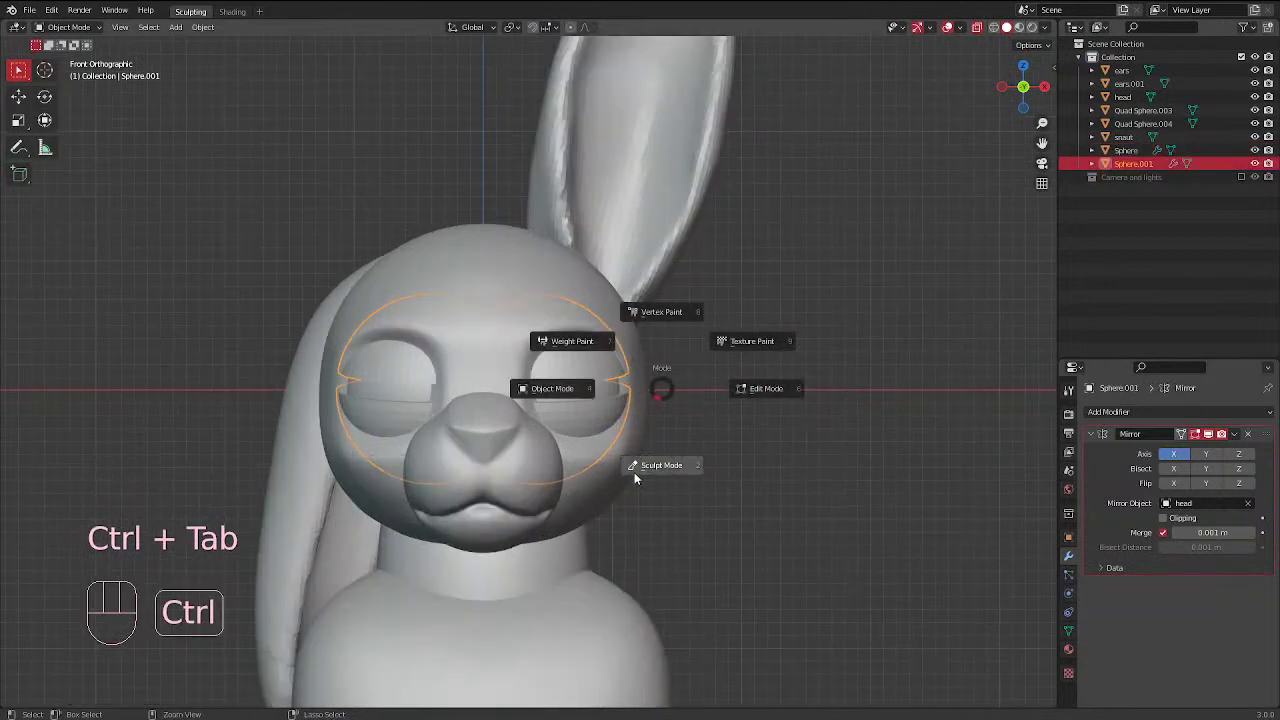
{"action": "left_click", "coordinate": [640, 460]}
Choose the Grab brush and set its radius to 119 px over the eyelids
{"action": "scroll", "coordinate": [650, 433], "scroll_direction": "up", "scroll_amount": 2}
{"action": "scroll", "coordinate": [650, 433], "scroll_direction": "up", "scroll_amount": 1}
{"action": "scroll", "coordinate": [600, 420], "scroll_direction": "down", "scroll_amount": 2}
{"action": "mouse_move", "coordinate": [565, 366]}
{"action": "middle_mouse_down"}
{"action": "mouse_move", "coordinate": [453, 376]}
{"action": "mouse_move", "coordinate": [374, 286]}
{"action": "mouse_move", "coordinate": [334, 294]}
{"action": "middle_mouse_up"}
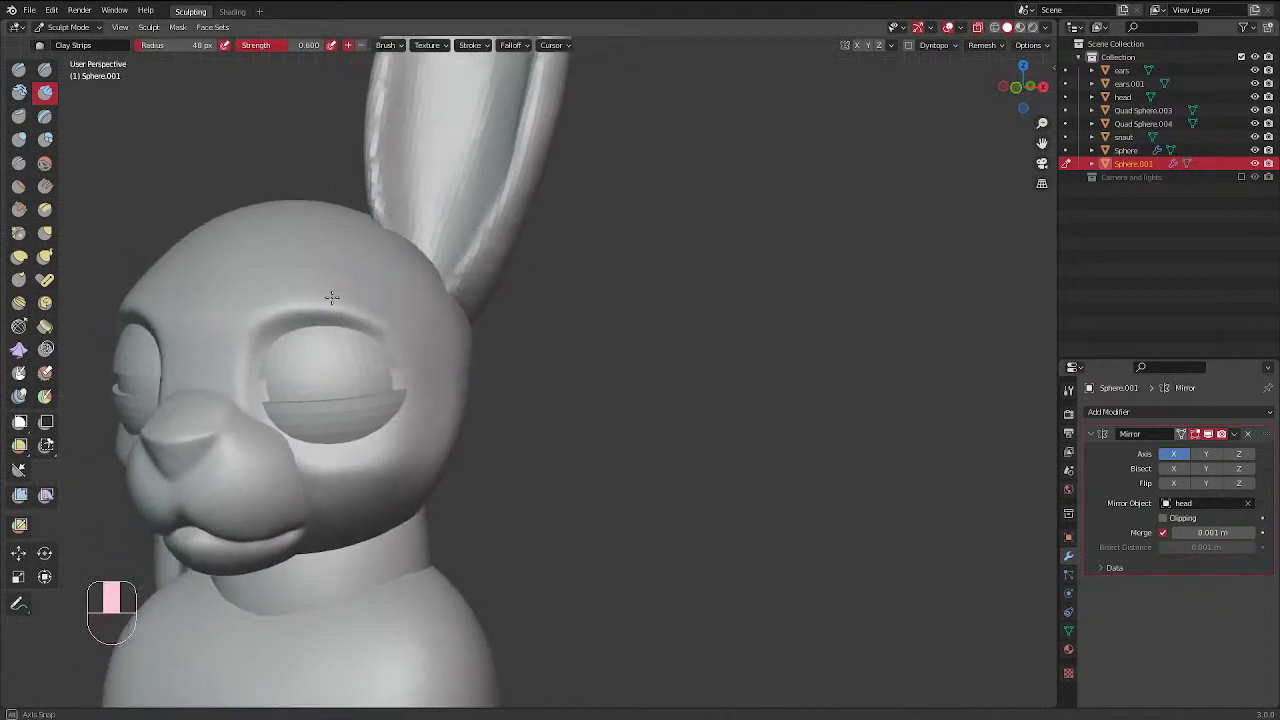
{"action": "left_click", "coordinate": [45, 233]}
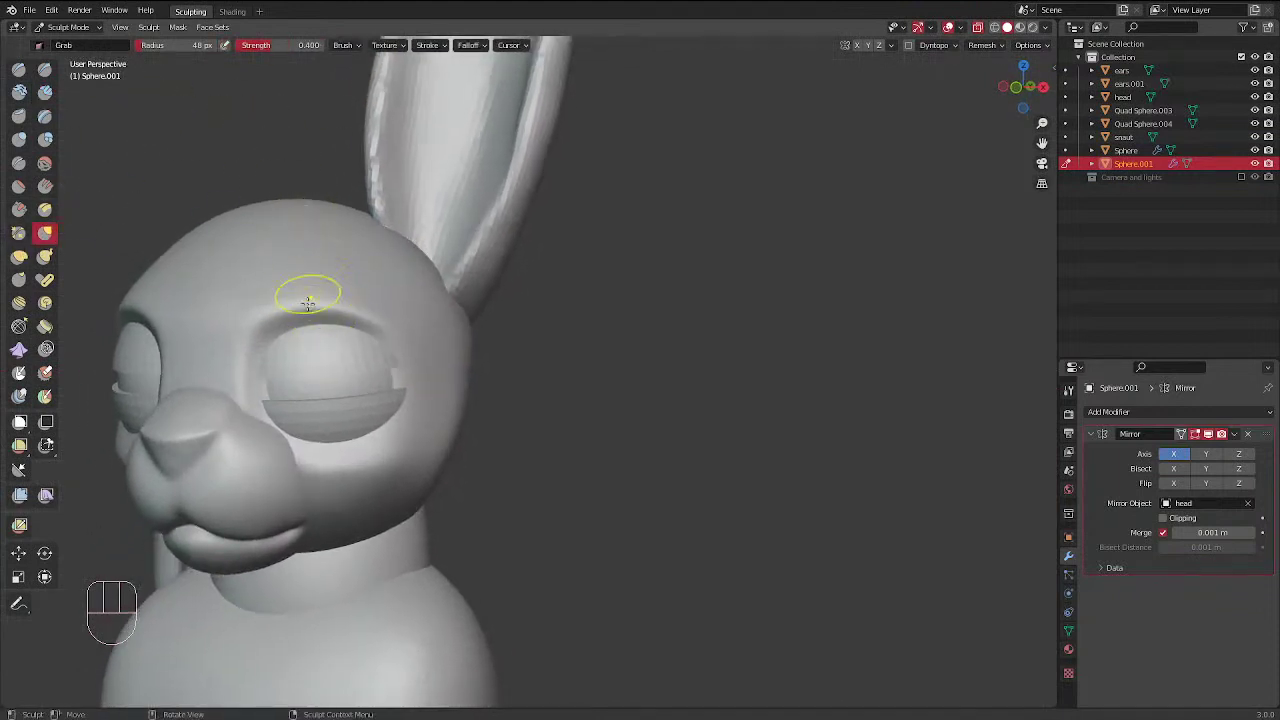
{"action": "key", "text": "f"}
{"action": "left_click", "coordinate": [343, 388]}
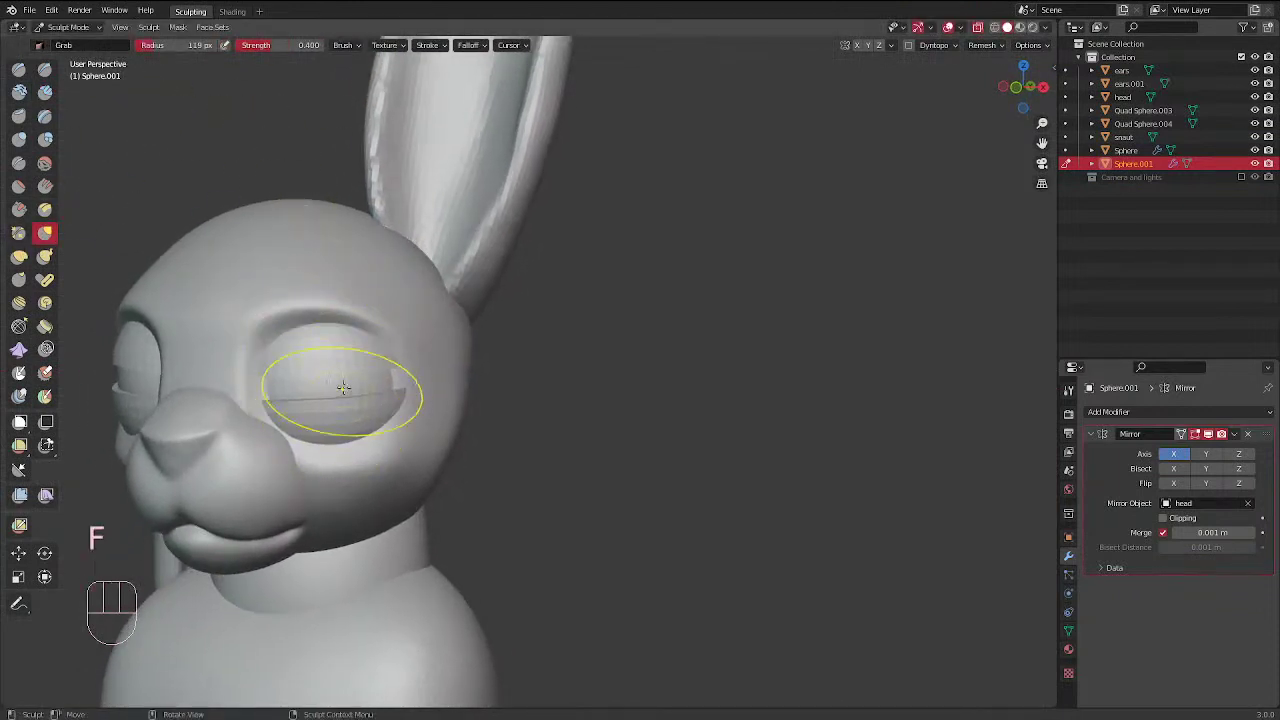
Undo the trial Grab strokes and enable Topology auto-masking in the brush's advanced settings
{"action": "key", "text": "ctrl+z"}
{"action": "key", "text": "ctrl+z"}
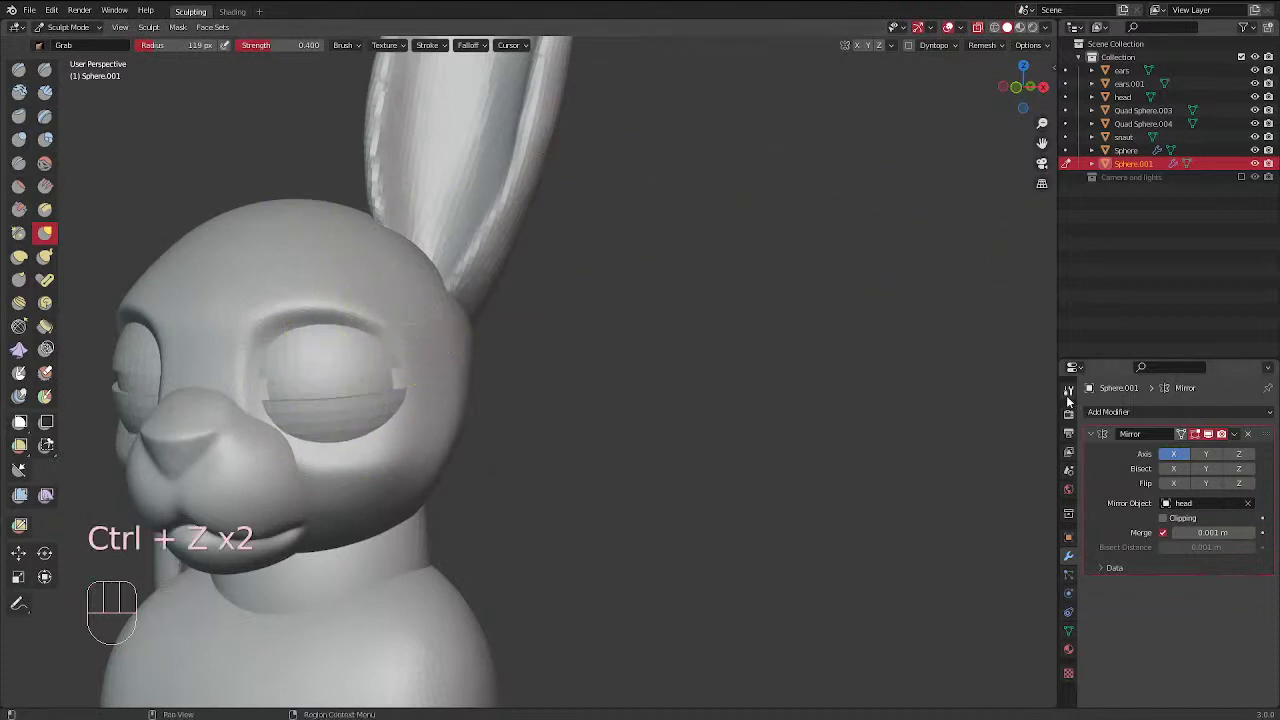
{"action": "left_click", "coordinate": [1068, 391]}
{"action": "left_click_drag", "start_coordinate": [1227, 358], "coordinate": [1227, 158]}
{"action": "mouse_move", "coordinate": [1278, 369]}
{"action": "left_mouse_down"}
{"action": "mouse_move", "coordinate": [1276, 468]}
{"action": "mouse_move", "coordinate": [1181, 455]}
{"action": "left_mouse_up"}
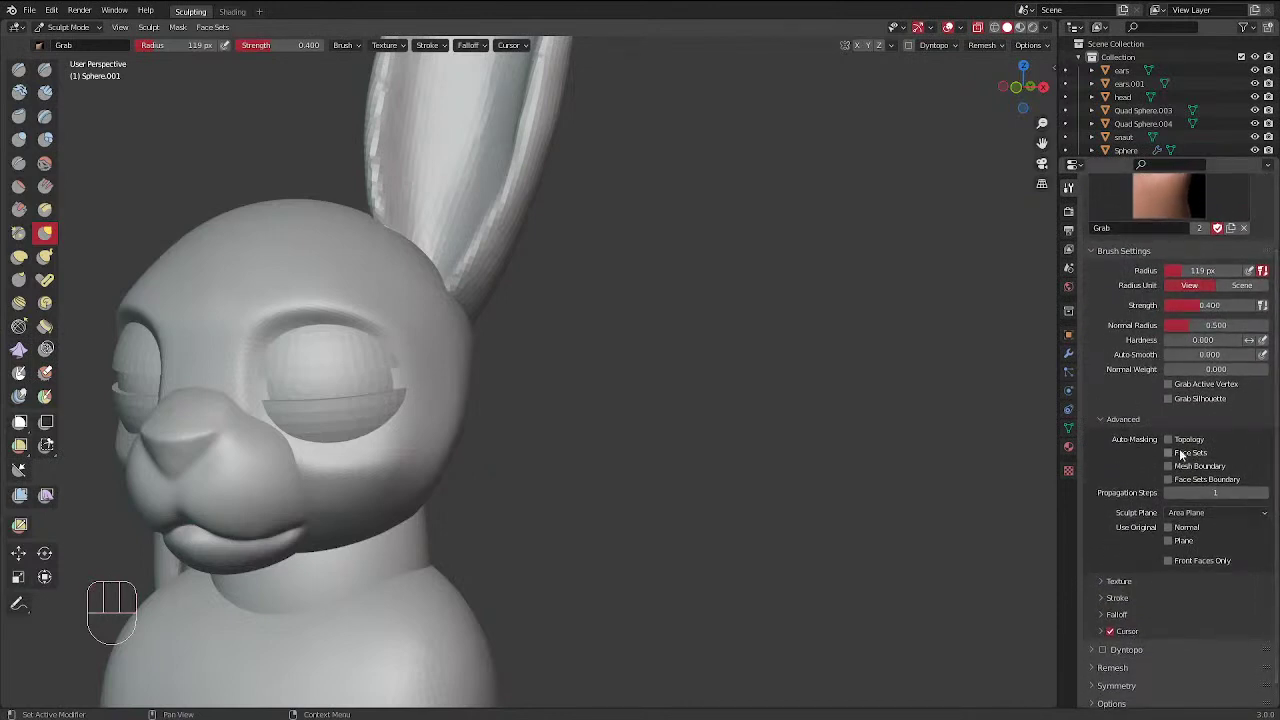
Set the Grab radius to 90 px and pull the upper eyelids' lower edges upward into an arch around the eyes
{"action": "mouse_move", "coordinate": [299, 362]}
{"action": "left_mouse_down"}
{"action": "mouse_move", "coordinate": [311, 345]}
{"action": "mouse_move", "coordinate": [343, 361]}
{"action": "mouse_move", "coordinate": [359, 346]}
{"action": "mouse_move", "coordinate": [380, 351]}
{"action": "mouse_move", "coordinate": [278, 363]}
{"action": "left_mouse_up"}
{"action": "key", "text": "f"}
{"action": "left_click", "coordinate": [344, 347]}
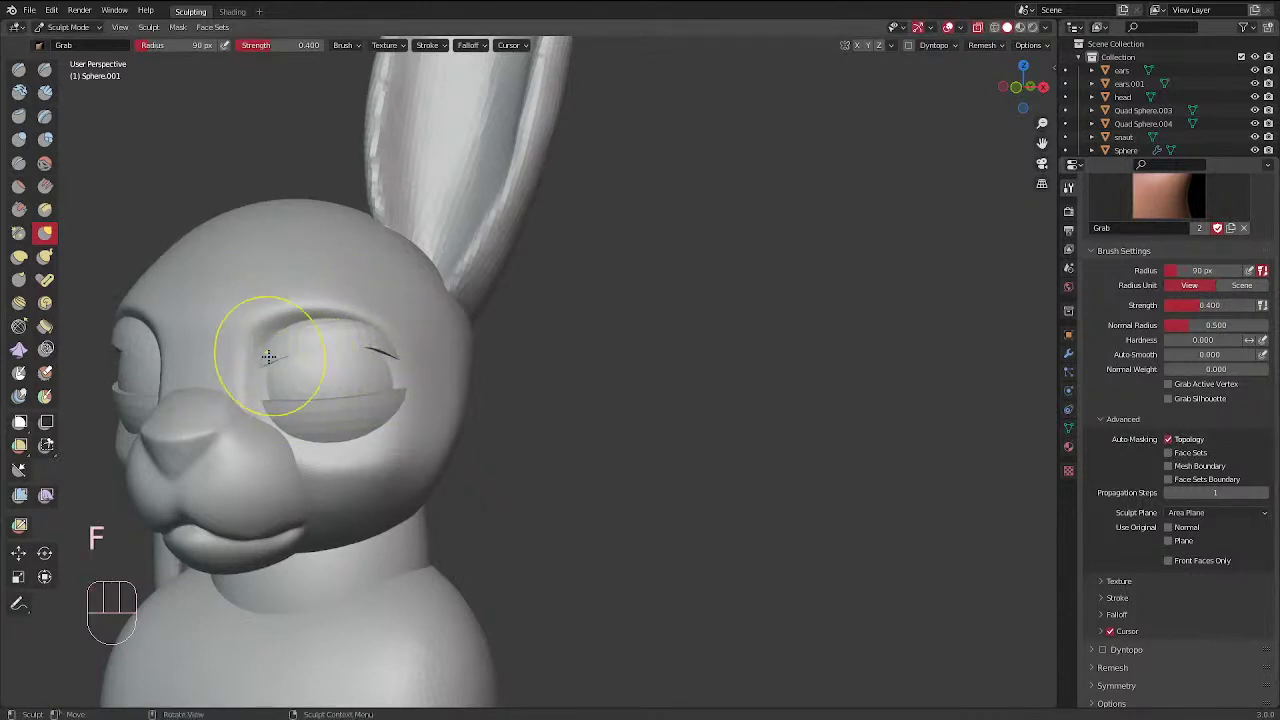
{"action": "middle_click_drag", "start_coordinate": [357, 329], "coordinate": [666, 286]}
{"action": "left_click_drag", "start_coordinate": [620, 316], "coordinate": [632, 290]}
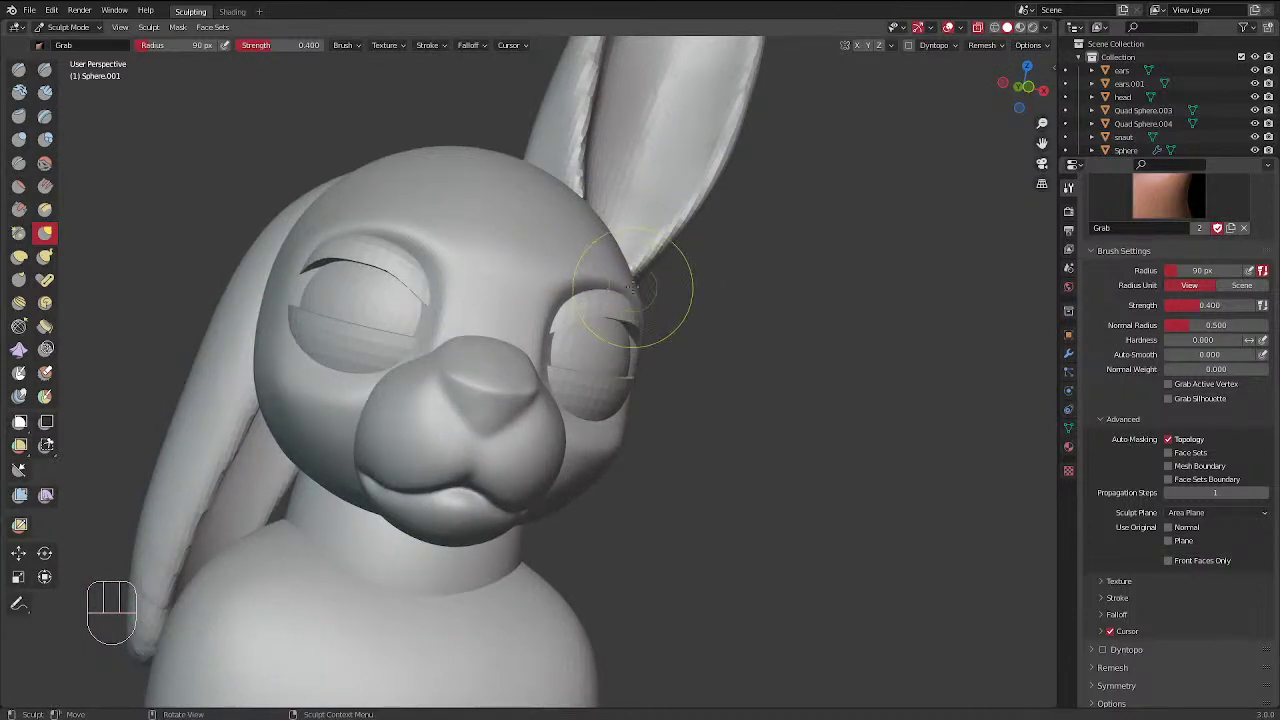
{"action": "mouse_move", "coordinate": [634, 288]}
{"action": "middle_mouse_down"}
{"action": "mouse_move", "coordinate": [570, 186]}
{"action": "mouse_move", "coordinate": [426, 232]}
{"action": "middle_mouse_up"}
{"action": "left_click_drag", "start_coordinate": [425, 232], "coordinate": [460, 227]}
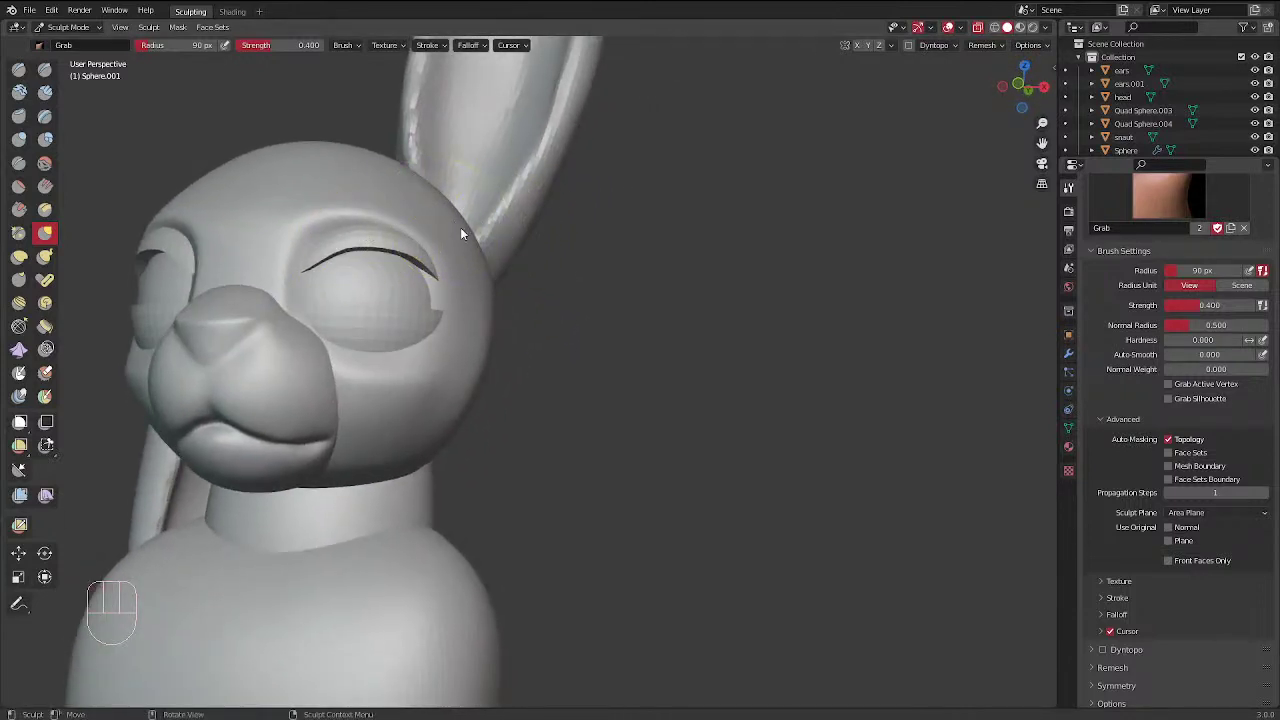
{"action": "middle_click_drag", "start_coordinate": [460, 227], "coordinate": [614, 300]}
{"action": "left_click_drag", "start_coordinate": [578, 318], "coordinate": [586, 300]}
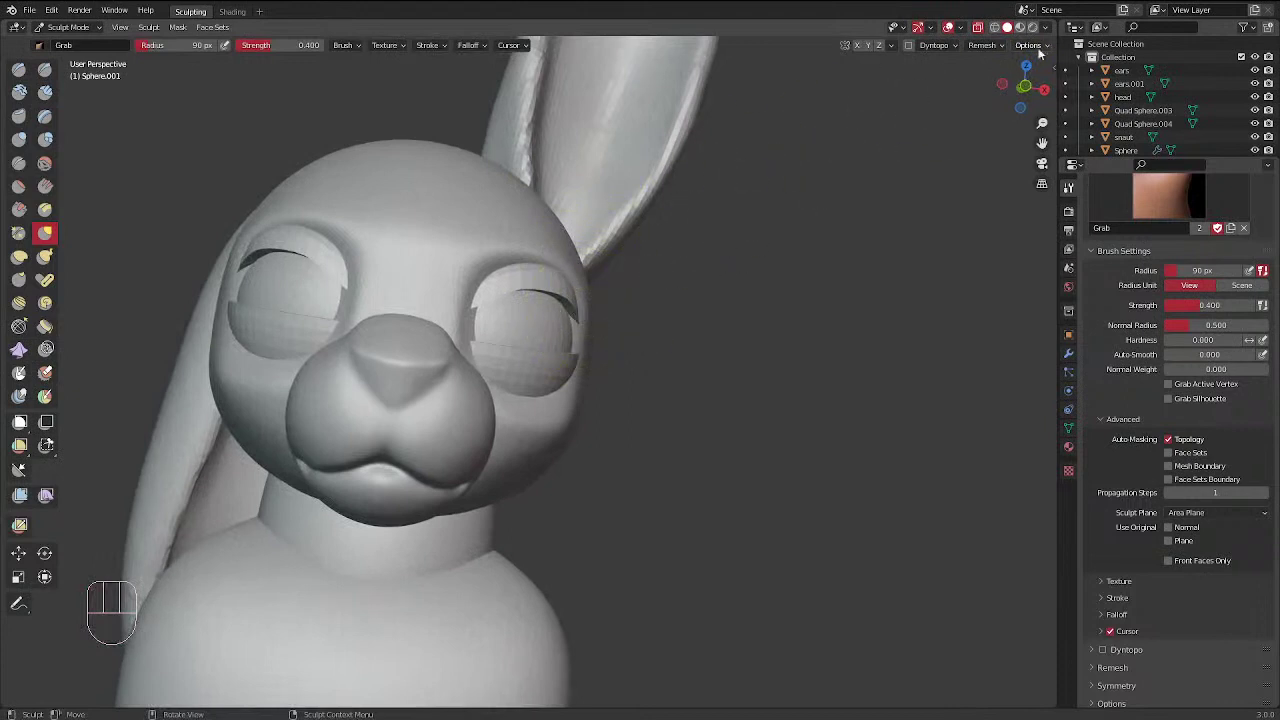
Try the brown MatCap for the viewport shading and switch back to the grey one
{"action": "middle_click_drag", "start_coordinate": [878, 93], "coordinate": [753, 87]}
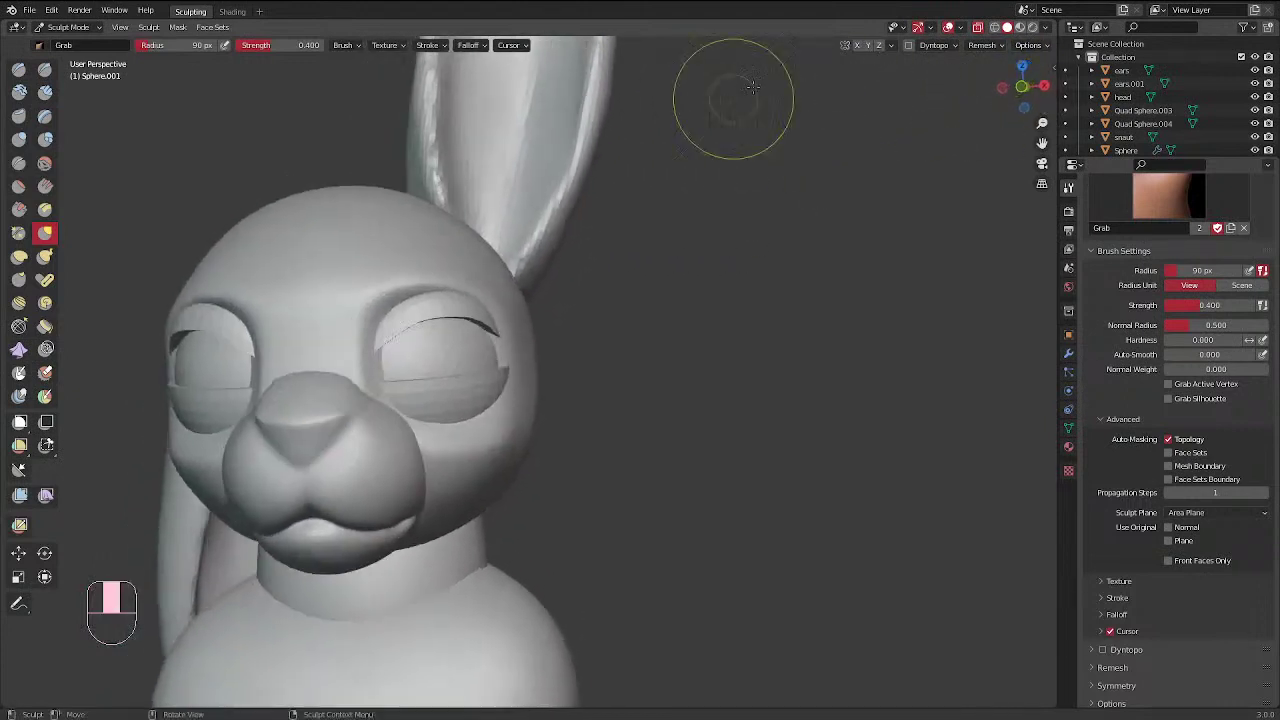
{"action": "left_click", "coordinate": [1047, 27]}
{"action": "left_click", "coordinate": [1037, 120]}
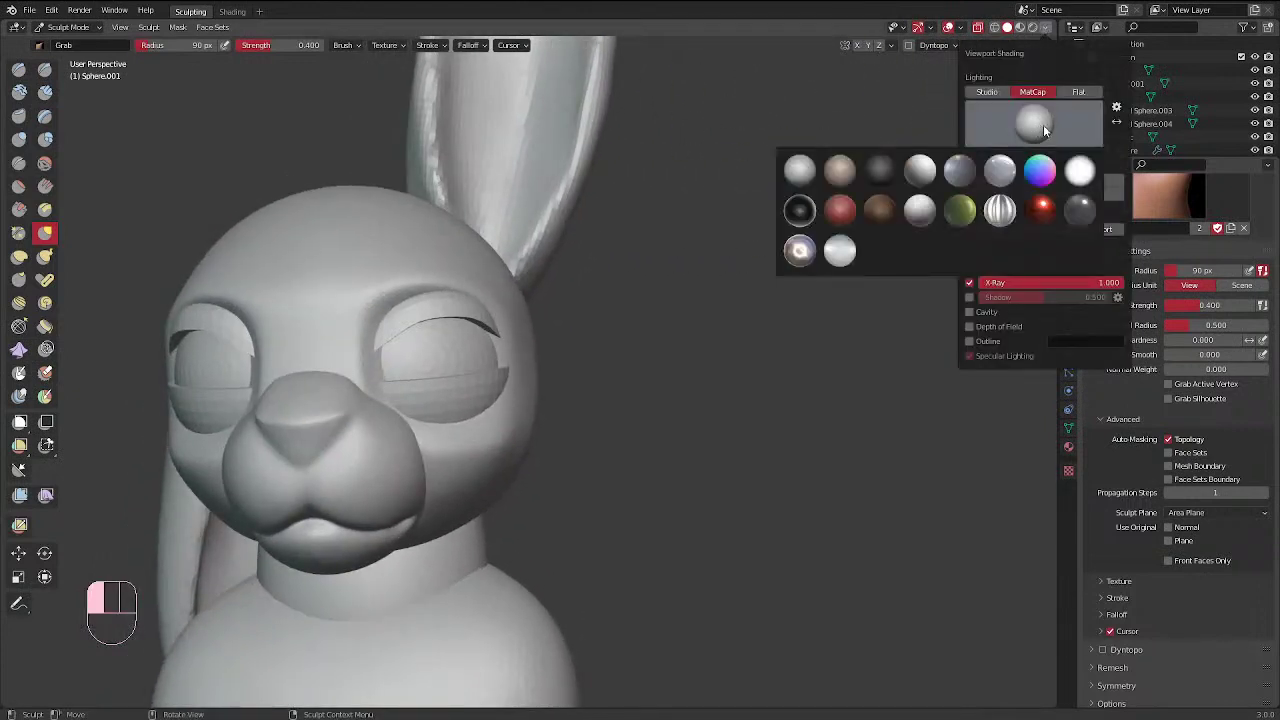
{"action": "left_click", "coordinate": [836, 172]}
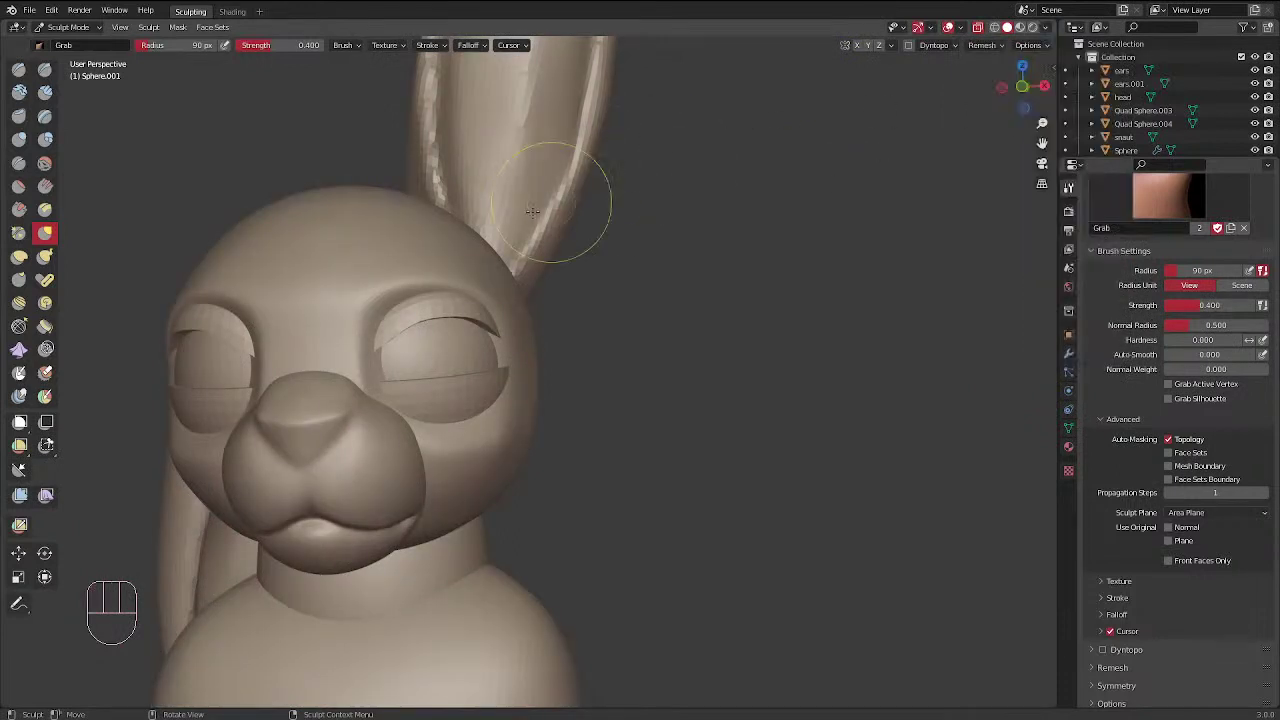
{"action": "left_click", "coordinate": [1047, 27]}
{"action": "left_click", "coordinate": [1036, 124]}
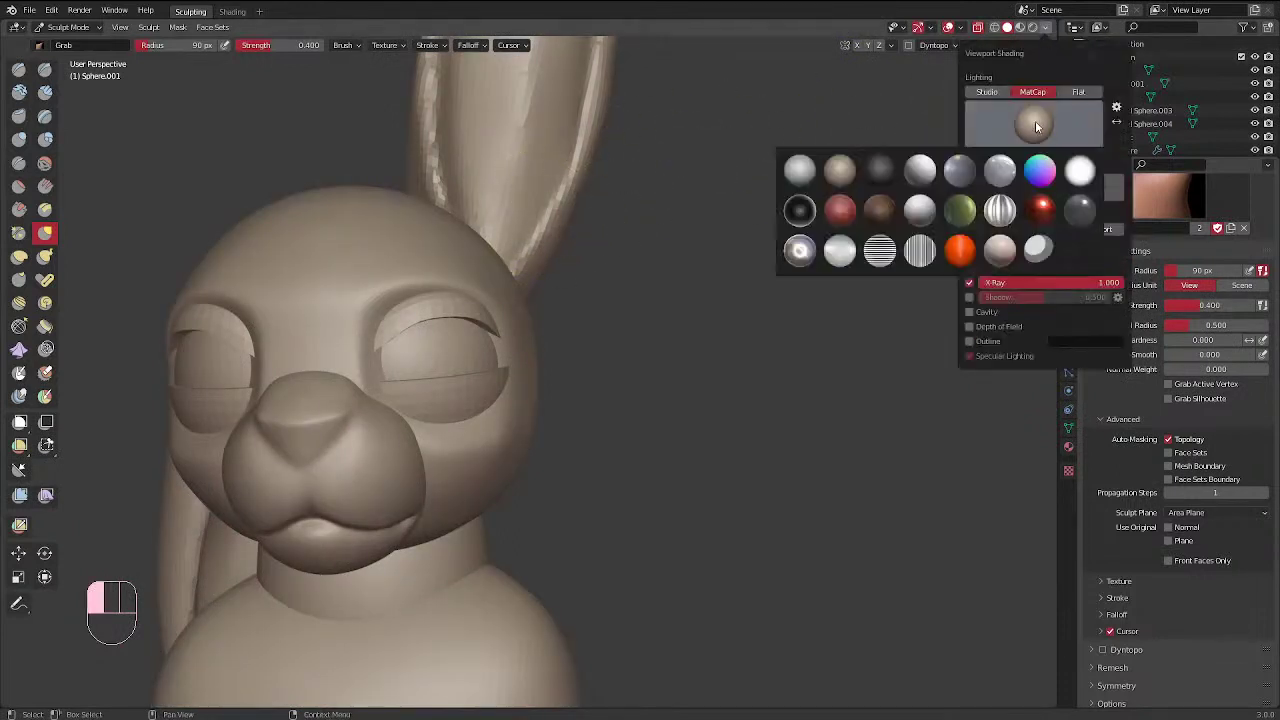
{"action": "left_click", "coordinate": [802, 172]}
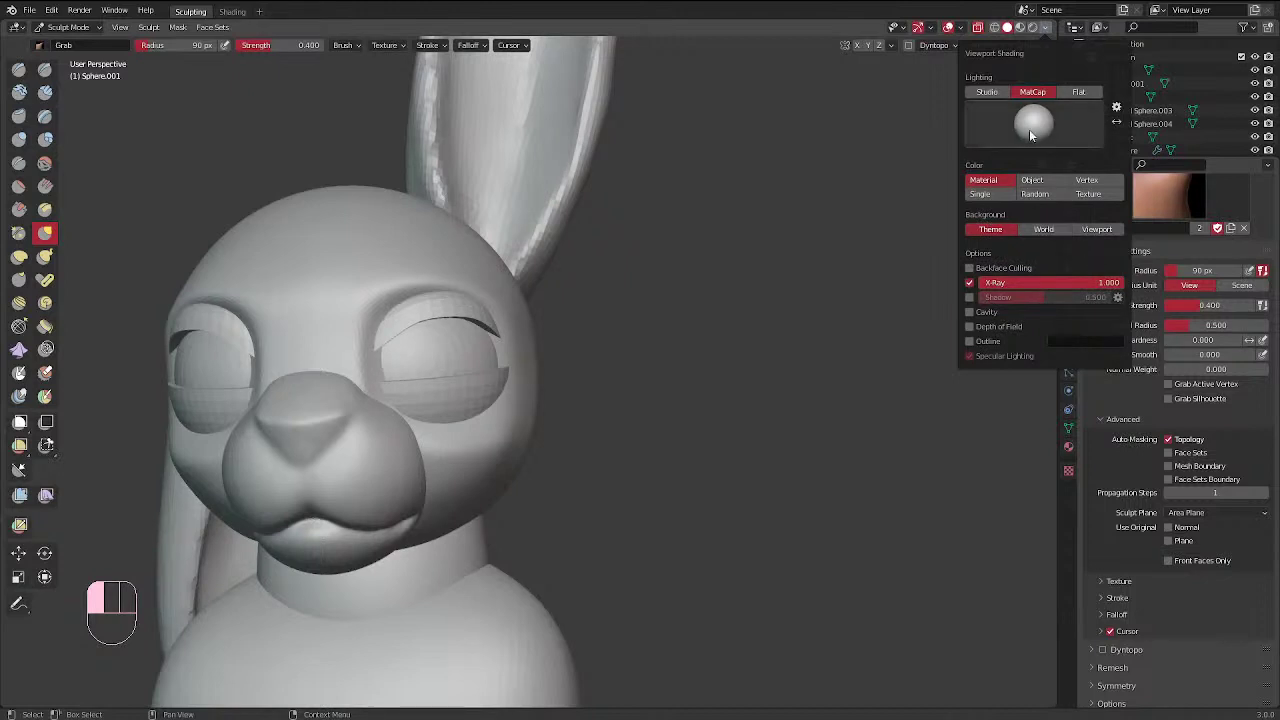
Enable Fade Inactive Geometry in the viewport overlays so the active eyelid mesh stands out from the head
{"action": "left_click", "coordinate": [960, 28]}
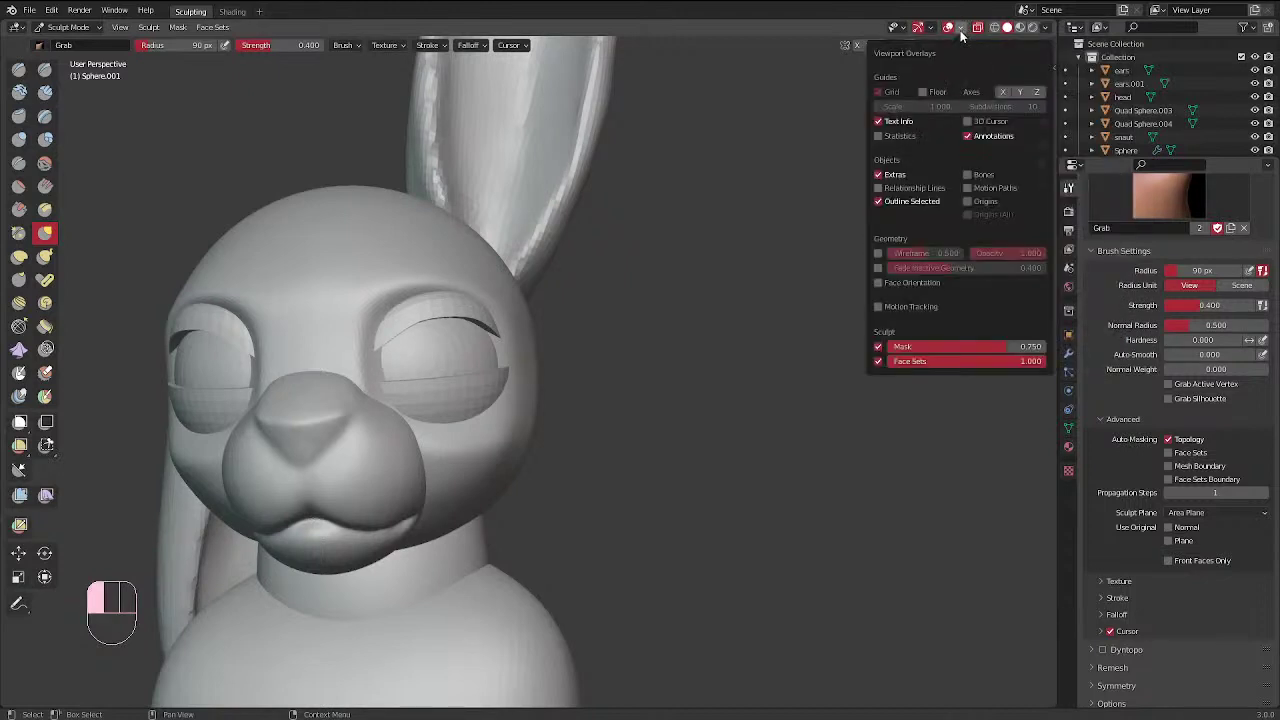
{"action": "left_click", "coordinate": [879, 268]}
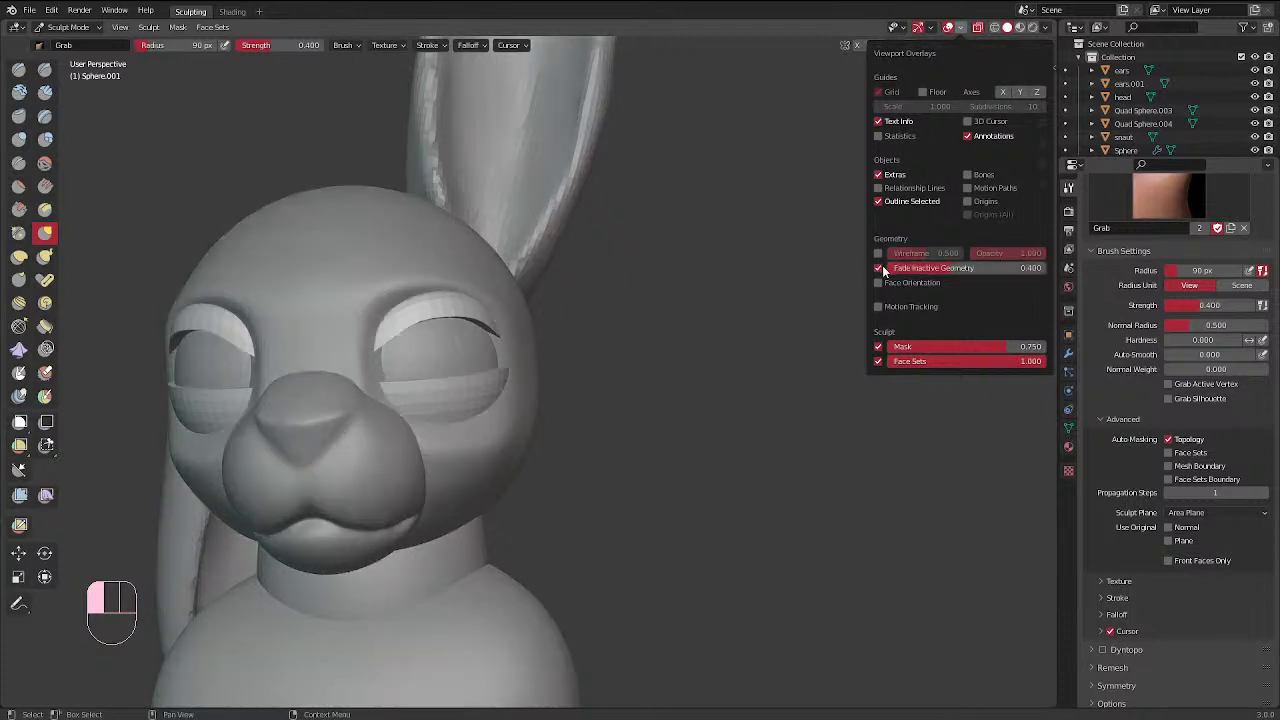
{"action": "middle_click_drag", "start_coordinate": [549, 334], "coordinate": [523, 400]}
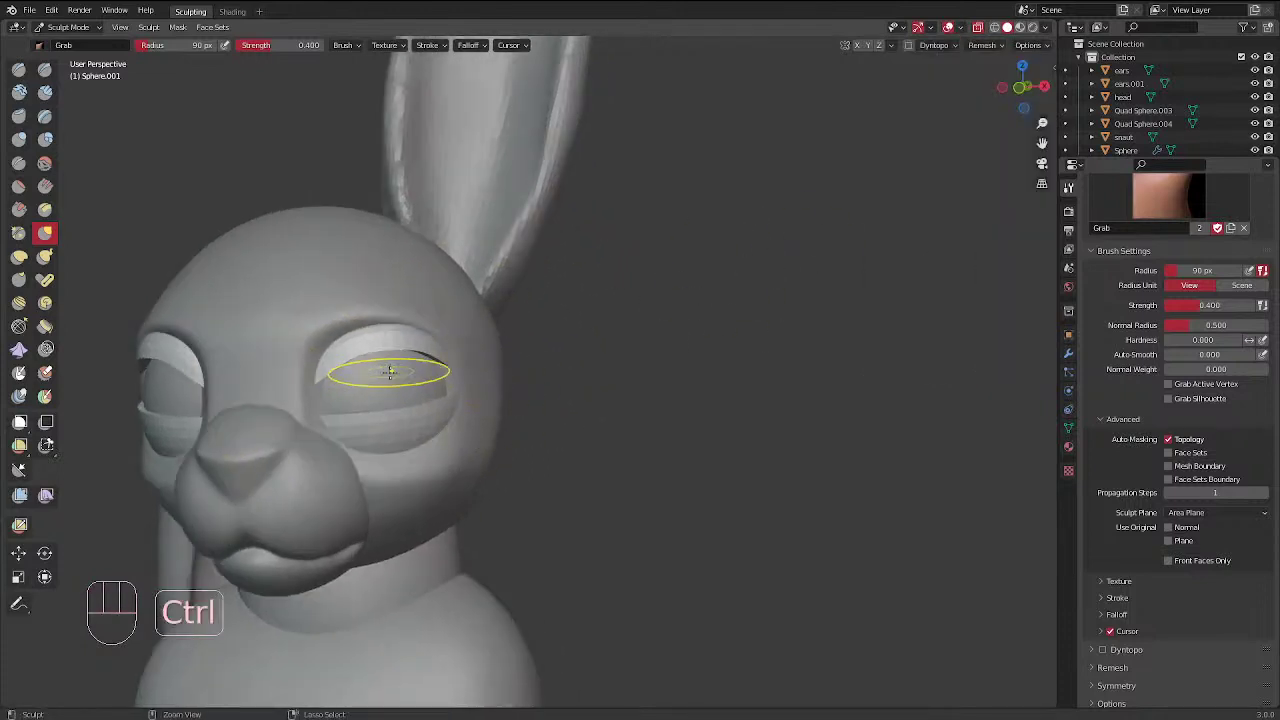
Pull the outer part of the upper eyelids outward around the eyes with the Grab brush
{"action": "middle_click_drag", "start_coordinate": [390, 372], "coordinate": [414, 396]}
{"action": "mouse_move", "coordinate": [389, 366]}
{"action": "left_mouse_down"}
{"action": "mouse_move", "coordinate": [432, 355]}
{"action": "mouse_move", "coordinate": [476, 365]}
{"action": "left_mouse_up"}
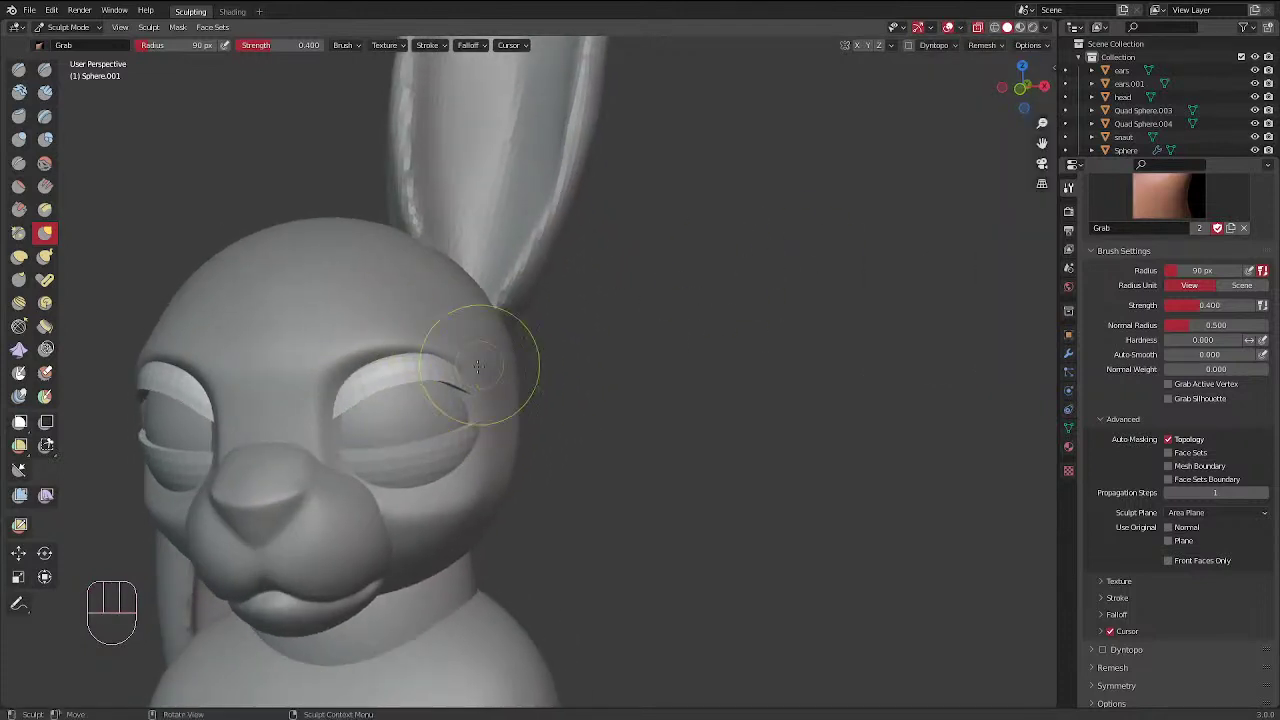
{"action": "middle_click_drag", "start_coordinate": [478, 366], "coordinate": [463, 414]}
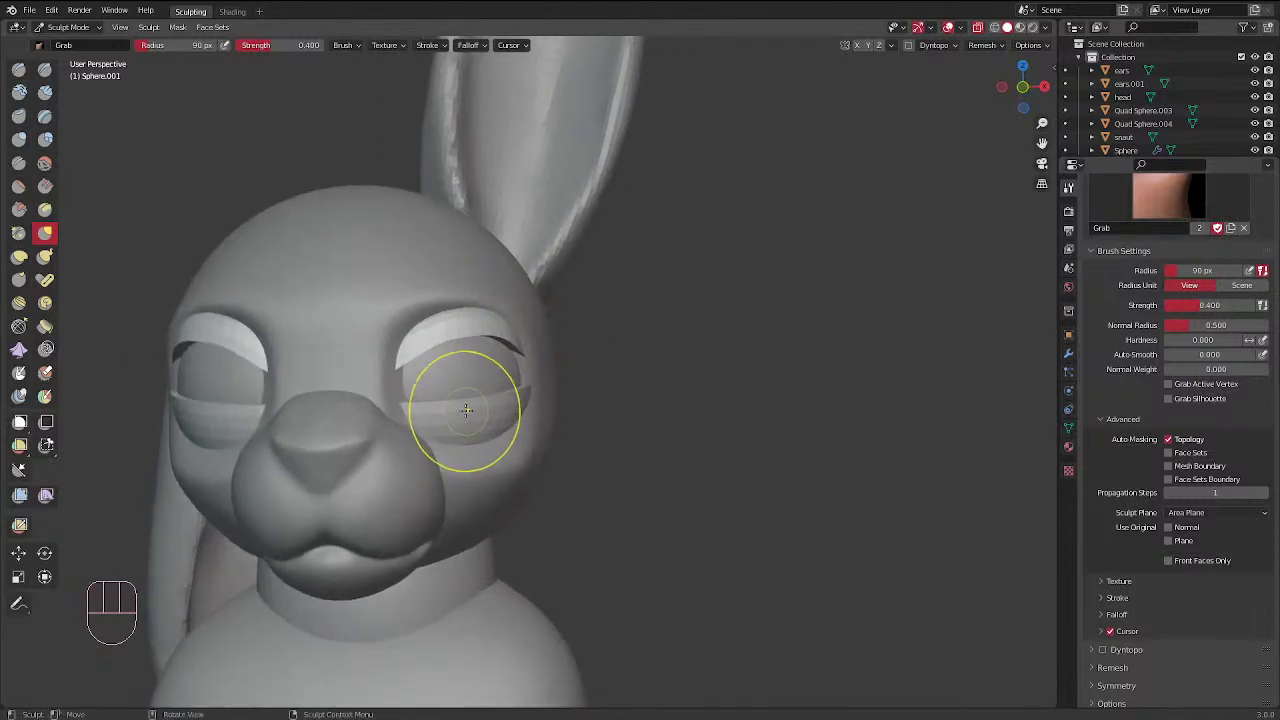
Pull the lower eyelids' upper edge down into a curve with Grab and shape their outer corners against the head
{"action": "left_click_drag", "start_coordinate": [466, 411], "coordinate": [428, 415]}
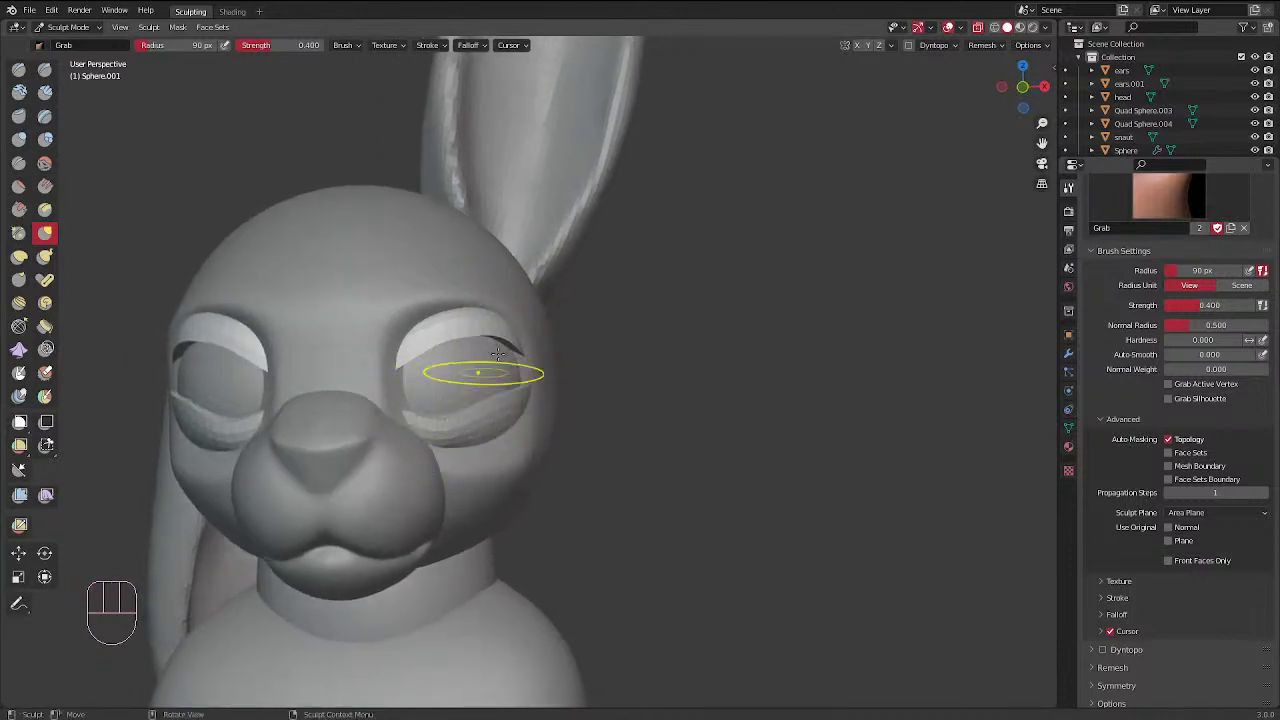
{"action": "middle_click_drag", "start_coordinate": [477, 374], "coordinate": [342, 395]}
{"action": "left_click_drag", "start_coordinate": [342, 395], "coordinate": [380, 374]}
{"action": "middle_click_drag", "start_coordinate": [416, 351], "coordinate": [286, 414]}
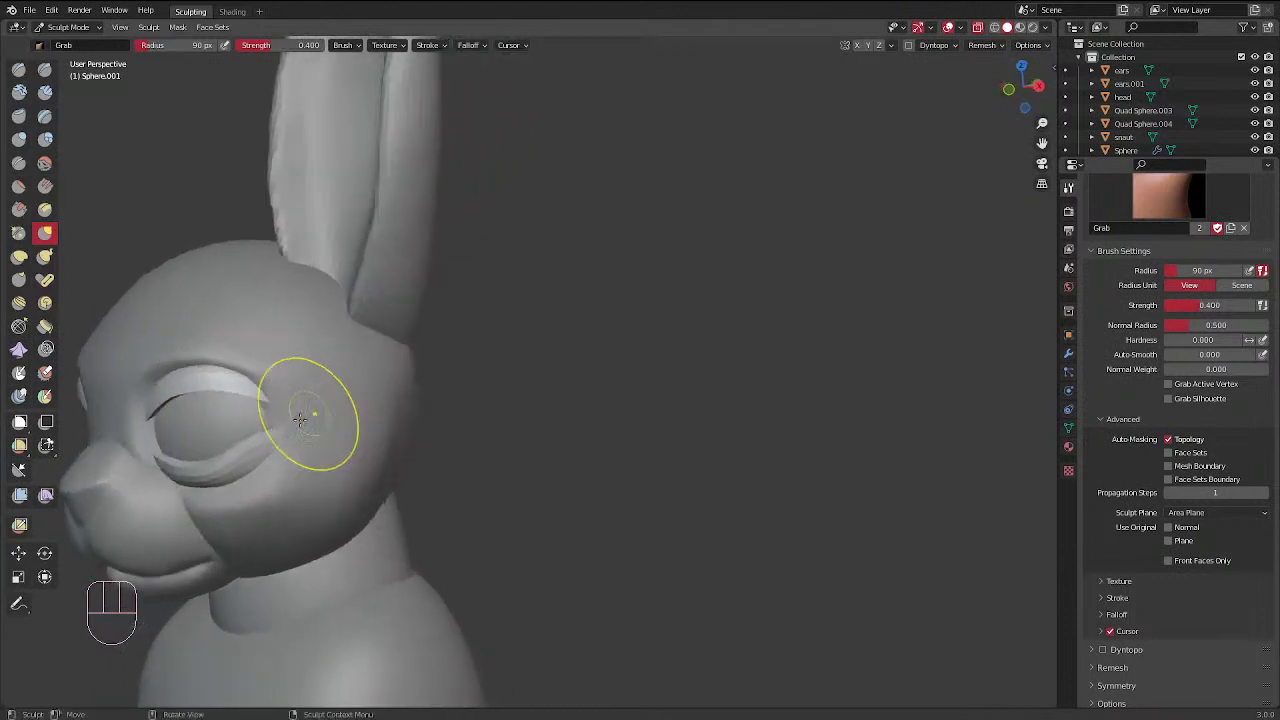
{"action": "mouse_move", "coordinate": [257, 466]}
{"action": "middle_mouse_down"}
{"action": "mouse_move", "coordinate": [441, 467]}
{"action": "mouse_move", "coordinate": [425, 557]}
{"action": "middle_mouse_up"}
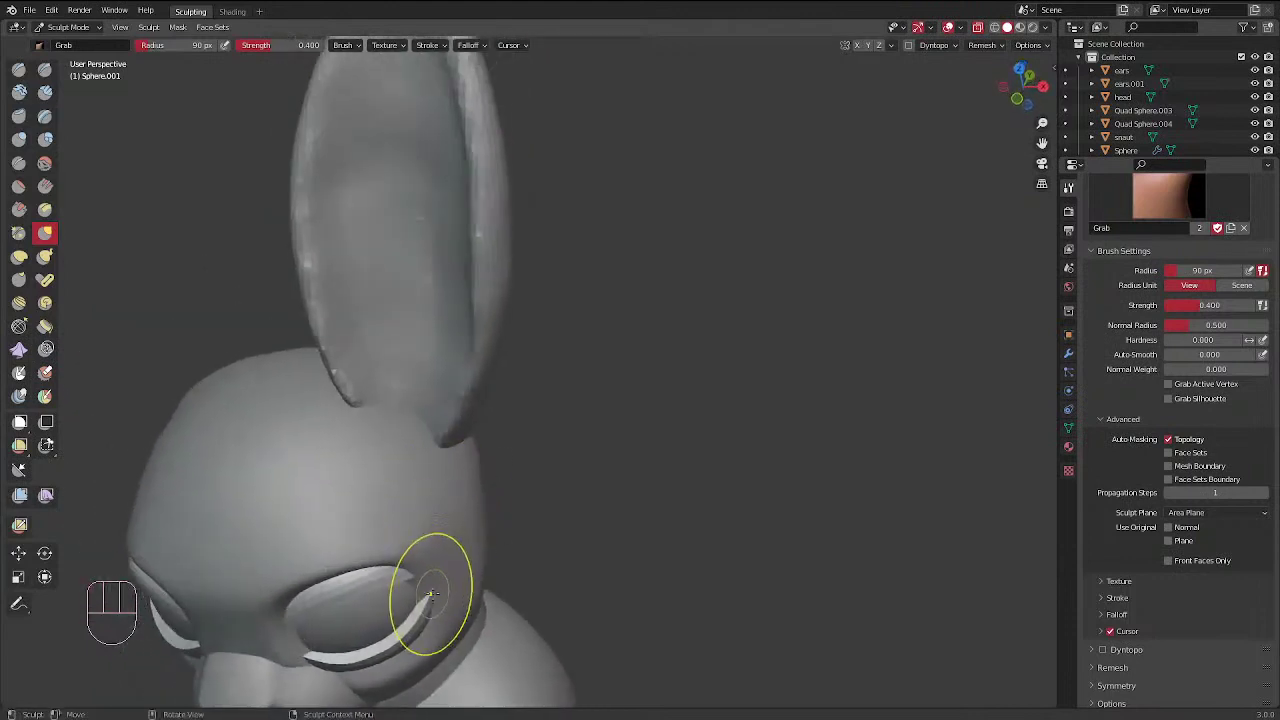
{"action": "left_click_drag", "start_coordinate": [425, 557], "coordinate": [424, 598]}
{"action": "mouse_move", "coordinate": [424, 598]}
{"action": "middle_mouse_down"}
{"action": "mouse_move", "coordinate": [555, 618]}
{"action": "mouse_move", "coordinate": [476, 345]}
{"action": "mouse_move", "coordinate": [366, 371]}
{"action": "middle_mouse_up"}
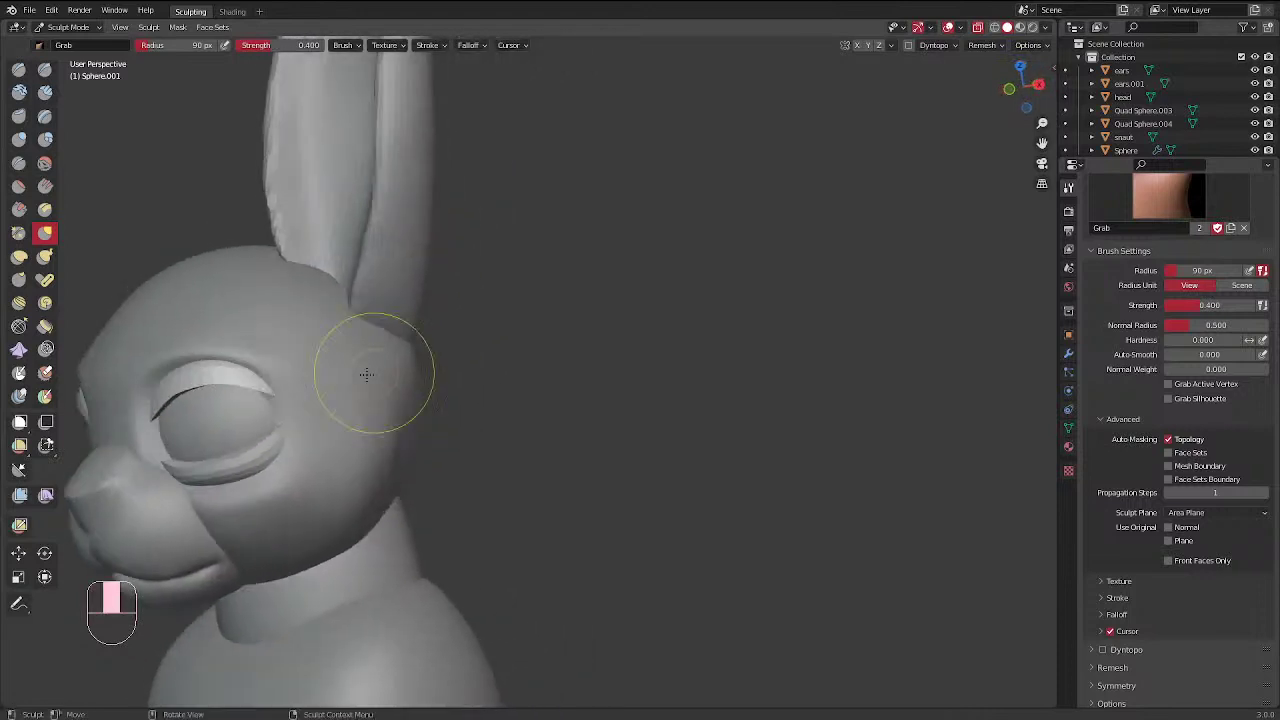
Reduce the Grab radius to 70 px and refine the curve of the lower eyelids beneath the eyes
{"action": "key", "text": "f"}
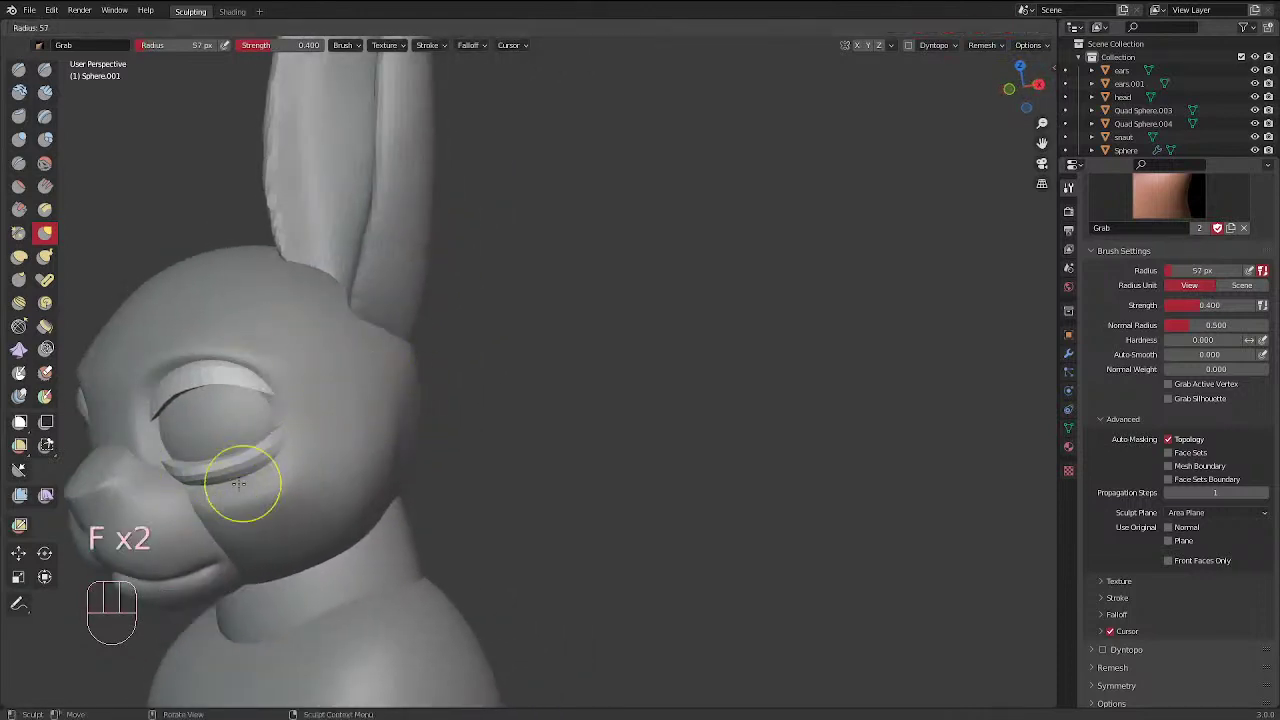
{"action": "left_click", "coordinate": [187, 483]}
{"action": "middle_click_drag", "start_coordinate": [242, 466], "coordinate": [488, 480]}
{"action": "middle_click_drag", "start_coordinate": [488, 480], "coordinate": [510, 330], "text": "ctrl"}
{"action": "middle_click_drag", "start_coordinate": [510, 330], "coordinate": [534, 457], "text": "shift"}
{"action": "scroll", "coordinate": [568, 341], "scroll_direction": "up", "scroll_amount": 1}
{"action": "middle_click_drag", "start_coordinate": [568, 341], "coordinate": [560, 292]}
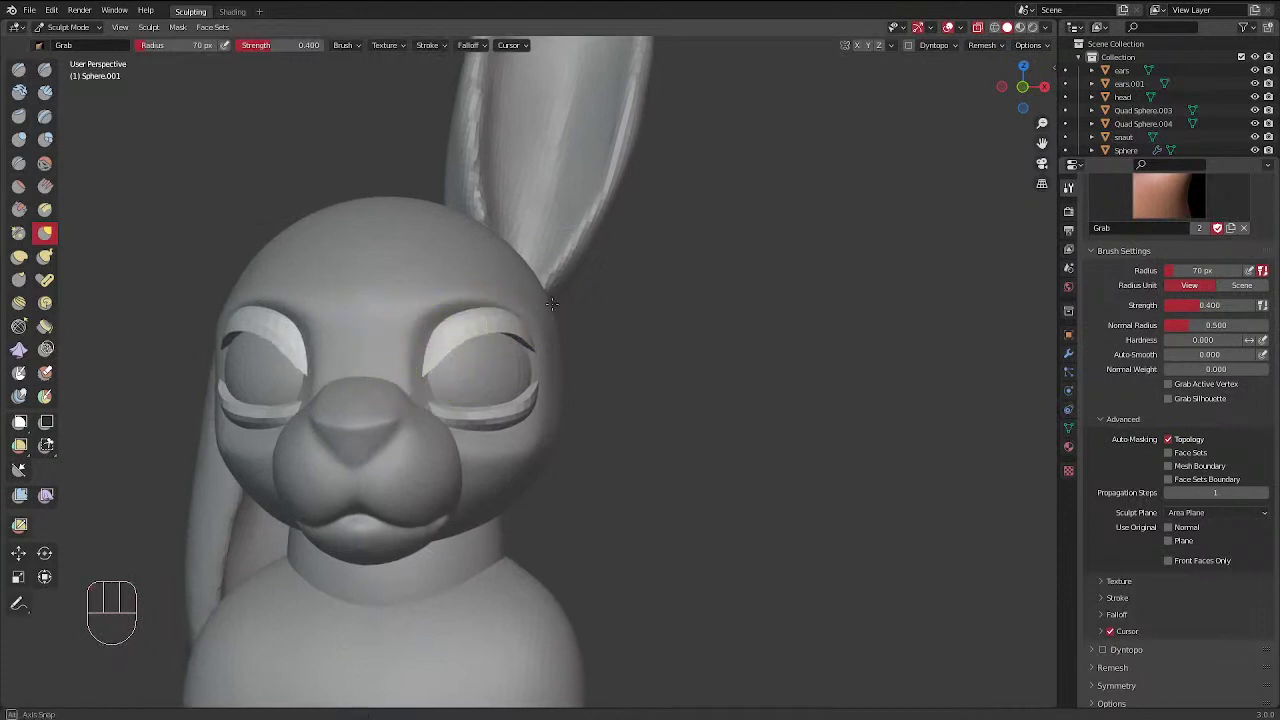
Try nudging the eyelids' outer corners and smoothing the lower lids with a Grab radius of 52 px
{"action": "middle_click_drag", "start_coordinate": [551, 303], "coordinate": [456, 342]}
{"action": "left_click_drag", "start_coordinate": [456, 342], "coordinate": [463, 374]}
{"action": "middle_click_drag", "start_coordinate": [463, 374], "coordinate": [429, 389]}
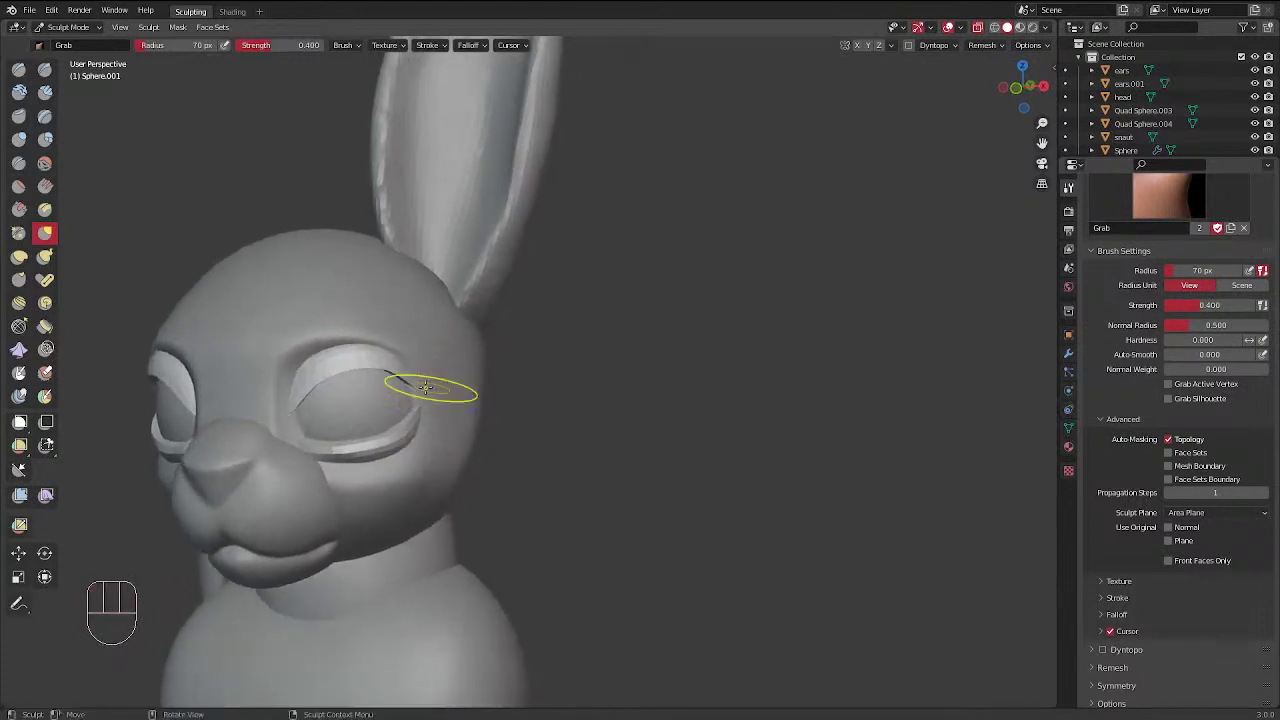
{"action": "key", "text": "f"}
{"action": "left_click", "coordinate": [375, 452]}
{"action": "left_click_drag", "start_coordinate": [372, 453], "coordinate": [315, 460], "text": "shift"}
{"action": "middle_click_drag", "start_coordinate": [420, 405], "coordinate": [537, 483]}
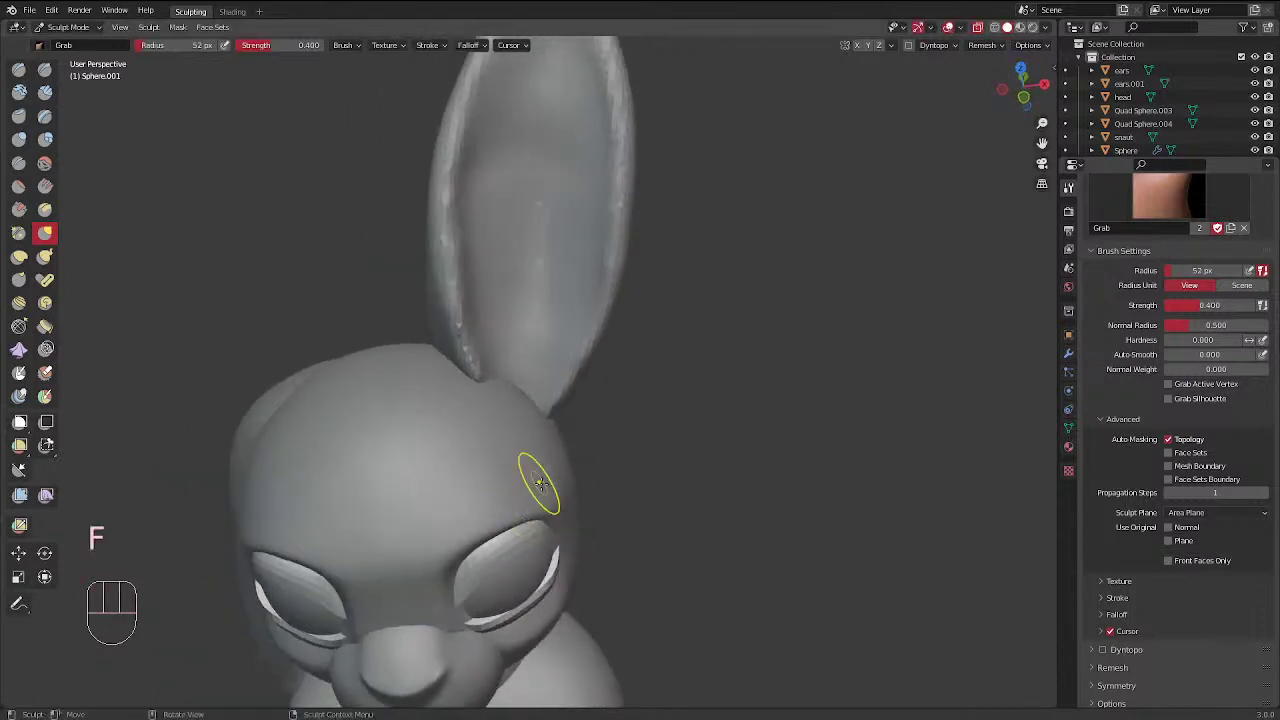
{"action": "left_click_drag", "start_coordinate": [542, 594], "coordinate": [531, 602]}
Undo the latest Grab and Smooth strokes on the eyelids
{"action": "key", "text": "ctrl+z"}
{"action": "key", "text": "ctrl+z"}
{"action": "key", "text": "ctrl+z"}
{"action": "key", "text": "ctrl+z"}
{"action": "key", "text": "ctrl+z"}
{"action": "key", "text": "ctrl+z"}
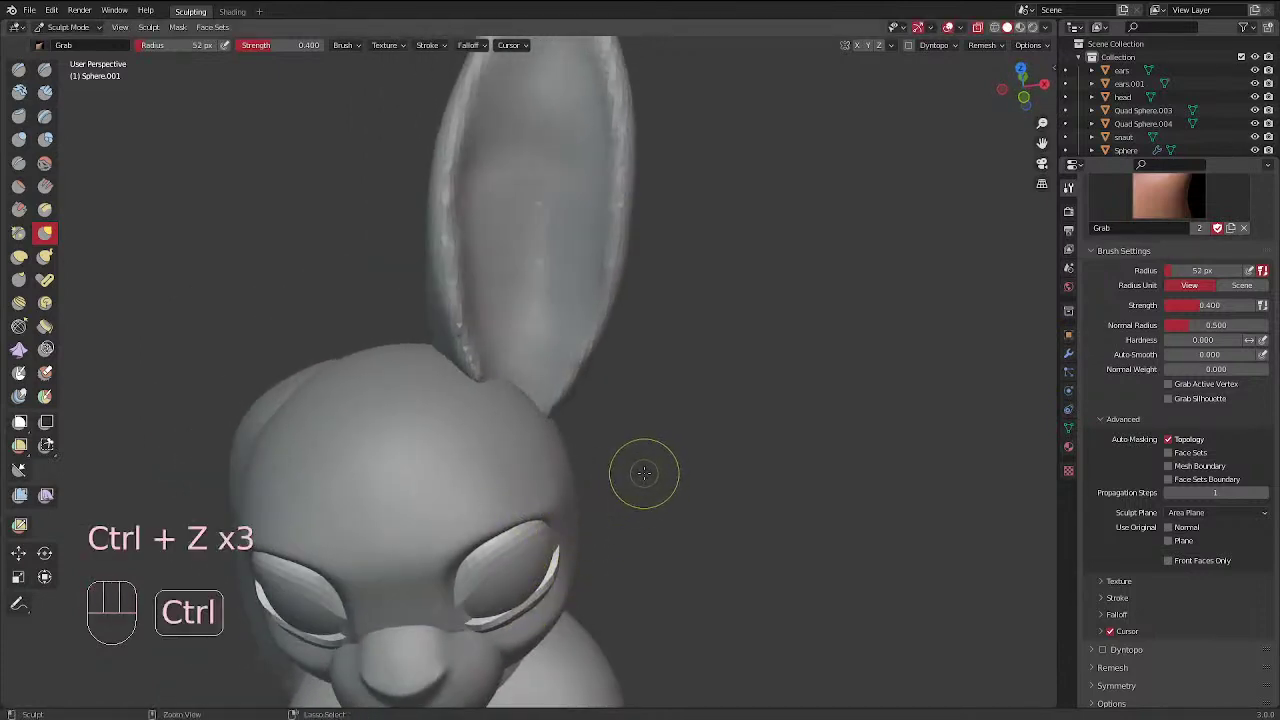
{"action": "middle_click_drag", "start_coordinate": [625, 453], "coordinate": [490, 548]}
{"action": "key", "text": "ctrl+z"}
{"action": "key", "text": "ctrl+z"}
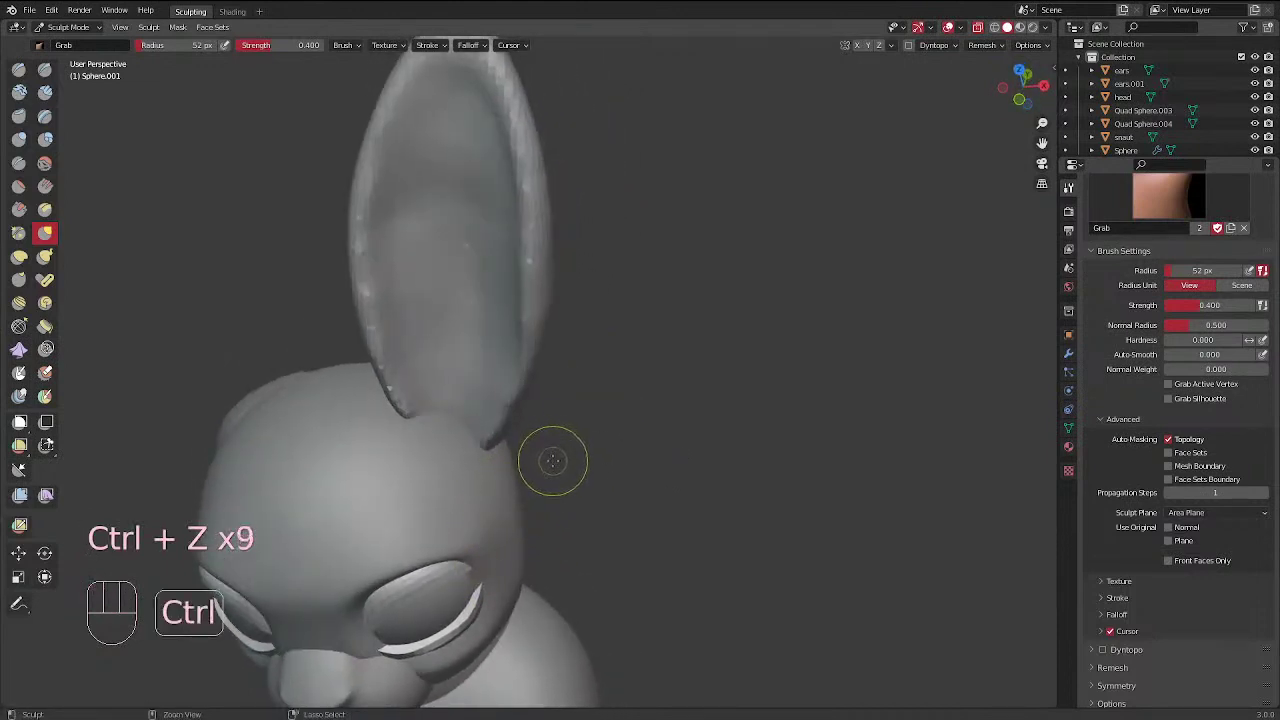
Set the Grab radius to 87 px and reshape the lower eyelids' outer curve so the lids wrap around the eyeballs
{"action": "middle_click_drag", "start_coordinate": [571, 491], "coordinate": [572, 540], "text": "alt"}
{"action": "mouse_move", "coordinate": [648, 270]}
{"action": "middle_mouse_down"}
{"action": "mouse_move", "coordinate": [603, 380]}
{"action": "mouse_move", "coordinate": [629, 323]}
{"action": "mouse_move", "coordinate": [597, 380]}
{"action": "mouse_move", "coordinate": [438, 498]}
{"action": "mouse_move", "coordinate": [457, 523]}
{"action": "middle_mouse_up"}
{"action": "key", "text": "f"}
{"action": "key", "text": "f"}
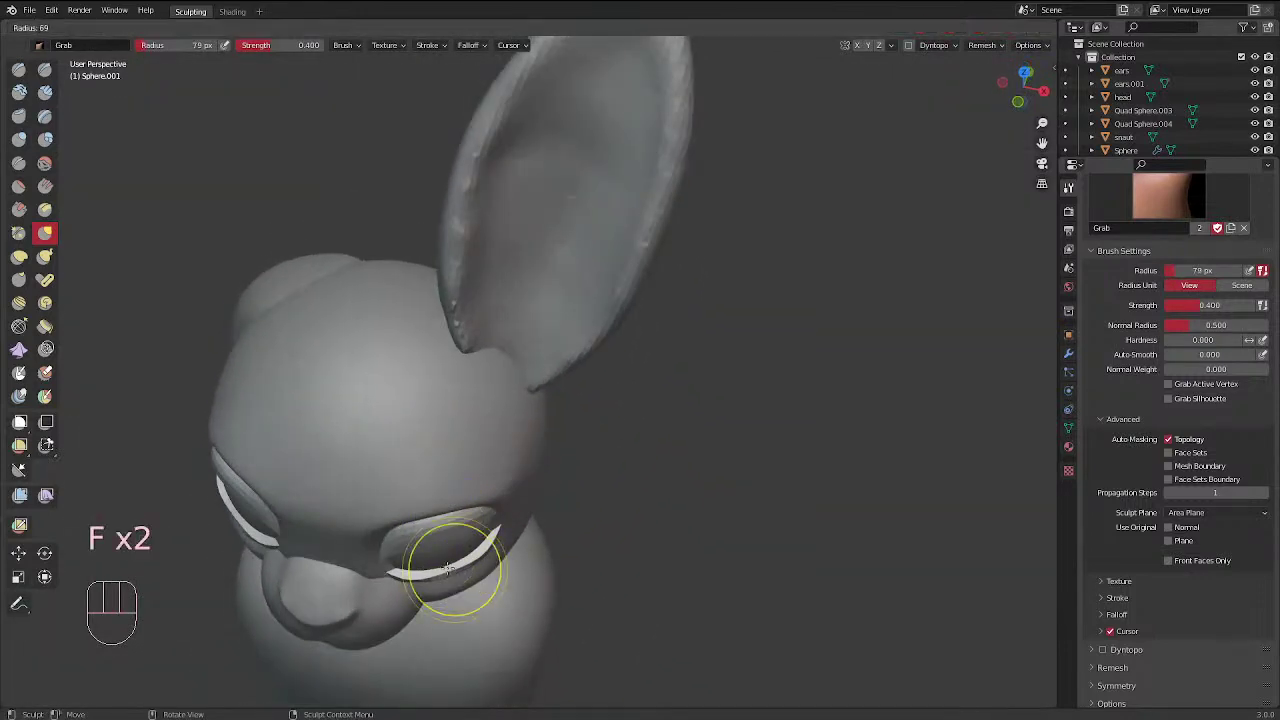
{"action": "key", "text": "f"}
{"action": "left_click", "coordinate": [499, 473]}
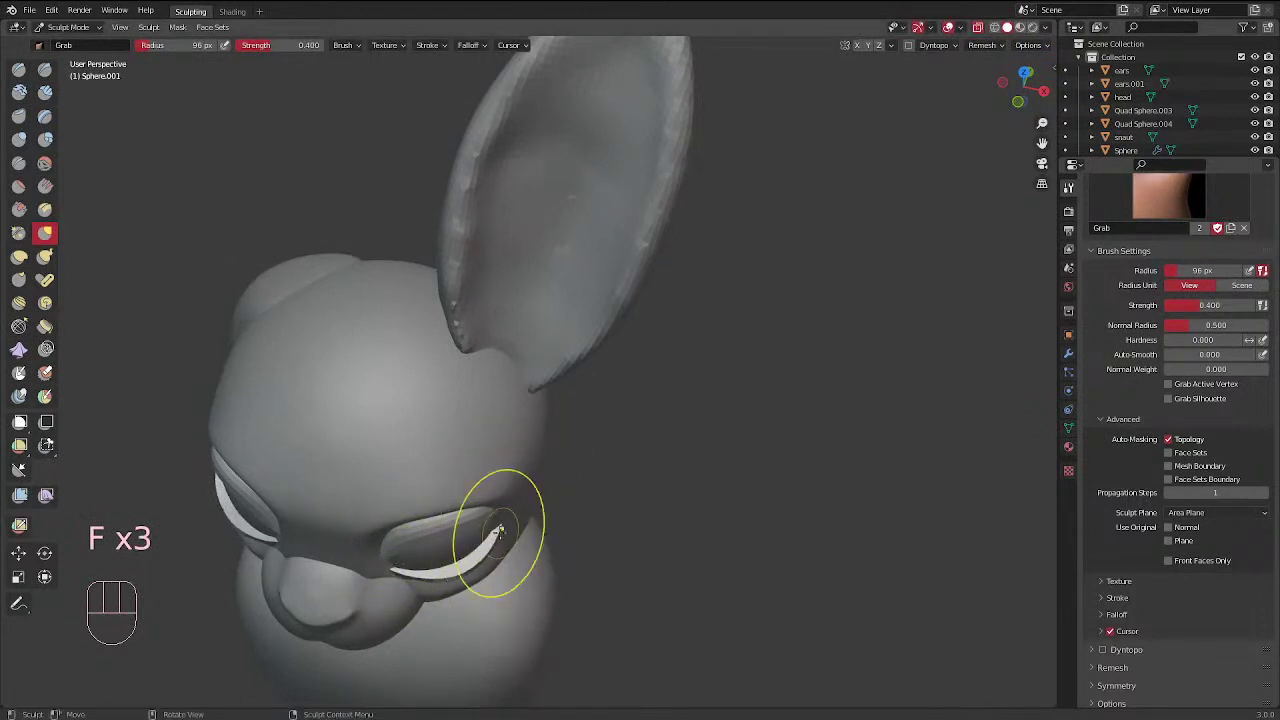
{"action": "key", "text": "f"}
{"action": "left_click", "coordinate": [497, 527]}
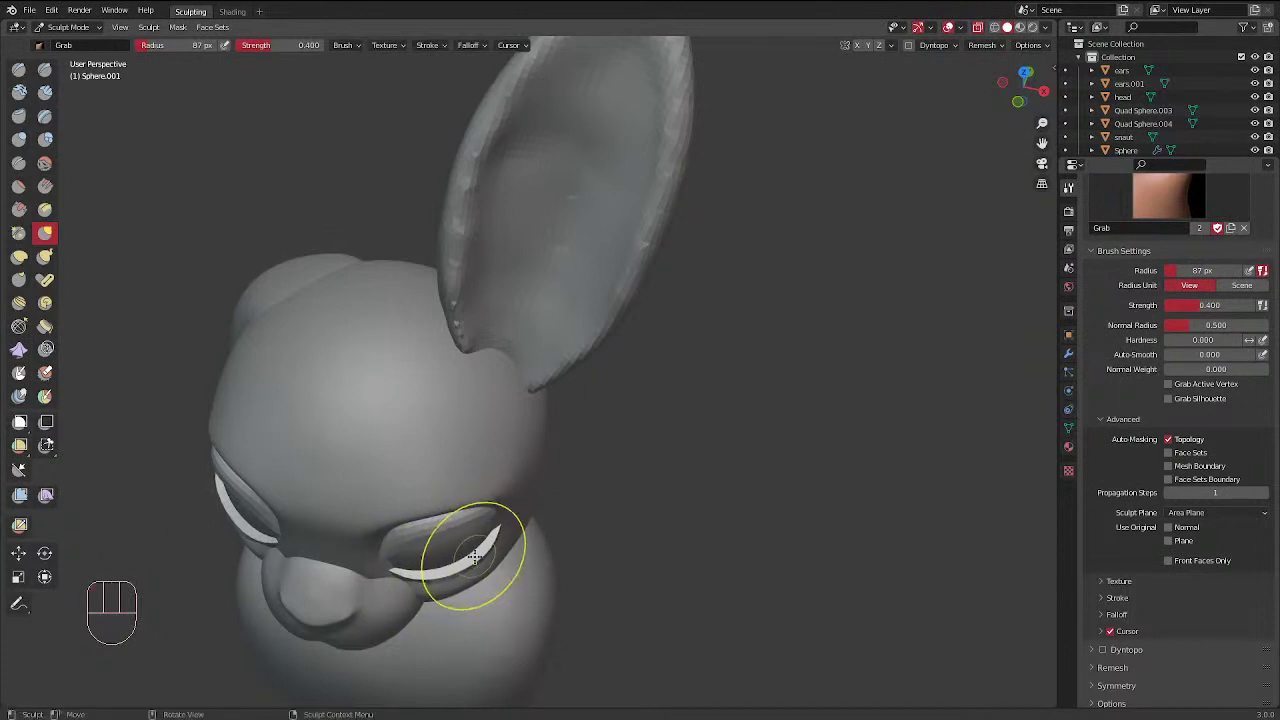
{"action": "mouse_move", "coordinate": [474, 549]}
{"action": "middle_mouse_down"}
{"action": "mouse_move", "coordinate": [537, 418]}
{"action": "mouse_move", "coordinate": [551, 238]}
{"action": "middle_mouse_up"}
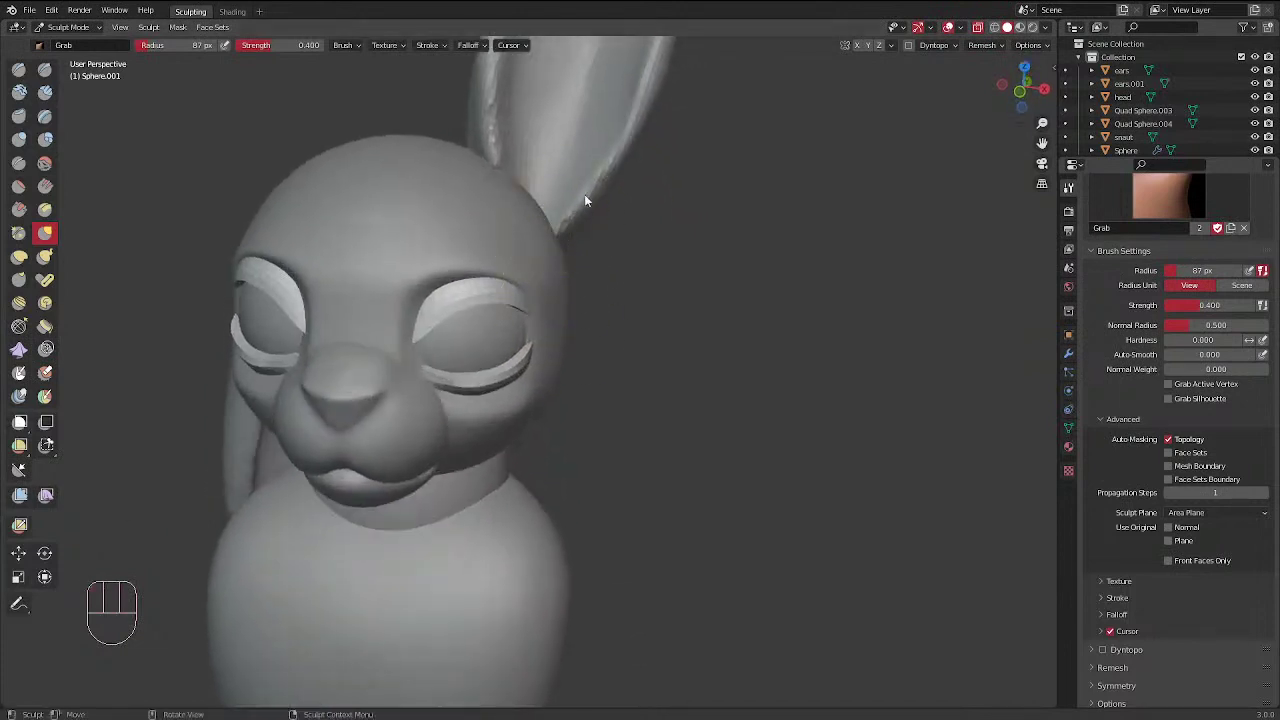
{"action": "mouse_move", "coordinate": [684, 268]}
{"action": "middle_mouse_down"}
{"action": "mouse_move", "coordinate": [626, 286]}
{"action": "mouse_move", "coordinate": [565, 246]}
{"action": "middle_mouse_up"}
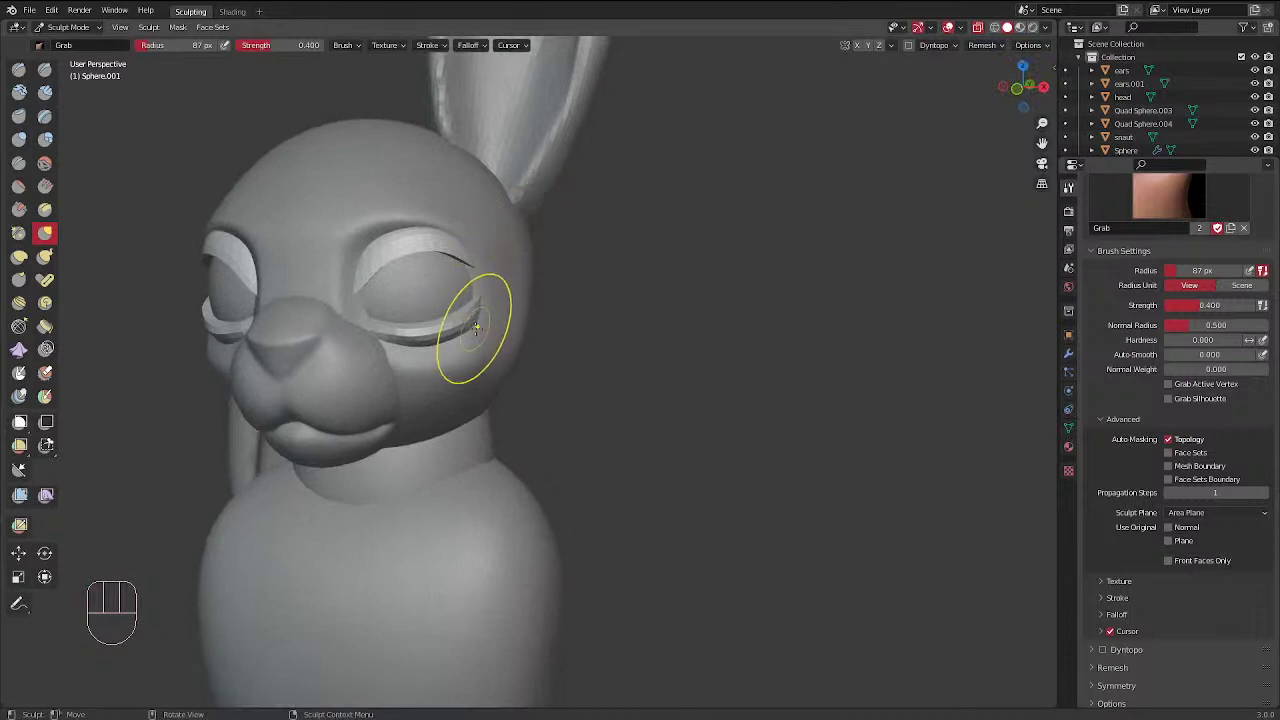
Reduce the brush radius to 19 px and smooth the outer ends of the lower eyelids
{"action": "key", "text": "f"}
{"action": "key", "text": "f"}
{"action": "key", "text": "f"}
{"action": "mouse_move", "coordinate": [450, 338]}
{"action": "left_mouse_down", "text": "shift"}
{"action": "mouse_move", "coordinate": [404, 341]}
{"action": "mouse_move", "coordinate": [480, 318]}
{"action": "left_mouse_up", "text": "shift"}
{"action": "mouse_move", "coordinate": [520, 274]}
{"action": "middle_mouse_down"}
{"action": "mouse_move", "coordinate": [603, 203]}
{"action": "mouse_move", "coordinate": [612, 169]}
{"action": "middle_mouse_up"}
{"action": "middle_click_drag", "start_coordinate": [625, 251], "coordinate": [471, 271]}
{"action": "middle_click_drag", "start_coordinate": [440, 321], "coordinate": [530, 255]}
Increase the Grab radius to 89 px and reshape the inner corners of the upper eyelids beside the nose
{"action": "key", "text": "f"}
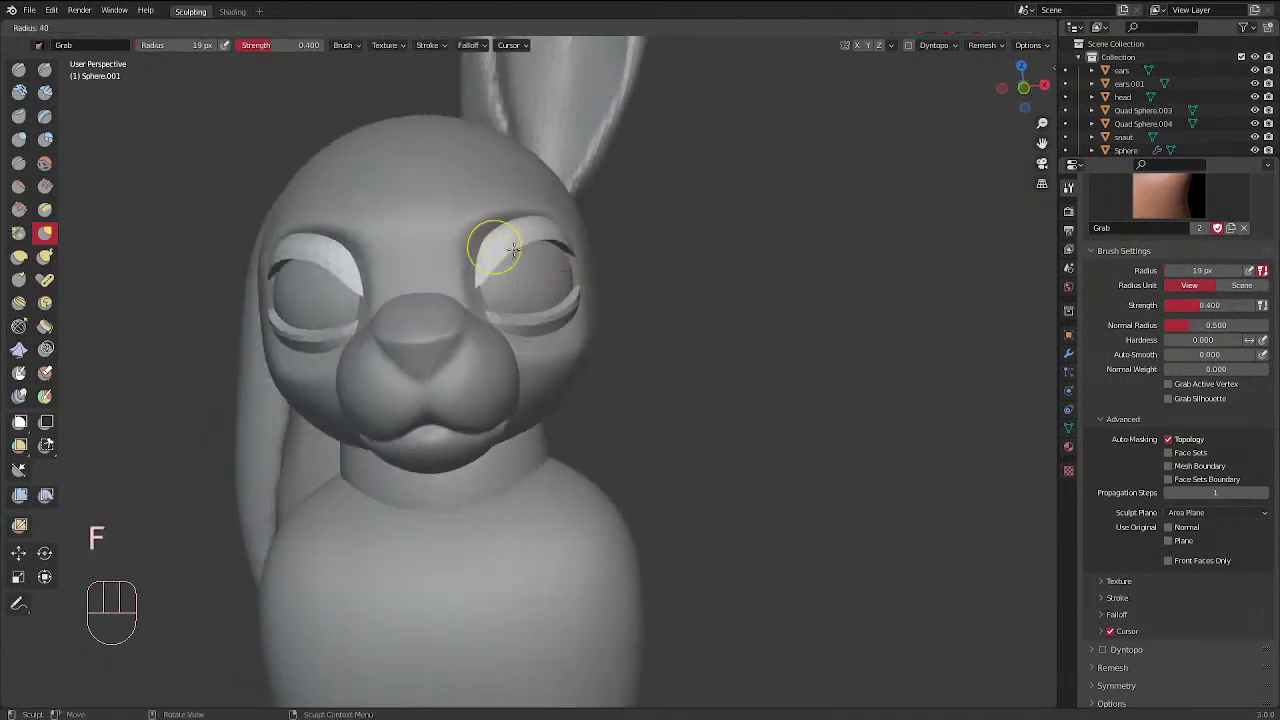
{"action": "left_click", "coordinate": [493, 271]}
{"action": "key", "text": "f"}
{"action": "left_click", "coordinate": [507, 247]}
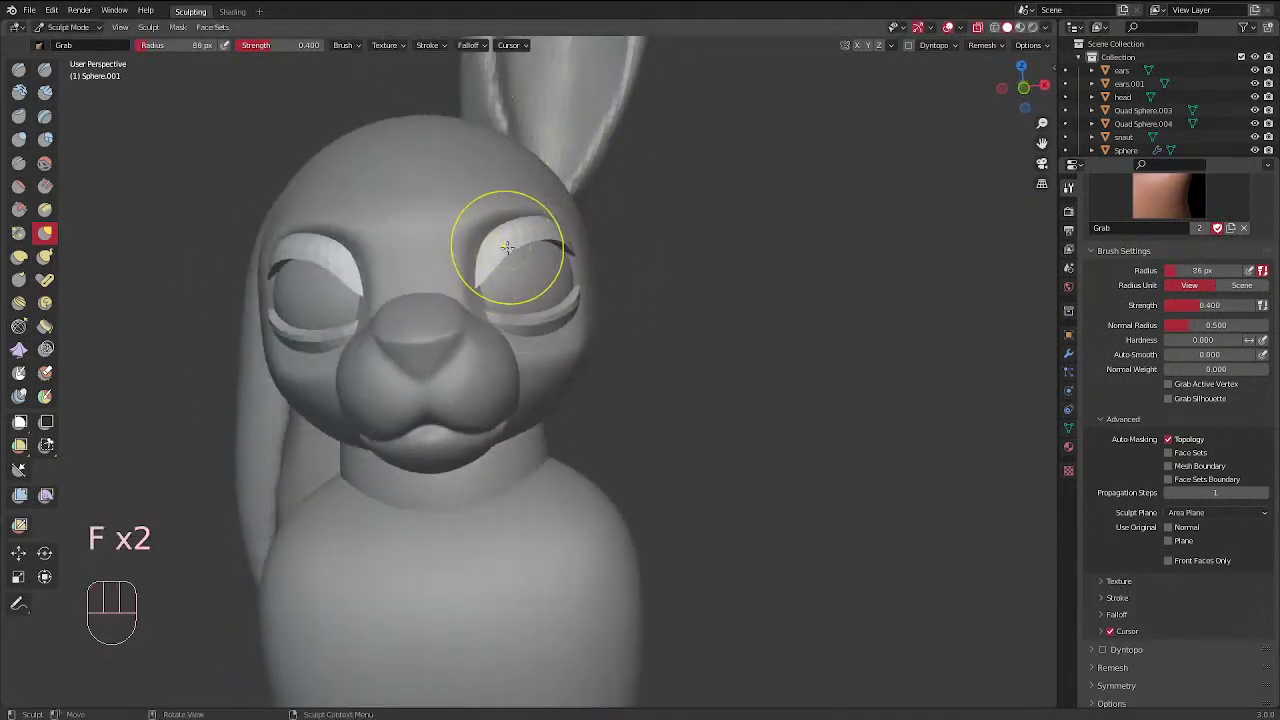
{"action": "key", "text": "f"}
{"action": "left_click", "coordinate": [484, 273]}
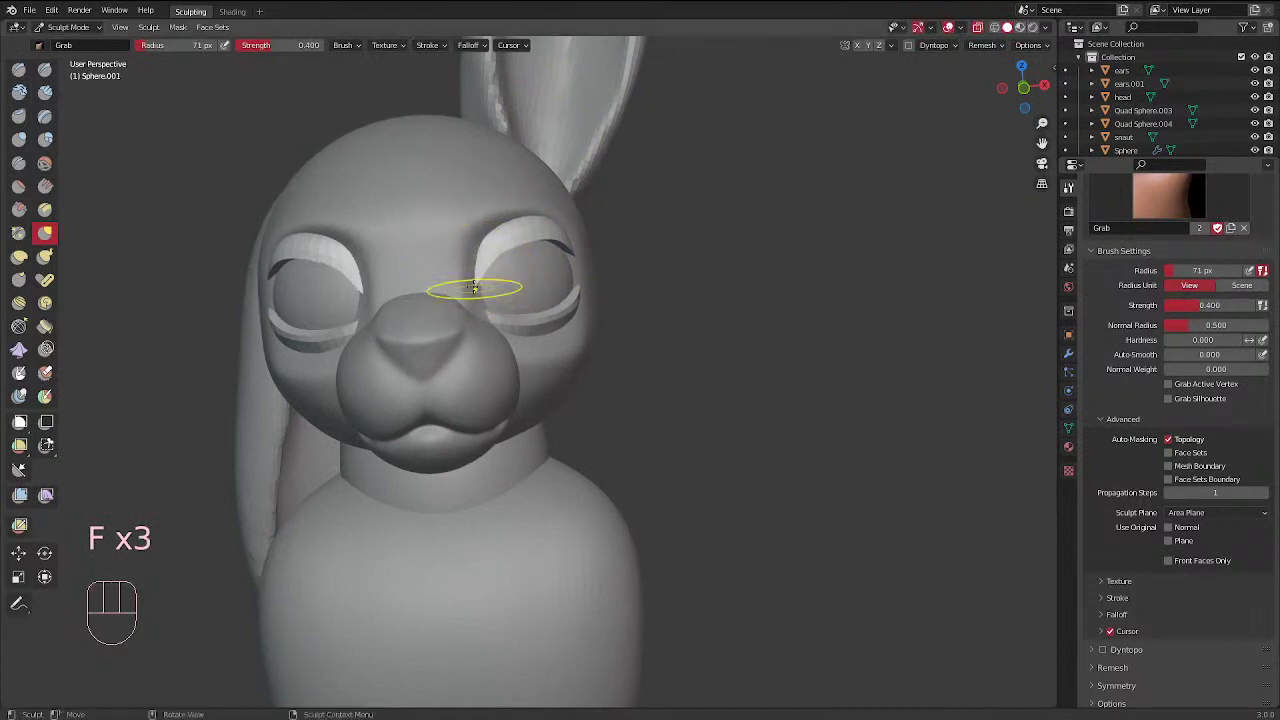
{"action": "key", "text": "f"}
{"action": "left_click", "coordinate": [486, 271]}
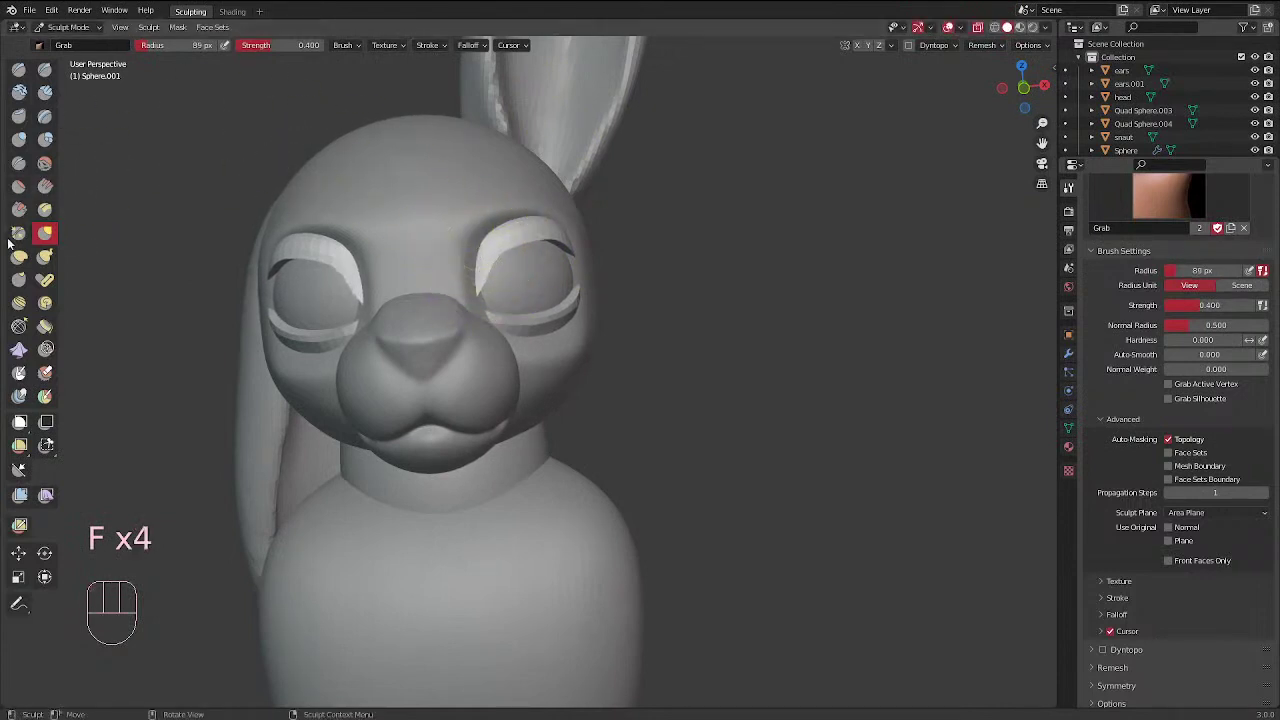
Switch to the Elastic Deform brush, enable its Topology auto-masking and set the radius to 37 px
{"action": "left_click", "coordinate": [19, 256]}
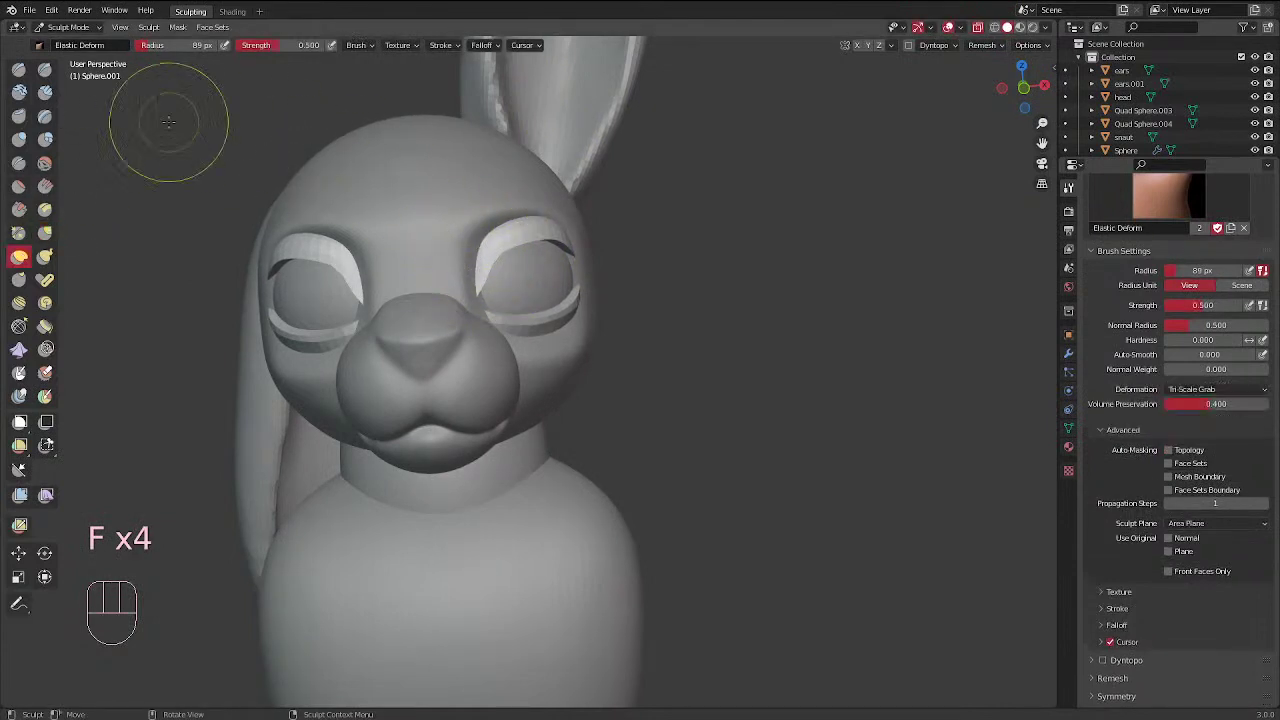
{"action": "key", "text": "f"}
{"action": "left_click", "coordinate": [482, 274]}
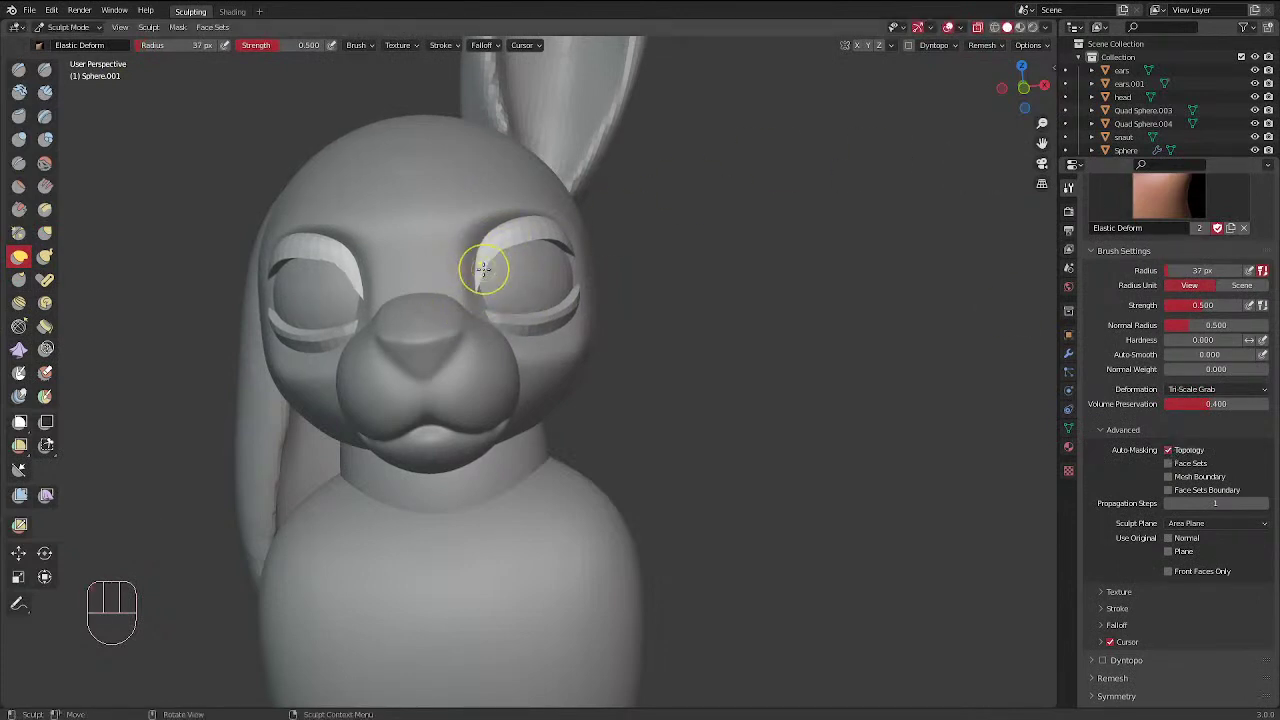
Set the Elastic Deform radius to 51 px and fit the upper eyelids more closely around the eyeballs
{"action": "middle_click_drag", "start_coordinate": [483, 268], "coordinate": [415, 293]}
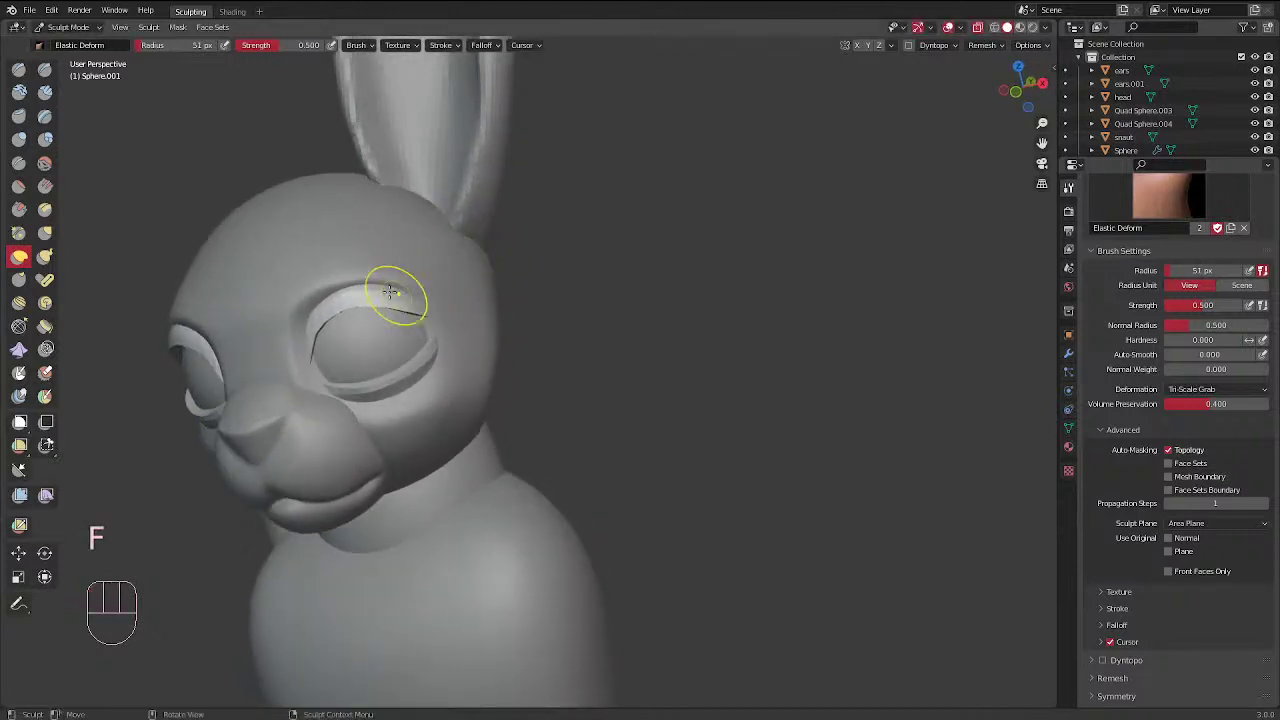
{"action": "middle_click_drag", "start_coordinate": [357, 288], "coordinate": [352, 187]}
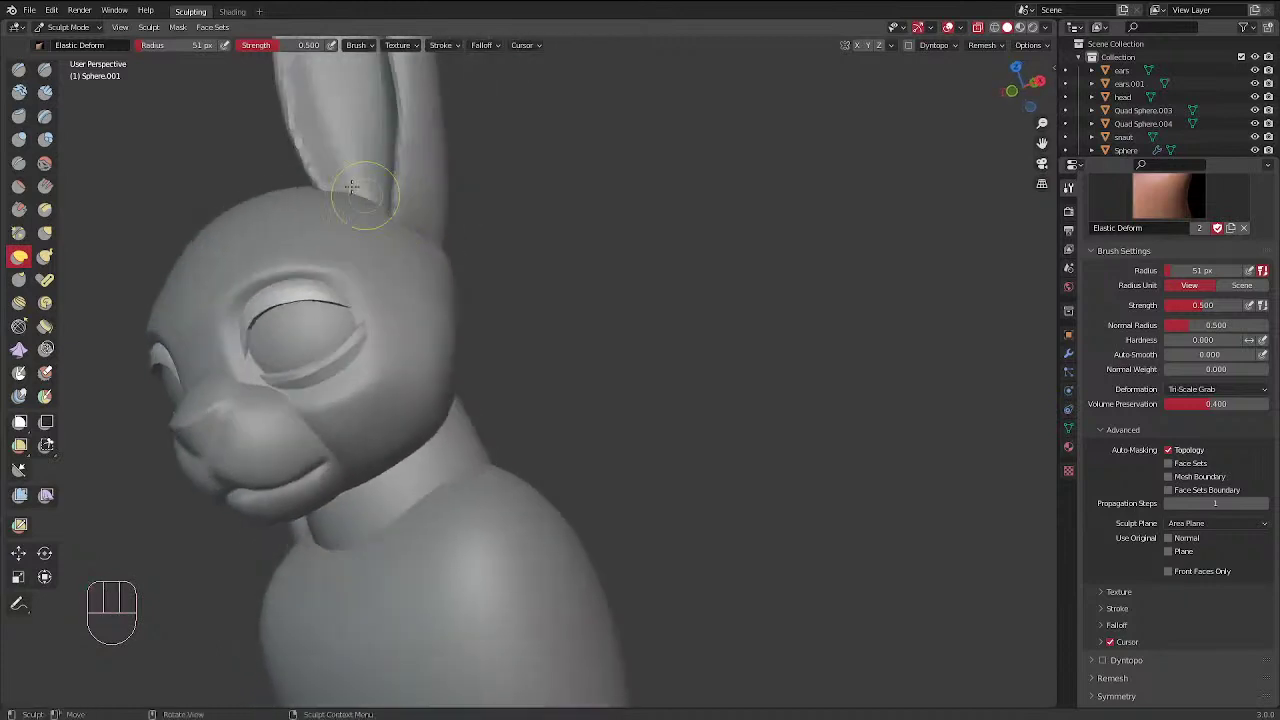
{"action": "mouse_move", "coordinate": [335, 270]}
{"action": "middle_mouse_down"}
{"action": "mouse_move", "coordinate": [509, 290]}
{"action": "mouse_move", "coordinate": [463, 229]}
{"action": "middle_mouse_up"}
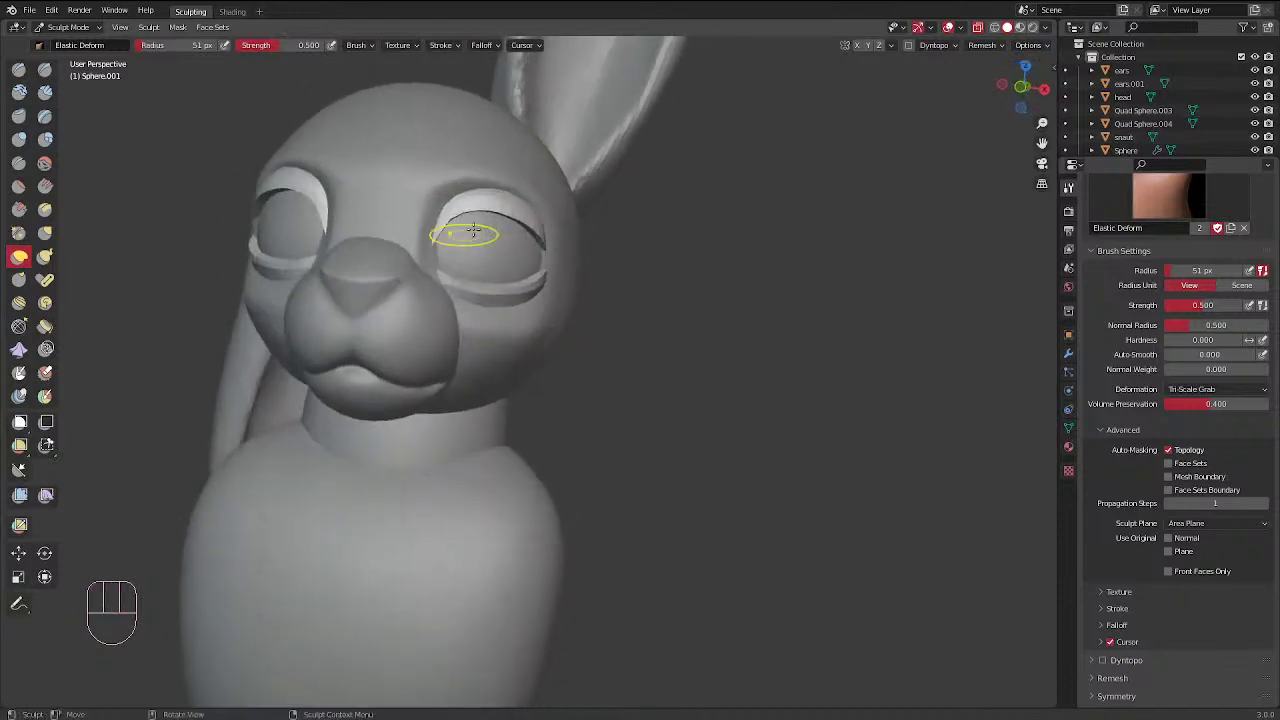
{"action": "mouse_move", "coordinate": [571, 252]}
{"action": "middle_mouse_down"}
{"action": "mouse_move", "coordinate": [410, 255]}
{"action": "mouse_move", "coordinate": [398, 268]}
{"action": "middle_mouse_up"}
{"action": "left_click_drag", "start_coordinate": [392, 273], "coordinate": [397, 275]}
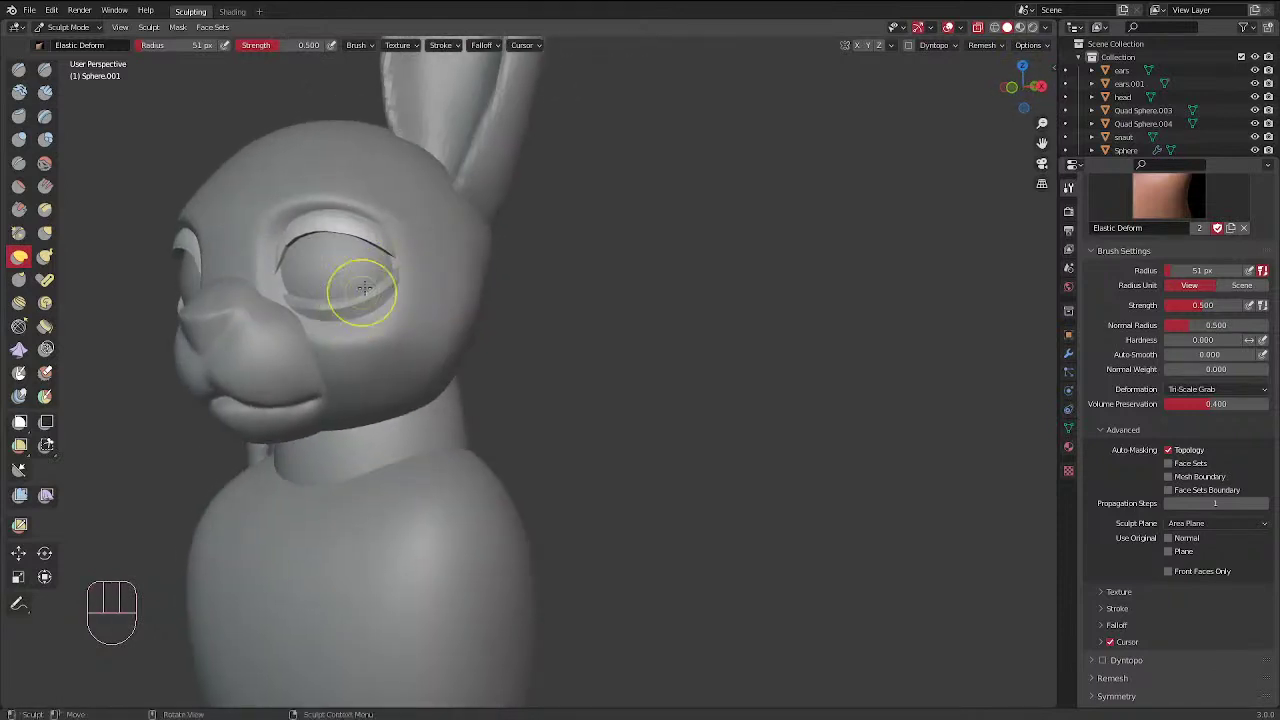
Adjust the outer side of the lower eyelids with Elastic Deform so they follow the eyeballs
{"action": "middle_click_drag", "start_coordinate": [364, 289], "coordinate": [467, 301]}
{"action": "left_click_drag", "start_coordinate": [467, 301], "coordinate": [444, 303]}
{"action": "mouse_move", "coordinate": [444, 303]}
{"action": "middle_mouse_down"}
{"action": "mouse_move", "coordinate": [466, 234]}
{"action": "mouse_move", "coordinate": [499, 205]}
{"action": "middle_mouse_up"}
{"action": "middle_click_drag", "start_coordinate": [651, 143], "coordinate": [500, 205]}
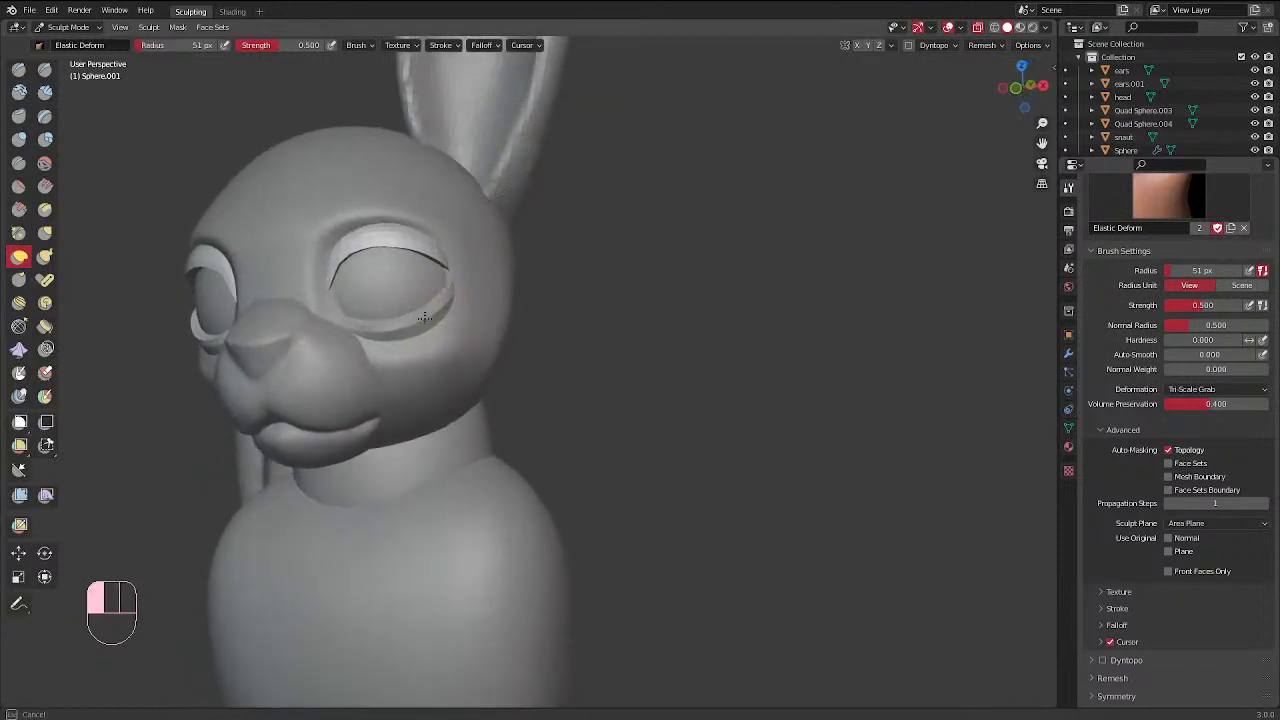
{"action": "middle_click_drag", "start_coordinate": [425, 317], "coordinate": [470, 262]}
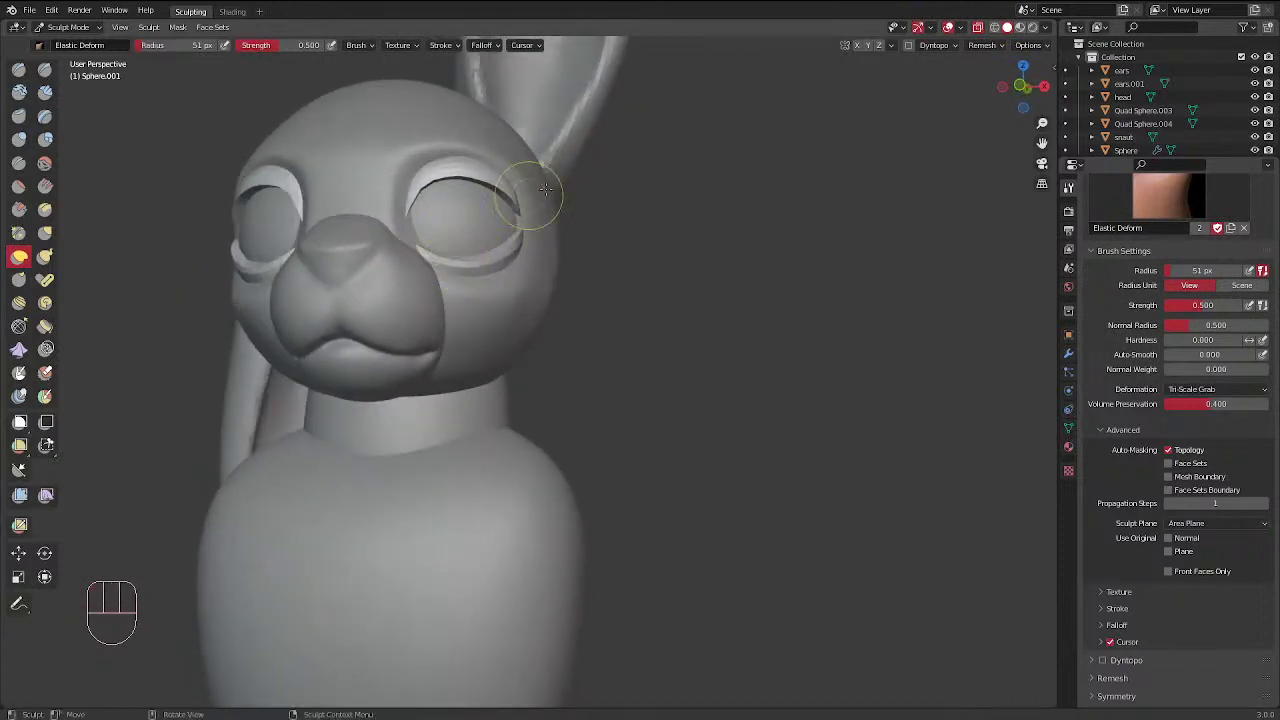
Set the Elastic Deform radius to 87 px and reshape the upper eyelids' outer corners as seen from below
{"action": "mouse_move", "coordinate": [545, 190]}
{"action": "middle_mouse_down"}
{"action": "mouse_move", "coordinate": [472, 295]}
{"action": "mouse_move", "coordinate": [570, 237]}
{"action": "middle_mouse_up"}
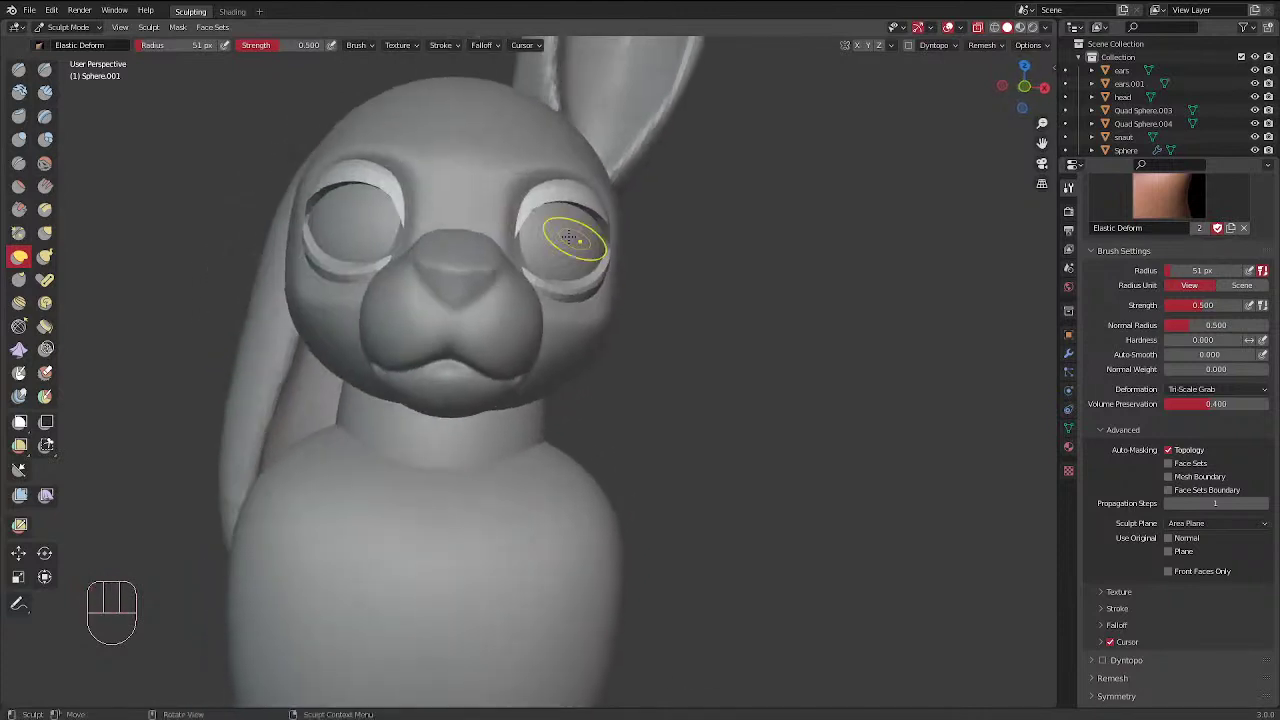
{"action": "mouse_move", "coordinate": [580, 192]}
{"action": "middle_mouse_down"}
{"action": "mouse_move", "coordinate": [482, 261]}
{"action": "mouse_move", "coordinate": [526, 206]}
{"action": "mouse_move", "coordinate": [282, 266]}
{"action": "mouse_move", "coordinate": [549, 249]}
{"action": "mouse_move", "coordinate": [503, 177]}
{"action": "middle_mouse_up"}
{"action": "key", "text": "f"}
{"action": "left_click", "coordinate": [330, 278]}
{"action": "mouse_move", "coordinate": [593, 213]}
{"action": "middle_mouse_down"}
{"action": "mouse_move", "coordinate": [620, 229]}
{"action": "mouse_move", "coordinate": [643, 97]}
{"action": "middle_mouse_up"}
{"action": "left_click_drag", "start_coordinate": [605, 139], "coordinate": [590, 133]}
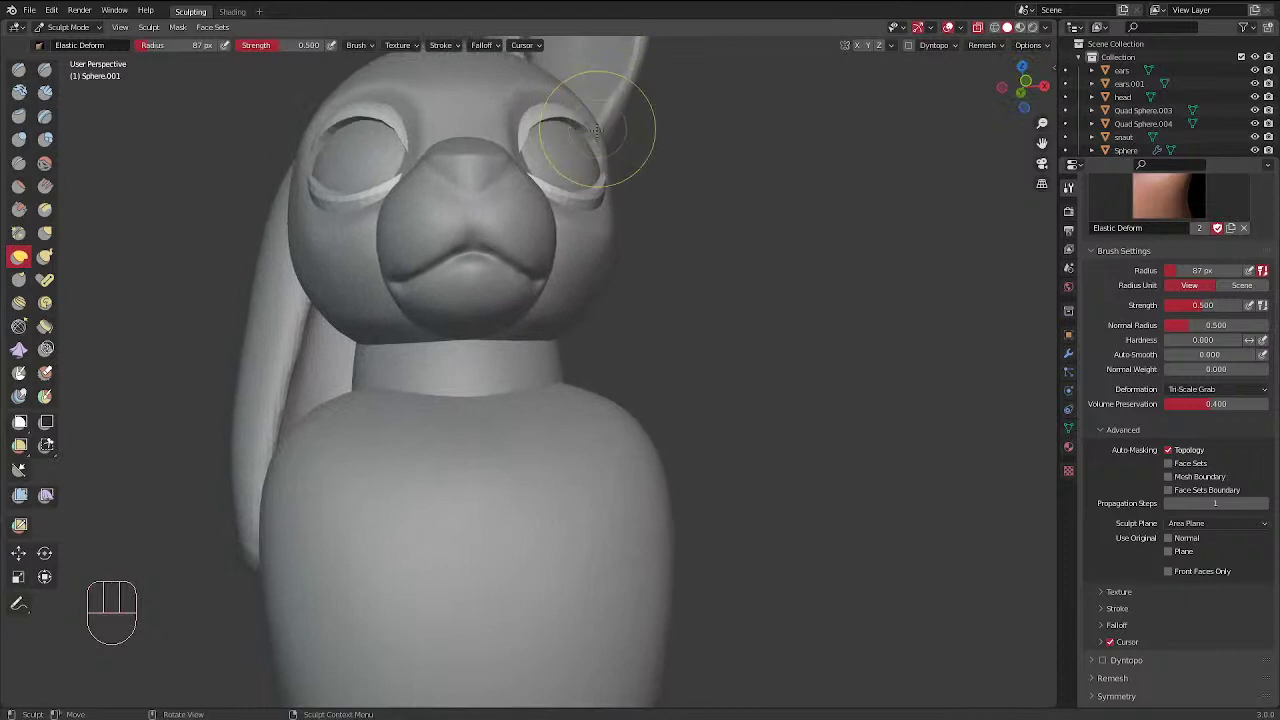
{"action": "mouse_move", "coordinate": [671, 100]}
{"action": "middle_mouse_down"}
{"action": "mouse_move", "coordinate": [664, 214]}
{"action": "mouse_move", "coordinate": [621, 351]}
{"action": "mouse_move", "coordinate": [528, 449]}
{"action": "mouse_move", "coordinate": [524, 232]}
{"action": "mouse_move", "coordinate": [662, 259]}
{"action": "middle_mouse_up"}
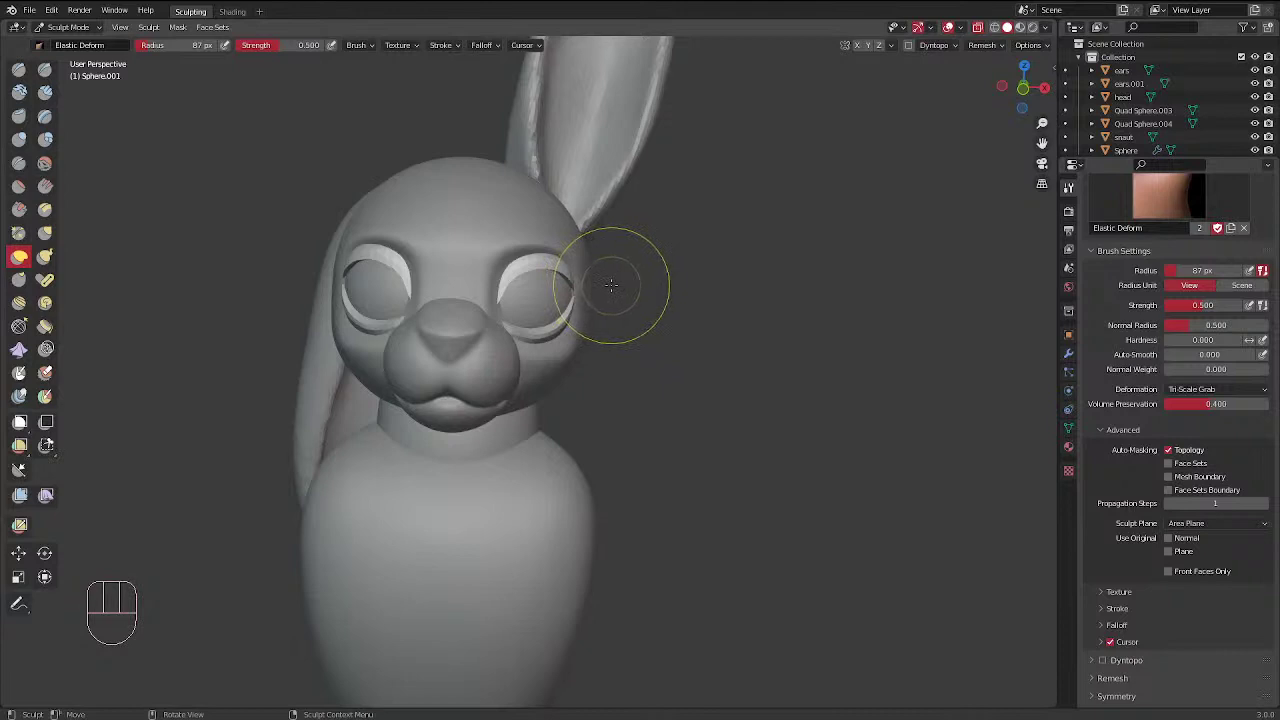
Refine the upper eyelids' arches with Elastic Deform, using radii of 51 px and 80 px
{"action": "mouse_move", "coordinate": [628, 190]}
{"action": "middle_mouse_down"}
{"action": "mouse_move", "coordinate": [606, 222]}
{"action": "mouse_move", "coordinate": [637, 177]}
{"action": "middle_mouse_up"}
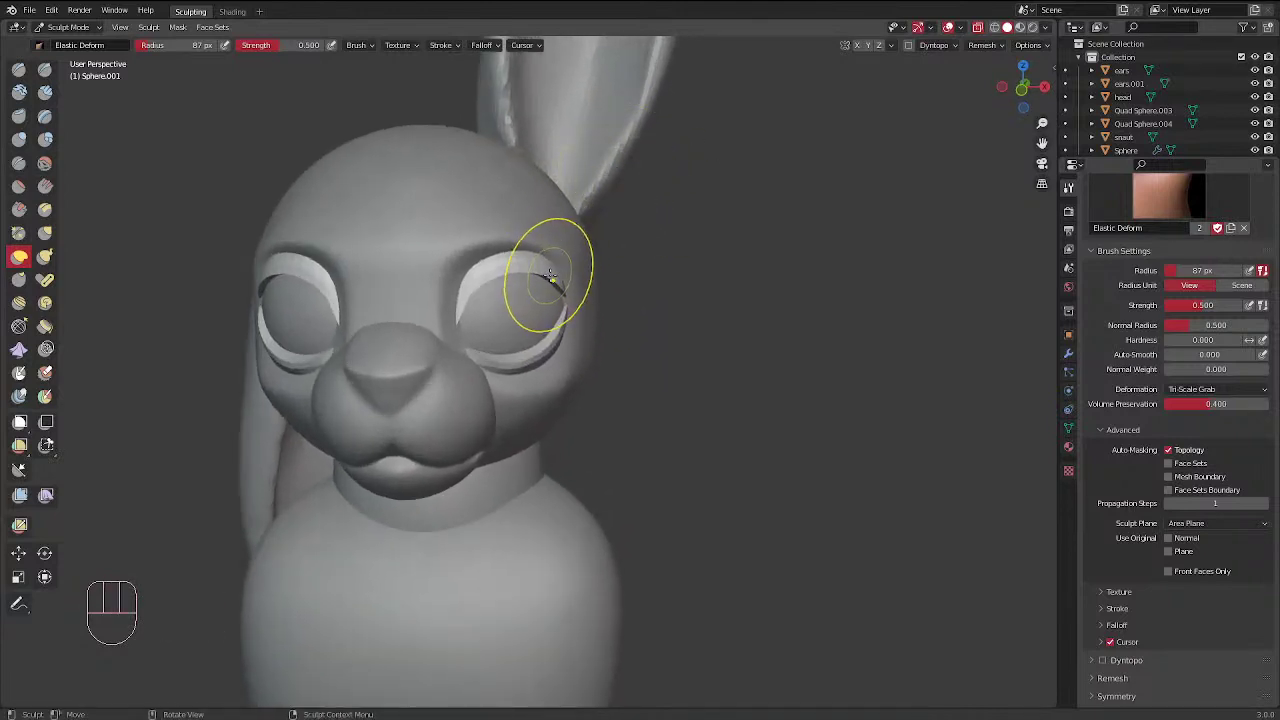
{"action": "key", "text": "f"}
{"action": "key", "text": "f"}
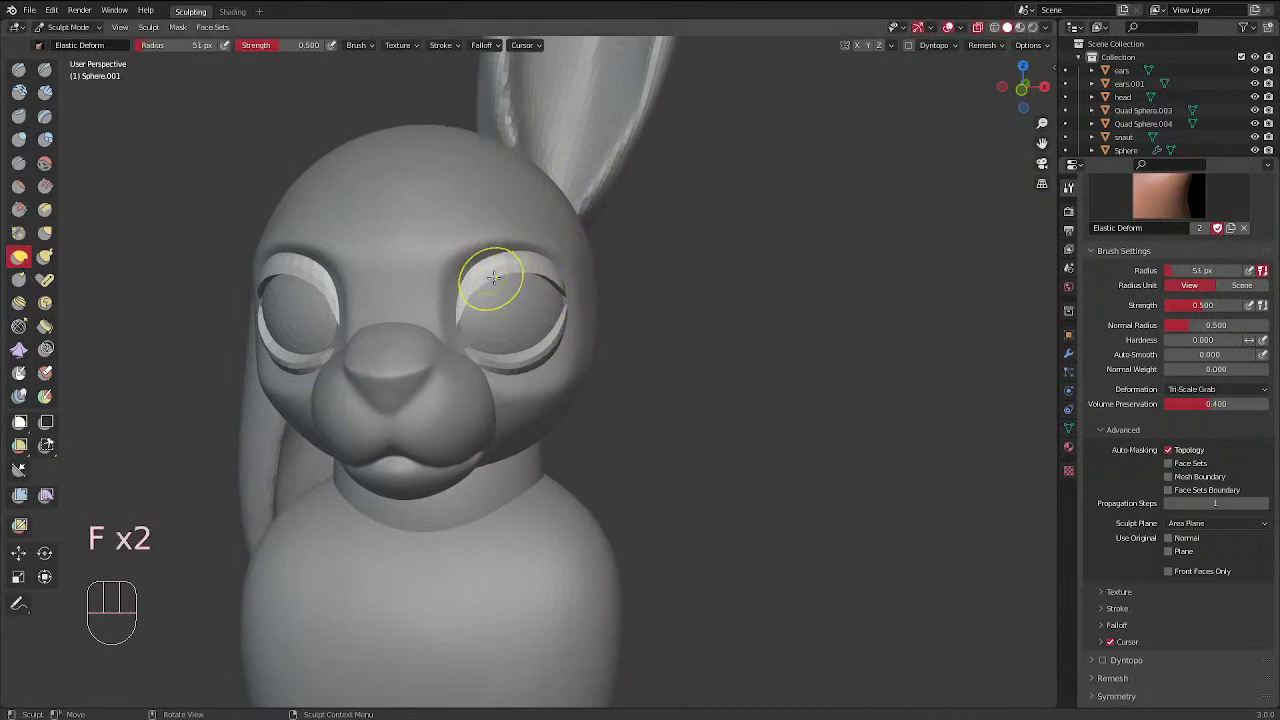
{"action": "left_click", "coordinate": [491, 272]}
{"action": "middle_click_drag", "start_coordinate": [630, 222], "coordinate": [669, 200]}
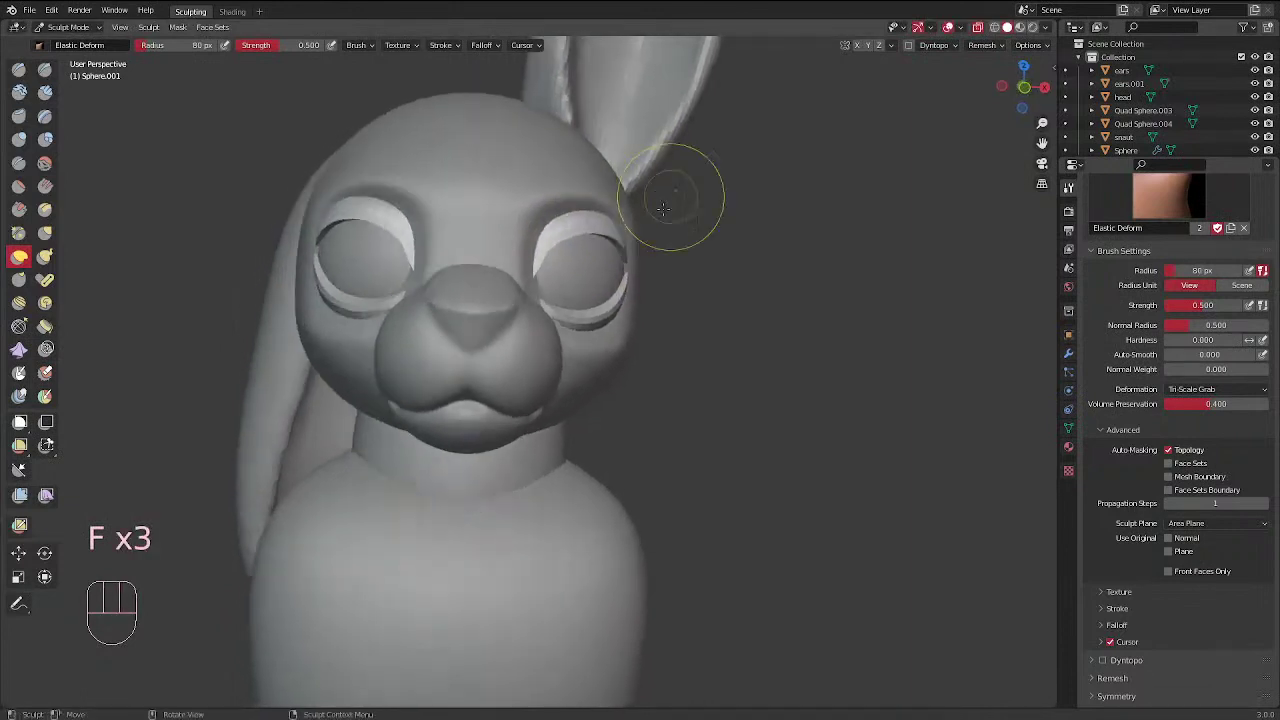
{"action": "left_click_drag", "start_coordinate": [621, 241], "coordinate": [619, 243]}
Set the Elastic Deform radius to 73 px and adjust the upper eyelids over the eyeballs
{"action": "middle_click_drag", "start_coordinate": [580, 233], "coordinate": [497, 245]}
{"action": "key", "text": "f"}
{"action": "left_click", "coordinate": [471, 271]}
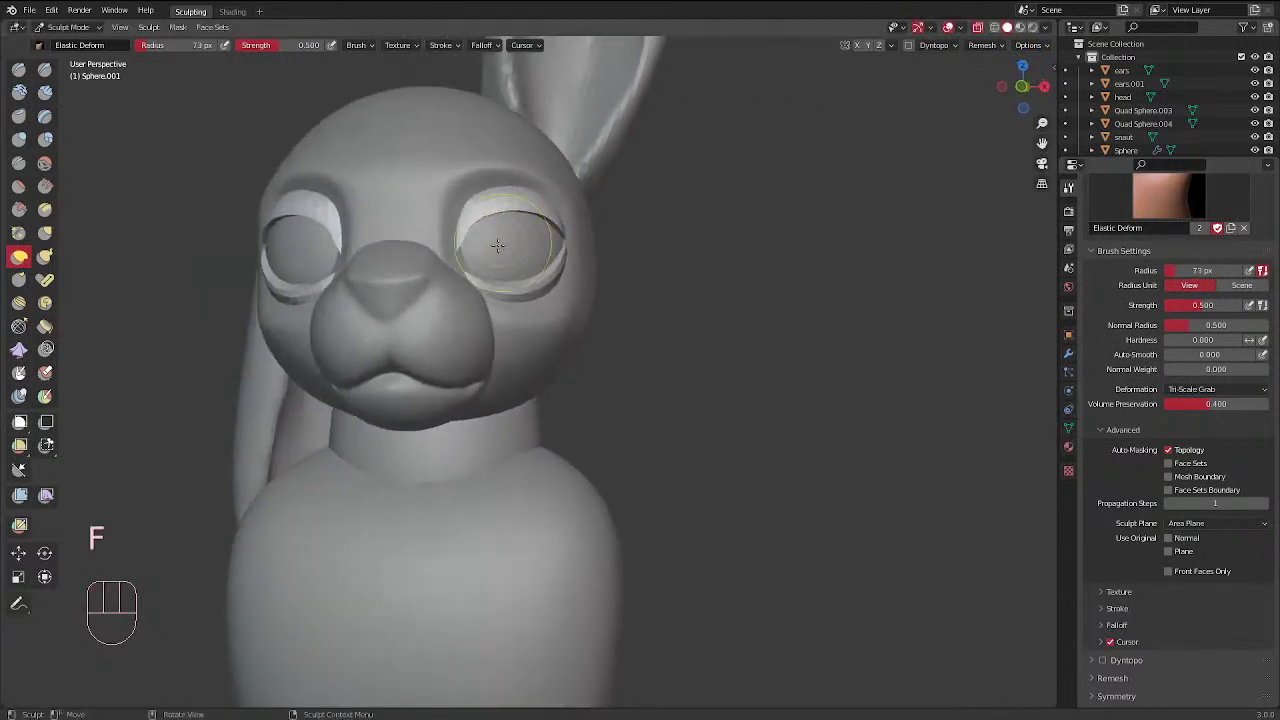
{"action": "mouse_move", "coordinate": [583, 198]}
{"action": "middle_mouse_down"}
{"action": "mouse_move", "coordinate": [566, 168]}
{"action": "mouse_move", "coordinate": [548, 428]}
{"action": "middle_mouse_up"}
Set the Elastic Deform radius to 55 px and fit the eyelids' outer corners around the eyeballs
{"action": "key", "text": "f"}
{"action": "left_click", "coordinate": [452, 436]}
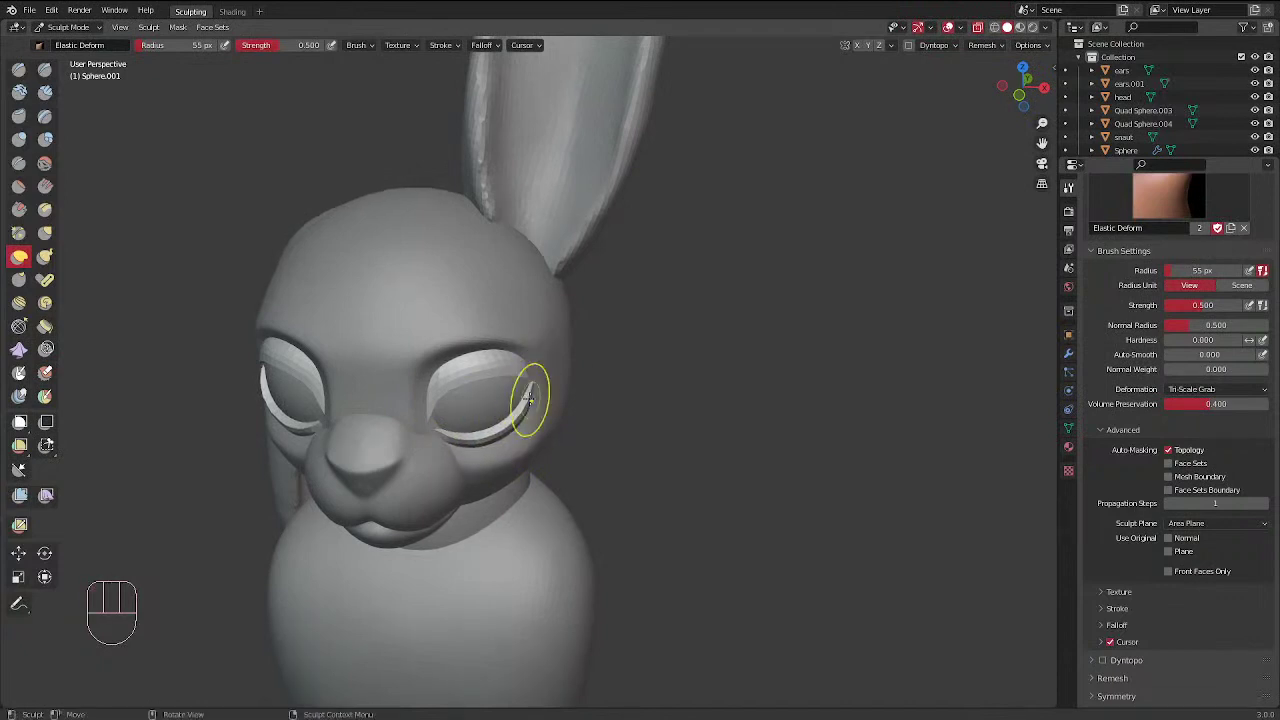
{"action": "middle_click_drag", "start_coordinate": [537, 383], "coordinate": [565, 313]}
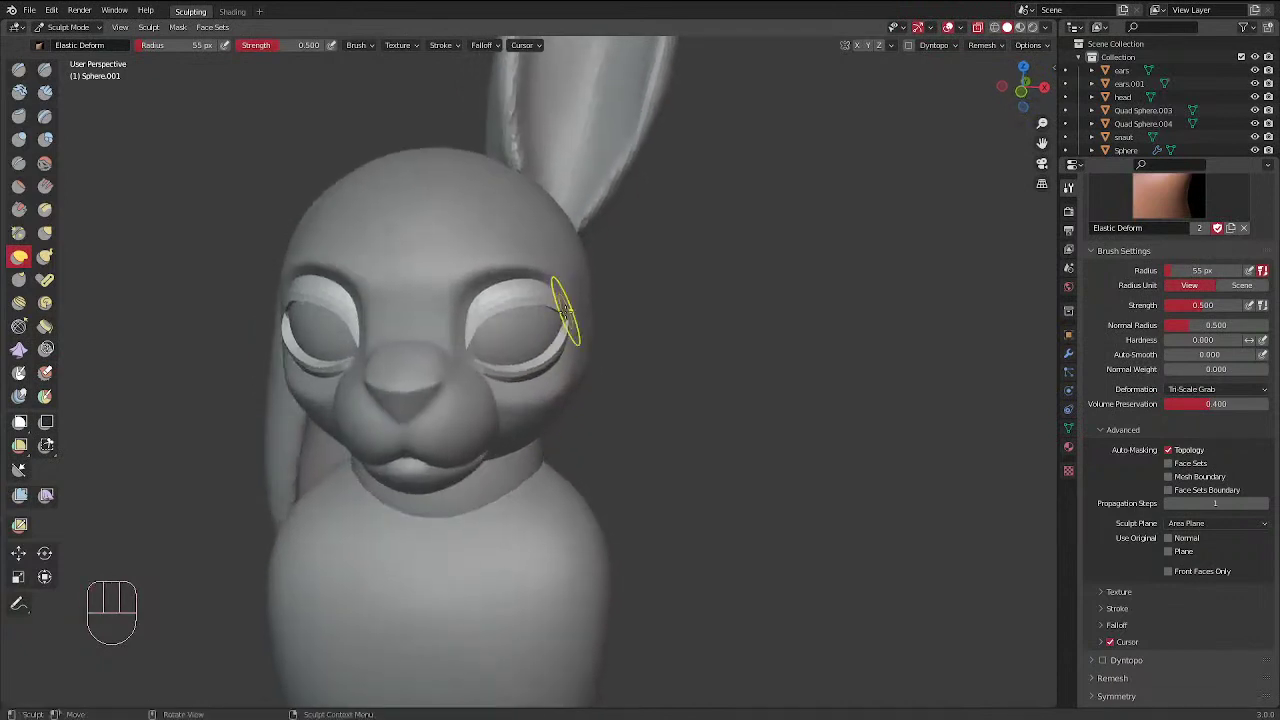
{"action": "middle_click_drag", "start_coordinate": [555, 356], "coordinate": [769, 149]}
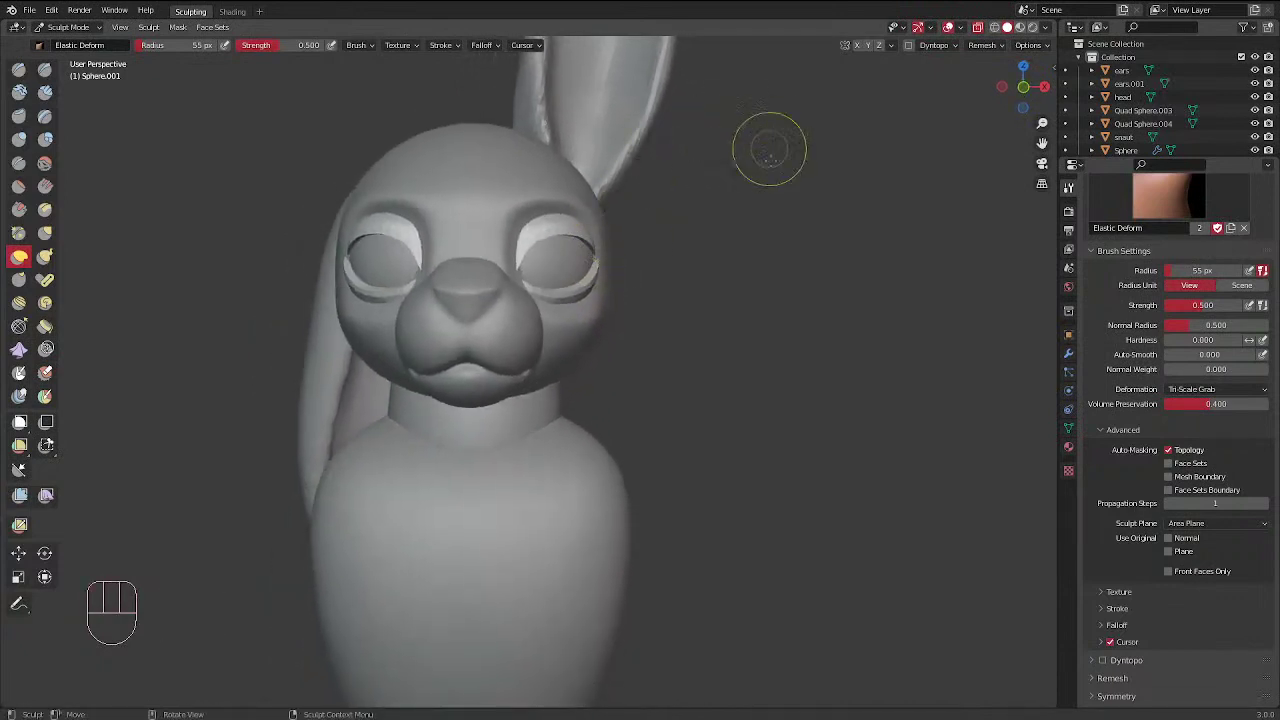
{"action": "middle_click_drag", "start_coordinate": [654, 296], "coordinate": [545, 358]}
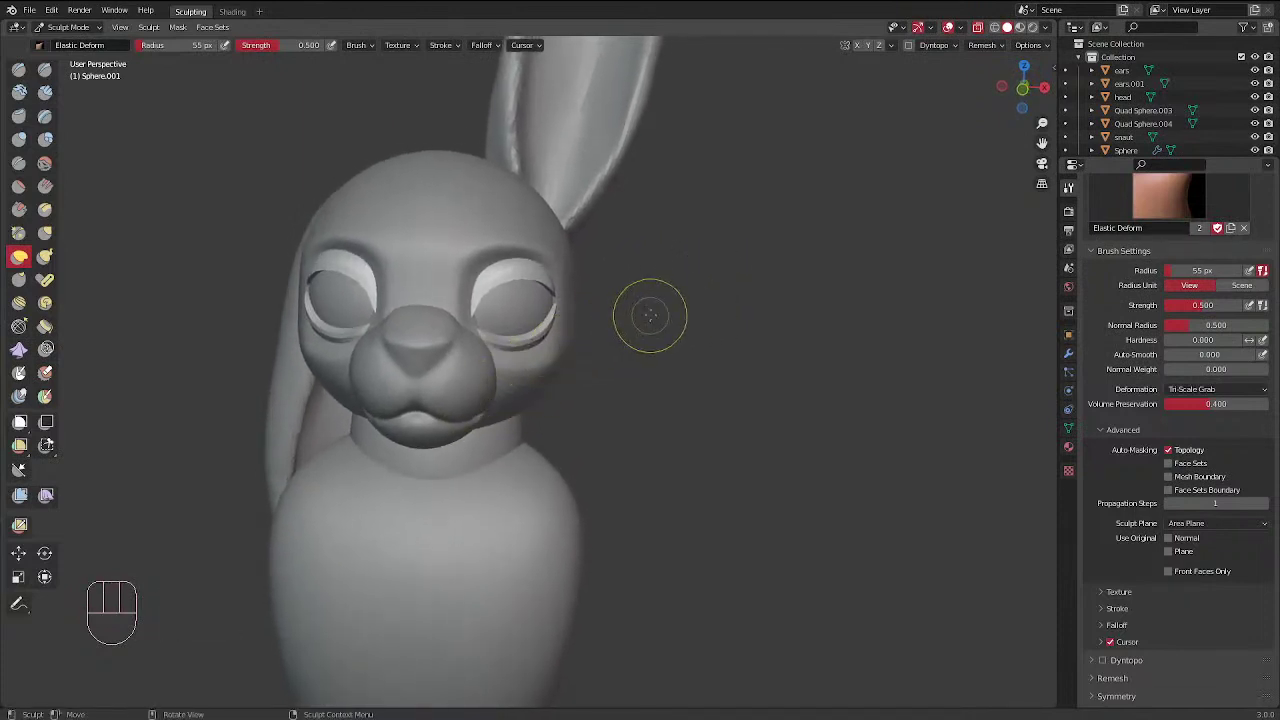
{"action": "mouse_move", "coordinate": [650, 316]}
{"action": "middle_mouse_down"}
{"action": "mouse_move", "coordinate": [505, 313]}
{"action": "mouse_move", "coordinate": [526, 325]}
{"action": "middle_mouse_up"}
Switch sculpting to the head, set the Elastic Deform radius to 87 px and reshape the brow area above the eyes
{"action": "key", "text": "ctrl+Tab"}
{"action": "left_click", "coordinate": [506, 218]}
{"action": "key", "text": "ctrl+Tab"}
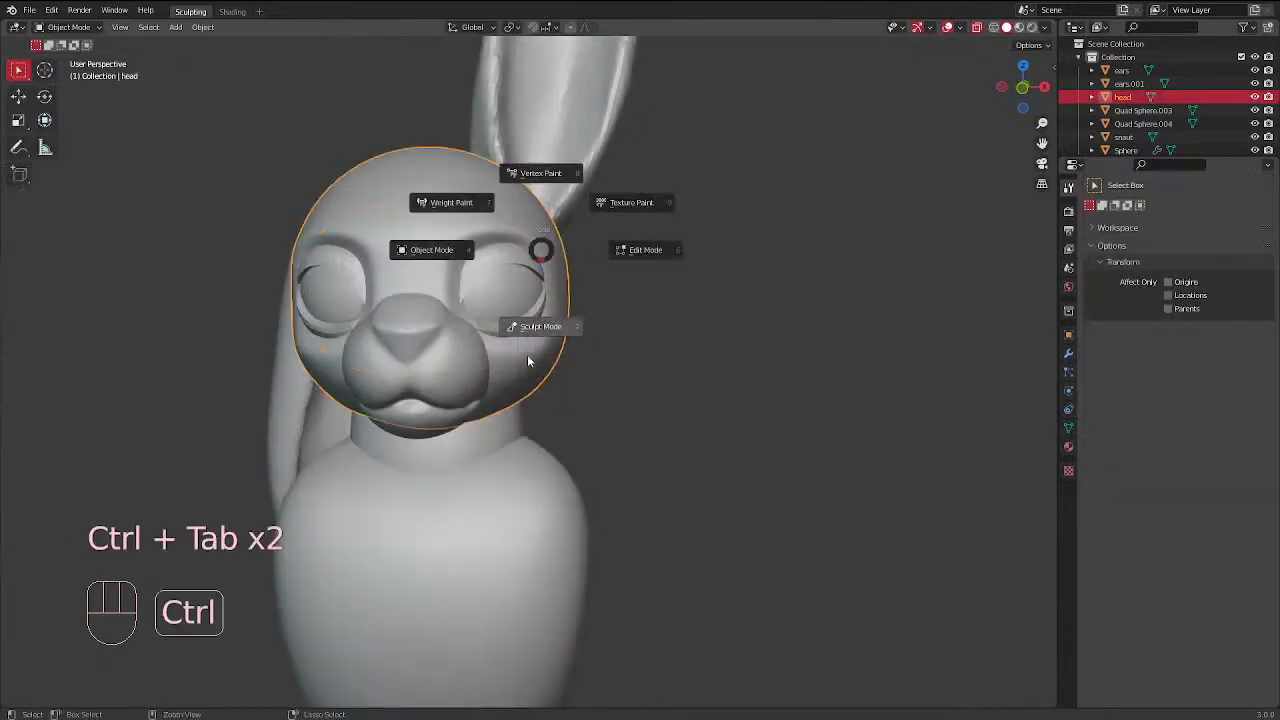
{"action": "key", "text": "f"}
{"action": "middle_click_drag", "start_coordinate": [503, 225], "coordinate": [440, 272]}
{"action": "left_click_drag", "start_coordinate": [437, 276], "coordinate": [430, 268]}
{"action": "mouse_move", "coordinate": [430, 268]}
{"action": "middle_mouse_down"}
{"action": "mouse_move", "coordinate": [483, 209]}
{"action": "mouse_move", "coordinate": [498, 231]}
{"action": "middle_mouse_up"}
{"action": "left_click_drag", "start_coordinate": [498, 231], "coordinate": [489, 216]}
{"action": "middle_click_drag", "start_coordinate": [489, 217], "coordinate": [529, 251]}
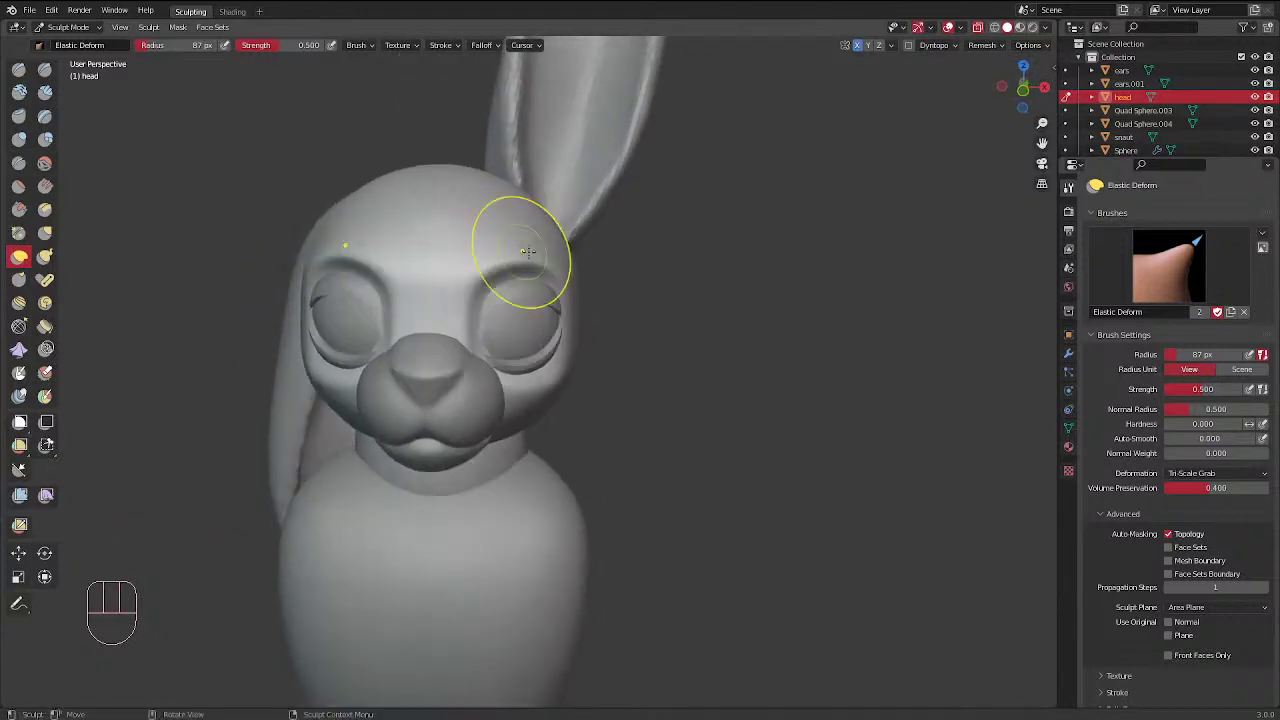
Switch sculpting back to the eyelids, reshape the upper lids with Elastic Deform and set its radius to 74 px
{"action": "key", "text": "ctrl+Tab"}
{"action": "left_click", "coordinate": [540, 248]}
{"action": "key", "text": "ctrl+Tab"}
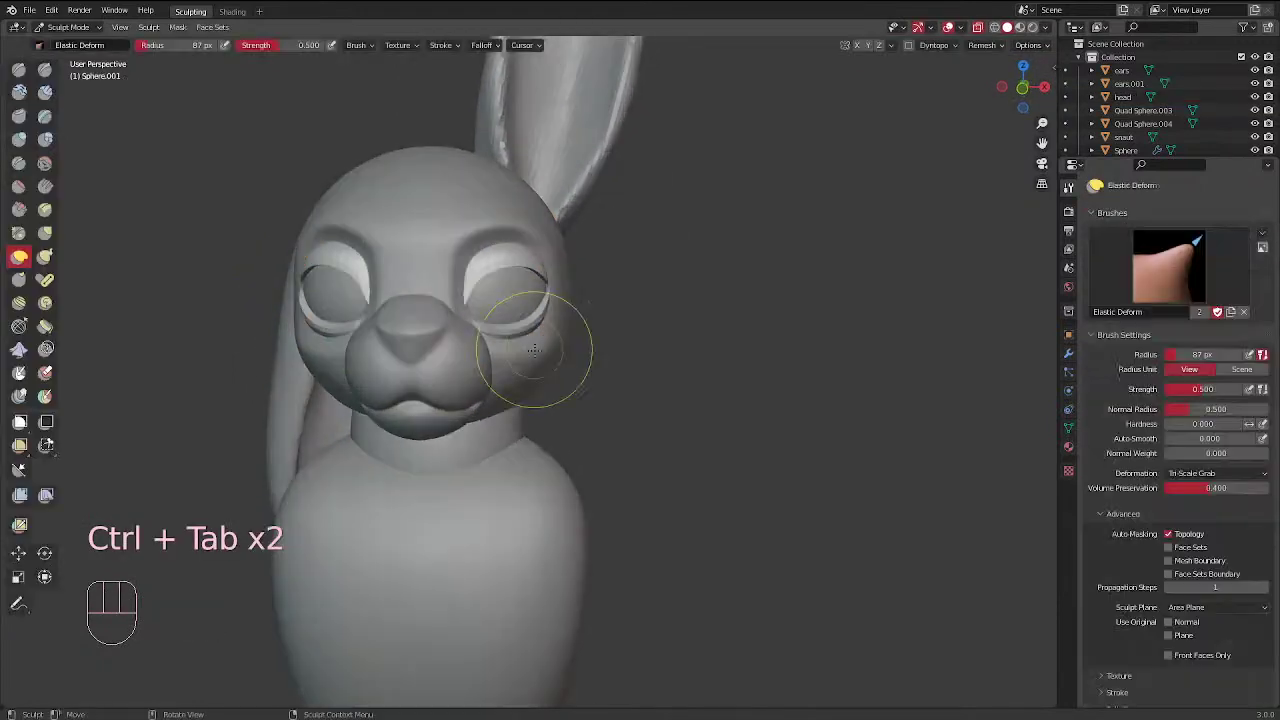
{"action": "left_click_drag", "start_coordinate": [506, 260], "coordinate": [501, 246]}
{"action": "key", "text": "f"}
{"action": "left_click", "coordinate": [502, 246]}
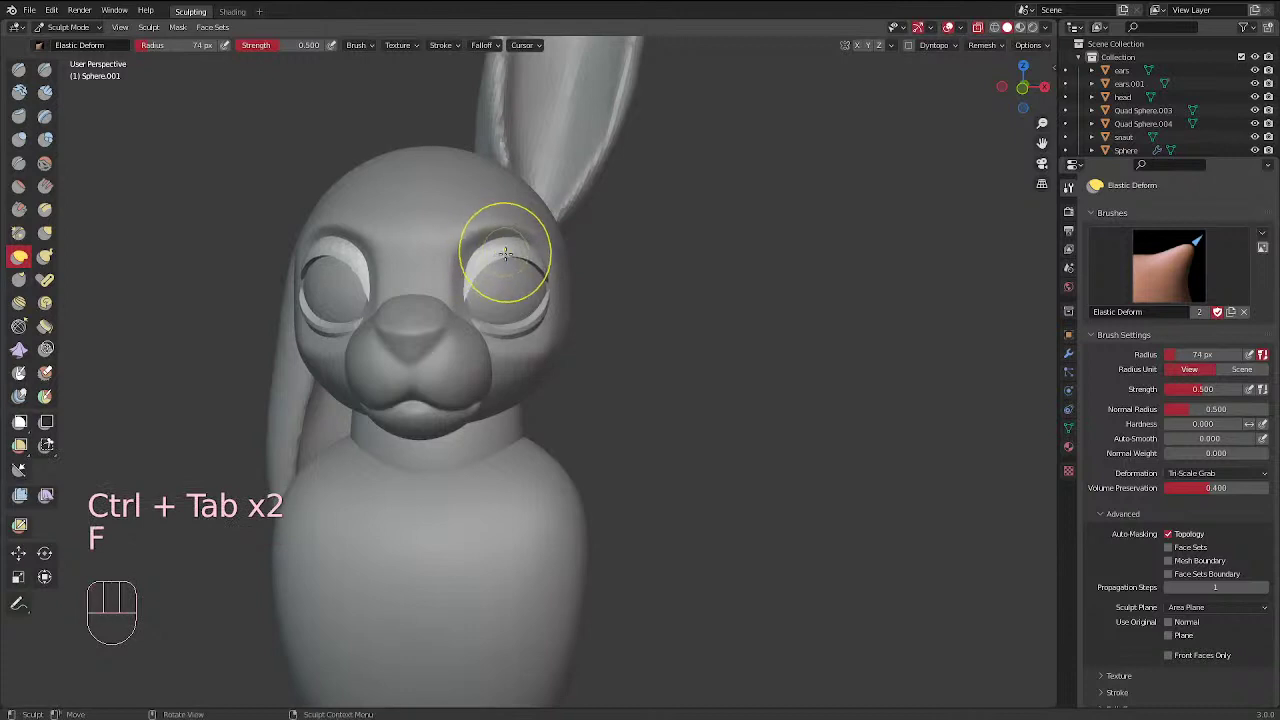
Set the Elastic Deform radius to 55 px and refine the eyelids along their inner corners and upper edges
{"action": "middle_click_drag", "start_coordinate": [500, 257], "coordinate": [528, 225]}
{"action": "key", "text": "f"}
{"action": "left_click", "coordinate": [485, 267]}
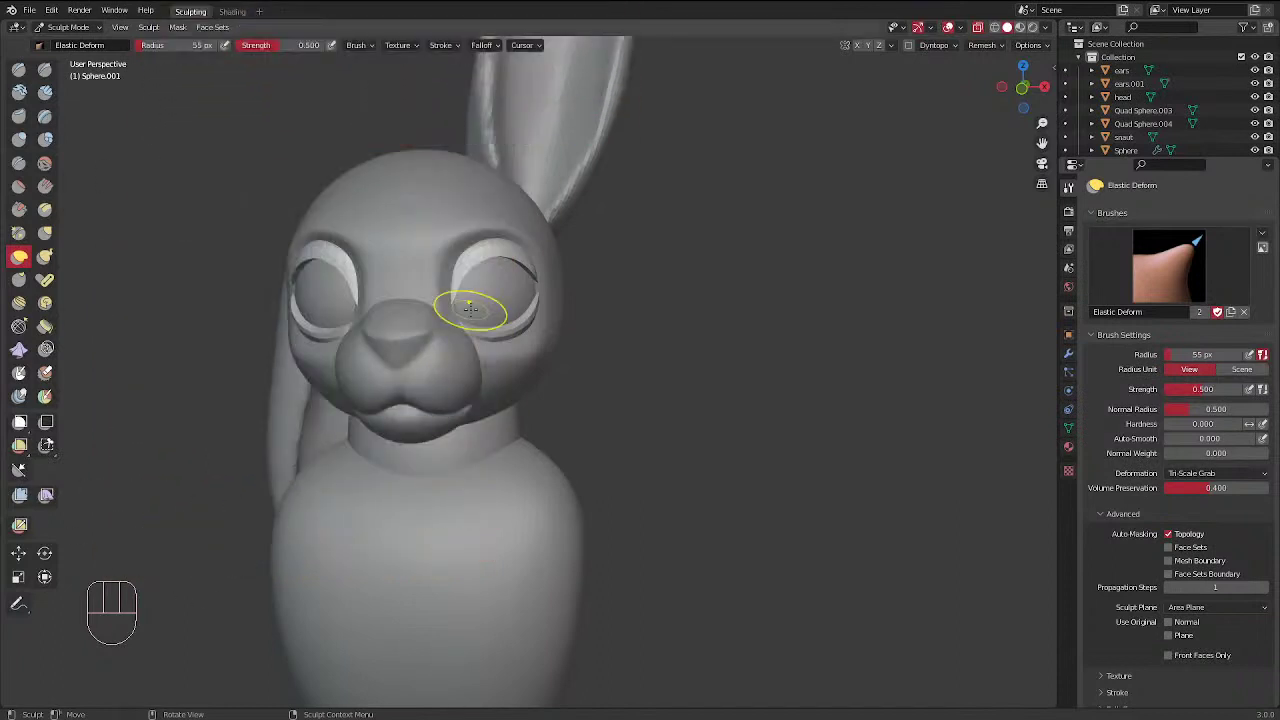
{"action": "middle_click_drag", "start_coordinate": [533, 224], "coordinate": [555, 203]}
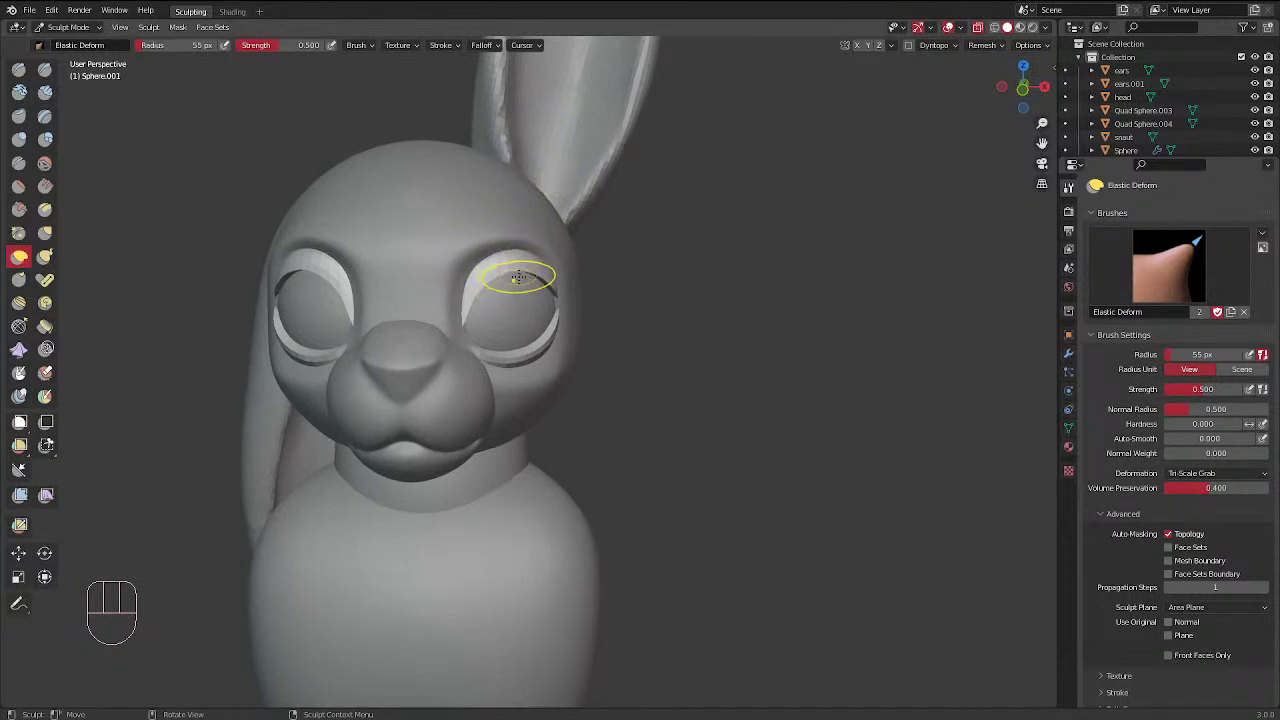
Transfer Sculpt Mode directly between the head, snout, eyelids and eyeballs without leaving sculpting
{"action": "key", "text": "alt+q"}
{"action": "key", "text": "alt+q"}
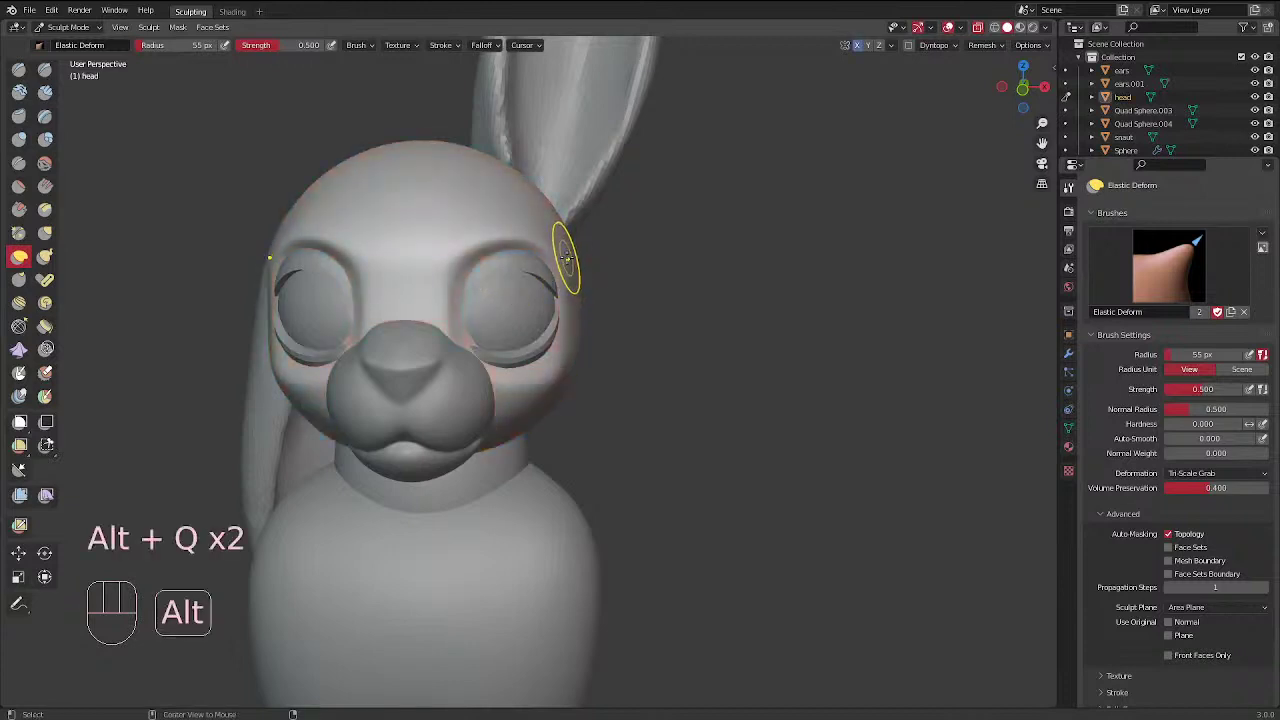
{"action": "key", "text": "alt+q"}
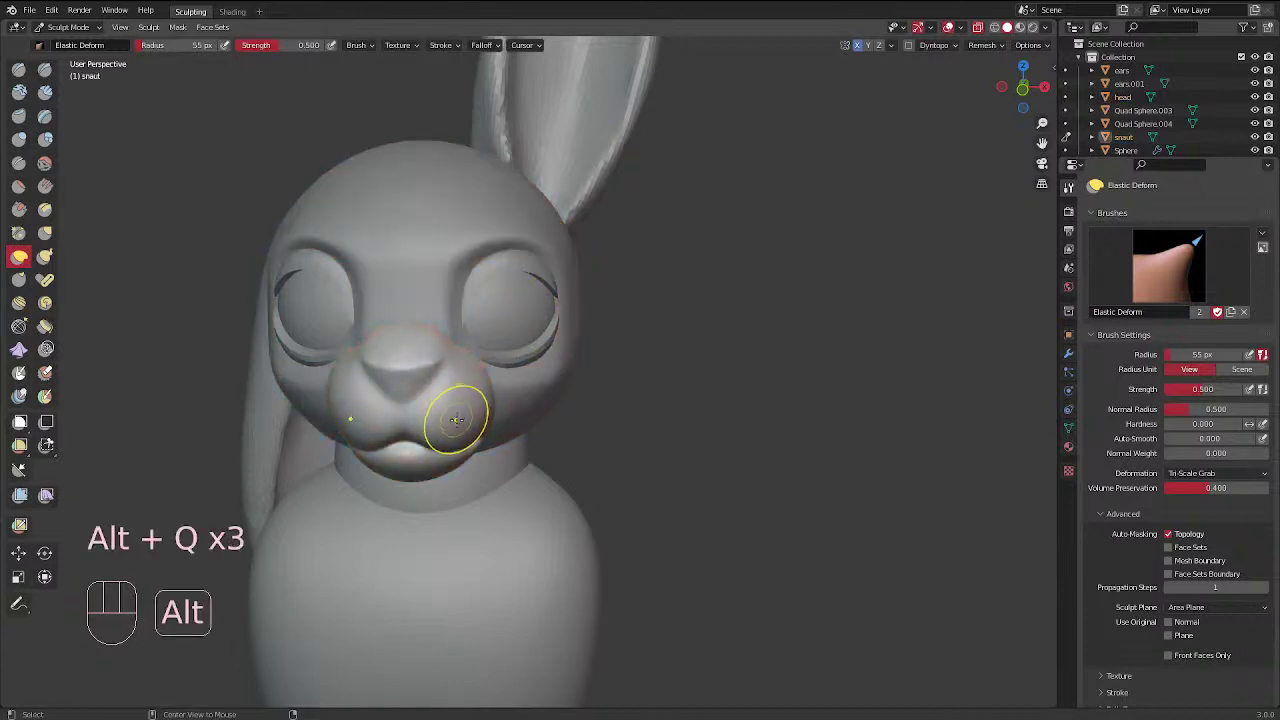
{"action": "key", "text": "alt+q"}
{"action": "key", "text": "alt+q"}
{"action": "key", "text": "alt+q"}
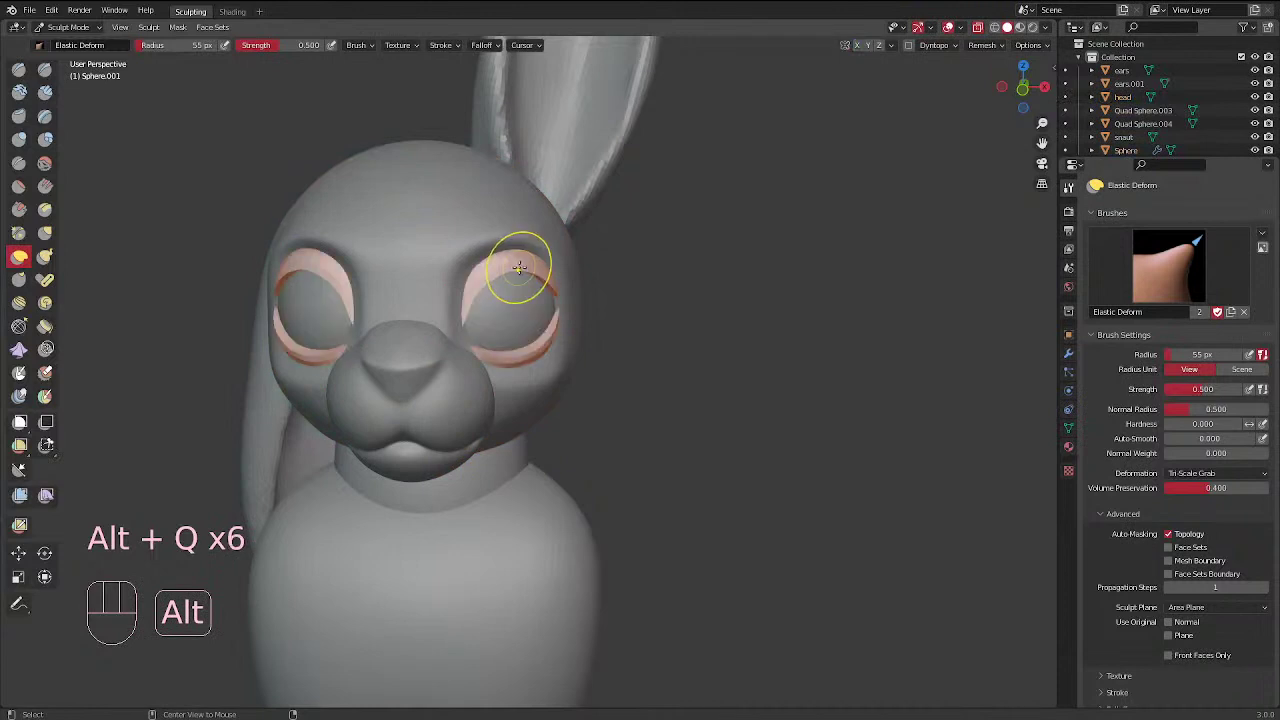
{"action": "key", "text": "alt+q"}
{"action": "key", "text": "alt+q"}
{"action": "key", "text": "alt+q"}
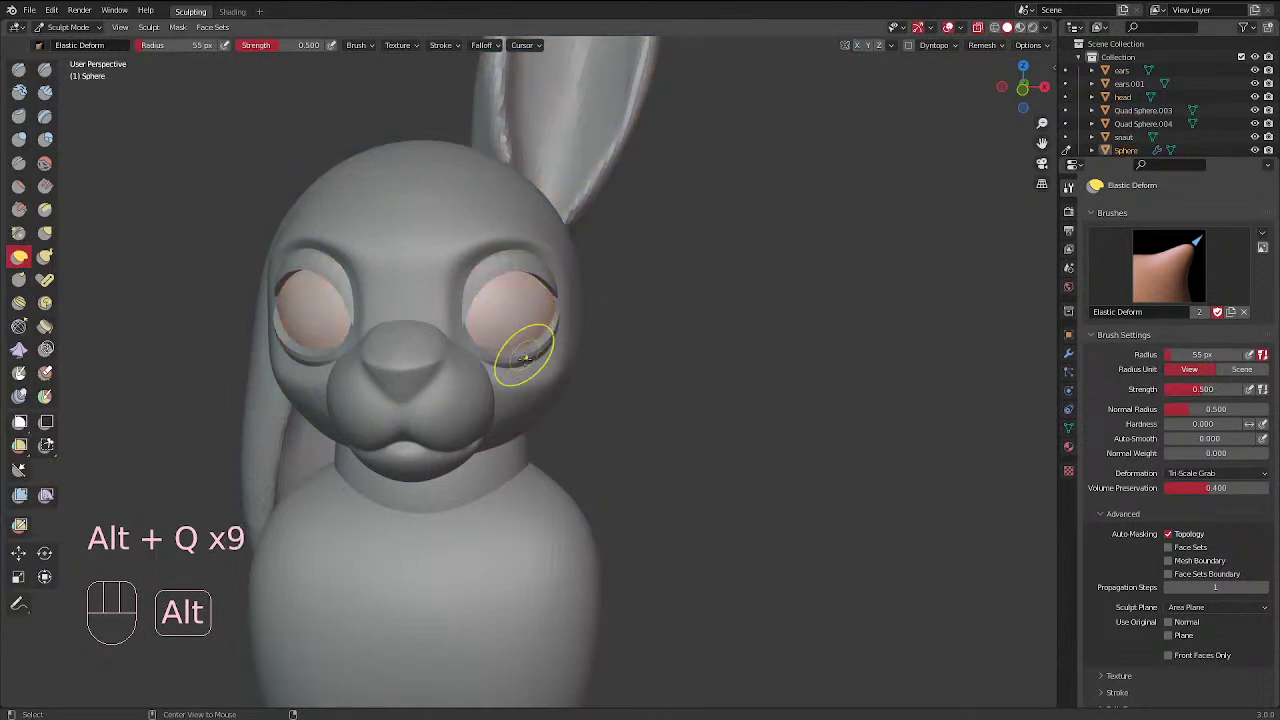
{"action": "key", "text": "alt+q"}
{"action": "key", "text": "alt+q"}
{"action": "key", "text": "alt+q"}
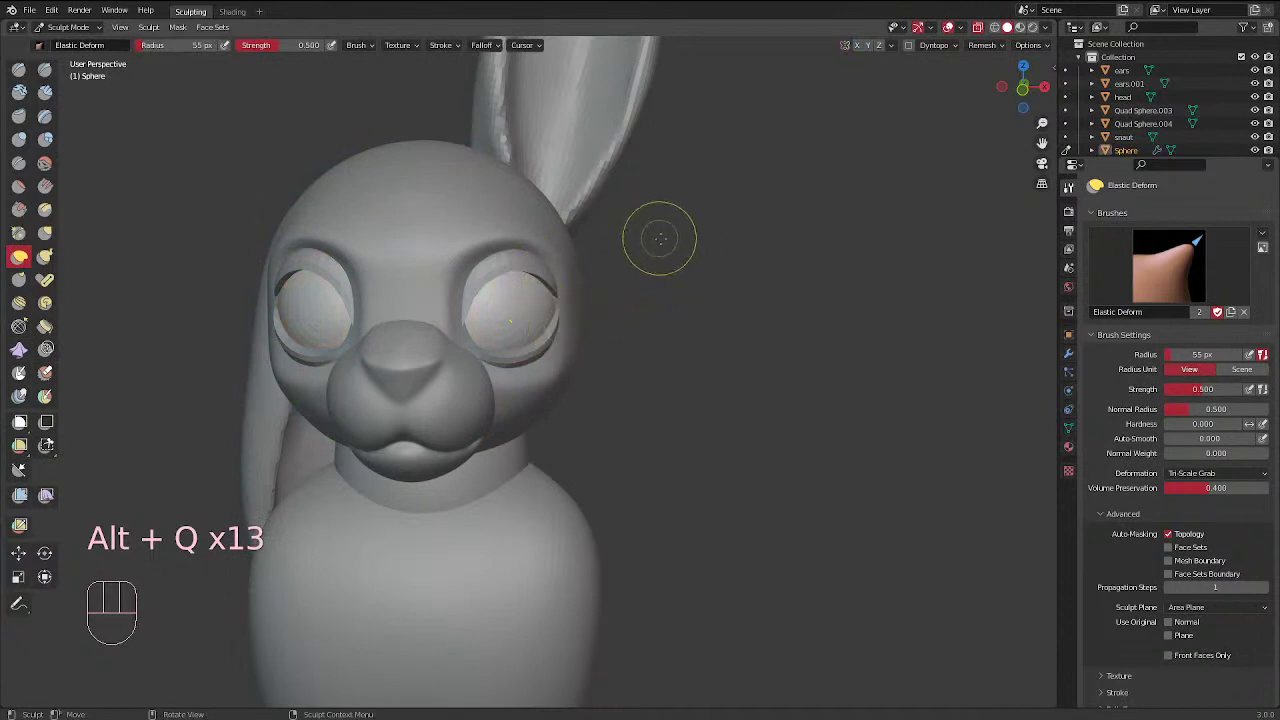
Transfer Sculpt Mode from the eyeballs to the eyelids, ear and head, and back to the eyelids
{"action": "middle_click_drag", "start_coordinate": [660, 238], "coordinate": [528, 206]}
{"action": "key", "text": "alt+q"}
{"action": "key", "text": "alt+q"}
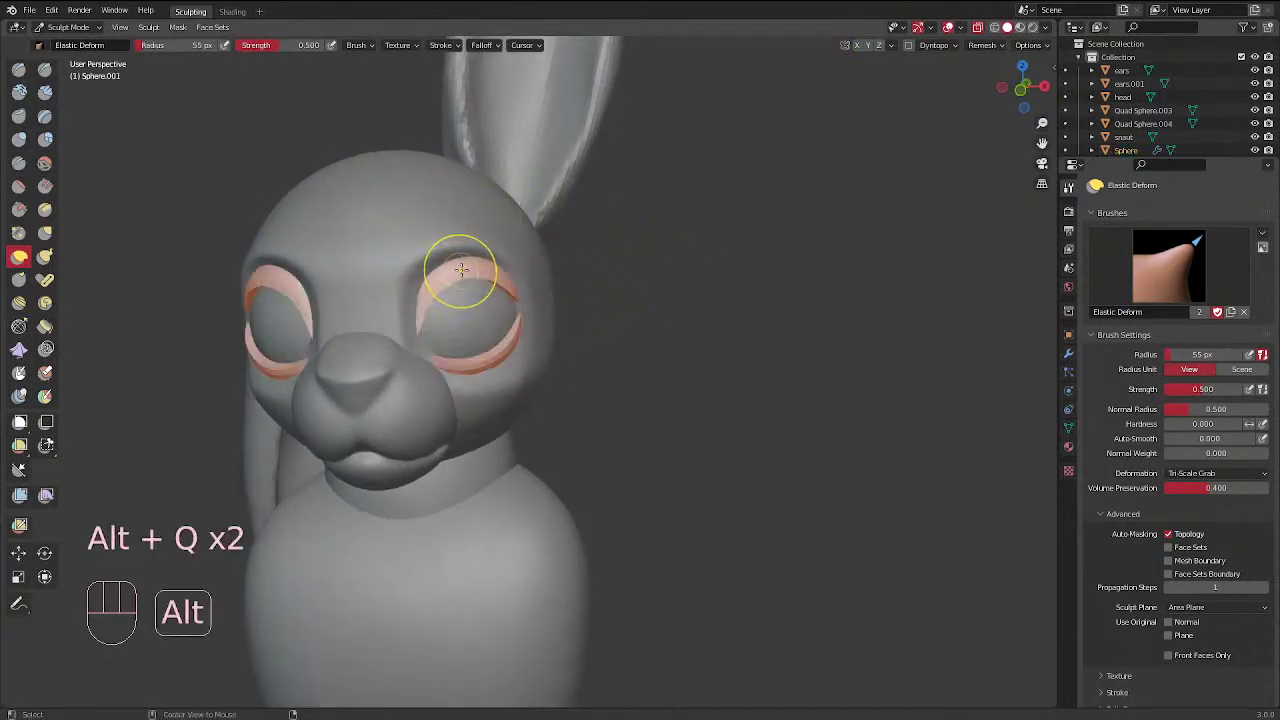
{"action": "key", "text": "alt+q"}
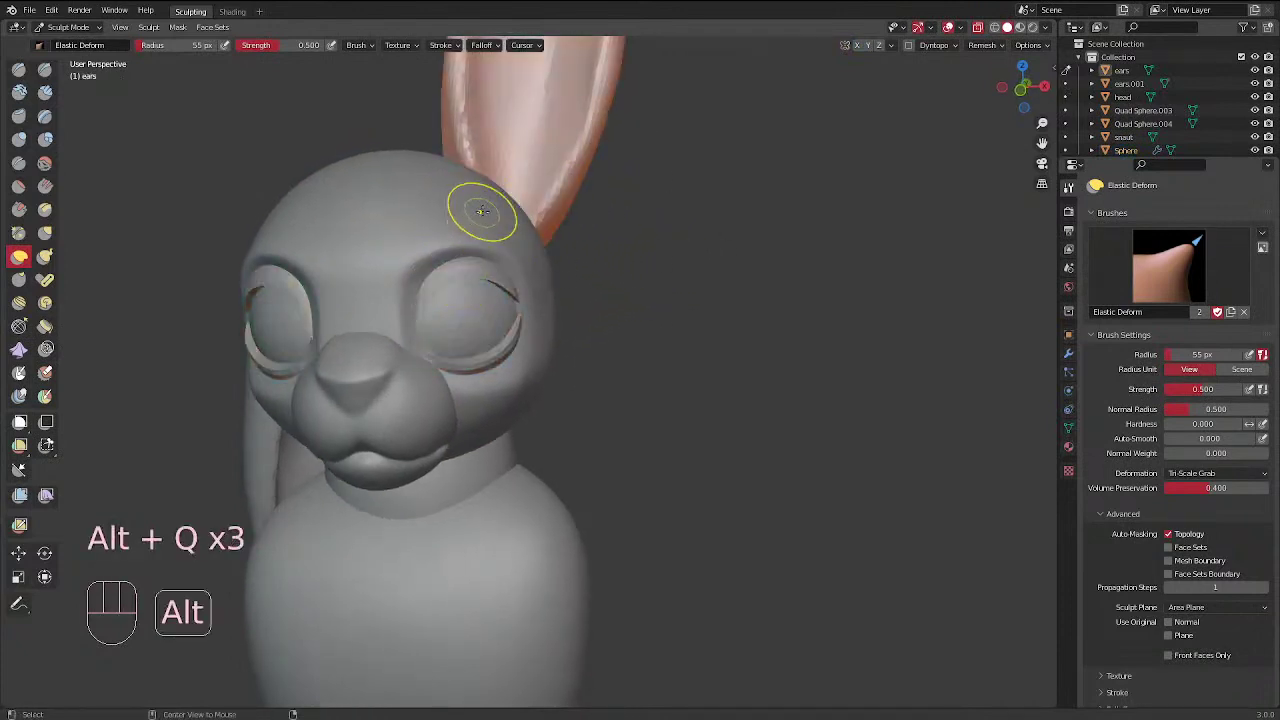
{"action": "key", "text": "alt+q"}
{"action": "key", "text": "q"}
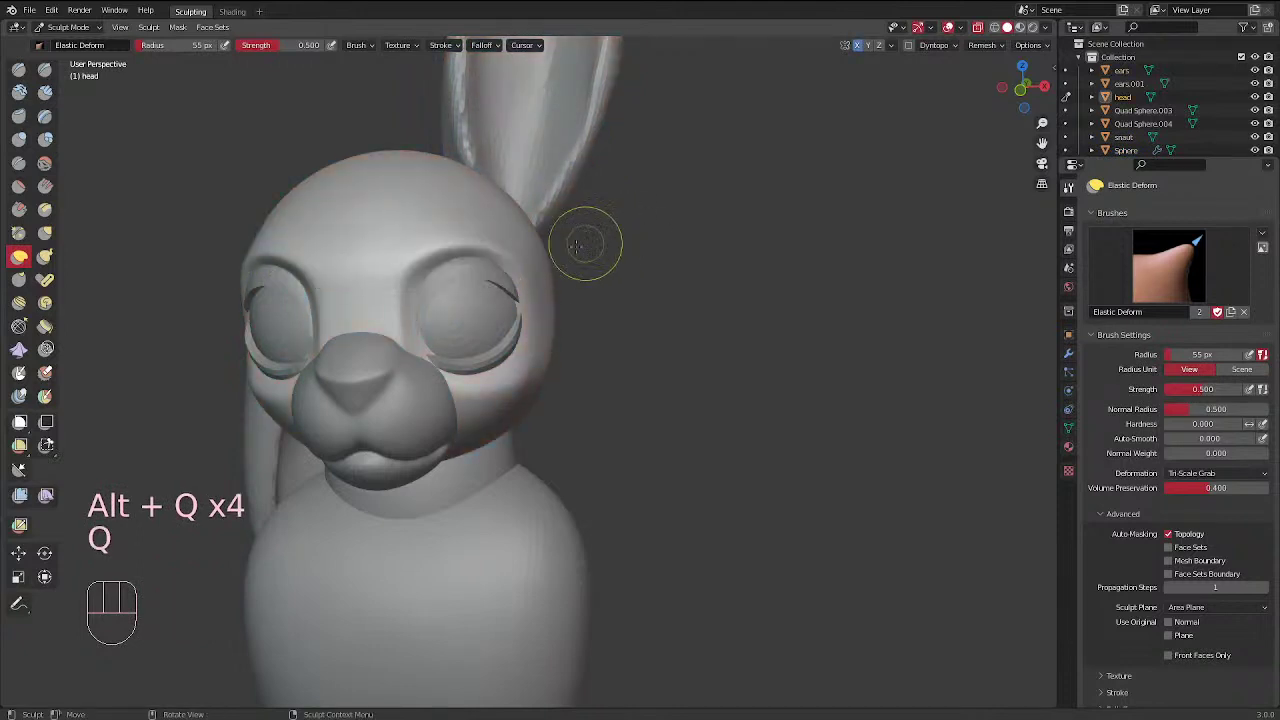
{"action": "key", "text": "alt+q"}
{"action": "middle_click_drag", "start_coordinate": [471, 274], "coordinate": [497, 254]}
{"action": "mouse_move", "coordinate": [503, 208]}
{"action": "middle_mouse_down"}
{"action": "mouse_move", "coordinate": [369, 297]}
{"action": "mouse_move", "coordinate": [570, 267]}
{"action": "mouse_move", "coordinate": [551, 306]}
{"action": "mouse_move", "coordinate": [590, 292]}
{"action": "mouse_move", "coordinate": [563, 297]}
{"action": "middle_mouse_up"}
{"action": "left_click", "coordinate": [355, 356]}
{"action": "key", "text": "d"}
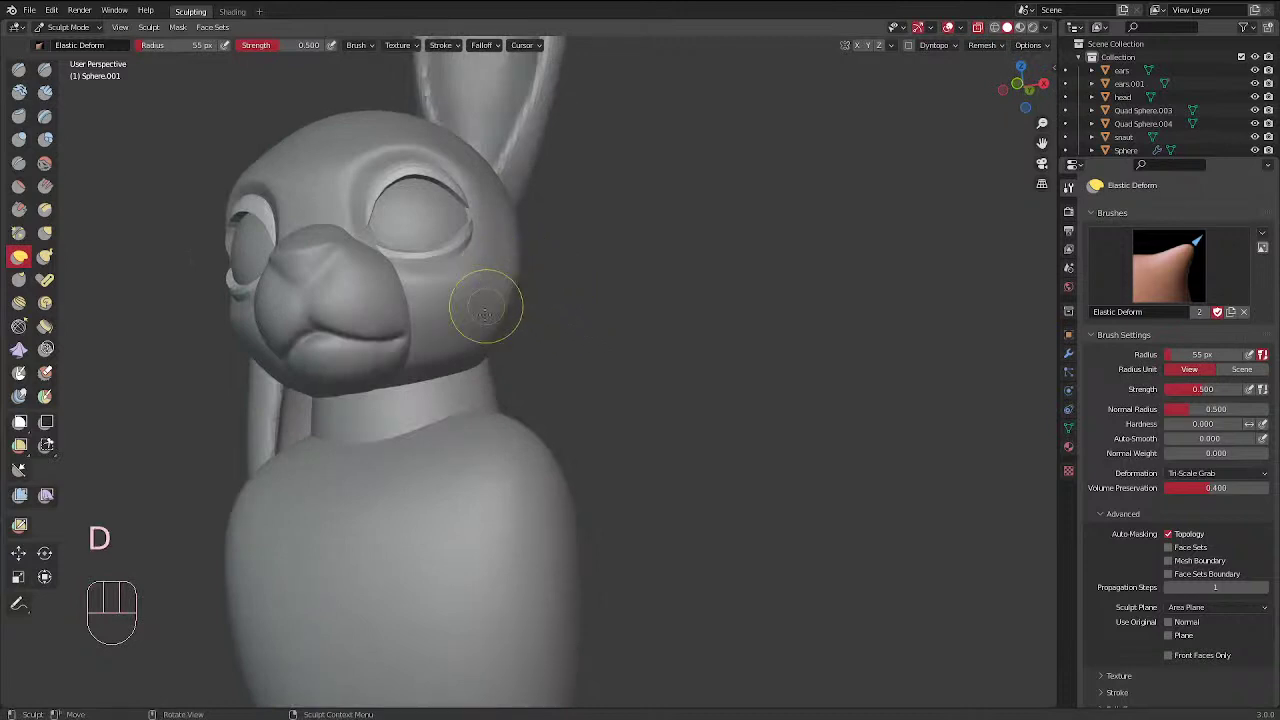
{"action": "mouse_move", "coordinate": [486, 309]}
{"action": "middle_mouse_down"}
{"action": "mouse_move", "coordinate": [480, 349]}
{"action": "mouse_move", "coordinate": [617, 320]}
{"action": "mouse_move", "coordinate": [609, 372]}
{"action": "mouse_move", "coordinate": [629, 309]}
{"action": "mouse_move", "coordinate": [603, 306]}
{"action": "mouse_move", "coordinate": [620, 297]}
{"action": "mouse_move", "coordinate": [570, 306]}
{"action": "mouse_move", "coordinate": [560, 272]}
{"action": "middle_mouse_up"}
{"action": "key", "text": "d"}
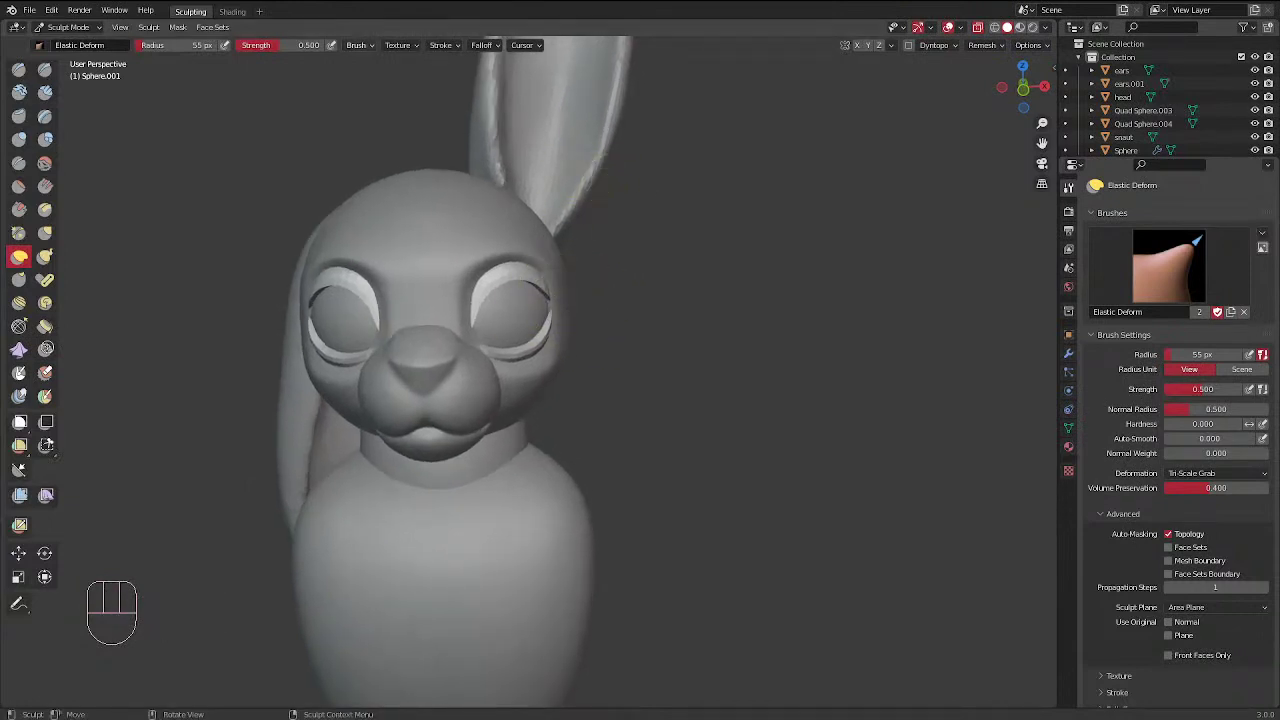
Open the Keymap settings in Blender Preferences
{"action": "left_click", "coordinate": [34, 10]}
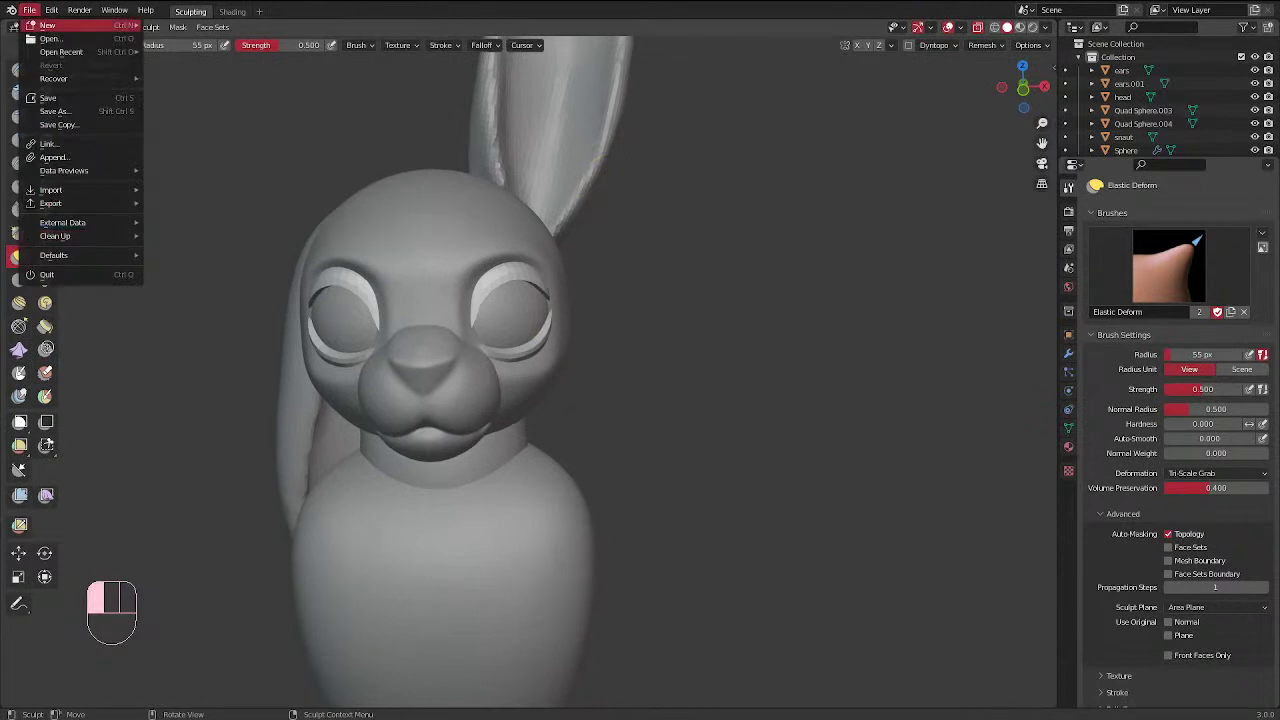
{"action": "mouse_move", "coordinate": [51, 10]}
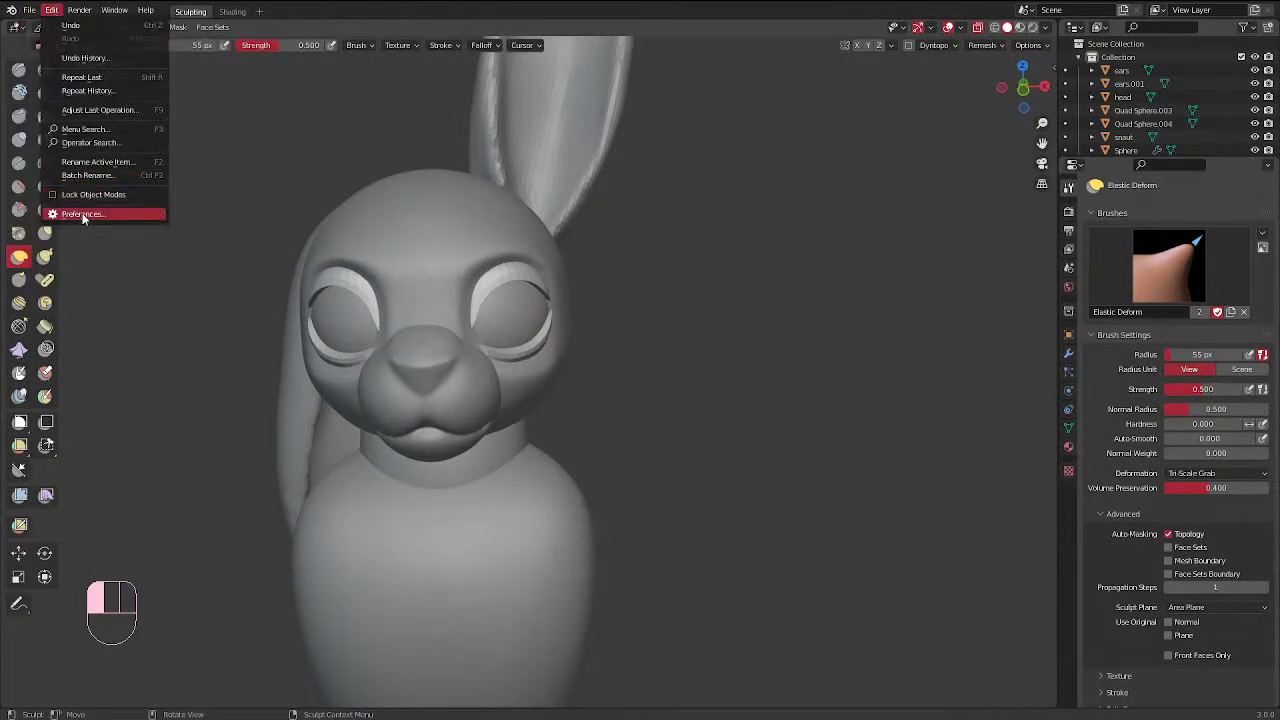
{"action": "left_click", "coordinate": [80, 214]}
{"action": "left_click_drag", "start_coordinate": [307, 35], "coordinate": [441, 66]}
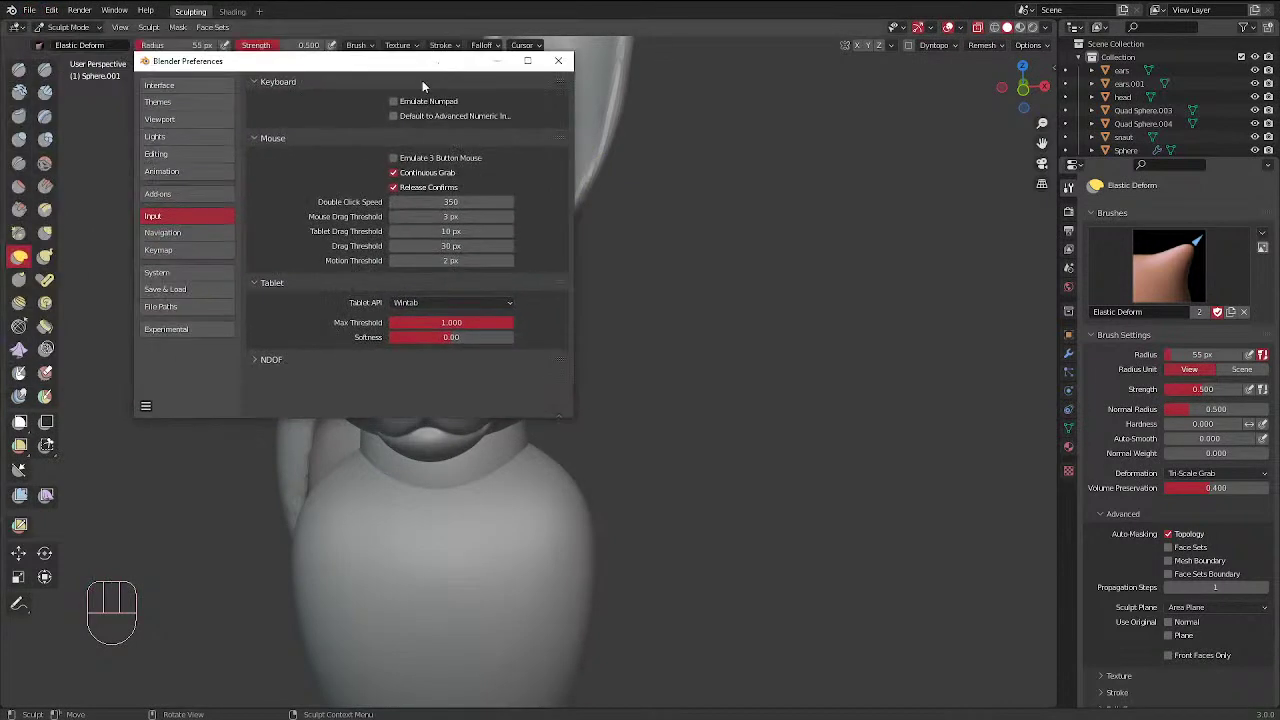
{"action": "left_click", "coordinate": [182, 252]}
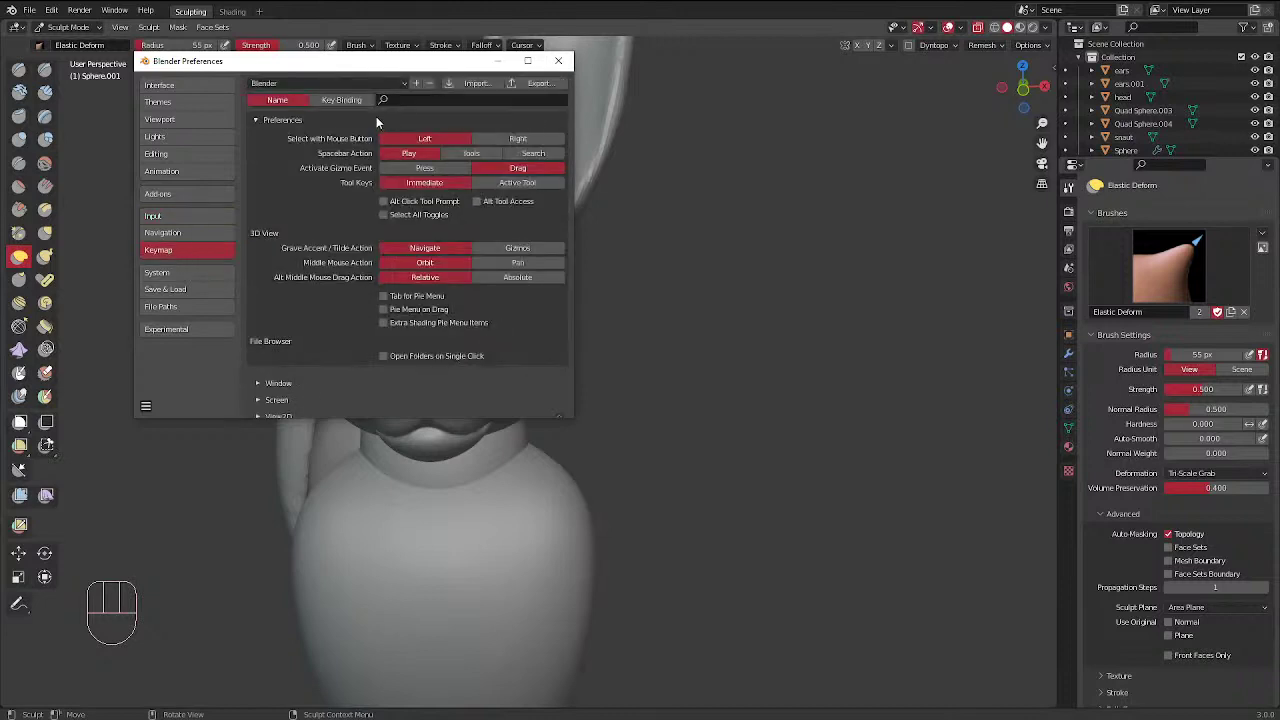
{"action": "left_click", "coordinate": [390, 100]}
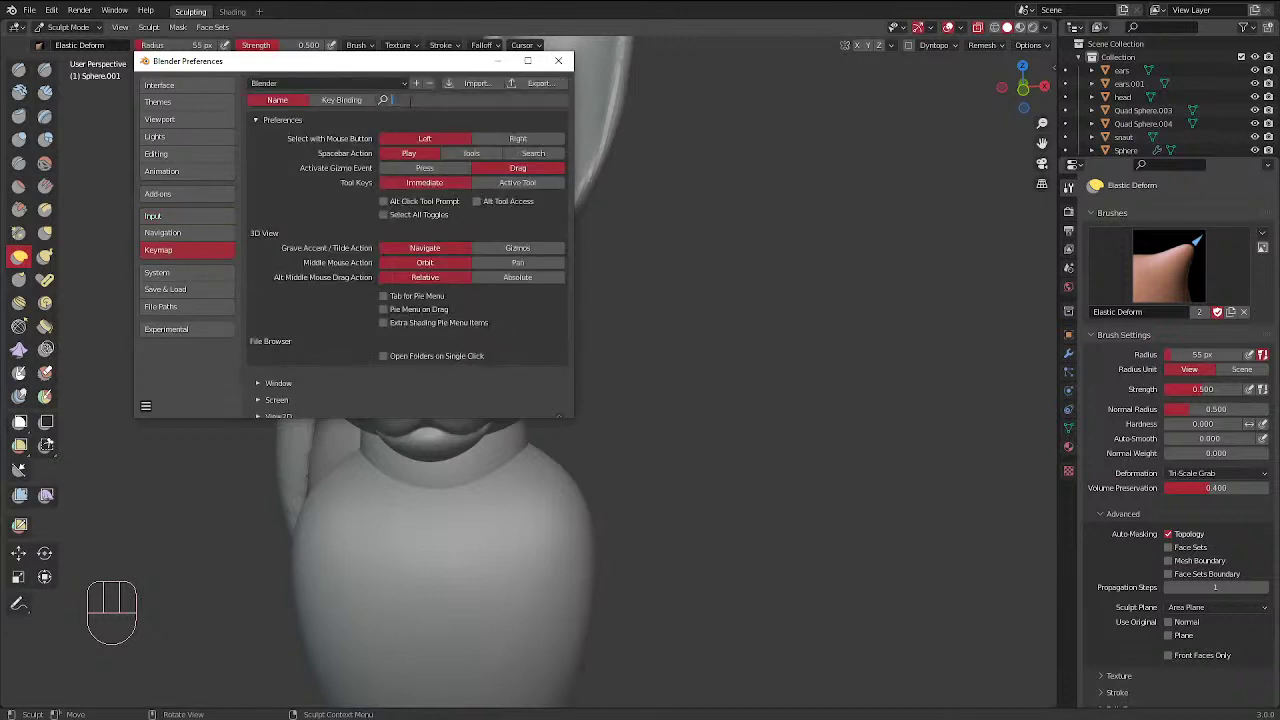
{"action": "type", "text": "q"}
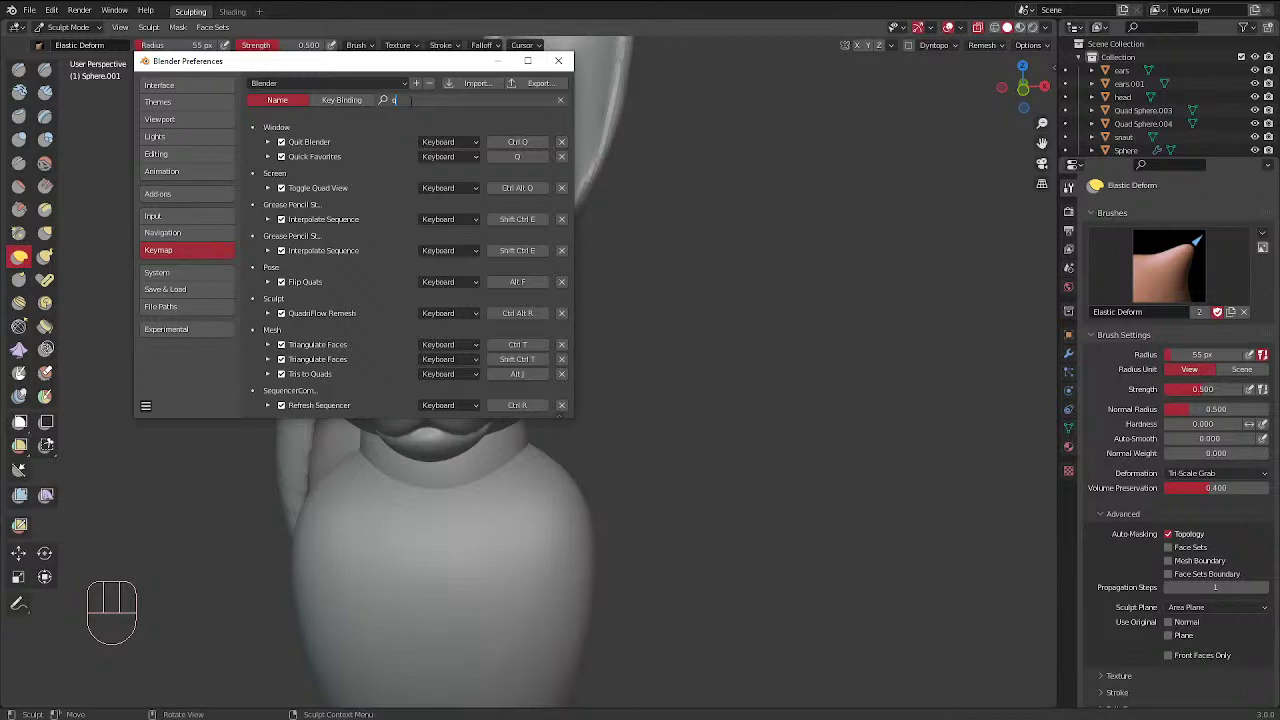
{"action": "key", "text": "BackSpace"}
Filter the keymap by key binding for "q"
{"action": "left_click", "coordinate": [350, 105]}
{"action": "left_click", "coordinate": [349, 105]}
{"action": "left_click", "coordinate": [404, 102]}
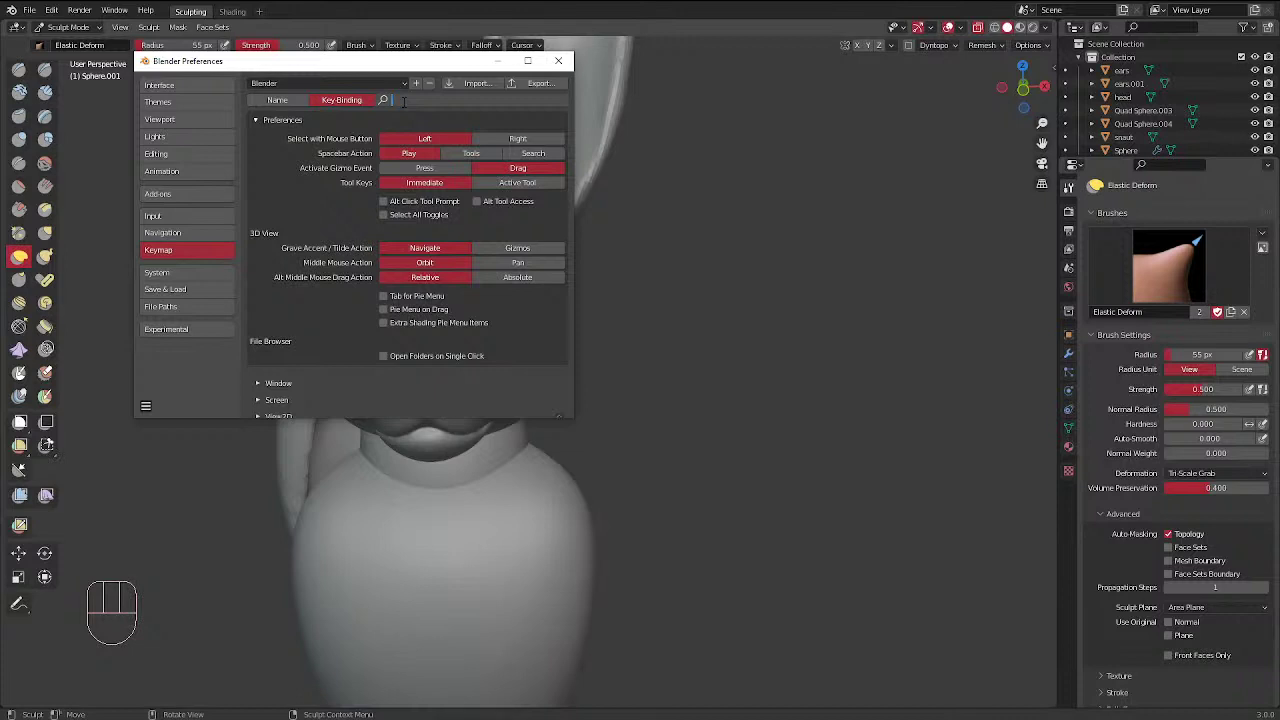
{"action": "type", "text": "q"}
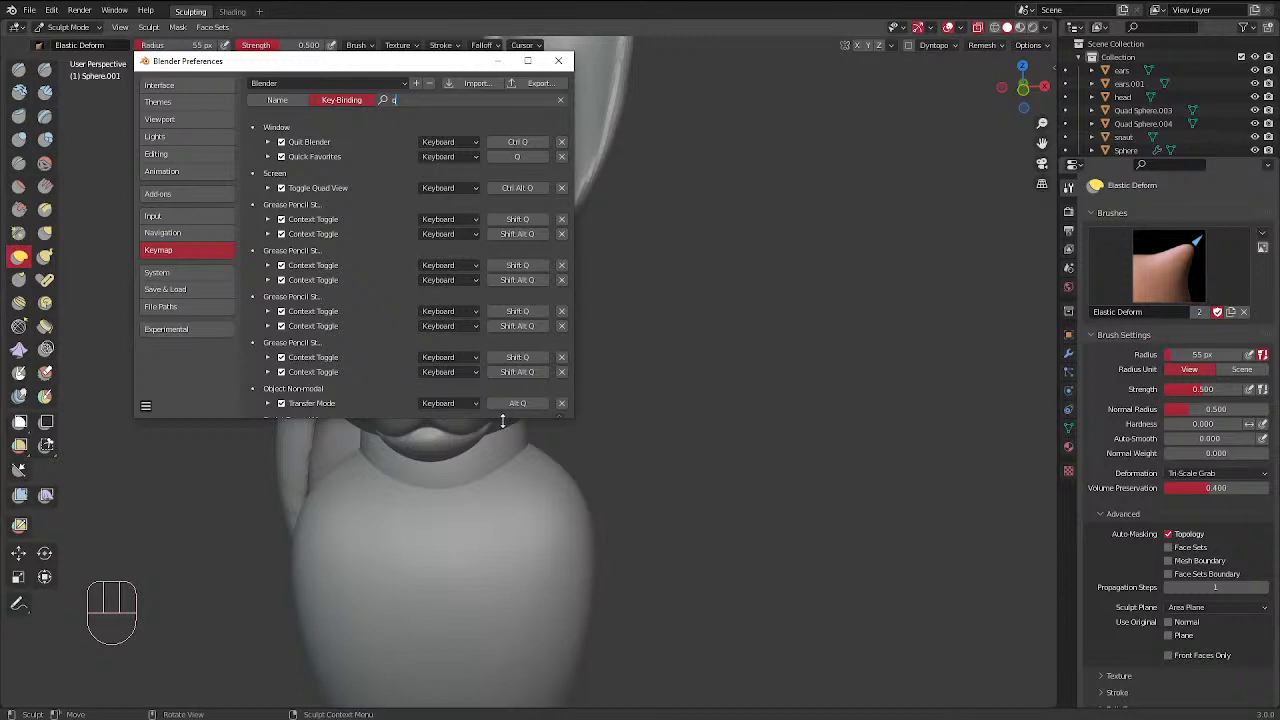
Reassign the Transfer Mode shortcut under Object Non-modal to the D key
{"action": "left_click_drag", "start_coordinate": [503, 421], "coordinate": [458, 468]}
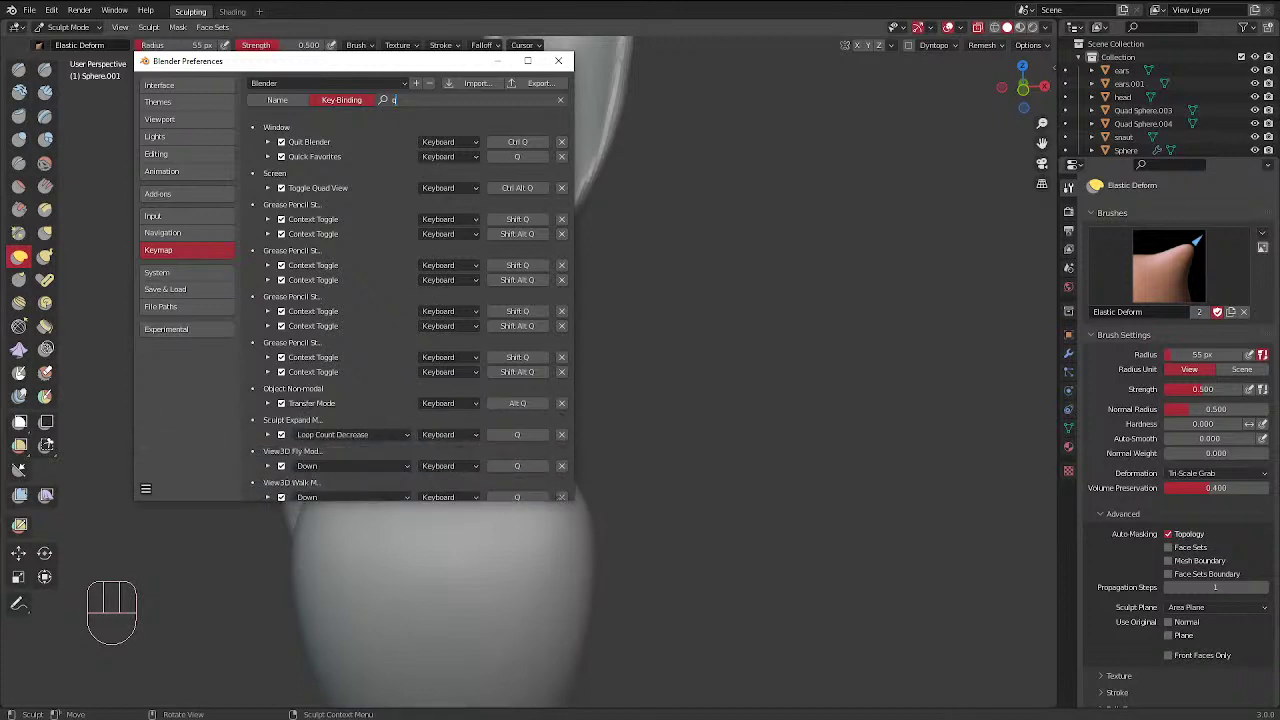
{"action": "key", "text": "Return"}
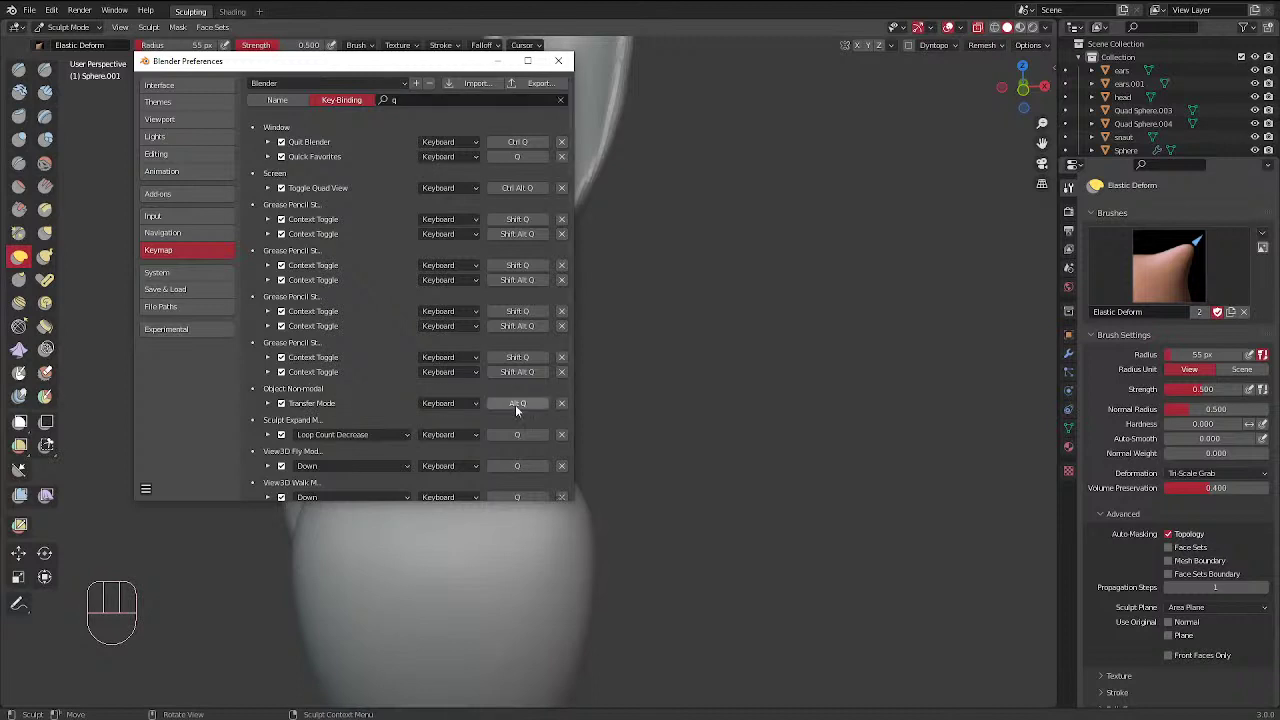
{"action": "scroll", "coordinate": [288, 403], "scroll_direction": "down", "scroll_amount": 1}
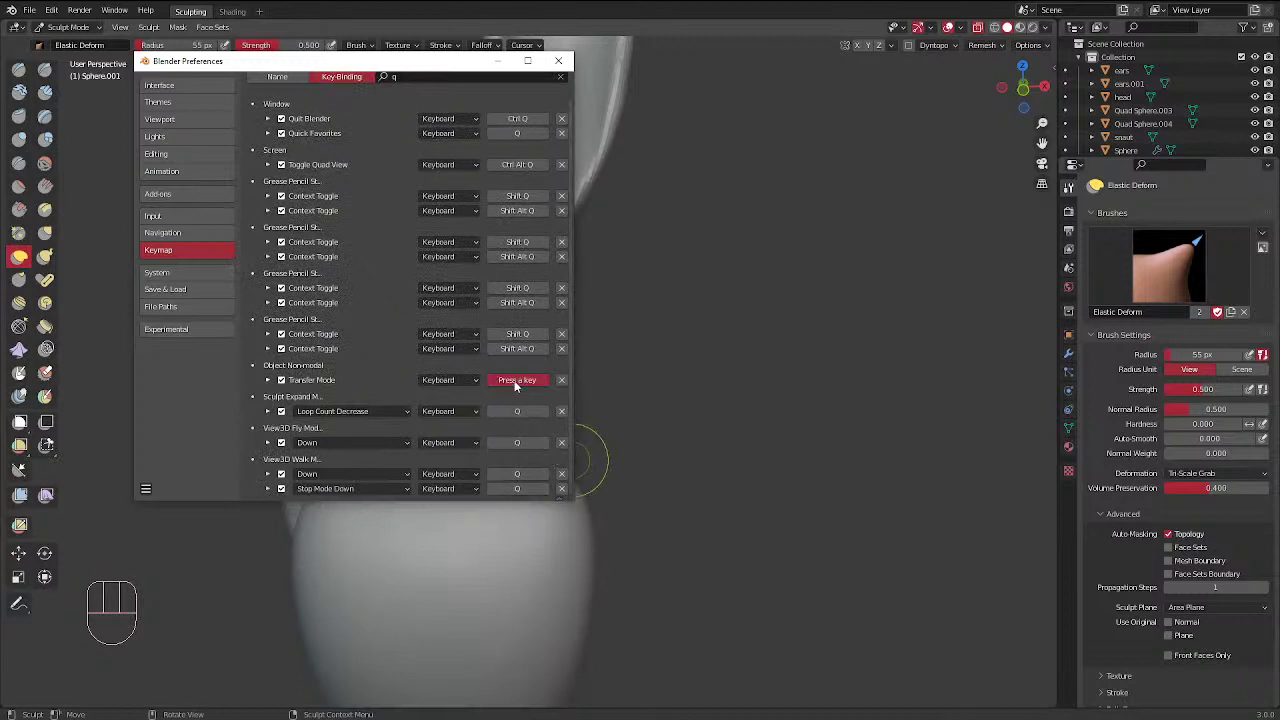
{"action": "key", "text": "d"}
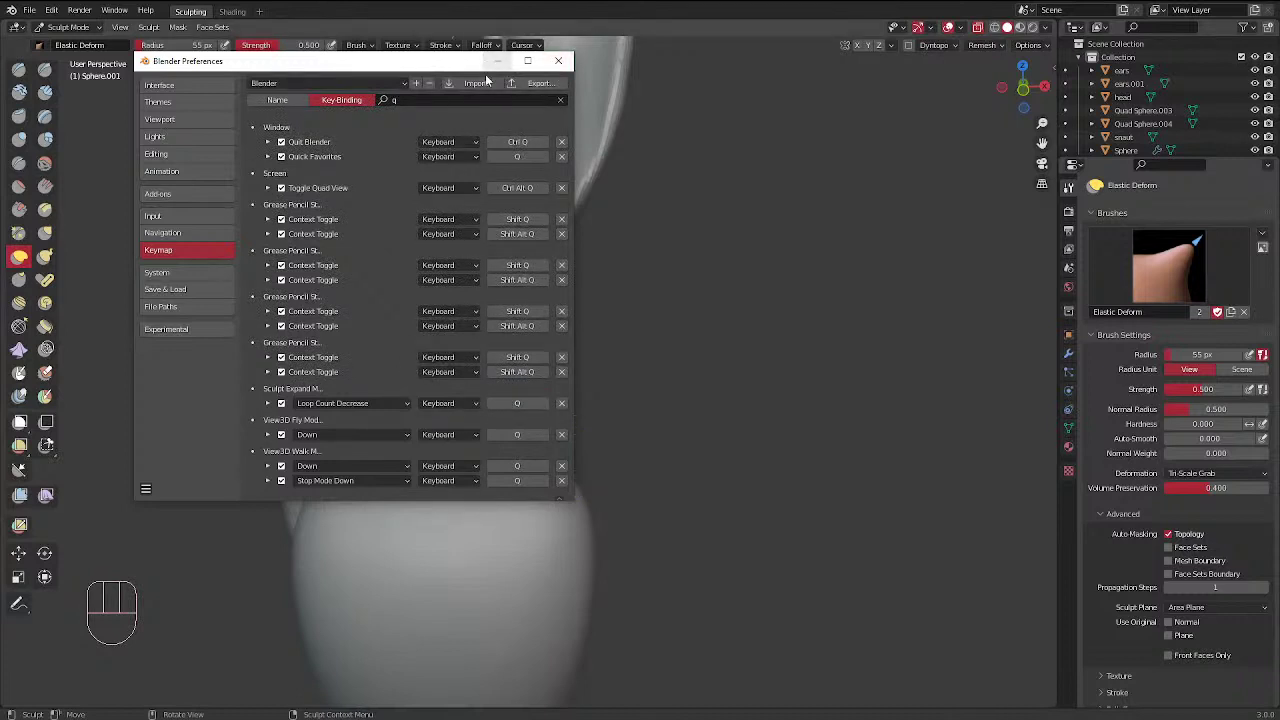
Filter the keymap by key binding for "d", then put the Preferences window away
{"action": "left_click", "coordinate": [458, 97]}
{"action": "key", "text": "BackSpace"}
{"action": "type", "text": "d"}
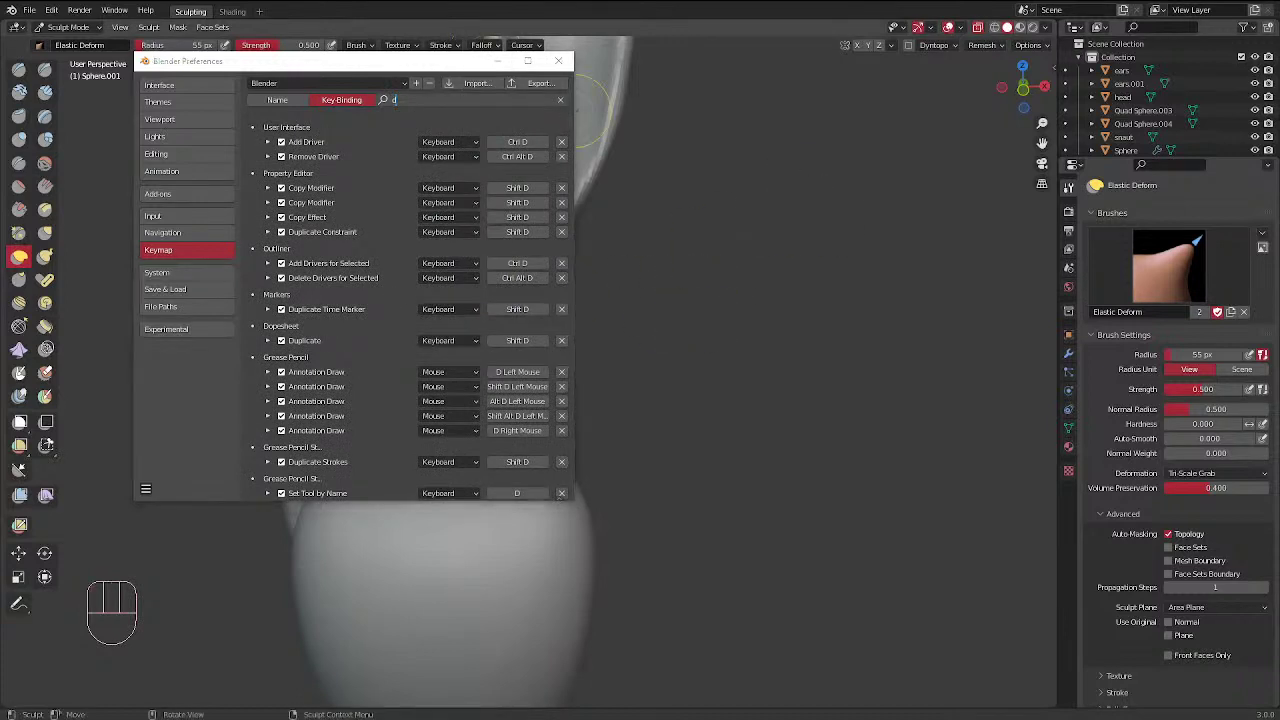
{"action": "left_click", "coordinate": [497, 60]}
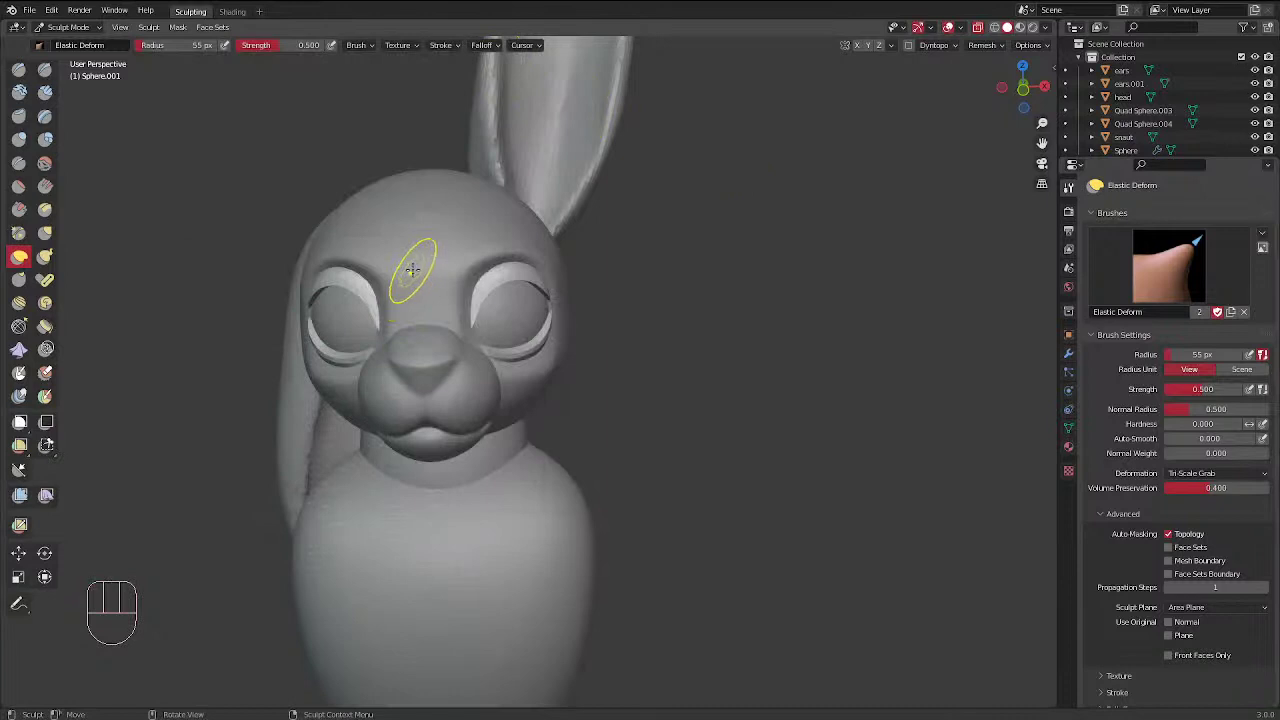
Transfer Sculpt Mode between the snout, eyeballs and eyelids with the new shortcut, ending on the eyelids
{"action": "key", "text": "d"}
{"action": "key", "text": "d"}
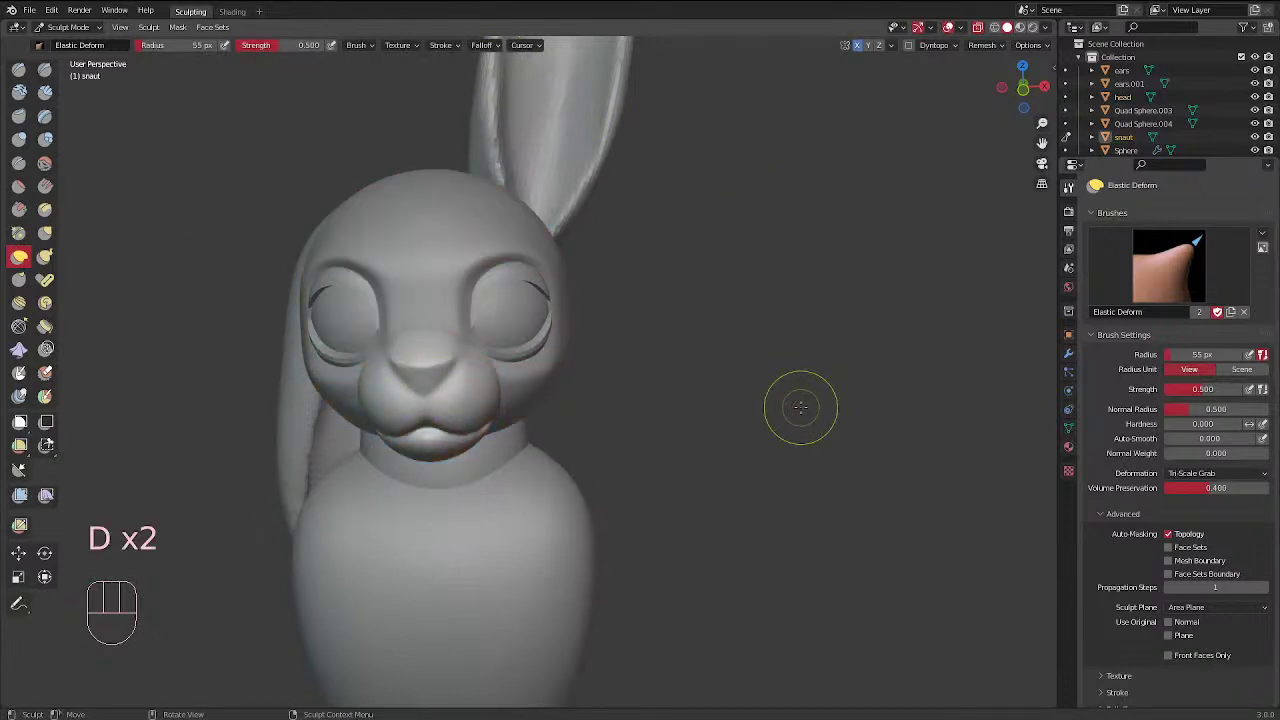
{"action": "middle_click_drag", "start_coordinate": [620, 273], "coordinate": [529, 294]}
{"action": "key", "text": "d"}
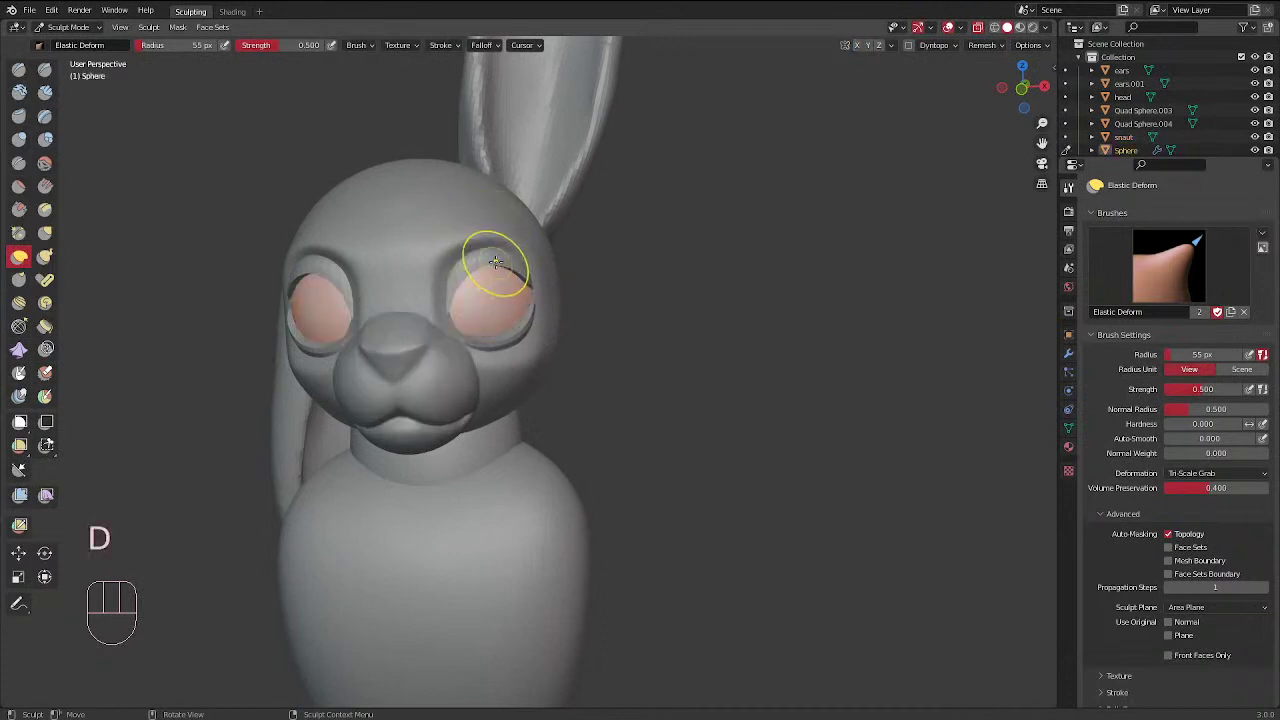
{"action": "key", "text": "d"}
{"action": "middle_click_drag", "start_coordinate": [514, 214], "coordinate": [620, 306]}
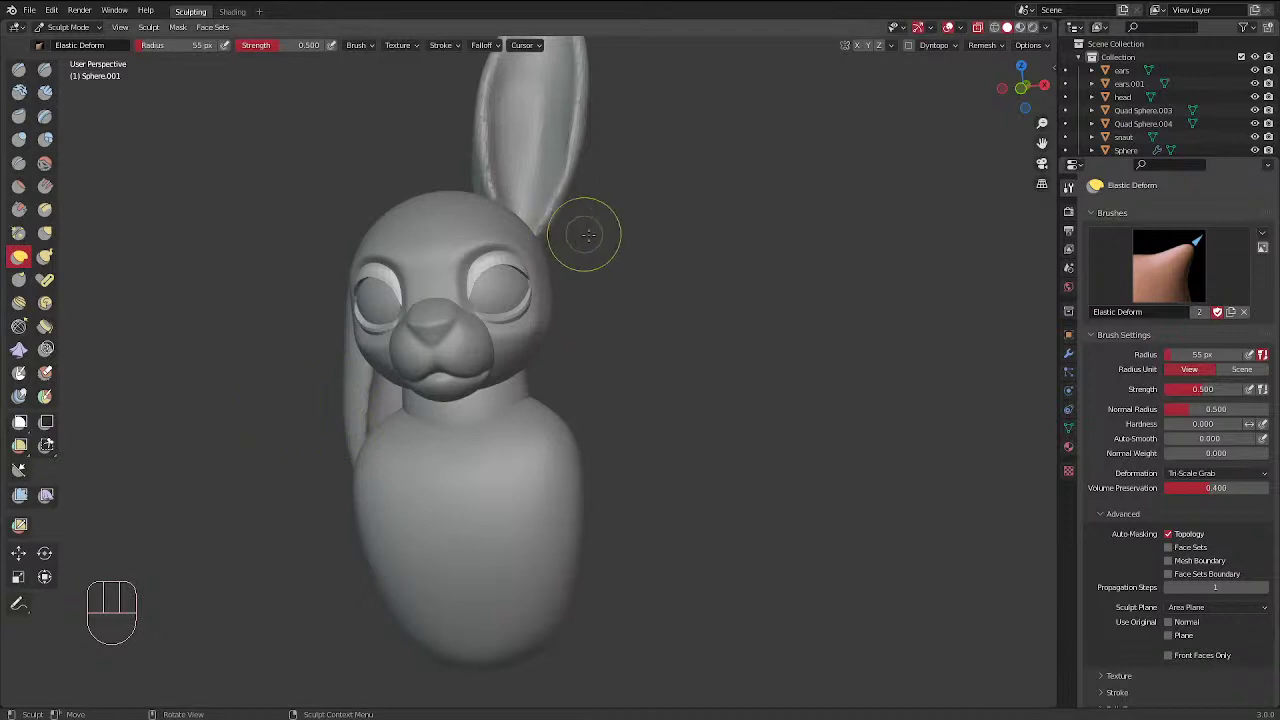
In Object Mode, select the eyelids and eyeballs together and scale them down slightly
{"action": "middle_click_drag", "start_coordinate": [584, 234], "coordinate": [641, 241]}
{"action": "key", "text": "ctrl+Tab"}
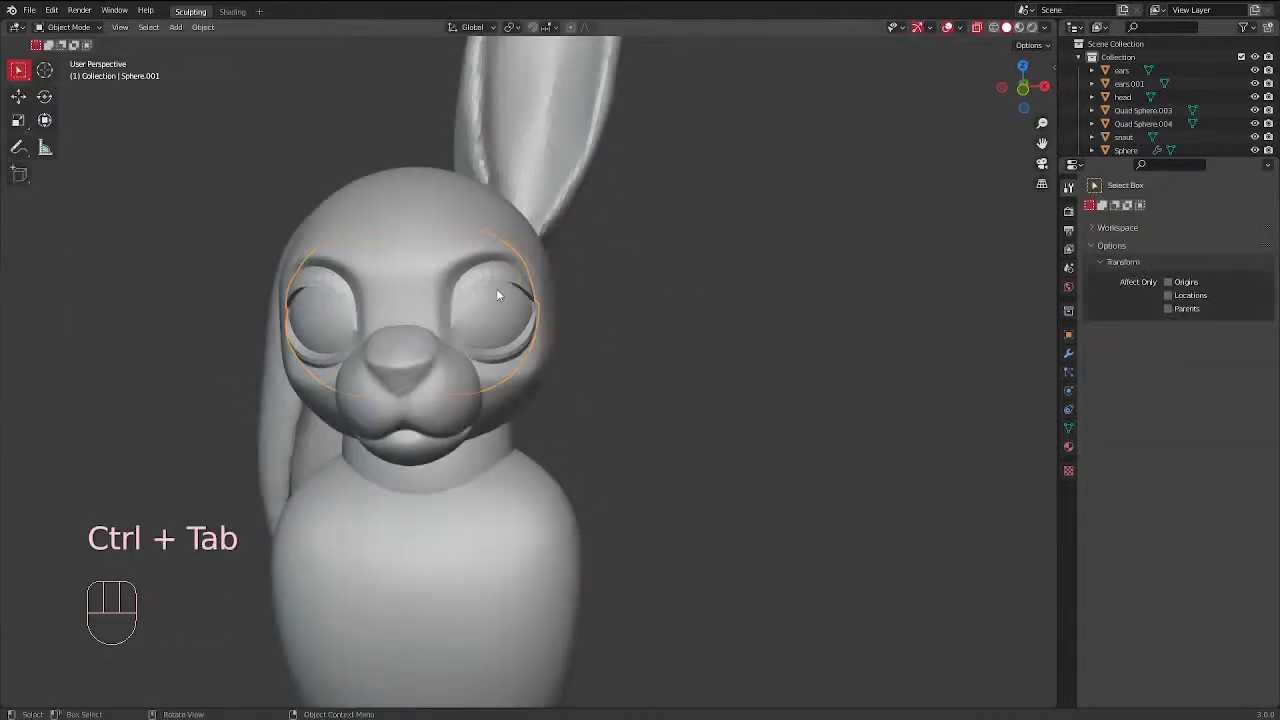
{"action": "left_click", "coordinate": [497, 290]}
{"action": "mouse_move", "coordinate": [545, 286]}
{"action": "middle_mouse_down"}
{"action": "mouse_move", "coordinate": [477, 286]}
{"action": "mouse_move", "coordinate": [582, 175]}
{"action": "middle_mouse_up"}
{"action": "left_click", "coordinate": [476, 282], "text": "shift"}
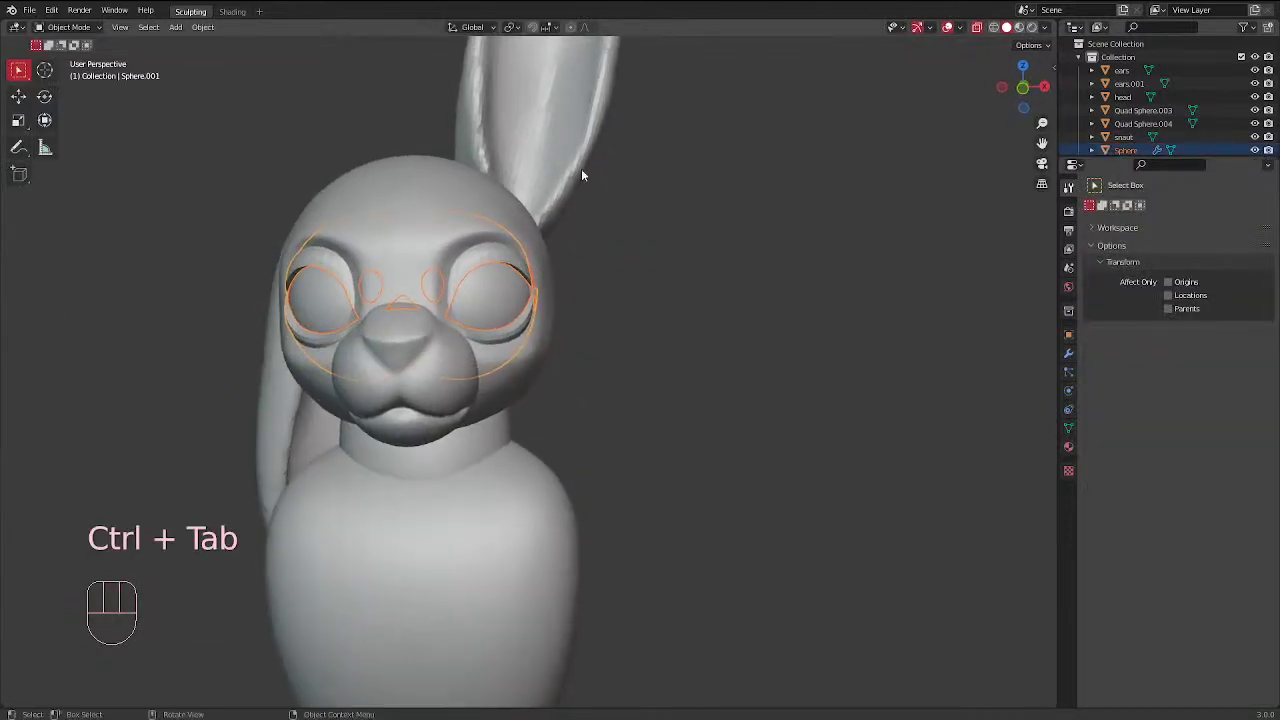
{"action": "key", "text": "s"}
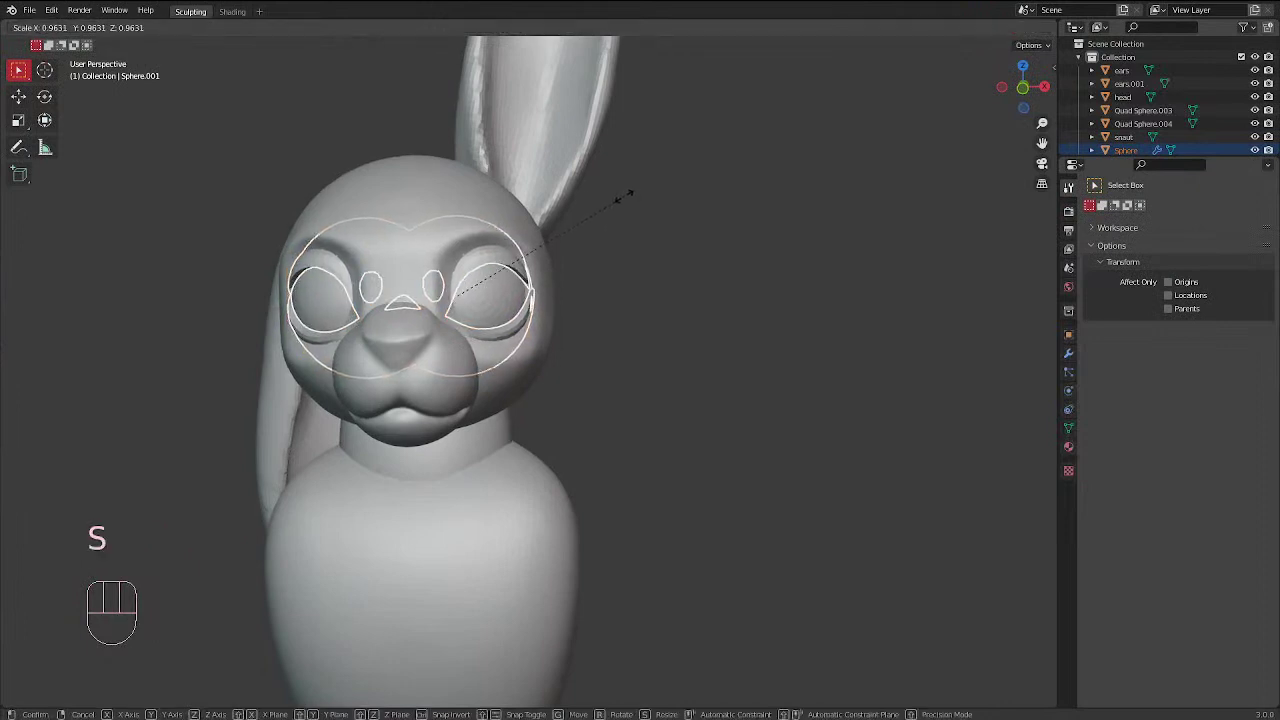
{"action": "left_click", "coordinate": [622, 196]}
{"action": "left_click", "coordinate": [662, 241]}
{"action": "middle_click_drag", "start_coordinate": [658, 215], "coordinate": [683, 194]}
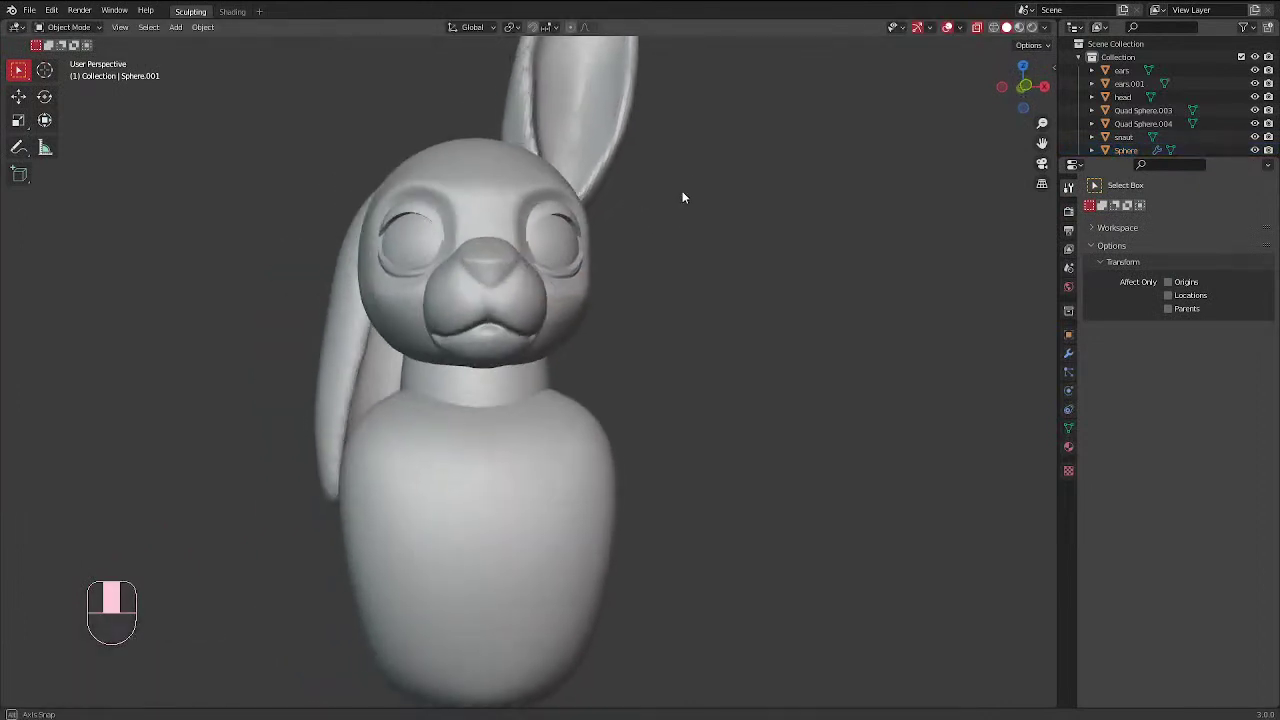
Select only the eyelids and return them to Sculpt Mode with the Elastic Deform brush
{"action": "middle_click_drag", "start_coordinate": [660, 345], "coordinate": [606, 349]}
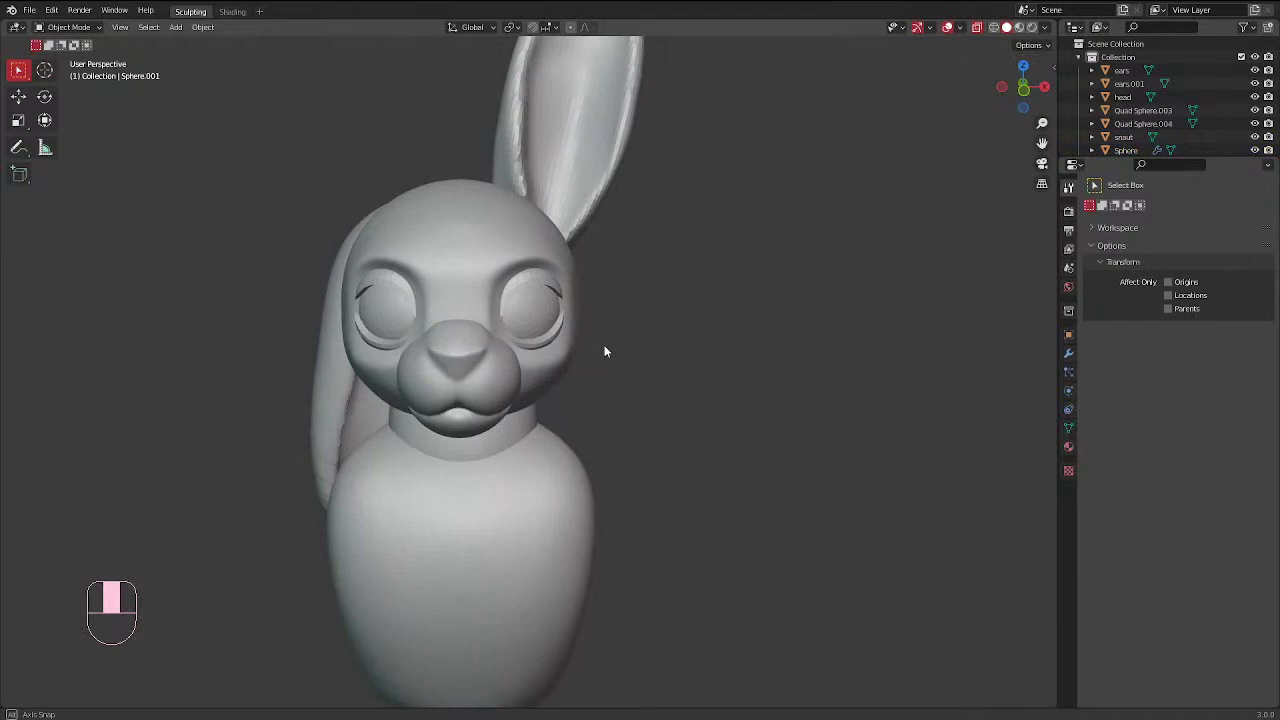
{"action": "left_click", "coordinate": [527, 279]}
{"action": "middle_click_drag", "start_coordinate": [527, 279], "coordinate": [502, 242]}
{"action": "mouse_move", "coordinate": [574, 266]}
{"action": "middle_mouse_down"}
{"action": "mouse_move", "coordinate": [500, 274]}
{"action": "mouse_move", "coordinate": [514, 309]}
{"action": "mouse_move", "coordinate": [528, 258]}
{"action": "mouse_move", "coordinate": [508, 220]}
{"action": "mouse_move", "coordinate": [489, 310]}
{"action": "middle_mouse_up"}
{"action": "left_click", "coordinate": [453, 275]}
{"action": "left_click", "coordinate": [508, 287]}
{"action": "left_click", "coordinate": [508, 288]}
{"action": "key", "text": "ctrl+Tab"}
{"action": "left_click_drag", "start_coordinate": [489, 310], "coordinate": [501, 313]}
{"action": "middle_click_drag", "start_coordinate": [491, 333], "coordinate": [437, 209]}
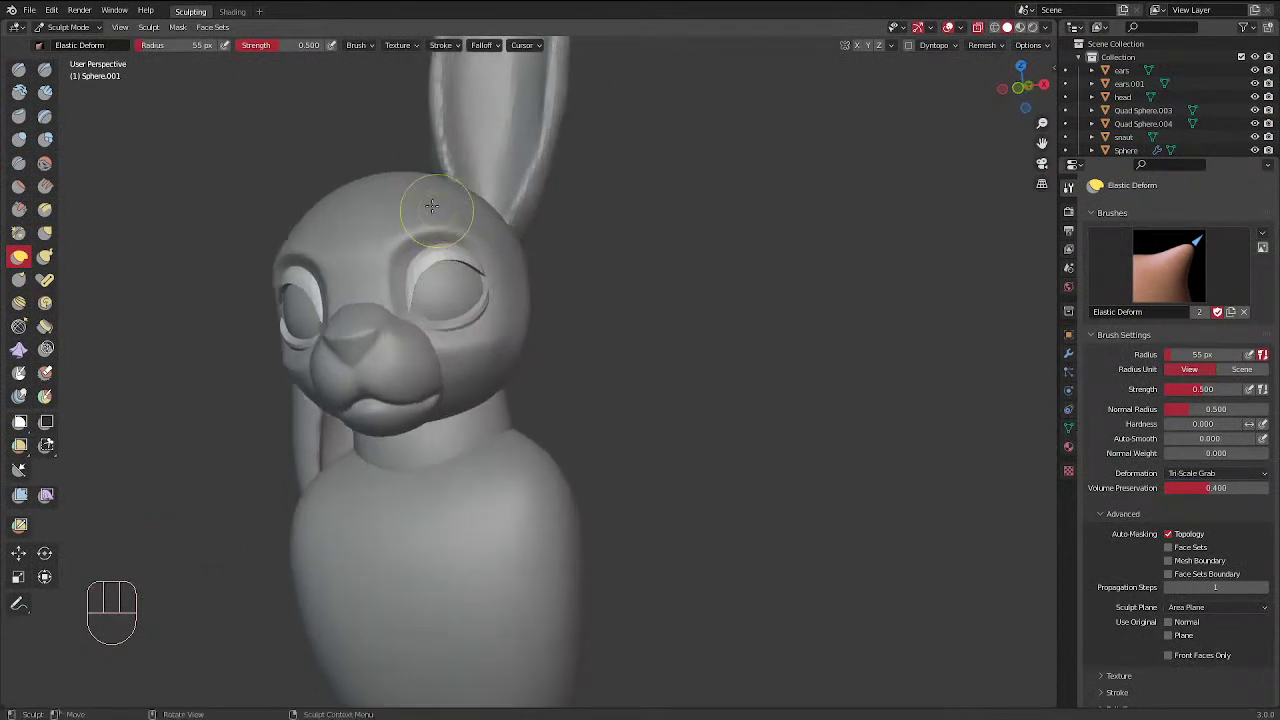
Reshape the inner and outer corners of the eyelids with Elastic Deform so they fit around the eyeballs
{"action": "middle_click_drag", "start_coordinate": [407, 283], "coordinate": [371, 286]}
{"action": "left_click", "coordinate": [338, 292]}
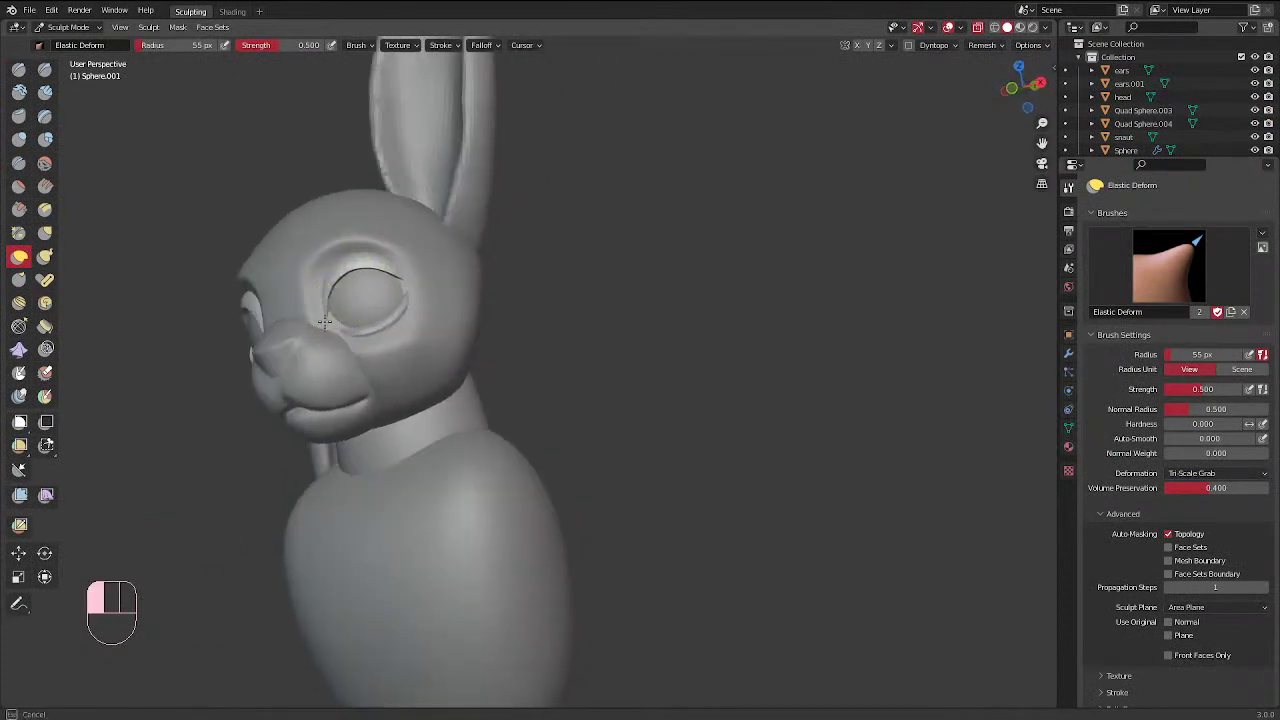
{"action": "middle_click_drag", "start_coordinate": [453, 220], "coordinate": [550, 215]}
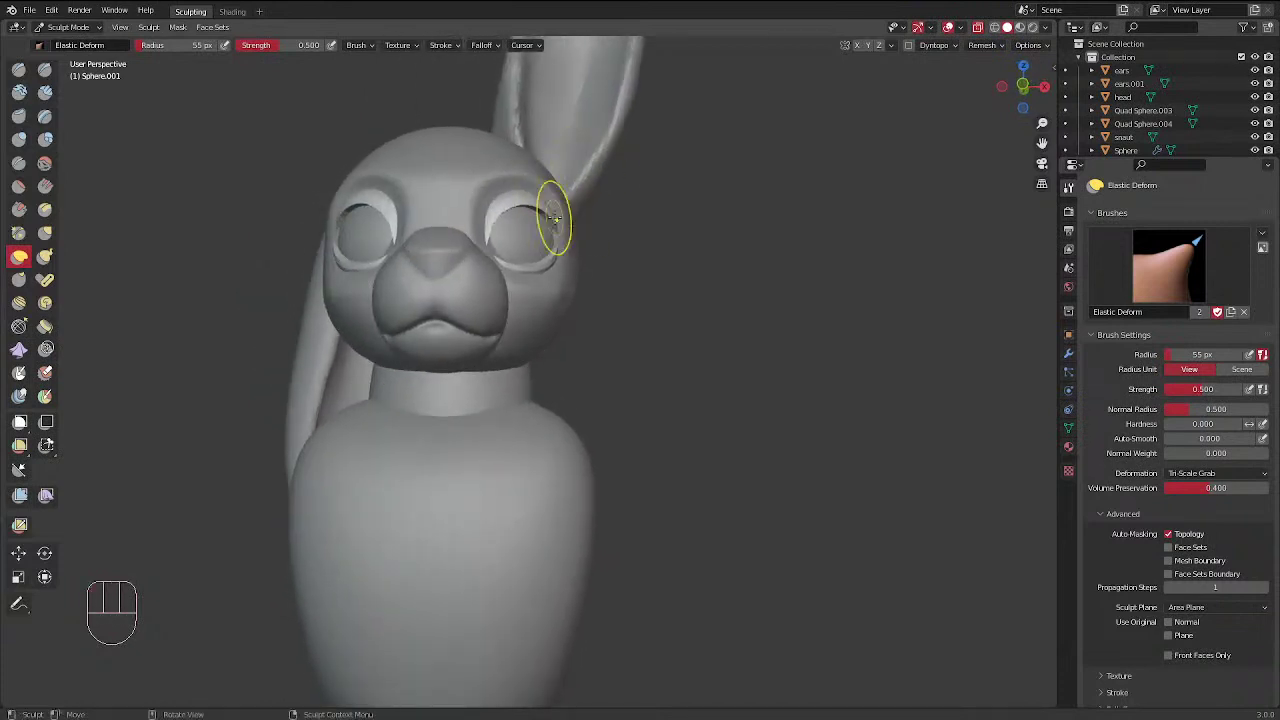
{"action": "left_click_drag", "start_coordinate": [557, 214], "coordinate": [562, 228]}
{"action": "middle_click_drag", "start_coordinate": [562, 229], "coordinate": [528, 269]}
{"action": "left_click_drag", "start_coordinate": [503, 294], "coordinate": [508, 286]}
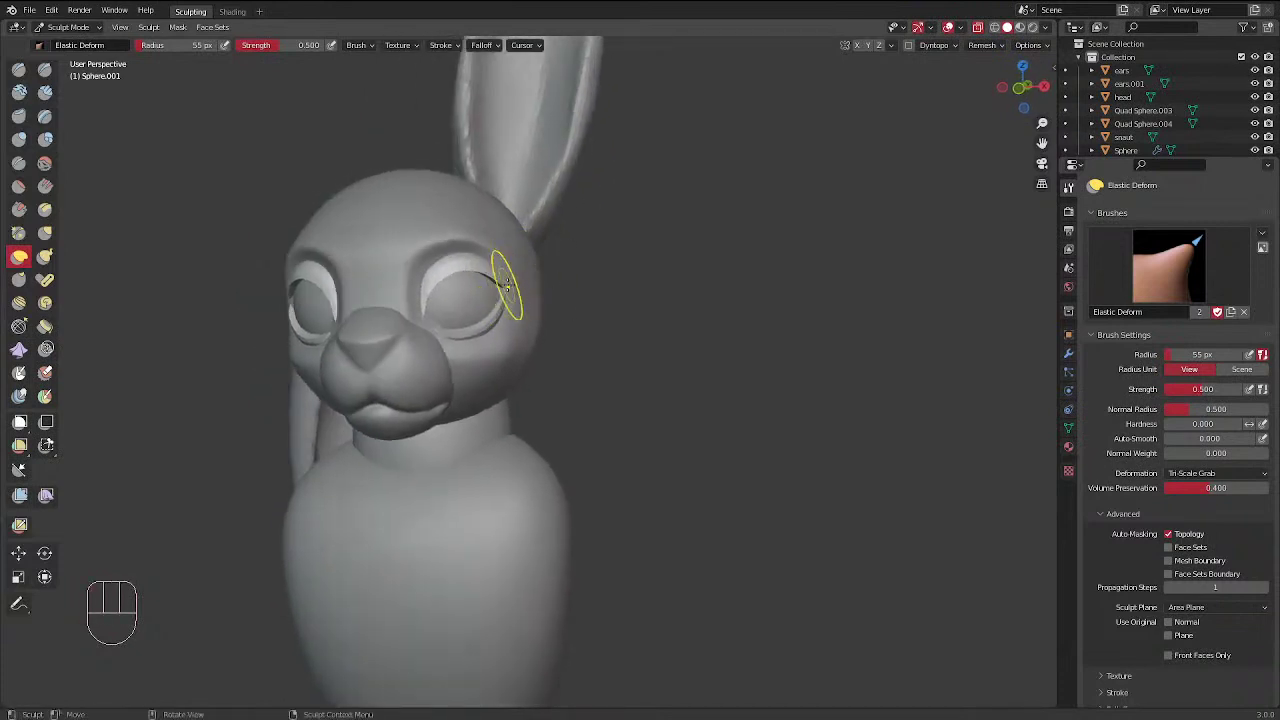
{"action": "middle_click_drag", "start_coordinate": [508, 286], "coordinate": [478, 268]}
{"action": "left_click_drag", "start_coordinate": [417, 303], "coordinate": [425, 289]}
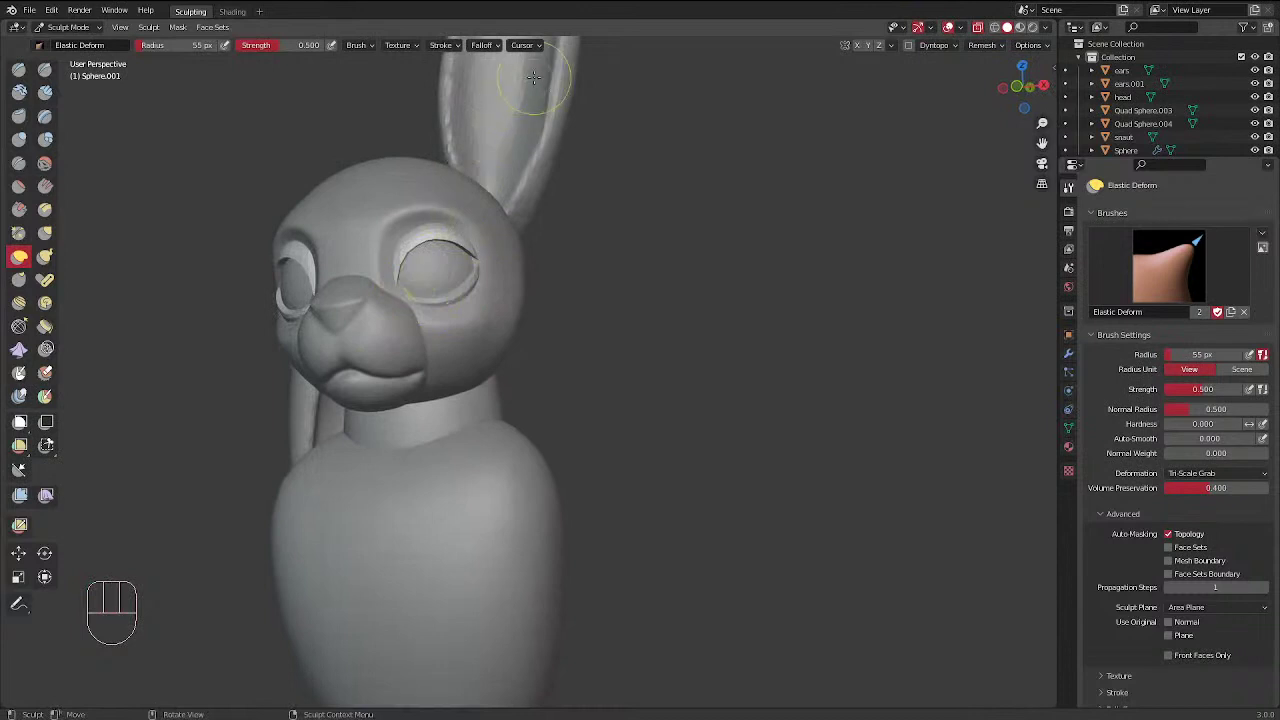
{"action": "mouse_move", "coordinate": [533, 84]}
{"action": "middle_mouse_down"}
{"action": "mouse_move", "coordinate": [522, 261]}
{"action": "mouse_move", "coordinate": [420, 425]}
{"action": "mouse_move", "coordinate": [477, 569]}
{"action": "mouse_move", "coordinate": [470, 545]}
{"action": "mouse_move", "coordinate": [500, 440]}
{"action": "mouse_move", "coordinate": [606, 207]}
{"action": "middle_mouse_up"}
{"action": "left_click_drag", "start_coordinate": [547, 310], "coordinate": [566, 309]}
{"action": "middle_click_drag", "start_coordinate": [566, 309], "coordinate": [595, 311]}
{"action": "left_click_drag", "start_coordinate": [546, 266], "coordinate": [550, 268]}
{"action": "mouse_move", "coordinate": [629, 214]}
{"action": "middle_mouse_down"}
{"action": "mouse_move", "coordinate": [666, 186]}
{"action": "mouse_move", "coordinate": [614, 365]}
{"action": "mouse_move", "coordinate": [550, 420]}
{"action": "middle_mouse_up"}
Leave the eyelids, select the snout in Object Mode and switch it to Sculpt Mode
{"action": "key", "text": "ctrl+Tab"}
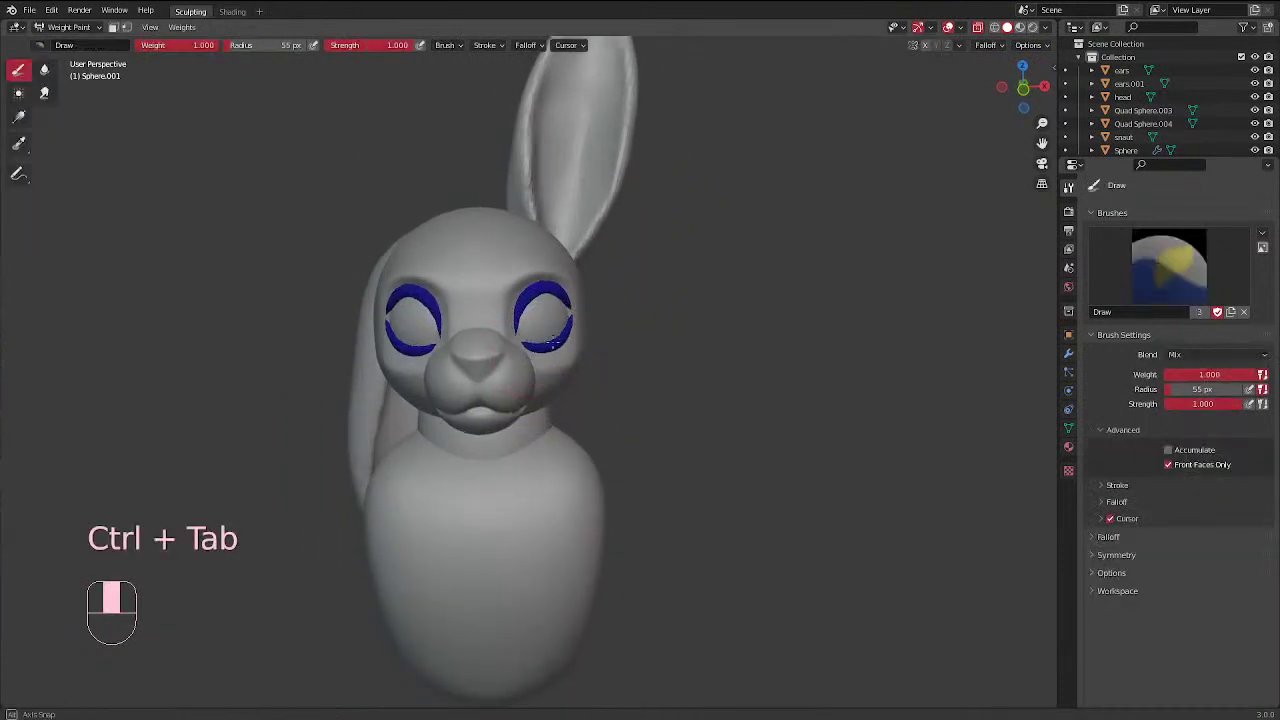
{"action": "key", "text": "ctrl+Tab"}
{"action": "left_click", "coordinate": [482, 363]}
{"action": "left_click", "coordinate": [535, 354]}
{"action": "middle_click_drag", "start_coordinate": [496, 354], "coordinate": [499, 342]}
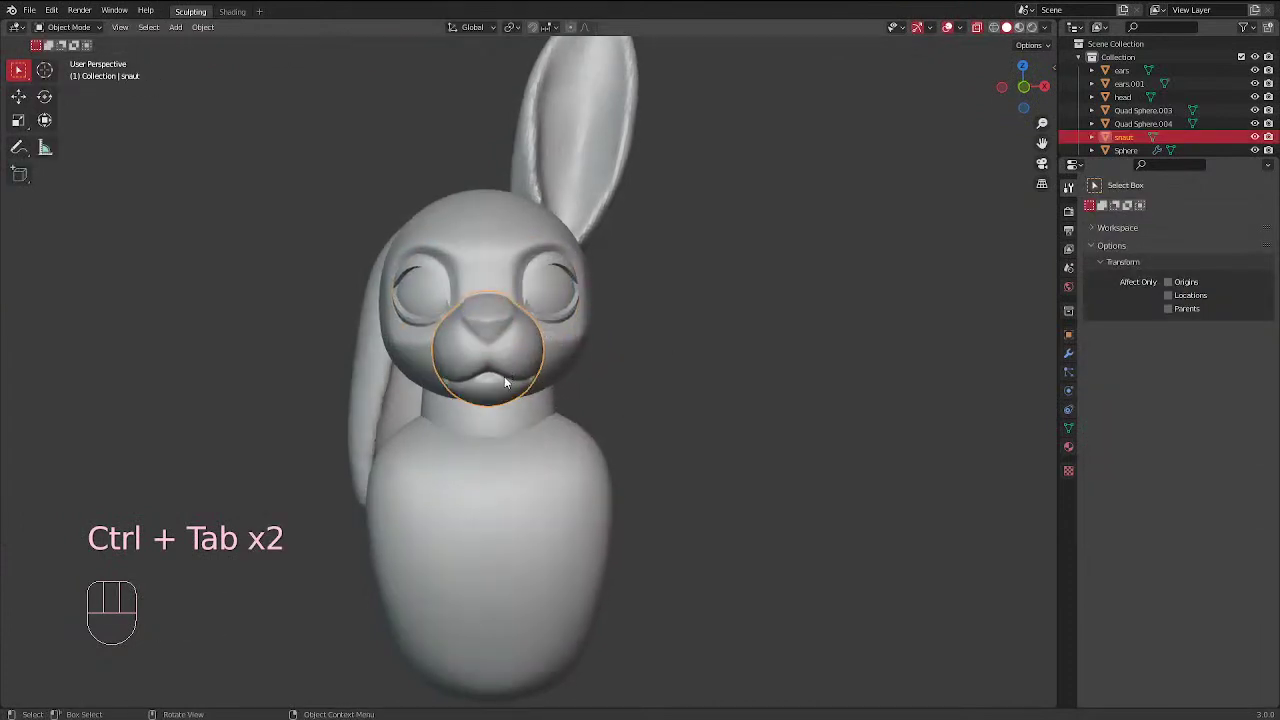
{"action": "key", "text": "d"}
{"action": "key", "text": "ctrl+Tab"}
{"action": "left_click", "coordinate": [514, 468]}
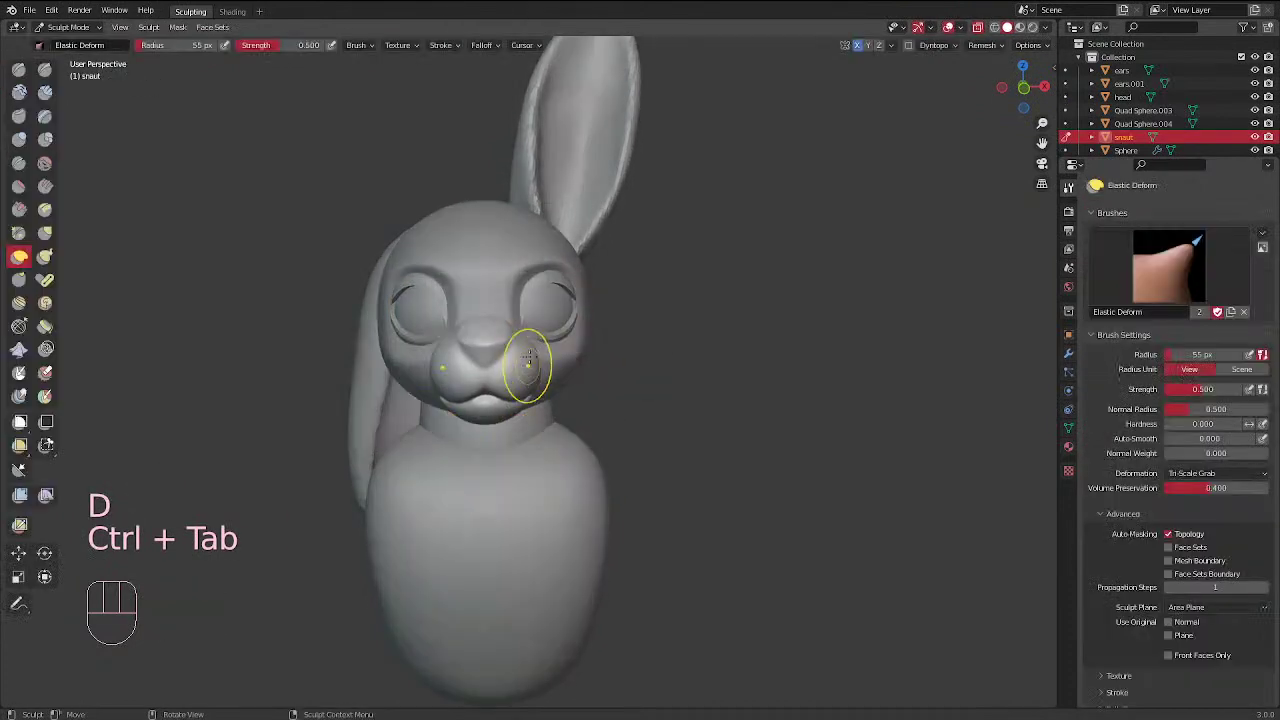
Adjust the side of the snout's cheek with Elastic Deform and check the head's profile
{"action": "mouse_move", "coordinate": [528, 365]}
{"action": "middle_mouse_down", "text": "ctrl"}
{"action": "mouse_move", "coordinate": [517, 362]}
{"action": "mouse_move", "coordinate": [526, 375]}
{"action": "middle_mouse_up", "text": "ctrl"}
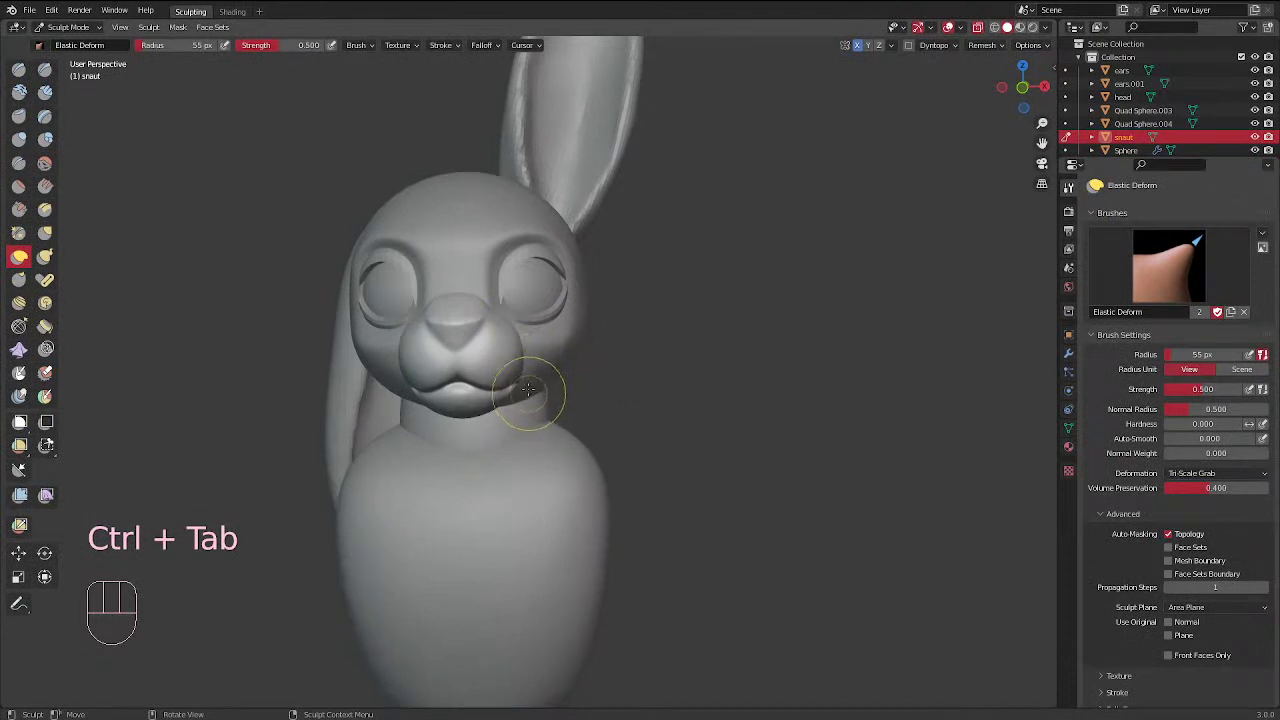
{"action": "middle_click_drag", "start_coordinate": [588, 305], "coordinate": [566, 255]}
{"action": "middle_click_drag", "start_coordinate": [529, 331], "coordinate": [504, 269]}
{"action": "left_click_drag", "start_coordinate": [518, 320], "coordinate": [514, 311]}
{"action": "mouse_move", "coordinate": [547, 232]}
{"action": "middle_mouse_down"}
{"action": "mouse_move", "coordinate": [536, 369]}
{"action": "mouse_move", "coordinate": [471, 286]}
{"action": "mouse_move", "coordinate": [786, 286]}
{"action": "mouse_move", "coordinate": [920, 251]}
{"action": "mouse_move", "coordinate": [860, 300]}
{"action": "middle_mouse_up"}
{"action": "middle_click_drag", "start_coordinate": [729, 438], "coordinate": [640, 450]}
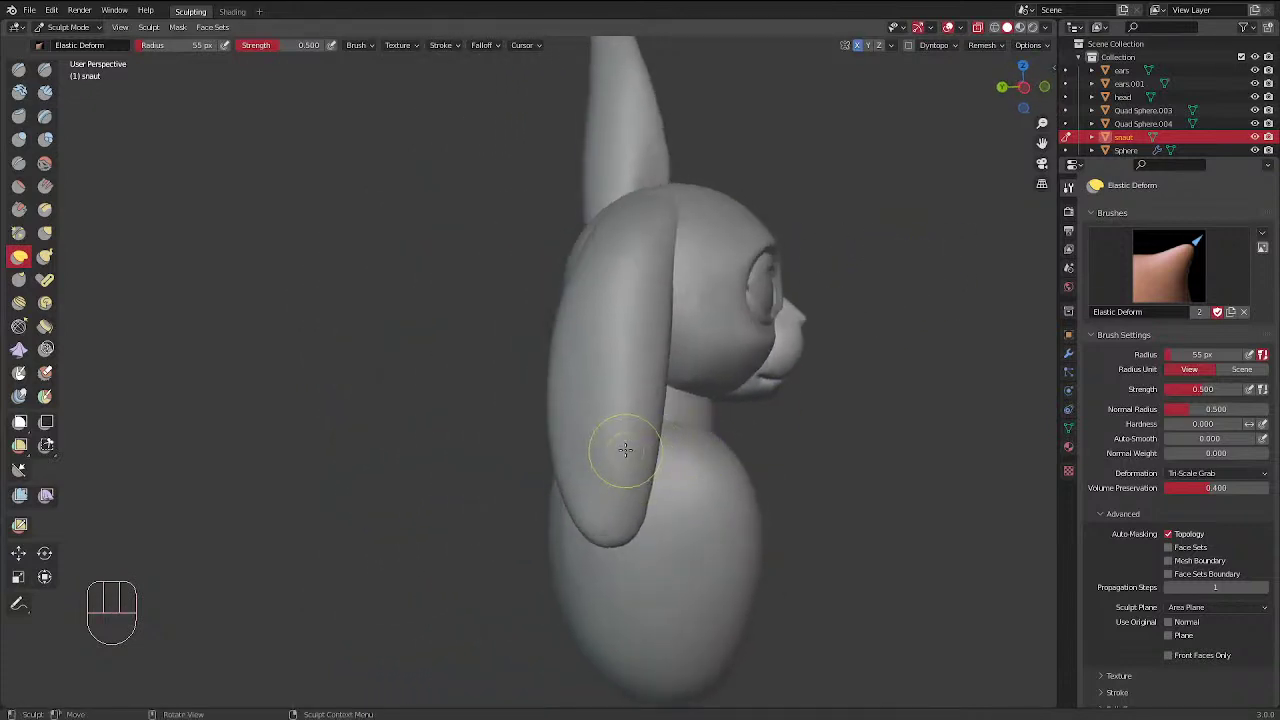
Transfer Sculpt Mode to the drooping ear and set the Elastic Deform radius to 129 px
{"action": "key", "text": "d"}
{"action": "key", "text": "d"}
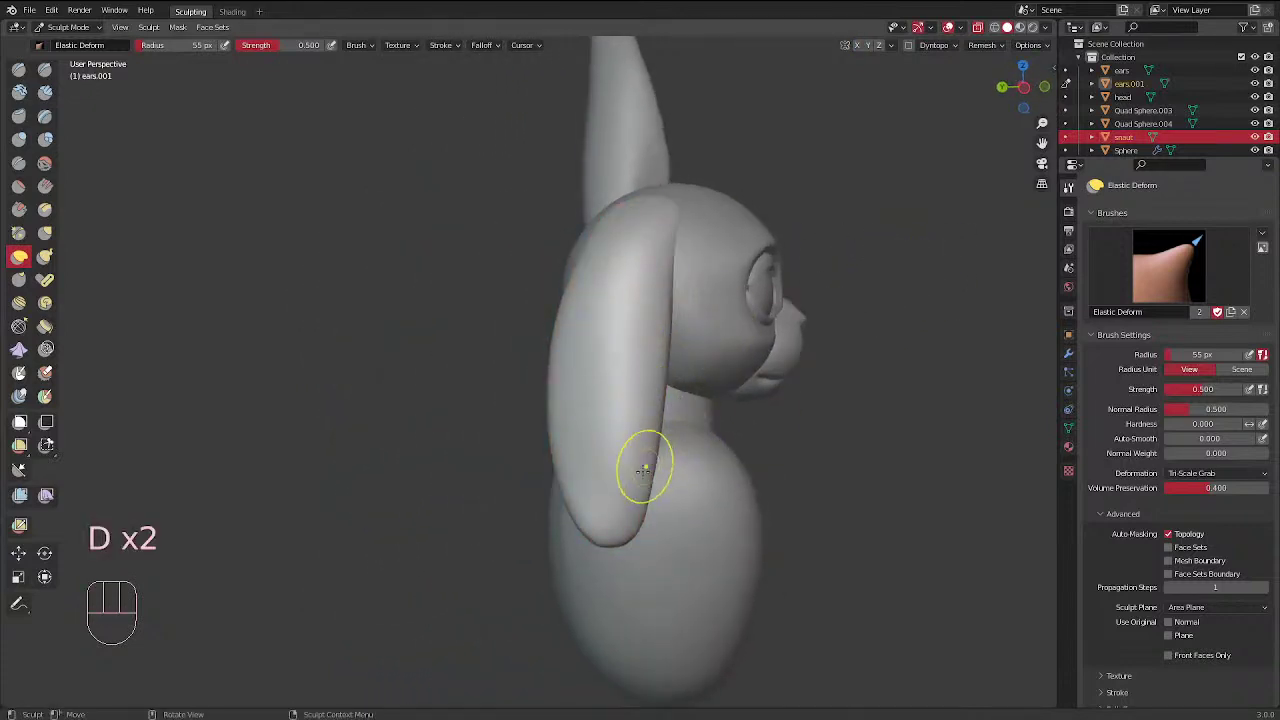
{"action": "key", "text": "f"}
{"action": "left_click", "coordinate": [660, 470]}
{"action": "mouse_move", "coordinate": [700, 550]}
{"action": "middle_mouse_down"}
{"action": "mouse_move", "coordinate": [713, 460]}
{"action": "mouse_move", "coordinate": [760, 530]}
{"action": "middle_mouse_up"}
{"action": "mouse_move", "coordinate": [652, 398]}
{"action": "middle_mouse_down"}
{"action": "mouse_move", "coordinate": [677, 323]}
{"action": "mouse_move", "coordinate": [672, 340]}
{"action": "mouse_move", "coordinate": [694, 314]}
{"action": "mouse_move", "coordinate": [700, 470]}
{"action": "middle_mouse_up"}
{"action": "key", "text": "f"}
{"action": "left_click", "coordinate": [650, 423]}
{"action": "key", "text": "f"}
{"action": "left_click", "coordinate": [669, 503]}
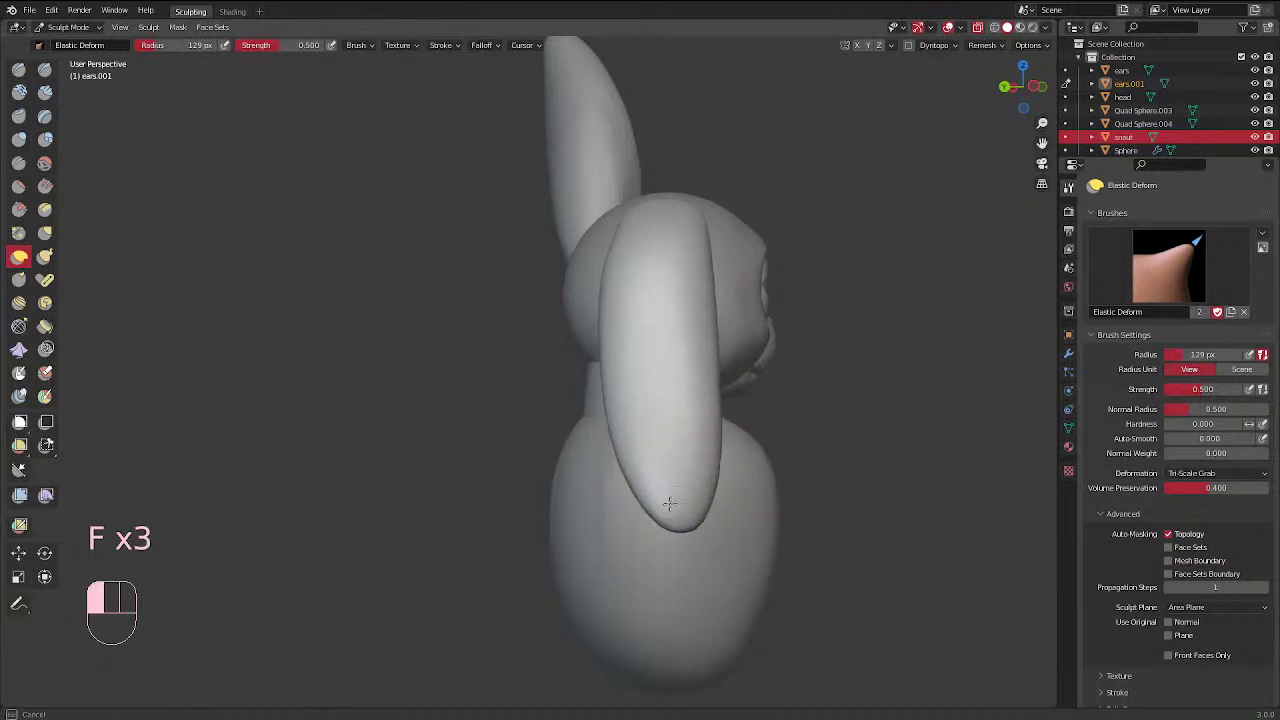
Reshape the drooping ear's tip and front edge with Elastic Deform, bringing the brush radius to 142 px
{"action": "left_click_drag", "start_coordinate": [670, 504], "coordinate": [672, 500]}
{"action": "mouse_move", "coordinate": [672, 500]}
{"action": "middle_mouse_down"}
{"action": "mouse_move", "coordinate": [809, 389]}
{"action": "mouse_move", "coordinate": [729, 449]}
{"action": "middle_mouse_up"}
{"action": "left_click_drag", "start_coordinate": [729, 449], "coordinate": [702, 433]}
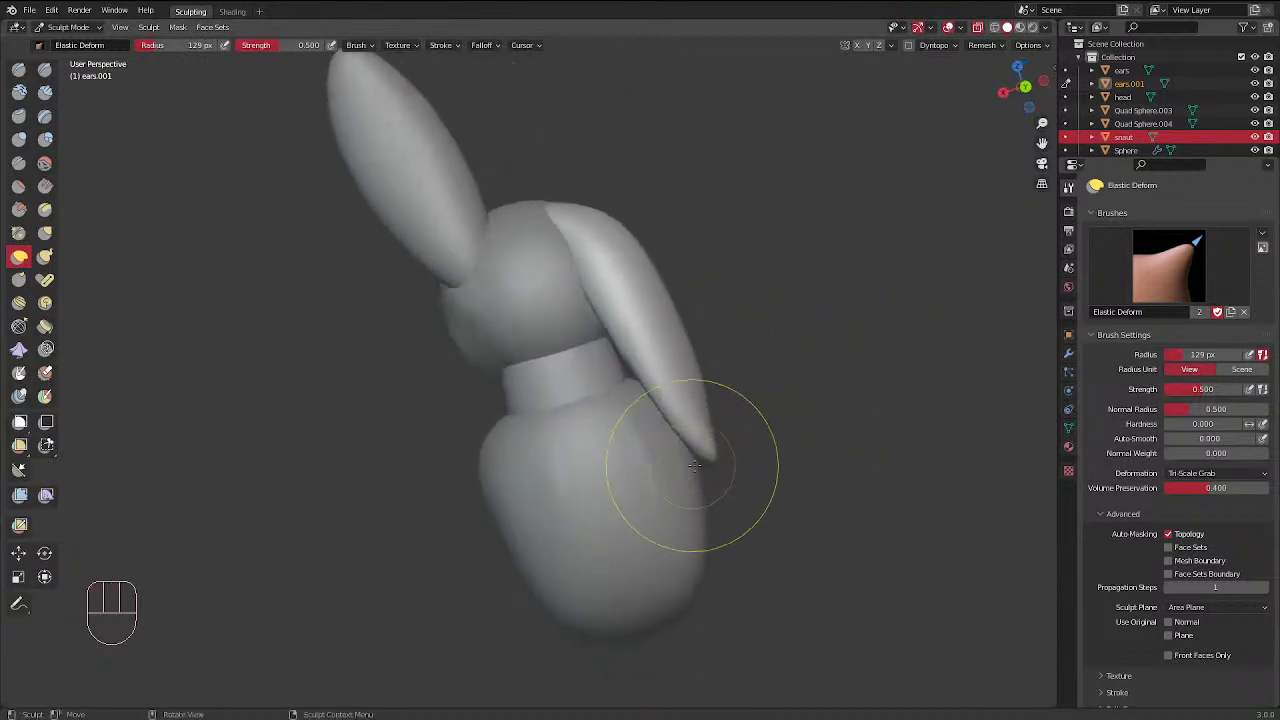
{"action": "middle_click_drag", "start_coordinate": [695, 465], "coordinate": [600, 386]}
{"action": "mouse_move", "coordinate": [763, 286]}
{"action": "middle_mouse_down"}
{"action": "mouse_move", "coordinate": [740, 375]}
{"action": "mouse_move", "coordinate": [753, 337]}
{"action": "mouse_move", "coordinate": [686, 322]}
{"action": "mouse_move", "coordinate": [824, 421]}
{"action": "middle_mouse_up"}
{"action": "key", "text": "f"}
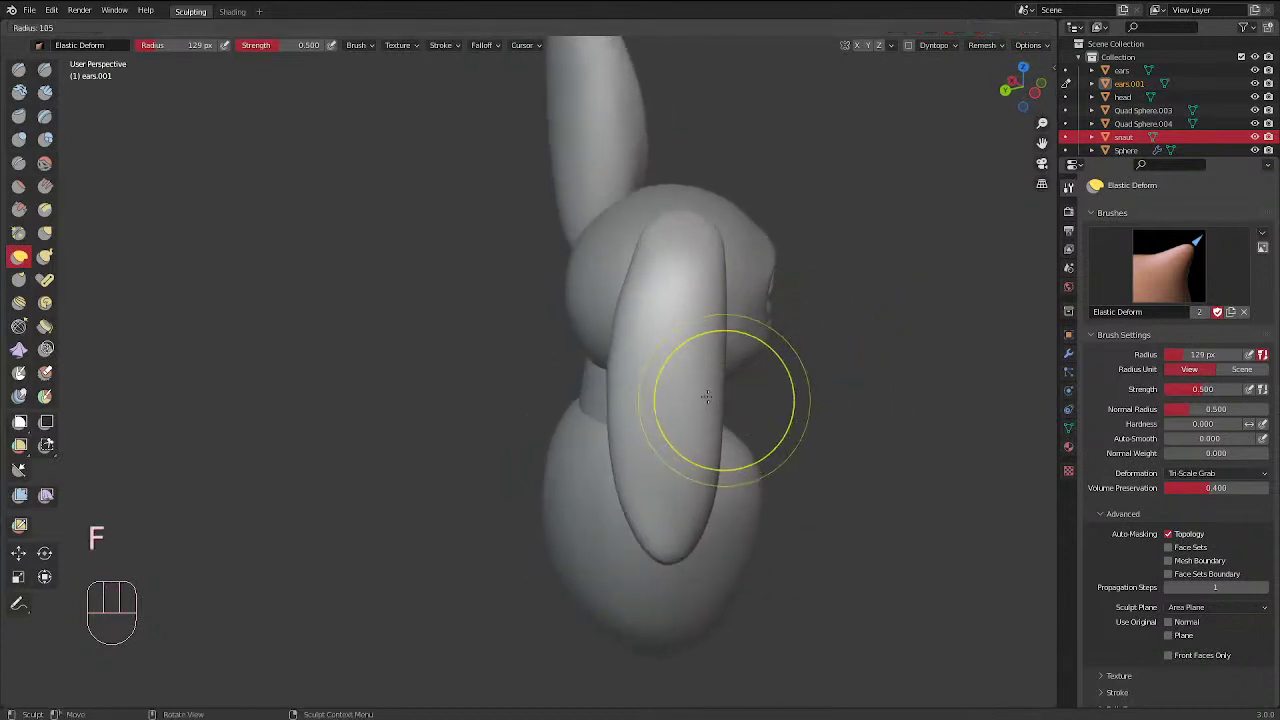
{"action": "left_click", "coordinate": [797, 400]}
{"action": "left_click_drag", "start_coordinate": [717, 387], "coordinate": [746, 372]}
{"action": "middle_click_drag", "start_coordinate": [752, 372], "coordinate": [716, 350]}
{"action": "key", "text": "f"}
{"action": "left_click", "coordinate": [794, 459]}
{"action": "mouse_move", "coordinate": [734, 430]}
{"action": "middle_mouse_down"}
{"action": "mouse_move", "coordinate": [629, 360]}
{"action": "mouse_move", "coordinate": [630, 395]}
{"action": "mouse_move", "coordinate": [607, 428]}
{"action": "middle_mouse_up"}
Switch from the ear to sculpting the torso and adjust its shoulder with Elastic Deform
{"action": "key", "text": "ctrl+Tab"}
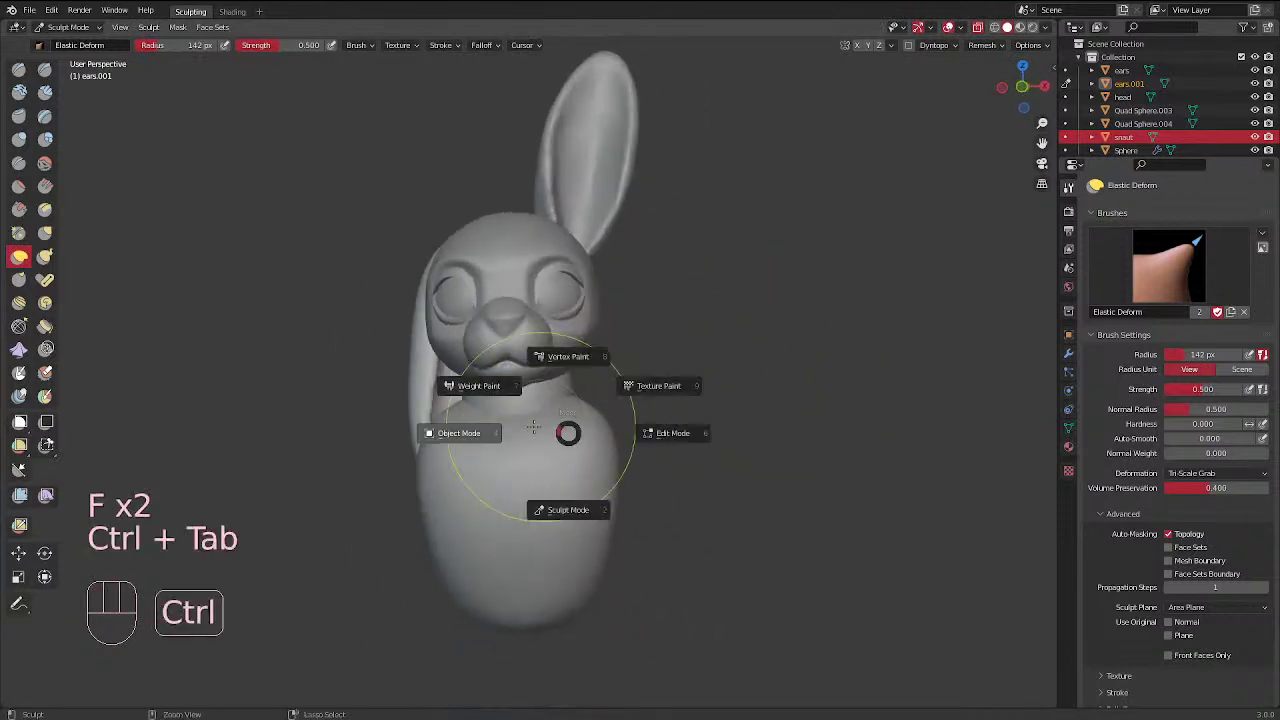
{"action": "left_click", "coordinate": [566, 446]}
{"action": "key", "text": "ctrl+Tab"}
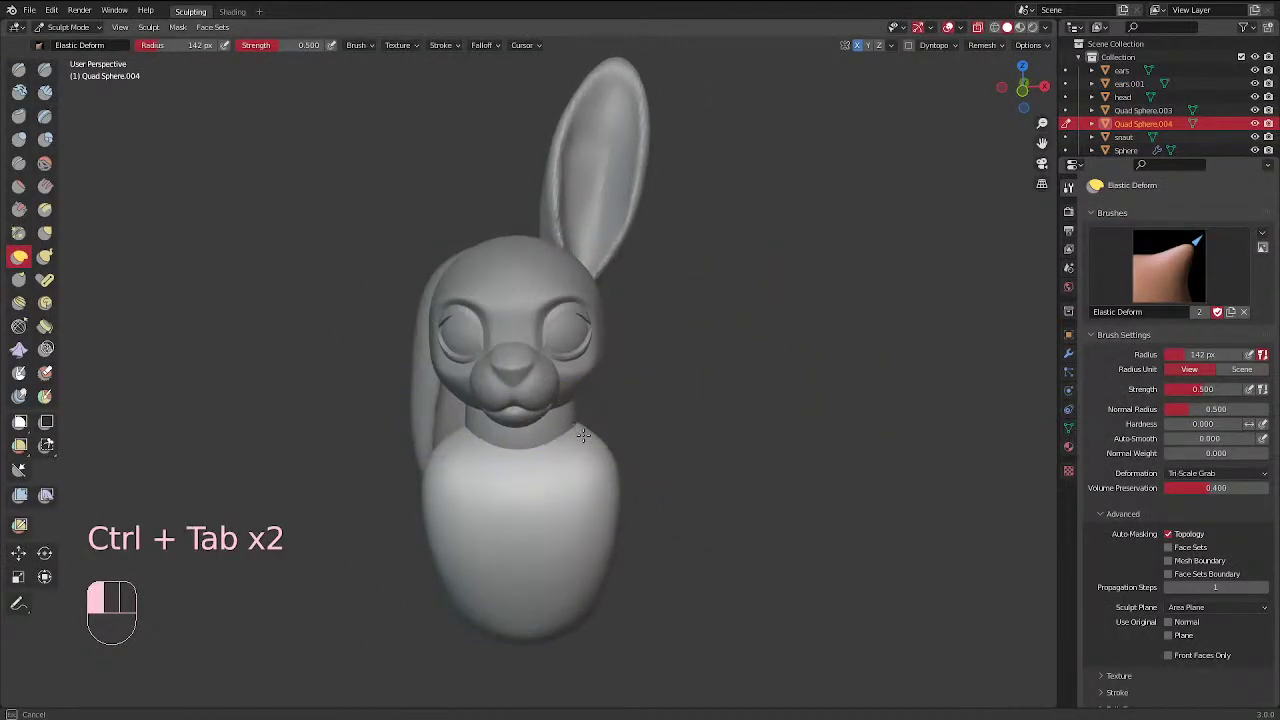
{"action": "left_click_drag", "start_coordinate": [583, 435], "coordinate": [586, 430]}
{"action": "mouse_move", "coordinate": [583, 440]}
{"action": "middle_mouse_down"}
{"action": "mouse_move", "coordinate": [591, 417]}
{"action": "mouse_move", "coordinate": [602, 437]}
{"action": "middle_mouse_up"}
Smooth the torso's shoulder and side, and reshape its lower outline with Elastic Deform
{"action": "left_click_drag", "start_coordinate": [600, 455], "coordinate": [582, 540], "text": "shift"}
{"action": "mouse_move", "coordinate": [578, 560]}
{"action": "left_mouse_down", "text": "shift"}
{"action": "mouse_move", "coordinate": [568, 591]}
{"action": "mouse_move", "coordinate": [524, 574]}
{"action": "left_mouse_up", "text": "shift"}
{"action": "middle_click_drag", "start_coordinate": [614, 537], "coordinate": [571, 606]}
{"action": "mouse_move", "coordinate": [571, 606]}
{"action": "left_mouse_down"}
{"action": "mouse_move", "coordinate": [551, 596]}
{"action": "mouse_move", "coordinate": [585, 474]}
{"action": "left_mouse_up"}
{"action": "mouse_move", "coordinate": [598, 475]}
{"action": "middle_mouse_down"}
{"action": "mouse_move", "coordinate": [586, 386]}
{"action": "mouse_move", "coordinate": [557, 320]}
{"action": "mouse_move", "coordinate": [460, 325]}
{"action": "middle_mouse_up"}
{"action": "mouse_move", "coordinate": [497, 452]}
{"action": "left_mouse_down", "text": "shift"}
{"action": "mouse_move", "coordinate": [449, 578]}
{"action": "mouse_move", "coordinate": [474, 425]}
{"action": "mouse_move", "coordinate": [505, 449]}
{"action": "left_mouse_up", "text": "shift"}
Reduce the Elastic Deform radius to 86 px for shaping the torso's upper chest in side view
{"action": "key", "text": "f"}
{"action": "left_click", "coordinate": [473, 435]}
{"action": "key", "text": "f"}
{"action": "left_click", "coordinate": [466, 431]}
{"action": "key", "text": "f"}
{"action": "left_click", "coordinate": [446, 437]}
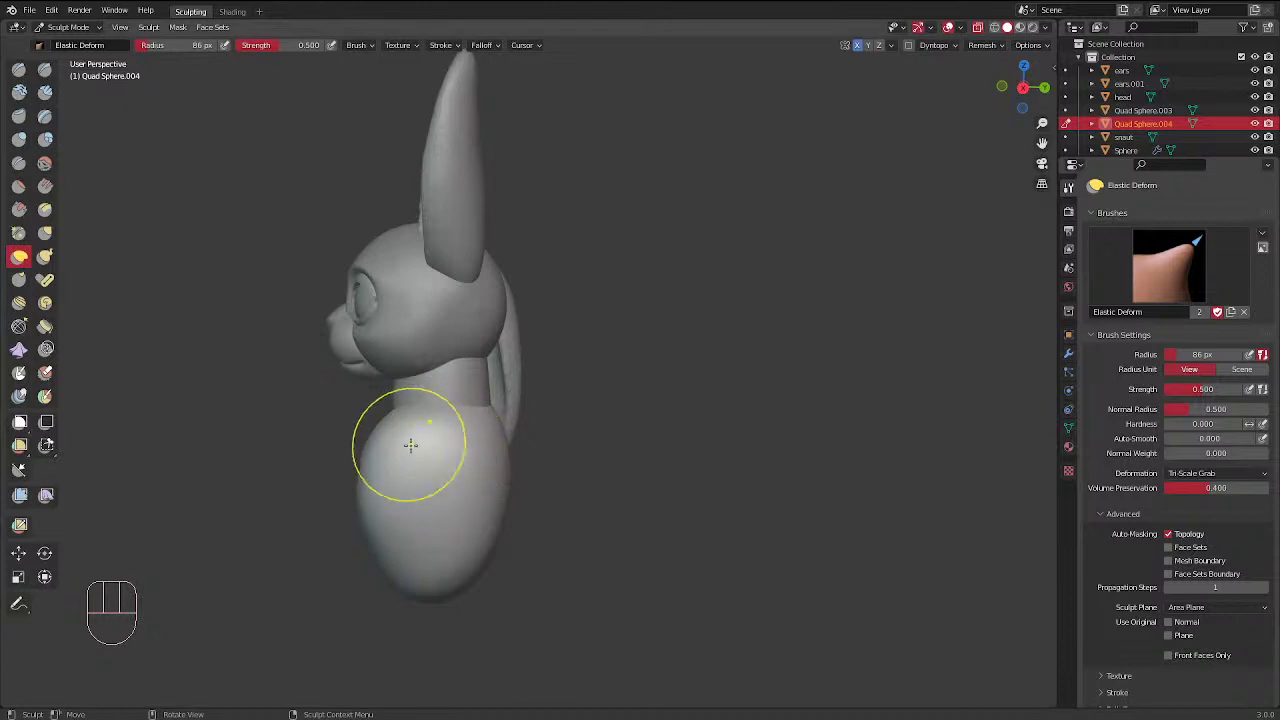
{"action": "middle_click_drag", "start_coordinate": [409, 446], "coordinate": [420, 437]}
Reshape the torso's lower front and base with larger Elastic Deform strokes, bringing the brush radius to 149 px
{"action": "key", "text": "f"}
{"action": "left_click", "coordinate": [380, 590]}
{"action": "key", "text": "f"}
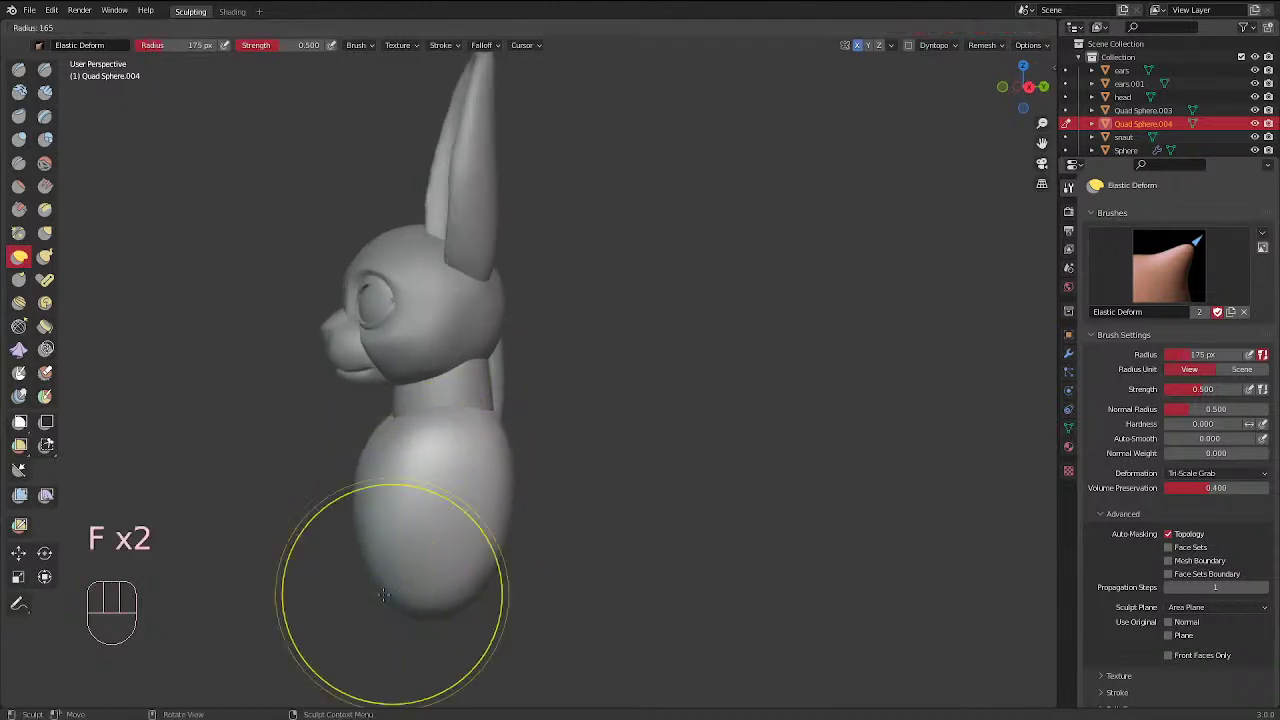
{"action": "left_click", "coordinate": [478, 614]}
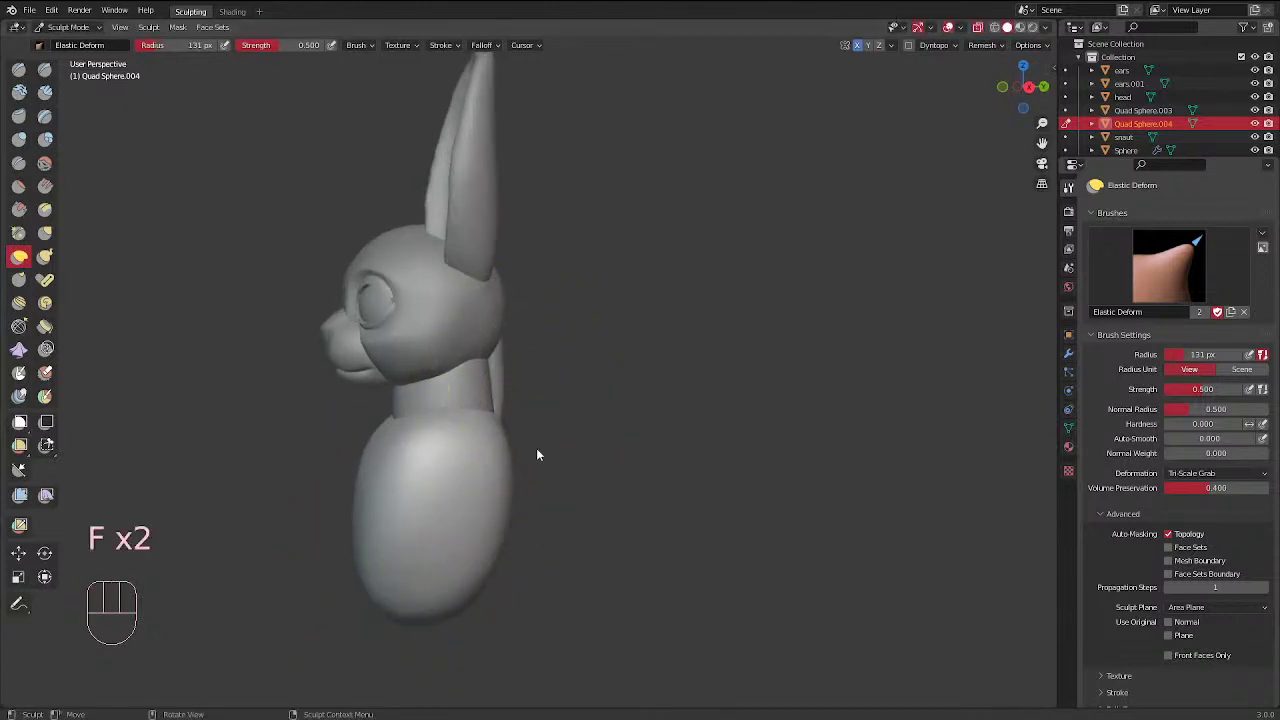
{"action": "key", "text": "f"}
{"action": "mouse_move", "coordinate": [537, 454]}
{"action": "middle_mouse_down"}
{"action": "mouse_move", "coordinate": [508, 446]}
{"action": "mouse_move", "coordinate": [500, 414]}
{"action": "middle_mouse_up"}
{"action": "left_click", "coordinate": [570, 566]}
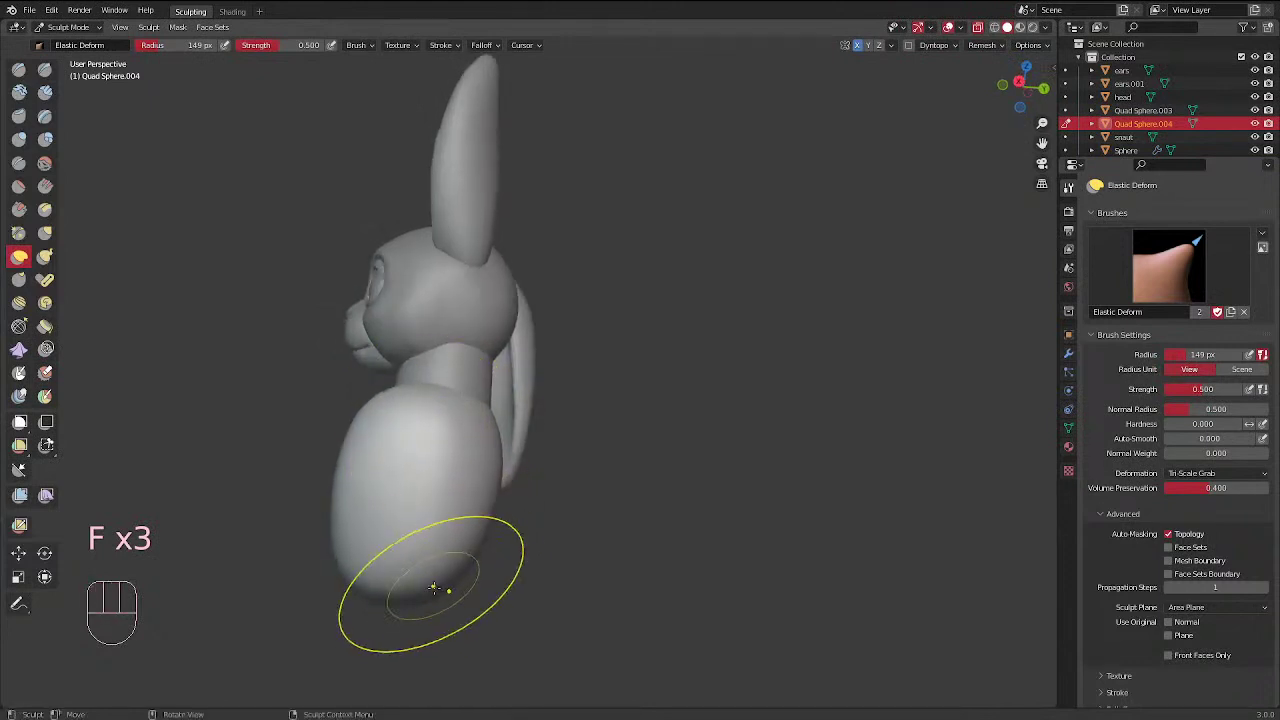
{"action": "middle_click_drag", "start_coordinate": [429, 594], "coordinate": [737, 354]}
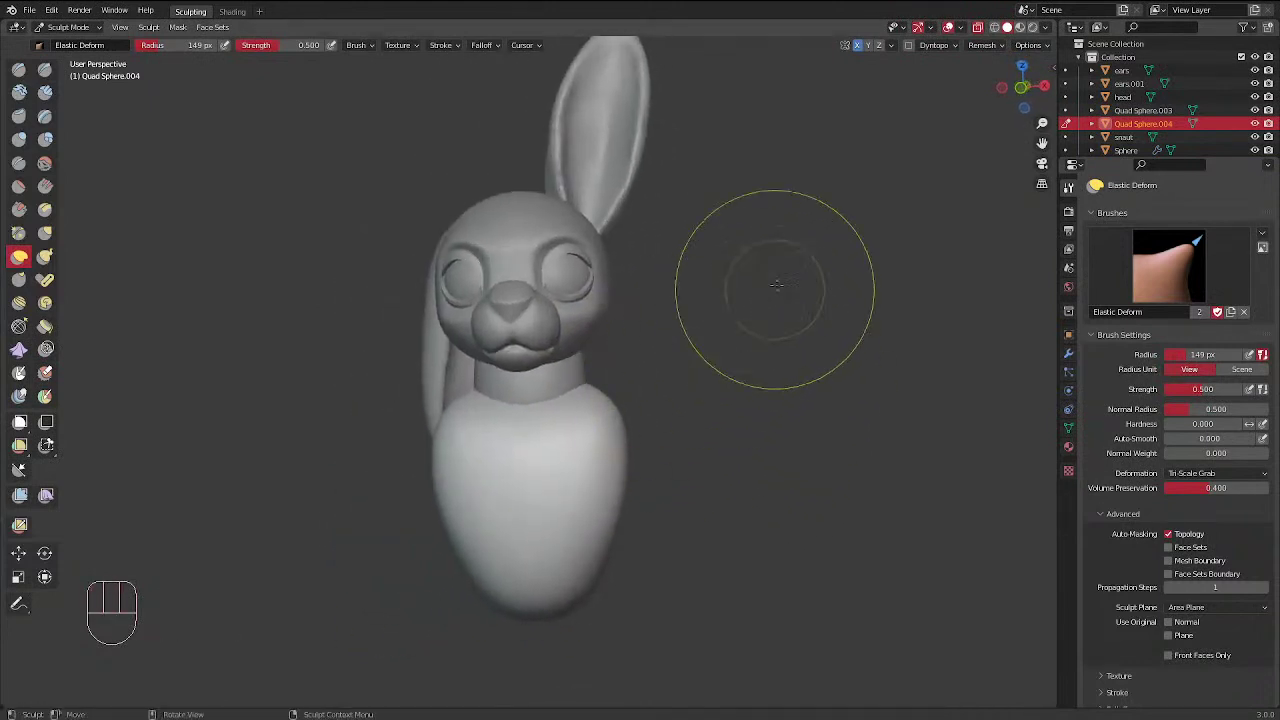
Leave sculpting the torso, select the snout in Object Mode and scale it uniformly to adjust its size against the head
{"action": "middle_click_drag", "start_coordinate": [766, 286], "coordinate": [620, 312], "text": "ctrl"}
{"action": "key", "text": "ctrl+Tab"}
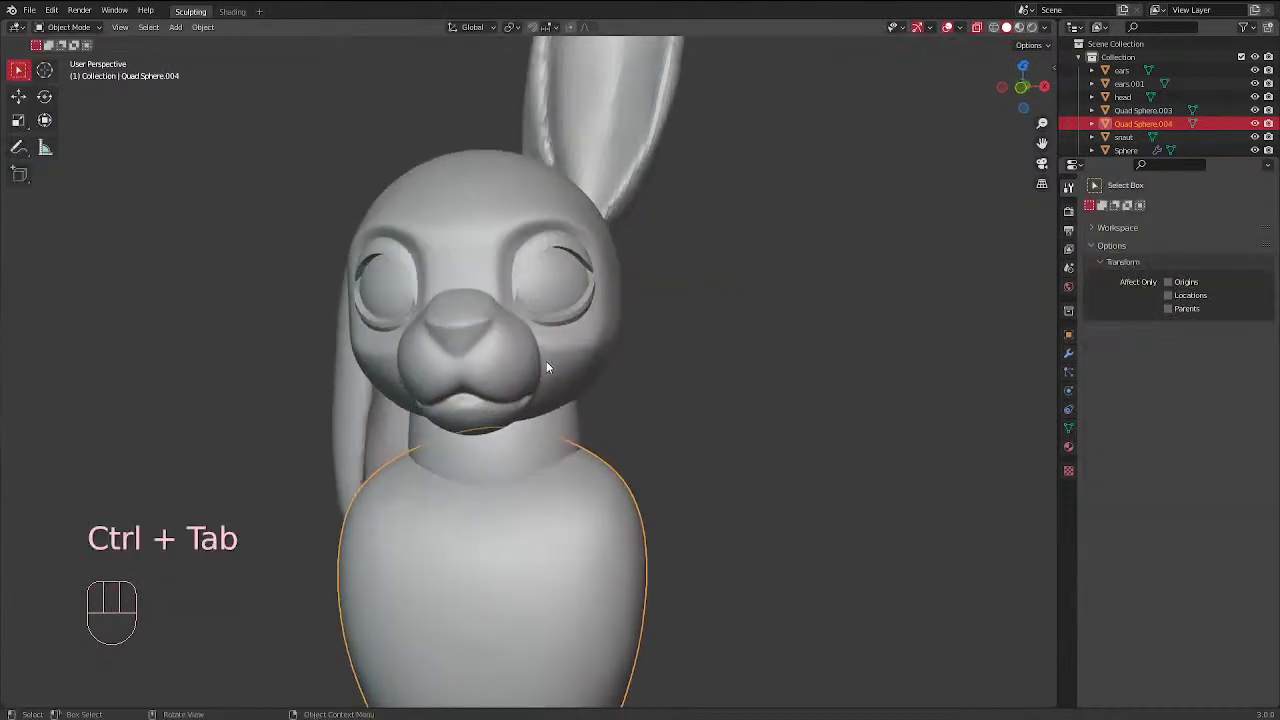
{"action": "left_click", "coordinate": [544, 360]}
{"action": "key", "text": "s"}
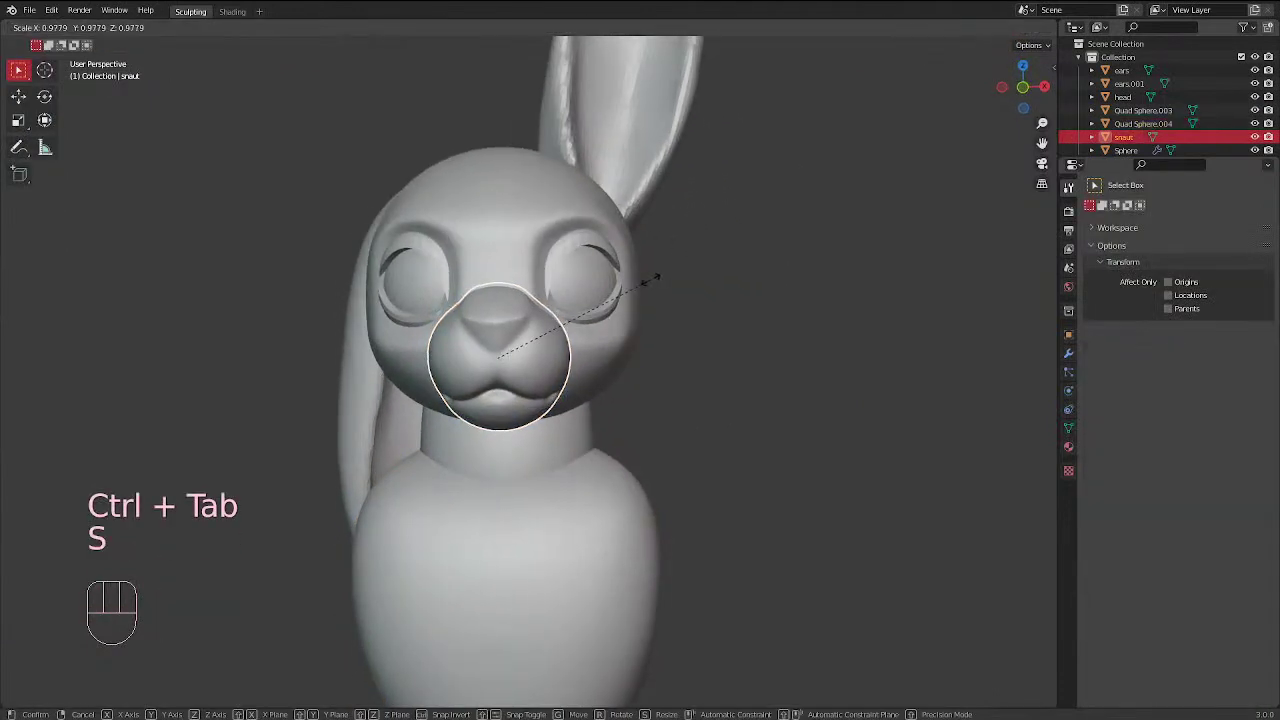
{"action": "left_click", "coordinate": [660, 282]}
{"action": "left_click", "coordinate": [688, 285]}
{"action": "mouse_move", "coordinate": [700, 211]}
{"action": "middle_mouse_down", "text": "ctrl"}
{"action": "mouse_move", "coordinate": [670, 271]}
{"action": "mouse_move", "coordinate": [666, 337]}
{"action": "mouse_move", "coordinate": [529, 291]}
{"action": "mouse_move", "coordinate": [553, 341]}
{"action": "mouse_move", "coordinate": [514, 277]}
{"action": "mouse_move", "coordinate": [480, 320]}
{"action": "mouse_move", "coordinate": [492, 358]}
{"action": "mouse_move", "coordinate": [437, 300]}
{"action": "mouse_move", "coordinate": [615, 316]}
{"action": "mouse_move", "coordinate": [460, 390]}
{"action": "middle_mouse_up", "text": "ctrl"}
Sculpt the head with Draw Sharp at a 50 px radius and smooth the back of the cheek below the upright ear
{"action": "left_click", "coordinate": [470, 322]}
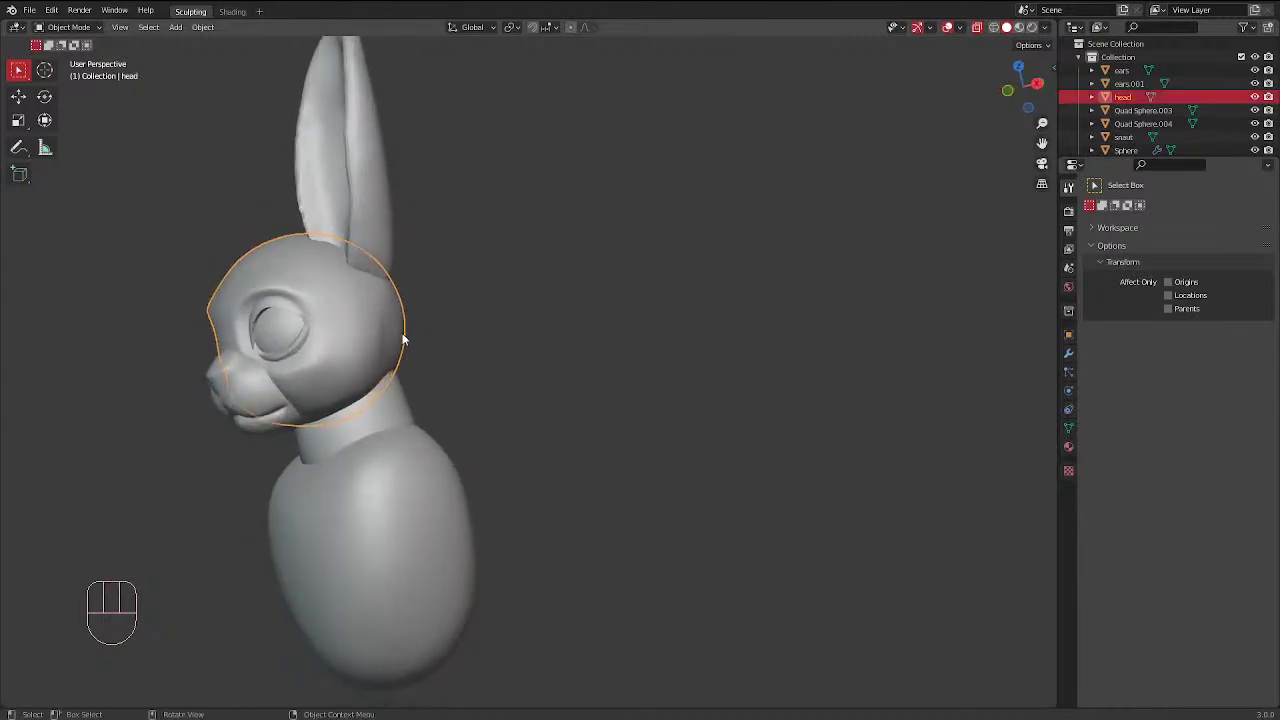
{"action": "key", "text": "ctrl+Tab"}
{"action": "middle_click_drag", "start_coordinate": [316, 438], "coordinate": [292, 398], "text": "ctrl"}
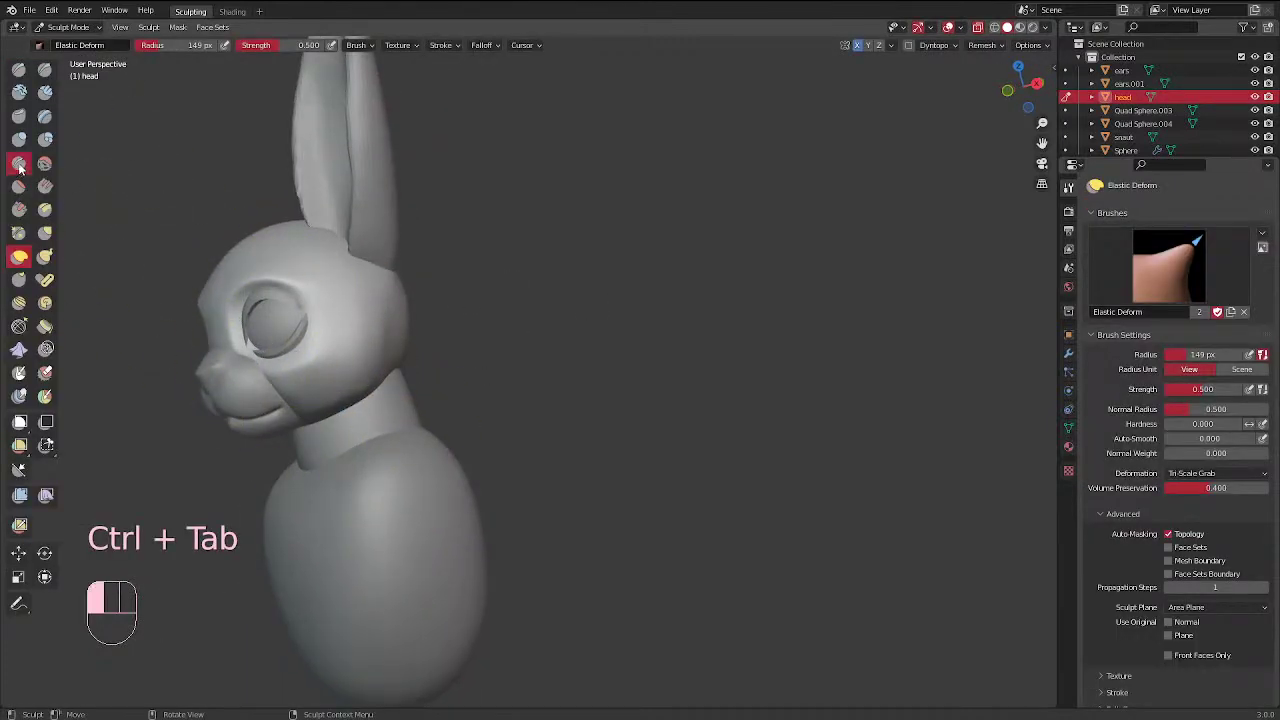
{"action": "left_click", "coordinate": [44, 70]}
{"action": "middle_click_drag", "start_coordinate": [398, 302], "coordinate": [343, 298]}
{"action": "key", "text": "f"}
{"action": "left_click", "coordinate": [534, 302]}
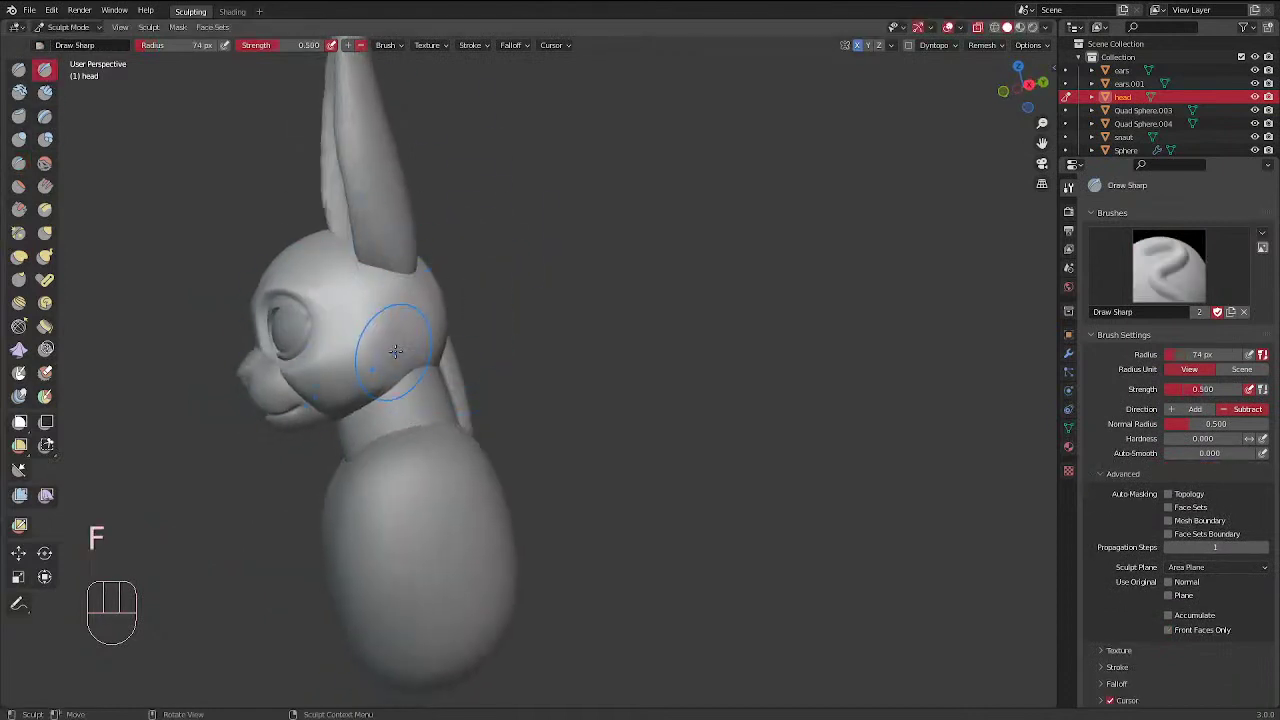
{"action": "key", "text": "f"}
{"action": "left_click", "coordinate": [372, 351]}
{"action": "mouse_move", "coordinate": [400, 337]}
{"action": "left_mouse_down"}
{"action": "mouse_move", "coordinate": [397, 403]}
{"action": "mouse_move", "coordinate": [406, 331]}
{"action": "left_mouse_up"}
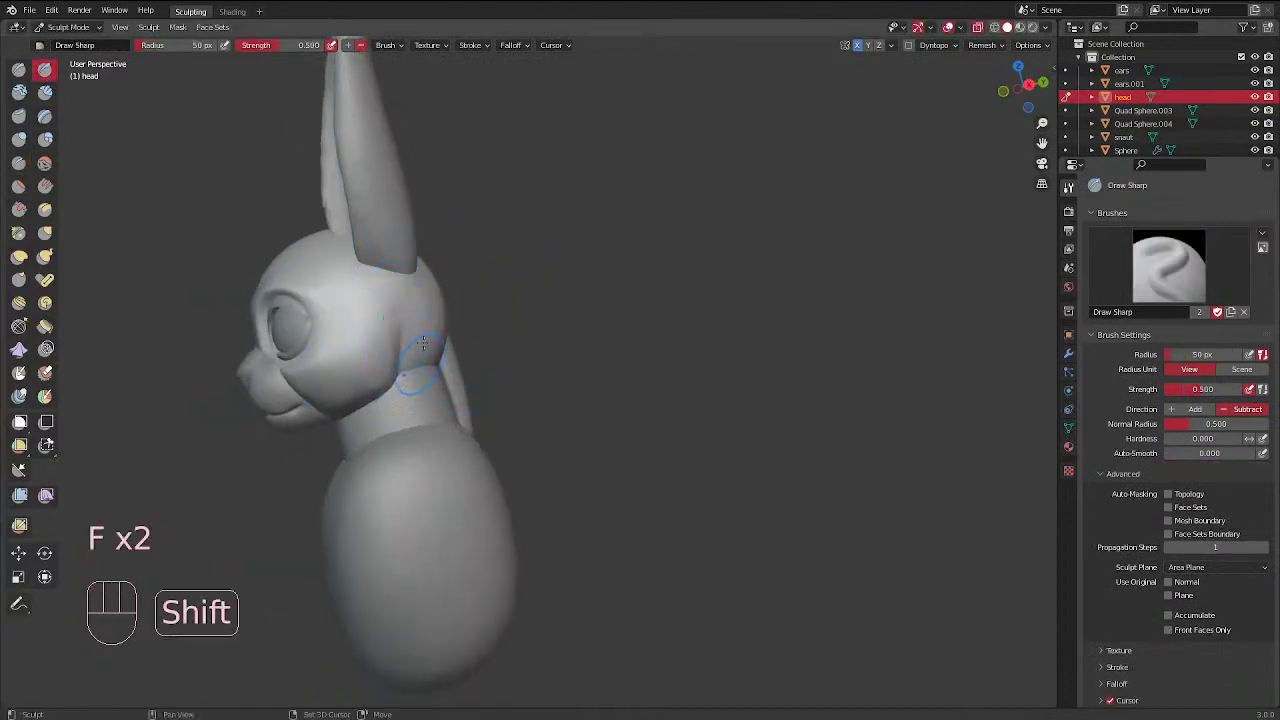
Define the rear edge of the cheek below the upright ear with inverted Draw Sharp strokes
{"action": "middle_click_drag", "start_coordinate": [468, 333], "coordinate": [438, 336]}
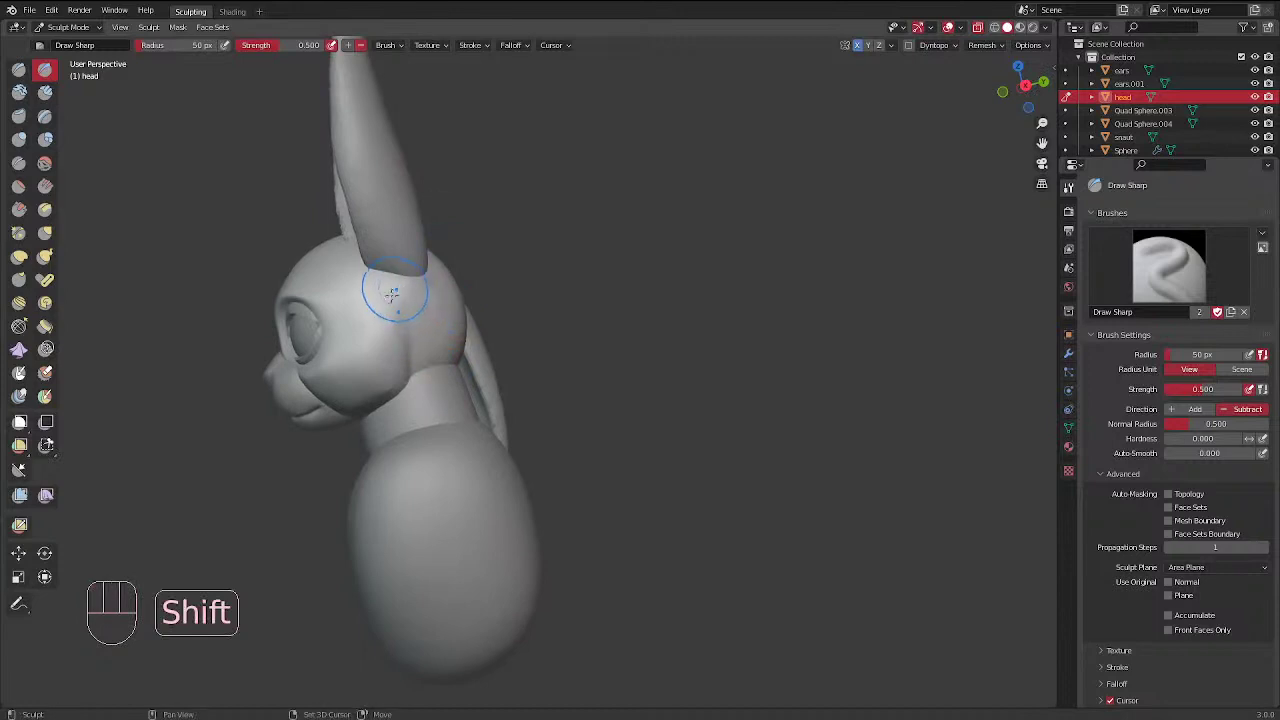
{"action": "middle_click_drag", "start_coordinate": [392, 295], "coordinate": [440, 292]}
{"action": "left_click_drag", "start_coordinate": [382, 322], "coordinate": [380, 376], "text": "ctrl"}
{"action": "left_click_drag", "start_coordinate": [384, 328], "coordinate": [370, 390], "text": "ctrl"}
{"action": "mouse_move", "coordinate": [424, 322]}
{"action": "middle_mouse_down"}
{"action": "mouse_move", "coordinate": [538, 310]}
{"action": "mouse_move", "coordinate": [424, 303]}
{"action": "mouse_move", "coordinate": [498, 314]}
{"action": "middle_mouse_up"}
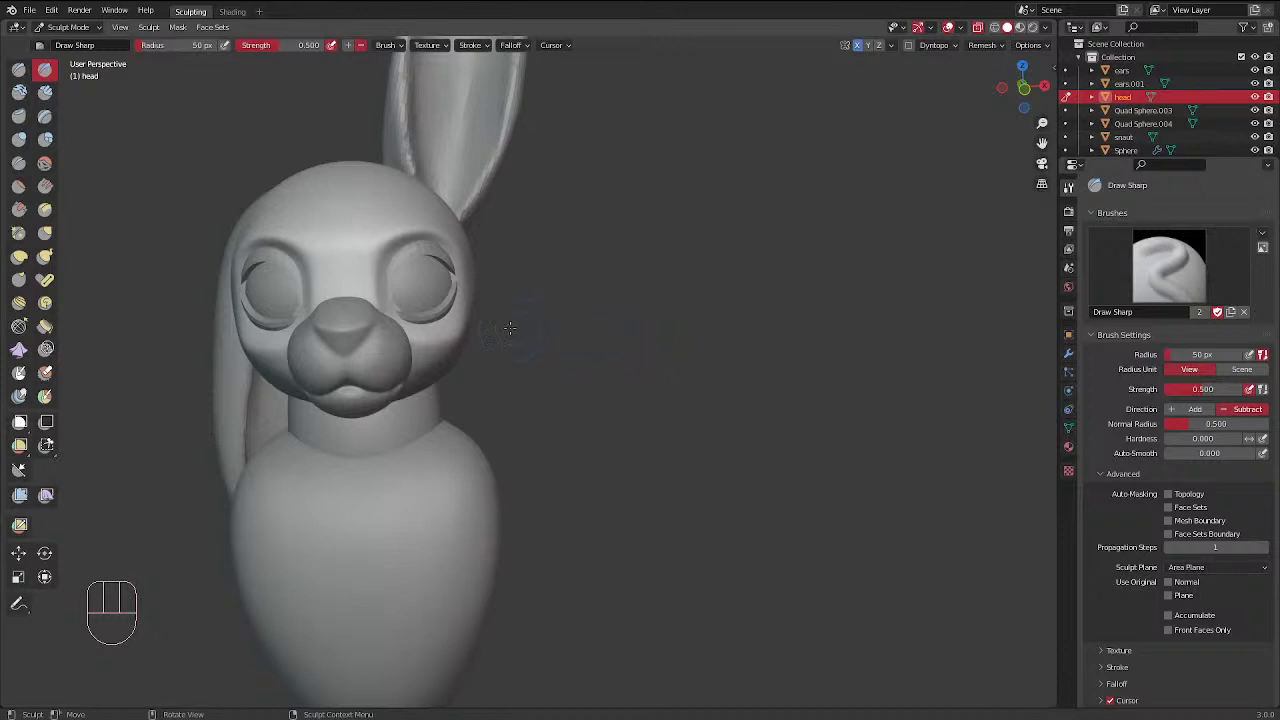
Examine the rabbit bust through the camera and in perspective, reframing the view closely on the head
{"action": "mouse_move", "coordinate": [532, 360]}
{"action": "middle_mouse_down"}
{"action": "mouse_move", "coordinate": [609, 346]}
{"action": "mouse_move", "coordinate": [580, 349]}
{"action": "mouse_move", "coordinate": [577, 337]}
{"action": "mouse_move", "coordinate": [522, 379]}
{"action": "mouse_move", "coordinate": [574, 314]}
{"action": "mouse_move", "coordinate": [527, 371]}
{"action": "middle_mouse_up"}
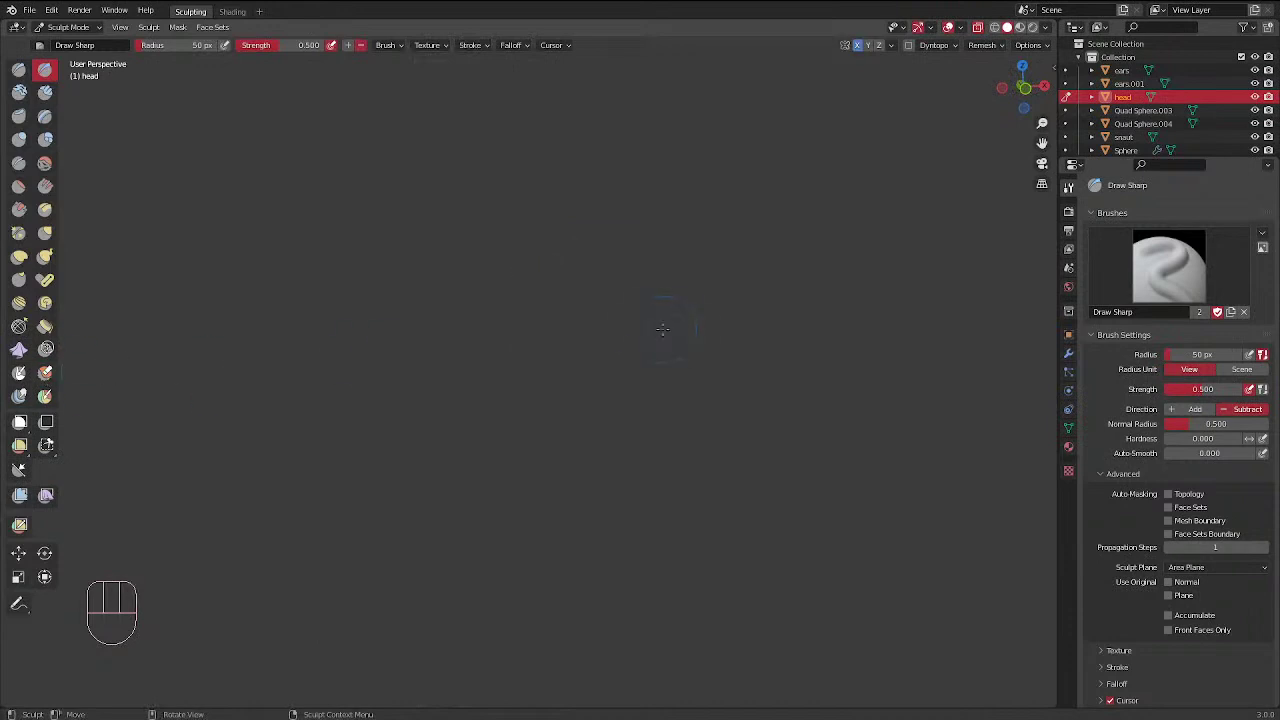
{"action": "key", "text": "KP_0"}
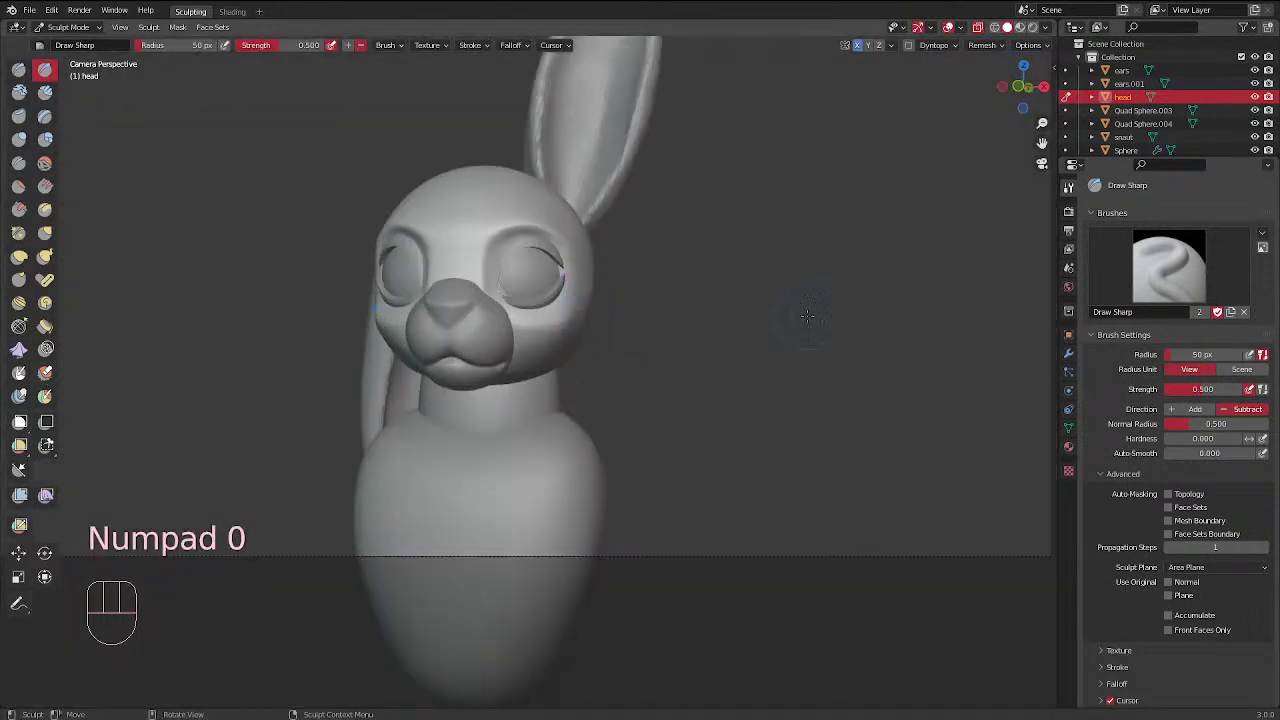
{"action": "right_click", "coordinate": [772, 385]}
{"action": "middle_click_drag", "start_coordinate": [772, 385], "coordinate": [764, 281]}
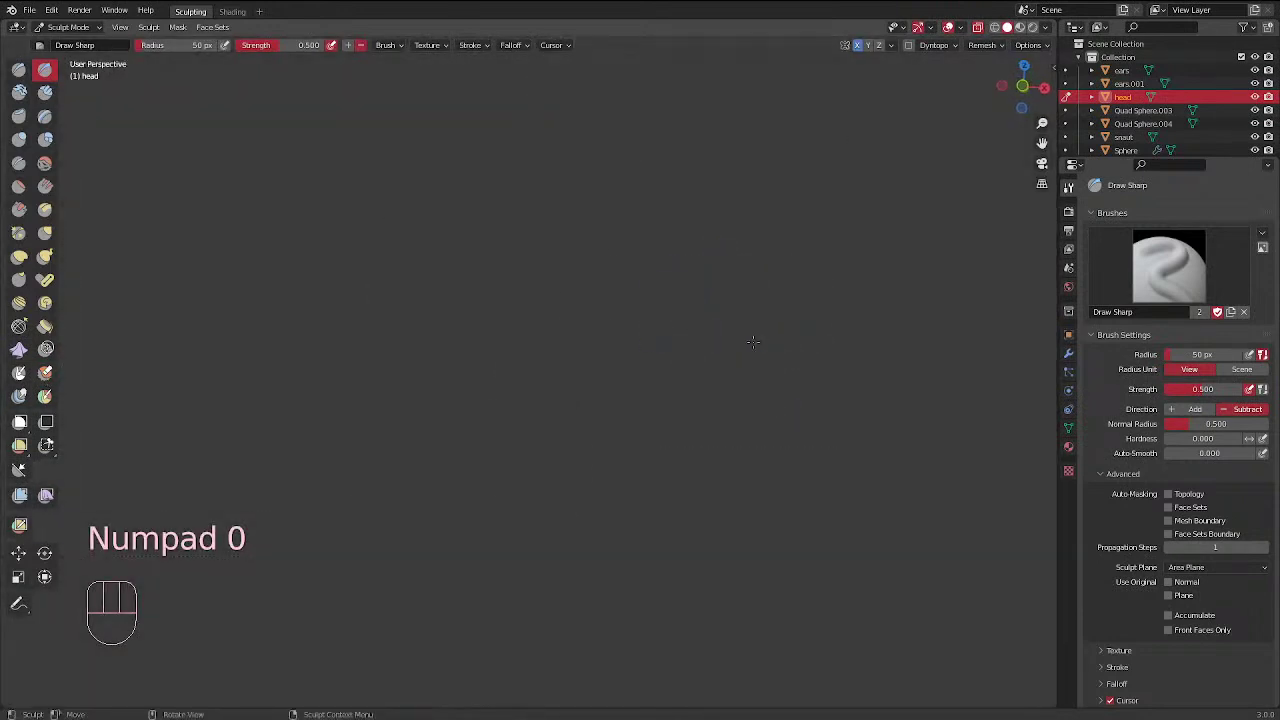
{"action": "key", "text": "KP_0"}
{"action": "middle_click_drag", "start_coordinate": [685, 331], "coordinate": [731, 268]}
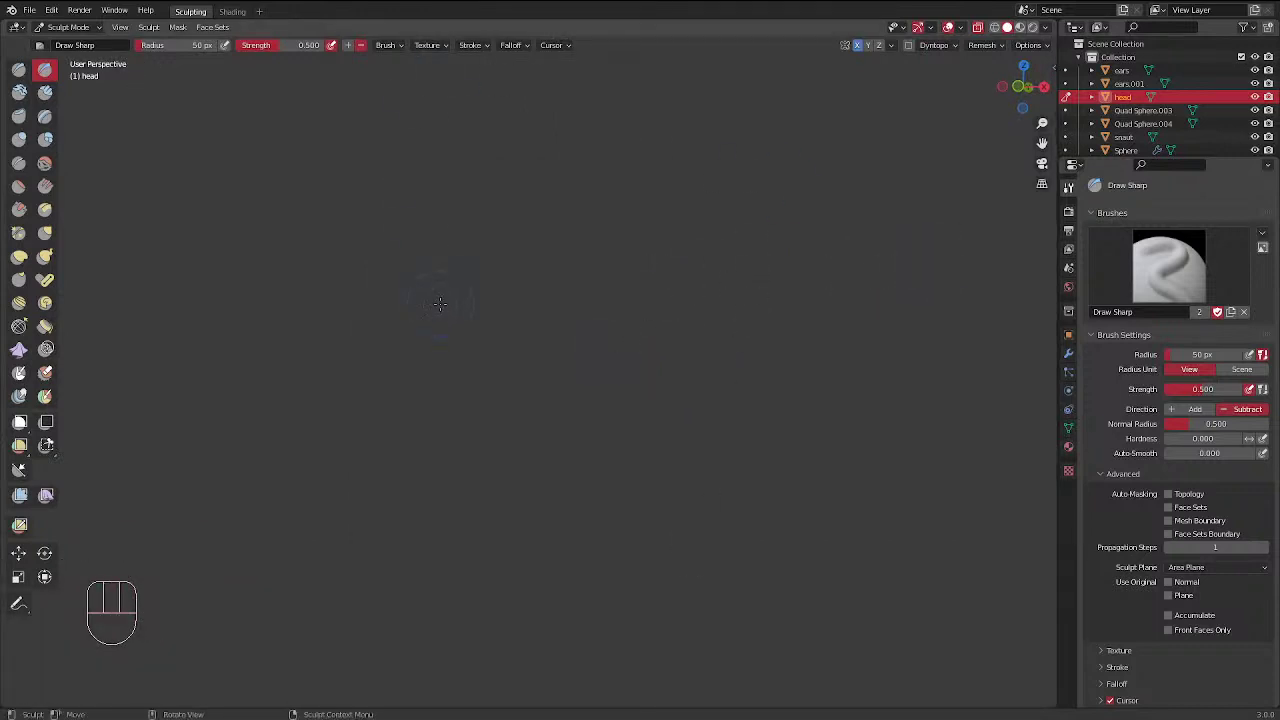
{"action": "right_click", "coordinate": [481, 324]}
{"action": "key", "text": "KP_0"}
{"action": "key", "text": "KP_0"}
{"action": "scroll", "coordinate": [566, 307], "scroll_direction": "up", "scroll_amount": 3}
{"action": "middle_click_drag", "start_coordinate": [413, 231], "coordinate": [415, 242]}
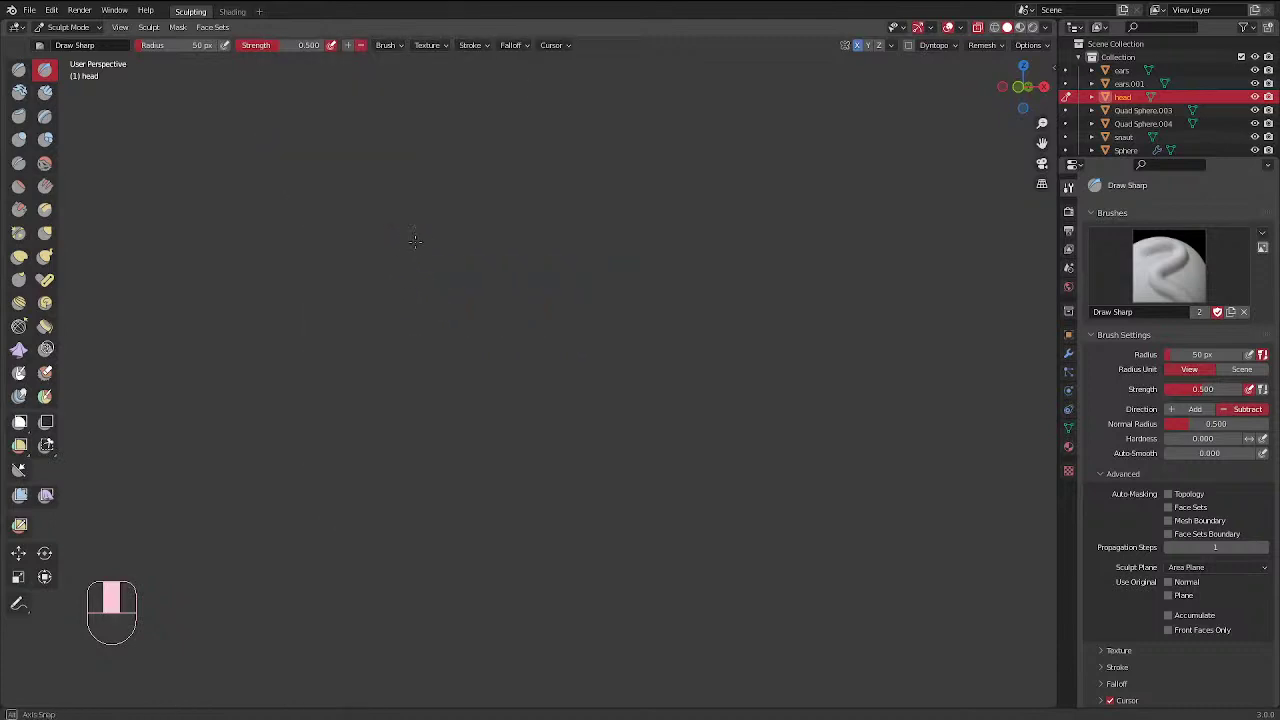
{"action": "middle_click_drag", "start_coordinate": [448, 388], "coordinate": [527, 458]}
{"action": "key", "text": "KP_Decimal"}
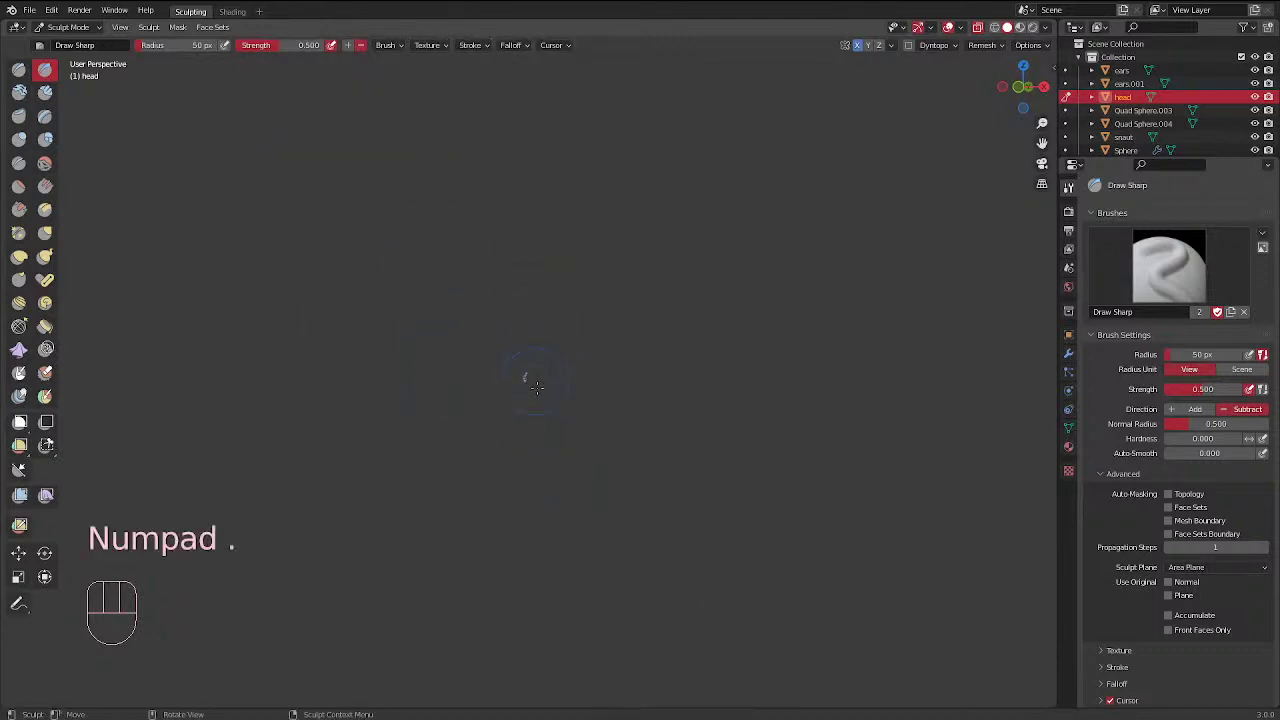
{"action": "scroll", "coordinate": [503, 401], "scroll_direction": "up", "scroll_amount": 15}
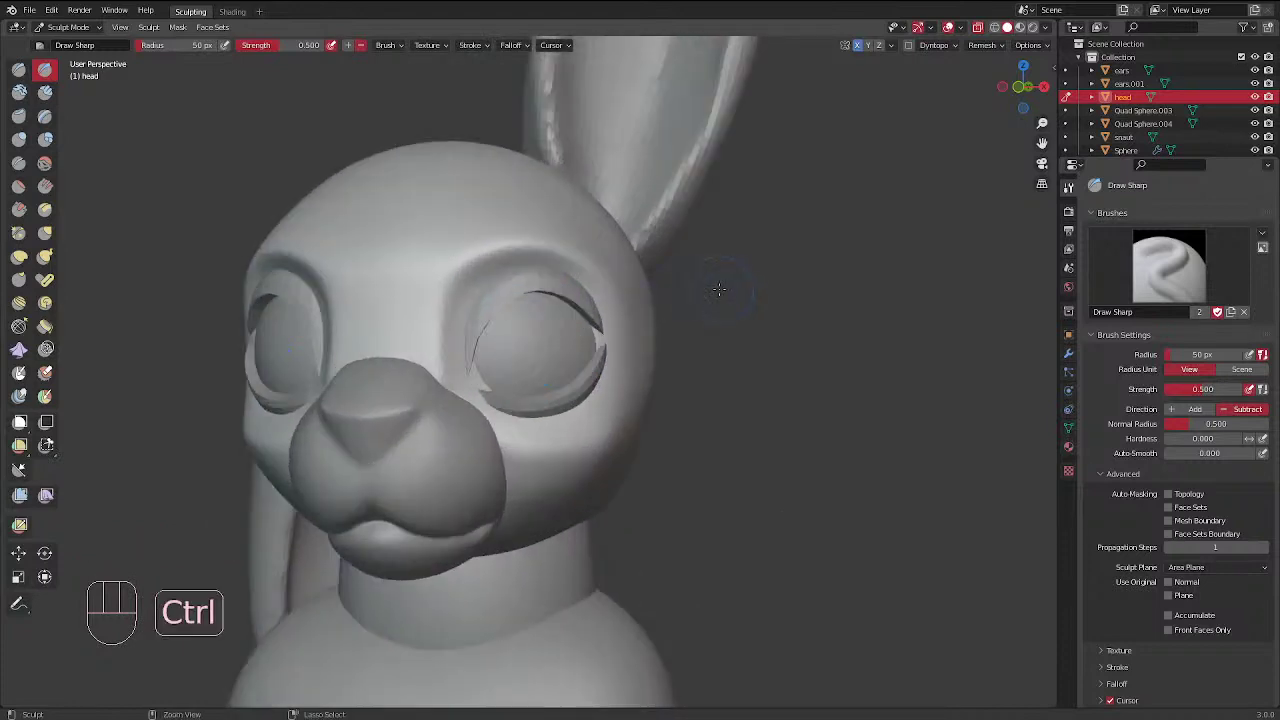
{"action": "middle_click_drag", "start_coordinate": [665, 296], "coordinate": [731, 291], "text": "ctrl"}
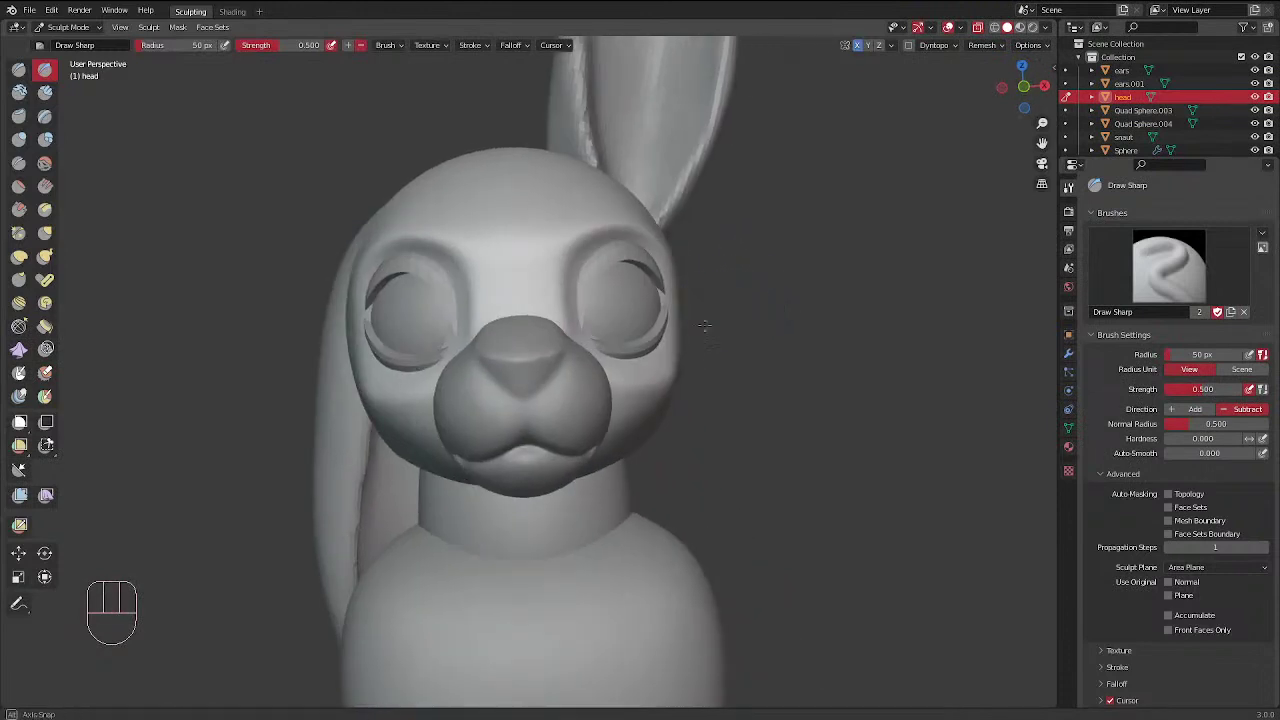
Smooth the inner corner of the eye socket with a 40 px brush, and enlarge the Draw Sharp radius to 50 px
{"action": "key", "text": "ctrl+Tab"}
{"action": "mouse_move", "coordinate": [606, 220]}
{"action": "middle_mouse_down"}
{"action": "mouse_move", "coordinate": [609, 329]}
{"action": "mouse_move", "coordinate": [668, 324]}
{"action": "middle_mouse_up"}
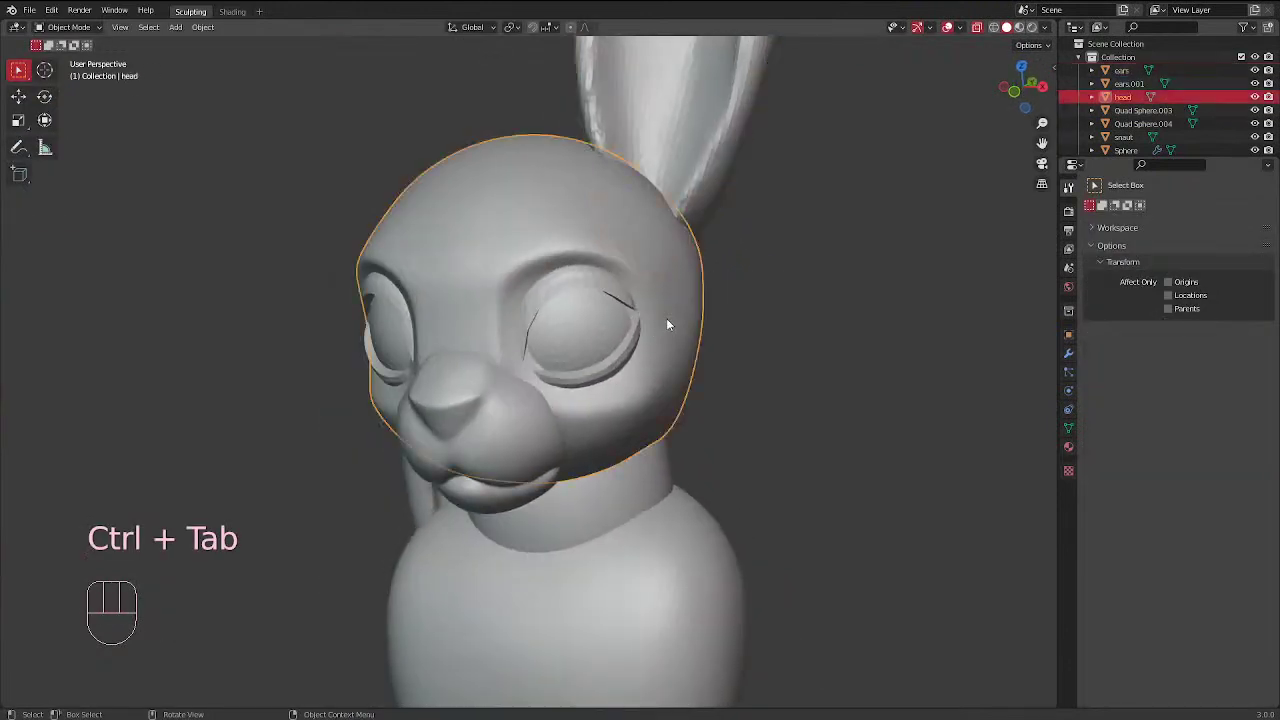
{"action": "key", "text": "ctrl+Tab"}
{"action": "key", "text": "f"}
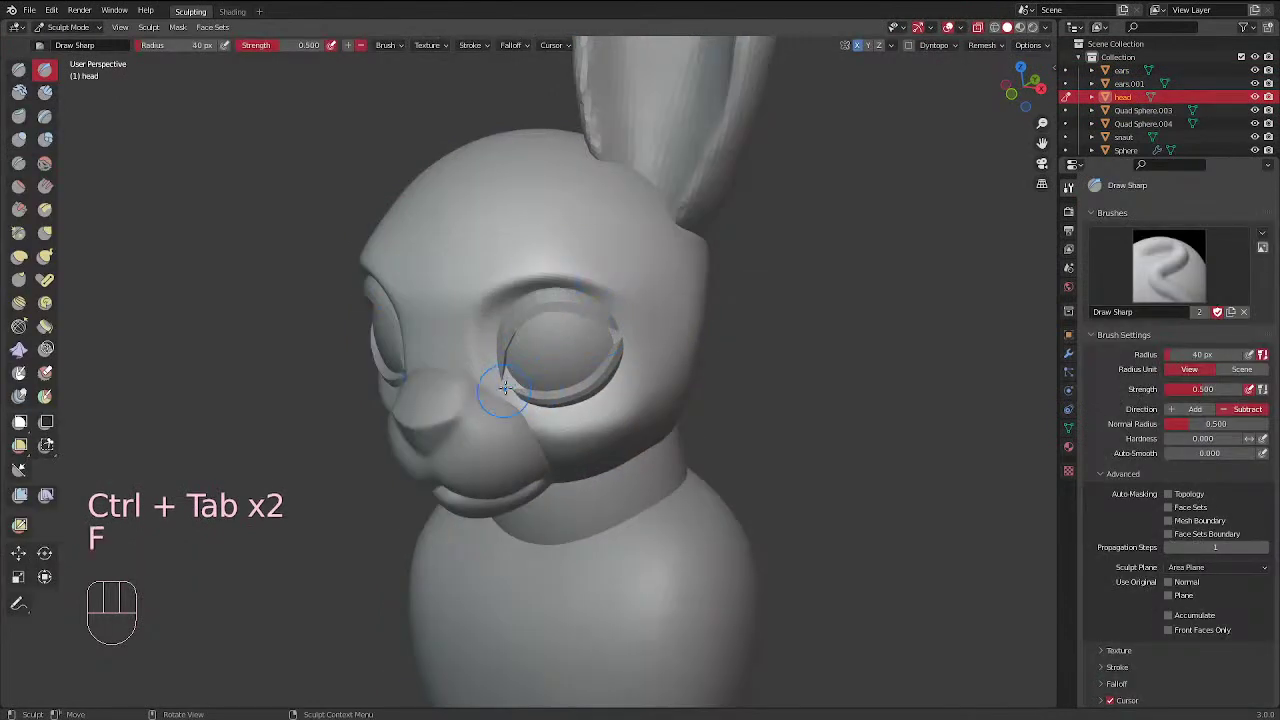
{"action": "left_click", "coordinate": [507, 380]}
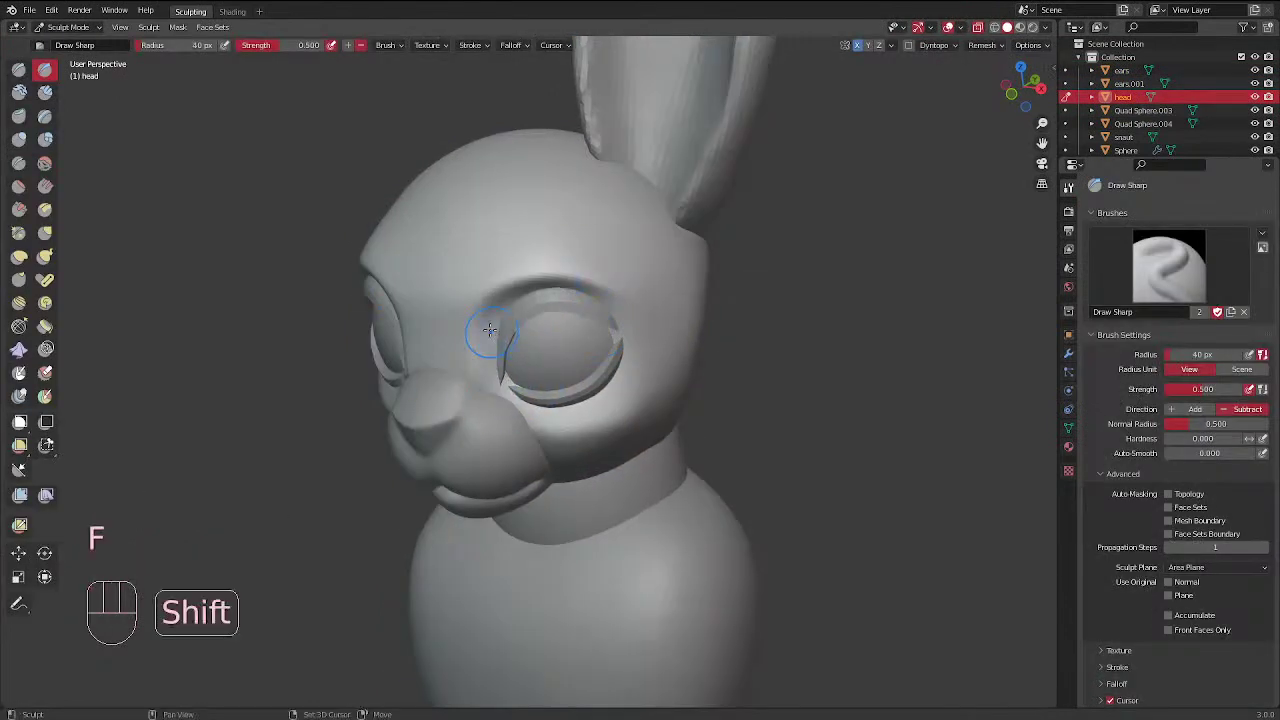
{"action": "mouse_move", "coordinate": [490, 330]}
{"action": "left_mouse_down"}
{"action": "mouse_move", "coordinate": [497, 405]}
{"action": "mouse_move", "coordinate": [508, 390]}
{"action": "left_mouse_up"}
{"action": "mouse_move", "coordinate": [539, 298]}
{"action": "middle_mouse_down"}
{"action": "mouse_move", "coordinate": [571, 294]}
{"action": "mouse_move", "coordinate": [671, 214]}
{"action": "mouse_move", "coordinate": [561, 323]}
{"action": "middle_mouse_up"}
{"action": "key", "text": "f"}
{"action": "left_click", "coordinate": [547, 358]}
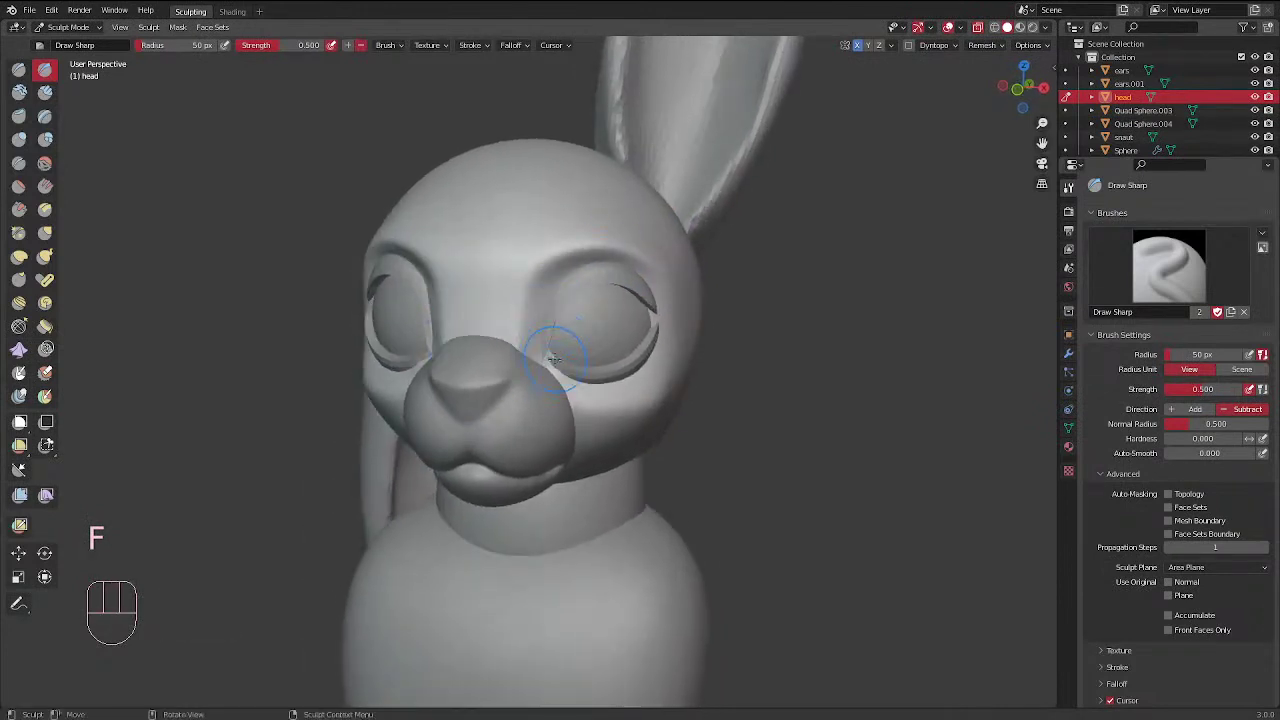
Inspect the eye socket from several angles and reduce the Draw Sharp radius to 35 px near its outer corner
{"action": "middle_click_drag", "start_coordinate": [651, 259], "coordinate": [668, 281]}
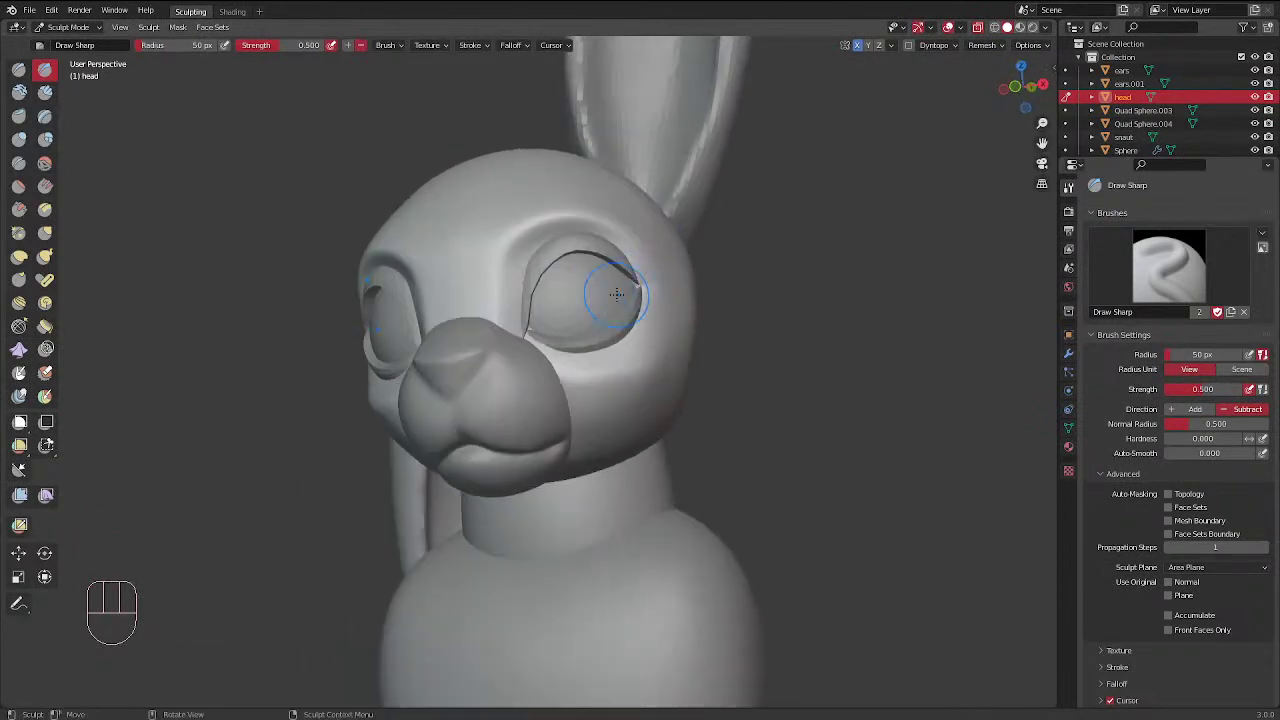
{"action": "middle_click_drag", "start_coordinate": [769, 240], "coordinate": [754, 272]}
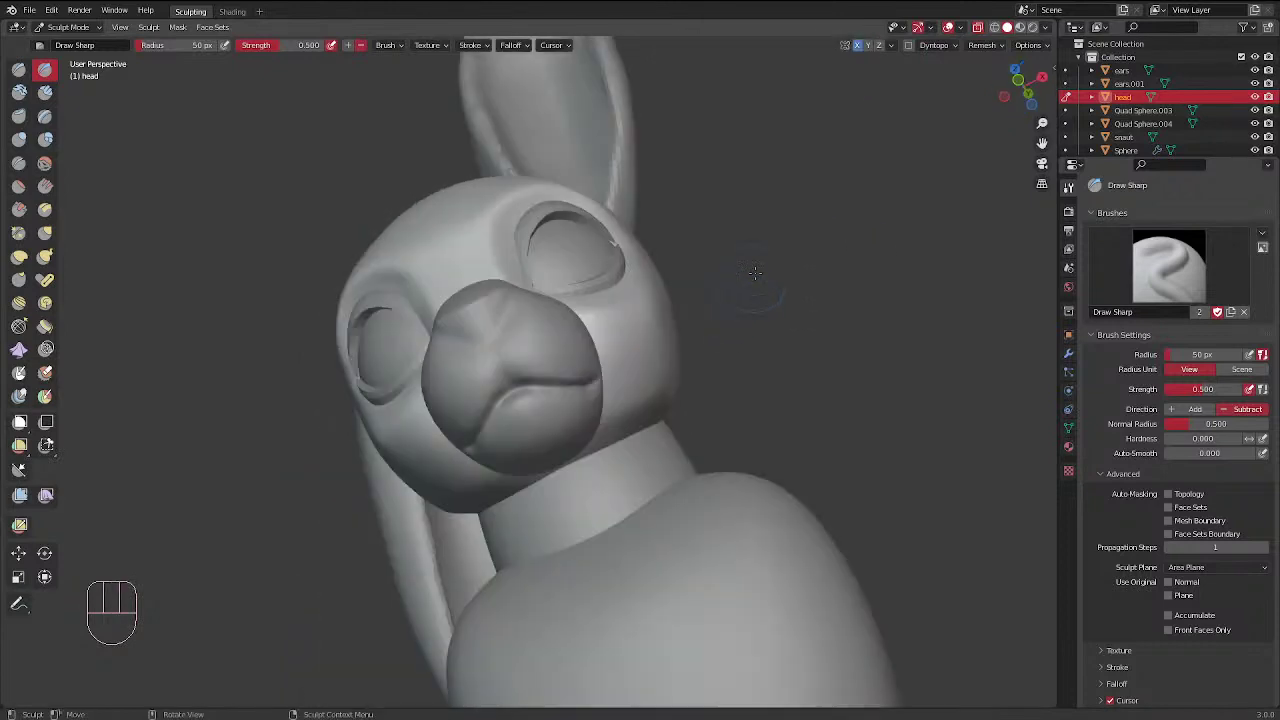
{"action": "middle_click_drag", "start_coordinate": [825, 311], "coordinate": [758, 377]}
{"action": "mouse_move", "coordinate": [619, 275]}
{"action": "middle_mouse_down", "text": "ctrl"}
{"action": "mouse_move", "coordinate": [626, 266]}
{"action": "mouse_move", "coordinate": [654, 343]}
{"action": "mouse_move", "coordinate": [725, 292]}
{"action": "mouse_move", "coordinate": [670, 237]}
{"action": "middle_mouse_up", "text": "ctrl"}
{"action": "key", "text": "f"}
{"action": "left_click", "coordinate": [638, 288]}
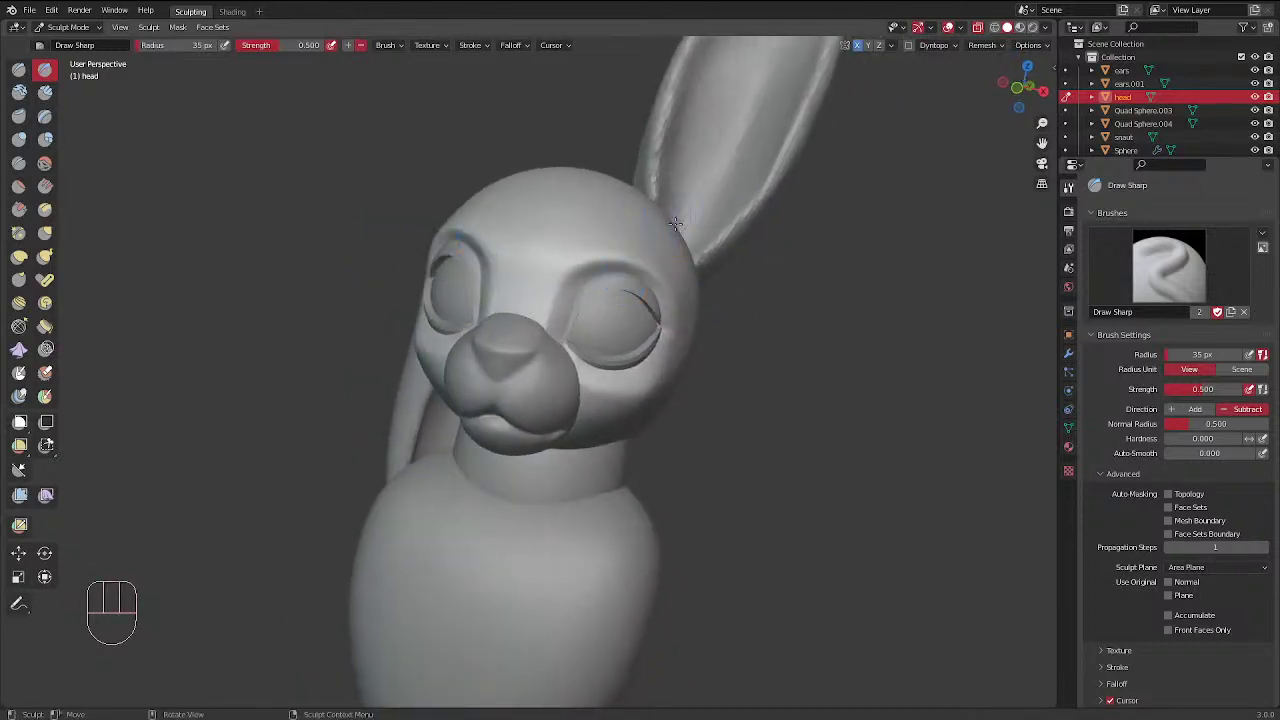
Transfer sculpting to the eyelids, adjust their shape with Grab, set its radius to 51 px and check the face from several angles
{"action": "key", "text": "d"}
{"action": "mouse_move", "coordinate": [492, 448]}
{"action": "middle_mouse_down"}
{"action": "mouse_move", "coordinate": [597, 514]}
{"action": "mouse_move", "coordinate": [550, 301]}
{"action": "mouse_move", "coordinate": [587, 262]}
{"action": "middle_mouse_up"}
{"action": "left_click", "coordinate": [45, 231]}
{"action": "left_click_drag", "start_coordinate": [580, 322], "coordinate": [580, 316]}
{"action": "key", "text": "f"}
{"action": "left_click", "coordinate": [575, 321]}
{"action": "middle_click_drag", "start_coordinate": [655, 232], "coordinate": [584, 242]}
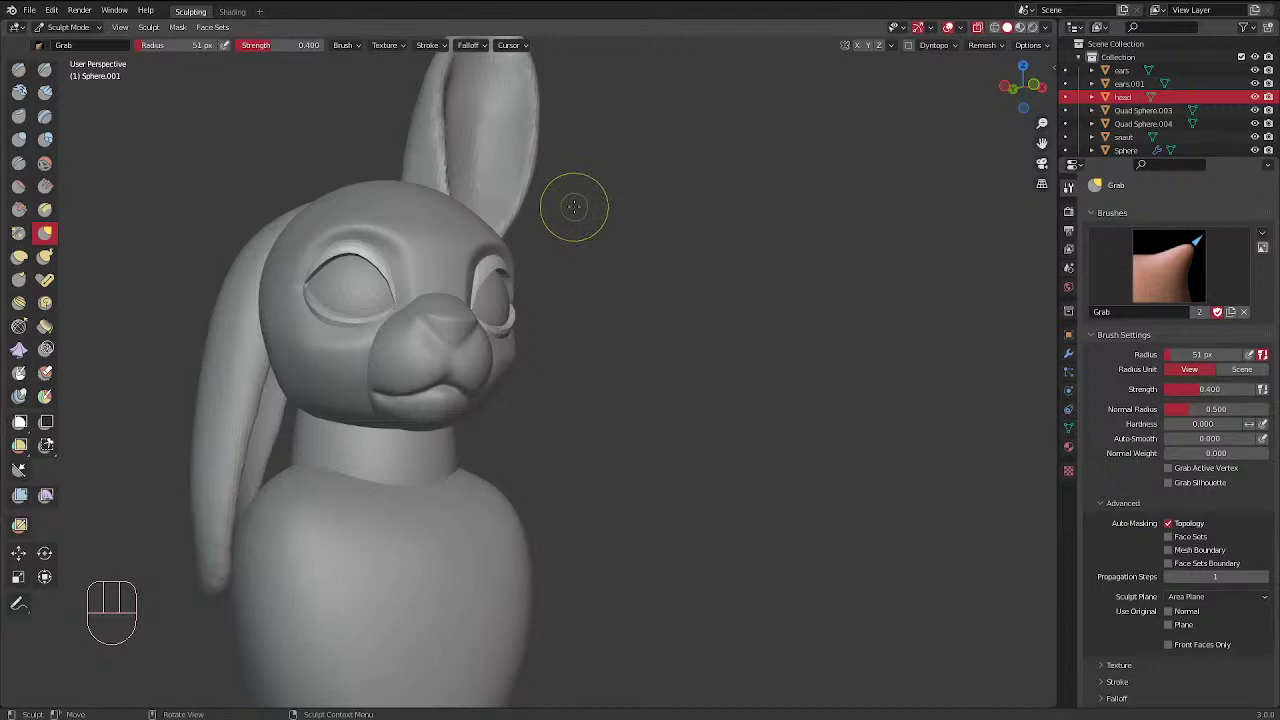
{"action": "middle_click_drag", "start_coordinate": [543, 240], "coordinate": [600, 245], "text": "ctrl"}
{"action": "mouse_move", "coordinate": [556, 328]}
{"action": "middle_mouse_down"}
{"action": "mouse_move", "coordinate": [570, 376]}
{"action": "mouse_move", "coordinate": [560, 316]}
{"action": "middle_mouse_up"}
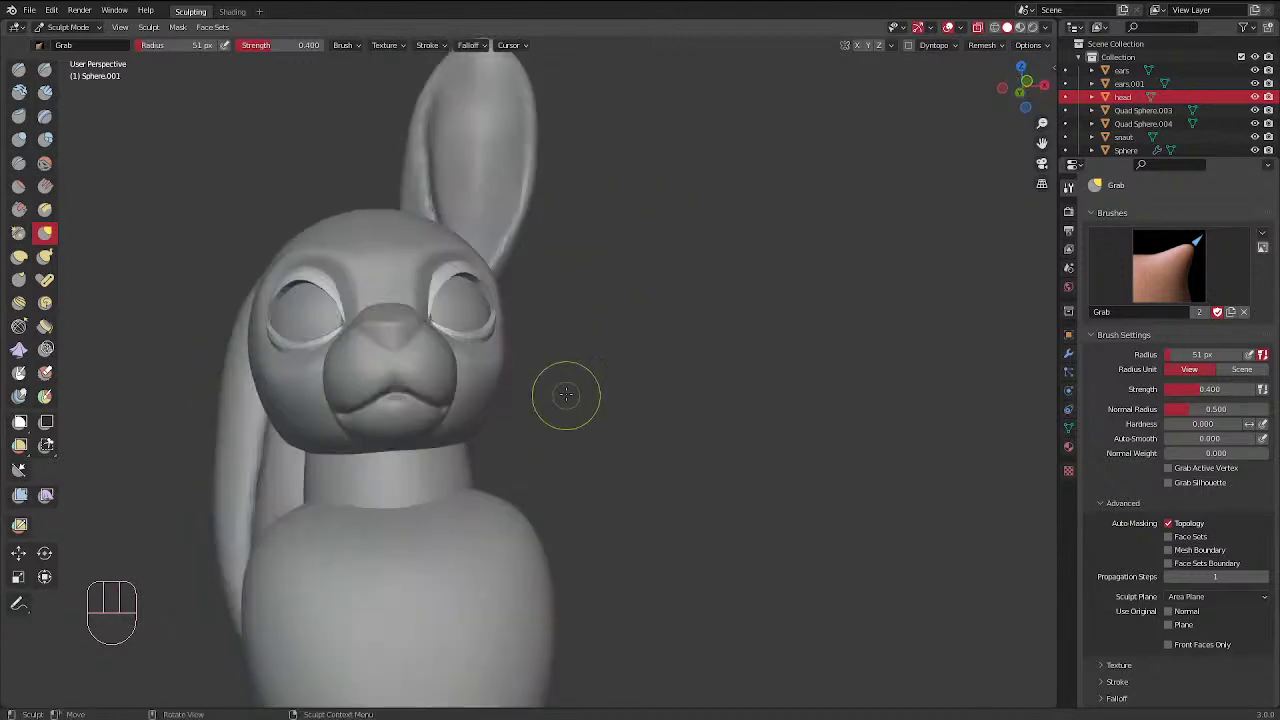
{"action": "middle_click_drag", "start_coordinate": [566, 394], "coordinate": [548, 423]}
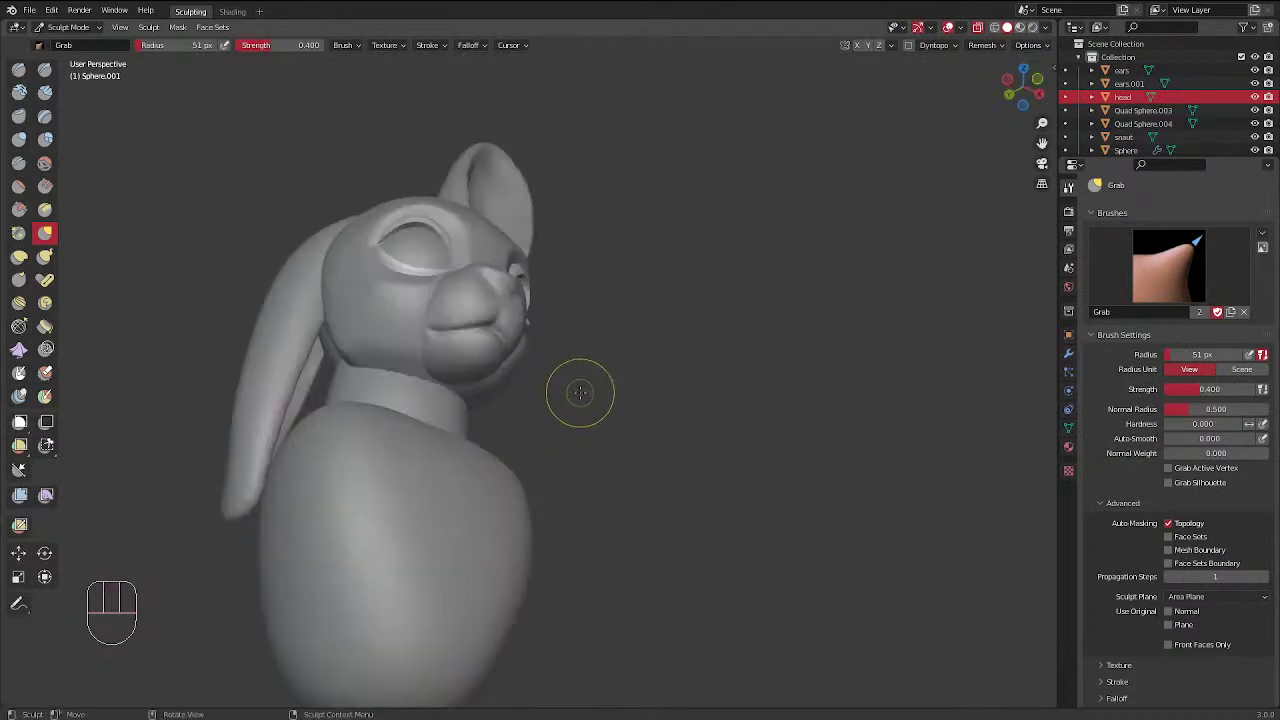
{"action": "middle_click_drag", "start_coordinate": [637, 211], "coordinate": [655, 288]}
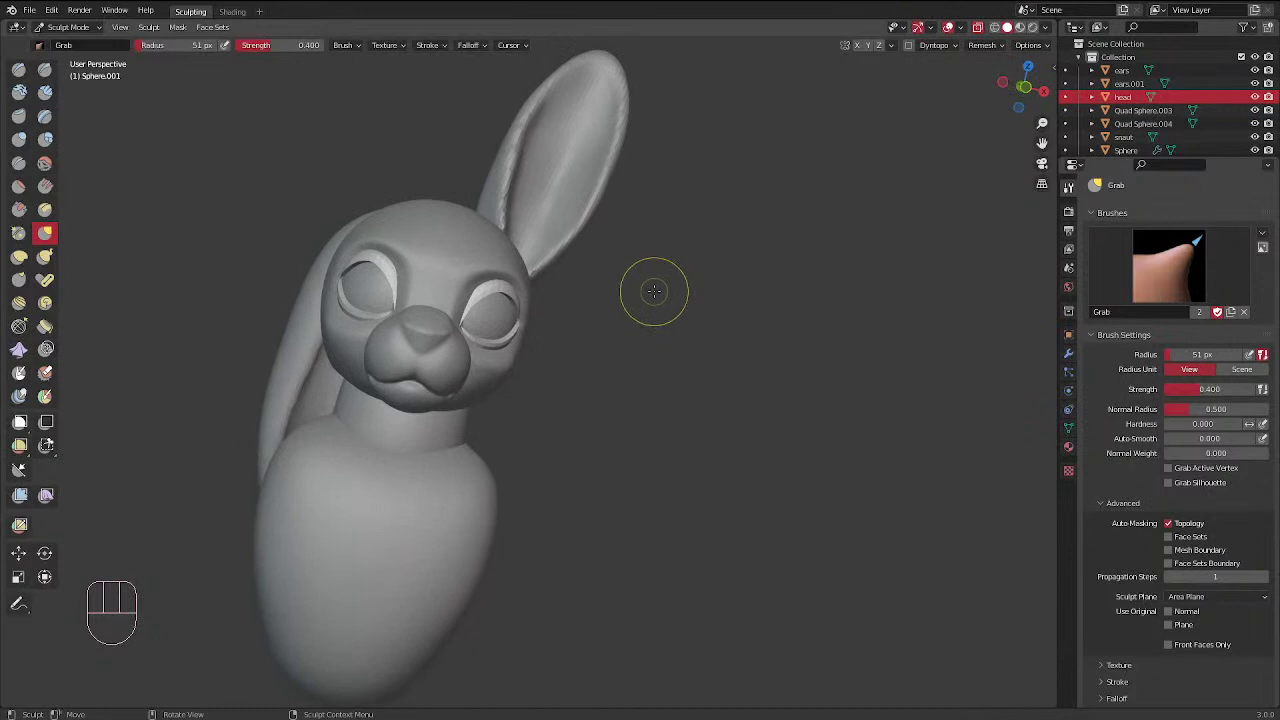
Duplicate the eye spheres about 0.84 m outward and 2.1 m down, and shift the copies about 0.71 m back along Y onto the shoulders
{"action": "key", "text": "KP_1"}
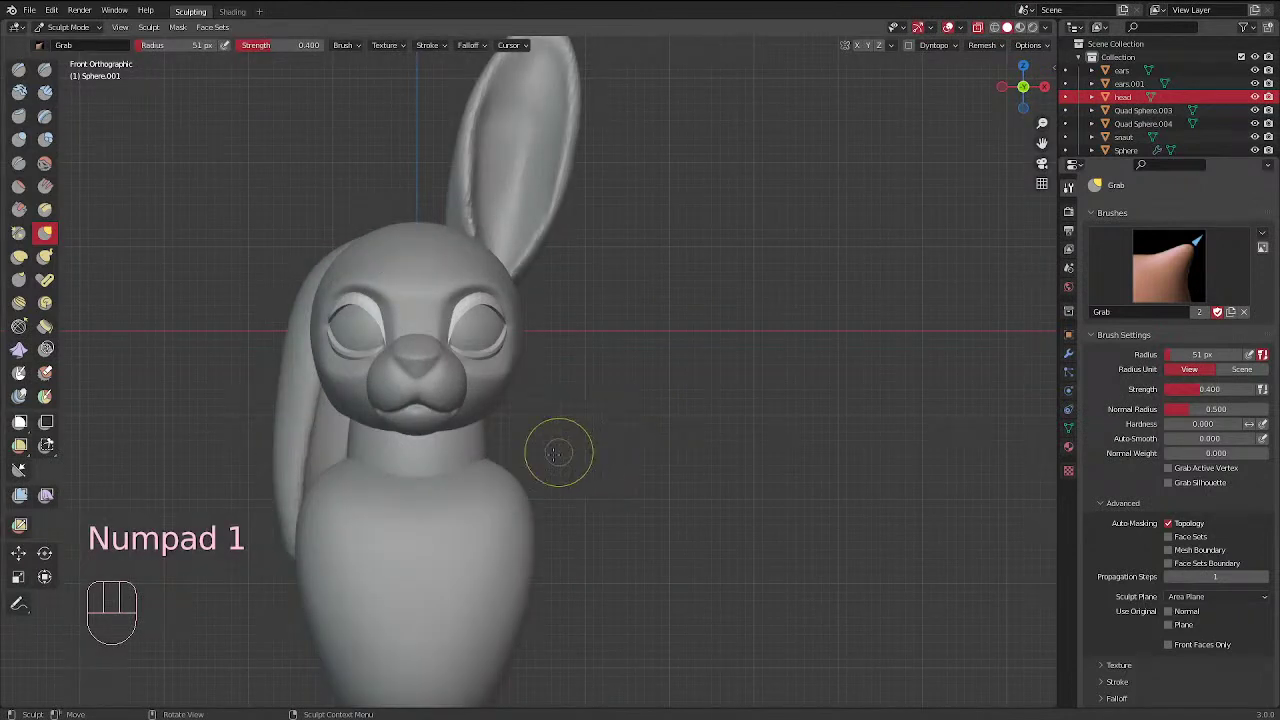
{"action": "key", "text": "ctrl+Tab"}
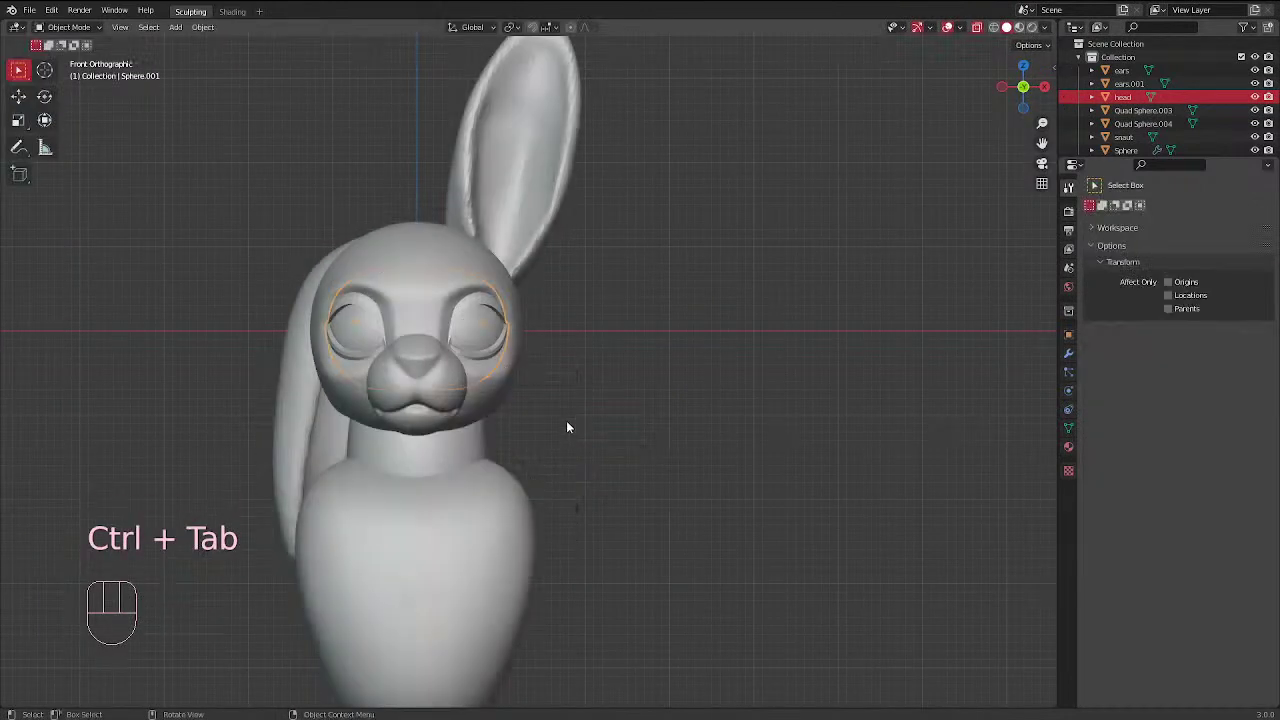
{"action": "middle_click_drag", "start_coordinate": [569, 426], "coordinate": [437, 428]}
{"action": "left_click", "coordinate": [480, 346]}
{"action": "key", "text": "KP_1"}
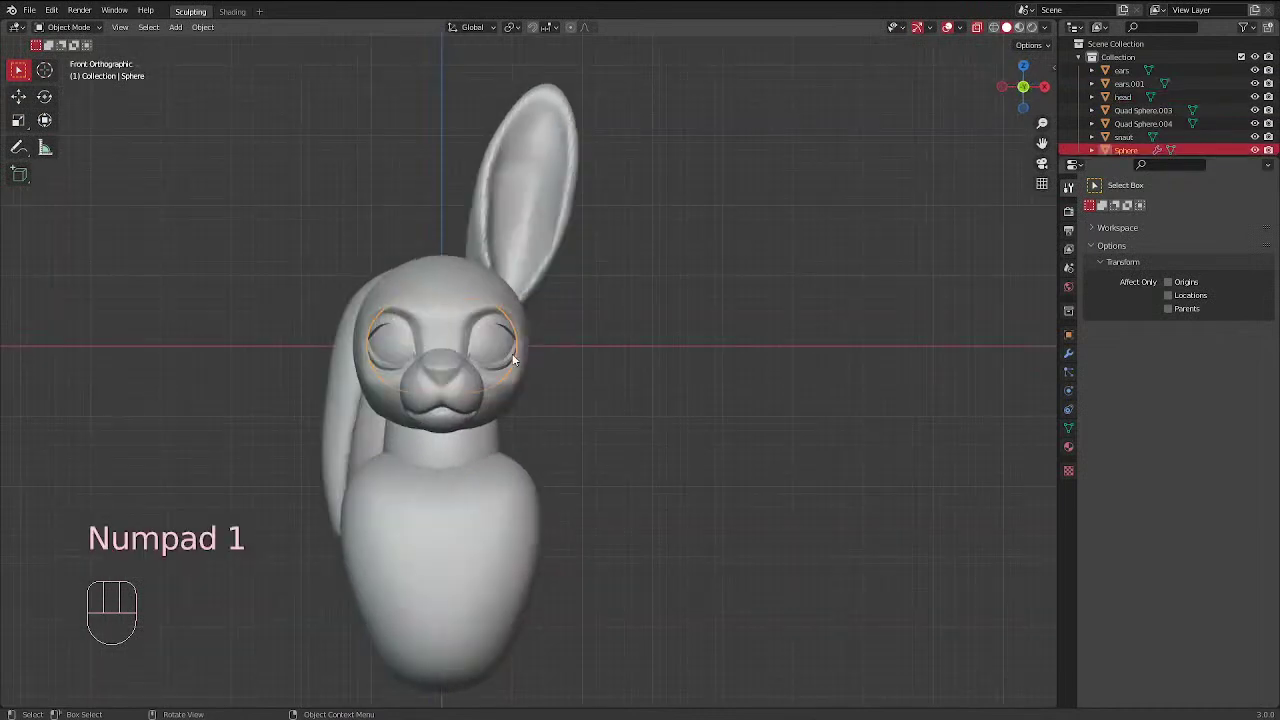
{"action": "key", "text": "shift+d"}
{"action": "left_click", "coordinate": [581, 516]}
{"action": "key", "text": "KP_3"}
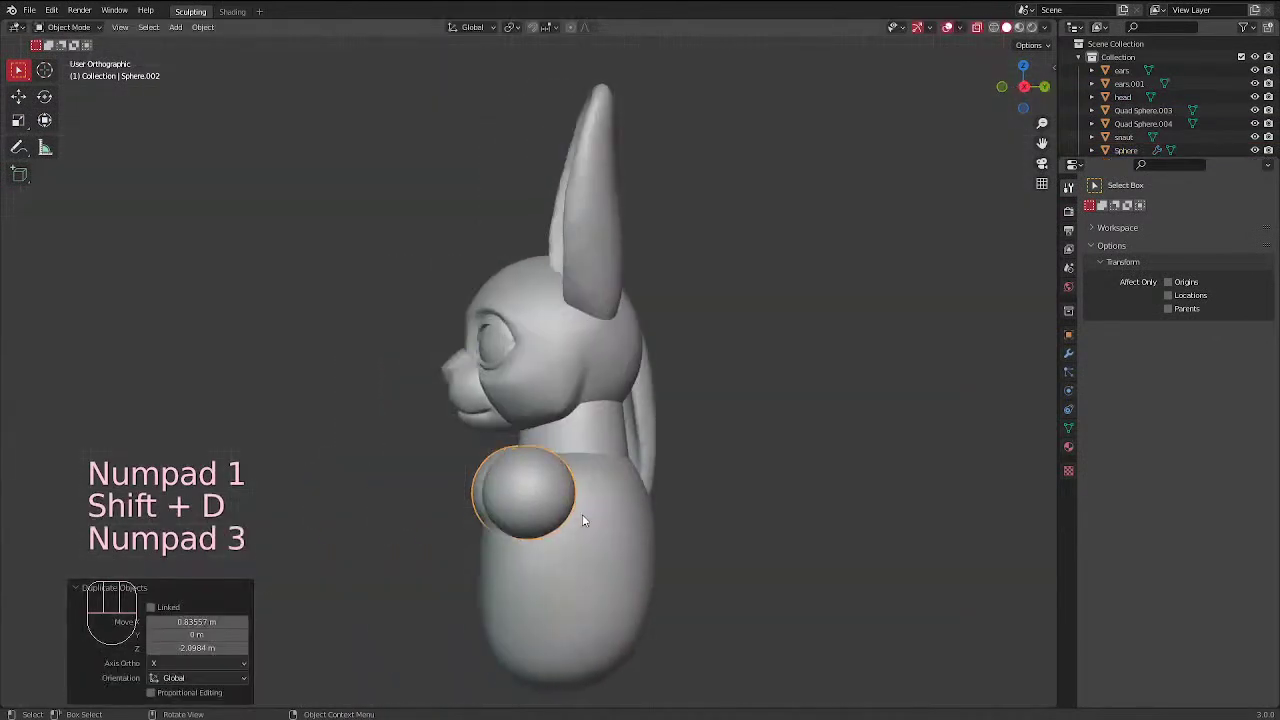
{"action": "key", "text": "g"}
{"action": "left_click", "coordinate": [641, 520]}
Scale the shoulder spheres uniformly by 1.108, check them from the side and front, and enter Sculpt Mode on them
{"action": "key", "text": "KP_1"}
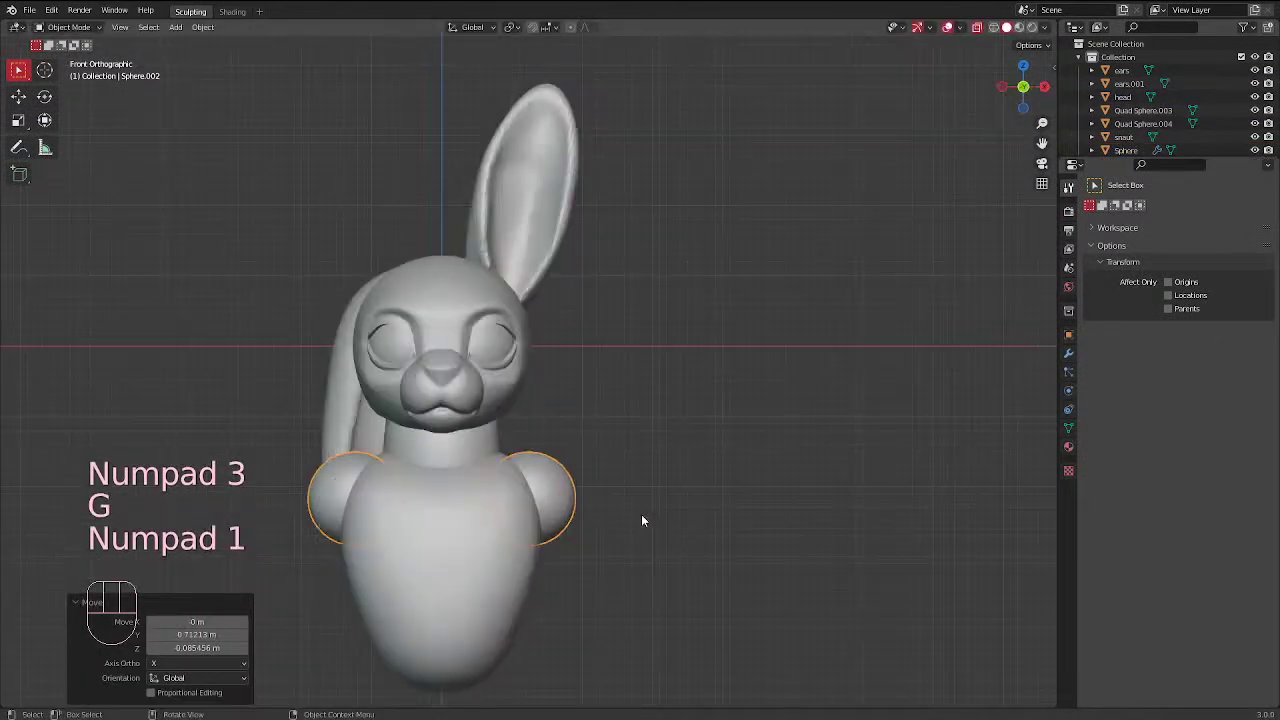
{"action": "key", "text": "s"}
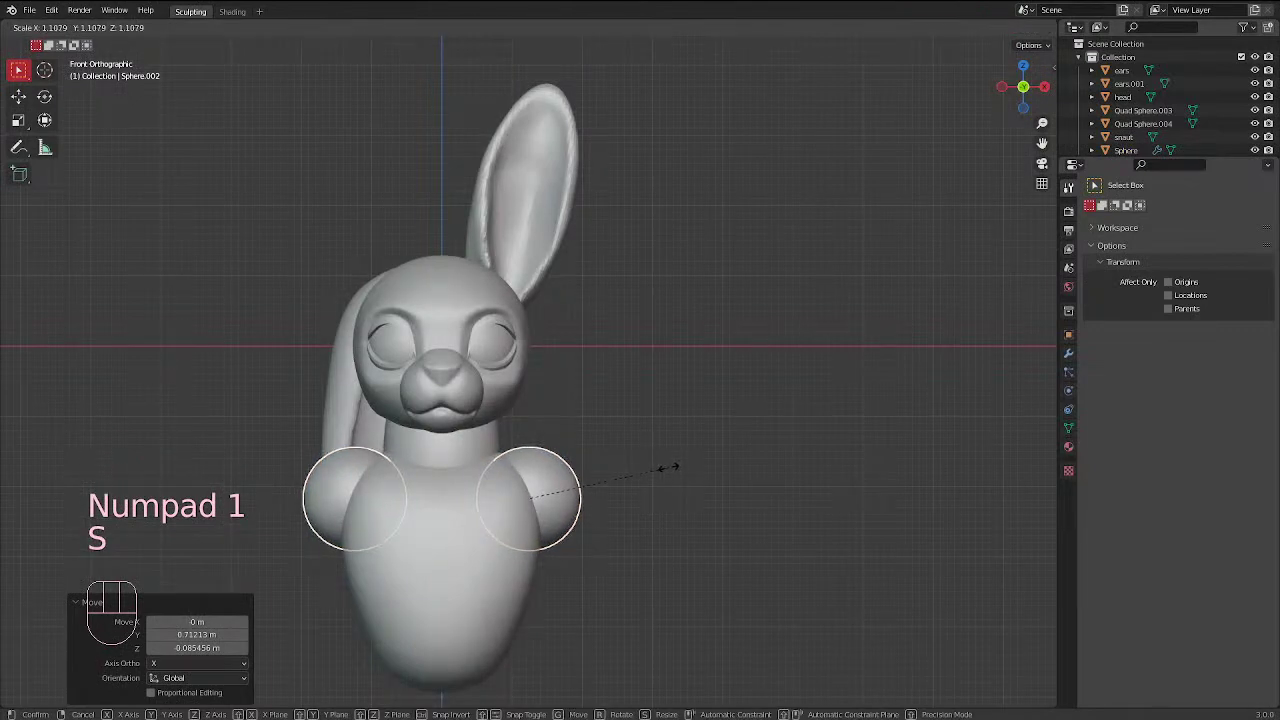
{"action": "left_click", "coordinate": [671, 466]}
{"action": "key", "text": "KP_3"}
{"action": "key", "text": "KP_1"}
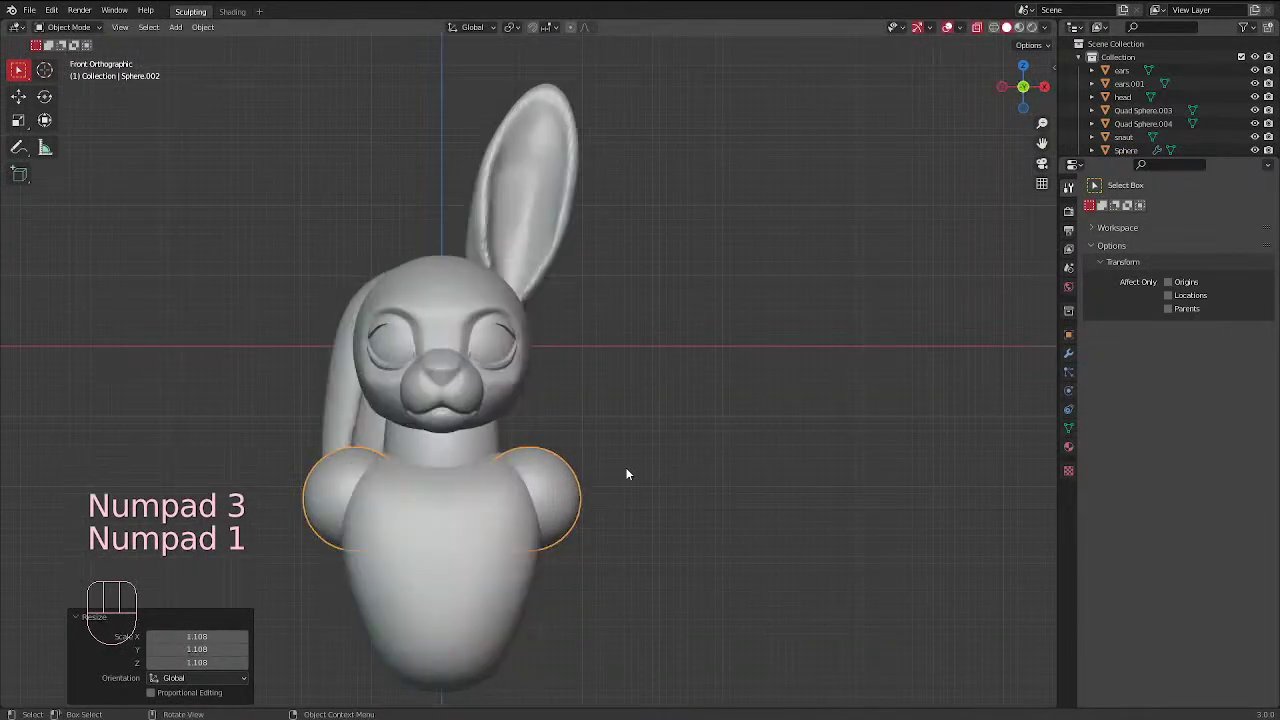
{"action": "key", "text": "ctrl+Tab"}
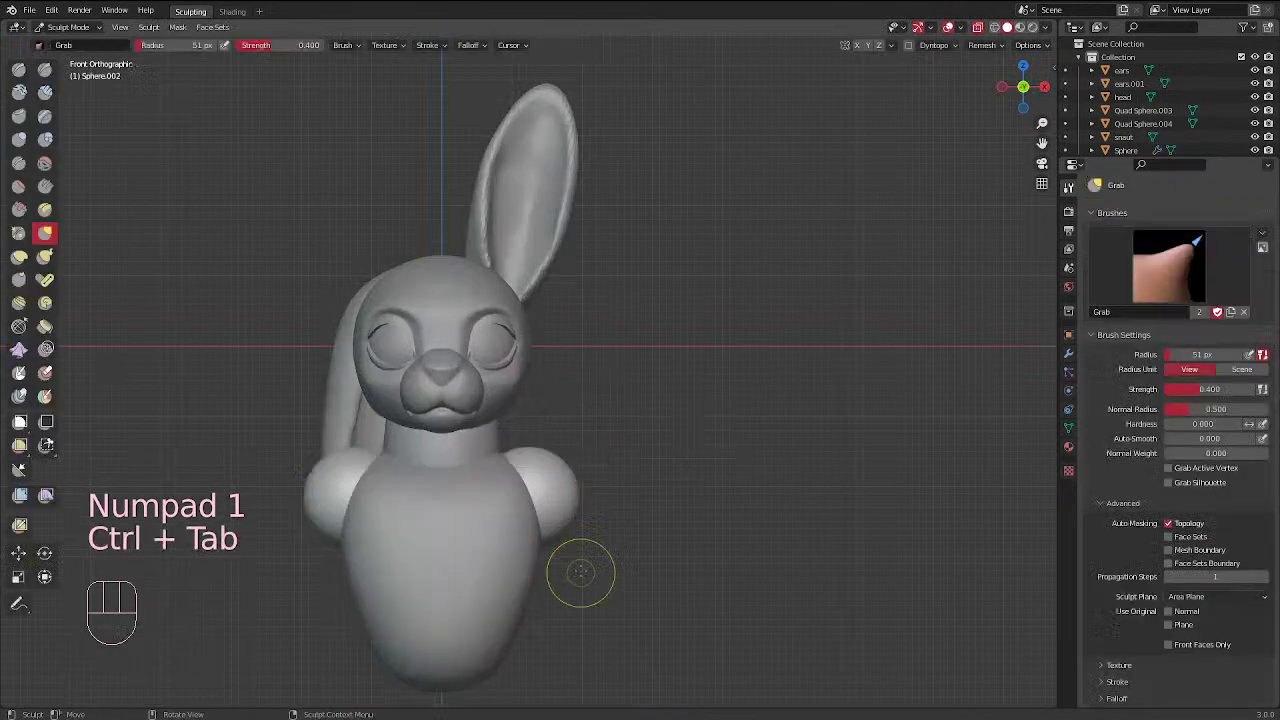
Reshape the shoulder spheres from the front with the Grab brush, using radii of 137 px and 173 px
{"action": "key", "text": "f"}
{"action": "left_click", "coordinate": [531, 457]}
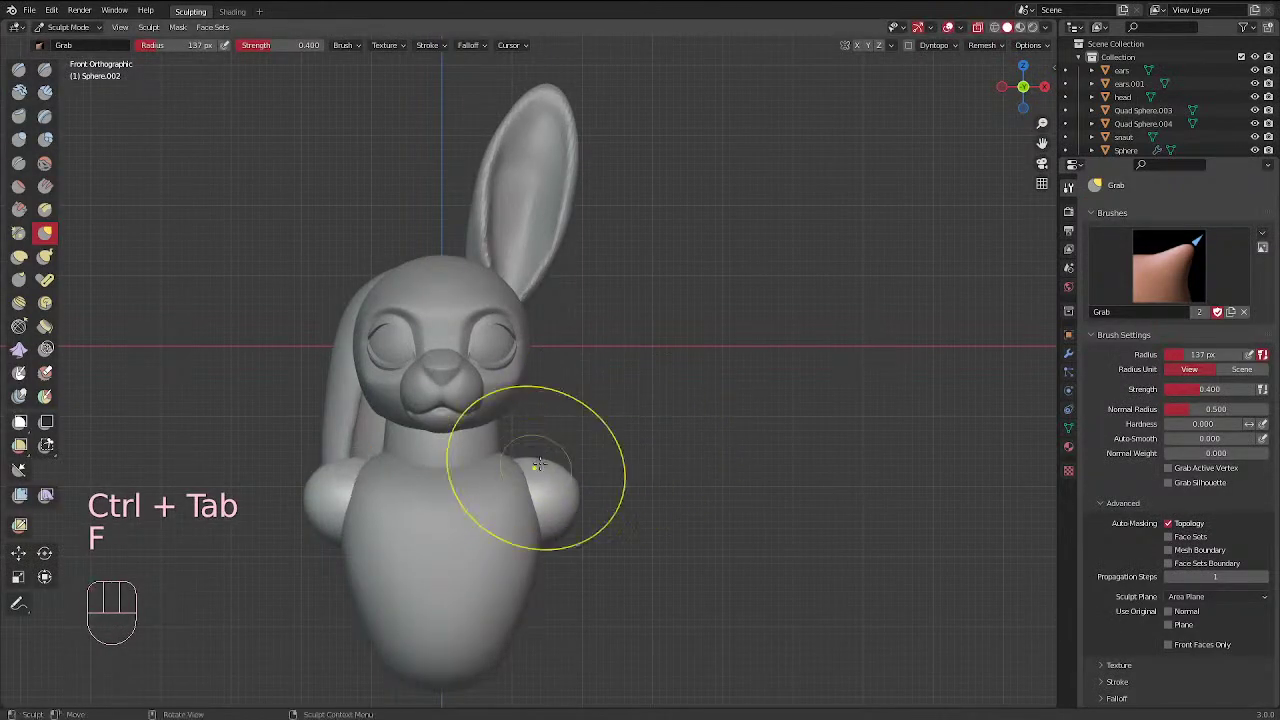
{"action": "key", "text": "f"}
{"action": "left_click", "coordinate": [529, 459]}
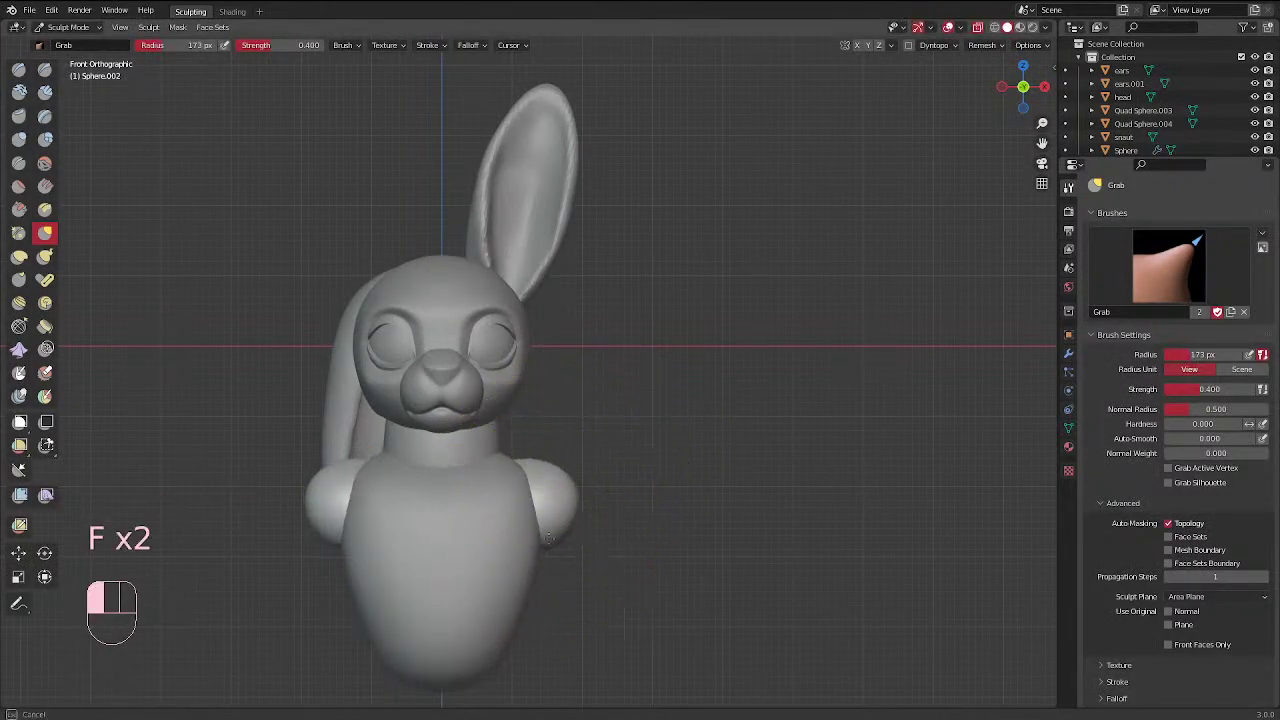
{"action": "key", "text": "f"}
{"action": "left_click", "coordinate": [575, 484]}
Reduce the Grab radius to 101 px and 79 px, and refine and smooth the shoulder spheres against the torso from several angles
{"action": "middle_click_drag", "start_coordinate": [575, 484], "coordinate": [577, 436]}
{"action": "mouse_move", "coordinate": [497, 448]}
{"action": "middle_mouse_down"}
{"action": "mouse_move", "coordinate": [537, 457]}
{"action": "mouse_move", "coordinate": [477, 593]}
{"action": "mouse_move", "coordinate": [523, 460]}
{"action": "middle_mouse_up"}
{"action": "key", "text": "f"}
{"action": "left_click", "coordinate": [500, 474]}
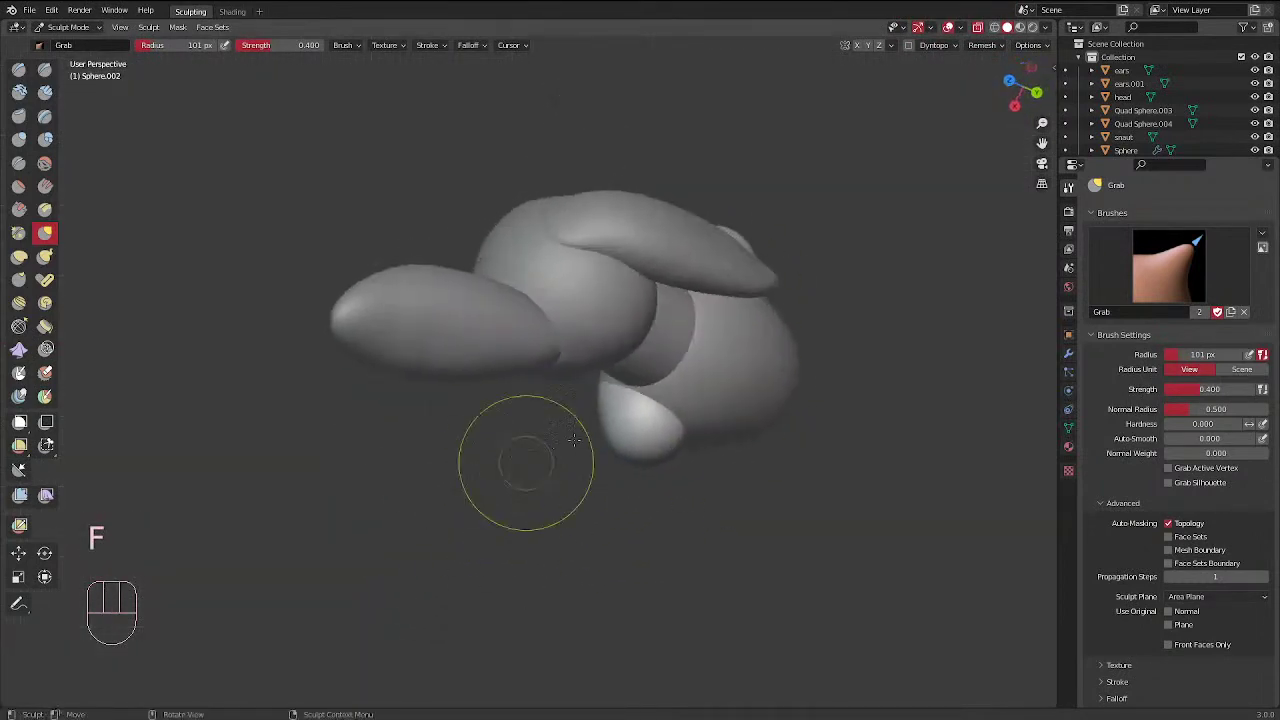
{"action": "key", "text": "f"}
{"action": "left_click", "coordinate": [678, 397]}
{"action": "left_click_drag", "start_coordinate": [662, 395], "coordinate": [662, 440], "text": "shift"}
{"action": "middle_click_drag", "start_coordinate": [706, 352], "coordinate": [720, 294]}
{"action": "middle_click_drag", "start_coordinate": [641, 403], "coordinate": [570, 478]}
{"action": "mouse_move", "coordinate": [658, 385]}
{"action": "left_mouse_down"}
{"action": "mouse_move", "coordinate": [668, 377]}
{"action": "mouse_move", "coordinate": [652, 368]}
{"action": "left_mouse_up"}
{"action": "mouse_move", "coordinate": [652, 368]}
{"action": "middle_mouse_down"}
{"action": "mouse_move", "coordinate": [712, 302]}
{"action": "mouse_move", "coordinate": [566, 371]}
{"action": "mouse_move", "coordinate": [617, 357]}
{"action": "middle_mouse_up"}
{"action": "key", "text": "KP_1"}
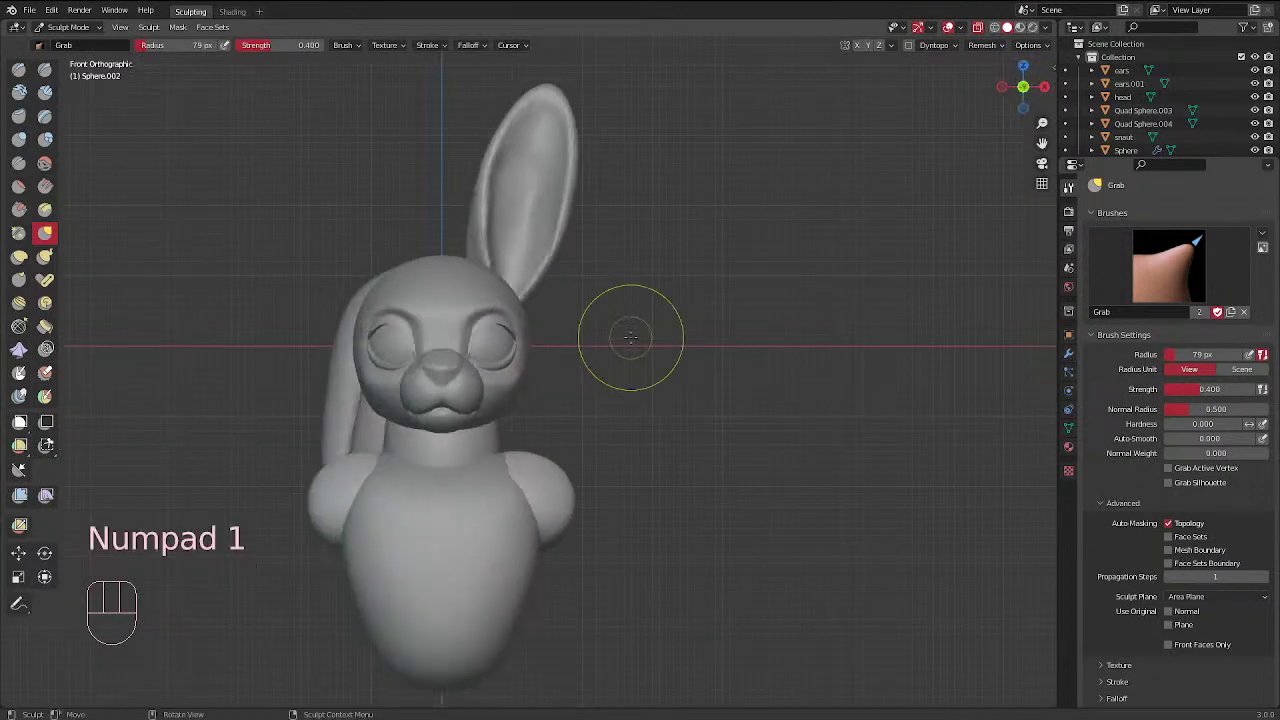
Examine the rabbit's overall proportions and shoulders from the side, at an angle and from a distance
{"action": "middle_click_drag", "start_coordinate": [631, 337], "coordinate": [822, 338]}
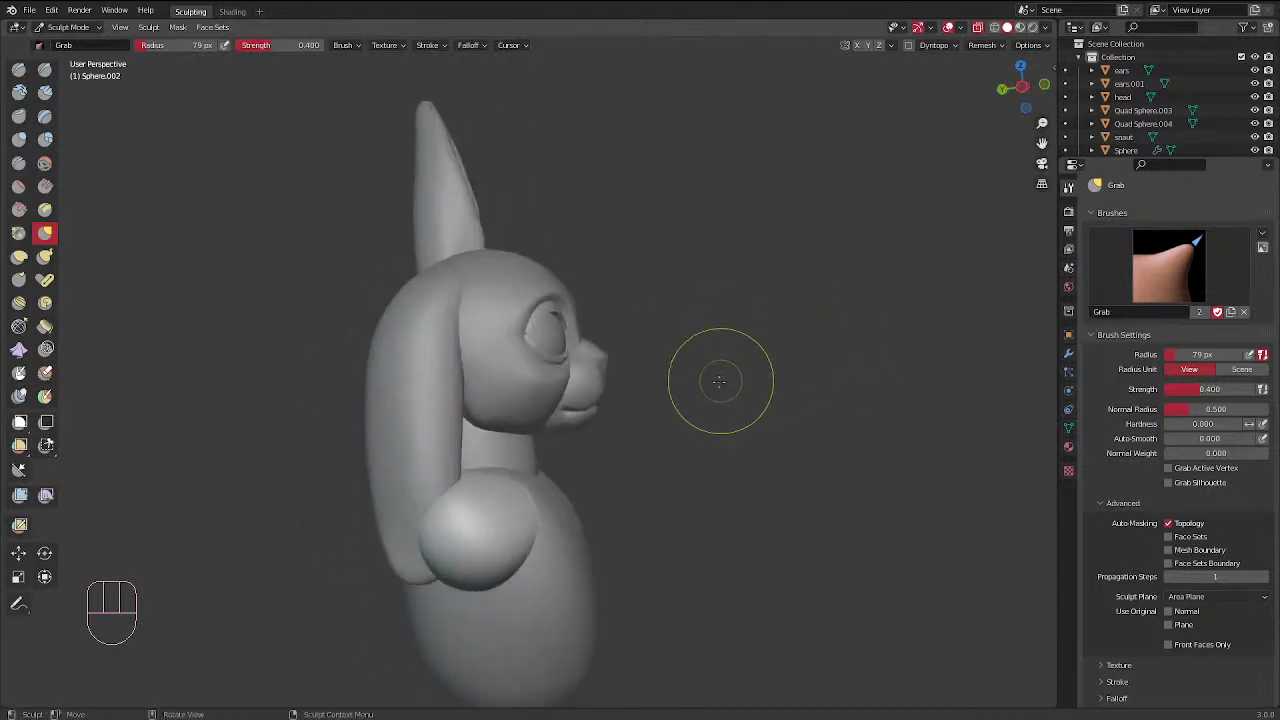
{"action": "middle_click_drag", "start_coordinate": [714, 380], "coordinate": [584, 380]}
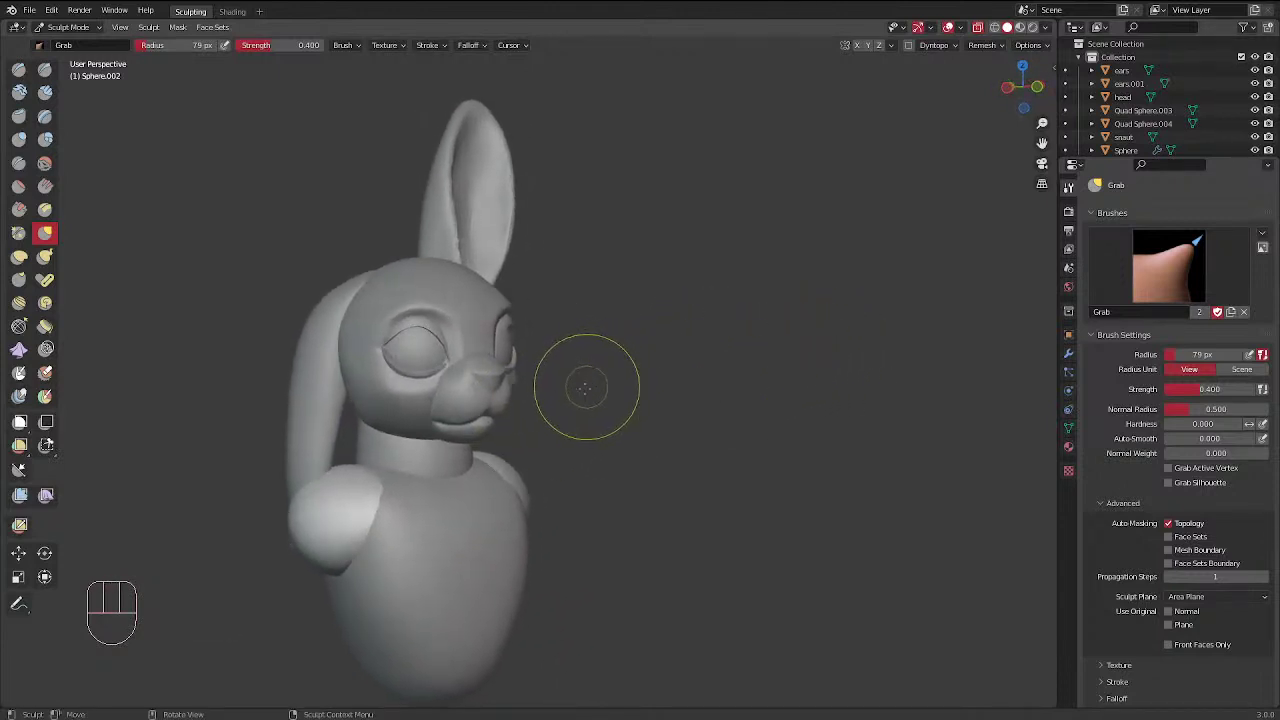
{"action": "middle_click", "coordinate": [580, 383], "text": "alt"}
{"action": "middle_click_drag", "start_coordinate": [586, 380], "coordinate": [609, 351]}
{"action": "scroll", "coordinate": [437, 382], "scroll_direction": "down", "scroll_amount": 8}
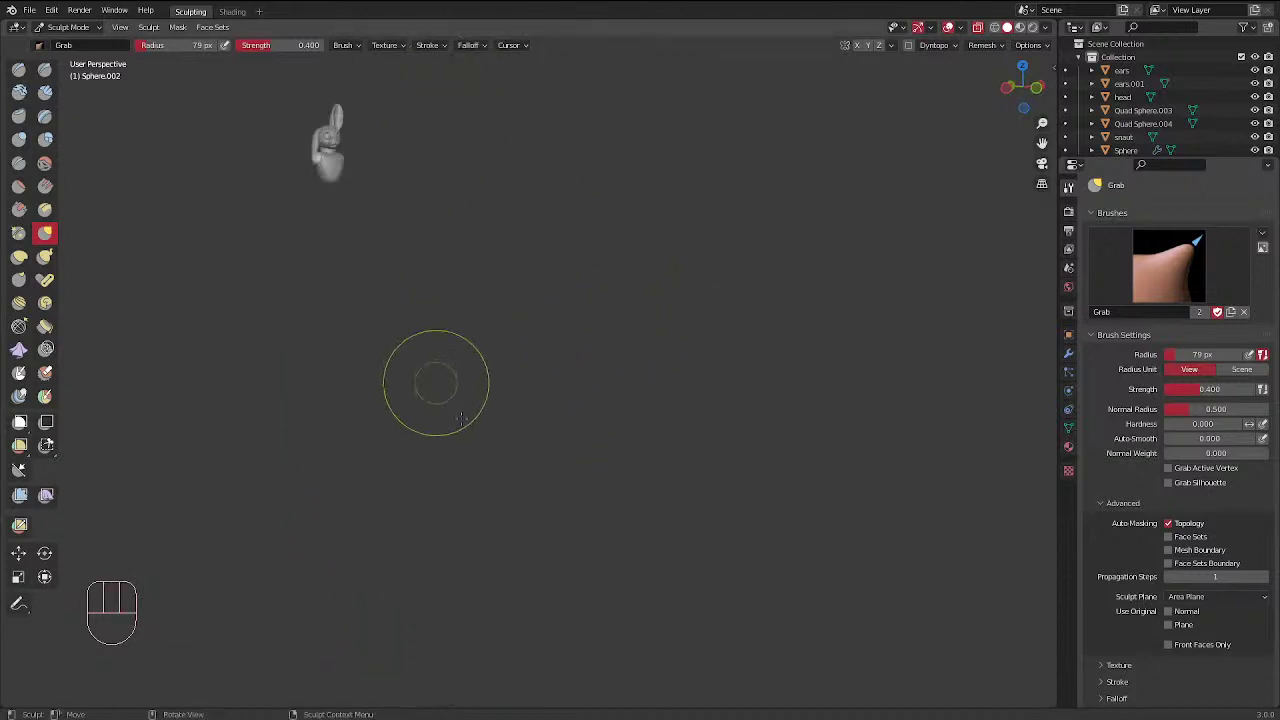
{"action": "scroll", "coordinate": [425, 340], "scroll_direction": "up", "scroll_amount": 5}
{"action": "scroll", "coordinate": [402, 348], "scroll_direction": "up", "scroll_amount": 5}
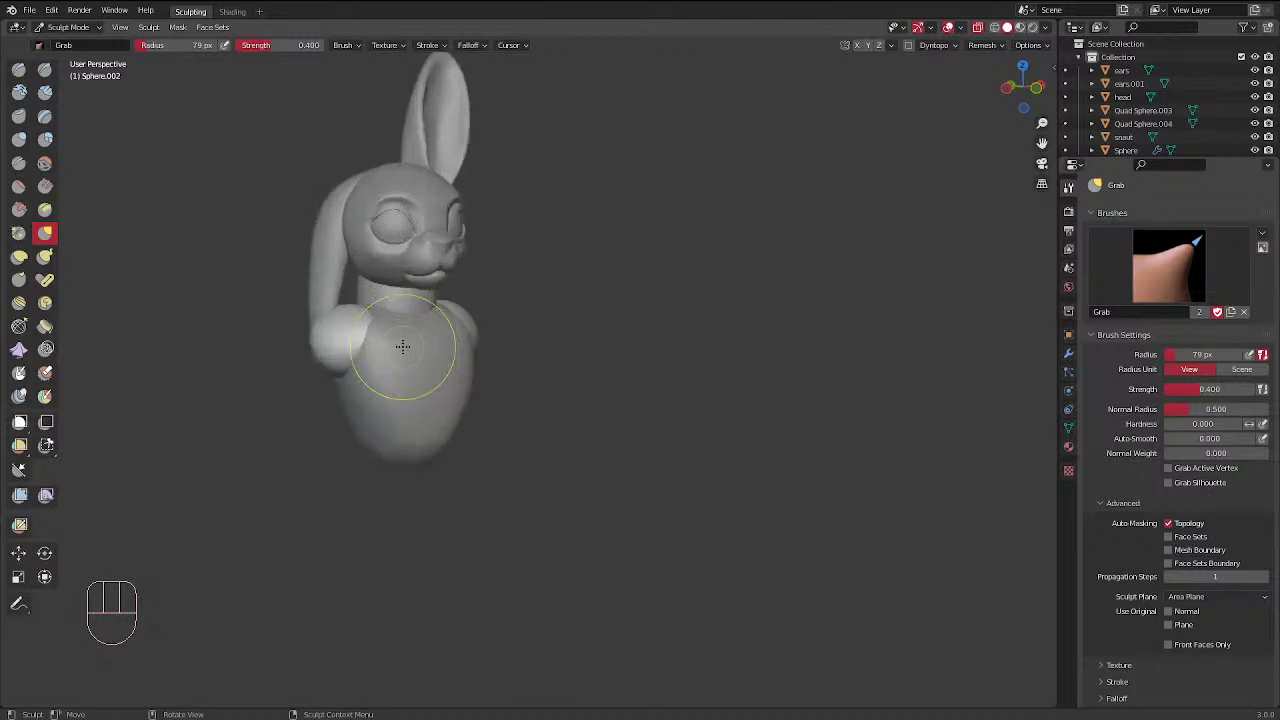
{"action": "mouse_move", "coordinate": [414, 349]}
{"action": "middle_mouse_down"}
{"action": "mouse_move", "coordinate": [497, 350]}
{"action": "mouse_move", "coordinate": [457, 337]}
{"action": "mouse_move", "coordinate": [482, 329]}
{"action": "mouse_move", "coordinate": [480, 313]}
{"action": "middle_mouse_up"}
{"action": "key", "text": "KP_Decimal"}
{"action": "scroll", "coordinate": [472, 339], "scroll_direction": "up", "scroll_amount": 3}
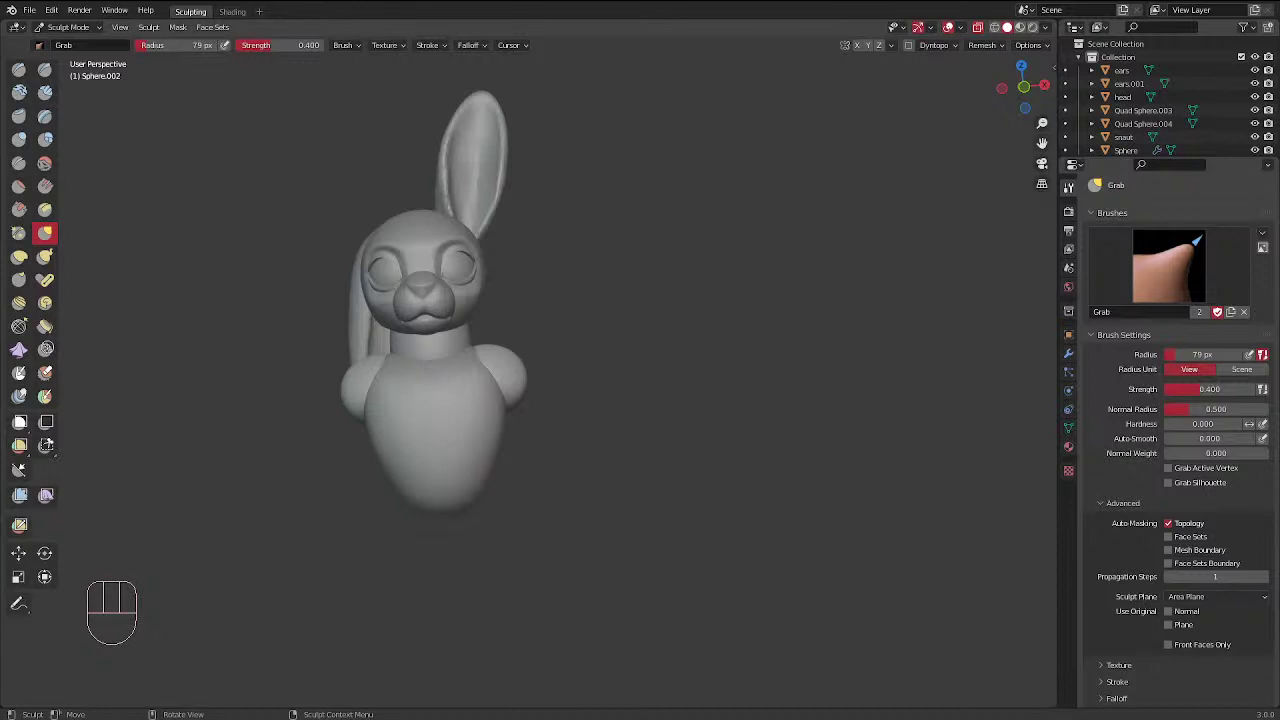
Transfer sculpting to the upright ear in front view, choose the Pose brush and set its radius to 104 px
{"action": "left_click", "coordinate": [526, 246]}
{"action": "mouse_move", "coordinate": [556, 250]}
{"action": "middle_mouse_down"}
{"action": "mouse_move", "coordinate": [520, 310]}
{"action": "mouse_move", "coordinate": [540, 316]}
{"action": "mouse_move", "coordinate": [509, 263]}
{"action": "mouse_move", "coordinate": [551, 194]}
{"action": "mouse_move", "coordinate": [543, 243]}
{"action": "mouse_move", "coordinate": [509, 120]}
{"action": "mouse_move", "coordinate": [484, 262]}
{"action": "mouse_move", "coordinate": [500, 246]}
{"action": "middle_mouse_up"}
{"action": "key", "text": "KP_1"}
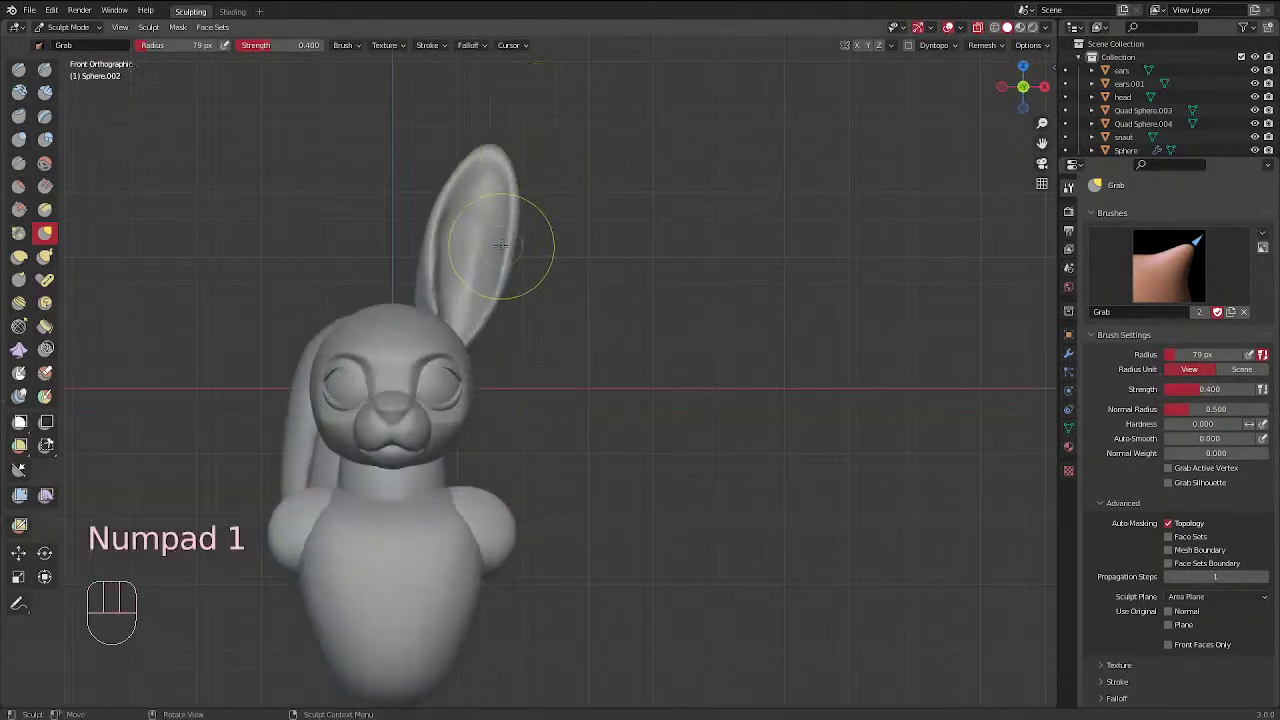
{"action": "key", "text": "d"}
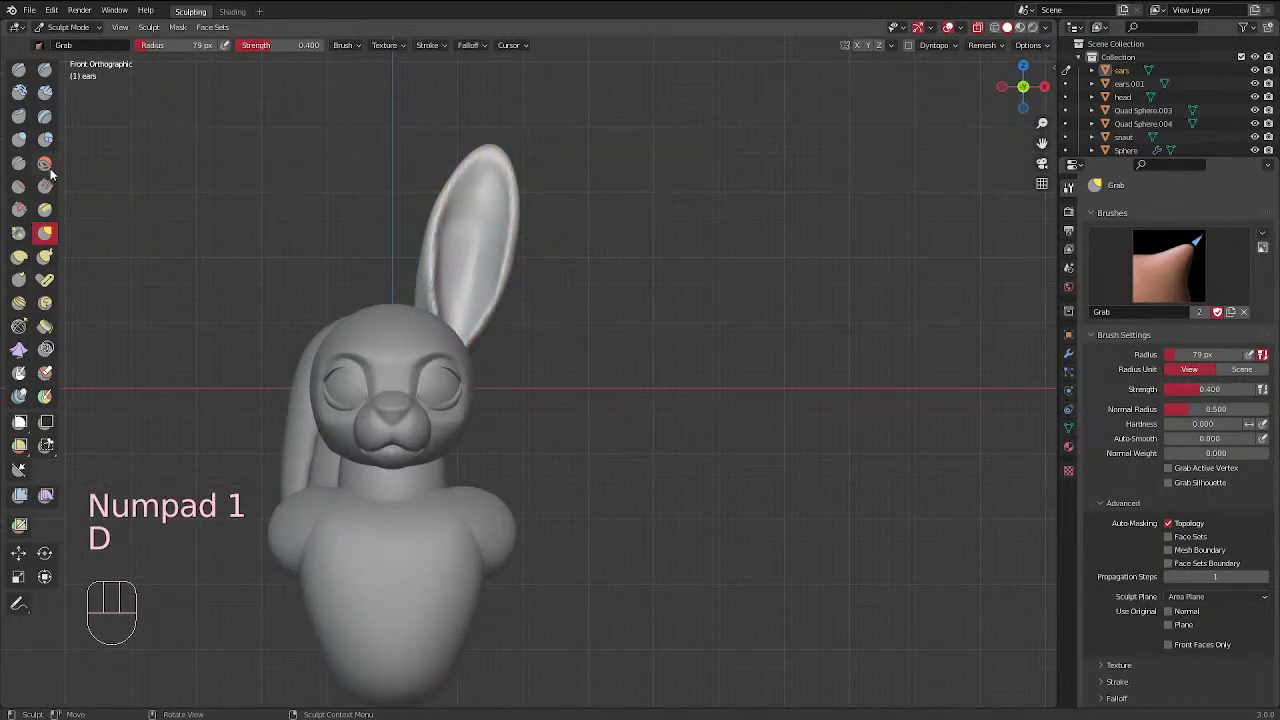
{"action": "left_click", "coordinate": [45, 280]}
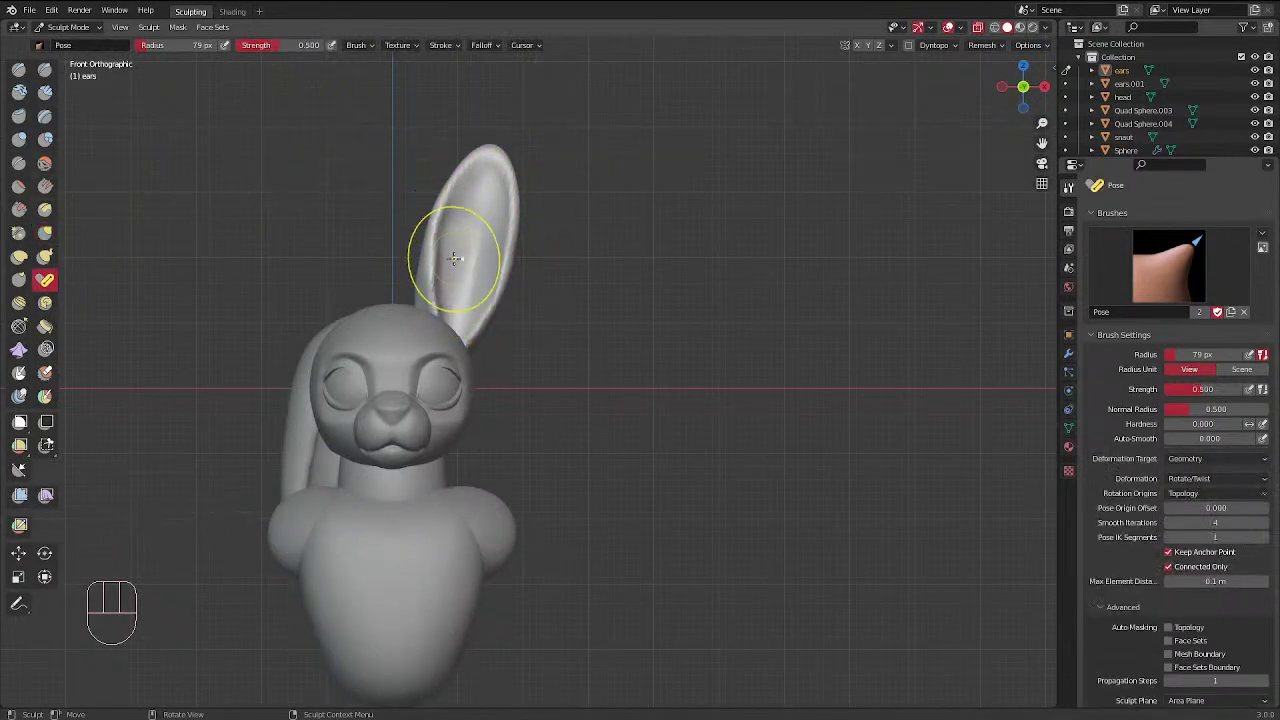
{"action": "key", "text": "f"}
{"action": "key", "text": "f"}
{"action": "key", "text": "f"}
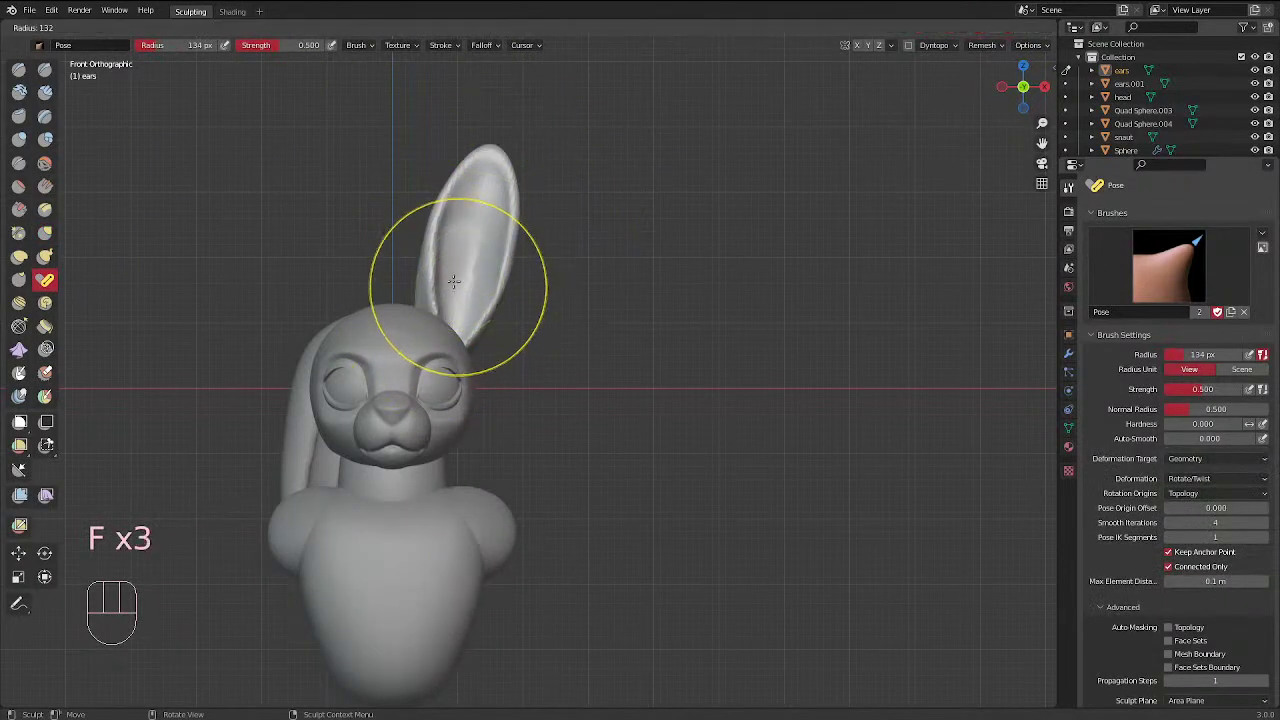
{"action": "left_click", "coordinate": [457, 287]}
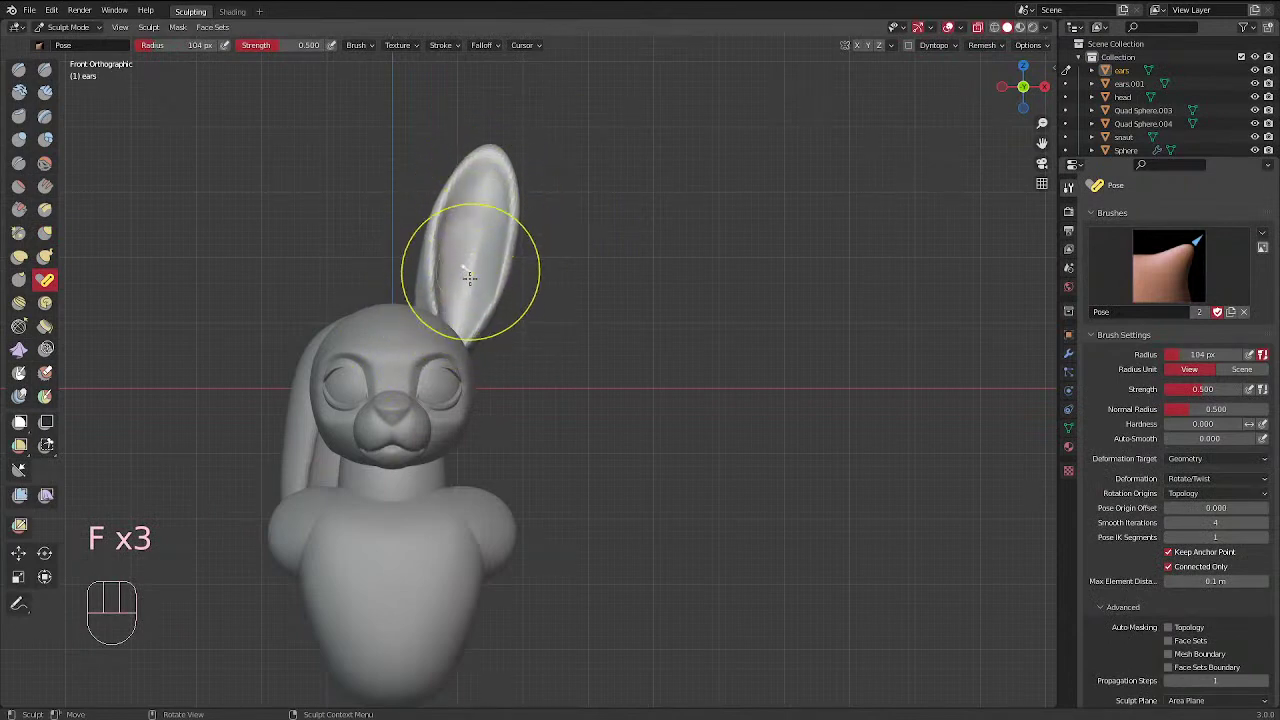
Bend the upright ear's tip toward the head's centre with Elastic Deform at a radius of 111 px
{"action": "left_click", "coordinate": [19, 257]}
{"action": "key", "text": "f"}
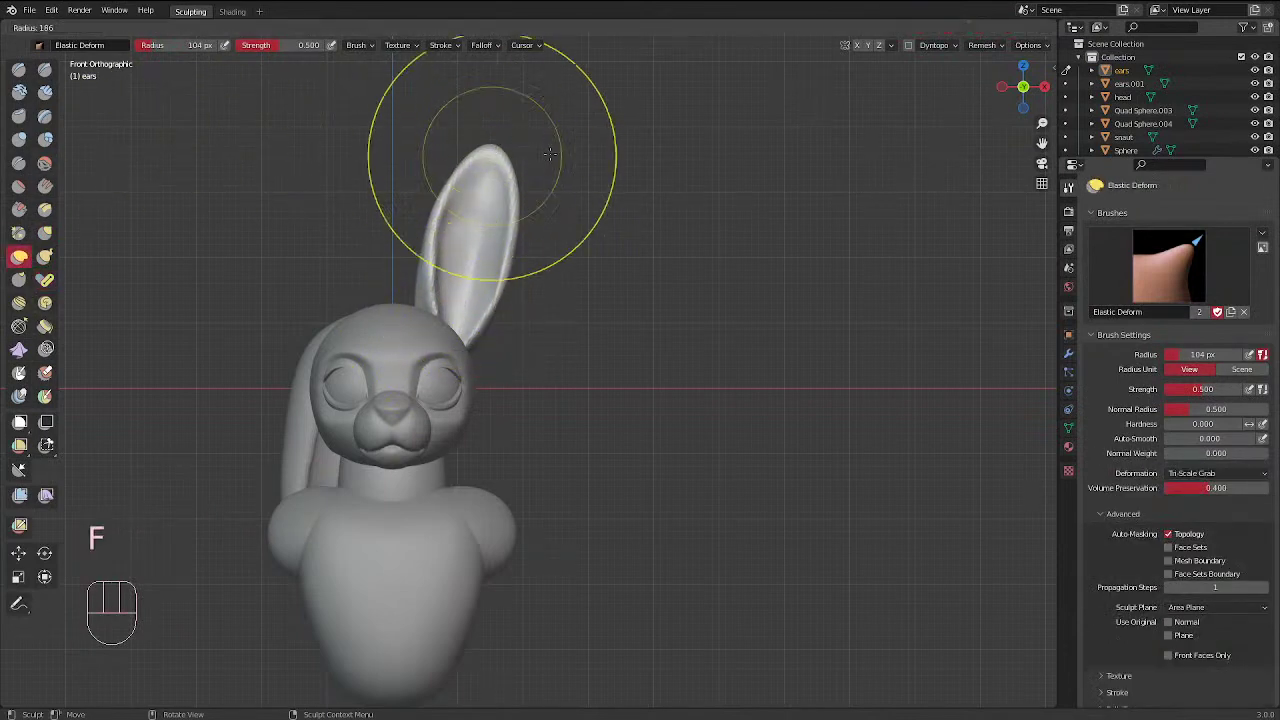
{"action": "left_click", "coordinate": [550, 154]}
{"action": "key", "text": "f"}
{"action": "left_click", "coordinate": [568, 160]}
{"action": "left_click_drag", "start_coordinate": [490, 157], "coordinate": [457, 142]}
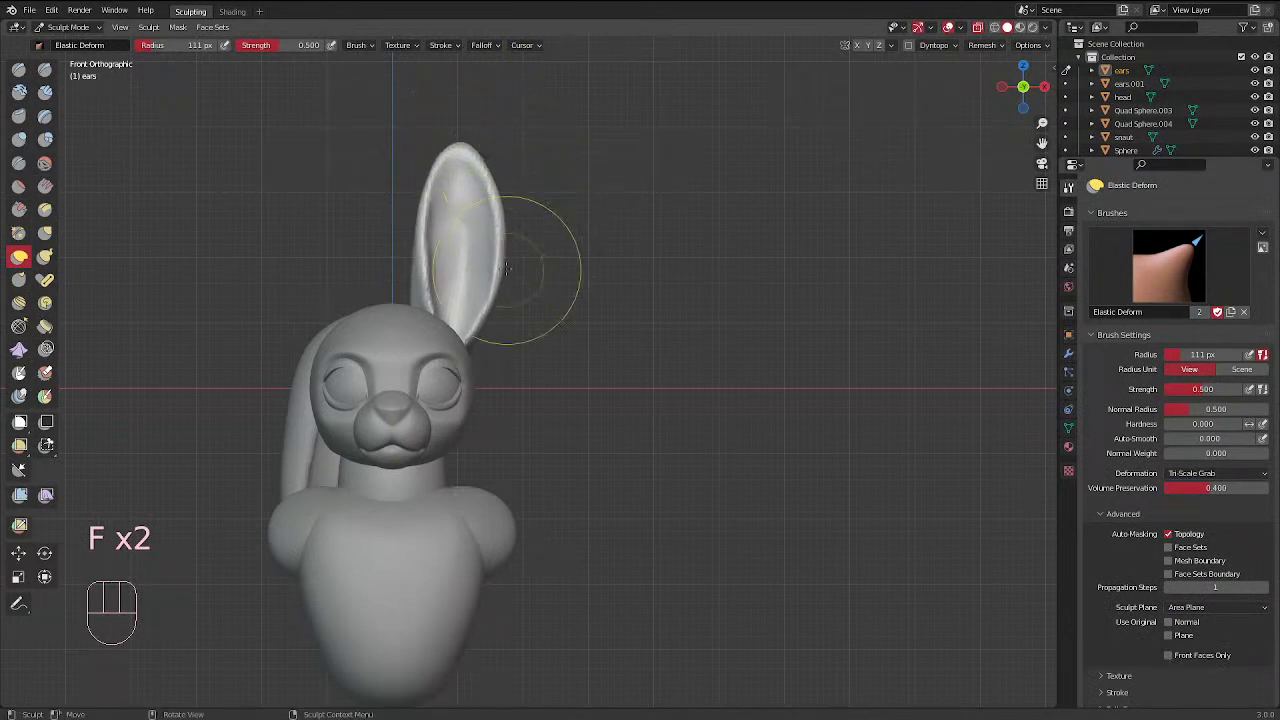
Push the upright ear's inner edge outward near its base and reduce the Elastic Deform radius to 57 px
{"action": "mouse_move", "coordinate": [400, 263]}
{"action": "left_mouse_down"}
{"action": "mouse_move", "coordinate": [434, 272]}
{"action": "mouse_move", "coordinate": [420, 318]}
{"action": "mouse_move", "coordinate": [442, 280]}
{"action": "left_mouse_up"}
{"action": "key", "text": "f"}
{"action": "left_click", "coordinate": [464, 238]}
{"action": "key", "text": "f"}
{"action": "left_click", "coordinate": [429, 283]}
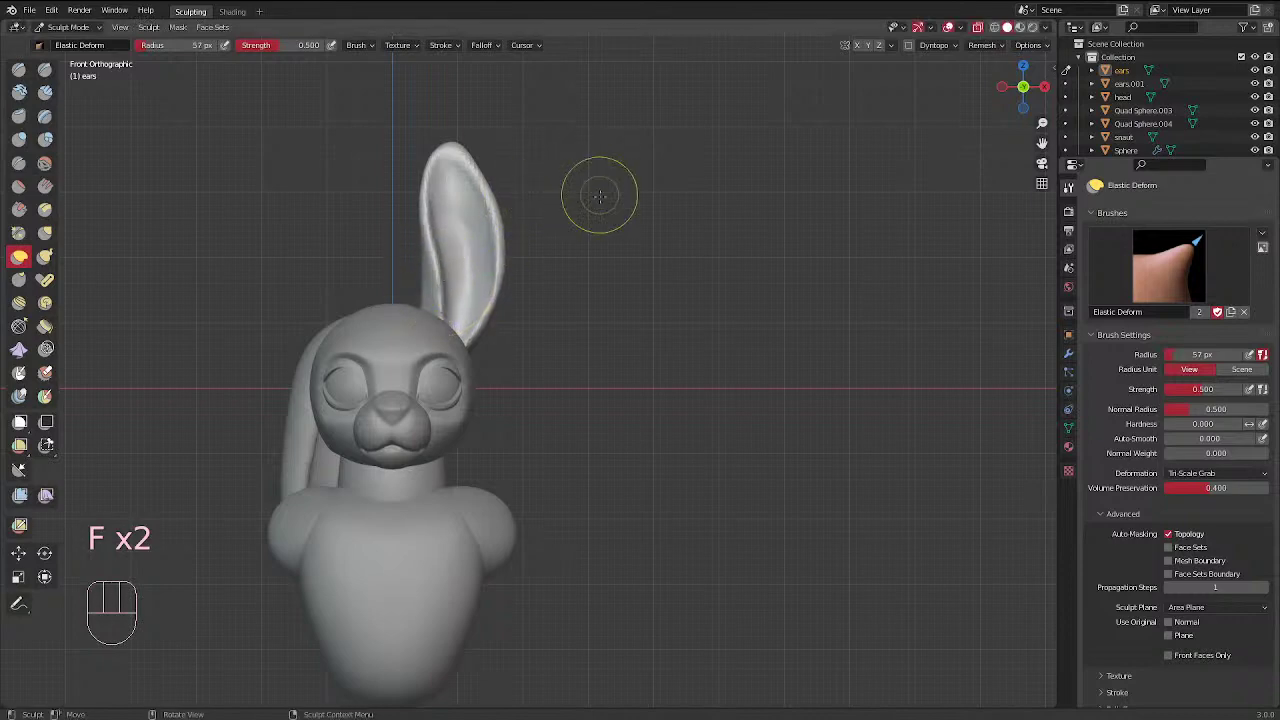
Set the Elastic Deform radius to 102 px and pull the middle of the upright ear's inner edge slightly toward the head's centre
{"action": "left_click", "coordinate": [600, 198]}
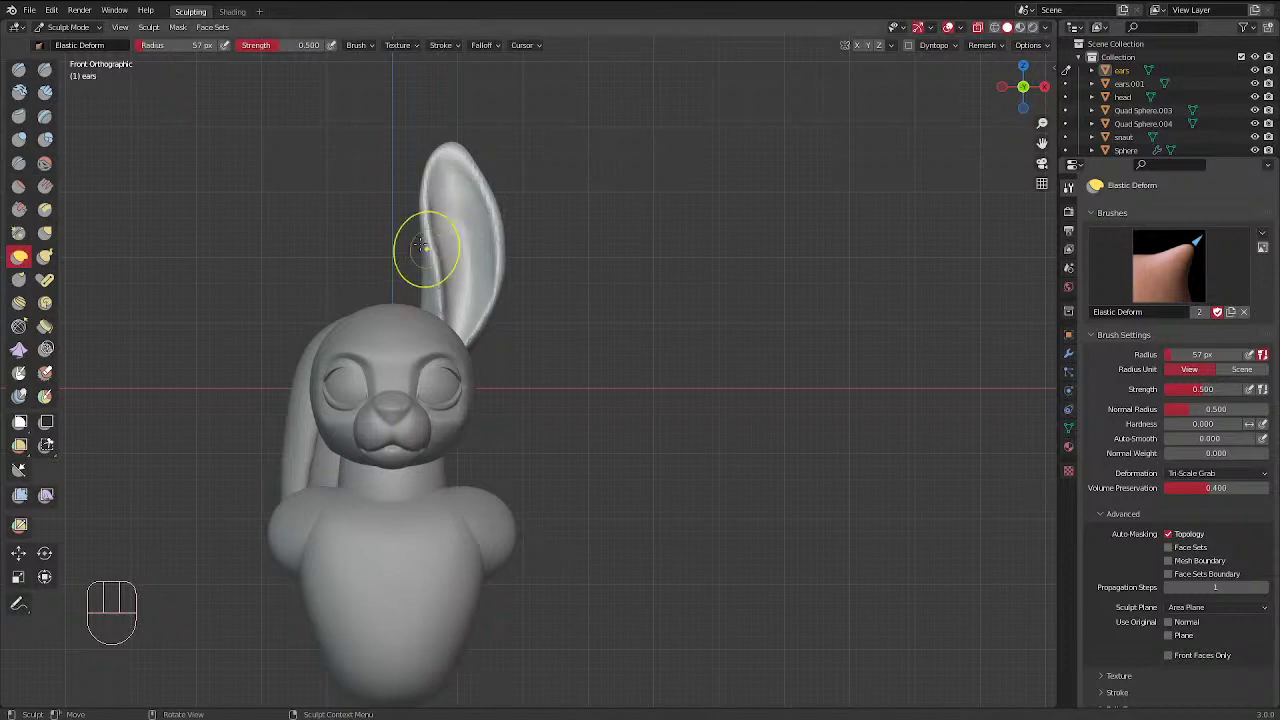
{"action": "left_click", "coordinate": [430, 248]}
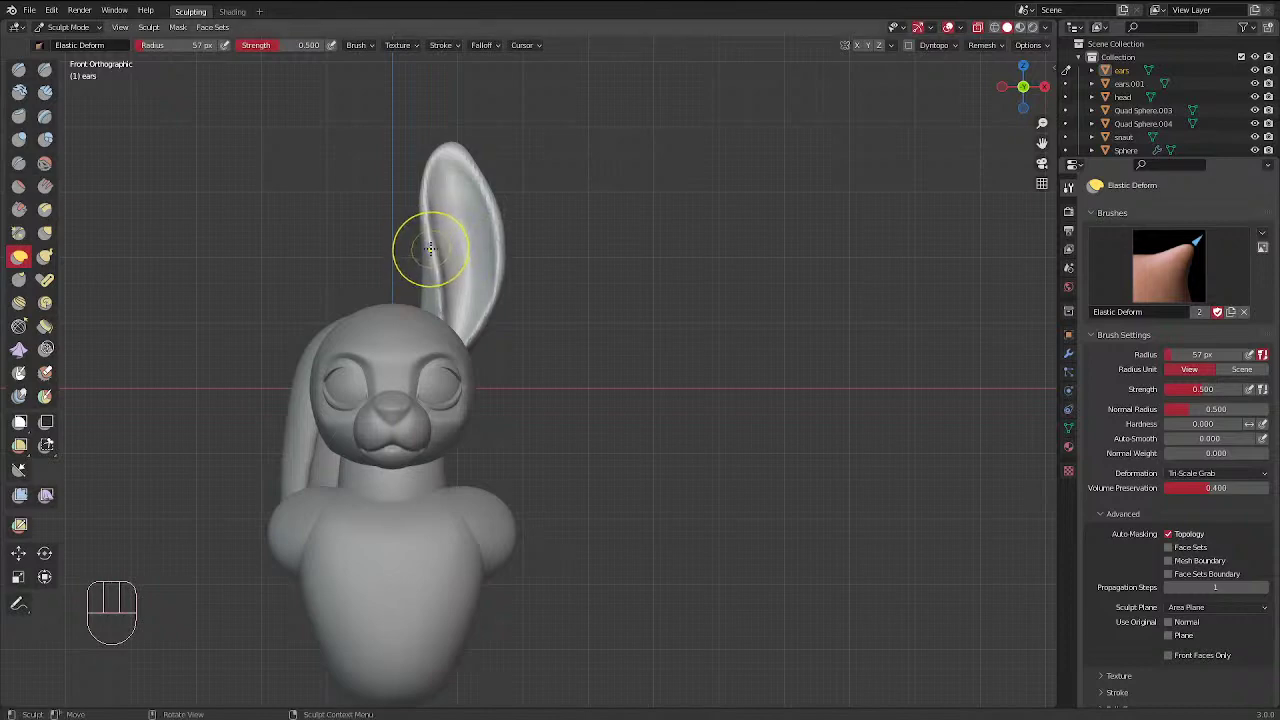
{"action": "key", "text": "f"}
{"action": "left_click", "coordinate": [452, 236]}
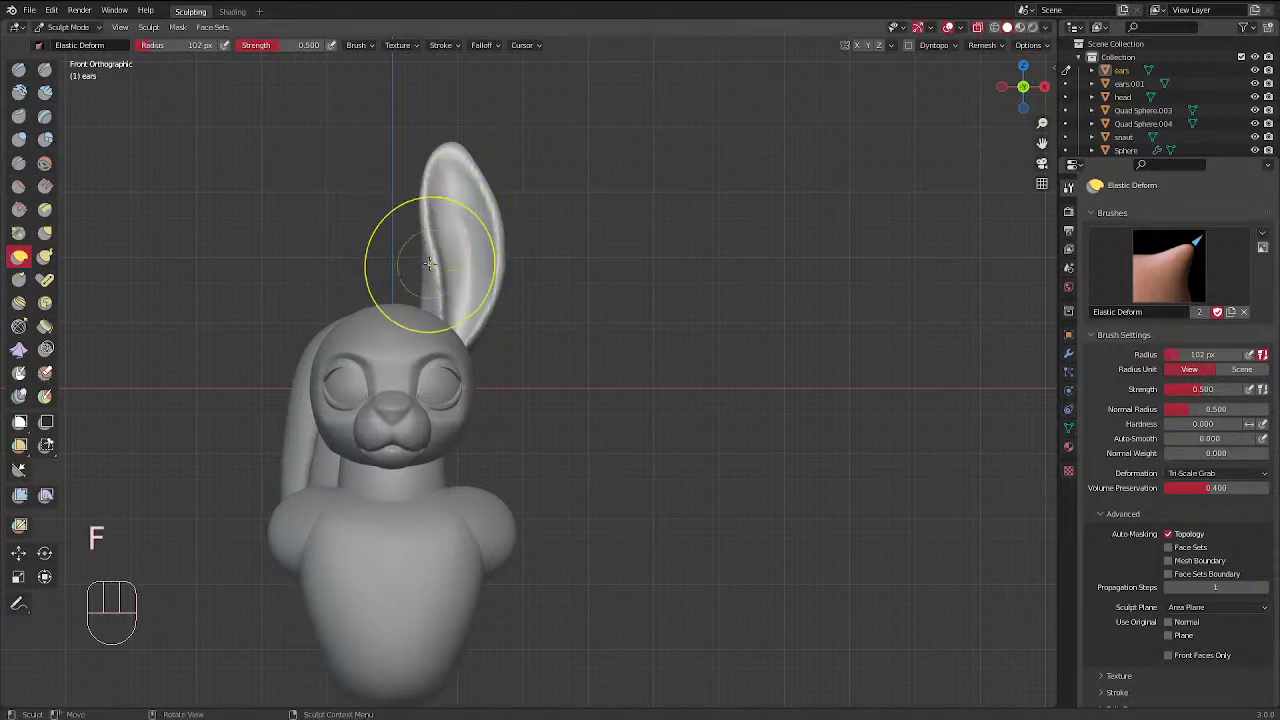
{"action": "left_click_drag", "start_coordinate": [429, 265], "coordinate": [420, 260]}
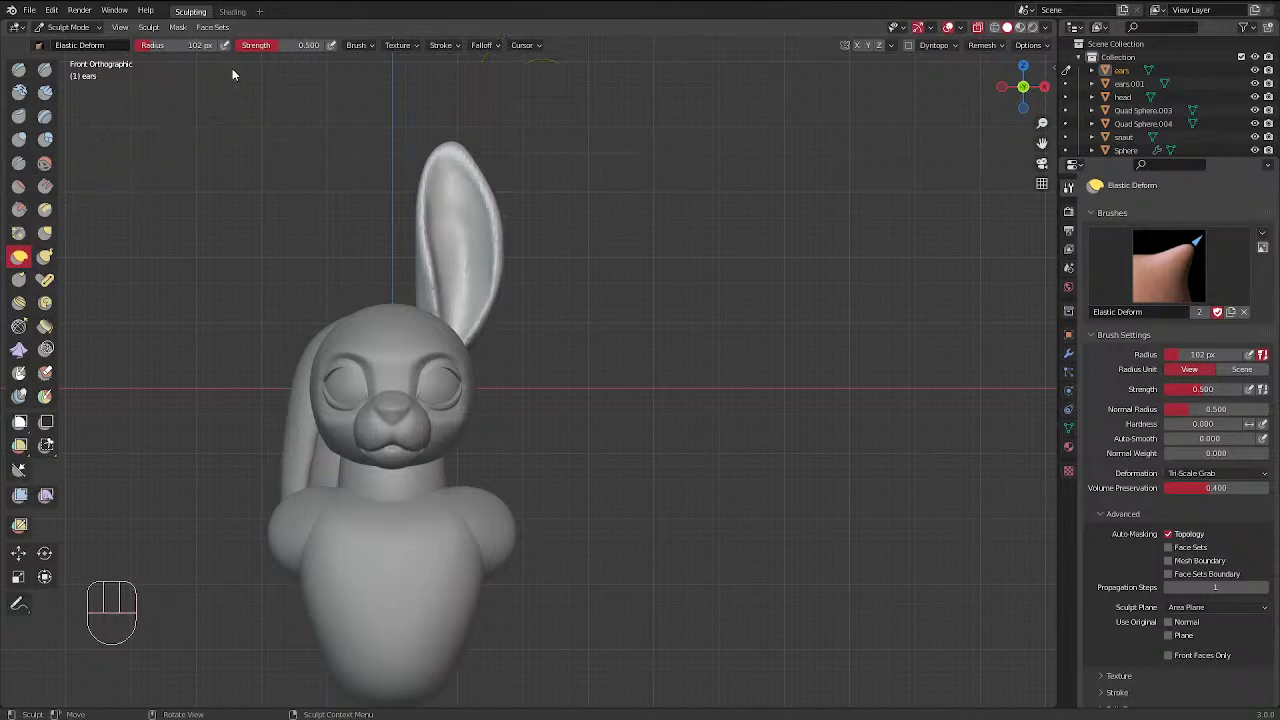
{"action": "key", "text": "alt+q"}
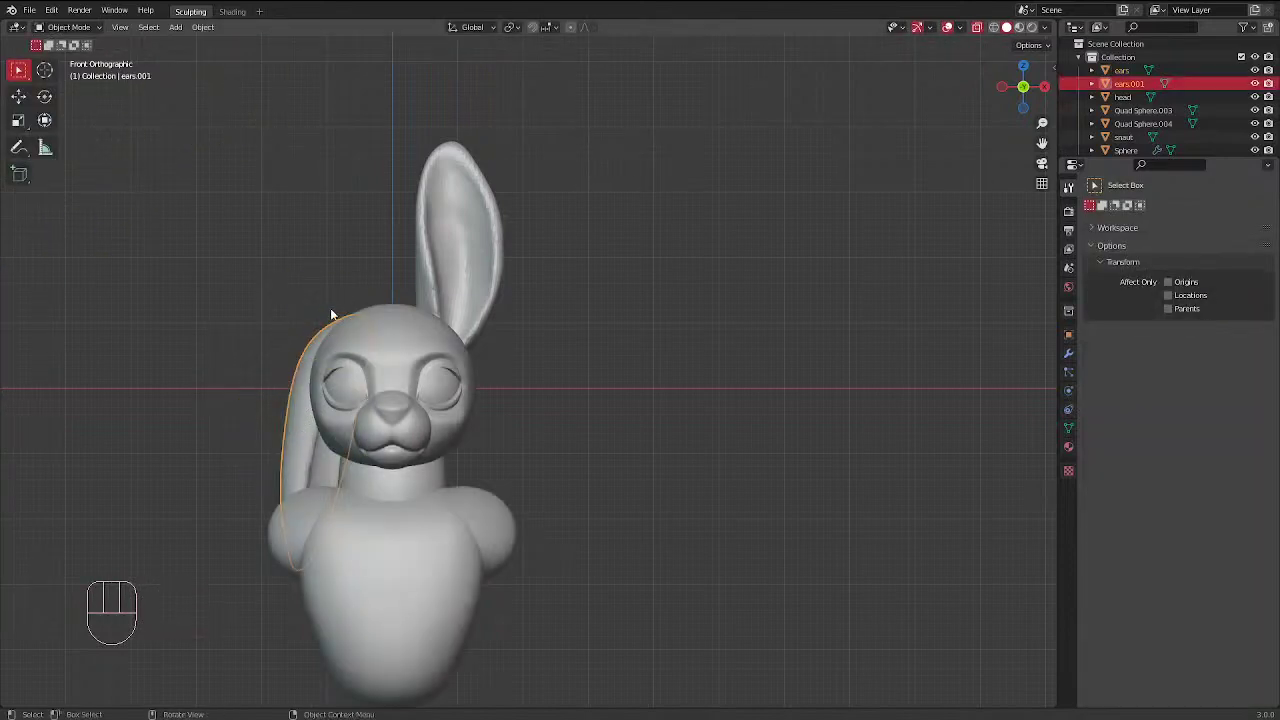
{"action": "key", "text": "ctrl+Tab"}
{"action": "left_click", "coordinate": [310, 365]}
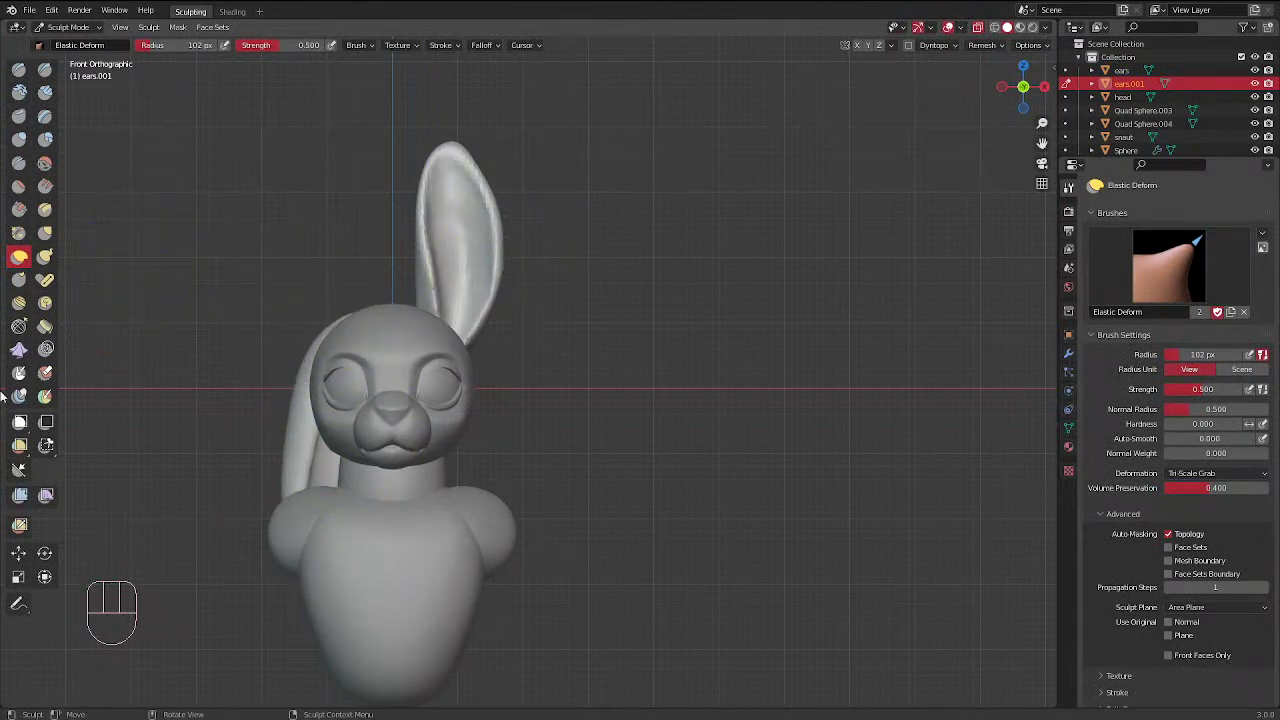
In Object Mode, rotate the upright ear about 28° outward and move it about 0.59 m along X and 0.13 m down
{"action": "key", "text": "ctrl+Tab"}
{"action": "left_click", "coordinate": [459, 263]}
{"action": "key", "text": "ctrl+Tab"}
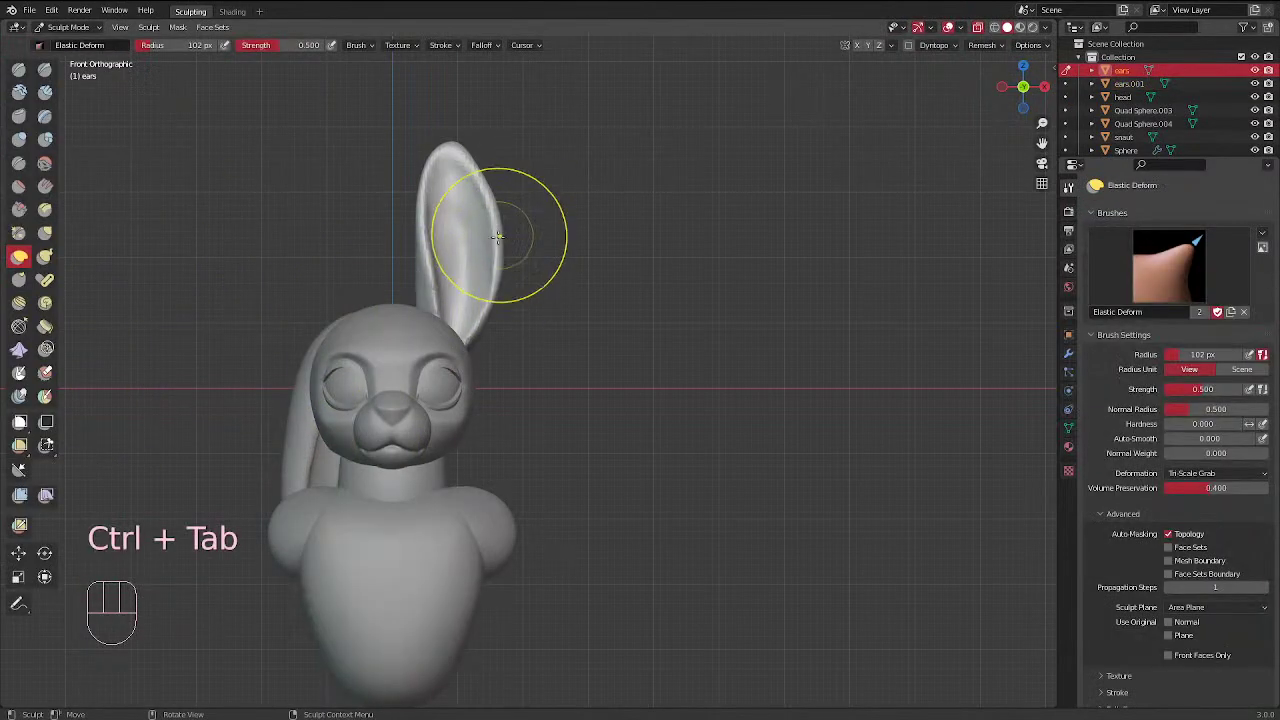
{"action": "key", "text": "ctrl+Tab"}
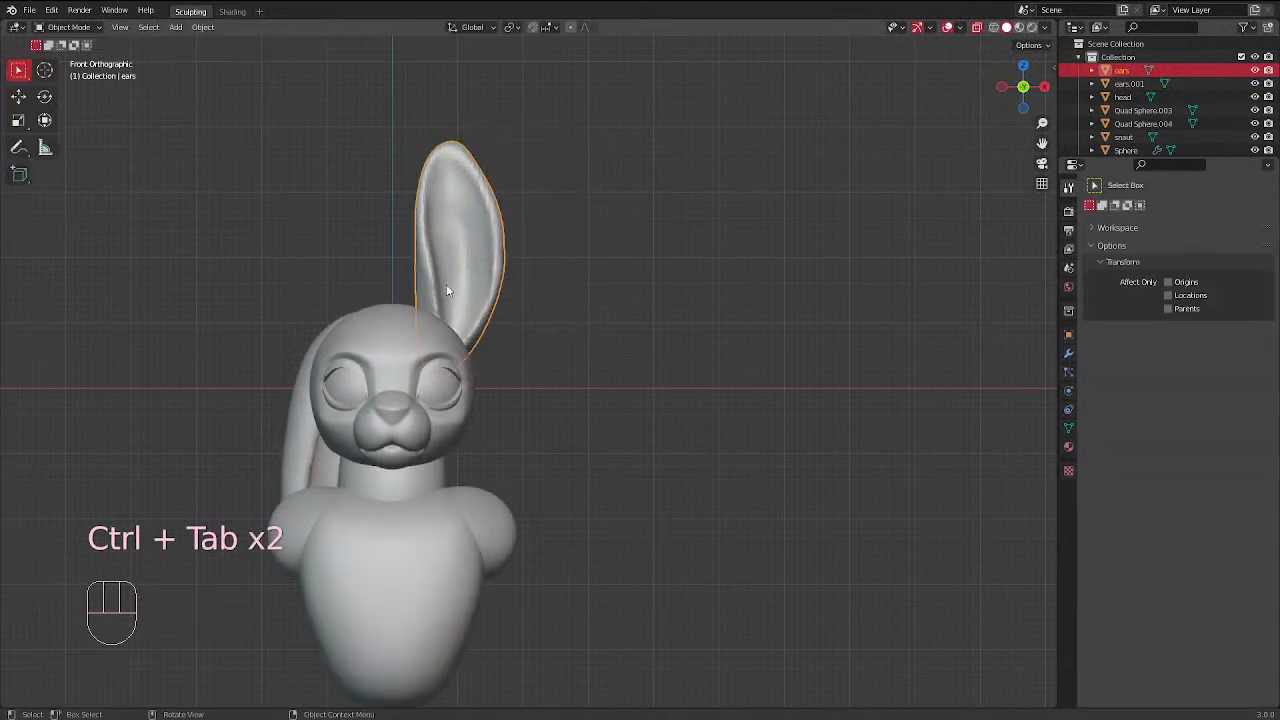
{"action": "key", "text": "r"}
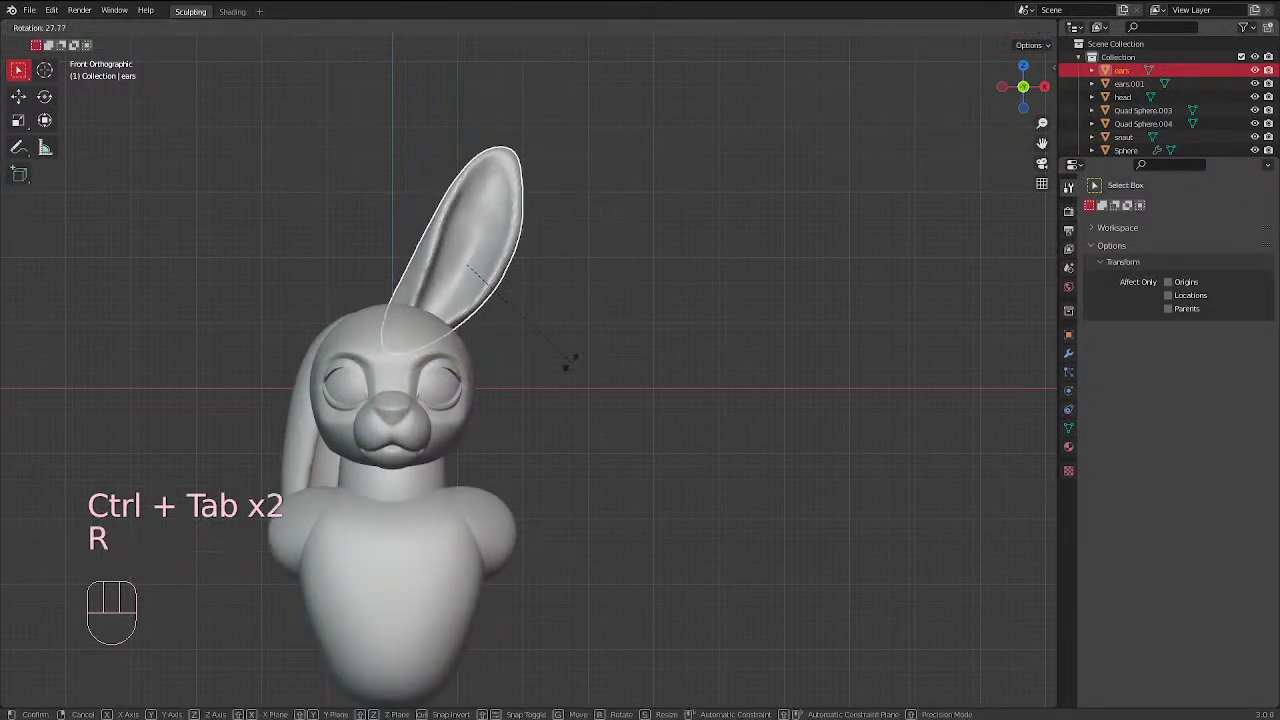
{"action": "left_click", "coordinate": [570, 360]}
{"action": "key", "text": "g"}
{"action": "left_click", "coordinate": [614, 350]}
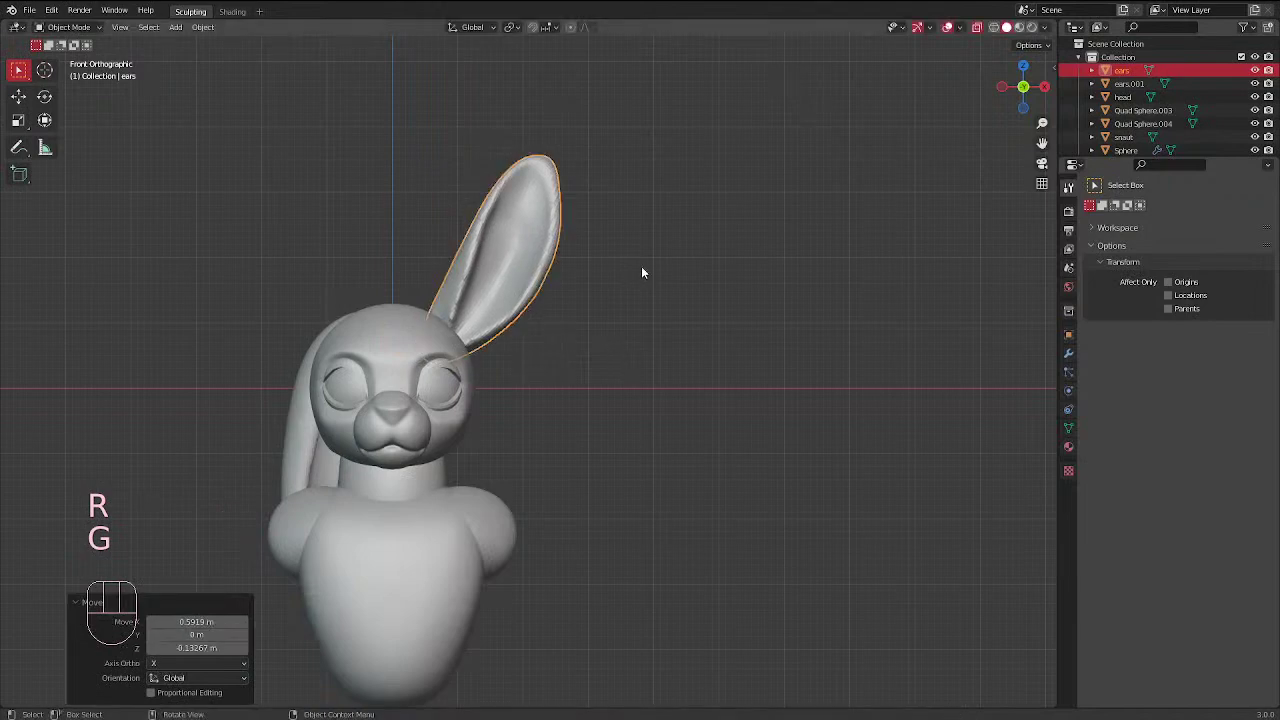
Rotate the upright ear a further 23.5° outward and shift it about 0.22 m along X and 0.26 m down
{"action": "key", "text": "r"}
{"action": "left_click", "coordinate": [647, 371]}
{"action": "key", "text": "g"}
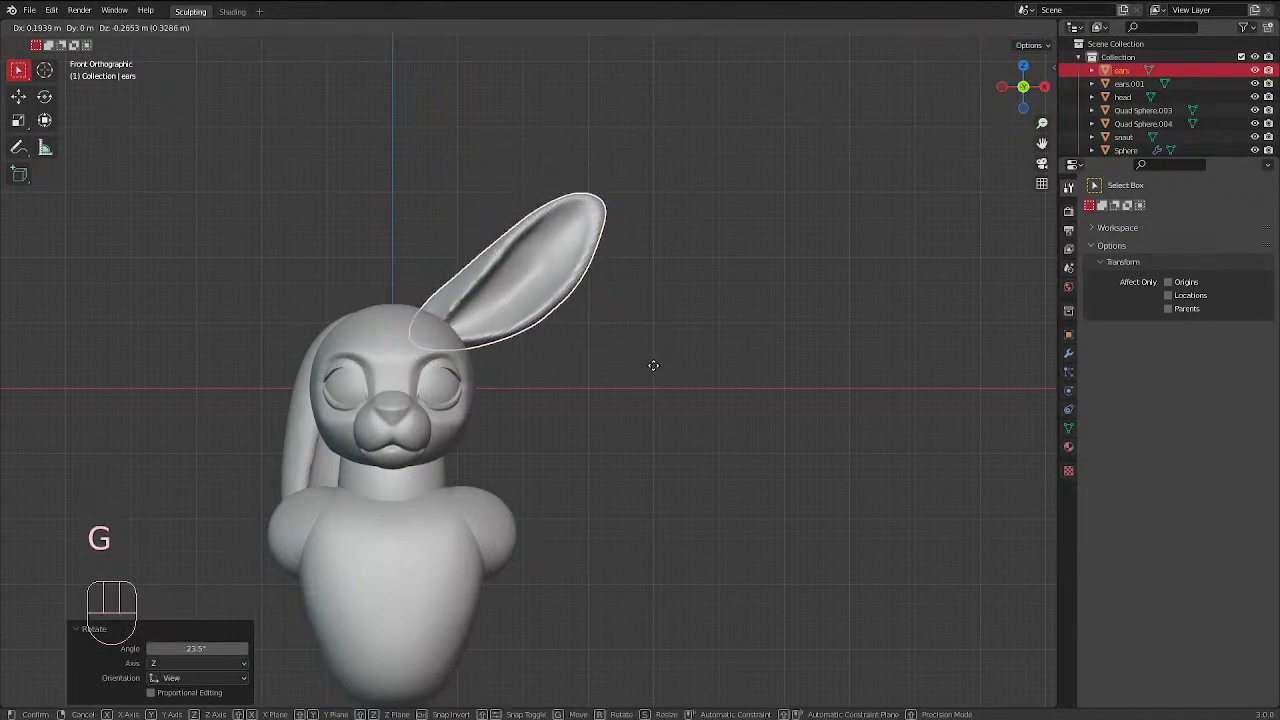
{"action": "left_click", "coordinate": [673, 378]}
Lower the ear about 0.15 m onto the head in side view and check it from the front
{"action": "middle_click_drag", "start_coordinate": [673, 378], "coordinate": [422, 404]}
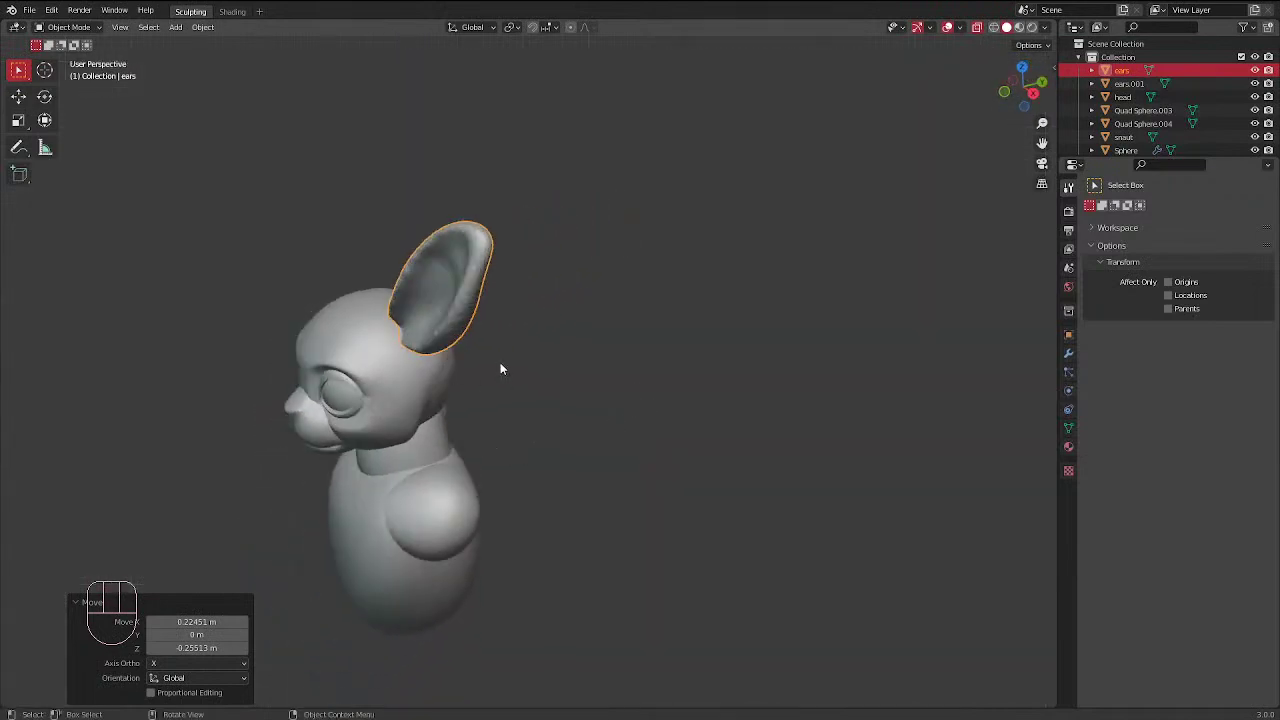
{"action": "key", "text": "KP_3"}
{"action": "key", "text": "g"}
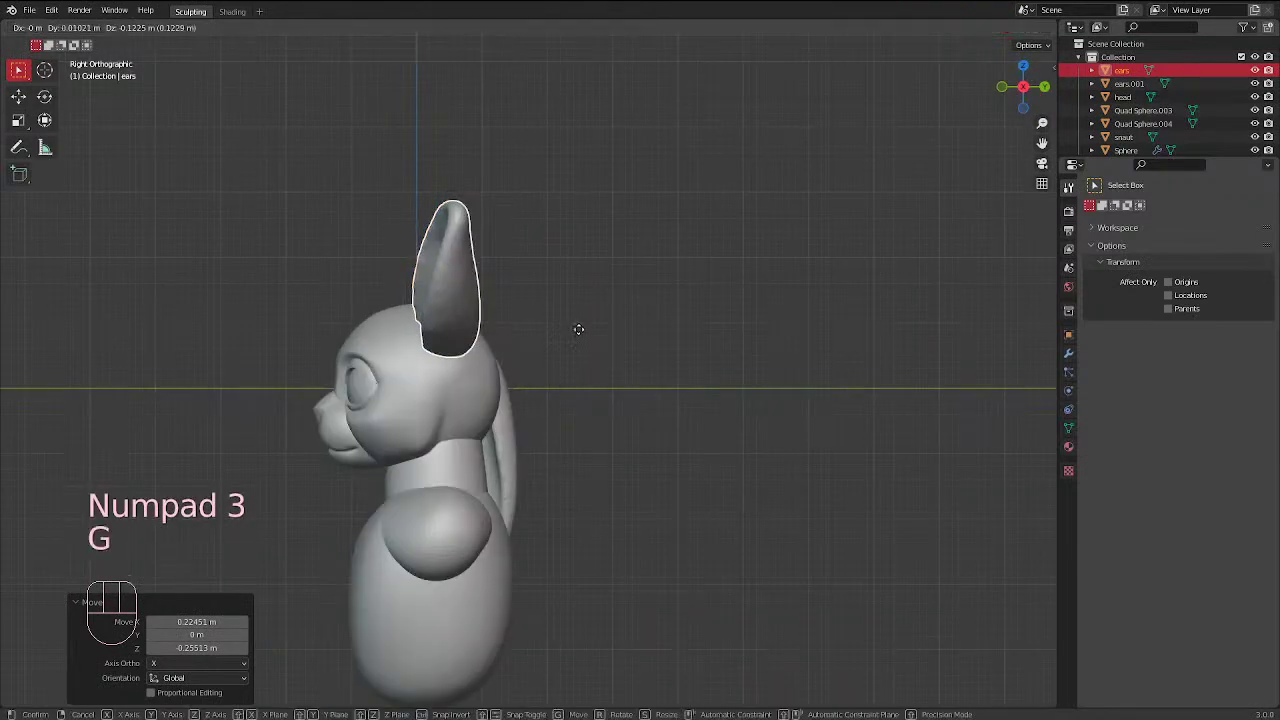
{"action": "left_click", "coordinate": [579, 334]}
{"action": "key", "text": "KP_1"}
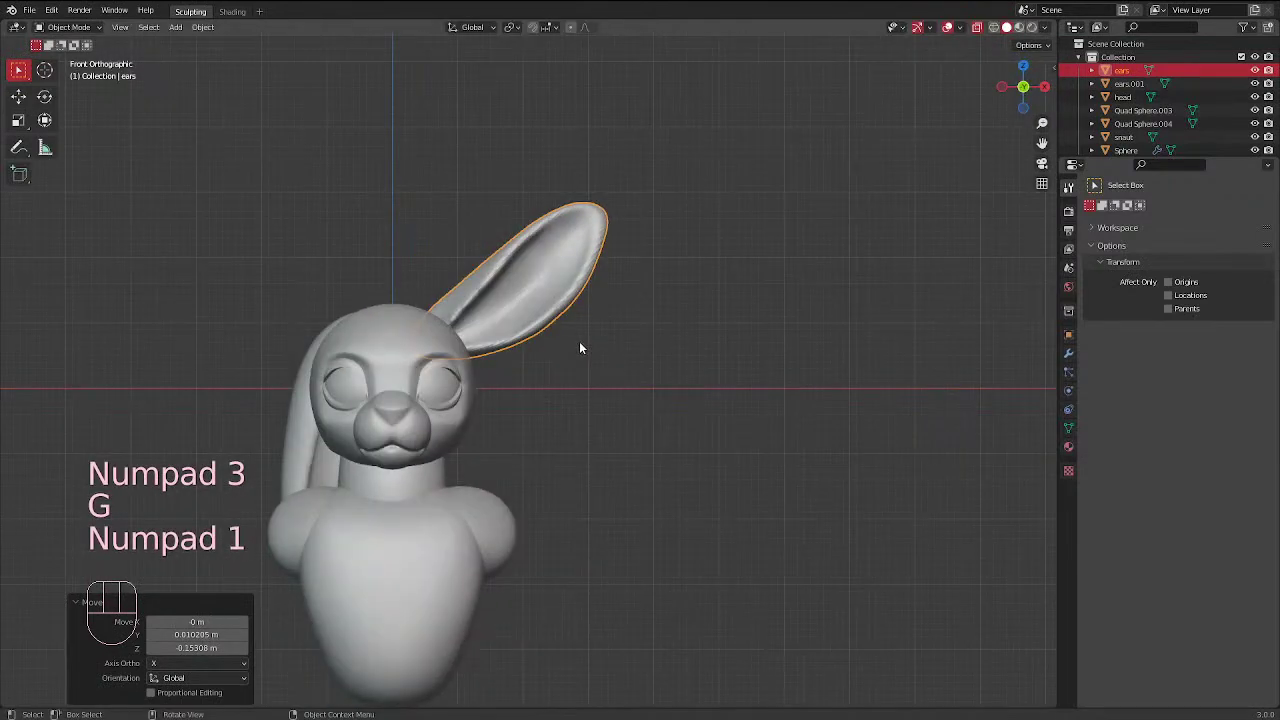
Resume sculpting the tilted ear with Elastic Deform, adjusting the radius to 110 px and 134 px, and pull its tip slightly down
{"action": "left_click", "coordinate": [551, 194]}
{"action": "left_click", "coordinate": [536, 300]}
{"action": "key", "text": "ctrl+Tab"}
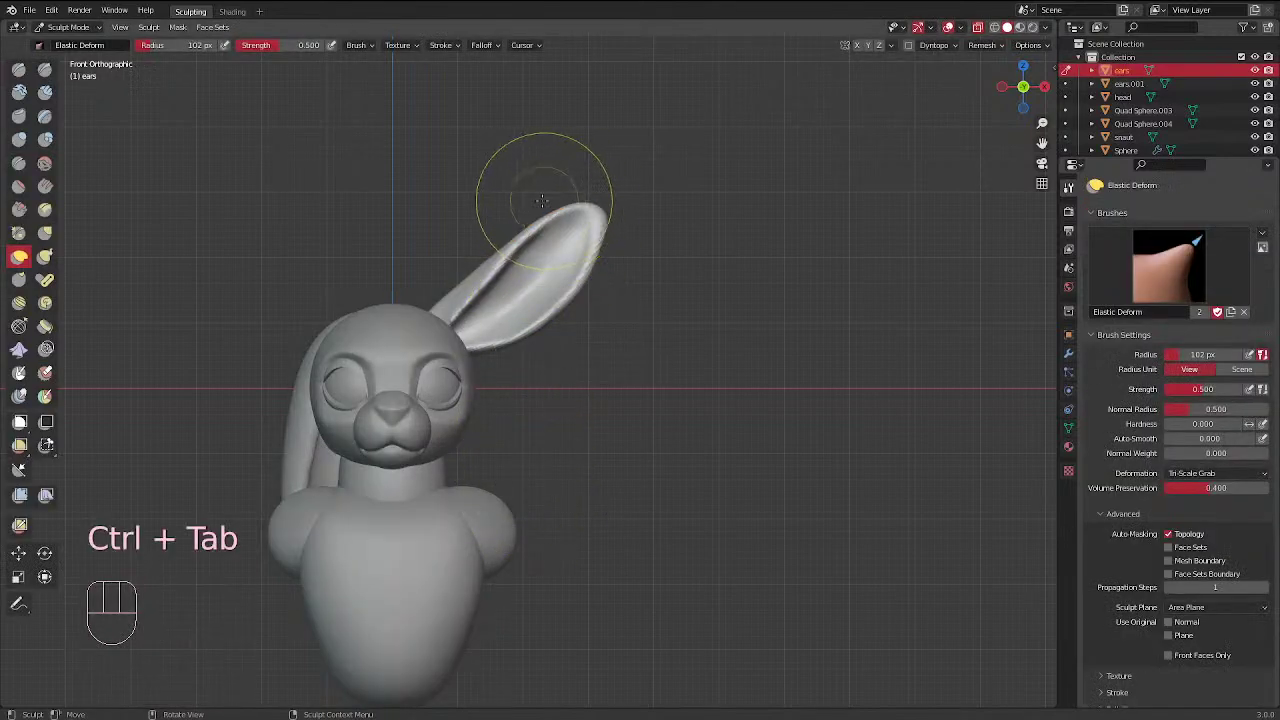
{"action": "key", "text": "f"}
{"action": "key", "text": "f"}
{"action": "left_click", "coordinate": [457, 286]}
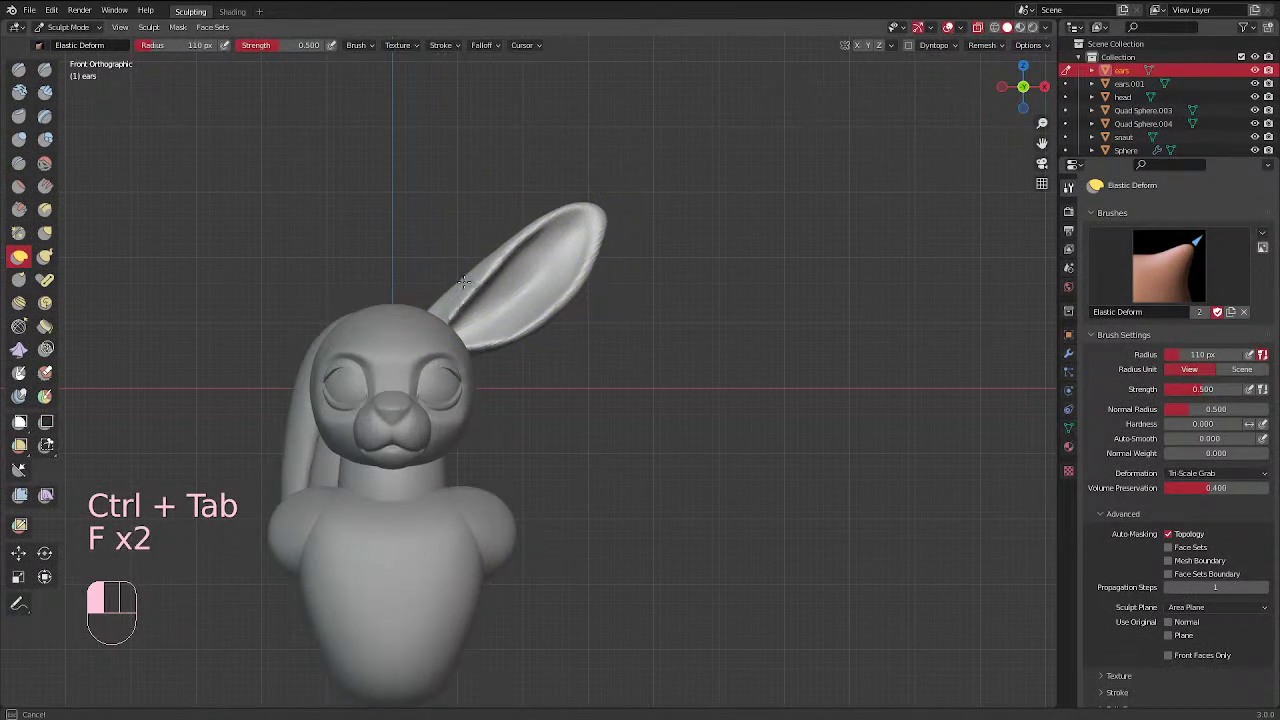
{"action": "key", "text": "f"}
{"action": "left_click_drag", "start_coordinate": [590, 214], "coordinate": [600, 236]}
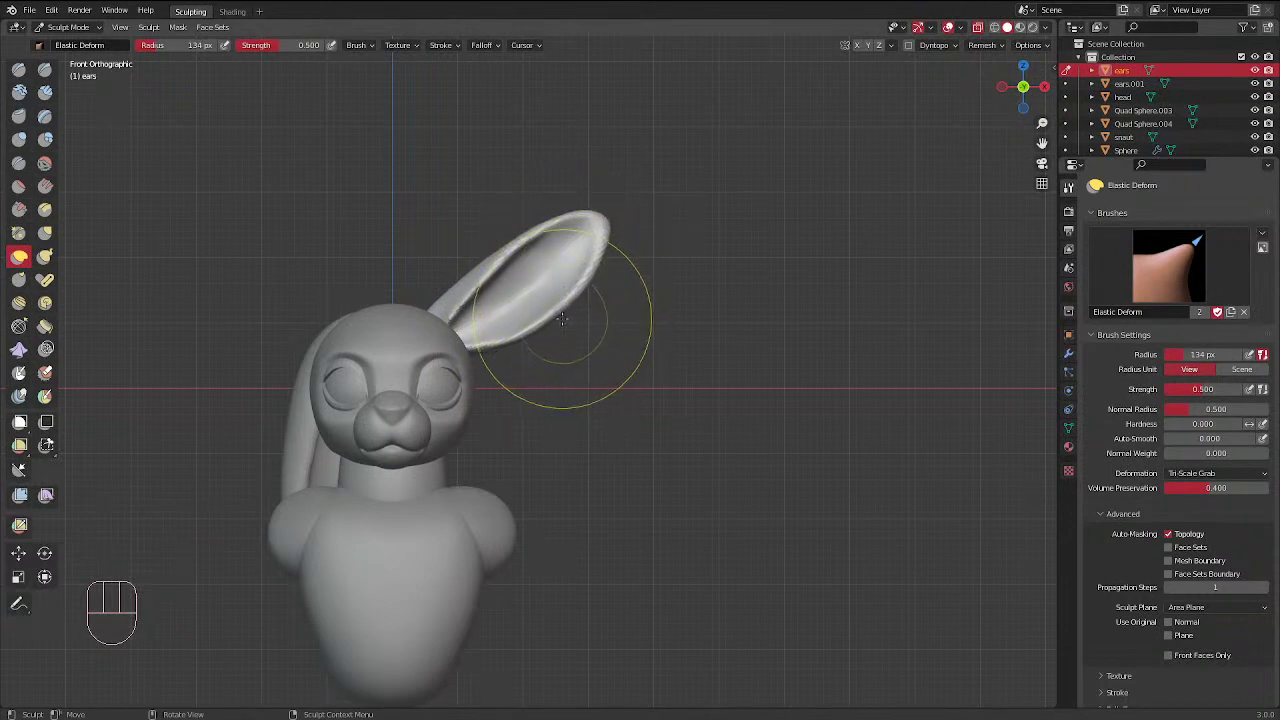
Set the Elastic Deform radius to 98 px and push the tilted ear's lower edge upward near its base
{"action": "key", "text": "f"}
{"action": "left_click", "coordinate": [519, 322]}
{"action": "left_click_drag", "start_coordinate": [486, 346], "coordinate": [488, 300]}
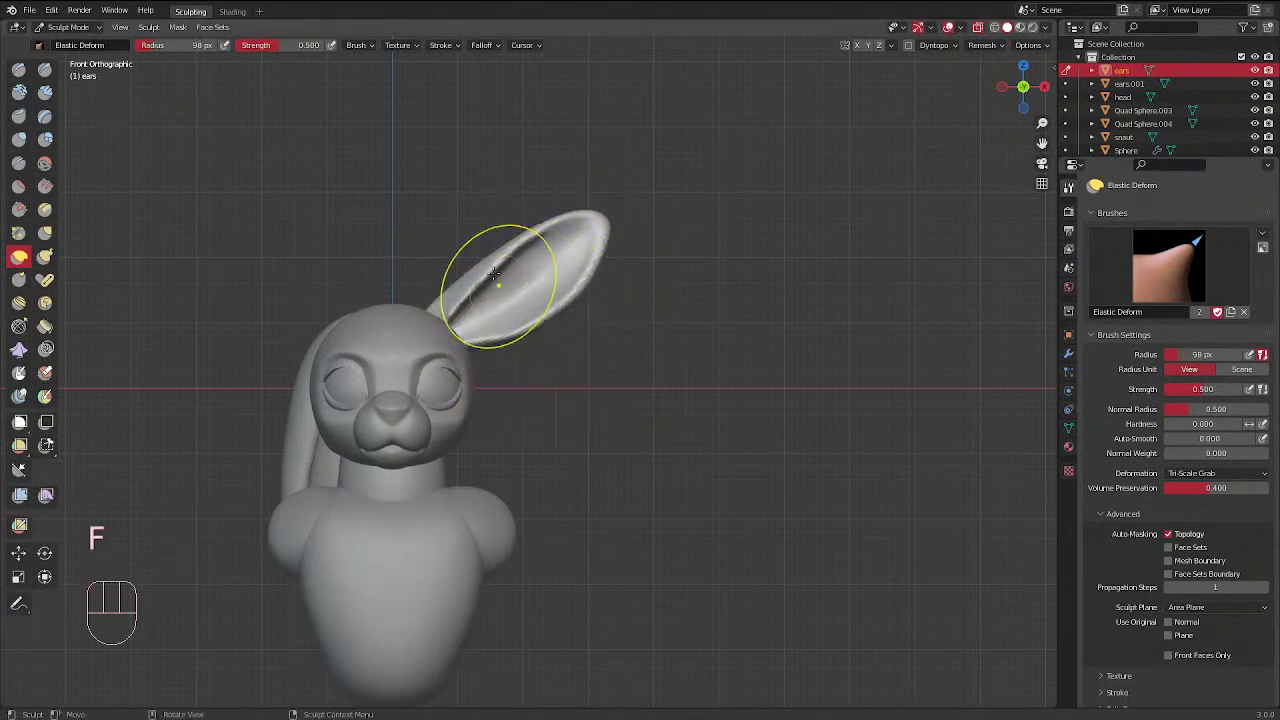
Set the Elastic Deform radius to 95 px and check the tilted ear from the side and front
{"action": "key", "text": "f"}
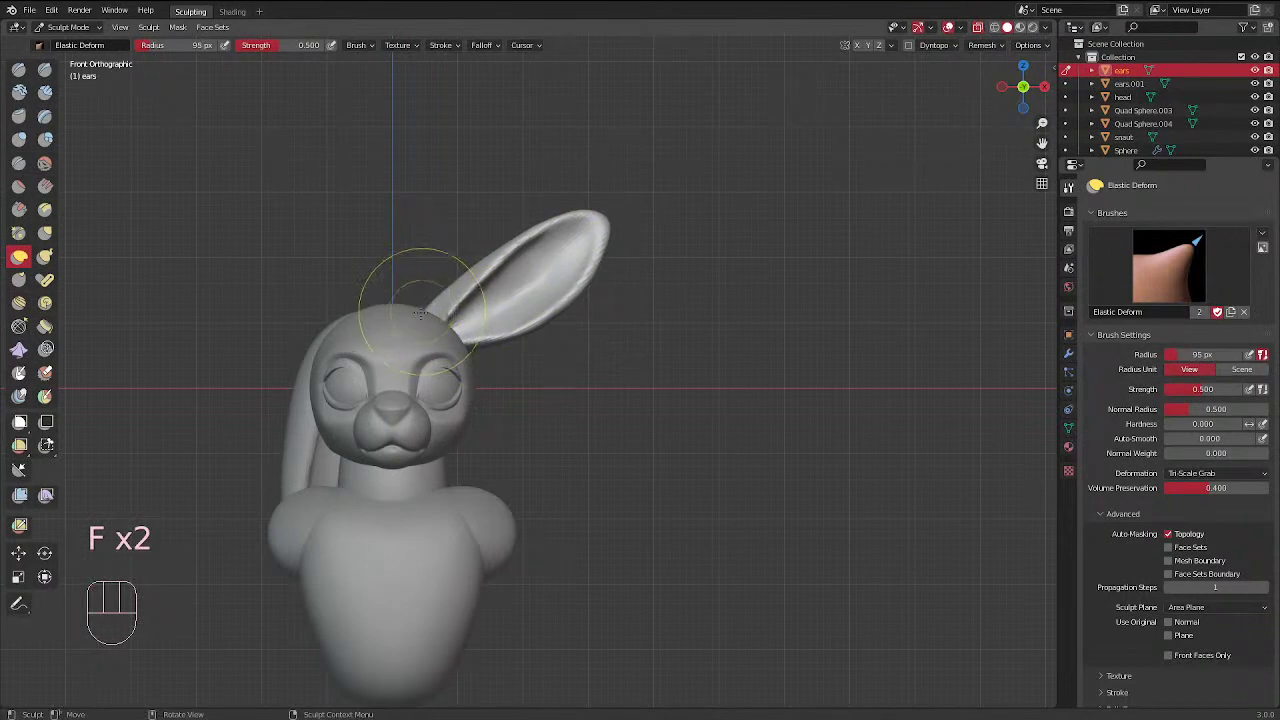
{"action": "left_click", "coordinate": [428, 297]}
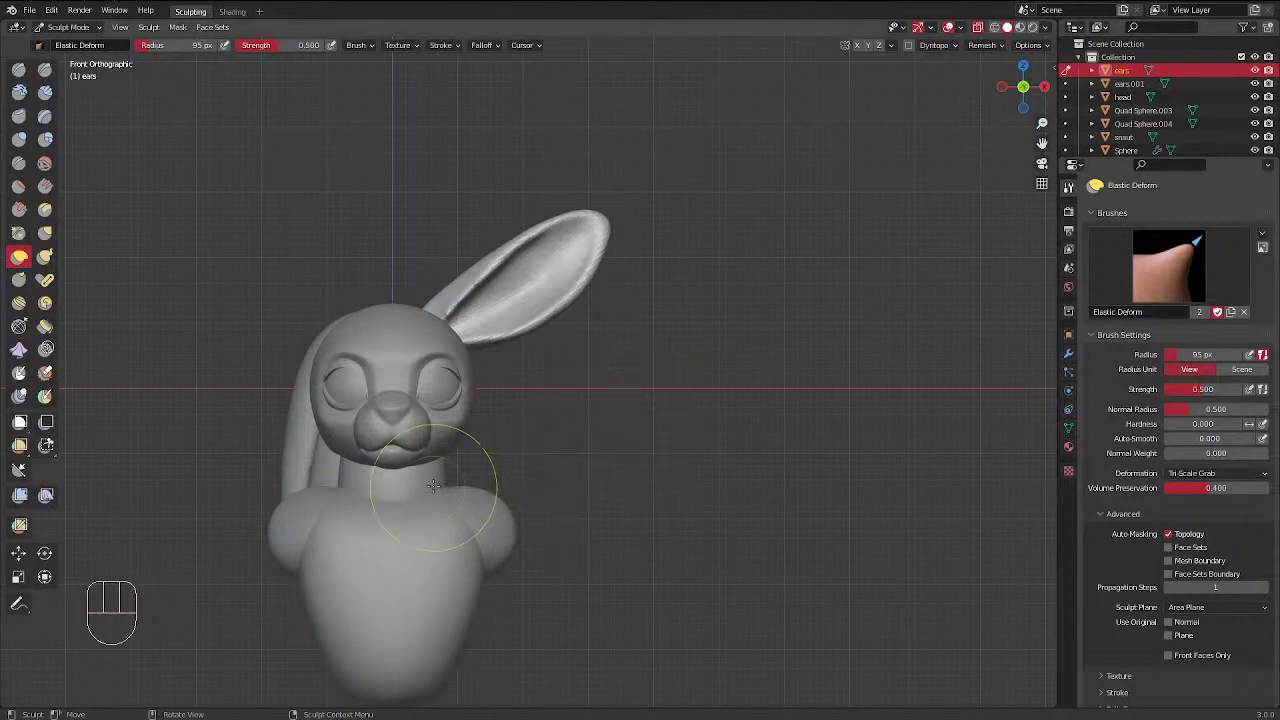
{"action": "middle_click_drag", "start_coordinate": [484, 321], "coordinate": [520, 291]}
{"action": "middle_click_drag", "start_coordinate": [545, 409], "coordinate": [580, 380], "text": "ctrl"}
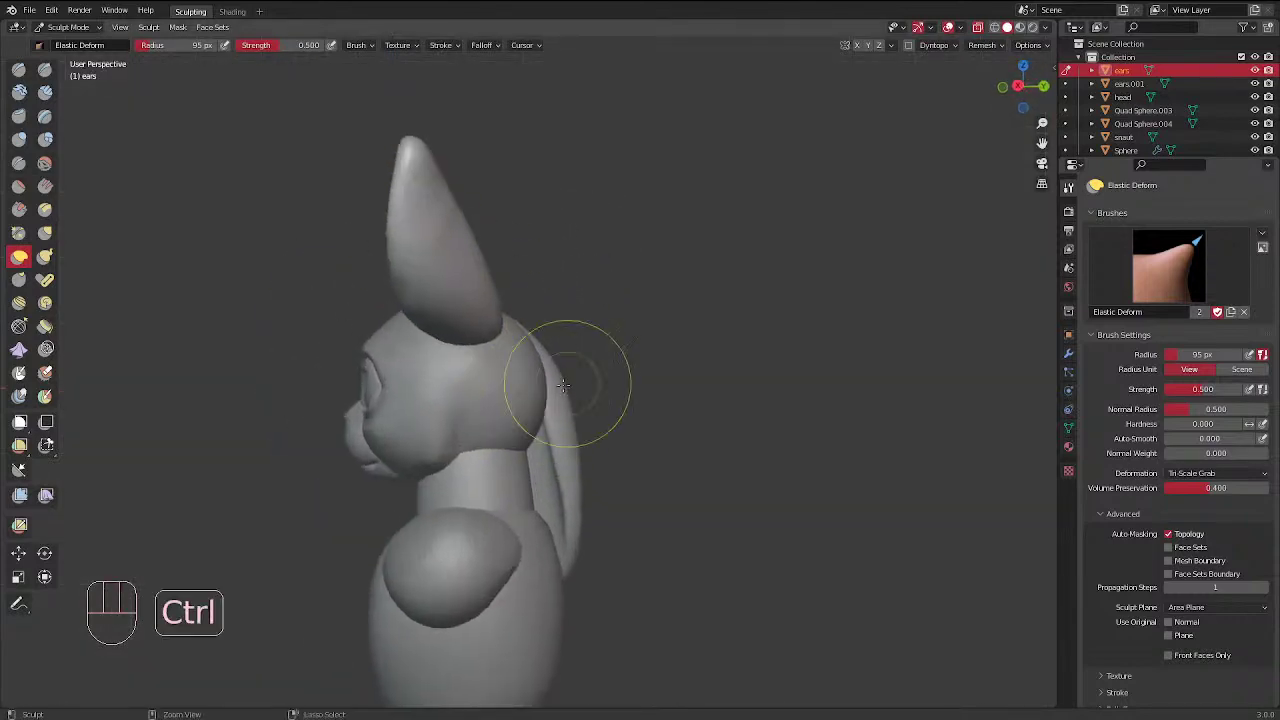
{"action": "middle_click_drag", "start_coordinate": [543, 435], "coordinate": [543, 512], "text": "alt"}
{"action": "middle_click_drag", "start_coordinate": [503, 438], "coordinate": [505, 342], "text": "ctrl"}
{"action": "mouse_move", "coordinate": [505, 342]}
{"action": "middle_mouse_down"}
{"action": "mouse_move", "coordinate": [660, 335]}
{"action": "mouse_move", "coordinate": [677, 369]}
{"action": "mouse_move", "coordinate": [689, 346]}
{"action": "mouse_move", "coordinate": [654, 405]}
{"action": "mouse_move", "coordinate": [670, 420]}
{"action": "middle_mouse_up"}
{"action": "key", "text": "KP_1"}
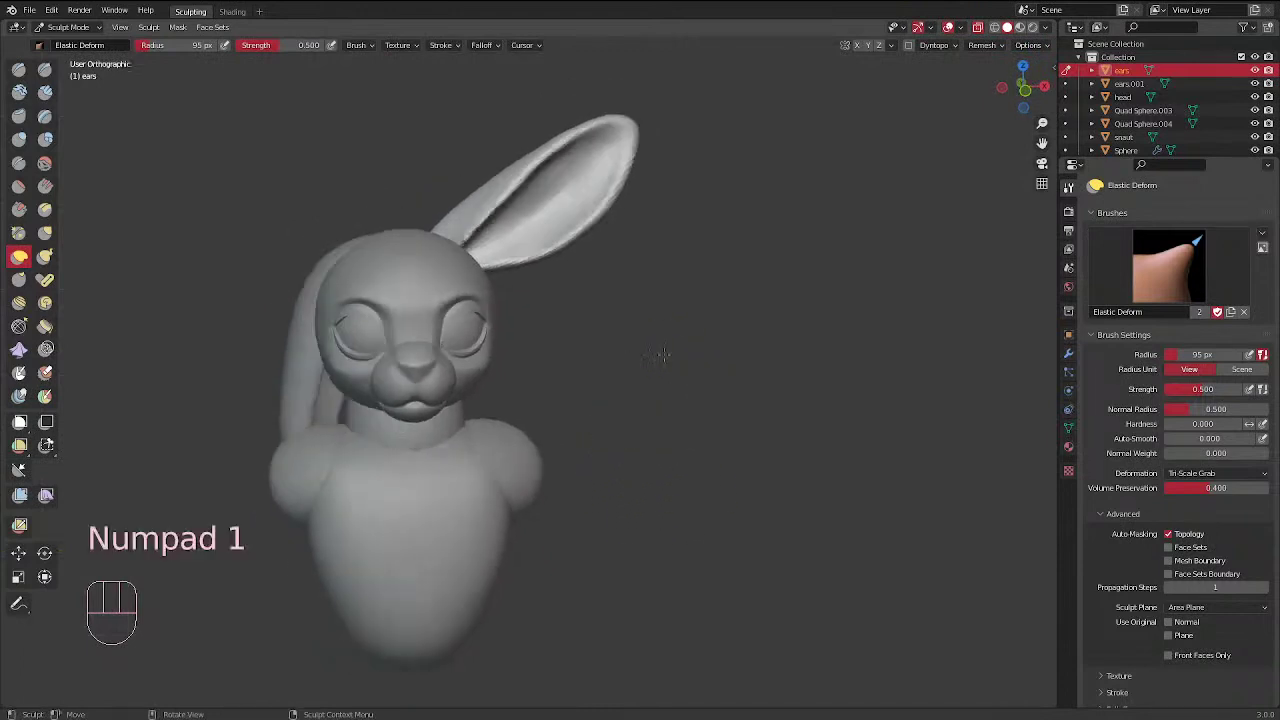
Return to Object Mode and rotate the tilted ear freely in trackball mode by about 36.1° and 16°
{"action": "key", "text": "ctrl+Tab"}
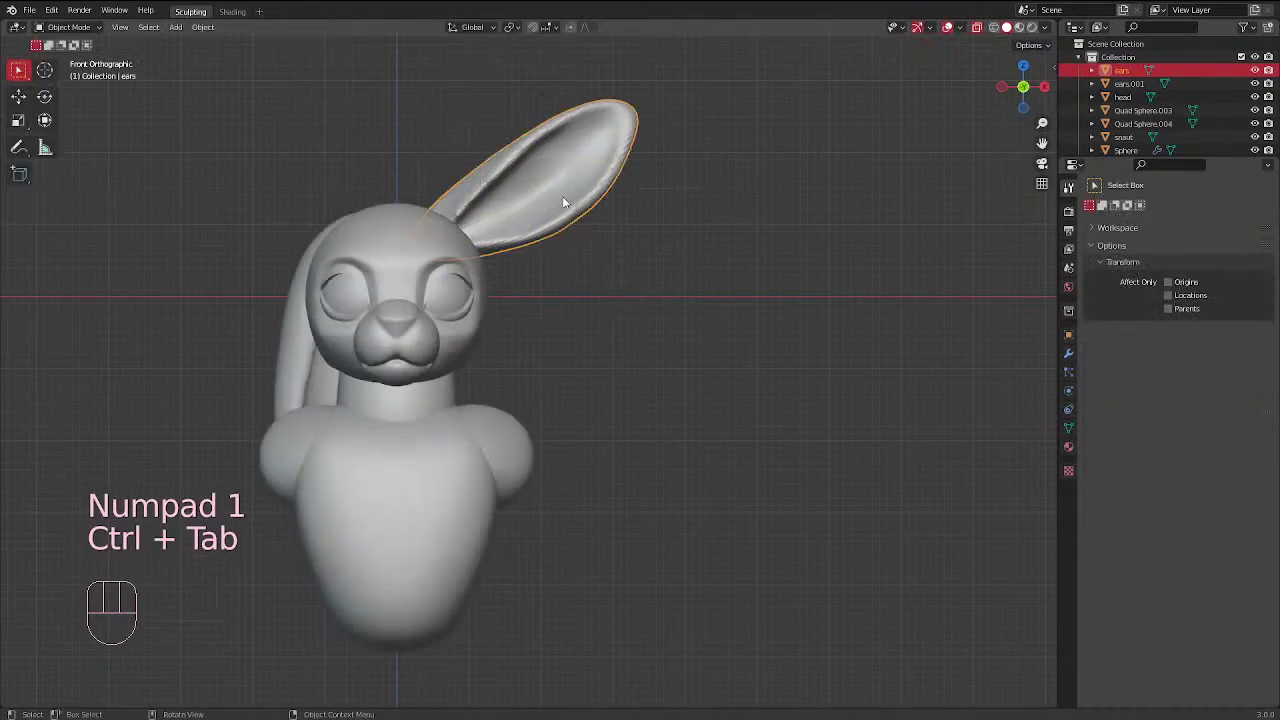
{"action": "key", "text": "r"}
{"action": "key", "text": "r"}
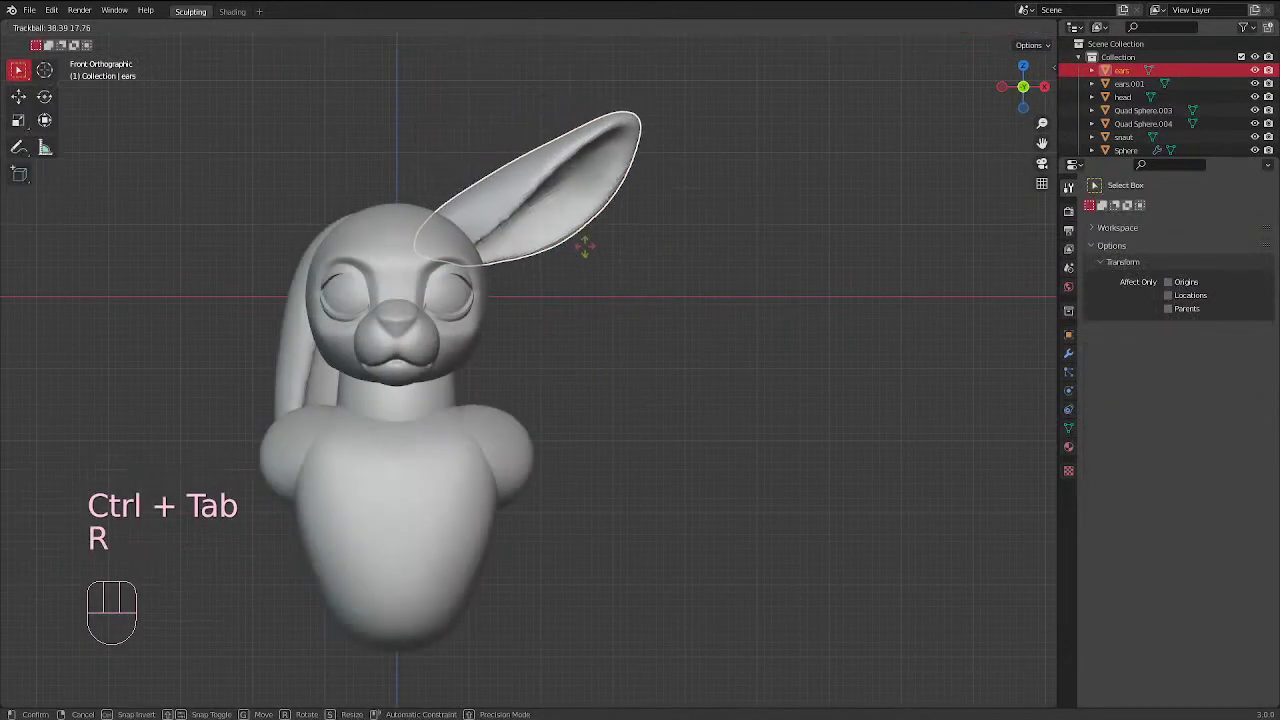
{"action": "left_click", "coordinate": [583, 250]}
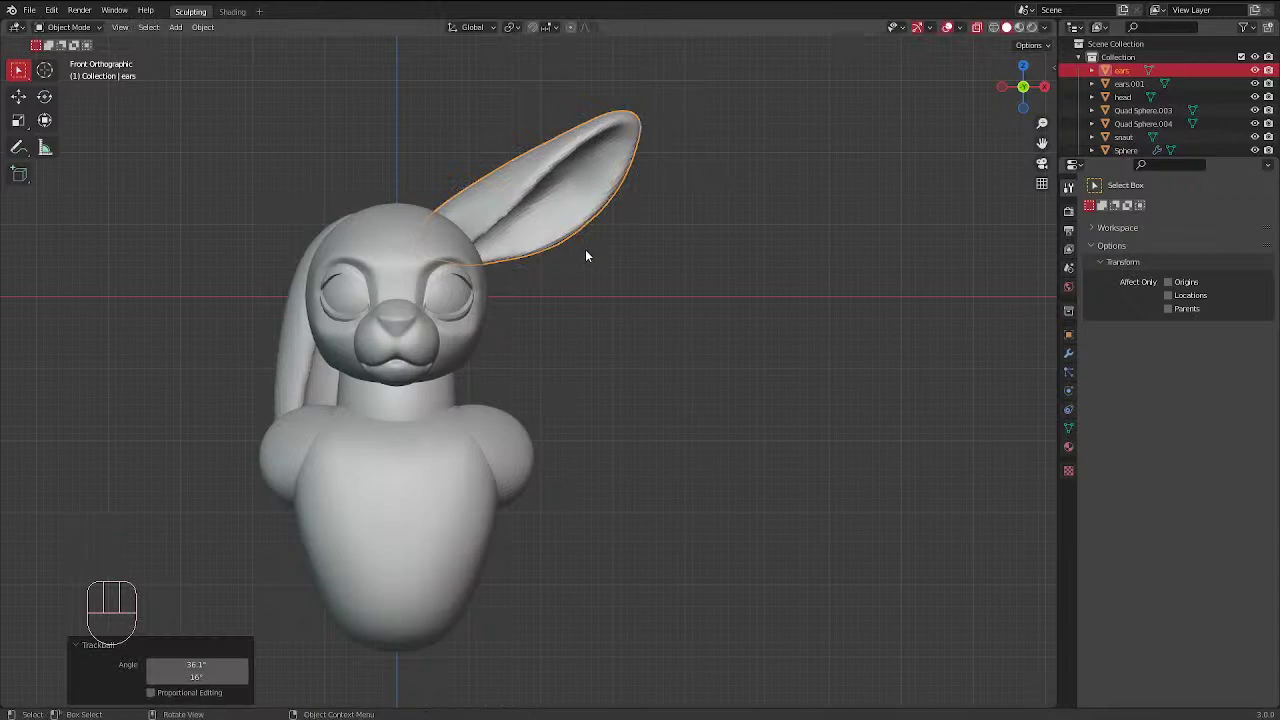
Turn the ear more upright in stages, shifting it about 0.56 m then 0.21 m inward and 0.50 m then 0.08 m up
{"action": "key", "text": "r"}
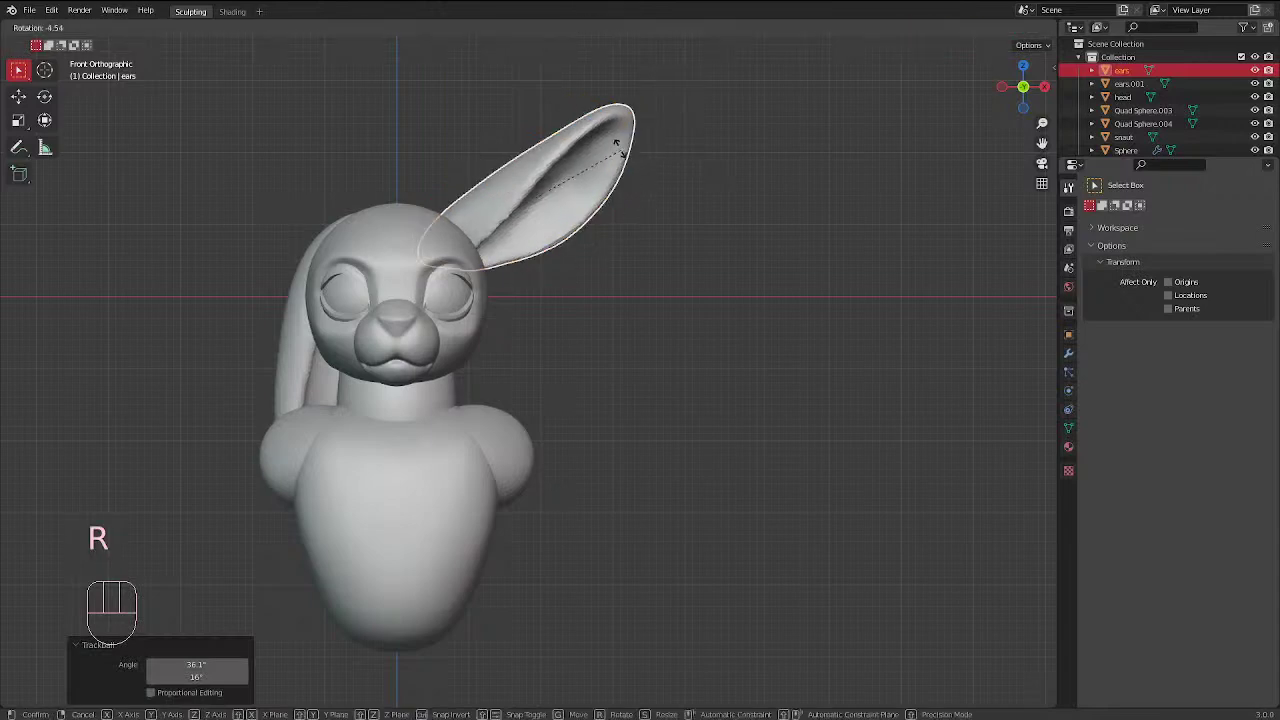
{"action": "left_click", "coordinate": [600, 150]}
{"action": "key", "text": "g"}
{"action": "left_click", "coordinate": [561, 115]}
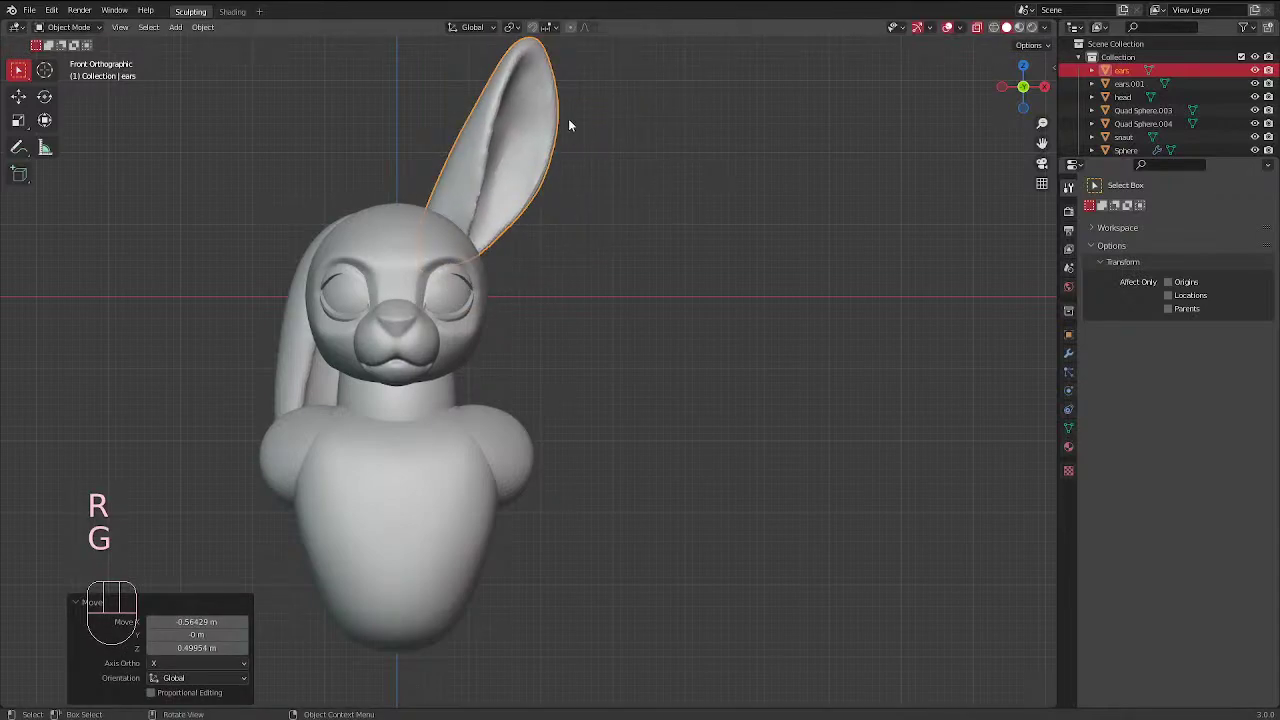
{"action": "key", "text": "r"}
{"action": "left_click", "coordinate": [560, 112]}
{"action": "key", "text": "g"}
{"action": "left_click", "coordinate": [535, 95]}
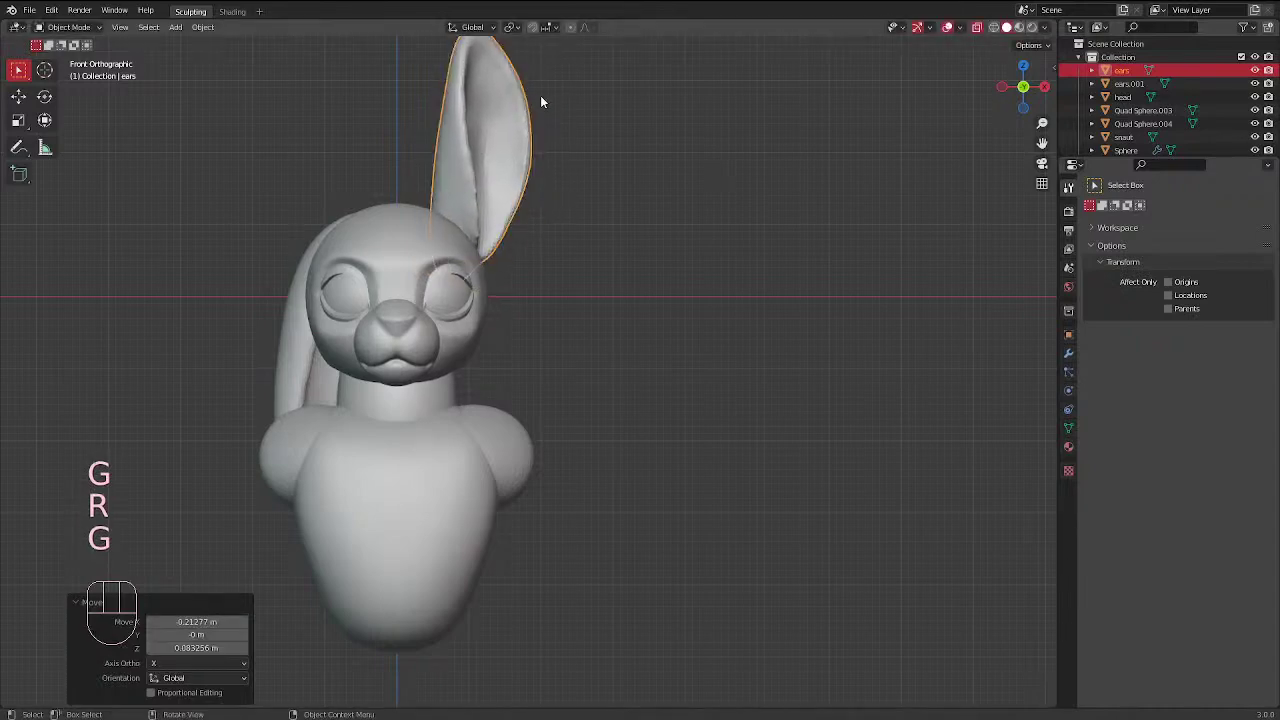
Rotate the ear a further 15.2° inward, shift it about 0.42 m along negative X and 0.05 m up, and check its placement
{"action": "key", "text": "r"}
{"action": "left_click", "coordinate": [520, 92]}
{"action": "key", "text": "g"}
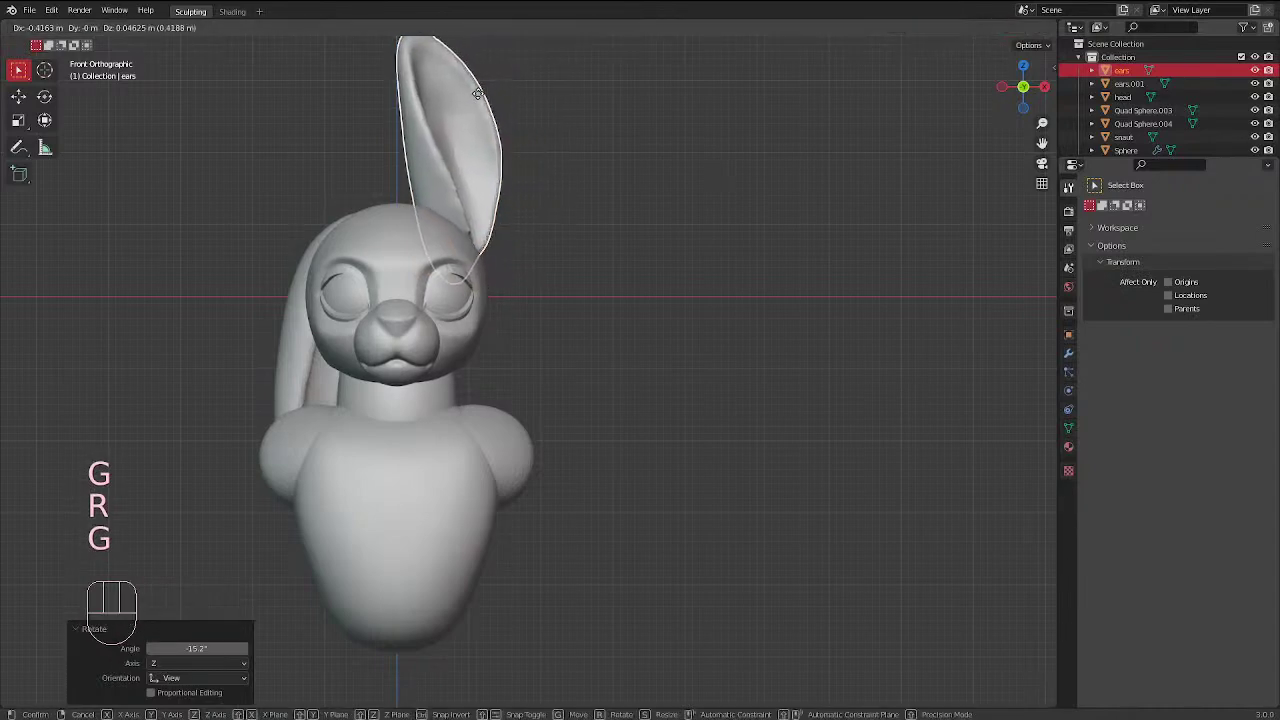
{"action": "left_click", "coordinate": [478, 92]}
{"action": "left_click", "coordinate": [564, 188]}
{"action": "middle_click_drag", "start_coordinate": [570, 195], "coordinate": [743, 254]}
{"action": "key", "text": "KP_1"}
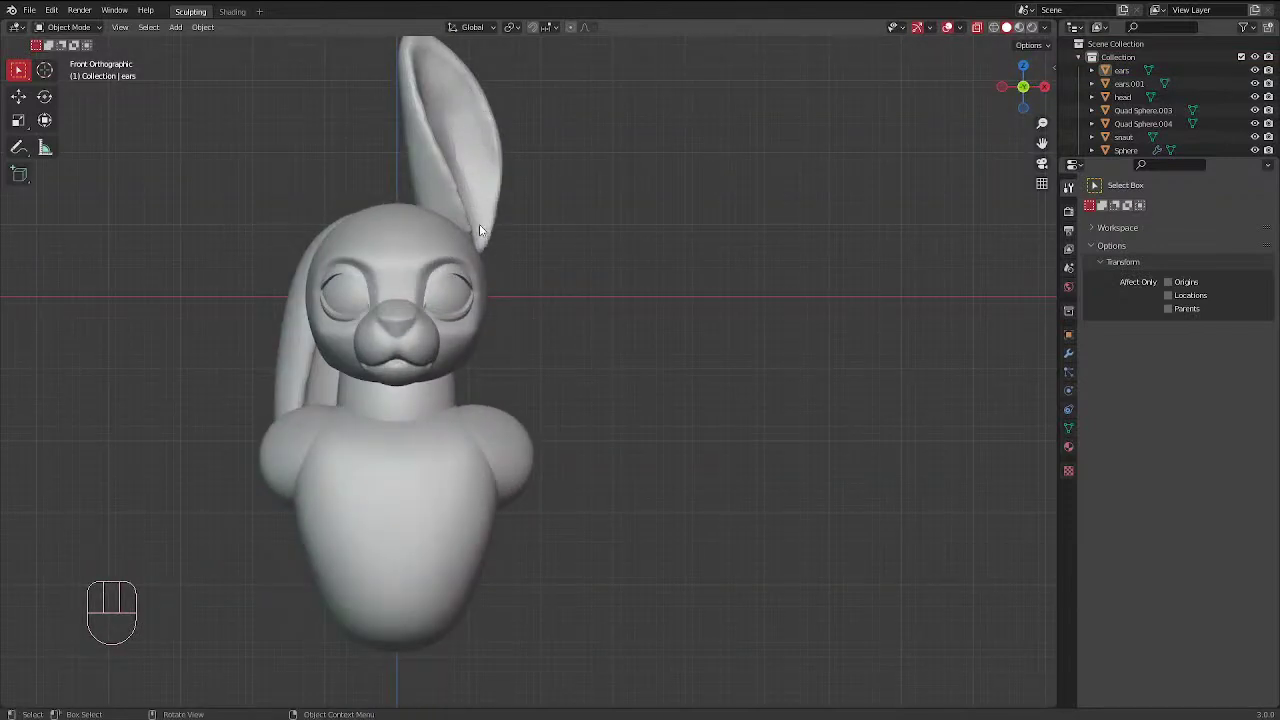
{"action": "left_click", "coordinate": [305, 257]}
{"action": "left_click", "coordinate": [384, 235], "text": "shift"}
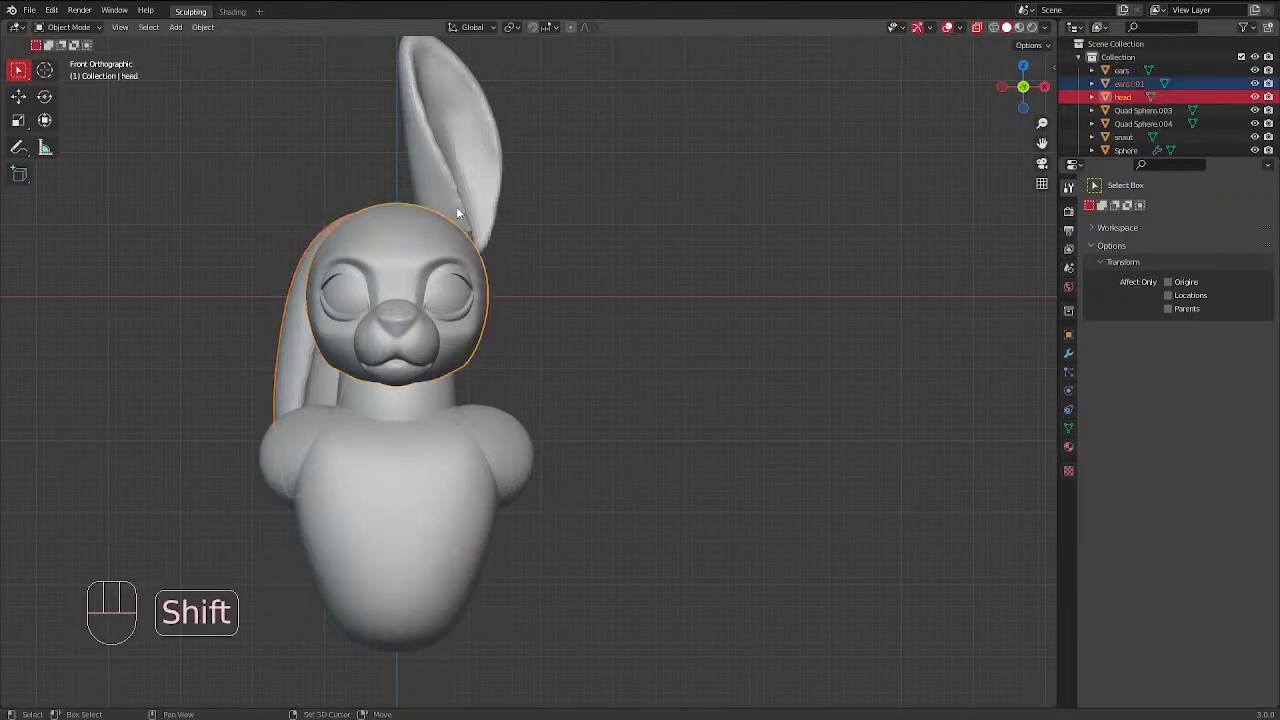
{"action": "left_click", "coordinate": [455, 140], "text": "shift"}
{"action": "key", "text": "r"}
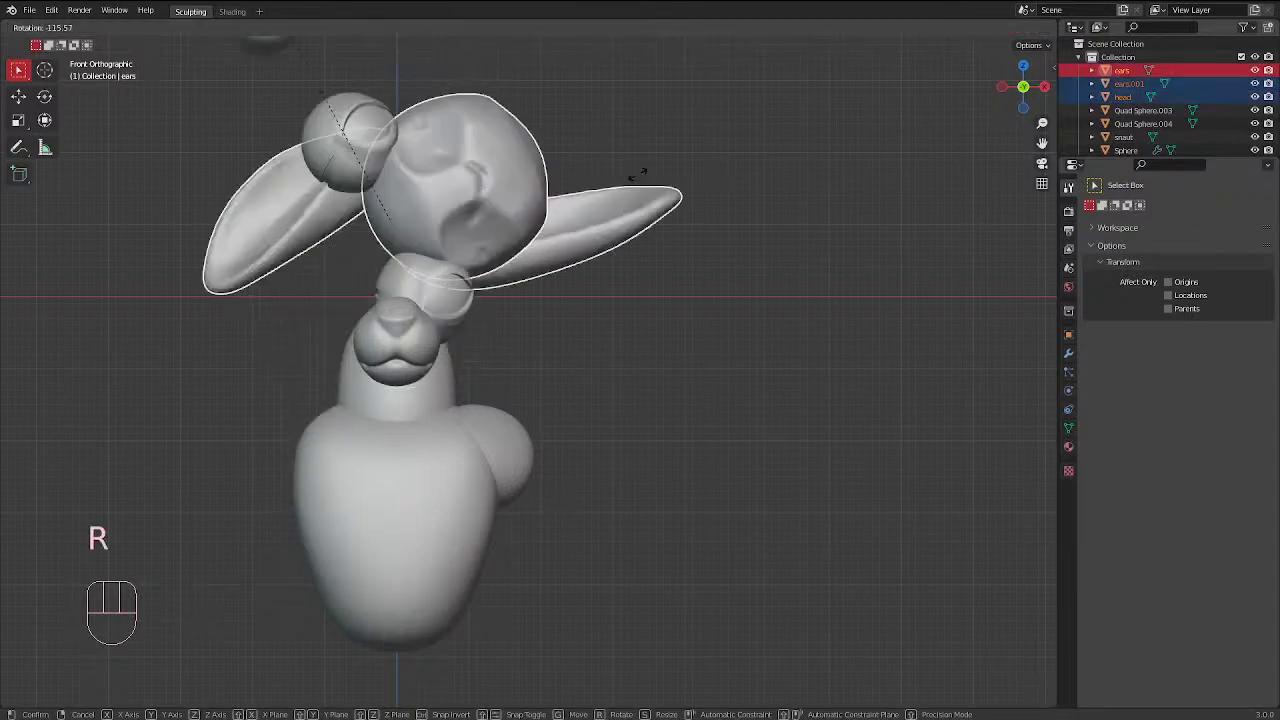
{"action": "right_click", "coordinate": [606, 174]}
Parent both ears, the snout and the eyes to the head as an object parent
{"action": "left_click", "coordinate": [462, 192]}
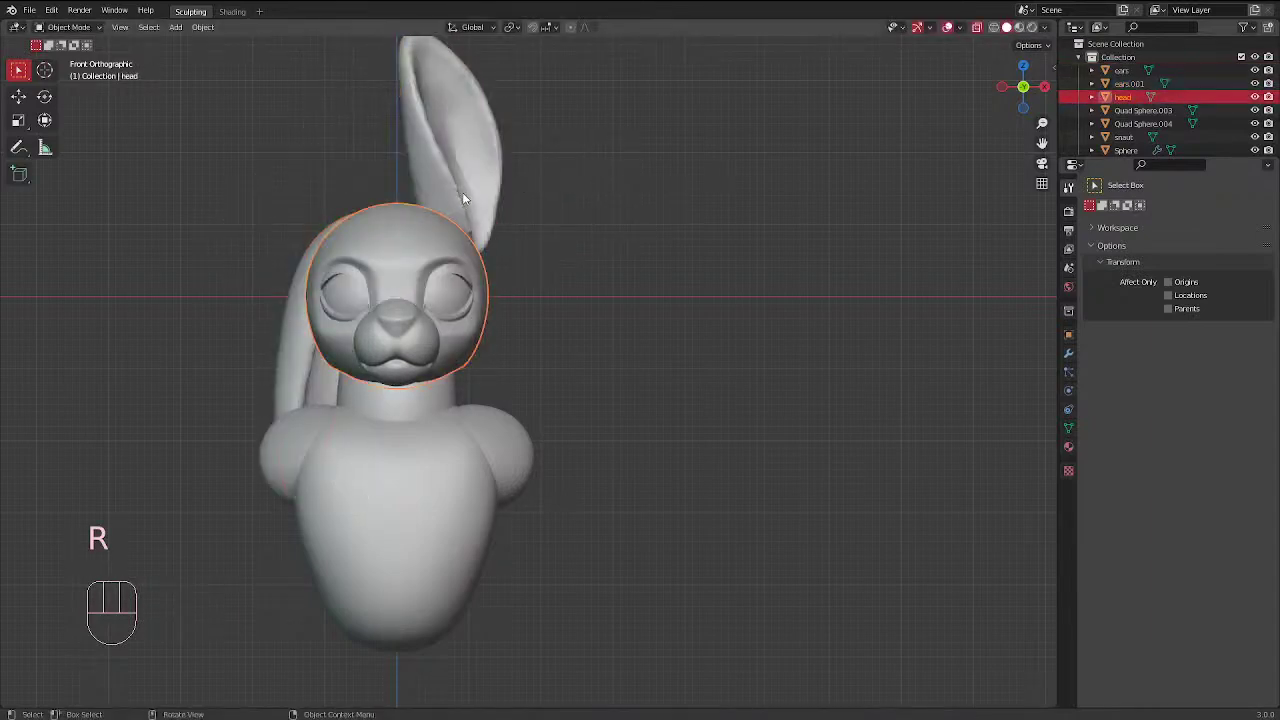
{"action": "scroll", "coordinate": [280, 340], "scroll_direction": "up", "scroll_amount": 1}
{"action": "left_click", "coordinate": [268, 372], "text": "shift"}
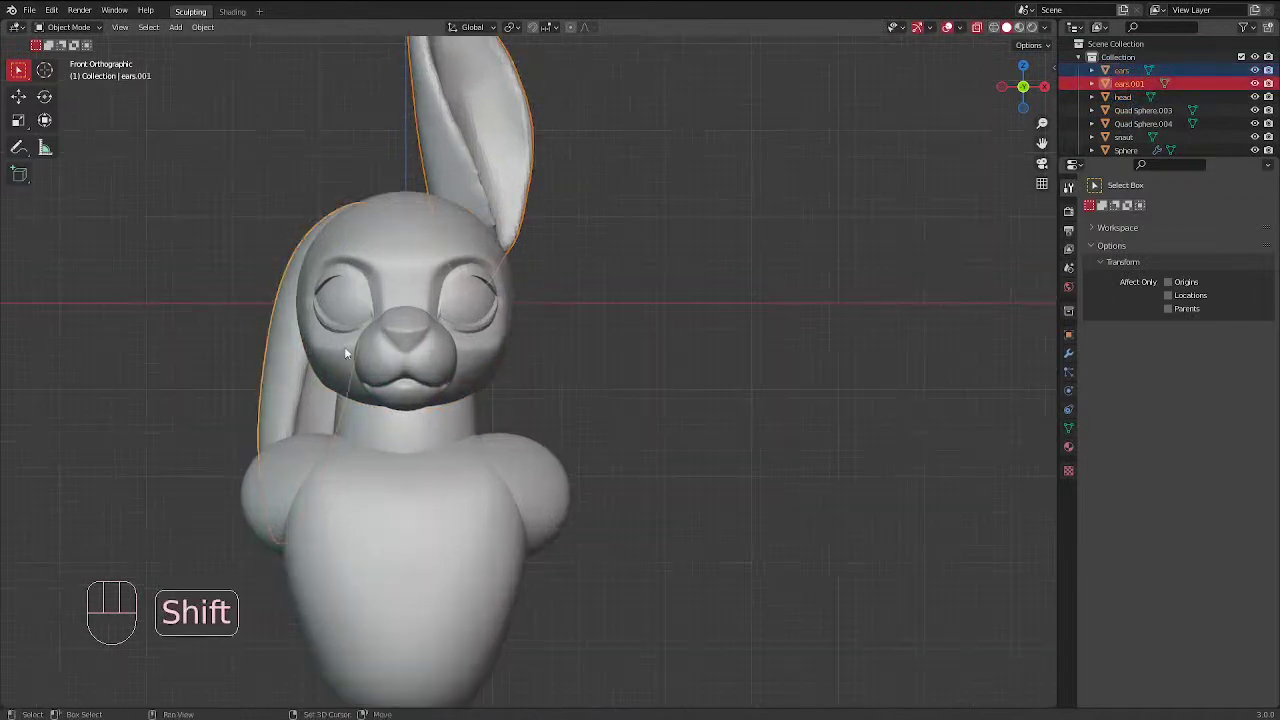
{"action": "left_click", "coordinate": [417, 347], "text": "shift"}
{"action": "left_click", "coordinate": [345, 294], "text": "shift"}
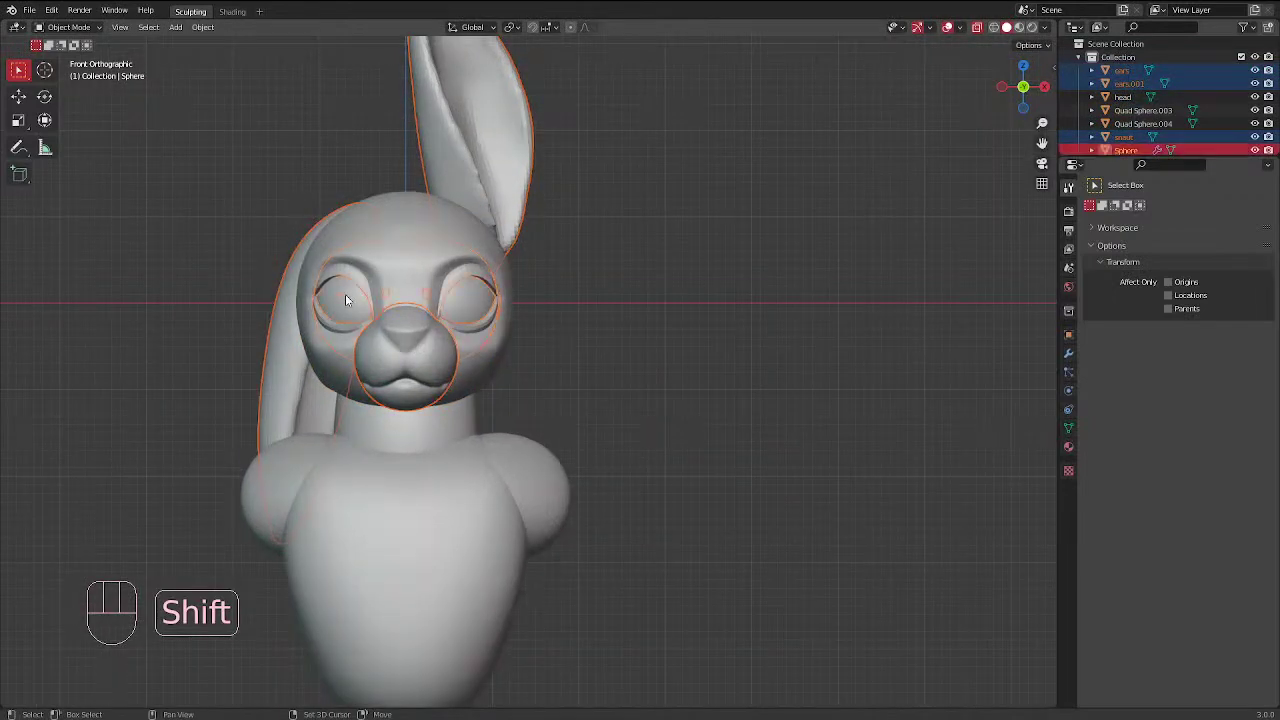
{"action": "scroll", "coordinate": [441, 246], "scroll_direction": "up", "scroll_amount": 1}
{"action": "left_click", "coordinate": [380, 207], "text": "shift"}
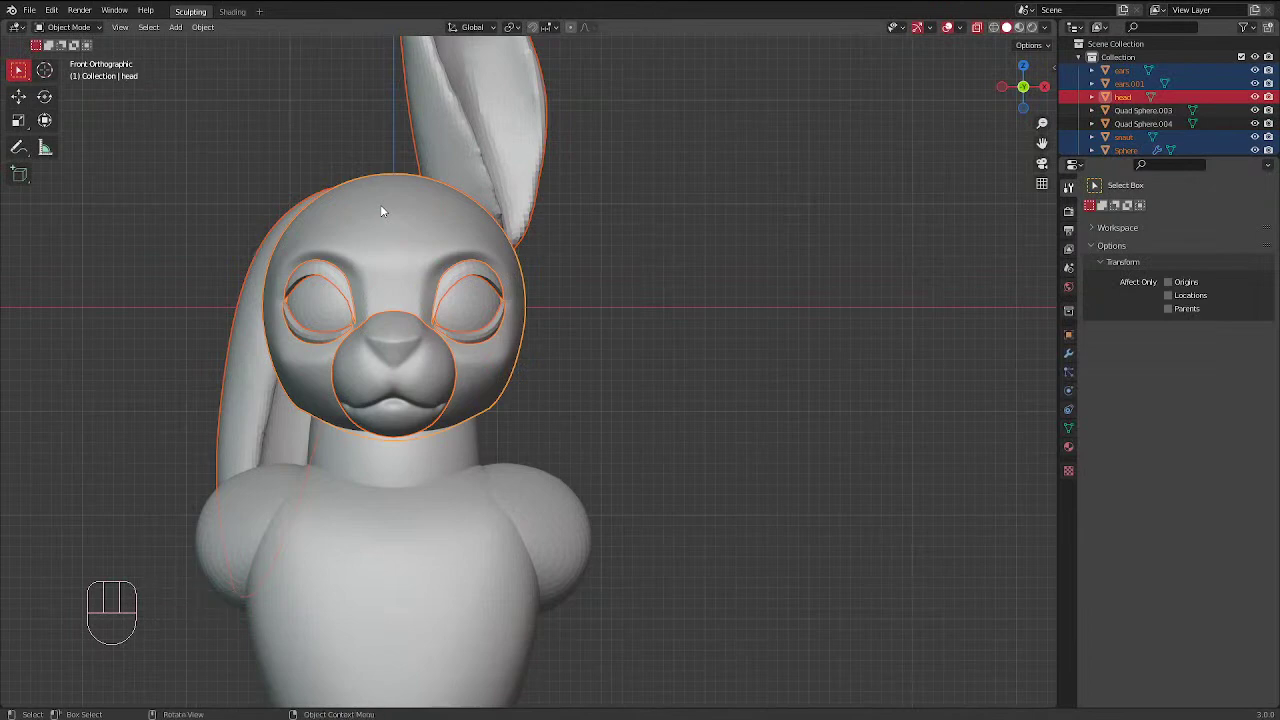
{"action": "key", "text": "ctrl+p"}
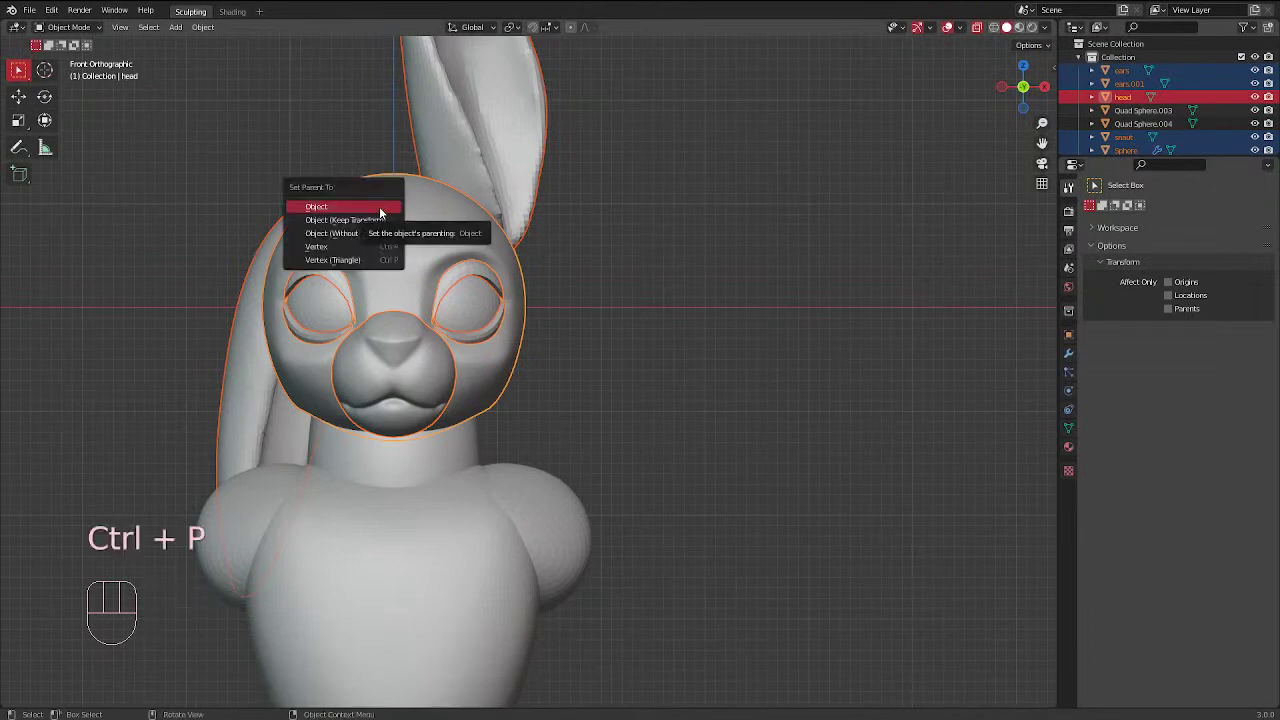
{"action": "left_click", "coordinate": [379, 207]}
{"action": "left_click", "coordinate": [377, 219]}
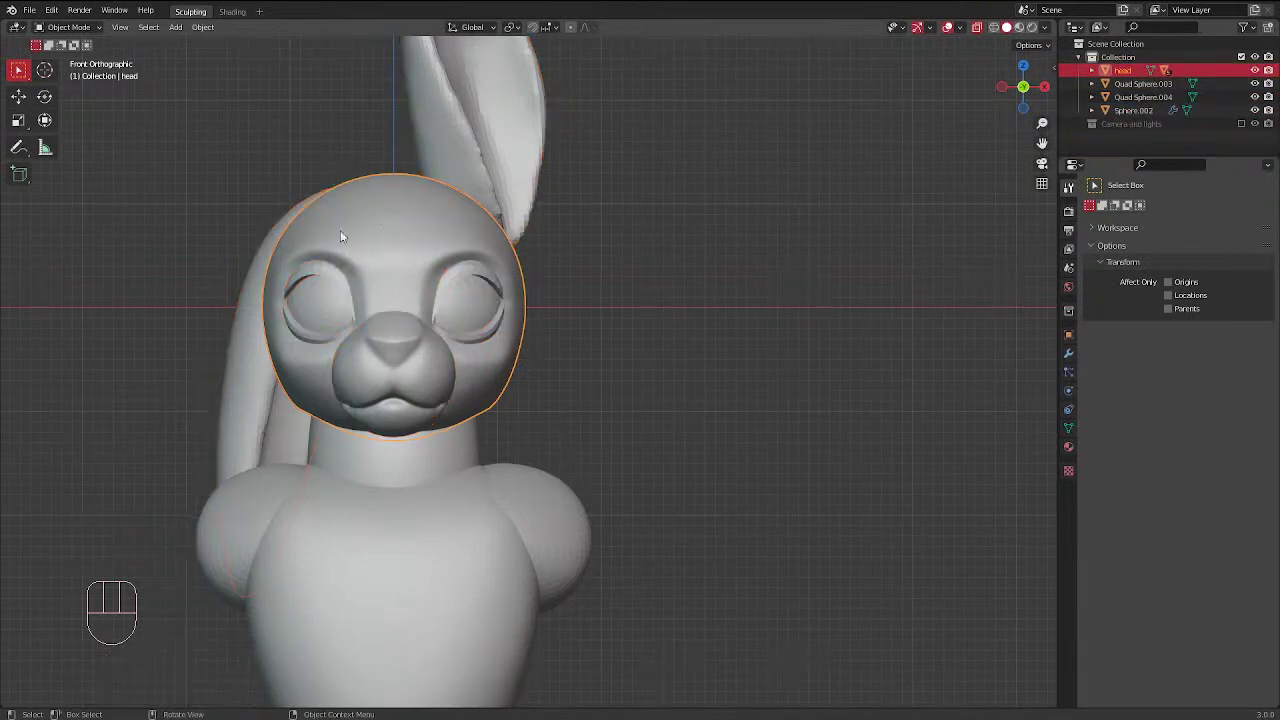
{"action": "scroll", "coordinate": [377, 219], "scroll_direction": "down", "scroll_amount": 1}
{"action": "key", "text": "r"}
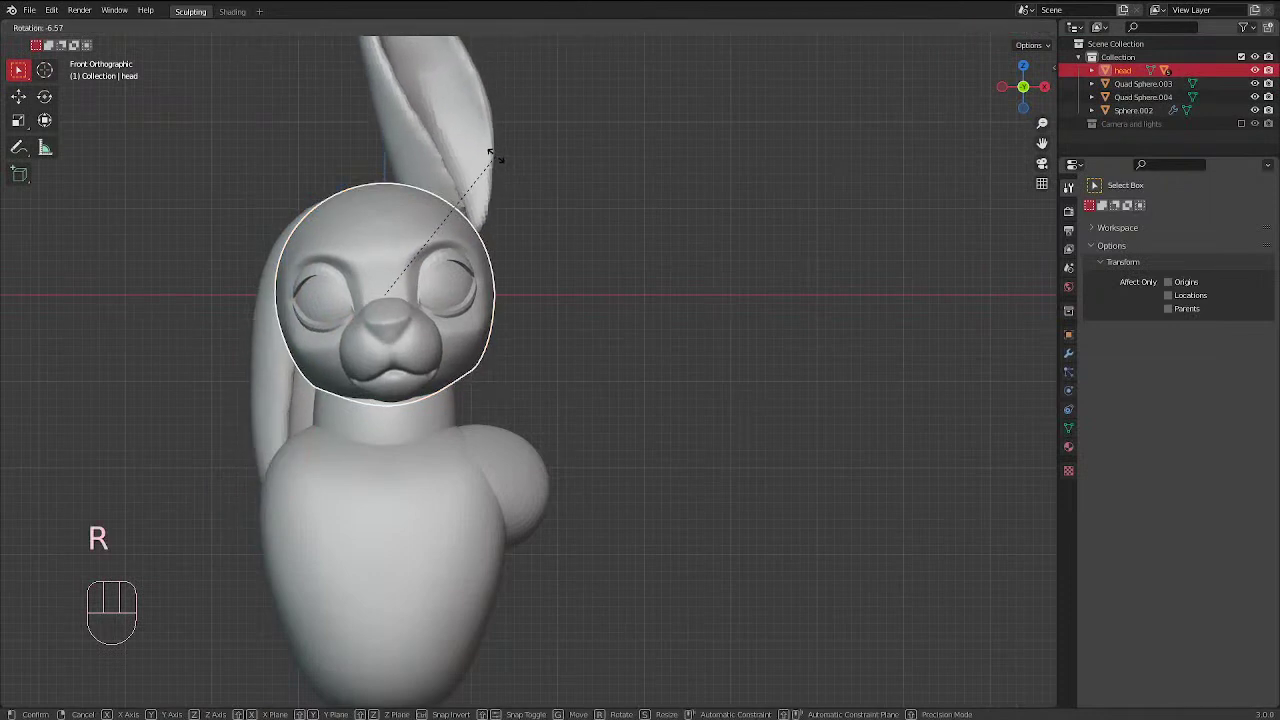
{"action": "right_click", "coordinate": [515, 200]}
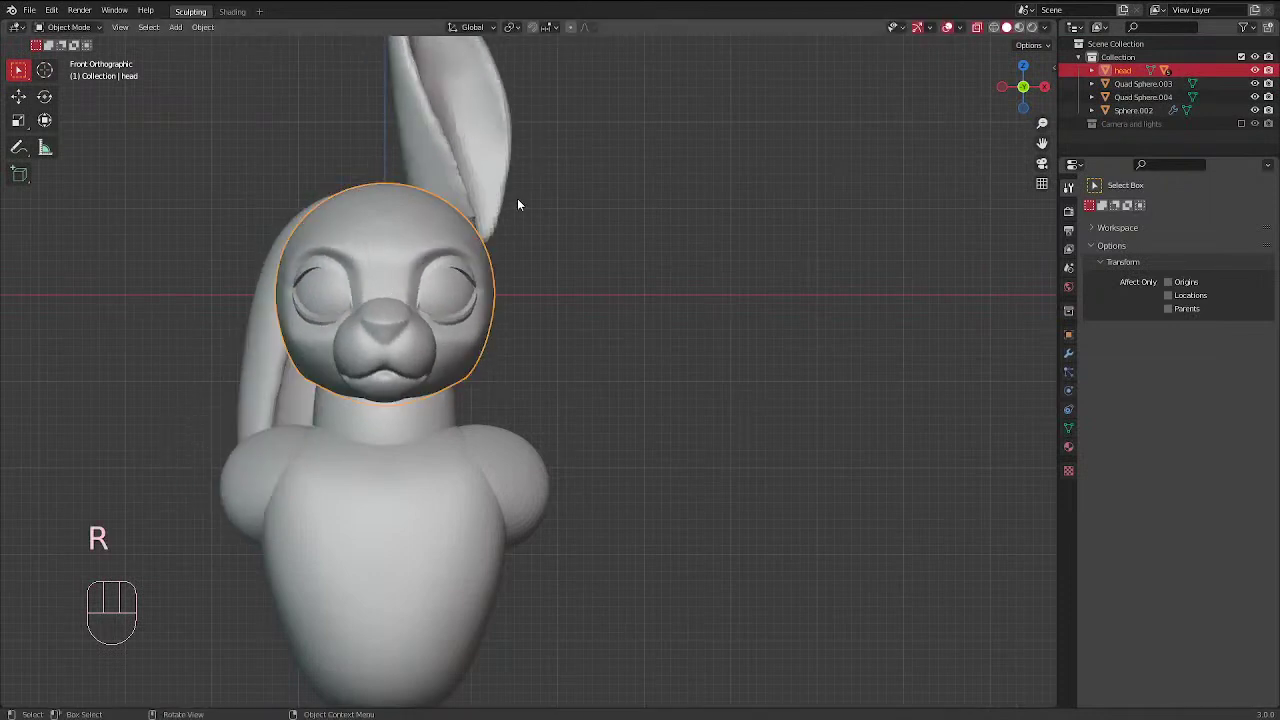
Replace the mirror object in the shoulder spheres' Mirror modifier with the torso, Quad Sphere.004
{"action": "left_click", "coordinate": [239, 443]}
{"action": "left_click", "coordinate": [292, 473]}
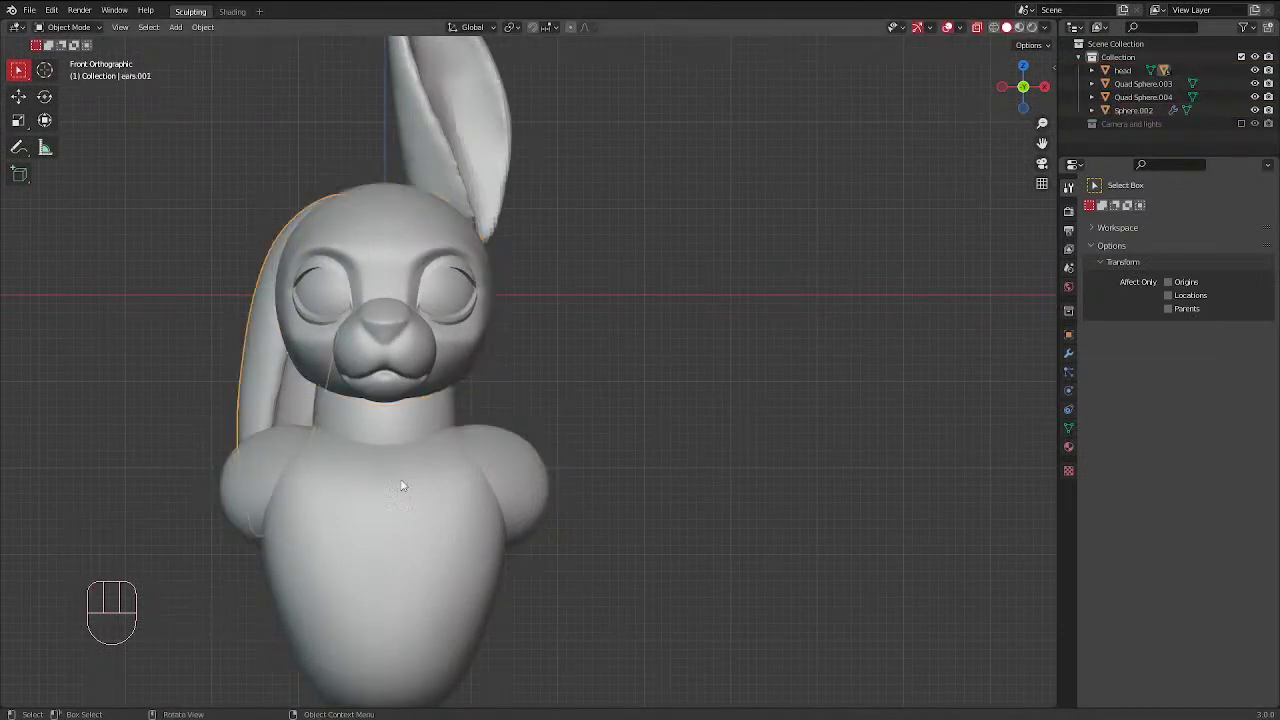
{"action": "left_click", "coordinate": [535, 478]}
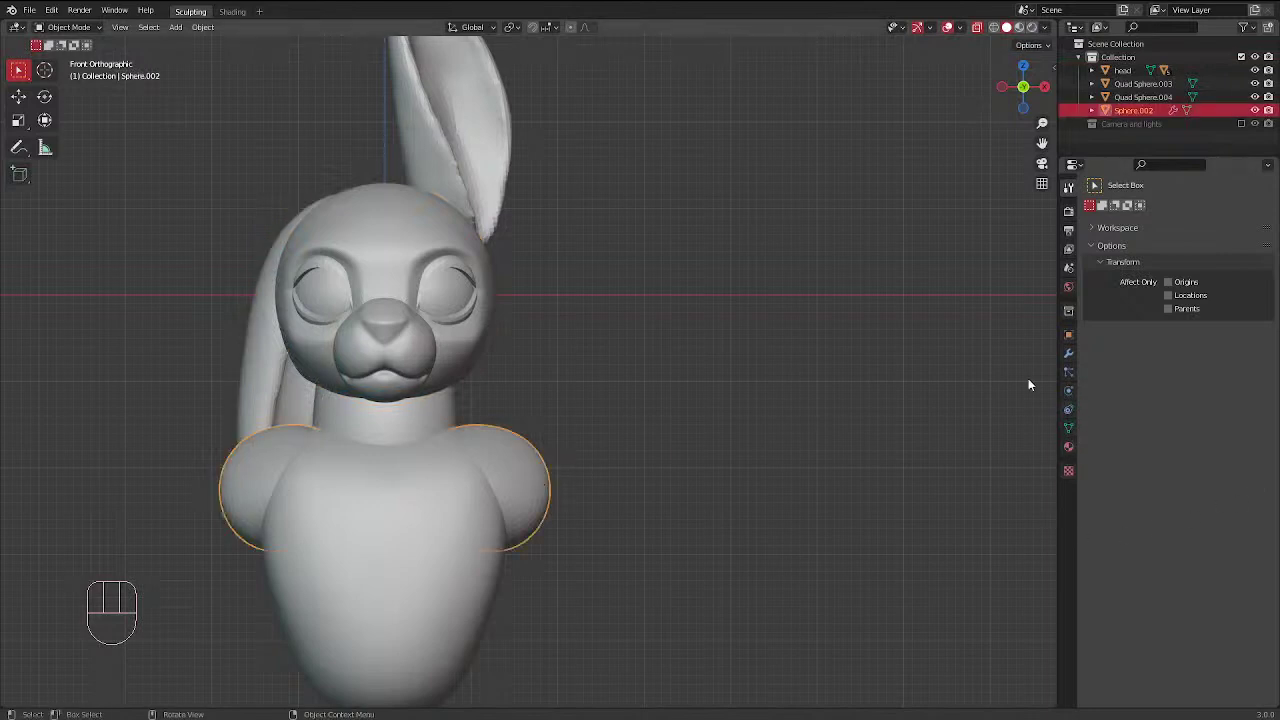
{"action": "left_click", "coordinate": [1068, 353]}
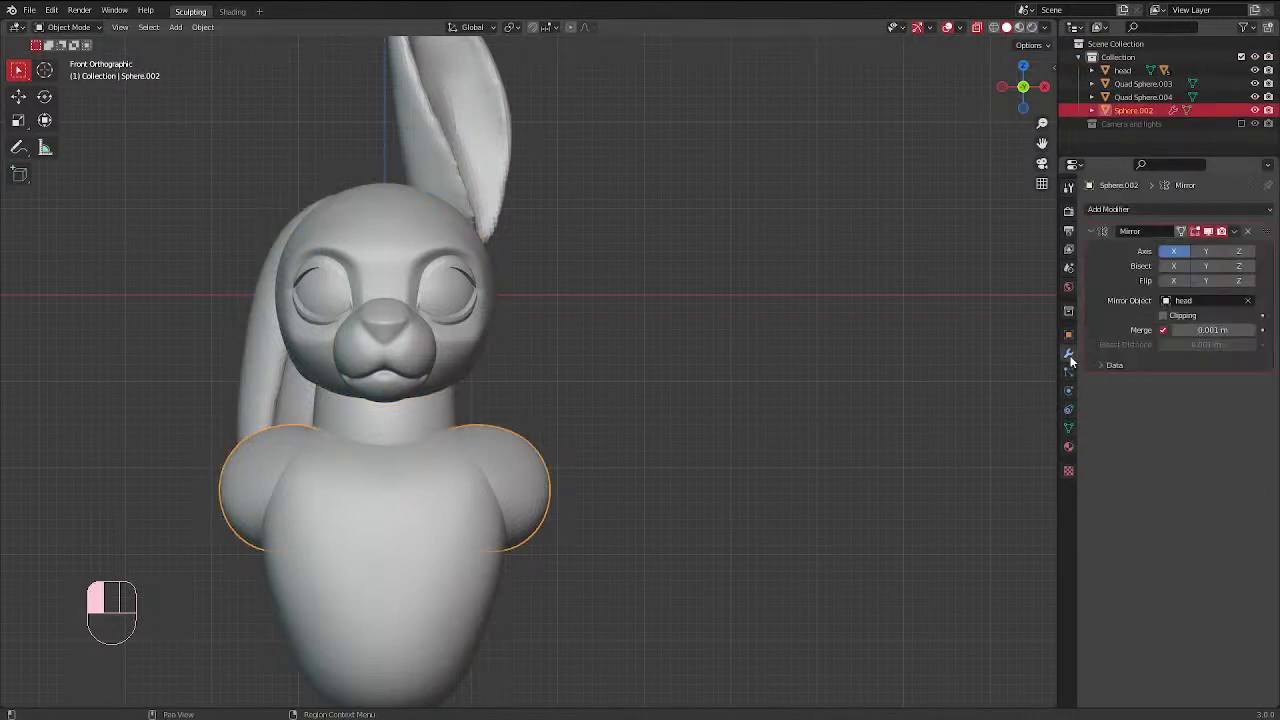
{"action": "left_click", "coordinate": [1248, 301]}
{"action": "left_click", "coordinate": [1248, 301]}
{"action": "left_click", "coordinate": [420, 598]}
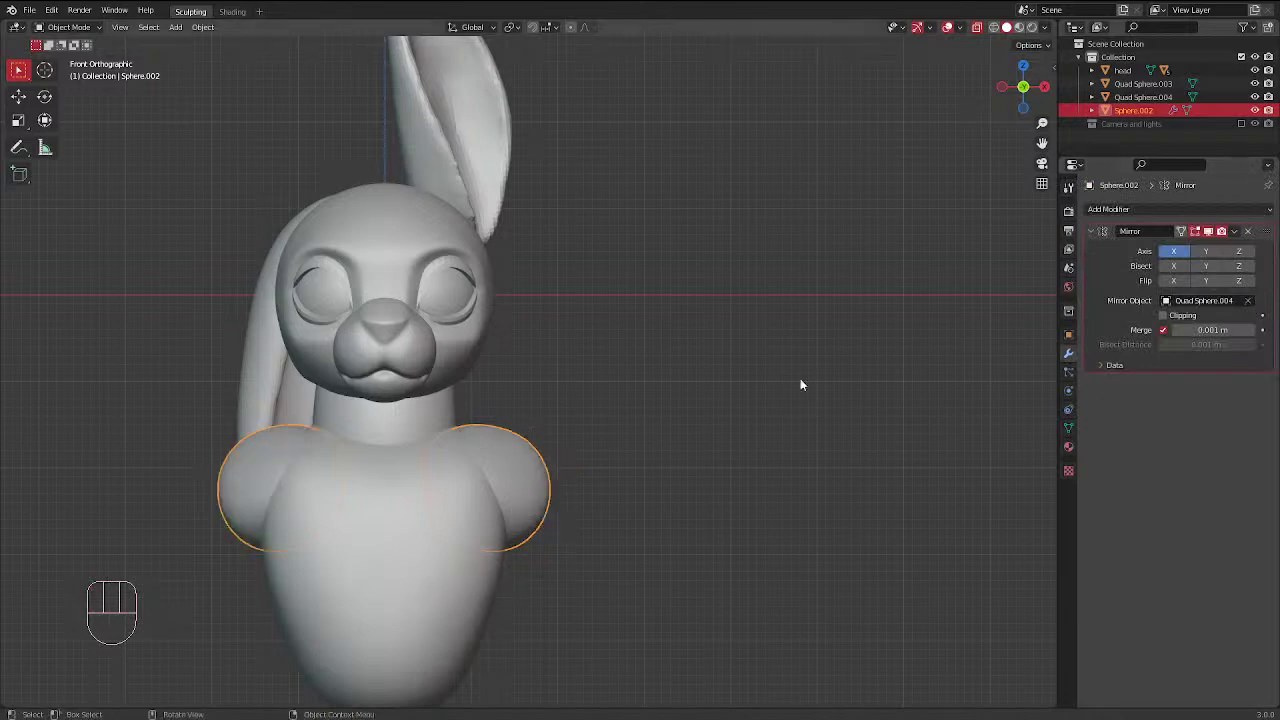
Rotate the head with its parented parts by -7.28° and move it about 0.14 m along negative X and 0.03 m up
{"action": "left_click", "coordinate": [461, 353]}
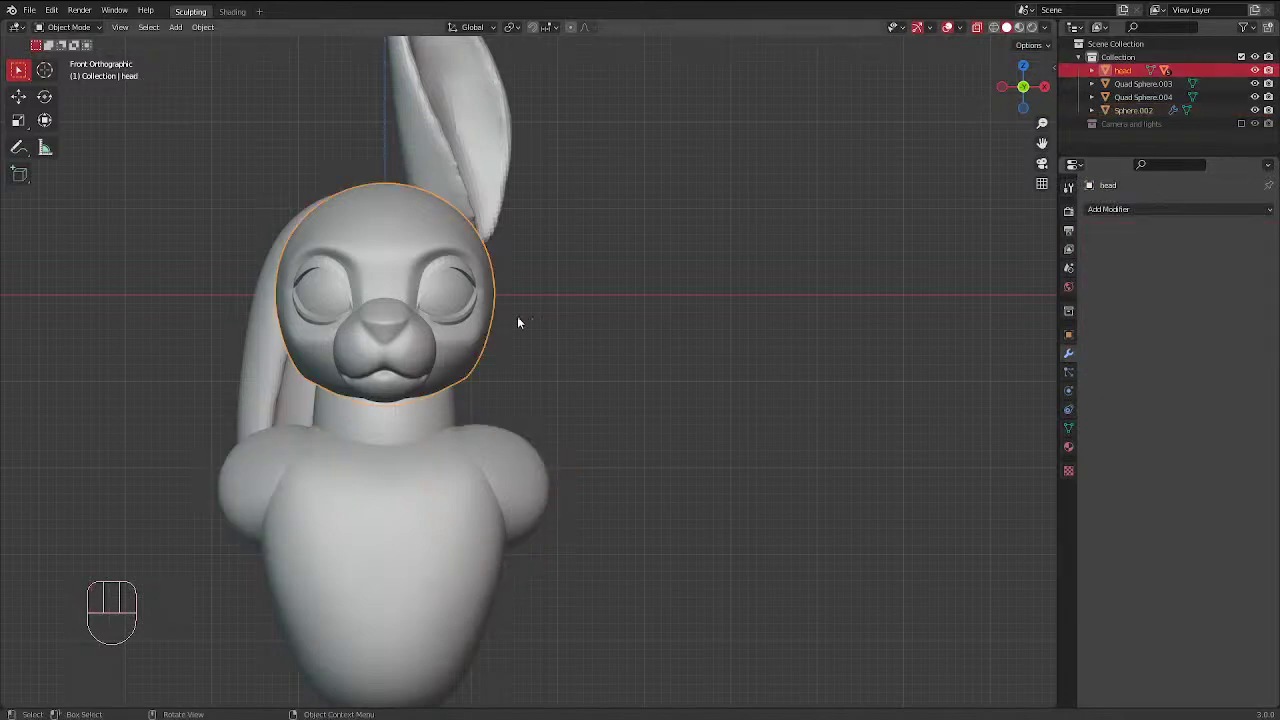
{"action": "key", "text": "r"}
{"action": "left_click", "coordinate": [561, 214]}
{"action": "key", "text": "g"}
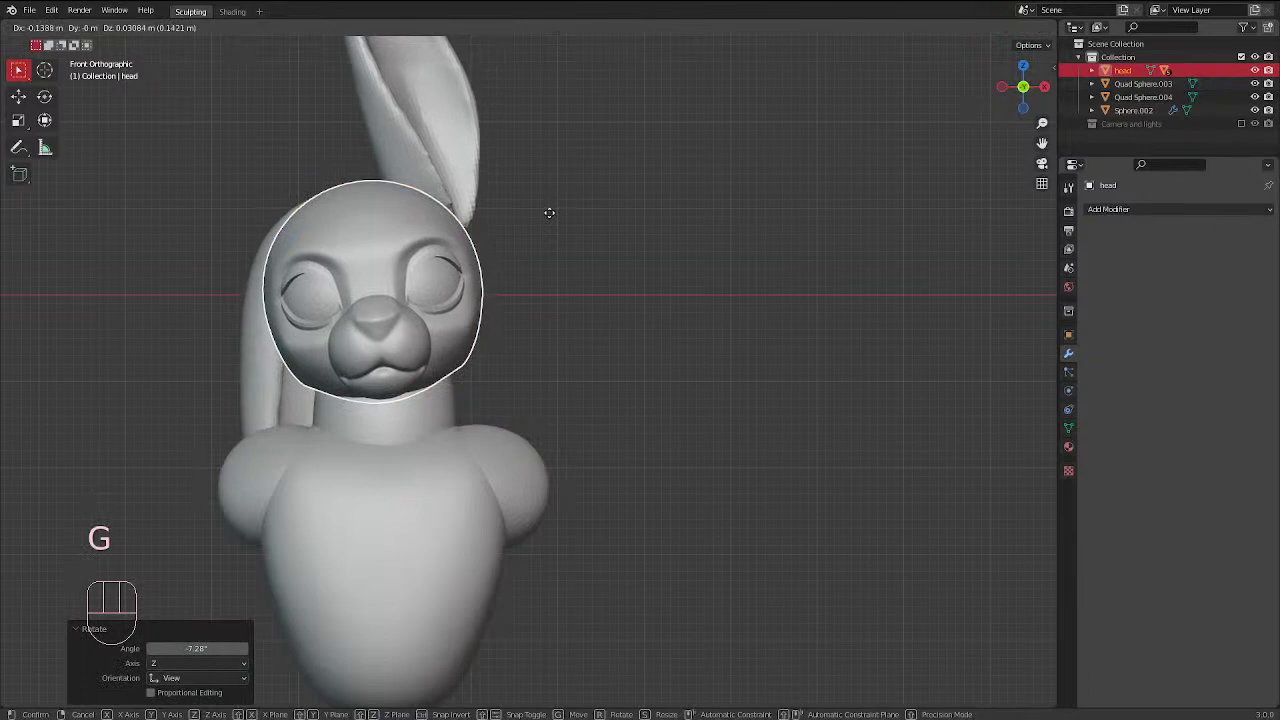
{"action": "left_click", "coordinate": [549, 213]}
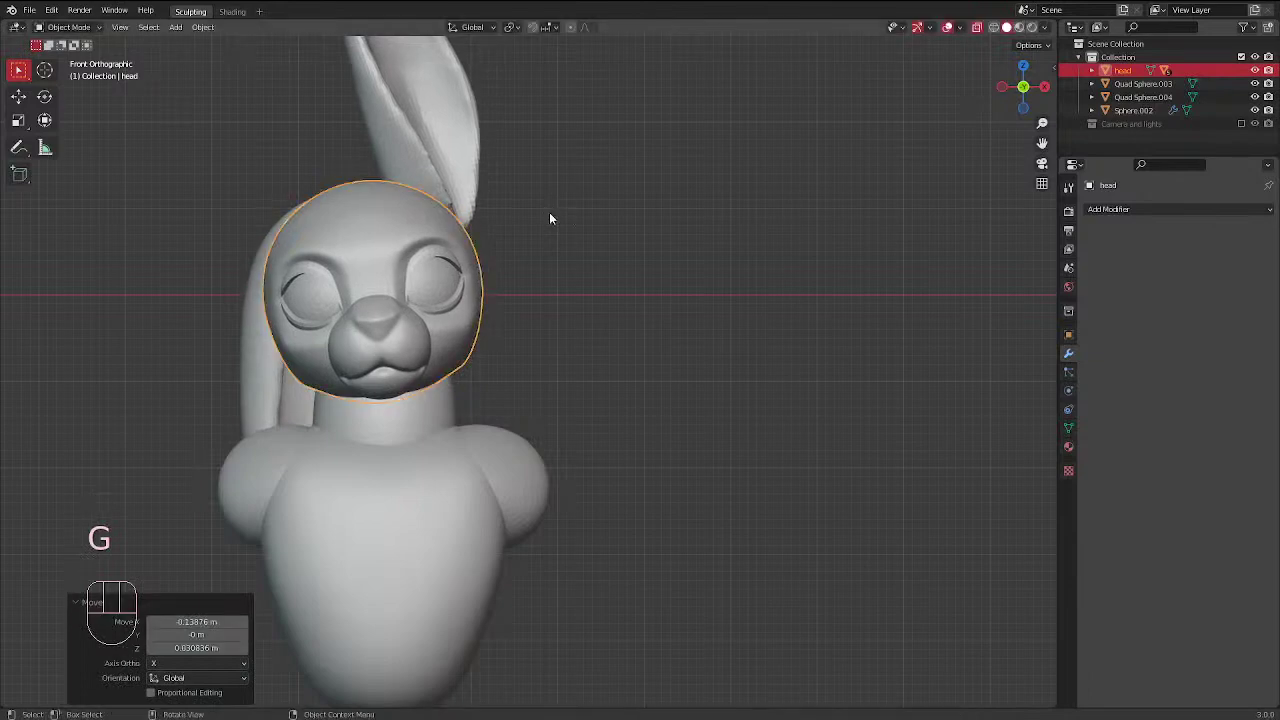
Rotate the neck by -2.36° in the front view to follow the head's tilt
{"action": "left_click", "coordinate": [406, 432]}
{"action": "key", "text": "r"}
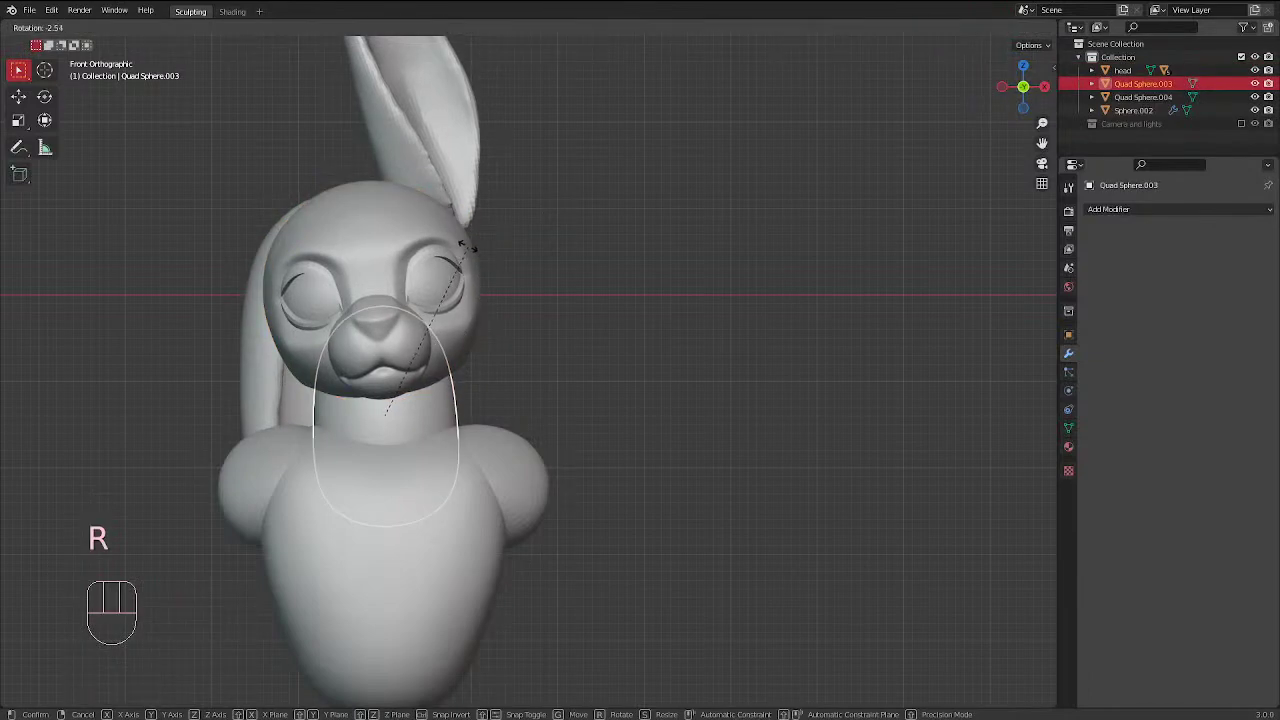
{"action": "left_click", "coordinate": [465, 243]}
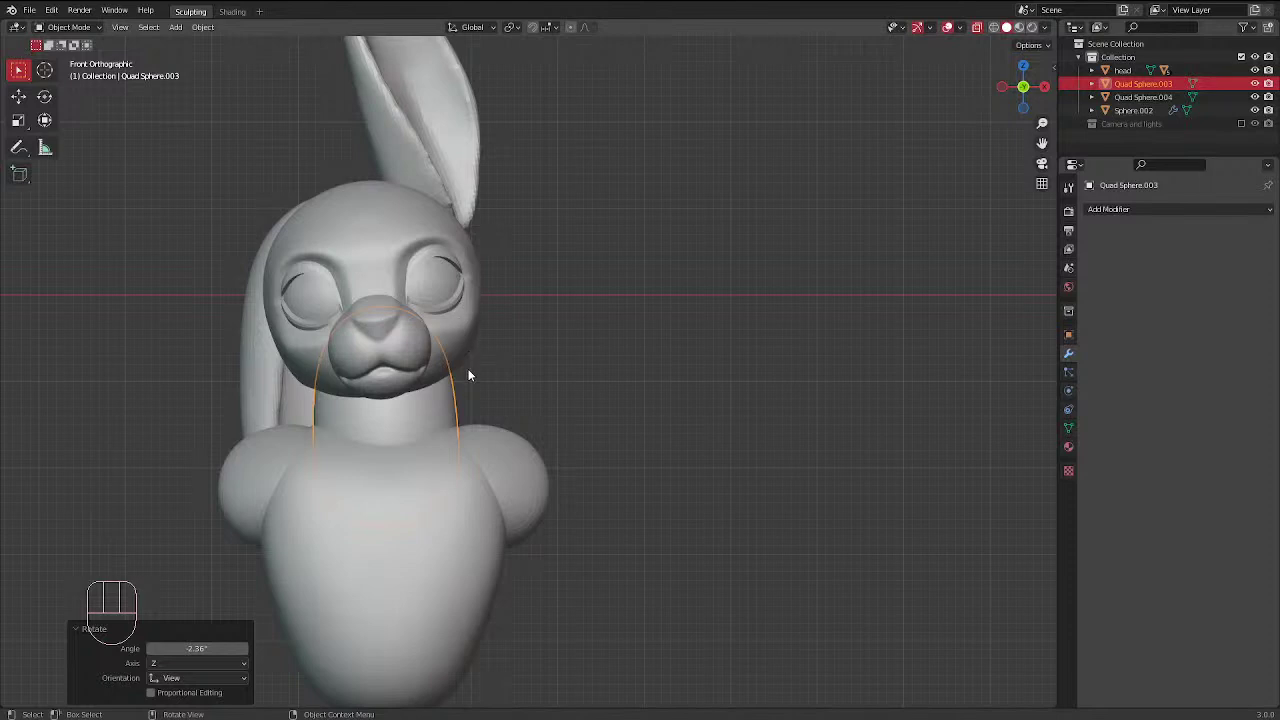
Nudge the tilted head slightly down onto the neck, check its fit from the side, and reselect it
{"action": "left_click", "coordinate": [475, 325]}
{"action": "key", "text": "g"}
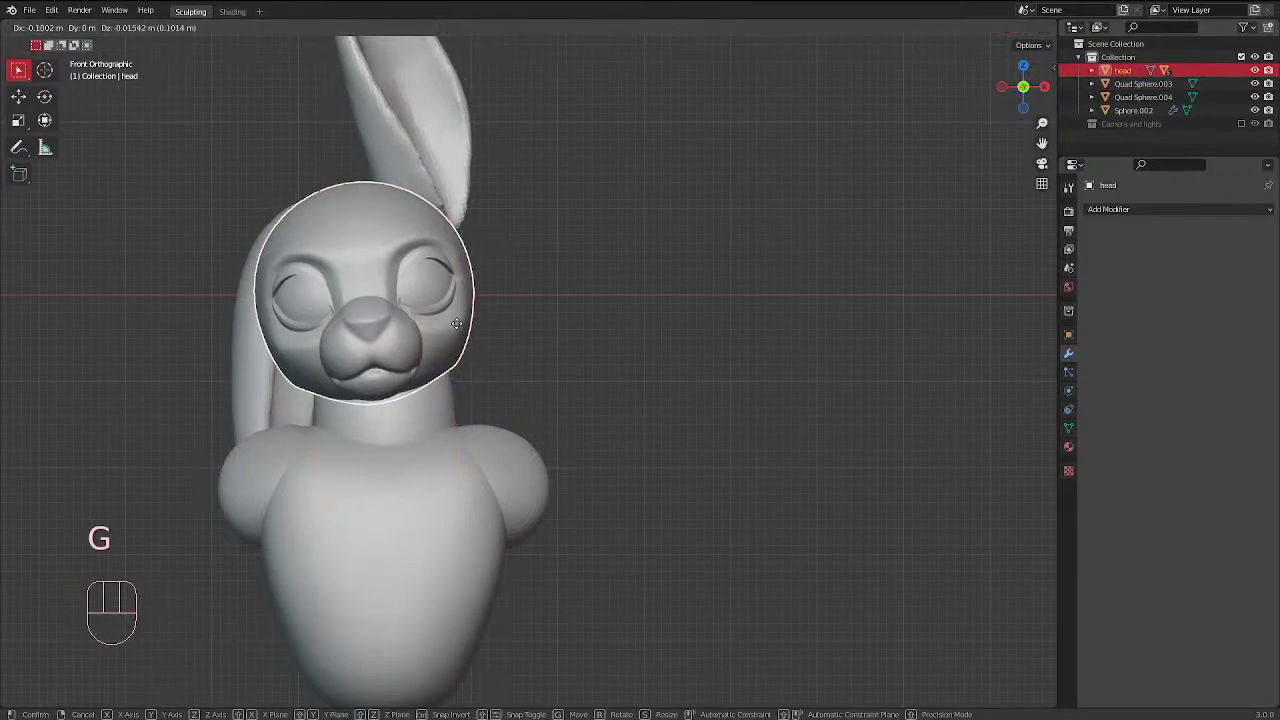
{"action": "left_click", "coordinate": [529, 354]}
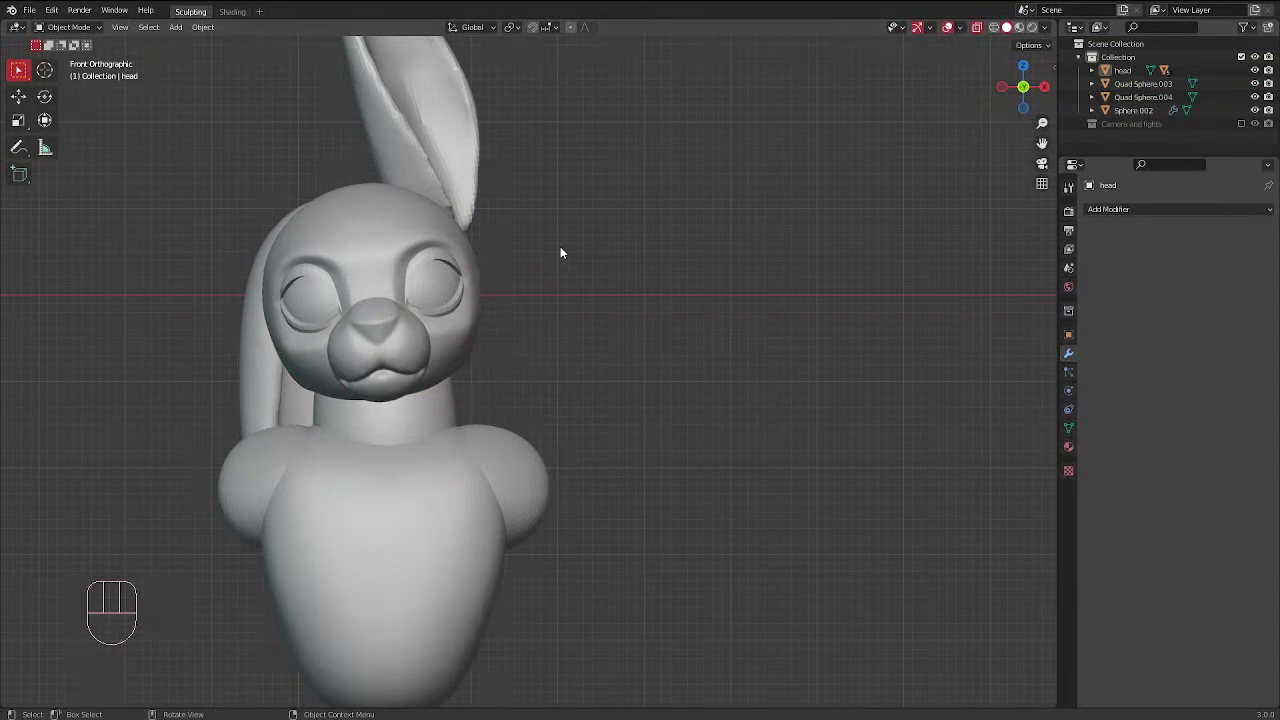
{"action": "middle_click_drag", "start_coordinate": [560, 253], "coordinate": [423, 364]}
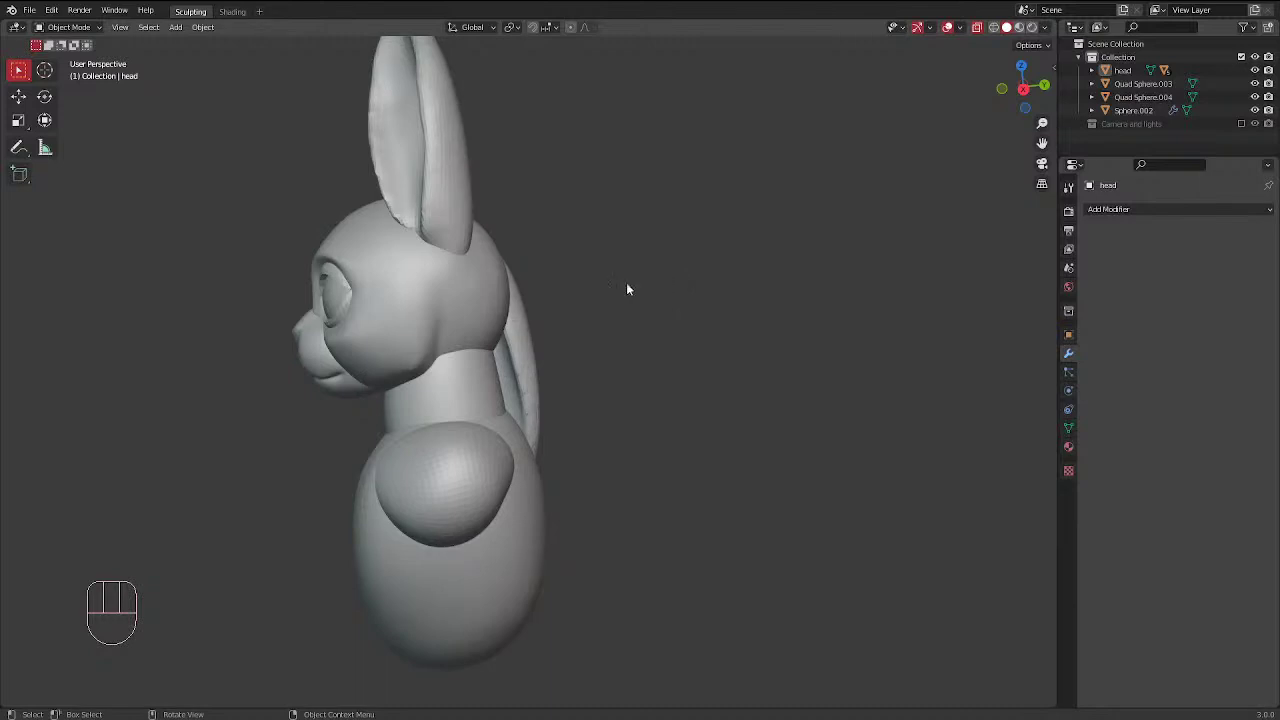
{"action": "middle_click_drag", "start_coordinate": [629, 286], "coordinate": [413, 284]}
{"action": "left_click", "coordinate": [412, 277]}
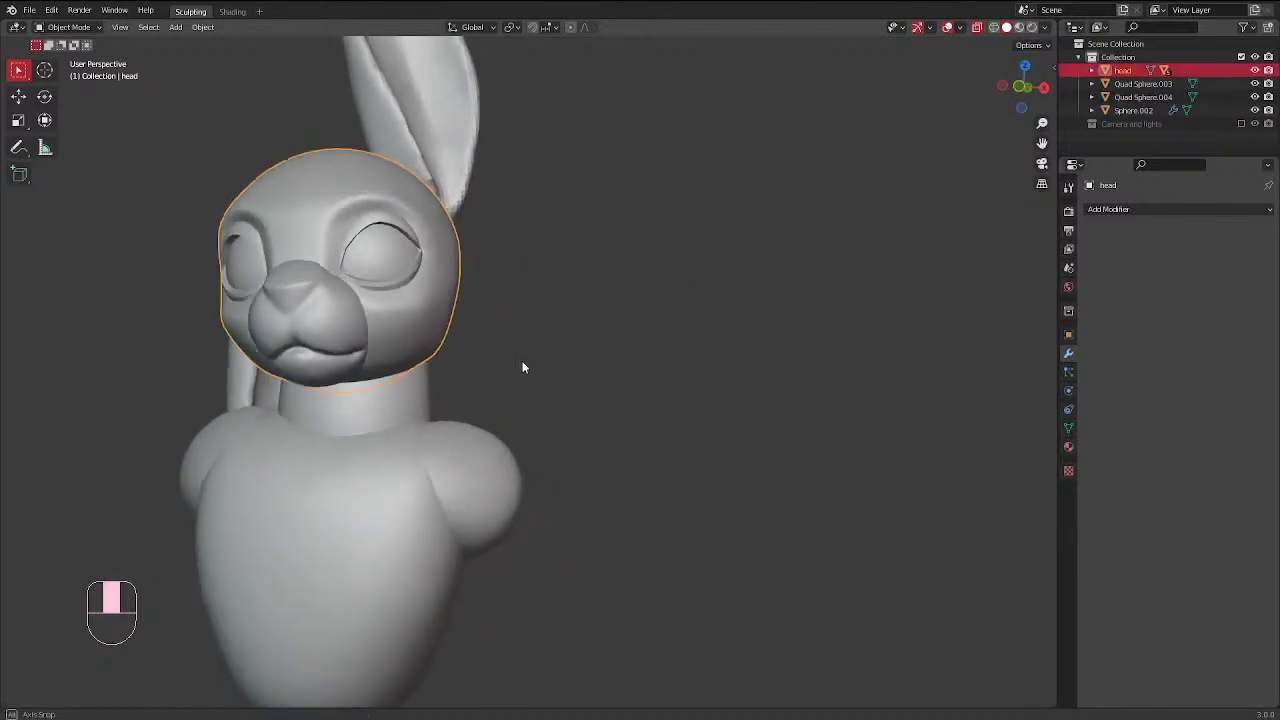
Sculpt the neck with Elastic Deform, pulling its upper back edge toward the head and smoothing it
{"action": "key", "text": "KP_1"}
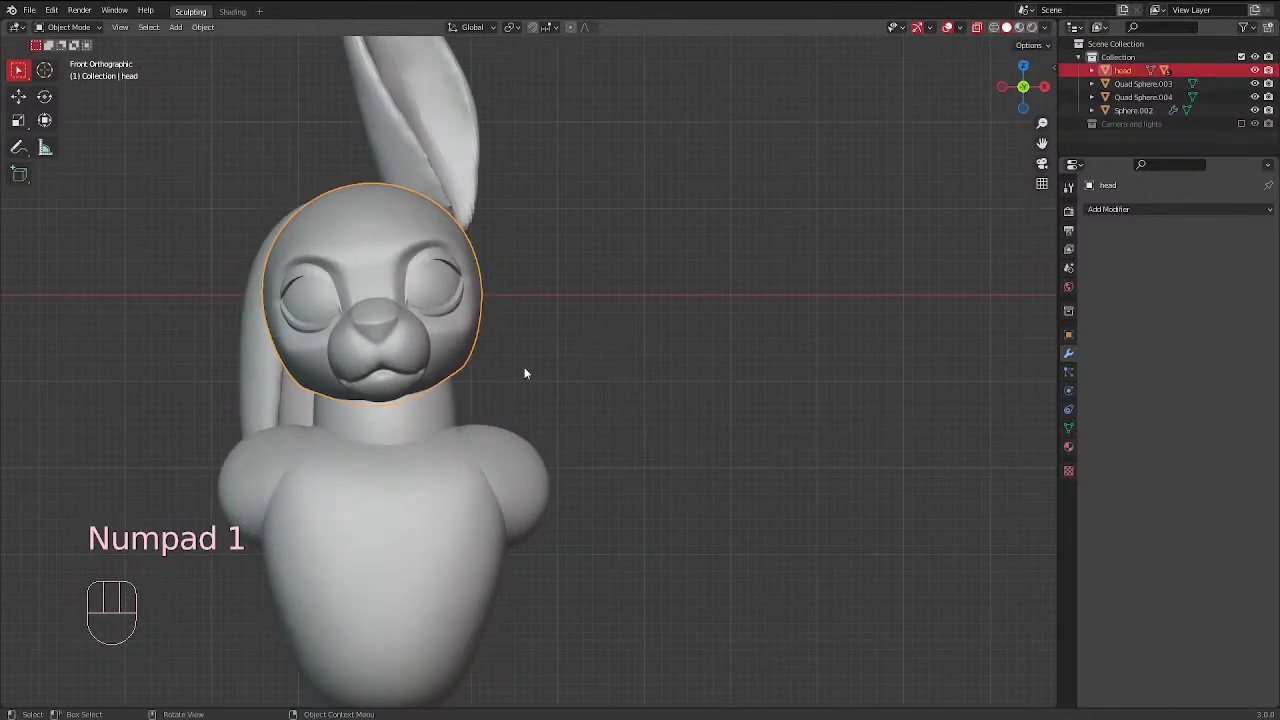
{"action": "left_click", "coordinate": [436, 414]}
{"action": "middle_click_drag", "start_coordinate": [554, 362], "coordinate": [376, 384]}
{"action": "key", "text": "ctrl+Tab"}
{"action": "left_click", "coordinate": [461, 553]}
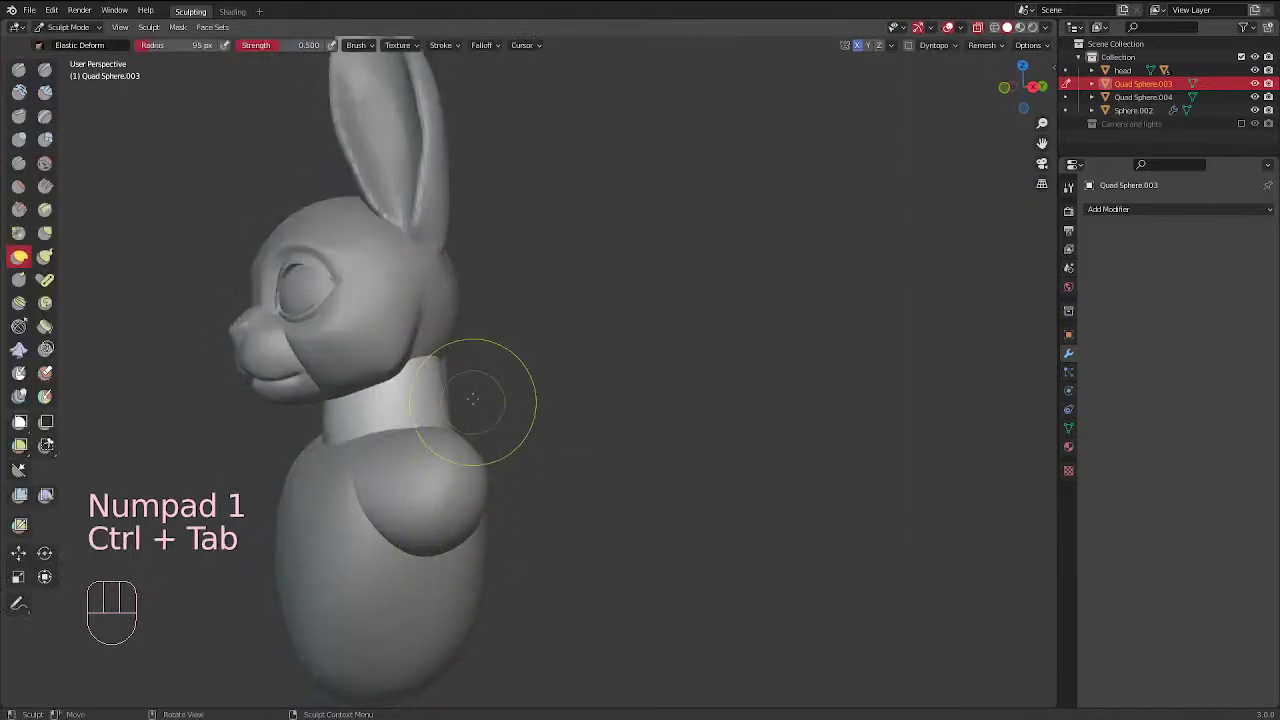
{"action": "middle_click_drag", "start_coordinate": [473, 399], "coordinate": [515, 397]}
{"action": "mouse_move", "coordinate": [416, 364]}
{"action": "left_mouse_down"}
{"action": "mouse_move", "coordinate": [413, 346]}
{"action": "mouse_move", "coordinate": [425, 365]}
{"action": "left_mouse_up"}
{"action": "mouse_move", "coordinate": [438, 372]}
{"action": "middle_mouse_down"}
{"action": "mouse_move", "coordinate": [518, 349]}
{"action": "mouse_move", "coordinate": [411, 363]}
{"action": "middle_mouse_up"}
{"action": "left_click_drag", "start_coordinate": [411, 363], "coordinate": [410, 362], "text": "shift"}
{"action": "middle_click_drag", "start_coordinate": [490, 356], "coordinate": [343, 349]}
{"action": "middle_click_drag", "start_coordinate": [560, 420], "coordinate": [550, 312]}
Enlarge the Elastic Deform brush to about 130 px and reshape the back and side contours of the neck
{"action": "key", "text": "f"}
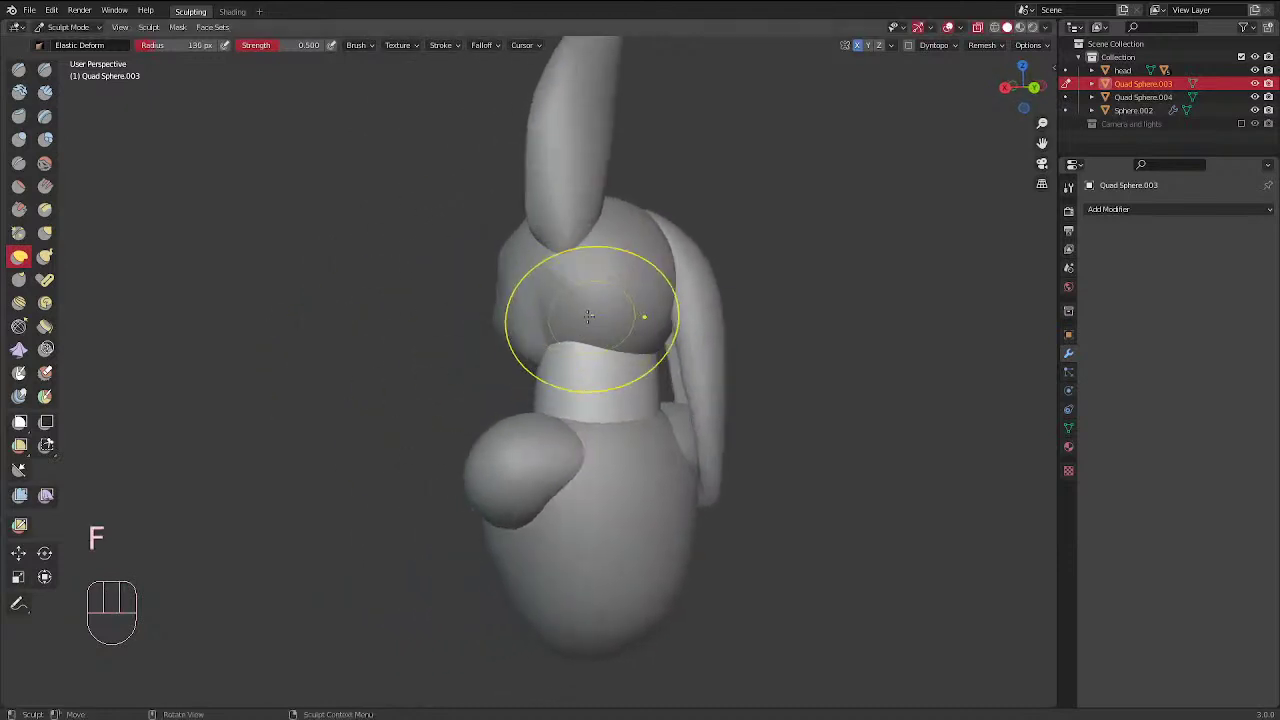
{"action": "left_click", "coordinate": [650, 320]}
{"action": "middle_click_drag", "start_coordinate": [644, 278], "coordinate": [600, 362]}
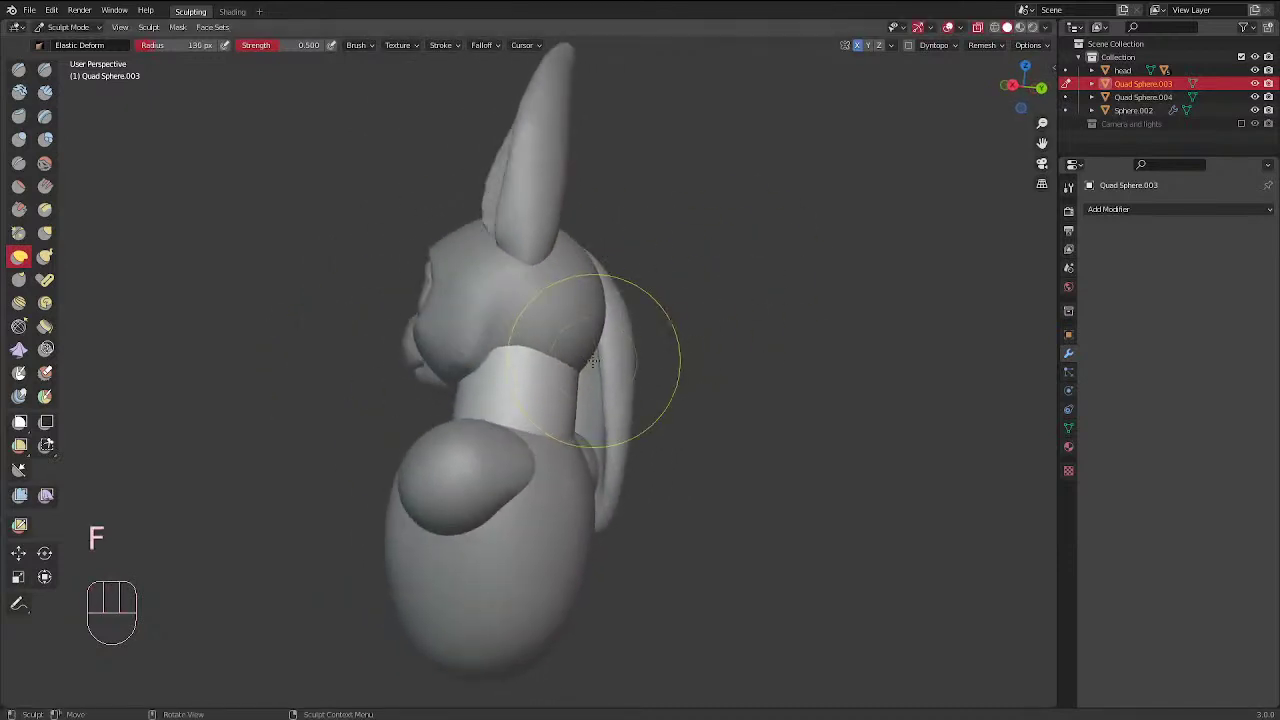
{"action": "mouse_move", "coordinate": [600, 362]}
{"action": "left_mouse_down"}
{"action": "mouse_move", "coordinate": [580, 362]}
{"action": "mouse_move", "coordinate": [566, 398]}
{"action": "left_mouse_up"}
{"action": "mouse_move", "coordinate": [562, 390]}
{"action": "middle_mouse_down"}
{"action": "mouse_move", "coordinate": [576, 377]}
{"action": "mouse_move", "coordinate": [522, 388]}
{"action": "middle_mouse_up"}
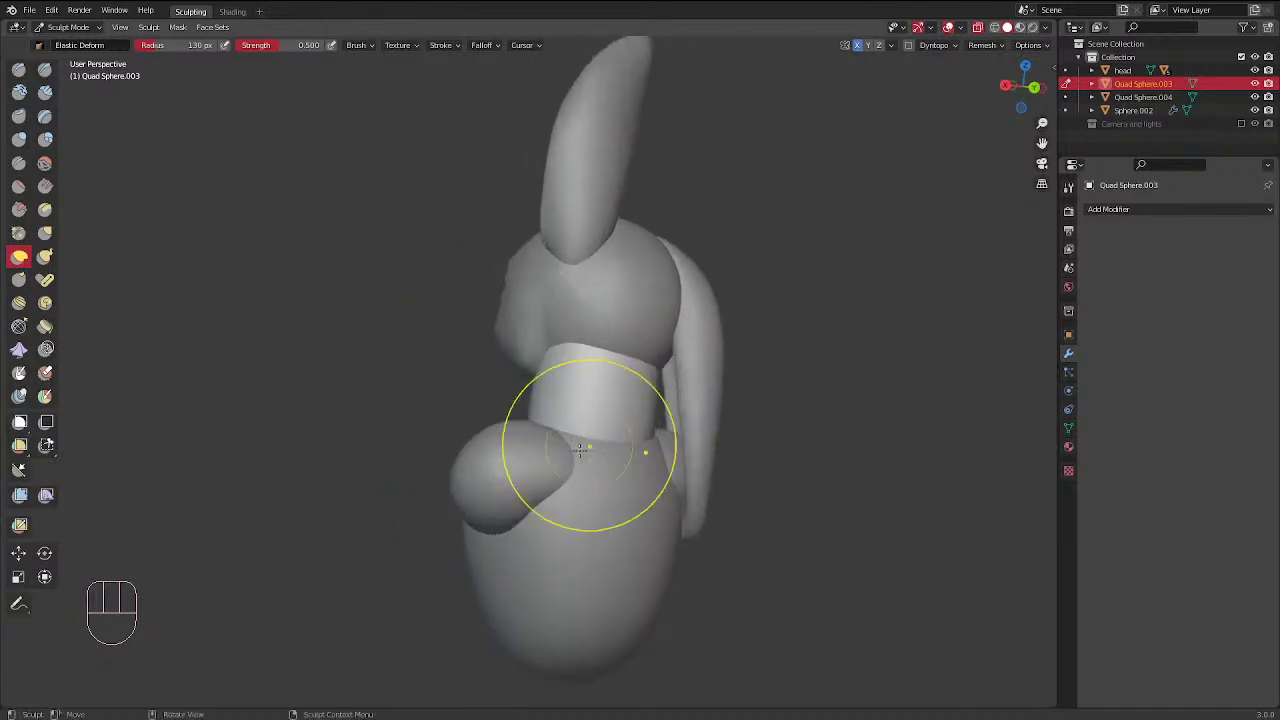
{"action": "left_click_drag", "start_coordinate": [554, 398], "coordinate": [566, 388]}
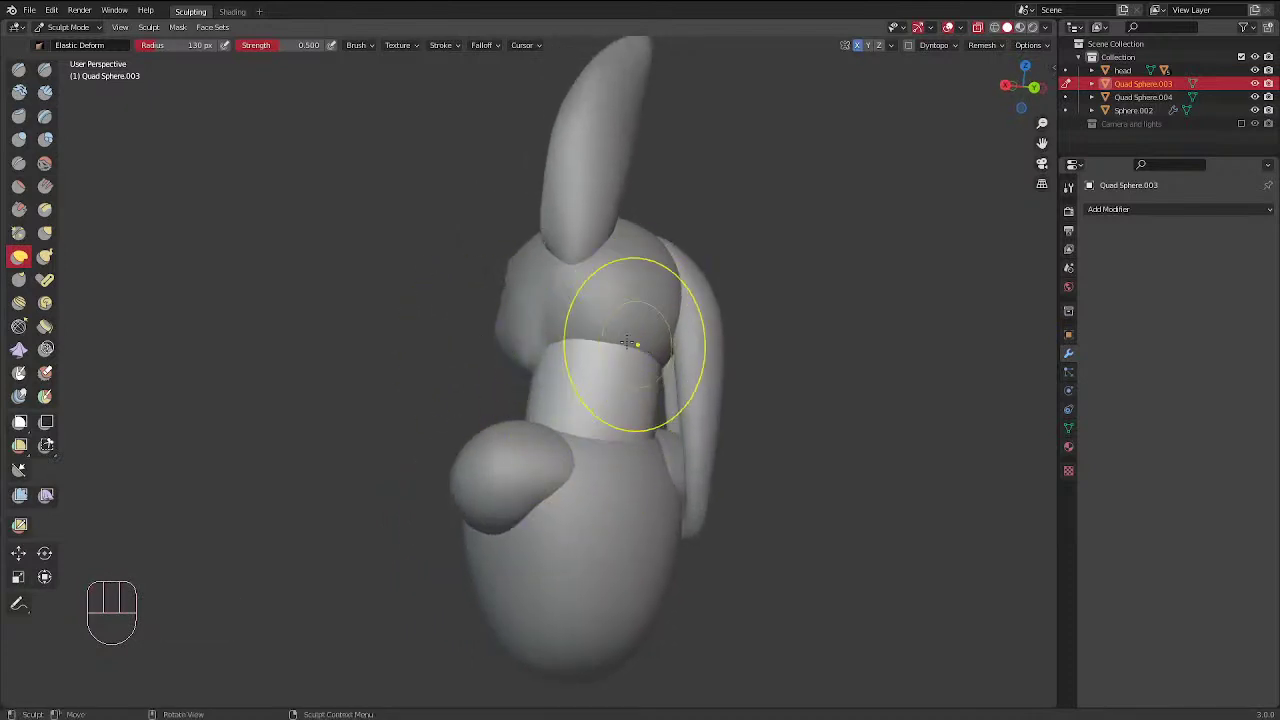
{"action": "left_click_drag", "start_coordinate": [637, 345], "coordinate": [643, 358]}
{"action": "middle_click_drag", "start_coordinate": [616, 343], "coordinate": [686, 290]}
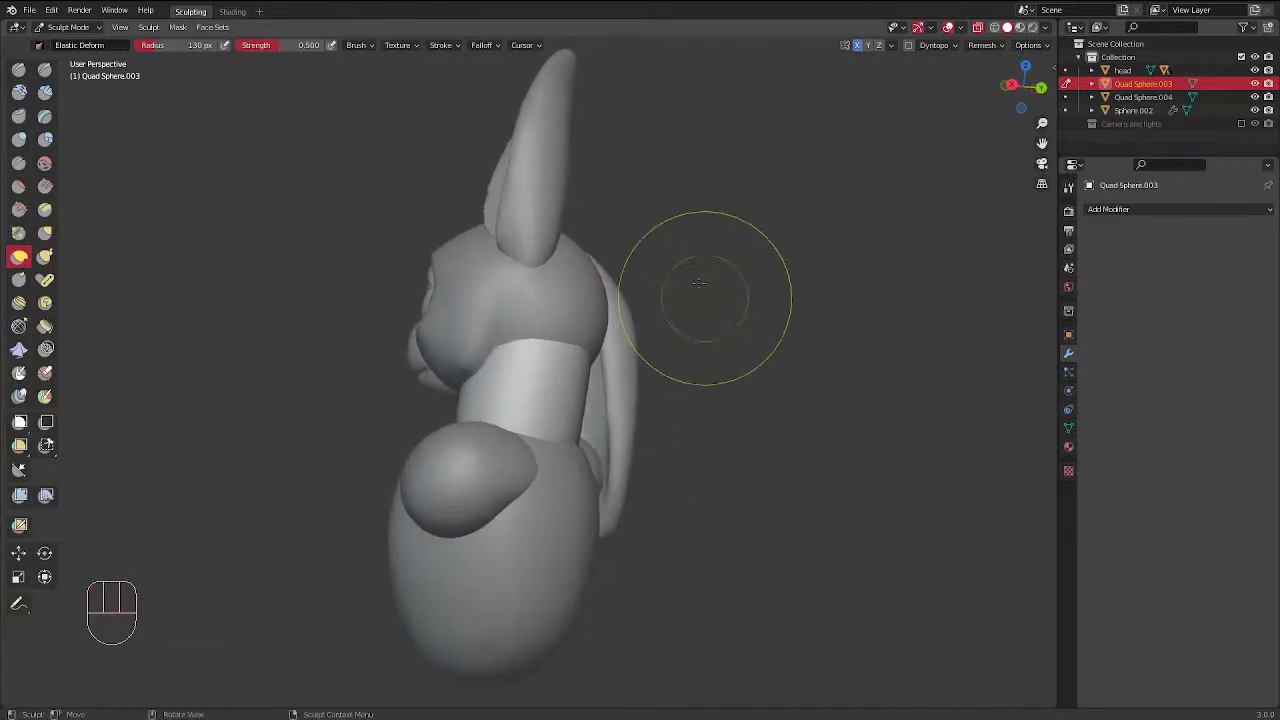
Refine both sides of the neck in the front view with Elastic Deform, reducing the brush radius to 109 px
{"action": "key", "text": "KP_1"}
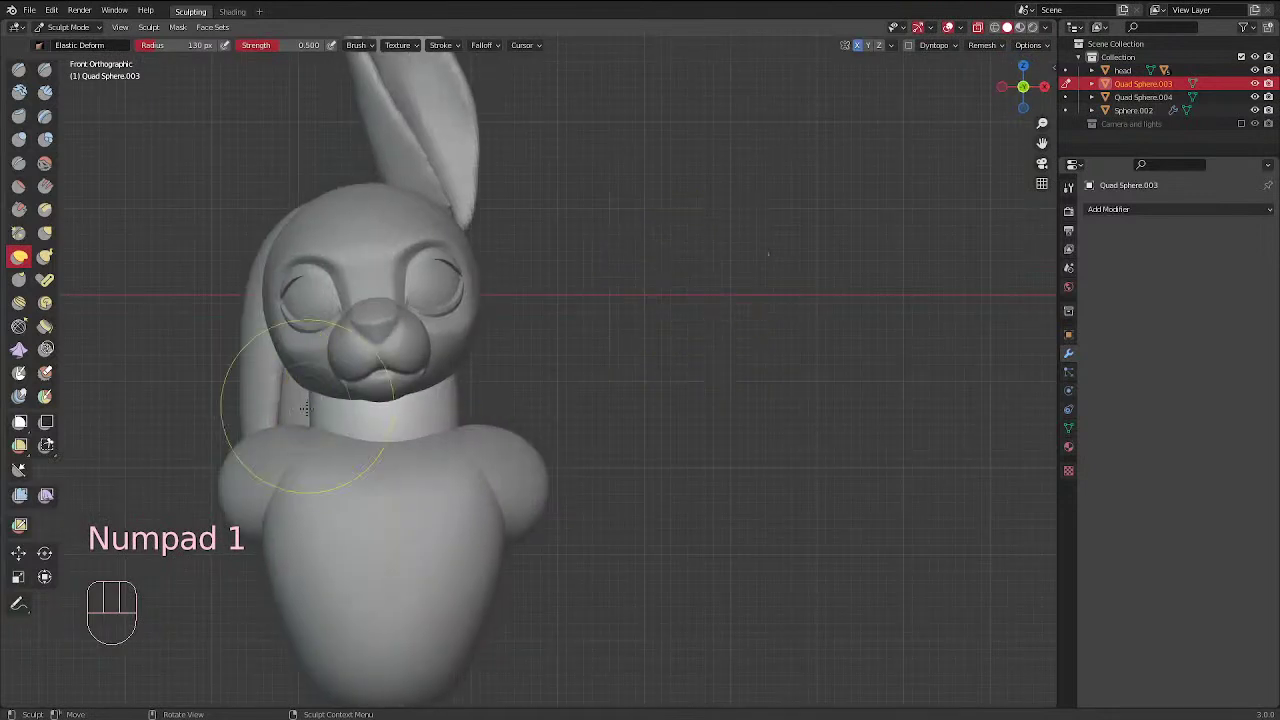
{"action": "left_click_drag", "start_coordinate": [300, 430], "coordinate": [357, 329]}
{"action": "key", "text": "f"}
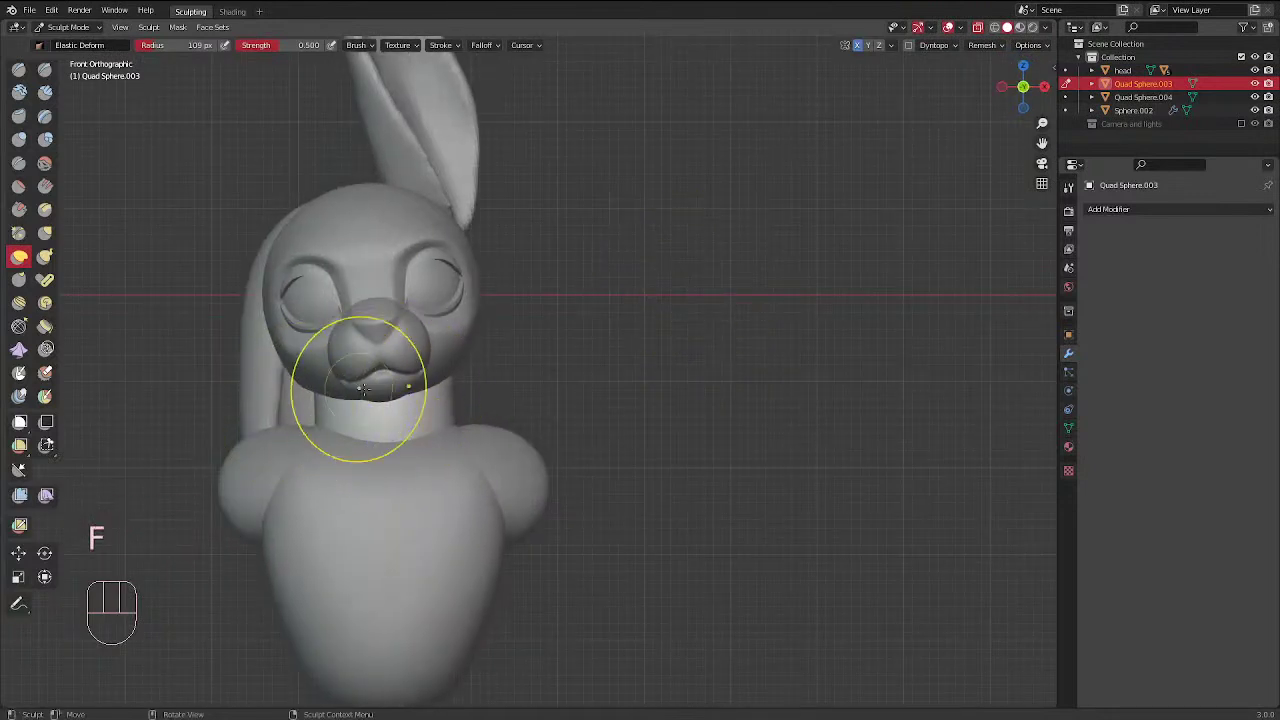
{"action": "left_click", "coordinate": [452, 396]}
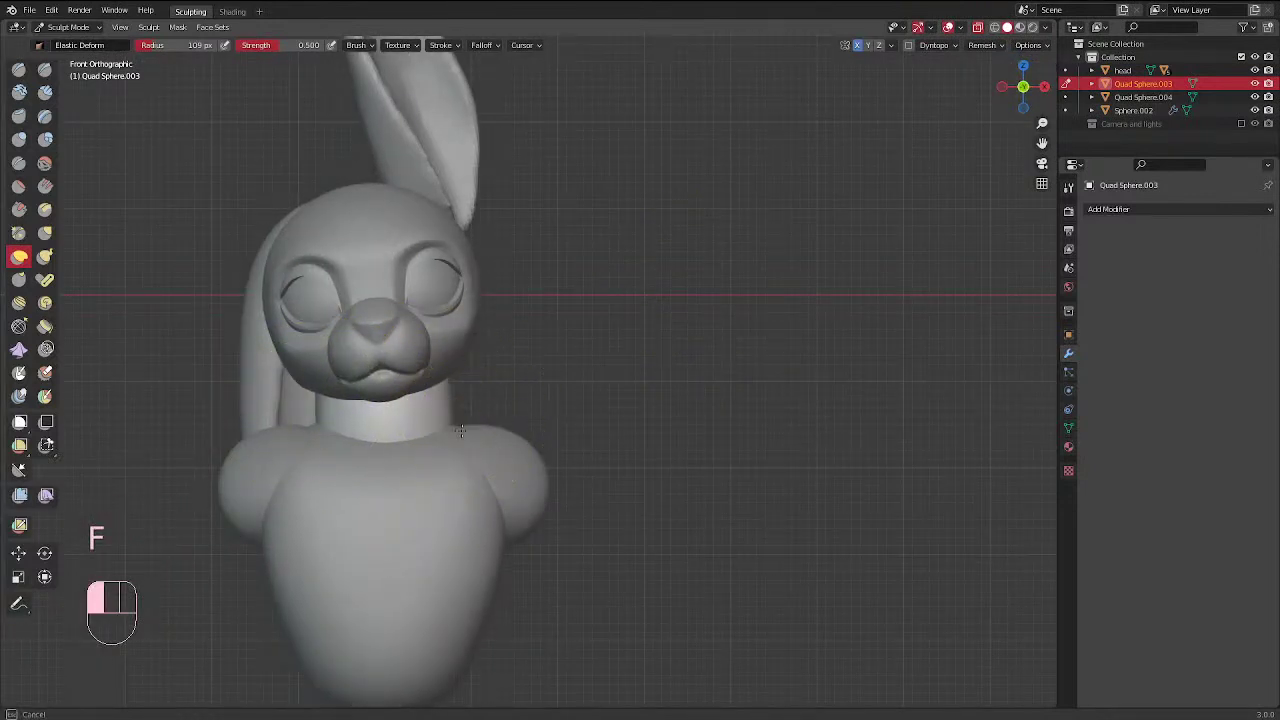
{"action": "middle_click_drag", "start_coordinate": [569, 309], "coordinate": [580, 354], "text": "ctrl"}
{"action": "middle_click_drag", "start_coordinate": [580, 354], "coordinate": [529, 366]}
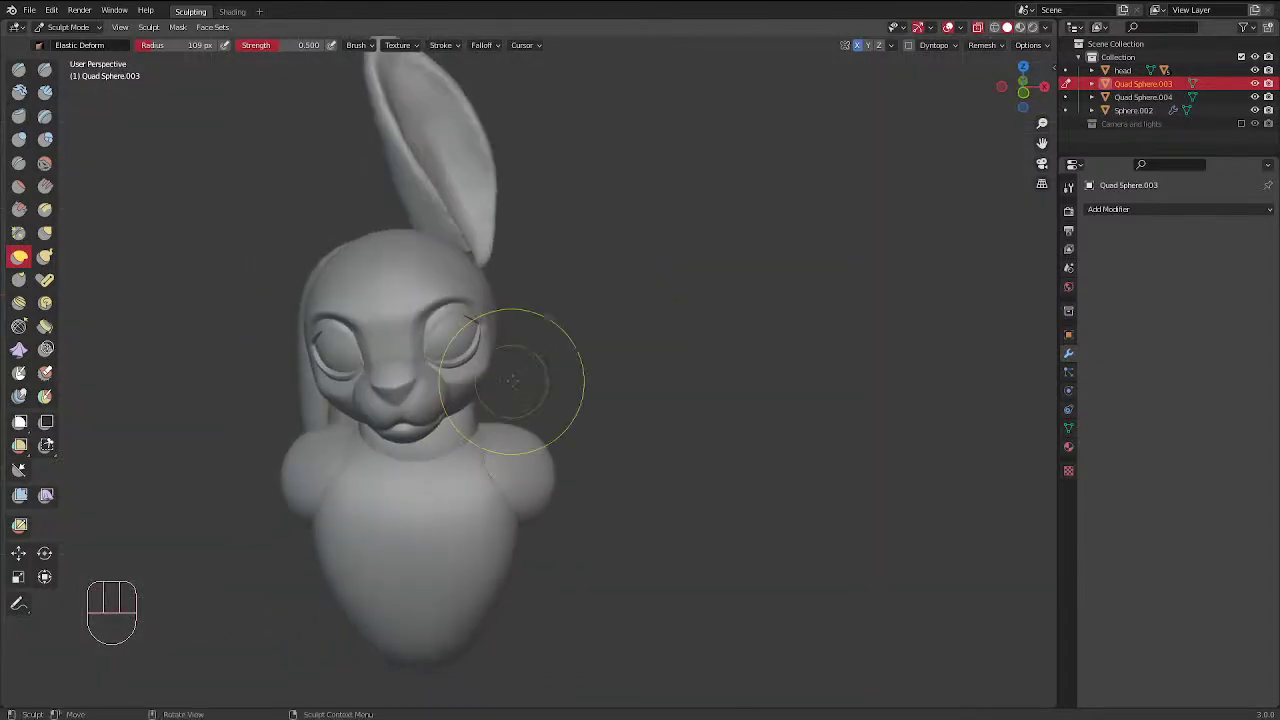
Switch sculpting to the head and smooth the brow ridges above the eyes with a 45 px brush
{"action": "key", "text": "ctrl+Tab"}
{"action": "left_click", "coordinate": [453, 270]}
{"action": "key", "text": "KP_1"}
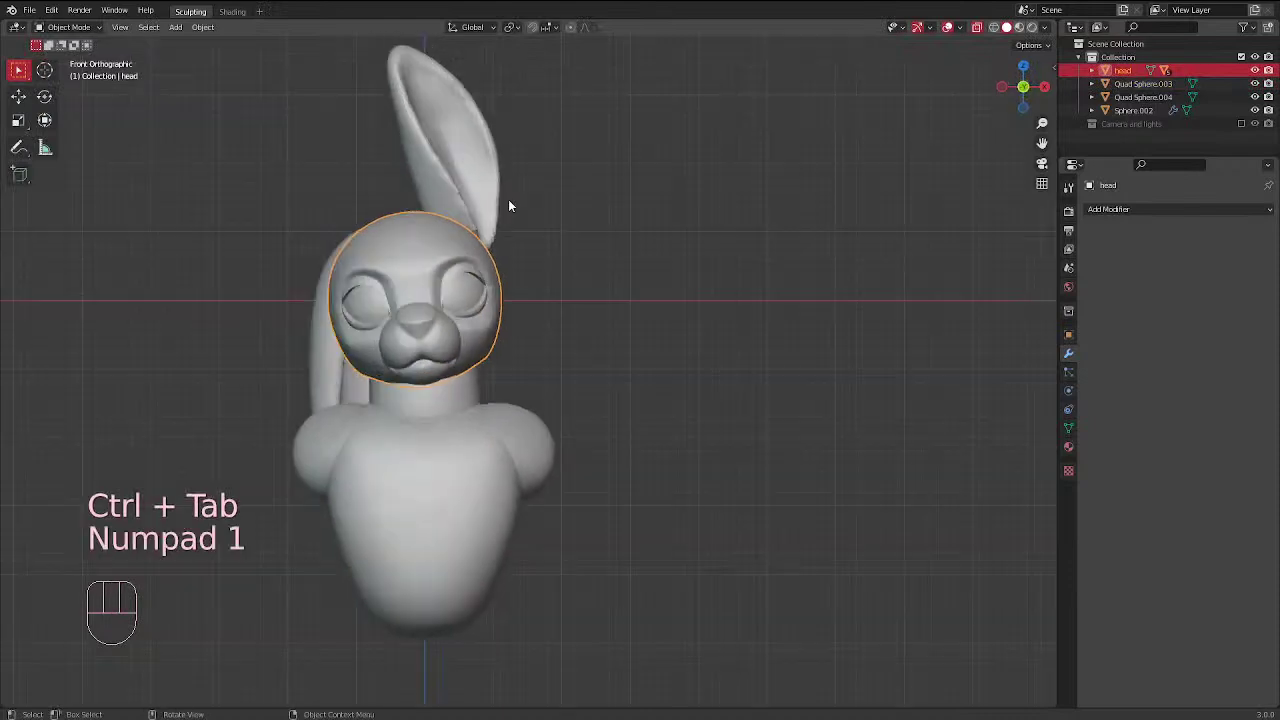
{"action": "mouse_move", "coordinate": [443, 271]}
{"action": "middle_mouse_down", "text": "ctrl"}
{"action": "mouse_move", "coordinate": [470, 250]}
{"action": "mouse_move", "coordinate": [425, 262]}
{"action": "middle_mouse_up", "text": "ctrl"}
{"action": "key", "text": "ctrl+Tab"}
{"action": "left_click", "coordinate": [471, 296]}
{"action": "scroll", "coordinate": [403, 340], "scroll_direction": "up", "scroll_amount": 1}
{"action": "key", "text": "f"}
{"action": "left_click", "coordinate": [366, 349]}
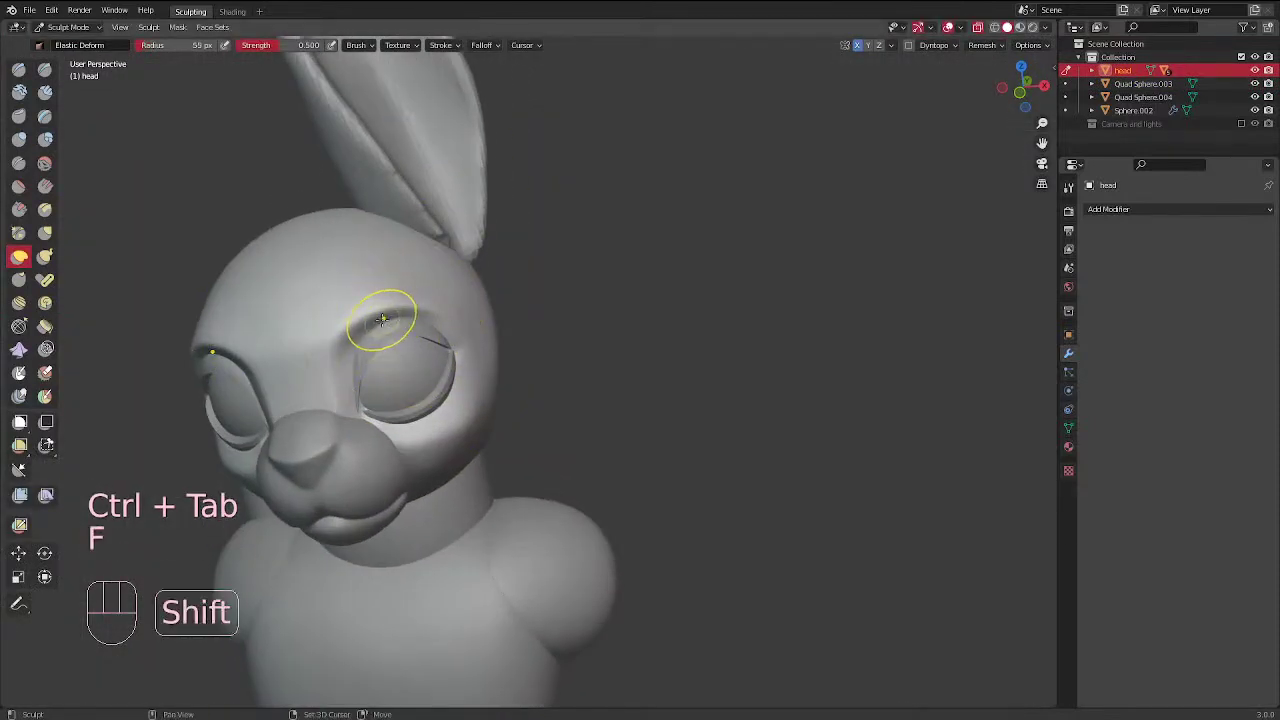
{"action": "key", "text": "f"}
{"action": "left_click", "coordinate": [393, 322]}
{"action": "mouse_move", "coordinate": [346, 342]}
{"action": "left_mouse_down", "text": "shift"}
{"action": "mouse_move", "coordinate": [398, 316]}
{"action": "mouse_move", "coordinate": [424, 324]}
{"action": "mouse_move", "coordinate": [379, 331]}
{"action": "left_mouse_up", "text": "shift"}
{"action": "middle_click_drag", "start_coordinate": [429, 266], "coordinate": [437, 194]}
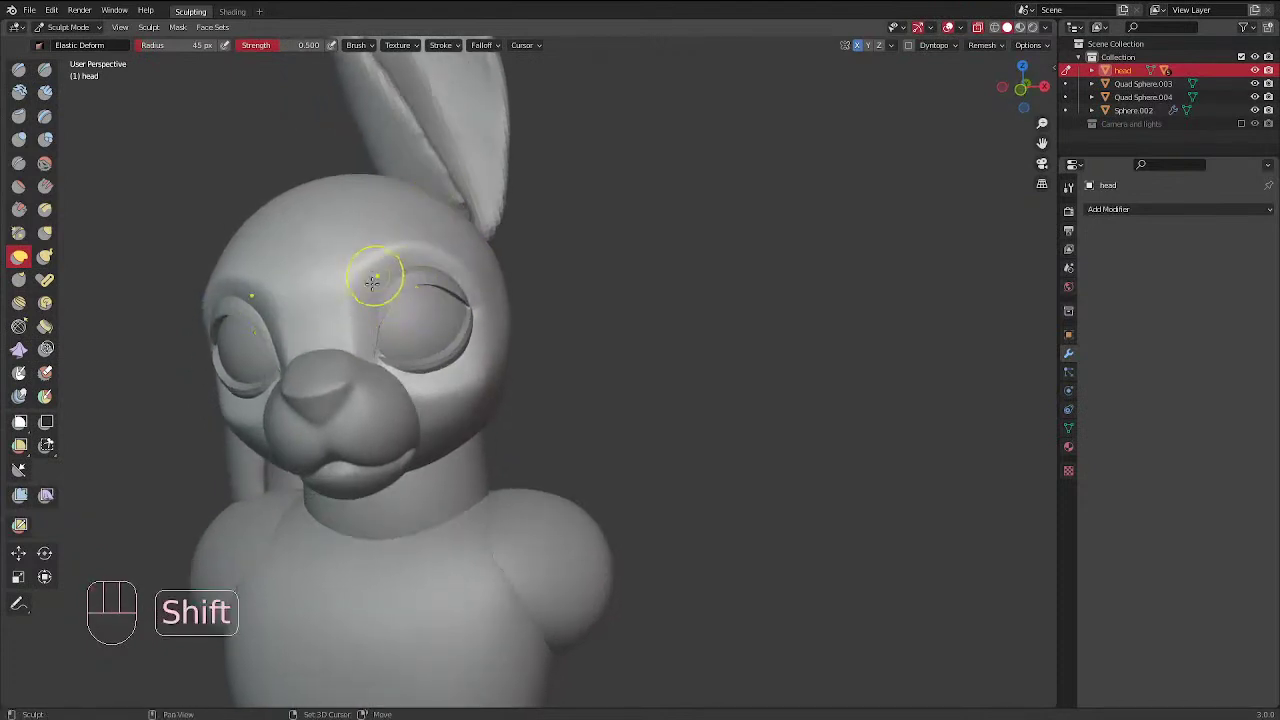
Sharpen the brow ridges above the eyes using the inverted Crease brush at a 51 px radius
{"action": "left_click", "coordinate": [19, 163]}
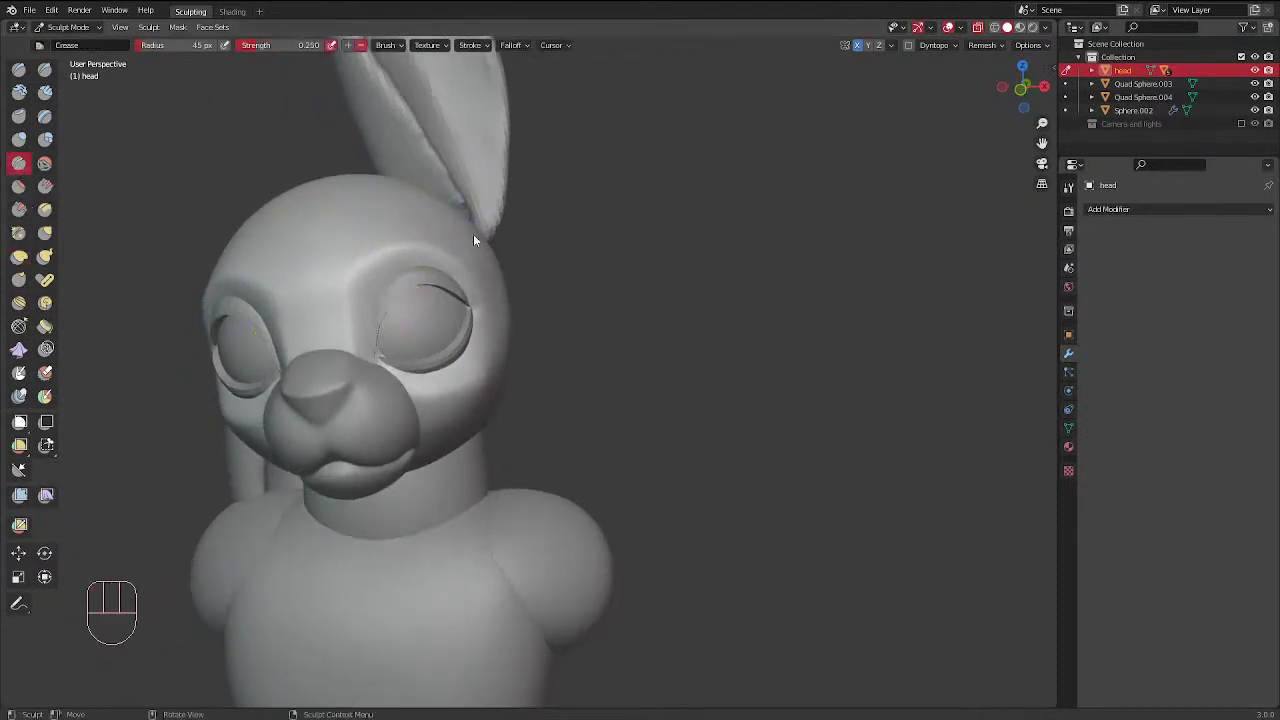
{"action": "middle_click_drag", "start_coordinate": [476, 241], "coordinate": [413, 356]}
{"action": "key", "text": "f"}
{"action": "left_click", "coordinate": [420, 356]}
{"action": "mouse_move", "coordinate": [420, 356]}
{"action": "left_mouse_down", "text": "ctrl"}
{"action": "mouse_move", "coordinate": [431, 353]}
{"action": "mouse_move", "coordinate": [314, 384]}
{"action": "mouse_move", "coordinate": [425, 354]}
{"action": "left_mouse_up", "text": "ctrl"}
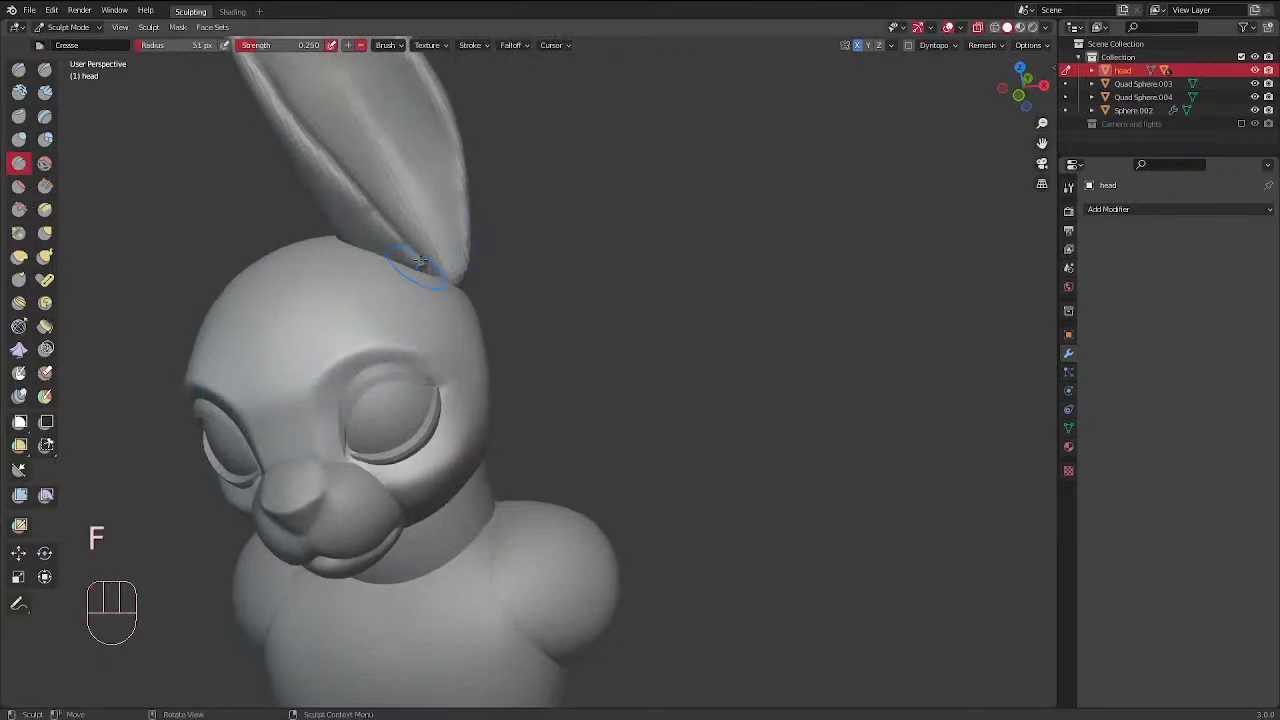
{"action": "mouse_move", "coordinate": [423, 266]}
{"action": "middle_mouse_down"}
{"action": "mouse_move", "coordinate": [530, 261]}
{"action": "mouse_move", "coordinate": [508, 185]}
{"action": "mouse_move", "coordinate": [349, 357]}
{"action": "mouse_move", "coordinate": [363, 263]}
{"action": "mouse_move", "coordinate": [386, 355]}
{"action": "mouse_move", "coordinate": [363, 360]}
{"action": "middle_mouse_up"}
{"action": "key", "text": "f"}
{"action": "left_click", "coordinate": [344, 282]}
{"action": "key", "text": "f"}
{"action": "left_click", "coordinate": [331, 360], "text": "ctrl"}
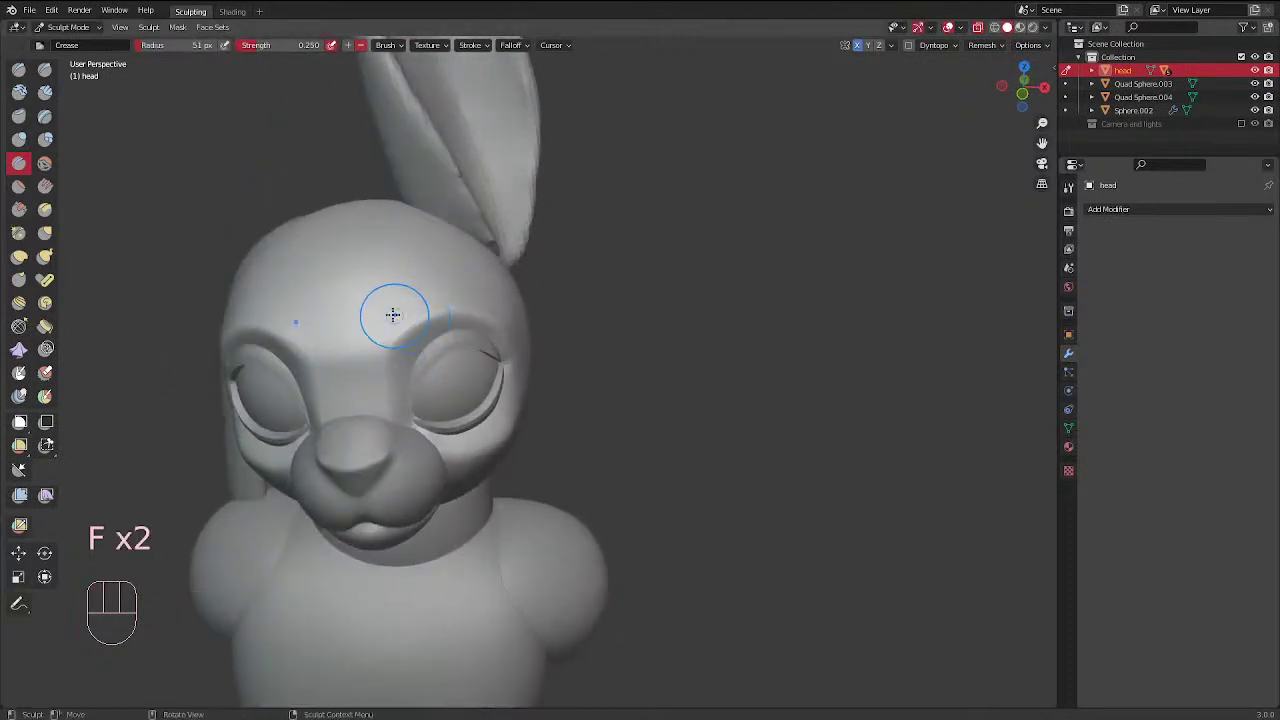
{"action": "middle_click_drag", "start_coordinate": [512, 292], "coordinate": [594, 309], "text": "ctrl"}
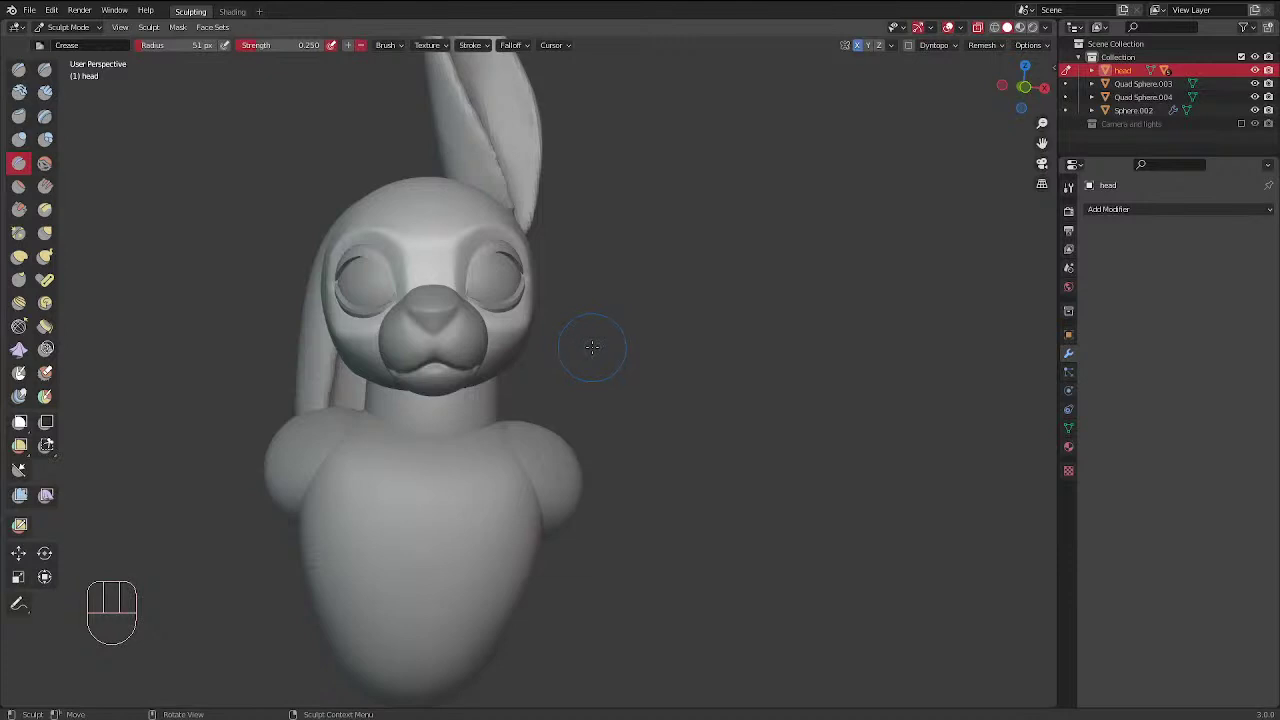
Define the ridges around the eyes and cheeks with inverted Crease strokes, smooth them lightly, and return to Object Mode
{"action": "mouse_move", "coordinate": [630, 260]}
{"action": "middle_mouse_down"}
{"action": "mouse_move", "coordinate": [491, 263]}
{"action": "mouse_move", "coordinate": [514, 257]}
{"action": "mouse_move", "coordinate": [457, 286]}
{"action": "mouse_move", "coordinate": [450, 335]}
{"action": "mouse_move", "coordinate": [430, 345]}
{"action": "mouse_move", "coordinate": [466, 398]}
{"action": "mouse_move", "coordinate": [446, 403]}
{"action": "mouse_move", "coordinate": [420, 357]}
{"action": "middle_mouse_up"}
{"action": "key", "text": "f"}
{"action": "left_click", "coordinate": [415, 346]}
{"action": "key", "text": "f"}
{"action": "left_click", "coordinate": [459, 402]}
{"action": "key", "text": "f"}
{"action": "left_click", "coordinate": [473, 385]}
{"action": "key", "text": "f"}
{"action": "left_click", "coordinate": [391, 333]}
{"action": "left_click_drag", "start_coordinate": [392, 354], "coordinate": [394, 306], "text": "ctrl"}
{"action": "mouse_move", "coordinate": [399, 425]}
{"action": "left_mouse_down", "text": "shift"}
{"action": "mouse_move", "coordinate": [359, 454]}
{"action": "mouse_move", "coordinate": [399, 427]}
{"action": "left_mouse_up", "text": "shift"}
{"action": "mouse_move", "coordinate": [374, 432]}
{"action": "middle_mouse_down"}
{"action": "mouse_move", "coordinate": [634, 294]}
{"action": "mouse_move", "coordinate": [662, 348]}
{"action": "mouse_move", "coordinate": [529, 366]}
{"action": "mouse_move", "coordinate": [570, 381]}
{"action": "mouse_move", "coordinate": [511, 535]}
{"action": "mouse_move", "coordinate": [499, 344]}
{"action": "mouse_move", "coordinate": [584, 340]}
{"action": "middle_mouse_up"}
{"action": "key", "text": "ctrl+Tab"}
{"action": "left_click", "coordinate": [430, 364]}
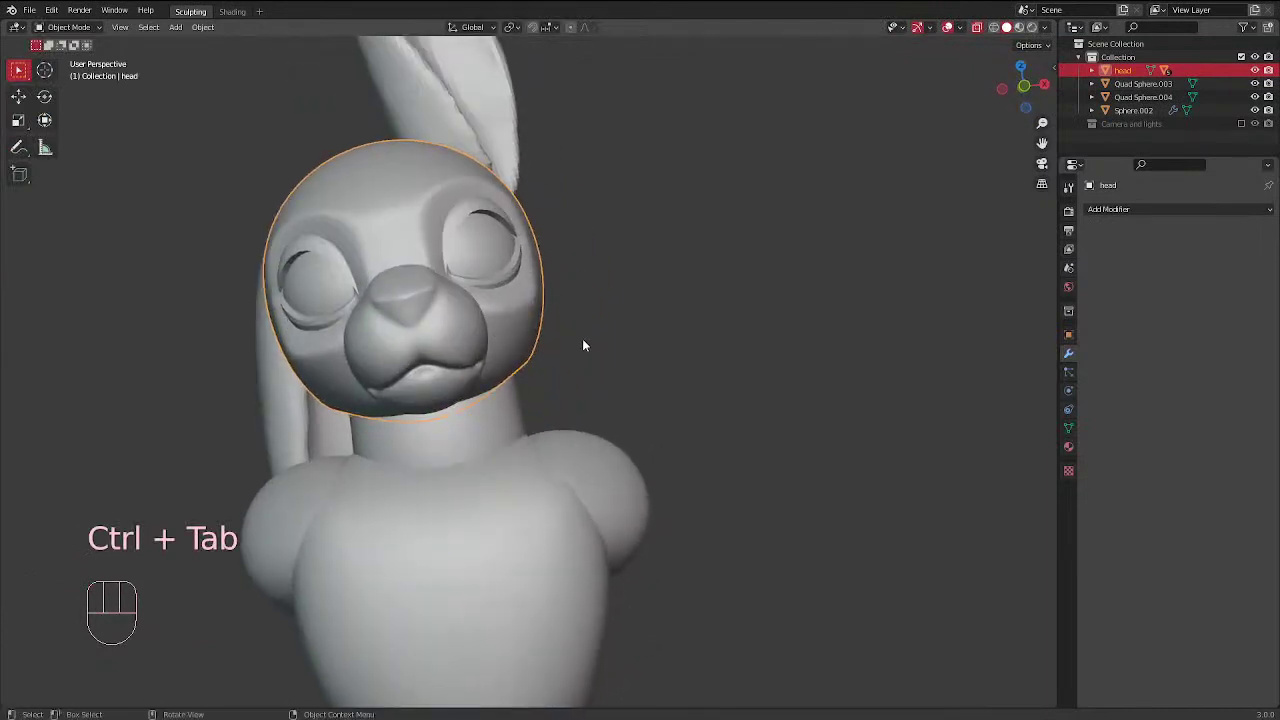
Sharpen the head's lower jaw edge with inverted Crease strokes at a 39 px radius and check it from the front
{"action": "key", "text": "KP_1"}
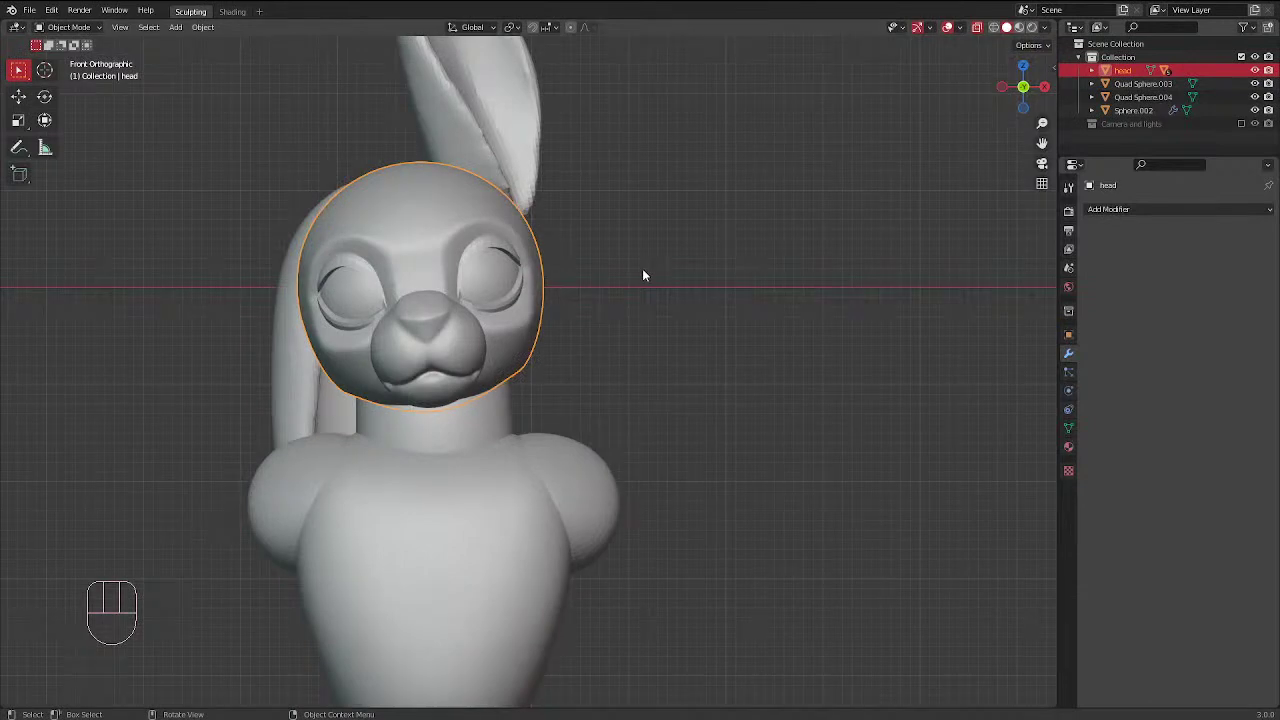
{"action": "middle_click_drag", "start_coordinate": [614, 322], "coordinate": [518, 296]}
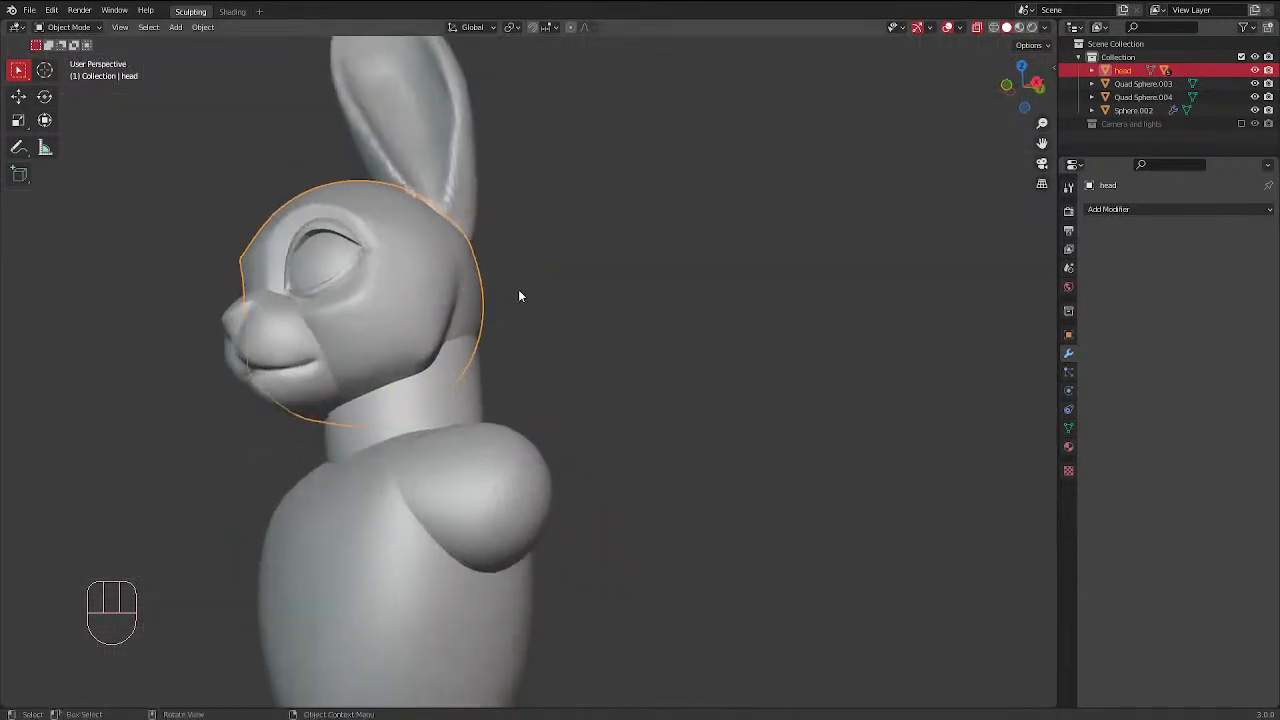
{"action": "left_click", "coordinate": [427, 350]}
{"action": "left_click", "coordinate": [425, 347]}
{"action": "key", "text": "ctrl+Tab"}
{"action": "left_click", "coordinate": [421, 387]}
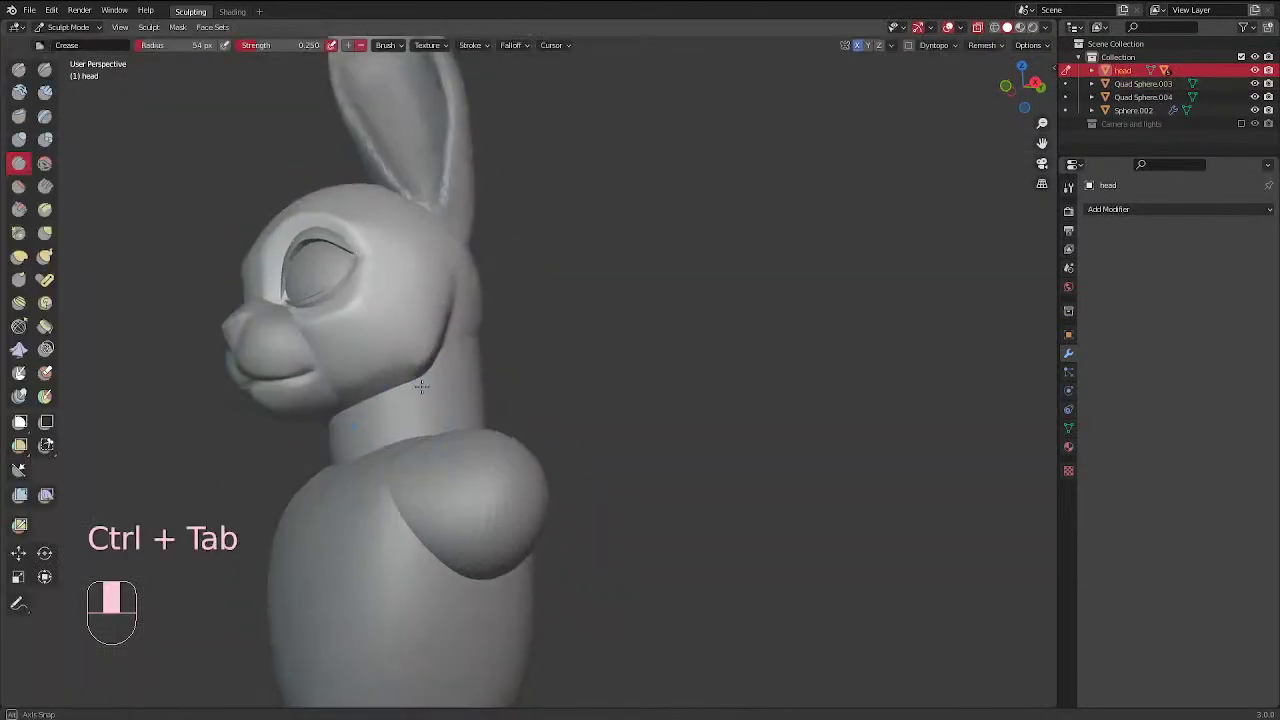
{"action": "key", "text": "f"}
{"action": "left_click", "coordinate": [420, 367]}
{"action": "key", "text": "f"}
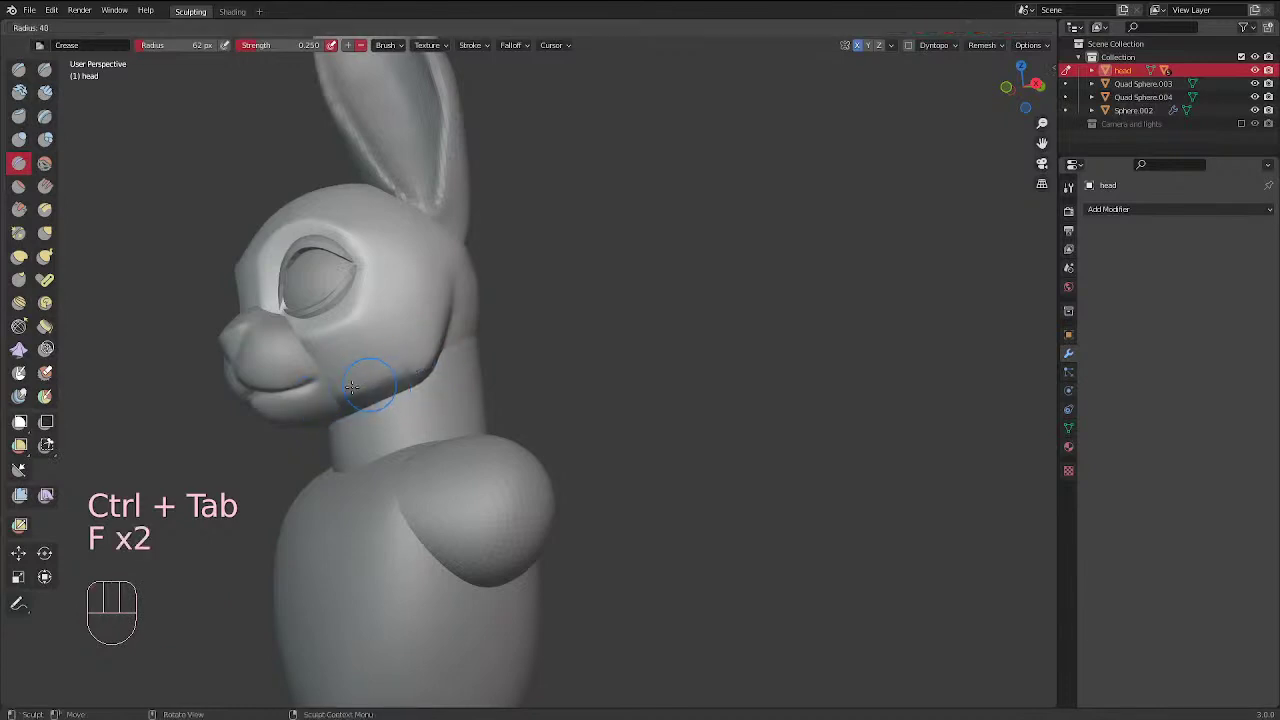
{"action": "left_click", "coordinate": [367, 380]}
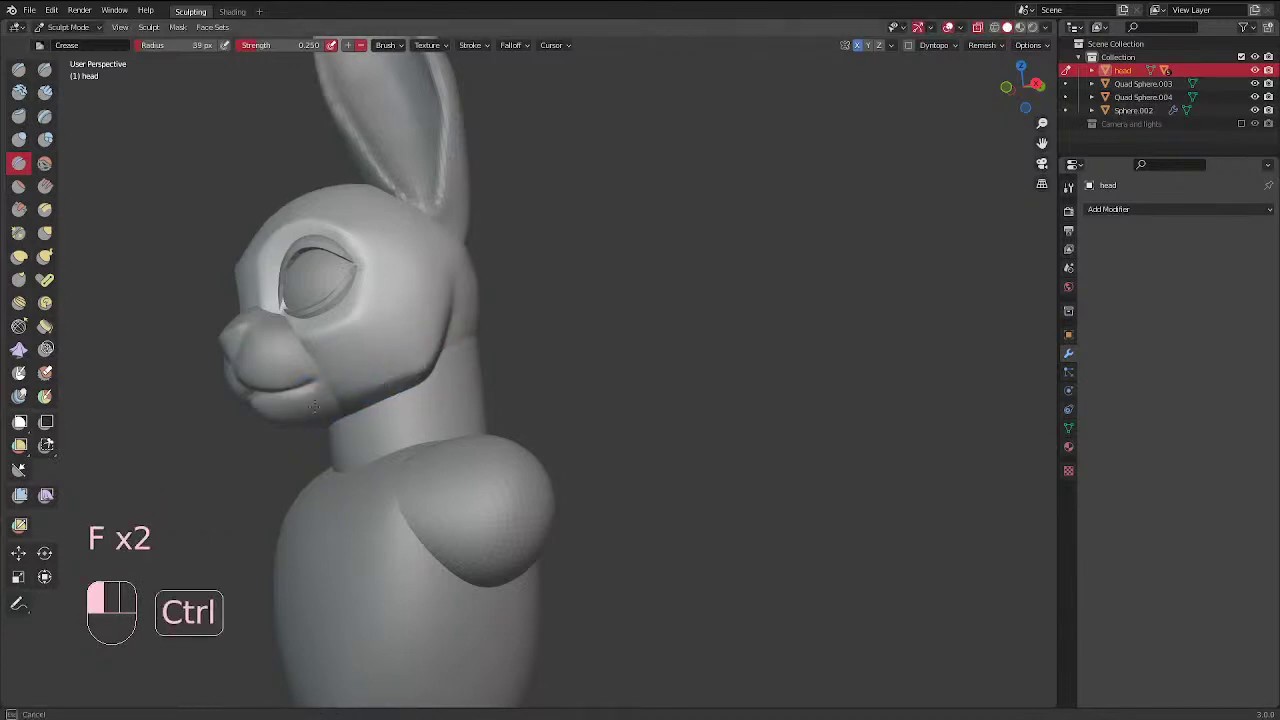
{"action": "mouse_move", "coordinate": [537, 229]}
{"action": "middle_mouse_down"}
{"action": "mouse_move", "coordinate": [628, 282]}
{"action": "mouse_move", "coordinate": [691, 297]}
{"action": "mouse_move", "coordinate": [674, 334]}
{"action": "mouse_move", "coordinate": [664, 279]}
{"action": "middle_mouse_up"}
{"action": "key", "text": "KP_1"}
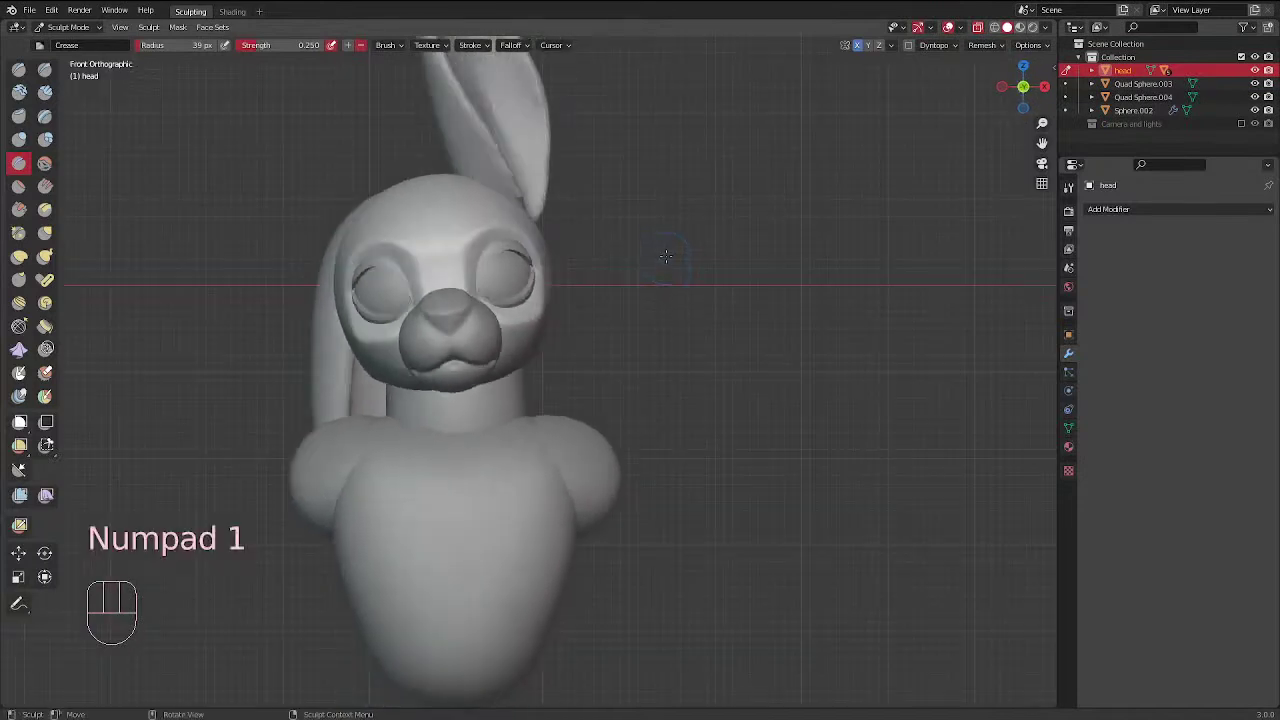
Select the mirrored eye spheres in Object Mode and assign them the existing material named Material
{"action": "key", "text": "ctrl+Tab"}
{"action": "key", "text": "ctrl+Tab"}
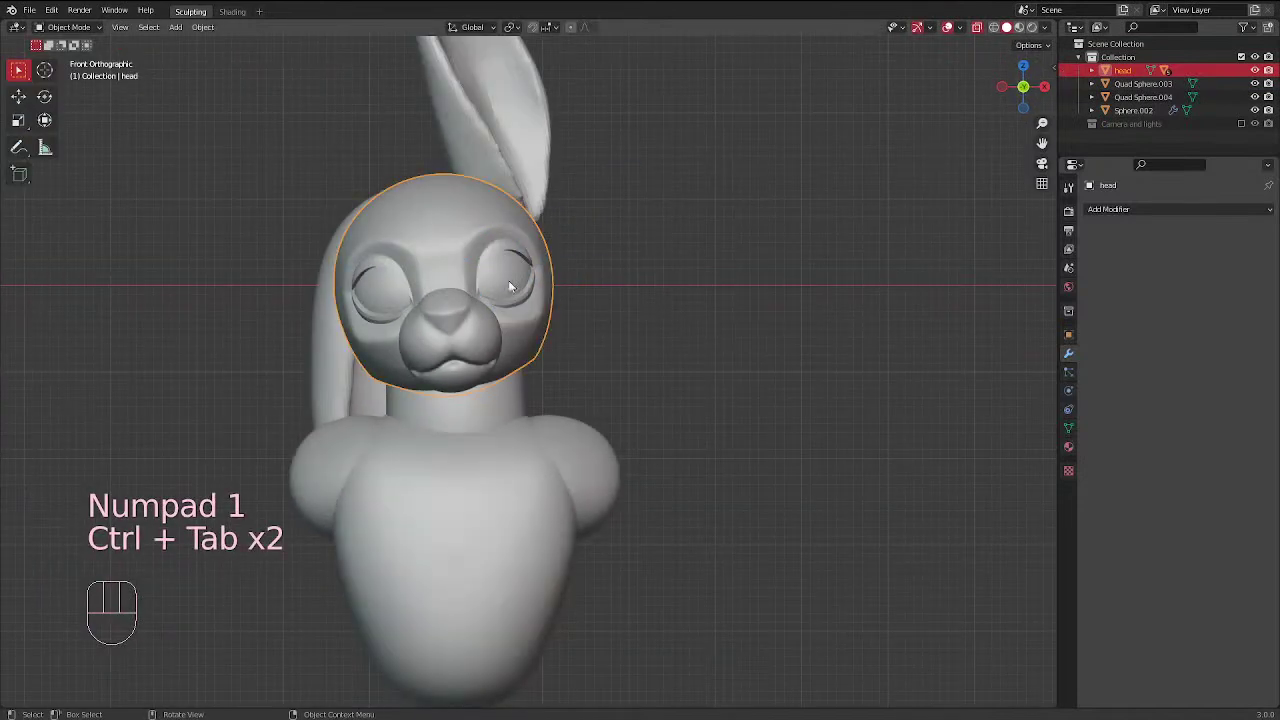
{"action": "left_click", "coordinate": [517, 259]}
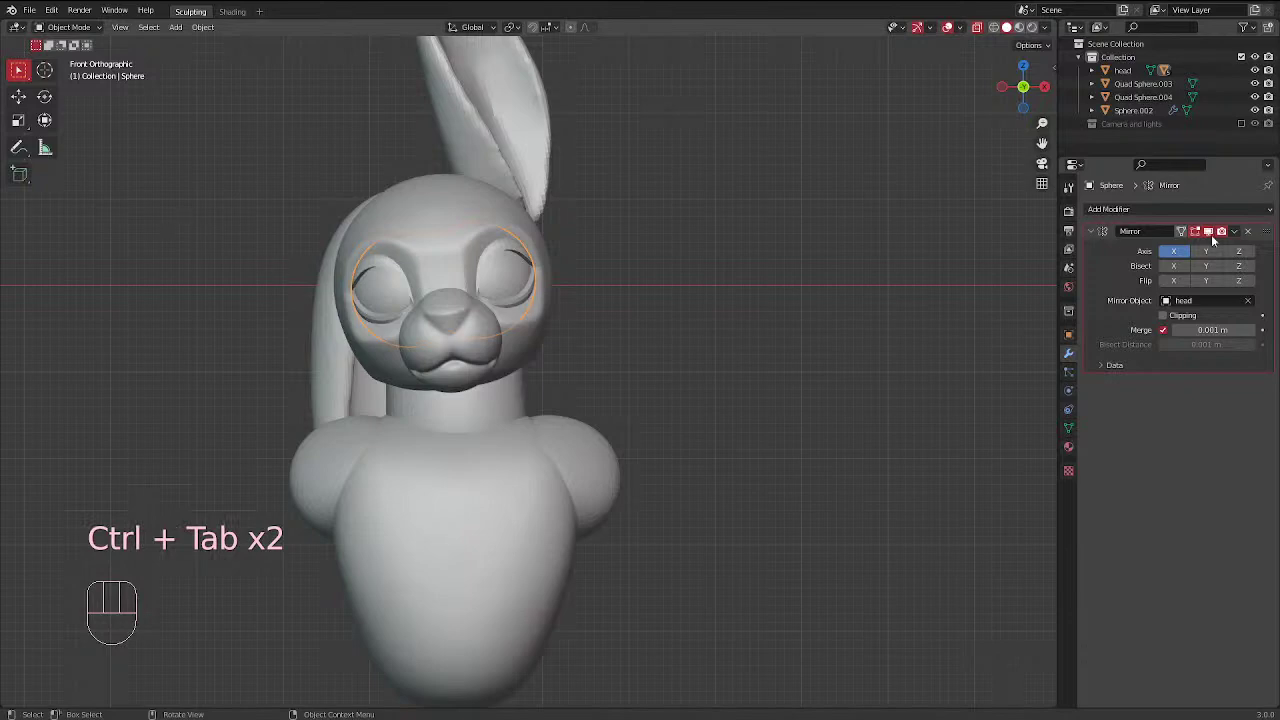
{"action": "left_click", "coordinate": [1068, 446]}
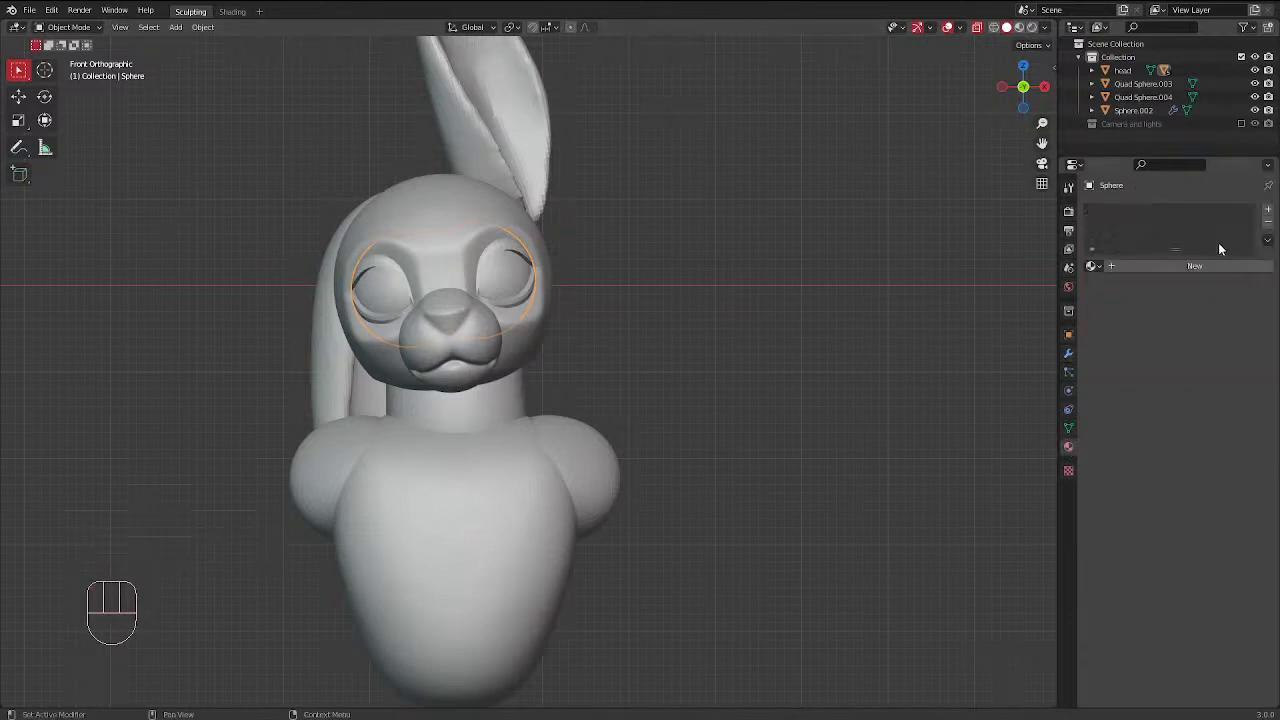
{"action": "left_click", "coordinate": [1092, 266]}
{"action": "left_click", "coordinate": [1122, 287]}
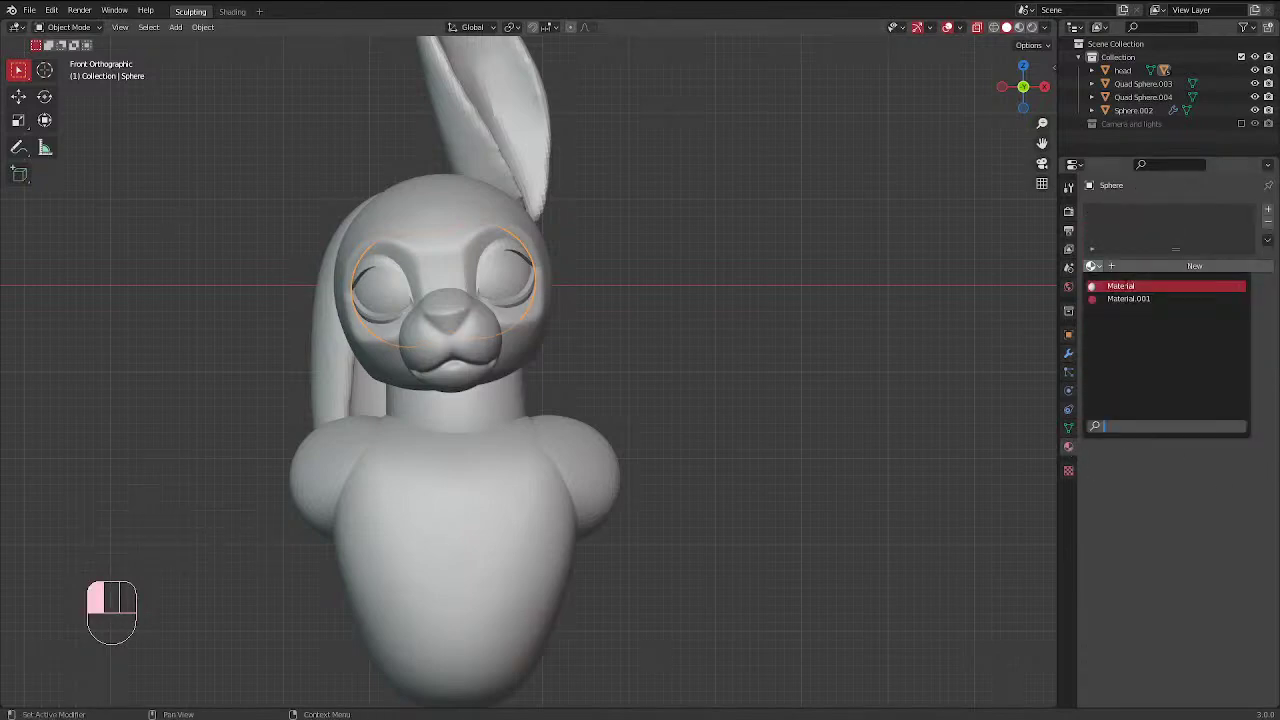
Rename the eyes' assigned material to white
{"action": "left_click", "coordinate": [1092, 266]}
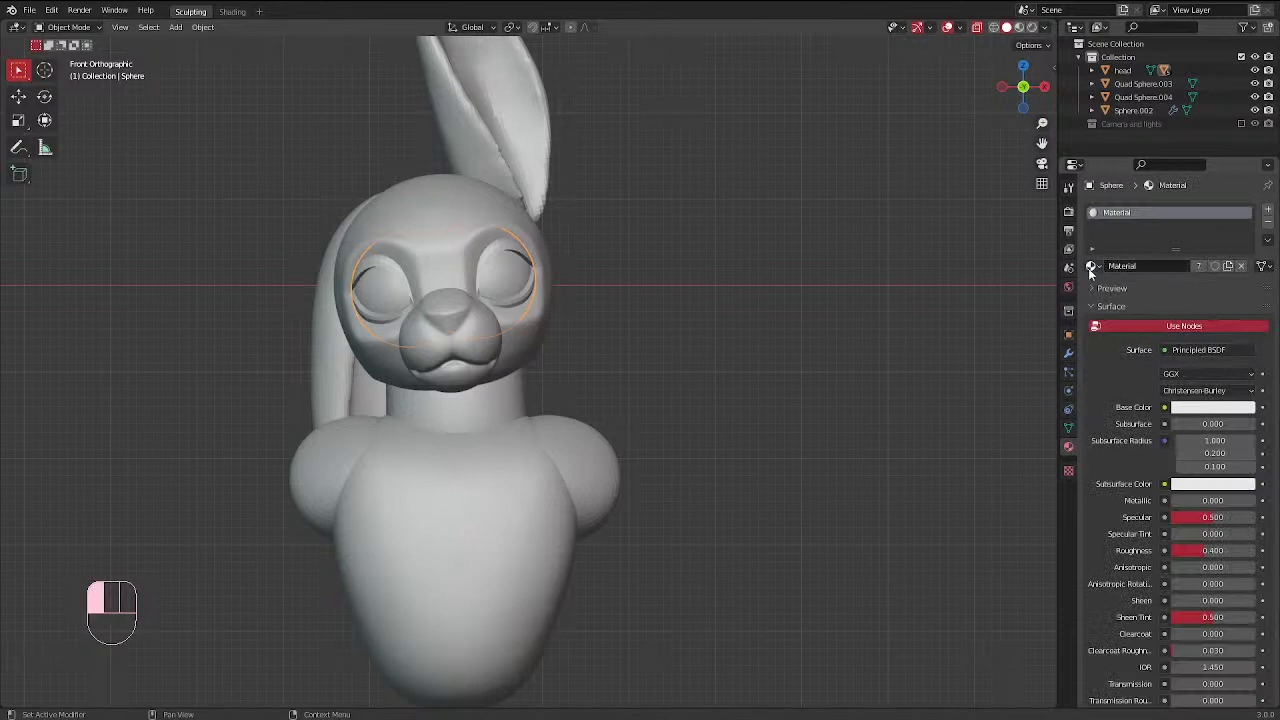
{"action": "left_click", "coordinate": [1154, 265]}
{"action": "type", "text": "white"}
{"action": "key", "text": "Return"}
Add a second material slot to the eye spheres, create a new material in it, and name it eyes
{"action": "left_click", "coordinate": [1268, 209]}
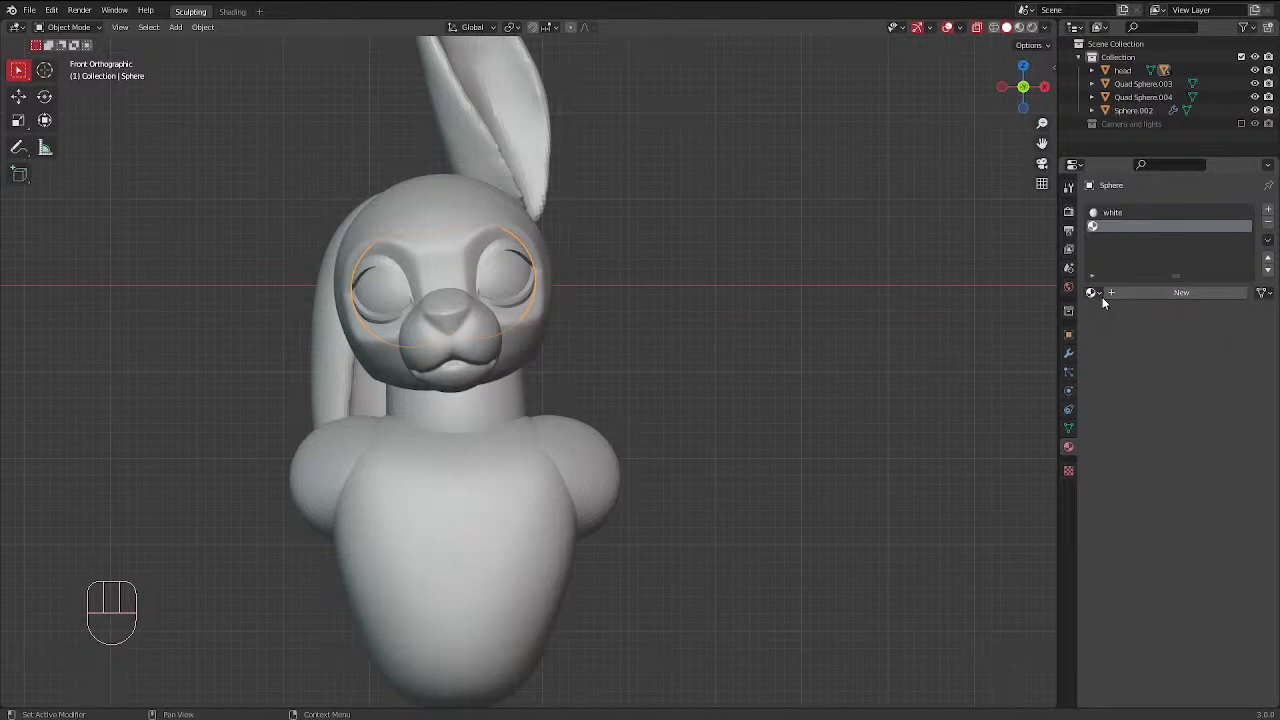
{"action": "left_click", "coordinate": [1096, 293]}
{"action": "left_click", "coordinate": [1131, 293]}
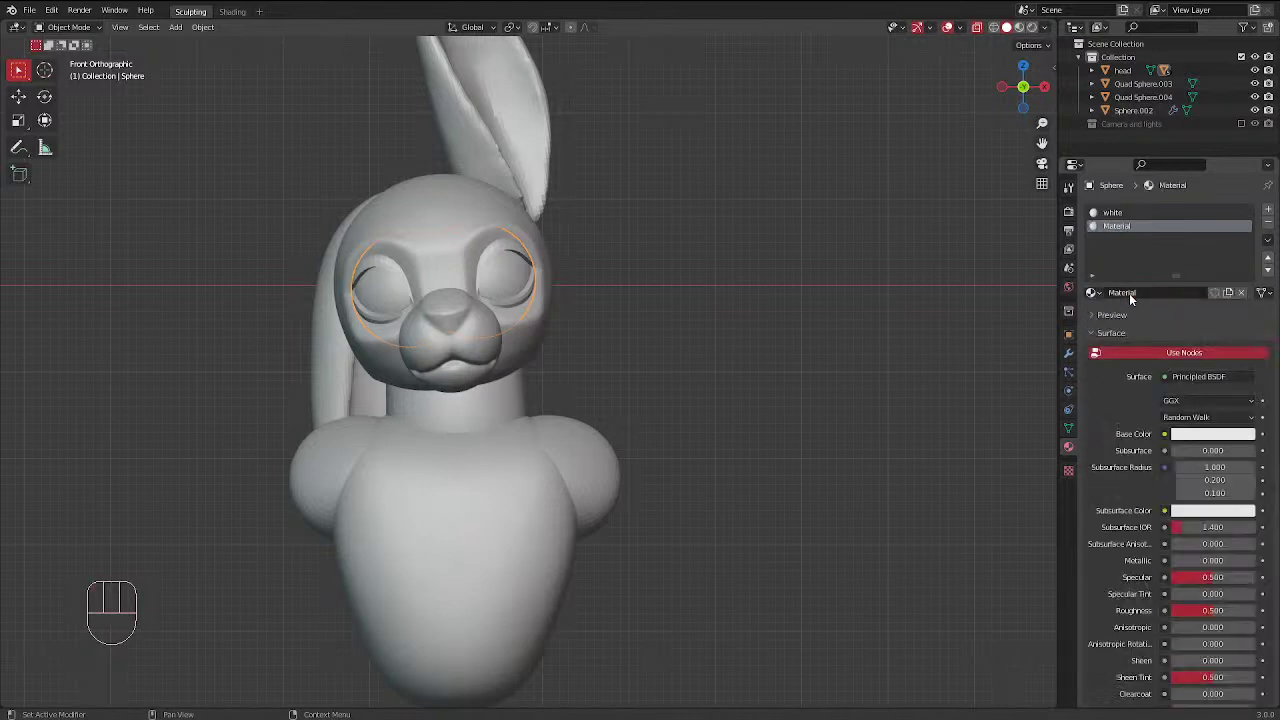
{"action": "left_click", "coordinate": [1120, 228]}
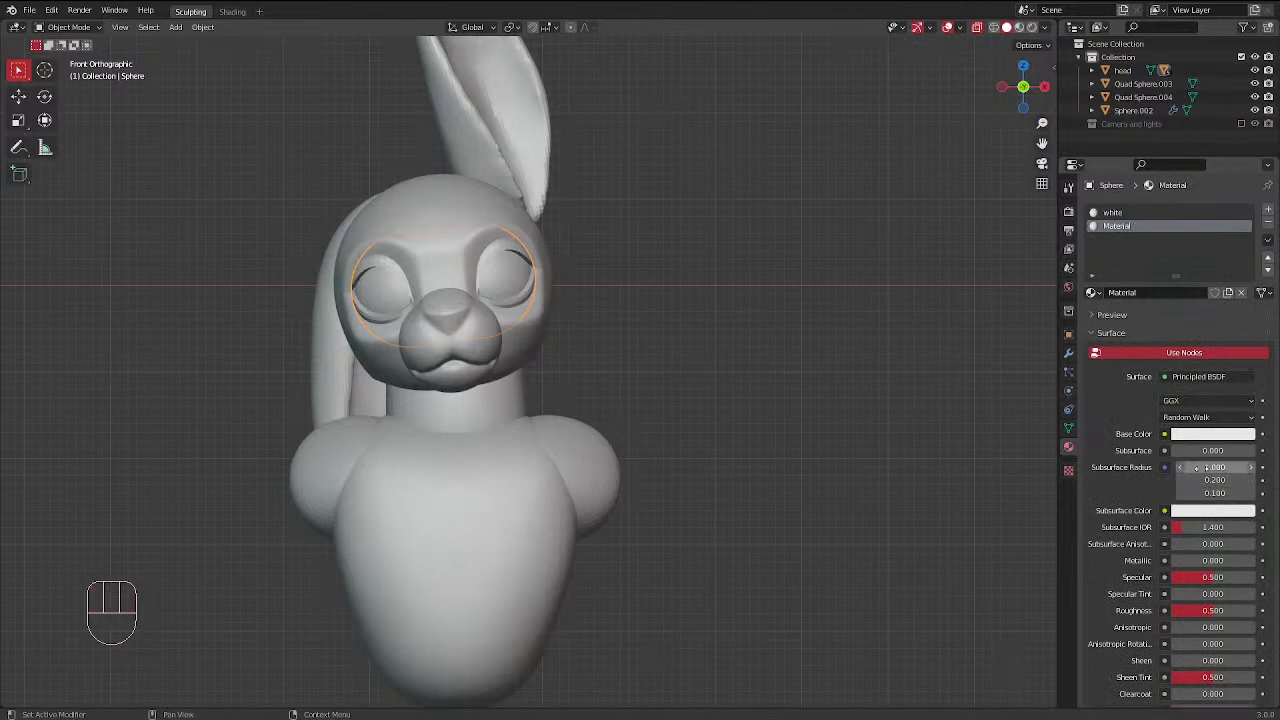
{"action": "double_click", "coordinate": [1122, 226]}
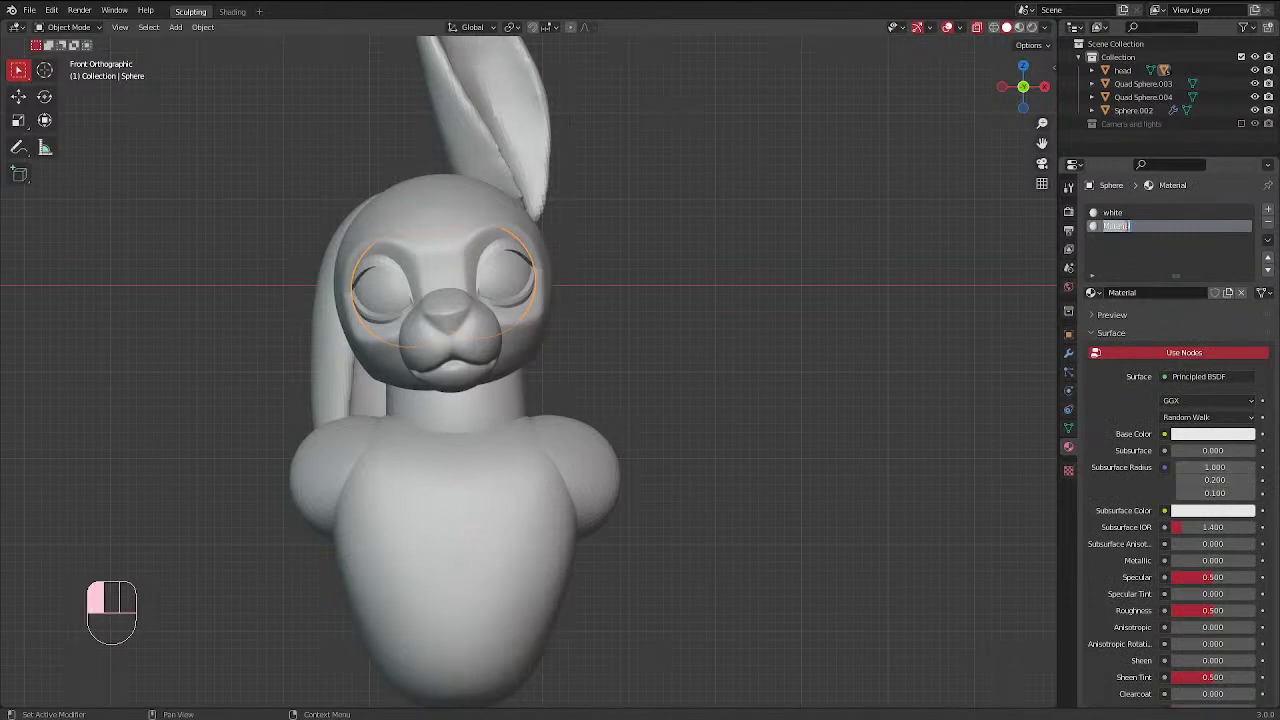
{"action": "type", "text": "E"}
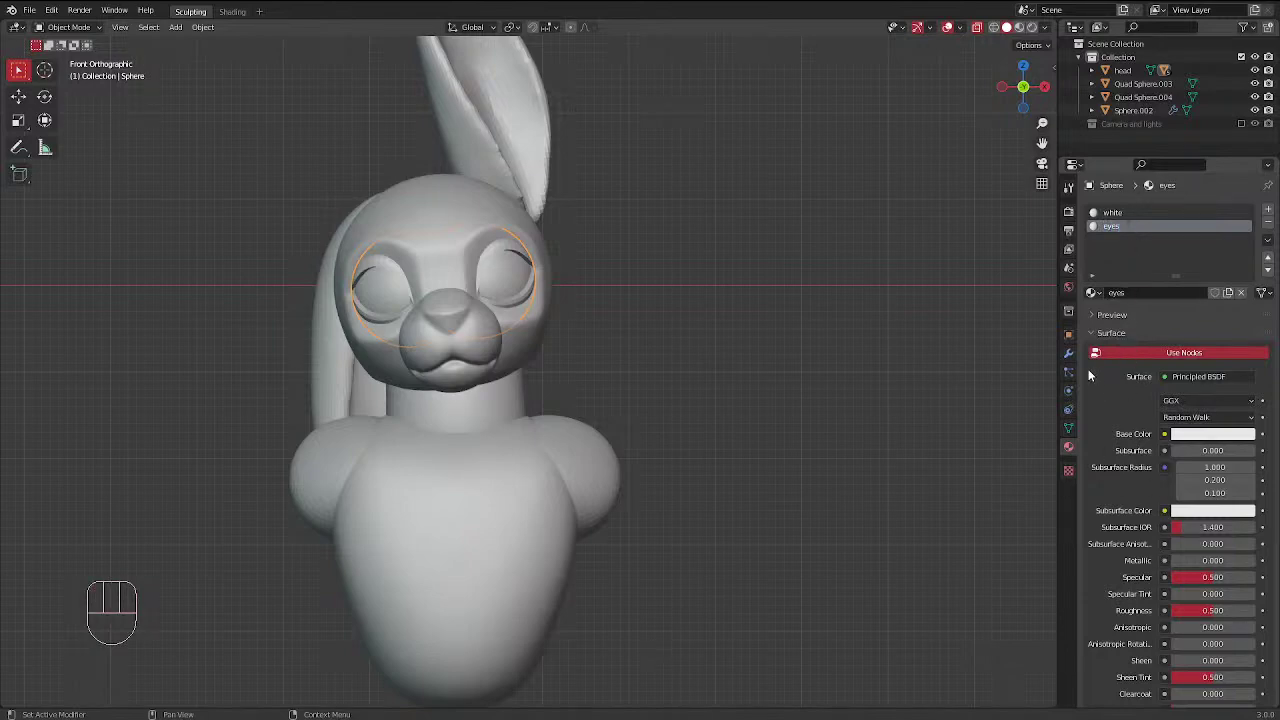
Set the eyes material's viewport display color to a dark brown, with hue about 0.03 and saturation about 0.65
{"action": "left_click", "coordinate": [1094, 334]}
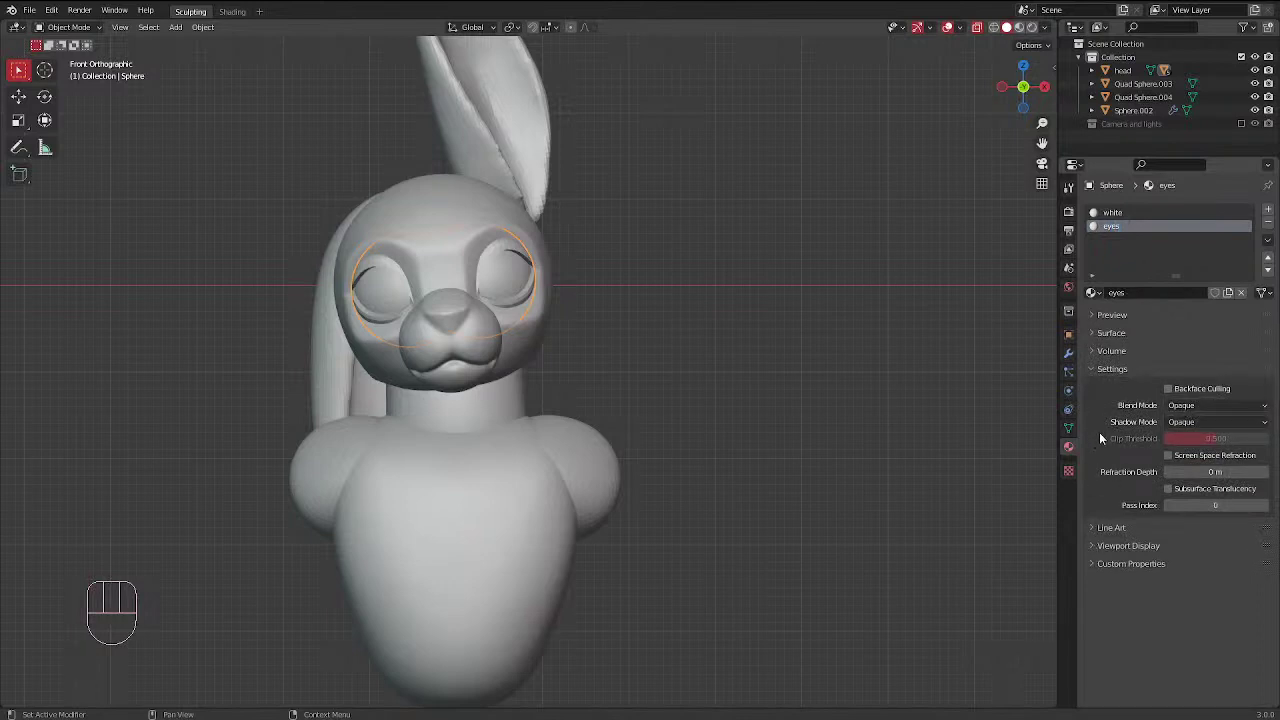
{"action": "left_click", "coordinate": [1112, 546]}
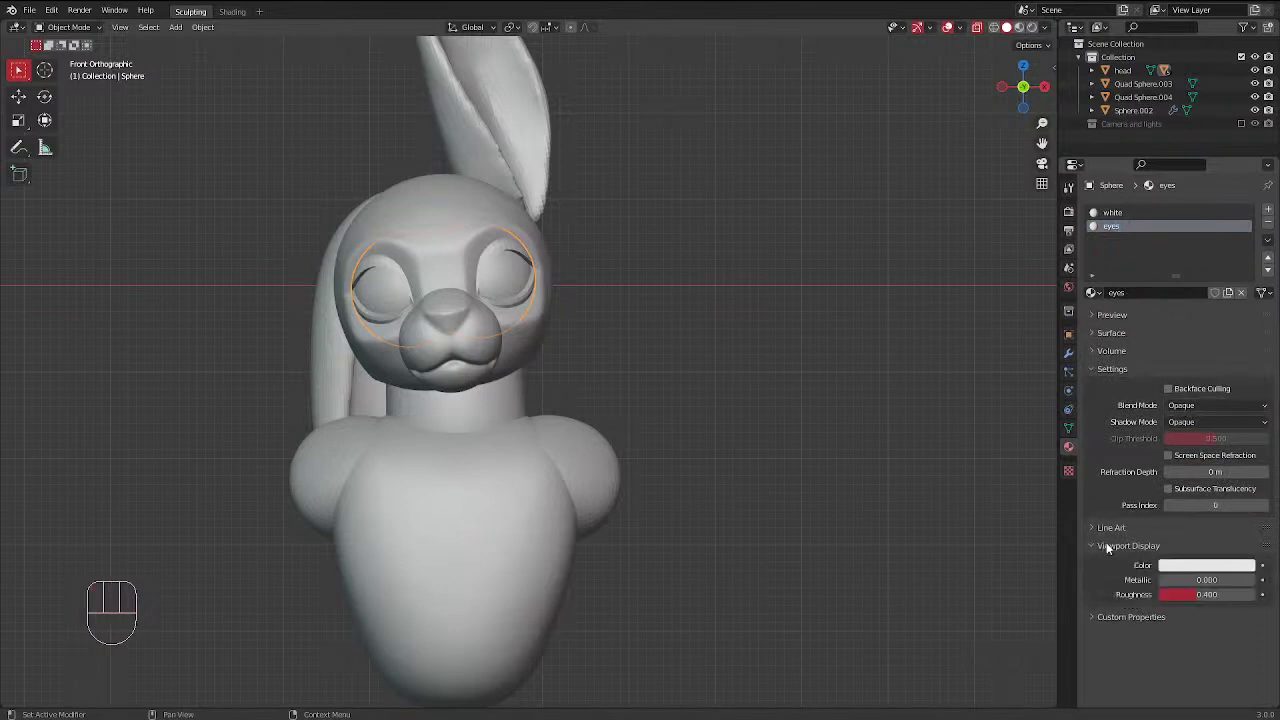
{"action": "left_click", "coordinate": [1192, 567]}
{"action": "left_click", "coordinate": [1193, 569]}
{"action": "left_click_drag", "start_coordinate": [1186, 422], "coordinate": [1200, 415]}
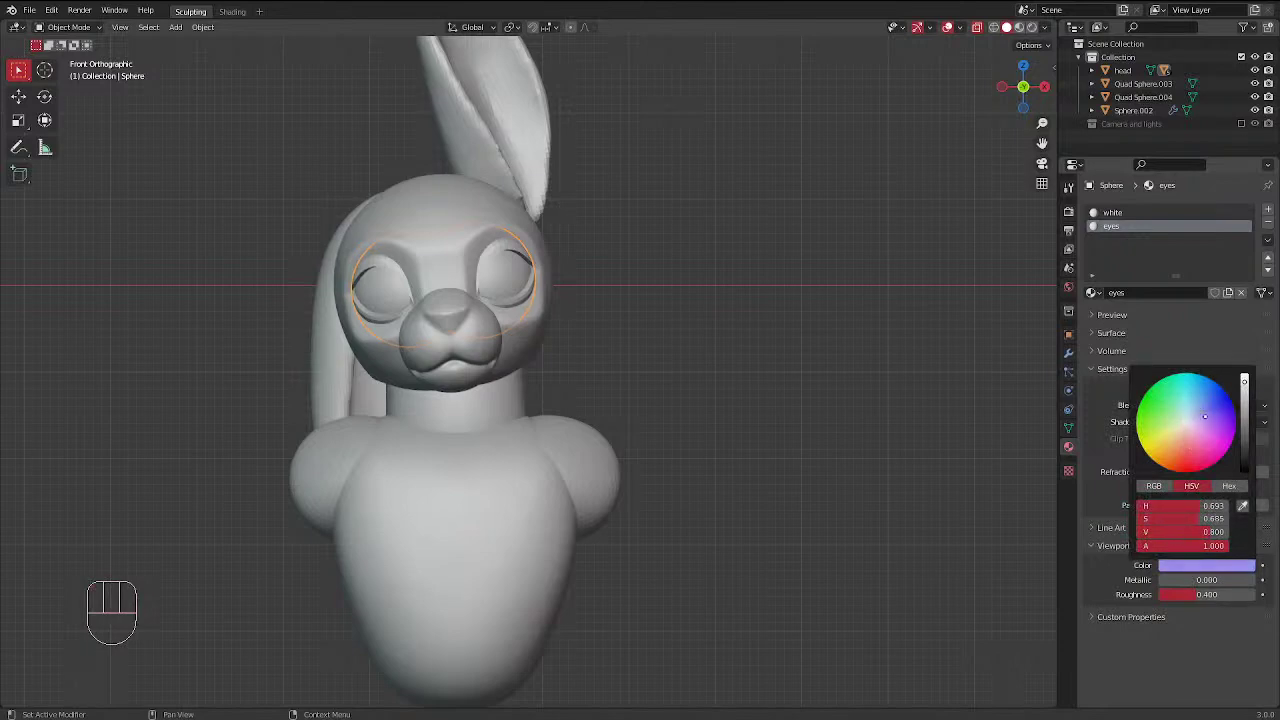
{"action": "mouse_move", "coordinate": [1205, 416]}
{"action": "left_mouse_down"}
{"action": "mouse_move", "coordinate": [1206, 449]}
{"action": "mouse_move", "coordinate": [1176, 448]}
{"action": "left_mouse_up"}
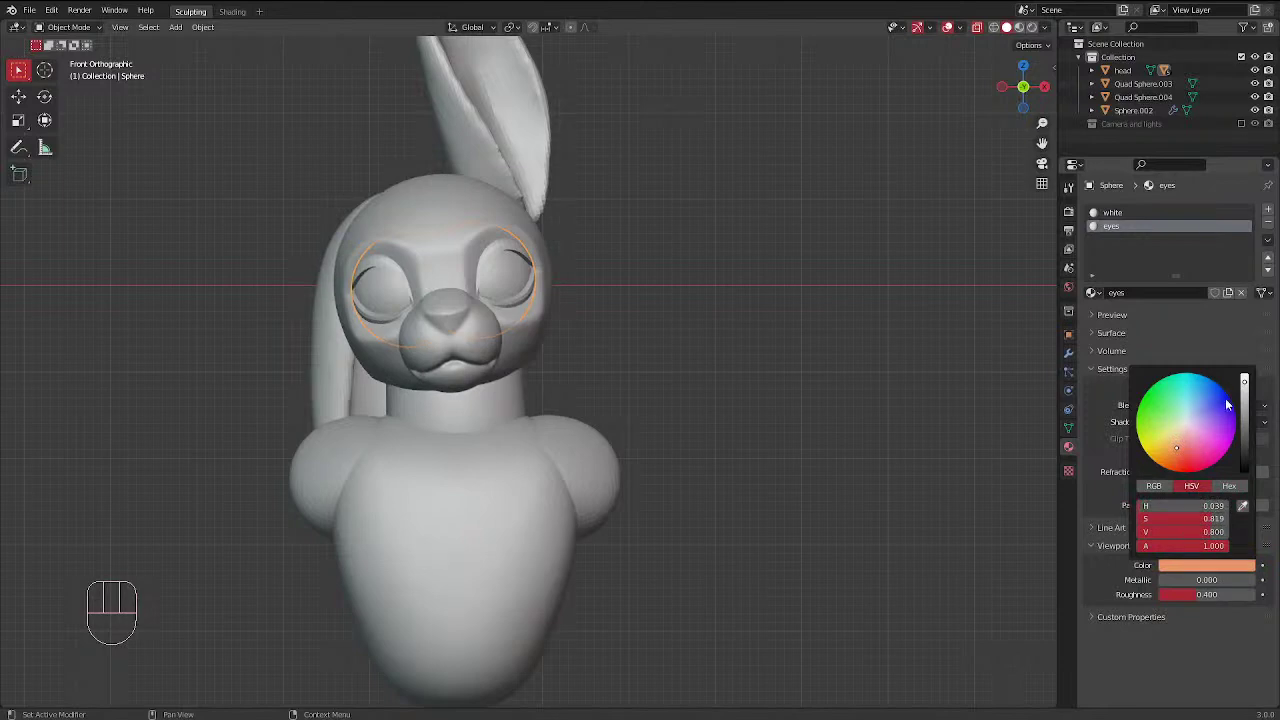
{"action": "left_click_drag", "start_coordinate": [1244, 384], "coordinate": [1244, 427]}
{"action": "mouse_move", "coordinate": [1177, 449]}
{"action": "left_mouse_down"}
{"action": "mouse_move", "coordinate": [1244, 437]}
{"action": "mouse_move", "coordinate": [1180, 441]}
{"action": "left_mouse_up"}
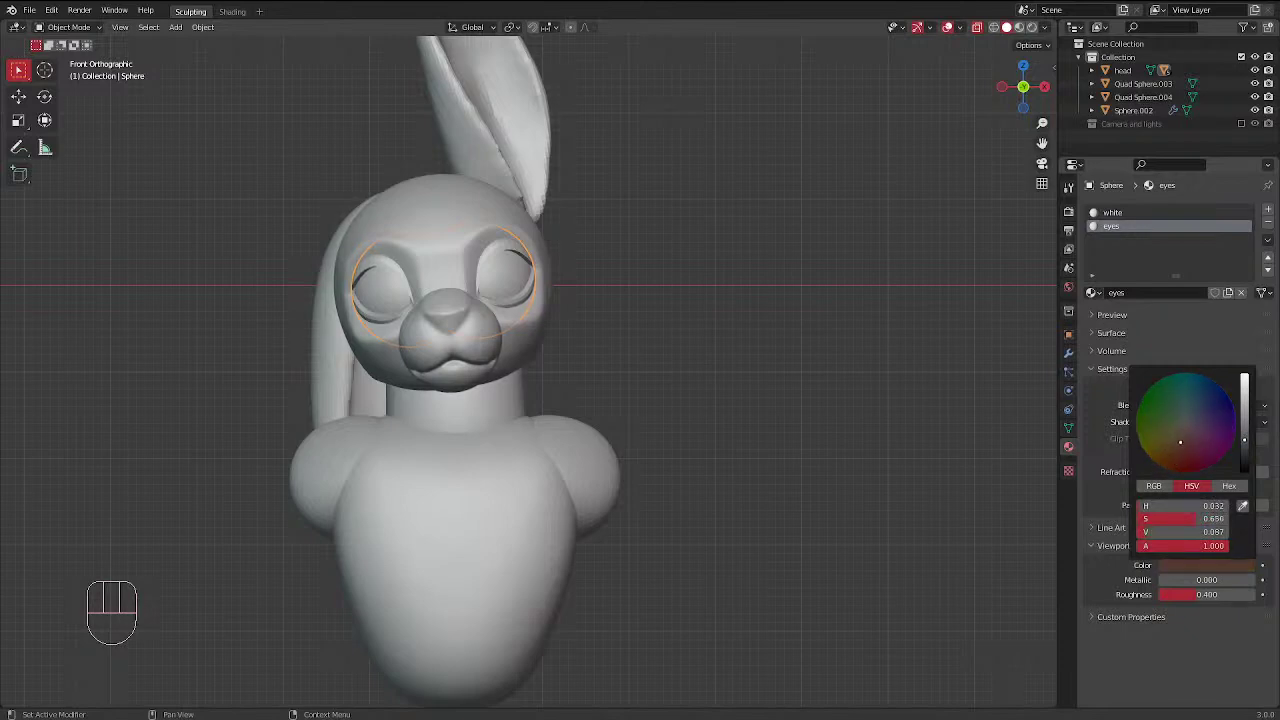
Edit the eye sphere's mesh in face select mode and select only a ring of faces around the eye's front pole
{"action": "scroll", "coordinate": [470, 240], "scroll_direction": "up", "scroll_amount": 3}
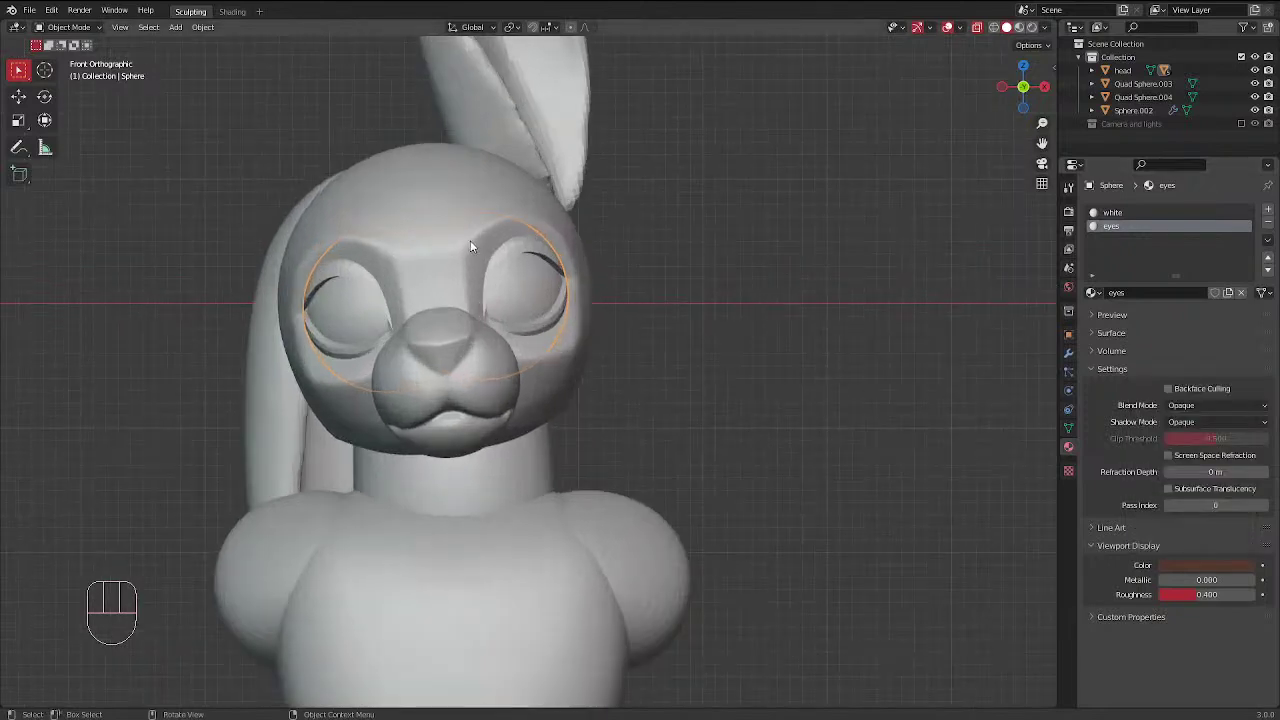
{"action": "key", "text": "Tab"}
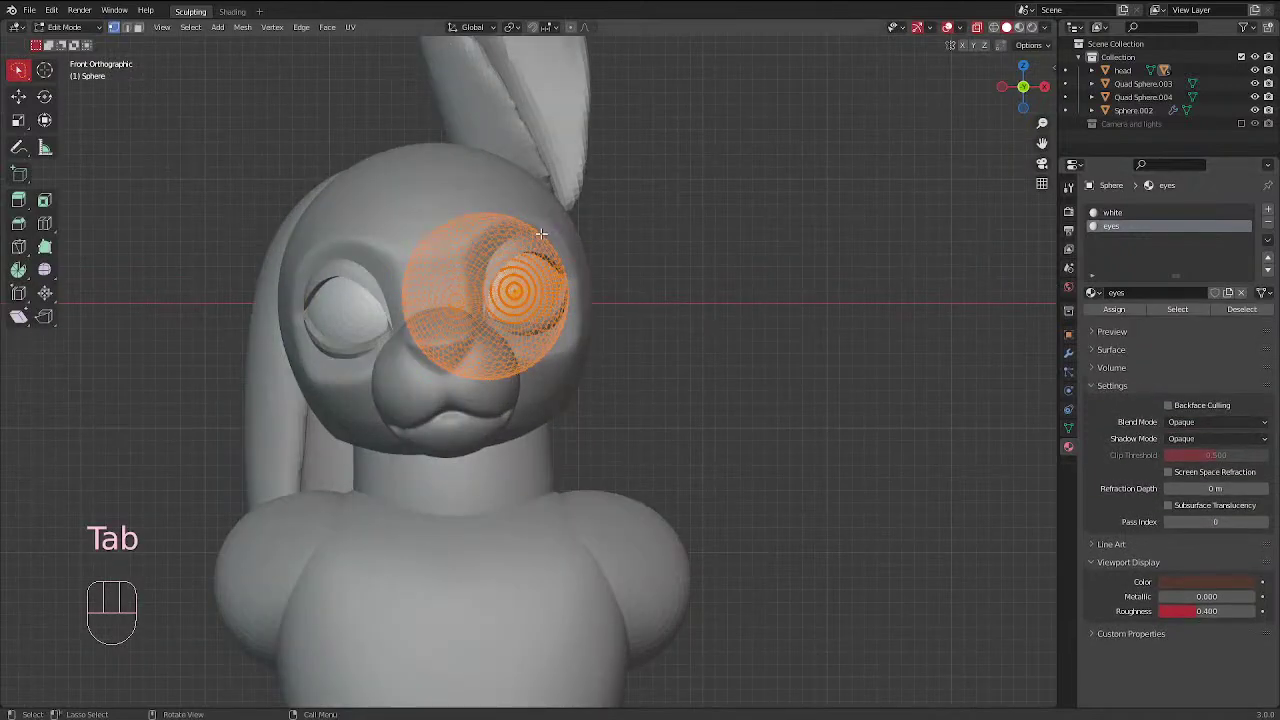
{"action": "middle_click_drag", "start_coordinate": [574, 244], "coordinate": [24, 42]}
{"action": "left_click", "coordinate": [138, 27]}
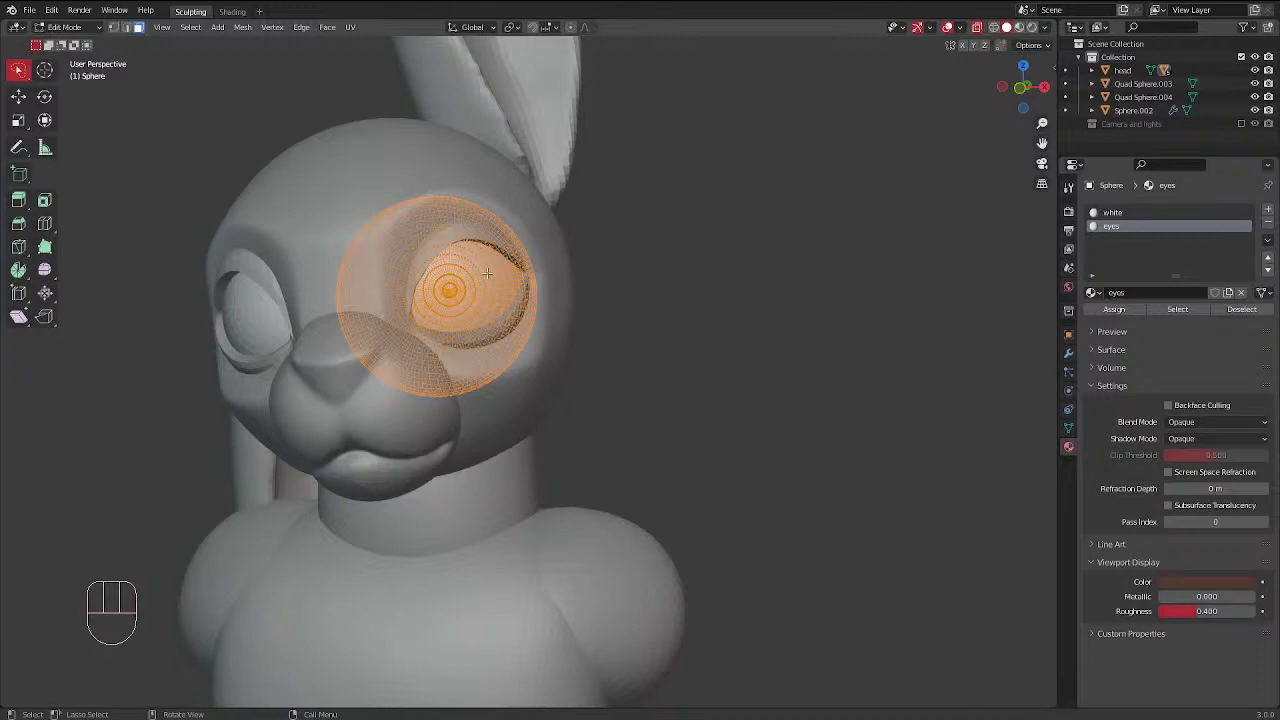
{"action": "scroll", "coordinate": [486, 272], "scroll_direction": "down", "scroll_amount": 3}
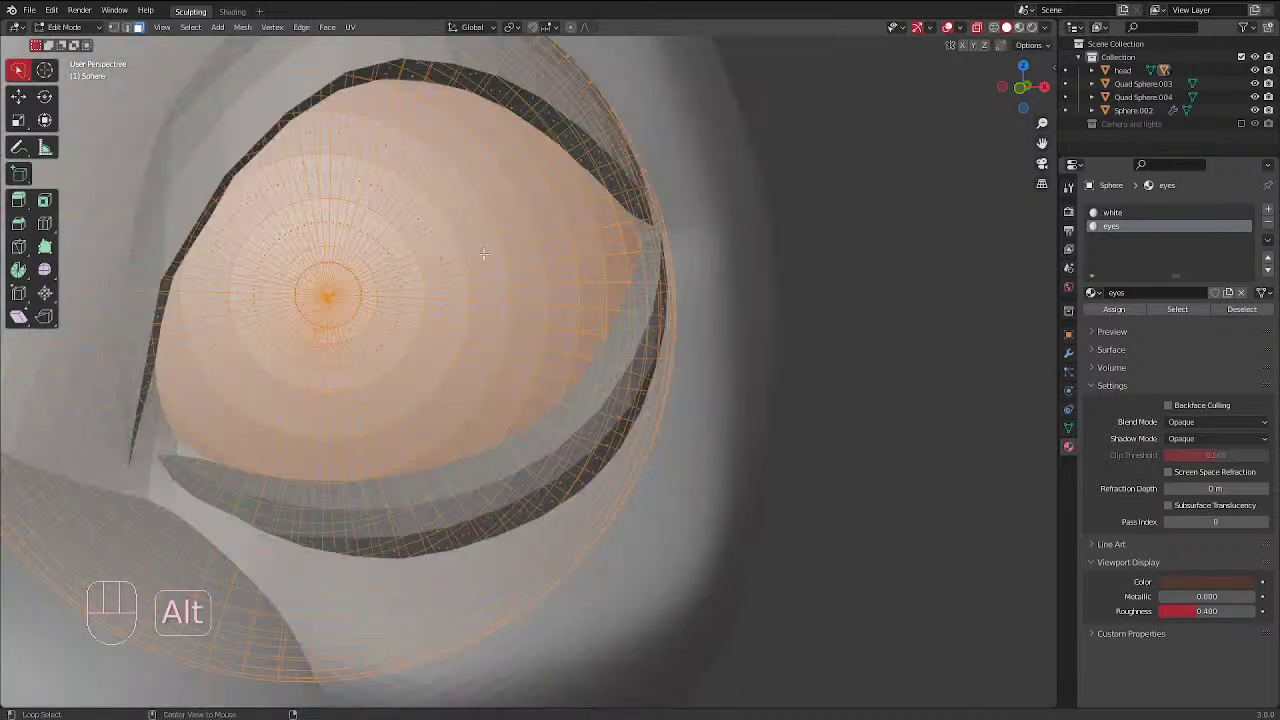
{"action": "key", "text": "alt+a"}
{"action": "left_click", "coordinate": [481, 245], "text": "alt"}
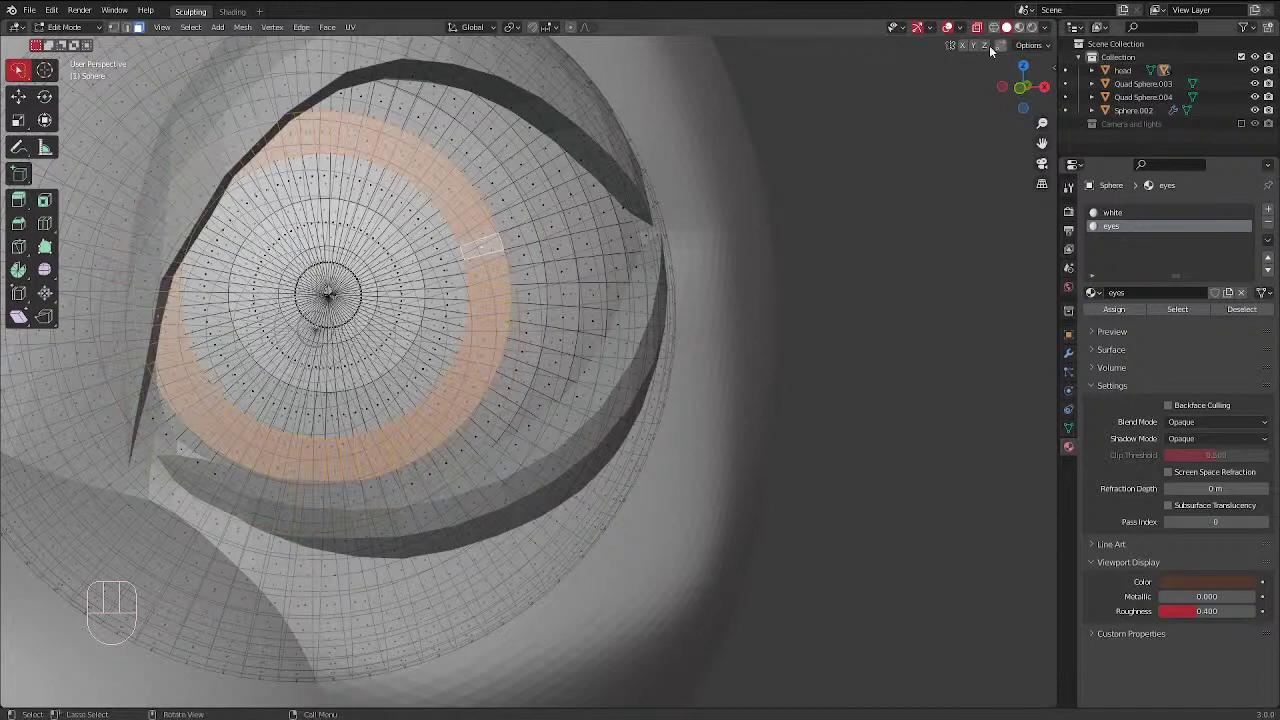
Turn off X-ray, extend the selection over the whole iris plus one outer face ring, and assign it the eyes material
{"action": "left_click", "coordinate": [946, 29]}
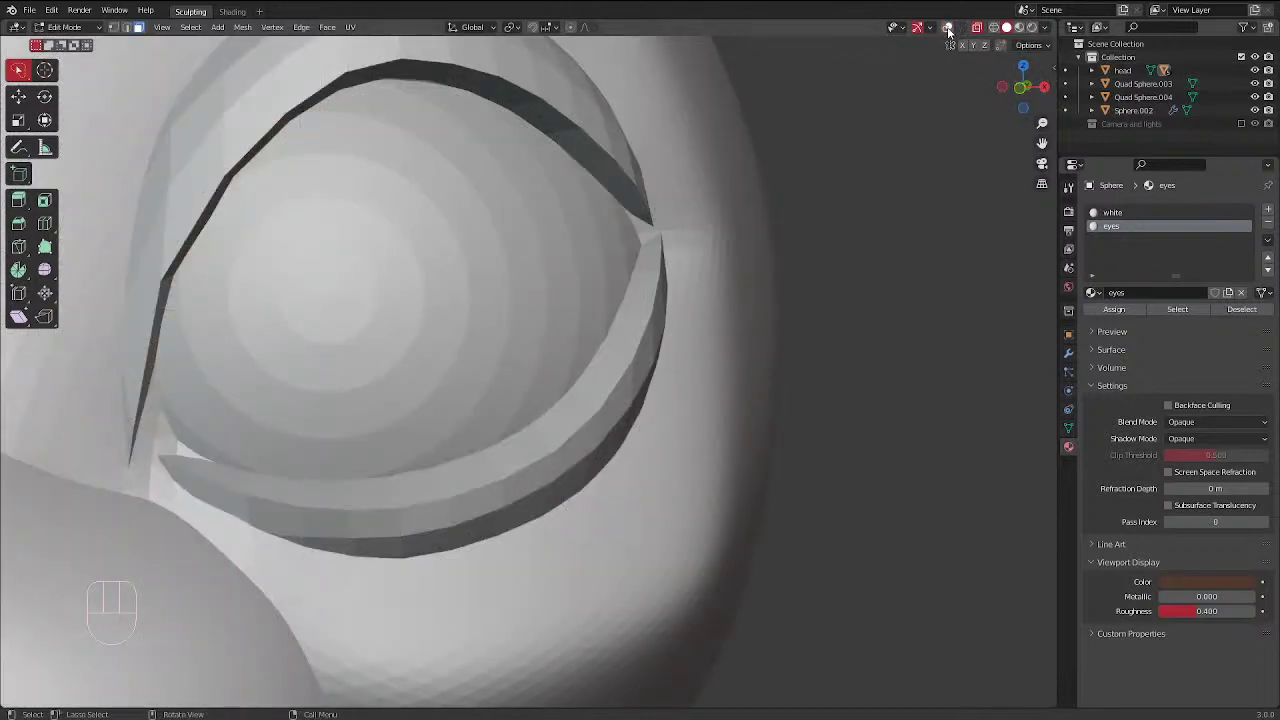
{"action": "left_click", "coordinate": [948, 29]}
{"action": "left_click", "coordinate": [977, 28]}
{"action": "scroll", "coordinate": [305, 268], "scroll_direction": "down", "scroll_amount": 3}
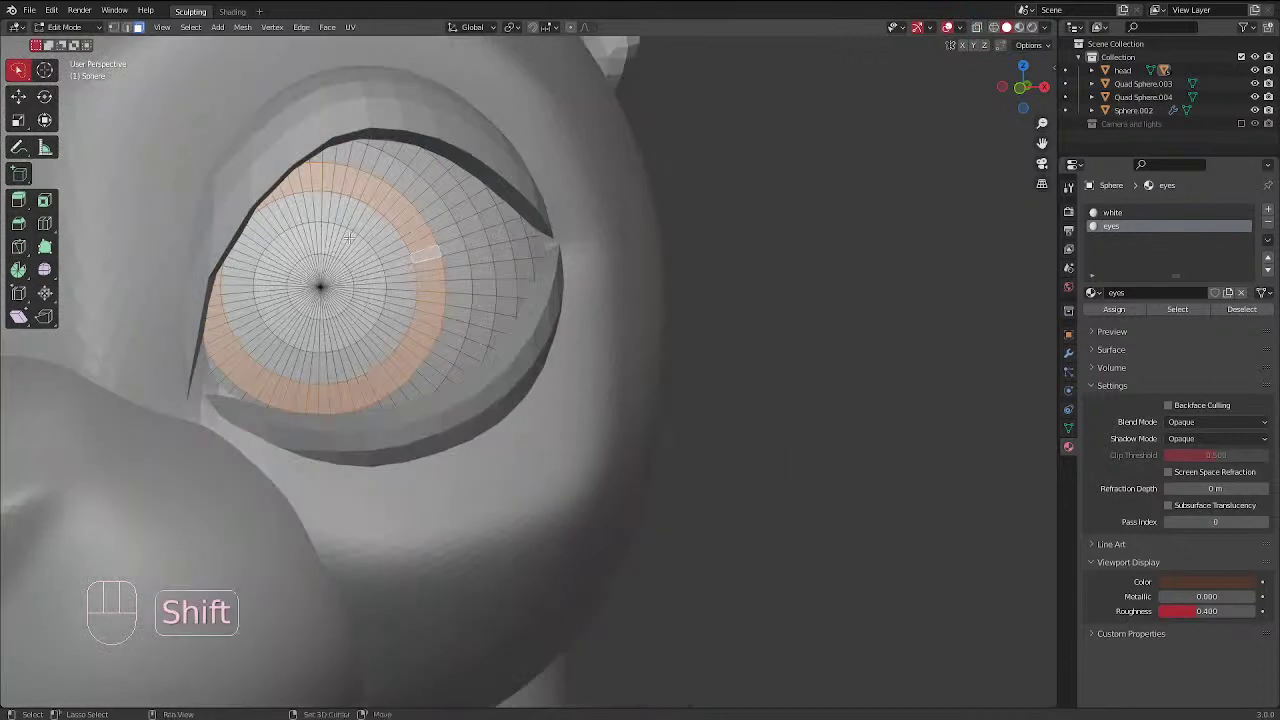
{"action": "key", "text": "c"}
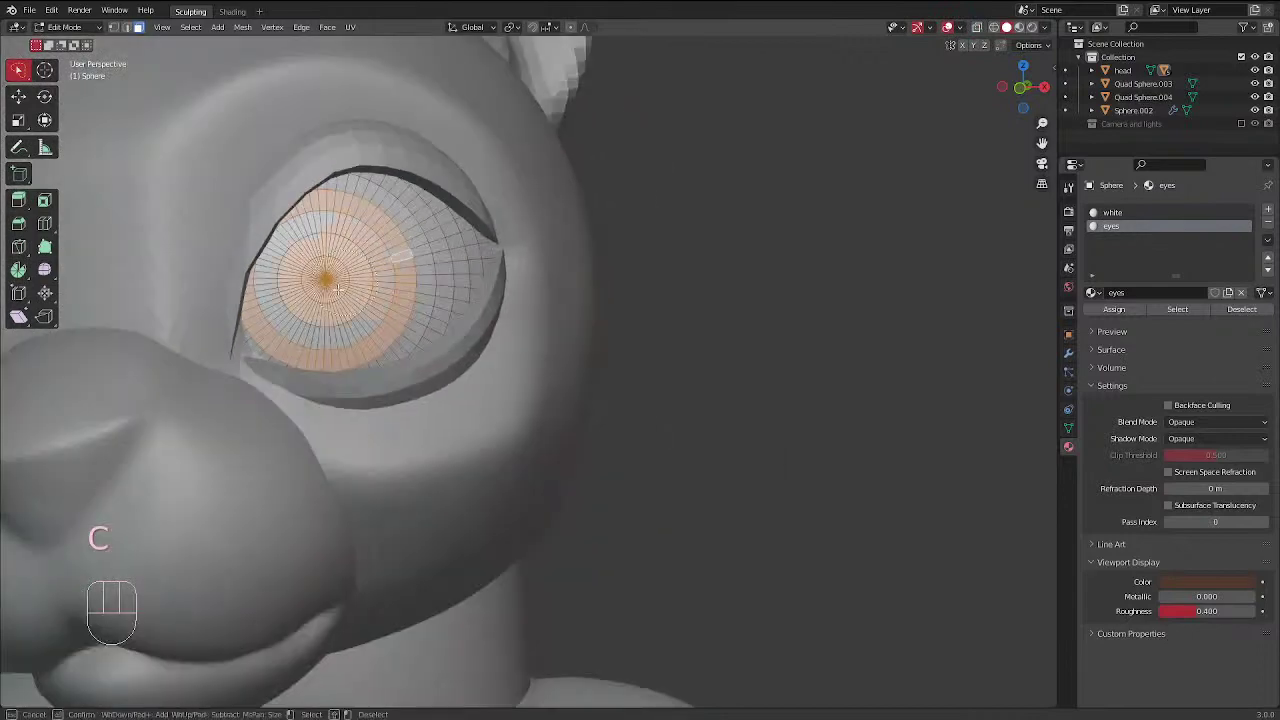
{"action": "right_click", "coordinate": [309, 254]}
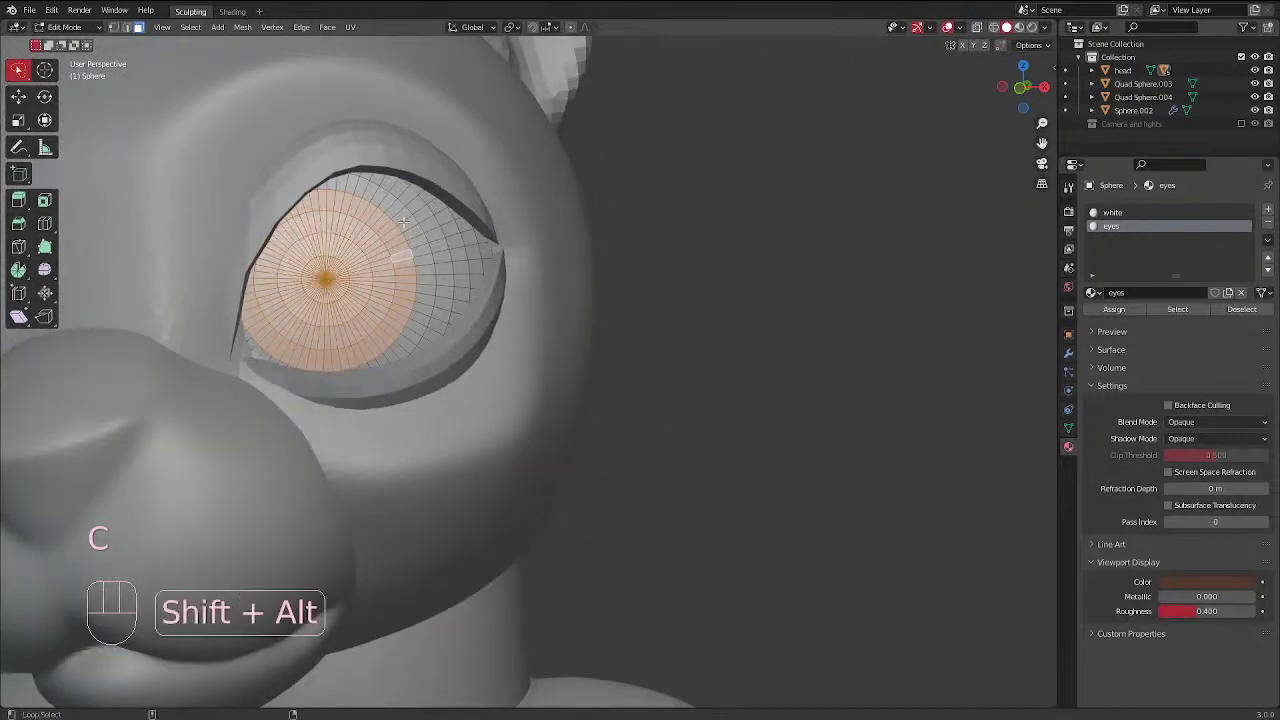
{"action": "left_click", "coordinate": [406, 224], "text": "alt+shift"}
{"action": "left_click", "coordinate": [1114, 309]}
{"action": "scroll", "coordinate": [574, 297], "scroll_direction": "down", "scroll_amount": 4}
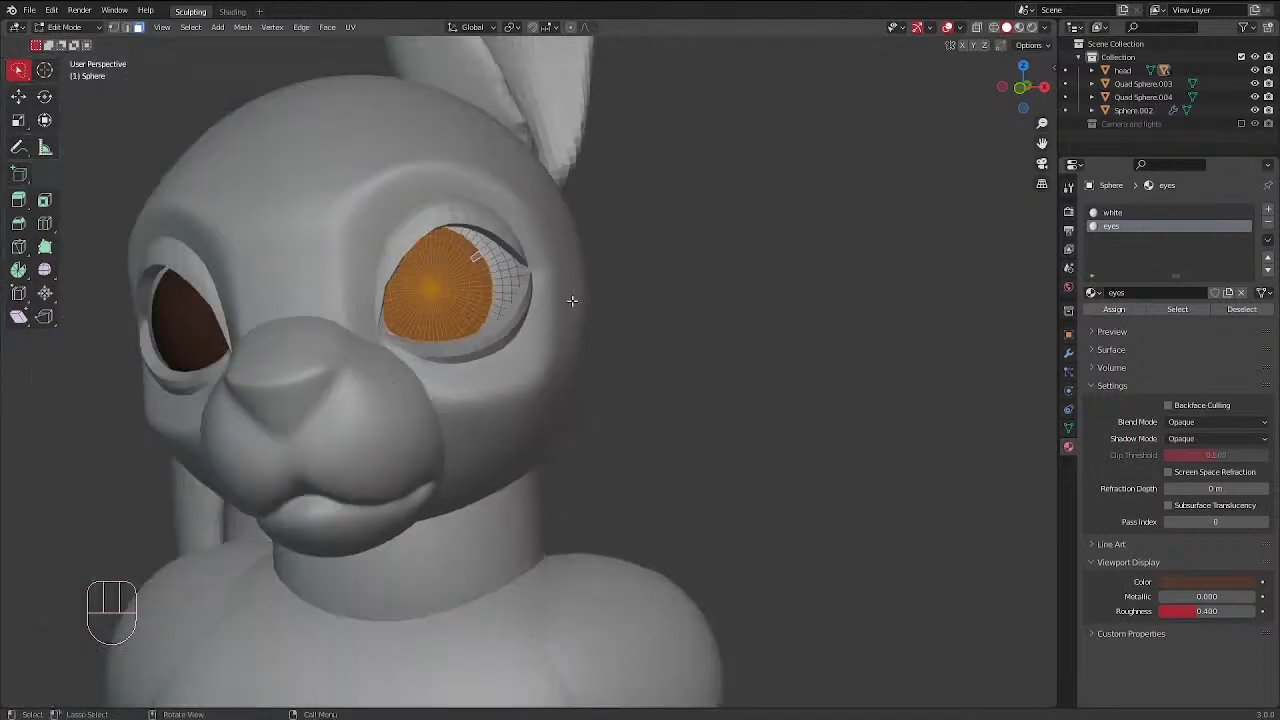
{"action": "scroll", "coordinate": [594, 263], "scroll_direction": "down", "scroll_amount": 2}
{"action": "scroll", "coordinate": [619, 338], "scroll_direction": "up", "scroll_amount": 5}
Select the outermost ring of brown iris faces and assign it the white material
{"action": "middle_click_drag", "start_coordinate": [619, 338], "coordinate": [343, 281]}
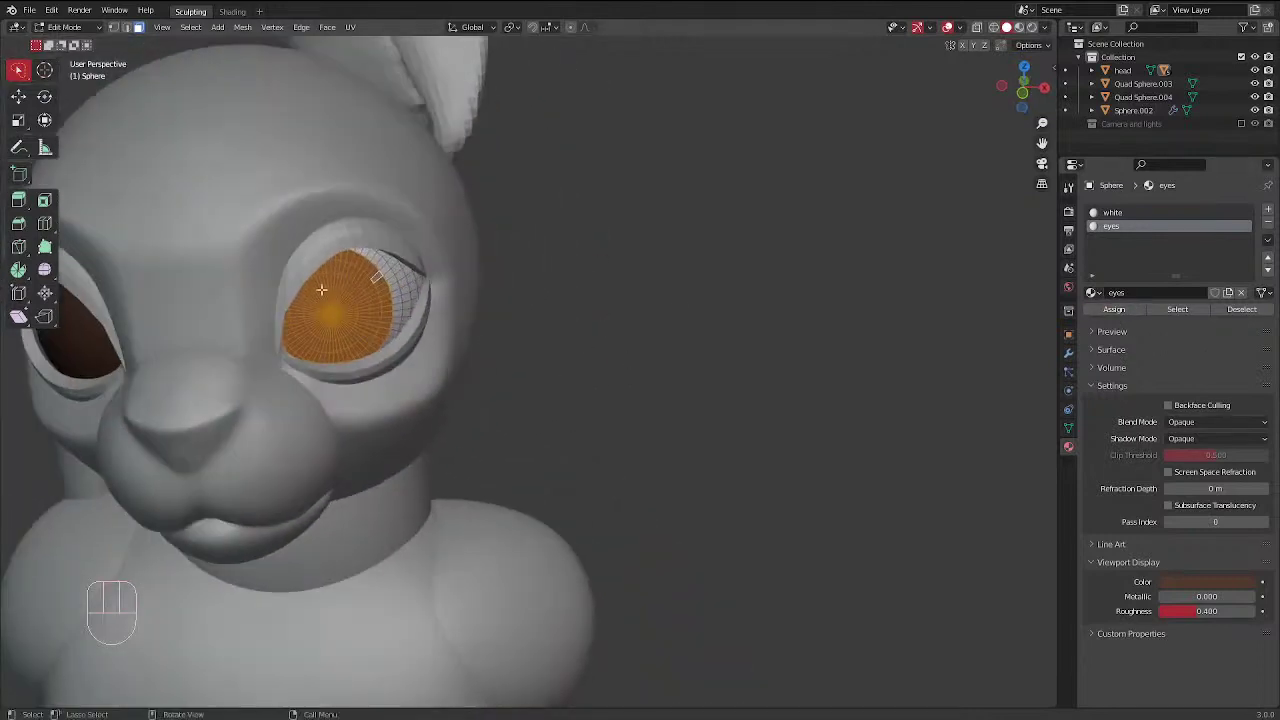
{"action": "left_click", "coordinate": [375, 275], "text": "alt"}
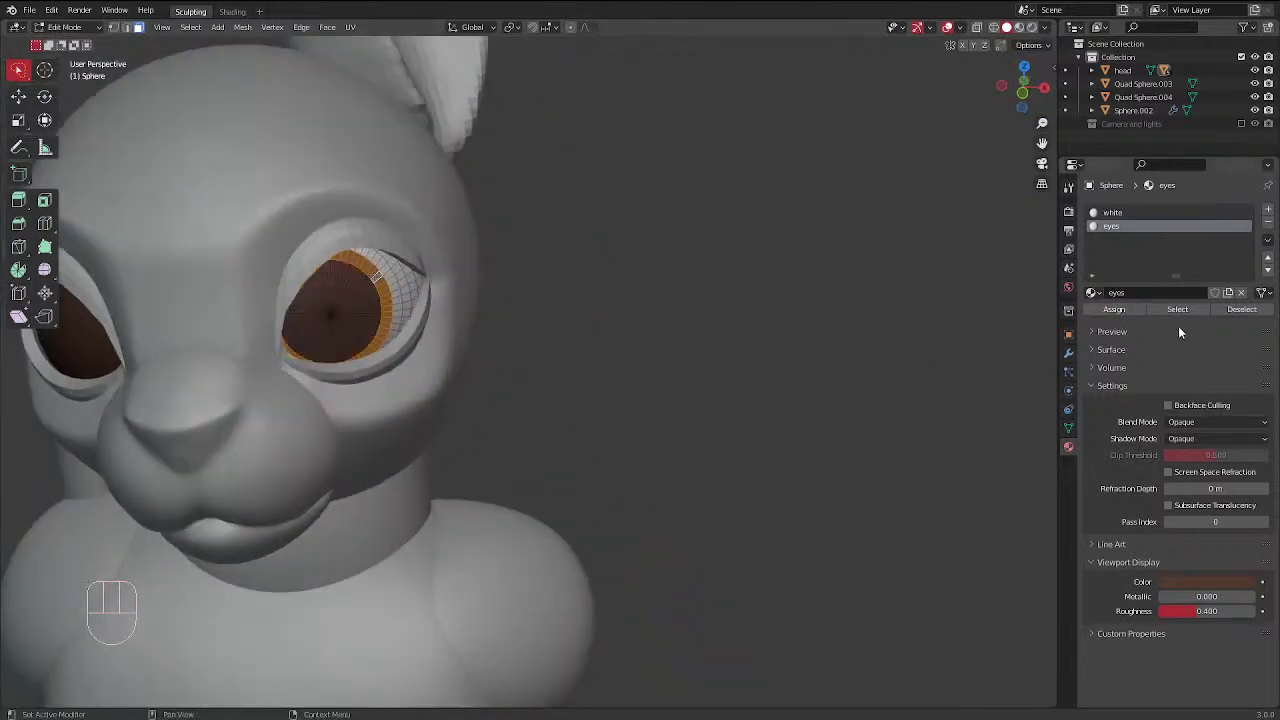
{"action": "left_click", "coordinate": [1118, 214]}
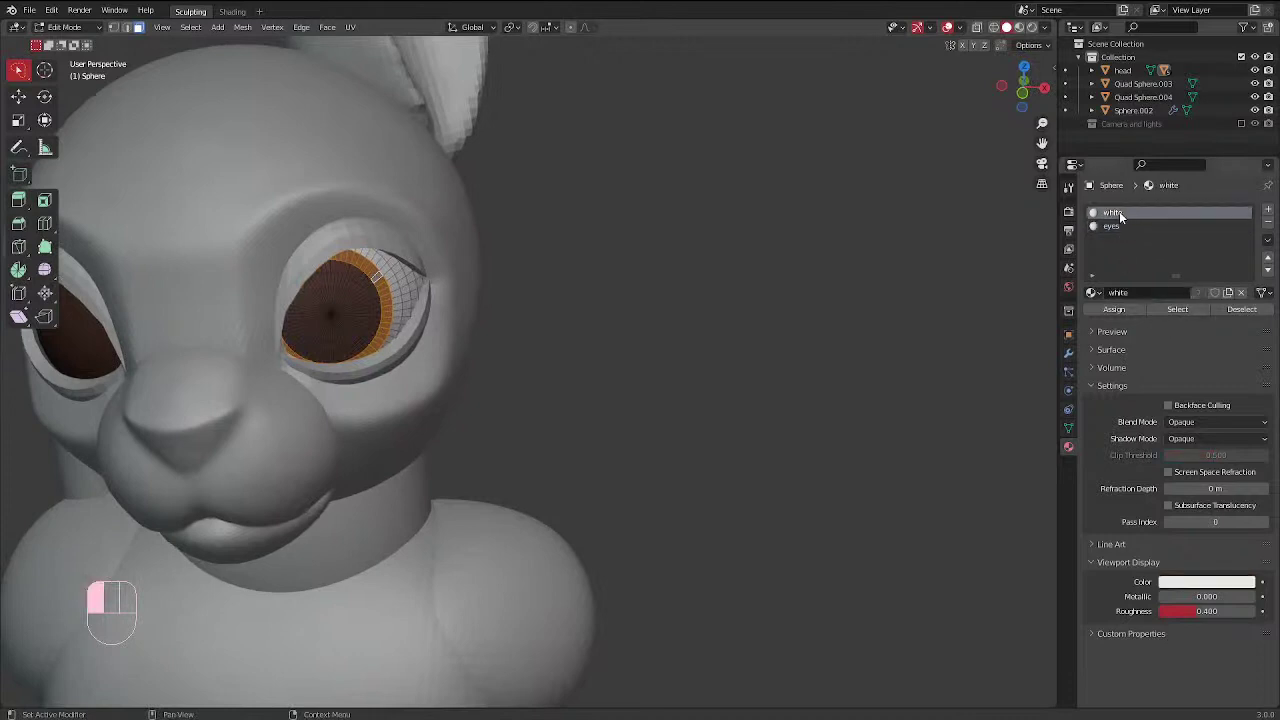
{"action": "left_click", "coordinate": [1119, 310]}
{"action": "scroll", "coordinate": [752, 301], "scroll_direction": "down", "scroll_amount": 5}
Return to Object Mode and trackball-rotate the eyes slightly in front view, by about 5.7 degrees, to adjust the gaze
{"action": "key", "text": "ctrl+Tab"}
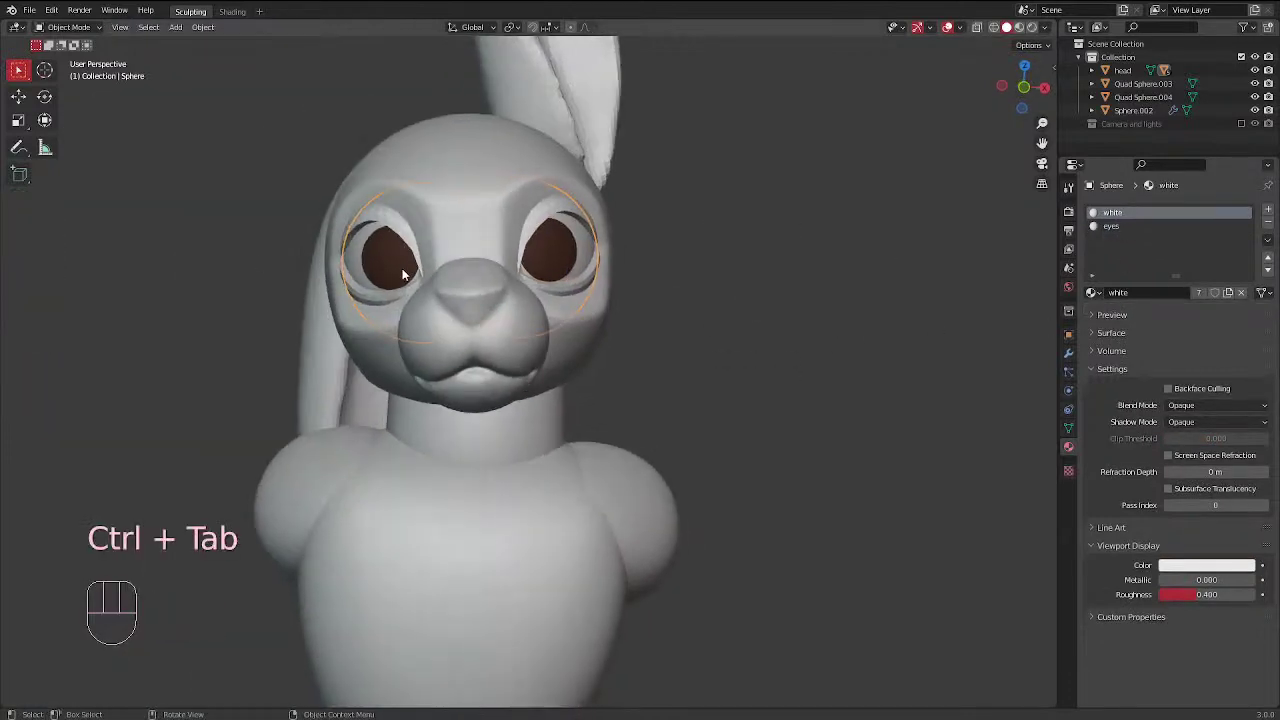
{"action": "key", "text": "KP_1"}
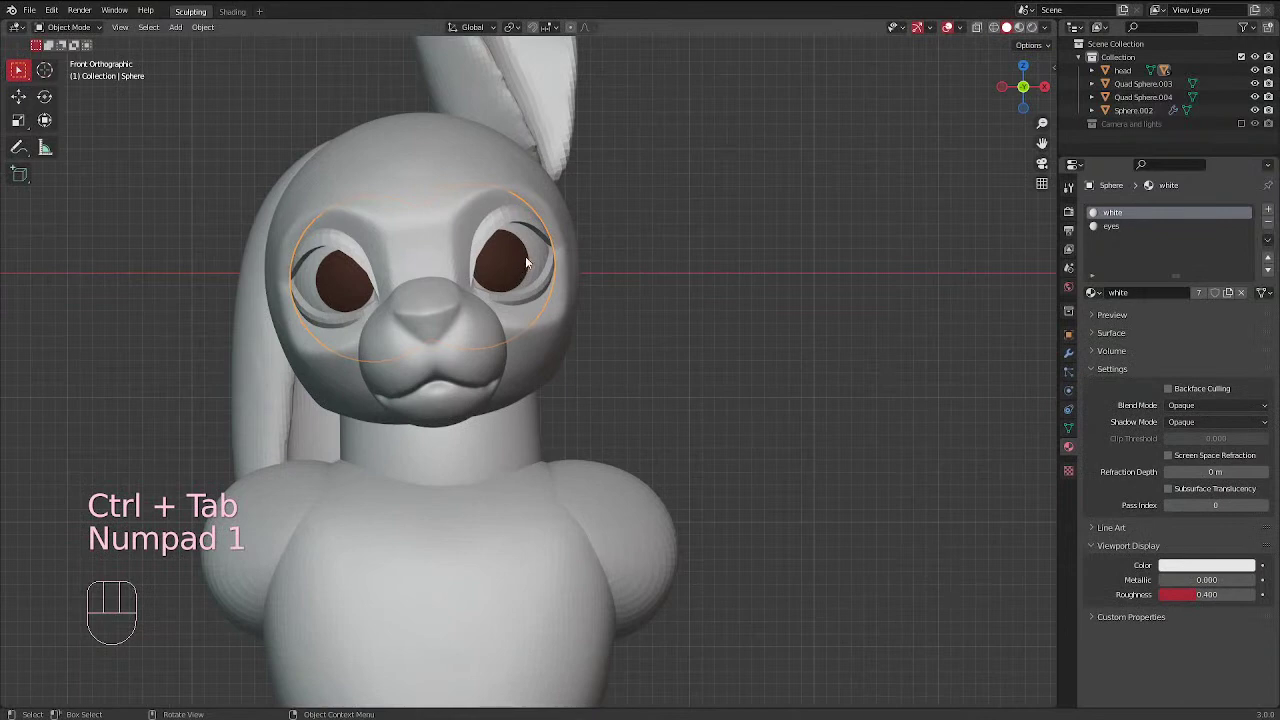
{"action": "key", "text": "r"}
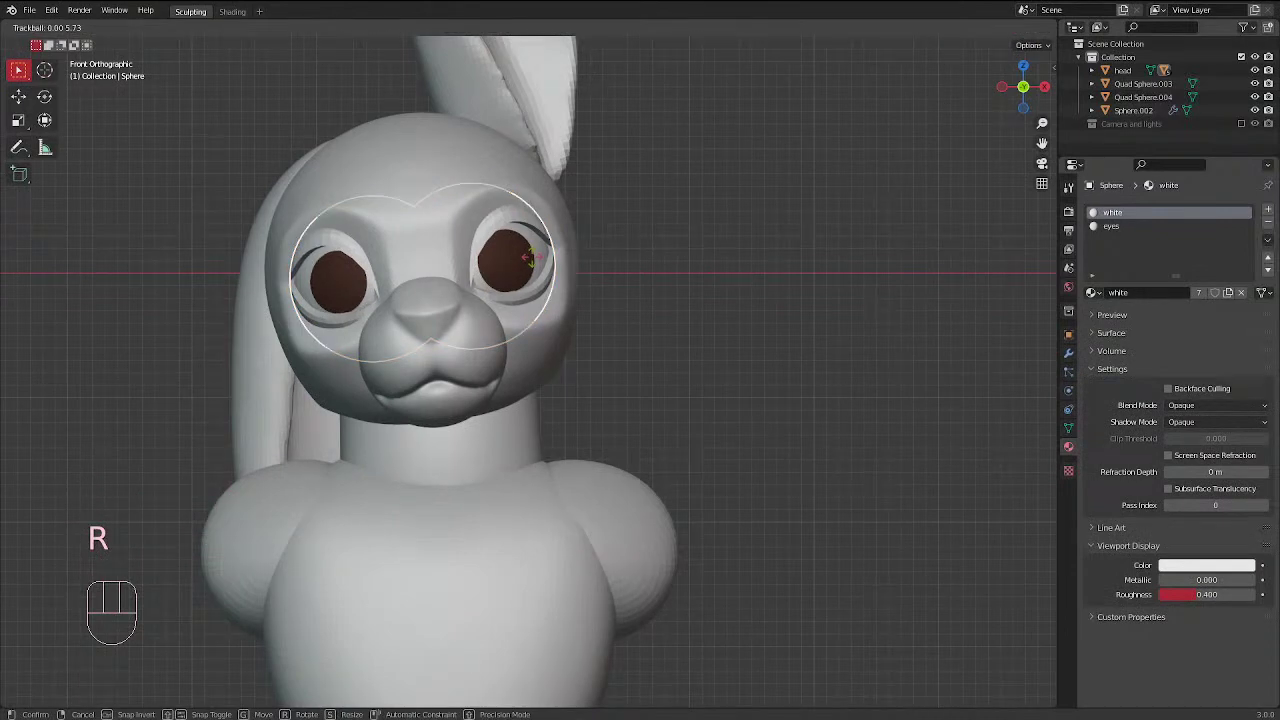
{"action": "left_click", "coordinate": [533, 260]}
Add a centered loop cut through the white face ring bordering the iris in Edit Mode
{"action": "key", "text": "Tab"}
{"action": "scroll", "coordinate": [530, 258], "scroll_direction": "up", "scroll_amount": 4}
{"action": "middle_click_drag", "start_coordinate": [548, 340], "coordinate": [470, 308]}
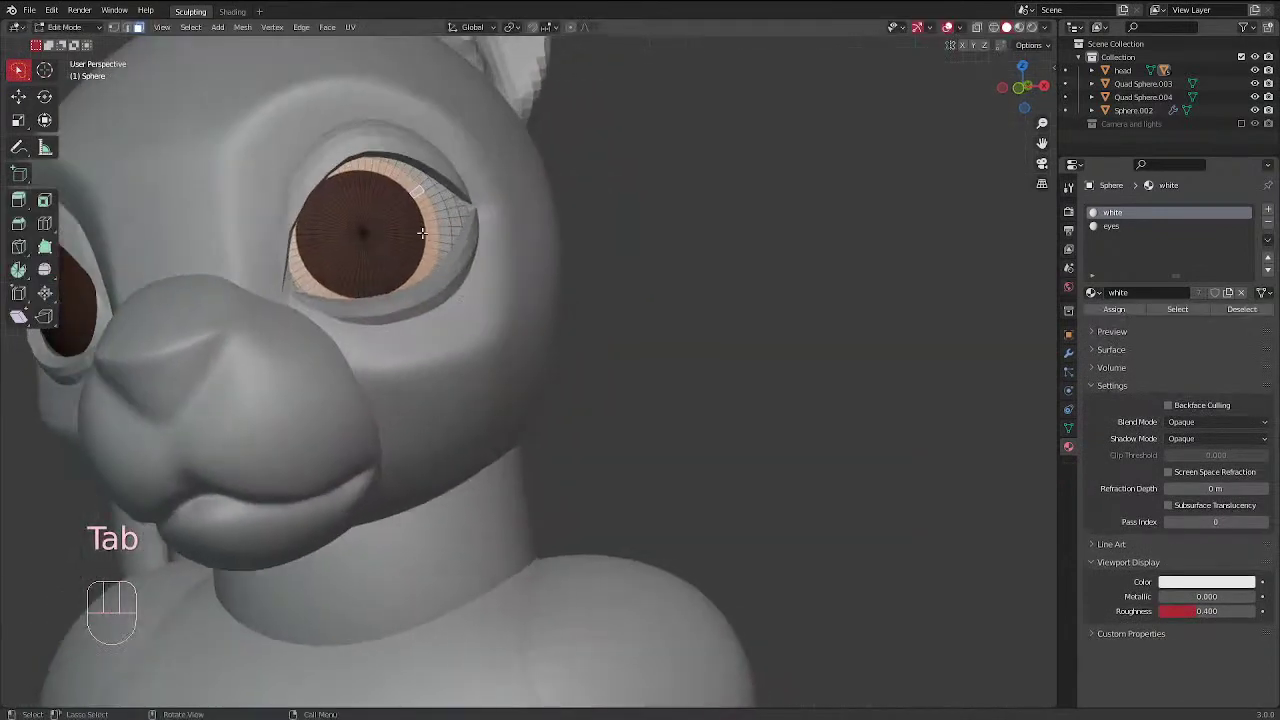
{"action": "key", "text": "ctrl+r"}
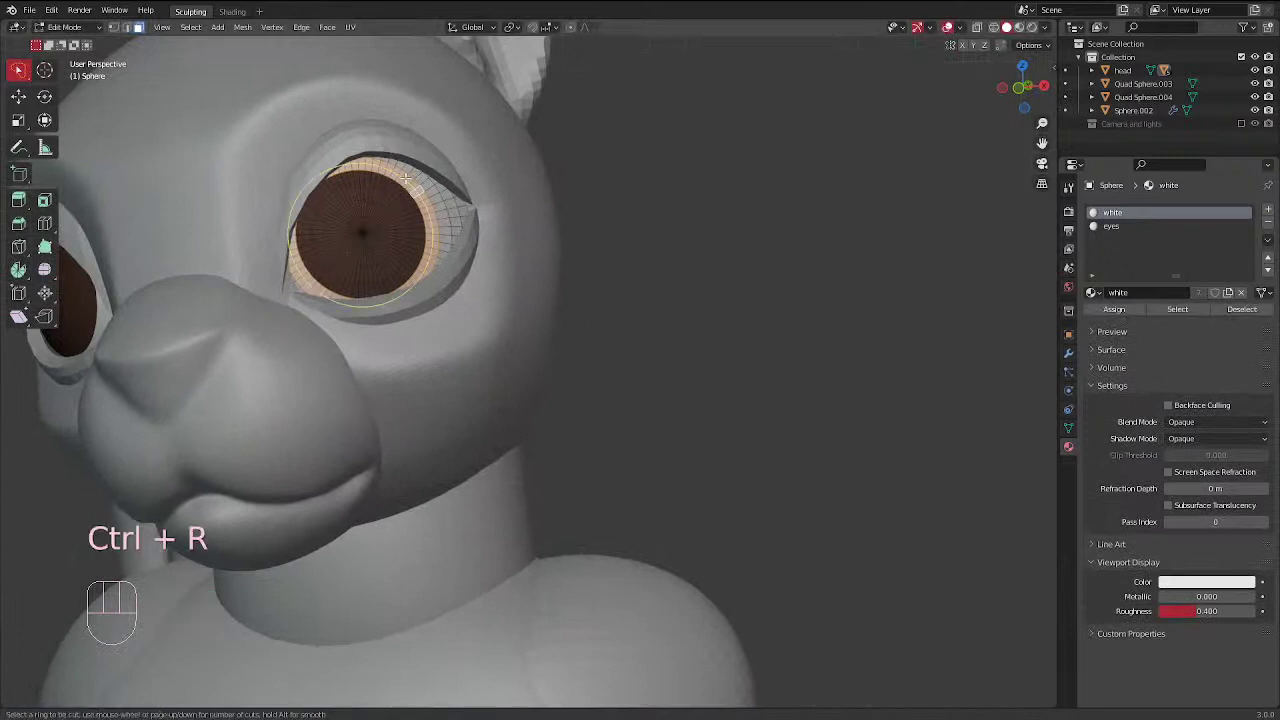
{"action": "left_click", "coordinate": [404, 178]}
{"action": "right_click", "coordinate": [404, 178]}
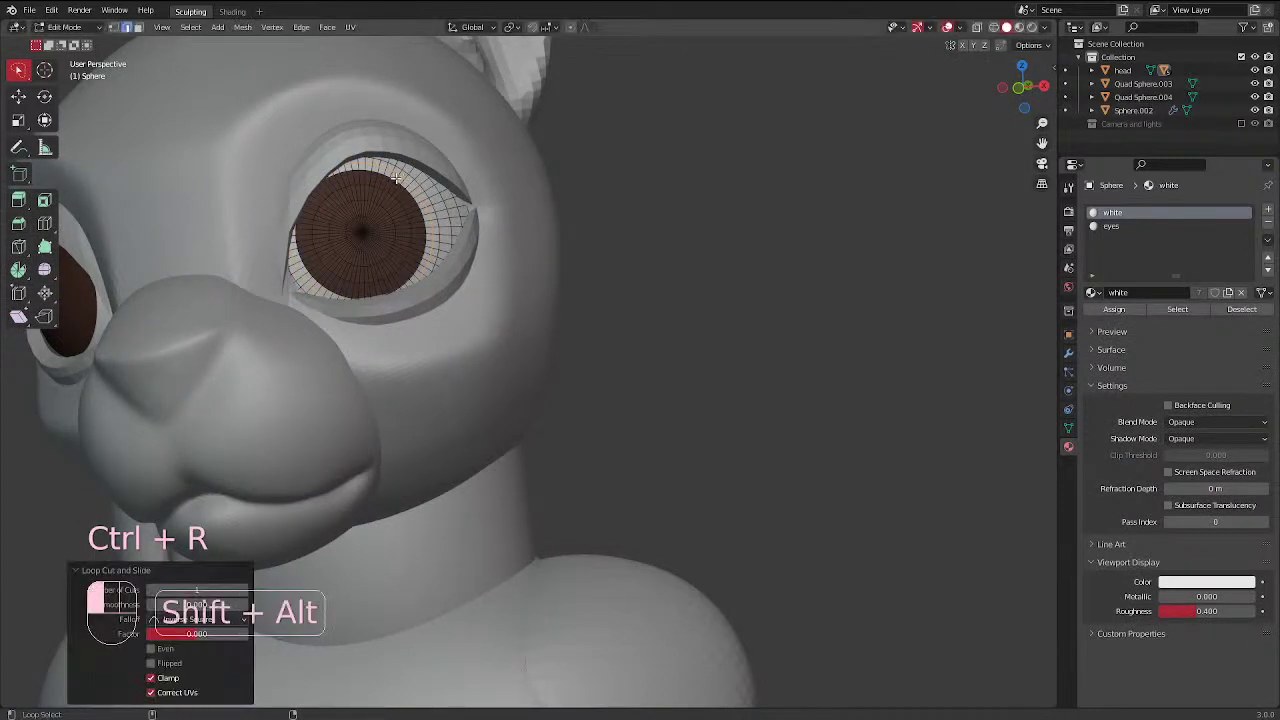
{"action": "left_click", "coordinate": [398, 178], "text": "alt+shift"}
{"action": "scroll", "coordinate": [398, 178], "scroll_direction": "up", "scroll_amount": 2}
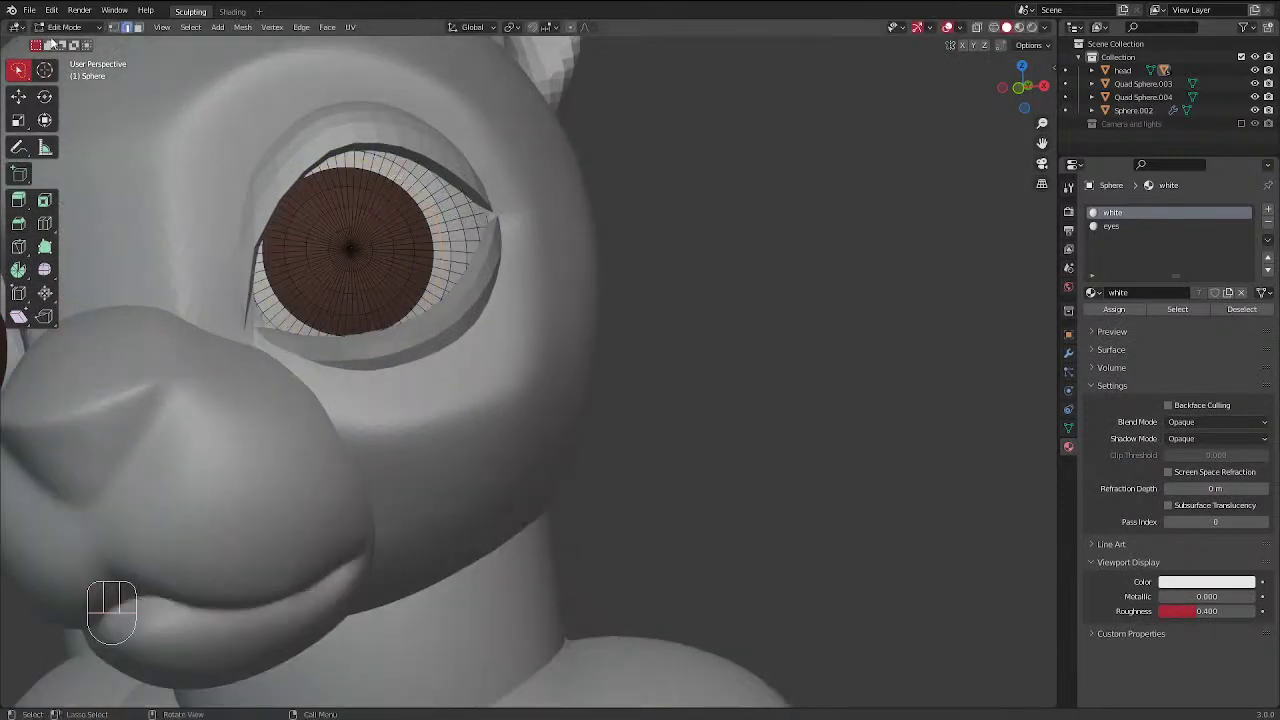
Select the narrow white face ring directly around the iris, assign it the eyes material, and return to Object Mode
{"action": "left_click", "coordinate": [139, 27]}
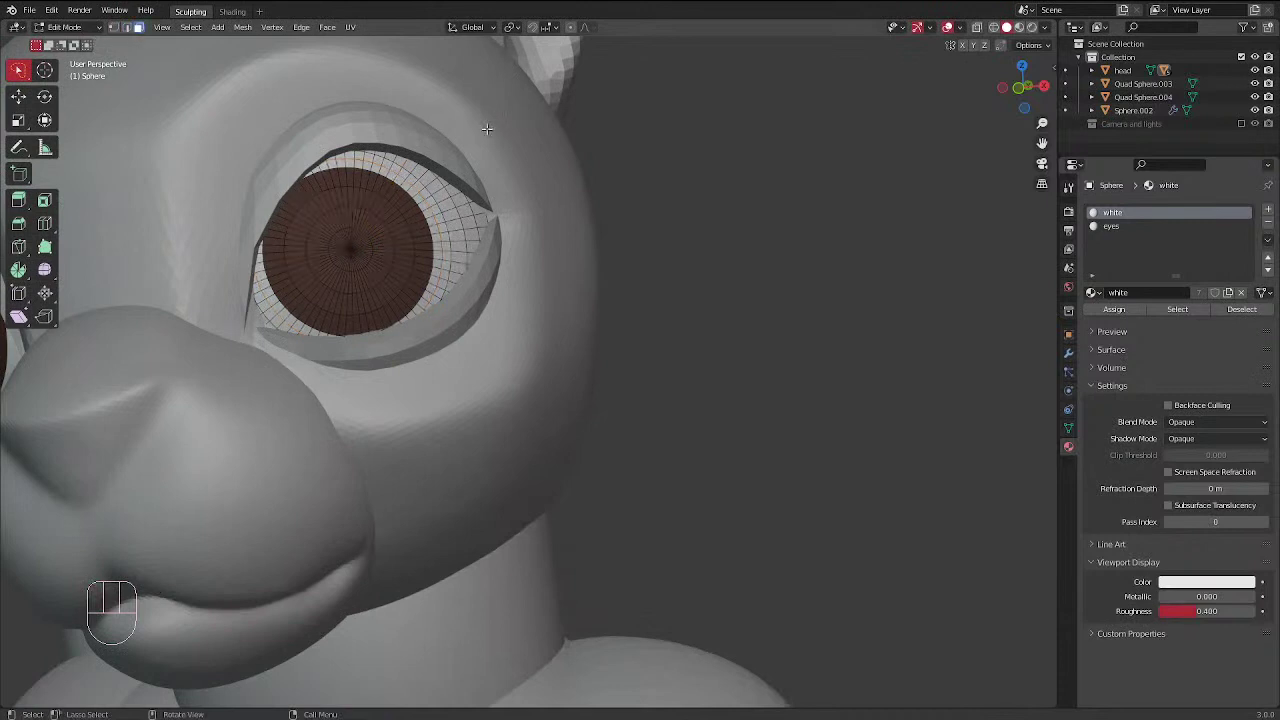
{"action": "left_click", "coordinate": [406, 187], "text": "alt+shift"}
{"action": "left_click", "coordinate": [400, 180]}
{"action": "left_click", "coordinate": [399, 180], "text": "alt"}
{"action": "left_click", "coordinate": [1120, 226]}
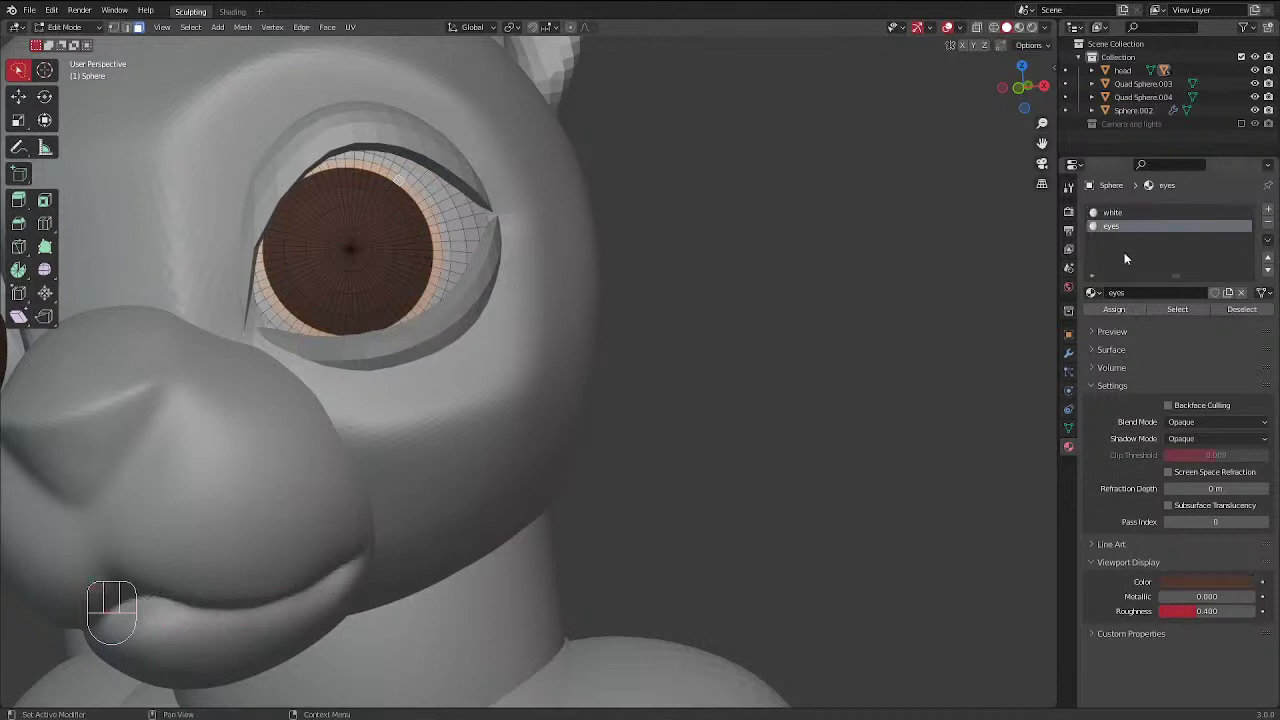
{"action": "left_click", "coordinate": [1114, 309]}
{"action": "scroll", "coordinate": [600, 300], "scroll_direction": "down", "scroll_amount": 4}
{"action": "middle_click_drag", "start_coordinate": [600, 300], "coordinate": [626, 286]}
{"action": "key", "text": "KP_1"}
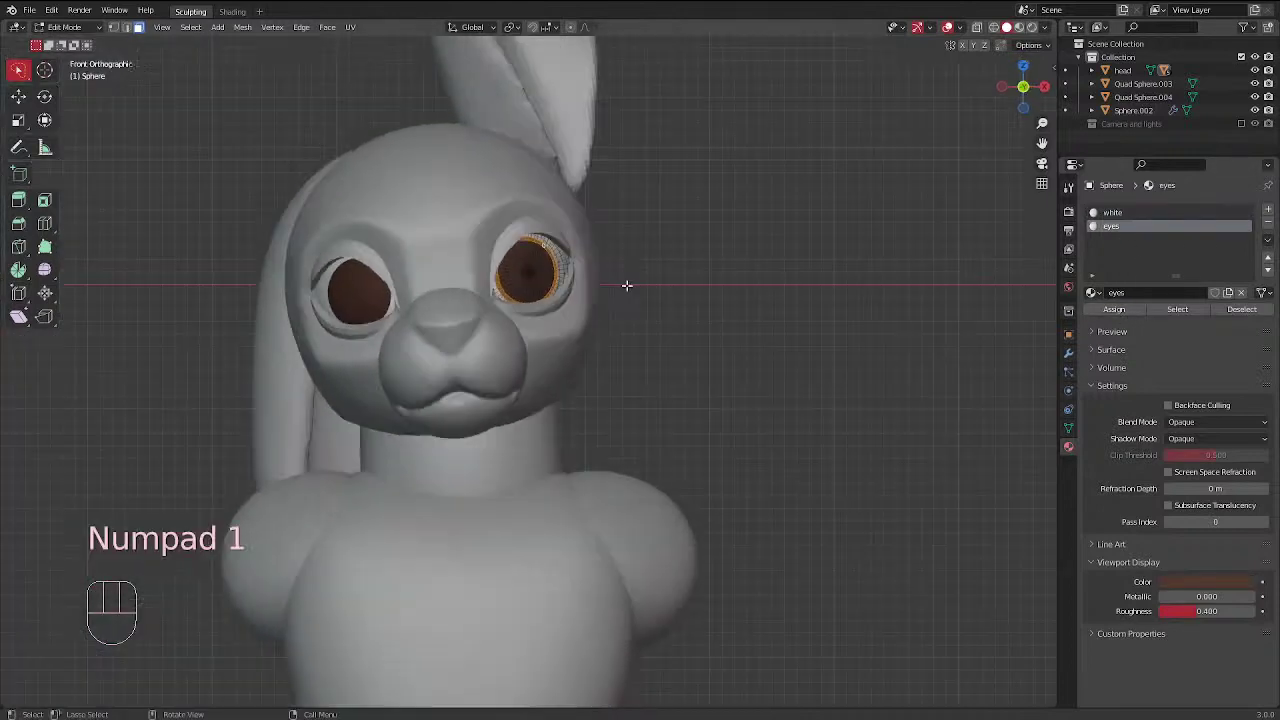
{"action": "key", "text": "ctrl+Tab"}
{"action": "left_click", "coordinate": [585, 283]}
{"action": "left_click", "coordinate": [580, 285]}
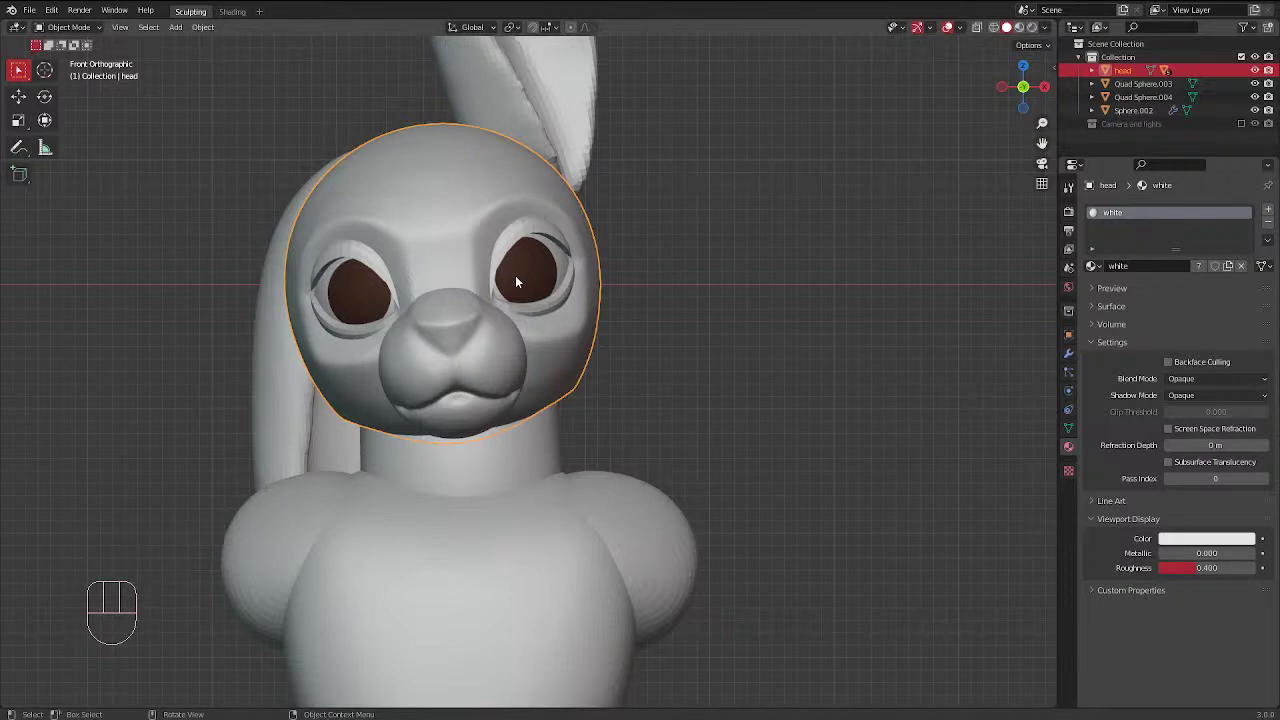
{"action": "key", "text": "r"}
{"action": "right_click", "coordinate": [518, 305]}
Select the eye spheres and trackball-rotate them slightly in front view, by about -4.6 and -1.7 degrees
{"action": "left_click", "coordinate": [528, 279]}
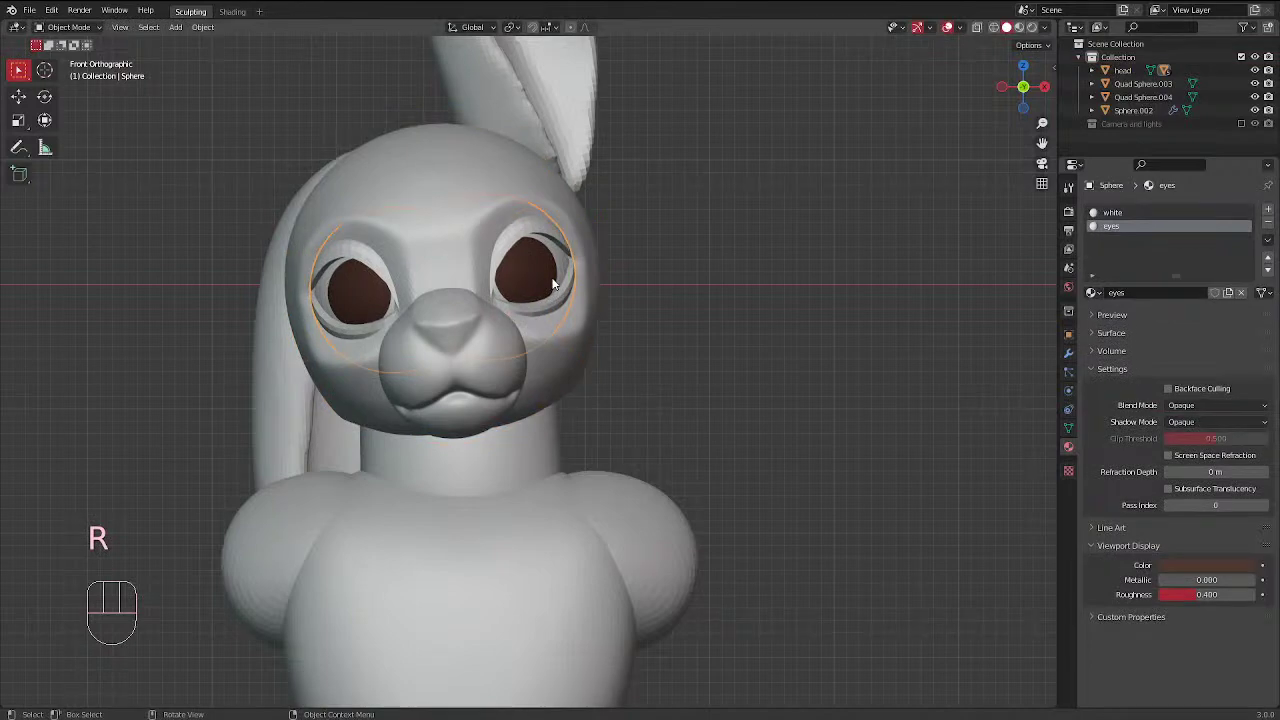
{"action": "key", "text": "r"}
{"action": "key", "text": "r"}
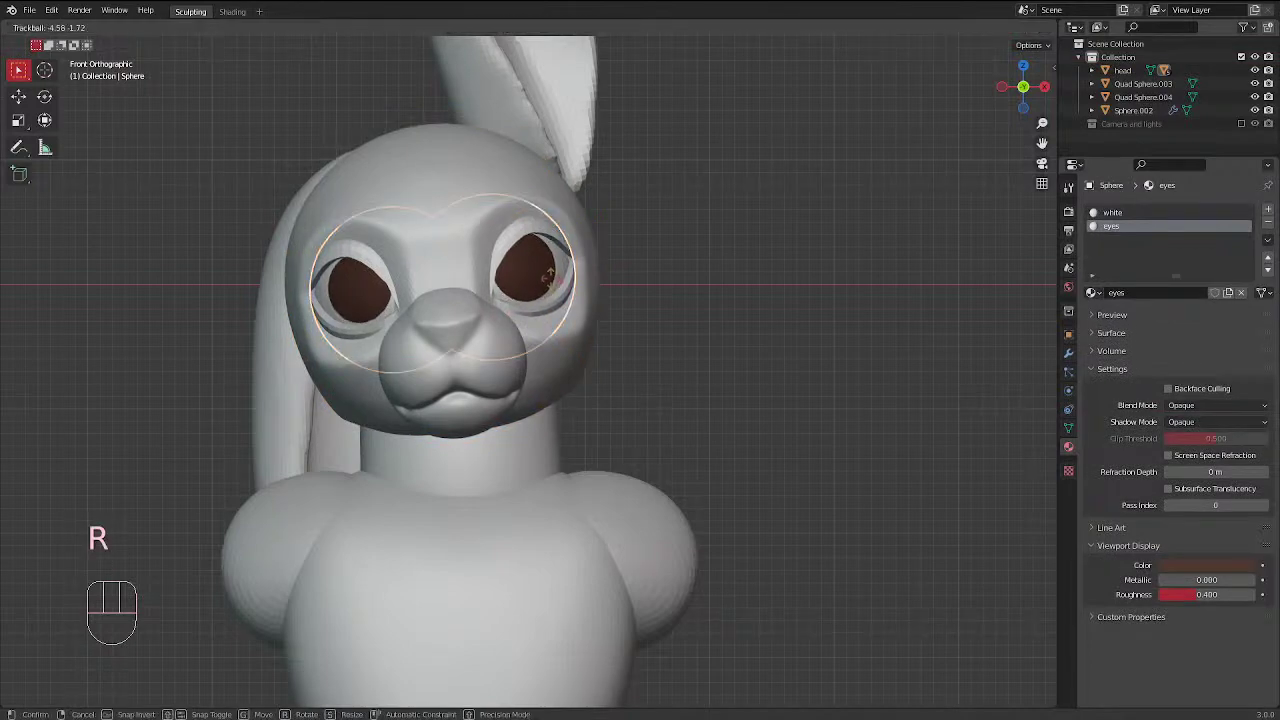
{"action": "left_click", "coordinate": [548, 276]}
{"action": "middle_click_drag", "start_coordinate": [677, 251], "coordinate": [586, 297]}
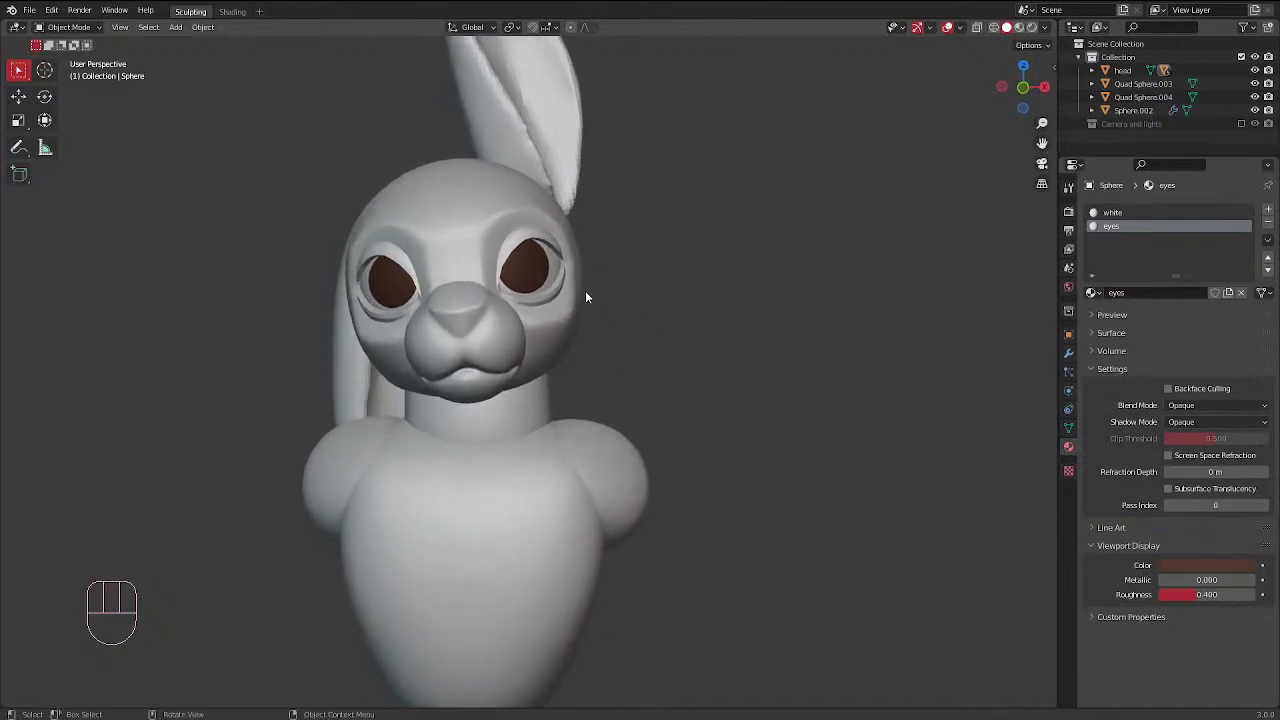
Sculpt the snout with the Crease brush, defining the nose's lower edge with normal and inverted strokes up to 20 px, and smooth its tip
{"action": "left_click", "coordinate": [495, 320]}
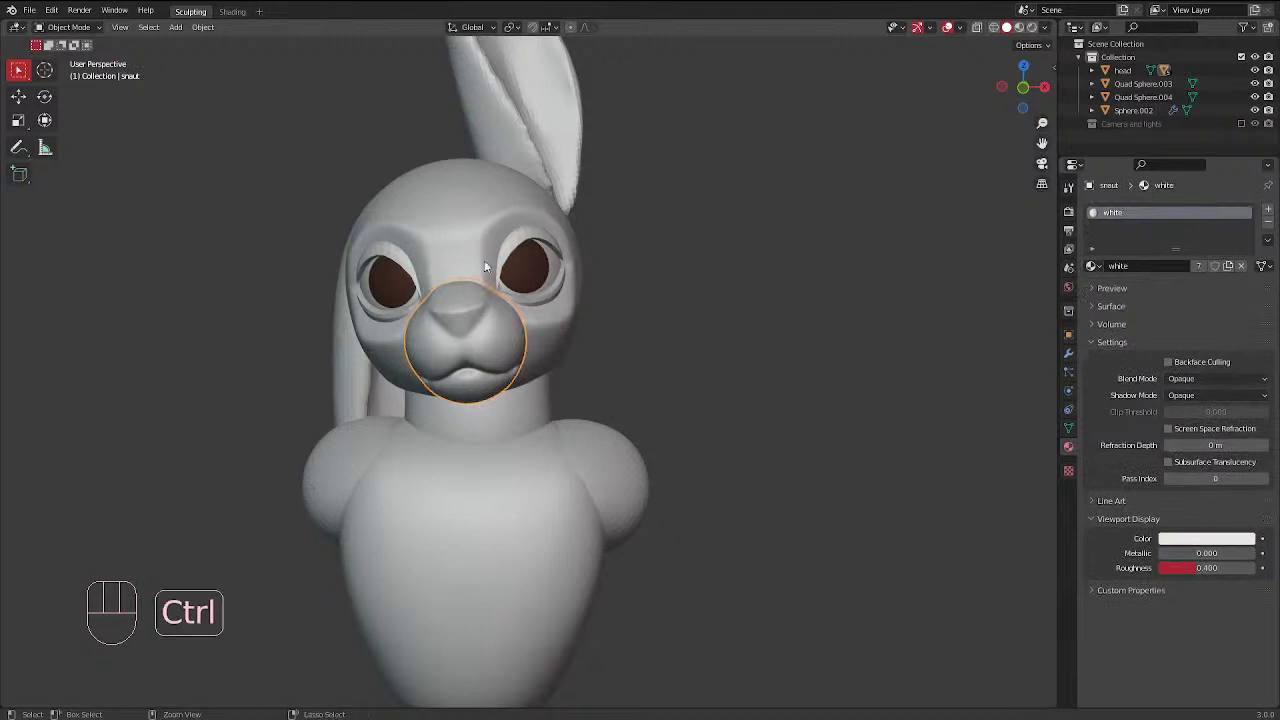
{"action": "mouse_move", "coordinate": [484, 260]}
{"action": "middle_mouse_down", "text": "ctrl"}
{"action": "mouse_move", "coordinate": [503, 270]}
{"action": "mouse_move", "coordinate": [491, 294]}
{"action": "middle_mouse_up", "text": "ctrl"}
{"action": "key", "text": "ctrl+Tab"}
{"action": "key", "text": "f"}
{"action": "left_click", "coordinate": [466, 334]}
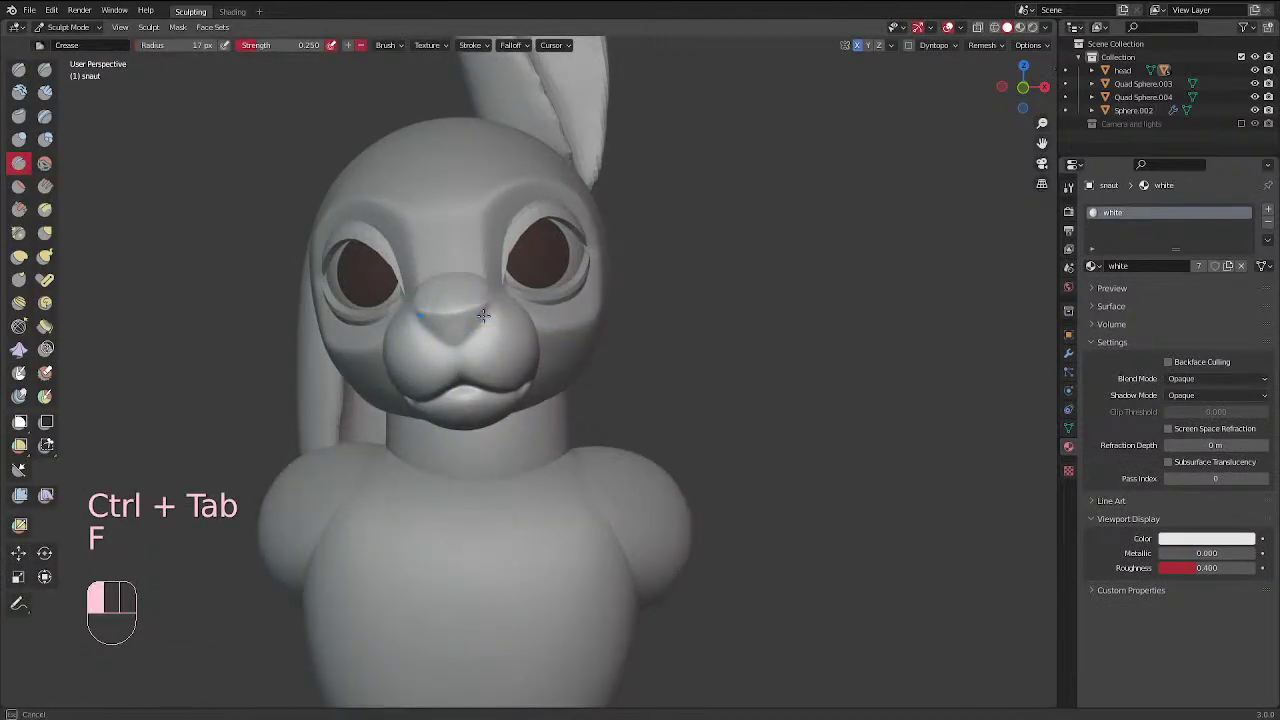
{"action": "key", "text": "f"}
{"action": "left_click", "coordinate": [473, 320], "text": "ctrl"}
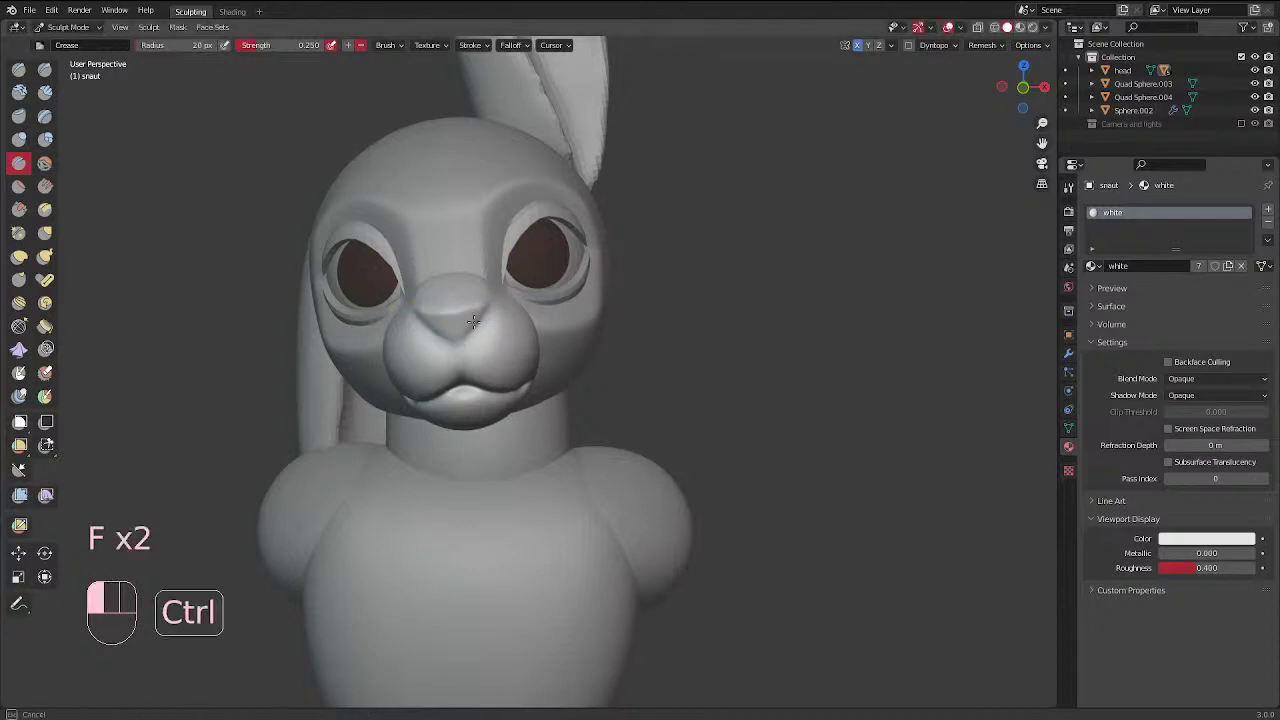
{"action": "left_click", "coordinate": [455, 340], "text": "shift"}
Smooth the snout around the mouth, then shape the lower lip with an inverted Crease stroke at a 27 px brush radius
{"action": "mouse_move", "coordinate": [457, 343]}
{"action": "middle_mouse_down"}
{"action": "mouse_move", "coordinate": [578, 312]}
{"action": "mouse_move", "coordinate": [405, 355]}
{"action": "middle_mouse_up"}
{"action": "left_click", "coordinate": [393, 406], "text": "shift"}
{"action": "mouse_move", "coordinate": [563, 320]}
{"action": "middle_mouse_down"}
{"action": "mouse_move", "coordinate": [330, 365]}
{"action": "mouse_move", "coordinate": [444, 286]}
{"action": "middle_mouse_up"}
{"action": "key", "text": "f"}
{"action": "left_click", "coordinate": [287, 363], "text": "shift"}
{"action": "left_click_drag", "start_coordinate": [431, 316], "coordinate": [398, 324], "text": "ctrl"}
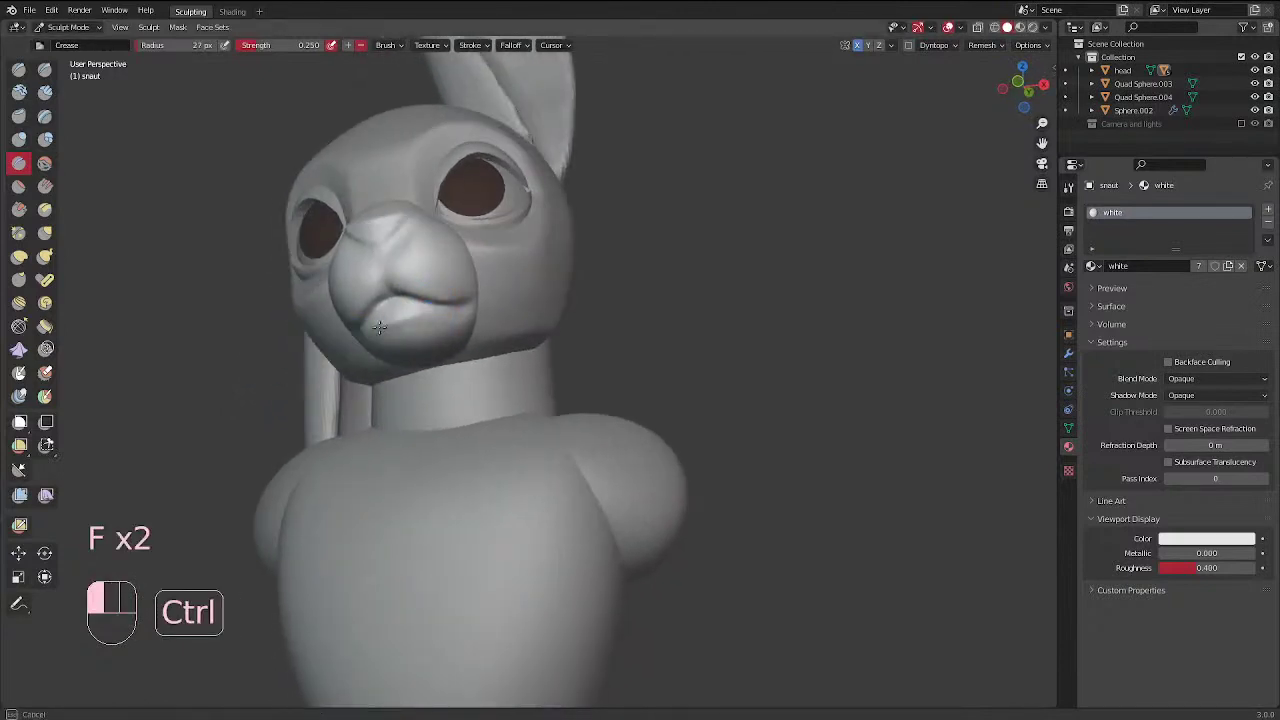
Build up the lower lip toward the mouth corner with an inverted Crease stroke at 37 px radius, smoothing the chin and lip
{"action": "mouse_move", "coordinate": [470, 310]}
{"action": "middle_mouse_down"}
{"action": "mouse_move", "coordinate": [361, 350]}
{"action": "mouse_move", "coordinate": [300, 395]}
{"action": "mouse_move", "coordinate": [300, 410]}
{"action": "mouse_move", "coordinate": [536, 180]}
{"action": "middle_mouse_up"}
{"action": "key", "text": "f"}
{"action": "left_click", "coordinate": [371, 350], "text": "shift"}
{"action": "left_click", "coordinate": [290, 405], "text": "shift"}
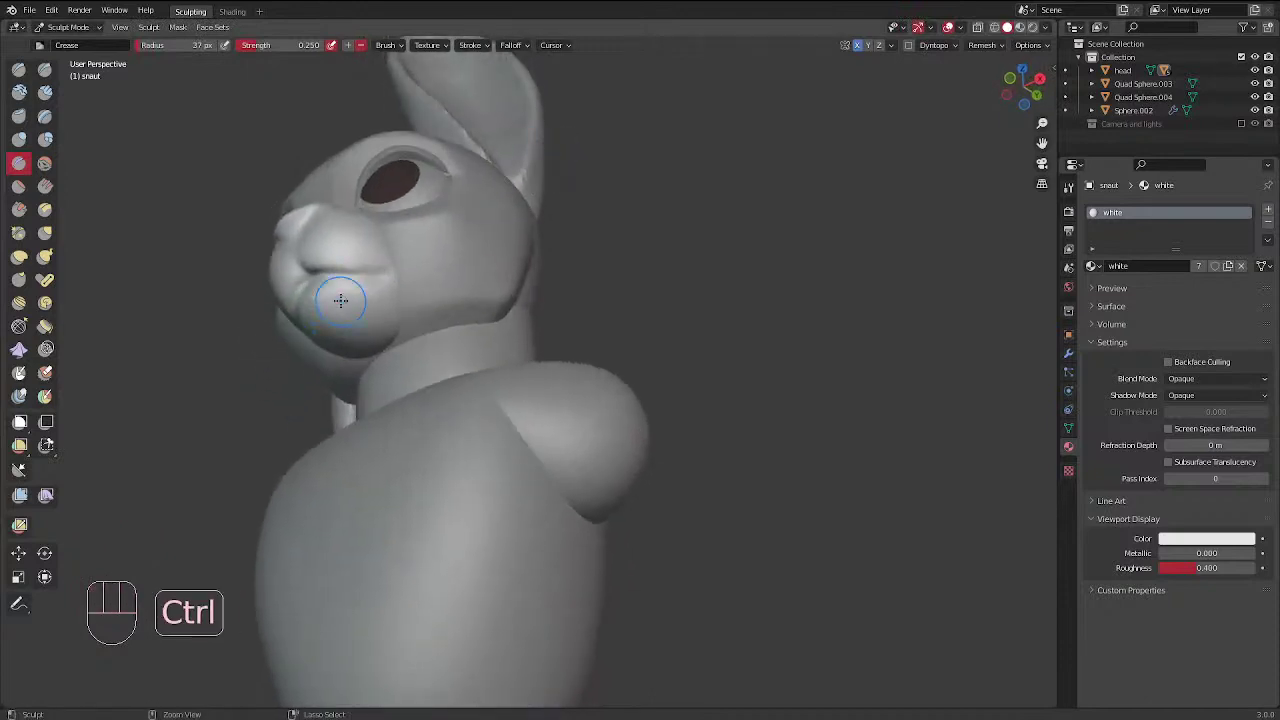
{"action": "left_click_drag", "start_coordinate": [340, 300], "coordinate": [391, 286], "text": "ctrl"}
{"action": "middle_click_drag", "start_coordinate": [391, 286], "coordinate": [480, 334]}
{"action": "left_click_drag", "start_coordinate": [371, 394], "coordinate": [355, 356], "text": "shift"}
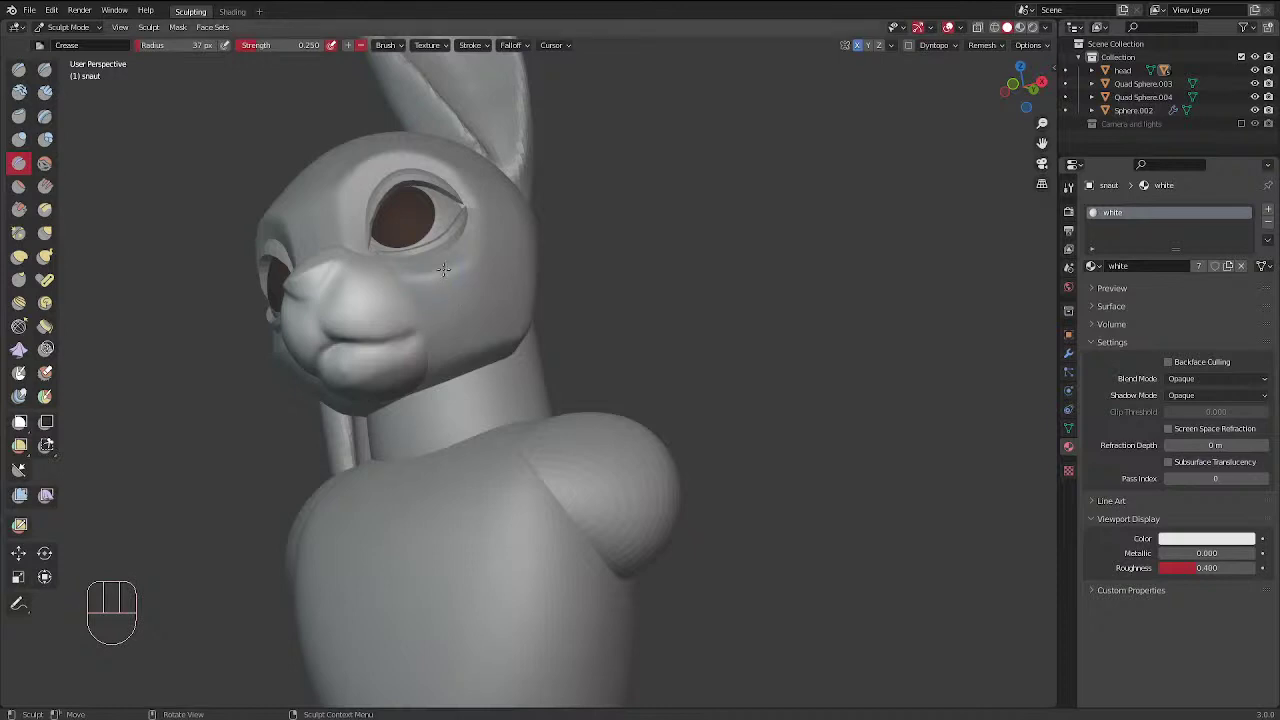
Try to smooth the mouth line near its corner with a 15 px brush, and undo the stroke
{"action": "middle_click_drag", "start_coordinate": [444, 316], "coordinate": [451, 280]}
{"action": "middle_click_drag", "start_coordinate": [331, 300], "coordinate": [331, 284], "text": "ctrl"}
{"action": "key", "text": "f"}
{"action": "left_click", "coordinate": [372, 323]}
{"action": "mouse_move", "coordinate": [340, 317]}
{"action": "left_mouse_down", "text": "shift"}
{"action": "mouse_move", "coordinate": [328, 329]}
{"action": "mouse_move", "coordinate": [378, 301]}
{"action": "left_mouse_up", "text": "shift"}
{"action": "middle_click_drag", "start_coordinate": [550, 228], "coordinate": [638, 260]}
{"action": "key", "text": "ctrl+z"}
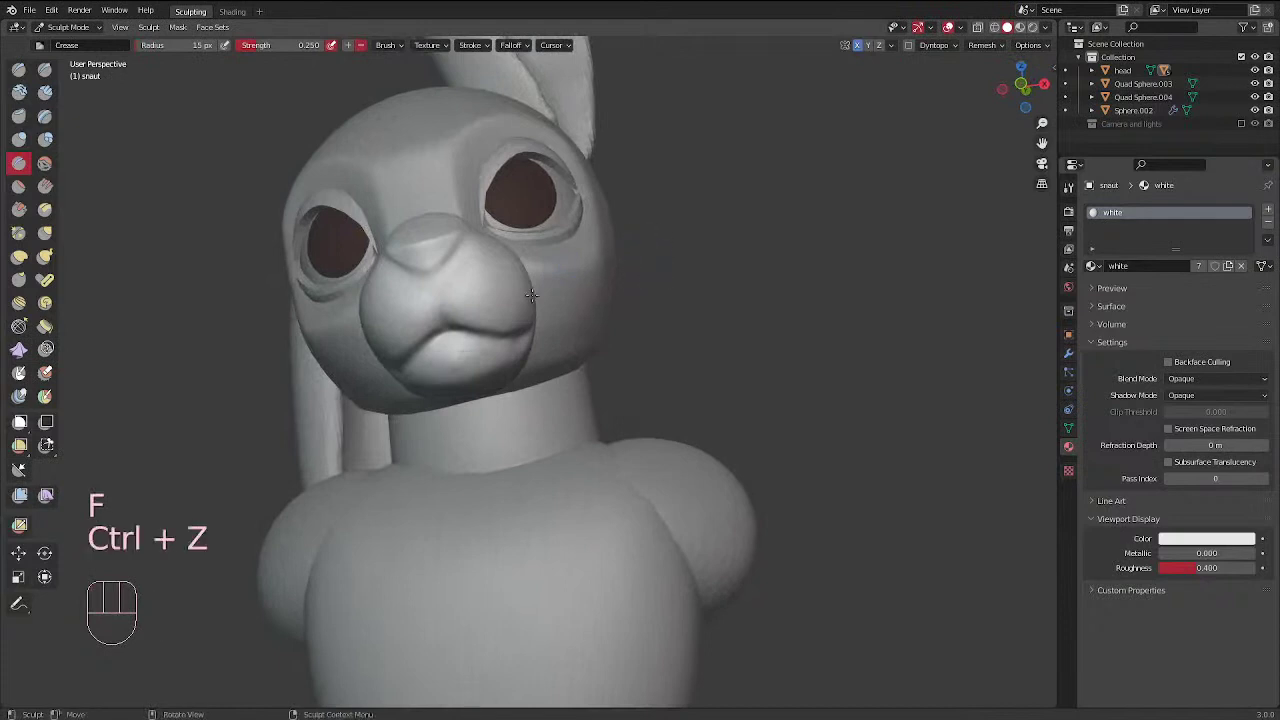
Enlarge the brush radius to 39 px and smooth the lower lip from the mouth corner toward the chin
{"action": "key", "text": "f"}
{"action": "left_click", "coordinate": [474, 358]}
{"action": "mouse_move", "coordinate": [460, 360]}
{"action": "left_mouse_down", "text": "shift"}
{"action": "mouse_move", "coordinate": [480, 352]}
{"action": "mouse_move", "coordinate": [464, 356]}
{"action": "left_mouse_up", "text": "shift"}
{"action": "middle_click_drag", "start_coordinate": [482, 346], "coordinate": [400, 326]}
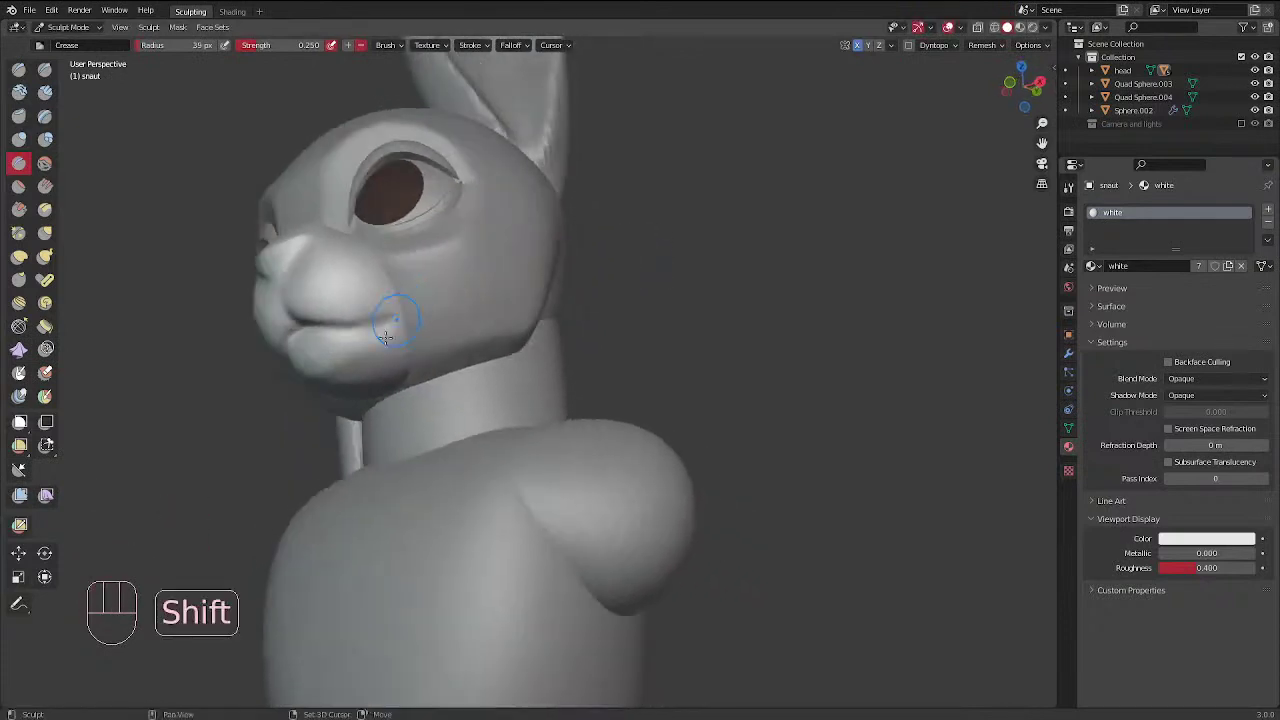
{"action": "left_click_drag", "start_coordinate": [397, 329], "coordinate": [325, 372], "text": "shift"}
{"action": "middle_click_drag", "start_coordinate": [325, 372], "coordinate": [418, 290]}
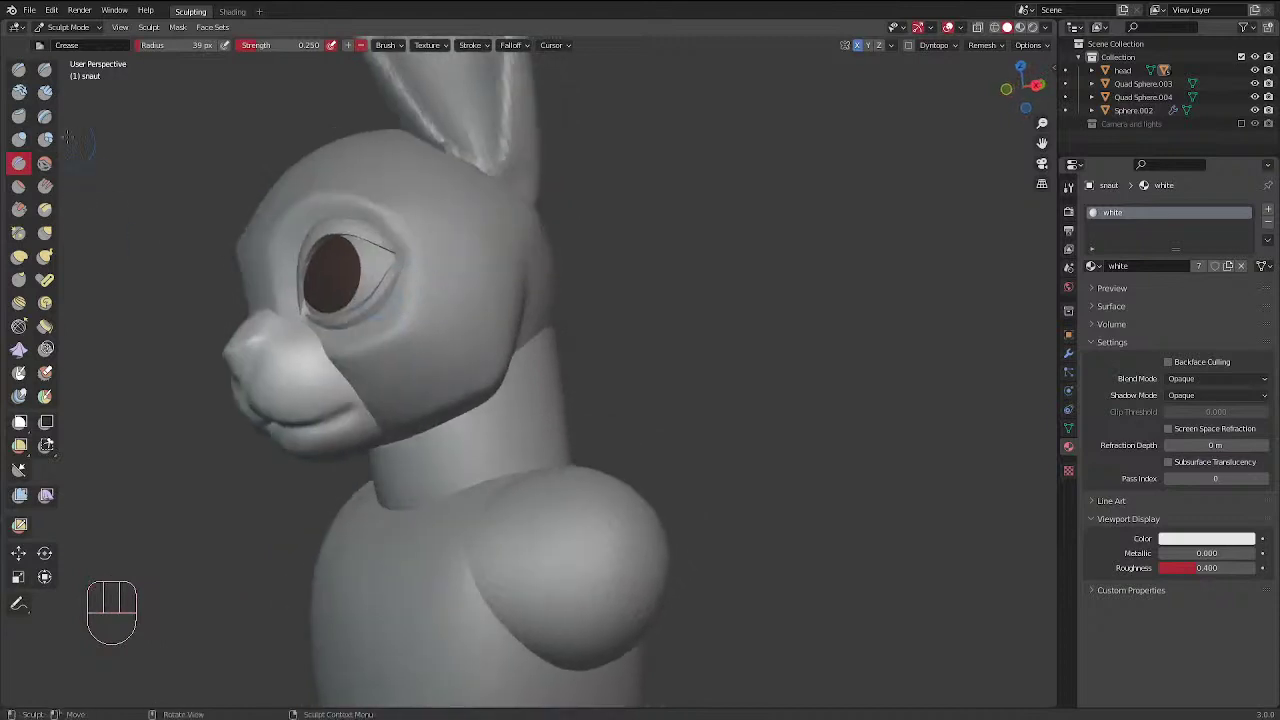
Carve the mouth line toward its corner using the Draw Sharp brush at a 32 px radius
{"action": "left_click", "coordinate": [45, 68]}
{"action": "key", "text": "f"}
{"action": "left_click", "coordinate": [358, 403]}
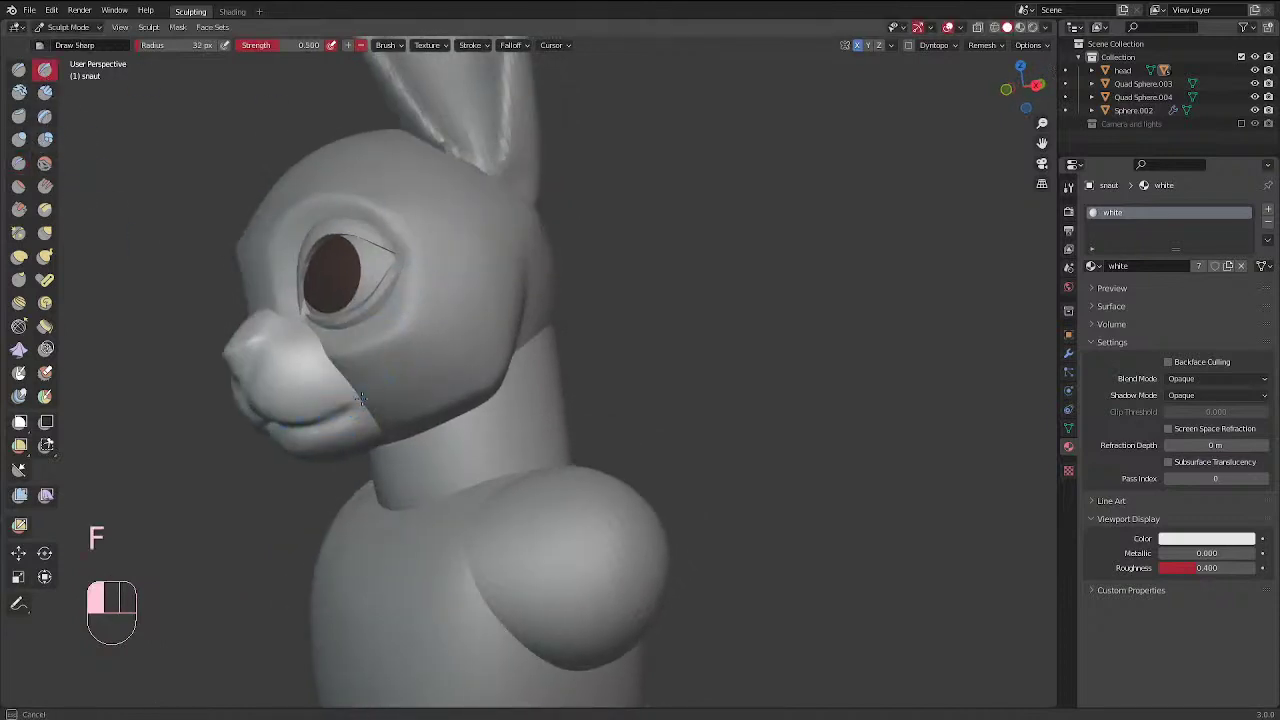
{"action": "left_click_drag", "start_coordinate": [358, 403], "coordinate": [325, 419]}
{"action": "middle_click_drag", "start_coordinate": [325, 419], "coordinate": [410, 354]}
{"action": "left_click_drag", "start_coordinate": [404, 354], "coordinate": [355, 350]}
{"action": "middle_click_drag", "start_coordinate": [352, 328], "coordinate": [508, 268]}
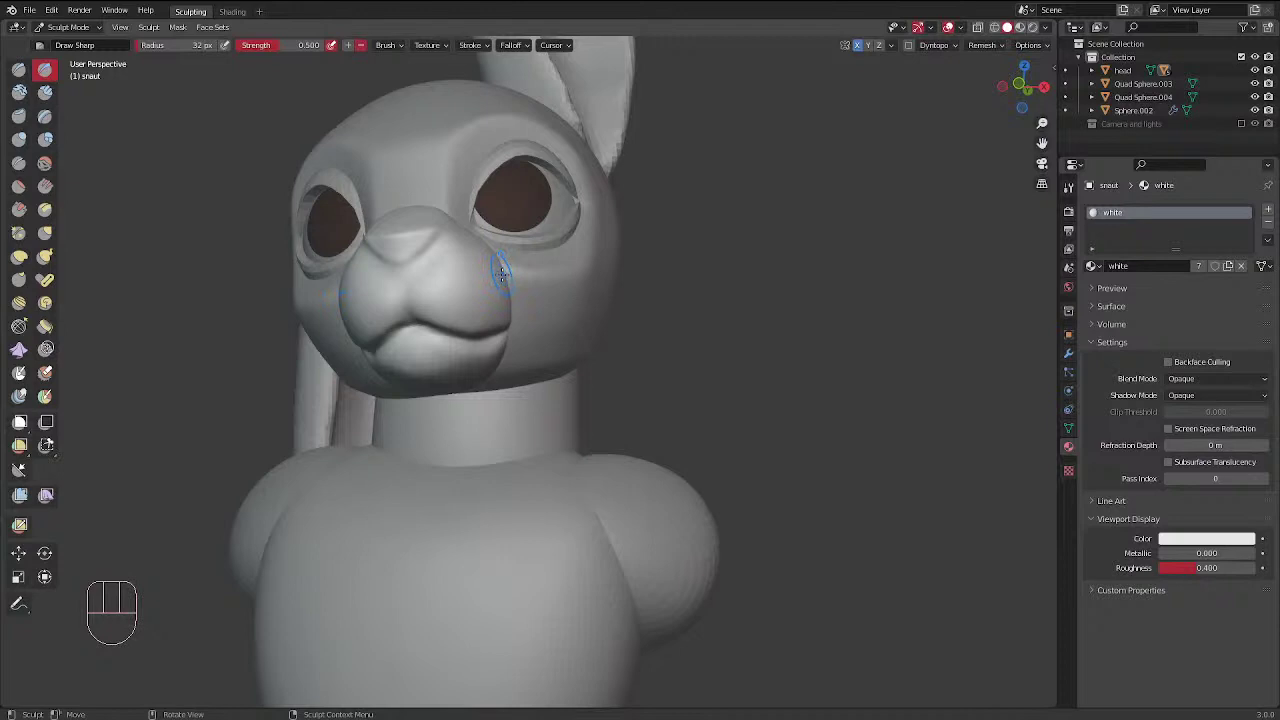
Deepen the mouth corner with more Draw Sharp strokes, then resize the brush and add a short inverted stroke along the lip
{"action": "mouse_move", "coordinate": [502, 272]}
{"action": "middle_mouse_down"}
{"action": "mouse_move", "coordinate": [517, 277]}
{"action": "mouse_move", "coordinate": [498, 292]}
{"action": "middle_mouse_up"}
{"action": "left_click_drag", "start_coordinate": [466, 318], "coordinate": [458, 322]}
{"action": "left_click_drag", "start_coordinate": [490, 308], "coordinate": [460, 319]}
{"action": "middle_click_drag", "start_coordinate": [460, 319], "coordinate": [376, 310]}
{"action": "key", "text": "f"}
{"action": "left_click", "coordinate": [380, 310]}
{"action": "key", "text": "f"}
{"action": "left_click", "coordinate": [346, 328]}
{"action": "left_click_drag", "start_coordinate": [334, 326], "coordinate": [338, 322], "text": "ctrl"}
{"action": "middle_click_drag", "start_coordinate": [394, 316], "coordinate": [378, 380]}
Set the Draw Sharp radius to 39 px and smooth the lower lip, mouth corner and chin
{"action": "key", "text": "f"}
{"action": "left_click", "coordinate": [369, 380]}
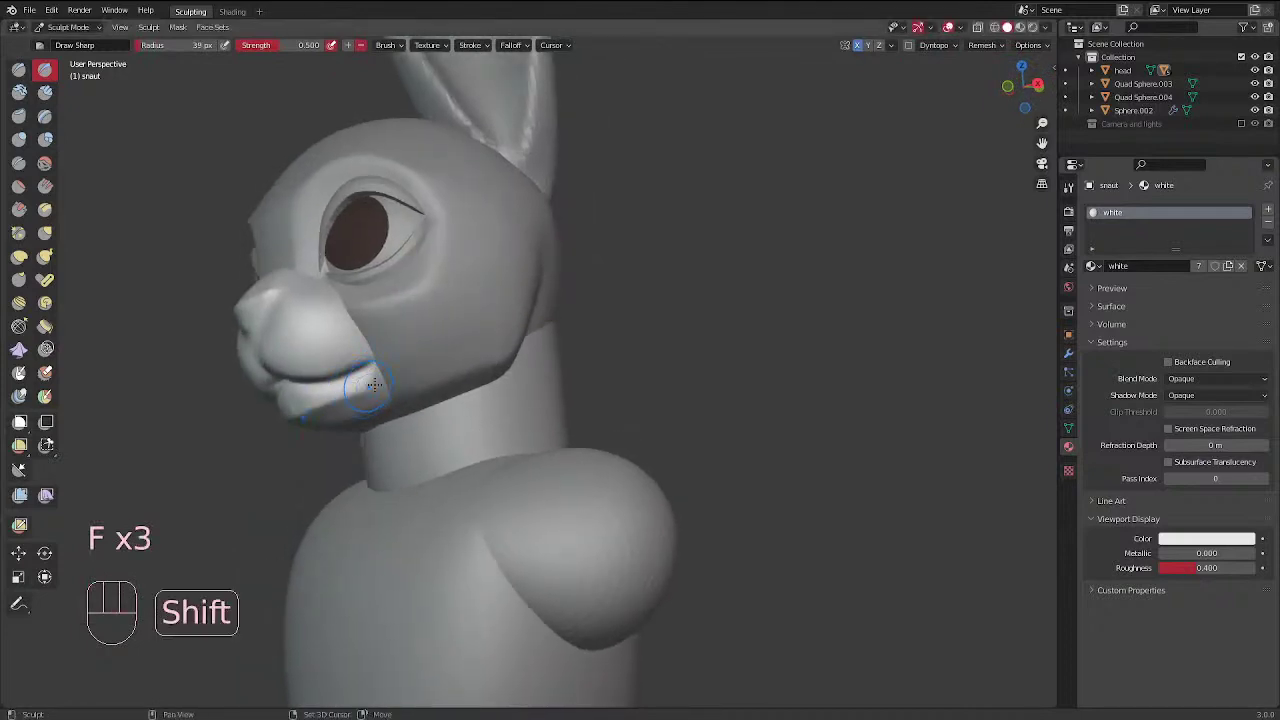
{"action": "left_click_drag", "start_coordinate": [364, 386], "coordinate": [298, 412], "text": "shift"}
{"action": "left_click_drag", "start_coordinate": [352, 400], "coordinate": [403, 393], "text": "shift"}
{"action": "left_click_drag", "start_coordinate": [318, 430], "coordinate": [316, 430], "text": "shift"}
{"action": "middle_click_drag", "start_coordinate": [480, 278], "coordinate": [437, 251]}
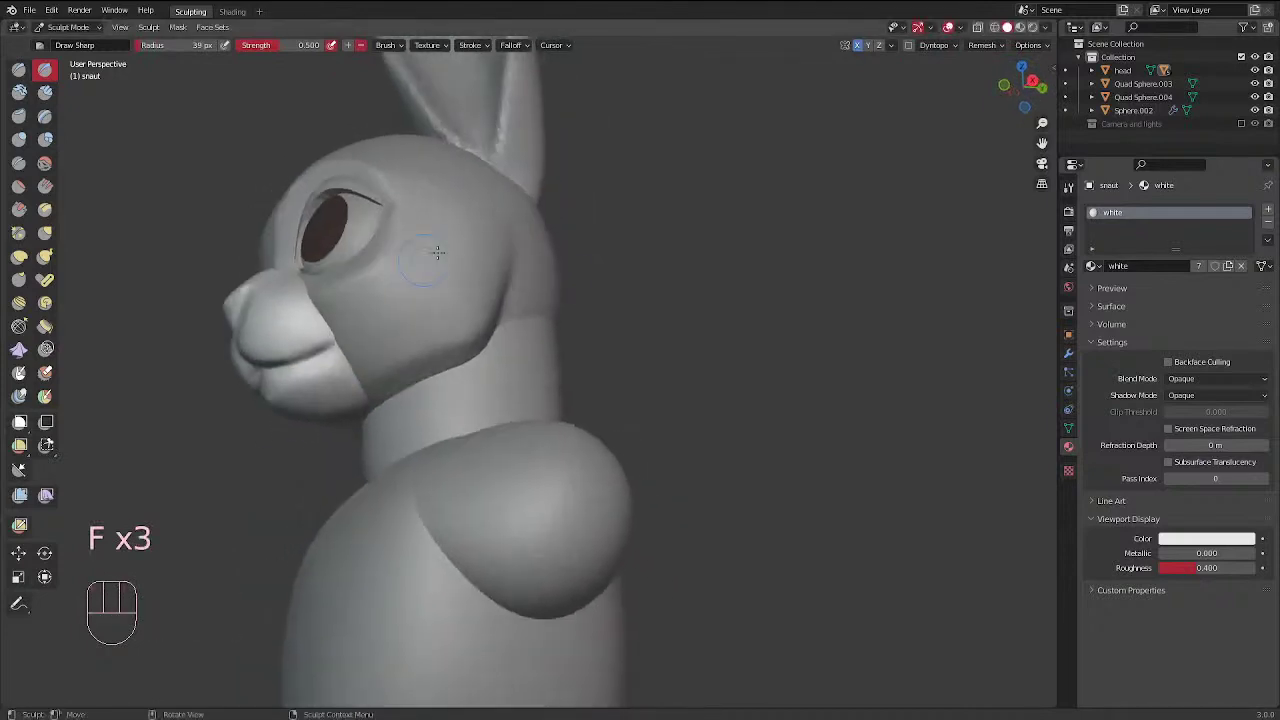
Build up and smooth the snout's rear lower edge where it meets the jaw, using the Draw Sharp brush
{"action": "key", "text": "f"}
{"action": "left_click", "coordinate": [398, 356]}
{"action": "mouse_move", "coordinate": [386, 371]}
{"action": "left_mouse_down", "text": "ctrl"}
{"action": "mouse_move", "coordinate": [331, 374]}
{"action": "mouse_move", "coordinate": [350, 366]}
{"action": "left_mouse_up", "text": "ctrl"}
{"action": "middle_click_drag", "start_coordinate": [375, 303], "coordinate": [497, 303]}
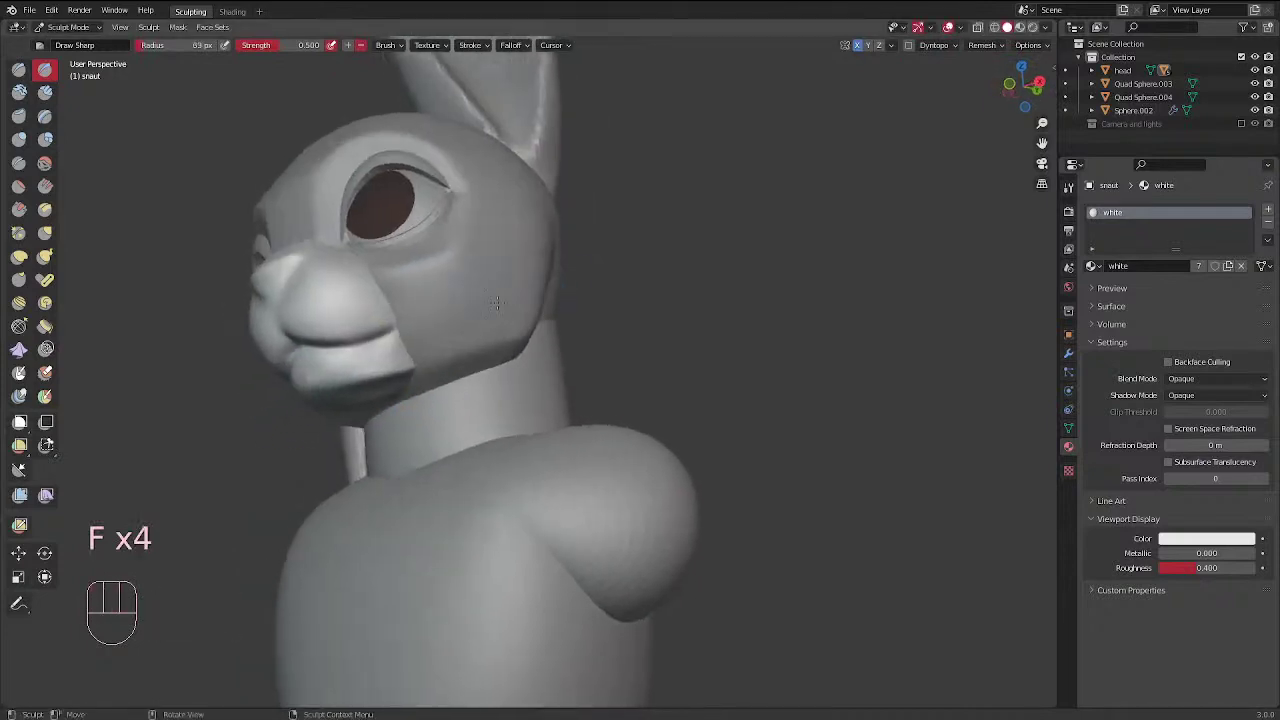
{"action": "middle_click_drag", "start_coordinate": [397, 373], "coordinate": [380, 263]}
{"action": "left_click_drag", "start_coordinate": [373, 370], "coordinate": [353, 372], "text": "shift"}
{"action": "middle_click_drag", "start_coordinate": [443, 300], "coordinate": [450, 356]}
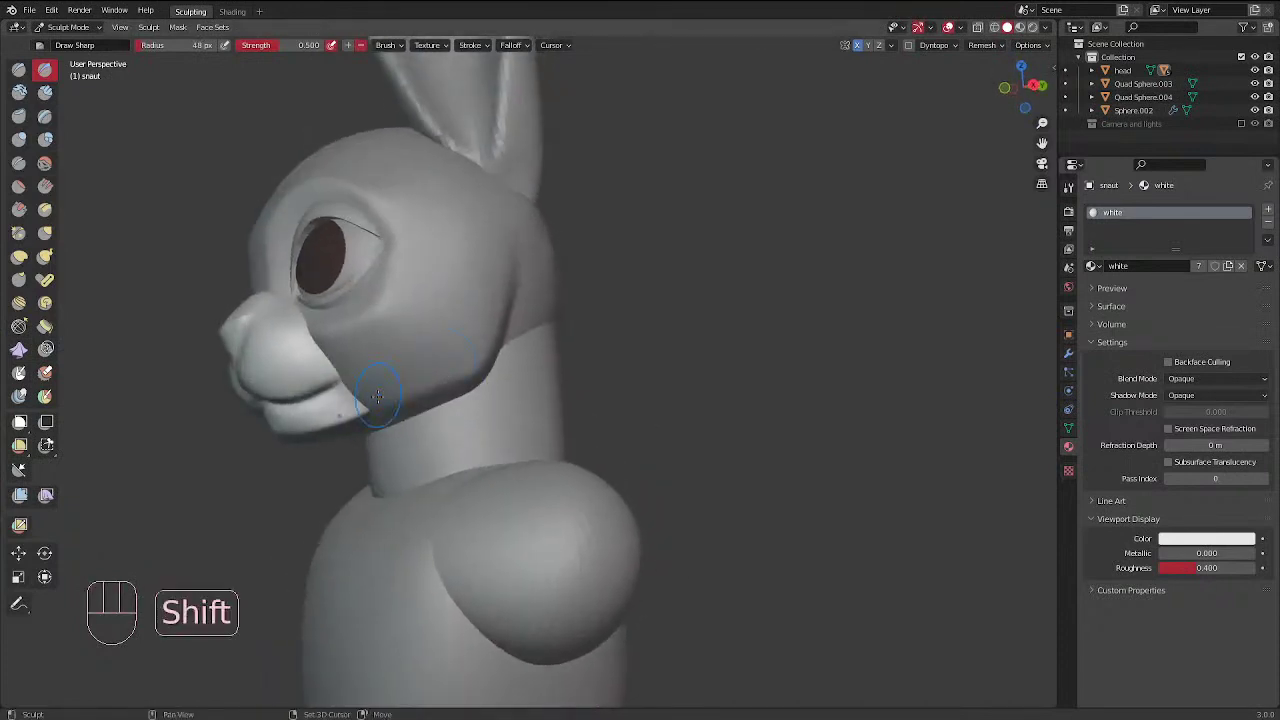
{"action": "left_click_drag", "start_coordinate": [379, 410], "coordinate": [379, 410], "text": "shift"}
{"action": "mouse_move", "coordinate": [500, 340]}
{"action": "middle_mouse_down"}
{"action": "mouse_move", "coordinate": [694, 300]}
{"action": "mouse_move", "coordinate": [603, 343]}
{"action": "mouse_move", "coordinate": [613, 316]}
{"action": "mouse_move", "coordinate": [700, 286]}
{"action": "mouse_move", "coordinate": [480, 380]}
{"action": "middle_mouse_up"}
{"action": "middle_click_drag", "start_coordinate": [556, 272], "coordinate": [454, 312]}
Switch sculpting to the head and shape and smooth the rear jaw edge with a 43 px brush
{"action": "key", "text": "f"}
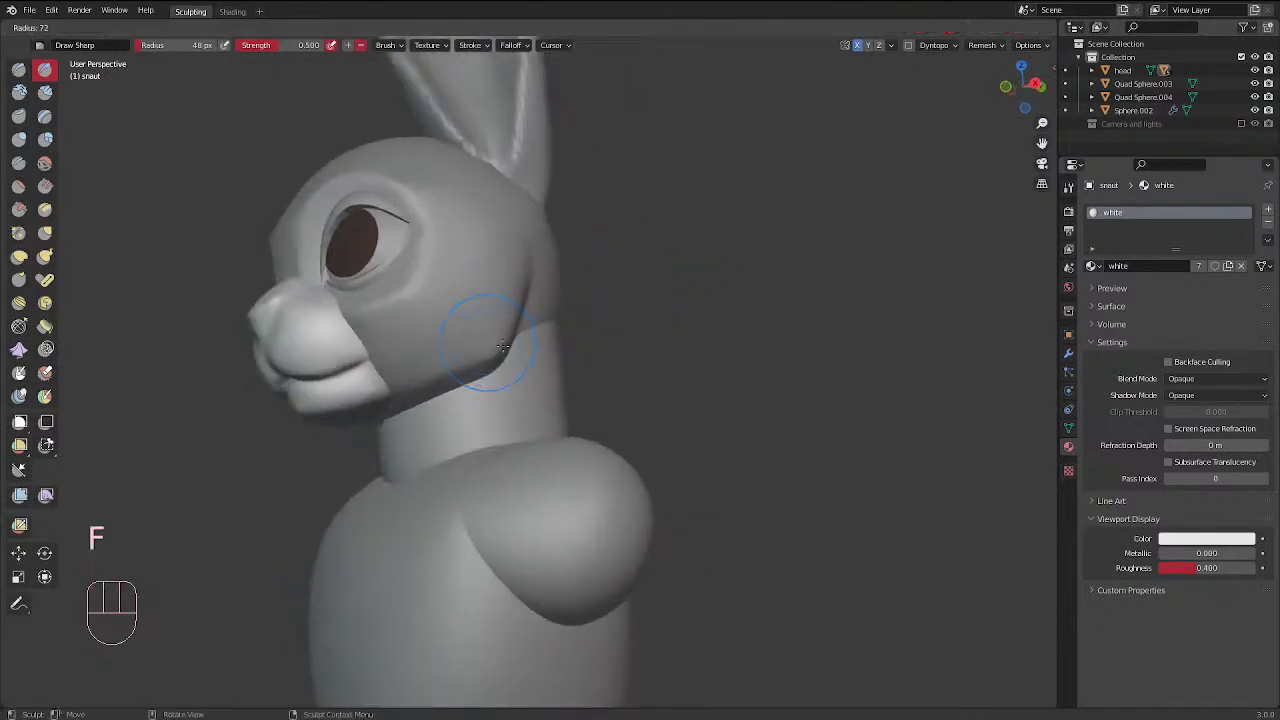
{"action": "left_click", "coordinate": [562, 343]}
{"action": "middle_click_drag", "start_coordinate": [530, 336], "coordinate": [485, 336]}
{"action": "key", "text": "d"}
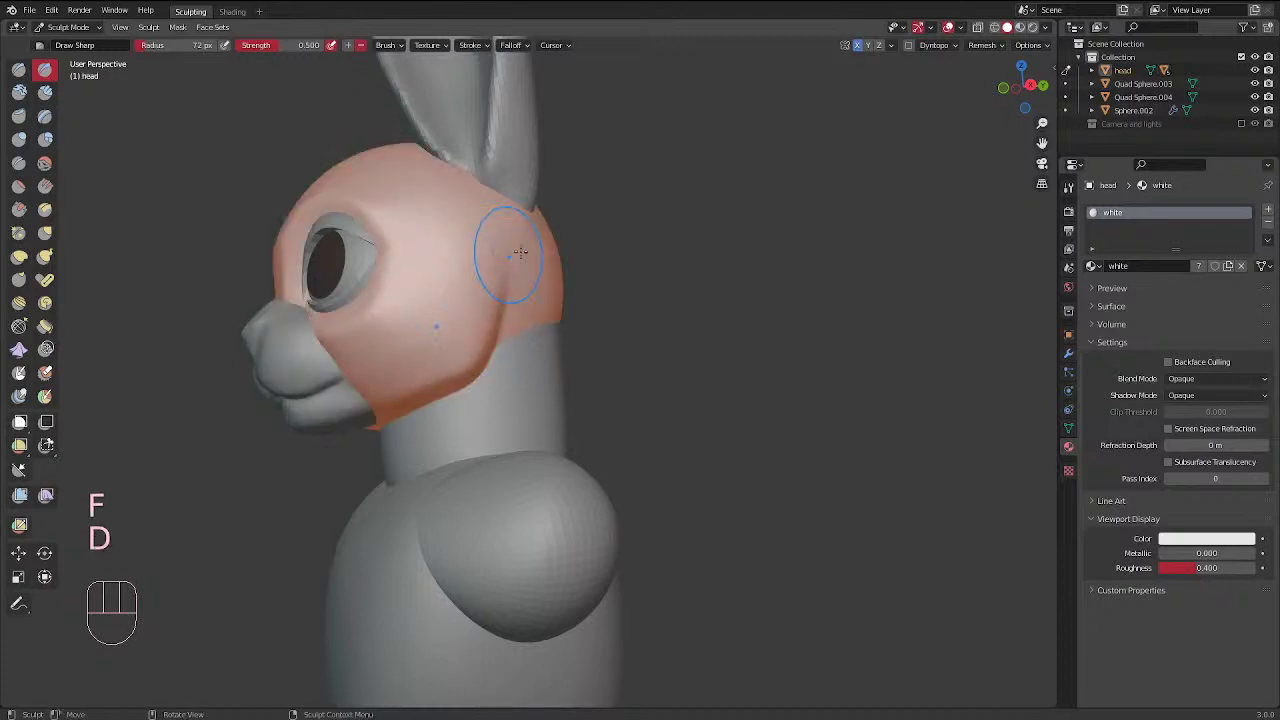
{"action": "key", "text": "f"}
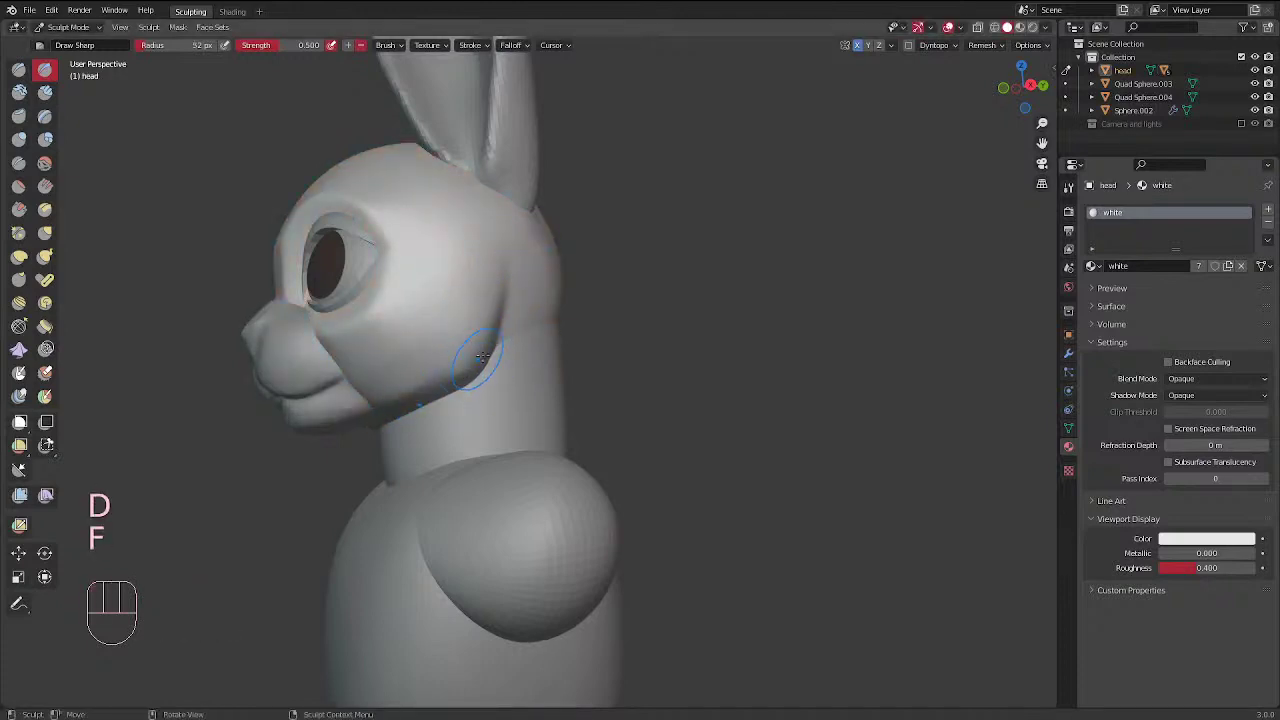
{"action": "key", "text": "f"}
{"action": "left_click", "coordinate": [505, 335], "text": "ctrl"}
{"action": "mouse_move", "coordinate": [505, 335]}
{"action": "left_mouse_down", "text": "shift"}
{"action": "mouse_move", "coordinate": [493, 341]}
{"action": "mouse_move", "coordinate": [543, 300]}
{"action": "left_mouse_up", "text": "shift"}
{"action": "middle_click_drag", "start_coordinate": [668, 216], "coordinate": [661, 182]}
Adjust the head's voxel size and remesh it
{"action": "key", "text": "shift+r"}
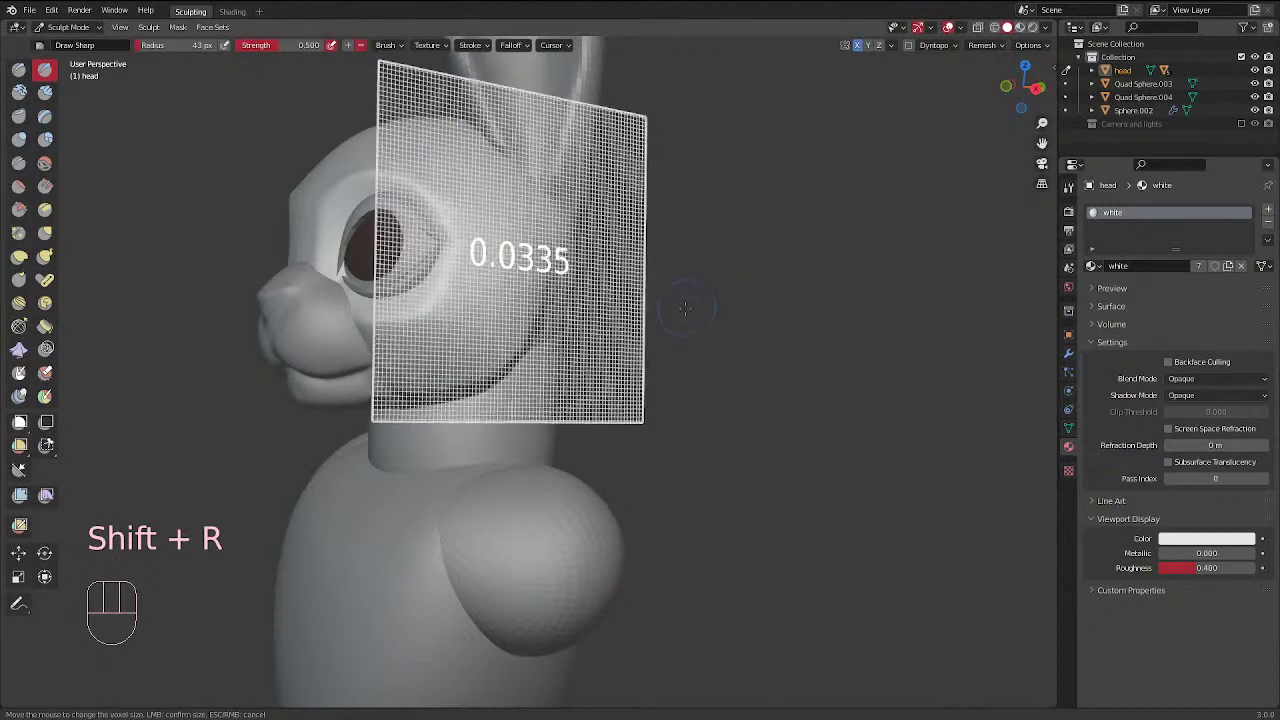
{"action": "left_click", "coordinate": [738, 300]}
{"action": "key", "text": "ctrl+r"}
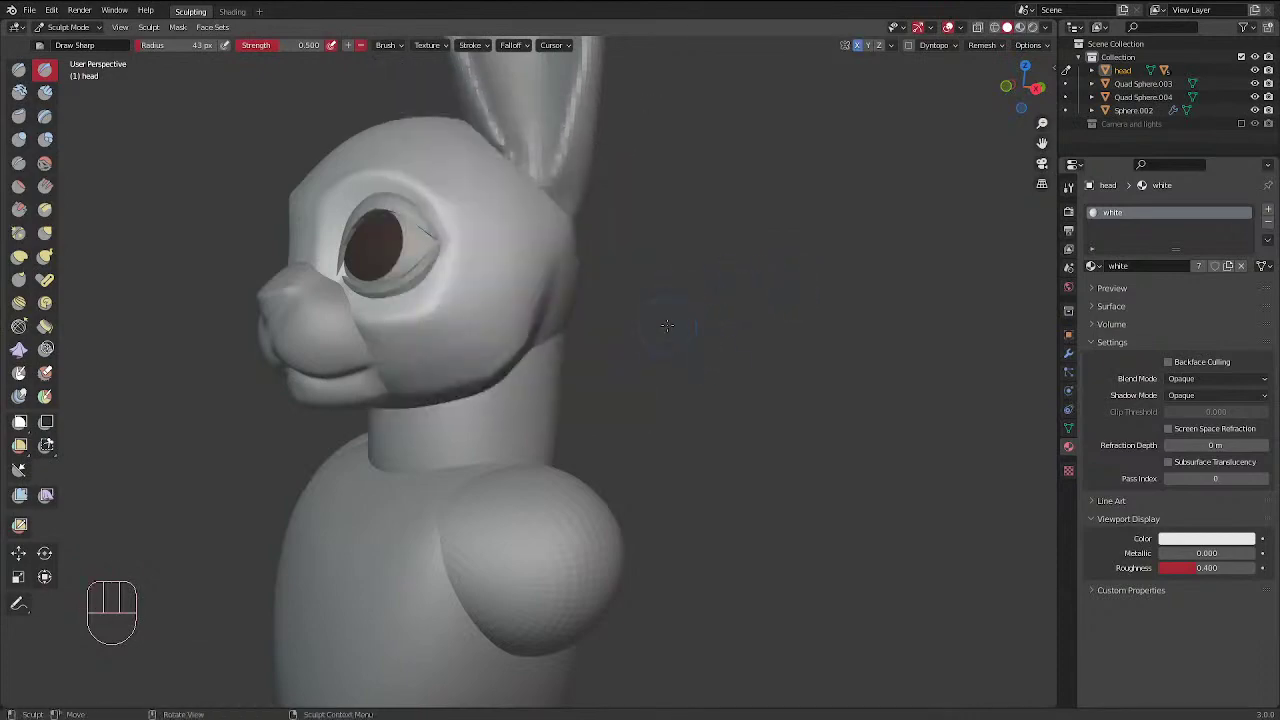
{"action": "middle_click_drag", "start_coordinate": [670, 325], "coordinate": [473, 350]}
{"action": "key", "text": "ctrl+r"}
Smooth the surface of the forehead and the top of the head
{"action": "mouse_move", "coordinate": [401, 419]}
{"action": "middle_mouse_down"}
{"action": "mouse_move", "coordinate": [518, 343]}
{"action": "mouse_move", "coordinate": [634, 429]}
{"action": "mouse_move", "coordinate": [785, 313]}
{"action": "mouse_move", "coordinate": [635, 209]}
{"action": "middle_mouse_up"}
{"action": "left_click", "coordinate": [522, 229], "text": "shift"}
{"action": "left_click", "coordinate": [509, 206], "text": "shift"}
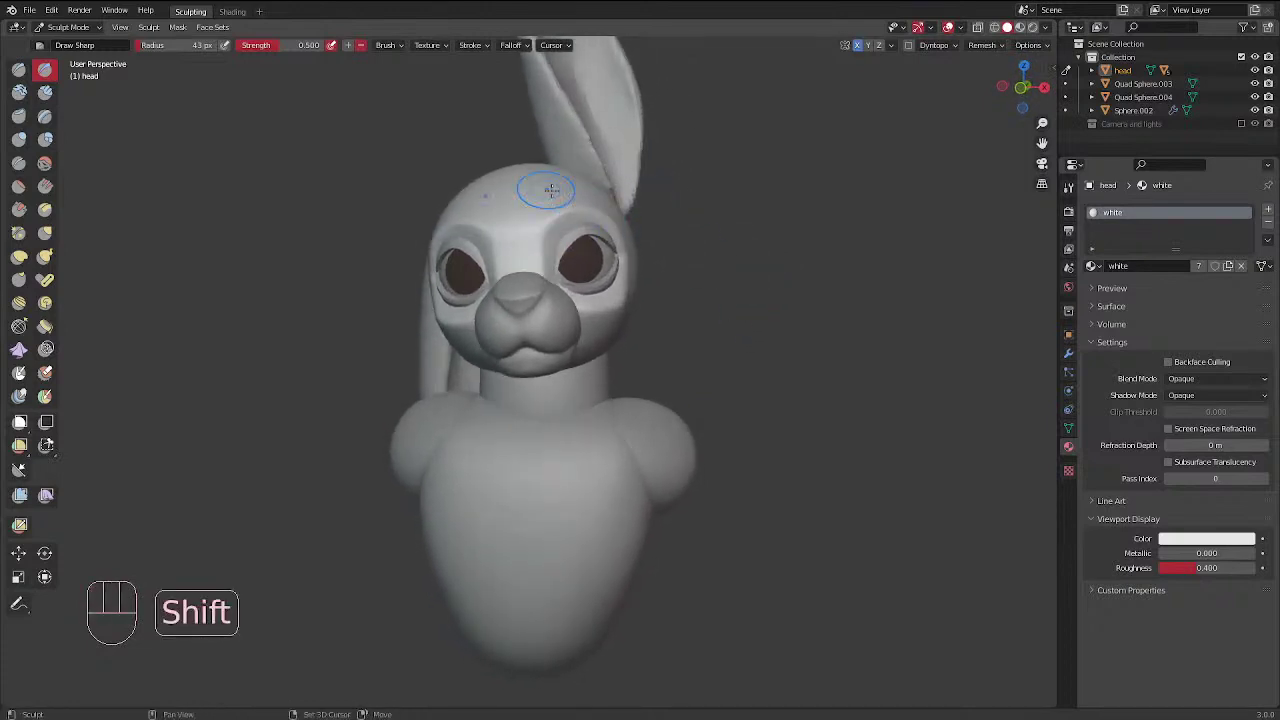
Switch to Object Mode and join the snout with the head into one object
{"action": "mouse_move", "coordinate": [529, 171]}
{"action": "middle_mouse_down"}
{"action": "mouse_move", "coordinate": [688, 230]}
{"action": "mouse_move", "coordinate": [690, 250]}
{"action": "mouse_move", "coordinate": [700, 238]}
{"action": "mouse_move", "coordinate": [607, 240]}
{"action": "middle_mouse_up"}
{"action": "middle_click", "coordinate": [703, 235], "text": "alt"}
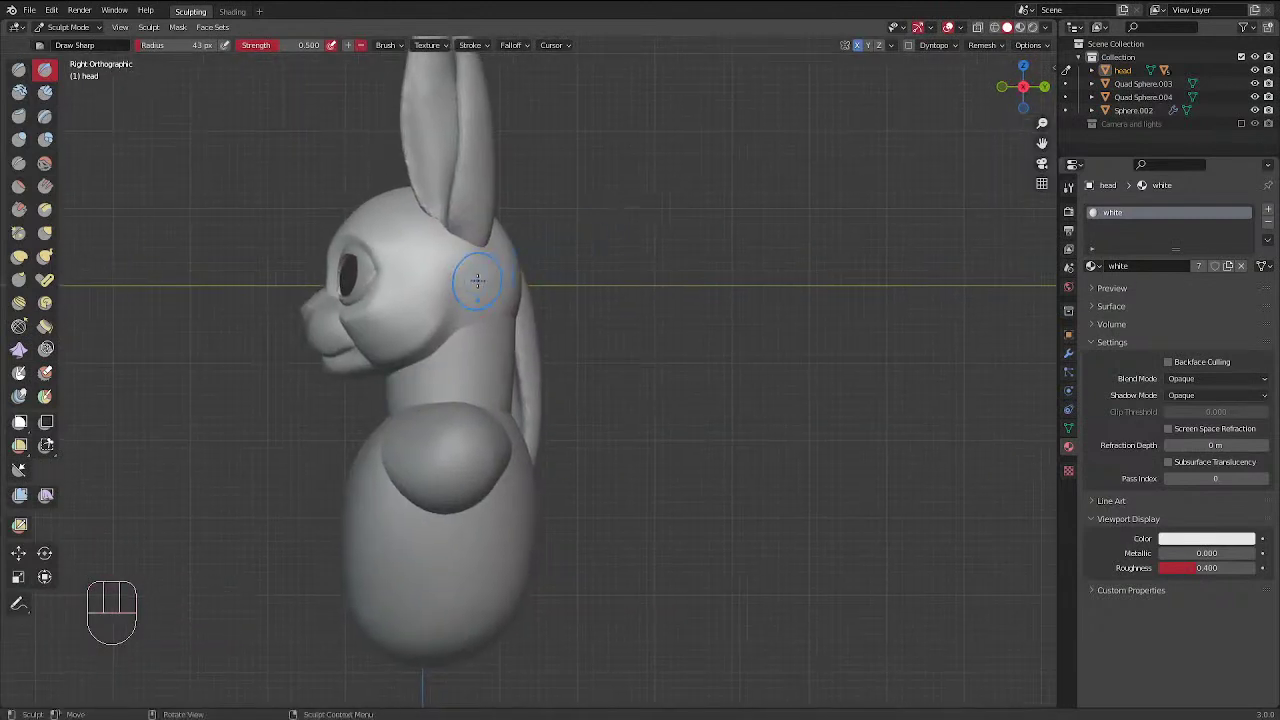
{"action": "key", "text": "ctrl+Tab"}
{"action": "key", "text": "ctrl+Tab"}
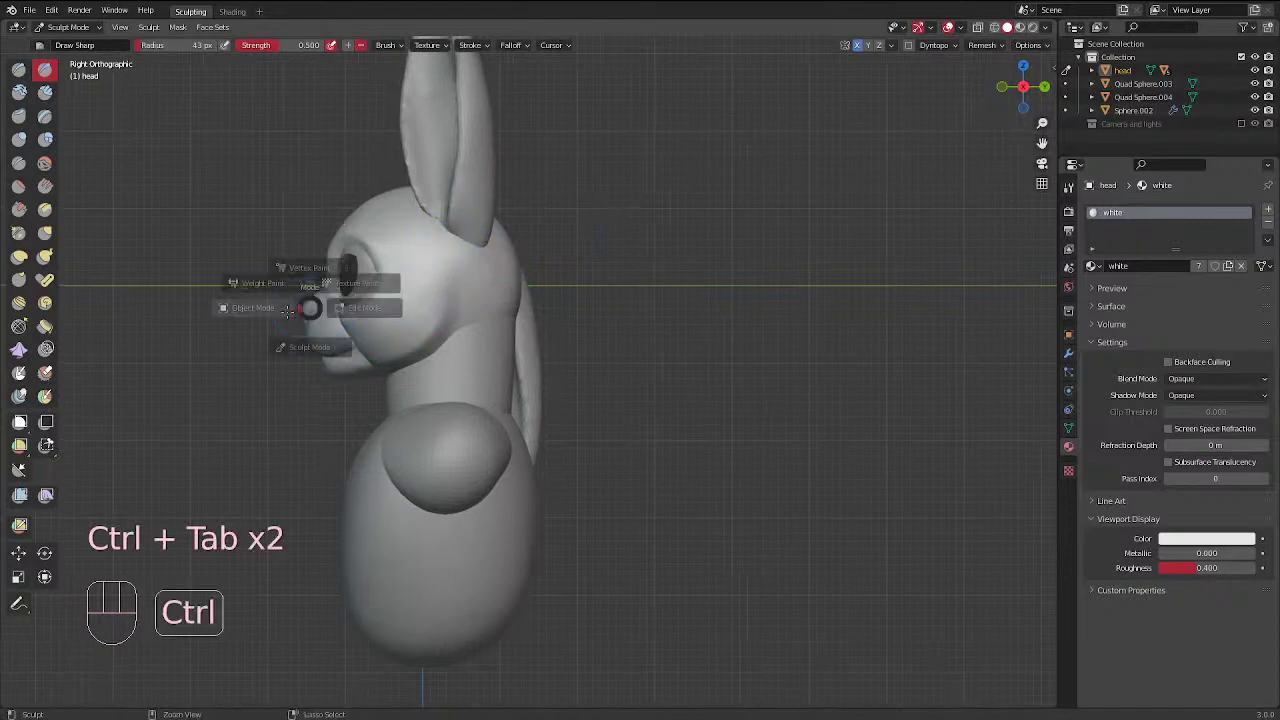
{"action": "left_click", "coordinate": [255, 308]}
{"action": "left_click", "coordinate": [323, 334]}
{"action": "left_click", "coordinate": [430, 313], "text": "shift"}
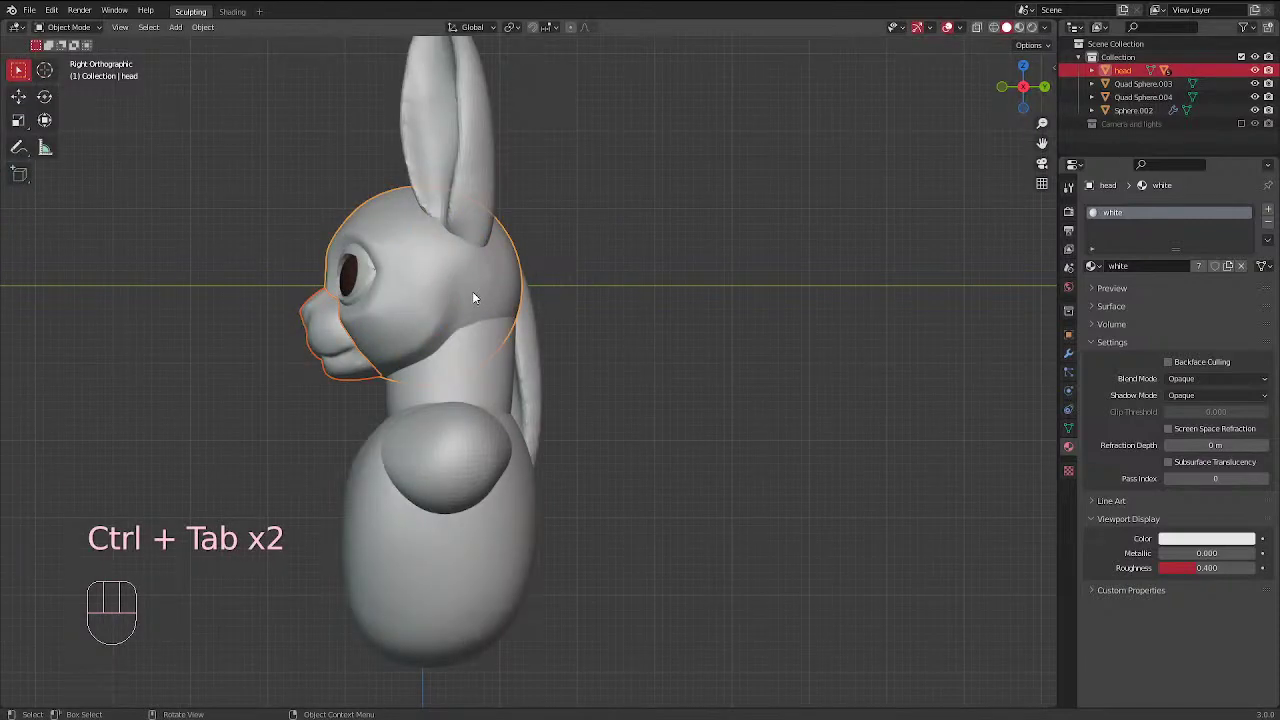
{"action": "key", "text": "shift"}
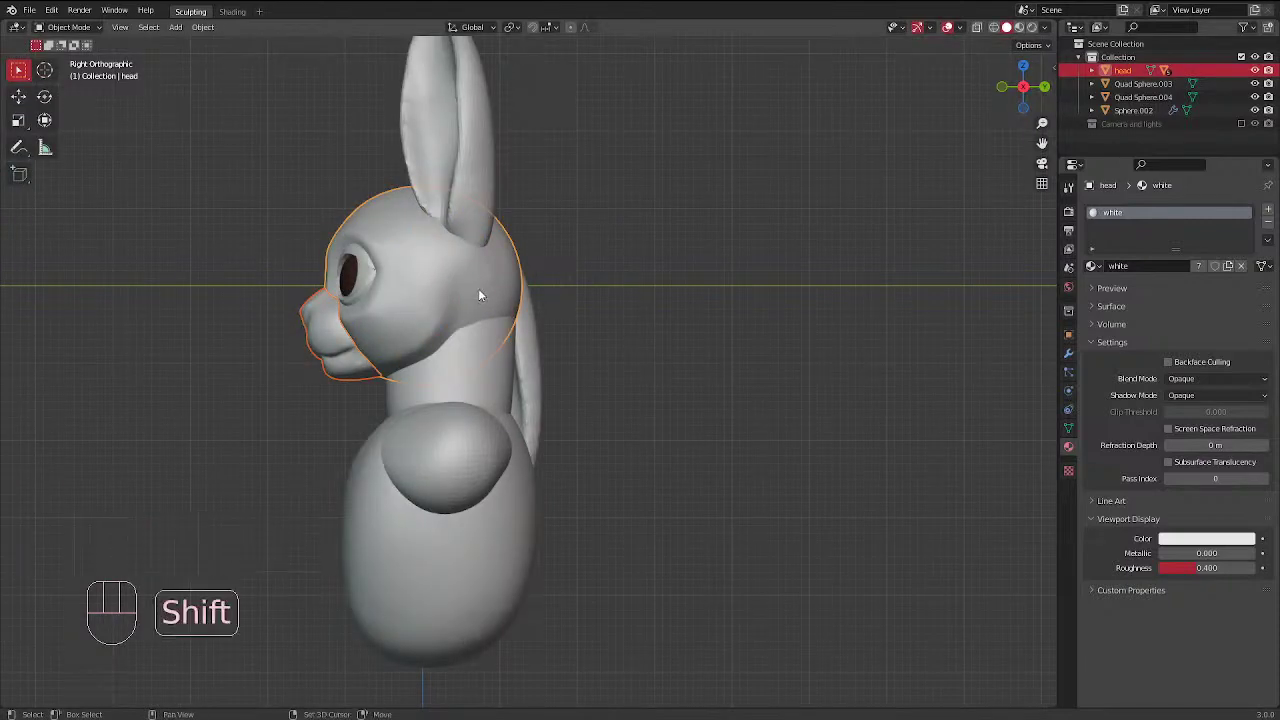
{"action": "key", "text": "shift+j"}
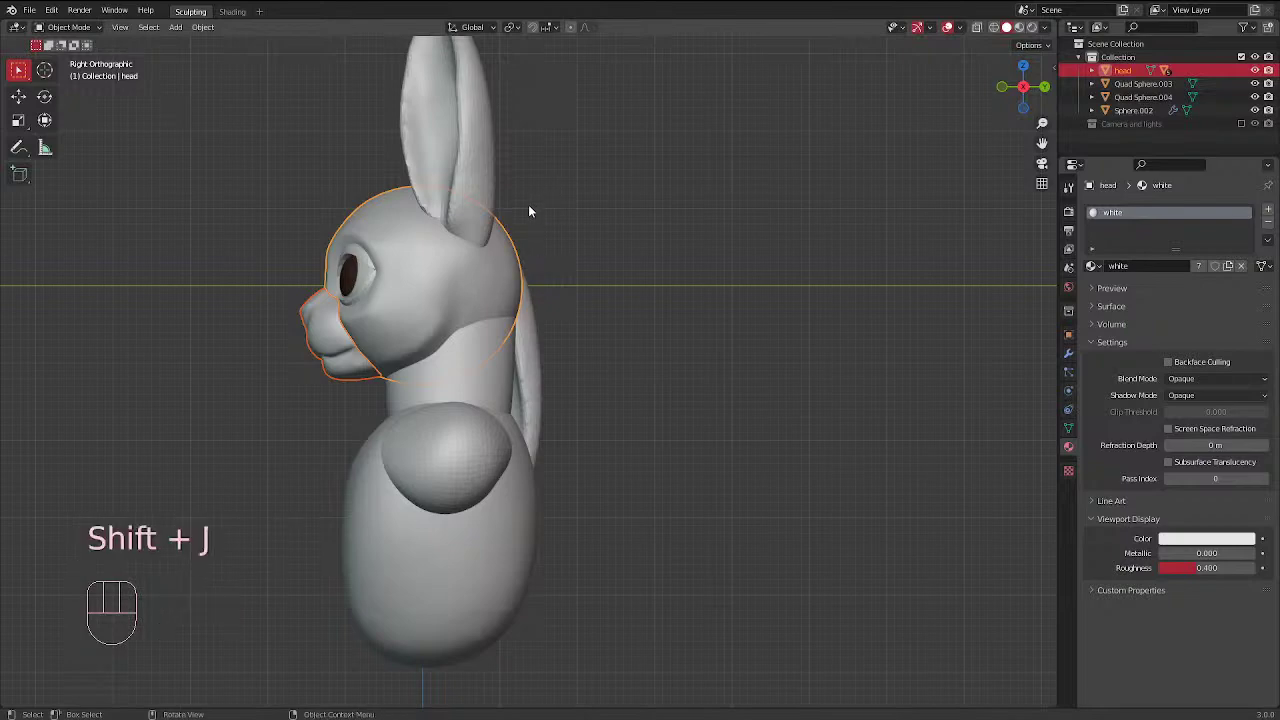
{"action": "key", "text": "ctrl+j"}
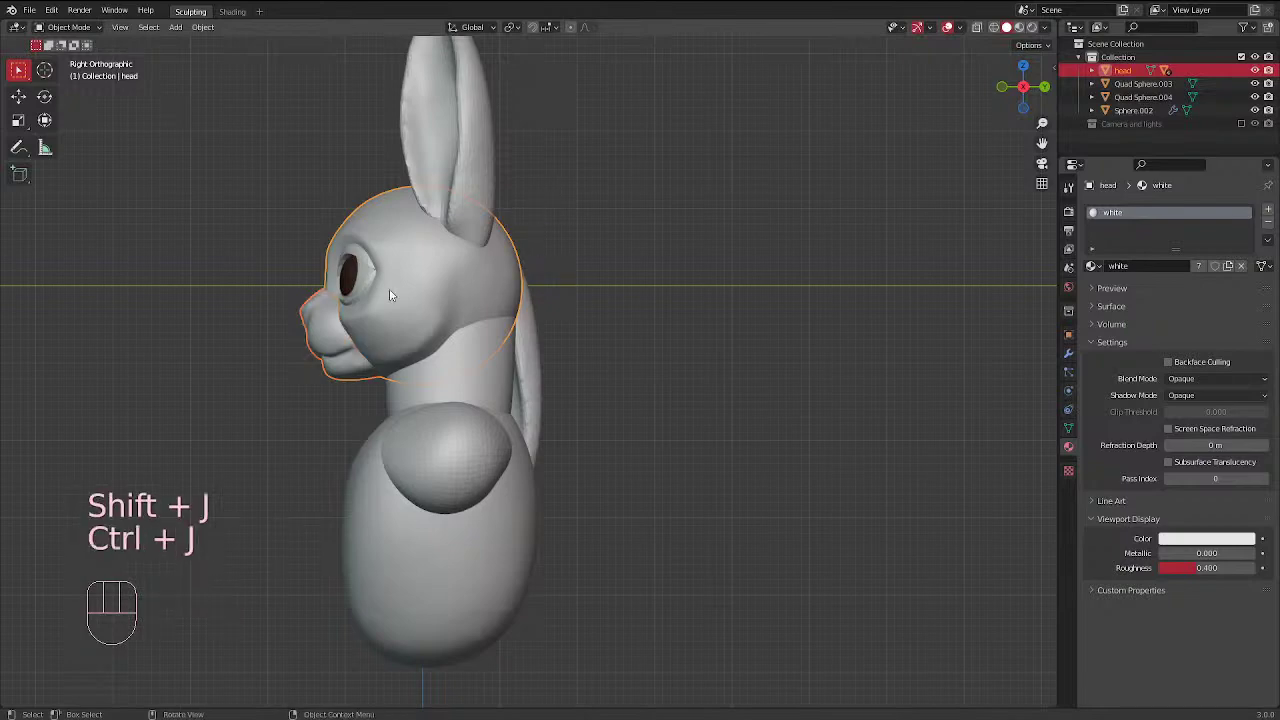
Return the joined head to Sculpt Mode, adjust its voxel size and remesh it
{"action": "middle_click_drag", "start_coordinate": [392, 295], "coordinate": [575, 400]}
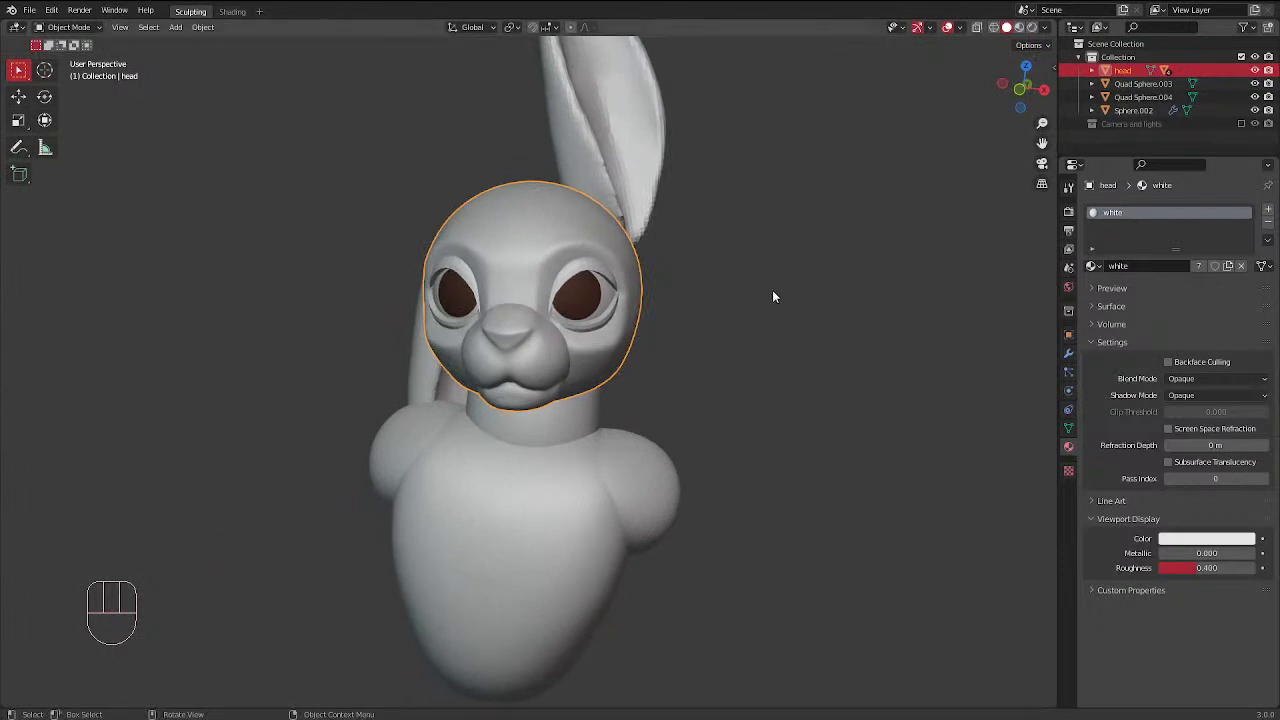
{"action": "key", "text": "KP_1"}
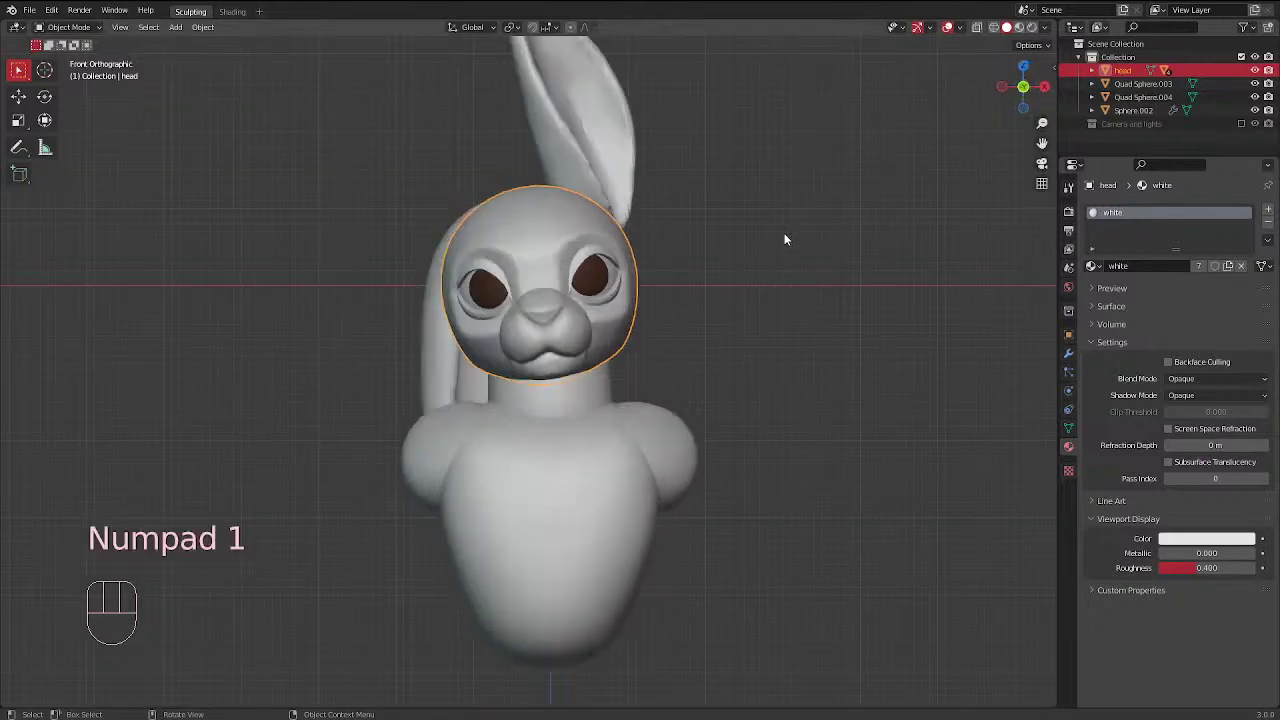
{"action": "mouse_move", "coordinate": [688, 256]}
{"action": "middle_mouse_down", "text": "ctrl"}
{"action": "mouse_move", "coordinate": [706, 237]}
{"action": "mouse_move", "coordinate": [685, 238]}
{"action": "middle_mouse_up", "text": "ctrl"}
{"action": "middle_click", "coordinate": [700, 235], "text": "alt"}
{"action": "mouse_move", "coordinate": [405, 383]}
{"action": "middle_mouse_down"}
{"action": "mouse_move", "coordinate": [399, 397]}
{"action": "mouse_move", "coordinate": [414, 390]}
{"action": "mouse_move", "coordinate": [408, 369]}
{"action": "middle_mouse_up"}
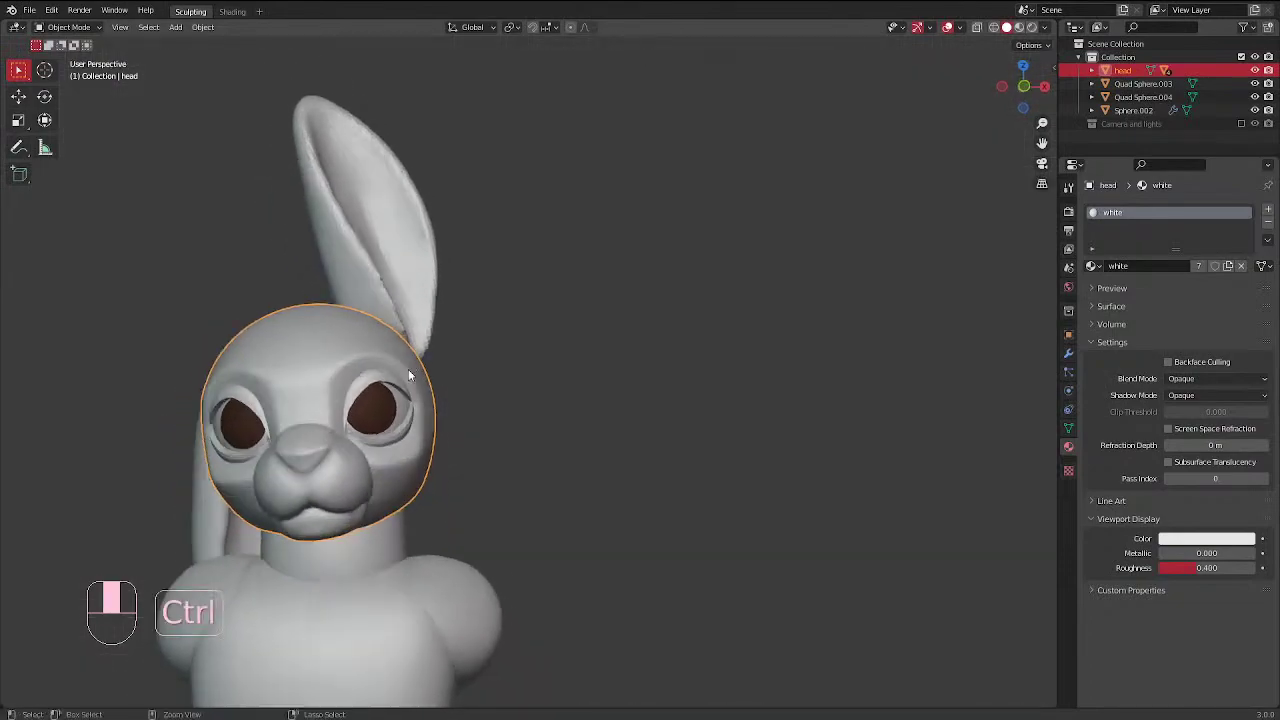
{"action": "key", "text": "ctrl+Tab"}
{"action": "left_click", "coordinate": [405, 454]}
{"action": "key", "text": "shift+r"}
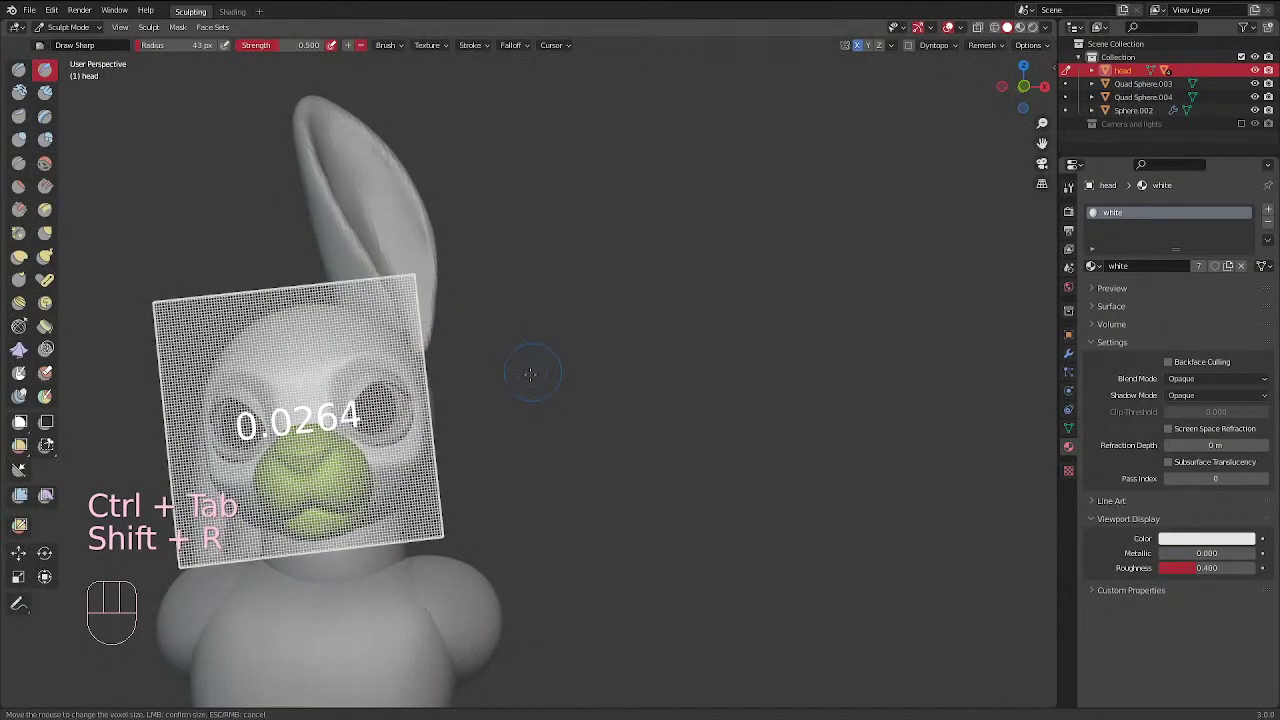
{"action": "left_click", "coordinate": [537, 390]}
{"action": "mouse_move", "coordinate": [513, 400]}
{"action": "middle_mouse_down"}
{"action": "mouse_move", "coordinate": [523, 437]}
{"action": "mouse_move", "coordinate": [572, 348]}
{"action": "mouse_move", "coordinate": [568, 330]}
{"action": "middle_mouse_up"}
Smooth the seam where the snout meets the face below the eye
{"action": "scroll", "coordinate": [572, 348], "scroll_direction": "up", "scroll_amount": 1}
{"action": "scroll", "coordinate": [480, 331], "scroll_direction": "up", "scroll_amount": 1}
{"action": "mouse_move", "coordinate": [350, 377]}
{"action": "left_mouse_down", "text": "shift"}
{"action": "mouse_move", "coordinate": [401, 380]}
{"action": "mouse_move", "coordinate": [384, 366]}
{"action": "left_mouse_up", "text": "shift"}
{"action": "middle_click_drag", "start_coordinate": [480, 285], "coordinate": [405, 277]}
{"action": "left_click_drag", "start_coordinate": [320, 445], "coordinate": [322, 443], "text": "shift"}
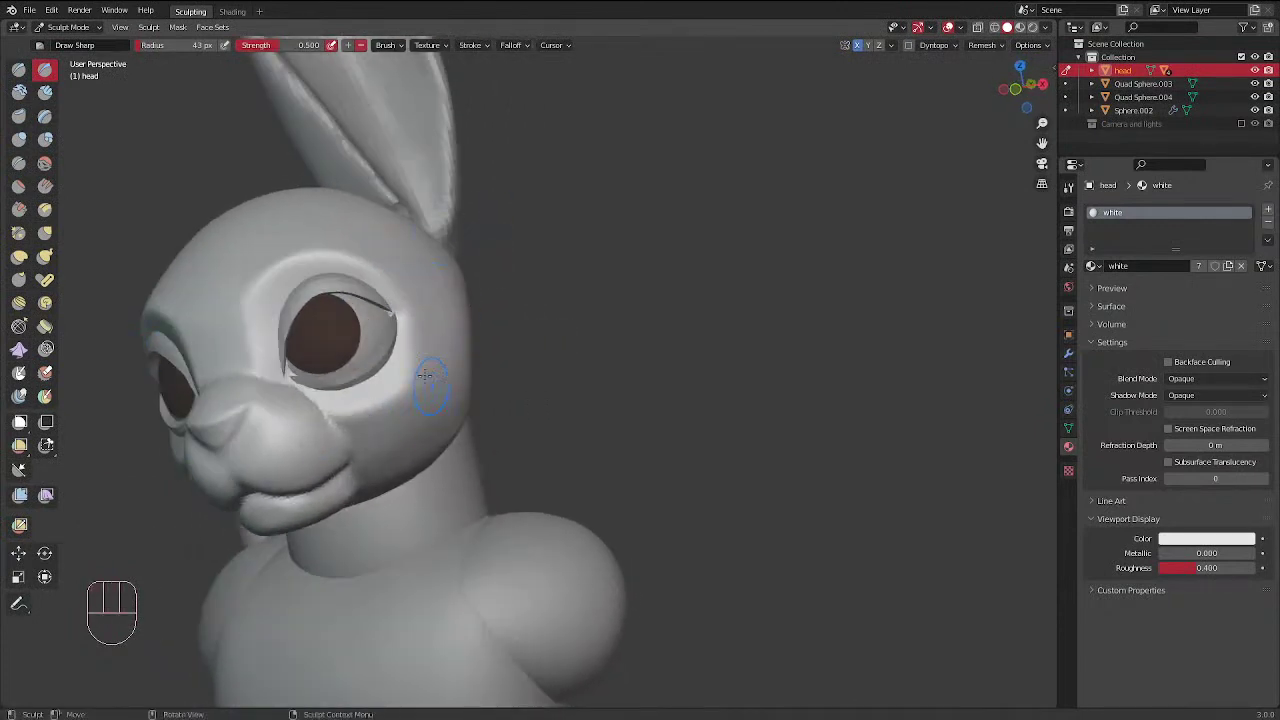
{"action": "mouse_move", "coordinate": [415, 370]}
{"action": "middle_mouse_down"}
{"action": "mouse_move", "coordinate": [343, 320]}
{"action": "mouse_move", "coordinate": [318, 370]}
{"action": "middle_mouse_up"}
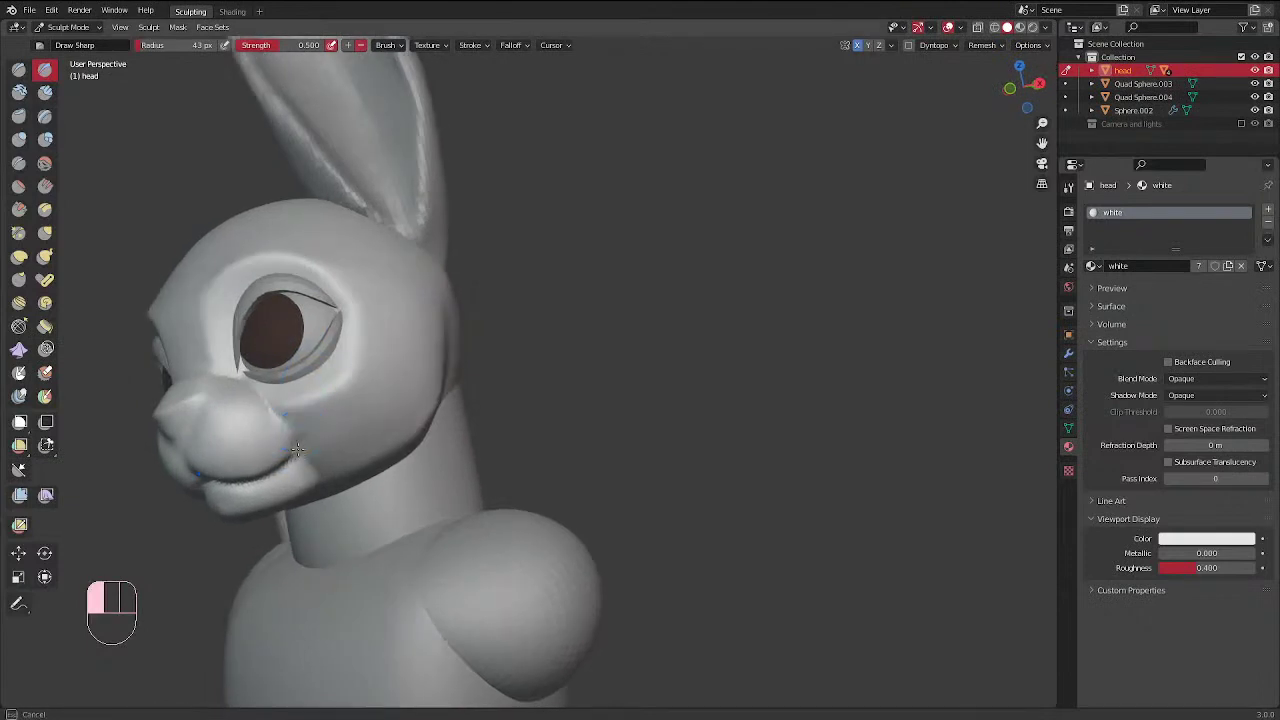
Extend the mouth corner into the cheek with Draw Sharp and smooth the surface around it
{"action": "left_click_drag", "start_coordinate": [298, 451], "coordinate": [303, 447]}
{"action": "mouse_move", "coordinate": [340, 382]}
{"action": "middle_mouse_down"}
{"action": "mouse_move", "coordinate": [621, 288]}
{"action": "mouse_move", "coordinate": [526, 327]}
{"action": "mouse_move", "coordinate": [391, 331]}
{"action": "middle_mouse_up"}
{"action": "left_click_drag", "start_coordinate": [305, 395], "coordinate": [334, 374], "text": "shift"}
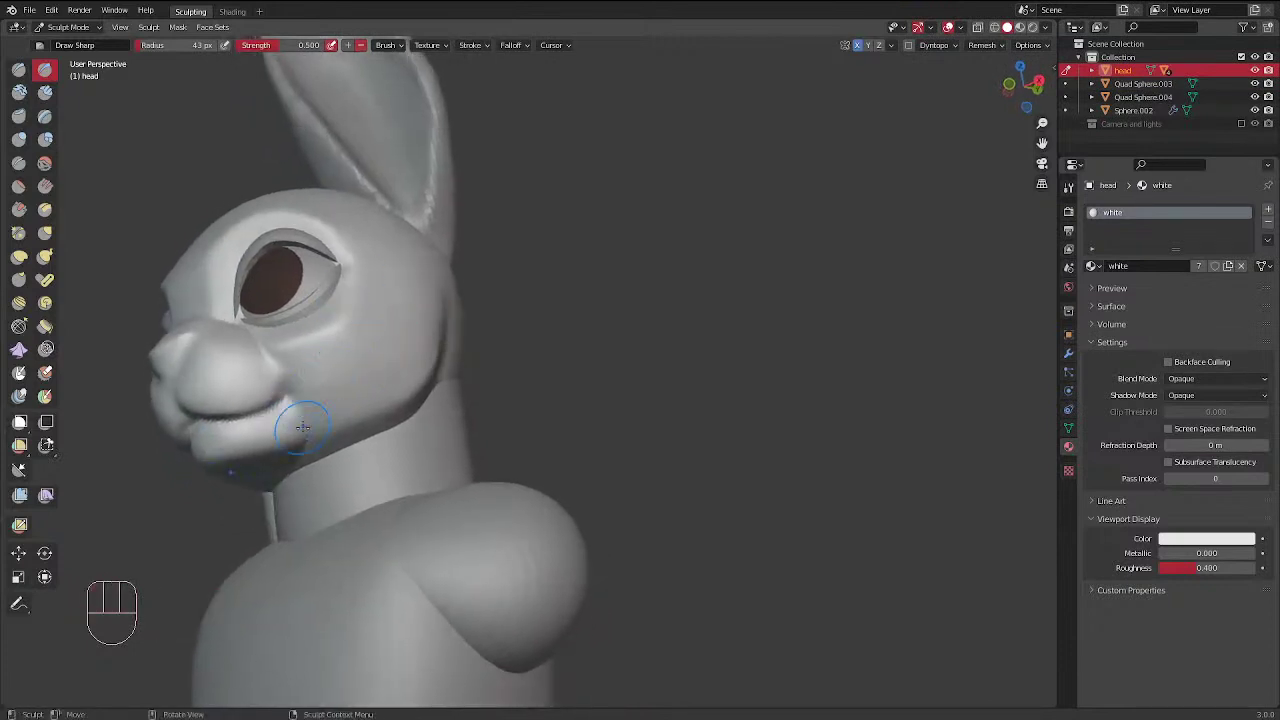
{"action": "key", "text": "f"}
{"action": "left_click", "coordinate": [290, 414]}
{"action": "left_click_drag", "start_coordinate": [304, 418], "coordinate": [310, 411], "text": "shift"}
Smooth the lower jaw with a 48 px brush and build up the jawline from the rear jaw to the chin
{"action": "middle_click_drag", "start_coordinate": [414, 380], "coordinate": [309, 363]}
{"action": "key", "text": "f"}
{"action": "left_click", "coordinate": [289, 405], "text": "shift"}
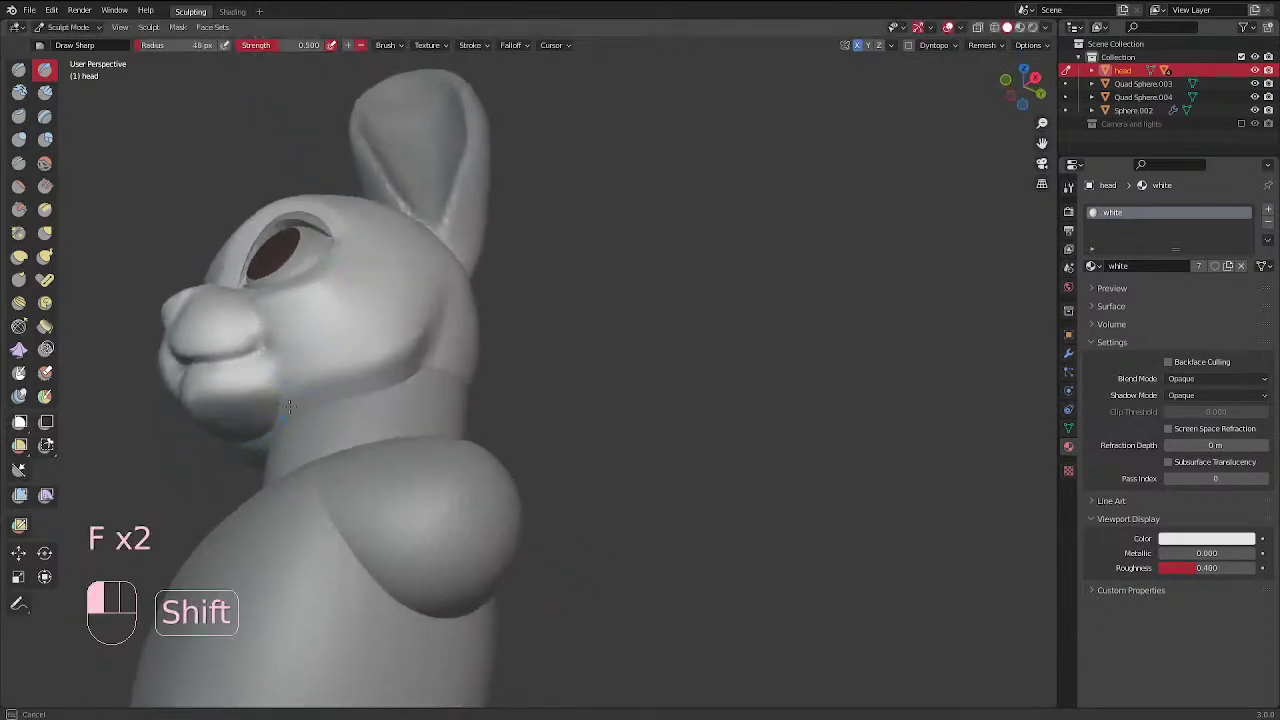
{"action": "left_click_drag", "start_coordinate": [338, 383], "coordinate": [354, 374], "text": "shift"}
{"action": "middle_click_drag", "start_coordinate": [372, 336], "coordinate": [397, 383]}
{"action": "mouse_move", "coordinate": [397, 385]}
{"action": "left_mouse_down", "text": "ctrl"}
{"action": "mouse_move", "coordinate": [362, 425]}
{"action": "mouse_move", "coordinate": [247, 458]}
{"action": "left_mouse_up", "text": "ctrl"}
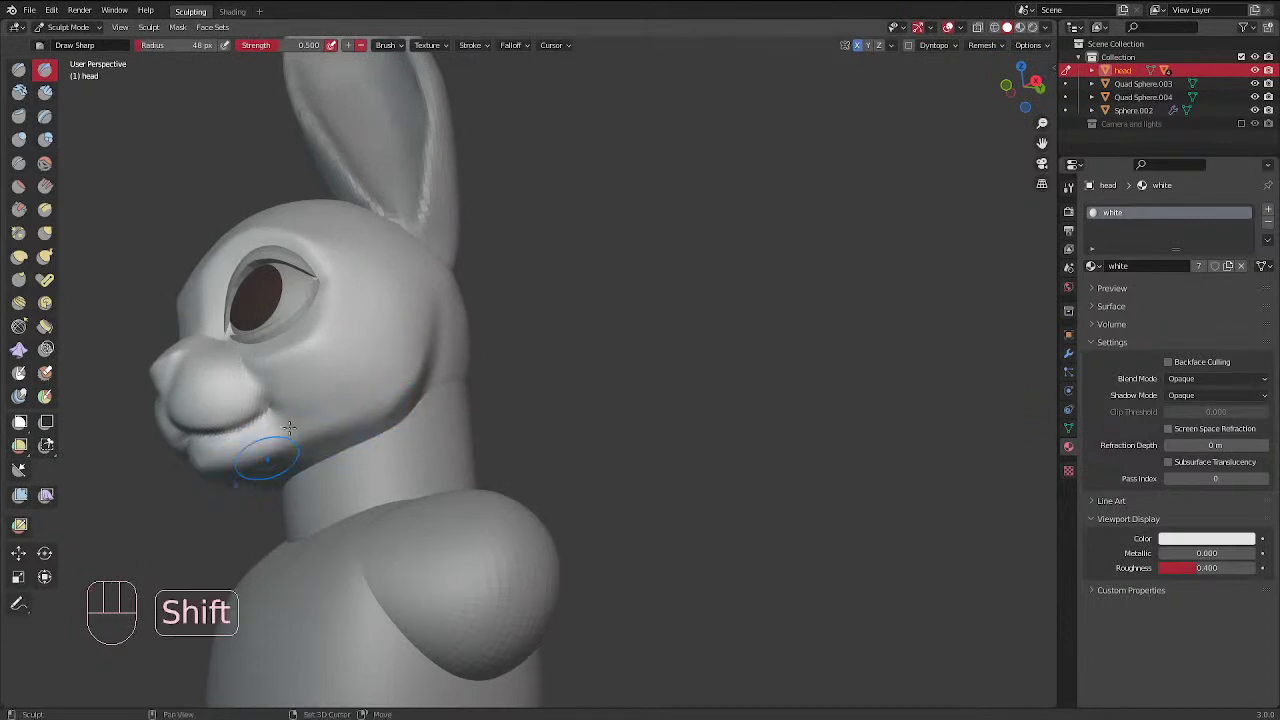
{"action": "middle_click_drag", "start_coordinate": [289, 427], "coordinate": [530, 343]}
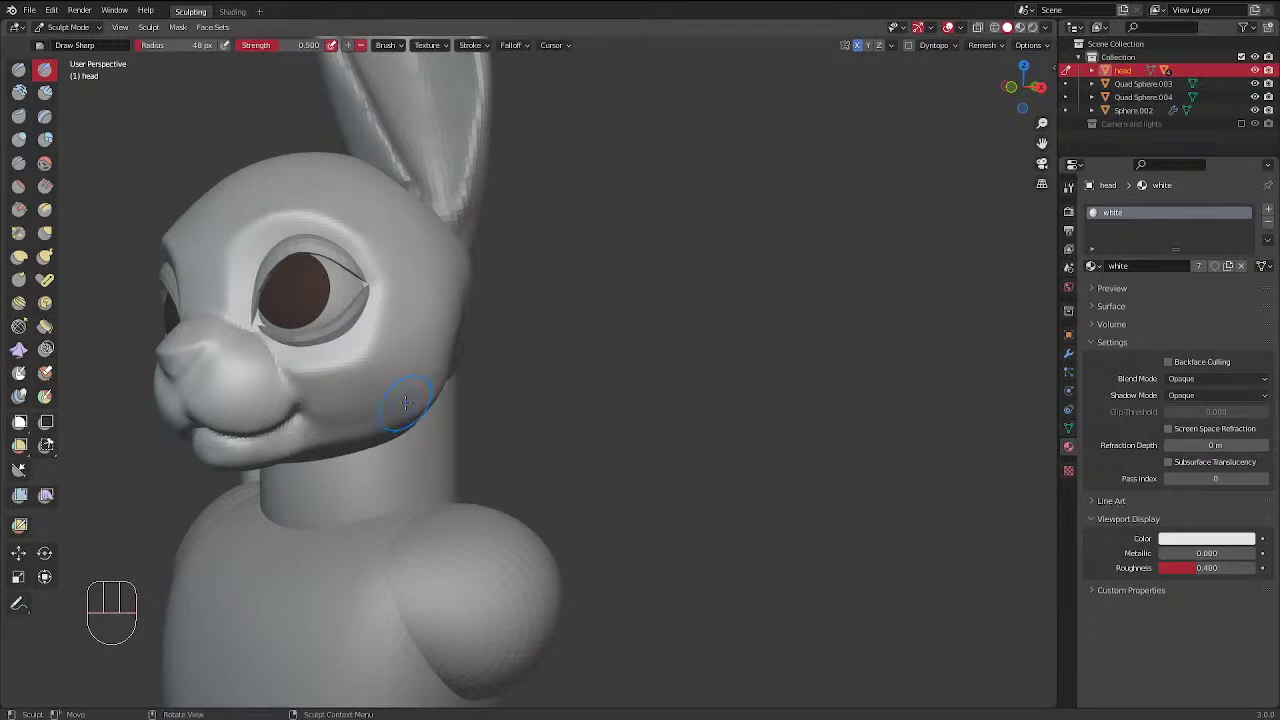
Carve the mouth corner deeper with the brush radius set to 32 px
{"action": "key", "text": "f"}
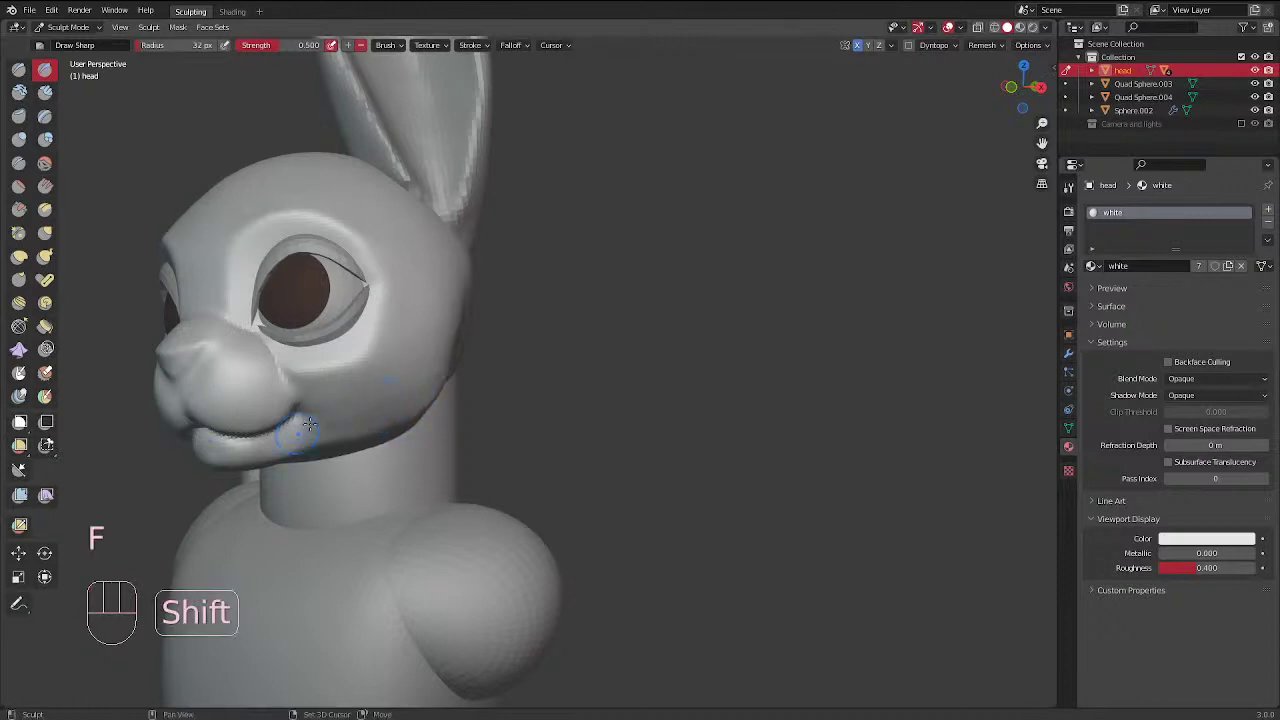
{"action": "mouse_move", "coordinate": [371, 277]}
{"action": "middle_mouse_down"}
{"action": "mouse_move", "coordinate": [371, 334]}
{"action": "mouse_move", "coordinate": [596, 287]}
{"action": "middle_mouse_up"}
{"action": "mouse_move", "coordinate": [590, 322]}
{"action": "left_mouse_down"}
{"action": "mouse_move", "coordinate": [571, 310]}
{"action": "mouse_move", "coordinate": [562, 336]}
{"action": "left_mouse_up"}
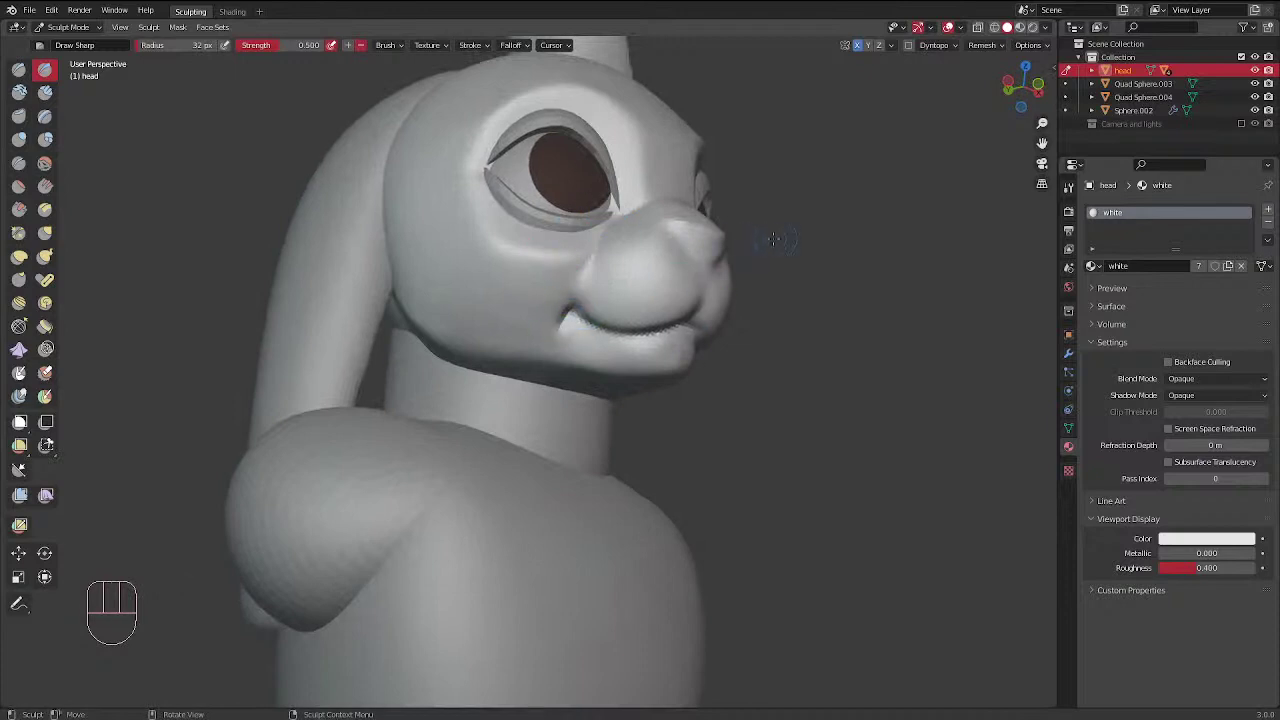
Smooth the cheek beside the mouth corner, reducing the brush radius to 50 px
{"action": "middle_click_drag", "start_coordinate": [774, 239], "coordinate": [531, 309]}
{"action": "key", "text": "f"}
{"action": "left_click", "coordinate": [503, 343]}
{"action": "middle_click_drag", "start_coordinate": [420, 385], "coordinate": [466, 330]}
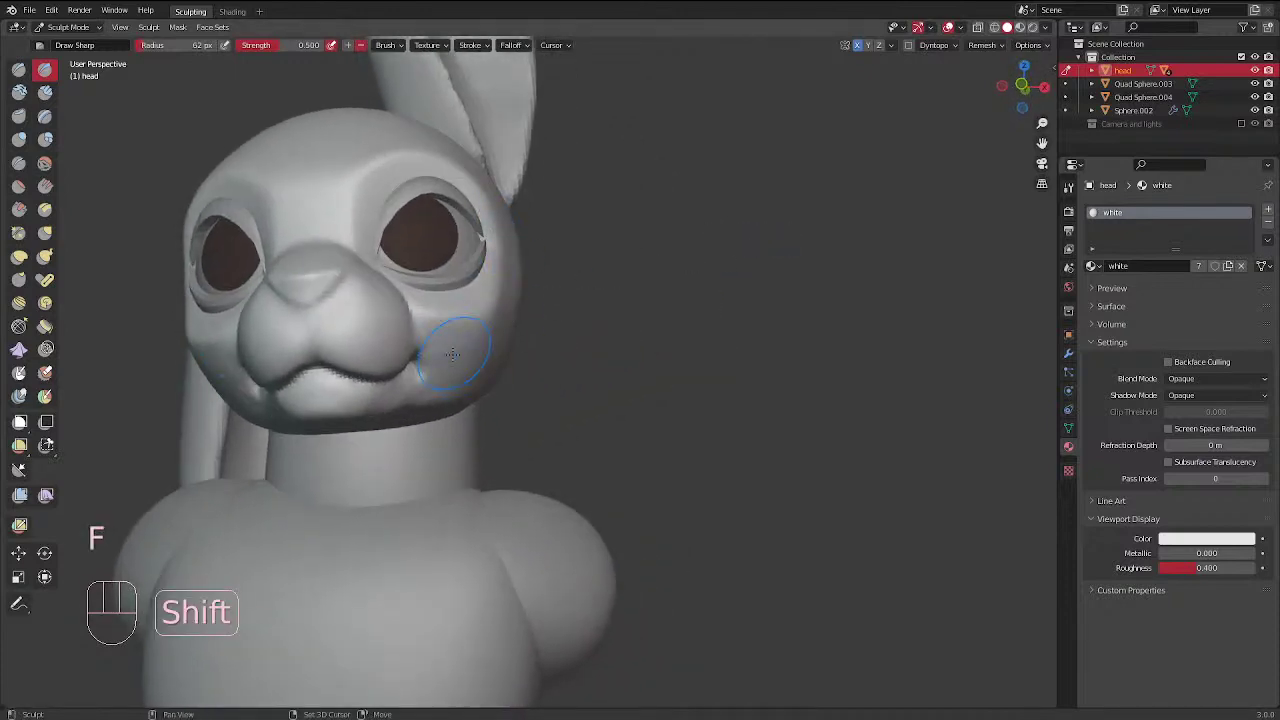
{"action": "mouse_move", "coordinate": [452, 373]}
{"action": "middle_mouse_down"}
{"action": "mouse_move", "coordinate": [543, 286]}
{"action": "mouse_move", "coordinate": [620, 290]}
{"action": "mouse_move", "coordinate": [526, 317]}
{"action": "middle_mouse_up"}
{"action": "key", "text": "f"}
{"action": "left_click", "coordinate": [511, 323]}
{"action": "key", "text": "f"}
{"action": "left_click", "coordinate": [500, 323]}
{"action": "left_click_drag", "start_coordinate": [500, 323], "coordinate": [508, 328], "text": "shift"}
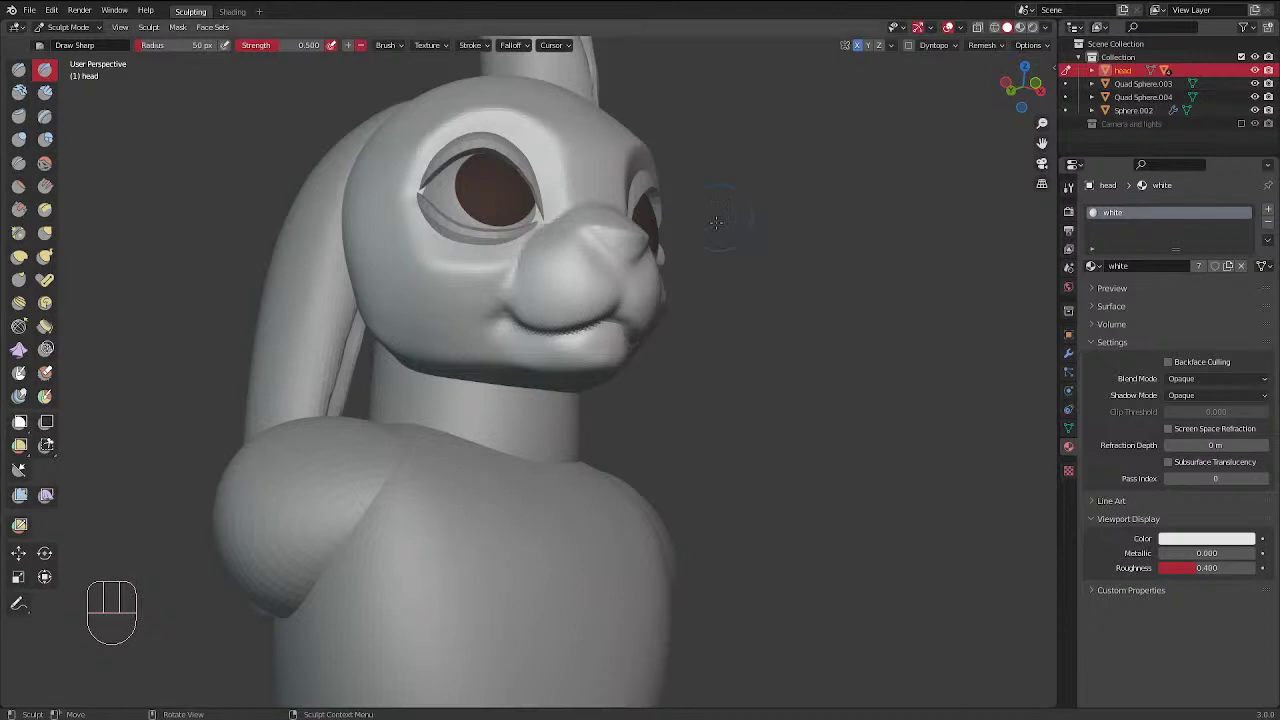
Smooth the top of the nose with the brush radius set to 23 px
{"action": "middle_click_drag", "start_coordinate": [716, 222], "coordinate": [508, 276]}
{"action": "key", "text": "f"}
{"action": "left_click", "coordinate": [434, 314]}
{"action": "middle_click_drag", "start_coordinate": [434, 316], "coordinate": [437, 412]}
{"action": "key", "text": "f"}
{"action": "left_click", "coordinate": [380, 351]}
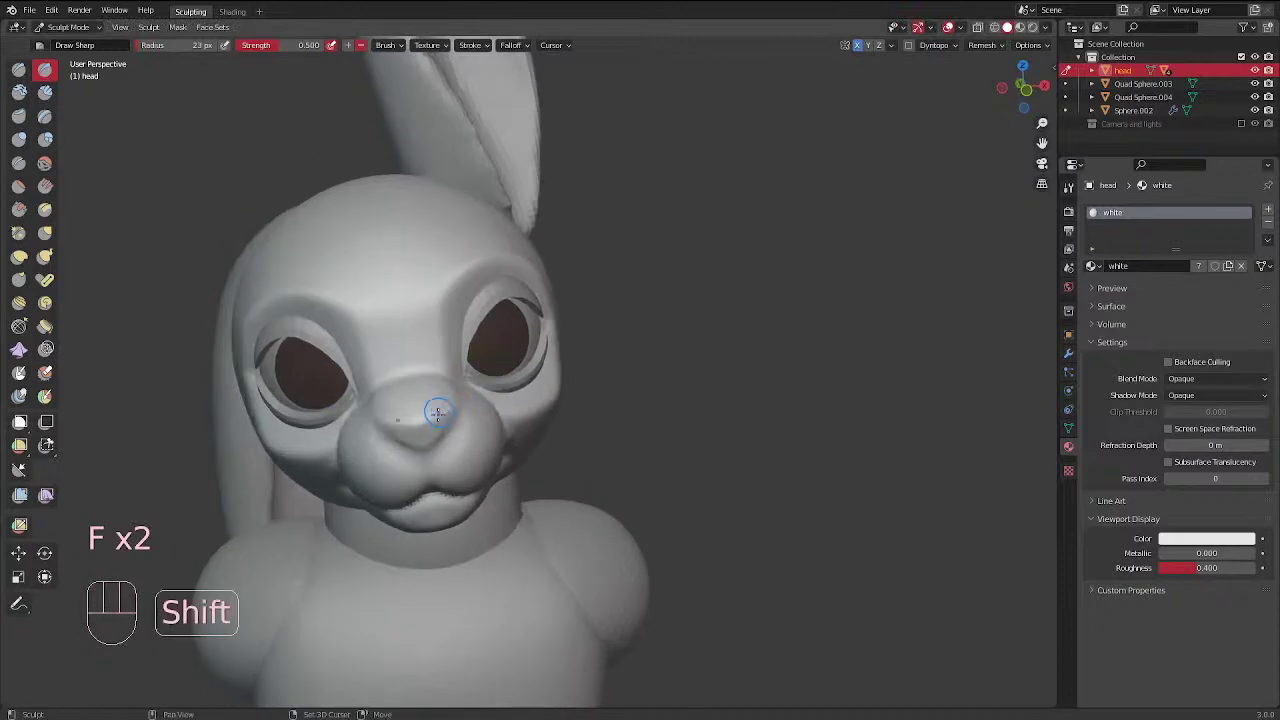
{"action": "left_click_drag", "start_coordinate": [438, 413], "coordinate": [412, 428], "text": "shift"}
Build up the side edge of the nose with Draw Sharp and smooth the area above it
{"action": "middle_click_drag", "start_coordinate": [536, 306], "coordinate": [424, 299]}
{"action": "key", "text": "f"}
{"action": "left_click", "coordinate": [334, 409]}
{"action": "left_click_drag", "start_coordinate": [334, 410], "coordinate": [316, 420], "text": "ctrl"}
{"action": "left_click_drag", "start_coordinate": [328, 404], "coordinate": [321, 399], "text": "shift"}
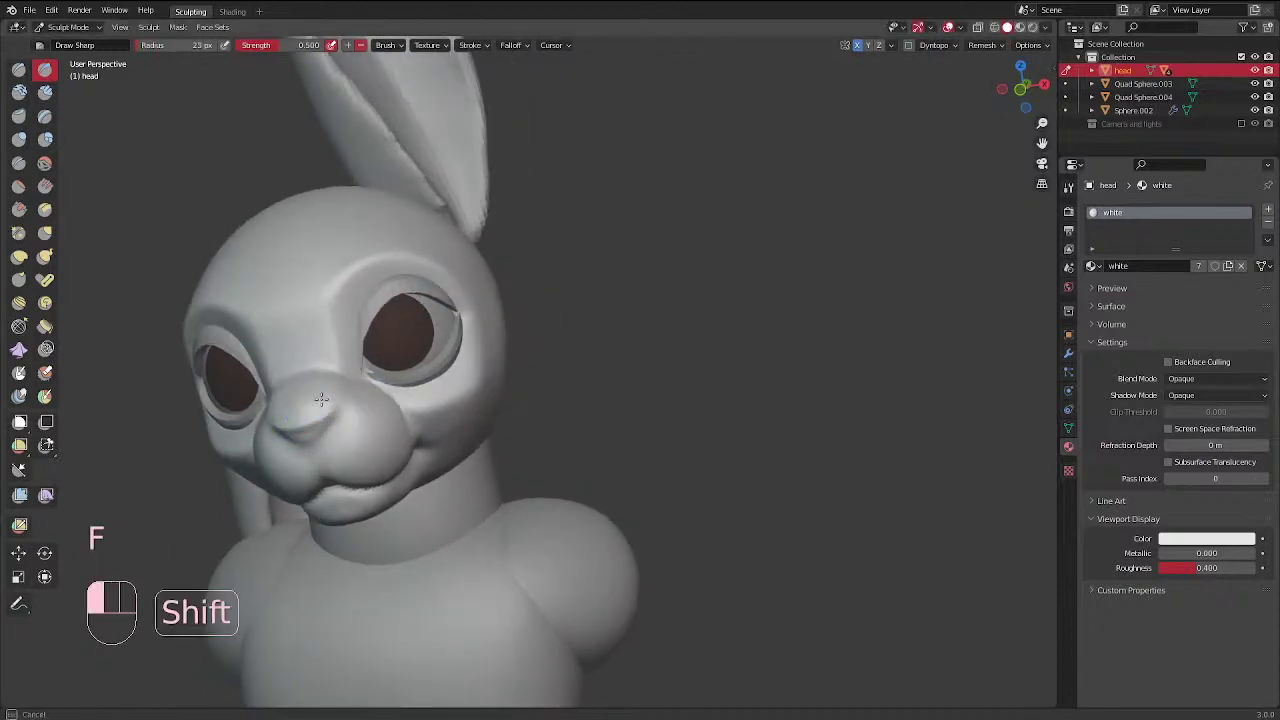
{"action": "middle_click_drag", "start_coordinate": [321, 398], "coordinate": [480, 311]}
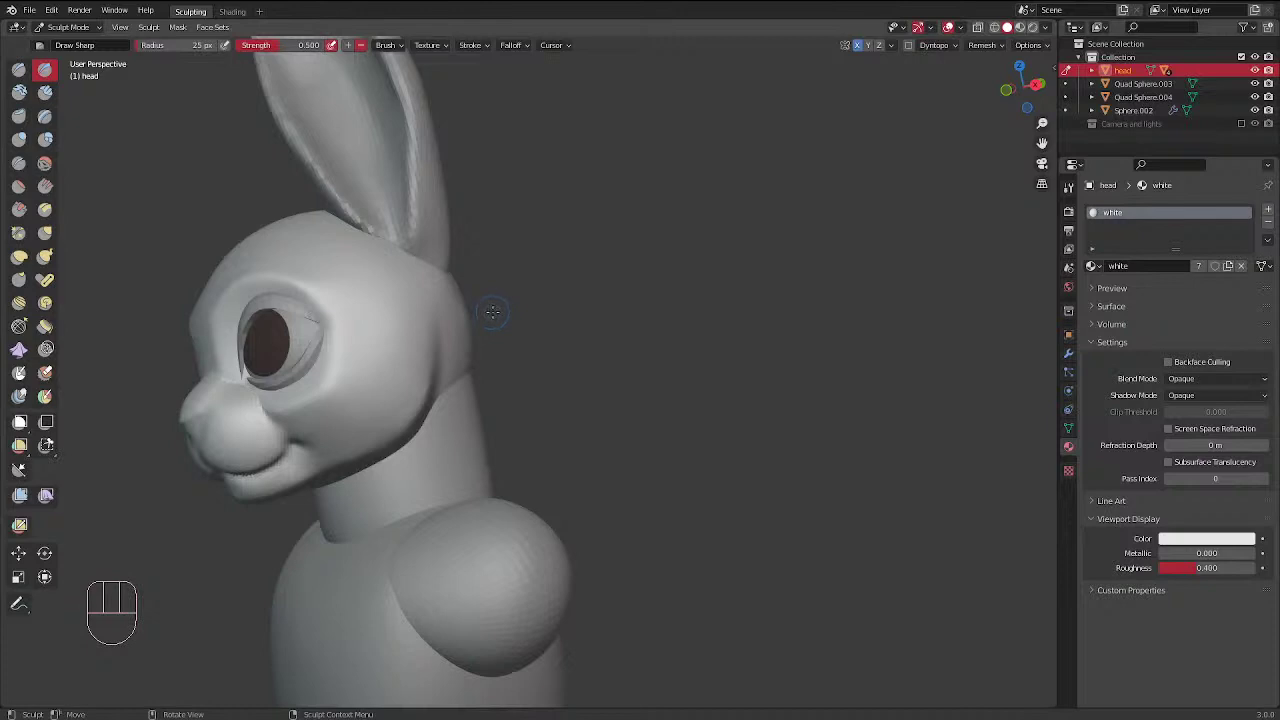
Carve the triangular nose outline down to its lower tip with a 19 px Draw Sharp brush
{"action": "middle_click_drag", "start_coordinate": [496, 311], "coordinate": [628, 320]}
{"action": "key", "text": "f"}
{"action": "left_click", "coordinate": [280, 393]}
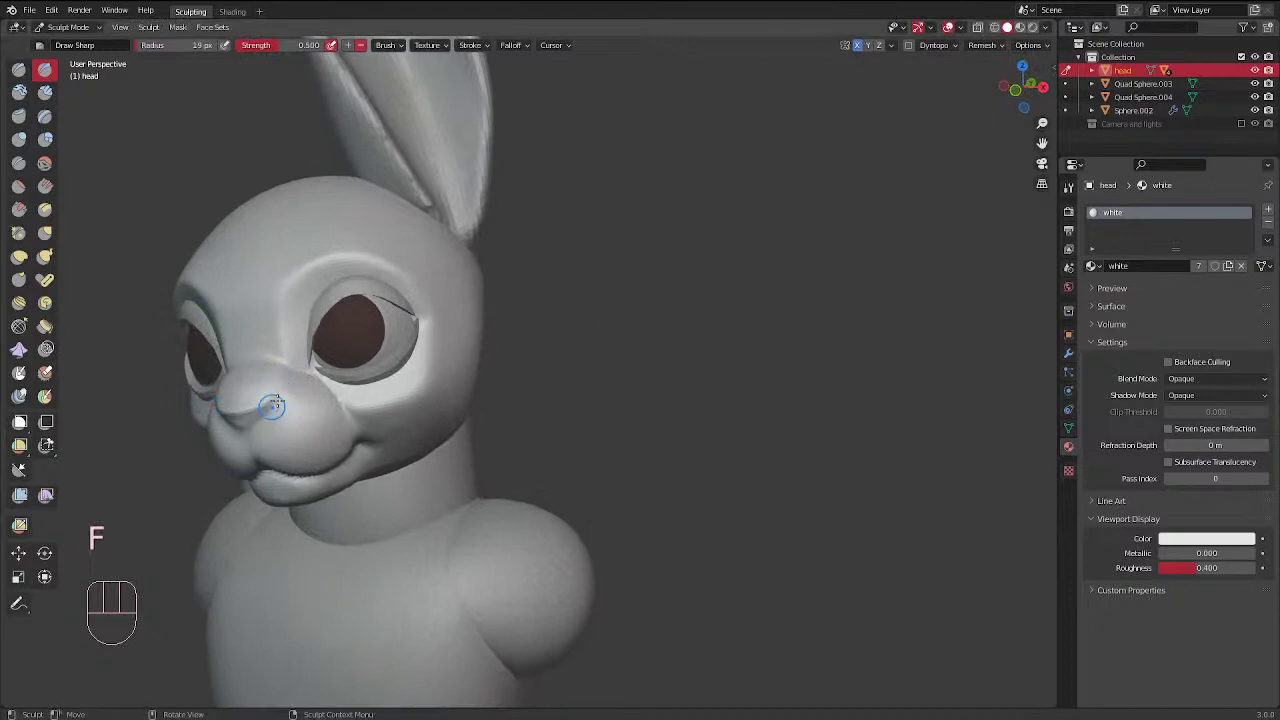
{"action": "middle_click_drag", "start_coordinate": [276, 392], "coordinate": [382, 289]}
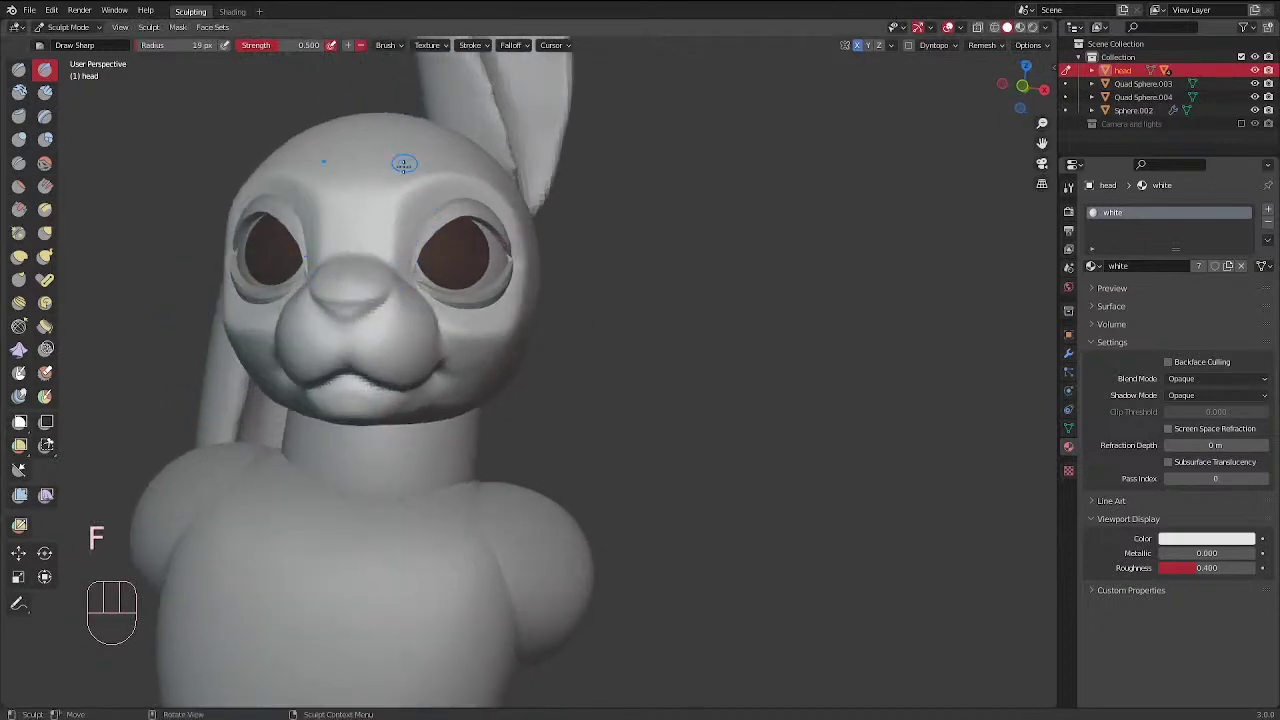
{"action": "left_click_drag", "start_coordinate": [343, 308], "coordinate": [354, 326], "text": "shift"}
{"action": "left_click", "coordinate": [353, 323]}
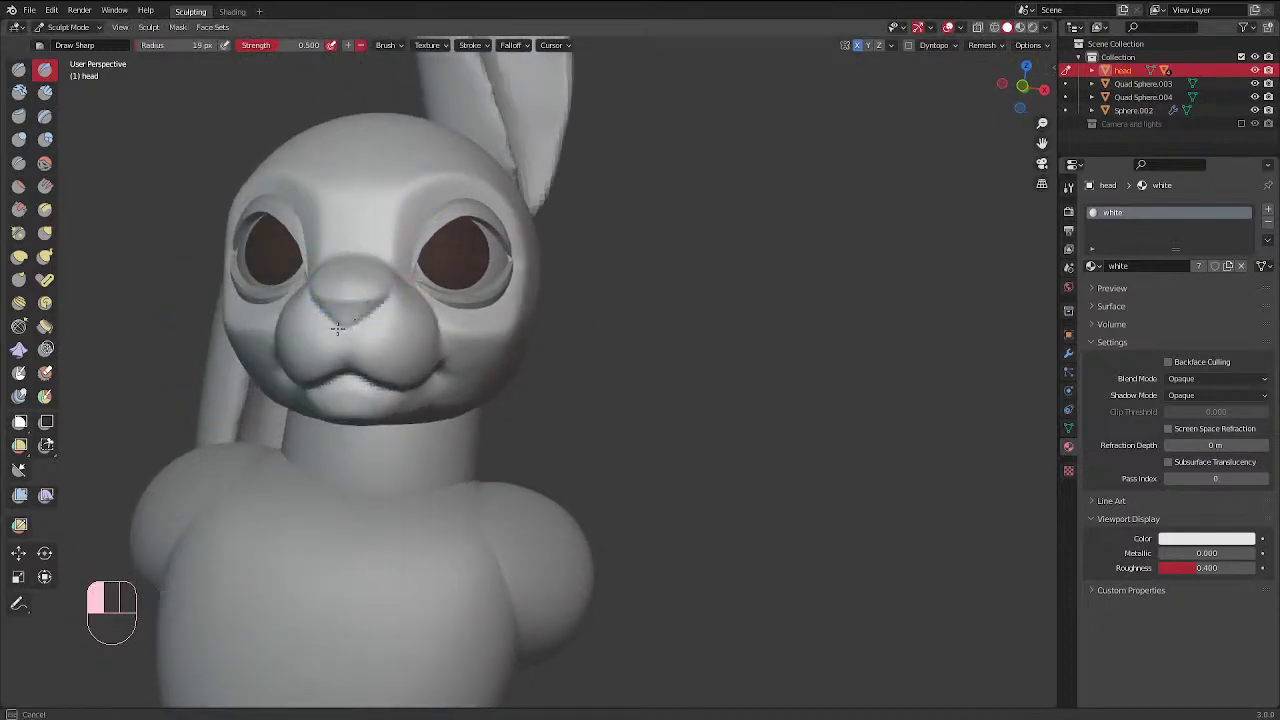
{"action": "mouse_move", "coordinate": [353, 323]}
{"action": "middle_mouse_down"}
{"action": "mouse_move", "coordinate": [643, 193]}
{"action": "mouse_move", "coordinate": [622, 216]}
{"action": "mouse_move", "coordinate": [594, 206]}
{"action": "middle_mouse_up"}
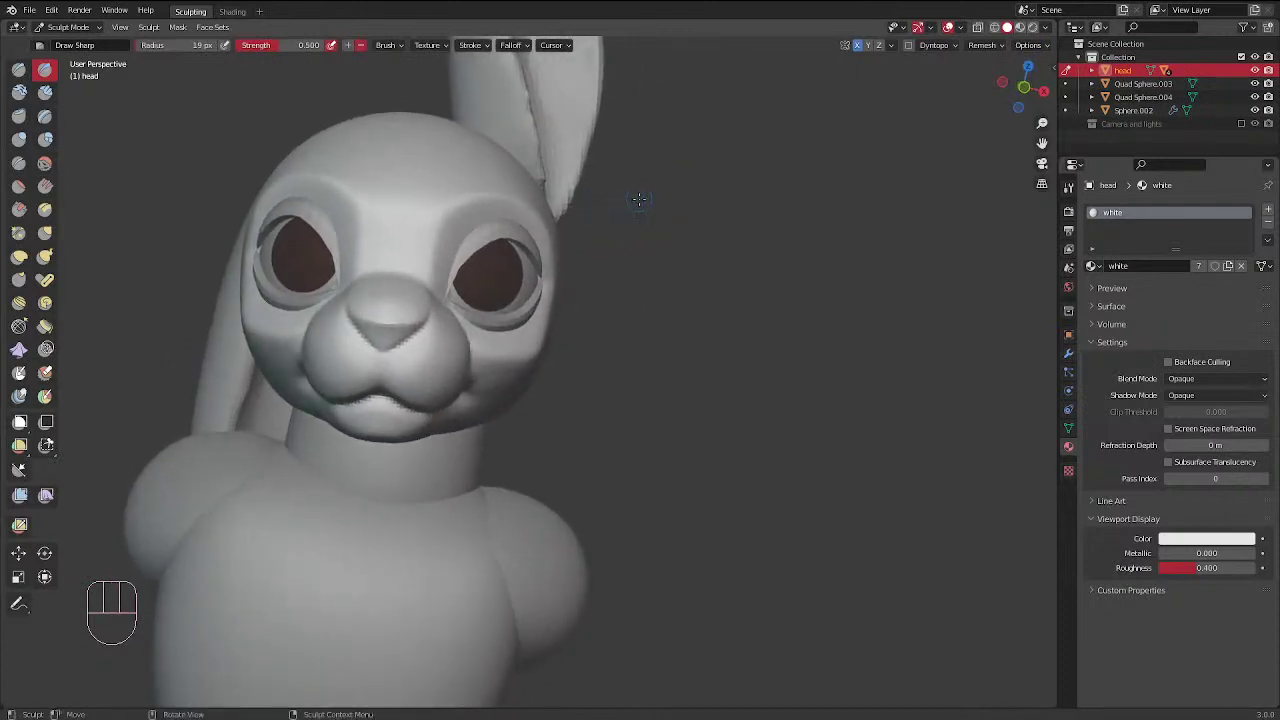
Deepen the crease from the nose tip down to the mouth with the 19 px Draw Sharp brush
{"action": "middle_click_drag", "start_coordinate": [637, 200], "coordinate": [575, 172]}
{"action": "left_click", "coordinate": [513, 309]}
{"action": "left_click", "coordinate": [516, 302]}
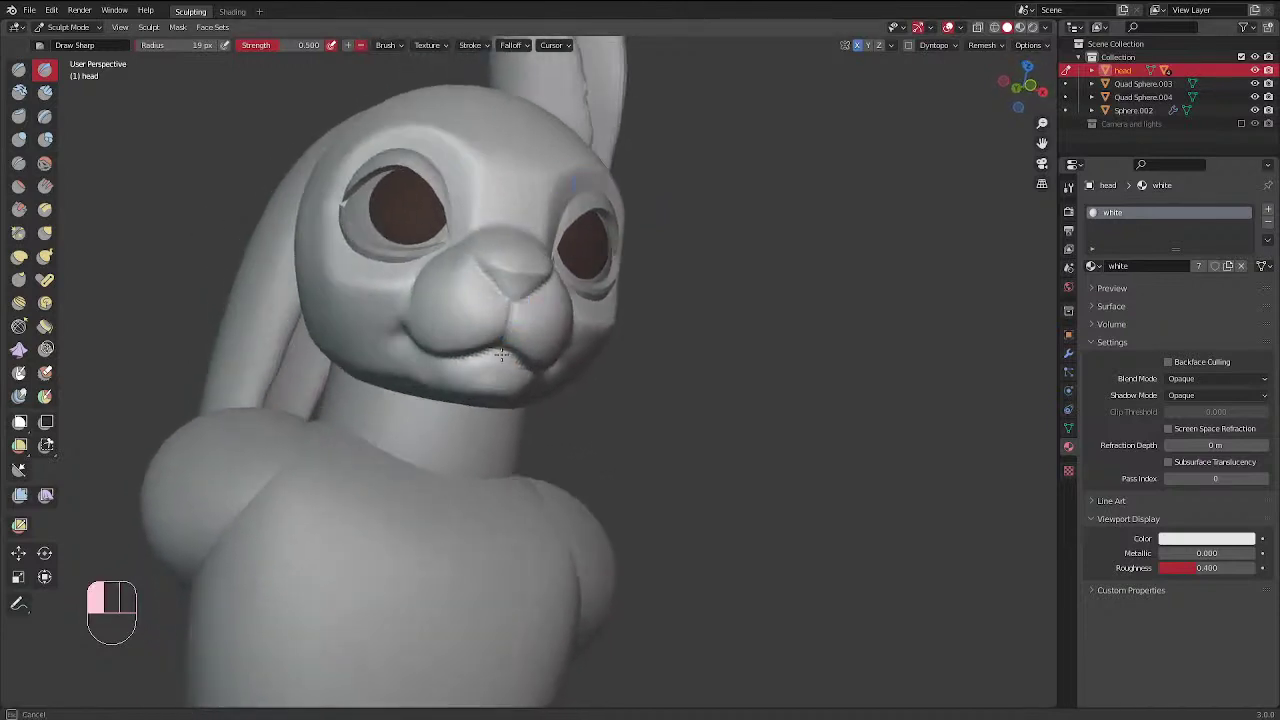
Smooth the top of the nose at a 34 px radius and build it up with Clay Strips
{"action": "mouse_move", "coordinate": [550, 314]}
{"action": "middle_mouse_down"}
{"action": "mouse_move", "coordinate": [750, 315]}
{"action": "mouse_move", "coordinate": [312, 491]}
{"action": "middle_mouse_up"}
{"action": "key", "text": "f"}
{"action": "left_click", "coordinate": [330, 470]}
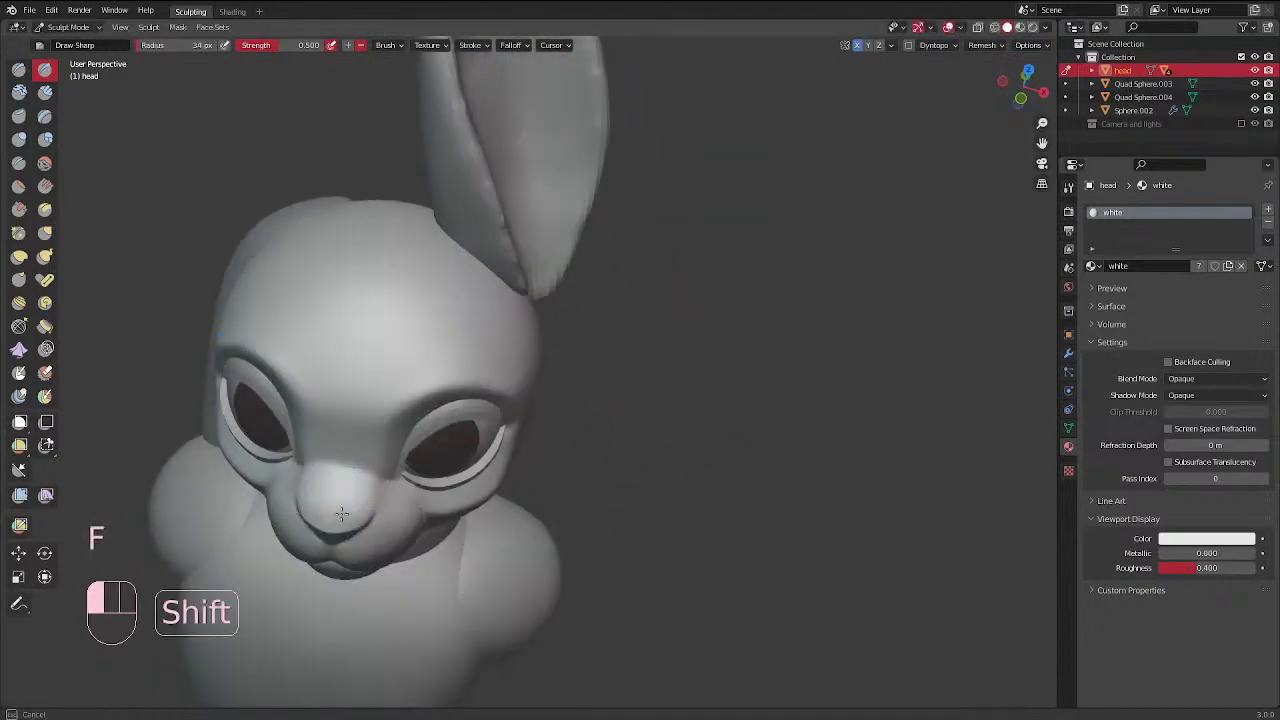
{"action": "left_click", "coordinate": [45, 92]}
{"action": "left_click", "coordinate": [325, 516]}
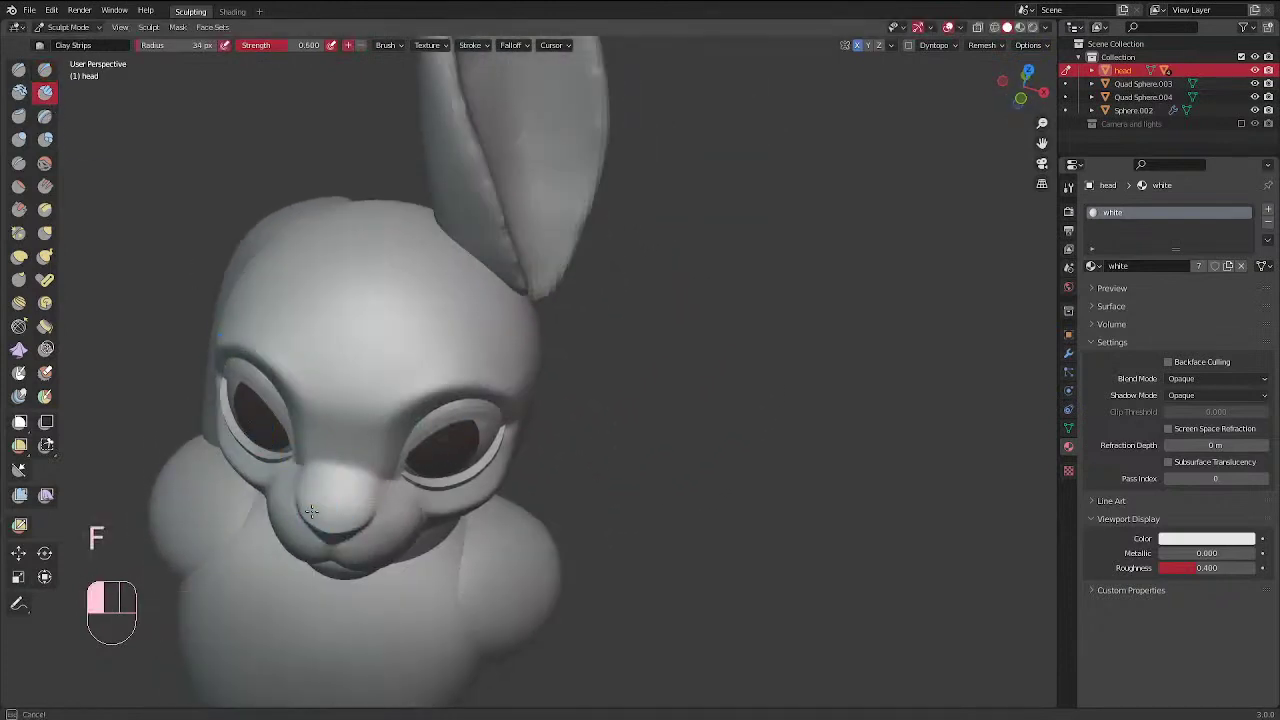
{"action": "left_click", "coordinate": [340, 512]}
{"action": "left_click", "coordinate": [349, 517]}
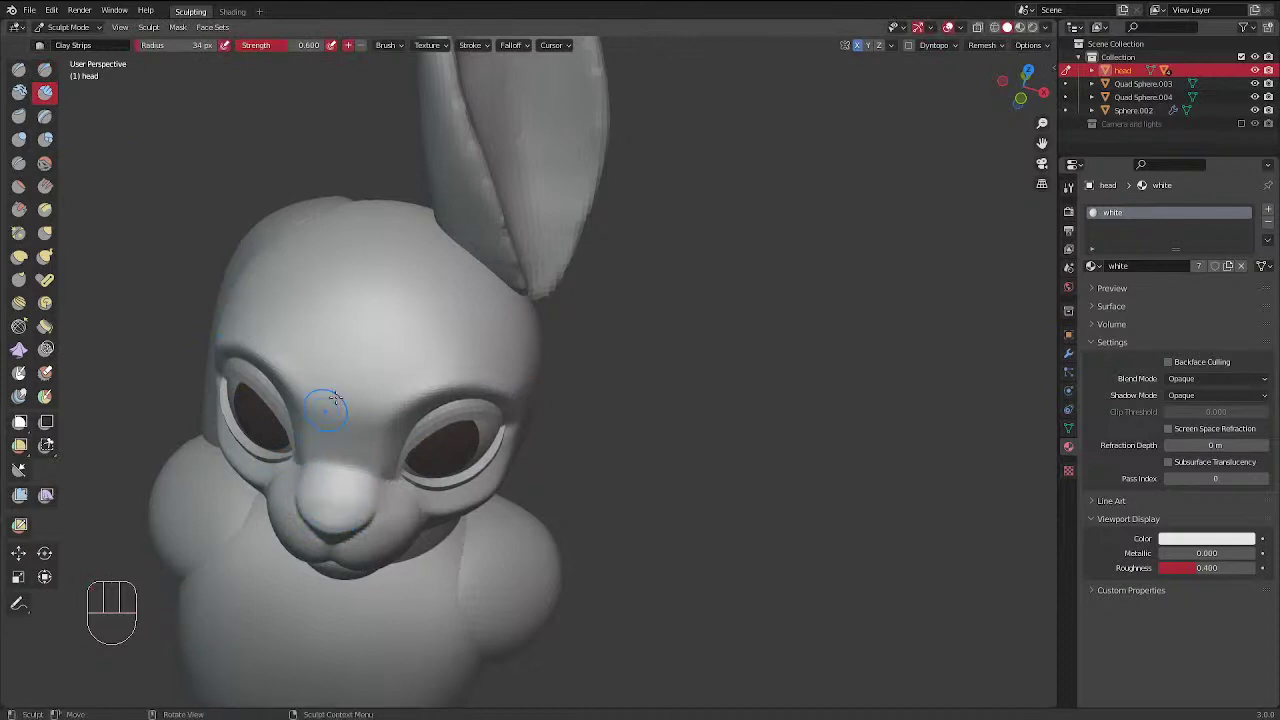
Work the transition above the nose with an inverted Crease brush at a 57 px radius
{"action": "mouse_move", "coordinate": [450, 385]}
{"action": "middle_mouse_down"}
{"action": "mouse_move", "coordinate": [315, 290]}
{"action": "mouse_move", "coordinate": [422, 322]}
{"action": "mouse_move", "coordinate": [423, 357]}
{"action": "mouse_move", "coordinate": [486, 374]}
{"action": "mouse_move", "coordinate": [493, 248]}
{"action": "mouse_move", "coordinate": [481, 393]}
{"action": "mouse_move", "coordinate": [540, 515]}
{"action": "mouse_move", "coordinate": [568, 531]}
{"action": "mouse_move", "coordinate": [486, 300]}
{"action": "middle_mouse_up"}
{"action": "middle_click_drag", "start_coordinate": [551, 251], "coordinate": [600, 220]}
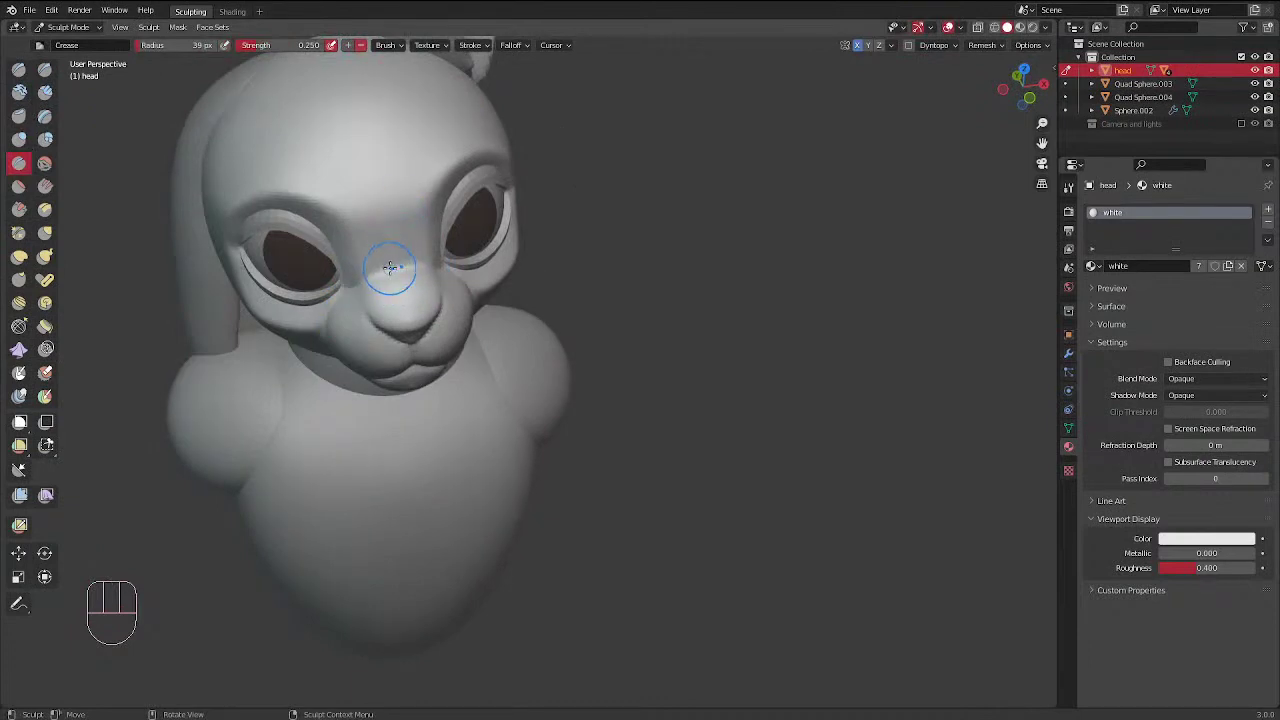
{"action": "key", "text": "f"}
{"action": "left_click", "coordinate": [414, 252], "text": "ctrl"}
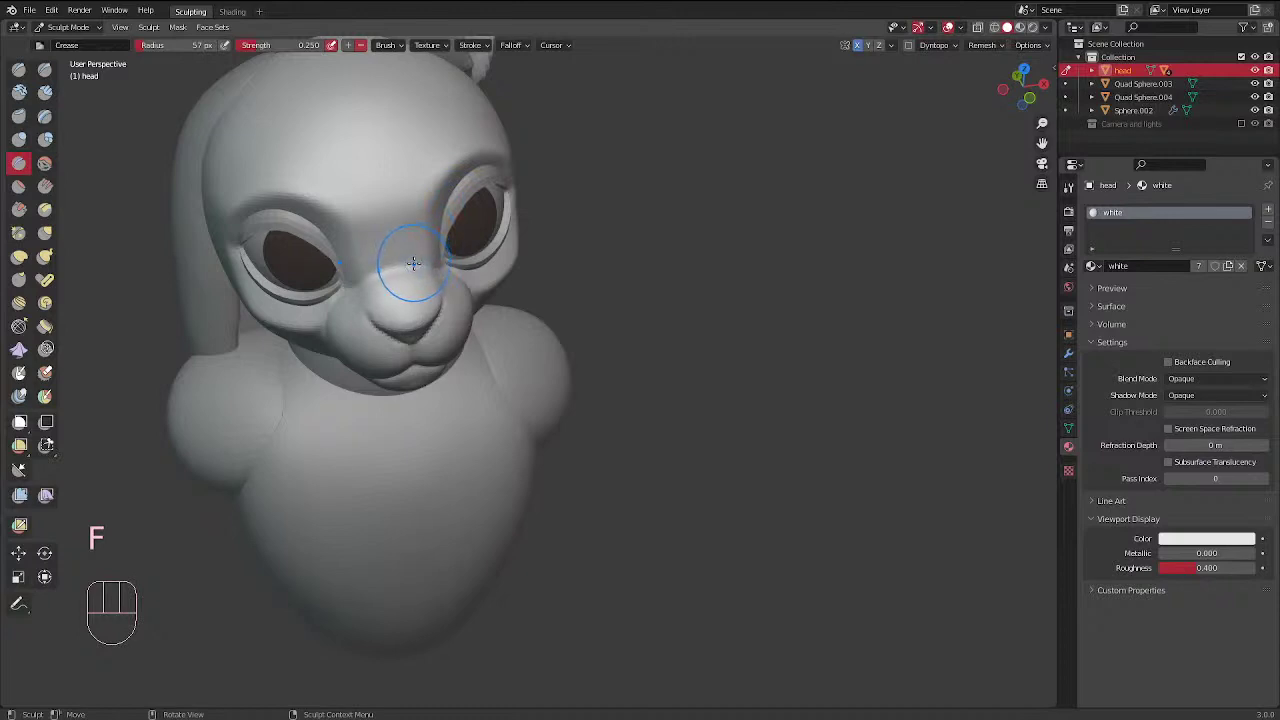
Reshape the nose bridge between the eyes with Clay Strips at a 45 px radius
{"action": "left_click", "coordinate": [46, 93]}
{"action": "key", "text": "f"}
{"action": "left_click_drag", "start_coordinate": [419, 254], "coordinate": [393, 252]}
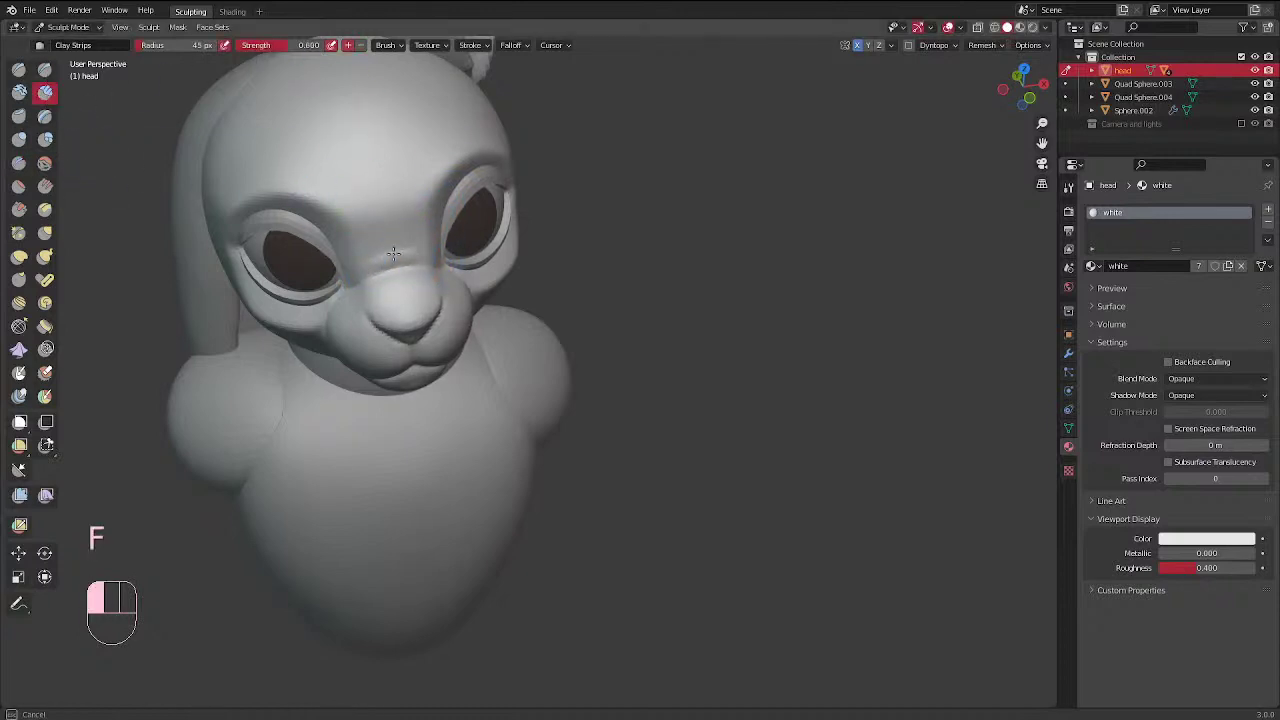
{"action": "mouse_move", "coordinate": [428, 200]}
{"action": "middle_mouse_down"}
{"action": "mouse_move", "coordinate": [423, 134]}
{"action": "mouse_move", "coordinate": [500, 117]}
{"action": "mouse_move", "coordinate": [480, 254]}
{"action": "mouse_move", "coordinate": [371, 245]}
{"action": "middle_mouse_up"}
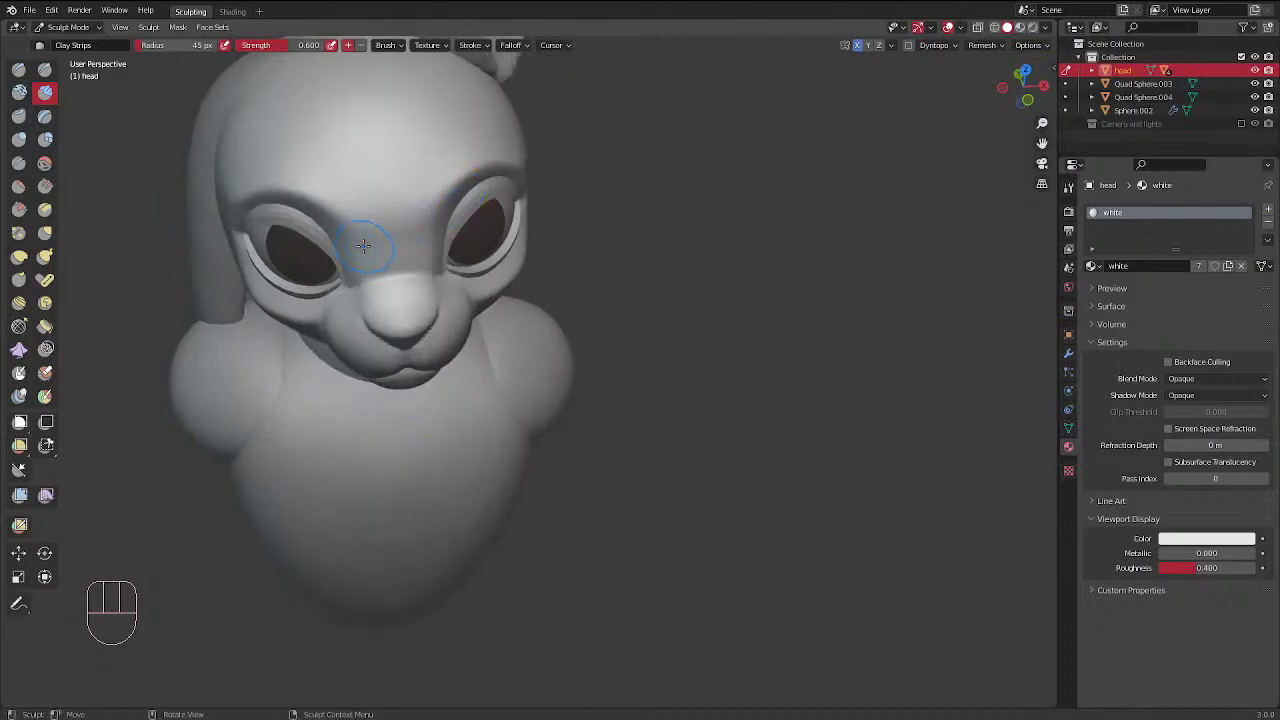
{"action": "left_click_drag", "start_coordinate": [373, 261], "coordinate": [397, 226]}
Define the inner brow ridge beside the eye with an inverted Crease stroke at about 45 px radius
{"action": "middle_click_drag", "start_coordinate": [432, 206], "coordinate": [303, 170]}
{"action": "left_click", "coordinate": [19, 163]}
{"action": "key", "text": "f"}
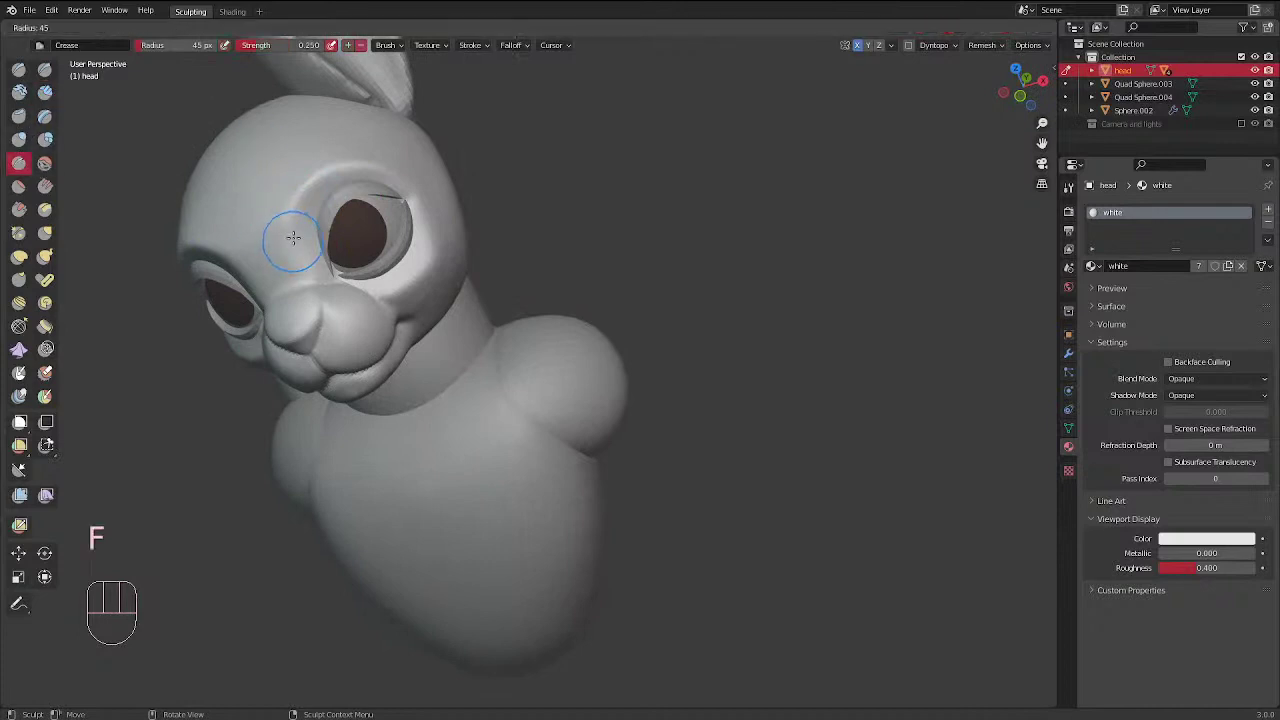
{"action": "left_click", "coordinate": [290, 210]}
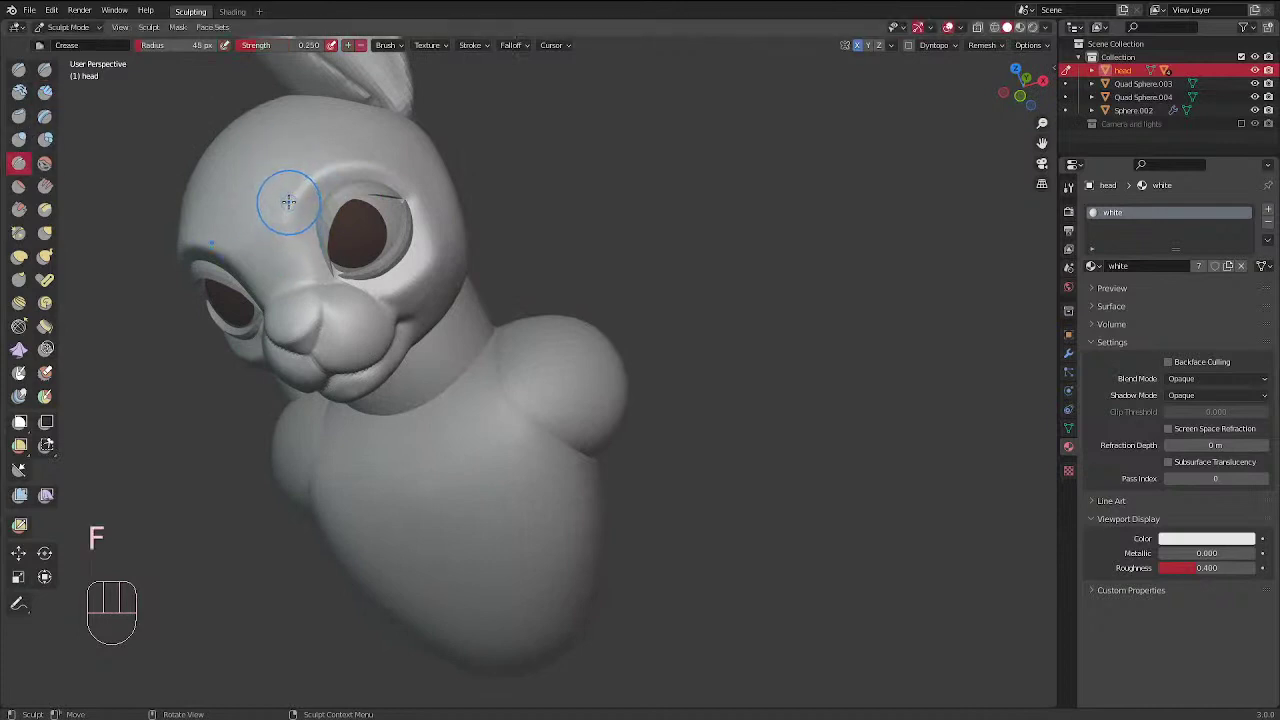
{"action": "key", "text": "f"}
{"action": "left_click", "coordinate": [289, 222]}
{"action": "left_click_drag", "start_coordinate": [299, 226], "coordinate": [298, 250], "text": "ctrl"}
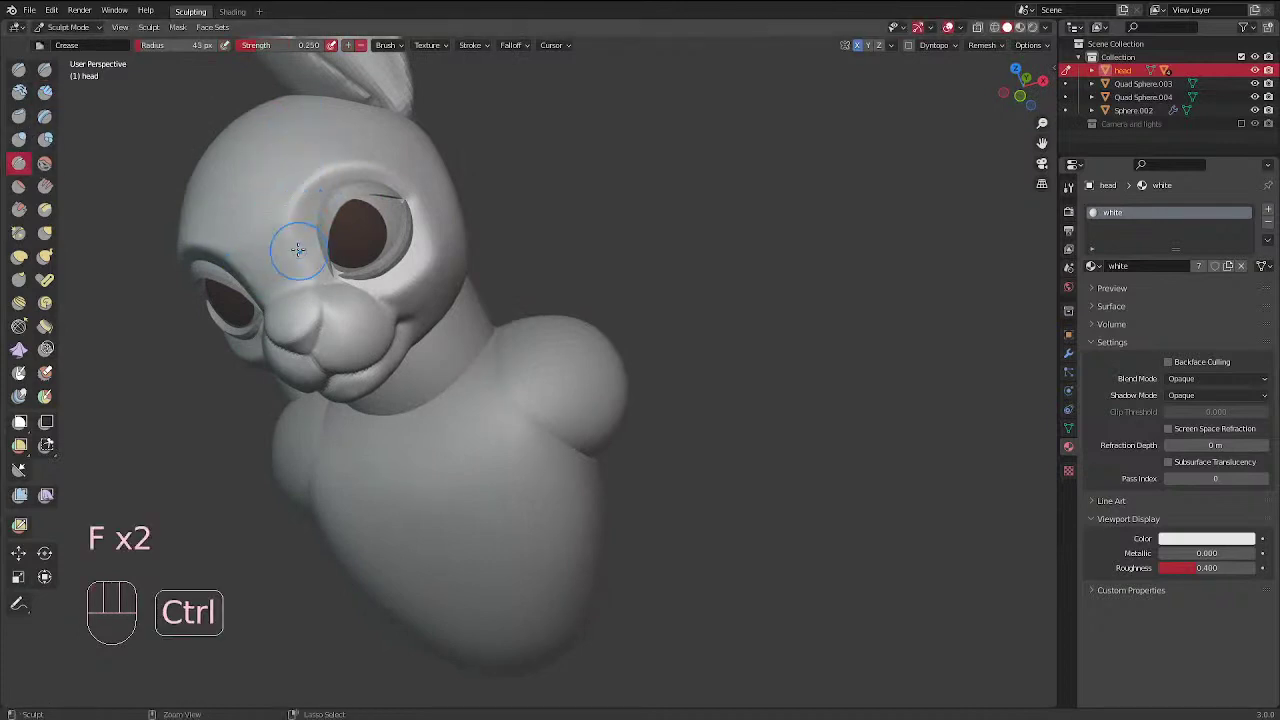
Sharpen the edge across the lower forehead between the brows with an inverted Crease stroke
{"action": "middle_click_drag", "start_coordinate": [298, 249], "coordinate": [432, 204]}
{"action": "middle_click_drag", "start_coordinate": [429, 143], "coordinate": [471, 190]}
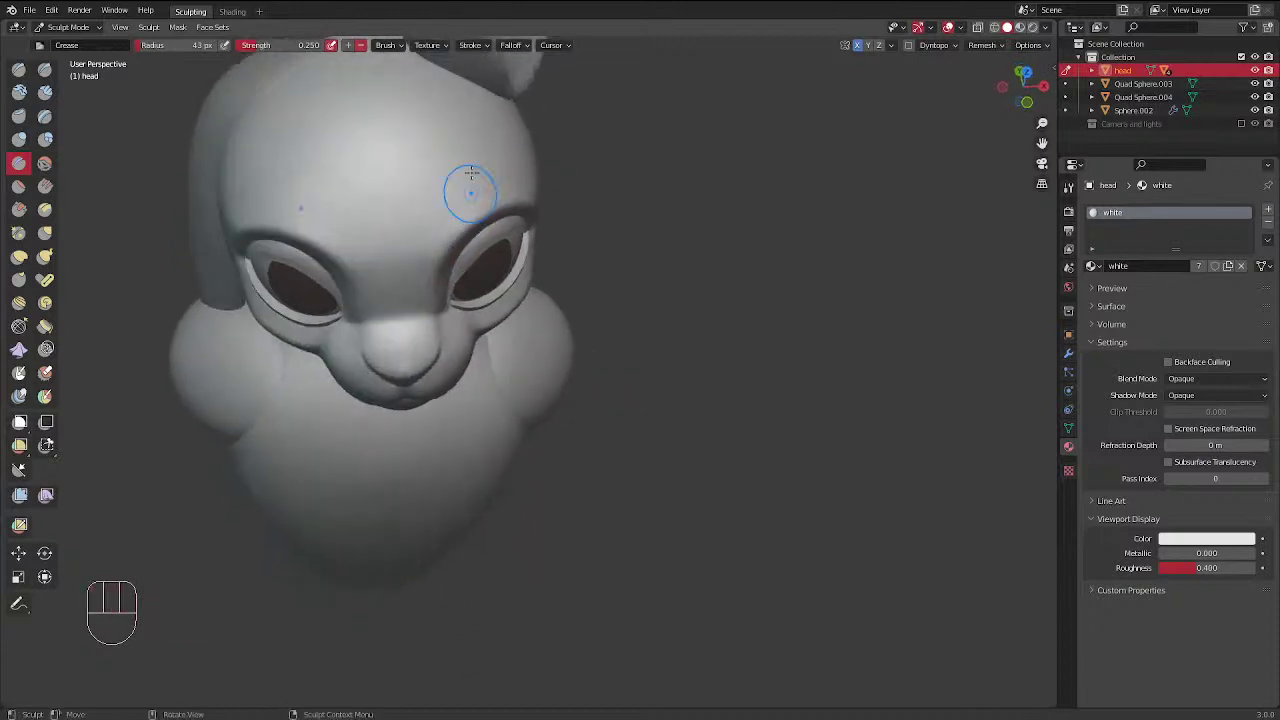
{"action": "mouse_move", "coordinate": [382, 259]}
{"action": "left_mouse_down", "text": "ctrl"}
{"action": "mouse_move", "coordinate": [357, 262]}
{"action": "mouse_move", "coordinate": [376, 266]}
{"action": "left_mouse_up", "text": "ctrl"}
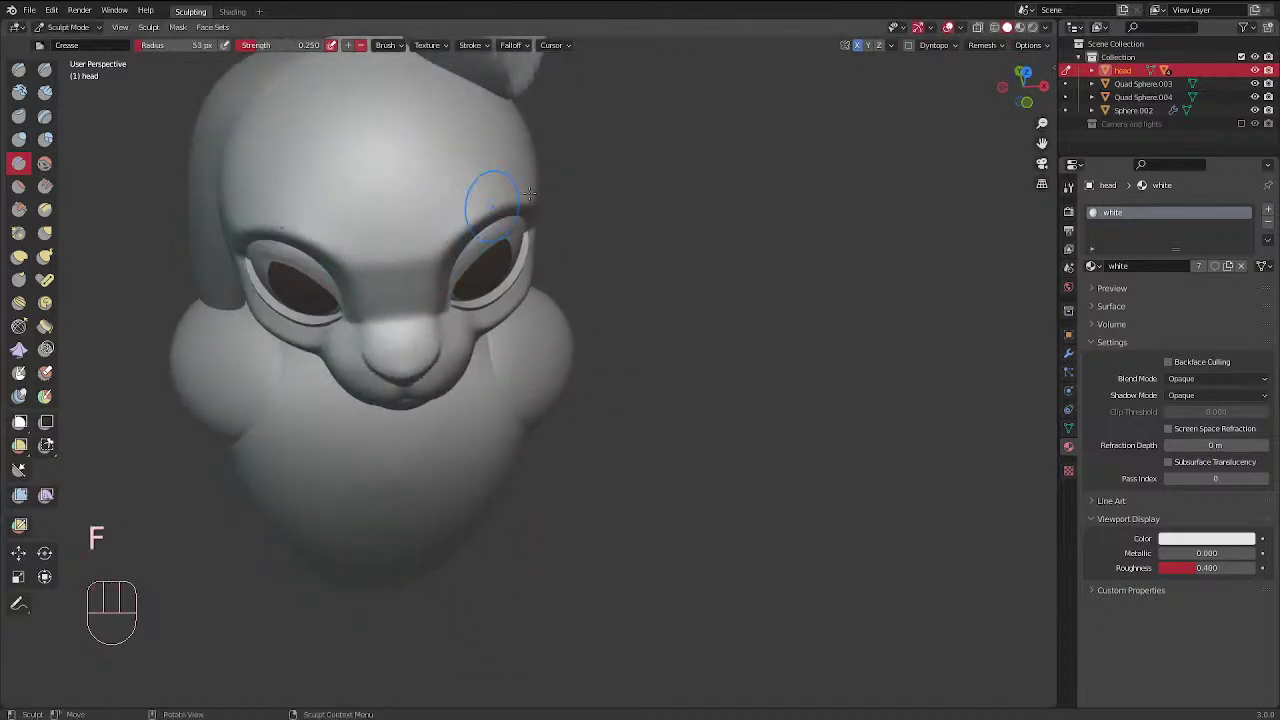
Smooth the forehead and the area between the brows with the brush at a 53 px radius
{"action": "mouse_move", "coordinate": [482, 262]}
{"action": "middle_mouse_down"}
{"action": "mouse_move", "coordinate": [470, 218]}
{"action": "mouse_move", "coordinate": [478, 148]}
{"action": "mouse_move", "coordinate": [487, 273]}
{"action": "mouse_move", "coordinate": [484, 46]}
{"action": "mouse_move", "coordinate": [539, 133]}
{"action": "mouse_move", "coordinate": [471, 264]}
{"action": "mouse_move", "coordinate": [385, 150]}
{"action": "middle_mouse_up"}
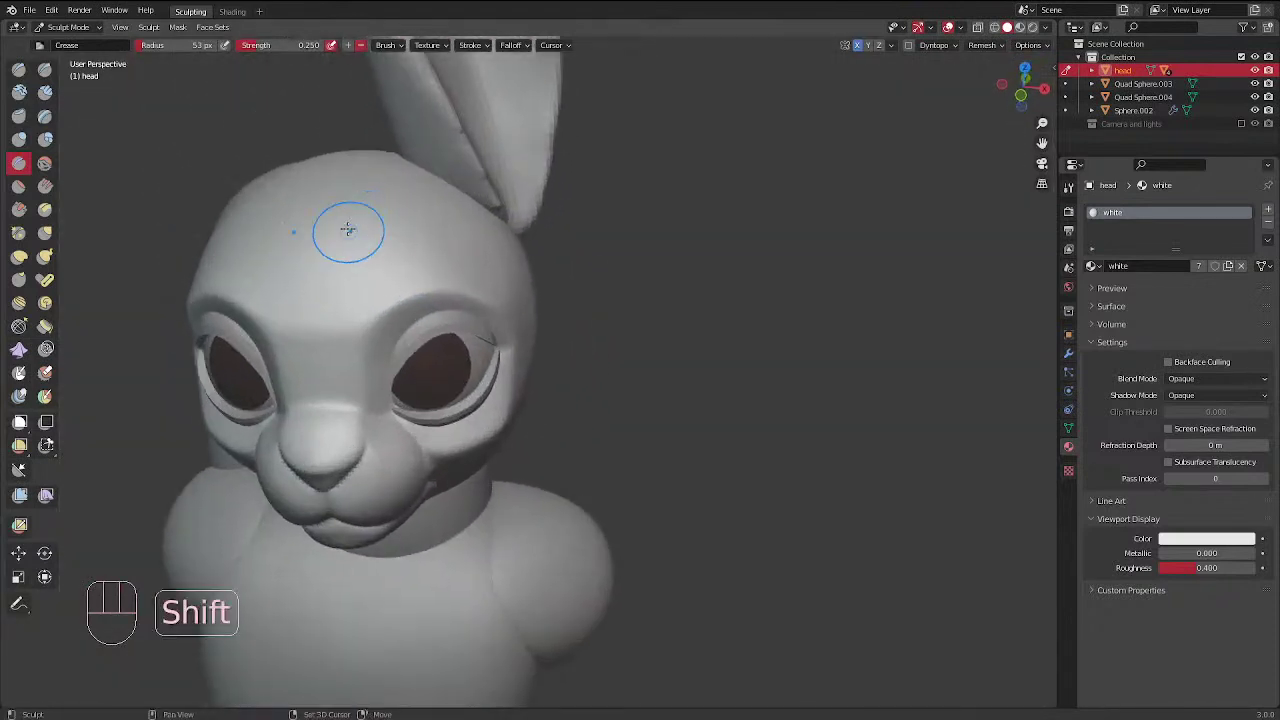
{"action": "left_click_drag", "start_coordinate": [327, 300], "coordinate": [400, 165], "text": "shift"}
{"action": "middle_click_drag", "start_coordinate": [400, 165], "coordinate": [499, 137]}
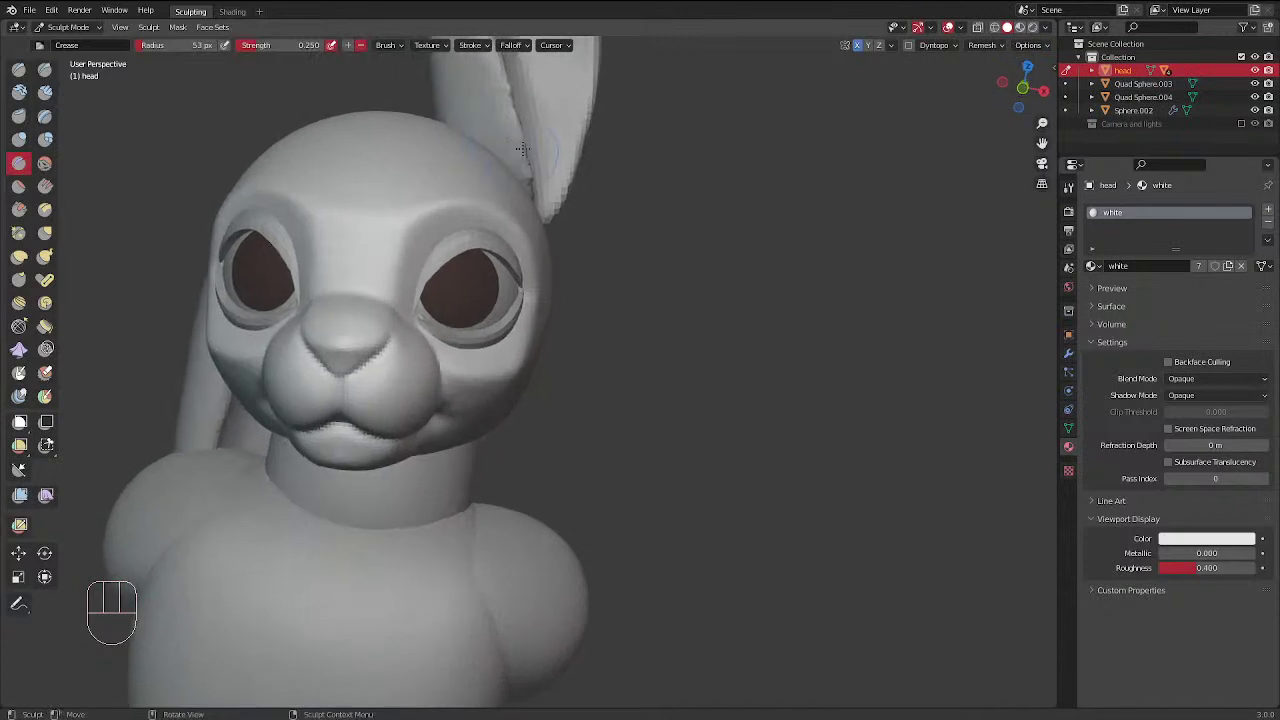
{"action": "mouse_move", "coordinate": [357, 226]}
{"action": "left_mouse_down", "text": "shift"}
{"action": "mouse_move", "coordinate": [420, 203]}
{"action": "mouse_move", "coordinate": [351, 214]}
{"action": "left_mouse_up", "text": "shift"}
{"action": "middle_click_drag", "start_coordinate": [351, 214], "coordinate": [424, 181]}
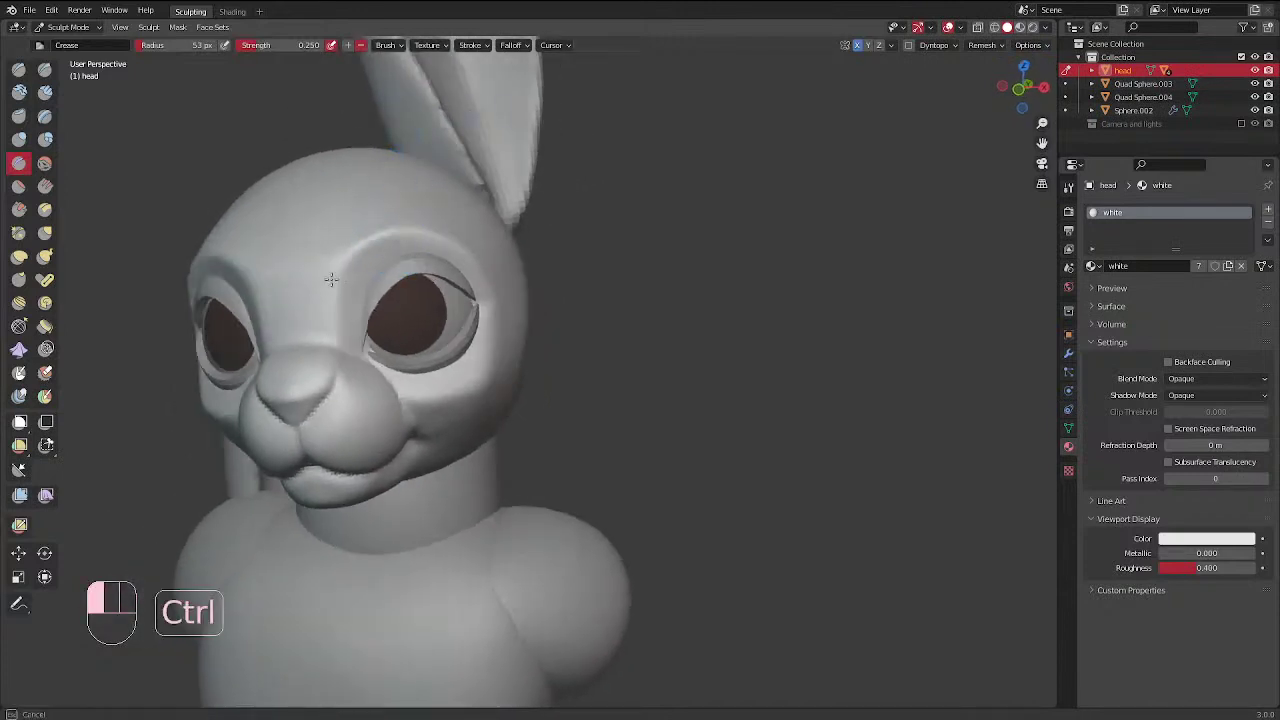
Smooth the outer cheek beside the eye at a 43 px radius and enlarge the brush to 53 px
{"action": "middle_click_drag", "start_coordinate": [499, 301], "coordinate": [449, 312]}
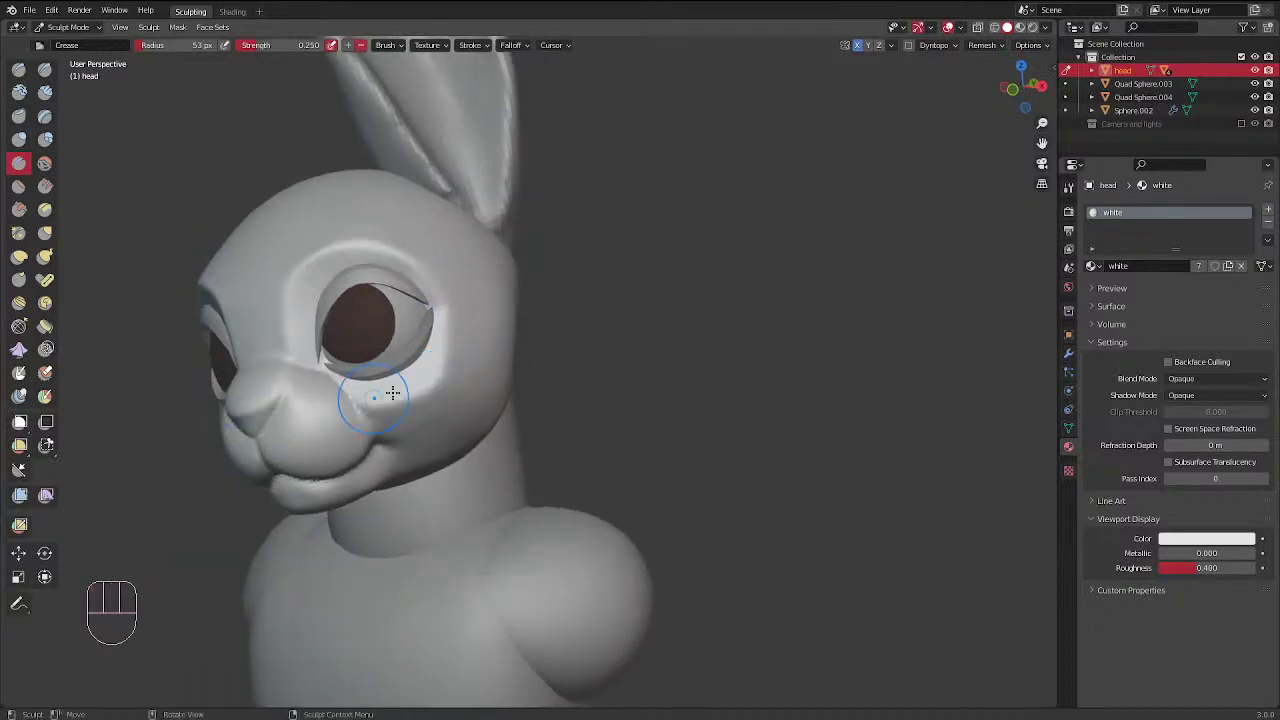
{"action": "middle_click_drag", "start_coordinate": [394, 389], "coordinate": [465, 392]}
{"action": "mouse_move", "coordinate": [566, 383]}
{"action": "middle_mouse_down"}
{"action": "mouse_move", "coordinate": [497, 383]}
{"action": "mouse_move", "coordinate": [436, 422]}
{"action": "middle_mouse_up"}
{"action": "left_click_drag", "start_coordinate": [520, 356], "coordinate": [500, 377], "text": "shift"}
{"action": "key", "text": "f"}
{"action": "left_click", "coordinate": [508, 380]}
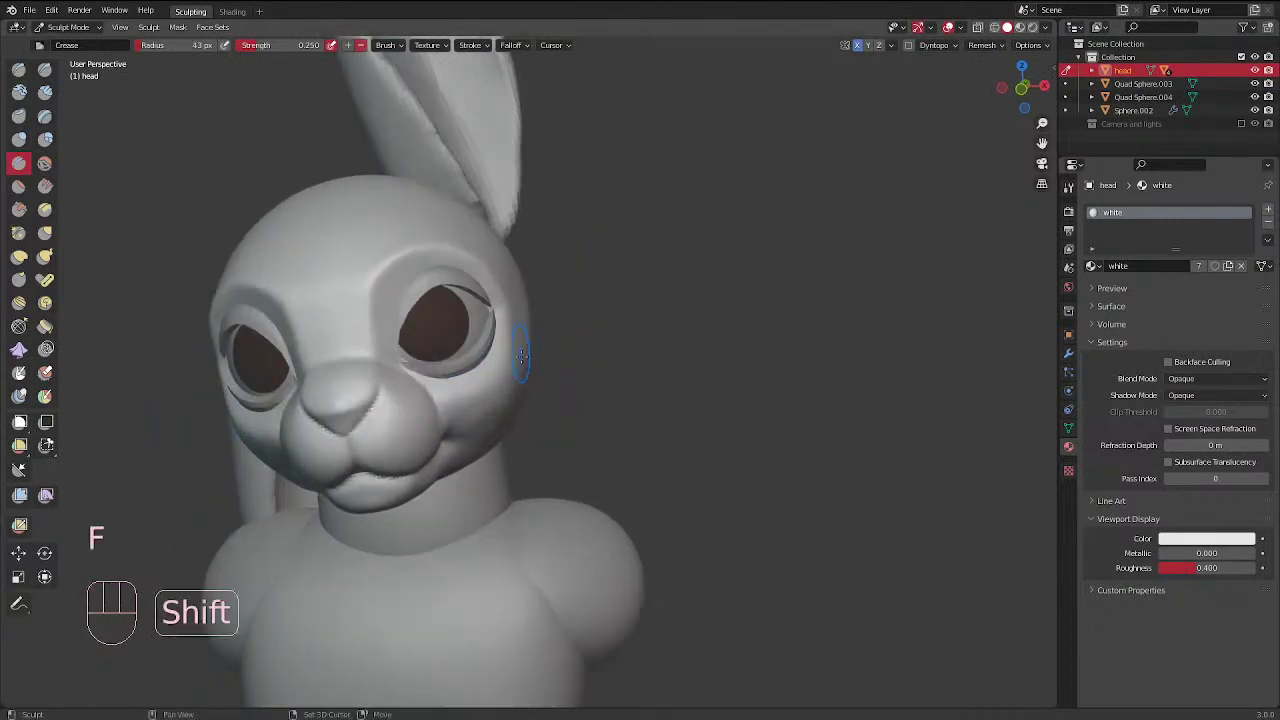
{"action": "left_click", "coordinate": [521, 356], "text": "shift"}
{"action": "mouse_move", "coordinate": [521, 356]}
{"action": "middle_mouse_down"}
{"action": "mouse_move", "coordinate": [603, 383]}
{"action": "mouse_move", "coordinate": [509, 363]}
{"action": "middle_mouse_up"}
{"action": "key", "text": "f"}
{"action": "left_click", "coordinate": [515, 363]}
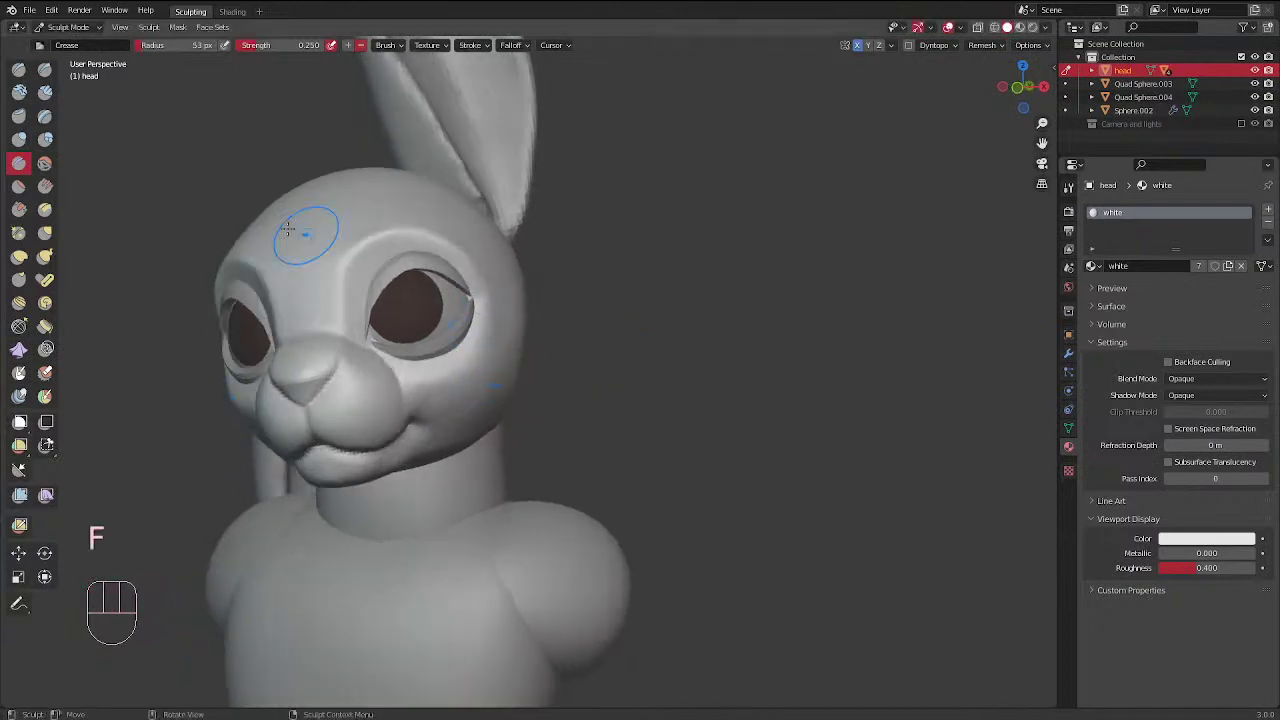
Build up the cheeks below the eyes and beside the mouth with Clay Strips at a 53 px radius
{"action": "middle_click_drag", "start_coordinate": [497, 232], "coordinate": [611, 238]}
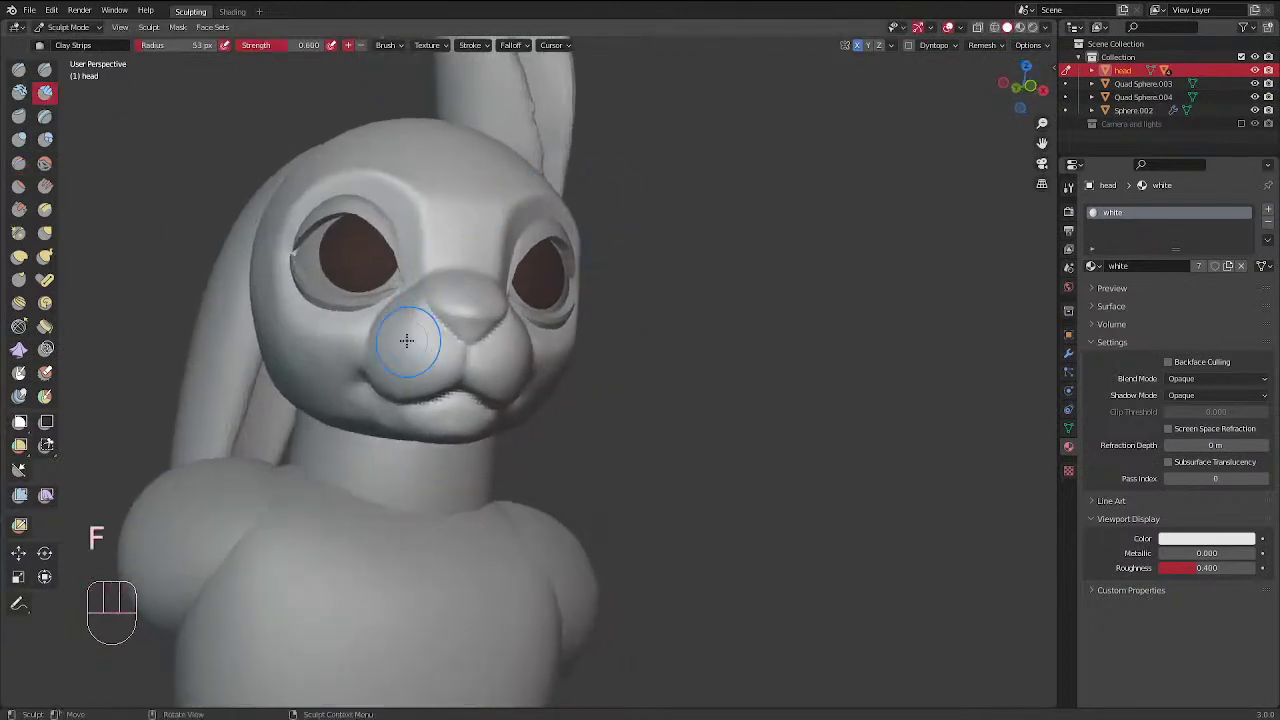
{"action": "mouse_move", "coordinate": [353, 337]}
{"action": "left_mouse_down"}
{"action": "mouse_move", "coordinate": [322, 372]}
{"action": "mouse_move", "coordinate": [293, 364]}
{"action": "left_mouse_up"}
{"action": "mouse_move", "coordinate": [556, 164]}
{"action": "middle_mouse_down"}
{"action": "mouse_move", "coordinate": [447, 243]}
{"action": "mouse_move", "coordinate": [443, 282]}
{"action": "middle_mouse_up"}
{"action": "mouse_move", "coordinate": [436, 378]}
{"action": "left_mouse_down"}
{"action": "mouse_move", "coordinate": [424, 404]}
{"action": "mouse_move", "coordinate": [452, 400]}
{"action": "left_mouse_up"}
{"action": "middle_click_drag", "start_coordinate": [456, 392], "coordinate": [490, 335]}
Add more Clay Strips volume to the outer cheeks, enlarging the brush radius to 57 px and then 74 px
{"action": "key", "text": "f"}
{"action": "left_click", "coordinate": [501, 327]}
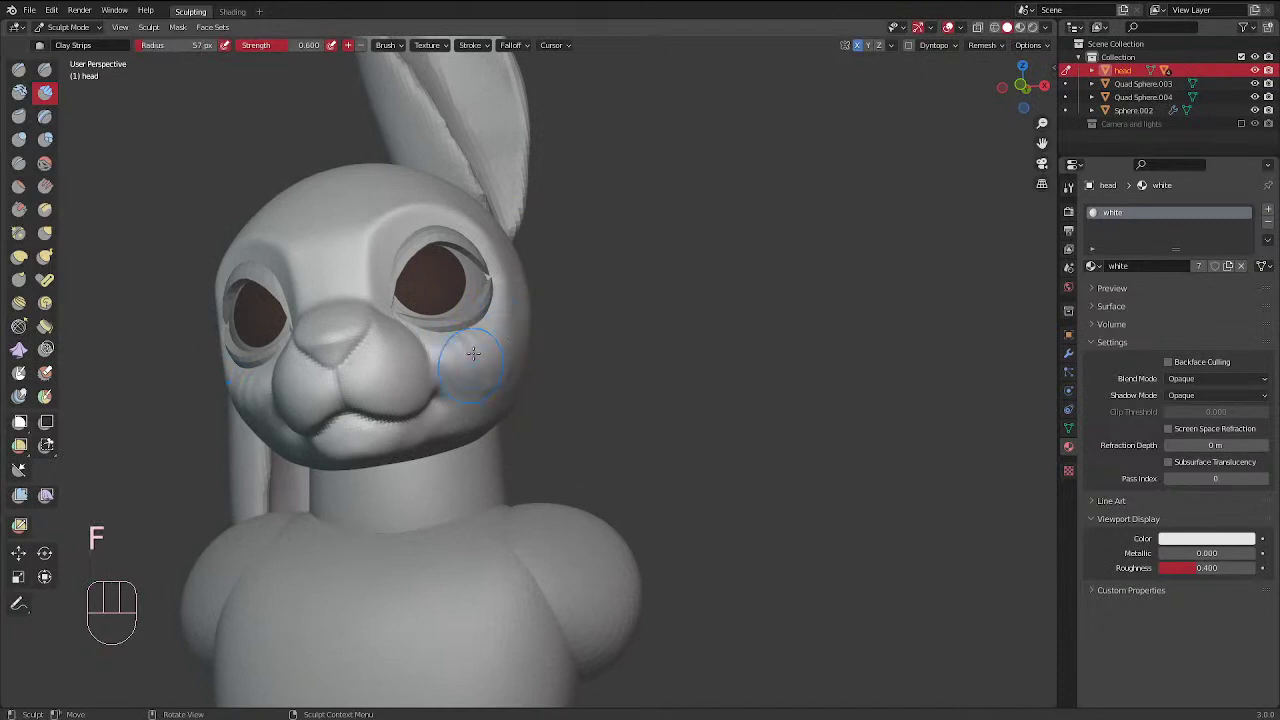
{"action": "left_click_drag", "start_coordinate": [473, 354], "coordinate": [466, 338]}
{"action": "middle_click_drag", "start_coordinate": [433, 194], "coordinate": [391, 286]}
{"action": "left_click_drag", "start_coordinate": [391, 286], "coordinate": [358, 323]}
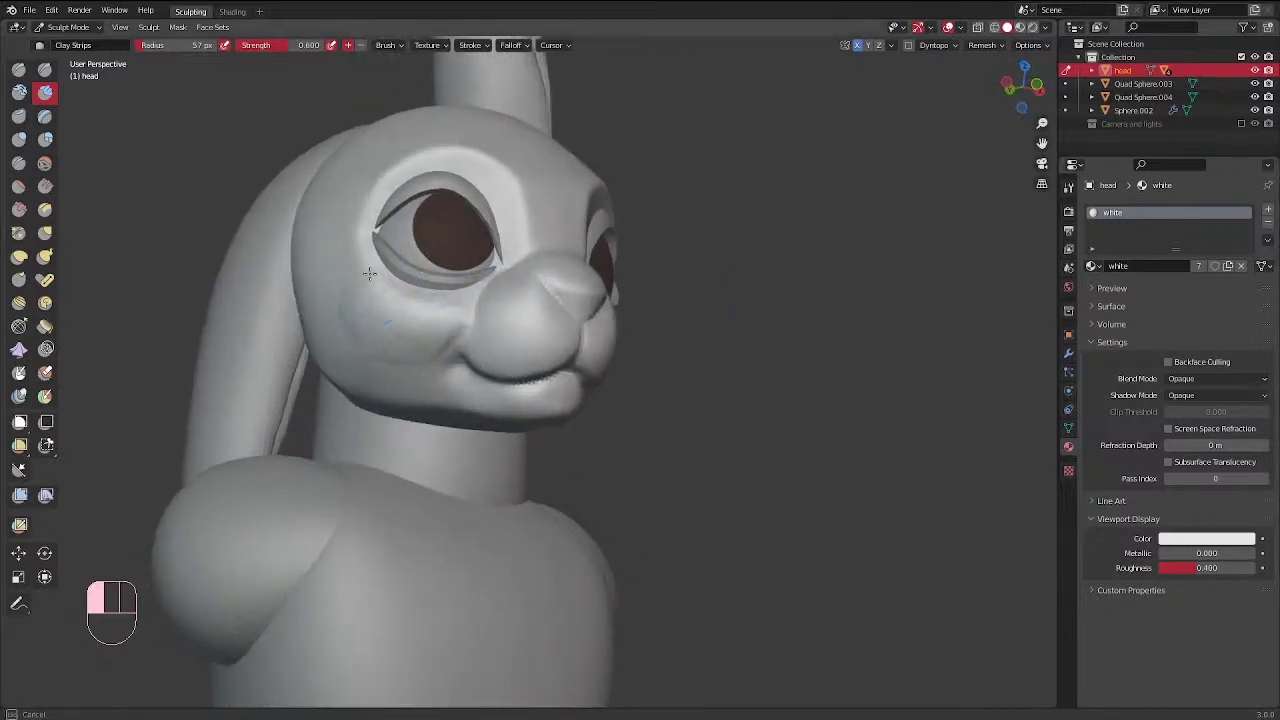
{"action": "key", "text": "f"}
{"action": "left_click", "coordinate": [402, 308]}
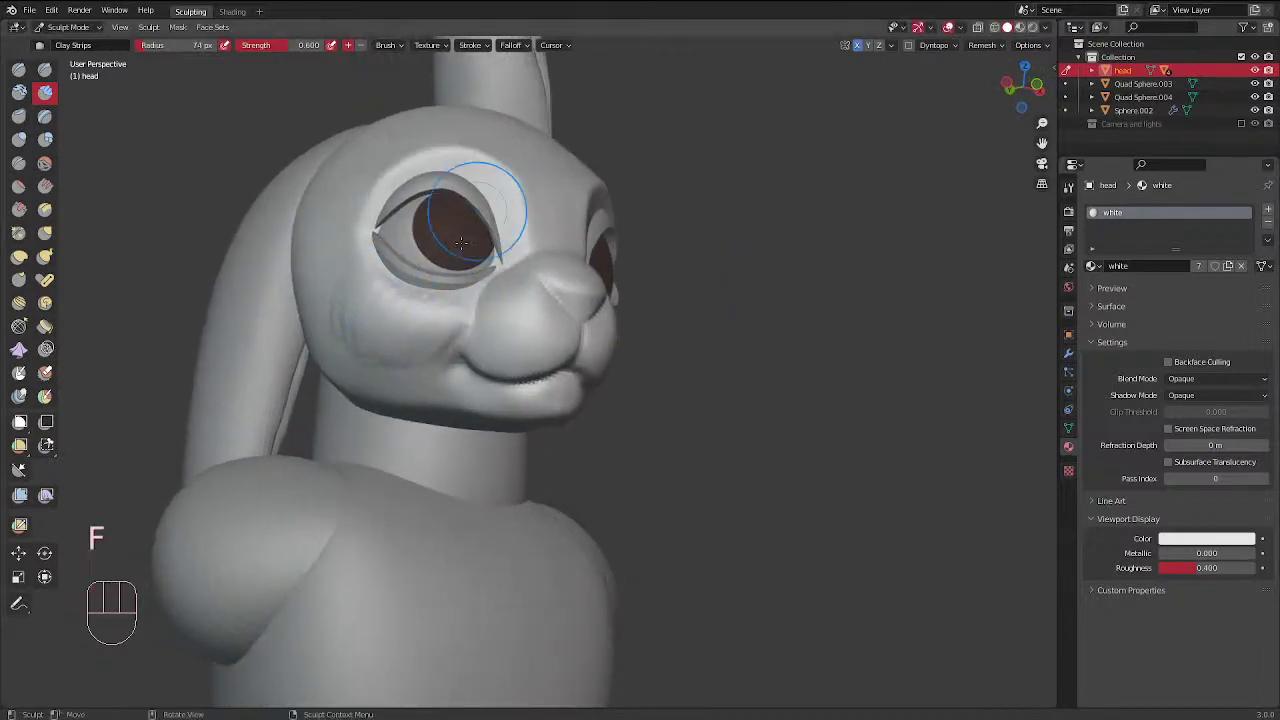
{"action": "middle_click_drag", "start_coordinate": [467, 317], "coordinate": [578, 195]}
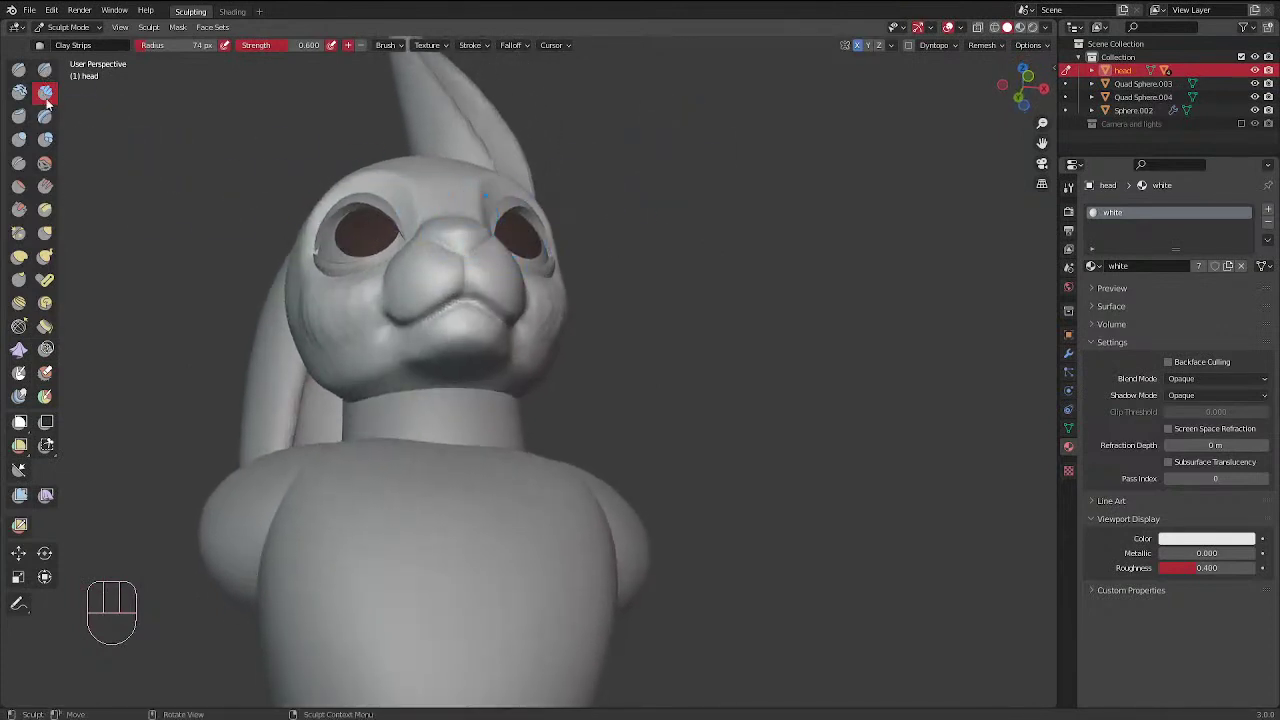
Define the rear jawline above the neck with an inverted 66 px Crease brush and smooth it
{"action": "left_click", "coordinate": [19, 163]}
{"action": "middle_click_drag", "start_coordinate": [450, 280], "coordinate": [543, 257]}
{"action": "key", "text": "f"}
{"action": "left_click", "coordinate": [527, 315]}
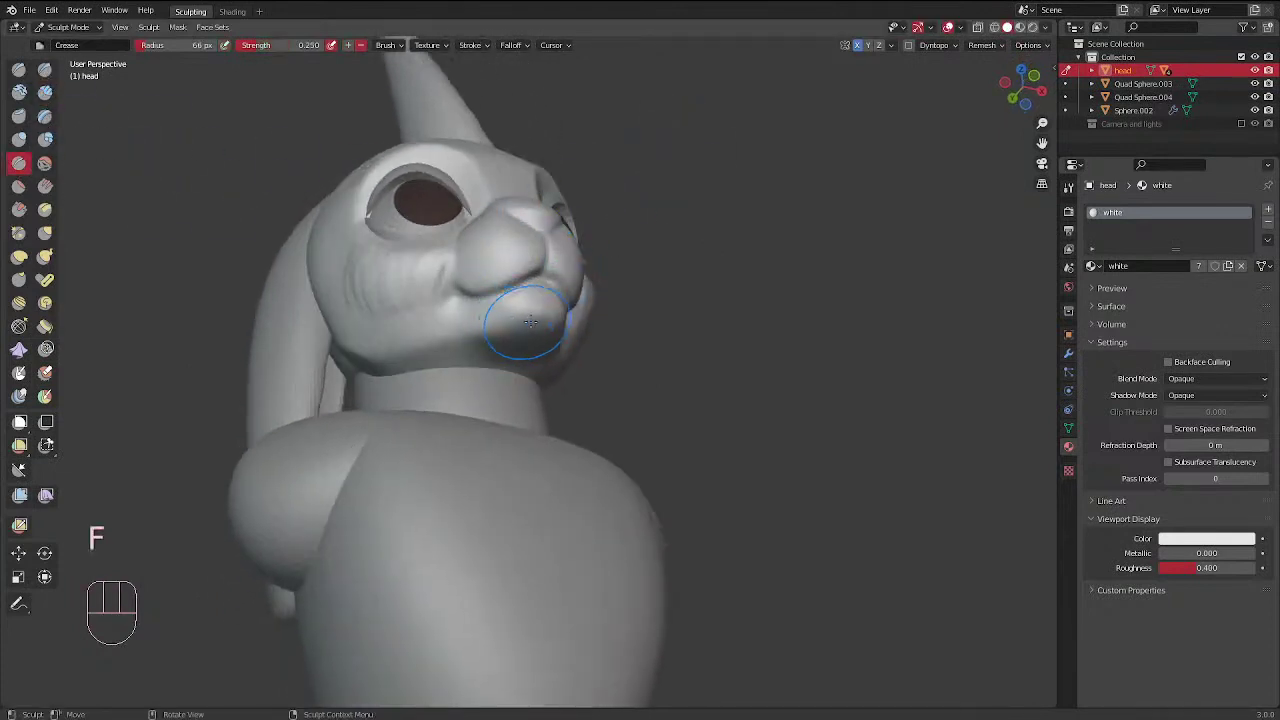
{"action": "left_click_drag", "start_coordinate": [389, 369], "coordinate": [392, 379], "text": "ctrl"}
{"action": "left_click_drag", "start_coordinate": [394, 385], "coordinate": [396, 390], "text": "shift"}
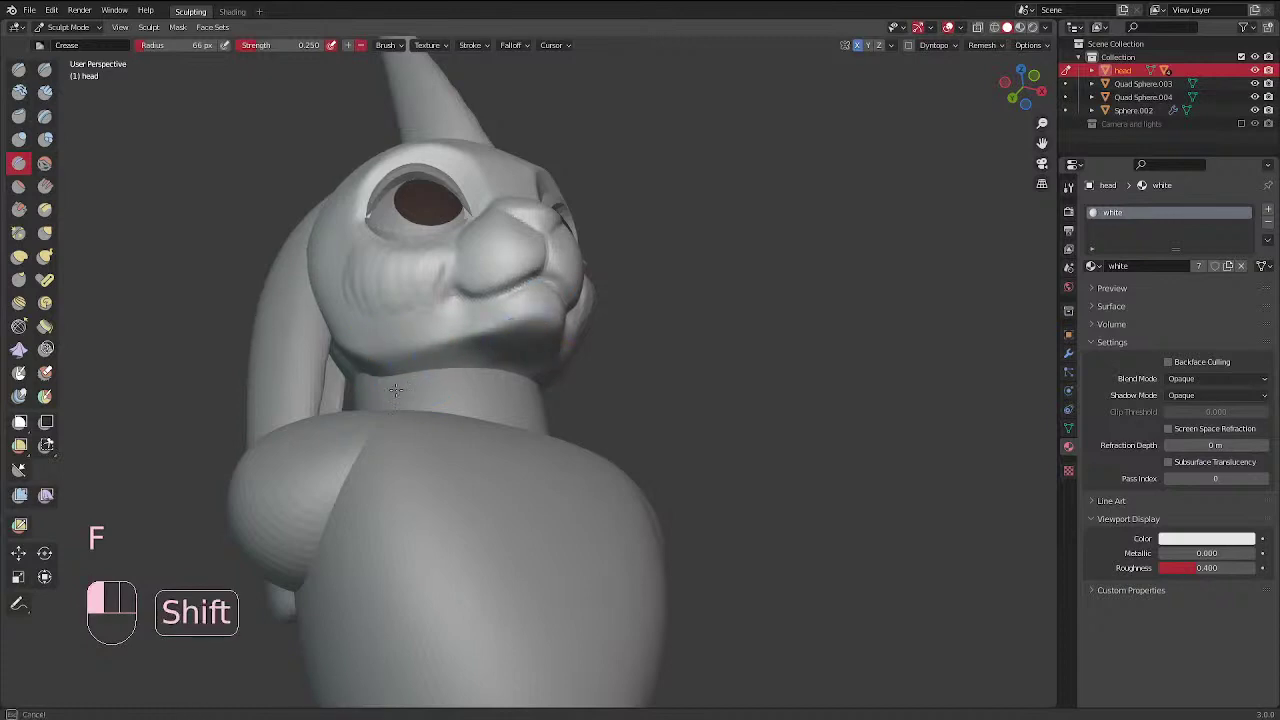
Smooth the clay strokes on the cheek below the eye with a 57 px brush
{"action": "mouse_move", "coordinate": [640, 320]}
{"action": "middle_mouse_down"}
{"action": "mouse_move", "coordinate": [677, 334]}
{"action": "mouse_move", "coordinate": [606, 375]}
{"action": "mouse_move", "coordinate": [640, 330]}
{"action": "middle_mouse_up"}
{"action": "middle_click_drag", "start_coordinate": [731, 263], "coordinate": [830, 262]}
{"action": "middle_click_drag", "start_coordinate": [583, 217], "coordinate": [549, 245]}
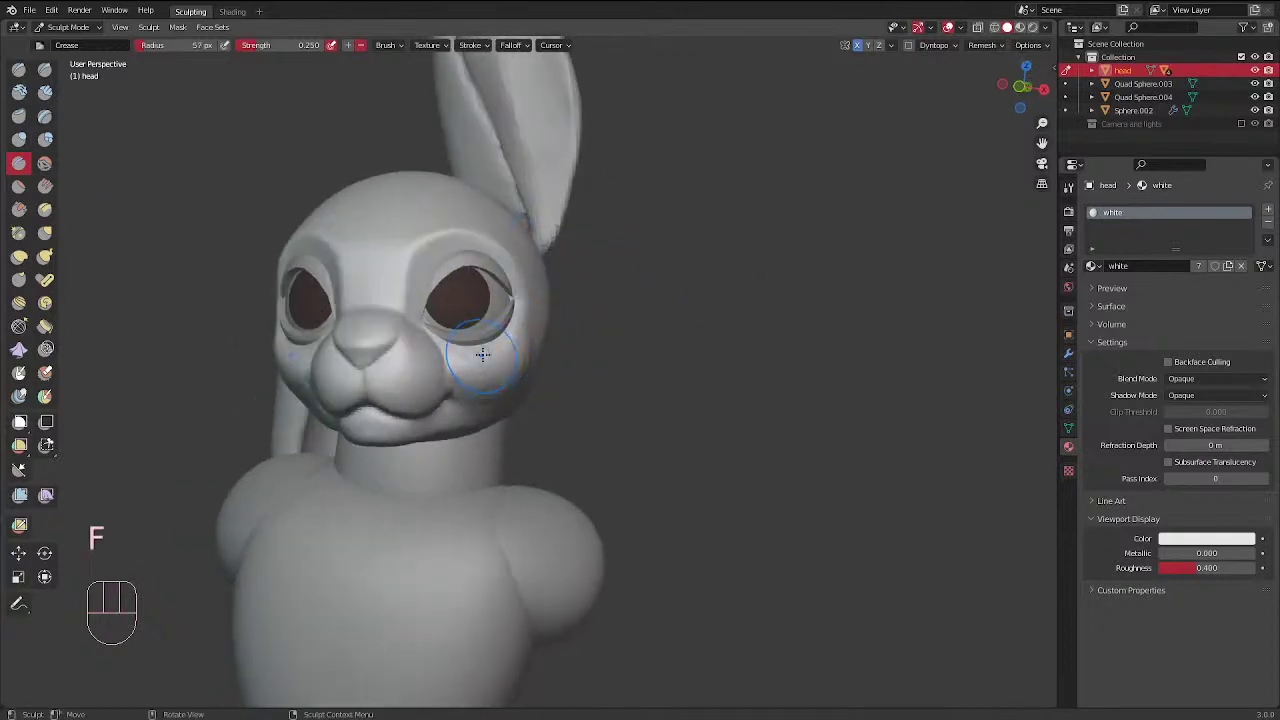
{"action": "key", "text": "shift"}
{"action": "middle_click_drag", "start_coordinate": [560, 337], "coordinate": [517, 286]}
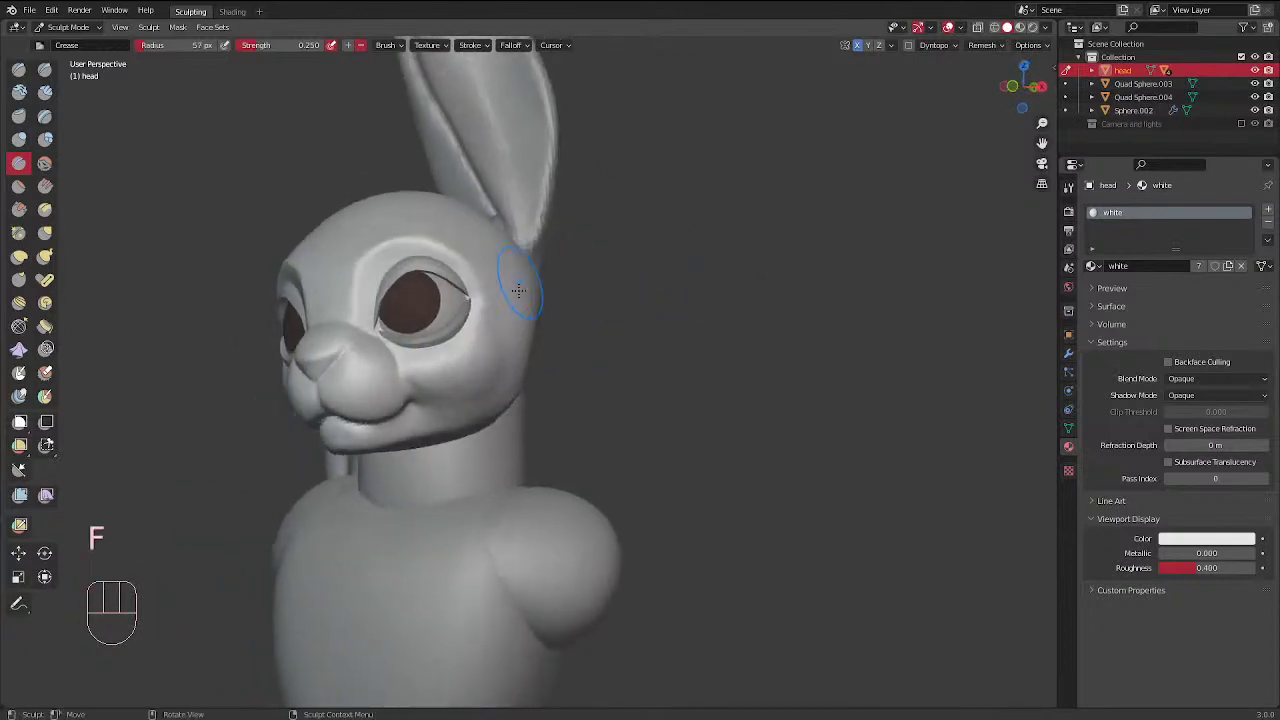
Smooth the outer cheek toward the side of the head, reducing the brush radius to 49 px
{"action": "key", "text": "f"}
{"action": "left_click", "coordinate": [509, 345]}
{"action": "left_click_drag", "start_coordinate": [509, 345], "coordinate": [509, 345], "text": "shift"}
{"action": "mouse_move", "coordinate": [459, 390]}
{"action": "middle_mouse_down"}
{"action": "mouse_move", "coordinate": [643, 360]}
{"action": "mouse_move", "coordinate": [532, 377]}
{"action": "middle_mouse_up"}
{"action": "key", "text": "f"}
{"action": "left_click", "coordinate": [486, 383]}
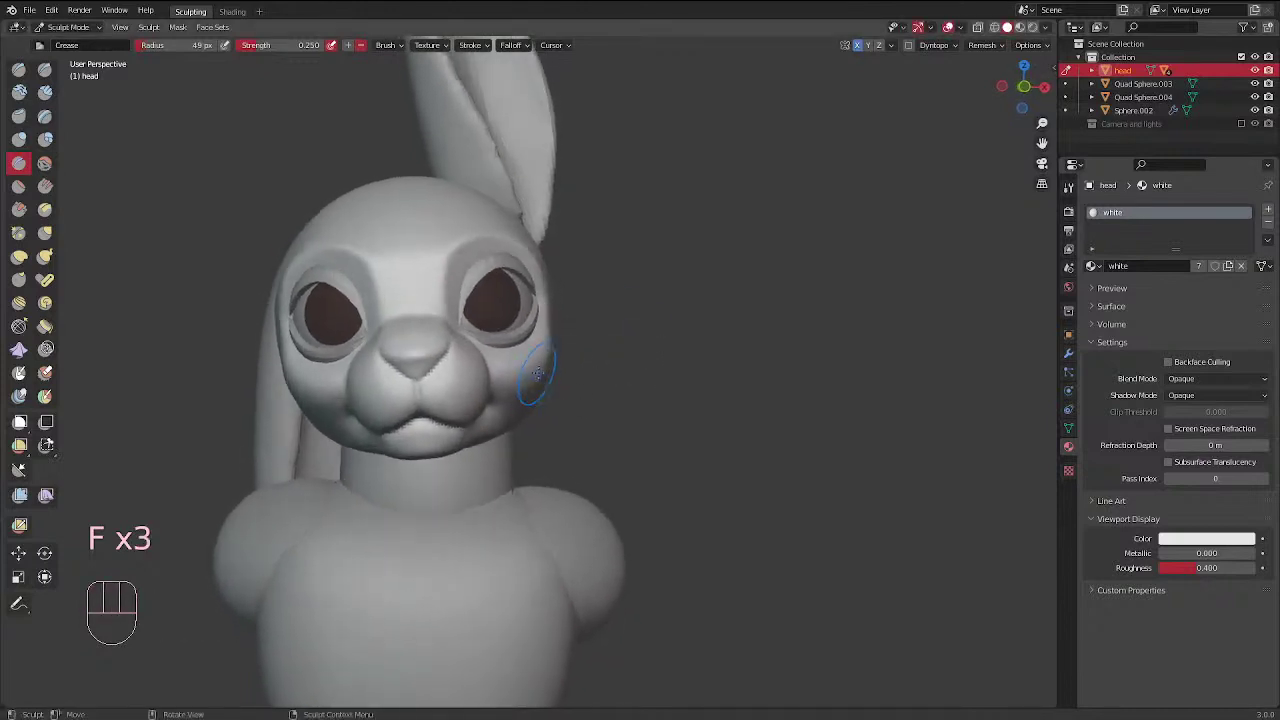
Smooth the top of the head using the Clay Strips brush at a 65 px radius
{"action": "middle_click_drag", "start_coordinate": [628, 372], "coordinate": [632, 342]}
{"action": "middle_click_drag", "start_coordinate": [632, 316], "coordinate": [604, 358], "text": "ctrl"}
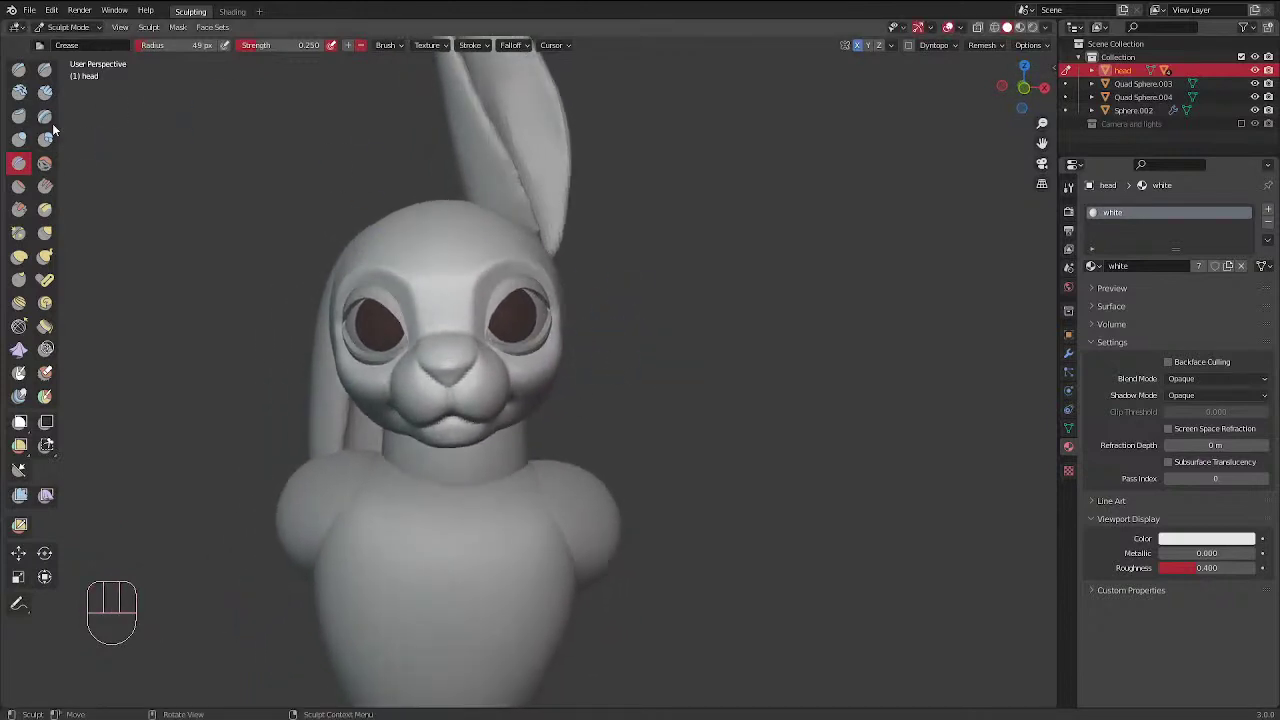
{"action": "left_click", "coordinate": [45, 92]}
{"action": "key", "text": "f"}
{"action": "key", "text": "shift"}
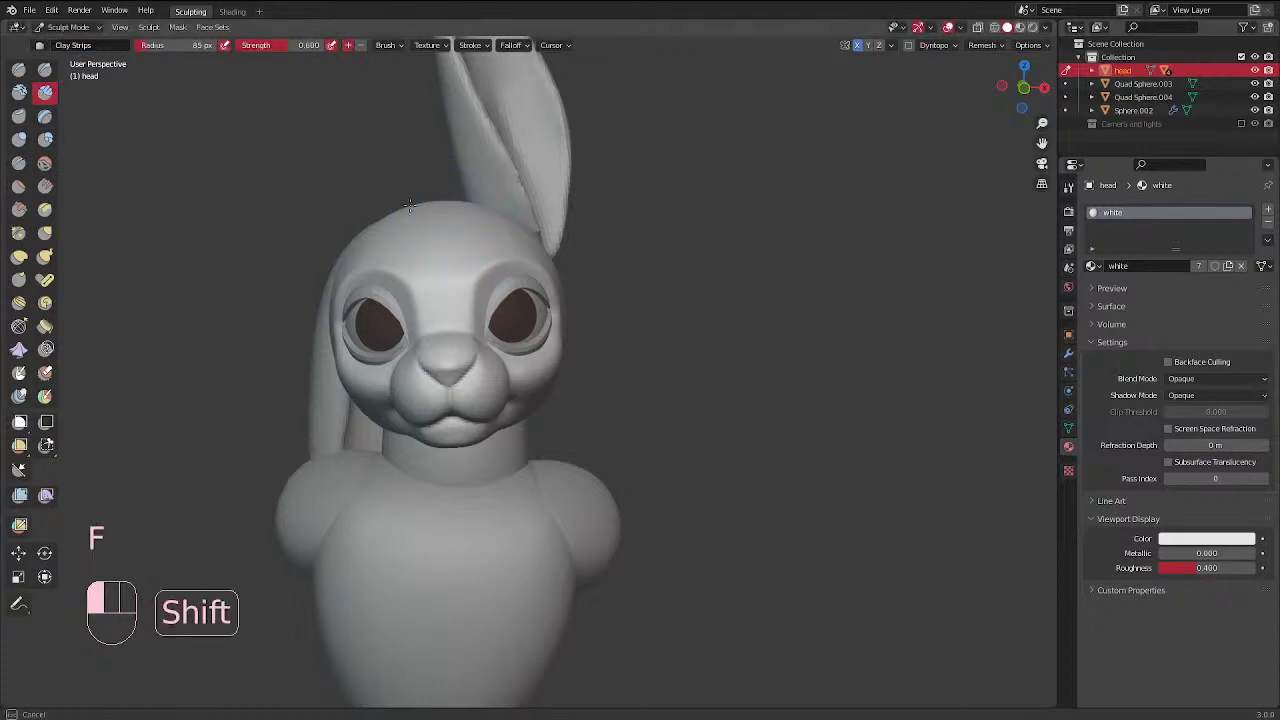
{"action": "middle_click_drag", "start_coordinate": [410, 206], "coordinate": [440, 168]}
Switch to Object Mode, deselect the head and examine the rabbit from the side and front
{"action": "middle_click_drag", "start_coordinate": [750, 238], "coordinate": [703, 249], "text": "ctrl"}
{"action": "key", "text": "ctrl+Tab"}
{"action": "left_click", "coordinate": [713, 263]}
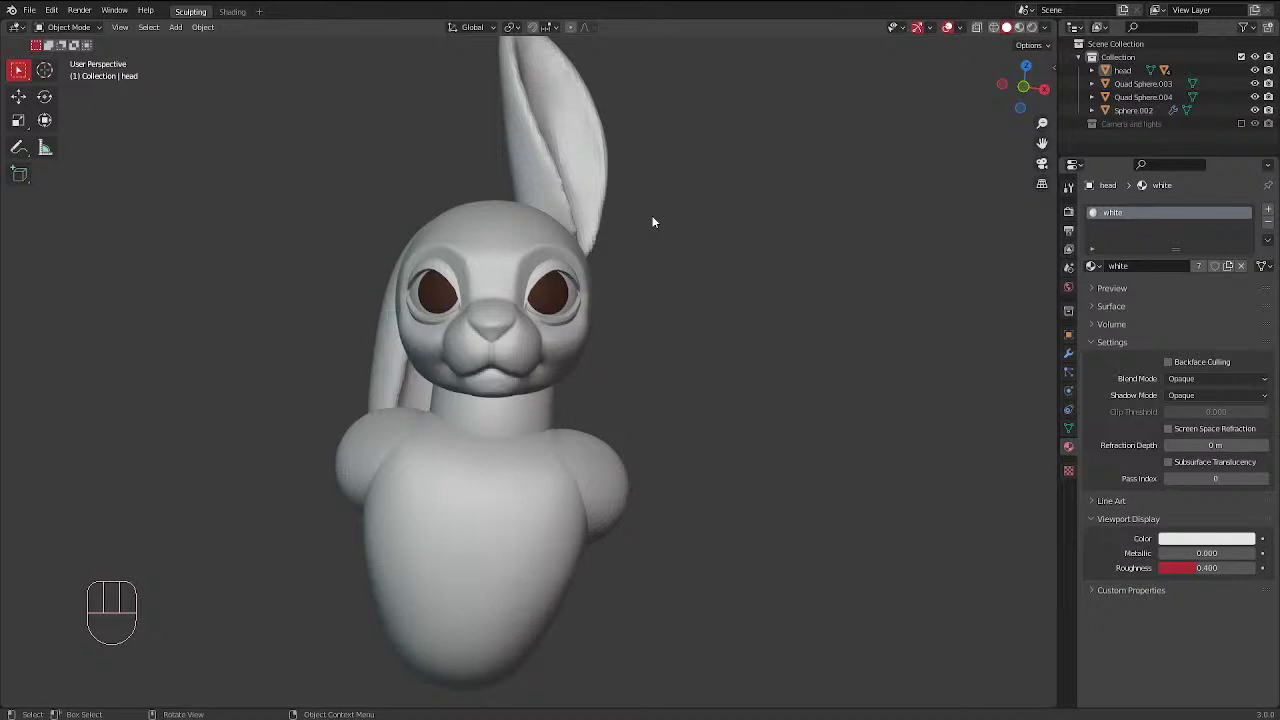
{"action": "middle_click_drag", "start_coordinate": [656, 283], "coordinate": [361, 429]}
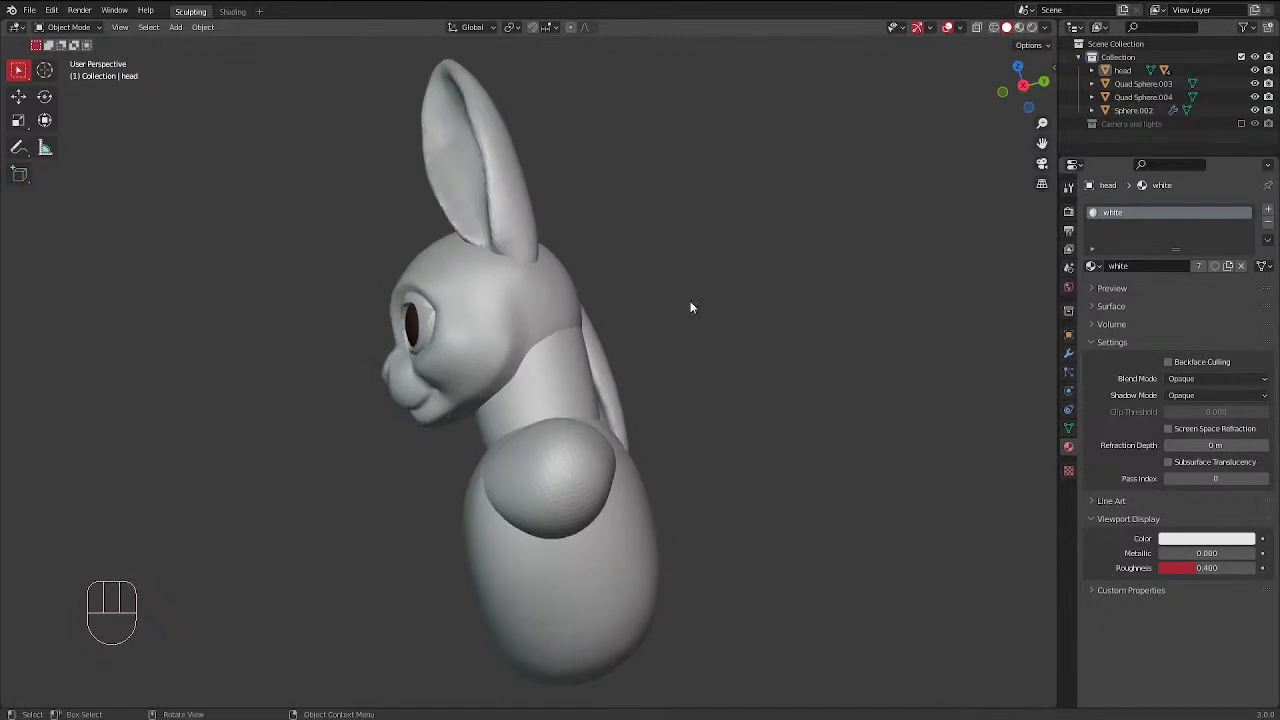
{"action": "mouse_move", "coordinate": [691, 303]}
{"action": "middle_mouse_down"}
{"action": "mouse_move", "coordinate": [599, 392]}
{"action": "mouse_move", "coordinate": [249, 449]}
{"action": "mouse_move", "coordinate": [726, 198]}
{"action": "mouse_move", "coordinate": [623, 155]}
{"action": "mouse_move", "coordinate": [597, 276]}
{"action": "mouse_move", "coordinate": [512, 268]}
{"action": "mouse_move", "coordinate": [584, 240]}
{"action": "mouse_move", "coordinate": [578, 268]}
{"action": "mouse_move", "coordinate": [792, 275]}
{"action": "mouse_move", "coordinate": [534, 349]}
{"action": "middle_mouse_up"}
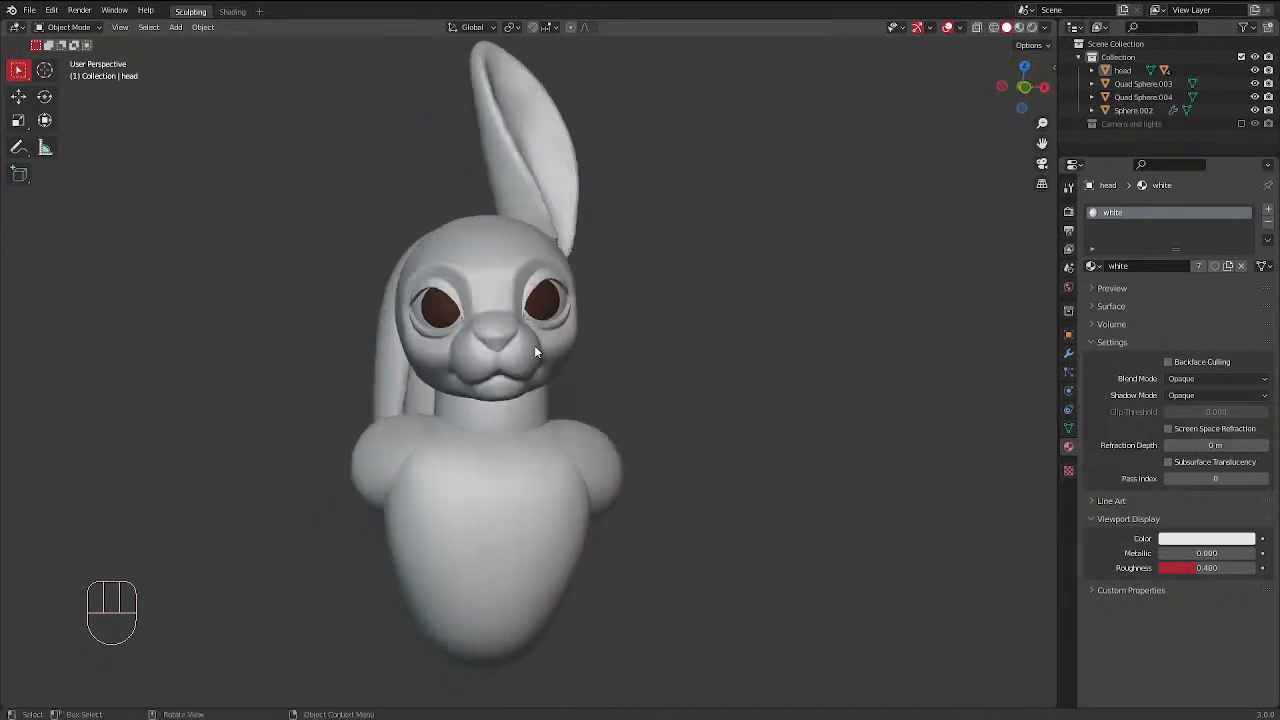
Select the neck object and enter Sculpt Mode on it
{"action": "left_click", "coordinate": [529, 408]}
{"action": "middle_click_drag", "start_coordinate": [674, 313], "coordinate": [551, 309]}
{"action": "key", "text": "ctrl+Tab"}
{"action": "middle_click_drag", "start_coordinate": [610, 350], "coordinate": [518, 312]}
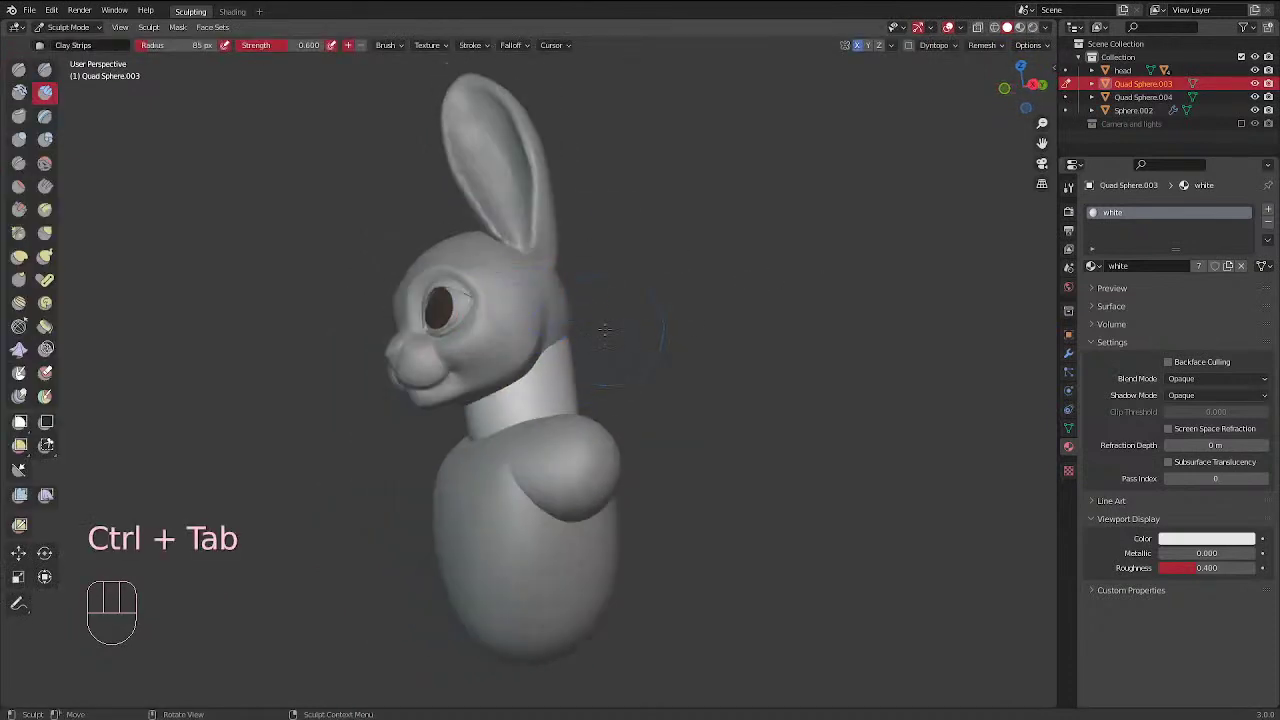
Build up the side of the neck under the jaw with the Clay Strips brush at an 85 px radius
{"action": "middle_click_drag", "start_coordinate": [604, 331], "coordinate": [587, 336]}
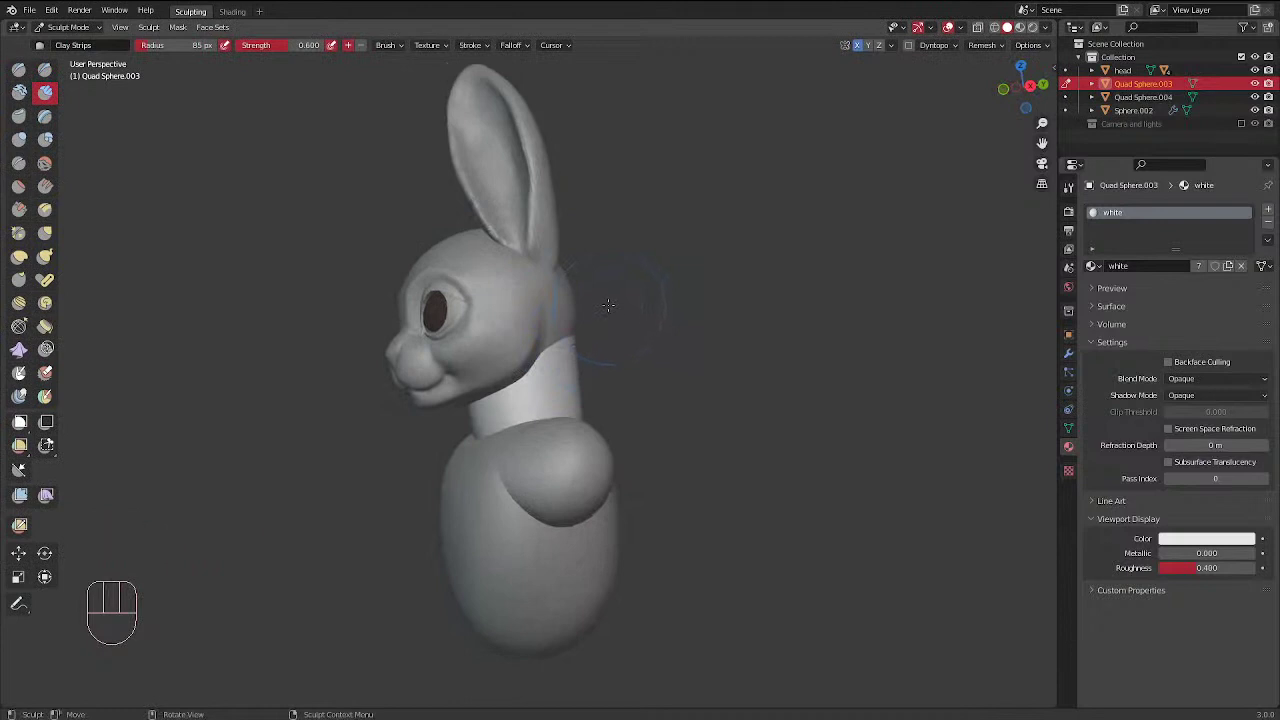
{"action": "middle_click_drag", "start_coordinate": [571, 259], "coordinate": [579, 279]}
{"action": "left_click_drag", "start_coordinate": [550, 350], "coordinate": [525, 420]}
{"action": "left_click_drag", "start_coordinate": [554, 342], "coordinate": [520, 425]}
{"action": "mouse_move", "coordinate": [555, 335]}
{"action": "left_mouse_down"}
{"action": "mouse_move", "coordinate": [536, 394]}
{"action": "mouse_move", "coordinate": [556, 344]}
{"action": "left_mouse_up"}
{"action": "middle_click_drag", "start_coordinate": [615, 297], "coordinate": [560, 331]}
{"action": "mouse_move", "coordinate": [548, 345]}
{"action": "left_mouse_down"}
{"action": "mouse_move", "coordinate": [564, 392]}
{"action": "mouse_move", "coordinate": [583, 327]}
{"action": "left_mouse_up"}
Build up the front of the neck where it meets the chest with Clay Strips strokes
{"action": "middle_click_drag", "start_coordinate": [583, 325], "coordinate": [640, 382]}
{"action": "left_click", "coordinate": [515, 436]}
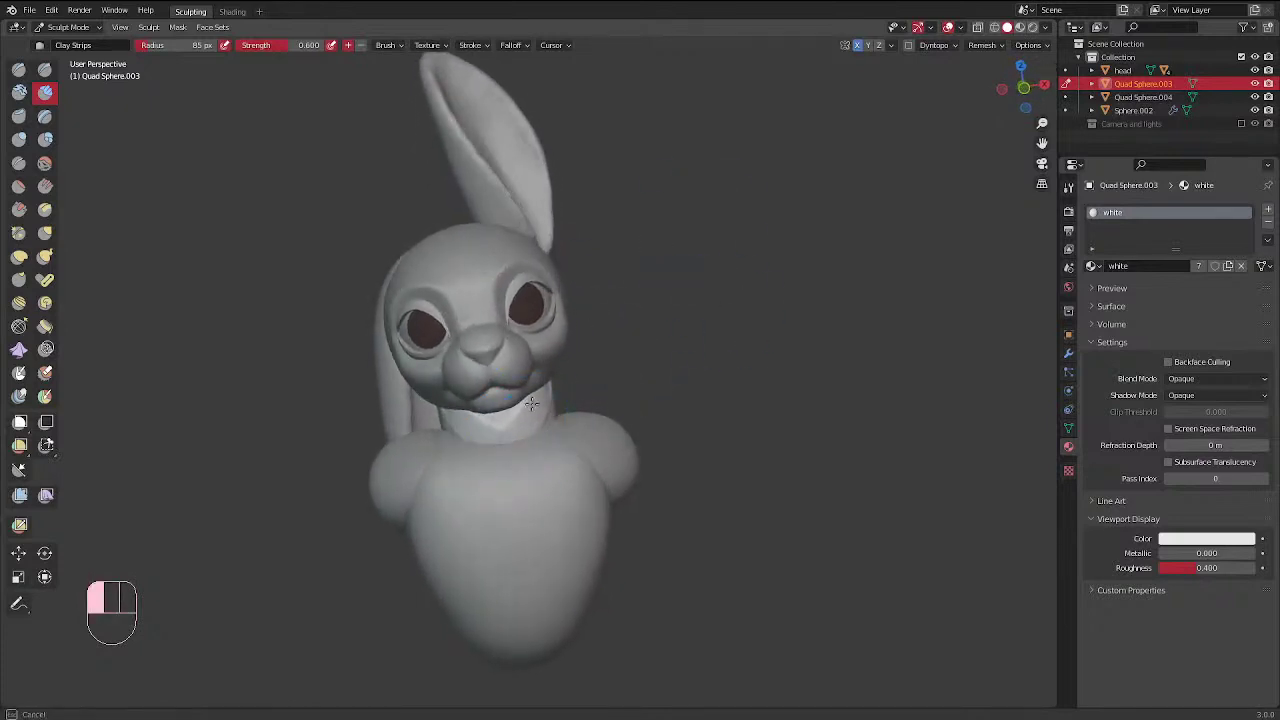
{"action": "left_click_drag", "start_coordinate": [510, 440], "coordinate": [505, 458]}
{"action": "middle_click_drag", "start_coordinate": [636, 307], "coordinate": [656, 281]}
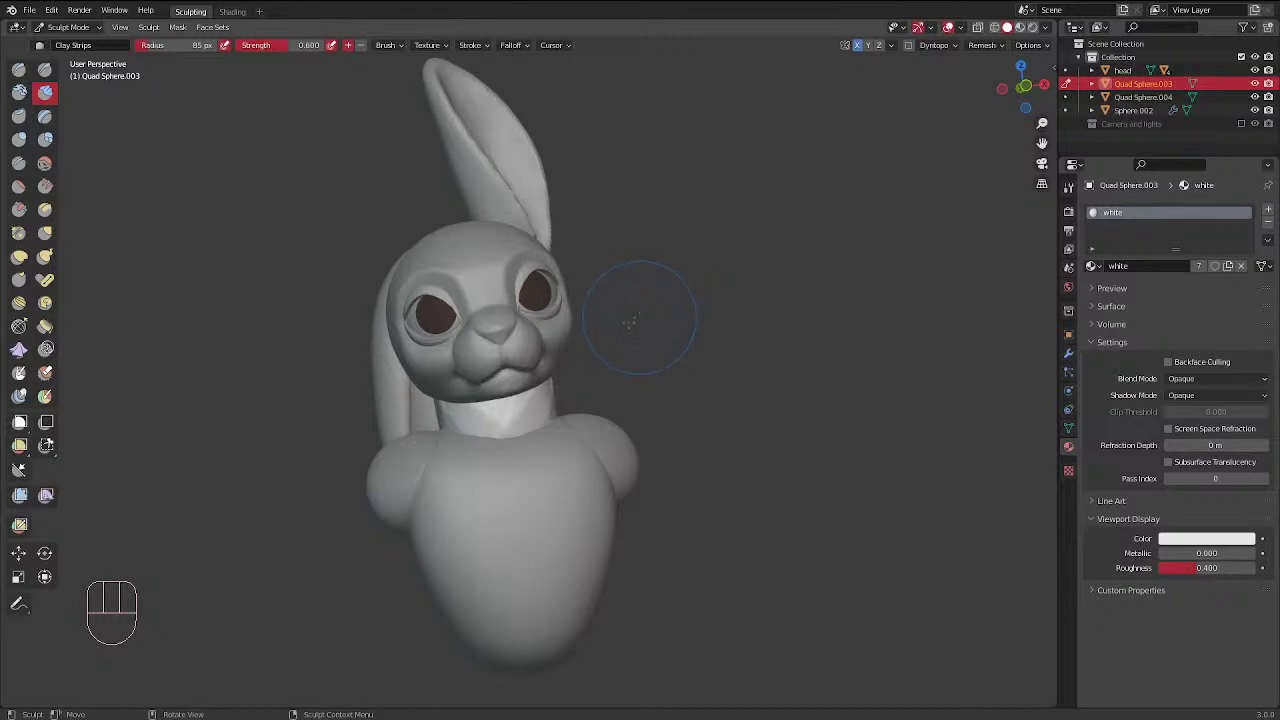
{"action": "mouse_move", "coordinate": [510, 417]}
{"action": "left_mouse_down"}
{"action": "mouse_move", "coordinate": [533, 462]}
{"action": "mouse_move", "coordinate": [512, 456]}
{"action": "left_mouse_up"}
Reduce the Clay Strips brush radius to 63 px and refine the front and side of the neck below the jaw
{"action": "key", "text": "f"}
{"action": "left_click", "coordinate": [500, 410]}
{"action": "middle_click_drag", "start_coordinate": [512, 456], "coordinate": [467, 341]}
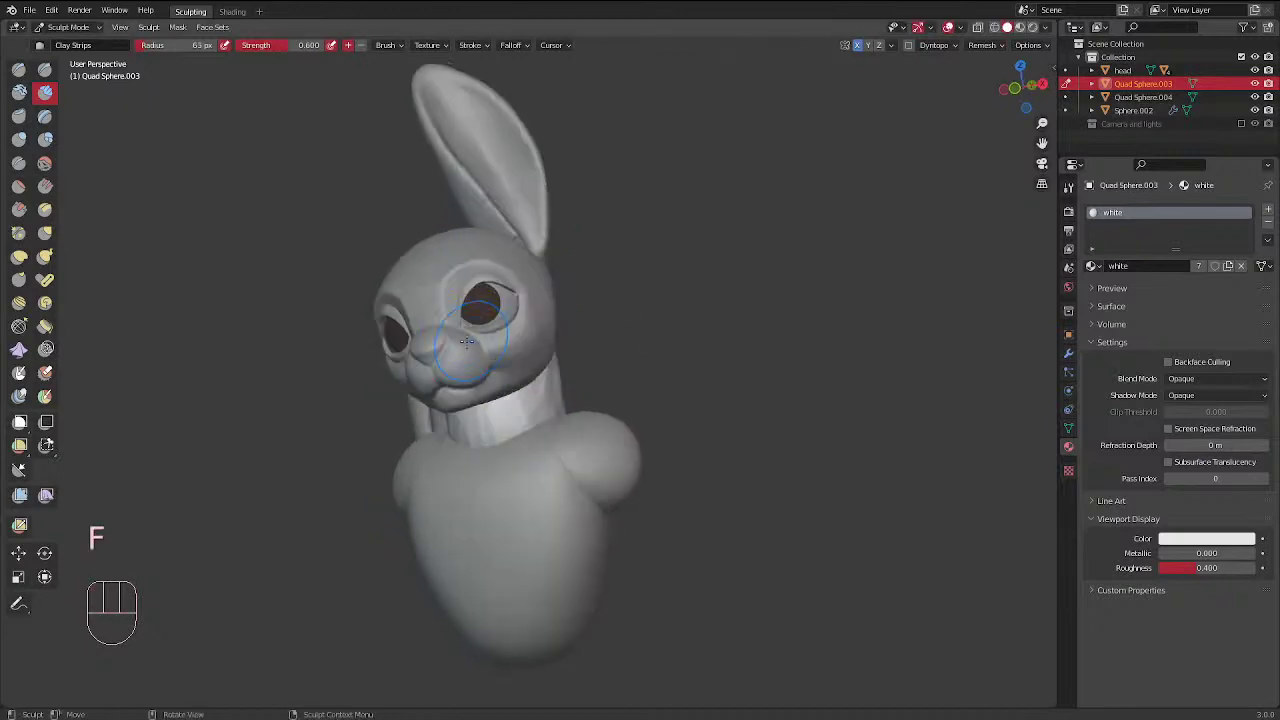
{"action": "middle_click_drag", "start_coordinate": [564, 390], "coordinate": [520, 365]}
{"action": "left_click_drag", "start_coordinate": [516, 392], "coordinate": [530, 410]}
{"action": "mouse_move", "coordinate": [550, 392]}
{"action": "middle_mouse_down"}
{"action": "mouse_move", "coordinate": [504, 380]}
{"action": "mouse_move", "coordinate": [492, 394]}
{"action": "middle_mouse_up"}
Pull the front base of the neck forward with the Elastic Deform brush and smooth the neck's side surface
{"action": "key", "text": "f"}
{"action": "left_click", "coordinate": [523, 382]}
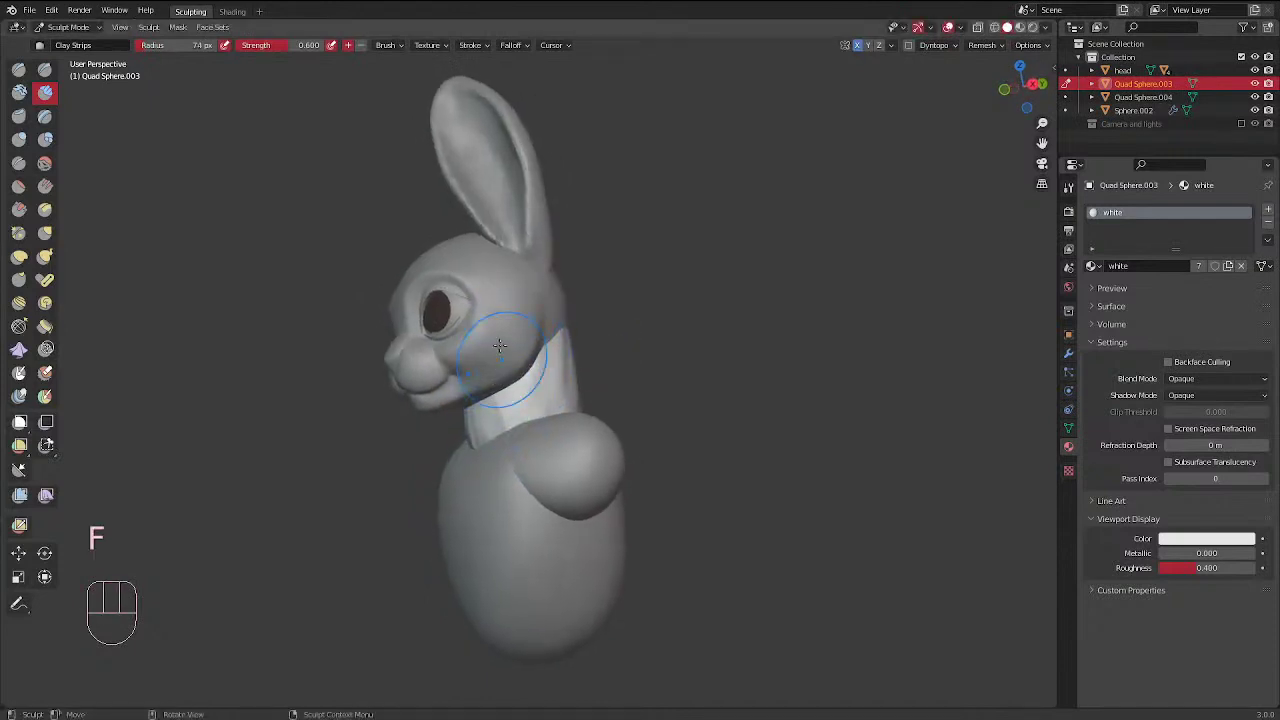
{"action": "left_click", "coordinate": [25, 258]}
{"action": "mouse_move", "coordinate": [480, 410]}
{"action": "left_mouse_down"}
{"action": "mouse_move", "coordinate": [492, 395]}
{"action": "mouse_move", "coordinate": [485, 420]}
{"action": "left_mouse_up"}
{"action": "middle_click_drag", "start_coordinate": [638, 364], "coordinate": [535, 364]}
{"action": "mouse_move", "coordinate": [536, 364]}
{"action": "left_mouse_down", "text": "shift"}
{"action": "mouse_move", "coordinate": [558, 384]}
{"action": "mouse_move", "coordinate": [575, 375]}
{"action": "left_mouse_up", "text": "shift"}
{"action": "left_click_drag", "start_coordinate": [590, 370], "coordinate": [583, 414], "text": "shift"}
{"action": "left_click_drag", "start_coordinate": [512, 437], "coordinate": [500, 371], "text": "shift"}
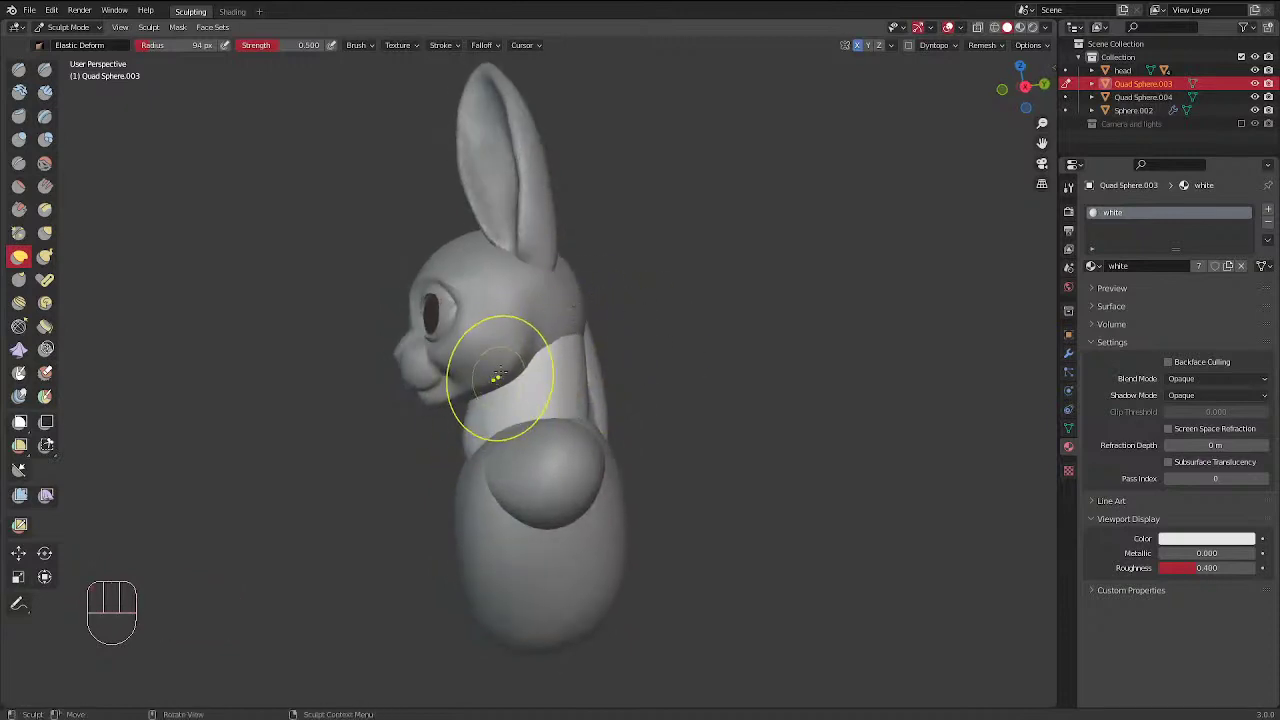
Fill out and smooth the front of the neck above the chest using Clay Strips at a 72 px radius
{"action": "left_click", "coordinate": [45, 92]}
{"action": "middle_click_drag", "start_coordinate": [490, 258], "coordinate": [515, 250]}
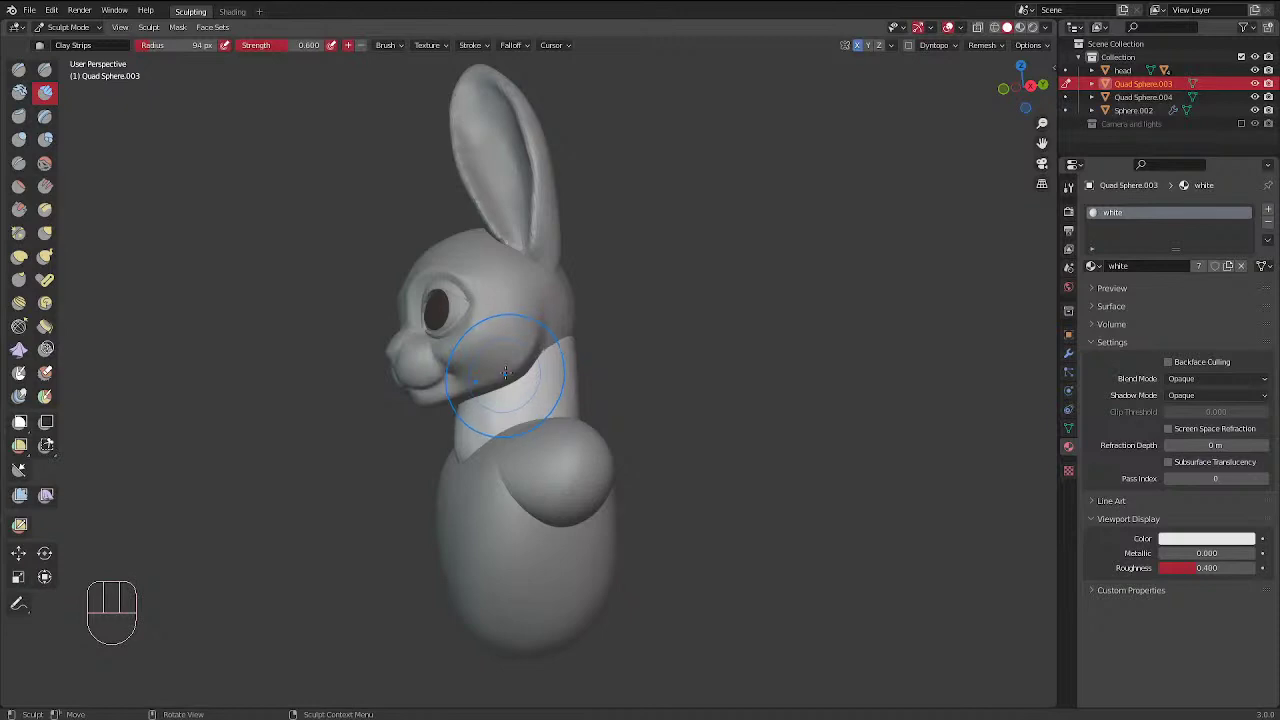
{"action": "middle_click_drag", "start_coordinate": [506, 373], "coordinate": [451, 473]}
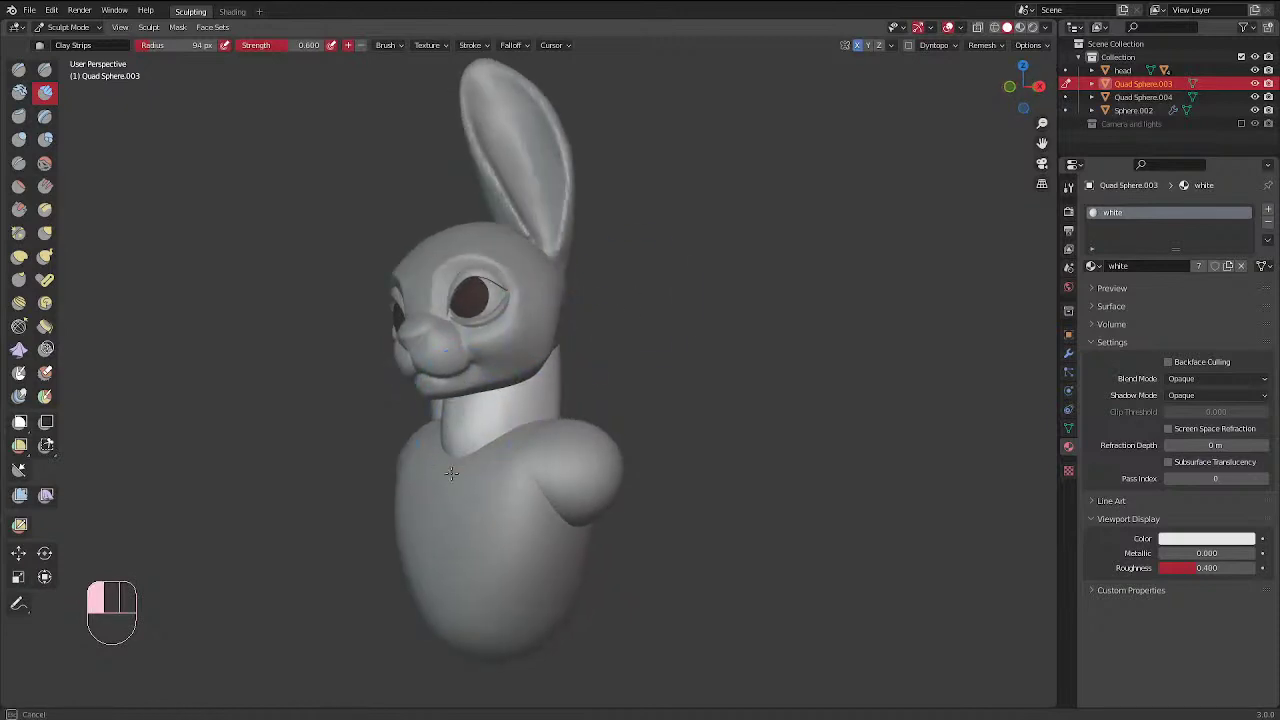
{"action": "key", "text": "f"}
{"action": "left_click", "coordinate": [476, 402]}
{"action": "left_click_drag", "start_coordinate": [497, 412], "coordinate": [551, 412]}
{"action": "middle_click_drag", "start_coordinate": [551, 412], "coordinate": [625, 415]}
{"action": "left_click_drag", "start_coordinate": [497, 412], "coordinate": [496, 490]}
{"action": "left_click_drag", "start_coordinate": [547, 455], "coordinate": [547, 452], "text": "shift"}
Smooth the side of the neck and swell it with the Inflate/Deflate brush at a 136 px radius
{"action": "middle_click_drag", "start_coordinate": [560, 380], "coordinate": [335, 361]}
{"action": "left_click_drag", "start_coordinate": [550, 365], "coordinate": [508, 428], "text": "shift"}
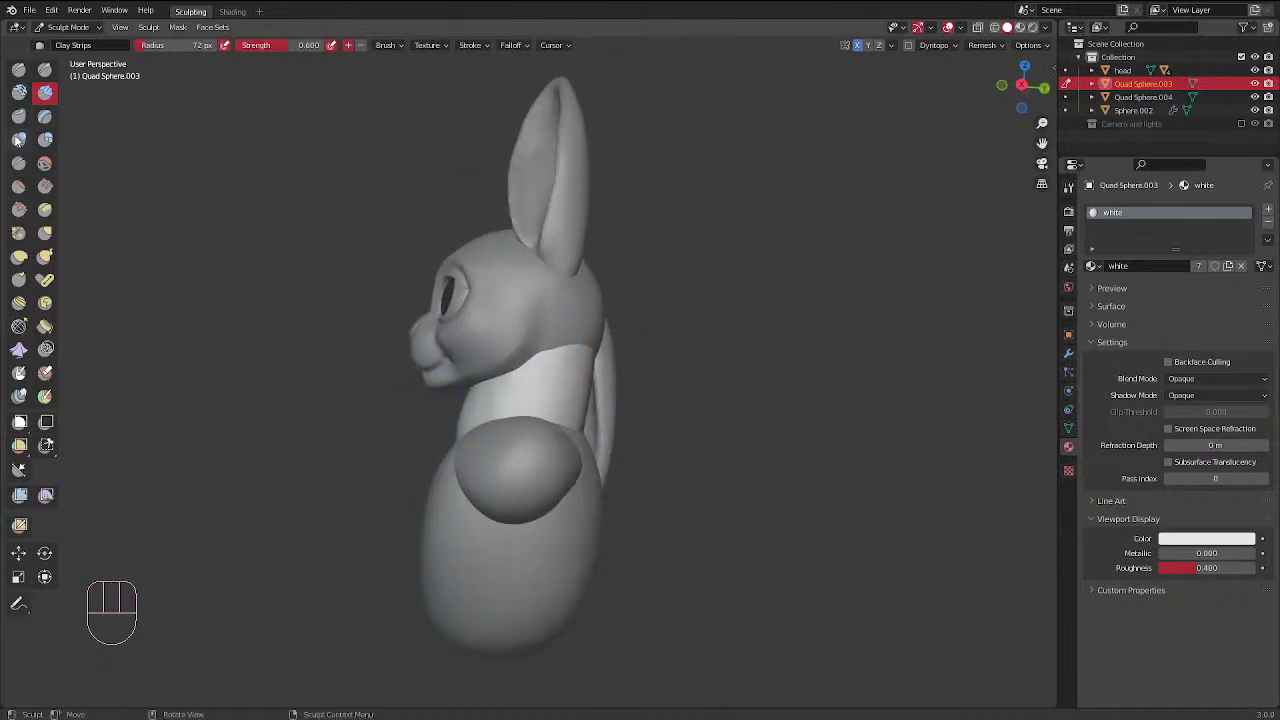
{"action": "left_click_drag", "start_coordinate": [567, 318], "coordinate": [569, 316]}
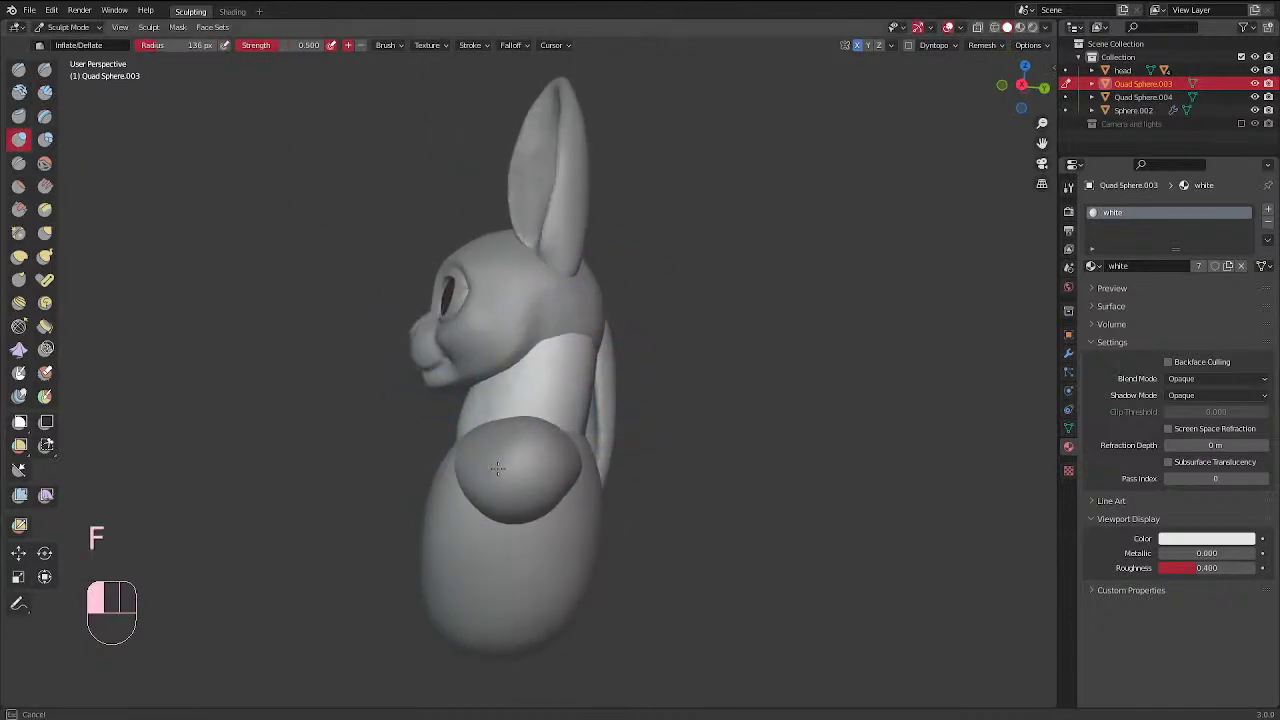
{"action": "left_click_drag", "start_coordinate": [497, 468], "coordinate": [497, 468]}
{"action": "middle_click_drag", "start_coordinate": [497, 468], "coordinate": [651, 355]}
{"action": "middle_click_drag", "start_coordinate": [537, 408], "coordinate": [771, 323]}
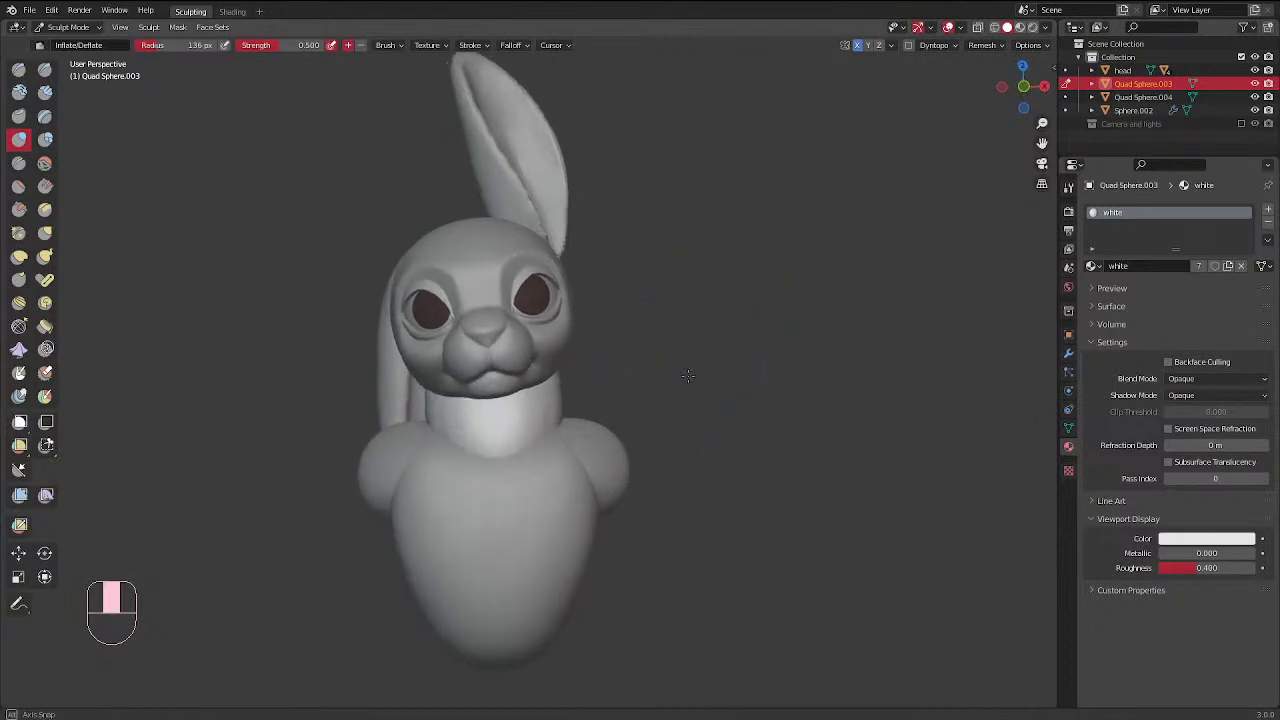
{"action": "middle_click_drag", "start_coordinate": [521, 473], "coordinate": [591, 352]}
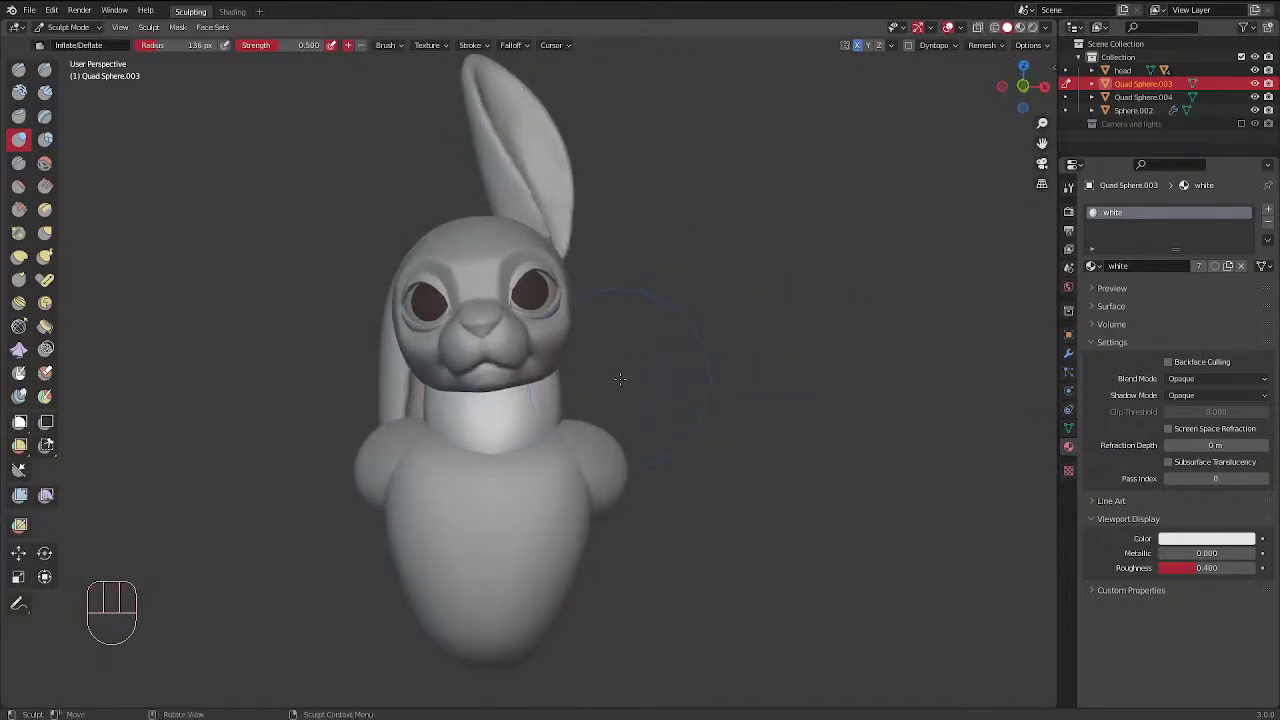
In Object Mode and front view, move the body and shoulders up about 0.17 m together, and deselect them
{"action": "key", "text": "KP_1"}
{"action": "key", "text": "ctrl+Tab"}
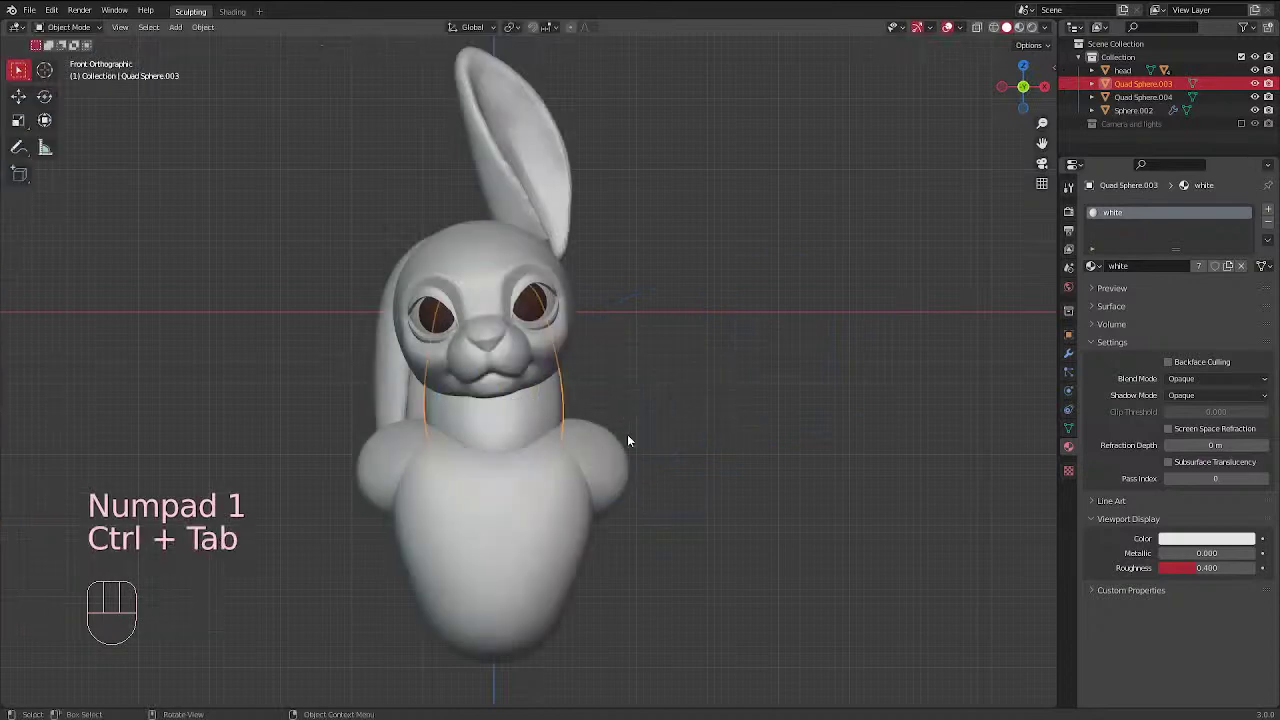
{"action": "left_click", "coordinate": [577, 482]}
{"action": "left_click", "coordinate": [576, 465], "text": "shift"}
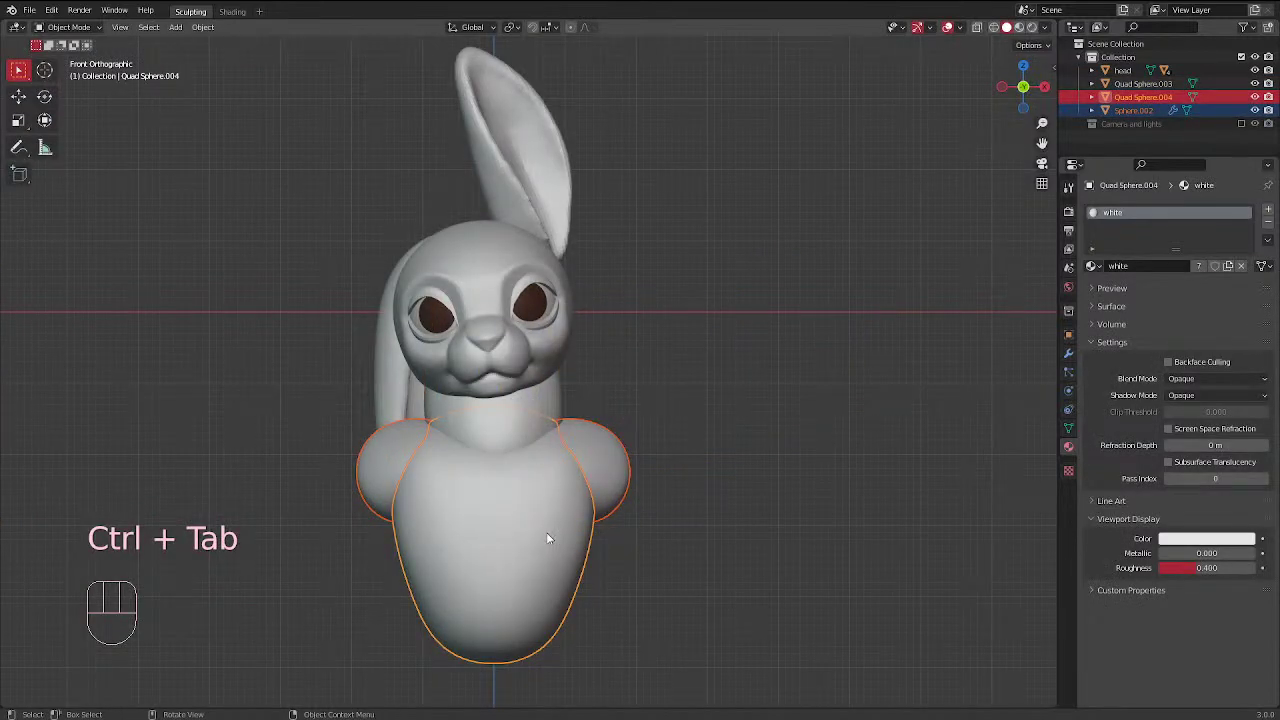
{"action": "key", "text": "g"}
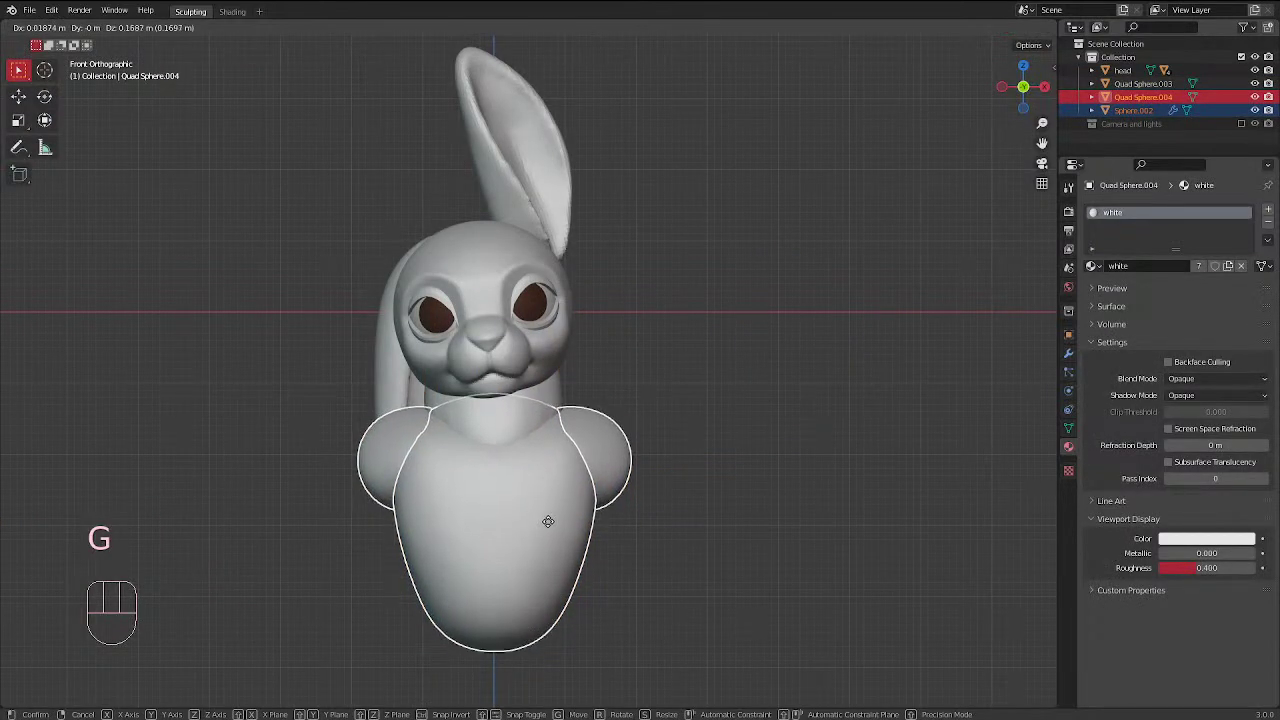
{"action": "left_click", "coordinate": [548, 523]}
{"action": "left_click", "coordinate": [660, 425]}
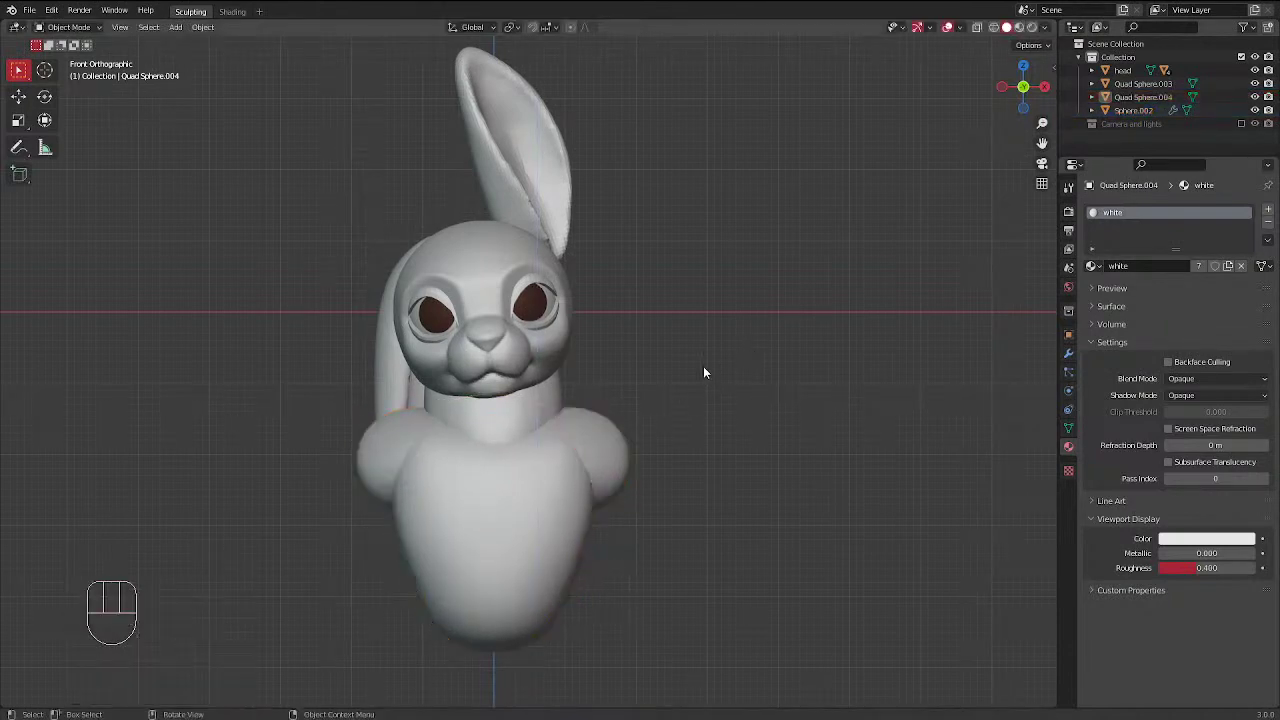
Select the drooping ear and enter Sculpt Mode on it in the left orthographic view
{"action": "mouse_move", "coordinate": [703, 366]}
{"action": "middle_mouse_down"}
{"action": "mouse_move", "coordinate": [542, 346]}
{"action": "mouse_move", "coordinate": [720, 363]}
{"action": "mouse_move", "coordinate": [689, 375]}
{"action": "middle_mouse_up"}
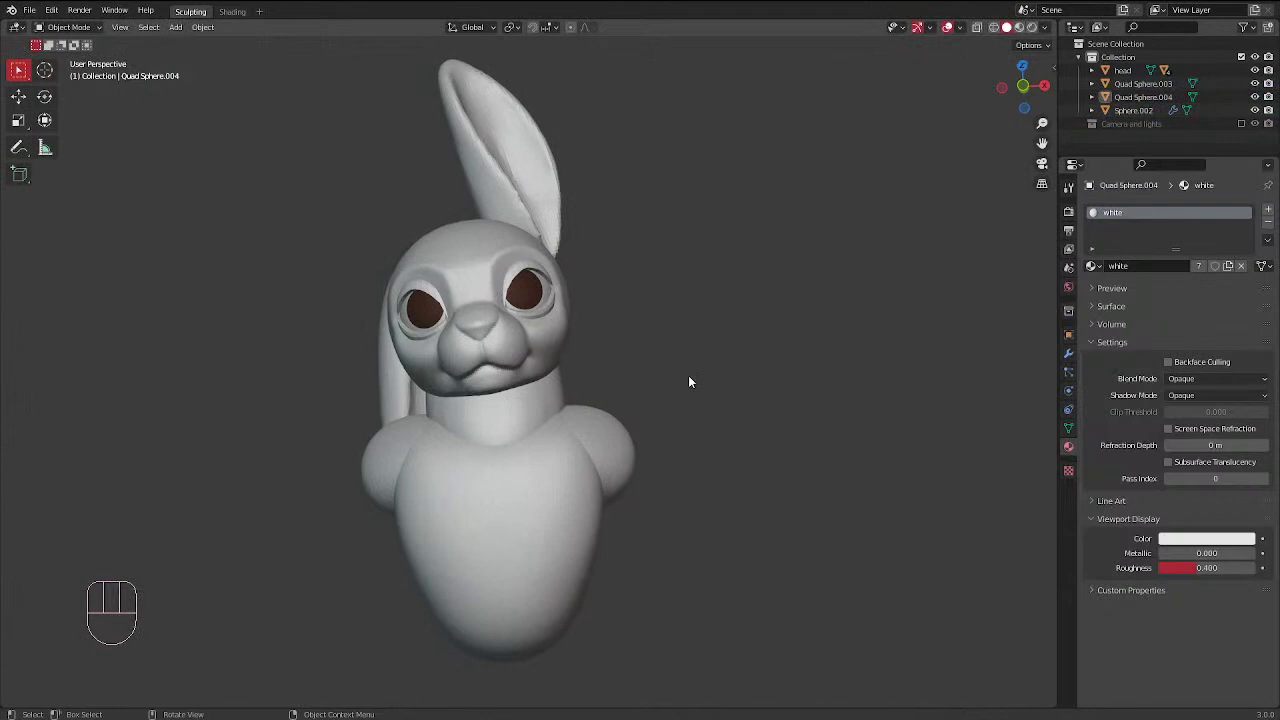
{"action": "key", "text": "KP_1"}
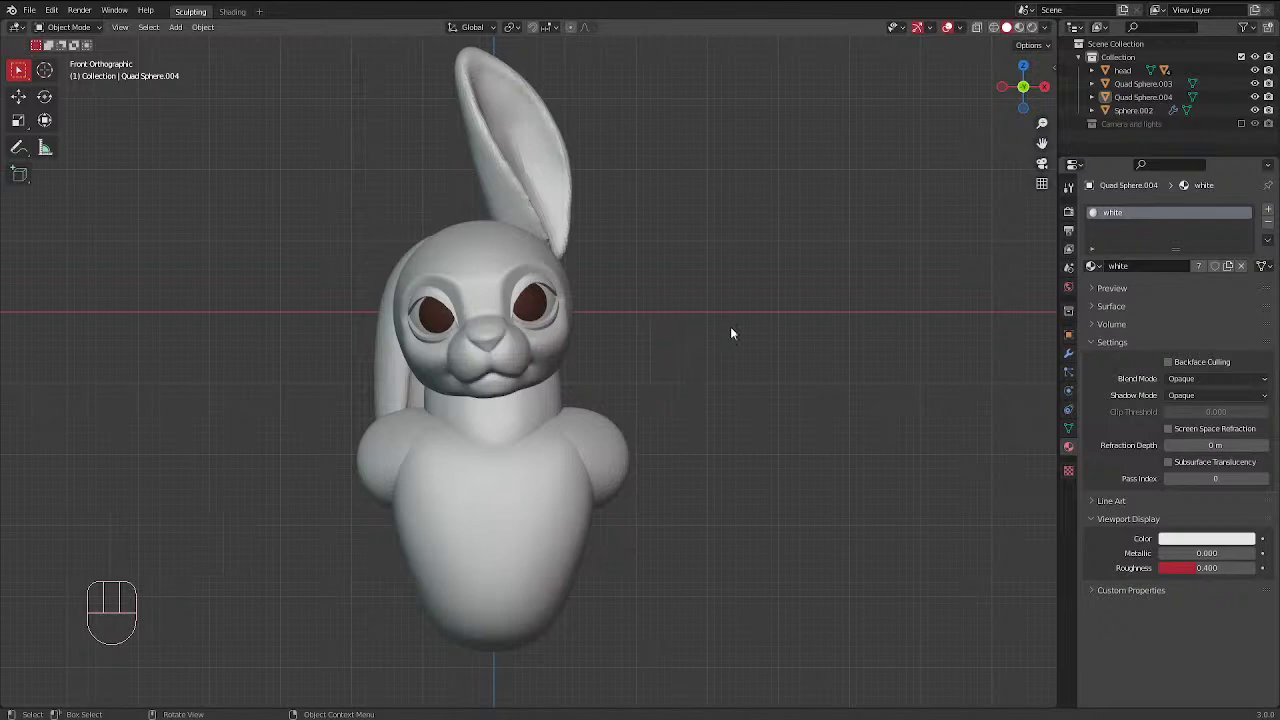
{"action": "middle_click_drag", "start_coordinate": [695, 366], "coordinate": [626, 425]}
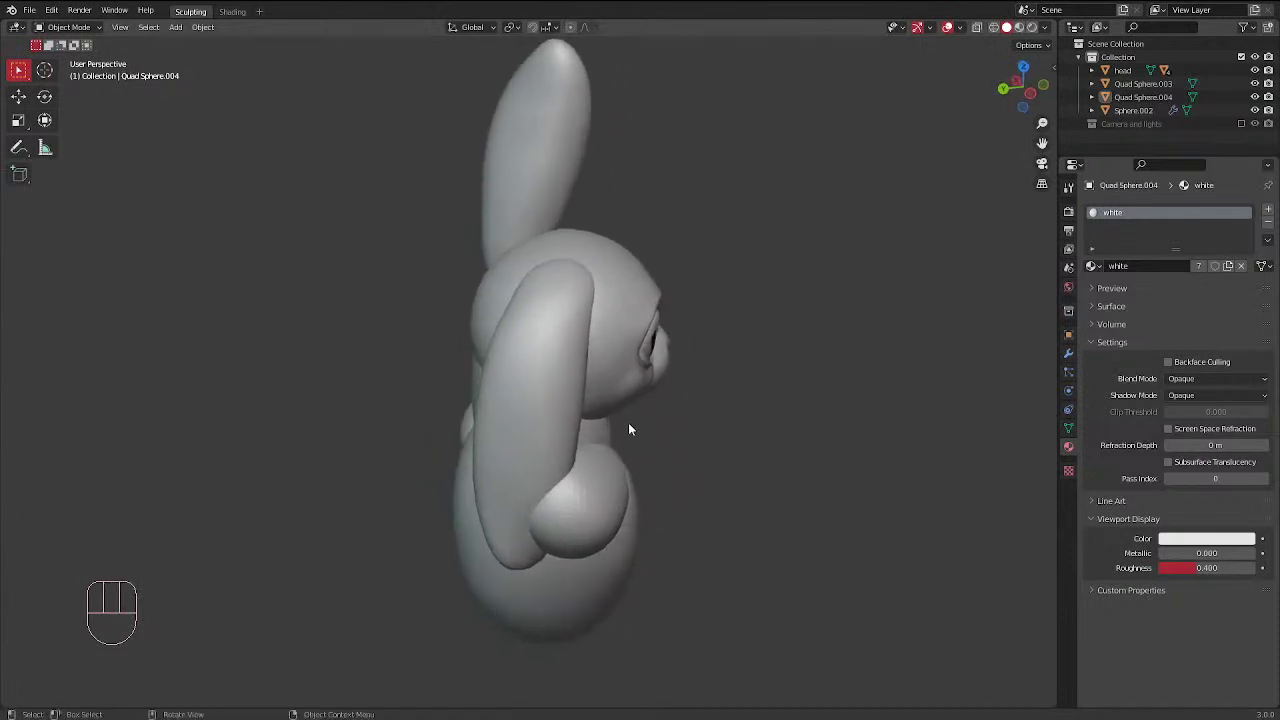
{"action": "left_click", "coordinate": [621, 406]}
{"action": "key", "text": "KP_3"}
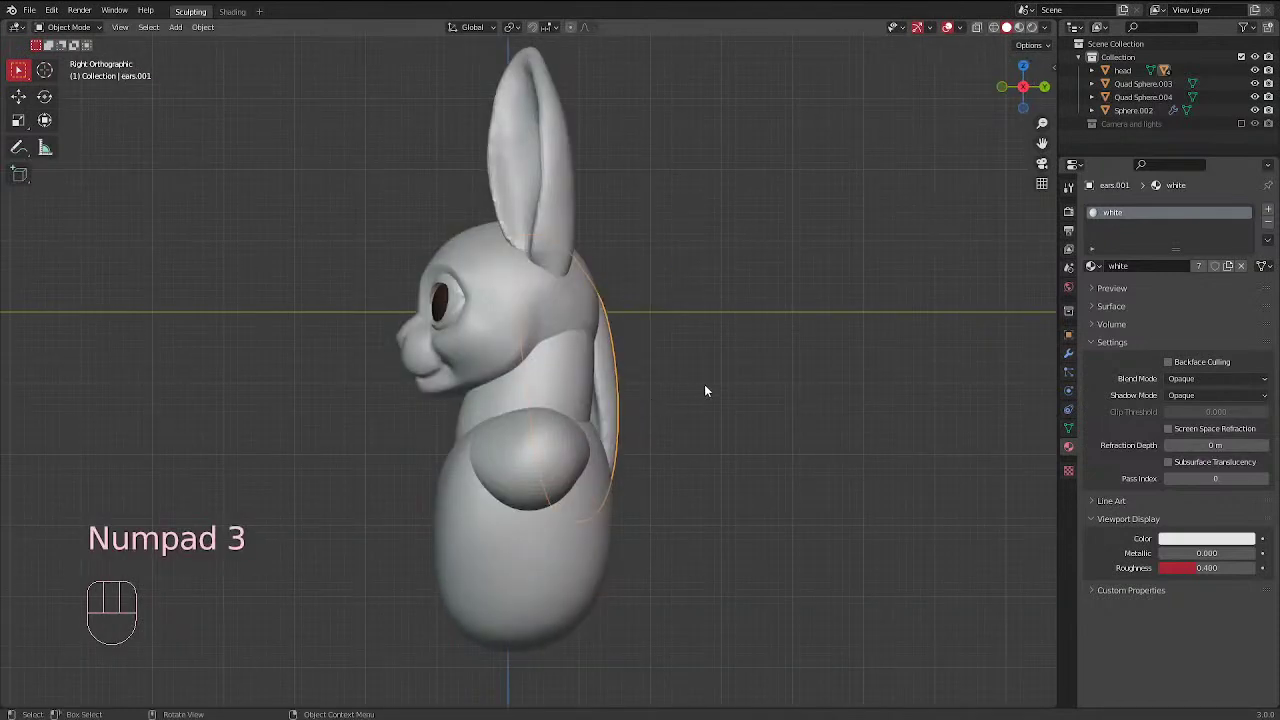
{"action": "key", "text": "ctrl+KP_3"}
{"action": "key", "text": "KP_3"}
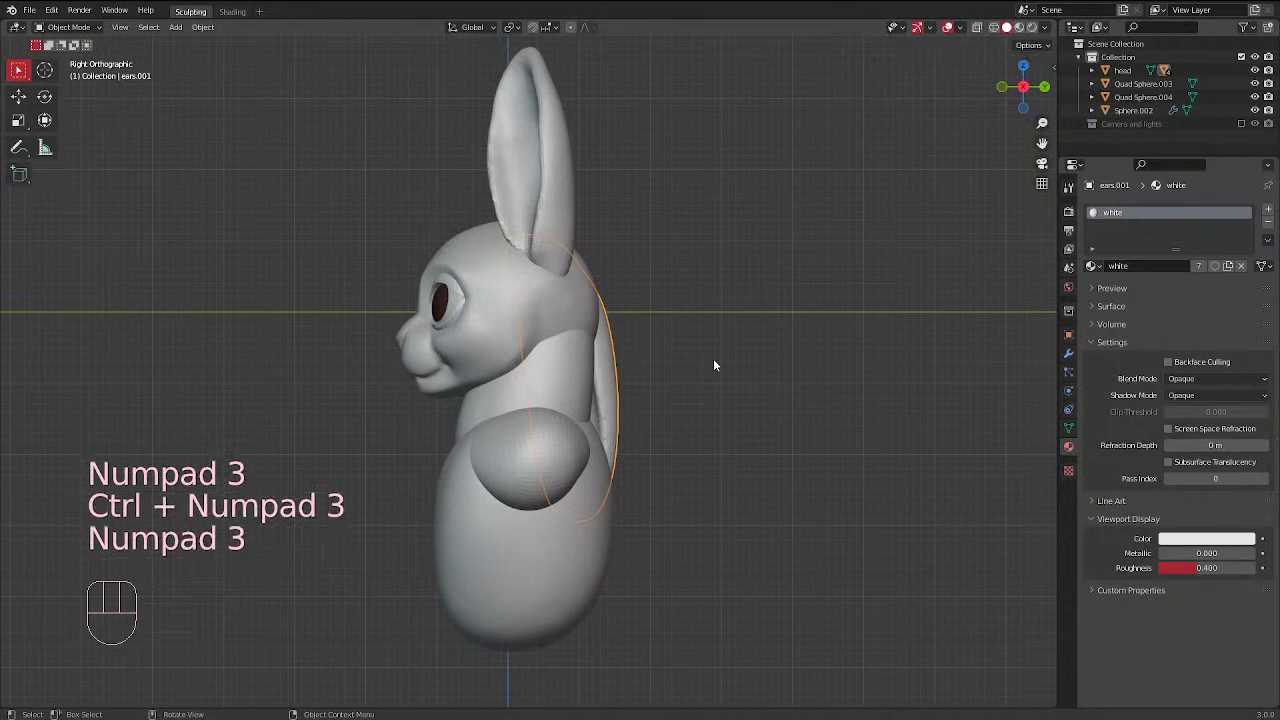
{"action": "key", "text": "ctrl+KP_3"}
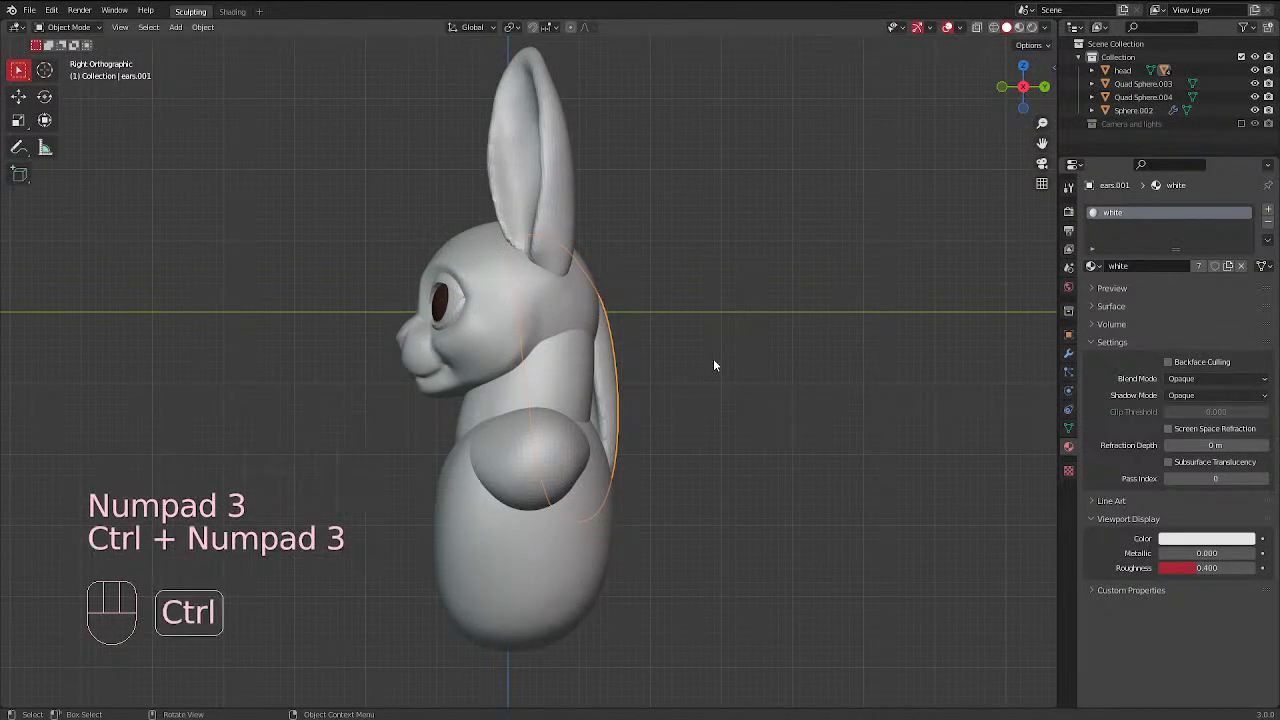
{"action": "middle_click_drag", "start_coordinate": [706, 288], "coordinate": [666, 285]}
{"action": "key", "text": "ctrl+KP_3"}
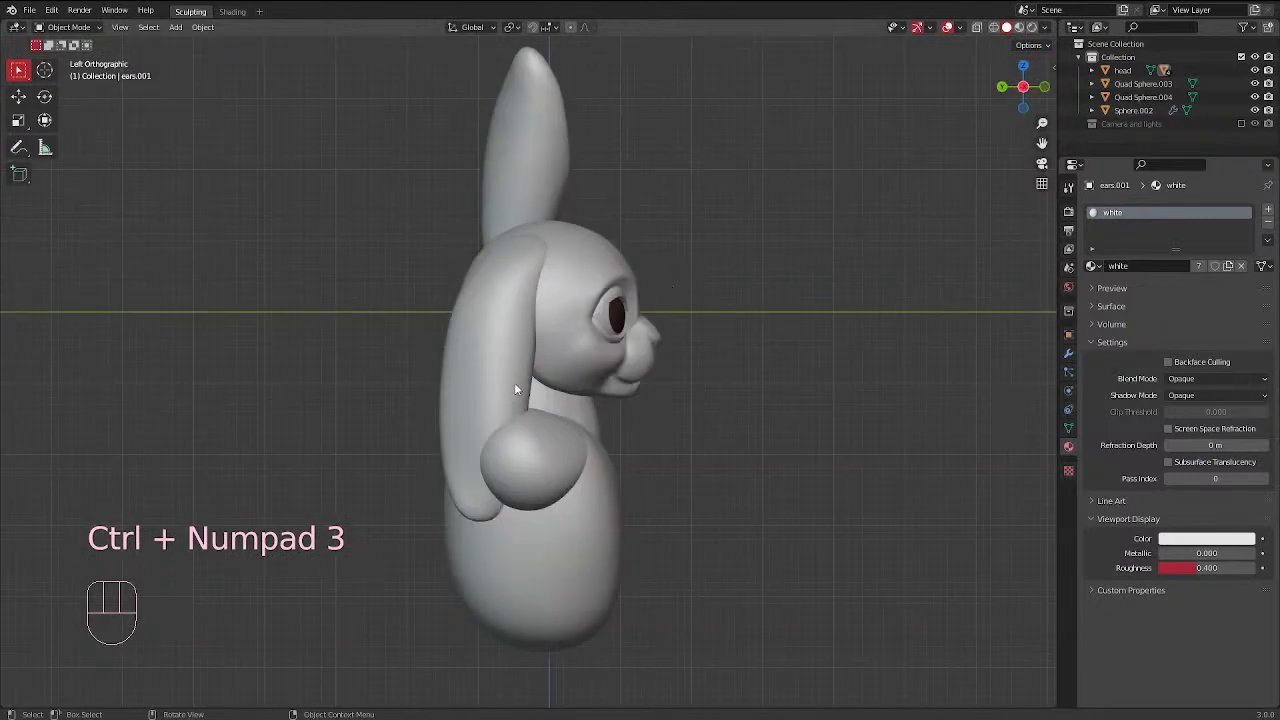
{"action": "left_click", "coordinate": [514, 411]}
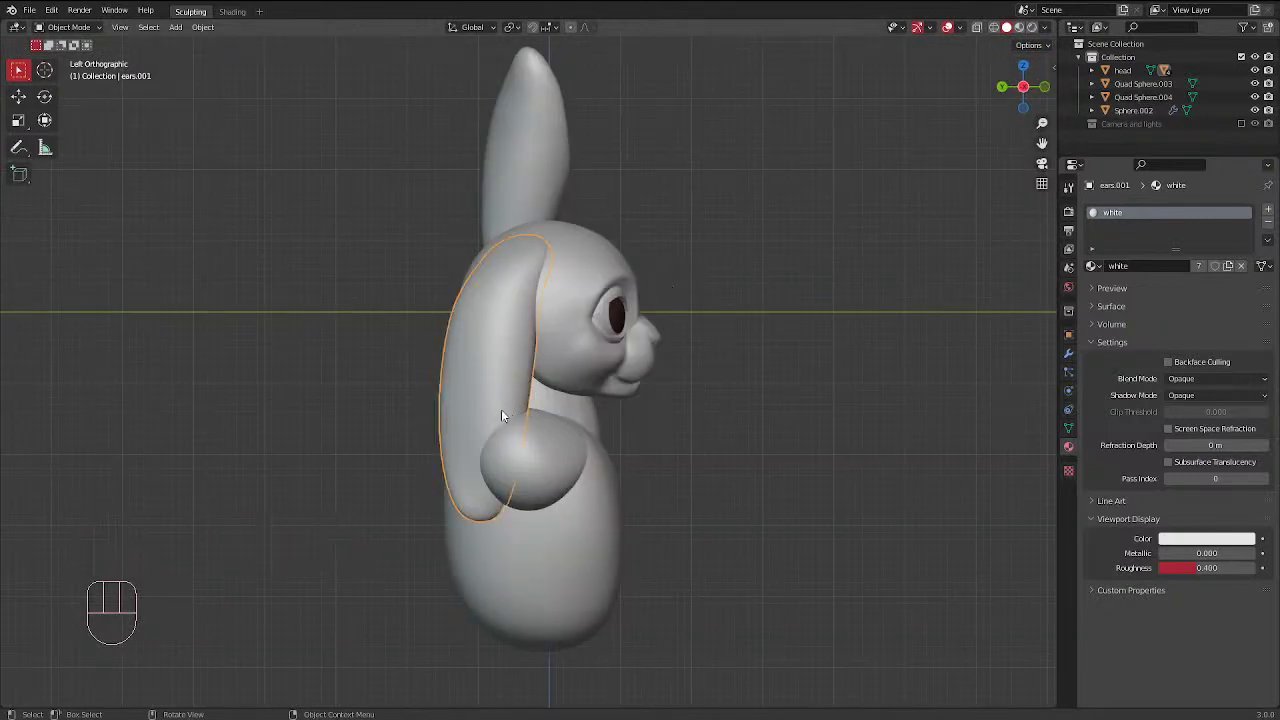
{"action": "key", "text": "ctrl+Tab"}
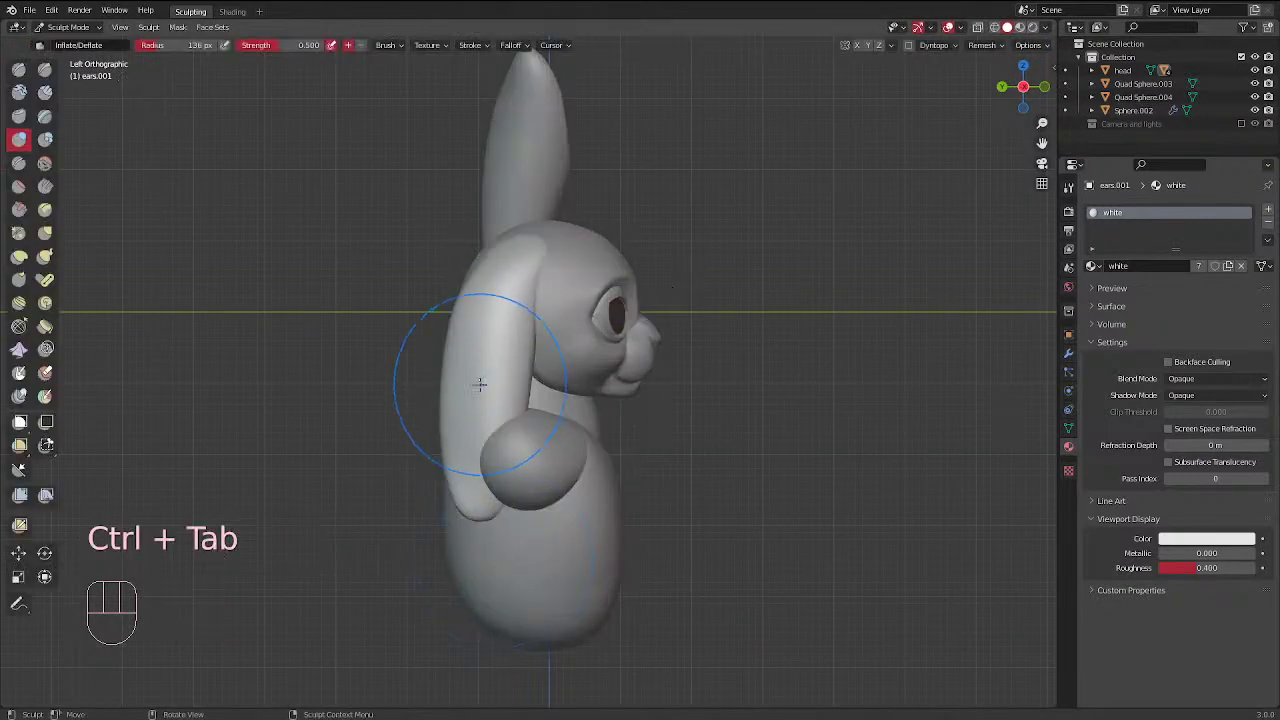
Try to bend the lower part of the drooping ear backward with the Snake Hook brush, and undo the strokes
{"action": "key", "text": "f"}
{"action": "left_click", "coordinate": [539, 405]}
{"action": "left_click", "coordinate": [45, 257]}
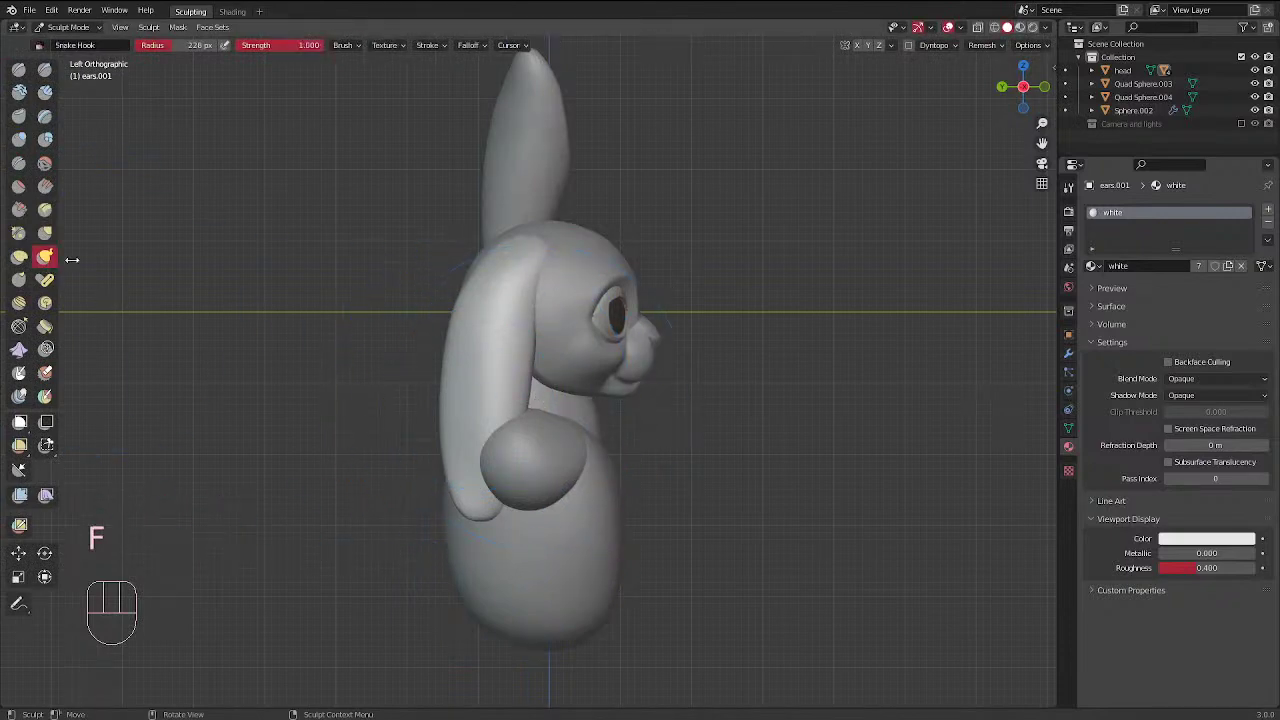
{"action": "key", "text": "f"}
{"action": "left_click", "coordinate": [643, 404]}
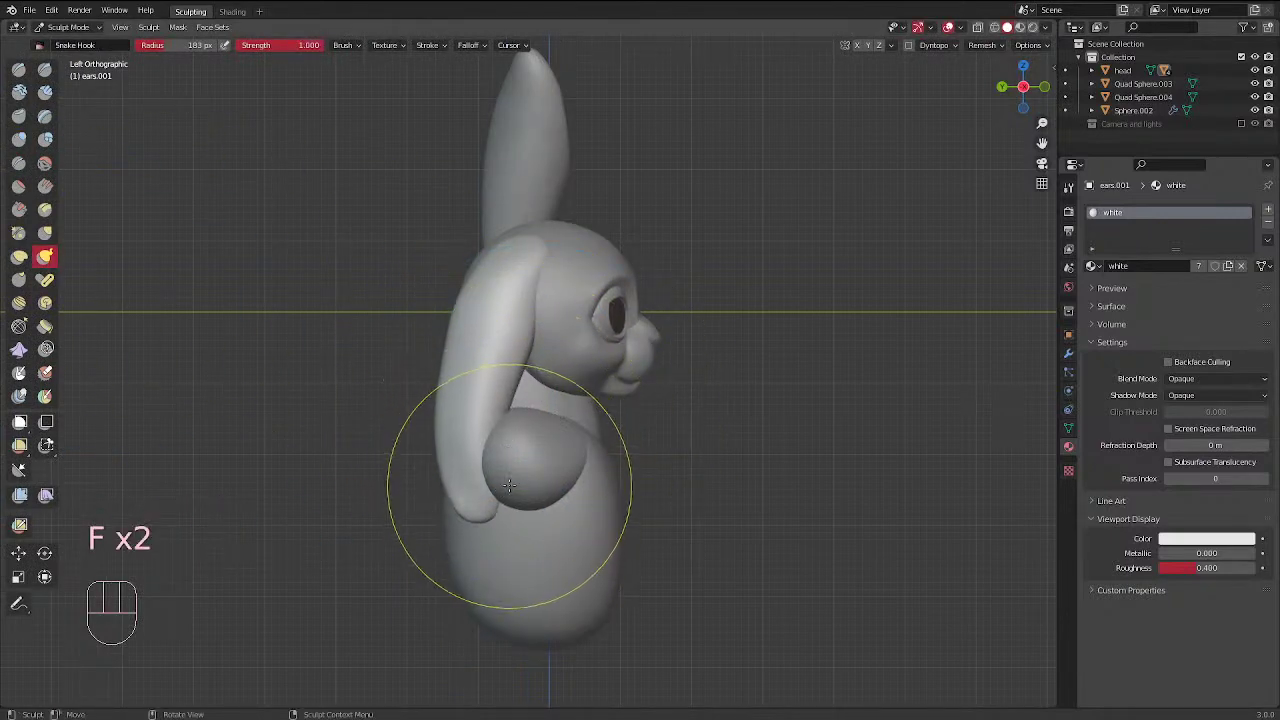
{"action": "key", "text": "ctrl+z"}
{"action": "key", "text": "ctrl+z"}
Bend the lower half of the drooping ear back from the shoulder with the Elastic Deform brush at a 119 px radius
{"action": "left_click", "coordinate": [19, 257]}
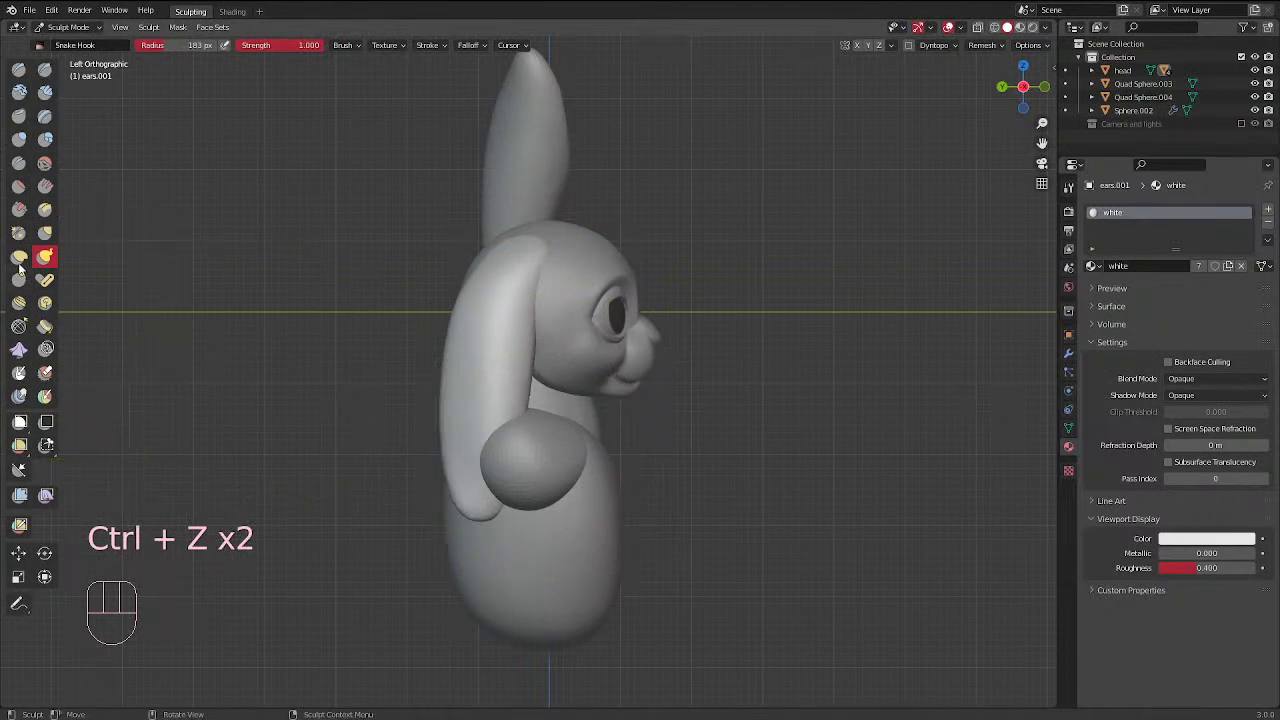
{"action": "key", "text": "f"}
{"action": "left_click", "coordinate": [510, 413]}
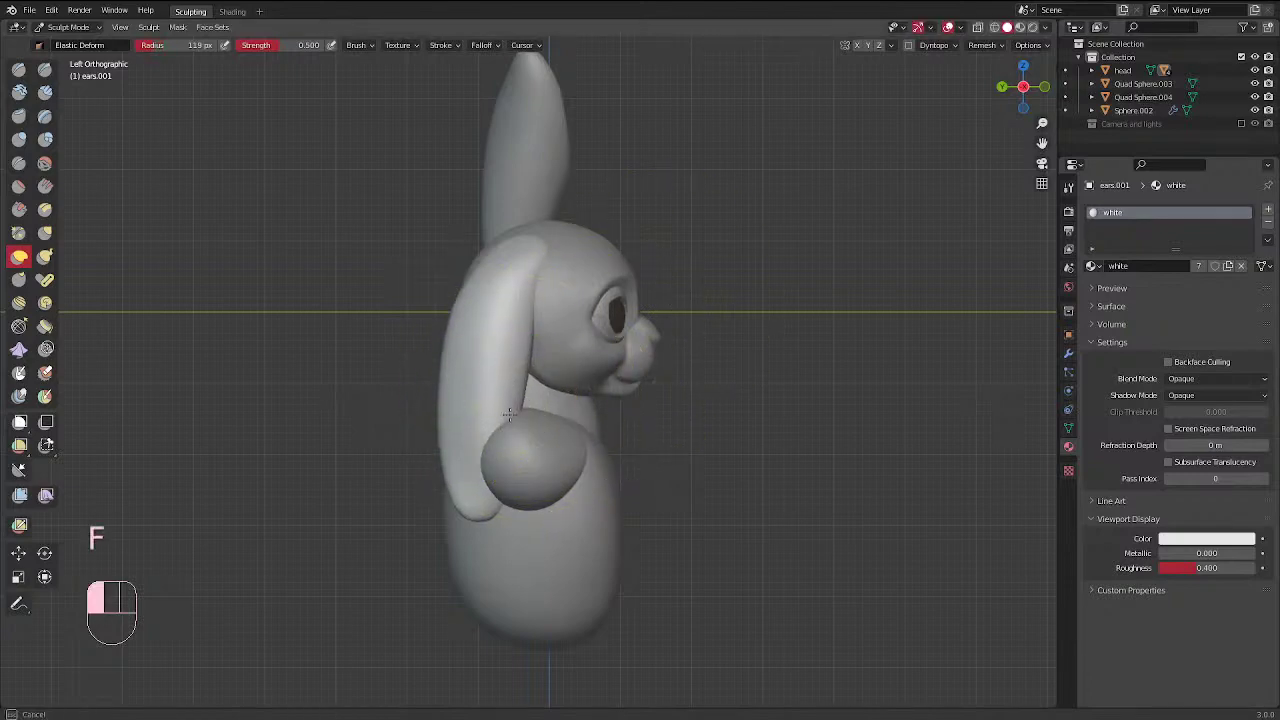
{"action": "left_click_drag", "start_coordinate": [509, 414], "coordinate": [502, 416]}
{"action": "left_click_drag", "start_coordinate": [500, 460], "coordinate": [498, 430]}
{"action": "key", "text": "f"}
{"action": "left_click", "coordinate": [503, 441]}
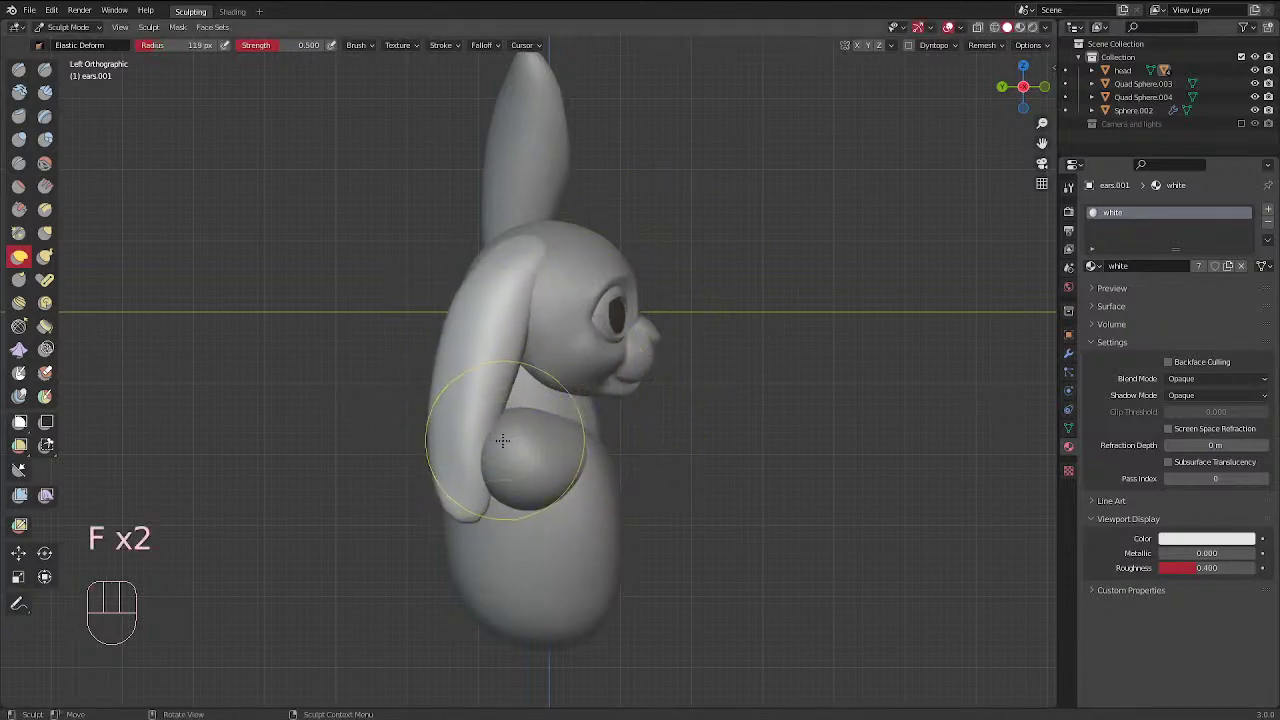
Curve the middle of the drooping ear farther backward with Elastic Deform, adjusting the brush radius to 128 px and 125 px
{"action": "key", "text": "f"}
{"action": "left_click", "coordinate": [534, 441]}
{"action": "left_click_drag", "start_coordinate": [512, 375], "coordinate": [498, 362]}
{"action": "key", "text": "f"}
{"action": "left_click", "coordinate": [488, 425]}
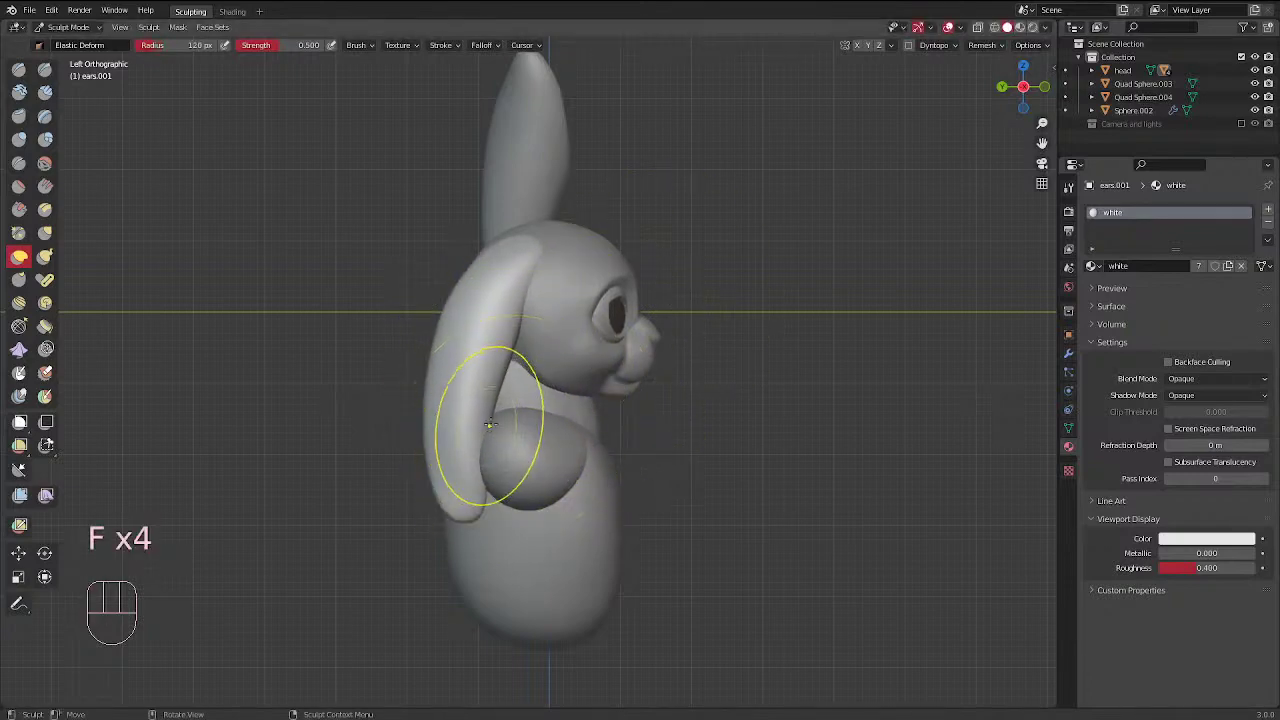
{"action": "key", "text": "f"}
{"action": "left_click", "coordinate": [532, 431]}
{"action": "left_click_drag", "start_coordinate": [460, 434], "coordinate": [449, 431]}
{"action": "key", "text": "f"}
{"action": "left_click", "coordinate": [578, 468]}
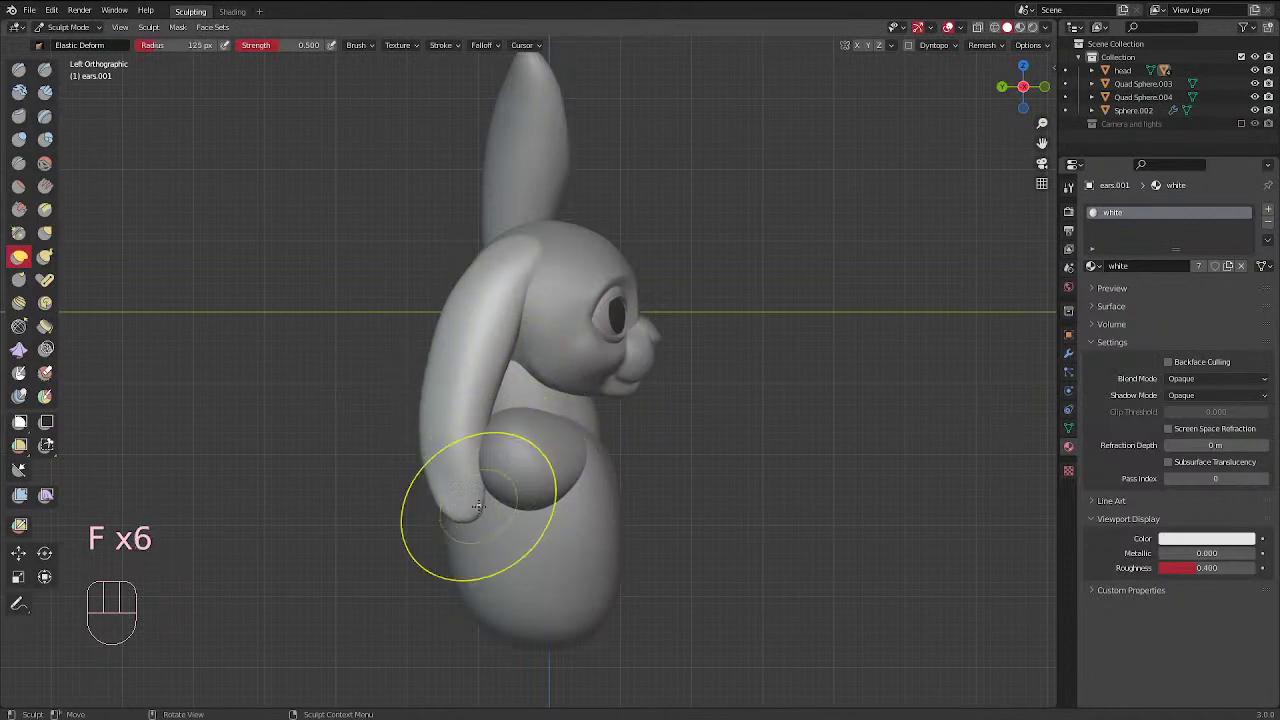
Reshape the drooping ear's lower edge and tip toward the shoulder from behind, using Elastic Deform at a 92 px radius
{"action": "middle_click_drag", "start_coordinate": [478, 490], "coordinate": [380, 508]}
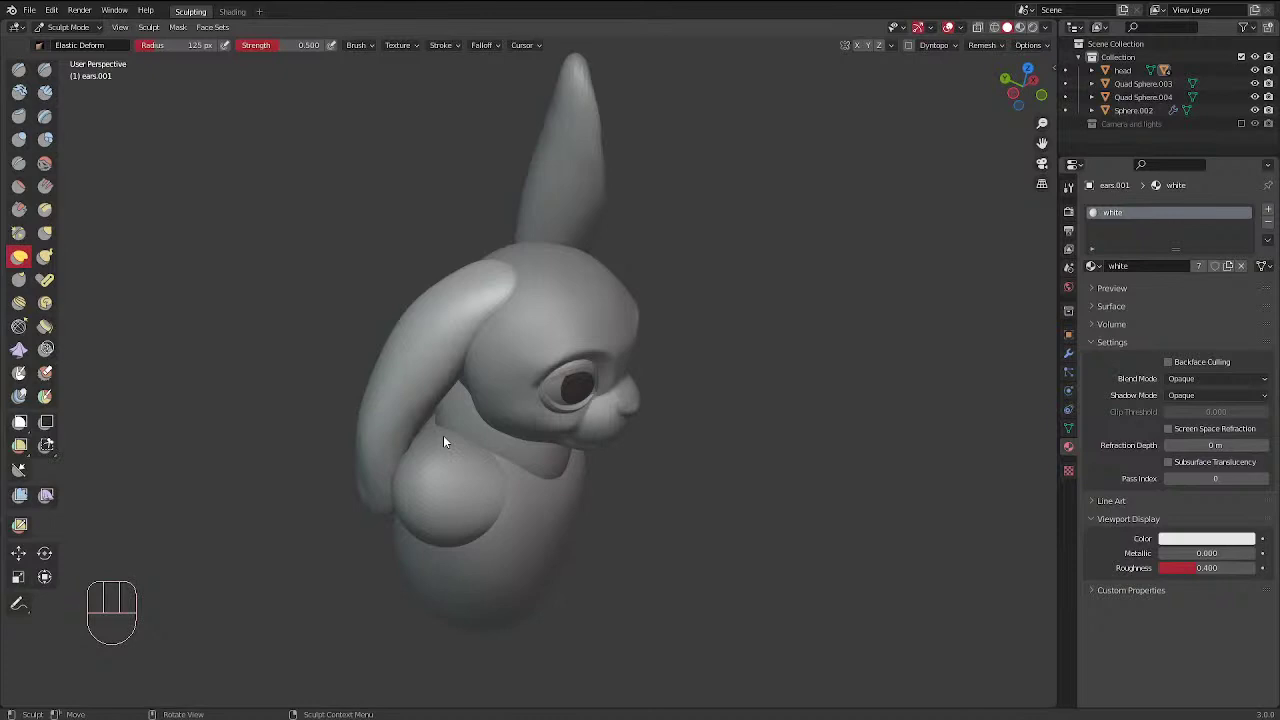
{"action": "middle_click_drag", "start_coordinate": [586, 400], "coordinate": [385, 336]}
{"action": "key", "text": "f"}
{"action": "left_click", "coordinate": [410, 405]}
{"action": "mouse_move", "coordinate": [410, 405]}
{"action": "middle_mouse_down"}
{"action": "mouse_move", "coordinate": [664, 400]}
{"action": "mouse_move", "coordinate": [560, 434]}
{"action": "mouse_move", "coordinate": [563, 450]}
{"action": "middle_mouse_up"}
{"action": "key", "text": "f"}
{"action": "left_click", "coordinate": [563, 452]}
{"action": "mouse_move", "coordinate": [550, 455]}
{"action": "left_mouse_down"}
{"action": "mouse_move", "coordinate": [577, 422]}
{"action": "mouse_move", "coordinate": [584, 430]}
{"action": "left_mouse_up"}
{"action": "key", "text": "f"}
{"action": "left_click", "coordinate": [570, 420]}
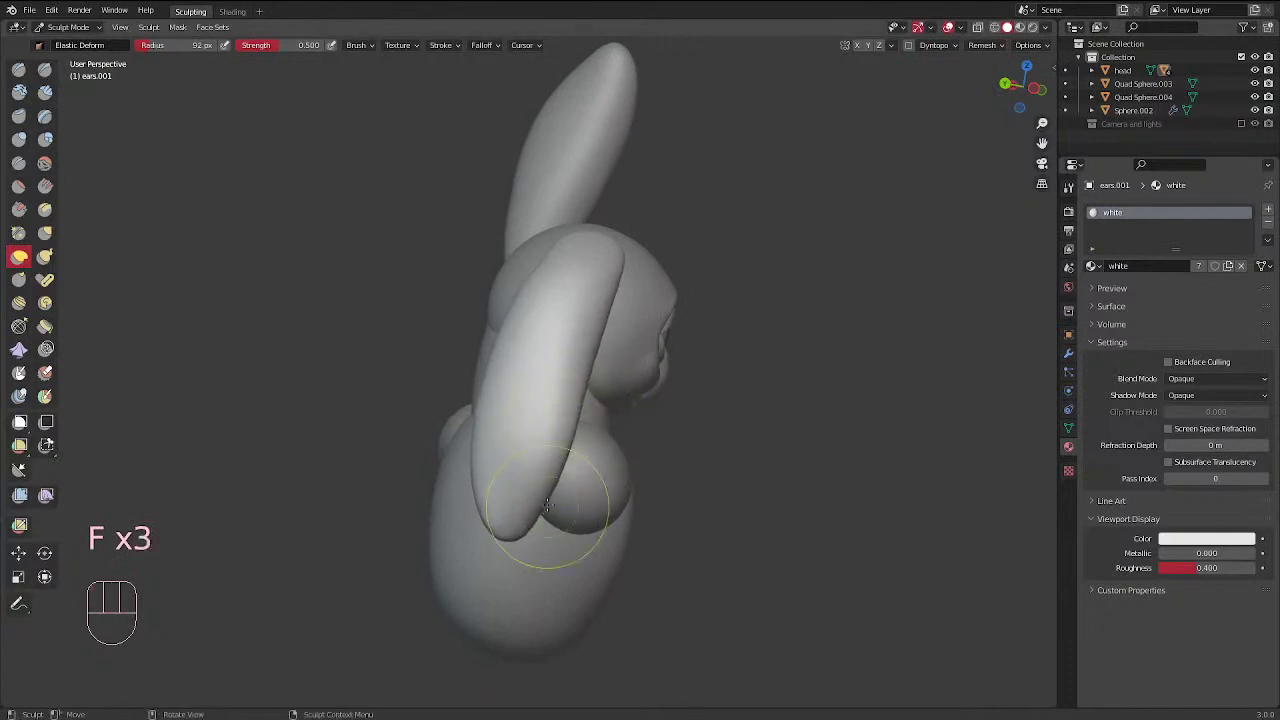
{"action": "left_click_drag", "start_coordinate": [557, 499], "coordinate": [585, 468]}
{"action": "middle_click_drag", "start_coordinate": [606, 458], "coordinate": [694, 437]}
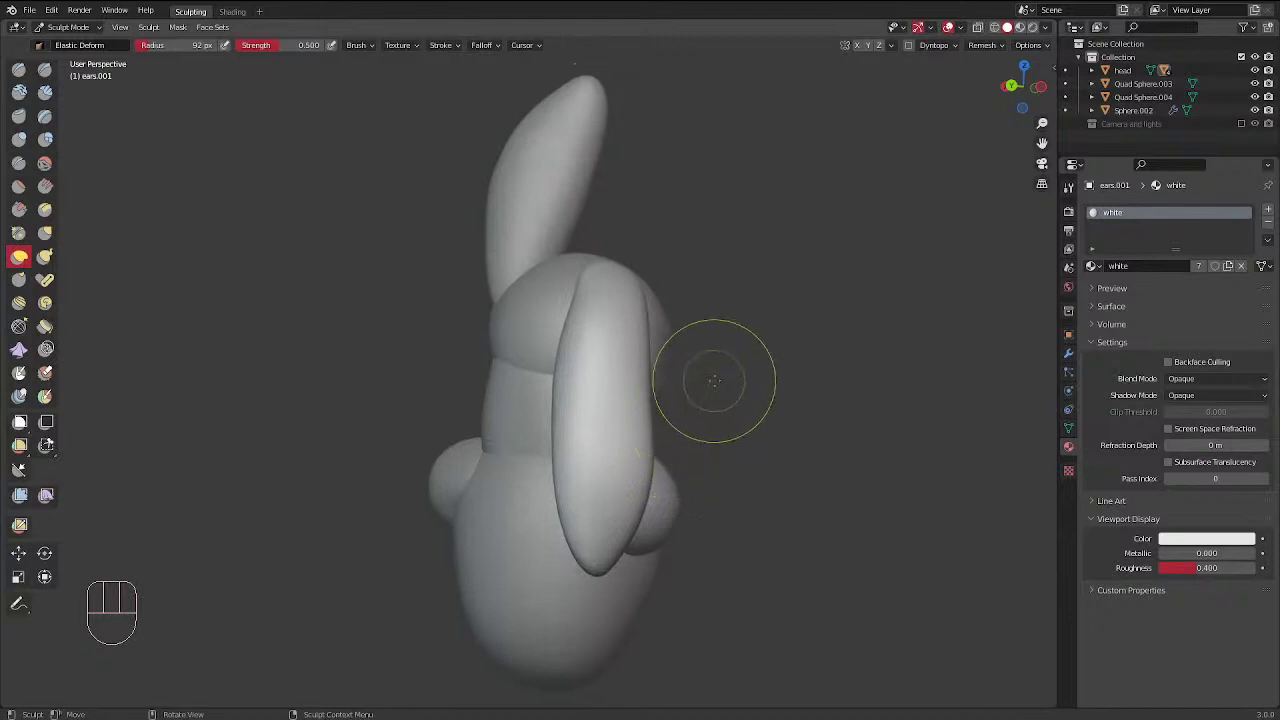
Nudge the lower end of the drooping ear beside the shoulder using Elastic Deform at a 92 px radius
{"action": "key", "text": "KP_1"}
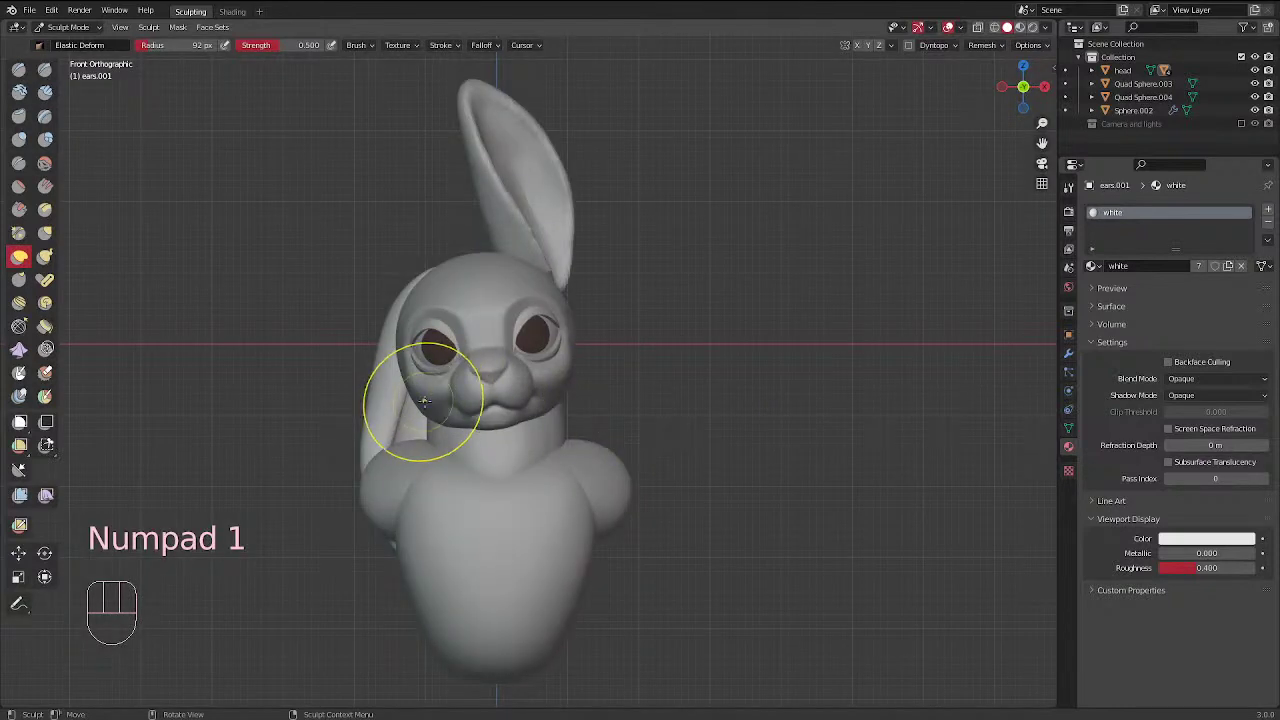
{"action": "middle_click_drag", "start_coordinate": [414, 400], "coordinate": [521, 412]}
{"action": "left_click_drag", "start_coordinate": [466, 539], "coordinate": [473, 544]}
{"action": "middle_click_drag", "start_coordinate": [486, 536], "coordinate": [630, 446]}
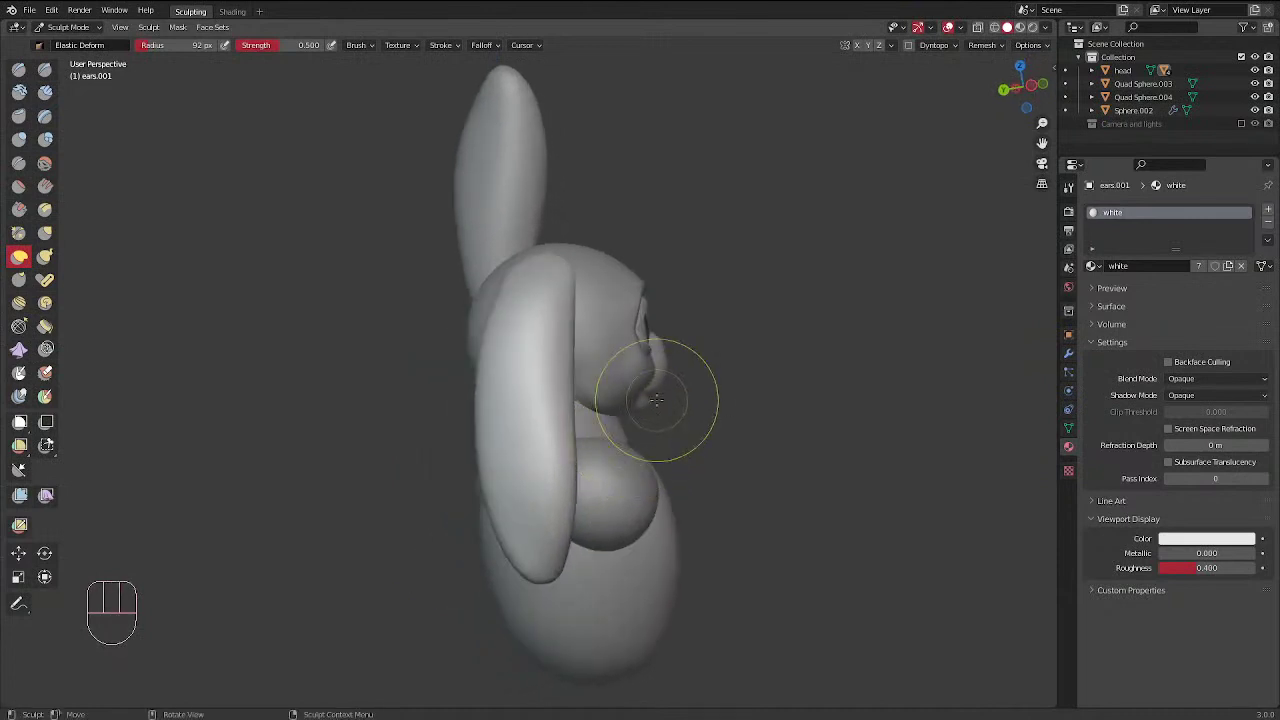
{"action": "key", "text": "ctrl+KP_1"}
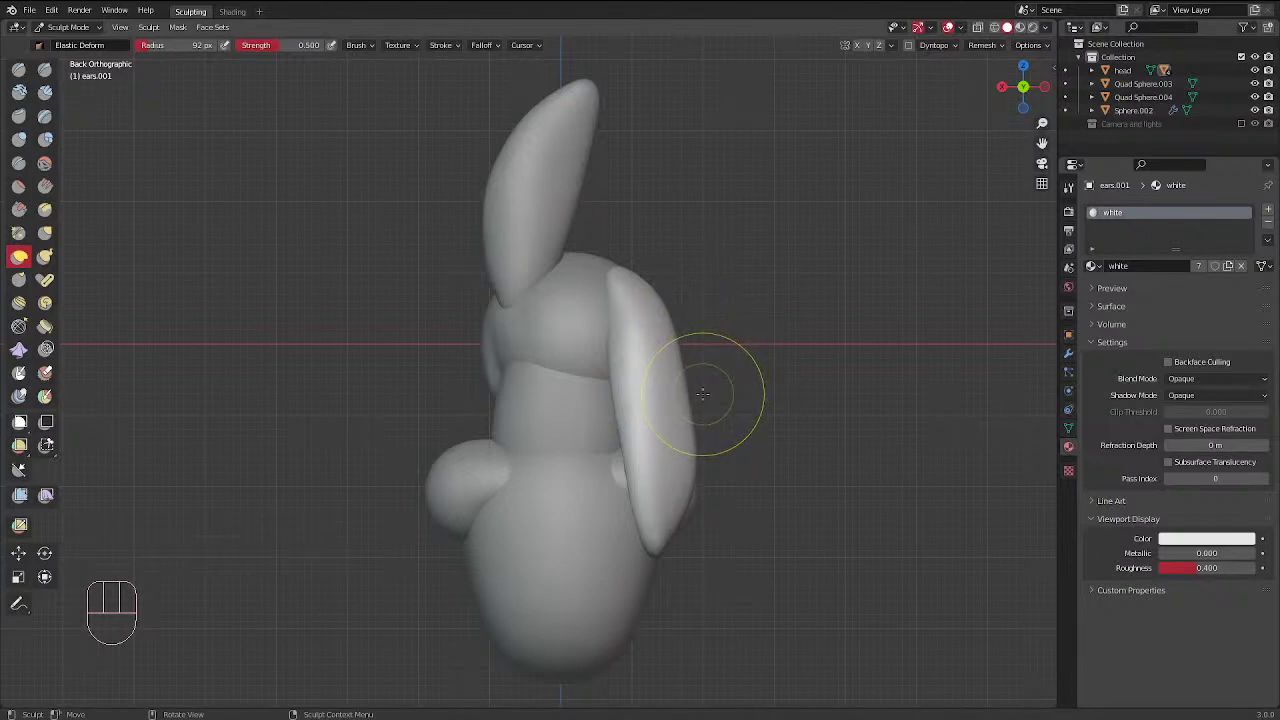
{"action": "mouse_move", "coordinate": [712, 380]}
{"action": "middle_mouse_down"}
{"action": "mouse_move", "coordinate": [680, 400]}
{"action": "mouse_move", "coordinate": [645, 352]}
{"action": "mouse_move", "coordinate": [620, 380]}
{"action": "middle_mouse_up"}
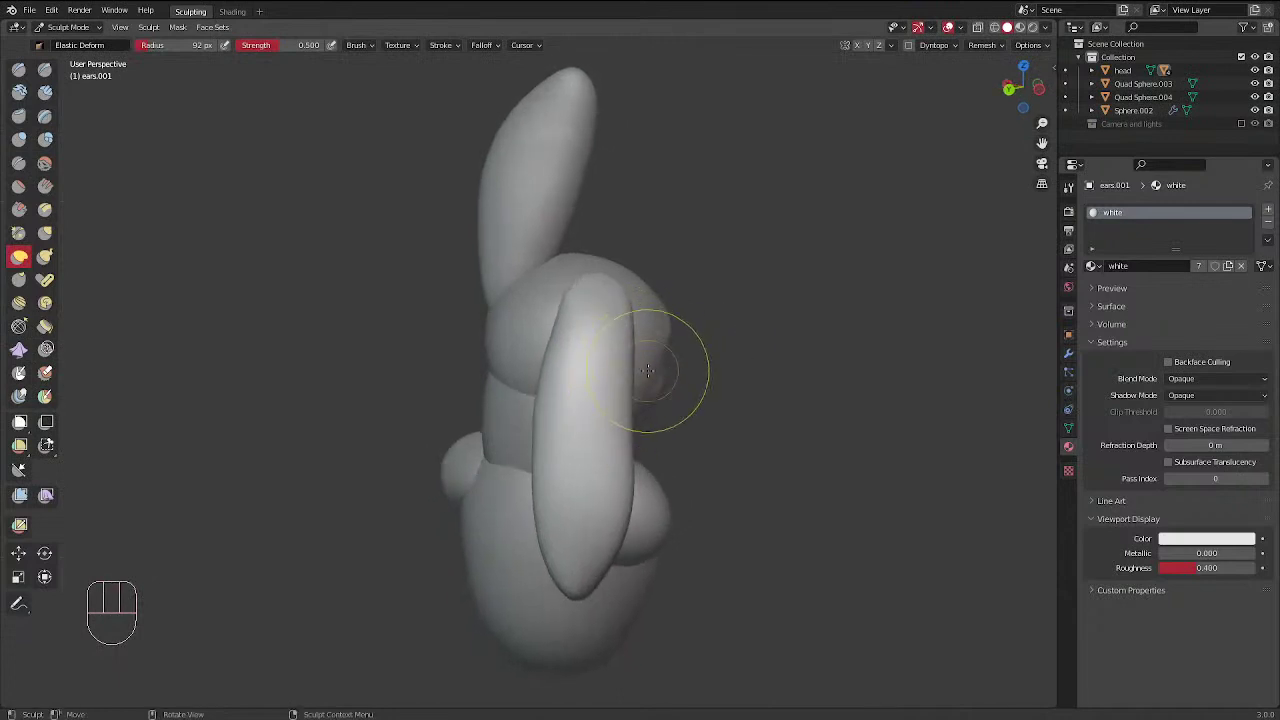
Push the back edge of the drooping ear rearward at shoulder height with Elastic Deform at radii of 96 px and 122 px
{"action": "key", "text": "f"}
{"action": "left_click", "coordinate": [629, 515]}
{"action": "key", "text": "f"}
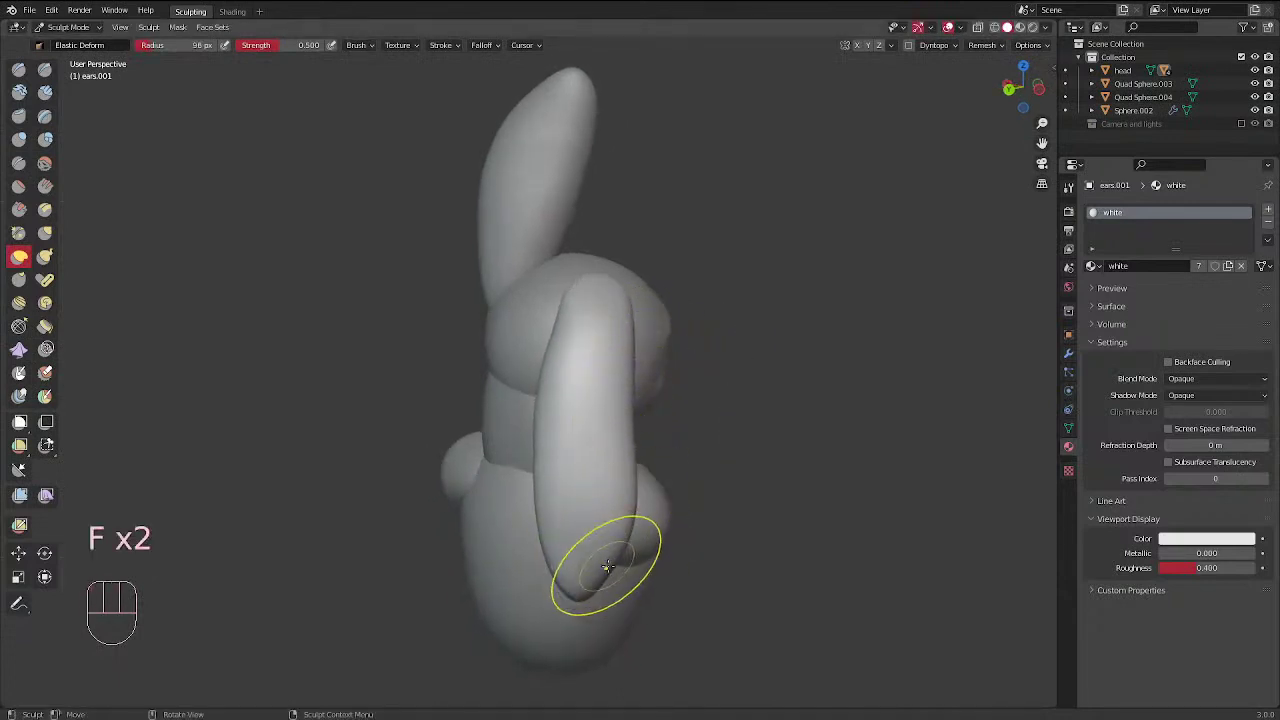
{"action": "left_click", "coordinate": [605, 540]}
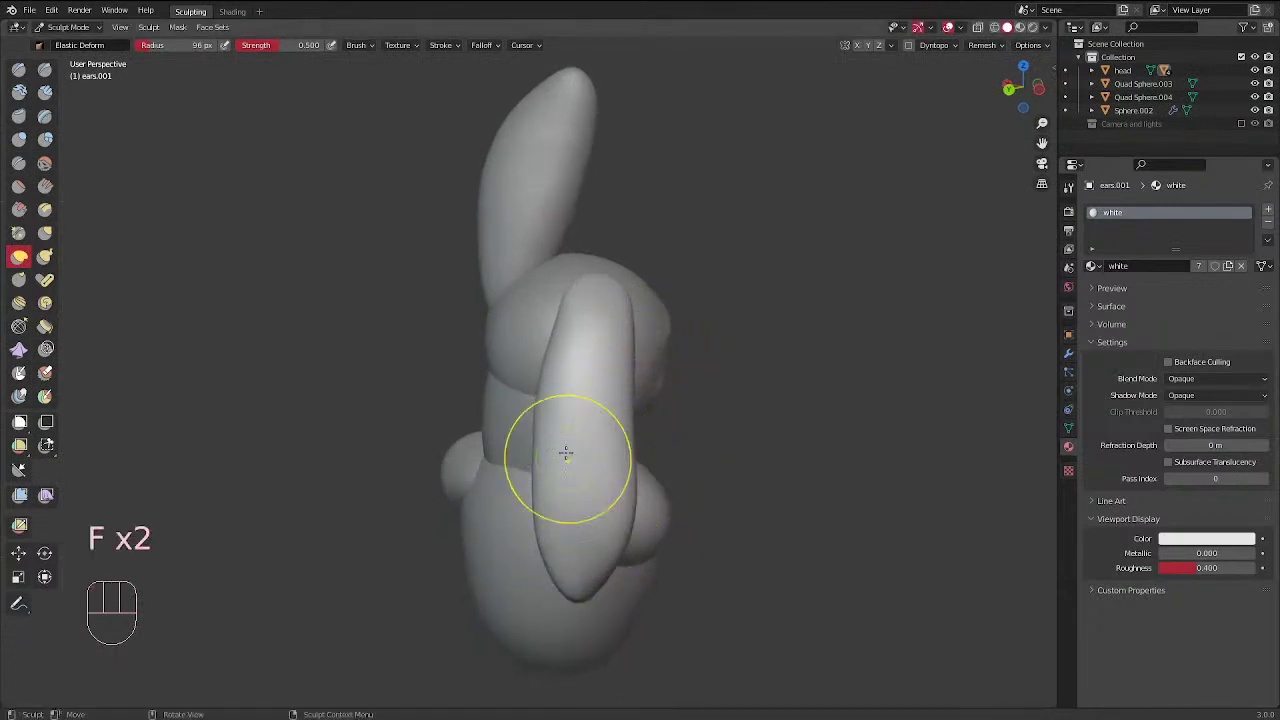
{"action": "mouse_move", "coordinate": [543, 514]}
{"action": "left_mouse_down"}
{"action": "mouse_move", "coordinate": [537, 449]}
{"action": "mouse_move", "coordinate": [555, 444]}
{"action": "left_mouse_up"}
{"action": "key", "text": "f"}
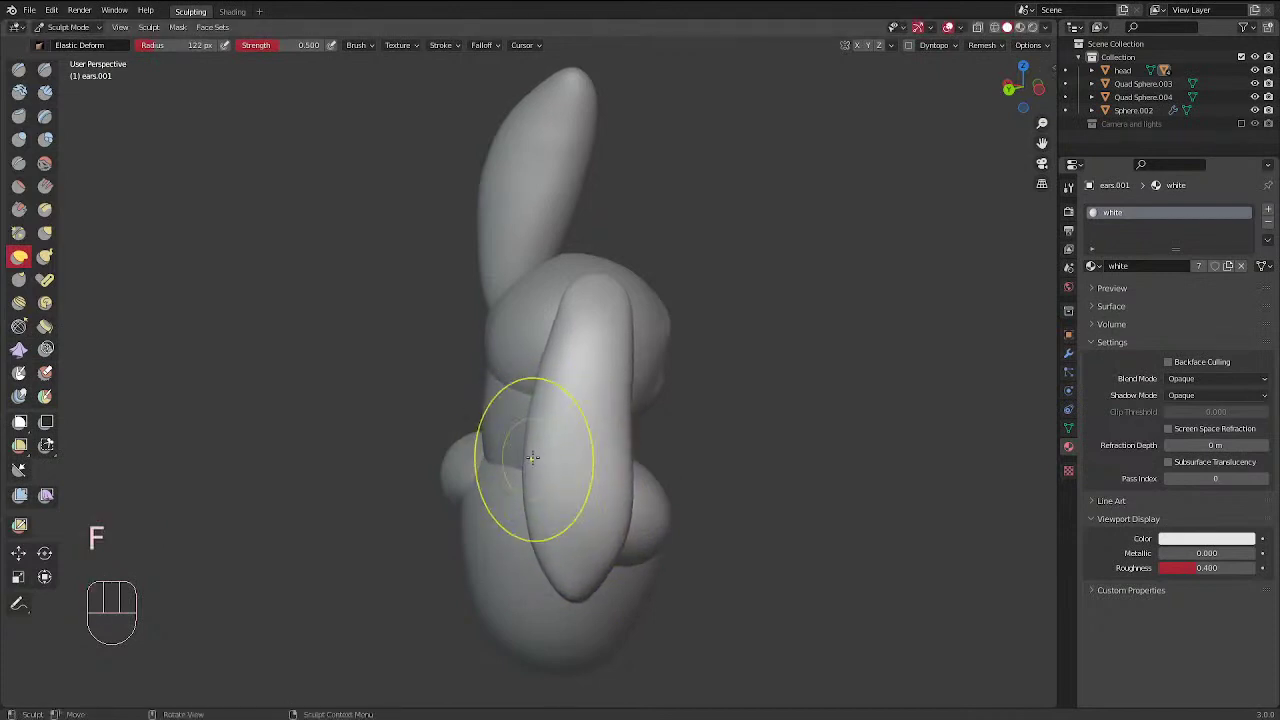
{"action": "left_click", "coordinate": [640, 400]}
Shape the drooping ear's lower front edge against the shoulder with Elastic Deform at radii of 94 px and 74 px
{"action": "mouse_move", "coordinate": [657, 386]}
{"action": "middle_mouse_down"}
{"action": "mouse_move", "coordinate": [600, 425]}
{"action": "mouse_move", "coordinate": [580, 470]}
{"action": "mouse_move", "coordinate": [586, 523]}
{"action": "middle_mouse_up"}
{"action": "key", "text": "f"}
{"action": "left_click", "coordinate": [576, 553]}
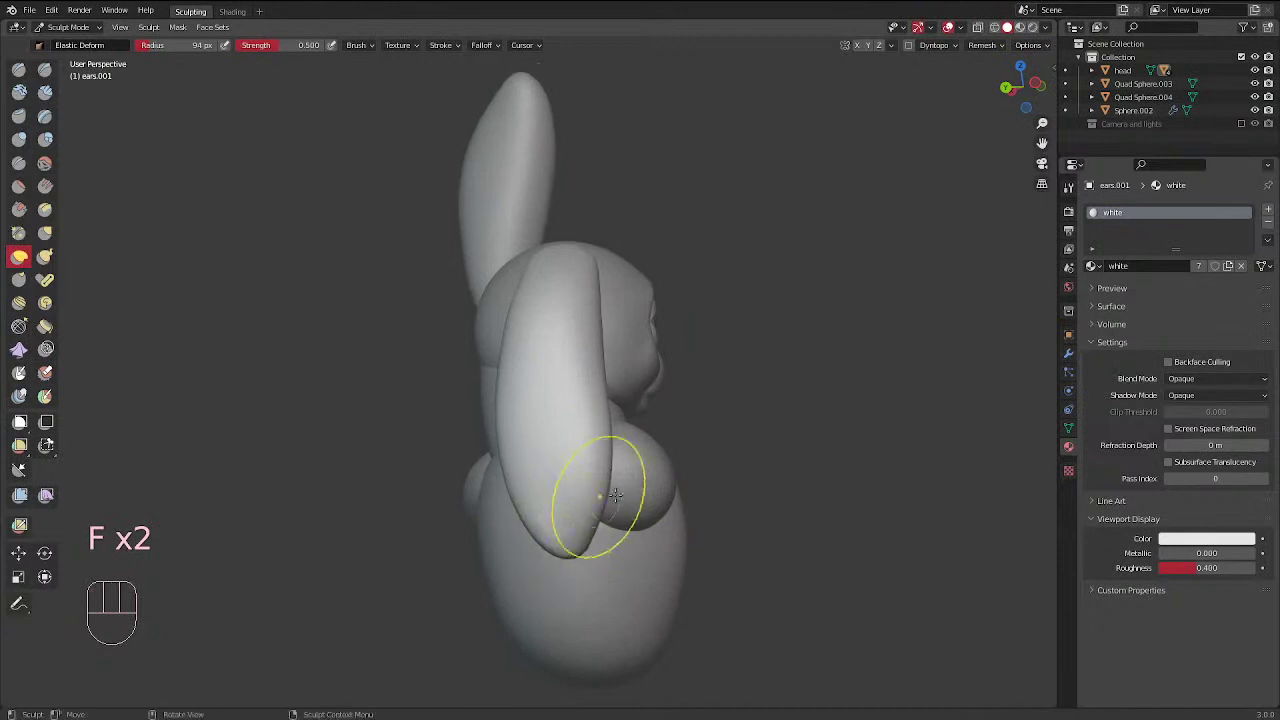
{"action": "mouse_move", "coordinate": [686, 371]}
{"action": "middle_mouse_down"}
{"action": "mouse_move", "coordinate": [366, 521]}
{"action": "mouse_move", "coordinate": [400, 505]}
{"action": "middle_mouse_up"}
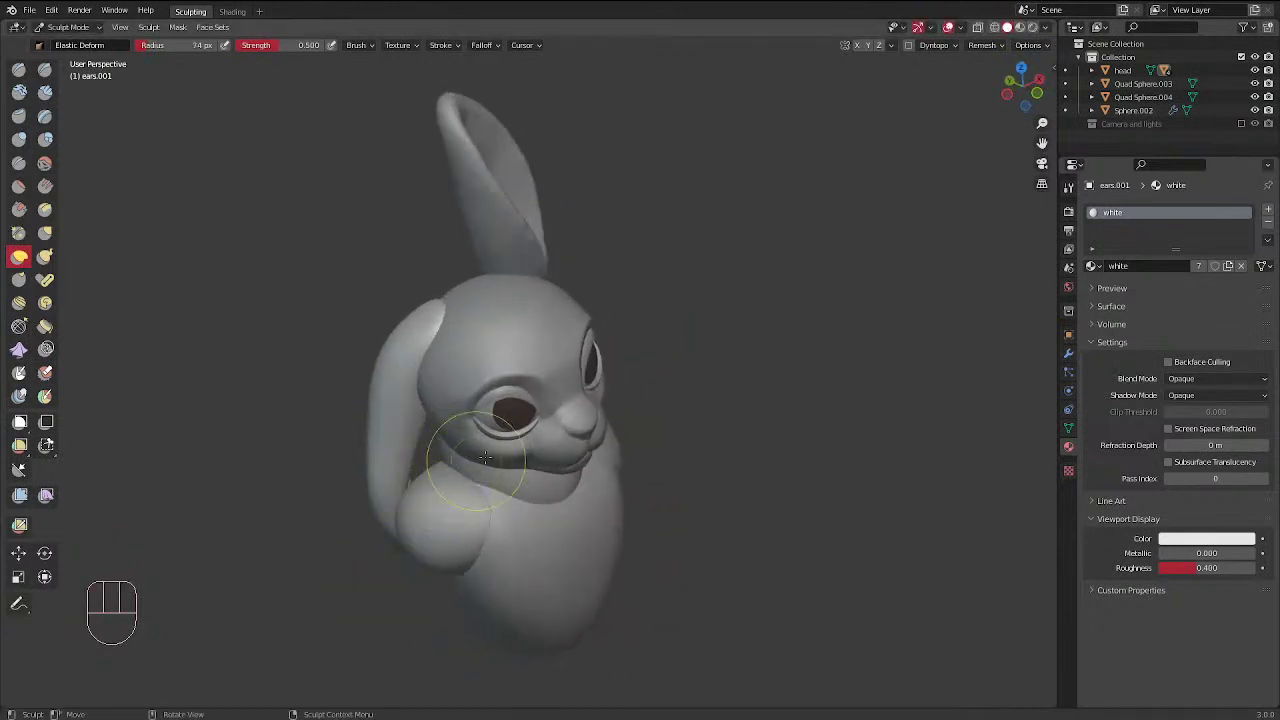
Isolate the drooping ear in local view and smooth its inner rim with a 69 px brush radius
{"action": "key", "text": "KP_7"}
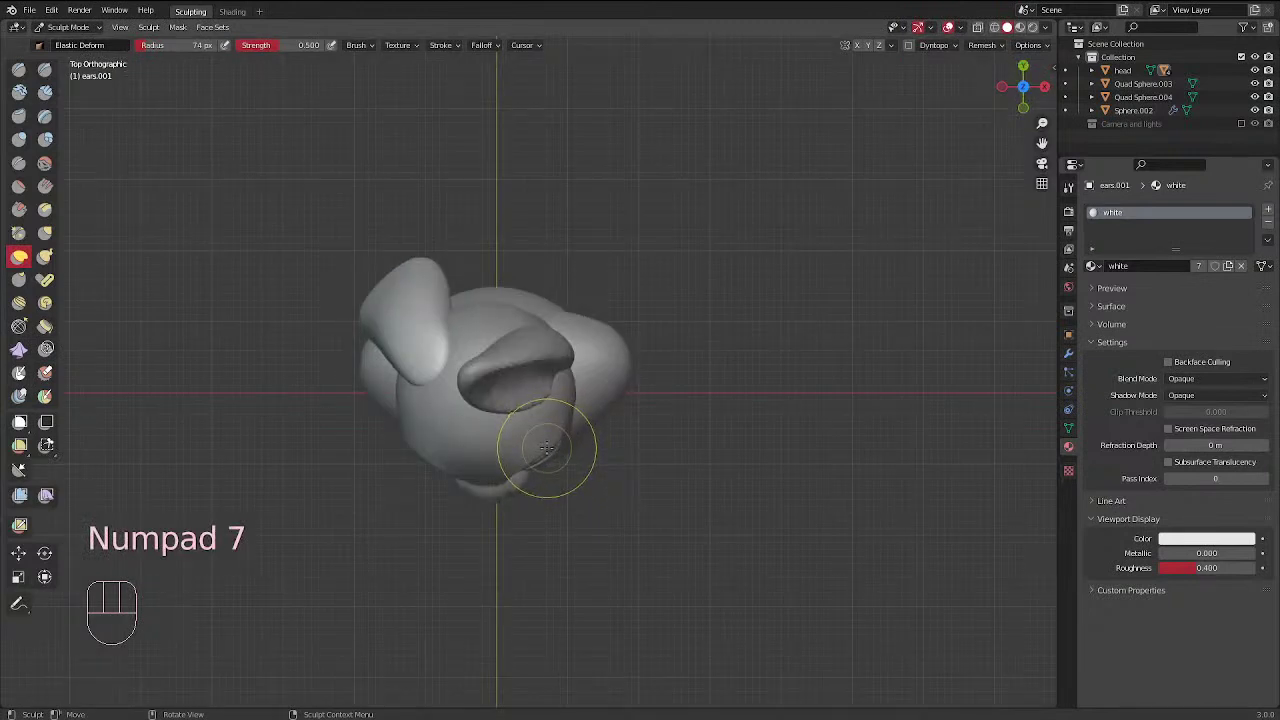
{"action": "key", "text": "KP_3"}
{"action": "mouse_move", "coordinate": [560, 445]}
{"action": "middle_mouse_down"}
{"action": "mouse_move", "coordinate": [623, 434]}
{"action": "mouse_move", "coordinate": [537, 466]}
{"action": "middle_mouse_up"}
{"action": "key", "text": "KP_Divide"}
{"action": "key", "text": "f"}
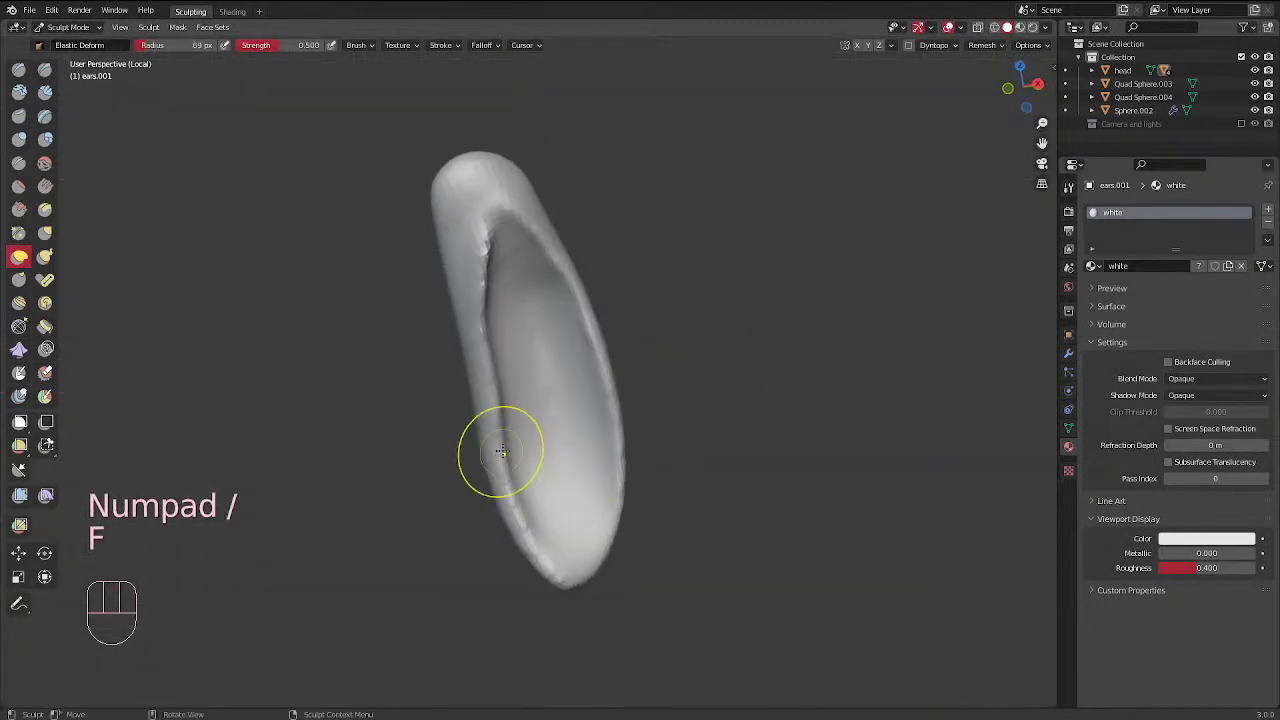
{"action": "left_click_drag", "start_coordinate": [489, 406], "coordinate": [523, 471], "text": "shift"}
{"action": "middle_click_drag", "start_coordinate": [523, 471], "coordinate": [617, 355]}
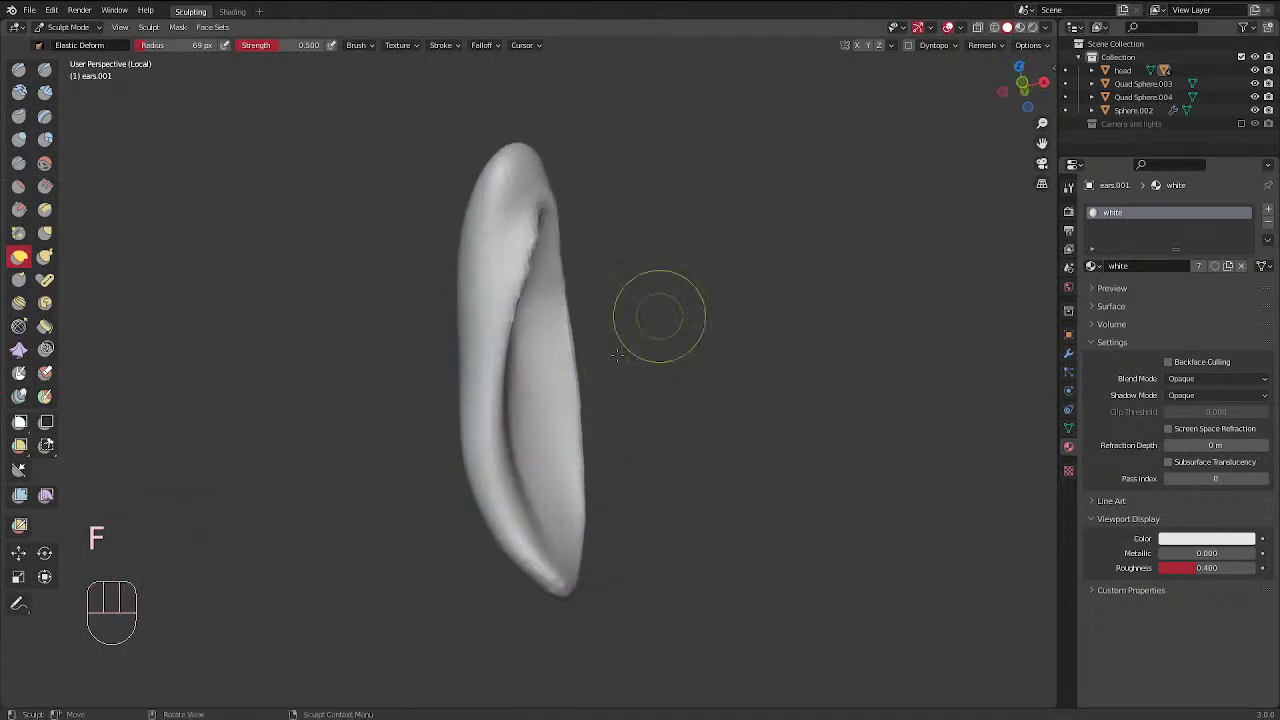
Open up the ear's inner hollow by reshaping its rim and fold with Elastic Deform at a 77 px radius
{"action": "key", "text": "f"}
{"action": "left_click", "coordinate": [511, 457]}
{"action": "middle_click_drag", "start_coordinate": [511, 457], "coordinate": [474, 471]}
{"action": "key", "text": "f"}
{"action": "left_click", "coordinate": [497, 446]}
{"action": "left_click_drag", "start_coordinate": [497, 446], "coordinate": [486, 372]}
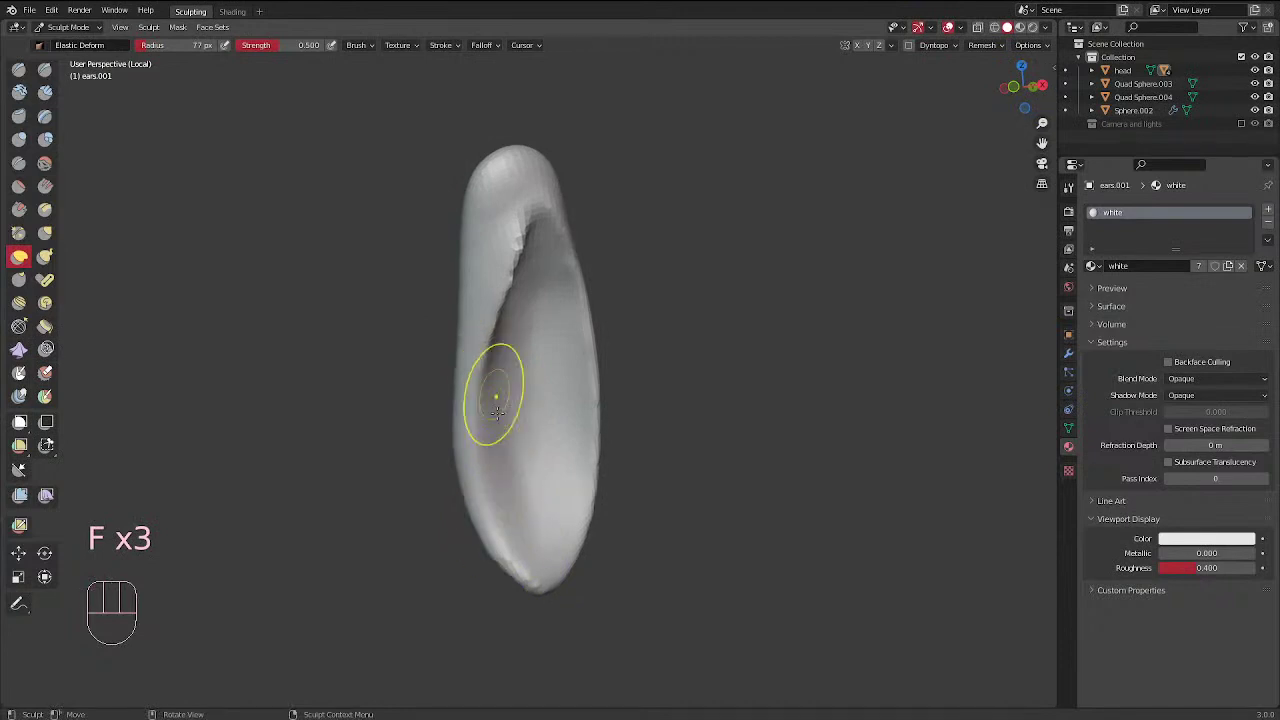
Round out the lower rim and tip of the isolated ear with Elastic Deform, enlarging the radius to 84 px
{"action": "middle_click_drag", "start_coordinate": [518, 435], "coordinate": [531, 429]}
{"action": "left_click_drag", "start_coordinate": [530, 538], "coordinate": [511, 570]}
{"action": "key", "text": "f"}
{"action": "left_click", "coordinate": [598, 543]}
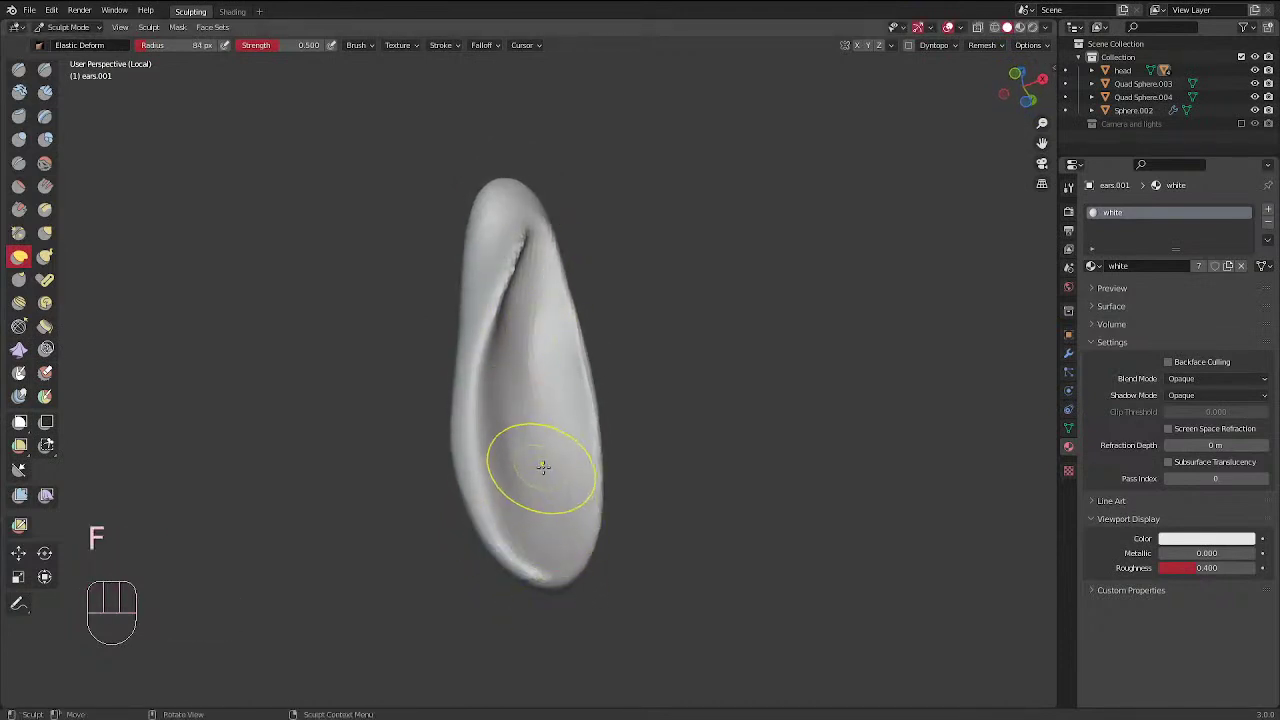
Show the whole rabbit again and curve the drooping ear's lower half around the shoulder from below with Elastic Deform, reducing the radius to 107 px
{"action": "middle_click_drag", "start_coordinate": [543, 469], "coordinate": [557, 548]}
{"action": "key", "text": "KP_Divide"}
{"action": "mouse_move", "coordinate": [651, 391]}
{"action": "middle_mouse_down"}
{"action": "mouse_move", "coordinate": [668, 354]}
{"action": "mouse_move", "coordinate": [586, 280]}
{"action": "mouse_move", "coordinate": [494, 360]}
{"action": "mouse_move", "coordinate": [482, 460]}
{"action": "mouse_move", "coordinate": [425, 368]}
{"action": "middle_mouse_up"}
{"action": "key", "text": "f"}
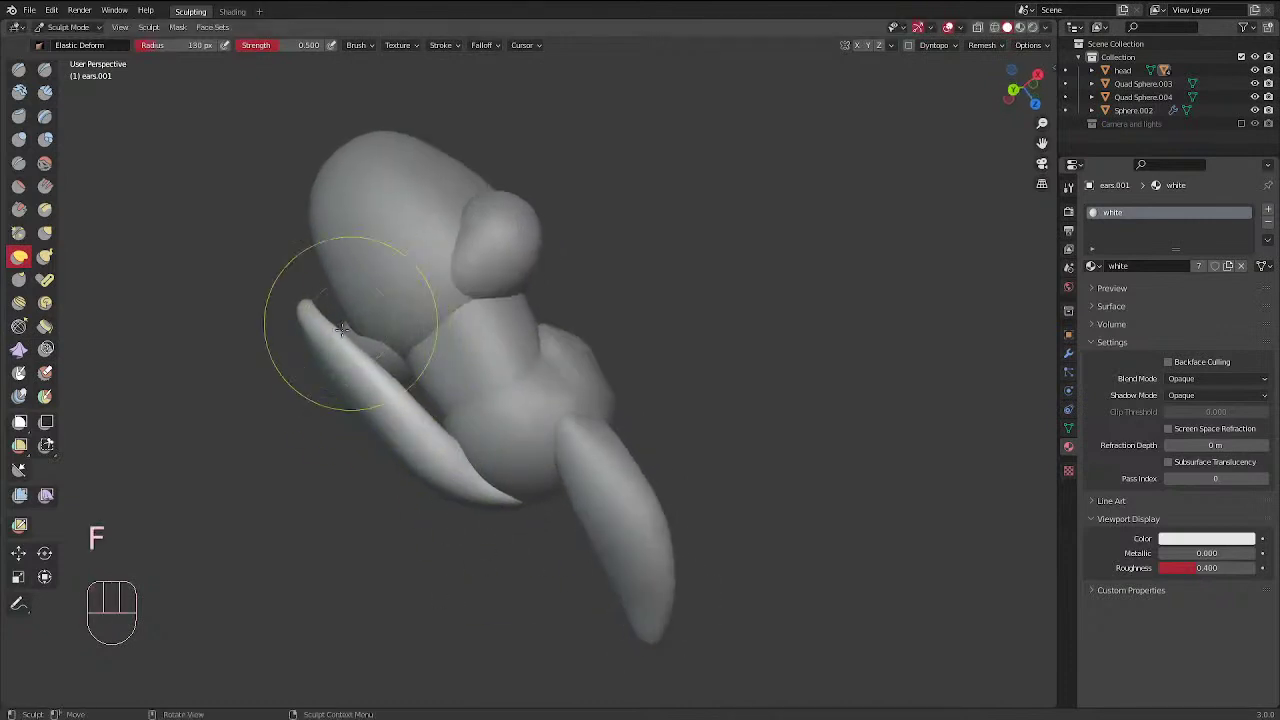
{"action": "left_click", "coordinate": [381, 344]}
{"action": "key", "text": "f"}
{"action": "left_click", "coordinate": [433, 385]}
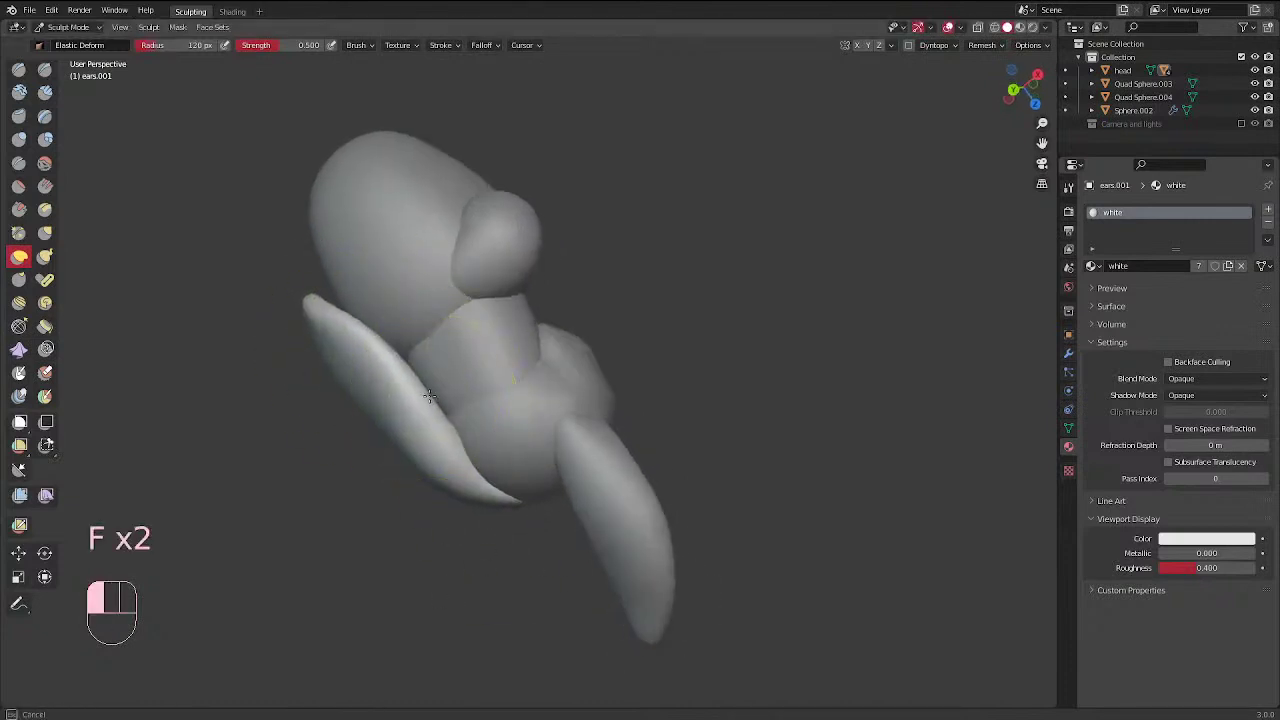
{"action": "key", "text": "f"}
{"action": "left_click", "coordinate": [428, 378]}
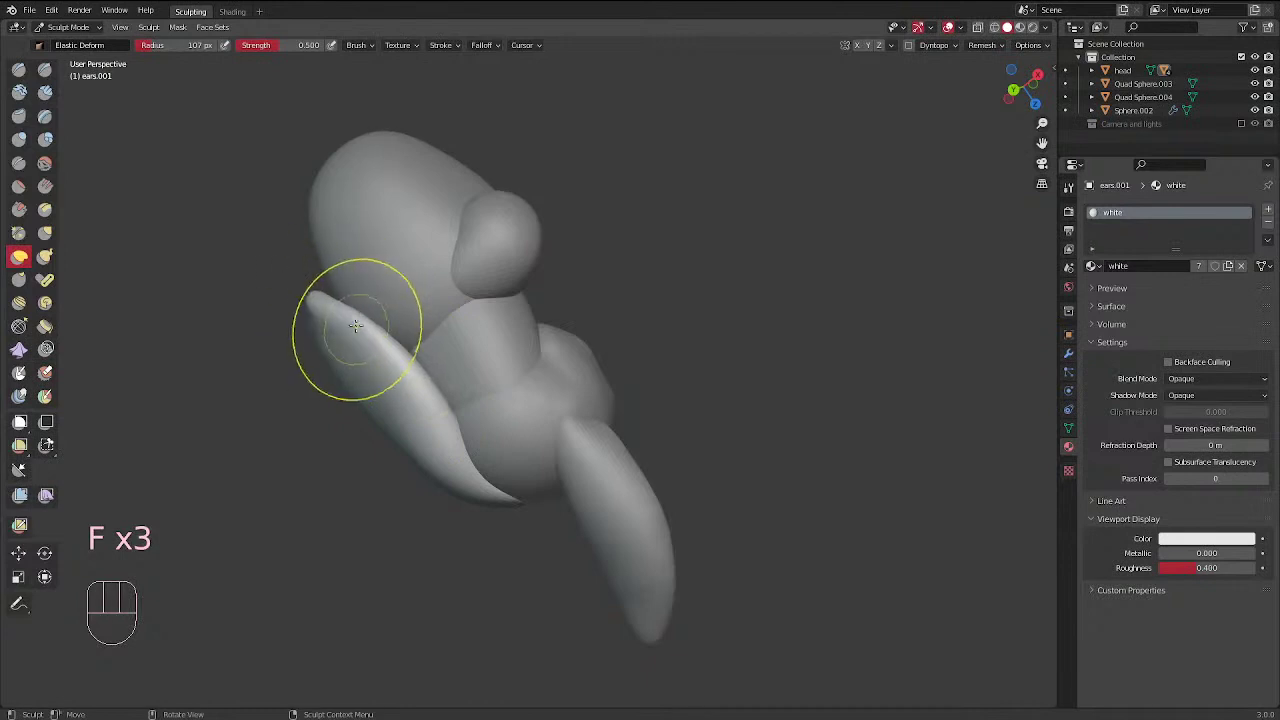
{"action": "key", "text": "f"}
{"action": "left_click", "coordinate": [334, 302]}
Refine the bend of the drooping ear behind the shoulder with Elastic Deform at a 97 px radius
{"action": "mouse_move", "coordinate": [334, 302]}
{"action": "middle_mouse_down"}
{"action": "mouse_move", "coordinate": [537, 371]}
{"action": "mouse_move", "coordinate": [489, 119]}
{"action": "mouse_move", "coordinate": [429, 349]}
{"action": "mouse_move", "coordinate": [360, 429]}
{"action": "mouse_move", "coordinate": [395, 435]}
{"action": "mouse_move", "coordinate": [458, 506]}
{"action": "middle_mouse_up"}
{"action": "key", "text": "f"}
{"action": "left_click", "coordinate": [367, 396]}
{"action": "key", "text": "f"}
{"action": "left_click", "coordinate": [392, 448]}
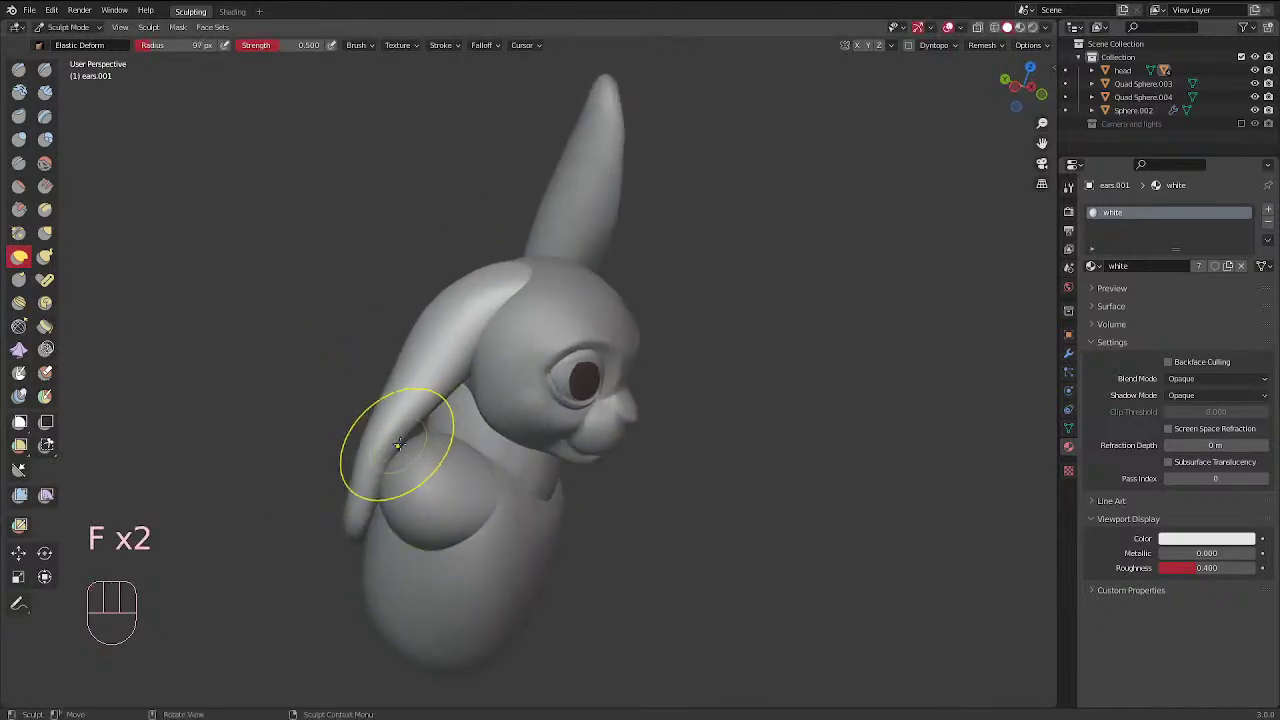
Sharpen the drooping ear's front edge with the inverted Crease brush at a 39 px radius, and isolate the ear to sharpen its rim at 44 px
{"action": "middle_click_drag", "start_coordinate": [392, 445], "coordinate": [576, 329]}
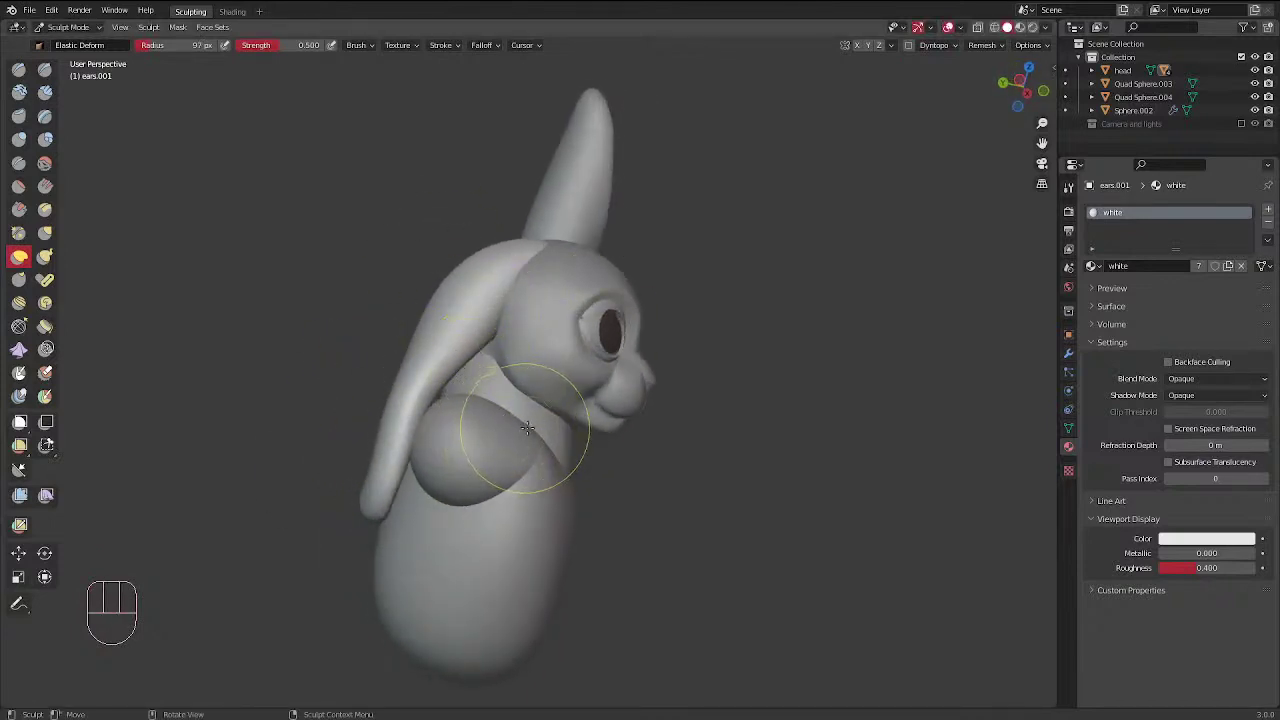
{"action": "key", "text": "KP_1"}
{"action": "middle_click_drag", "start_coordinate": [555, 415], "coordinate": [625, 390]}
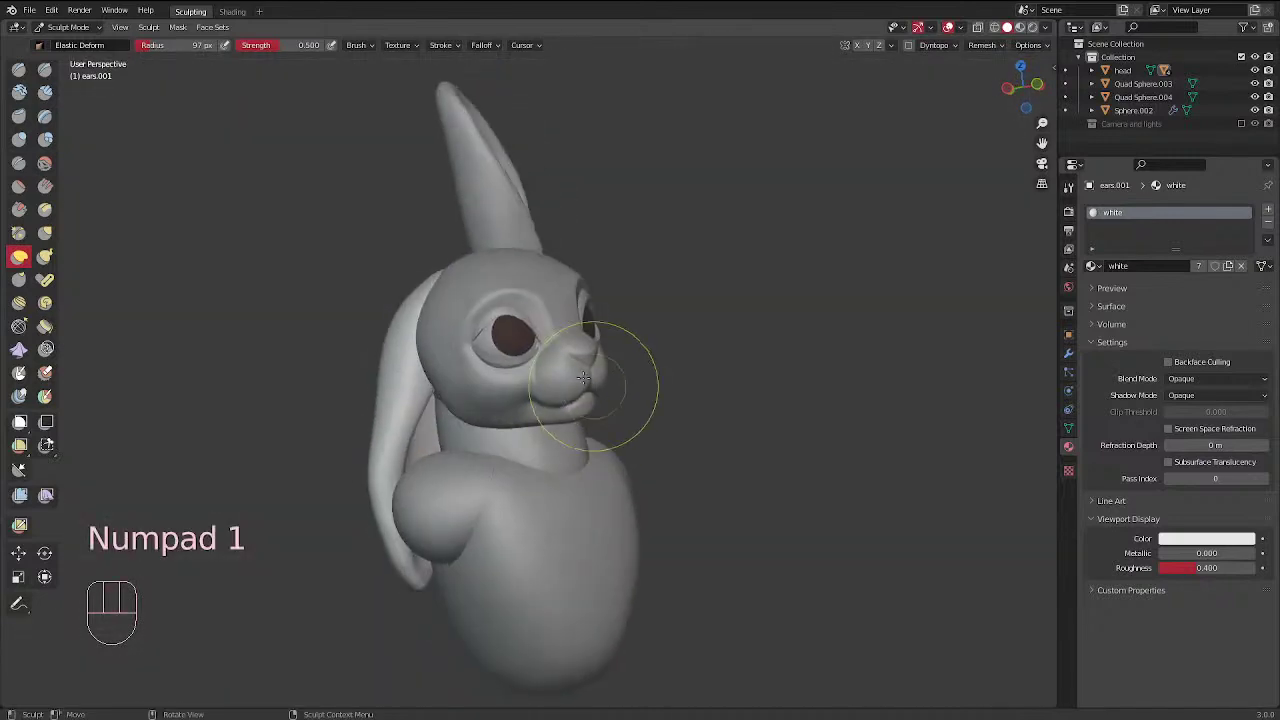
{"action": "left_click", "coordinate": [19, 162]}
{"action": "key", "text": "f"}
{"action": "left_click", "coordinate": [418, 399]}
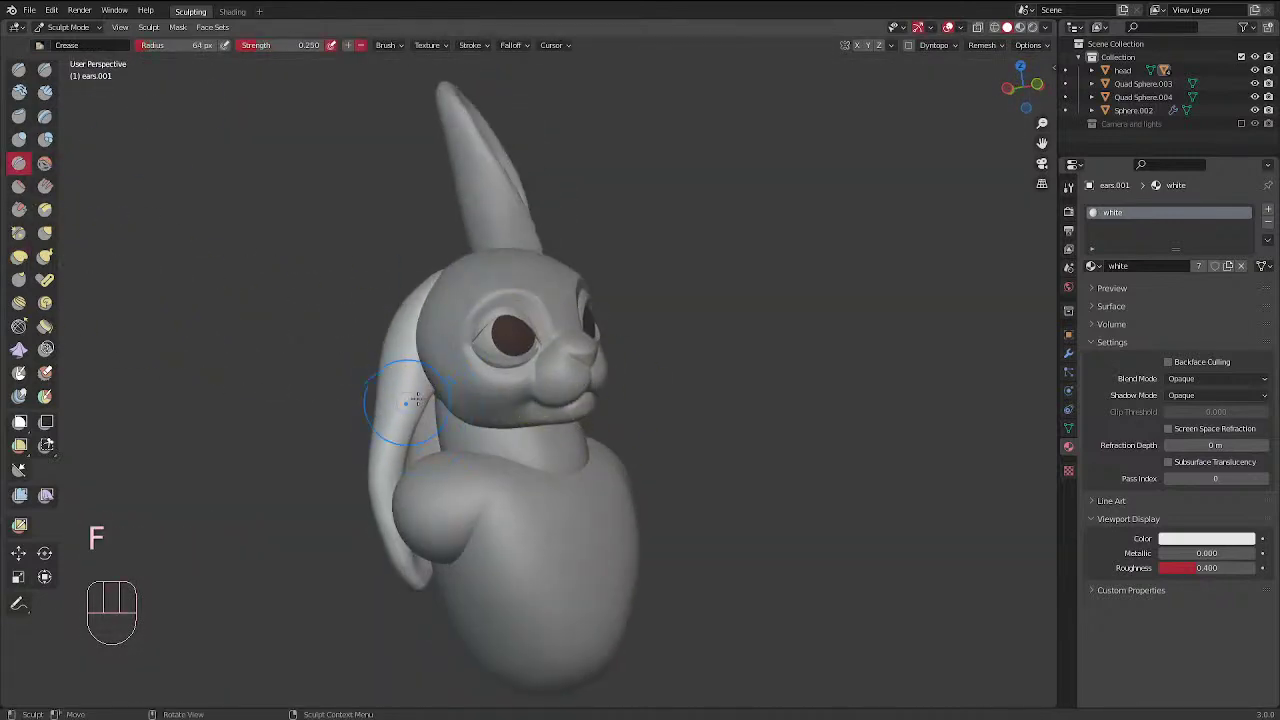
{"action": "middle_click_drag", "start_coordinate": [418, 399], "coordinate": [405, 386]}
{"action": "key", "text": "f"}
{"action": "left_click", "coordinate": [424, 386]}
{"action": "left_click_drag", "start_coordinate": [414, 385], "coordinate": [387, 512], "text": "ctrl"}
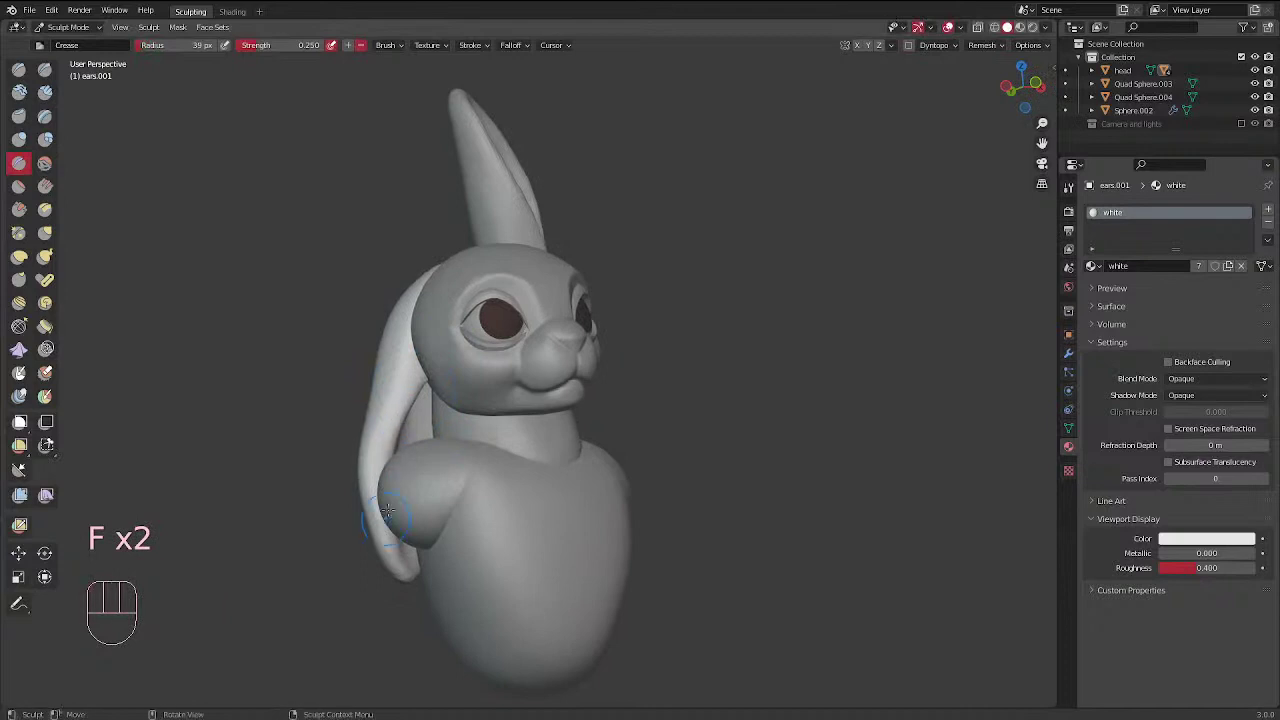
{"action": "key", "text": "KP_Divide"}
{"action": "key", "text": "f"}
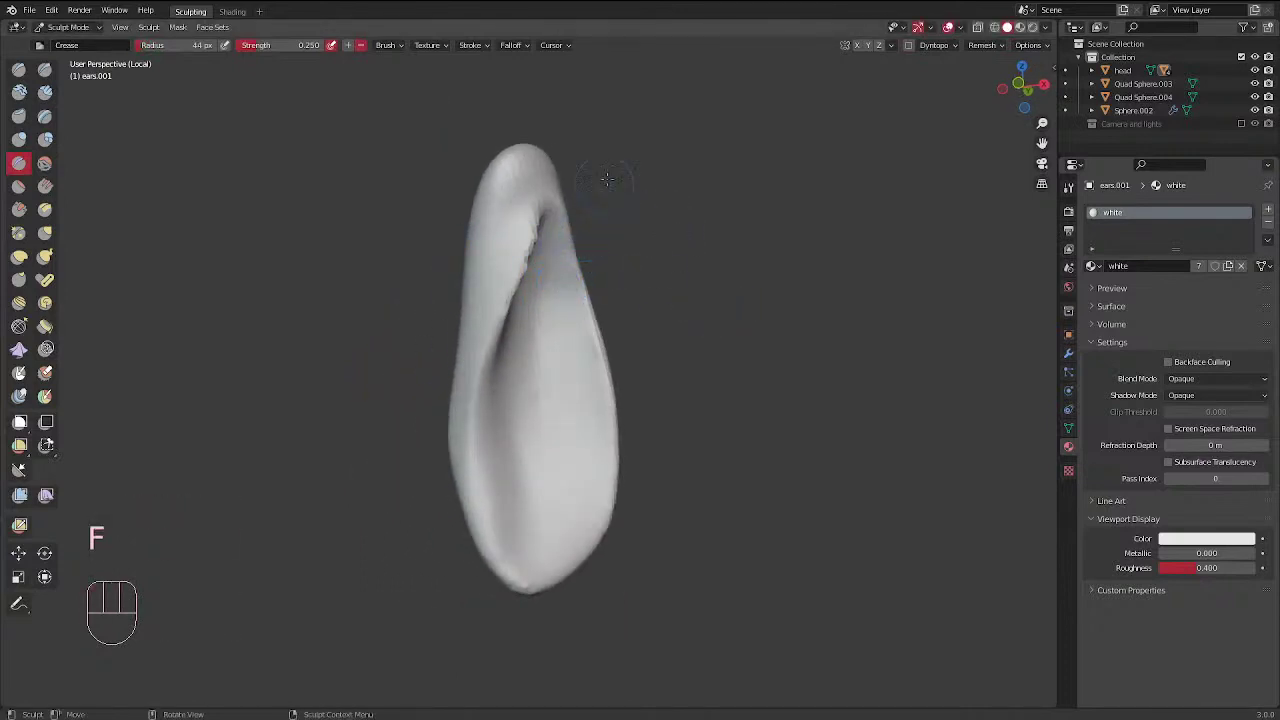
Try to voxel remesh the isolated ear and undo the remesh
{"action": "key", "text": "ctrl+r"}
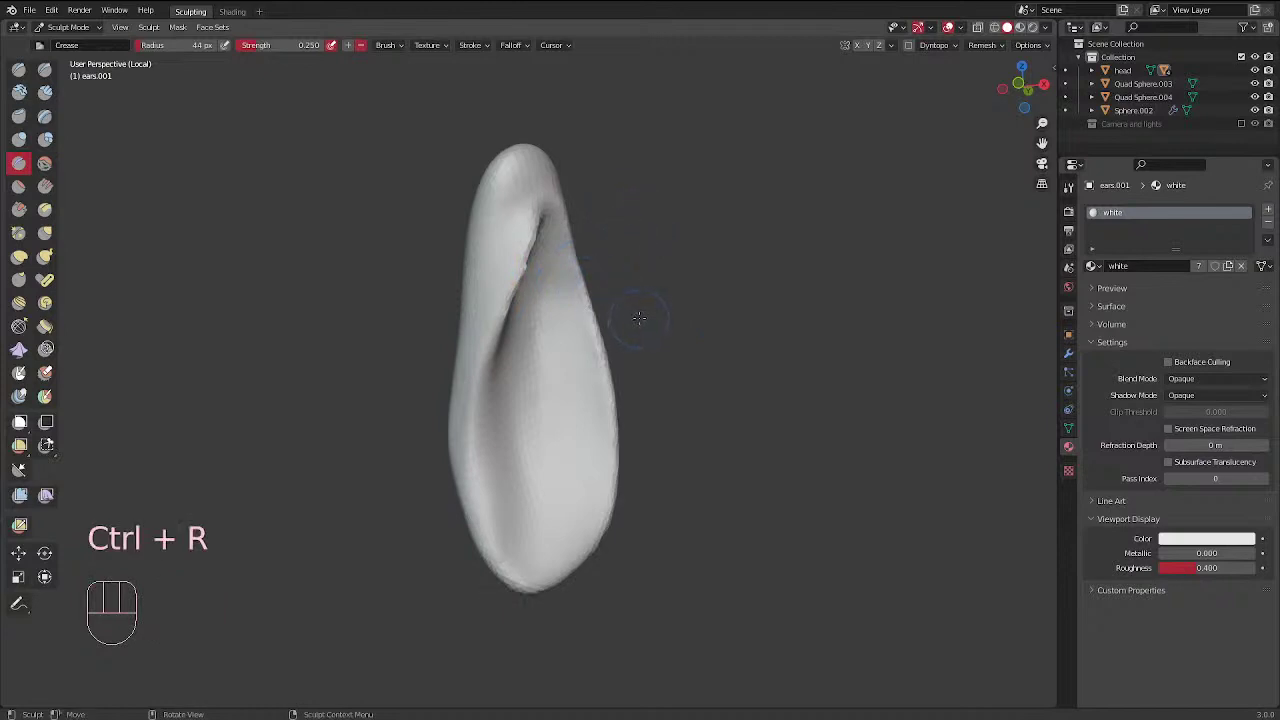
{"action": "key", "text": "ctrl+z"}
{"action": "key", "text": "ctrl"}
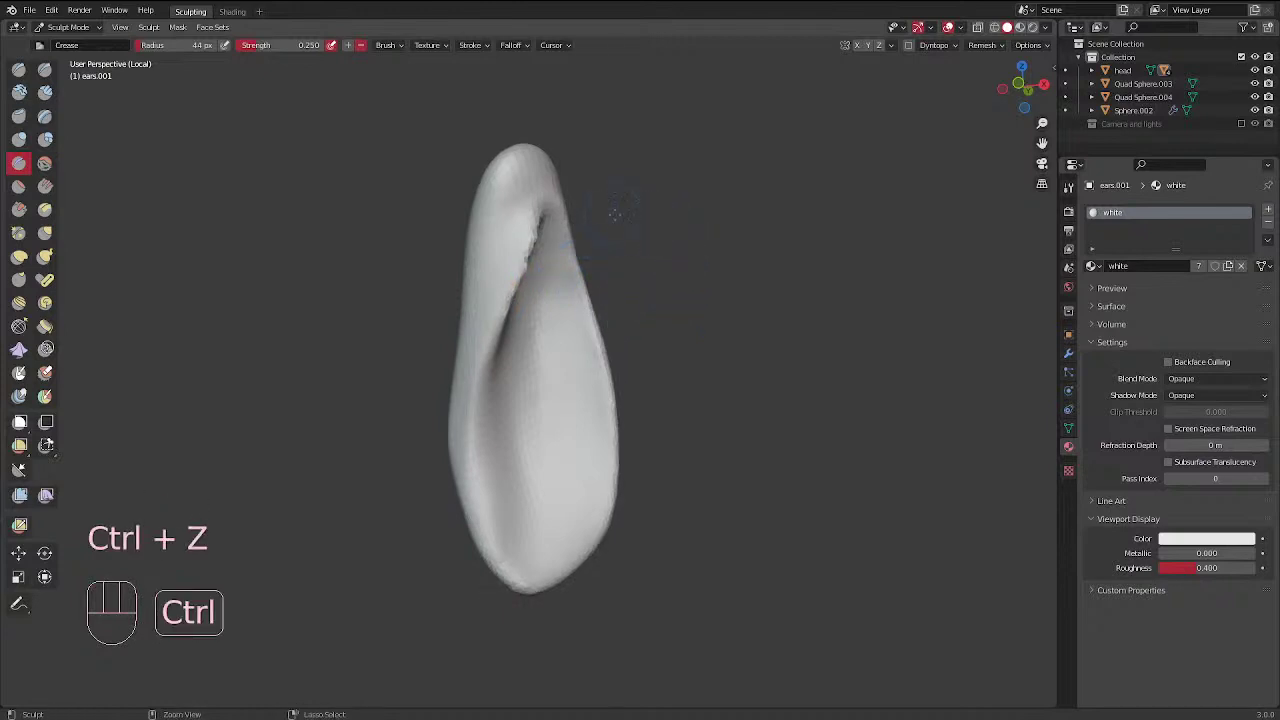
{"action": "left_click", "coordinate": [694, 274], "text": "ctrl"}
{"action": "left_click", "coordinate": [694, 274], "text": "ctrl"}
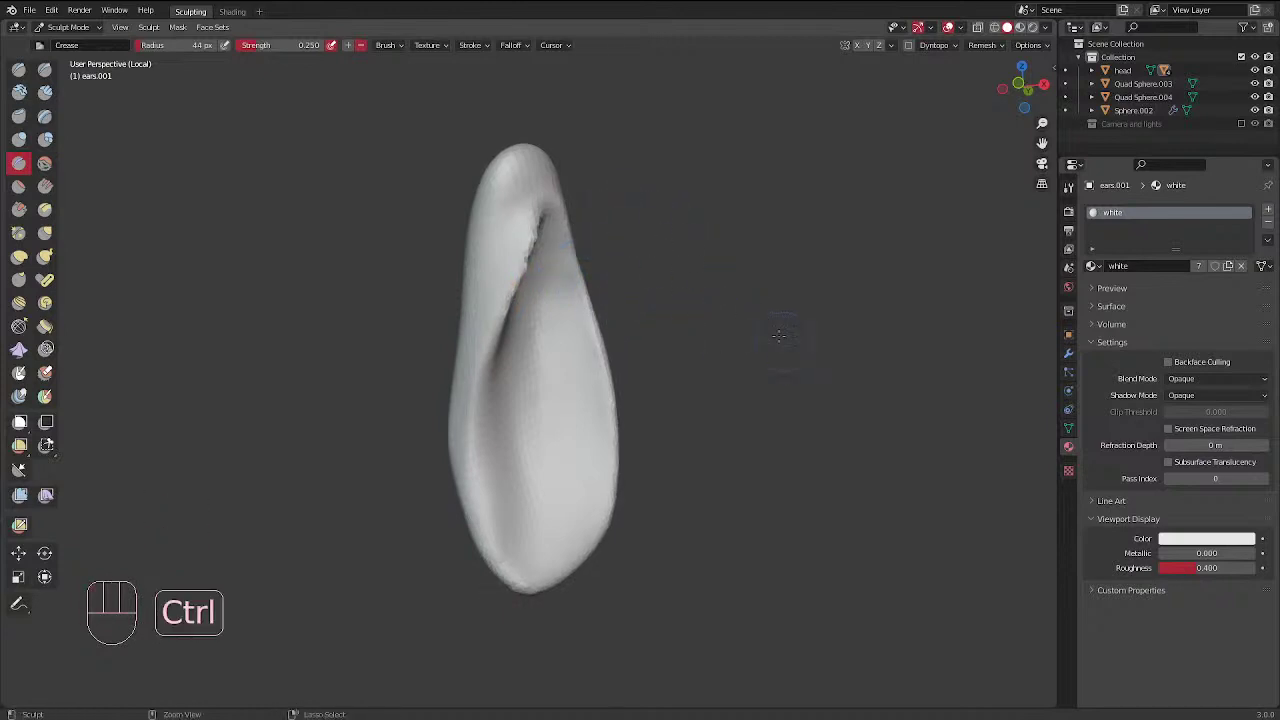
{"action": "left_click", "coordinate": [707, 290], "text": "ctrl"}
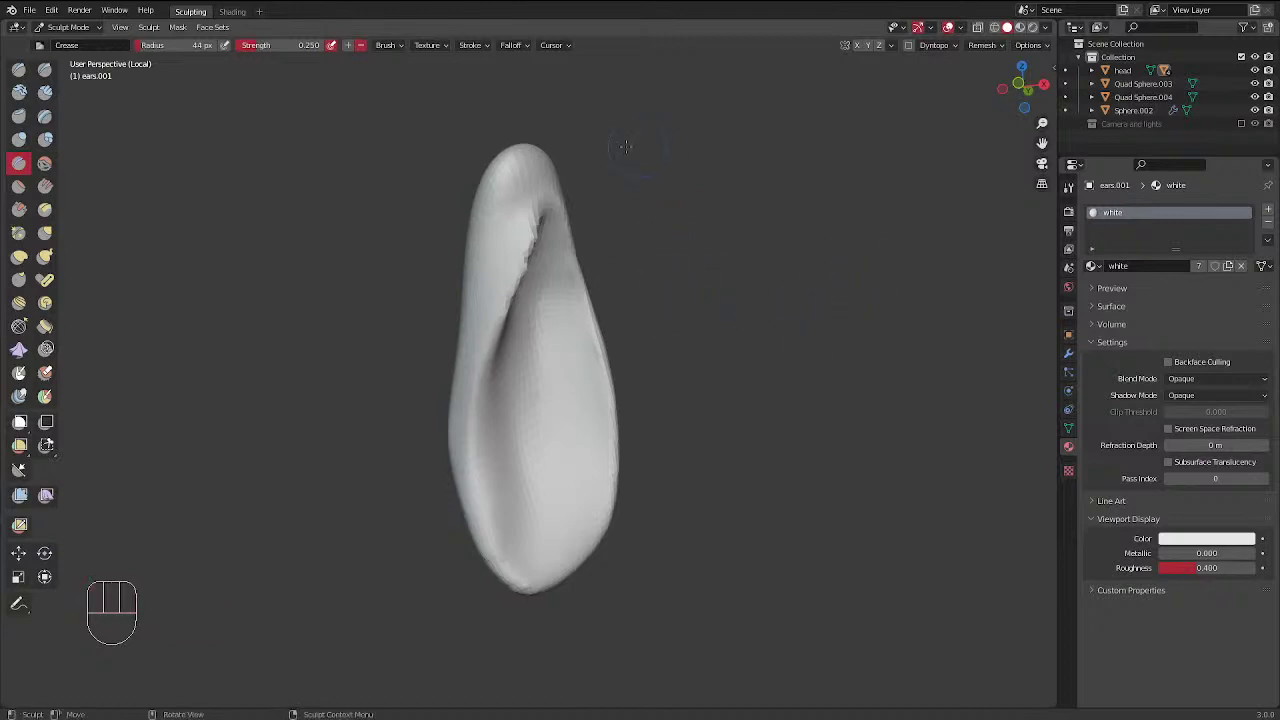
{"action": "middle_click_drag", "start_coordinate": [688, 170], "coordinate": [701, 205]}
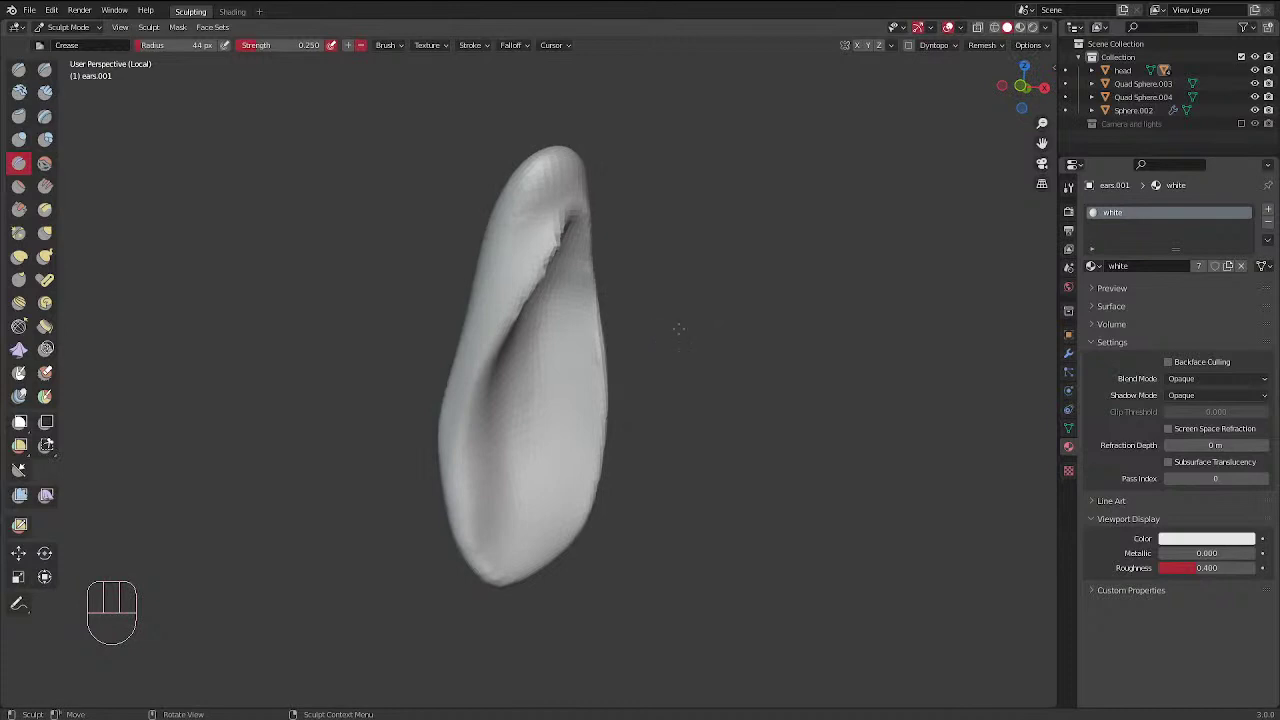
Switch to the Draw Sharp brush at a 64 px radius, then adjust the ear's voxel size and remesh it
{"action": "middle_click_drag", "start_coordinate": [530, 237], "coordinate": [430, 237]}
{"action": "left_click", "coordinate": [45, 69]}
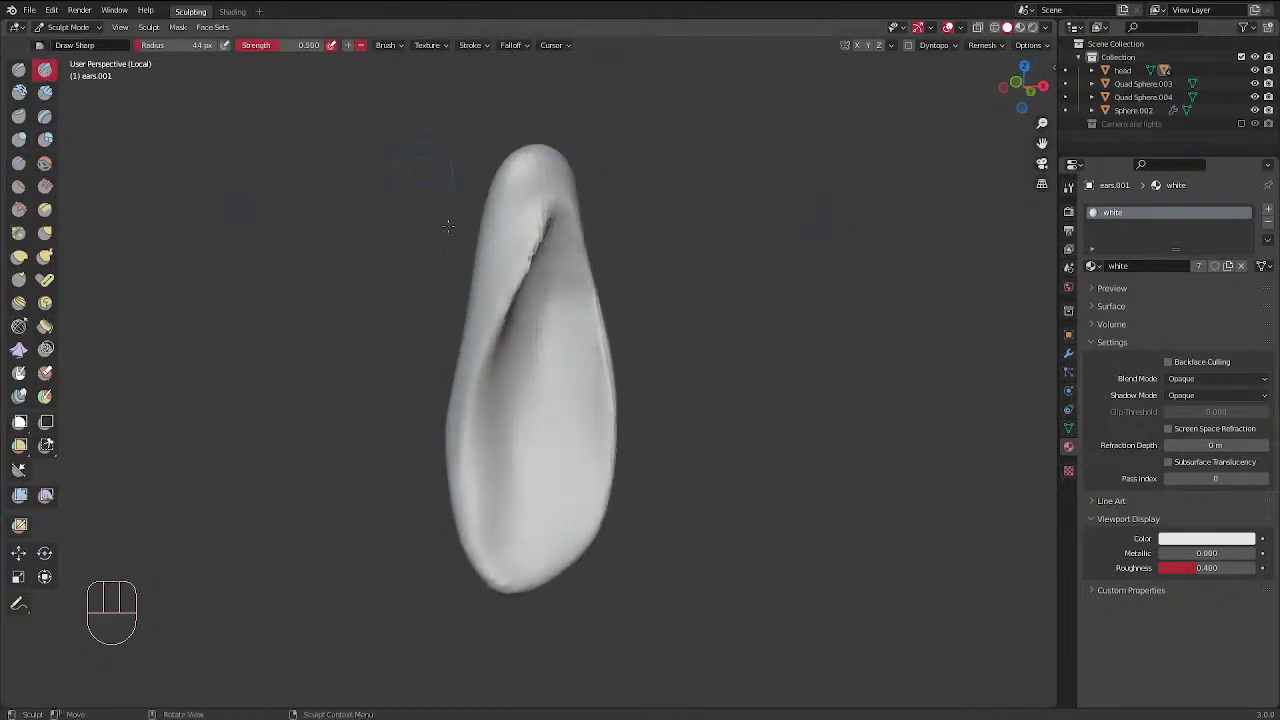
{"action": "key", "text": "f"}
{"action": "key", "text": "shift+r"}
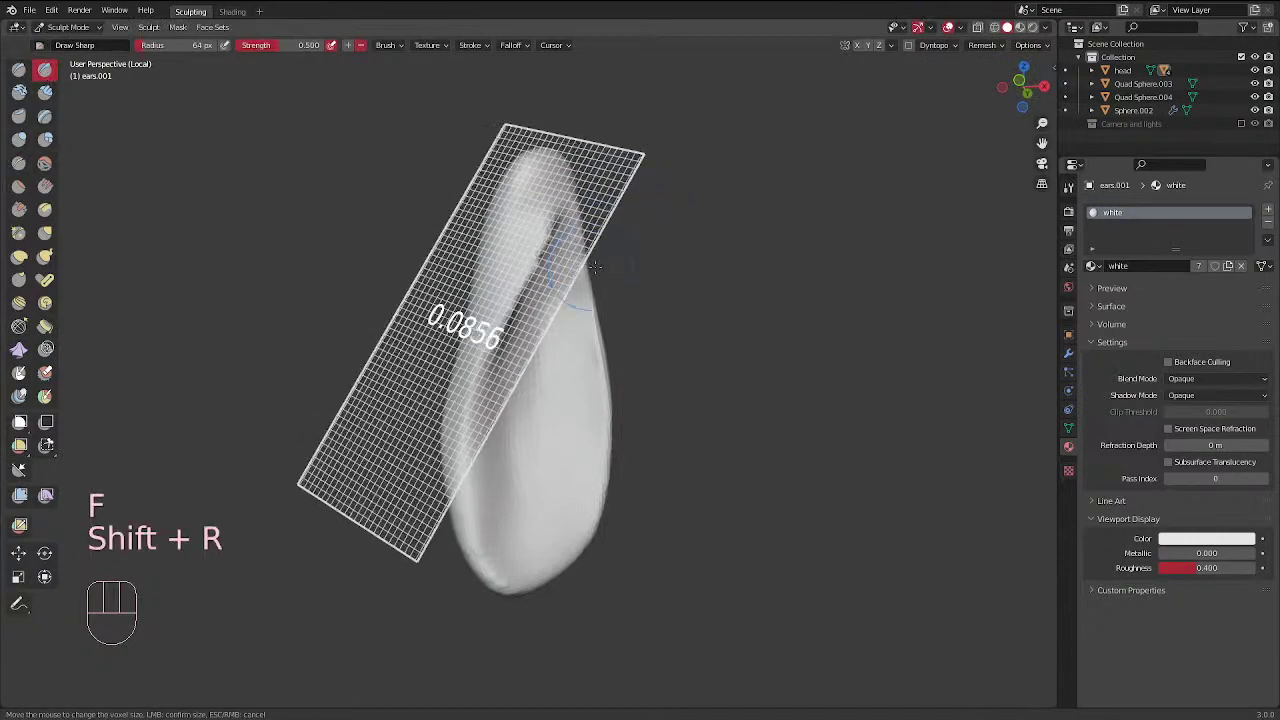
{"action": "left_click", "coordinate": [649, 256]}
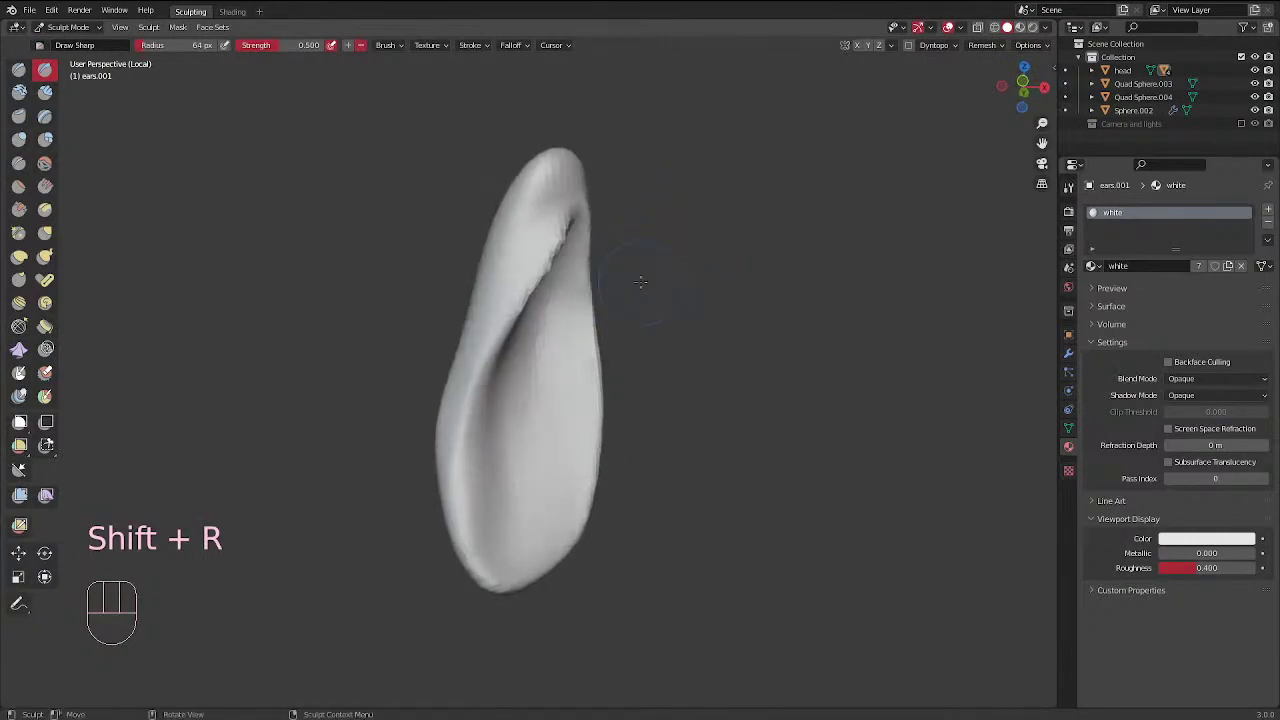
{"action": "key", "text": "shift+r"}
{"action": "left_click", "coordinate": [681, 261]}
{"action": "key", "text": "ctrl+r"}
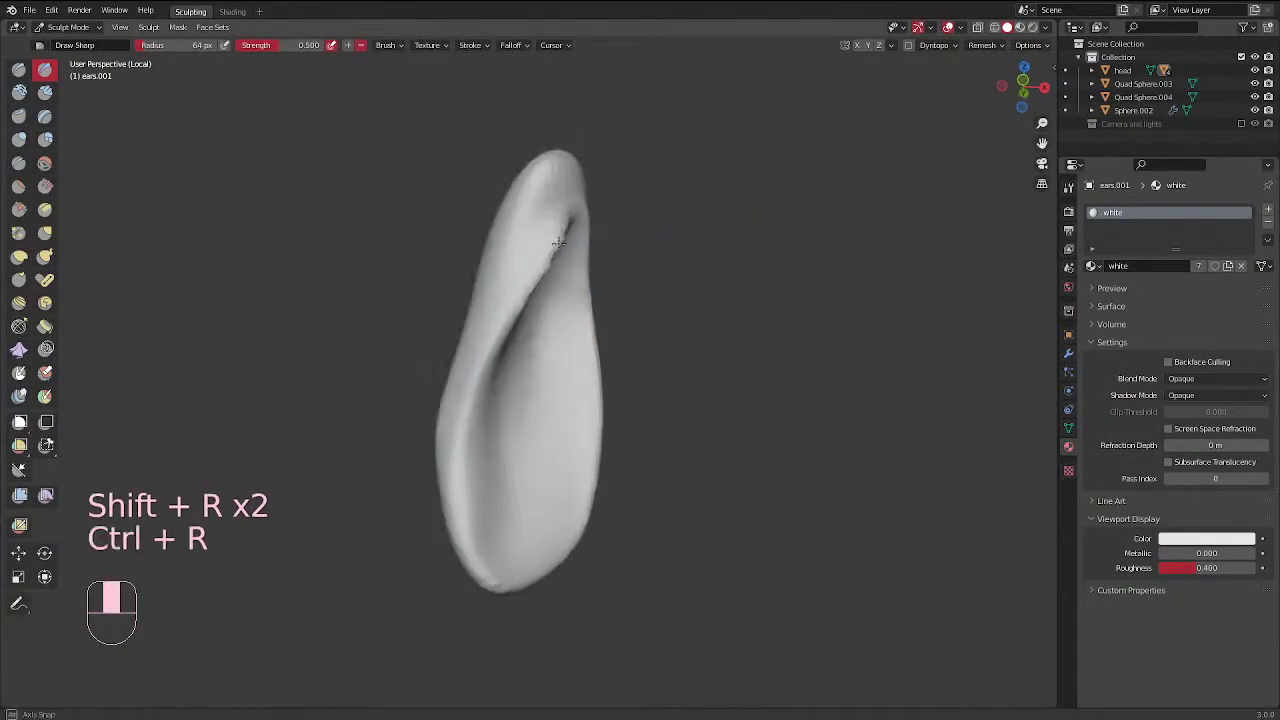
Smooth the remeshed ear's outer rim and inner fold, enlarging the Draw Sharp brush radius to 80 px
{"action": "middle_click_drag", "start_coordinate": [681, 261], "coordinate": [467, 441]}
{"action": "left_click_drag", "start_coordinate": [467, 441], "coordinate": [483, 483], "text": "shift"}
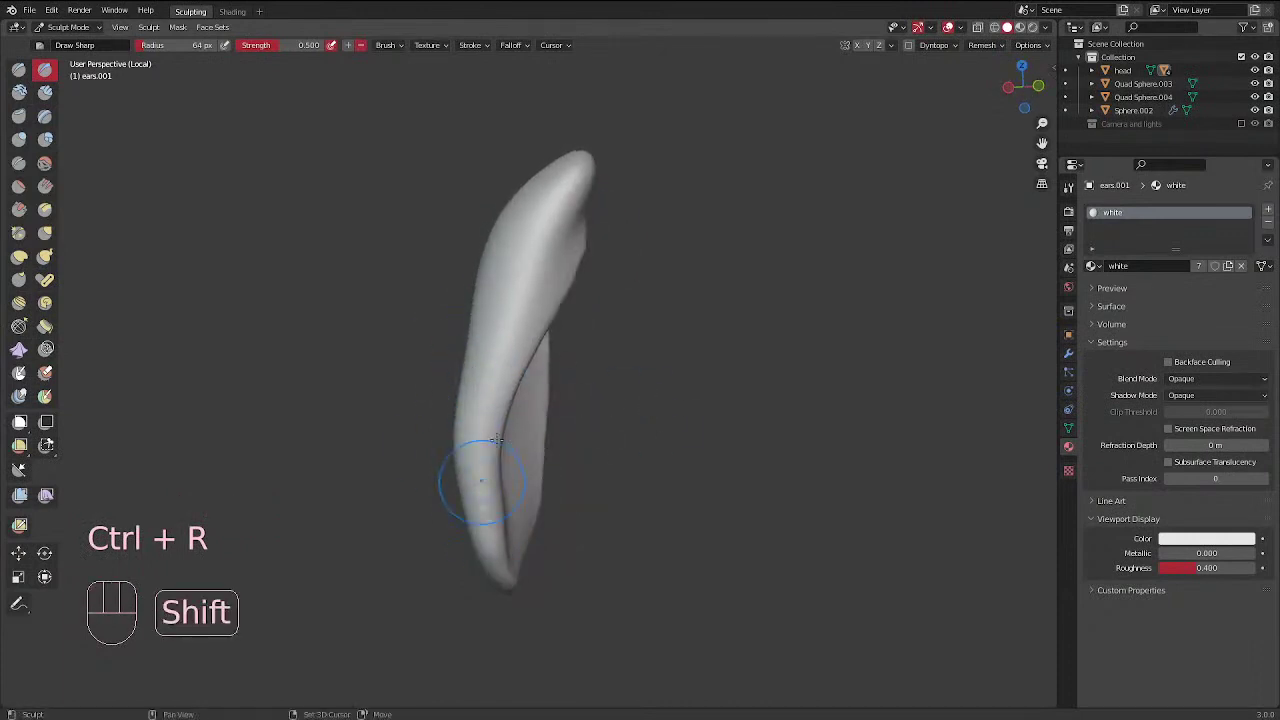
{"action": "mouse_move", "coordinate": [670, 278]}
{"action": "middle_mouse_down"}
{"action": "mouse_move", "coordinate": [546, 251]}
{"action": "mouse_move", "coordinate": [532, 278]}
{"action": "middle_mouse_up"}
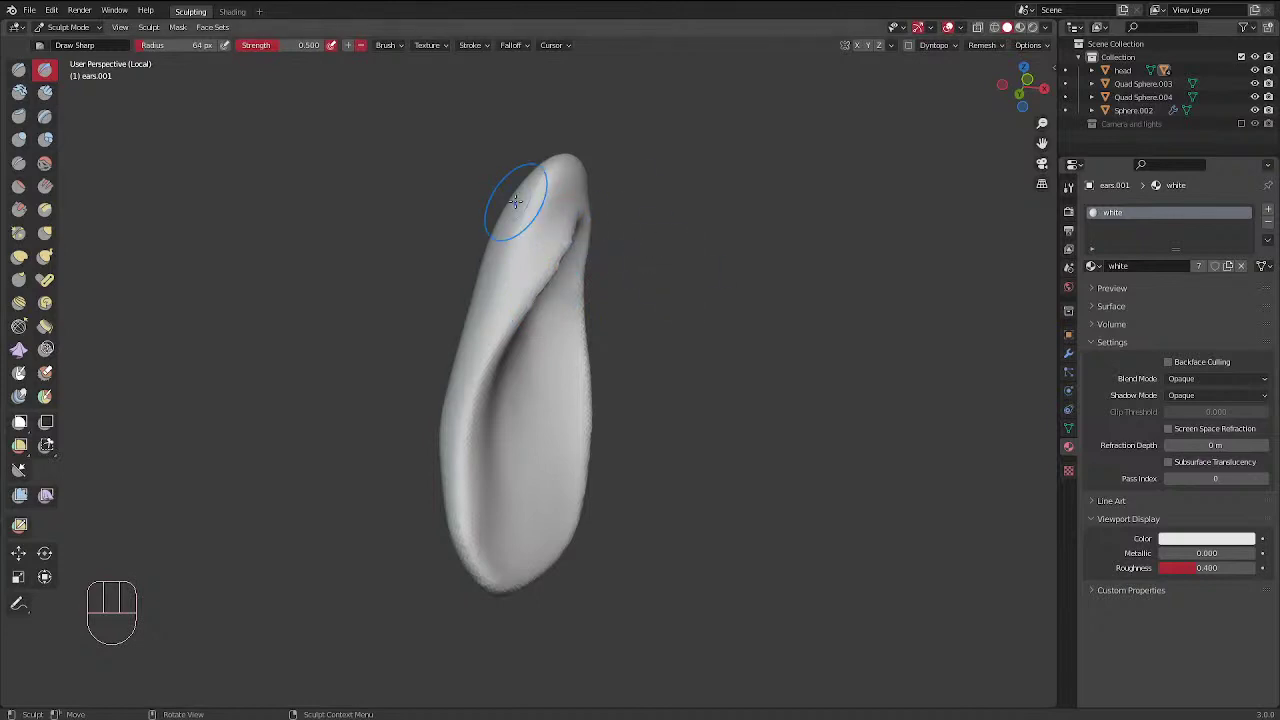
{"action": "mouse_move", "coordinate": [562, 258]}
{"action": "middle_mouse_down"}
{"action": "mouse_move", "coordinate": [583, 268]}
{"action": "mouse_move", "coordinate": [583, 289]}
{"action": "middle_mouse_up"}
{"action": "key", "text": "f"}
{"action": "left_click", "coordinate": [549, 288]}
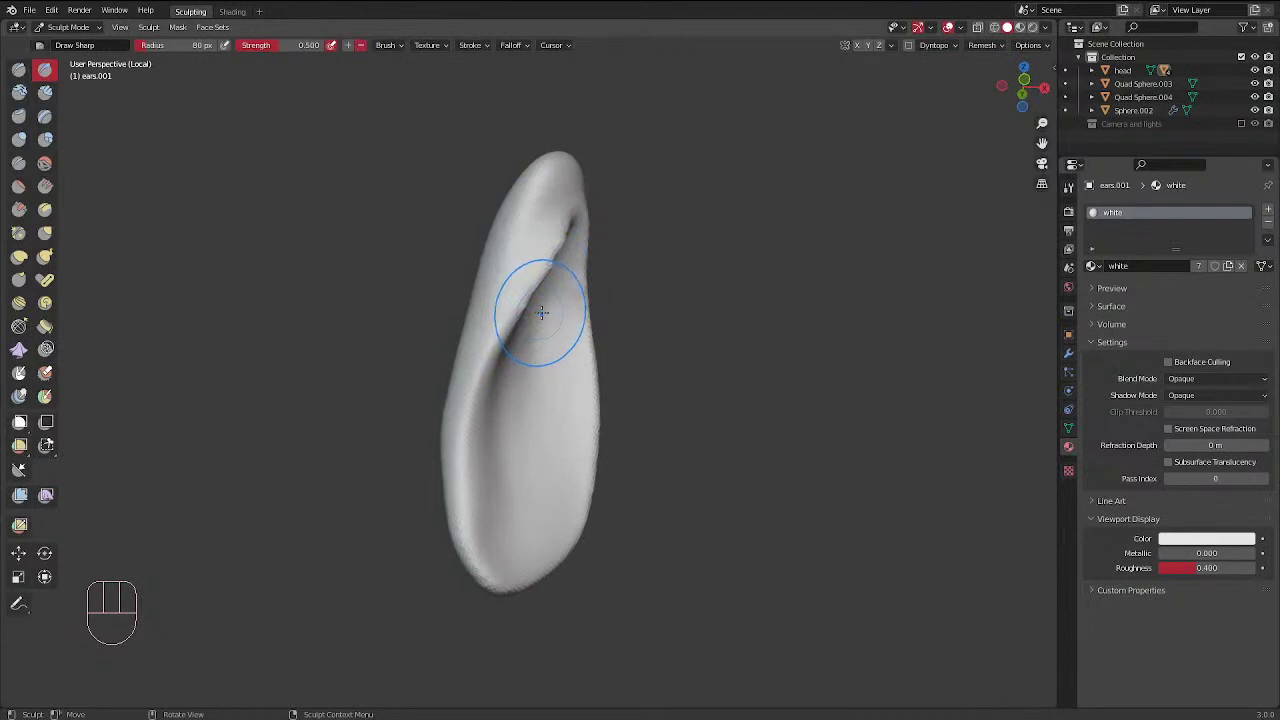
Carve along the drooping ear's inner fold and rim with inverted Draw Sharp strokes, adjusting the brush radius between strokes
{"action": "mouse_move", "coordinate": [546, 316]}
{"action": "middle_mouse_down"}
{"action": "mouse_move", "coordinate": [563, 323]}
{"action": "mouse_move", "coordinate": [546, 323]}
{"action": "mouse_move", "coordinate": [532, 288]}
{"action": "mouse_move", "coordinate": [514, 342]}
{"action": "middle_mouse_up"}
{"action": "key", "text": "f"}
{"action": "left_click", "coordinate": [520, 276]}
{"action": "key", "text": "f"}
{"action": "left_click", "coordinate": [488, 332]}
{"action": "left_click_drag", "start_coordinate": [526, 294], "coordinate": [474, 398], "text": "ctrl"}
{"action": "mouse_move", "coordinate": [478, 390]}
{"action": "left_mouse_down", "text": "ctrl"}
{"action": "mouse_move", "coordinate": [482, 379]}
{"action": "mouse_move", "coordinate": [472, 470]}
{"action": "left_mouse_up", "text": "ctrl"}
{"action": "left_click_drag", "start_coordinate": [472, 410], "coordinate": [480, 520], "text": "ctrl"}
{"action": "key", "text": "f"}
{"action": "left_click", "coordinate": [538, 428]}
{"action": "middle_click_drag", "start_coordinate": [405, 350], "coordinate": [450, 350]}
Deepen the drooping ear's inner hollow beside the fold with Draw Sharp strokes, reducing the brush radius to 56 px
{"action": "mouse_move", "coordinate": [530, 299]}
{"action": "left_mouse_down"}
{"action": "mouse_move", "coordinate": [482, 505]}
{"action": "mouse_move", "coordinate": [500, 546]}
{"action": "left_mouse_up"}
{"action": "key", "text": "f"}
{"action": "left_click", "coordinate": [573, 423]}
{"action": "mouse_move", "coordinate": [540, 325]}
{"action": "left_mouse_down"}
{"action": "mouse_move", "coordinate": [500, 540]}
{"action": "mouse_move", "coordinate": [508, 428]}
{"action": "mouse_move", "coordinate": [489, 410]}
{"action": "mouse_move", "coordinate": [498, 500]}
{"action": "mouse_move", "coordinate": [514, 518]}
{"action": "left_mouse_up"}
{"action": "key", "text": "f"}
{"action": "left_click", "coordinate": [545, 356]}
{"action": "middle_click_drag", "start_coordinate": [540, 352], "coordinate": [553, 374]}
{"action": "left_click_drag", "start_coordinate": [546, 240], "coordinate": [510, 365]}
{"action": "left_click_drag", "start_coordinate": [527, 290], "coordinate": [500, 400]}
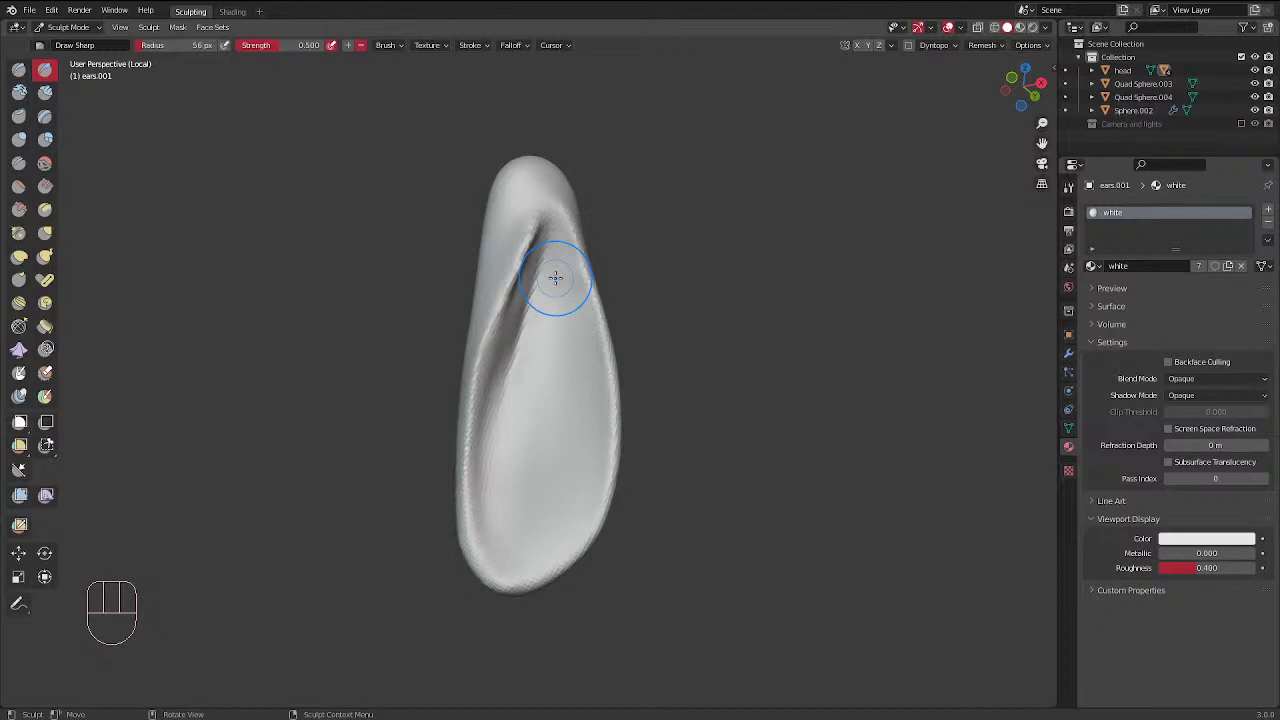
{"action": "mouse_move", "coordinate": [548, 303]}
{"action": "left_mouse_down"}
{"action": "mouse_move", "coordinate": [534, 306]}
{"action": "mouse_move", "coordinate": [520, 395]}
{"action": "mouse_move", "coordinate": [538, 285]}
{"action": "mouse_move", "coordinate": [485, 470]}
{"action": "left_mouse_up"}
Smooth the inside of the drooping ear's fold from its upper end down along the rim
{"action": "middle_click_drag", "start_coordinate": [530, 330], "coordinate": [630, 328]}
{"action": "left_click_drag", "start_coordinate": [503, 289], "coordinate": [472, 430], "text": "shift"}
{"action": "middle_click_drag", "start_coordinate": [515, 330], "coordinate": [660, 326]}
{"action": "mouse_move", "coordinate": [480, 400]}
{"action": "left_mouse_down", "text": "shift"}
{"action": "mouse_move", "coordinate": [466, 423]}
{"action": "mouse_move", "coordinate": [474, 465]}
{"action": "left_mouse_up", "text": "shift"}
{"action": "mouse_move", "coordinate": [606, 236]}
{"action": "middle_mouse_down"}
{"action": "mouse_move", "coordinate": [510, 225]}
{"action": "mouse_move", "coordinate": [508, 186]}
{"action": "middle_mouse_up"}
Switch to the Inflate/Deflate brush and thicken the drooping ear's folded rim, using radii up to 49 px
{"action": "left_click", "coordinate": [19, 139]}
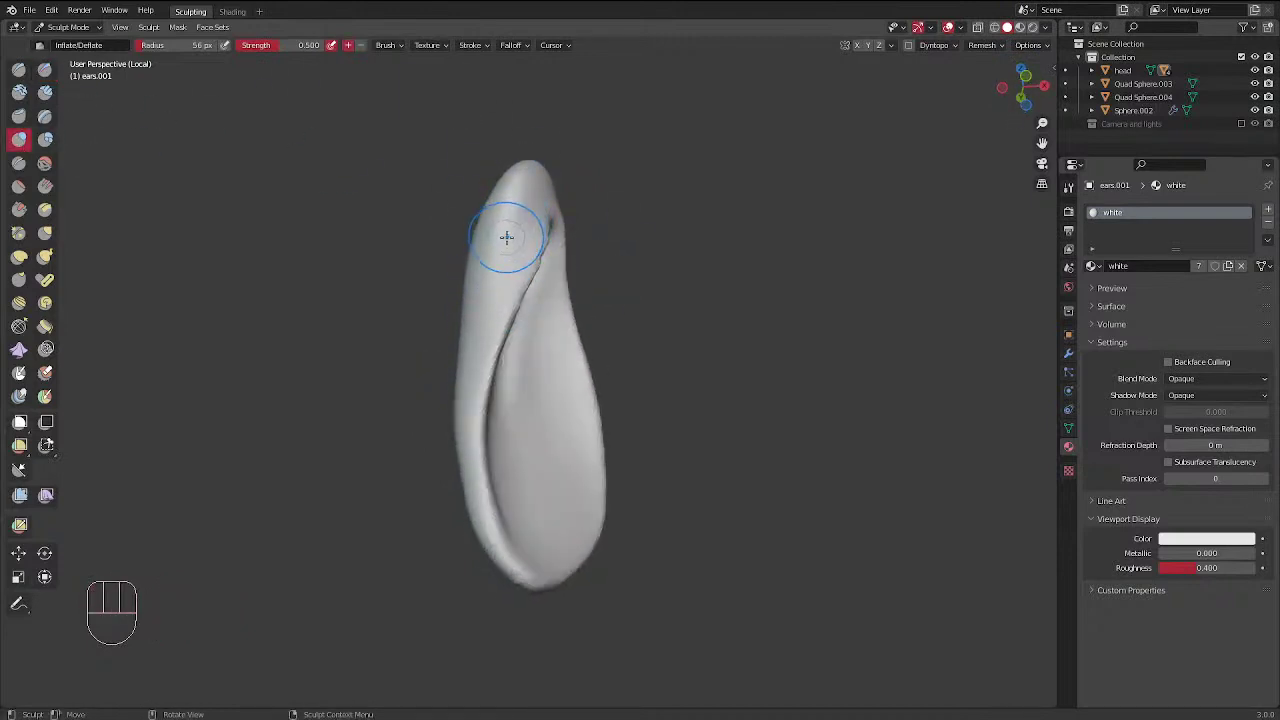
{"action": "key", "text": "f"}
{"action": "left_click", "coordinate": [540, 223]}
{"action": "middle_click_drag", "start_coordinate": [551, 222], "coordinate": [585, 228]}
{"action": "key", "text": "f"}
{"action": "left_click", "coordinate": [503, 271]}
{"action": "left_click_drag", "start_coordinate": [478, 356], "coordinate": [475, 367]}
{"action": "key", "text": "f"}
{"action": "key", "text": "f"}
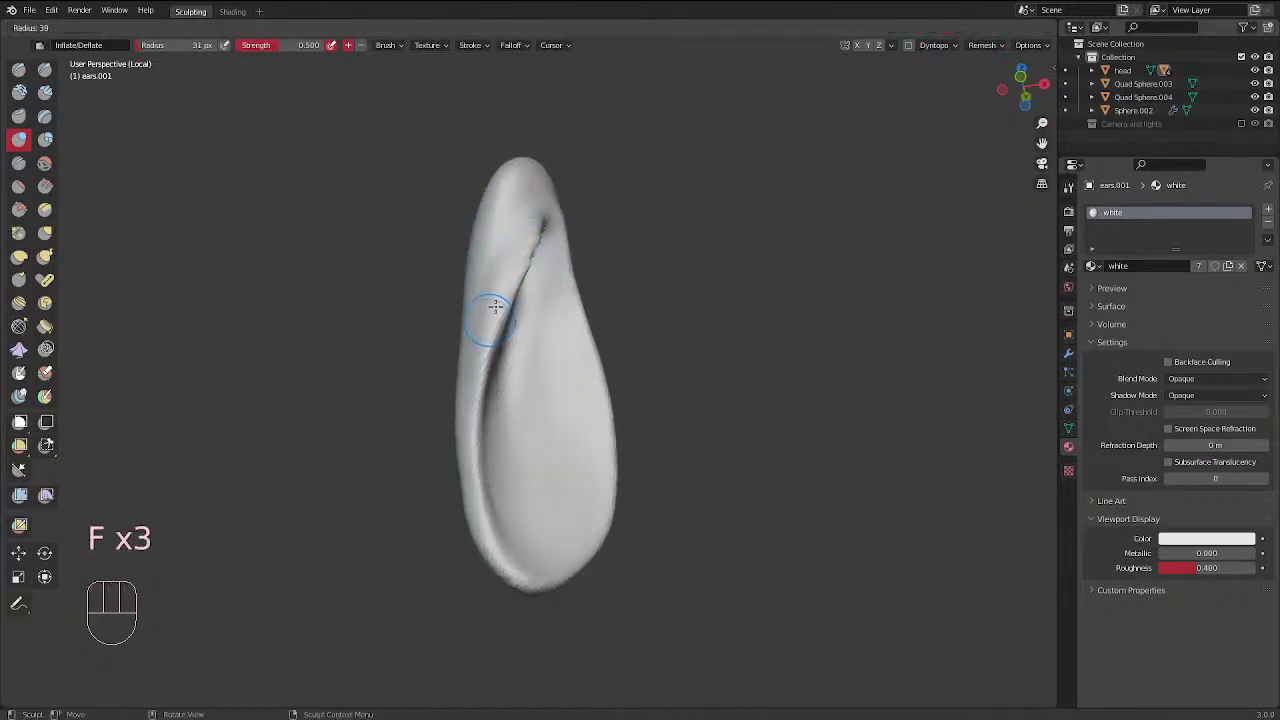
{"action": "left_click", "coordinate": [468, 442]}
{"action": "left_click_drag", "start_coordinate": [471, 440], "coordinate": [466, 449]}
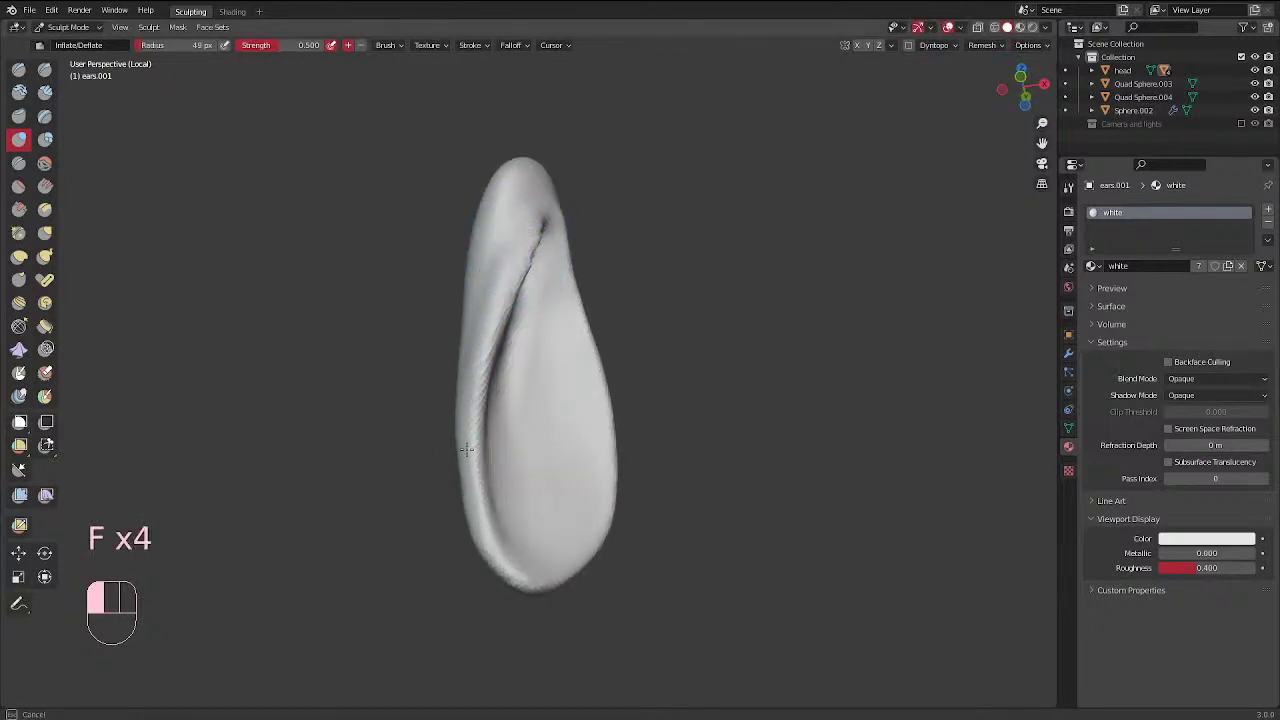
Inflate the upper part of the ear's fold at a 53 px radius, smooth the hollow, and leave the isolated view
{"action": "key", "text": "f"}
{"action": "mouse_move", "coordinate": [517, 231]}
{"action": "left_mouse_down"}
{"action": "mouse_move", "coordinate": [540, 222]}
{"action": "mouse_move", "coordinate": [525, 318]}
{"action": "left_mouse_up"}
{"action": "left_click", "coordinate": [564, 220]}
{"action": "middle_click_drag", "start_coordinate": [530, 325], "coordinate": [600, 328]}
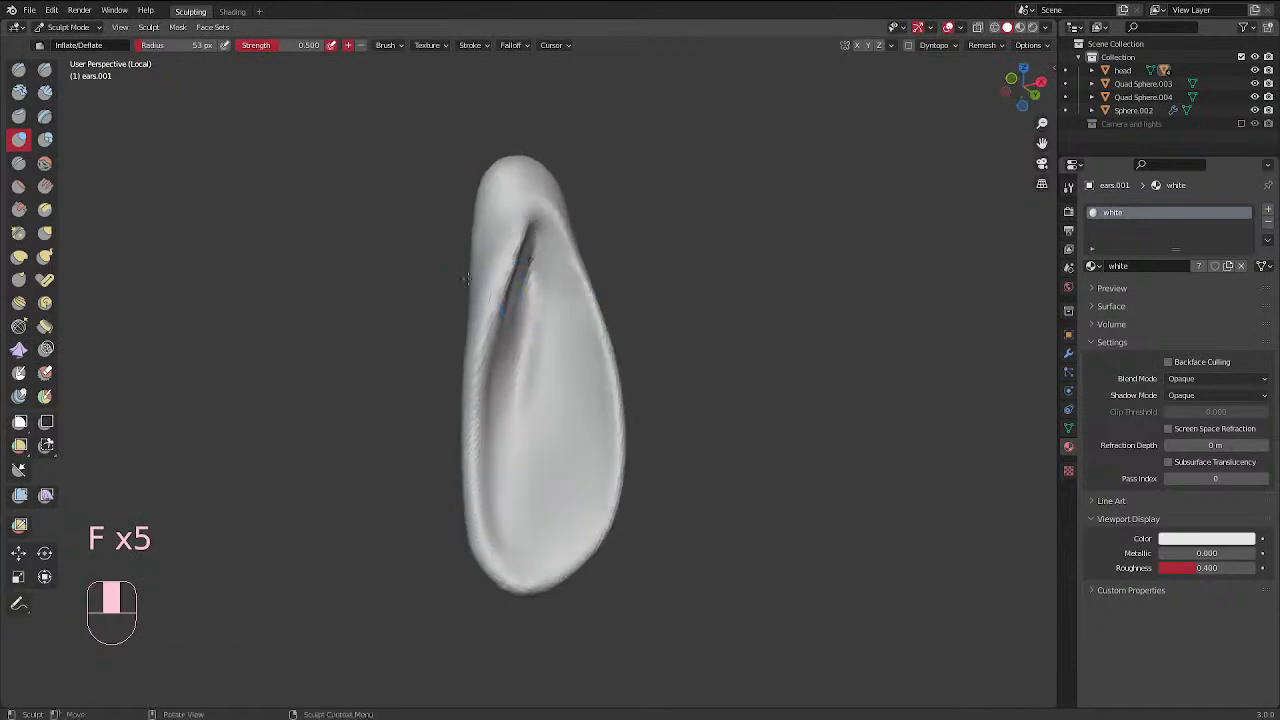
{"action": "left_click_drag", "start_coordinate": [515, 370], "coordinate": [507, 522], "text": "shift"}
{"action": "key", "text": "KP_Divide"}
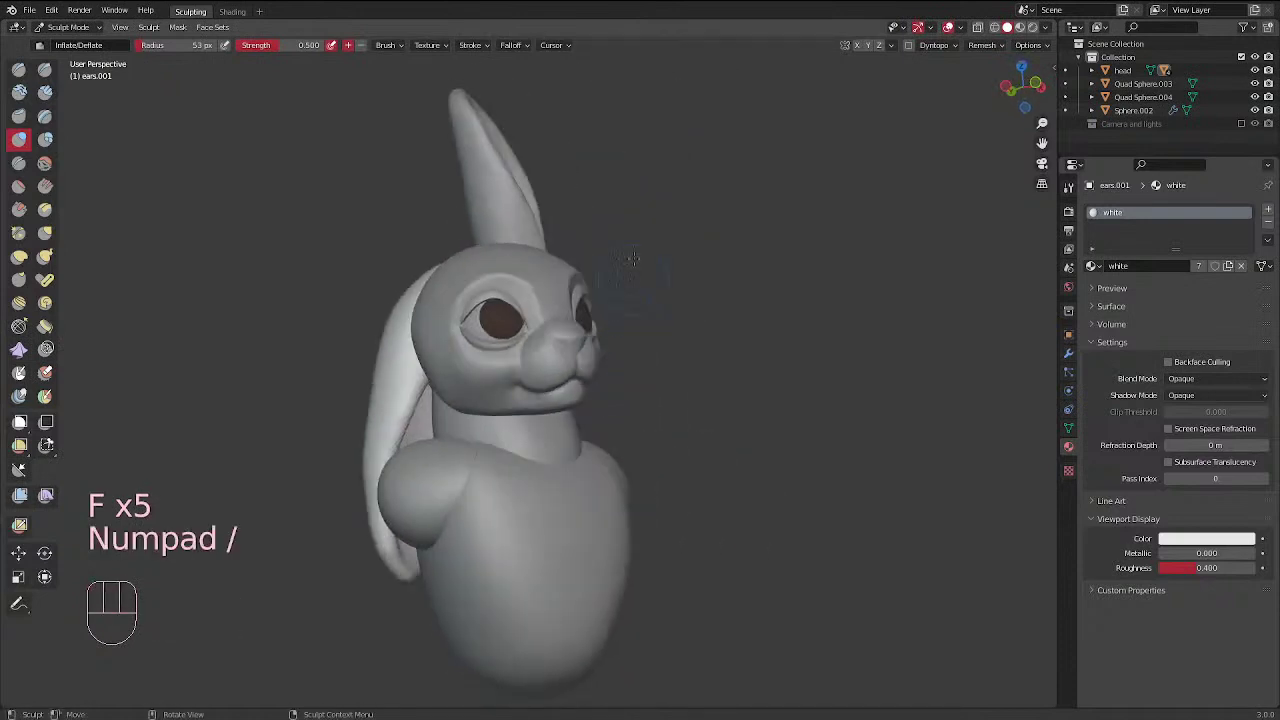
Smooth the drooping ear down its length with the brush radius enlarged to 67 px
{"action": "middle_click_drag", "start_coordinate": [673, 184], "coordinate": [533, 340]}
{"action": "mouse_move", "coordinate": [510, 385]}
{"action": "left_mouse_down", "text": "shift"}
{"action": "mouse_move", "coordinate": [480, 423]}
{"action": "mouse_move", "coordinate": [490, 331]}
{"action": "left_mouse_up", "text": "shift"}
{"action": "key", "text": "f"}
{"action": "left_click", "coordinate": [489, 423]}
{"action": "left_click_drag", "start_coordinate": [490, 331], "coordinate": [459, 518], "text": "shift"}
{"action": "middle_click_drag", "start_coordinate": [458, 517], "coordinate": [620, 300]}
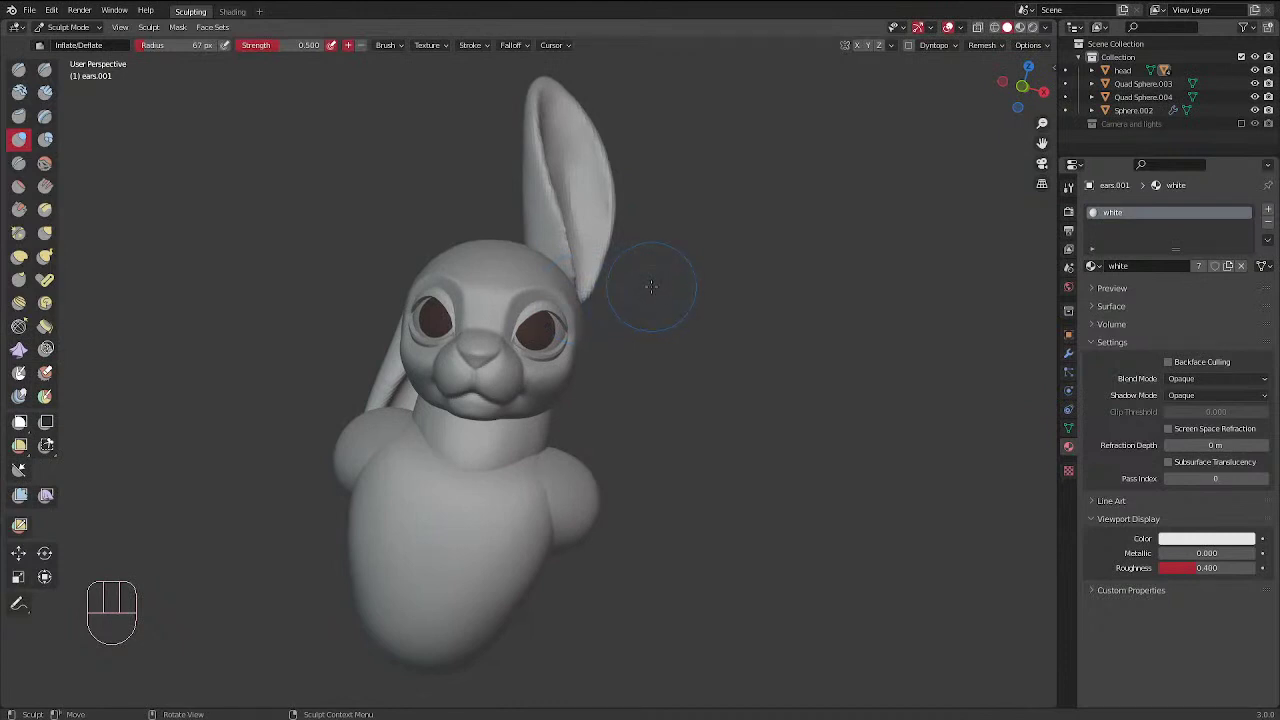
Switch to the upright ear in front view and reshape its outline with the Elastic Deform brush at a 118 px radius
{"action": "middle_click_drag", "start_coordinate": [651, 287], "coordinate": [674, 266]}
{"action": "key", "text": "KP_1"}
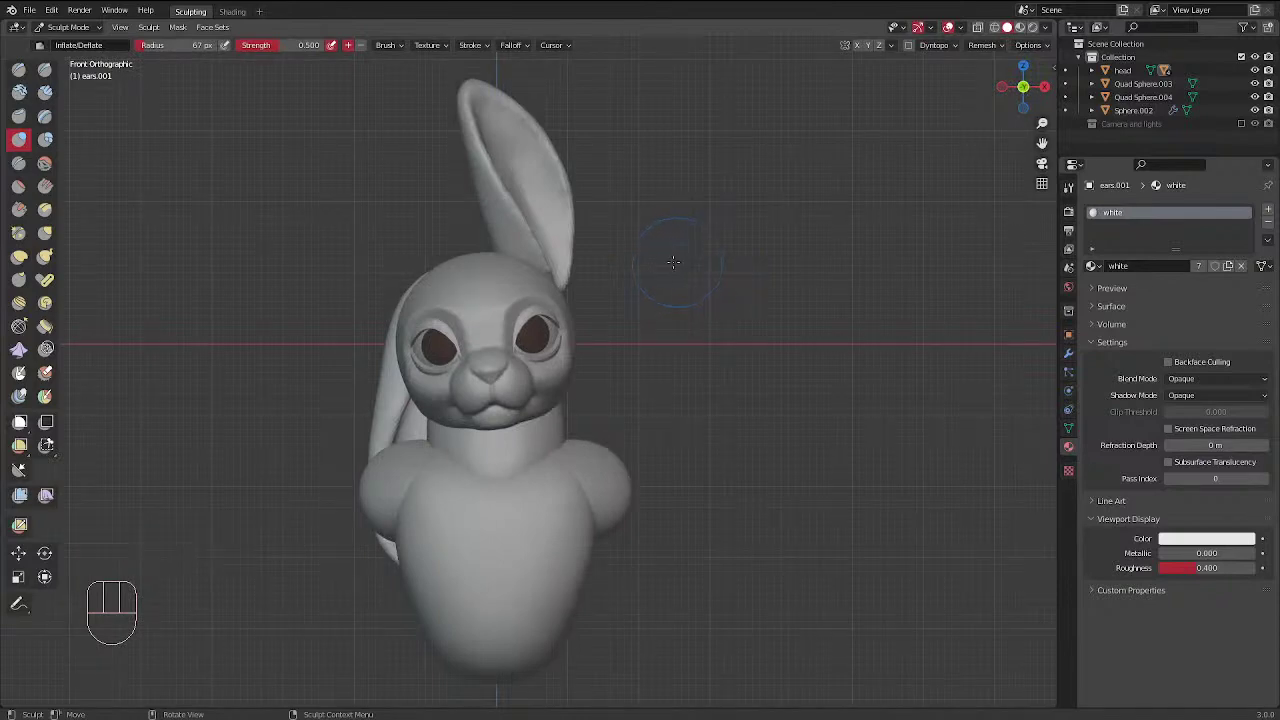
{"action": "middle_click_drag", "start_coordinate": [673, 262], "coordinate": [421, 280], "text": "ctrl"}
{"action": "left_click", "coordinate": [19, 257]}
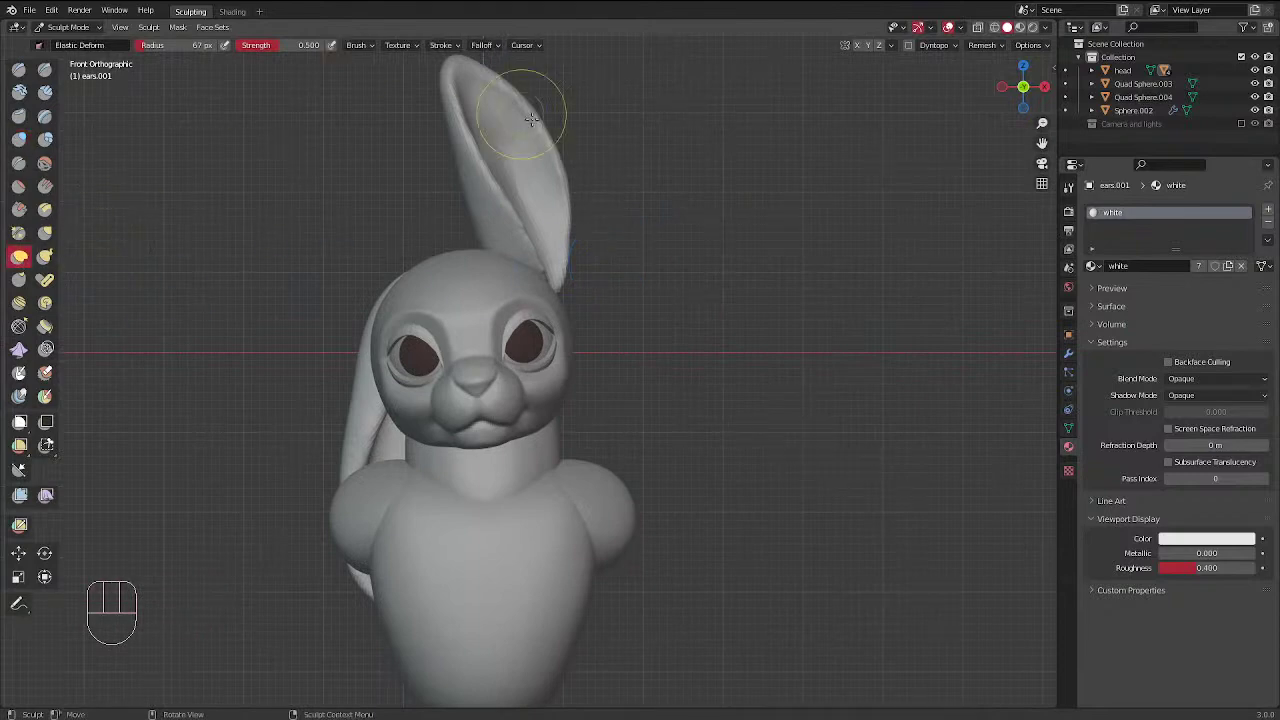
{"action": "key", "text": "f"}
{"action": "key", "text": "f"}
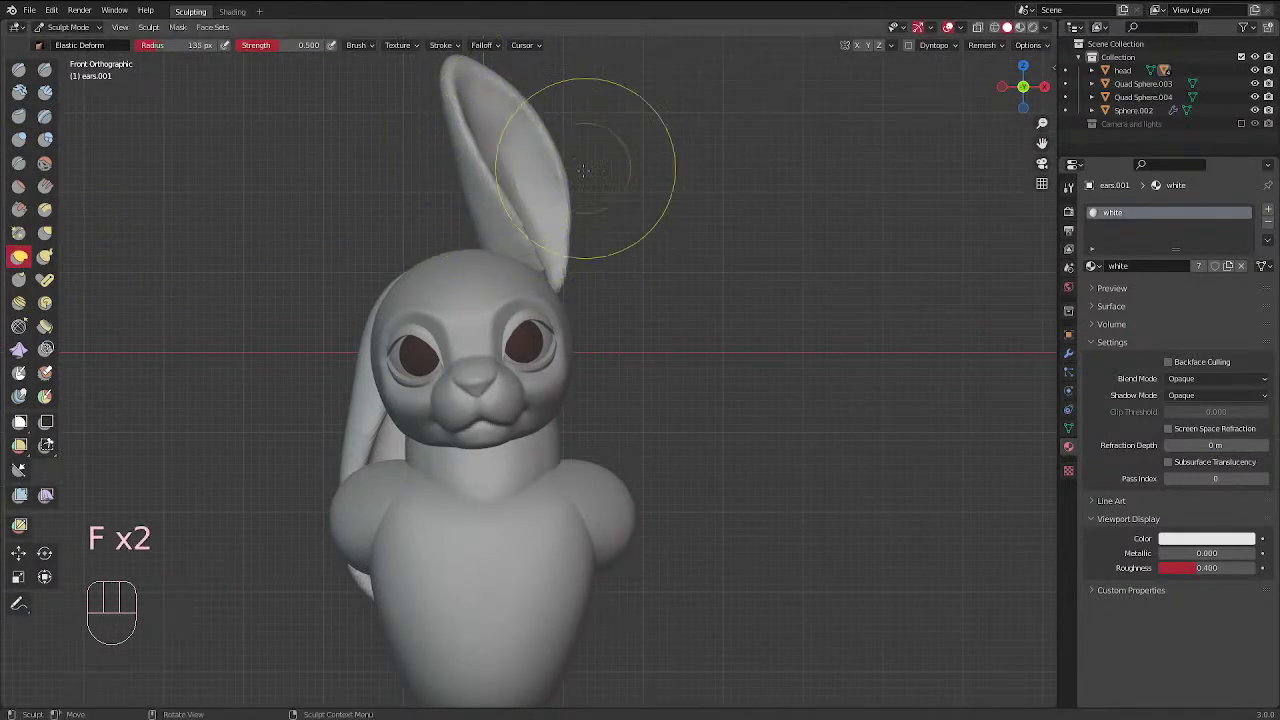
{"action": "key", "text": "d"}
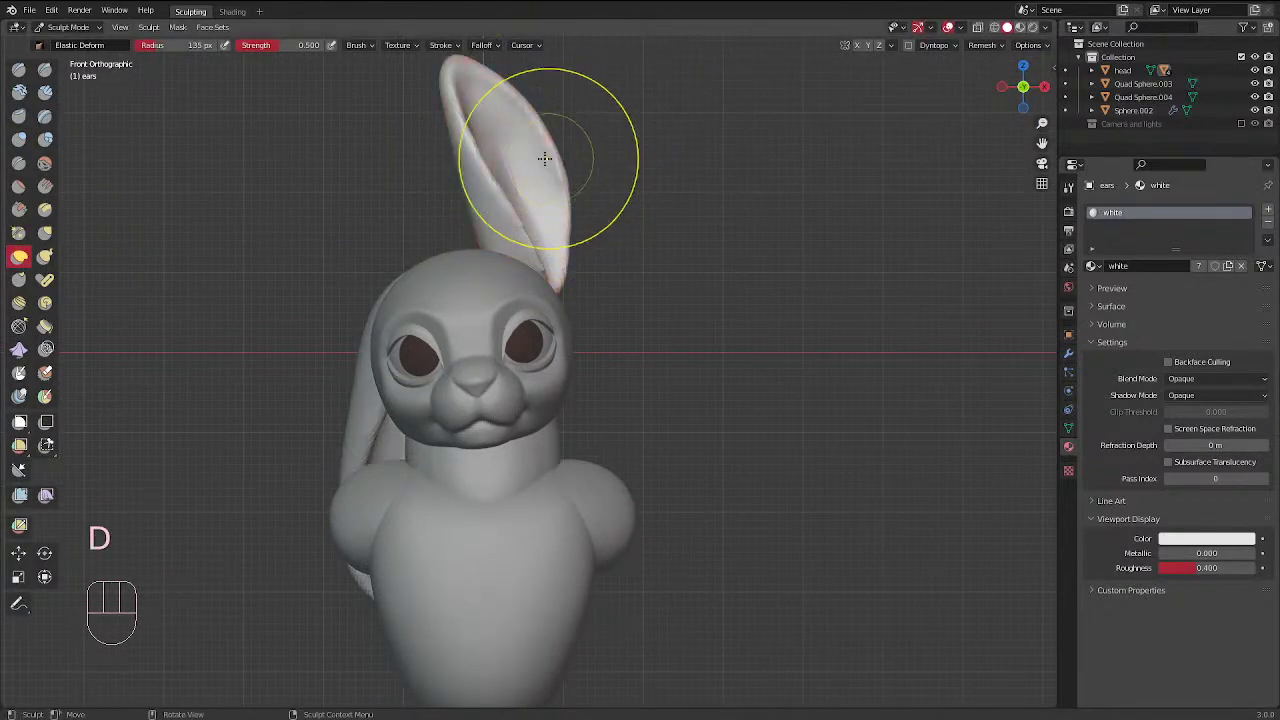
{"action": "key", "text": "f"}
{"action": "left_click", "coordinate": [534, 160]}
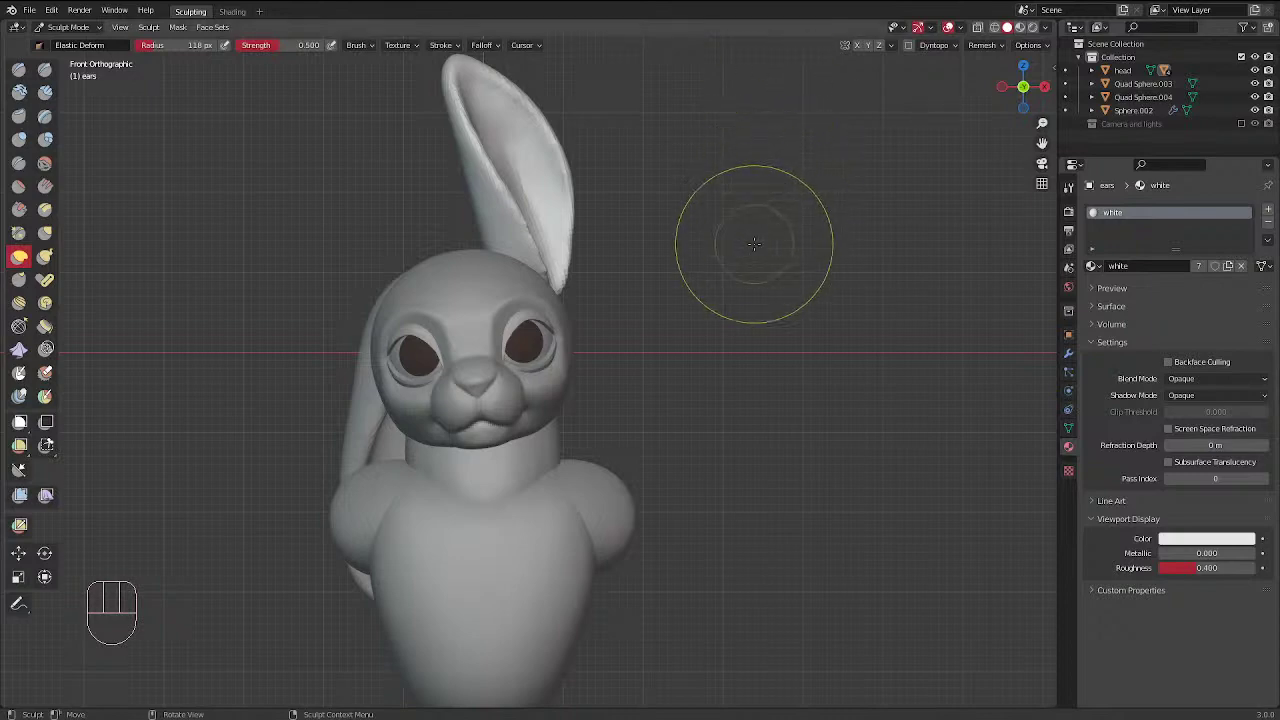
Switch to the drooping ear in back view and reshape its lower tip with Elastic Deform at a 65 px radius
{"action": "middle_click_drag", "start_coordinate": [611, 323], "coordinate": [646, 366]}
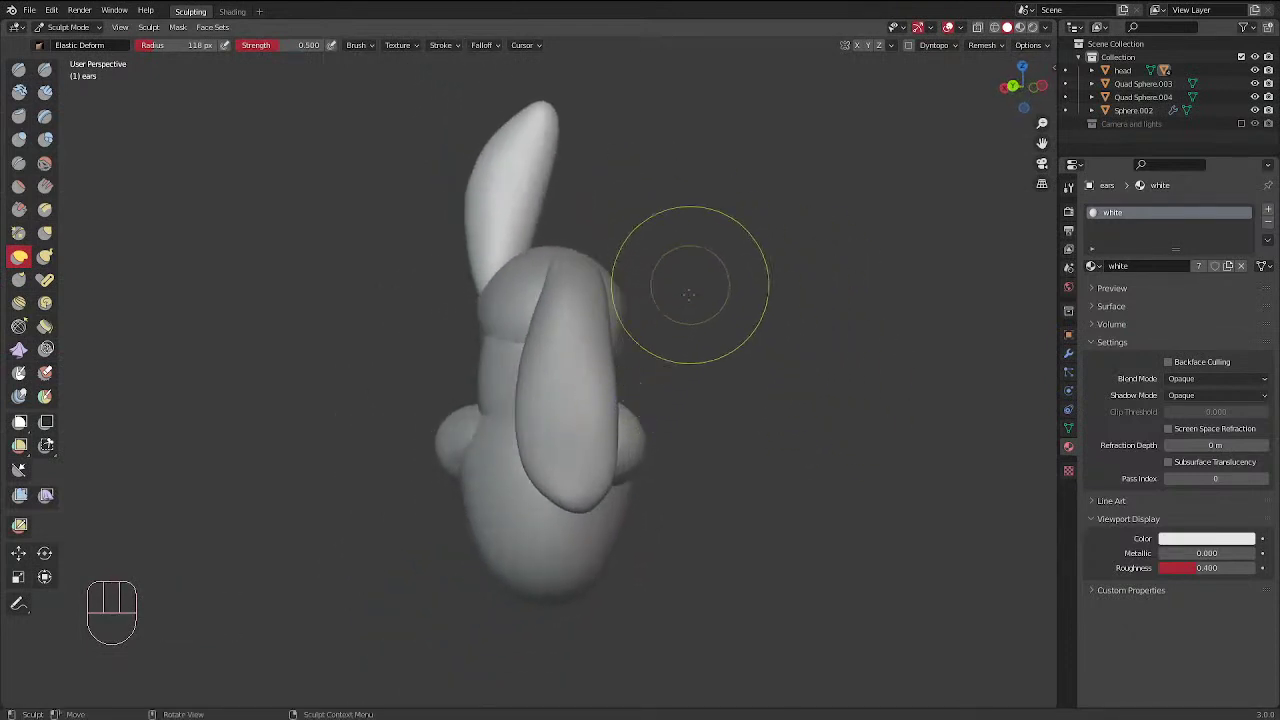
{"action": "key", "text": "ctrl+KP_1"}
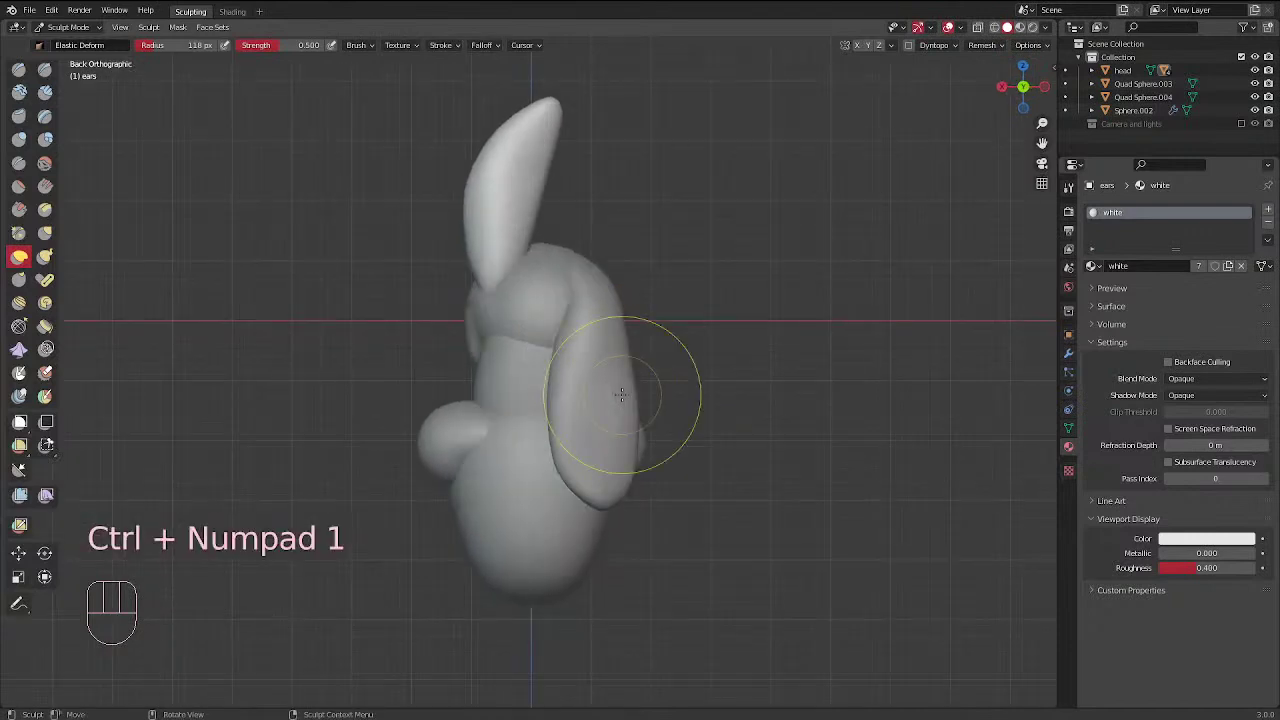
{"action": "key", "text": "f"}
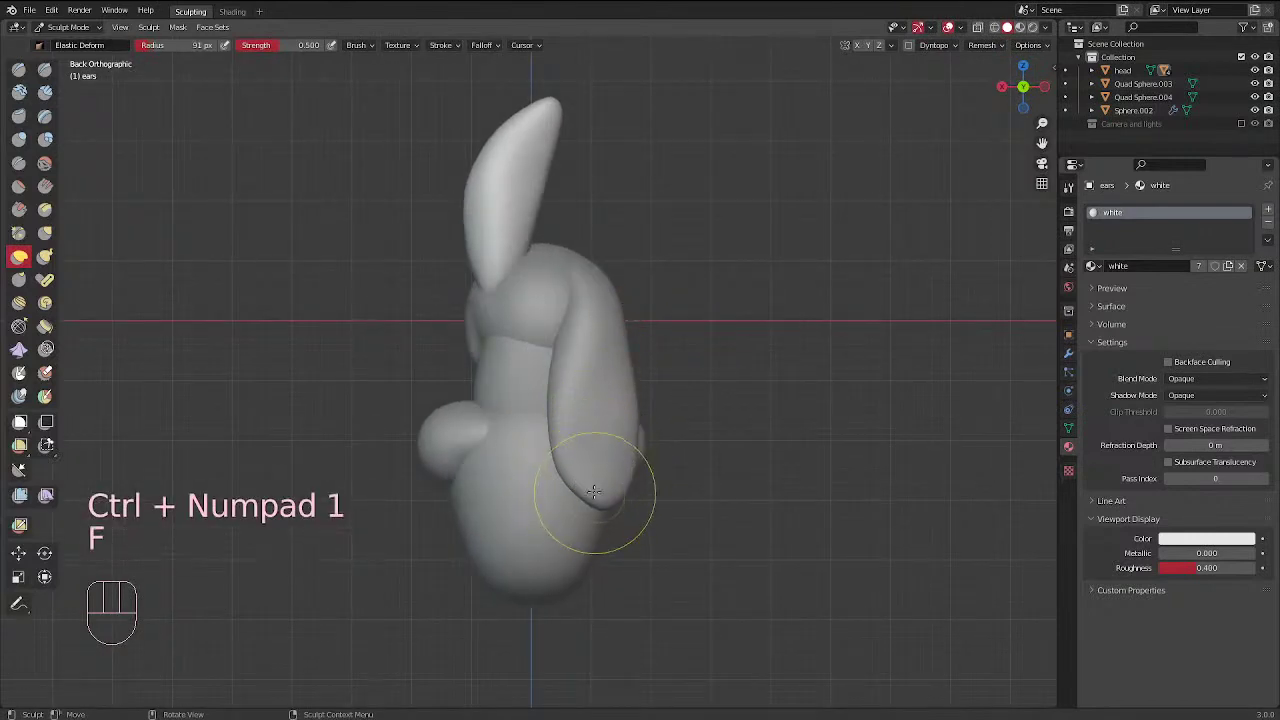
{"action": "key", "text": "f"}
{"action": "key", "text": "f"}
{"action": "left_click", "coordinate": [586, 448]}
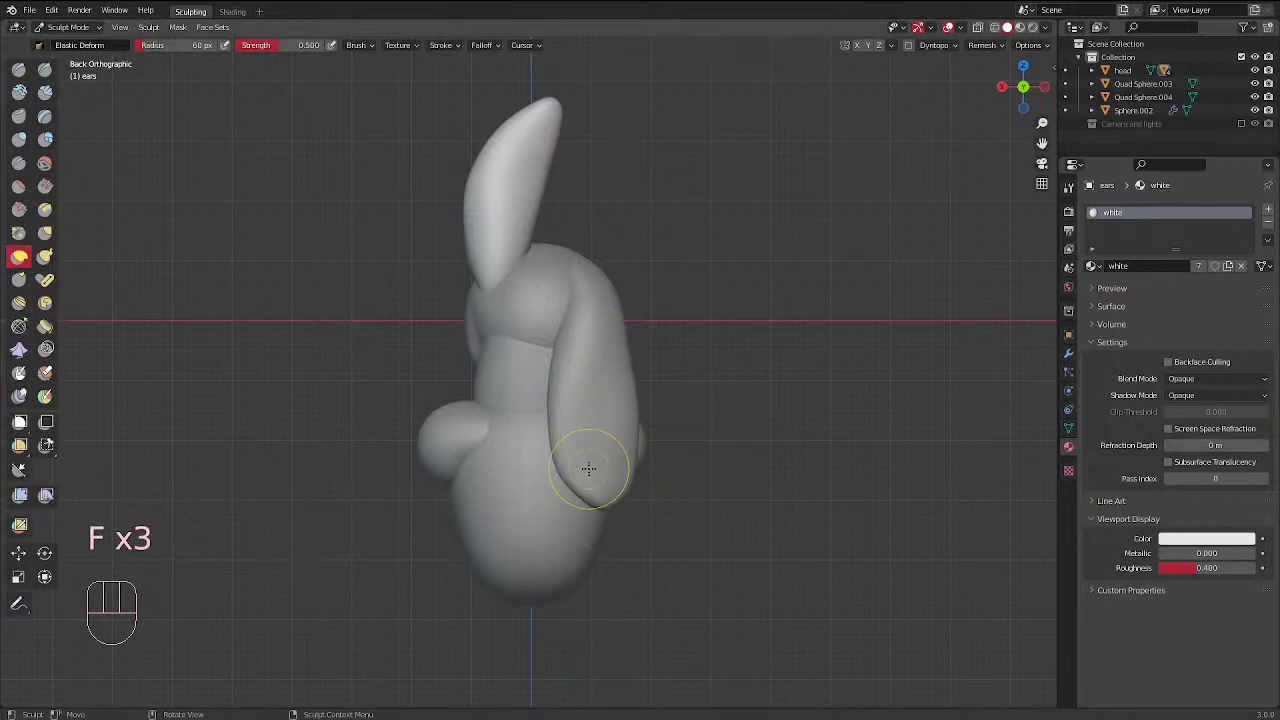
{"action": "key", "text": "f"}
{"action": "left_click", "coordinate": [575, 480]}
{"action": "key", "text": "f"}
{"action": "left_click", "coordinate": [604, 466]}
{"action": "key", "text": "d"}
{"action": "left_click_drag", "start_coordinate": [573, 490], "coordinate": [585, 502]}
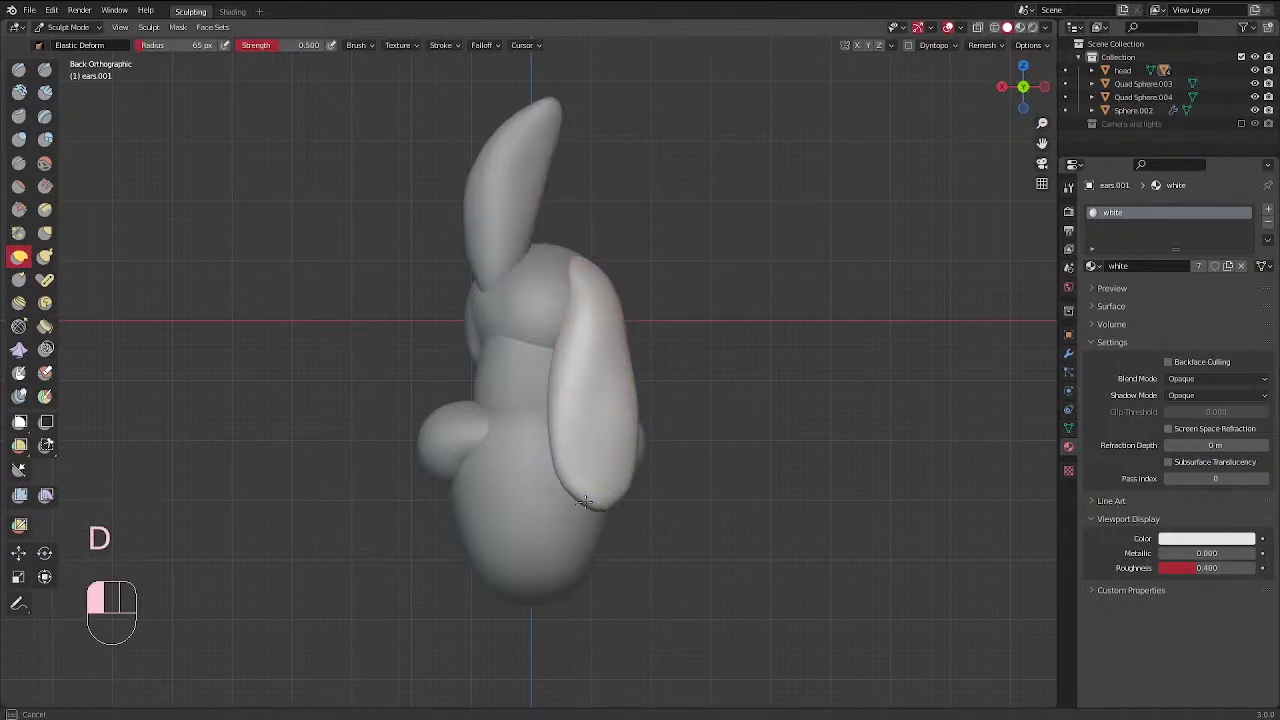
Round the outer side of the drooping ear's tip, smooth the ear beside the head, and enlarge the brush radius to 95 px
{"action": "middle_click_drag", "start_coordinate": [657, 457], "coordinate": [614, 486]}
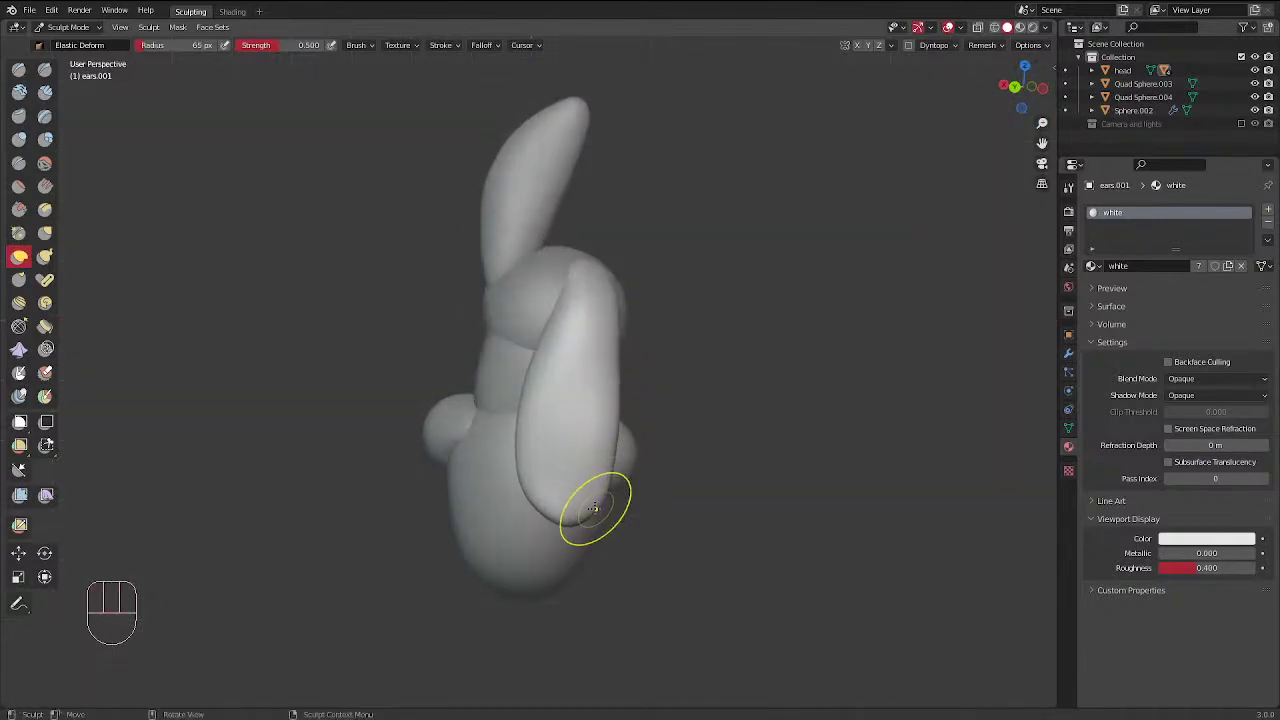
{"action": "mouse_move", "coordinate": [595, 509]}
{"action": "left_mouse_down"}
{"action": "mouse_move", "coordinate": [582, 521]}
{"action": "mouse_move", "coordinate": [602, 499]}
{"action": "left_mouse_up"}
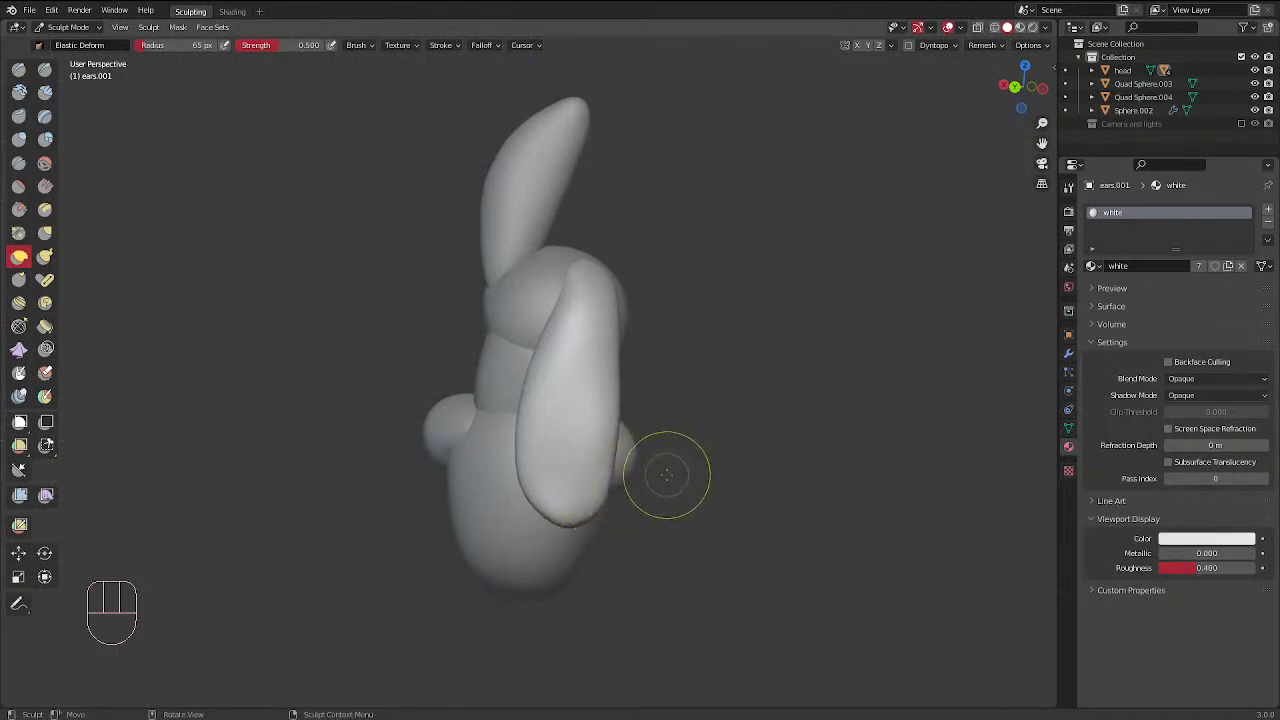
{"action": "mouse_move", "coordinate": [666, 474]}
{"action": "middle_mouse_down"}
{"action": "mouse_move", "coordinate": [517, 471]}
{"action": "mouse_move", "coordinate": [557, 351]}
{"action": "middle_mouse_up"}
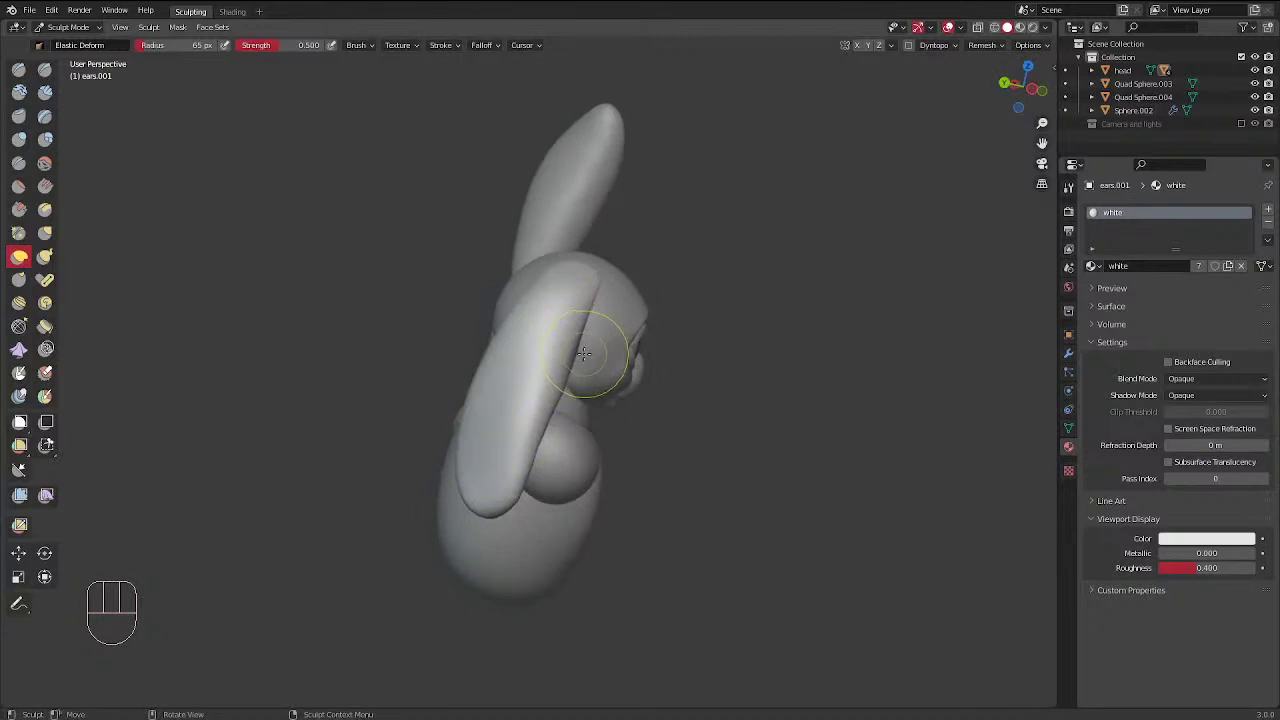
{"action": "middle_click_drag", "start_coordinate": [583, 320], "coordinate": [549, 366]}
{"action": "mouse_move", "coordinate": [549, 366]}
{"action": "left_mouse_down", "text": "shift"}
{"action": "mouse_move", "coordinate": [514, 494]}
{"action": "mouse_move", "coordinate": [585, 372]}
{"action": "left_mouse_up", "text": "shift"}
{"action": "mouse_move", "coordinate": [585, 372]}
{"action": "middle_mouse_down"}
{"action": "mouse_move", "coordinate": [562, 309]}
{"action": "mouse_move", "coordinate": [628, 420]}
{"action": "mouse_move", "coordinate": [694, 429]}
{"action": "mouse_move", "coordinate": [746, 343]}
{"action": "mouse_move", "coordinate": [680, 474]}
{"action": "mouse_move", "coordinate": [752, 477]}
{"action": "mouse_move", "coordinate": [730, 520]}
{"action": "mouse_move", "coordinate": [707, 384]}
{"action": "middle_mouse_up"}
{"action": "key", "text": "f"}
{"action": "left_click", "coordinate": [604, 434]}
{"action": "key", "text": "KP_3"}
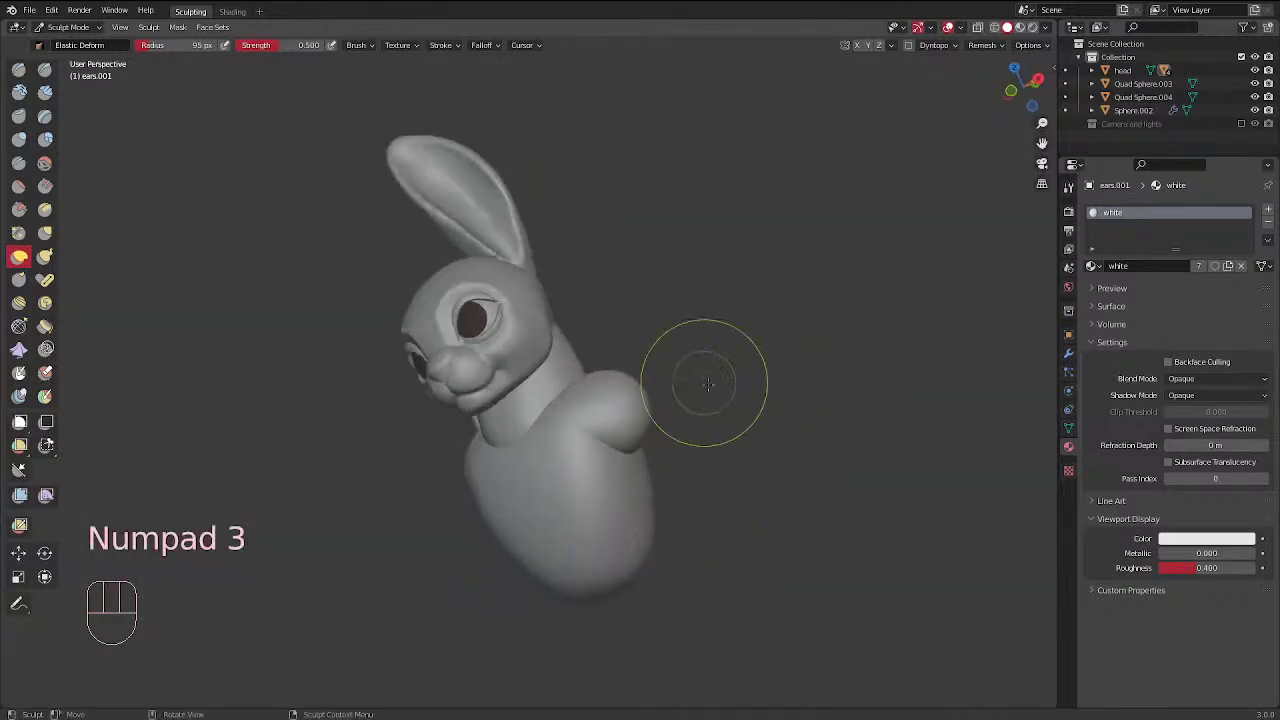
{"action": "key", "text": "KP_1"}
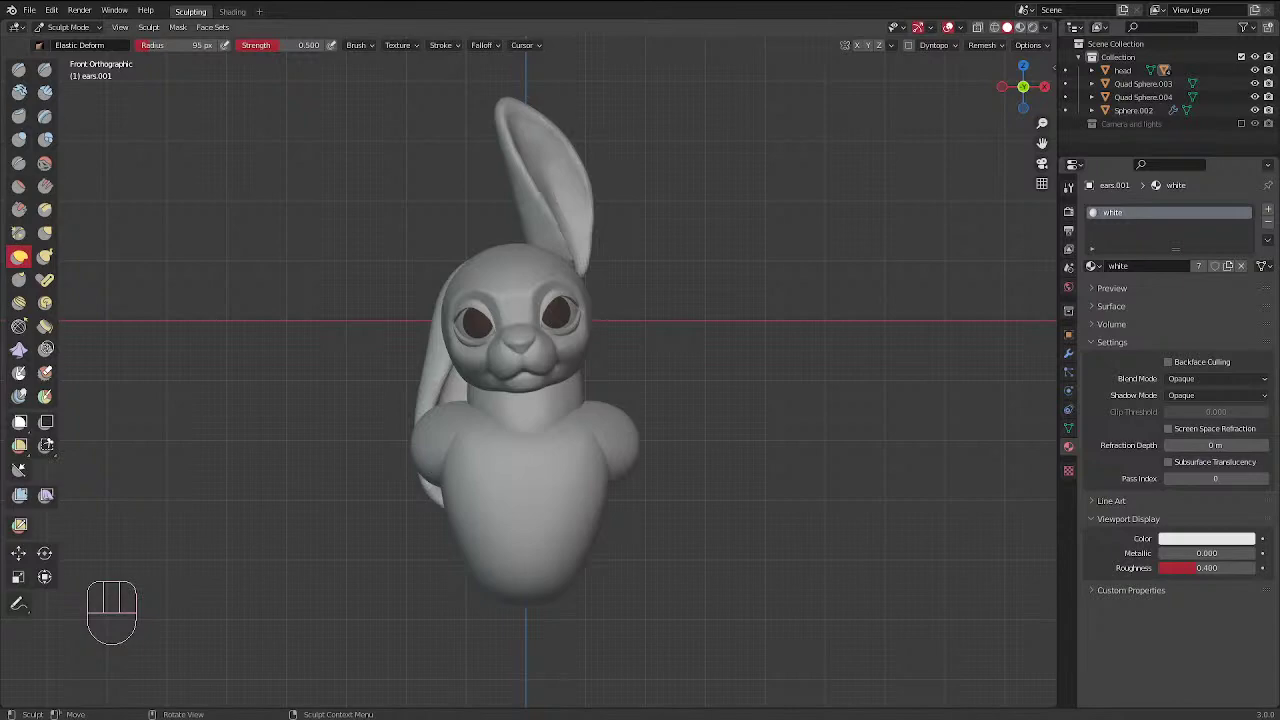
Reshape the drooping ear's upper front edge beside the head with Elastic Deform, reducing the brush radius to 67 px
{"action": "middle_click_drag", "start_coordinate": [634, 234], "coordinate": [580, 194]}
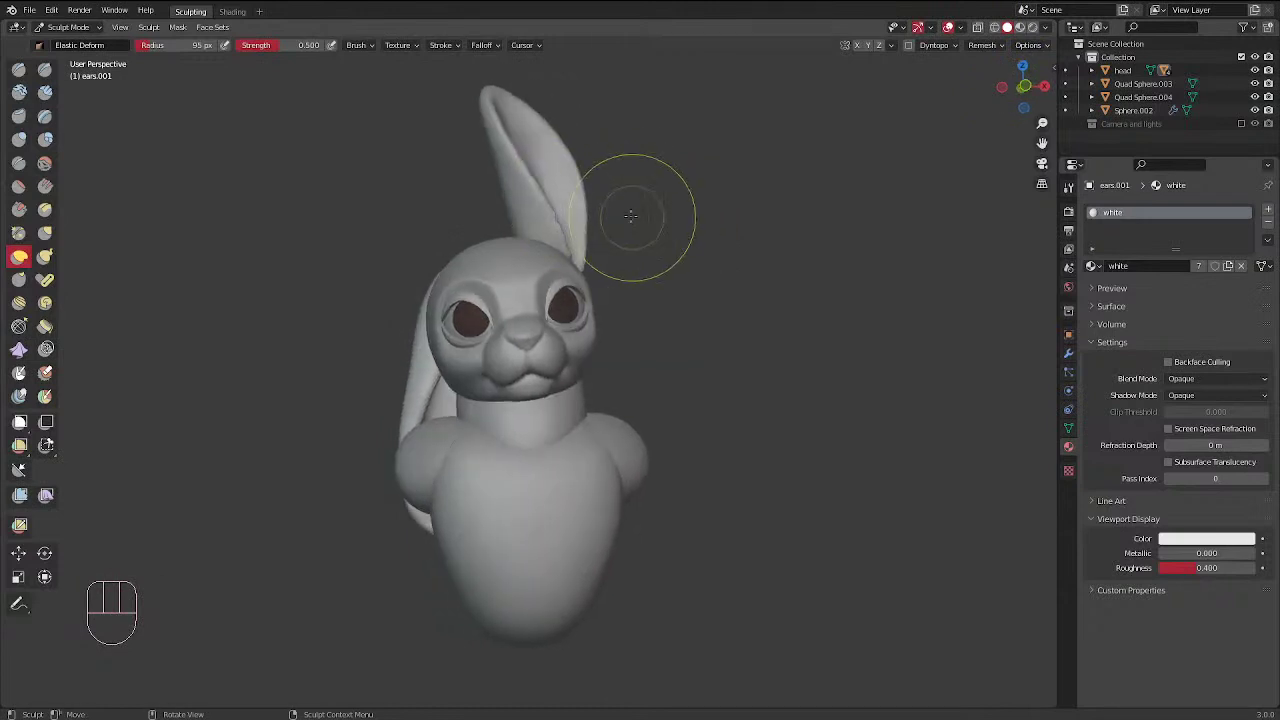
{"action": "key", "text": "KP_1"}
{"action": "key", "text": "ctrl+Tab"}
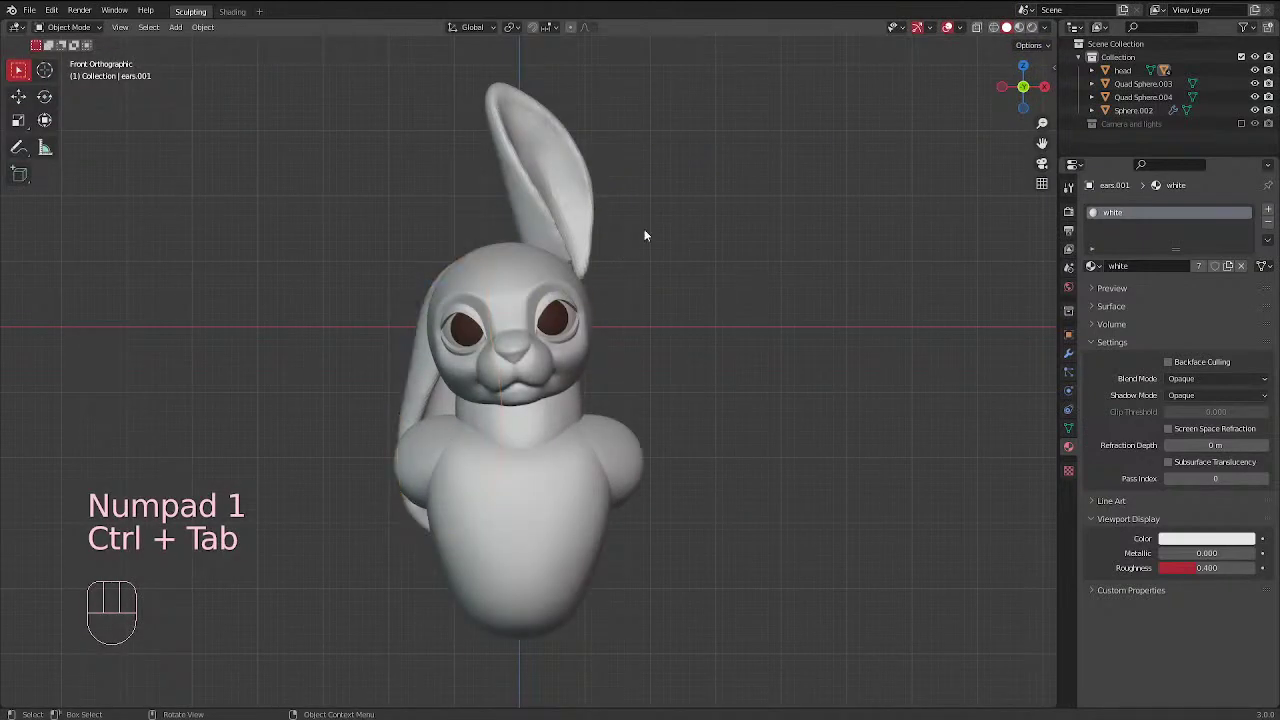
{"action": "mouse_move", "coordinate": [646, 234]}
{"action": "middle_mouse_down"}
{"action": "mouse_move", "coordinate": [708, 272]}
{"action": "mouse_move", "coordinate": [694, 334]}
{"action": "mouse_move", "coordinate": [609, 369]}
{"action": "mouse_move", "coordinate": [492, 320]}
{"action": "middle_mouse_up"}
{"action": "left_click", "coordinate": [492, 320]}
{"action": "key", "text": "ctrl+Tab"}
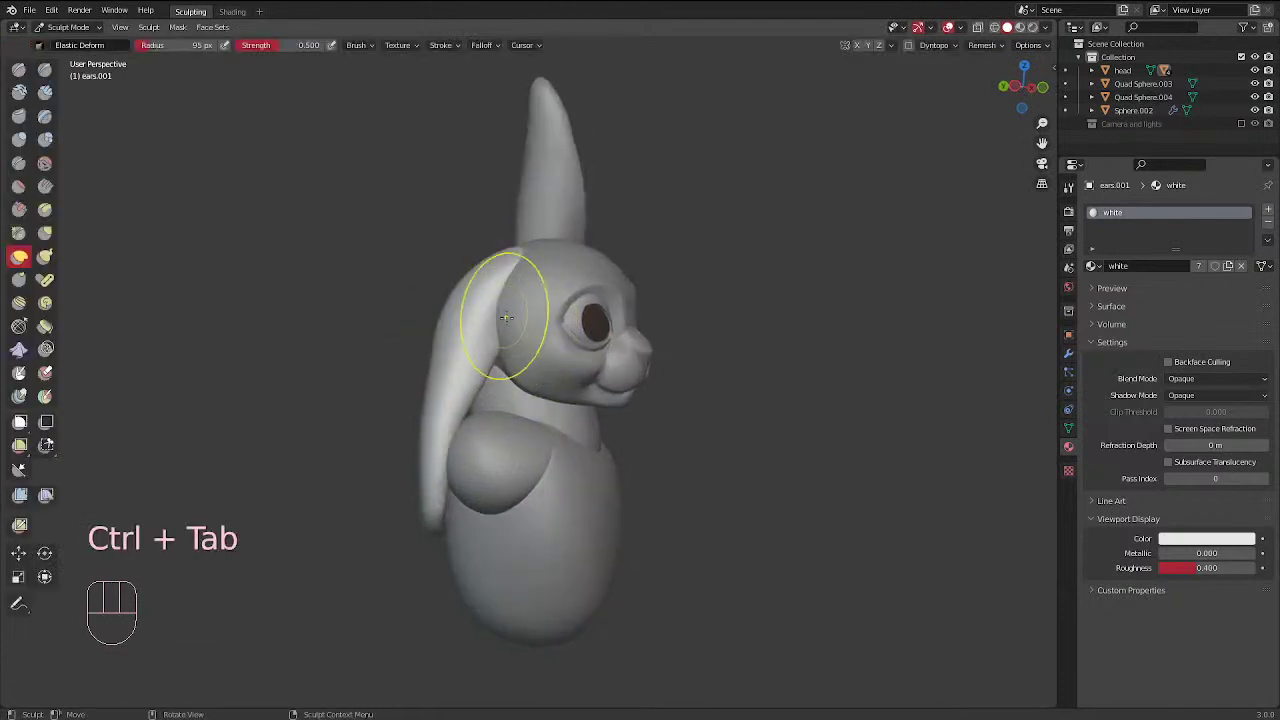
{"action": "key", "text": "f"}
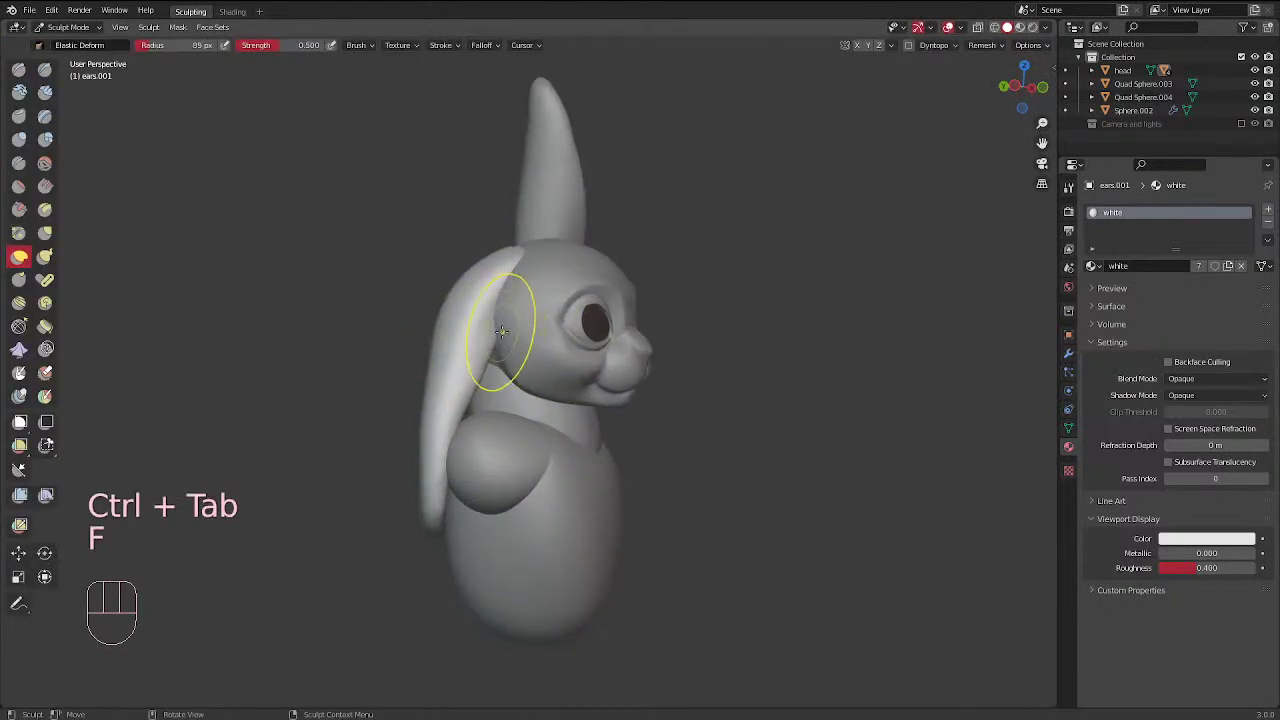
{"action": "left_click", "coordinate": [501, 328]}
{"action": "key", "text": "f"}
{"action": "left_click", "coordinate": [480, 330]}
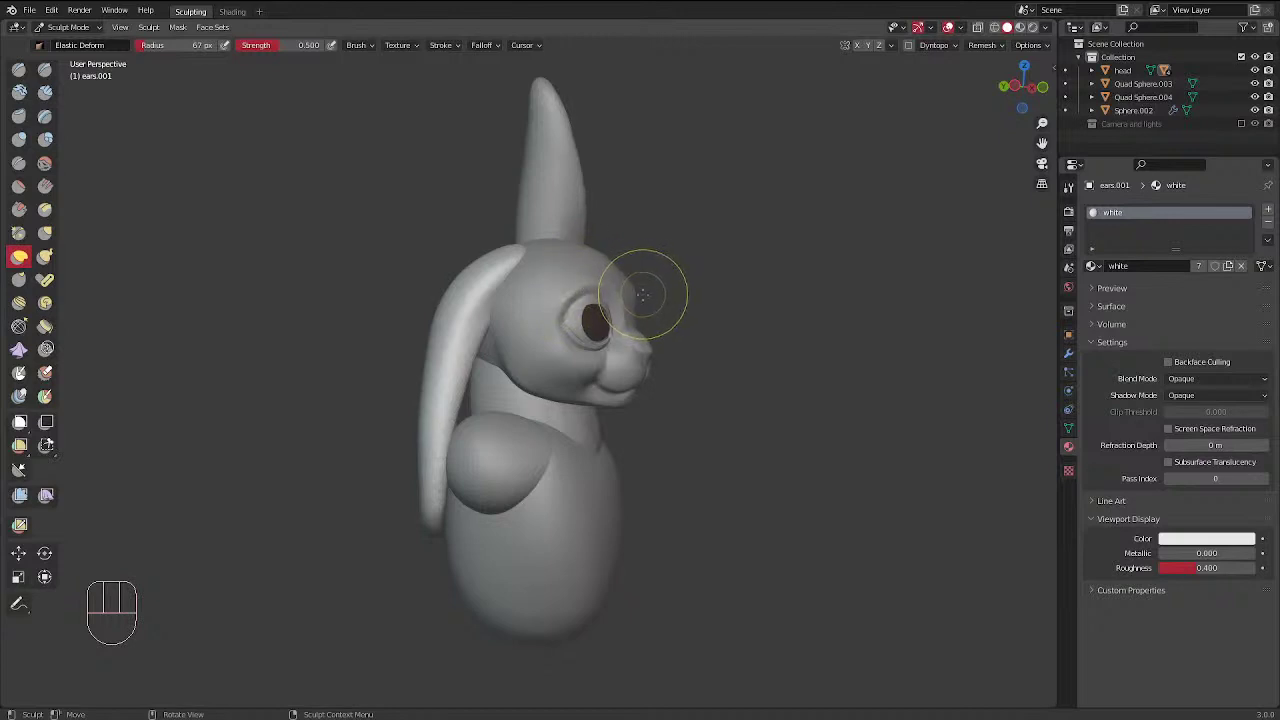
Isolate the drooping ear, adjust the upper end of its fold with Elastic Deform at an 81 px radius, and restore the full model
{"action": "key", "text": "KP_Divide"}
{"action": "middle_click_drag", "start_coordinate": [649, 286], "coordinate": [534, 251]}
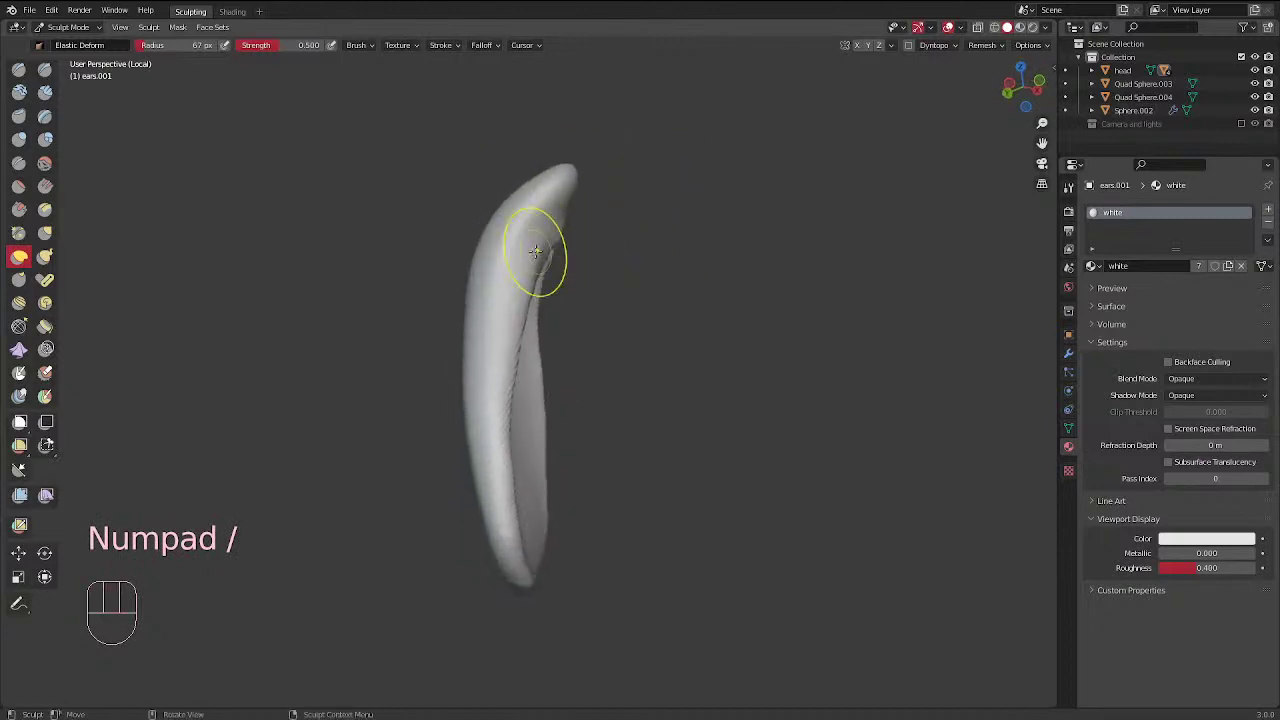
{"action": "middle_click_drag", "start_coordinate": [514, 314], "coordinate": [522, 262]}
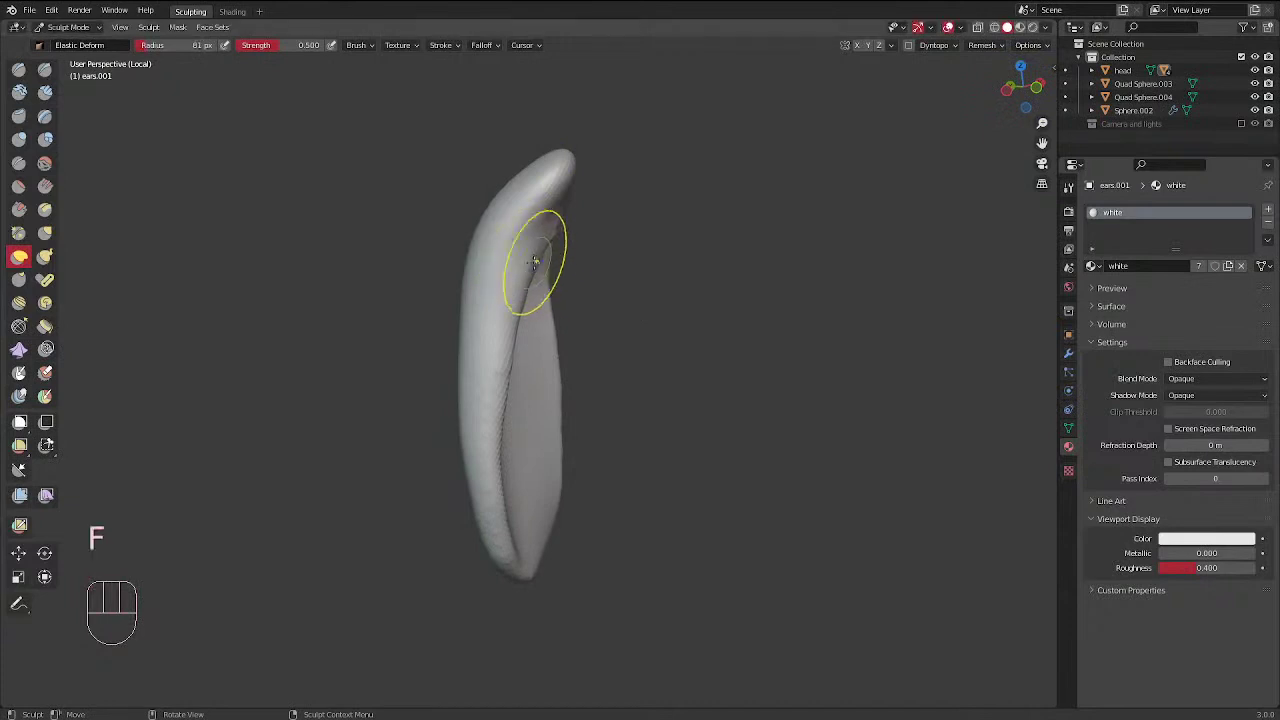
{"action": "middle_click_drag", "start_coordinate": [602, 232], "coordinate": [504, 275]}
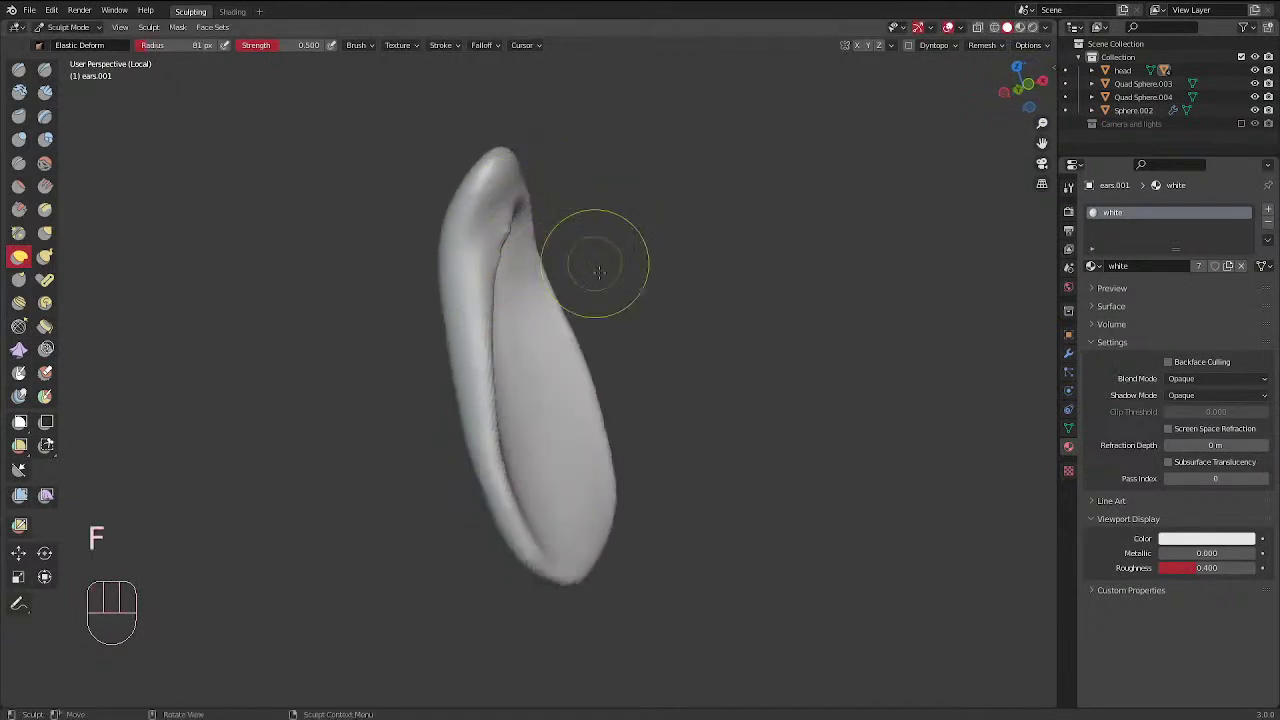
{"action": "mouse_move", "coordinate": [598, 271]}
{"action": "middle_mouse_down"}
{"action": "mouse_move", "coordinate": [451, 297]}
{"action": "mouse_move", "coordinate": [420, 286]}
{"action": "mouse_move", "coordinate": [490, 236]}
{"action": "mouse_move", "coordinate": [600, 252]}
{"action": "middle_mouse_up"}
{"action": "key", "text": "KP_Divide"}
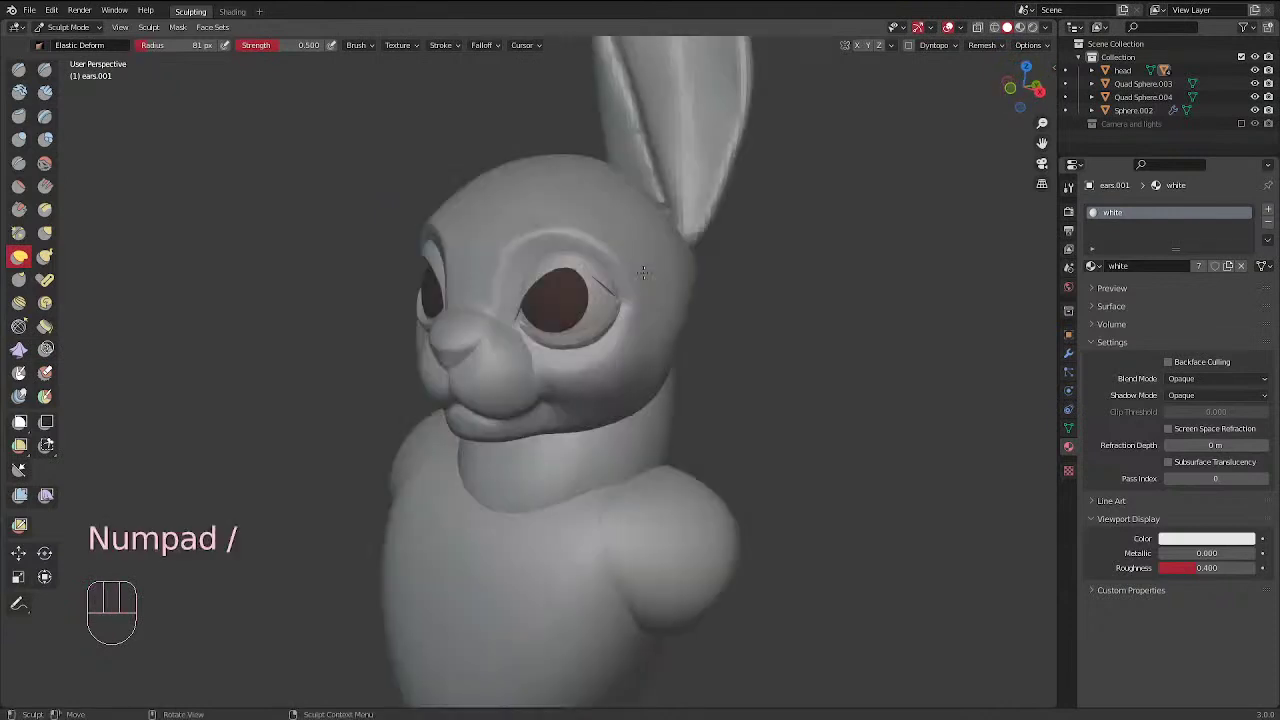
Reshape the upper back curve of the drooping ear with Elastic Deform at a 97 px radius
{"action": "mouse_move", "coordinate": [766, 206]}
{"action": "middle_mouse_down"}
{"action": "mouse_move", "coordinate": [715, 356]}
{"action": "mouse_move", "coordinate": [730, 334]}
{"action": "middle_mouse_up"}
{"action": "middle_click_drag", "start_coordinate": [488, 291], "coordinate": [486, 246], "text": "ctrl"}
{"action": "key", "text": "f"}
{"action": "left_click", "coordinate": [519, 300]}
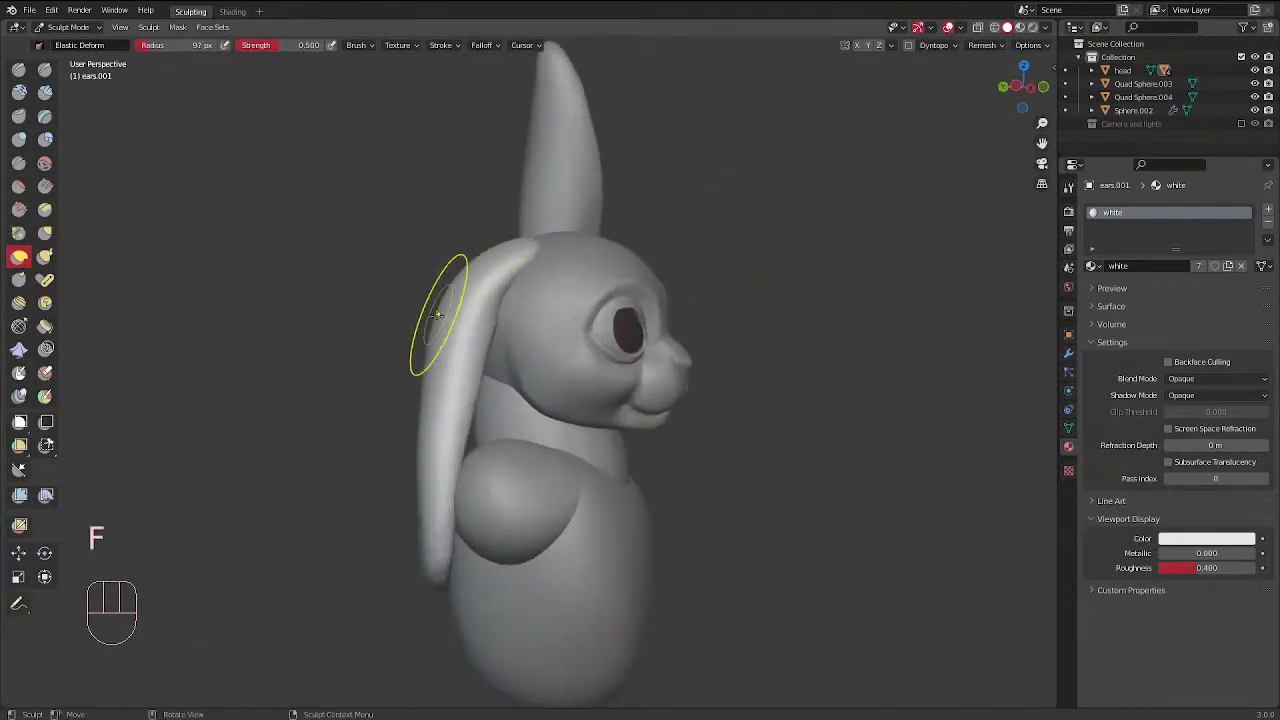
{"action": "left_click_drag", "start_coordinate": [437, 314], "coordinate": [448, 328]}
{"action": "left_click_drag", "start_coordinate": [461, 276], "coordinate": [440, 346]}
{"action": "middle_click_drag", "start_coordinate": [566, 366], "coordinate": [866, 360]}
{"action": "mouse_move", "coordinate": [709, 404]}
{"action": "middle_mouse_down"}
{"action": "mouse_move", "coordinate": [462, 432]}
{"action": "mouse_move", "coordinate": [540, 392]}
{"action": "mouse_move", "coordinate": [394, 391]}
{"action": "middle_mouse_up"}
{"action": "mouse_move", "coordinate": [690, 375]}
{"action": "middle_mouse_down"}
{"action": "mouse_move", "coordinate": [605, 377]}
{"action": "mouse_move", "coordinate": [737, 337]}
{"action": "mouse_move", "coordinate": [457, 329]}
{"action": "middle_mouse_up"}
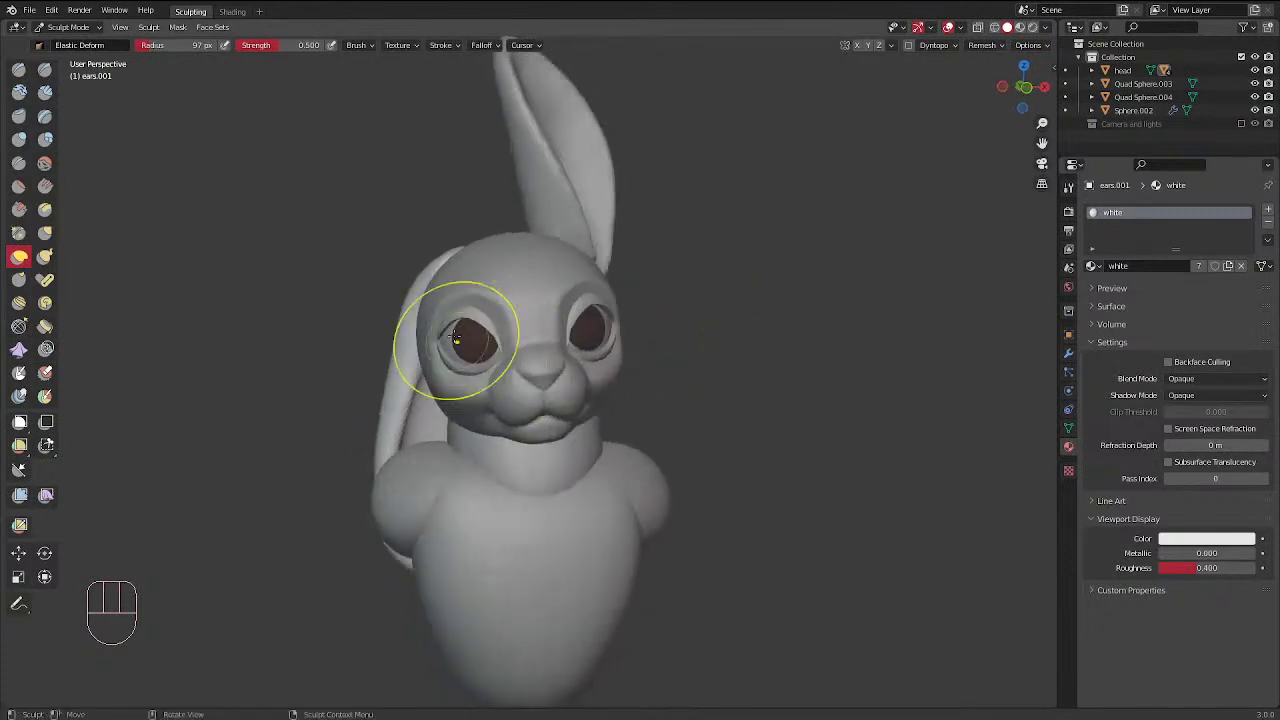
{"action": "mouse_move", "coordinate": [521, 259]}
{"action": "middle_mouse_down"}
{"action": "mouse_move", "coordinate": [423, 394]}
{"action": "mouse_move", "coordinate": [434, 537]}
{"action": "middle_mouse_up"}
{"action": "middle_click_drag", "start_coordinate": [432, 490], "coordinate": [506, 251]}
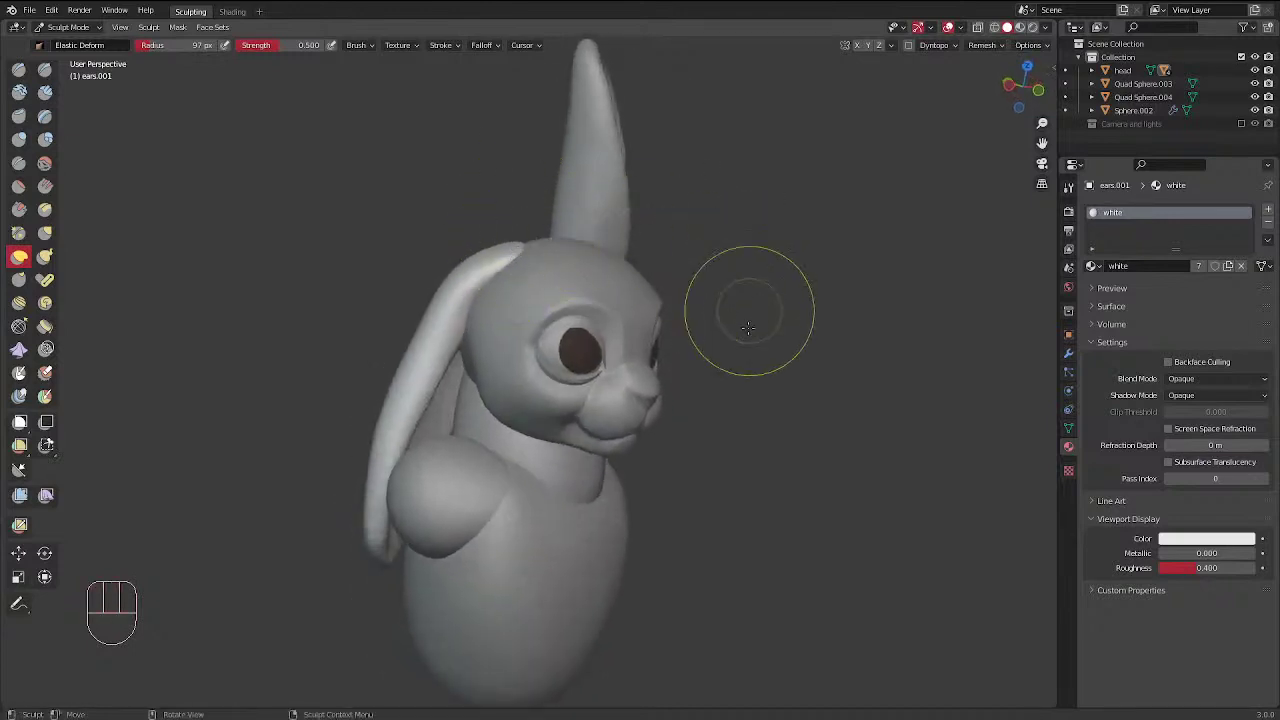
{"action": "middle_click_drag", "start_coordinate": [749, 314], "coordinate": [368, 366]}
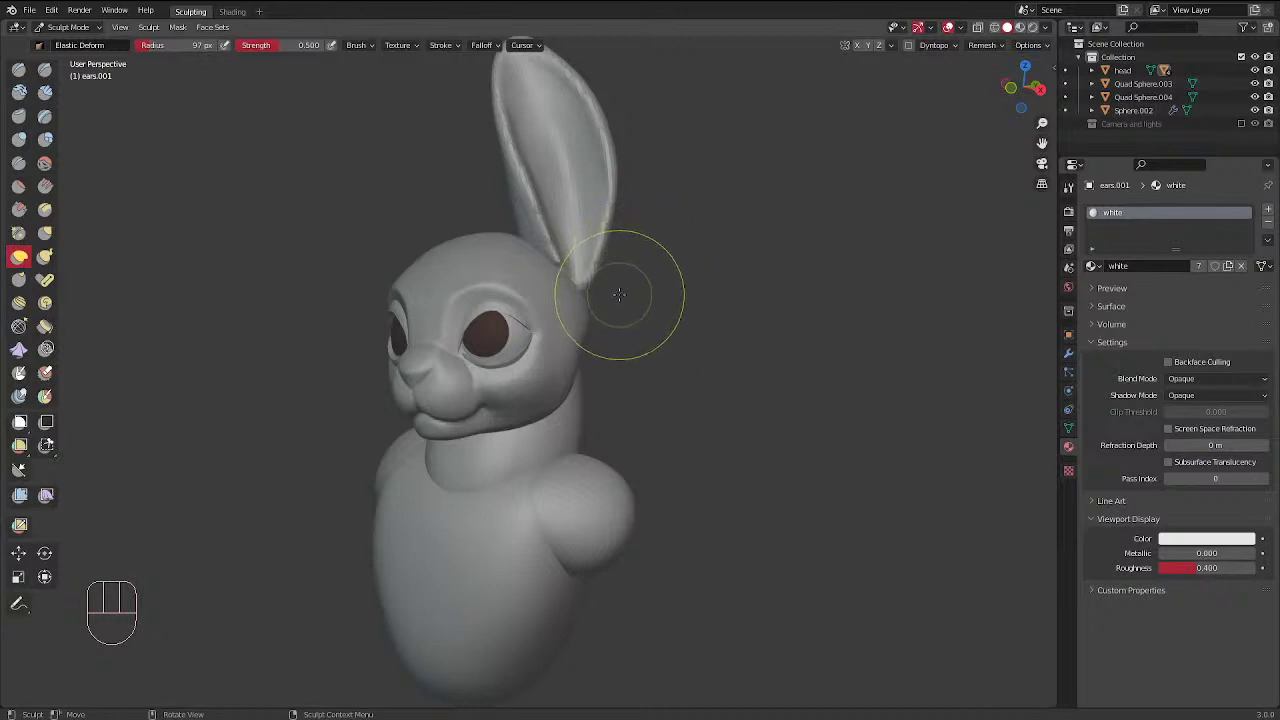
Leave Sculpt Mode on the drooping ear and select the upright ear in Object Mode
{"action": "middle_click_drag", "start_coordinate": [614, 306], "coordinate": [621, 254]}
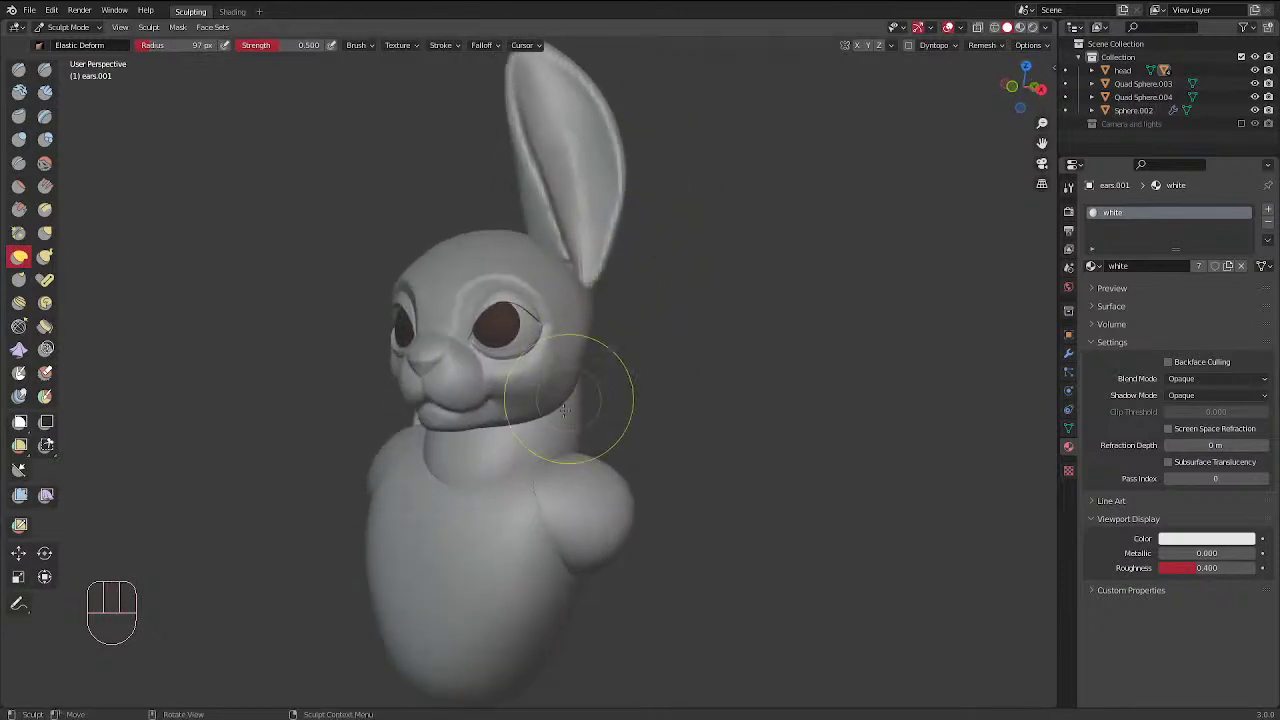
{"action": "key", "text": "KP_1"}
{"action": "key", "text": "ctrl+Tab"}
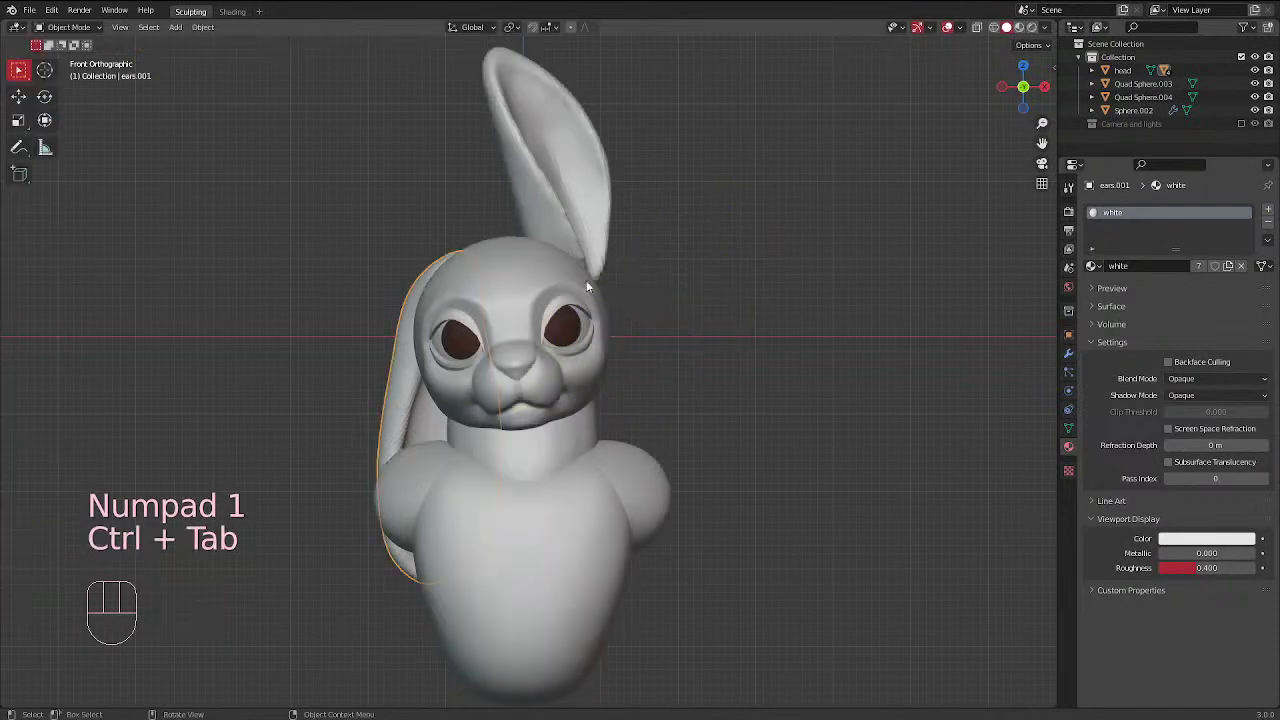
{"action": "left_click", "coordinate": [590, 283]}
{"action": "middle_click_drag", "start_coordinate": [623, 271], "coordinate": [622, 360]}
{"action": "key", "text": "KP_1"}
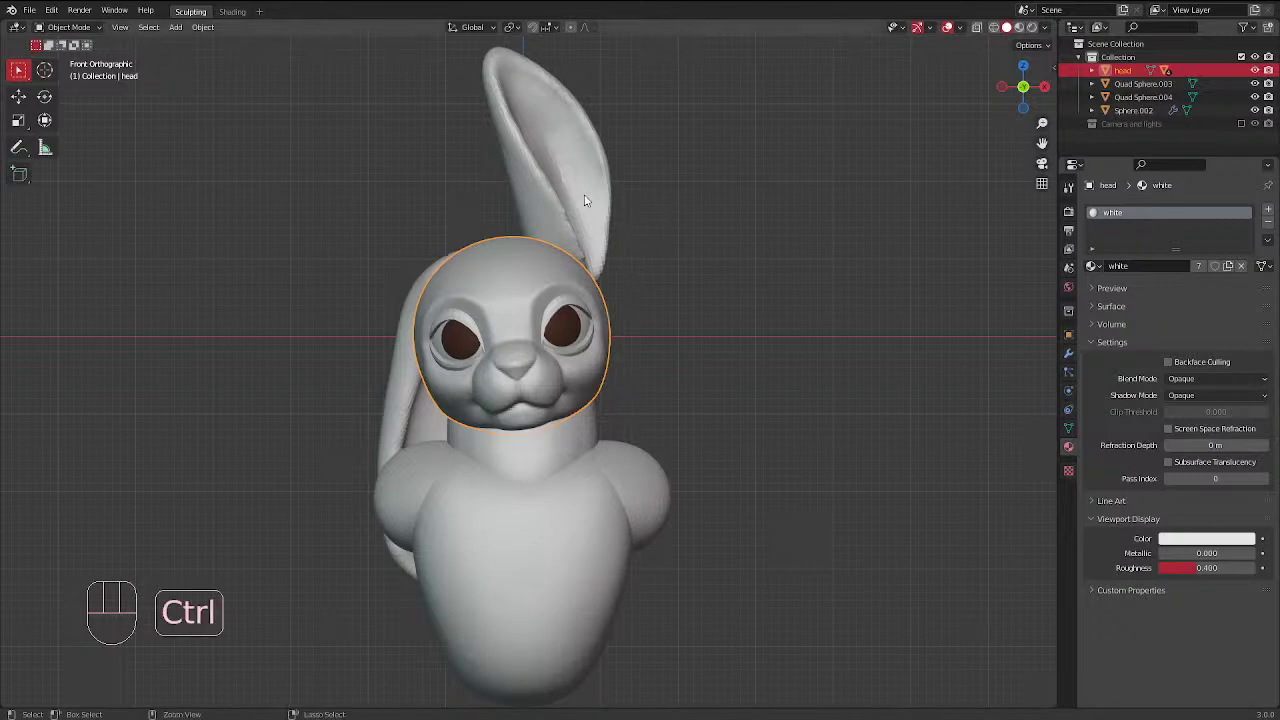
{"action": "middle_click_drag", "start_coordinate": [586, 197], "coordinate": [603, 193], "text": "ctrl"}
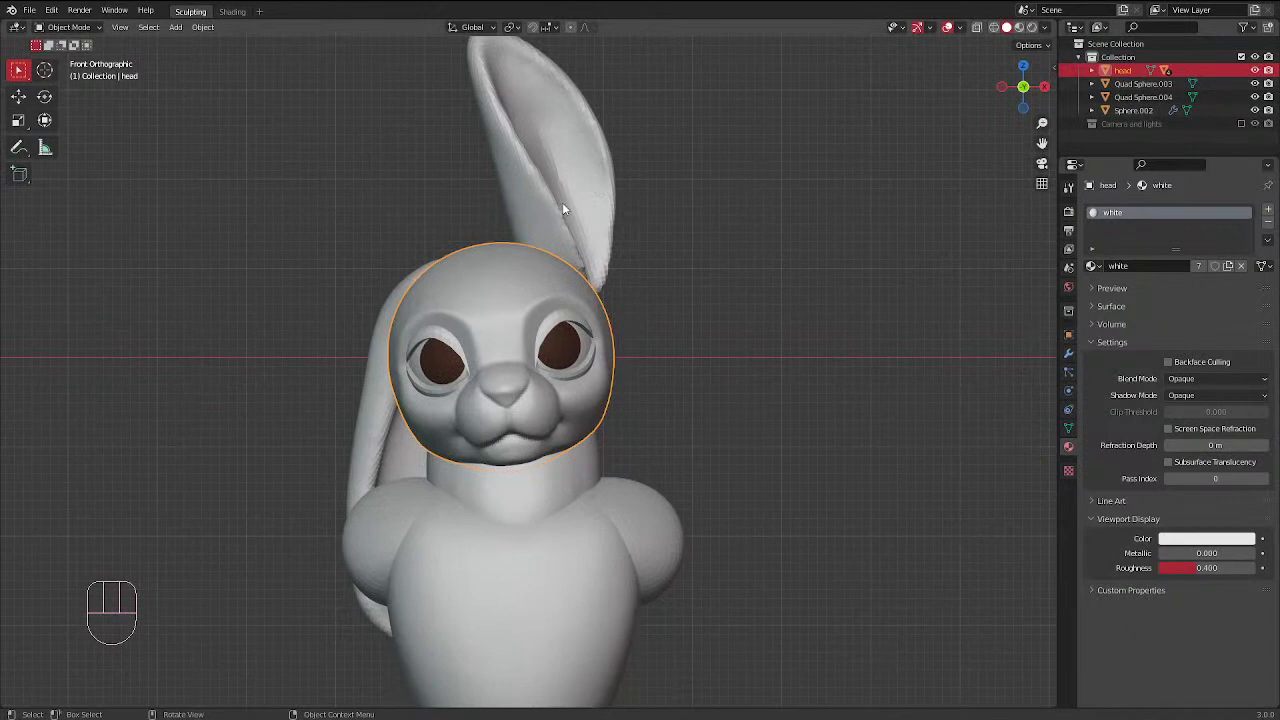
{"action": "left_click", "coordinate": [563, 201]}
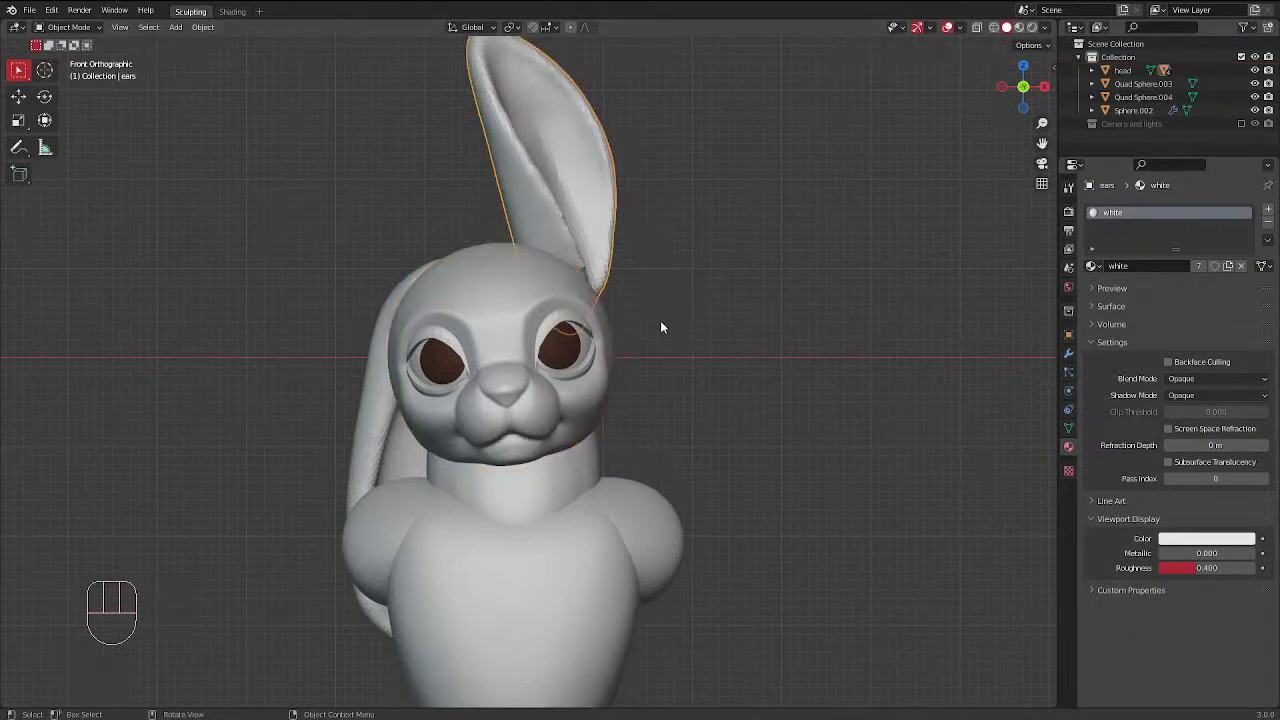
Inspect the upright ear from several sides and switch it to Sculpt Mode
{"action": "middle_click_drag", "start_coordinate": [660, 327], "coordinate": [481, 317]}
{"action": "middle_click_drag", "start_coordinate": [527, 239], "coordinate": [605, 210]}
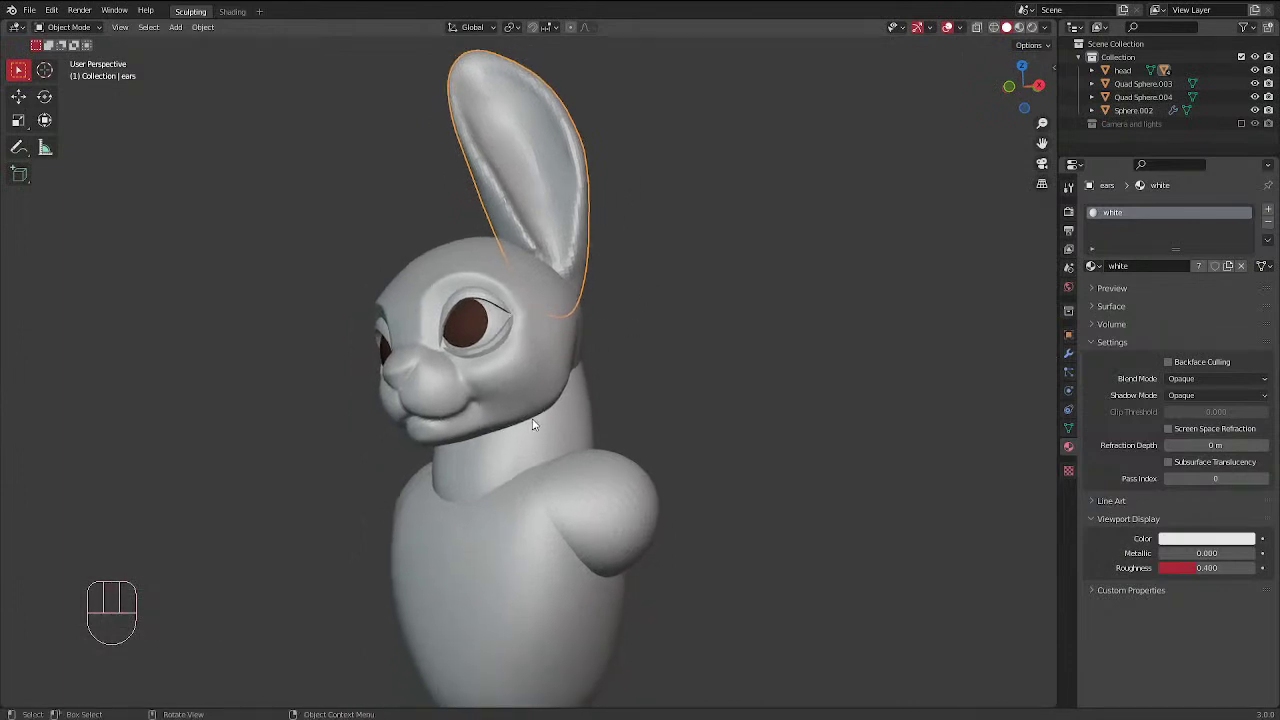
{"action": "middle_click_drag", "start_coordinate": [533, 425], "coordinate": [714, 325]}
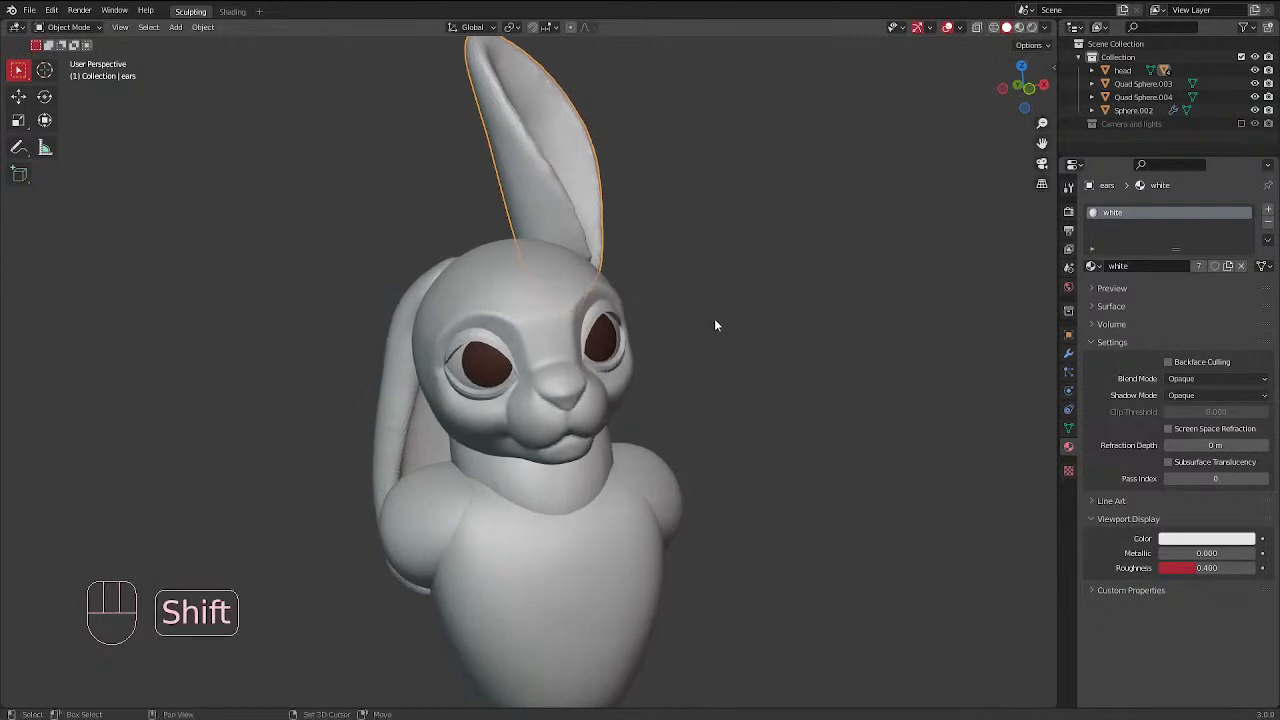
{"action": "middle_click_drag", "start_coordinate": [697, 403], "coordinate": [714, 192]}
{"action": "middle_click_drag", "start_coordinate": [420, 510], "coordinate": [478, 500]}
{"action": "mouse_move", "coordinate": [562, 257]}
{"action": "middle_mouse_down"}
{"action": "mouse_move", "coordinate": [597, 287]}
{"action": "mouse_move", "coordinate": [586, 456]}
{"action": "mouse_move", "coordinate": [570, 322]}
{"action": "mouse_move", "coordinate": [425, 420]}
{"action": "mouse_move", "coordinate": [451, 366]}
{"action": "middle_mouse_up"}
{"action": "key", "text": "ctrl+Tab"}
{"action": "left_click", "coordinate": [500, 352]}
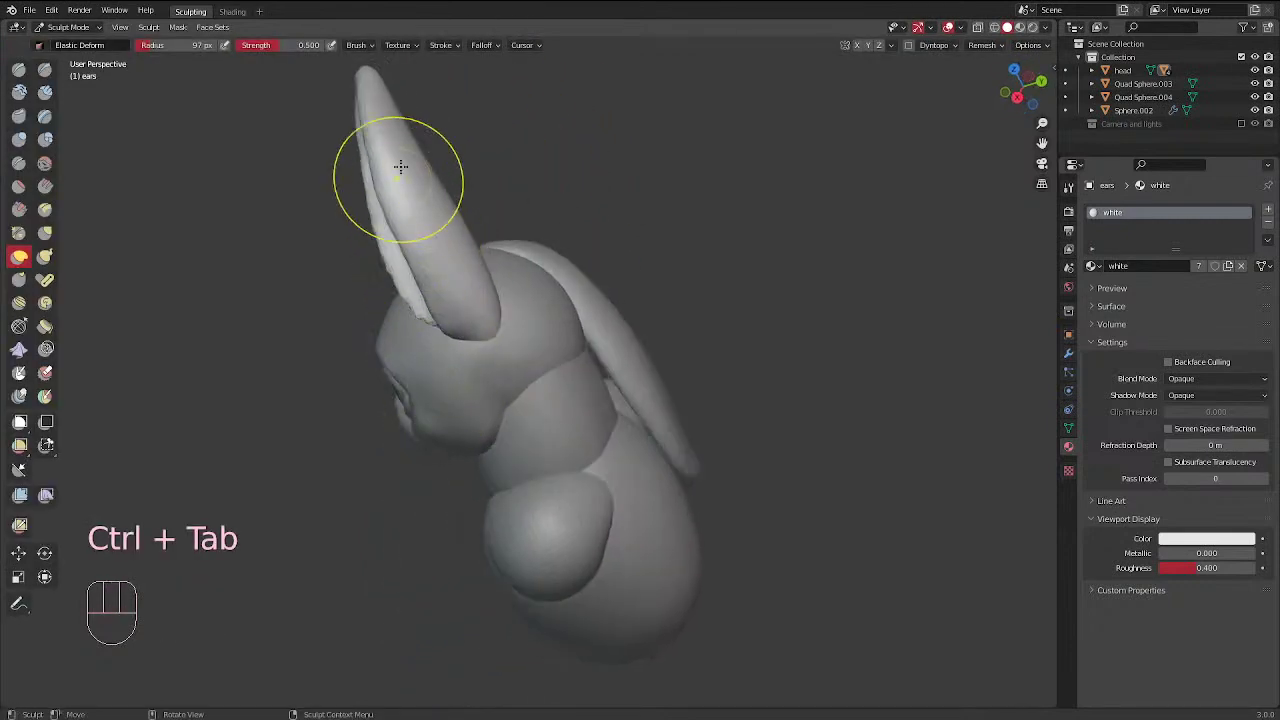
Reshape the lower back of the upright ear with Elastic Deform, reducing the brush radius to 65 px
{"action": "key", "text": "f"}
{"action": "left_click", "coordinate": [407, 259]}
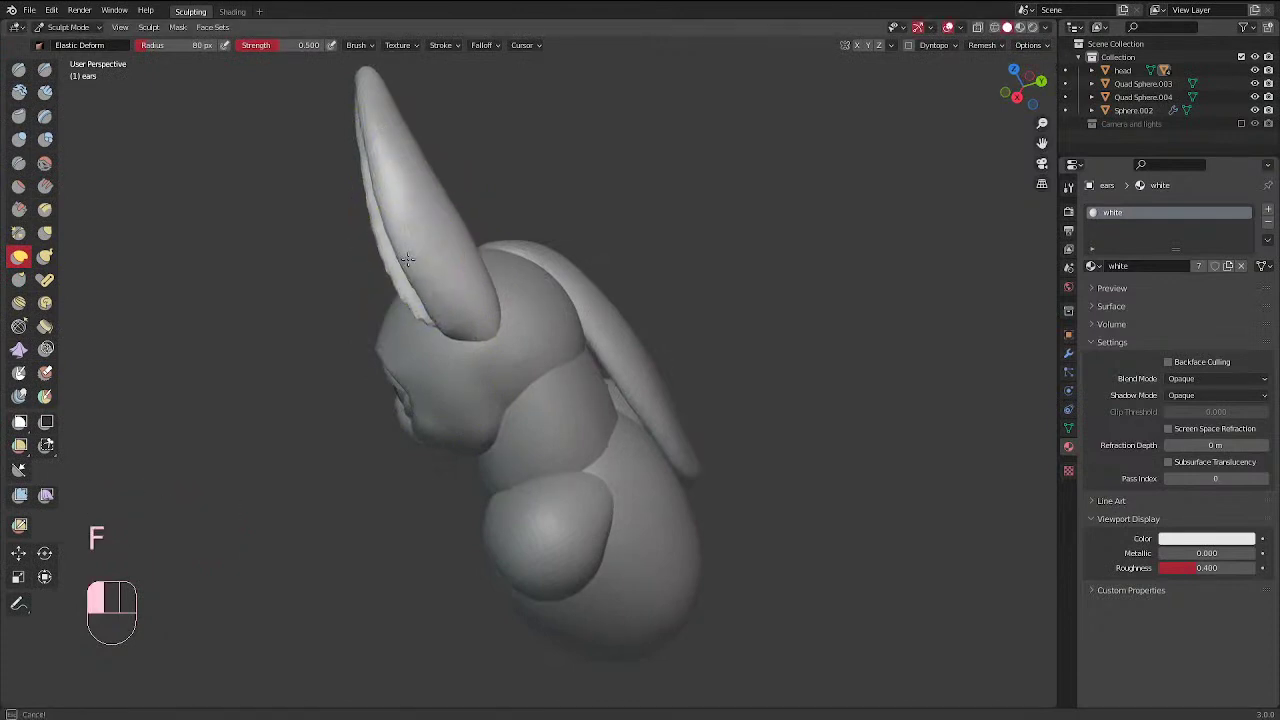
{"action": "middle_click_drag", "start_coordinate": [443, 205], "coordinate": [439, 301]}
{"action": "key", "text": "f"}
{"action": "left_click", "coordinate": [420, 263]}
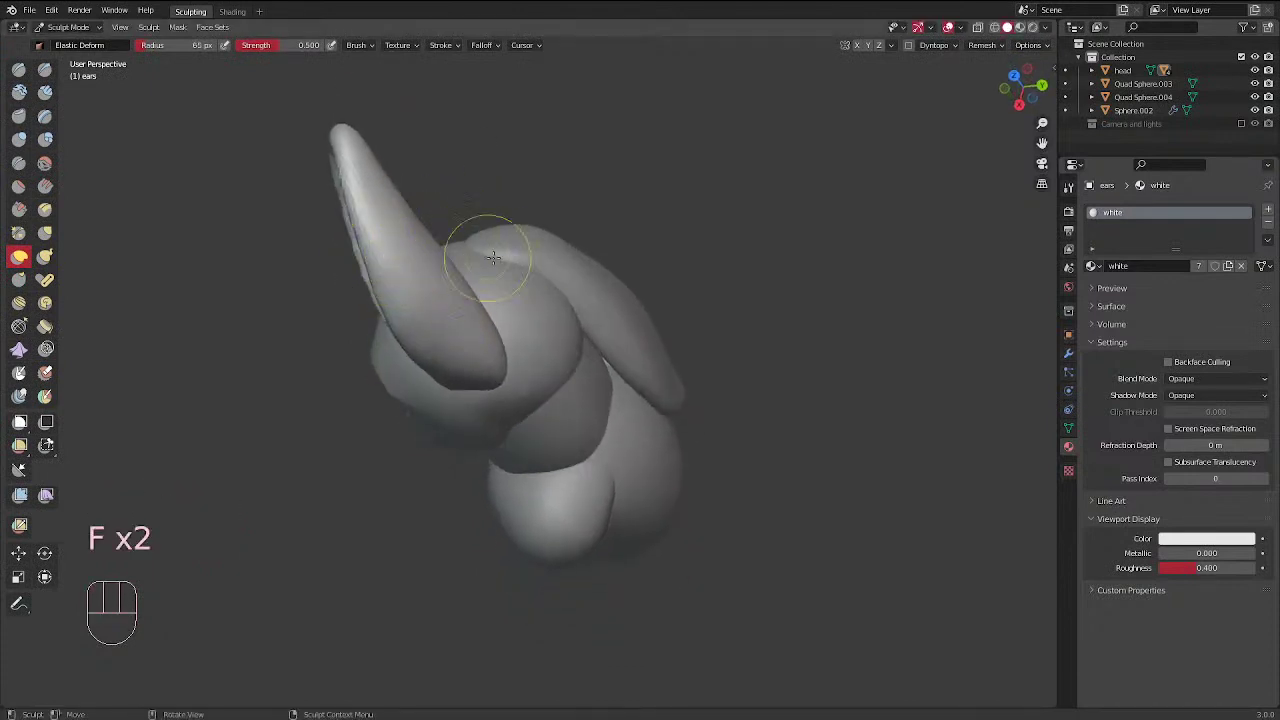
{"action": "mouse_move", "coordinate": [493, 258]}
{"action": "middle_mouse_down"}
{"action": "mouse_move", "coordinate": [557, 171]}
{"action": "mouse_move", "coordinate": [397, 222]}
{"action": "middle_mouse_up"}
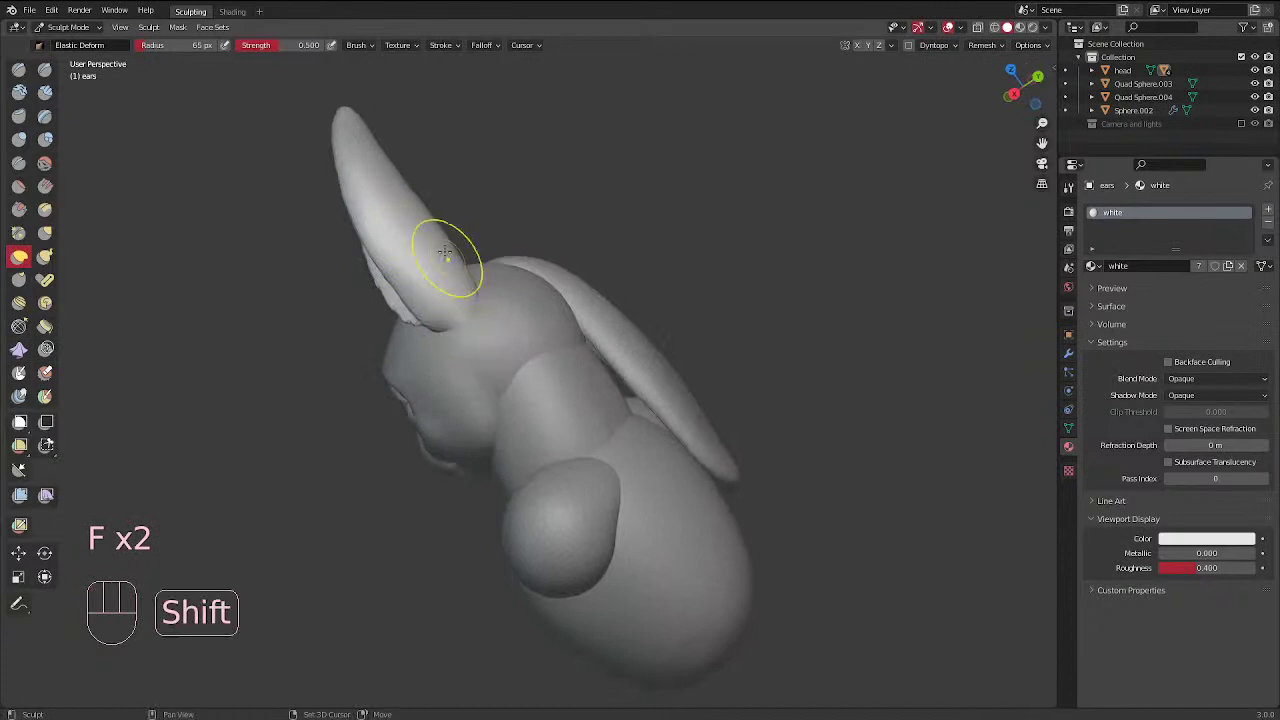
{"action": "middle_click_drag", "start_coordinate": [486, 229], "coordinate": [640, 363]}
Adjust both sides of the upright ear's base in front view with Elastic Deform, enlarging the brush radius to 117 px
{"action": "key", "text": "KP_1"}
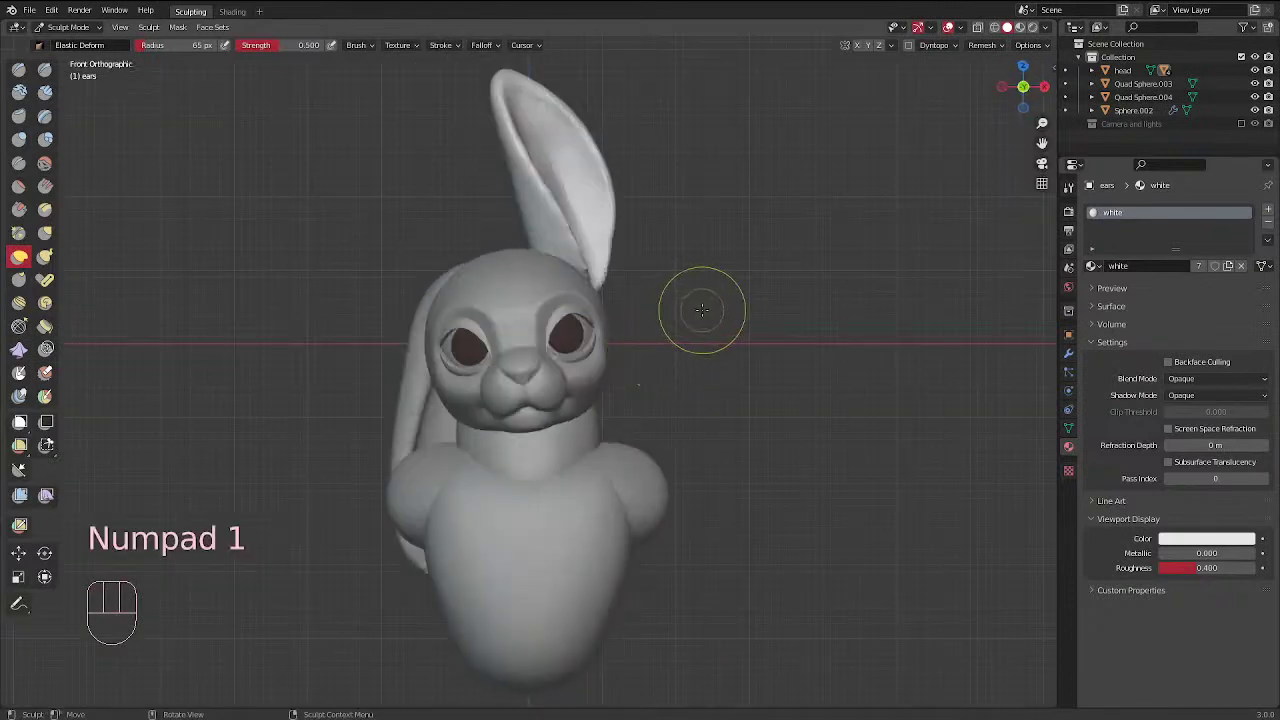
{"action": "left_click", "coordinate": [617, 249]}
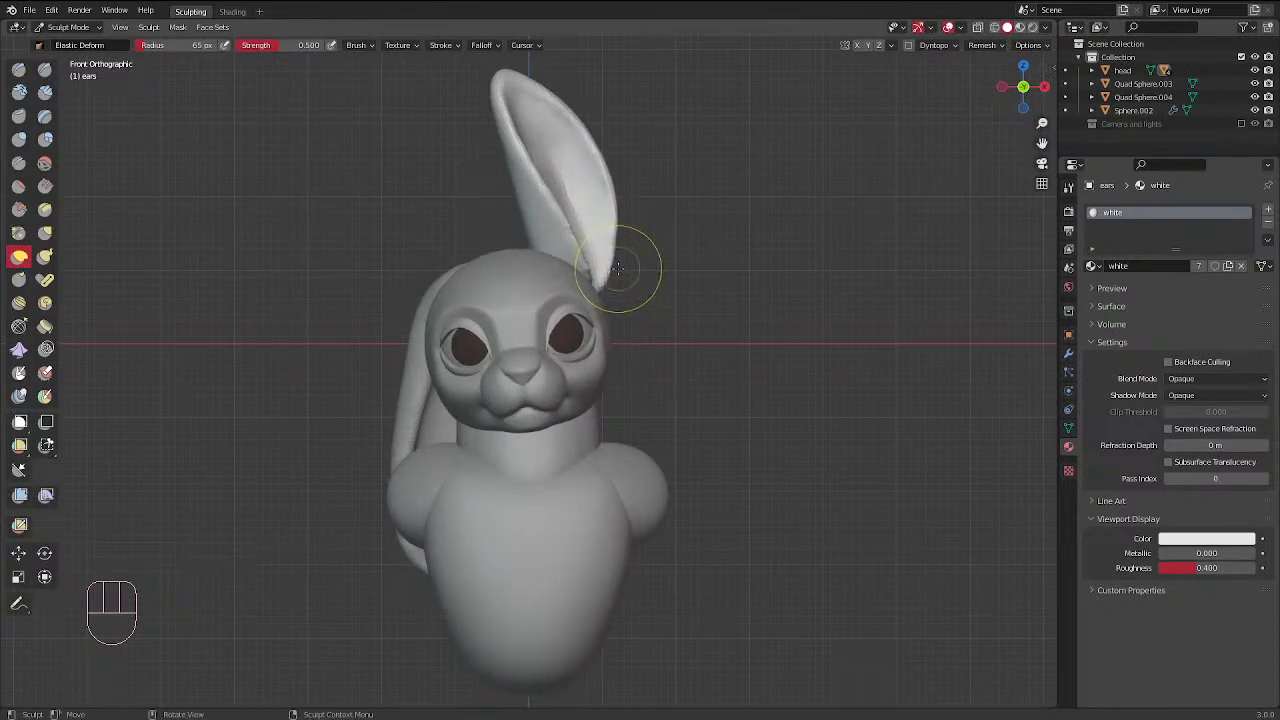
{"action": "left_click", "coordinate": [532, 241]}
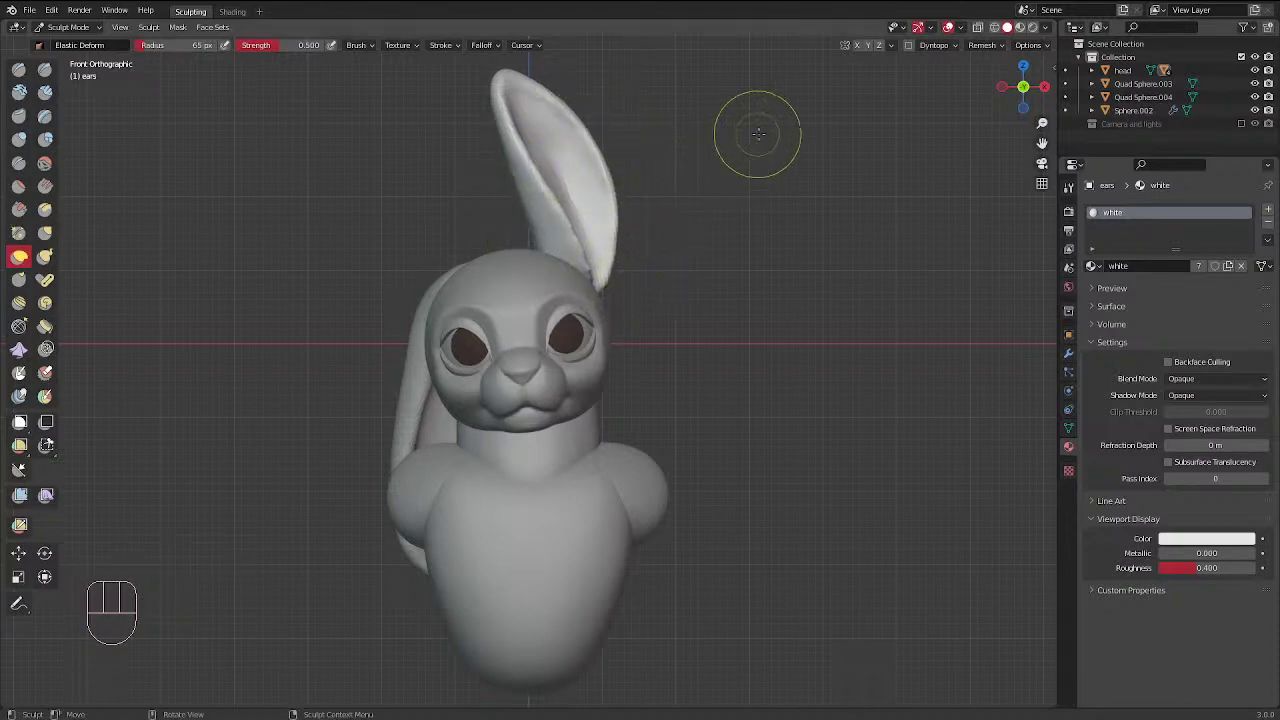
{"action": "key", "text": "f"}
{"action": "left_click", "coordinate": [613, 219]}
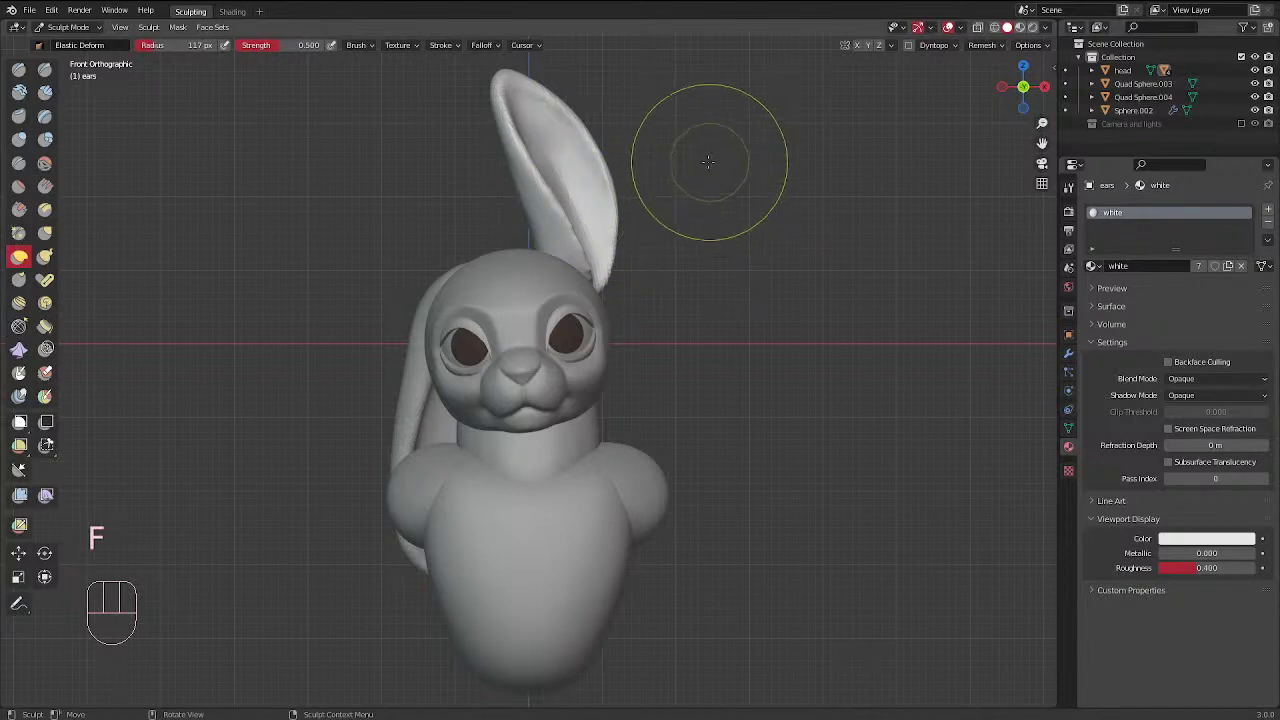
Pull the lower outer edge of the upright ear outward with a smaller Elastic Deform brush and return to Object Mode
{"action": "mouse_move", "coordinate": [690, 186]}
{"action": "middle_mouse_down", "text": "ctrl"}
{"action": "mouse_move", "coordinate": [694, 309]}
{"action": "mouse_move", "coordinate": [689, 300]}
{"action": "middle_mouse_up", "text": "ctrl"}
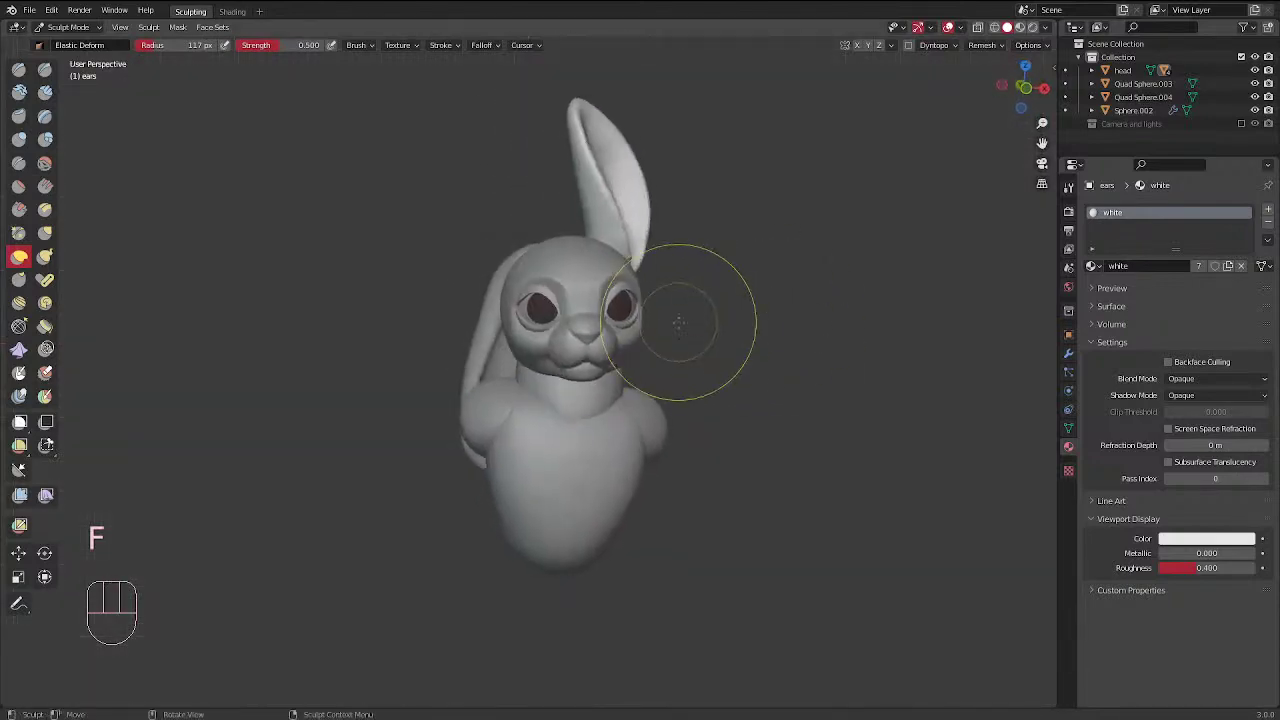
{"action": "key", "text": "KP_1"}
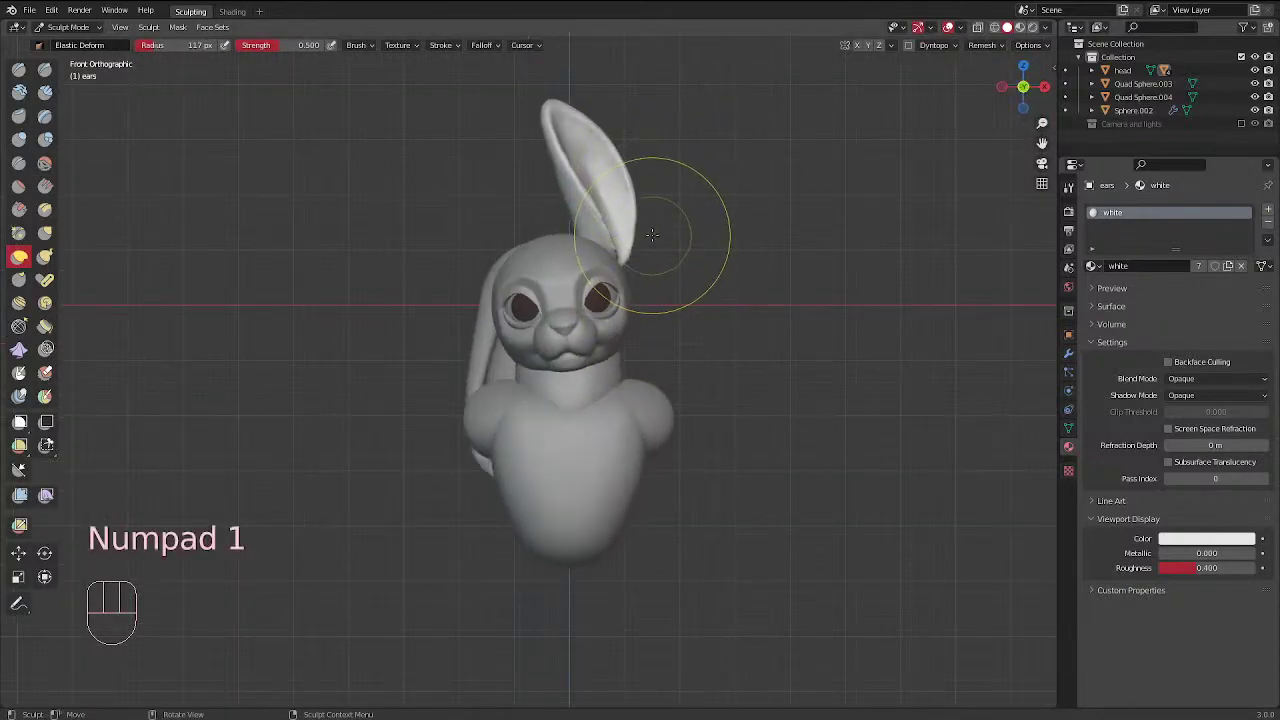
{"action": "key", "text": "f"}
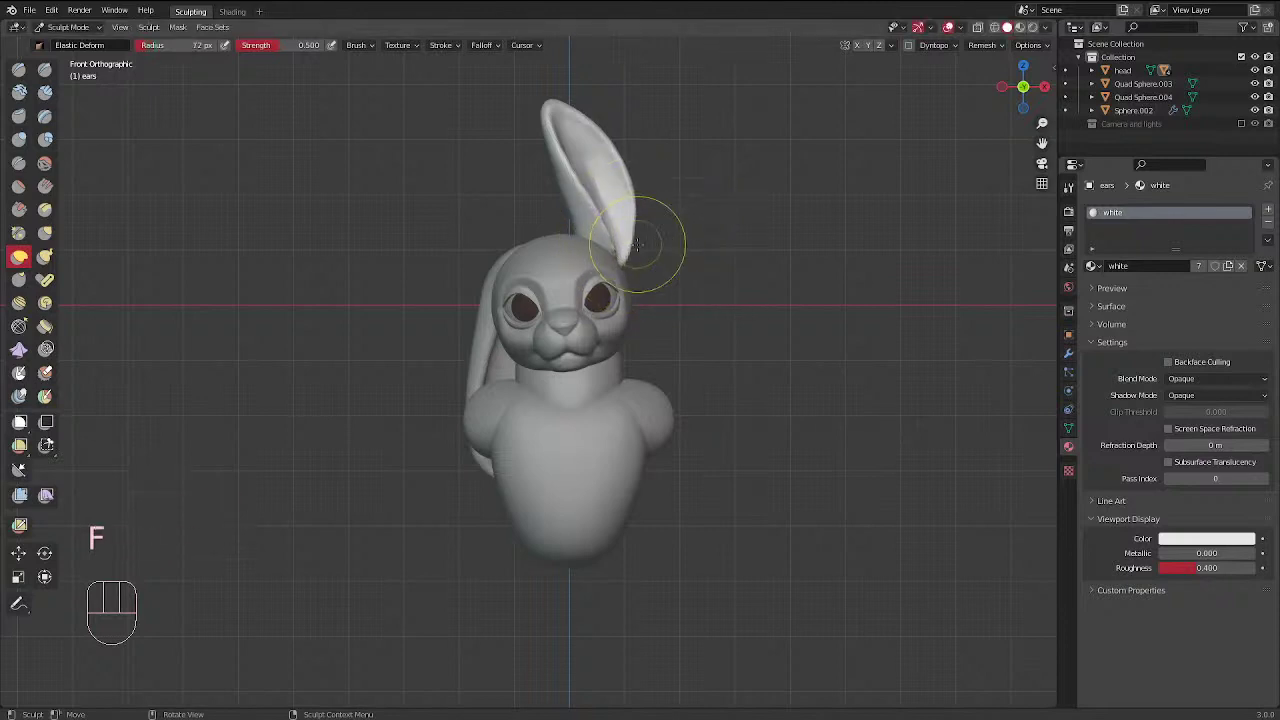
{"action": "key", "text": "f"}
{"action": "left_click_drag", "start_coordinate": [625, 259], "coordinate": [643, 250]}
{"action": "key", "text": "ctrl+Tab"}
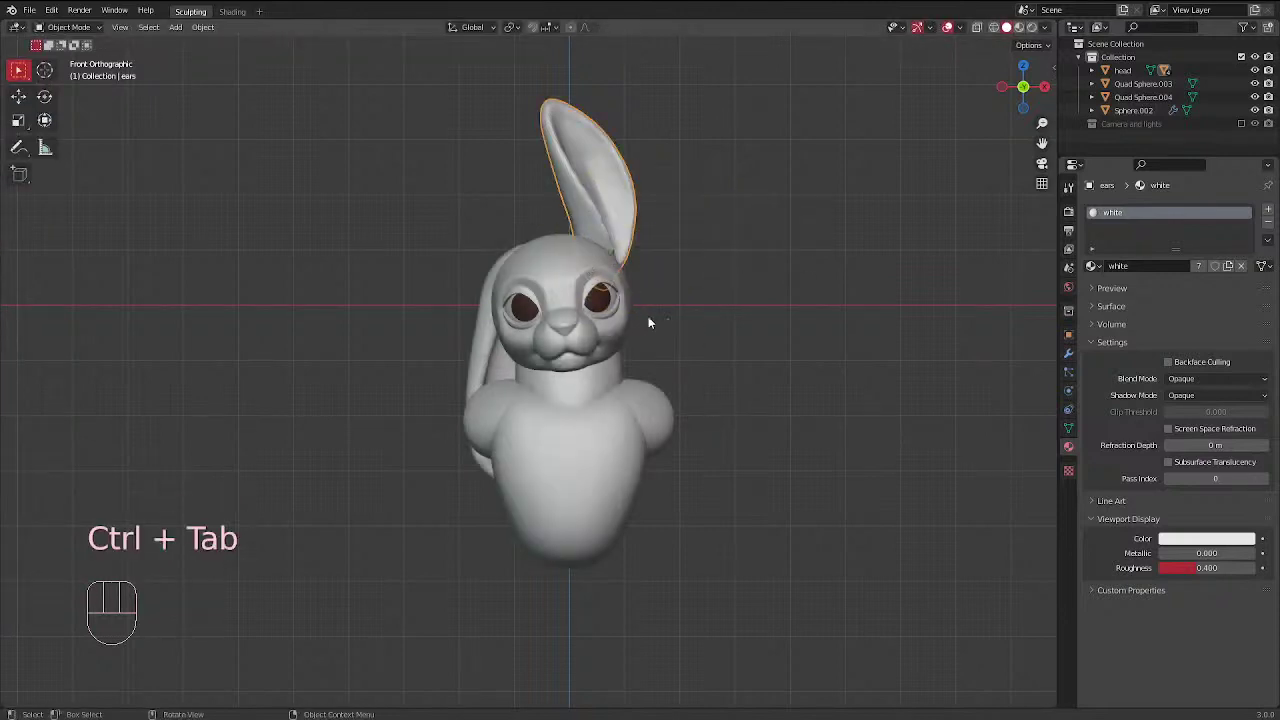
Deselect the upright ear and examine the rabbit's head and ears from the front and side
{"action": "scroll", "coordinate": [533, 357], "scroll_direction": "down", "scroll_amount": 1}
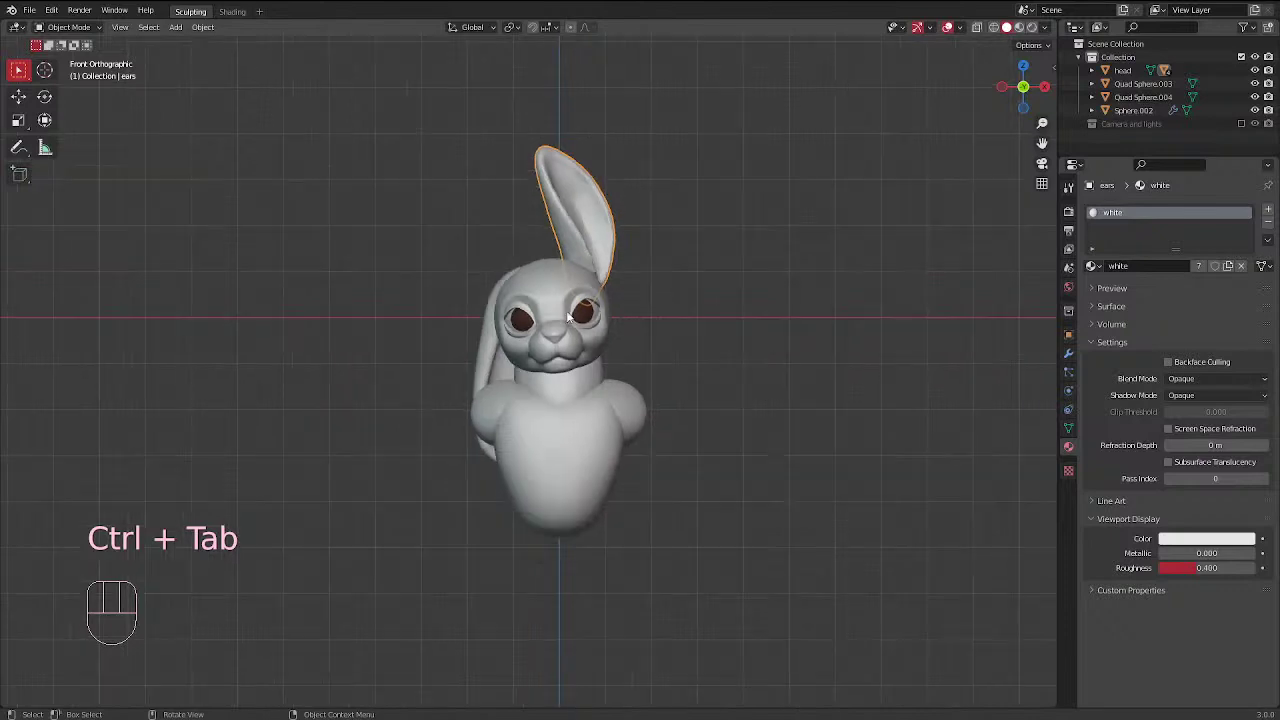
{"action": "scroll", "coordinate": [609, 283], "scroll_direction": "up", "scroll_amount": 1}
{"action": "left_click", "coordinate": [736, 256]}
{"action": "middle_click_drag", "start_coordinate": [736, 256], "coordinate": [637, 243]}
{"action": "middle_click_drag", "start_coordinate": [597, 407], "coordinate": [756, 364]}
{"action": "key", "text": "KP_3"}
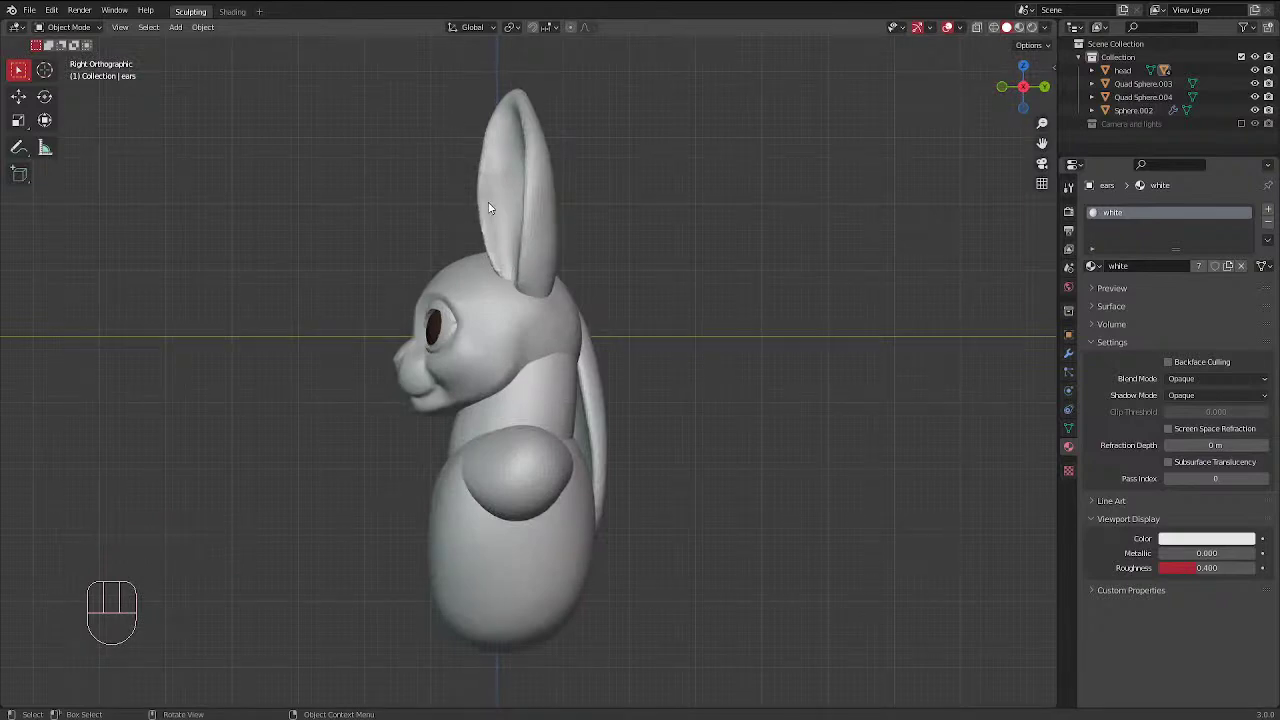
{"action": "scroll", "coordinate": [489, 207], "scroll_direction": "up", "scroll_amount": 3}
{"action": "middle_click_drag", "start_coordinate": [426, 284], "coordinate": [514, 400]}
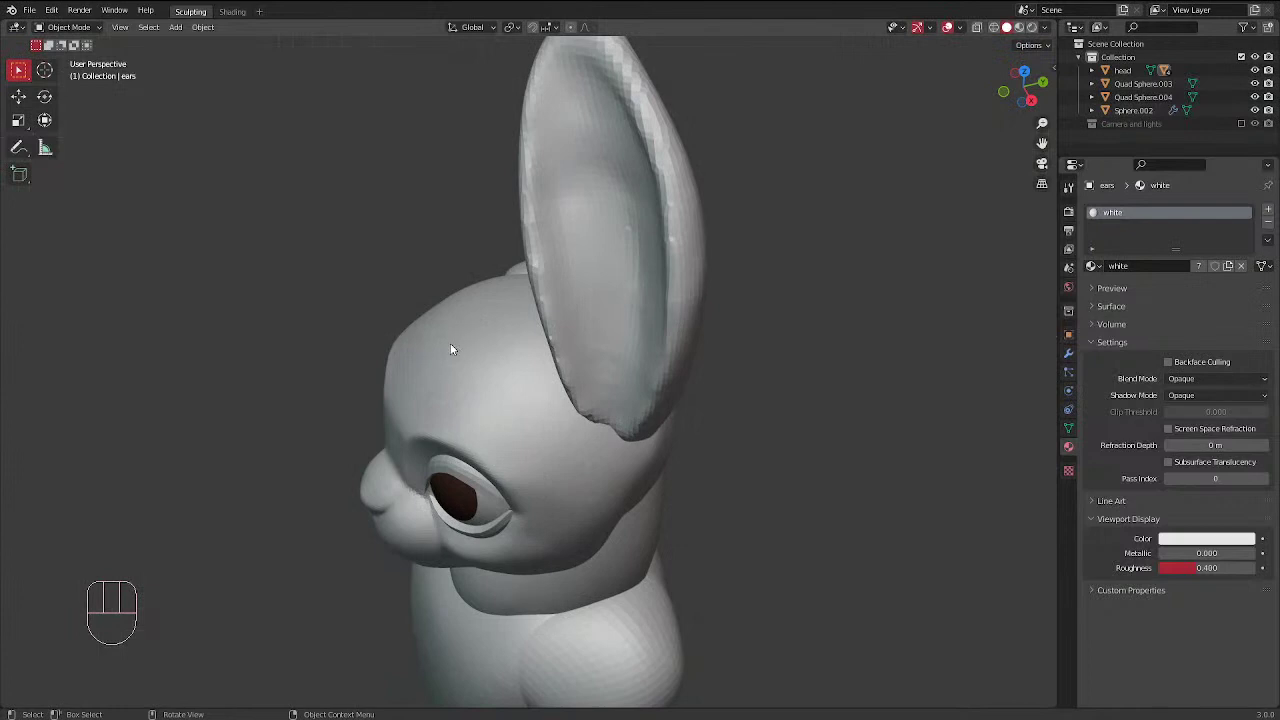
Place the 3D cursor on top of the rabbit's head, add a plane there and enter Edit Mode
{"action": "middle_click_drag", "start_coordinate": [450, 349], "coordinate": [452, 341], "text": "shift"}
{"action": "key", "text": "shift+a"}
{"action": "mouse_move", "coordinate": [452, 341]}
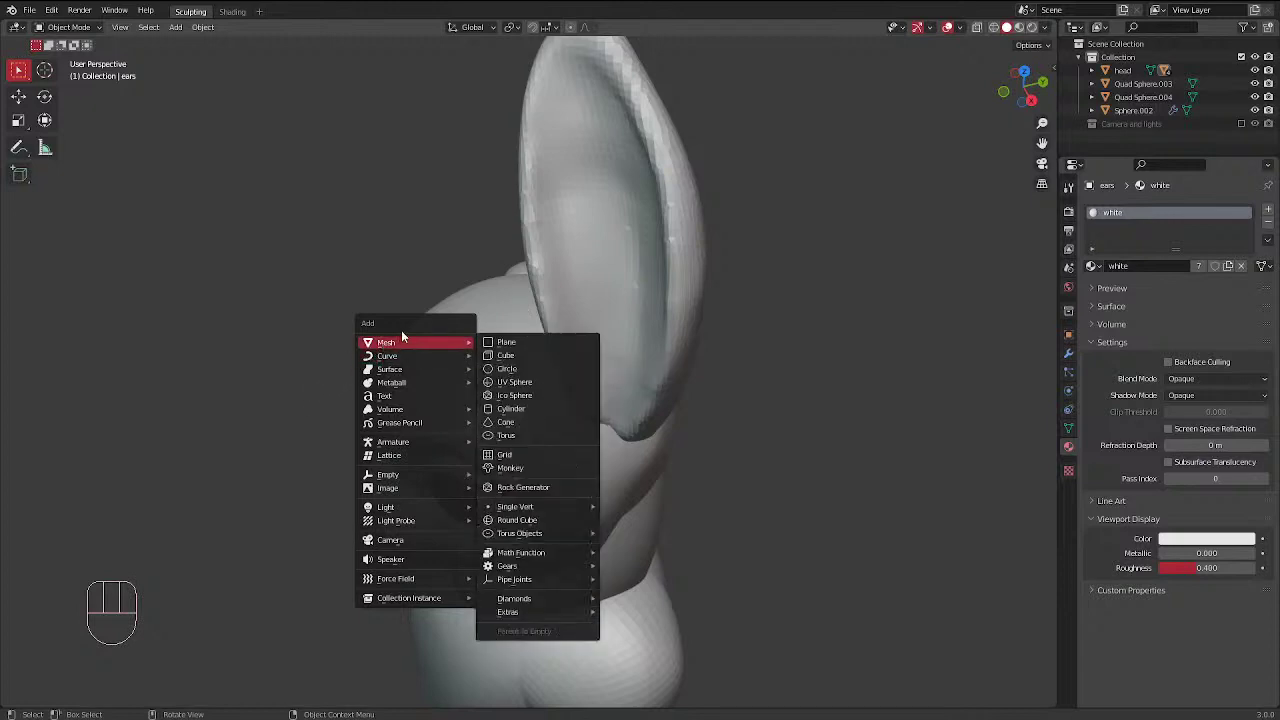
{"action": "left_click", "coordinate": [508, 344]}
{"action": "key", "text": "Tab"}
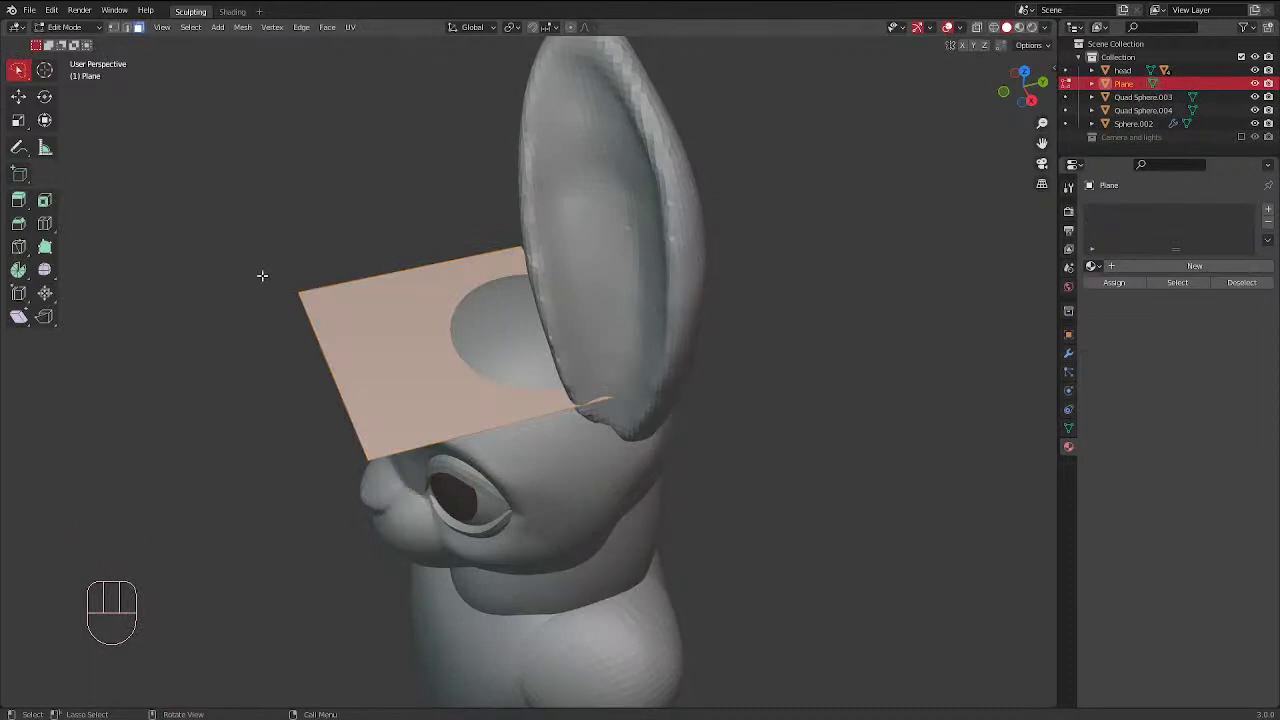
Switch to vertex selection and merge the plane's vertices at center into a single point
{"action": "middle_click_drag", "start_coordinate": [289, 260], "coordinate": [305, 312]}
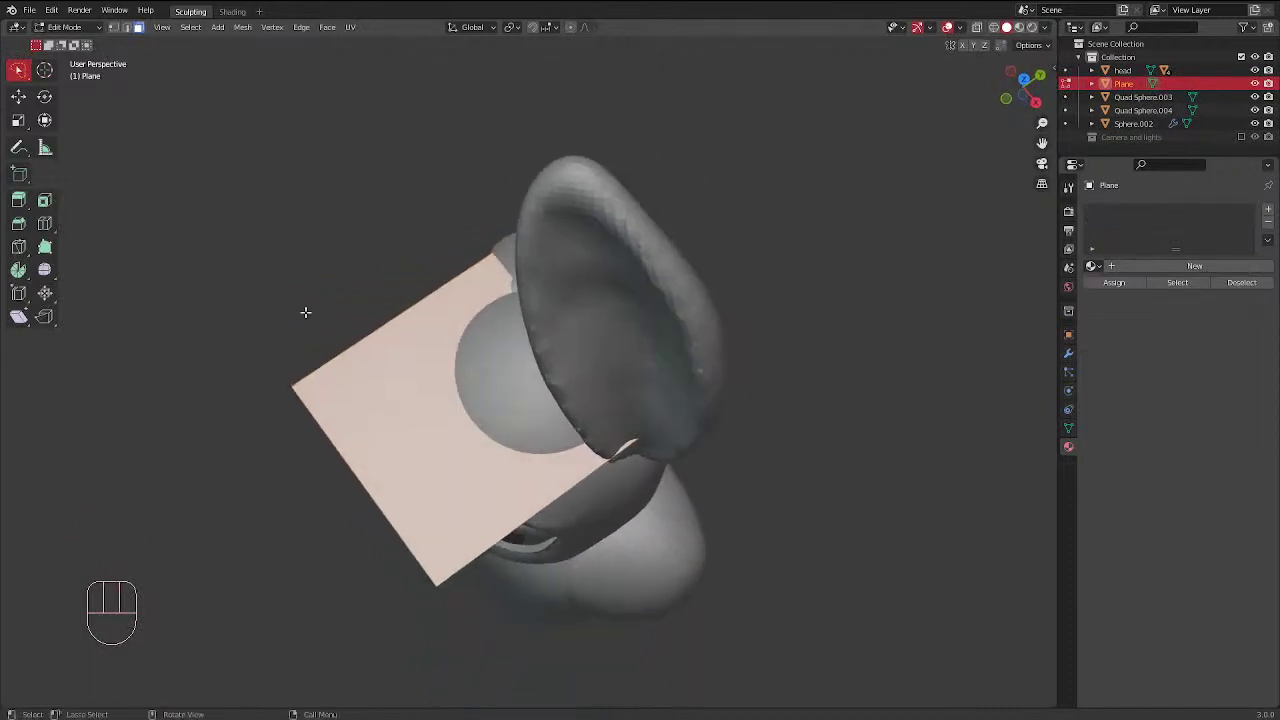
{"action": "left_click", "coordinate": [113, 27]}
{"action": "middle_click_drag", "start_coordinate": [480, 300], "coordinate": [503, 240]}
{"action": "key", "text": "KP_1"}
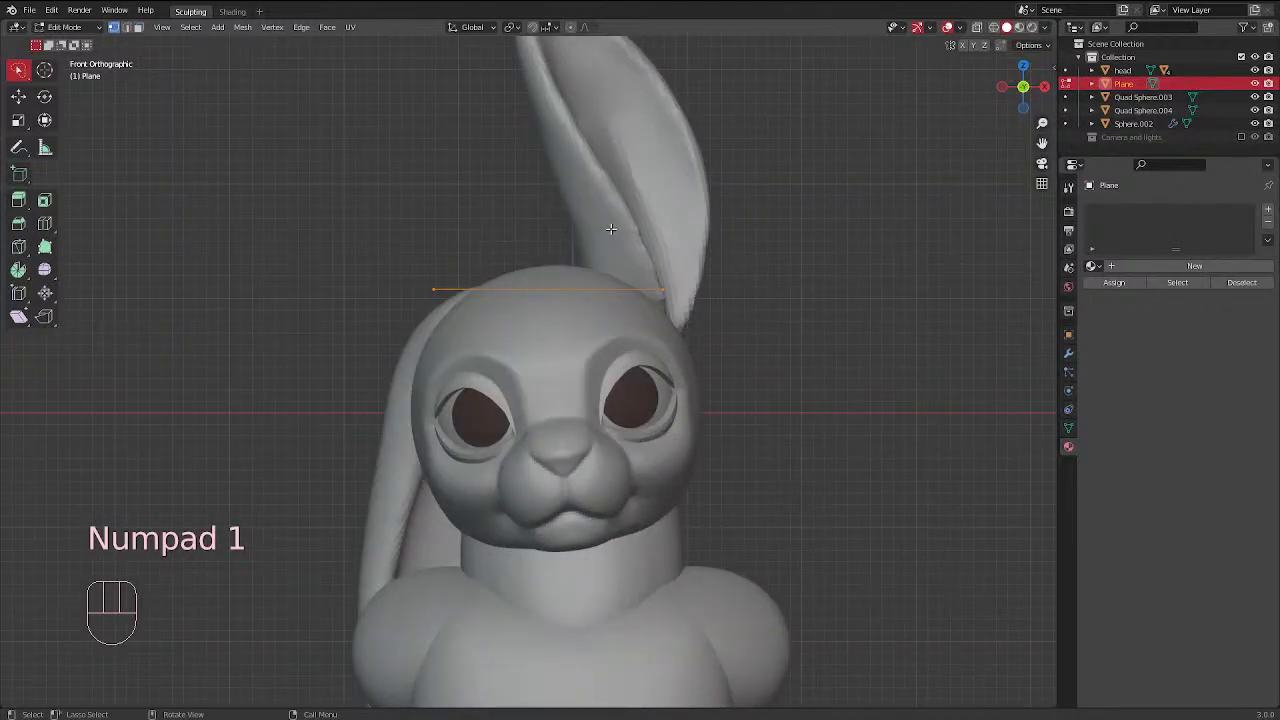
{"action": "key", "text": "g"}
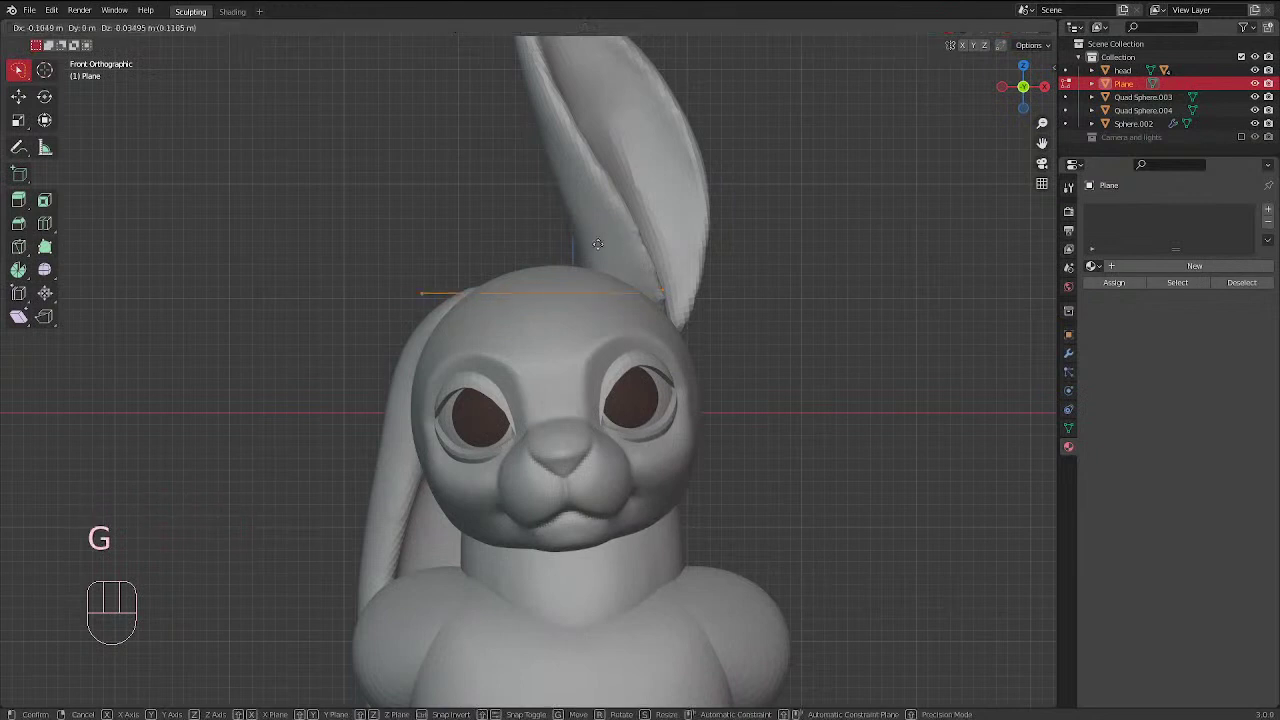
{"action": "right_click", "coordinate": [543, 225]}
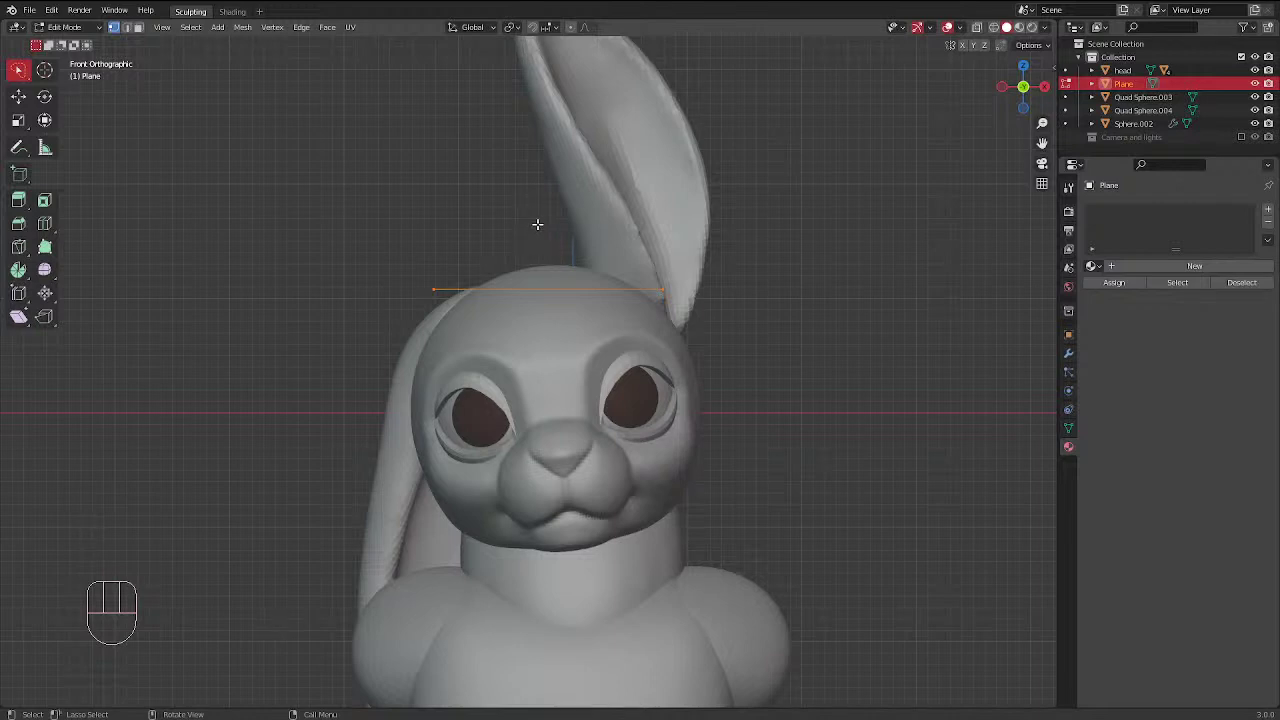
{"action": "key", "text": "m"}
{"action": "left_click", "coordinate": [549, 274]}
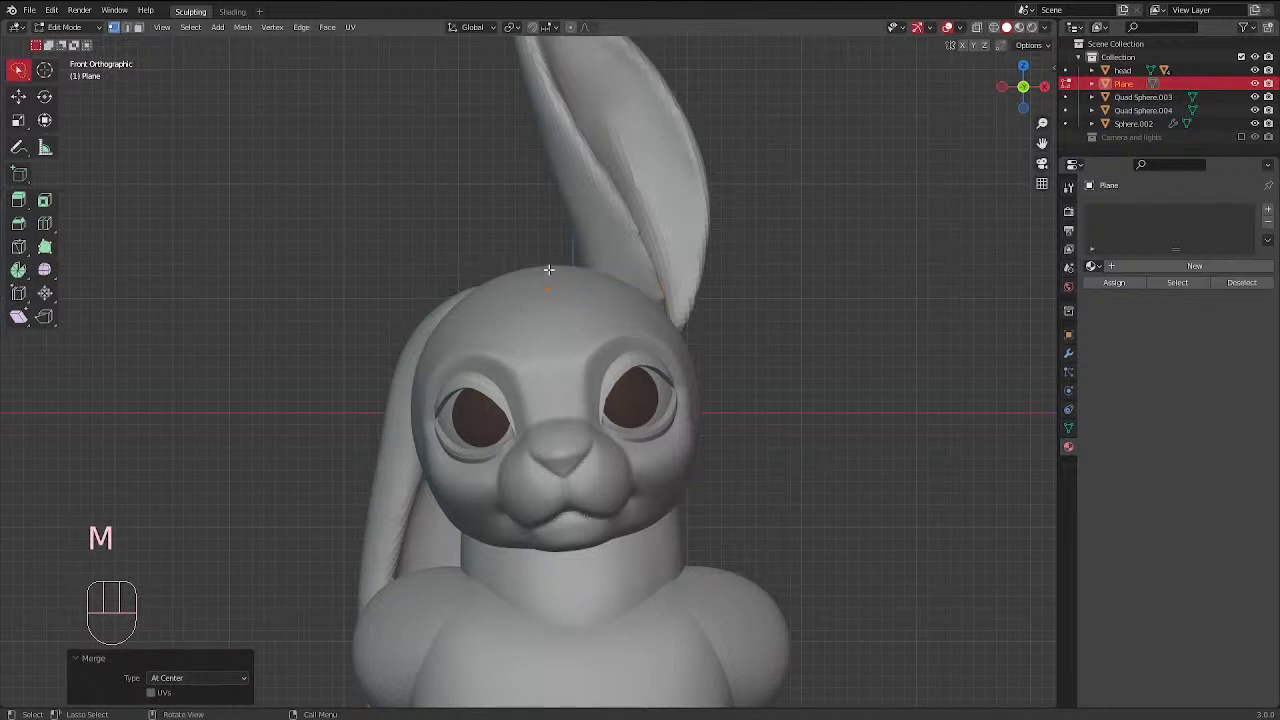
Extrude the vertex three times in side view into an arched chain above the forehead, and leave Edit Mode
{"action": "key", "text": "KP_3"}
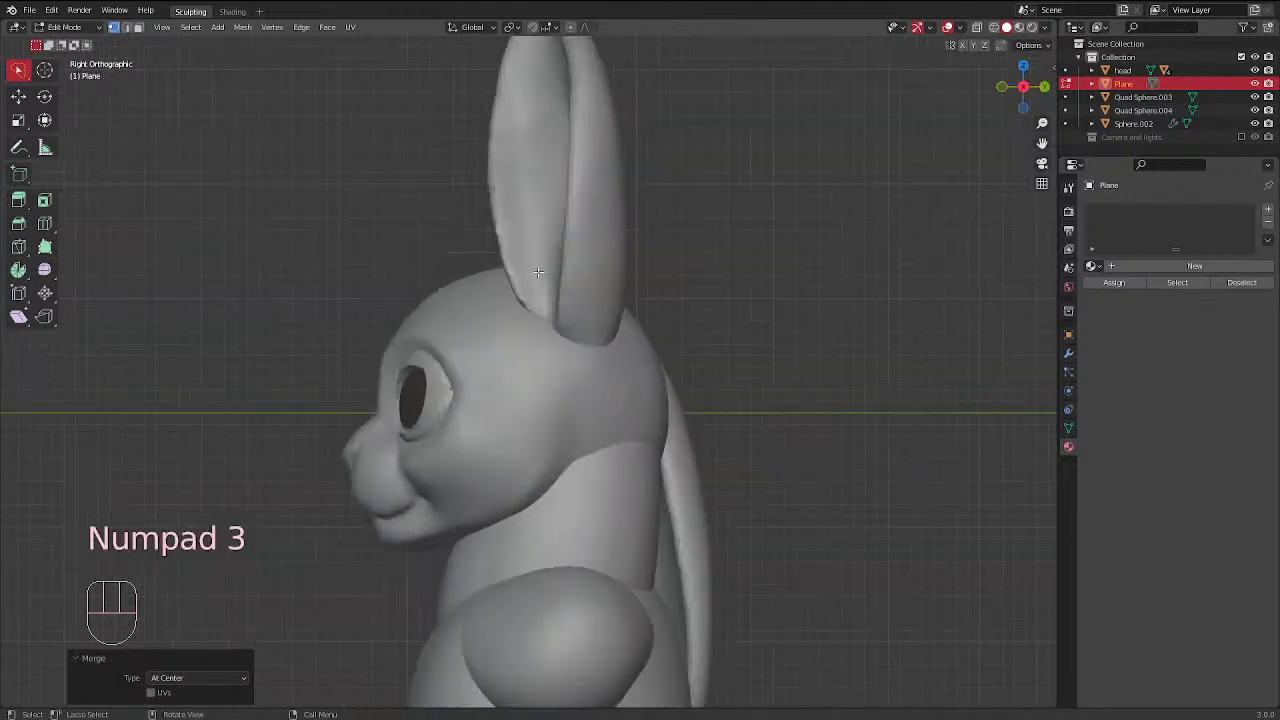
{"action": "key", "text": "e"}
{"action": "left_click", "coordinate": [498, 255]}
{"action": "key", "text": "e"}
{"action": "left_click", "coordinate": [443, 260]}
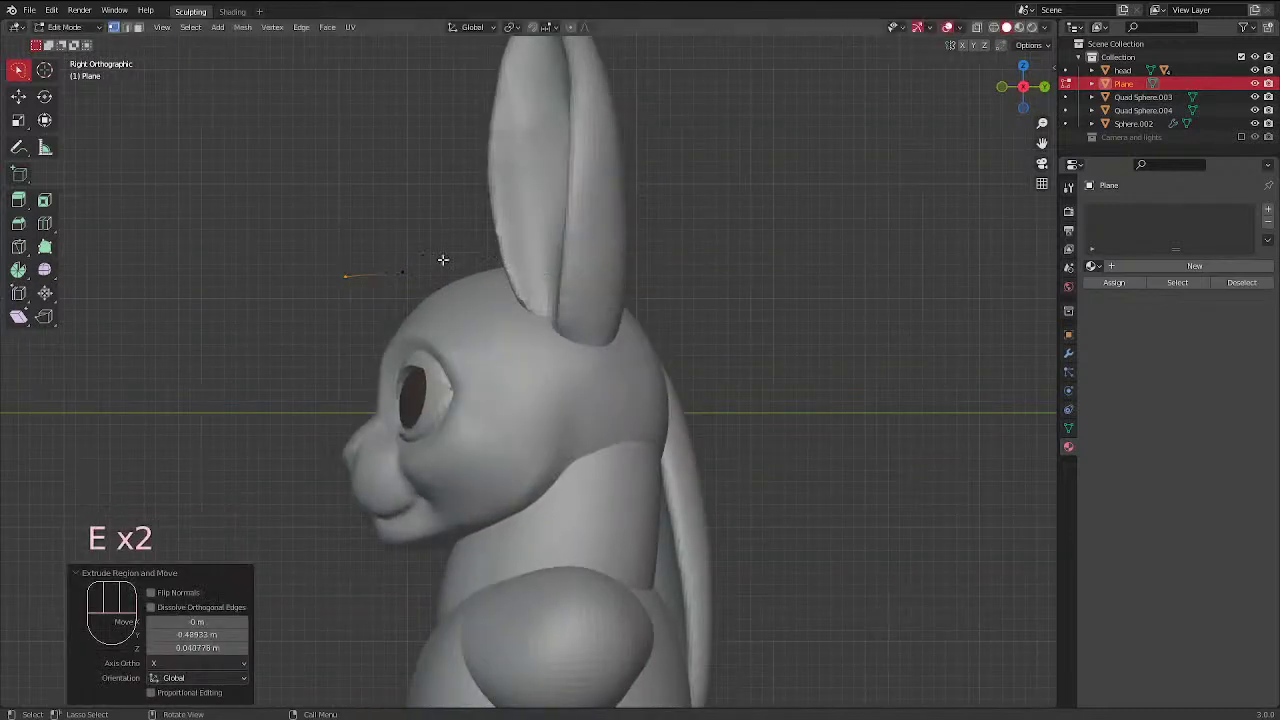
{"action": "key", "text": "e"}
{"action": "left_click", "coordinate": [393, 291]}
{"action": "key", "text": "Tab"}
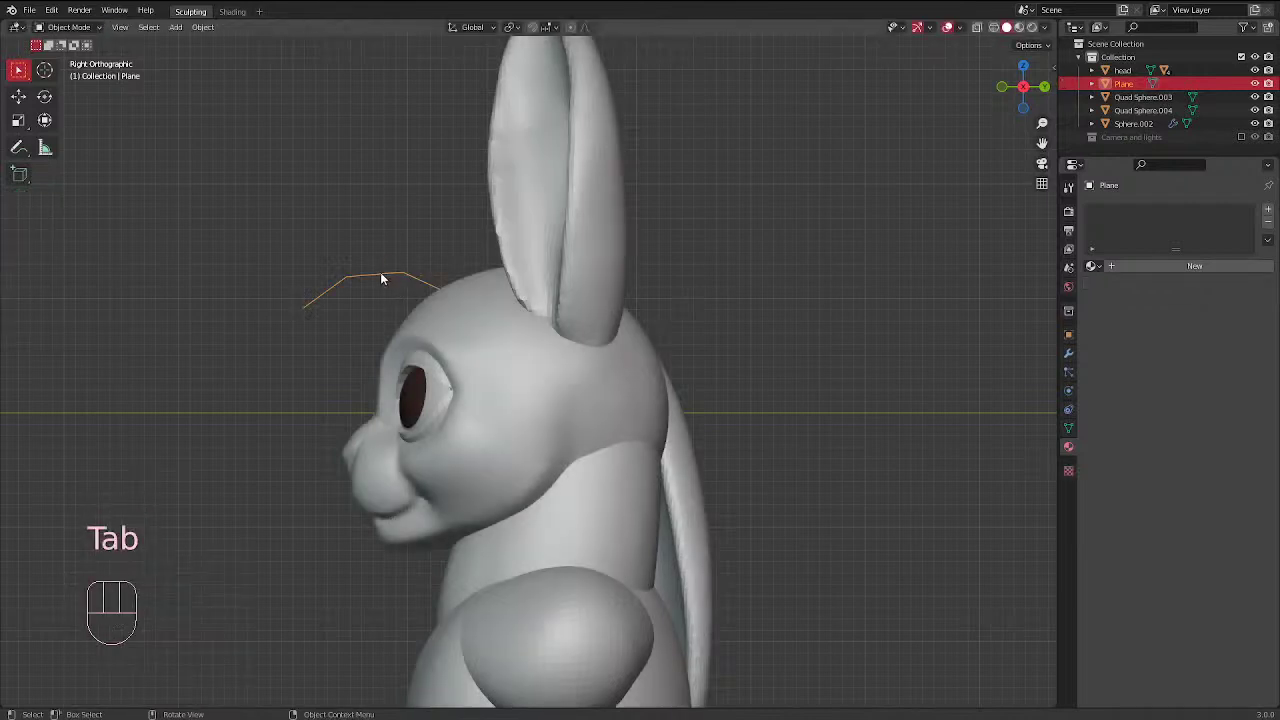
Move the vertex chain about 0.396 m along Y and 0.041 m along Z, closer to the top of the head
{"action": "key", "text": "g"}
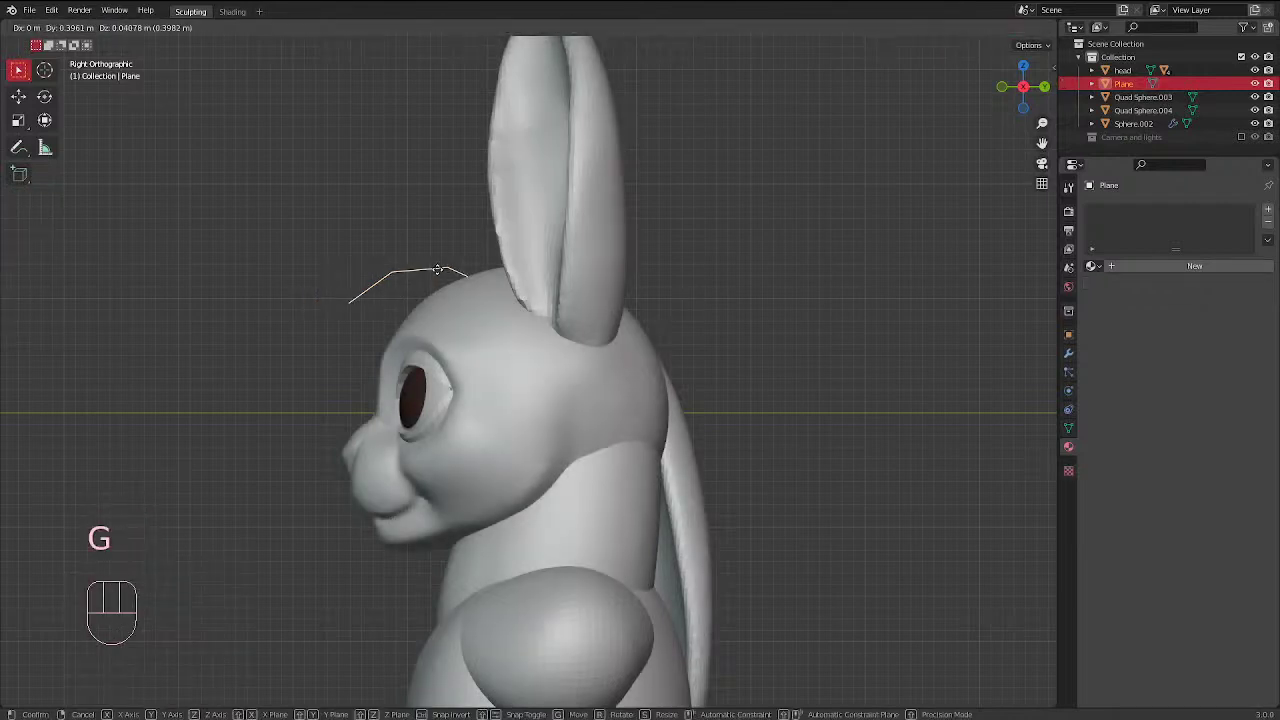
{"action": "left_click", "coordinate": [437, 271]}
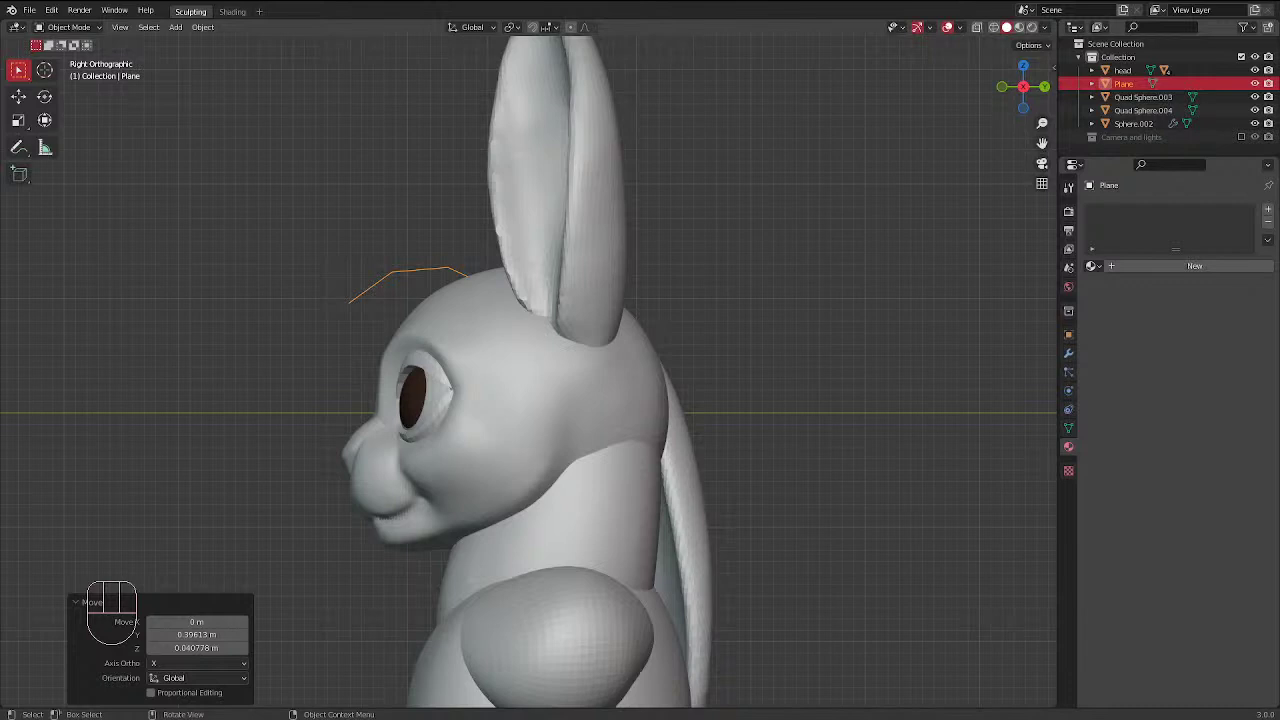
{"action": "left_click", "coordinate": [402, 276]}
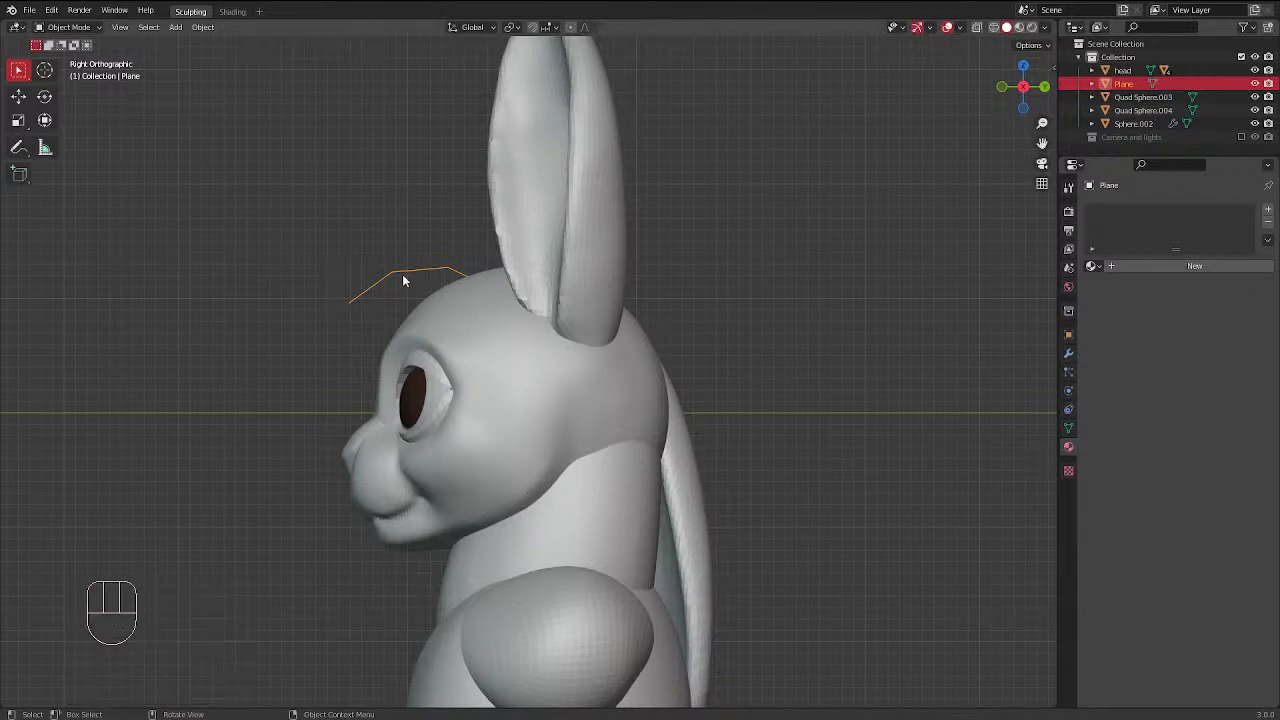
Add a Skin modifier to the vertex chain above the rabbit's head
{"action": "left_click", "coordinate": [1070, 355]}
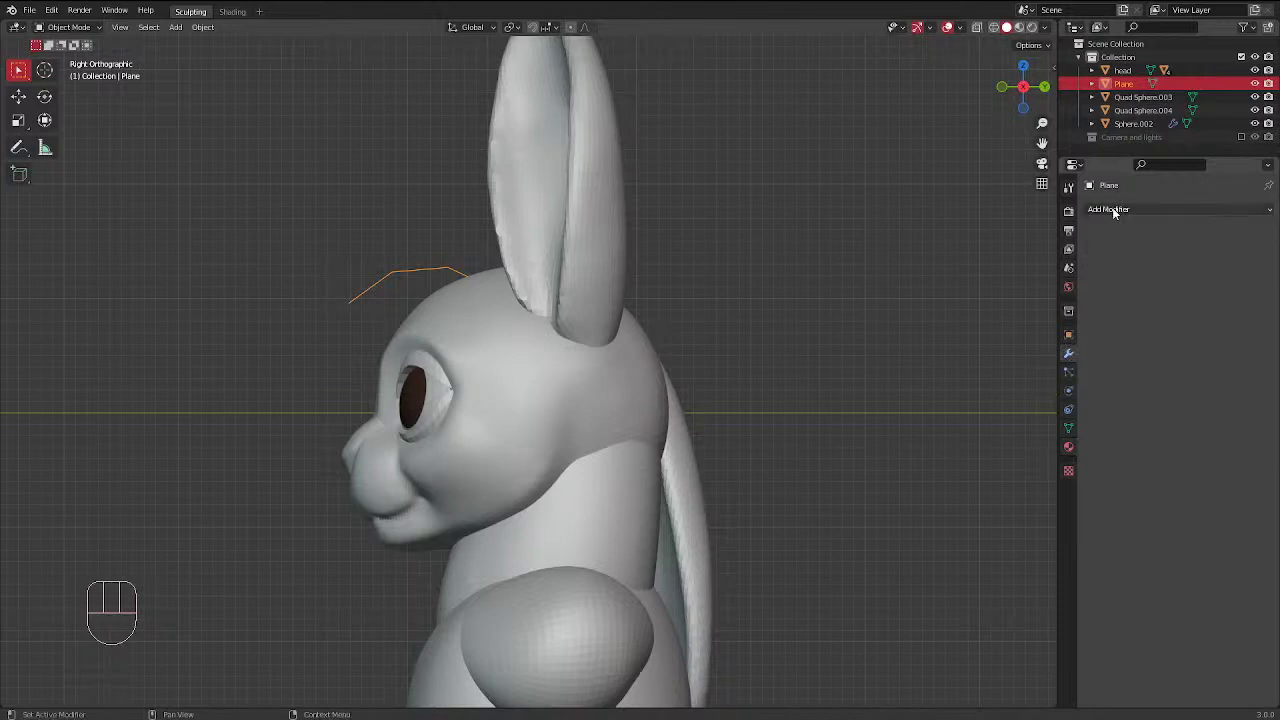
{"action": "left_click", "coordinate": [1108, 210]}
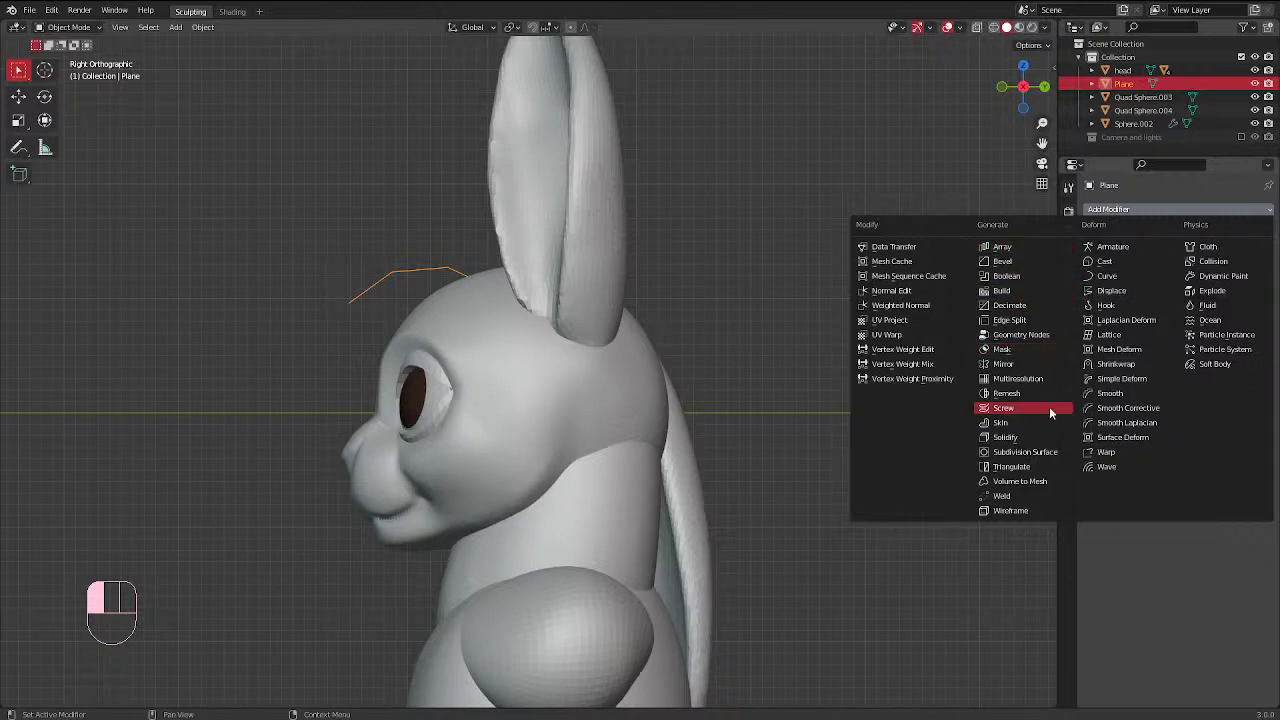
{"action": "left_click", "coordinate": [1030, 422]}
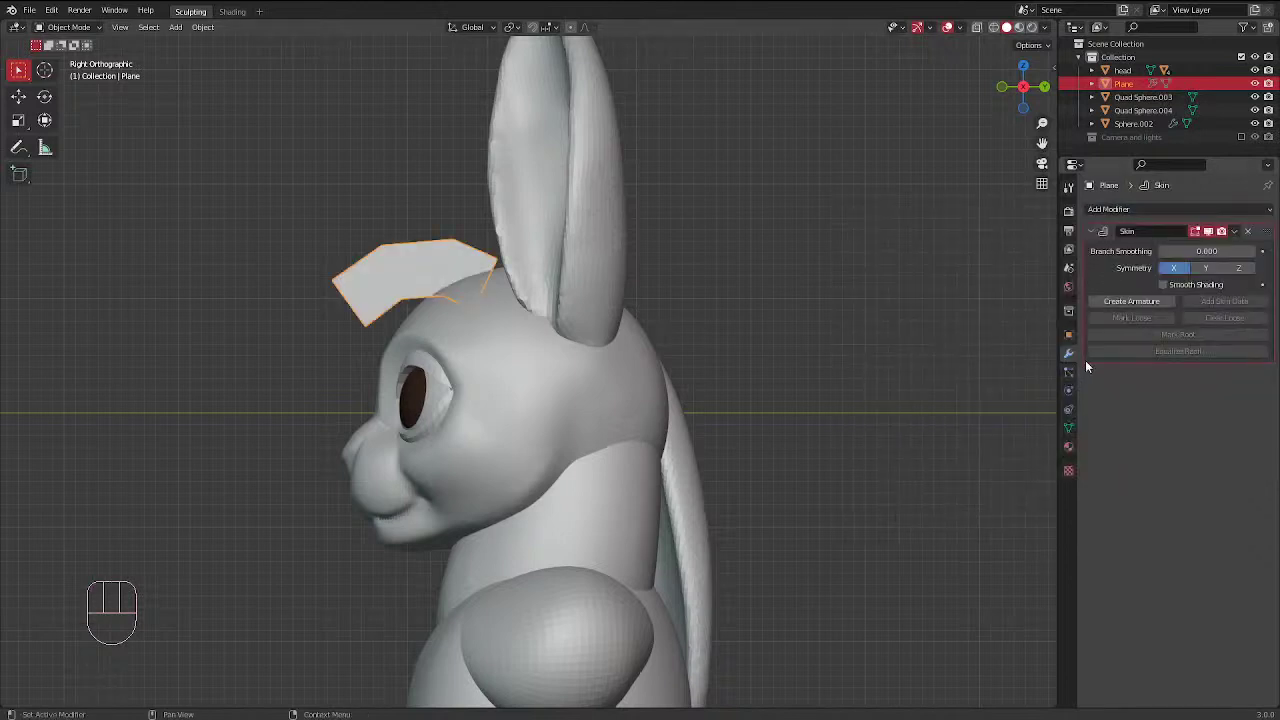
Enter Edit Mode on the skinned strand in side view and select all of its vertices
{"action": "key", "text": "Tab"}
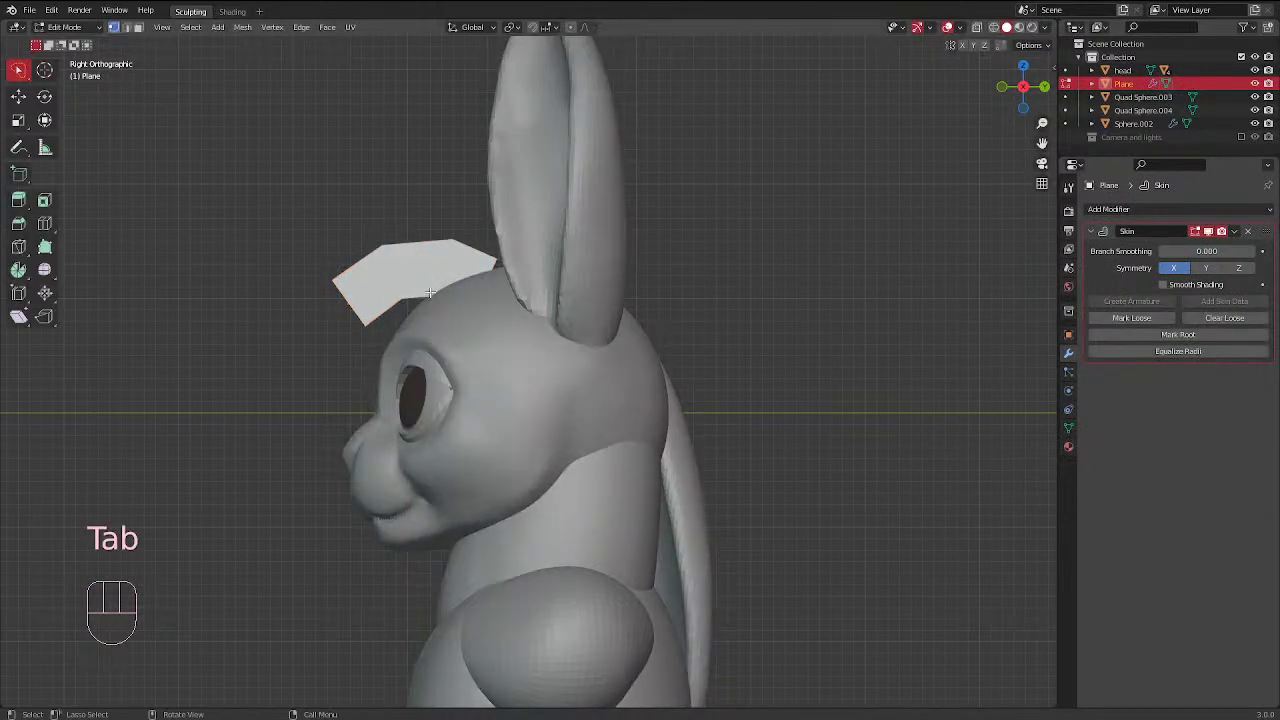
{"action": "middle_click_drag", "start_coordinate": [374, 397], "coordinate": [480, 357]}
{"action": "key", "text": "KP_3"}
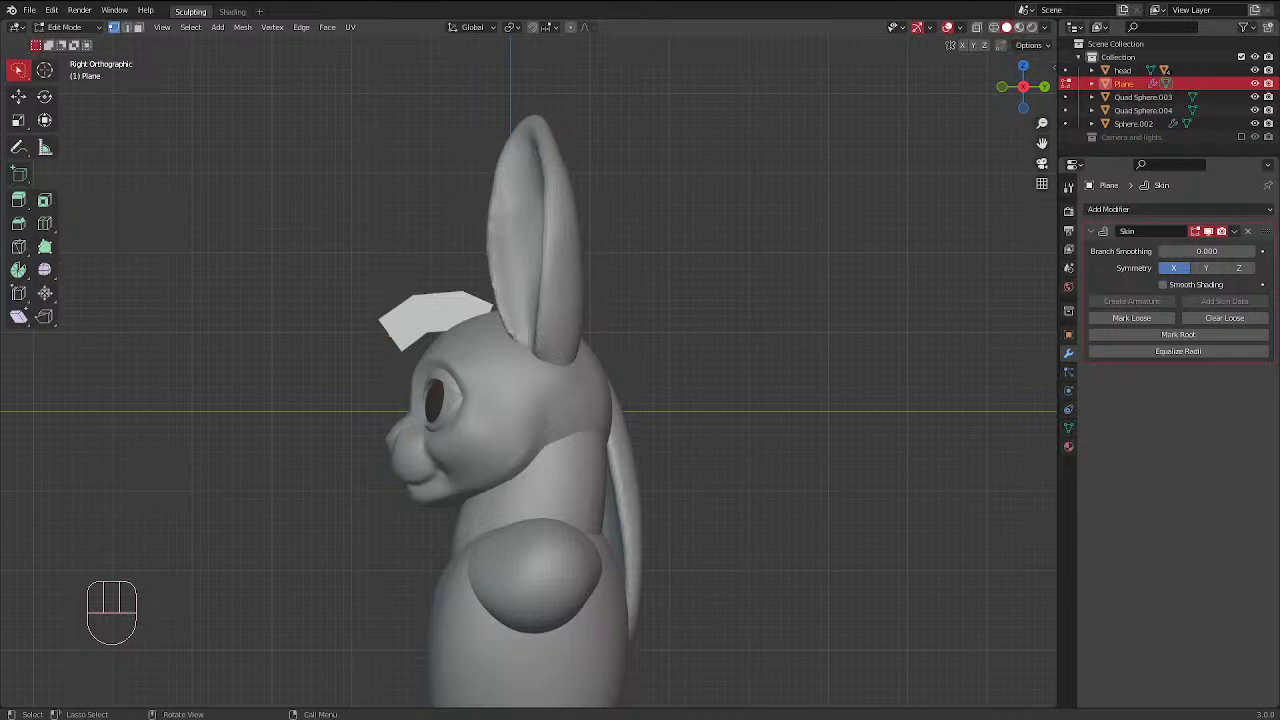
{"action": "scroll", "coordinate": [484, 334], "scroll_direction": "up", "scroll_amount": 1}
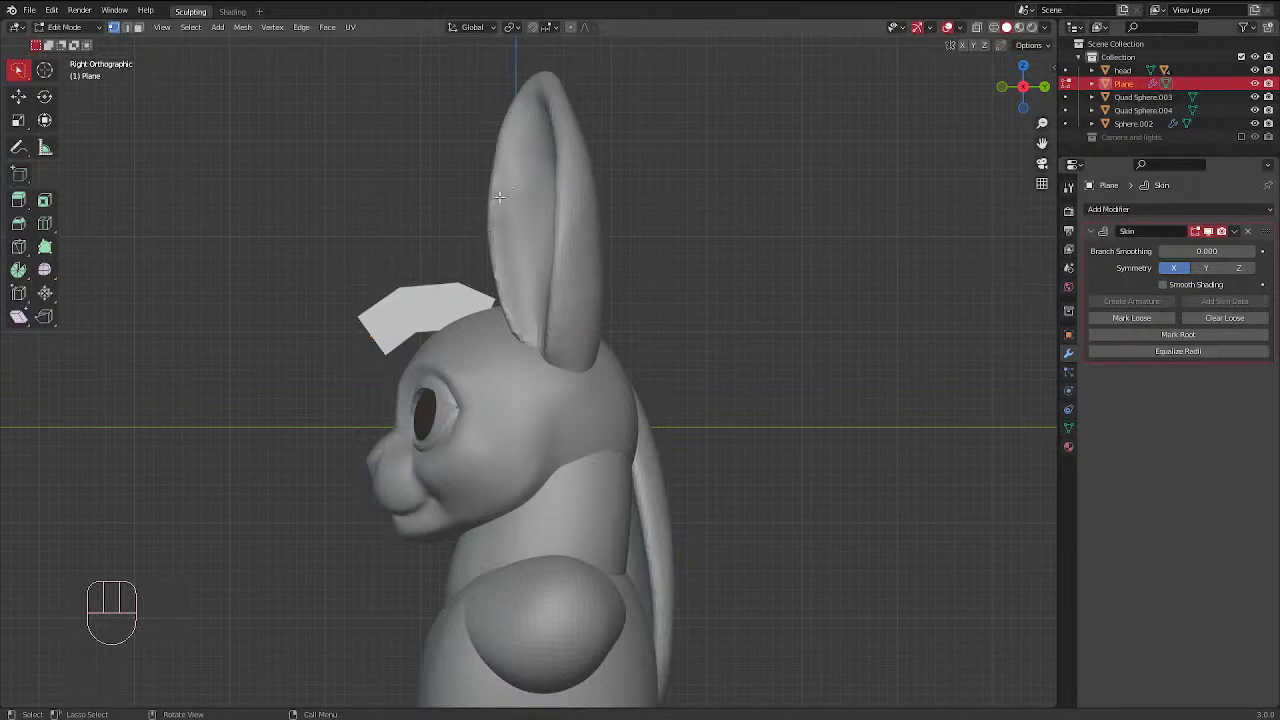
{"action": "scroll", "coordinate": [455, 318], "scroll_direction": "up", "scroll_amount": 1}
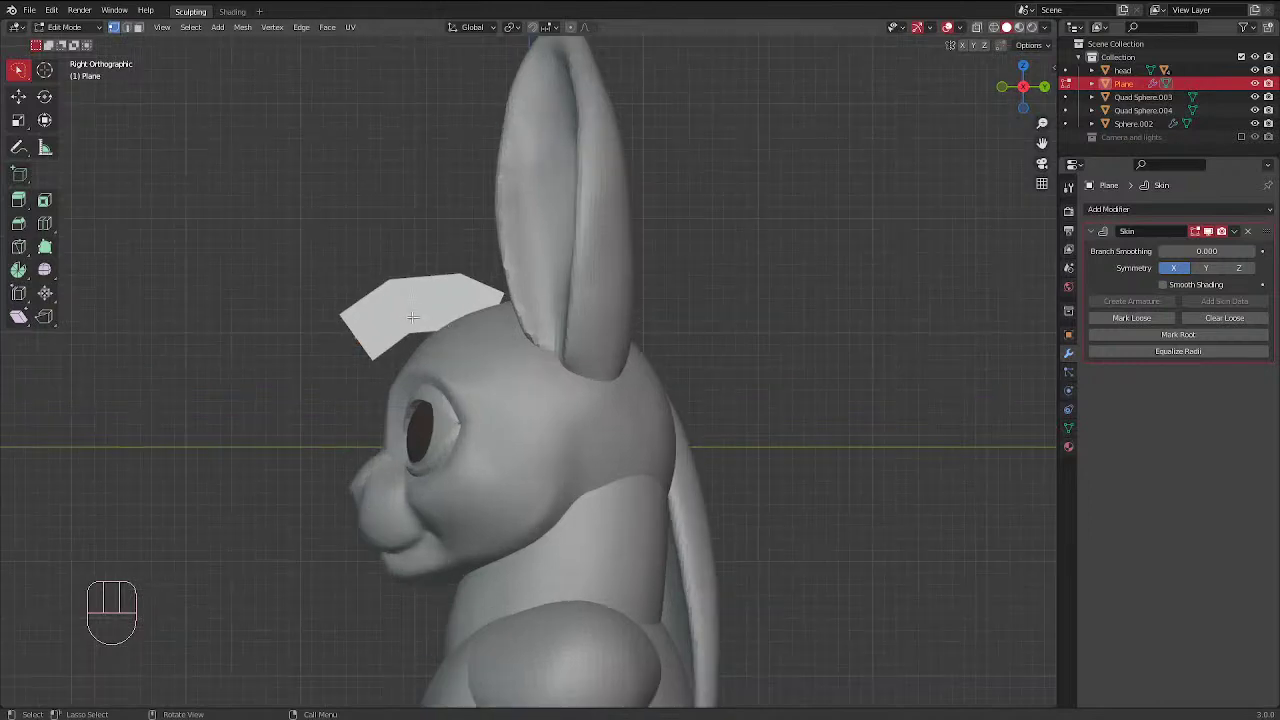
{"action": "key", "text": "a"}
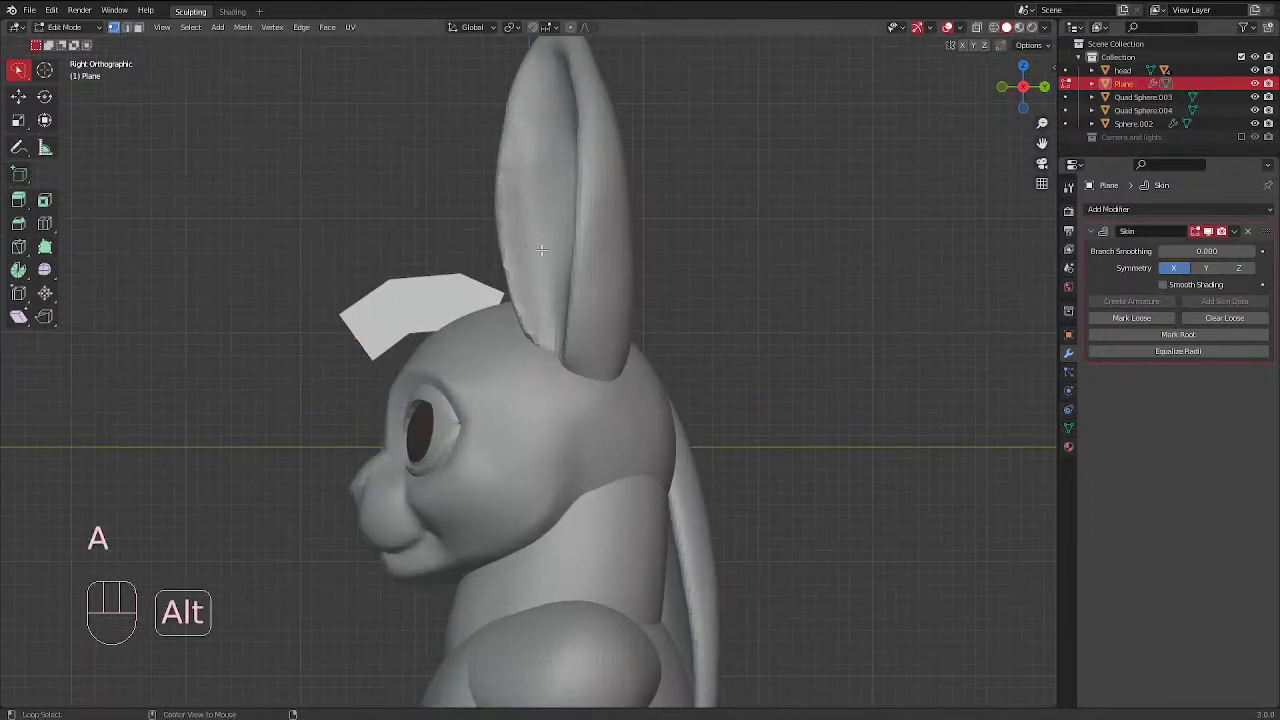
{"action": "key", "text": "alt+s"}
{"action": "right_click", "coordinate": [540, 218]}
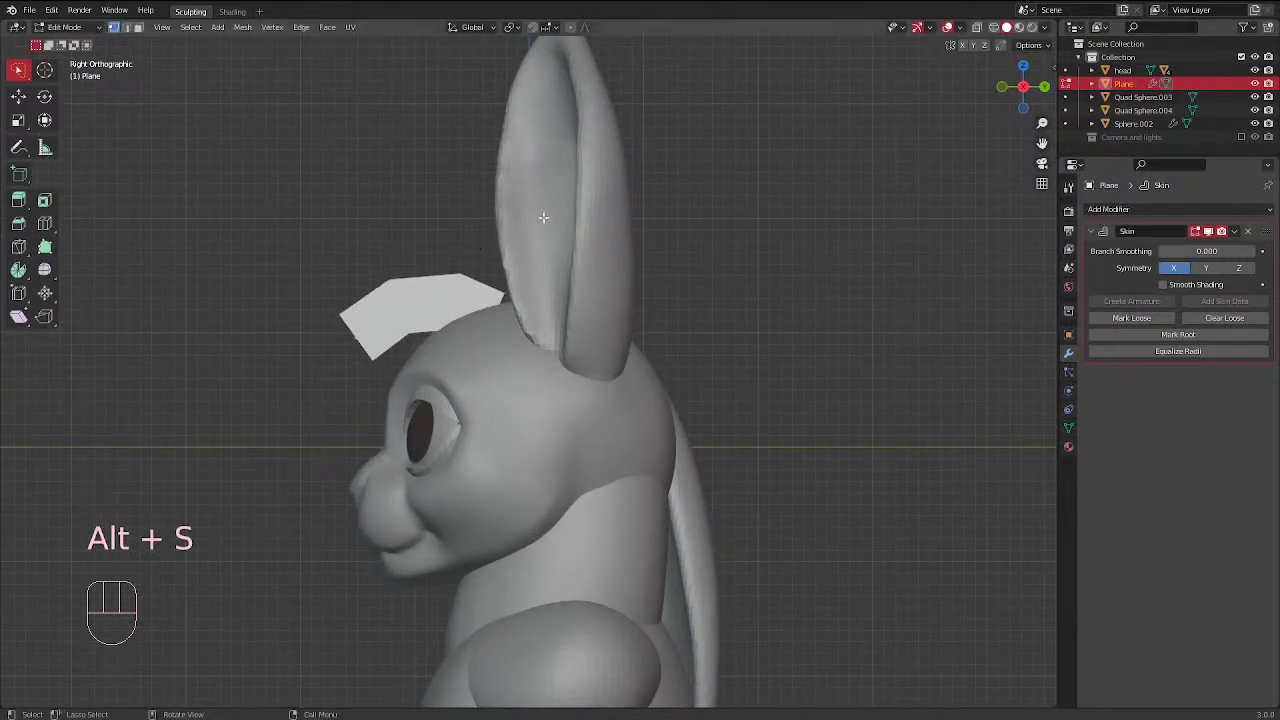
{"action": "key", "text": "shift+s"}
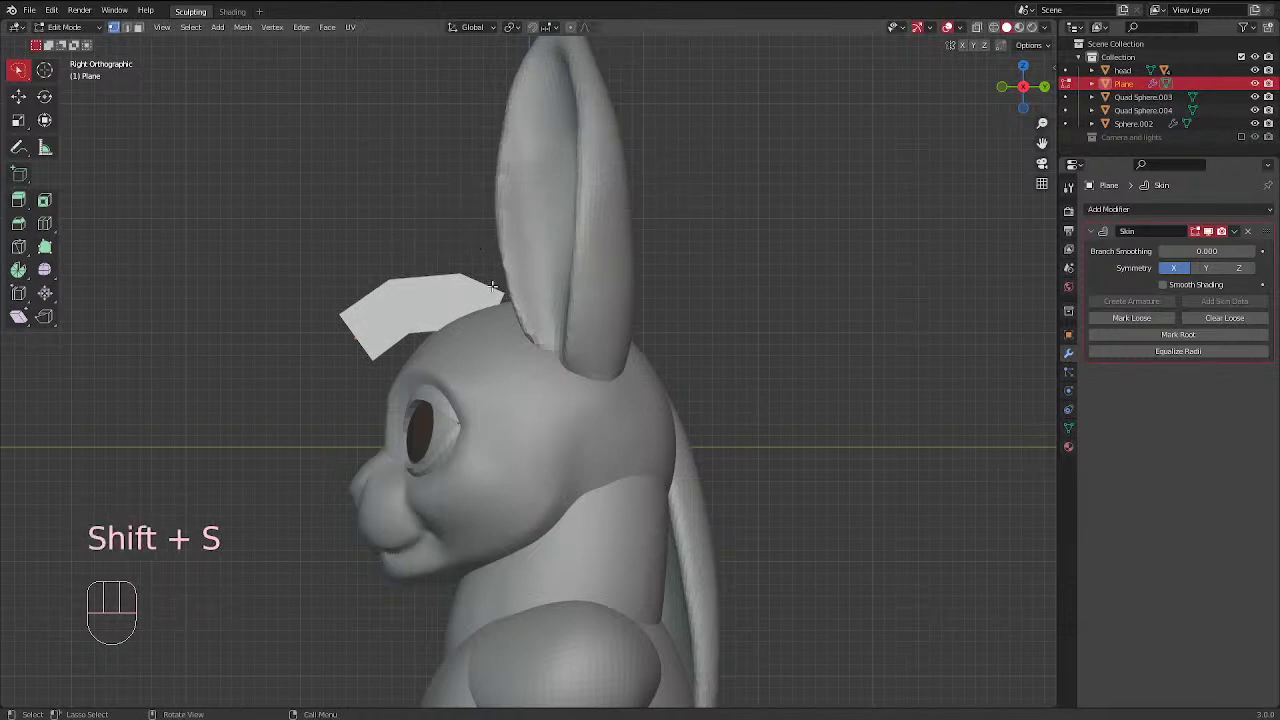
Reduce the skin thickness of the strand, making its front tip thinner still, and return to Object Mode
{"action": "key", "text": "ctrl+a"}
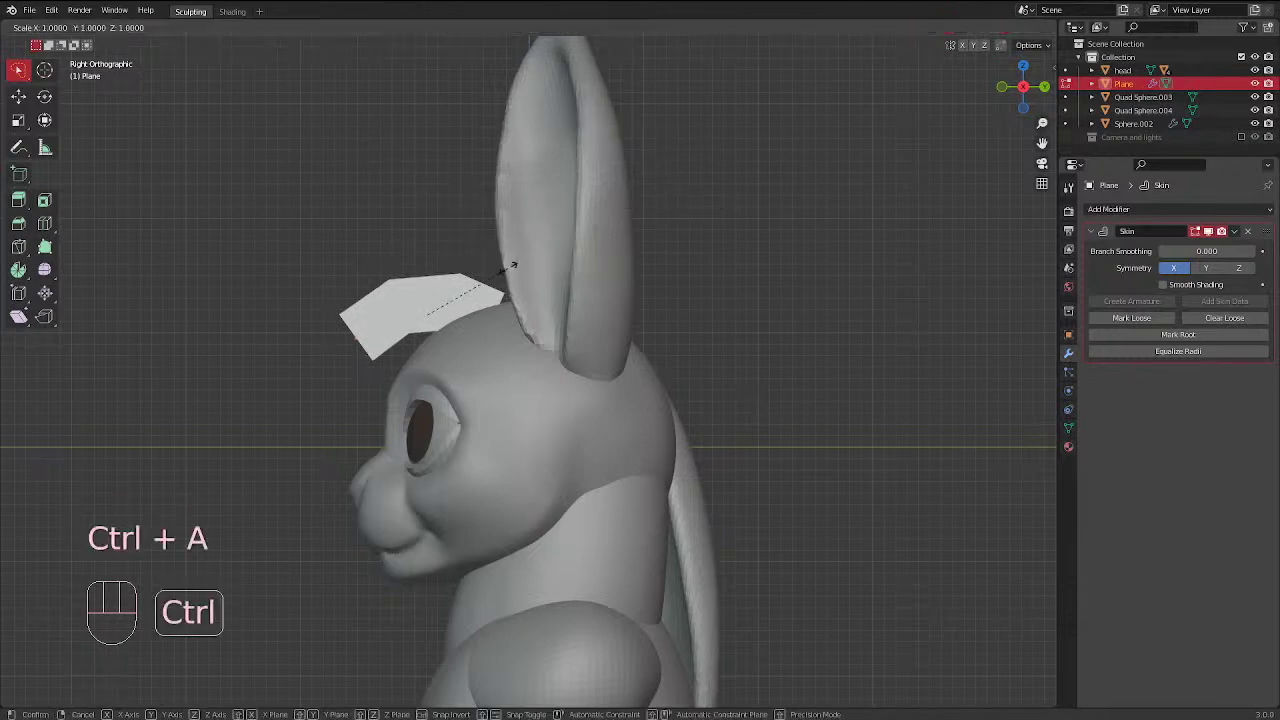
{"action": "left_click", "coordinate": [439, 295]}
{"action": "key", "text": "ctrl+a"}
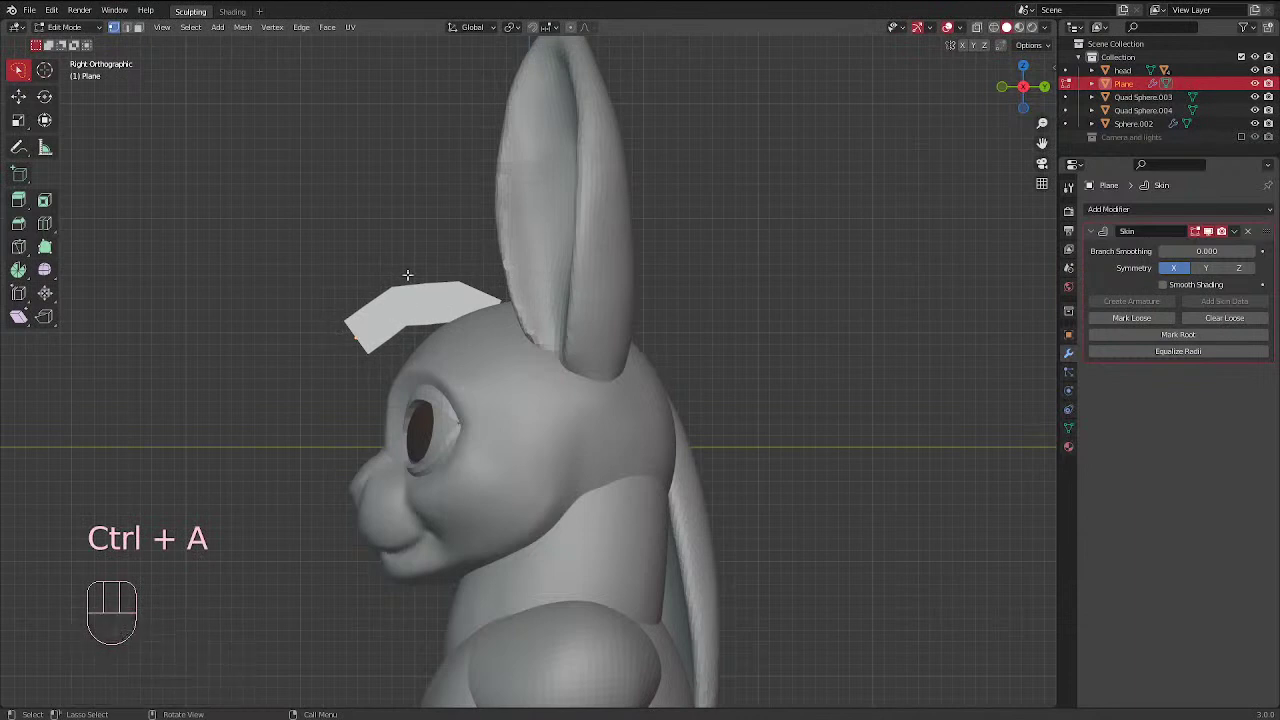
{"action": "left_click", "coordinate": [400, 270]}
{"action": "key", "text": "ctrl+Tab"}
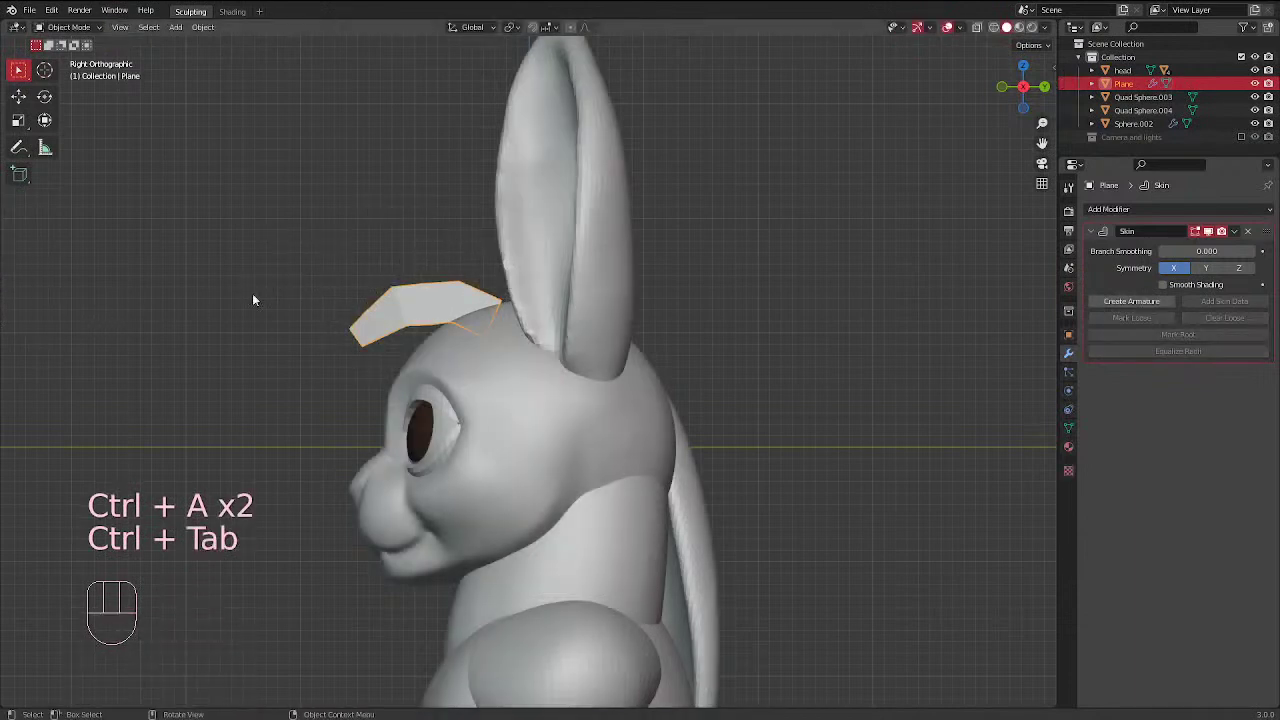
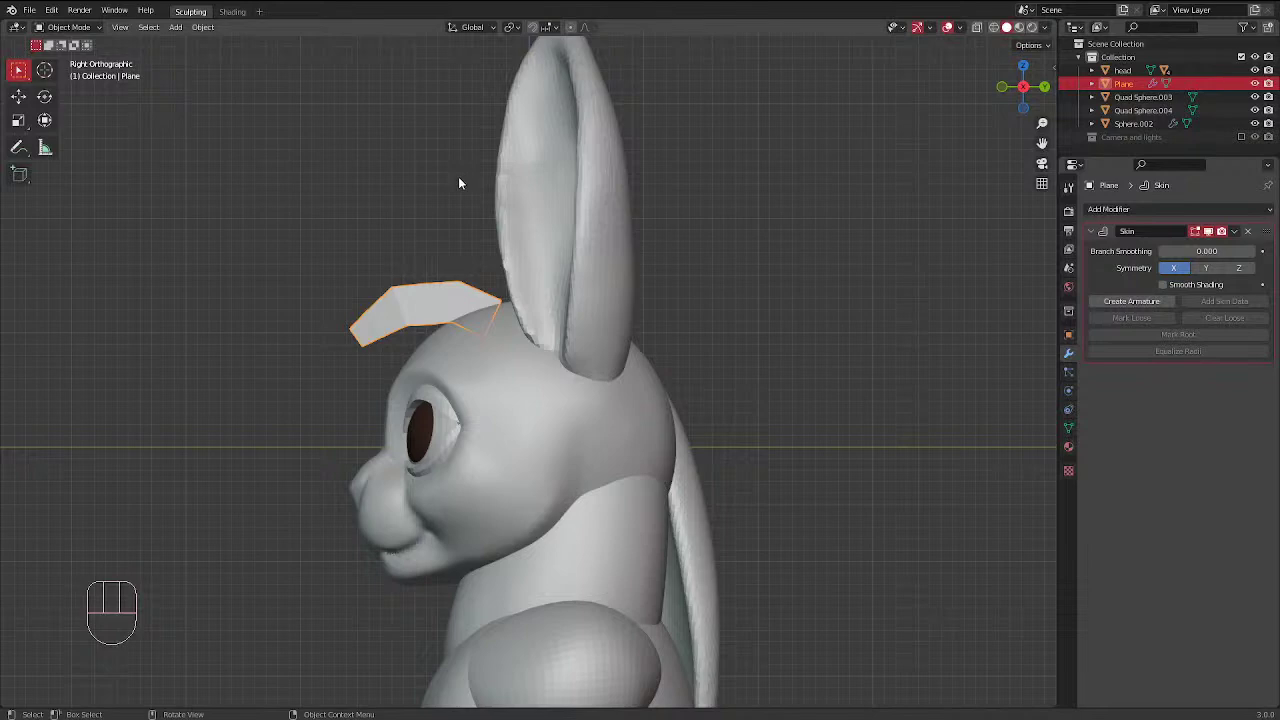
Add a Subdivision Surface modifier to the strand to round its shape
{"action": "scroll", "coordinate": [464, 245], "scroll_direction": "down", "scroll_amount": 1}
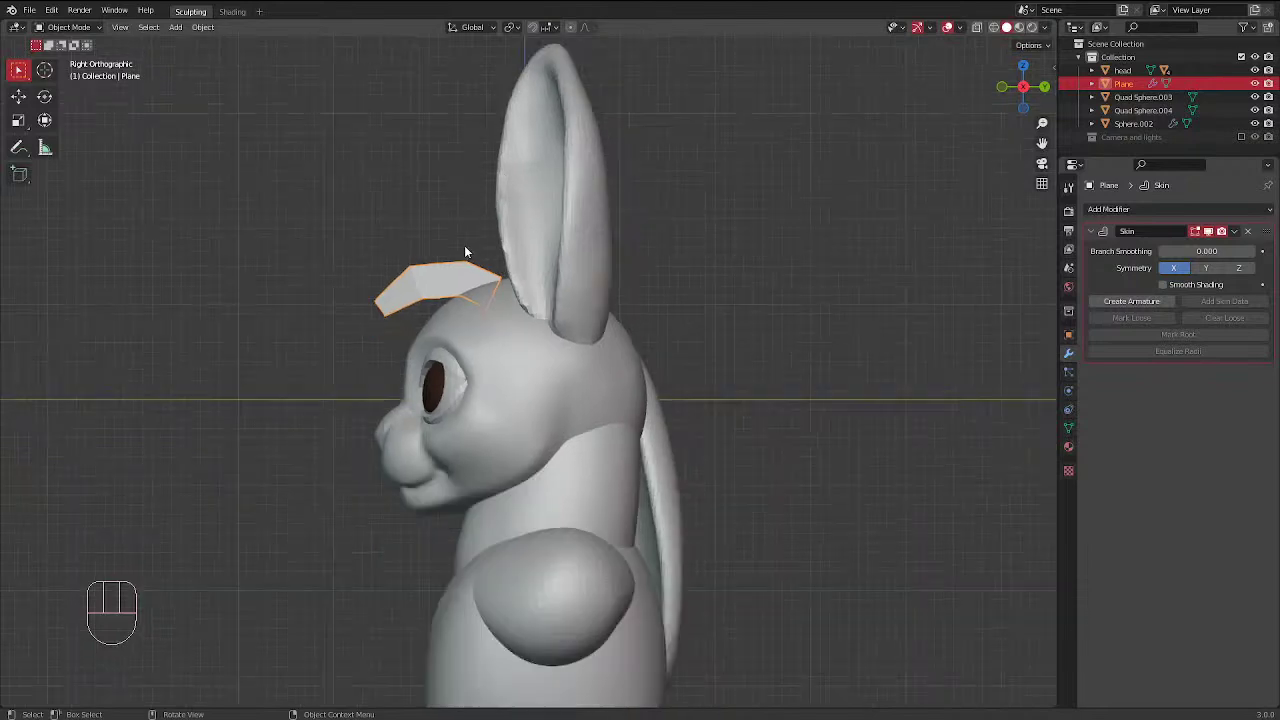
{"action": "left_click", "coordinate": [1129, 211]}
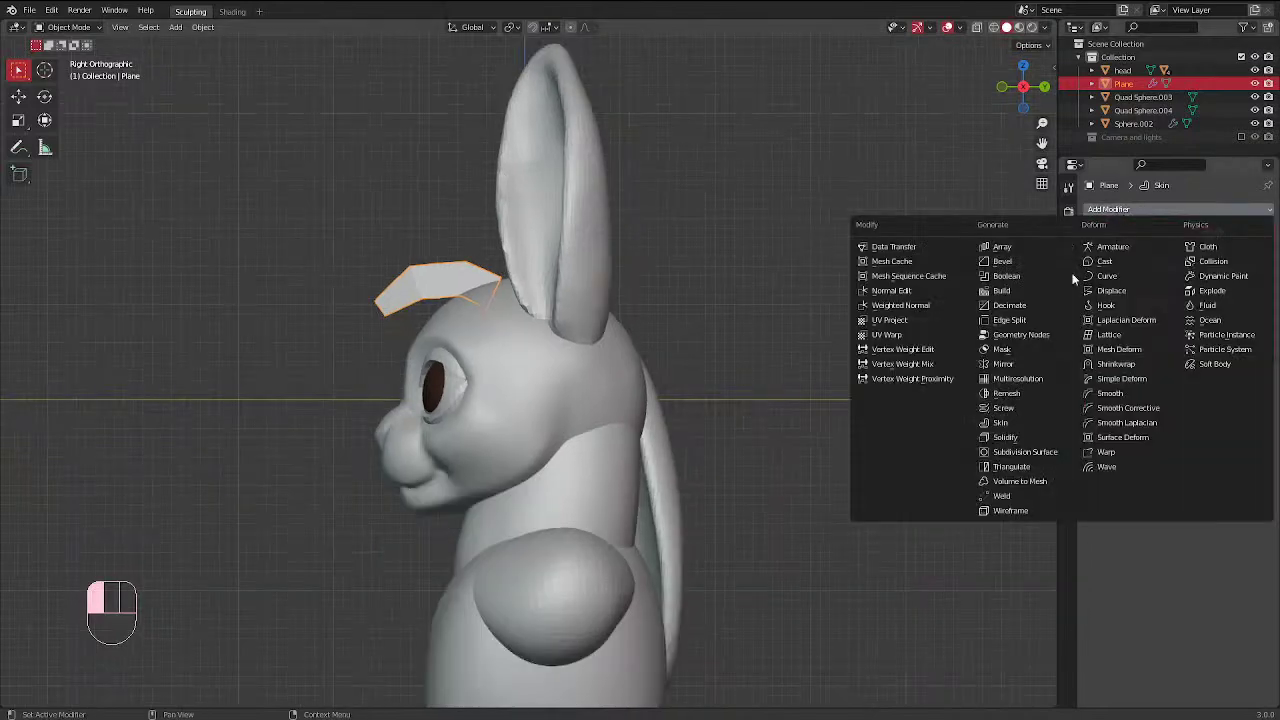
{"action": "left_click", "coordinate": [1020, 452]}
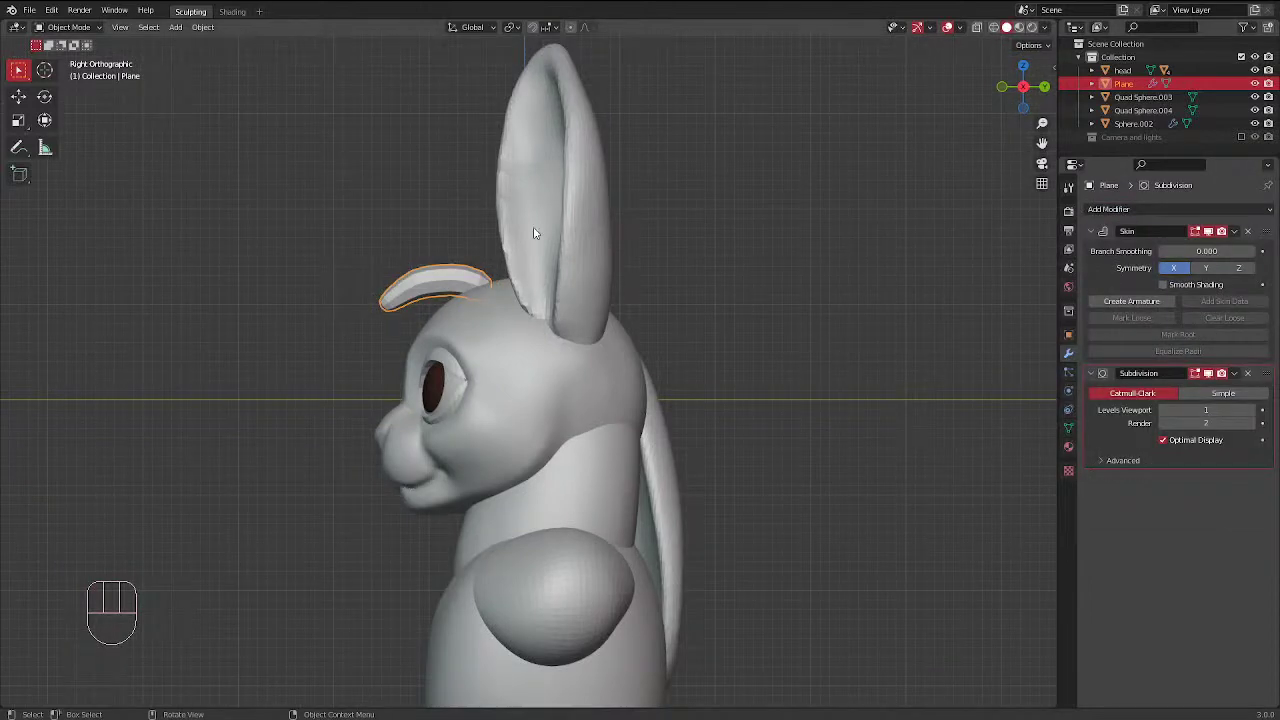
Turn on X-ray and thicken the skin around the strand's upper rear section in Edit Mode
{"action": "left_click", "coordinate": [977, 27]}
{"action": "scroll", "coordinate": [438, 219], "scroll_direction": "up", "scroll_amount": 2}
{"action": "key", "text": "Tab"}
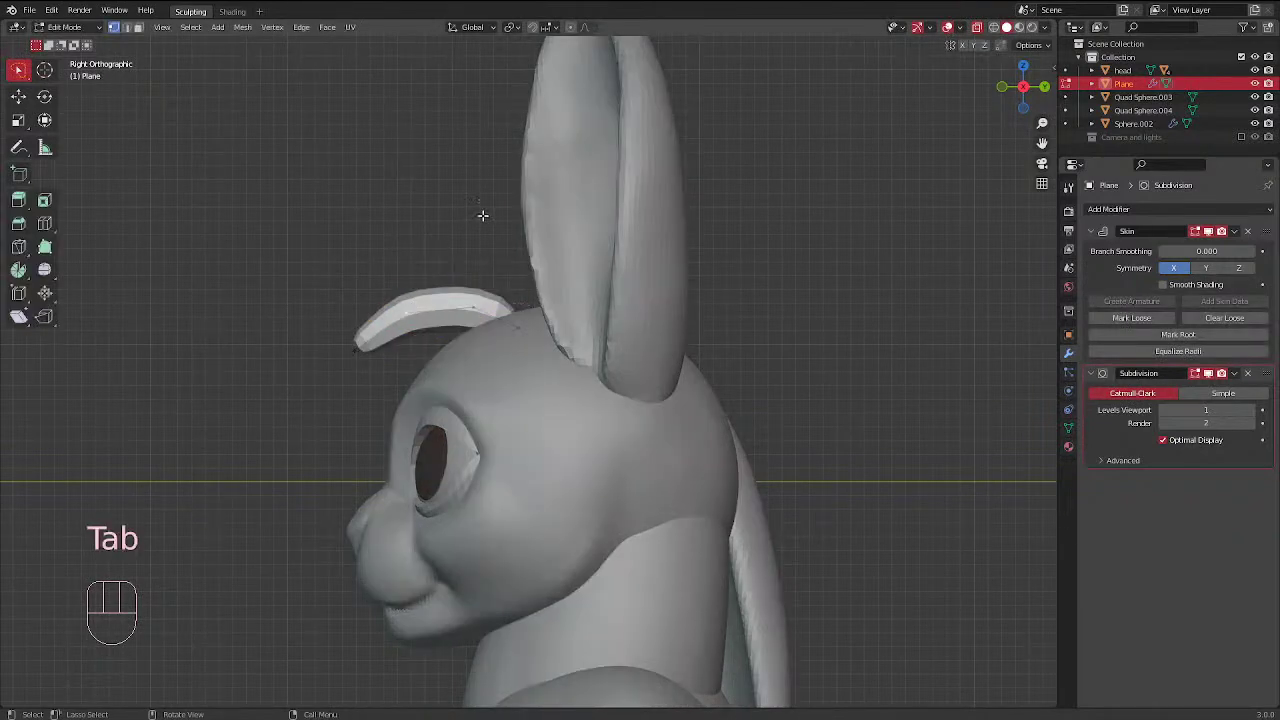
{"action": "key", "text": "ctrl+a"}
{"action": "left_click", "coordinate": [484, 251]}
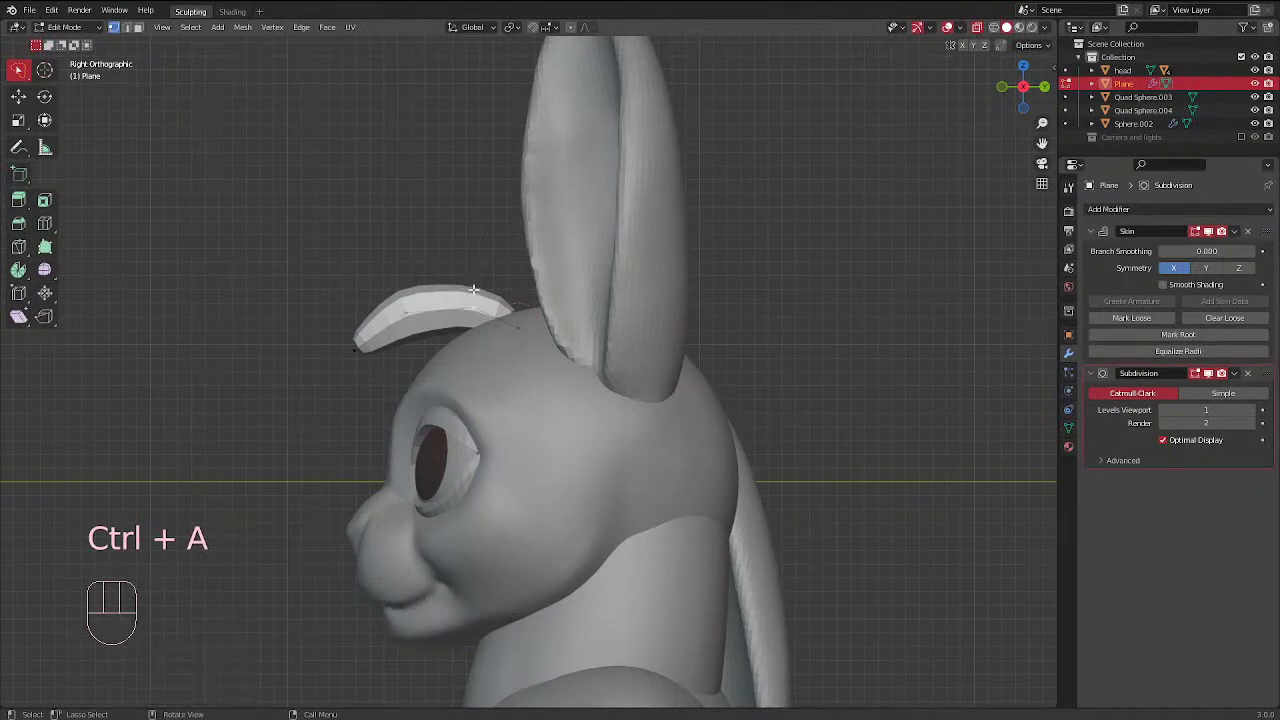
{"action": "key", "text": "ctrl+a"}
{"action": "left_click", "coordinate": [535, 230]}
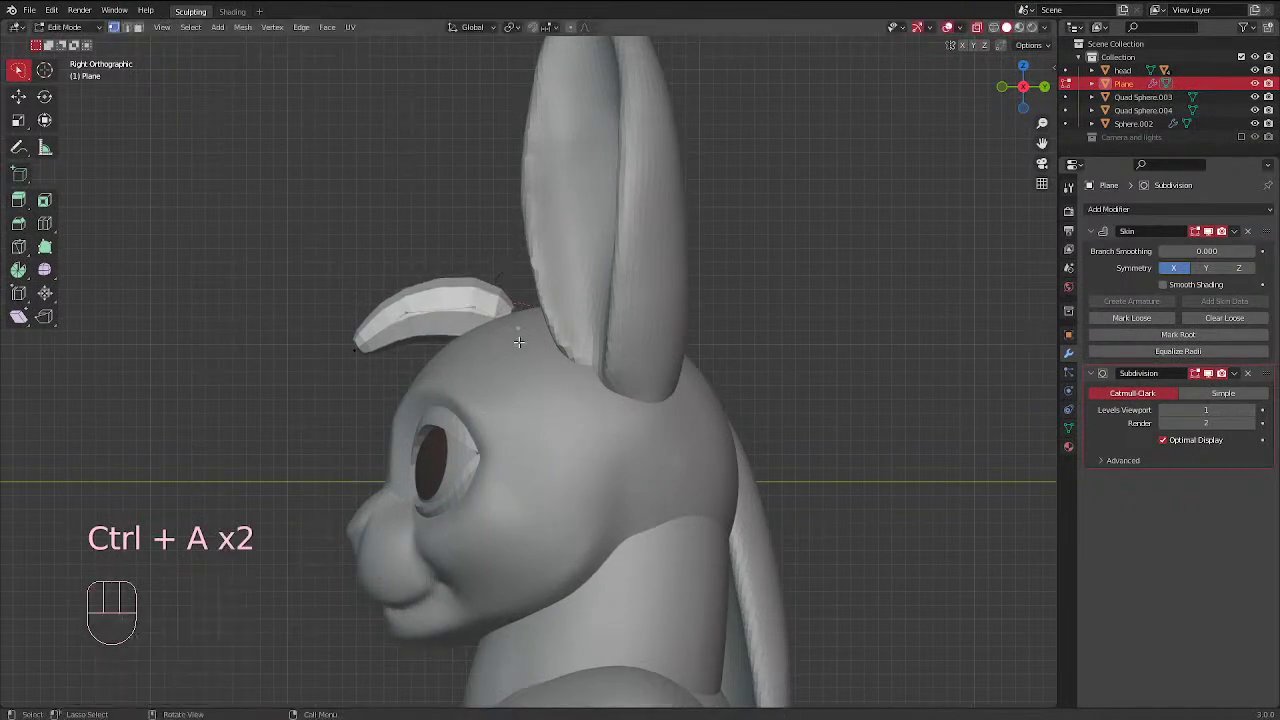
Extrude the strand's rear vertex into the head, about 0.316 m along Y and -0.354 m along Z, and select the front tip
{"action": "key", "text": "e"}
{"action": "left_click", "coordinate": [565, 380]}
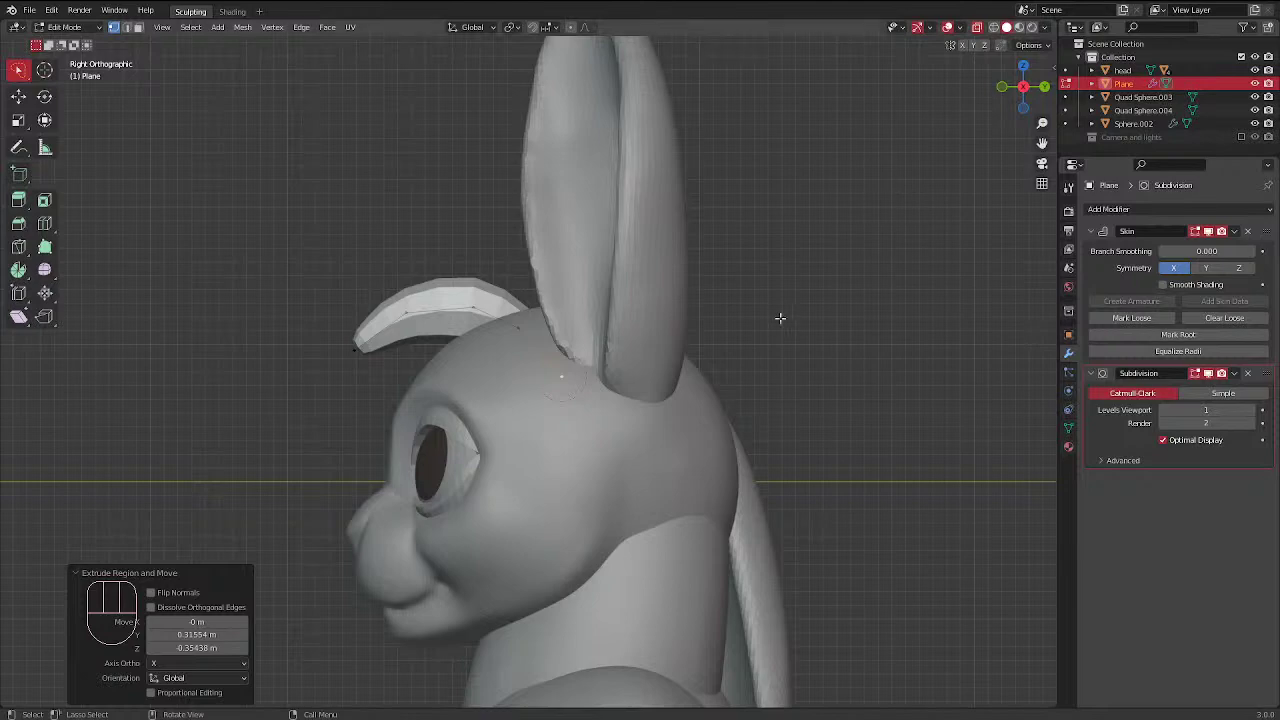
{"action": "left_click", "coordinate": [354, 350]}
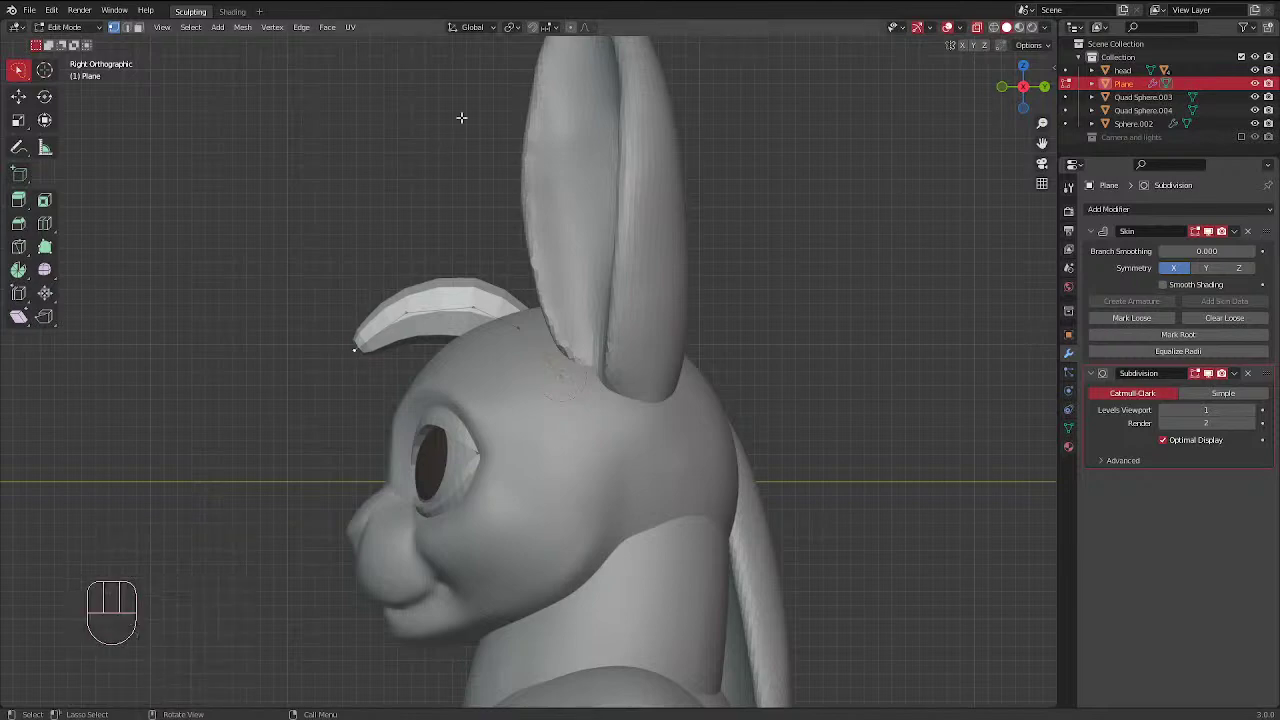
{"action": "key", "text": "ctrl+s"}
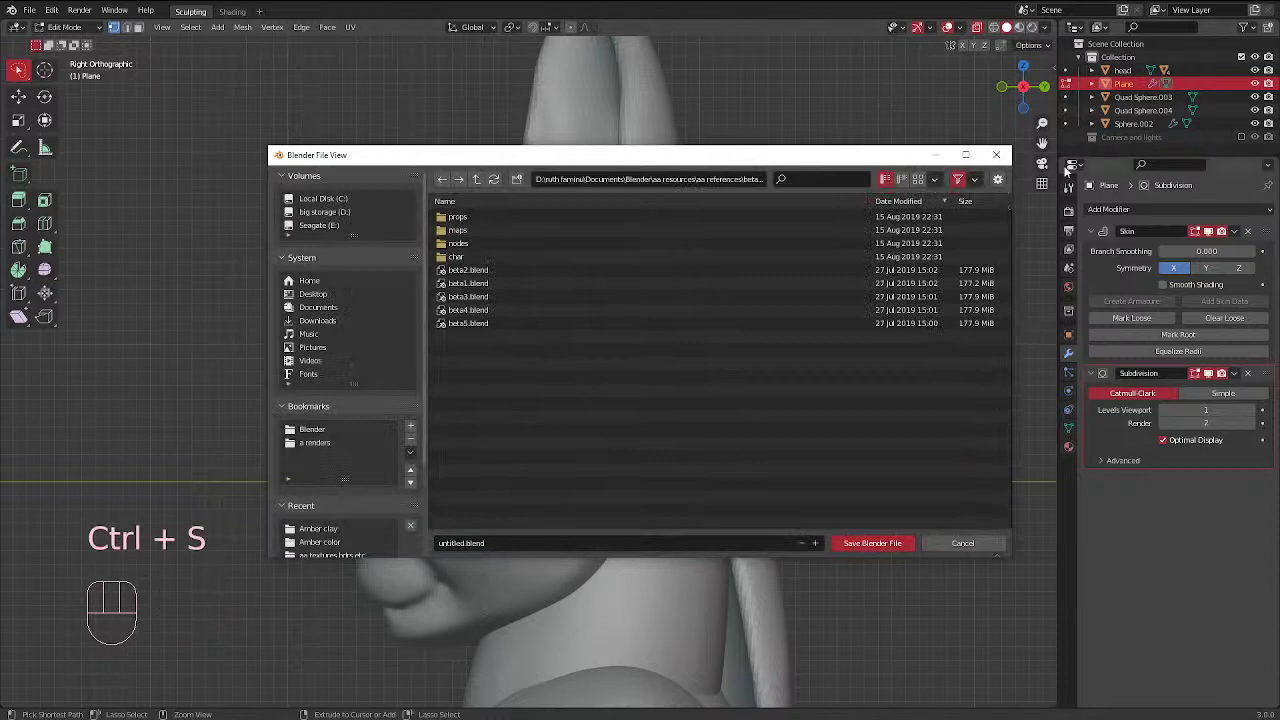
{"action": "left_click", "coordinate": [996, 154]}
{"action": "key", "text": "shift+s"}
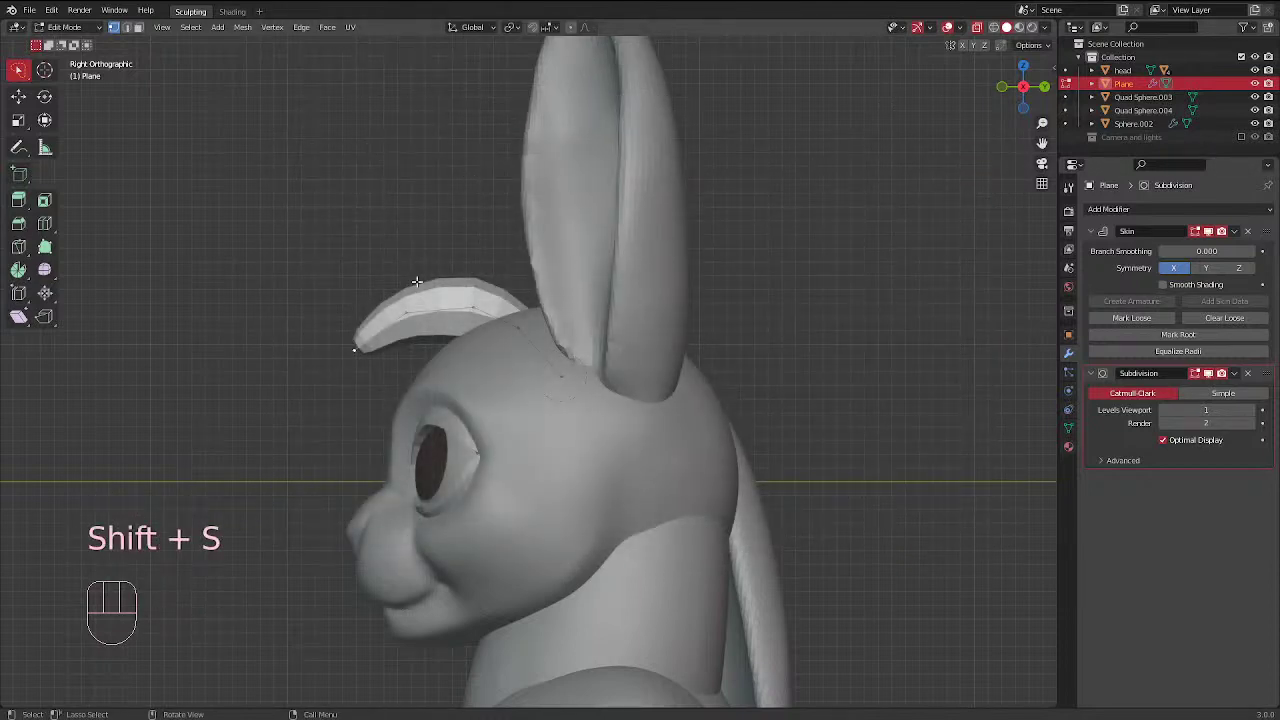
Taper the strand's front tip by scaling its skin size to about 0.501
{"action": "key", "text": "ctrl+a"}
{"action": "left_click", "coordinate": [392, 307]}
Shift the strand's vertices sideways toward negative X in front view, moving the tip by about 0.227 m
{"action": "middle_click_drag", "start_coordinate": [392, 307], "coordinate": [543, 320]}
{"action": "key", "text": "KP_1"}
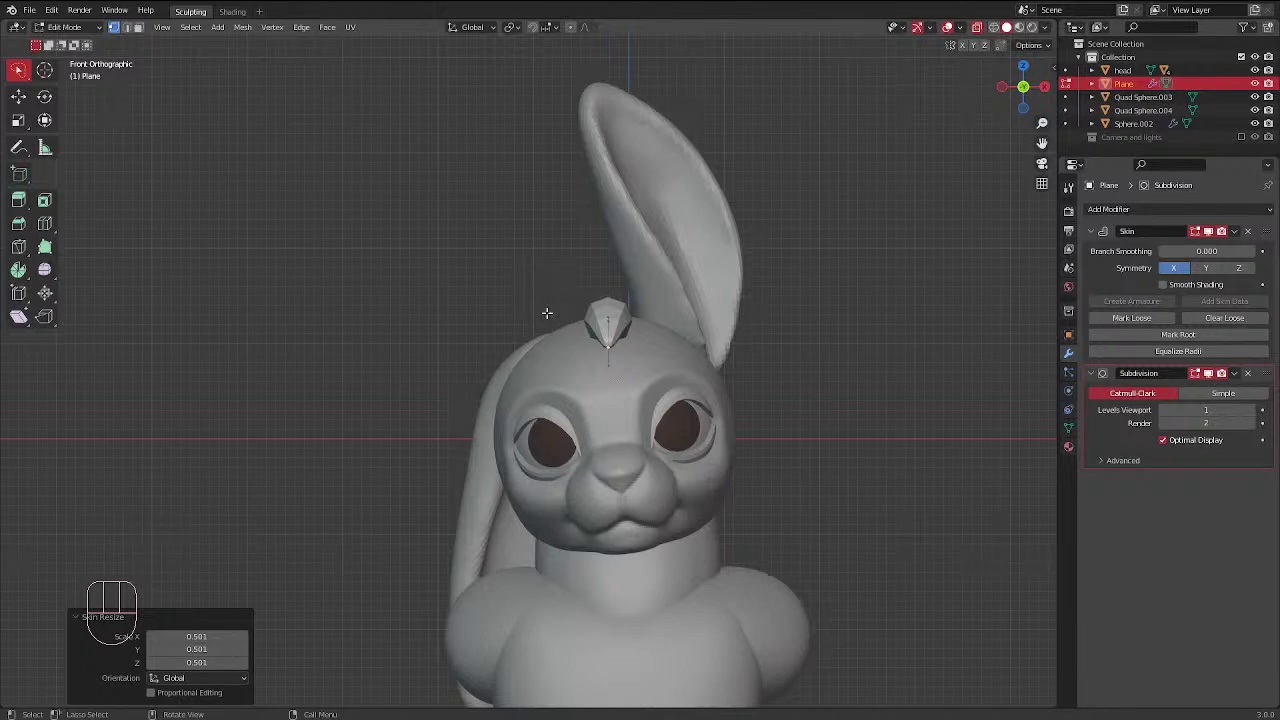
{"action": "scroll", "coordinate": [337, 157], "scroll_direction": "down", "scroll_amount": 3}
{"action": "scroll", "coordinate": [518, 185], "scroll_direction": "up", "scroll_amount": 3}
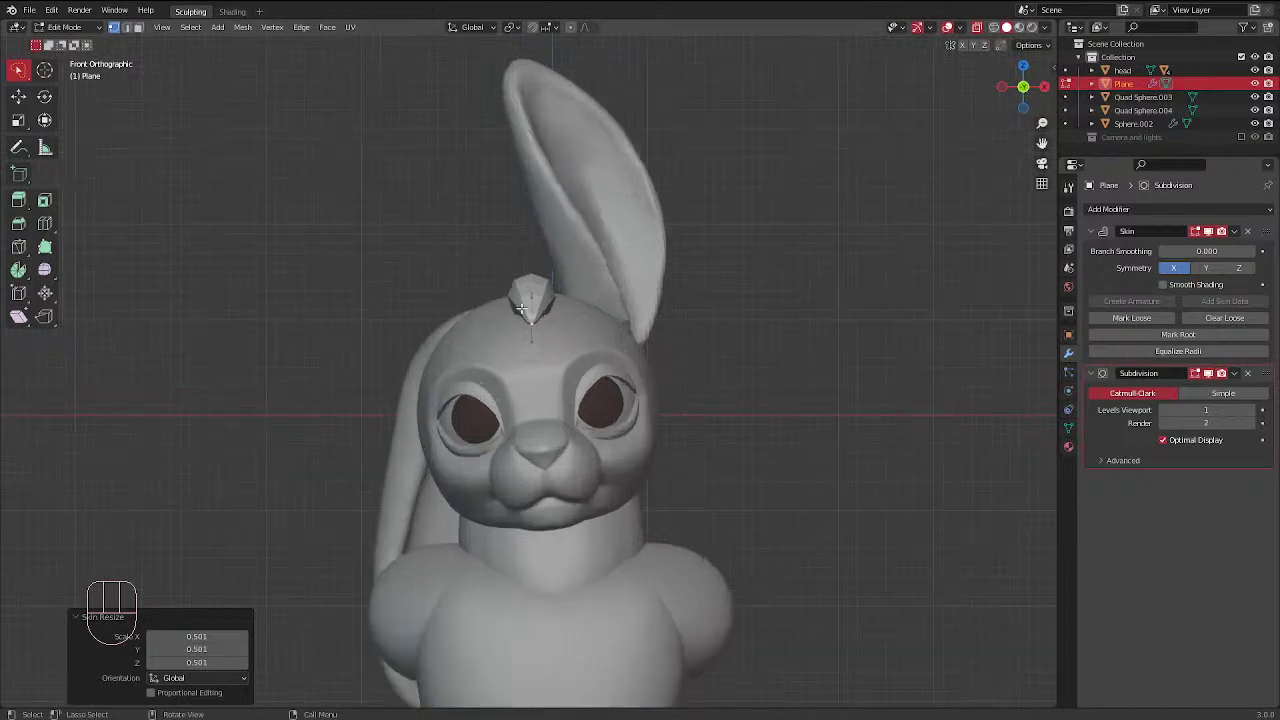
{"action": "scroll", "coordinate": [521, 308], "scroll_direction": "up", "scroll_amount": 1}
{"action": "key", "text": "g"}
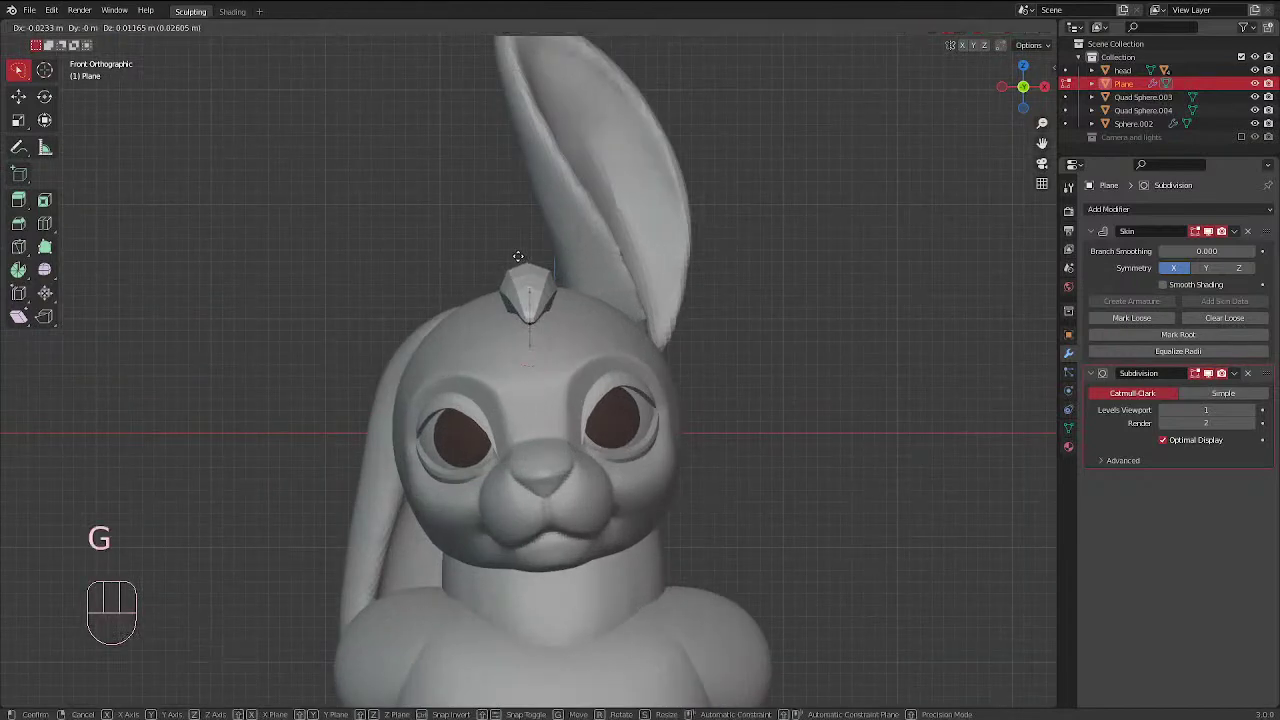
{"action": "left_click", "coordinate": [512, 264]}
{"action": "key", "text": "g"}
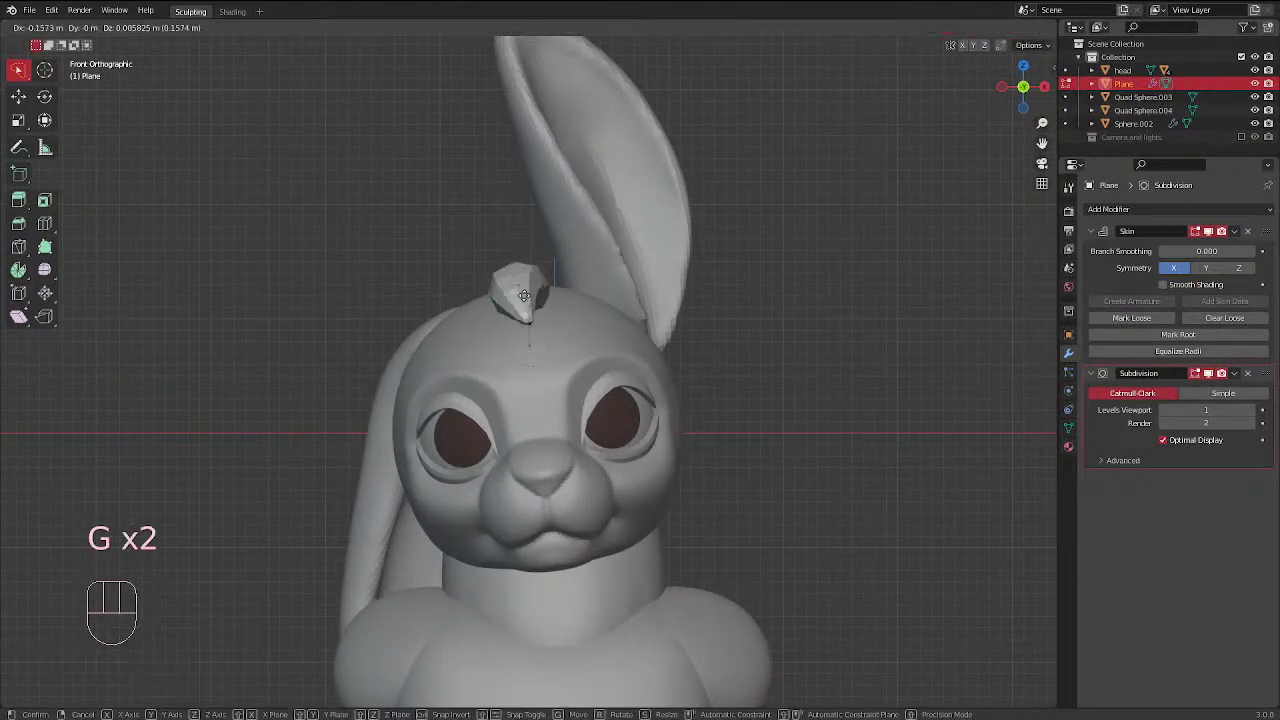
{"action": "left_click", "coordinate": [523, 298]}
{"action": "key", "text": "g"}
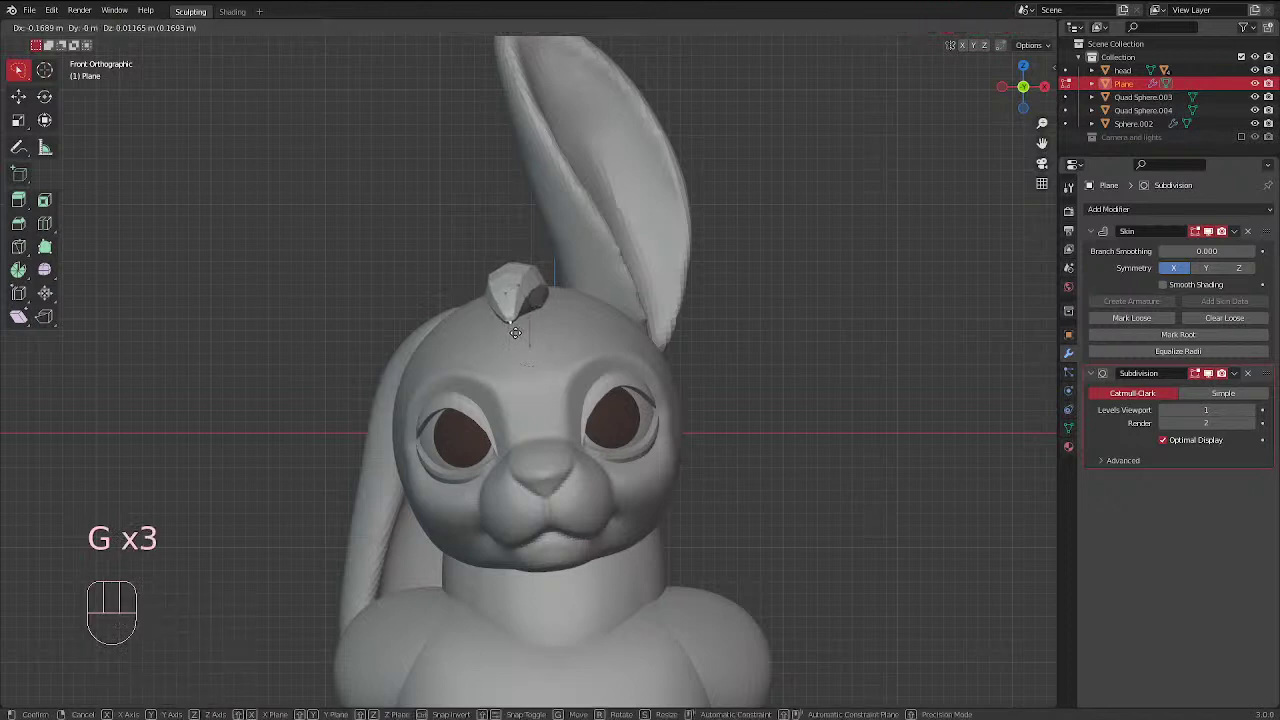
{"action": "left_click", "coordinate": [514, 332]}
Curve the strand's front end toward the drooping ear by moving the tip and its neighbouring vertex from a high view
{"action": "middle_click_drag", "start_coordinate": [514, 332], "coordinate": [639, 296]}
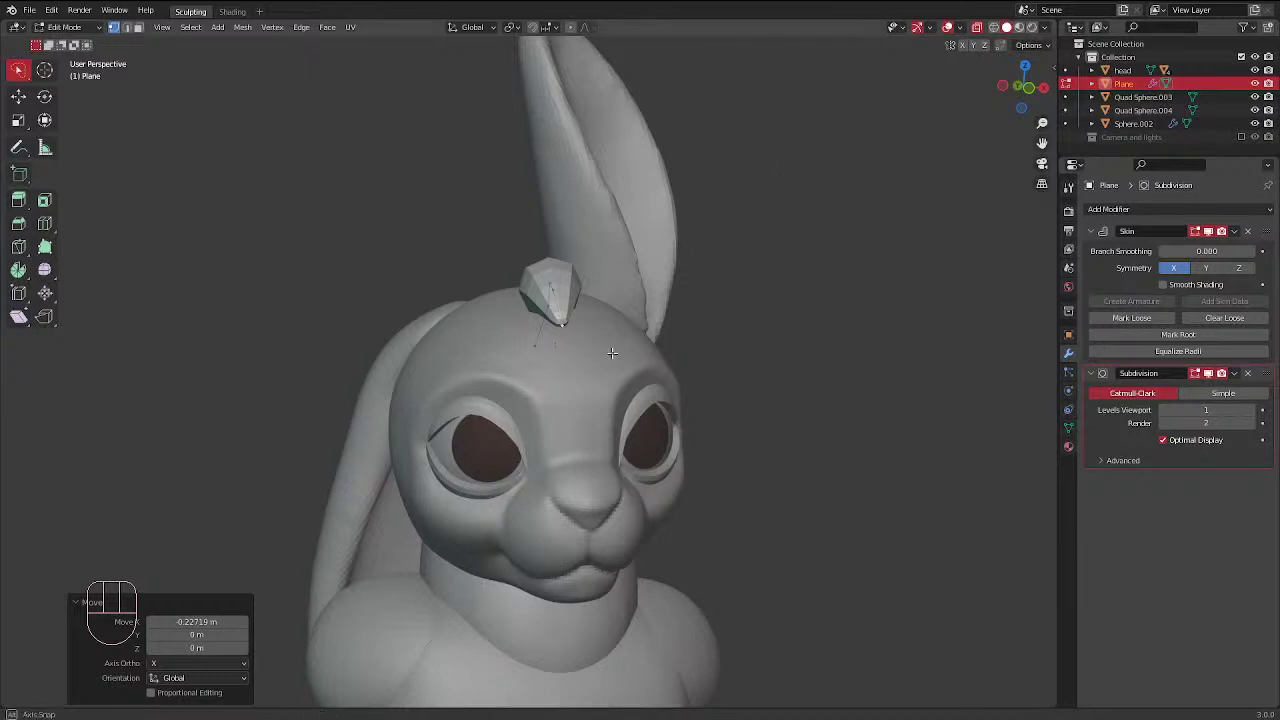
{"action": "middle_click_drag", "start_coordinate": [617, 266], "coordinate": [528, 538]}
{"action": "key", "text": "r"}
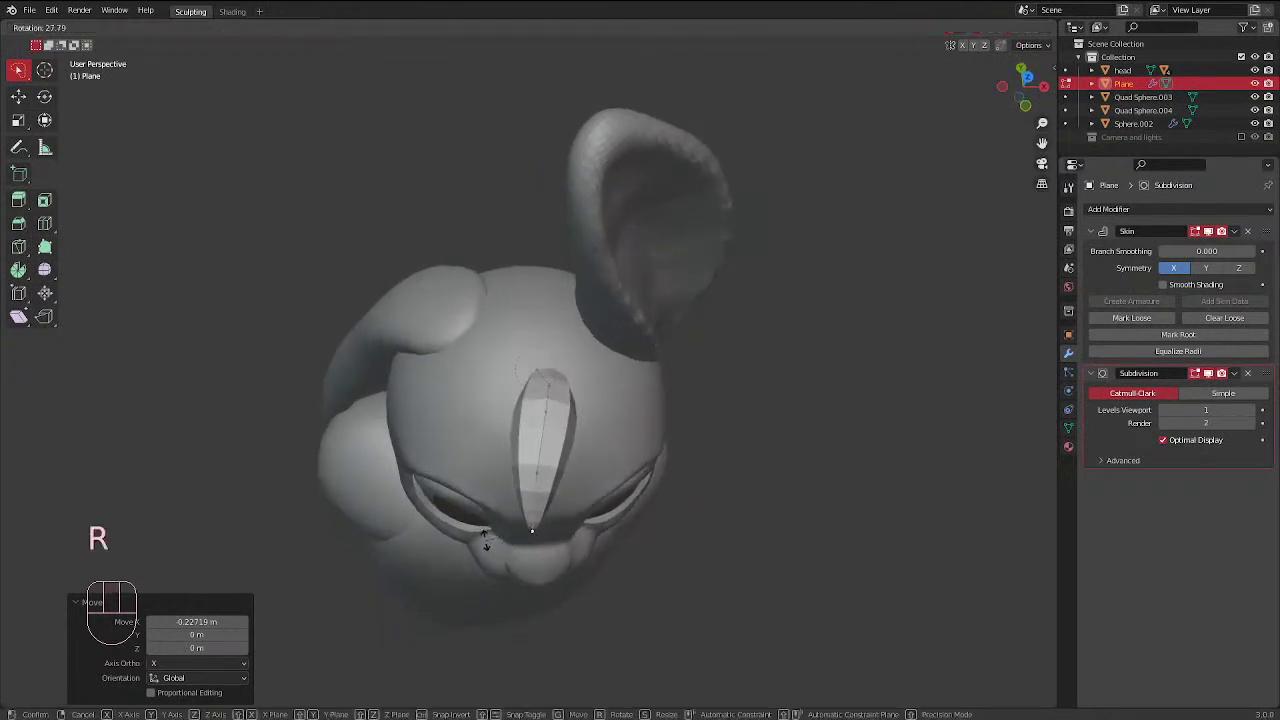
{"action": "key", "text": "g"}
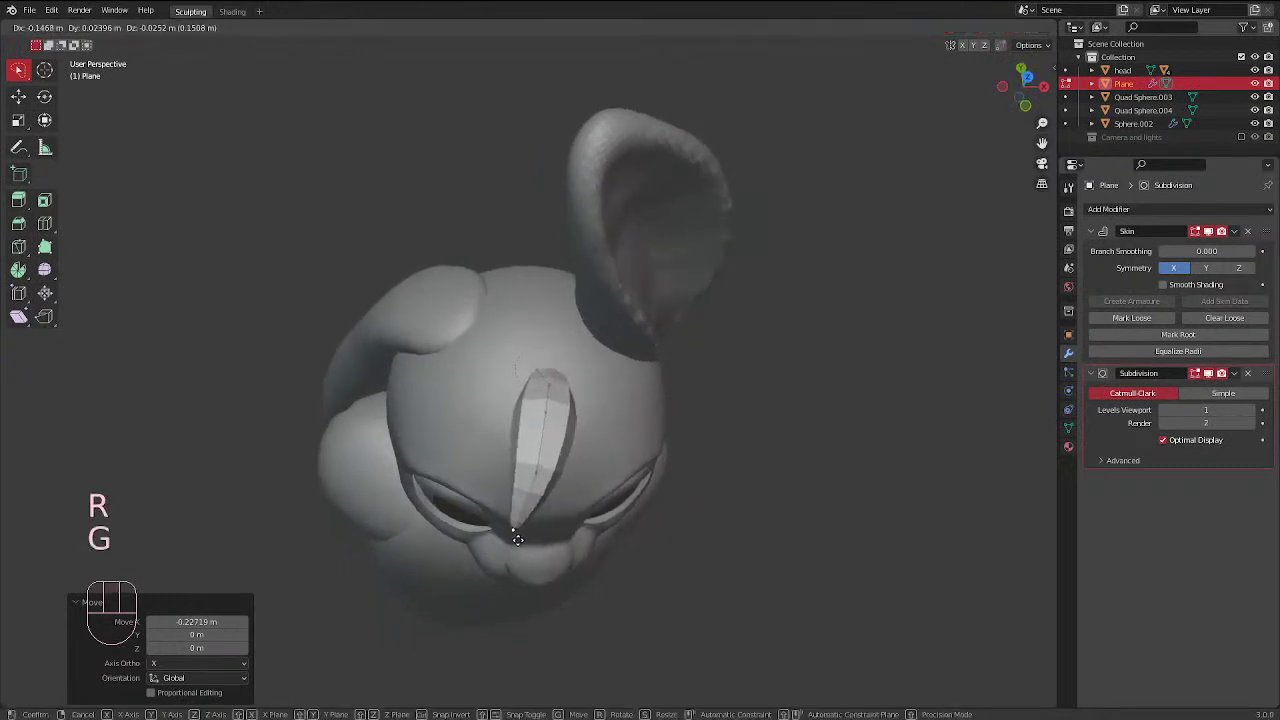
{"action": "left_click", "coordinate": [519, 536]}
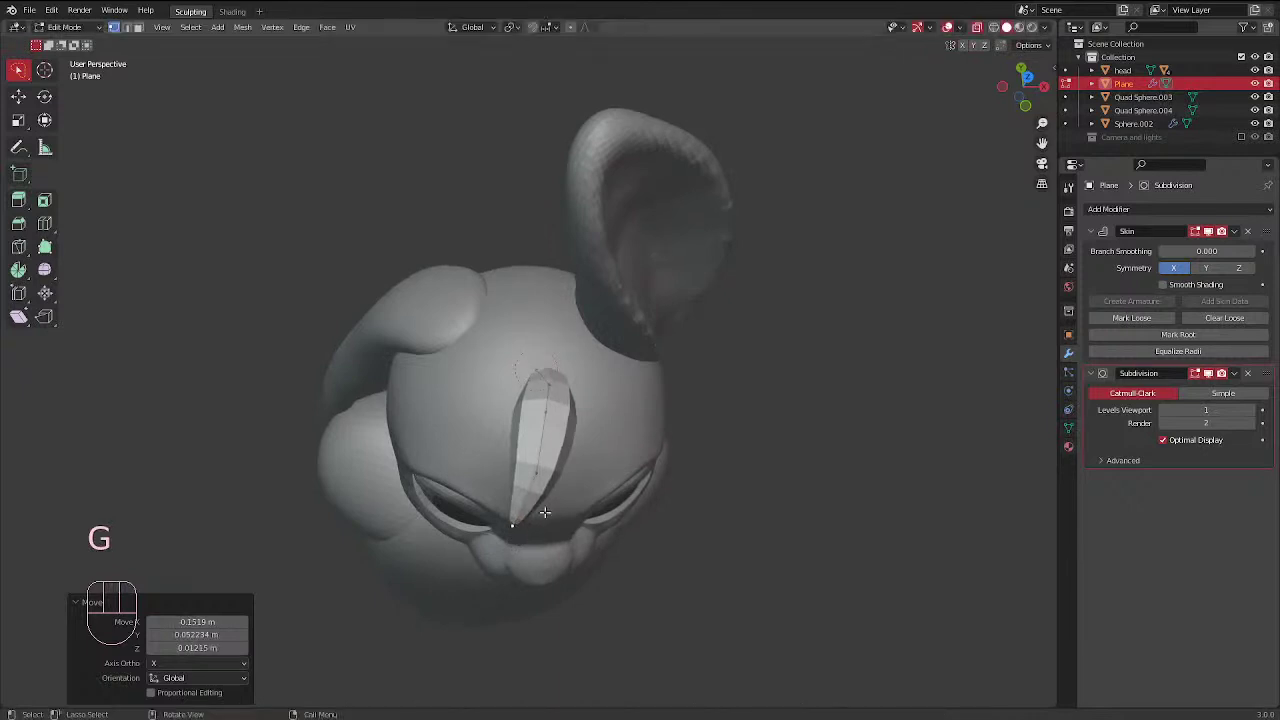
{"action": "left_click", "coordinate": [533, 489]}
{"action": "key", "text": "g"}
{"action": "left_click", "coordinate": [527, 497]}
{"action": "key", "text": "g"}
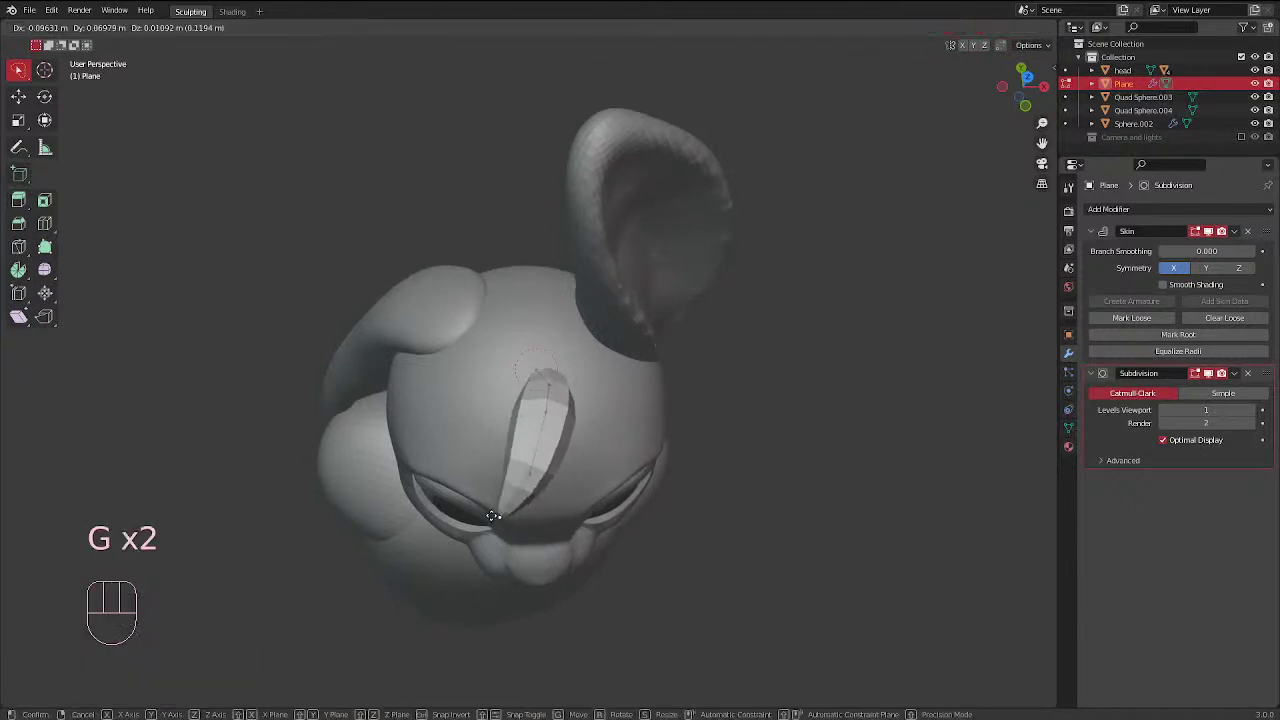
{"action": "left_click", "coordinate": [496, 517]}
{"action": "key", "text": "KP_1"}
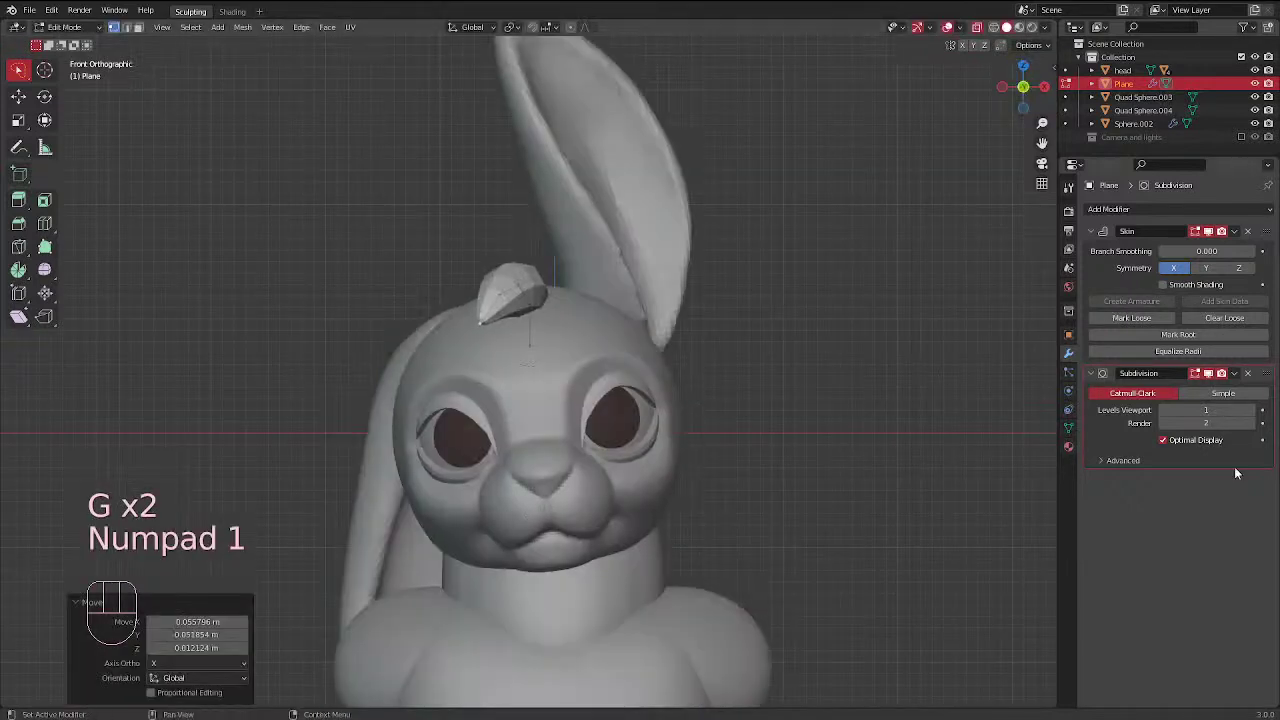
Set the strand's viewport subdivision level to 2 and duplicate the strand beside the original, about 0.248 m toward negative X
{"action": "left_click", "coordinate": [1252, 410]}
{"action": "key", "text": "ctrl+Tab"}
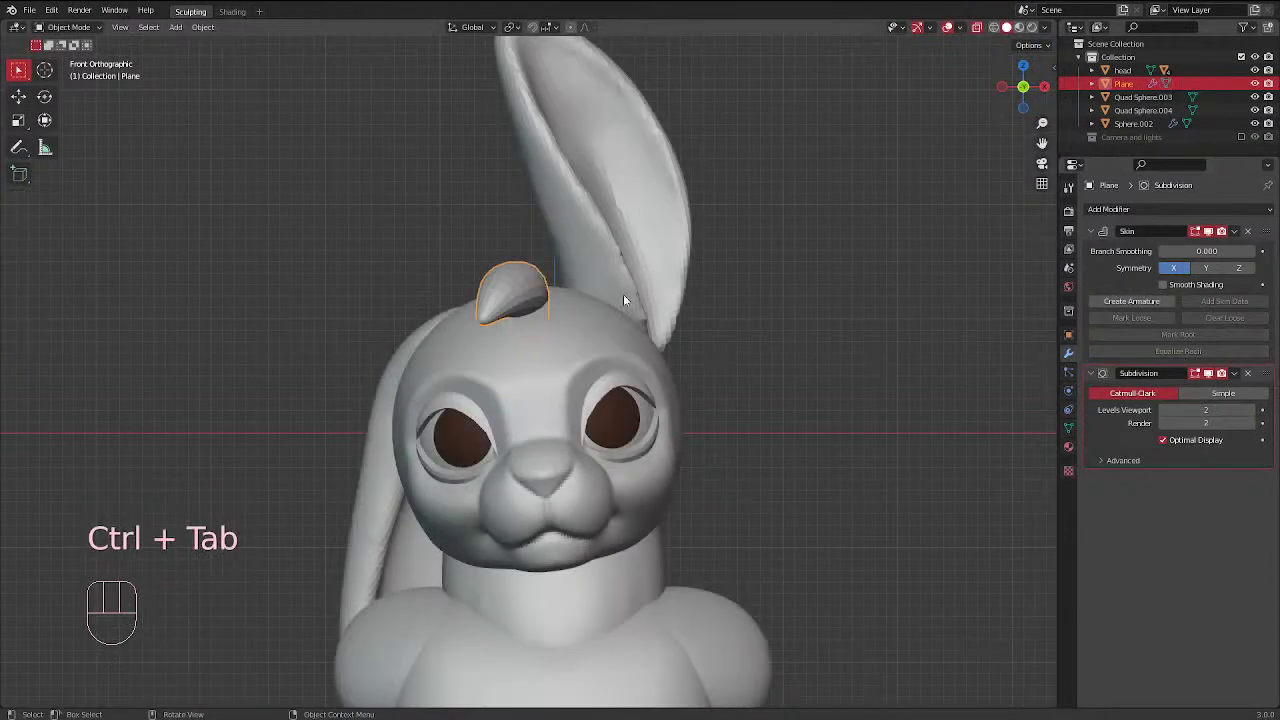
{"action": "middle_click_drag", "start_coordinate": [623, 294], "coordinate": [564, 385]}
{"action": "key", "text": "shift+d"}
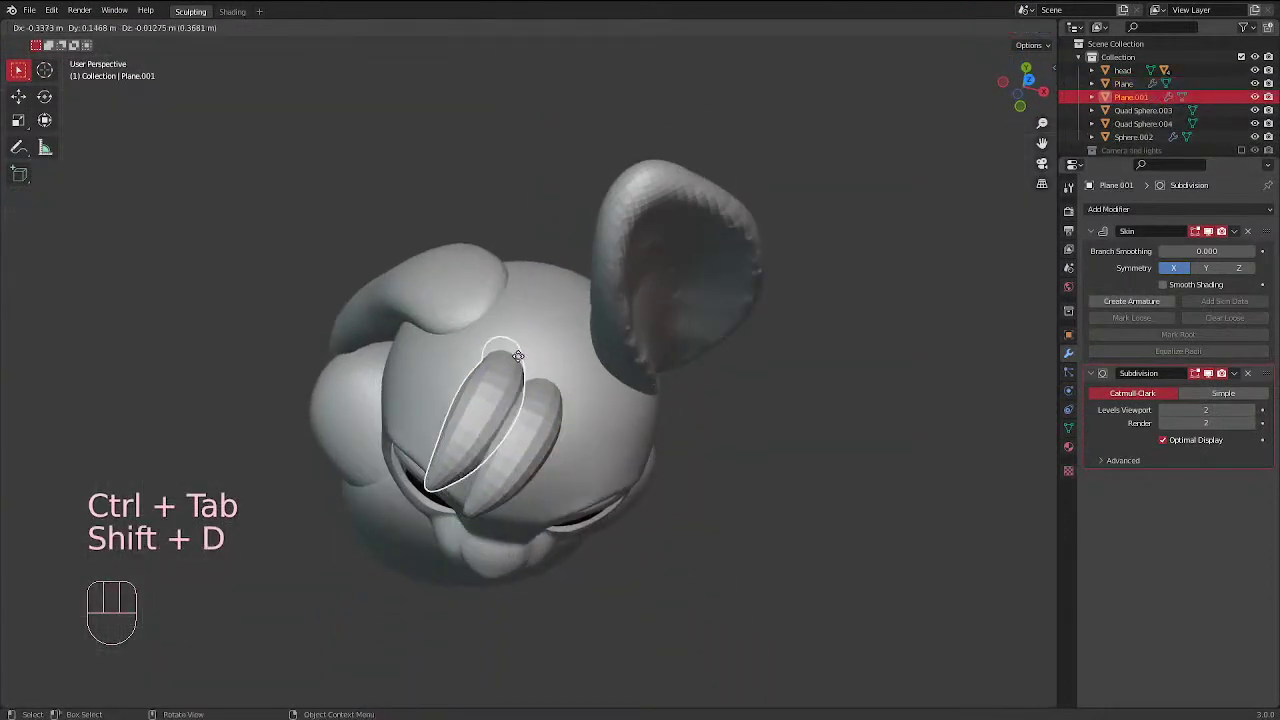
{"action": "left_click", "coordinate": [525, 365]}
Shrink the duplicate strand slightly, rotate it about -5.24° in the view, and trackball-rotate it about -25.8° and -24.1°
{"action": "key", "text": "s"}
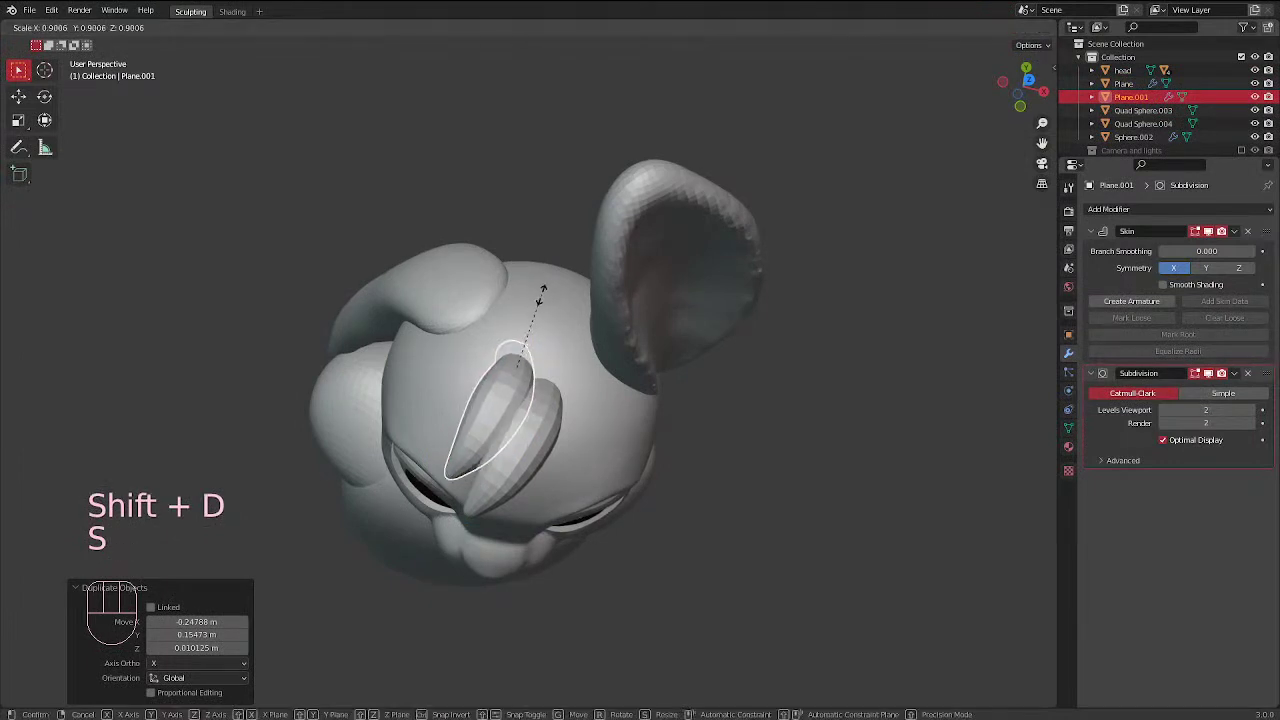
{"action": "left_click", "coordinate": [532, 307]}
{"action": "key", "text": "r"}
{"action": "left_click", "coordinate": [470, 310]}
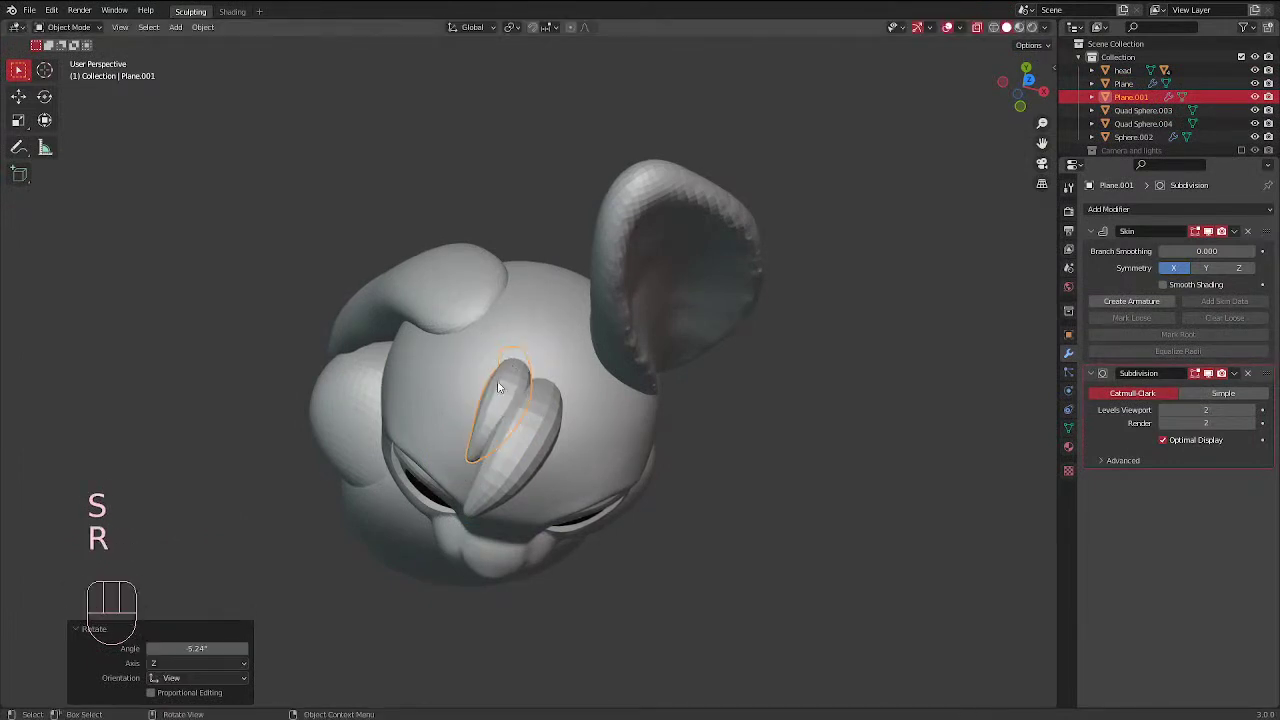
{"action": "key", "text": "r"}
{"action": "key", "text": "r"}
{"action": "left_click", "coordinate": [469, 353]}
Trackball-rotate the smaller strand in front view so its tip points down toward the drooping ear, and scale it to about 0.899
{"action": "key", "text": "KP_1"}
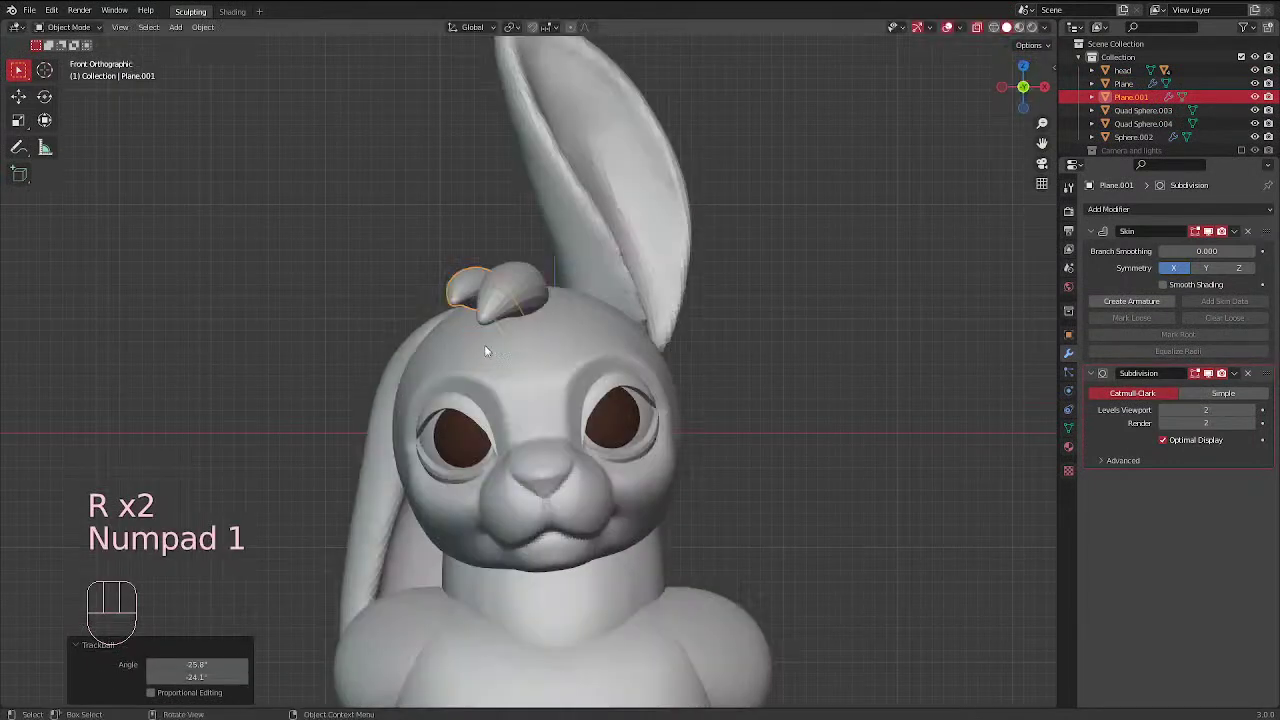
{"action": "key", "text": "r"}
{"action": "key", "text": "r"}
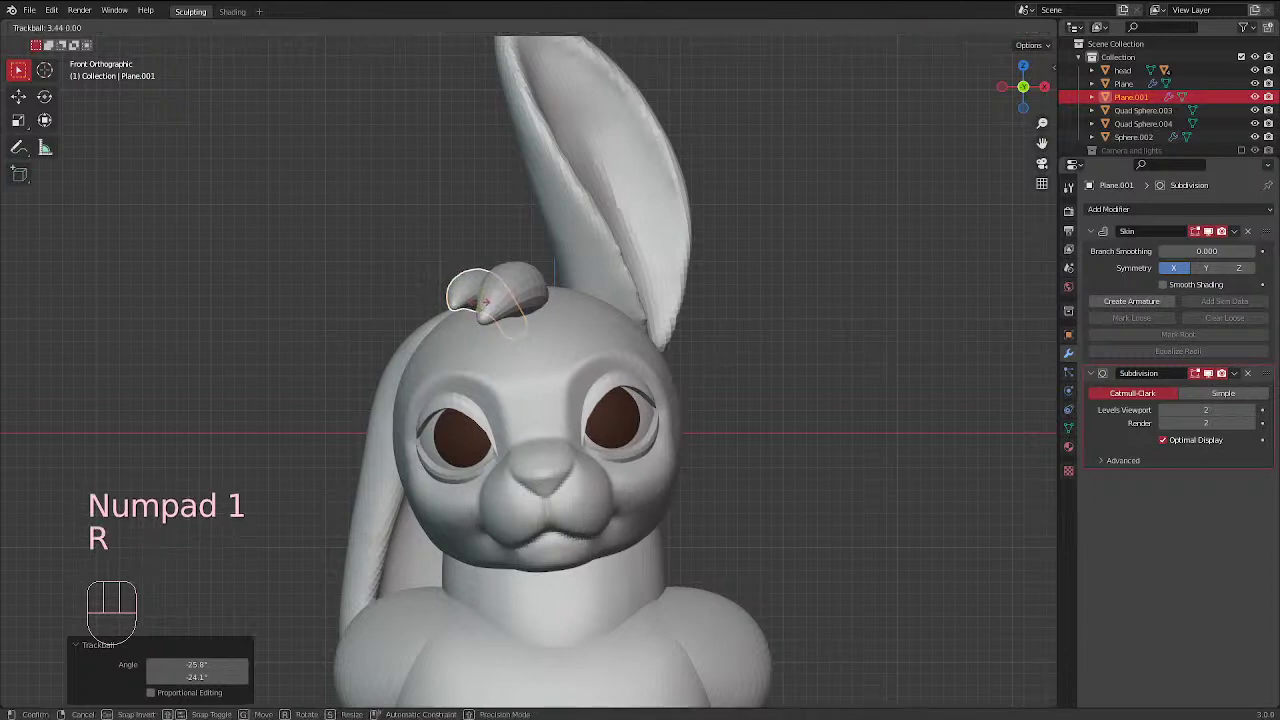
{"action": "left_click", "coordinate": [526, 381]}
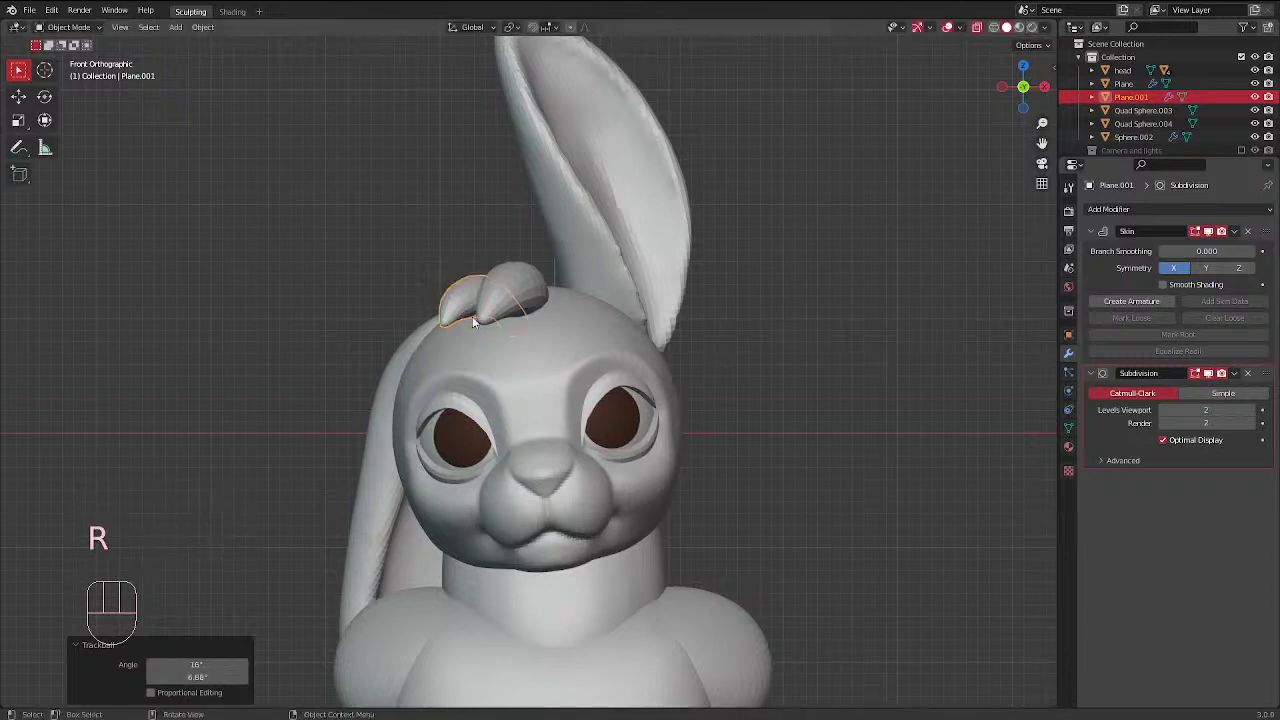
{"action": "middle_click_drag", "start_coordinate": [526, 381], "coordinate": [535, 552]}
{"action": "key", "text": "s"}
{"action": "left_click", "coordinate": [548, 287]}
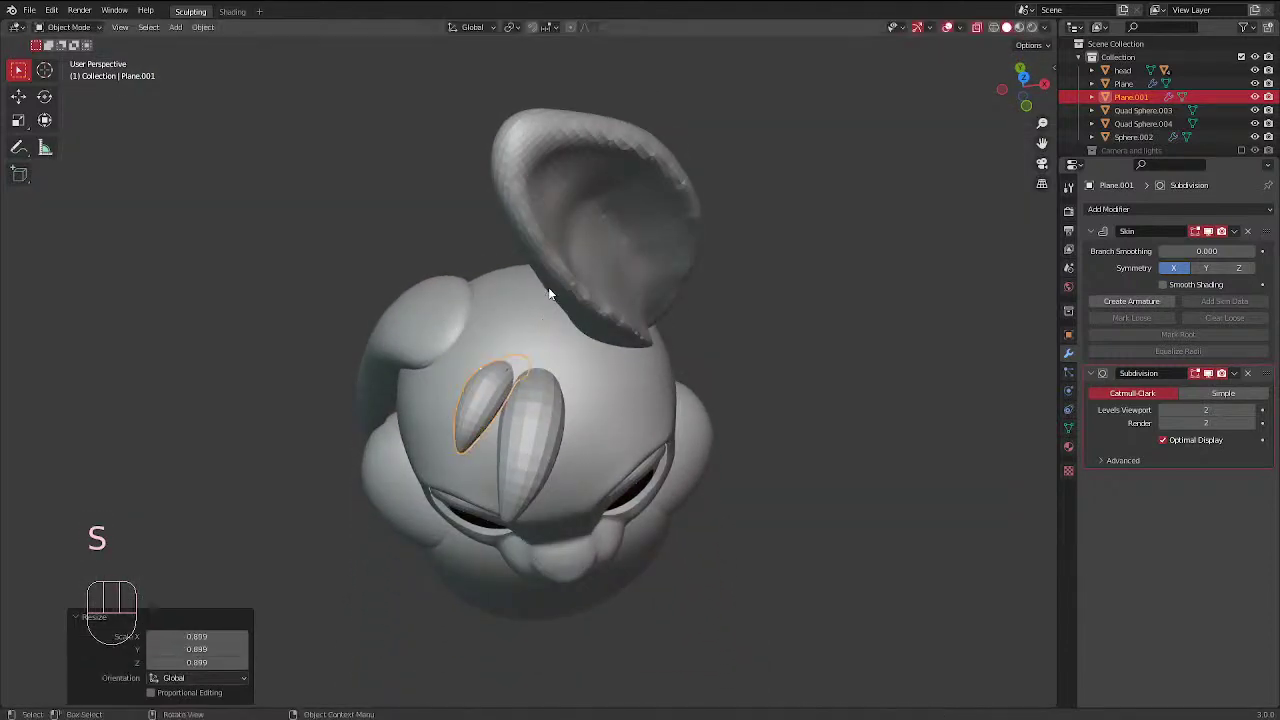
Scale the original hair strand to about 0.914
{"action": "left_click", "coordinate": [543, 399]}
{"action": "key", "text": "s"}
{"action": "left_click", "coordinate": [568, 287]}
{"action": "key", "text": "KP_1"}
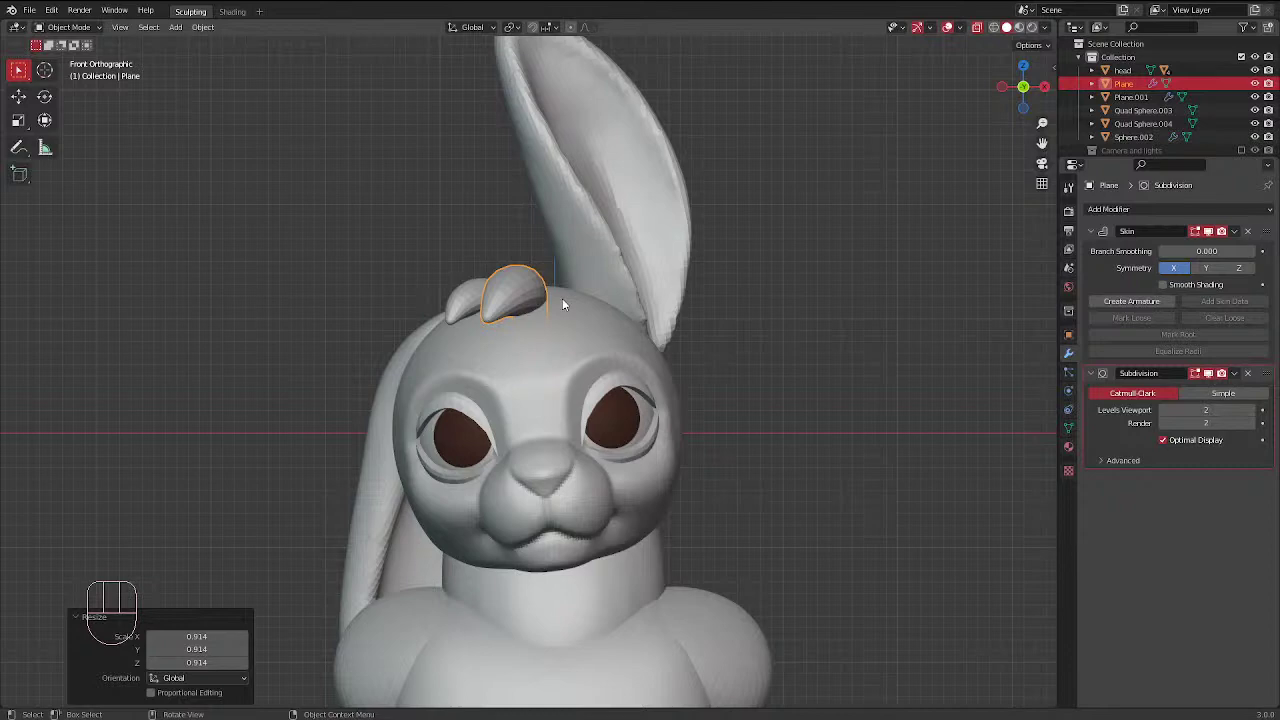
Duplicate the original strand in side view, moving the copy back about 0.393 m along Y and up about 0.087 m along Z
{"action": "middle_click_drag", "start_coordinate": [276, 85], "coordinate": [542, 281]}
{"action": "key", "text": "KP_3"}
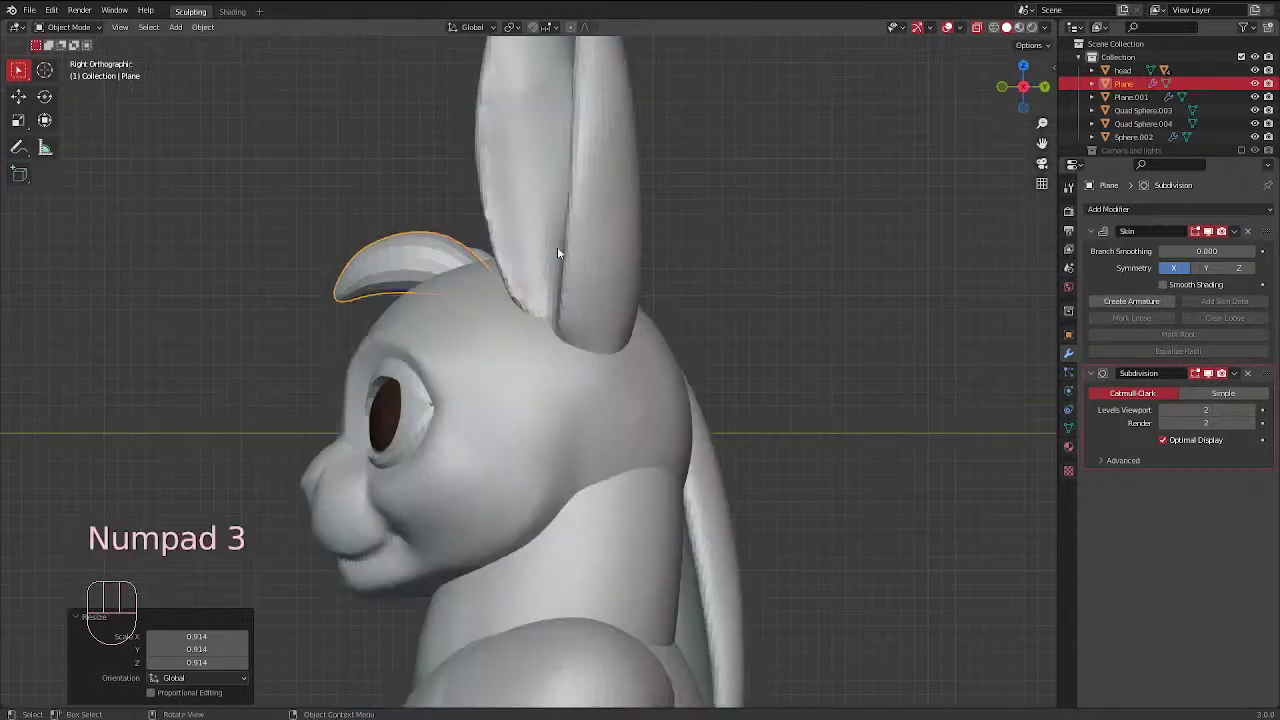
{"action": "key", "text": "shift+d"}
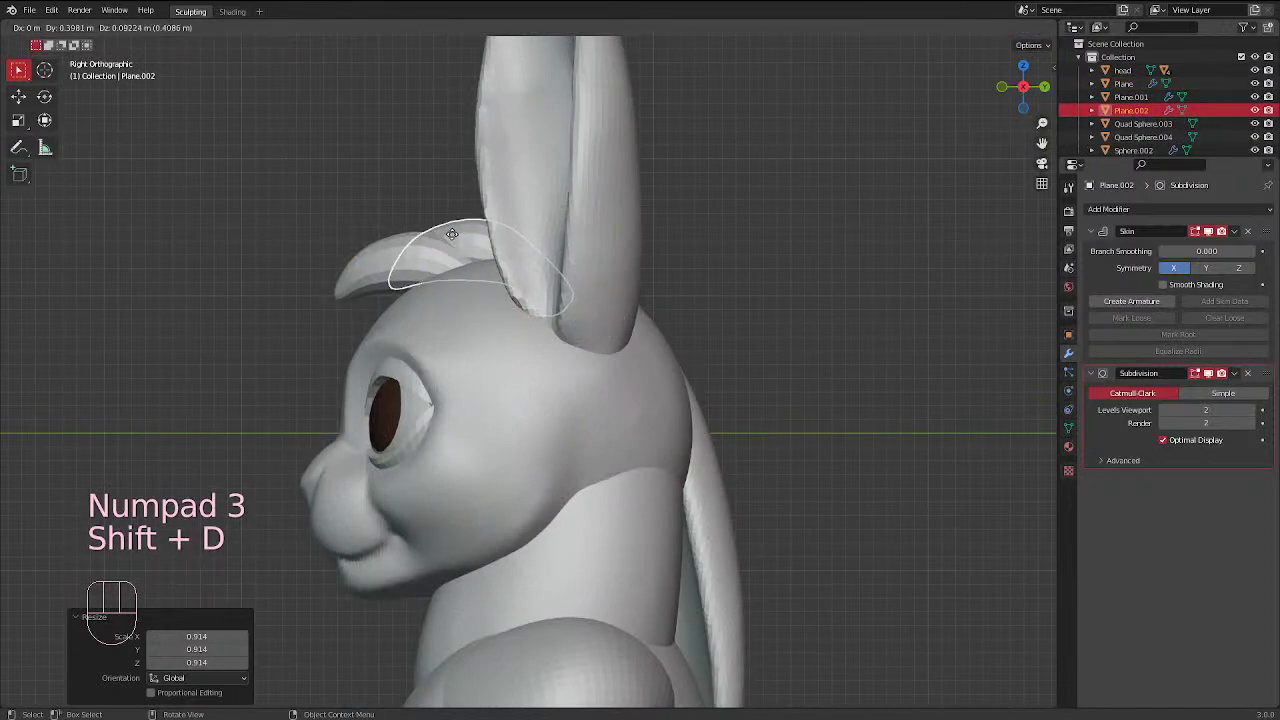
{"action": "left_click", "coordinate": [479, 260]}
Trackball-rotate the new rear strand about -155° and 84.2° so it points upward, and lower it about 0.214 m into the head
{"action": "key", "text": "r"}
{"action": "key", "text": "r"}
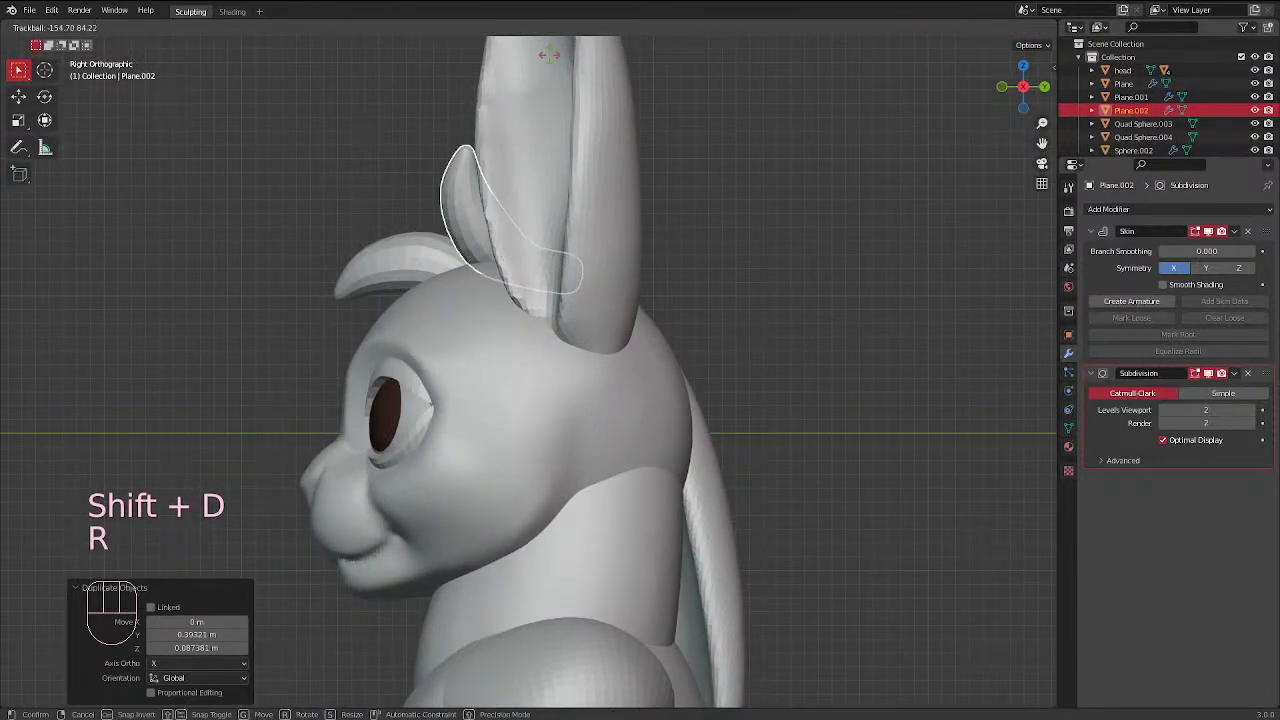
{"action": "left_click", "coordinate": [548, 50]}
{"action": "middle_click_drag", "start_coordinate": [580, 318], "coordinate": [657, 310]}
{"action": "key", "text": "KP_3"}
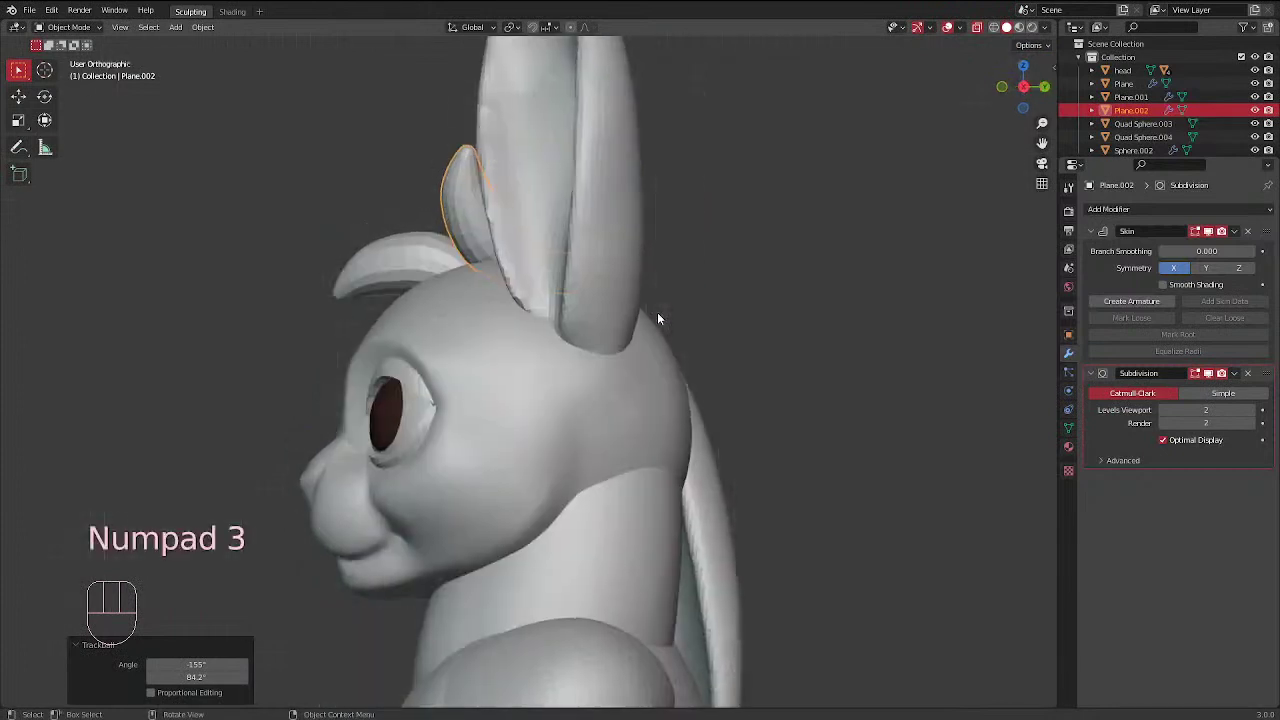
{"action": "key", "text": "g"}
{"action": "left_click", "coordinate": [540, 219]}
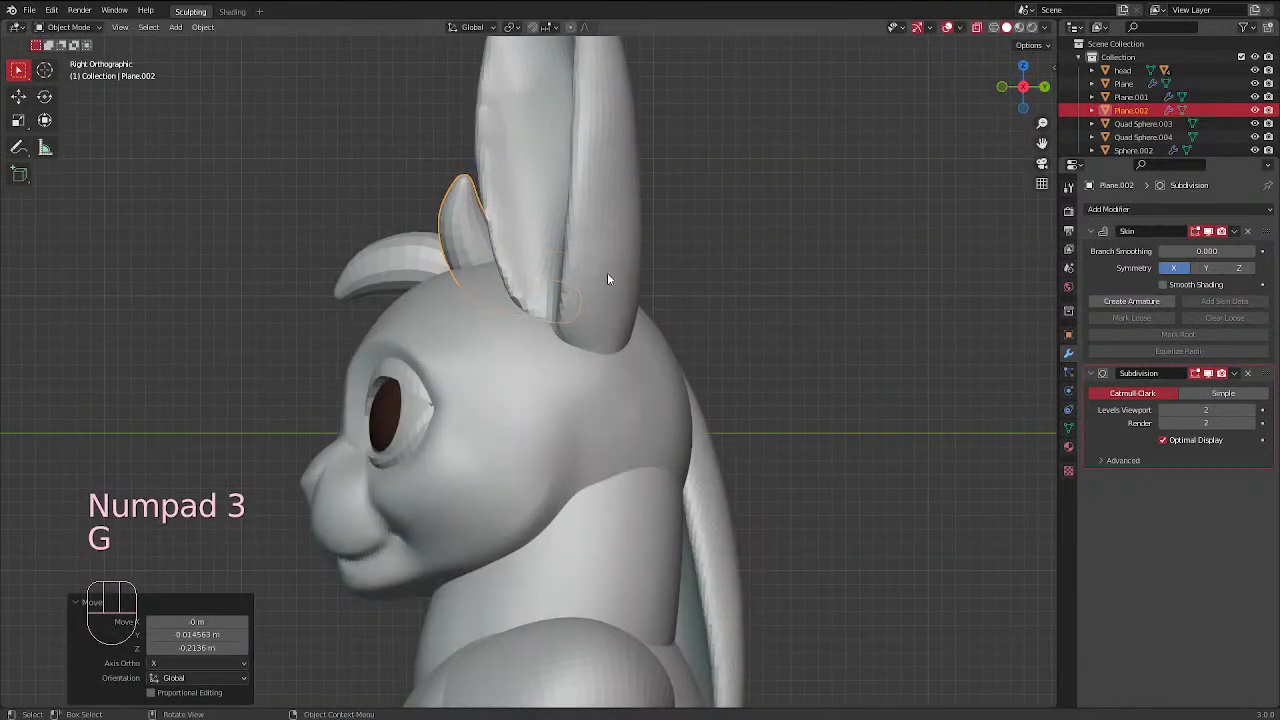
{"action": "middle_click_drag", "start_coordinate": [606, 275], "coordinate": [428, 472]}
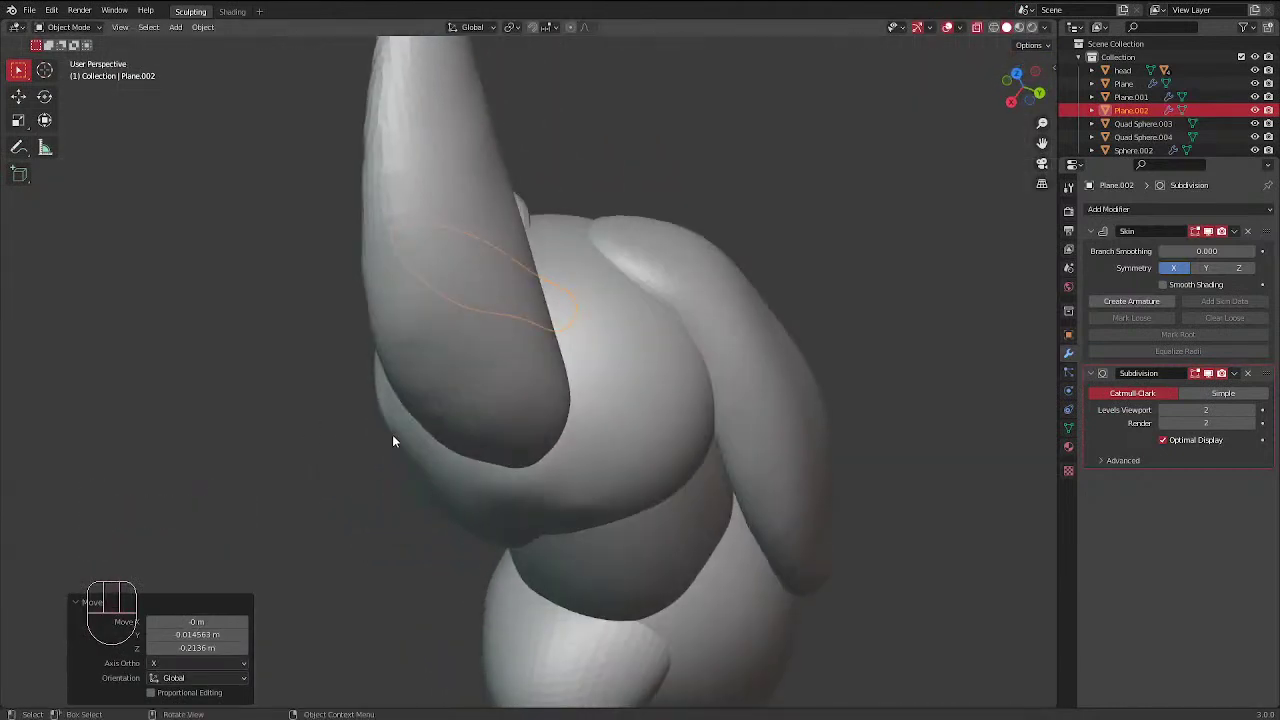
{"action": "middle_click_drag", "start_coordinate": [508, 309], "coordinate": [576, 387]}
{"action": "key", "text": "KP_Divide"}
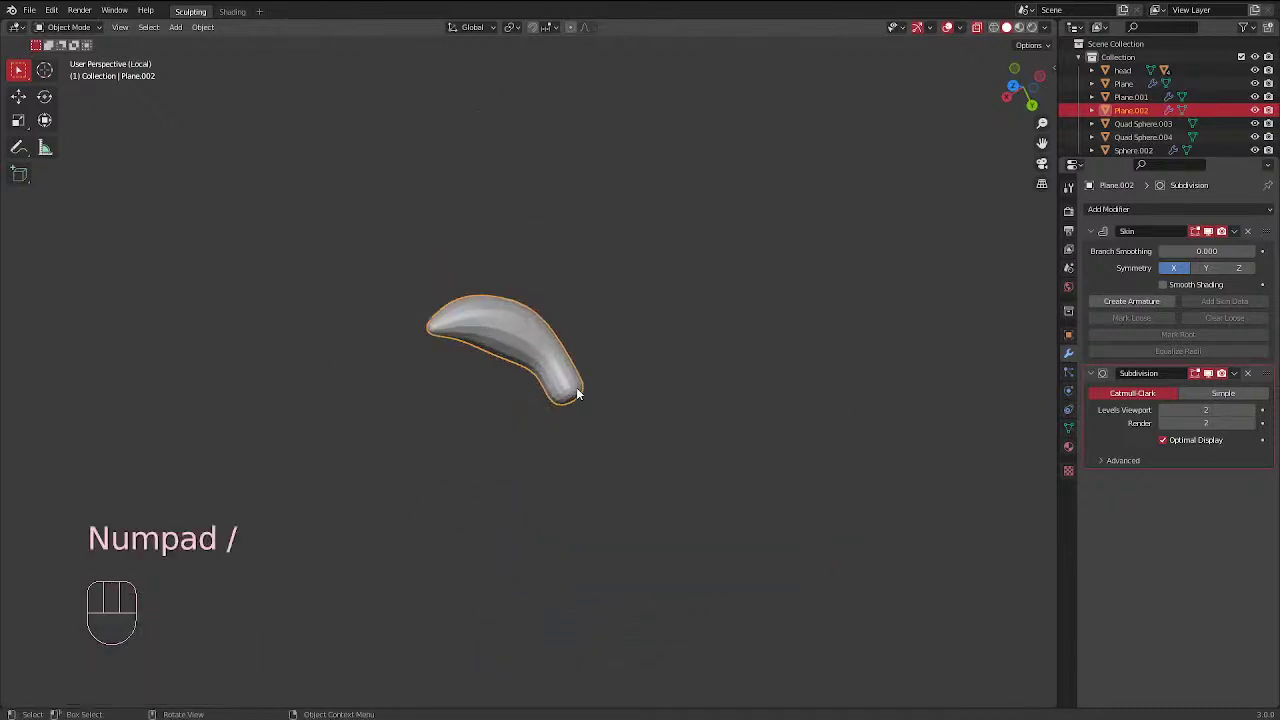
{"action": "key", "text": "KP_Divide"}
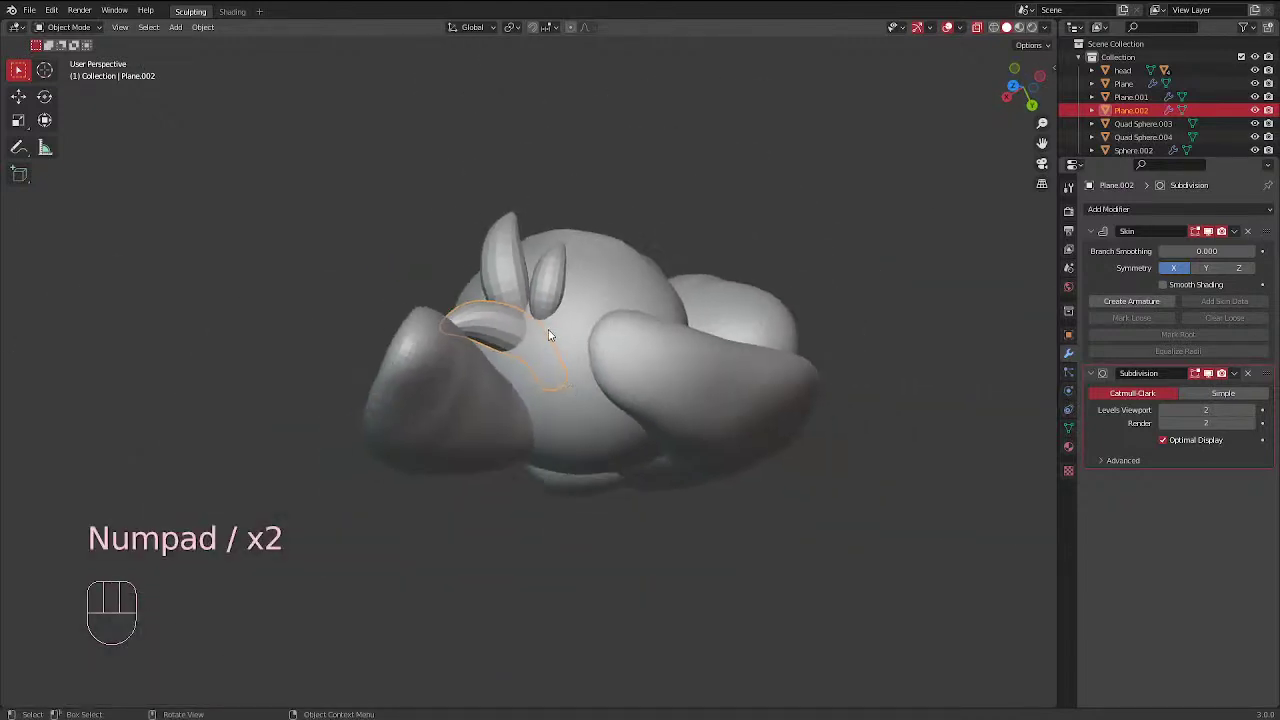
{"action": "key", "text": "KP_1"}
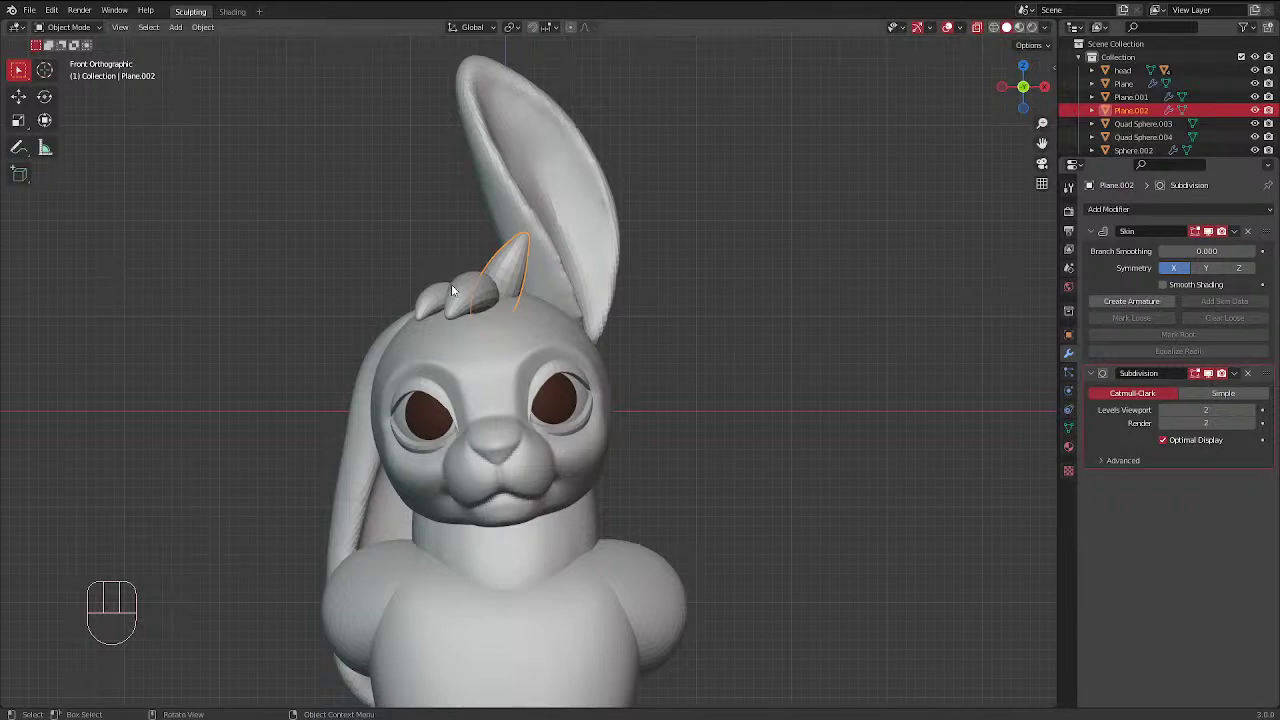
{"action": "scroll", "coordinate": [455, 282], "scroll_direction": "up", "scroll_amount": 2}
{"action": "left_click", "coordinate": [530, 256]}
{"action": "key", "text": "g"}
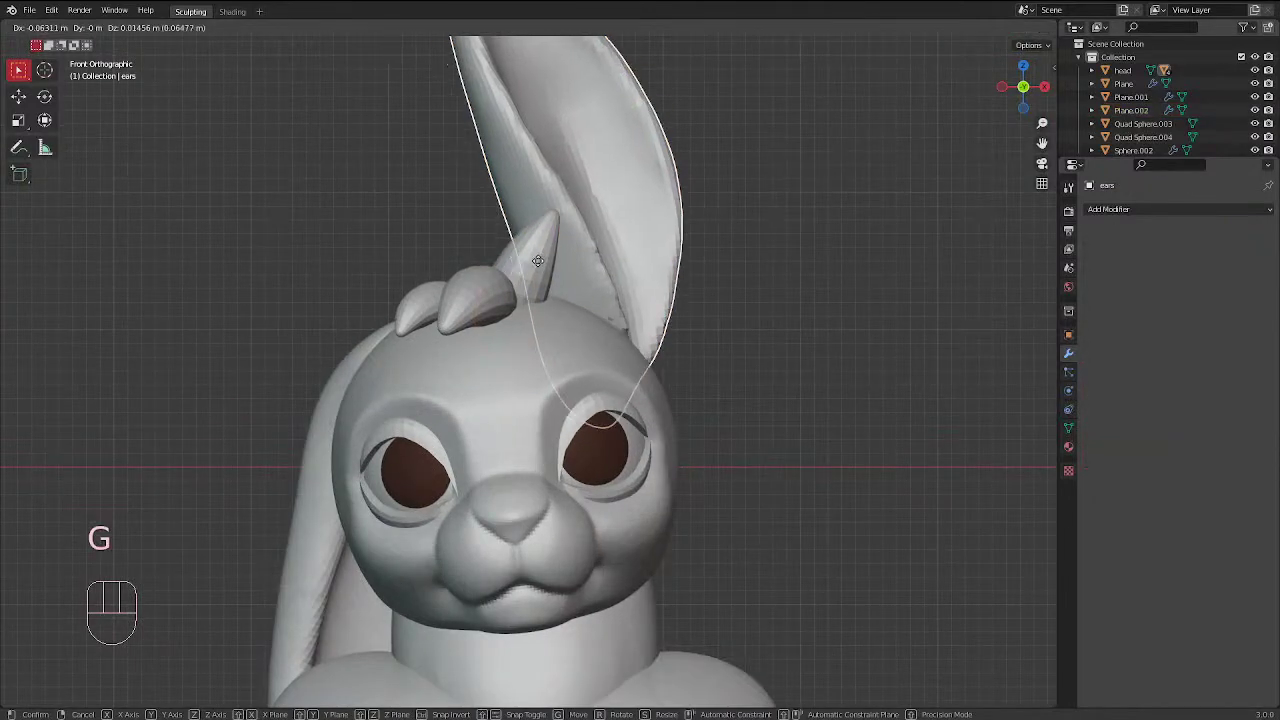
{"action": "right_click", "coordinate": [532, 275]}
Move the upright strand behind the two front strands in front view and rotate it about -30.8°
{"action": "left_click", "coordinate": [544, 269]}
{"action": "key", "text": "g"}
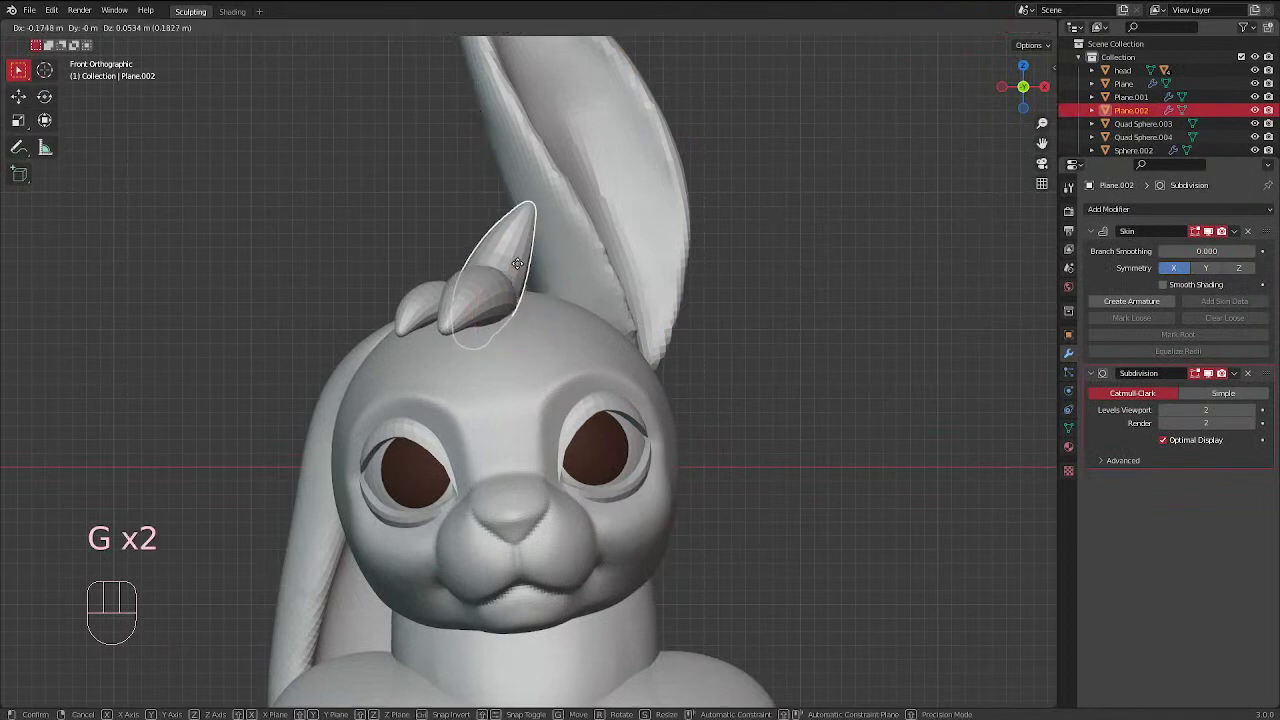
{"action": "left_click", "coordinate": [506, 266]}
{"action": "key", "text": "r"}
{"action": "left_click", "coordinate": [452, 185]}
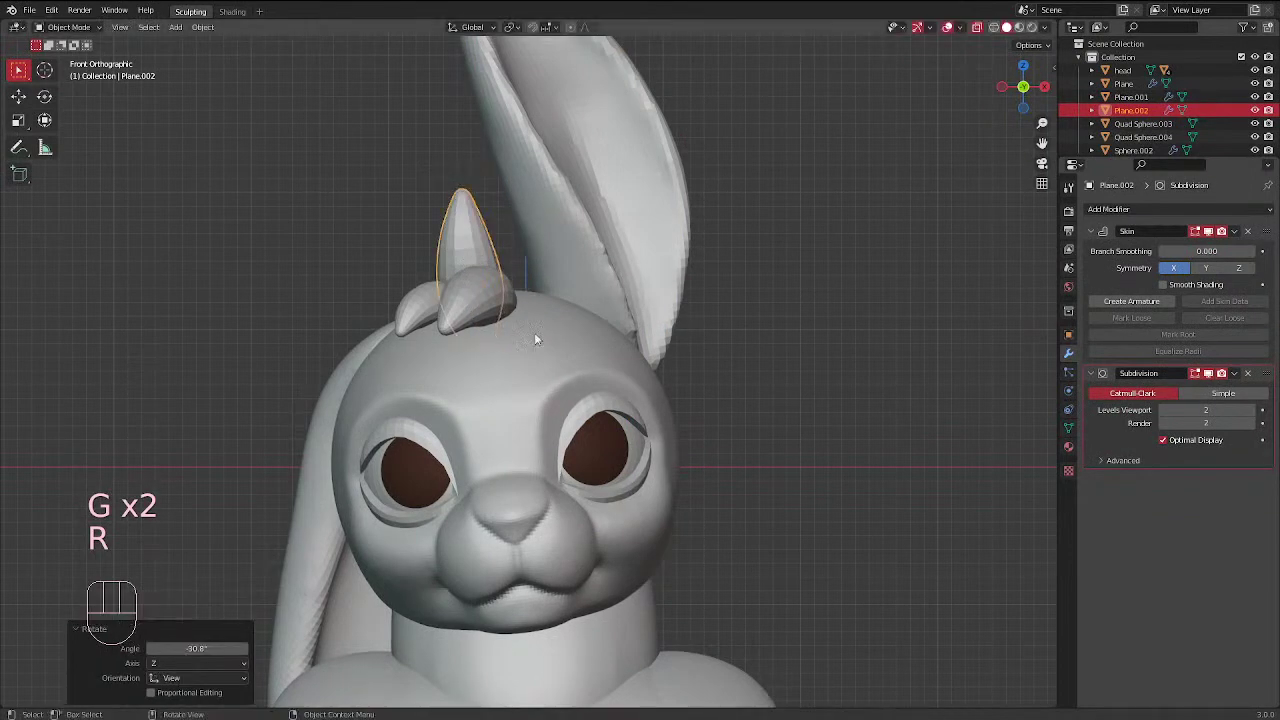
Select all three hair strands and scale them together to about 0.793
{"action": "middle_click_drag", "start_coordinate": [534, 332], "coordinate": [633, 400]}
{"action": "key", "text": "KP_3"}
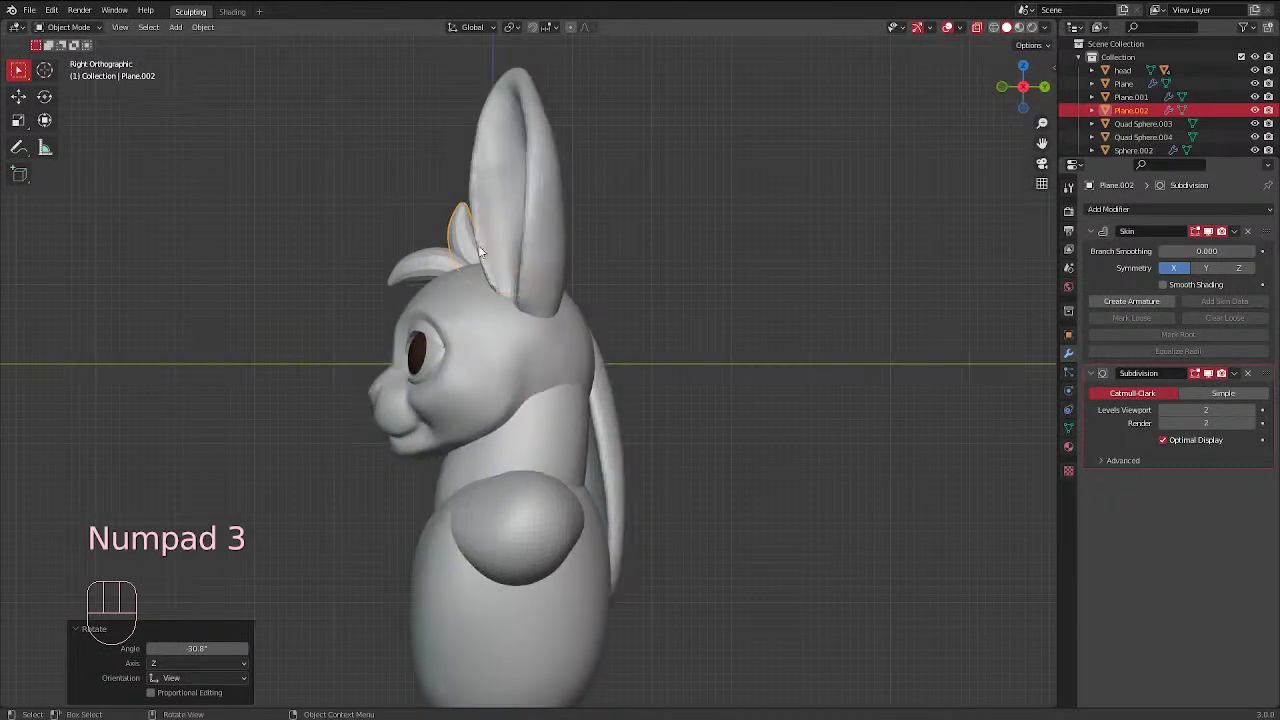
{"action": "scroll", "coordinate": [478, 265], "scroll_direction": "up", "scroll_amount": 2}
{"action": "left_click", "coordinate": [465, 259]}
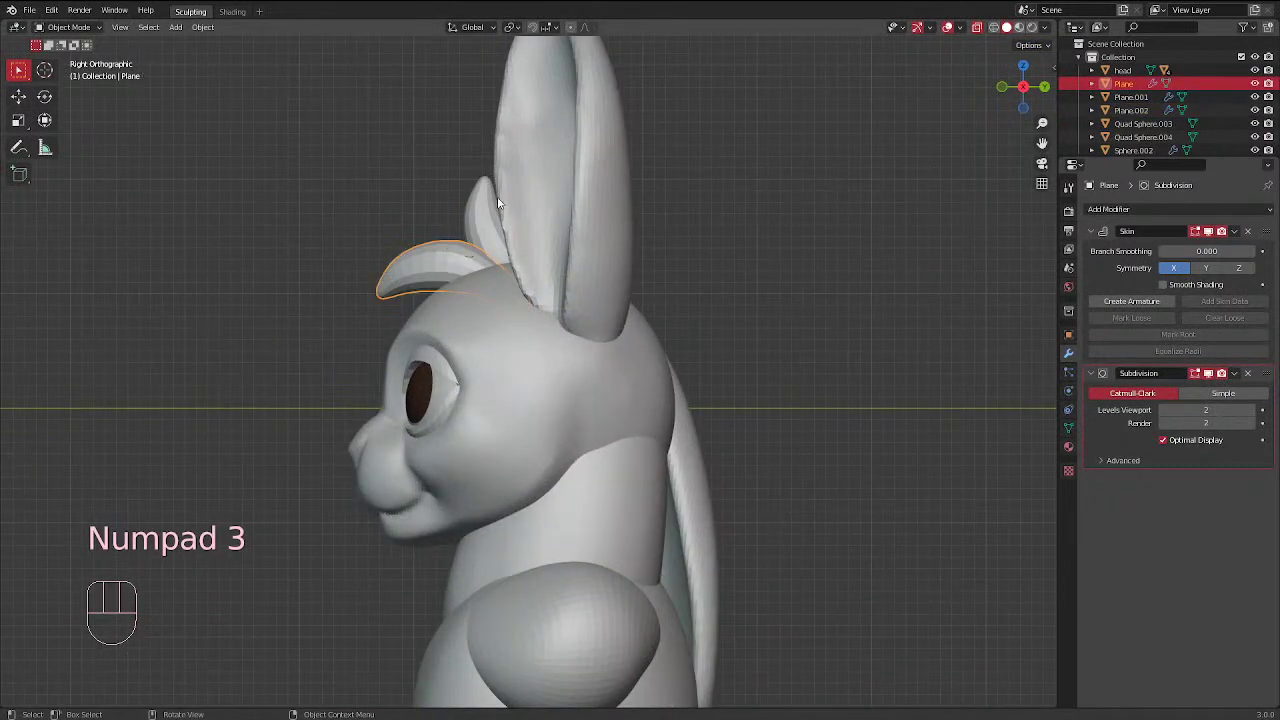
{"action": "left_click", "coordinate": [498, 203], "text": "shift"}
{"action": "middle_click_drag", "start_coordinate": [498, 203], "coordinate": [526, 487]}
{"action": "left_click", "coordinate": [441, 287], "text": "shift"}
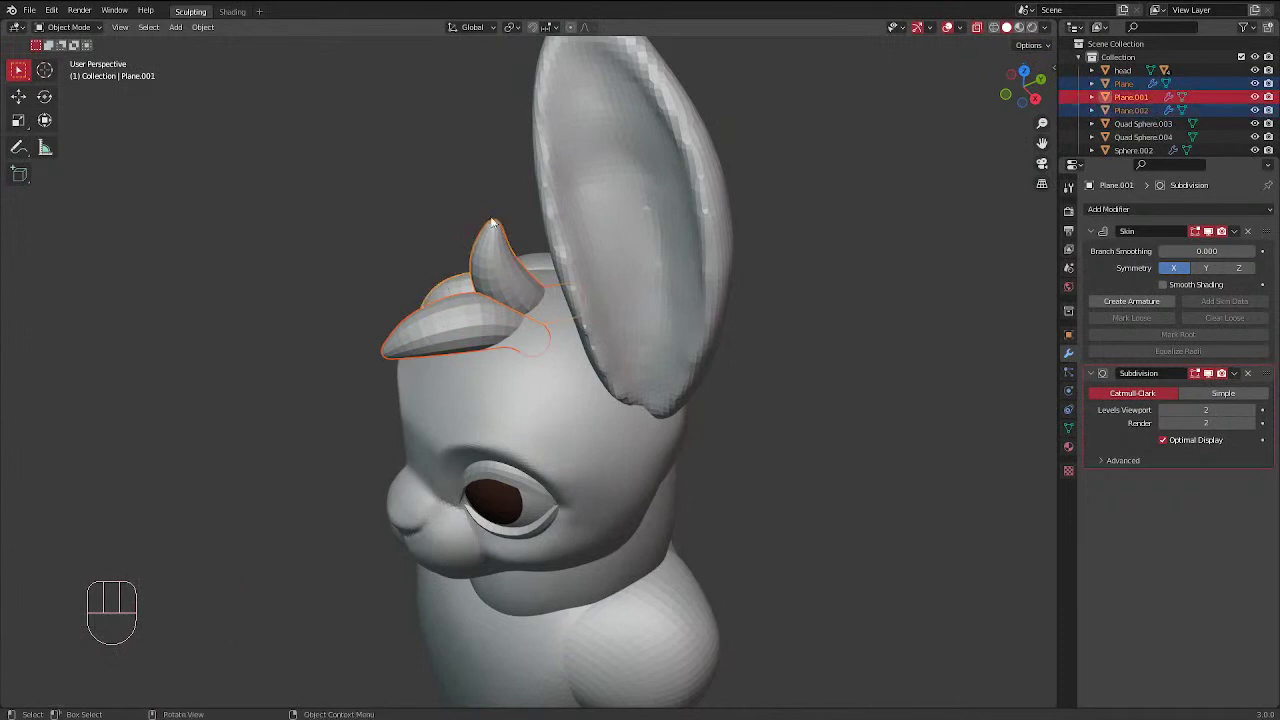
{"action": "key", "text": "s"}
{"action": "left_click", "coordinate": [484, 226]}
Rotate only the upright strand about -12.1° in front view, leaning it toward the drooping ear
{"action": "key", "text": "KP_3"}
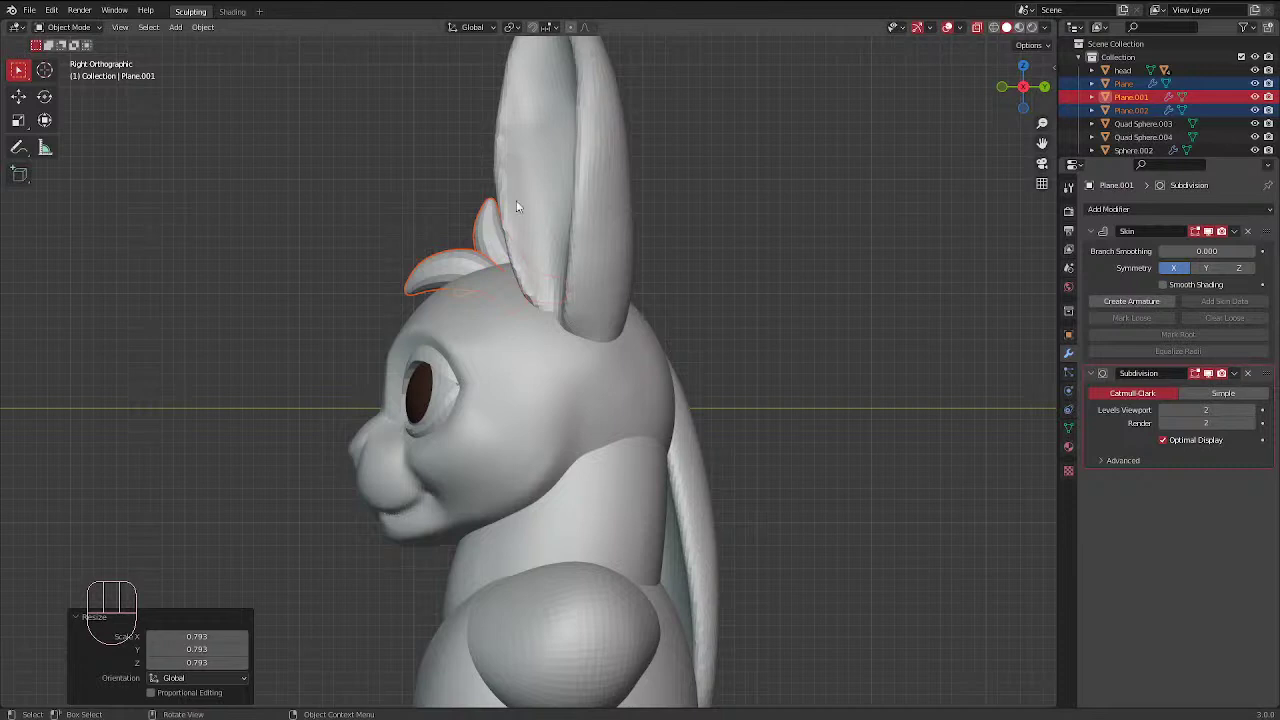
{"action": "scroll", "coordinate": [482, 194], "scroll_direction": "down", "scroll_amount": 2}
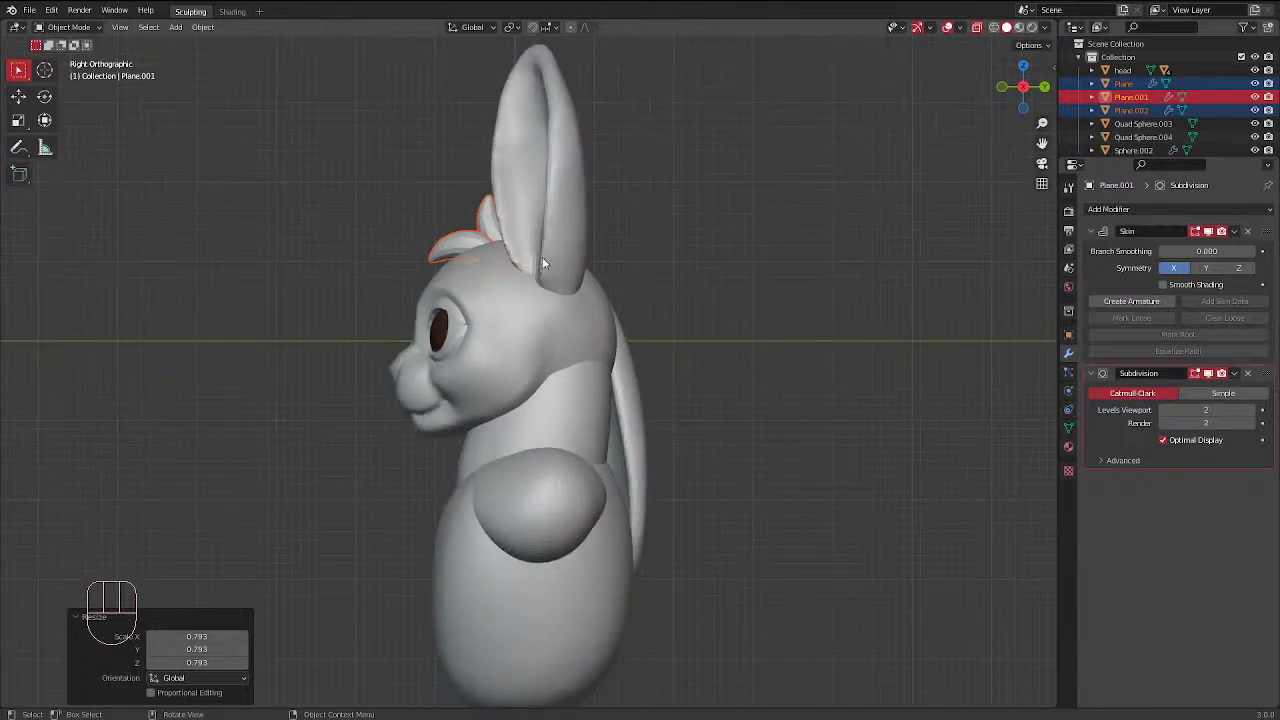
{"action": "scroll", "coordinate": [542, 257], "scroll_direction": "up", "scroll_amount": 1}
{"action": "left_click", "coordinate": [403, 199]}
{"action": "middle_click_drag", "start_coordinate": [403, 290], "coordinate": [557, 472]}
{"action": "left_click", "coordinate": [586, 453]}
{"action": "key", "text": "KP_1"}
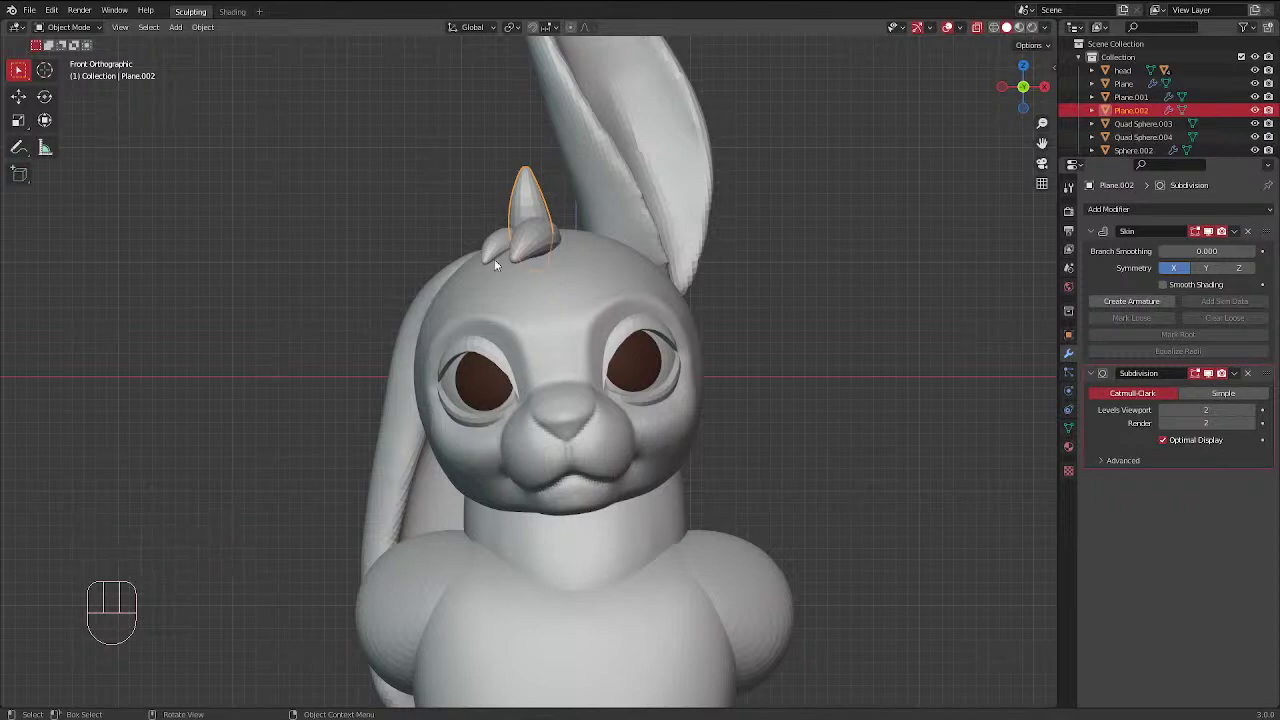
{"action": "key", "text": "r"}
{"action": "left_click", "coordinate": [507, 178]}
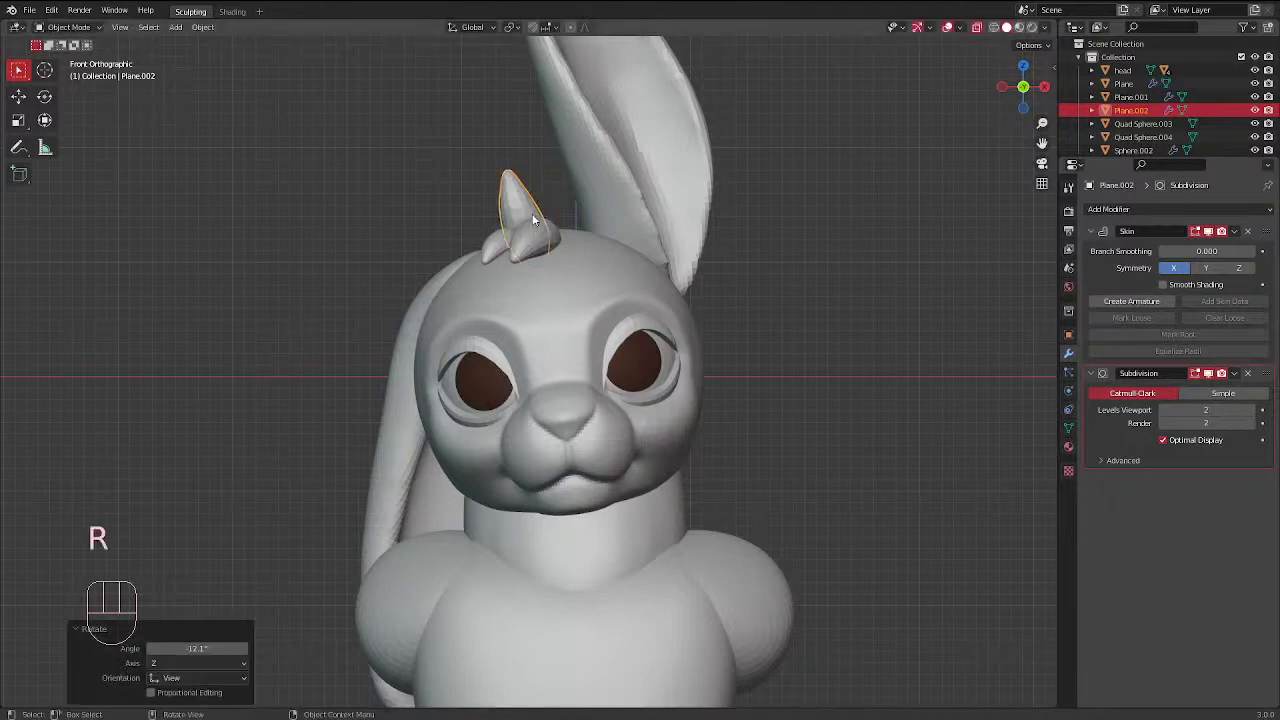
Enlarge the main front strand by a scale of about 1.405
{"action": "middle_click_drag", "start_coordinate": [507, 178], "coordinate": [594, 378]}
{"action": "left_click", "coordinate": [594, 378]}
{"action": "key", "text": "s"}
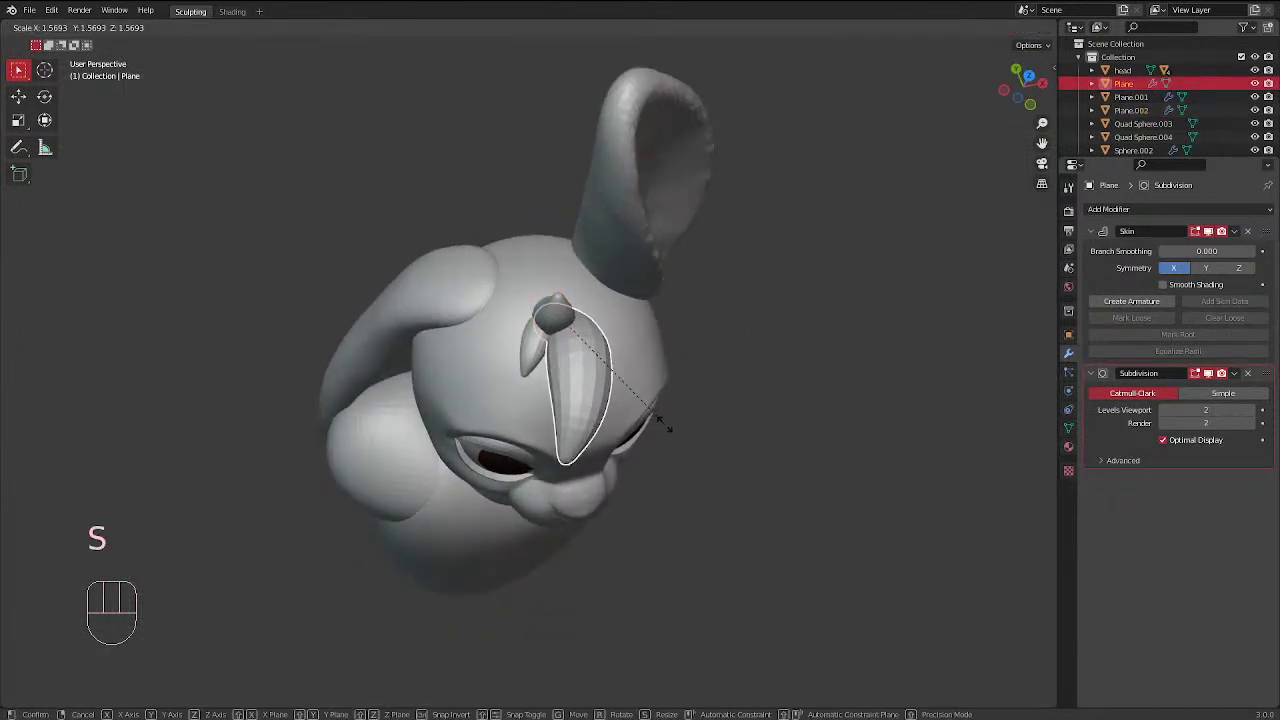
{"action": "left_click", "coordinate": [652, 420]}
Move the main front strand back about 0.189 m along Y in side view and rotate it slightly to follow the head
{"action": "key", "text": "KP_3"}
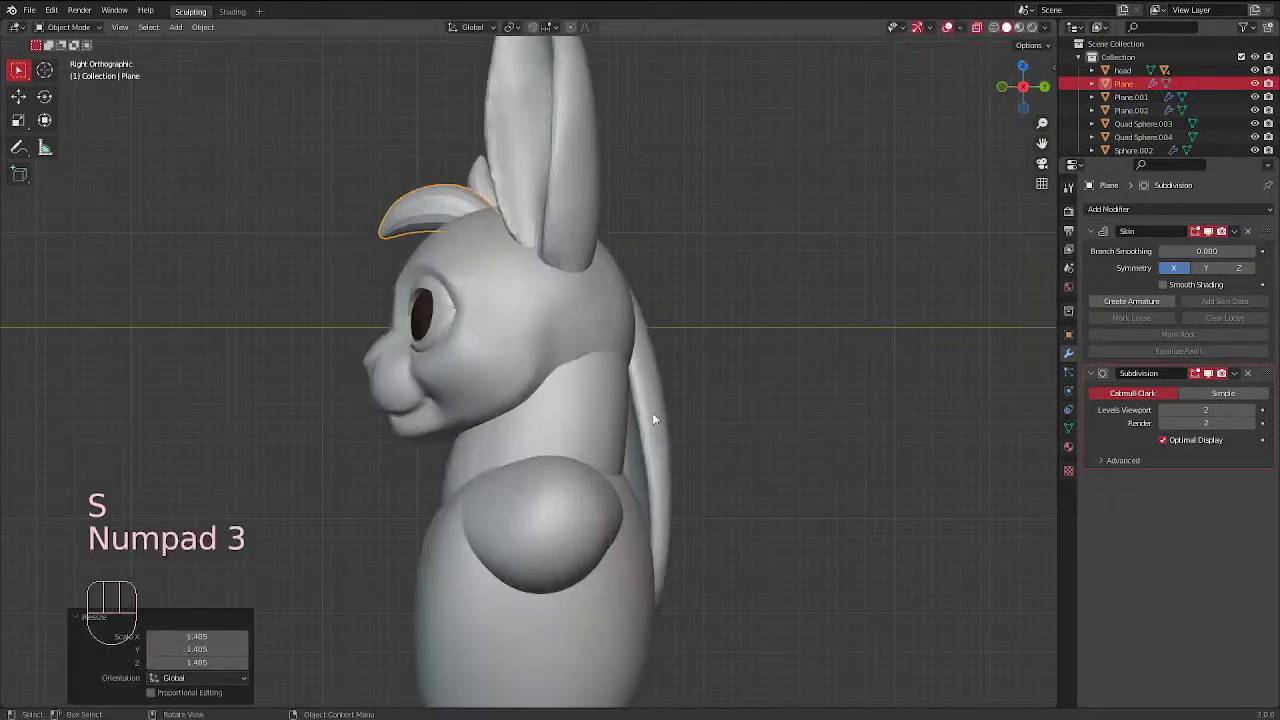
{"action": "key", "text": "g"}
{"action": "left_click", "coordinate": [540, 258]}
{"action": "key", "text": "r"}
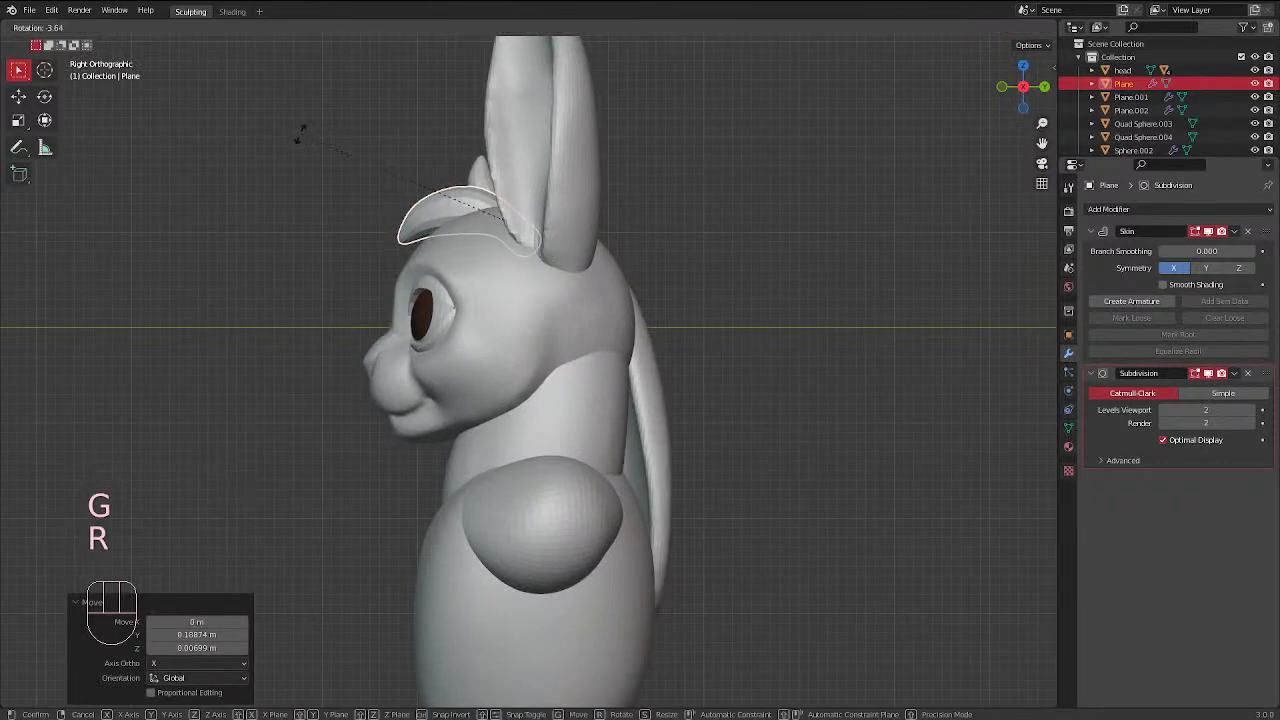
{"action": "left_click", "coordinate": [300, 135]}
Move the upright strand back about 0.169 m along Y from the left side view
{"action": "scroll", "coordinate": [436, 220], "scroll_direction": "up", "scroll_amount": 2}
{"action": "left_click", "coordinate": [481, 161]}
{"action": "middle_click_drag", "start_coordinate": [540, 330], "coordinate": [562, 664]}
{"action": "middle_click_drag", "start_coordinate": [529, 382], "coordinate": [529, 222]}
{"action": "key", "text": "KP_3"}
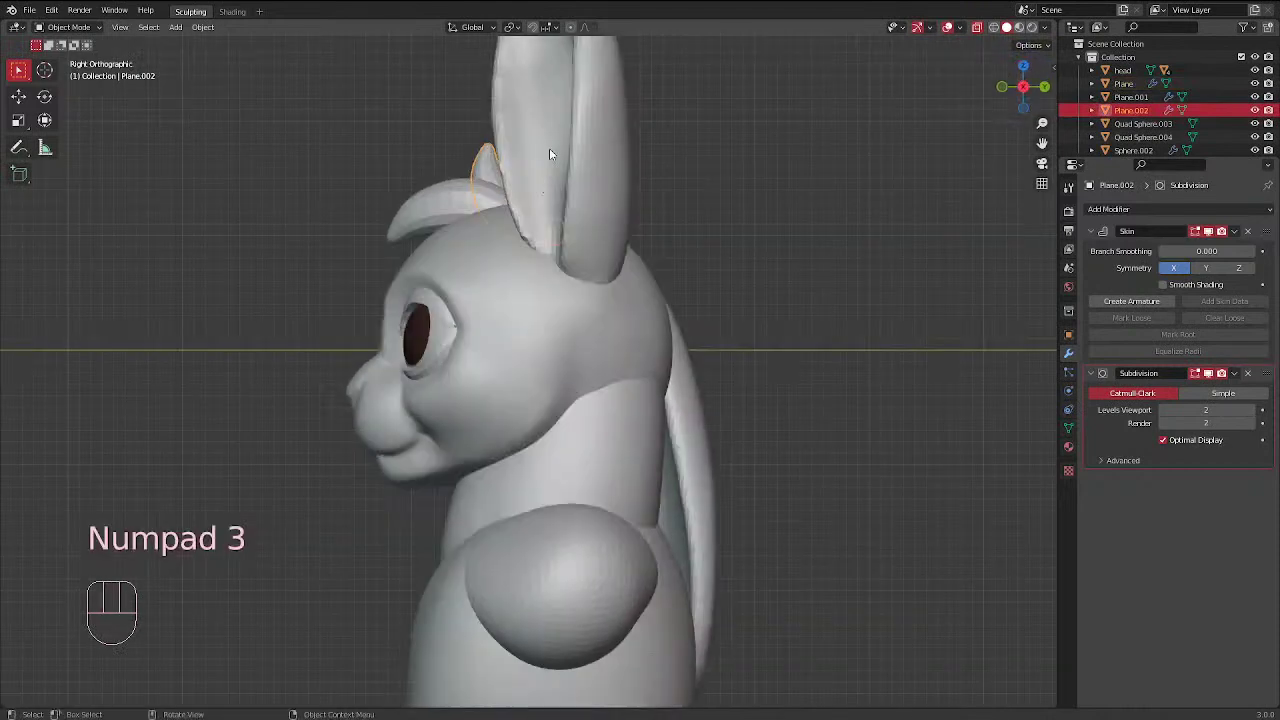
{"action": "key", "text": "ctrl+KP_3"}
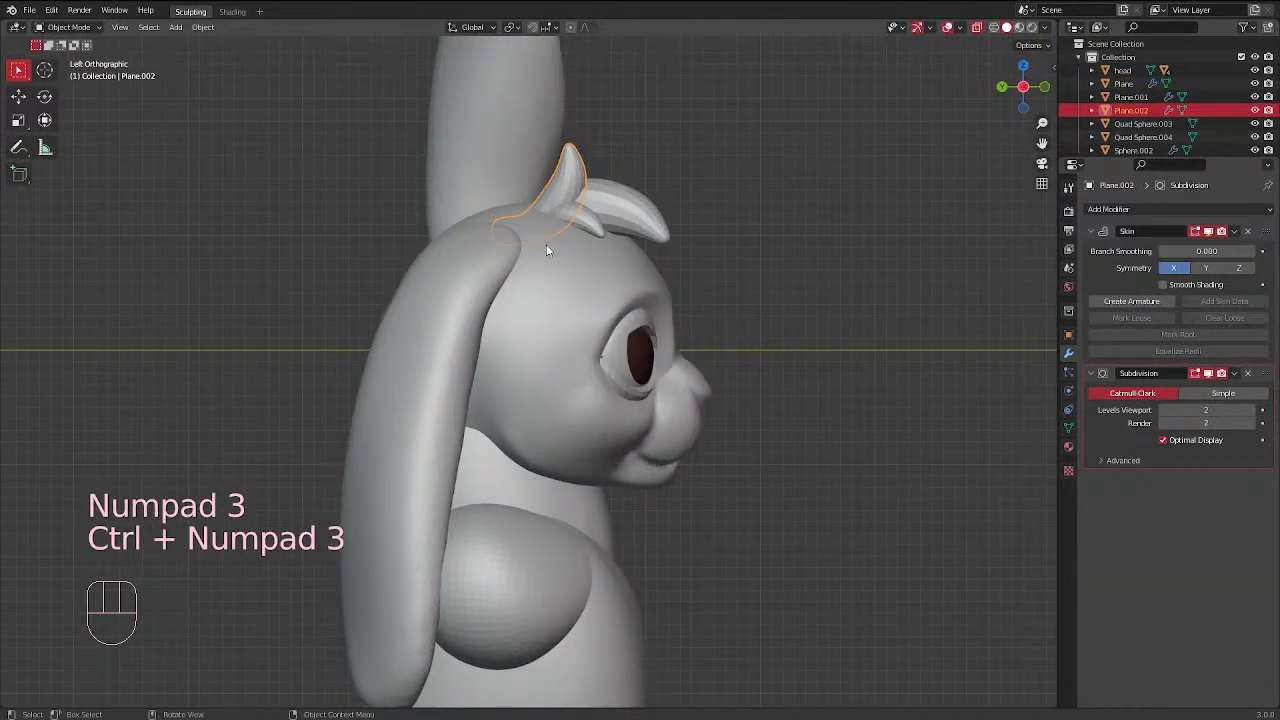
{"action": "key", "text": "g"}
{"action": "left_click", "coordinate": [562, 172]}
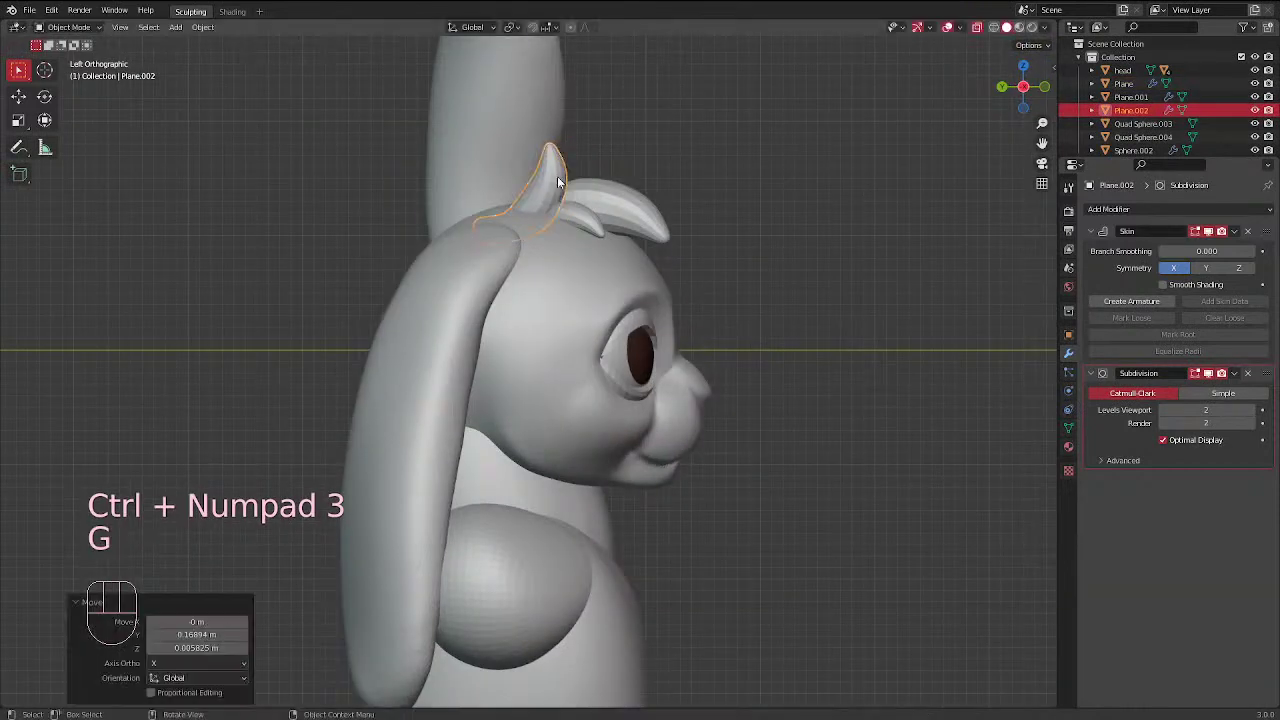
Edit the upright strand's mesh and move its tip vertex about 0.41 m forward and 0.31 m down in left side view
{"action": "left_click", "coordinate": [558, 178]}
{"action": "key", "text": "Tab"}
{"action": "key", "text": "Tab"}
{"action": "left_click", "coordinate": [560, 172]}
{"action": "key", "text": "Tab"}
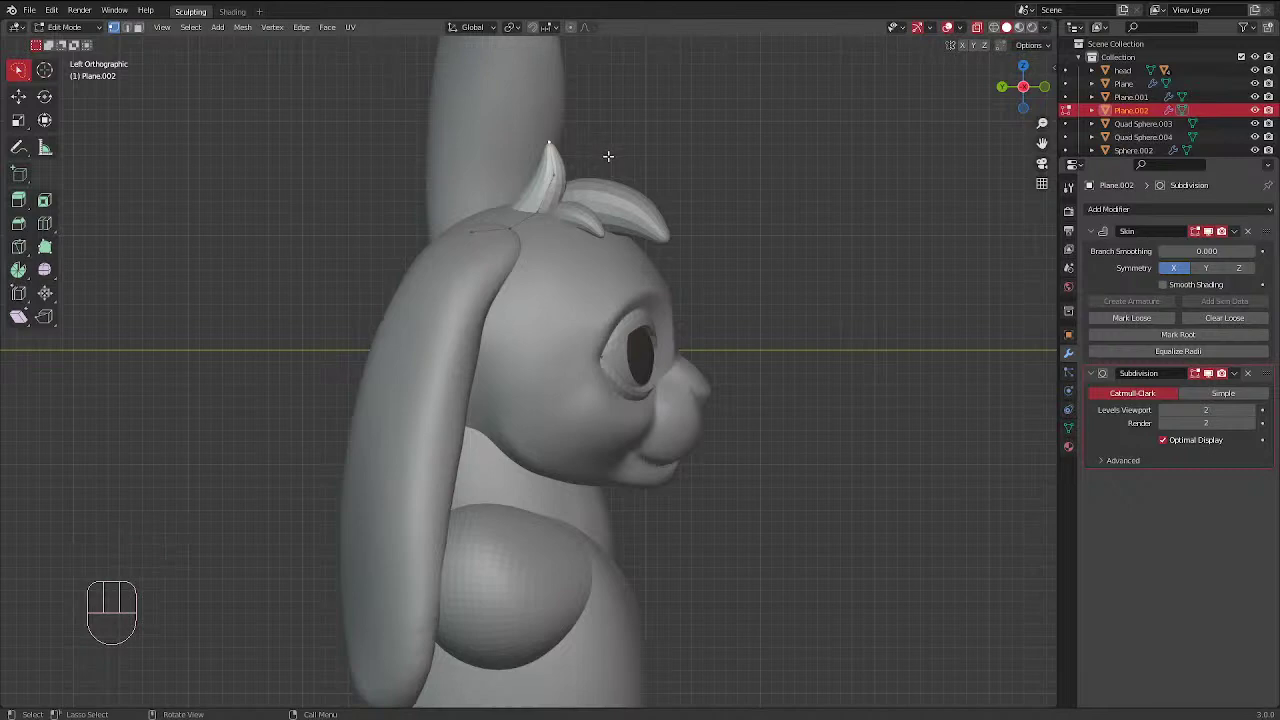
{"action": "key", "text": "g"}
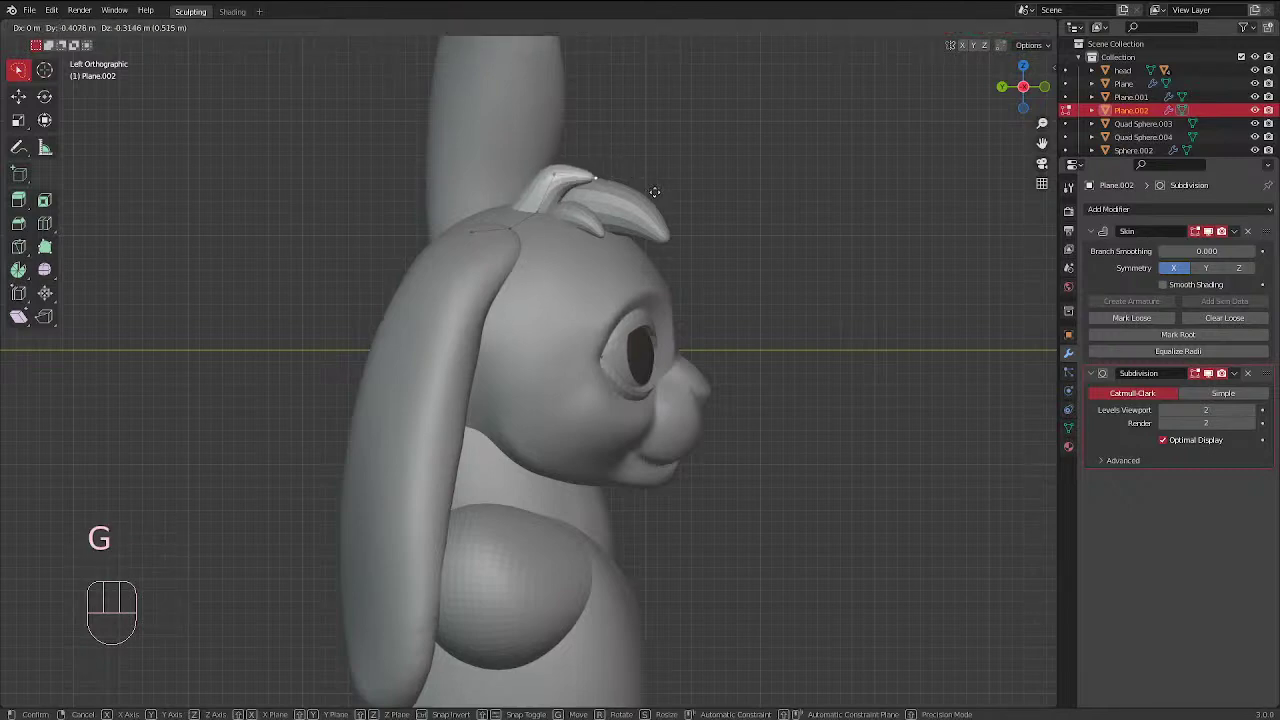
{"action": "left_click", "coordinate": [654, 194]}
Enable proportional editing and pull the strand's tip farther forward and down with a smooth falloff
{"action": "key", "text": "o"}
{"action": "key", "text": "g"}
{"action": "scroll", "coordinate": [640, 200], "scroll_direction": "up", "scroll_amount": 4}
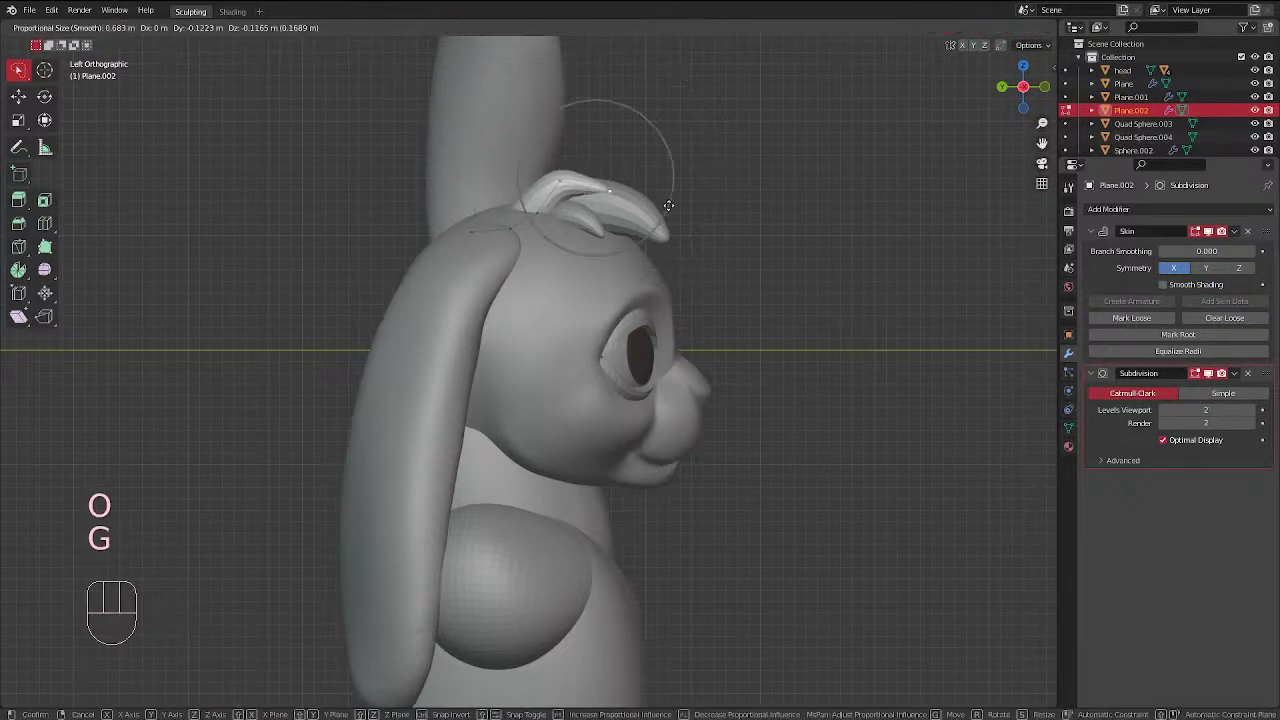
{"action": "left_click", "coordinate": [573, 224]}
Reposition the strand's middle and root vertices in side view with proportional editing so its base follows the head
{"action": "key", "text": "g"}
{"action": "scroll", "coordinate": [540, 215], "scroll_direction": "up", "scroll_amount": 3}
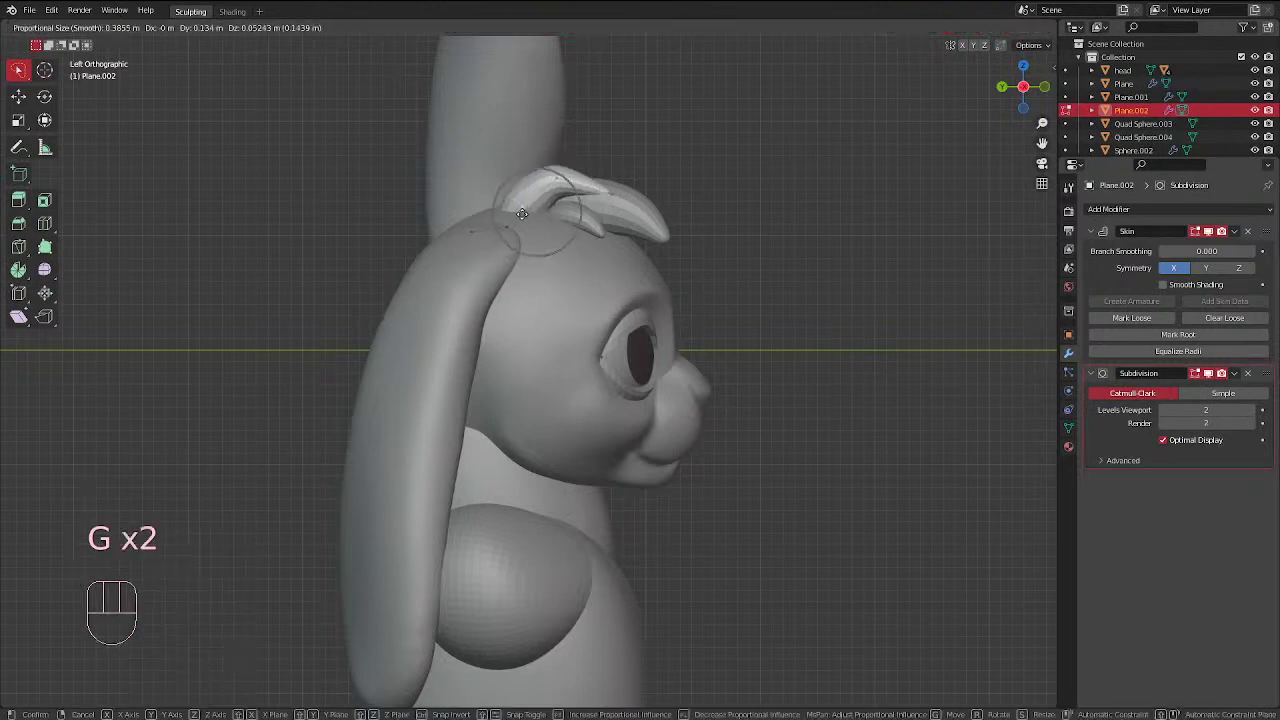
{"action": "left_click", "coordinate": [515, 226]}
{"action": "key", "text": "g"}
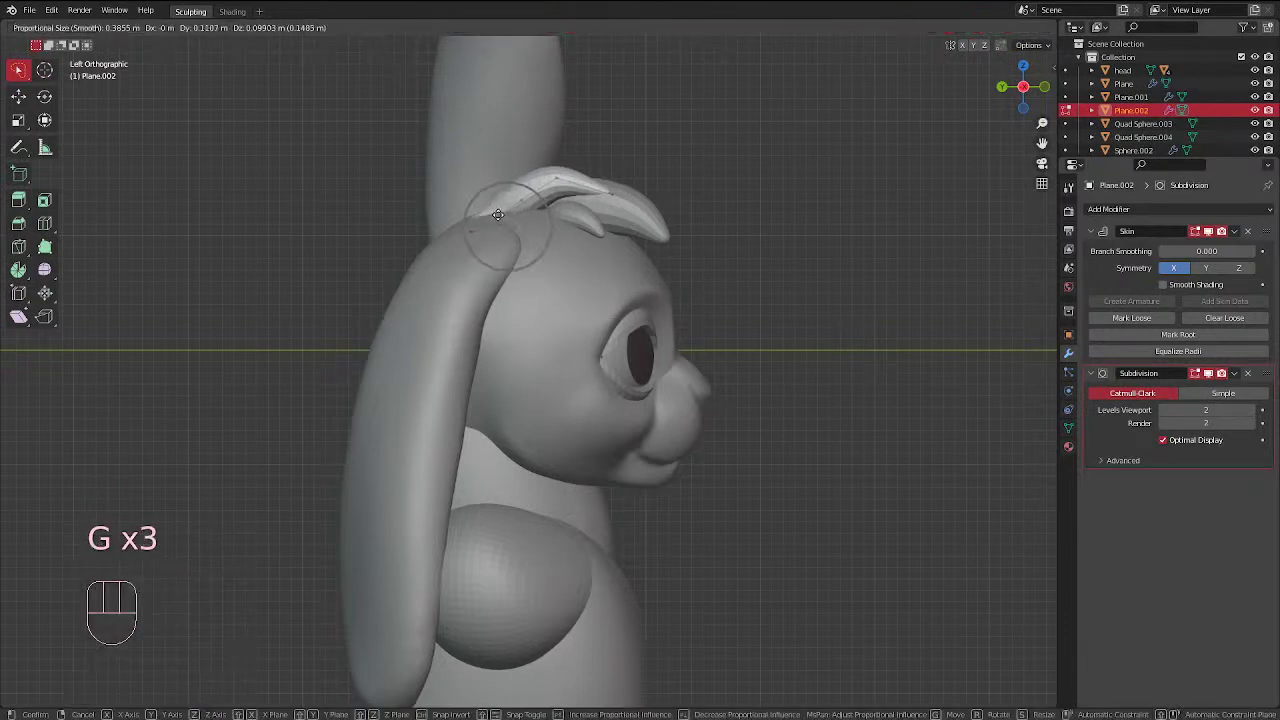
{"action": "left_click", "coordinate": [497, 215]}
{"action": "key", "text": "g"}
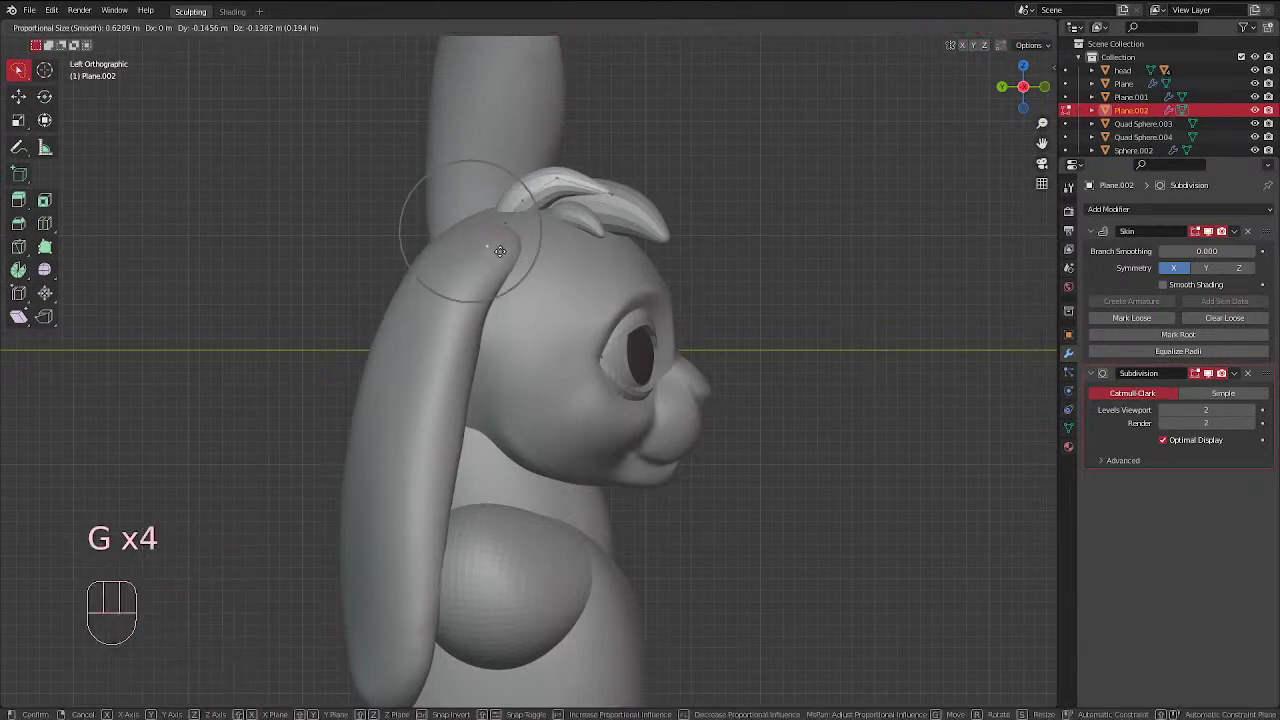
{"action": "left_click", "coordinate": [500, 249]}
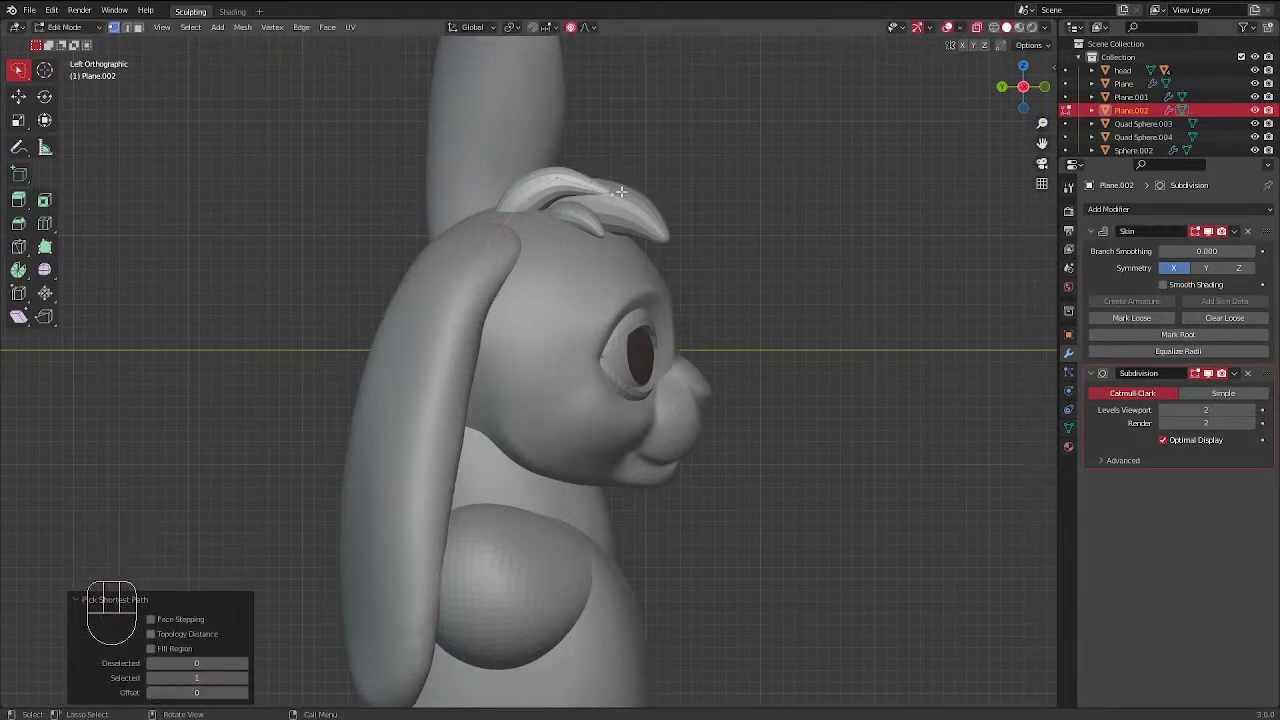
Shift the strand's tip sideways toward the drooping ear, adjusting it from an angled view above the head
{"action": "middle_click_drag", "start_coordinate": [604, 186], "coordinate": [549, 520]}
{"action": "key", "text": "g"}
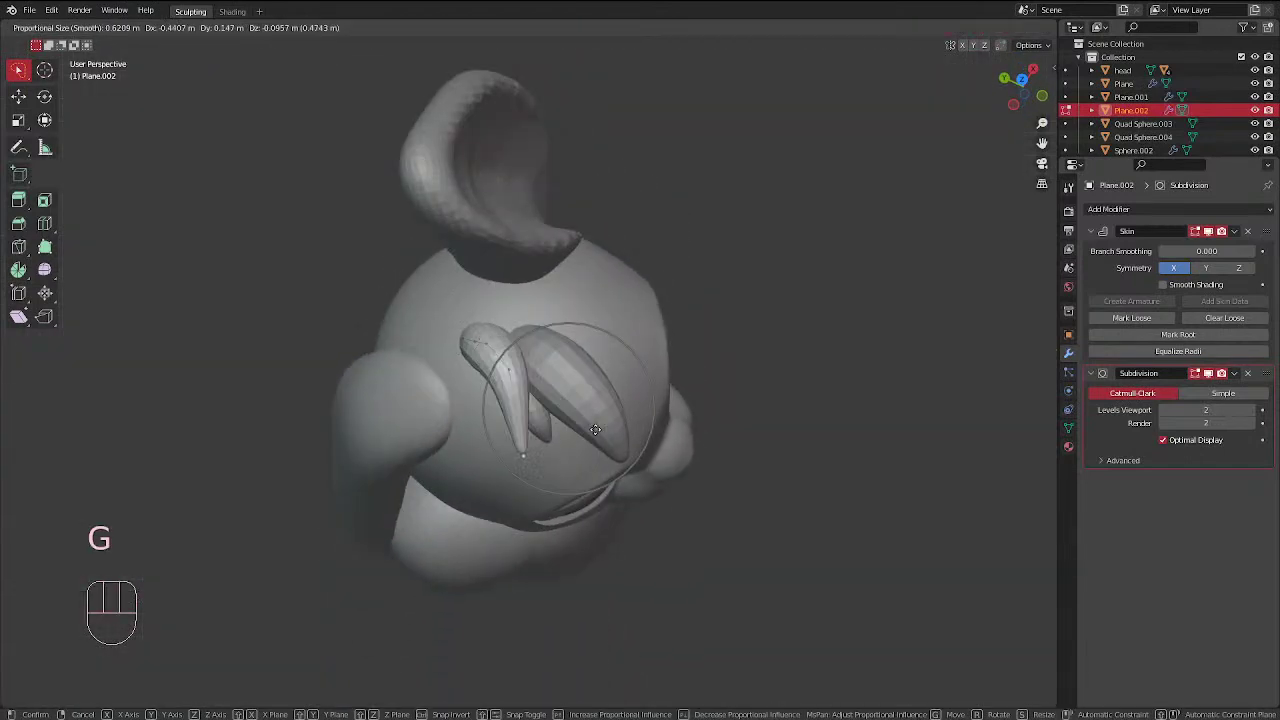
{"action": "left_click", "coordinate": [526, 446]}
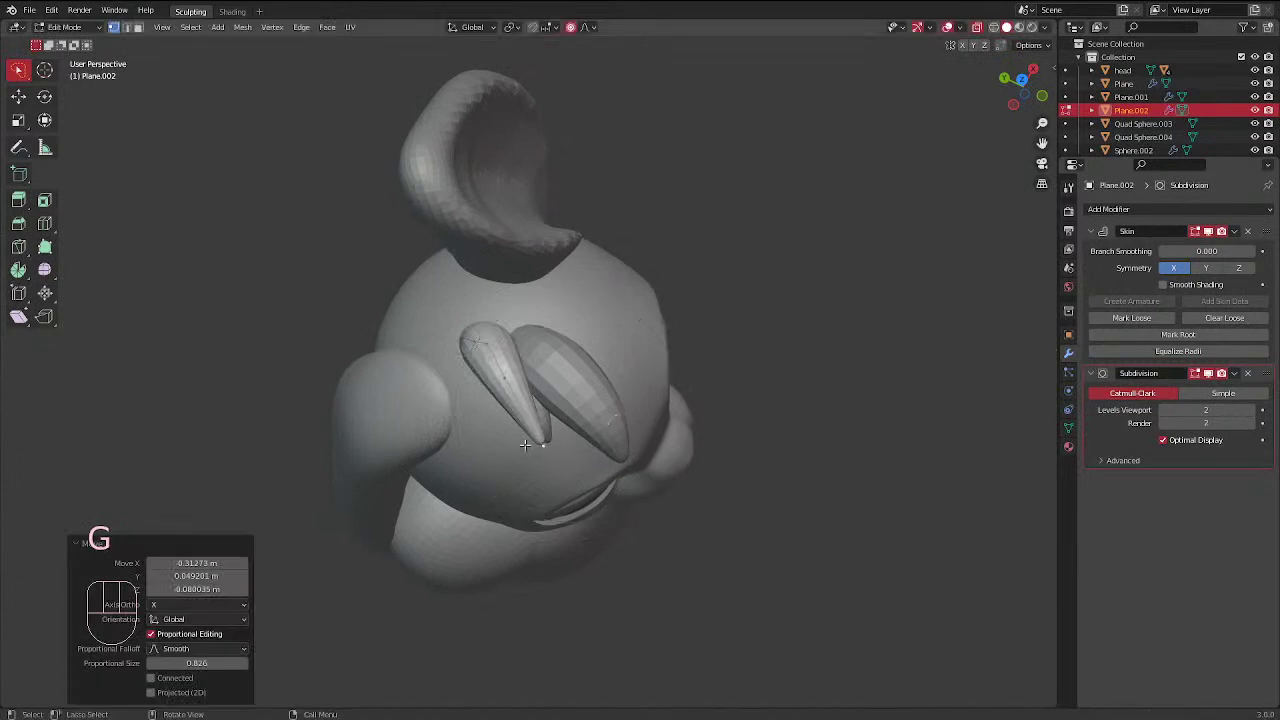
{"action": "key", "text": "g"}
{"action": "left_click", "coordinate": [531, 449]}
Move the strand's middle and upper vertices slightly sideways and forward from the angled top view, smoothing its curve
{"action": "key", "text": "g"}
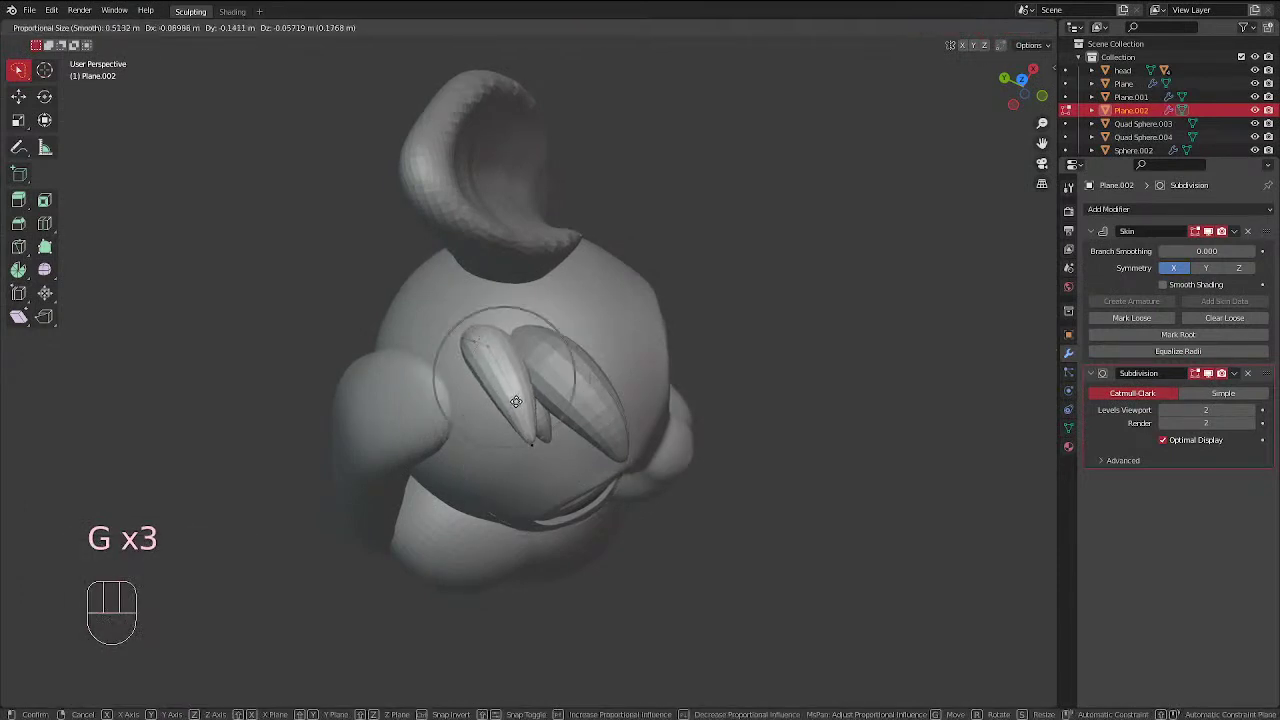
{"action": "left_click", "coordinate": [491, 347]}
{"action": "key", "text": "g"}
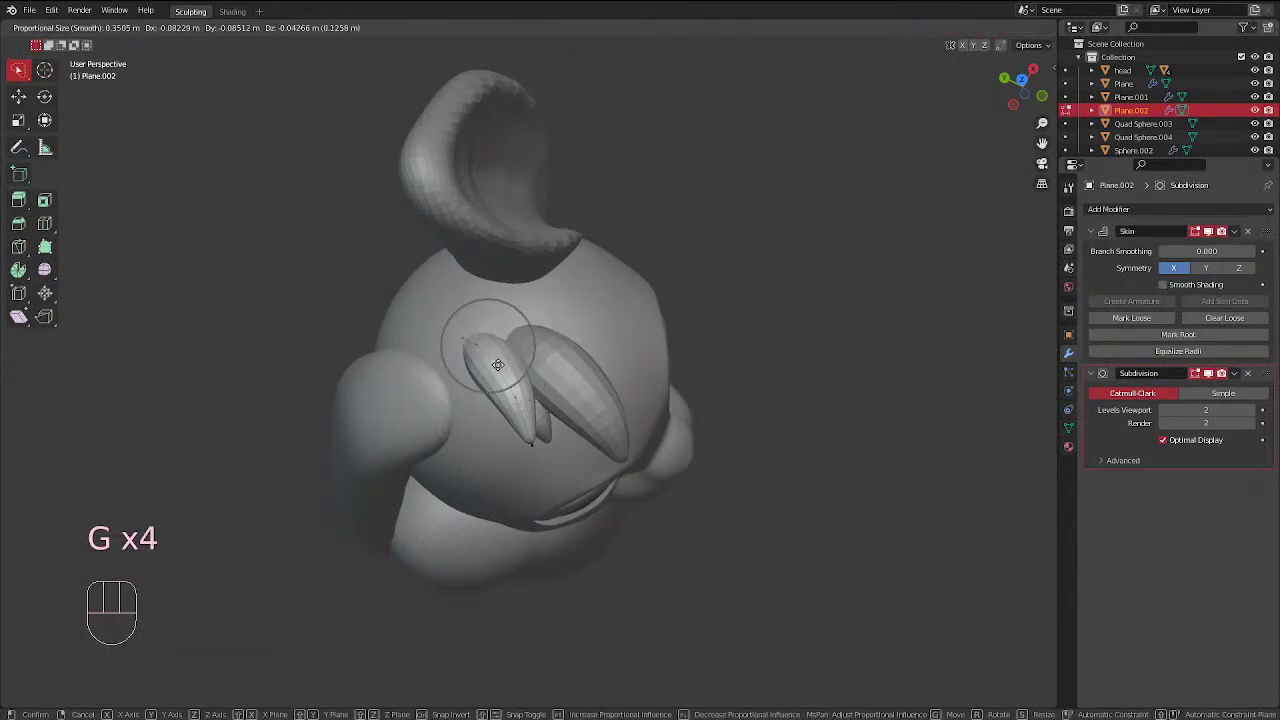
{"action": "left_click", "coordinate": [499, 361]}
Shrink the skin radius of the strand's middle vertex by a scale of about 0.782 in left side view
{"action": "key", "text": "KP_1"}
{"action": "key", "text": "KP_3"}
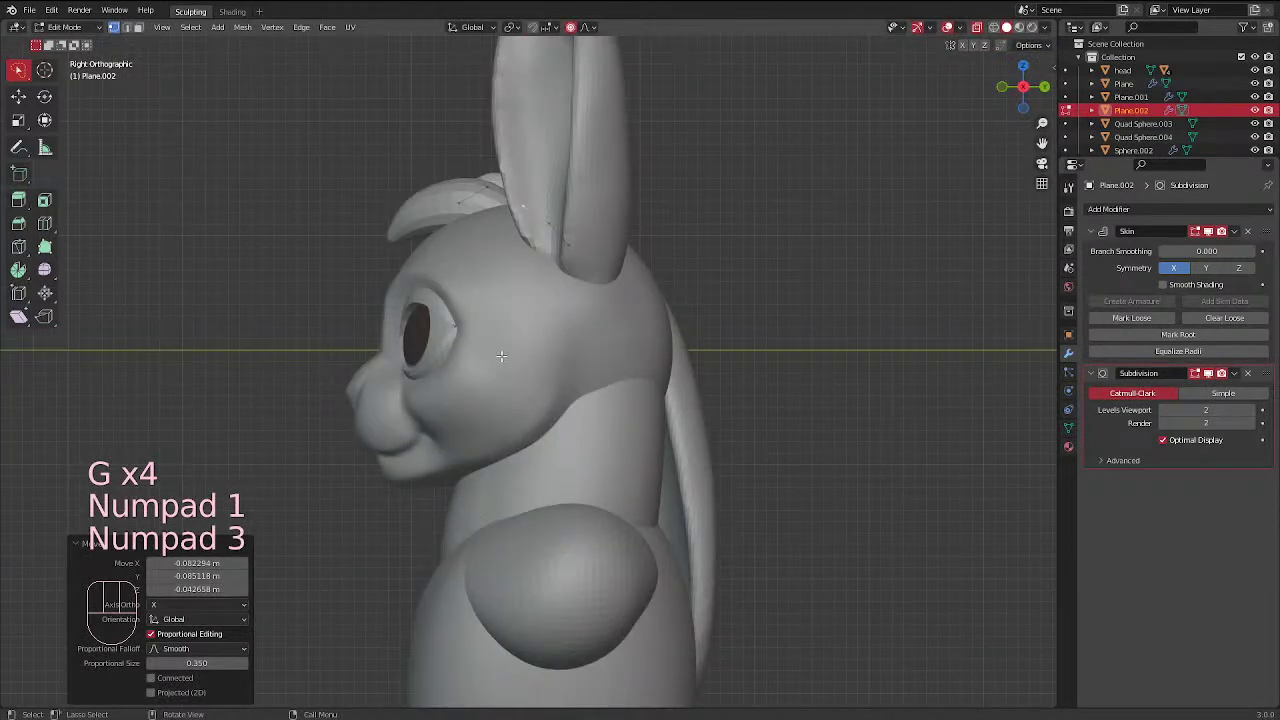
{"action": "key", "text": "KP_1"}
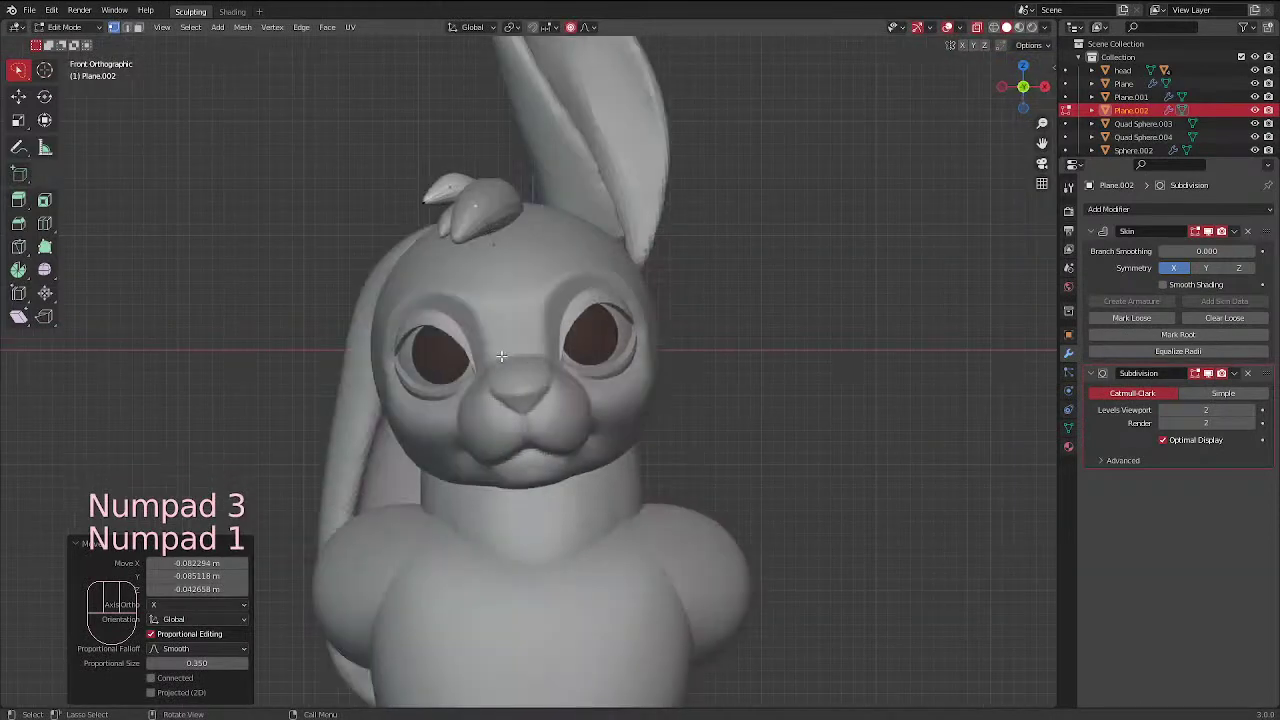
{"action": "key", "text": "ctrl+KP_3"}
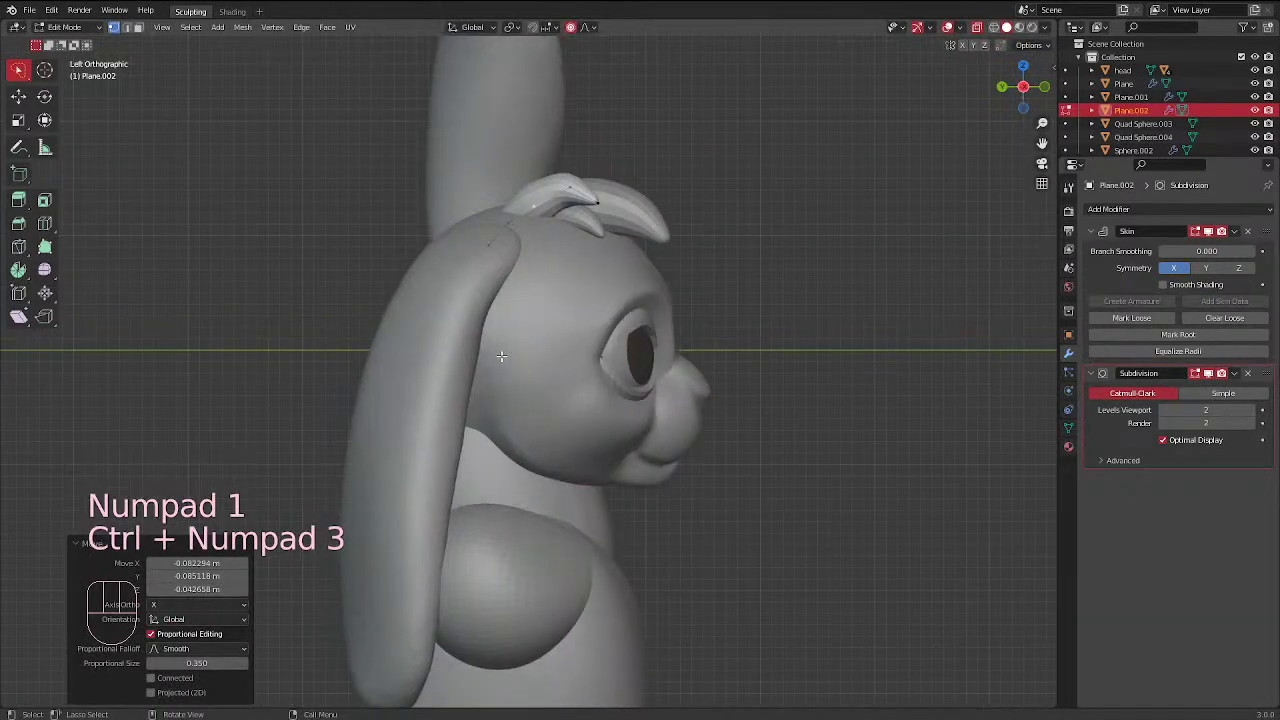
{"action": "left_click", "coordinate": [568, 178], "text": "shift"}
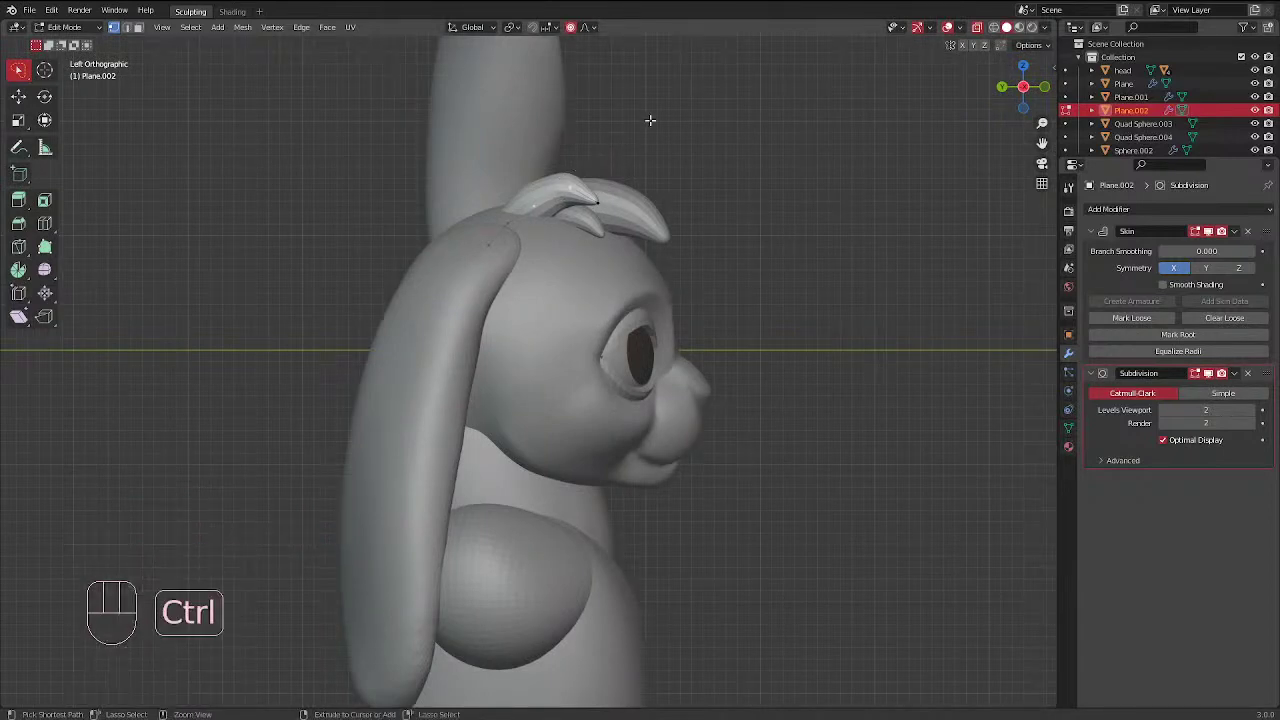
{"action": "key", "text": "ctrl+a"}
{"action": "left_click", "coordinate": [630, 132]}
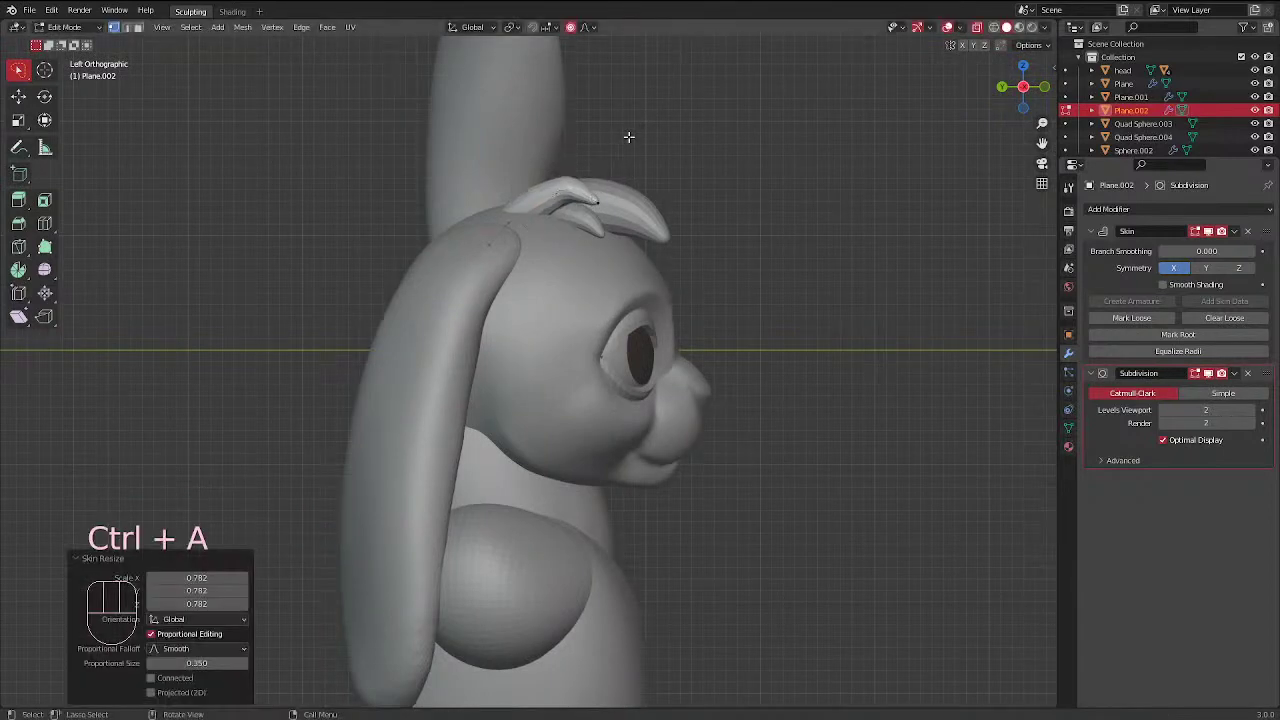
Nudge the strand's tip about 0.023 m back and 0.029 m down with proportional editing
{"action": "key", "text": "g"}
{"action": "left_click", "coordinate": [597, 203]}
{"action": "key", "text": "g"}
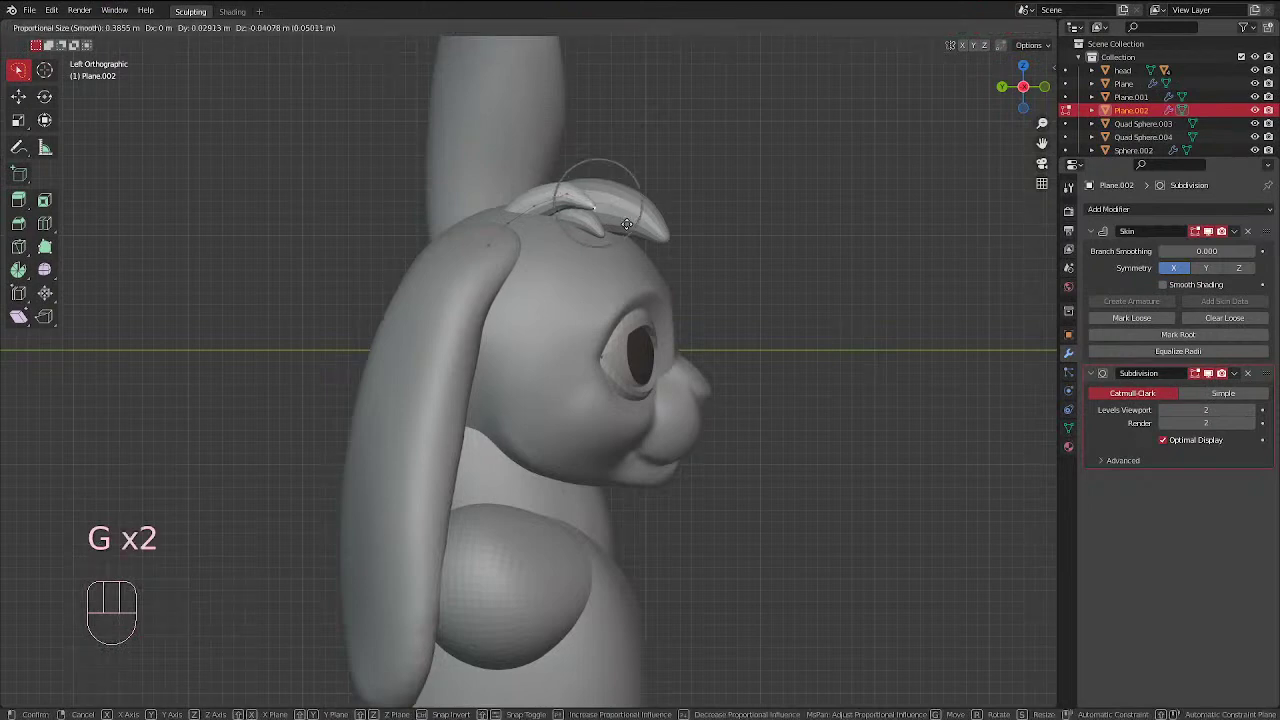
{"action": "left_click", "coordinate": [627, 222]}
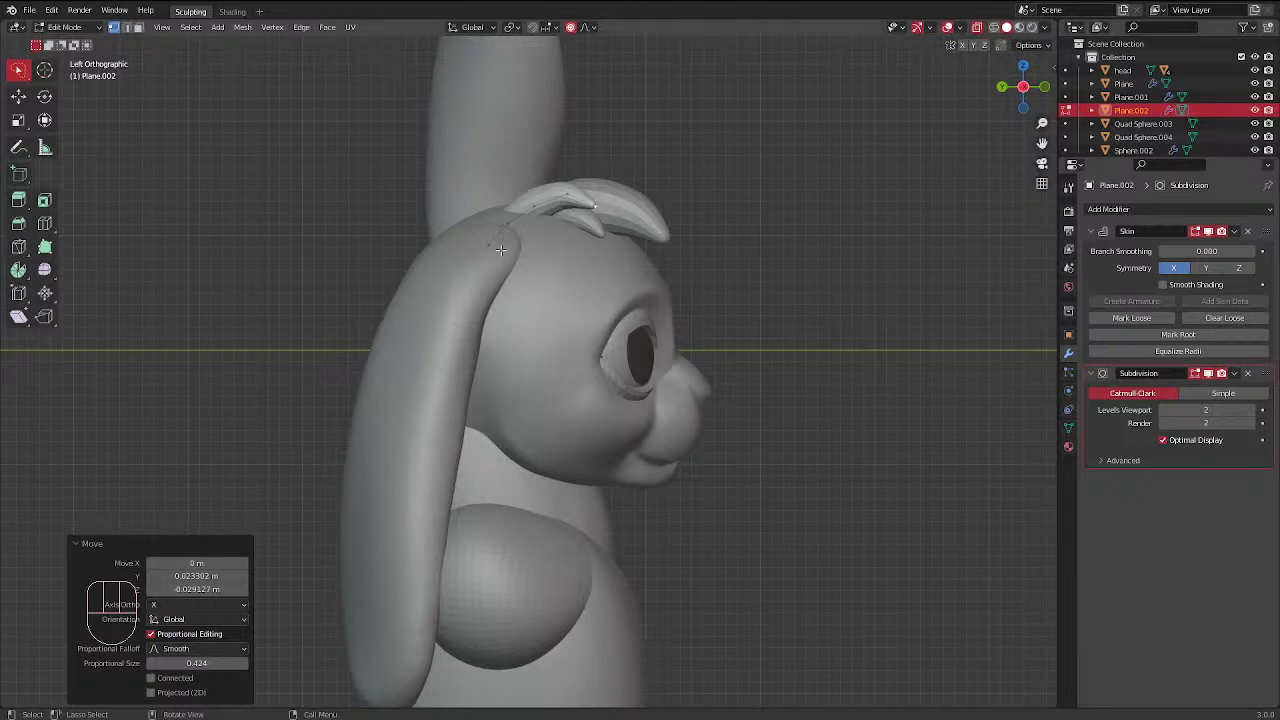
Thicken the skin at the strand's two middle vertices by about 1.16 and 1.15, and shrink the tip by about 0.9
{"action": "left_click", "coordinate": [542, 200]}
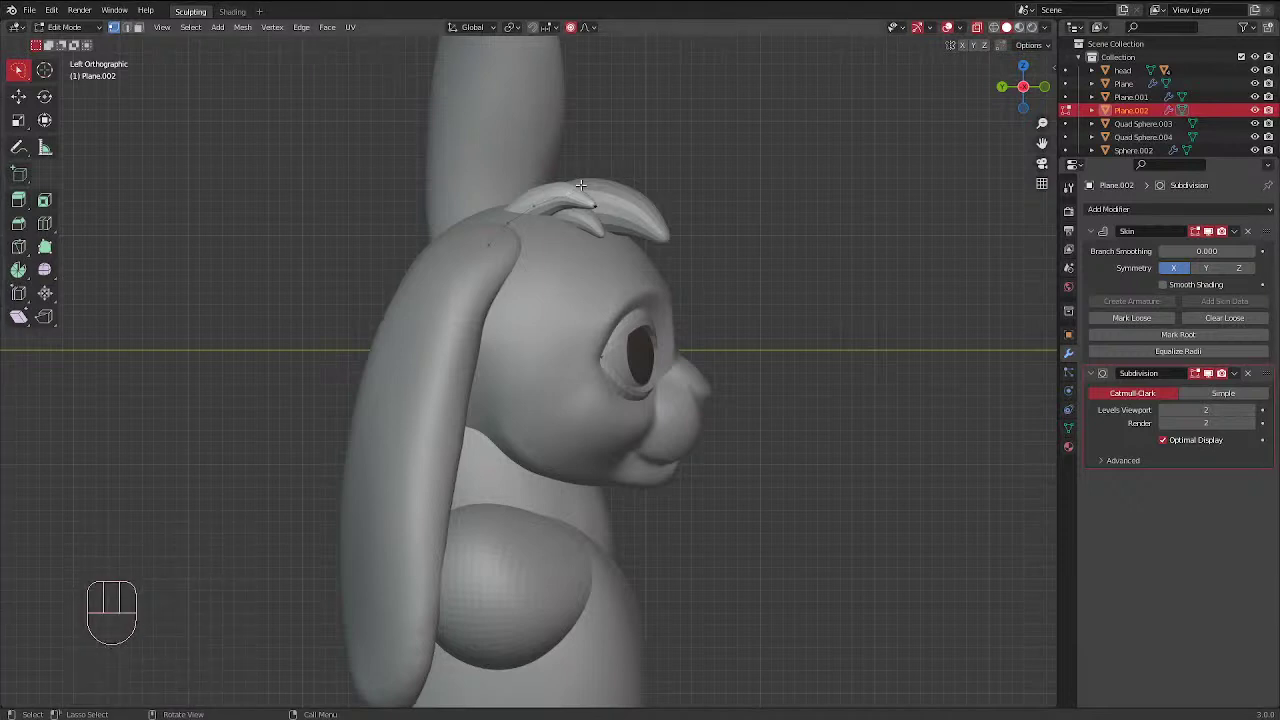
{"action": "key", "text": "ctrl+a"}
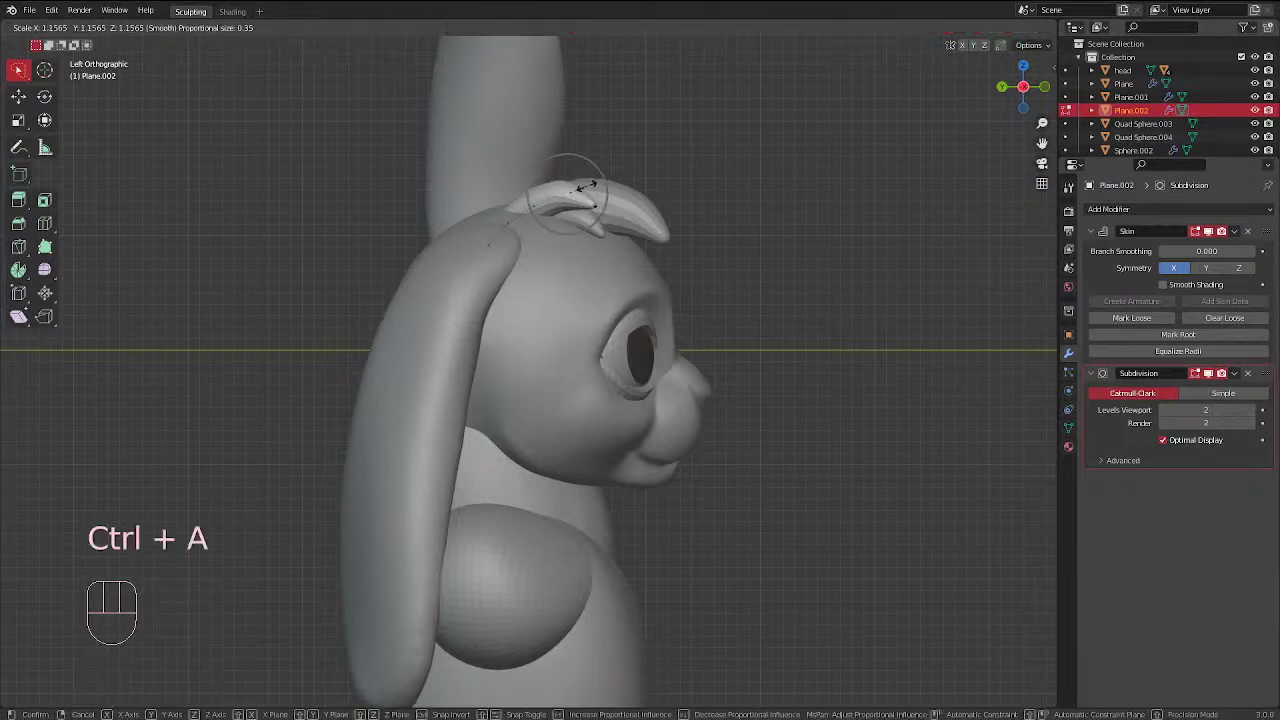
{"action": "left_click", "coordinate": [587, 187]}
{"action": "left_click", "coordinate": [613, 200]}
{"action": "left_click", "coordinate": [545, 193]}
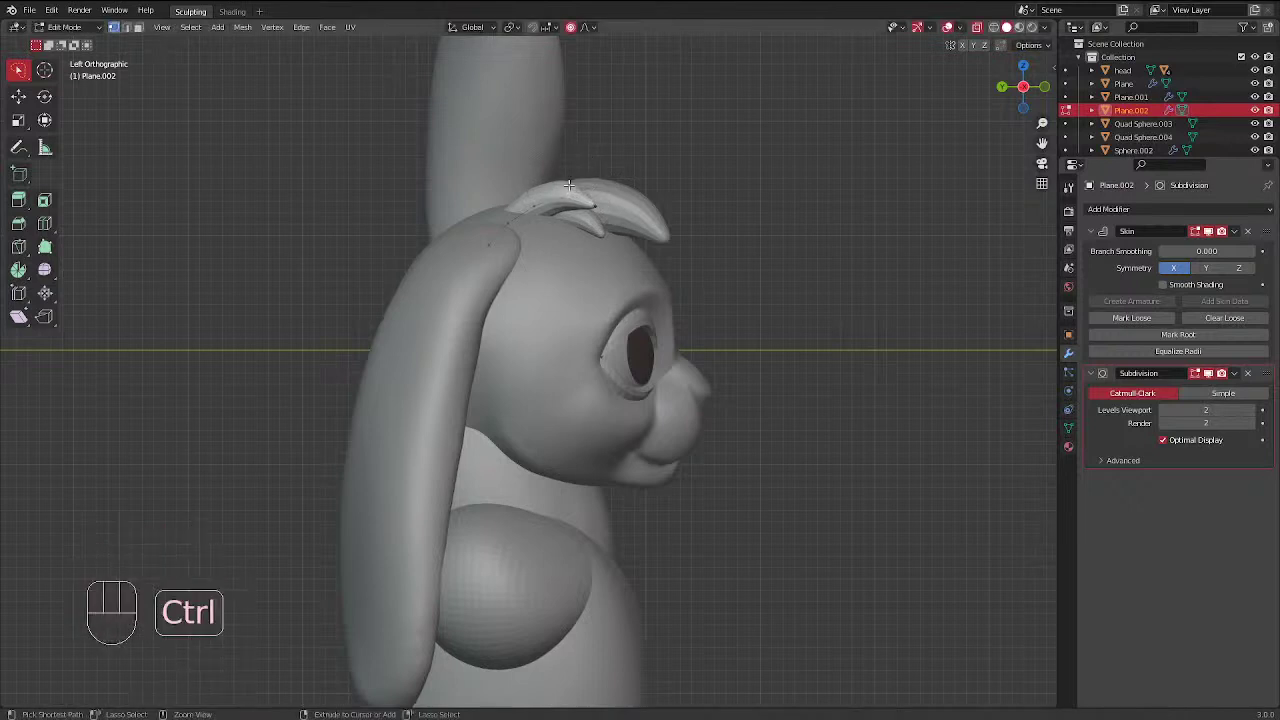
{"action": "key", "text": "ctrl+a"}
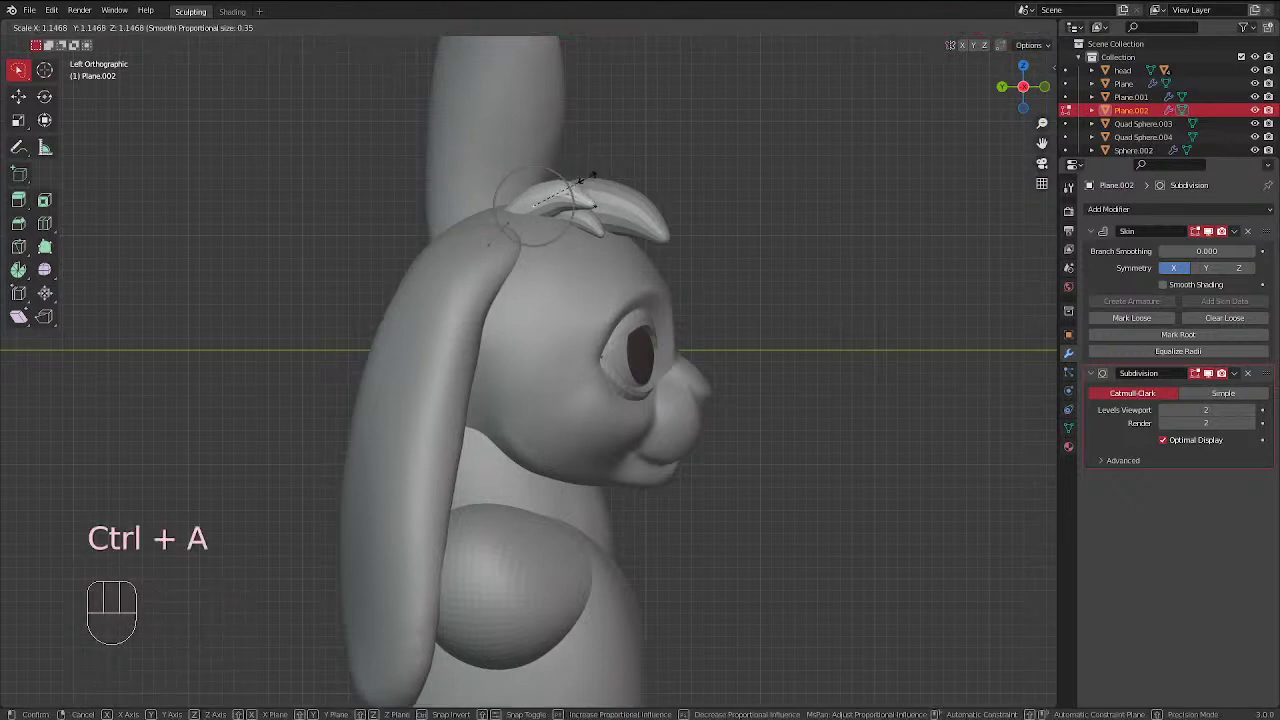
{"action": "left_click", "coordinate": [588, 180]}
{"action": "key", "text": "ctrl+a"}
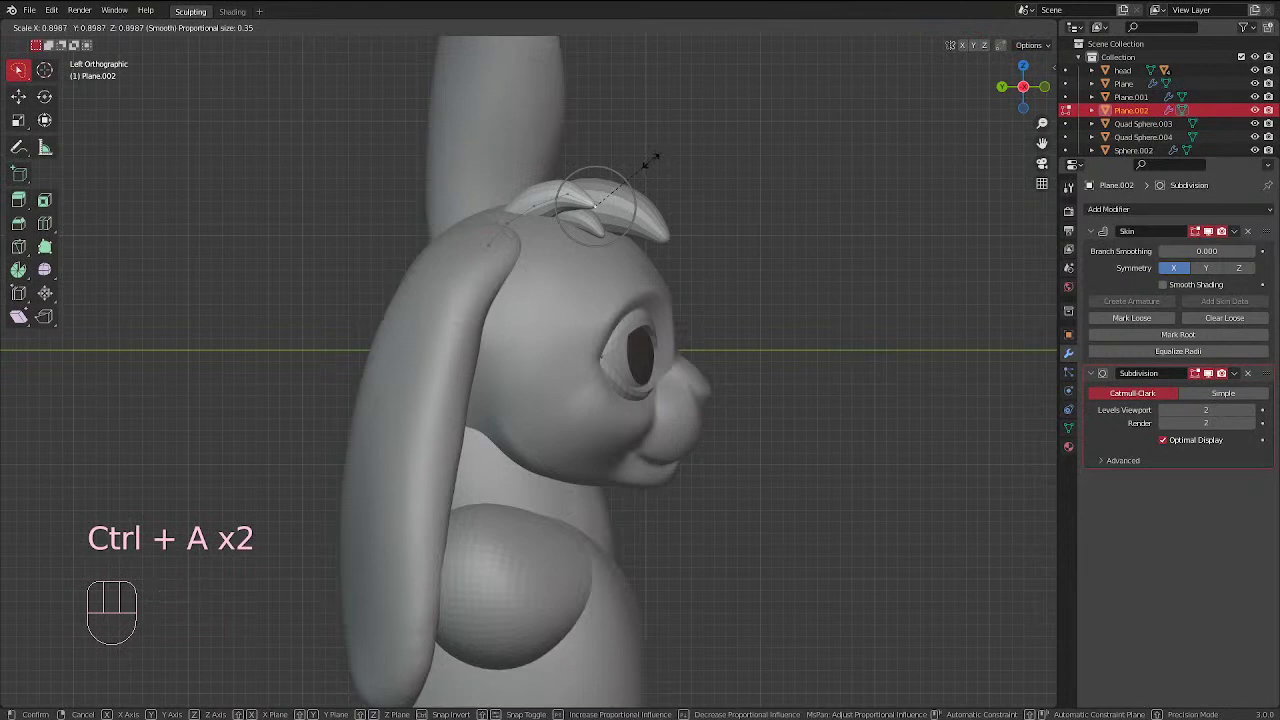
{"action": "left_click", "coordinate": [654, 163]}
Shift the strand's middle and root vertices proportionally from above to refine its curve, and return to Object Mode
{"action": "middle_click_drag", "start_coordinate": [743, 306], "coordinate": [510, 436]}
{"action": "key", "text": "g"}
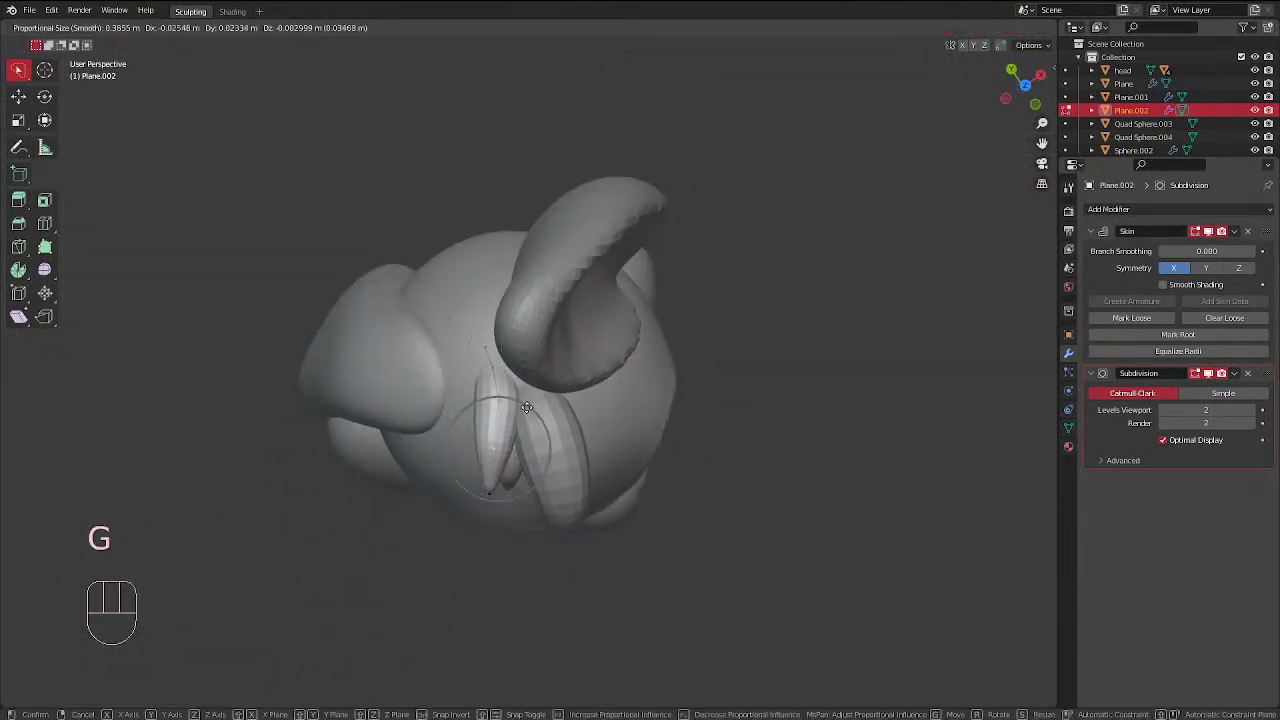
{"action": "key", "text": "g"}
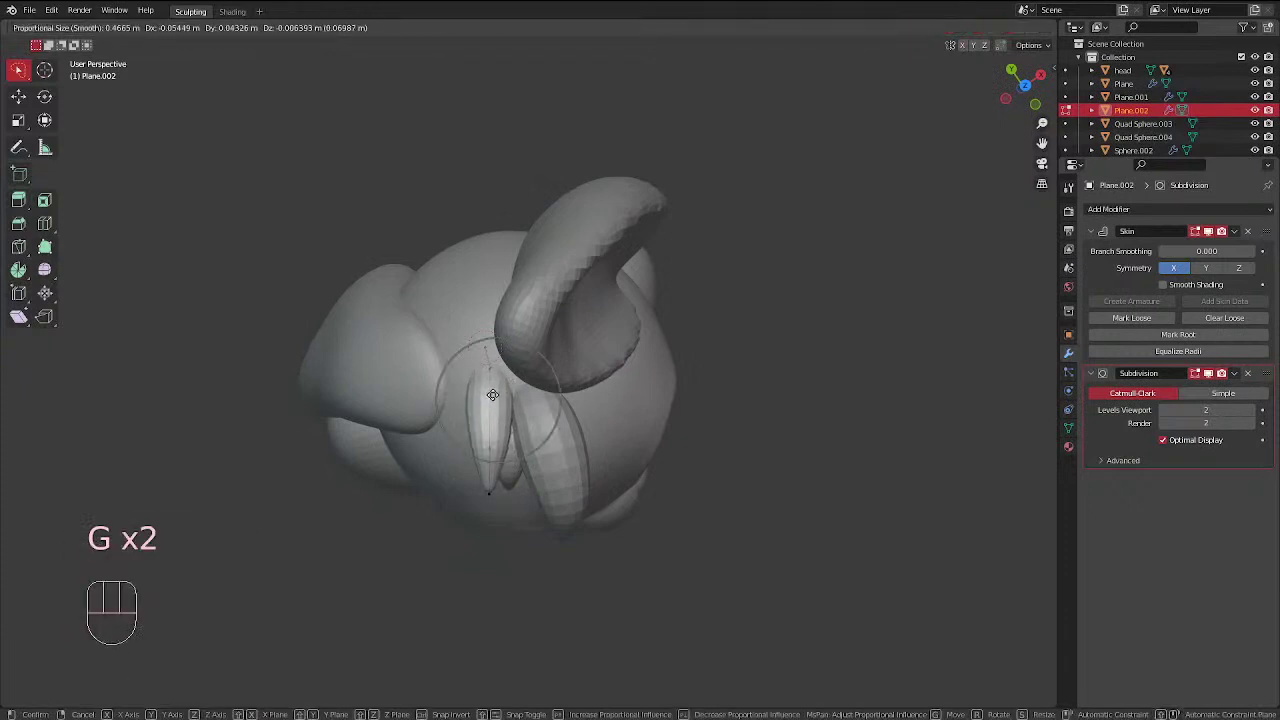
{"action": "left_click", "coordinate": [497, 392]}
{"action": "key", "text": "g"}
{"action": "scroll", "coordinate": [495, 333], "scroll_direction": "up", "scroll_amount": 3}
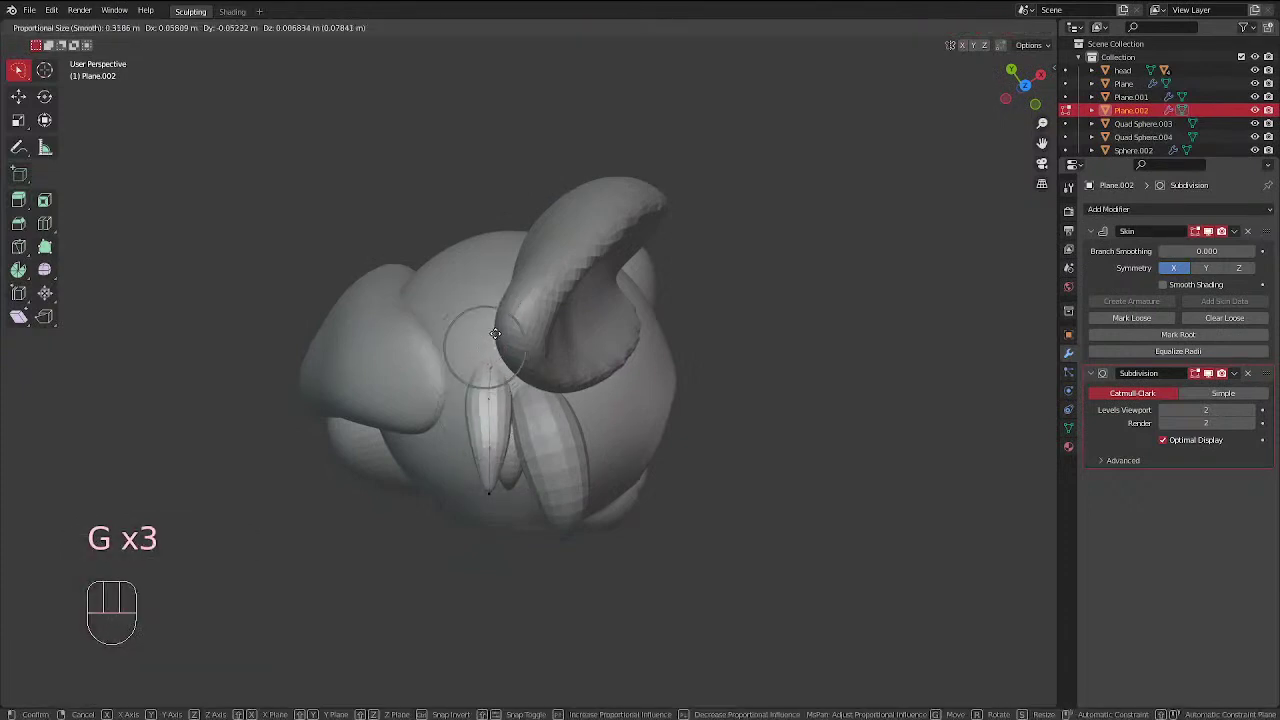
{"action": "left_click", "coordinate": [495, 333]}
{"action": "key", "text": "KP_1"}
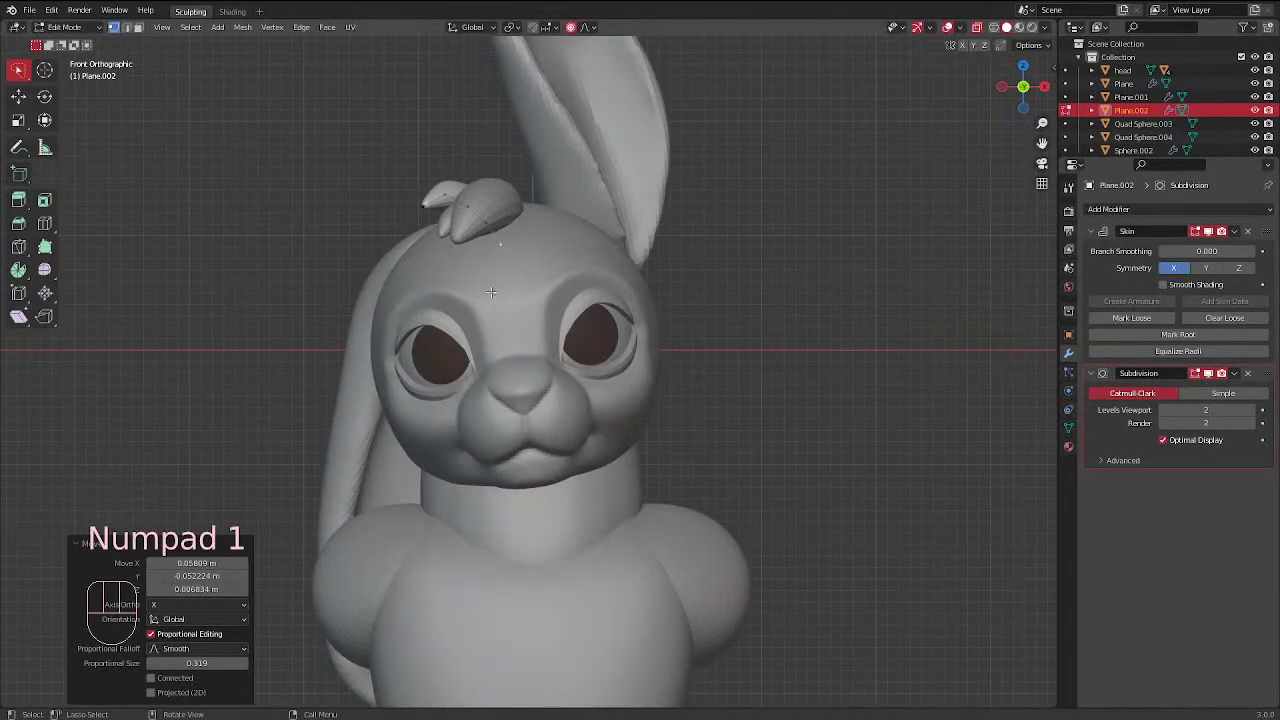
{"action": "key", "text": "ctrl+Tab"}
{"action": "left_click", "coordinate": [384, 257]}
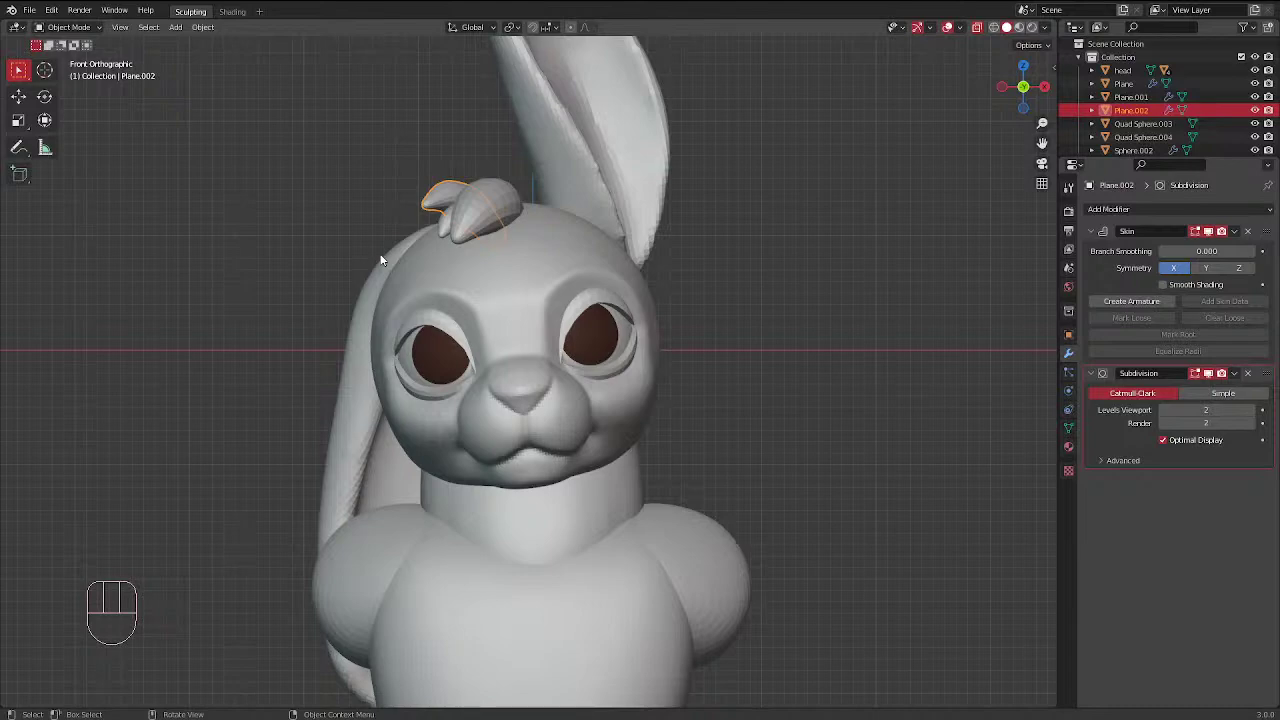
Rotate the smallest strand about -10.3° in front view, and trackball-rotate it about 2.29° and -9.17° toward the drooping ear
{"action": "left_click", "coordinate": [443, 228]}
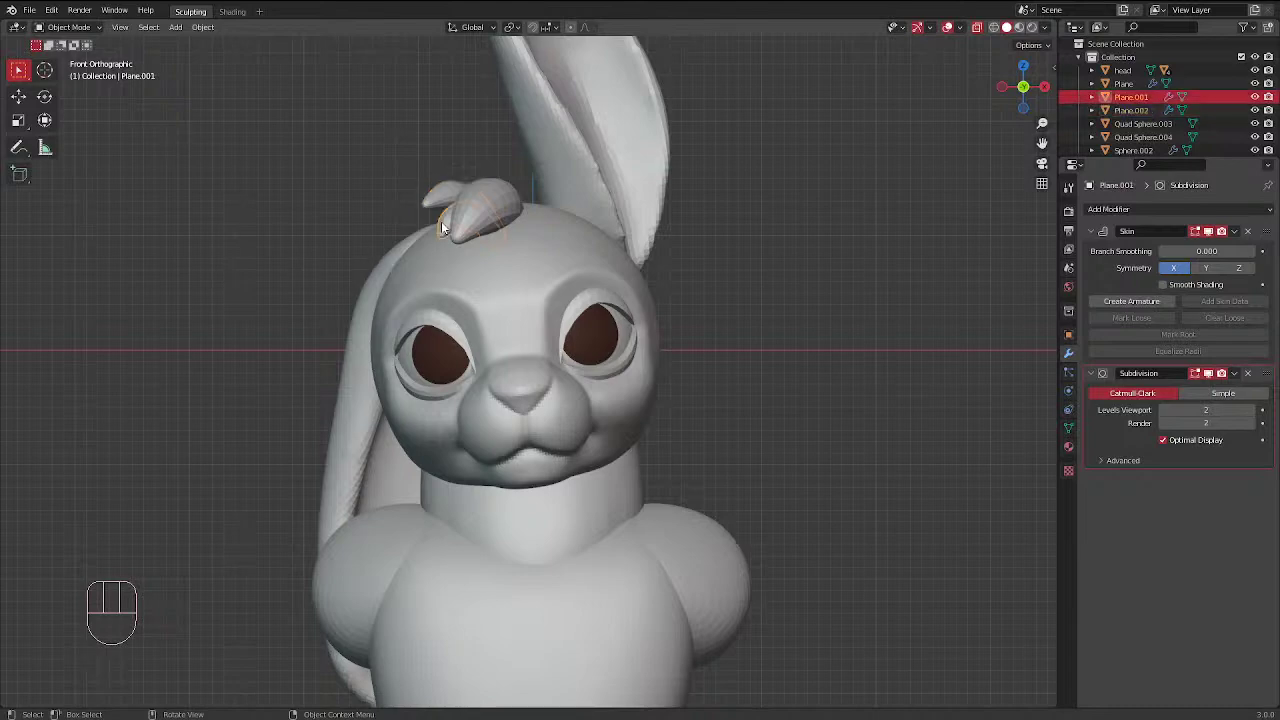
{"action": "key", "text": "r"}
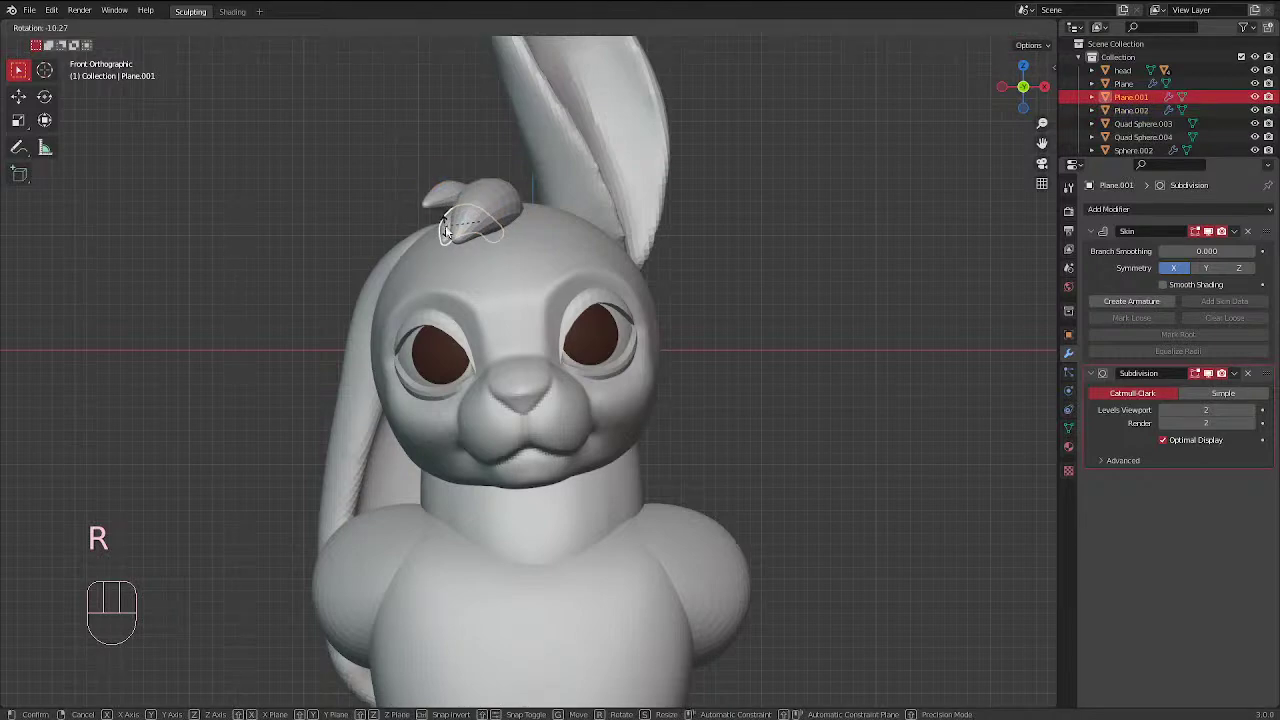
{"action": "left_click", "coordinate": [447, 232]}
{"action": "key", "text": "r"}
{"action": "key", "text": "r"}
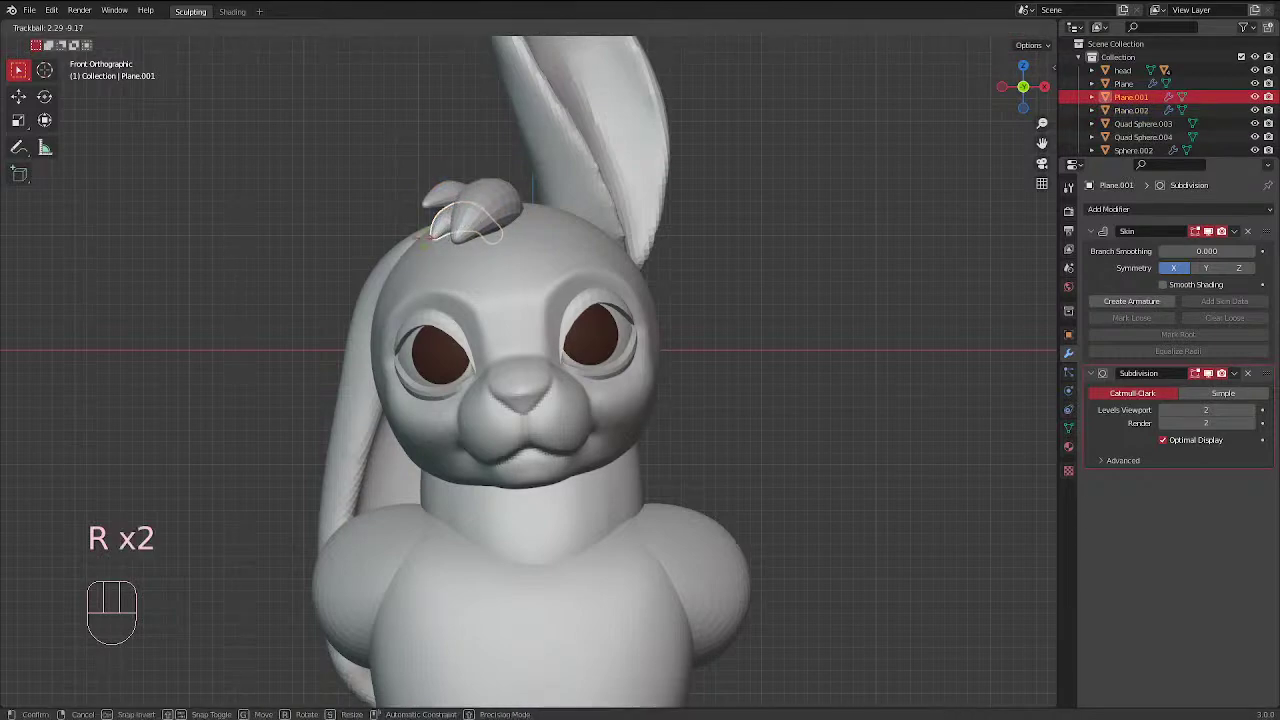
{"action": "left_click", "coordinate": [422, 237]}
Rotate the largest hair strand about -10° in top view
{"action": "left_click", "coordinate": [495, 208]}
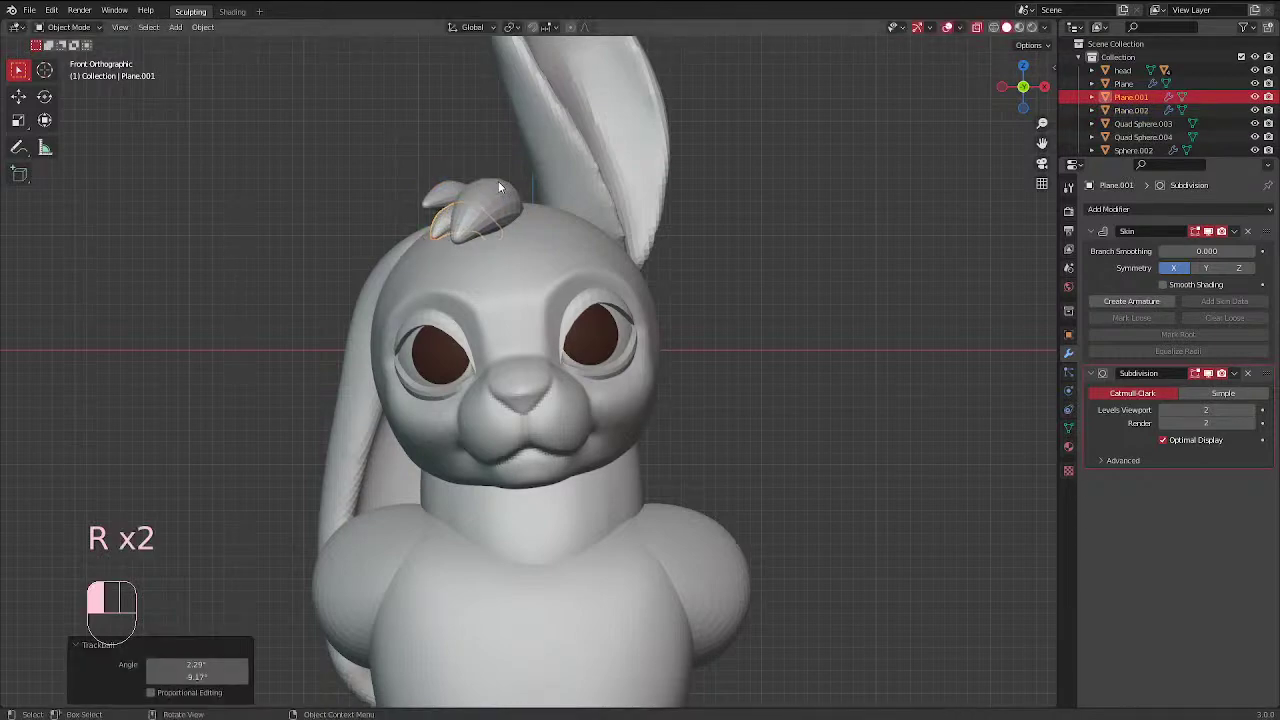
{"action": "left_click", "coordinate": [494, 235]}
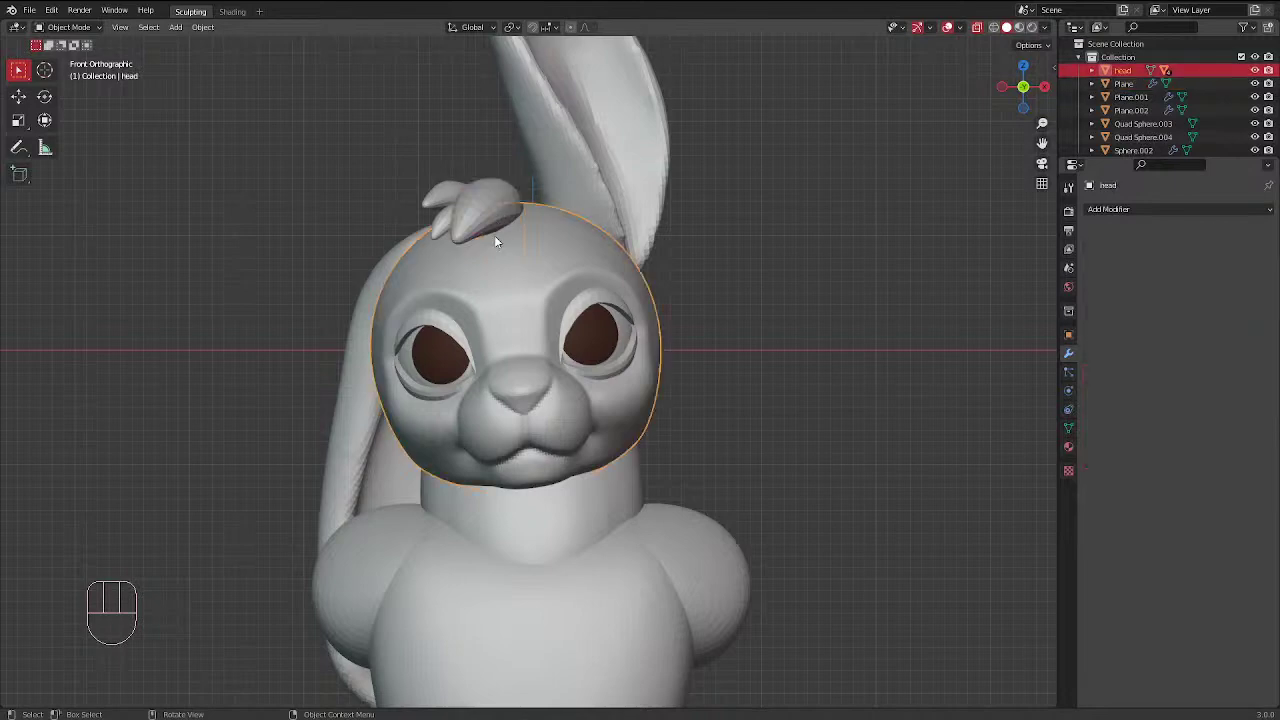
{"action": "middle_click_drag", "start_coordinate": [494, 235], "coordinate": [517, 462]}
{"action": "left_click", "coordinate": [479, 342]}
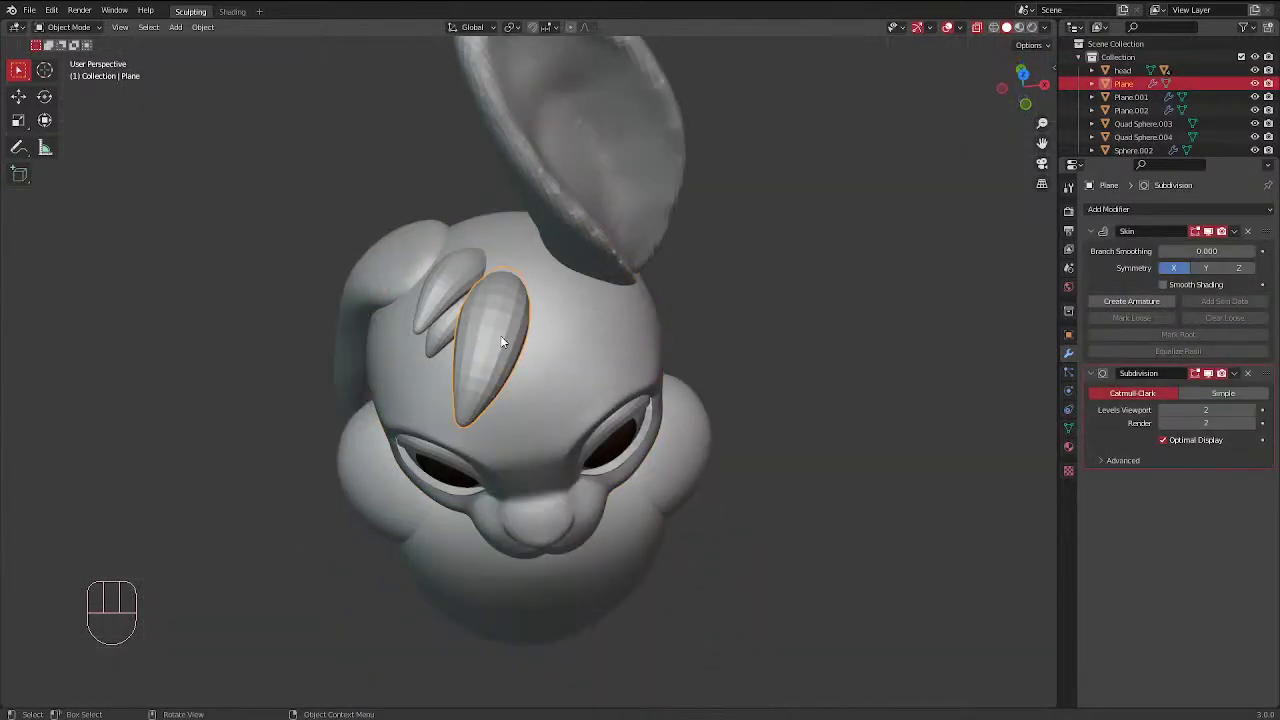
{"action": "key", "text": "KP_1"}
{"action": "key", "text": "KP_7"}
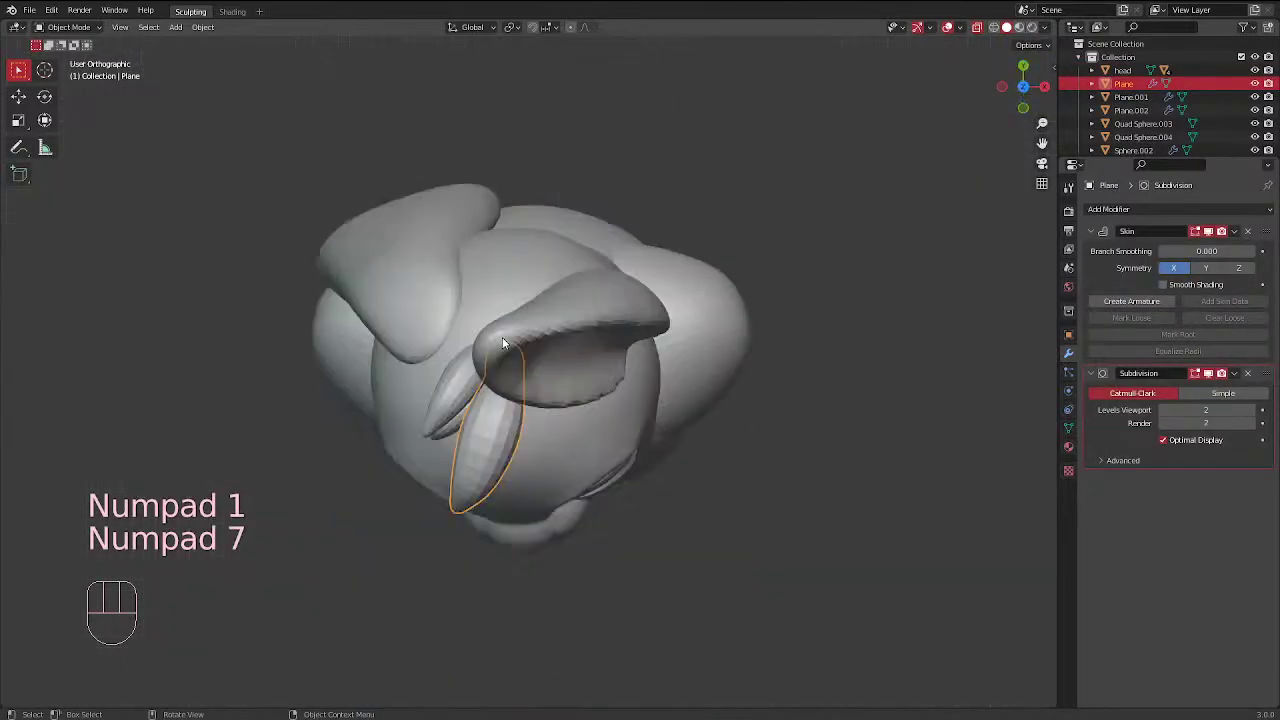
{"action": "key", "text": "r"}
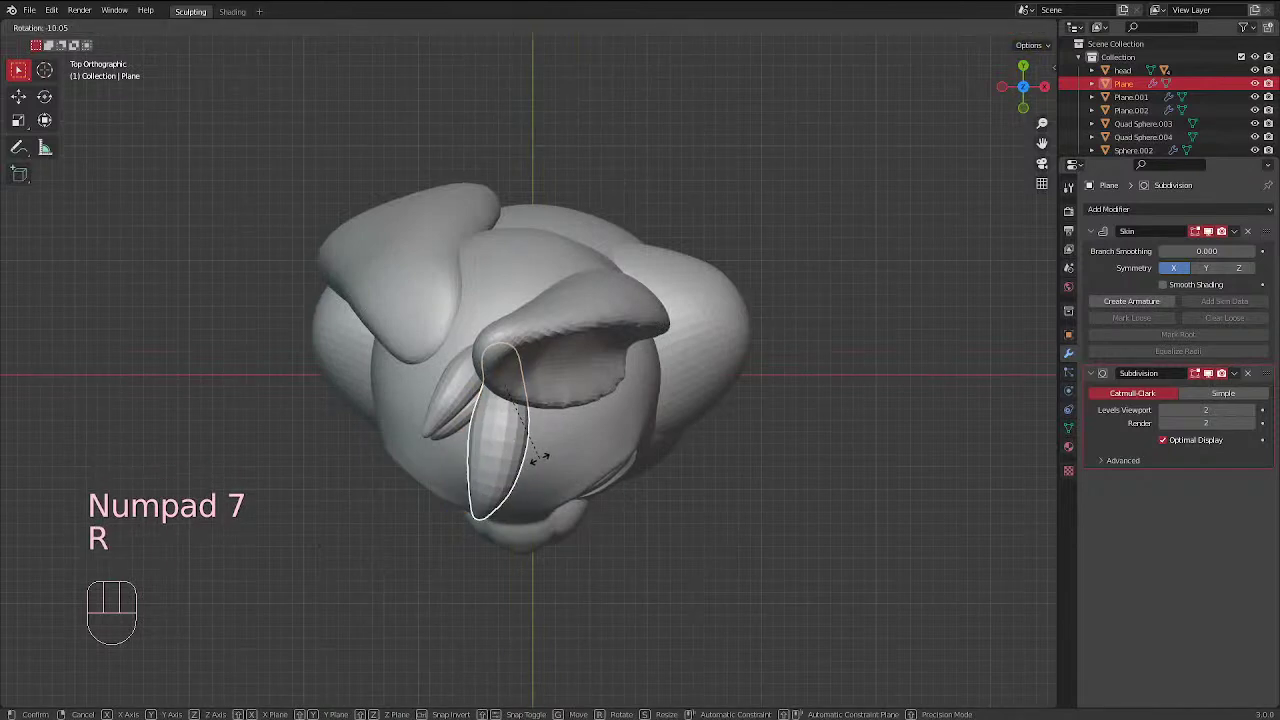
{"action": "left_click", "coordinate": [478, 454]}
Rotate the smallest hair strand about -18.6° in top view, then clear the selection from the front view
{"action": "left_click", "coordinate": [447, 443]}
{"action": "key", "text": "r"}
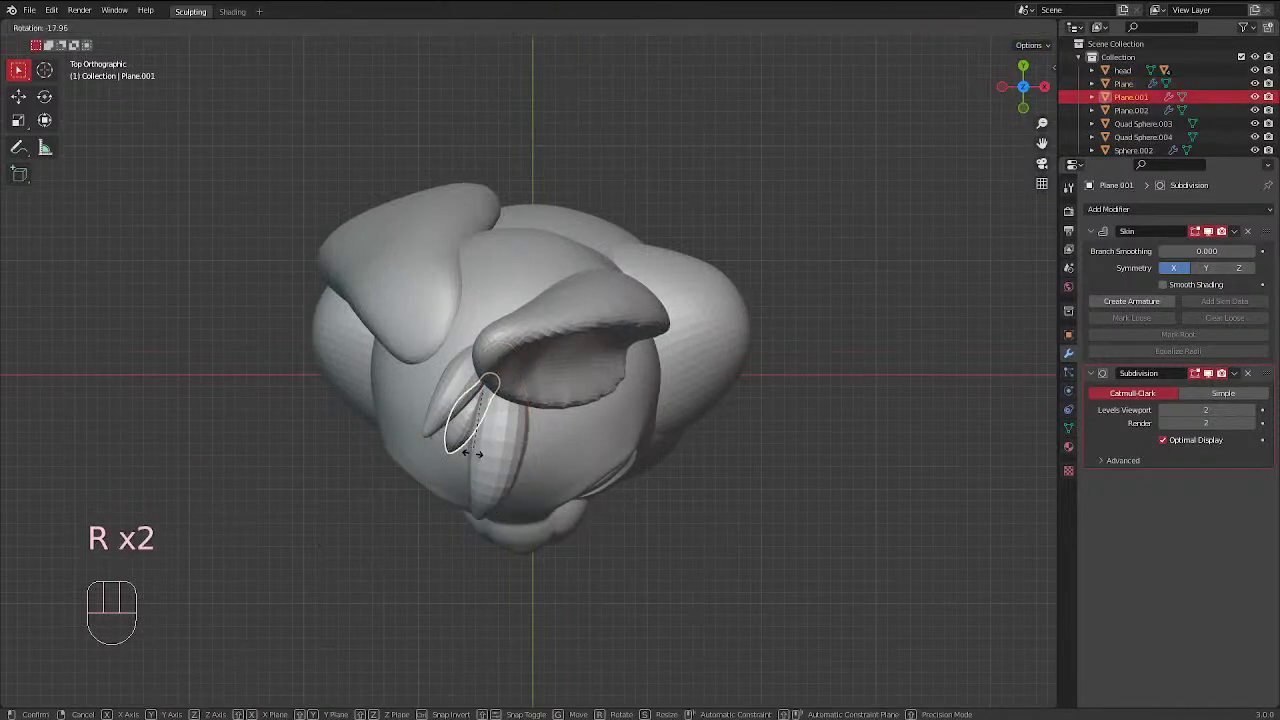
{"action": "left_click", "coordinate": [473, 452]}
{"action": "key", "text": "KP_1"}
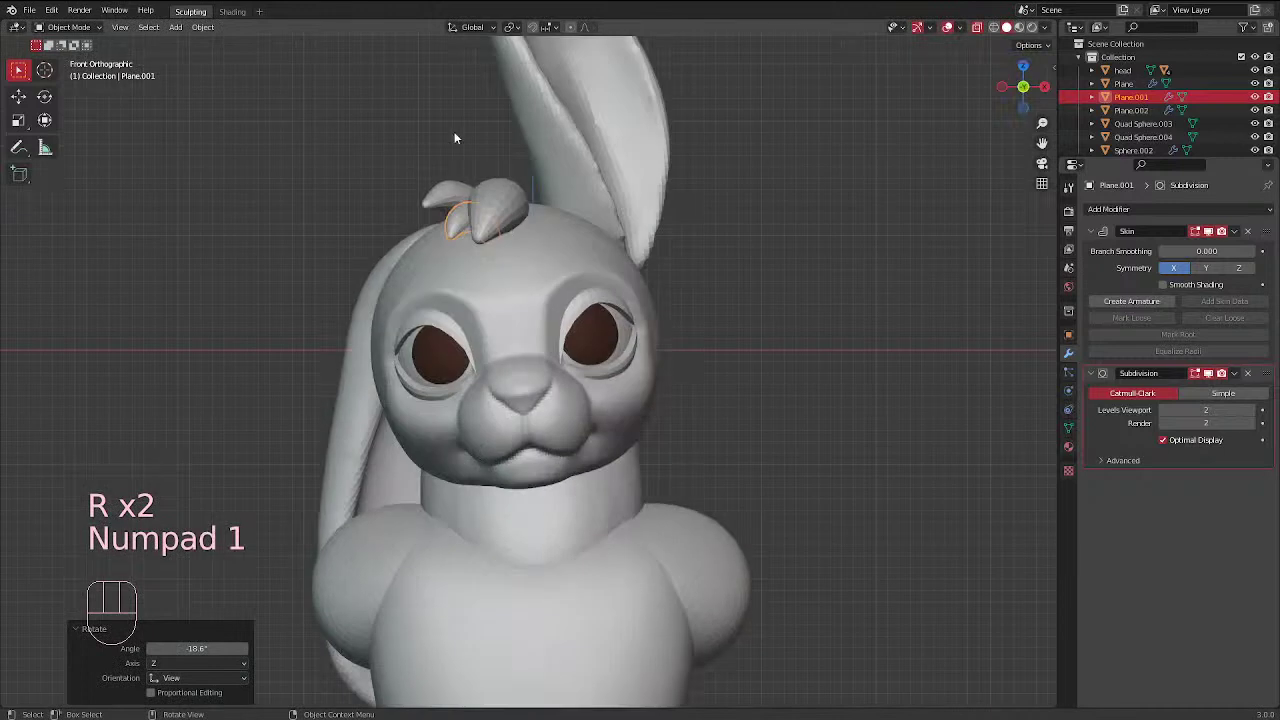
{"action": "left_click", "coordinate": [440, 128]}
Duplicate the strand nearest the drooping ear about 0.12 m back and 0.19 m up, and trackball-rotate the copy about 68.2° and -58.4°
{"action": "scroll", "coordinate": [480, 260], "scroll_direction": "down", "scroll_amount": 3}
{"action": "middle_click_drag", "start_coordinate": [501, 326], "coordinate": [456, 299]}
{"action": "left_click", "coordinate": [453, 294]}
{"action": "key", "text": "KP_3"}
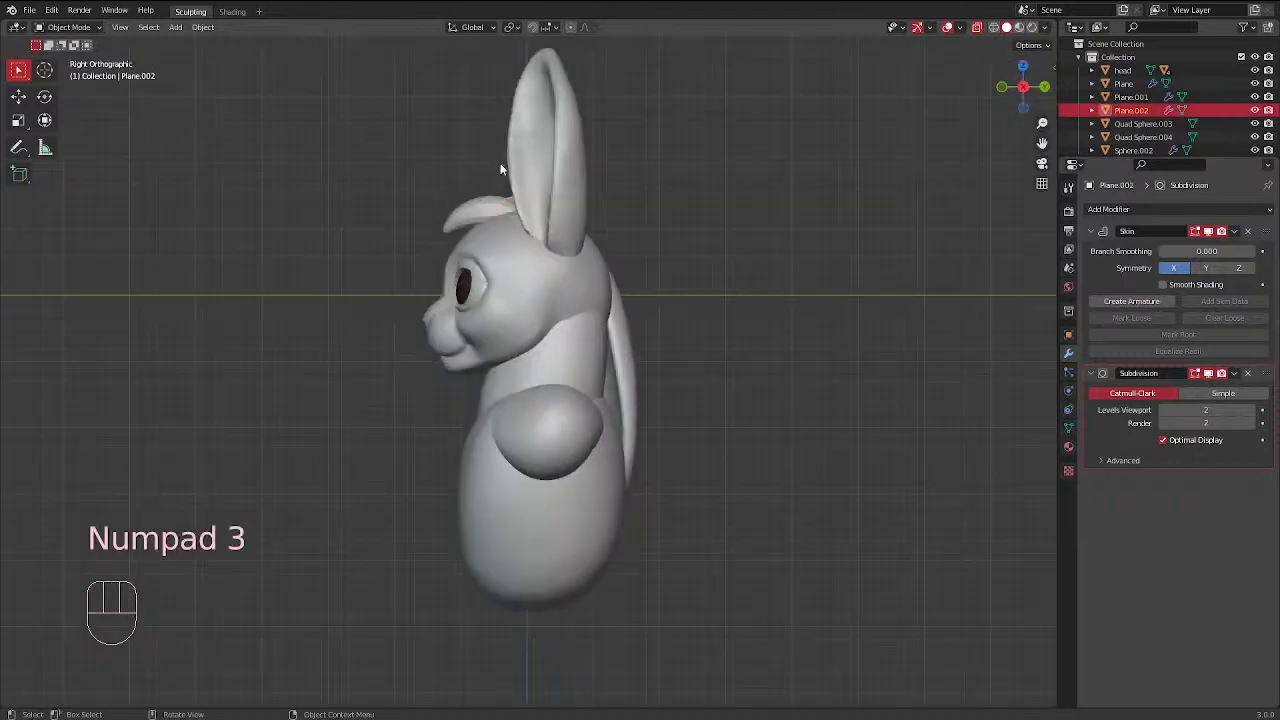
{"action": "scroll", "coordinate": [527, 205], "scroll_direction": "up", "scroll_amount": 3}
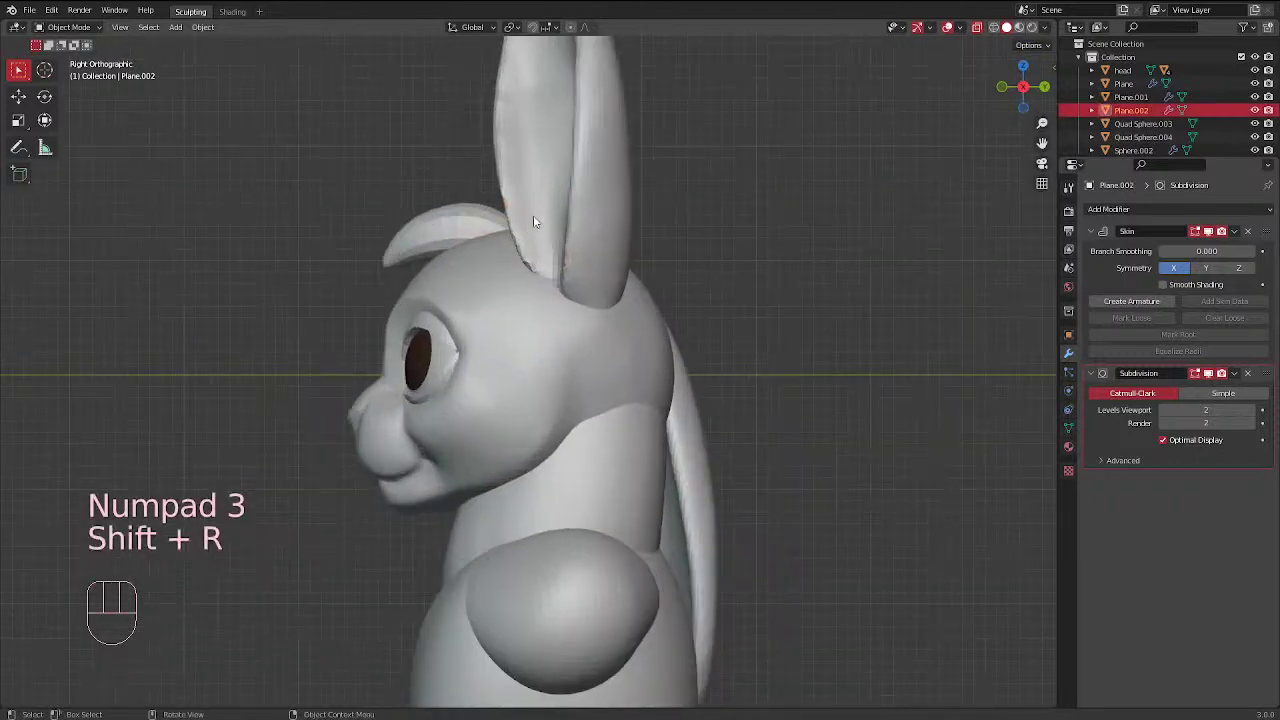
{"action": "key", "text": "shift+d"}
{"action": "left_click", "coordinate": [543, 208]}
{"action": "key", "text": "r"}
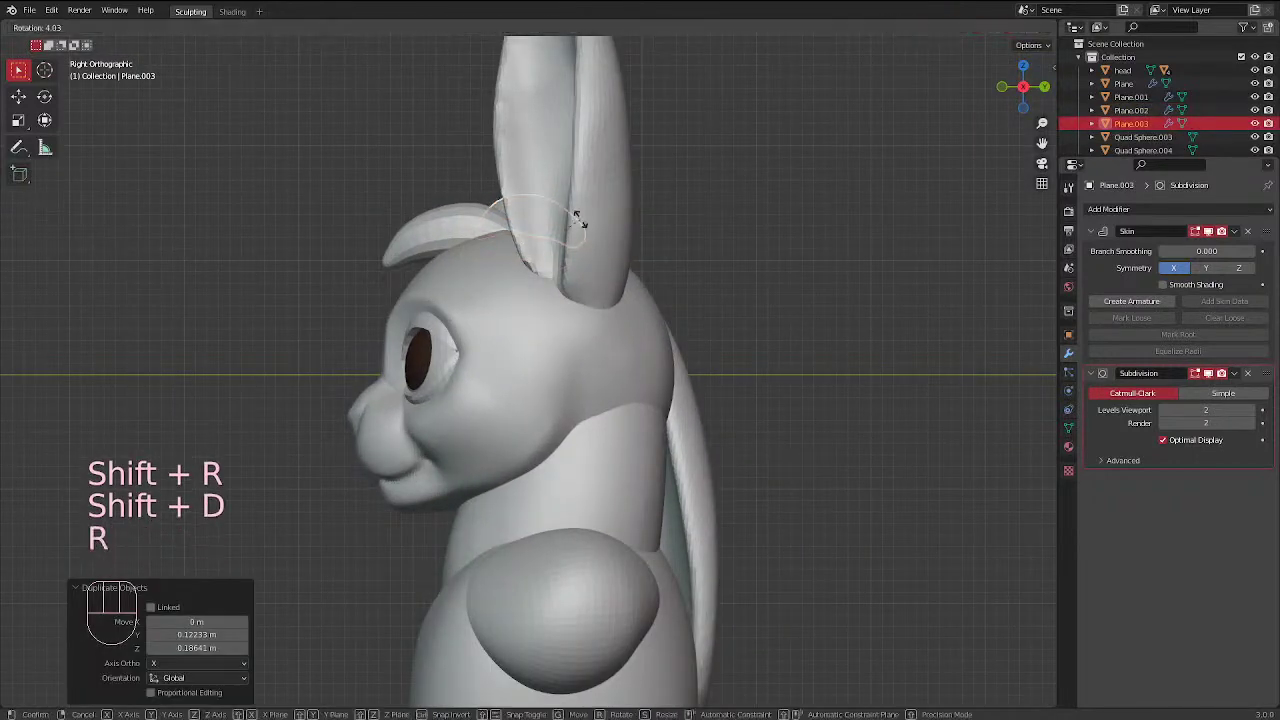
{"action": "key", "text": "r"}
{"action": "left_click", "coordinate": [510, 290]}
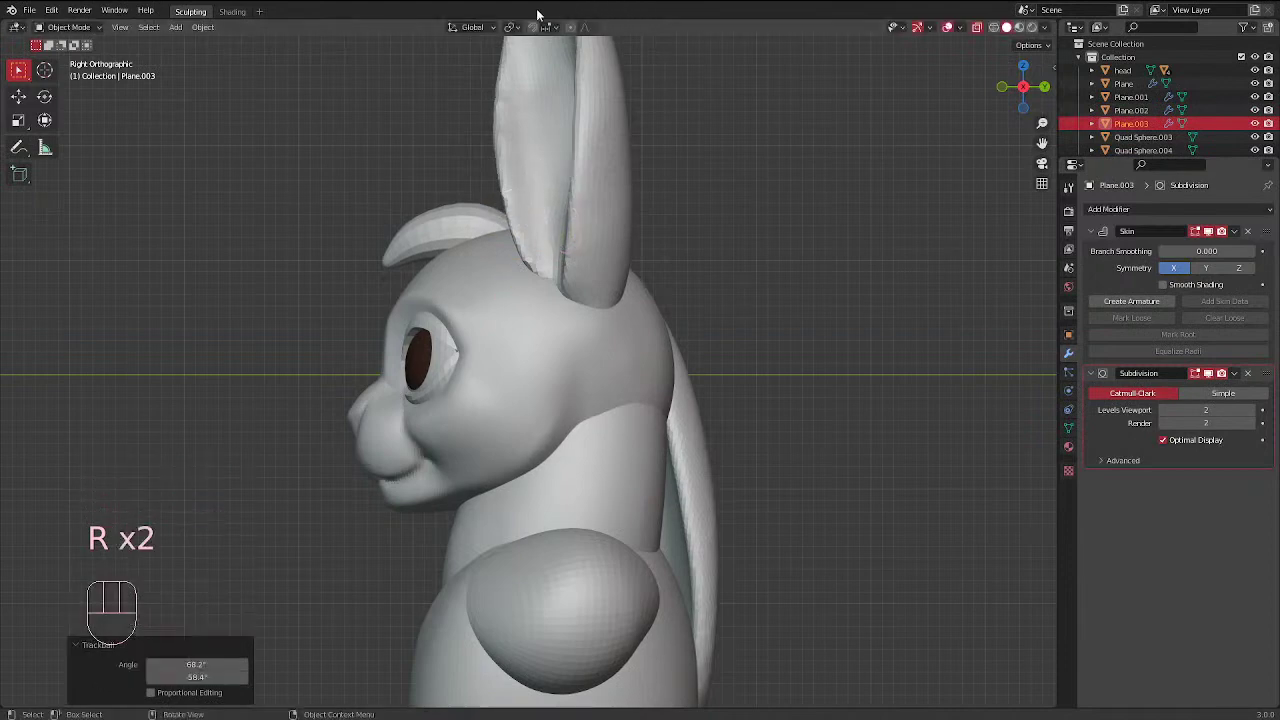
In left view, trackball-rotate the copied strand about -40.7° and -7.45°, rotate it about 54.7°, and move it down onto the head
{"action": "key", "text": "ctrl+KP_3"}
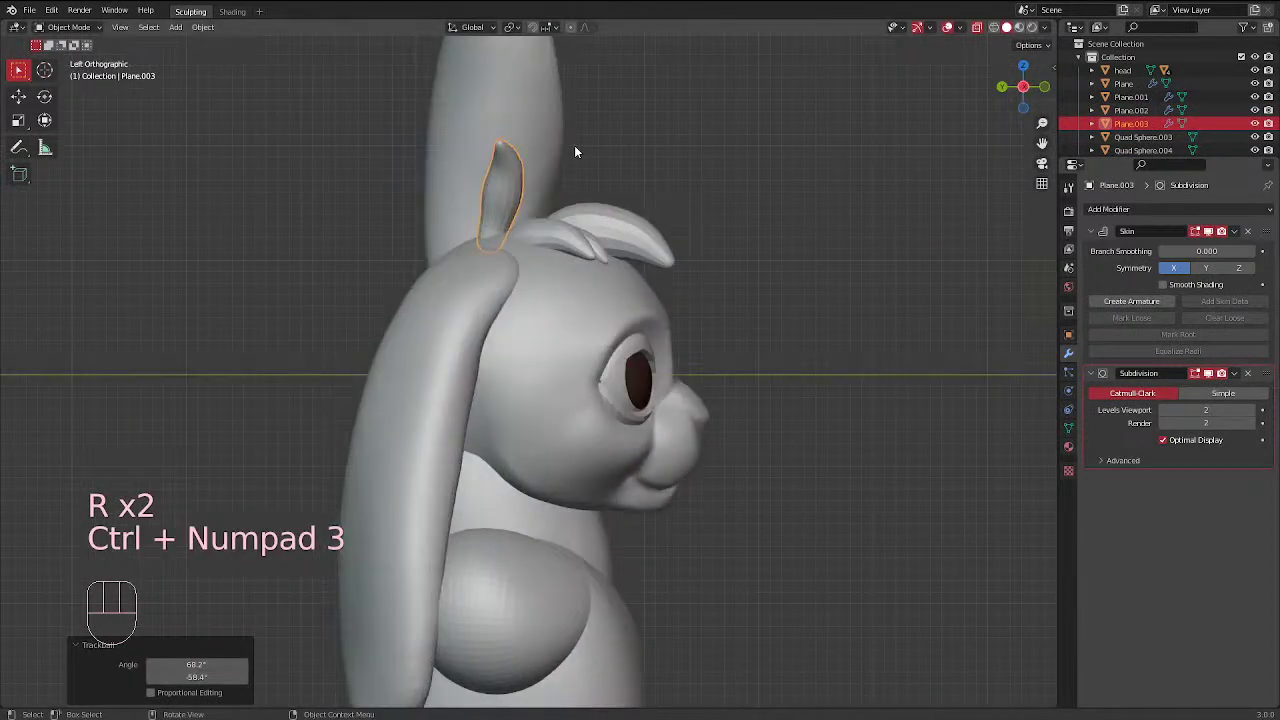
{"action": "key", "text": "r"}
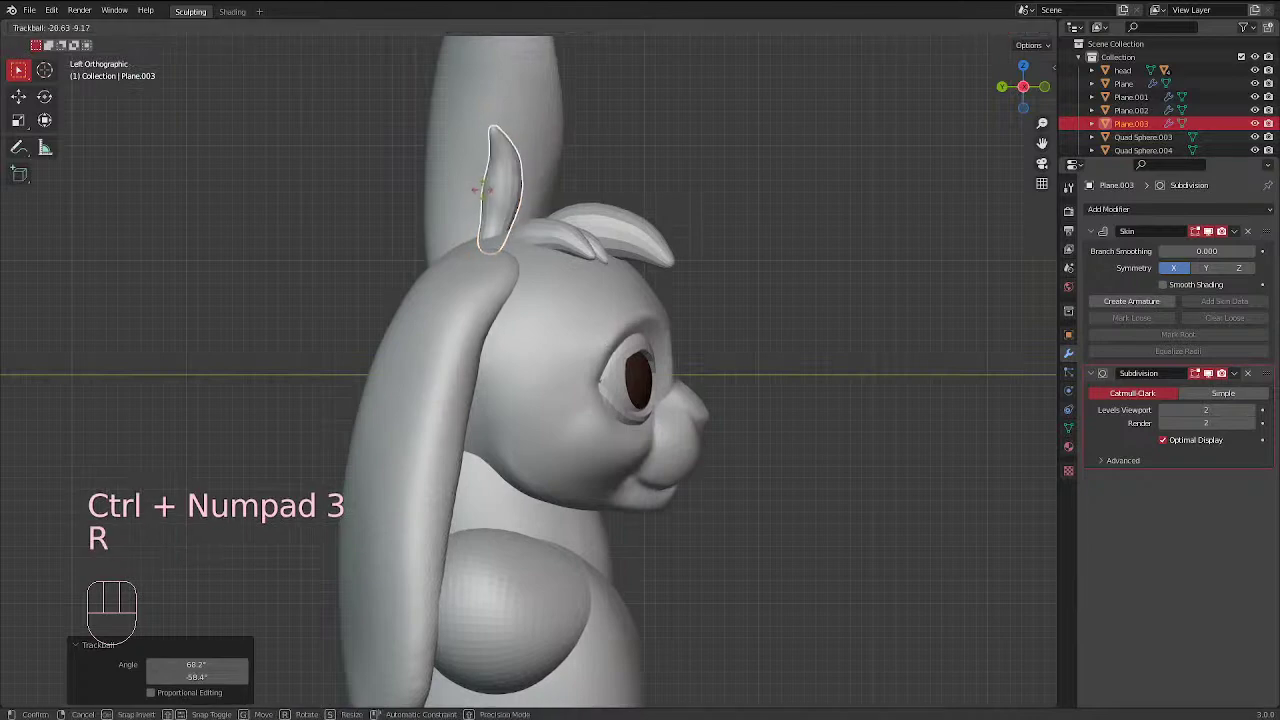
{"action": "key", "text": "r"}
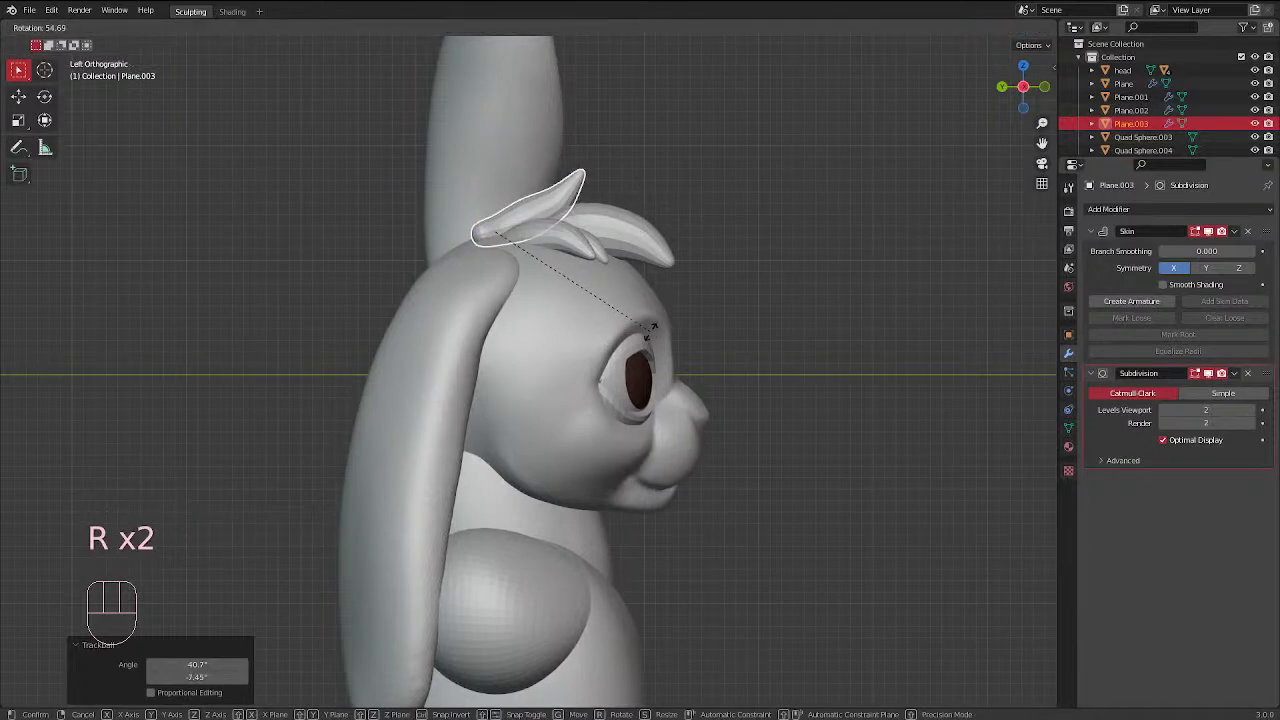
{"action": "left_click", "coordinate": [655, 338]}
{"action": "key", "text": "g"}
{"action": "left_click", "coordinate": [632, 350]}
Sink the copied strand's root vertex into the head and reposition the vertices next to it with proportional editing
{"action": "key", "text": "Tab"}
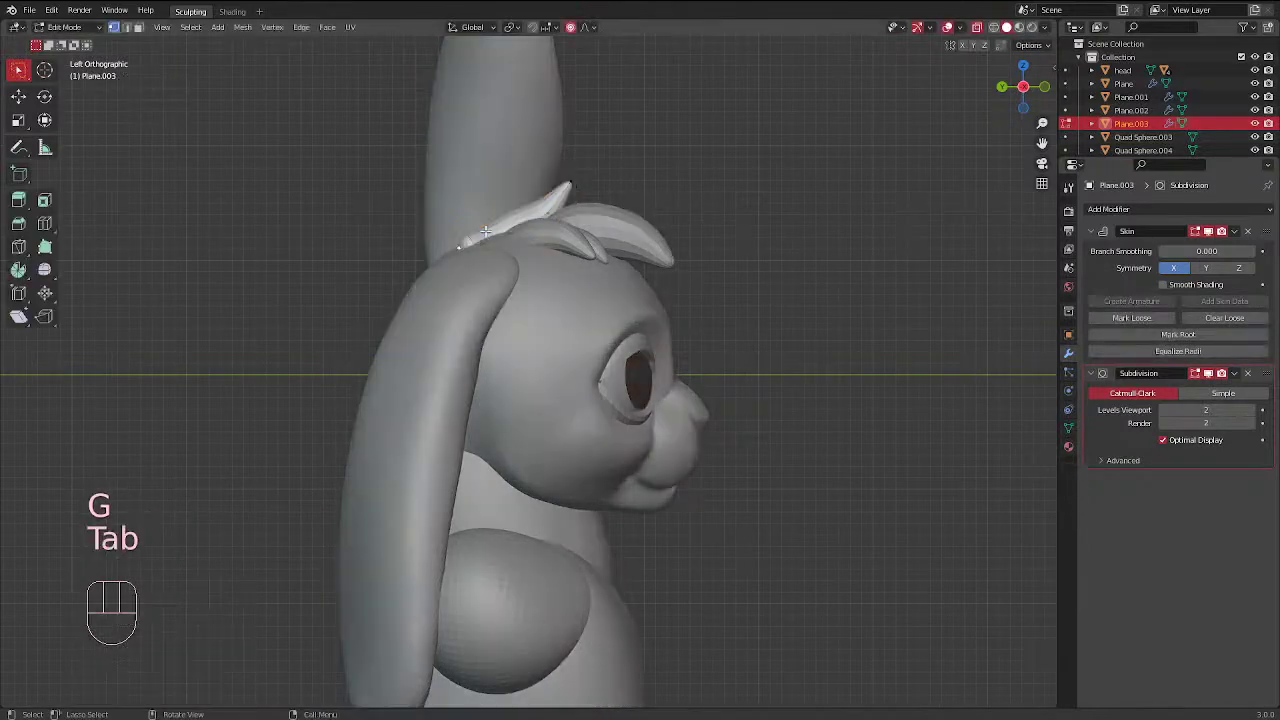
{"action": "key", "text": "g"}
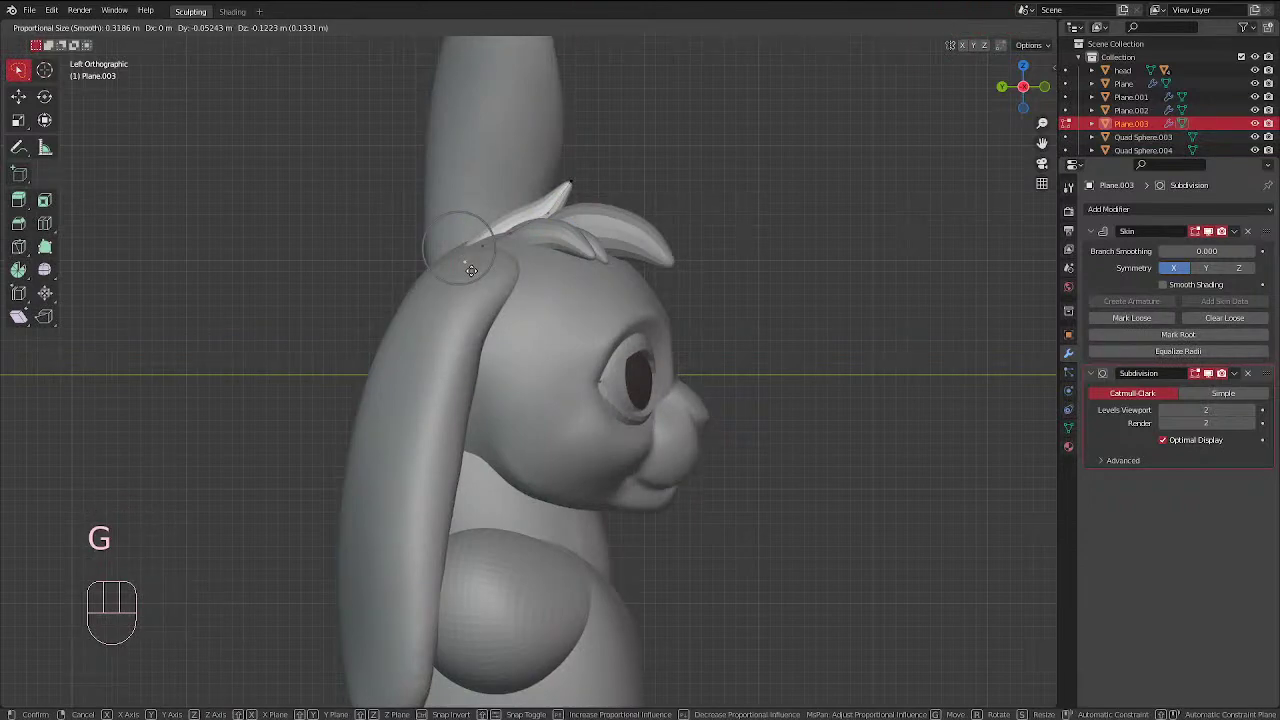
{"action": "scroll", "coordinate": [472, 271], "scroll_direction": "down", "scroll_amount": 4}
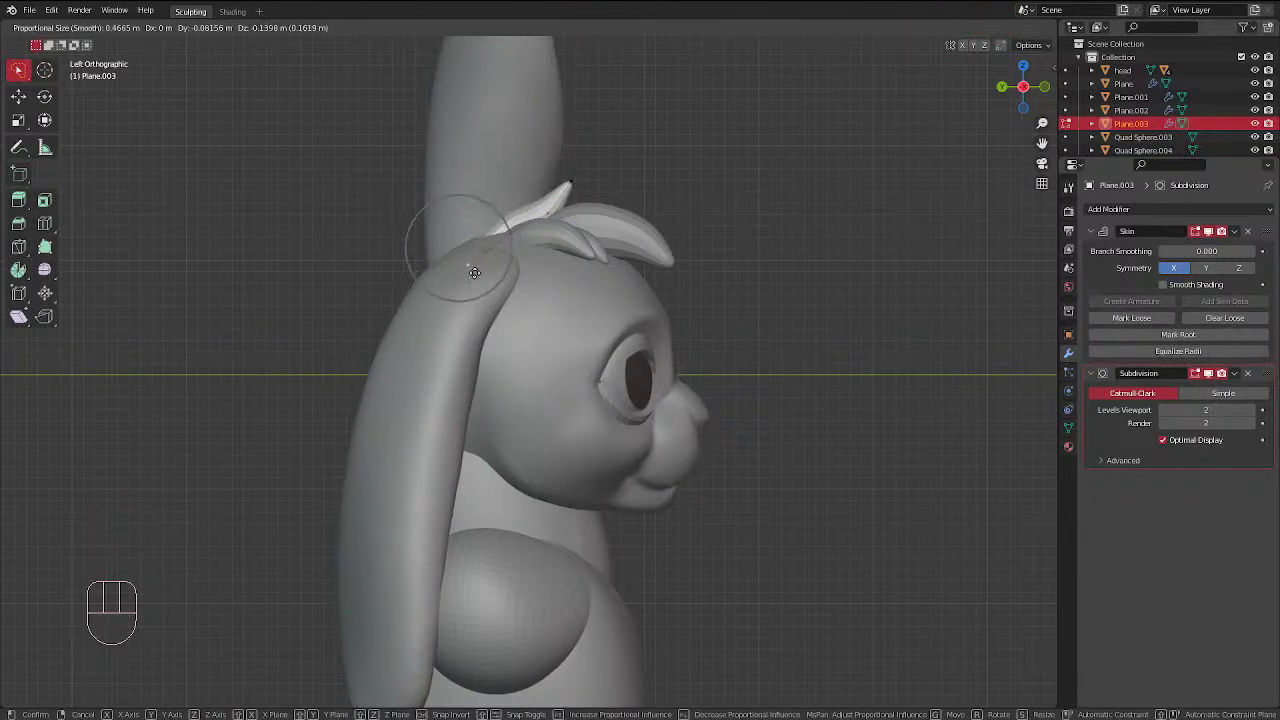
{"action": "left_click", "coordinate": [474, 272]}
{"action": "key", "text": "g"}
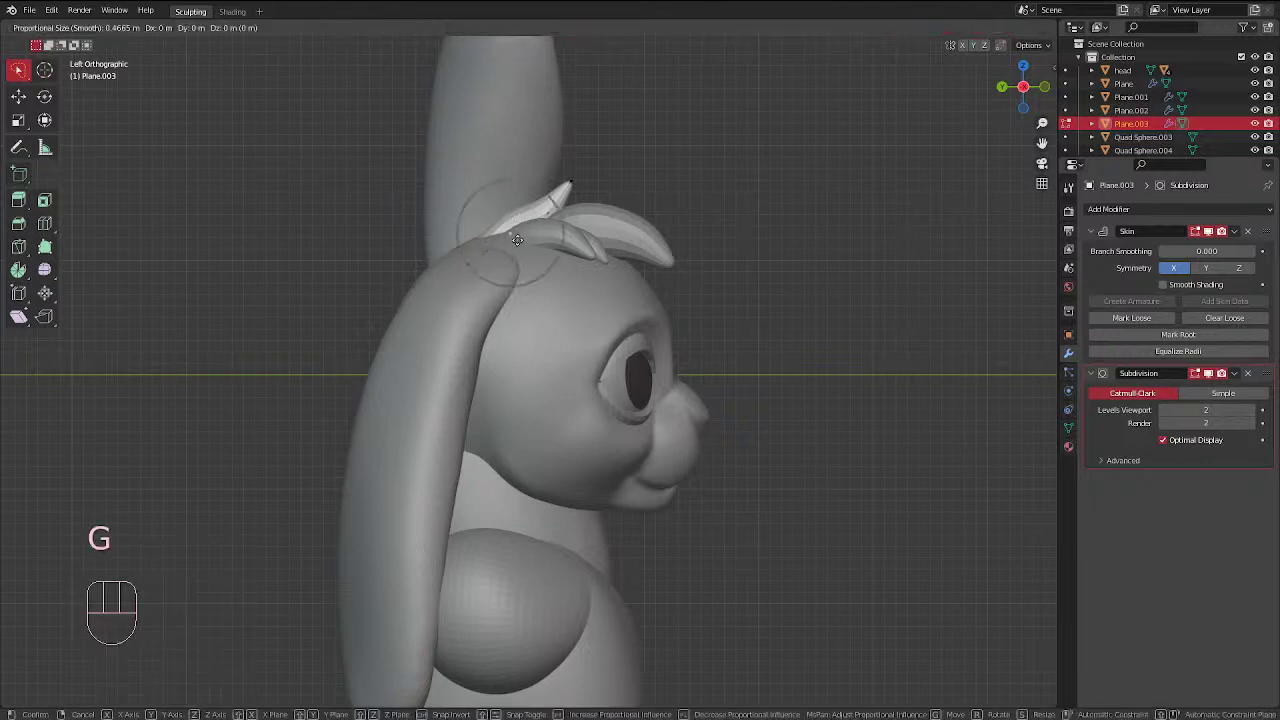
{"action": "left_click", "coordinate": [516, 242]}
{"action": "key", "text": "g"}
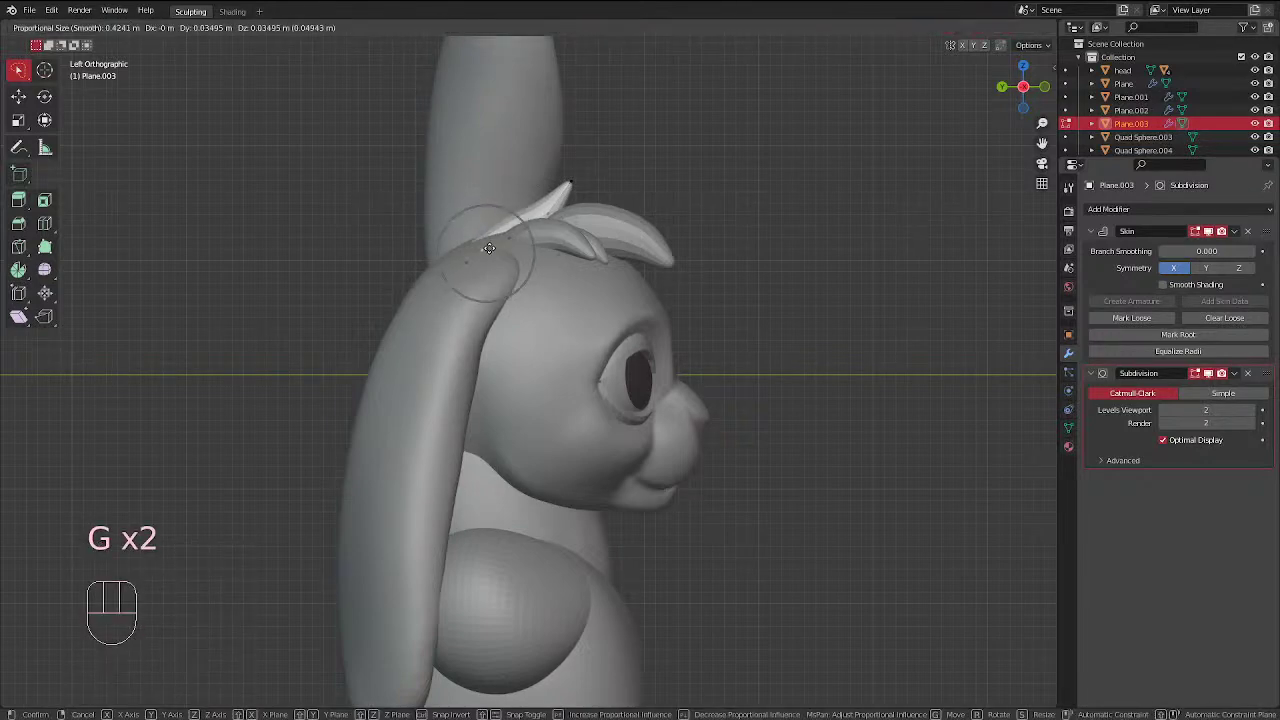
{"action": "left_click", "coordinate": [490, 249]}
{"action": "key", "text": "g"}
{"action": "left_click", "coordinate": [474, 271]}
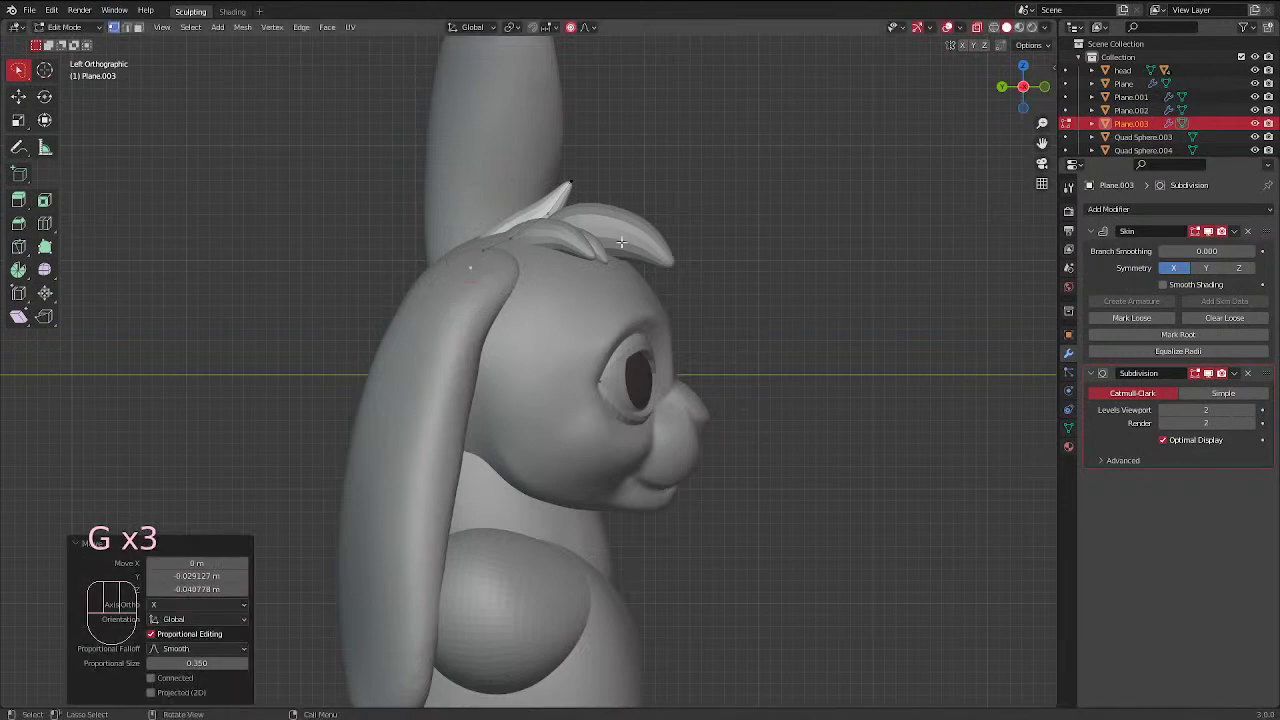
Raise the copied strand's tip, adjust its inner vertices proportionally to refine the curve, and return to Object Mode
{"action": "key", "text": "g"}
{"action": "left_click", "coordinate": [580, 172]}
{"action": "key", "text": "g"}
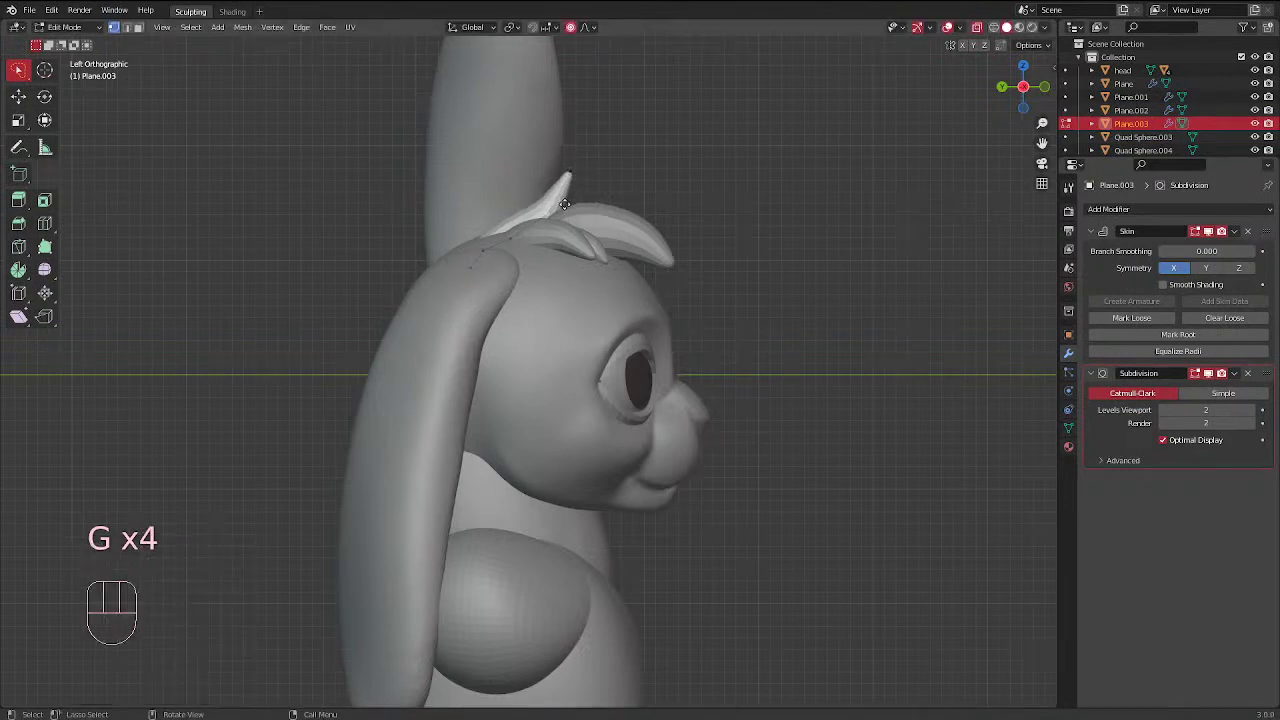
{"action": "left_click", "coordinate": [565, 203]}
{"action": "key", "text": "g"}
{"action": "left_click", "coordinate": [491, 246]}
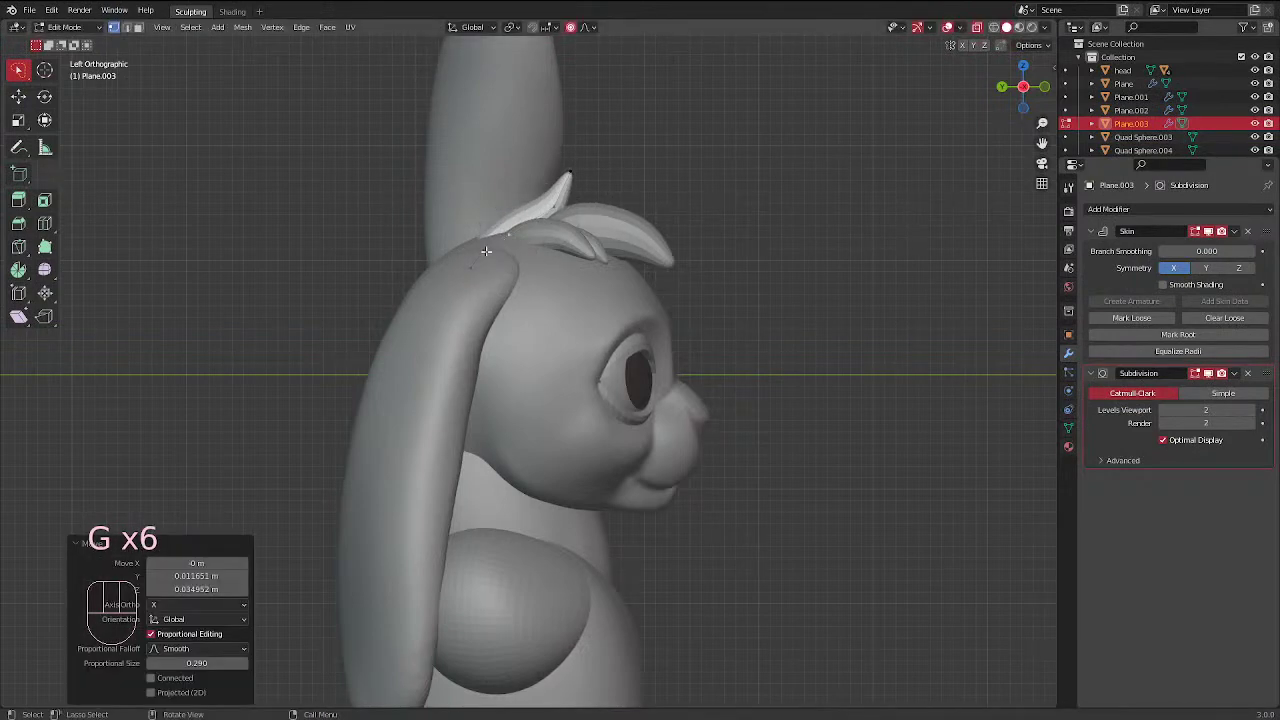
{"action": "middle_click_drag", "start_coordinate": [491, 246], "coordinate": [470, 355]}
{"action": "key", "text": "ctrl+Tab"}
Move the middle and tip vertices of the strand nearest the drooping ear outward in front view, shifting the tip about 0.083 m along X
{"action": "left_click", "coordinate": [462, 360]}
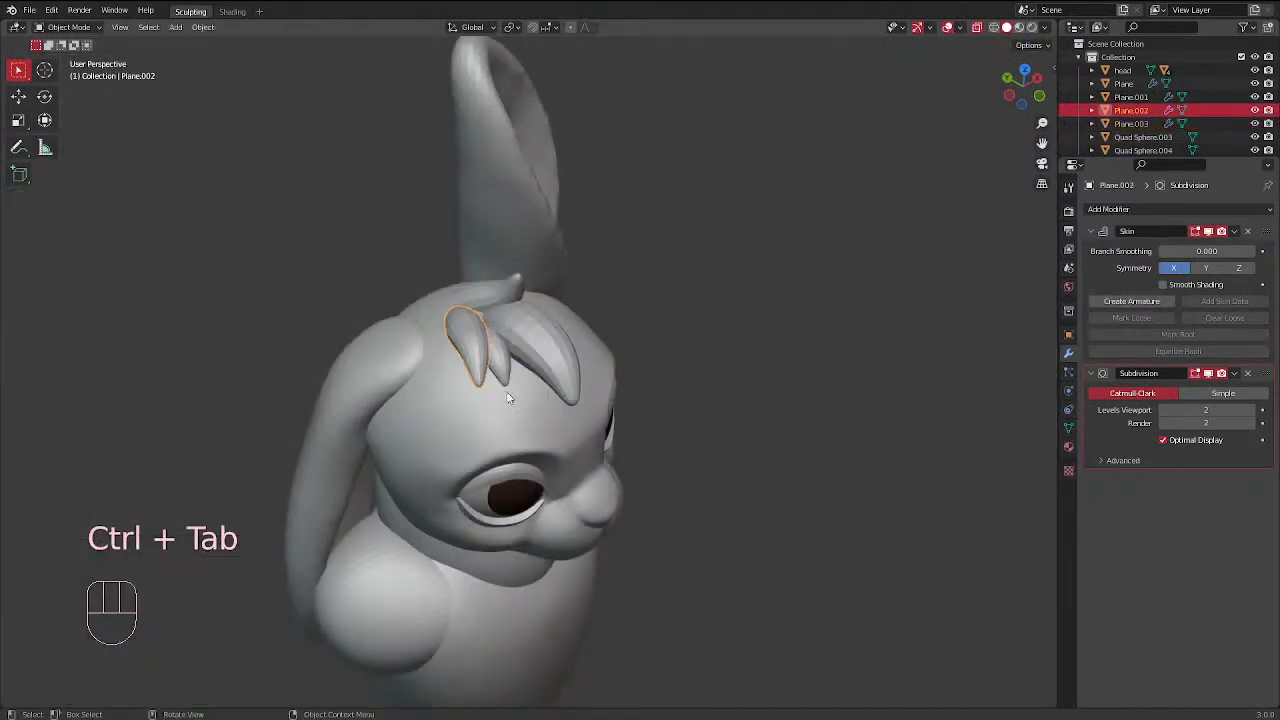
{"action": "key", "text": "KP_1"}
{"action": "key", "text": "Tab"}
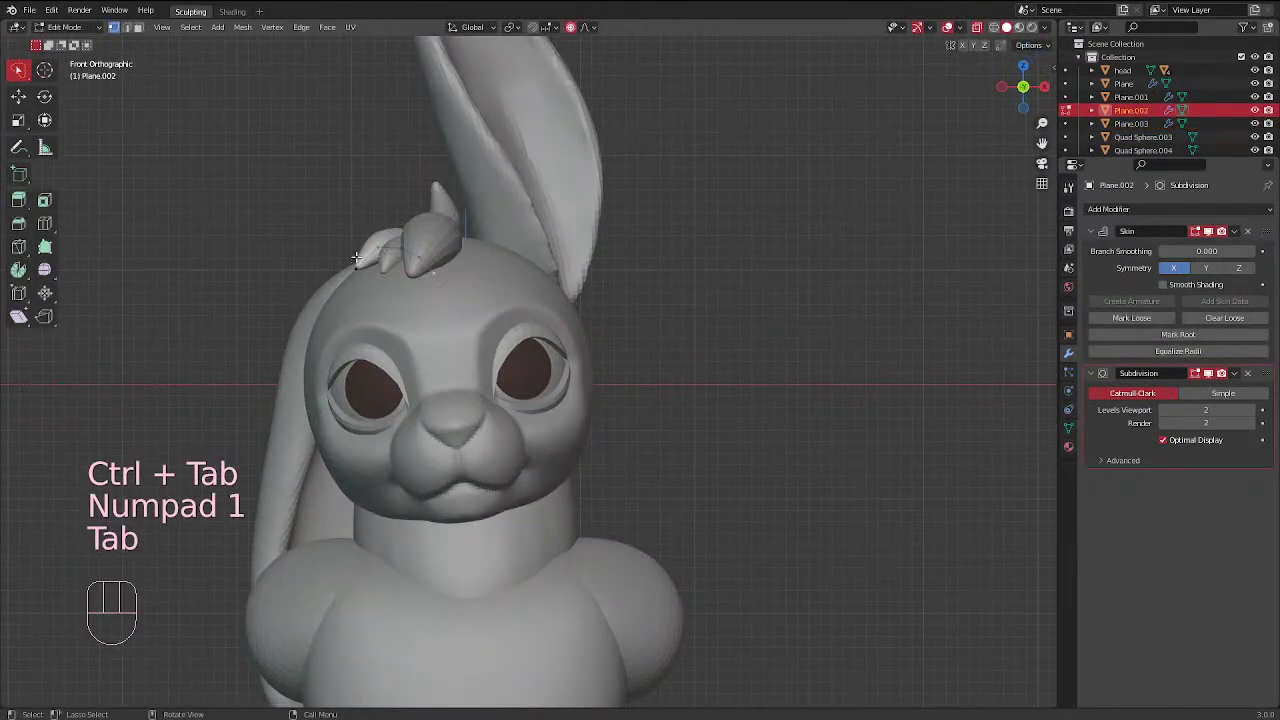
{"action": "scroll", "coordinate": [360, 262], "scroll_direction": "up", "scroll_amount": 4}
{"action": "key", "text": "g"}
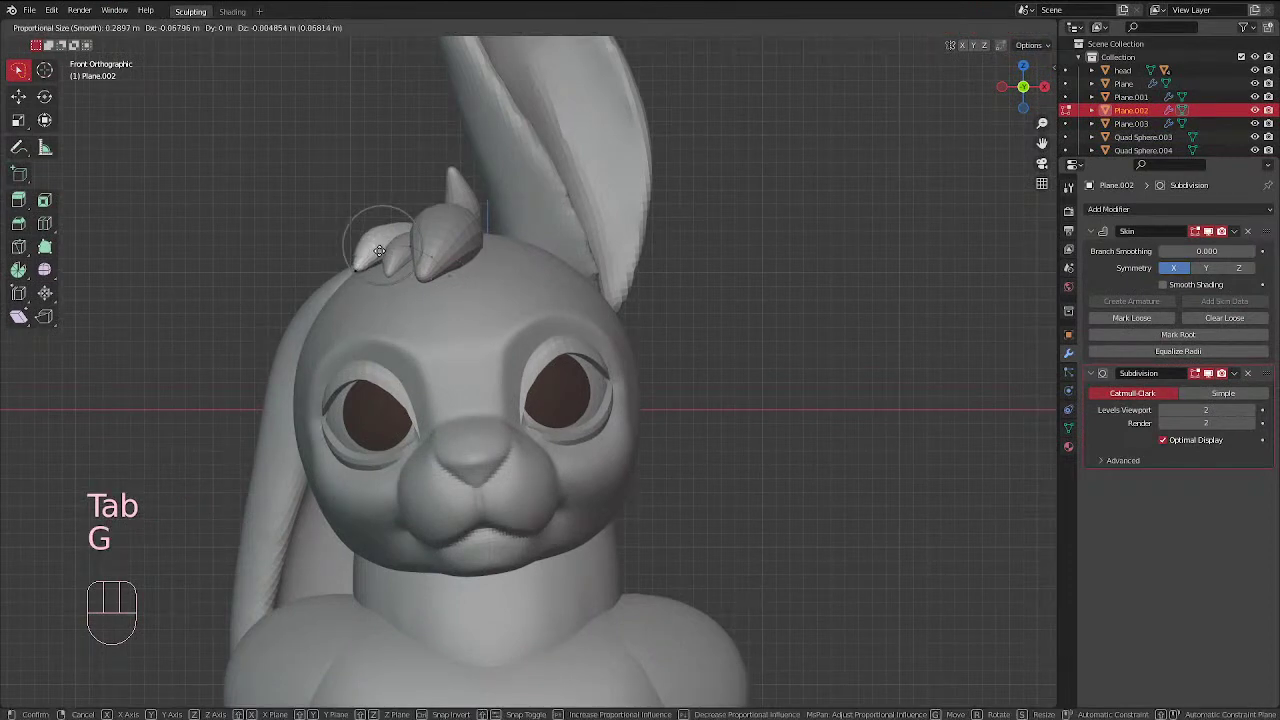
{"action": "left_click", "coordinate": [365, 250]}
{"action": "key", "text": "g"}
{"action": "left_click", "coordinate": [345, 265]}
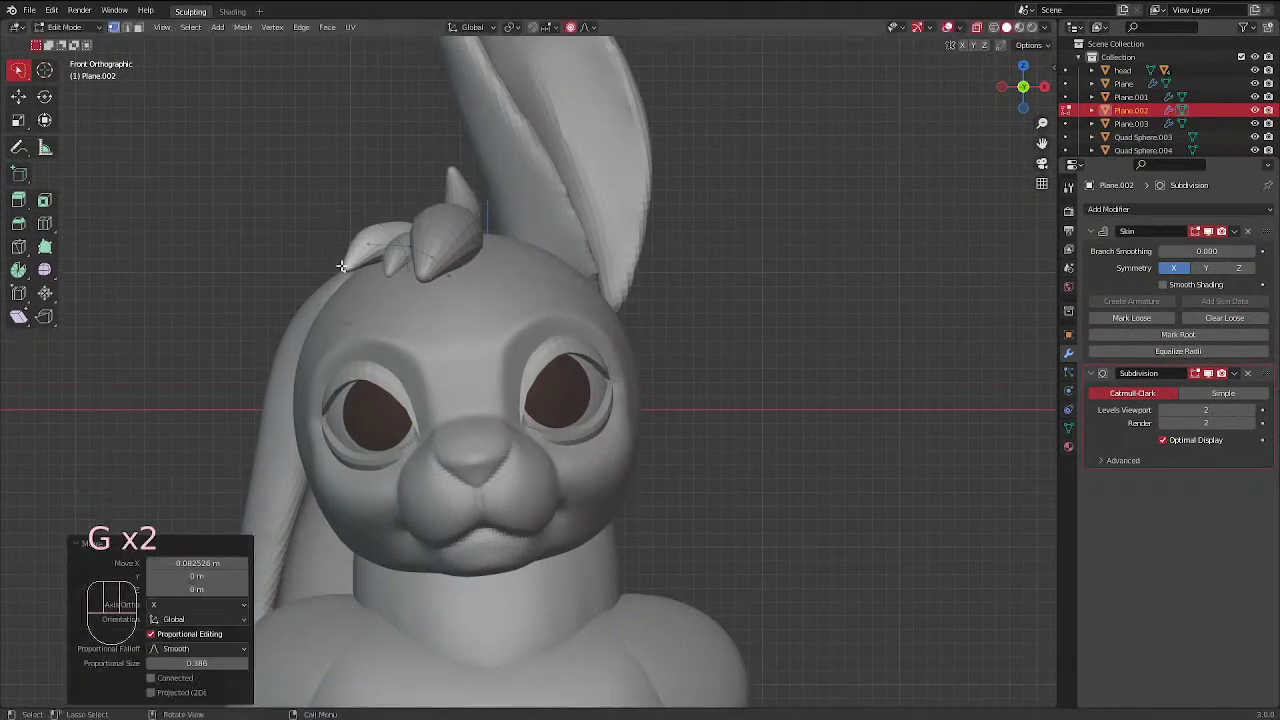
Shift the same strand's middle and root-side vertices with proportional editing, working from above the head
{"action": "middle_click_drag", "start_coordinate": [345, 265], "coordinate": [509, 473]}
{"action": "key", "text": "g"}
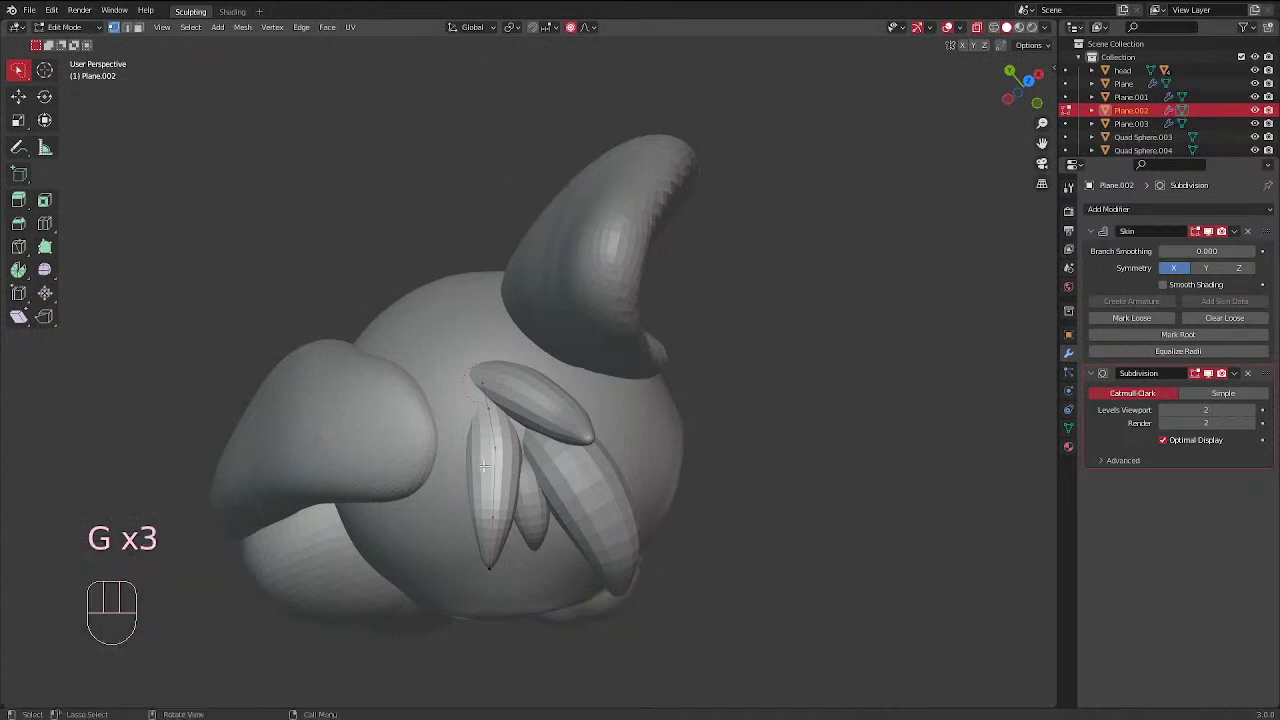
{"action": "key", "text": "g"}
{"action": "left_click", "coordinate": [478, 396]}
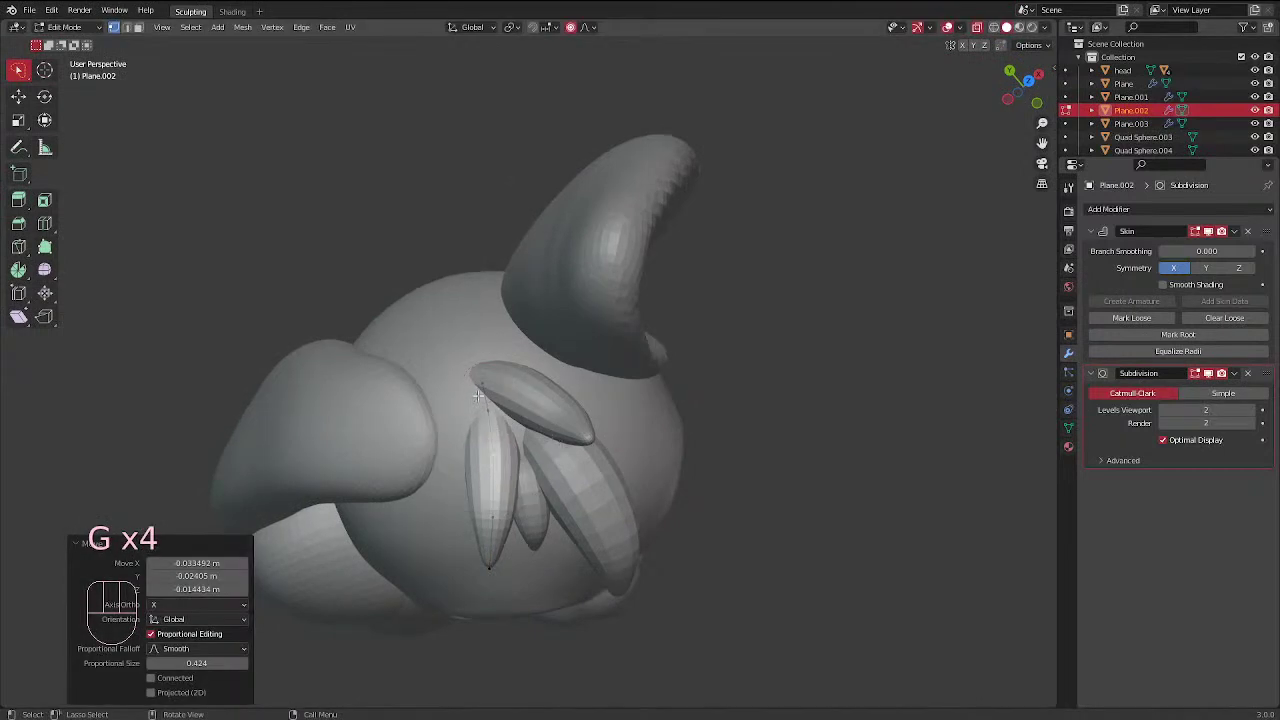
{"action": "key", "text": "g"}
{"action": "left_click", "coordinate": [469, 374]}
Reposition the strand's remaining vertices toward the tip with proportional editing, and return to Object Mode
{"action": "left_click", "coordinate": [495, 429]}
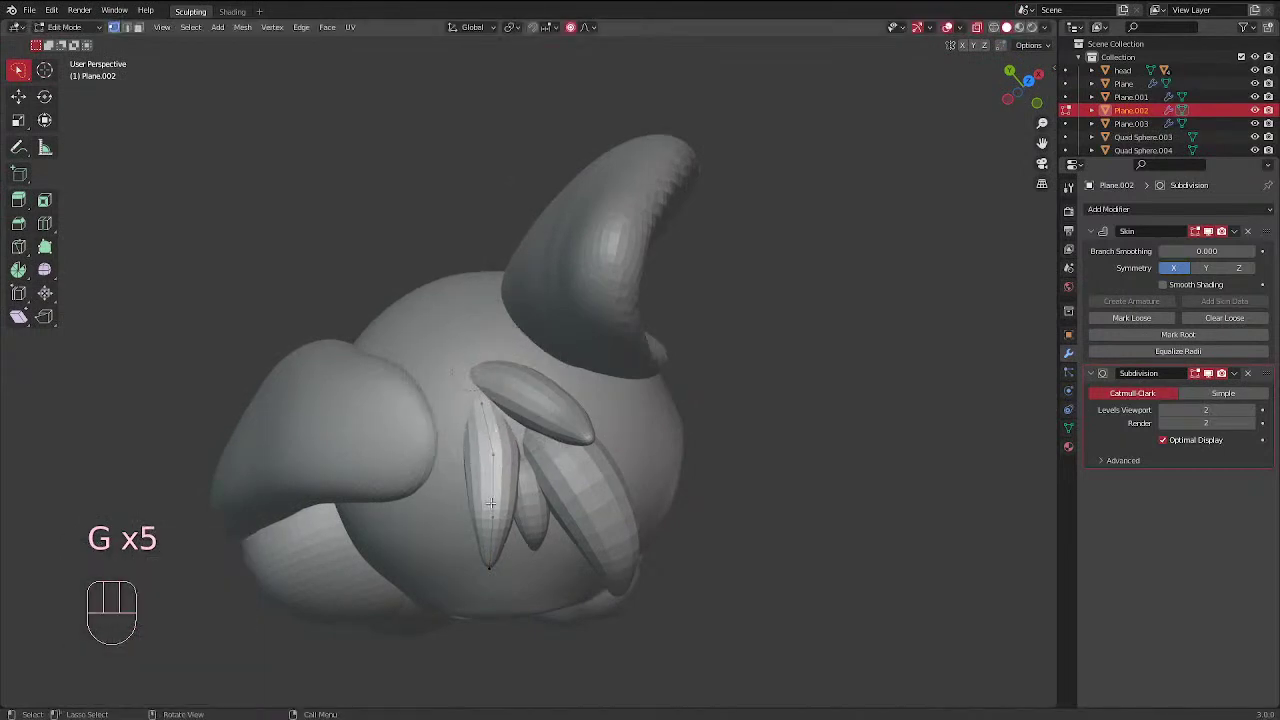
{"action": "key", "text": "g"}
{"action": "left_click", "coordinate": [490, 475]}
{"action": "left_click", "coordinate": [490, 532]}
{"action": "left_click", "coordinate": [485, 574]}
{"action": "middle_click_drag", "start_coordinate": [504, 569], "coordinate": [499, 502]}
{"action": "key", "text": "g"}
{"action": "left_click", "coordinate": [499, 500]}
{"action": "key", "text": "ctrl+Tab"}
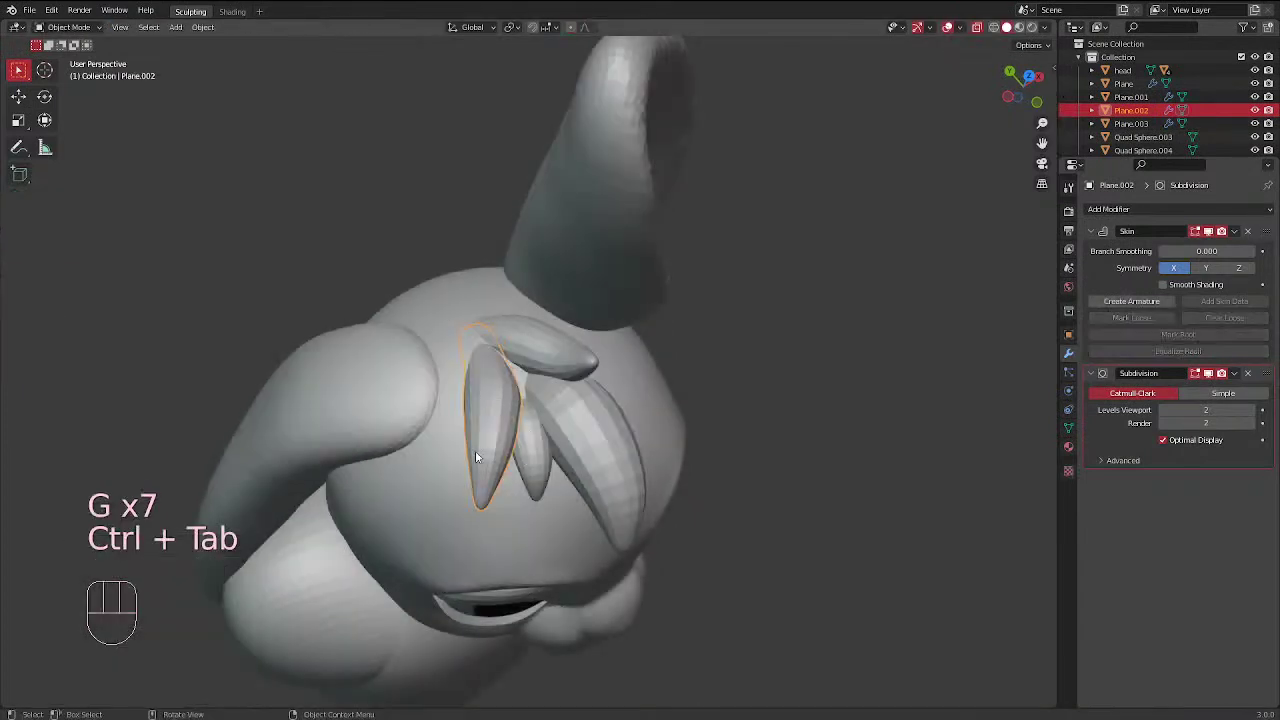
Move the smallest strand's root end about 0.094 m in X, 0.230 m in Y and 0.066 m in Z proportionally, and nudge a middle vertex
{"action": "left_click", "coordinate": [525, 390]}
{"action": "key", "text": "Tab"}
{"action": "middle_click_drag", "start_coordinate": [525, 388], "coordinate": [534, 404]}
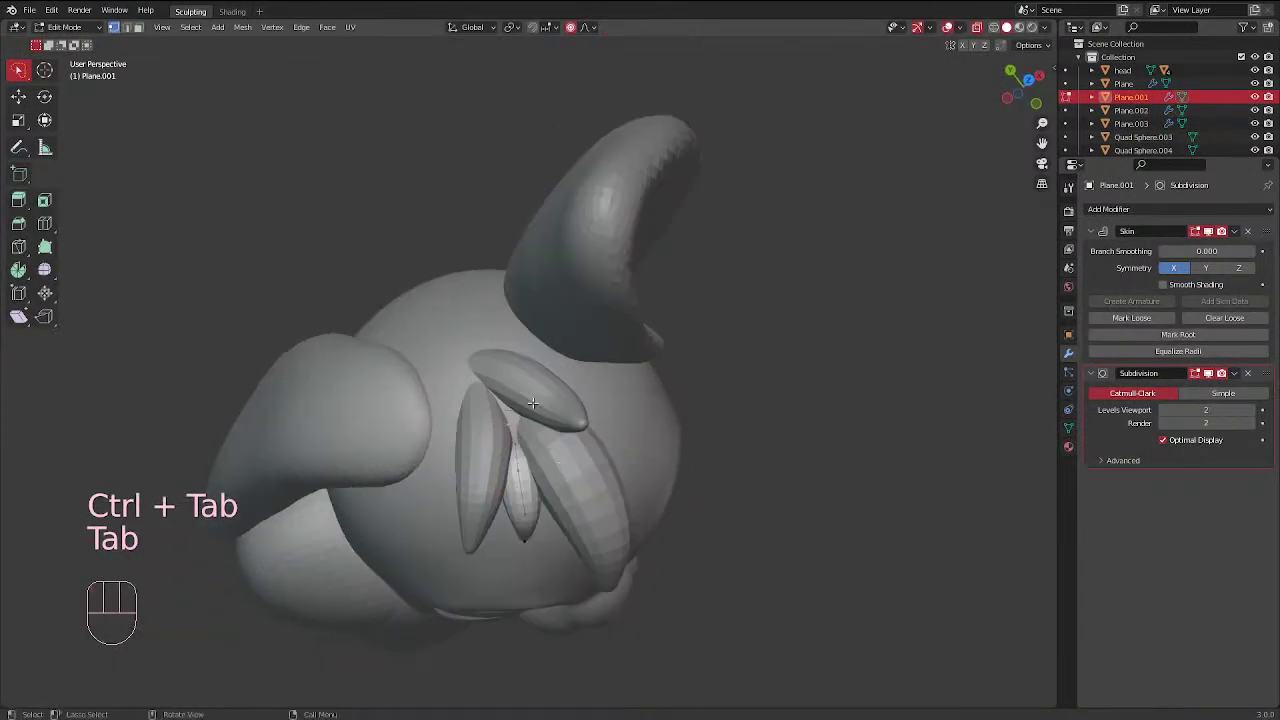
{"action": "key", "text": "g"}
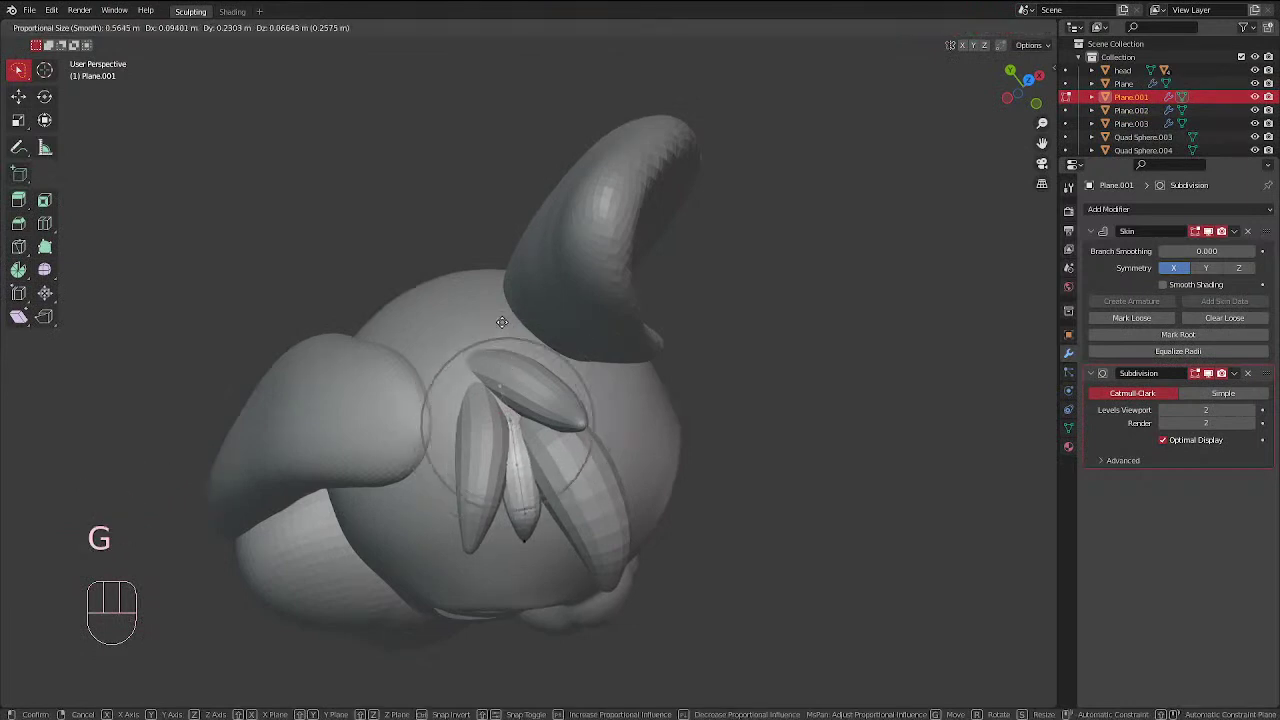
{"action": "left_click", "coordinate": [501, 321]}
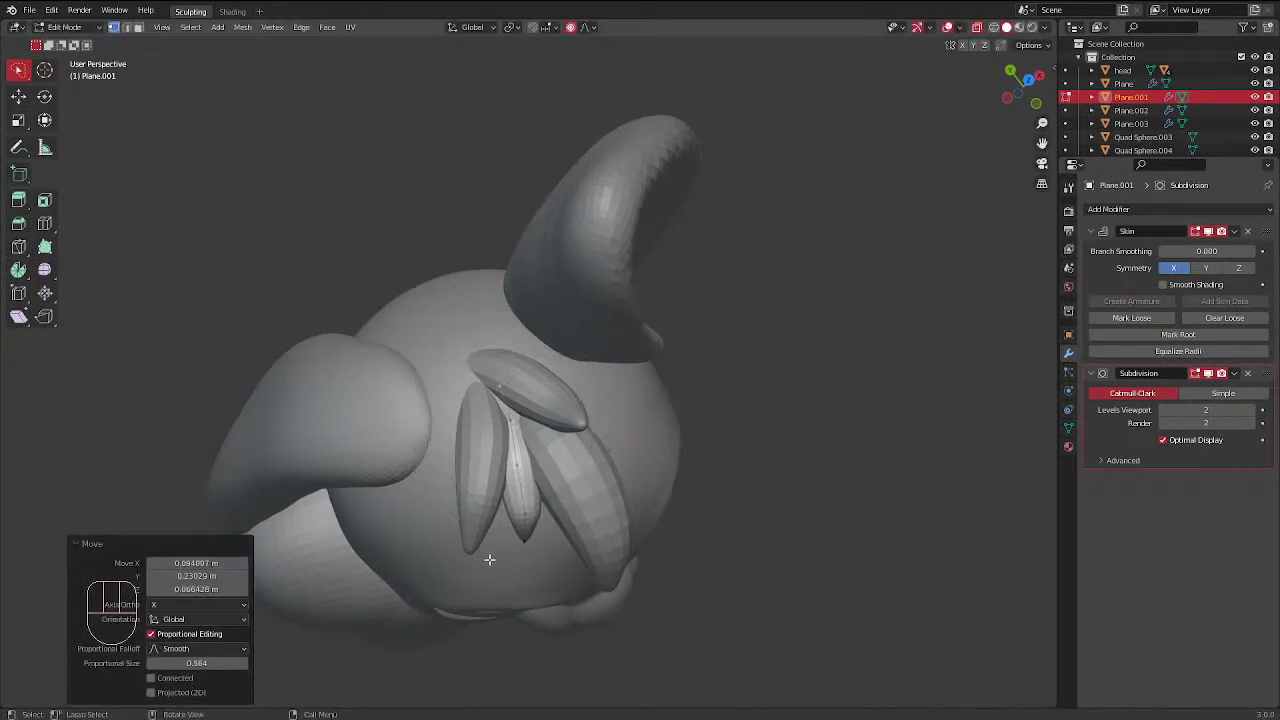
{"action": "key", "text": "g"}
{"action": "left_click", "coordinate": [525, 467]}
Adjust the skin thickness at the smallest strand's vertex near its tip
{"action": "middle_click_drag", "start_coordinate": [525, 467], "coordinate": [511, 401]}
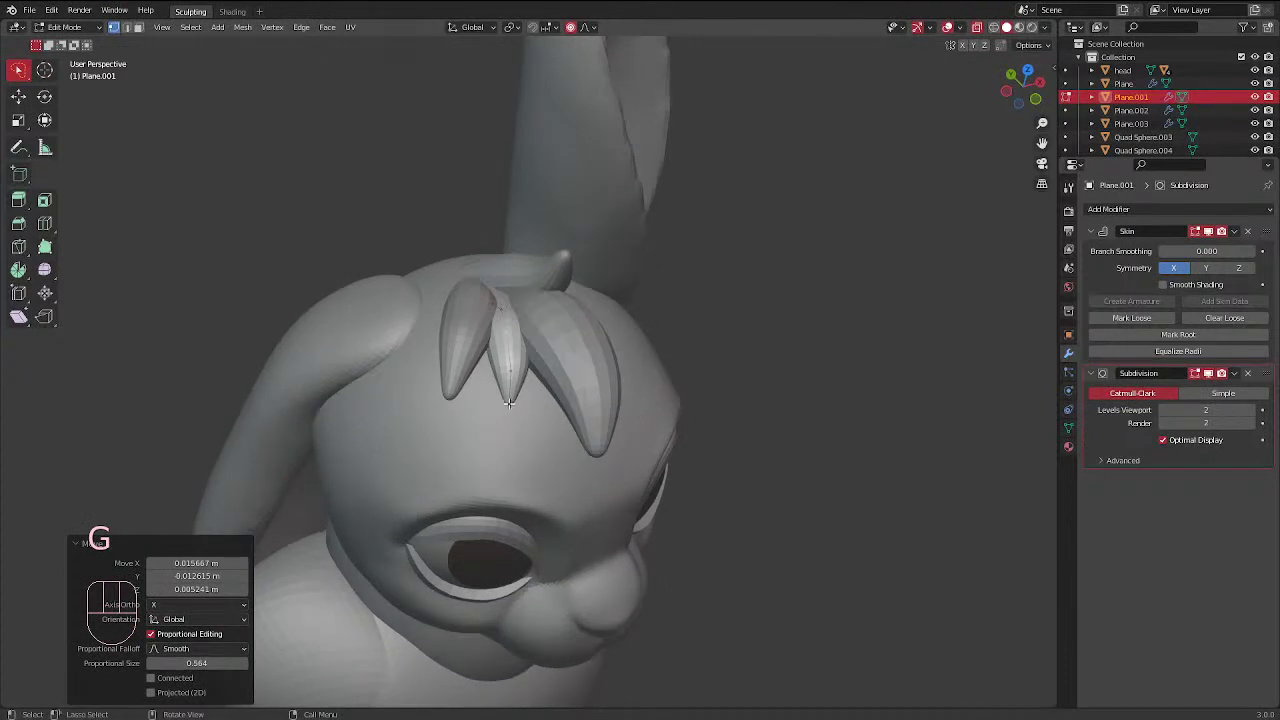
{"action": "left_click", "coordinate": [514, 374]}
{"action": "key", "text": "ctrl+a"}
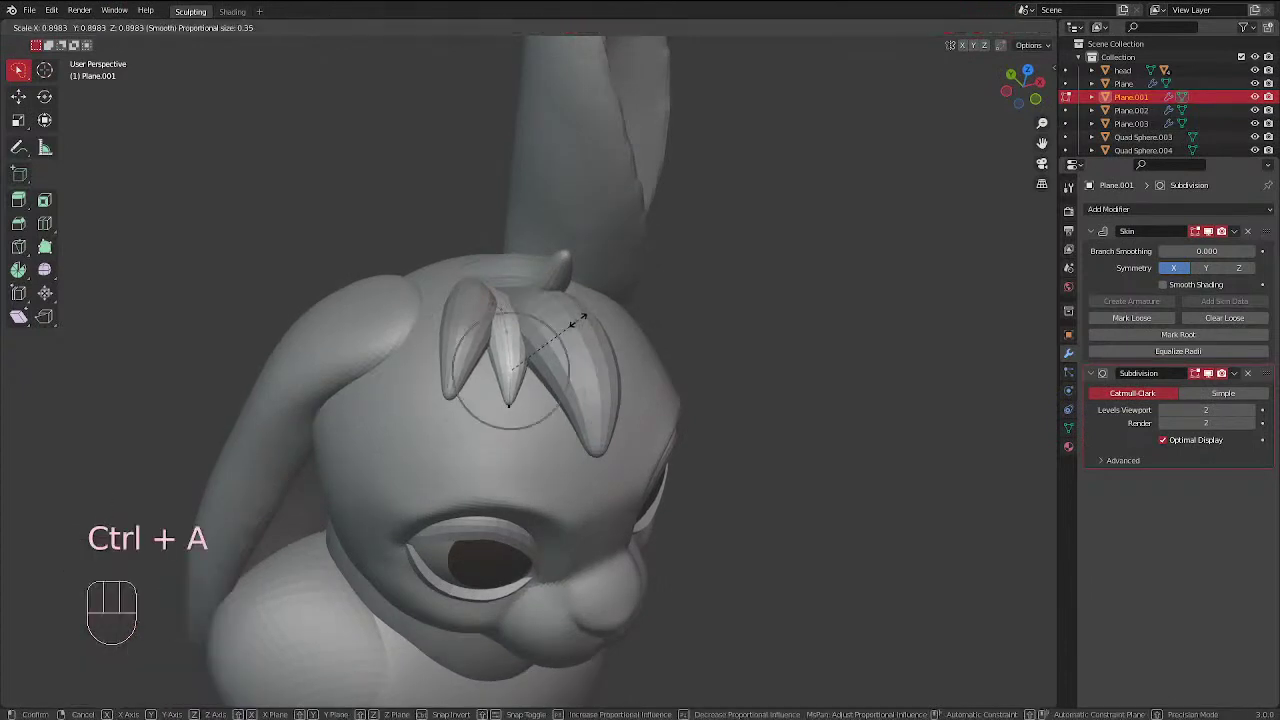
{"action": "left_click", "coordinate": [508, 424]}
{"action": "middle_click_drag", "start_coordinate": [508, 424], "coordinate": [390, 366]}
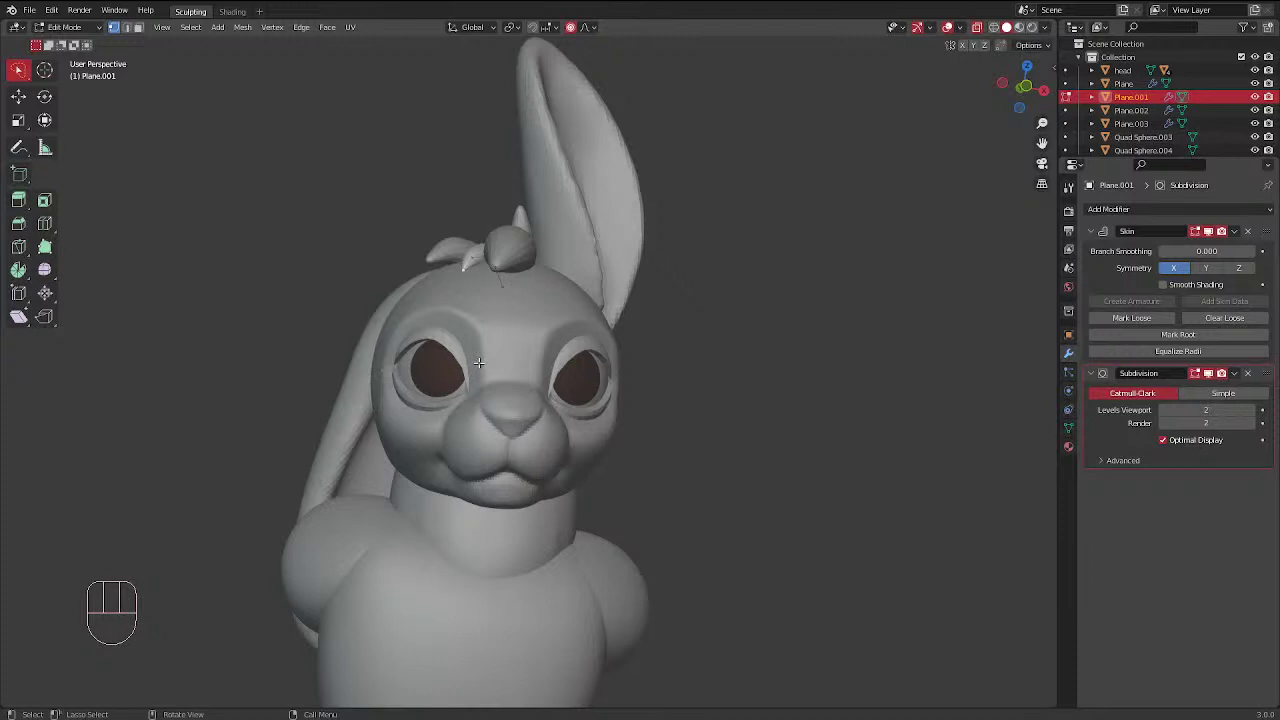
{"action": "middle_click_drag", "start_coordinate": [479, 363], "coordinate": [404, 338]}
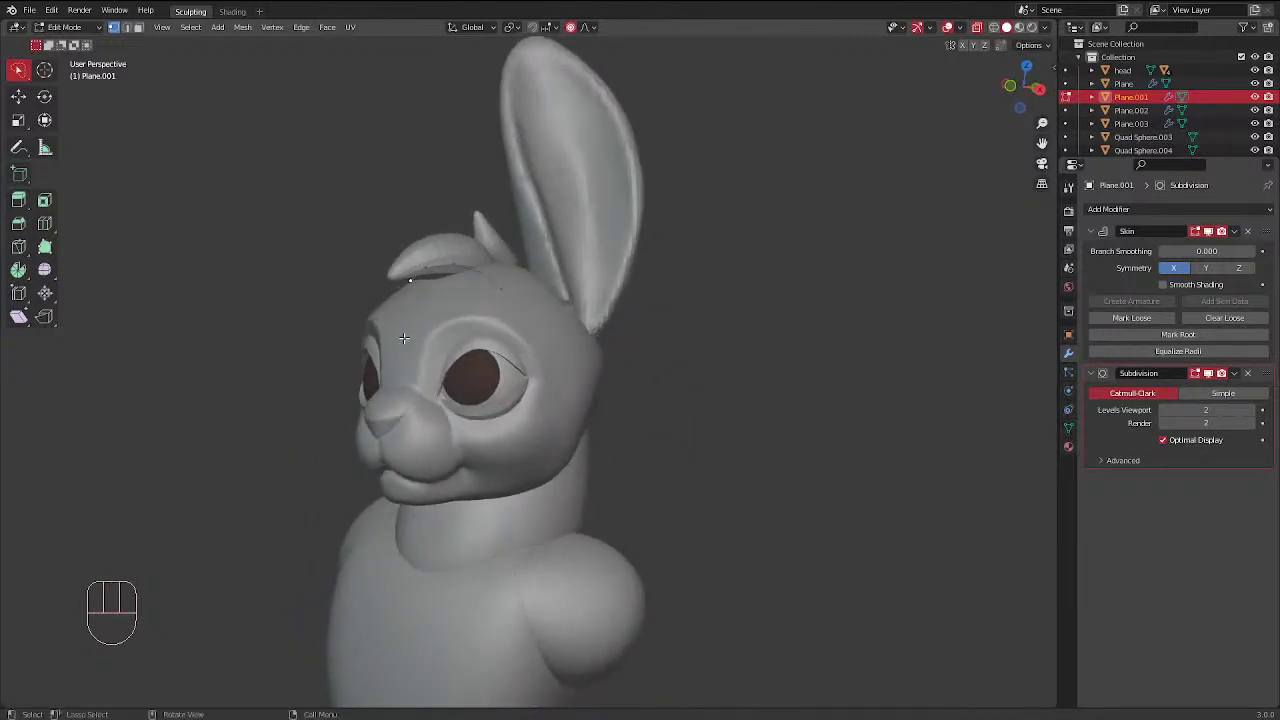
In Object Mode, duplicate the strand beside the upright ear and place the copy about 0.316 m in X and -0.311 m in Y away
{"action": "scroll", "coordinate": [502, 242], "scroll_direction": "up", "scroll_amount": 2}
{"action": "key", "text": "ctrl+Tab"}
{"action": "middle_click_drag", "start_coordinate": [497, 246], "coordinate": [549, 377]}
{"action": "left_click", "coordinate": [504, 244]}
{"action": "key", "text": "shift+d"}
{"action": "left_click", "coordinate": [548, 447]}
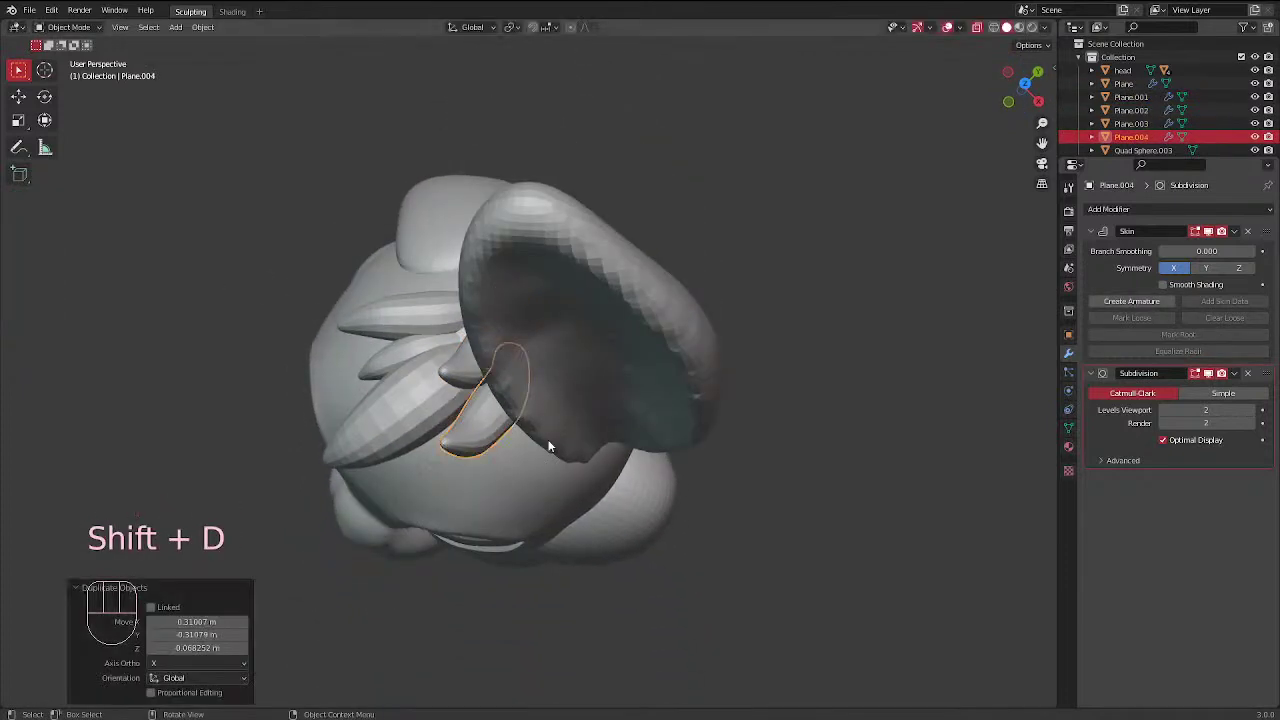
Enter Edit Mode on the duplicated strand and shift its vertices with proportional editing, working from above the head
{"action": "key", "text": "KP_3"}
{"action": "key", "text": "Tab"}
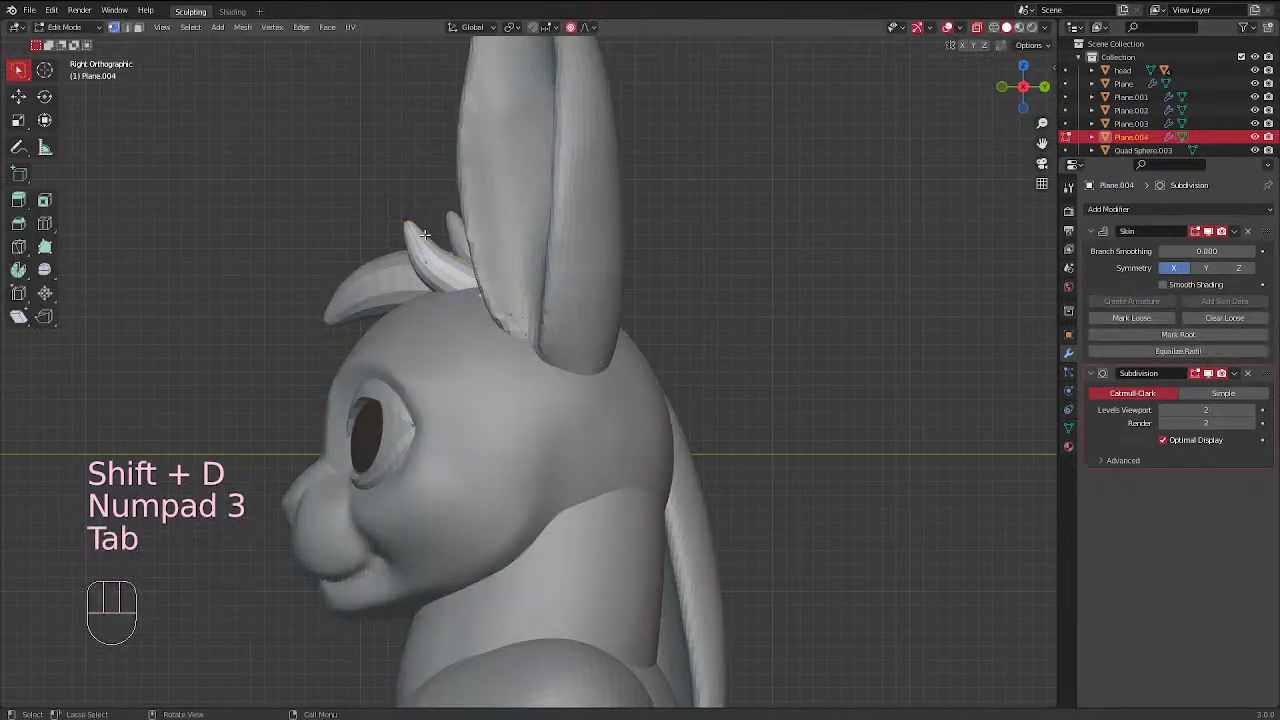
{"action": "middle_click_drag", "start_coordinate": [476, 301], "coordinate": [521, 395]}
{"action": "key", "text": "g"}
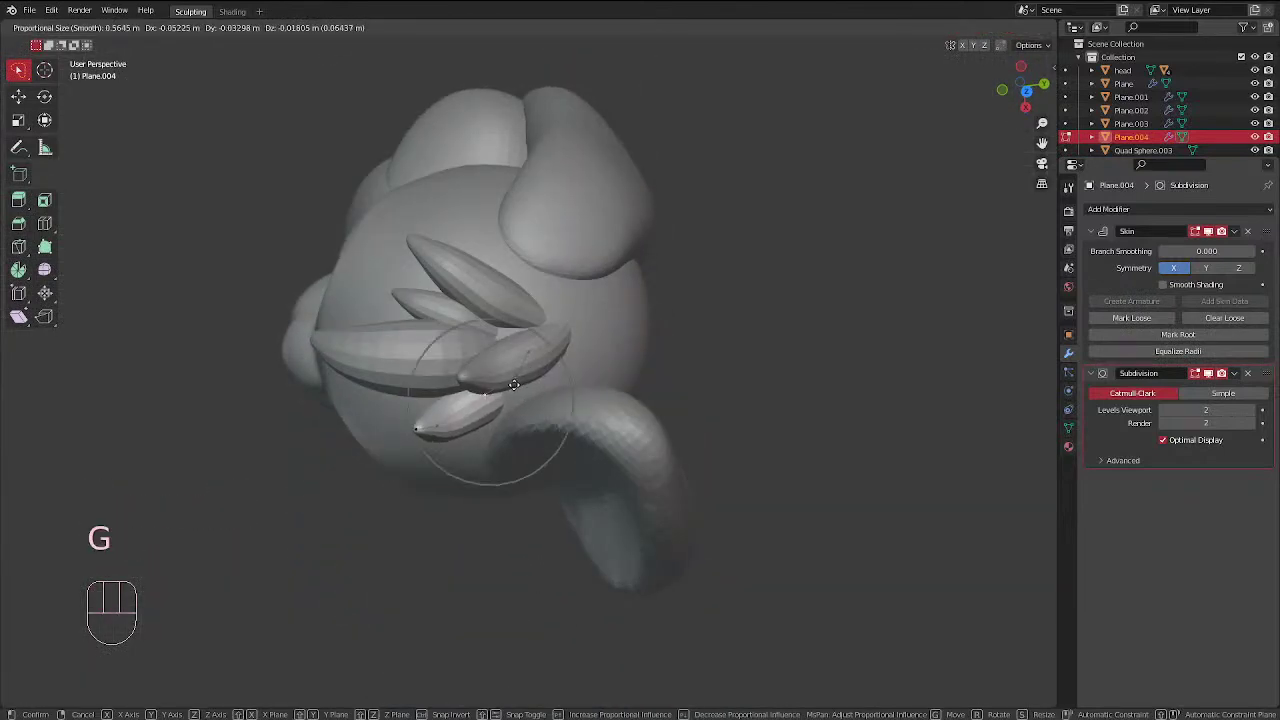
{"action": "left_click", "coordinate": [515, 382]}
{"action": "key", "text": "g"}
{"action": "left_click", "coordinate": [518, 370]}
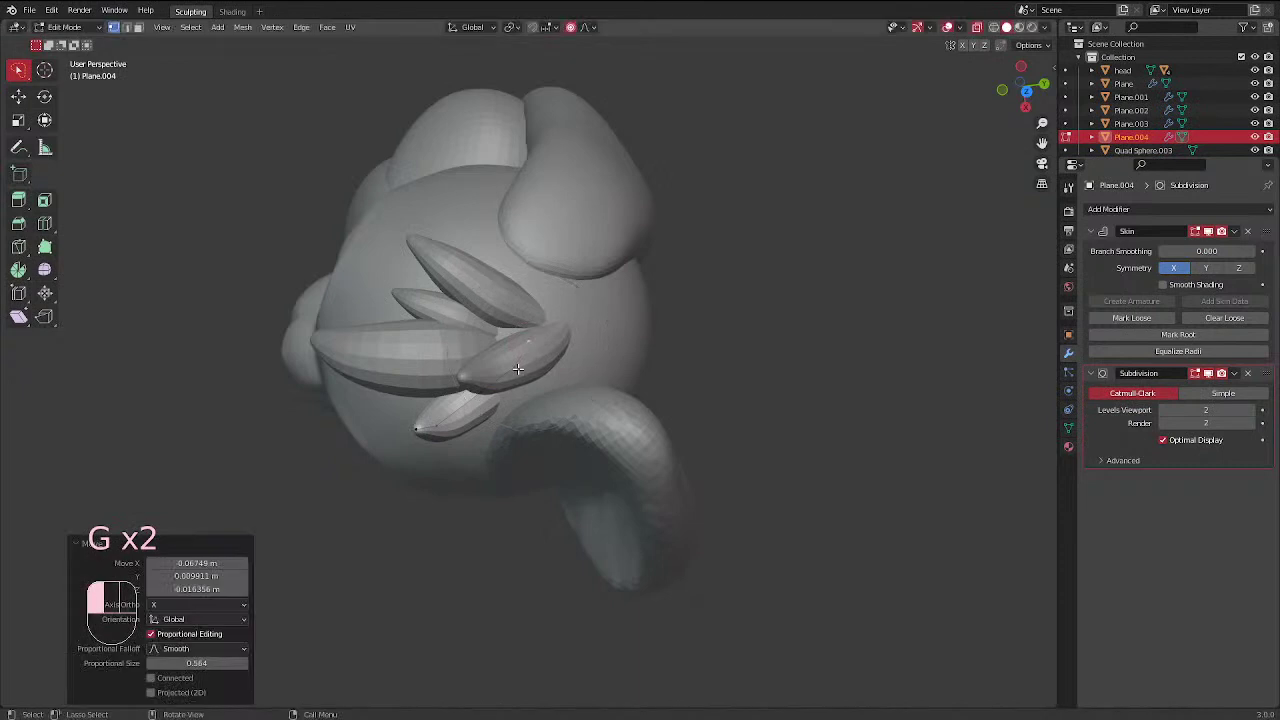
{"action": "key", "text": "g"}
{"action": "left_click", "coordinate": [505, 378]}
In right view, bend the duplicated strand's tip down about 0.553 m and forward about 0.199 m proportionally, and reposition its middle vertex
{"action": "middle_click_drag", "start_coordinate": [505, 378], "coordinate": [428, 236]}
{"action": "middle_click_drag", "start_coordinate": [605, 269], "coordinate": [613, 189]}
{"action": "key", "text": "KP_3"}
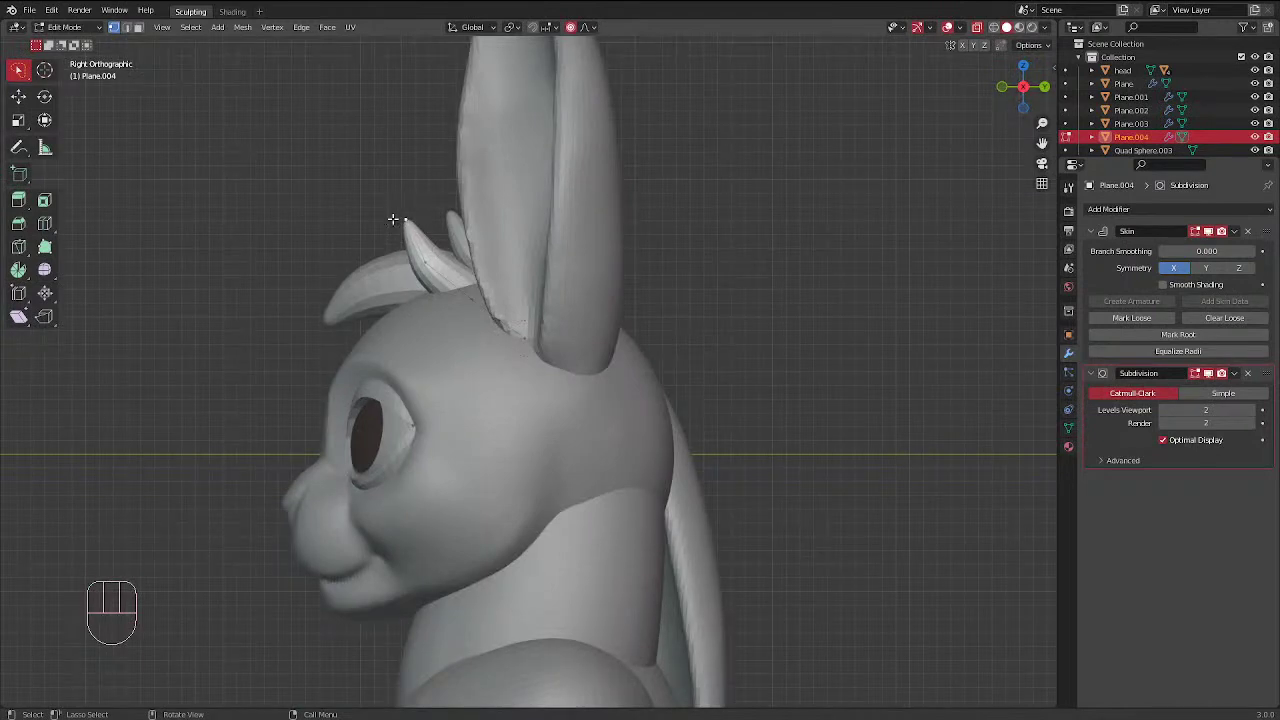
{"action": "key", "text": "g"}
{"action": "left_click", "coordinate": [443, 295]}
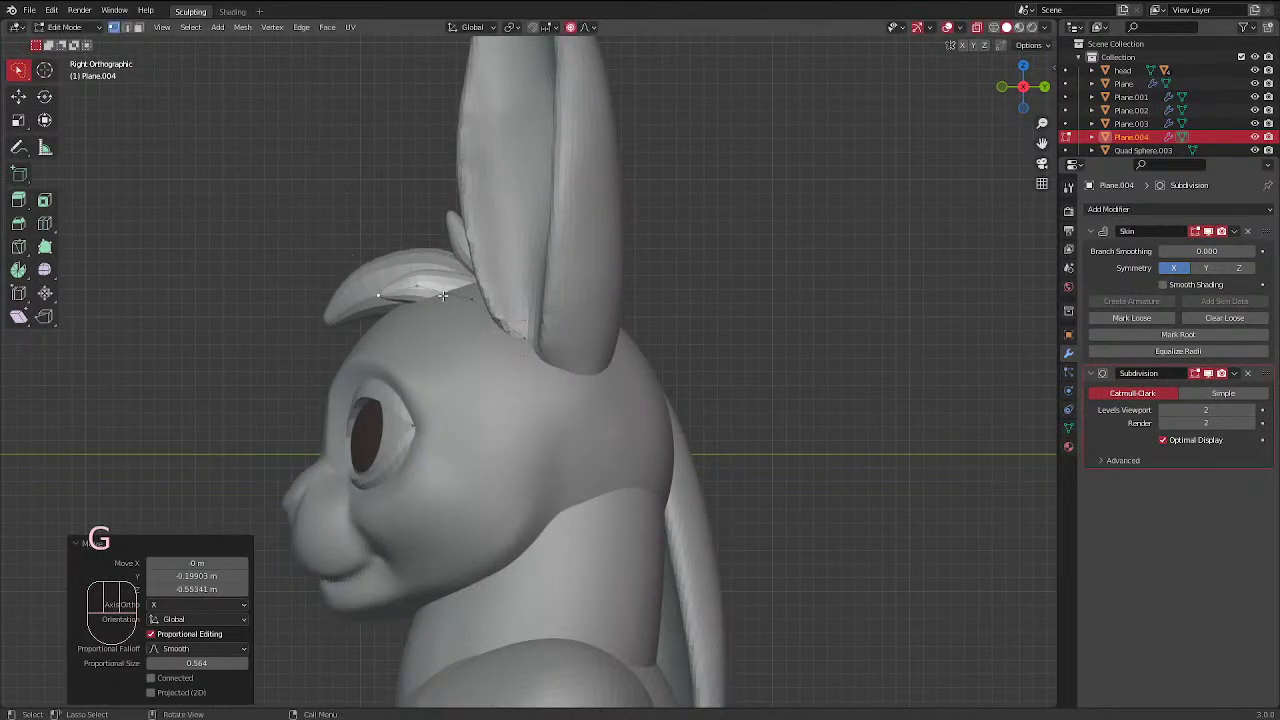
{"action": "key", "text": "g"}
{"action": "left_click", "coordinate": [441, 285]}
{"action": "key", "text": "g"}
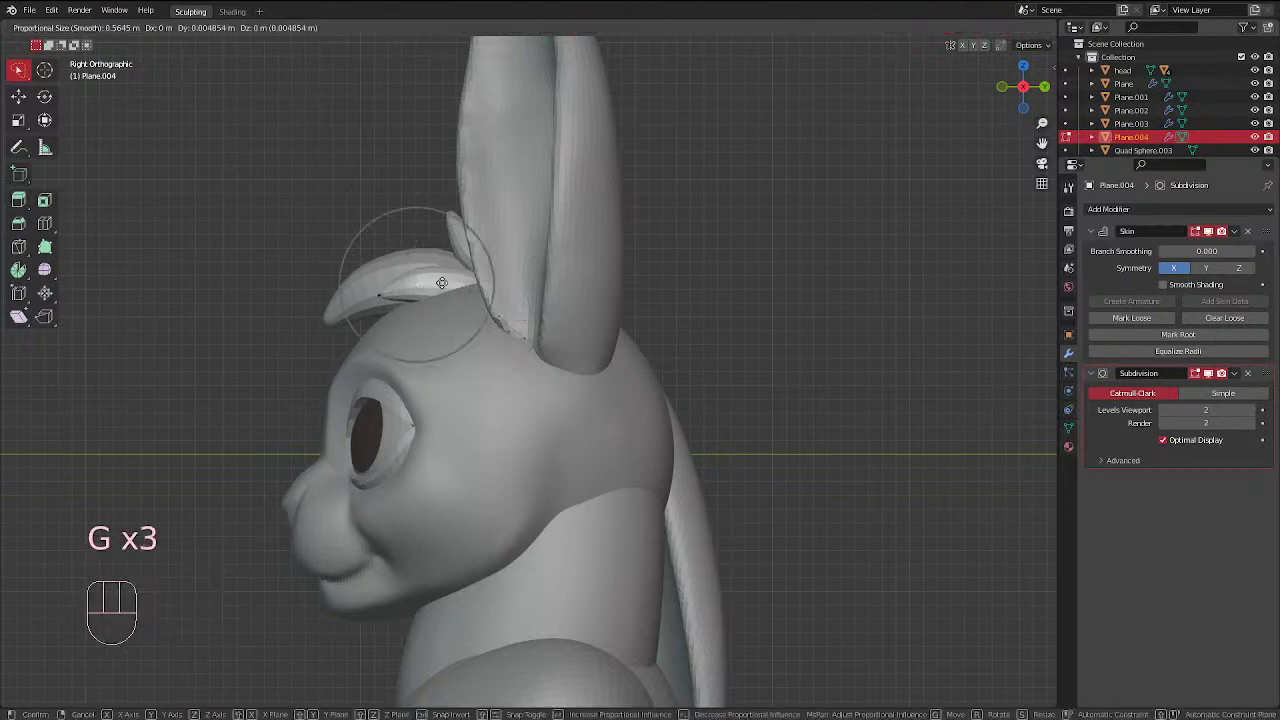
Reshape the hair strand beside the upright ear by repositioning its points with proportional editing, and return to Object Mode
{"action": "left_click", "coordinate": [449, 280]}
{"action": "key", "text": "g"}
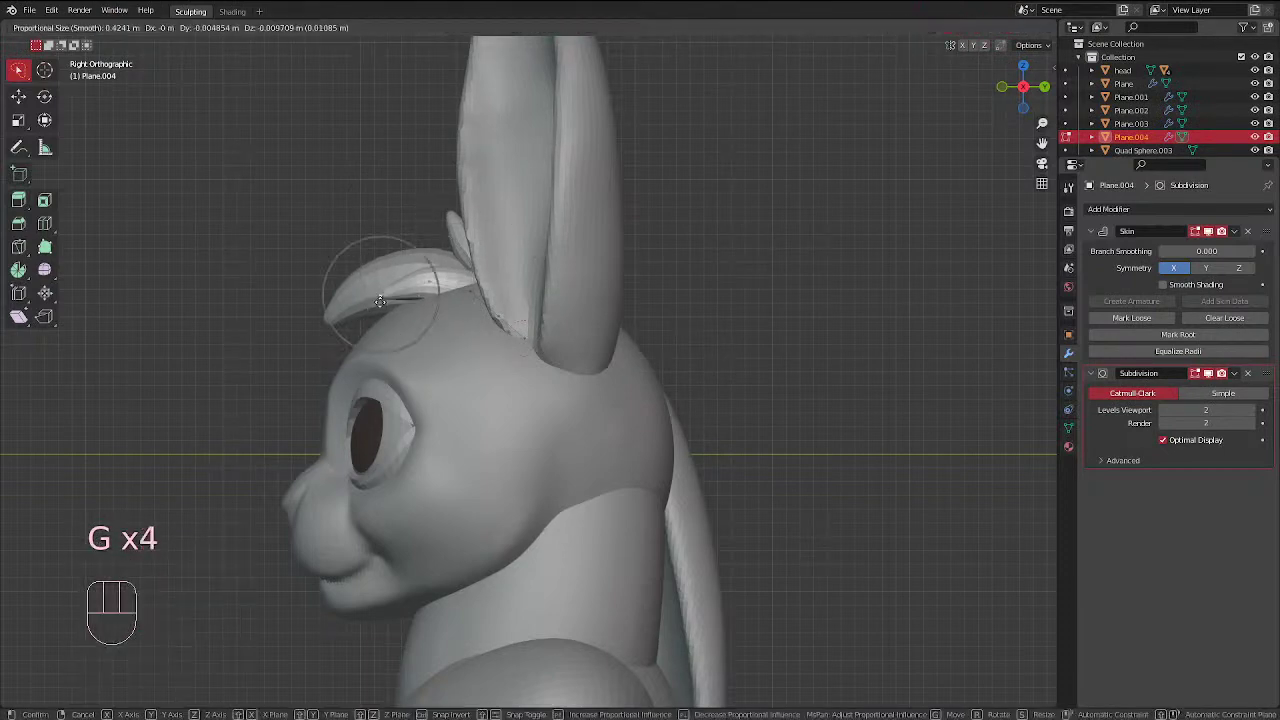
{"action": "left_click", "coordinate": [381, 303]}
{"action": "middle_click_drag", "start_coordinate": [381, 303], "coordinate": [420, 429]}
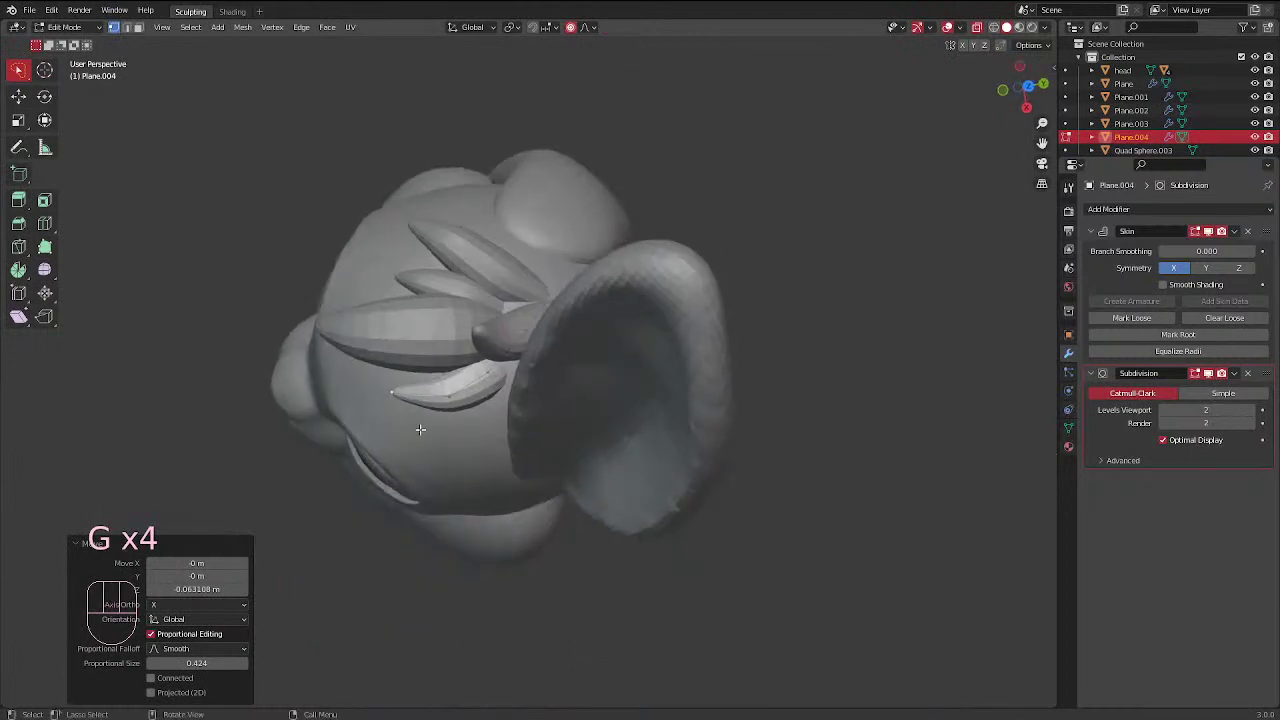
{"action": "key", "text": "g"}
{"action": "left_click", "coordinate": [464, 427]}
{"action": "key", "text": "ctrl"}
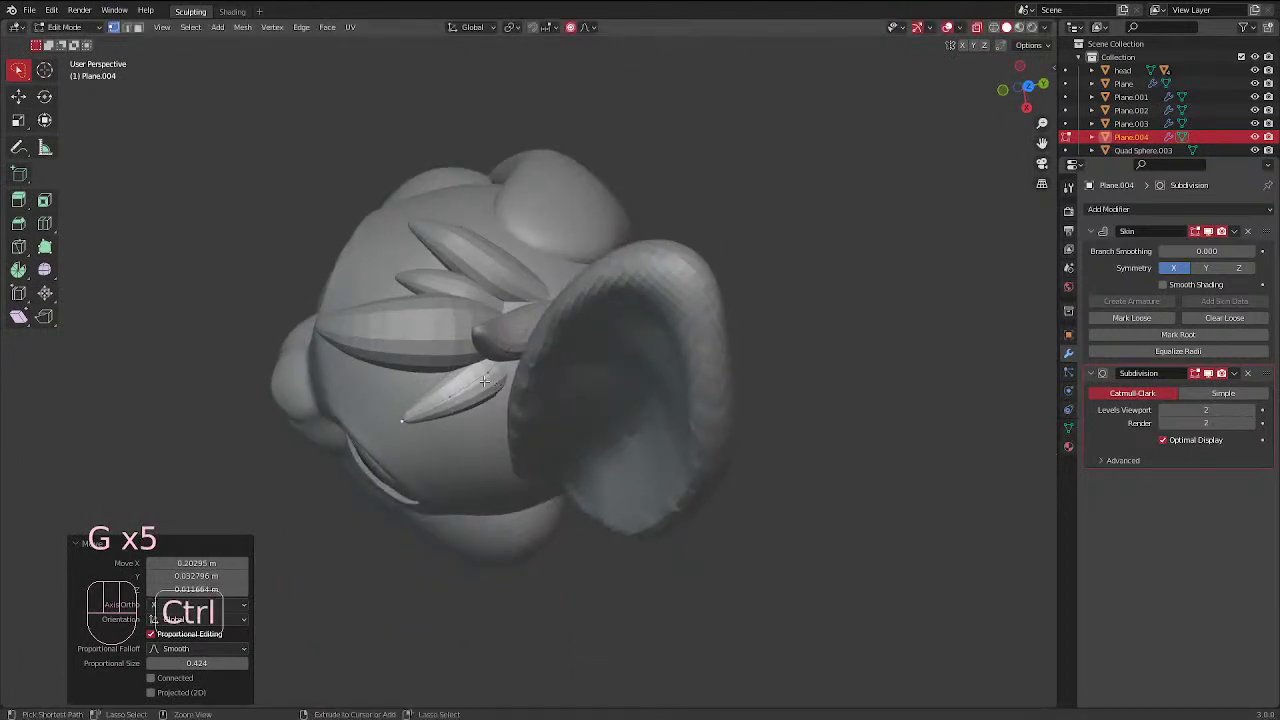
{"action": "key", "text": "ctrl+Tab"}
Edit the outermost hair strand on the drooping ear's side and scale its skin thickness by about 1.237
{"action": "middle_click_drag", "start_coordinate": [484, 381], "coordinate": [504, 457]}
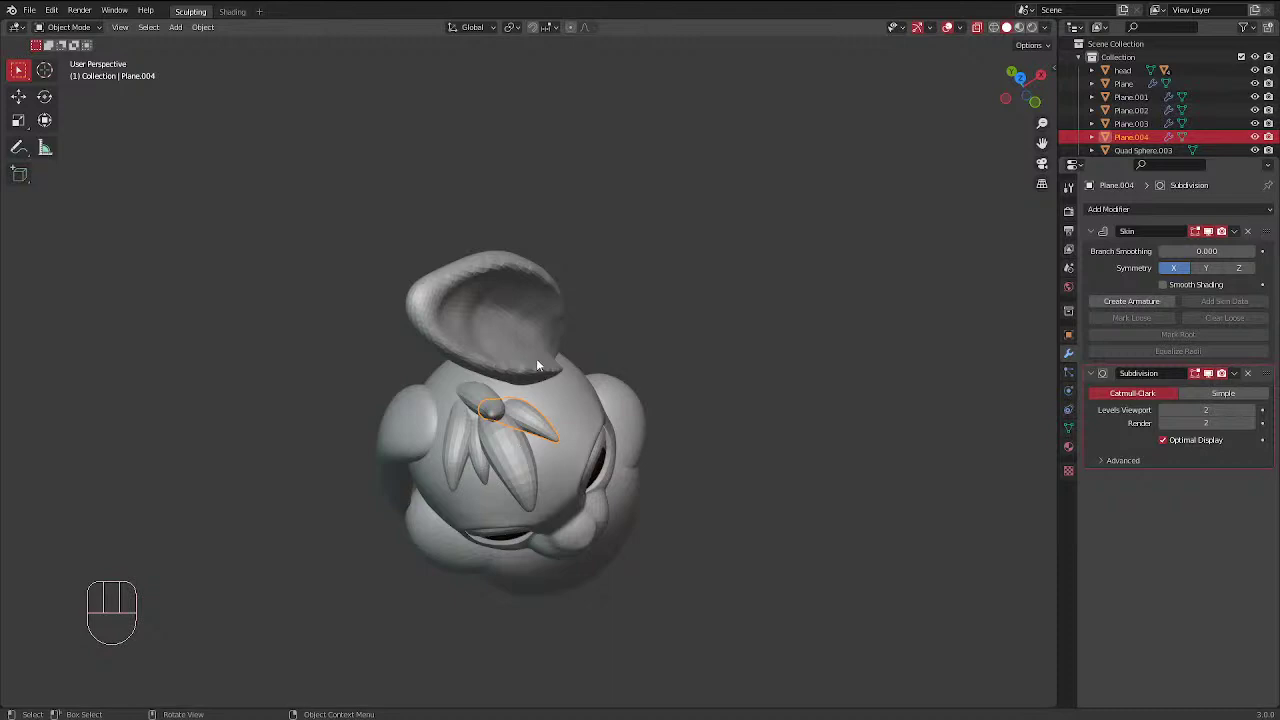
{"action": "middle_click_drag", "start_coordinate": [617, 322], "coordinate": [484, 296]}
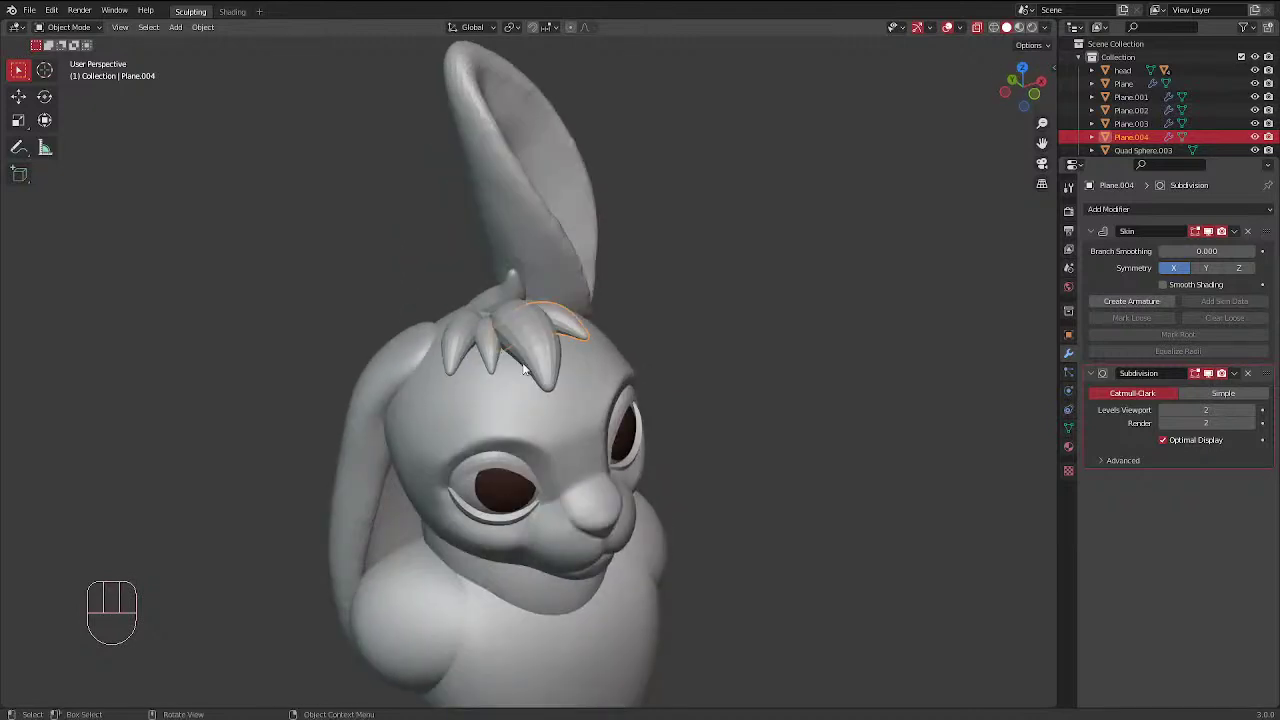
{"action": "key", "text": "KP_1"}
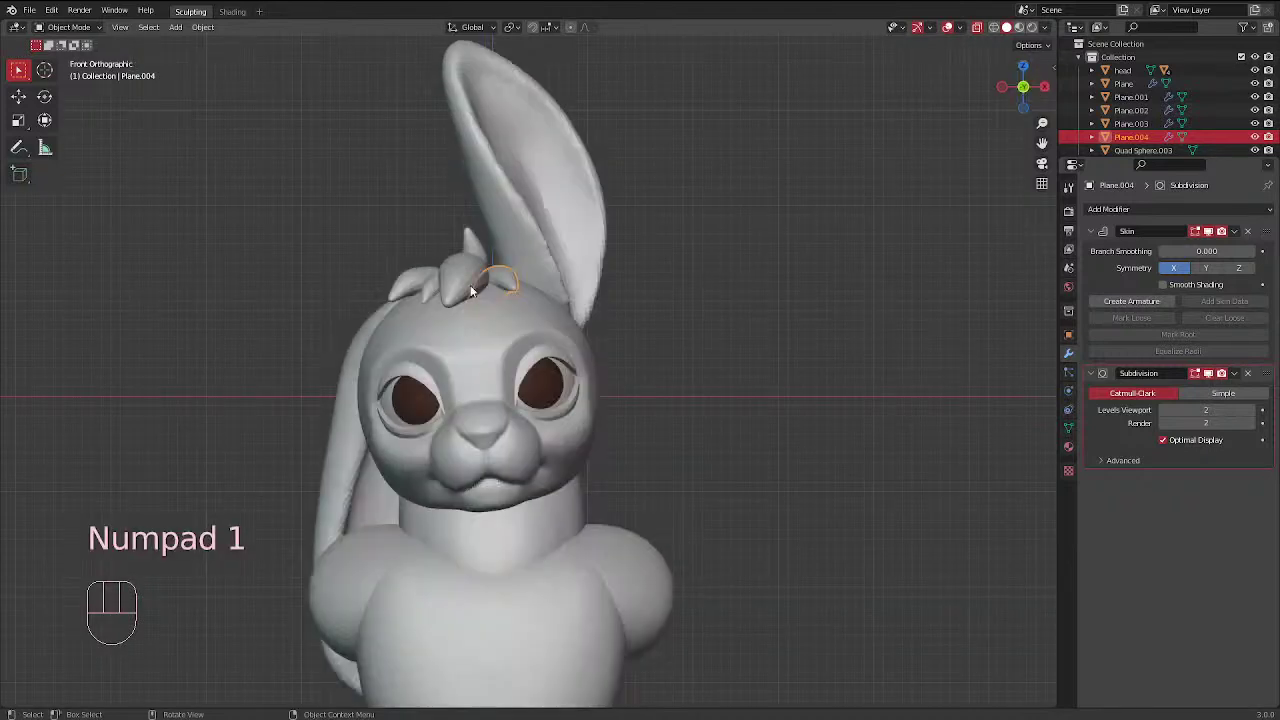
{"action": "left_click", "coordinate": [416, 281]}
{"action": "key", "text": "Tab"}
{"action": "scroll", "coordinate": [420, 282], "scroll_direction": "up", "scroll_amount": 2}
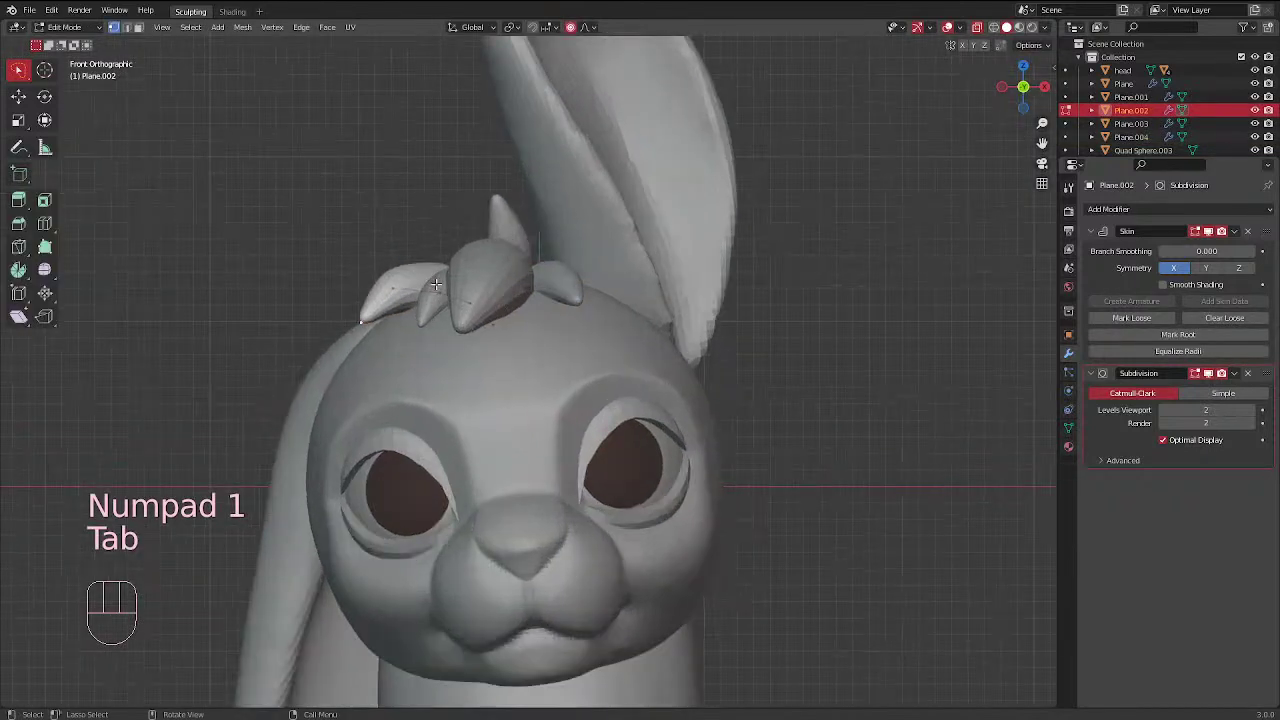
{"action": "key", "text": "ctrl+a"}
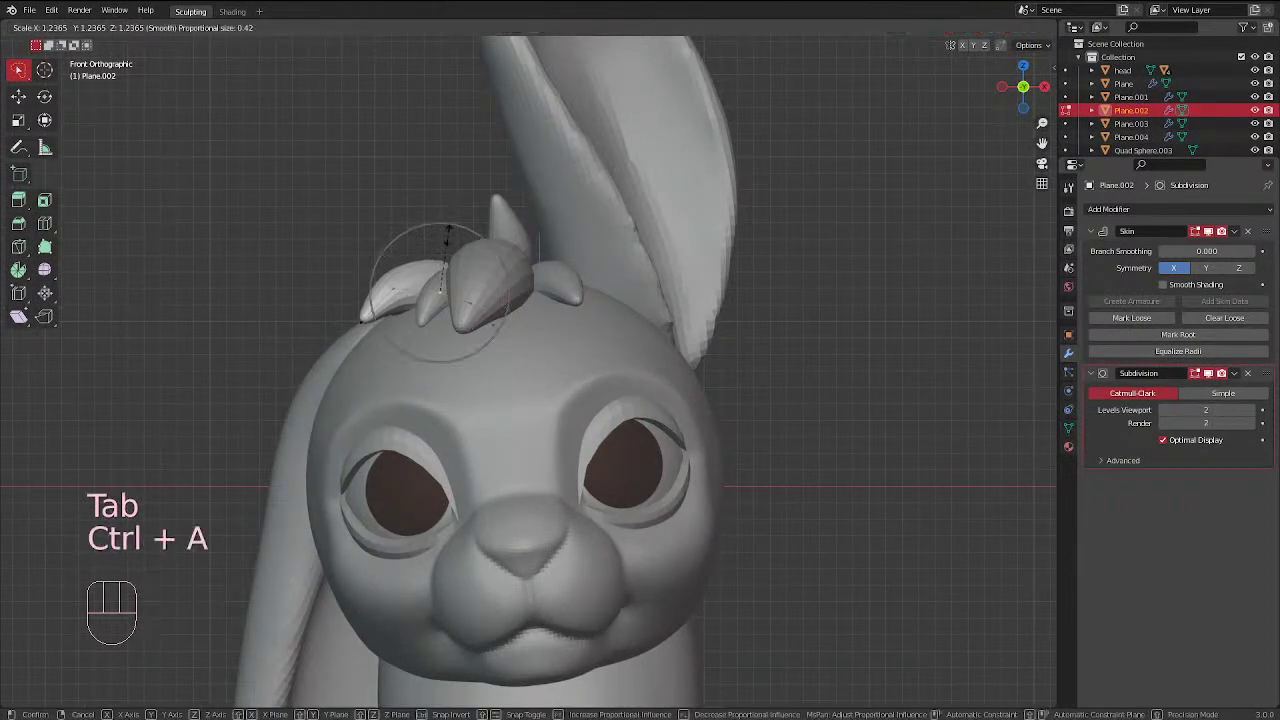
{"action": "left_click", "coordinate": [448, 234]}
Pull the outermost strand's points inward toward the neighbouring hair, widening the proportional falloff to about 1.1 m for the tip
{"action": "middle_click_drag", "start_coordinate": [448, 234], "coordinate": [517, 514]}
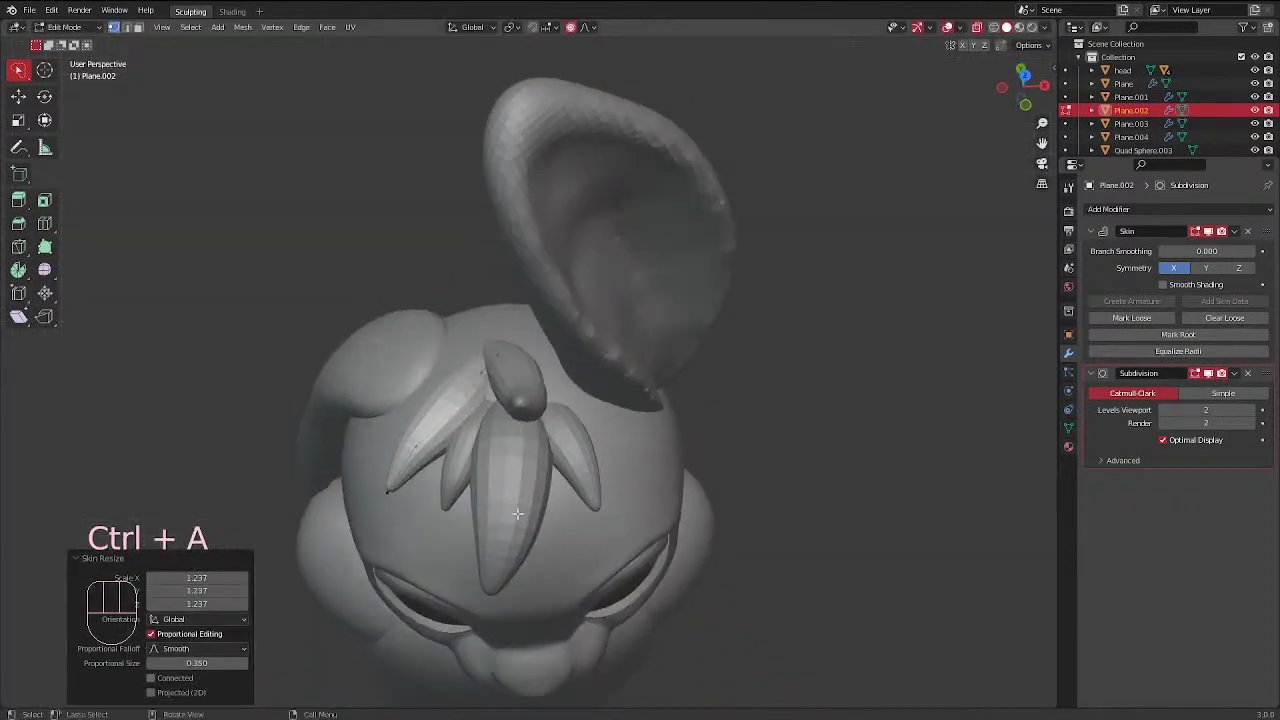
{"action": "middle_click_drag", "start_coordinate": [415, 463], "coordinate": [440, 470]}
{"action": "key", "text": "g"}
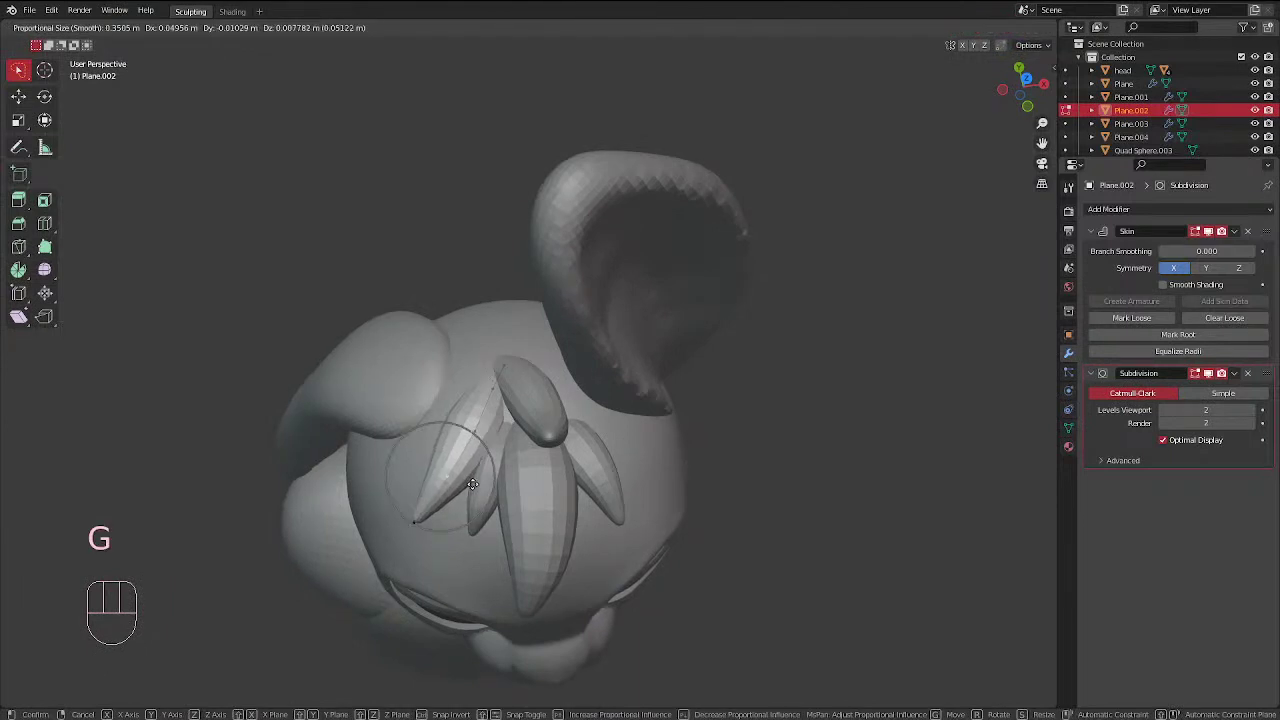
{"action": "left_click", "coordinate": [424, 517]}
{"action": "key", "text": "g"}
{"action": "scroll", "coordinate": [432, 503], "scroll_direction": "down", "scroll_amount": 10}
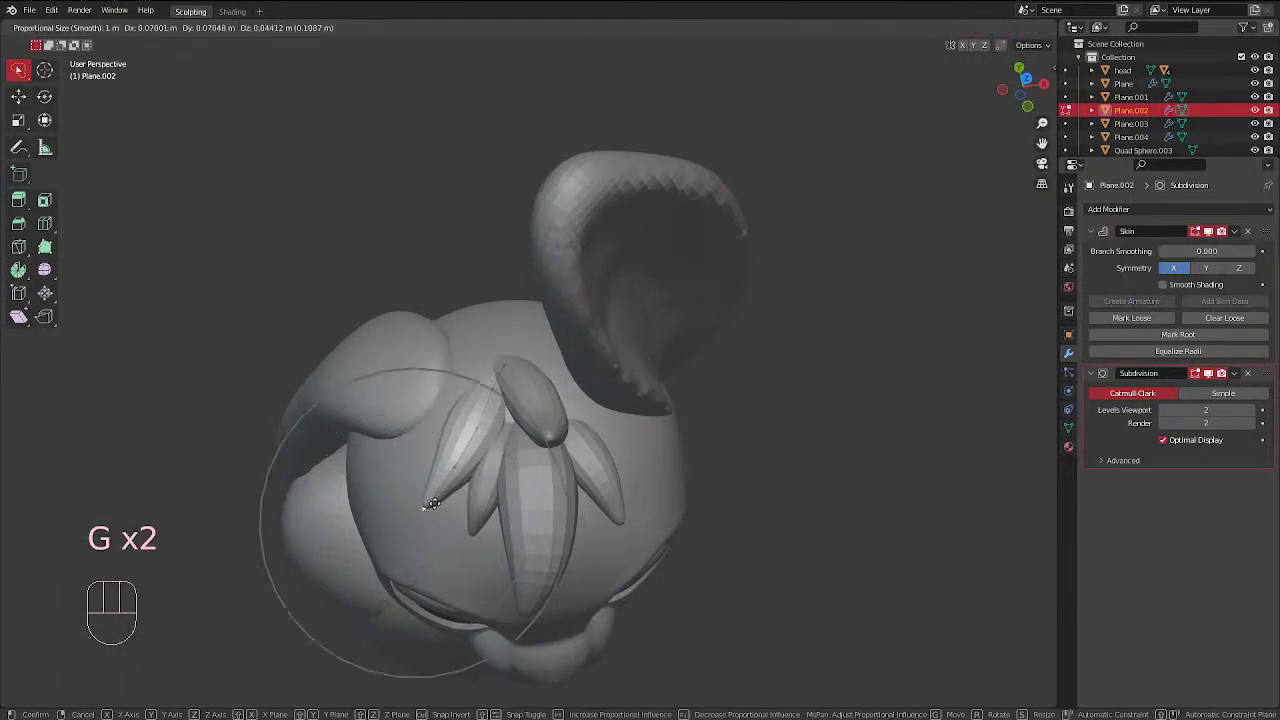
{"action": "left_click", "coordinate": [434, 501]}
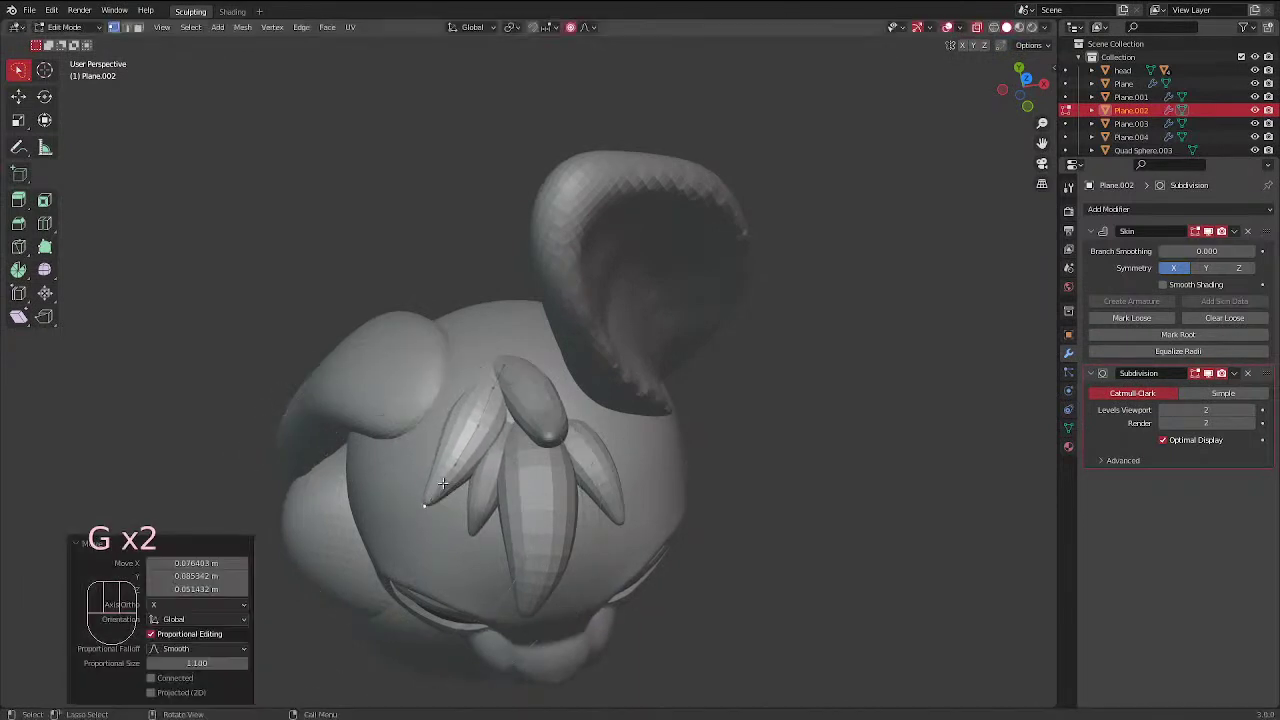
Refine the outermost strand's skin thickness, scaling by 0.845 and a second time by about 1.13
{"action": "key", "text": "ctrl+a"}
{"action": "left_click", "coordinate": [575, 395]}
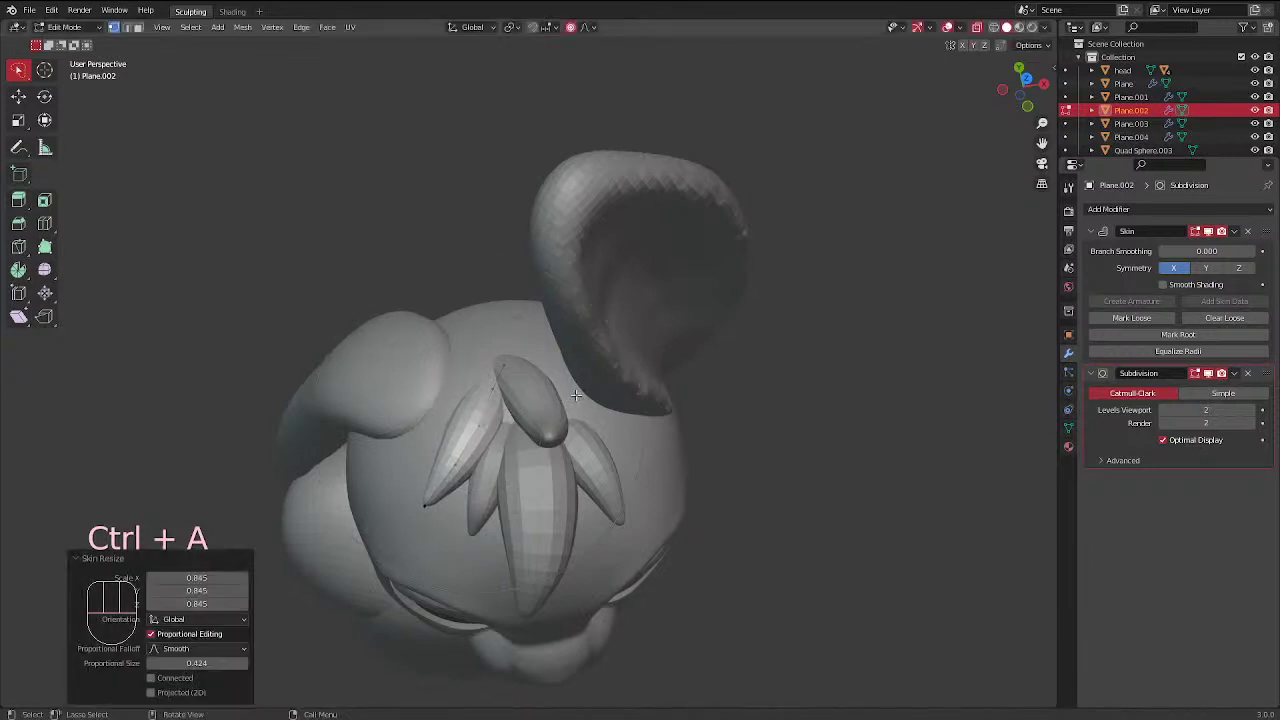
{"action": "key", "text": "ctrl+a"}
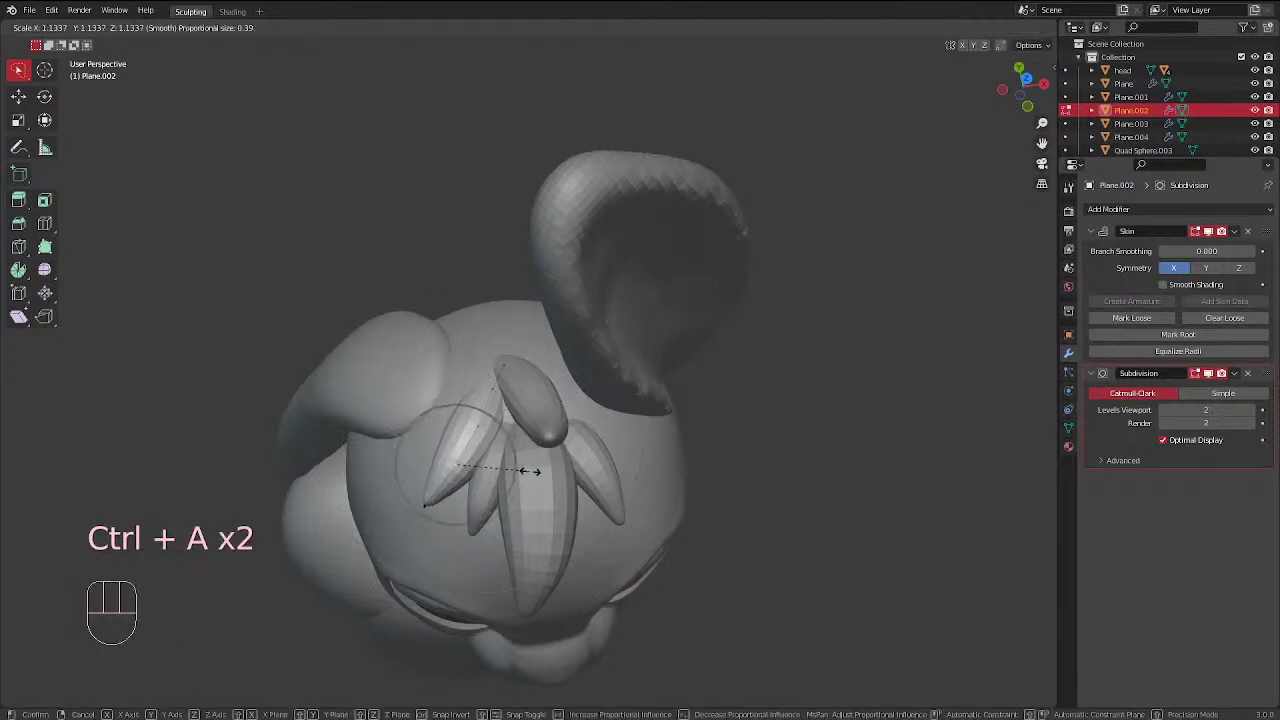
{"action": "left_click", "coordinate": [529, 471]}
Reposition the outermost strand's selected point toward the hair cluster and return to Object Mode
{"action": "middle_click_drag", "start_coordinate": [498, 386], "coordinate": [510, 486]}
{"action": "key", "text": "g"}
{"action": "left_click", "coordinate": [503, 455]}
{"action": "key", "text": "ctrl+Tab"}
Move the points of the thin strand next to the large central one with proportional editing, and return to Object Mode
{"action": "left_click", "coordinate": [482, 492]}
{"action": "key", "text": "Tab"}
{"action": "middle_click_drag", "start_coordinate": [506, 427], "coordinate": [613, 426]}
{"action": "key", "text": "g"}
{"action": "left_click", "coordinate": [701, 452]}
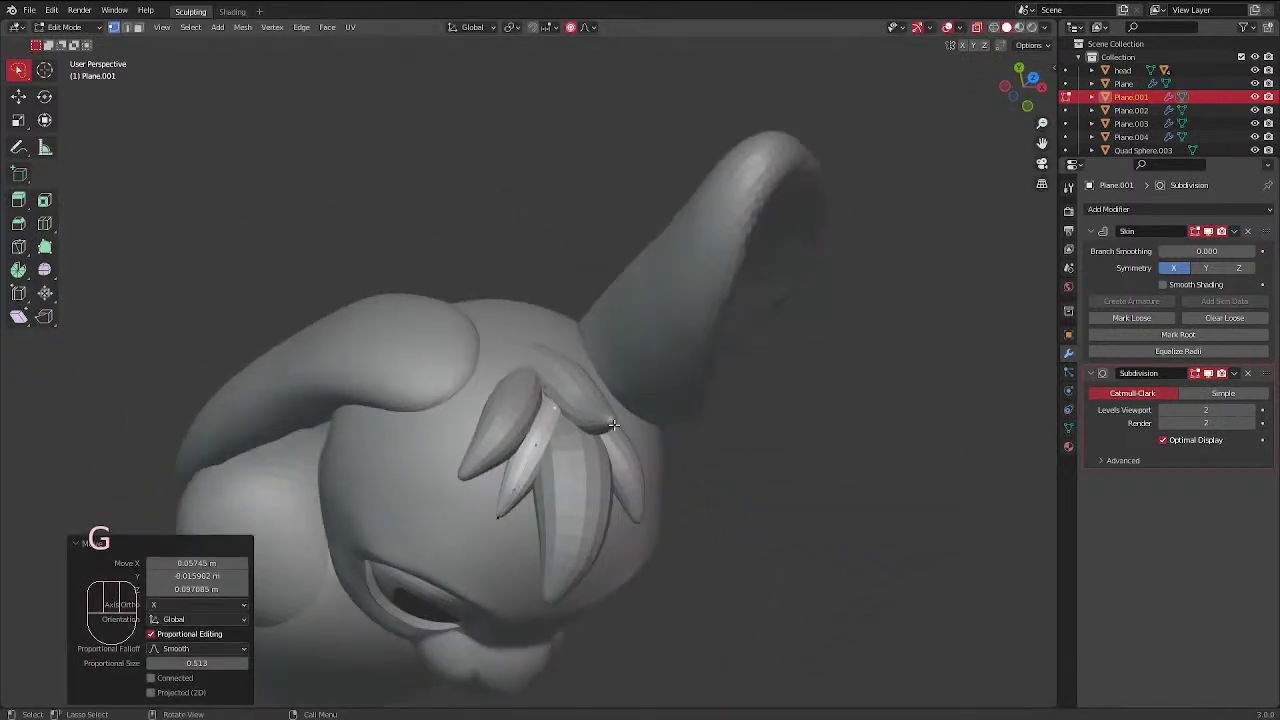
{"action": "key", "text": "g"}
{"action": "middle_click_drag", "start_coordinate": [543, 329], "coordinate": [548, 455]}
{"action": "left_click", "coordinate": [612, 401]}
{"action": "key", "text": "ctrl+Tab"}
Shrink the whole outermost strand on the drooping ear's side to about 0.691, and its skin thickness to about 0.697
{"action": "left_click", "coordinate": [593, 409]}
{"action": "key", "text": "Tab"}
{"action": "middle_click_drag", "start_coordinate": [593, 409], "coordinate": [639, 381]}
{"action": "key", "text": "a"}
{"action": "key", "text": "s"}
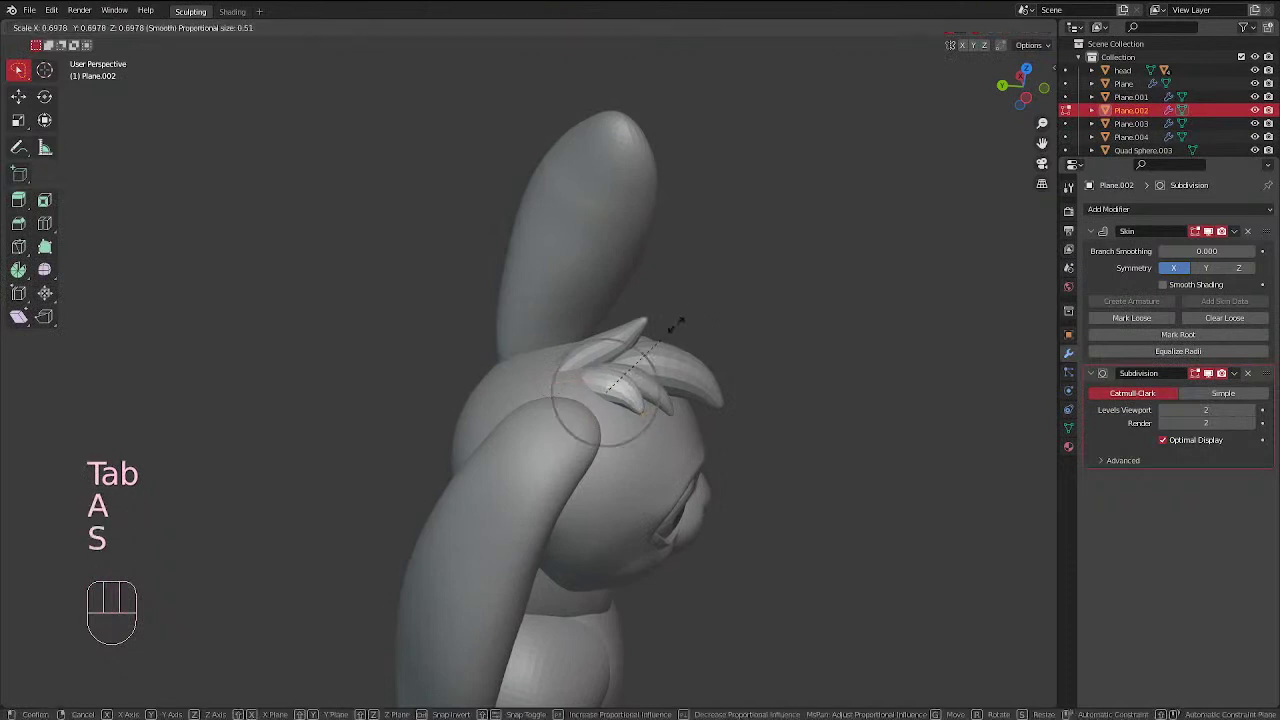
{"action": "left_click", "coordinate": [677, 323]}
{"action": "key", "text": "ctrl+a"}
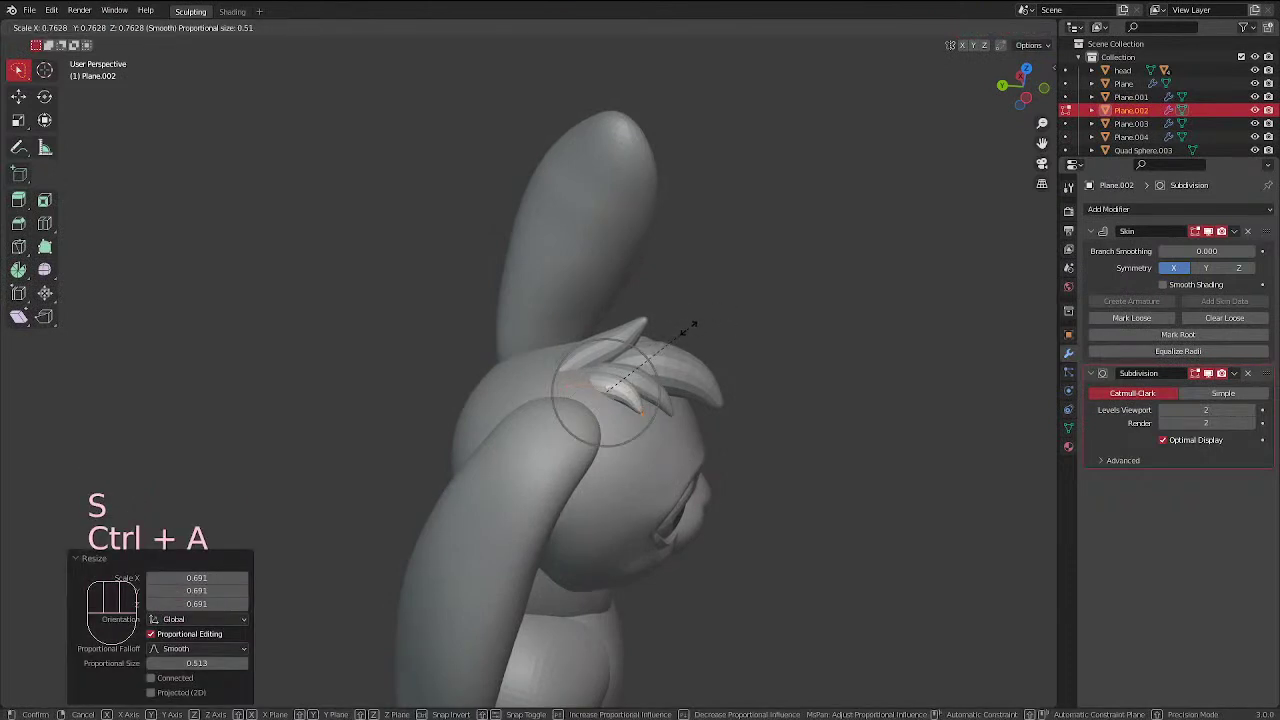
{"action": "left_click", "coordinate": [682, 332]}
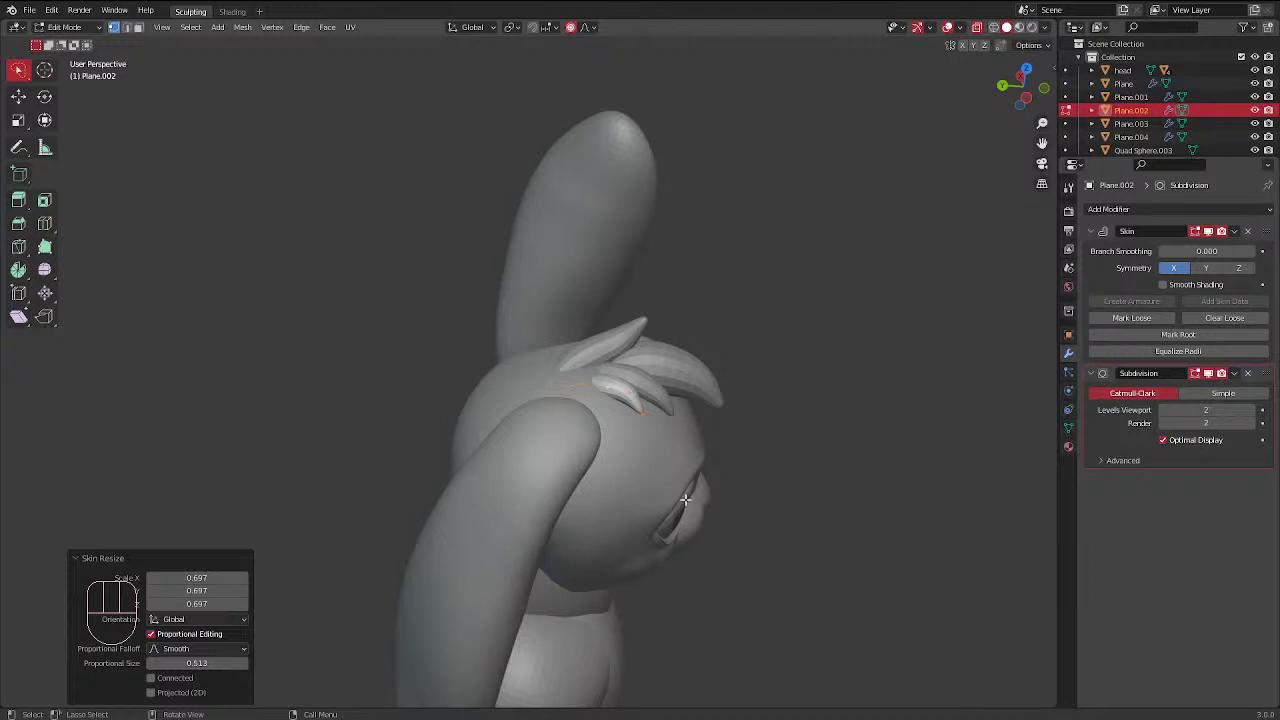
Shift the shrunken outer strand's root and lower points to line it up with the neighbouring strand
{"action": "middle_click_drag", "start_coordinate": [685, 499], "coordinate": [513, 466]}
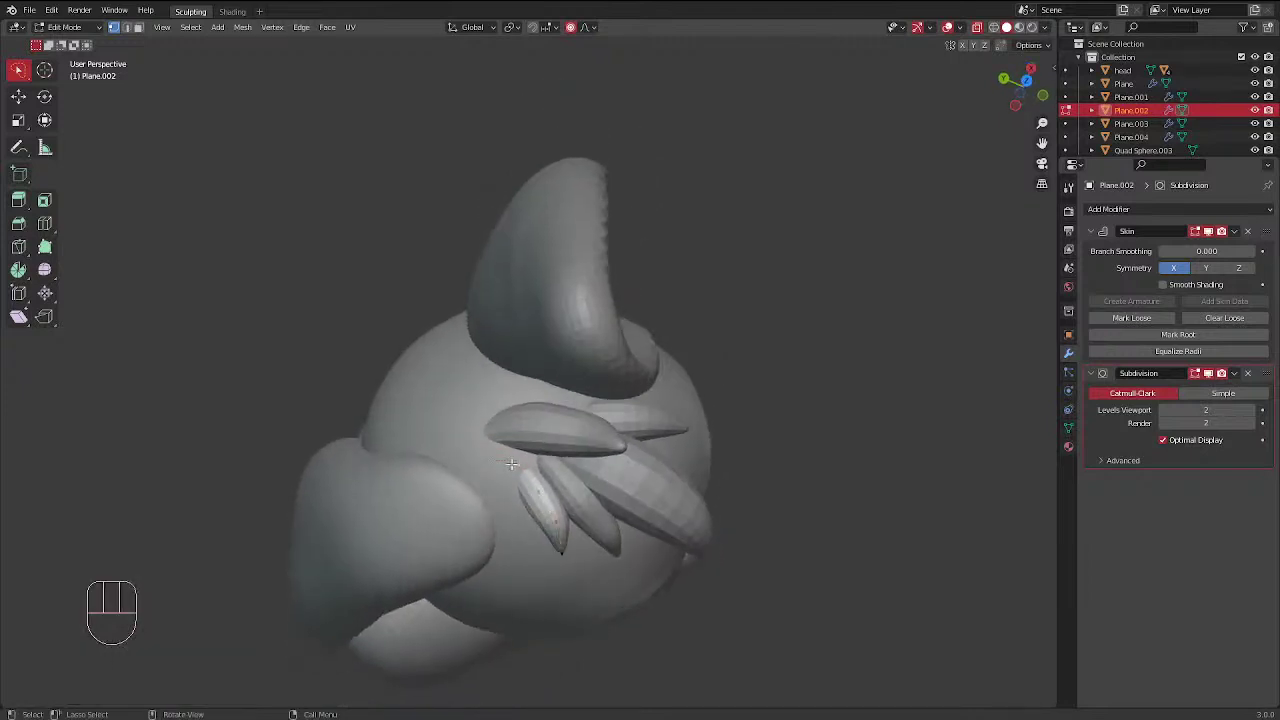
{"action": "key", "text": "g"}
{"action": "left_click", "coordinate": [515, 469]}
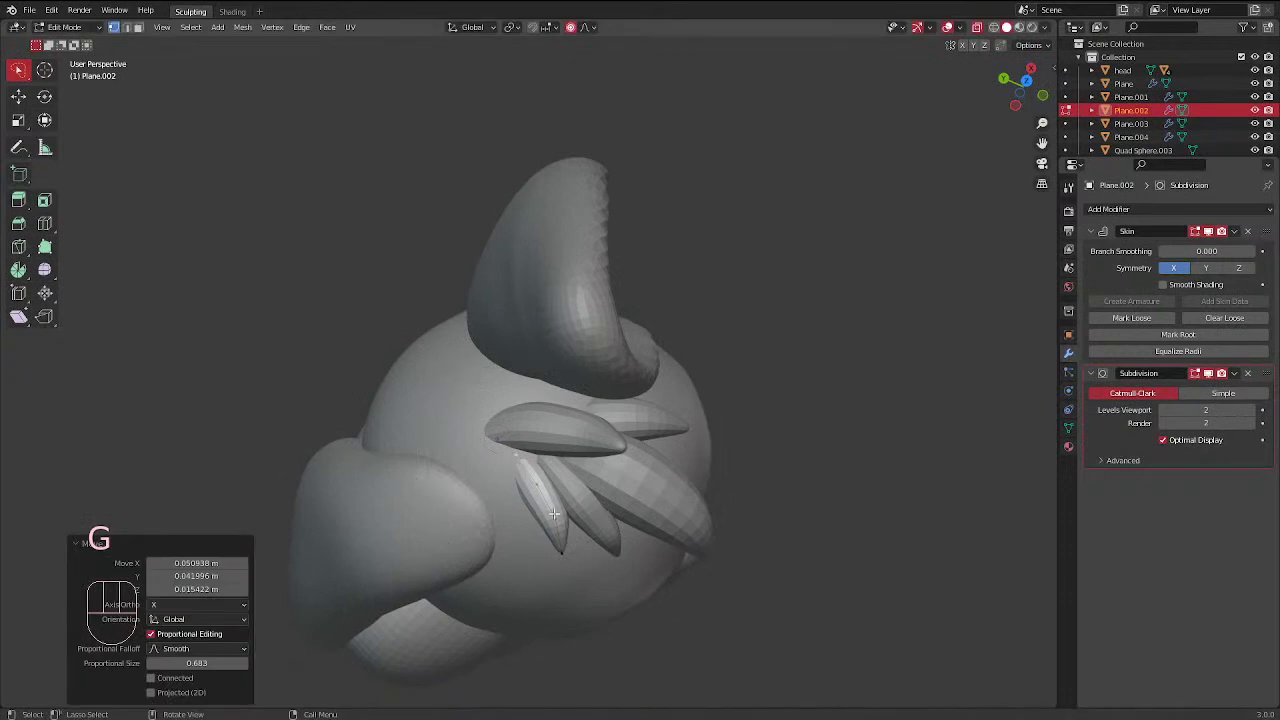
{"action": "key", "text": "g"}
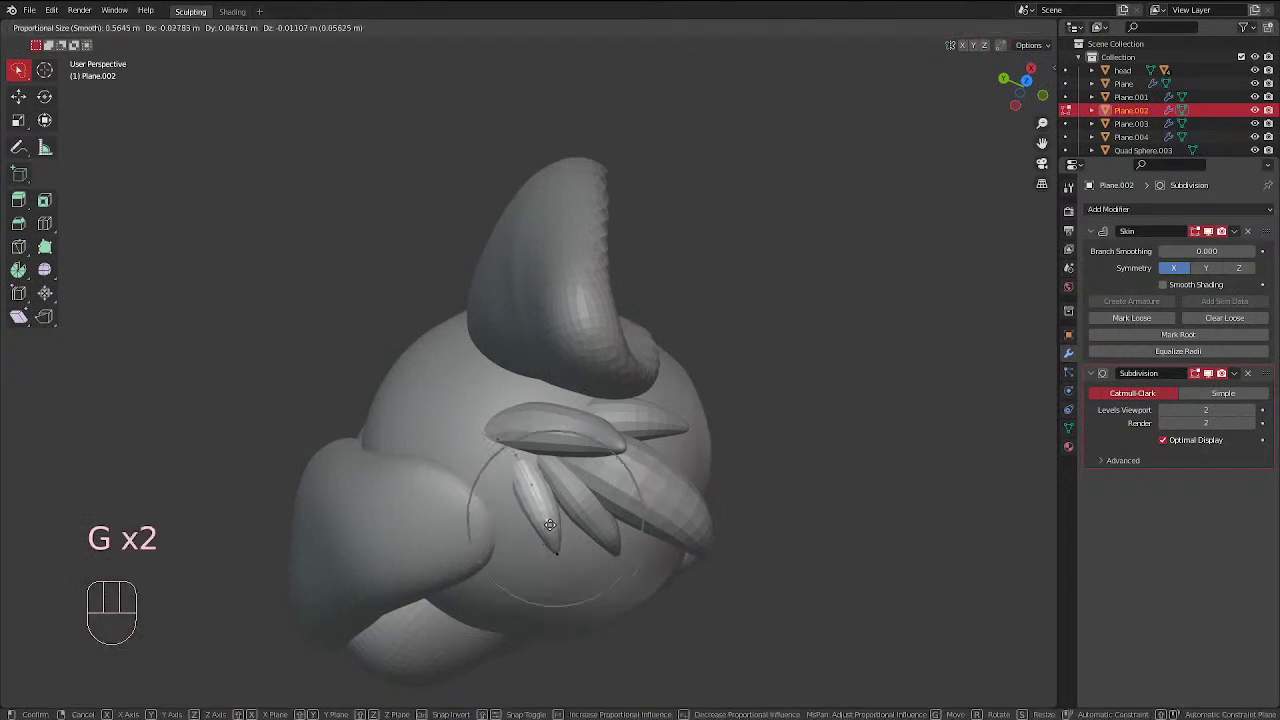
{"action": "left_click", "coordinate": [548, 458]}
Fine-tune the outer strand's curve by nudging its root, middle and lower points with a smaller proportional falloff
{"action": "middle_click_drag", "start_coordinate": [548, 458], "coordinate": [506, 459]}
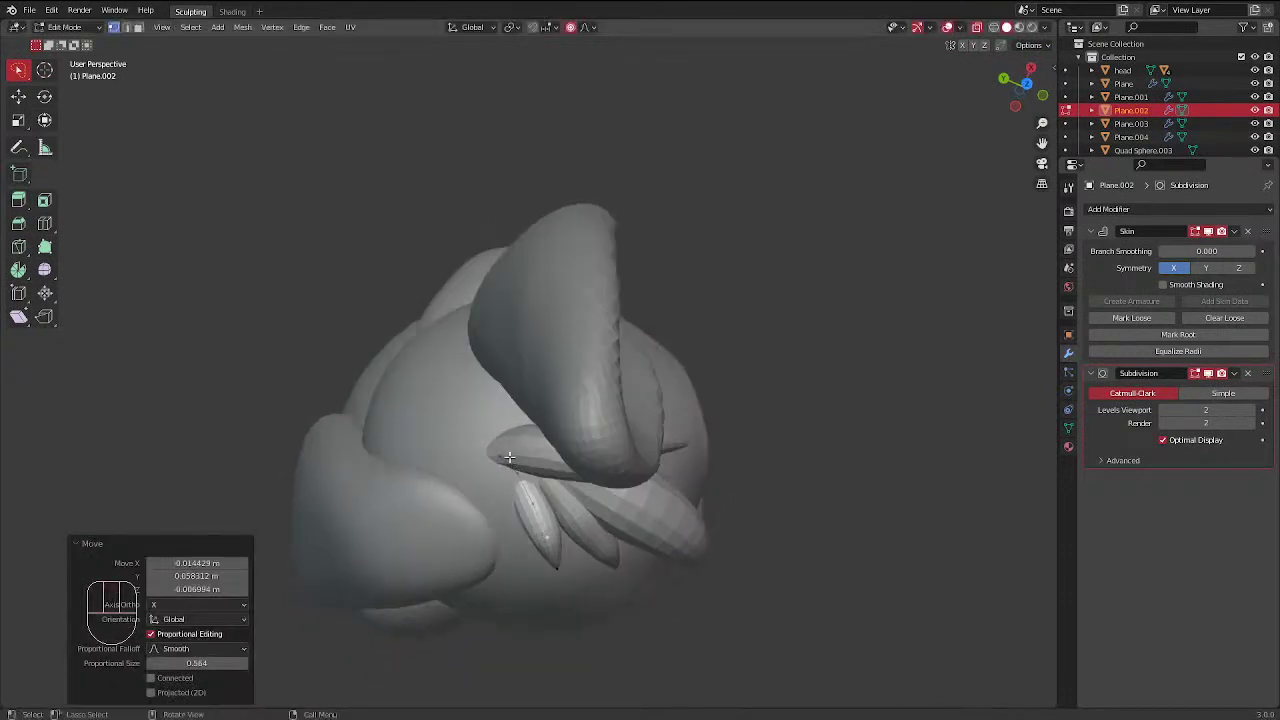
{"action": "key", "text": "g"}
{"action": "left_click", "coordinate": [515, 465]}
{"action": "key", "text": "g"}
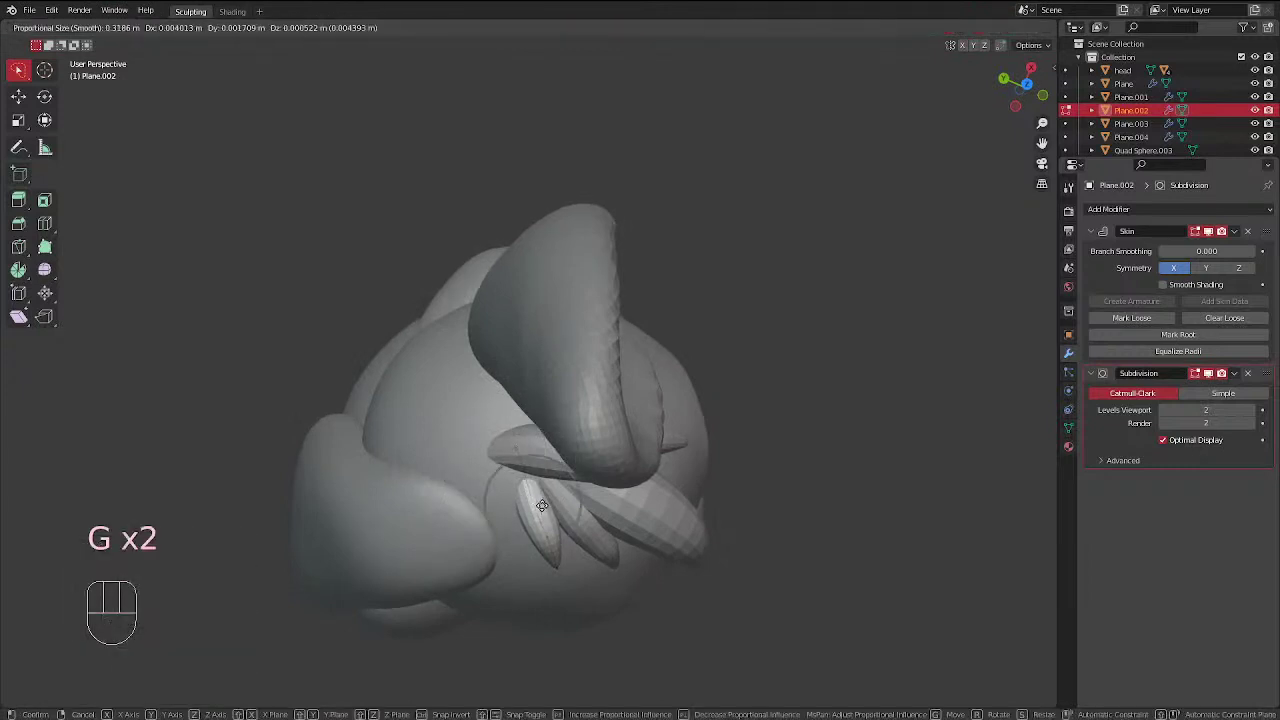
{"action": "left_click", "coordinate": [550, 535]}
{"action": "key", "text": "g"}
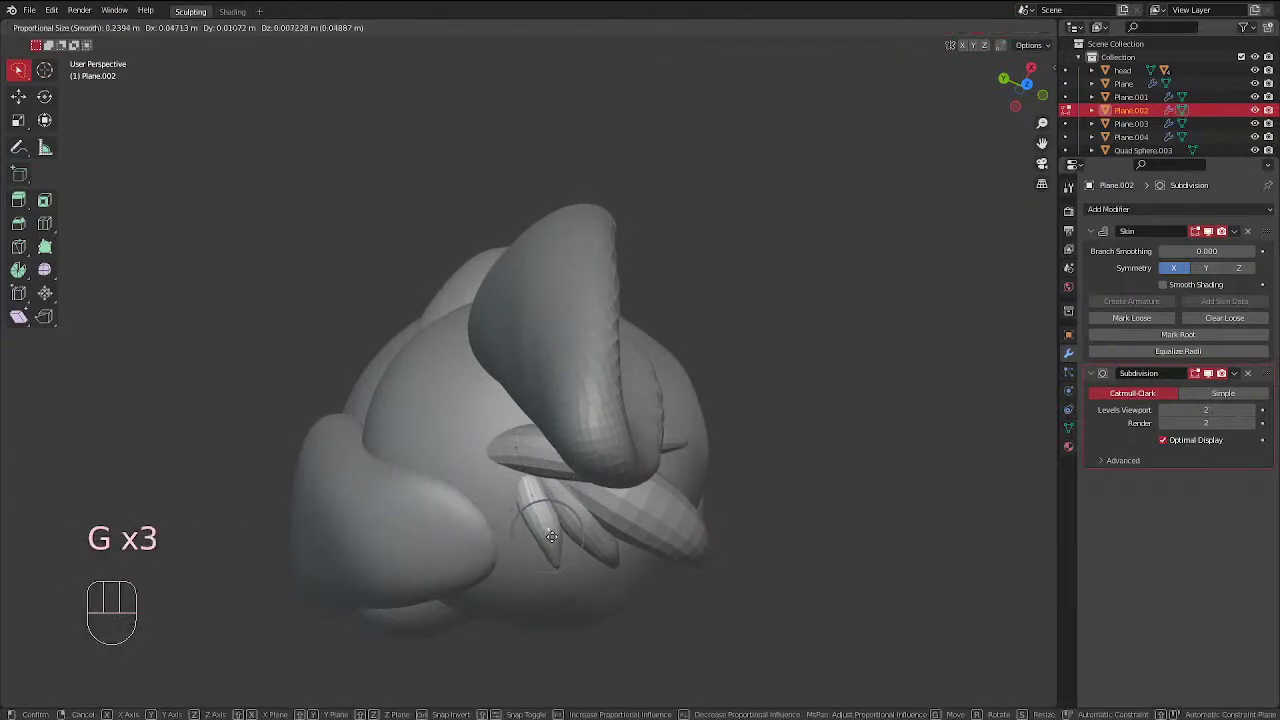
{"action": "left_click", "coordinate": [556, 538]}
Adjust the outer strand's middle and tip with a falloff of about 0.198 m, return to Object Mode and clear the selection
{"action": "middle_click_drag", "start_coordinate": [556, 540], "coordinate": [539, 508]}
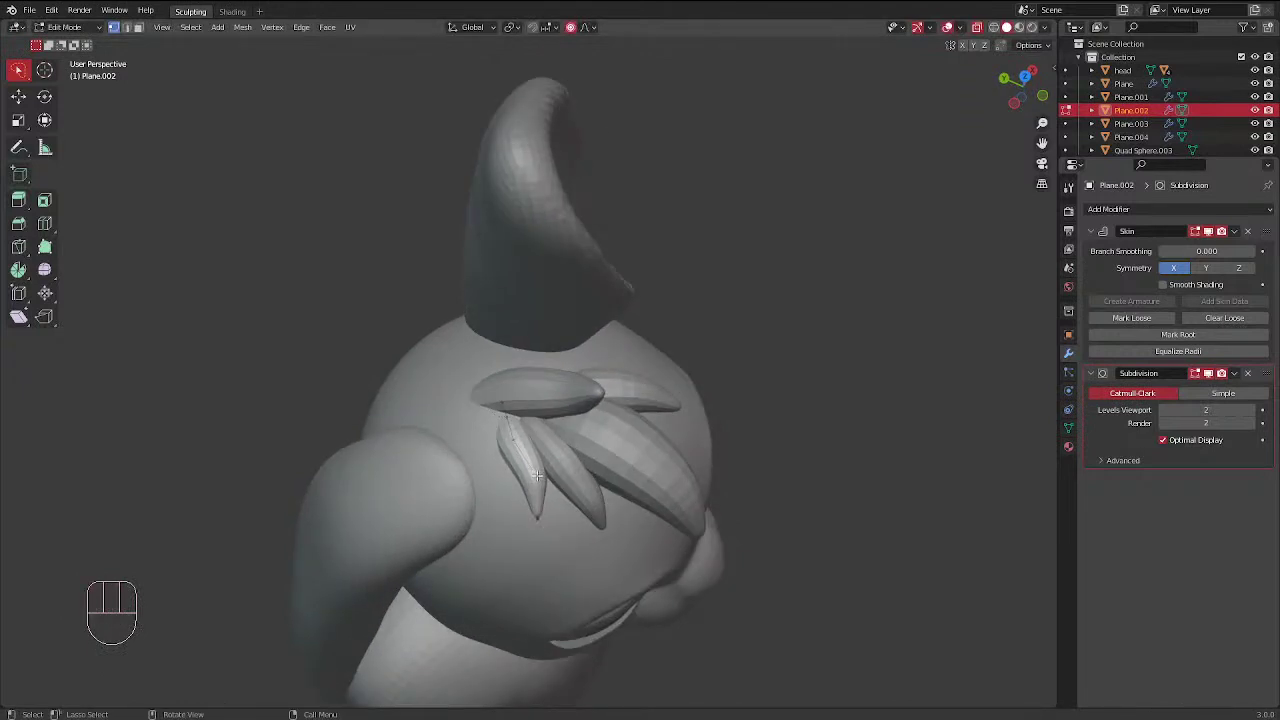
{"action": "key", "text": "g"}
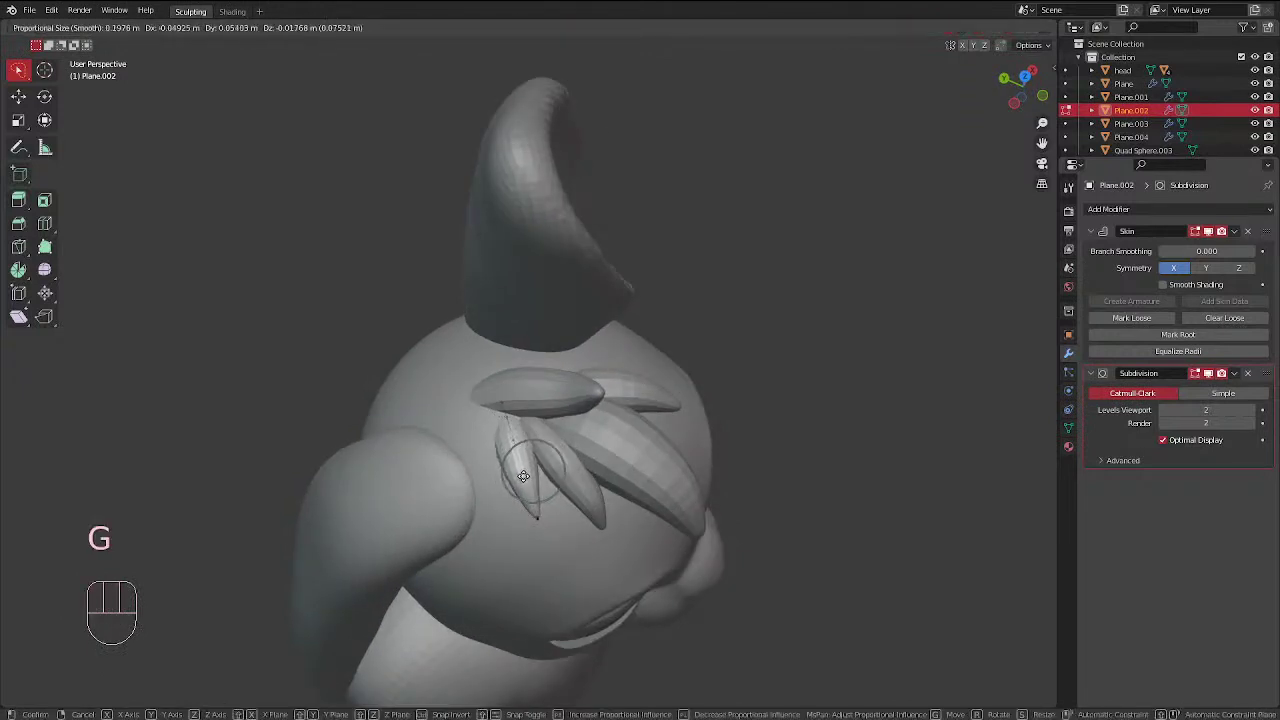
{"action": "left_click", "coordinate": [525, 474]}
{"action": "key", "text": "g"}
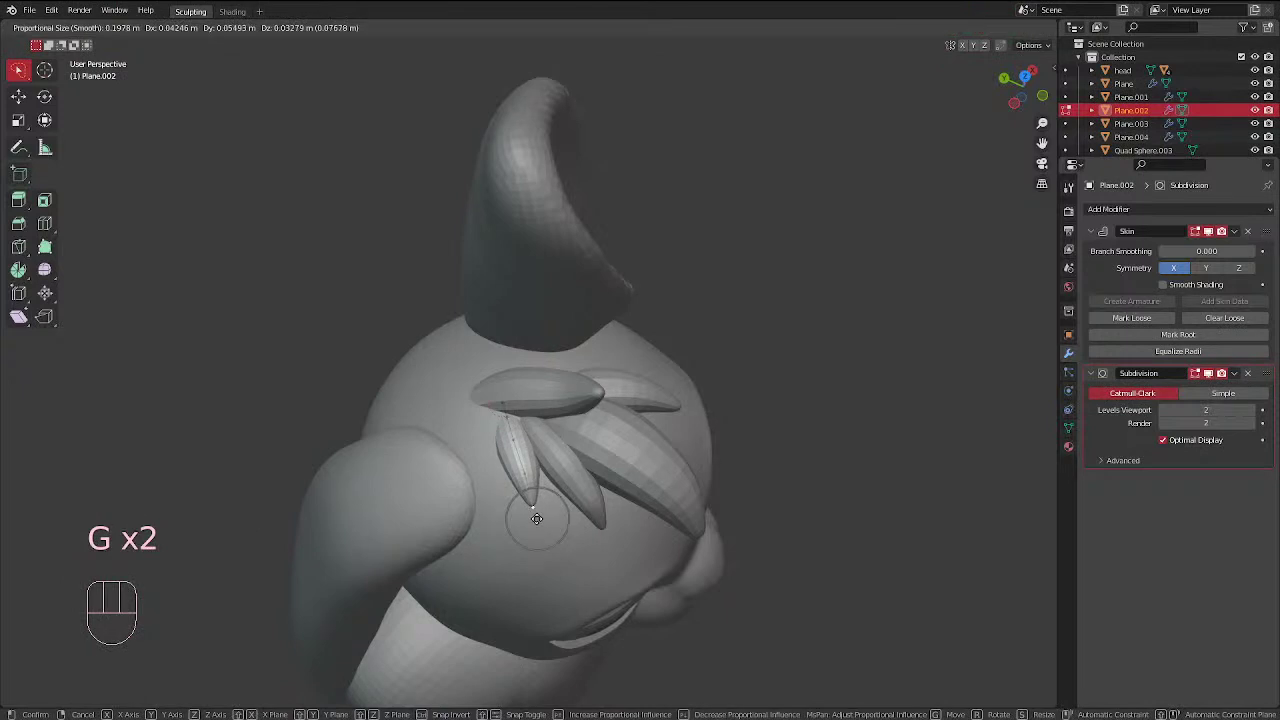
{"action": "left_click", "coordinate": [536, 518]}
{"action": "key", "text": "KP_1"}
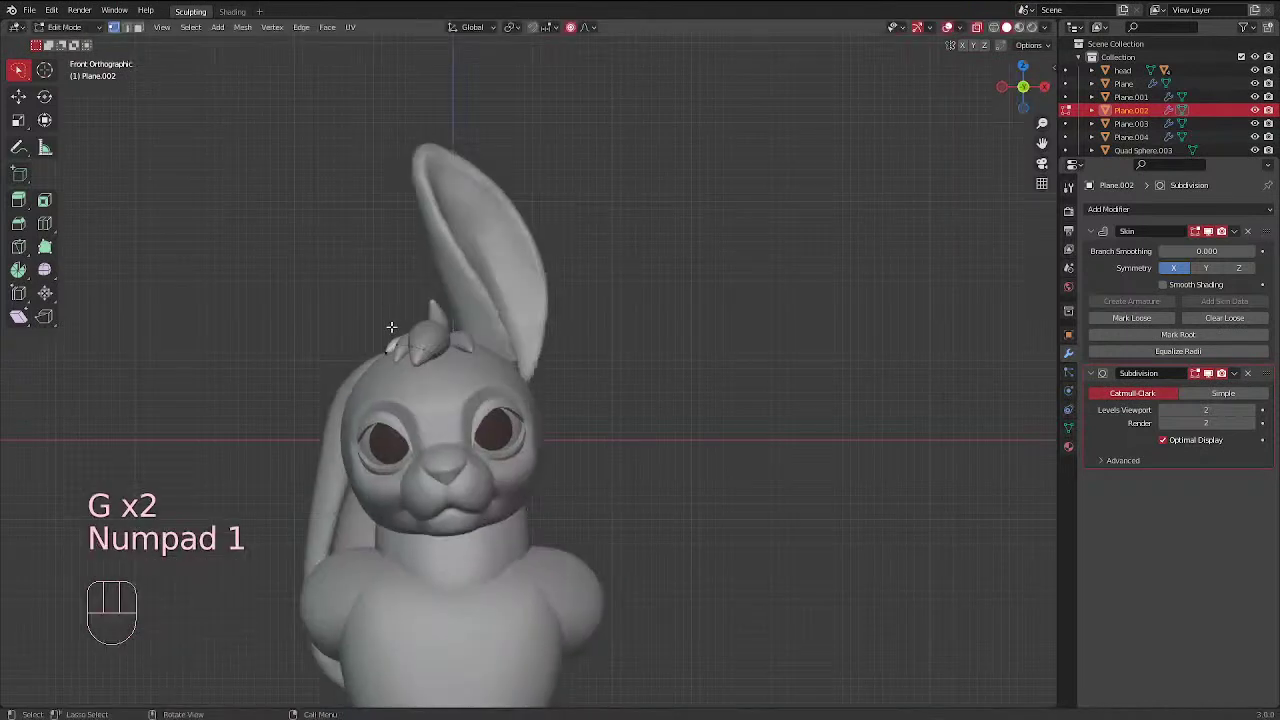
{"action": "key", "text": "ctrl+Tab"}
{"action": "left_click", "coordinate": [223, 323]}
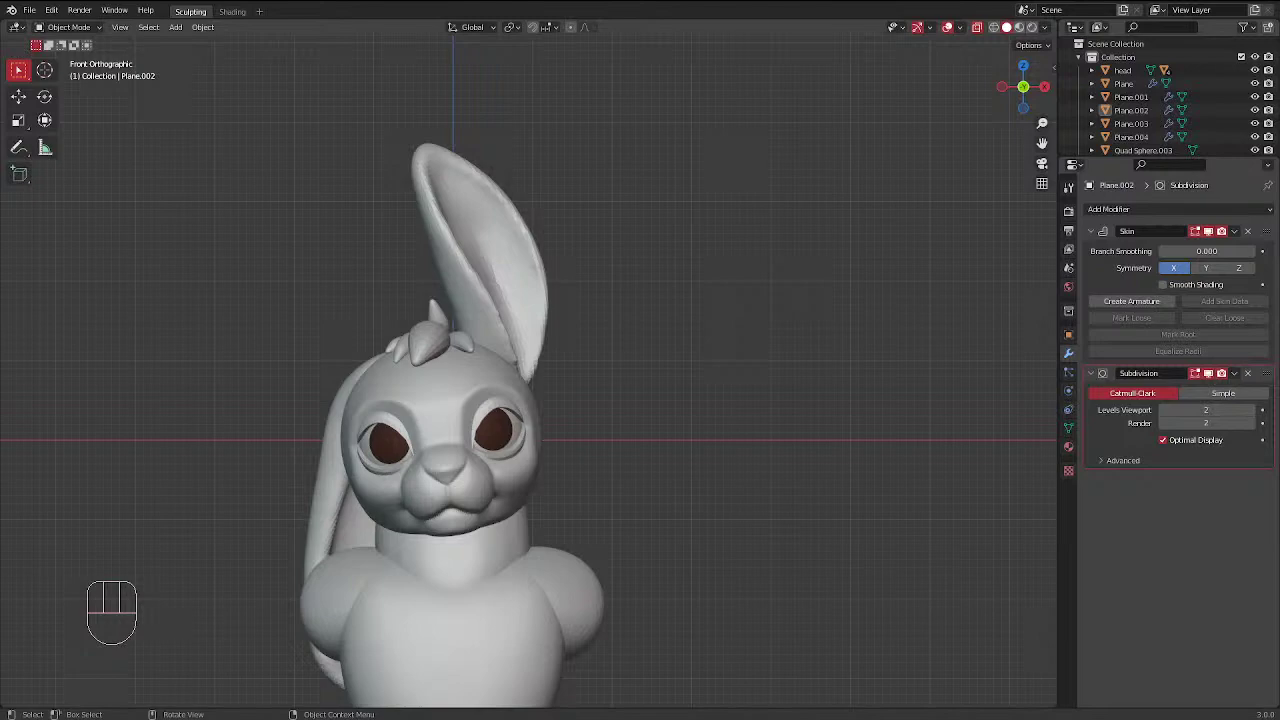
Select all five hair strands and move them together by about -0.0485 m along X in the front view
{"action": "scroll", "coordinate": [458, 380], "scroll_direction": "up", "scroll_amount": 2}
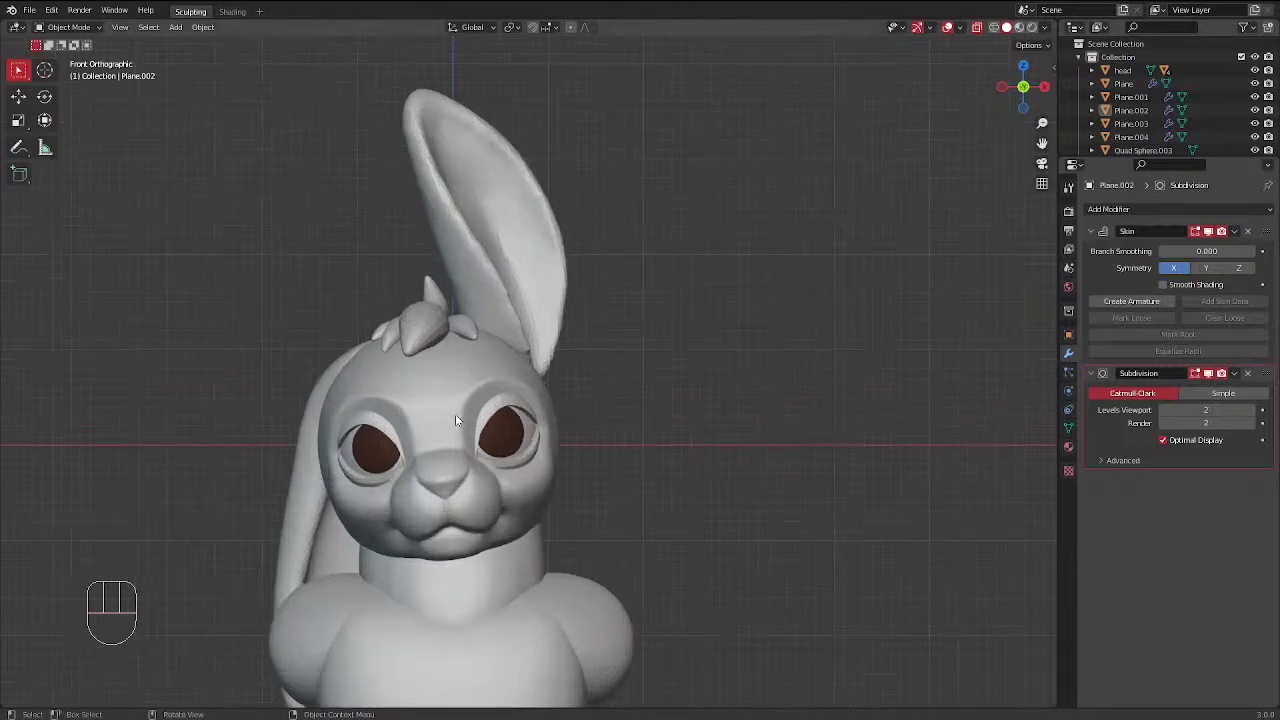
{"action": "left_click", "coordinate": [392, 330]}
{"action": "scroll", "coordinate": [392, 330], "scroll_direction": "up", "scroll_amount": 1}
{"action": "scroll", "coordinate": [392, 330], "scroll_direction": "up", "scroll_amount": 1}
{"action": "left_click", "coordinate": [387, 314], "text": "shift"}
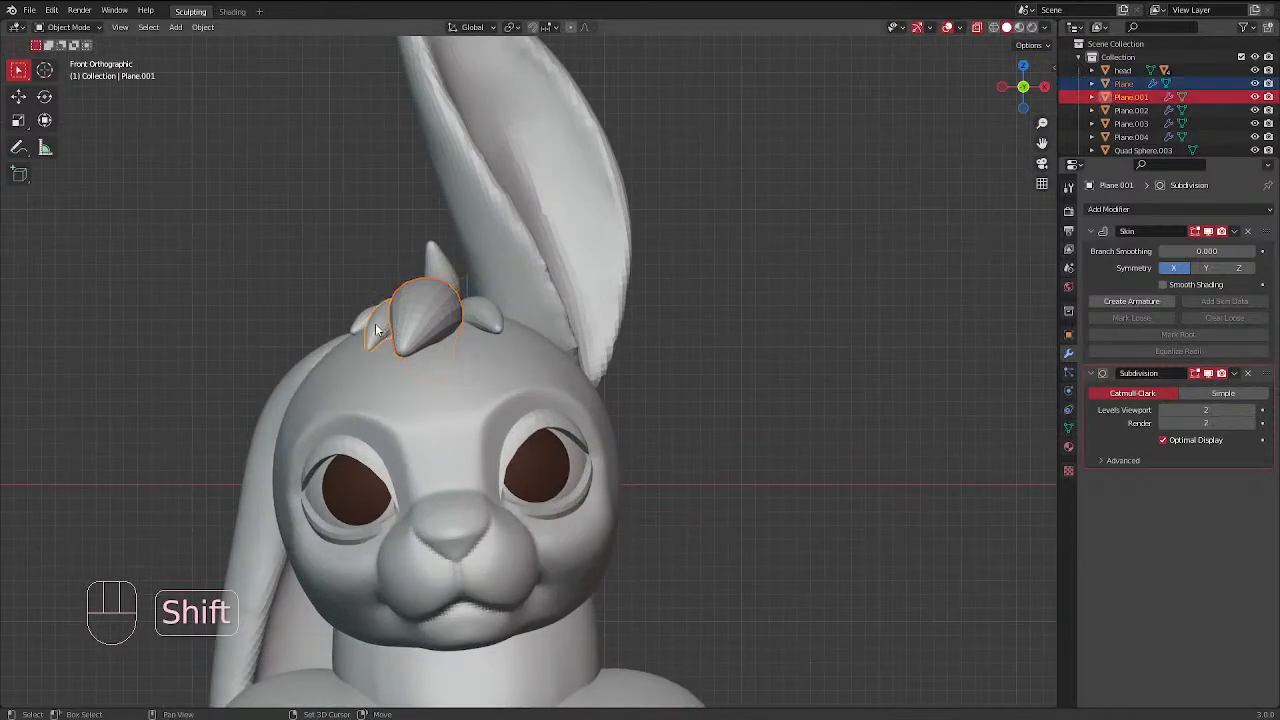
{"action": "left_click", "coordinate": [367, 324], "text": "shift"}
{"action": "left_click", "coordinate": [440, 264], "text": "shift"}
{"action": "left_click", "coordinate": [486, 314], "text": "shift"}
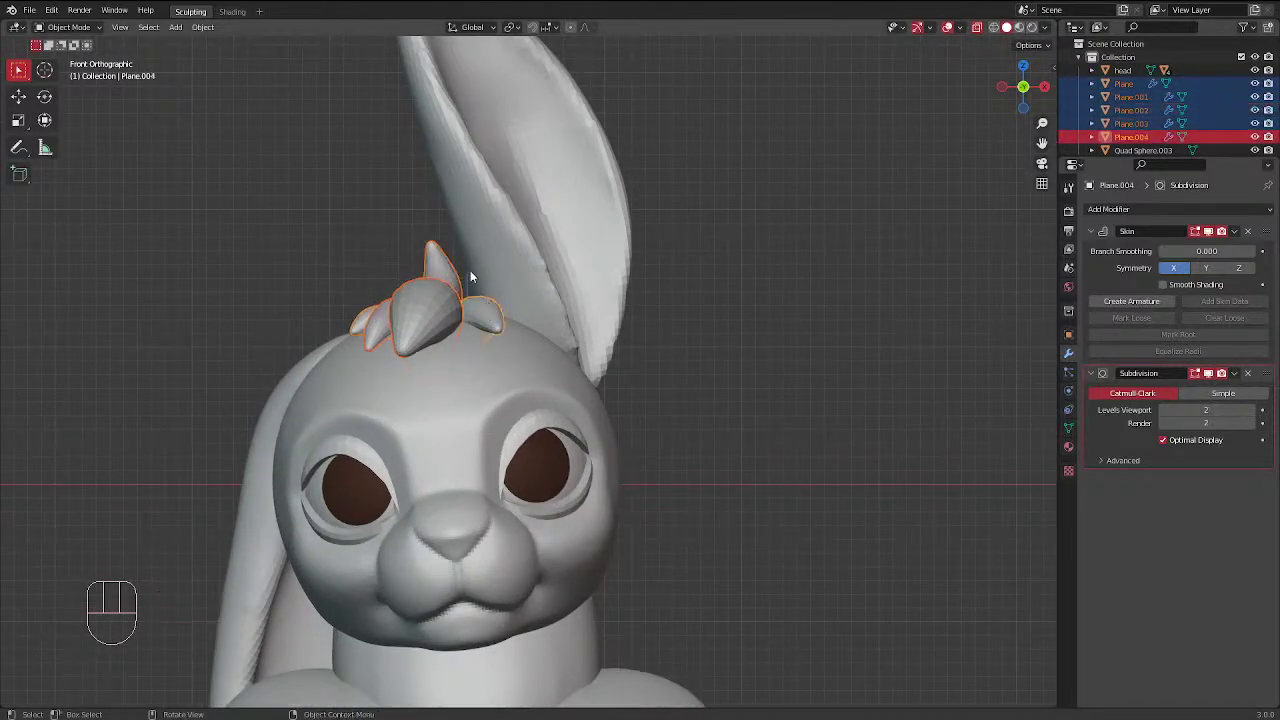
{"action": "key", "text": "g"}
{"action": "left_click", "coordinate": [461, 272]}
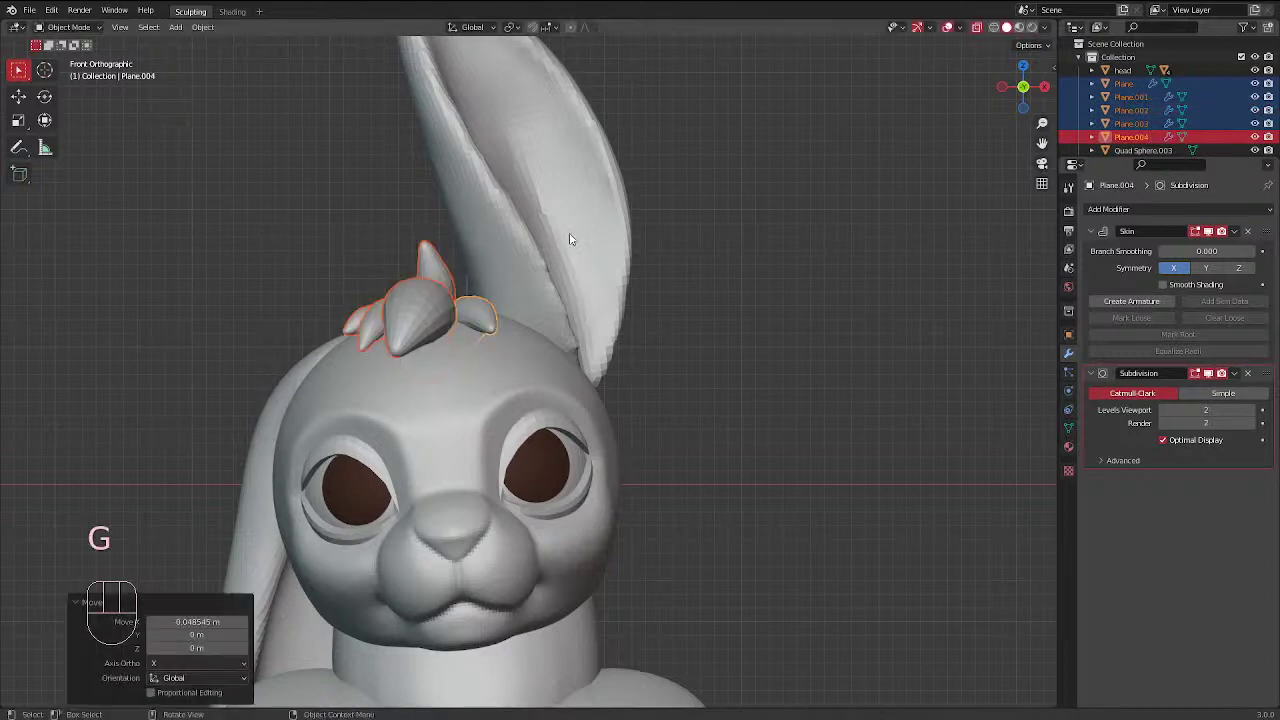
Tilt the selected hair strands with a free trackball rotation of about -7.45° and -0.573°
{"action": "key", "text": "r"}
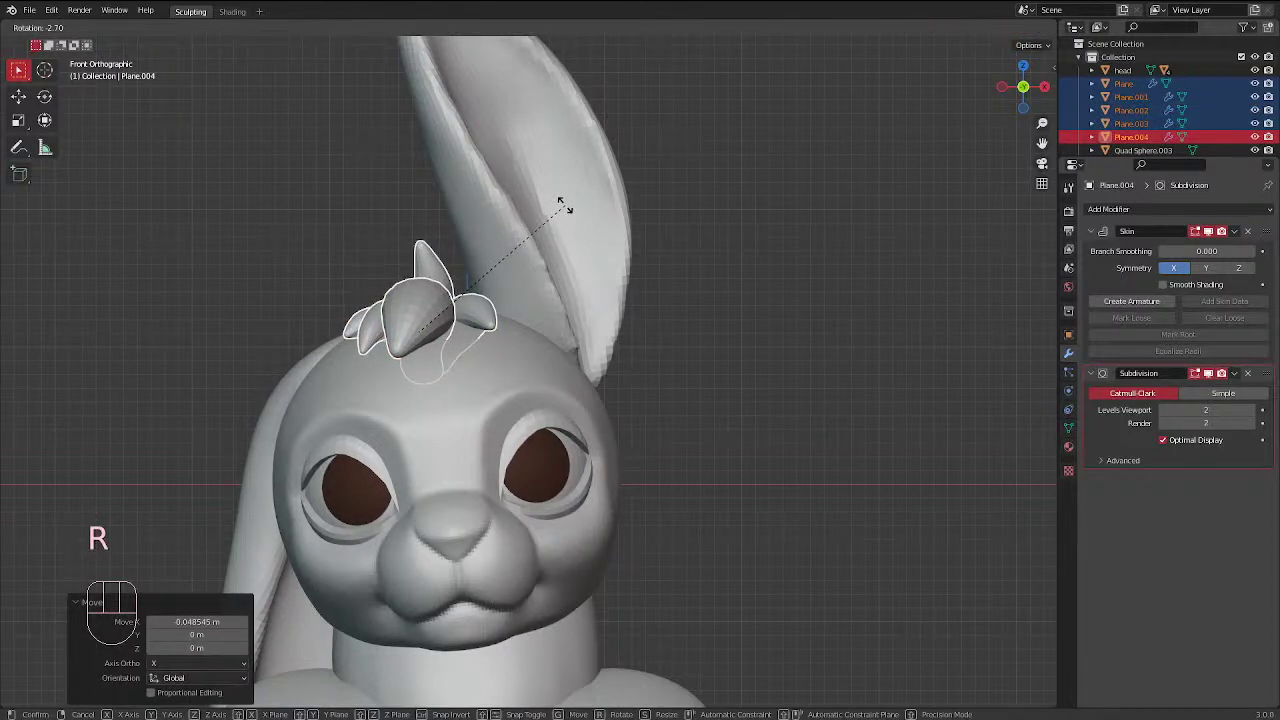
{"action": "right_click", "coordinate": [563, 205]}
{"action": "key", "text": "r"}
{"action": "key", "text": "r"}
{"action": "left_click", "coordinate": [370, 213]}
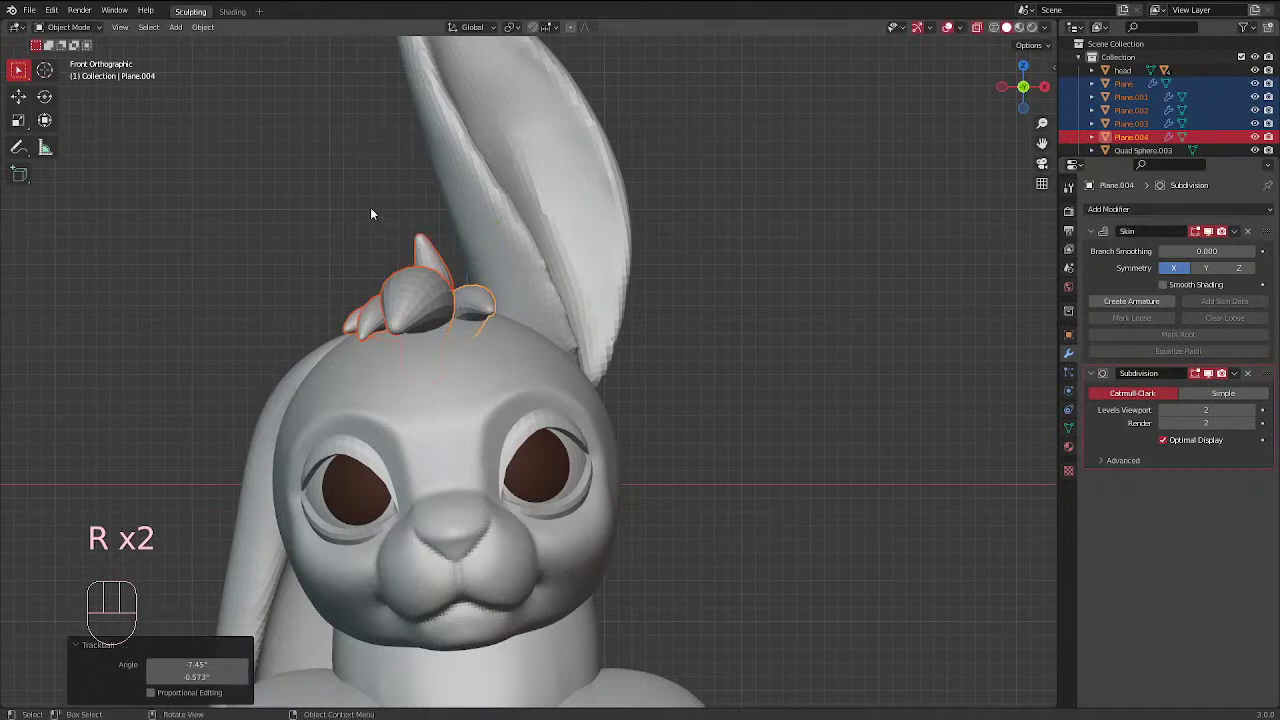
Edit the large front hair strand in the right side view, lowering its root point about 0.11 m with a proportional falloff of about 0.263 m
{"action": "key", "text": "ctrl+Tab"}
{"action": "middle_click_drag", "start_coordinate": [374, 216], "coordinate": [724, 316]}
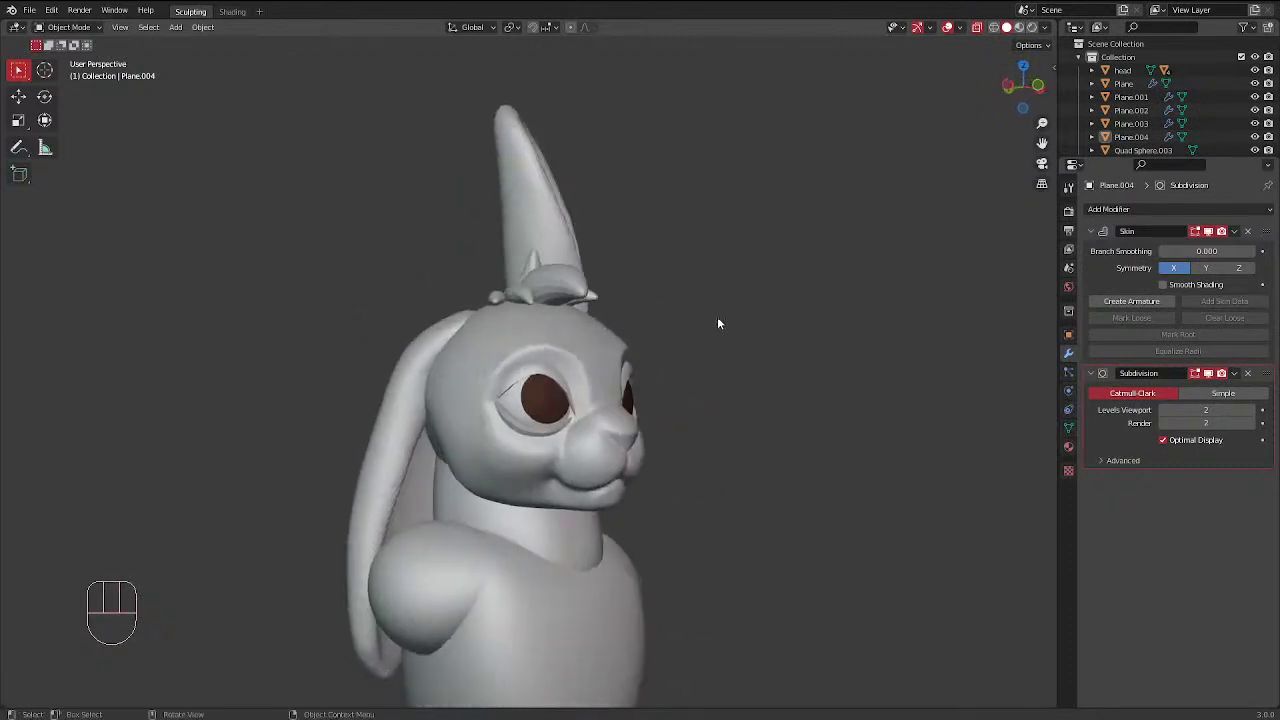
{"action": "key", "text": "KP_3"}
{"action": "left_click", "coordinate": [423, 294]}
{"action": "key", "text": "Tab"}
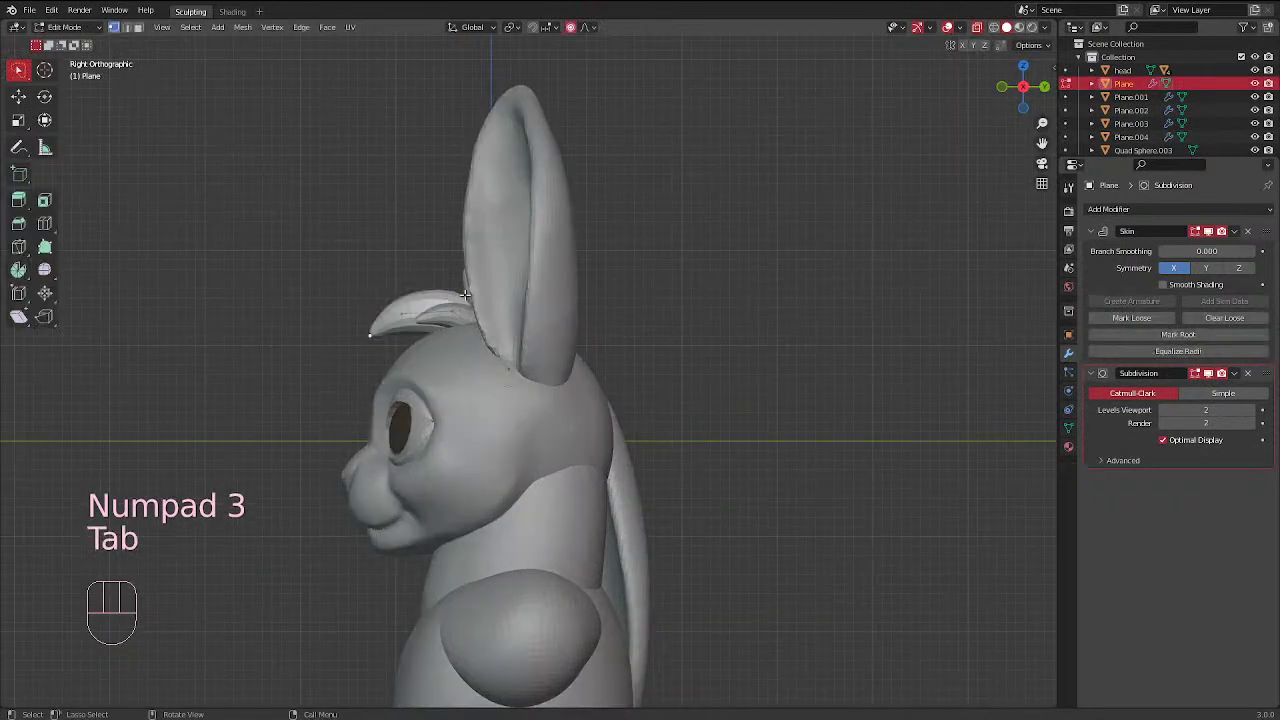
{"action": "scroll", "coordinate": [465, 295], "scroll_direction": "up", "scroll_amount": 1}
{"action": "key", "text": "g"}
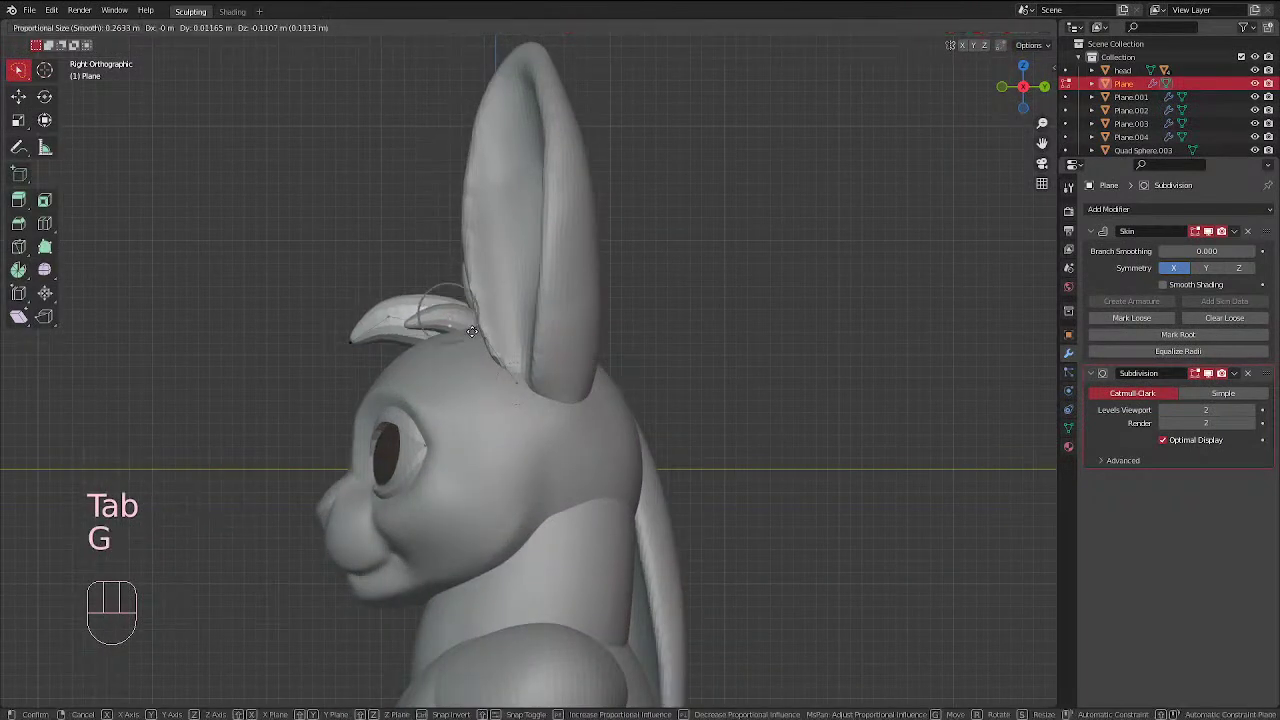
{"action": "left_click", "coordinate": [471, 331]}
Lower the front strand's tip with a falloff of about 0.35 m and its middle with about 0.513 m, then return to Object Mode
{"action": "key", "text": "g"}
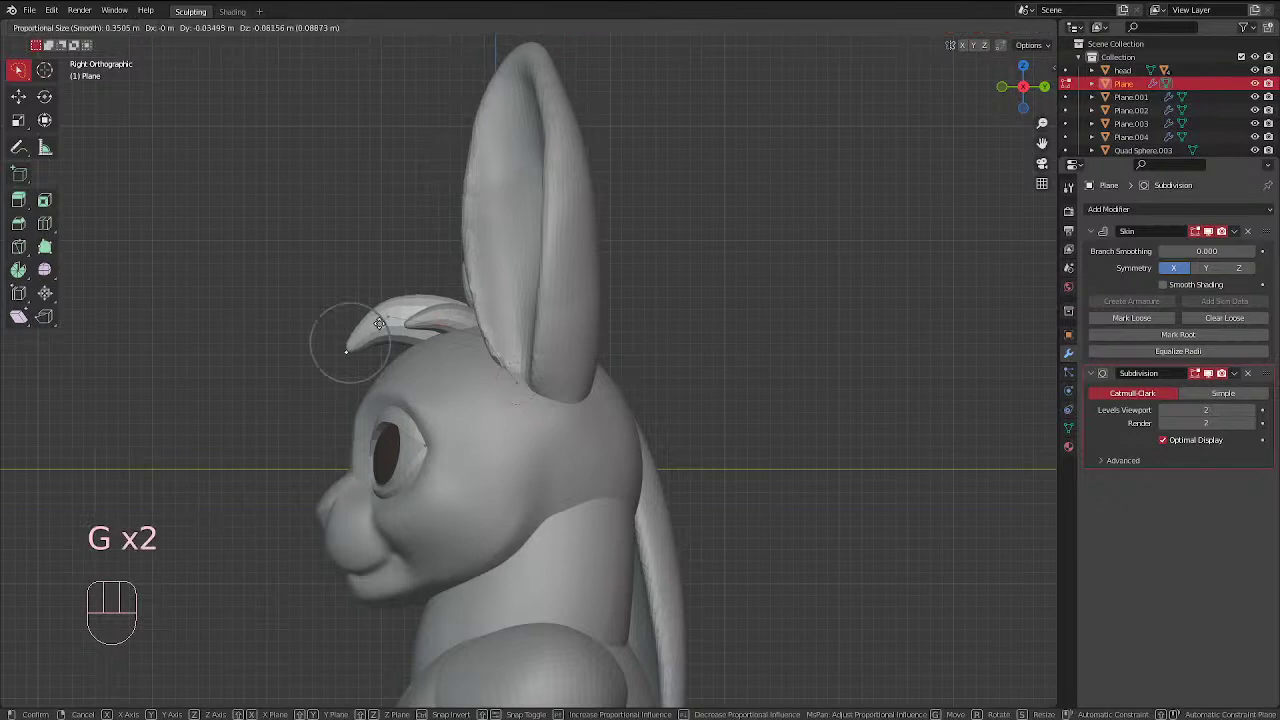
{"action": "left_click", "coordinate": [384, 323]}
{"action": "key", "text": "g"}
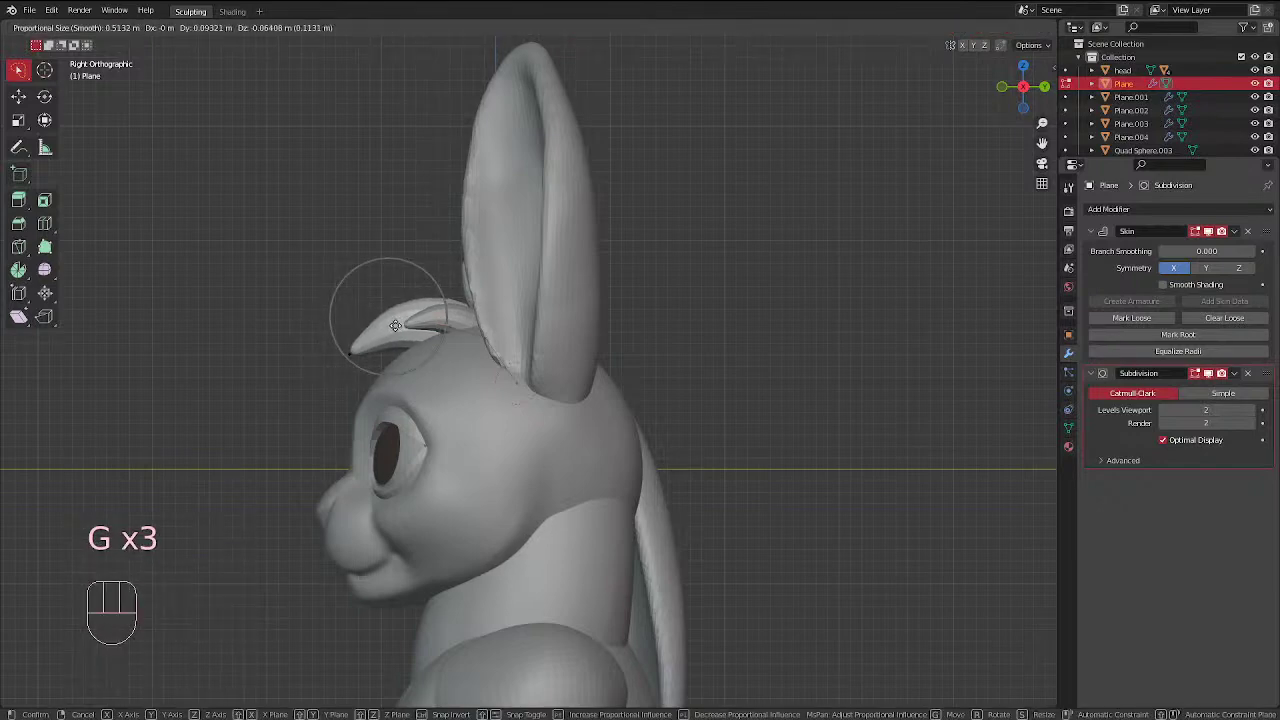
{"action": "left_click", "coordinate": [390, 327]}
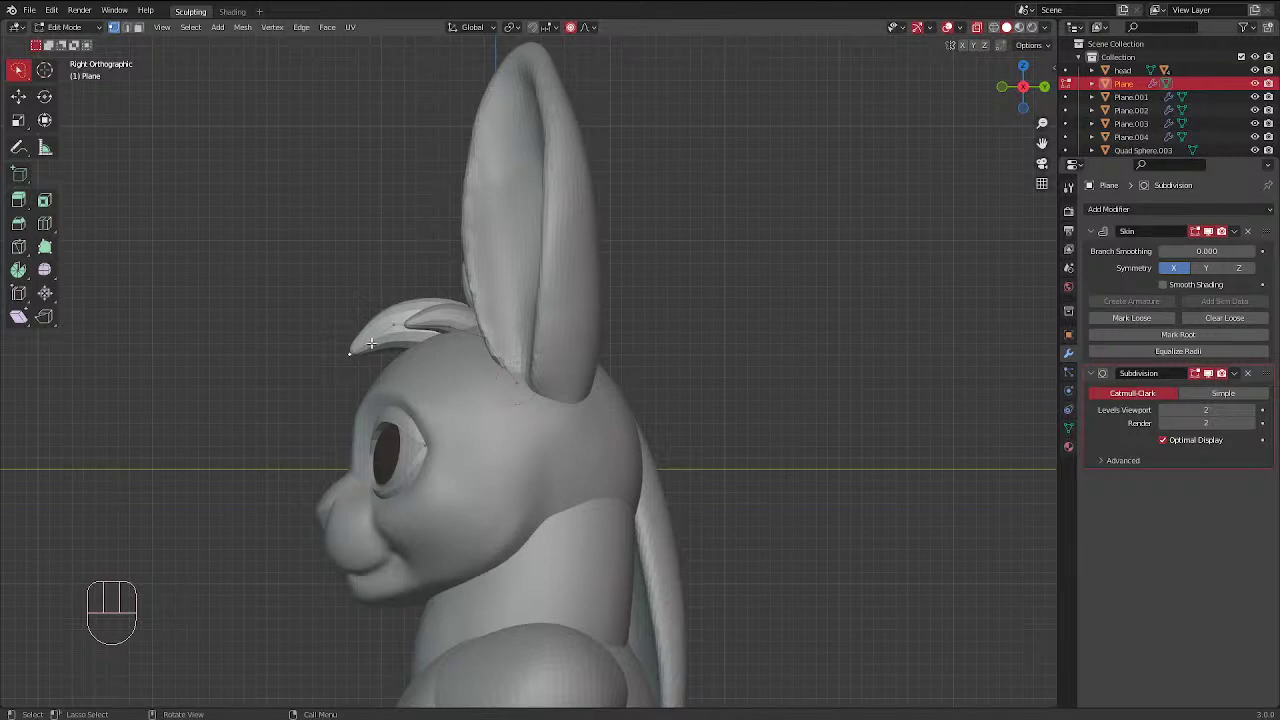
{"action": "scroll", "coordinate": [449, 265], "scroll_direction": "down", "scroll_amount": 2}
{"action": "key", "text": "ctrl+Tab"}
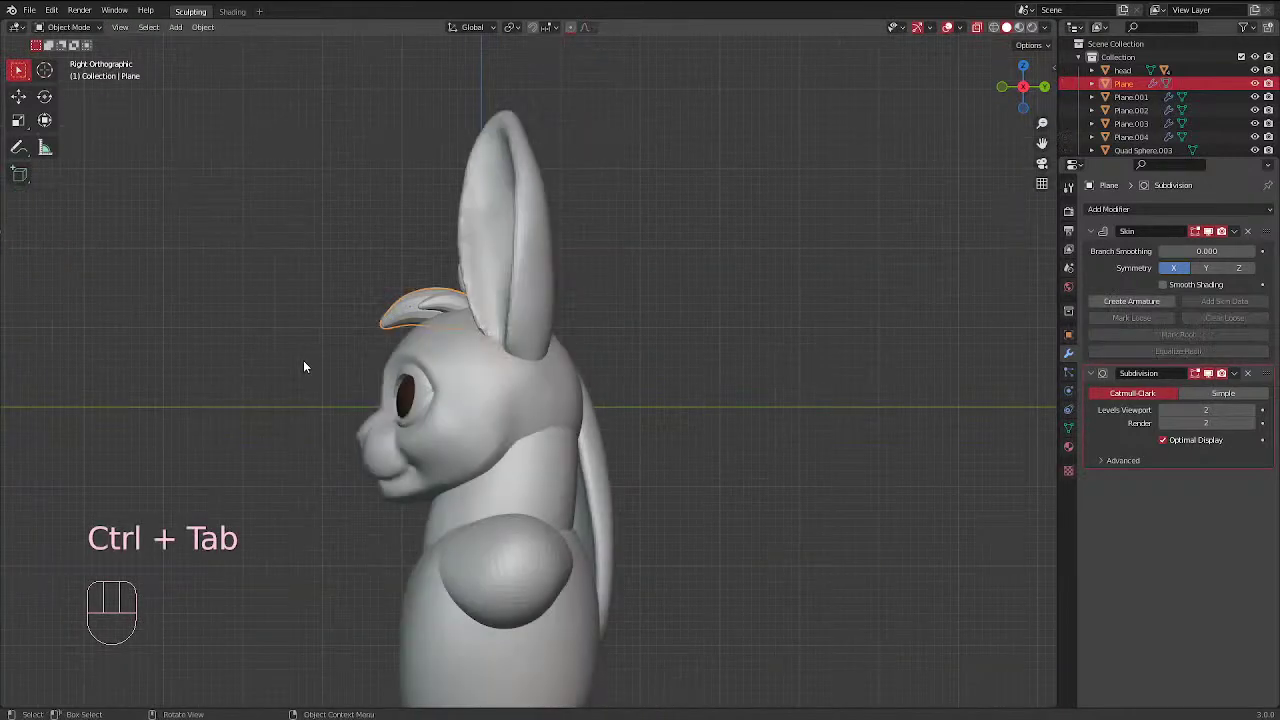
Examine the reshaped hair tuft against the whole head from the front
{"action": "middle_click_drag", "start_coordinate": [300, 354], "coordinate": [480, 390]}
{"action": "key", "text": "KP_1"}
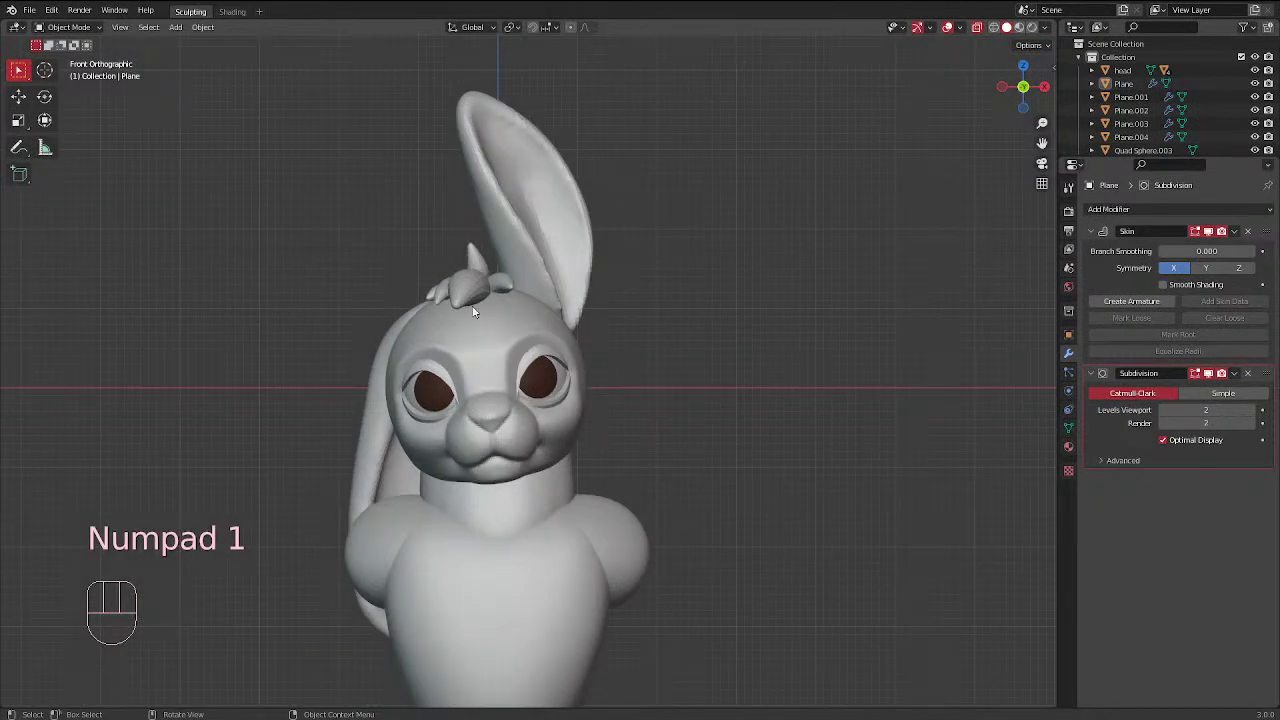
{"action": "scroll", "coordinate": [472, 310], "scroll_direction": "down", "scroll_amount": 2}
{"action": "left_click", "coordinate": [645, 389]}
{"action": "scroll", "coordinate": [511, 423], "scroll_direction": "up", "scroll_amount": 2}
{"action": "left_click", "coordinate": [483, 306]}
{"action": "left_click", "coordinate": [483, 311]}
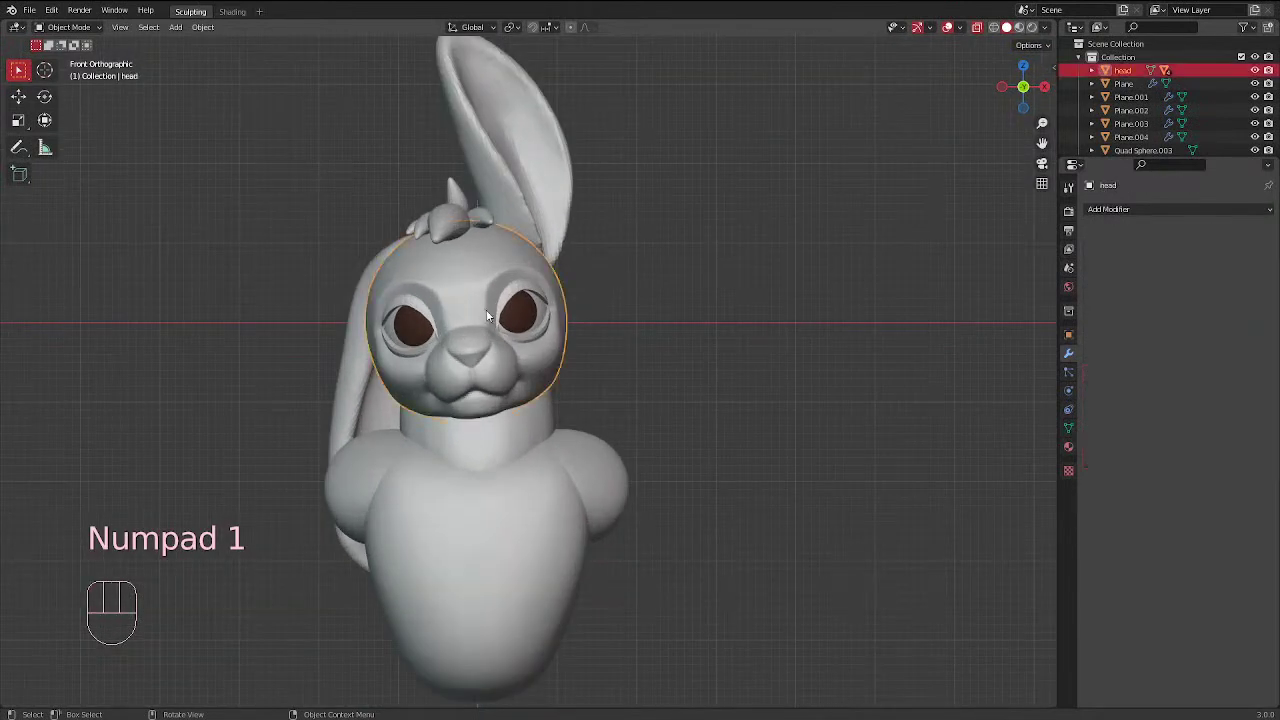
{"action": "key", "text": "ctrl+Tab"}
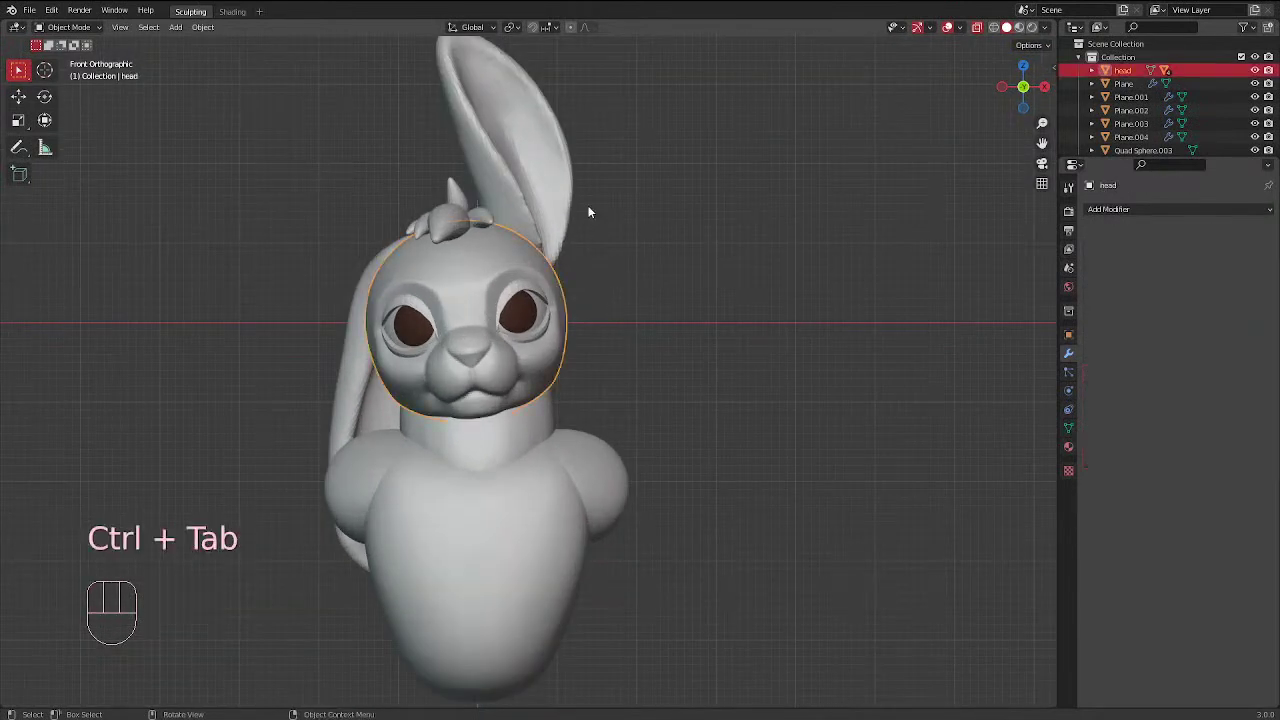
Add a UV sphere at a 3D cursor placed on the forehead above the inner eye corner, and scale it down to a small bead
{"action": "scroll", "coordinate": [562, 183], "scroll_direction": "up", "scroll_amount": 1}
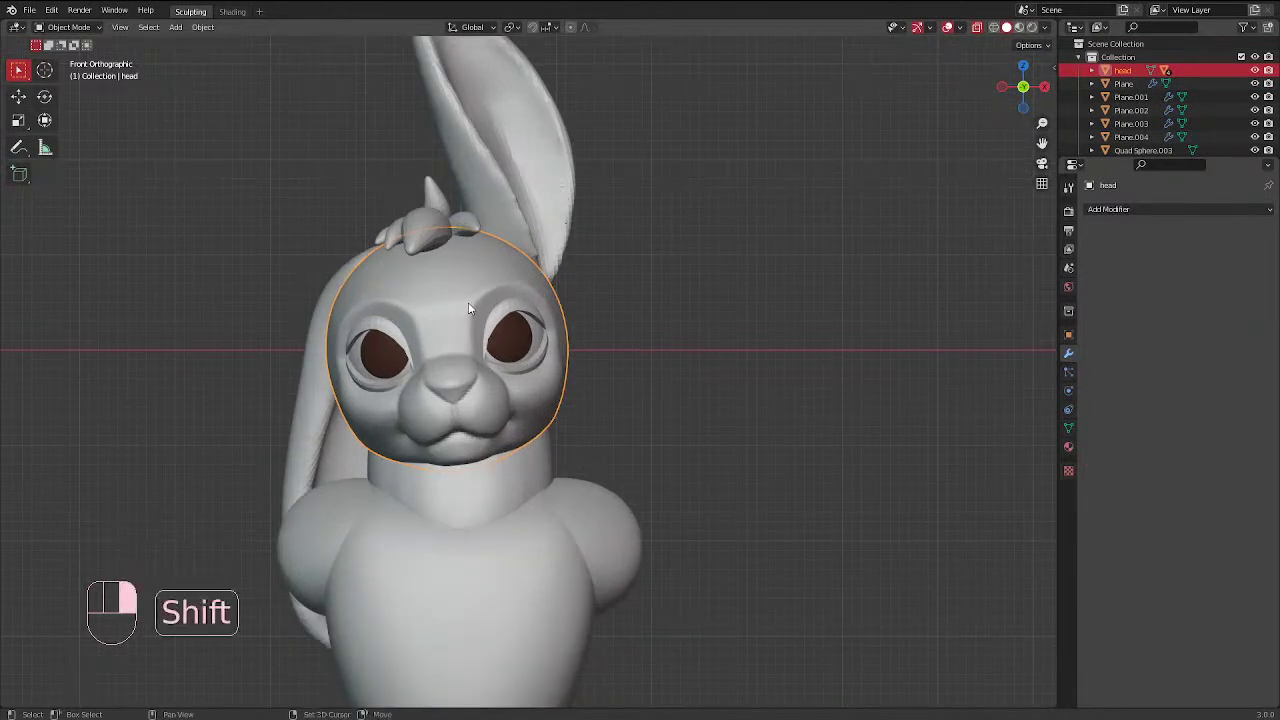
{"action": "key", "text": "shift+a"}
{"action": "mouse_move", "coordinate": [468, 302]}
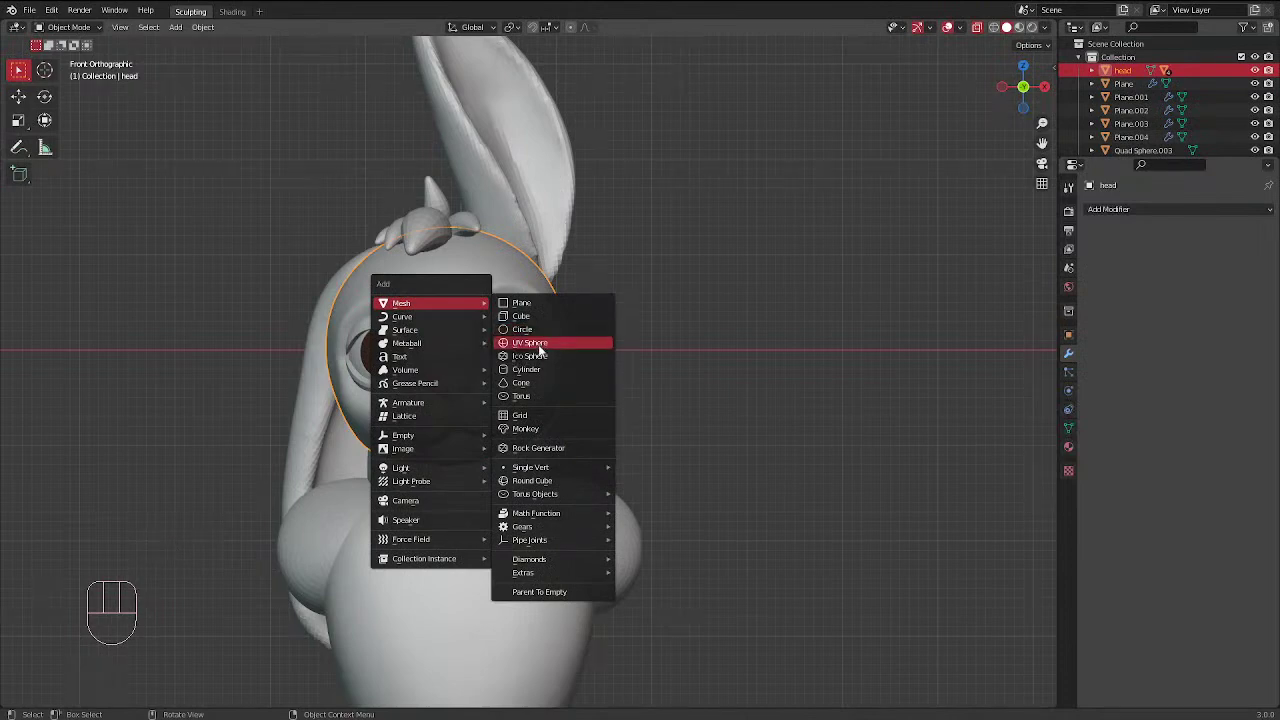
{"action": "left_click", "coordinate": [540, 343]}
{"action": "scroll", "coordinate": [476, 255], "scroll_direction": "up", "scroll_amount": 1}
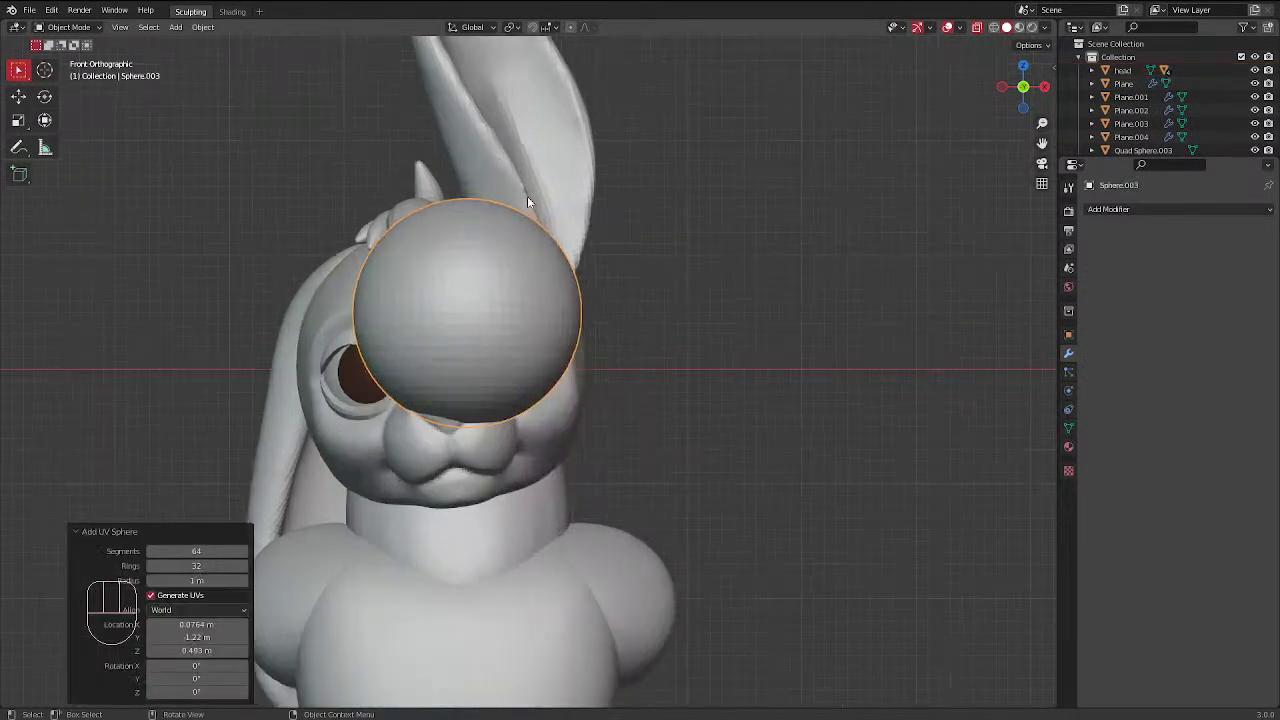
{"action": "key", "text": "s"}
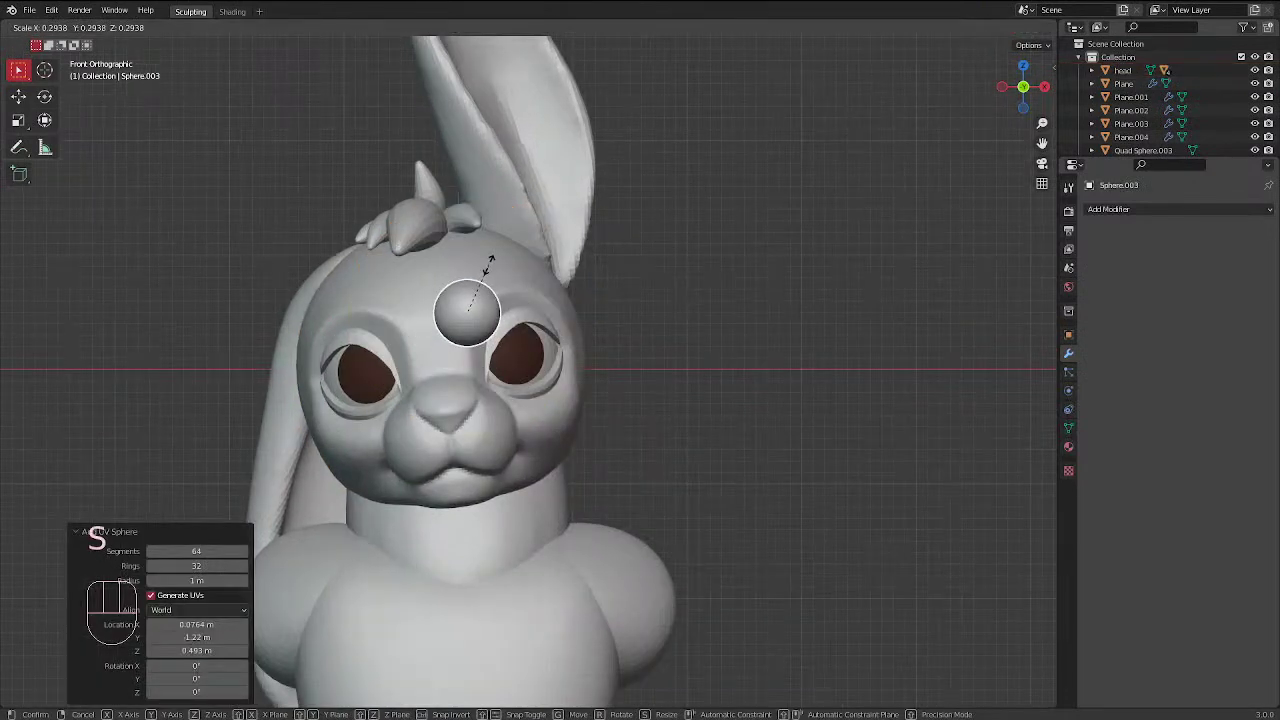
{"action": "left_click", "coordinate": [468, 292]}
Put the small forehead sphere in Sculpt Mode with the Grab brush at a radius of about 66 px
{"action": "key", "text": "ctrl+Tab"}
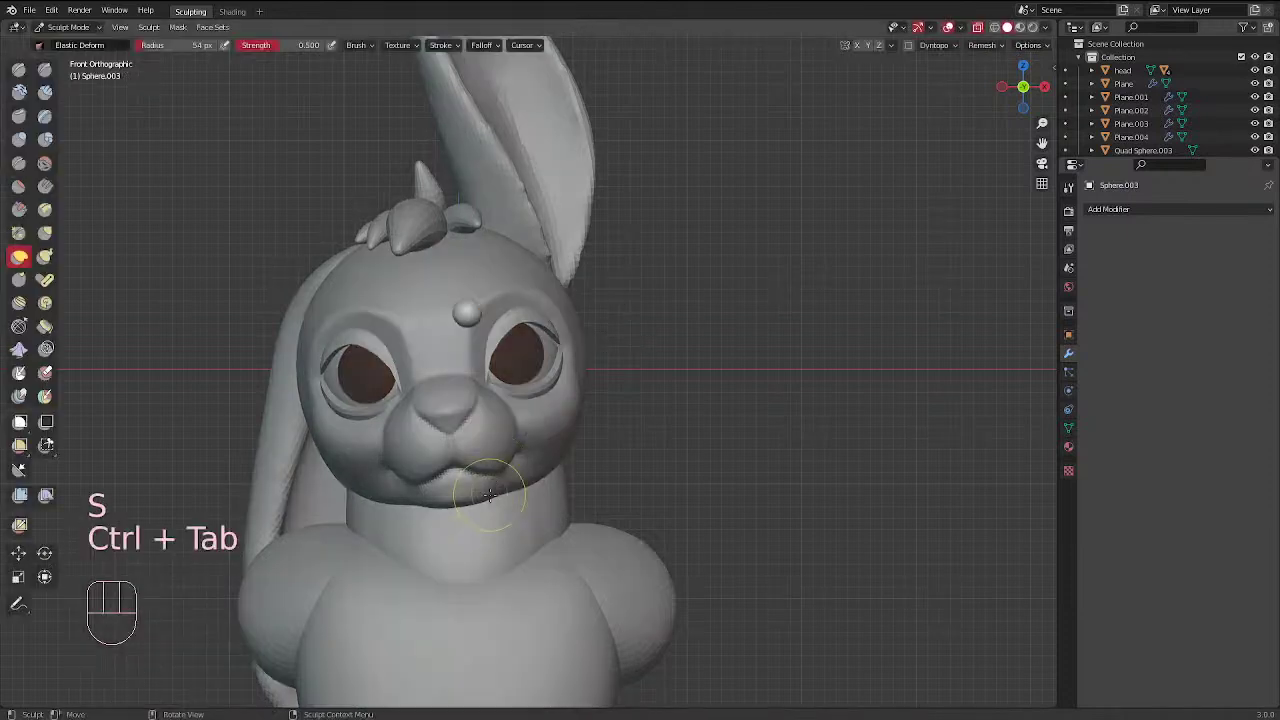
{"action": "mouse_move", "coordinate": [468, 300]}
{"action": "middle_mouse_down"}
{"action": "mouse_move", "coordinate": [380, 400]}
{"action": "mouse_move", "coordinate": [285, 435]}
{"action": "middle_mouse_up"}
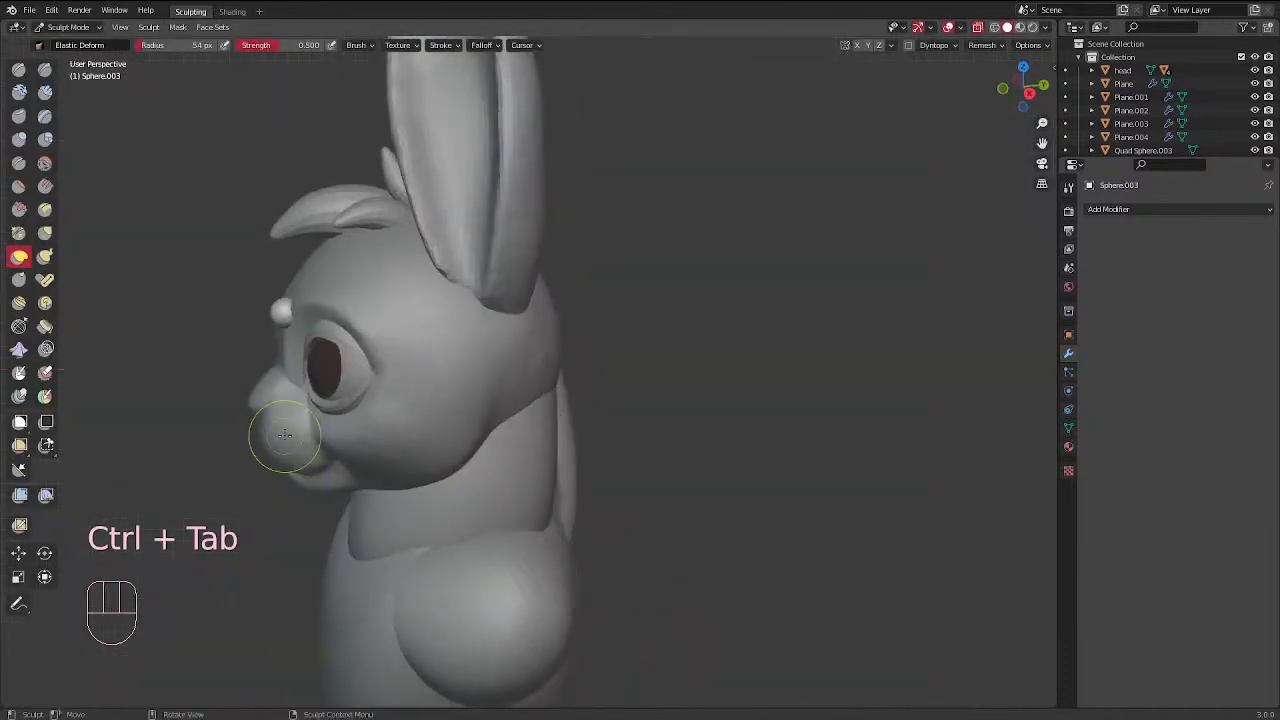
{"action": "left_click", "coordinate": [45, 232]}
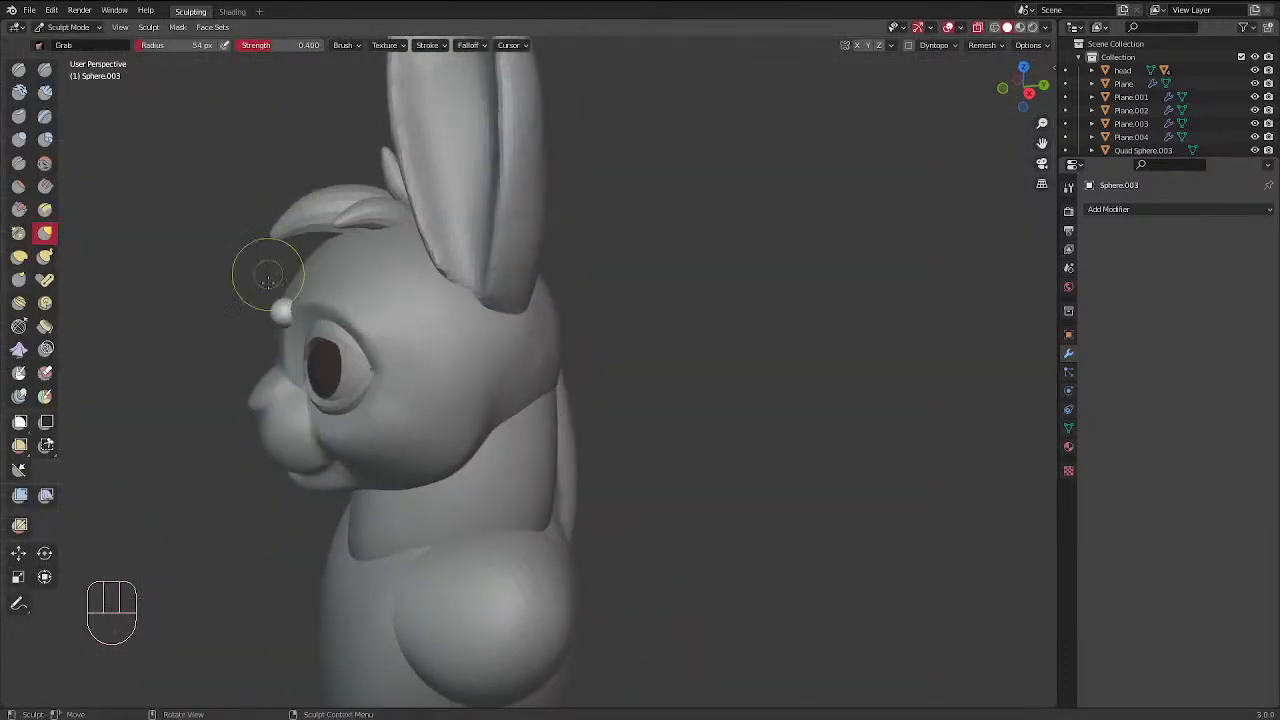
{"action": "key", "text": "f"}
{"action": "key", "text": "f"}
{"action": "left_click", "coordinate": [283, 310]}
{"action": "key", "text": "f"}
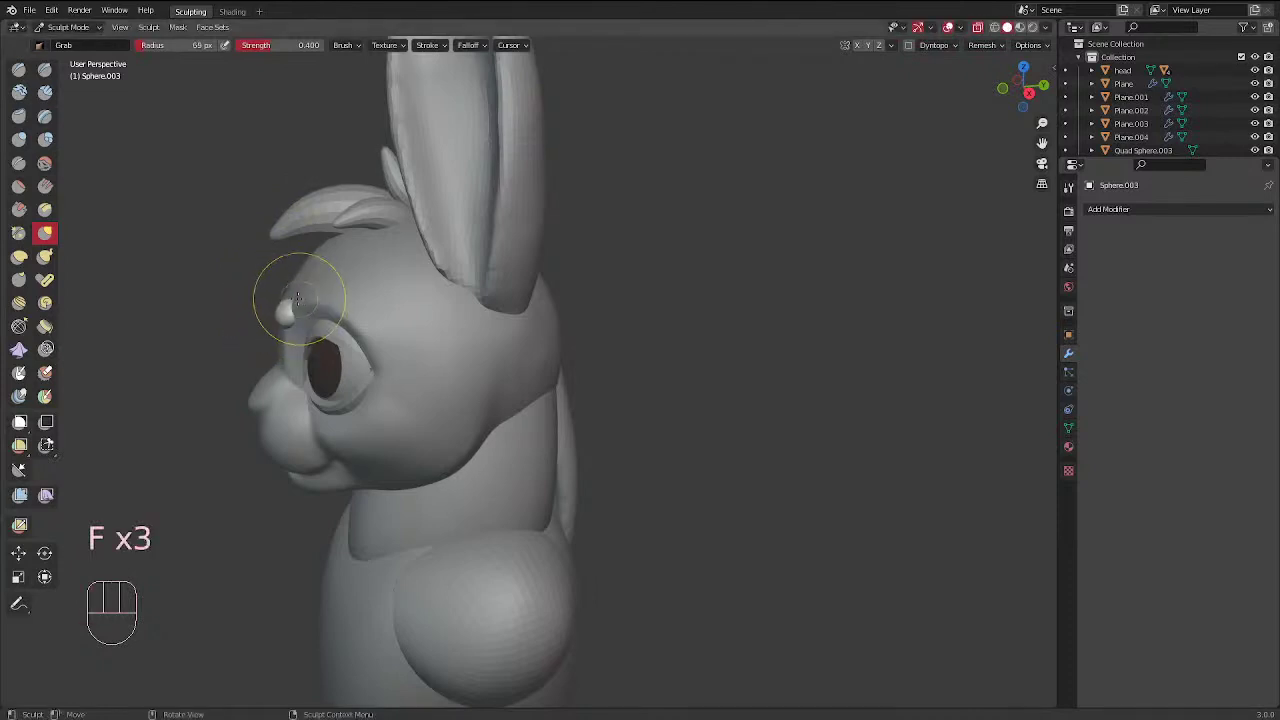
{"action": "left_click", "coordinate": [290, 300]}
Pull the forehead sphere into a slightly elongated brow shape from low and three-quarter angles, reducing the Grab radius to about 61 px
{"action": "mouse_move", "coordinate": [290, 300]}
{"action": "middle_mouse_down"}
{"action": "mouse_move", "coordinate": [425, 287]}
{"action": "mouse_move", "coordinate": [470, 256]}
{"action": "middle_mouse_up"}
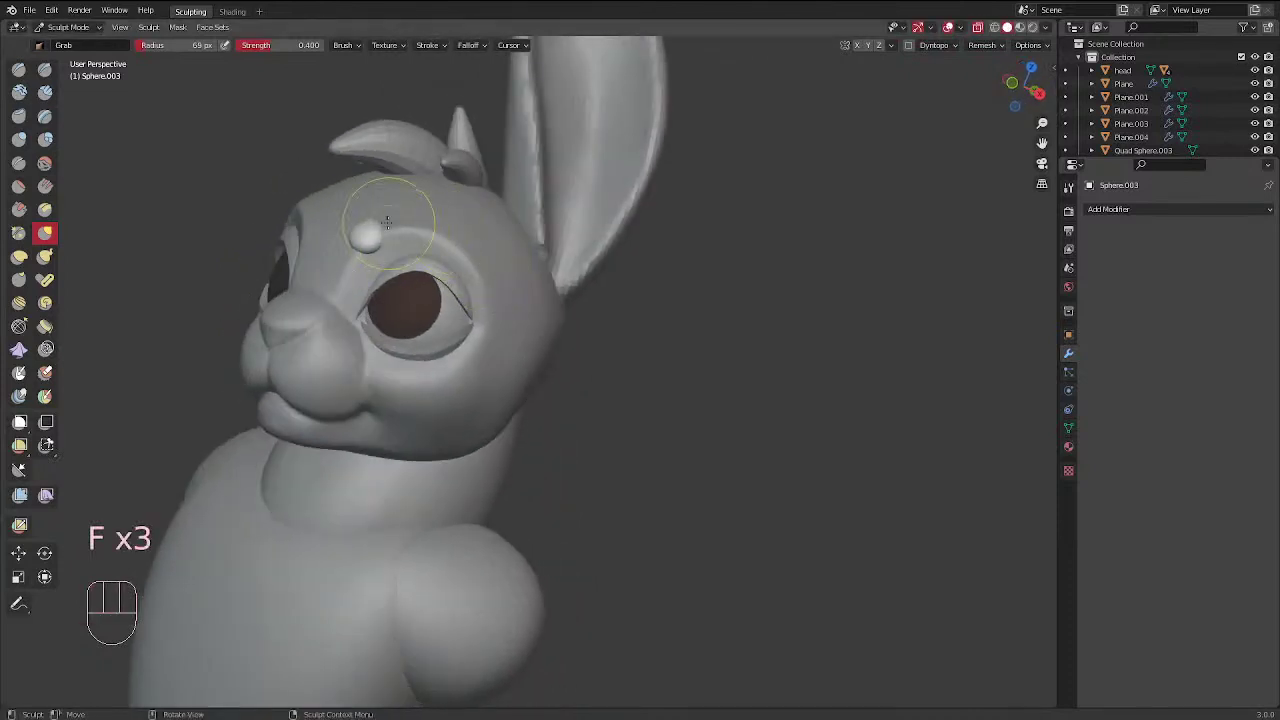
{"action": "middle_click_drag", "start_coordinate": [388, 222], "coordinate": [296, 190]}
{"action": "left_click_drag", "start_coordinate": [329, 243], "coordinate": [324, 220]}
{"action": "mouse_move", "coordinate": [326, 210]}
{"action": "middle_mouse_down"}
{"action": "mouse_move", "coordinate": [339, 290]}
{"action": "mouse_move", "coordinate": [400, 280]}
{"action": "middle_mouse_up"}
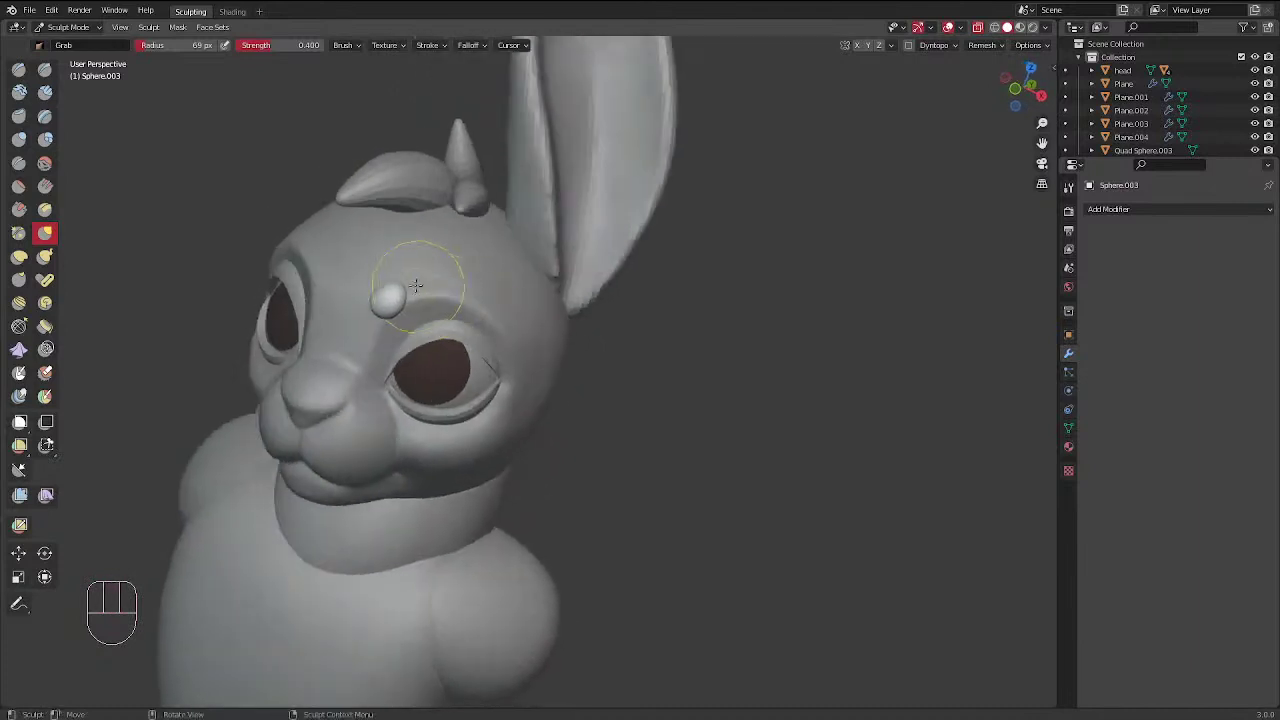
{"action": "left_click_drag", "start_coordinate": [400, 280], "coordinate": [398, 293]}
{"action": "middle_click_drag", "start_coordinate": [398, 293], "coordinate": [394, 333]}
{"action": "key", "text": "f"}
{"action": "left_click", "coordinate": [368, 335]}
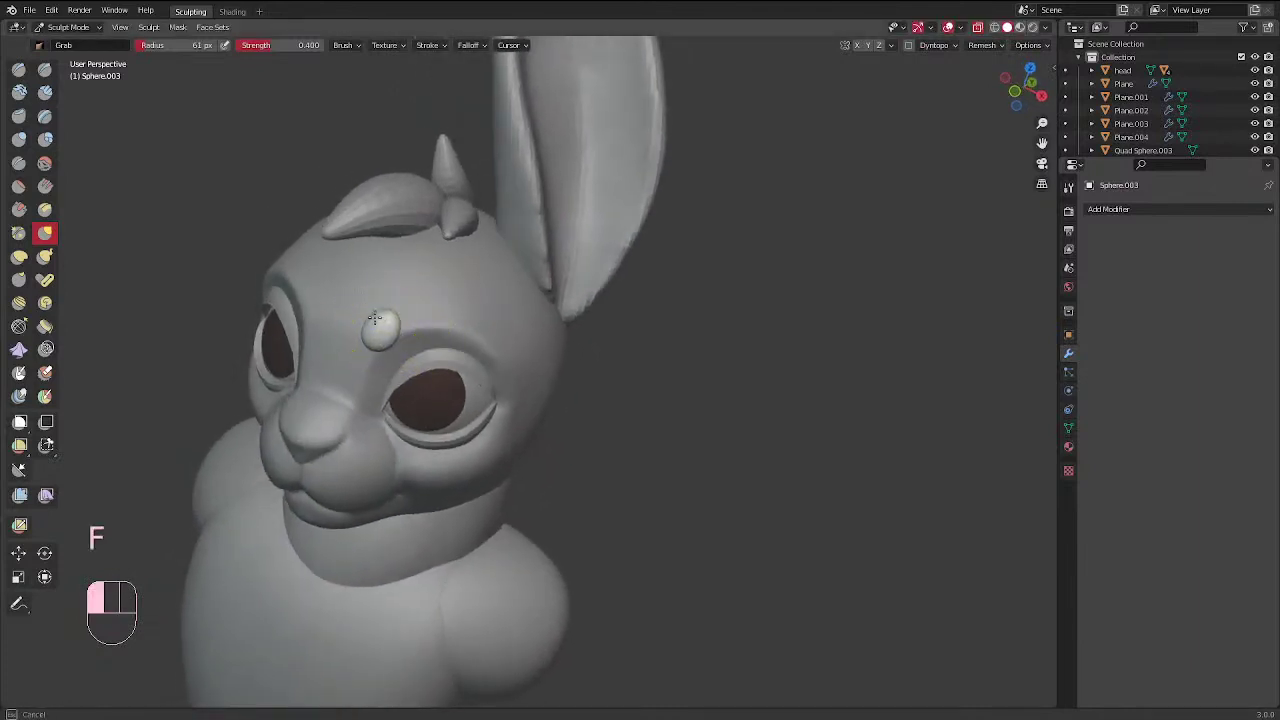
Reshape the brow from the side with the Grab brush at about 66 px so it follows the forehead
{"action": "middle_click_drag", "start_coordinate": [410, 290], "coordinate": [263, 223]}
{"action": "key", "text": "f"}
{"action": "left_click", "coordinate": [314, 236]}
{"action": "key", "text": "f"}
{"action": "left_click", "coordinate": [297, 272]}
{"action": "left_click_drag", "start_coordinate": [301, 273], "coordinate": [297, 297]}
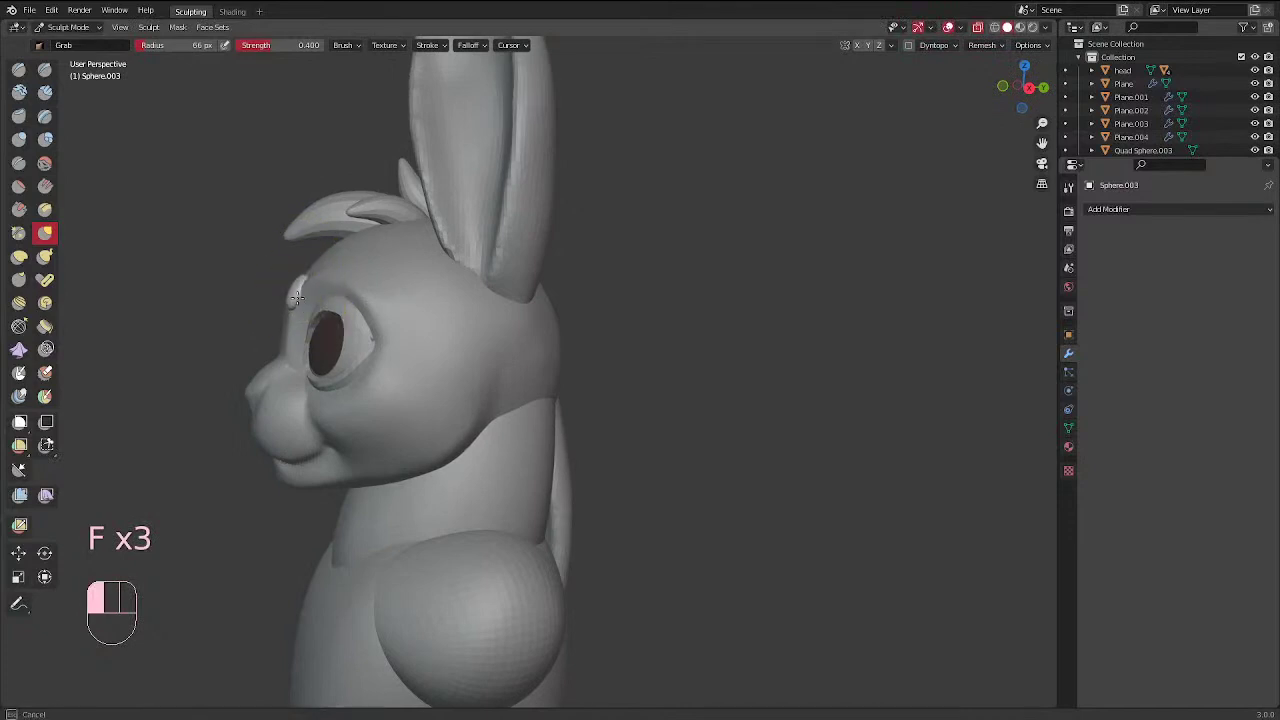
Enlarge the Grab brush to about 114 px and tilt the brow's upper end outward above the eye
{"action": "middle_click_drag", "start_coordinate": [300, 300], "coordinate": [420, 308]}
{"action": "key", "text": "f"}
{"action": "key", "text": "f"}
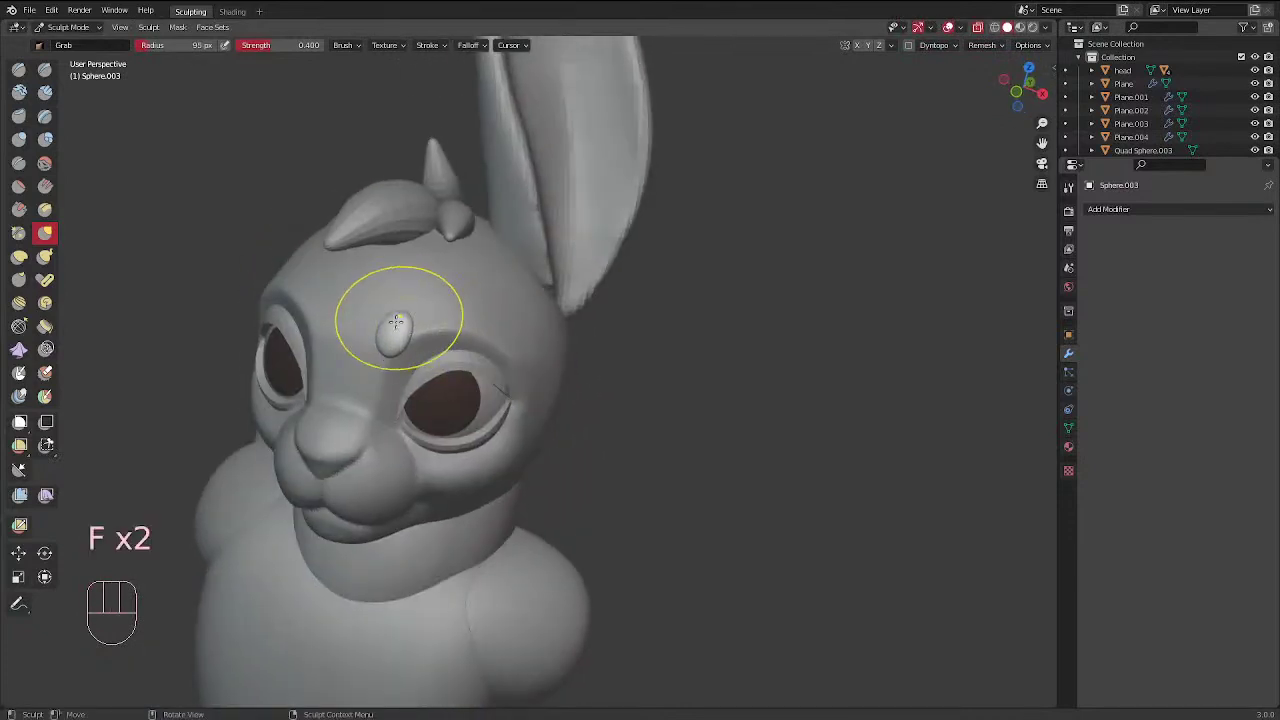
{"action": "key", "text": "f"}
{"action": "left_click", "coordinate": [420, 316]}
{"action": "left_click", "coordinate": [421, 316]}
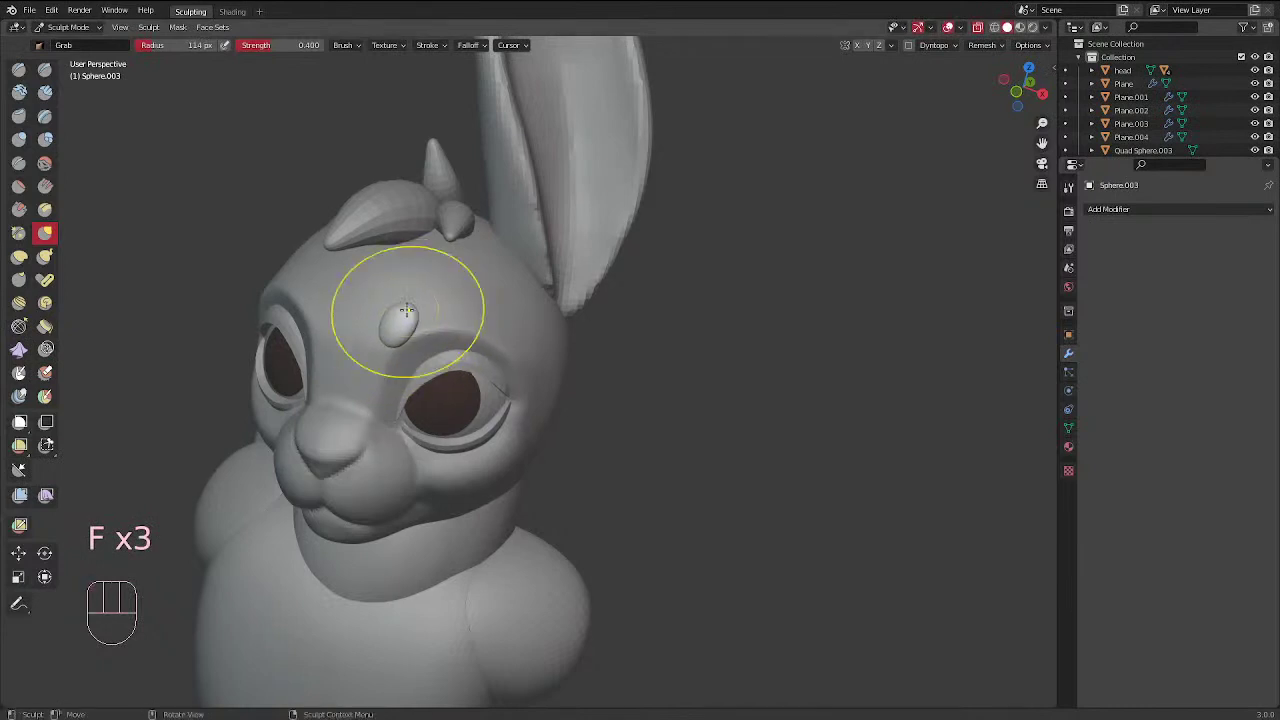
Taper and seat the brow against the forehead in profile, using Grab radii of about 89 px and 77 px
{"action": "middle_click_drag", "start_coordinate": [389, 306], "coordinate": [300, 266]}
{"action": "key", "text": "f"}
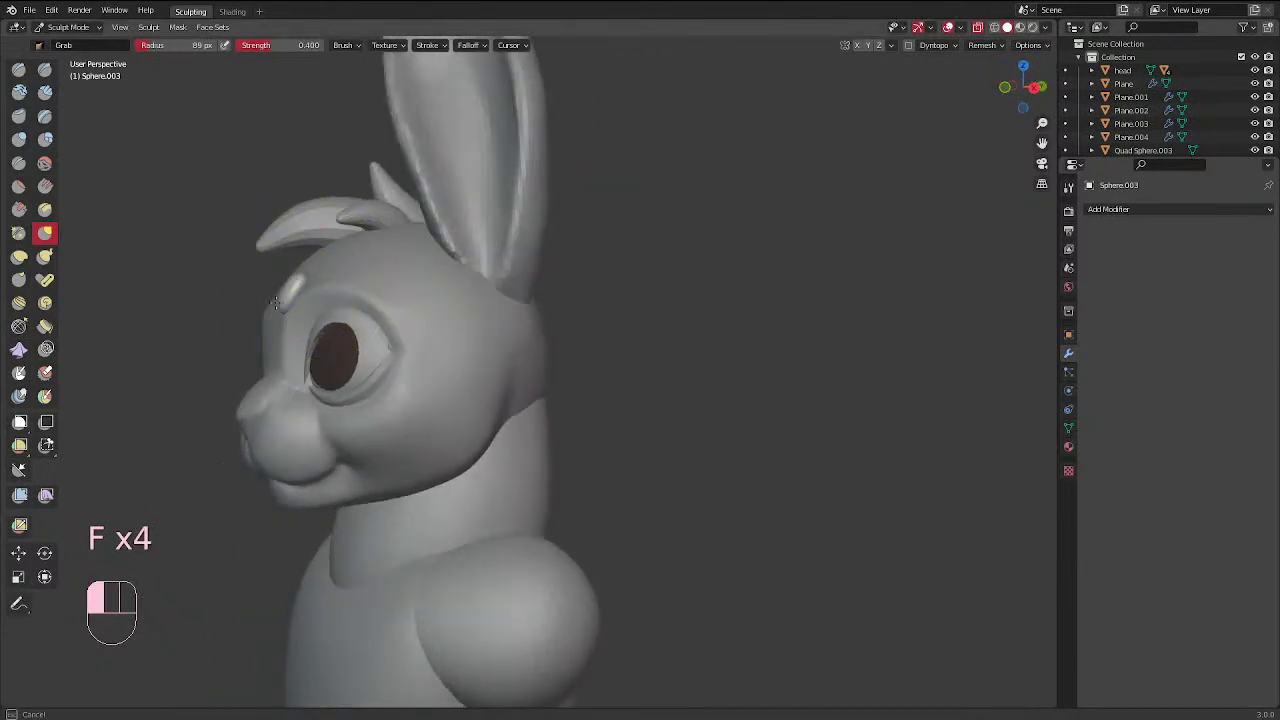
{"action": "left_click", "coordinate": [275, 303]}
{"action": "middle_click_drag", "start_coordinate": [312, 278], "coordinate": [348, 309]}
{"action": "key", "text": "f"}
{"action": "left_click", "coordinate": [340, 309]}
{"action": "left_click_drag", "start_coordinate": [287, 312], "coordinate": [292, 308]}
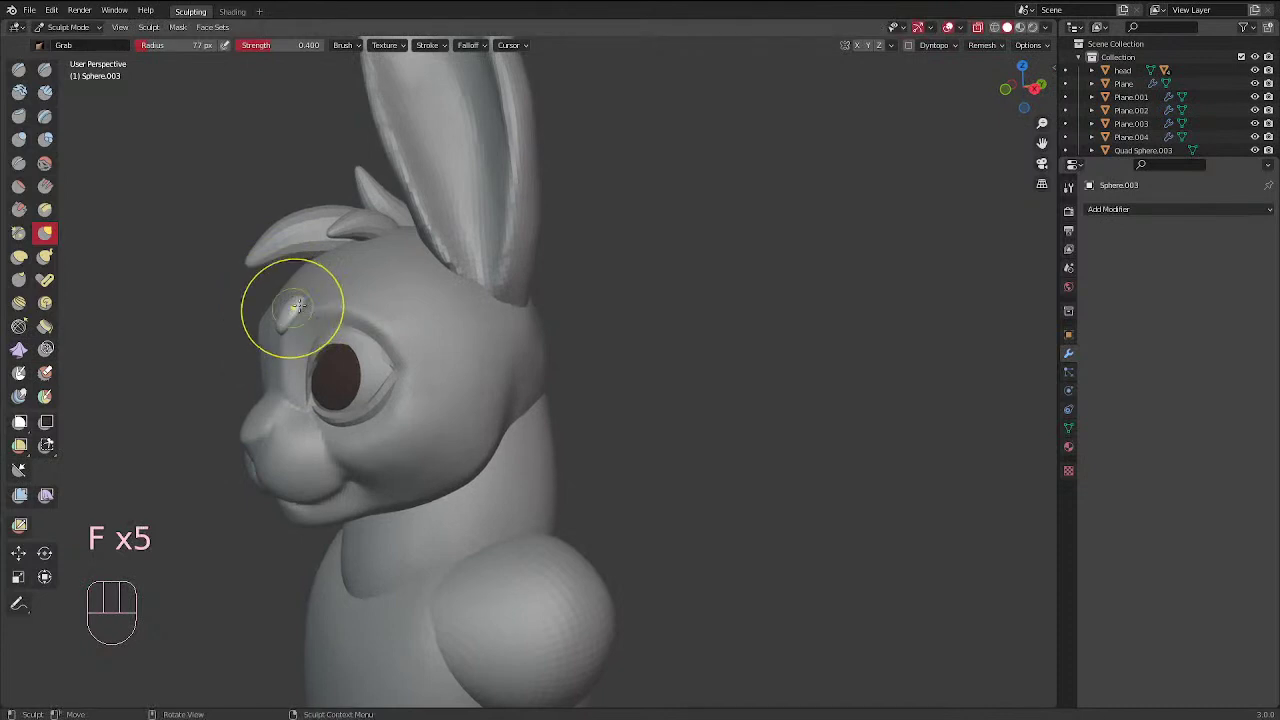
Refine the brow's lower tip and upper end from several angles, set the Grab radius to about 63 px and return to the front view
{"action": "middle_click_drag", "start_coordinate": [292, 309], "coordinate": [446, 366]}
{"action": "left_click_drag", "start_coordinate": [354, 368], "coordinate": [354, 364]}
{"action": "middle_click_drag", "start_coordinate": [400, 300], "coordinate": [437, 256]}
{"action": "left_click_drag", "start_coordinate": [400, 330], "coordinate": [398, 318]}
{"action": "mouse_move", "coordinate": [402, 312]}
{"action": "middle_mouse_down"}
{"action": "mouse_move", "coordinate": [531, 294]}
{"action": "mouse_move", "coordinate": [430, 295]}
{"action": "mouse_move", "coordinate": [303, 247]}
{"action": "middle_mouse_up"}
{"action": "left_click_drag", "start_coordinate": [294, 288], "coordinate": [308, 281]}
{"action": "key", "text": "f"}
{"action": "left_click", "coordinate": [360, 269]}
{"action": "mouse_move", "coordinate": [391, 251]}
{"action": "middle_mouse_down"}
{"action": "mouse_move", "coordinate": [557, 360]}
{"action": "mouse_move", "coordinate": [611, 266]}
{"action": "middle_mouse_up"}
{"action": "key", "text": "KP_1"}
{"action": "key", "text": "KP_1"}
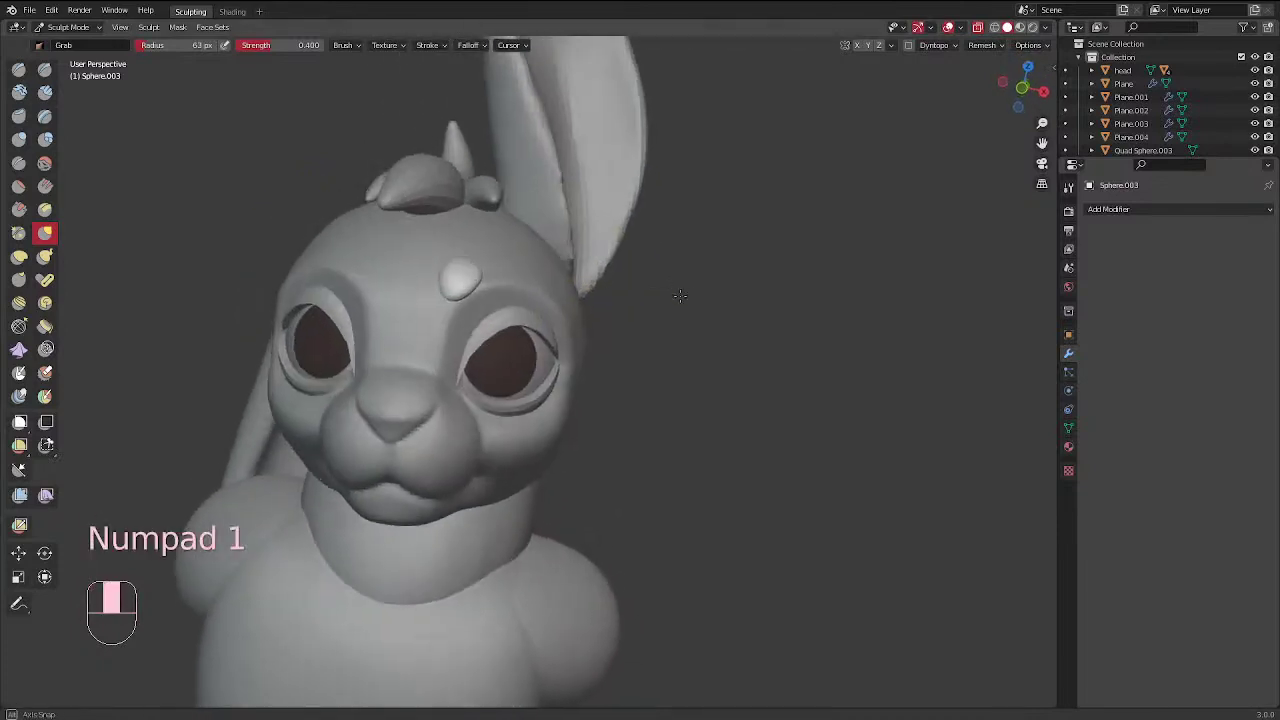
Return to Object Mode and add a Mirror modifier on X to the brow, using the head as the mirror object
{"action": "key", "text": "ctrl+Tab"}
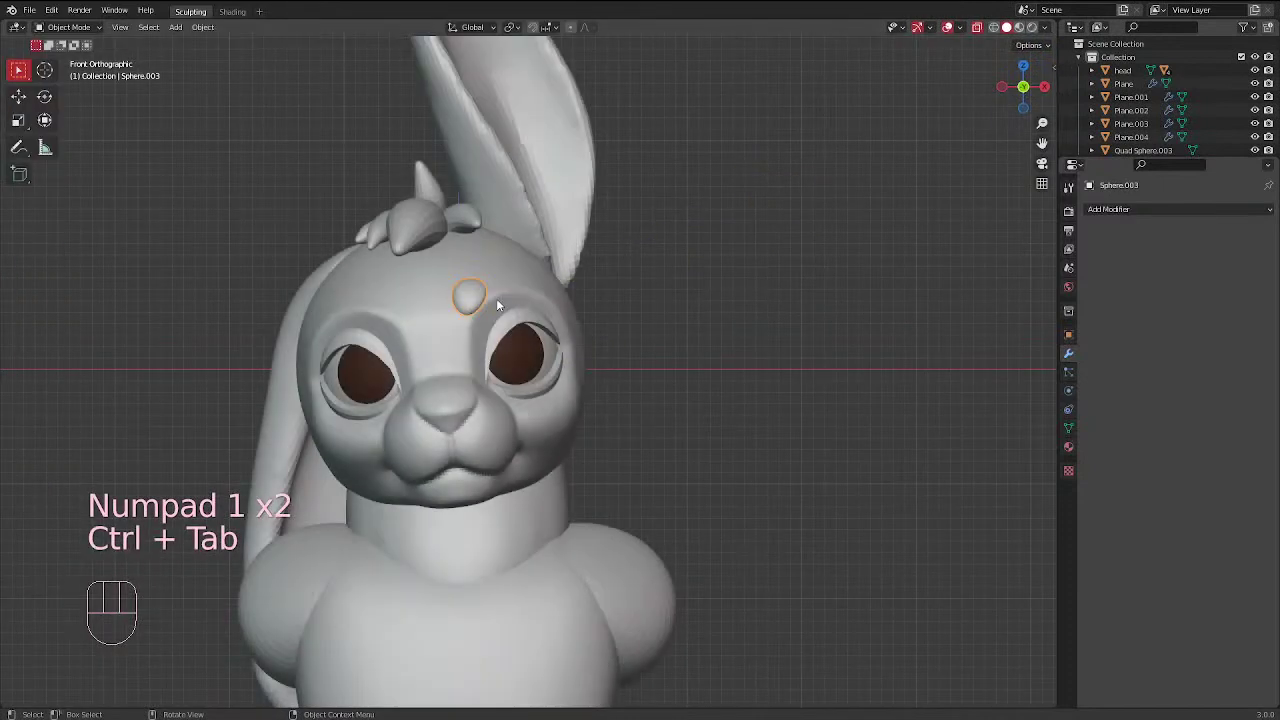
{"action": "left_click", "coordinate": [1069, 452]}
{"action": "left_click", "coordinate": [1070, 353]}
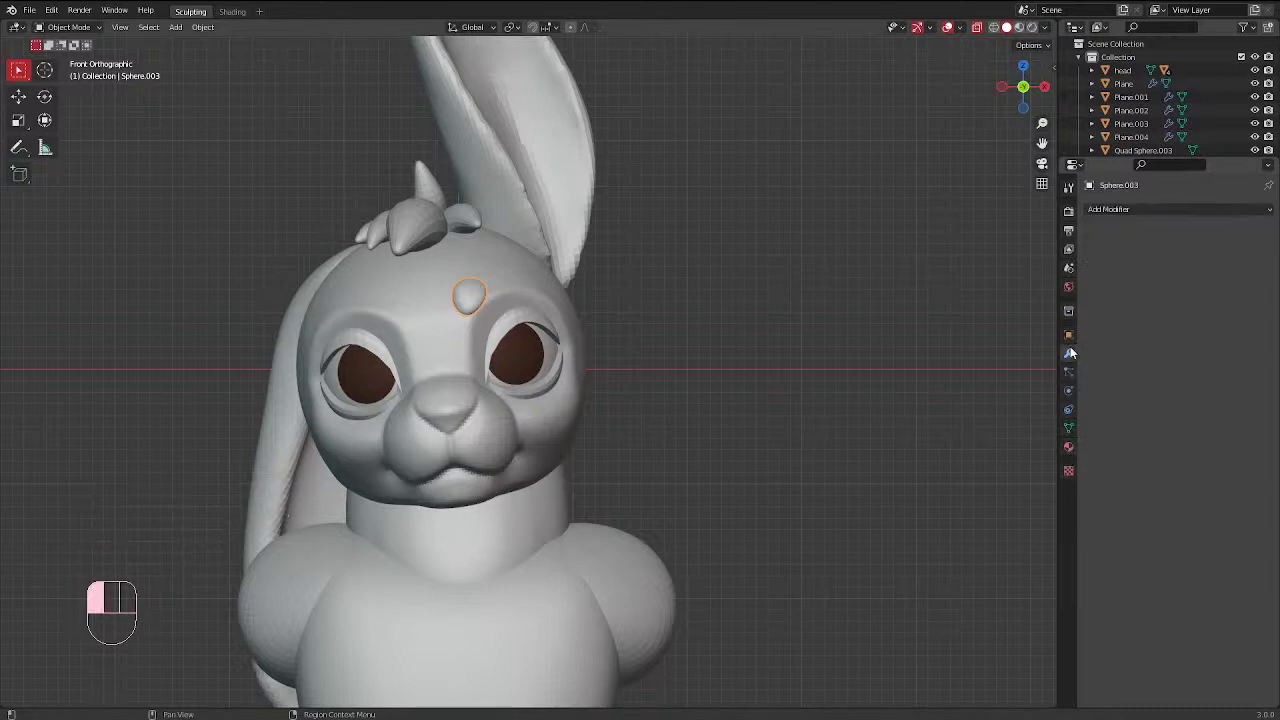
{"action": "left_click", "coordinate": [1155, 210]}
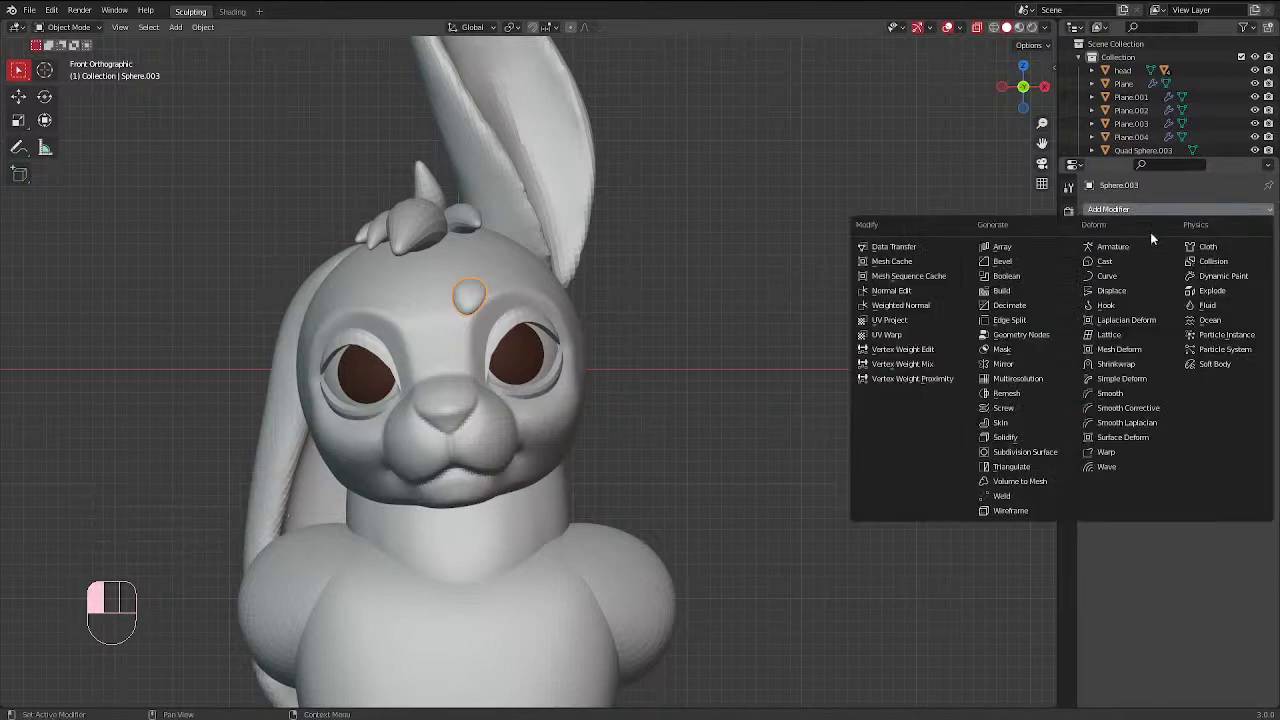
{"action": "left_click", "coordinate": [1003, 364]}
{"action": "left_click", "coordinate": [425, 314]}
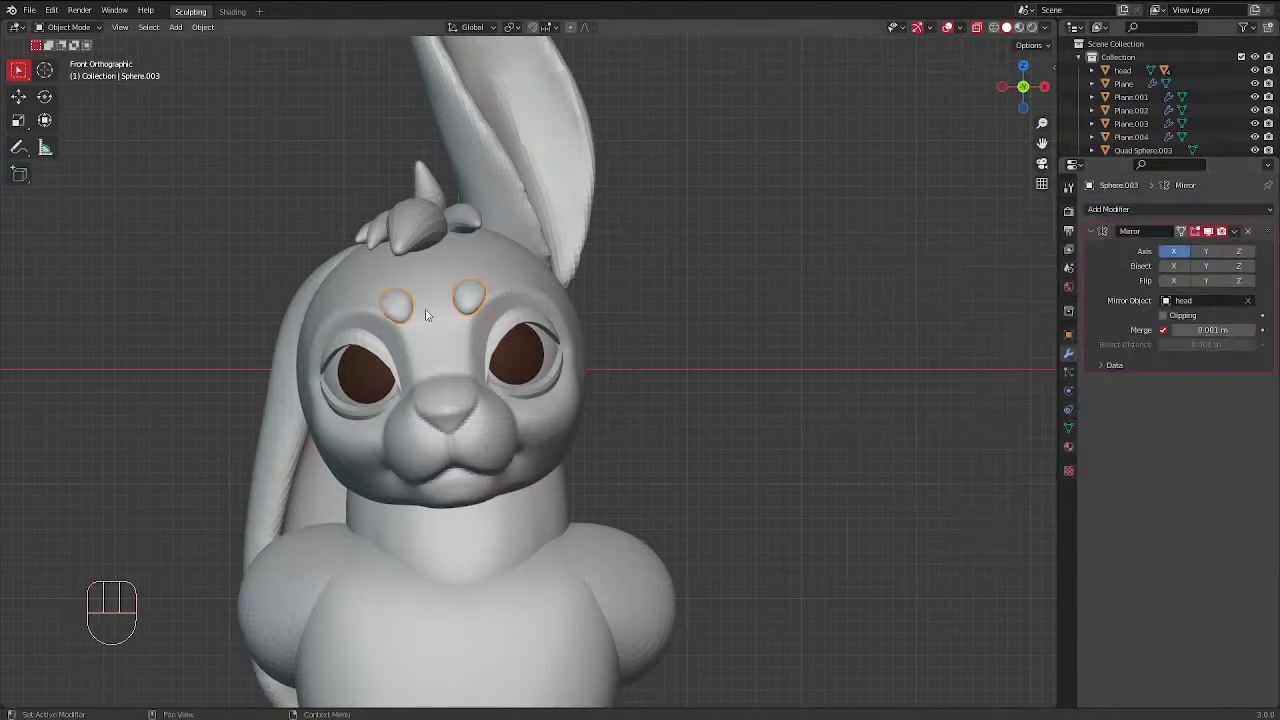
{"action": "left_click", "coordinate": [475, 303]}
{"action": "left_click", "coordinate": [475, 303]}
{"action": "key", "text": "g"}
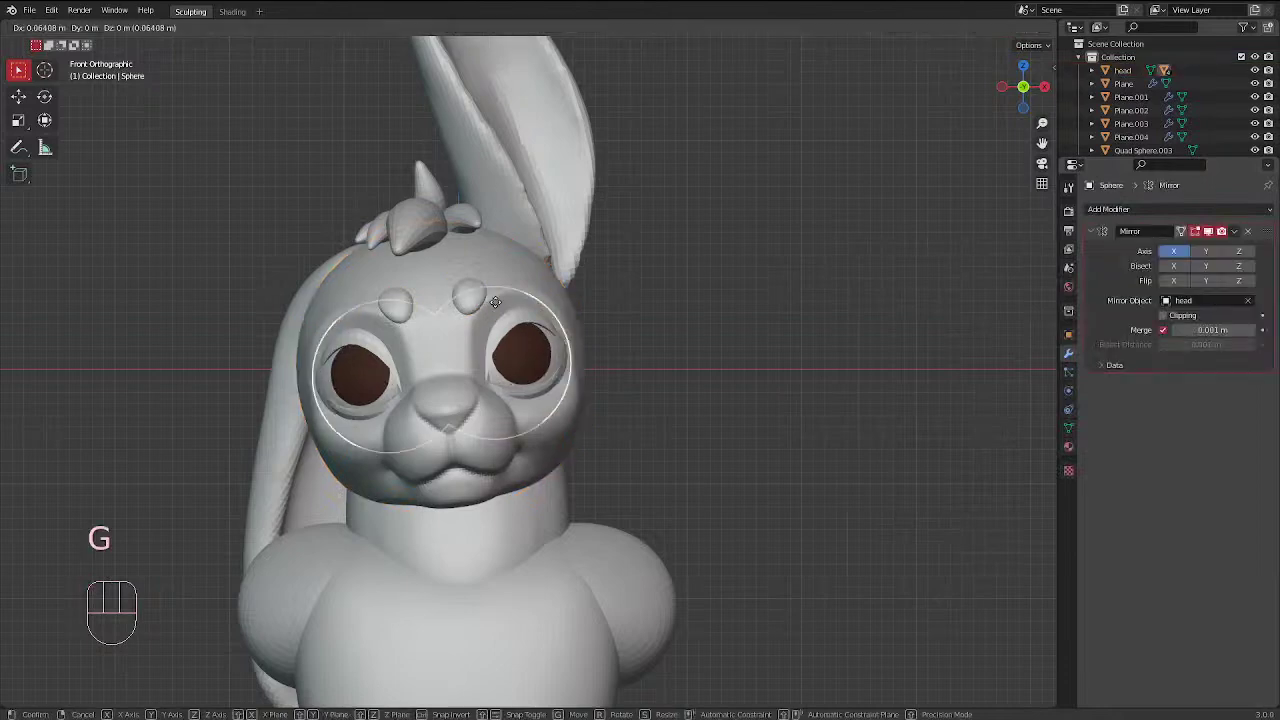
Move the mirrored brows outward and upward by about 0.058 m along X and 0.047 m along Z, and clear the selection
{"action": "key", "text": "g"}
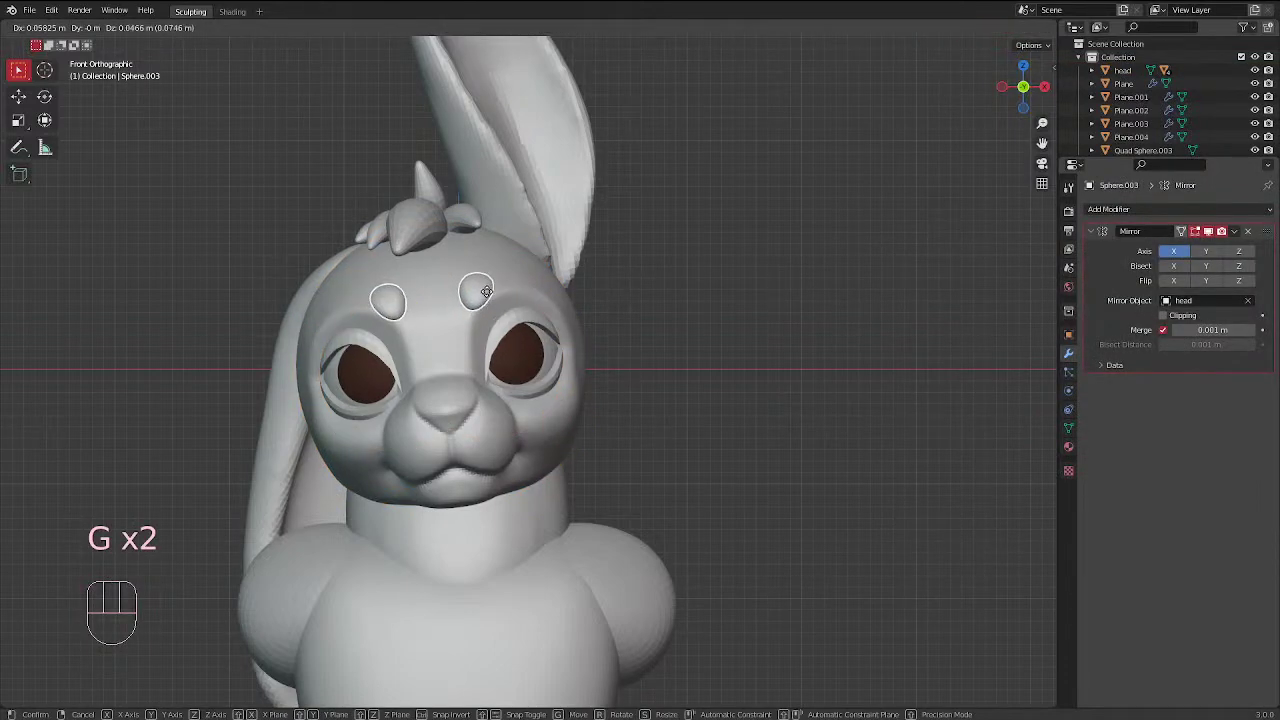
{"action": "left_click", "coordinate": [516, 300]}
{"action": "left_click", "coordinate": [399, 246]}
{"action": "scroll", "coordinate": [399, 245], "scroll_direction": "down", "scroll_amount": 1}
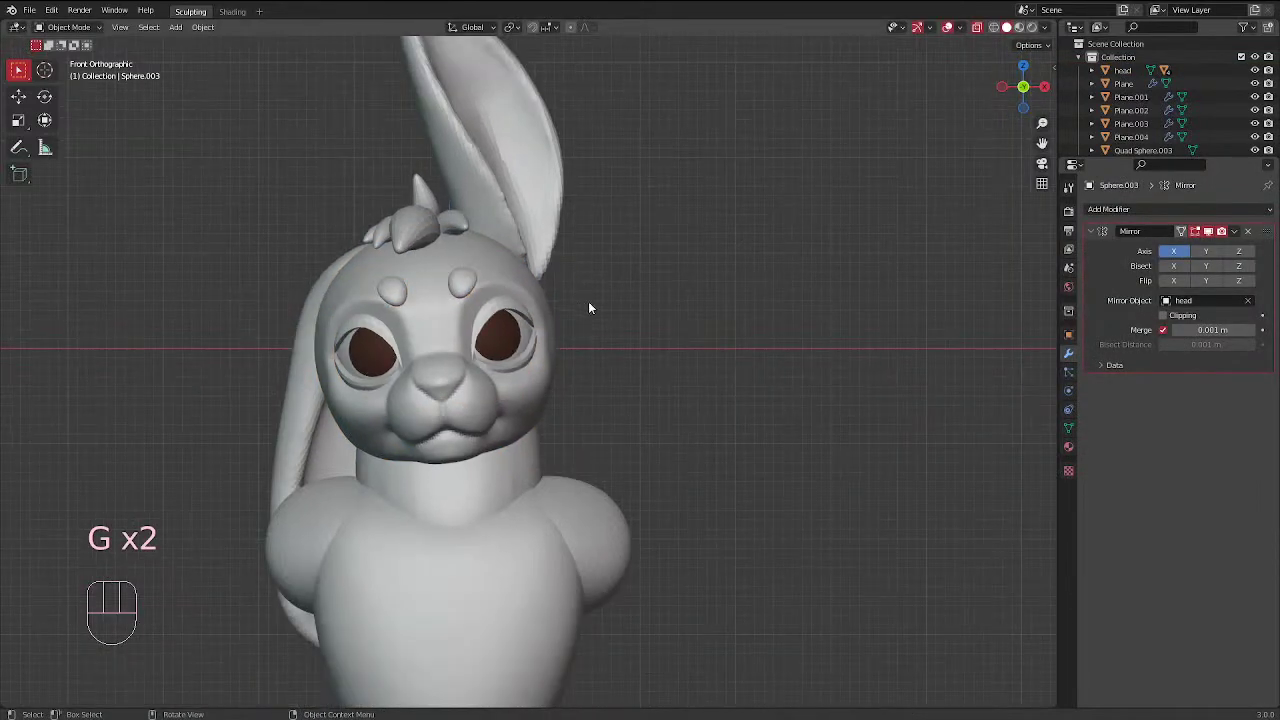
Select the neck, enter Sculpt Mode and slim its sides from the front with Elastic Deform, using radii from about 178 px down to 114 px
{"action": "left_click", "coordinate": [481, 517]}
{"action": "key", "text": "ctrl+Tab"}
{"action": "left_click", "coordinate": [497, 572]}
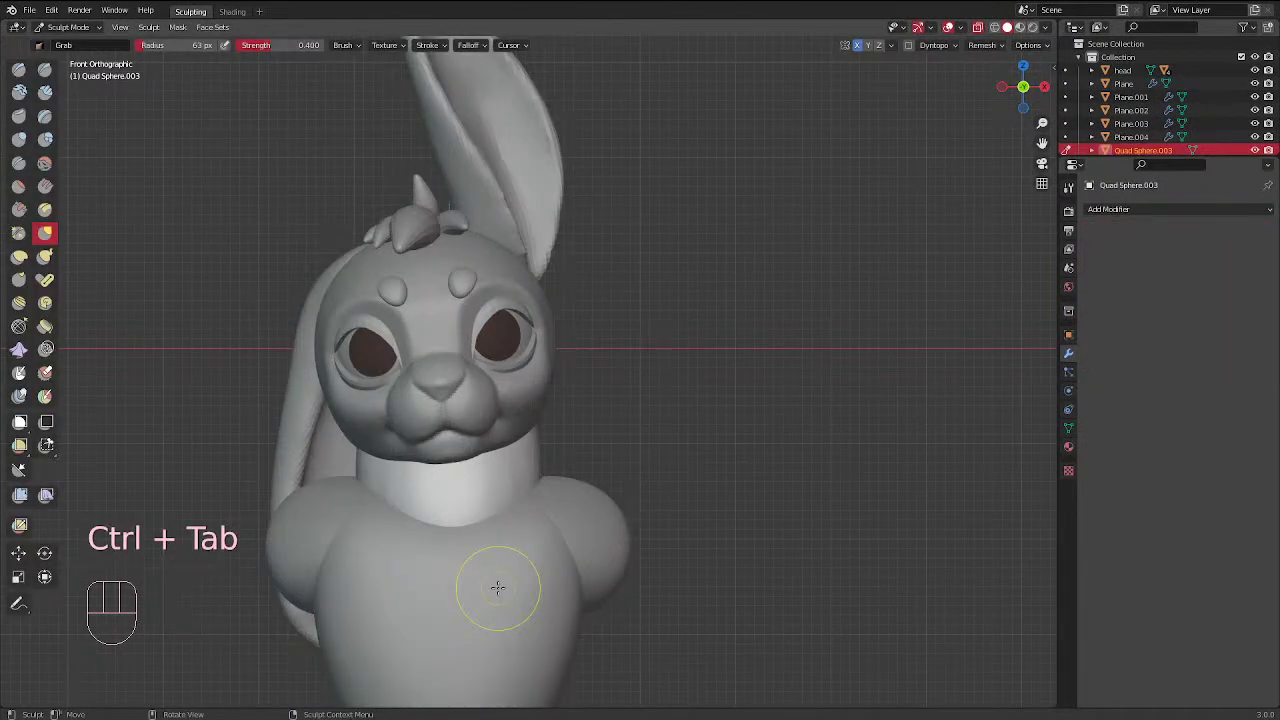
{"action": "left_click", "coordinate": [19, 258]}
{"action": "key", "text": "f"}
{"action": "left_click", "coordinate": [505, 430]}
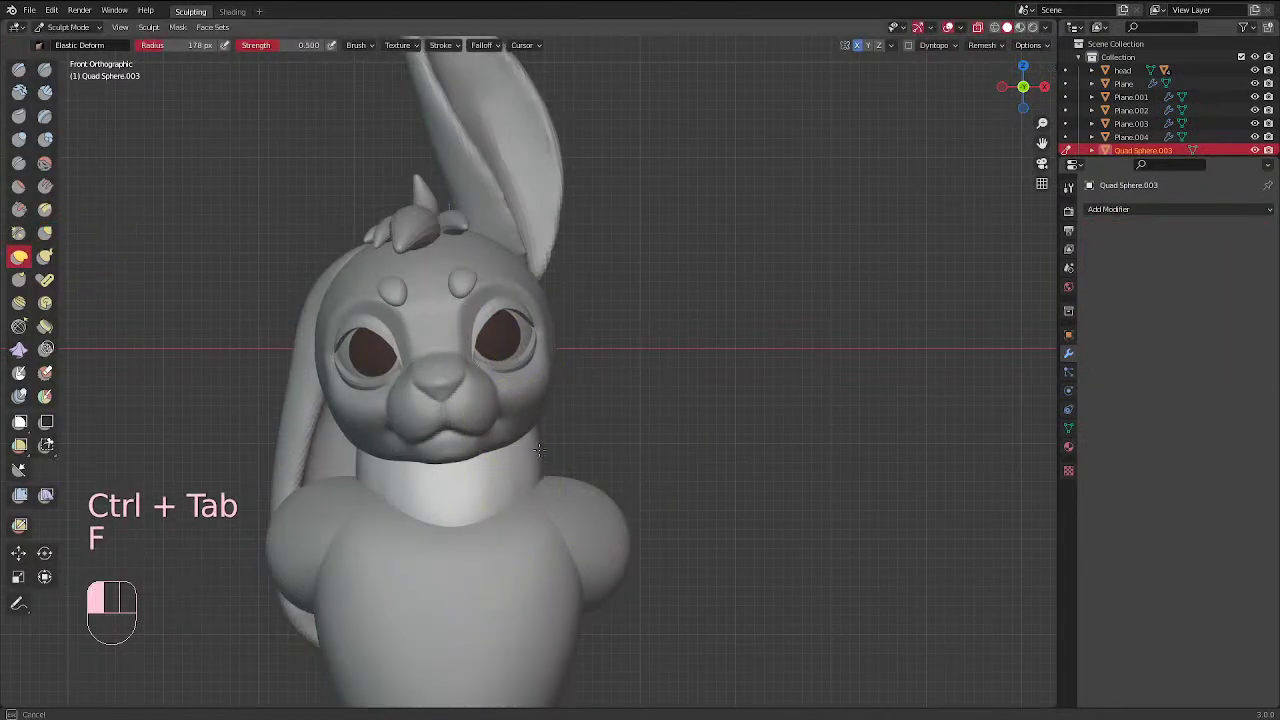
{"action": "key", "text": "f"}
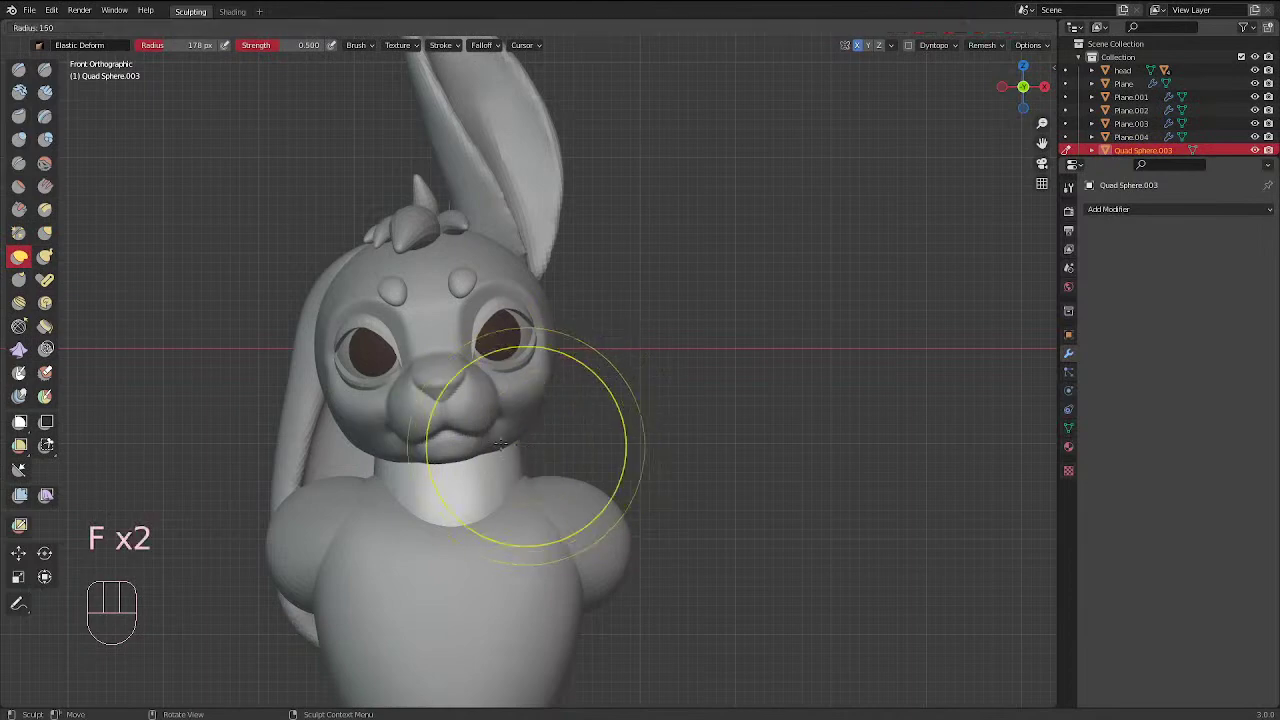
{"action": "left_click", "coordinate": [510, 451]}
{"action": "key", "text": "f"}
{"action": "left_click", "coordinate": [509, 475]}
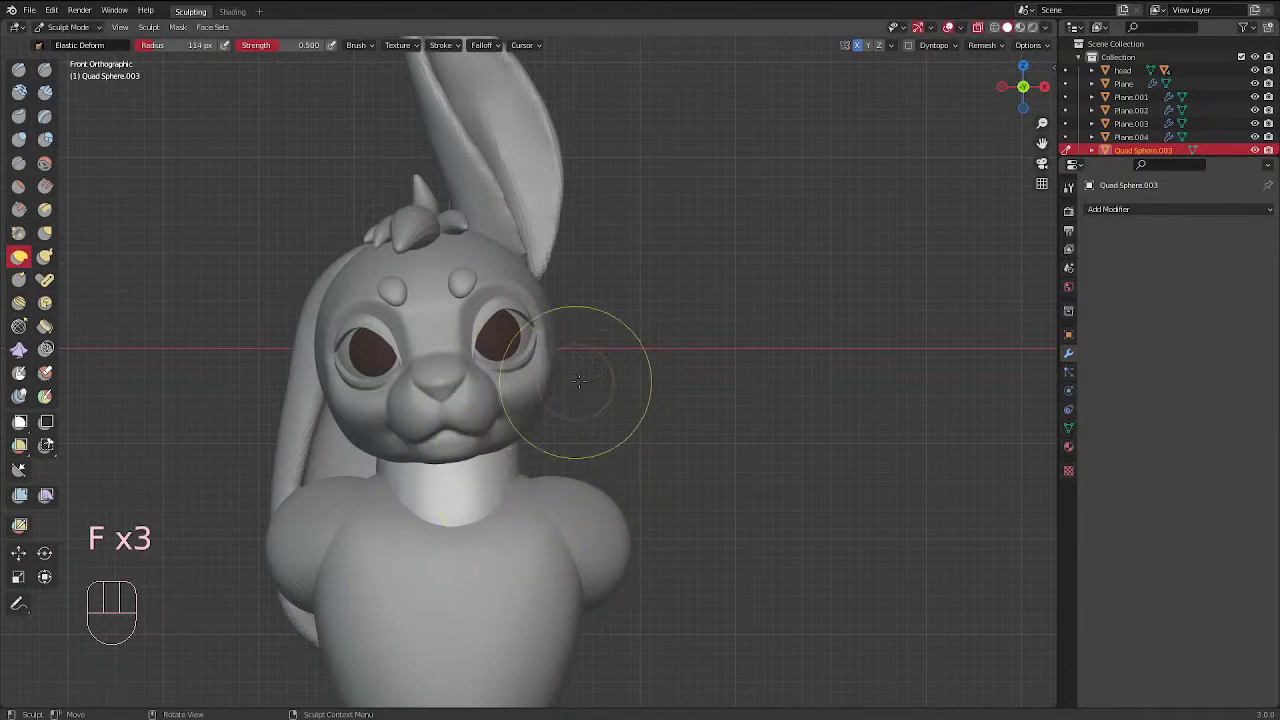
In the right side view, pull the front and back of the neck inward with Elastic Deform at a radius of about 132 px
{"action": "key", "text": "KP_3"}
{"action": "key", "text": "f"}
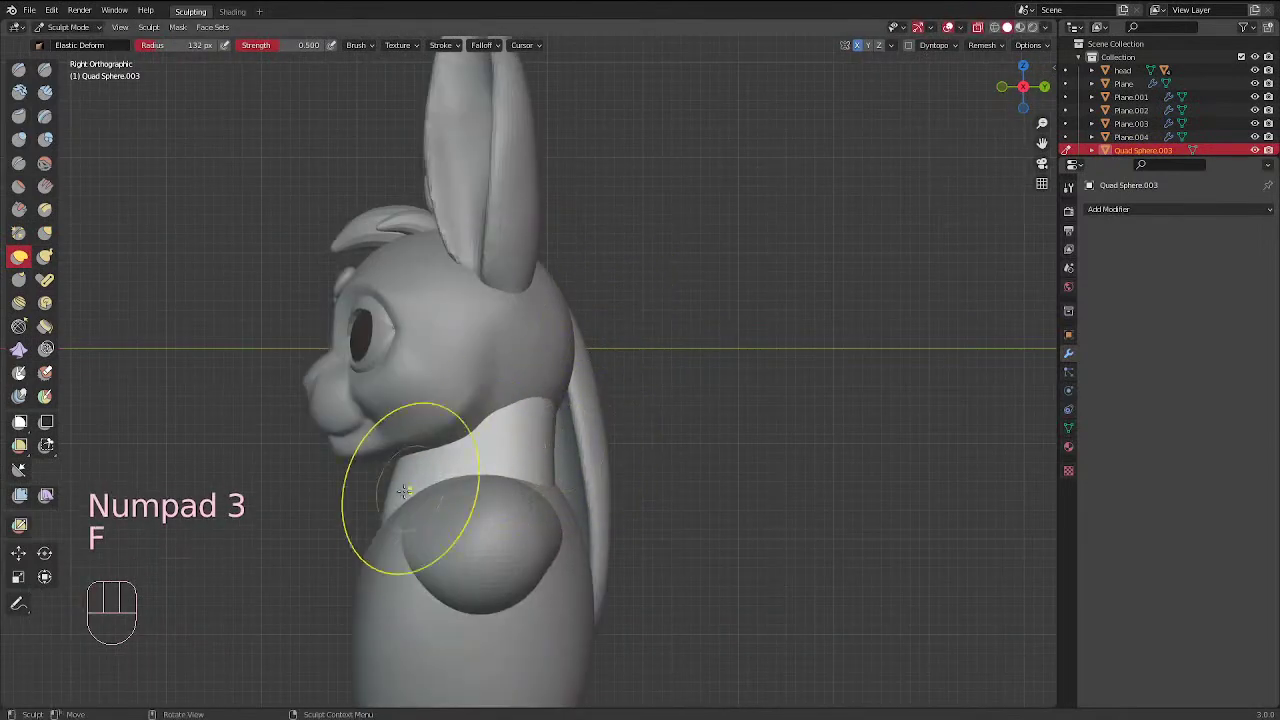
{"action": "left_click", "coordinate": [530, 410]}
{"action": "left_click_drag", "start_coordinate": [530, 410], "coordinate": [523, 416]}
{"action": "left_click_drag", "start_coordinate": [545, 466], "coordinate": [540, 475]}
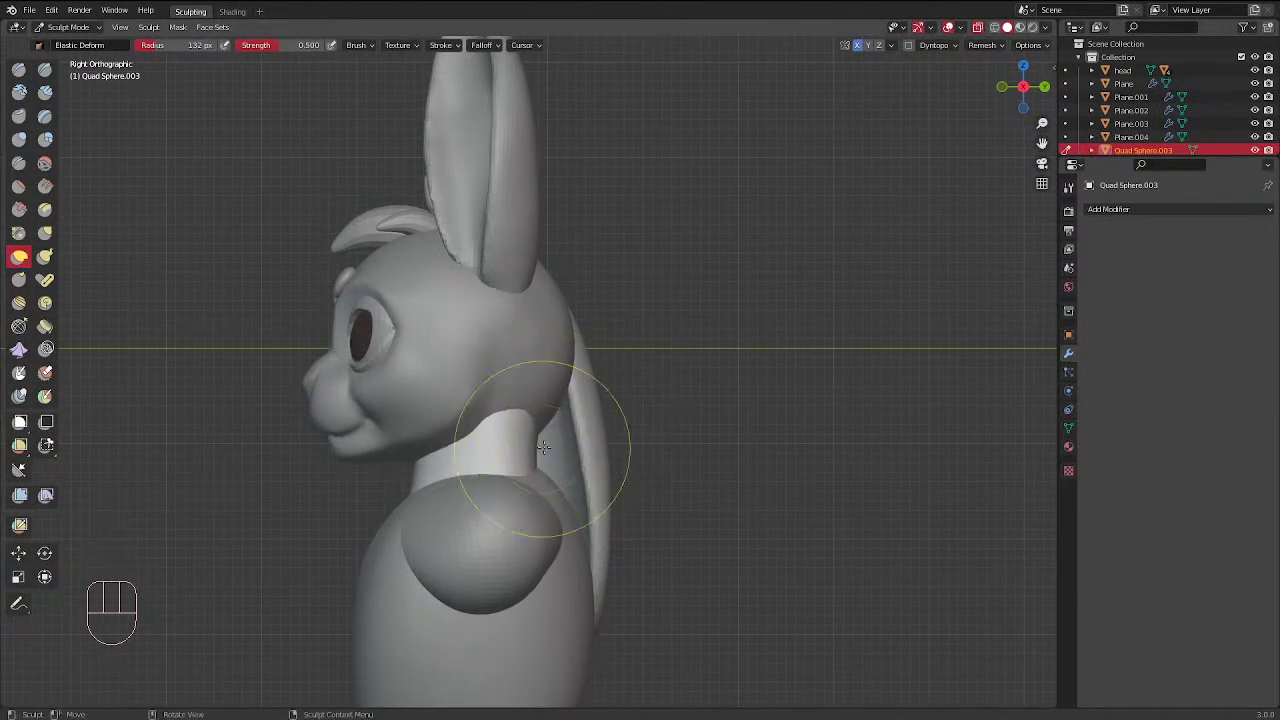
Switch sculpting to the head, undo the trial strokes and reshape its lower back with Elastic Deform at a radius of about 72 px
{"action": "key", "text": "ctrl+Tab"}
{"action": "left_click", "coordinate": [572, 332]}
{"action": "key", "text": "ctrl+Tab"}
{"action": "left_click", "coordinate": [572, 385]}
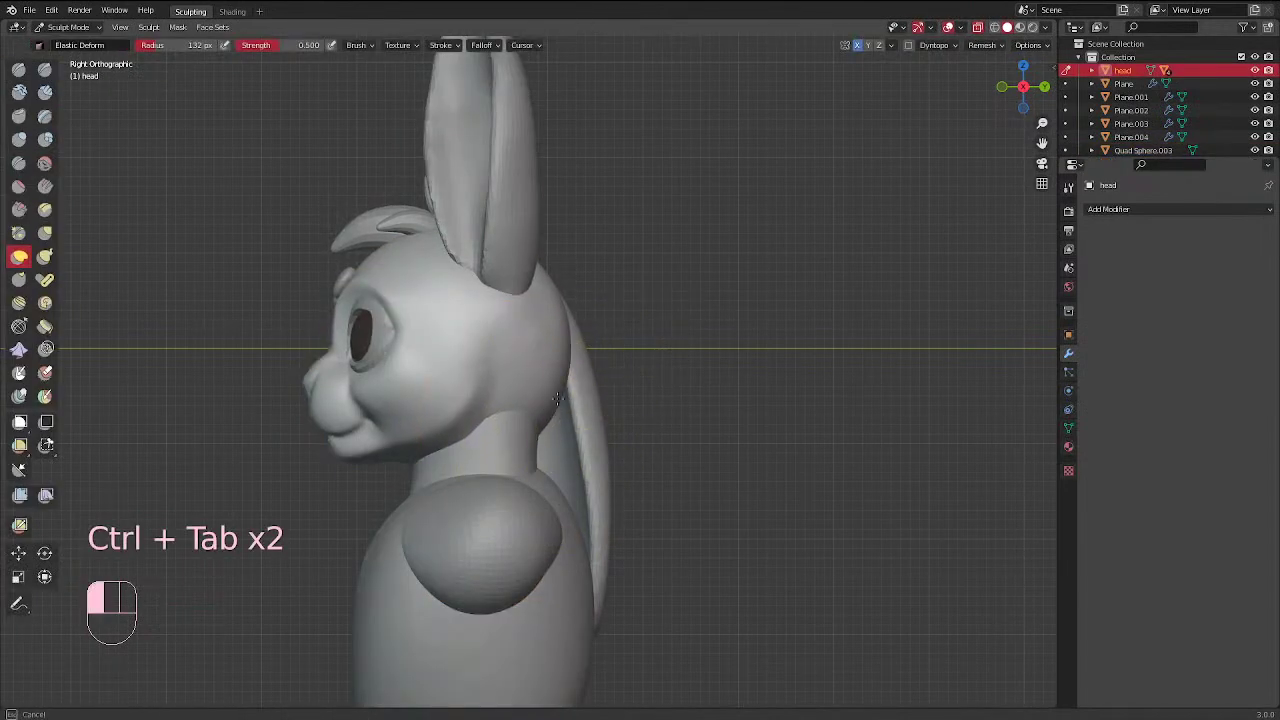
{"action": "key", "text": "ctrl+z"}
{"action": "key", "text": "ctrl+z"}
{"action": "key", "text": "ctrl+z"}
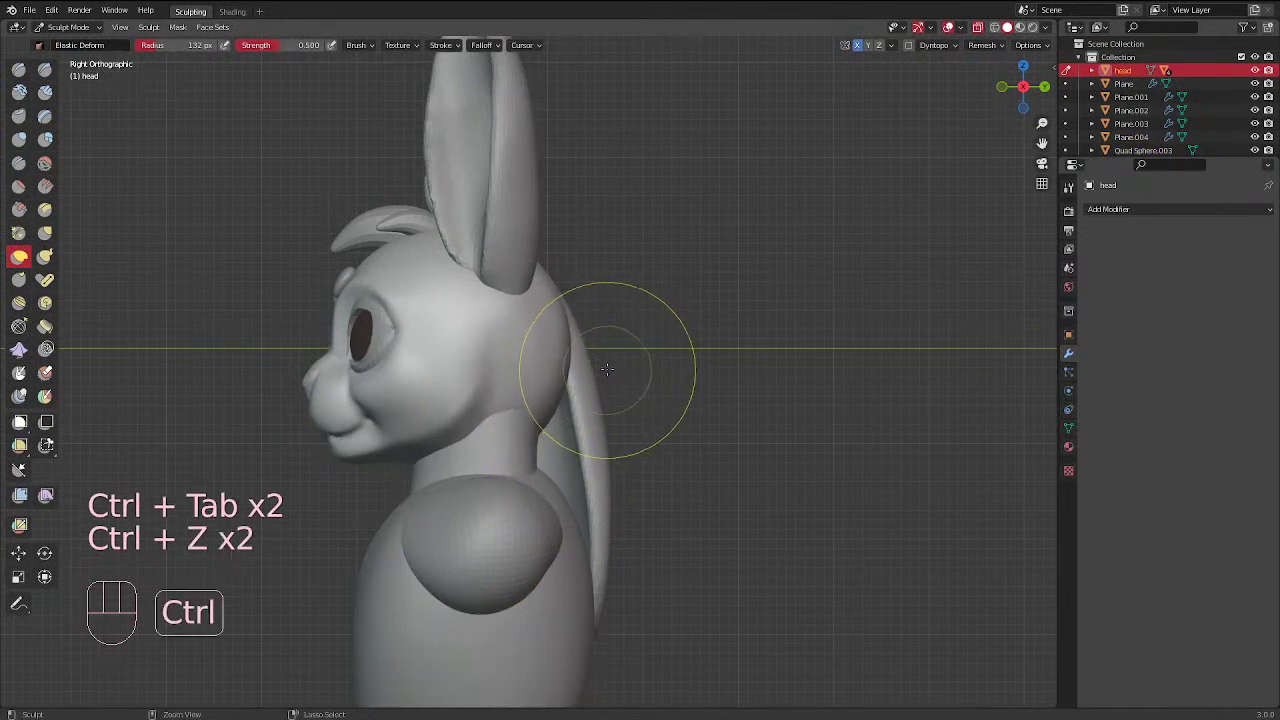
{"action": "key", "text": "f"}
{"action": "key", "text": "f"}
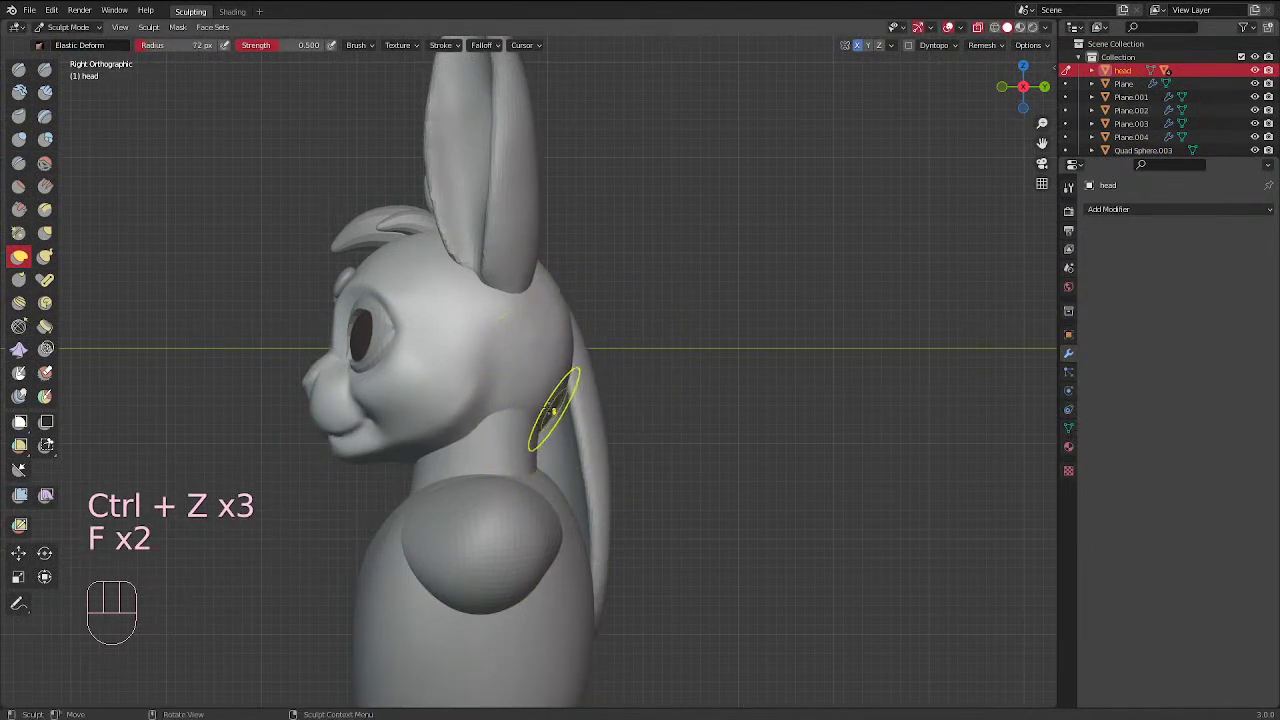
{"action": "mouse_move", "coordinate": [550, 401]}
{"action": "left_mouse_down"}
{"action": "mouse_move", "coordinate": [556, 330]}
{"action": "mouse_move", "coordinate": [549, 343]}
{"action": "mouse_move", "coordinate": [600, 340]}
{"action": "mouse_move", "coordinate": [576, 341]}
{"action": "left_mouse_up"}
Rework and smooth the back of the head in profile, using Elastic Deform radii of about 172, 43 and 68 px and undoing a stroke
{"action": "key", "text": "f"}
{"action": "left_click", "coordinate": [606, 345]}
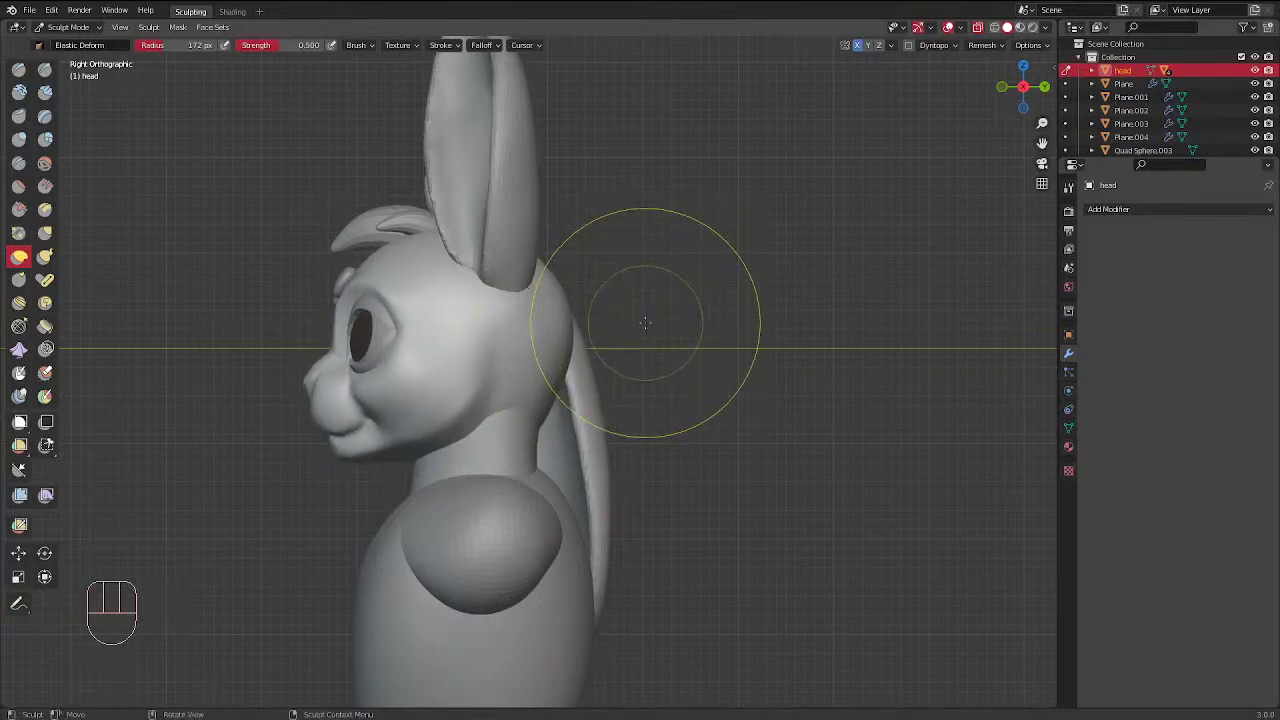
{"action": "key", "text": "ctrl+z"}
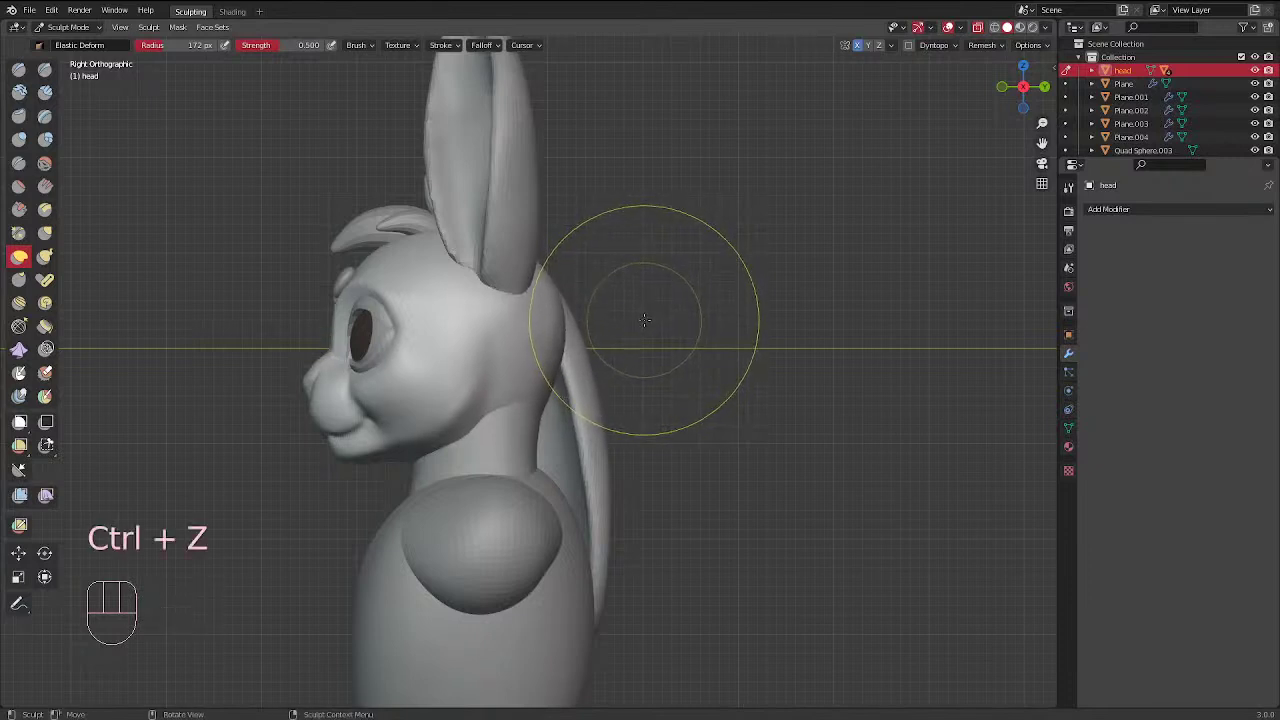
{"action": "key", "text": "f"}
{"action": "left_click", "coordinate": [604, 308]}
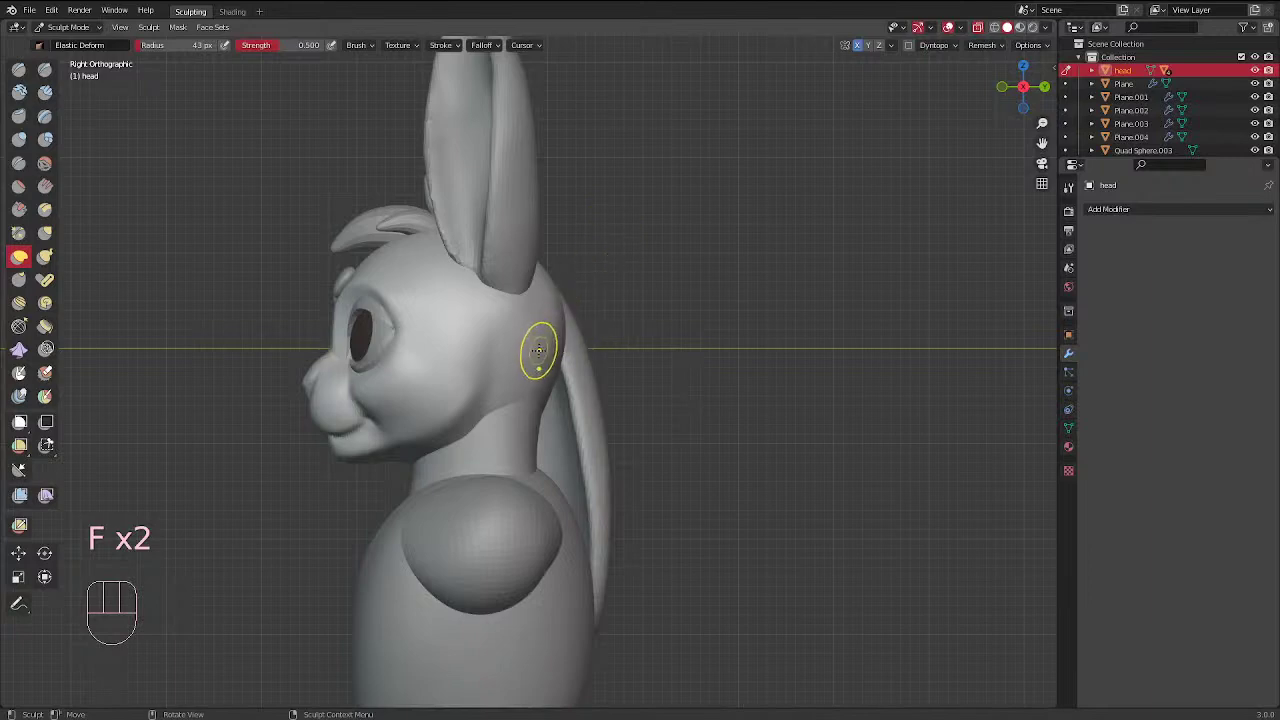
{"action": "key", "text": "f"}
{"action": "left_click", "coordinate": [568, 311]}
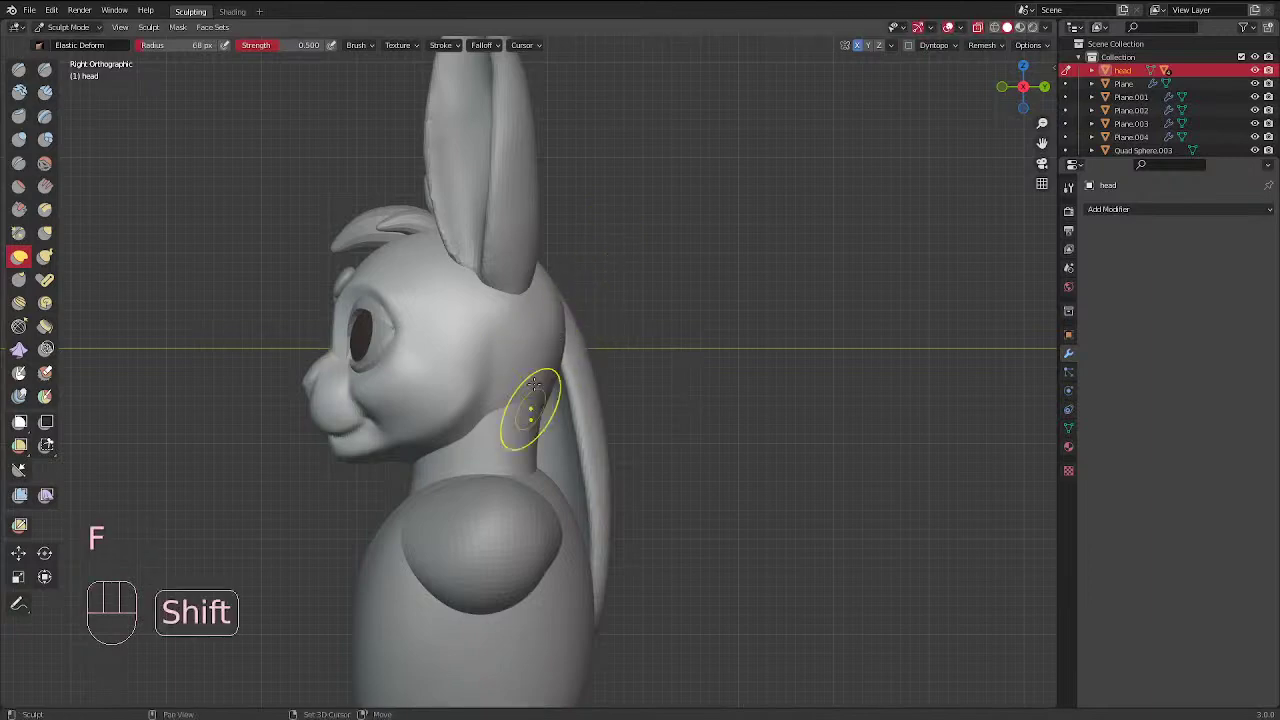
{"action": "left_click_drag", "start_coordinate": [550, 305], "coordinate": [512, 316], "text": "shift"}
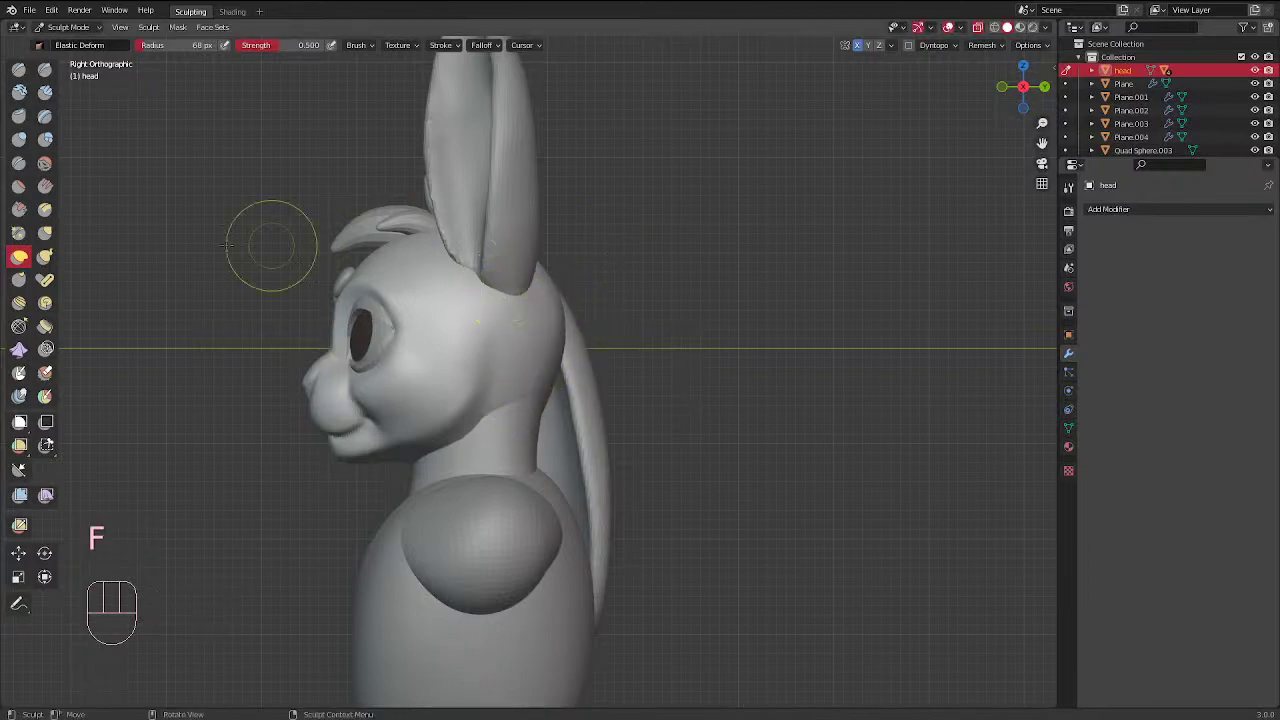
Define and smooth the area behind the cheek where the jaw meets the neck, using the Crease brush at about 58 px
{"action": "left_click", "coordinate": [19, 163]}
{"action": "key", "text": "f"}
{"action": "left_click", "coordinate": [486, 371]}
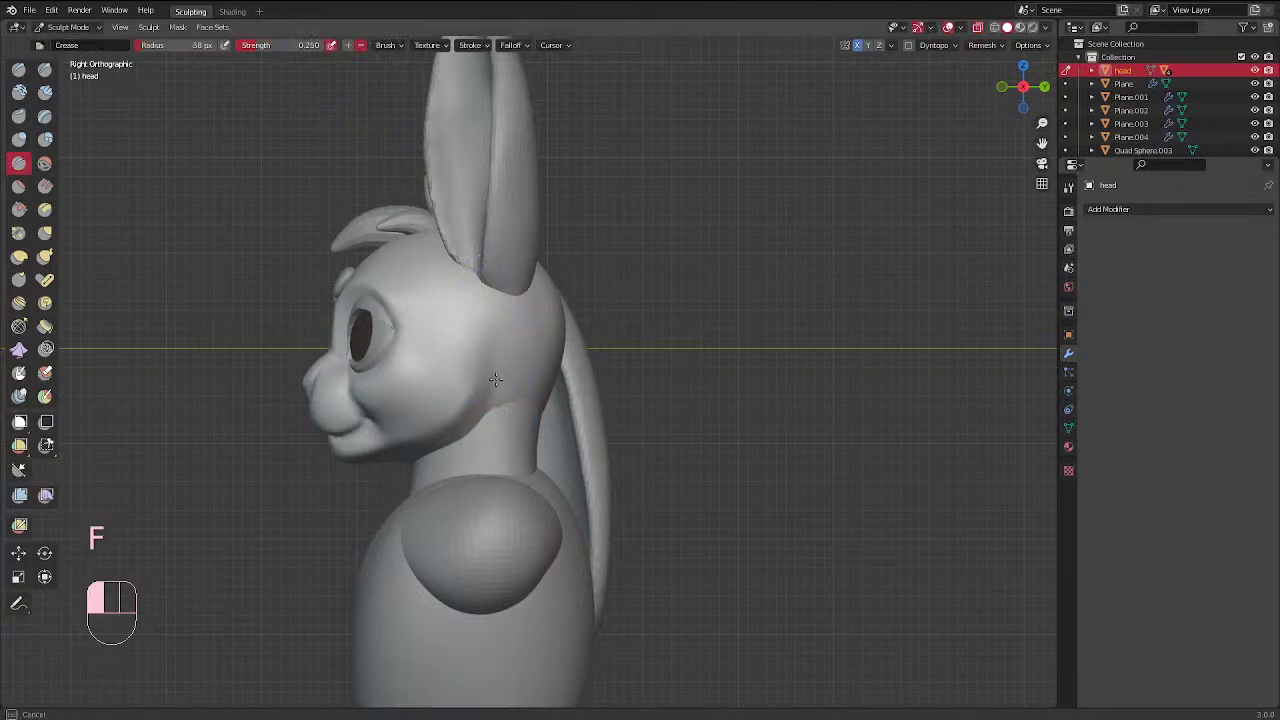
{"action": "left_click_drag", "start_coordinate": [516, 366], "coordinate": [505, 445], "text": "shift"}
{"action": "key", "text": "f"}
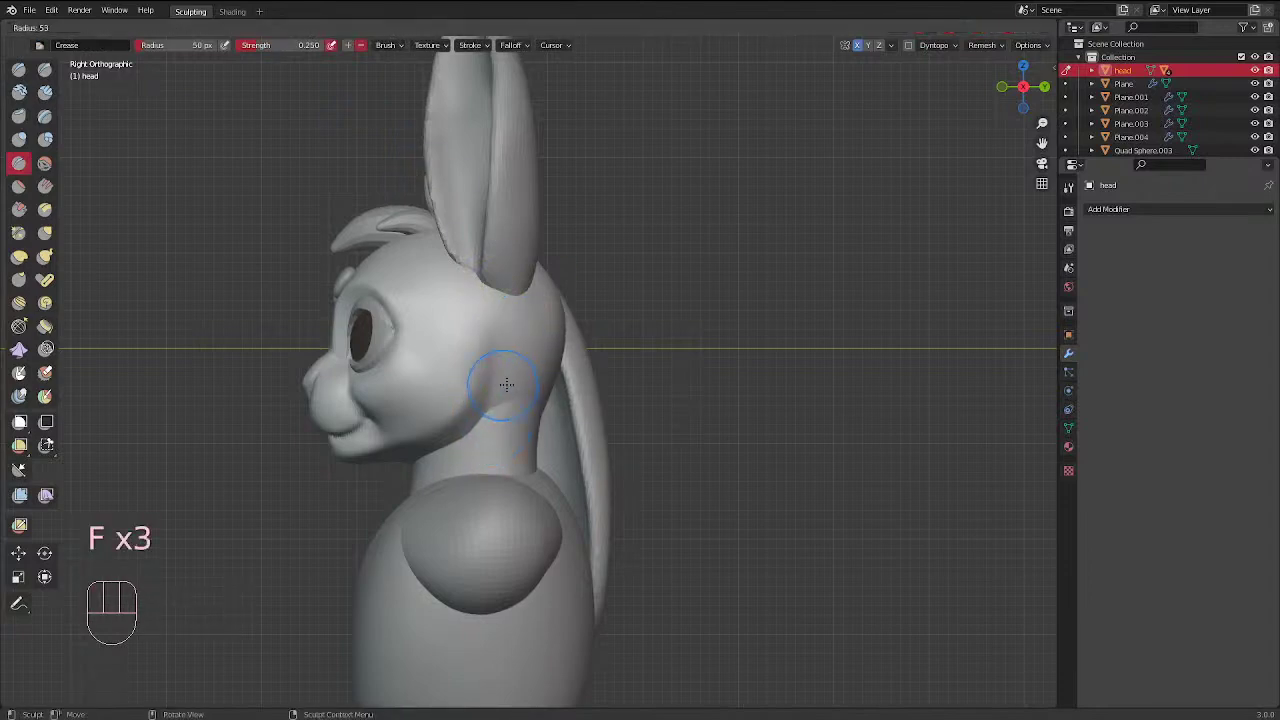
{"action": "left_click", "coordinate": [543, 383]}
{"action": "mouse_move", "coordinate": [506, 376]}
{"action": "left_mouse_down", "text": "shift"}
{"action": "mouse_move", "coordinate": [477, 334]}
{"action": "mouse_move", "coordinate": [486, 312]}
{"action": "left_mouse_up", "text": "shift"}
Refine the cheek's rear edge with an inverted Crease stroke and check the face from three-quarter and front angles
{"action": "key", "text": "f"}
{"action": "left_click", "coordinate": [474, 383]}
{"action": "left_click_drag", "start_coordinate": [472, 388], "coordinate": [492, 334], "text": "ctrl"}
{"action": "middle_click_drag", "start_coordinate": [541, 372], "coordinate": [626, 369]}
{"action": "middle_click_drag", "start_coordinate": [467, 407], "coordinate": [568, 289]}
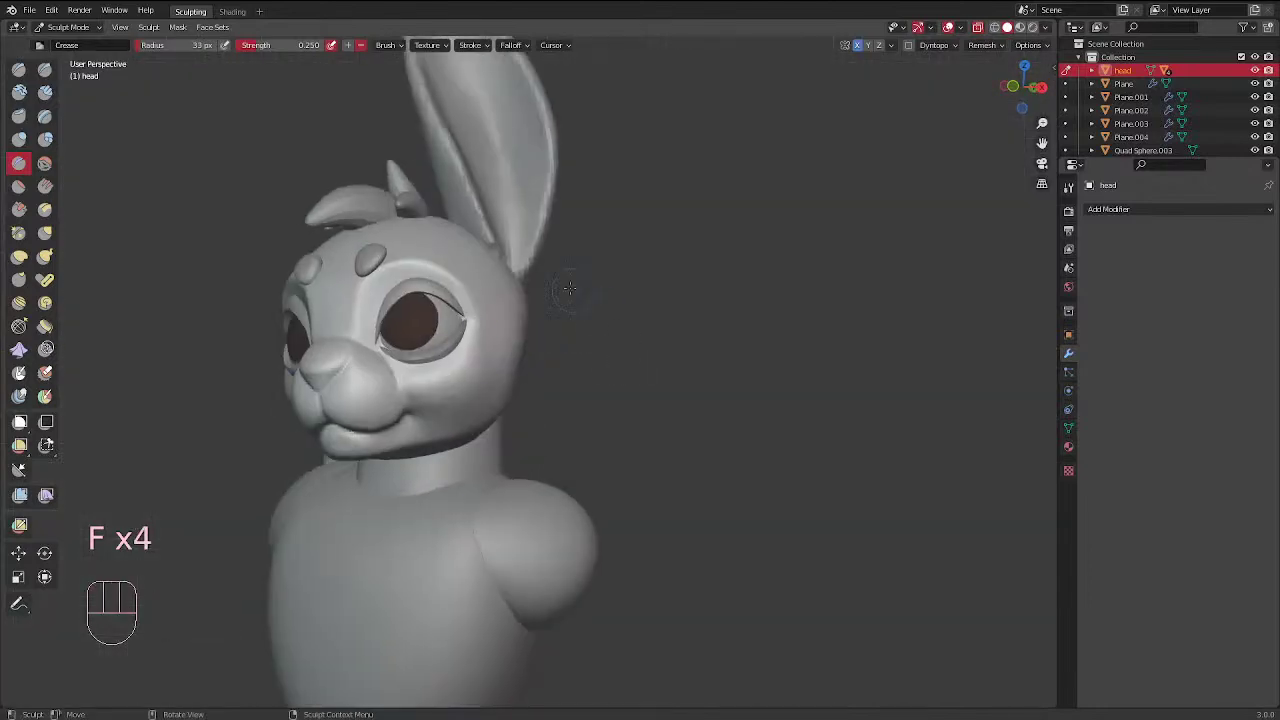
{"action": "mouse_move", "coordinate": [481, 365]}
{"action": "middle_mouse_down"}
{"action": "mouse_move", "coordinate": [539, 378]}
{"action": "mouse_move", "coordinate": [507, 370]}
{"action": "middle_mouse_up"}
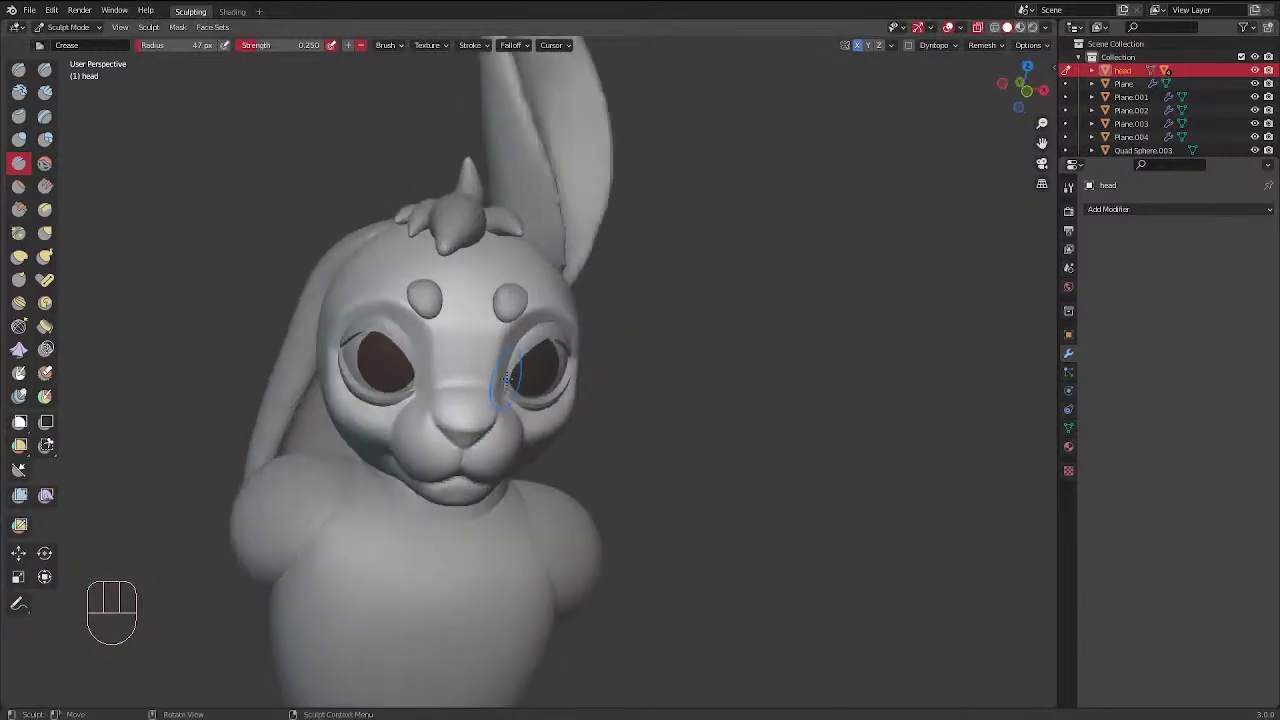
Return to Object Mode and examine the head and ears from the front and from behind
{"action": "key", "text": "ctrl+Tab"}
{"action": "middle_click_drag", "start_coordinate": [674, 374], "coordinate": [631, 380]}
{"action": "left_click", "coordinate": [638, 387]}
{"action": "key", "text": "KP_1"}
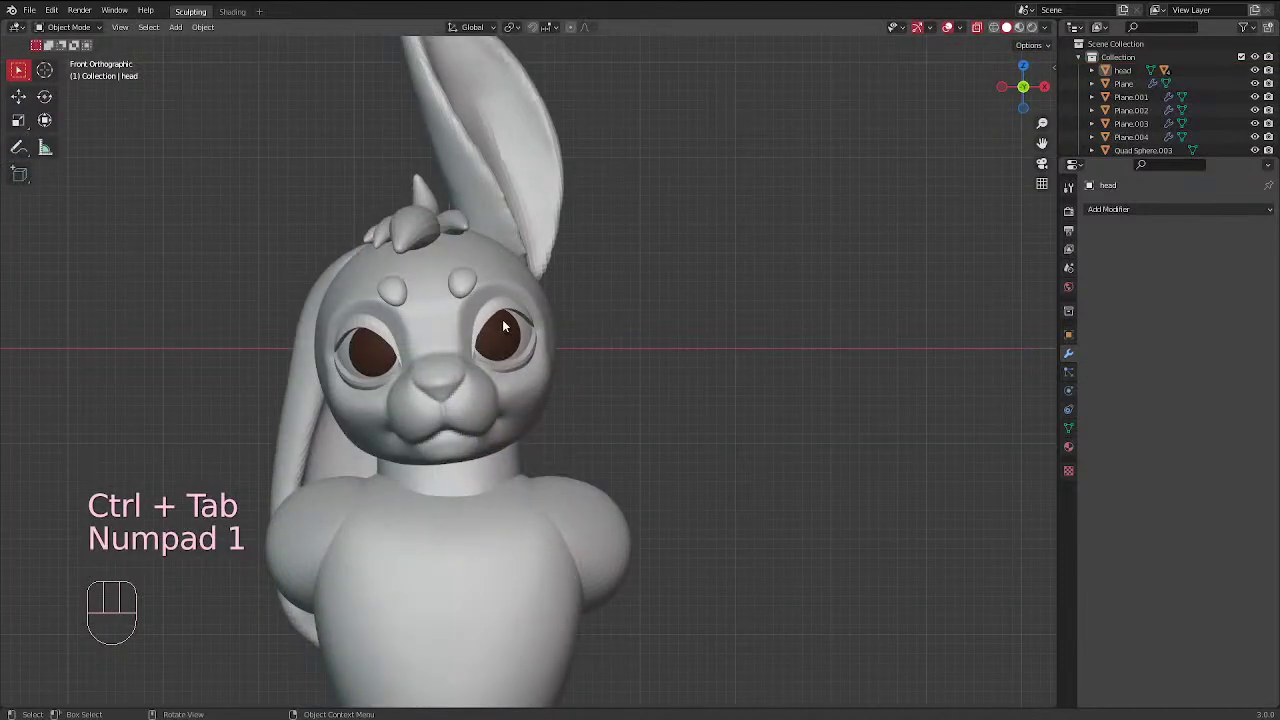
{"action": "left_click", "coordinate": [531, 307]}
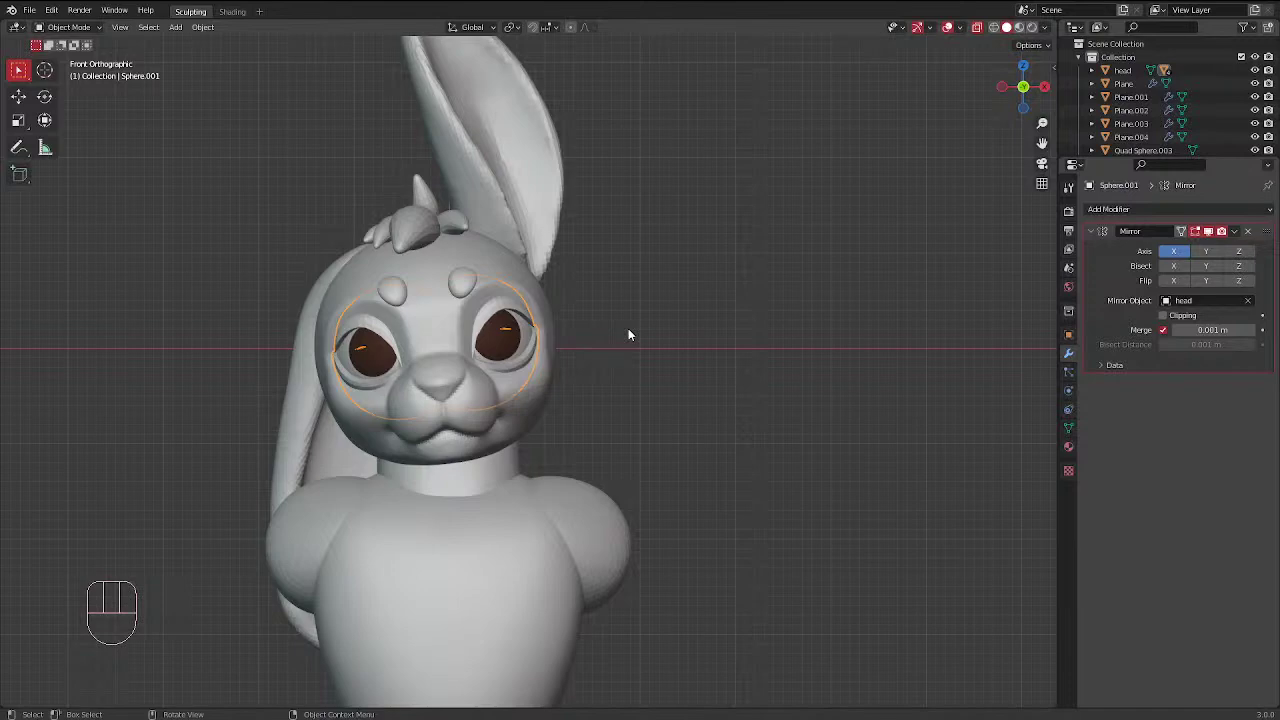
{"action": "middle_click_drag", "start_coordinate": [670, 324], "coordinate": [924, 361]}
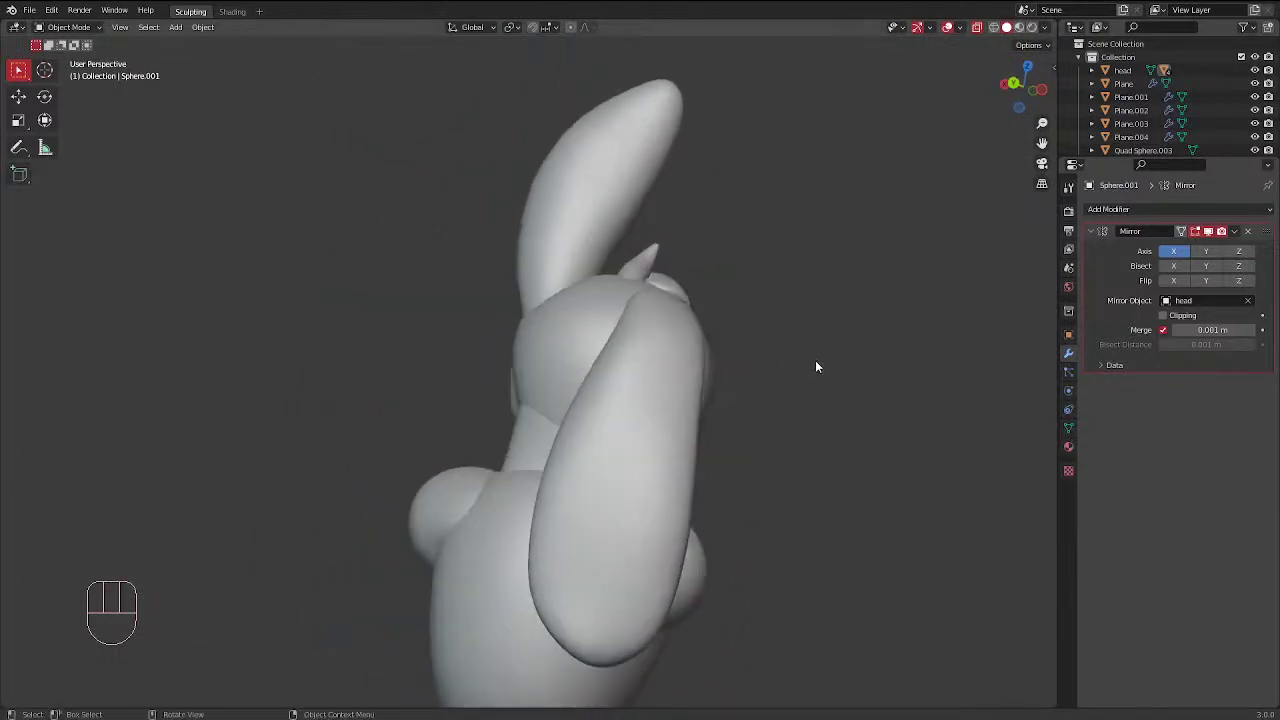
{"action": "mouse_move", "coordinate": [815, 367]}
{"action": "middle_mouse_down"}
{"action": "mouse_move", "coordinate": [580, 366]}
{"action": "mouse_move", "coordinate": [700, 390]}
{"action": "mouse_move", "coordinate": [662, 389]}
{"action": "mouse_move", "coordinate": [666, 400]}
{"action": "mouse_move", "coordinate": [650, 380]}
{"action": "middle_mouse_up"}
Put the ears into Sculpt Mode and adjust the upright ear's lower part with the Grab brush at a radius of about 77 px
{"action": "left_click", "coordinate": [520, 229]}
{"action": "key", "text": "ctrl+Tab"}
{"action": "left_click", "coordinate": [610, 396]}
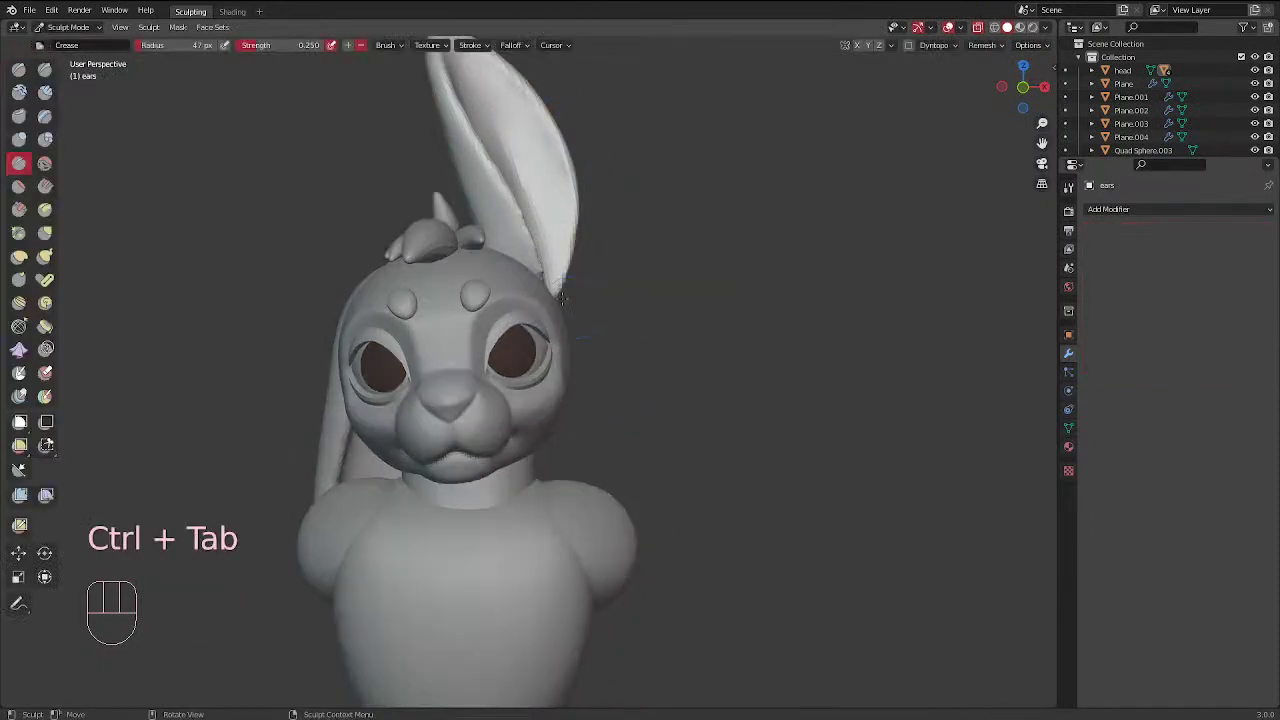
{"action": "left_click", "coordinate": [46, 233]}
{"action": "key", "text": "f"}
{"action": "left_click", "coordinate": [530, 229]}
{"action": "middle_click_drag", "start_coordinate": [530, 229], "coordinate": [552, 218]}
Refine and smooth the upright ear's base with Grab radii of about 67 px and 52 px, returning to the front view
{"action": "key", "text": "f"}
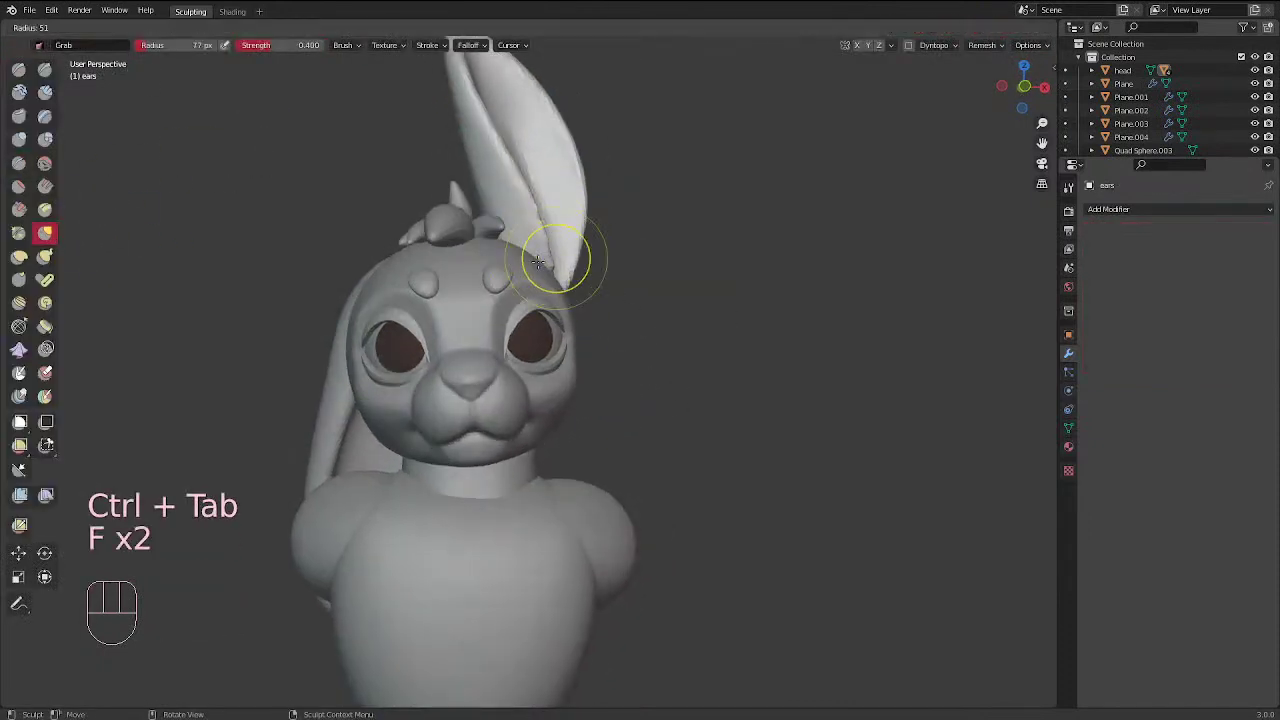
{"action": "left_click", "coordinate": [542, 264]}
{"action": "left_click_drag", "start_coordinate": [547, 283], "coordinate": [547, 251]}
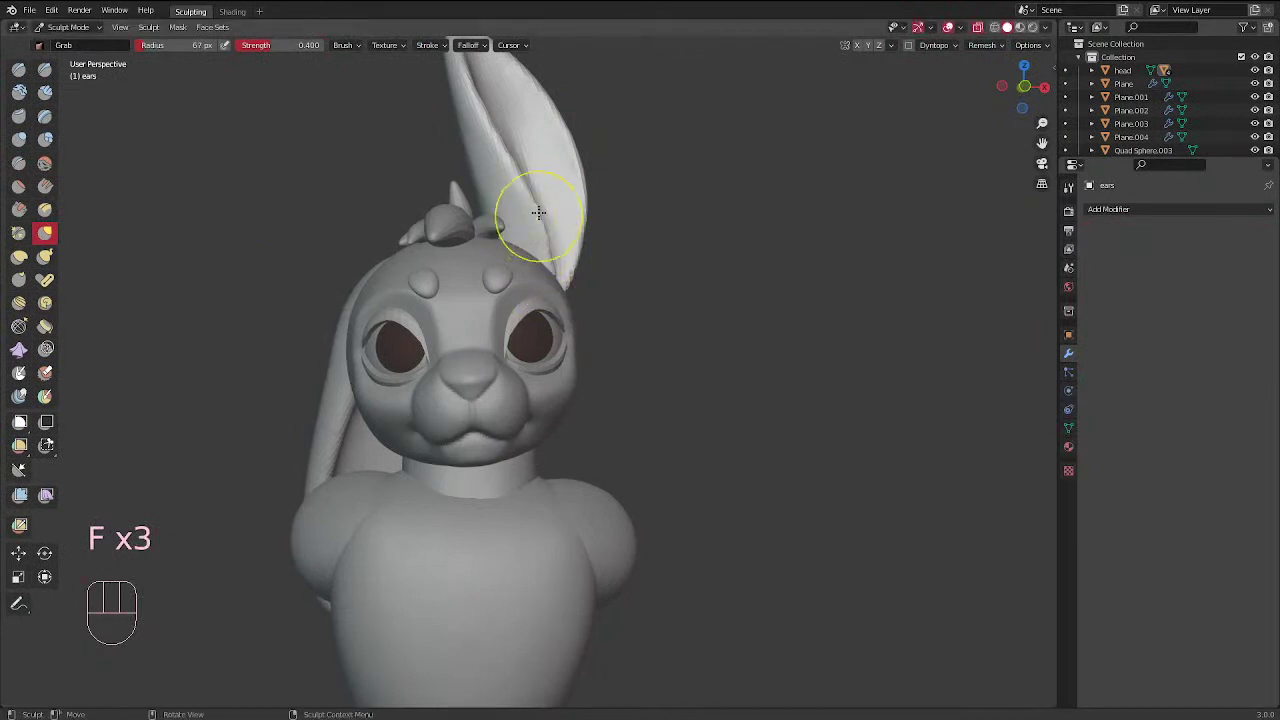
{"action": "key", "text": "shift"}
{"action": "key", "text": "f"}
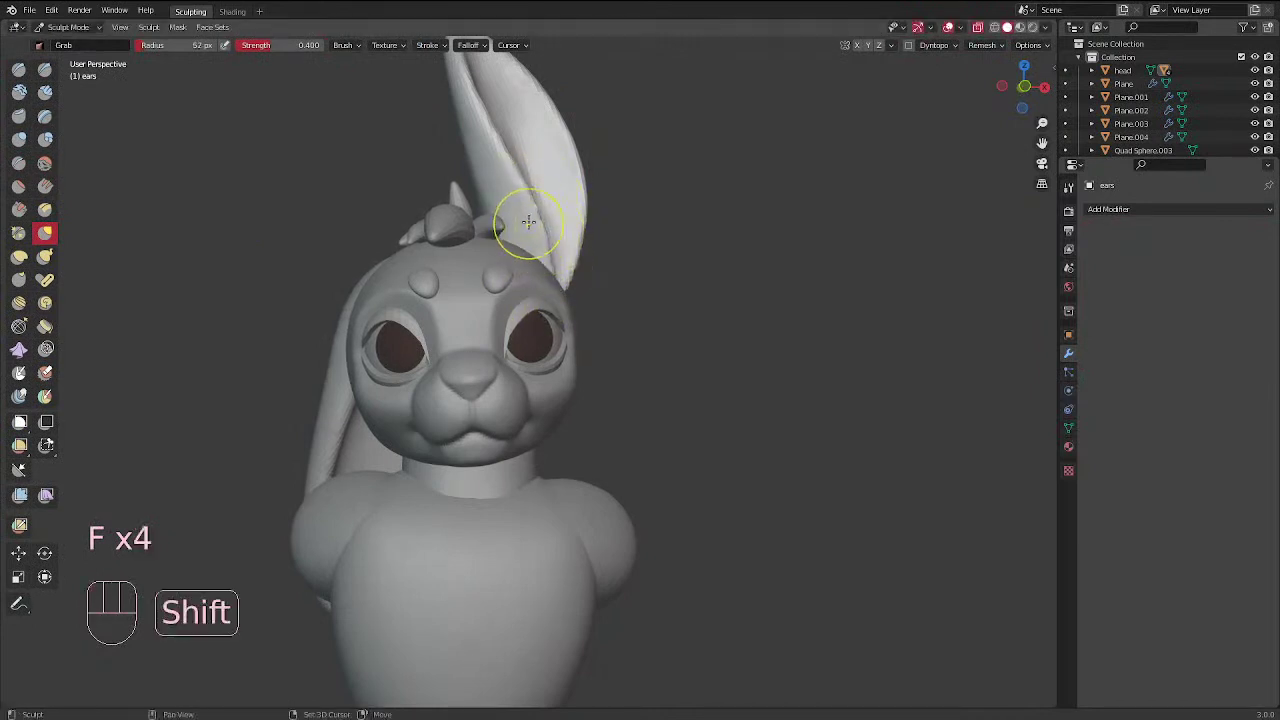
{"action": "left_click", "coordinate": [552, 227]}
{"action": "middle_click_drag", "start_coordinate": [563, 299], "coordinate": [650, 240]}
{"action": "key", "text": "KP_1"}
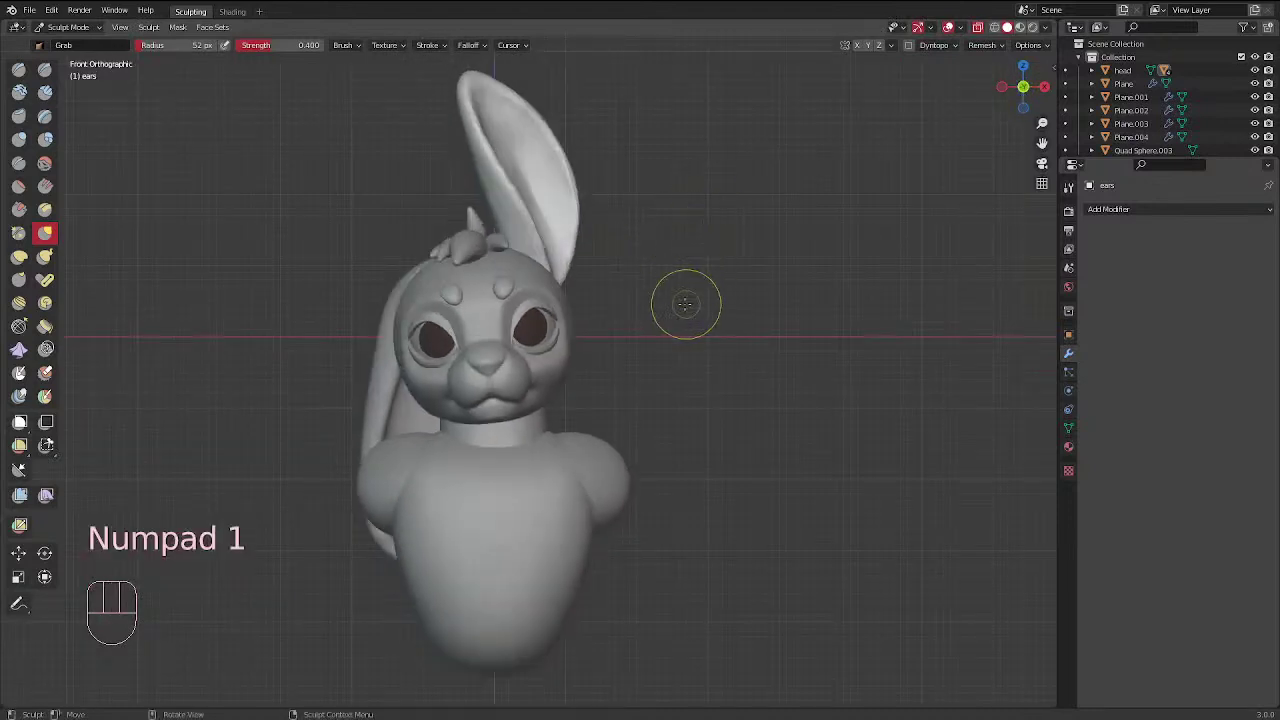
Switch sculpting to the head and reshape its side just below the upright ear with Elastic Deform
{"action": "key", "text": "ctrl+Tab"}
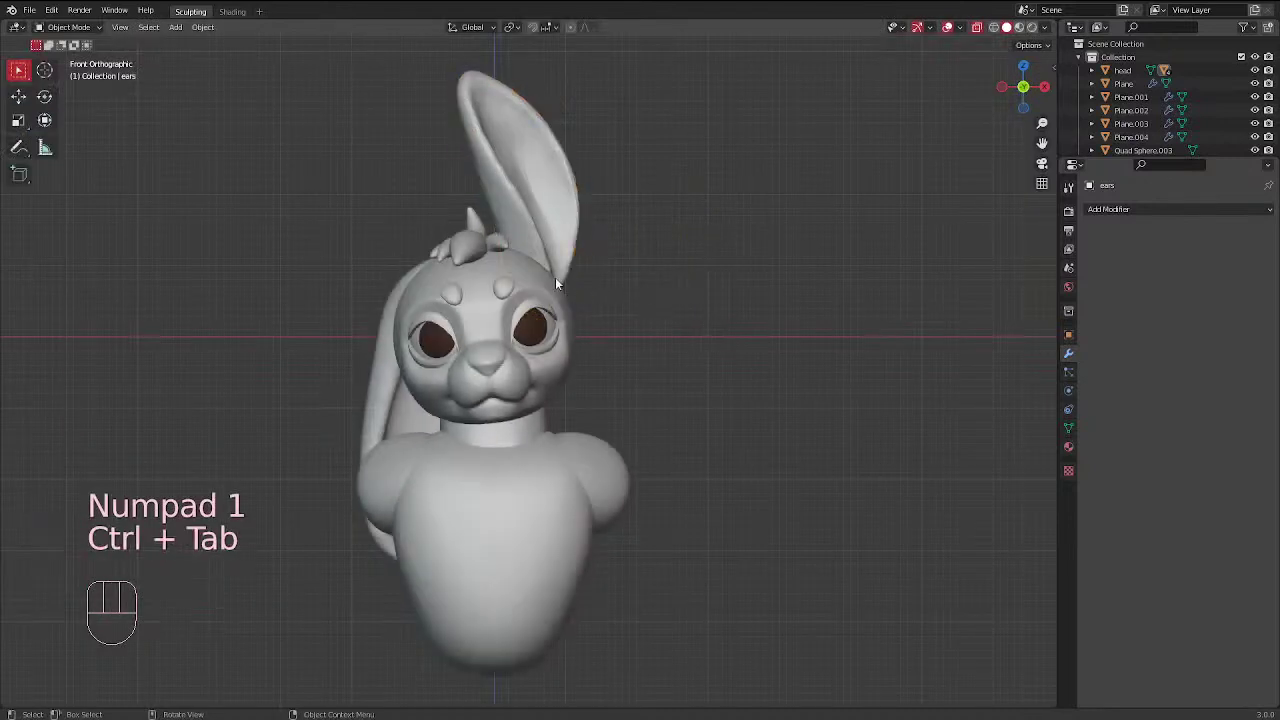
{"action": "left_click", "coordinate": [560, 278]}
{"action": "key", "text": "ctrl+Tab"}
{"action": "key", "text": "f"}
{"action": "left_click", "coordinate": [620, 288]}
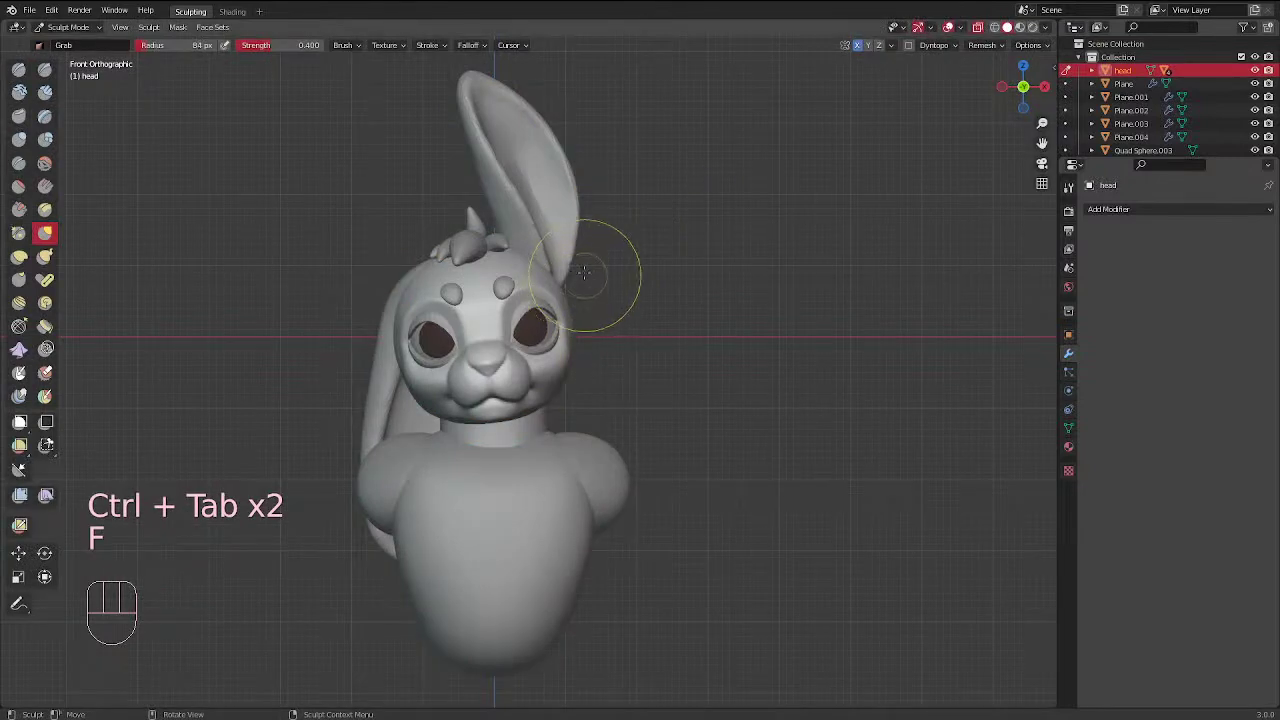
{"action": "middle_click_drag", "start_coordinate": [591, 275], "coordinate": [551, 289]}
{"action": "left_click", "coordinate": [19, 258]}
{"action": "key", "text": "f"}
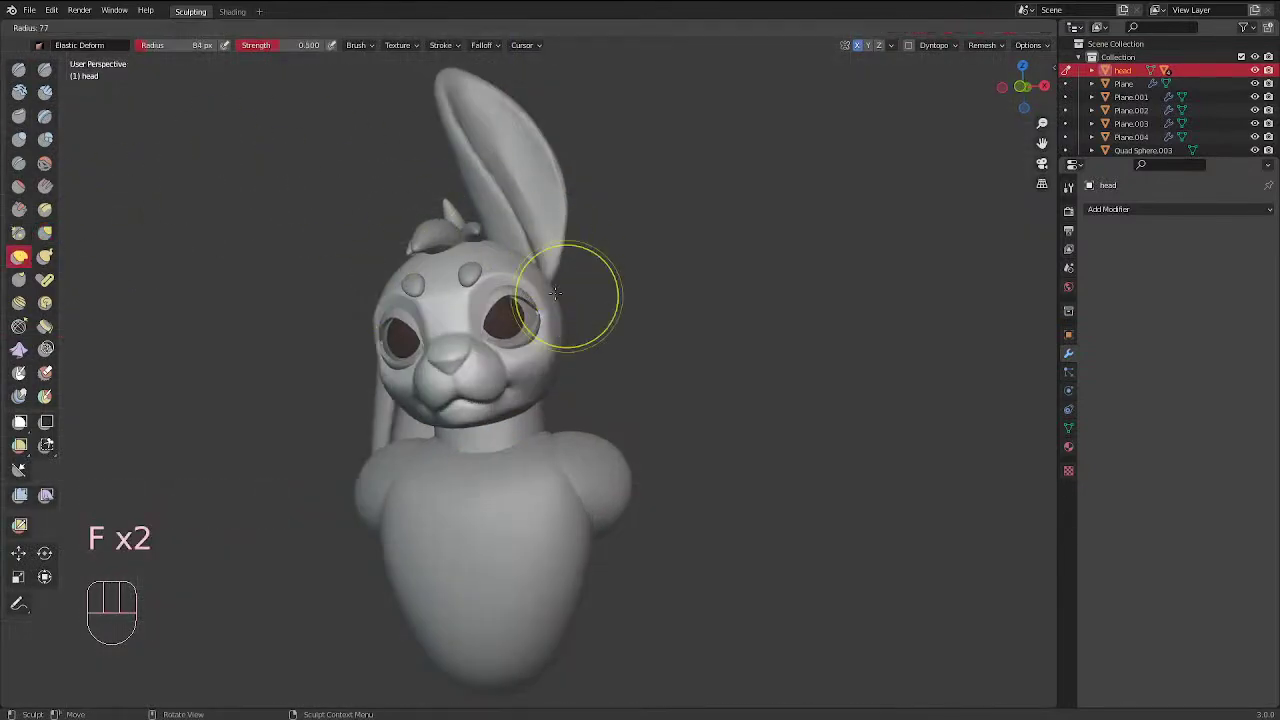
{"action": "left_click", "coordinate": [594, 298]}
{"action": "mouse_move", "coordinate": [547, 301]}
{"action": "left_mouse_down"}
{"action": "mouse_move", "coordinate": [568, 302]}
{"action": "mouse_move", "coordinate": [555, 304]}
{"action": "left_mouse_up"}
Refine the head's side and cheek contour with Elastic Deform radii of about 64 px and 55 px, returning to the front view
{"action": "middle_click_drag", "start_coordinate": [555, 303], "coordinate": [623, 220]}
{"action": "mouse_move", "coordinate": [590, 315]}
{"action": "middle_mouse_down"}
{"action": "mouse_move", "coordinate": [586, 355]}
{"action": "mouse_move", "coordinate": [546, 320]}
{"action": "middle_mouse_up"}
{"action": "key", "text": "f"}
{"action": "left_click", "coordinate": [602, 355]}
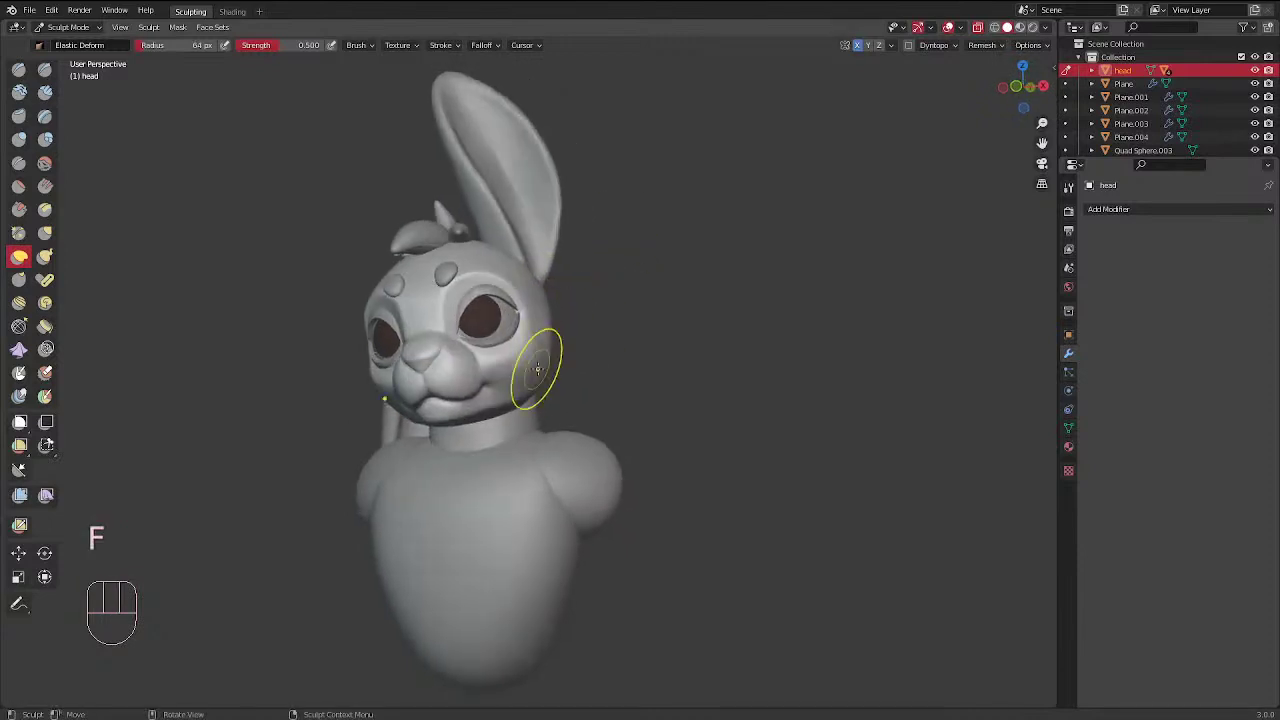
{"action": "key", "text": "f"}
{"action": "left_click", "coordinate": [600, 300]}
{"action": "key", "text": "KP_1"}
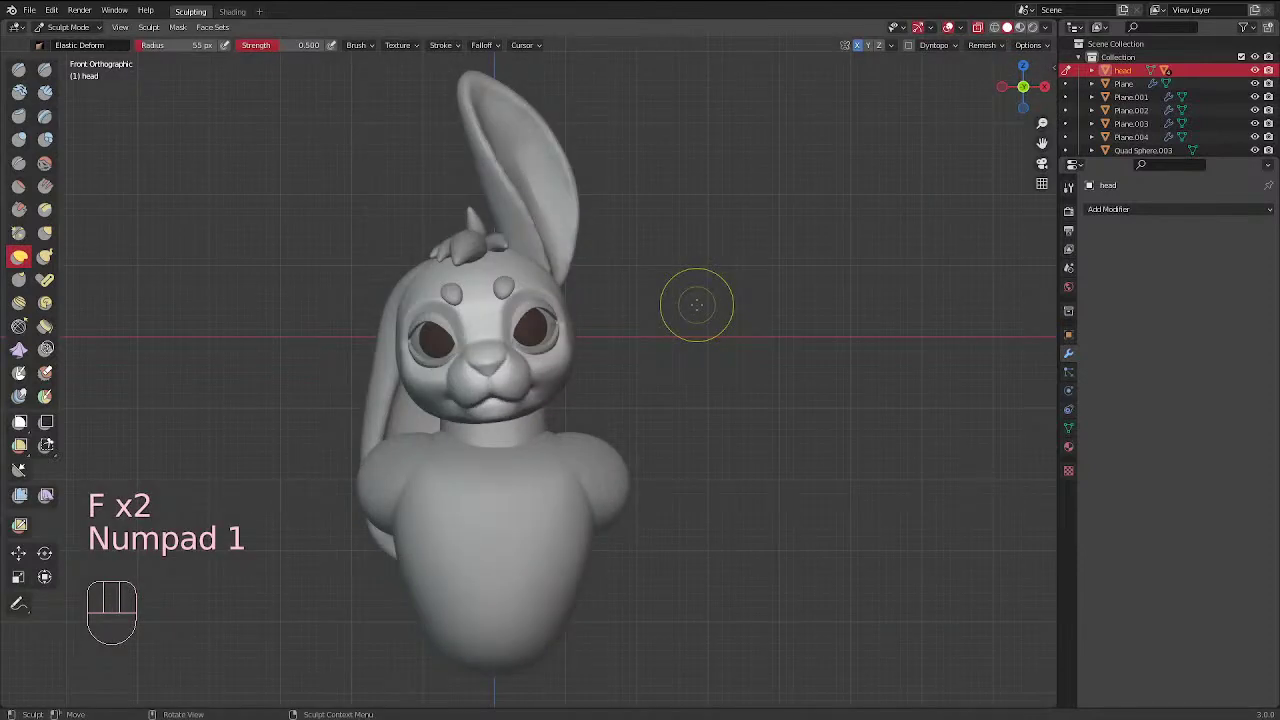
Open the viewport's View settings and examine the focal length and the character from several perspective angles
{"action": "key", "text": "n"}
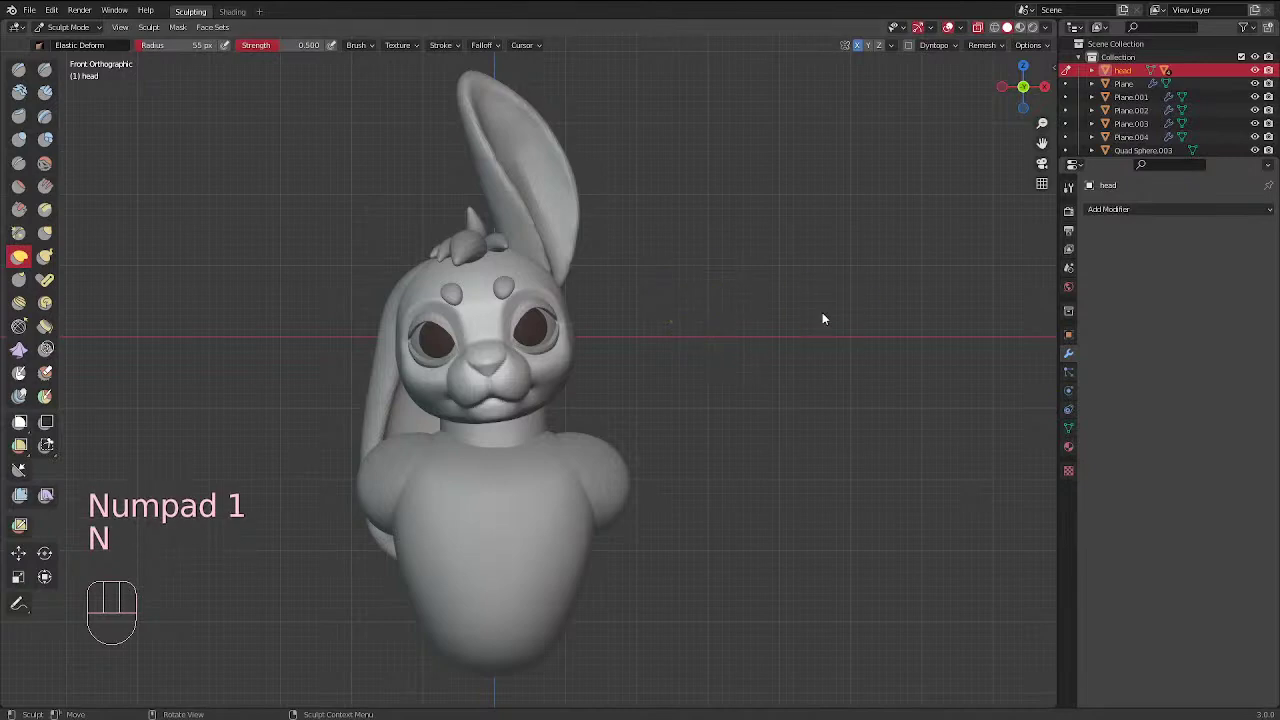
{"action": "middle_click_drag", "start_coordinate": [891, 349], "coordinate": [878, 292]}
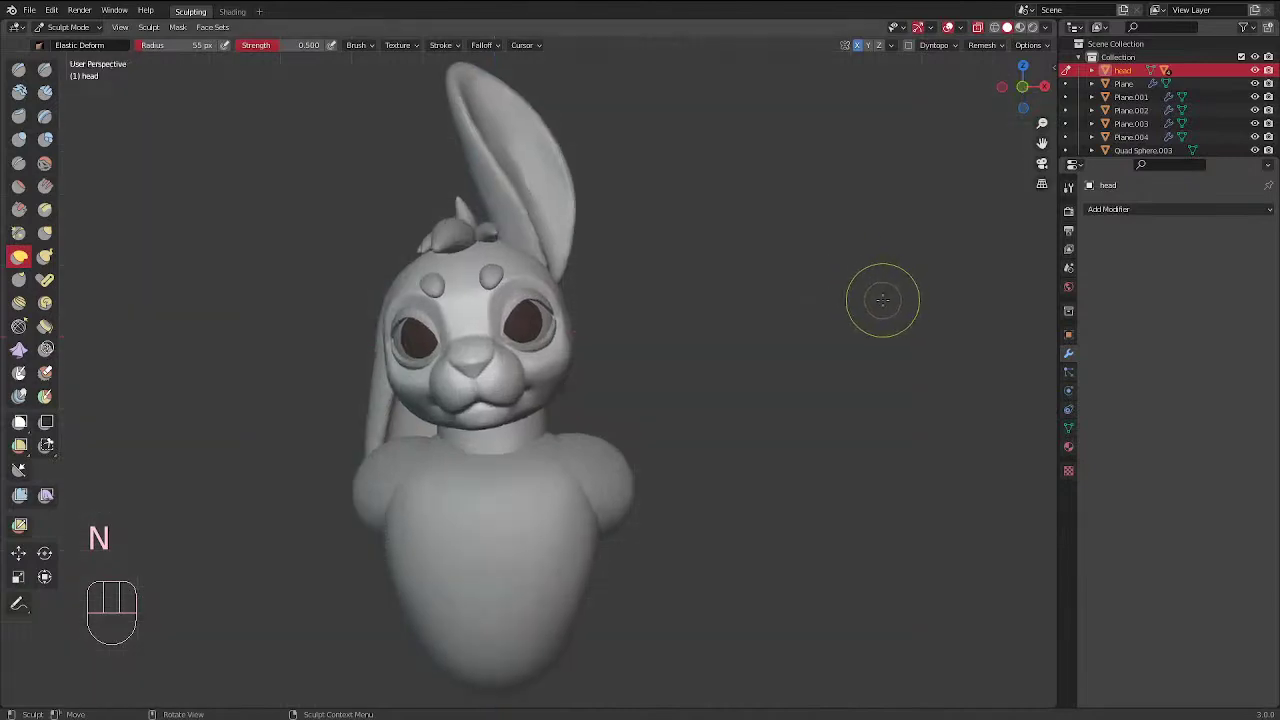
{"action": "key", "text": "t"}
{"action": "key", "text": "t"}
{"action": "key", "text": "n"}
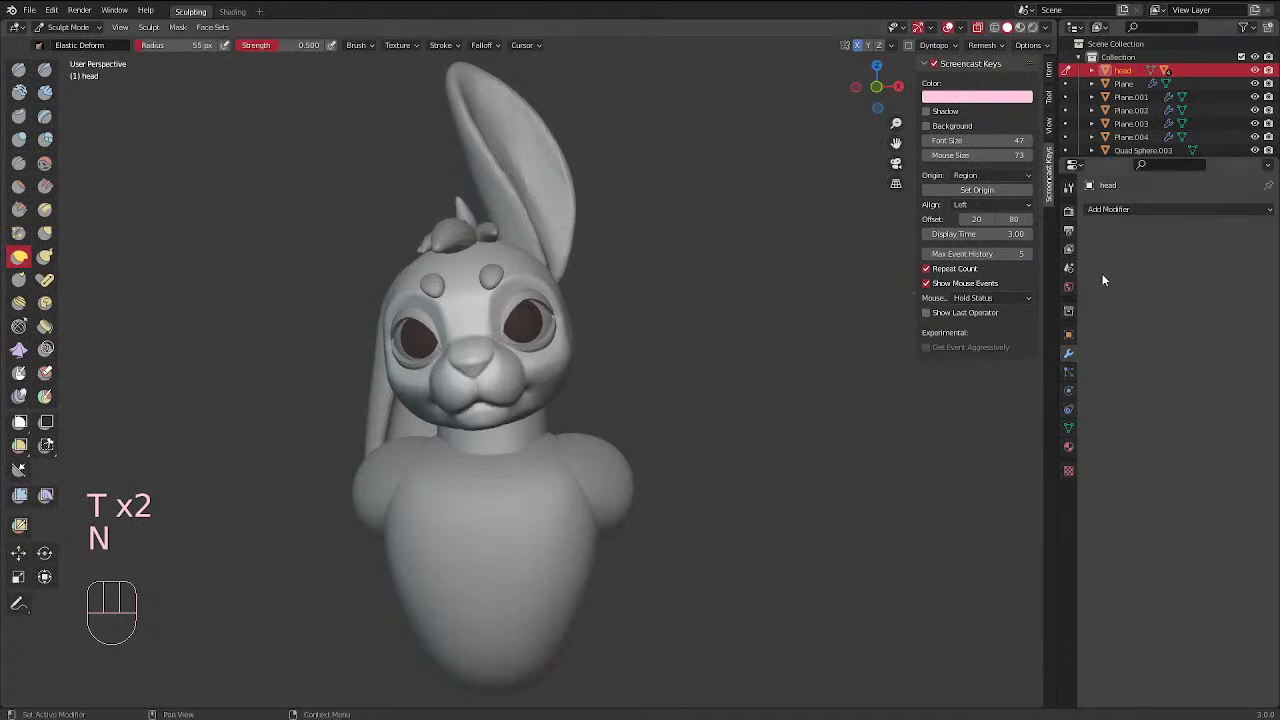
{"action": "left_click", "coordinate": [1050, 127]}
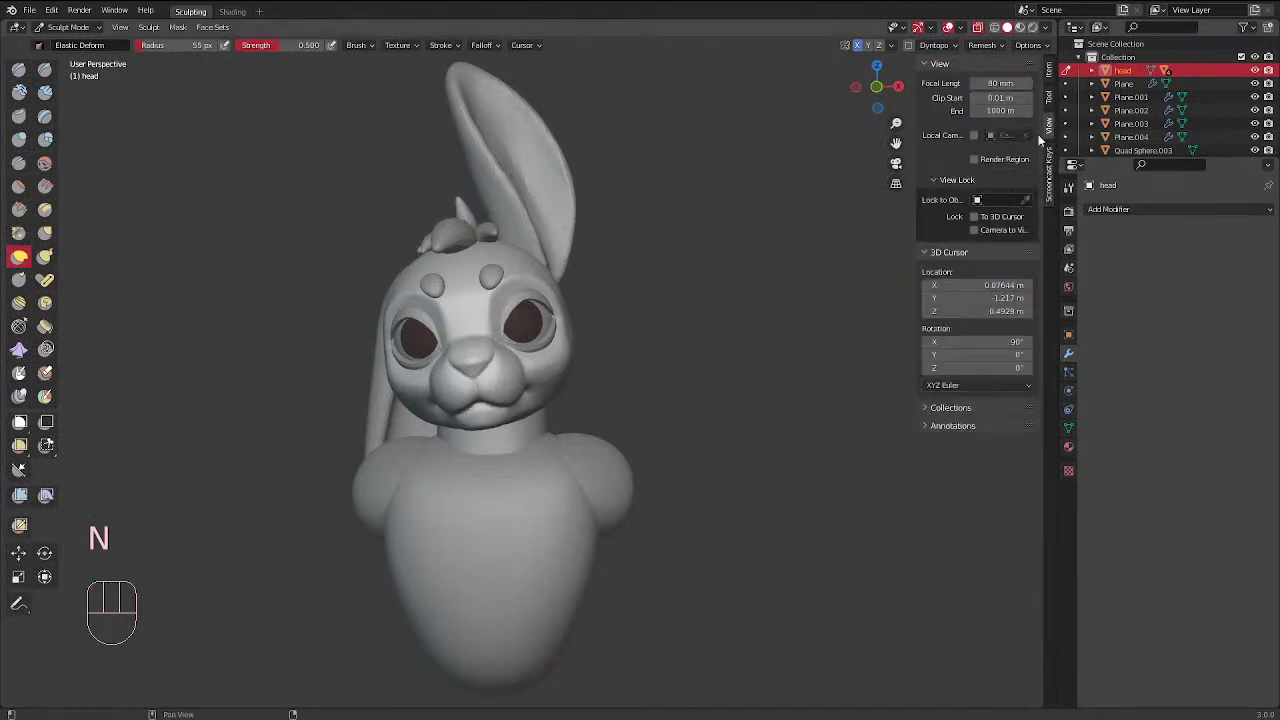
{"action": "middle_click_drag", "start_coordinate": [734, 243], "coordinate": [716, 250]}
{"action": "middle_click_drag", "start_coordinate": [635, 240], "coordinate": [574, 306]}
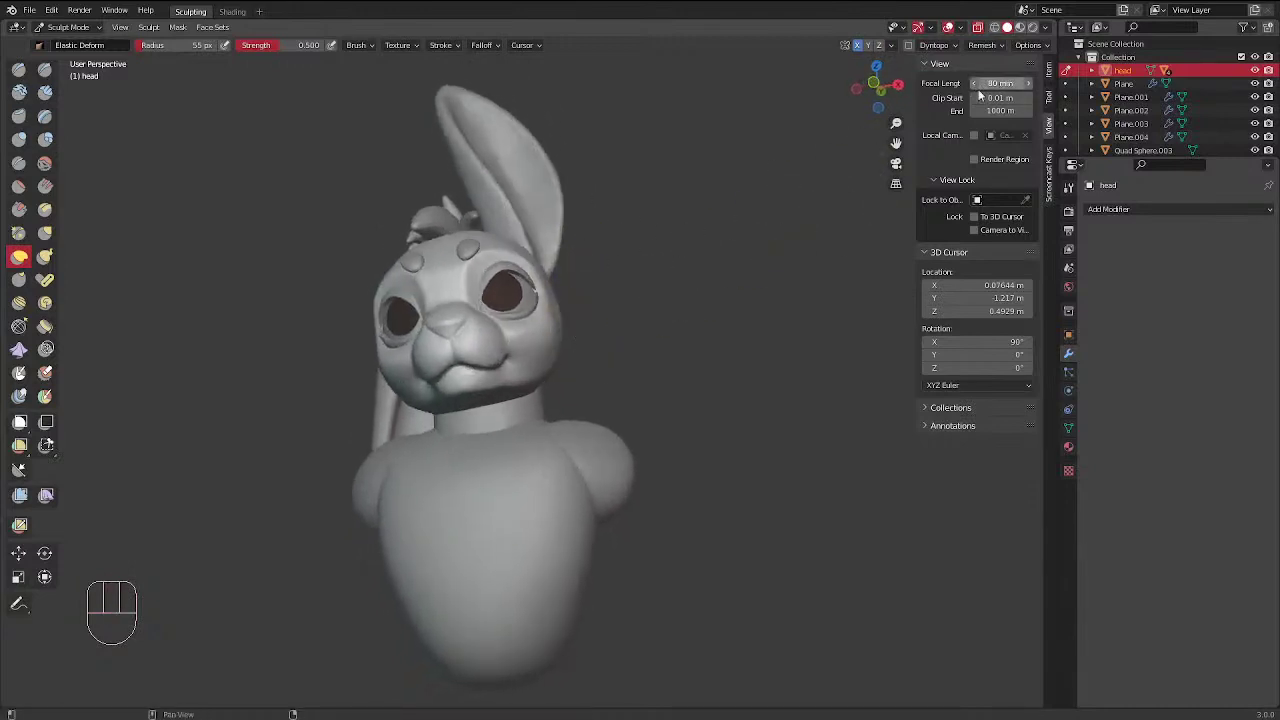
{"action": "middle_click_drag", "start_coordinate": [755, 247], "coordinate": [731, 291]}
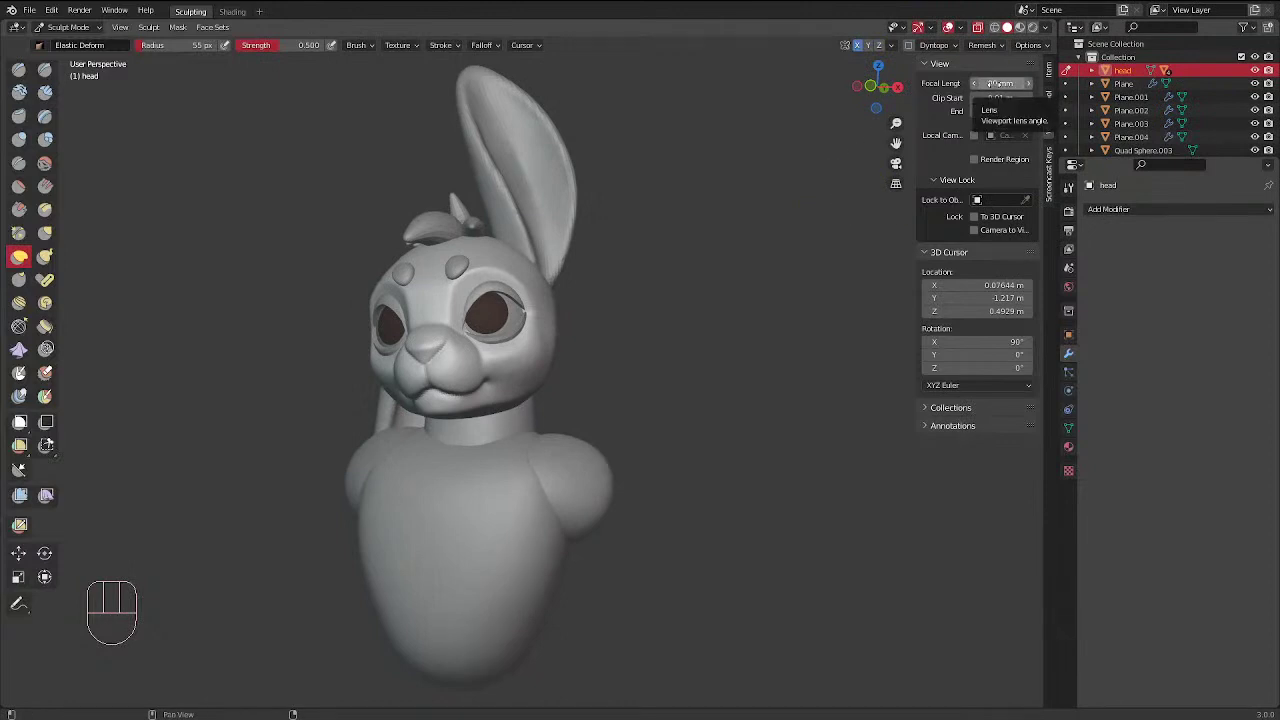
Build up the cheek beside the muzzle with Clay Strips at a radius of about 26 px
{"action": "middle_click_drag", "start_coordinate": [640, 230], "coordinate": [651, 311]}
{"action": "middle_click_drag", "start_coordinate": [589, 345], "coordinate": [630, 312], "text": "ctrl"}
{"action": "mouse_move", "coordinate": [630, 312]}
{"action": "middle_mouse_down"}
{"action": "mouse_move", "coordinate": [658, 321]}
{"action": "mouse_move", "coordinate": [540, 280]}
{"action": "mouse_move", "coordinate": [652, 306]}
{"action": "middle_mouse_up"}
{"action": "left_click", "coordinate": [45, 93]}
{"action": "key", "text": "f"}
{"action": "left_click", "coordinate": [514, 378]}
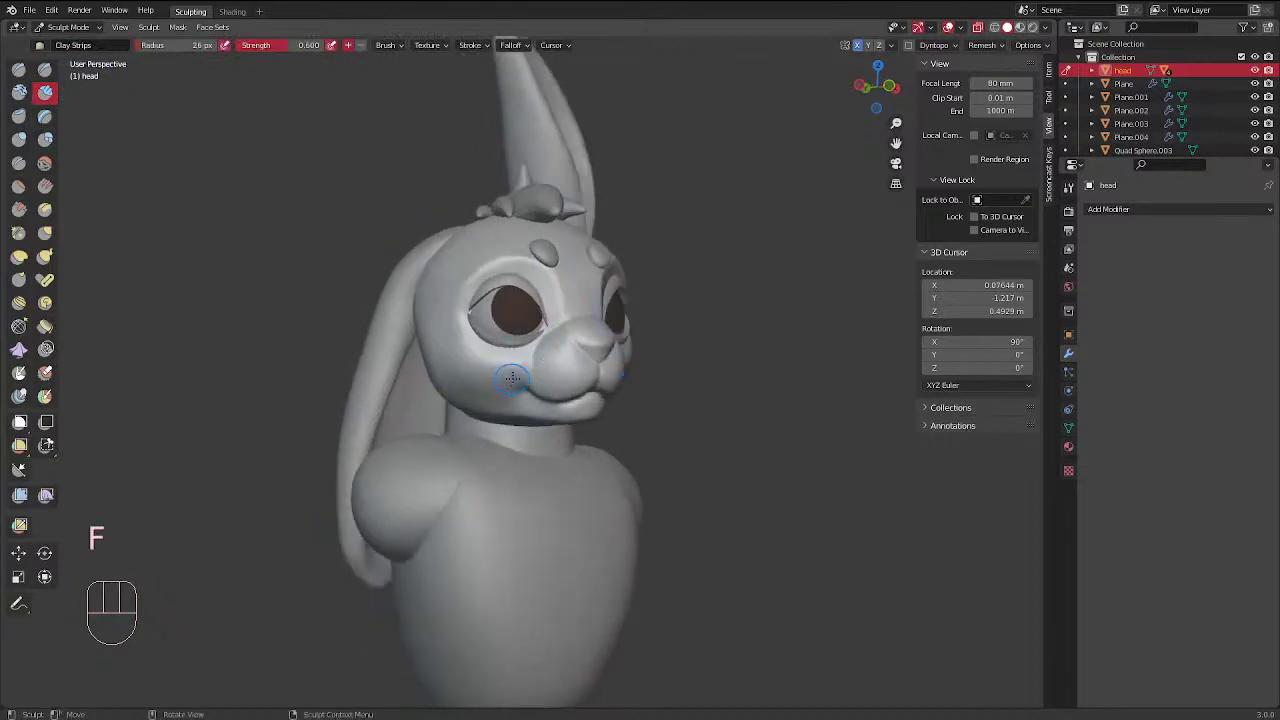
{"action": "left_click", "coordinate": [520, 382]}
{"action": "left_click", "coordinate": [525, 383]}
{"action": "key", "text": "f"}
Adjust the head's contour near the upright ear's base from above with Elastic Deform at a radius of about 81 px
{"action": "middle_click_drag", "start_coordinate": [683, 295], "coordinate": [566, 391]}
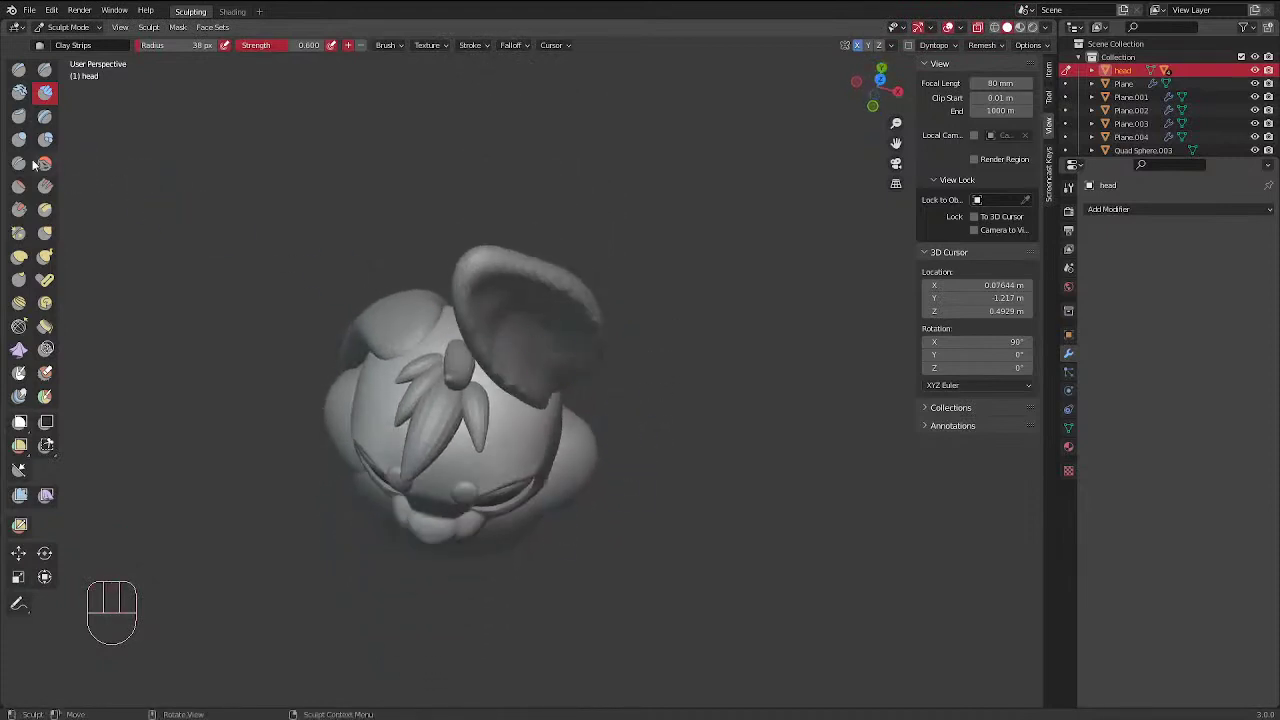
{"action": "middle_click_drag", "start_coordinate": [557, 293], "coordinate": [81, 113]}
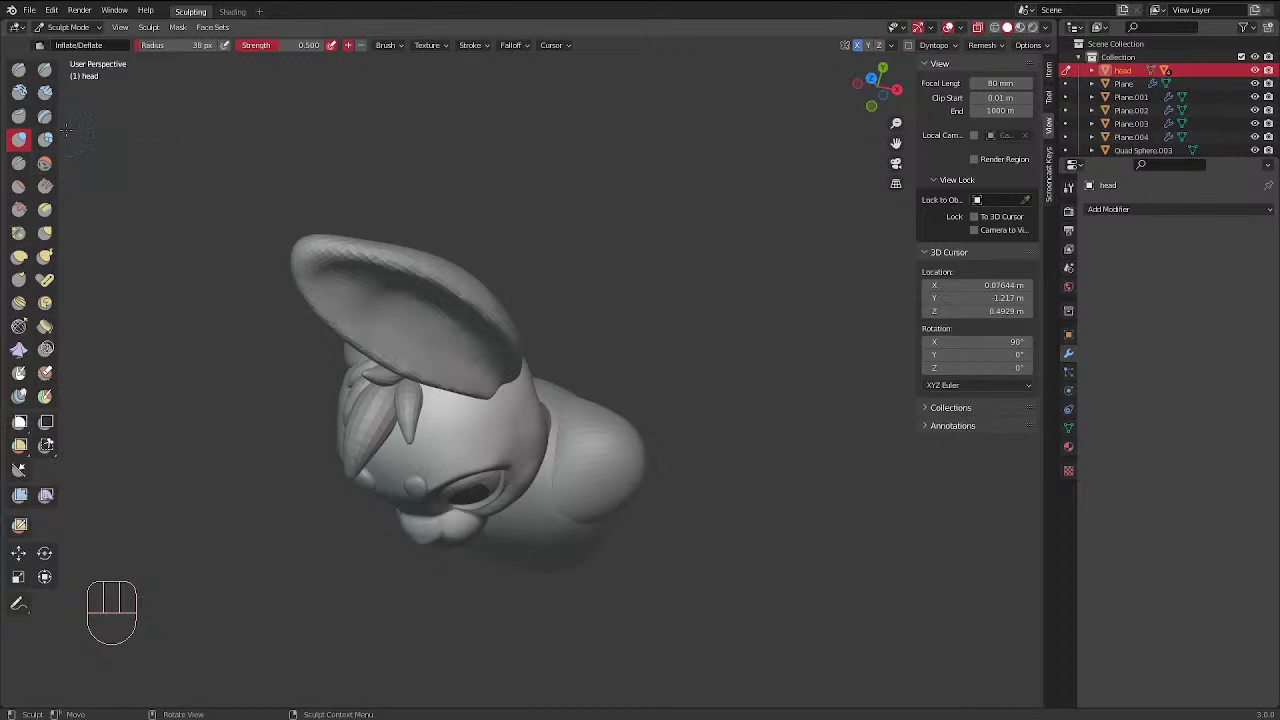
{"action": "left_click", "coordinate": [19, 257]}
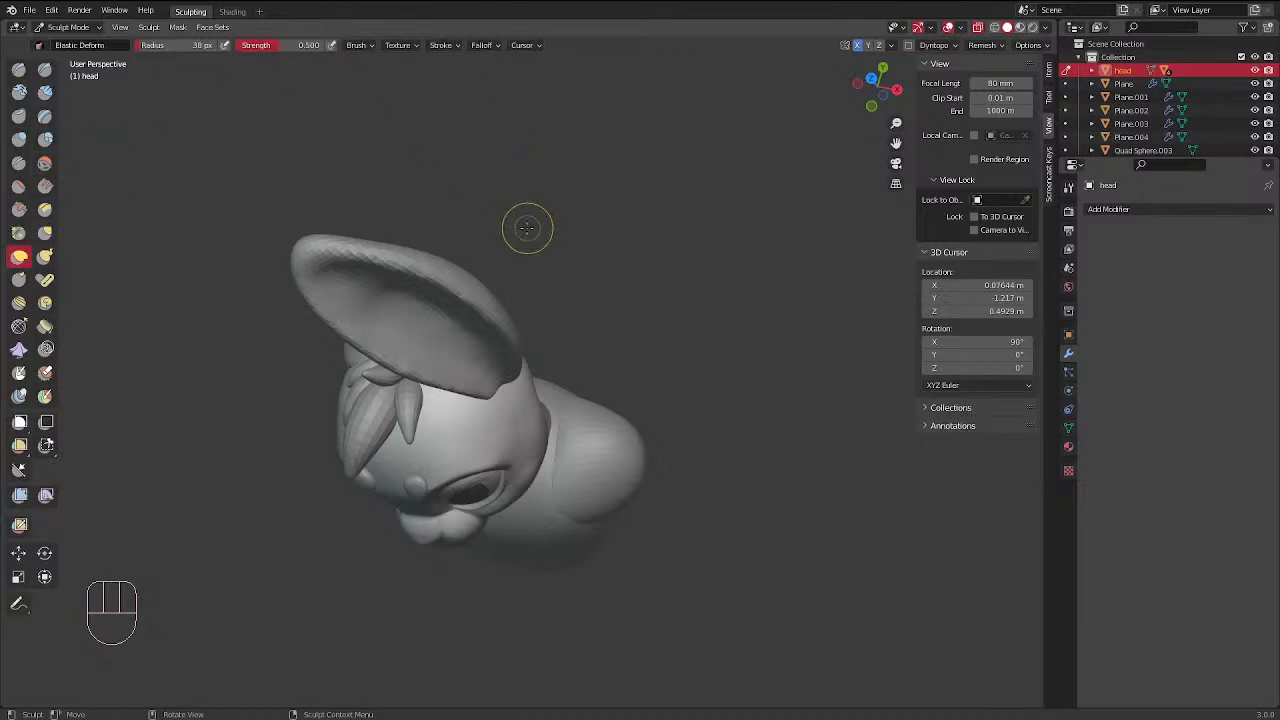
{"action": "mouse_move", "coordinate": [484, 244]}
{"action": "middle_mouse_down"}
{"action": "mouse_move", "coordinate": [553, 216]}
{"action": "mouse_move", "coordinate": [506, 222]}
{"action": "middle_mouse_up"}
{"action": "key", "text": "f"}
{"action": "left_click", "coordinate": [556, 334]}
{"action": "middle_click_drag", "start_coordinate": [556, 334], "coordinate": [522, 421]}
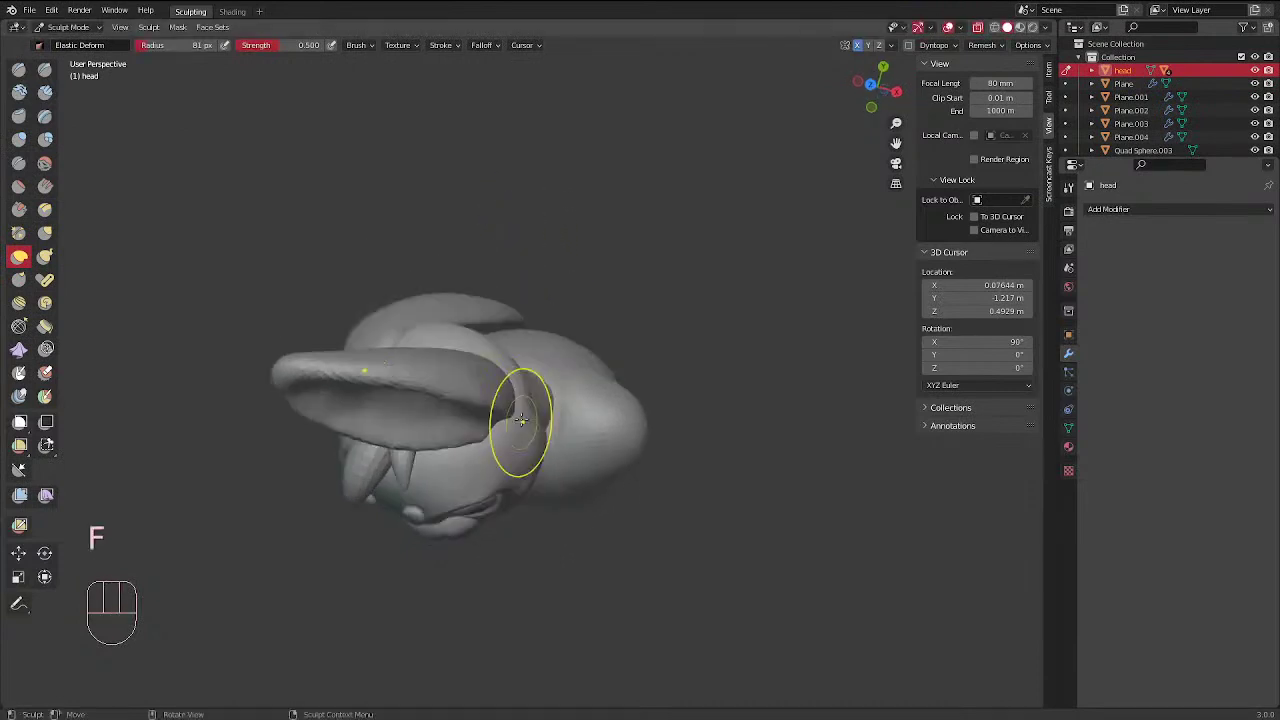
Reshape the side and back of the head with Elastic Deform radii of about 111 px and 93 px
{"action": "key", "text": "f"}
{"action": "left_click", "coordinate": [645, 405]}
{"action": "mouse_move", "coordinate": [540, 370]}
{"action": "middle_mouse_down"}
{"action": "mouse_move", "coordinate": [546, 410]}
{"action": "mouse_move", "coordinate": [509, 420]}
{"action": "mouse_move", "coordinate": [529, 609]}
{"action": "mouse_move", "coordinate": [514, 537]}
{"action": "middle_mouse_up"}
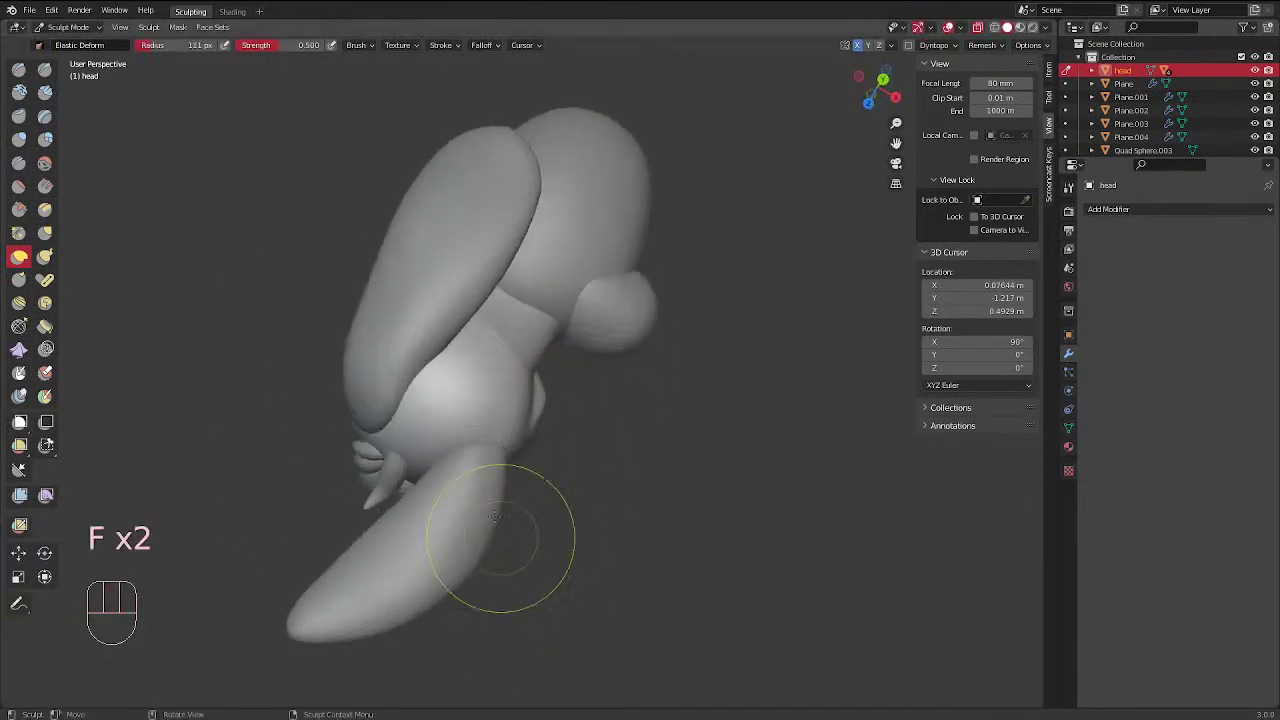
{"action": "key", "text": "f"}
{"action": "mouse_move", "coordinate": [503, 431]}
{"action": "middle_mouse_down"}
{"action": "mouse_move", "coordinate": [480, 380]}
{"action": "mouse_move", "coordinate": [449, 420]}
{"action": "mouse_move", "coordinate": [502, 305]}
{"action": "mouse_move", "coordinate": [586, 206]}
{"action": "middle_mouse_up"}
{"action": "key", "text": "KP_1"}
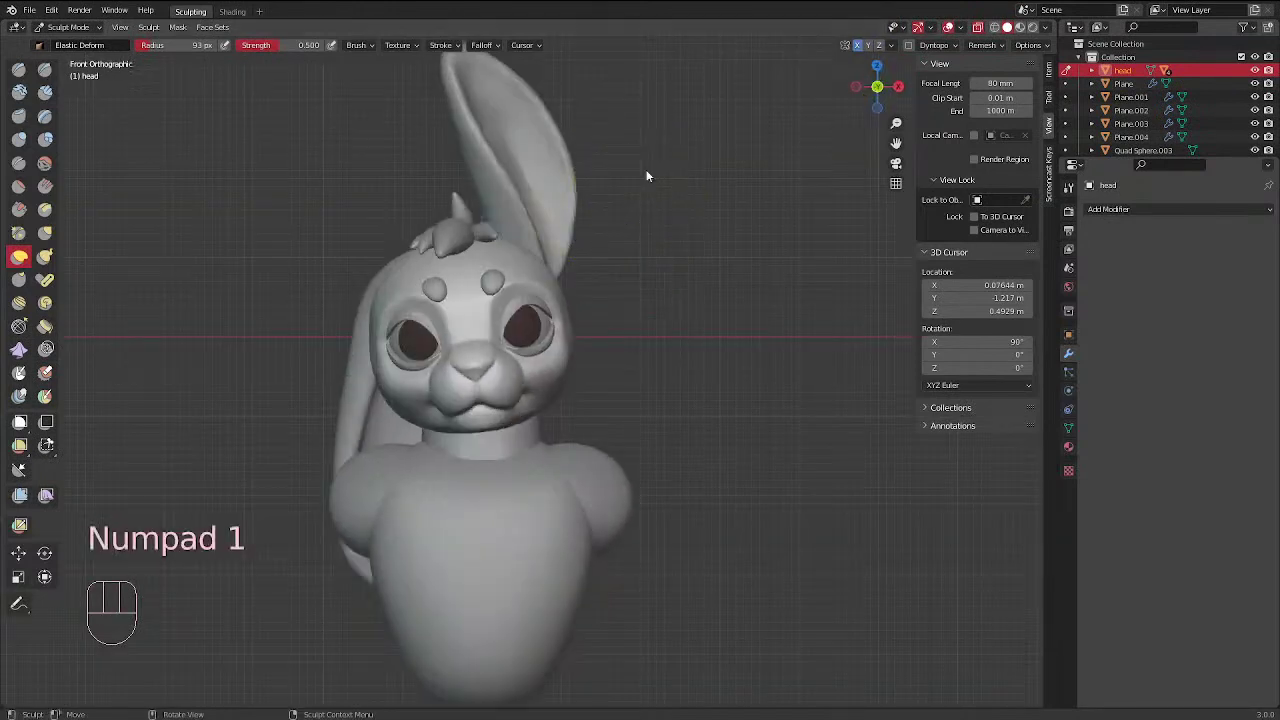
{"action": "mouse_move", "coordinate": [643, 276]}
{"action": "middle_mouse_down"}
{"action": "mouse_move", "coordinate": [626, 280]}
{"action": "mouse_move", "coordinate": [643, 297]}
{"action": "middle_mouse_up"}
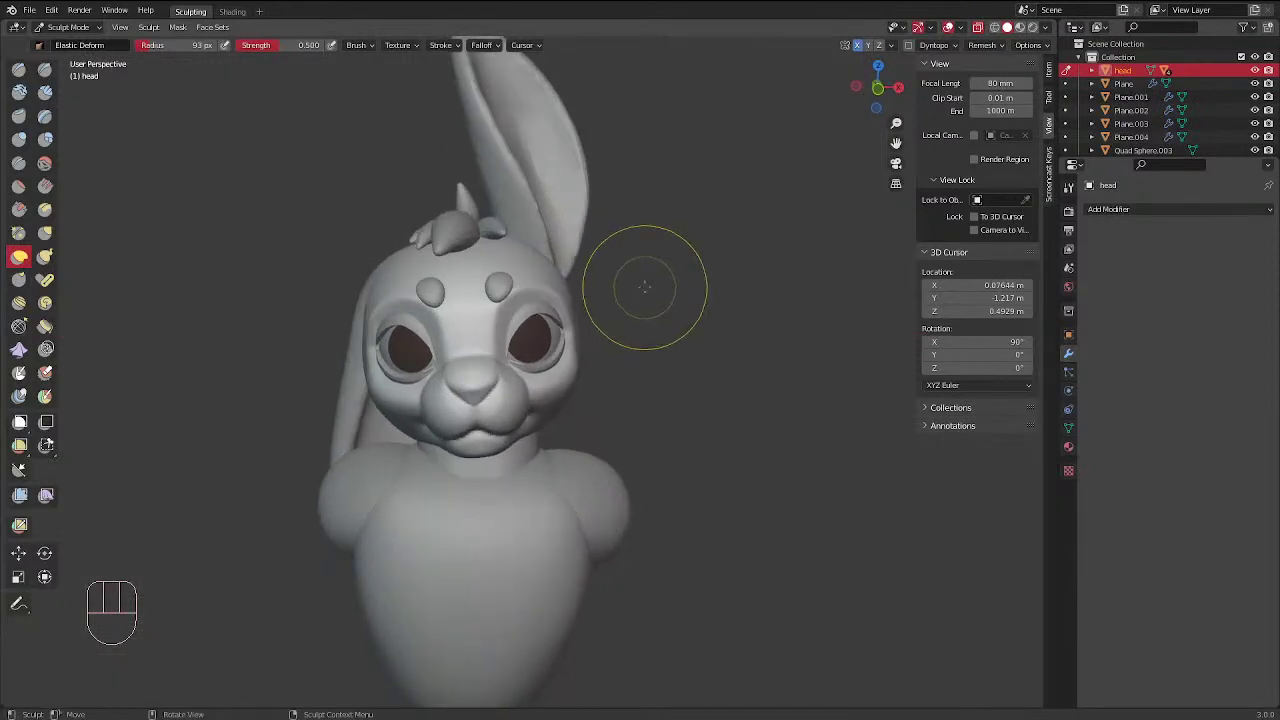
Adjust the head's side beside the eye from the front with Elastic Deform at a radius of about 48 px
{"action": "key", "text": "KP_1"}
{"action": "key", "text": "f"}
{"action": "left_click", "coordinate": [557, 322]}
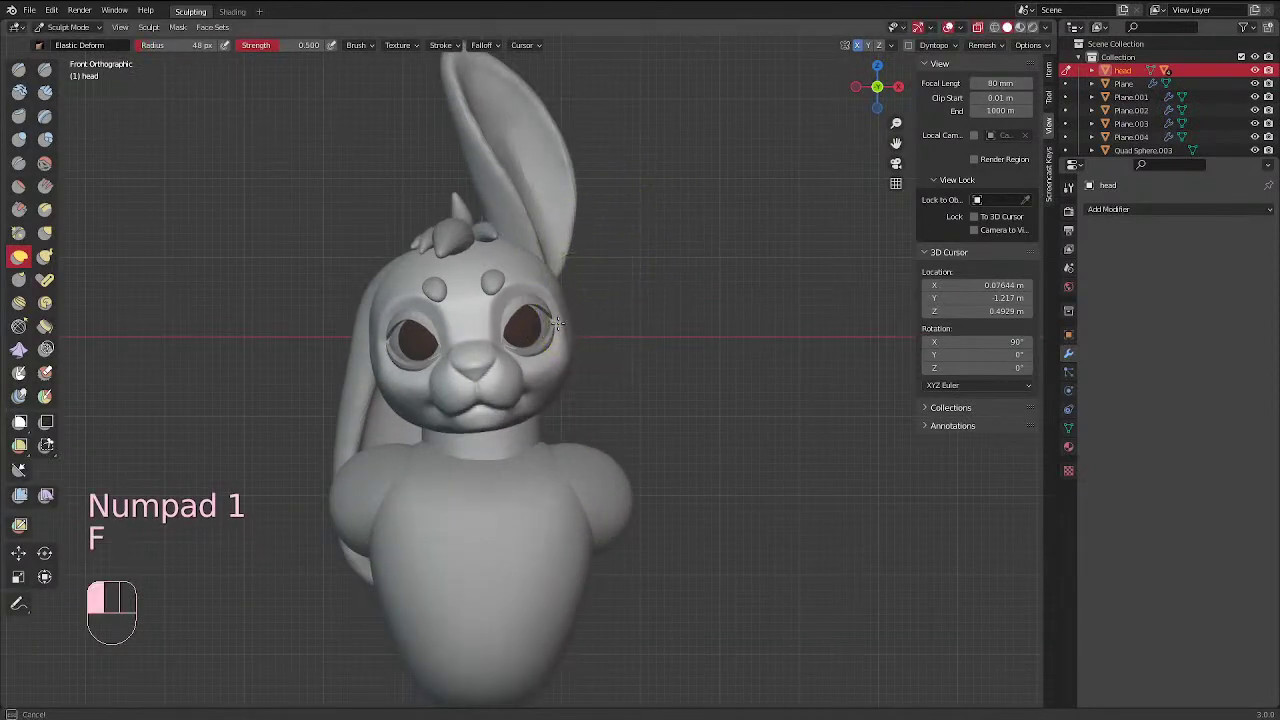
{"action": "middle_click_drag", "start_coordinate": [683, 198], "coordinate": [680, 346]}
{"action": "mouse_move", "coordinate": [540, 336]}
{"action": "middle_mouse_down"}
{"action": "mouse_move", "coordinate": [626, 331]}
{"action": "mouse_move", "coordinate": [760, 357]}
{"action": "mouse_move", "coordinate": [723, 349]}
{"action": "mouse_move", "coordinate": [703, 371]}
{"action": "mouse_move", "coordinate": [623, 263]}
{"action": "mouse_move", "coordinate": [566, 300]}
{"action": "middle_mouse_up"}
Refine and smooth the area around the outer eye corner with Elastic Deform radii of about 31 px and 34 px
{"action": "key", "text": "f"}
{"action": "key", "text": "f"}
{"action": "left_click", "coordinate": [560, 309]}
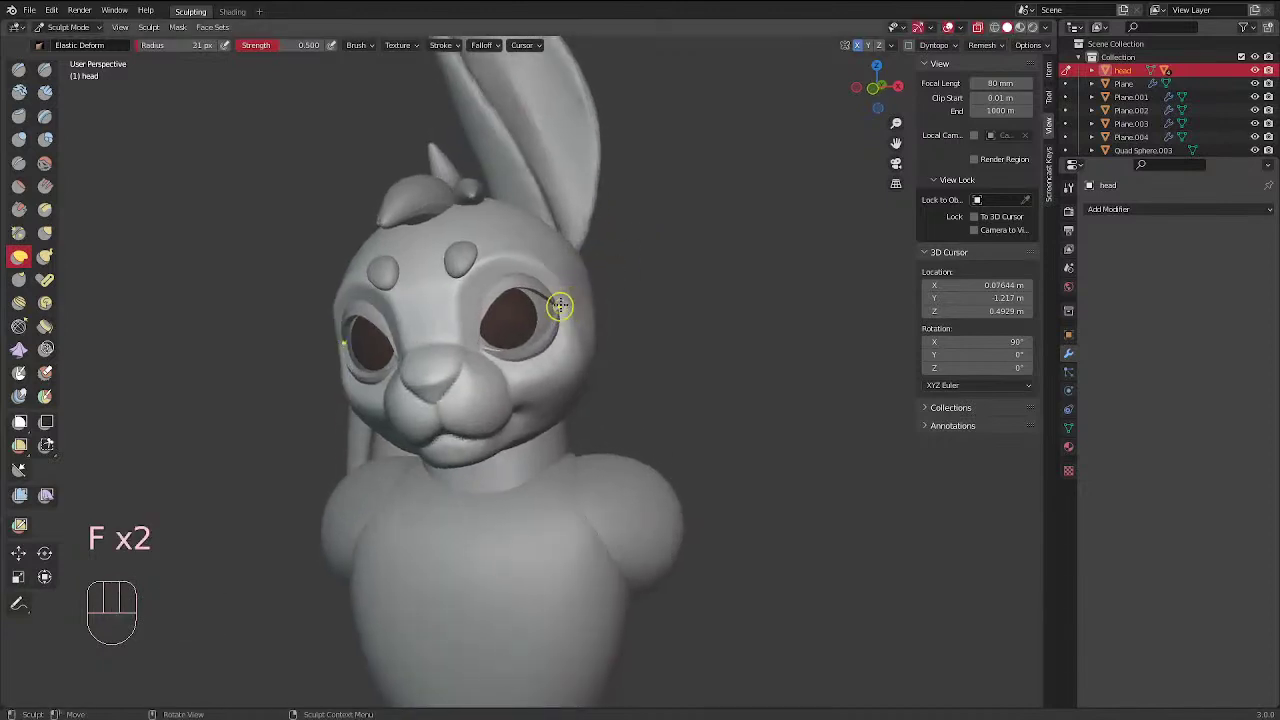
{"action": "left_click_drag", "start_coordinate": [569, 297], "coordinate": [570, 303], "text": "shift"}
{"action": "key", "text": "f"}
{"action": "left_click", "coordinate": [578, 300]}
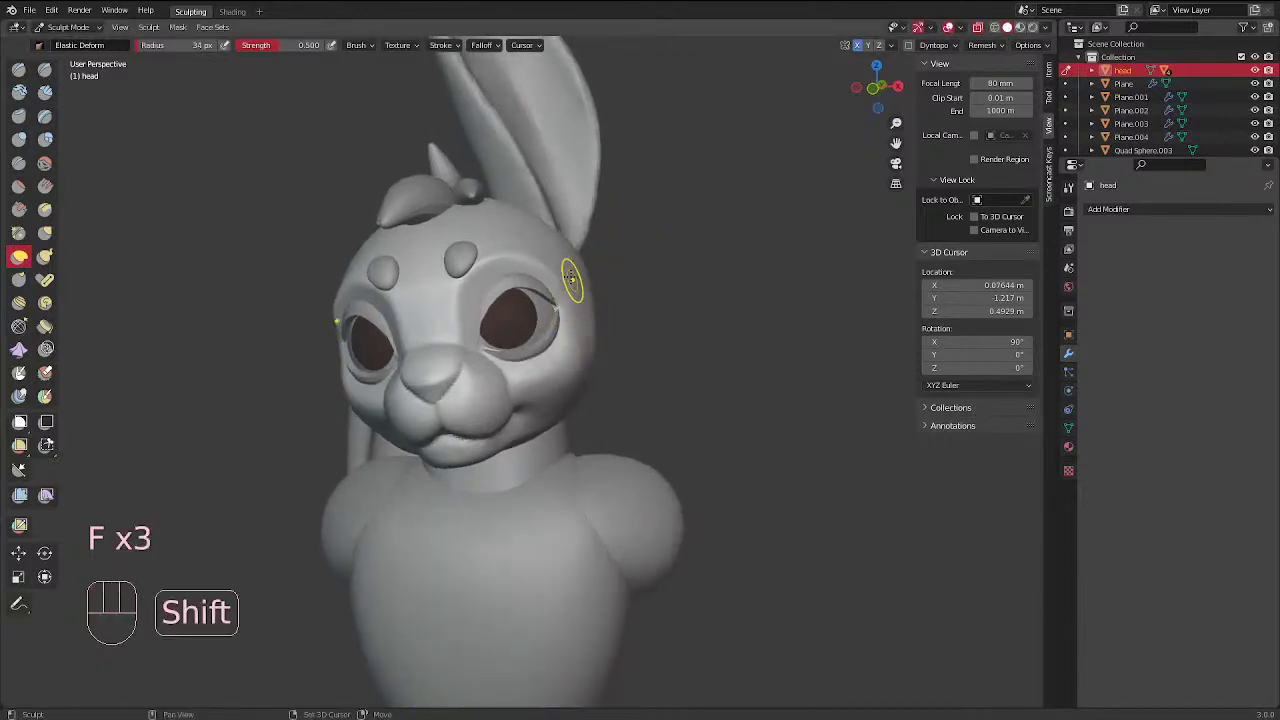
Reshape the temple with Elastic Deform at a radius of about 47 px and smooth the side of the face
{"action": "key", "text": "f"}
{"action": "left_click", "coordinate": [579, 281]}
{"action": "middle_click_drag", "start_coordinate": [617, 307], "coordinate": [671, 266]}
{"action": "mouse_move", "coordinate": [600, 320]}
{"action": "left_mouse_down", "text": "shift"}
{"action": "mouse_move", "coordinate": [600, 340]}
{"action": "mouse_move", "coordinate": [630, 331]}
{"action": "left_mouse_up", "text": "shift"}
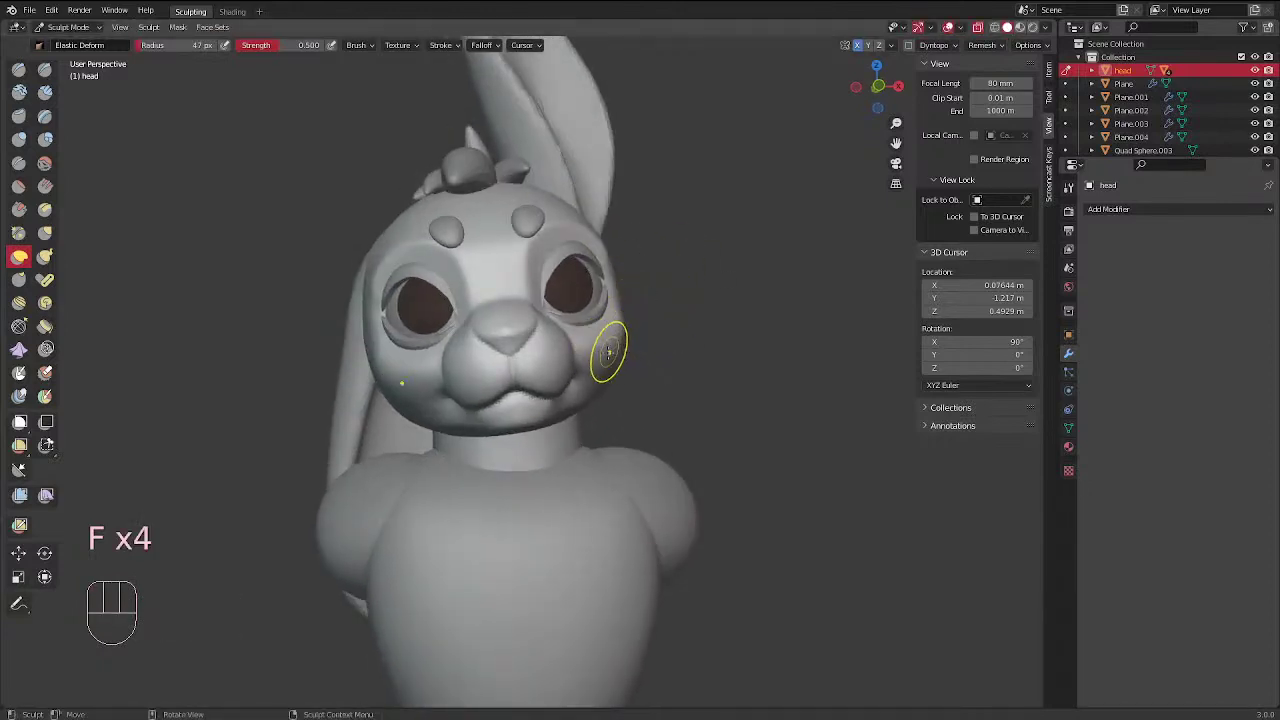
Puff up the cheek beside the mouth with Inflate/Deflate at a radius of about 57 px
{"action": "middle_click_drag", "start_coordinate": [609, 350], "coordinate": [472, 300]}
{"action": "left_click", "coordinate": [20, 141]}
{"action": "middle_click_drag", "start_coordinate": [425, 357], "coordinate": [500, 357]}
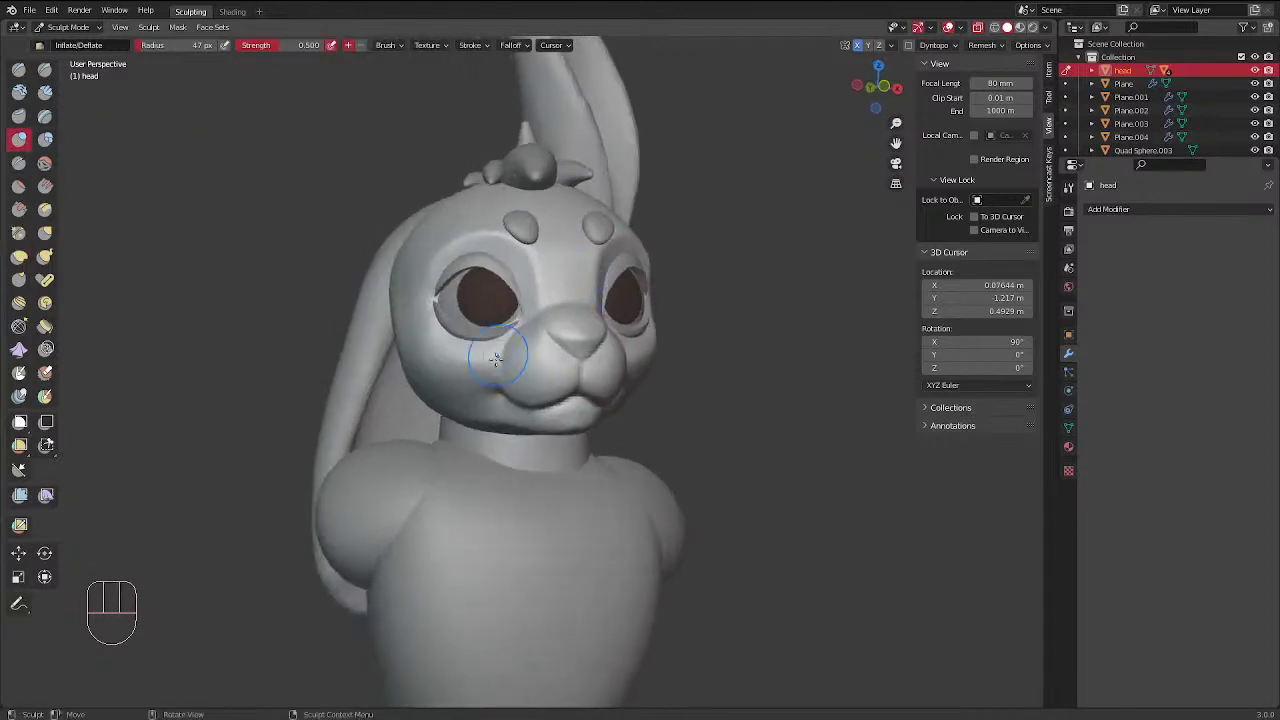
{"action": "key", "text": "f"}
{"action": "left_click", "coordinate": [518, 360]}
{"action": "left_click_drag", "start_coordinate": [480, 374], "coordinate": [477, 375]}
{"action": "key", "text": "f"}
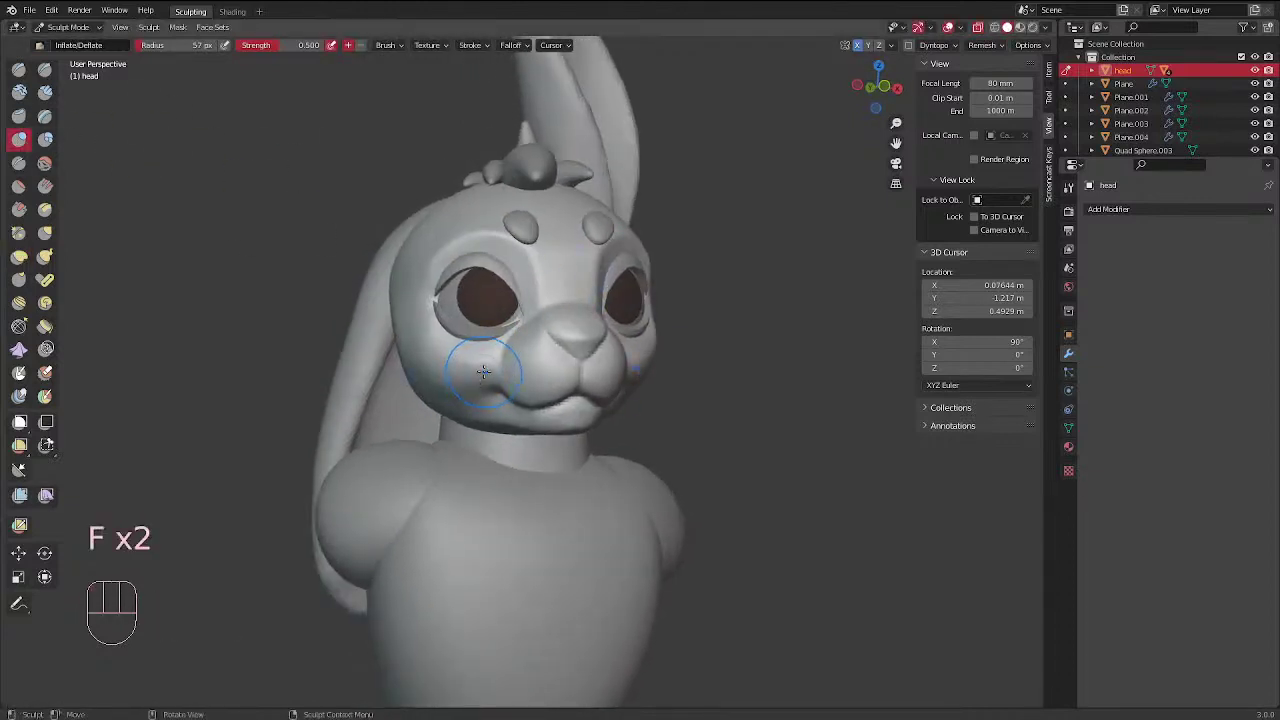
Refine the cheek volume with Inflate/Deflate at a radius of about 55 px and smooth the face
{"action": "mouse_move", "coordinate": [500, 350]}
{"action": "middle_mouse_down"}
{"action": "mouse_move", "coordinate": [676, 316]}
{"action": "mouse_move", "coordinate": [551, 388]}
{"action": "mouse_move", "coordinate": [743, 271]}
{"action": "mouse_move", "coordinate": [770, 160]}
{"action": "middle_mouse_up"}
{"action": "key", "text": "f"}
{"action": "key", "text": "f"}
{"action": "middle_click_drag", "start_coordinate": [545, 330], "coordinate": [483, 358]}
{"action": "left_click", "coordinate": [521, 282], "text": "shift"}
Reshape the lower lip and chin in side view with Elastic Deform radii of about 44 px and 49 px
{"action": "key", "text": "KP_3"}
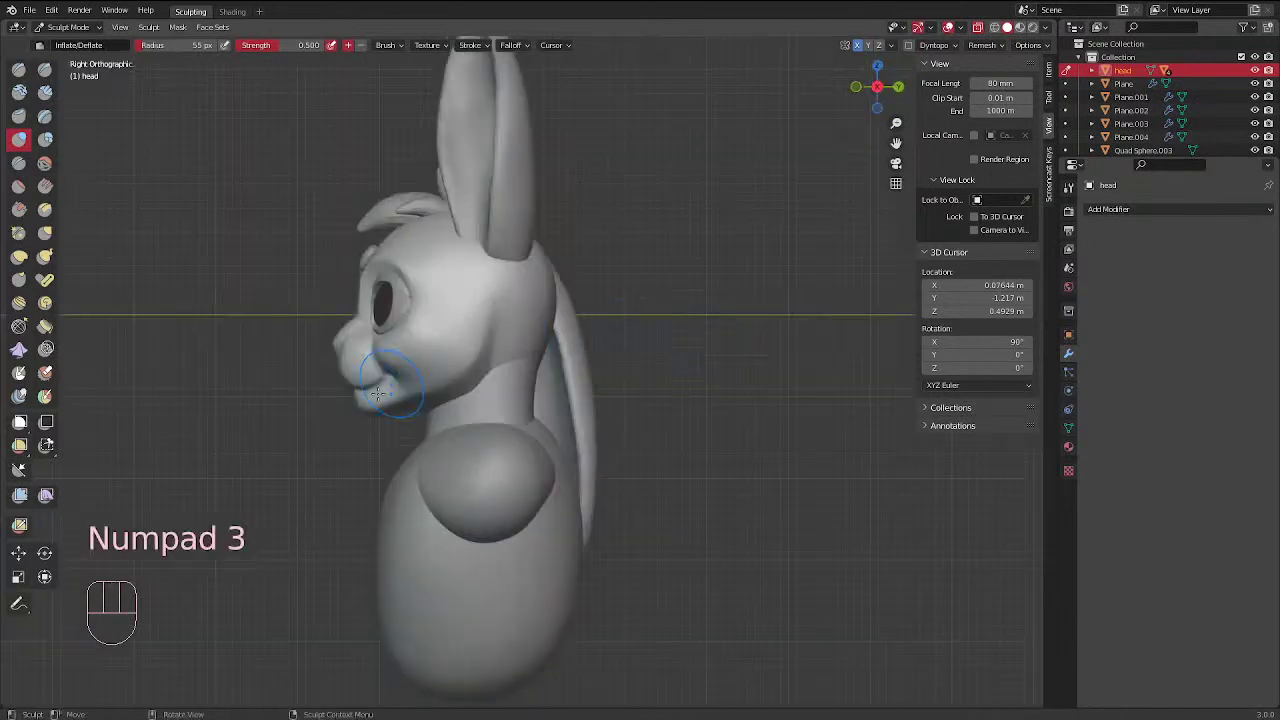
{"action": "middle_click_drag", "start_coordinate": [378, 394], "coordinate": [378, 340], "text": "ctrl+shift"}
{"action": "left_click", "coordinate": [19, 256]}
{"action": "key", "text": "f"}
{"action": "left_click", "coordinate": [304, 418]}
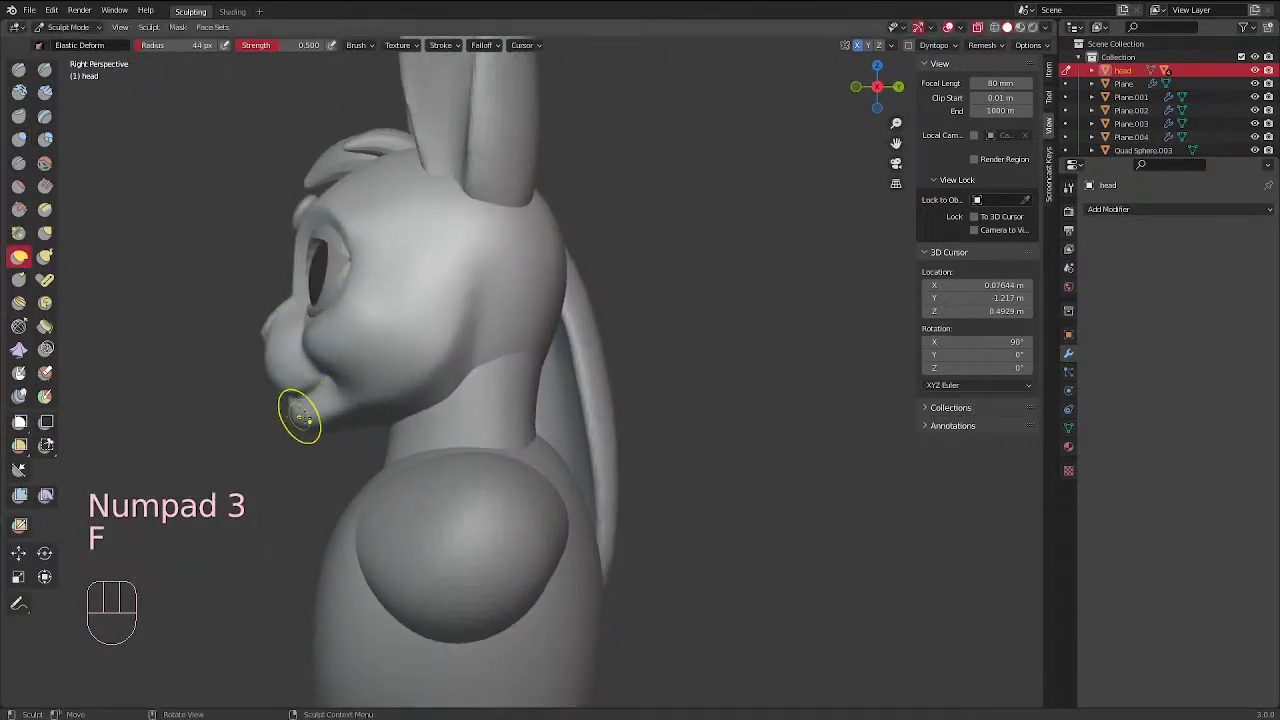
{"action": "key", "text": "f"}
{"action": "left_click", "coordinate": [308, 422]}
{"action": "key", "text": "f"}
{"action": "key", "text": "f"}
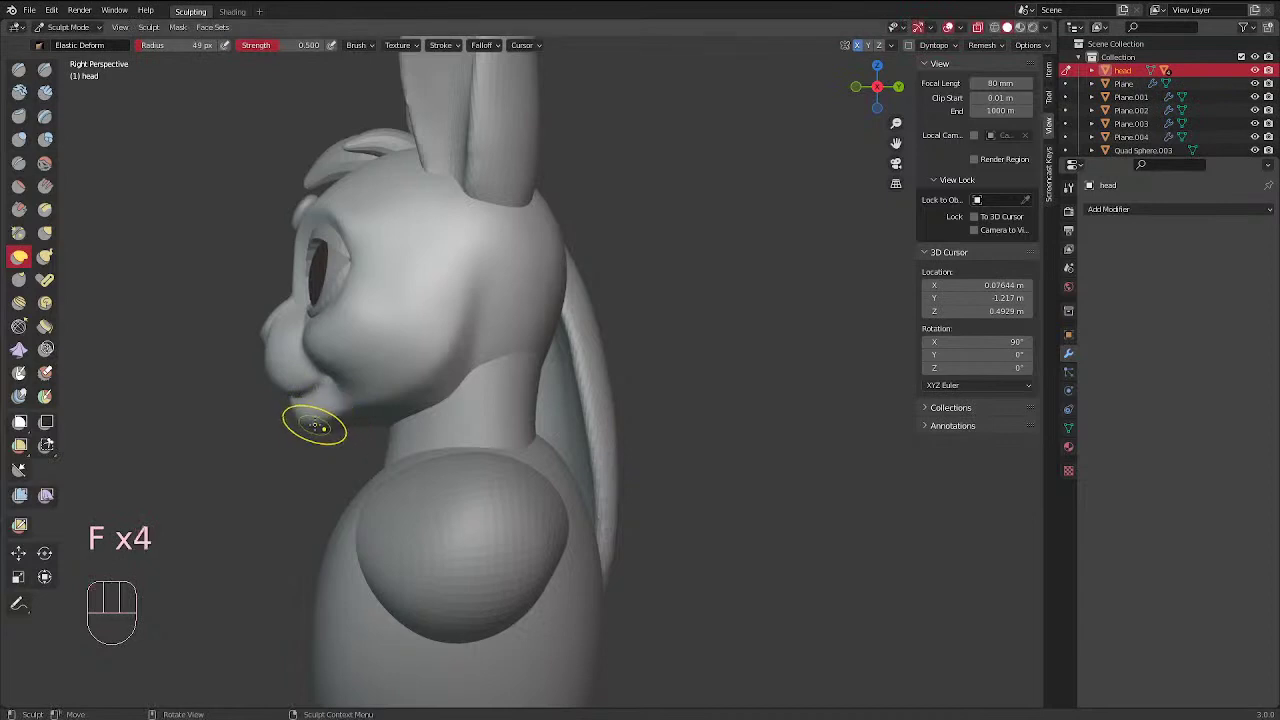
{"action": "left_click", "coordinate": [314, 427]}
Adjust the muzzle's profile below the nose with Elastic Deform at a radius of about 58 px
{"action": "middle_click_drag", "start_coordinate": [329, 314], "coordinate": [487, 327]}
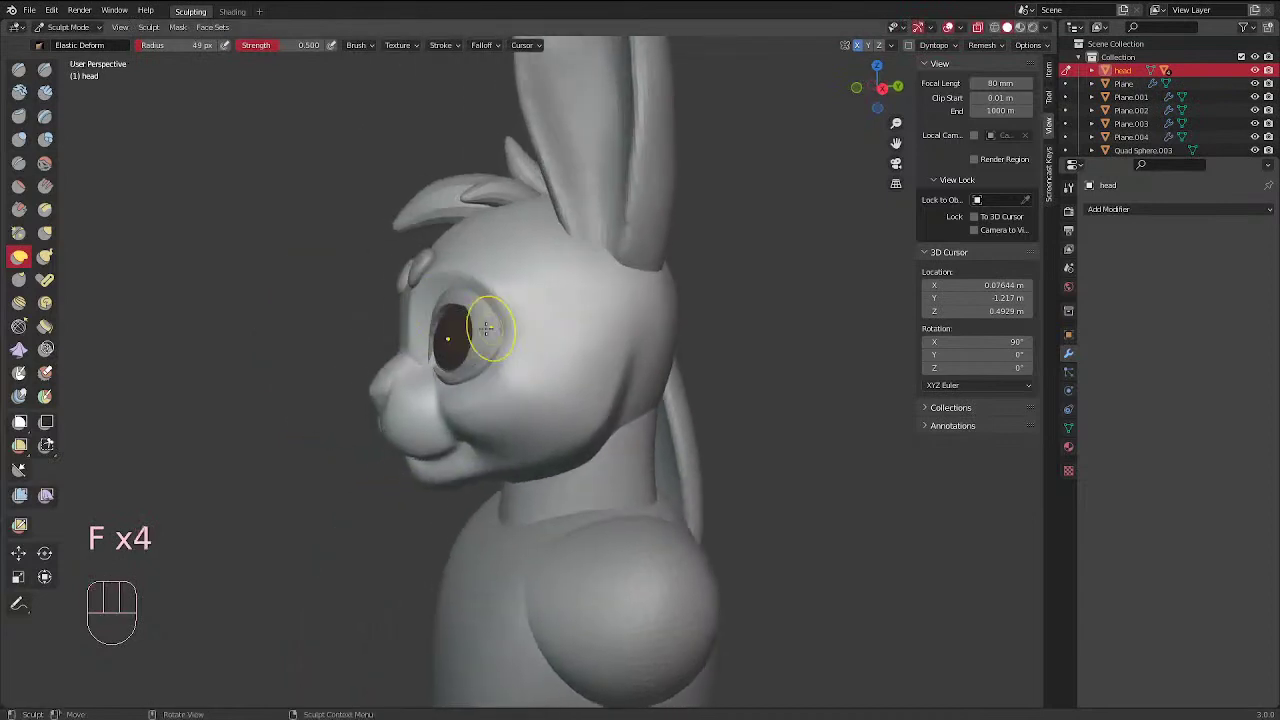
{"action": "key", "text": "f"}
{"action": "left_click", "coordinate": [388, 402]}
{"action": "key", "text": "f"}
{"action": "left_click", "coordinate": [397, 399]}
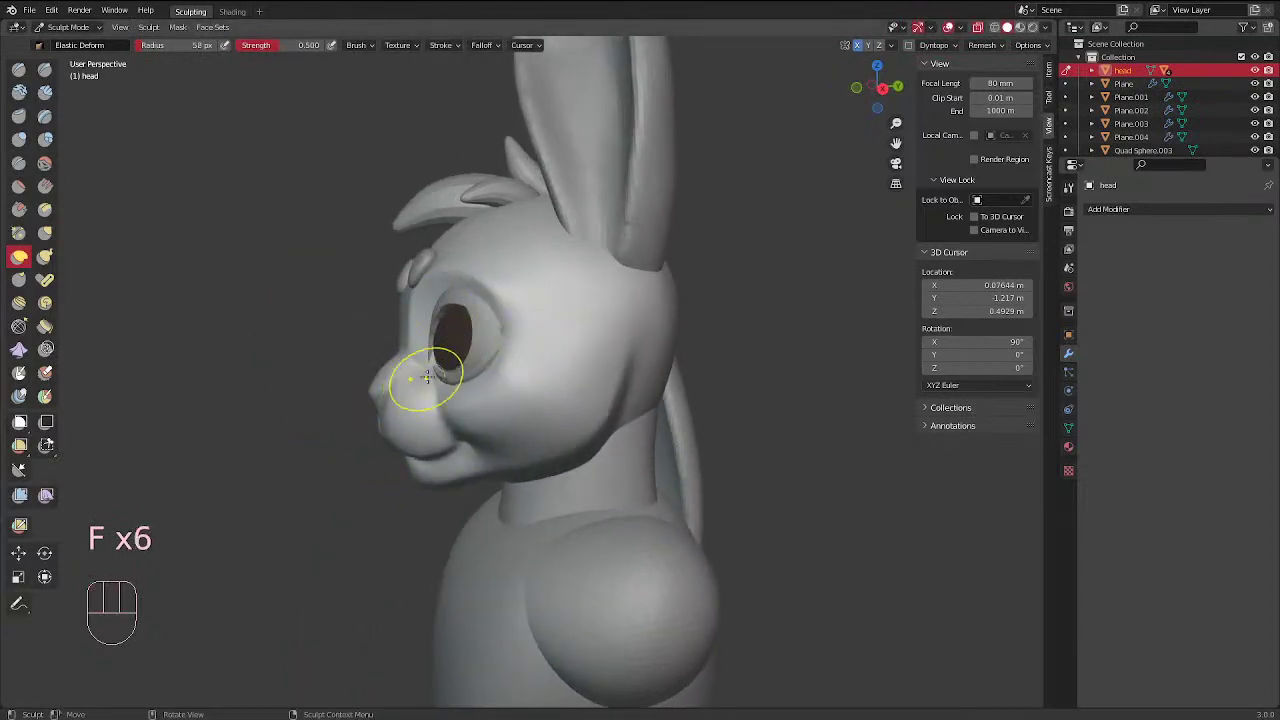
{"action": "middle_click_drag", "start_coordinate": [646, 366], "coordinate": [630, 400], "text": "ctrl"}
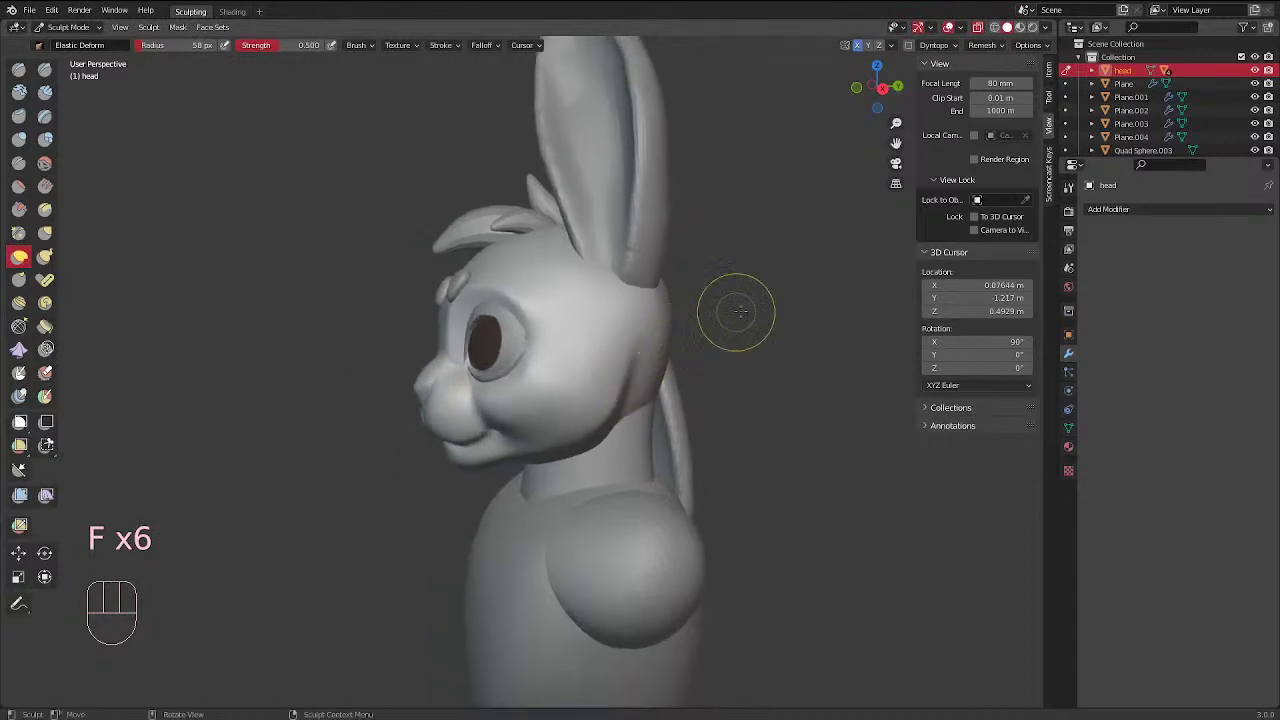
Refine the face's profile with Elastic Deform at a radius of about 54 px, checking it from the front and side
{"action": "mouse_move", "coordinate": [737, 303]}
{"action": "middle_mouse_down"}
{"action": "mouse_move", "coordinate": [698, 338]}
{"action": "mouse_move", "coordinate": [678, 320]}
{"action": "middle_mouse_up"}
{"action": "mouse_move", "coordinate": [388, 344]}
{"action": "middle_mouse_down", "text": "ctrl"}
{"action": "mouse_move", "coordinate": [385, 318]}
{"action": "mouse_move", "coordinate": [600, 355]}
{"action": "mouse_move", "coordinate": [849, 333]}
{"action": "middle_mouse_up", "text": "ctrl"}
{"action": "key", "text": "f"}
{"action": "left_click", "coordinate": [380, 358]}
{"action": "key", "text": "KP_1"}
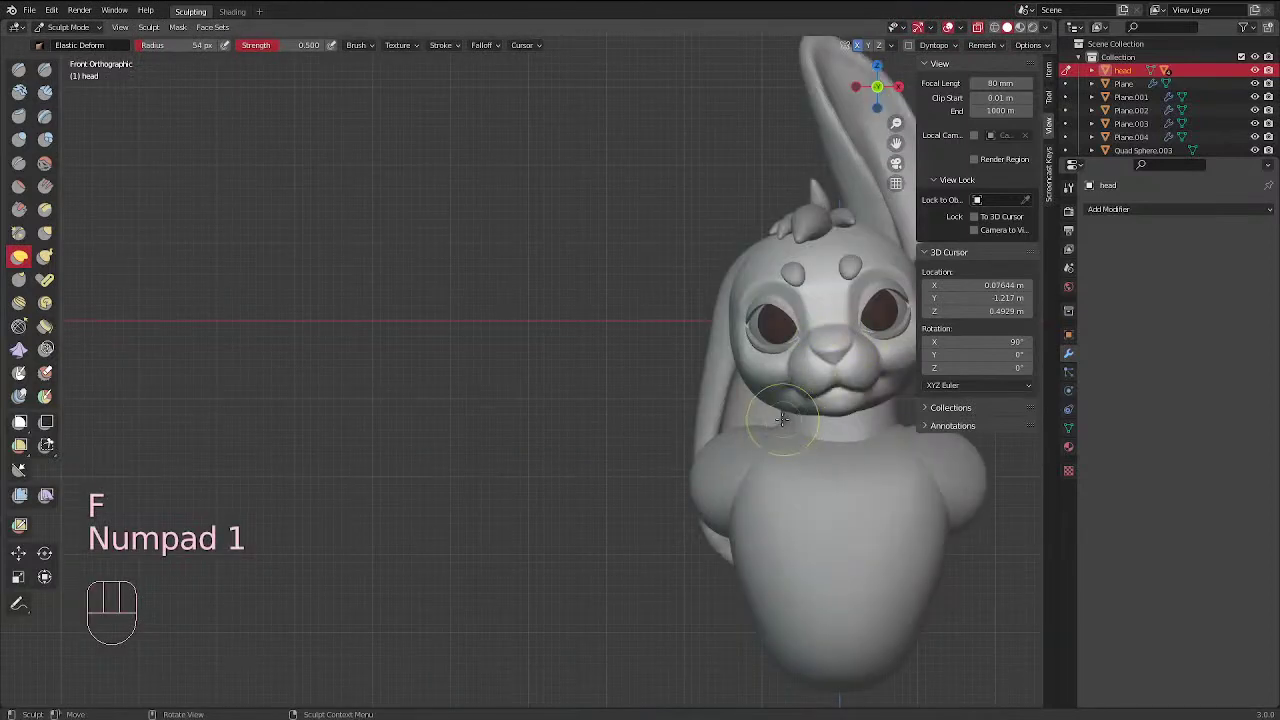
{"action": "middle_click_drag", "start_coordinate": [782, 421], "coordinate": [290, 420], "text": "shift"}
{"action": "middle_click_drag", "start_coordinate": [290, 420], "coordinate": [550, 430]}
{"action": "mouse_move", "coordinate": [550, 430]}
{"action": "middle_mouse_down", "text": "ctrl"}
{"action": "mouse_move", "coordinate": [566, 400]}
{"action": "mouse_move", "coordinate": [628, 386]}
{"action": "middle_mouse_up", "text": "ctrl"}
{"action": "middle_click_drag", "start_coordinate": [628, 386], "coordinate": [641, 283], "text": "shift"}
{"action": "left_click_drag", "start_coordinate": [698, 212], "coordinate": [709, 261]}
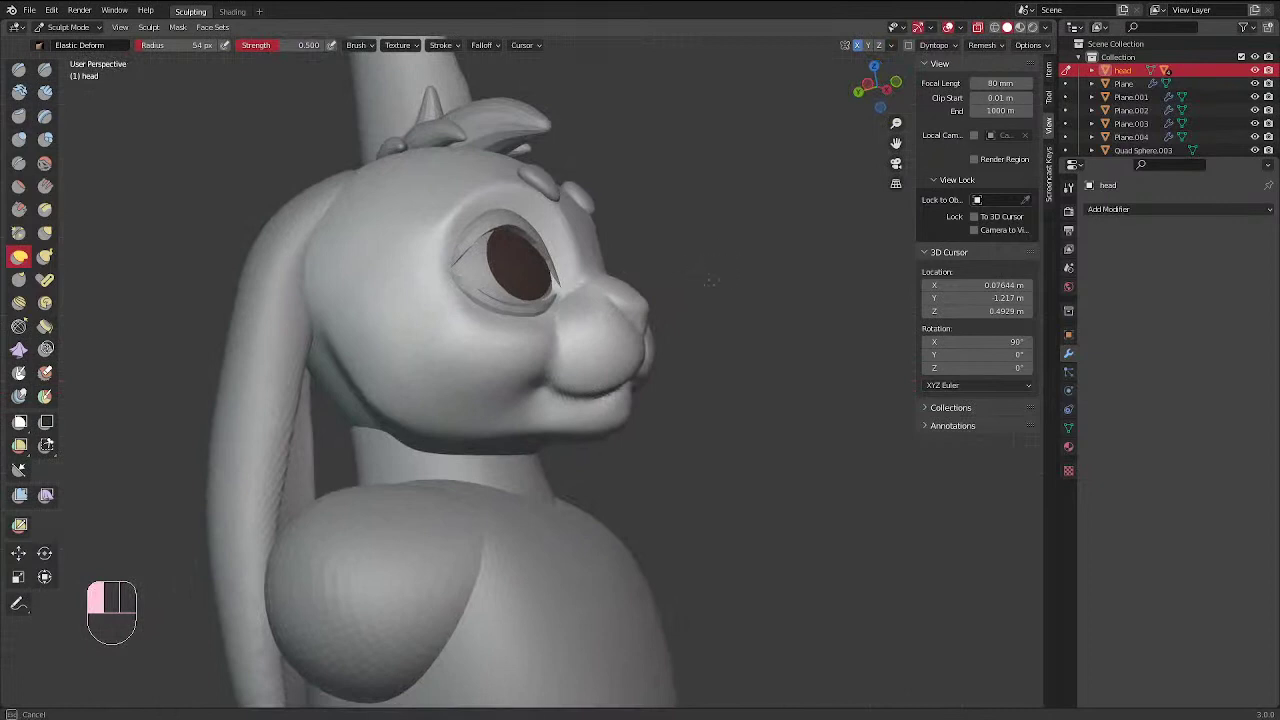
{"action": "mouse_move", "coordinate": [709, 271]}
{"action": "middle_mouse_down"}
{"action": "mouse_move", "coordinate": [731, 280]}
{"action": "mouse_move", "coordinate": [666, 343]}
{"action": "mouse_move", "coordinate": [721, 338]}
{"action": "middle_mouse_up"}
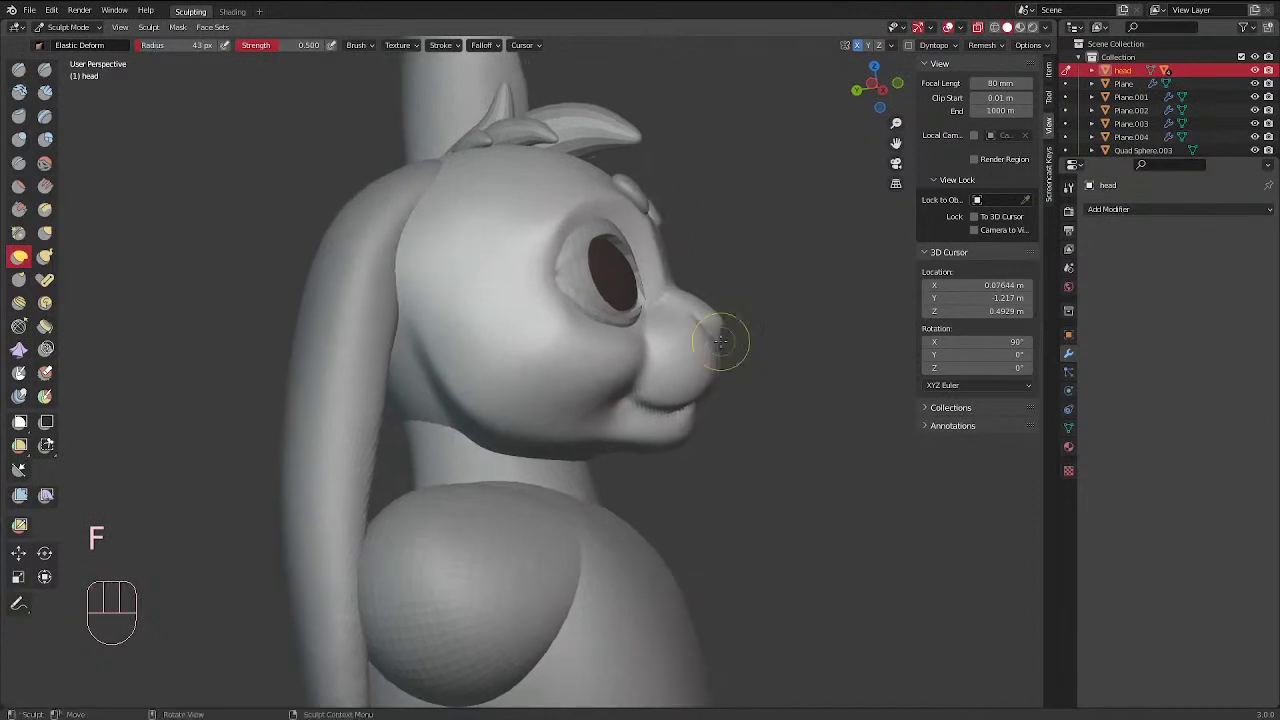
Reshape the front of the muzzle down to the upper lip with short Elastic Deform strokes
{"action": "key", "text": "f"}
{"action": "left_click", "coordinate": [734, 360]}
{"action": "left_click_drag", "start_coordinate": [726, 376], "coordinate": [704, 390]}
{"action": "left_click_drag", "start_coordinate": [704, 390], "coordinate": [703, 392]}
{"action": "key", "text": "f"}
{"action": "left_click", "coordinate": [696, 389]}
Refine the mouth and chin with Elastic Deform at a radius of about 39 px, viewing the face from several angles
{"action": "key", "text": "f"}
{"action": "left_click", "coordinate": [692, 413]}
{"action": "mouse_move", "coordinate": [718, 404]}
{"action": "middle_mouse_down"}
{"action": "mouse_move", "coordinate": [706, 394]}
{"action": "mouse_move", "coordinate": [746, 406]}
{"action": "mouse_move", "coordinate": [609, 367]}
{"action": "middle_mouse_up"}
{"action": "key", "text": "f"}
{"action": "left_click", "coordinate": [681, 402]}
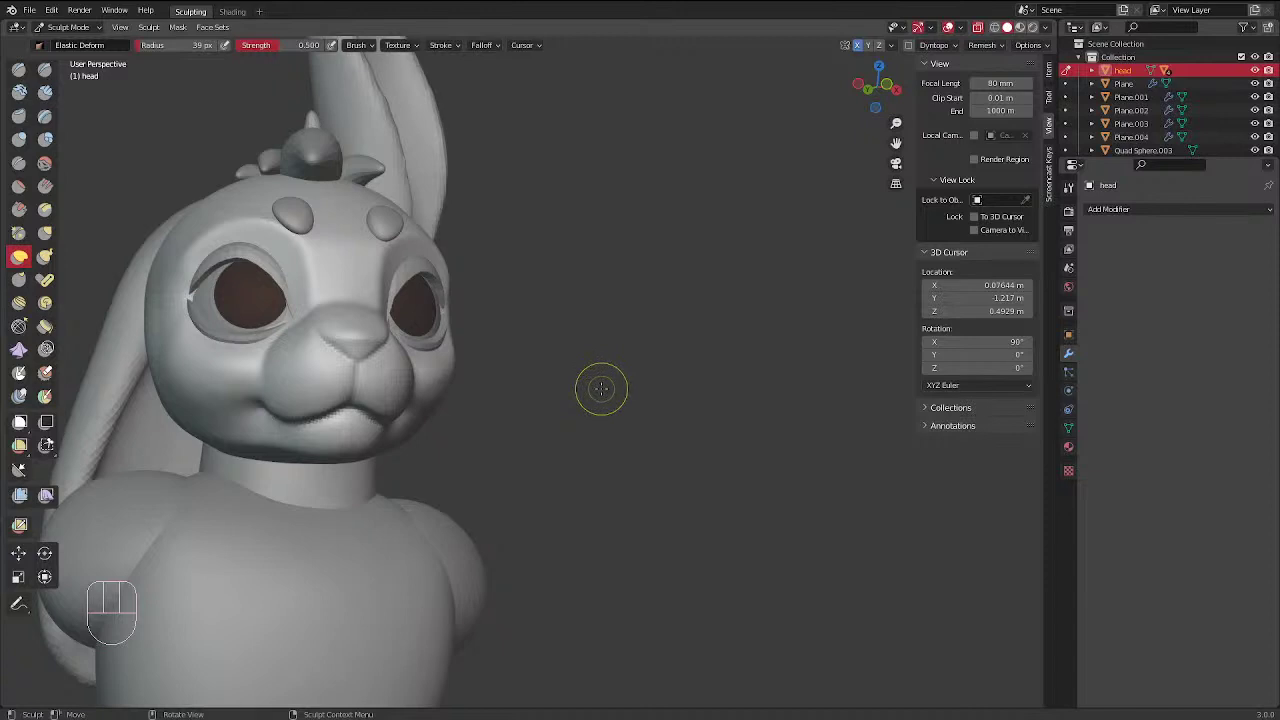
{"action": "middle_click_drag", "start_coordinate": [601, 390], "coordinate": [589, 414]}
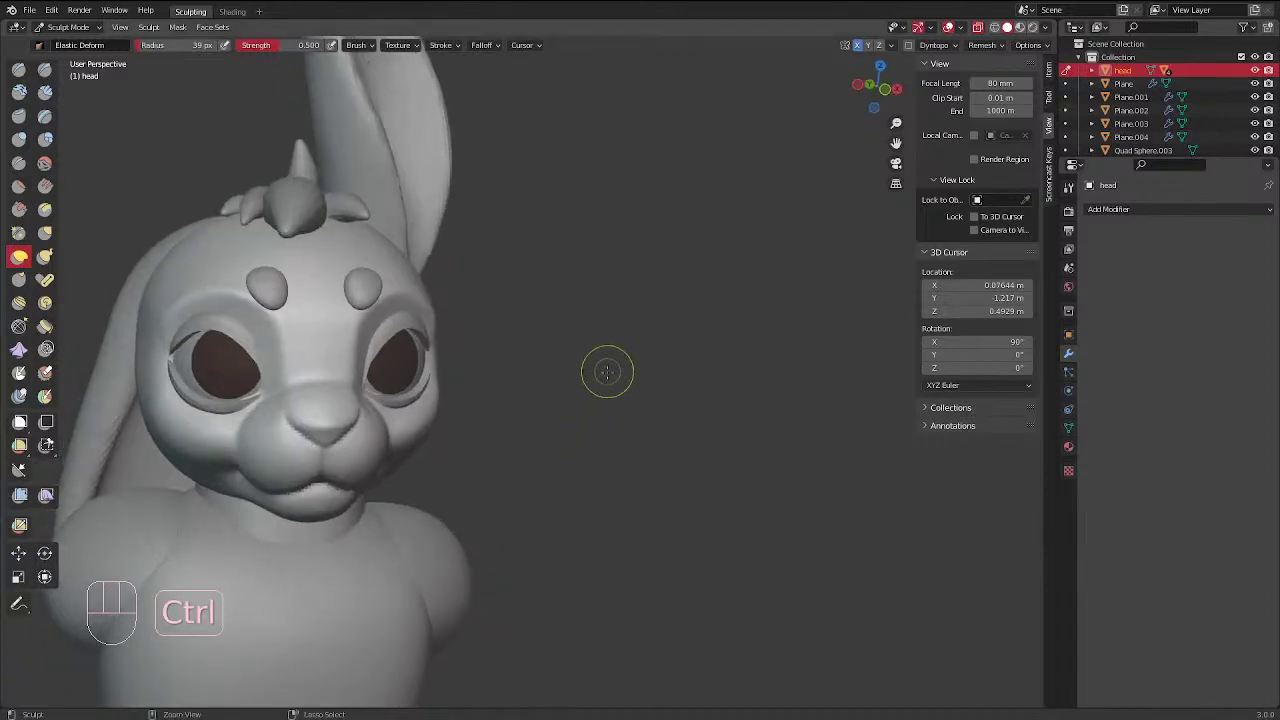
{"action": "middle_click_drag", "start_coordinate": [606, 371], "coordinate": [431, 485], "text": "ctrl"}
{"action": "mouse_move", "coordinate": [431, 485]}
{"action": "middle_mouse_down"}
{"action": "mouse_move", "coordinate": [538, 407]}
{"action": "mouse_move", "coordinate": [529, 417]}
{"action": "mouse_move", "coordinate": [580, 357]}
{"action": "middle_mouse_up"}
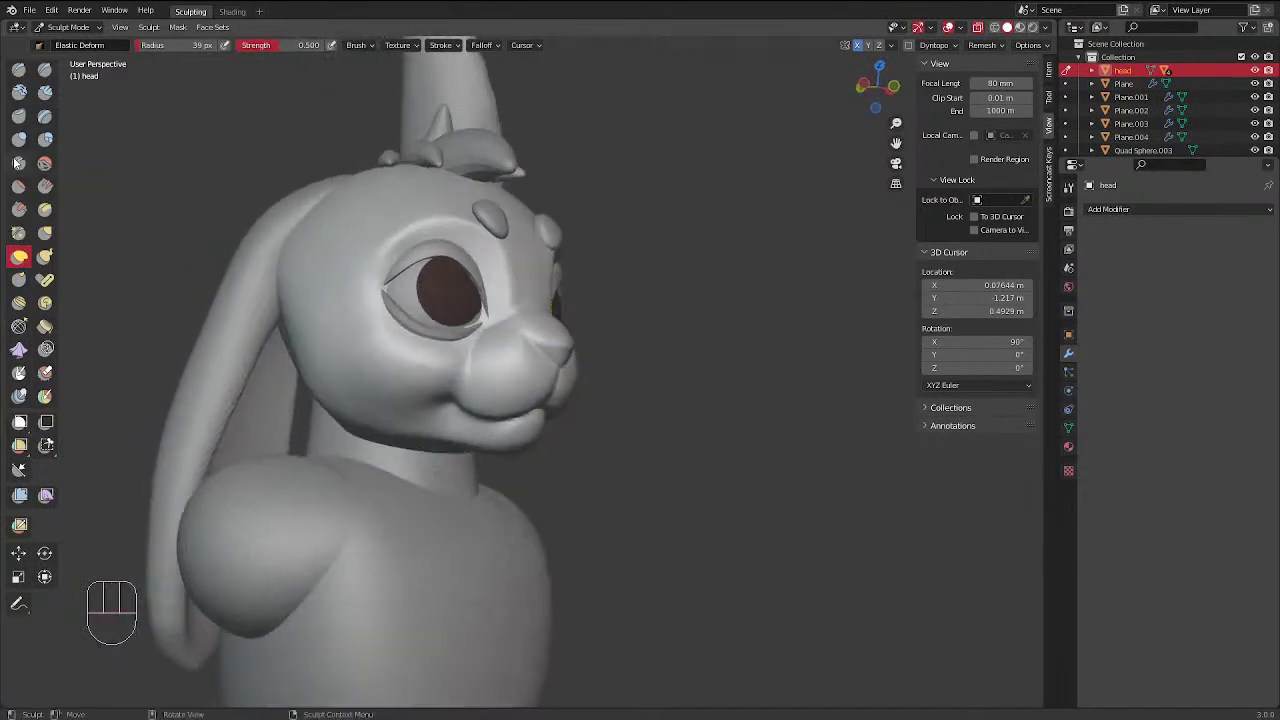
Sharpen the mouth line under the muzzle with Draw Sharp at a radius of about 29 px and smooth it
{"action": "left_click", "coordinate": [19, 162]}
{"action": "left_click", "coordinate": [45, 68]}
{"action": "middle_click_drag", "start_coordinate": [530, 240], "coordinate": [500, 228]}
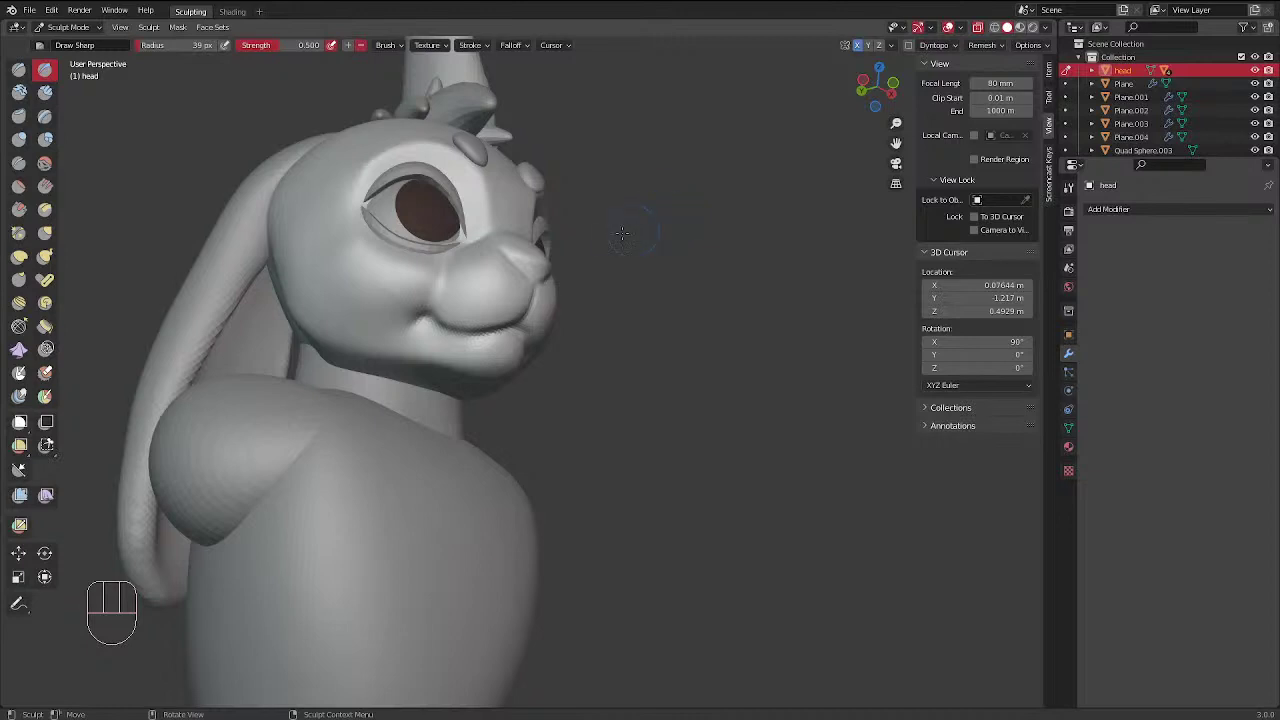
{"action": "middle_click_drag", "start_coordinate": [622, 250], "coordinate": [640, 243]}
{"action": "key", "text": "f"}
{"action": "left_click", "coordinate": [500, 326]}
{"action": "left_click_drag", "start_coordinate": [488, 326], "coordinate": [470, 323], "text": "shift"}
{"action": "middle_click_drag", "start_coordinate": [616, 211], "coordinate": [429, 286]}
{"action": "middle_click_drag", "start_coordinate": [550, 258], "coordinate": [466, 256]}
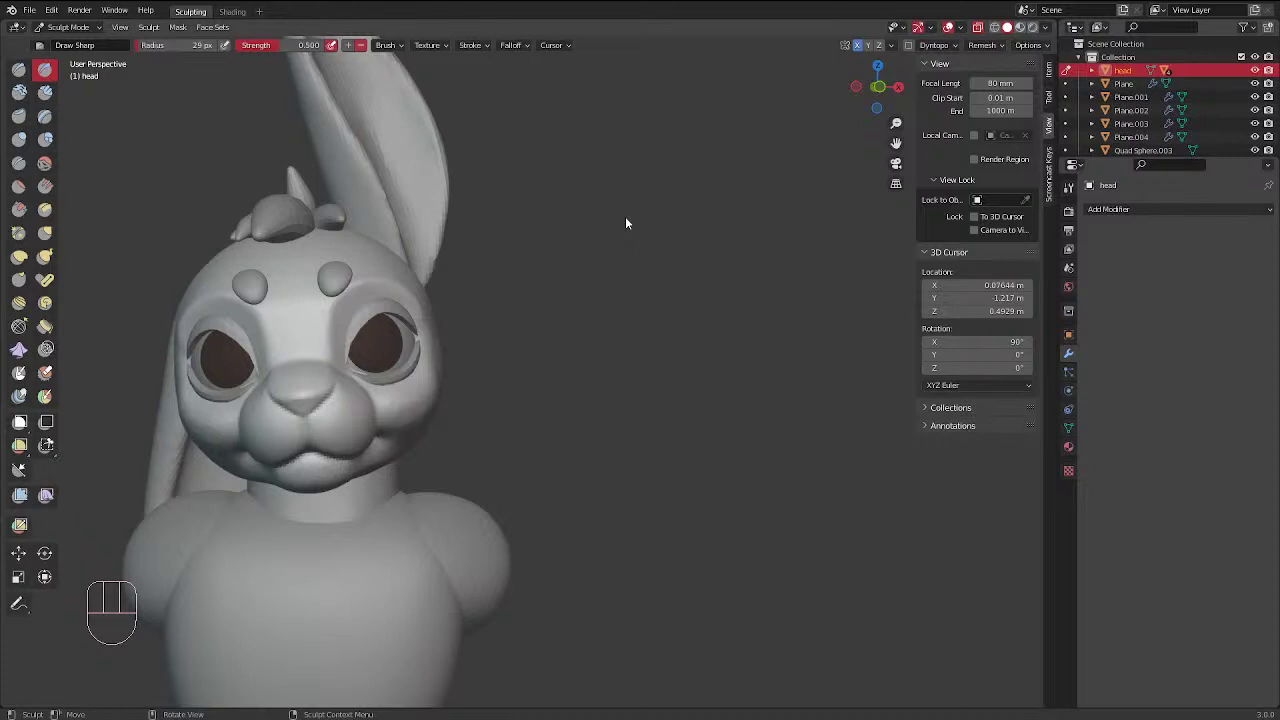
{"action": "middle_click_drag", "start_coordinate": [625, 223], "coordinate": [690, 256]}
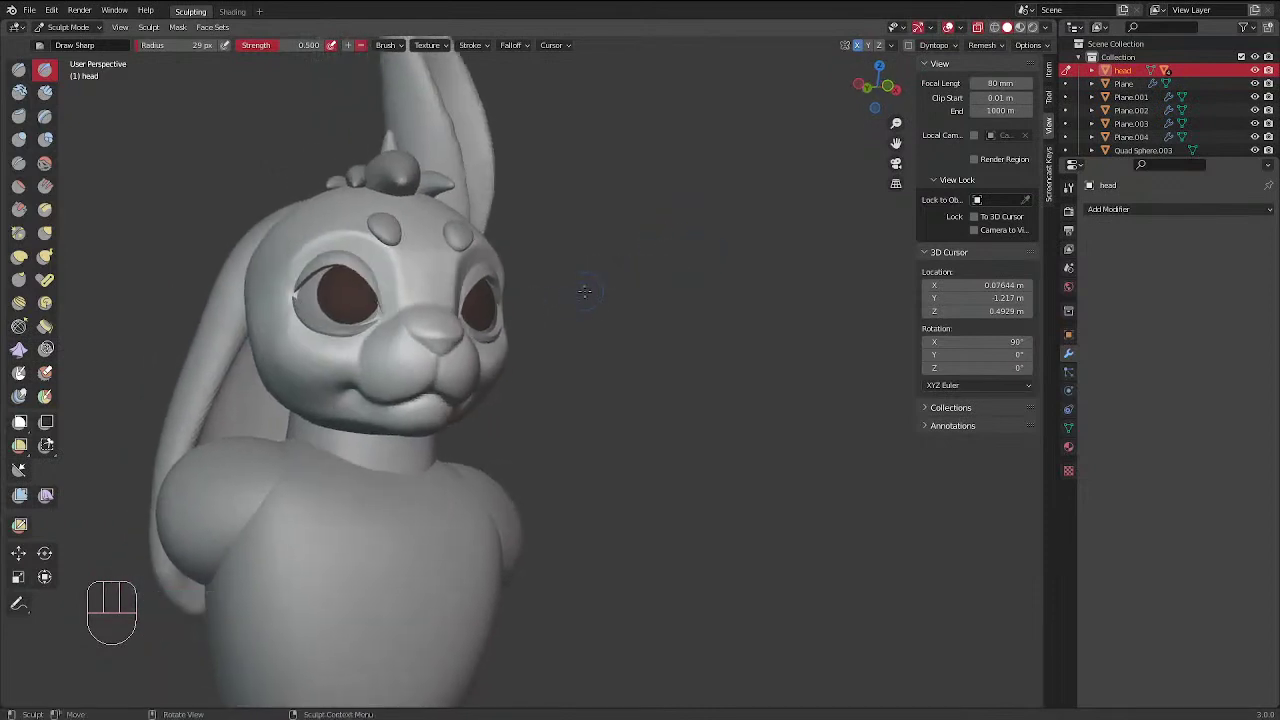
Switch from the head to the eyelid object in Object Mode and put the eyelids into Sculpt Mode
{"action": "mouse_move", "coordinate": [586, 280]}
{"action": "middle_mouse_down"}
{"action": "mouse_move", "coordinate": [703, 323]}
{"action": "mouse_move", "coordinate": [423, 302]}
{"action": "middle_mouse_up"}
{"action": "middle_click_drag", "start_coordinate": [522, 330], "coordinate": [606, 343]}
{"action": "middle_click_drag", "start_coordinate": [426, 368], "coordinate": [431, 345]}
{"action": "key", "text": "ctrl+Tab"}
{"action": "left_click", "coordinate": [422, 376]}
{"action": "key", "text": "ctrl+Tab"}
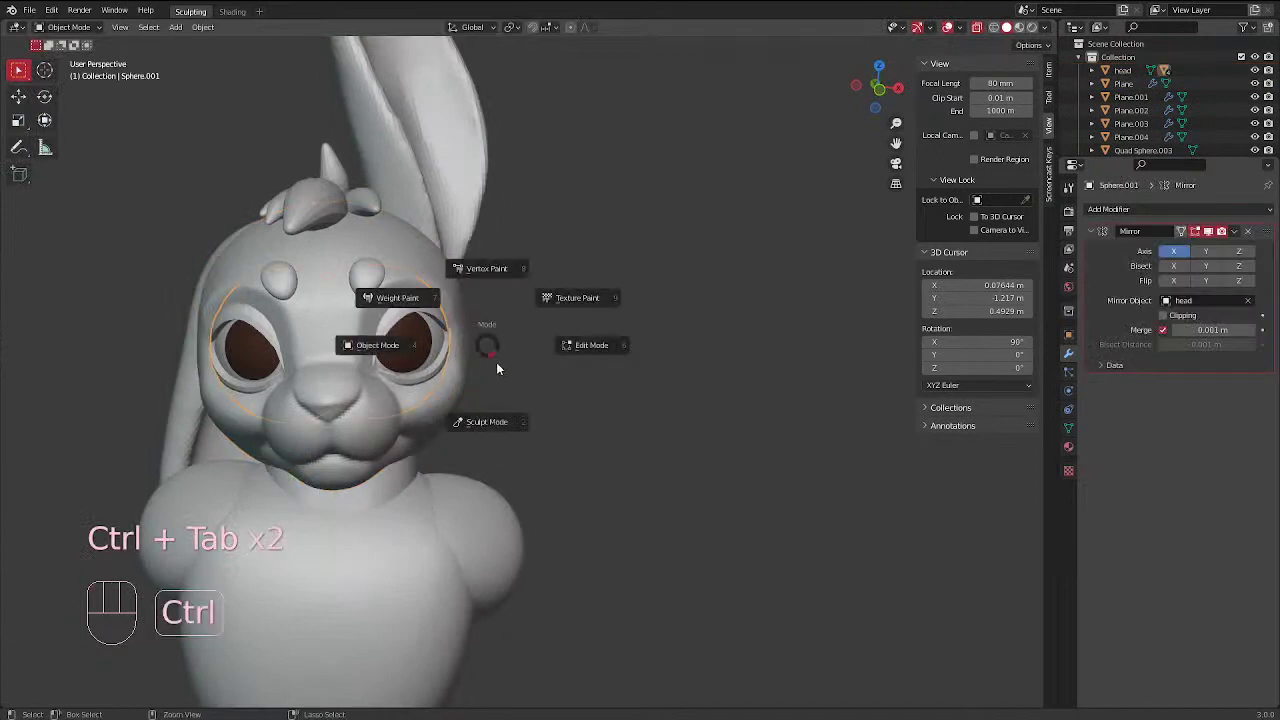
{"action": "left_click", "coordinate": [488, 421]}
Switch sculpting back to the head and touch up the face with short Draw Sharp strokes at a 29 px radius
{"action": "mouse_move", "coordinate": [440, 390]}
{"action": "middle_mouse_down"}
{"action": "mouse_move", "coordinate": [394, 492]}
{"action": "mouse_move", "coordinate": [469, 414]}
{"action": "middle_mouse_up"}
{"action": "mouse_move", "coordinate": [396, 464]}
{"action": "left_mouse_down"}
{"action": "mouse_move", "coordinate": [386, 470]}
{"action": "mouse_move", "coordinate": [408, 460]}
{"action": "left_mouse_up"}
{"action": "key", "text": "d"}
{"action": "left_click", "coordinate": [378, 478]}
{"action": "left_click_drag", "start_coordinate": [398, 464], "coordinate": [397, 452]}
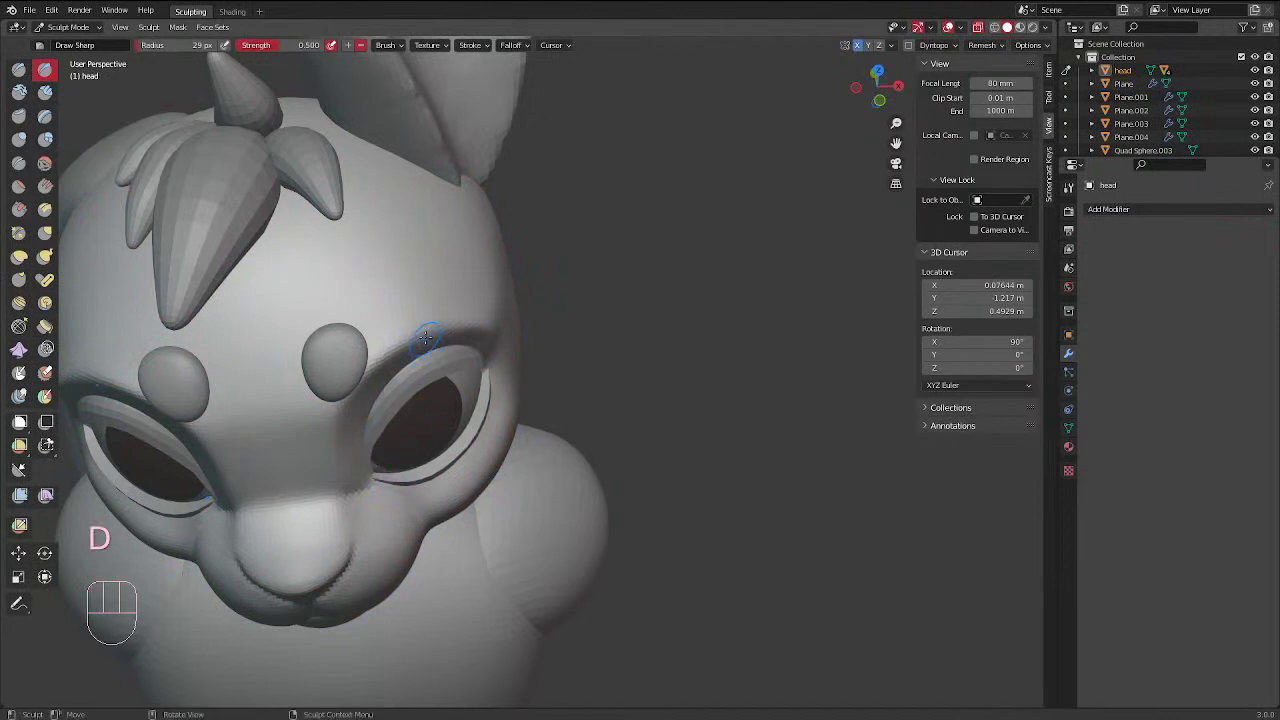
{"action": "mouse_move", "coordinate": [428, 331]}
{"action": "middle_mouse_down"}
{"action": "mouse_move", "coordinate": [428, 262]}
{"action": "mouse_move", "coordinate": [490, 330]}
{"action": "middle_mouse_up"}
{"action": "mouse_move", "coordinate": [500, 336]}
{"action": "middle_mouse_down"}
{"action": "mouse_move", "coordinate": [541, 346]}
{"action": "mouse_move", "coordinate": [594, 329]}
{"action": "mouse_move", "coordinate": [543, 266]}
{"action": "mouse_move", "coordinate": [571, 320]}
{"action": "middle_mouse_up"}
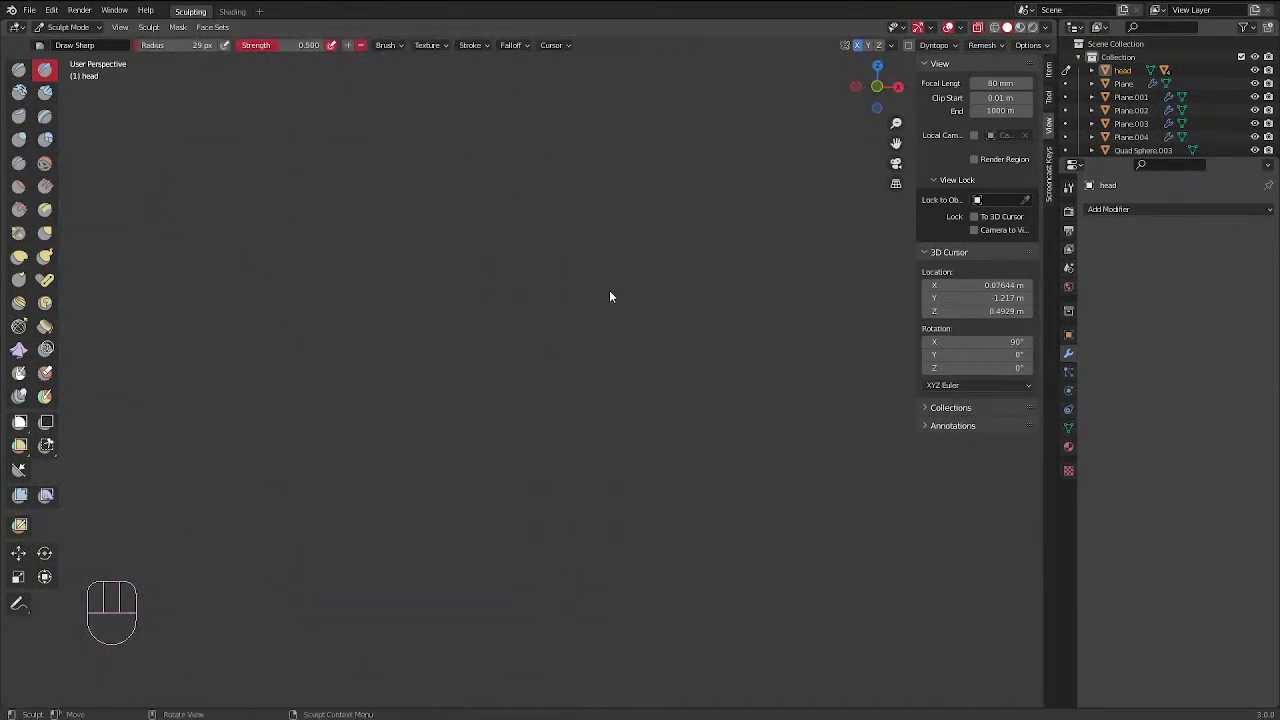
Bring the lost view back to the rabbit's head, return to Object Mode and select the eyelid object
{"action": "key", "text": "KP_0"}
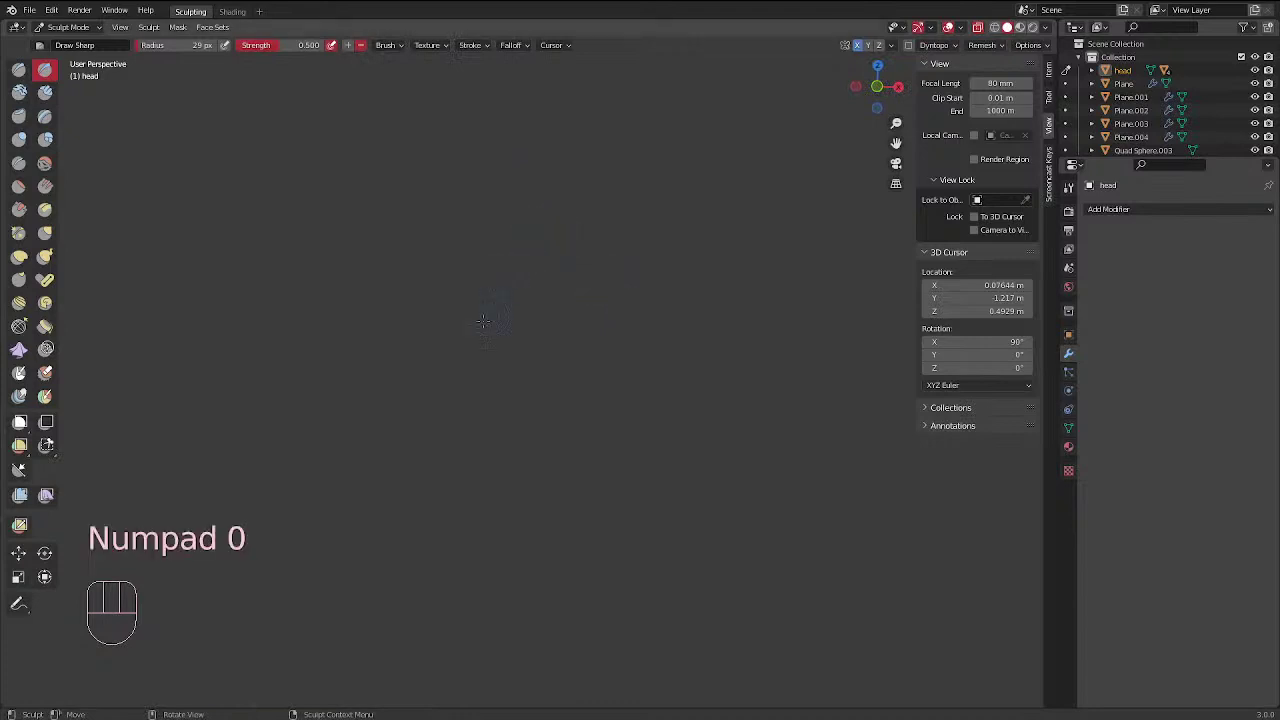
{"action": "right_click", "coordinate": [423, 370]}
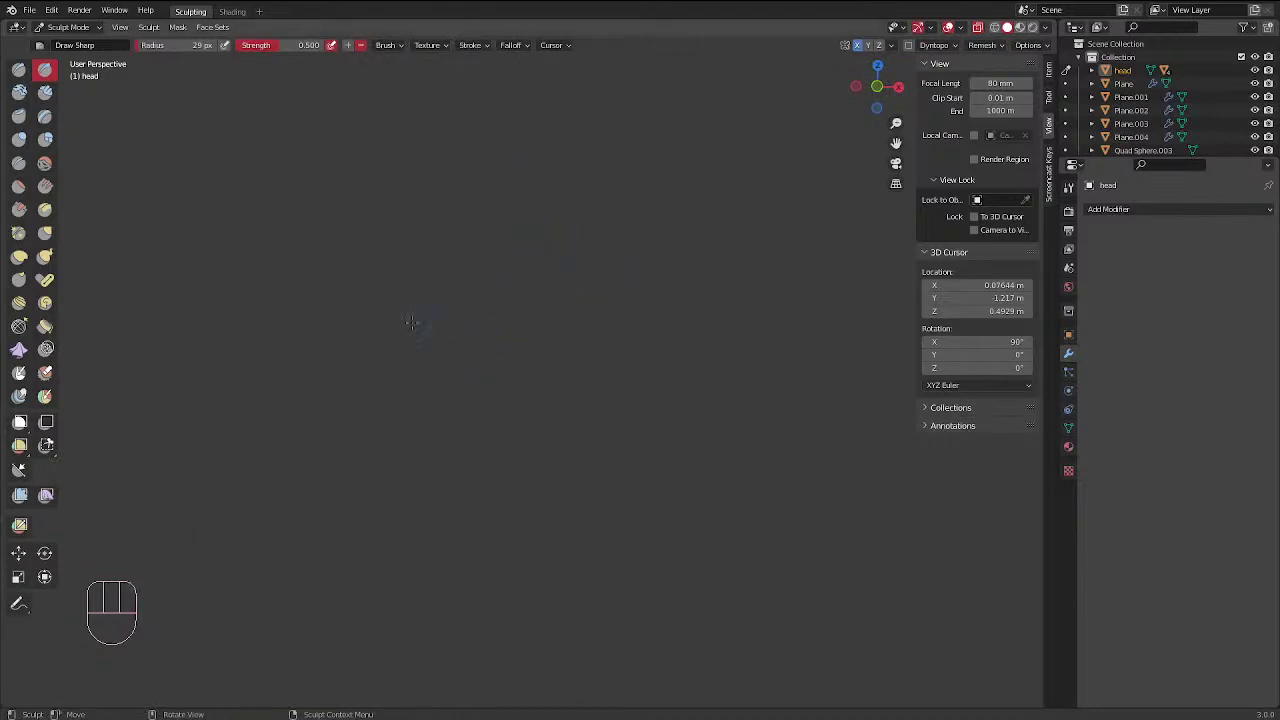
{"action": "key", "text": "KP_0"}
{"action": "scroll", "coordinate": [503, 287], "scroll_direction": "up", "scroll_amount": 8}
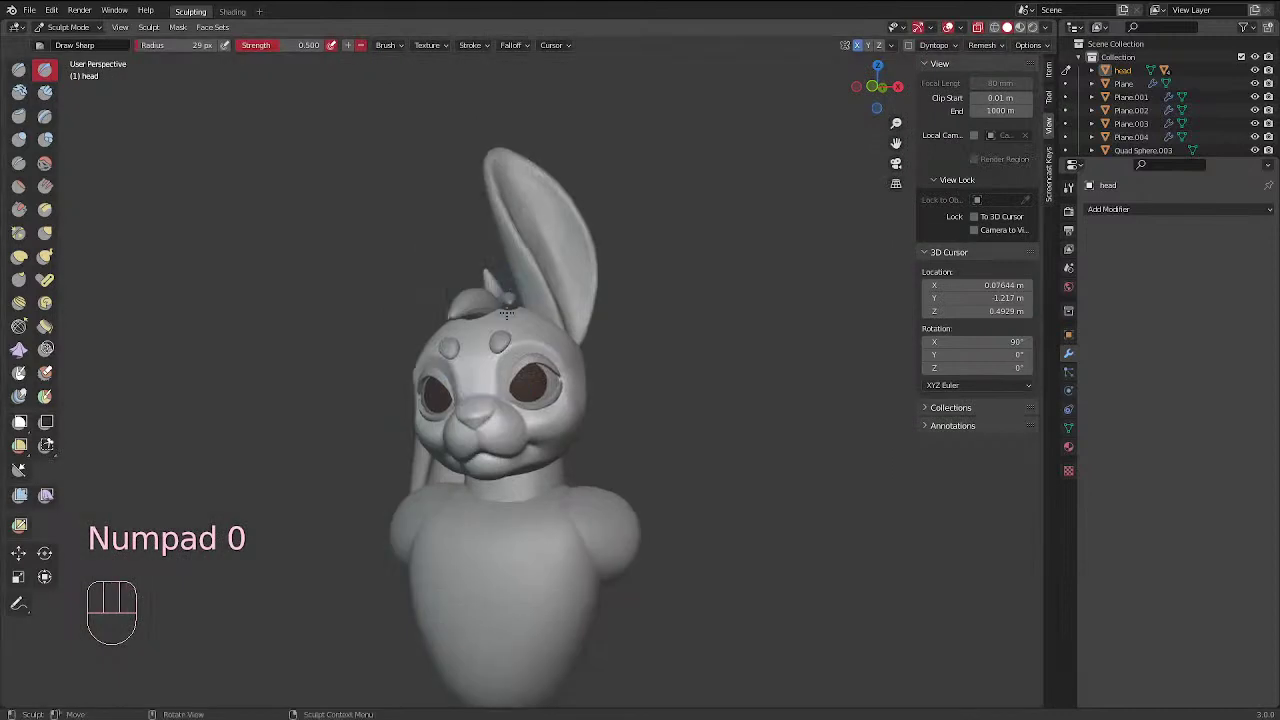
{"action": "key", "text": "KP_Decimal"}
{"action": "mouse_move", "coordinate": [494, 424]}
{"action": "middle_mouse_down"}
{"action": "mouse_move", "coordinate": [566, 310]}
{"action": "mouse_move", "coordinate": [712, 289]}
{"action": "mouse_move", "coordinate": [623, 311]}
{"action": "mouse_move", "coordinate": [657, 274]}
{"action": "mouse_move", "coordinate": [746, 266]}
{"action": "mouse_move", "coordinate": [806, 289]}
{"action": "mouse_move", "coordinate": [600, 314]}
{"action": "middle_mouse_up"}
{"action": "key", "text": "ctrl+Tab"}
{"action": "left_click", "coordinate": [556, 311]}
{"action": "left_click", "coordinate": [556, 330]}
Check the selected object in isolation, restore the full scene and open the eyelid mesh in Edit Mode
{"action": "key", "text": "KP_Divide"}
{"action": "middle_click_drag", "start_coordinate": [725, 291], "coordinate": [568, 280]}
{"action": "key", "text": "KP_Divide"}
{"action": "left_click", "coordinate": [556, 318]}
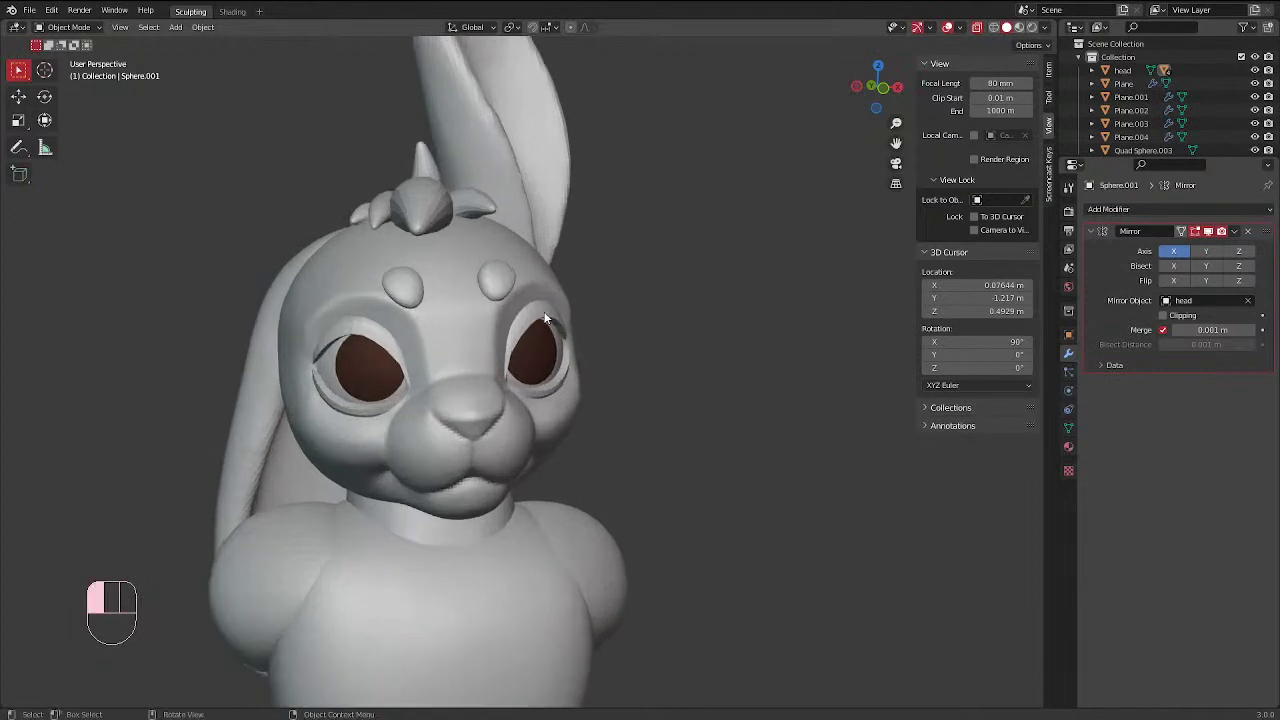
{"action": "key", "text": "Tab"}
{"action": "scroll", "coordinate": [610, 330], "scroll_direction": "up", "scroll_amount": 6}
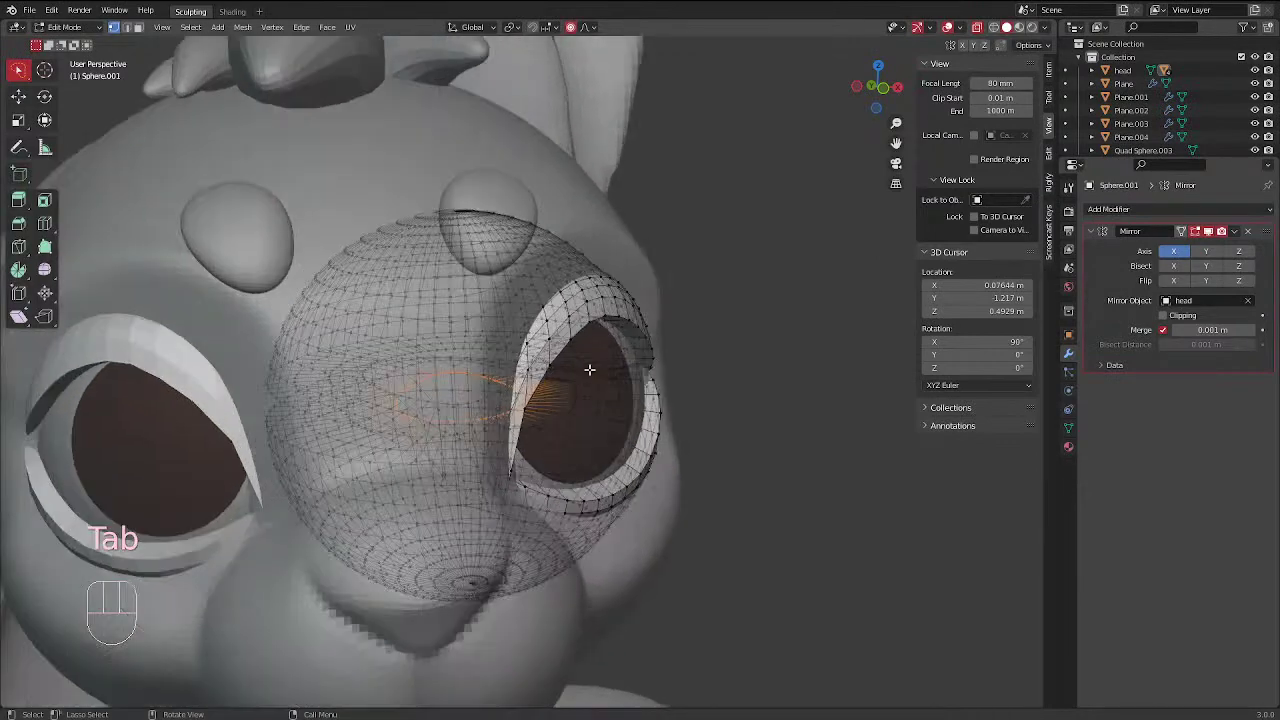
{"action": "key", "text": "shift+r"}
{"action": "key", "text": "r"}
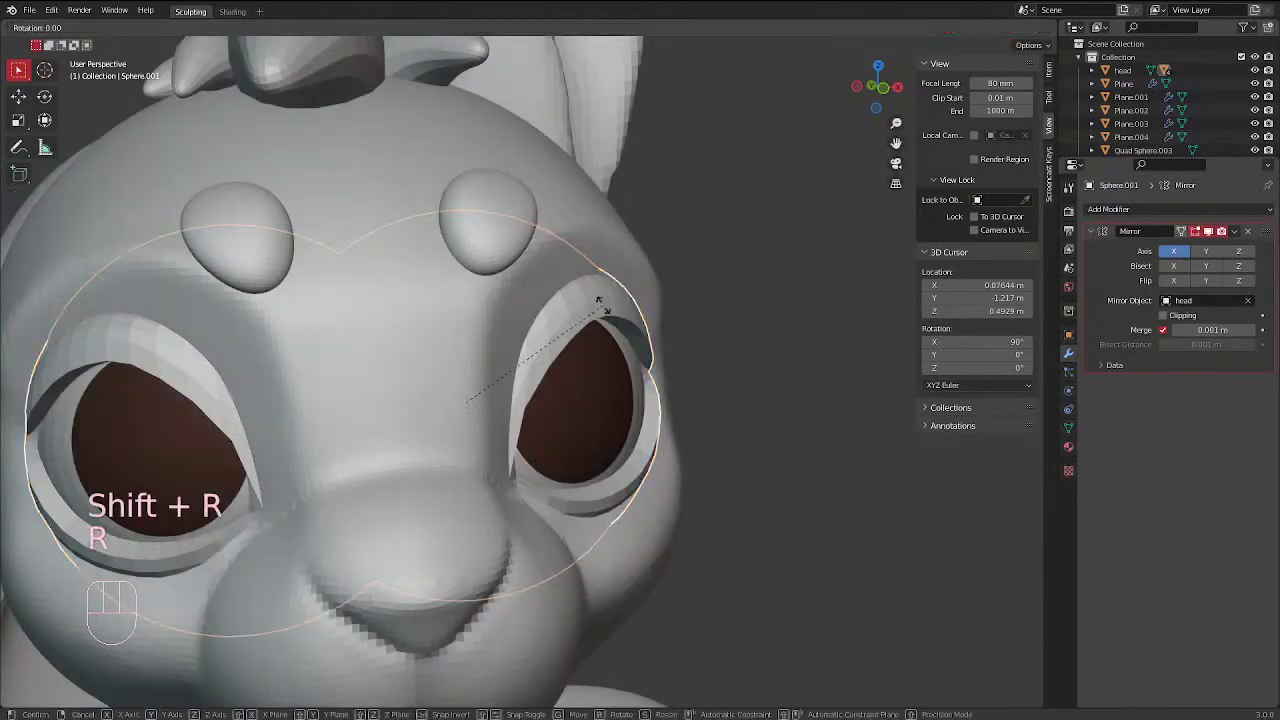
{"action": "left_click", "coordinate": [602, 305]}
{"action": "key", "text": "Tab"}
{"action": "middle_click_drag", "start_coordinate": [574, 316], "coordinate": [690, 416]}
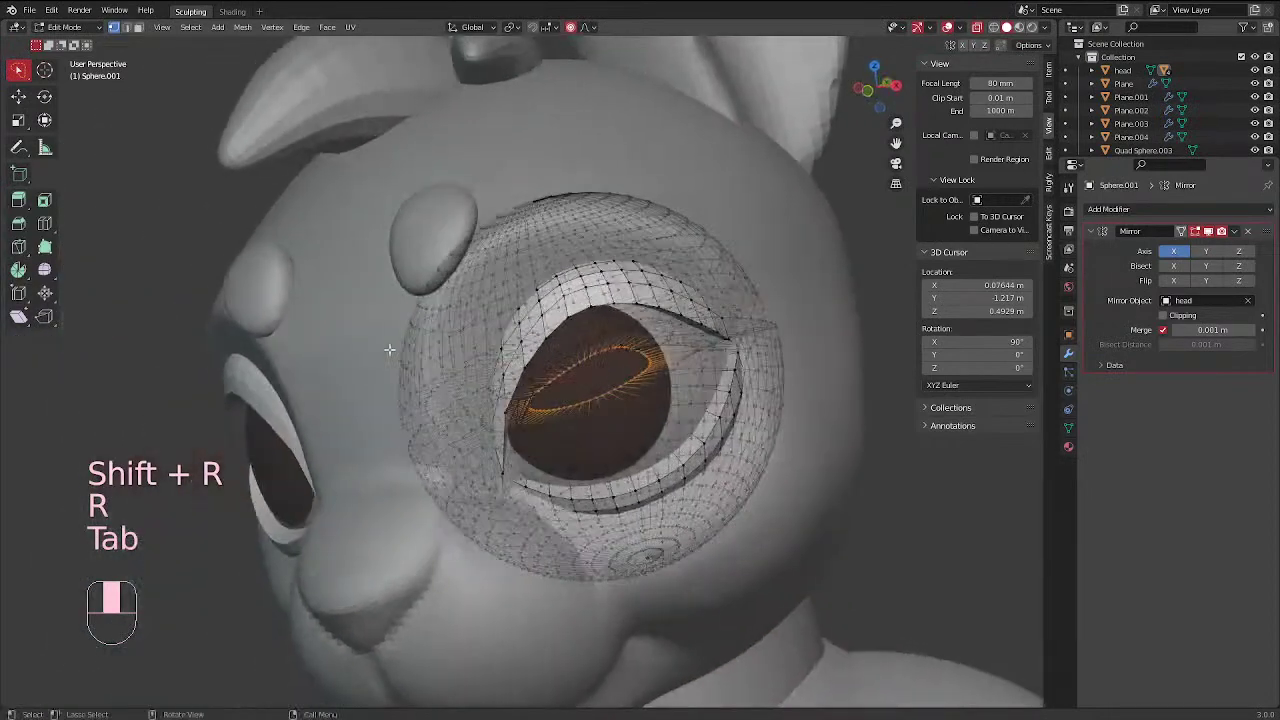
Try a loop cut along the inner face of the lower eyelid and undo it
{"action": "key", "text": "ctrl+r"}
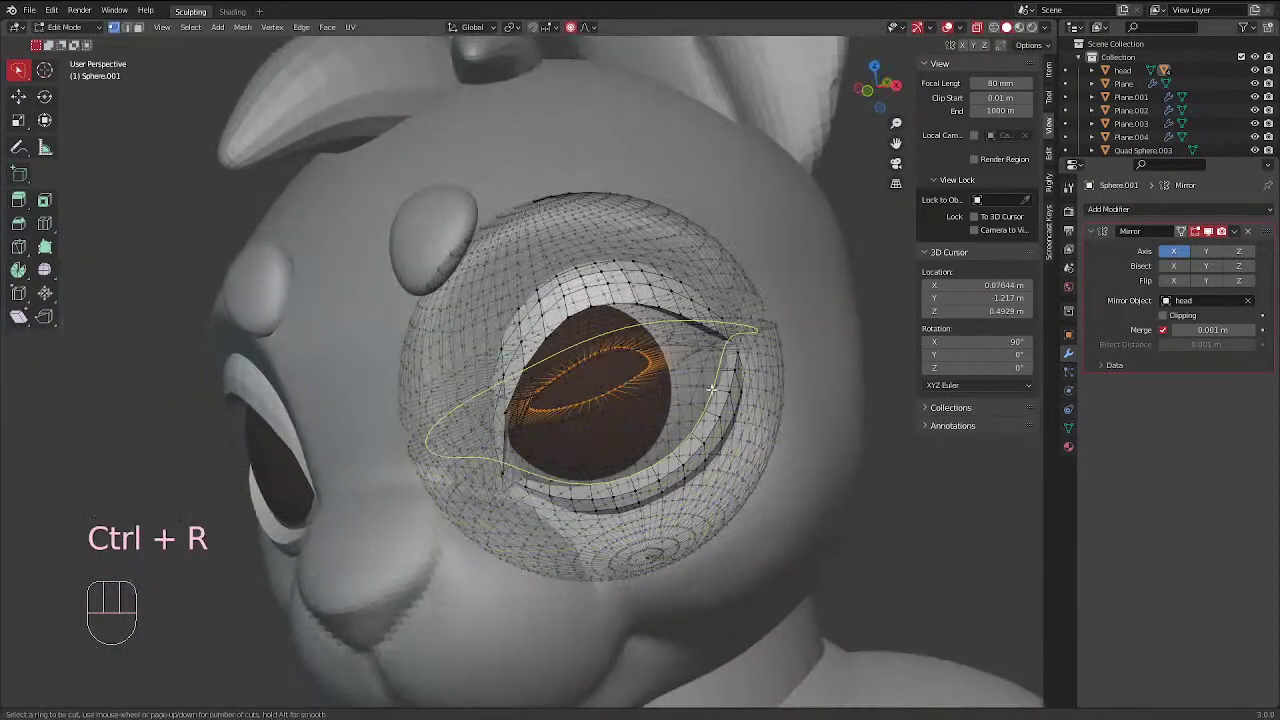
{"action": "left_click", "coordinate": [713, 387]}
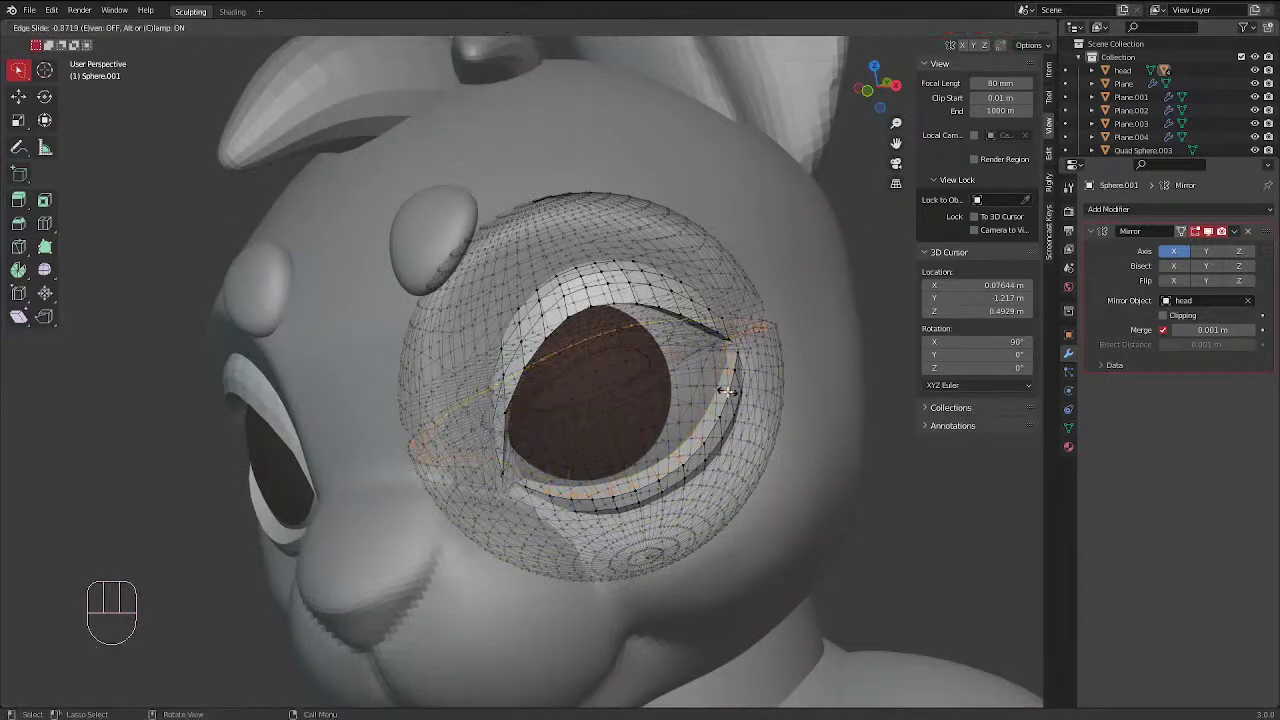
{"action": "left_click", "coordinate": [720, 398]}
{"action": "key", "text": "ctrl+z"}
{"action": "scroll", "coordinate": [718, 350], "scroll_direction": "up", "scroll_amount": 2}
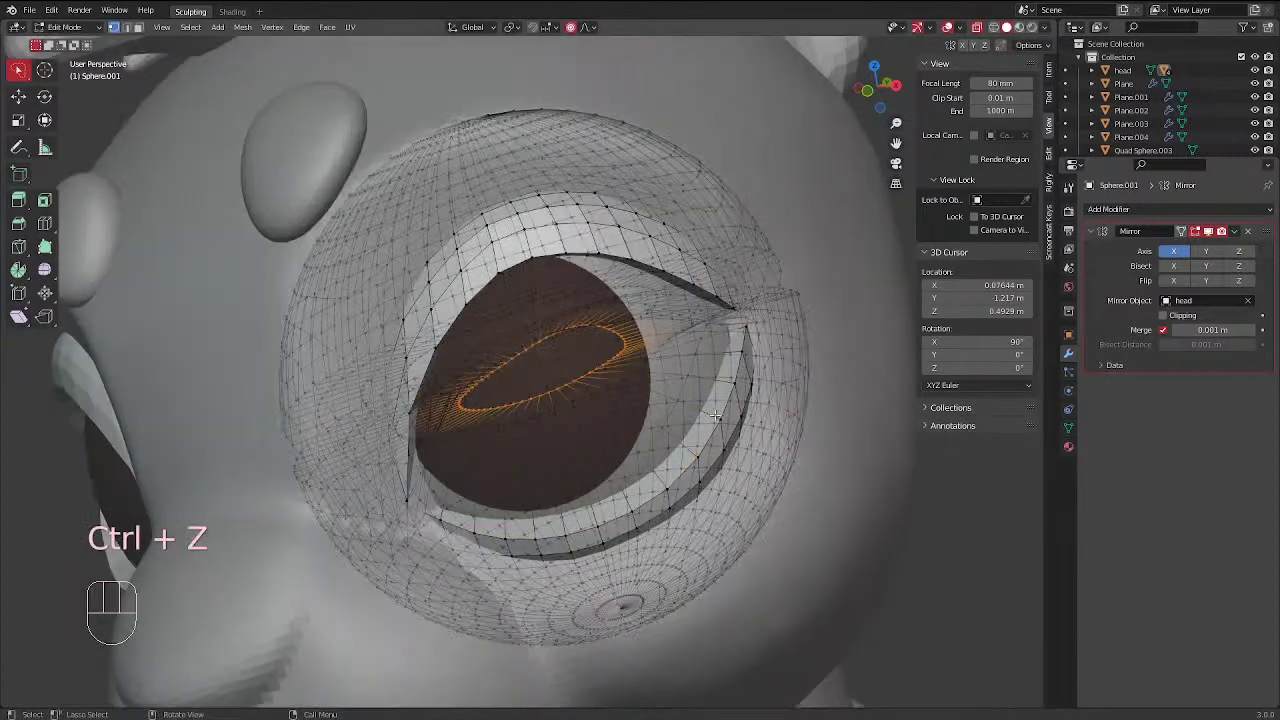
Add two loop cuts along the lower eyelid, slid by factors of about -0.302 and -0.067
{"action": "key", "text": "ctrl+r"}
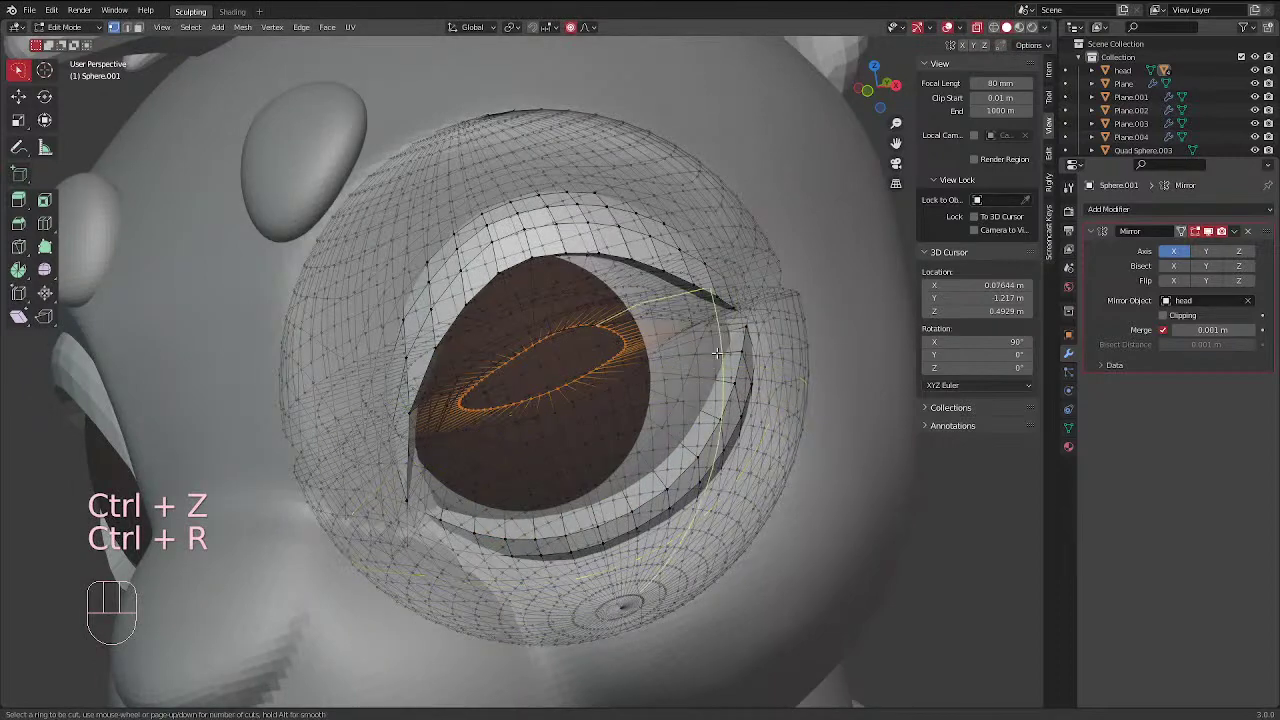
{"action": "left_click", "coordinate": [720, 363]}
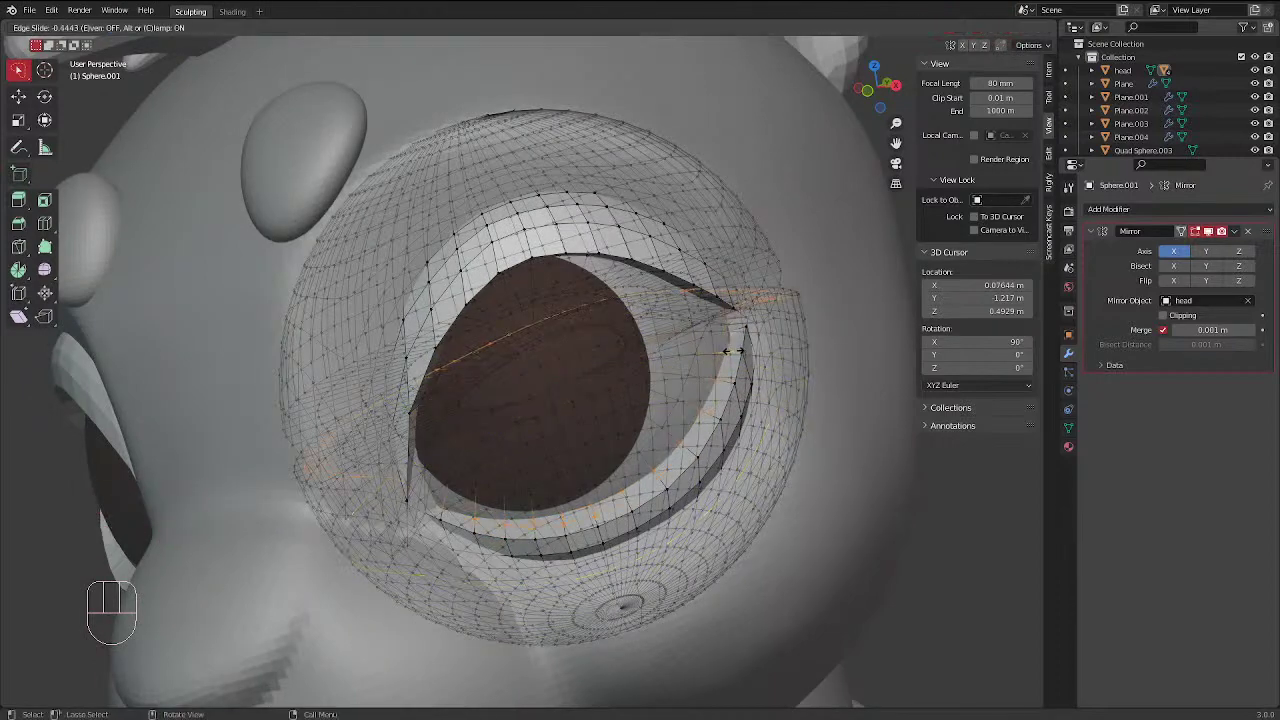
{"action": "left_click", "coordinate": [730, 351]}
{"action": "key", "text": "ctrl+r"}
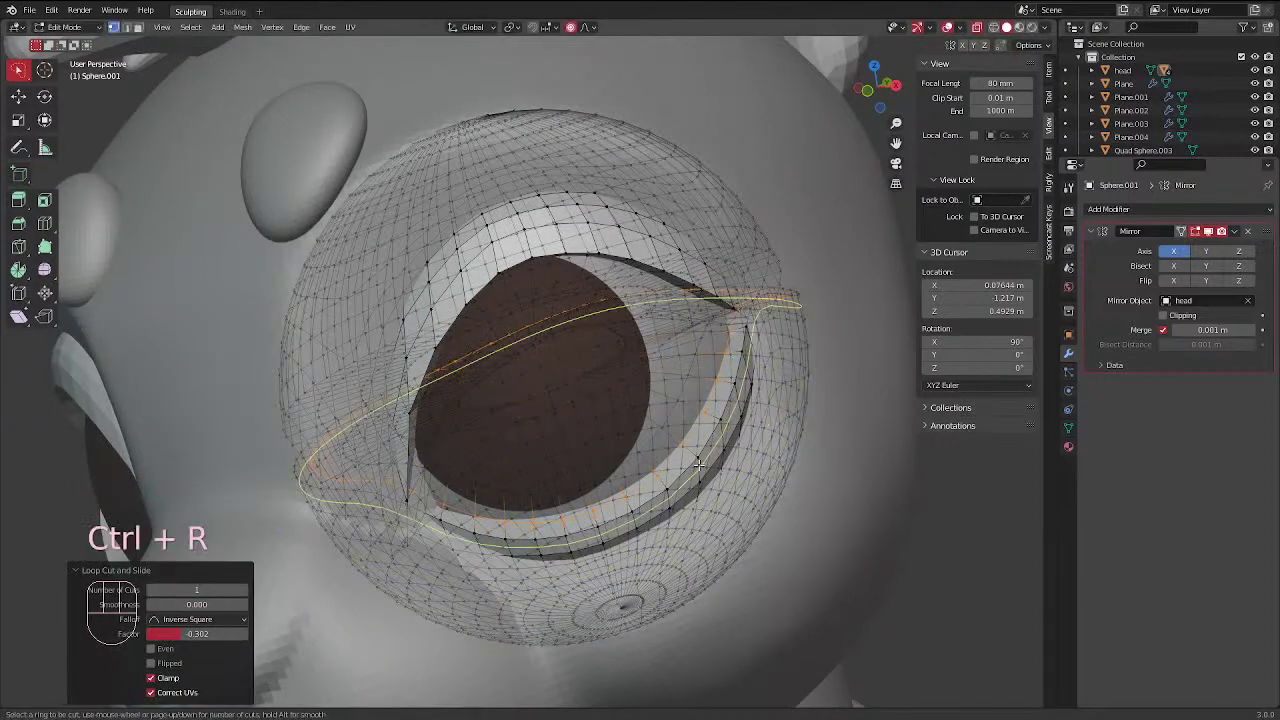
{"action": "left_click", "coordinate": [697, 466]}
{"action": "left_click", "coordinate": [697, 466]}
Turn off X-ray and add loop cuts along the upper eyelid, including one close to its lower edge
{"action": "middle_click_drag", "start_coordinate": [646, 269], "coordinate": [603, 287]}
{"action": "key", "text": "ctrl+r"}
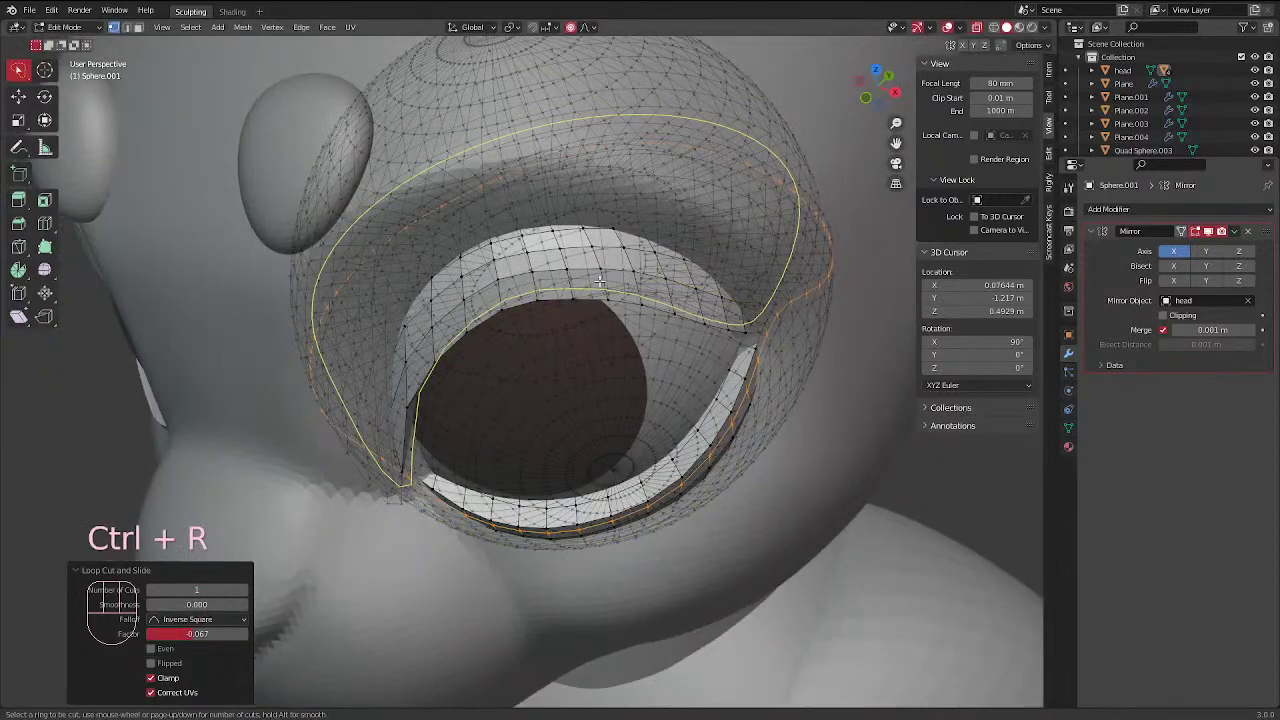
{"action": "right_click", "coordinate": [600, 281]}
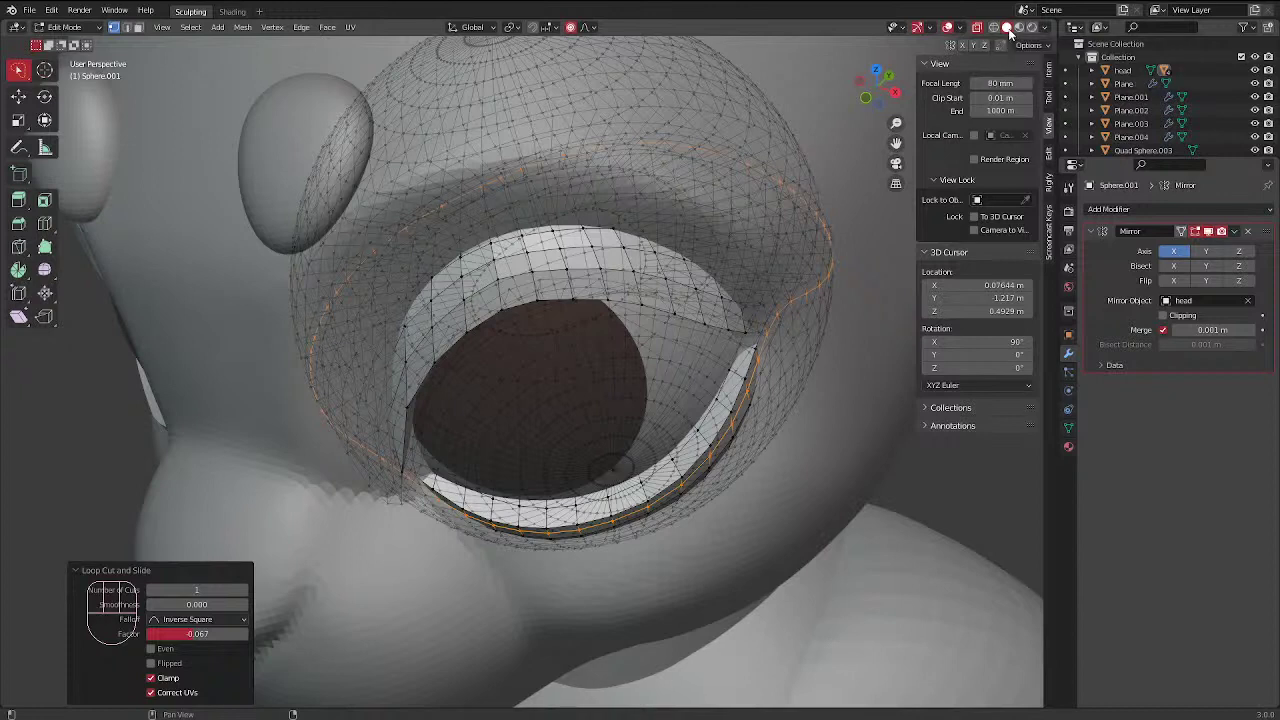
{"action": "left_click", "coordinate": [977, 27]}
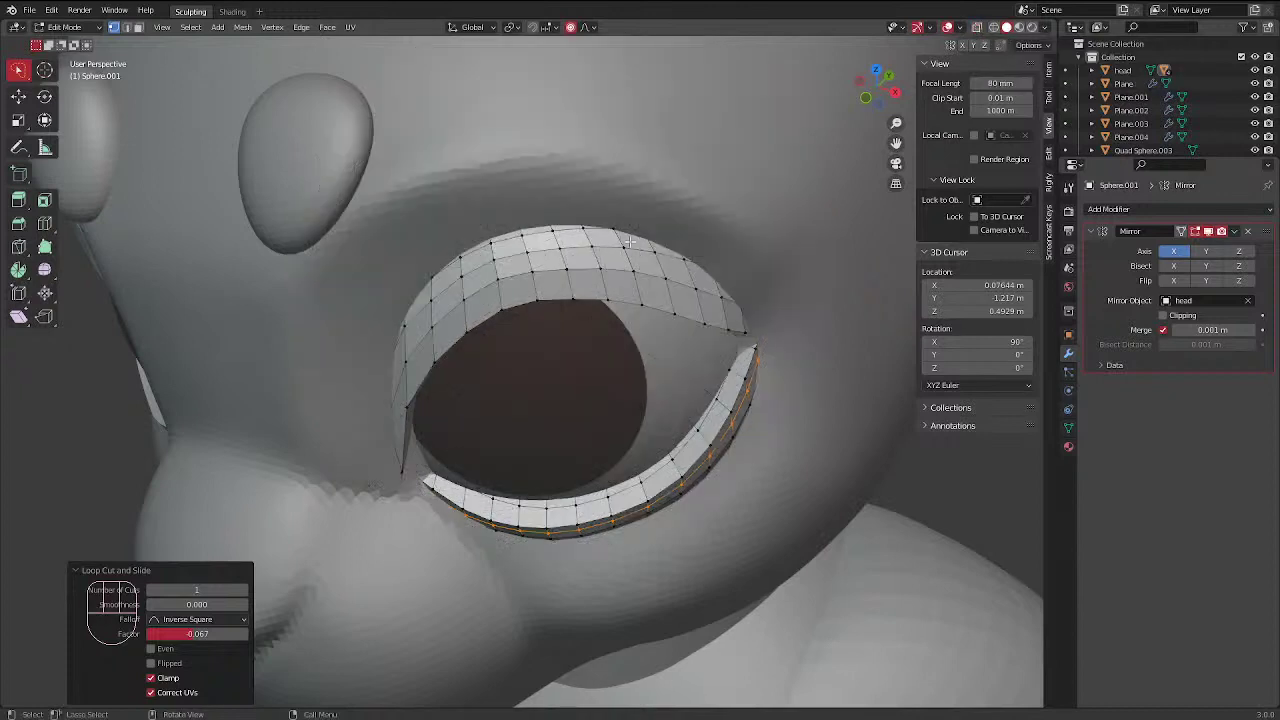
{"action": "key", "text": "ctrl+r"}
{"action": "left_click", "coordinate": [619, 288]}
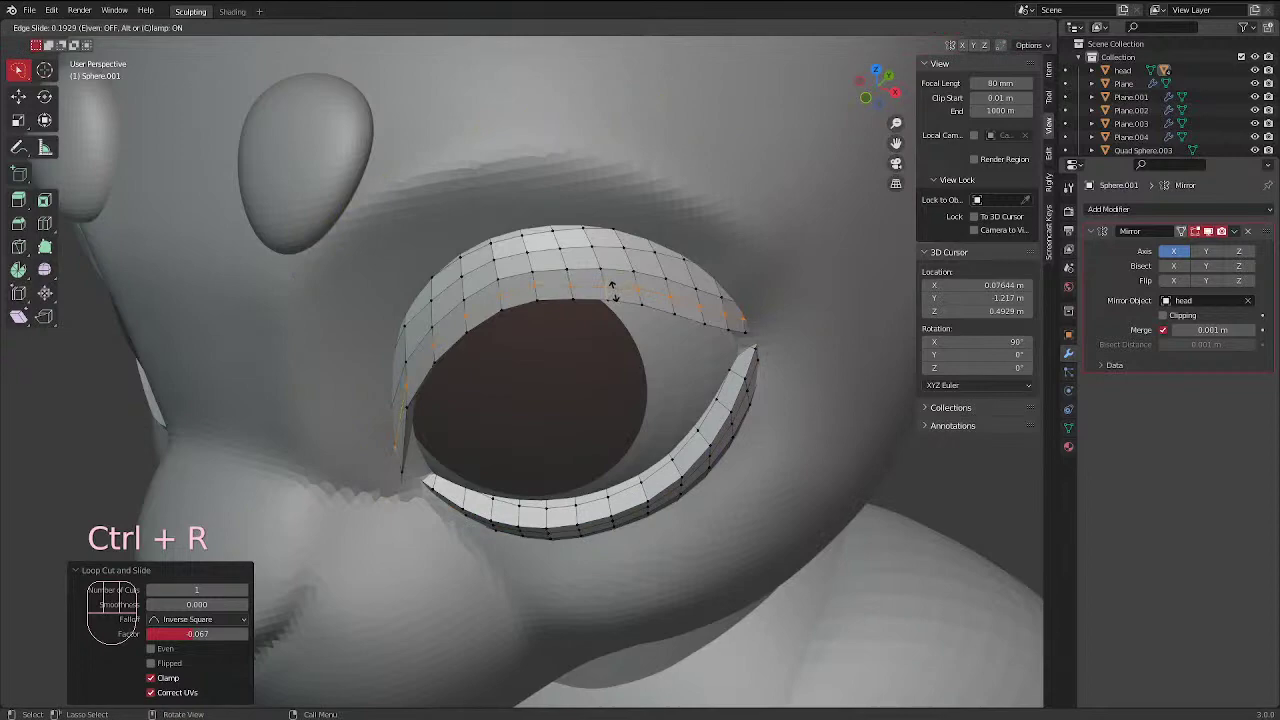
{"action": "left_click", "coordinate": [612, 287]}
{"action": "middle_click_drag", "start_coordinate": [591, 357], "coordinate": [733, 375]}
{"action": "key", "text": "ctrl+r"}
{"action": "left_click", "coordinate": [529, 256]}
{"action": "left_click", "coordinate": [529, 257]}
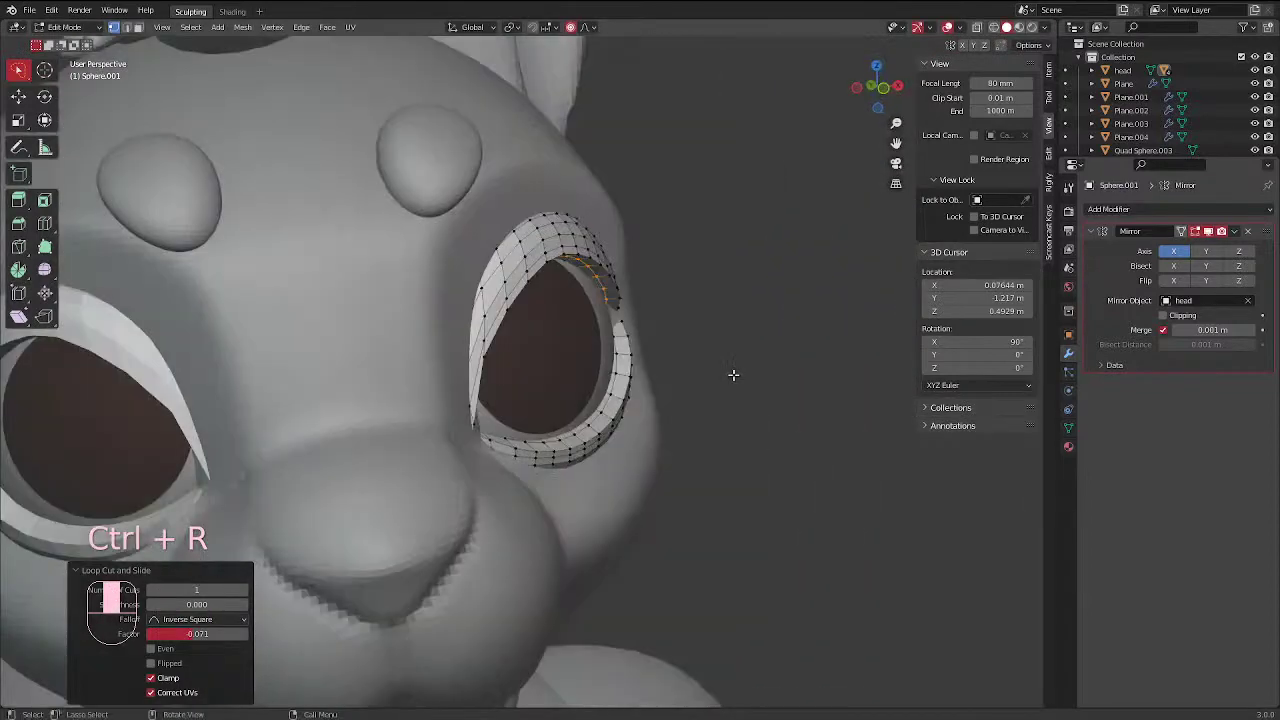
Return to Object Mode and add a Subdivision modifier at level 2 to the eyelids
{"action": "scroll", "coordinate": [733, 375], "scroll_direction": "down", "scroll_amount": 3}
{"action": "key", "text": "ctrl+Tab"}
{"action": "mouse_move", "coordinate": [640, 385]}
{"action": "middle_mouse_down"}
{"action": "mouse_move", "coordinate": [534, 391]}
{"action": "mouse_move", "coordinate": [628, 392]}
{"action": "middle_mouse_up"}
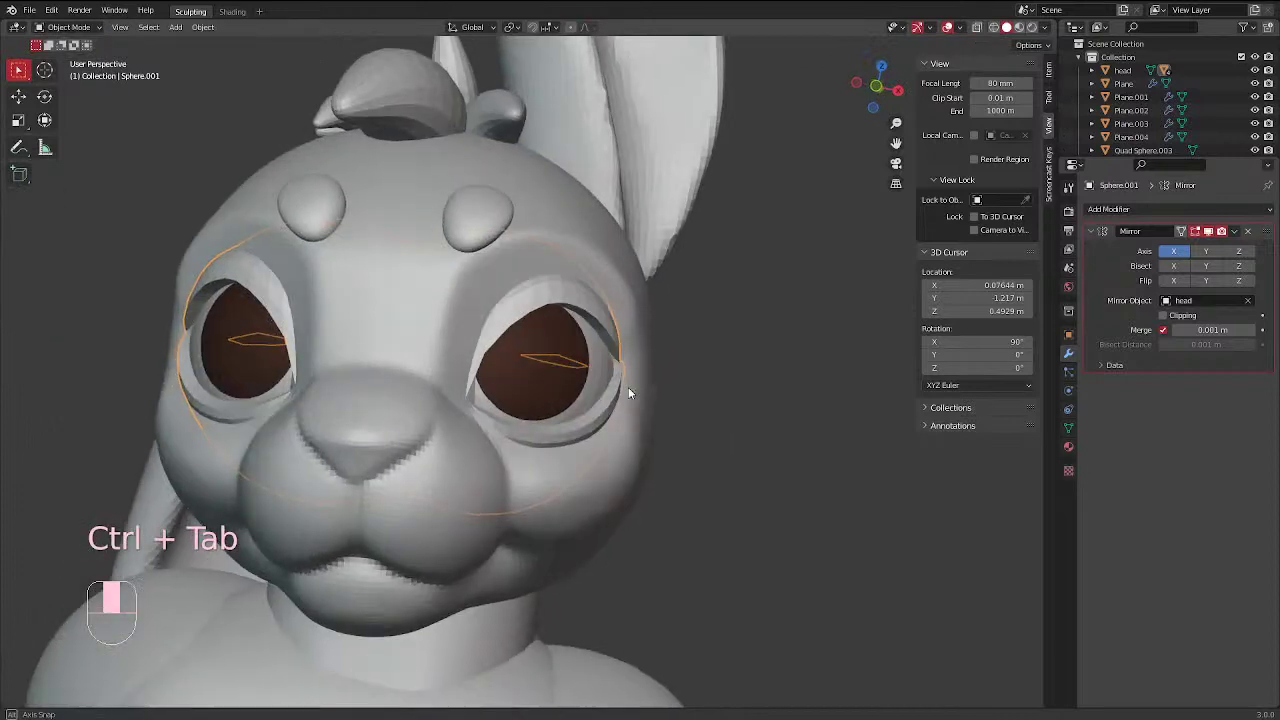
{"action": "key", "text": "ctrl"}
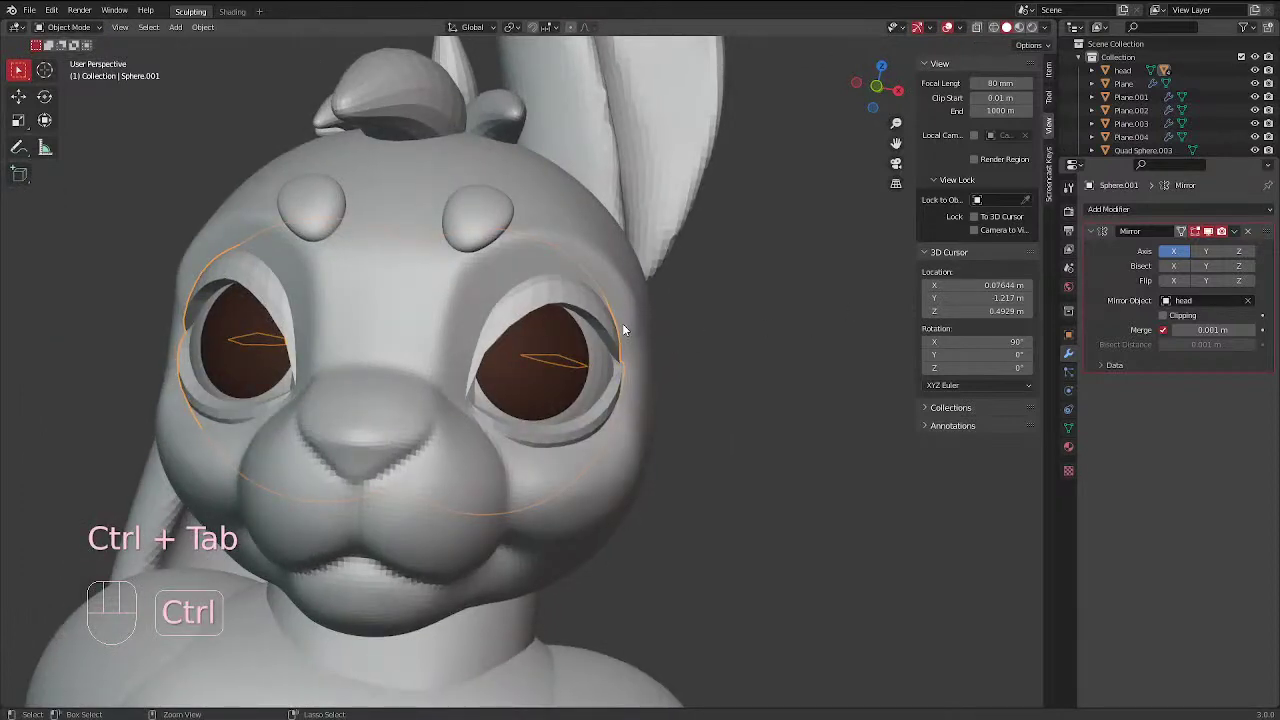
{"action": "key", "text": "ctrl+2"}
Examine the smoothed eyelids and the whole face close up, from a distance and from several angles
{"action": "scroll", "coordinate": [620, 315], "scroll_direction": "down", "scroll_amount": 2}
{"action": "middle_click_drag", "start_coordinate": [620, 315], "coordinate": [621, 360]}
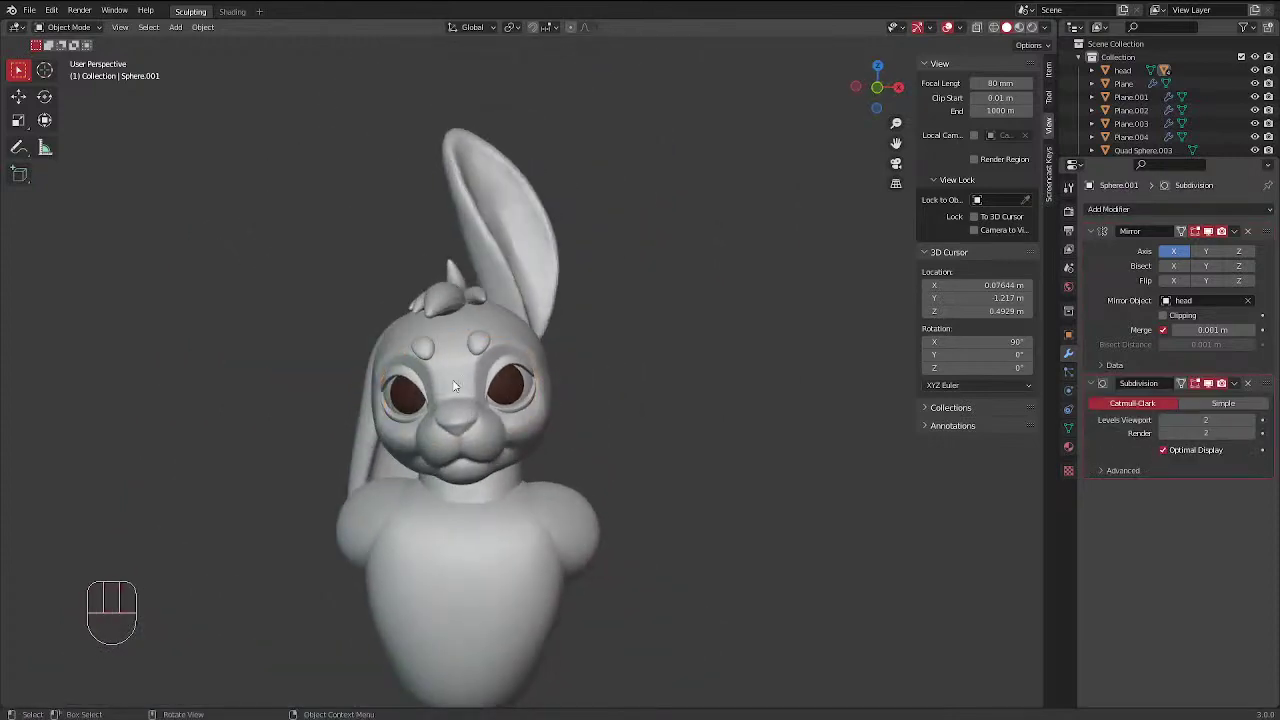
{"action": "scroll", "coordinate": [444, 387], "scroll_direction": "up", "scroll_amount": 1}
{"action": "middle_click_drag", "start_coordinate": [436, 383], "coordinate": [491, 380]}
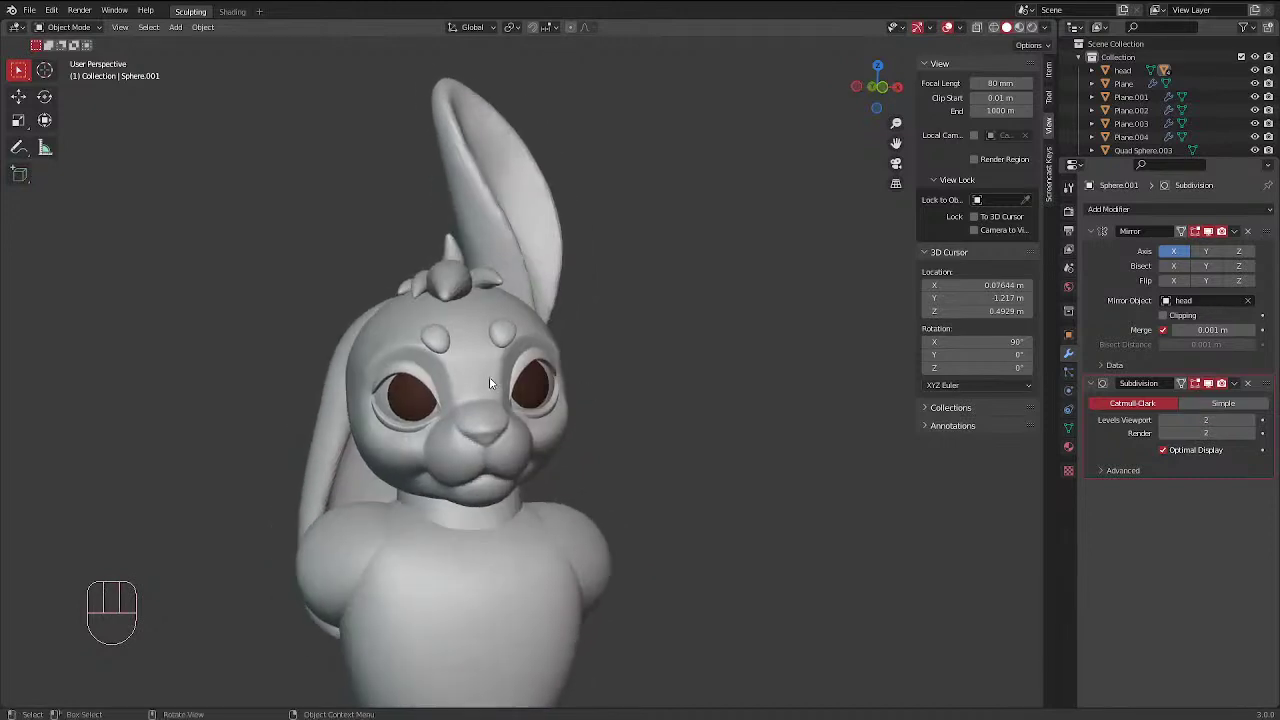
{"action": "scroll", "coordinate": [500, 310], "scroll_direction": "down", "scroll_amount": 2}
{"action": "middle_click_drag", "start_coordinate": [546, 344], "coordinate": [488, 381]}
{"action": "scroll", "coordinate": [426, 378], "scroll_direction": "up", "scroll_amount": 2}
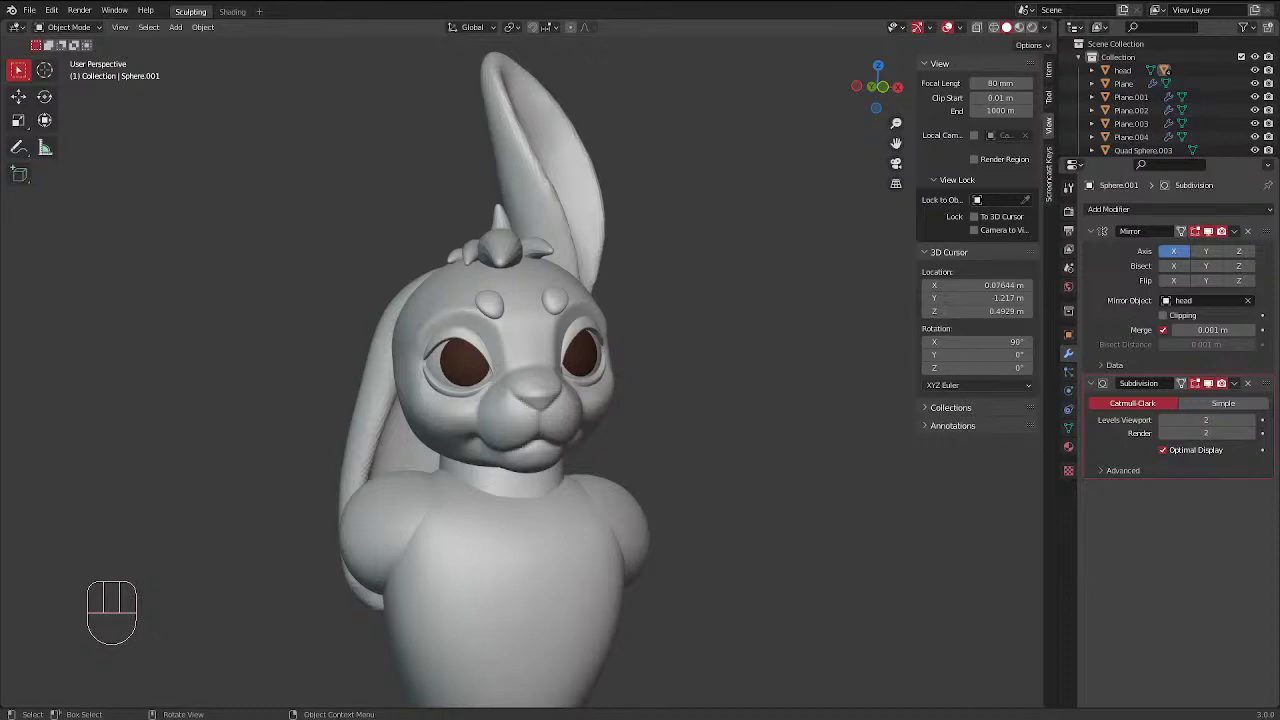
{"action": "scroll", "coordinate": [516, 304], "scroll_direction": "up", "scroll_amount": 15}
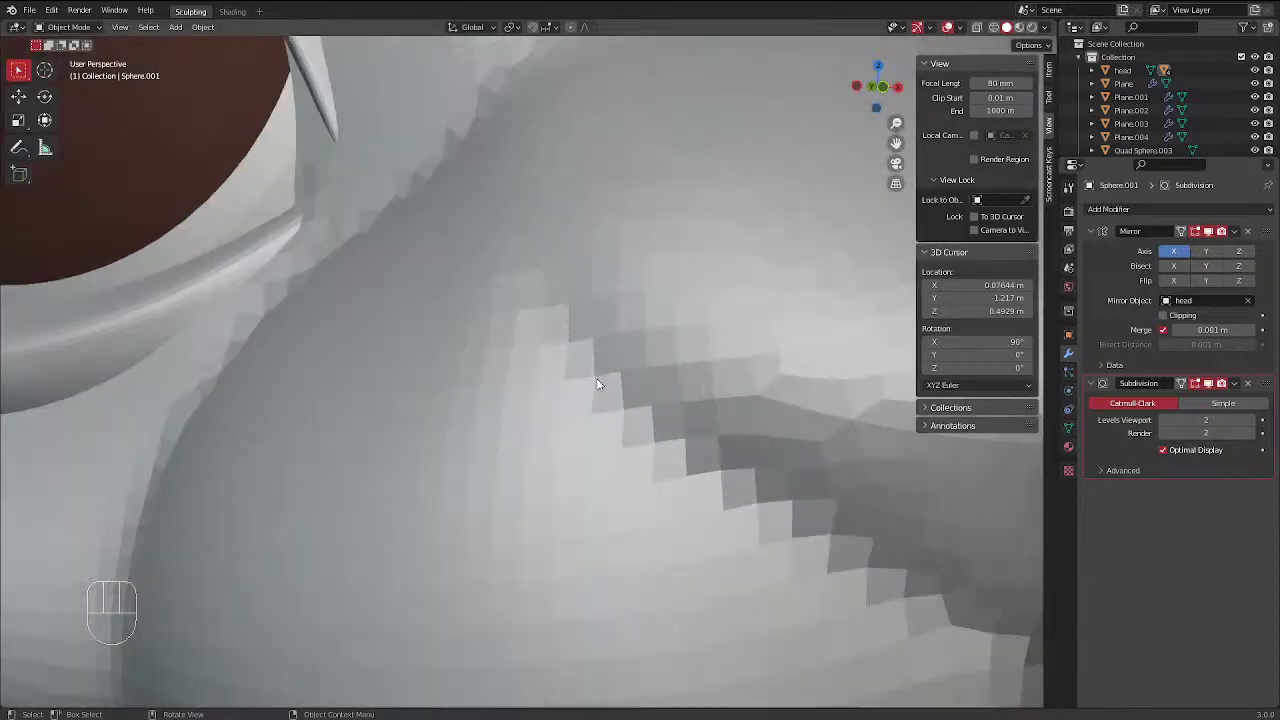
{"action": "scroll", "coordinate": [537, 378], "scroll_direction": "up", "scroll_amount": 5}
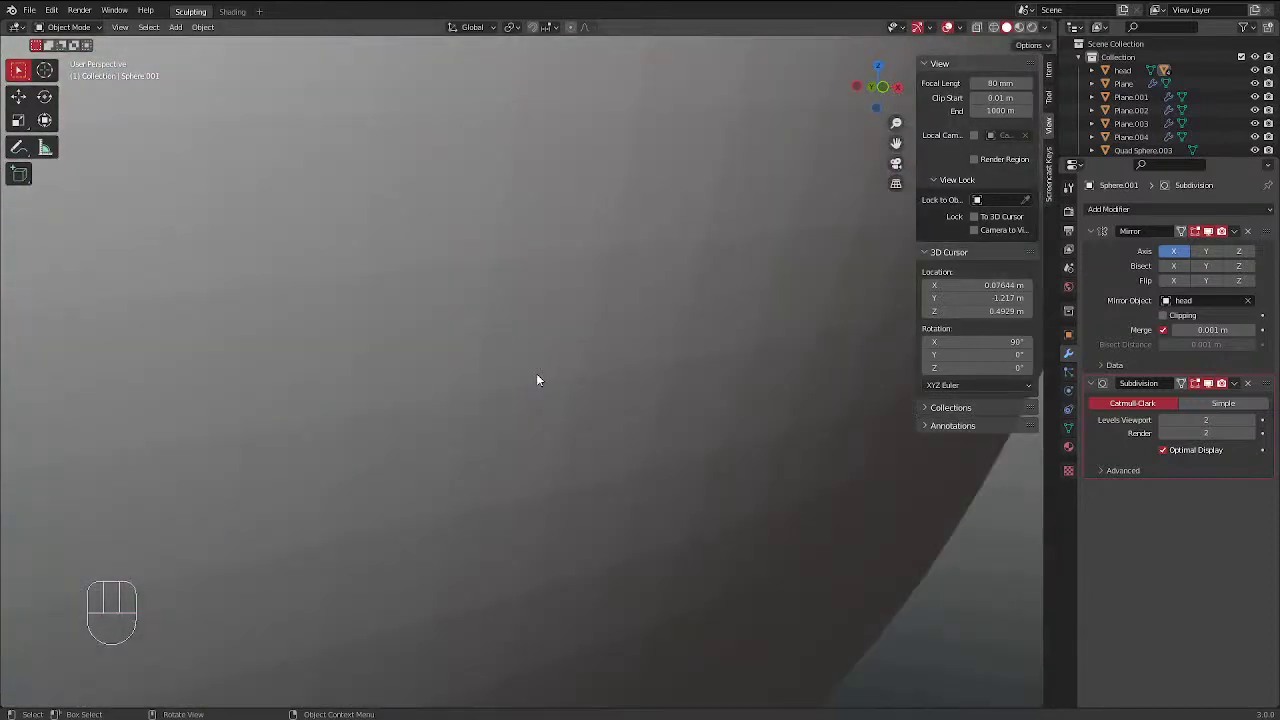
{"action": "scroll", "coordinate": [537, 378], "scroll_direction": "down", "scroll_amount": 8}
{"action": "scroll", "coordinate": [453, 370], "scroll_direction": "up", "scroll_amount": 6}
{"action": "scroll", "coordinate": [452, 366], "scroll_direction": "down", "scroll_amount": 10}
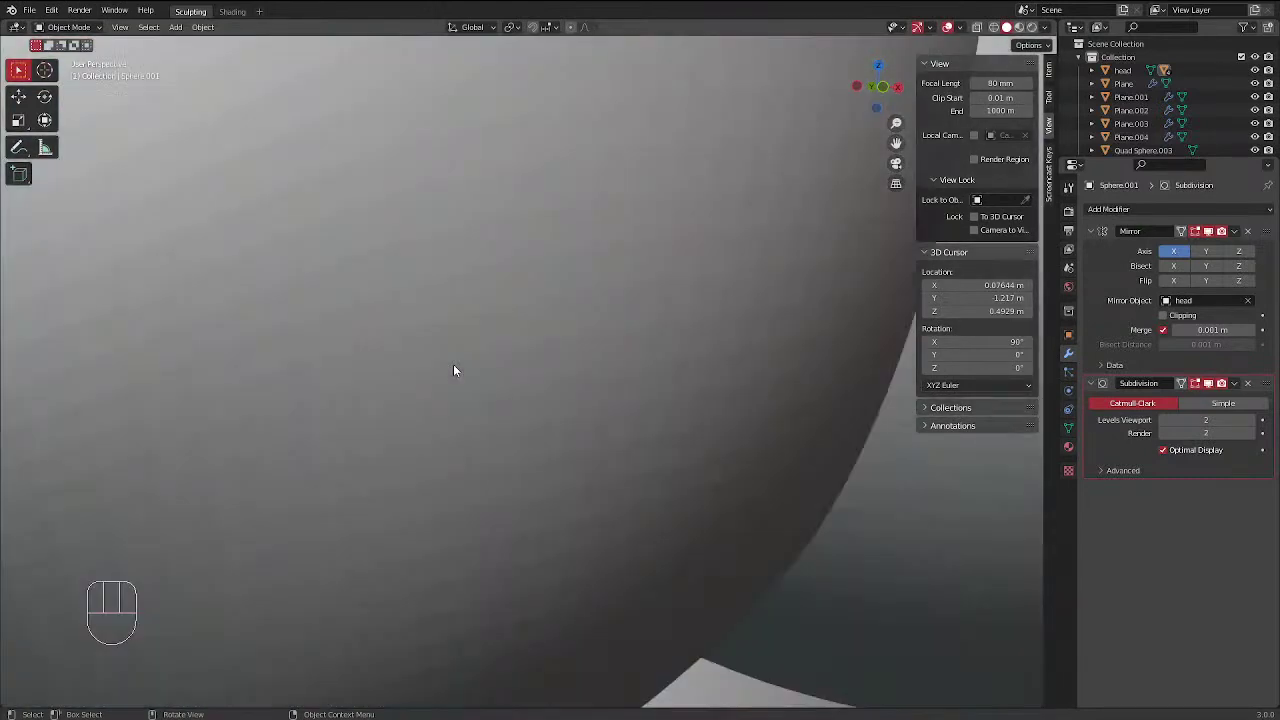
{"action": "scroll", "coordinate": [446, 326], "scroll_direction": "up", "scroll_amount": 10}
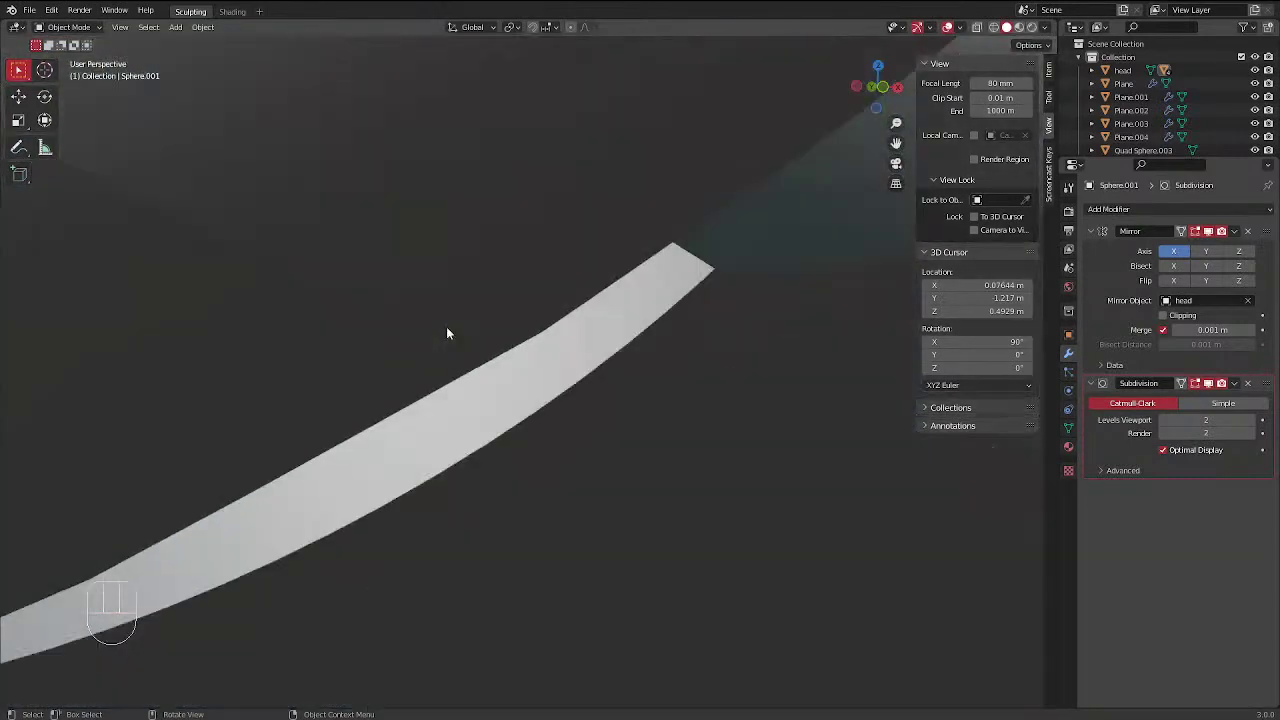
{"action": "scroll", "coordinate": [453, 342], "scroll_direction": "down", "scroll_amount": 8}
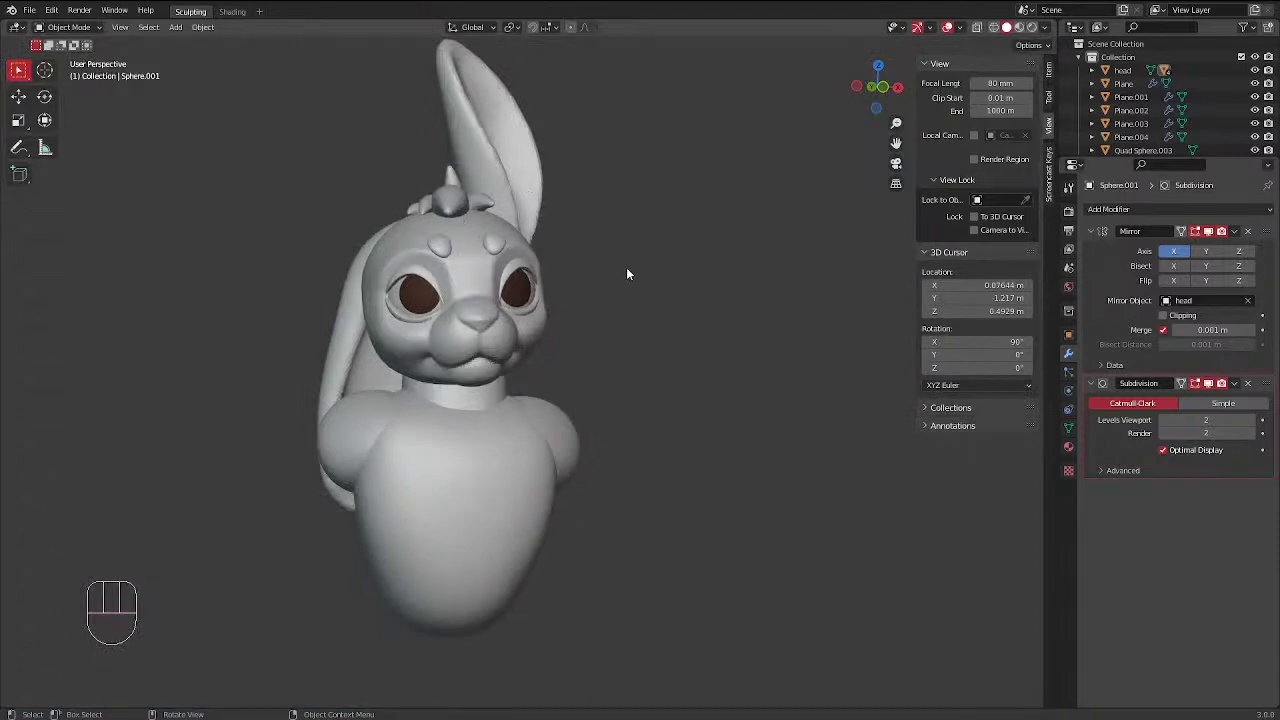
{"action": "mouse_move", "coordinate": [601, 296]}
{"action": "middle_mouse_down", "text": "ctrl"}
{"action": "mouse_move", "coordinate": [440, 477]}
{"action": "mouse_move", "coordinate": [899, 200]}
{"action": "mouse_move", "coordinate": [703, 270]}
{"action": "mouse_move", "coordinate": [1192, 202]}
{"action": "mouse_move", "coordinate": [601, 337]}
{"action": "mouse_move", "coordinate": [621, 316]}
{"action": "mouse_move", "coordinate": [600, 276]}
{"action": "middle_mouse_up", "text": "ctrl"}
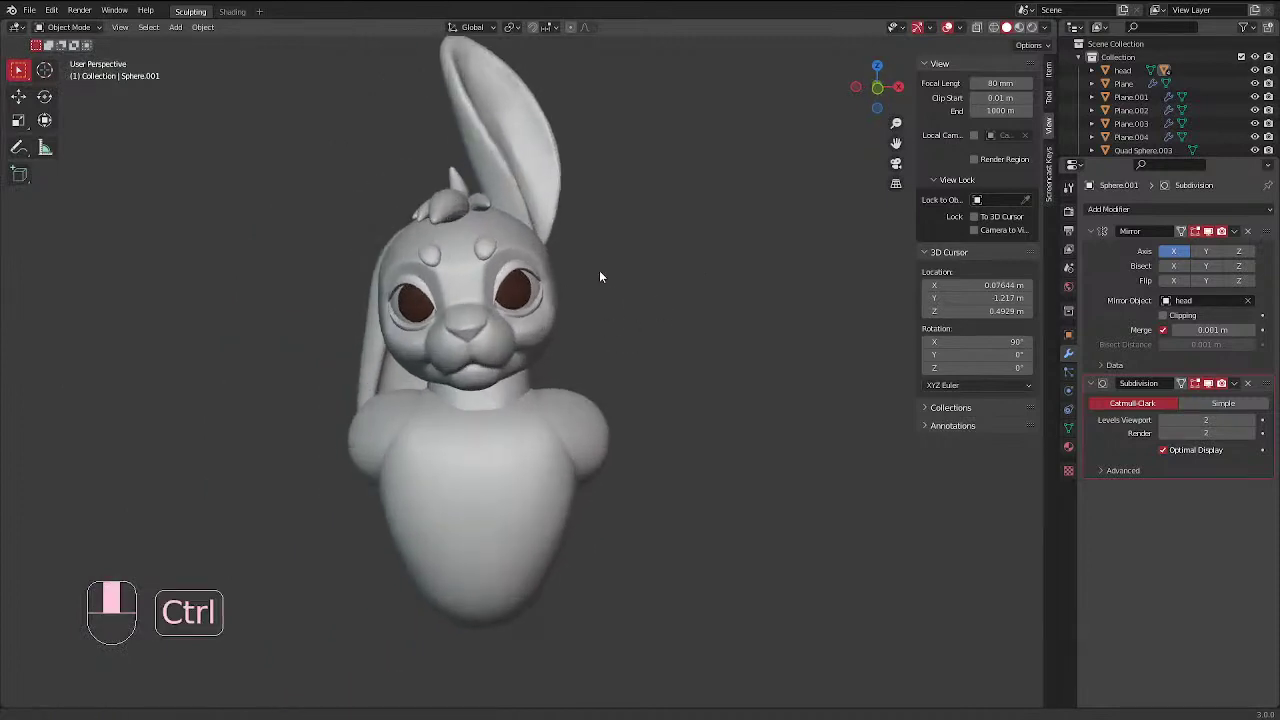
Select the oval eyebrow object on the forehead and put it into Sculpt Mode
{"action": "scroll", "coordinate": [540, 300], "scroll_direction": "up", "scroll_amount": 4}
{"action": "middle_click_drag", "start_coordinate": [495, 292], "coordinate": [511, 330]}
{"action": "middle_click_drag", "start_coordinate": [542, 264], "coordinate": [534, 279]}
{"action": "left_click", "coordinate": [450, 232]}
{"action": "key", "text": "ctrl+Tab"}
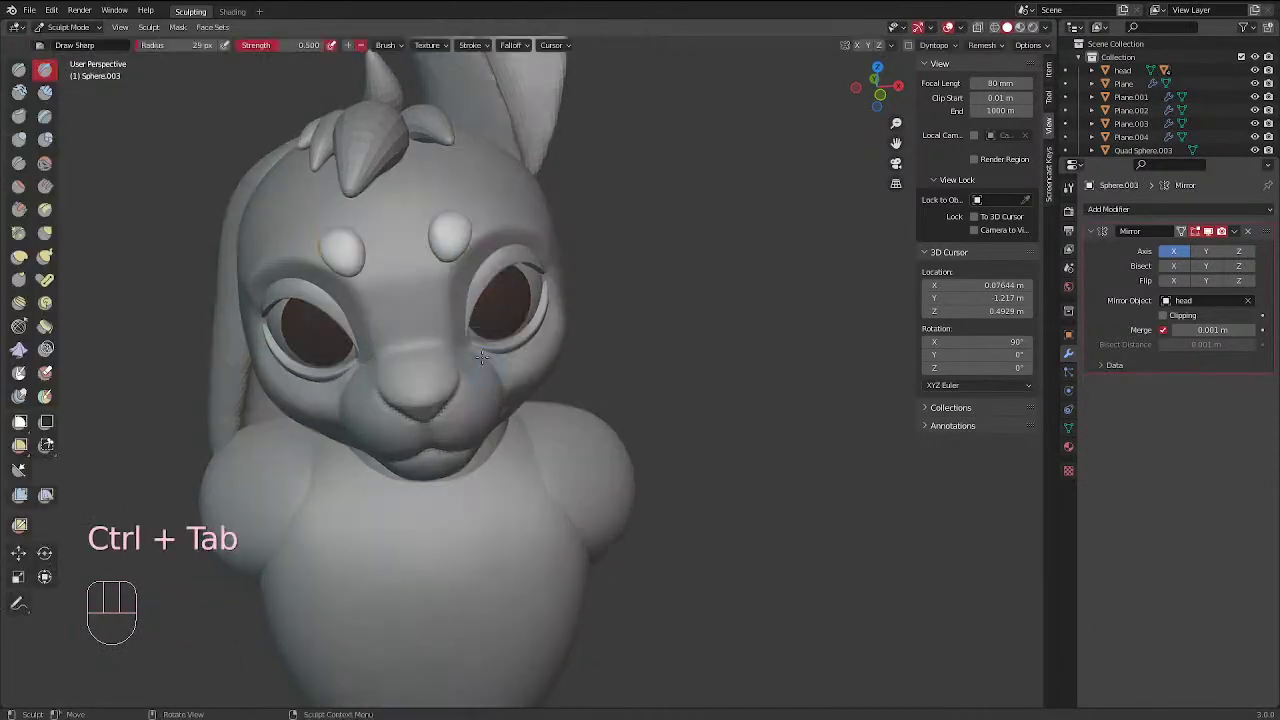
{"action": "middle_click_drag", "start_coordinate": [437, 229], "coordinate": [473, 117]}
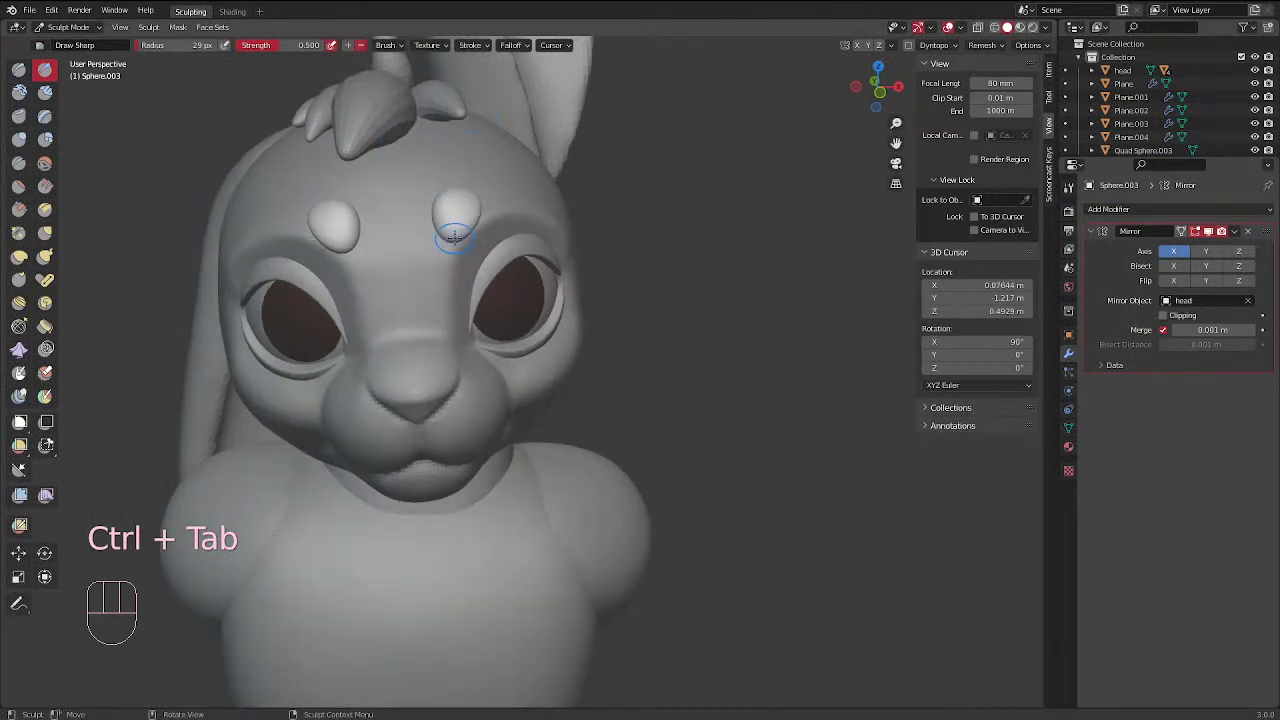
Switch the eyebrow object to Weight Paint mode
{"action": "middle_click_drag", "start_coordinate": [456, 208], "coordinate": [493, 200]}
{"action": "middle_click_drag", "start_coordinate": [493, 200], "coordinate": [493, 238], "text": "ctrl"}
{"action": "key", "text": "ctrl+Tab"}
{"action": "left_click", "coordinate": [663, 291]}
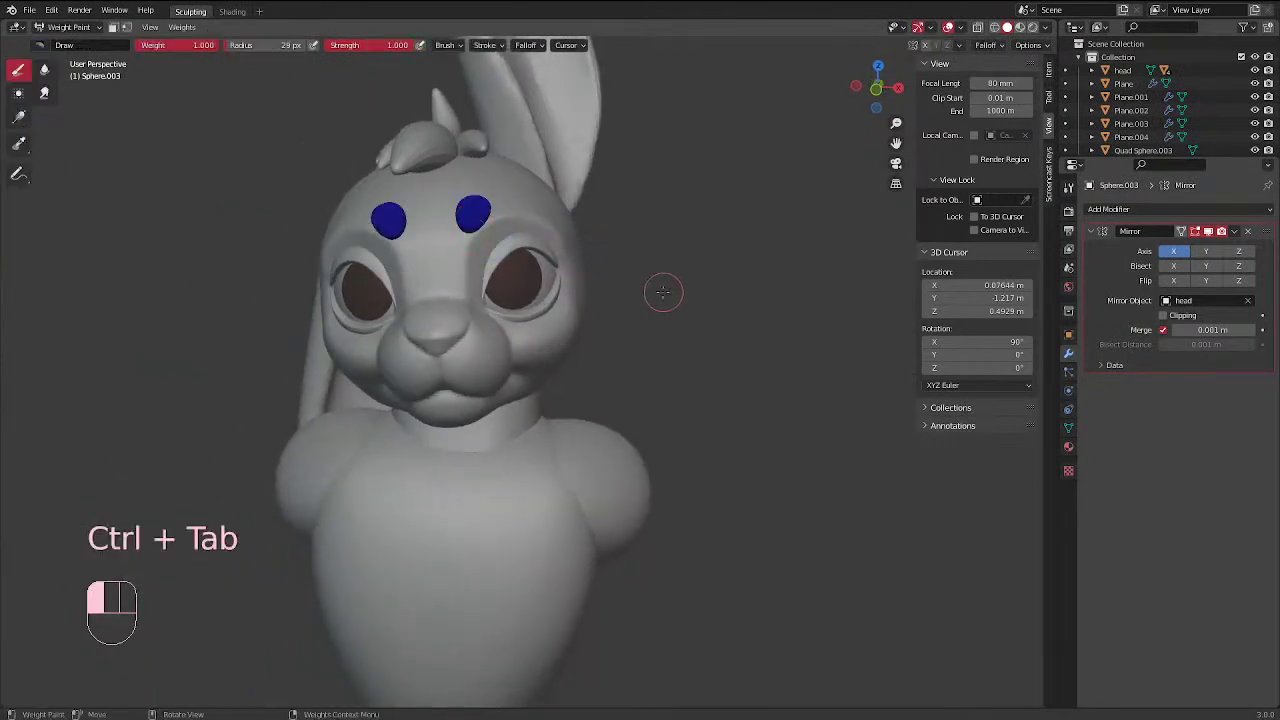
Leave Weight Paint for Object Mode, select the eyelids and put them into Sculpt Mode
{"action": "key", "text": "ctrl+Tab"}
{"action": "mouse_move", "coordinate": [659, 286]}
{"action": "middle_mouse_down"}
{"action": "mouse_move", "coordinate": [586, 303]}
{"action": "mouse_move", "coordinate": [637, 286]}
{"action": "mouse_move", "coordinate": [633, 324]}
{"action": "middle_mouse_up"}
{"action": "left_click", "coordinate": [553, 258]}
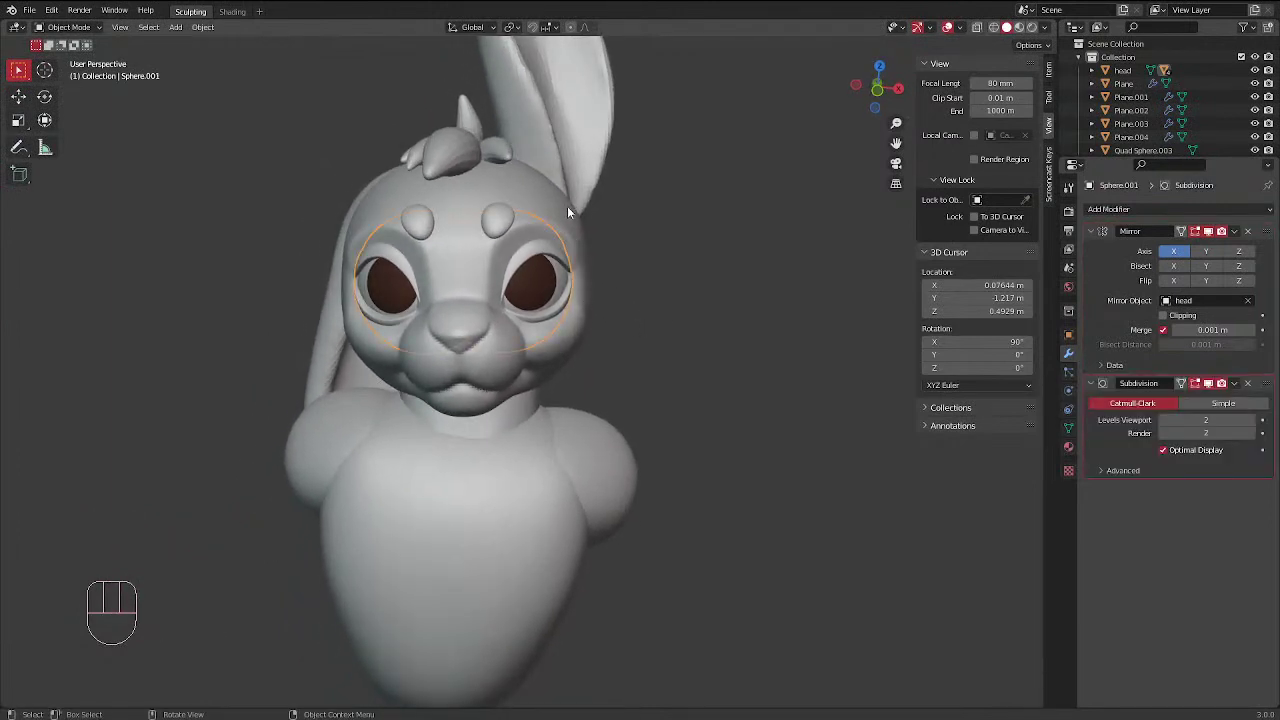
{"action": "key", "text": "ctrl+Tab"}
{"action": "left_click", "coordinate": [563, 268]}
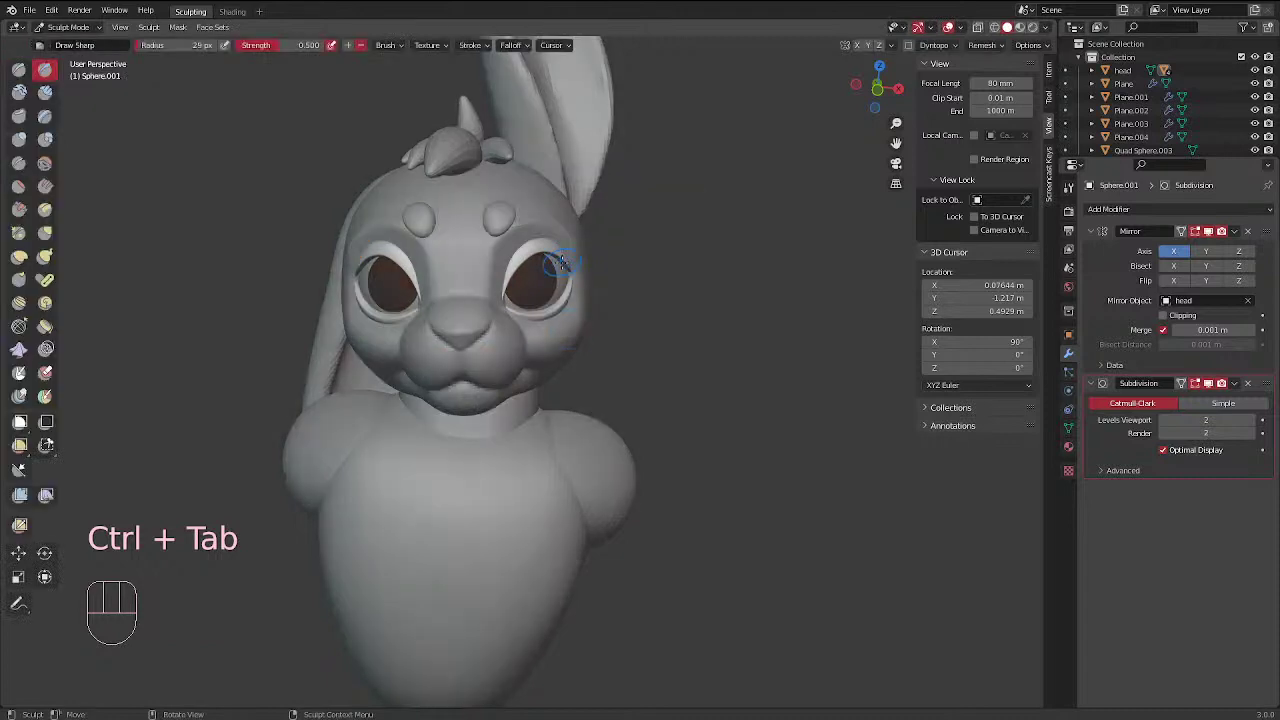
{"action": "key", "text": "ctrl+Tab"}
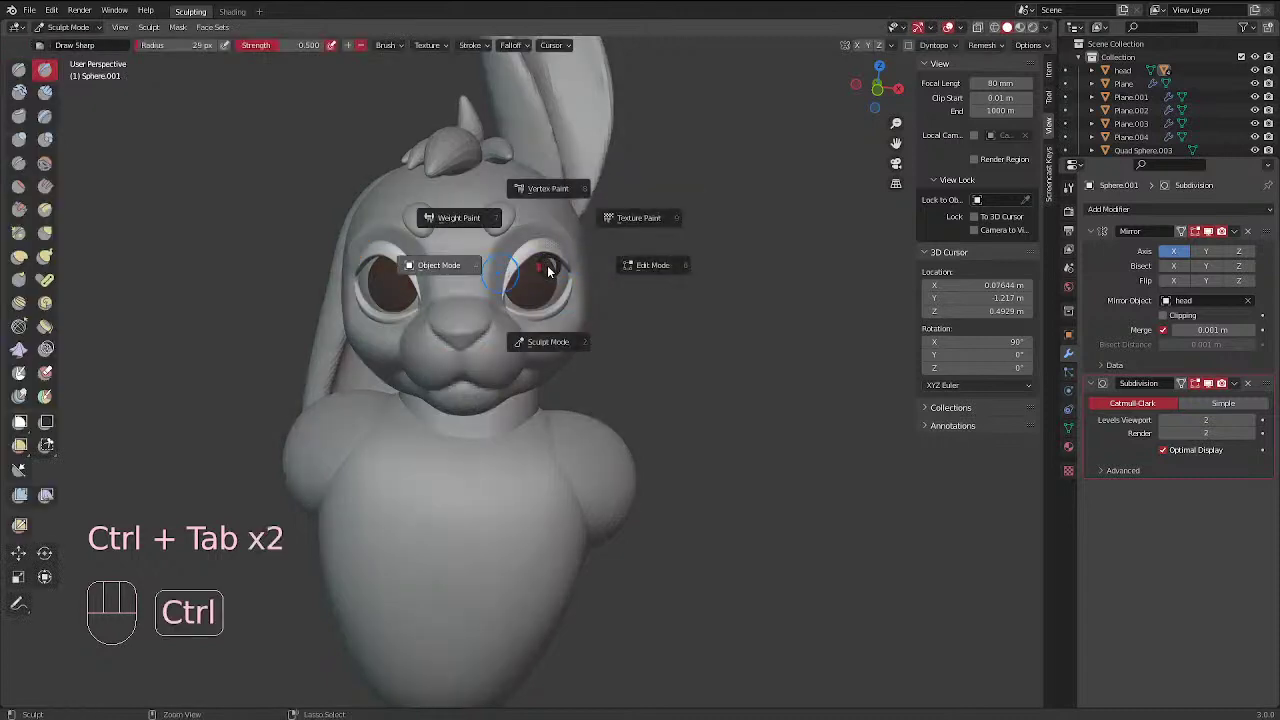
{"action": "key", "text": "ctrl+Tab"}
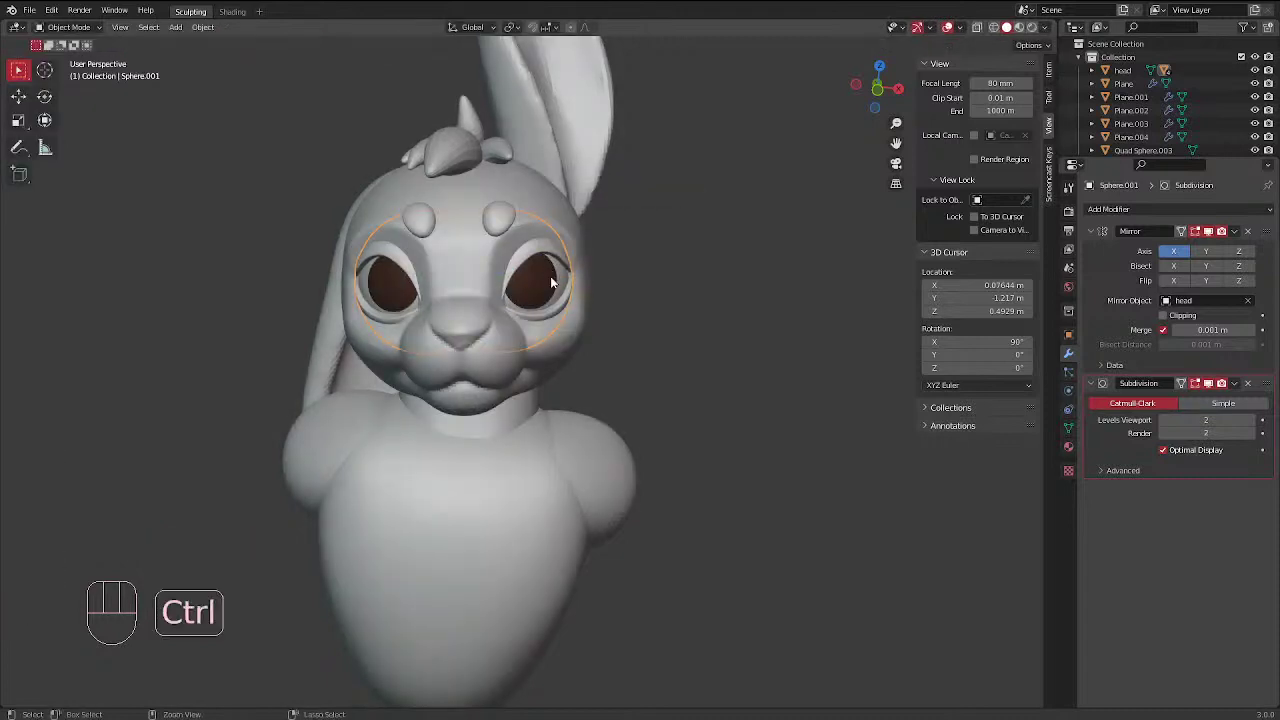
{"action": "key", "text": "ctrl+Tab"}
{"action": "left_click", "coordinate": [546, 324]}
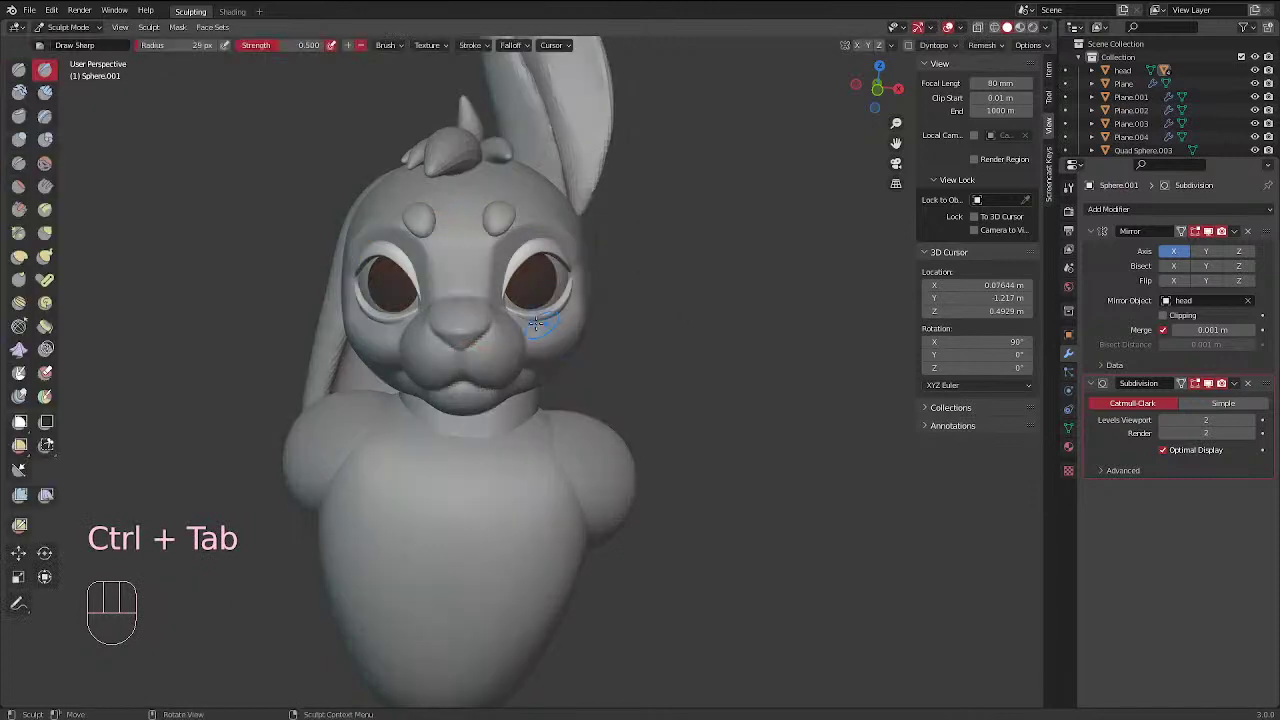
Pull the upper eyelid's edge upward with the Elastic Deform brush at a 43 px radius
{"action": "left_click", "coordinate": [16, 261]}
{"action": "middle_click_drag", "start_coordinate": [562, 237], "coordinate": [541, 264]}
{"action": "key", "text": "f"}
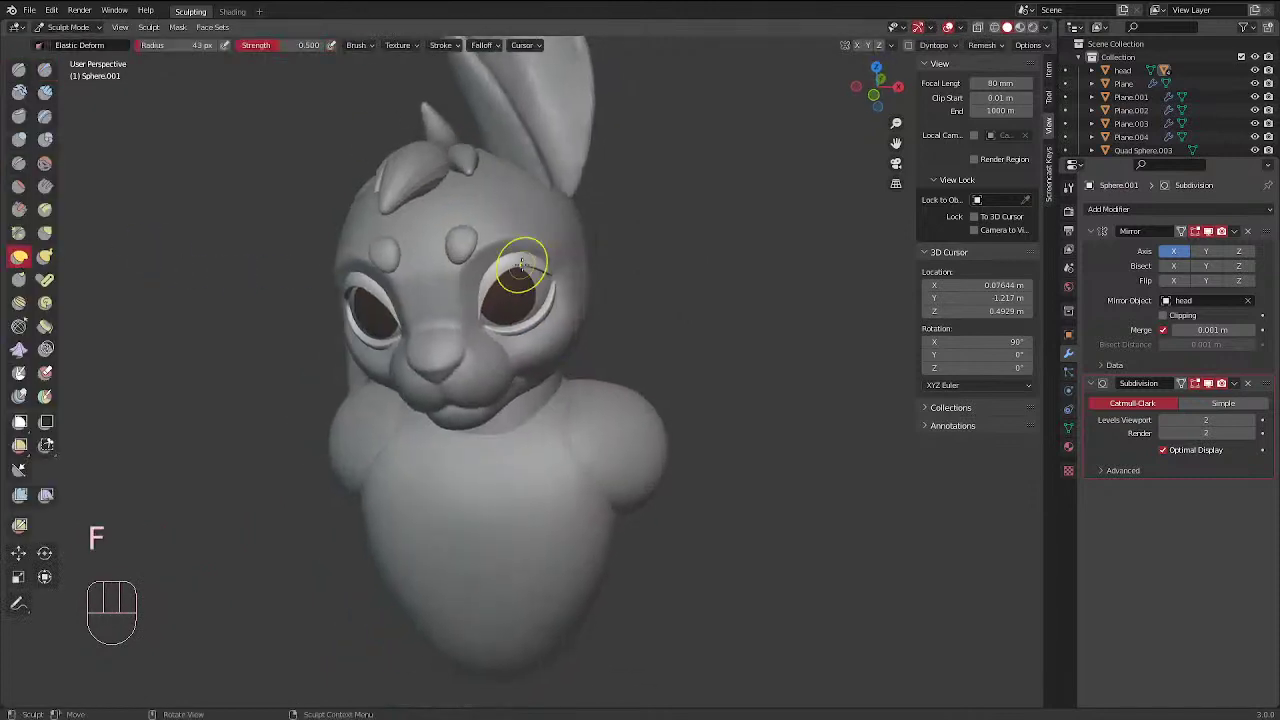
{"action": "left_click", "coordinate": [550, 266]}
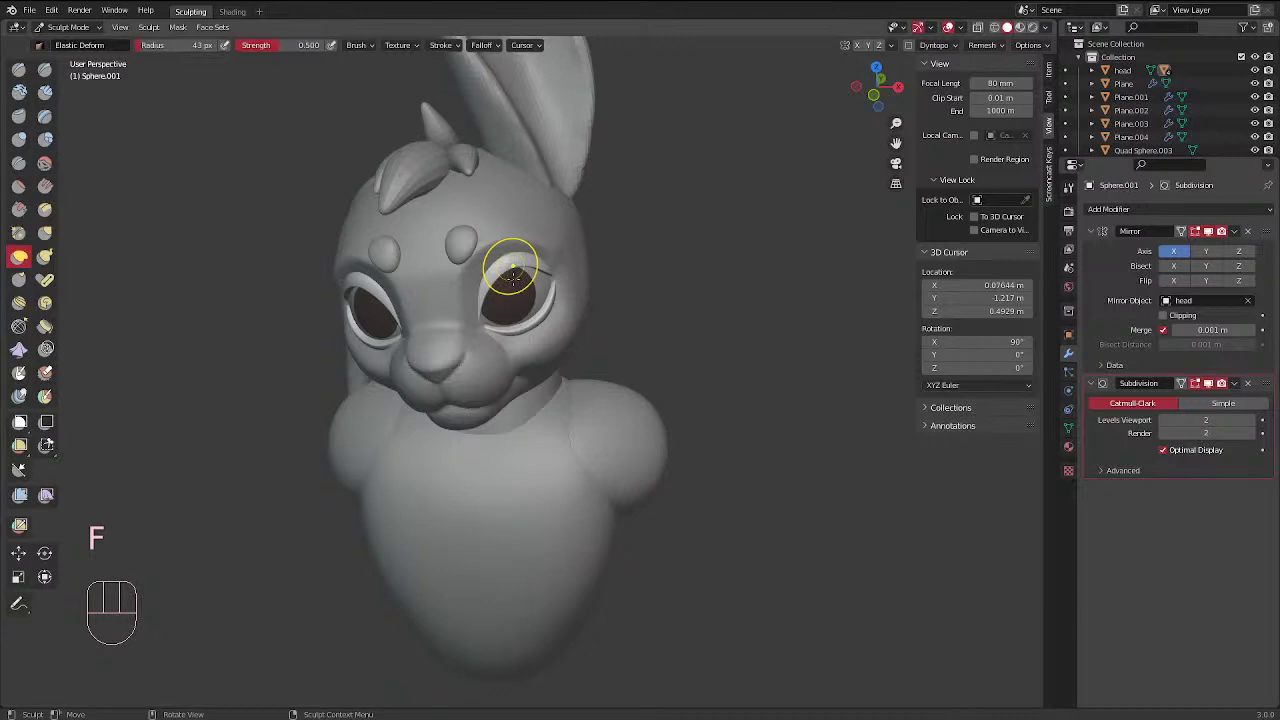
{"action": "left_click_drag", "start_coordinate": [512, 275], "coordinate": [518, 254]}
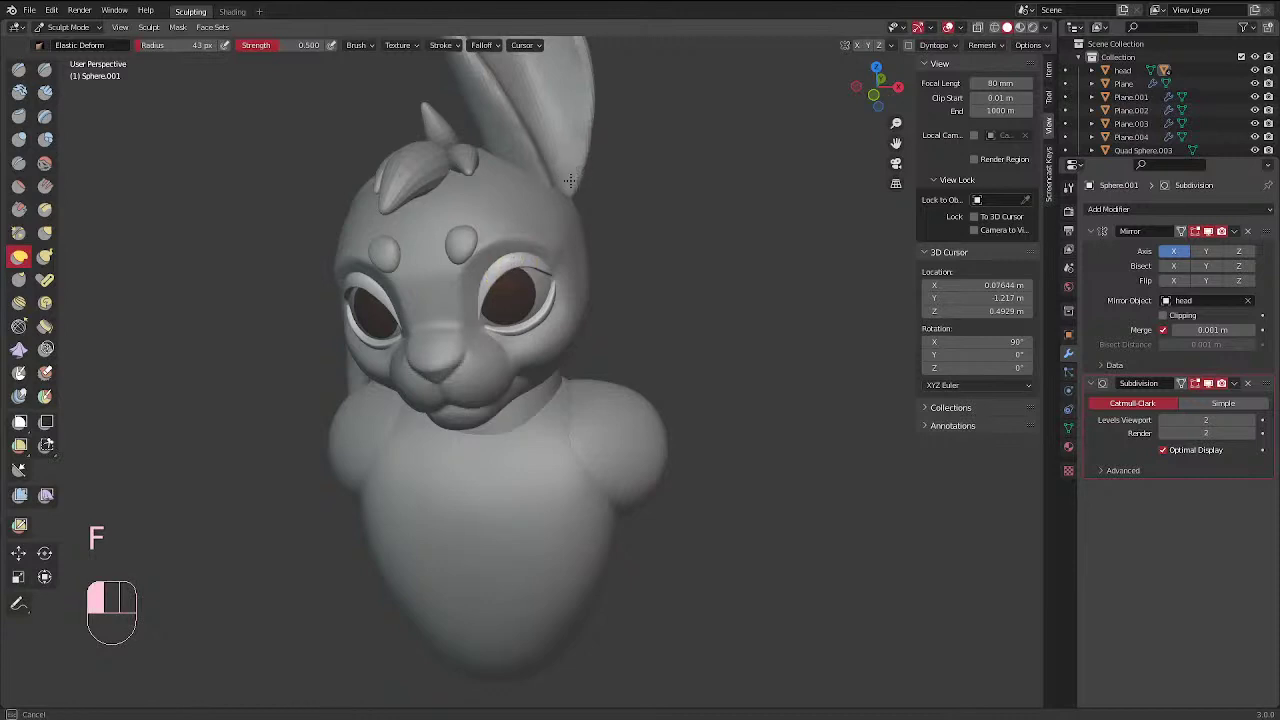
{"action": "left_click_drag", "start_coordinate": [569, 186], "coordinate": [564, 194]}
{"action": "mouse_move", "coordinate": [541, 255]}
{"action": "middle_mouse_down"}
{"action": "mouse_move", "coordinate": [569, 190]}
{"action": "mouse_move", "coordinate": [540, 232]}
{"action": "middle_mouse_up"}
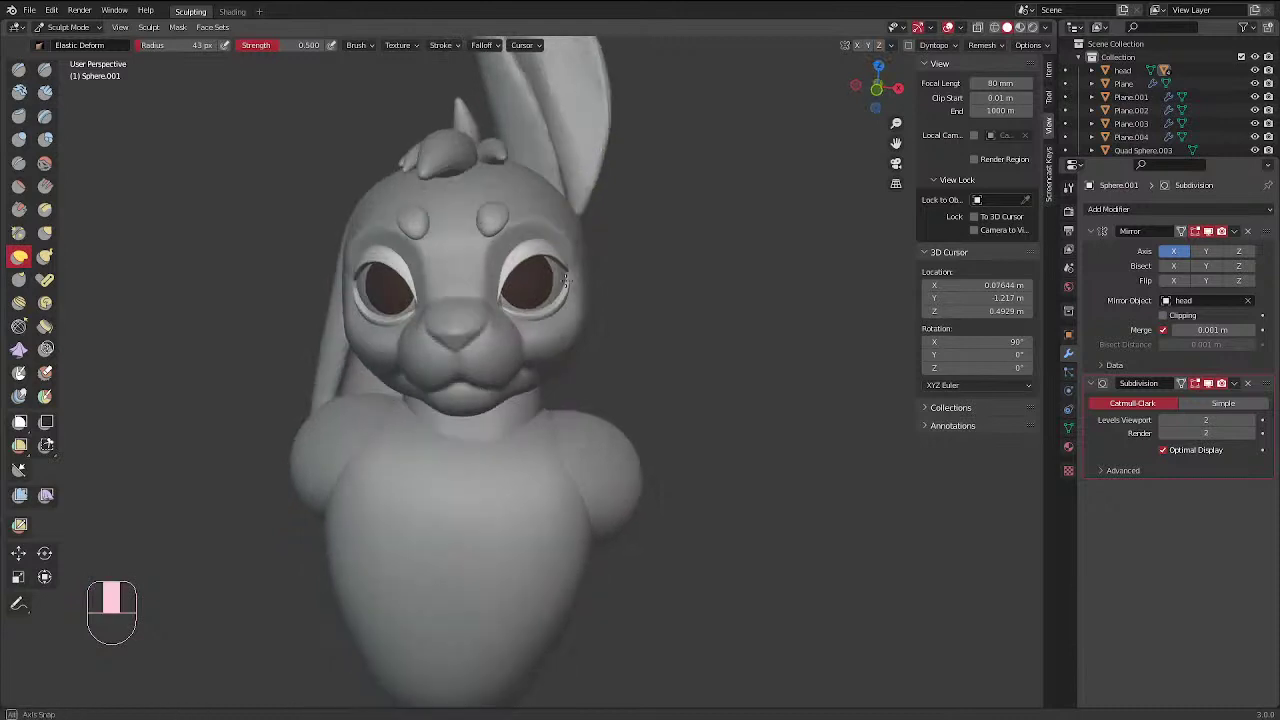
Return to Object Mode and apply the eyelids' Subdivision modifier
{"action": "key", "text": "ctrl+Tab"}
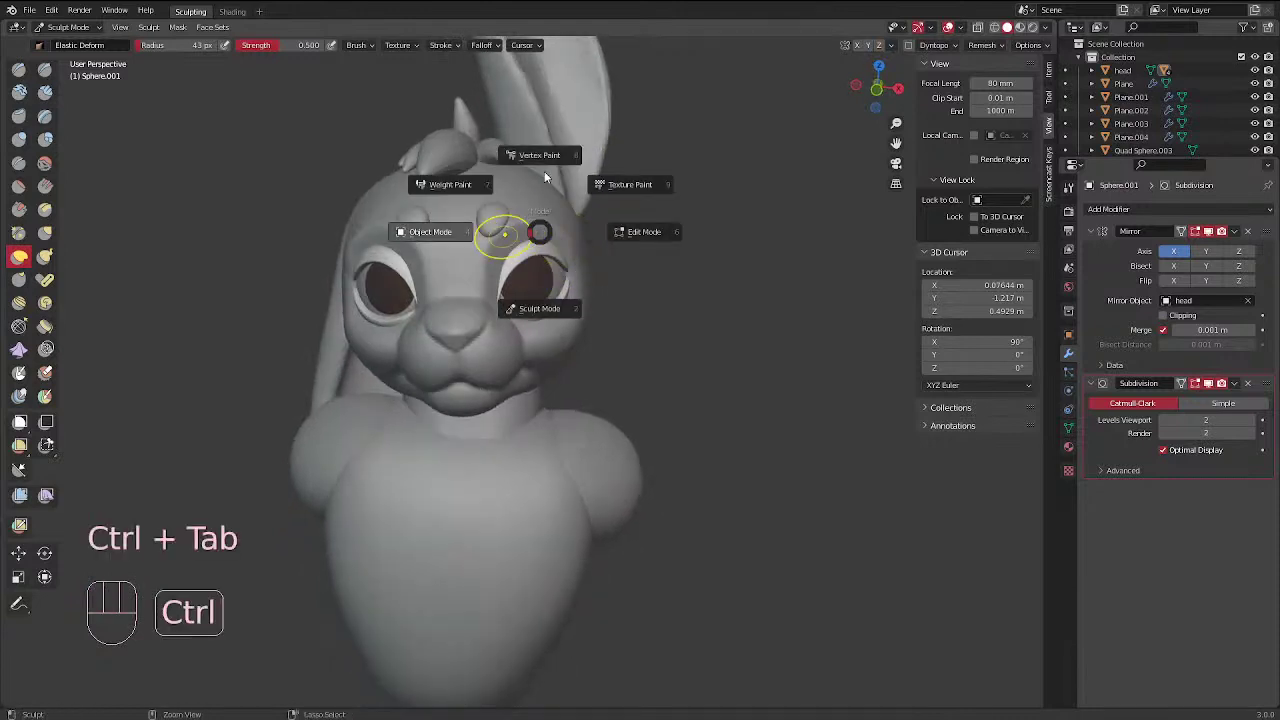
{"action": "left_click", "coordinate": [1234, 231]}
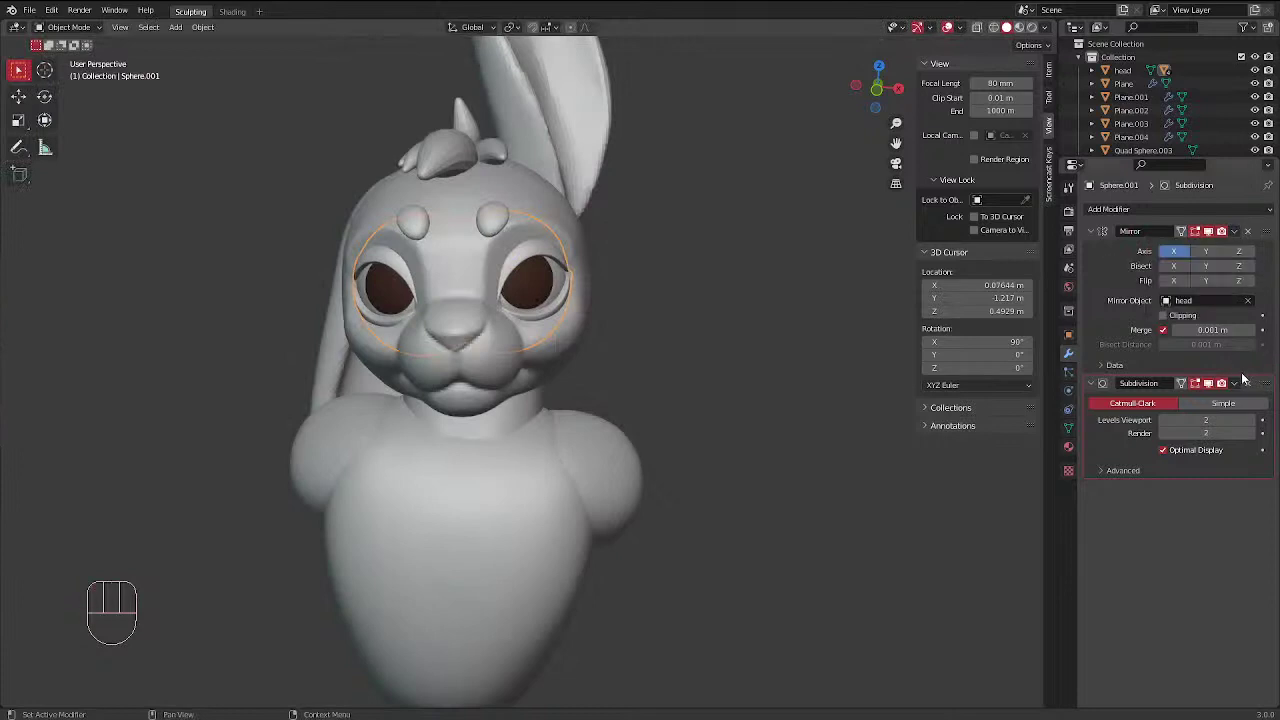
{"action": "left_click", "coordinate": [1236, 384]}
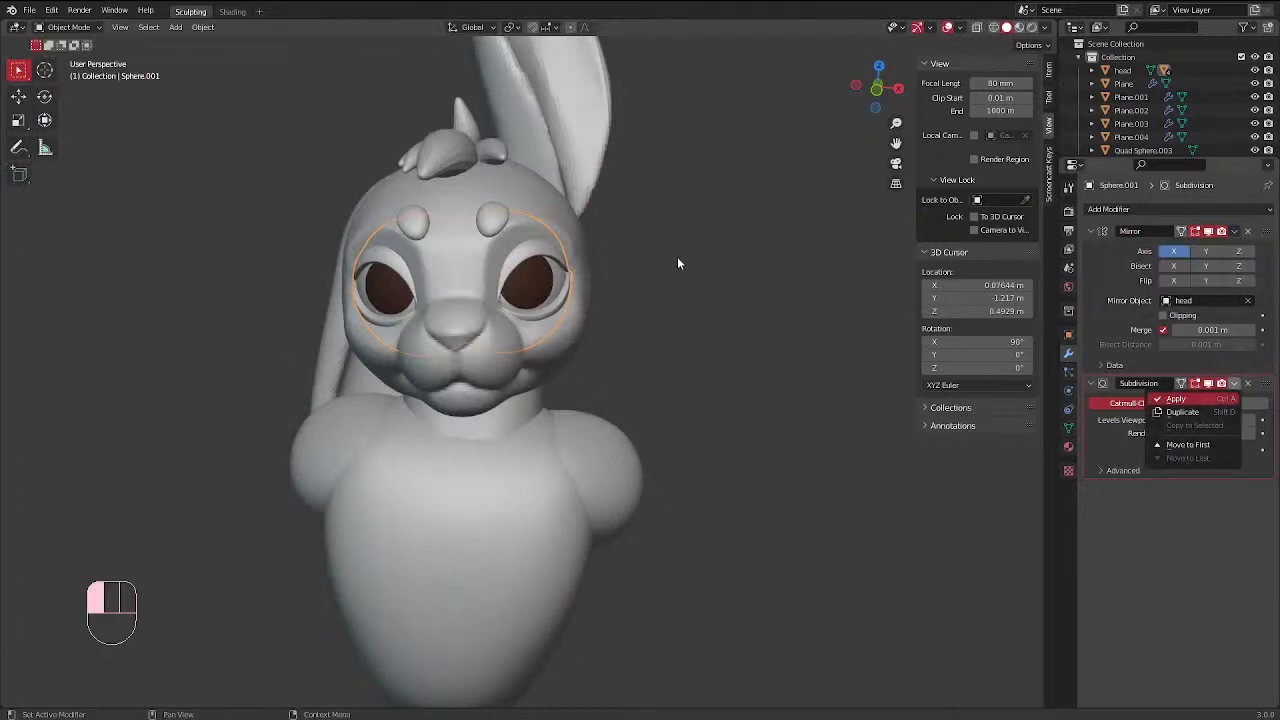
{"action": "key", "text": "ctrl+a"}
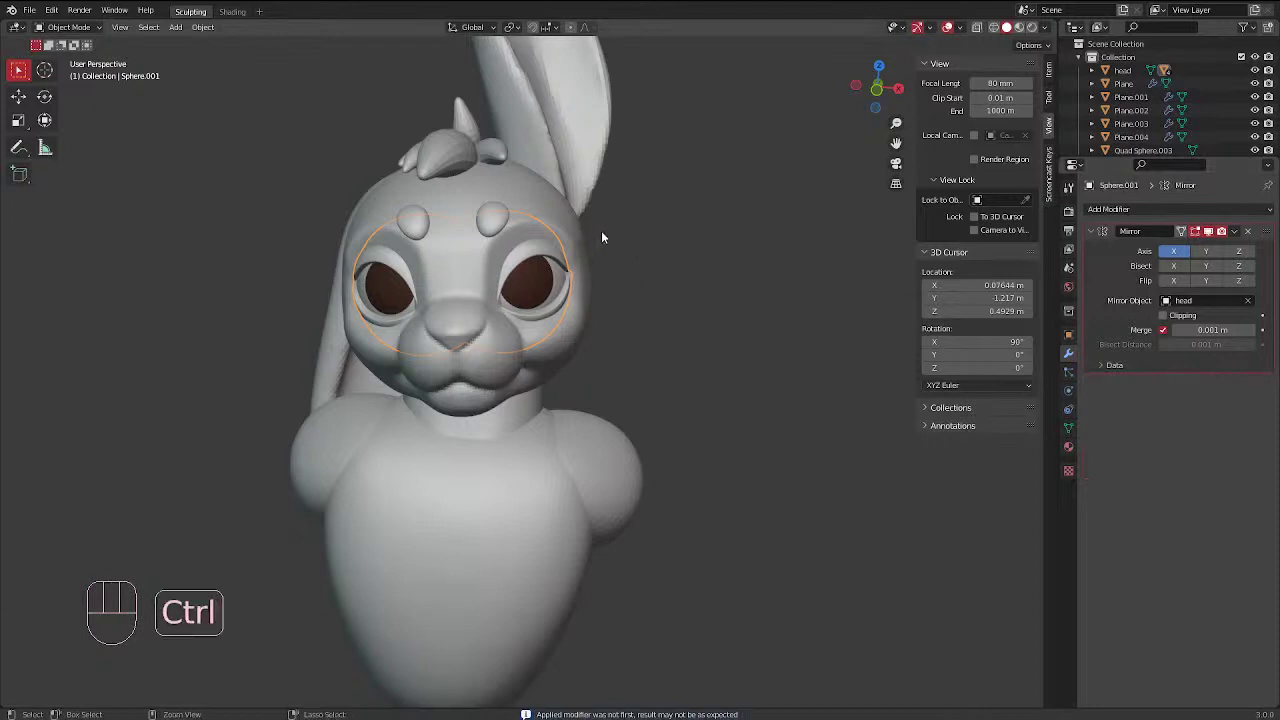
Turn off the Mirror modifier's viewport display and put the eyelids back into Sculpt Mode
{"action": "scroll", "coordinate": [603, 229], "scroll_direction": "up", "scroll_amount": 2}
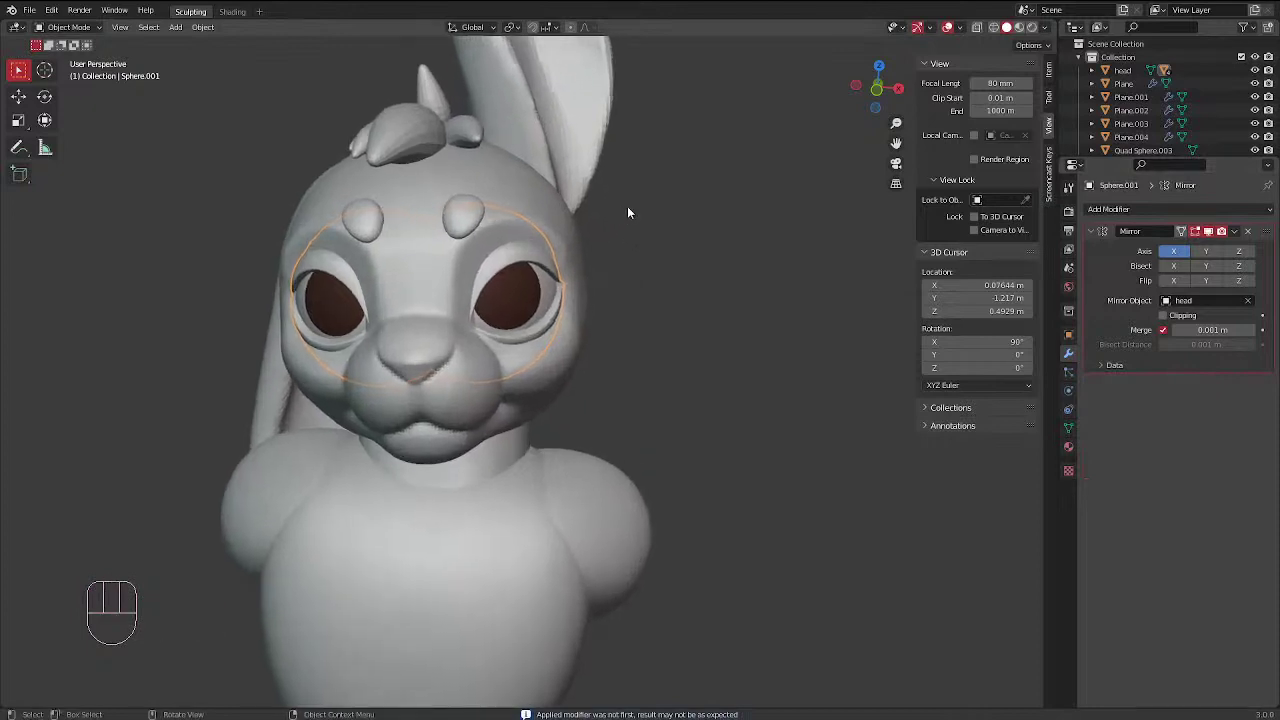
{"action": "left_click", "coordinate": [1180, 300]}
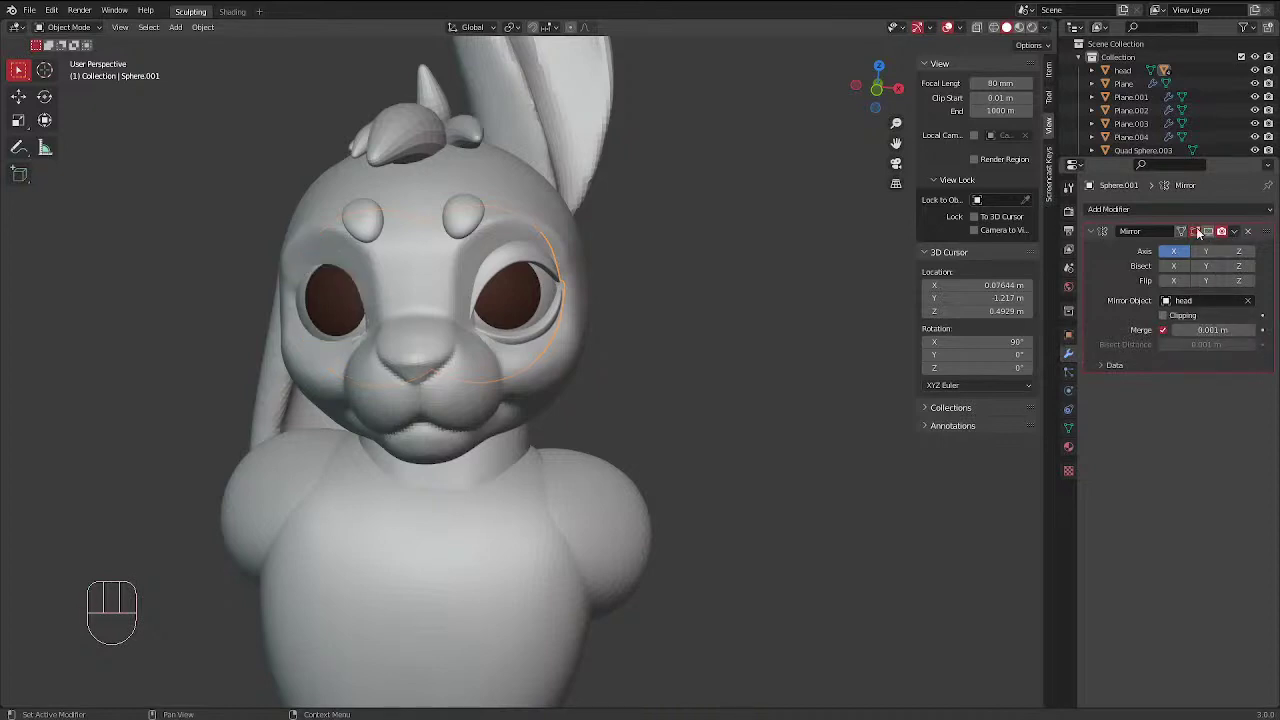
{"action": "mouse_move", "coordinate": [556, 242]}
{"action": "middle_mouse_down"}
{"action": "mouse_move", "coordinate": [516, 273]}
{"action": "mouse_move", "coordinate": [503, 248]}
{"action": "middle_mouse_up"}
{"action": "key", "text": "ctrl+Tab"}
{"action": "left_click", "coordinate": [502, 248]}
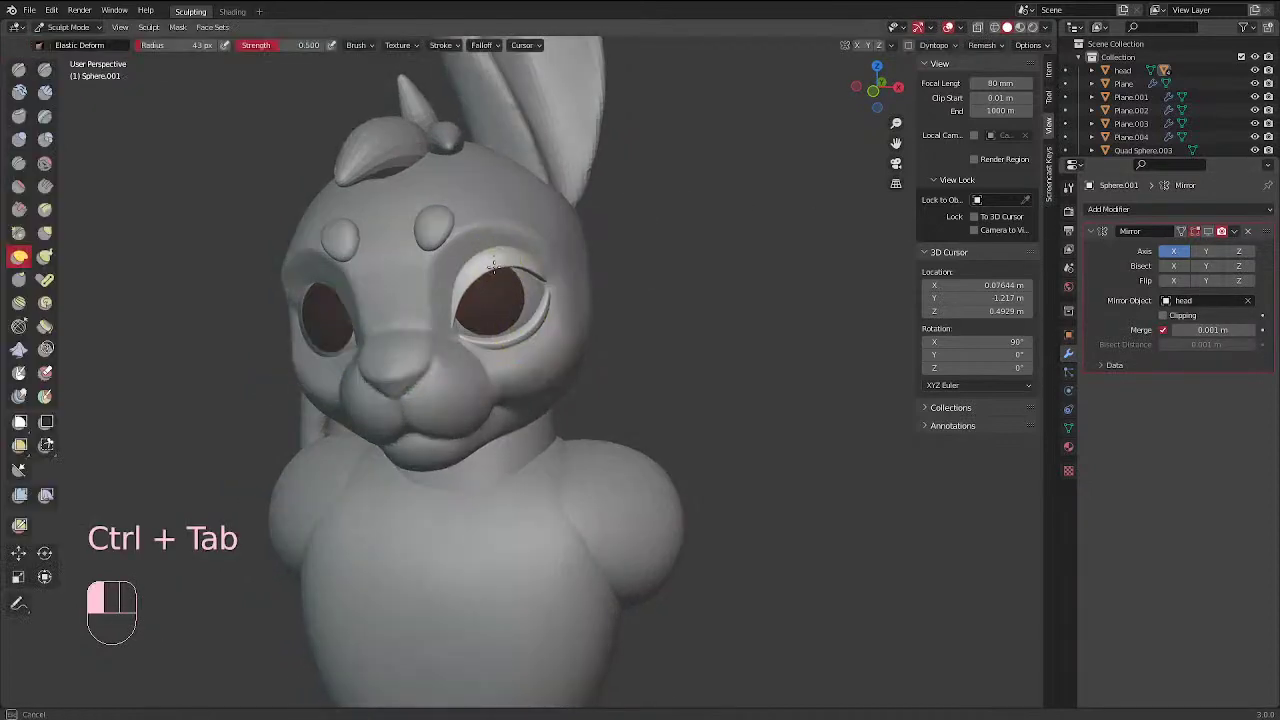
Reshape the inner part of the upper eyelid with the Elastic Deform brush at a 55 px radius
{"action": "key", "text": "f"}
{"action": "left_click", "coordinate": [510, 261]}
{"action": "mouse_move", "coordinate": [480, 275]}
{"action": "left_mouse_down"}
{"action": "mouse_move", "coordinate": [508, 254]}
{"action": "mouse_move", "coordinate": [522, 260]}
{"action": "mouse_move", "coordinate": [504, 266]}
{"action": "left_mouse_up"}
{"action": "left_click_drag", "start_coordinate": [494, 269], "coordinate": [478, 268]}
{"action": "middle_click_drag", "start_coordinate": [560, 208], "coordinate": [654, 166]}
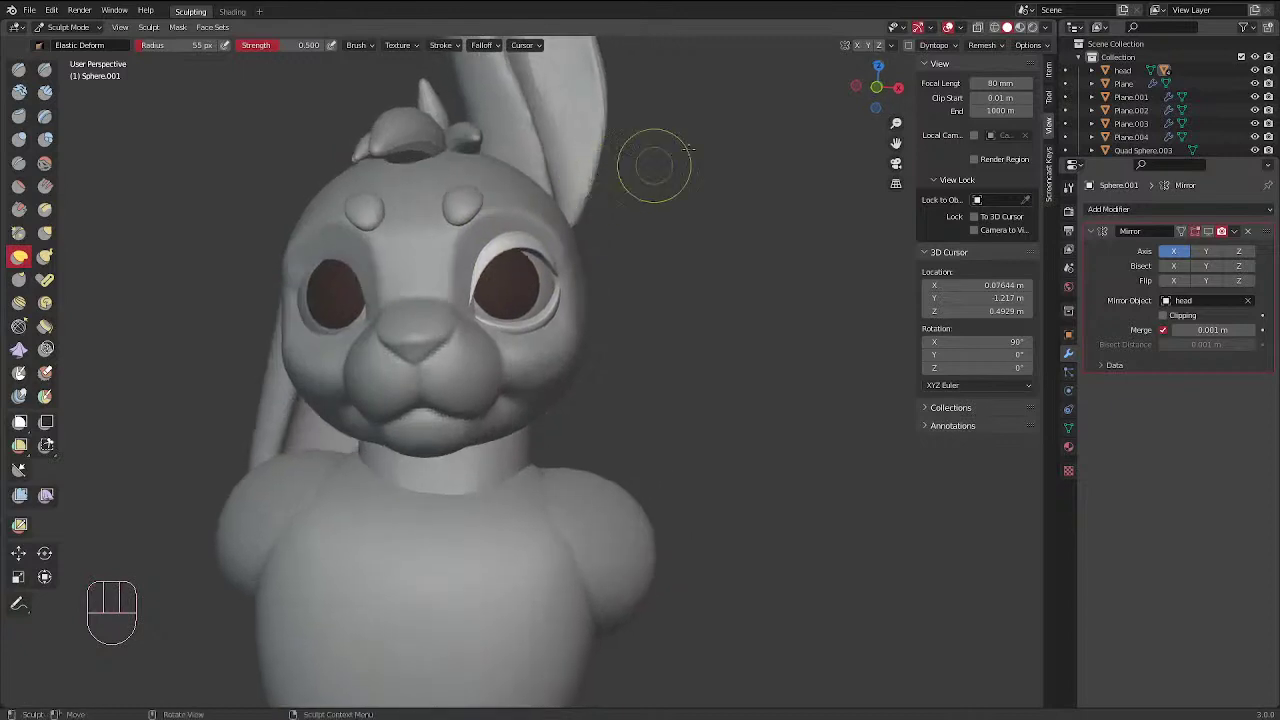
Turn the Mirror modifier's viewport display back on and pull the middle of the upper eyelid upward
{"action": "left_click", "coordinate": [1209, 232]}
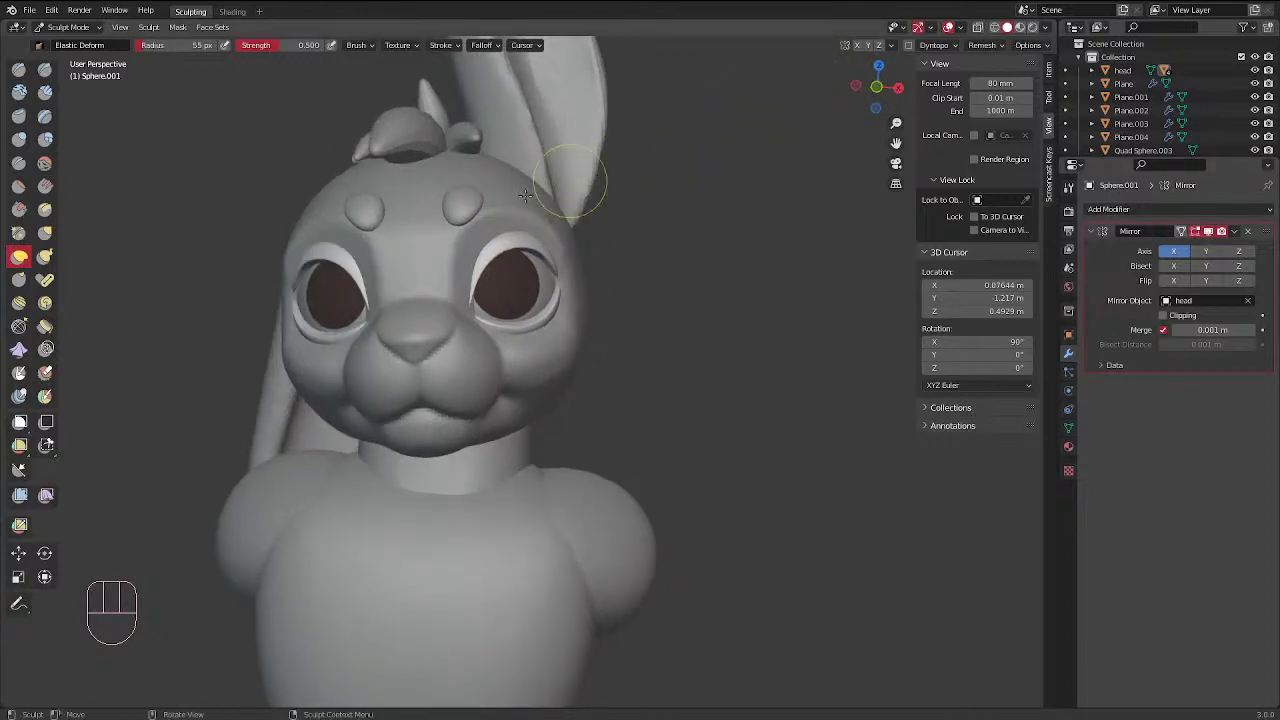
{"action": "left_click_drag", "start_coordinate": [500, 266], "coordinate": [500, 246]}
{"action": "mouse_move", "coordinate": [502, 246]}
{"action": "middle_mouse_down"}
{"action": "mouse_move", "coordinate": [533, 218]}
{"action": "mouse_move", "coordinate": [525, 230]}
{"action": "middle_mouse_up"}
Set the brush radius to 49 px and adjust the eyelids around the outer corner of the eye
{"action": "key", "text": "f"}
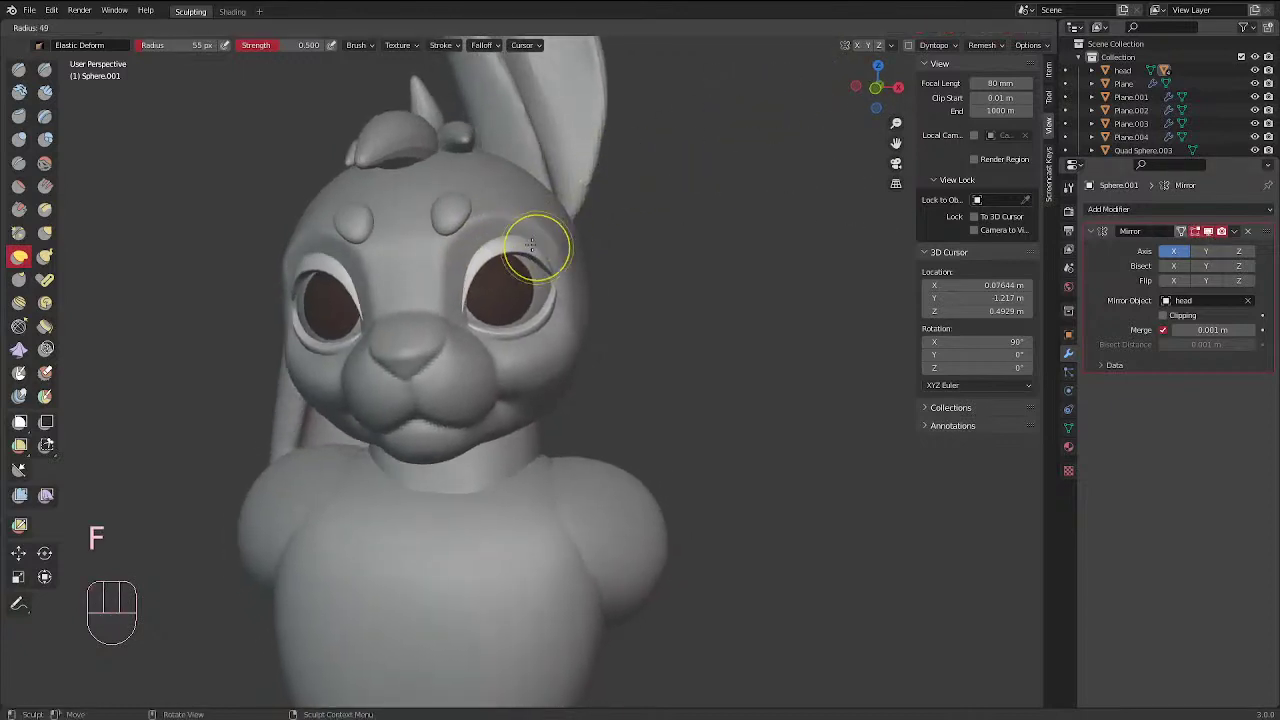
{"action": "left_click", "coordinate": [569, 250]}
{"action": "left_click_drag", "start_coordinate": [540, 258], "coordinate": [547, 262]}
{"action": "middle_click_drag", "start_coordinate": [550, 260], "coordinate": [515, 262]}
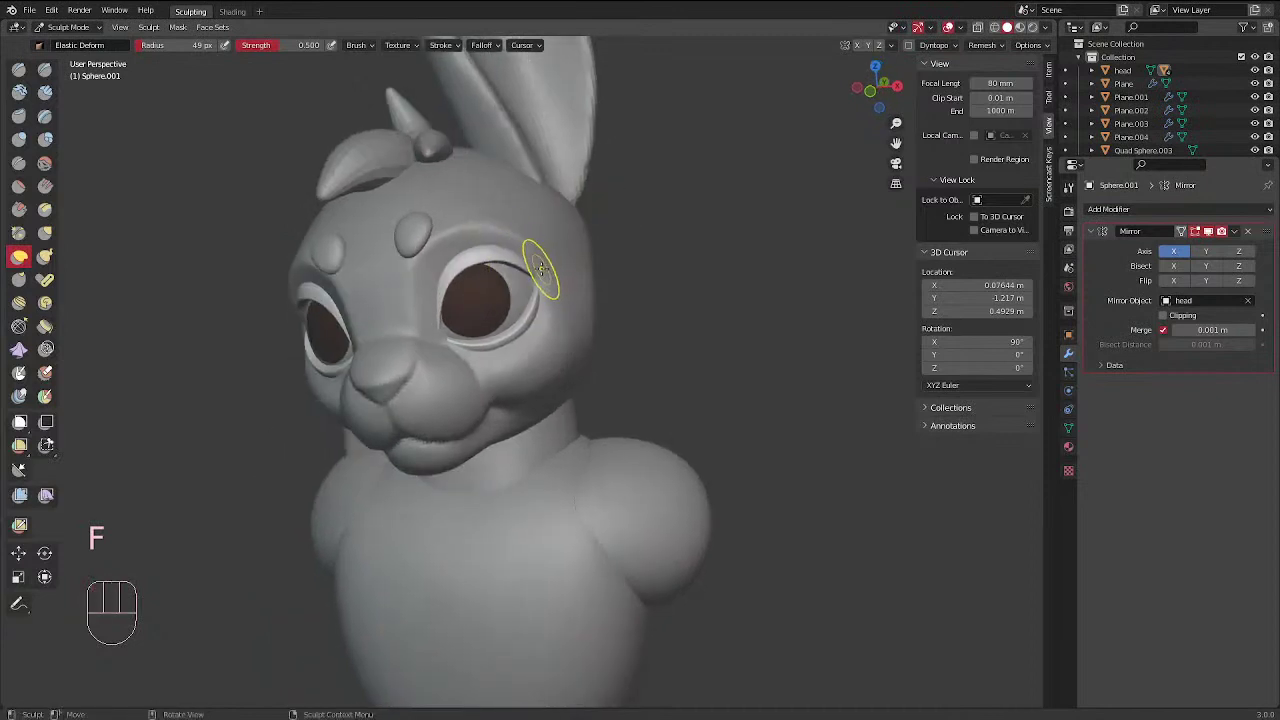
{"action": "left_click_drag", "start_coordinate": [540, 267], "coordinate": [536, 276]}
{"action": "left_click_drag", "start_coordinate": [536, 278], "coordinate": [533, 280]}
{"action": "mouse_move", "coordinate": [510, 278]}
{"action": "middle_mouse_down"}
{"action": "mouse_move", "coordinate": [547, 260]}
{"action": "mouse_move", "coordinate": [537, 276]}
{"action": "middle_mouse_up"}
{"action": "left_click_drag", "start_coordinate": [537, 276], "coordinate": [539, 294]}
{"action": "left_click_drag", "start_coordinate": [539, 298], "coordinate": [540, 294]}
Reduce the brush radius to 40 px and push the outer part of the lower eyelid upward
{"action": "mouse_move", "coordinate": [540, 298]}
{"action": "middle_mouse_down"}
{"action": "mouse_move", "coordinate": [563, 350]}
{"action": "mouse_move", "coordinate": [539, 335]}
{"action": "middle_mouse_up"}
{"action": "key", "text": "f"}
{"action": "left_click", "coordinate": [559, 331]}
{"action": "left_click_drag", "start_coordinate": [542, 336], "coordinate": [549, 320]}
{"action": "middle_click_drag", "start_coordinate": [549, 320], "coordinate": [583, 217]}
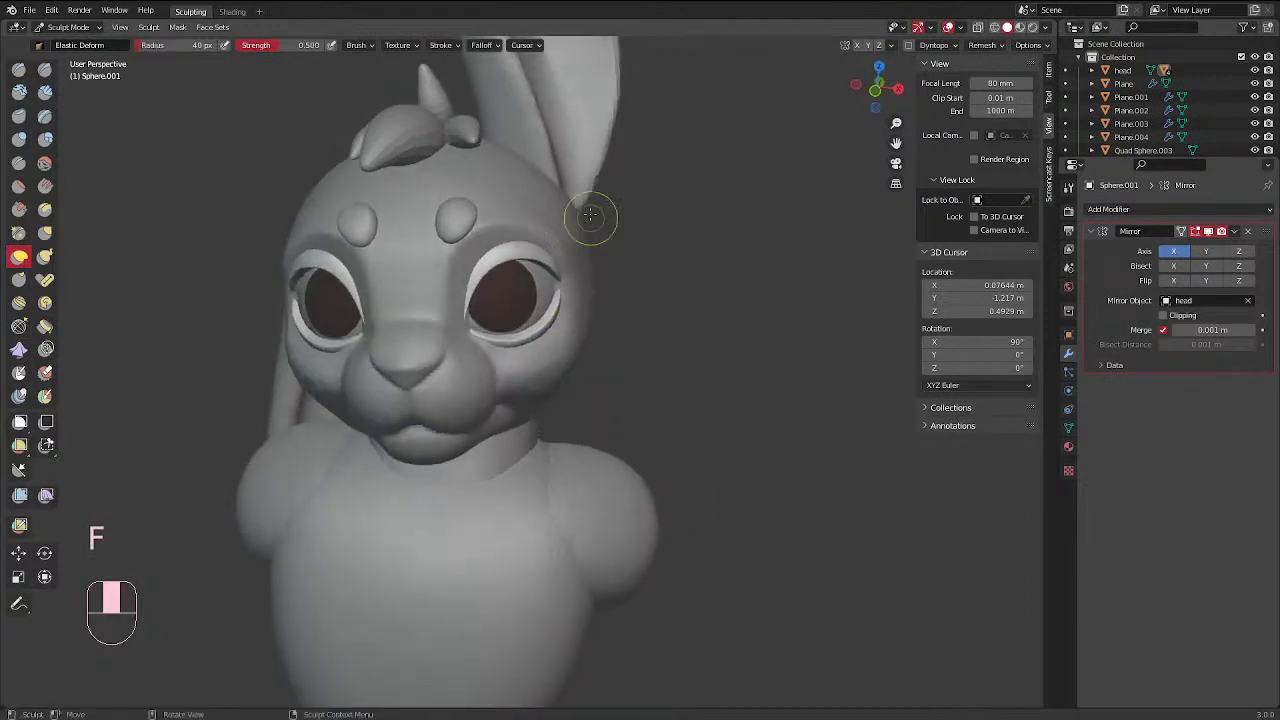
Return to Object Mode, select the head and put it into Sculpt Mode
{"action": "mouse_move", "coordinate": [566, 292]}
{"action": "middle_mouse_down"}
{"action": "mouse_move", "coordinate": [560, 272]}
{"action": "mouse_move", "coordinate": [536, 264]}
{"action": "middle_mouse_up"}
{"action": "key", "text": "ctrl+Tab"}
{"action": "left_click", "coordinate": [428, 257]}
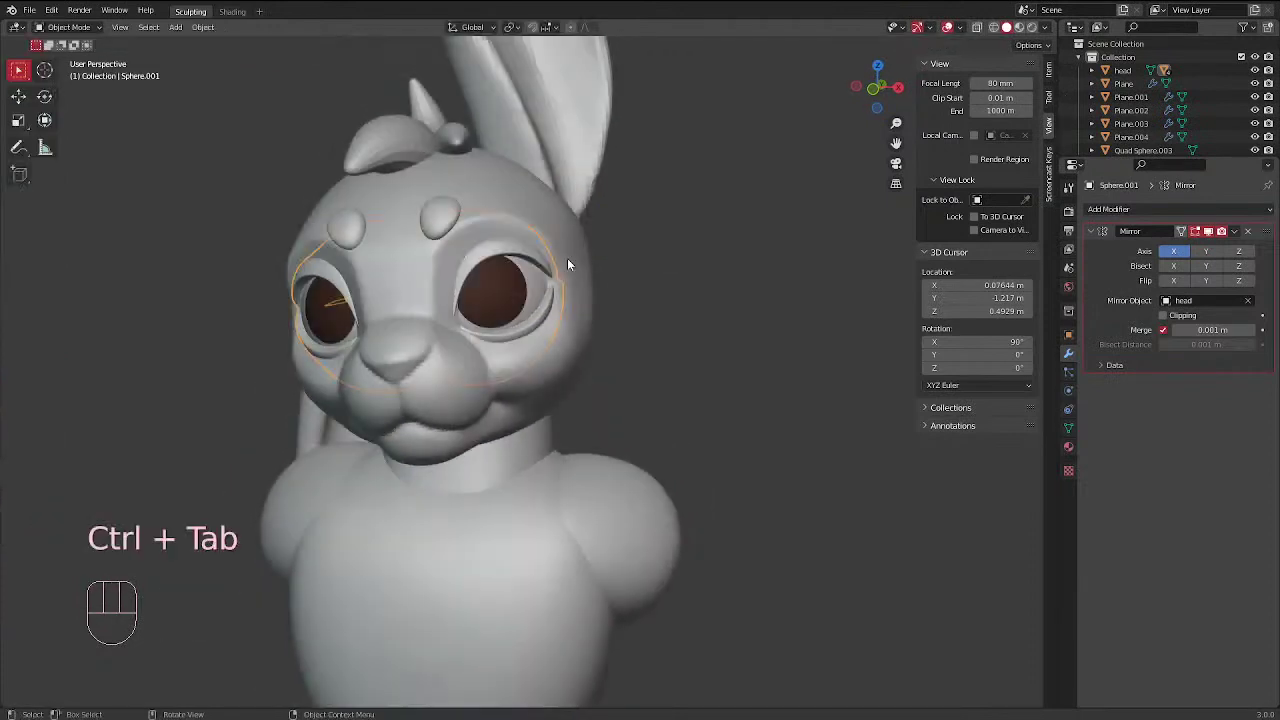
{"action": "left_click", "coordinate": [569, 262]}
{"action": "key", "text": "ctrl+Tab"}
{"action": "left_click", "coordinate": [577, 353]}
Choose the Crease brush for the head sculpt and replace it with Draw Sharp
{"action": "middle_click_drag", "start_coordinate": [577, 353], "coordinate": [466, 337]}
{"action": "left_click", "coordinate": [18, 162]}
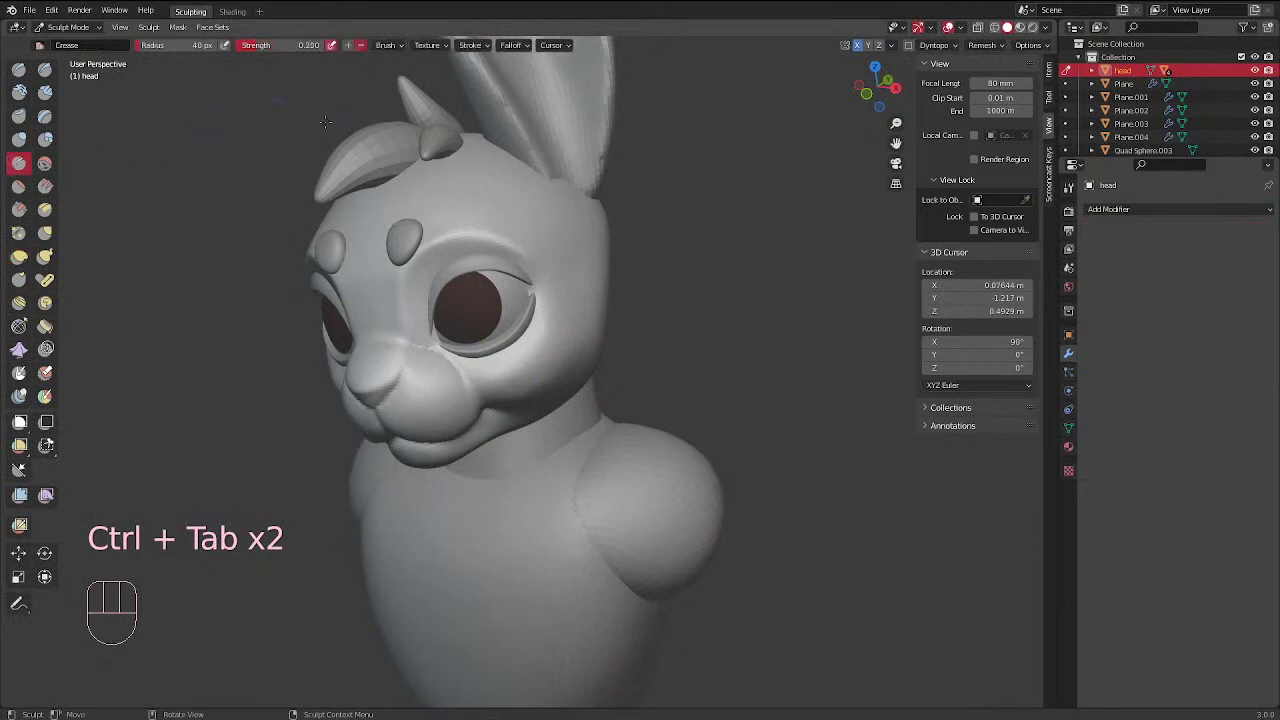
{"action": "mouse_move", "coordinate": [523, 226]}
{"action": "middle_mouse_down", "text": "ctrl"}
{"action": "mouse_move", "coordinate": [549, 205]}
{"action": "mouse_move", "coordinate": [540, 228]}
{"action": "middle_mouse_up", "text": "ctrl"}
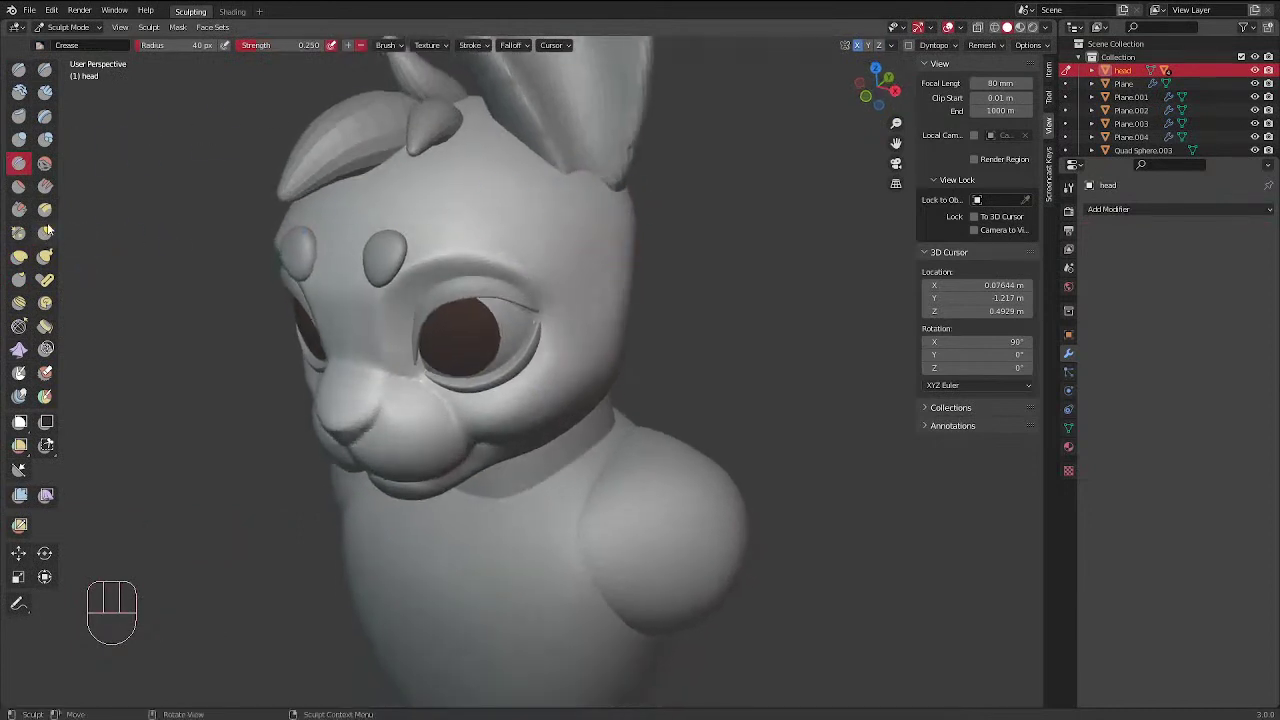
{"action": "left_click", "coordinate": [45, 69]}
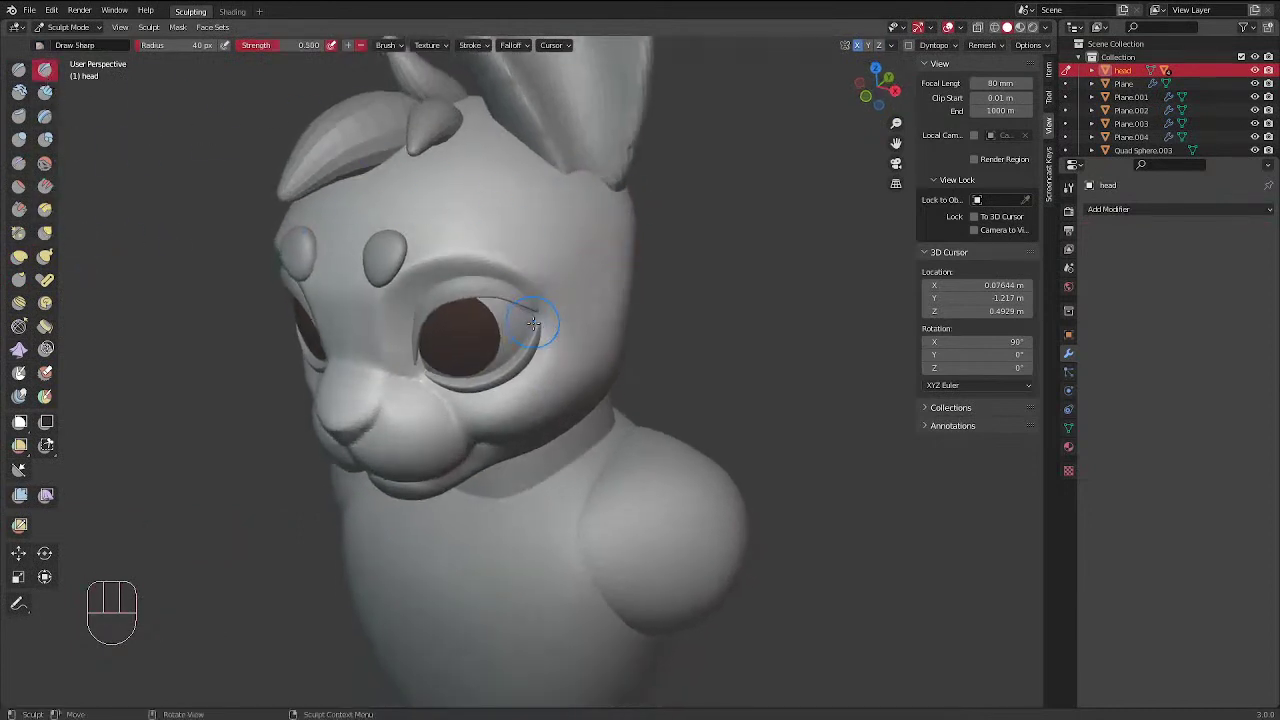
{"action": "middle_click_drag", "start_coordinate": [595, 236], "coordinate": [664, 216]}
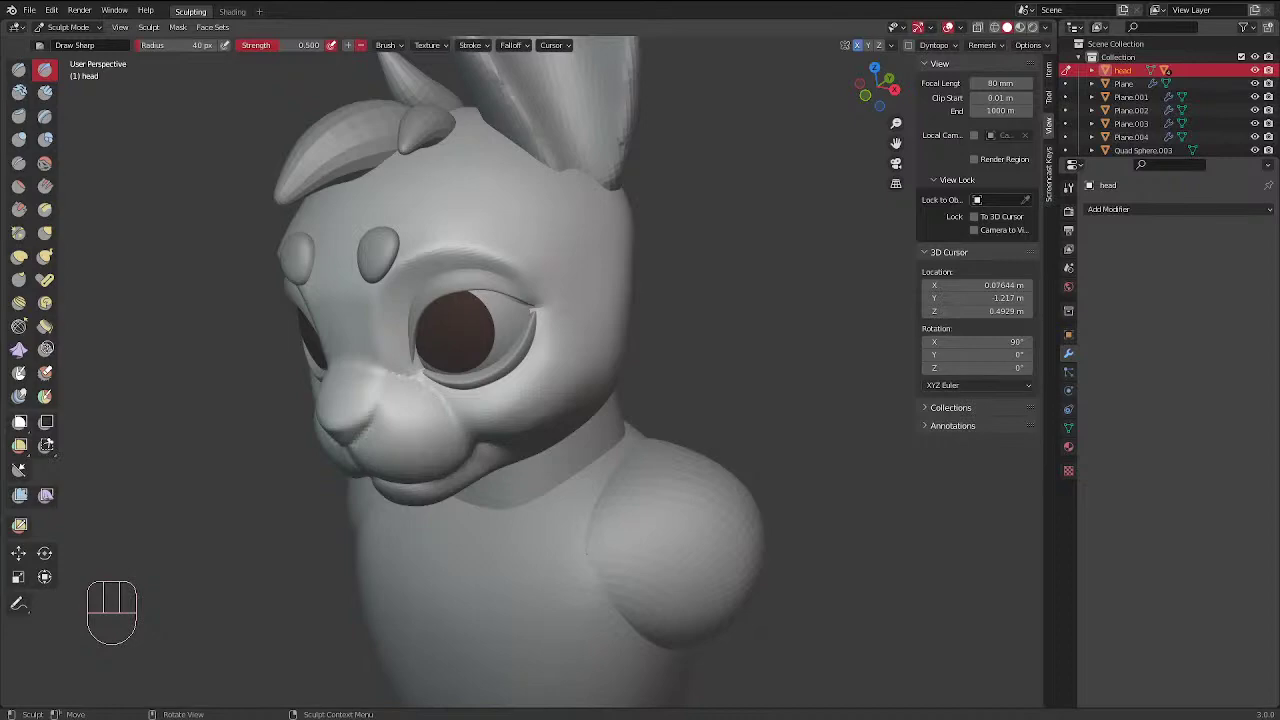
{"action": "mouse_move", "coordinate": [664, 0]}
{"action": "left_mouse_down"}
{"action": "mouse_move", "coordinate": [537, 6]}
{"action": "mouse_move", "coordinate": [547, 13]}
{"action": "left_mouse_up"}
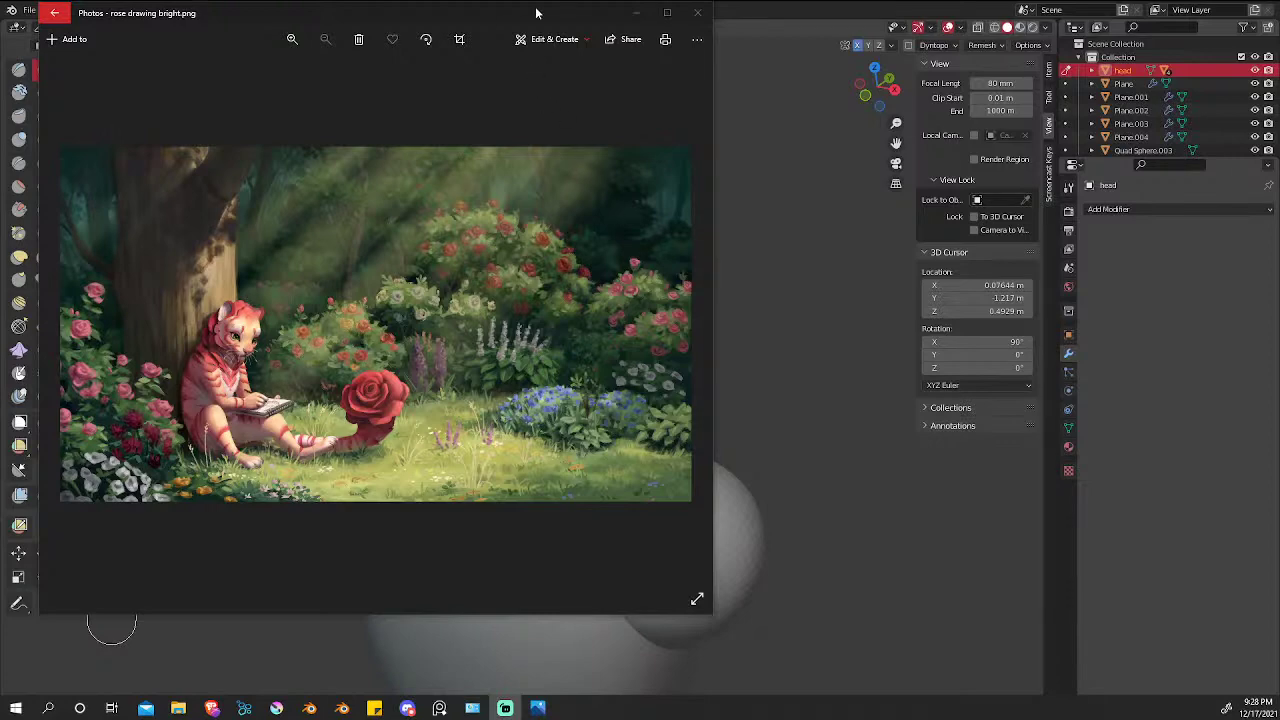
{"action": "left_click_drag", "start_coordinate": [536, 13], "coordinate": [652, 0]}
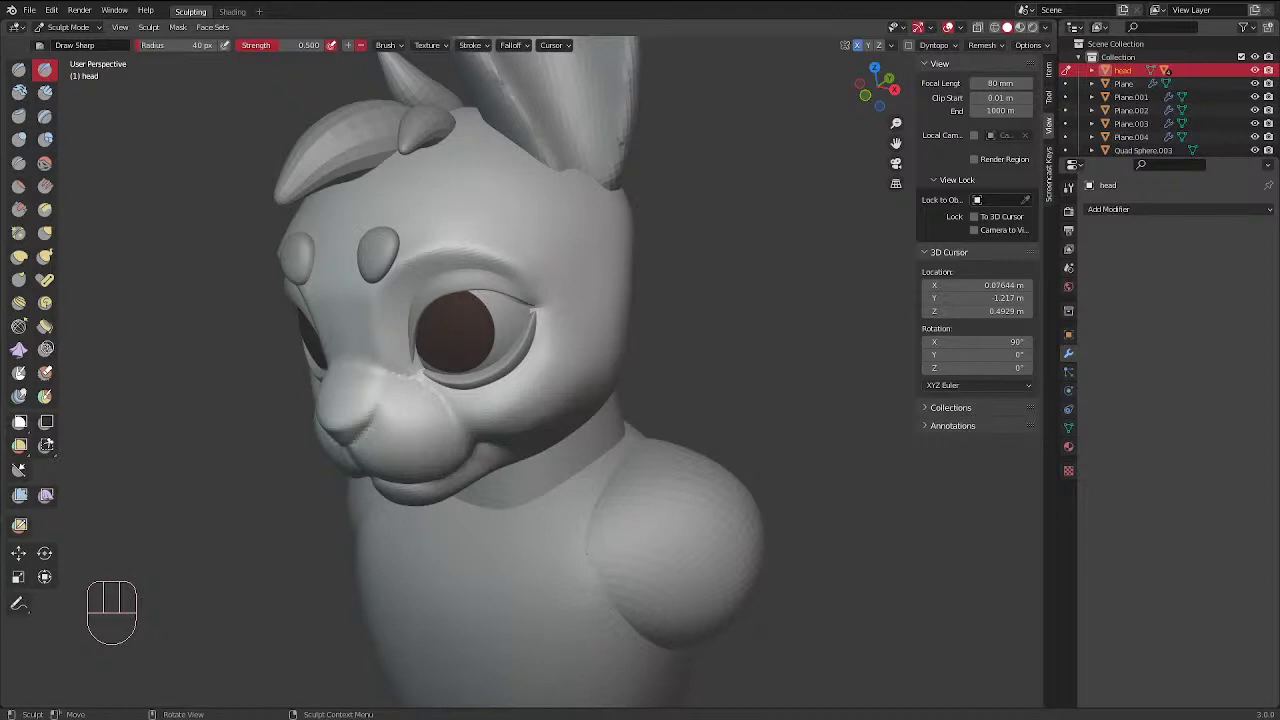
Examine the rabbit's face at an angle and from the front, and return the head to Sculpt Mode
{"action": "middle_click_drag", "start_coordinate": [631, 186], "coordinate": [591, 314]}
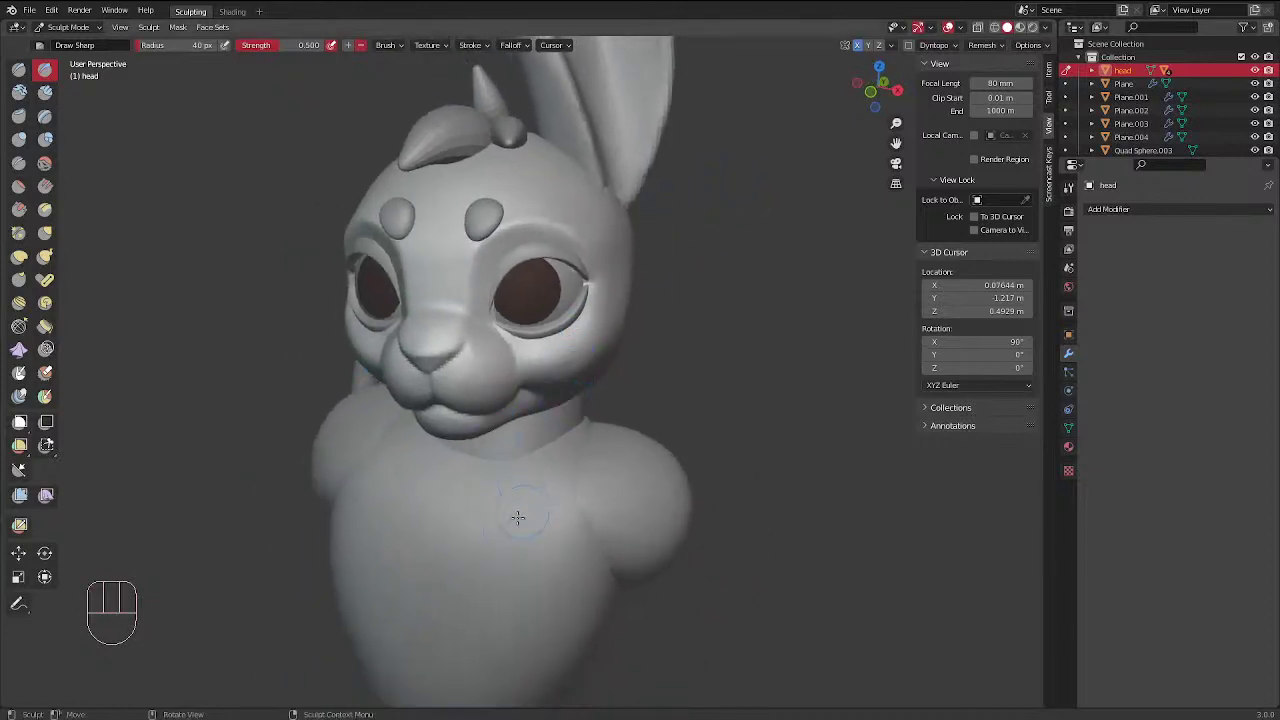
{"action": "middle_click_drag", "start_coordinate": [517, 517], "coordinate": [674, 525]}
{"action": "key", "text": "KP_1"}
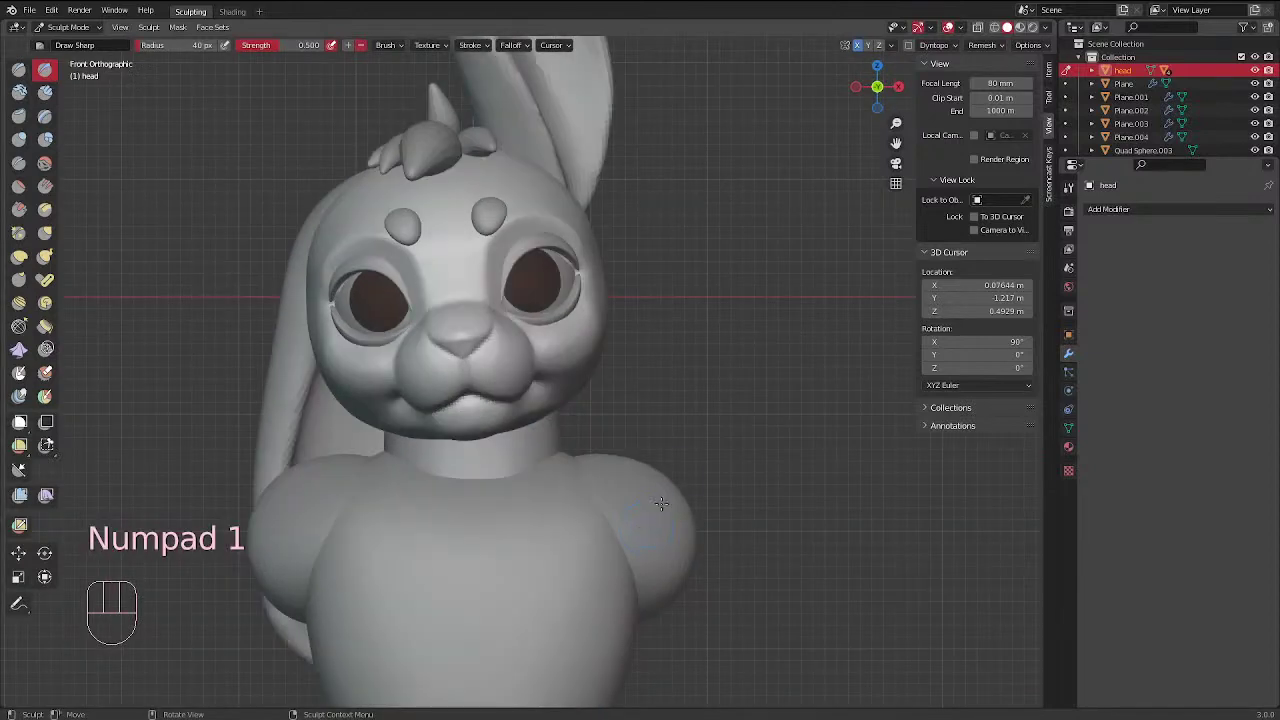
{"action": "middle_click_drag", "start_coordinate": [589, 312], "coordinate": [617, 333]}
{"action": "key", "text": "KP_1"}
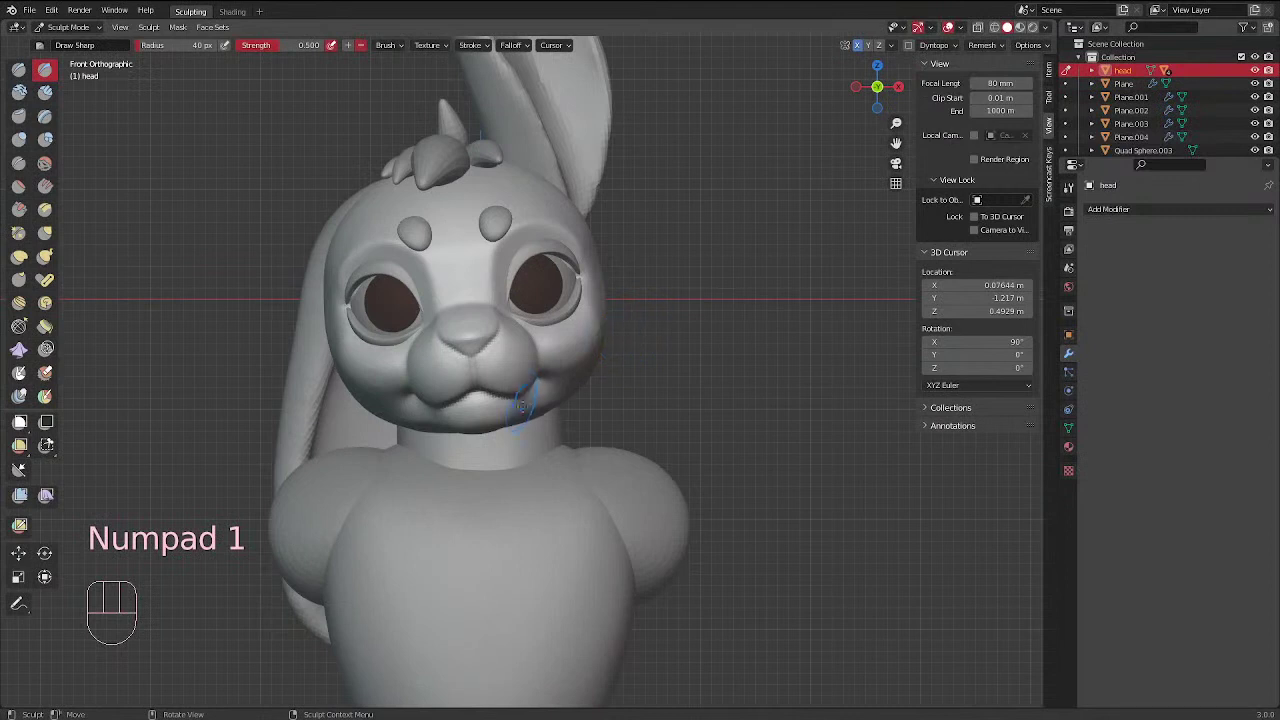
{"action": "key", "text": "ctrl+Tab"}
{"action": "key", "text": "ctrl+Tab"}
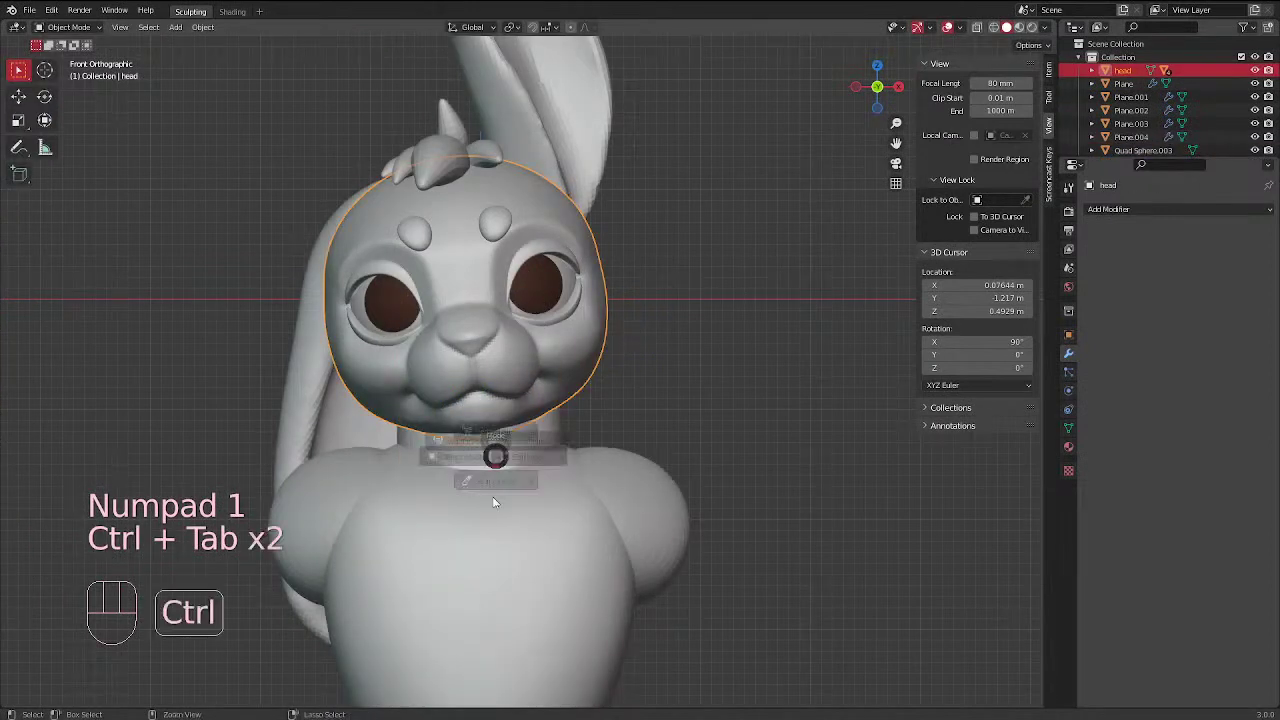
{"action": "left_click", "coordinate": [491, 478]}
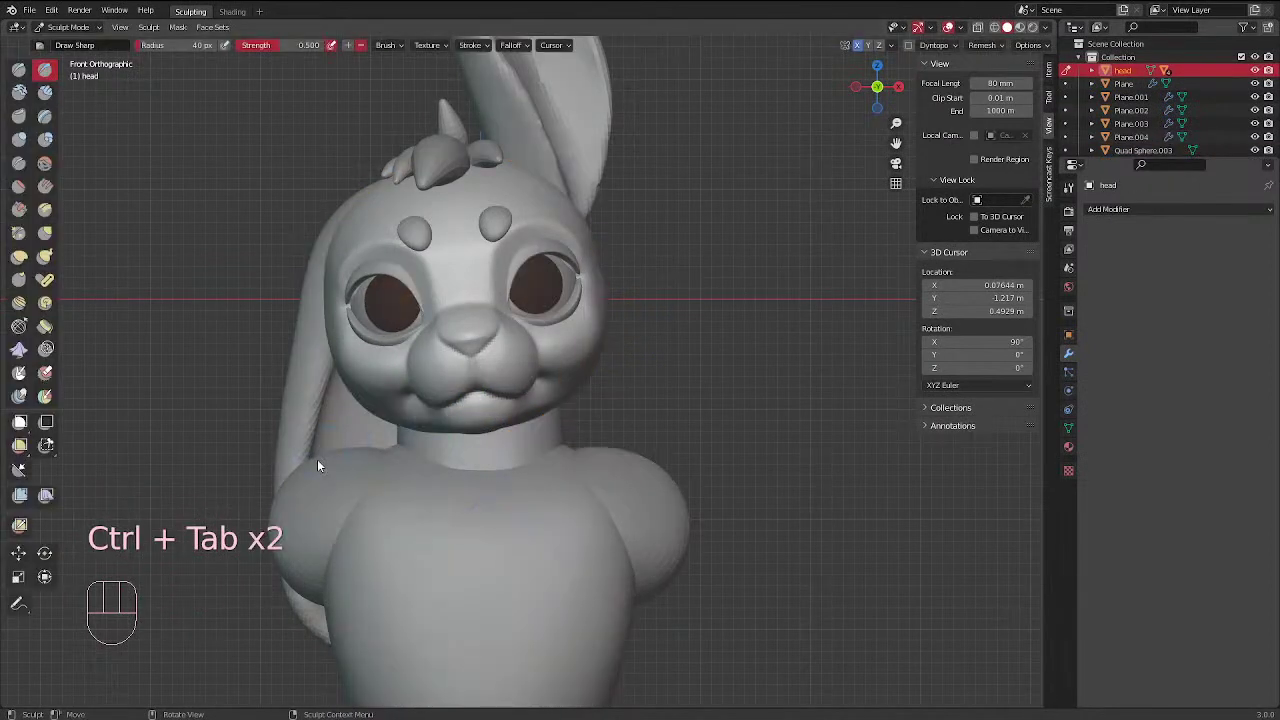
With the Elastic Deform brush, adjust the muzzle and cheek area from the front and set the brush radius to 78 px
{"action": "left_click", "coordinate": [19, 256]}
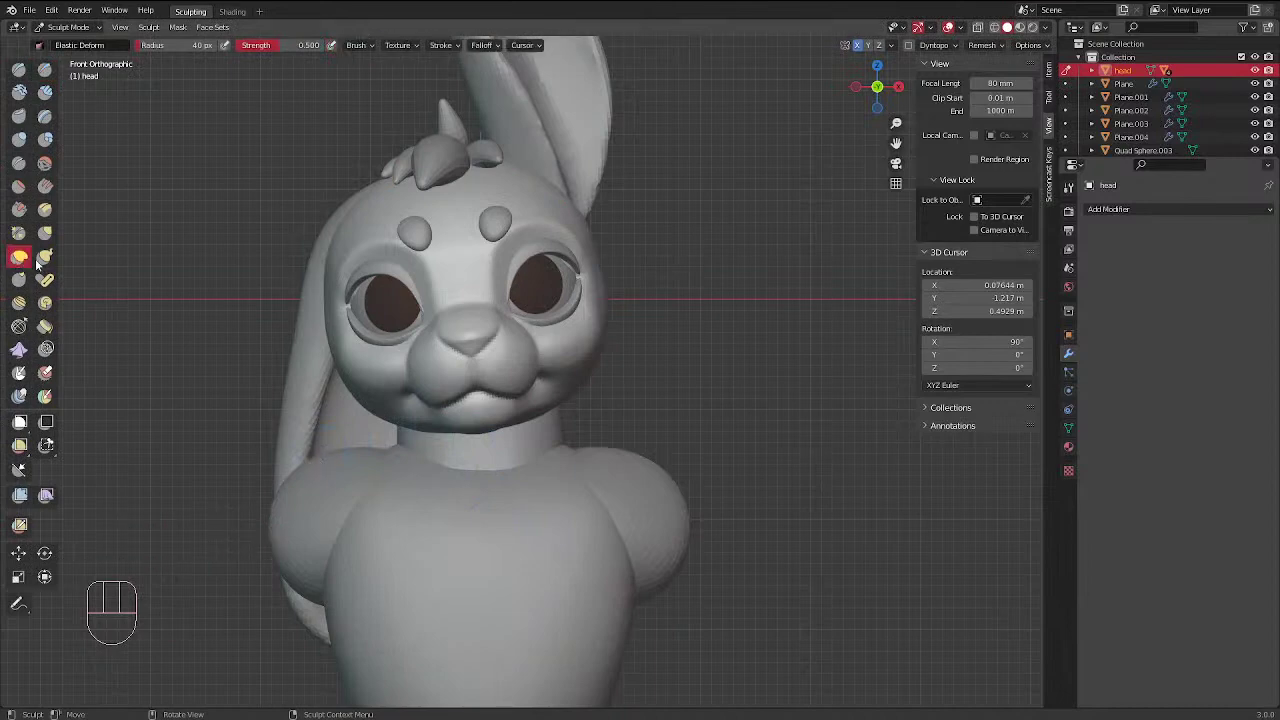
{"action": "key", "text": "f"}
{"action": "left_click", "coordinate": [525, 405]}
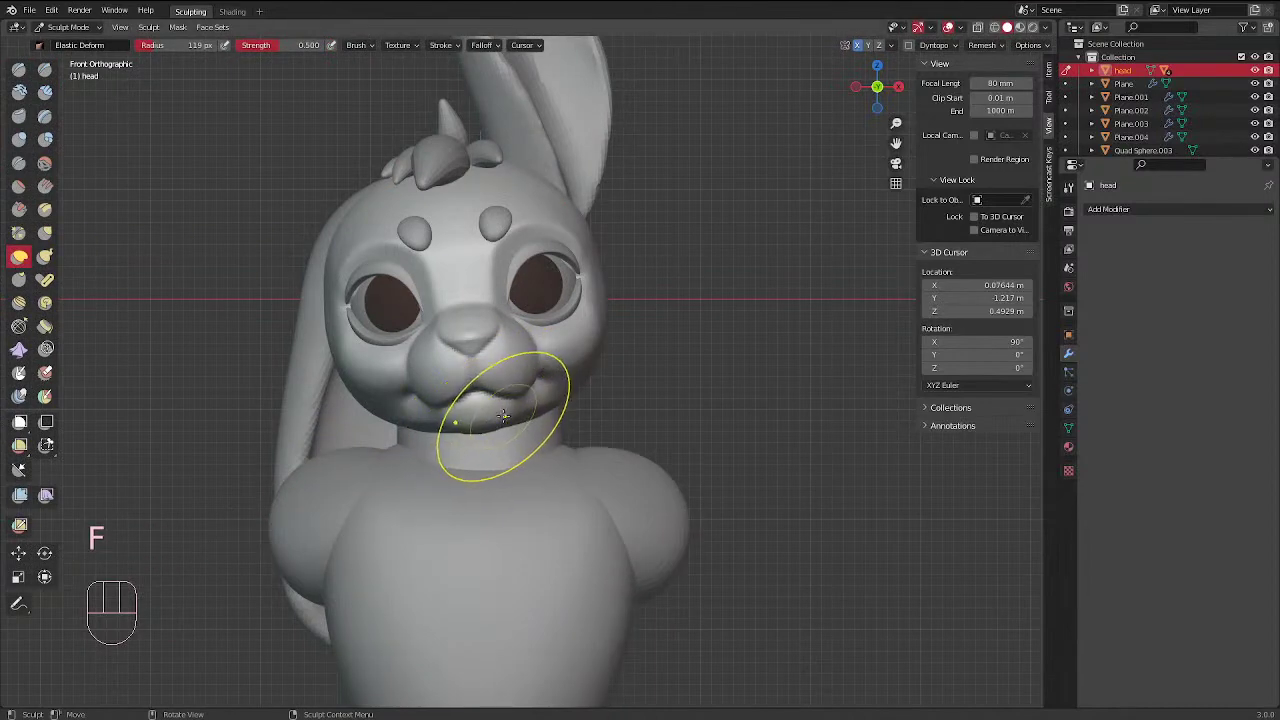
{"action": "key", "text": "f"}
{"action": "left_click", "coordinate": [510, 411]}
{"action": "key", "text": "f"}
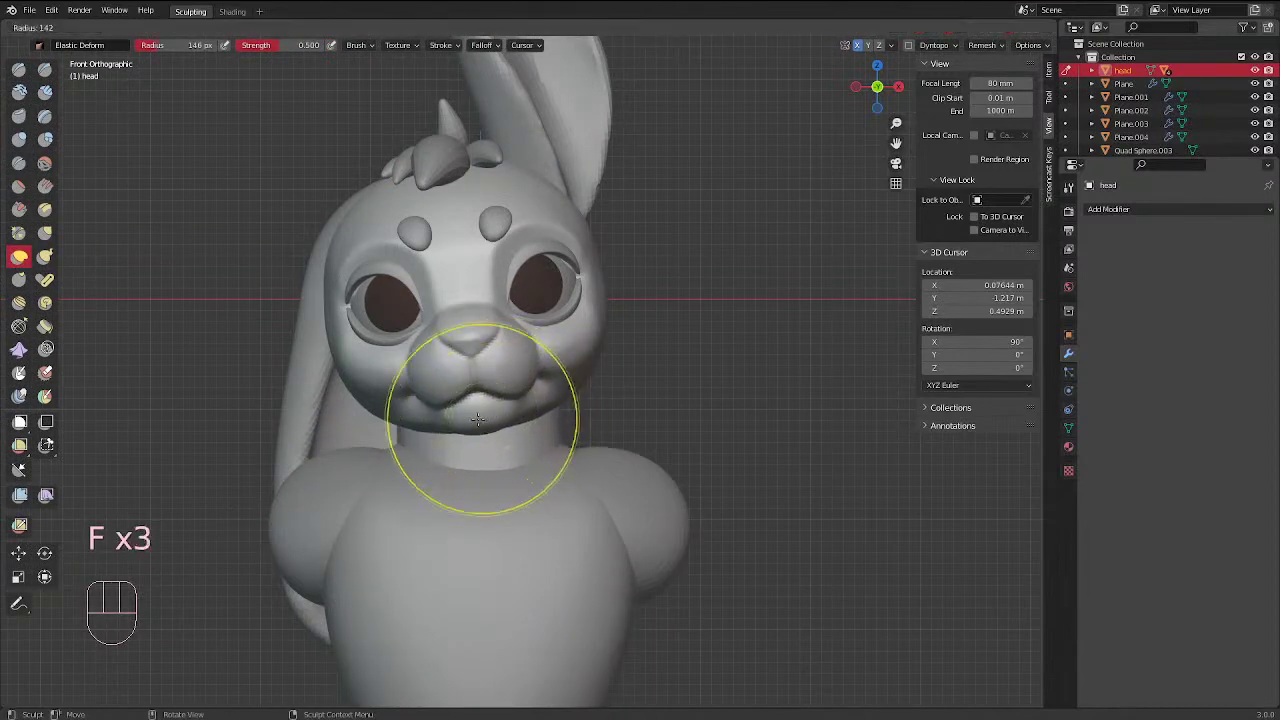
{"action": "left_click", "coordinate": [477, 418]}
{"action": "key", "text": "f"}
{"action": "left_click", "coordinate": [488, 306]}
{"action": "mouse_move", "coordinate": [500, 308]}
{"action": "left_mouse_down"}
{"action": "mouse_move", "coordinate": [514, 308]}
{"action": "mouse_move", "coordinate": [532, 350]}
{"action": "left_mouse_up"}
{"action": "key", "text": "f"}
{"action": "left_click", "coordinate": [516, 329]}
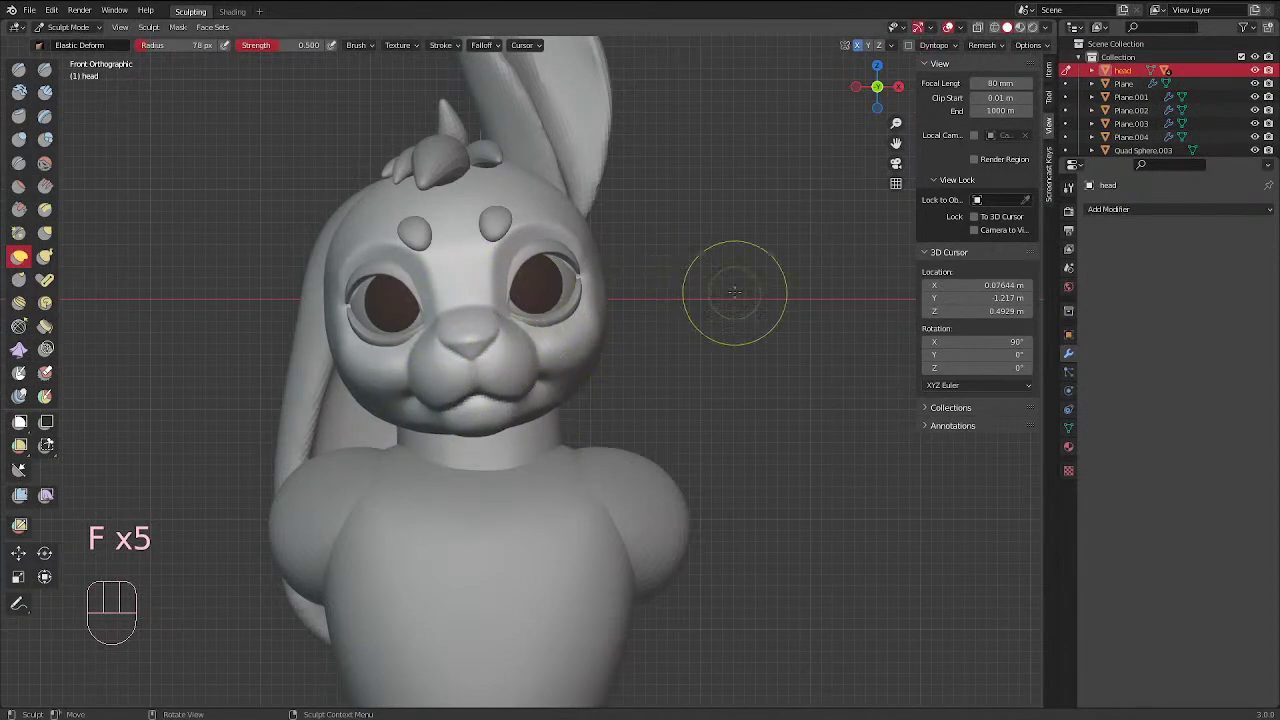
View the head from the side and choose the Grab brush
{"action": "mouse_move", "coordinate": [737, 292]}
{"action": "middle_mouse_down"}
{"action": "mouse_move", "coordinate": [668, 299]}
{"action": "mouse_move", "coordinate": [686, 300]}
{"action": "middle_mouse_up"}
{"action": "key", "text": "KP_3"}
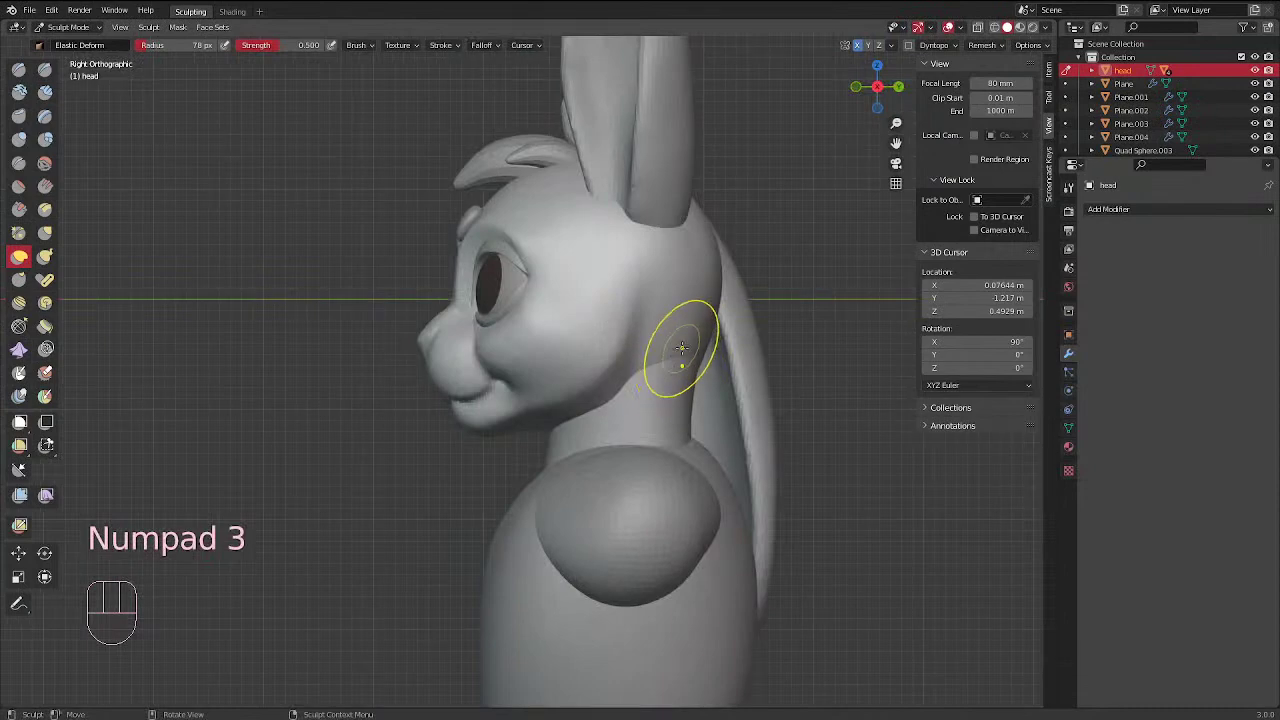
{"action": "key", "text": "g"}
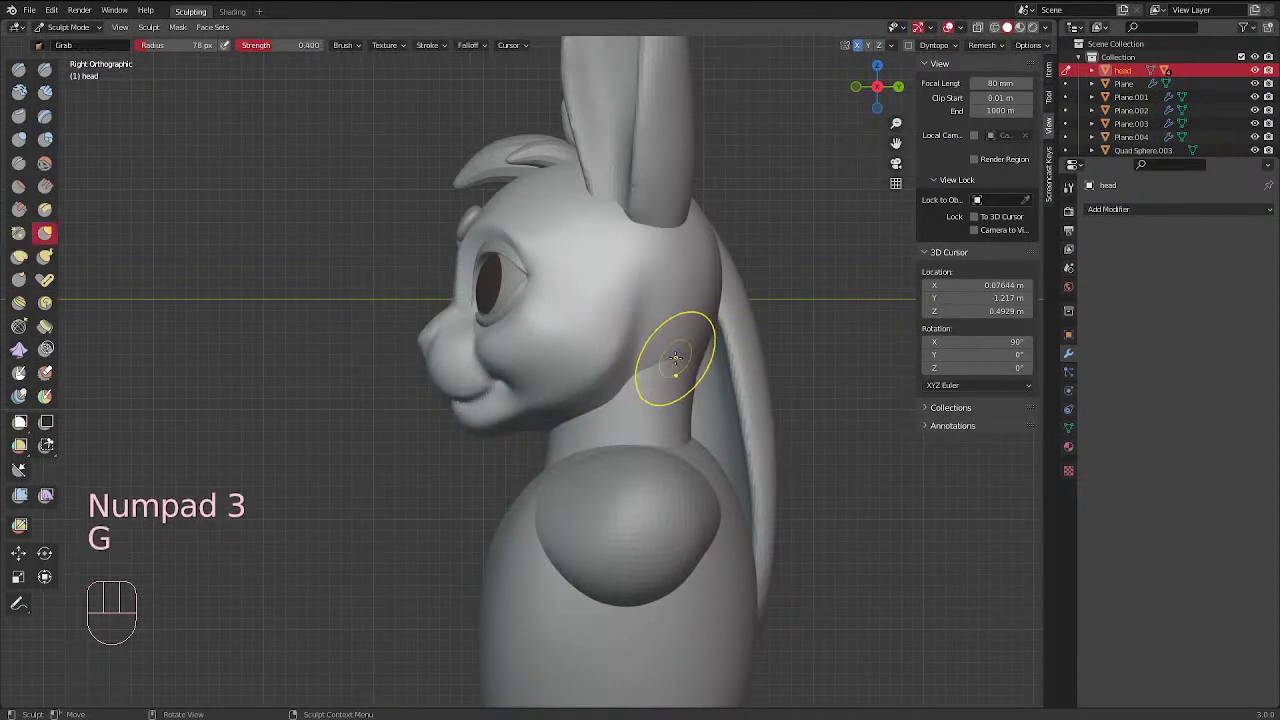
{"action": "mouse_move", "coordinate": [720, 329]}
{"action": "middle_mouse_down"}
{"action": "mouse_move", "coordinate": [822, 356]}
{"action": "mouse_move", "coordinate": [600, 390]}
{"action": "mouse_move", "coordinate": [680, 429]}
{"action": "middle_mouse_up"}
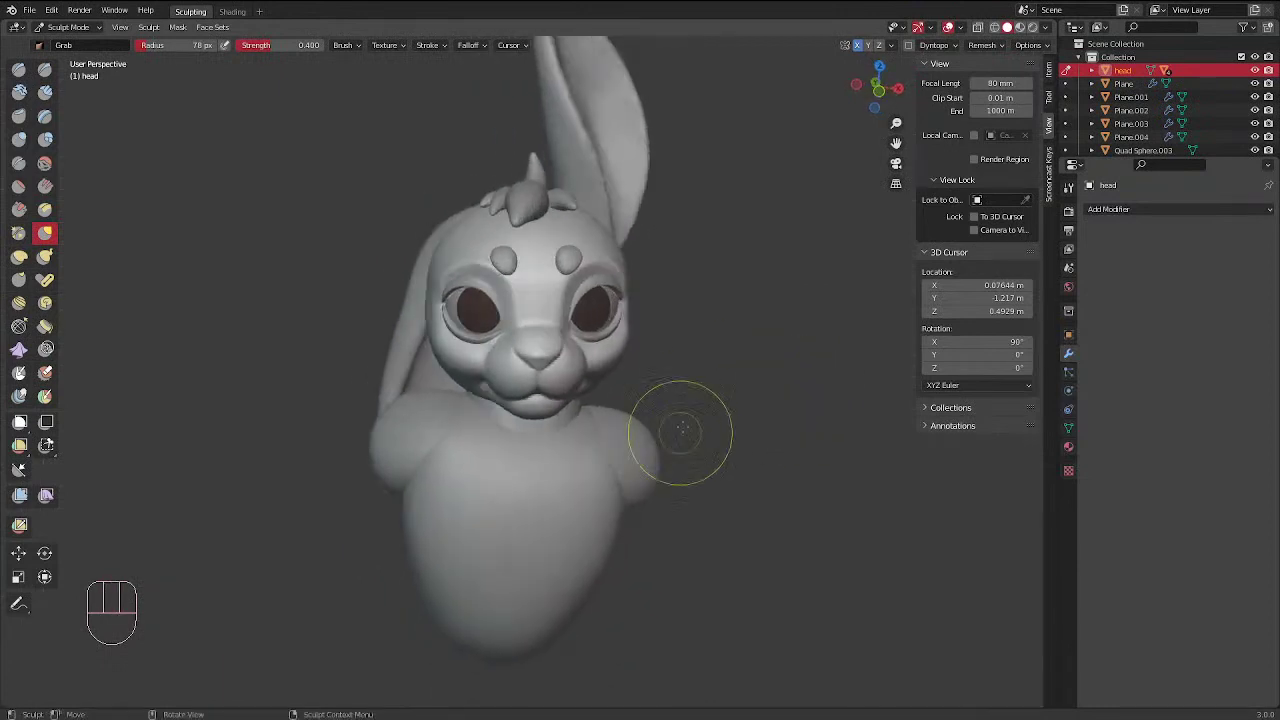
Return to Object Mode, select the eyelids and apply their Mirror modifier
{"action": "key", "text": "ctrl+Tab"}
{"action": "left_click", "coordinate": [685, 335]}
{"action": "middle_click_drag", "start_coordinate": [685, 335], "coordinate": [660, 330]}
{"action": "left_click", "coordinate": [609, 329]}
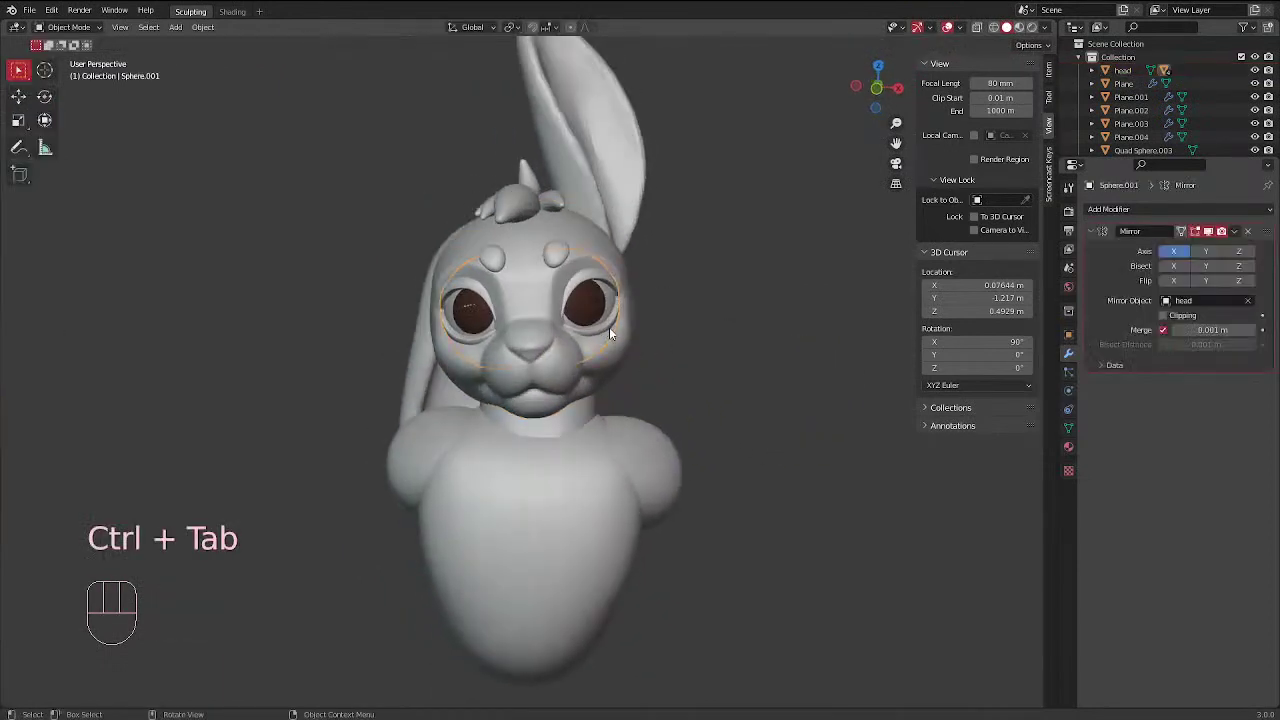
{"action": "left_click", "coordinate": [1234, 231]}
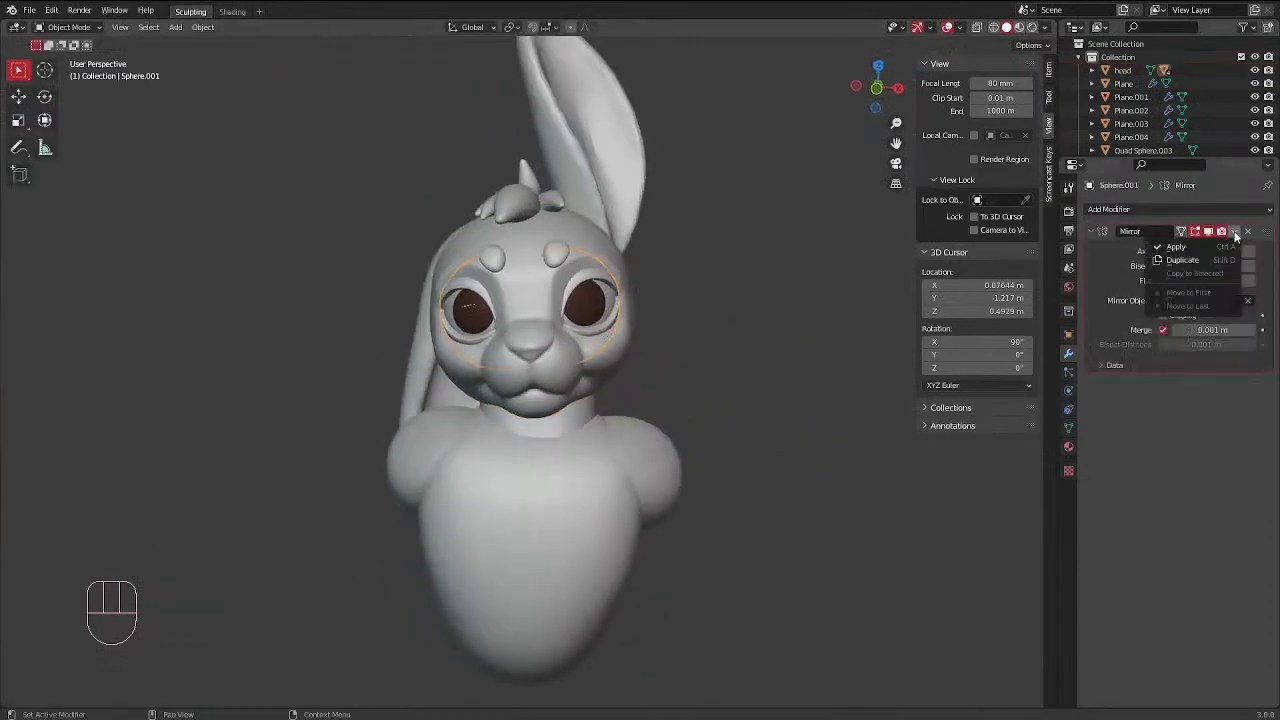
{"action": "left_click", "coordinate": [1178, 247]}
Join the eyelids with the head into one object and deselect it
{"action": "left_click", "coordinate": [614, 254], "text": "shift"}
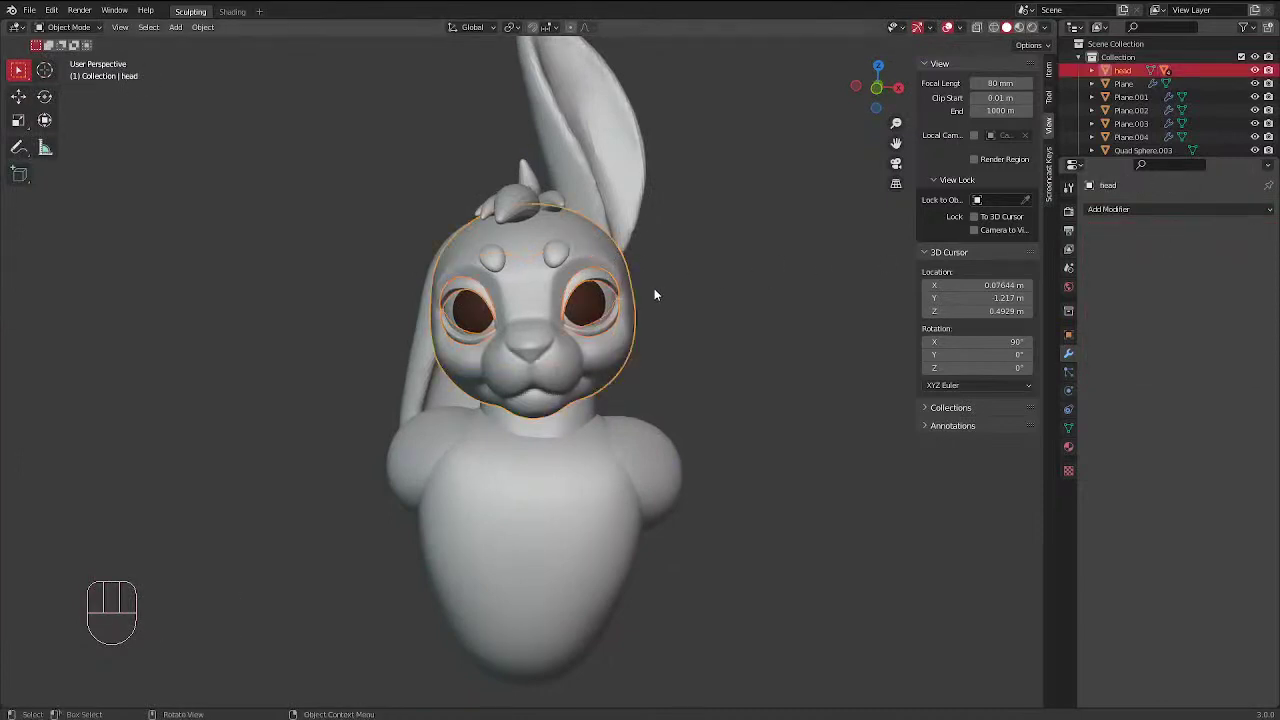
{"action": "key", "text": "ctrl+j"}
{"action": "left_click", "coordinate": [709, 274]}
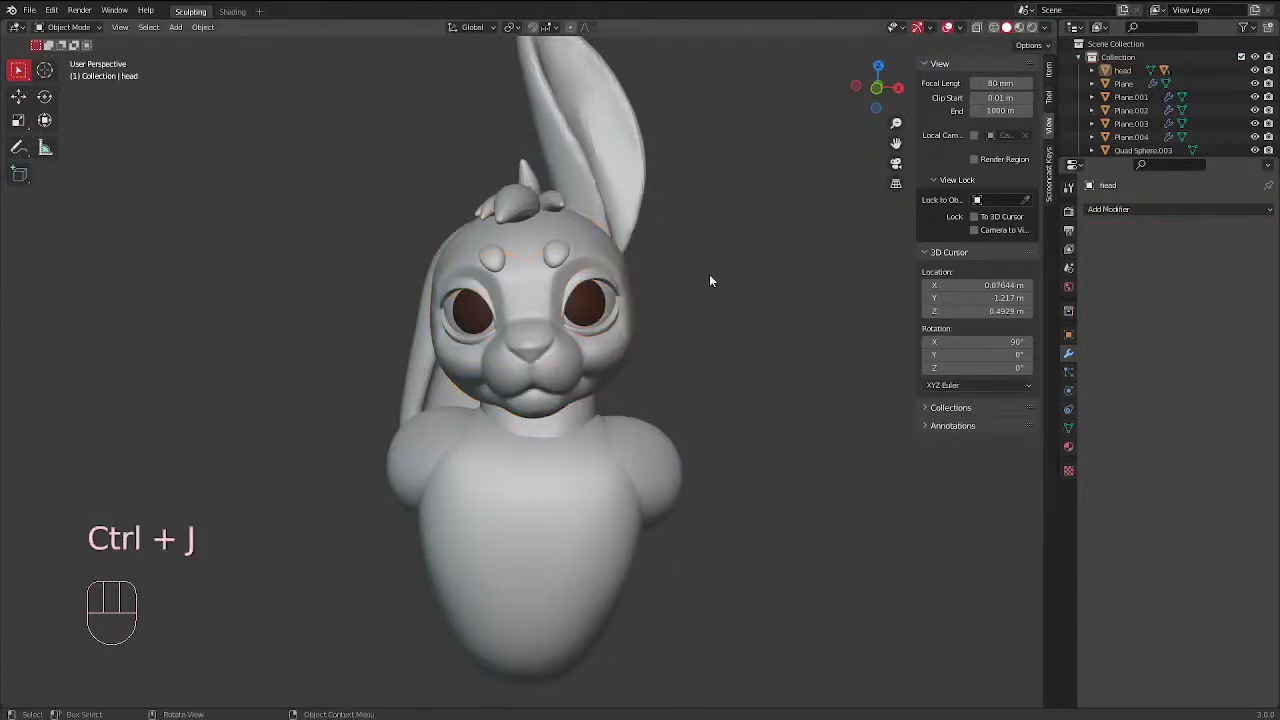
{"action": "middle_click_drag", "start_coordinate": [709, 274], "coordinate": [647, 351]}
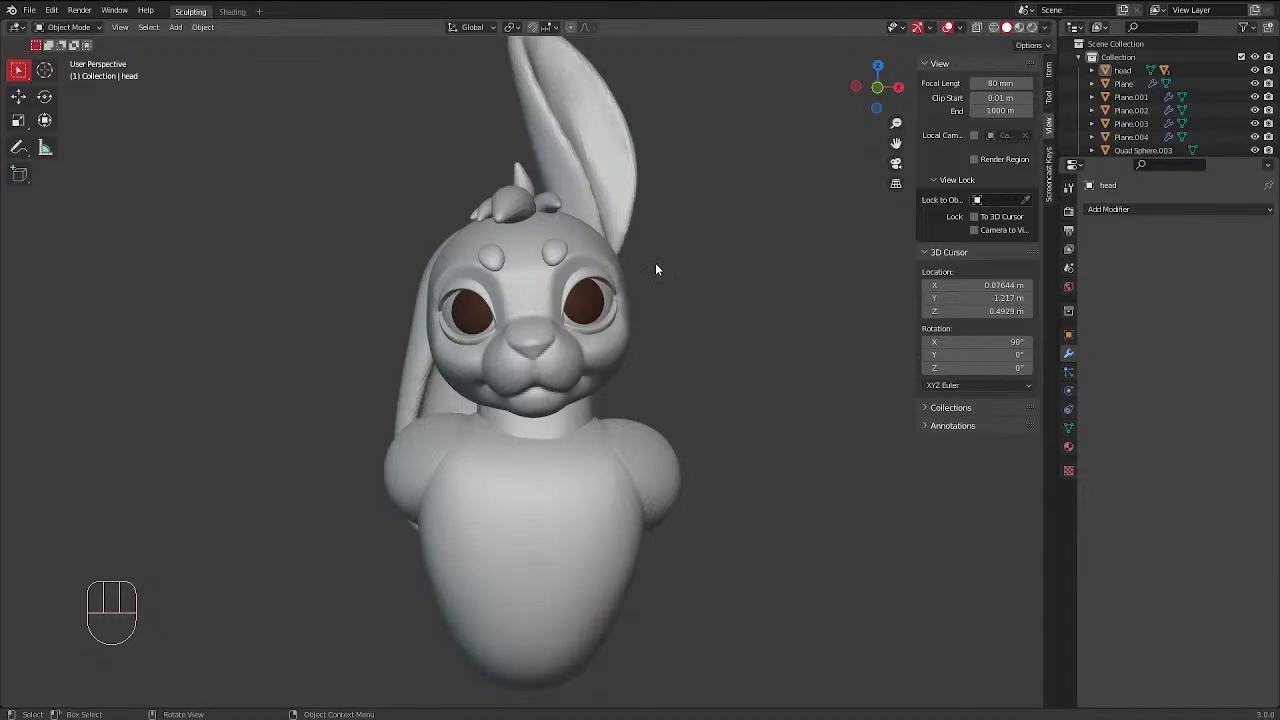
{"action": "middle_click_drag", "start_coordinate": [656, 269], "coordinate": [650, 325]}
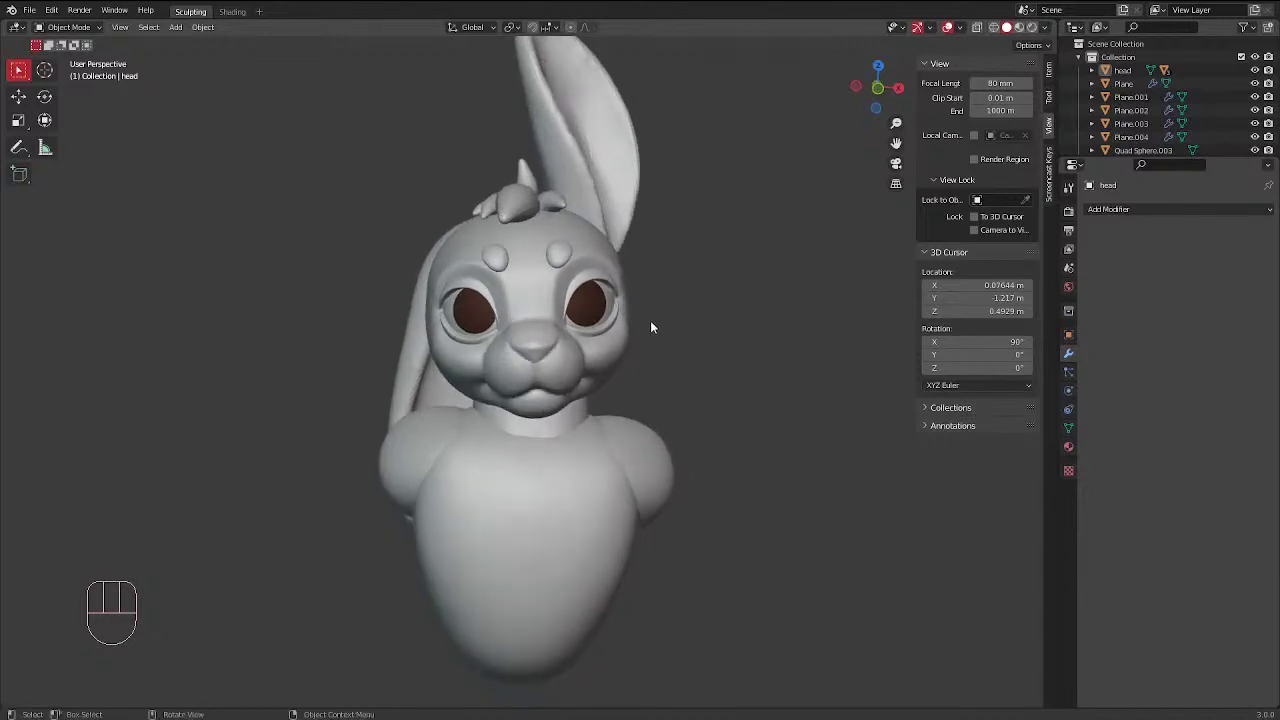
Select the joined head in front view and put it into Sculpt Mode
{"action": "key", "text": "KP_1"}
{"action": "left_click", "coordinate": [606, 344]}
{"action": "key", "text": "ctrl+Tab"}
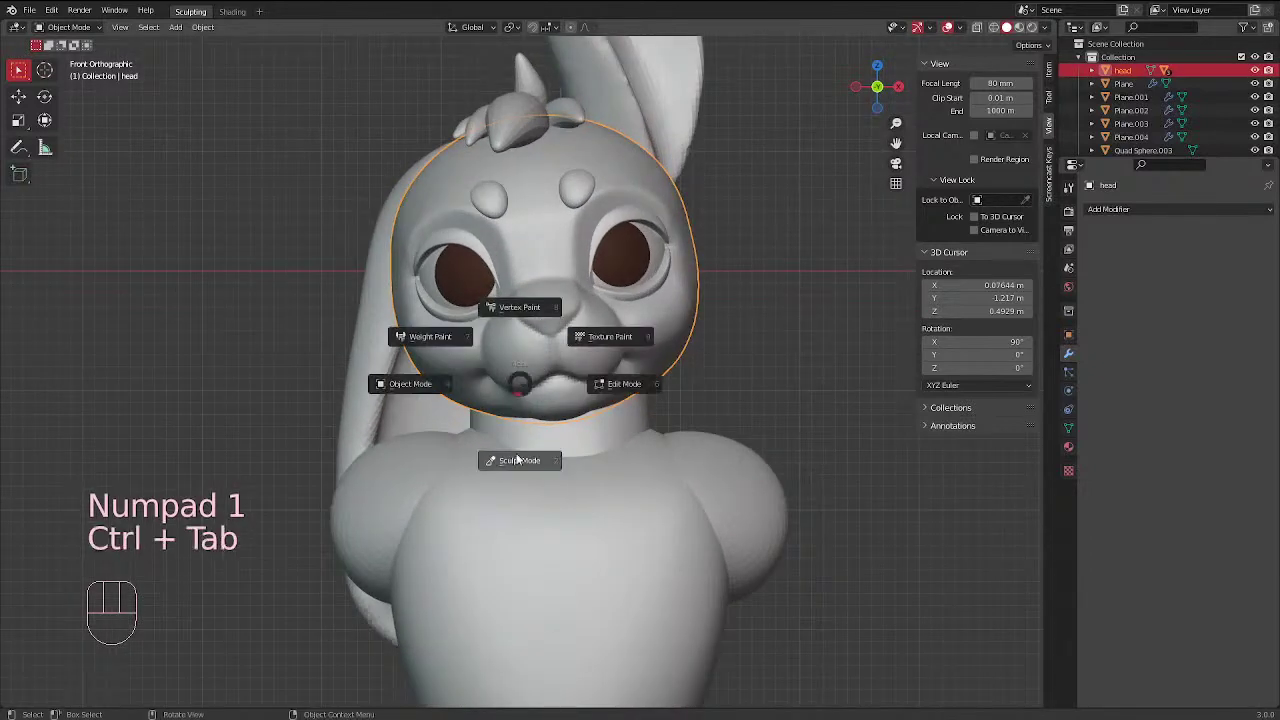
{"action": "left_click", "coordinate": [518, 460]}
Set the brush radius to 30 px and lightly smooth the corner of the mouth
{"action": "middle_click_drag", "start_coordinate": [518, 440], "coordinate": [683, 369]}
{"action": "scroll", "coordinate": [540, 360], "scroll_direction": "up", "scroll_amount": 2}
{"action": "middle_click_drag", "start_coordinate": [540, 360], "coordinate": [577, 351]}
{"action": "key", "text": "f"}
{"action": "left_click", "coordinate": [543, 352]}
{"action": "left_click_drag", "start_coordinate": [506, 357], "coordinate": [507, 359], "text": "shift"}
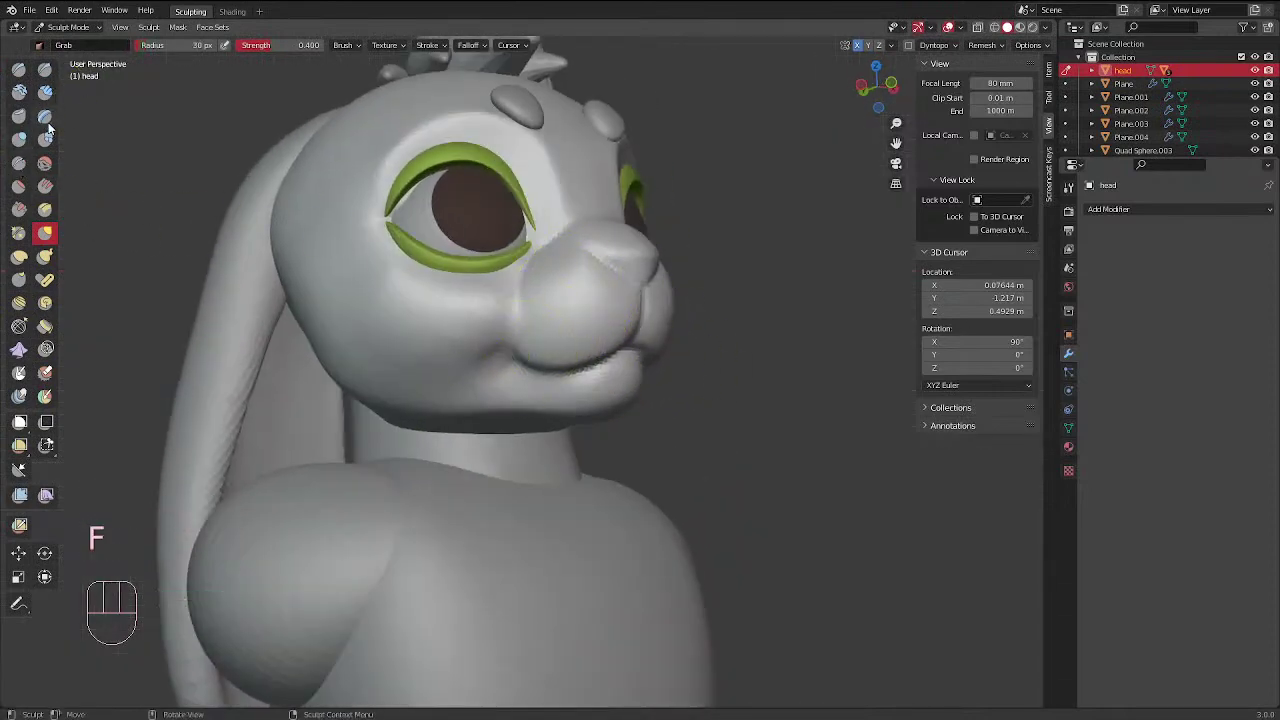
Choose the Draw Sharp brush with a 32 px radius and carve a crease at the mouth corner
{"action": "left_click", "coordinate": [46, 71]}
{"action": "key", "text": "f"}
{"action": "left_click", "coordinate": [548, 369]}
{"action": "key", "text": "f"}
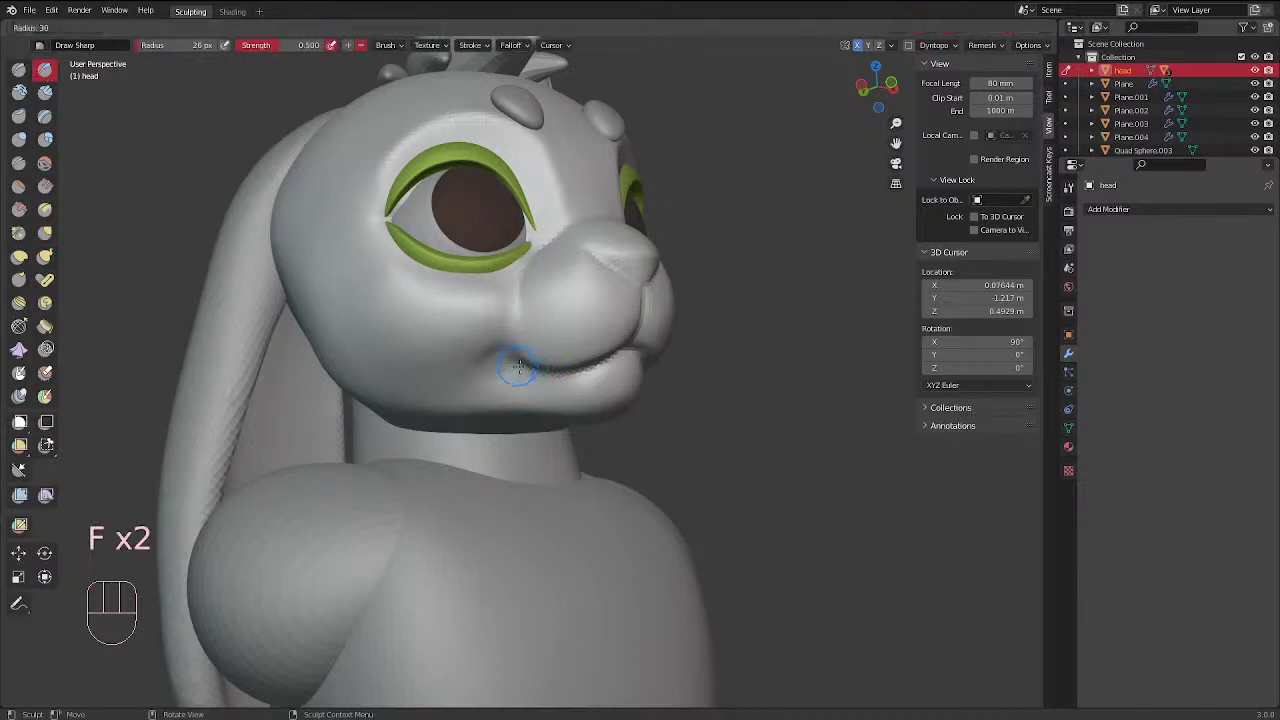
{"action": "left_click", "coordinate": [546, 369]}
{"action": "mouse_move", "coordinate": [530, 367]}
{"action": "left_mouse_down"}
{"action": "mouse_move", "coordinate": [505, 369]}
{"action": "mouse_move", "coordinate": [522, 372]}
{"action": "left_mouse_up"}
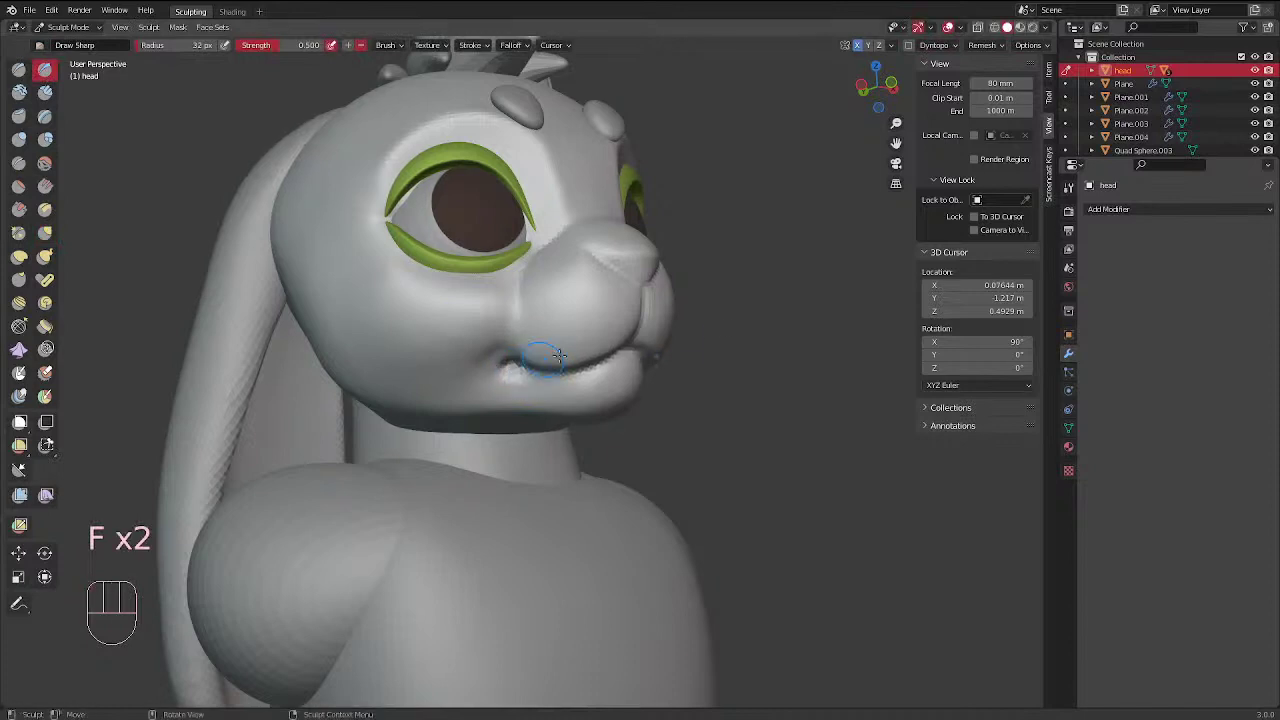
Set the brush radius to 45 px, switch to Clay Strips and build up the cheek beside the mouth corner
{"action": "middle_click_drag", "start_coordinate": [560, 356], "coordinate": [664, 300]}
{"action": "middle_click_drag", "start_coordinate": [738, 312], "coordinate": [636, 332]}
{"action": "key", "text": "f"}
{"action": "left_click", "coordinate": [649, 332]}
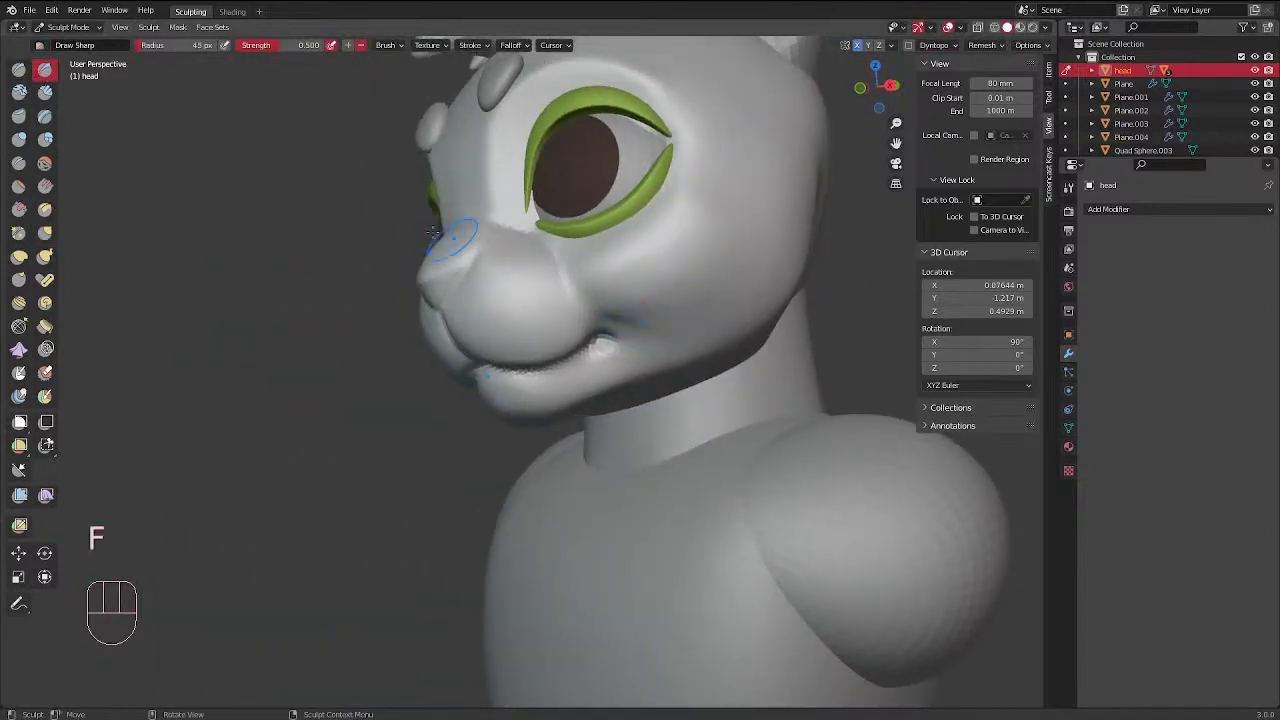
{"action": "left_click", "coordinate": [45, 91]}
{"action": "mouse_move", "coordinate": [415, 245]}
{"action": "middle_mouse_down"}
{"action": "mouse_move", "coordinate": [545, 258]}
{"action": "mouse_move", "coordinate": [520, 320]}
{"action": "middle_mouse_up"}
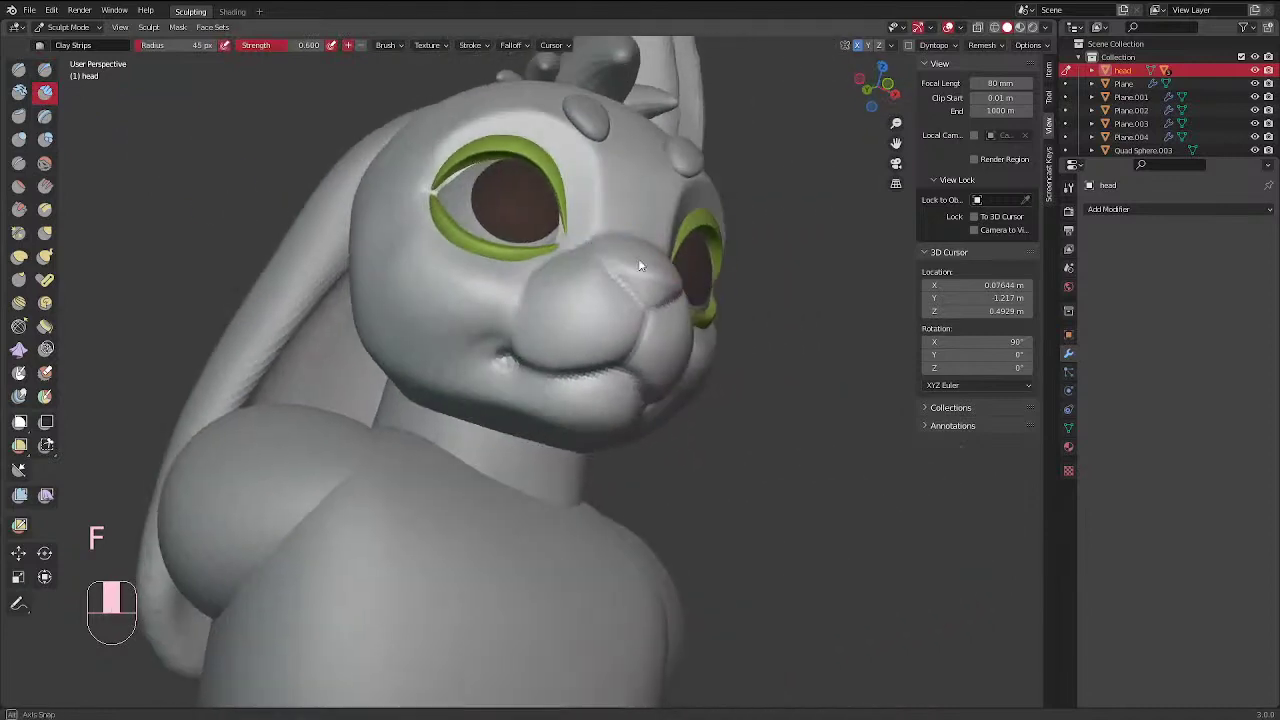
{"action": "left_click", "coordinate": [497, 340]}
{"action": "left_click_drag", "start_coordinate": [497, 340], "coordinate": [495, 360]}
Set the Clay Strips radius to 62 px and add volume to the cheek above the mouth corner
{"action": "key", "text": "f"}
{"action": "left_click", "coordinate": [484, 310]}
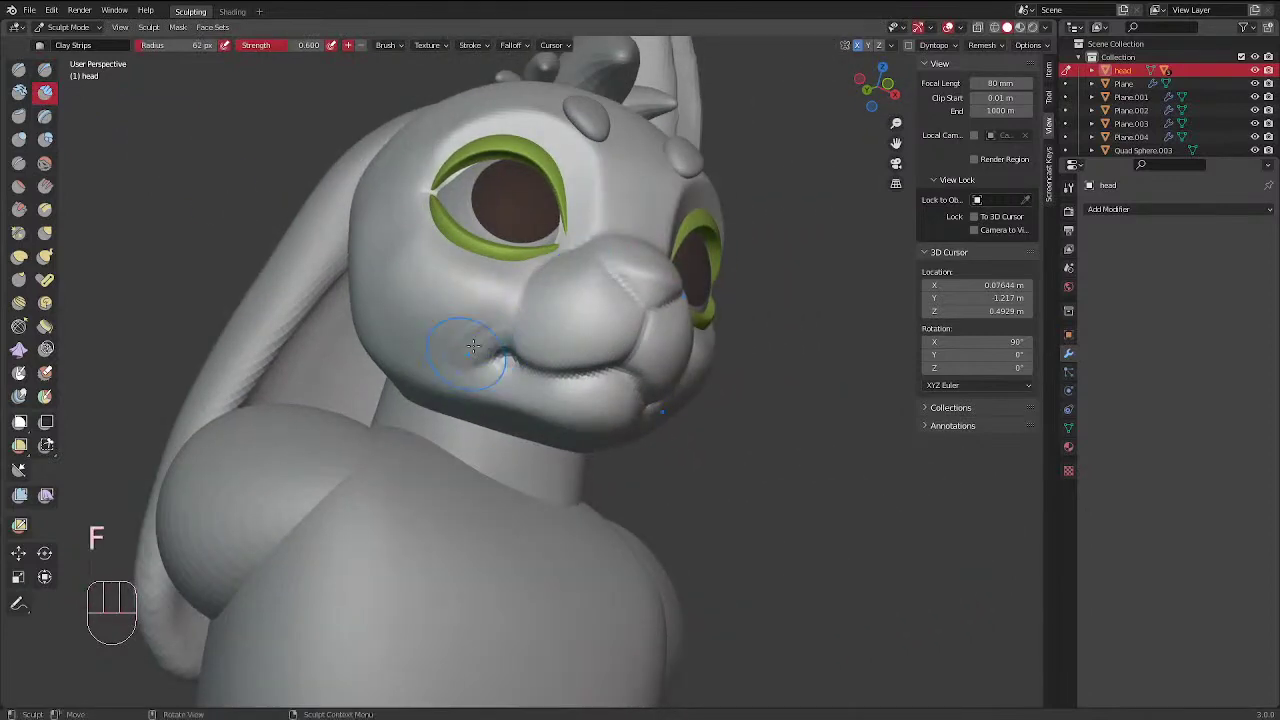
{"action": "middle_click_drag", "start_coordinate": [484, 307], "coordinate": [801, 291]}
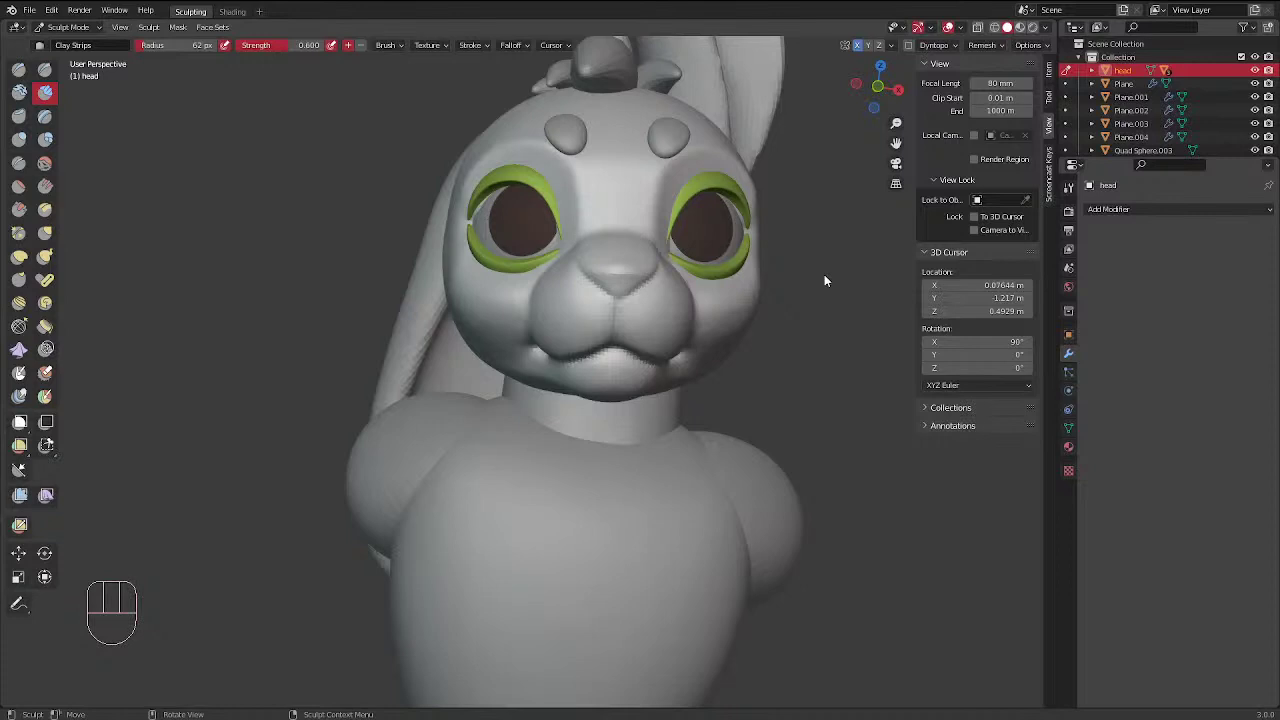
{"action": "mouse_move", "coordinate": [824, 281]}
{"action": "middle_mouse_down"}
{"action": "mouse_move", "coordinate": [780, 265]}
{"action": "mouse_move", "coordinate": [741, 300]}
{"action": "mouse_move", "coordinate": [549, 229]}
{"action": "mouse_move", "coordinate": [446, 286]}
{"action": "mouse_move", "coordinate": [466, 355]}
{"action": "mouse_move", "coordinate": [529, 415]}
{"action": "mouse_move", "coordinate": [550, 405]}
{"action": "middle_mouse_up"}
{"action": "mouse_move", "coordinate": [302, 329]}
{"action": "left_mouse_down"}
{"action": "mouse_move", "coordinate": [289, 320]}
{"action": "mouse_move", "coordinate": [336, 268]}
{"action": "mouse_move", "coordinate": [336, 322]}
{"action": "mouse_move", "coordinate": [318, 316]}
{"action": "mouse_move", "coordinate": [336, 304]}
{"action": "left_mouse_up"}
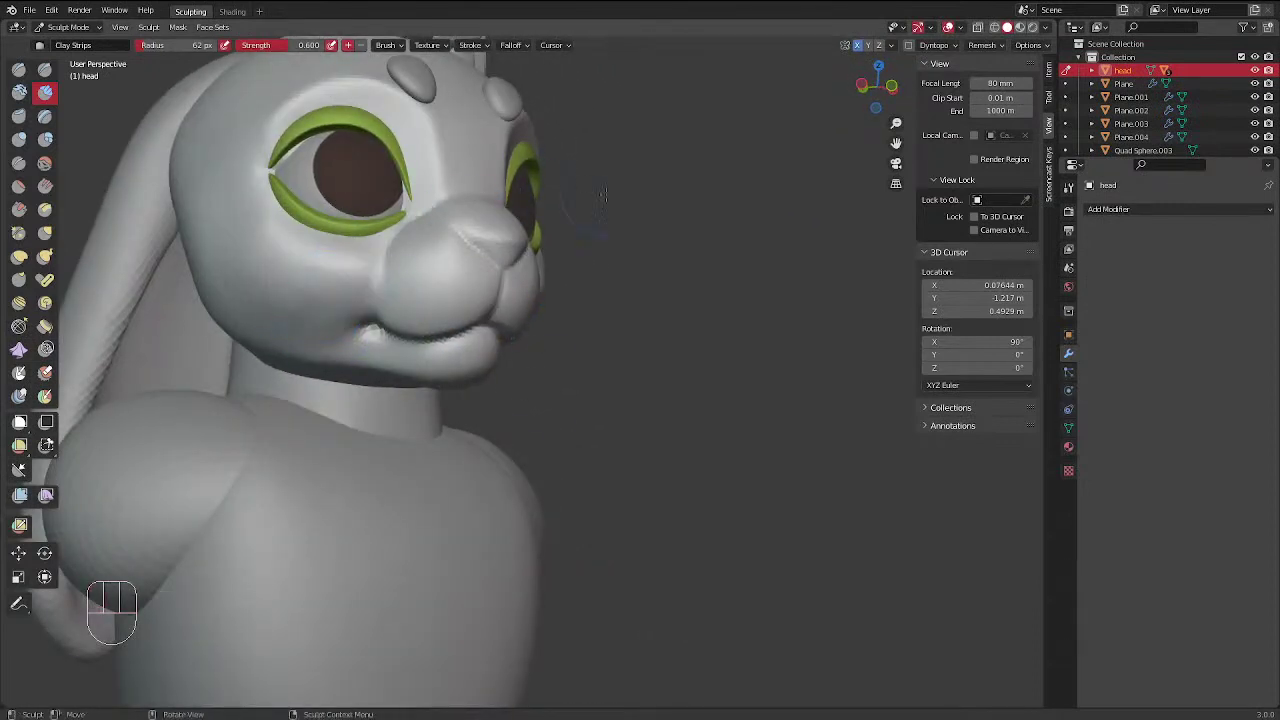
Check the face from the front and smooth the built-up area of the cheek
{"action": "mouse_move", "coordinate": [577, 305]}
{"action": "middle_mouse_down"}
{"action": "mouse_move", "coordinate": [540, 367]}
{"action": "mouse_move", "coordinate": [515, 322]}
{"action": "middle_mouse_up"}
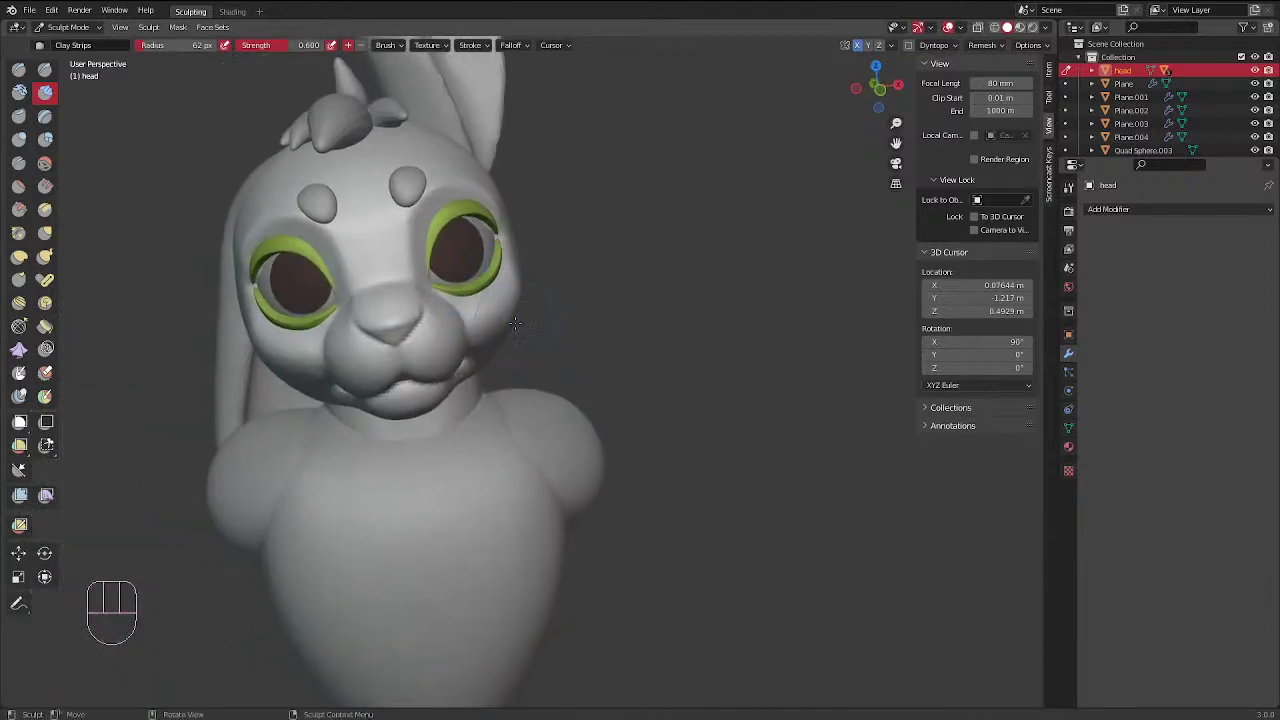
{"action": "key", "text": "KP_1"}
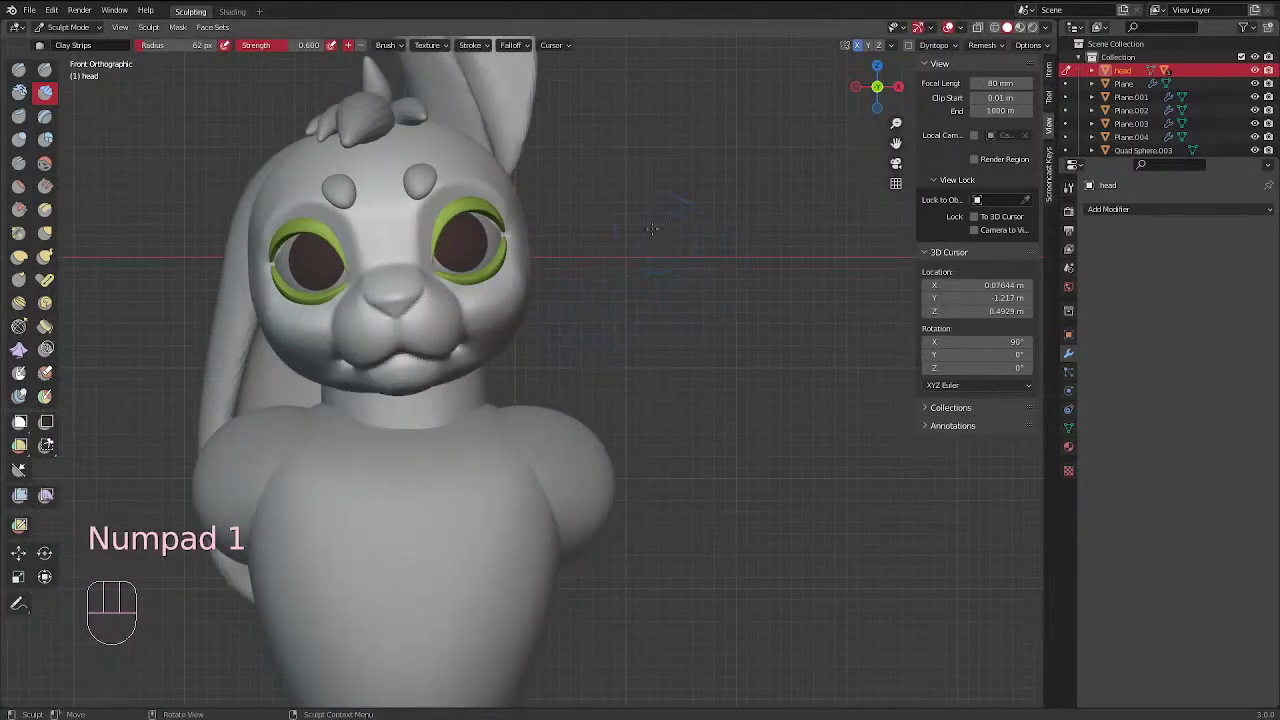
{"action": "middle_click_drag", "start_coordinate": [346, 280], "coordinate": [400, 262]}
{"action": "left_click", "coordinate": [321, 298], "text": "shift"}
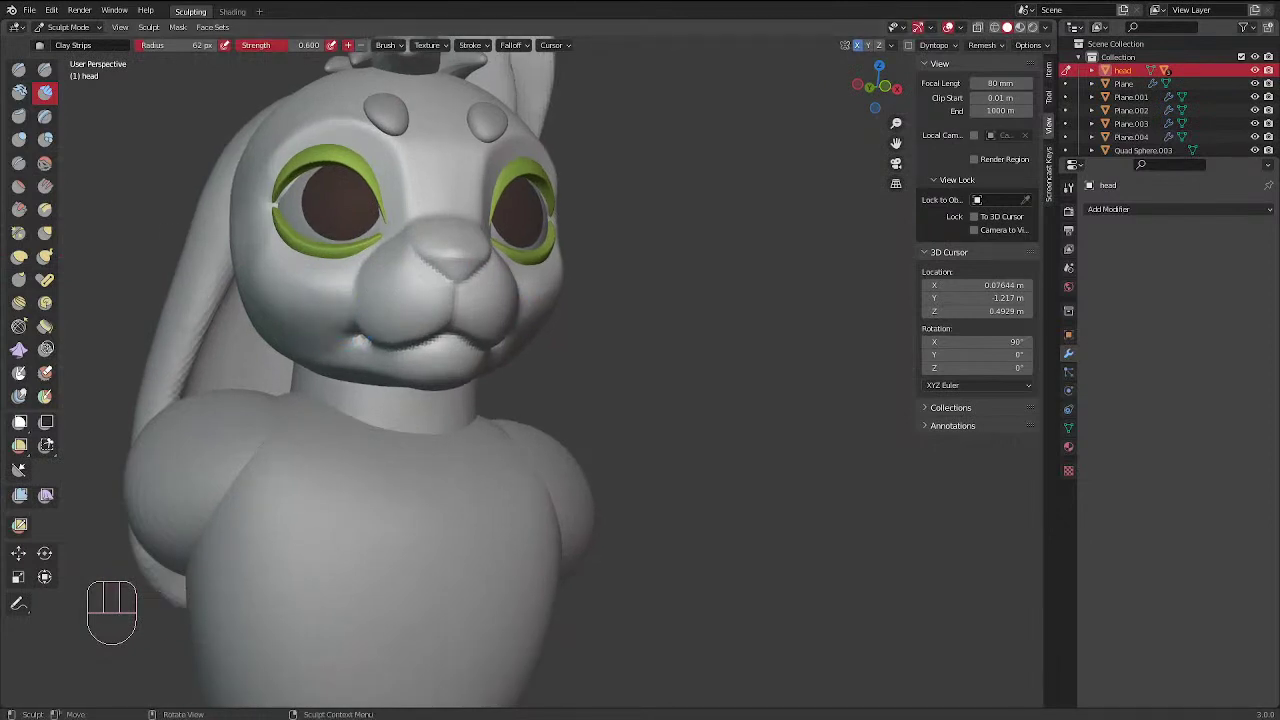
Add a Clay Strips stroke to the forehead between the brows
{"action": "scroll", "coordinate": [690, 360], "scroll_direction": "down", "scroll_amount": 2}
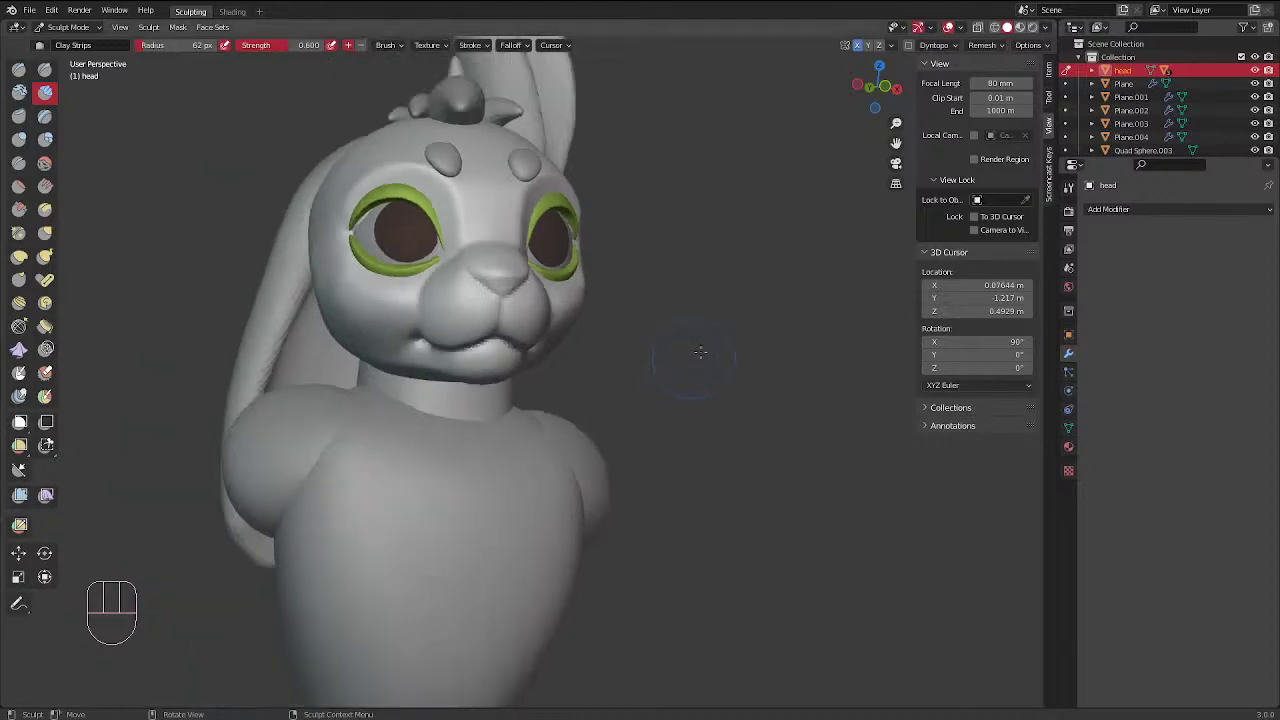
{"action": "middle_click_drag", "start_coordinate": [564, 285], "coordinate": [490, 360]}
{"action": "scroll", "coordinate": [545, 330], "scroll_direction": "up", "scroll_amount": 2}
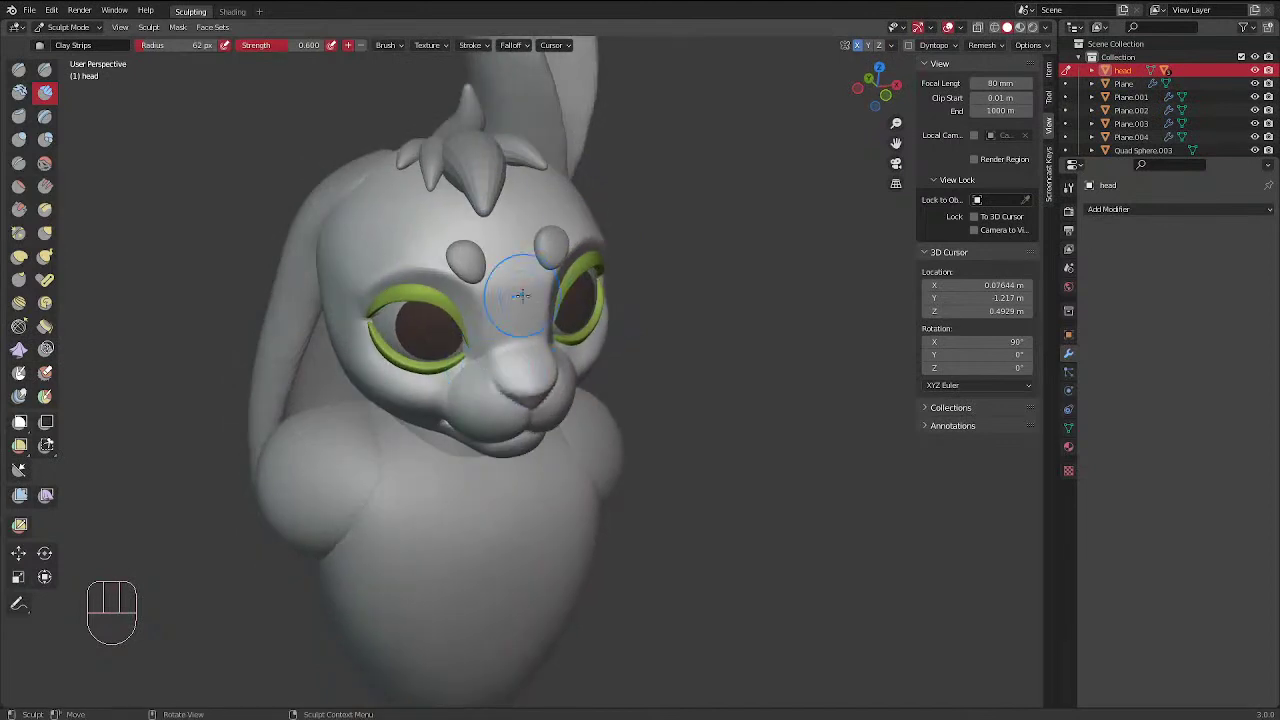
{"action": "middle_click_drag", "start_coordinate": [520, 294], "coordinate": [508, 268]}
{"action": "mouse_move", "coordinate": [508, 268]}
{"action": "left_mouse_down"}
{"action": "mouse_move", "coordinate": [500, 283]}
{"action": "mouse_move", "coordinate": [518, 306]}
{"action": "mouse_move", "coordinate": [534, 288]}
{"action": "mouse_move", "coordinate": [525, 246]}
{"action": "left_mouse_up"}
Switch to Elastic Deform, reduce the brush radius to 55 px and reshape the mouth line near its corner
{"action": "mouse_move", "coordinate": [682, 198]}
{"action": "middle_mouse_down"}
{"action": "mouse_move", "coordinate": [700, 230]}
{"action": "mouse_move", "coordinate": [720, 212]}
{"action": "mouse_move", "coordinate": [646, 226]}
{"action": "mouse_move", "coordinate": [662, 284]}
{"action": "mouse_move", "coordinate": [676, 260]}
{"action": "middle_mouse_up"}
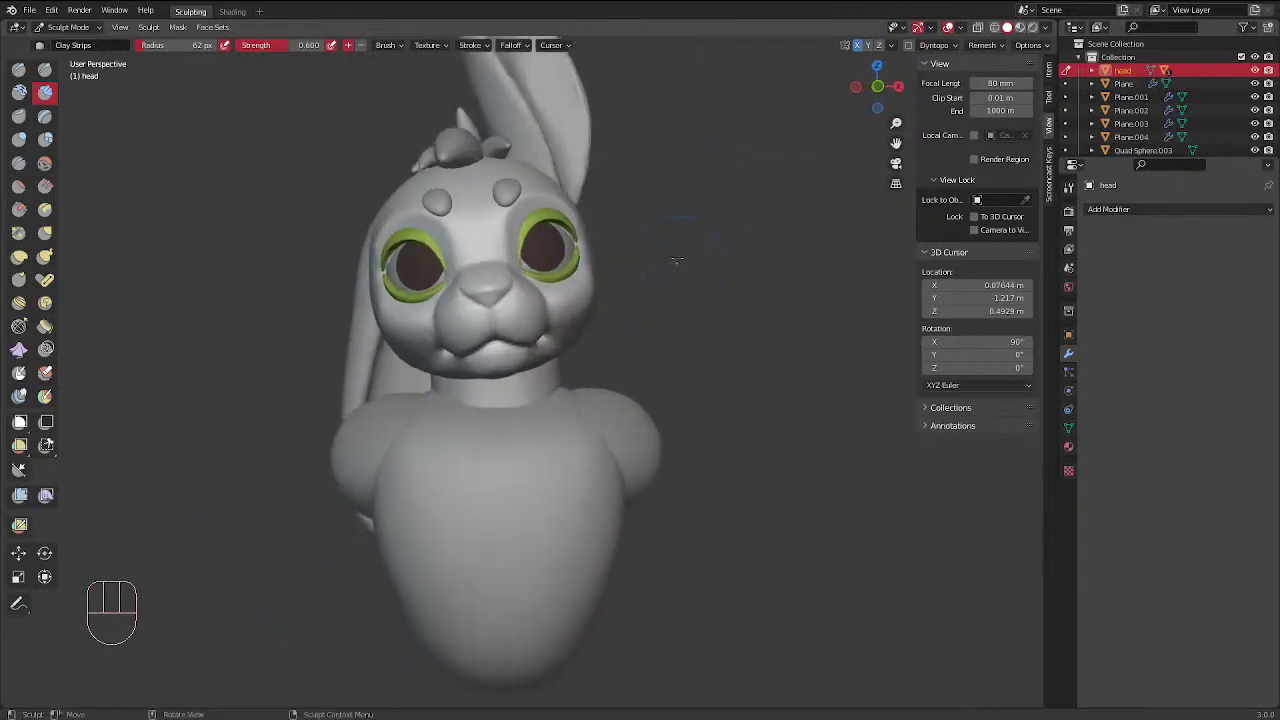
{"action": "middle_click_drag", "start_coordinate": [569, 312], "coordinate": [574, 272], "text": "ctrl"}
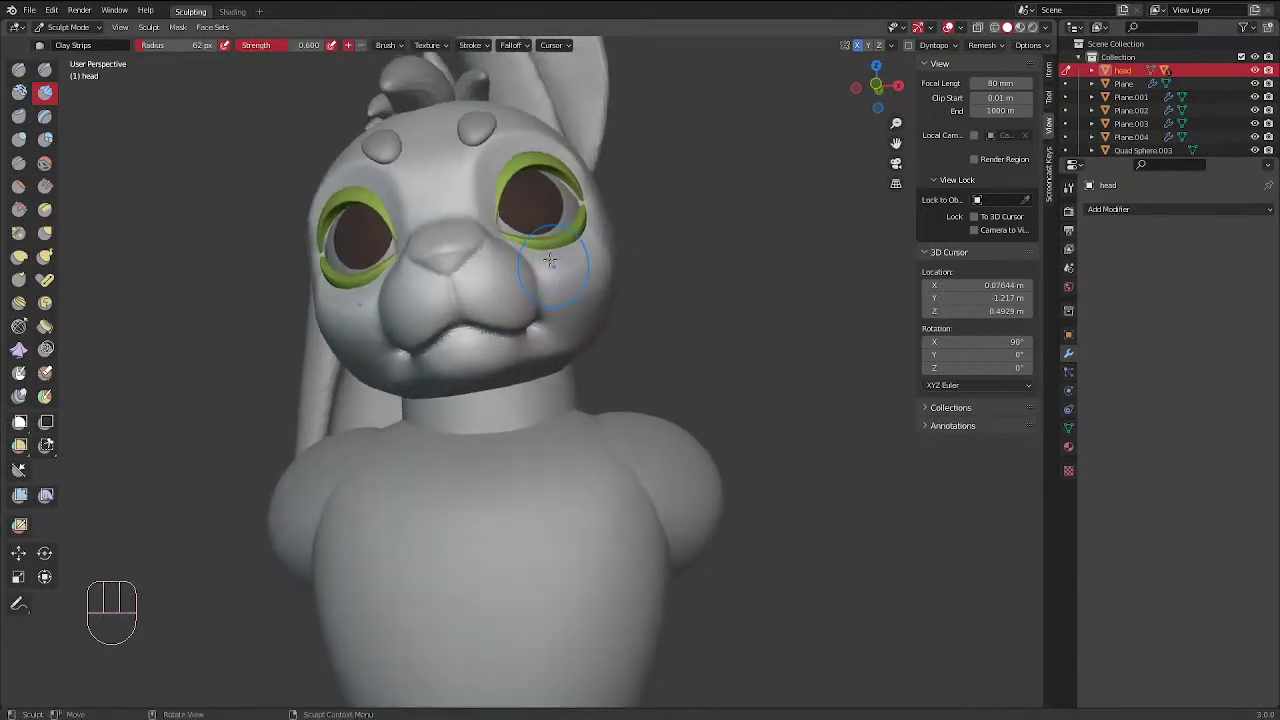
{"action": "left_click", "coordinate": [19, 256]}
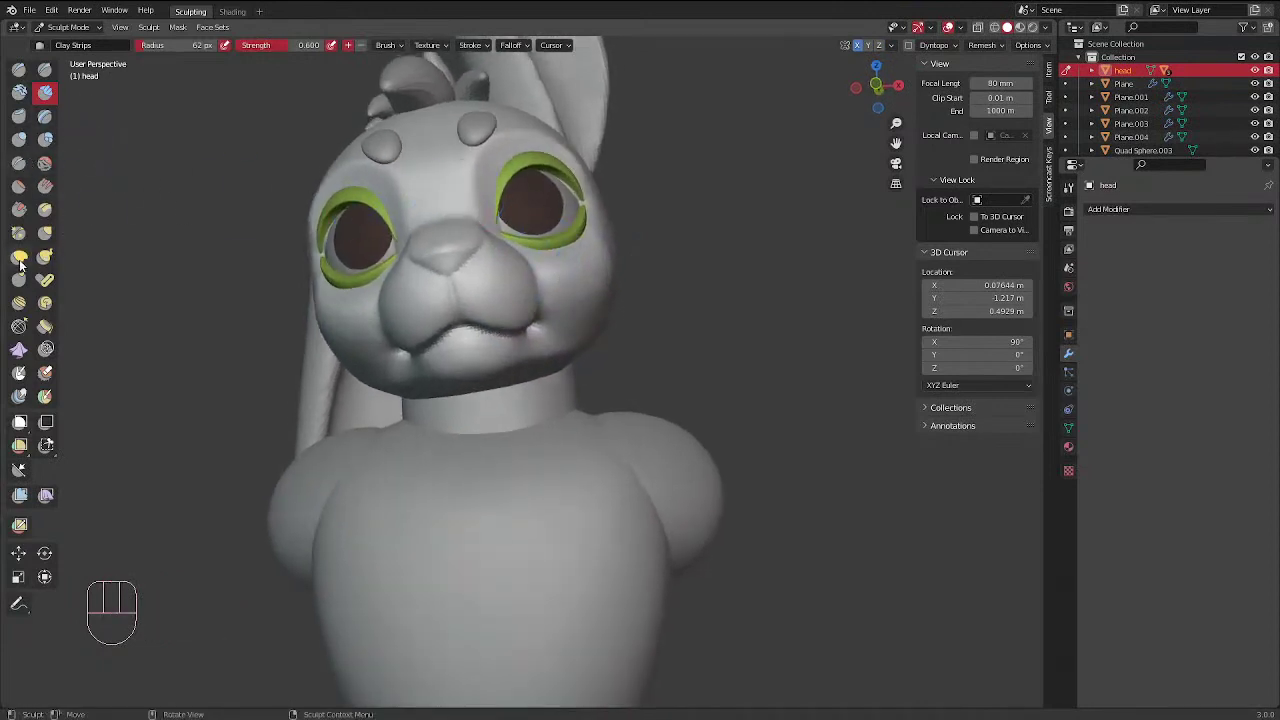
{"action": "key", "text": "f"}
{"action": "left_click", "coordinate": [517, 331]}
{"action": "key", "text": "f"}
{"action": "left_click", "coordinate": [510, 330]}
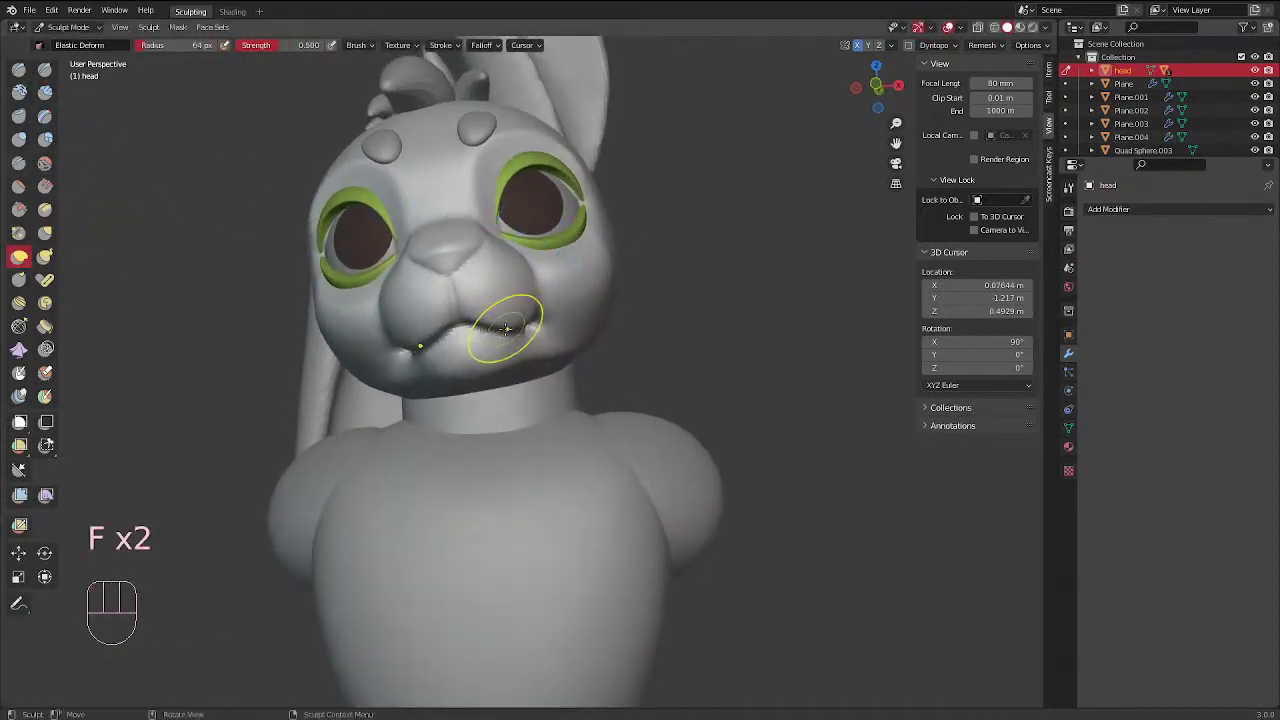
{"action": "key", "text": "f"}
{"action": "left_click_drag", "start_coordinate": [508, 330], "coordinate": [512, 322]}
{"action": "middle_click_drag", "start_coordinate": [598, 362], "coordinate": [620, 386]}
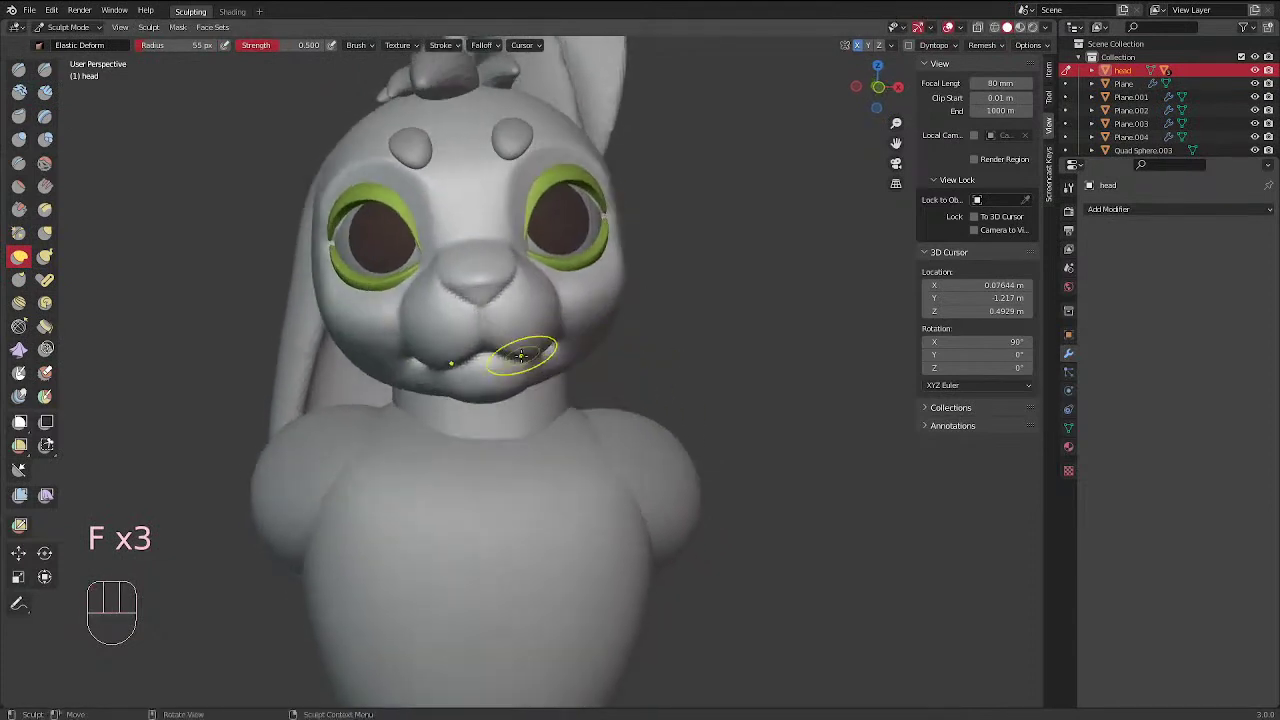
Nudge the lip line into shape with Elastic Deform at radii of 47 px and 59 px
{"action": "key", "text": "f"}
{"action": "left_click", "coordinate": [477, 357]}
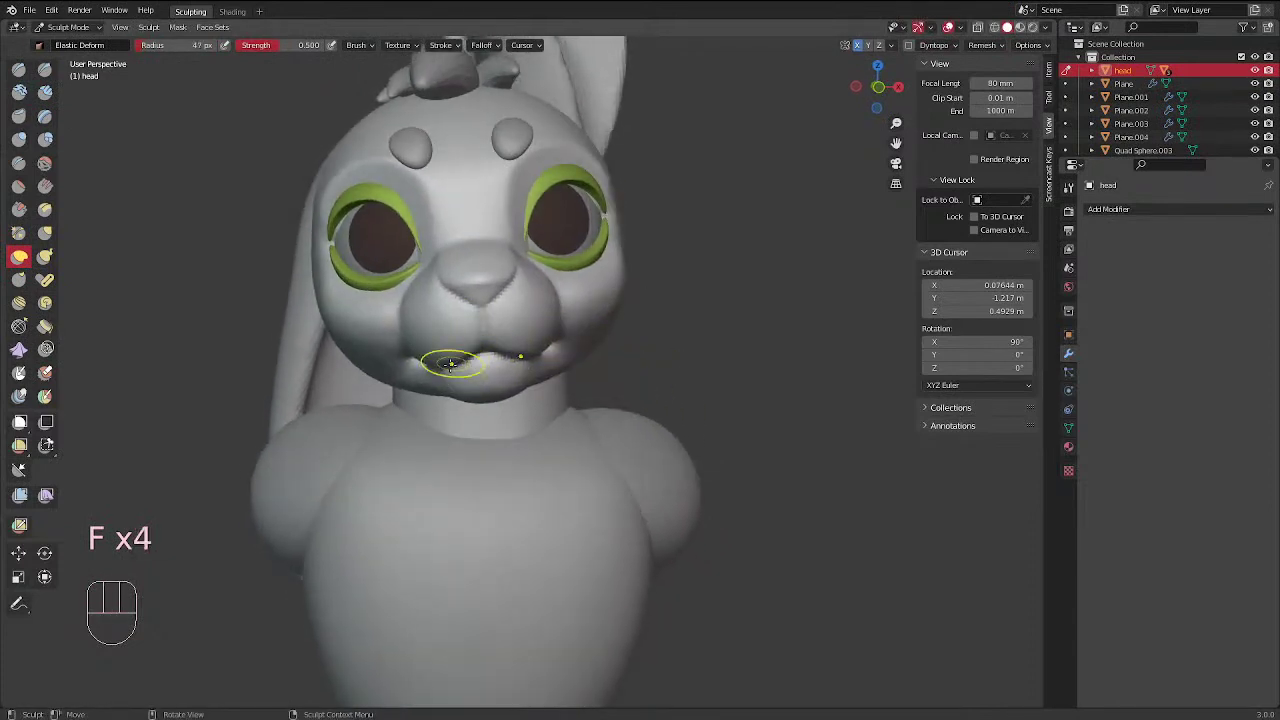
{"action": "left_click_drag", "start_coordinate": [486, 352], "coordinate": [487, 352]}
{"action": "middle_click_drag", "start_coordinate": [487, 352], "coordinate": [666, 309]}
{"action": "key", "text": "f"}
{"action": "left_click", "coordinate": [570, 345]}
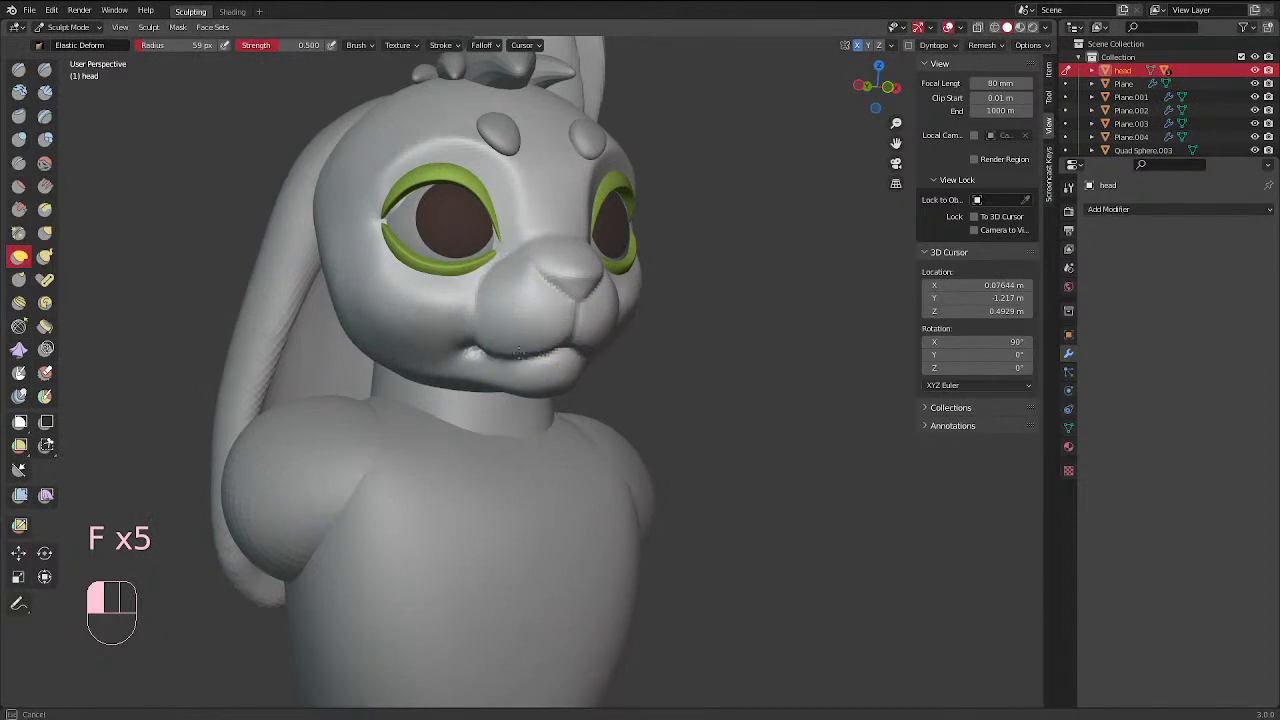
Enlarge the Elastic Deform radius to 82 px and push the chin and lower lip upward
{"action": "middle_click_drag", "start_coordinate": [580, 327], "coordinate": [529, 371]}
{"action": "key", "text": "f"}
{"action": "left_click", "coordinate": [529, 378]}
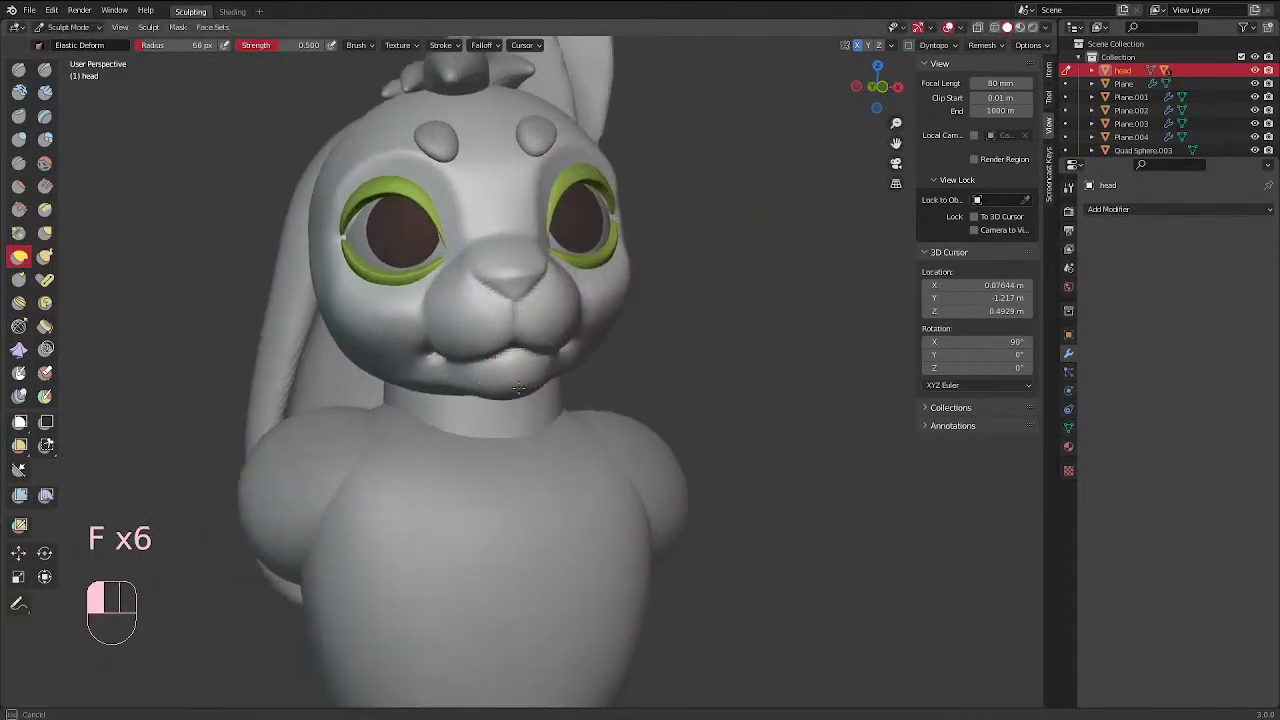
{"action": "key", "text": "f"}
{"action": "left_click", "coordinate": [529, 382]}
{"action": "left_click_drag", "start_coordinate": [529, 382], "coordinate": [524, 366]}
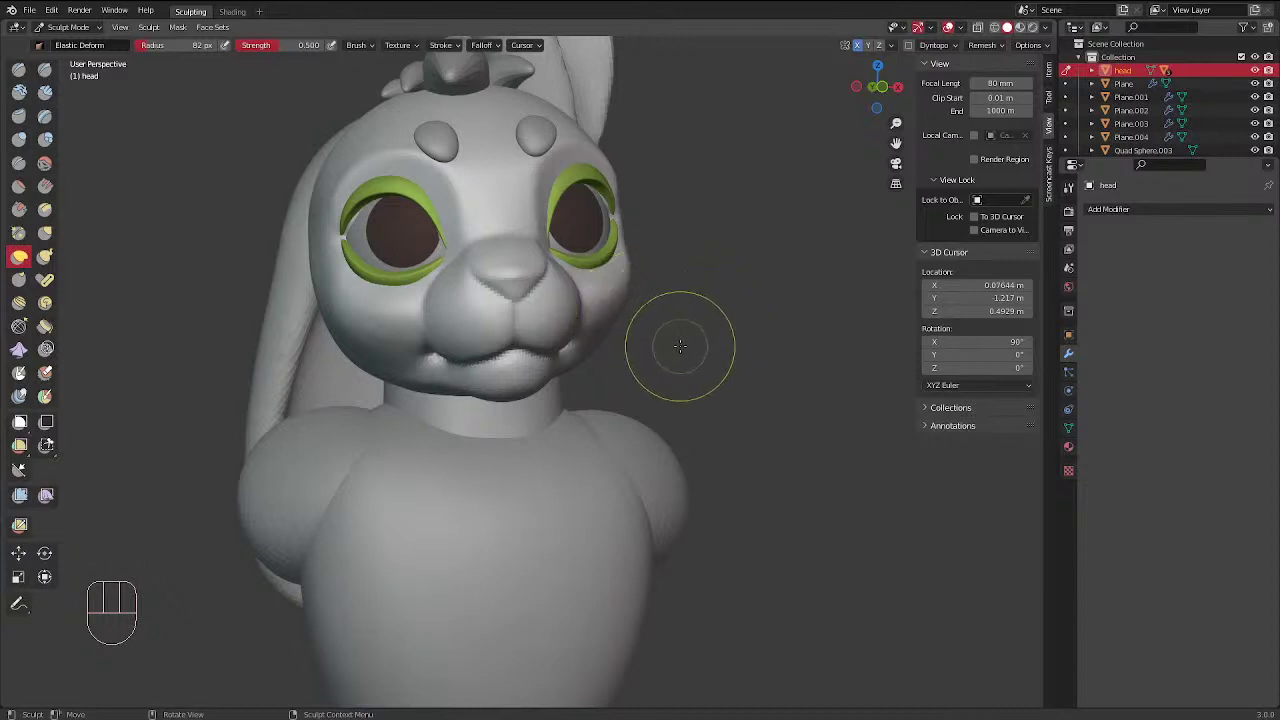
Adjust the jaw below the mouth corner with Elastic Deform at radii of 78 px and 72 px
{"action": "mouse_move", "coordinate": [679, 345]}
{"action": "middle_mouse_down"}
{"action": "mouse_move", "coordinate": [674, 366]}
{"action": "mouse_move", "coordinate": [557, 323]}
{"action": "middle_mouse_up"}
{"action": "key", "text": "f"}
{"action": "left_click", "coordinate": [510, 398]}
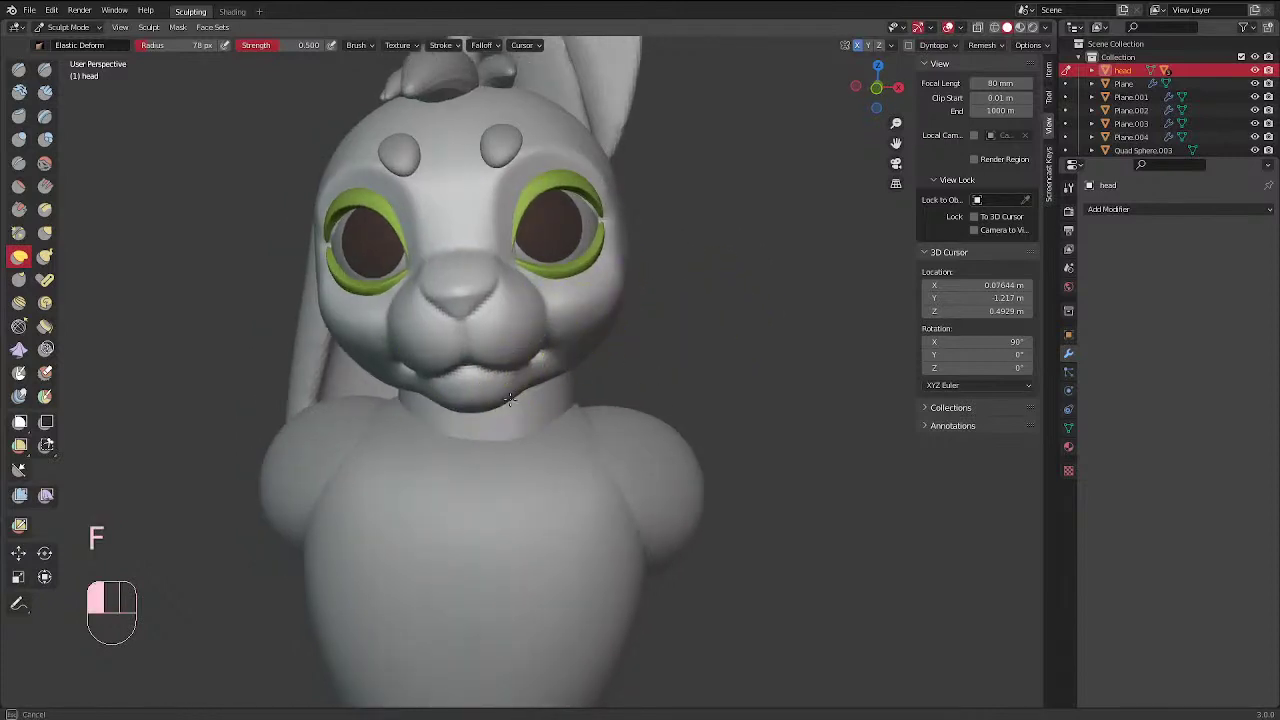
{"action": "middle_click_drag", "start_coordinate": [510, 398], "coordinate": [486, 323]}
{"action": "key", "text": "f"}
{"action": "left_click", "coordinate": [482, 380]}
Set the Elastic Deform radius to 57 px and pull the mouth corner and adjoining cheek upward
{"action": "key", "text": "f"}
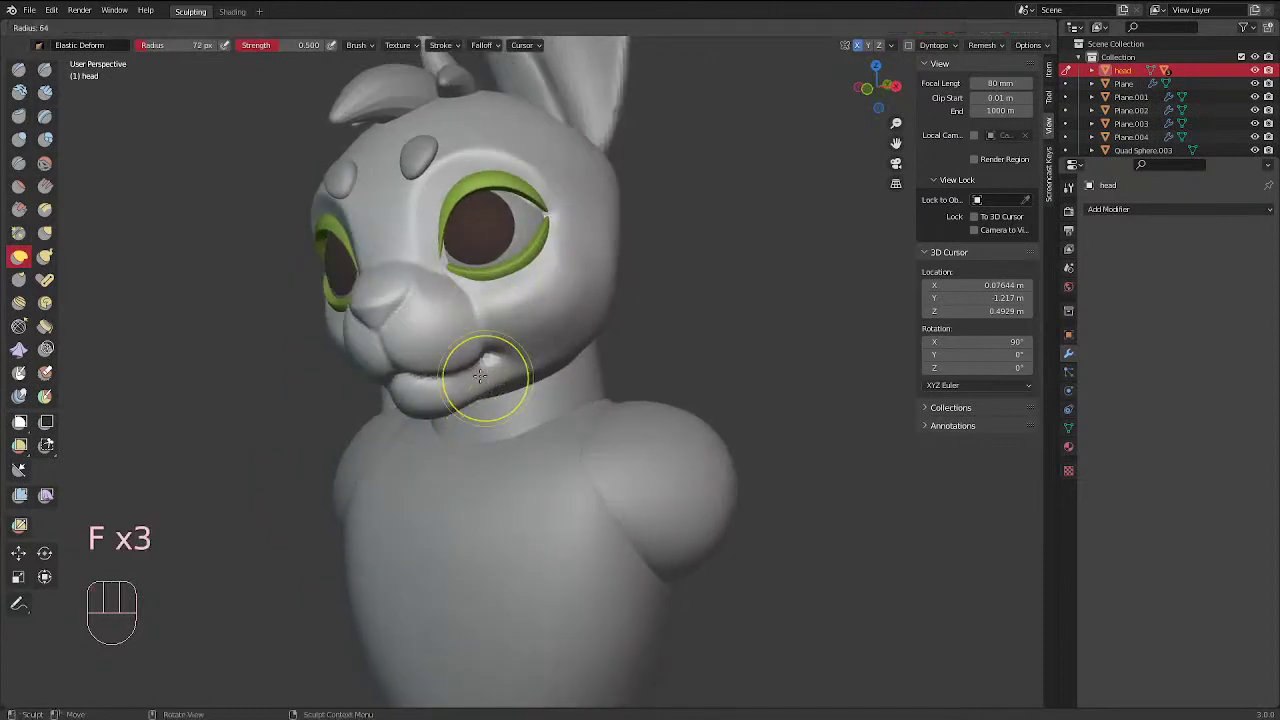
{"action": "left_click", "coordinate": [484, 350]}
{"action": "key", "text": "f"}
{"action": "left_click", "coordinate": [487, 342]}
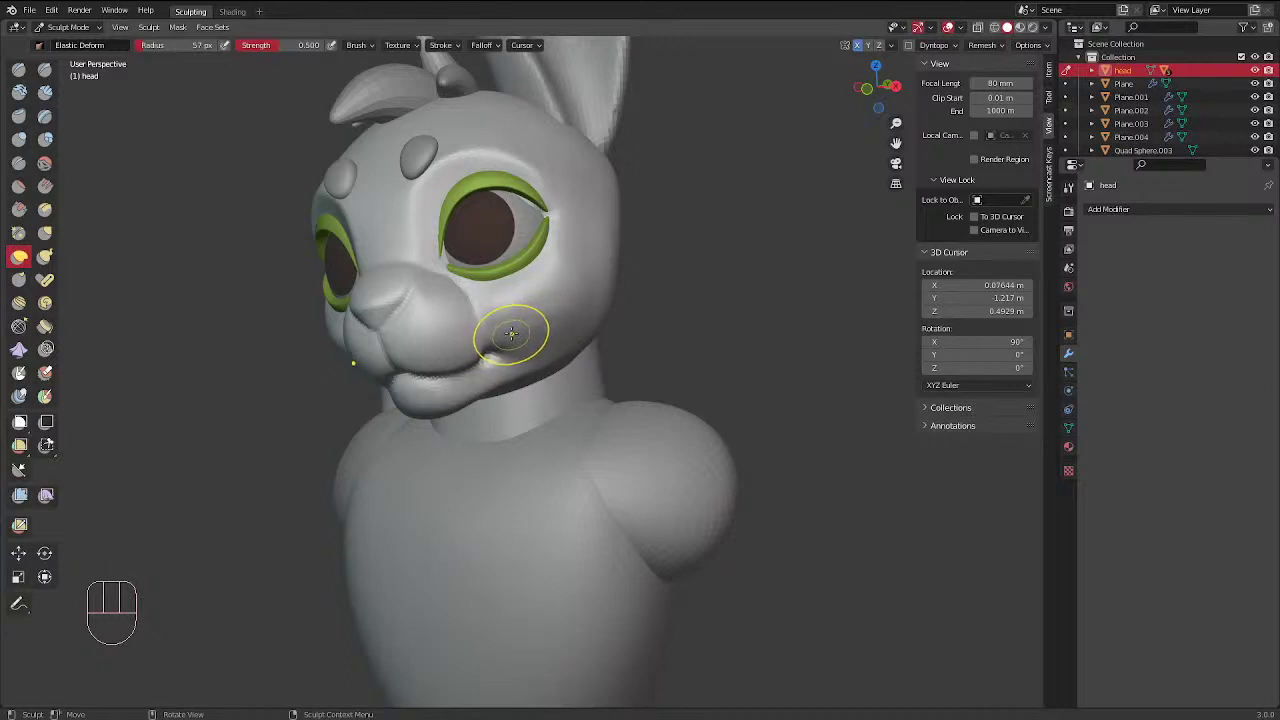
{"action": "left_click_drag", "start_coordinate": [511, 335], "coordinate": [514, 325]}
Examine the reshaped face and head from the front and from several side angles
{"action": "mouse_move", "coordinate": [672, 206]}
{"action": "left_mouse_down"}
{"action": "mouse_move", "coordinate": [680, 240]}
{"action": "mouse_move", "coordinate": [674, 162]}
{"action": "left_mouse_up"}
{"action": "middle_click_drag", "start_coordinate": [574, 233], "coordinate": [706, 215], "text": "ctrl"}
{"action": "middle_click_drag", "start_coordinate": [612, 248], "coordinate": [594, 285], "text": "shift"}
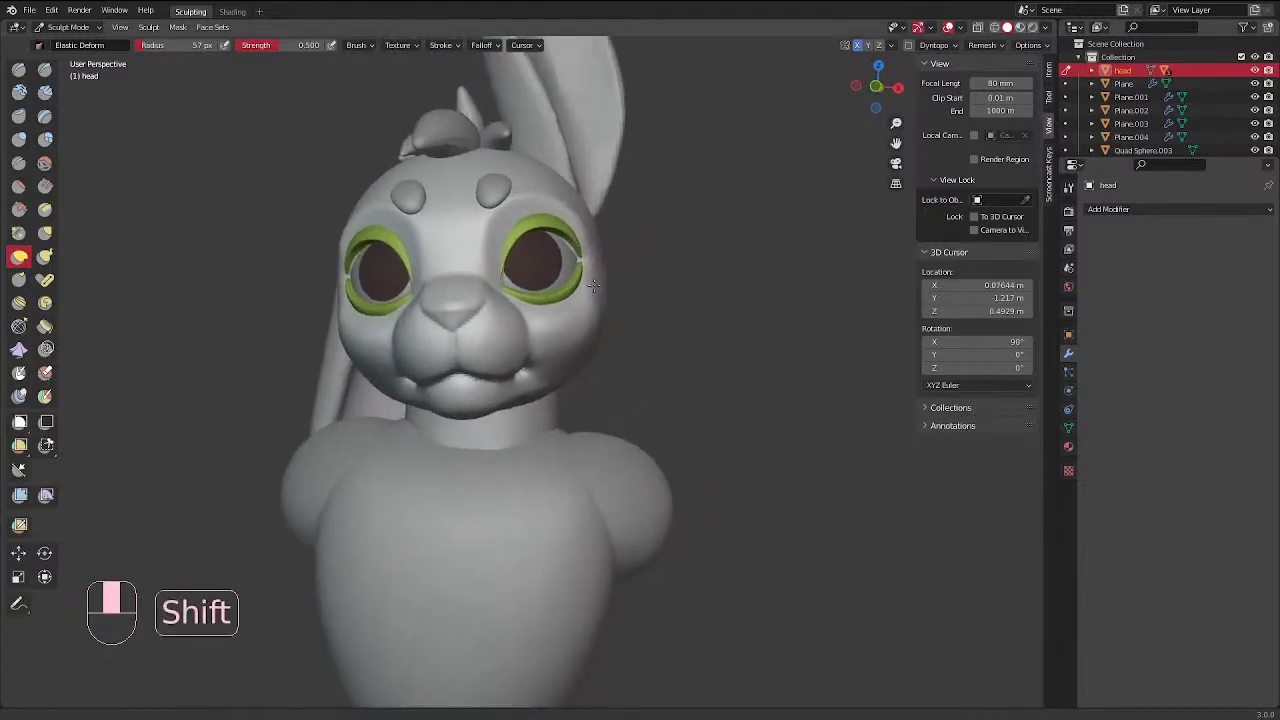
{"action": "middle_click_drag", "start_coordinate": [640, 234], "coordinate": [661, 215]}
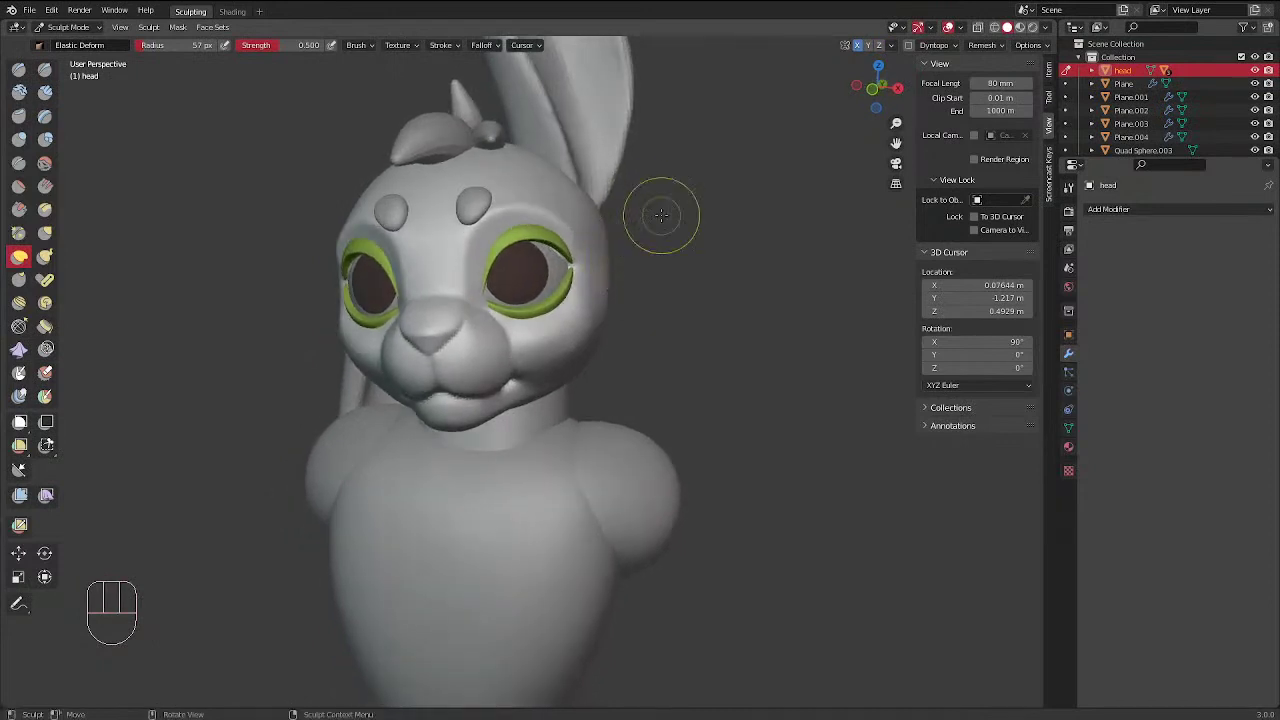
{"action": "middle_click_drag", "start_coordinate": [640, 271], "coordinate": [595, 262]}
{"action": "key", "text": "ctrl+Tab"}
{"action": "mouse_move", "coordinate": [700, 261]}
{"action": "middle_mouse_down"}
{"action": "mouse_move", "coordinate": [606, 303]}
{"action": "mouse_move", "coordinate": [537, 296]}
{"action": "mouse_move", "coordinate": [560, 262]}
{"action": "middle_mouse_up"}
{"action": "left_click", "coordinate": [608, 258]}
{"action": "key", "text": "ctrl+Tab"}
{"action": "mouse_move", "coordinate": [557, 334]}
{"action": "middle_mouse_down"}
{"action": "mouse_move", "coordinate": [452, 381]}
{"action": "mouse_move", "coordinate": [506, 272]}
{"action": "mouse_move", "coordinate": [480, 337]}
{"action": "mouse_move", "coordinate": [305, 355]}
{"action": "middle_mouse_up"}
{"action": "key", "text": "ctrl+Tab"}
Switch to Draw Sharp and define the inner eye corner, reducing the brush radius from 41 px to 33 px
{"action": "left_click", "coordinate": [45, 68]}
{"action": "key", "text": "f"}
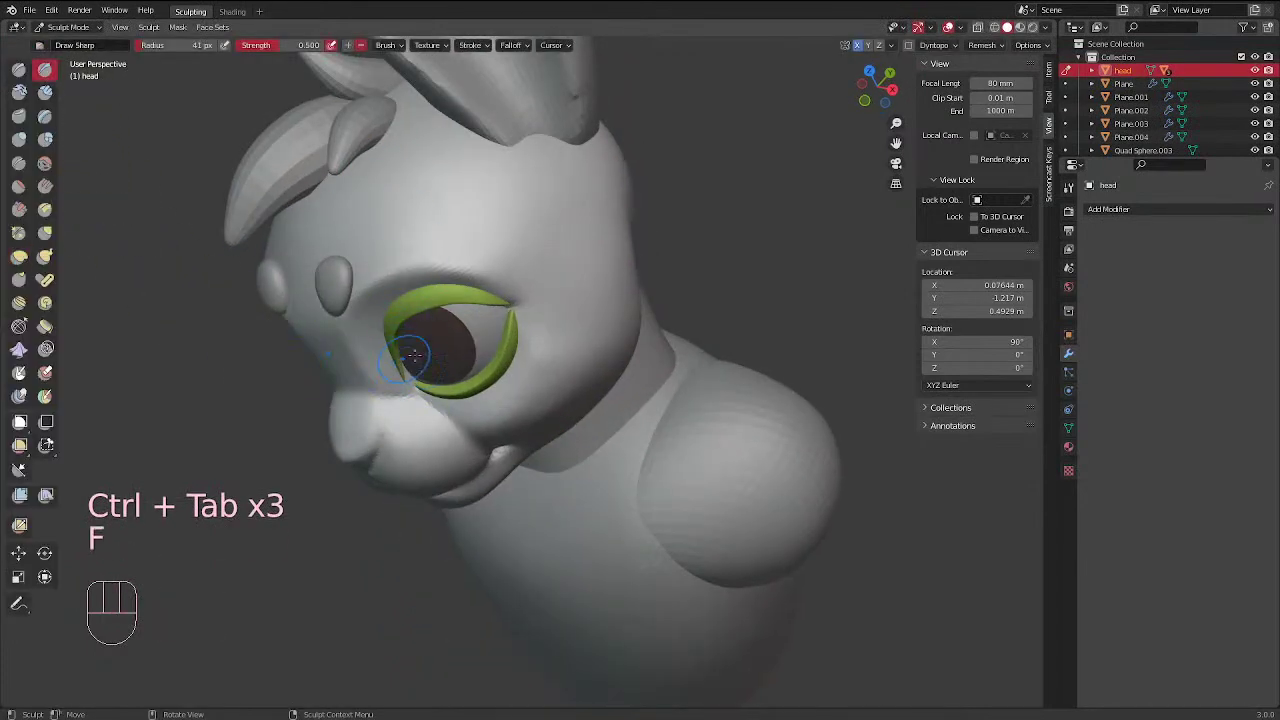
{"action": "left_click", "coordinate": [412, 378]}
{"action": "mouse_move", "coordinate": [408, 372]}
{"action": "middle_mouse_down"}
{"action": "mouse_move", "coordinate": [480, 310]}
{"action": "mouse_move", "coordinate": [588, 250]}
{"action": "mouse_move", "coordinate": [466, 277]}
{"action": "mouse_move", "coordinate": [663, 194]}
{"action": "middle_mouse_up"}
{"action": "key", "text": "f"}
{"action": "left_click", "coordinate": [486, 266]}
{"action": "middle_click_drag", "start_coordinate": [663, 194], "coordinate": [646, 240], "text": "ctrl"}
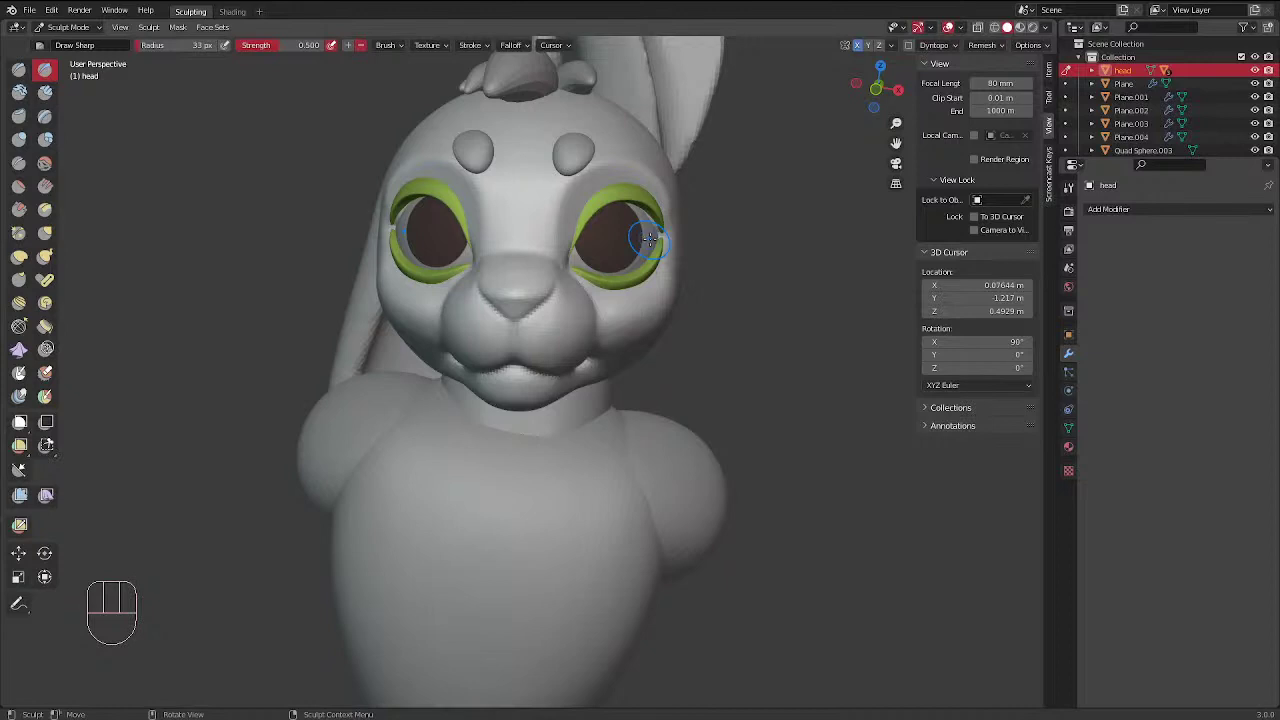
Save the rabbit sculpt as a Blender file
{"action": "middle_click_drag", "start_coordinate": [650, 238], "coordinate": [637, 231]}
{"action": "key", "text": "ctrl+s"}
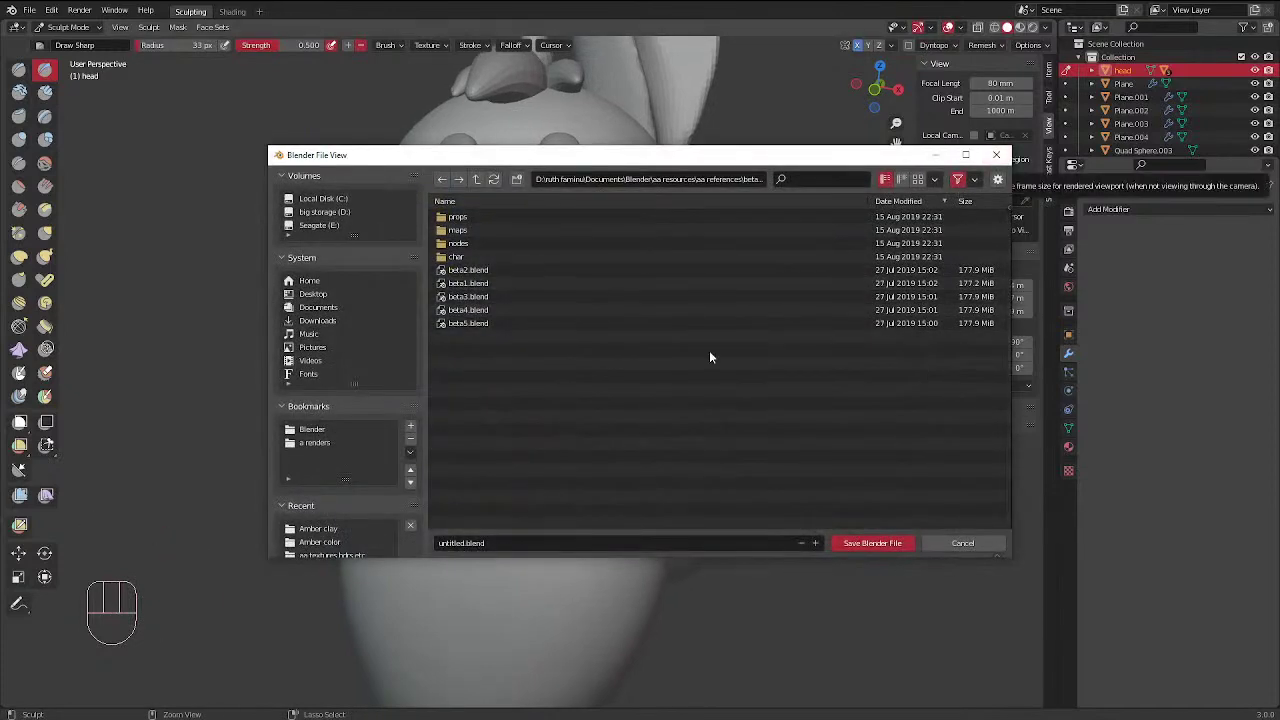
{"action": "left_click_drag", "start_coordinate": [519, 162], "coordinate": [495, 0]}
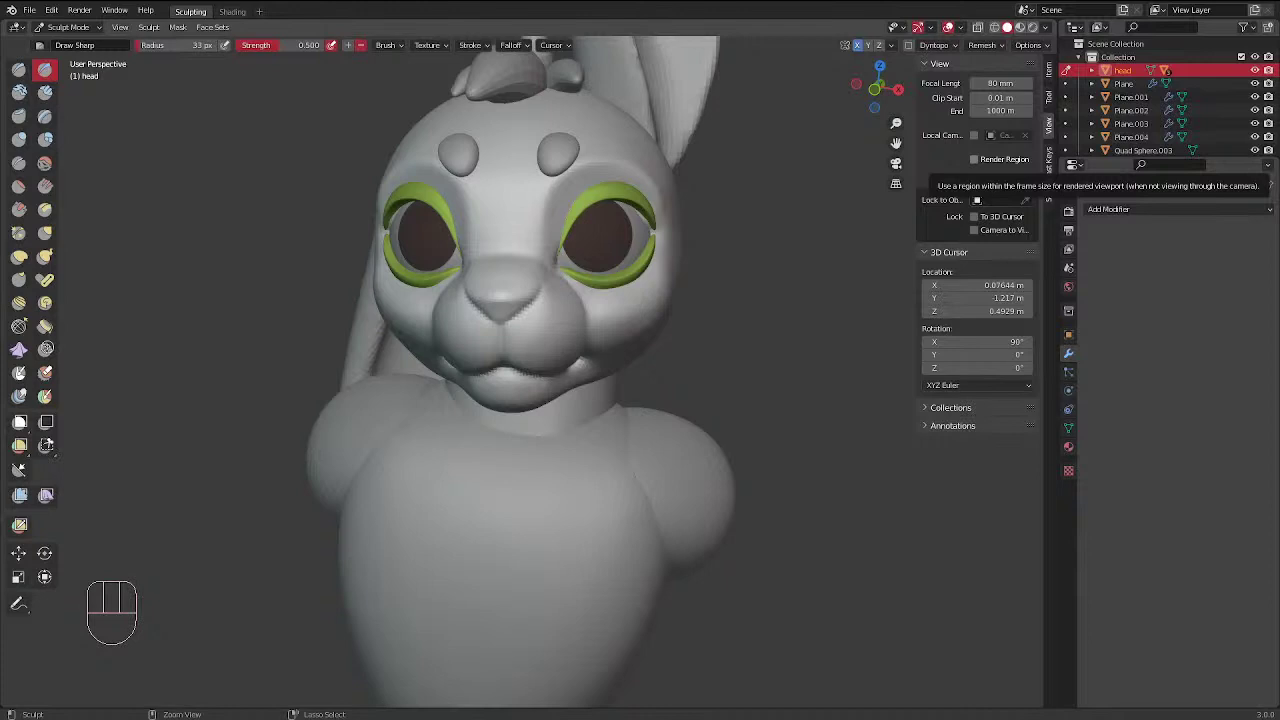
{"action": "key", "text": "ctrl+s"}
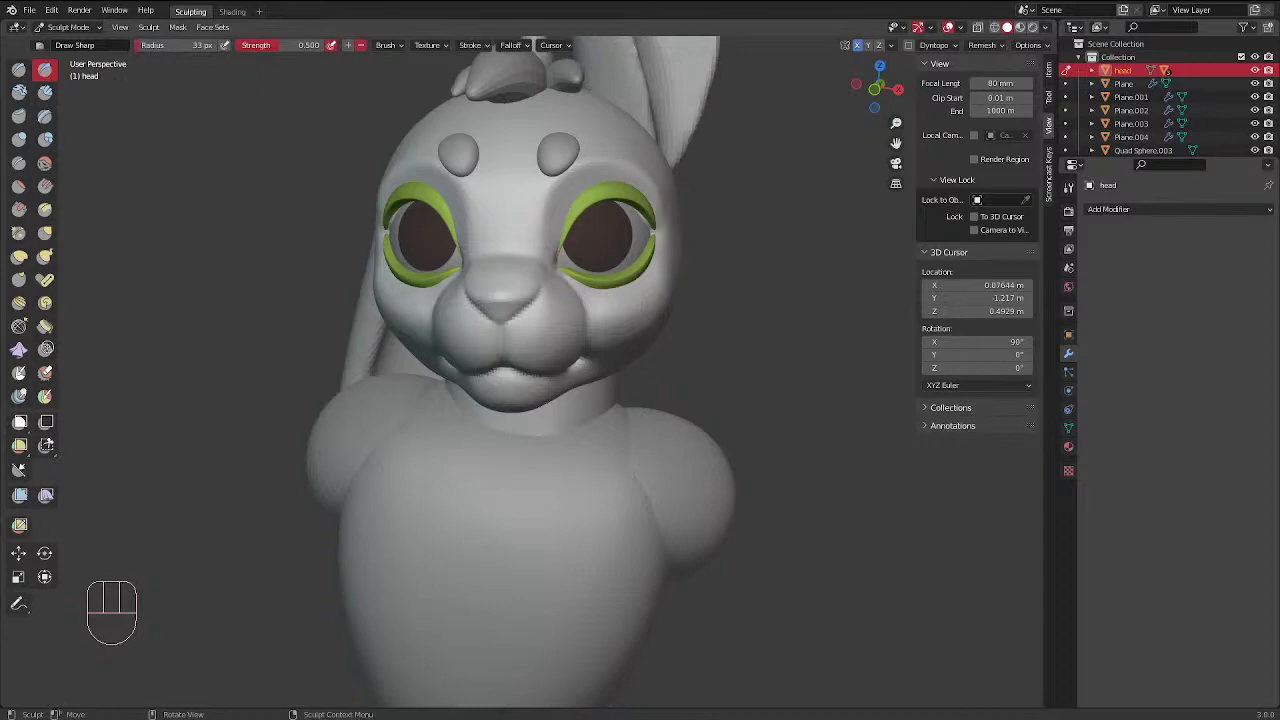
Switch to the Blender window with lilac riged.blend and examine the character's face up close as a reference
{"action": "key", "text": "alt+Tab"}
{"action": "left_click", "coordinate": [562, 62]}
{"action": "scroll", "coordinate": [508, 398], "scroll_direction": "down", "scroll_amount": 1}
{"action": "middle_click_drag", "start_coordinate": [508, 398], "coordinate": [765, 320]}
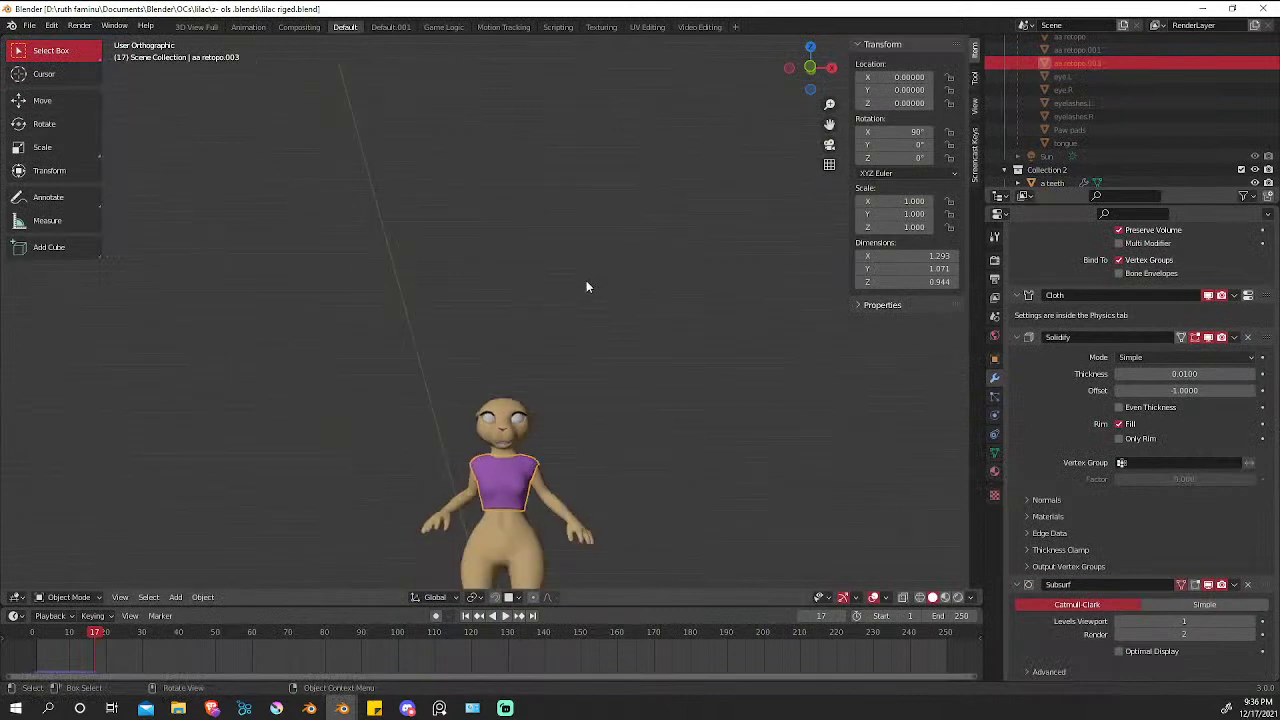
{"action": "scroll", "coordinate": [533, 294], "scroll_direction": "up", "scroll_amount": 3}
{"action": "middle_click_drag", "start_coordinate": [533, 294], "coordinate": [596, 387]}
{"action": "scroll", "coordinate": [443, 354], "scroll_direction": "up", "scroll_amount": 3}
{"action": "left_click", "coordinate": [455, 253]}
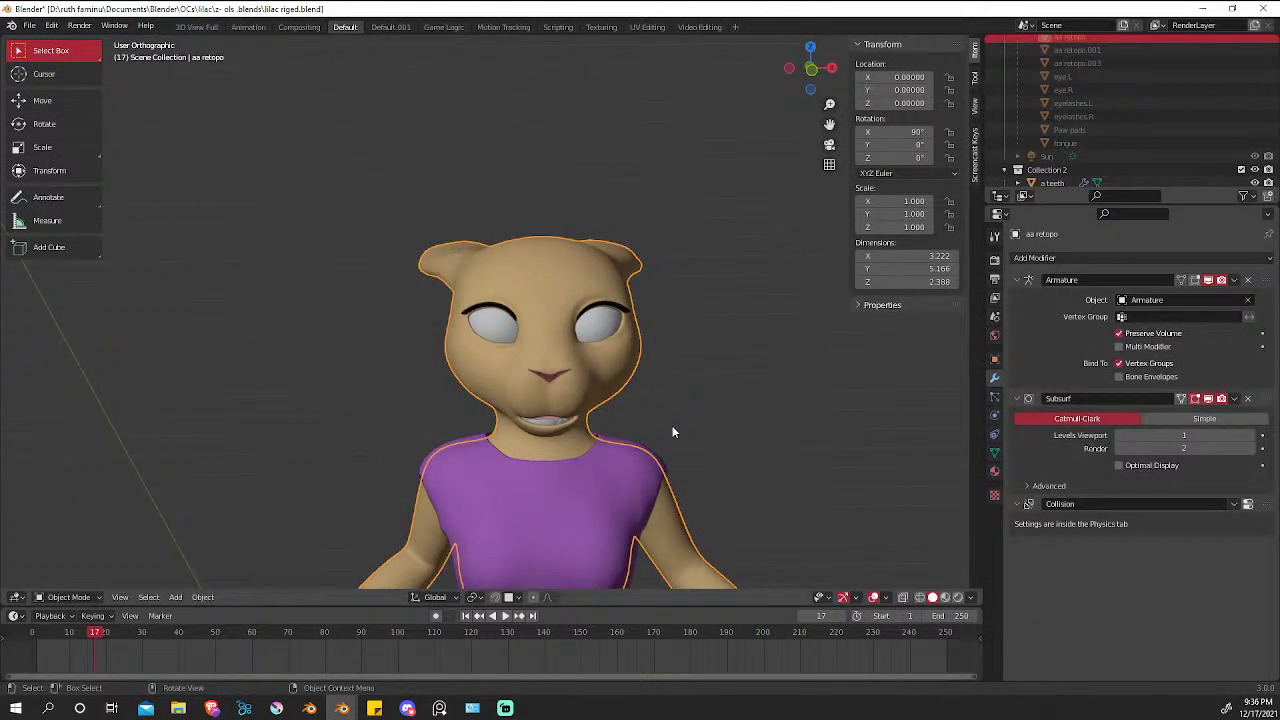
{"action": "scroll", "coordinate": [763, 291], "scroll_direction": "up", "scroll_amount": 2}
{"action": "middle_click_drag", "start_coordinate": [717, 302], "coordinate": [659, 263]}
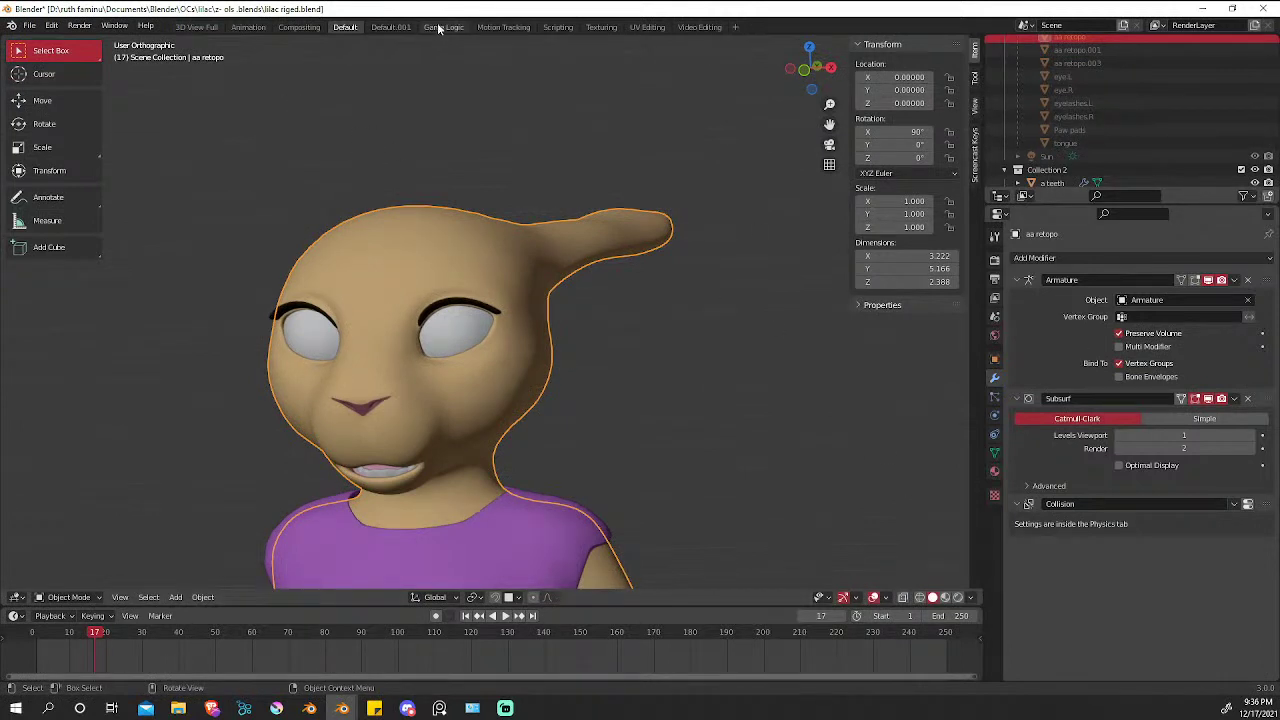
View the reference character in an enlarged viewport of the Compositing workspace, then close that Blender window
{"action": "left_click", "coordinate": [300, 28]}
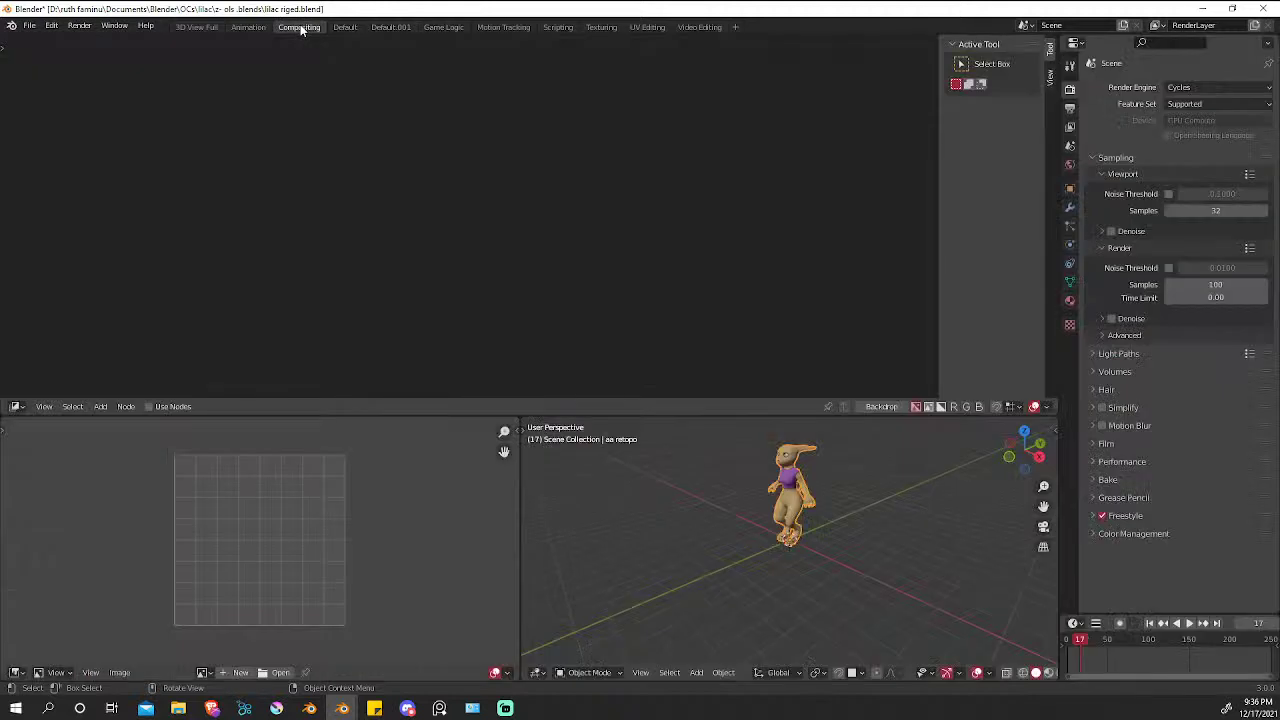
{"action": "scroll", "coordinate": [785, 490], "scroll_direction": "up", "scroll_amount": 5}
{"action": "middle_click_drag", "start_coordinate": [762, 430], "coordinate": [760, 500], "text": "shift"}
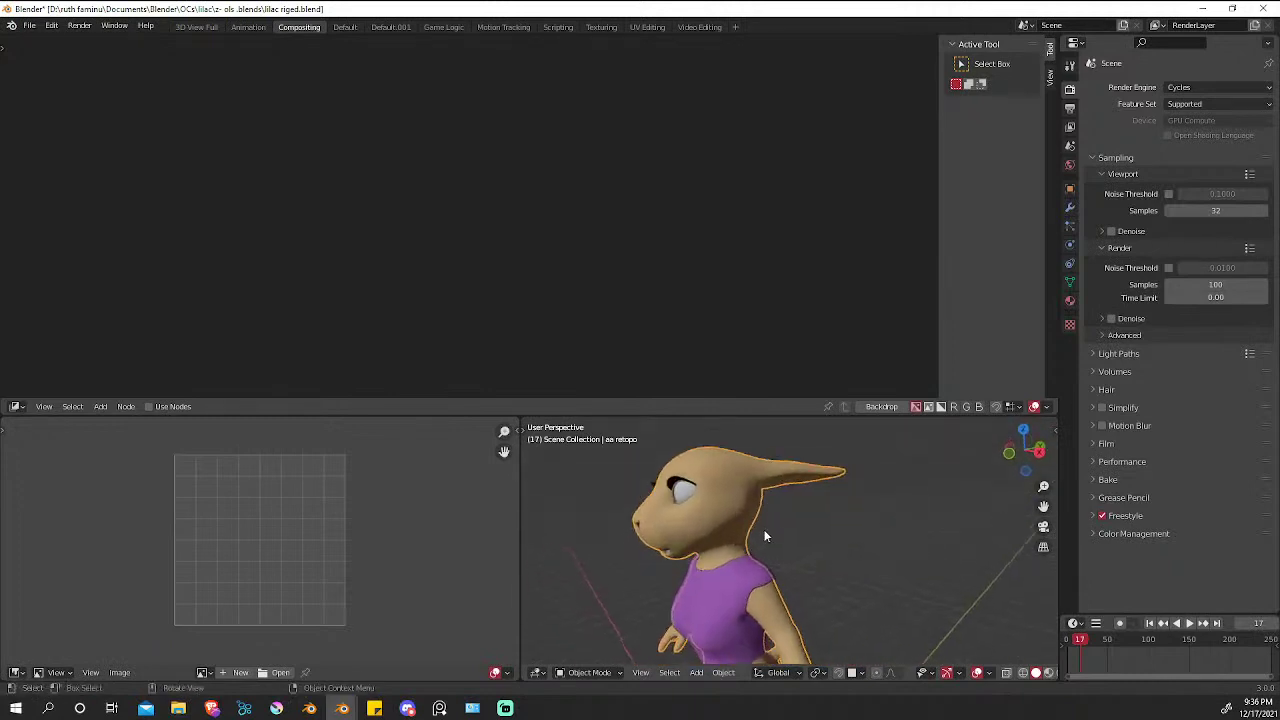
{"action": "left_click_drag", "start_coordinate": [707, 398], "coordinate": [707, 130]}
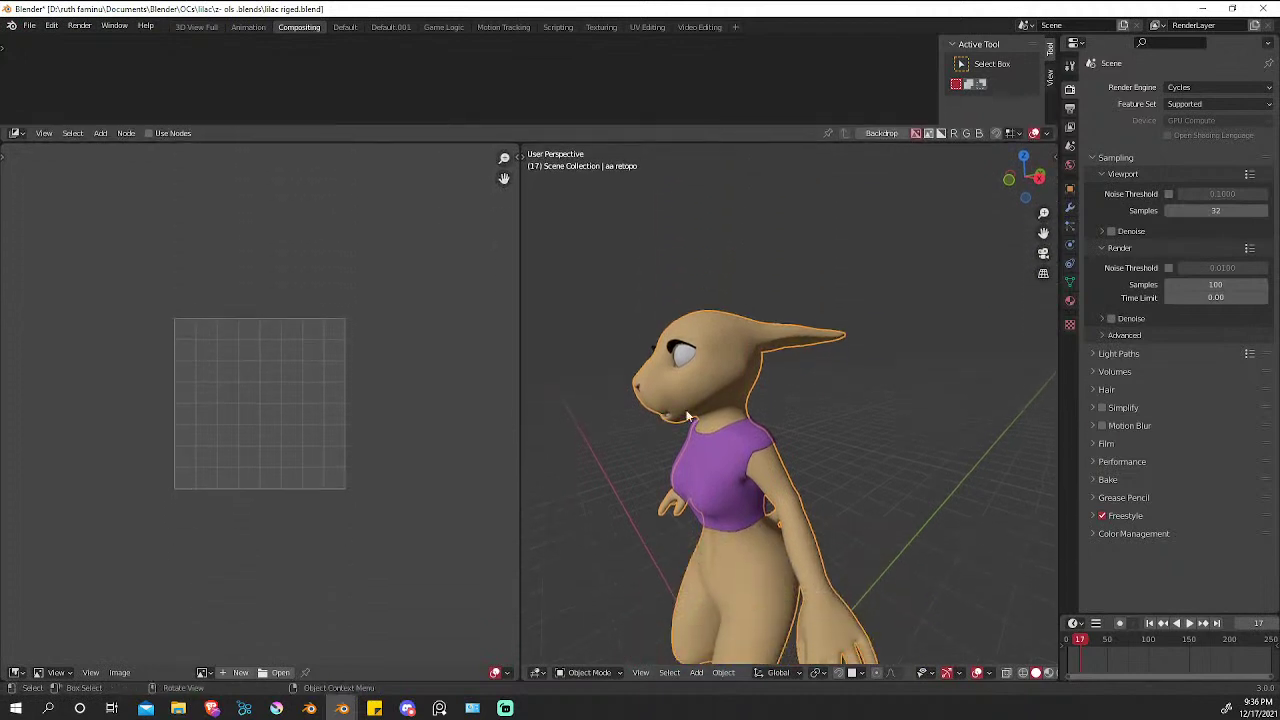
{"action": "middle_click_drag", "start_coordinate": [740, 460], "coordinate": [842, 410]}
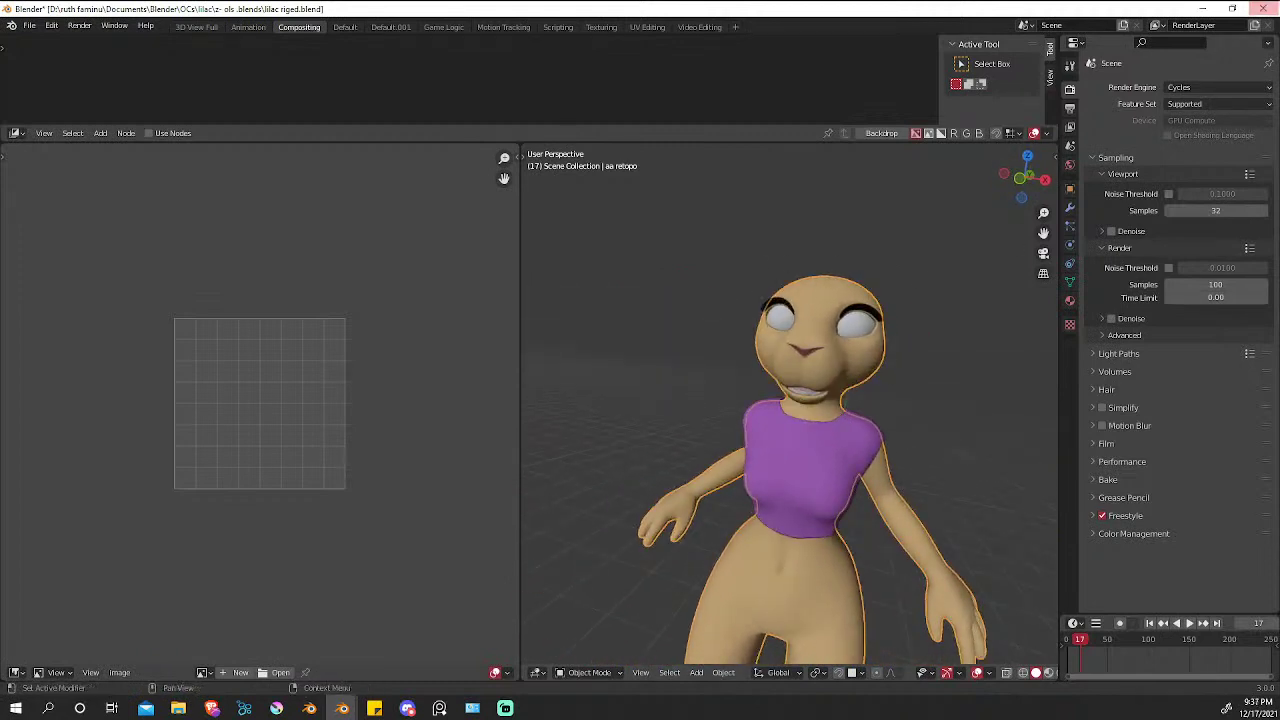
{"action": "left_click", "coordinate": [1265, 10]}
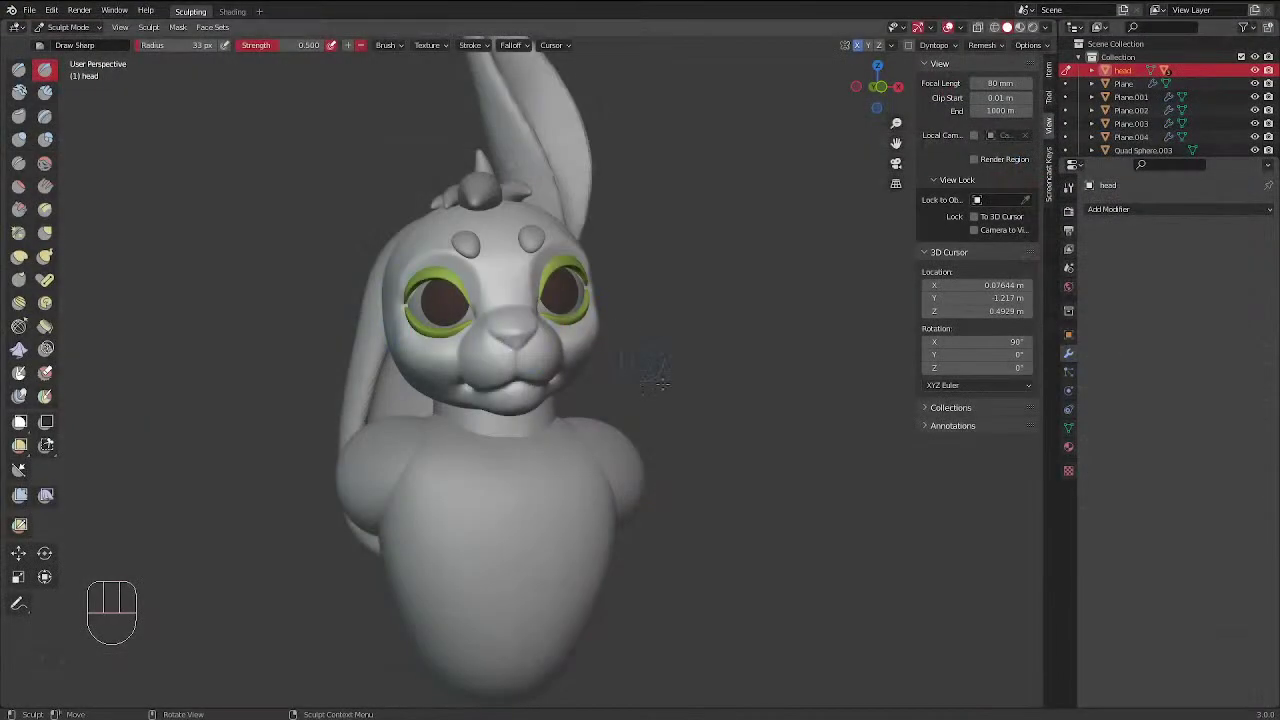
Smooth the surface along the inner edge of the eye socket, undoing the last smoothing stroke
{"action": "middle_click_drag", "start_coordinate": [660, 383], "coordinate": [736, 398]}
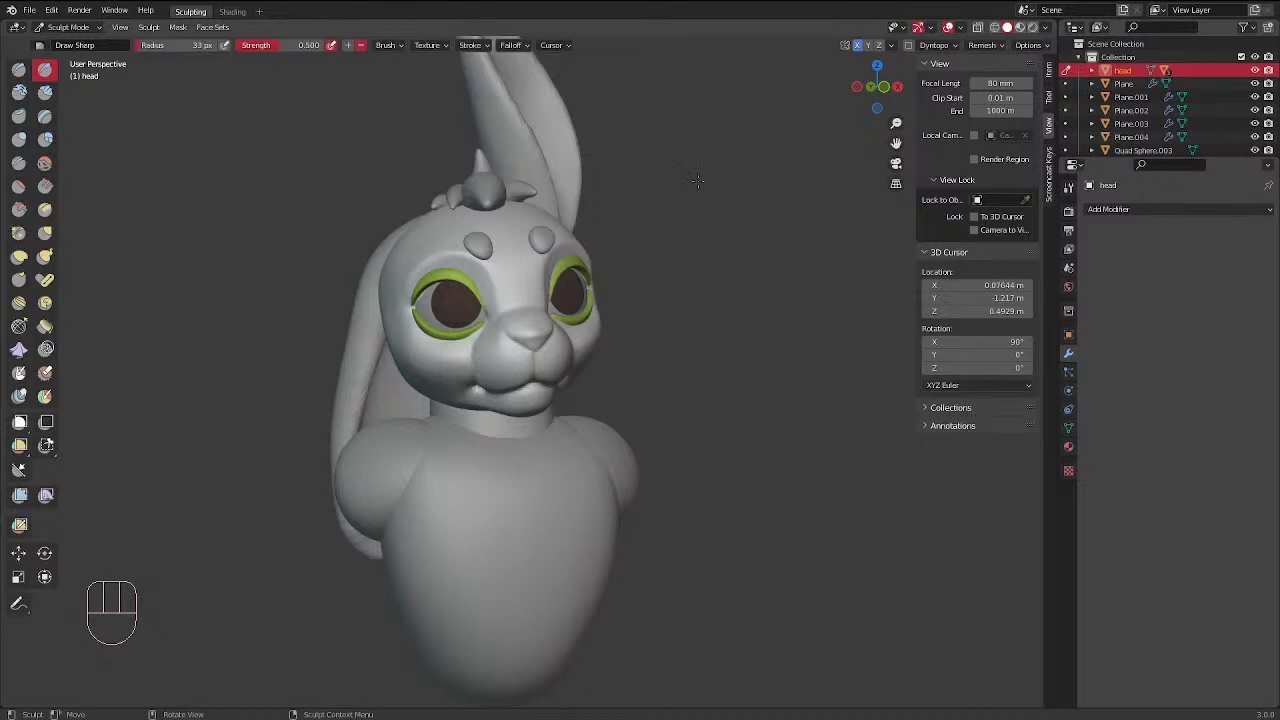
{"action": "mouse_move", "coordinate": [674, 240]}
{"action": "middle_mouse_down"}
{"action": "mouse_move", "coordinate": [595, 251]}
{"action": "mouse_move", "coordinate": [725, 336]}
{"action": "mouse_move", "coordinate": [537, 331]}
{"action": "mouse_move", "coordinate": [477, 286]}
{"action": "mouse_move", "coordinate": [460, 309]}
{"action": "middle_mouse_up"}
{"action": "left_click_drag", "start_coordinate": [434, 280], "coordinate": [427, 321], "text": "shift"}
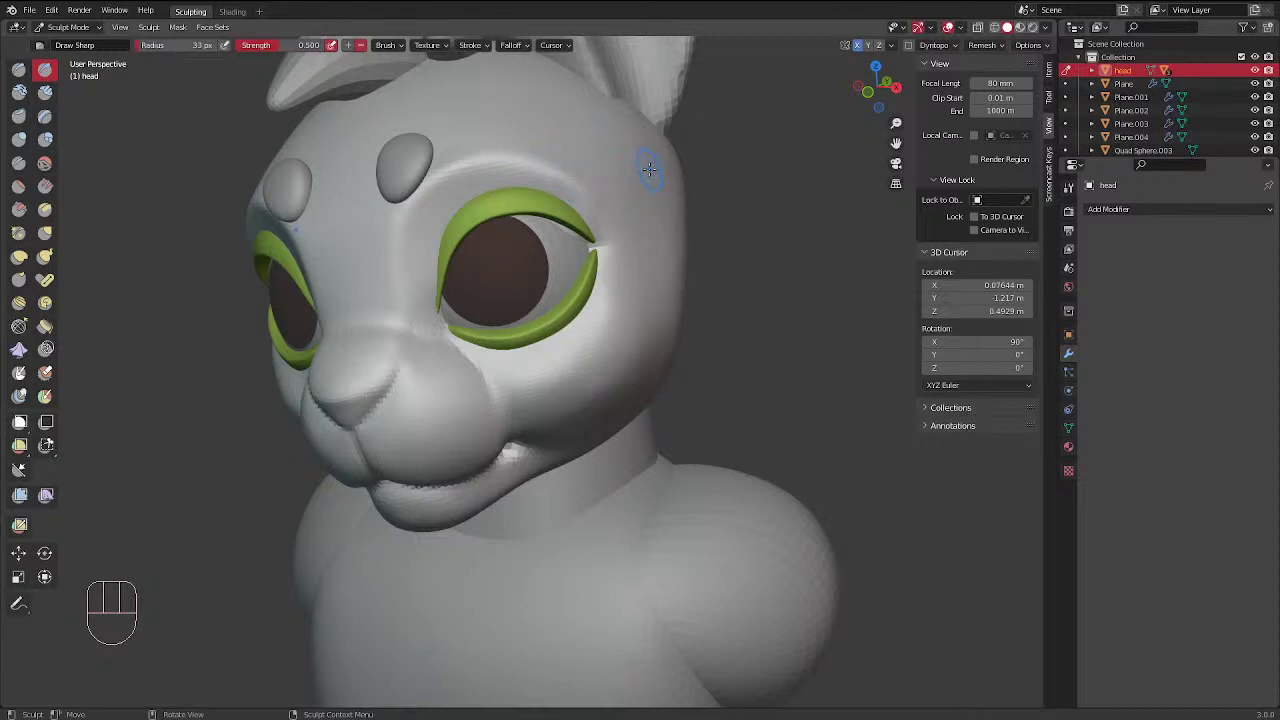
{"action": "middle_click_drag", "start_coordinate": [649, 169], "coordinate": [631, 264]}
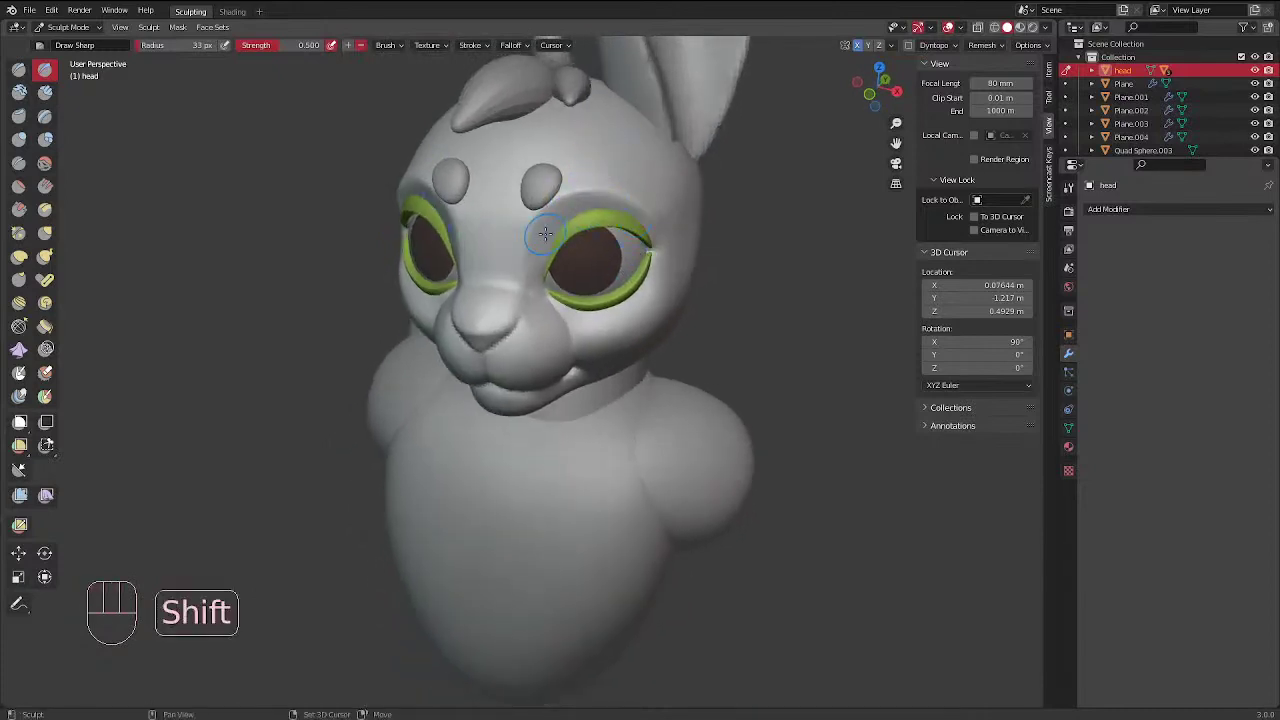
{"action": "mouse_move", "coordinate": [545, 234]}
{"action": "left_mouse_down", "text": "shift"}
{"action": "mouse_move", "coordinate": [608, 204]}
{"action": "mouse_move", "coordinate": [544, 237]}
{"action": "left_mouse_up", "text": "shift"}
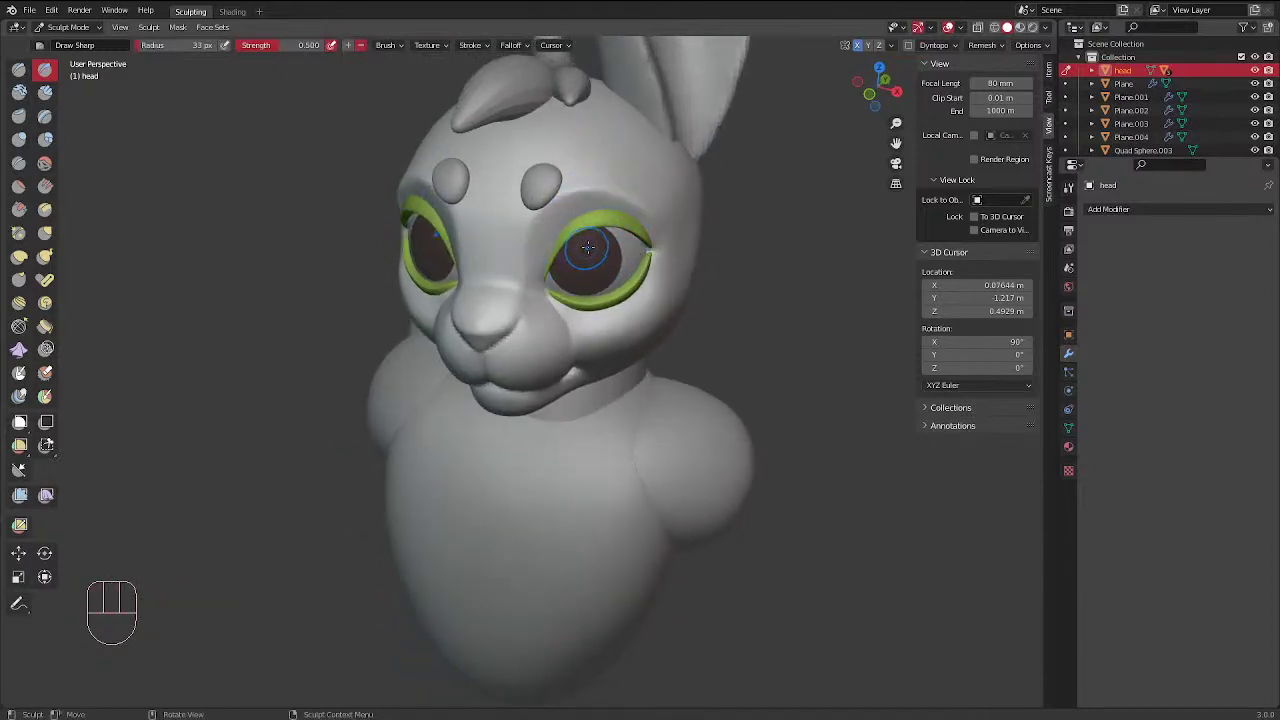
{"action": "key", "text": "ctrl+z"}
Try building up the inner edge of the eye socket with the Clay Strips brush at 46 px and 15 px, undoing the strokes
{"action": "left_click", "coordinate": [45, 91]}
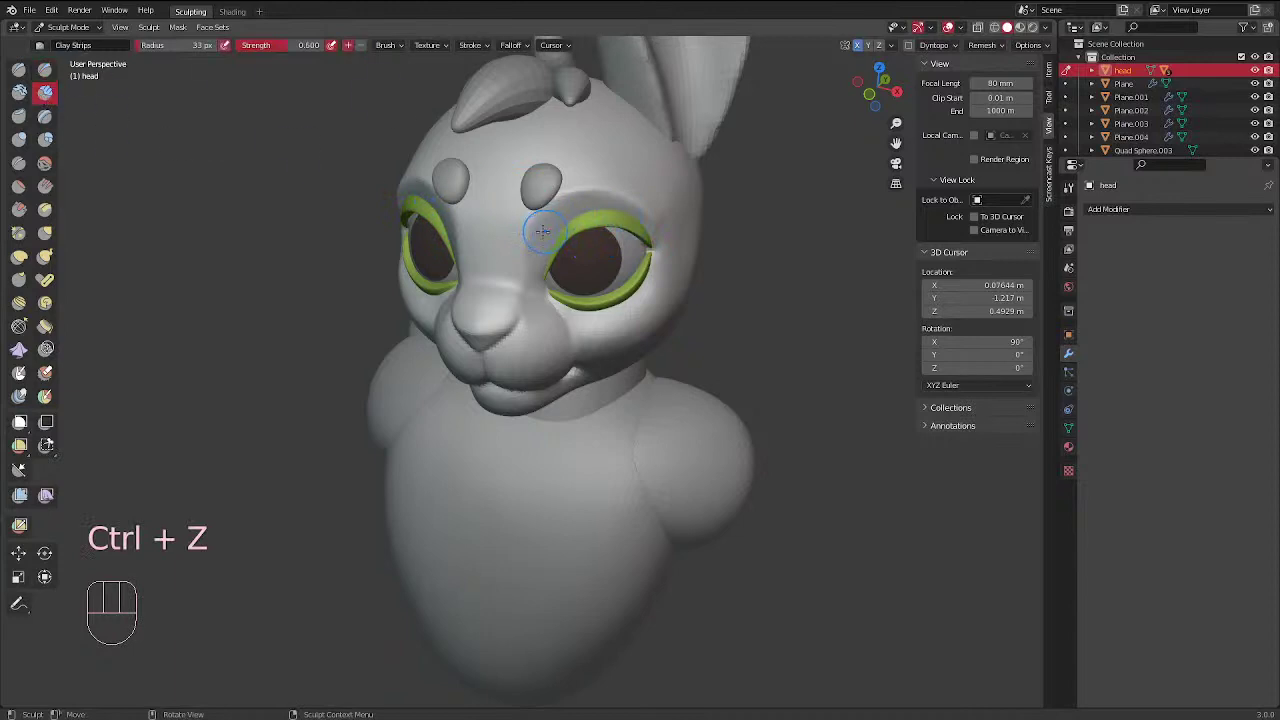
{"action": "key", "text": "f"}
{"action": "left_click", "coordinate": [574, 248]}
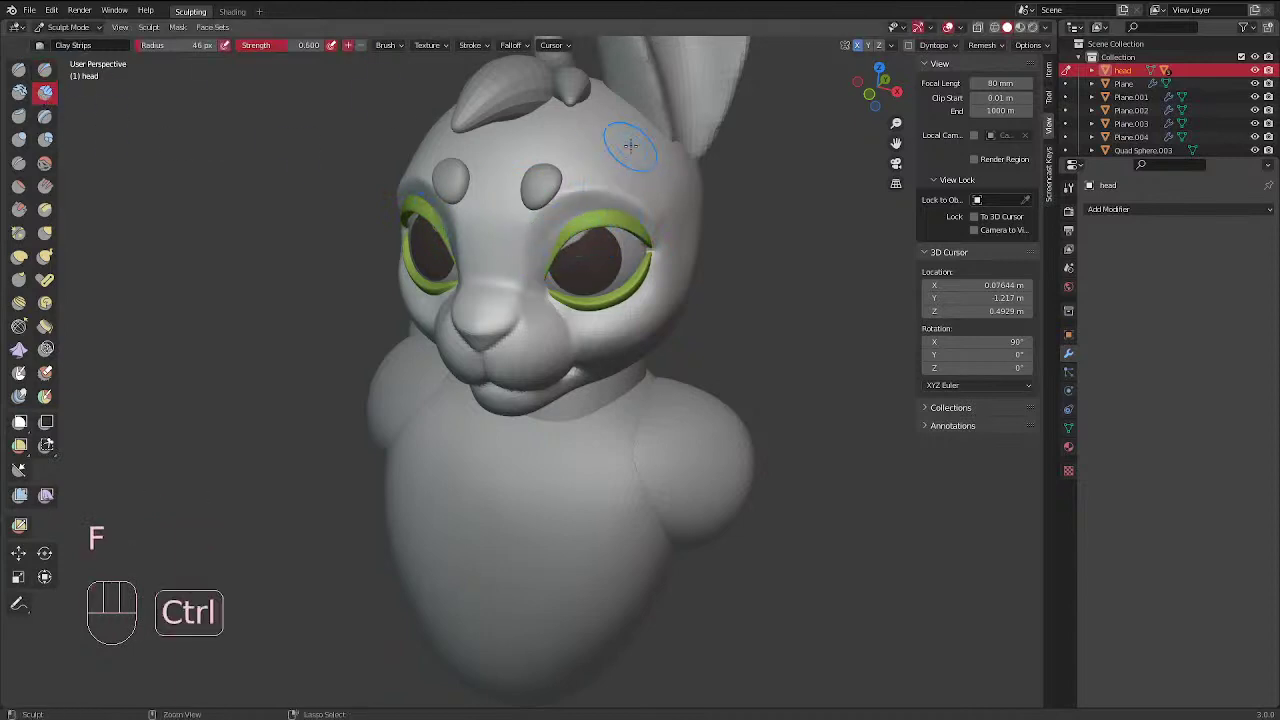
{"action": "key", "text": "ctrl+z"}
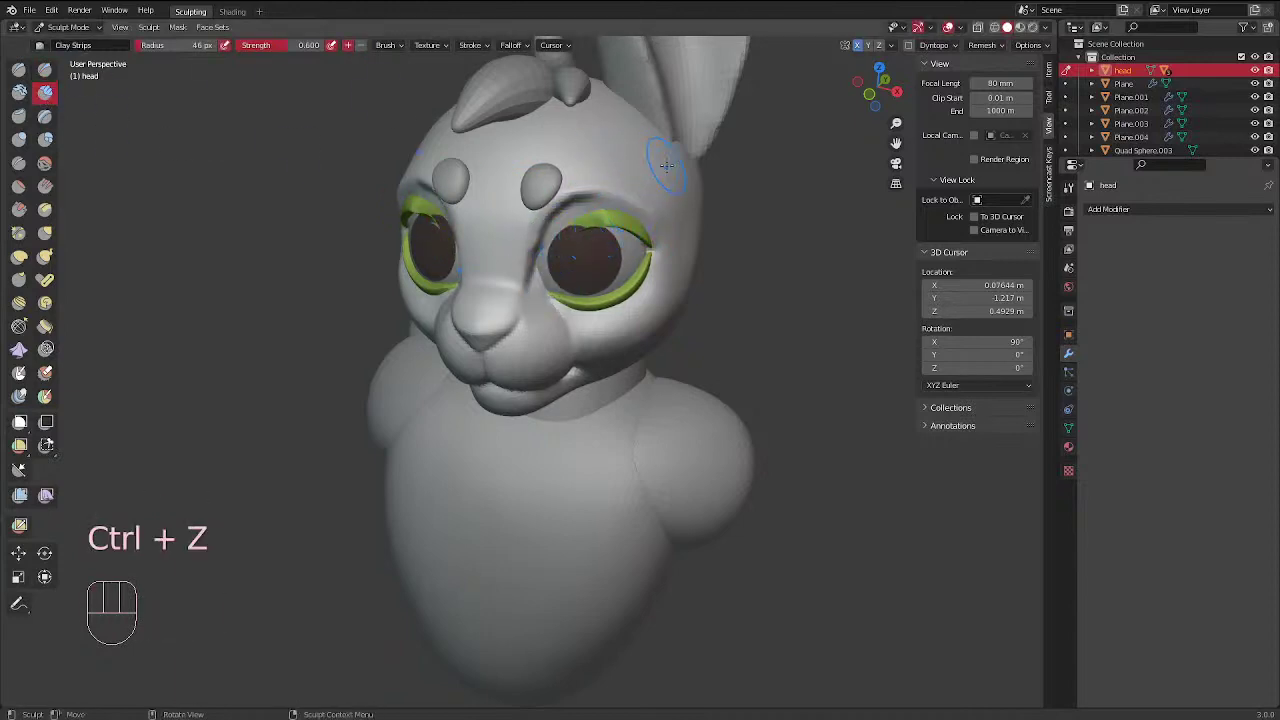
{"action": "key", "text": "ctrl+z"}
{"action": "key", "text": "f"}
{"action": "left_click", "coordinate": [549, 258], "text": "ctrl"}
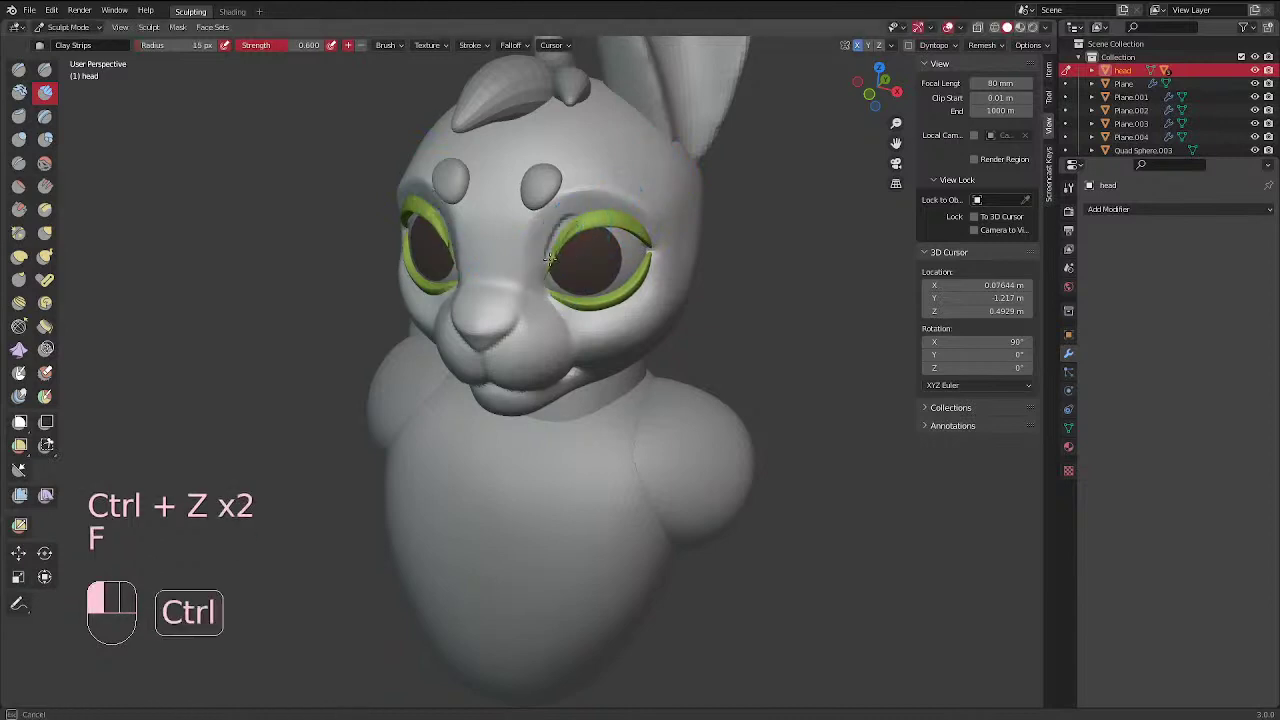
{"action": "key", "text": "ctrl+z"}
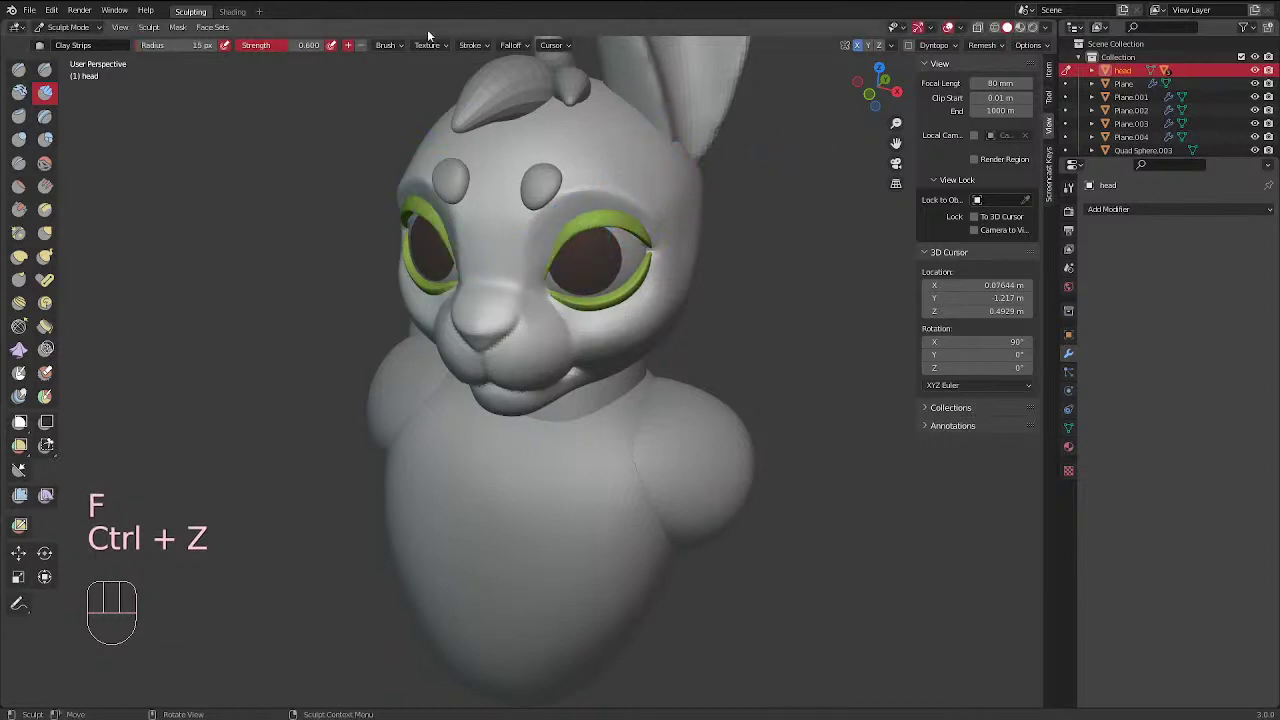
Reinitialize the pen tablet input in the preferences by switching the Tablet API to Automatic, to Windows Ink and back to Wintab
{"action": "left_click", "coordinate": [30, 10]}
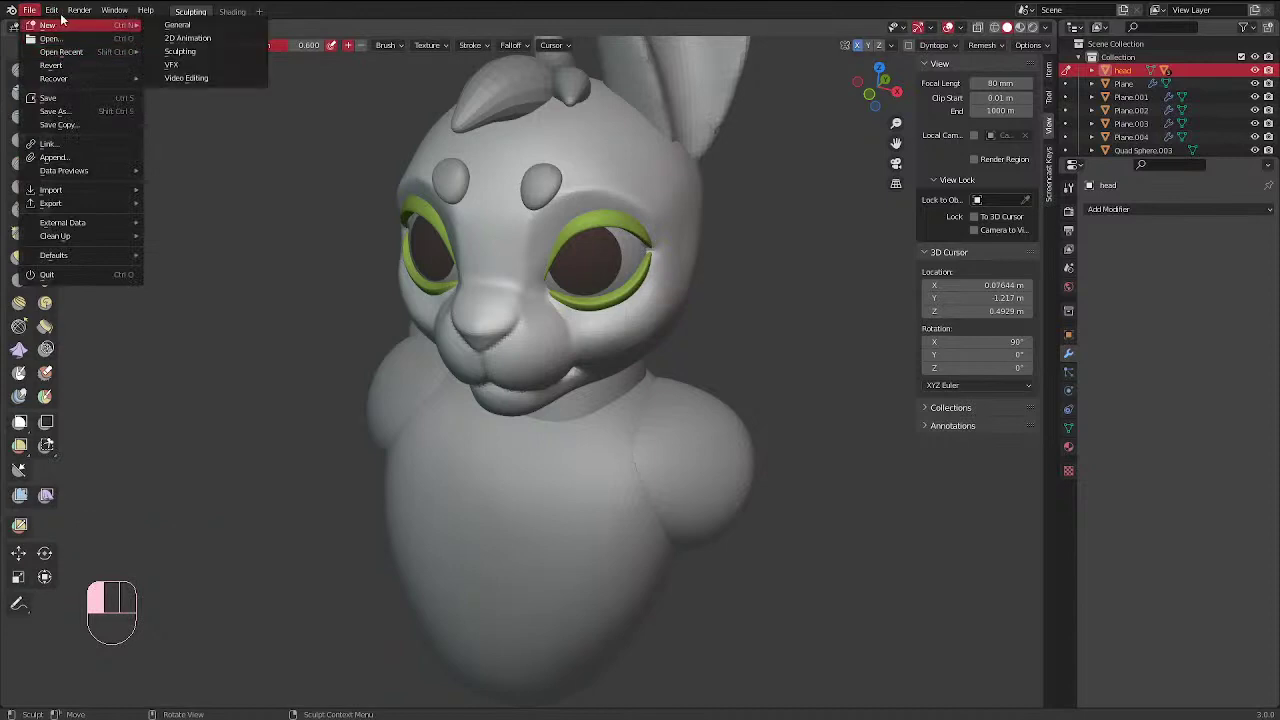
{"action": "mouse_move", "coordinate": [49, 13]}
{"action": "left_click", "coordinate": [78, 214]}
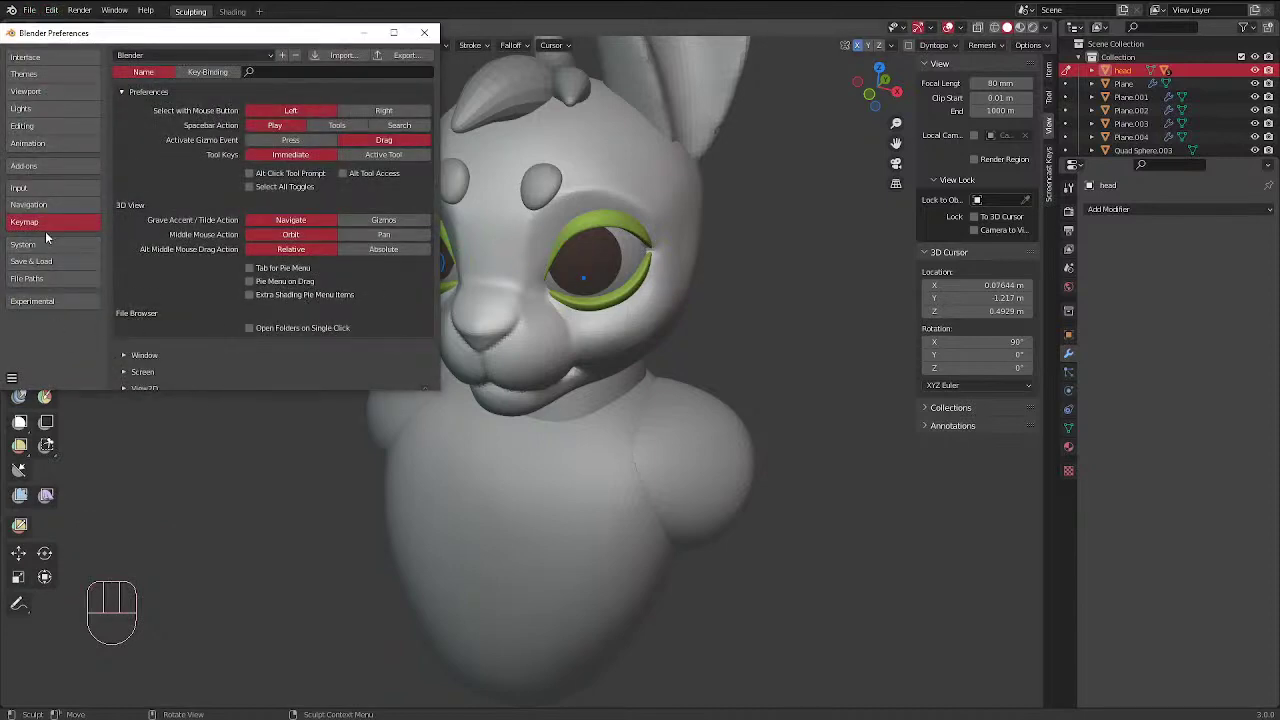
{"action": "left_click", "coordinate": [40, 189]}
{"action": "left_click", "coordinate": [305, 275]}
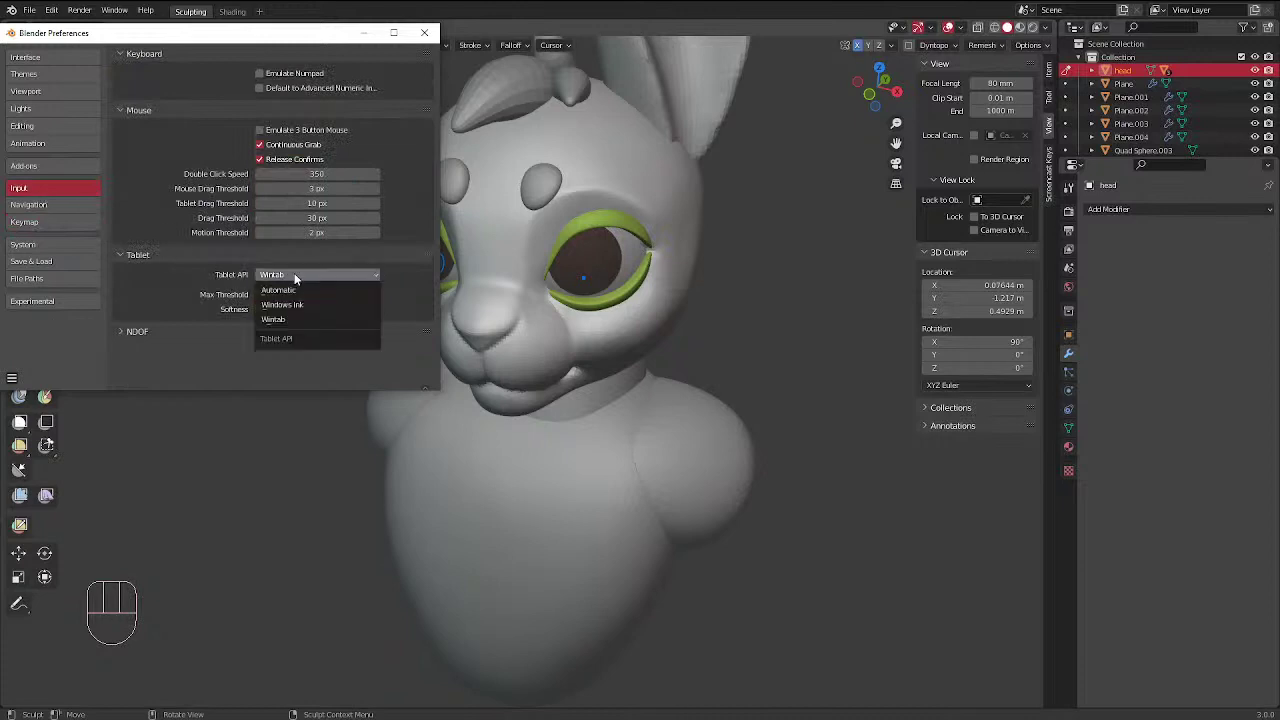
{"action": "left_click", "coordinate": [290, 320]}
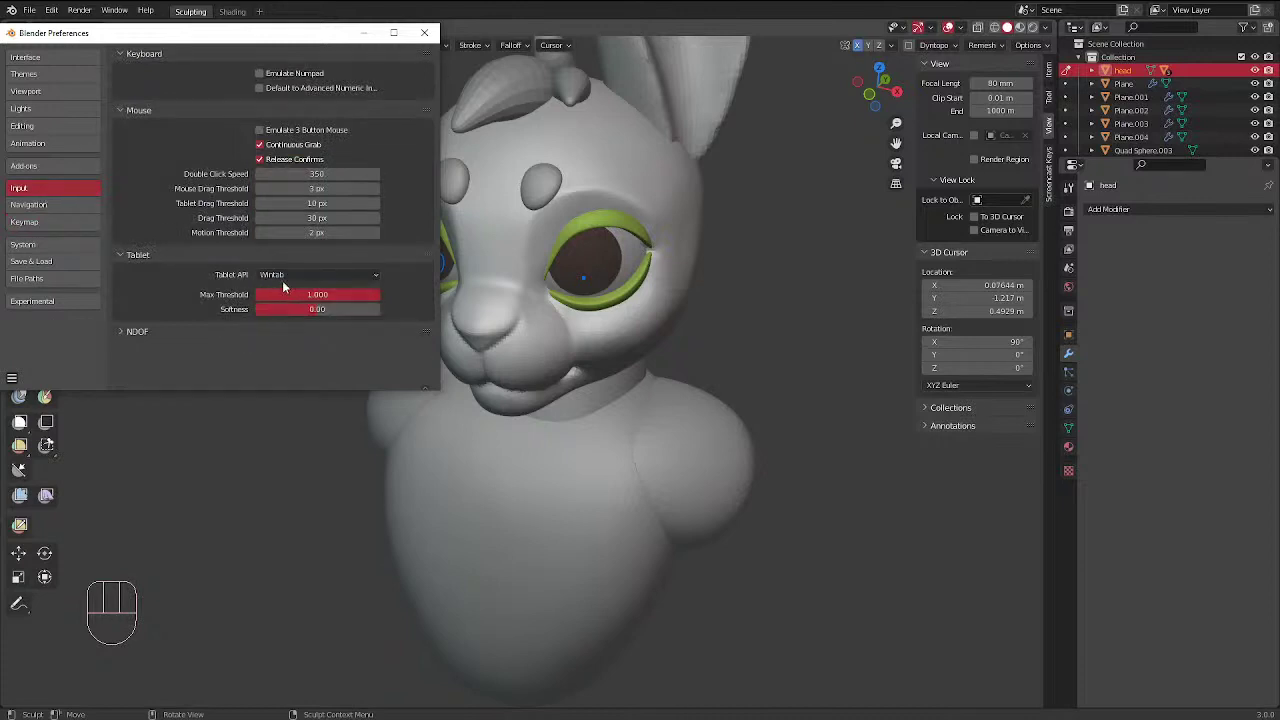
{"action": "left_click", "coordinate": [290, 275]}
{"action": "left_click", "coordinate": [286, 290]}
{"action": "left_click", "coordinate": [279, 276]}
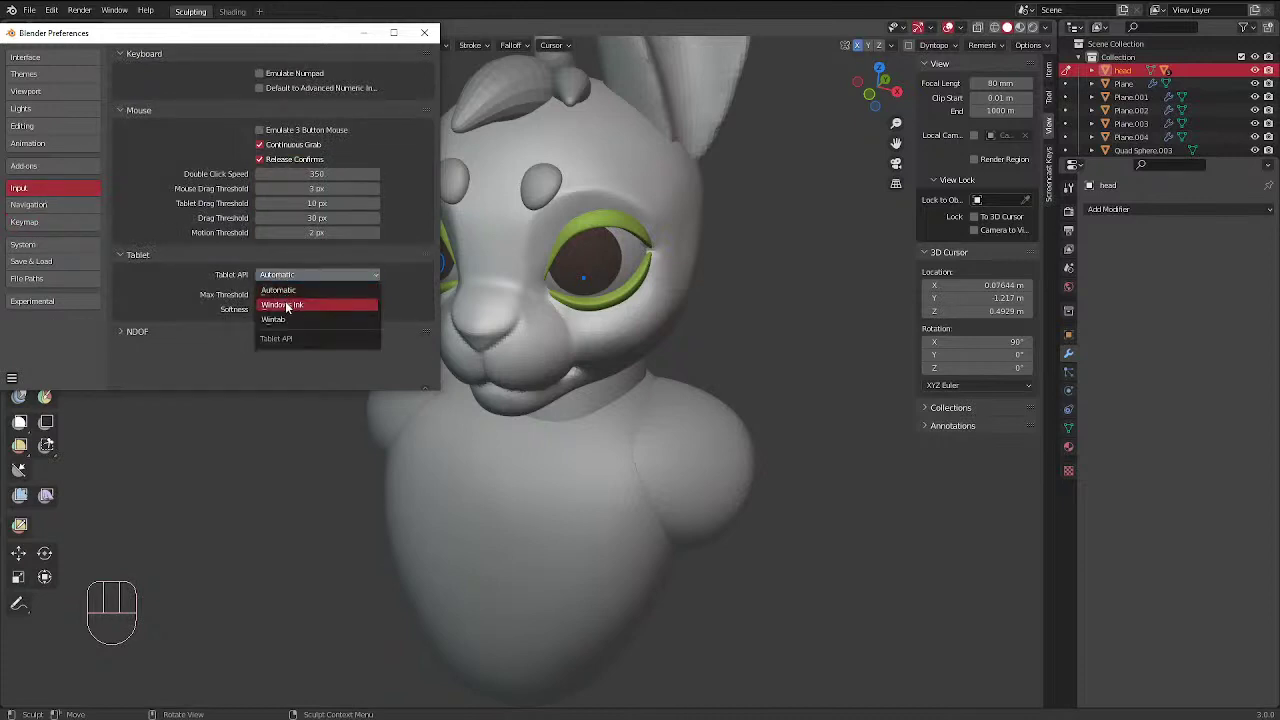
{"action": "left_click", "coordinate": [286, 305]}
{"action": "left_click", "coordinate": [286, 275]}
{"action": "left_click", "coordinate": [282, 319]}
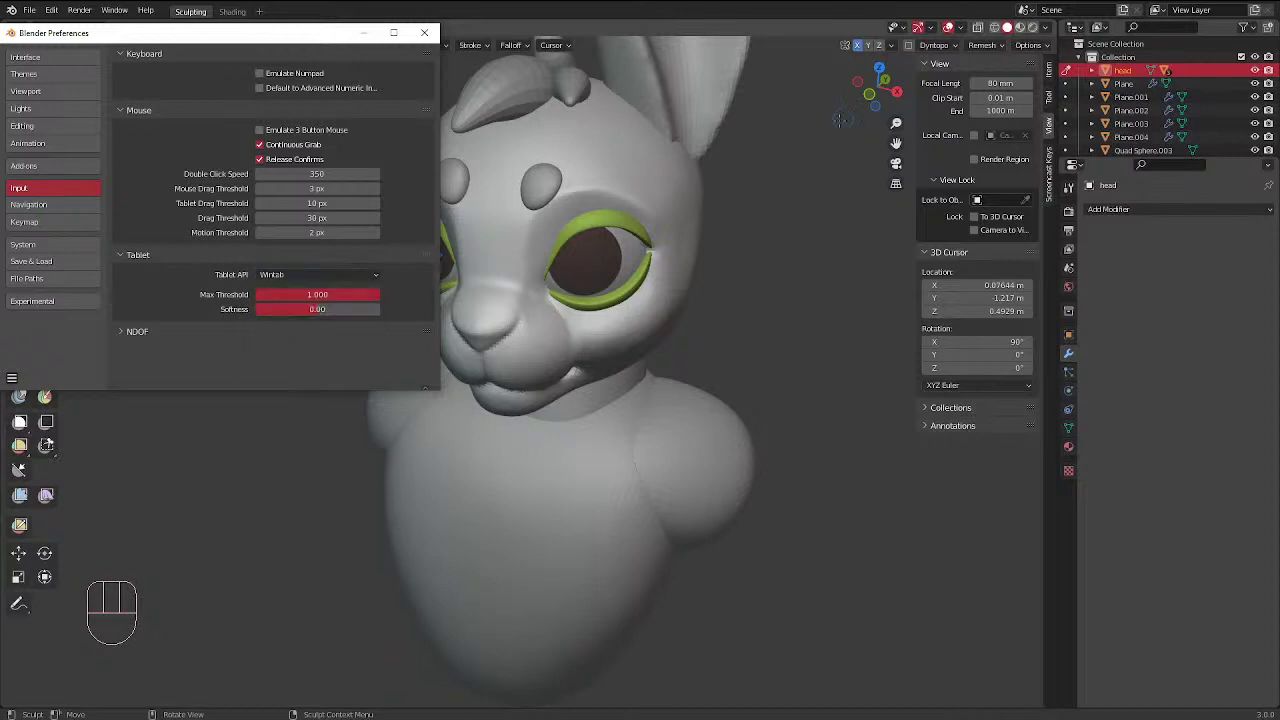
Test the Clay Strips brush with strokes on the side of the forehead and undo them
{"action": "left_click", "coordinate": [601, 152]}
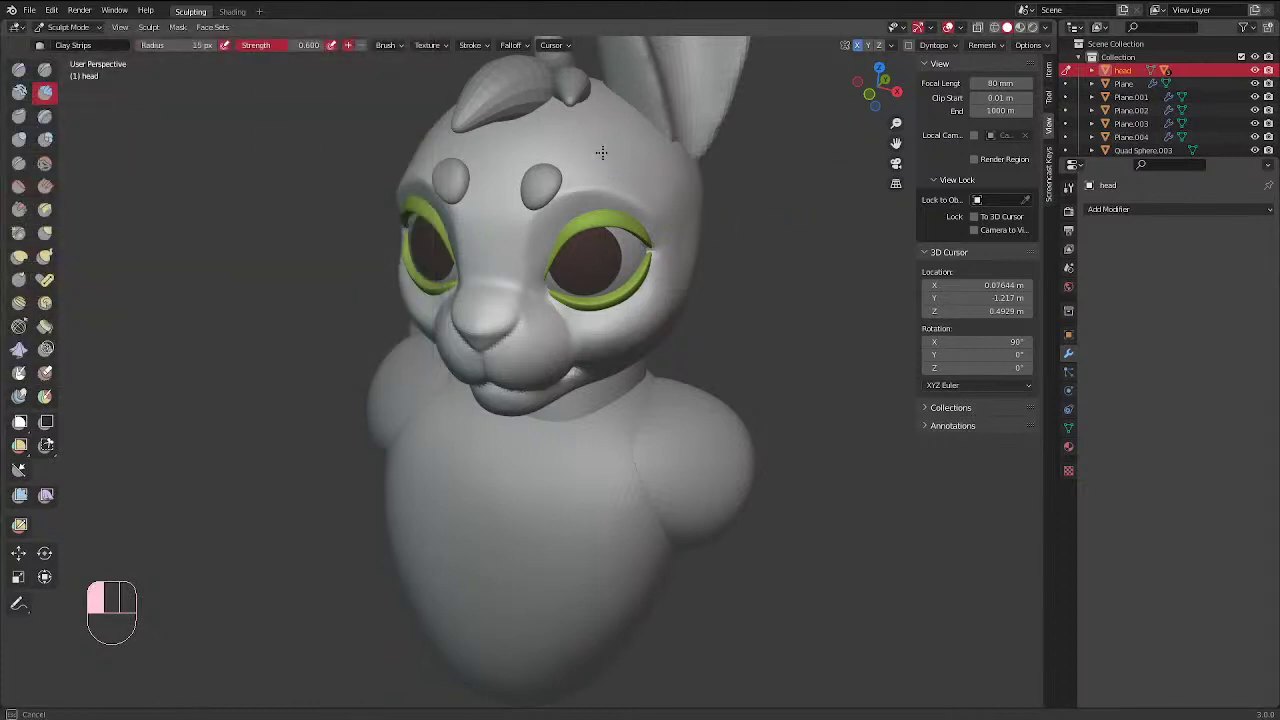
{"action": "middle_click_drag", "start_coordinate": [640, 167], "coordinate": [620, 223]}
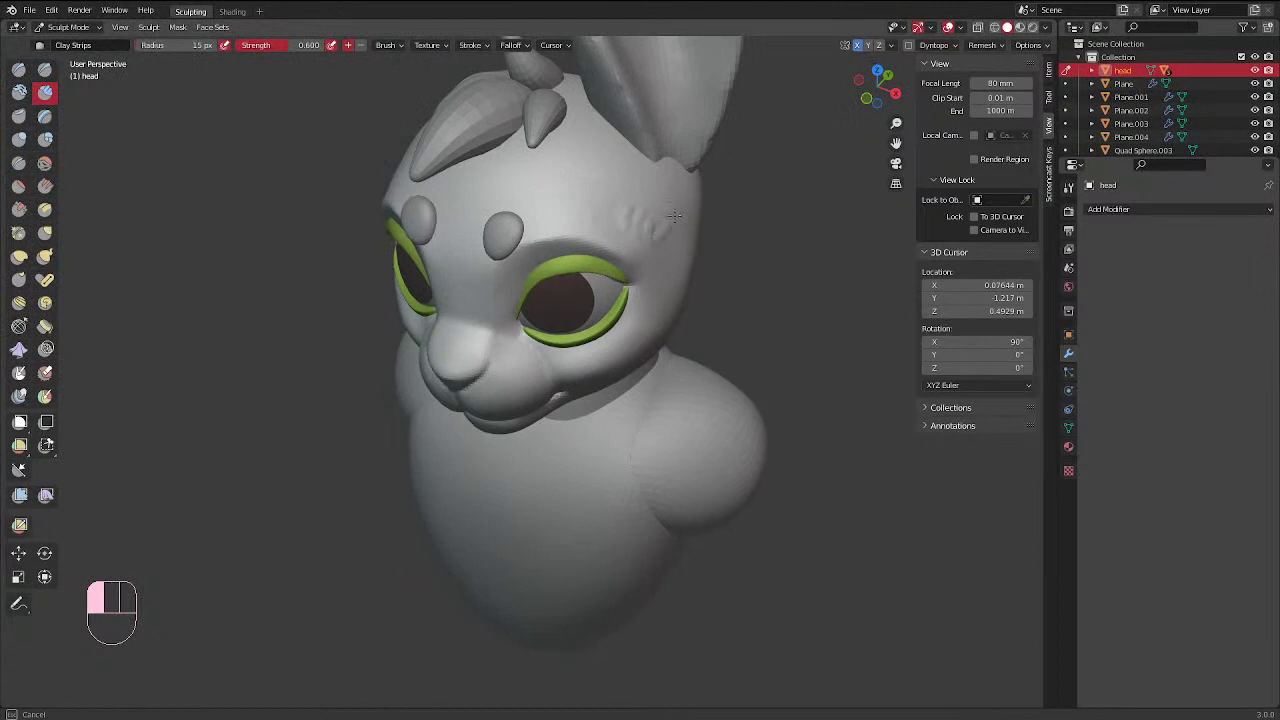
{"action": "key", "text": "ctrl+z"}
{"action": "key", "text": "ctrl+z"}
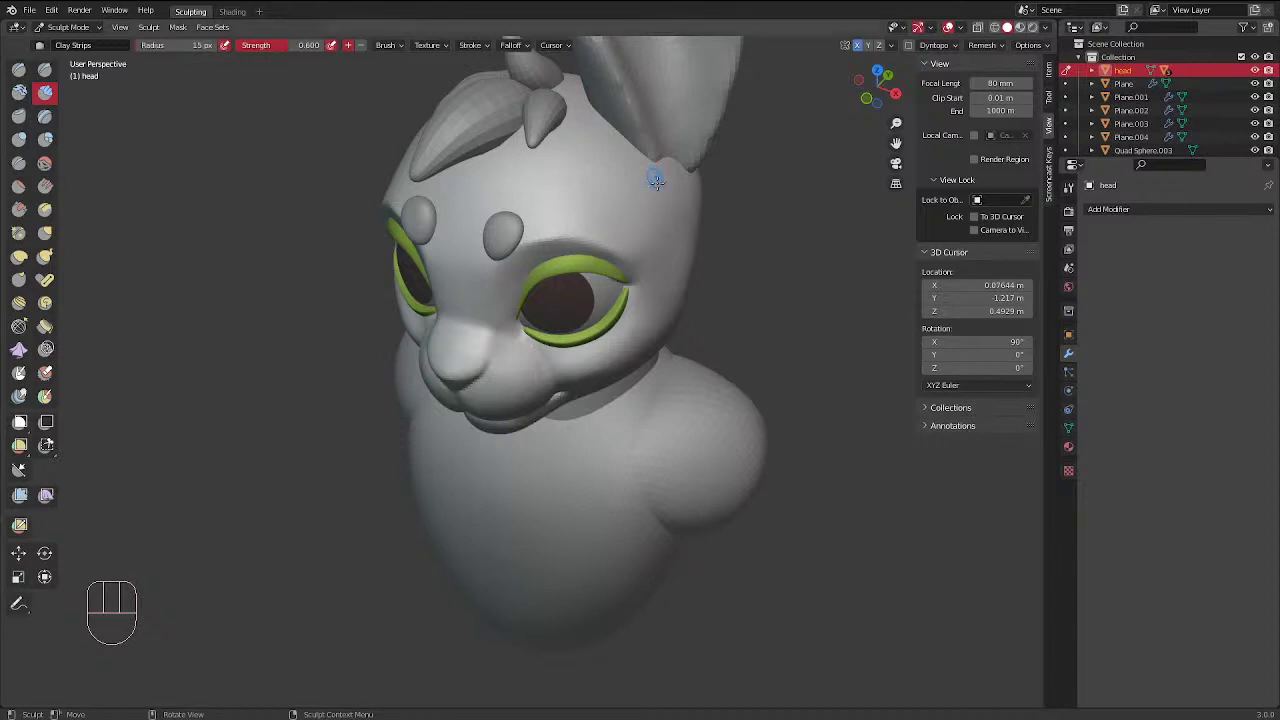
Smooth the brow area just above the eye with the brush radius set to 41 px
{"action": "mouse_move", "coordinate": [655, 178]}
{"action": "middle_mouse_down"}
{"action": "mouse_move", "coordinate": [740, 198]}
{"action": "mouse_move", "coordinate": [594, 282]}
{"action": "mouse_move", "coordinate": [588, 259]}
{"action": "mouse_move", "coordinate": [540, 250]}
{"action": "middle_mouse_up"}
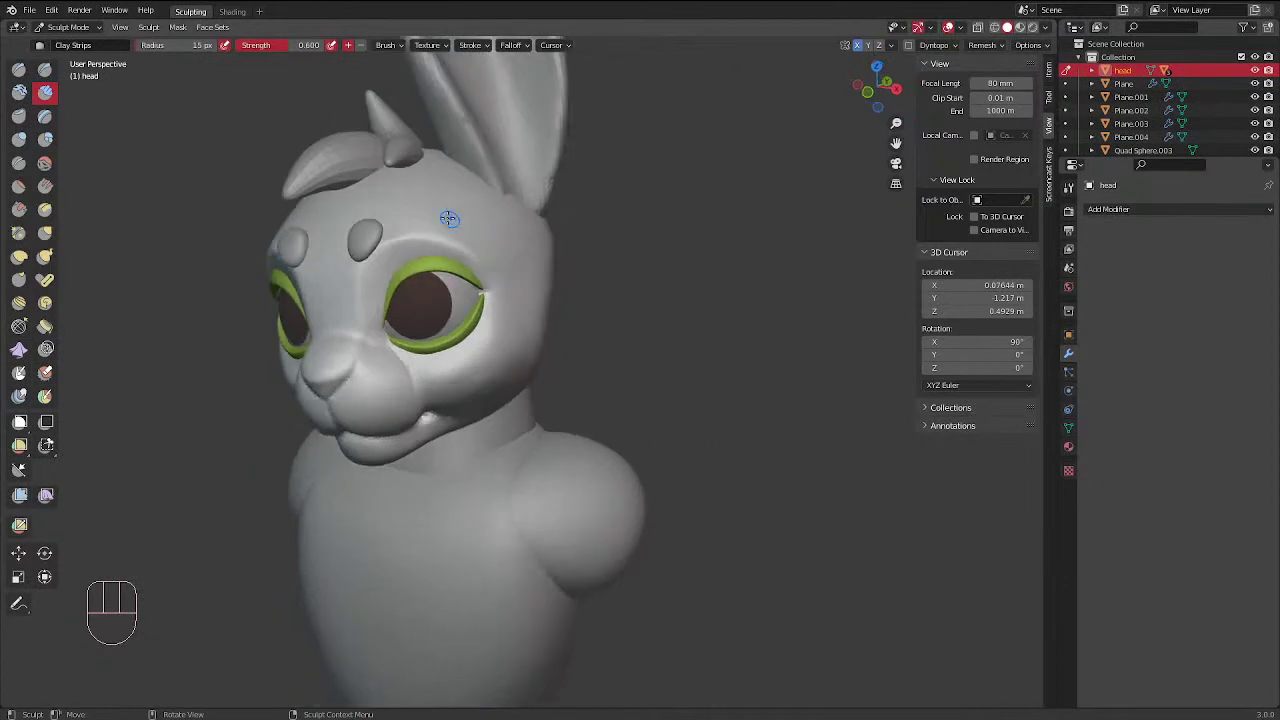
{"action": "middle_click_drag", "start_coordinate": [449, 217], "coordinate": [451, 214], "text": "ctrl"}
{"action": "key", "text": "f"}
{"action": "left_click", "coordinate": [493, 252]}
{"action": "left_click_drag", "start_coordinate": [432, 258], "coordinate": [431, 258], "text": "shift"}
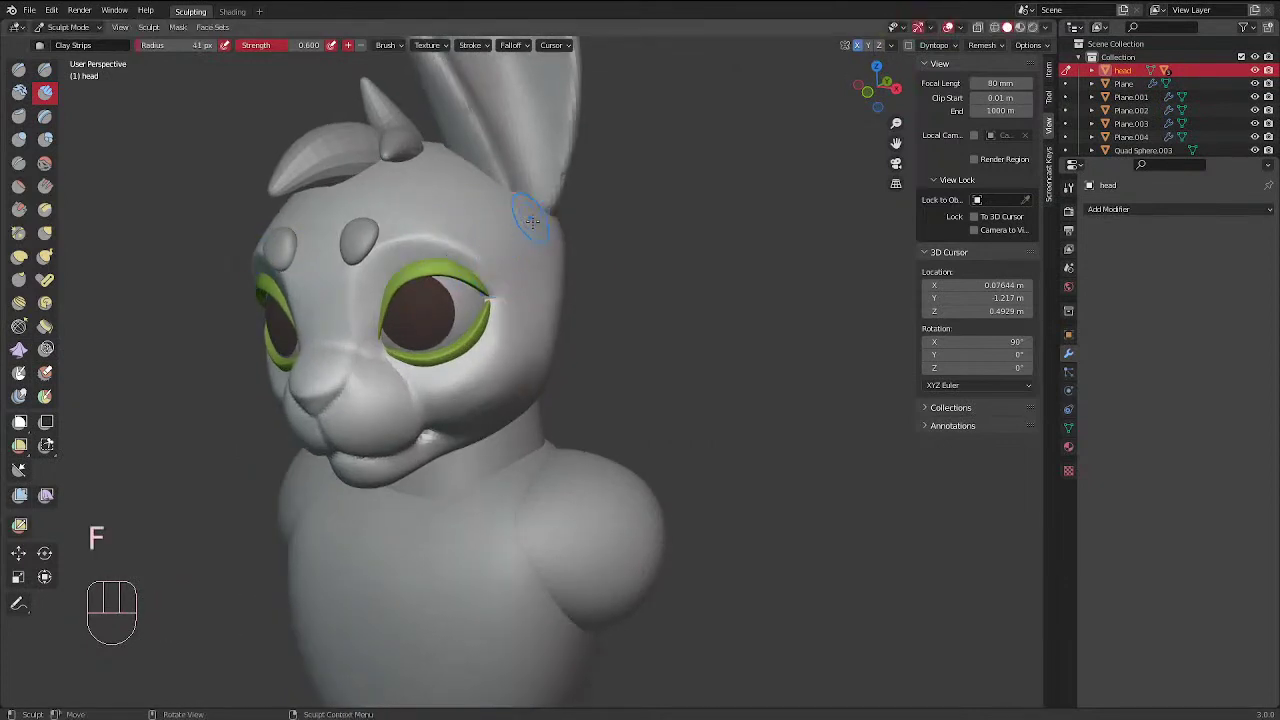
Try smoothing the outer part of the upper eye socket with a 24 px brush and undo the strokes
{"action": "mouse_move", "coordinate": [531, 223]}
{"action": "middle_mouse_down"}
{"action": "mouse_move", "coordinate": [563, 234]}
{"action": "mouse_move", "coordinate": [546, 300]}
{"action": "mouse_move", "coordinate": [638, 249]}
{"action": "mouse_move", "coordinate": [538, 352]}
{"action": "mouse_move", "coordinate": [580, 300]}
{"action": "mouse_move", "coordinate": [614, 200]}
{"action": "middle_mouse_up"}
{"action": "middle_click_drag", "start_coordinate": [650, 239], "coordinate": [534, 279], "text": "ctrl"}
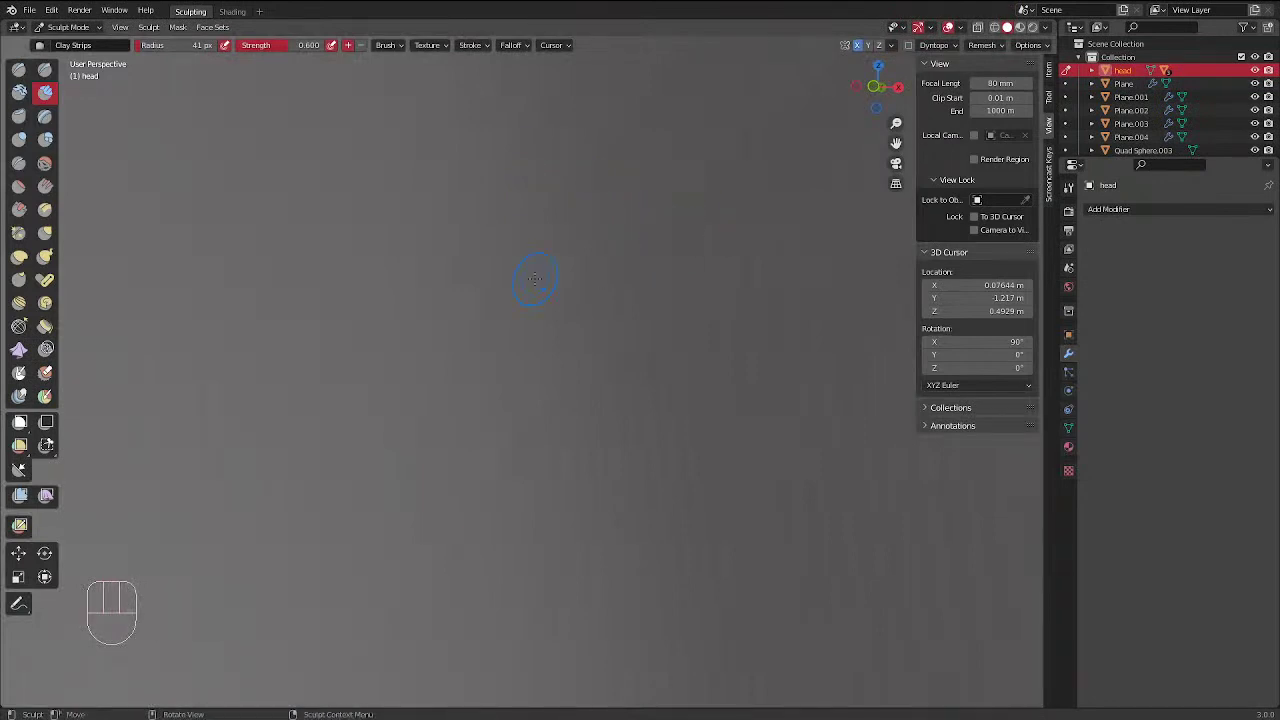
{"action": "scroll", "coordinate": [470, 300], "scroll_direction": "down", "scroll_amount": 8}
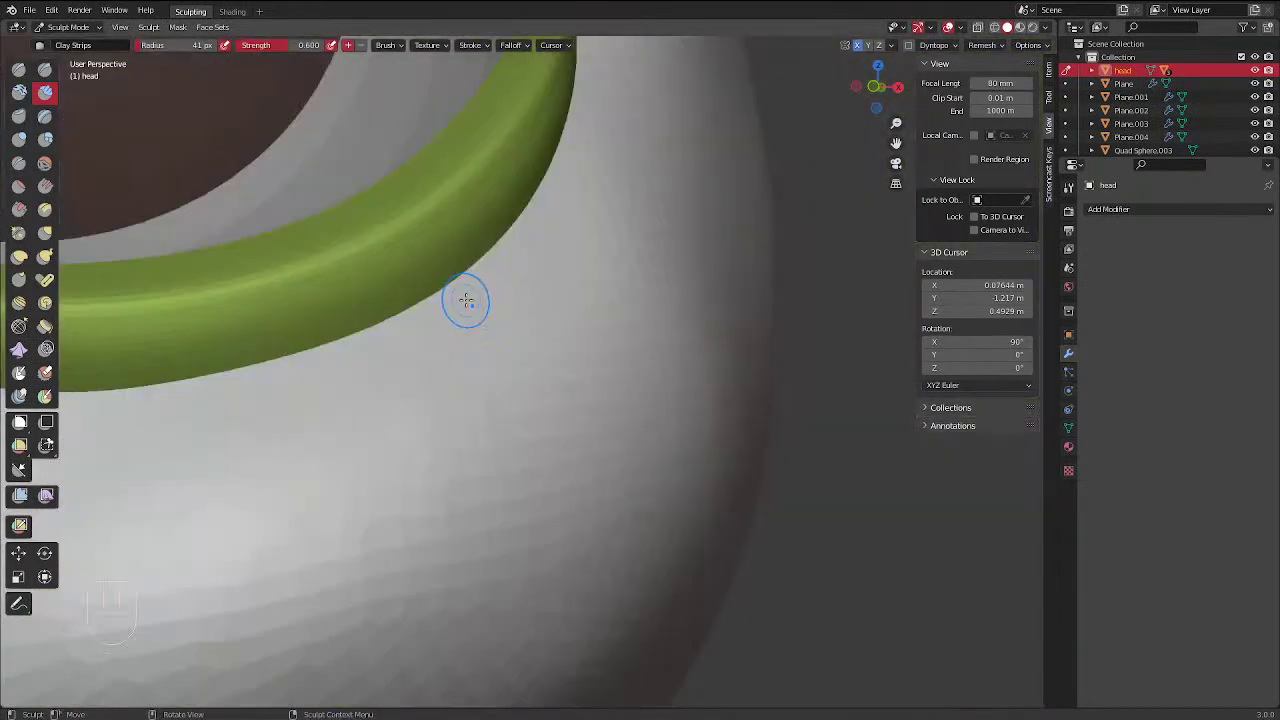
{"action": "middle_click_drag", "start_coordinate": [460, 307], "coordinate": [380, 137]}
{"action": "scroll", "coordinate": [460, 220], "scroll_direction": "up", "scroll_amount": 1}
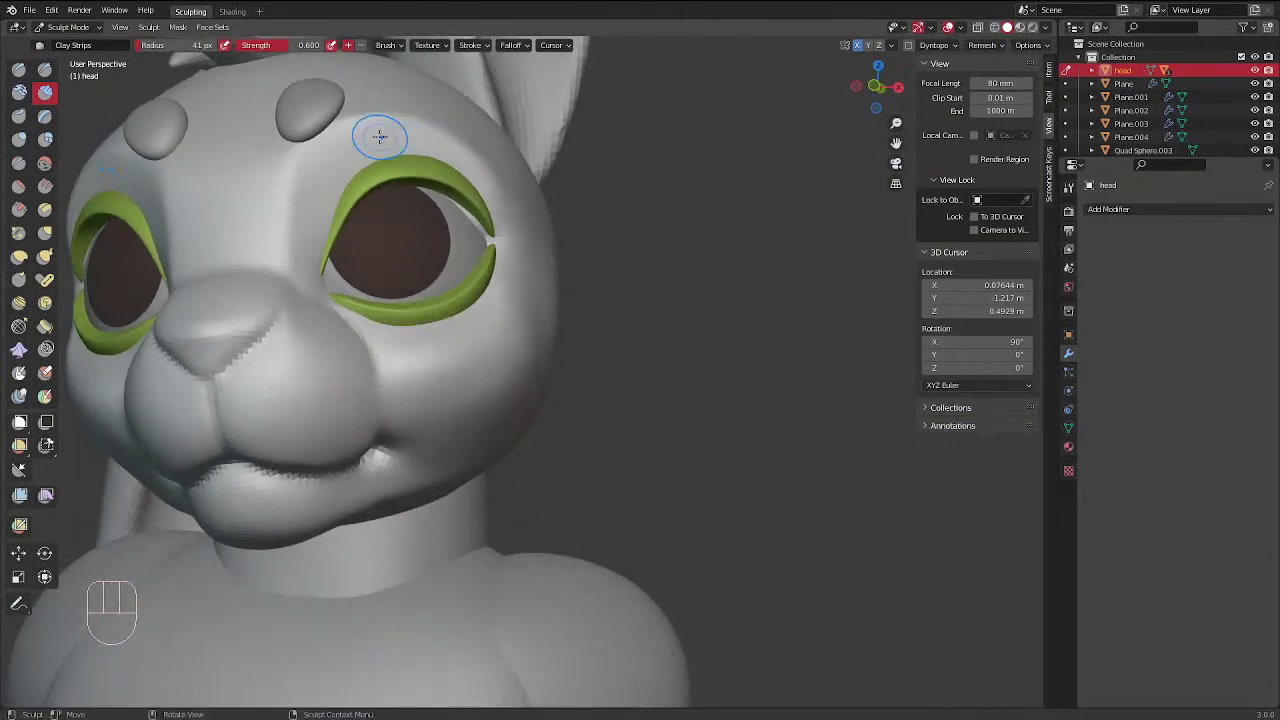
{"action": "middle_click_drag", "start_coordinate": [420, 200], "coordinate": [424, 181]}
{"action": "key", "text": "f"}
{"action": "left_click", "coordinate": [448, 182]}
{"action": "key", "text": "f"}
{"action": "left_click", "coordinate": [458, 182]}
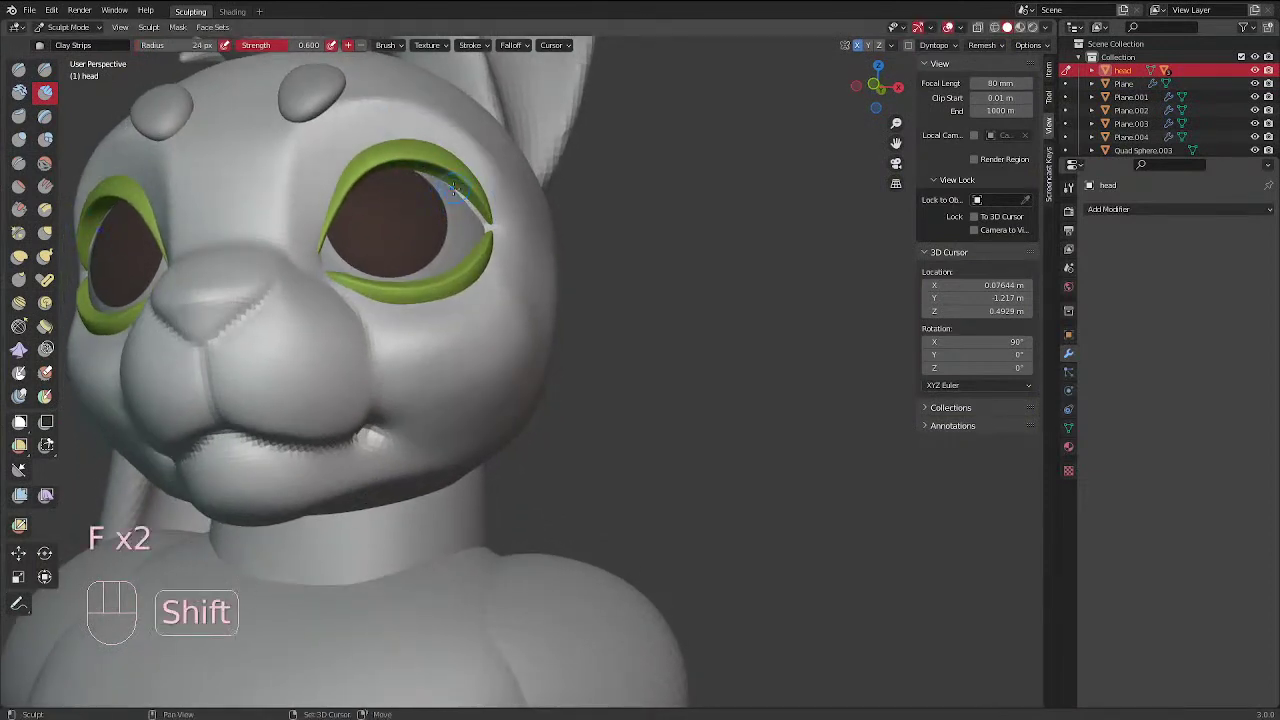
{"action": "left_click_drag", "start_coordinate": [458, 181], "coordinate": [460, 181], "text": "shift"}
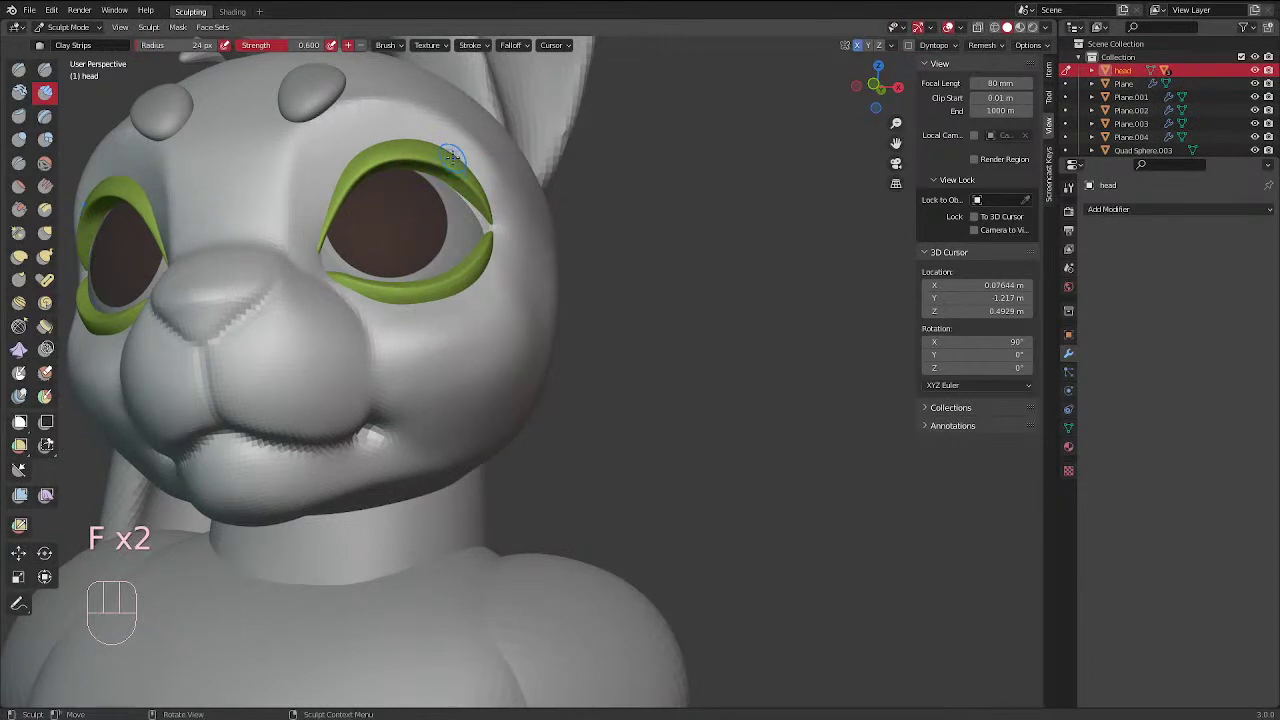
{"action": "key", "text": "ctrl+z"}
{"action": "key", "text": "ctrl+z"}
Carve the fold between the nose bridge and muzzle below the inner eye corner using Draw Sharp at 51 px, and reduce the radius to 47 px
{"action": "middle_click_drag", "start_coordinate": [470, 117], "coordinate": [526, 233]}
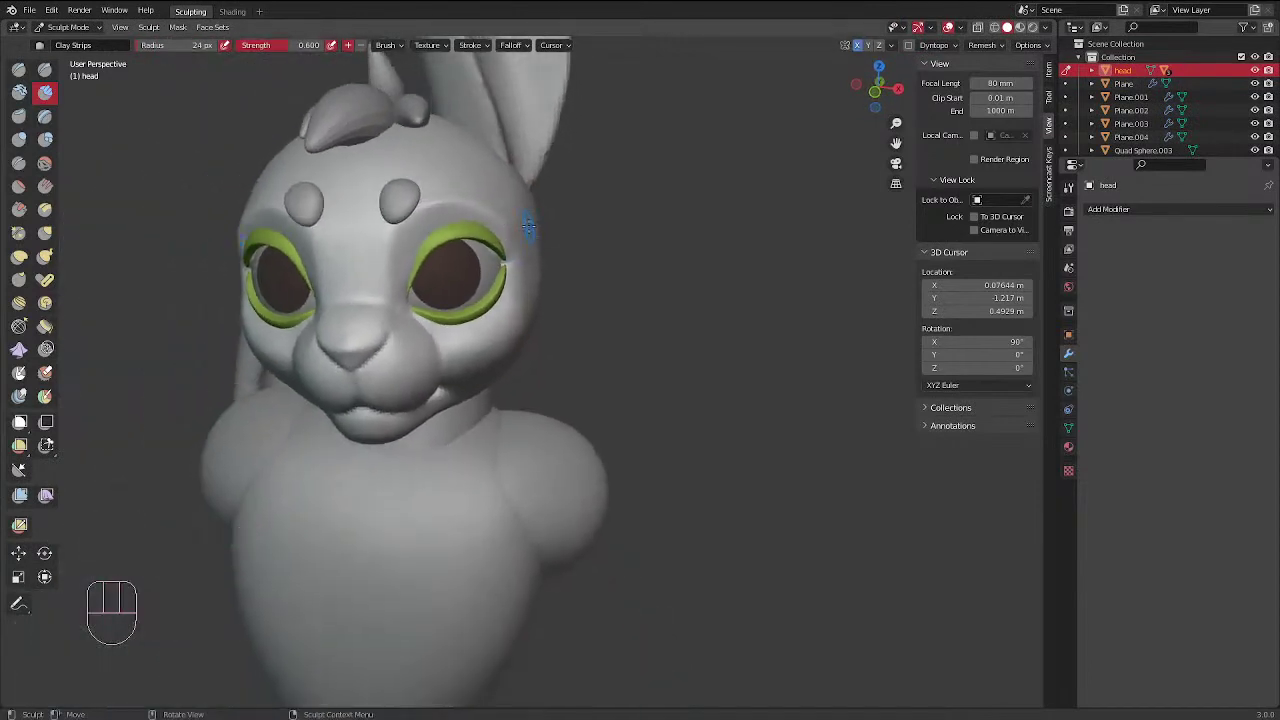
{"action": "middle_click_drag", "start_coordinate": [540, 170], "coordinate": [612, 172]}
{"action": "middle_click_drag", "start_coordinate": [612, 172], "coordinate": [412, 326], "text": "ctrl"}
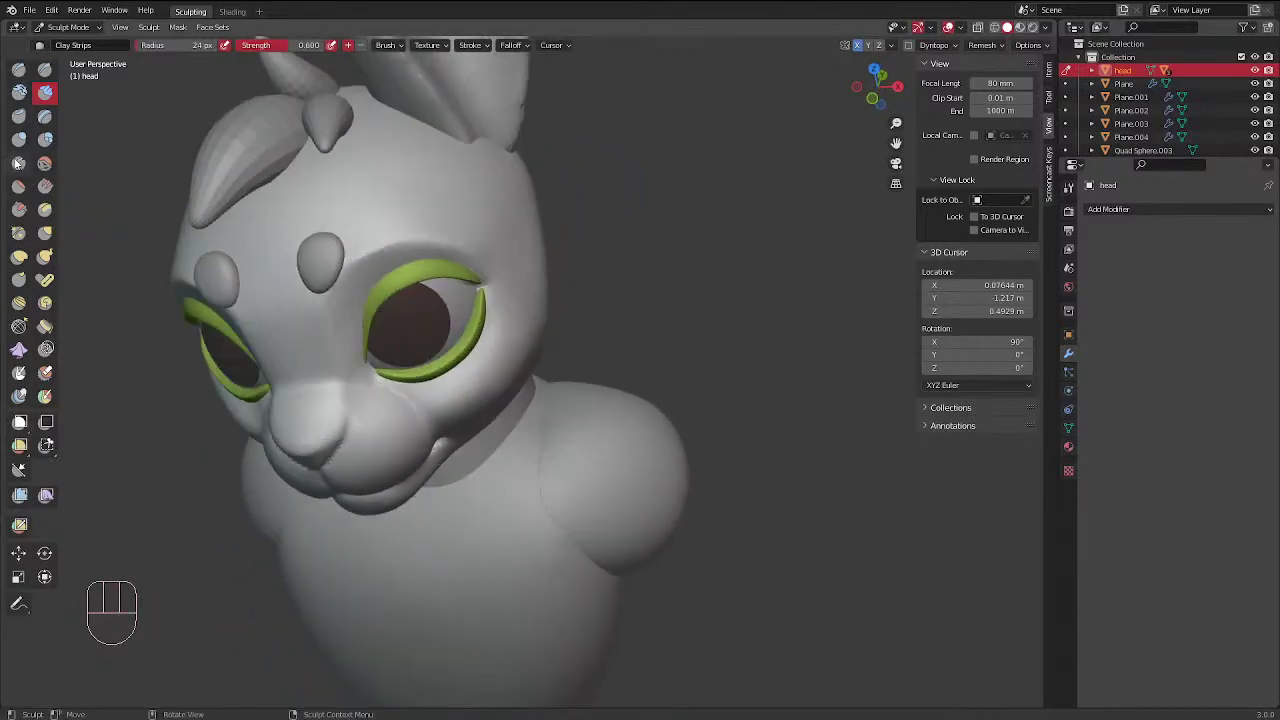
{"action": "left_click", "coordinate": [45, 68]}
{"action": "middle_click_drag", "start_coordinate": [380, 391], "coordinate": [357, 400], "text": "ctrl"}
{"action": "key", "text": "f"}
{"action": "left_click", "coordinate": [360, 397]}
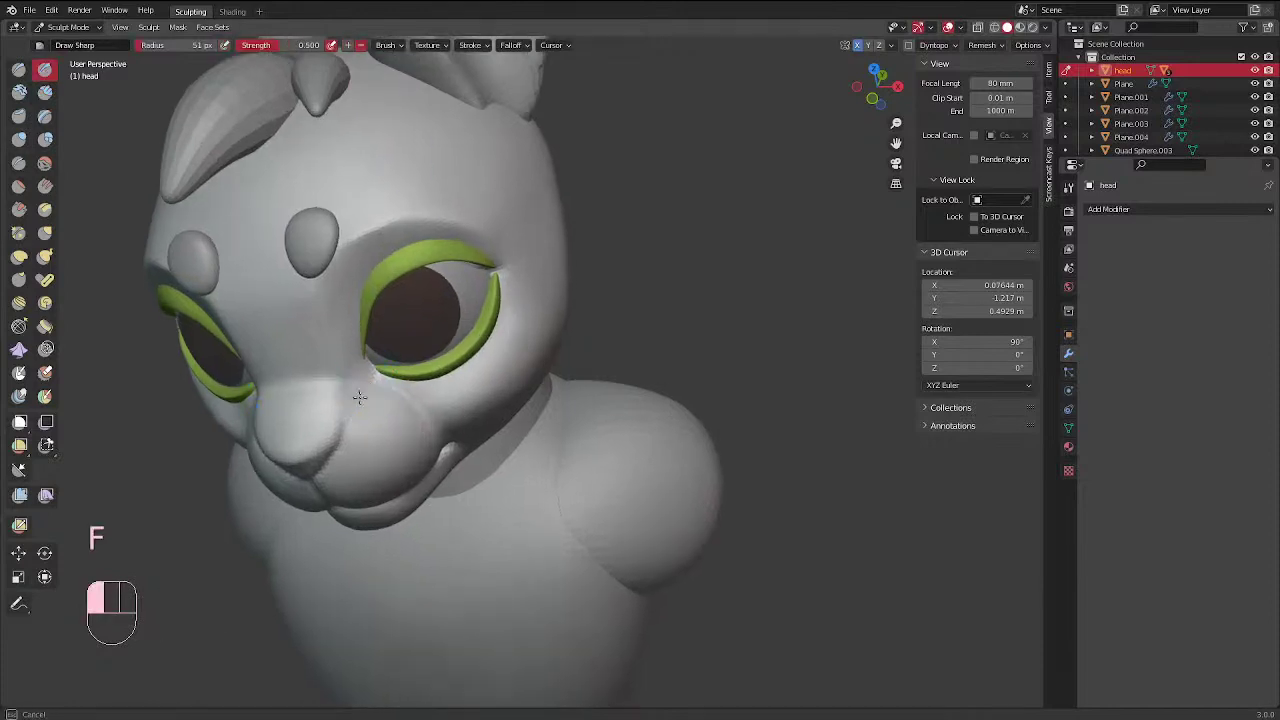
{"action": "left_click_drag", "start_coordinate": [360, 397], "coordinate": [358, 403]}
{"action": "mouse_move", "coordinate": [358, 403]}
{"action": "left_mouse_down"}
{"action": "mouse_move", "coordinate": [348, 442]}
{"action": "mouse_move", "coordinate": [356, 392]}
{"action": "left_mouse_up"}
{"action": "key", "text": "f"}
{"action": "left_click", "coordinate": [385, 374]}
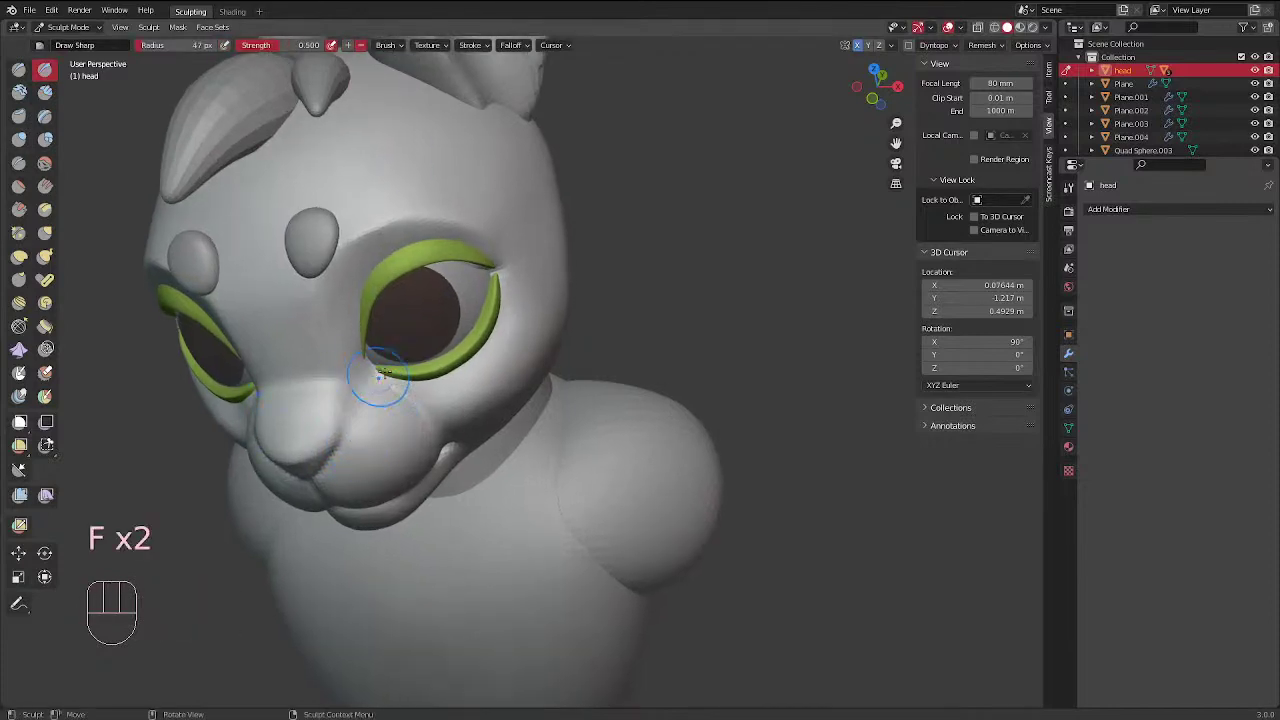
{"action": "middle_click_drag", "start_coordinate": [381, 374], "coordinate": [451, 291]}
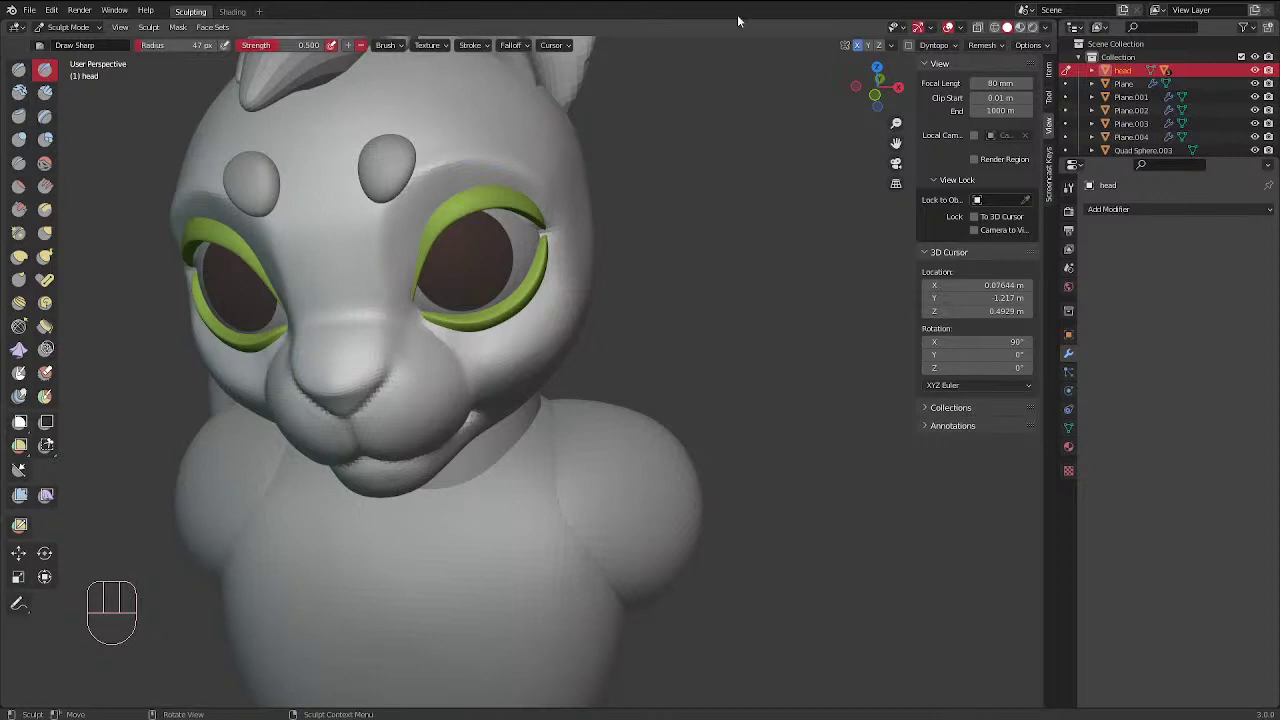
Examine the face from the front in Object Mode and return the head to Sculpt Mode
{"action": "mouse_move", "coordinate": [629, 186]}
{"action": "middle_mouse_down"}
{"action": "mouse_move", "coordinate": [672, 195]}
{"action": "mouse_move", "coordinate": [685, 221]}
{"action": "mouse_move", "coordinate": [594, 268]}
{"action": "mouse_move", "coordinate": [709, 277]}
{"action": "mouse_move", "coordinate": [743, 251]}
{"action": "mouse_move", "coordinate": [662, 331]}
{"action": "mouse_move", "coordinate": [425, 346]}
{"action": "middle_mouse_up"}
{"action": "key", "text": "ctrl+Tab"}
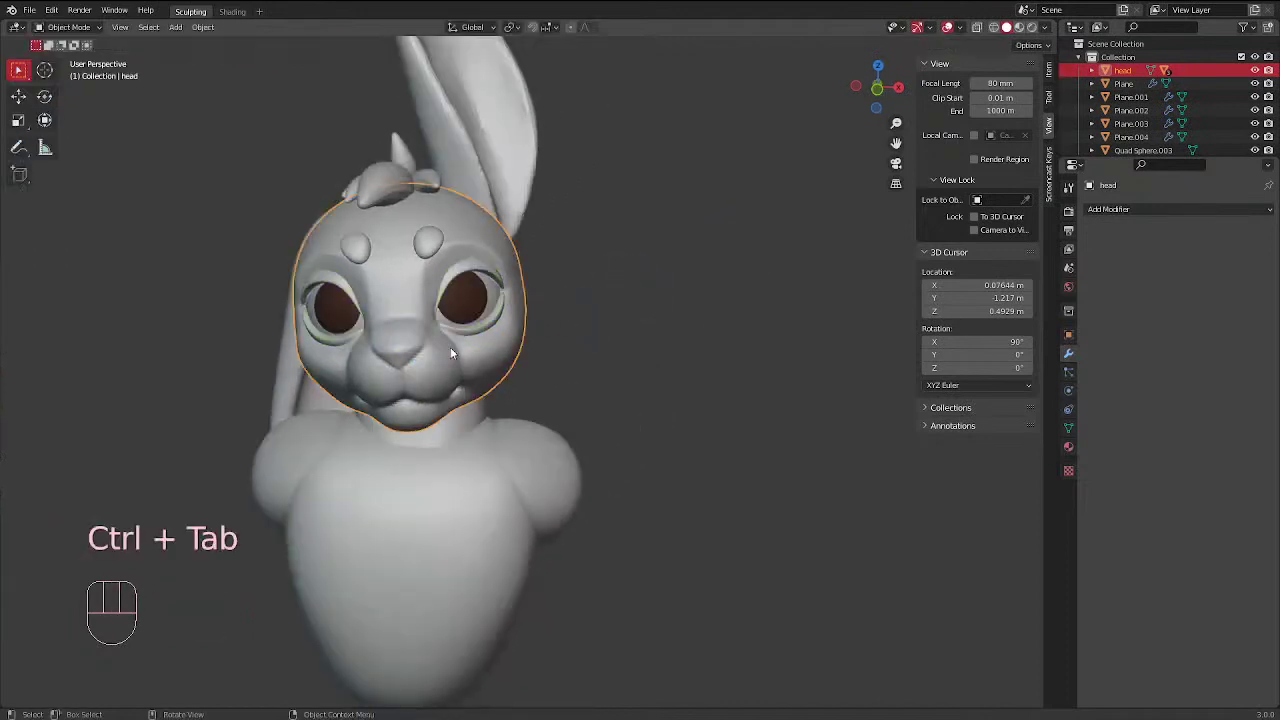
{"action": "left_click", "coordinate": [477, 346]}
{"action": "key", "text": "ctrl+Tab"}
{"action": "left_click", "coordinate": [454, 376]}
{"action": "key", "text": "ctrl+Tab"}
{"action": "middle_click_drag", "start_coordinate": [431, 338], "coordinate": [454, 305]}
{"action": "key", "text": "ctrl+Tab"}
{"action": "left_click", "coordinate": [437, 417]}
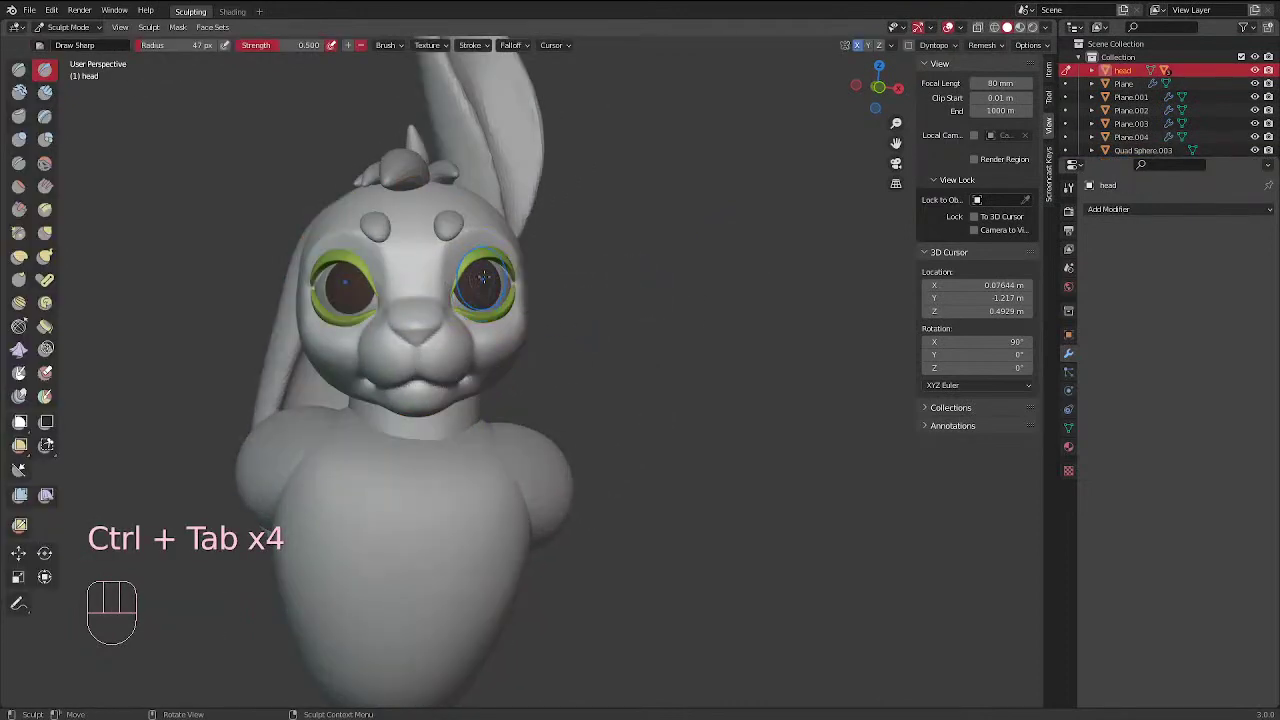
Define the lower side edge of the nose with a stroke of the Crease brush
{"action": "mouse_move", "coordinate": [414, 268]}
{"action": "middle_mouse_down", "text": "ctrl"}
{"action": "mouse_move", "coordinate": [518, 245]}
{"action": "mouse_move", "coordinate": [505, 252]}
{"action": "middle_mouse_up", "text": "ctrl"}
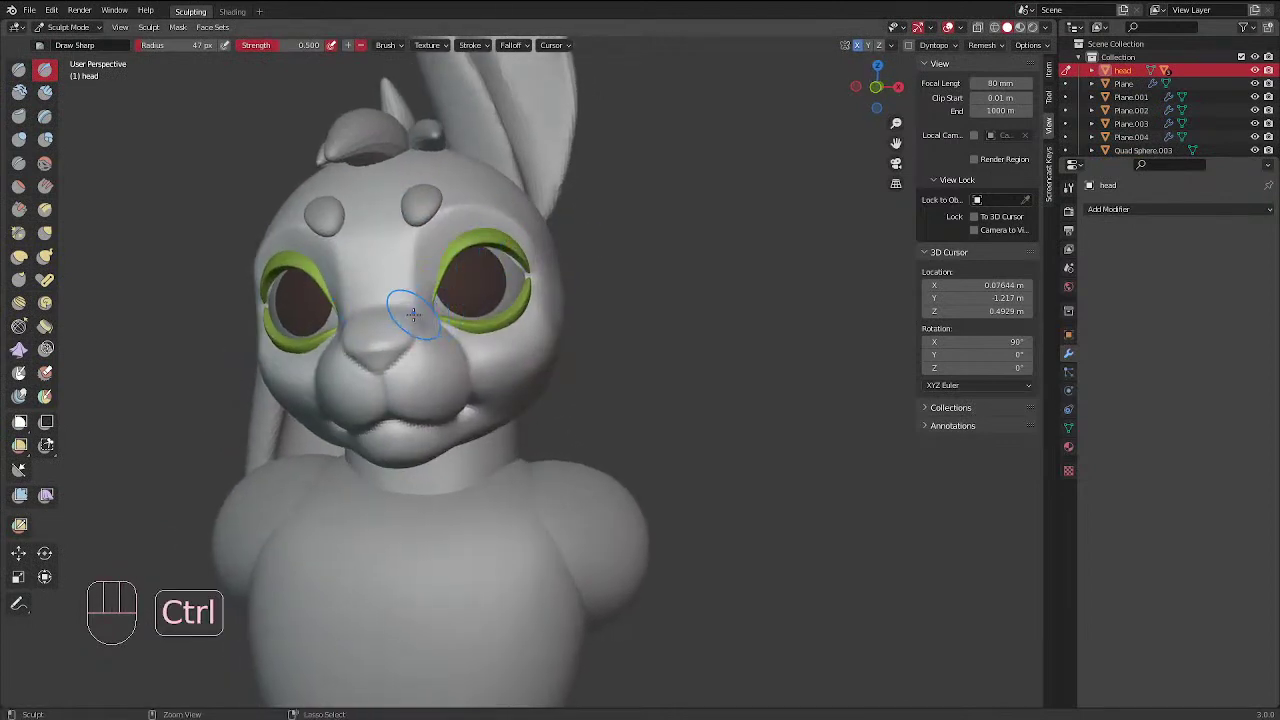
{"action": "scroll", "coordinate": [428, 286], "scroll_direction": "up", "scroll_amount": 4}
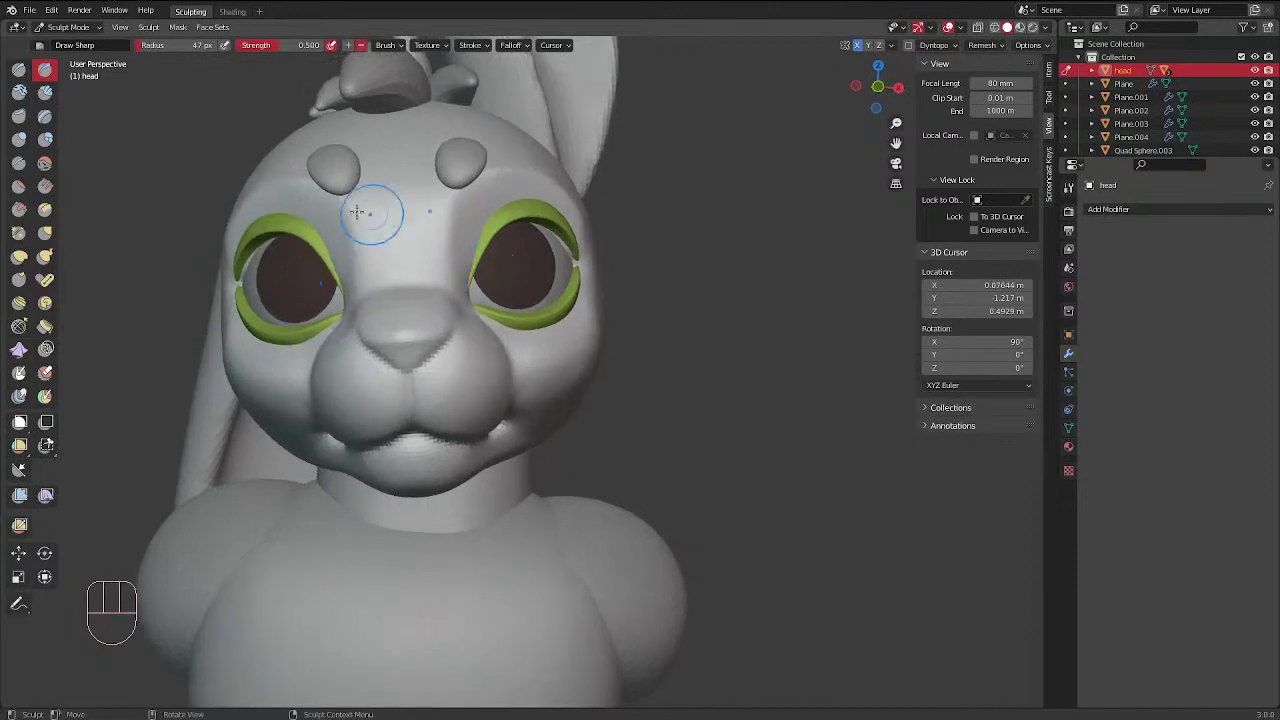
{"action": "left_click", "coordinate": [17, 165]}
{"action": "key", "text": "f"}
{"action": "left_click", "coordinate": [448, 345]}
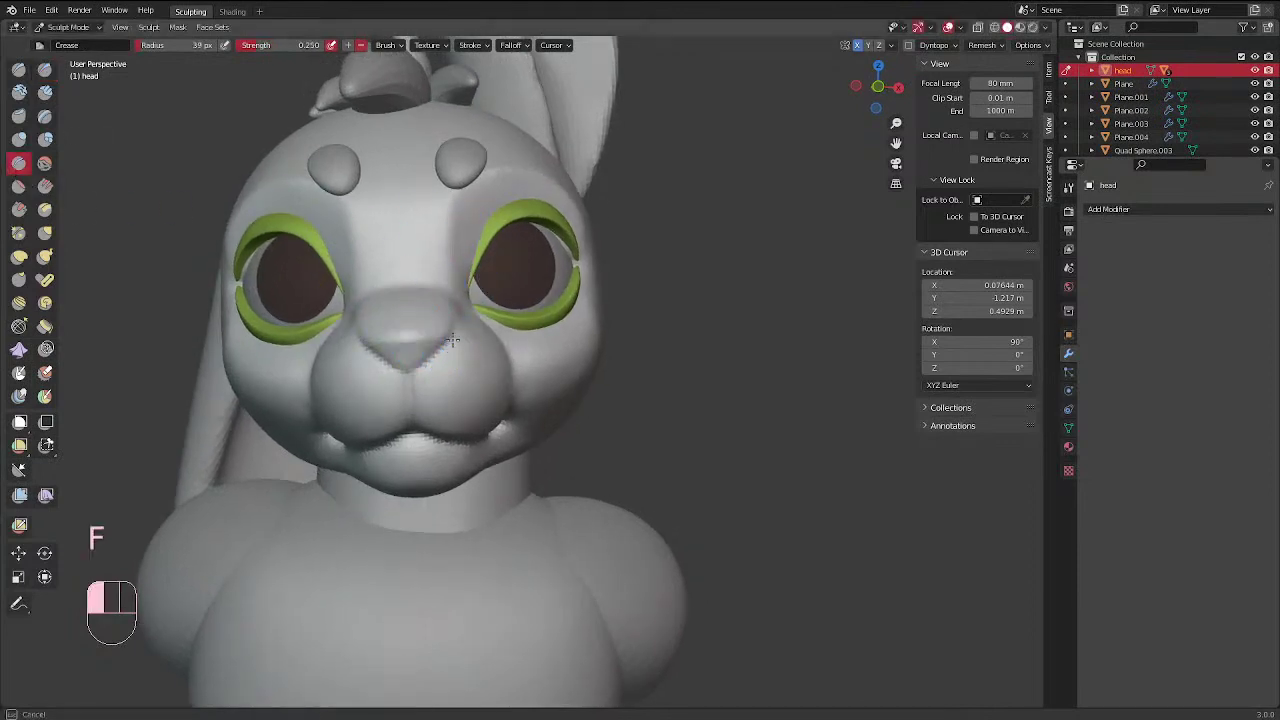
{"action": "key", "text": "f"}
{"action": "left_click", "coordinate": [450, 334]}
{"action": "left_click_drag", "start_coordinate": [418, 368], "coordinate": [453, 336]}
Enlarge the brush and smooth the side of the muzzle below the eye
{"action": "middle_click_drag", "start_coordinate": [466, 338], "coordinate": [357, 171]}
{"action": "key", "text": "f"}
{"action": "left_click", "coordinate": [521, 346]}
{"action": "key", "text": "f"}
{"action": "left_click", "coordinate": [458, 373]}
{"action": "left_click", "coordinate": [457, 372], "text": "shift"}
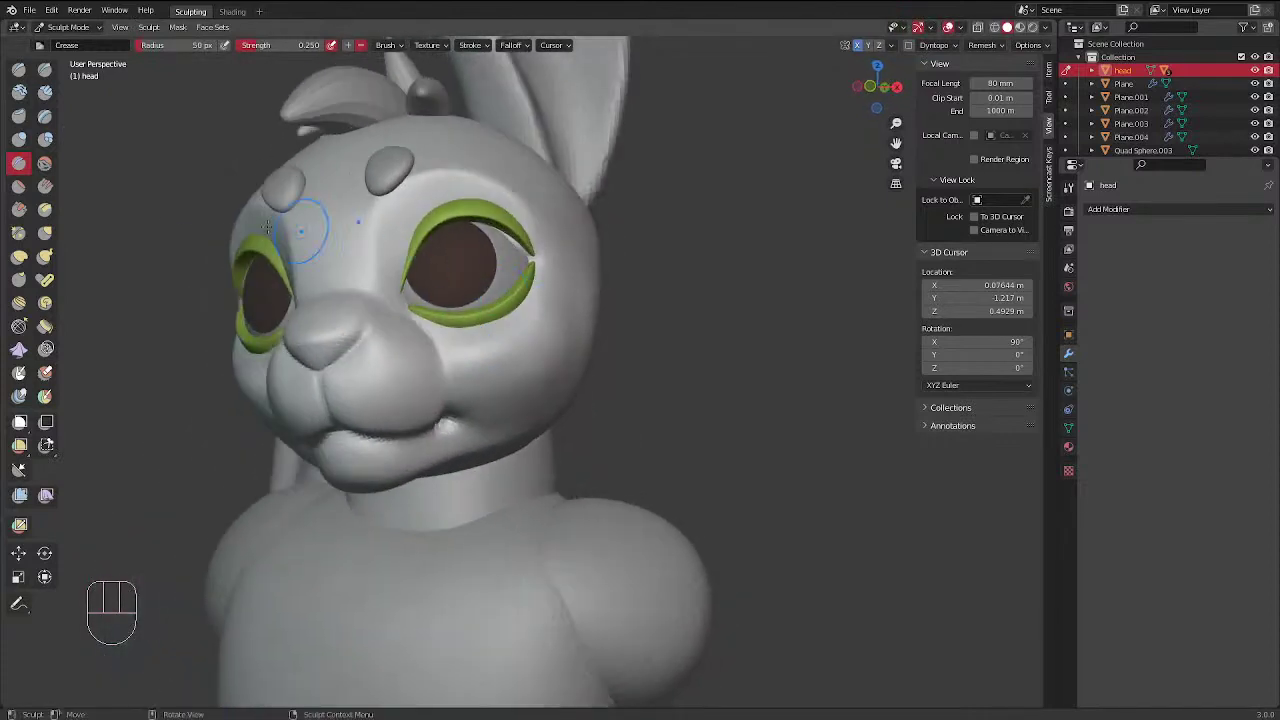
Raise the upper side edge of the nose with an inverted Draw Sharp stroke
{"action": "left_click", "coordinate": [45, 68]}
{"action": "key", "text": "f"}
{"action": "left_click", "coordinate": [329, 358]}
{"action": "mouse_move", "coordinate": [357, 338]}
{"action": "left_mouse_down", "text": "ctrl"}
{"action": "mouse_move", "coordinate": [328, 361]}
{"action": "mouse_move", "coordinate": [364, 338]}
{"action": "left_mouse_up", "text": "ctrl"}
{"action": "key", "text": "f"}
Reshape the side of the nose tip with Elastic Deform at 47 px, and reduce the brush radius to 41 px
{"action": "mouse_move", "coordinate": [428, 217]}
{"action": "middle_mouse_down"}
{"action": "mouse_move", "coordinate": [293, 337]}
{"action": "mouse_move", "coordinate": [330, 440]}
{"action": "mouse_move", "coordinate": [400, 525]}
{"action": "middle_mouse_up"}
{"action": "left_click", "coordinate": [19, 256]}
{"action": "key", "text": "f"}
{"action": "left_click", "coordinate": [404, 532]}
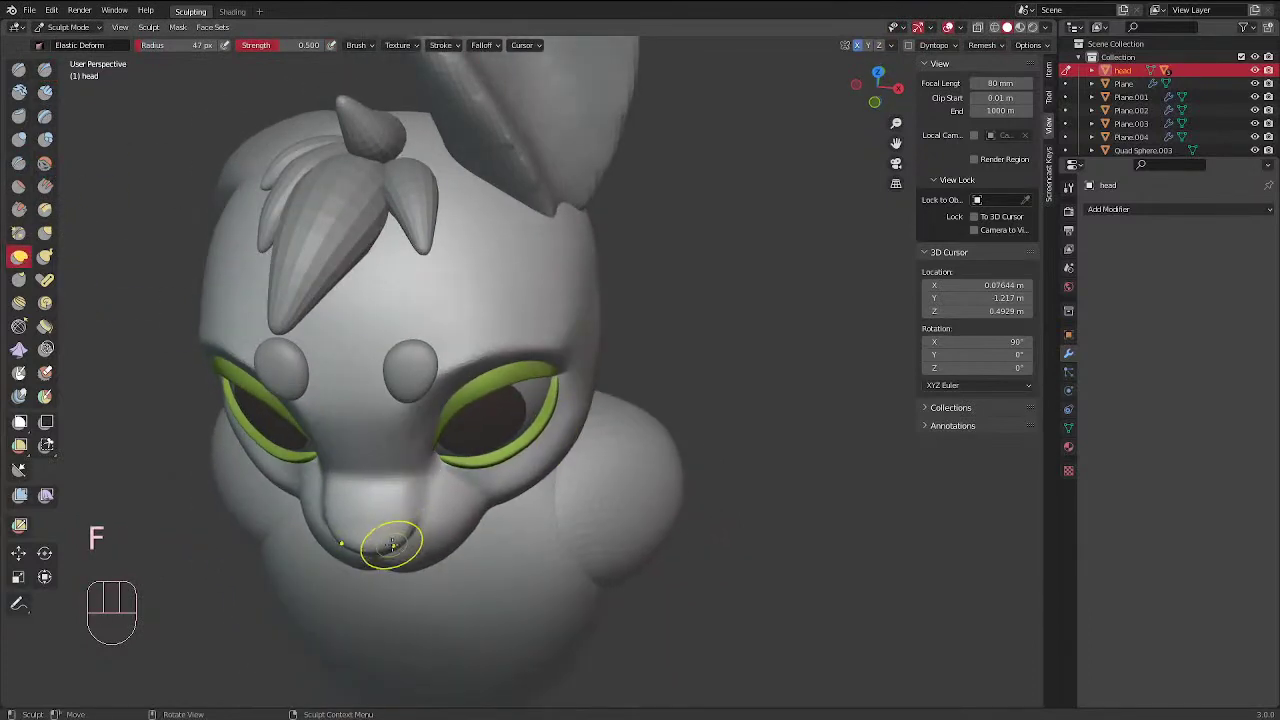
{"action": "left_click_drag", "start_coordinate": [386, 529], "coordinate": [455, 519]}
{"action": "key", "text": "f"}
{"action": "key", "text": "f"}
{"action": "left_click", "coordinate": [443, 528]}
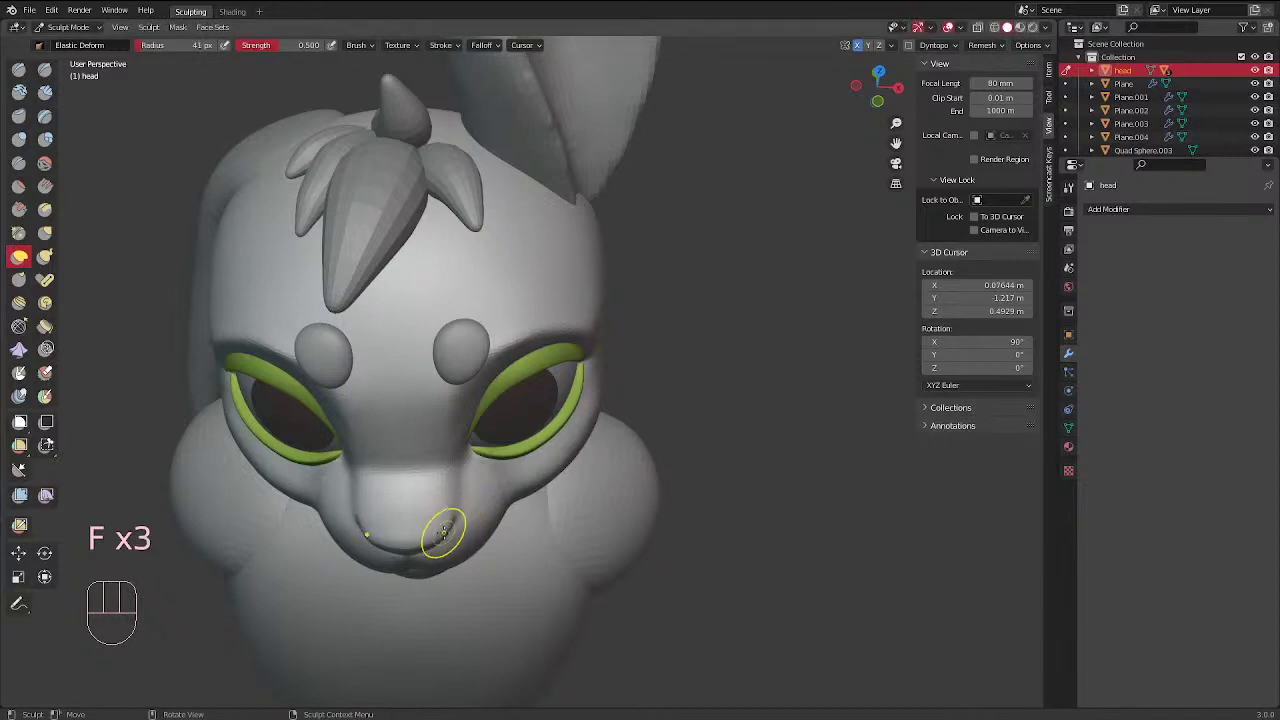
{"action": "mouse_move", "coordinate": [445, 526]}
{"action": "middle_mouse_down"}
{"action": "mouse_move", "coordinate": [523, 371]}
{"action": "mouse_move", "coordinate": [677, 430]}
{"action": "mouse_move", "coordinate": [740, 380]}
{"action": "mouse_move", "coordinate": [640, 370]}
{"action": "mouse_move", "coordinate": [467, 385]}
{"action": "middle_mouse_up"}
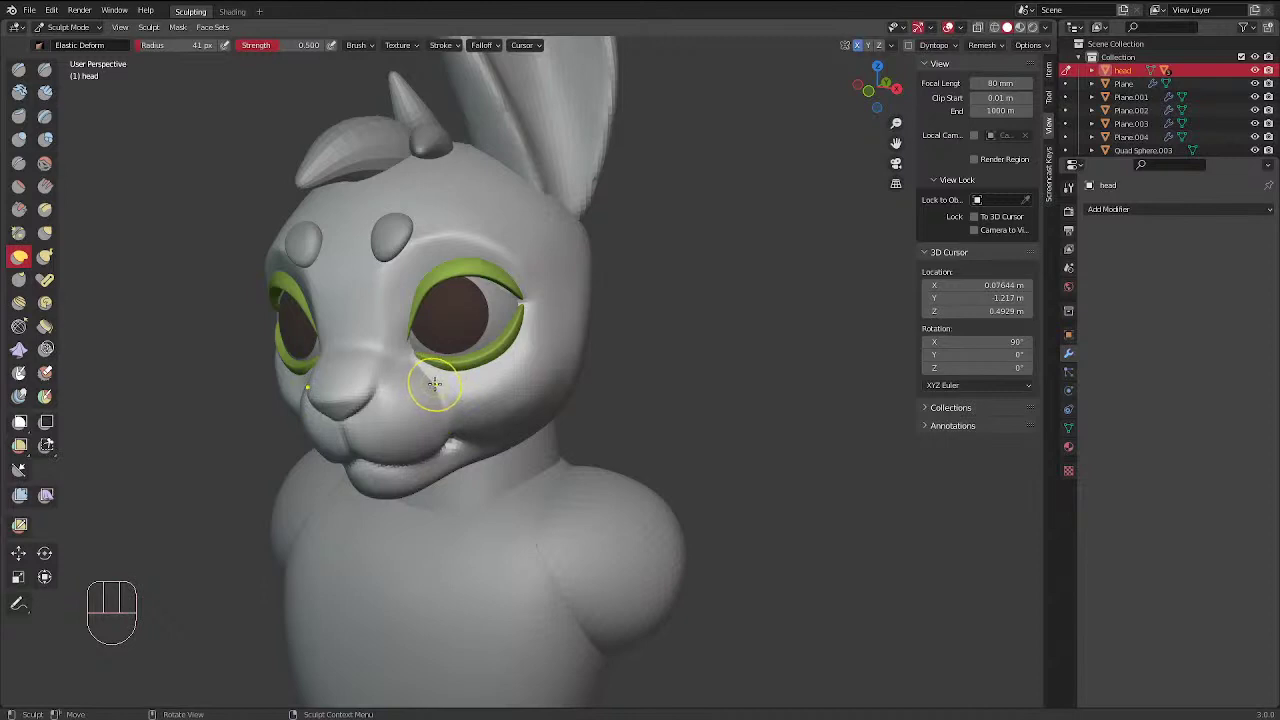
Set the Elastic Deform brush radius to 48 px while working around the nose bridge
{"action": "middle_click_drag", "start_coordinate": [660, 349], "coordinate": [660, 432]}
{"action": "mouse_move", "coordinate": [486, 431]}
{"action": "middle_mouse_down"}
{"action": "mouse_move", "coordinate": [499, 445]}
{"action": "mouse_move", "coordinate": [417, 405]}
{"action": "middle_mouse_up"}
{"action": "key", "text": "f"}
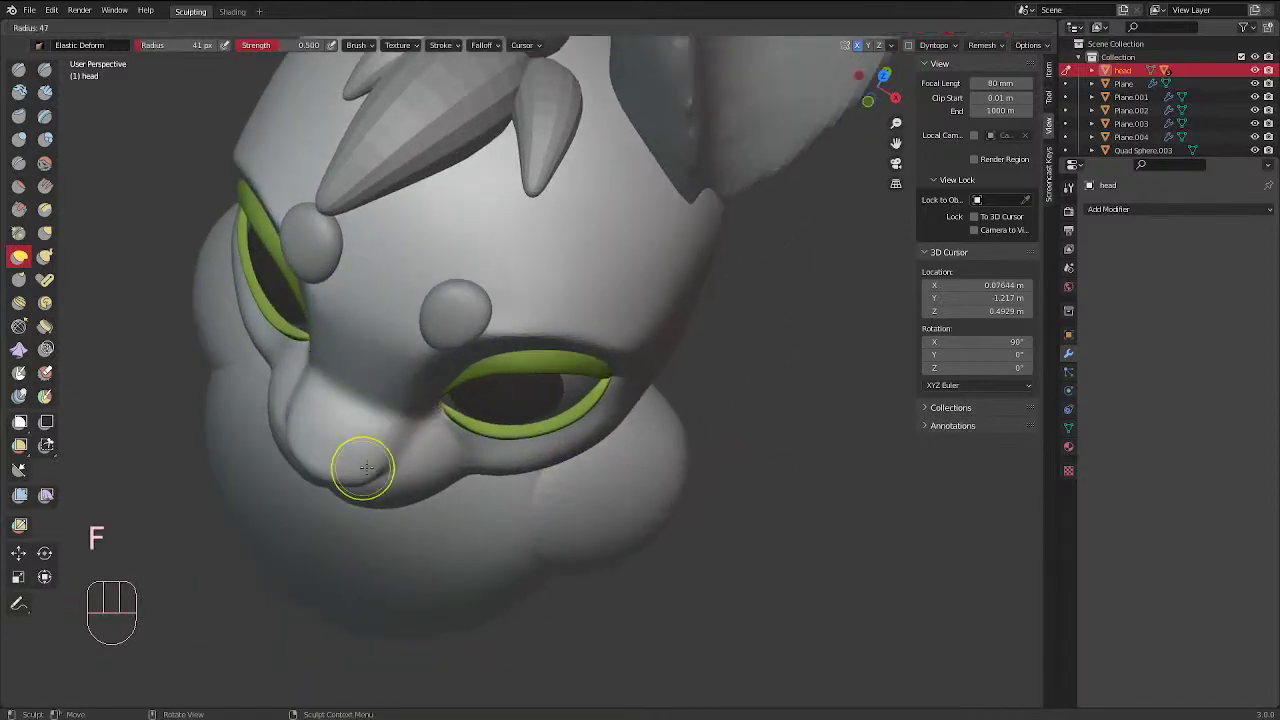
{"action": "left_click", "coordinate": [366, 467]}
{"action": "mouse_move", "coordinate": [429, 363]}
{"action": "middle_mouse_down"}
{"action": "mouse_move", "coordinate": [406, 266]}
{"action": "mouse_move", "coordinate": [388, 273]}
{"action": "middle_mouse_up"}
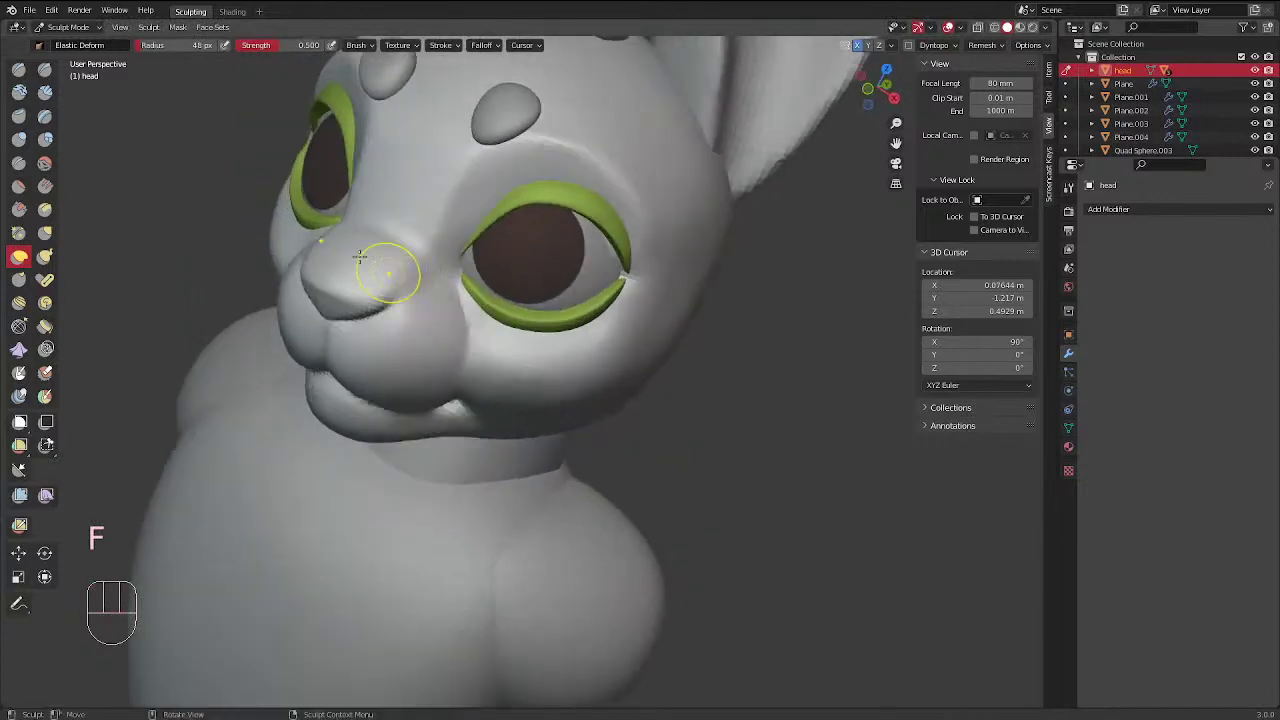
Switch to Draw Sharp at 36 px and smooth the groove running from the nose down to the mouth
{"action": "left_click", "coordinate": [45, 68]}
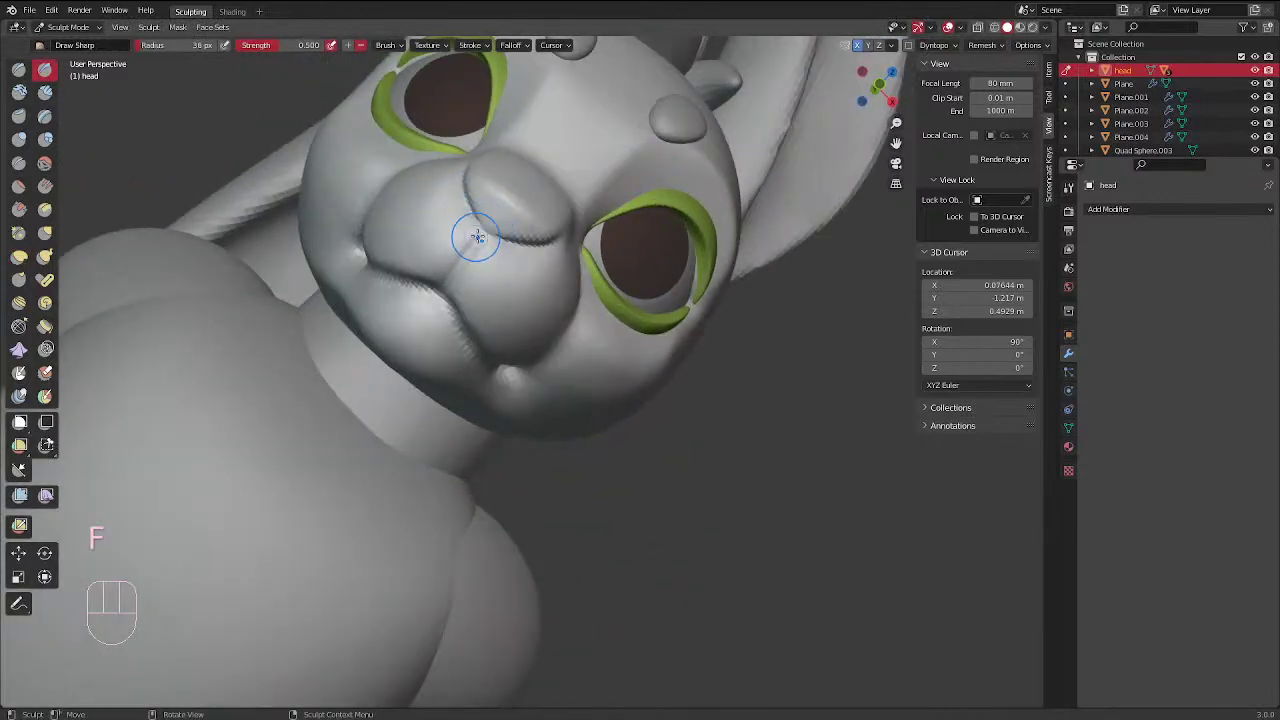
{"action": "left_click_drag", "start_coordinate": [622, 177], "coordinate": [490, 249], "text": "shift"}
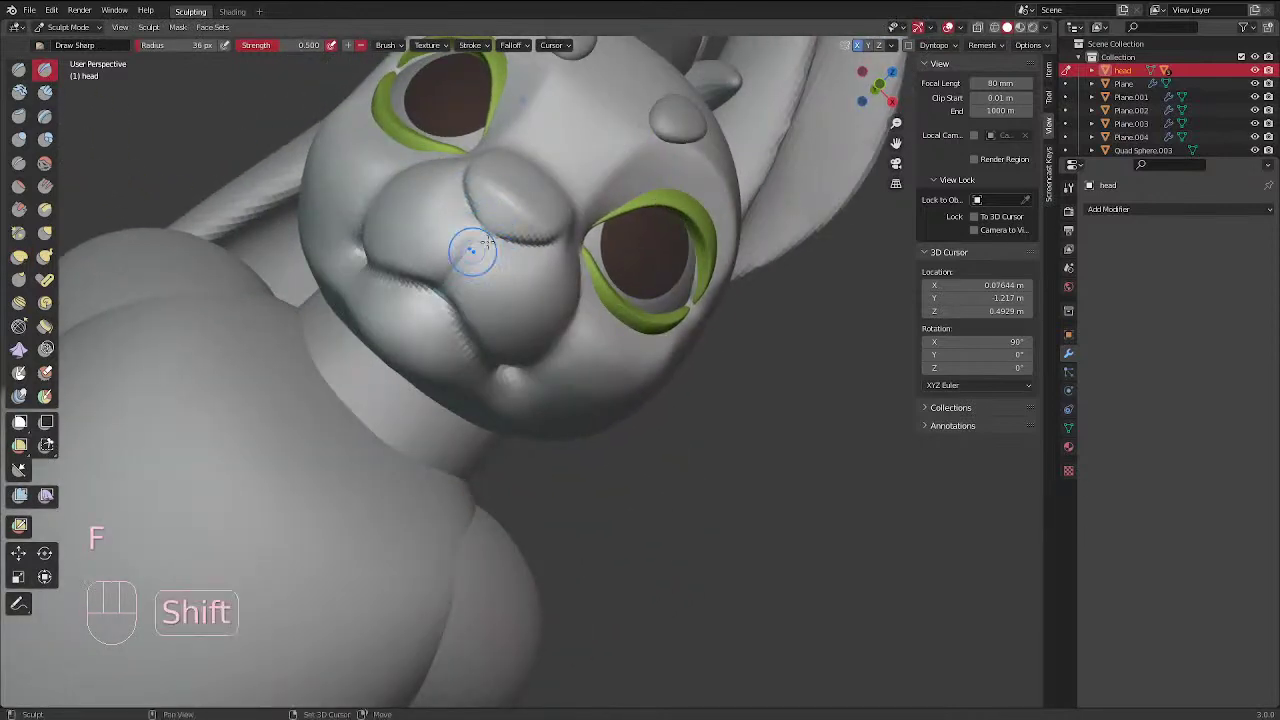
{"action": "middle_click_drag", "start_coordinate": [487, 243], "coordinate": [429, 264]}
{"action": "middle_click_drag", "start_coordinate": [466, 454], "coordinate": [525, 347]}
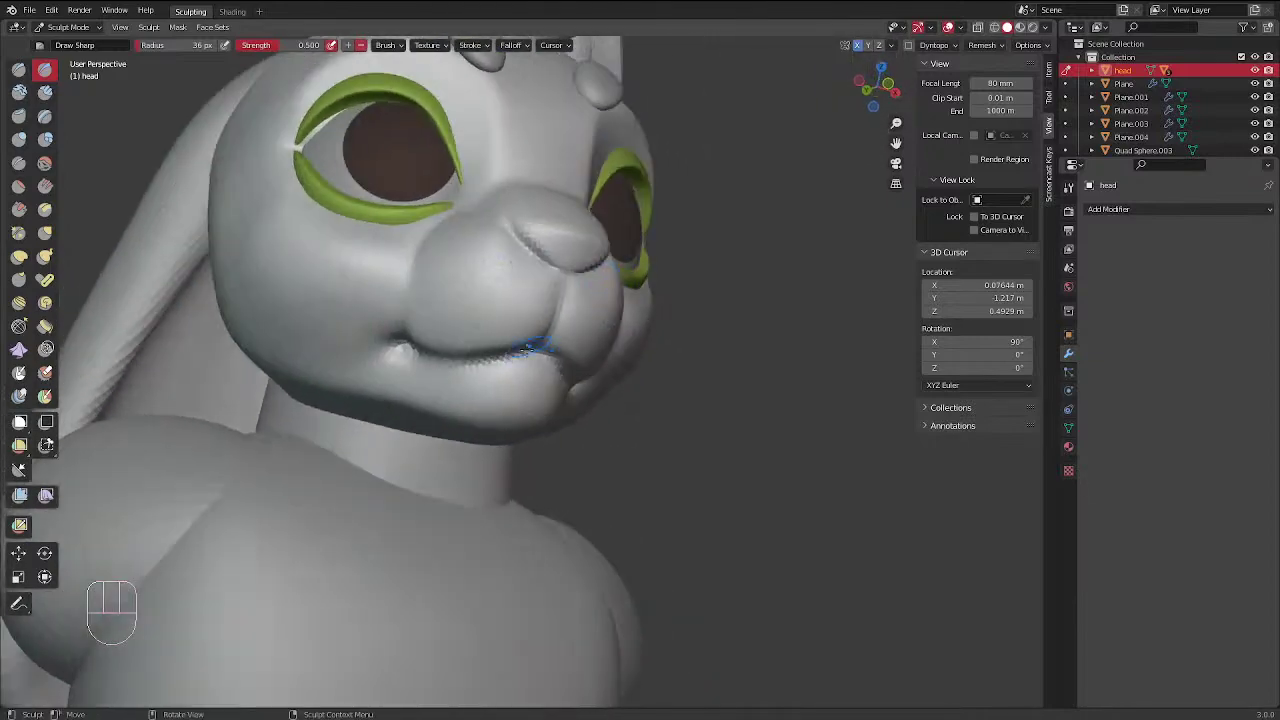
Deepen the mouth line between the muzzle and lower lip with Draw Sharp strokes
{"action": "left_click_drag", "start_coordinate": [530, 345], "coordinate": [425, 360]}
{"action": "middle_click_drag", "start_coordinate": [506, 320], "coordinate": [566, 338]}
{"action": "left_click_drag", "start_coordinate": [566, 394], "coordinate": [470, 404]}
{"action": "middle_click_drag", "start_coordinate": [606, 329], "coordinate": [630, 345], "text": "ctrl"}
{"action": "mouse_move", "coordinate": [630, 345]}
{"action": "middle_mouse_down"}
{"action": "mouse_move", "coordinate": [662, 358]}
{"action": "mouse_move", "coordinate": [566, 280]}
{"action": "middle_mouse_up"}
{"action": "middle_click_drag", "start_coordinate": [696, 261], "coordinate": [739, 291]}
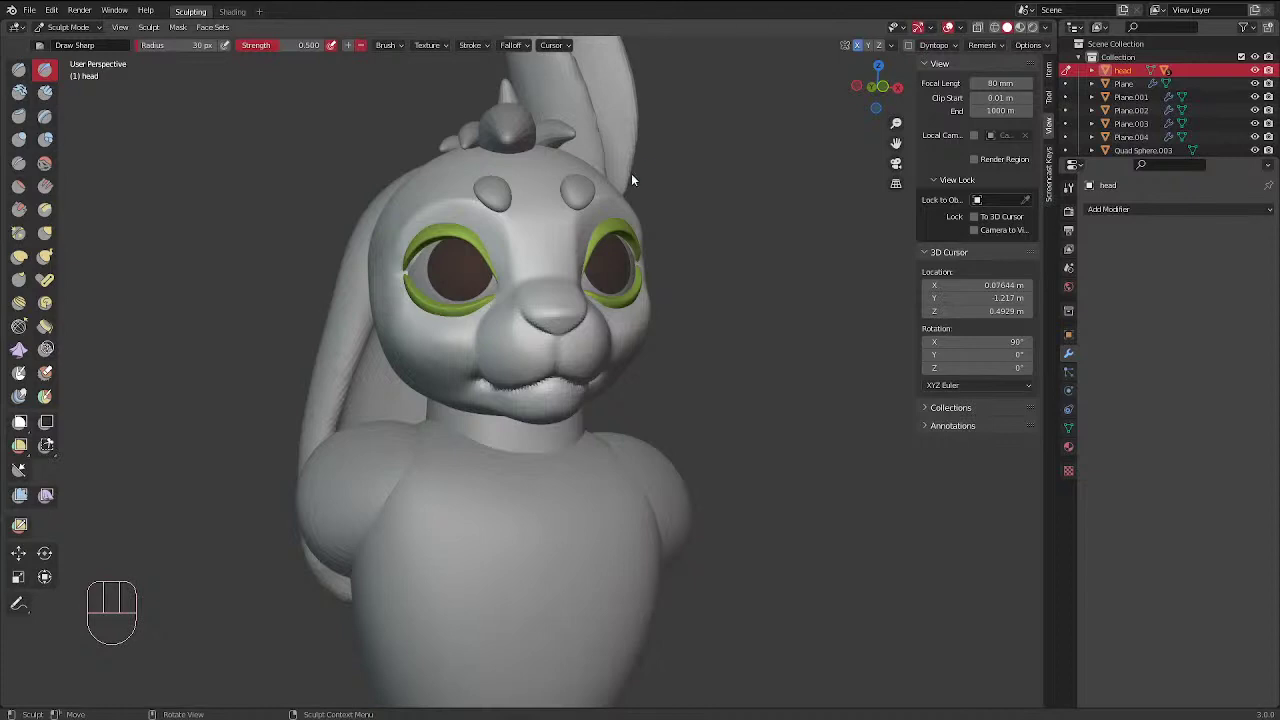
Reduce the brush radius to 26 px and smooth the corner of the mouth
{"action": "middle_click_drag", "start_coordinate": [708, 241], "coordinate": [370, 280]}
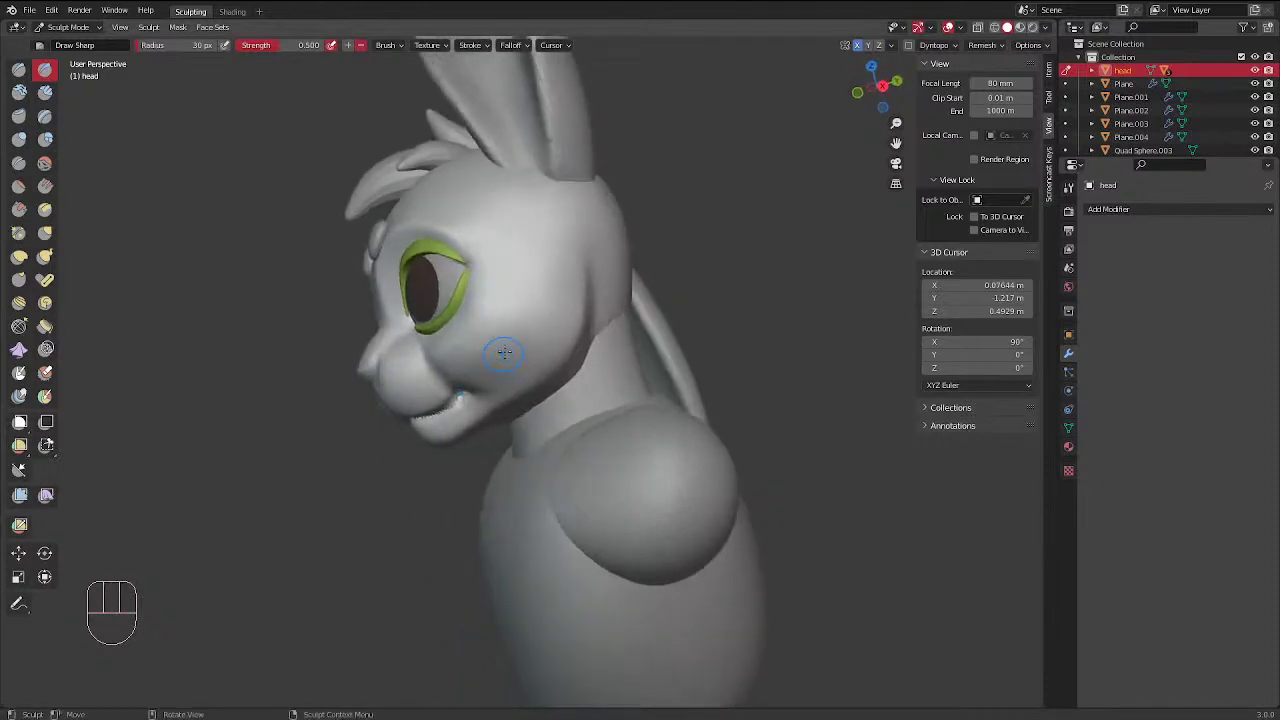
{"action": "mouse_move", "coordinate": [503, 352]}
{"action": "middle_mouse_down", "text": "ctrl"}
{"action": "mouse_move", "coordinate": [560, 321]}
{"action": "mouse_move", "coordinate": [628, 326]}
{"action": "mouse_move", "coordinate": [630, 292]}
{"action": "middle_mouse_up", "text": "ctrl"}
{"action": "key", "text": "f"}
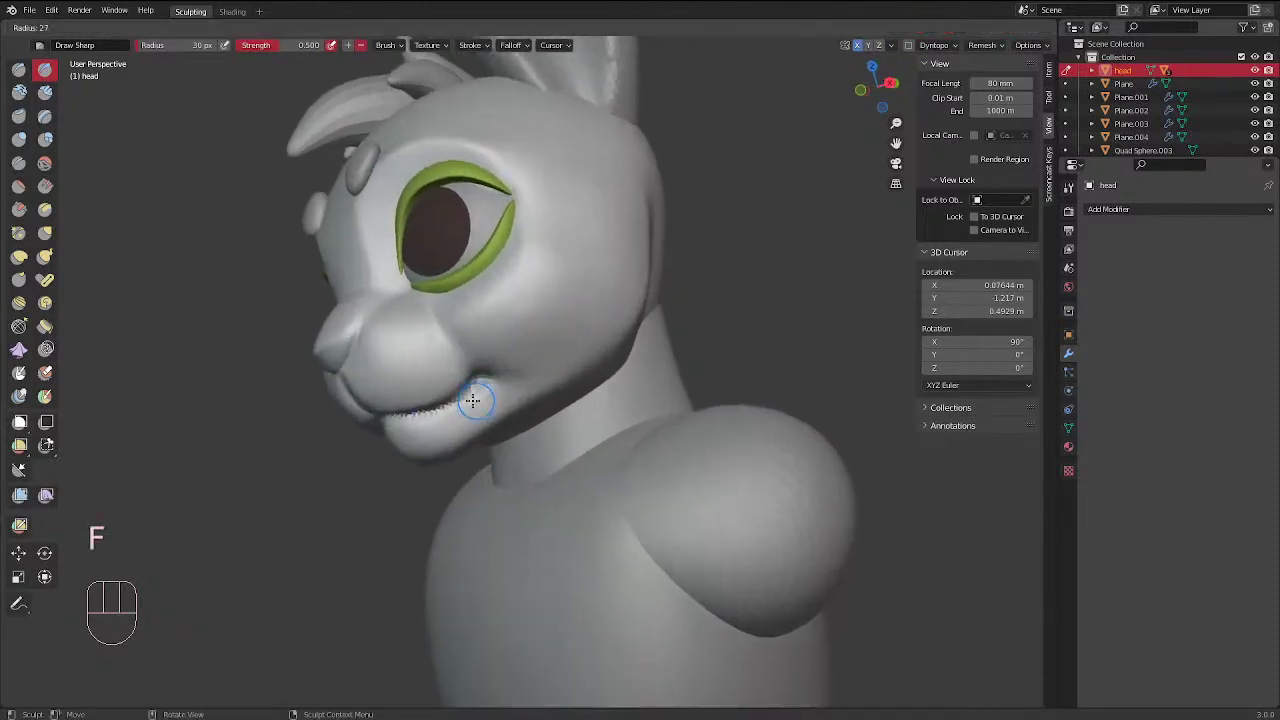
{"action": "left_click", "coordinate": [469, 400]}
{"action": "left_click_drag", "start_coordinate": [478, 384], "coordinate": [446, 419], "text": "shift"}
Try a voxel remesh of the head at an adjusted voxel size
{"action": "mouse_move", "coordinate": [697, 271]}
{"action": "middle_mouse_down"}
{"action": "mouse_move", "coordinate": [708, 210]}
{"action": "mouse_move", "coordinate": [729, 349]}
{"action": "mouse_move", "coordinate": [707, 288]}
{"action": "mouse_move", "coordinate": [650, 260]}
{"action": "mouse_move", "coordinate": [672, 308]}
{"action": "mouse_move", "coordinate": [714, 300]}
{"action": "mouse_move", "coordinate": [583, 367]}
{"action": "middle_mouse_up"}
{"action": "key", "text": "shift+r"}
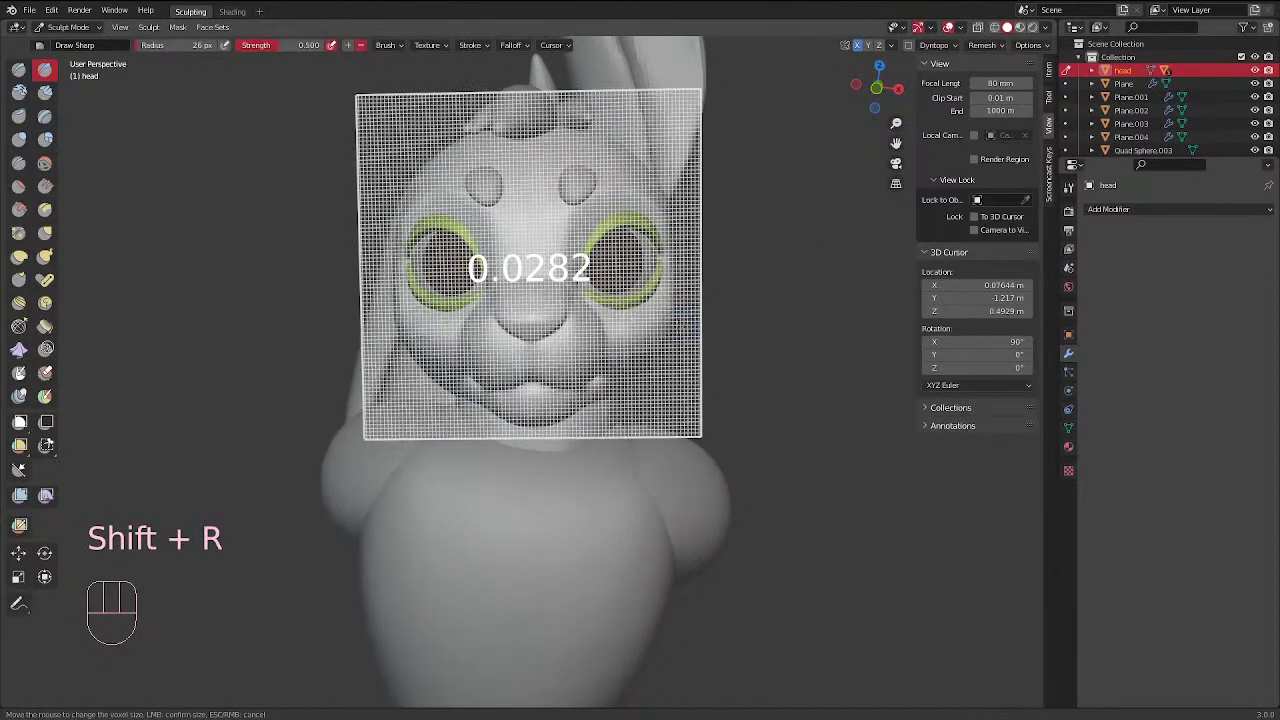
{"action": "left_click", "coordinate": [825, 332]}
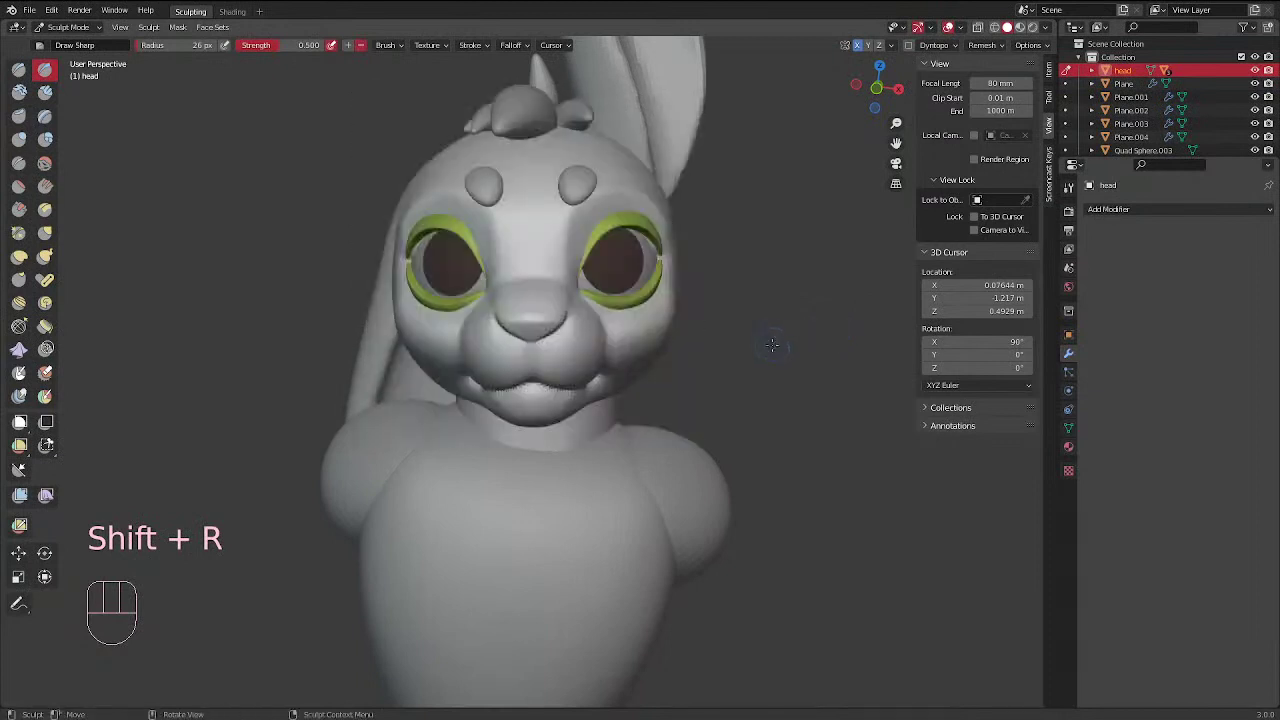
{"action": "key", "text": "ctrl"}
{"action": "key", "text": "ctrl+r"}
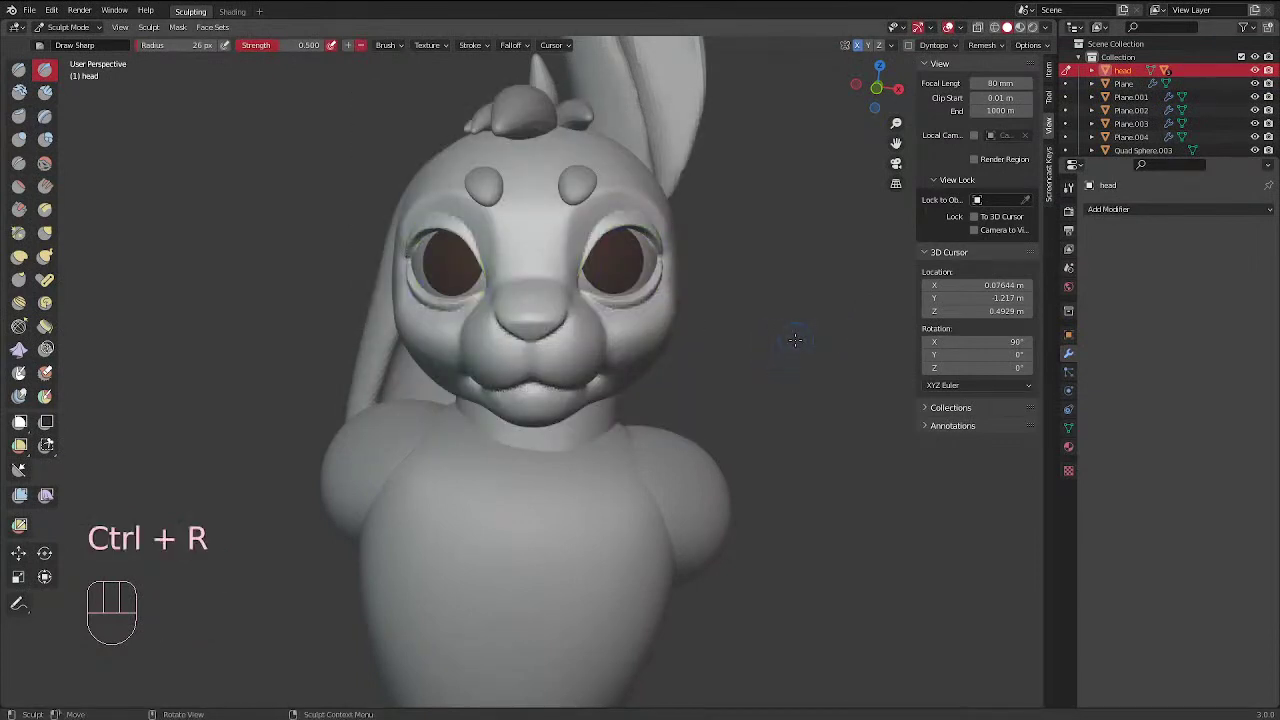
{"action": "middle_click_drag", "start_coordinate": [791, 357], "coordinate": [751, 363]}
{"action": "key", "text": "ctrl+z"}
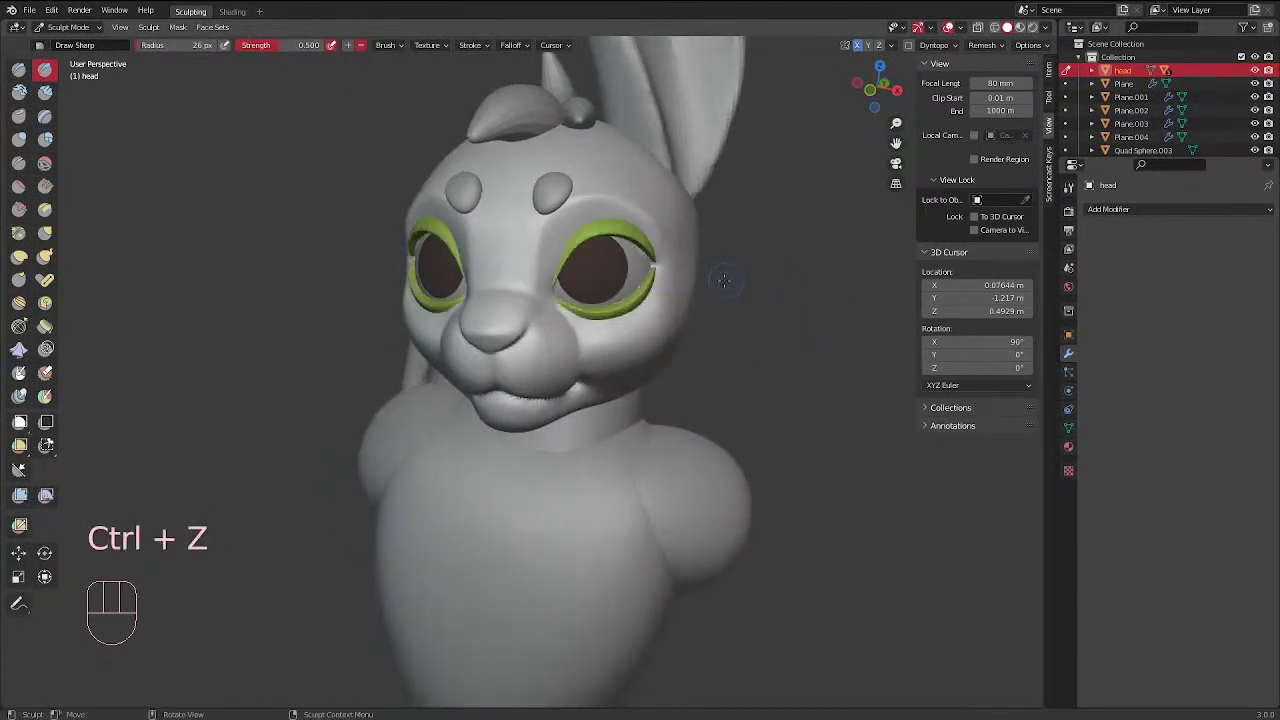
Choose a finer voxel size for the head and remesh it
{"action": "key", "text": "shift+r"}
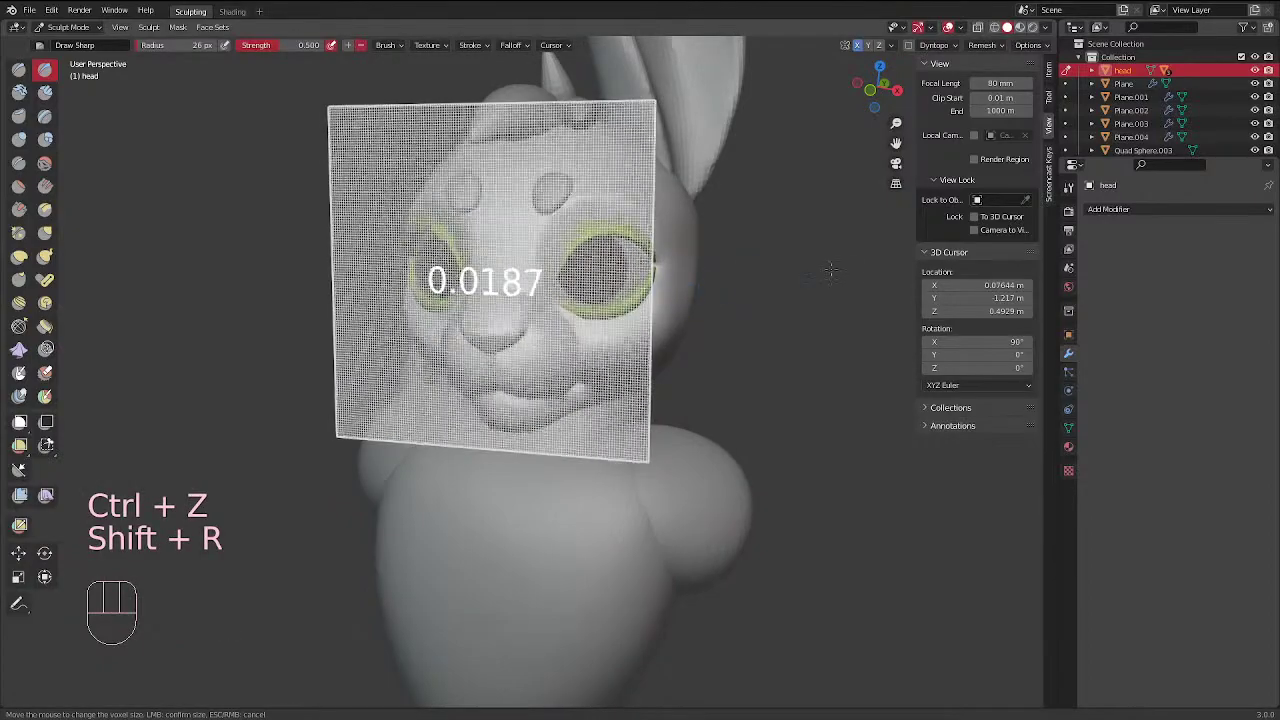
{"action": "left_click", "coordinate": [892, 297]}
{"action": "middle_click_drag", "start_coordinate": [735, 253], "coordinate": [622, 200]}
{"action": "key", "text": "ctrl+r"}
Enlarge the brush to 42 px and smooth around the corner of the mouth
{"action": "key", "text": "f"}
{"action": "left_click", "coordinate": [563, 355]}
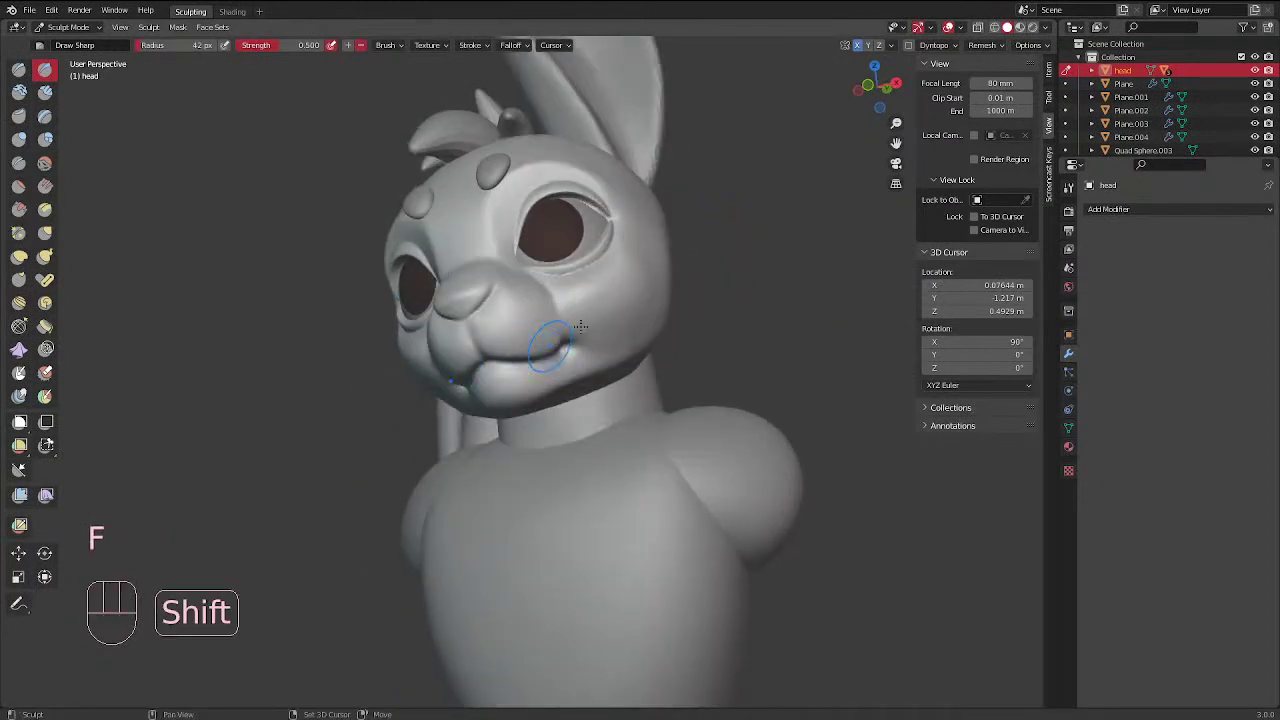
{"action": "middle_click_drag", "start_coordinate": [580, 326], "coordinate": [600, 286]}
{"action": "middle_click_drag", "start_coordinate": [550, 385], "coordinate": [420, 270]}
{"action": "middle_click_drag", "start_coordinate": [446, 186], "coordinate": [494, 194]}
Isolate the head in local view and reduce the Draw Sharp radius to 33 px for the upper eyelid
{"action": "key", "text": "KP_Divide"}
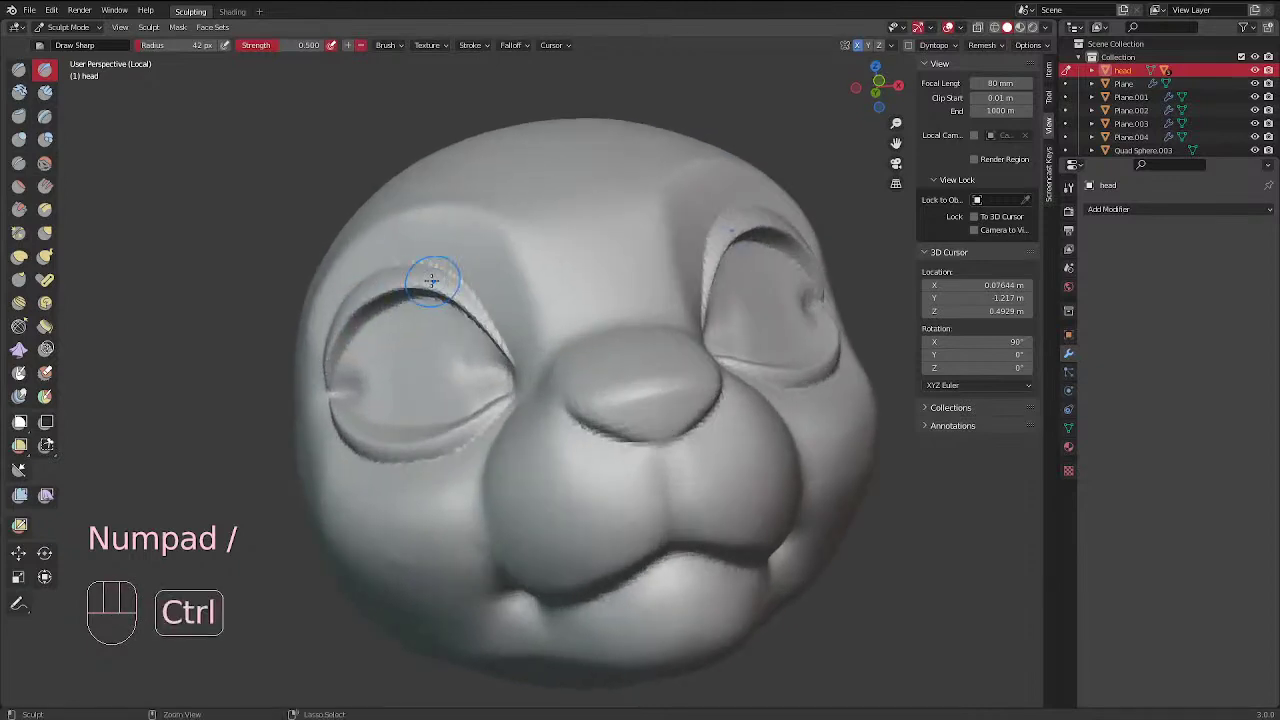
{"action": "middle_click_drag", "start_coordinate": [432, 281], "coordinate": [446, 271]}
{"action": "key", "text": "f"}
{"action": "left_click", "coordinate": [420, 317]}
{"action": "key", "text": "f"}
{"action": "left_click", "coordinate": [423, 317]}
{"action": "key", "text": "f"}
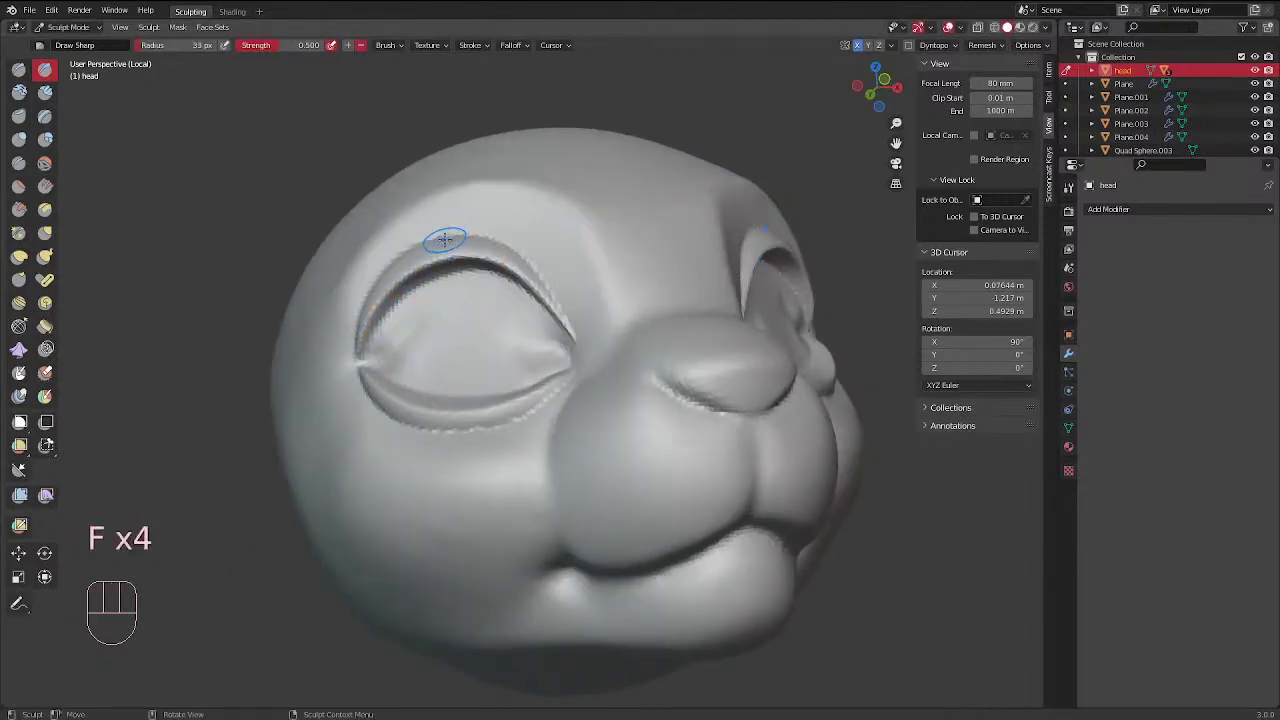
{"action": "mouse_move", "coordinate": [440, 245]}
{"action": "middle_mouse_down"}
{"action": "mouse_move", "coordinate": [467, 287]}
{"action": "mouse_move", "coordinate": [390, 337]}
{"action": "mouse_move", "coordinate": [480, 292]}
{"action": "middle_mouse_up"}
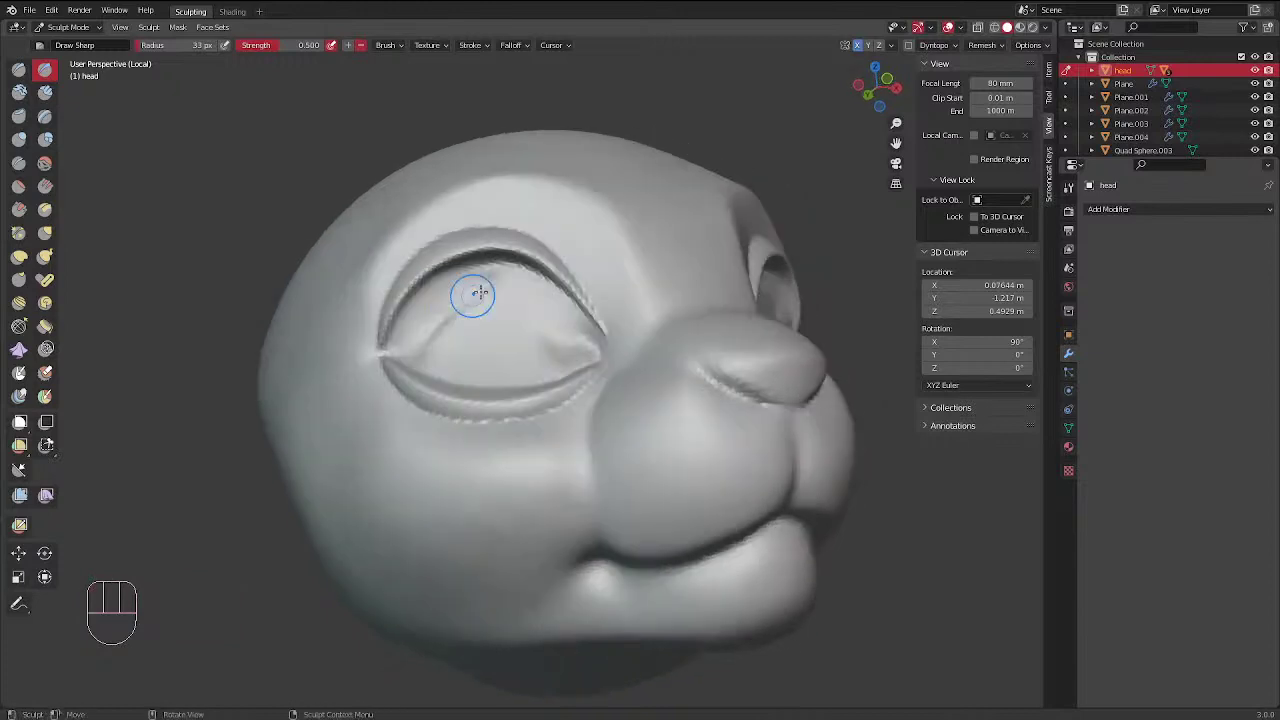
Smooth the uneven folds inside the eye socket and near its corners
{"action": "mouse_move", "coordinate": [505, 284]}
{"action": "left_mouse_down"}
{"action": "mouse_move", "coordinate": [406, 338]}
{"action": "mouse_move", "coordinate": [510, 277]}
{"action": "left_mouse_up"}
{"action": "mouse_move", "coordinate": [392, 352]}
{"action": "left_mouse_down", "text": "shift"}
{"action": "mouse_move", "coordinate": [457, 285]}
{"action": "mouse_move", "coordinate": [488, 278]}
{"action": "left_mouse_up", "text": "shift"}
{"action": "middle_click_drag", "start_coordinate": [492, 280], "coordinate": [603, 386]}
{"action": "mouse_move", "coordinate": [554, 390]}
{"action": "left_mouse_down", "text": "shift"}
{"action": "mouse_move", "coordinate": [520, 430]}
{"action": "mouse_move", "coordinate": [516, 418]}
{"action": "left_mouse_up", "text": "shift"}
{"action": "middle_click_drag", "start_coordinate": [632, 366], "coordinate": [557, 400]}
{"action": "mouse_move", "coordinate": [409, 499]}
{"action": "left_mouse_down", "text": "shift"}
{"action": "mouse_move", "coordinate": [443, 509]}
{"action": "mouse_move", "coordinate": [445, 494]}
{"action": "left_mouse_up", "text": "shift"}
{"action": "left_click_drag", "start_coordinate": [447, 500], "coordinate": [526, 496], "text": "shift"}
{"action": "middle_click_drag", "start_coordinate": [526, 496], "coordinate": [572, 365]}
{"action": "middle_click_drag", "start_coordinate": [614, 423], "coordinate": [578, 272]}
Enlarge the brush to 66 px and even out the eye socket's inner surface
{"action": "key", "text": "f"}
{"action": "left_click", "coordinate": [602, 282]}
{"action": "mouse_move", "coordinate": [580, 272]}
{"action": "left_mouse_down"}
{"action": "mouse_move", "coordinate": [527, 356]}
{"action": "mouse_move", "coordinate": [572, 275]}
{"action": "mouse_move", "coordinate": [535, 330]}
{"action": "mouse_move", "coordinate": [543, 354]}
{"action": "mouse_move", "coordinate": [586, 291]}
{"action": "mouse_move", "coordinate": [603, 288]}
{"action": "left_mouse_up"}
{"action": "key", "text": "f"}
{"action": "left_click", "coordinate": [597, 291]}
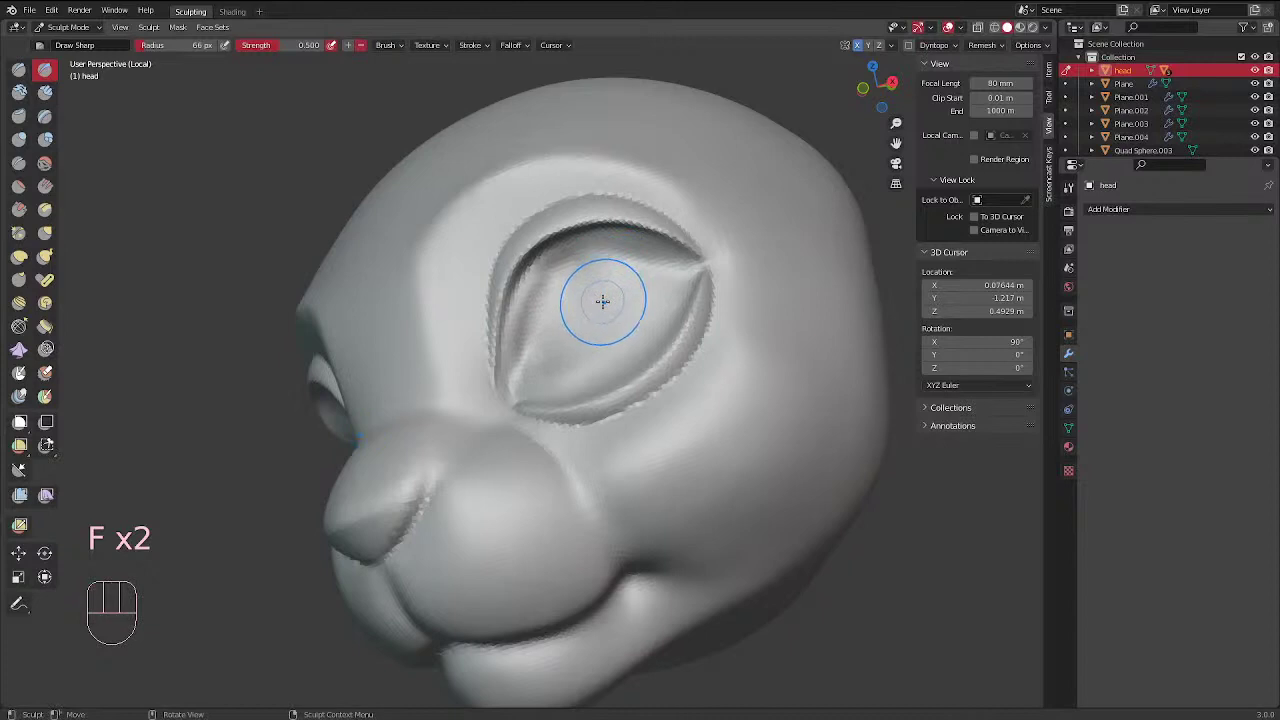
{"action": "left_click_drag", "start_coordinate": [606, 299], "coordinate": [623, 313], "text": "shift"}
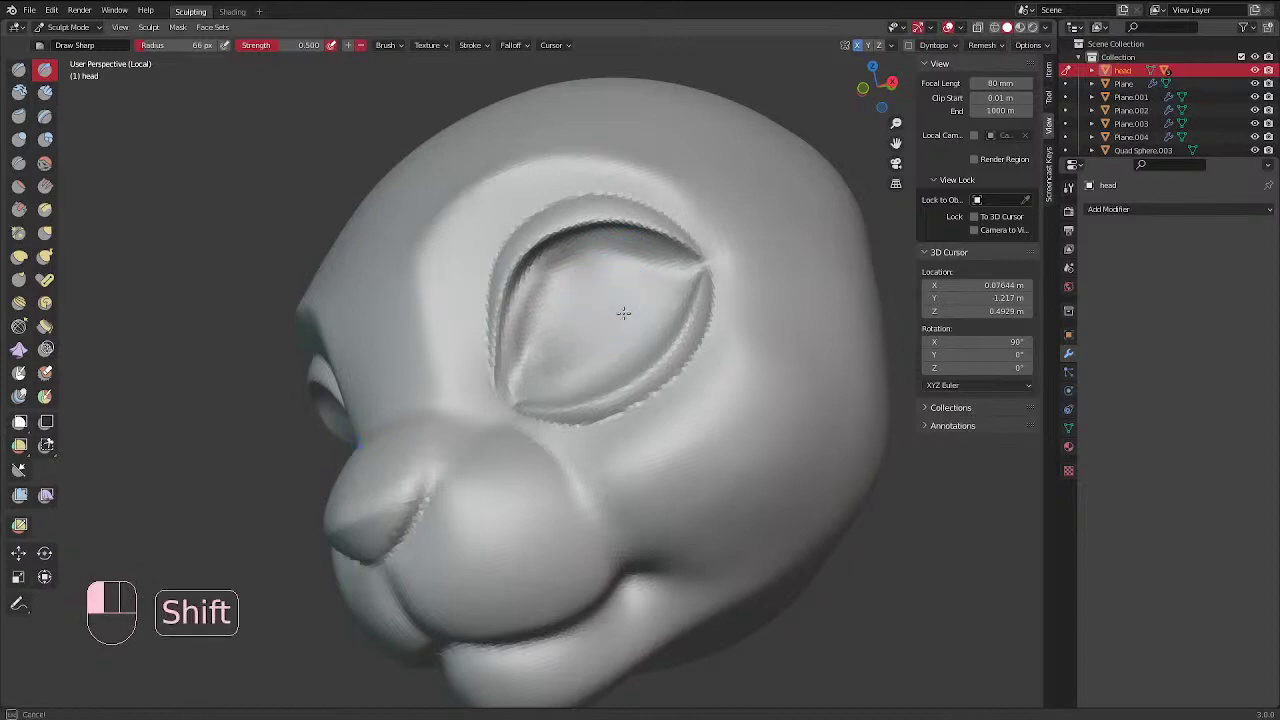
{"action": "left_click_drag", "start_coordinate": [549, 337], "coordinate": [566, 280], "text": "shift"}
{"action": "mouse_move", "coordinate": [580, 276]}
{"action": "middle_mouse_down"}
{"action": "mouse_move", "coordinate": [631, 331]}
{"action": "mouse_move", "coordinate": [658, 446]}
{"action": "middle_mouse_up"}
{"action": "left_click_drag", "start_coordinate": [640, 458], "coordinate": [625, 471], "text": "shift"}
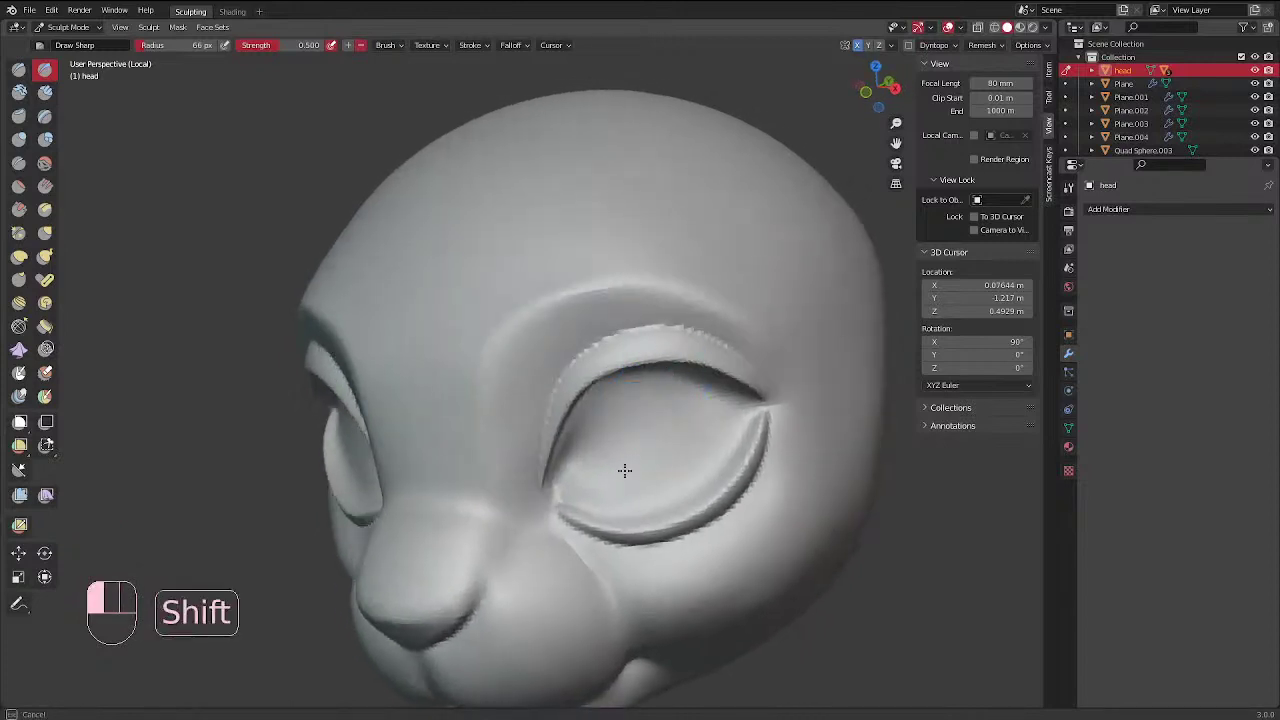
{"action": "left_click_drag", "start_coordinate": [613, 420], "coordinate": [613, 420], "text": "shift"}
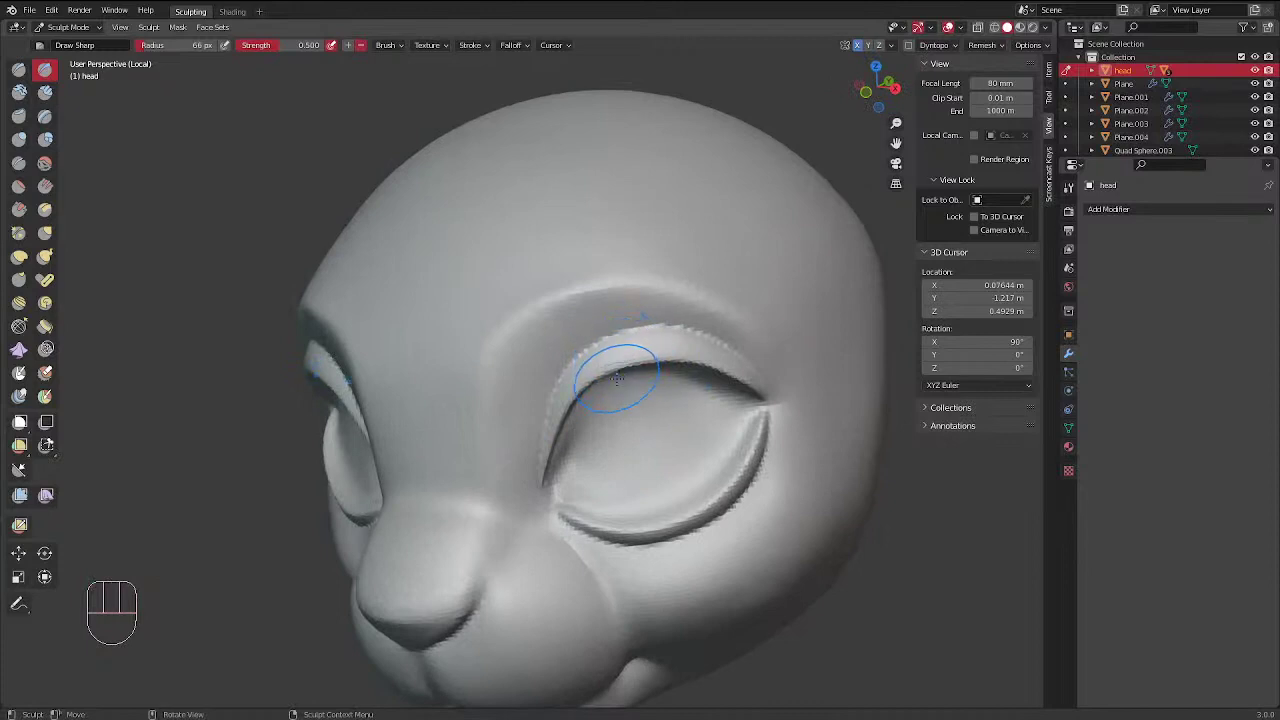
Leave local view and smooth the inner edge of the upper eyelid with the brush at 37 px
{"action": "middle_click_drag", "start_coordinate": [623, 343], "coordinate": [589, 282], "text": "ctrl"}
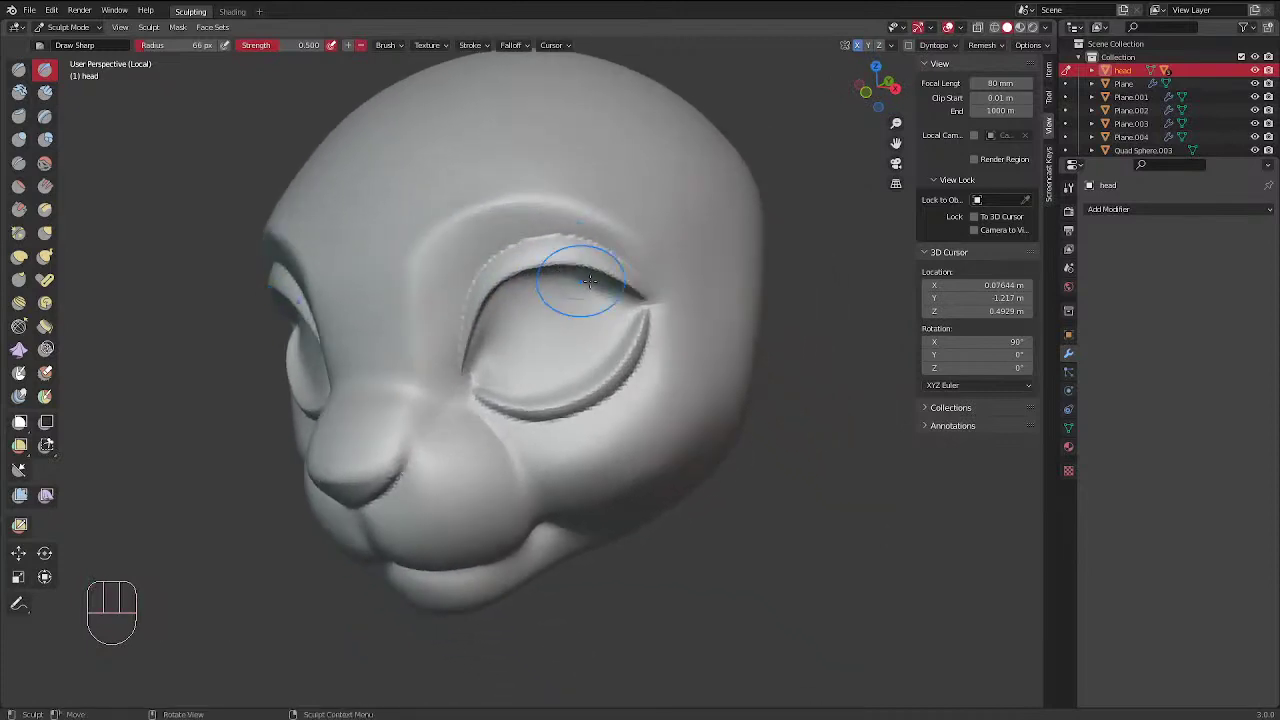
{"action": "key", "text": "KP_Divide"}
{"action": "middle_click_drag", "start_coordinate": [703, 330], "coordinate": [731, 332]}
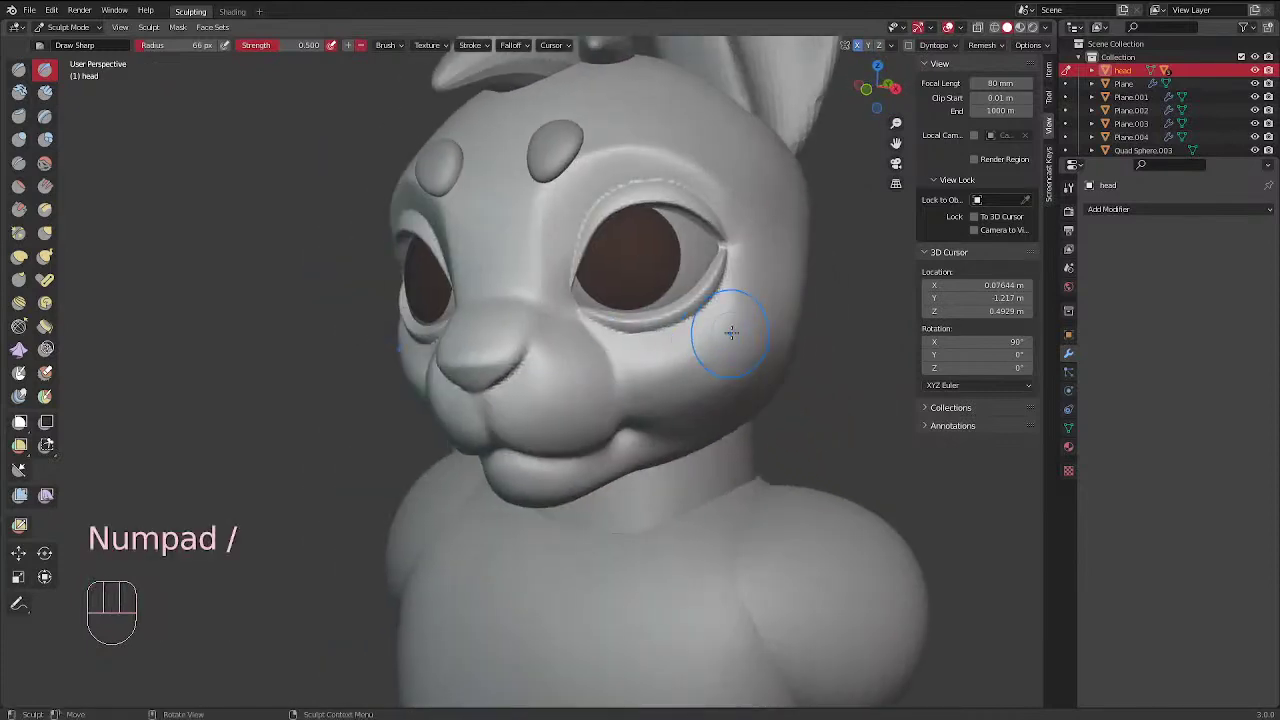
{"action": "mouse_move", "coordinate": [620, 232]}
{"action": "middle_mouse_down"}
{"action": "mouse_move", "coordinate": [663, 171]}
{"action": "mouse_move", "coordinate": [677, 286]}
{"action": "middle_mouse_up"}
{"action": "key", "text": "f"}
{"action": "key", "text": "f"}
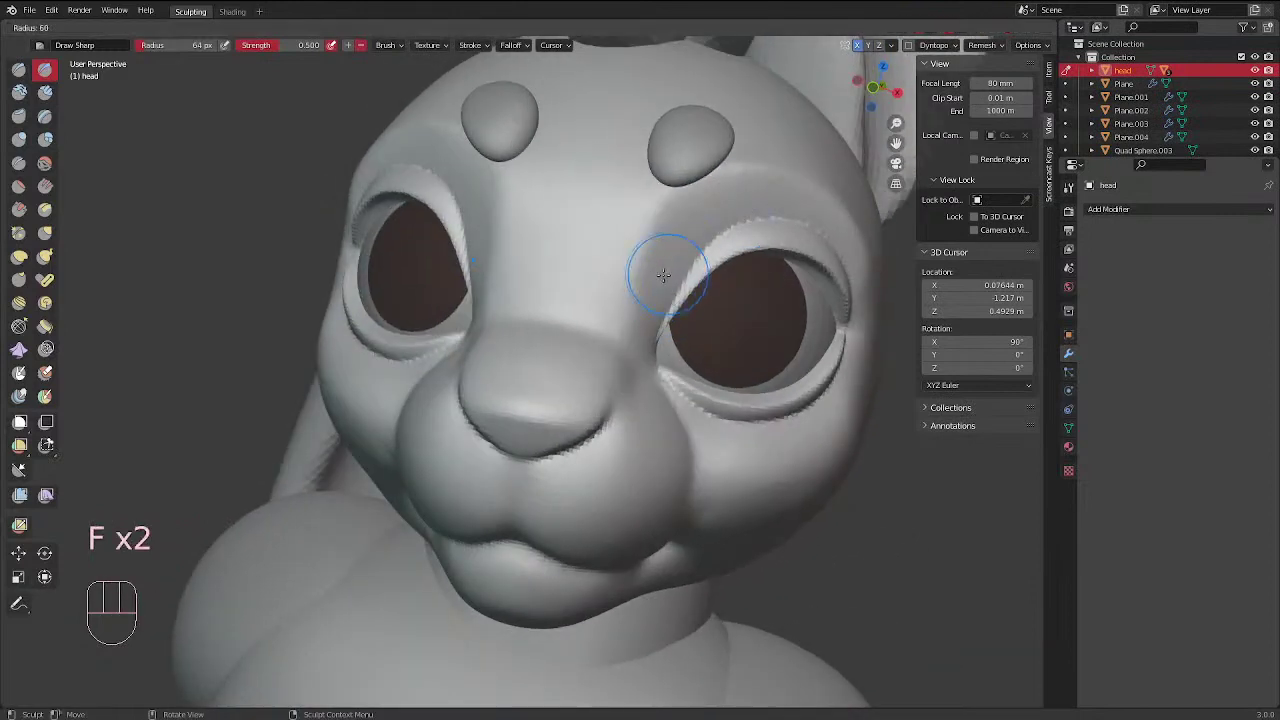
{"action": "key", "text": "f"}
{"action": "left_click", "coordinate": [681, 265]}
{"action": "left_click_drag", "start_coordinate": [684, 266], "coordinate": [655, 325], "text": "shift"}
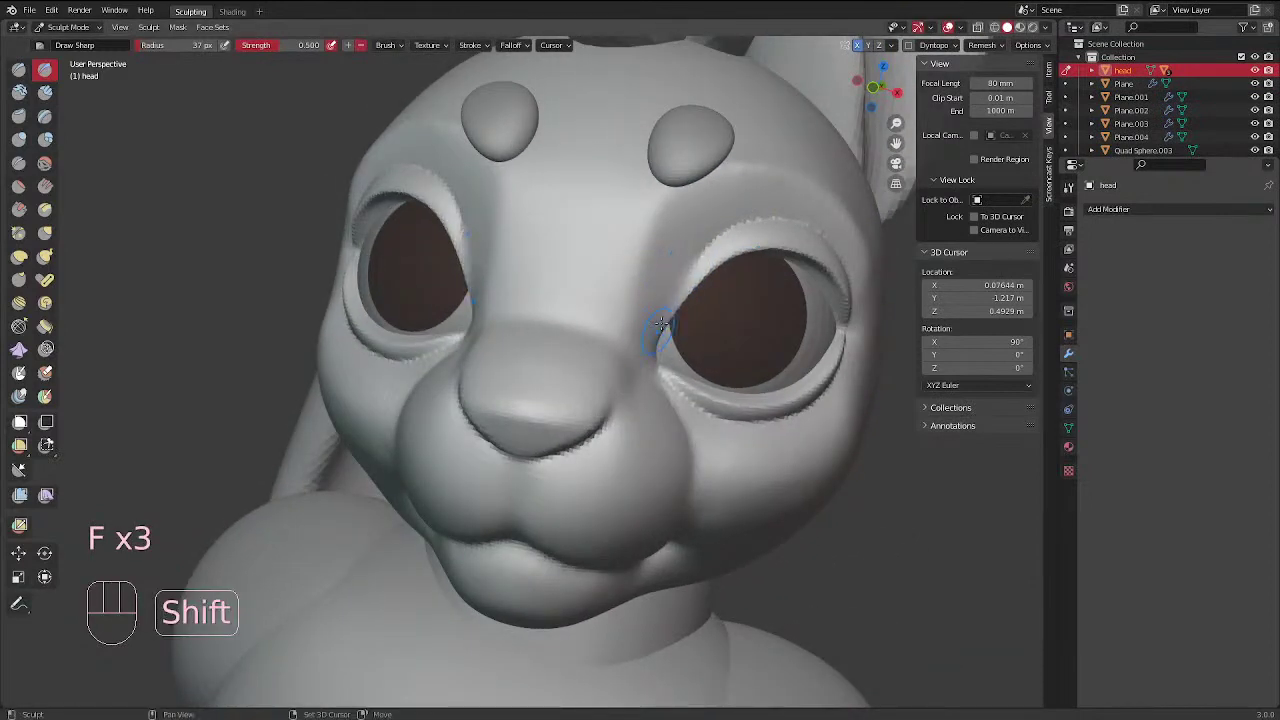
{"action": "middle_click_drag", "start_coordinate": [660, 322], "coordinate": [523, 184]}
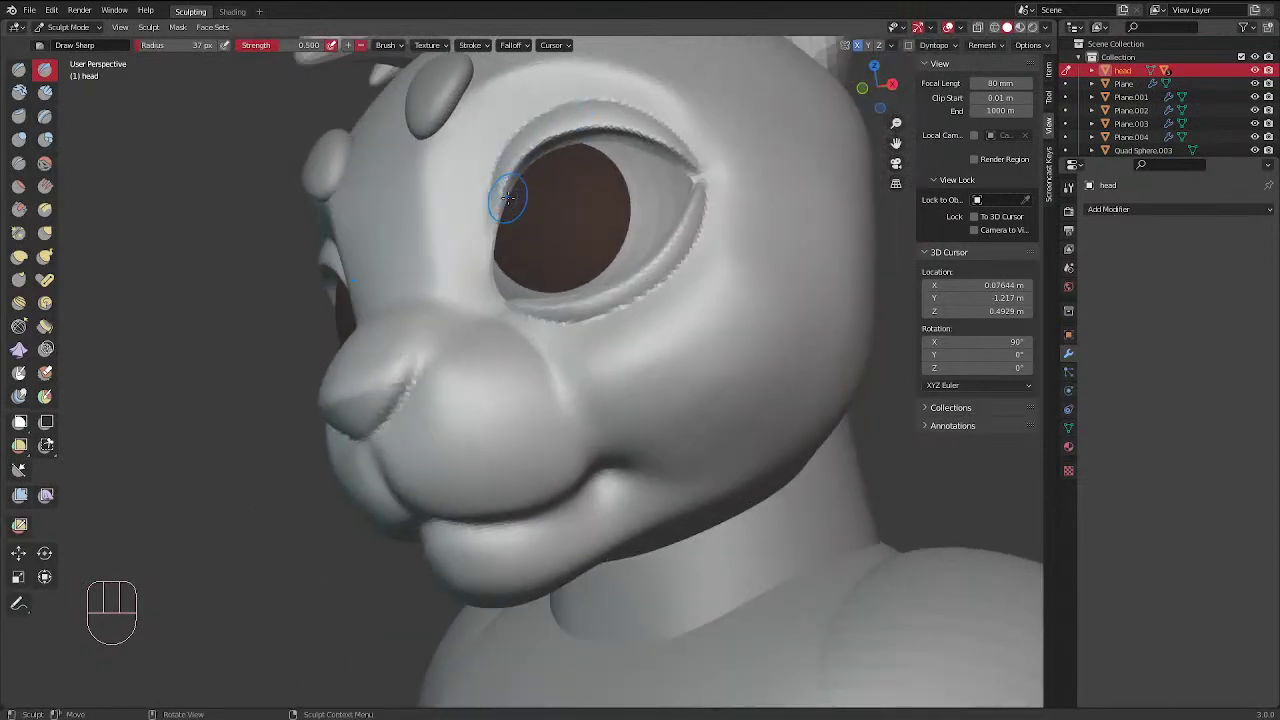
Build up the inner edge of the upper eyelid beside the nose bridge with Clay Strips
{"action": "left_click", "coordinate": [45, 93]}
{"action": "mouse_move", "coordinate": [491, 214]}
{"action": "left_mouse_down"}
{"action": "mouse_move", "coordinate": [493, 172]}
{"action": "mouse_move", "coordinate": [490, 258]}
{"action": "left_mouse_up"}
{"action": "mouse_move", "coordinate": [501, 190]}
{"action": "left_mouse_down"}
{"action": "mouse_move", "coordinate": [497, 204]}
{"action": "mouse_move", "coordinate": [505, 174]}
{"action": "left_mouse_up"}
{"action": "middle_click_drag", "start_coordinate": [506, 258], "coordinate": [693, 232]}
Adjust the inner contour of the upper eyelid with the Grab brush, ending at a 65 px radius
{"action": "left_click", "coordinate": [19, 256]}
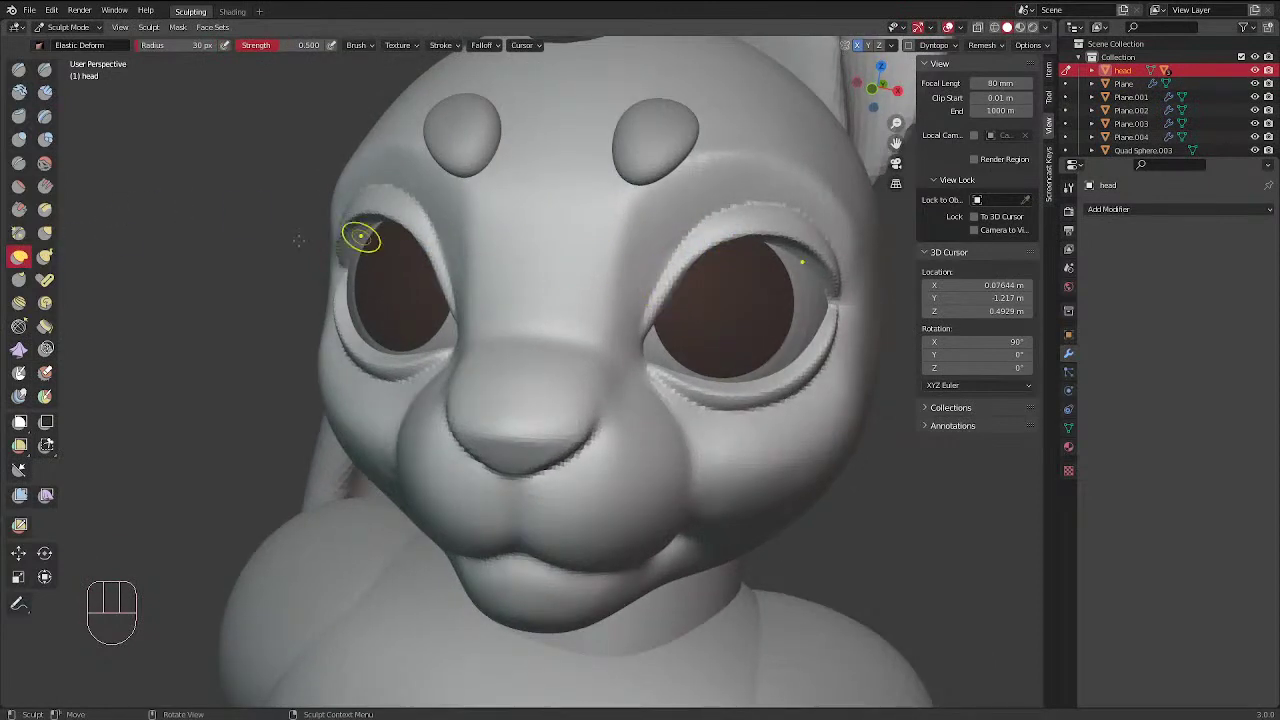
{"action": "left_click", "coordinate": [45, 232]}
{"action": "key", "text": "f"}
{"action": "key", "text": "f"}
{"action": "left_click", "coordinate": [665, 290]}
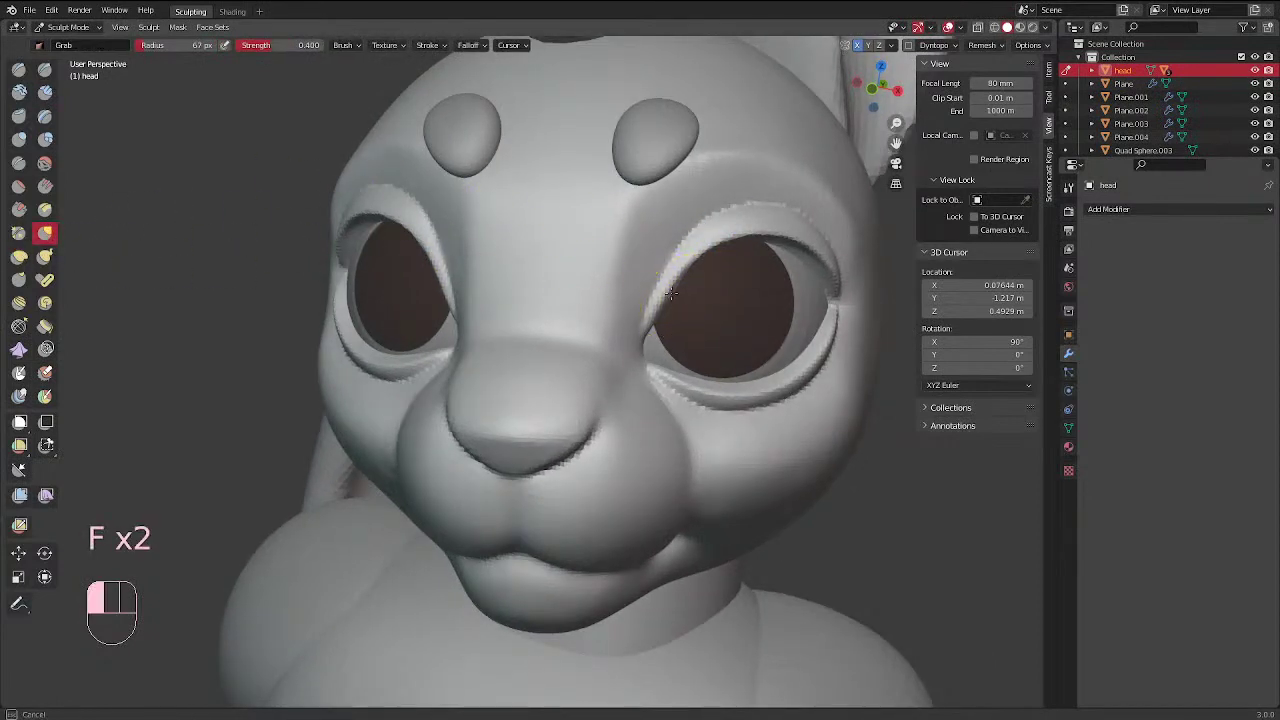
{"action": "left_click", "coordinate": [665, 290]}
{"action": "key", "text": "f"}
{"action": "left_click", "coordinate": [655, 300]}
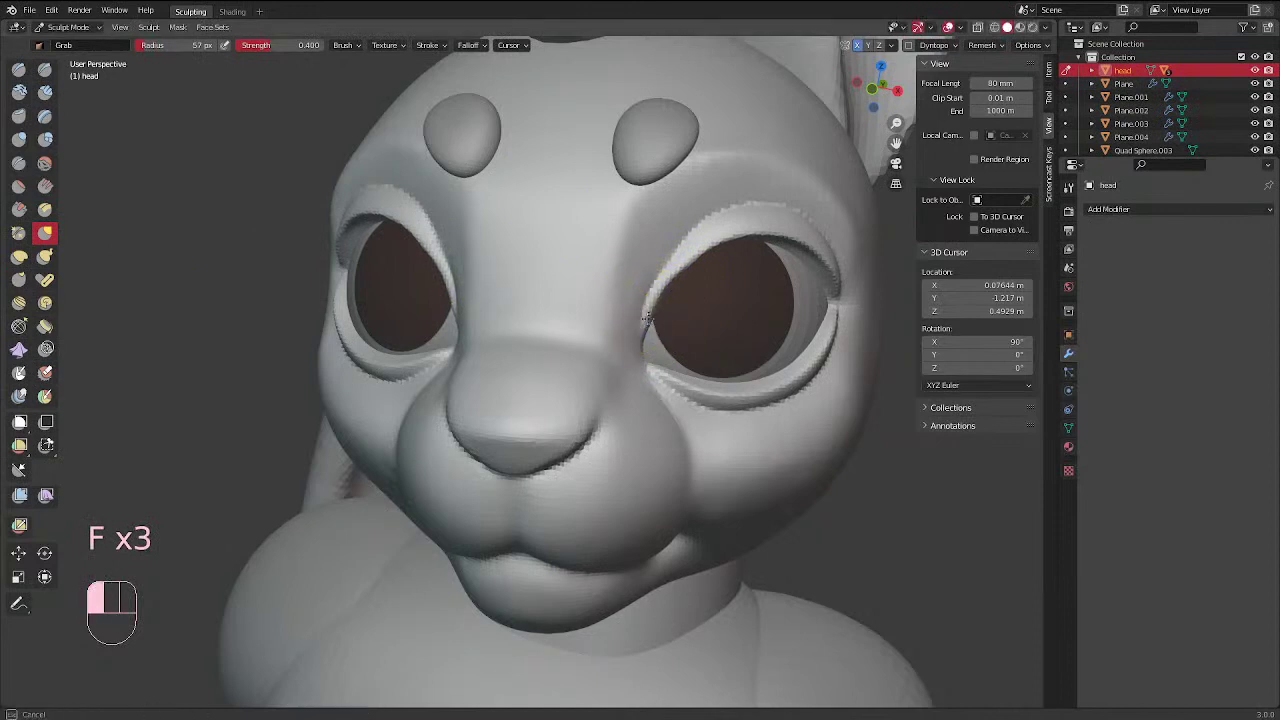
{"action": "key", "text": "f"}
{"action": "left_click", "coordinate": [678, 250]}
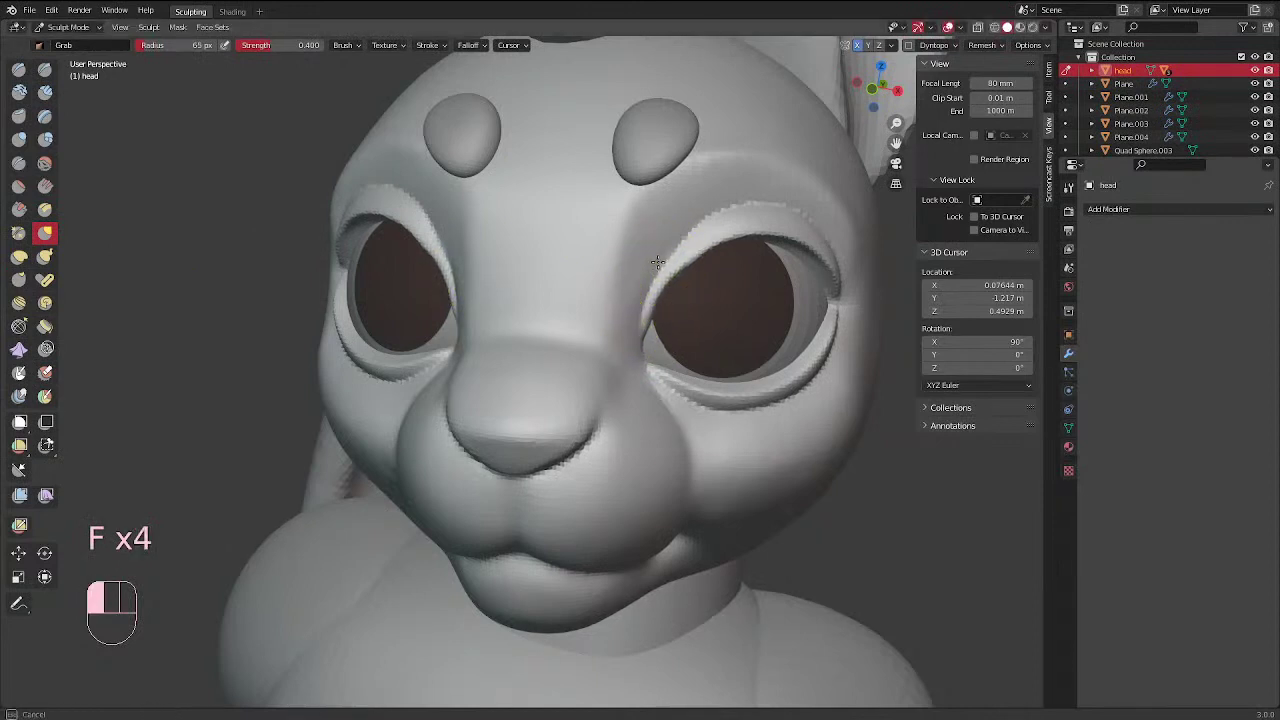
Carve the crease above the upper eyelid with Draw Sharp at 44 px
{"action": "left_click", "coordinate": [18, 161]}
{"action": "left_click", "coordinate": [45, 69]}
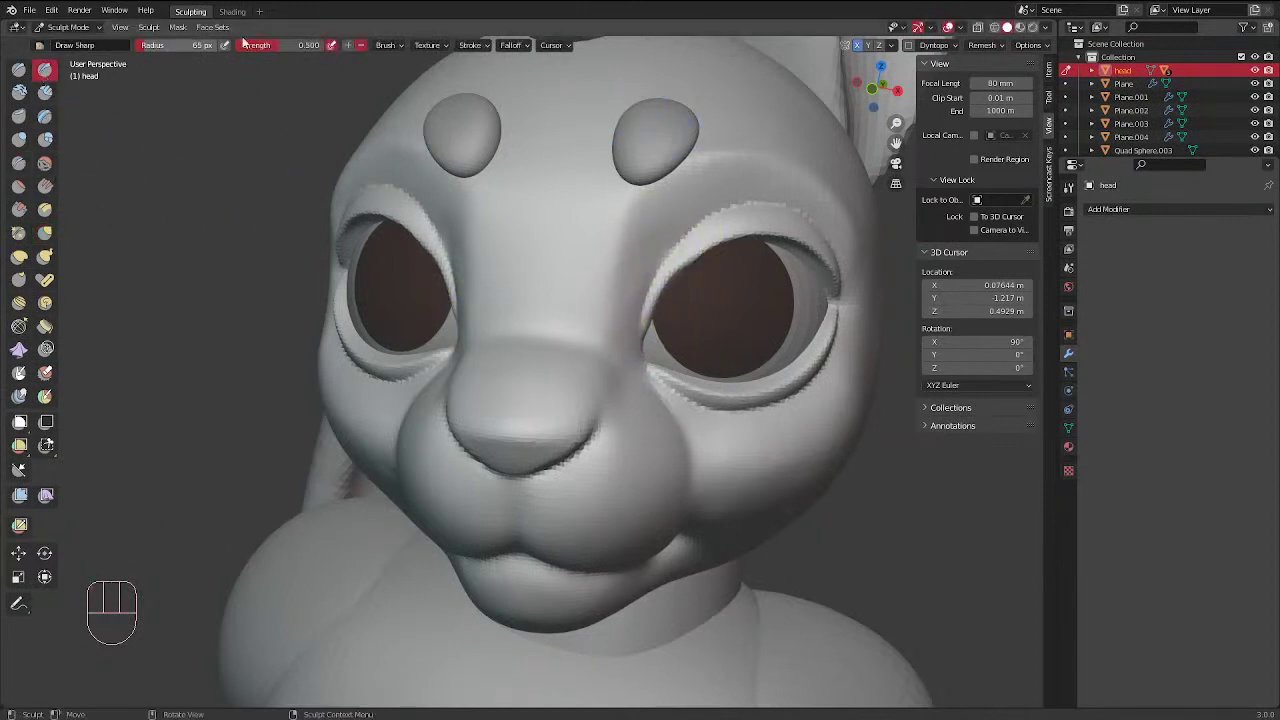
{"action": "key", "text": "f"}
{"action": "mouse_move", "coordinate": [698, 227]}
{"action": "left_mouse_down"}
{"action": "mouse_move", "coordinate": [643, 314]}
{"action": "mouse_move", "coordinate": [755, 206]}
{"action": "mouse_move", "coordinate": [666, 260]}
{"action": "mouse_move", "coordinate": [780, 195]}
{"action": "left_mouse_up"}
{"action": "middle_click_drag", "start_coordinate": [793, 189], "coordinate": [719, 189]}
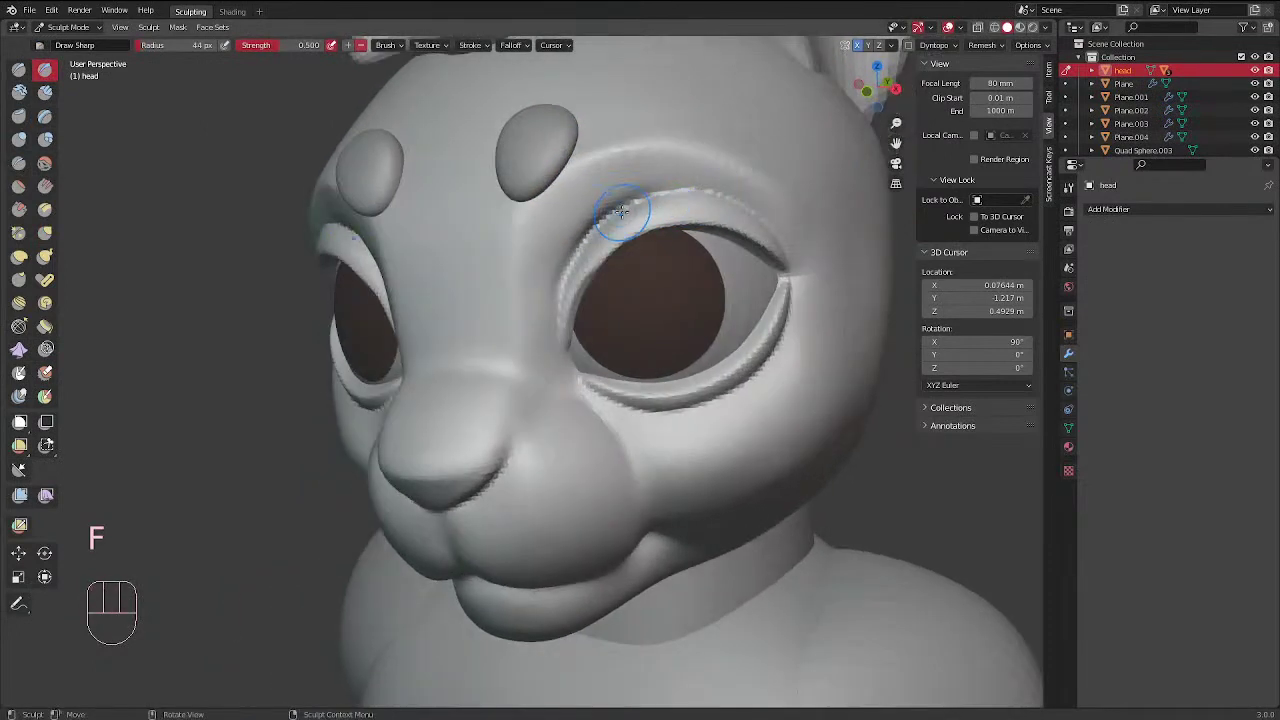
Reduce the brush to 41 px and smooth the inner part of the upper eyelid crease
{"action": "key", "text": "f"}
{"action": "left_click", "coordinate": [620, 209]}
{"action": "mouse_move", "coordinate": [620, 209]}
{"action": "left_mouse_down", "text": "shift"}
{"action": "mouse_move", "coordinate": [600, 220]}
{"action": "mouse_move", "coordinate": [654, 183]}
{"action": "mouse_move", "coordinate": [608, 209]}
{"action": "left_mouse_up", "text": "shift"}
{"action": "mouse_move", "coordinate": [628, 190]}
{"action": "middle_mouse_down"}
{"action": "mouse_move", "coordinate": [731, 274]}
{"action": "mouse_move", "coordinate": [580, 191]}
{"action": "mouse_move", "coordinate": [654, 171]}
{"action": "mouse_move", "coordinate": [656, 240]}
{"action": "mouse_move", "coordinate": [727, 219]}
{"action": "middle_mouse_up"}
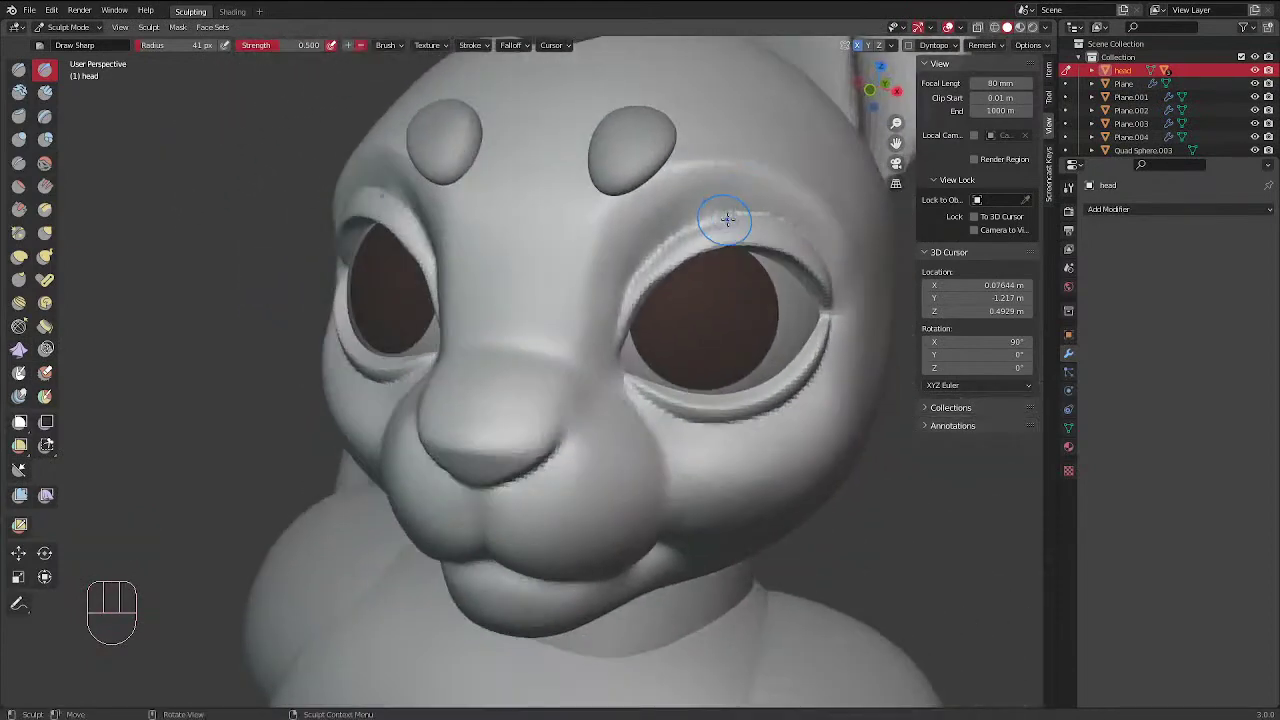
Sharpen the fold above the upper eyelid with Crease brush strokes at 48 px
{"action": "key", "text": "f"}
{"action": "left_click", "coordinate": [685, 222]}
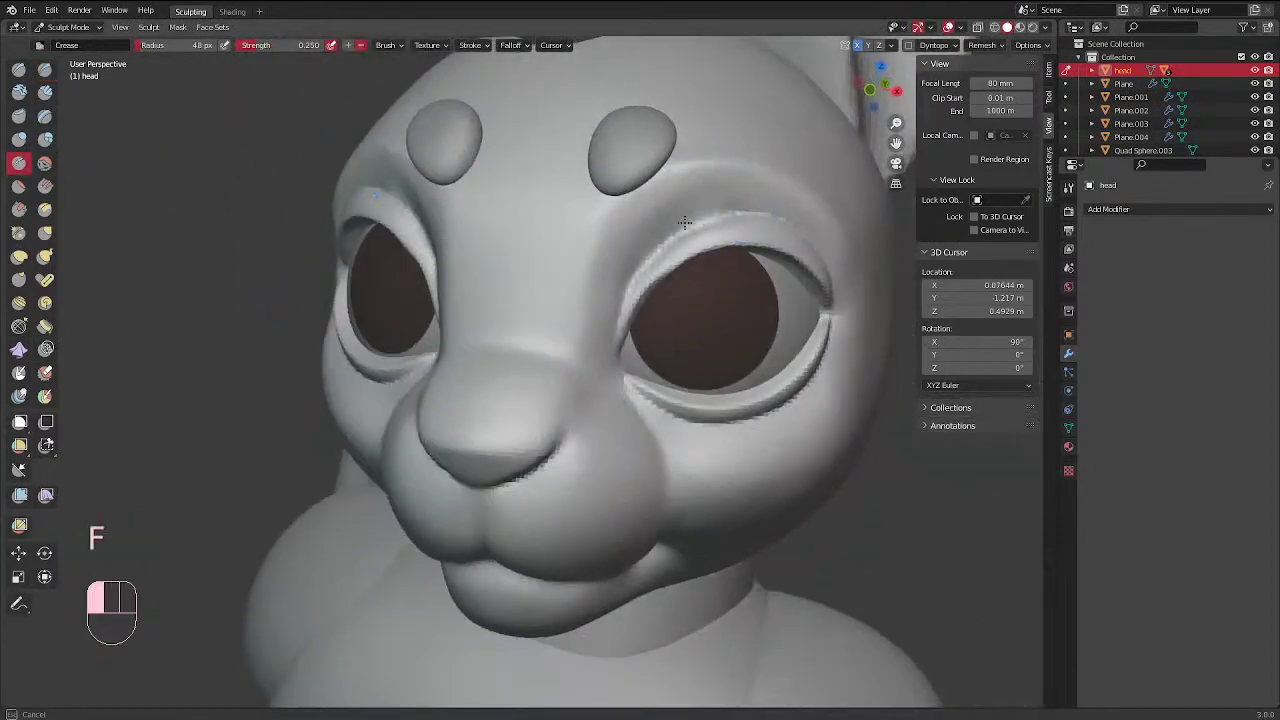
{"action": "left_click_drag", "start_coordinate": [760, 210], "coordinate": [775, 214]}
{"action": "mouse_move", "coordinate": [650, 250]}
{"action": "left_mouse_down"}
{"action": "mouse_move", "coordinate": [742, 214]}
{"action": "mouse_move", "coordinate": [629, 283]}
{"action": "mouse_move", "coordinate": [738, 197]}
{"action": "left_mouse_up"}
Deepen the fold above the upper eyelid with the Crease brush at a 62 px radius
{"action": "key", "text": "f"}
{"action": "left_click", "coordinate": [751, 214]}
{"action": "middle_click_drag", "start_coordinate": [737, 196], "coordinate": [711, 196]}
{"action": "left_click", "coordinate": [711, 198]}
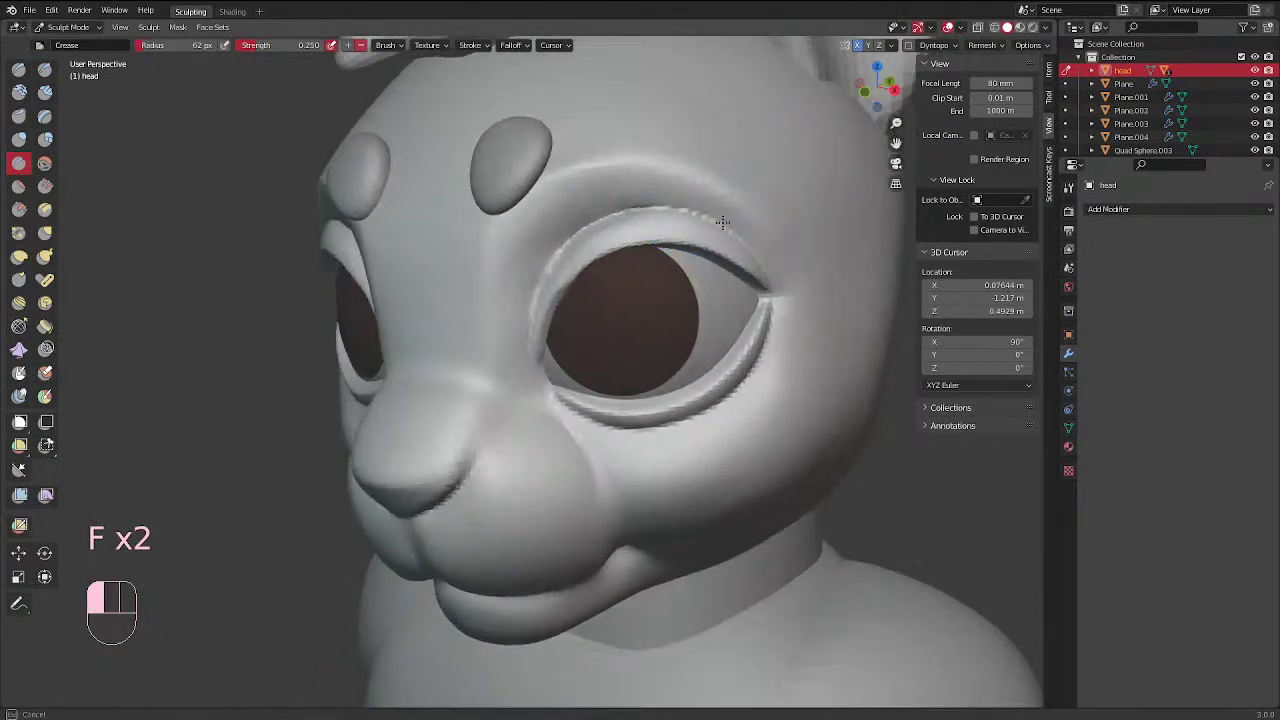
{"action": "left_click_drag", "start_coordinate": [585, 232], "coordinate": [706, 214]}
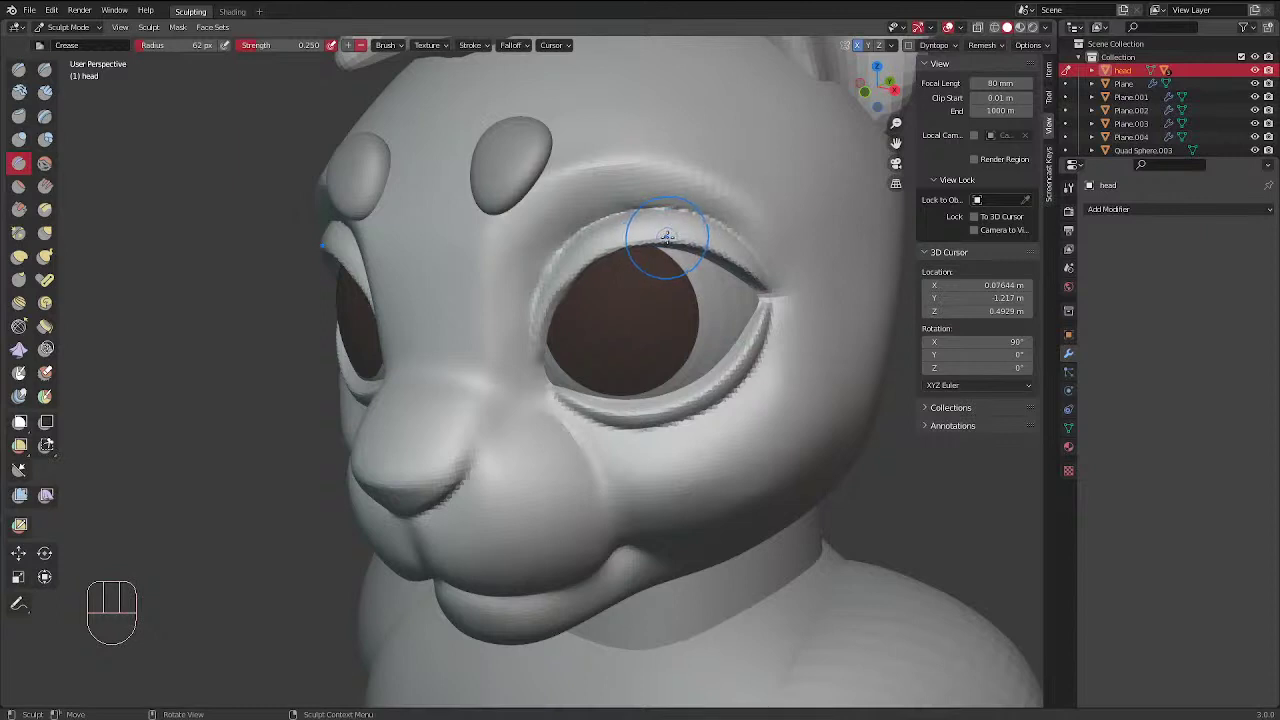
{"action": "middle_click_drag", "start_coordinate": [715, 203], "coordinate": [594, 234], "text": "ctrl"}
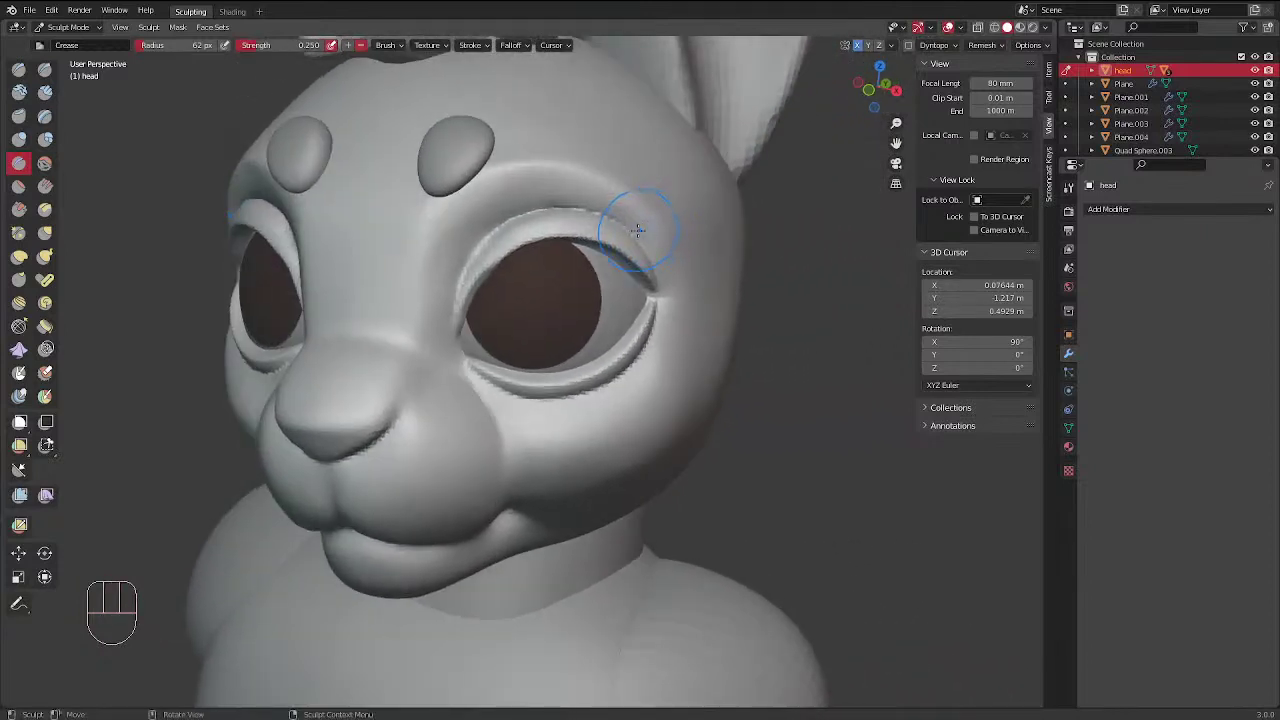
Reduce the Crease brush to 52 px and smooth the surface just above the upper eyelid fold
{"action": "middle_click_drag", "start_coordinate": [631, 211], "coordinate": [621, 230]}
{"action": "key", "text": "f"}
{"action": "left_click", "coordinate": [585, 191]}
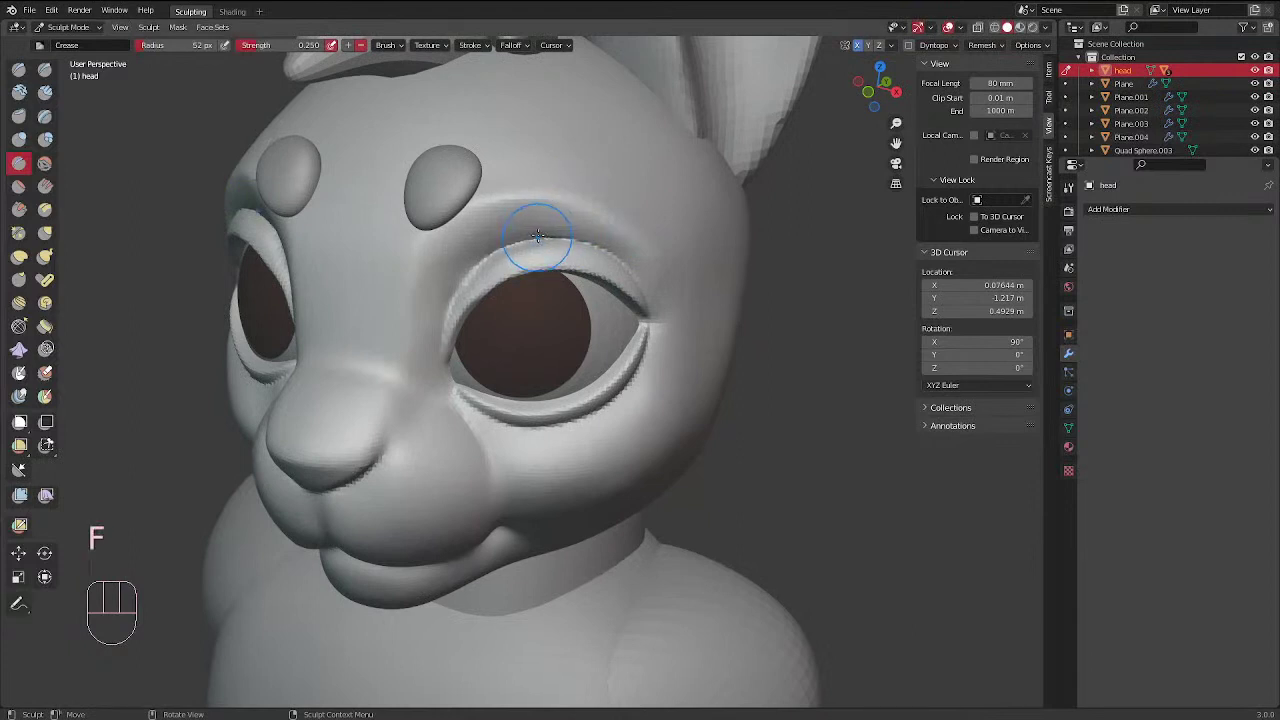
{"action": "mouse_move", "coordinate": [537, 243]}
{"action": "left_mouse_down", "text": "shift"}
{"action": "mouse_move", "coordinate": [457, 264]}
{"action": "mouse_move", "coordinate": [590, 240]}
{"action": "mouse_move", "coordinate": [560, 240]}
{"action": "mouse_move", "coordinate": [534, 197]}
{"action": "mouse_move", "coordinate": [497, 198]}
{"action": "left_mouse_up", "text": "shift"}
Pinch up the brow ridge above the eye with inverted Crease strokes at 54 px and smooth along it
{"action": "key", "text": "f"}
{"action": "key", "text": "f"}
{"action": "left_click", "coordinate": [686, 251]}
{"action": "mouse_move", "coordinate": [620, 232]}
{"action": "left_mouse_down", "text": "ctrl"}
{"action": "mouse_move", "coordinate": [657, 260]}
{"action": "mouse_move", "coordinate": [600, 223]}
{"action": "left_mouse_up", "text": "ctrl"}
{"action": "middle_click_drag", "start_coordinate": [505, 216], "coordinate": [554, 188]}
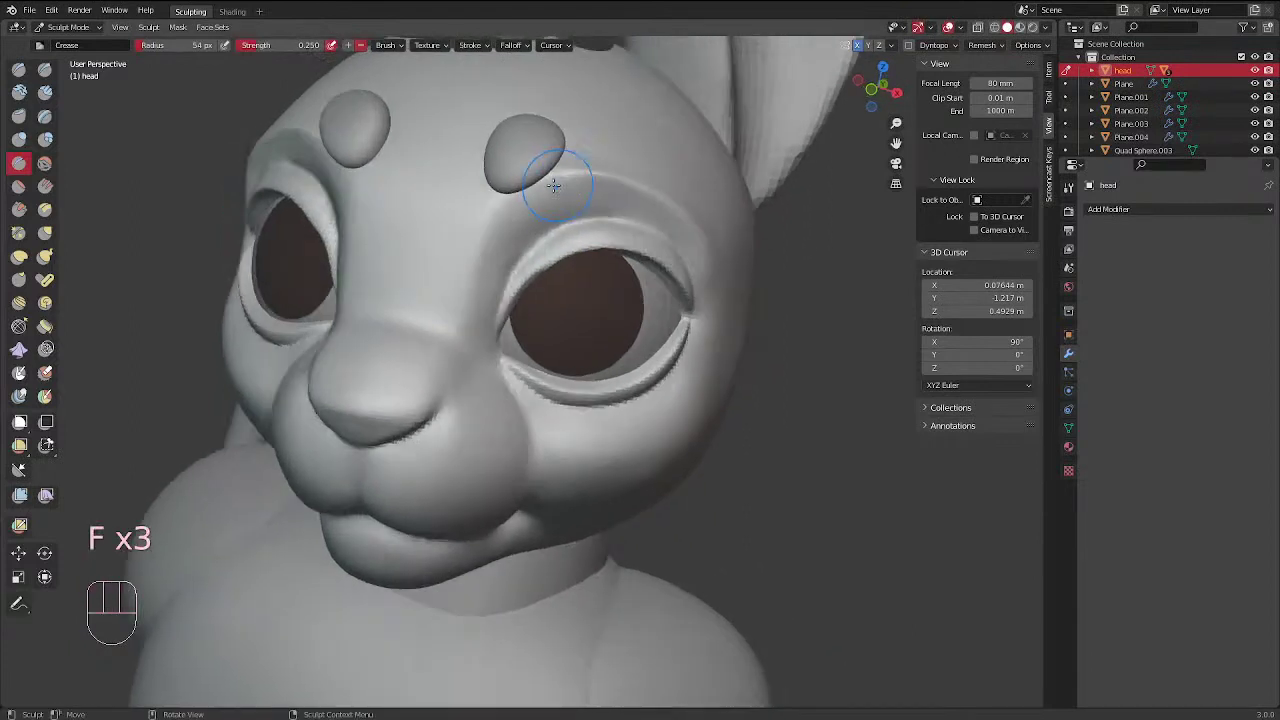
{"action": "left_click_drag", "start_coordinate": [545, 192], "coordinate": [466, 326], "text": "ctrl"}
{"action": "mouse_move", "coordinate": [531, 212]}
{"action": "left_mouse_down", "text": "shift"}
{"action": "mouse_move", "coordinate": [617, 194]}
{"action": "mouse_move", "coordinate": [590, 186]}
{"action": "mouse_move", "coordinate": [640, 210]}
{"action": "left_mouse_up", "text": "shift"}
{"action": "middle_click_drag", "start_coordinate": [648, 222], "coordinate": [557, 274]}
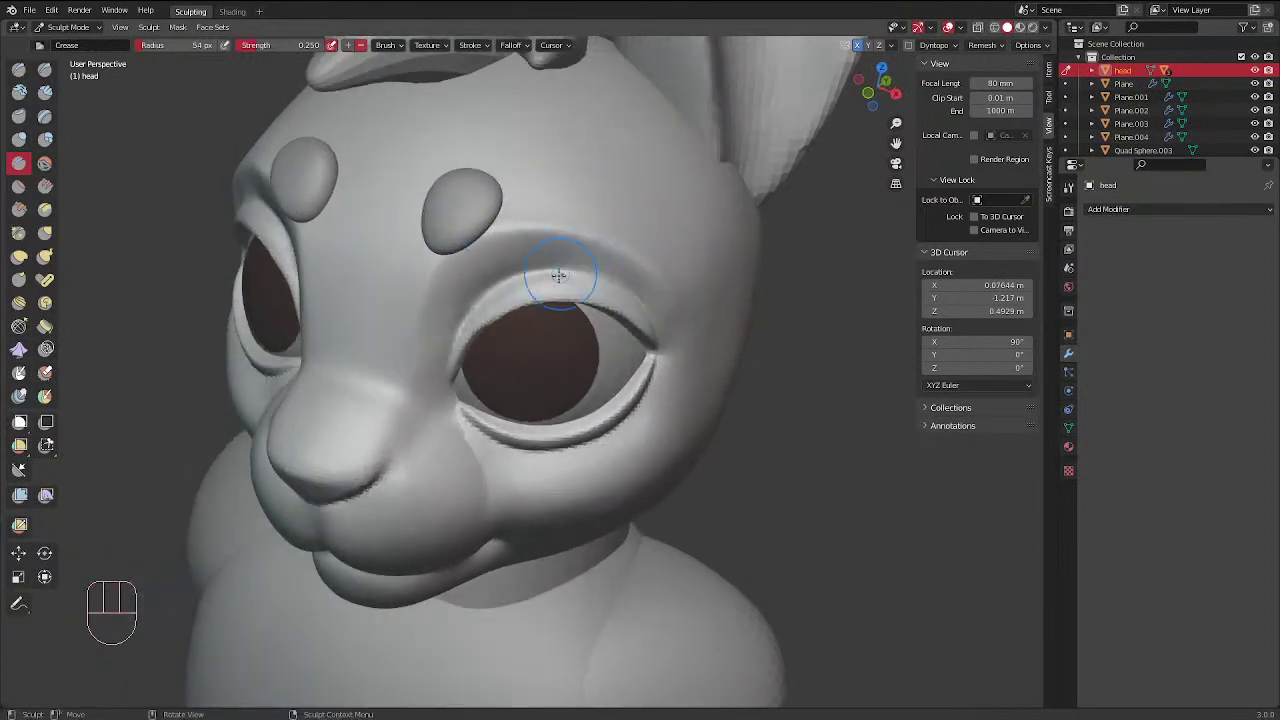
Add volume to the middle of the upper eyelid with Clay Strips at a 26 px radius
{"action": "key", "text": "f"}
{"action": "left_click", "coordinate": [523, 285]}
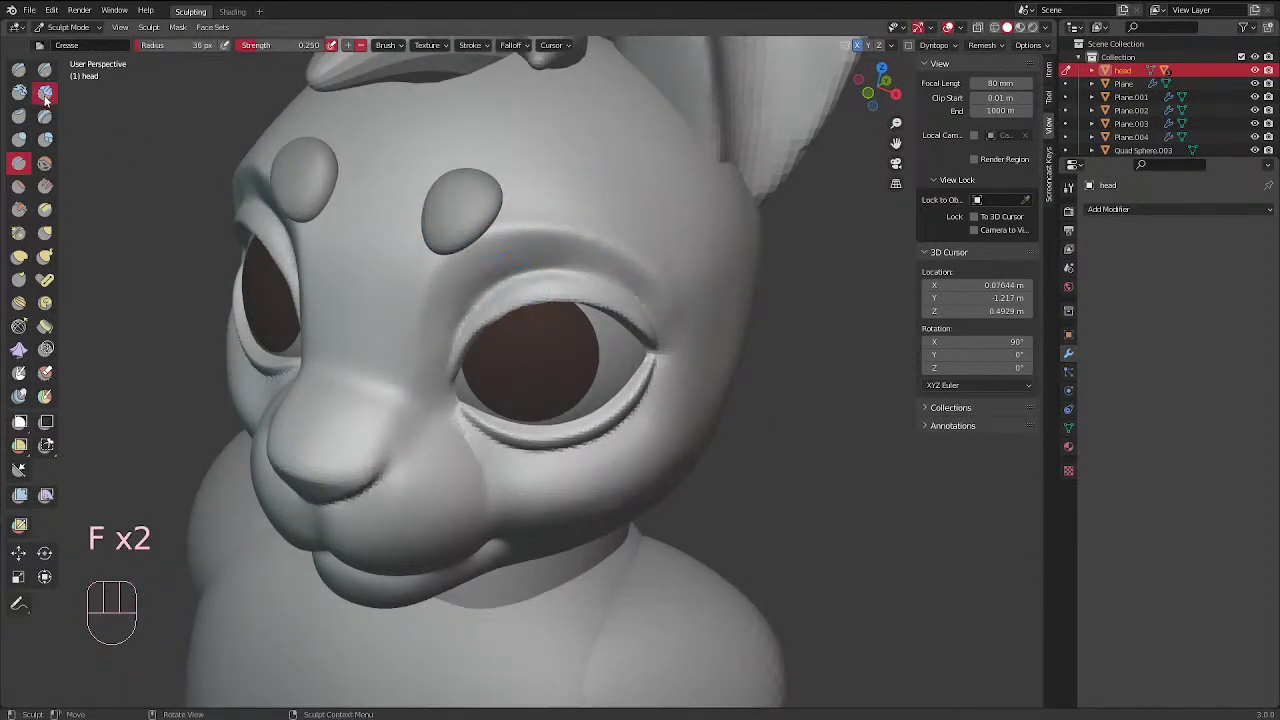
{"action": "key", "text": "f"}
{"action": "left_click", "coordinate": [546, 280]}
{"action": "left_click_drag", "start_coordinate": [486, 308], "coordinate": [564, 284]}
{"action": "key", "text": "f"}
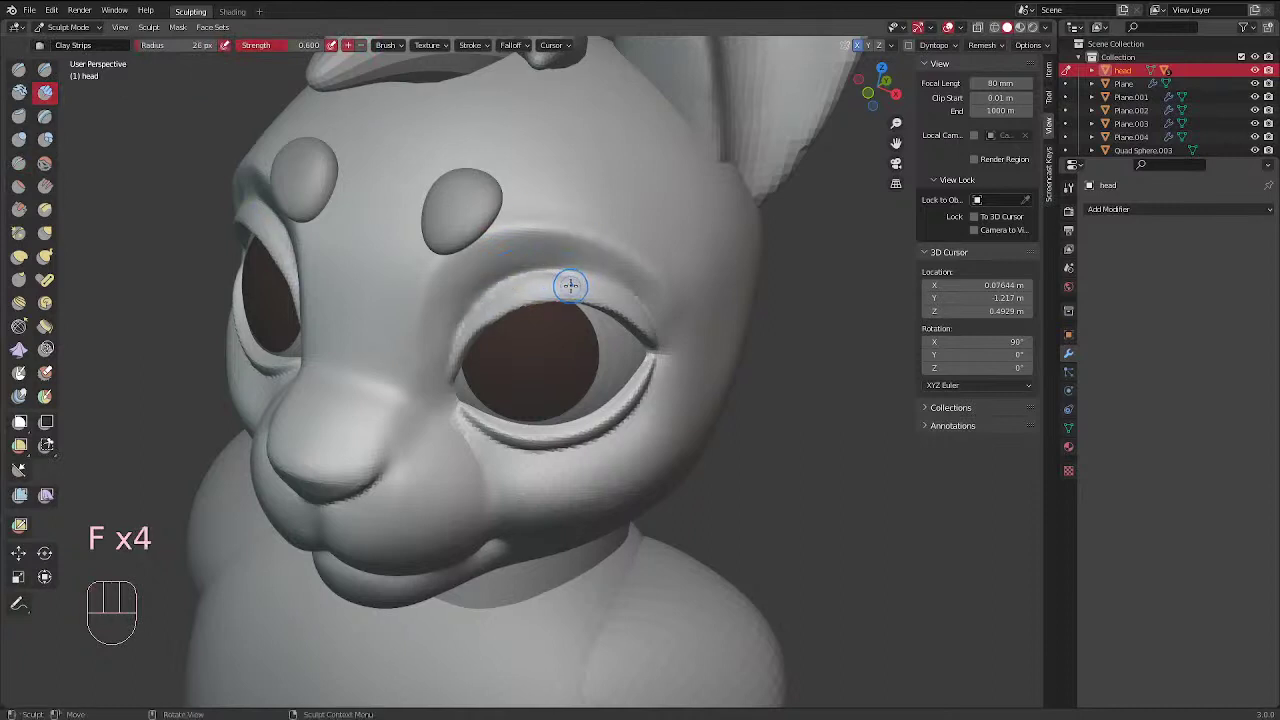
{"action": "left_click", "coordinate": [569, 286]}
{"action": "middle_click_drag", "start_coordinate": [581, 216], "coordinate": [604, 151]}
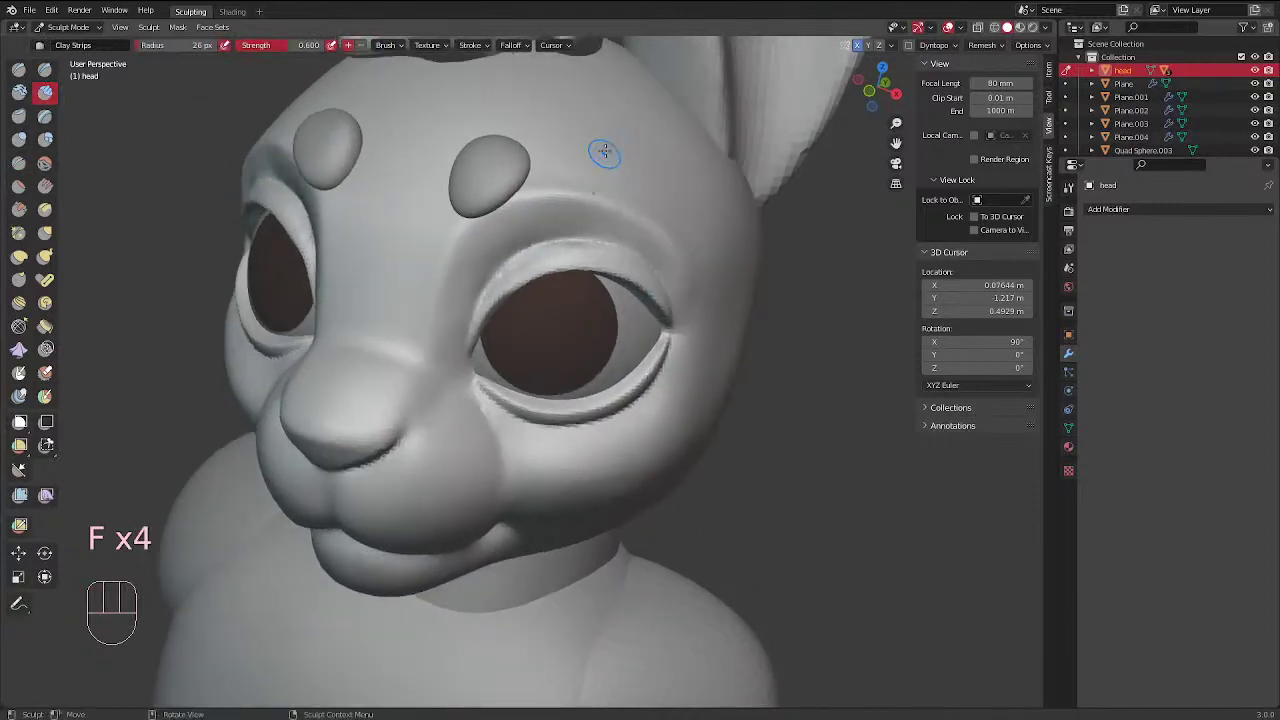
Build up the upper eyelid from its inner part across the middle with Clay Strips, ending at a 30 px radius
{"action": "middle_click_drag", "start_coordinate": [594, 222], "coordinate": [639, 220]}
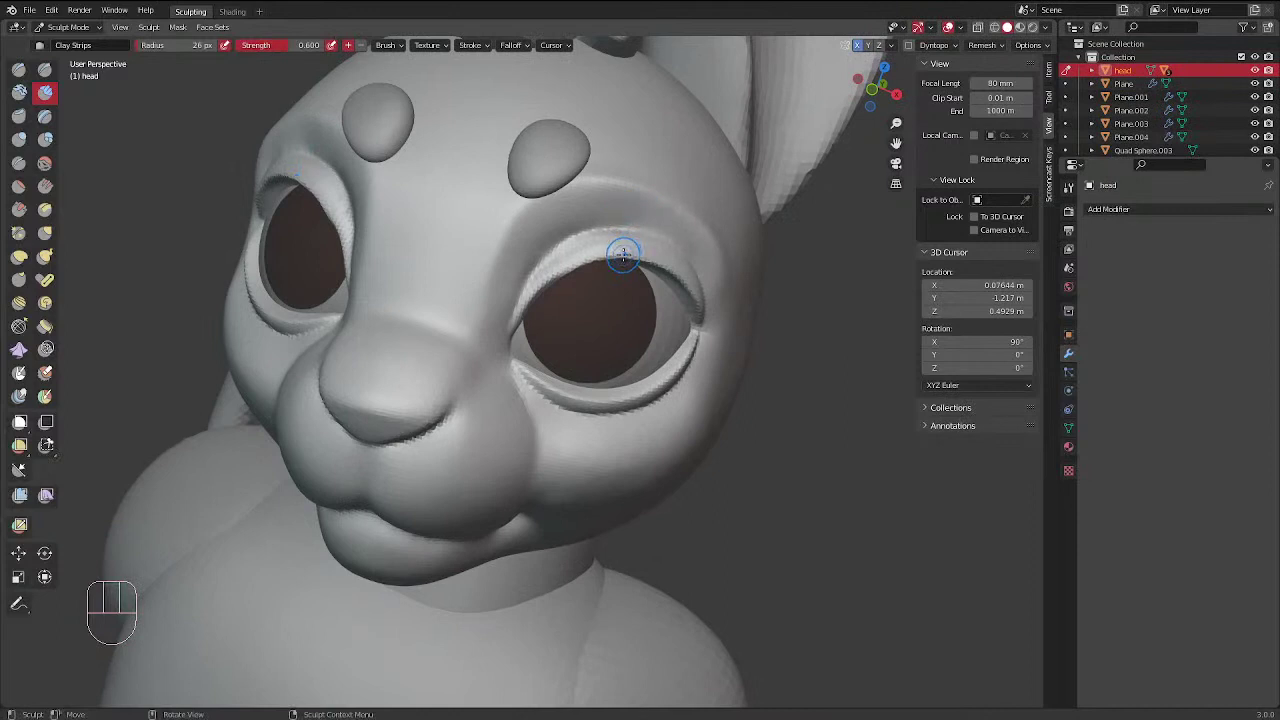
{"action": "left_click", "coordinate": [547, 262]}
{"action": "mouse_move", "coordinate": [547, 262]}
{"action": "middle_mouse_down"}
{"action": "mouse_move", "coordinate": [423, 277]}
{"action": "mouse_move", "coordinate": [503, 274]}
{"action": "middle_mouse_up"}
{"action": "left_click_drag", "start_coordinate": [497, 280], "coordinate": [489, 292]}
{"action": "middle_click_drag", "start_coordinate": [575, 205], "coordinate": [505, 241]}
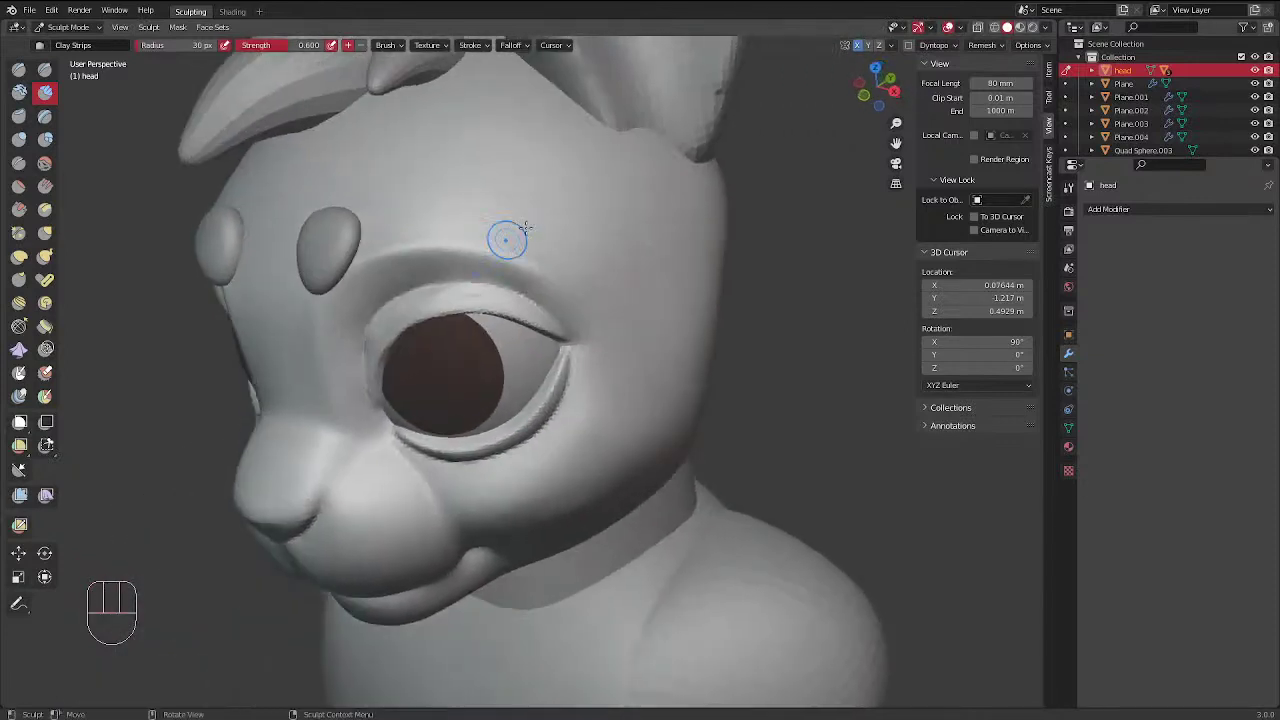
{"action": "left_click_drag", "start_coordinate": [399, 308], "coordinate": [480, 296]}
{"action": "left_click_drag", "start_coordinate": [405, 303], "coordinate": [410, 299]}
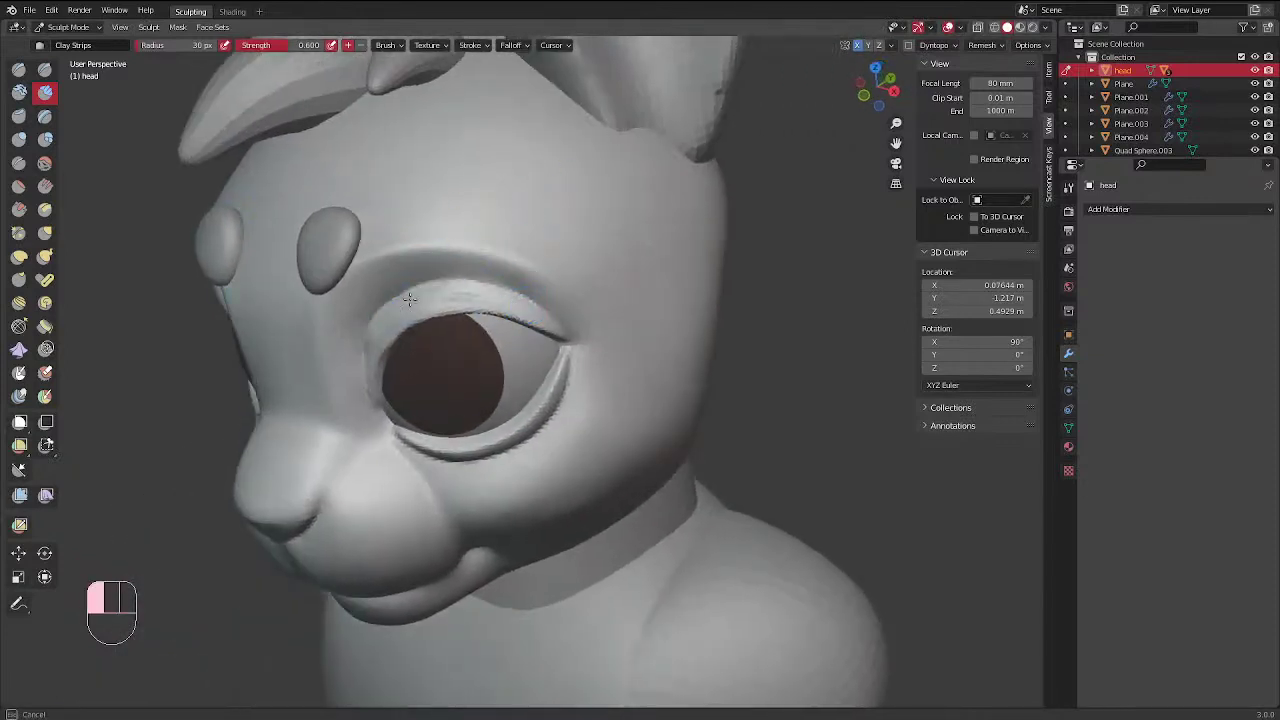
{"action": "left_click_drag", "start_coordinate": [498, 298], "coordinate": [480, 294]}
{"action": "middle_click_drag", "start_coordinate": [480, 294], "coordinate": [565, 258]}
{"action": "mouse_move", "coordinate": [682, 222]}
{"action": "middle_mouse_down"}
{"action": "mouse_move", "coordinate": [532, 287]}
{"action": "mouse_move", "coordinate": [509, 266]}
{"action": "mouse_move", "coordinate": [526, 257]}
{"action": "middle_mouse_up"}
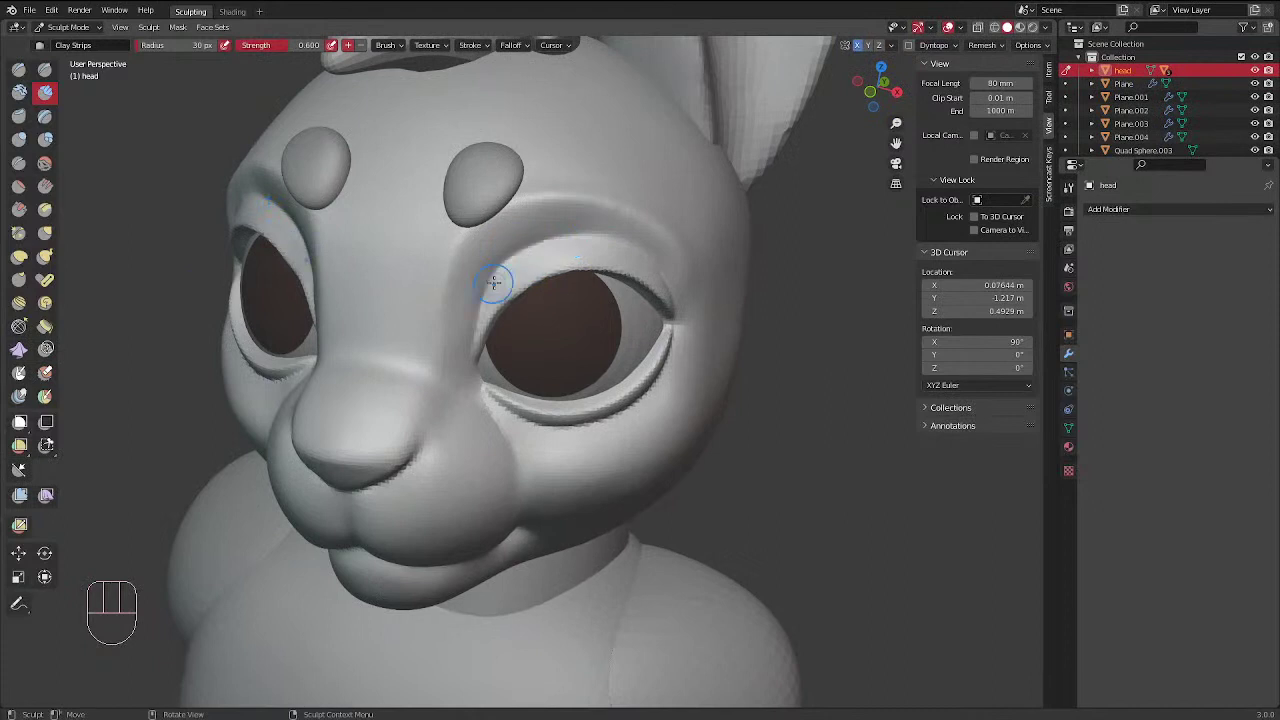
{"action": "mouse_move", "coordinate": [536, 252]}
{"action": "left_mouse_down"}
{"action": "mouse_move", "coordinate": [500, 291]}
{"action": "mouse_move", "coordinate": [564, 247]}
{"action": "mouse_move", "coordinate": [630, 236]}
{"action": "left_mouse_up"}
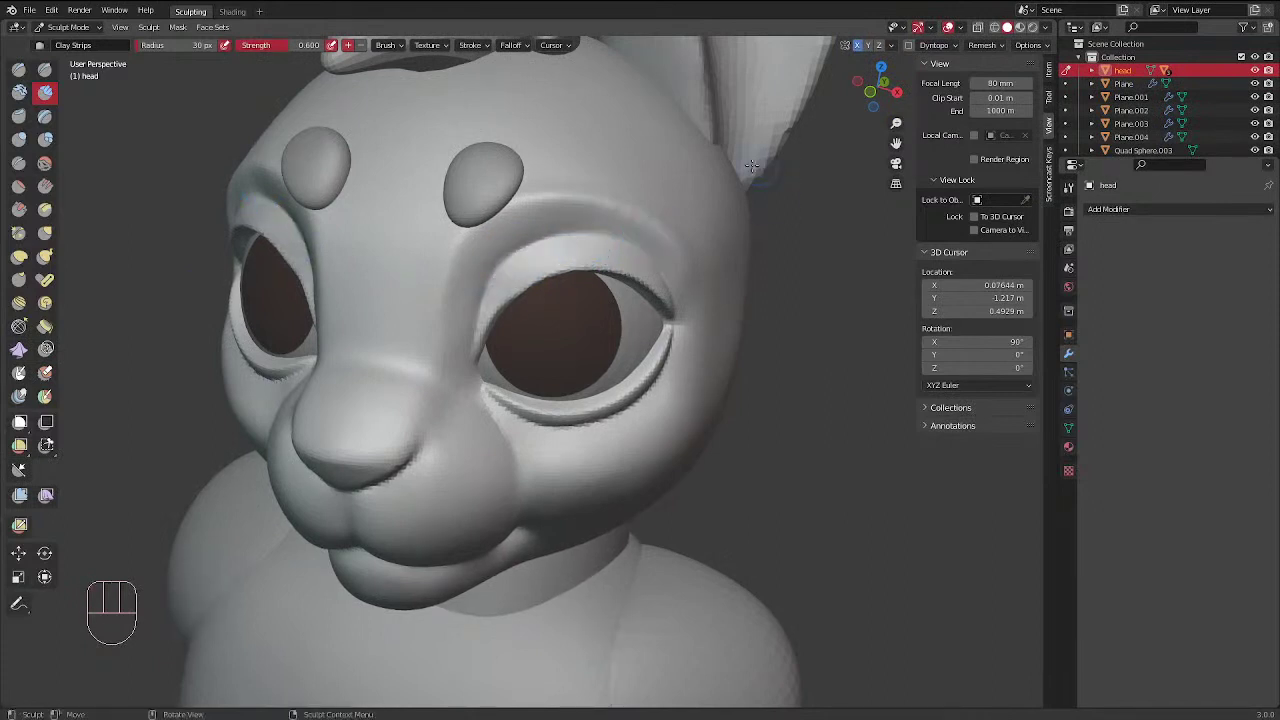
Redefine the fold above the upper eyelid with the Crease brush at a 38 px radius
{"action": "middle_click_drag", "start_coordinate": [752, 165], "coordinate": [581, 160]}
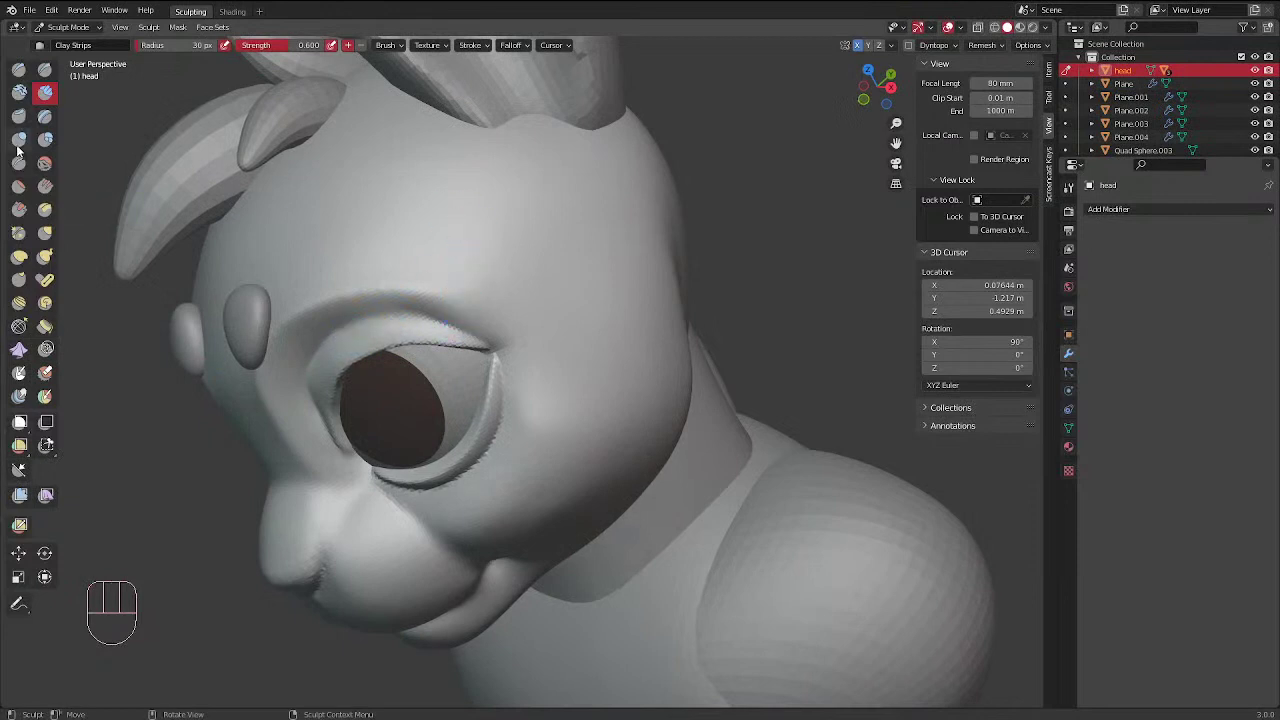
{"action": "middle_click_drag", "start_coordinate": [546, 277], "coordinate": [580, 251]}
{"action": "key", "text": "f"}
{"action": "left_click", "coordinate": [457, 304]}
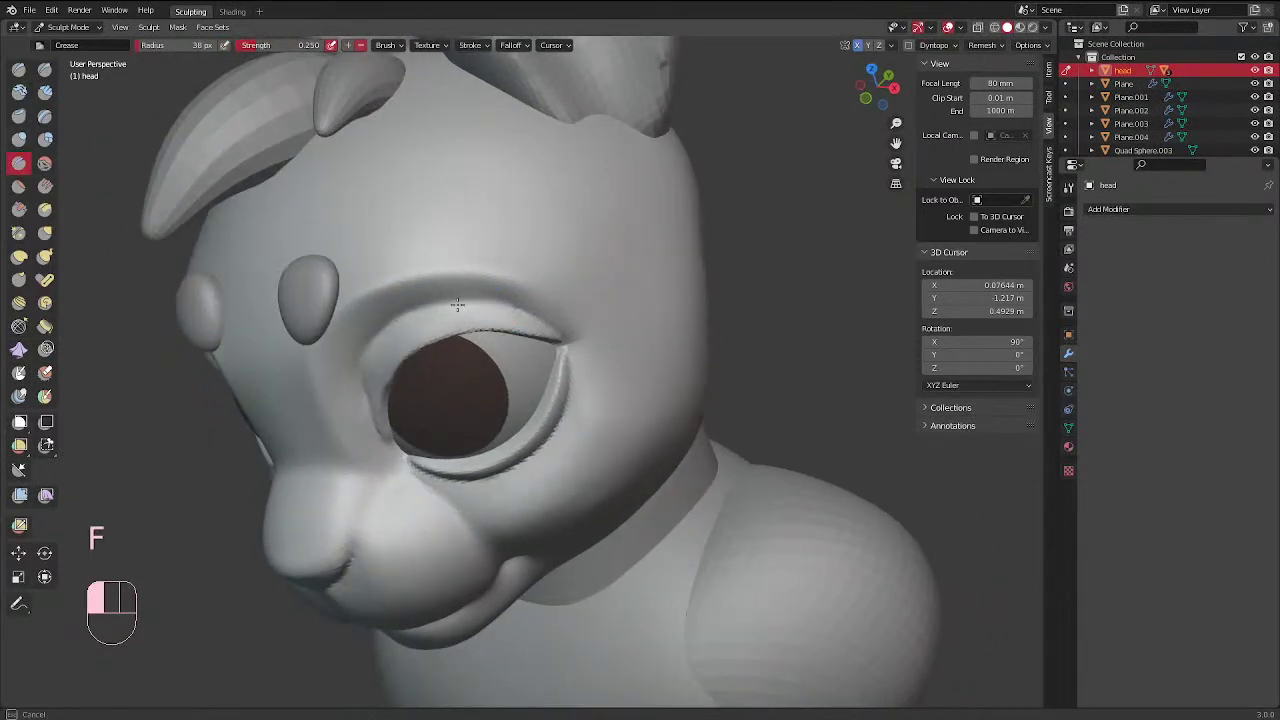
{"action": "middle_click_drag", "start_coordinate": [491, 301], "coordinate": [480, 267]}
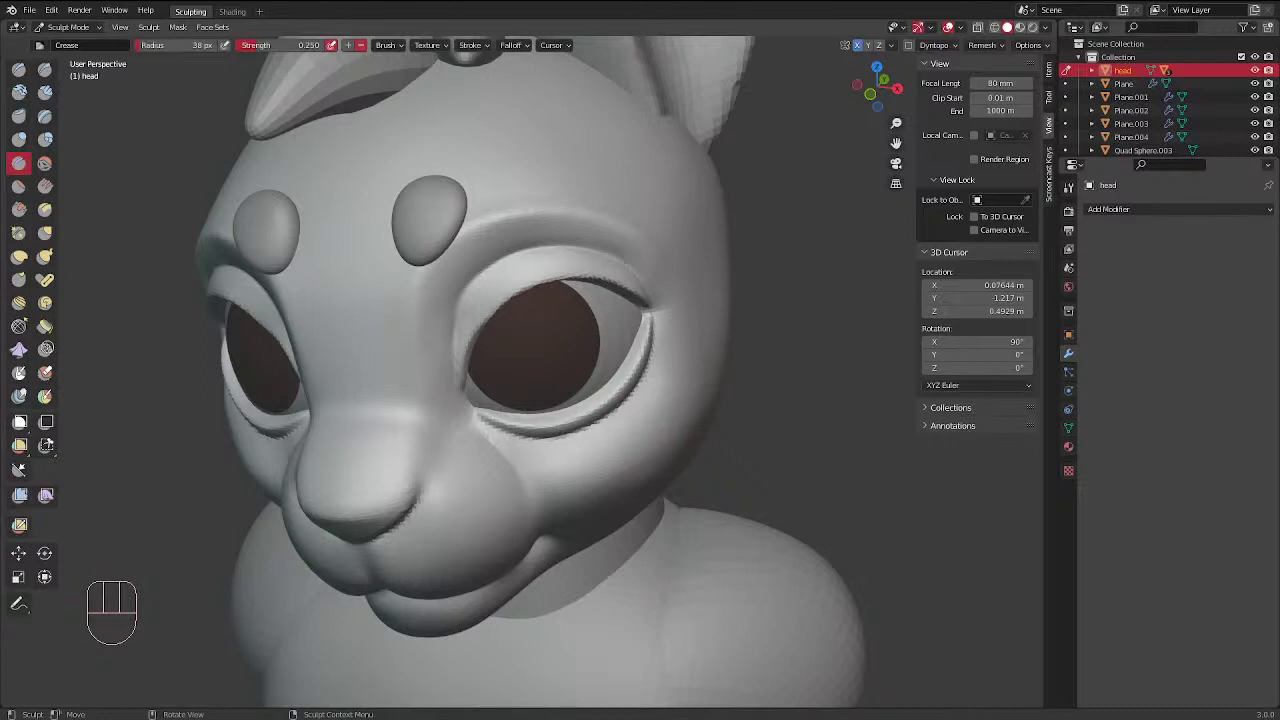
Raise the brow ridge above the eye with an inverted Crease stroke at 55 px and smooth the forehead above it
{"action": "middle_click_drag", "start_coordinate": [556, 190], "coordinate": [503, 131]}
{"action": "key", "text": "f"}
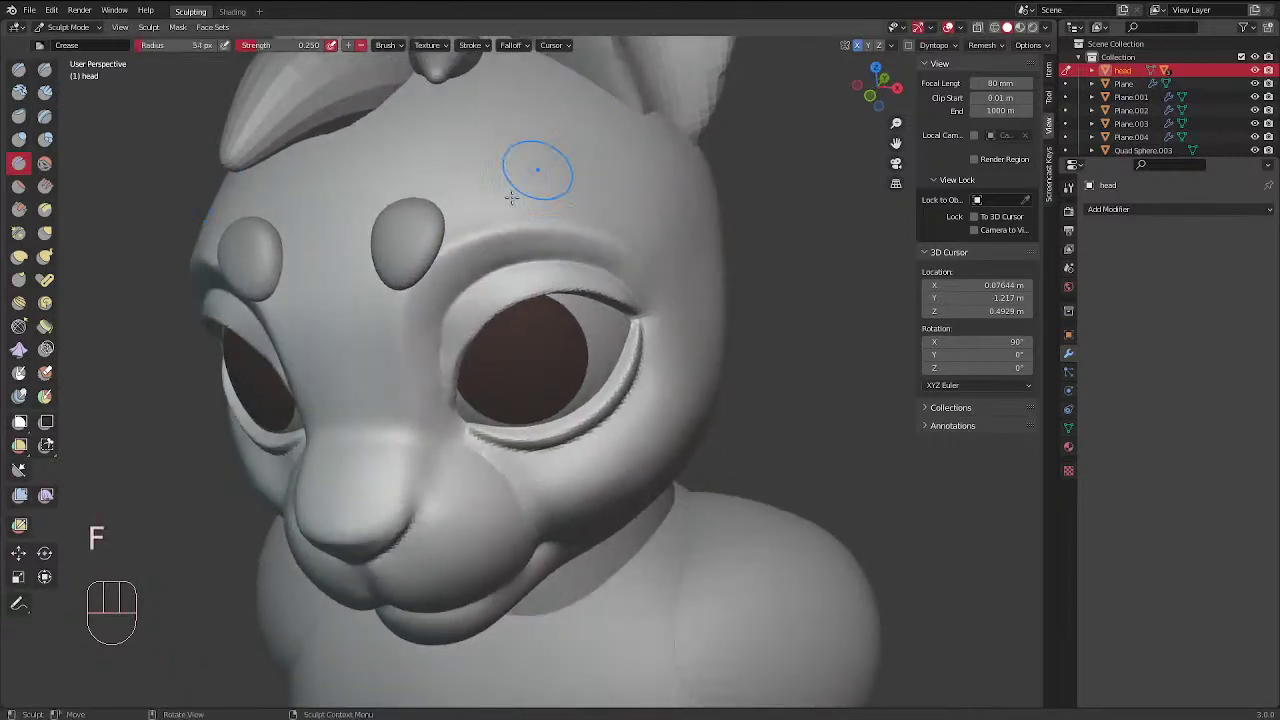
{"action": "key", "text": "f"}
{"action": "left_click", "coordinate": [575, 196]}
{"action": "mouse_move", "coordinate": [566, 224]}
{"action": "left_mouse_down", "text": "ctrl"}
{"action": "mouse_move", "coordinate": [446, 244]}
{"action": "mouse_move", "coordinate": [566, 224]}
{"action": "left_mouse_up", "text": "ctrl"}
{"action": "left_click_drag", "start_coordinate": [540, 205], "coordinate": [501, 201], "text": "shift"}
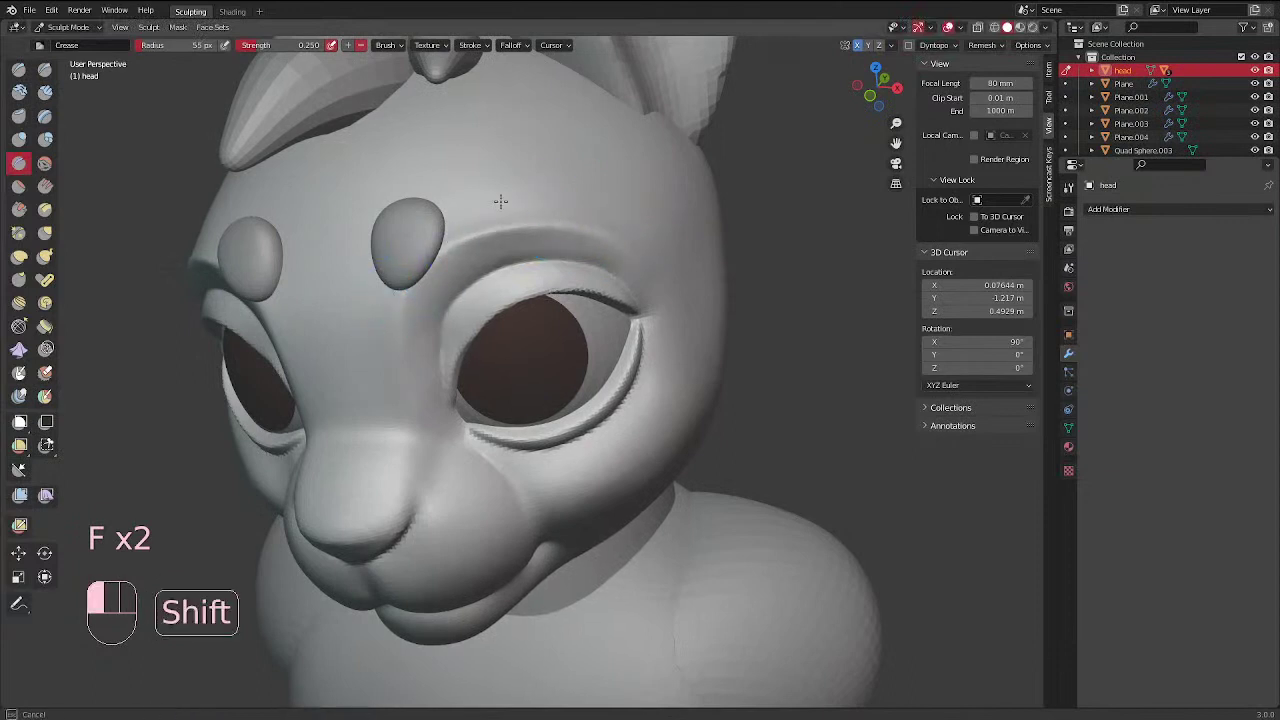
{"action": "middle_click_drag", "start_coordinate": [663, 206], "coordinate": [580, 208]}
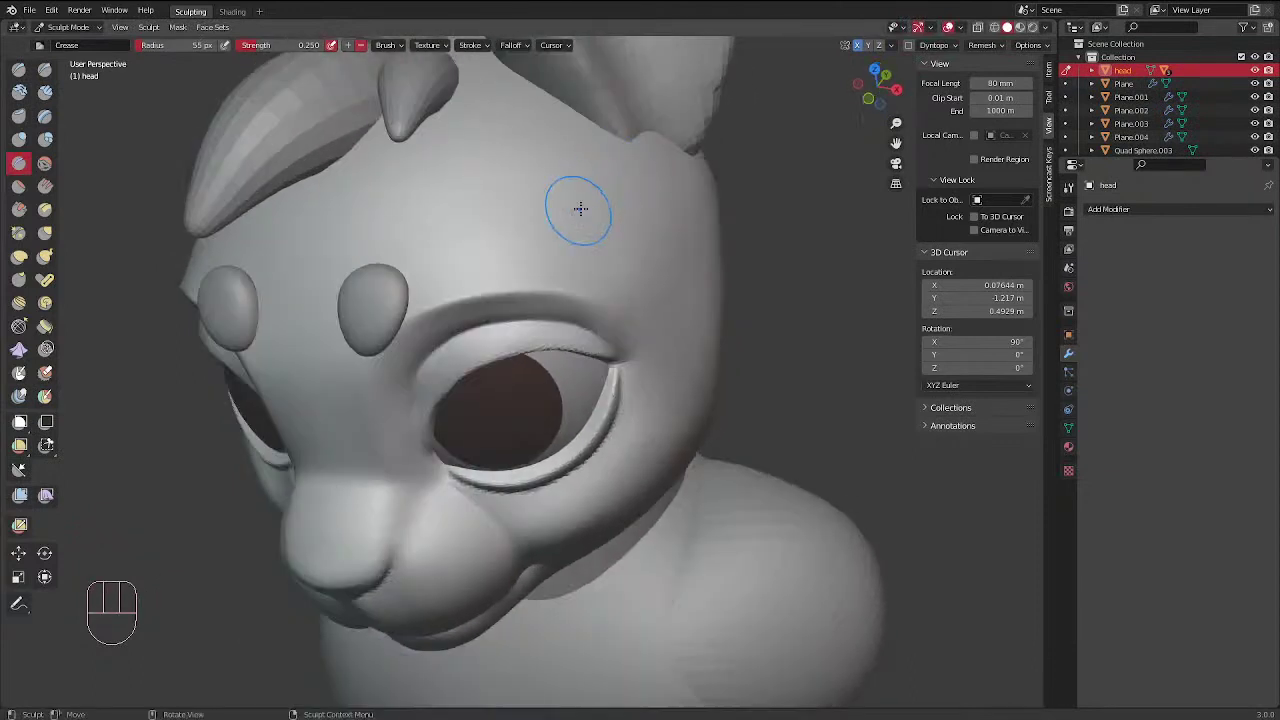
Smooth the brow ridge and the area over the outer eye, ending with the Crease brush at 54 px
{"action": "middle_click_drag", "start_coordinate": [563, 283], "coordinate": [574, 160]}
{"action": "key", "text": "f"}
{"action": "left_click", "coordinate": [475, 170]}
{"action": "mouse_move", "coordinate": [498, 195]}
{"action": "left_mouse_down", "text": "shift"}
{"action": "mouse_move", "coordinate": [537, 157]}
{"action": "mouse_move", "coordinate": [643, 169]}
{"action": "left_mouse_up", "text": "shift"}
{"action": "left_click_drag", "start_coordinate": [540, 157], "coordinate": [640, 170], "text": "shift"}
{"action": "middle_click_drag", "start_coordinate": [646, 172], "coordinate": [560, 240]}
{"action": "key", "text": "f"}
{"action": "left_click", "coordinate": [446, 263]}
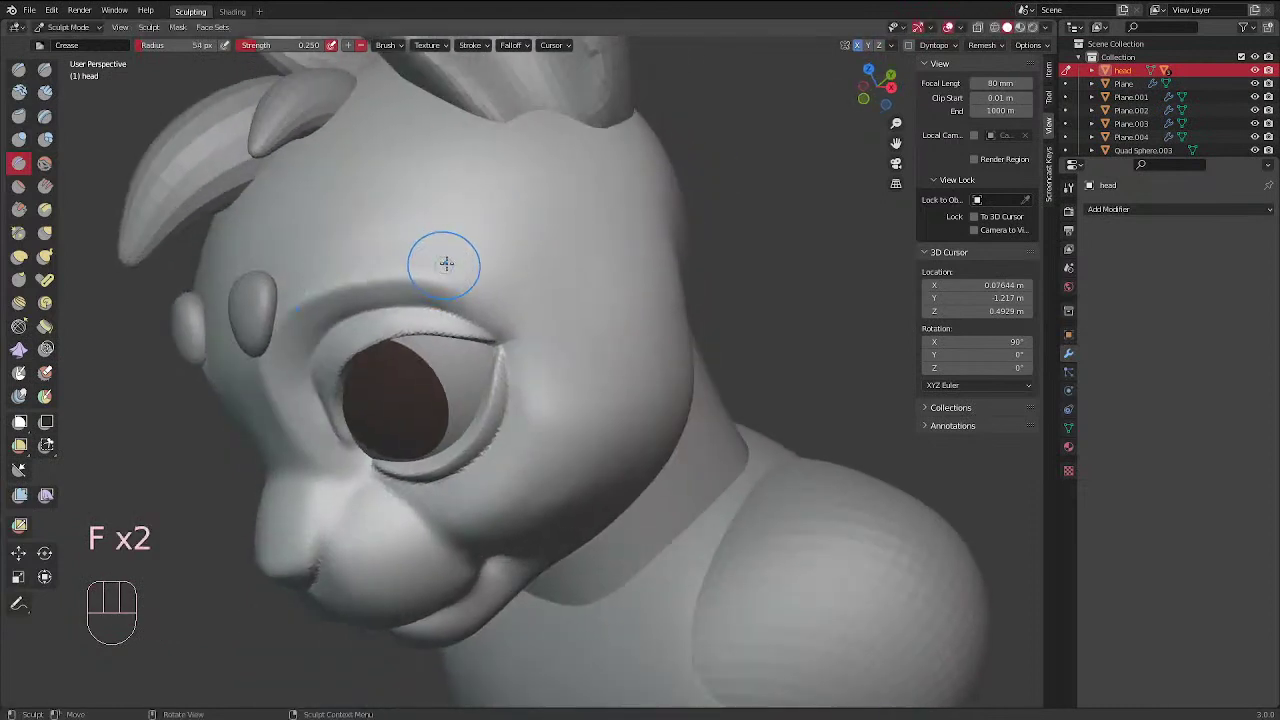
{"action": "middle_click_drag", "start_coordinate": [270, 290], "coordinate": [485, 162]}
Build up the inner brow beside the nose bridge with Clay Strips at 63 px, then smooth down the bridge
{"action": "left_click", "coordinate": [46, 90]}
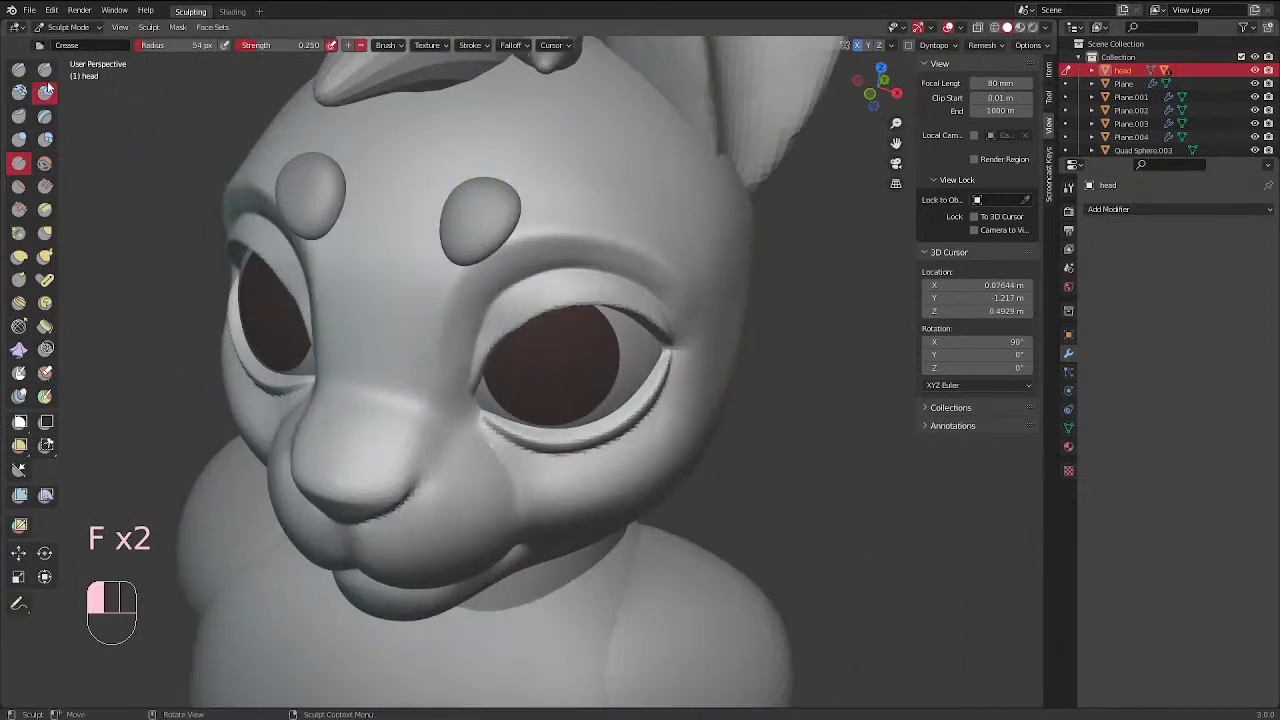
{"action": "key", "text": "f"}
{"action": "left_click", "coordinate": [466, 205]}
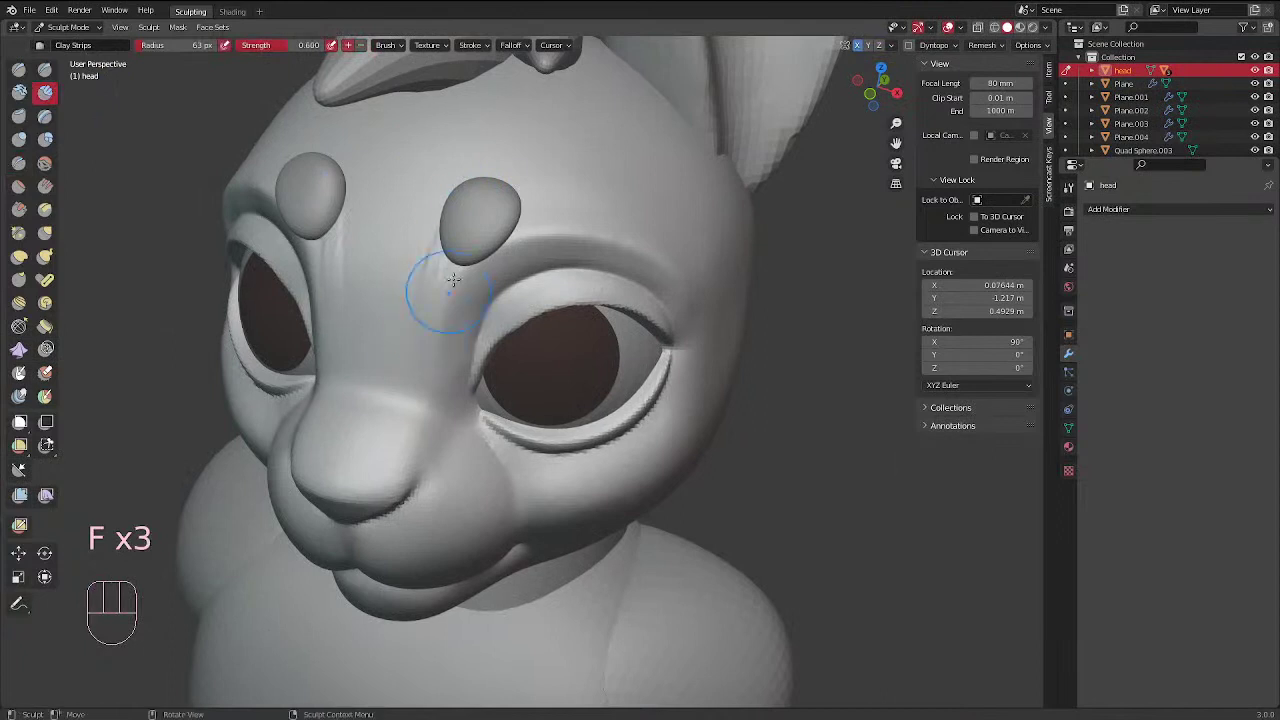
{"action": "mouse_move", "coordinate": [453, 279]}
{"action": "left_mouse_down"}
{"action": "mouse_move", "coordinate": [426, 237]}
{"action": "mouse_move", "coordinate": [430, 208]}
{"action": "left_mouse_up"}
{"action": "left_click_drag", "start_coordinate": [392, 270], "coordinate": [396, 343], "text": "shift"}
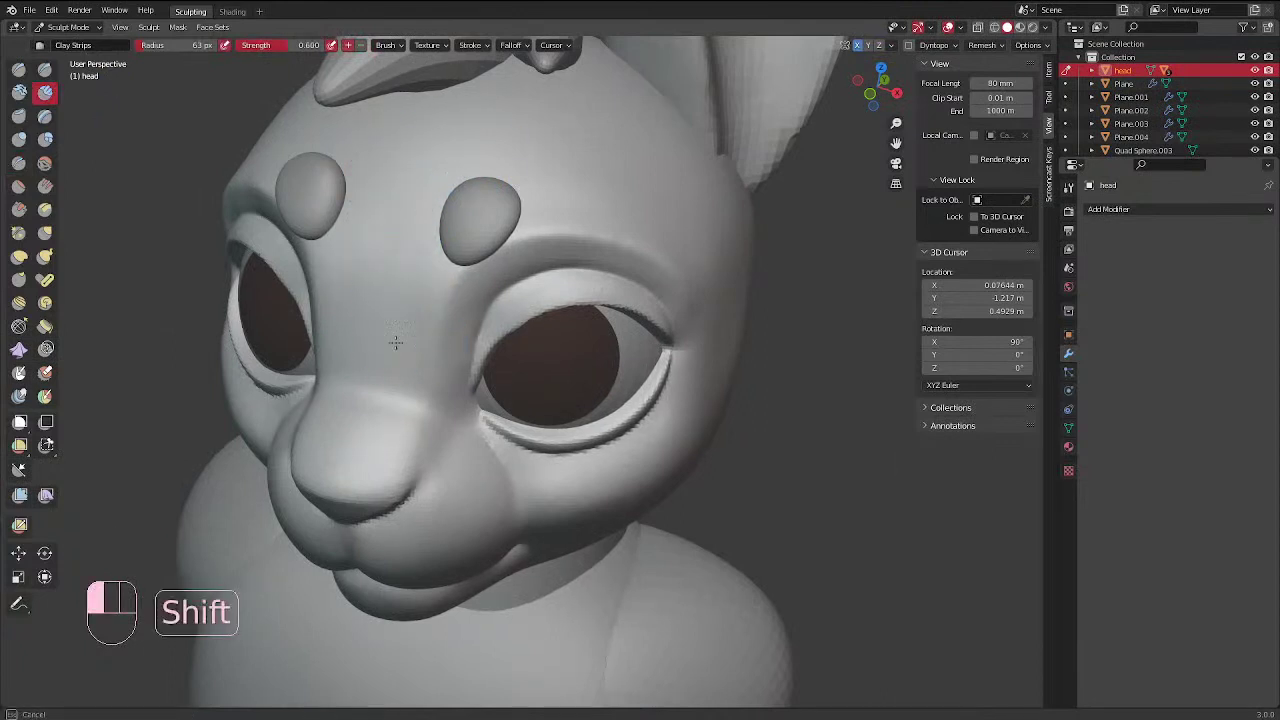
{"action": "middle_click_drag", "start_coordinate": [396, 342], "coordinate": [282, 115]}
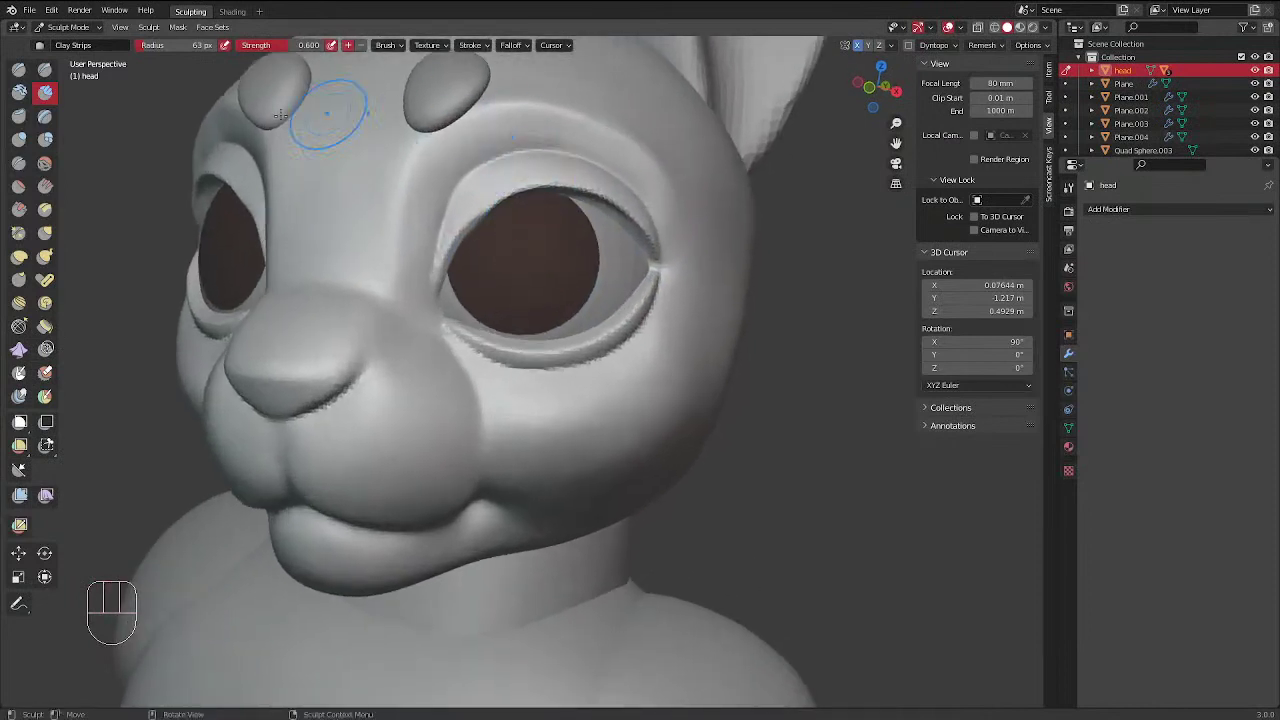
Pinch the upper eyelid's rim into a sharper ridge with an inverted Crease brush of 36 px radius
{"action": "left_click", "coordinate": [19, 163]}
{"action": "key", "text": "f"}
{"action": "key", "text": "f"}
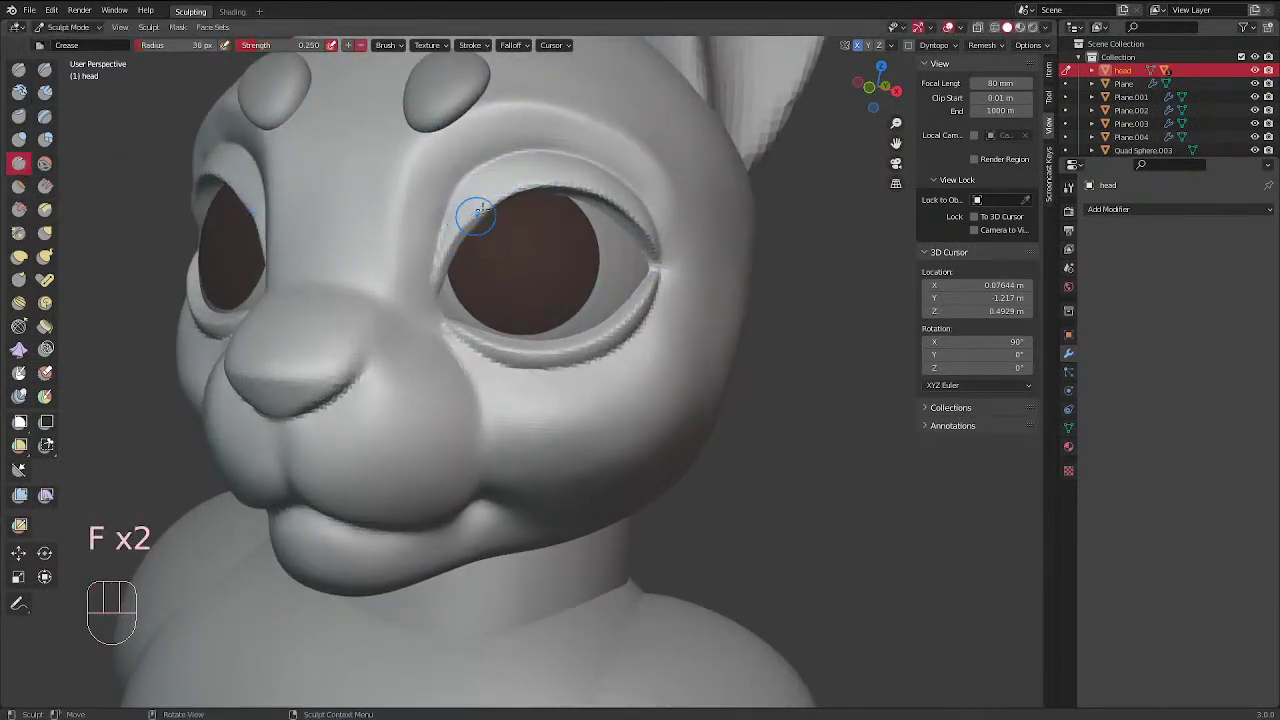
{"action": "mouse_move", "coordinate": [482, 210]}
{"action": "left_mouse_down", "text": "ctrl"}
{"action": "mouse_move", "coordinate": [443, 266]}
{"action": "mouse_move", "coordinate": [530, 188]}
{"action": "left_mouse_up", "text": "ctrl"}
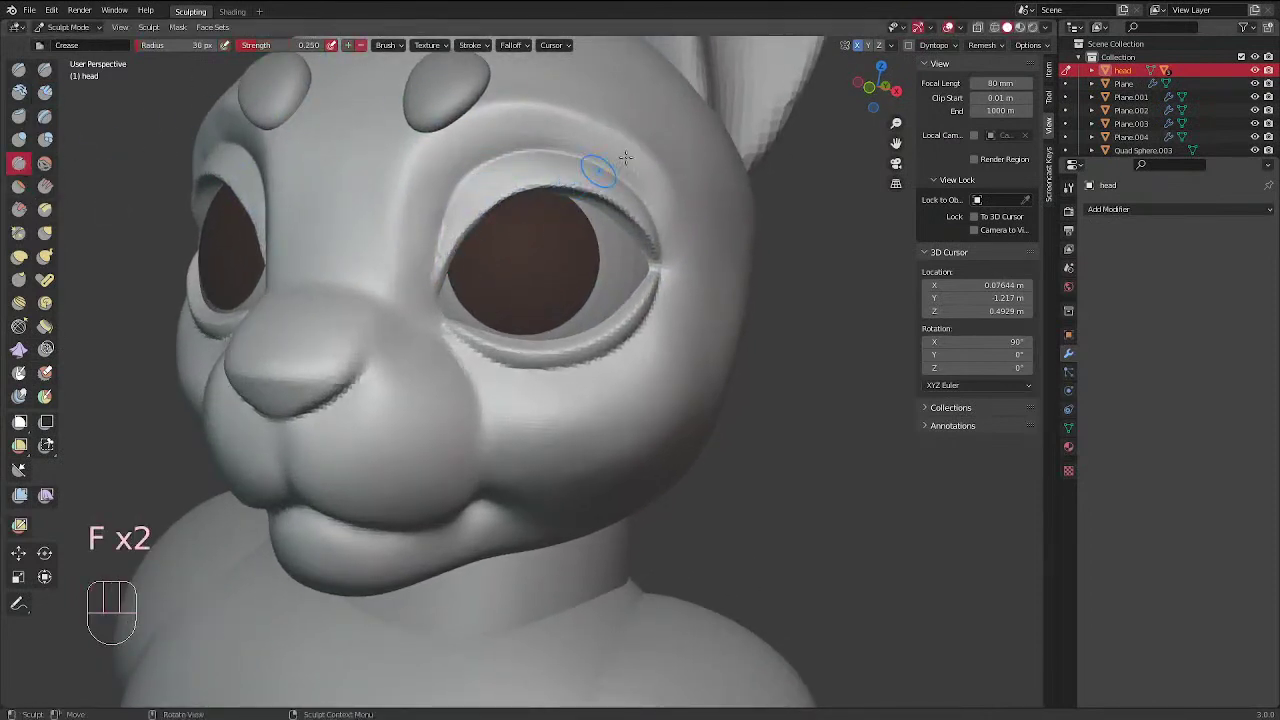
{"action": "middle_click_drag", "start_coordinate": [625, 158], "coordinate": [563, 190]}
Sharpen more of the eyelid rim with an inverted 32 px Crease brush and smooth the upper lid
{"action": "key", "text": "f"}
{"action": "left_click", "coordinate": [420, 250]}
{"action": "mouse_move", "coordinate": [443, 238]}
{"action": "left_mouse_down", "text": "ctrl"}
{"action": "mouse_move", "coordinate": [380, 257]}
{"action": "mouse_move", "coordinate": [522, 258]}
{"action": "mouse_move", "coordinate": [553, 275]}
{"action": "left_mouse_up", "text": "ctrl"}
{"action": "mouse_move", "coordinate": [553, 275]}
{"action": "left_mouse_down", "text": "ctrl"}
{"action": "mouse_move", "coordinate": [505, 251]}
{"action": "mouse_move", "coordinate": [392, 250]}
{"action": "left_mouse_up", "text": "ctrl"}
{"action": "left_click_drag", "start_coordinate": [392, 250], "coordinate": [512, 245], "text": "ctrl"}
{"action": "mouse_move", "coordinate": [514, 243]}
{"action": "middle_mouse_down"}
{"action": "mouse_move", "coordinate": [545, 218]}
{"action": "mouse_move", "coordinate": [314, 222]}
{"action": "middle_mouse_up"}
{"action": "mouse_move", "coordinate": [312, 222]}
{"action": "left_mouse_down", "text": "shift"}
{"action": "mouse_move", "coordinate": [300, 220]}
{"action": "mouse_move", "coordinate": [386, 192]}
{"action": "left_mouse_up", "text": "shift"}
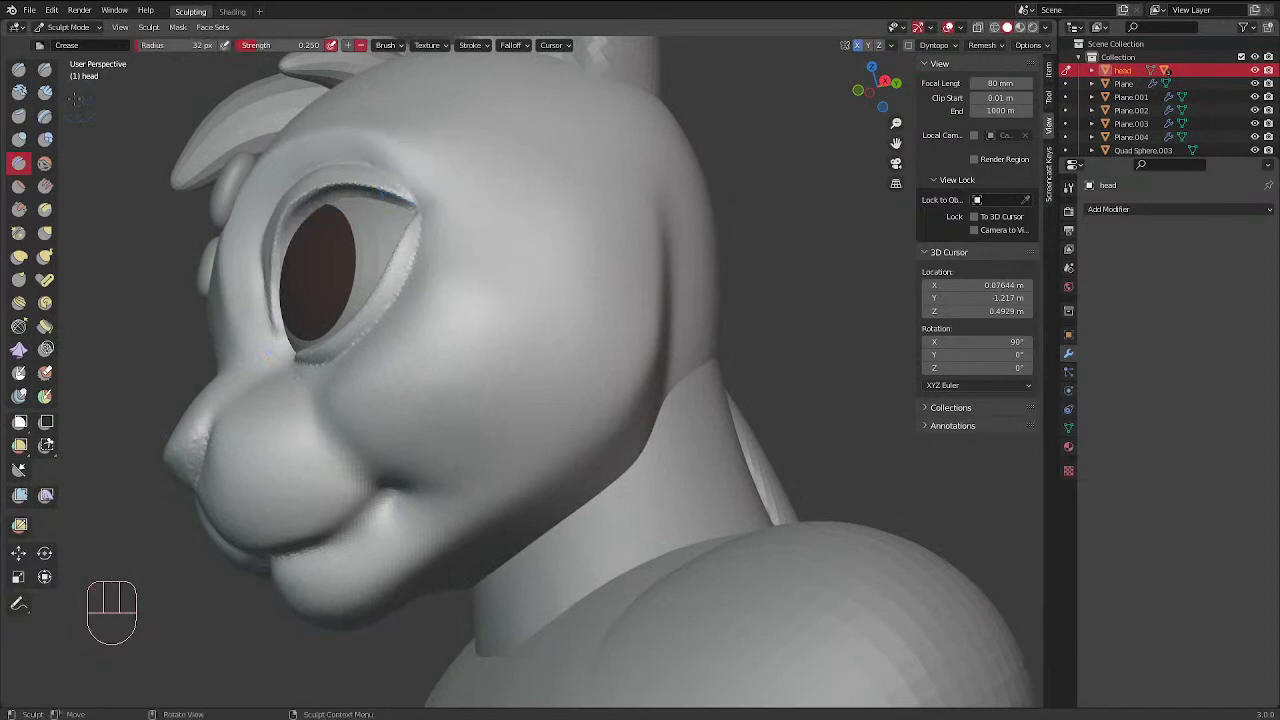
Build up the upper eyelid's edge using Clay Strips at 35 px radius and 0.600 strength
{"action": "left_click", "coordinate": [45, 92]}
{"action": "middle_click_drag", "start_coordinate": [457, 179], "coordinate": [481, 121]}
{"action": "left_click", "coordinate": [406, 174]}
{"action": "mouse_move", "coordinate": [370, 172]}
{"action": "left_mouse_down"}
{"action": "mouse_move", "coordinate": [336, 183]}
{"action": "mouse_move", "coordinate": [420, 160]}
{"action": "mouse_move", "coordinate": [327, 185]}
{"action": "mouse_move", "coordinate": [305, 252]}
{"action": "mouse_move", "coordinate": [372, 162]}
{"action": "left_mouse_up"}
{"action": "key", "text": "f"}
{"action": "left_click", "coordinate": [330, 184]}
{"action": "middle_click_drag", "start_coordinate": [485, 192], "coordinate": [550, 132]}
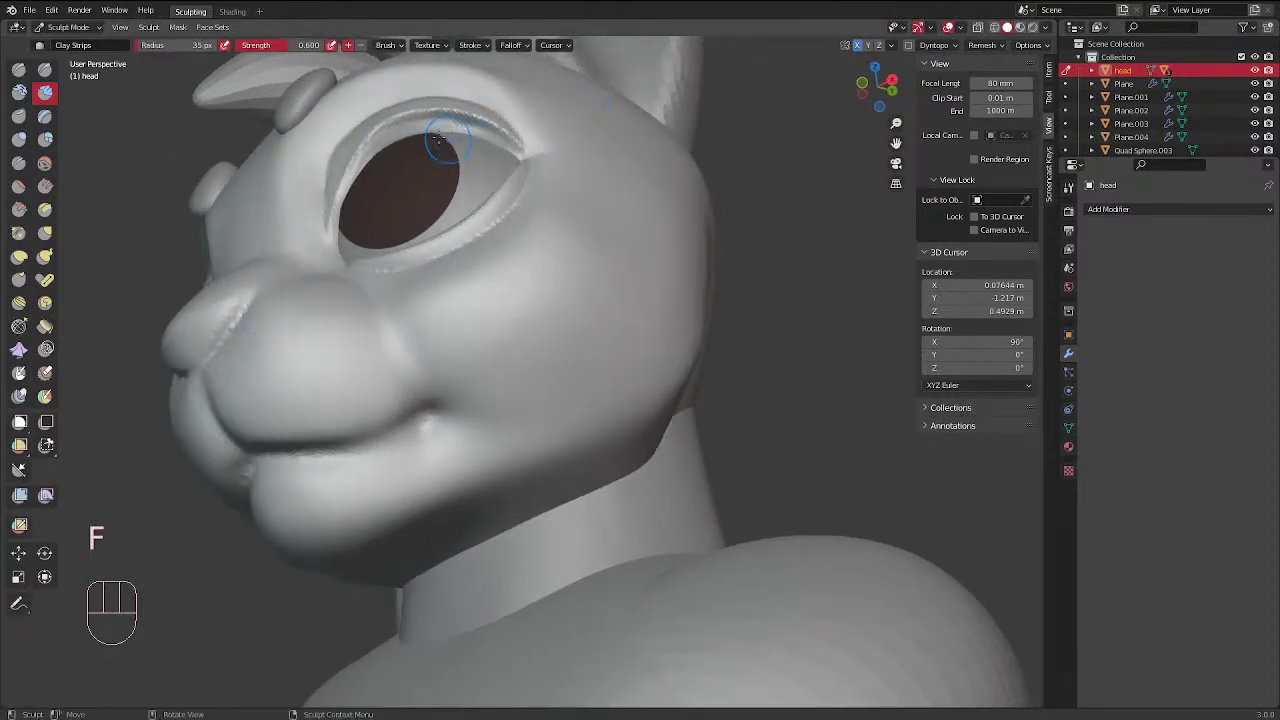
{"action": "mouse_move", "coordinate": [492, 136]}
{"action": "left_mouse_down"}
{"action": "mouse_move", "coordinate": [440, 125]}
{"action": "mouse_move", "coordinate": [457, 126]}
{"action": "mouse_move", "coordinate": [394, 148]}
{"action": "left_mouse_up"}
Smooth the built-up clay along the upper eyelid and down towards the eye's inner corner
{"action": "middle_click_drag", "start_coordinate": [500, 131], "coordinate": [484, 139]}
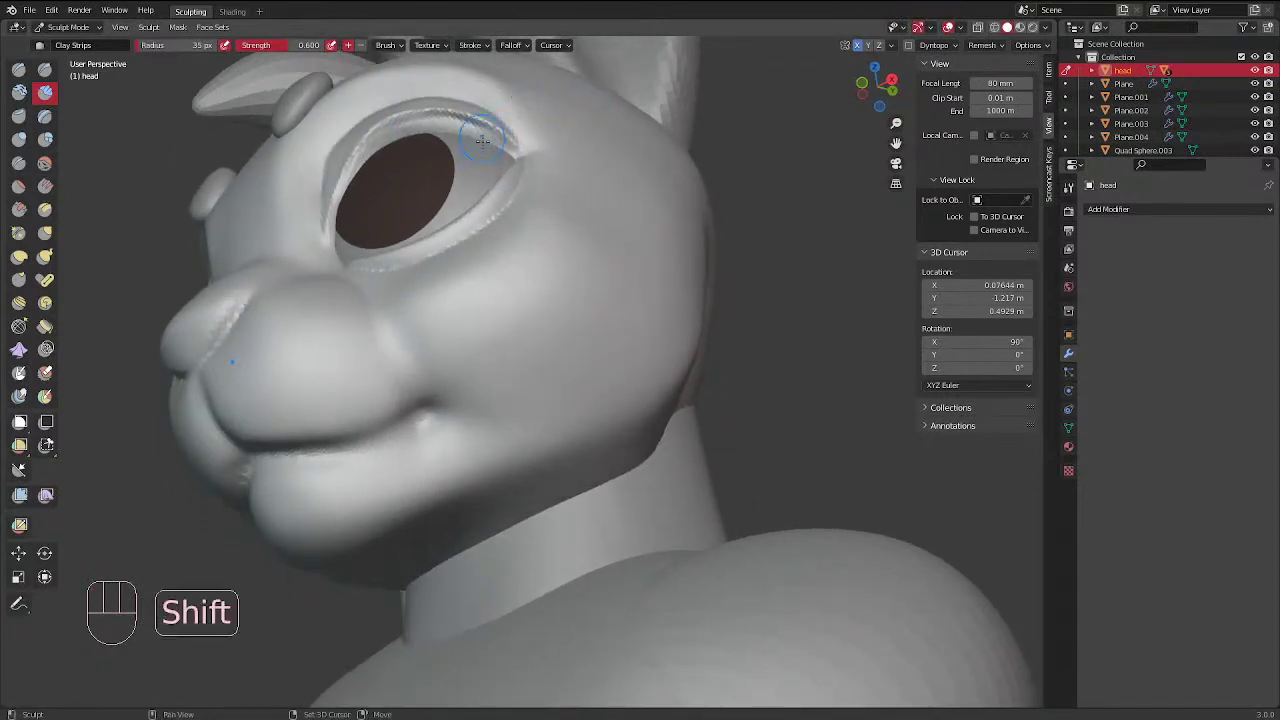
{"action": "mouse_move", "coordinate": [409, 145]}
{"action": "left_mouse_down", "text": "shift"}
{"action": "mouse_move", "coordinate": [462, 127]}
{"action": "mouse_move", "coordinate": [395, 140]}
{"action": "left_mouse_up", "text": "shift"}
{"action": "mouse_move", "coordinate": [387, 192]}
{"action": "middle_mouse_down"}
{"action": "mouse_move", "coordinate": [585, 272]}
{"action": "mouse_move", "coordinate": [673, 258]}
{"action": "mouse_move", "coordinate": [569, 212]}
{"action": "mouse_move", "coordinate": [419, 279]}
{"action": "mouse_move", "coordinate": [384, 215]}
{"action": "middle_mouse_up"}
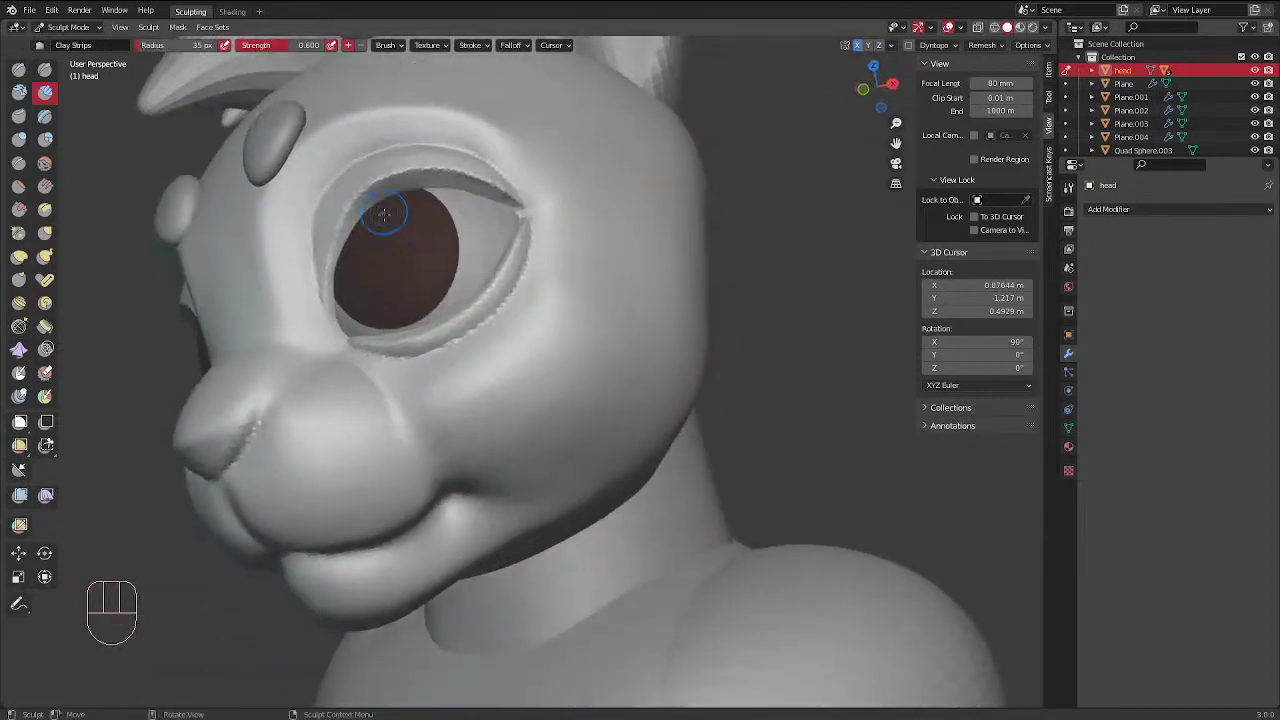
{"action": "left_click_drag", "start_coordinate": [363, 244], "coordinate": [355, 258], "text": "shift"}
{"action": "middle_click_drag", "start_coordinate": [363, 244], "coordinate": [469, 234]}
Reshape the eyelid edge near the inner eye corner using Elastic Deform at 34 px radius and 0.500 strength
{"action": "left_click", "coordinate": [19, 256]}
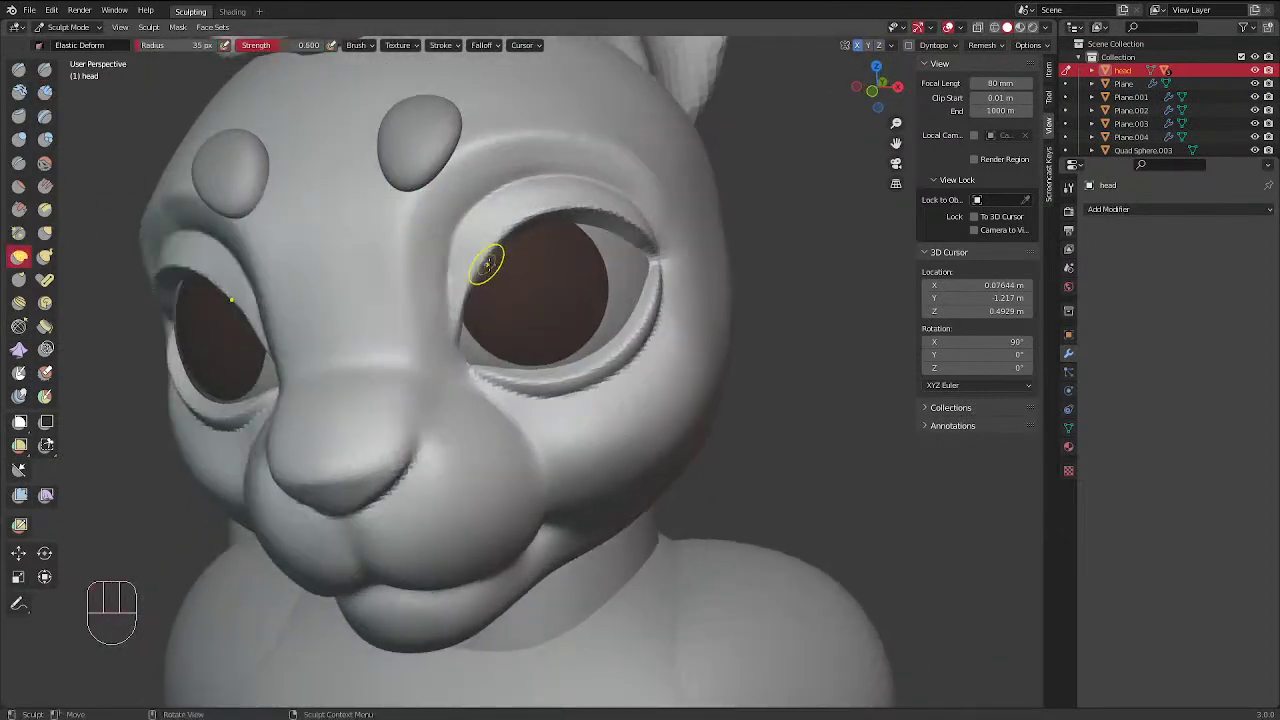
{"action": "key", "text": "f"}
{"action": "left_click", "coordinate": [485, 264]}
{"action": "key", "text": "f"}
{"action": "left_click", "coordinate": [480, 266]}
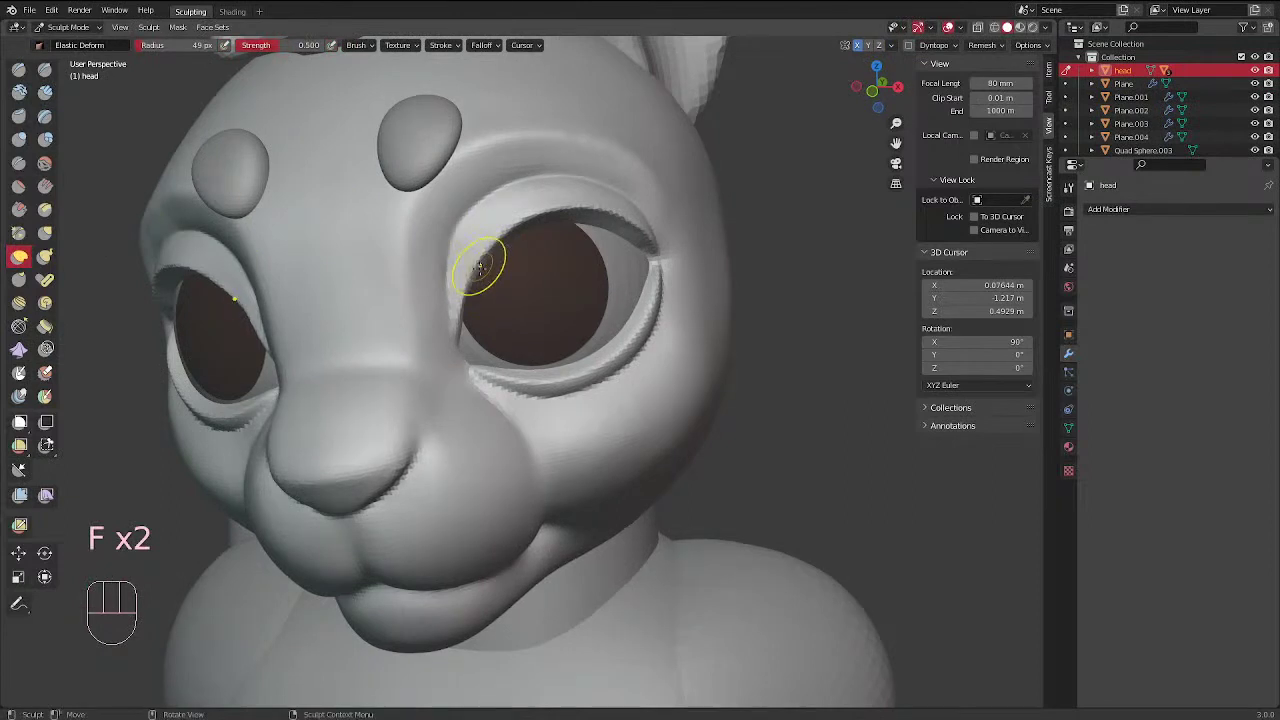
{"action": "middle_click_drag", "start_coordinate": [480, 266], "coordinate": [518, 292]}
{"action": "key", "text": "f"}
{"action": "left_click", "coordinate": [503, 293]}
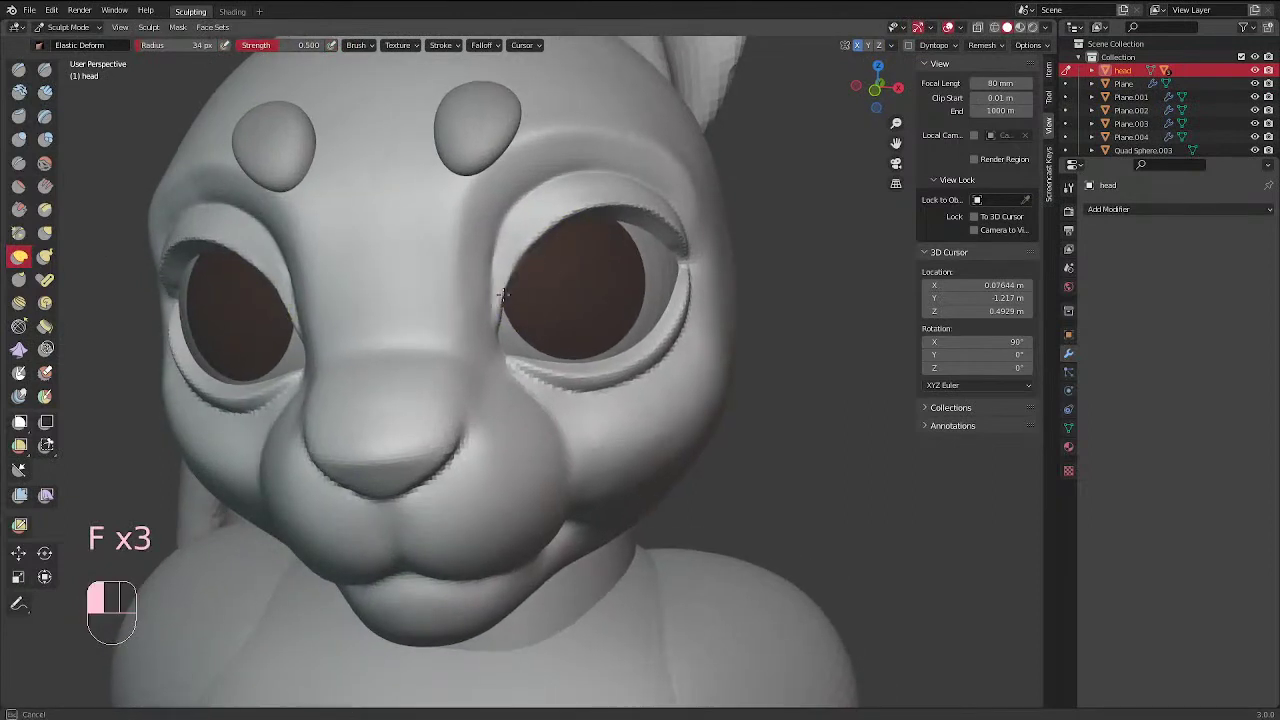
{"action": "left_click_drag", "start_coordinate": [503, 294], "coordinate": [500, 300]}
{"action": "mouse_move", "coordinate": [627, 209]}
{"action": "middle_mouse_down"}
{"action": "mouse_move", "coordinate": [843, 229]}
{"action": "mouse_move", "coordinate": [686, 329]}
{"action": "mouse_move", "coordinate": [749, 263]}
{"action": "mouse_move", "coordinate": [703, 342]}
{"action": "mouse_move", "coordinate": [723, 283]}
{"action": "mouse_move", "coordinate": [773, 249]}
{"action": "mouse_move", "coordinate": [700, 275]}
{"action": "middle_mouse_up"}
{"action": "scroll", "coordinate": [786, 234], "scroll_direction": "down", "scroll_amount": 2}
Switch to the Crease brush, set its radius to 28 px and smooth the inner part of the lower eyelid
{"action": "left_click", "coordinate": [19, 165]}
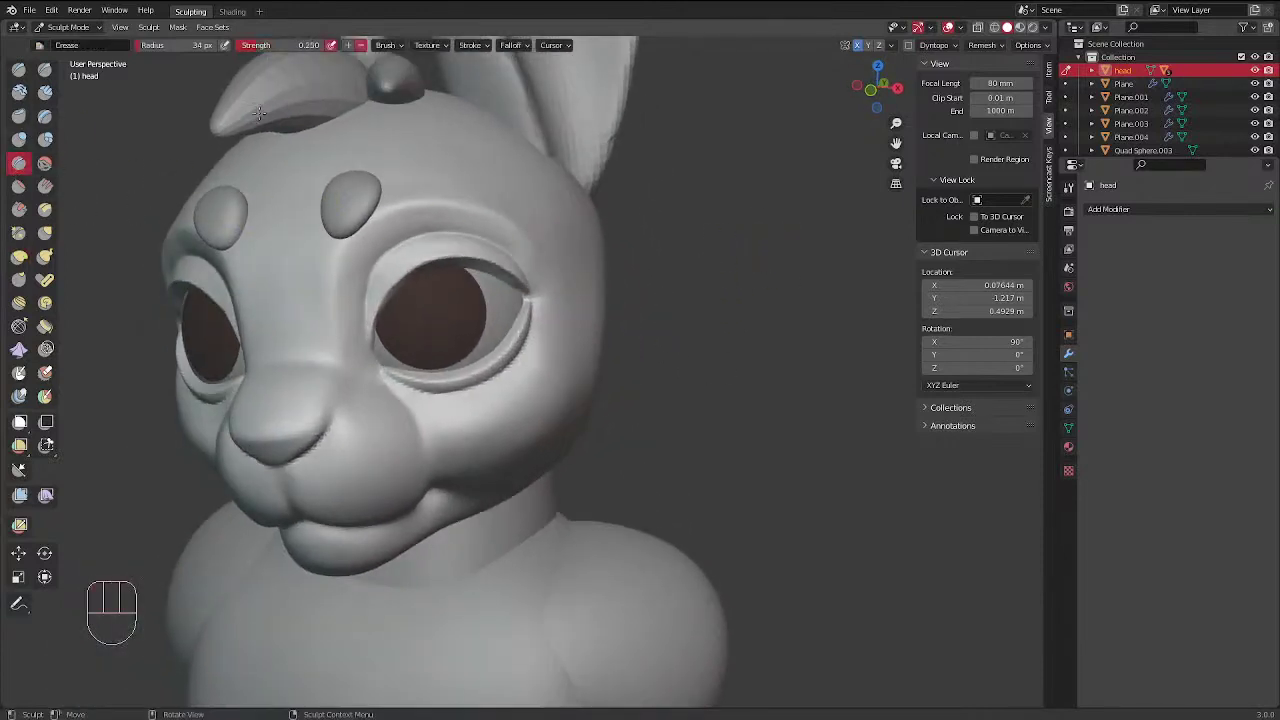
{"action": "middle_click_drag", "start_coordinate": [258, 113], "coordinate": [420, 390]}
{"action": "left_click_drag", "start_coordinate": [400, 400], "coordinate": [410, 420], "text": "shift"}
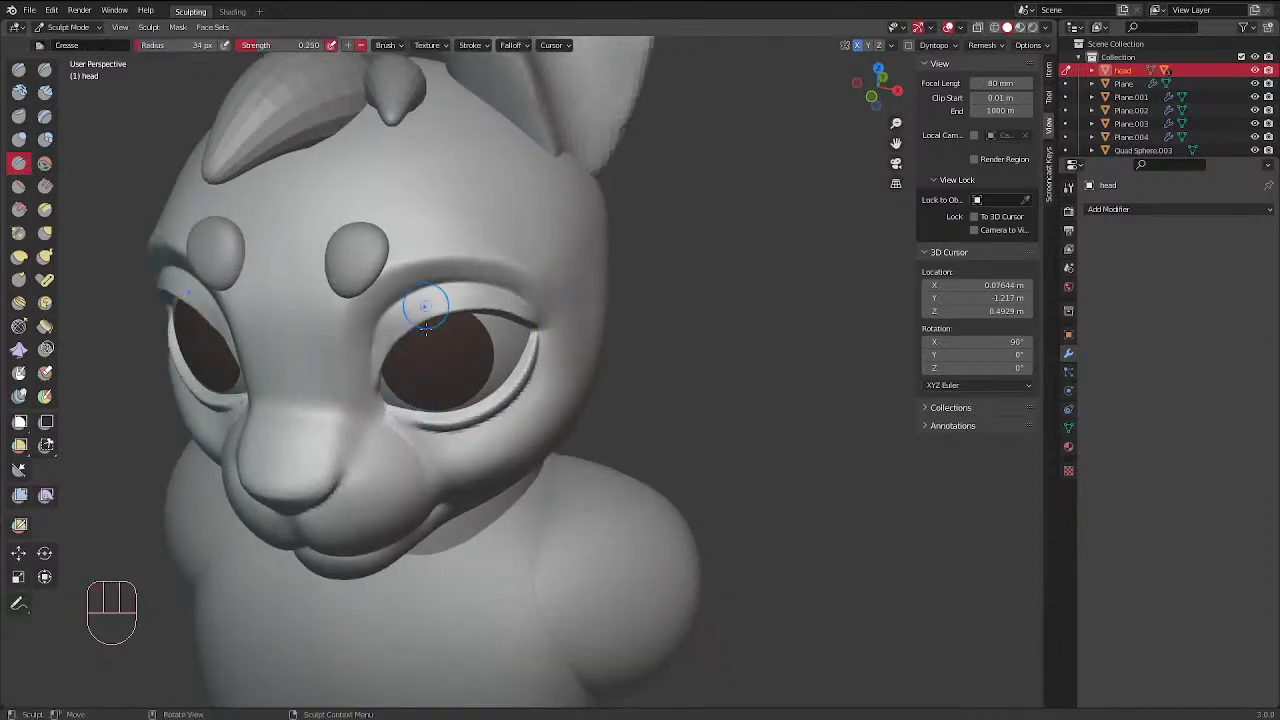
{"action": "middle_click_drag", "start_coordinate": [426, 385], "coordinate": [443, 321]}
{"action": "key", "text": "f"}
{"action": "left_click", "coordinate": [411, 366]}
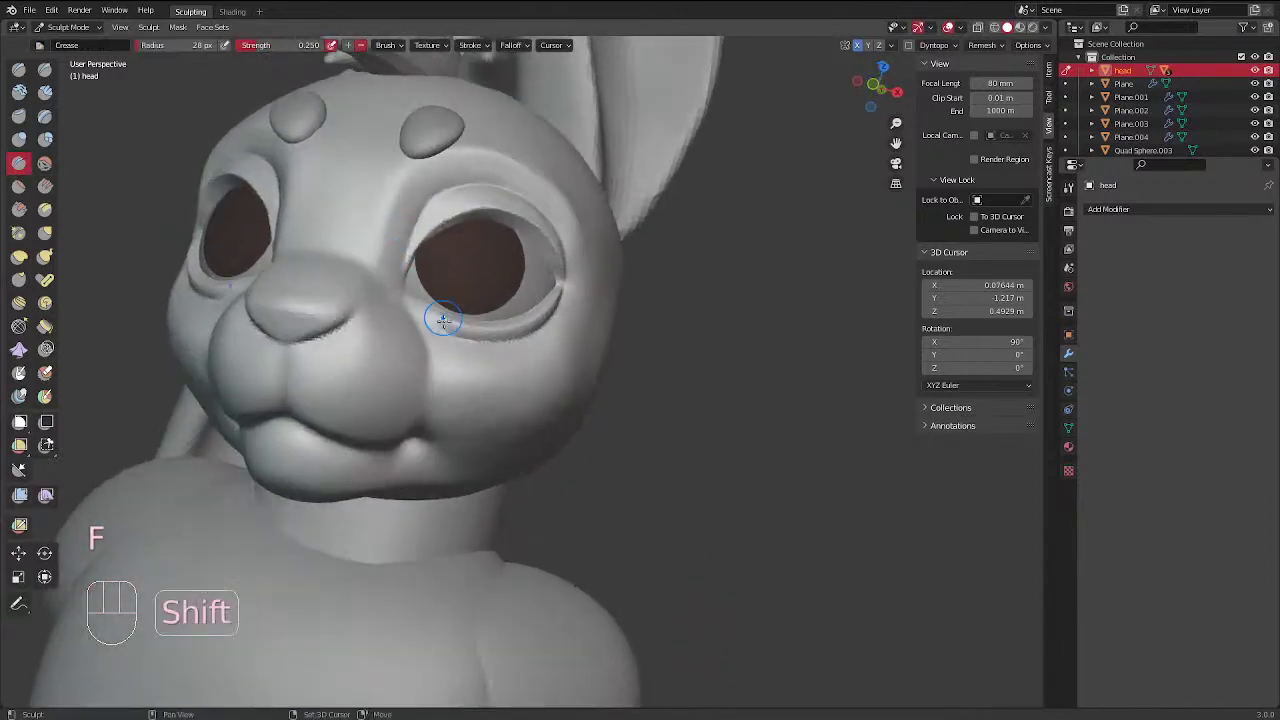
{"action": "left_click_drag", "start_coordinate": [443, 320], "coordinate": [510, 325], "text": "shift"}
Smooth the outer half of the lower eyelid with a 23 px brush
{"action": "middle_click_drag", "start_coordinate": [466, 247], "coordinate": [390, 238]}
{"action": "key", "text": "f"}
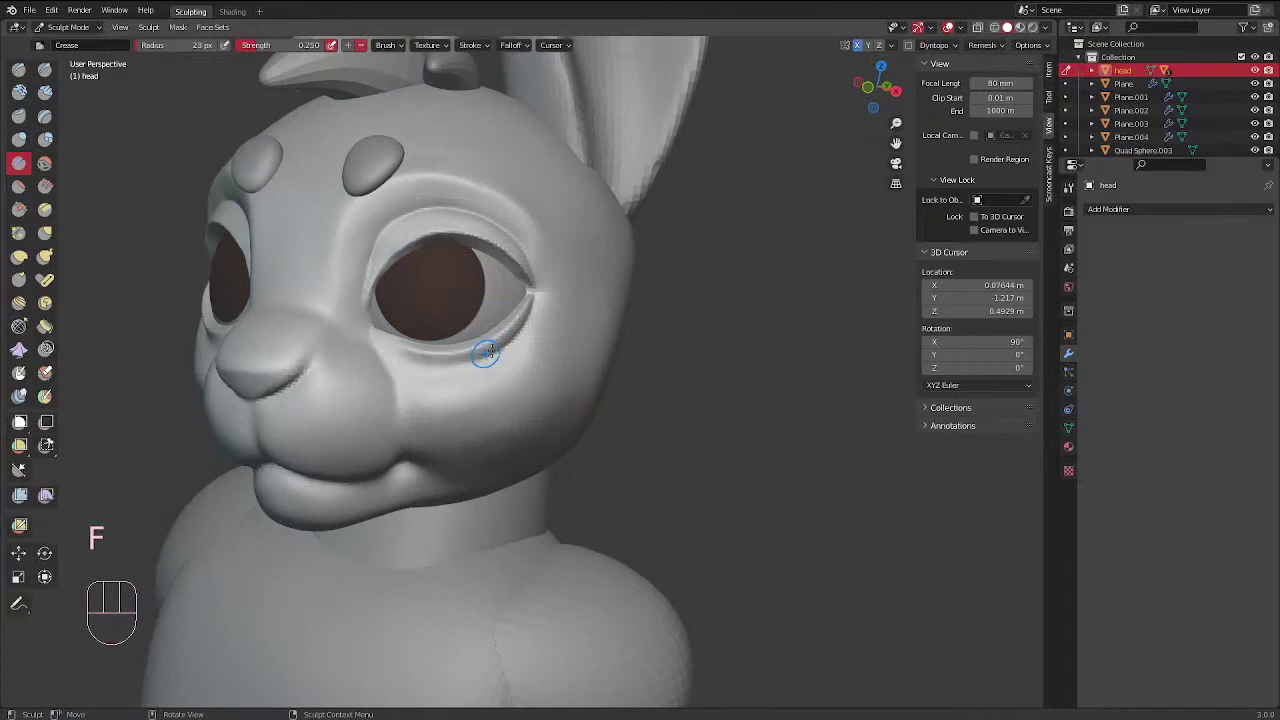
{"action": "mouse_move", "coordinate": [537, 303]}
{"action": "left_mouse_down", "text": "shift"}
{"action": "mouse_move", "coordinate": [515, 357]}
{"action": "mouse_move", "coordinate": [486, 377]}
{"action": "left_mouse_up", "text": "shift"}
{"action": "mouse_move", "coordinate": [486, 377]}
{"action": "middle_mouse_down"}
{"action": "mouse_move", "coordinate": [635, 213]}
{"action": "mouse_move", "coordinate": [683, 205]}
{"action": "mouse_move", "coordinate": [591, 309]}
{"action": "mouse_move", "coordinate": [638, 216]}
{"action": "middle_mouse_up"}
{"action": "scroll", "coordinate": [591, 309], "scroll_direction": "down", "scroll_amount": 2}
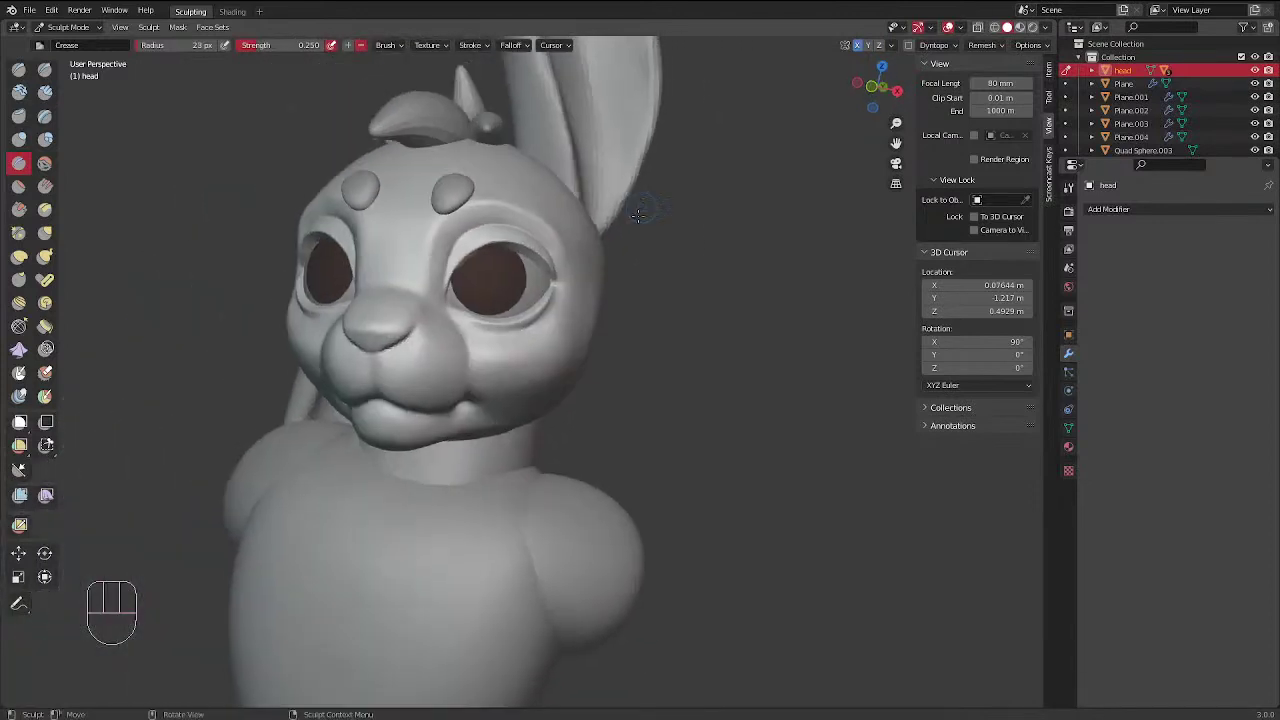
Check the face from the front, then smooth beneath the lower eyelid from its outer corner inward with a 35 px brush
{"action": "key", "text": "KP_1"}
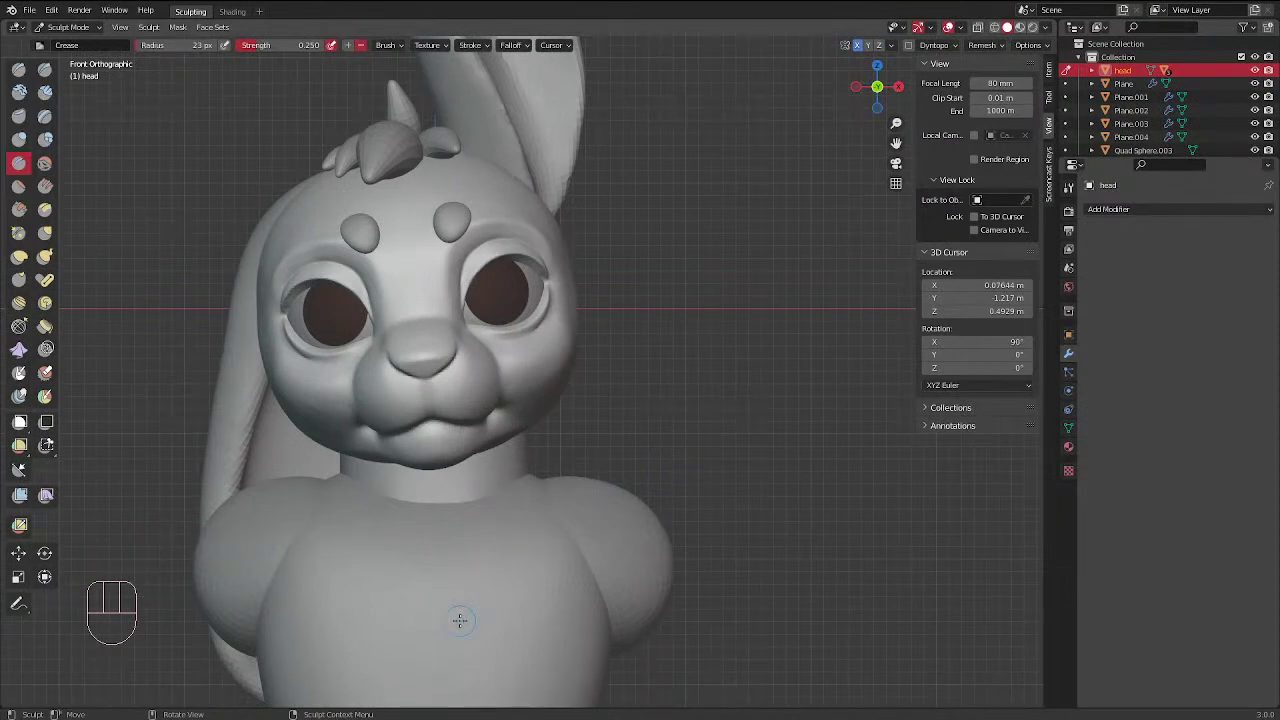
{"action": "mouse_move", "coordinate": [520, 400]}
{"action": "middle_mouse_down"}
{"action": "mouse_move", "coordinate": [563, 277]}
{"action": "mouse_move", "coordinate": [514, 326]}
{"action": "mouse_move", "coordinate": [528, 311]}
{"action": "middle_mouse_up"}
{"action": "scroll", "coordinate": [593, 268], "scroll_direction": "up", "scroll_amount": 2}
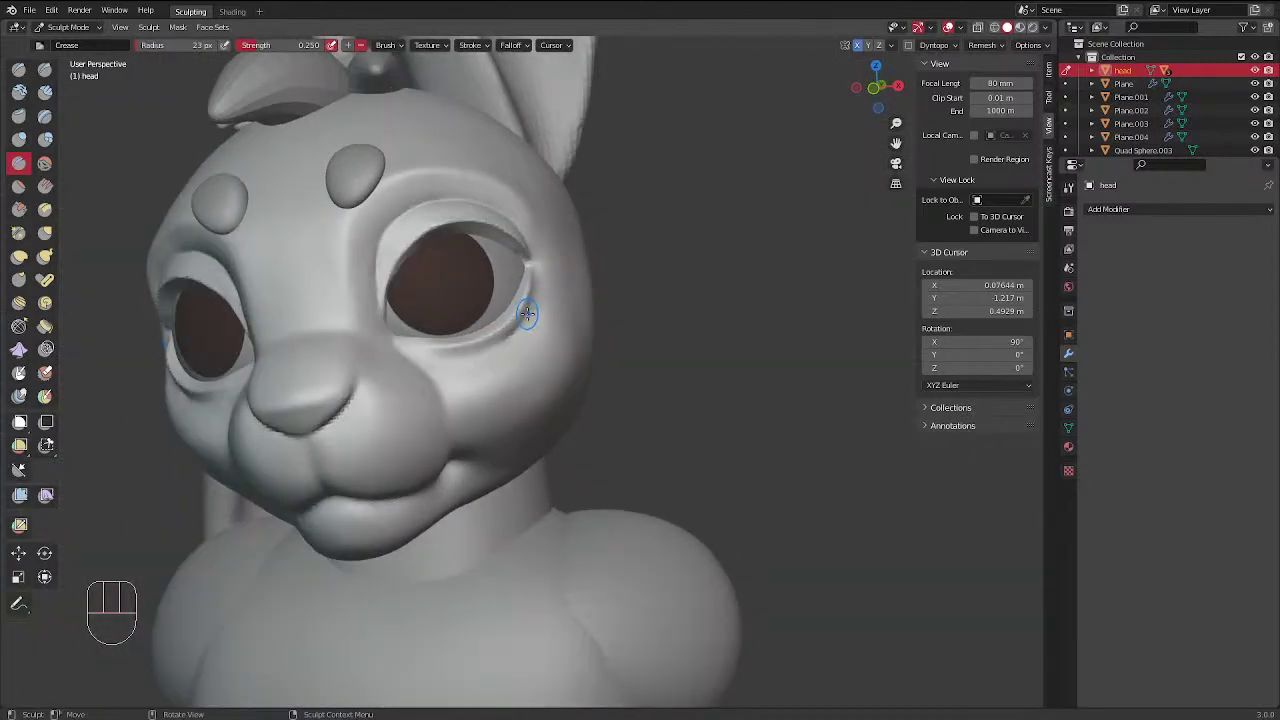
{"action": "key", "text": "f"}
{"action": "left_click", "coordinate": [540, 291]}
{"action": "left_click_drag", "start_coordinate": [540, 291], "coordinate": [497, 347], "text": "shift"}
{"action": "mouse_move", "coordinate": [495, 348]}
{"action": "left_mouse_down", "text": "shift"}
{"action": "mouse_move", "coordinate": [450, 366]}
{"action": "mouse_move", "coordinate": [538, 286]}
{"action": "mouse_move", "coordinate": [425, 371]}
{"action": "left_mouse_up", "text": "shift"}
{"action": "mouse_move", "coordinate": [425, 368]}
{"action": "middle_mouse_down"}
{"action": "mouse_move", "coordinate": [614, 257]}
{"action": "mouse_move", "coordinate": [680, 286]}
{"action": "mouse_move", "coordinate": [646, 314]}
{"action": "mouse_move", "coordinate": [742, 249]}
{"action": "mouse_move", "coordinate": [729, 262]}
{"action": "mouse_move", "coordinate": [795, 272]}
{"action": "mouse_move", "coordinate": [578, 332]}
{"action": "mouse_move", "coordinate": [503, 299]}
{"action": "middle_mouse_up"}
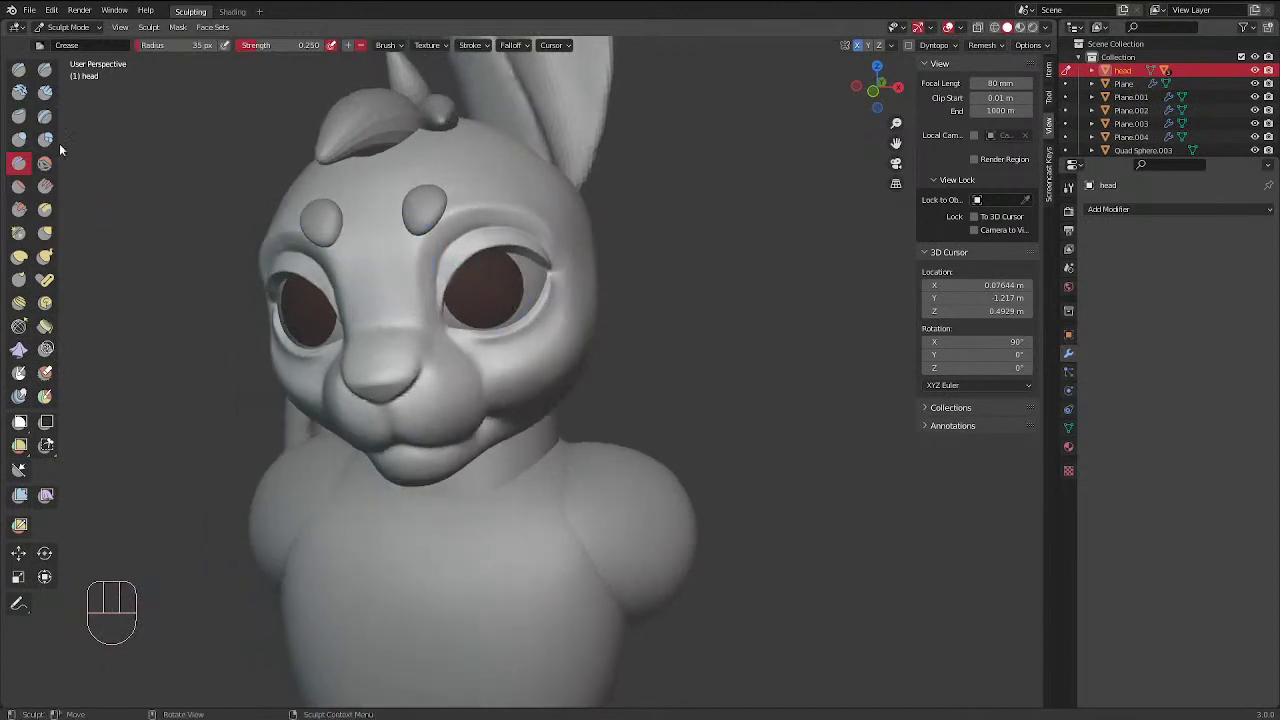
Carve a fold beneath the outer lower eyelid using Draw Sharp at 26 px radius and 0.500 strength
{"action": "left_click", "coordinate": [44, 70]}
{"action": "middle_click_drag", "start_coordinate": [591, 330], "coordinate": [591, 271], "text": "ctrl"}
{"action": "key", "text": "f"}
{"action": "left_click", "coordinate": [522, 333]}
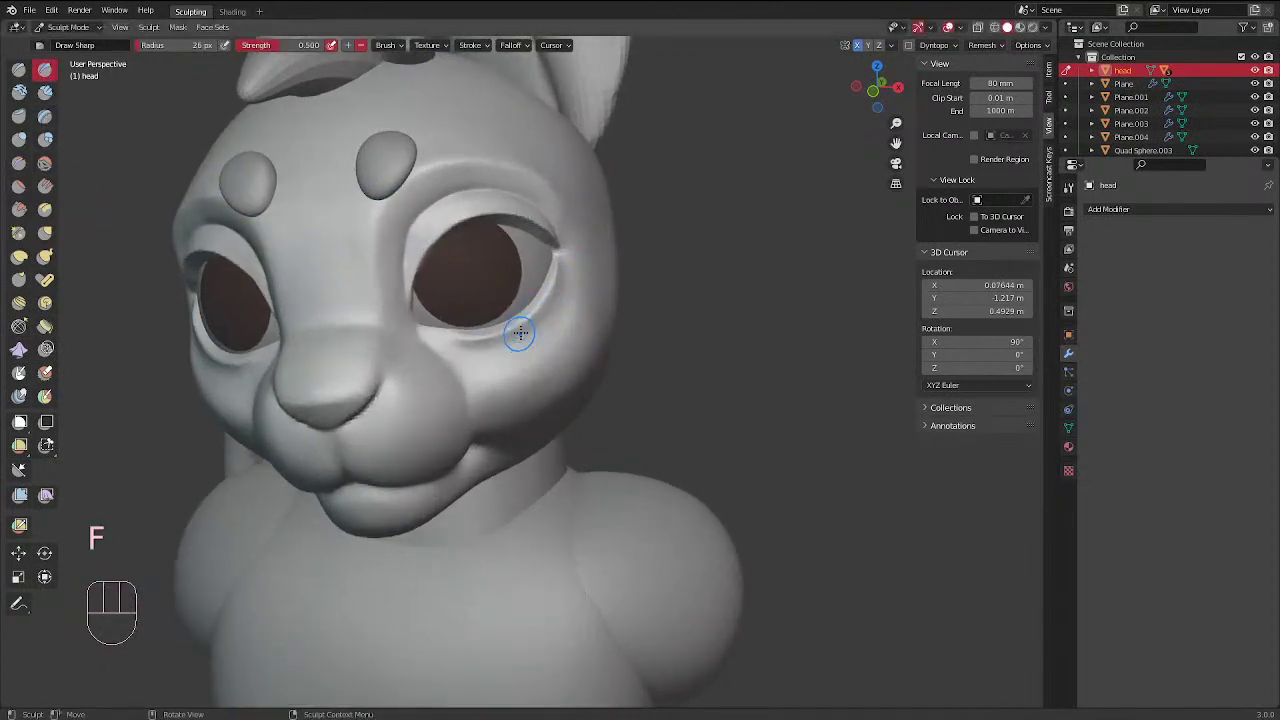
{"action": "mouse_move", "coordinate": [550, 318]}
{"action": "left_mouse_down"}
{"action": "mouse_move", "coordinate": [492, 347]}
{"action": "mouse_move", "coordinate": [512, 336]}
{"action": "left_mouse_up"}
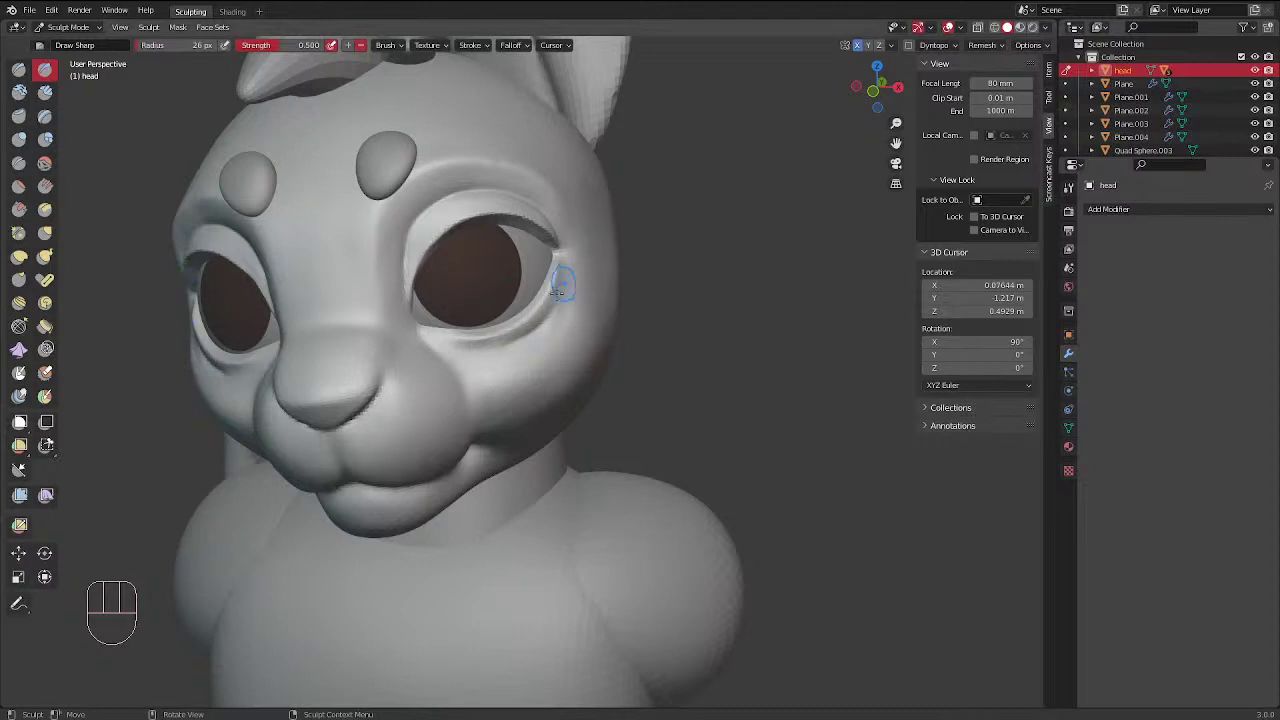
Refine the fold under the inner lower eyelid with normal and inverted Draw Sharp strokes
{"action": "middle_click_drag", "start_coordinate": [554, 263], "coordinate": [486, 363]}
{"action": "left_click_drag", "start_coordinate": [441, 369], "coordinate": [437, 357]}
{"action": "middle_click_drag", "start_coordinate": [437, 357], "coordinate": [446, 382]}
{"action": "left_click_drag", "start_coordinate": [446, 382], "coordinate": [408, 388], "text": "ctrl"}
{"action": "mouse_move", "coordinate": [571, 334]}
{"action": "middle_mouse_down"}
{"action": "mouse_move", "coordinate": [720, 245]}
{"action": "mouse_move", "coordinate": [626, 260]}
{"action": "middle_mouse_up"}
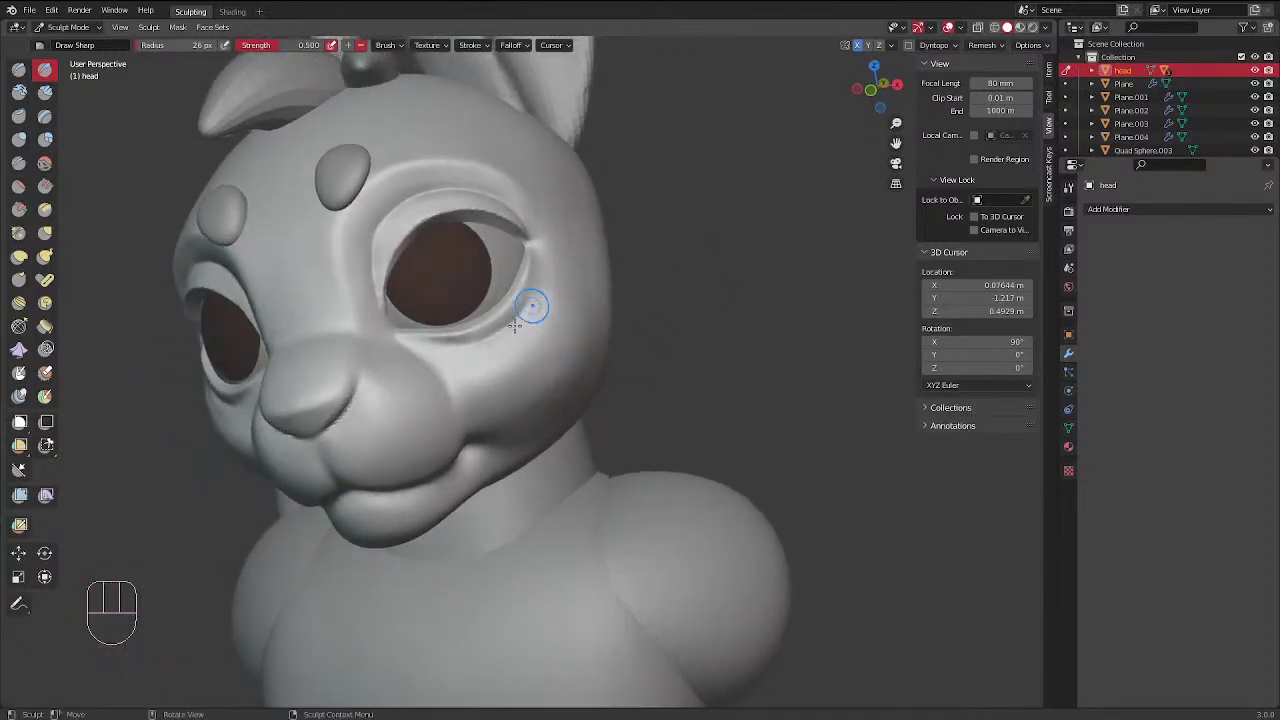
Deepen the fold under the lower eyelid and define its outer end with Draw Sharp strokes
{"action": "mouse_move", "coordinate": [508, 326]}
{"action": "left_mouse_down"}
{"action": "mouse_move", "coordinate": [440, 347]}
{"action": "mouse_move", "coordinate": [430, 336]}
{"action": "left_mouse_up"}
{"action": "middle_click_drag", "start_coordinate": [620, 314], "coordinate": [524, 328]}
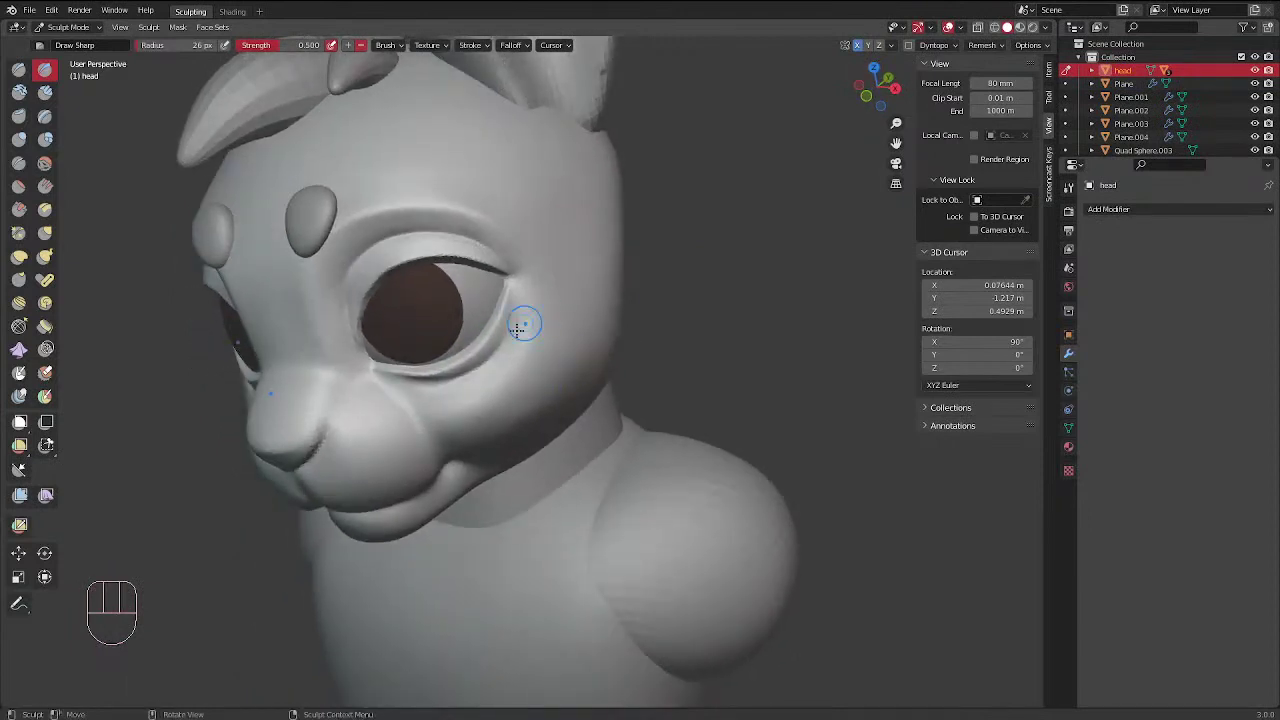
{"action": "left_click_drag", "start_coordinate": [514, 291], "coordinate": [502, 322]}
{"action": "middle_click_drag", "start_coordinate": [532, 300], "coordinate": [598, 262]}
{"action": "middle_click_drag", "start_coordinate": [532, 326], "coordinate": [586, 259]}
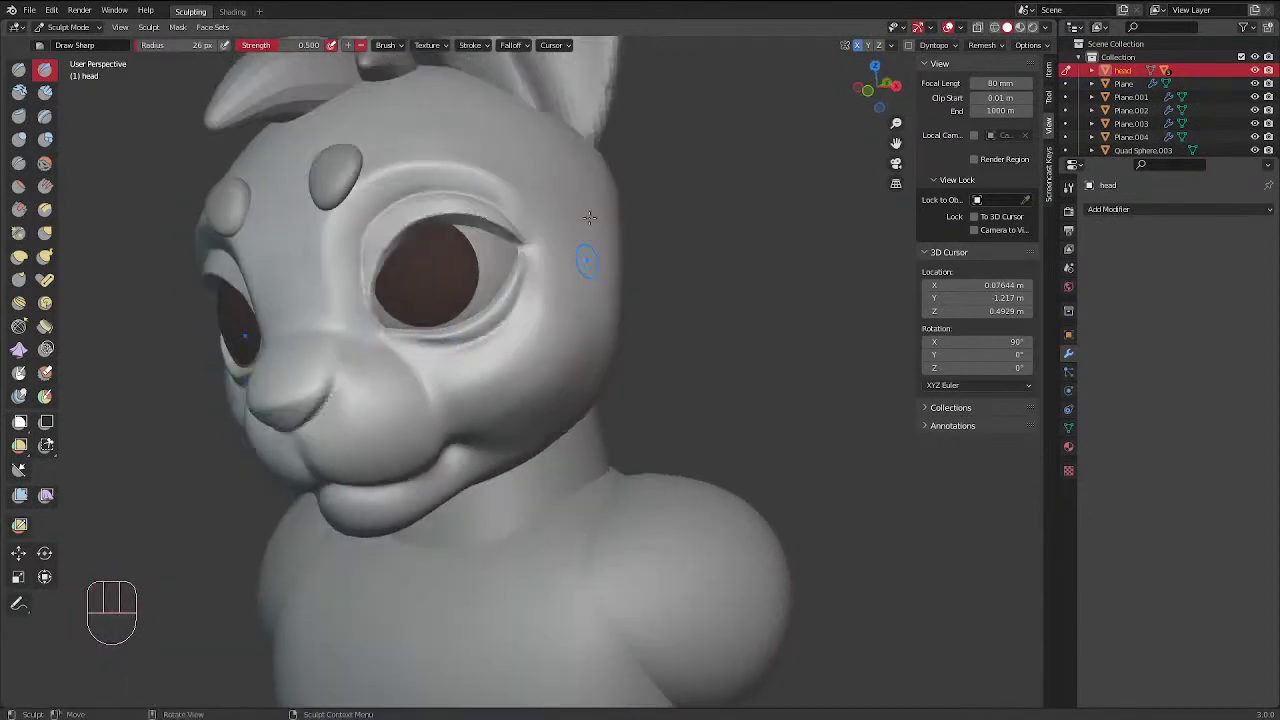
Resize the Draw Sharp brush and smooth the skin below the inner corner of the opposite eye
{"action": "key", "text": "f"}
{"action": "left_click", "coordinate": [497, 386]}
{"action": "mouse_move", "coordinate": [531, 359]}
{"action": "middle_mouse_down"}
{"action": "mouse_move", "coordinate": [594, 329]}
{"action": "mouse_move", "coordinate": [597, 295]}
{"action": "mouse_move", "coordinate": [576, 346]}
{"action": "middle_mouse_up"}
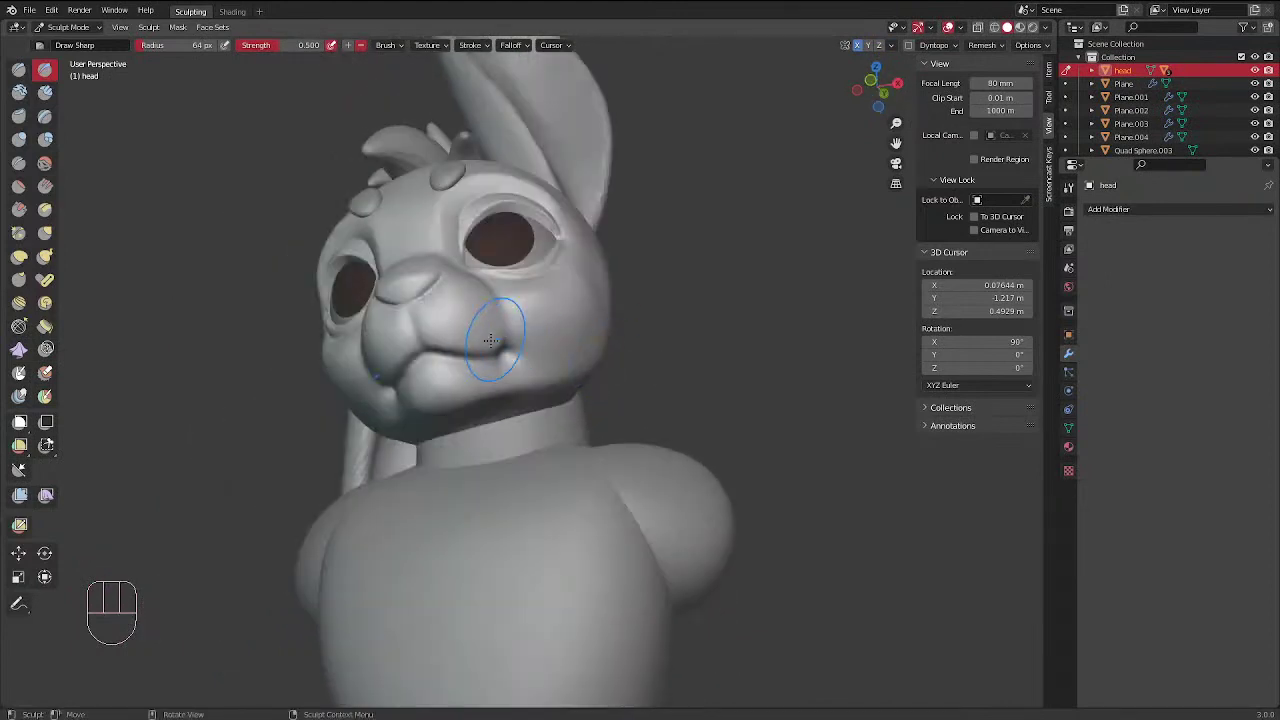
{"action": "mouse_move", "coordinate": [491, 334]}
{"action": "middle_mouse_down"}
{"action": "mouse_move", "coordinate": [491, 306]}
{"action": "mouse_move", "coordinate": [443, 329]}
{"action": "mouse_move", "coordinate": [520, 350]}
{"action": "middle_mouse_up"}
{"action": "key", "text": "f"}
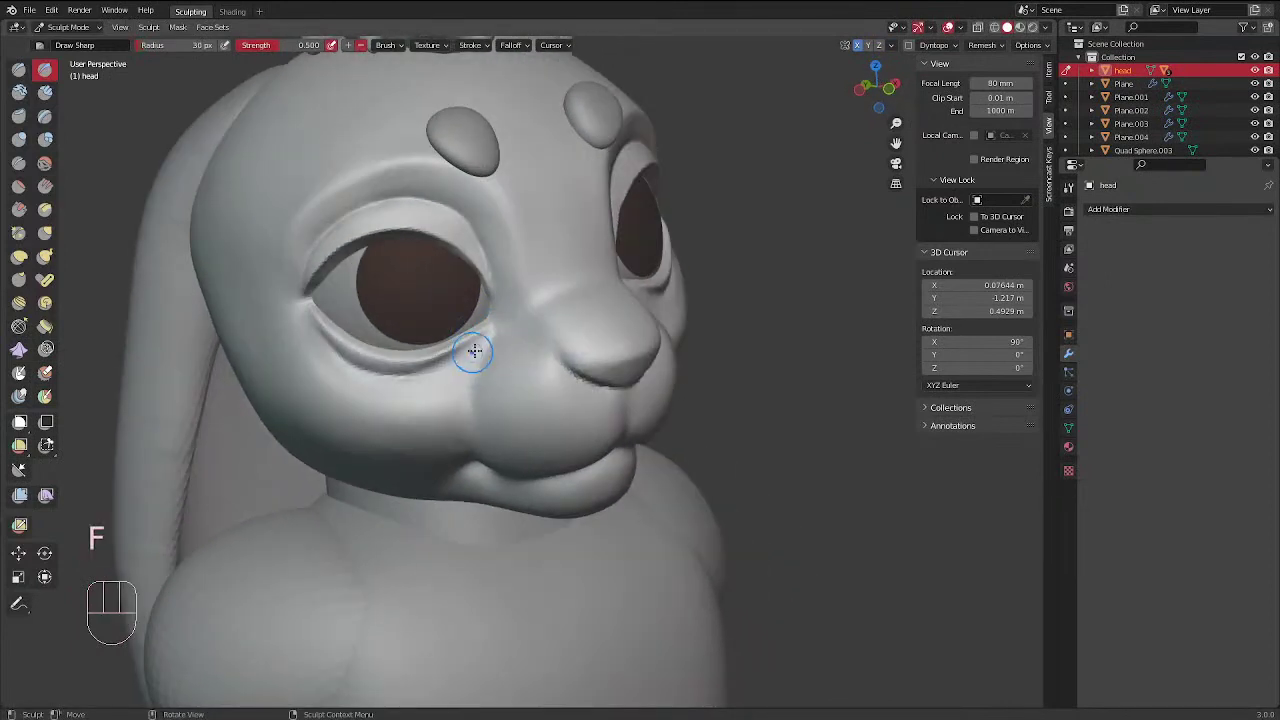
{"action": "left_click", "coordinate": [470, 358]}
{"action": "key", "text": "f"}
{"action": "left_click", "coordinate": [482, 369]}
{"action": "mouse_move", "coordinate": [480, 372]}
{"action": "left_mouse_down", "text": "shift"}
{"action": "mouse_move", "coordinate": [466, 392]}
{"action": "mouse_move", "coordinate": [481, 374]}
{"action": "left_mouse_up", "text": "shift"}
Set the brush radius to 82 px and smooth the outer cheek beside the eye
{"action": "middle_click_drag", "start_coordinate": [434, 443], "coordinate": [388, 462]}
{"action": "key", "text": "f"}
{"action": "left_click", "coordinate": [644, 383]}
{"action": "middle_click_drag", "start_coordinate": [644, 383], "coordinate": [566, 366]}
{"action": "left_click_drag", "start_coordinate": [604, 307], "coordinate": [606, 307], "text": "shift"}
{"action": "mouse_move", "coordinate": [607, 305]}
{"action": "left_mouse_down", "text": "shift"}
{"action": "mouse_move", "coordinate": [600, 314]}
{"action": "mouse_move", "coordinate": [612, 304]}
{"action": "left_mouse_up", "text": "shift"}
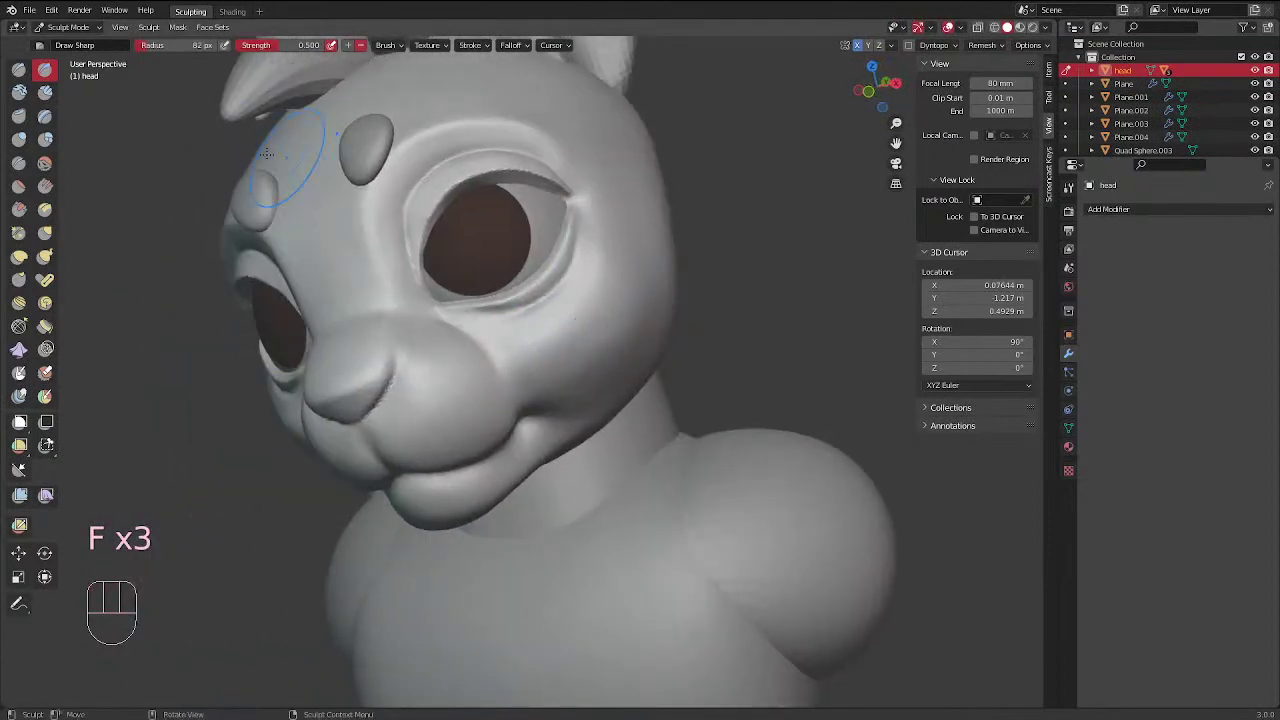
Puff out the cheek using Inflate/Deflate at 0.500 strength, adjusting the brush radius up to 101 px
{"action": "left_click", "coordinate": [19, 139]}
{"action": "key", "text": "f"}
{"action": "left_click", "coordinate": [590, 345]}
{"action": "key", "text": "f"}
{"action": "left_click", "coordinate": [631, 268]}
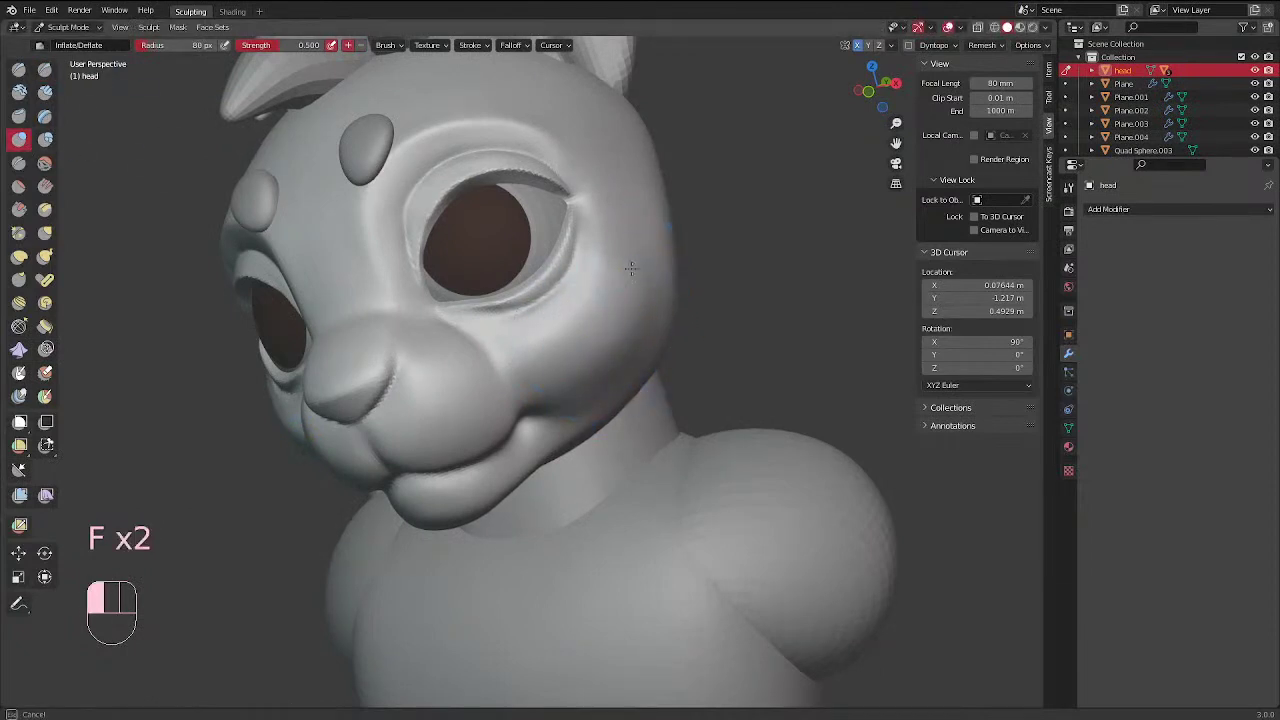
{"action": "key", "text": "f"}
{"action": "left_click", "coordinate": [588, 360]}
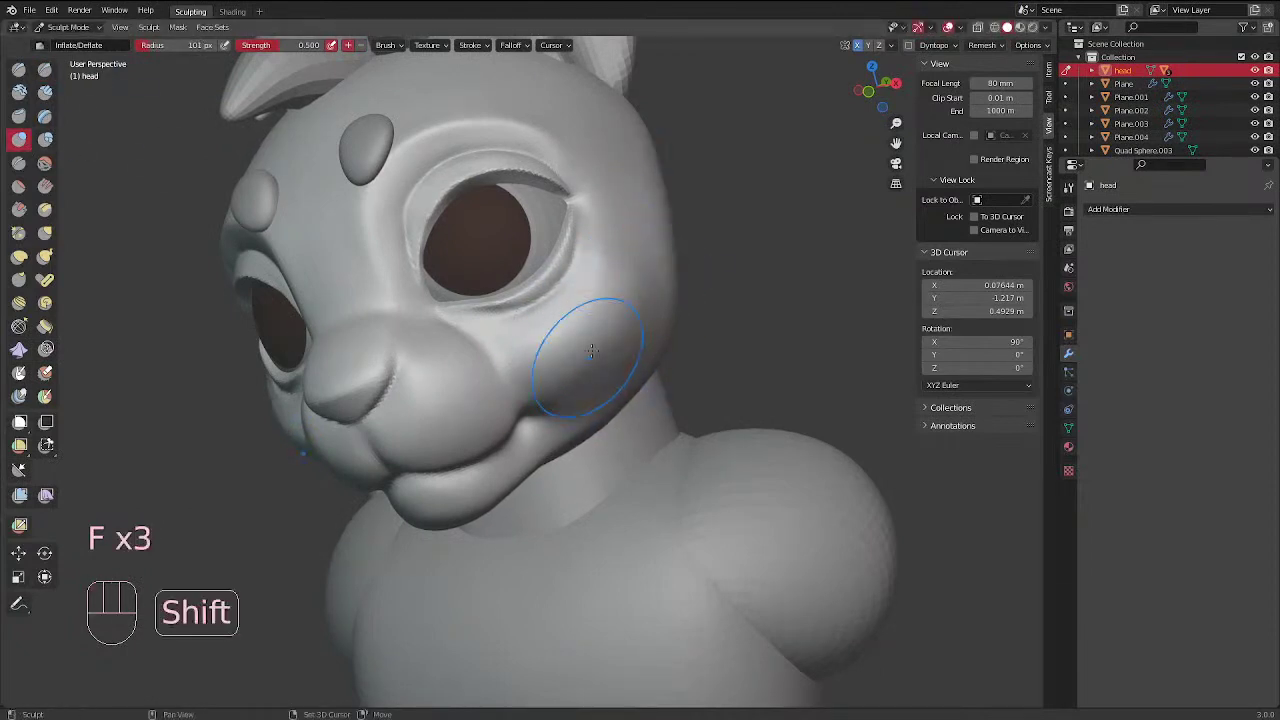
Smooth the inflated cheek into the side of the head and reduce the brush radius to 68 px
{"action": "middle_click_drag", "start_coordinate": [588, 360], "coordinate": [601, 307]}
{"action": "left_click_drag", "start_coordinate": [626, 303], "coordinate": [620, 290], "text": "shift"}
{"action": "middle_click_drag", "start_coordinate": [620, 290], "coordinate": [516, 256]}
{"action": "key", "text": "f"}
{"action": "left_click", "coordinate": [570, 360]}
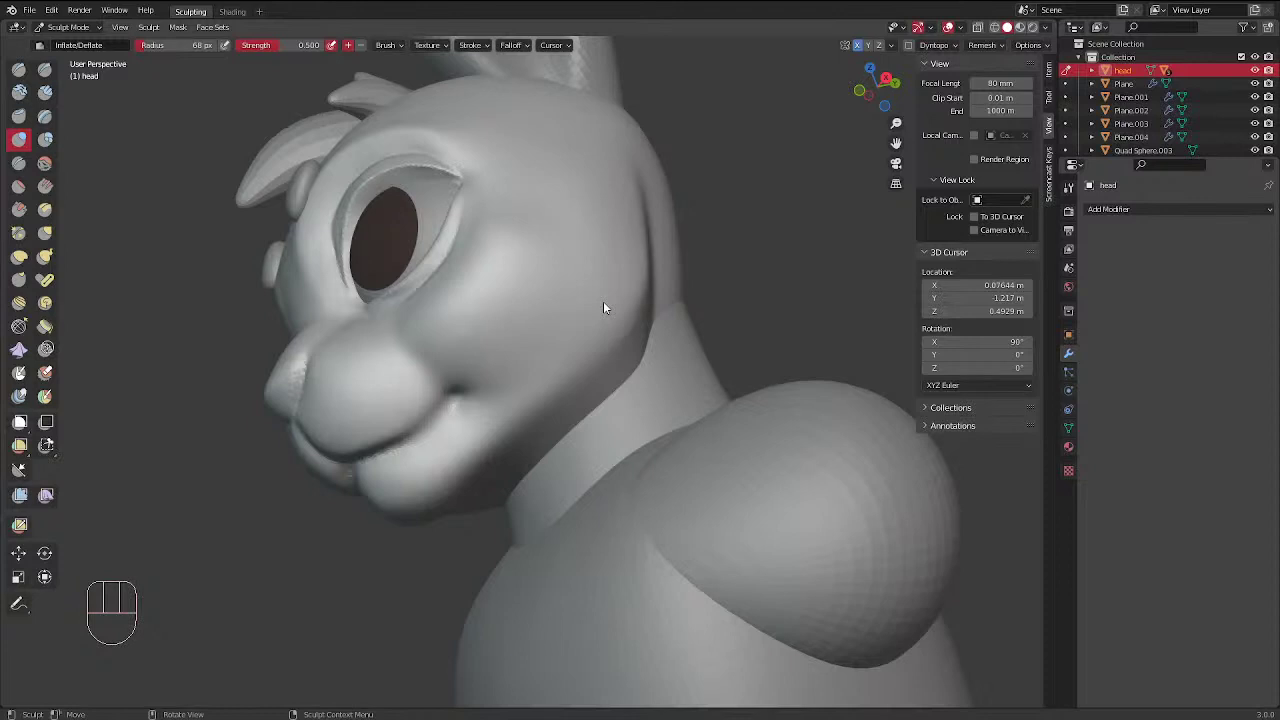
{"action": "middle_click_drag", "start_coordinate": [701, 120], "coordinate": [572, 240]}
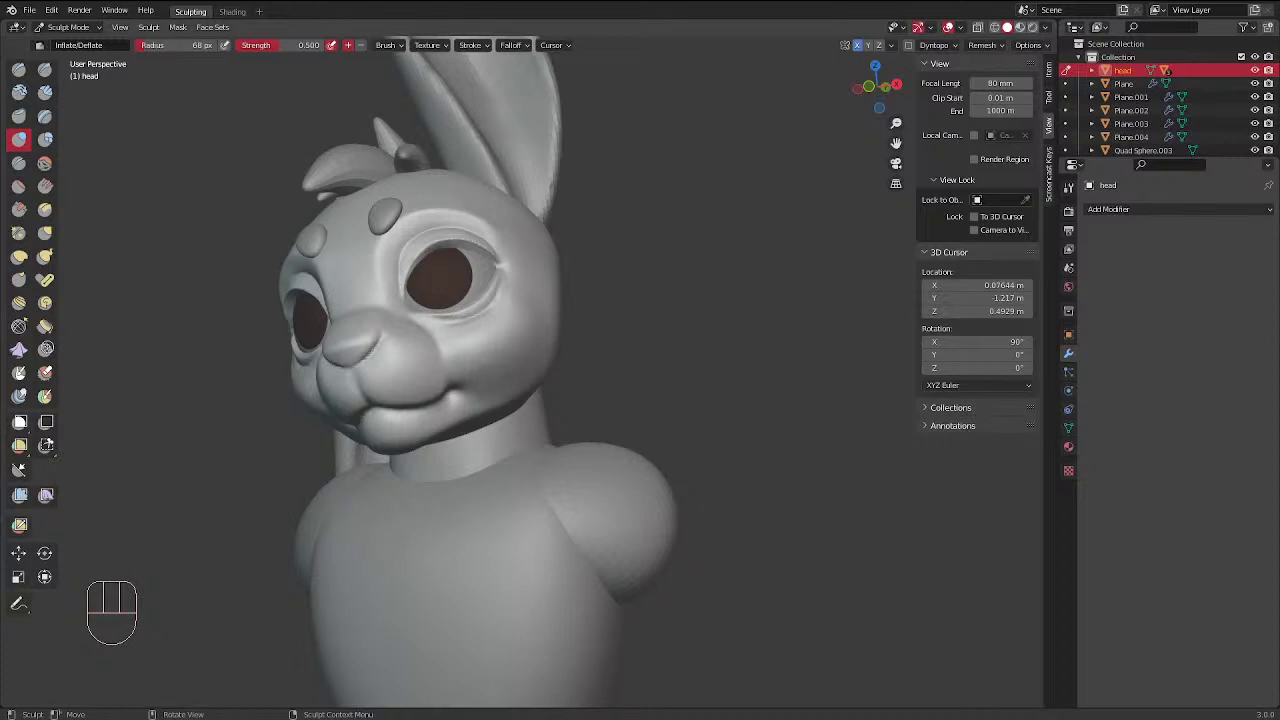
{"action": "middle_click_drag", "start_coordinate": [485, 208], "coordinate": [534, 305]}
Pinch the lower eyelid's rim into a crisp ridge with an inverted Crease brush of 27 px radius
{"action": "key", "text": "shift+c"}
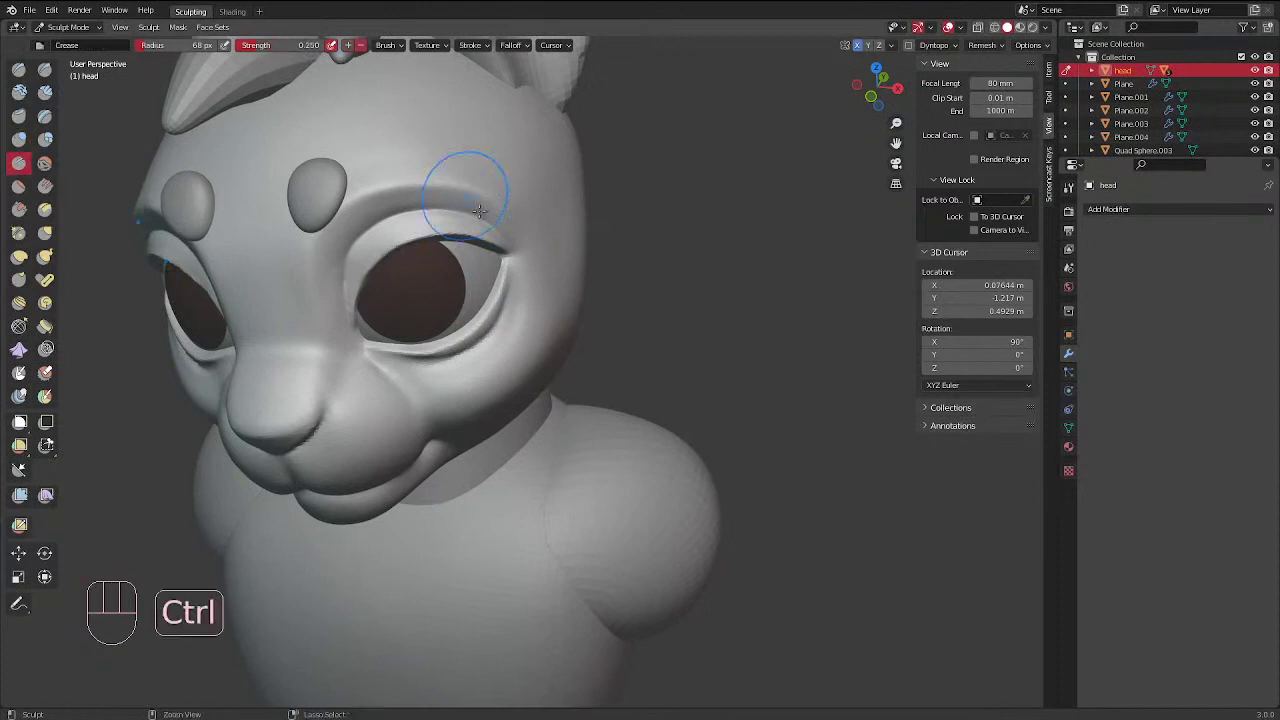
{"action": "middle_click_drag", "start_coordinate": [457, 214], "coordinate": [523, 228], "text": "ctrl"}
{"action": "key", "text": "f"}
{"action": "key", "text": "f"}
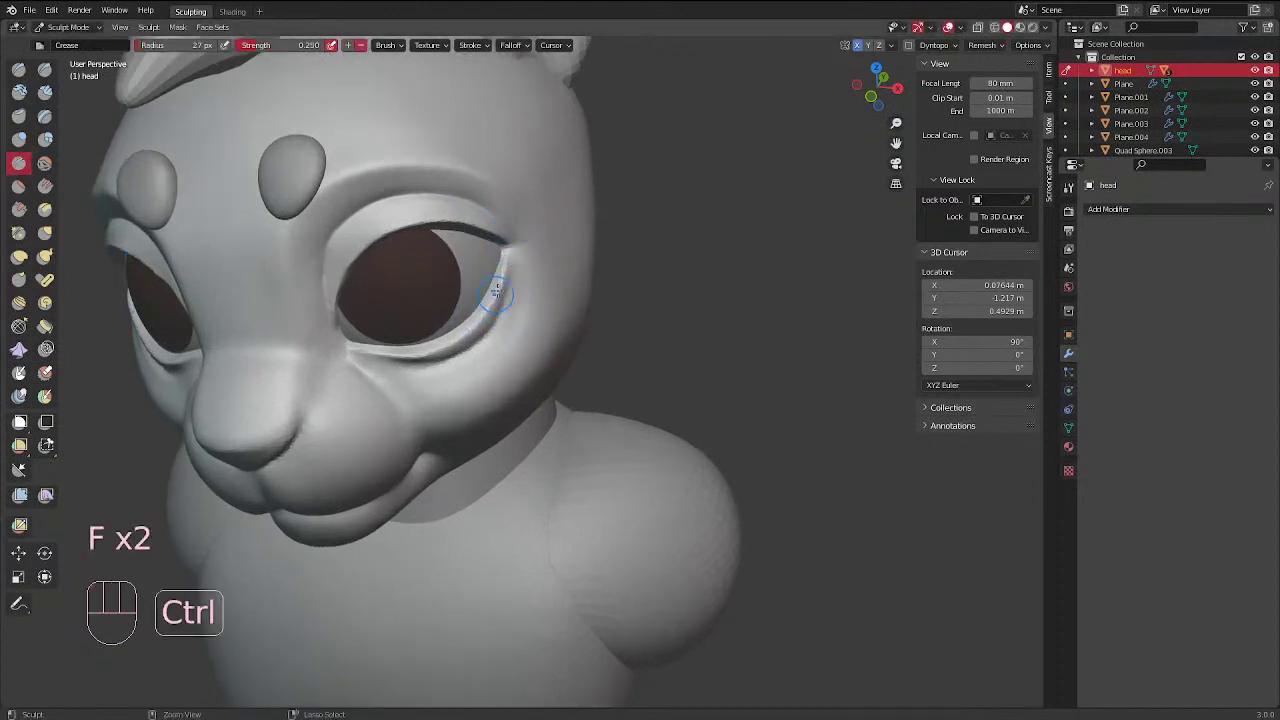
{"action": "left_click_drag", "start_coordinate": [491, 310], "coordinate": [409, 357], "text": "ctrl"}
Pinch the fold above the upper eyelid with an inverted 35 px Crease brush and smooth it
{"action": "mouse_move", "coordinate": [494, 120]}
{"action": "middle_mouse_down"}
{"action": "mouse_move", "coordinate": [560, 171]}
{"action": "mouse_move", "coordinate": [509, 280]}
{"action": "mouse_move", "coordinate": [537, 241]}
{"action": "mouse_move", "coordinate": [511, 89]}
{"action": "mouse_move", "coordinate": [409, 151]}
{"action": "middle_mouse_up"}
{"action": "key", "text": "f"}
{"action": "left_click", "coordinate": [424, 197], "text": "ctrl"}
{"action": "left_click_drag", "start_coordinate": [423, 194], "coordinate": [403, 194], "text": "shift"}
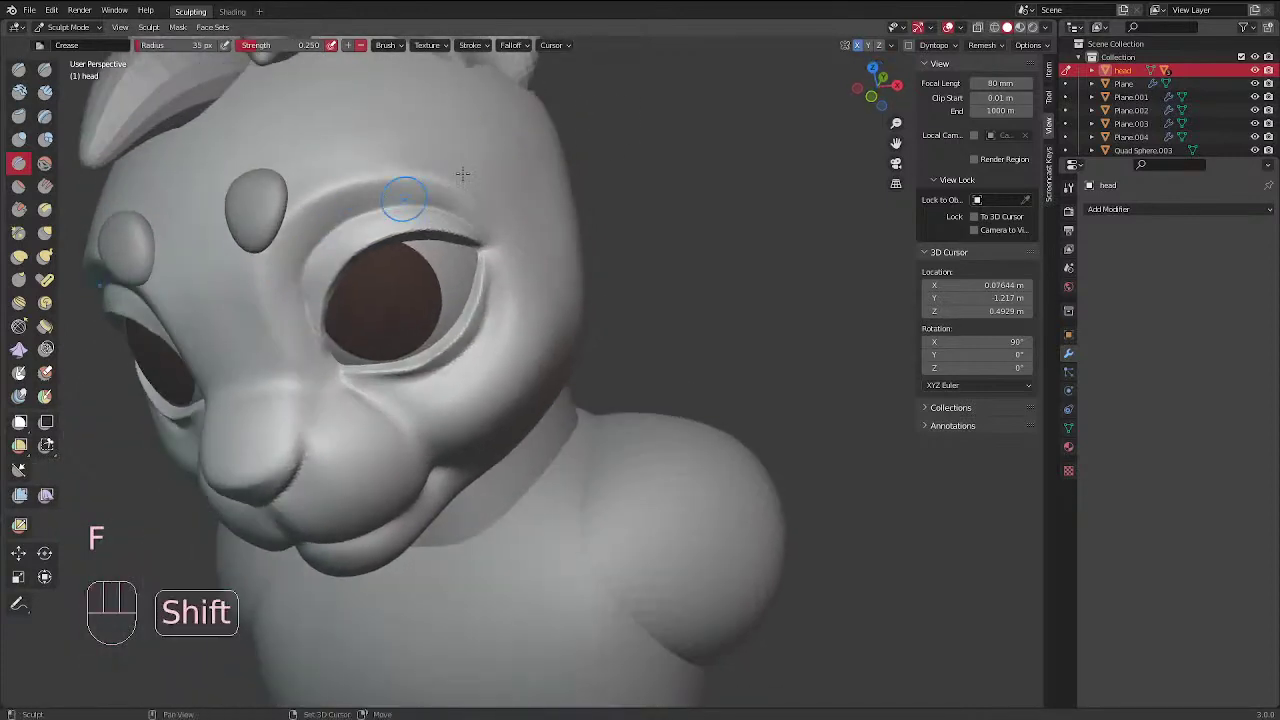
Reduce the Crease brush radius to 26 px and refine the upper eyelid's rim near the inner corner
{"action": "mouse_move", "coordinate": [520, 172]}
{"action": "middle_mouse_down"}
{"action": "mouse_move", "coordinate": [668, 154]}
{"action": "mouse_move", "coordinate": [645, 144]}
{"action": "middle_mouse_up"}
{"action": "key", "text": "f"}
{"action": "left_click", "coordinate": [386, 214]}
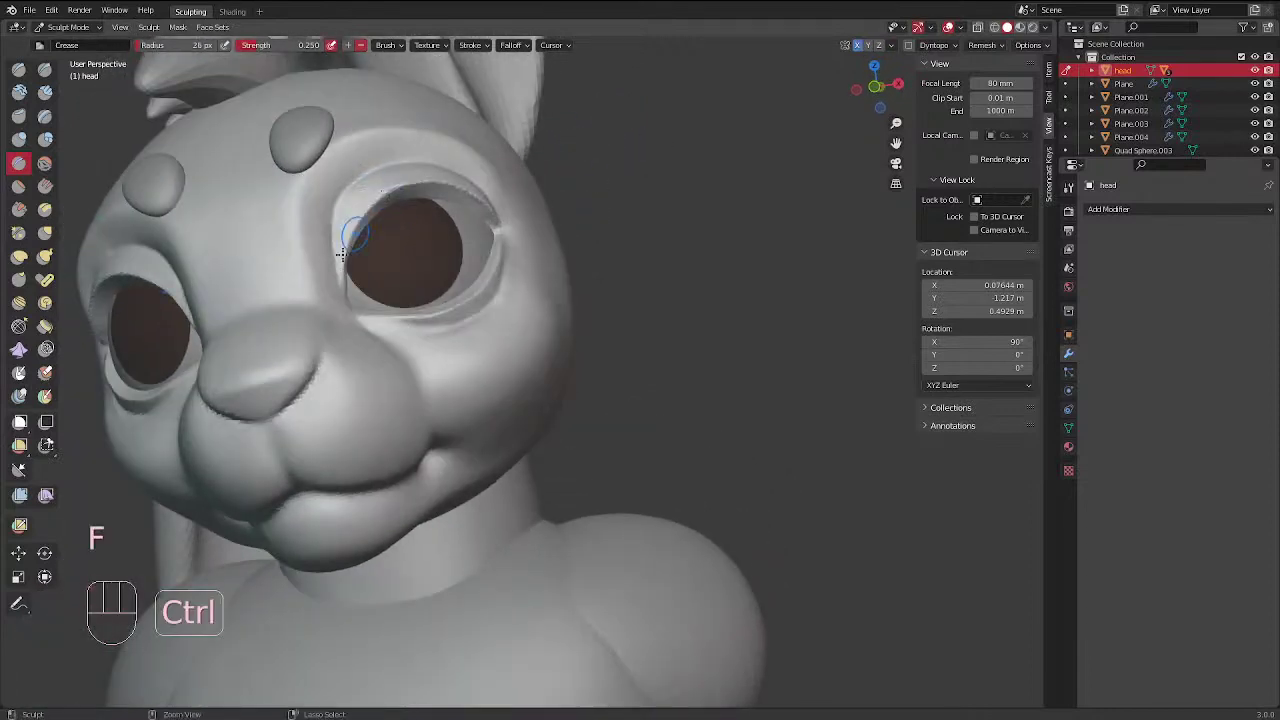
Save lilac.blend and switch the head from Sculpt Mode to Object Mode
{"action": "mouse_move", "coordinate": [449, 172]}
{"action": "middle_mouse_down", "text": "ctrl"}
{"action": "mouse_move", "coordinate": [495, 229]}
{"action": "mouse_move", "coordinate": [566, 249]}
{"action": "mouse_move", "coordinate": [430, 336]}
{"action": "mouse_move", "coordinate": [446, 354]}
{"action": "middle_mouse_up", "text": "ctrl"}
{"action": "key", "text": "ctrl+s"}
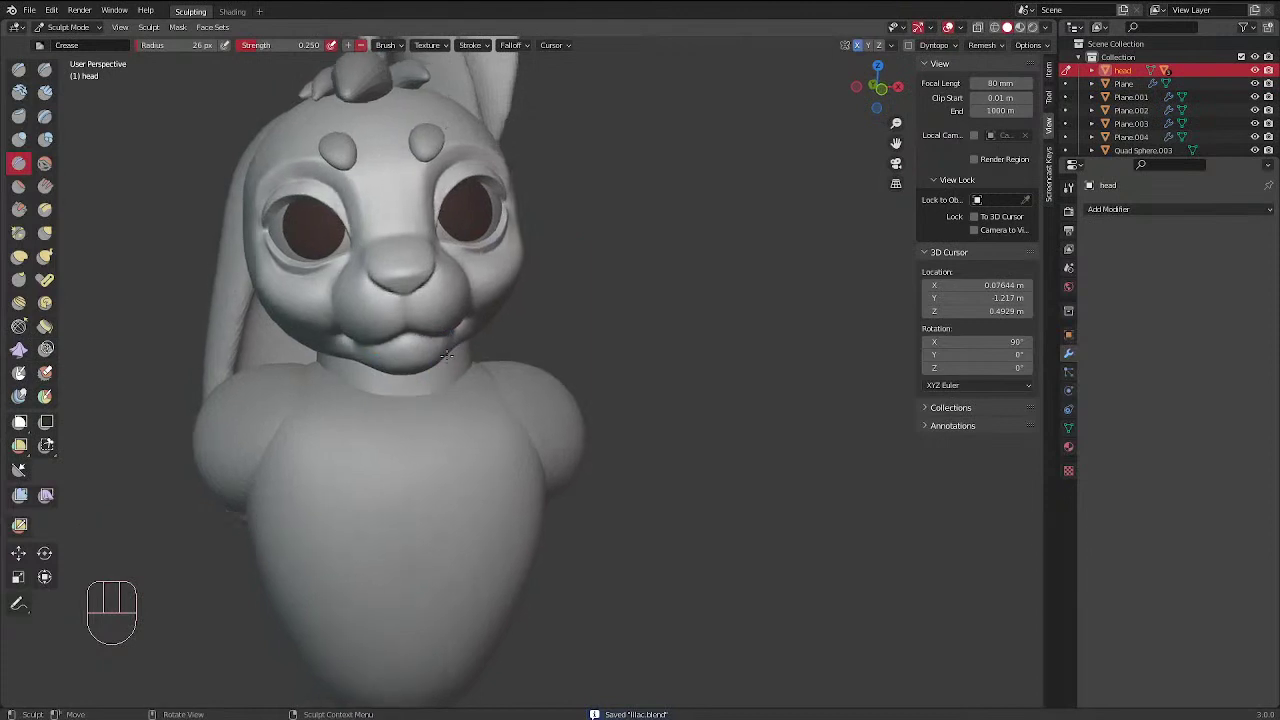
{"action": "key", "text": "ctrl+Tab"}
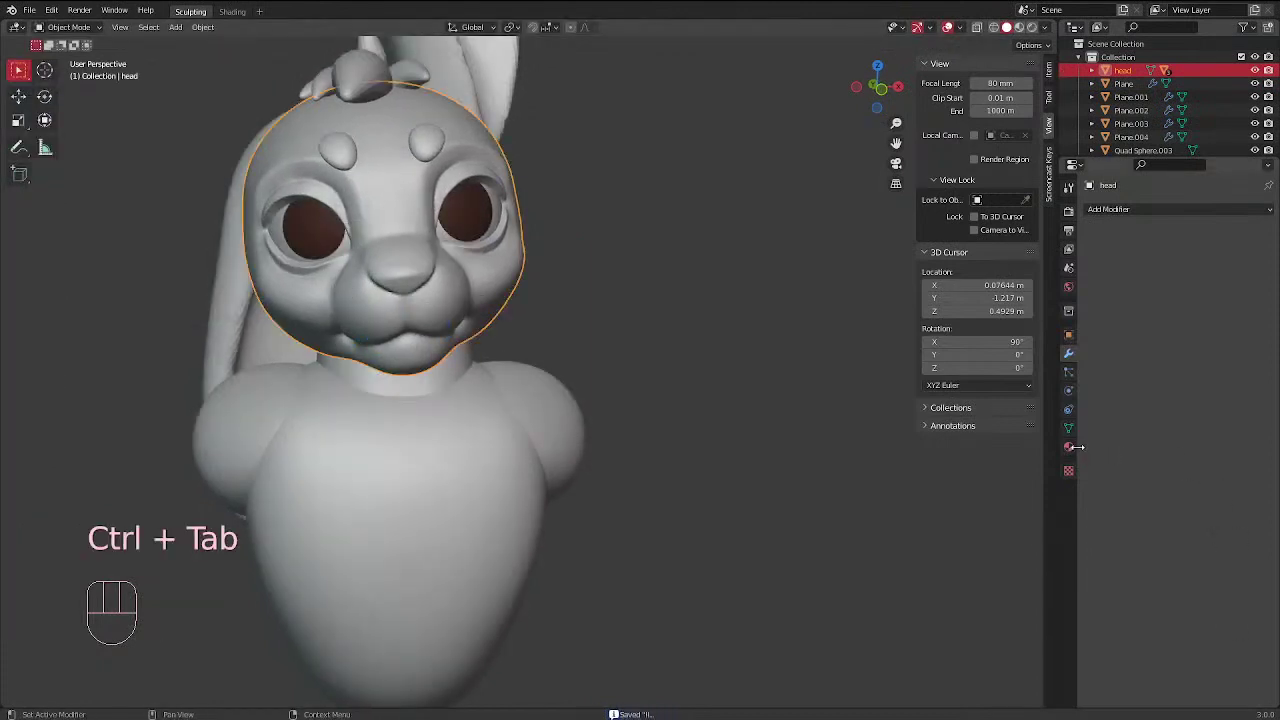
Duplicate the head object in place, without moving the copy
{"action": "left_click", "coordinate": [1069, 447]}
{"action": "left_click", "coordinate": [1070, 360]}
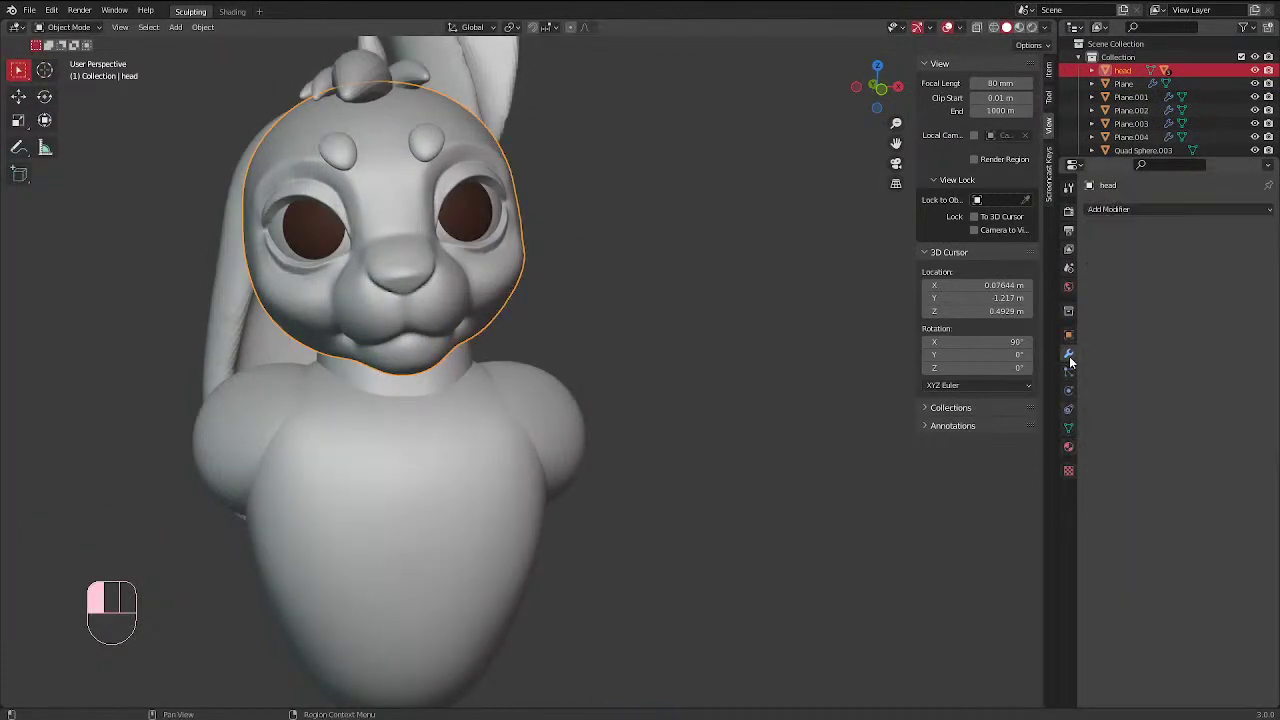
{"action": "left_click", "coordinate": [1069, 427]}
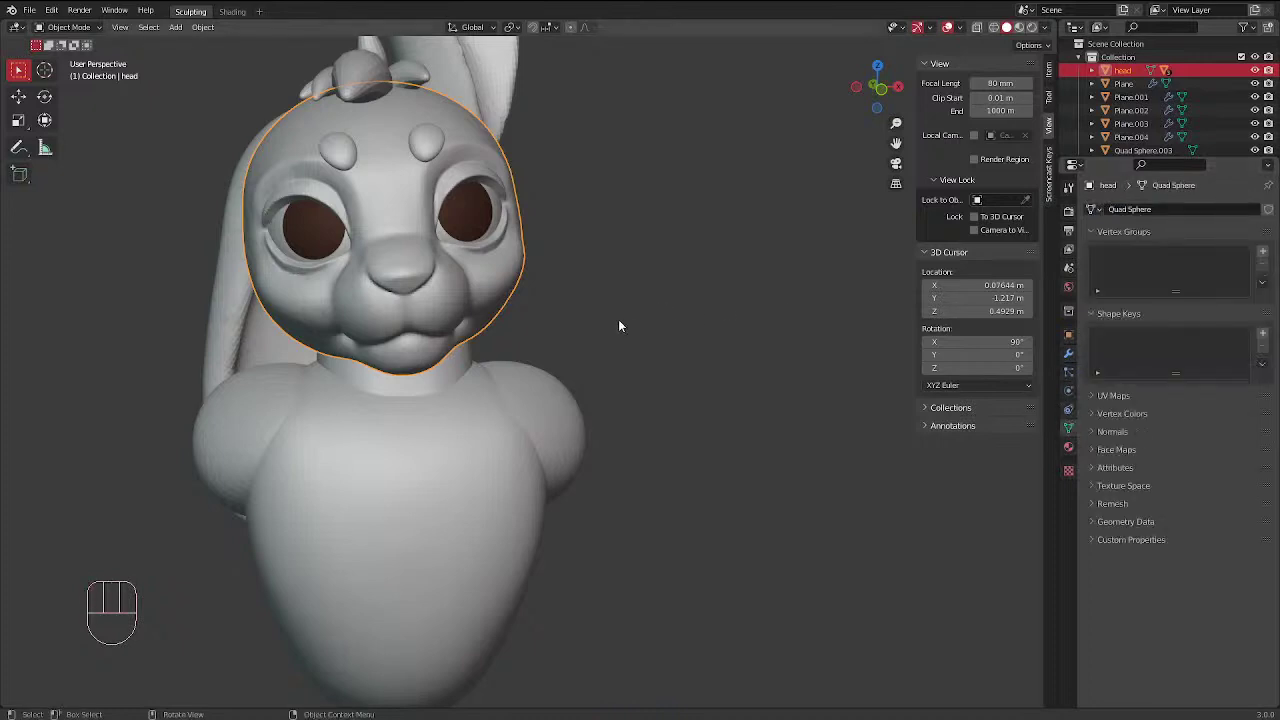
{"action": "middle_click_drag", "start_coordinate": [619, 325], "coordinate": [576, 324]}
{"action": "key", "text": "shift+d"}
{"action": "right_click", "coordinate": [490, 300]}
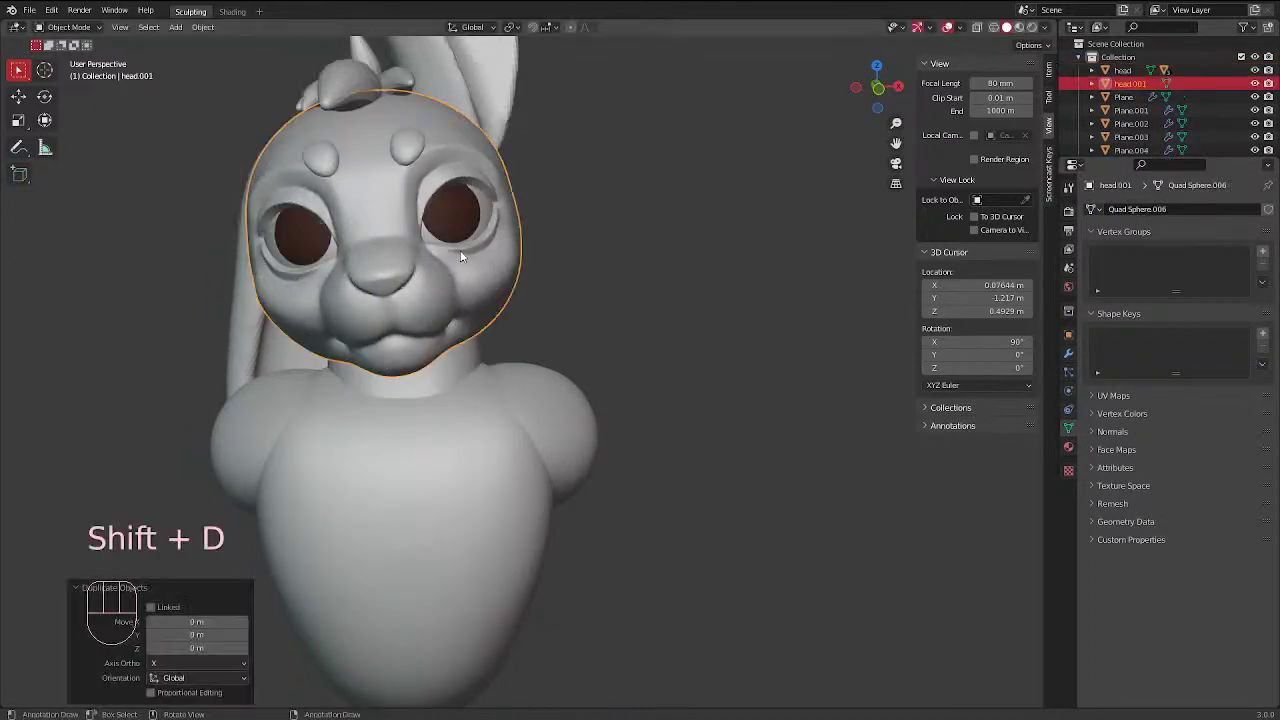
Move the head copy into a new collection named scrap and hide it in the viewport
{"action": "key", "text": "m"}
{"action": "left_click", "coordinate": [416, 252]}
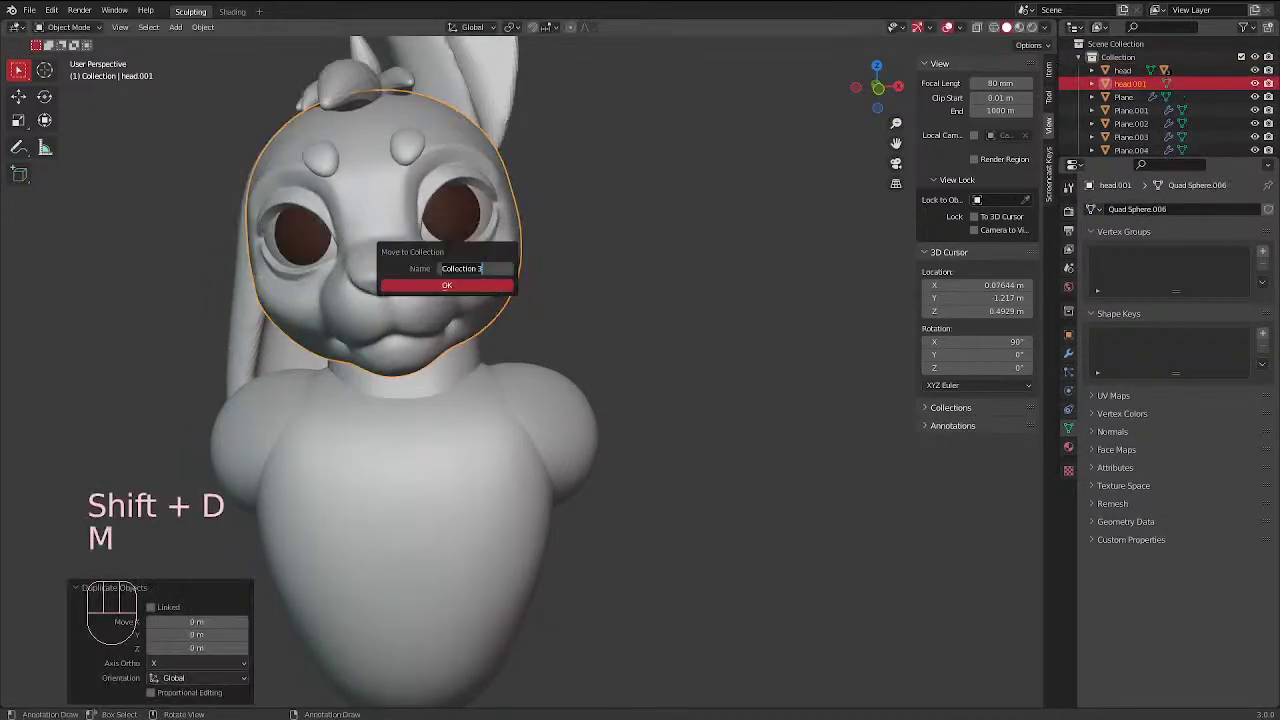
{"action": "type", "text": "sc"}
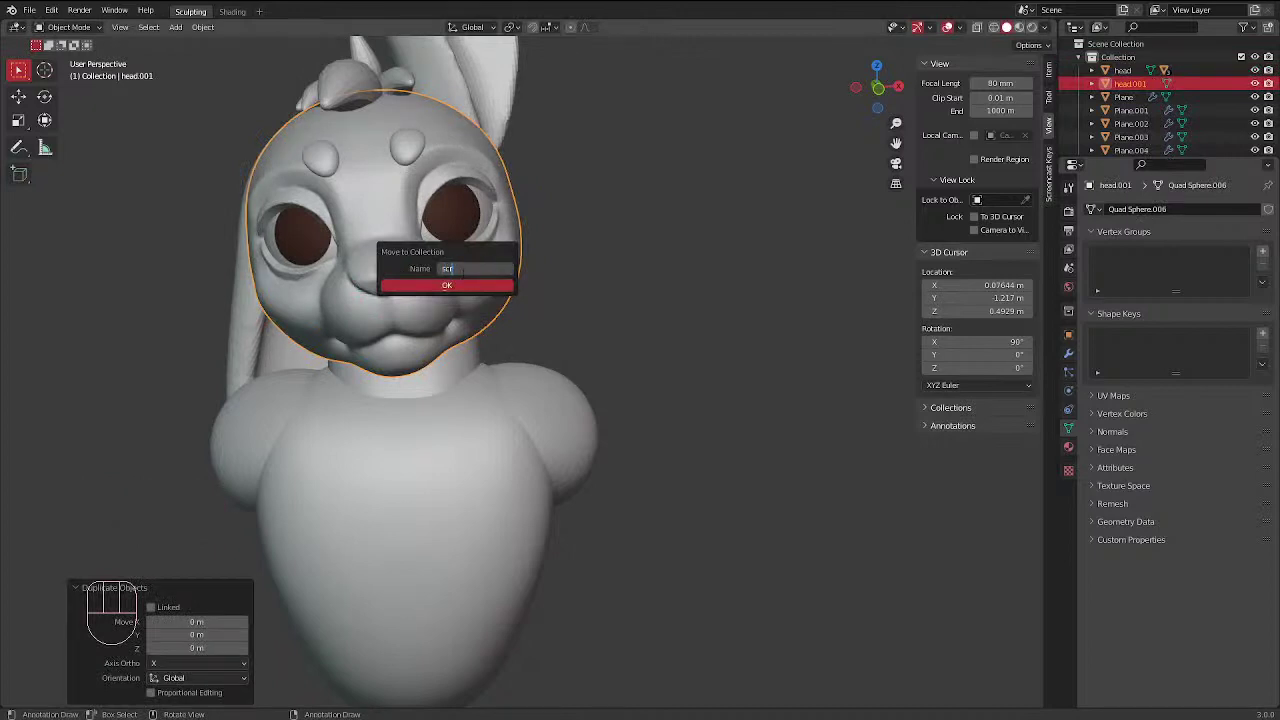
{"action": "type", "text": "rap"}
{"action": "left_click", "coordinate": [474, 285]}
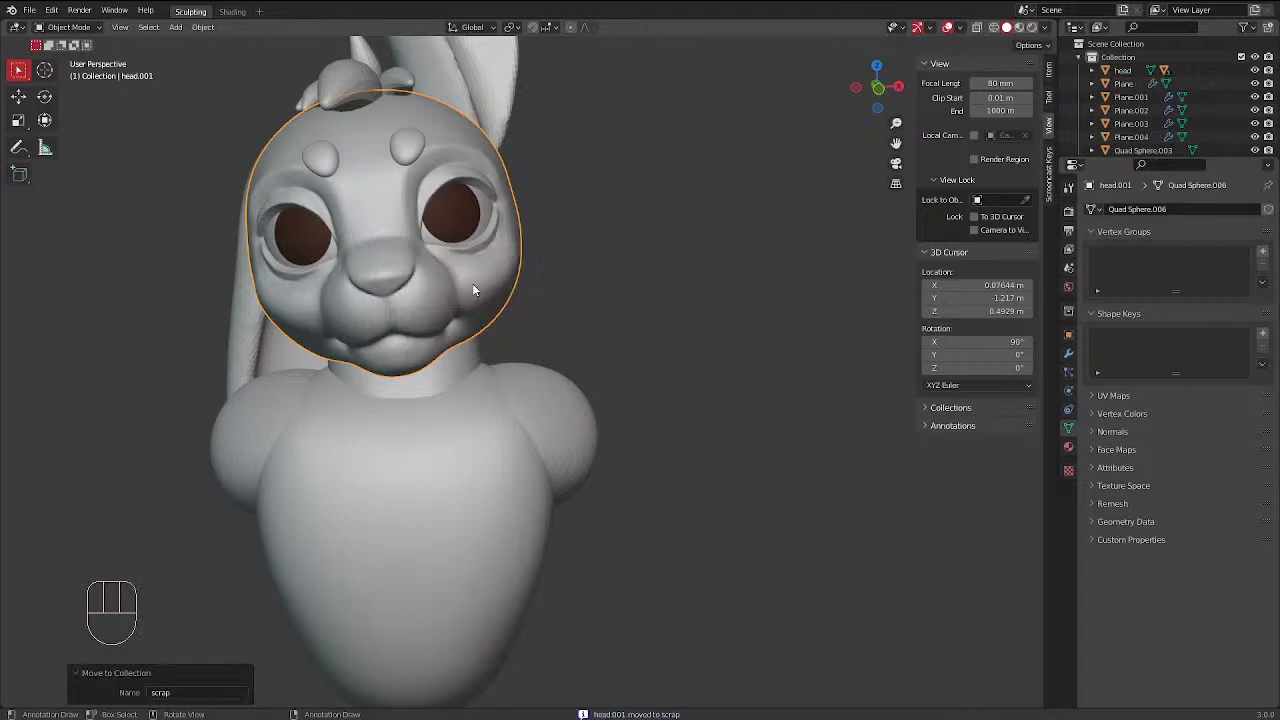
{"action": "left_click_drag", "start_coordinate": [1189, 161], "coordinate": [1140, 382]}
{"action": "left_click", "coordinate": [1255, 230]}
{"action": "scroll", "coordinate": [1180, 590], "scroll_direction": "down", "scroll_amount": 3}
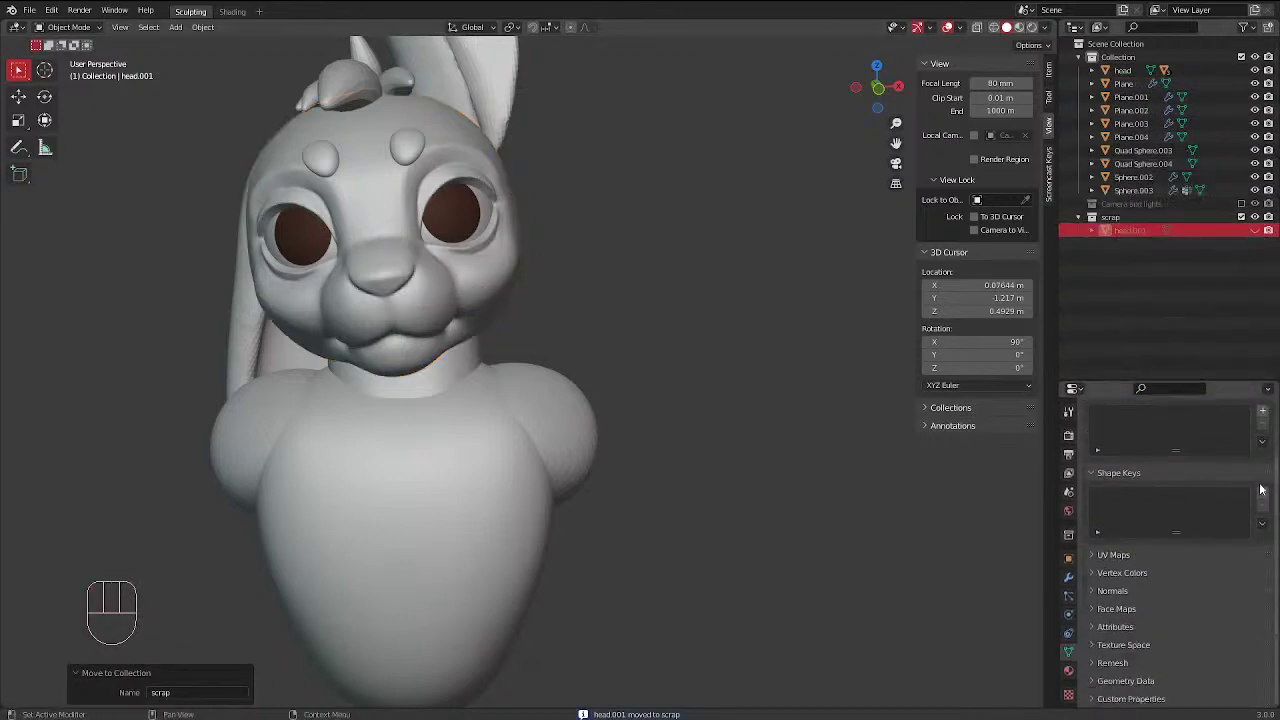
Set the remesh mode of the hidden head copy to Quad in its mesh data settings
{"action": "left_click", "coordinate": [1068, 670]}
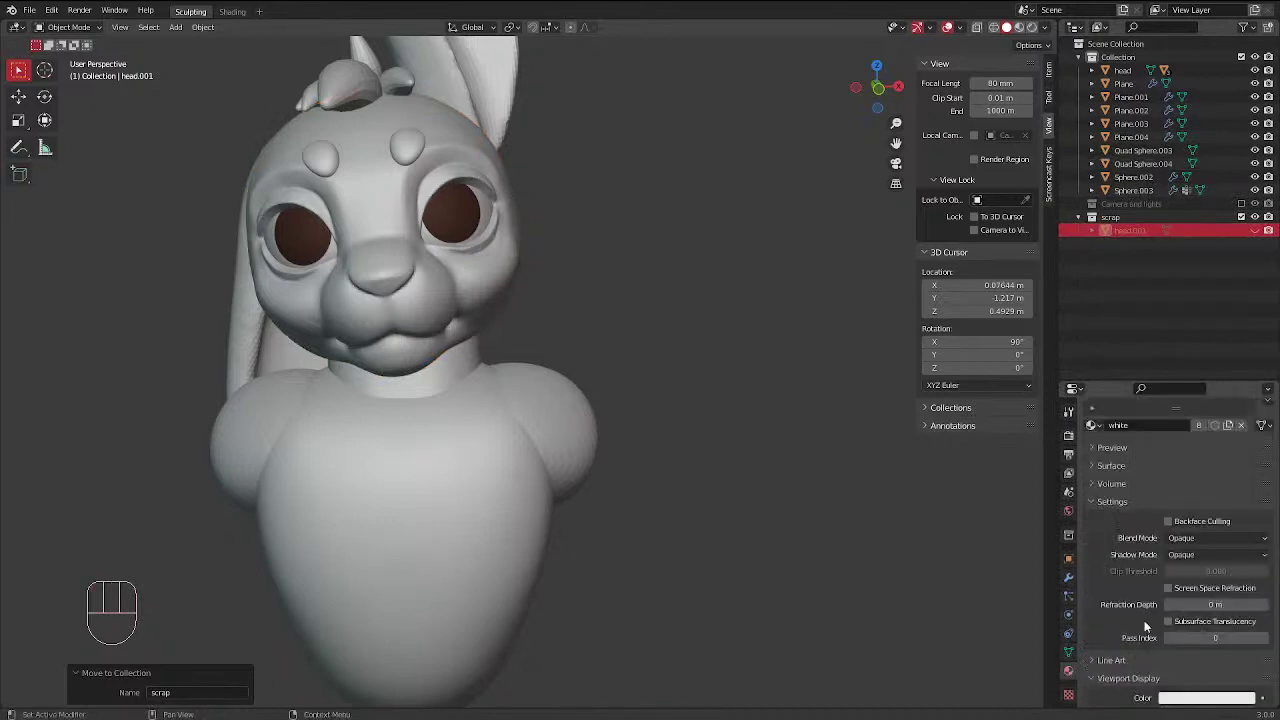
{"action": "scroll", "coordinate": [1170, 550], "scroll_direction": "down", "scroll_amount": 2}
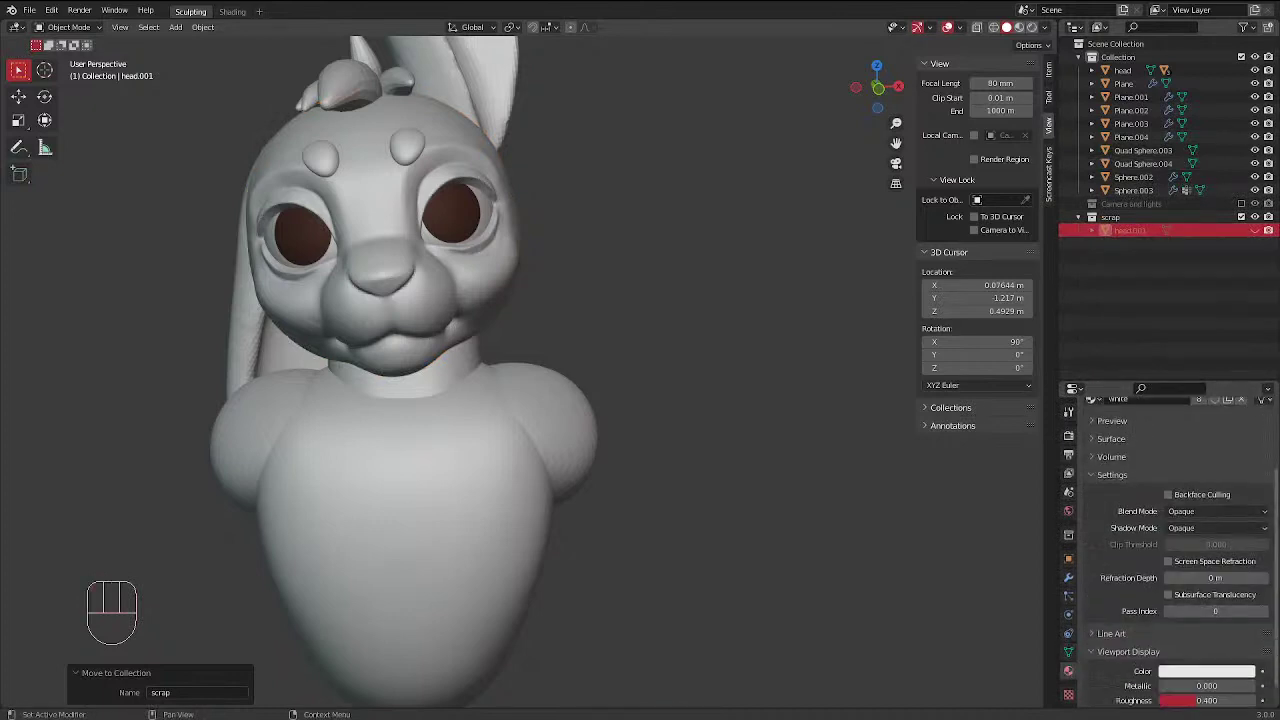
{"action": "left_click", "coordinate": [1068, 651]}
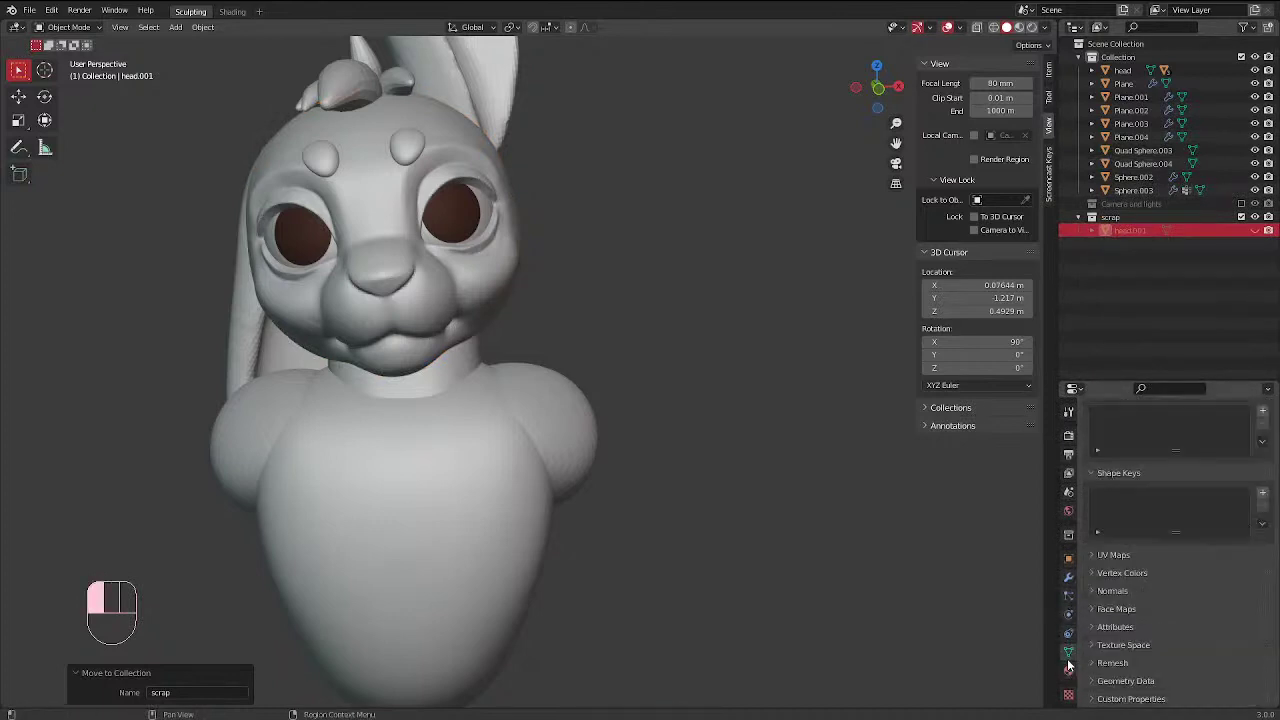
{"action": "left_click", "coordinate": [1102, 664]}
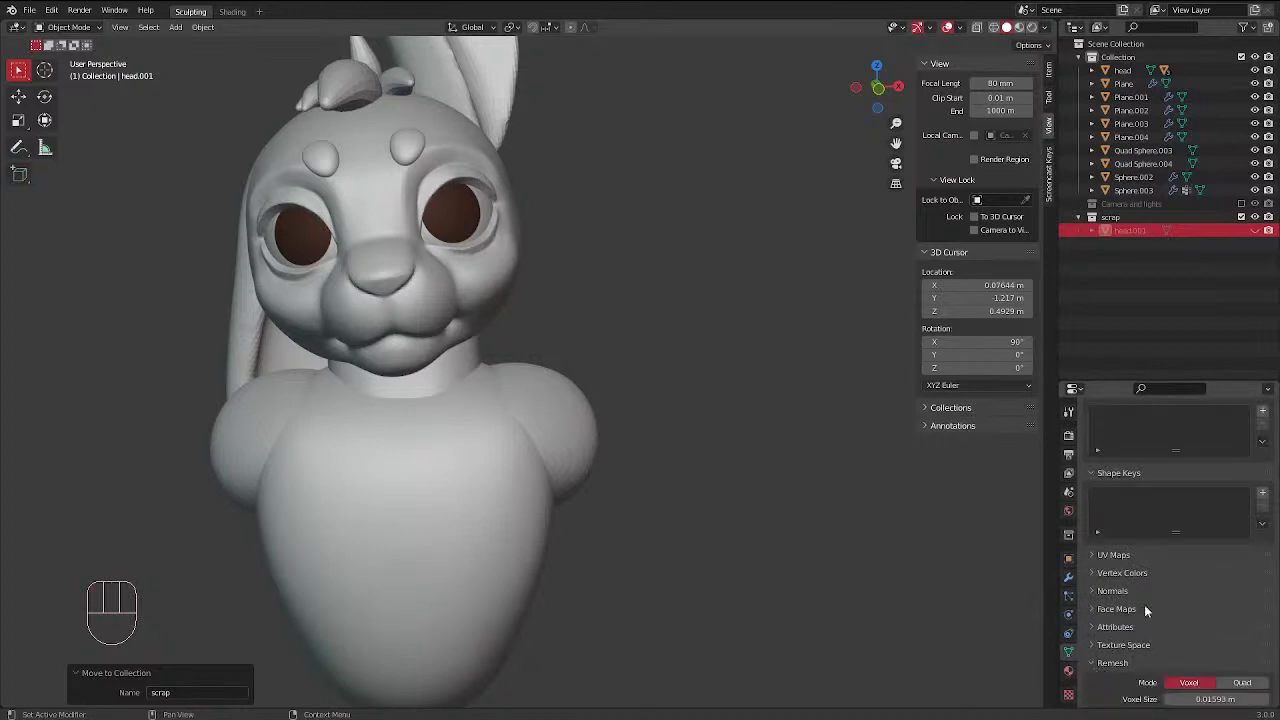
{"action": "scroll", "coordinate": [1143, 604], "scroll_direction": "down", "scroll_amount": 3}
{"action": "left_click", "coordinate": [1241, 552]}
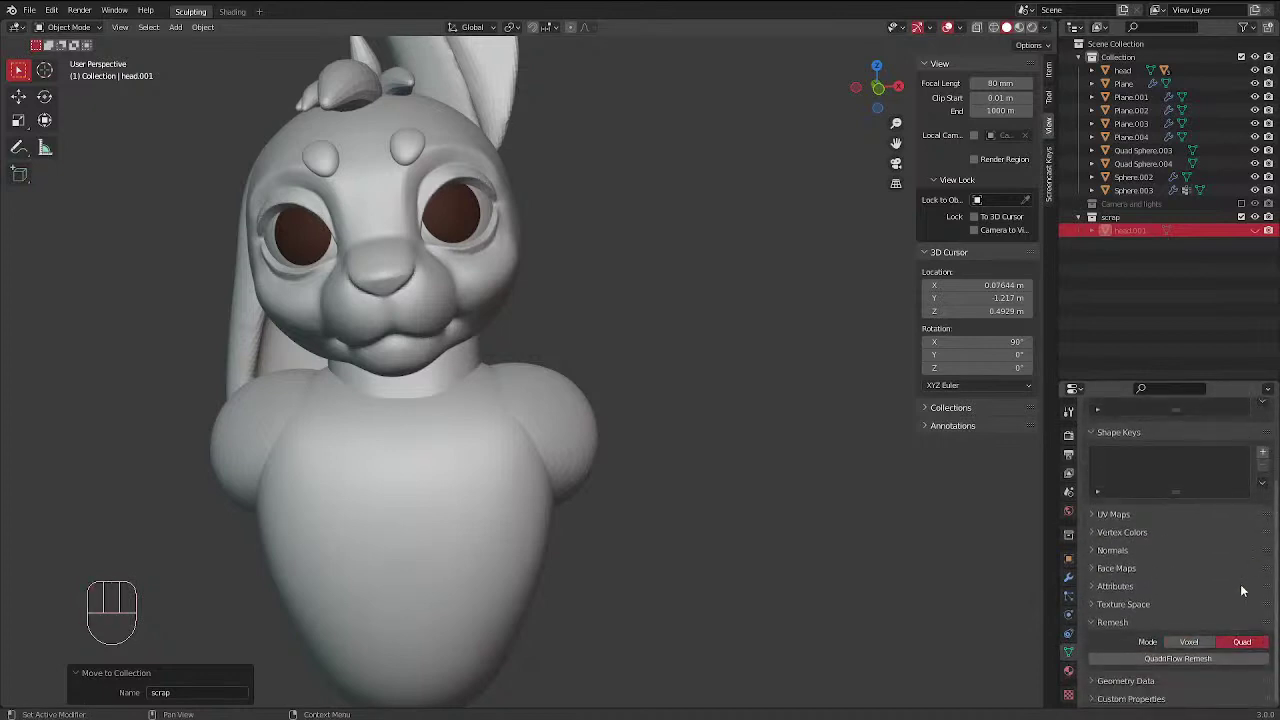
Run a QuadriFlow remesh on the head copy with 6000 faces and mesh symmetry on
{"action": "left_click", "coordinate": [1159, 660]}
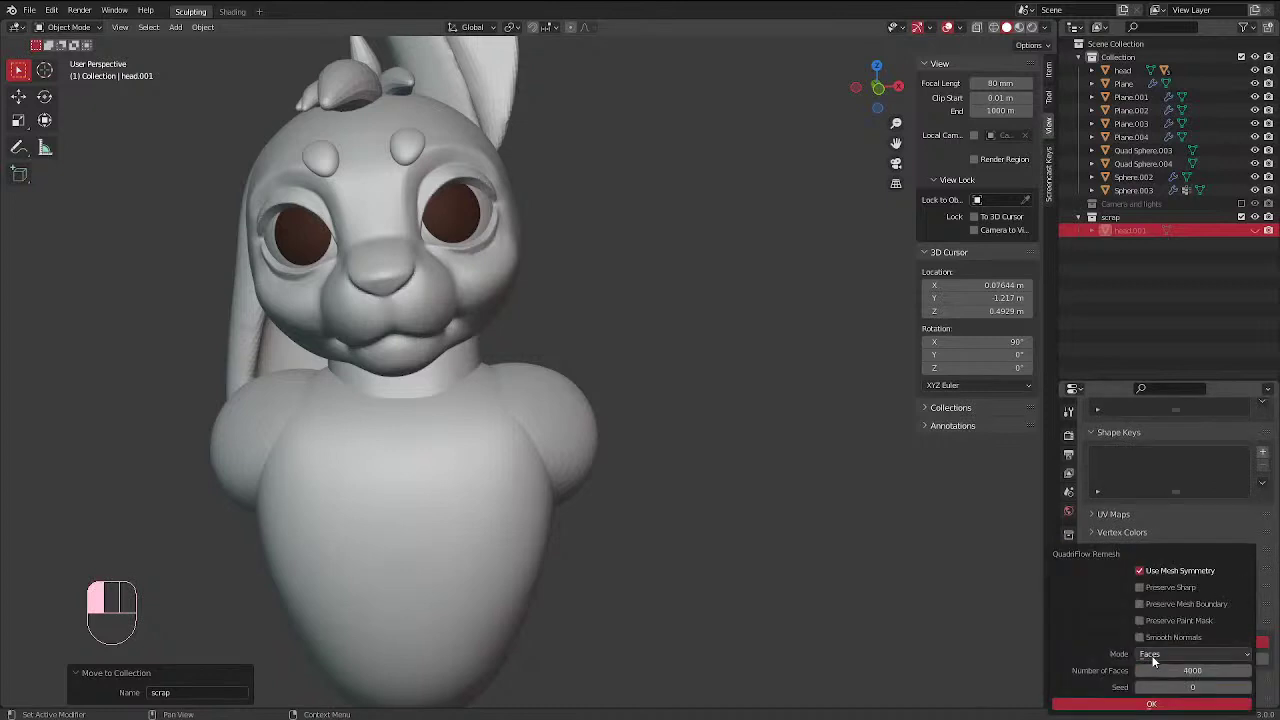
{"action": "left_click", "coordinate": [1184, 671]}
{"action": "key", "text": "Return"}
{"action": "key", "text": "BackSpace"}
{"action": "type", "text": "6000"}
{"action": "key", "text": "Return"}
{"action": "left_click", "coordinate": [1127, 705]}
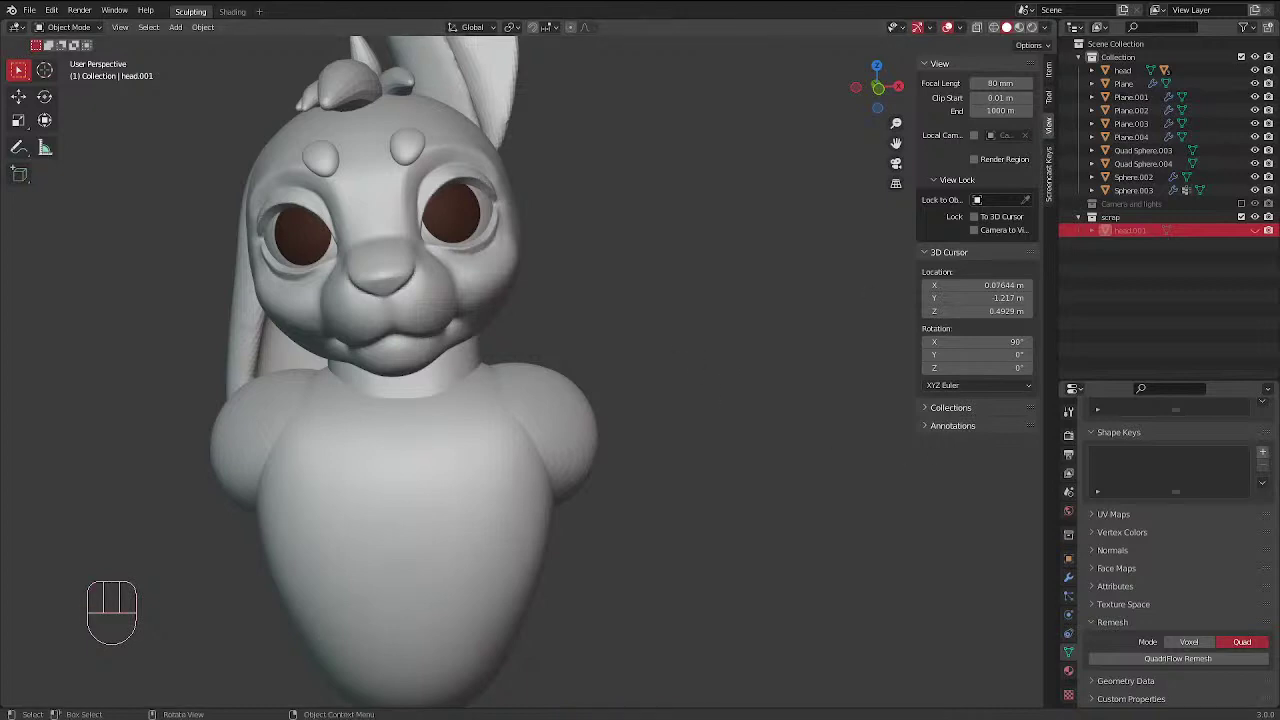
Switch to the reference board and examine the eyelids, lashes and muzzle of the pink-haired character up close
{"action": "key", "text": "alt+Tab"}
{"action": "right_click_drag", "start_coordinate": [388, 162], "coordinate": [526, 234]}
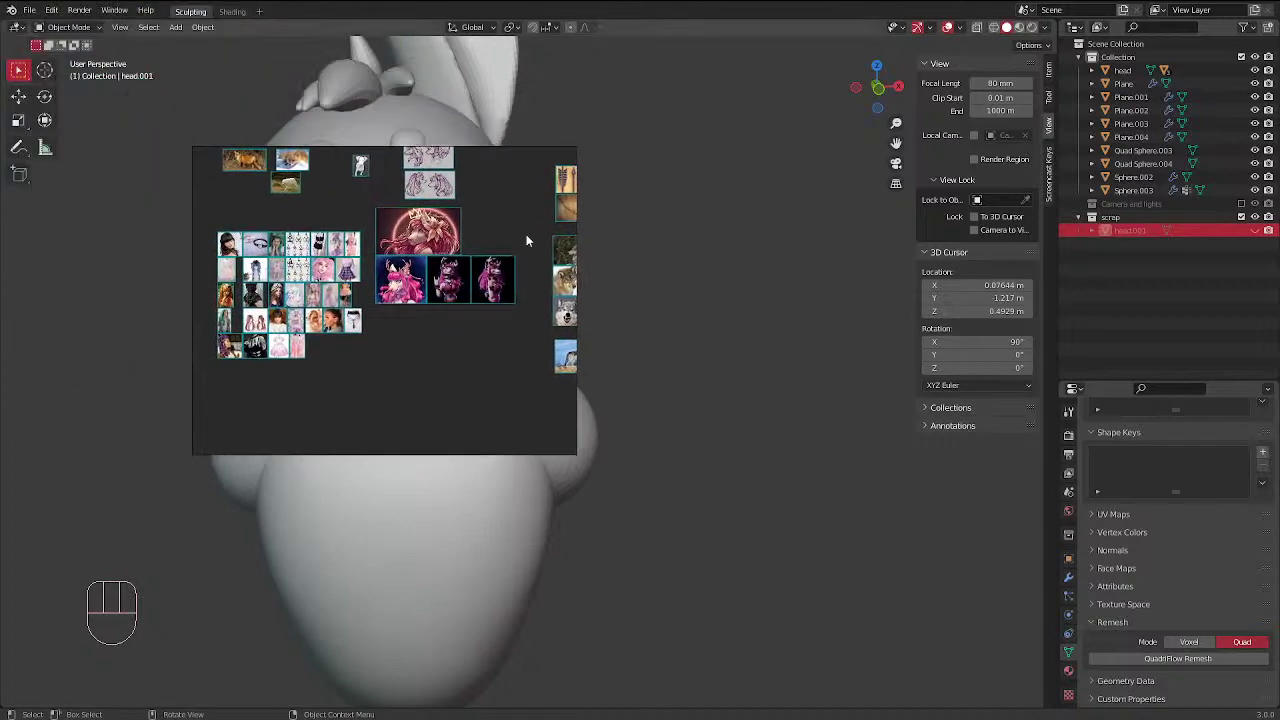
{"action": "scroll", "coordinate": [514, 256], "scroll_direction": "up", "scroll_amount": 4}
{"action": "scroll", "coordinate": [314, 335], "scroll_direction": "up", "scroll_amount": 5}
{"action": "scroll", "coordinate": [318, 192], "scroll_direction": "up", "scroll_amount": 3}
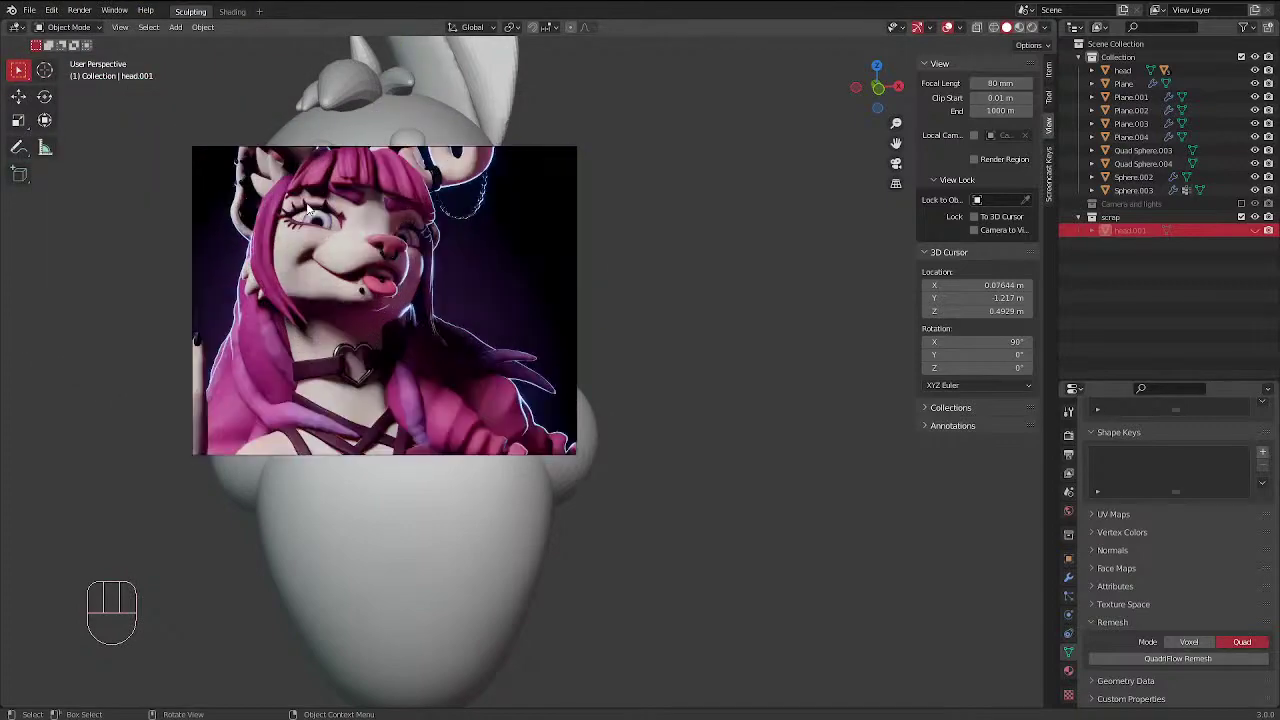
{"action": "scroll", "coordinate": [300, 238], "scroll_direction": "up", "scroll_amount": 2}
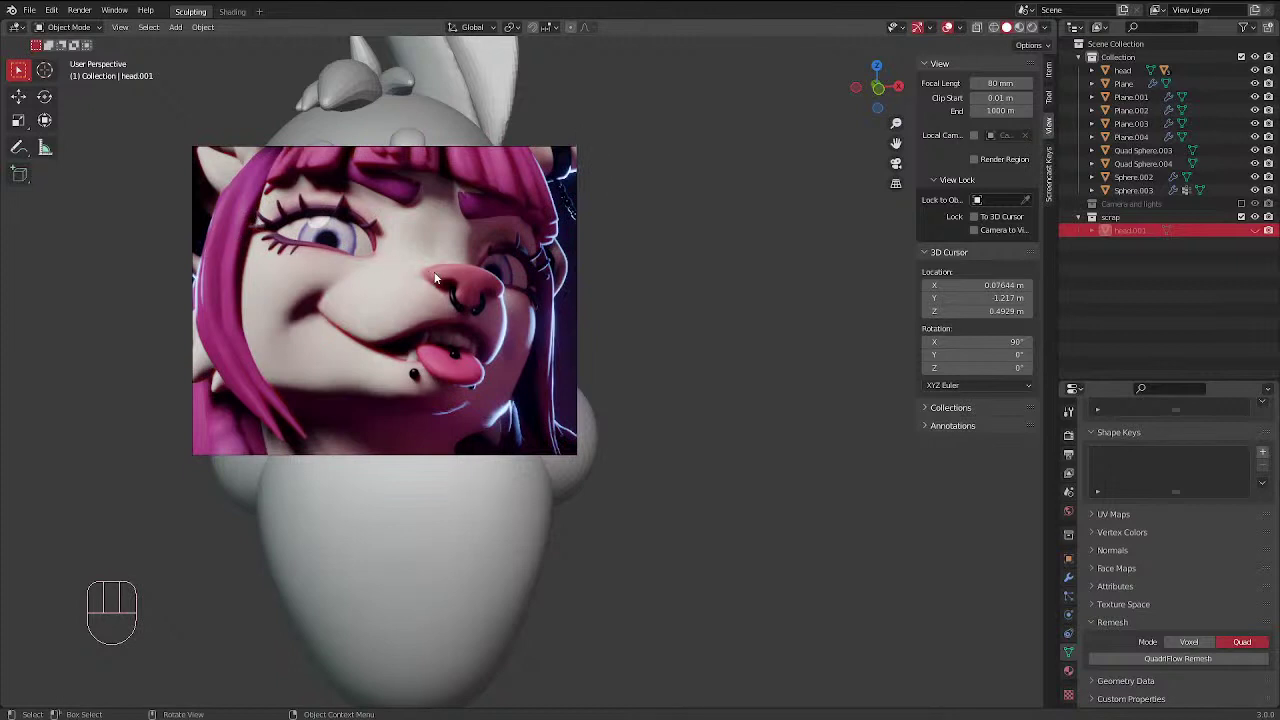
{"action": "scroll", "coordinate": [495, 257], "scroll_direction": "up", "scroll_amount": 2}
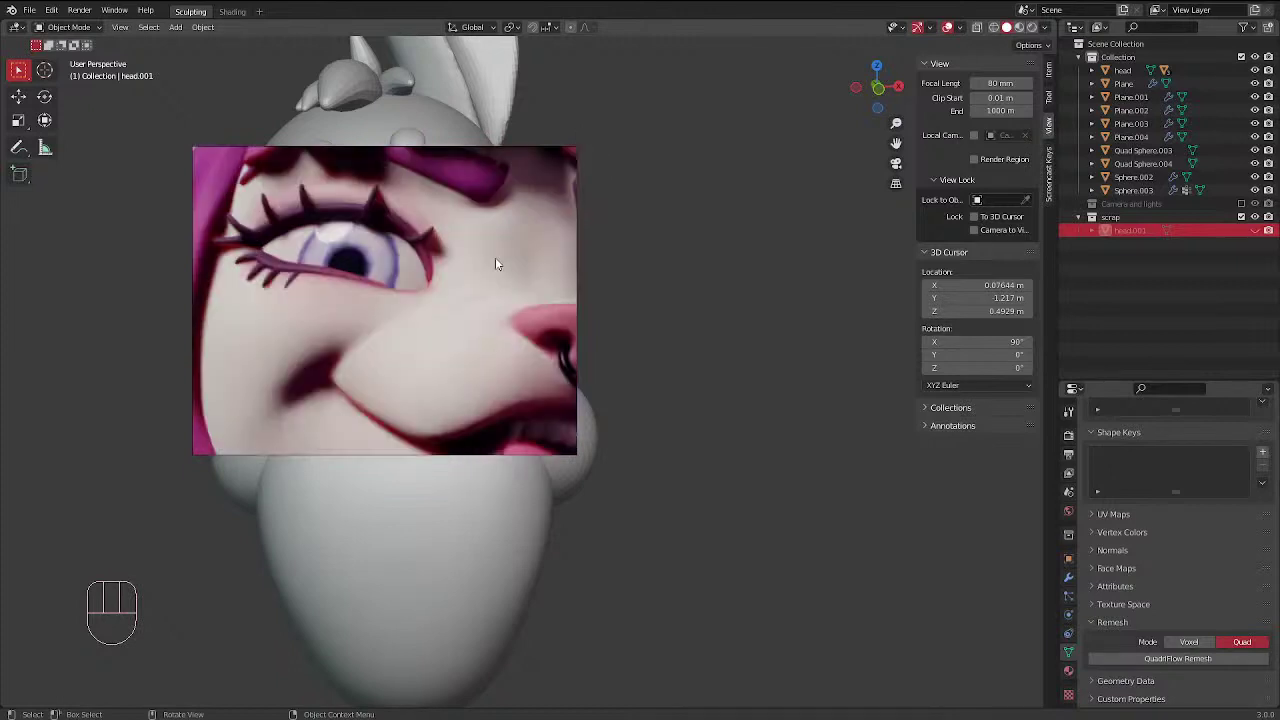
{"action": "scroll", "coordinate": [414, 270], "scroll_direction": "down", "scroll_amount": 15}
Examine the rabbit character references on the board, then return to Blender and check the sculpted head from the side
{"action": "scroll", "coordinate": [200, 369], "scroll_direction": "up", "scroll_amount": 4}
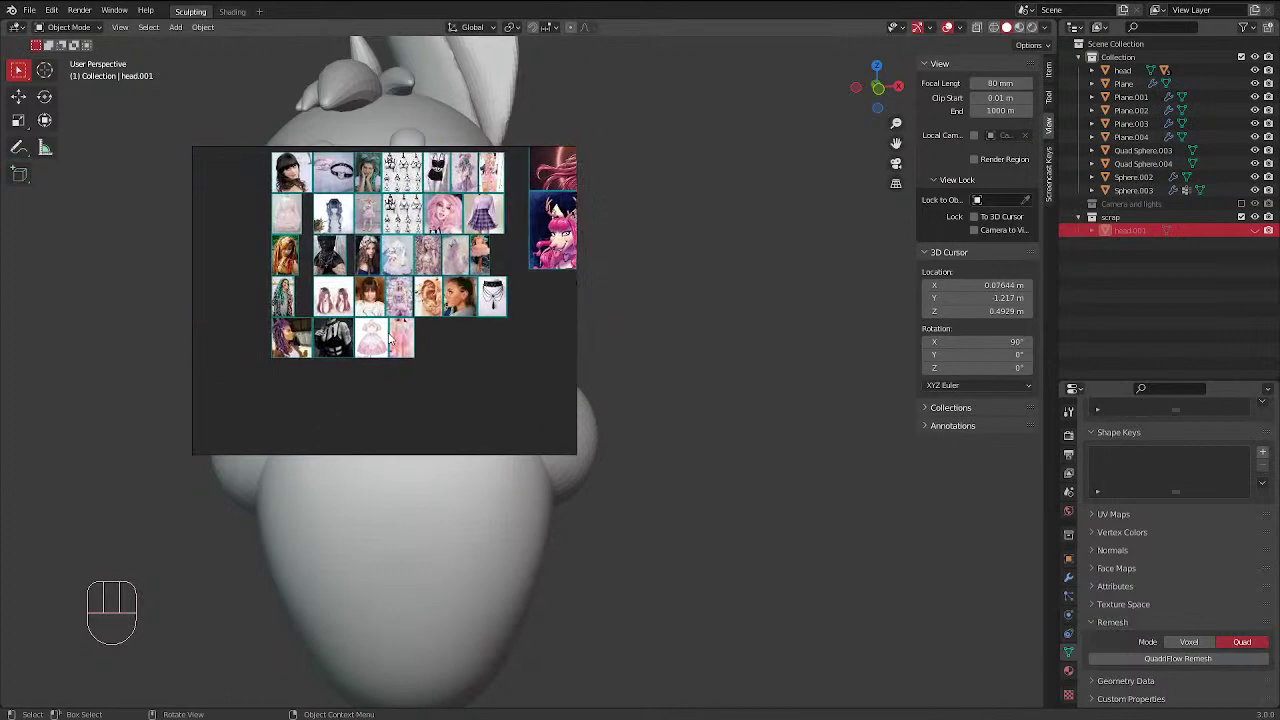
{"action": "middle_click_drag", "start_coordinate": [200, 369], "coordinate": [477, 234]}
{"action": "scroll", "coordinate": [477, 234], "scroll_direction": "down", "scroll_amount": 5}
{"action": "scroll", "coordinate": [292, 306], "scroll_direction": "up", "scroll_amount": 7}
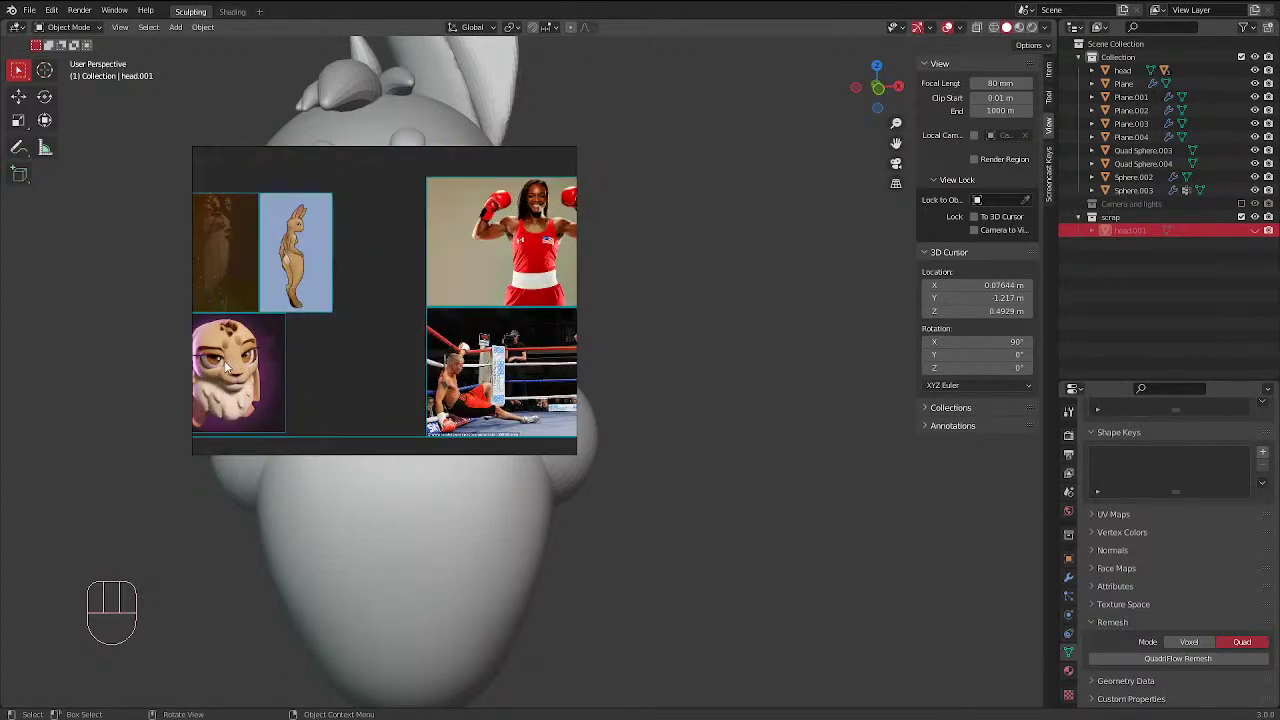
{"action": "scroll", "coordinate": [266, 352], "scroll_direction": "up", "scroll_amount": 5}
{"action": "scroll", "coordinate": [367, 342], "scroll_direction": "down", "scroll_amount": 7}
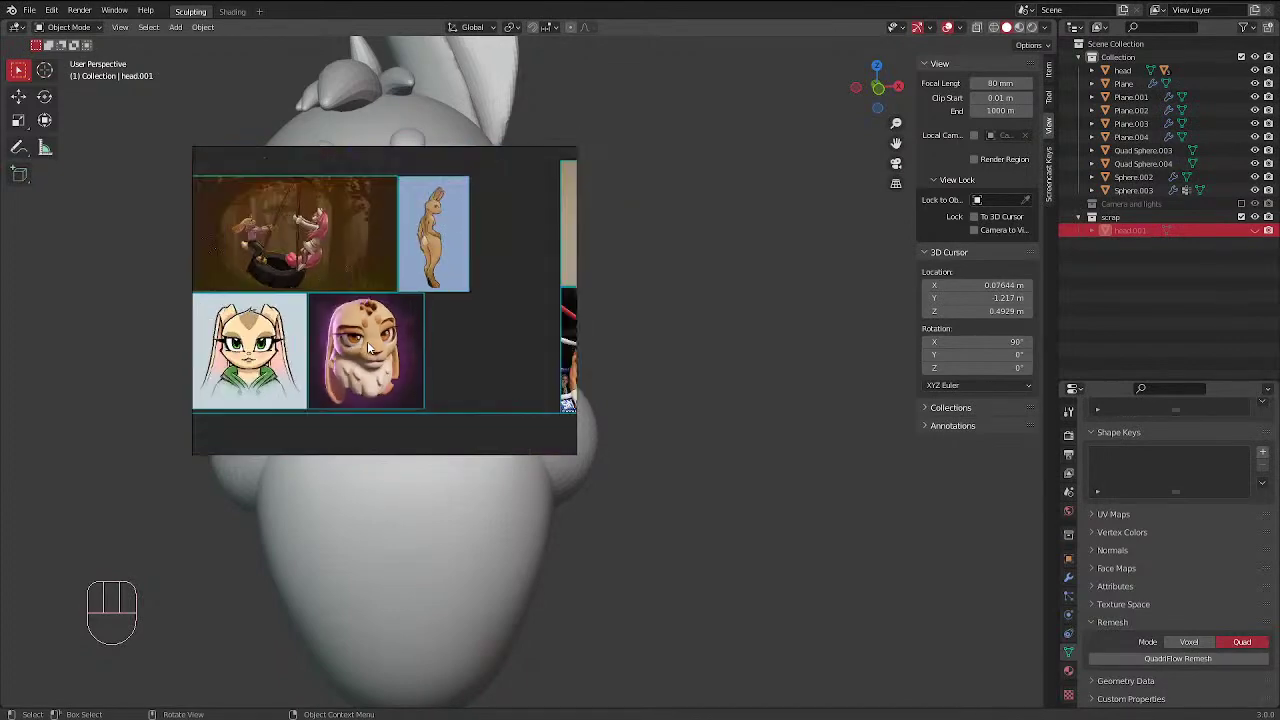
{"action": "mouse_move", "coordinate": [460, 208]}
{"action": "right_mouse_down"}
{"action": "mouse_move", "coordinate": [208, 2]}
{"action": "mouse_move", "coordinate": [2, 2]}
{"action": "right_mouse_up"}
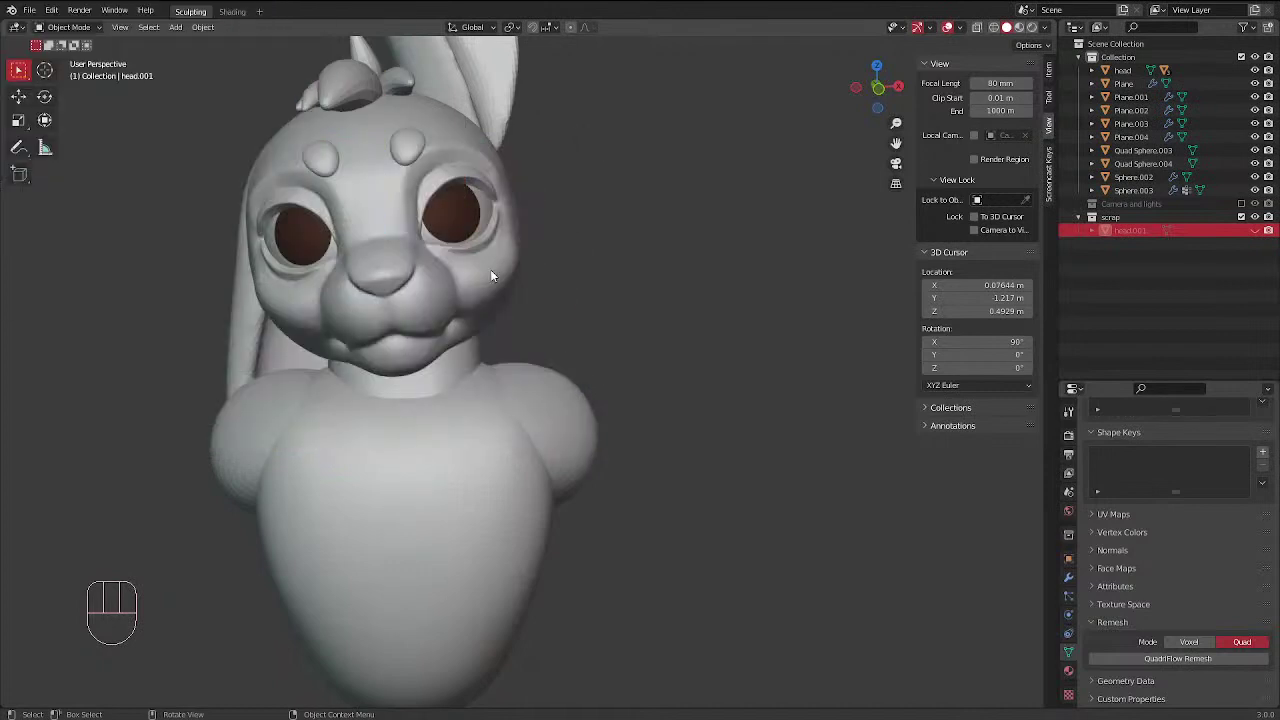
{"action": "mouse_move", "coordinate": [490, 266]}
{"action": "middle_mouse_down"}
{"action": "mouse_move", "coordinate": [574, 371]}
{"action": "mouse_move", "coordinate": [409, 384]}
{"action": "mouse_move", "coordinate": [437, 284]}
{"action": "middle_mouse_up"}
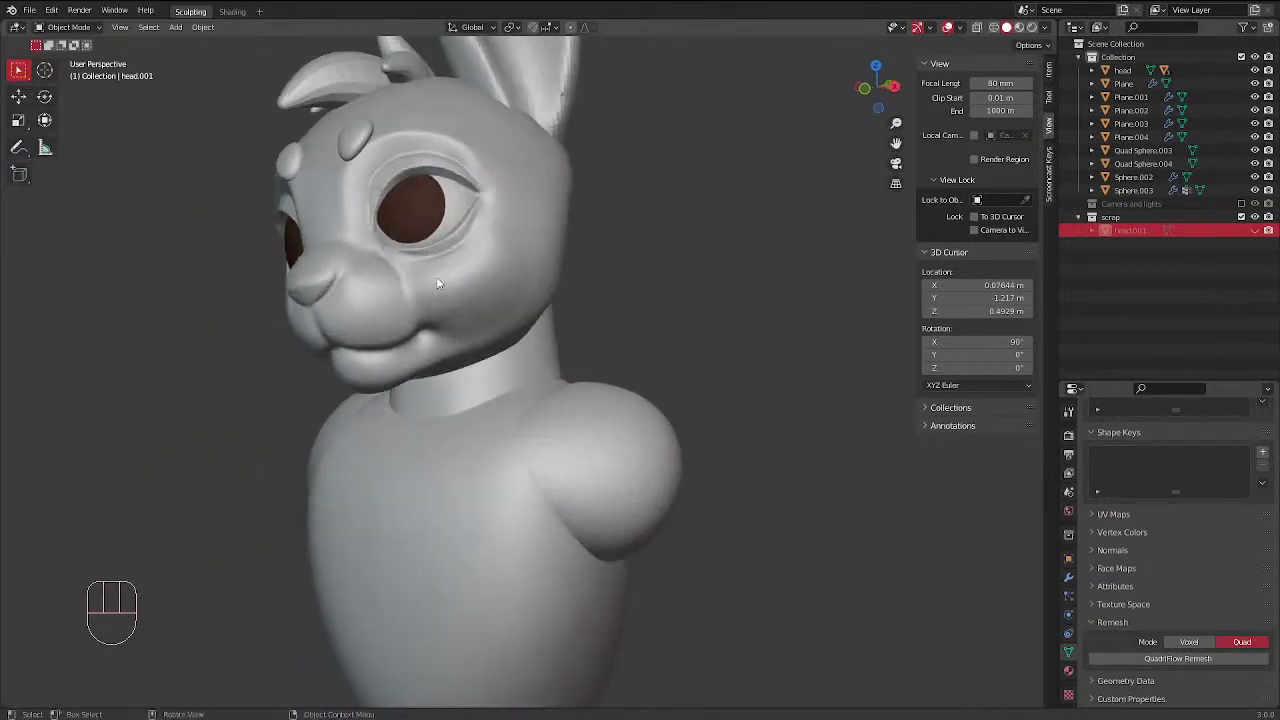
Show the remeshed copy in place of the original head and inspect its topology around the eyes, muzzle and mouth
{"action": "left_click", "coordinate": [1256, 231]}
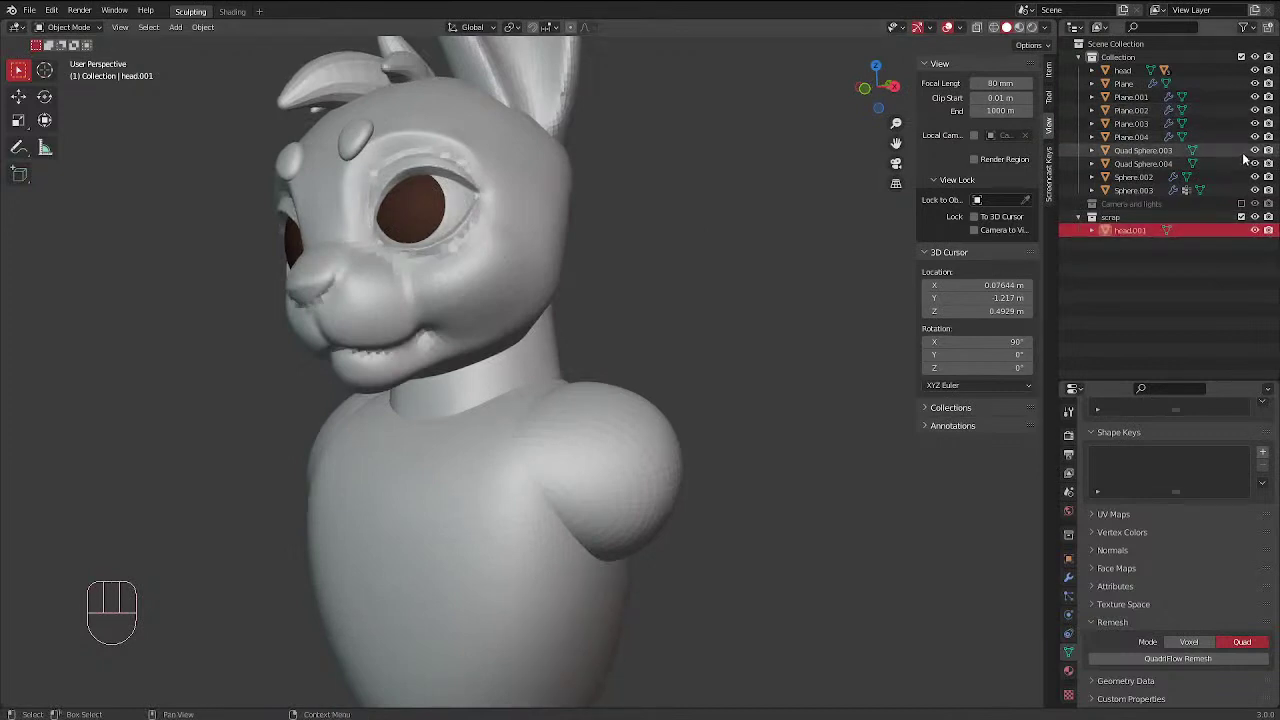
{"action": "left_click", "coordinate": [1256, 70]}
{"action": "middle_click_drag", "start_coordinate": [170, 365], "coordinate": [357, 335]}
{"action": "left_click", "coordinate": [416, 292]}
{"action": "scroll", "coordinate": [380, 283], "scroll_direction": "up", "scroll_amount": 2}
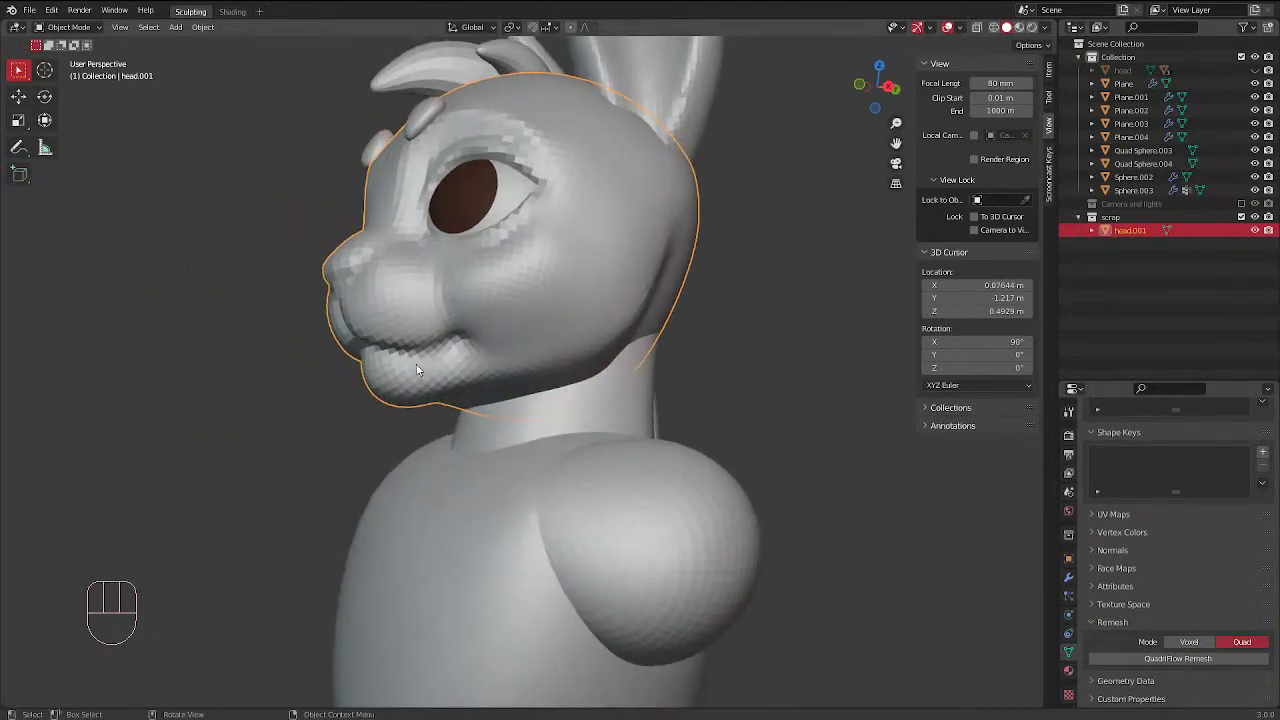
{"action": "middle_click_drag", "start_coordinate": [418, 370], "coordinate": [251, 397]}
{"action": "scroll", "coordinate": [251, 397], "scroll_direction": "up", "scroll_amount": 2}
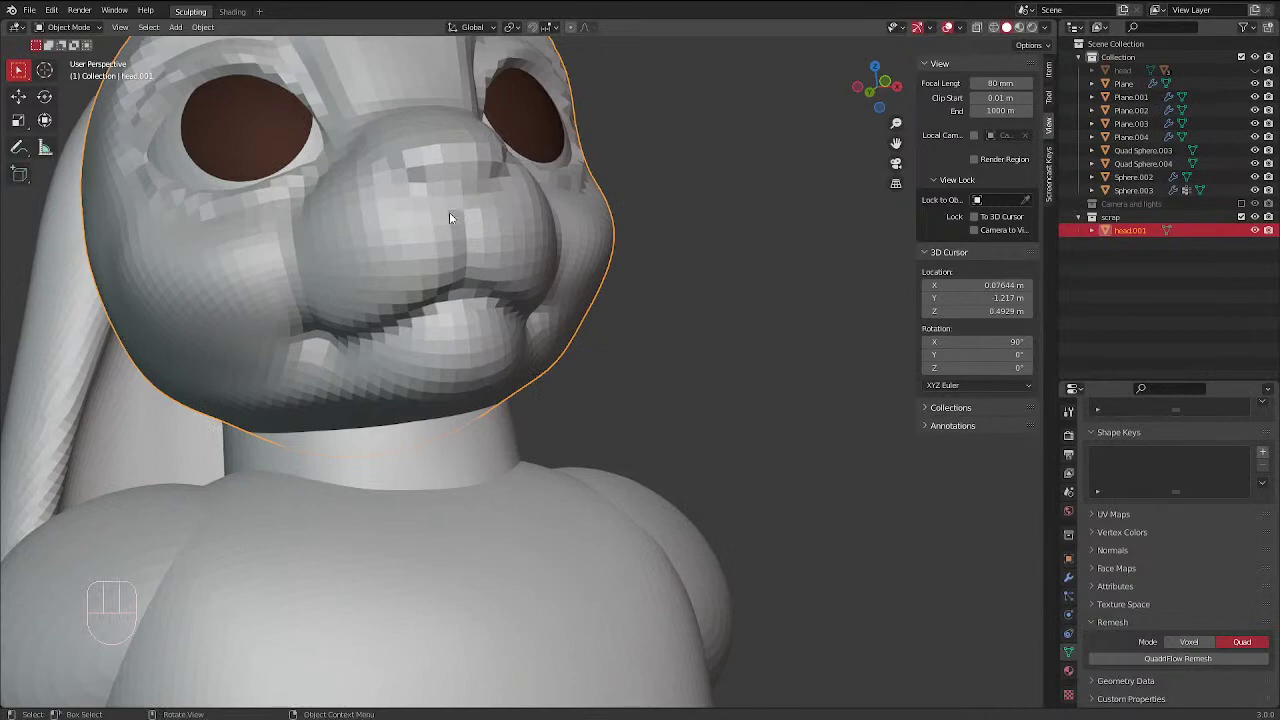
{"action": "middle_click_drag", "start_coordinate": [449, 214], "coordinate": [477, 316]}
{"action": "middle_click_drag", "start_coordinate": [527, 276], "coordinate": [508, 238]}
Annotate the mouth line and the contours around both eyes of the remeshed head in front view
{"action": "key", "text": "KP_1"}
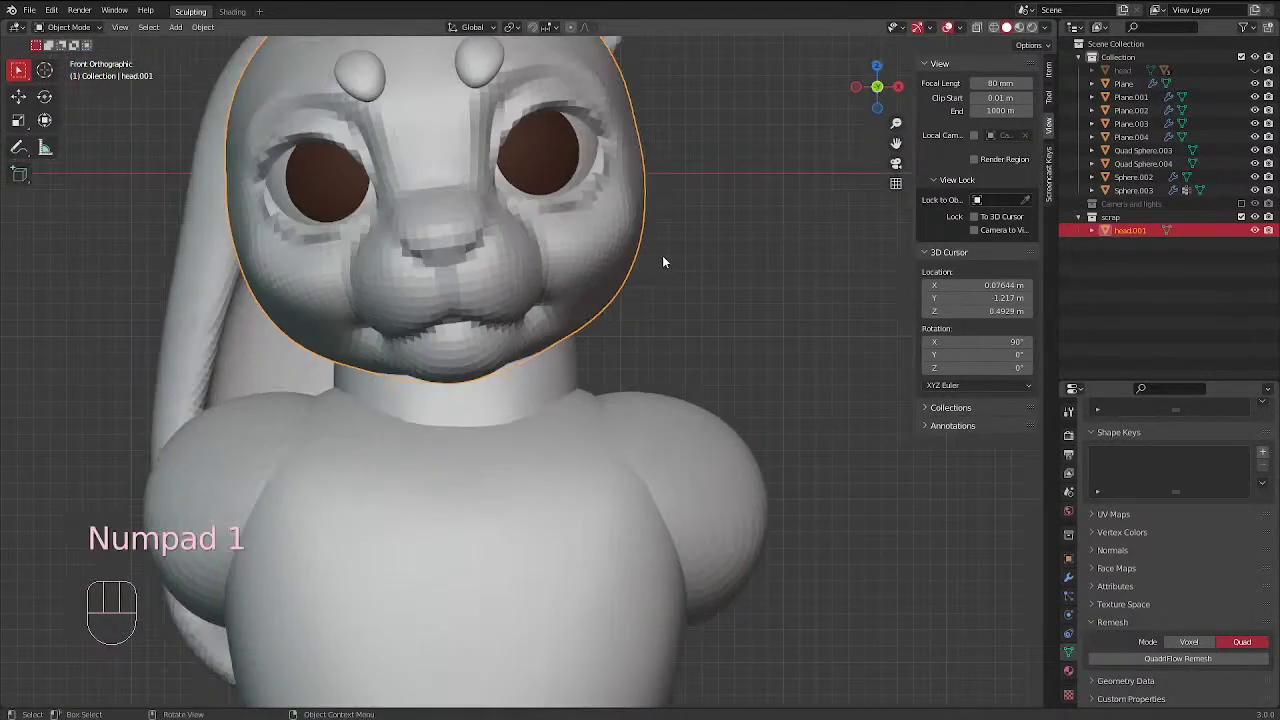
{"action": "left_click", "coordinate": [18, 147]}
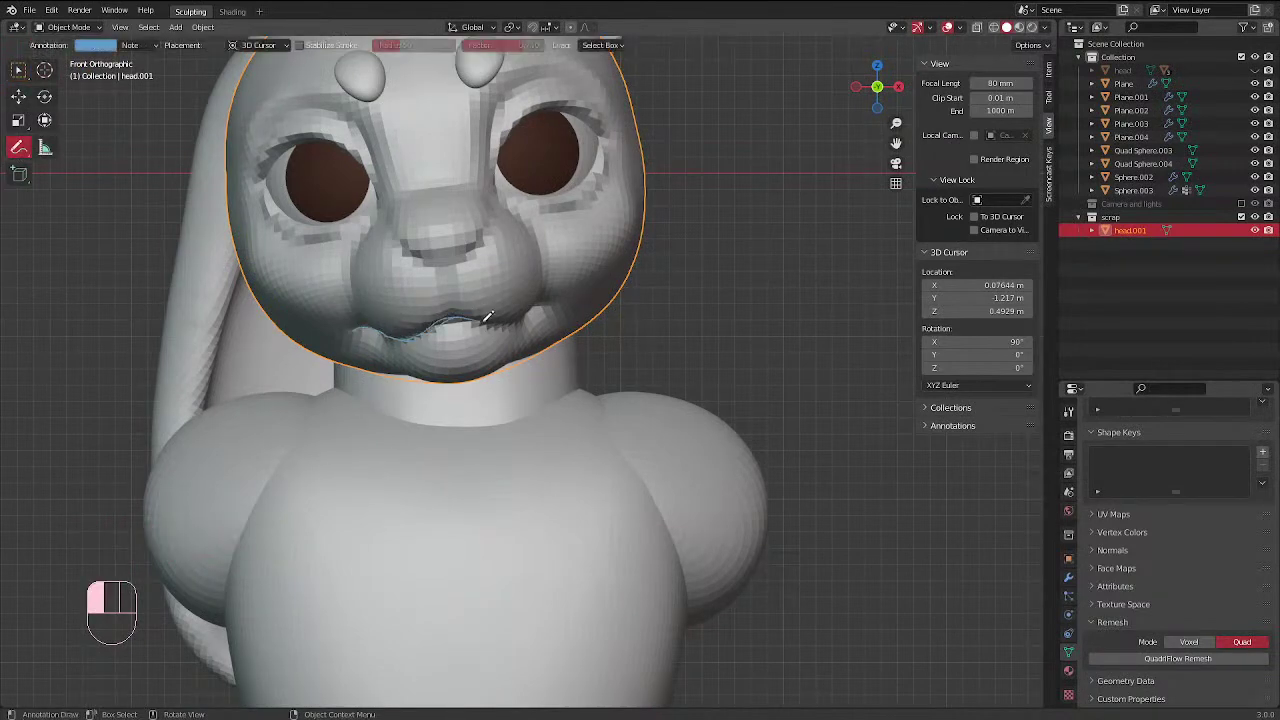
{"action": "left_click_drag", "start_coordinate": [541, 297], "coordinate": [543, 296]}
{"action": "mouse_move", "coordinate": [499, 116]}
{"action": "left_mouse_down"}
{"action": "mouse_move", "coordinate": [580, 90]}
{"action": "mouse_move", "coordinate": [606, 124]}
{"action": "left_mouse_up"}
{"action": "mouse_move", "coordinate": [586, 198]}
{"action": "left_mouse_down"}
{"action": "mouse_move", "coordinate": [532, 210]}
{"action": "mouse_move", "coordinate": [523, 168]}
{"action": "left_mouse_up"}
{"action": "left_click_drag", "start_coordinate": [336, 117], "coordinate": [369, 172]}
{"action": "left_click_drag", "start_coordinate": [358, 138], "coordinate": [257, 128]}
{"action": "left_click_drag", "start_coordinate": [346, 148], "coordinate": [258, 174]}
Undo all the annotation strokes on the mouth and around the eyes
{"action": "mouse_move", "coordinate": [658, 208]}
{"action": "middle_mouse_down", "text": "ctrl"}
{"action": "mouse_move", "coordinate": [751, 299]}
{"action": "mouse_move", "coordinate": [661, 276]}
{"action": "mouse_move", "coordinate": [606, 326]}
{"action": "mouse_move", "coordinate": [578, 314]}
{"action": "mouse_move", "coordinate": [699, 320]}
{"action": "mouse_move", "coordinate": [780, 286]}
{"action": "middle_mouse_up", "text": "ctrl"}
{"action": "key", "text": "ctrl+z"}
{"action": "key", "text": "ctrl+z"}
{"action": "key", "text": "ctrl+z"}
{"action": "key", "text": "ctrl+z"}
{"action": "key", "text": "ctrl+z"}
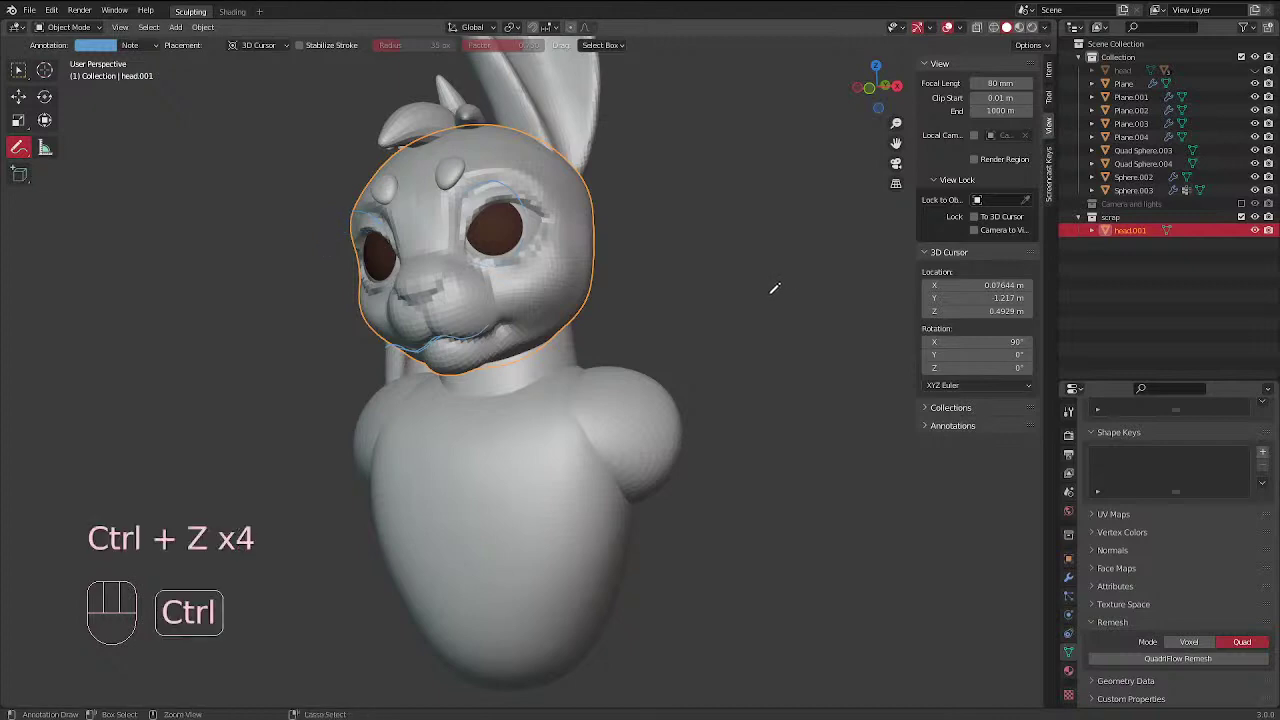
{"action": "key", "text": "ctrl+z"}
{"action": "key", "text": "ctrl+z"}
{"action": "middle_click_drag", "start_coordinate": [330, 328], "coordinate": [436, 315]}
Delete the remeshed head copy from the scrap collection and make the original head visible
{"action": "key", "text": "ctrl+Tab"}
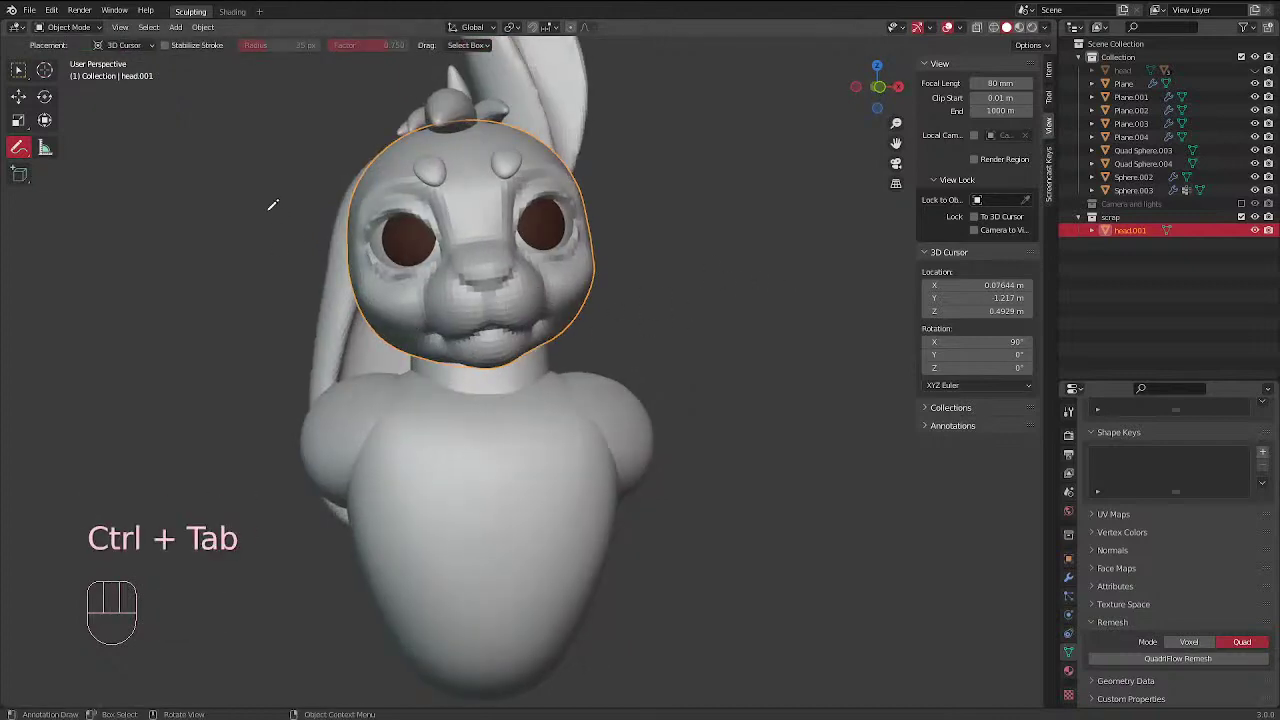
{"action": "left_click", "coordinate": [18, 97]}
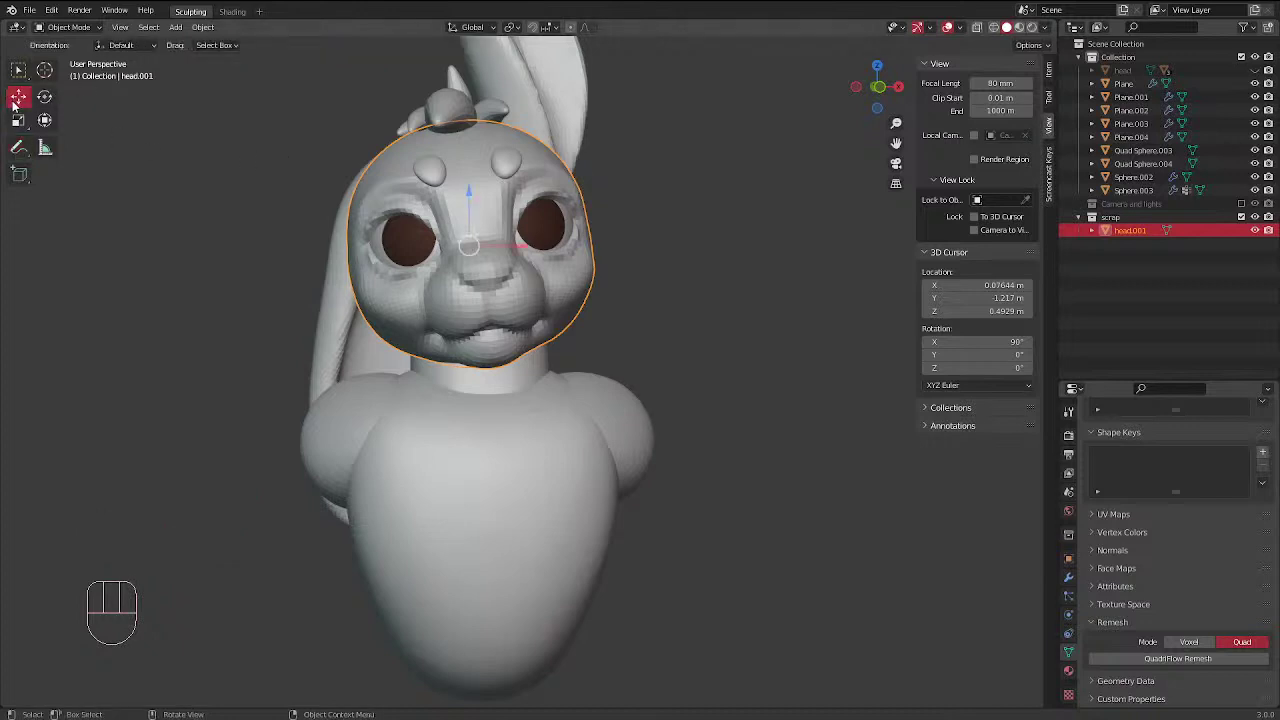
{"action": "middle_click_drag", "start_coordinate": [548, 239], "coordinate": [550, 305]}
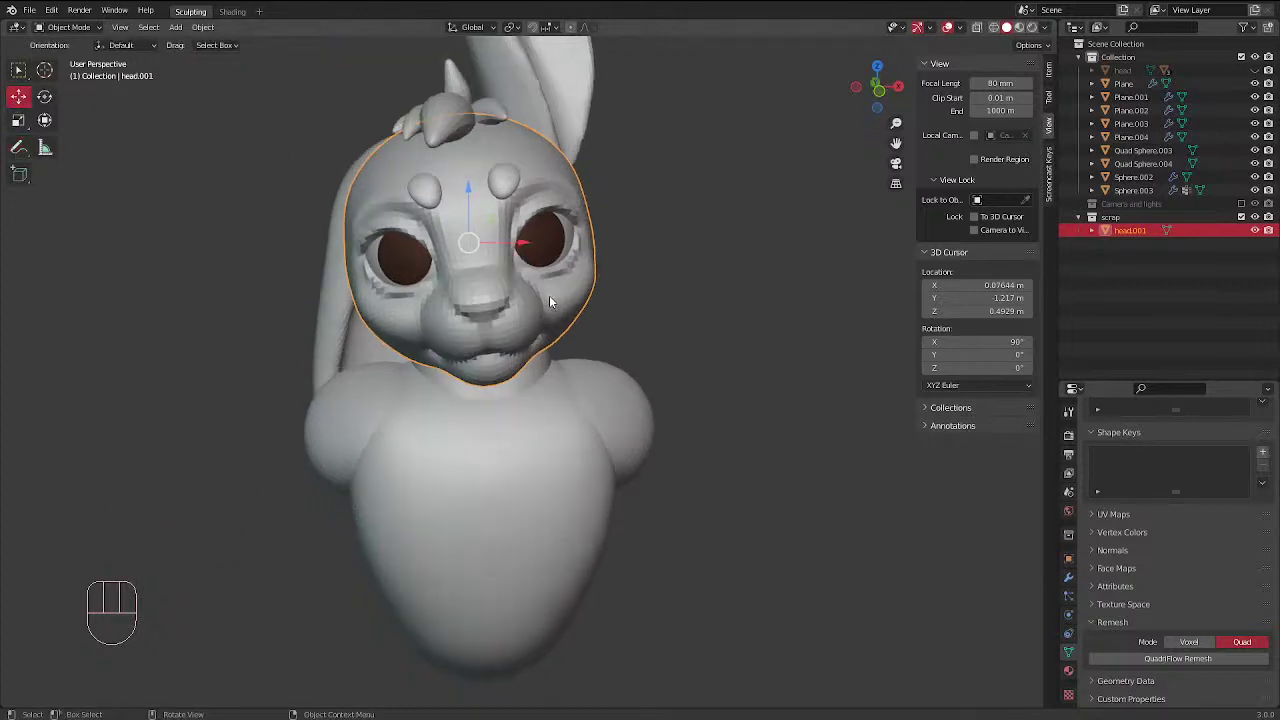
{"action": "key", "text": "KP_1"}
{"action": "key", "text": "x"}
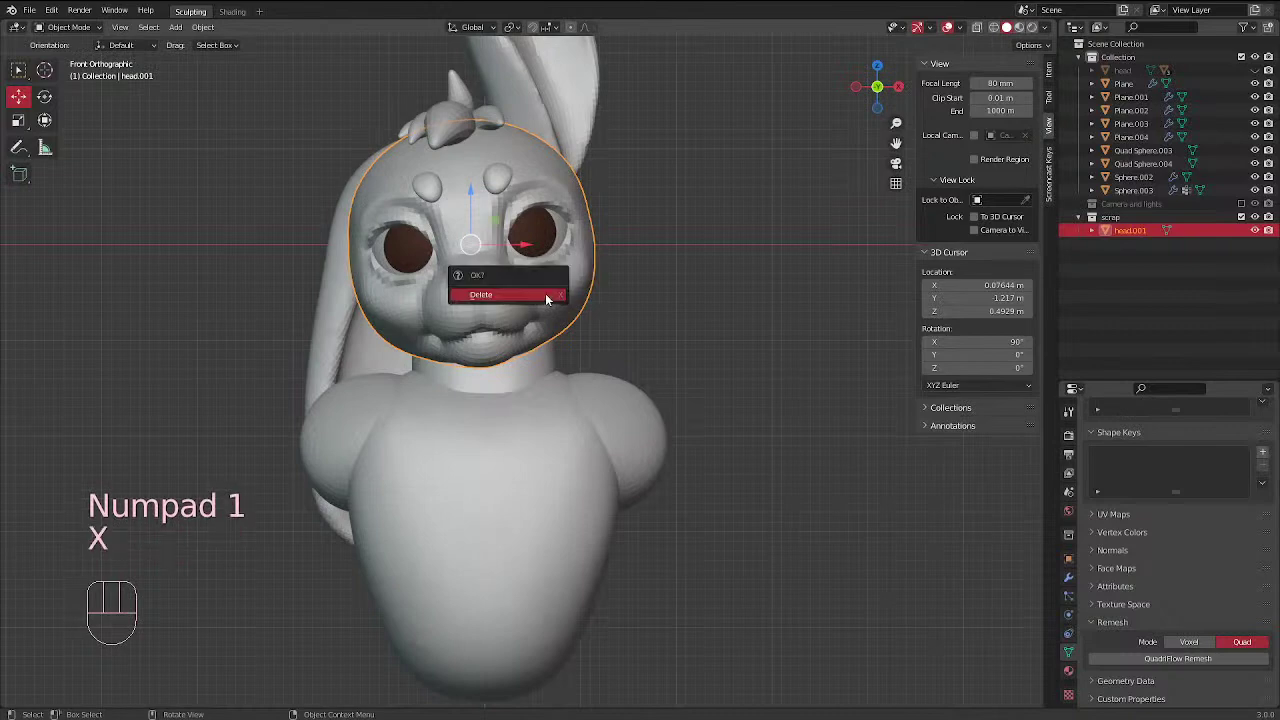
{"action": "left_click", "coordinate": [540, 293]}
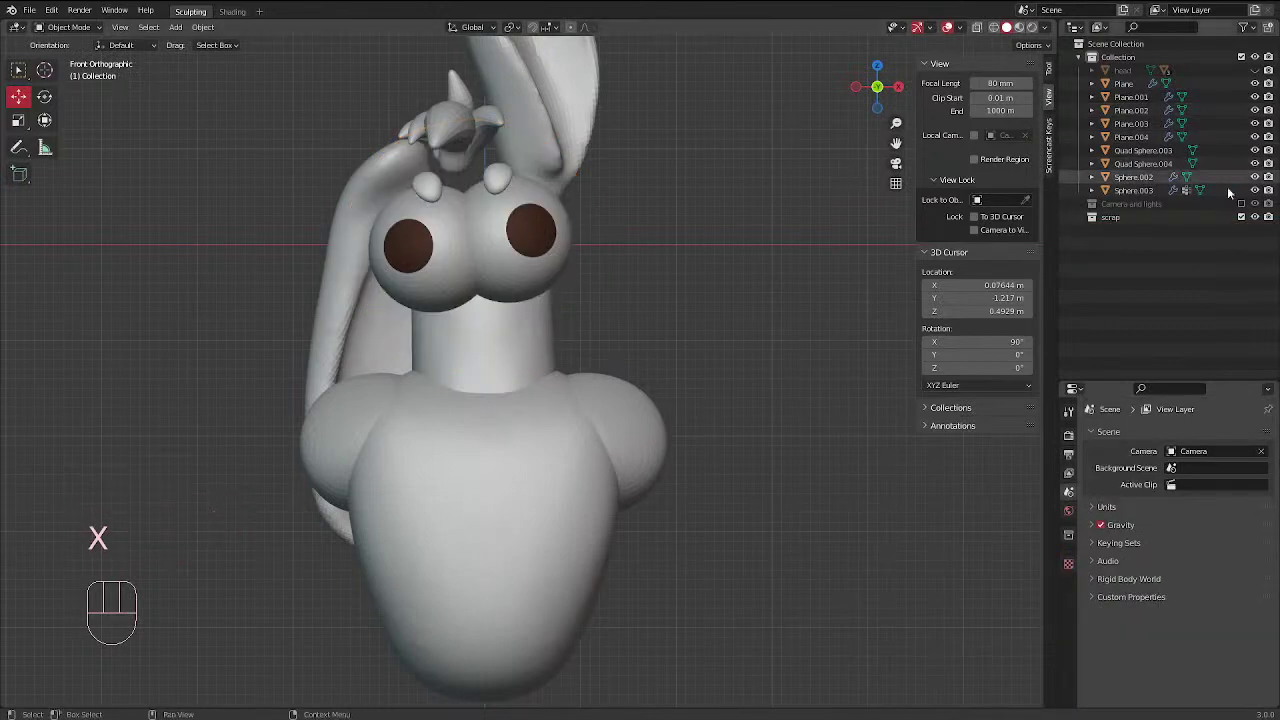
{"action": "left_click", "coordinate": [1255, 70]}
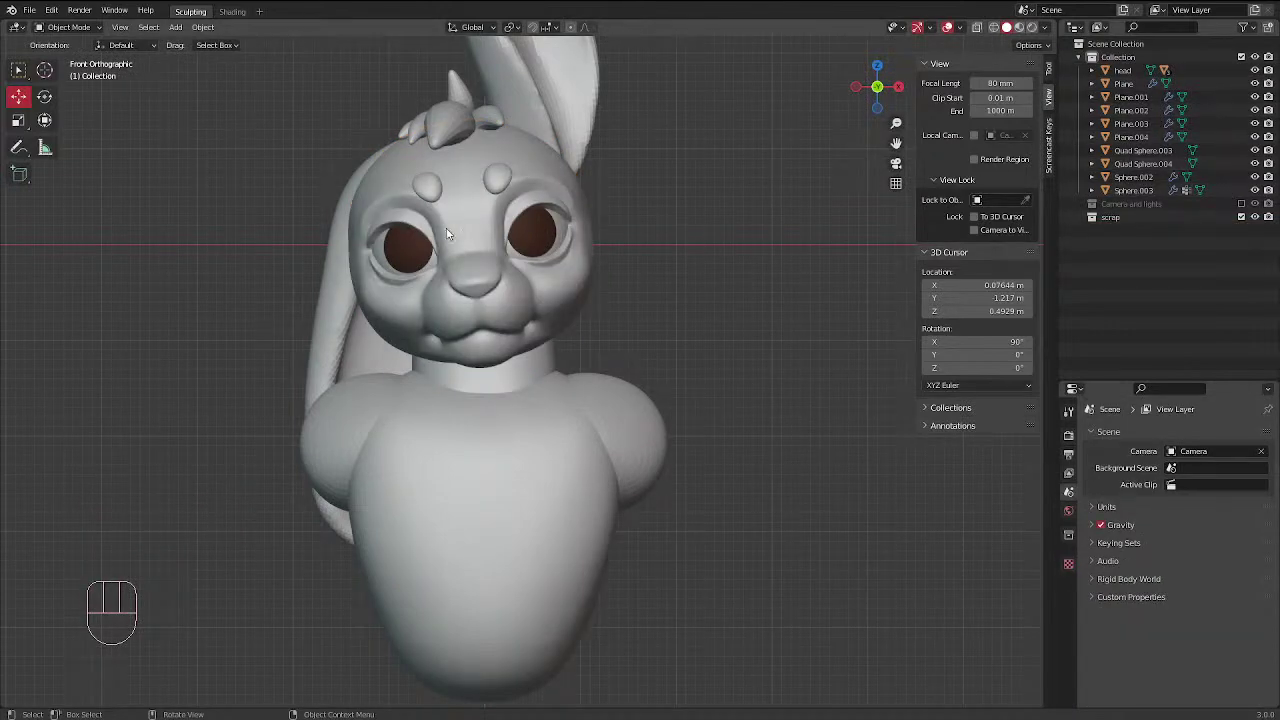
Enter Sculpt Mode on the head and build up the area around the lower eyelid with small Clay Strips strokes
{"action": "left_click", "coordinate": [478, 244]}
{"action": "key", "text": "ctrl+Tab"}
{"action": "mouse_move", "coordinate": [511, 343]}
{"action": "middle_mouse_down"}
{"action": "mouse_move", "coordinate": [470, 300]}
{"action": "mouse_move", "coordinate": [409, 277]}
{"action": "mouse_move", "coordinate": [447, 308]}
{"action": "middle_mouse_up"}
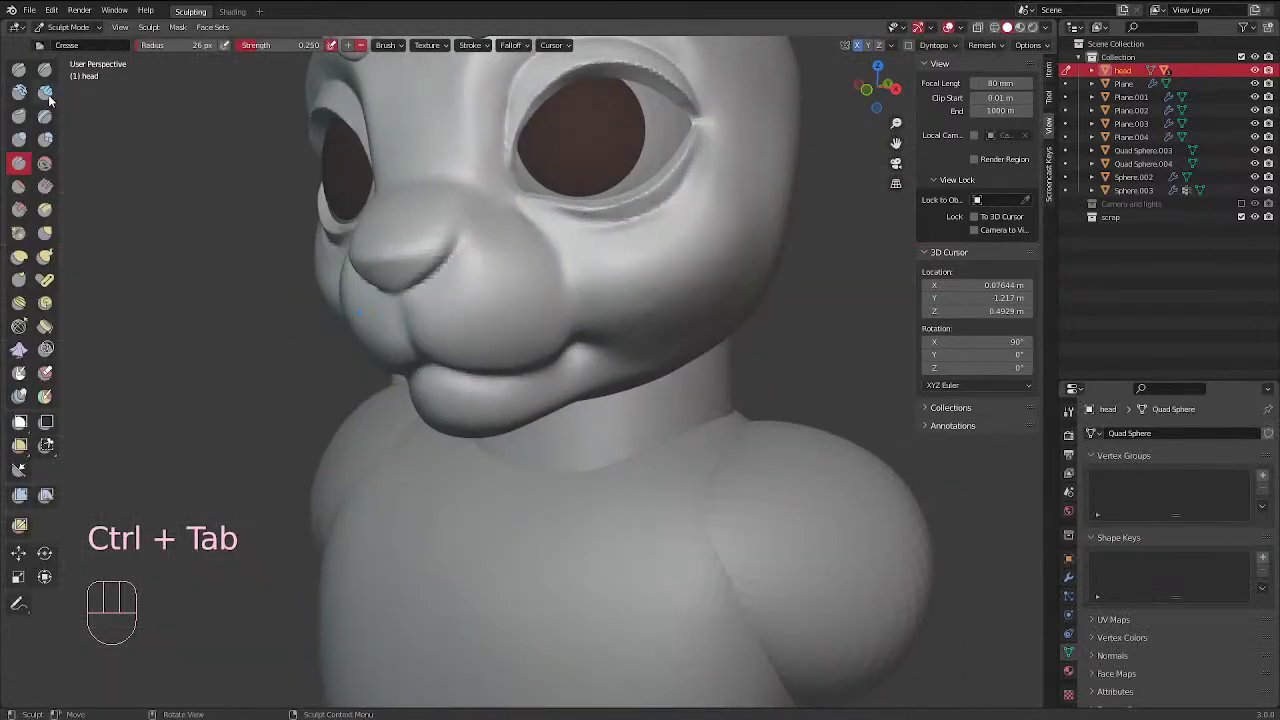
{"action": "left_click", "coordinate": [45, 93]}
{"action": "mouse_move", "coordinate": [505, 268]}
{"action": "middle_mouse_down"}
{"action": "mouse_move", "coordinate": [532, 240]}
{"action": "mouse_move", "coordinate": [552, 150]}
{"action": "middle_mouse_up"}
{"action": "key", "text": "f"}
{"action": "left_click", "coordinate": [476, 216]}
{"action": "left_click_drag", "start_coordinate": [476, 216], "coordinate": [450, 238]}
{"action": "mouse_move", "coordinate": [480, 212]}
{"action": "left_mouse_down"}
{"action": "mouse_move", "coordinate": [440, 242]}
{"action": "mouse_move", "coordinate": [468, 214]}
{"action": "left_mouse_up"}
{"action": "key", "text": "f"}
{"action": "left_click", "coordinate": [443, 242]}
Smooth the fold along the underside of the lower eyelid
{"action": "middle_click_drag", "start_coordinate": [555, 178], "coordinate": [509, 186]}
{"action": "middle_click_drag", "start_coordinate": [509, 186], "coordinate": [509, 312], "text": "ctrl"}
{"action": "middle_click_drag", "start_coordinate": [737, 178], "coordinate": [663, 321], "text": "shift"}
{"action": "middle_click_drag", "start_coordinate": [440, 348], "coordinate": [531, 262]}
{"action": "middle_click_drag", "start_coordinate": [531, 309], "coordinate": [590, 227], "text": "shift"}
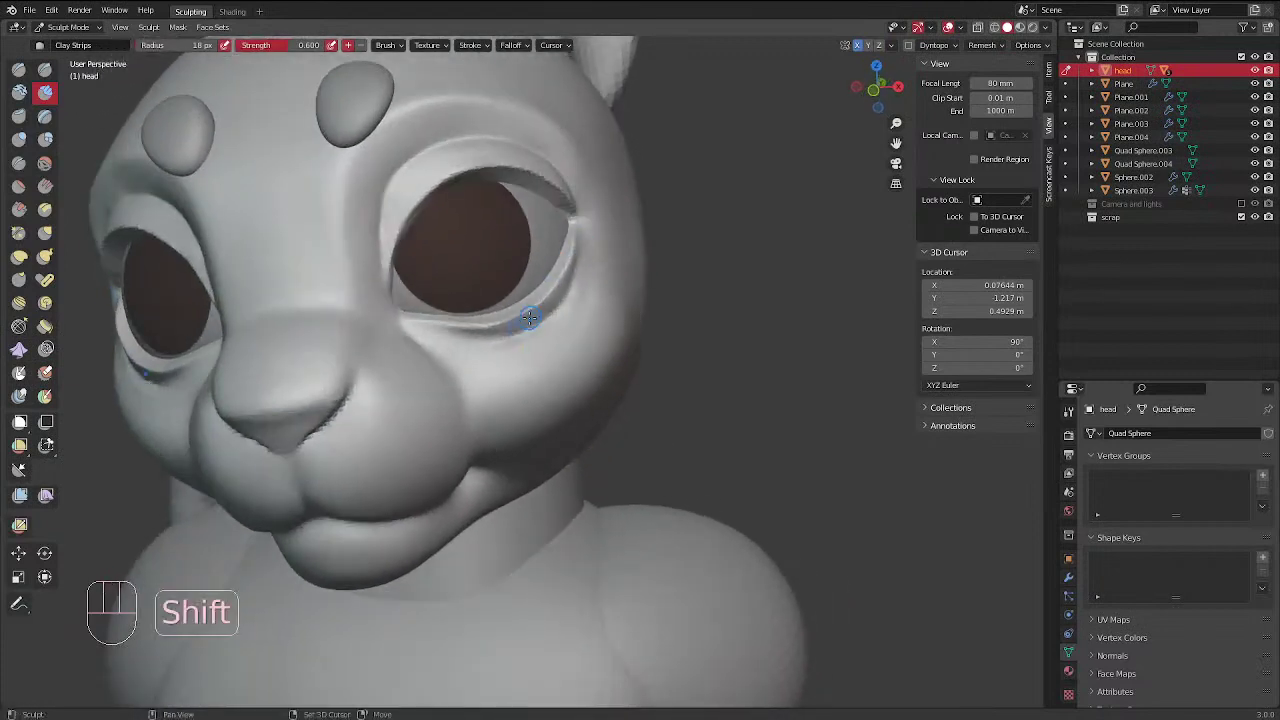
{"action": "left_click_drag", "start_coordinate": [529, 317], "coordinate": [470, 330], "text": "shift"}
{"action": "middle_click_drag", "start_coordinate": [606, 249], "coordinate": [604, 306]}
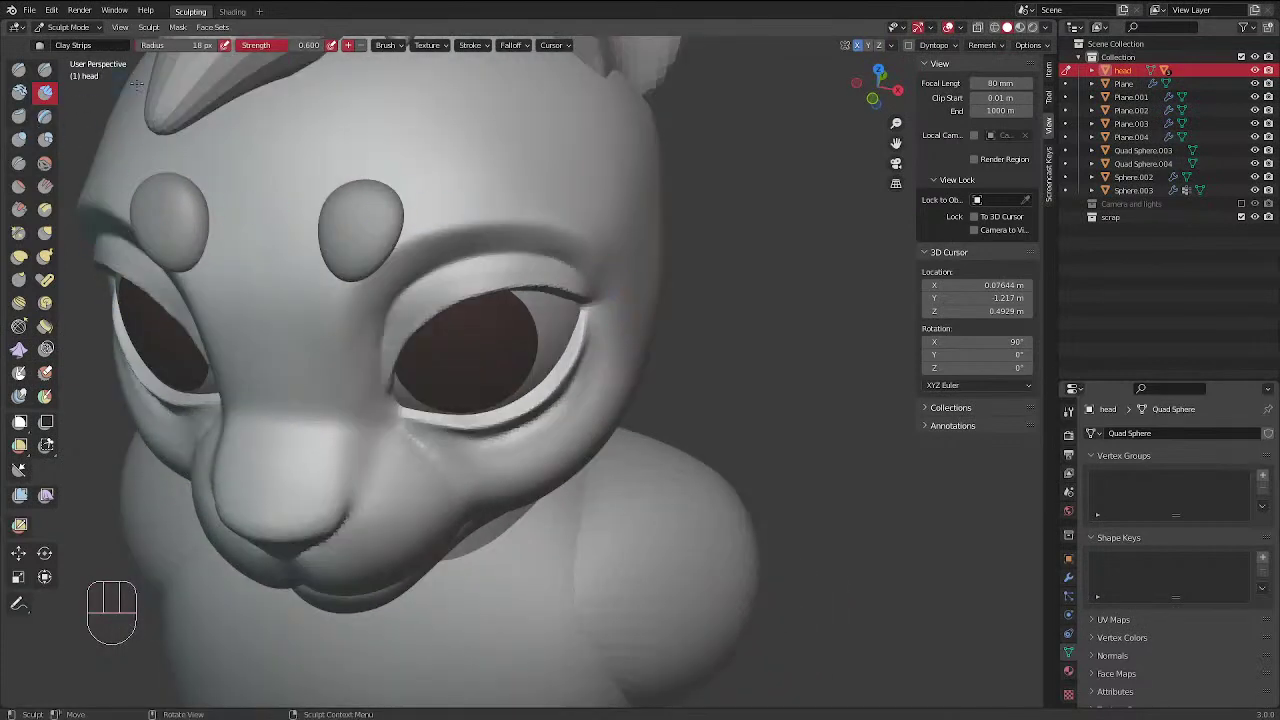
Isolate the head in local view and fill the inside of the eye socket with Clay Strips, enlarging the radius to 31 px
{"action": "key", "text": "KP_Divide"}
{"action": "middle_click_drag", "start_coordinate": [470, 161], "coordinate": [640, 460]}
{"action": "key", "text": "f"}
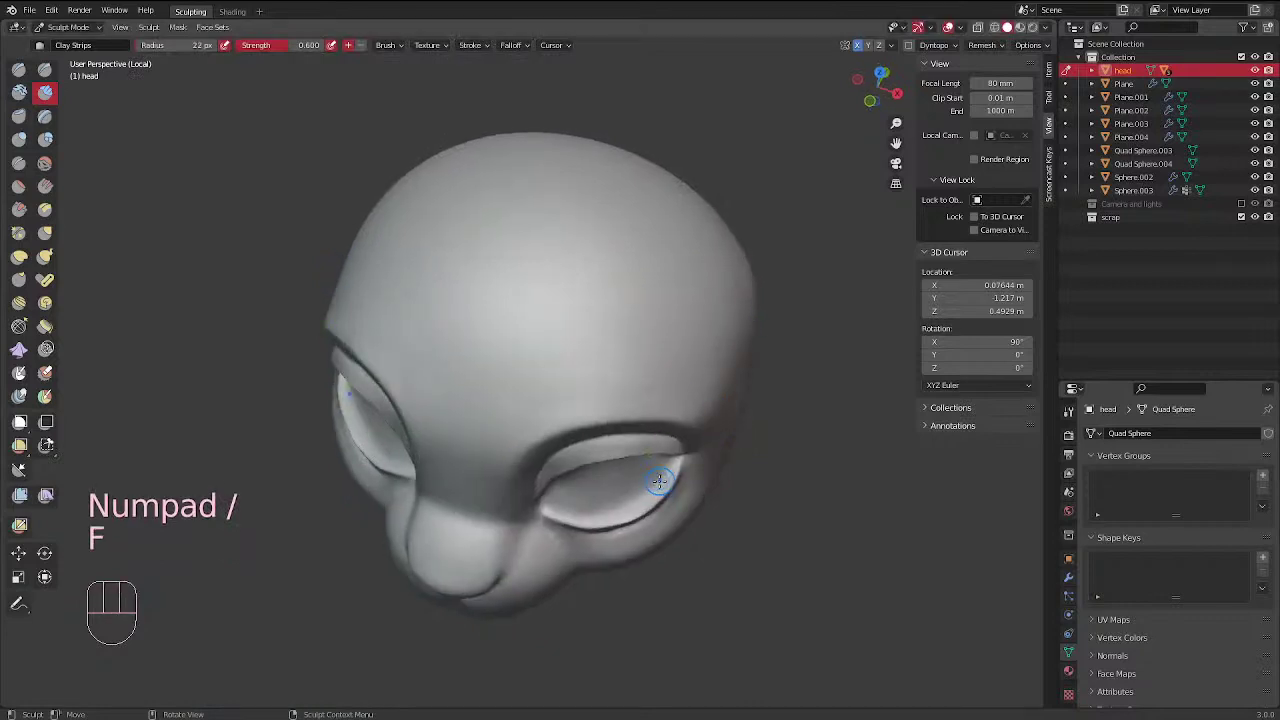
{"action": "mouse_move", "coordinate": [659, 481]}
{"action": "left_mouse_down"}
{"action": "mouse_move", "coordinate": [600, 515]}
{"action": "mouse_move", "coordinate": [655, 482]}
{"action": "left_mouse_up"}
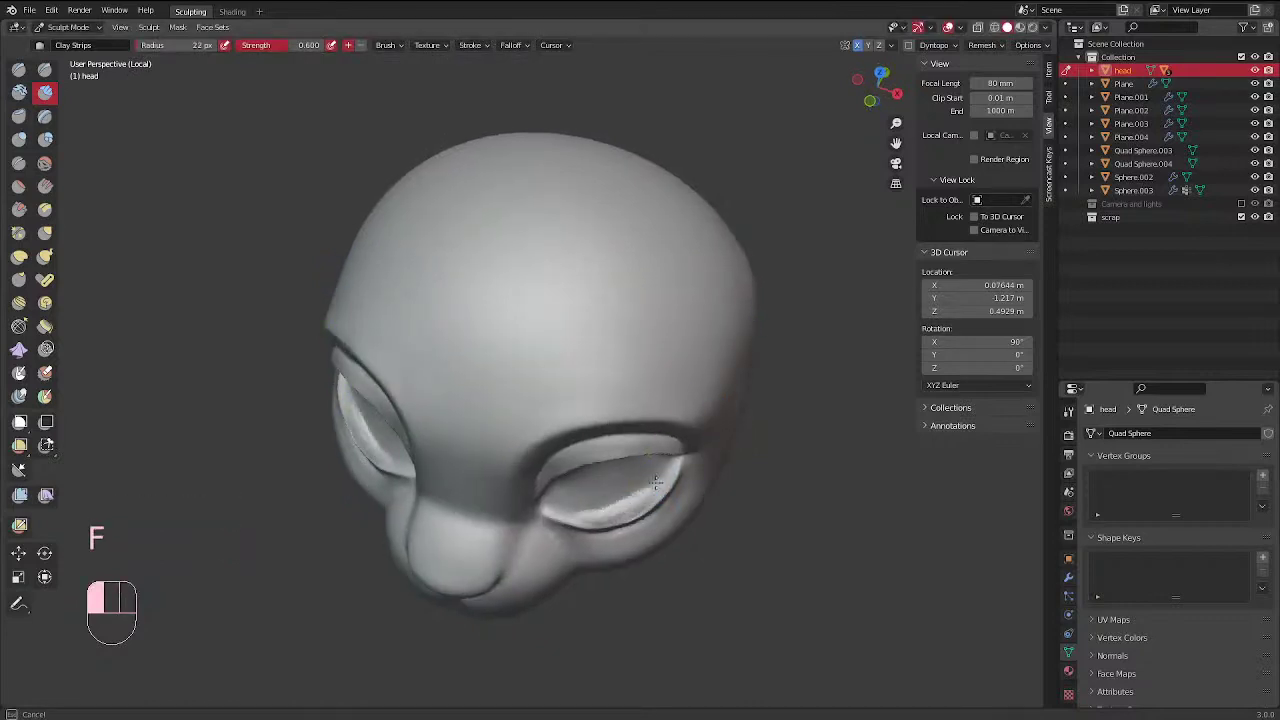
{"action": "key", "text": "f"}
{"action": "left_click", "coordinate": [645, 488]}
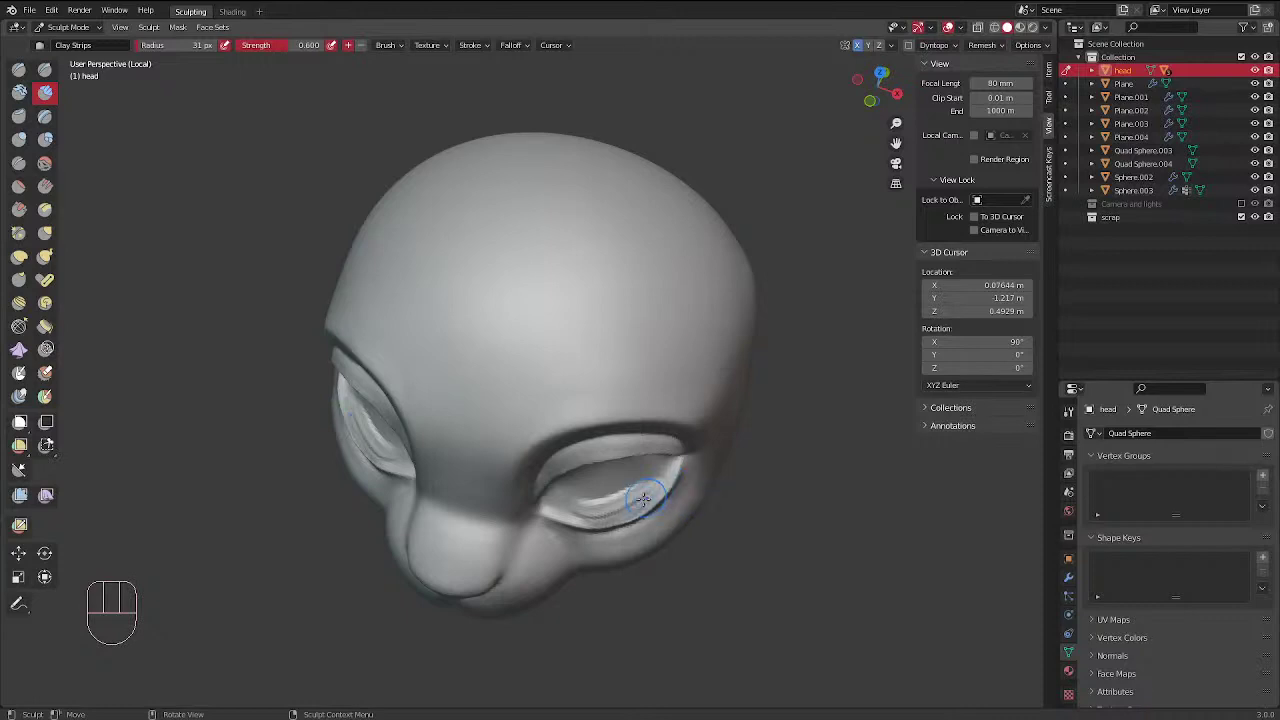
Add more Clay Strips volume across the eye socket and smooth the filled surface
{"action": "mouse_move", "coordinate": [651, 492]}
{"action": "middle_mouse_down", "text": "ctrl"}
{"action": "mouse_move", "coordinate": [655, 381]}
{"action": "mouse_move", "coordinate": [590, 385]}
{"action": "mouse_move", "coordinate": [586, 374]}
{"action": "middle_mouse_up", "text": "ctrl"}
{"action": "mouse_move", "coordinate": [546, 474]}
{"action": "left_mouse_down"}
{"action": "mouse_move", "coordinate": [600, 486]}
{"action": "mouse_move", "coordinate": [675, 445]}
{"action": "left_mouse_up"}
{"action": "middle_click_drag", "start_coordinate": [675, 445], "coordinate": [686, 416]}
{"action": "mouse_move", "coordinate": [669, 414]}
{"action": "left_mouse_down", "text": "shift"}
{"action": "mouse_move", "coordinate": [574, 454]}
{"action": "mouse_move", "coordinate": [668, 402]}
{"action": "mouse_move", "coordinate": [640, 420]}
{"action": "left_mouse_up", "text": "shift"}
{"action": "mouse_move", "coordinate": [640, 420]}
{"action": "middle_mouse_down"}
{"action": "mouse_move", "coordinate": [785, 175]}
{"action": "mouse_move", "coordinate": [683, 375]}
{"action": "middle_mouse_up"}
Inflate the eye socket surface along its outer and lower edges with the Inflate brush, varying the radius between 38 and 27 px
{"action": "key", "text": "i"}
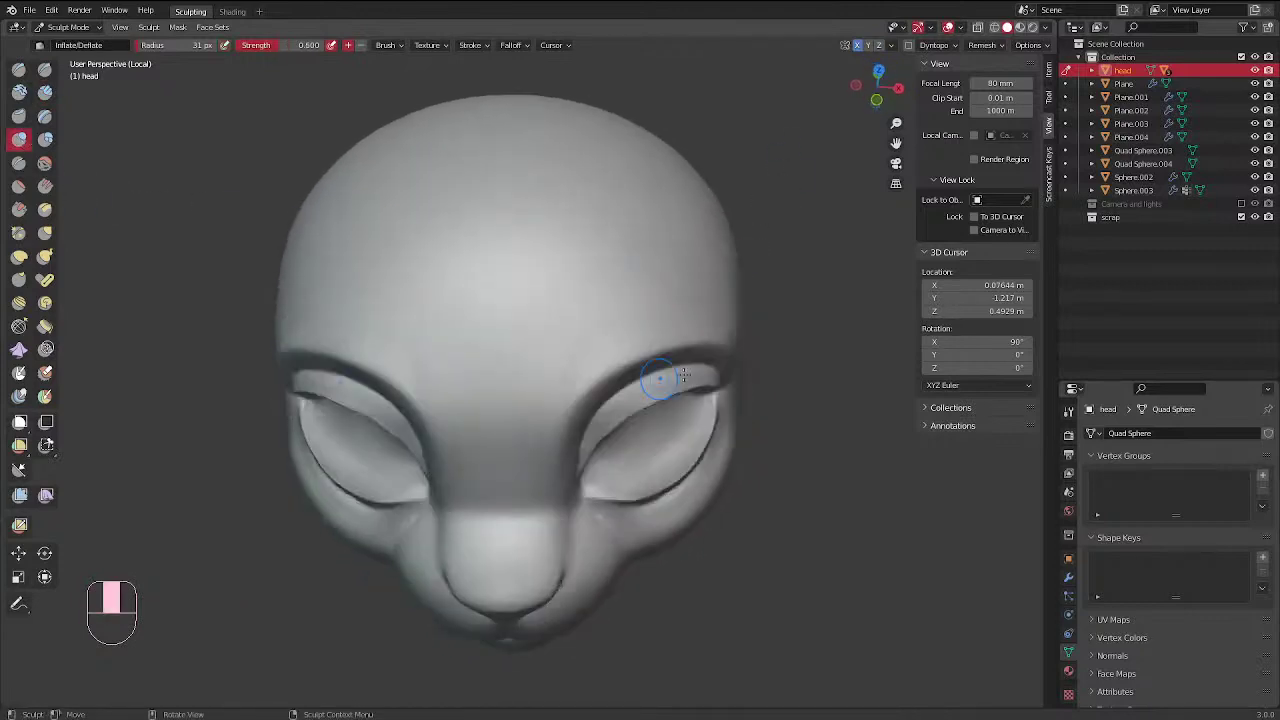
{"action": "mouse_move", "coordinate": [703, 425]}
{"action": "left_mouse_down"}
{"action": "mouse_move", "coordinate": [680, 455]}
{"action": "mouse_move", "coordinate": [703, 428]}
{"action": "left_mouse_up"}
{"action": "key", "text": "f"}
{"action": "left_click", "coordinate": [714, 446]}
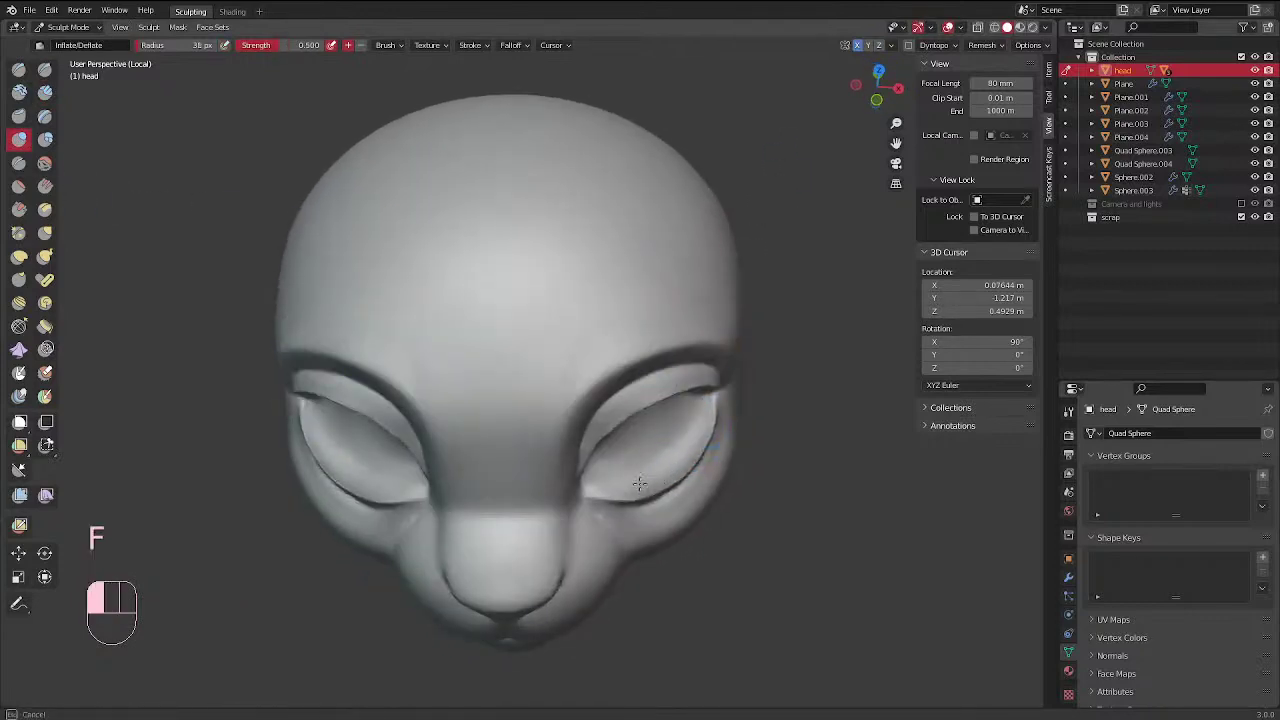
{"action": "left_click", "coordinate": [580, 487]}
{"action": "mouse_move", "coordinate": [645, 472]}
{"action": "middle_mouse_down"}
{"action": "mouse_move", "coordinate": [680, 300]}
{"action": "mouse_move", "coordinate": [735, 335]}
{"action": "mouse_move", "coordinate": [623, 429]}
{"action": "mouse_move", "coordinate": [604, 418]}
{"action": "middle_mouse_up"}
{"action": "key", "text": "f"}
{"action": "left_click", "coordinate": [686, 371]}
{"action": "left_click_drag", "start_coordinate": [604, 418], "coordinate": [640, 410]}
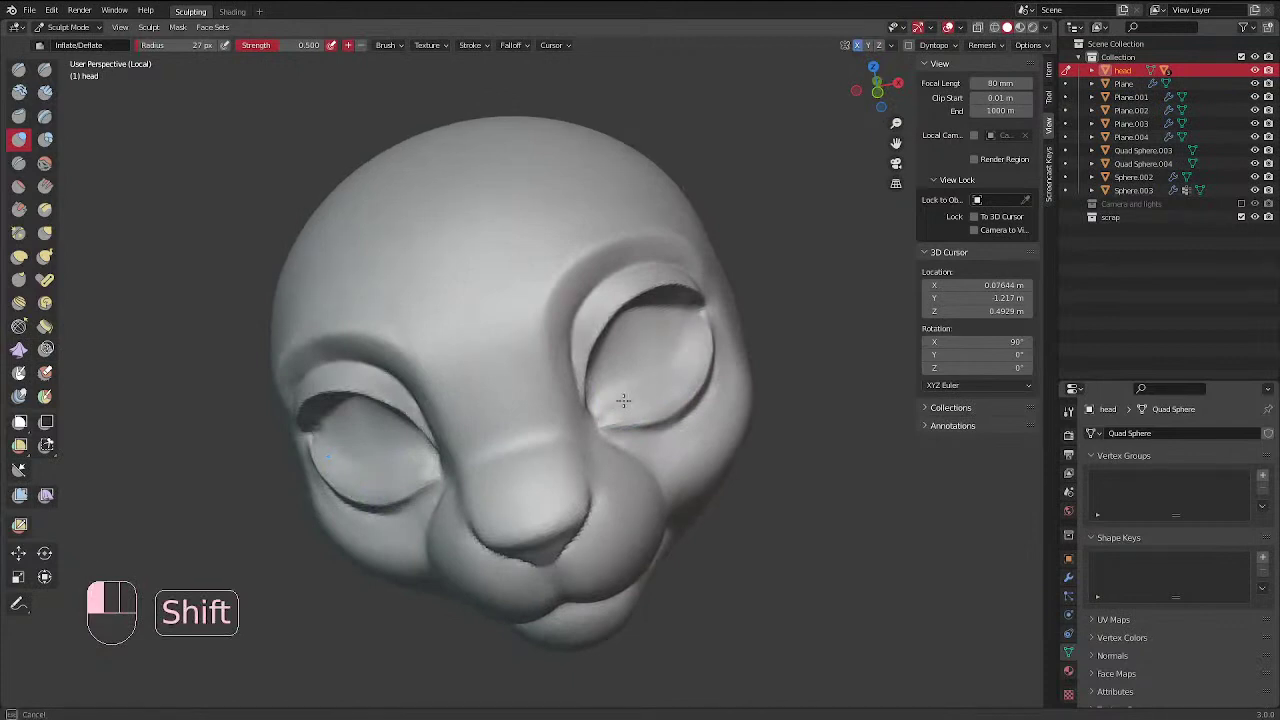
Inflate the socket surface beneath the upper eyelid and toward the inner corner, working from below the head with a 29 to 32 px radius
{"action": "mouse_move", "coordinate": [623, 400]}
{"action": "middle_mouse_down"}
{"action": "mouse_move", "coordinate": [665, 217]}
{"action": "mouse_move", "coordinate": [650, 195]}
{"action": "middle_mouse_up"}
{"action": "key", "text": "f"}
{"action": "left_click", "coordinate": [592, 217]}
{"action": "key", "text": "f"}
{"action": "left_click", "coordinate": [623, 217]}
{"action": "mouse_move", "coordinate": [583, 215]}
{"action": "left_mouse_down"}
{"action": "mouse_move", "coordinate": [530, 223]}
{"action": "mouse_move", "coordinate": [503, 270]}
{"action": "left_mouse_up"}
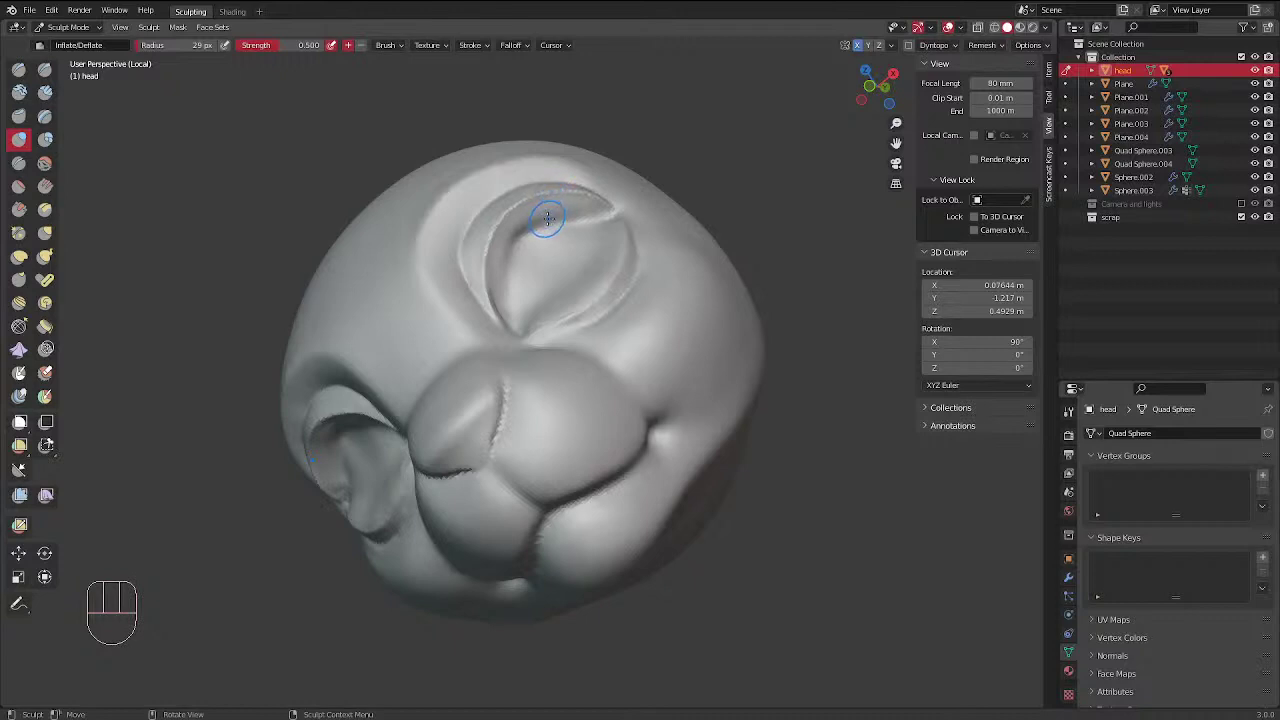
{"action": "key", "text": "f"}
{"action": "left_click", "coordinate": [529, 243]}
{"action": "mouse_move", "coordinate": [527, 238]}
{"action": "left_mouse_down"}
{"action": "mouse_move", "coordinate": [514, 264]}
{"action": "mouse_move", "coordinate": [543, 251]}
{"action": "left_mouse_up"}
{"action": "key", "text": "f"}
{"action": "middle_click_drag", "start_coordinate": [530, 277], "coordinate": [471, 371]}
{"action": "key", "text": "f"}
{"action": "mouse_move", "coordinate": [465, 385]}
{"action": "left_mouse_down"}
{"action": "mouse_move", "coordinate": [467, 334]}
{"action": "mouse_move", "coordinate": [469, 376]}
{"action": "left_mouse_up"}
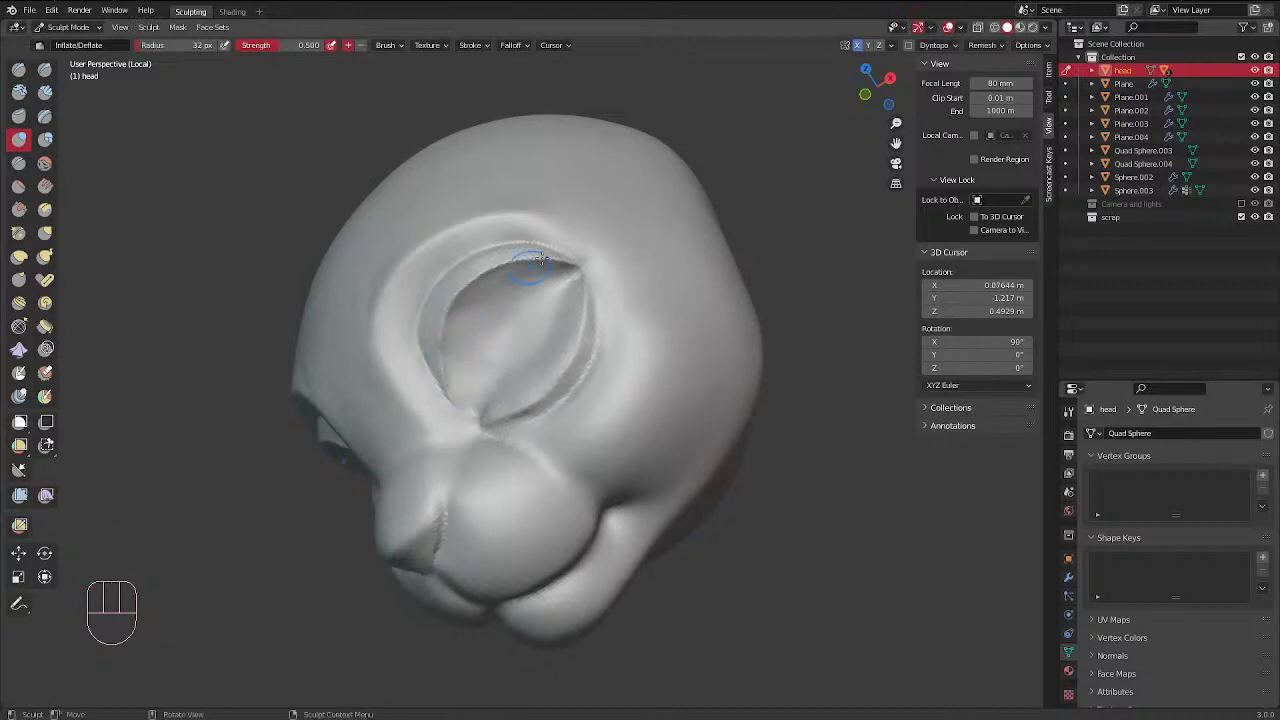
Smooth the eye socket and its outer edge with a 44 px brush radius
{"action": "middle_click_drag", "start_coordinate": [469, 375], "coordinate": [586, 214]}
{"action": "key", "text": "f"}
{"action": "left_click", "coordinate": [579, 255]}
{"action": "left_click_drag", "start_coordinate": [579, 255], "coordinate": [556, 295], "text": "shift"}
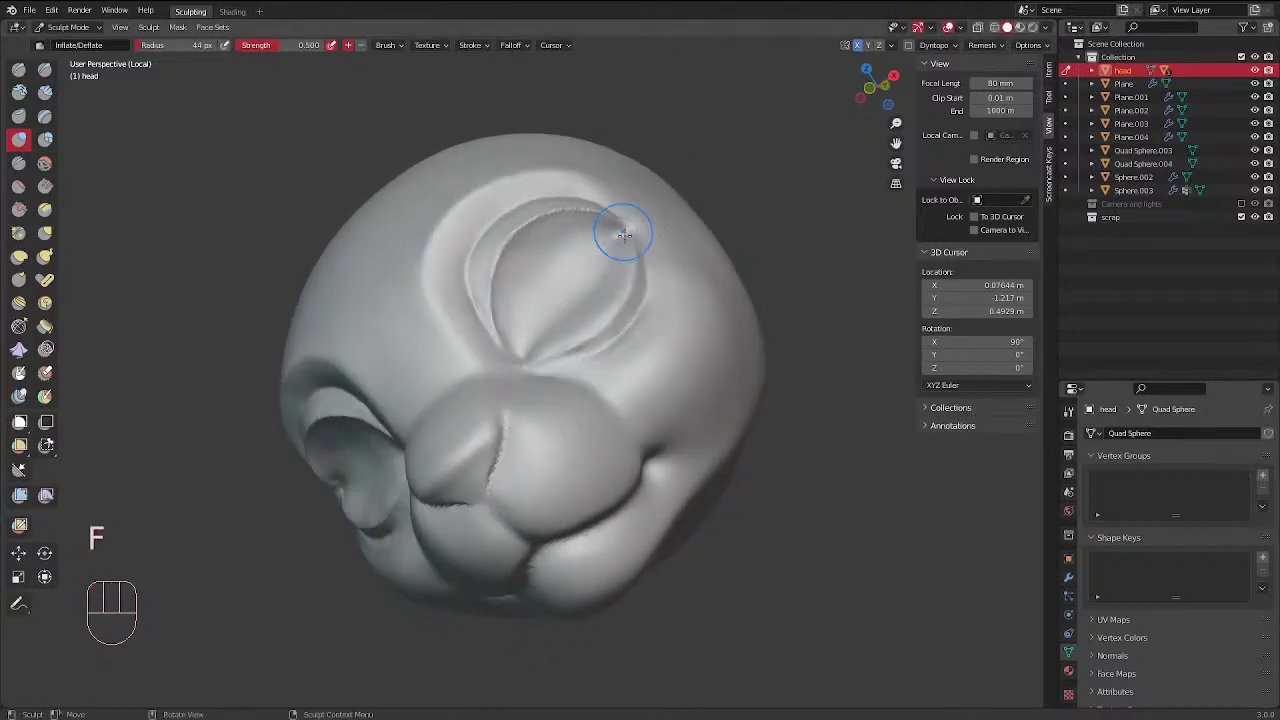
{"action": "middle_click_drag", "start_coordinate": [624, 229], "coordinate": [648, 262]}
{"action": "left_click_drag", "start_coordinate": [632, 312], "coordinate": [625, 323], "text": "shift"}
{"action": "middle_click_drag", "start_coordinate": [551, 376], "coordinate": [575, 286]}
Inflate the upper part of the eye socket with a 32 px radius and smooth it along the upper eyelid
{"action": "key", "text": "f"}
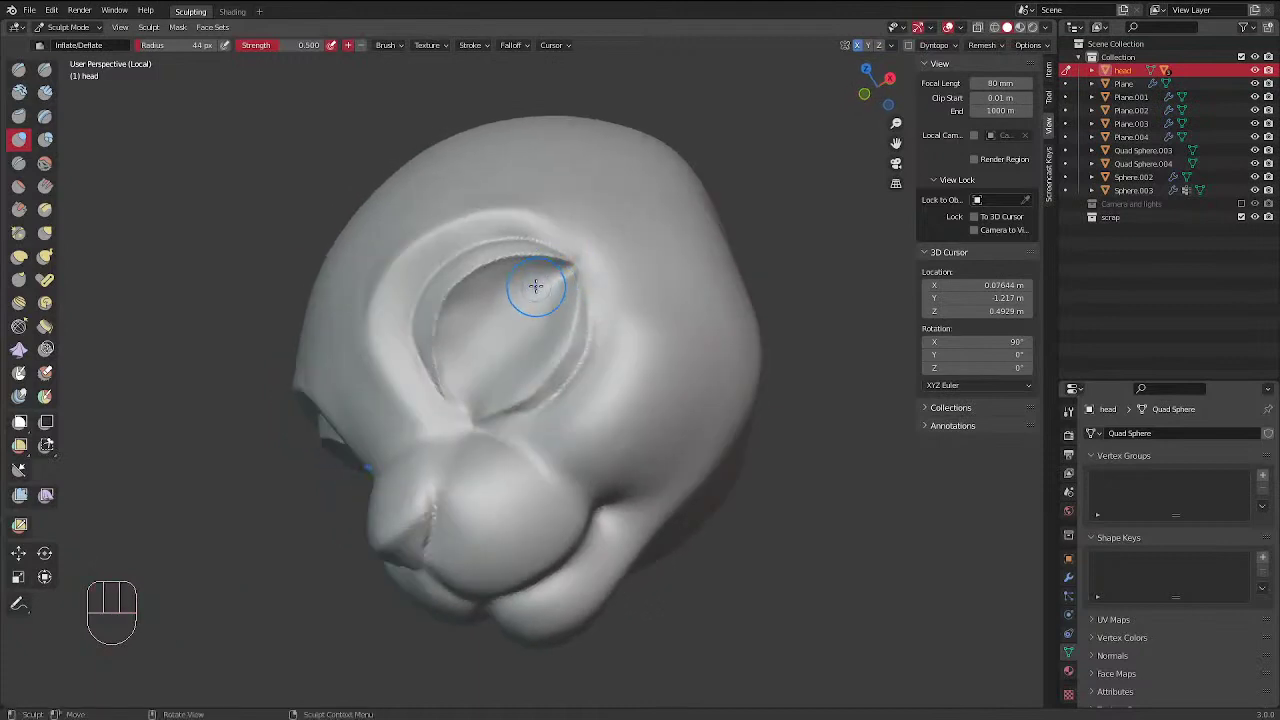
{"action": "left_click", "coordinate": [470, 292]}
{"action": "left_click_drag", "start_coordinate": [470, 292], "coordinate": [510, 270]}
{"action": "mouse_move", "coordinate": [457, 341]}
{"action": "left_mouse_down", "text": "shift"}
{"action": "mouse_move", "coordinate": [483, 286]}
{"action": "mouse_move", "coordinate": [515, 275]}
{"action": "left_mouse_up", "text": "shift"}
{"action": "left_click_drag", "start_coordinate": [464, 350], "coordinate": [530, 262], "text": "shift"}
{"action": "middle_click_drag", "start_coordinate": [583, 244], "coordinate": [569, 174]}
{"action": "left_click_drag", "start_coordinate": [525, 220], "coordinate": [482, 254], "text": "shift"}
{"action": "left_click_drag", "start_coordinate": [482, 254], "coordinate": [532, 212], "text": "shift"}
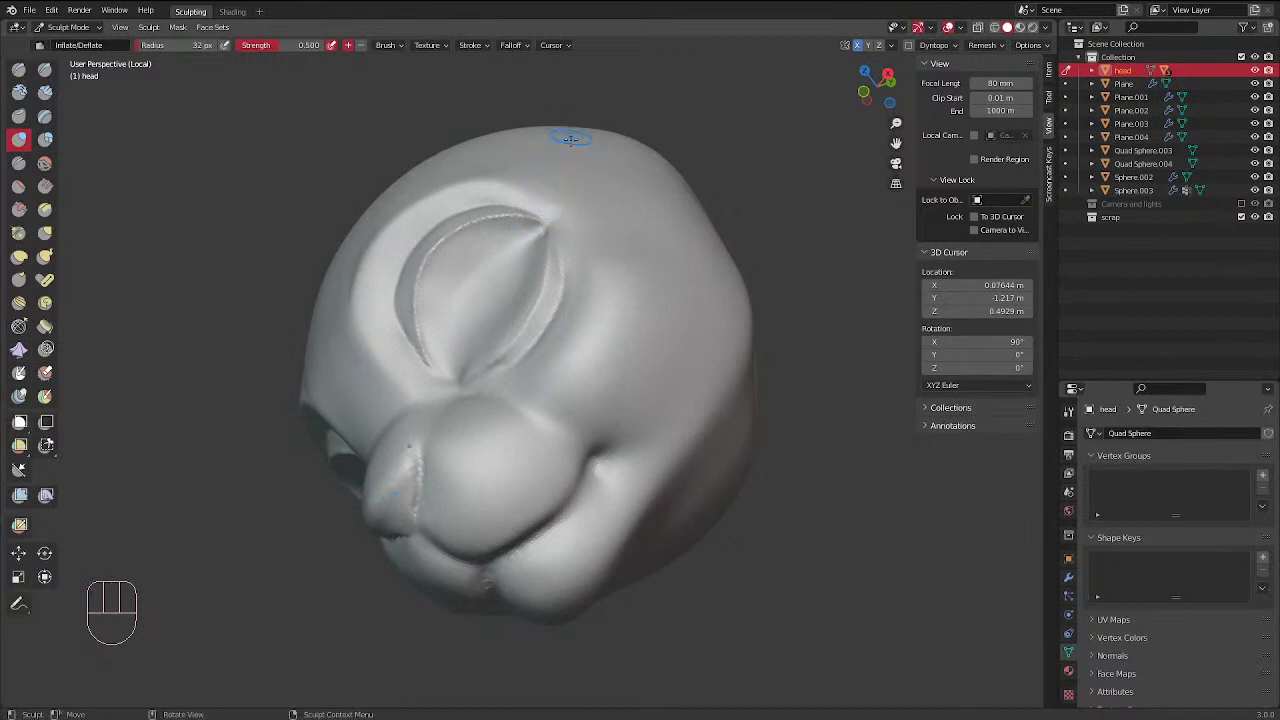
Inflate and smooth the eye socket near its outer corner, reducing the radius to 37 px, and exit local view
{"action": "mouse_move", "coordinate": [571, 135]}
{"action": "middle_mouse_down"}
{"action": "mouse_move", "coordinate": [579, 181]}
{"action": "mouse_move", "coordinate": [613, 188]}
{"action": "middle_mouse_up"}
{"action": "left_click_drag", "start_coordinate": [548, 235], "coordinate": [578, 232]}
{"action": "key", "text": "f"}
{"action": "left_click", "coordinate": [537, 246]}
{"action": "left_click_drag", "start_coordinate": [500, 306], "coordinate": [500, 272], "text": "shift"}
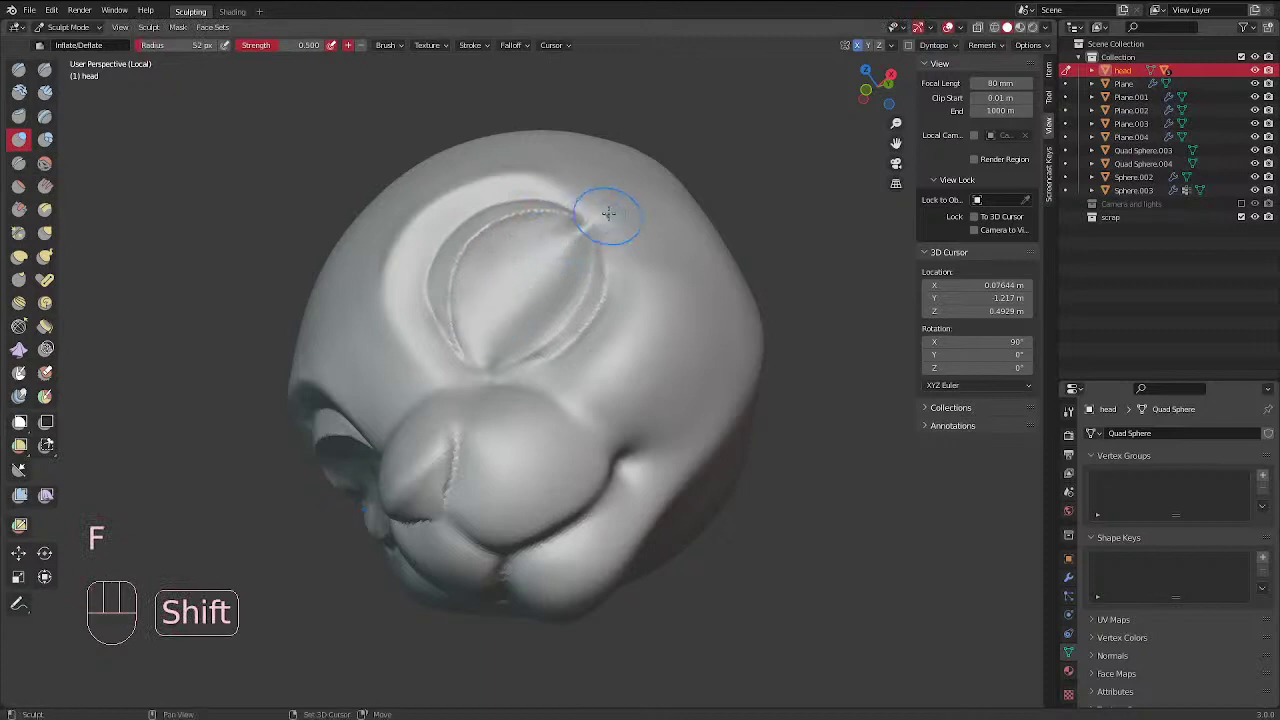
{"action": "key", "text": "f"}
{"action": "left_click", "coordinate": [543, 251]}
{"action": "mouse_move", "coordinate": [543, 251]}
{"action": "middle_mouse_down"}
{"action": "mouse_move", "coordinate": [632, 306]}
{"action": "mouse_move", "coordinate": [590, 234]}
{"action": "middle_mouse_up"}
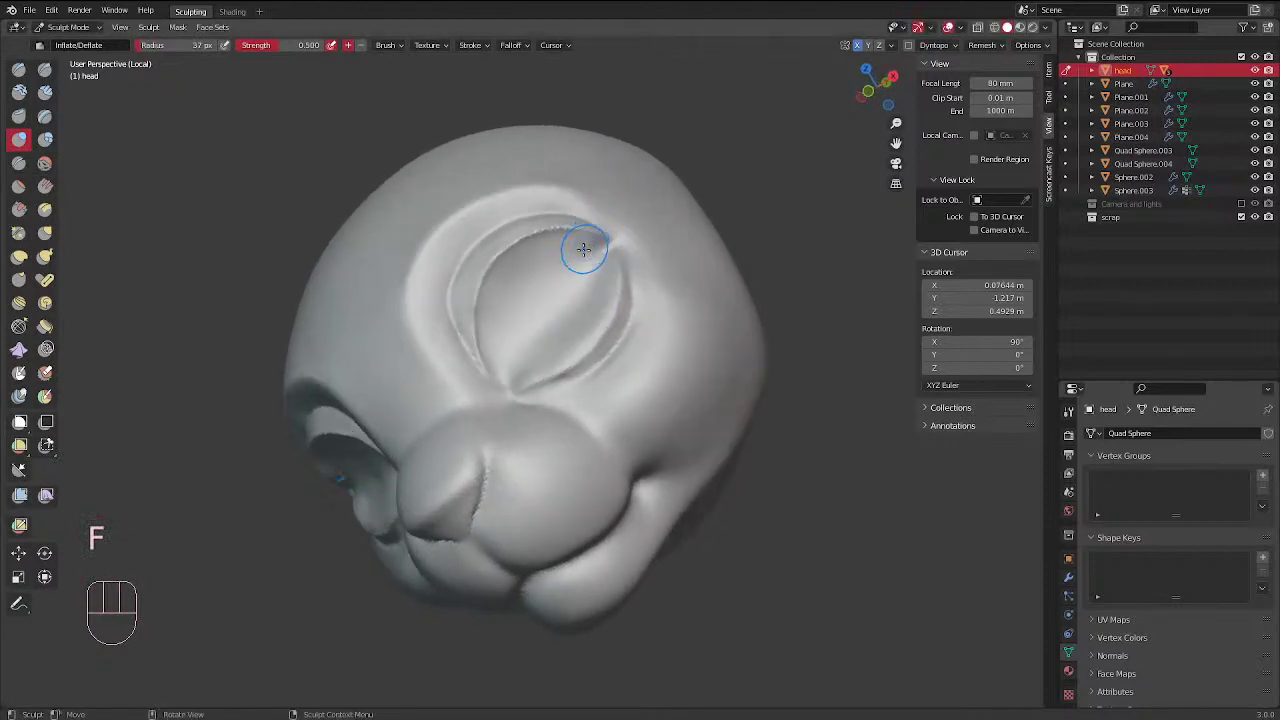
{"action": "left_click_drag", "start_coordinate": [583, 249], "coordinate": [575, 247], "text": "shift"}
{"action": "mouse_move", "coordinate": [534, 334]}
{"action": "middle_mouse_down"}
{"action": "mouse_move", "coordinate": [729, 349]}
{"action": "mouse_move", "coordinate": [776, 233]}
{"action": "mouse_move", "coordinate": [730, 300]}
{"action": "mouse_move", "coordinate": [748, 185]}
{"action": "mouse_move", "coordinate": [726, 214]}
{"action": "mouse_move", "coordinate": [726, 280]}
{"action": "mouse_move", "coordinate": [646, 263]}
{"action": "middle_mouse_up"}
{"action": "key", "text": "KP_Divide"}
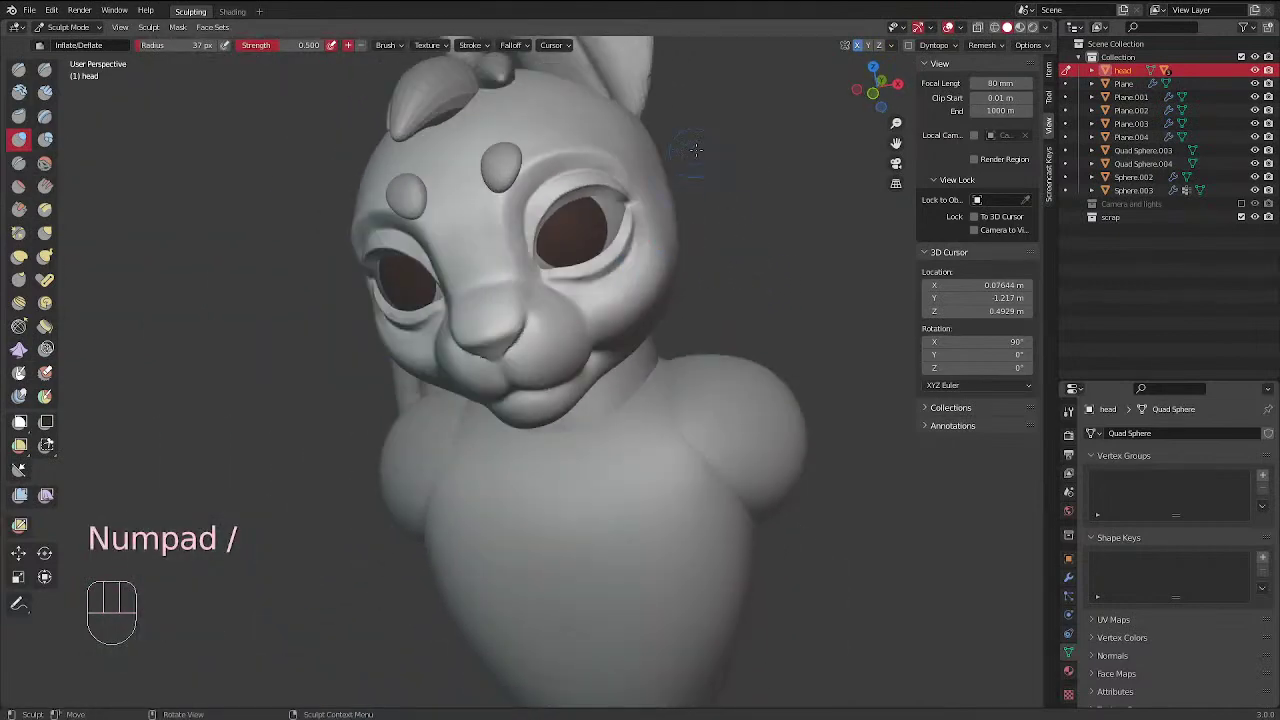
Sharpen the upper eyelid edge toward the outer eye corner in front view using the Crease brush at 33 px radius
{"action": "key", "text": "KP_1"}
{"action": "middle_click_drag", "start_coordinate": [716, 171], "coordinate": [716, 130], "text": "ctrl"}
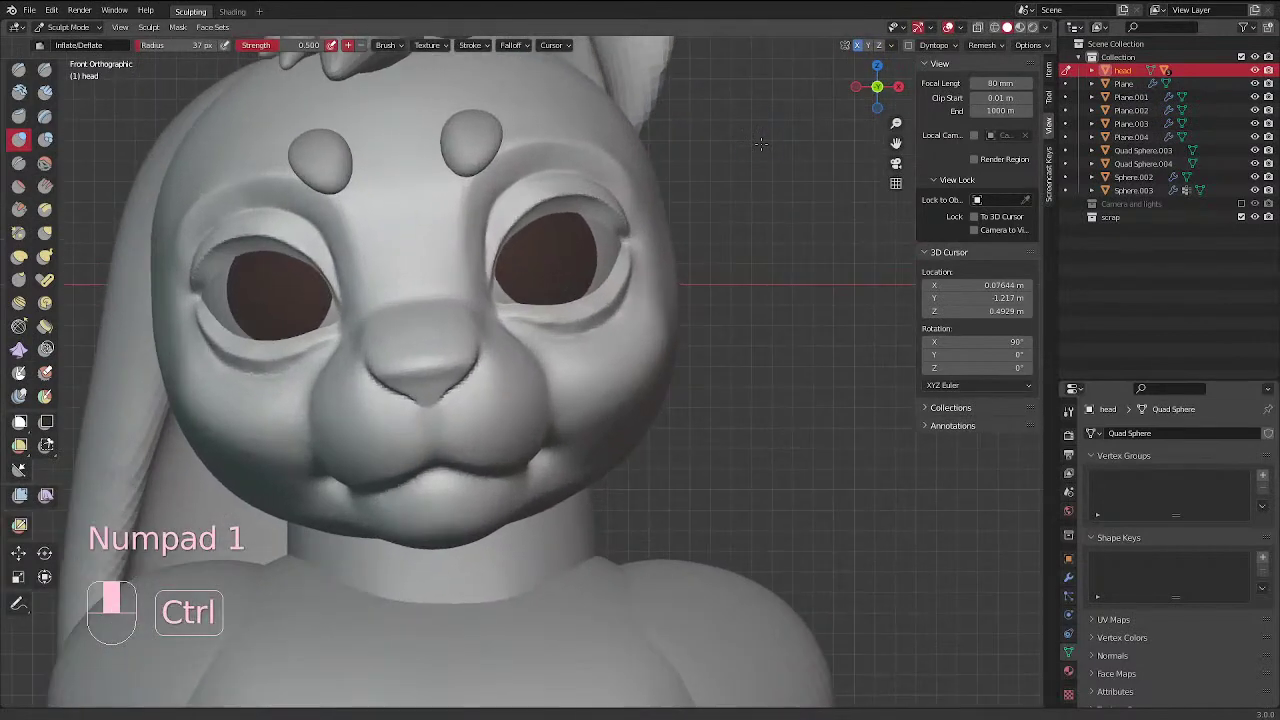
{"action": "left_click", "coordinate": [19, 163]}
{"action": "key", "text": "f"}
{"action": "key", "text": "f"}
{"action": "left_click", "coordinate": [515, 238]}
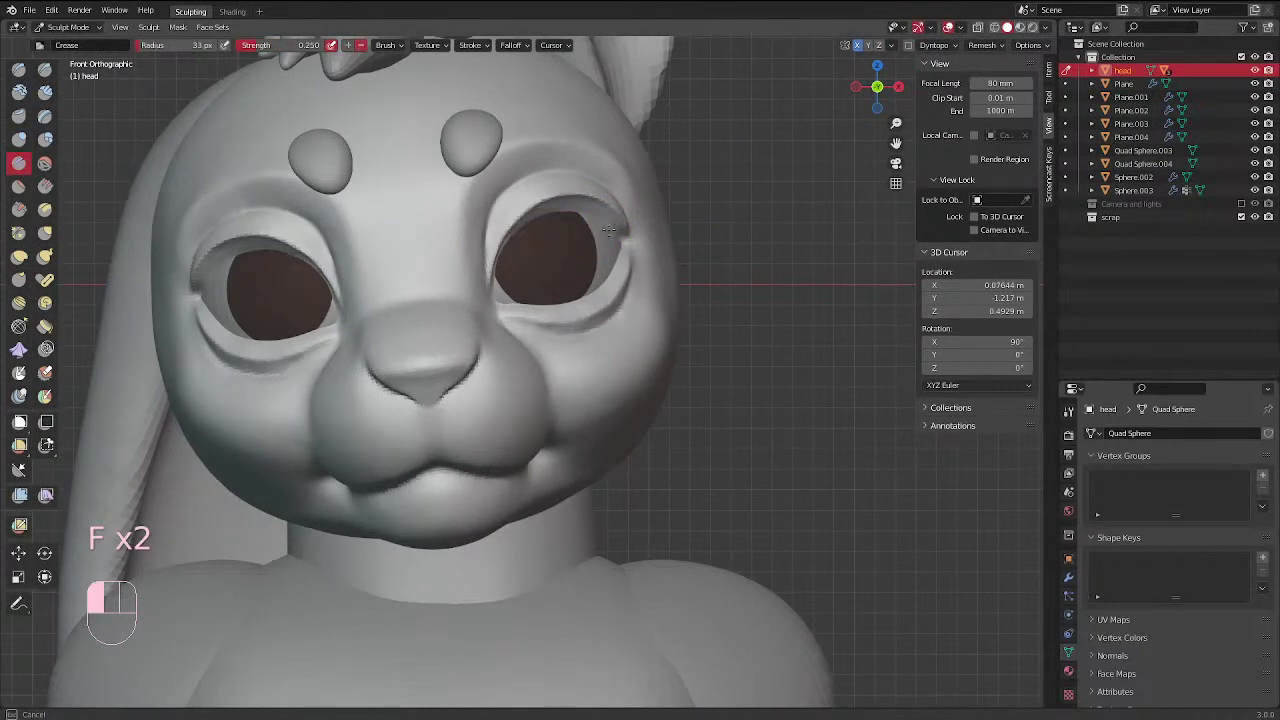
{"action": "middle_click_drag", "start_coordinate": [560, 225], "coordinate": [730, 236]}
{"action": "key", "text": "KP_1"}
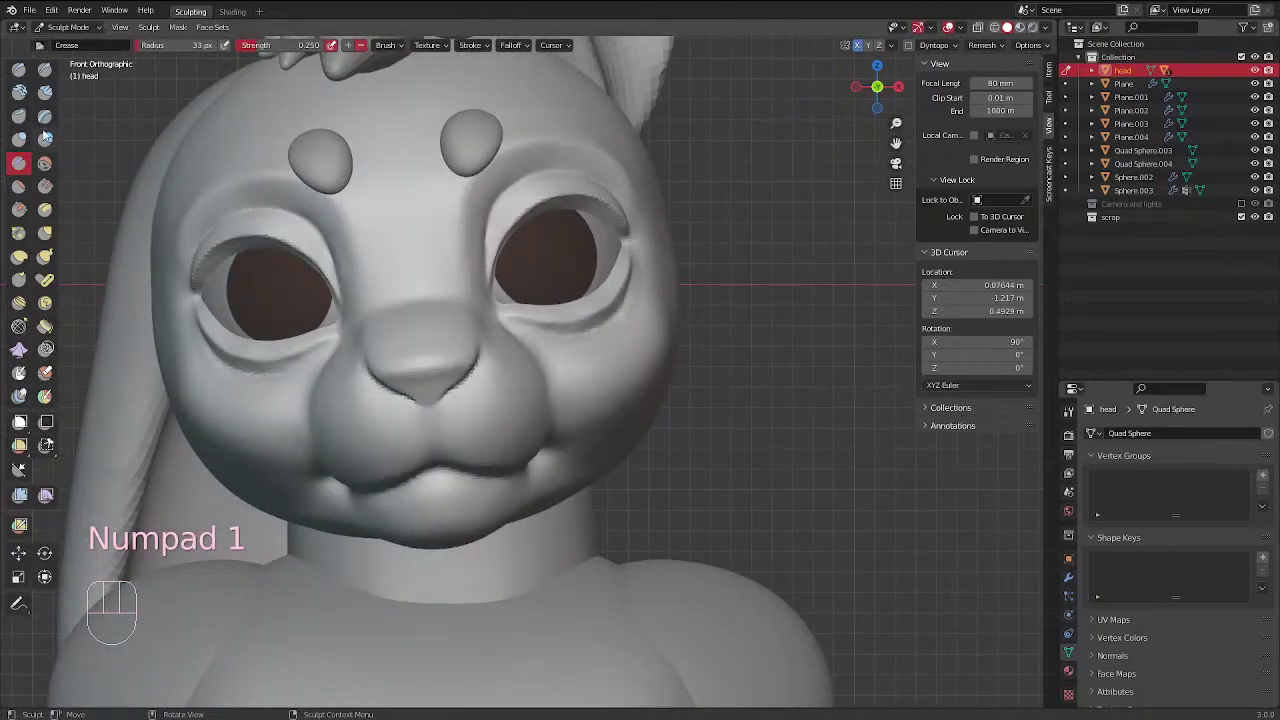
Define the outer part of the upper eyelid with a Draw Sharp stroke at 49 px radius
{"action": "left_click", "coordinate": [45, 68]}
{"action": "key", "text": "f"}
{"action": "left_click", "coordinate": [560, 218]}
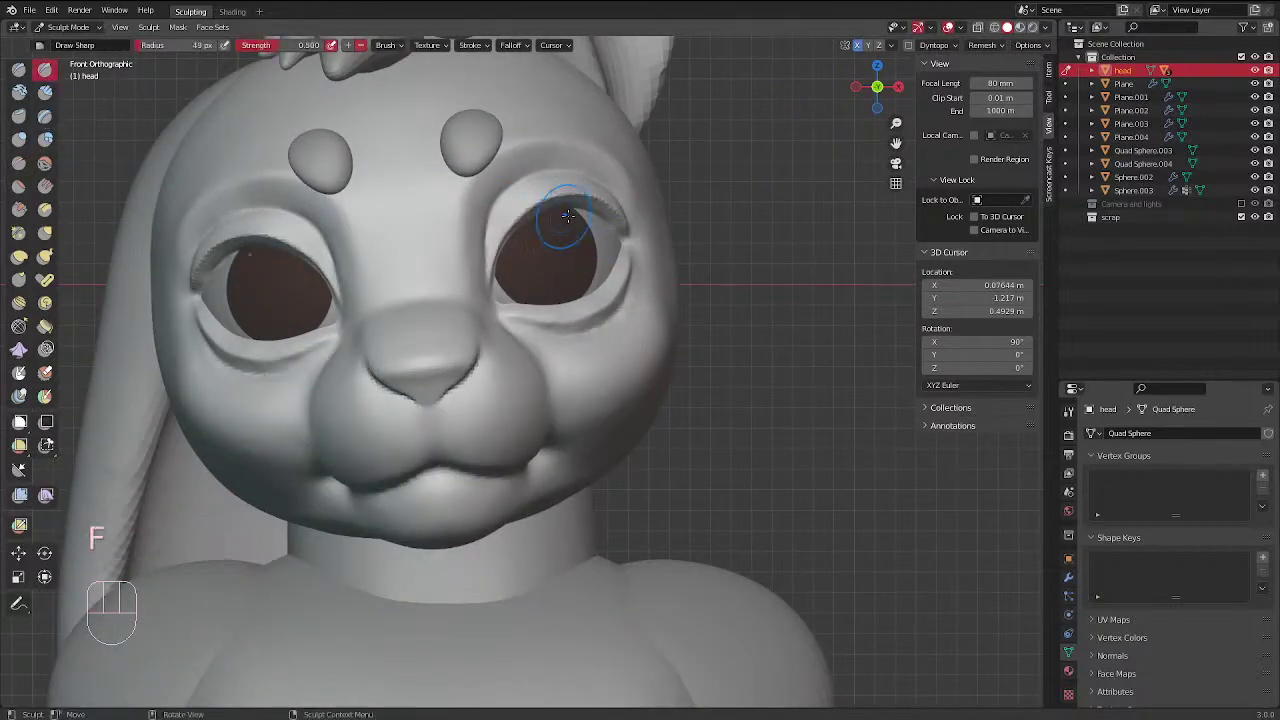
{"action": "left_click_drag", "start_coordinate": [620, 240], "coordinate": [578, 210]}
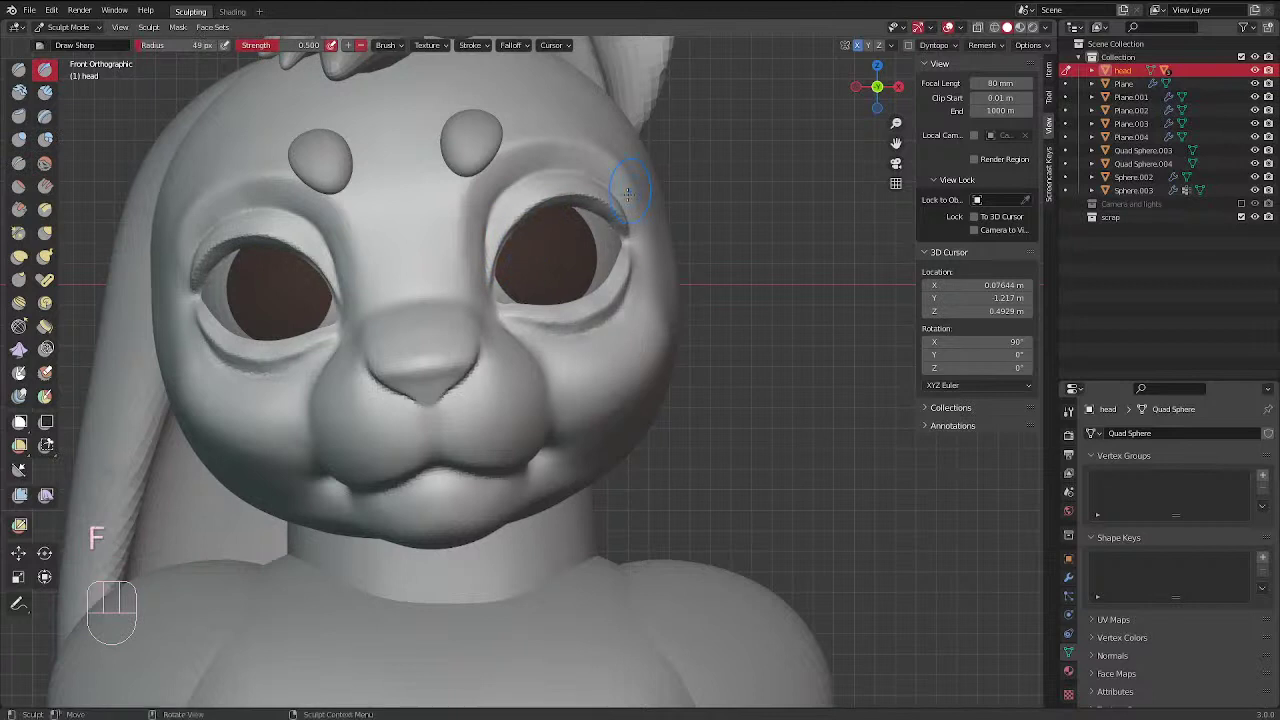
{"action": "key", "text": "f"}
{"action": "left_click", "coordinate": [573, 238]}
Carve the inner rim of the lower eyelid from outer to inner corner with Draw Sharp at 46 px radius
{"action": "middle_click_drag", "start_coordinate": [664, 229], "coordinate": [662, 274]}
{"action": "key", "text": "f"}
{"action": "left_click", "coordinate": [631, 279]}
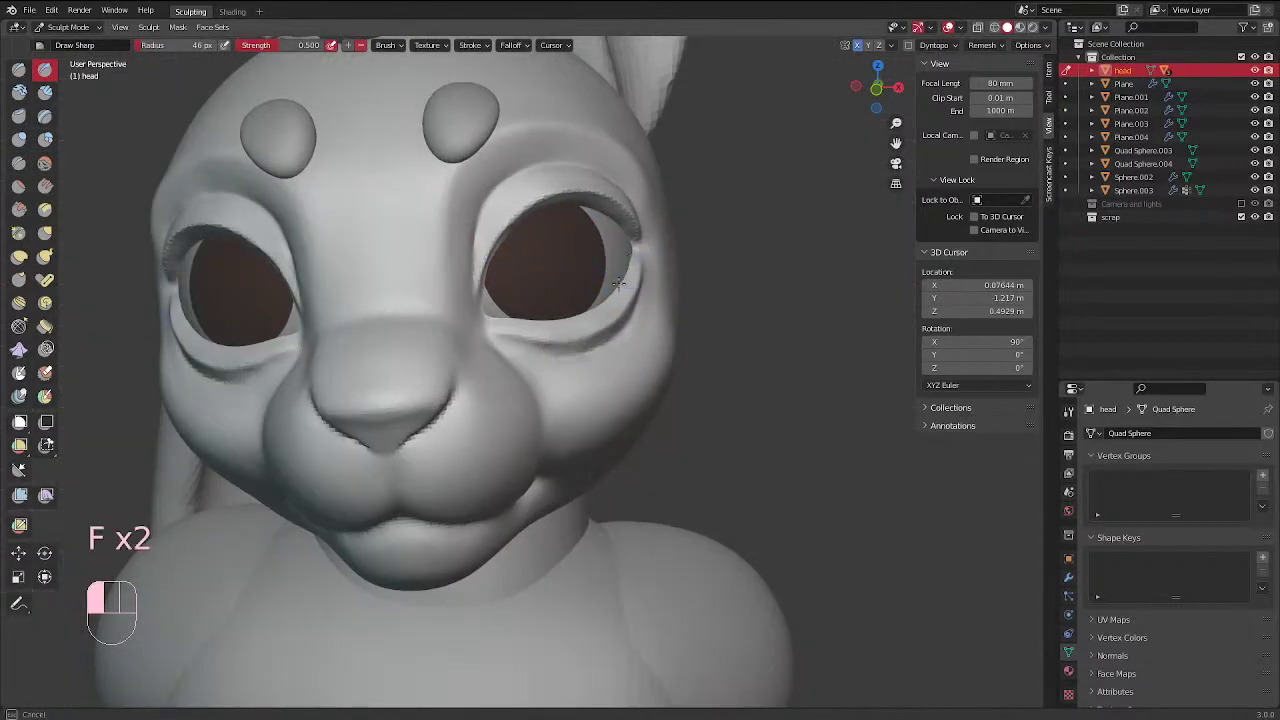
{"action": "left_click_drag", "start_coordinate": [627, 281], "coordinate": [590, 316]}
{"action": "mouse_move", "coordinate": [592, 305]}
{"action": "left_mouse_down"}
{"action": "mouse_move", "coordinate": [545, 326]}
{"action": "mouse_move", "coordinate": [493, 313]}
{"action": "mouse_move", "coordinate": [558, 323]}
{"action": "mouse_move", "coordinate": [632, 268]}
{"action": "mouse_move", "coordinate": [574, 324]}
{"action": "mouse_move", "coordinate": [510, 308]}
{"action": "left_mouse_up"}
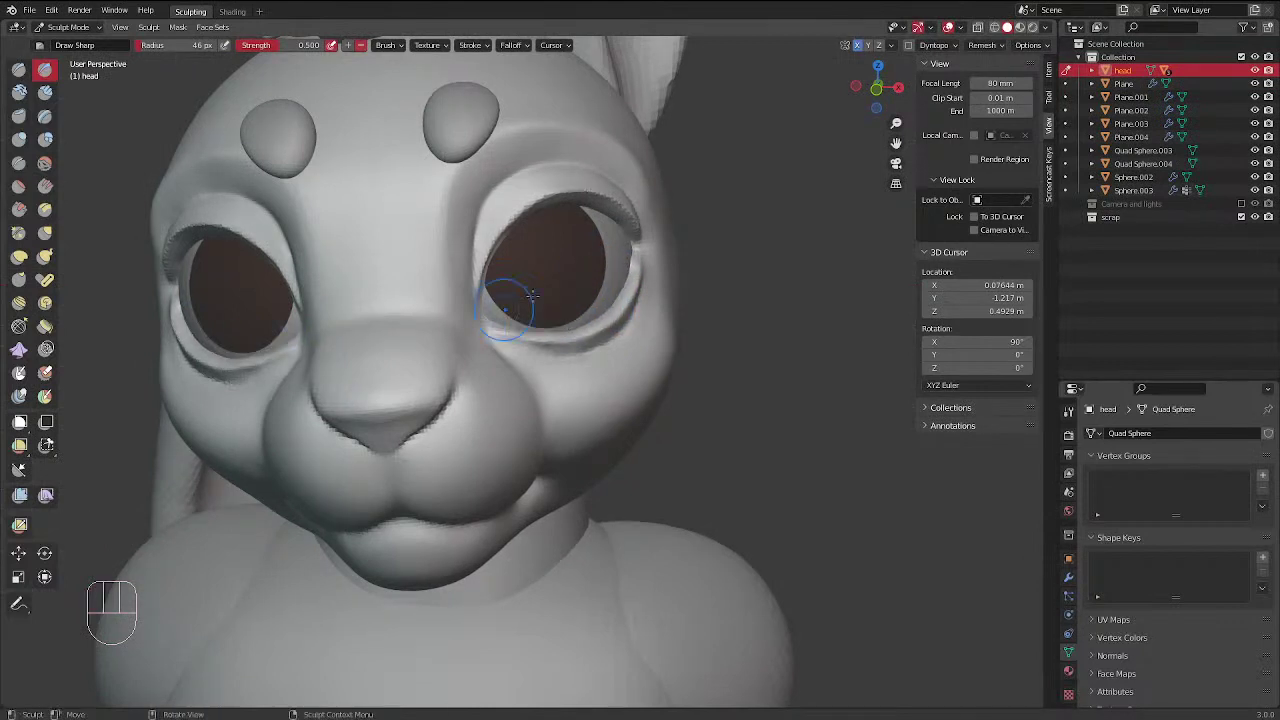
{"action": "middle_click_drag", "start_coordinate": [681, 232], "coordinate": [651, 286], "text": "ctrl"}
{"action": "key", "text": "KP_1"}
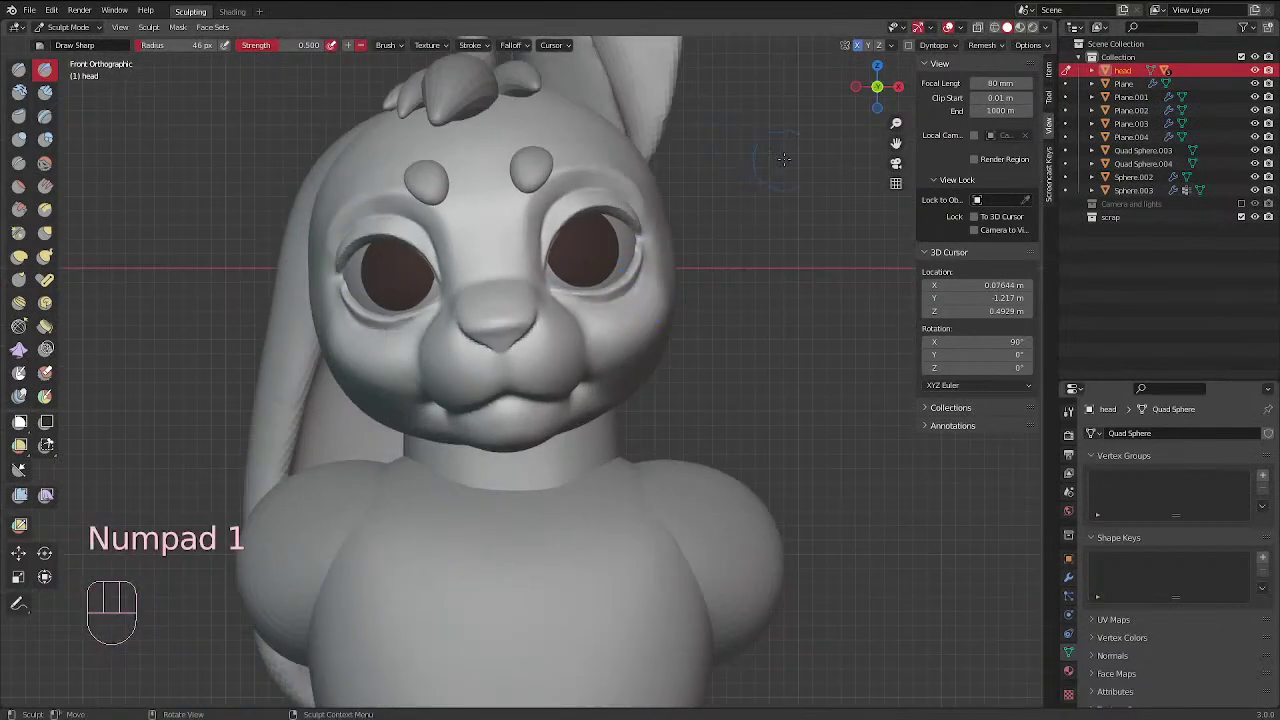
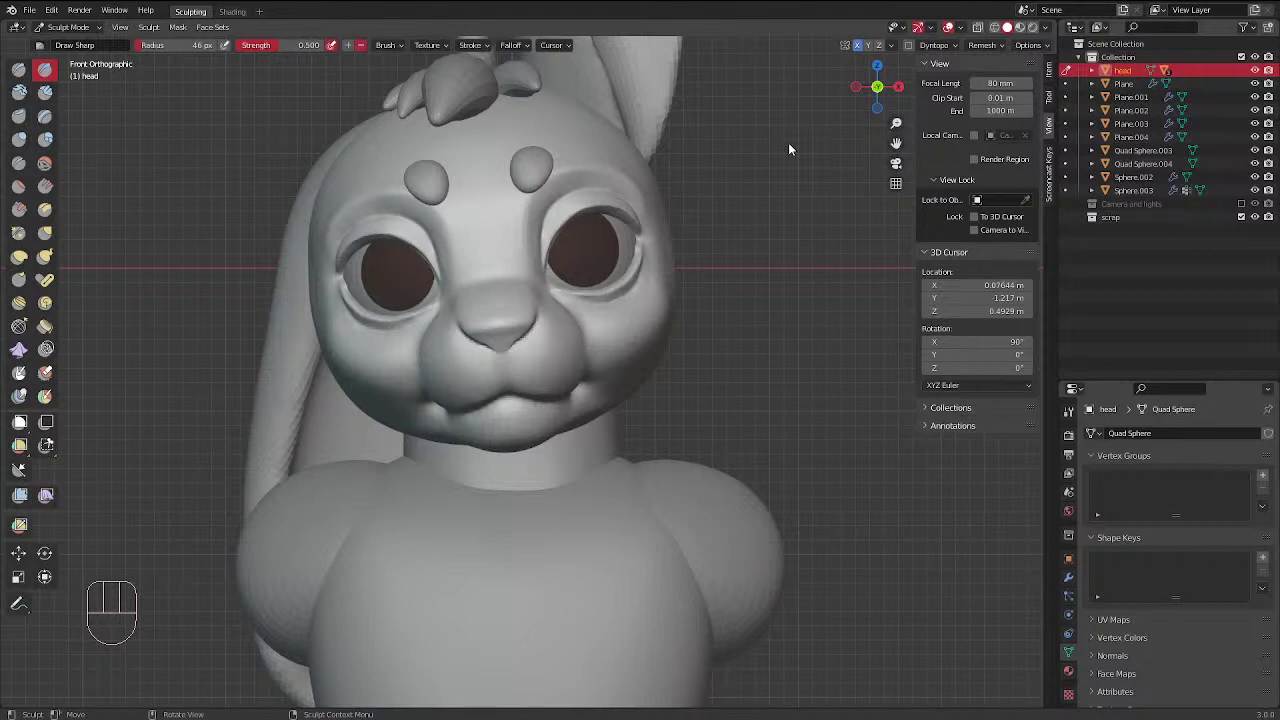
Reduce the brush radius to 26 px and smooth the lower eyelid rim from the outer to the inner corner
{"action": "middle_click_drag", "start_coordinate": [720, 250], "coordinate": [649, 280]}
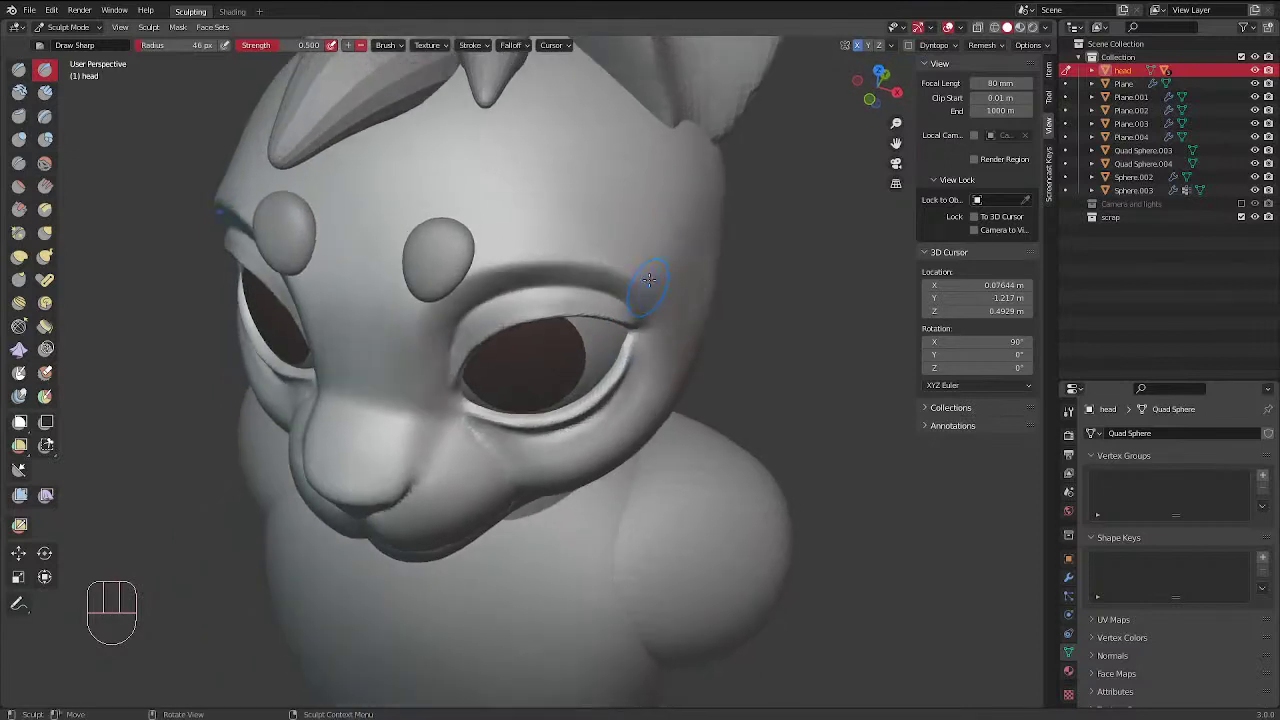
{"action": "key", "text": "f"}
{"action": "mouse_move", "coordinate": [616, 352]}
{"action": "left_mouse_down", "text": "shift"}
{"action": "mouse_move", "coordinate": [592, 395]}
{"action": "mouse_move", "coordinate": [500, 415]}
{"action": "left_mouse_up", "text": "shift"}
{"action": "middle_click_drag", "start_coordinate": [609, 283], "coordinate": [605, 258]}
{"action": "mouse_move", "coordinate": [588, 358]}
{"action": "left_mouse_down", "text": "shift"}
{"action": "mouse_move", "coordinate": [552, 374]}
{"action": "mouse_move", "coordinate": [497, 369]}
{"action": "left_mouse_up", "text": "shift"}
{"action": "middle_click_drag", "start_coordinate": [652, 250], "coordinate": [644, 204]}
{"action": "key", "text": "KP_1"}
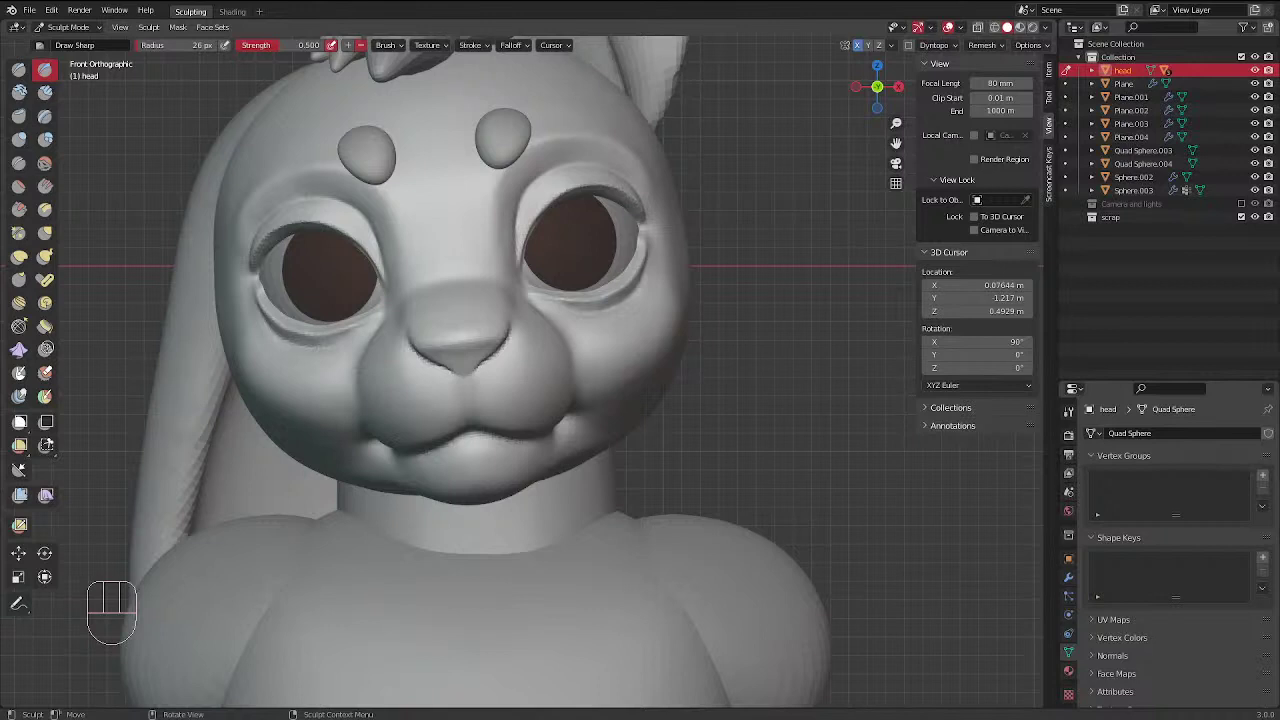
Smooth the outer eye corner and refine the lower eyelid beside it with a short Draw Sharp stroke
{"action": "middle_click_drag", "start_coordinate": [742, 198], "coordinate": [606, 163]}
{"action": "middle_click_drag", "start_coordinate": [590, 242], "coordinate": [590, 285]}
{"action": "left_click_drag", "start_coordinate": [590, 285], "coordinate": [600, 300], "text": "shift"}
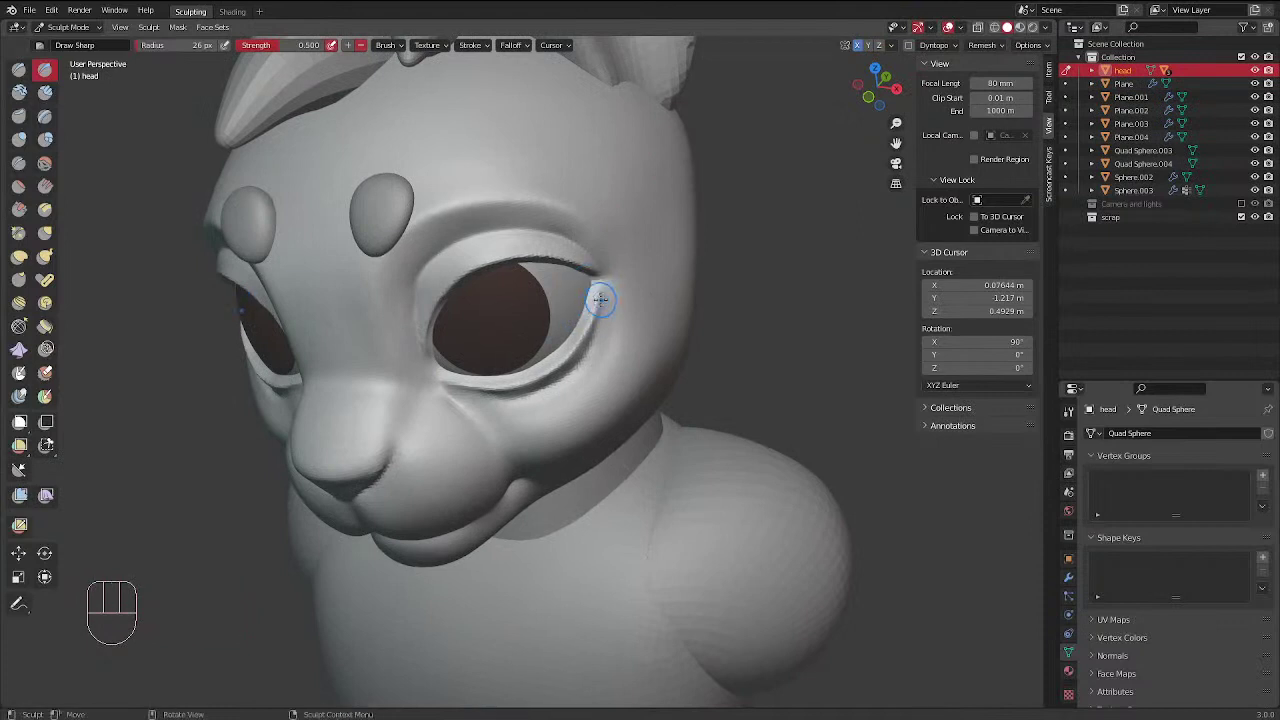
{"action": "middle_click_drag", "start_coordinate": [603, 274], "coordinate": [594, 283]}
{"action": "left_click_drag", "start_coordinate": [594, 285], "coordinate": [583, 300]}
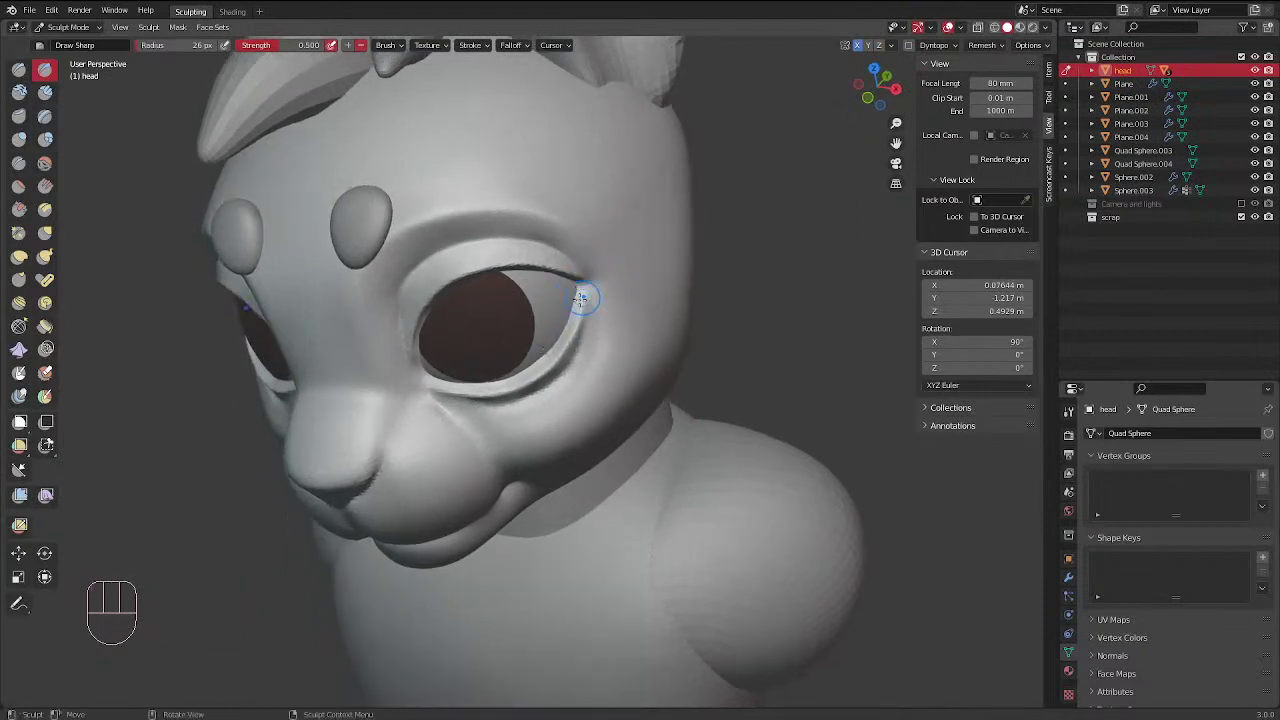
Set the brush radius to 33 px and raise the outer lower eyelid with inverted Draw Sharp strokes
{"action": "key", "text": "f"}
{"action": "left_click", "coordinate": [582, 303]}
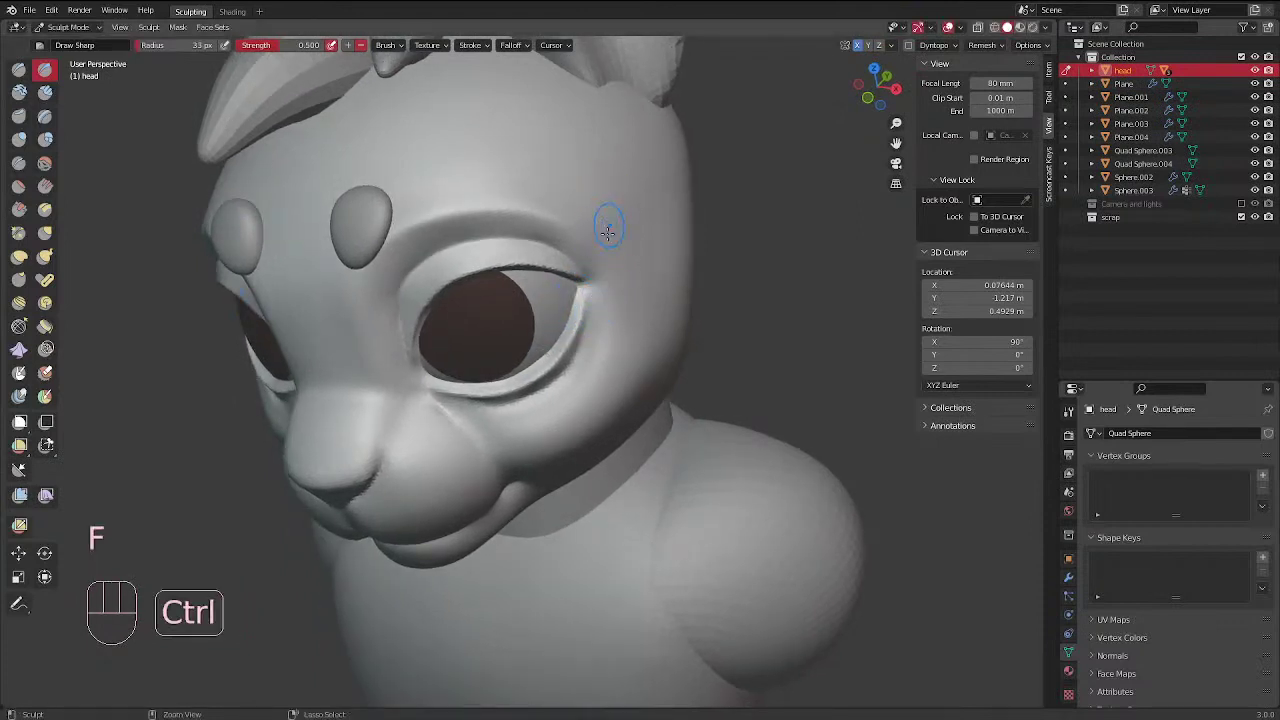
{"action": "left_click", "coordinate": [600, 300], "text": "ctrl"}
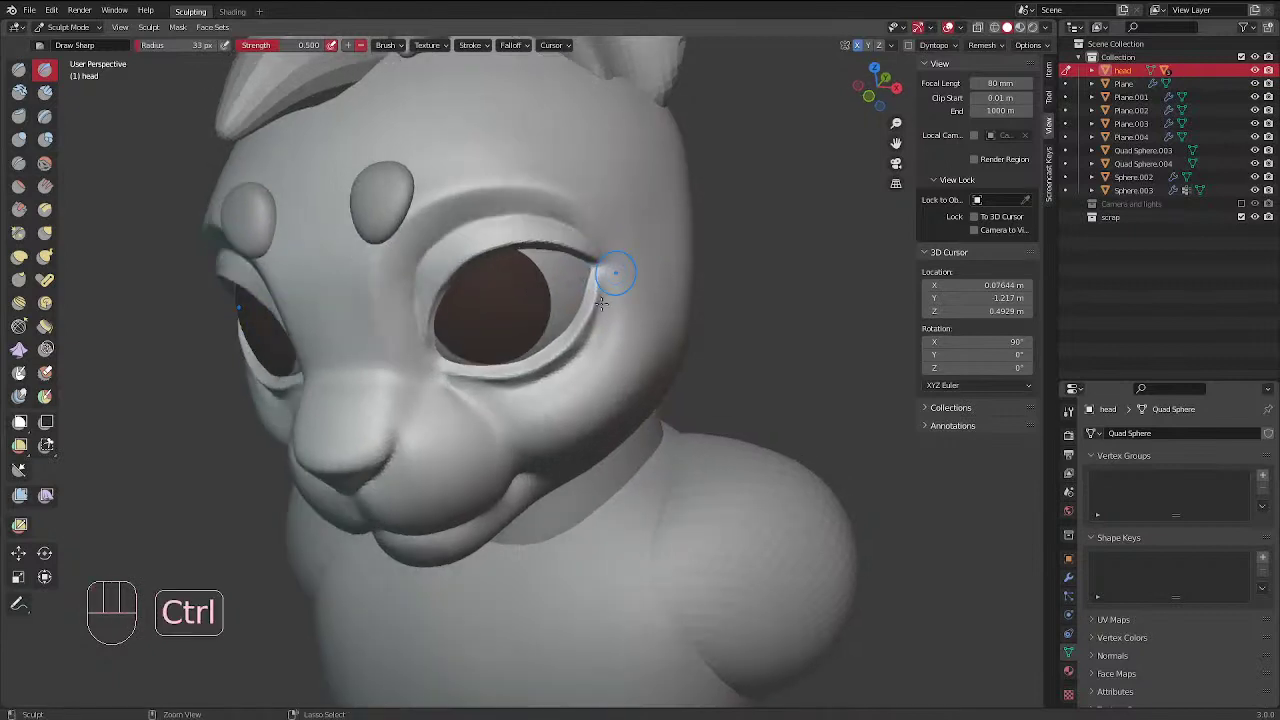
{"action": "left_click_drag", "start_coordinate": [595, 322], "coordinate": [562, 345], "text": "ctrl"}
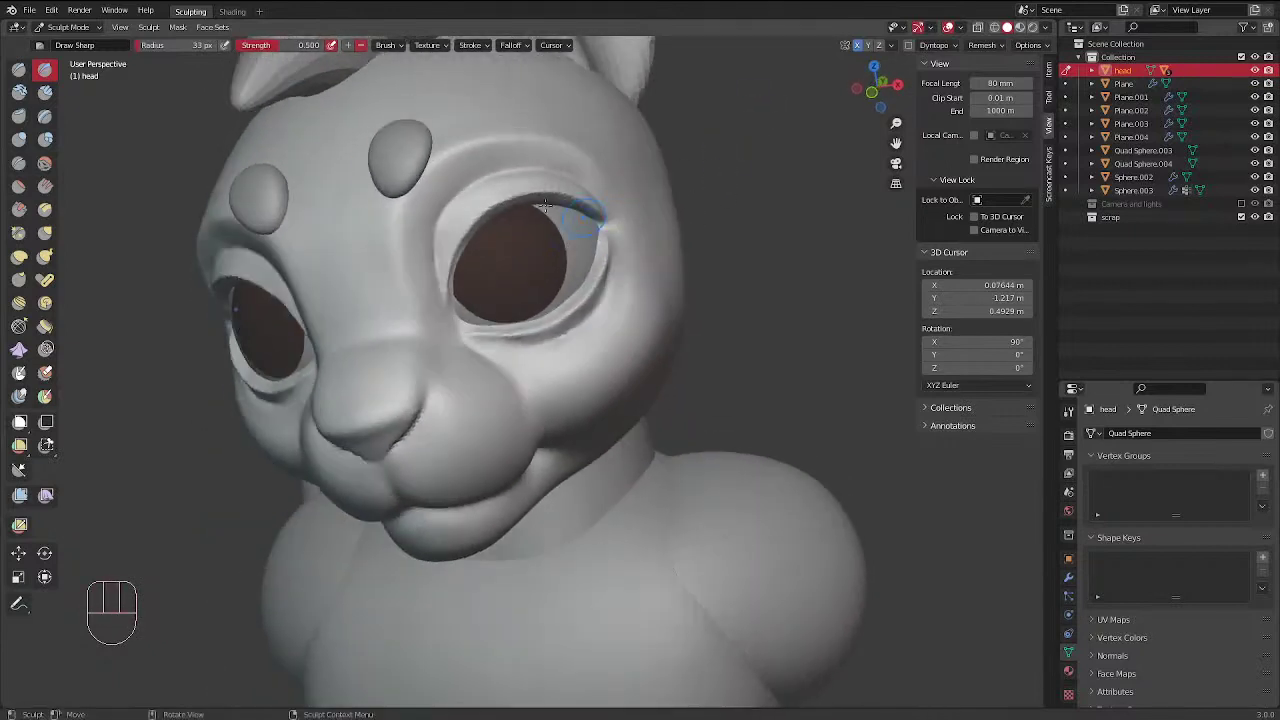
Deepen the fold beneath the outer lower eyelid with the Crease brush, adjusting its radius to 37 px
{"action": "left_click", "coordinate": [20, 164]}
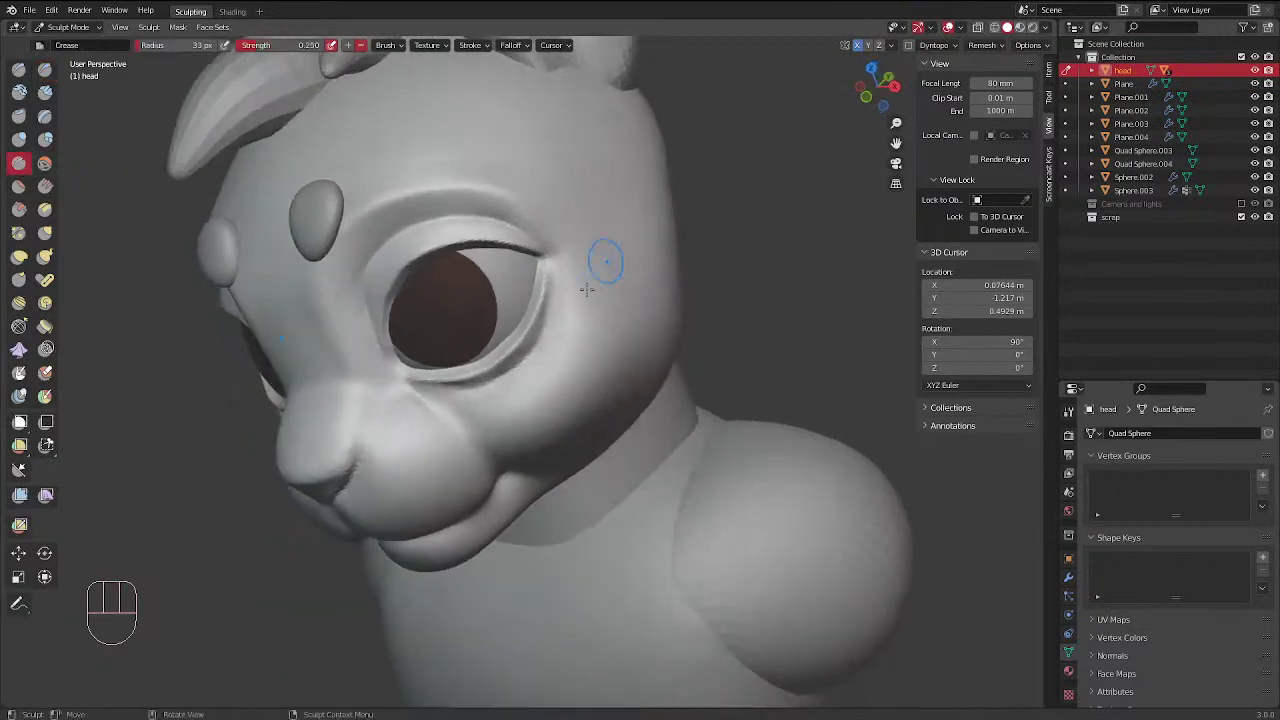
{"action": "left_click_drag", "start_coordinate": [552, 335], "coordinate": [510, 375]}
{"action": "key", "text": "f"}
{"action": "left_click", "coordinate": [549, 316]}
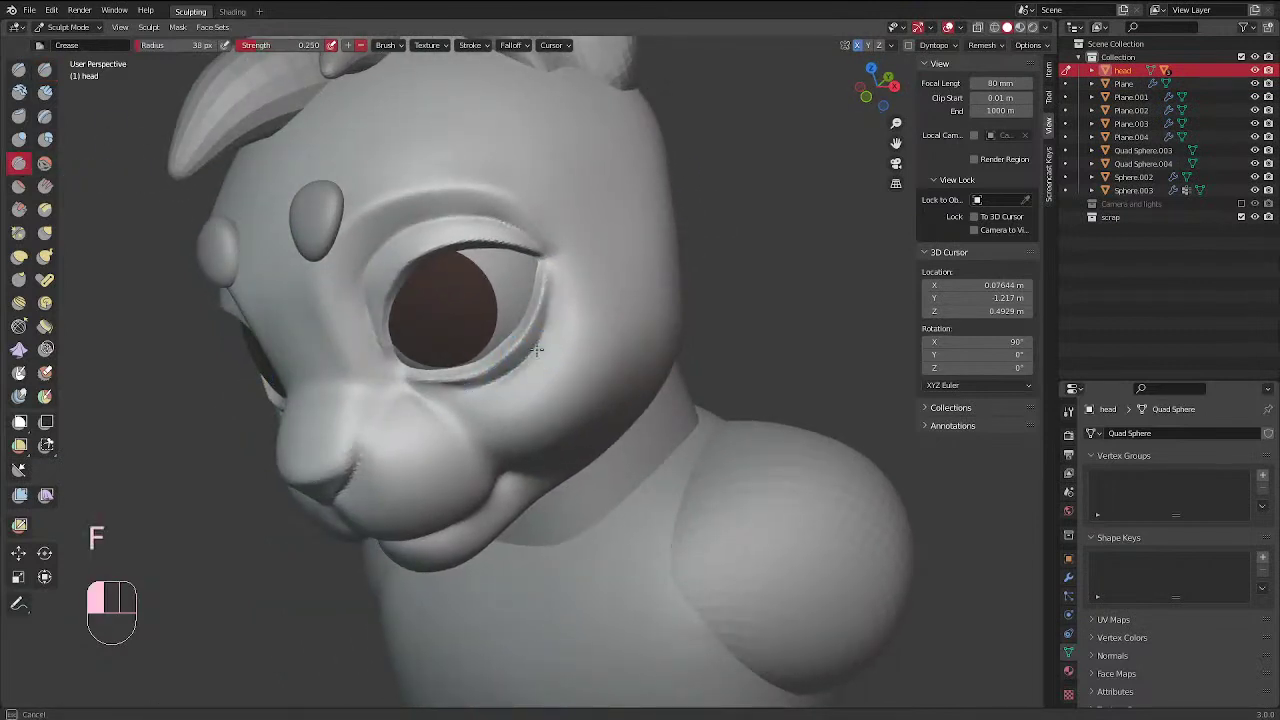
{"action": "key", "text": "f"}
{"action": "left_click", "coordinate": [549, 316]}
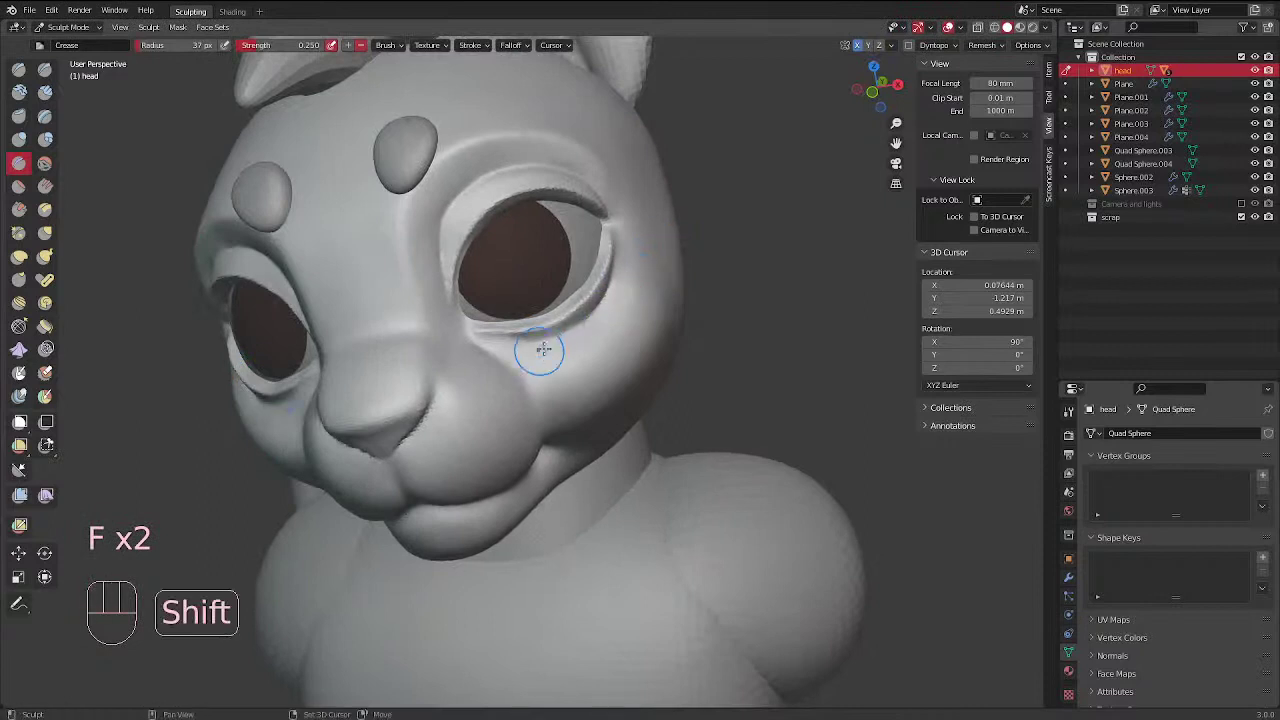
{"action": "mouse_move", "coordinate": [540, 349]}
{"action": "middle_mouse_down"}
{"action": "mouse_move", "coordinate": [626, 254]}
{"action": "mouse_move", "coordinate": [606, 264]}
{"action": "middle_mouse_up"}
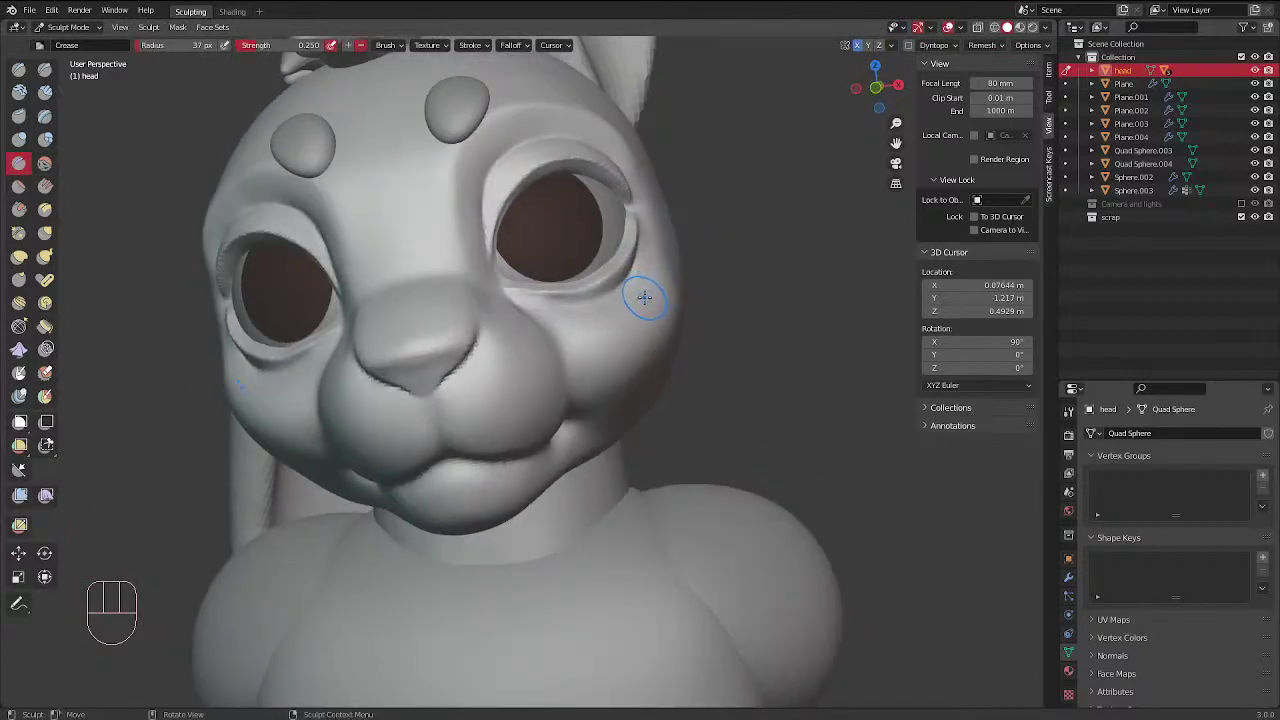
{"action": "mouse_move", "coordinate": [647, 301]}
{"action": "middle_mouse_down"}
{"action": "mouse_move", "coordinate": [633, 336]}
{"action": "mouse_move", "coordinate": [608, 343]}
{"action": "middle_mouse_up"}
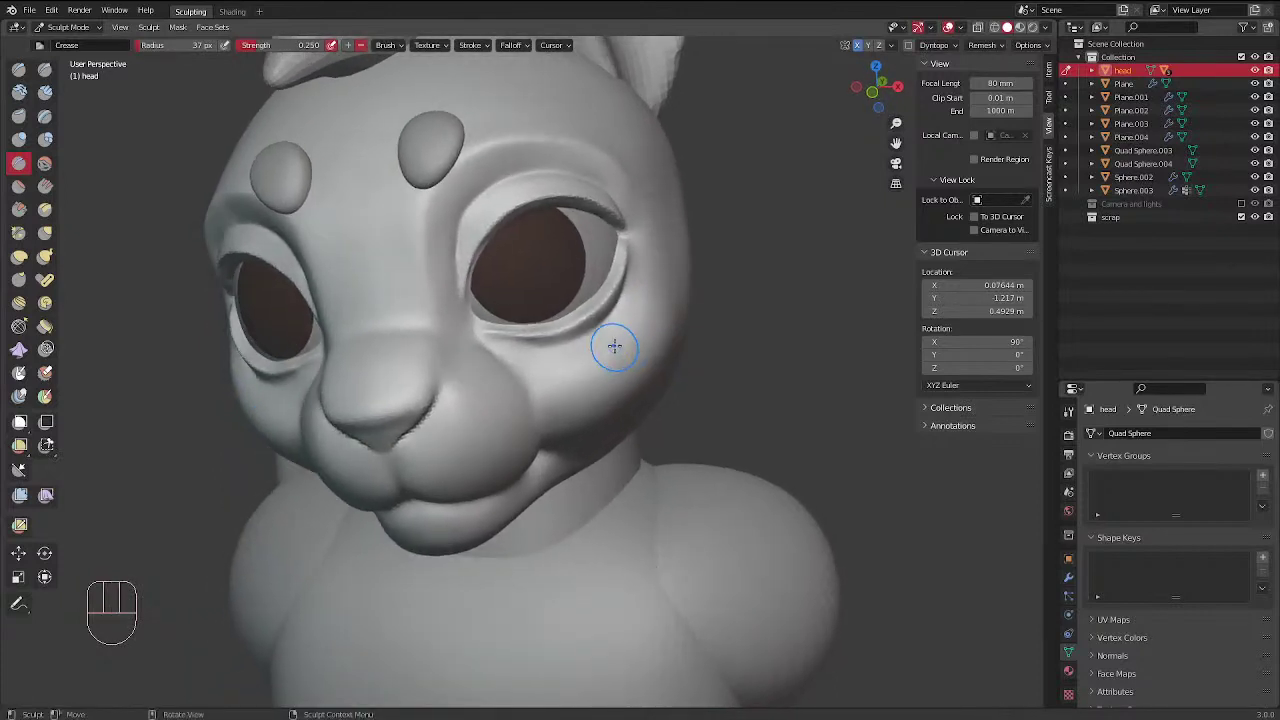
Crease the outer end of the lower eyelid, set the brush radius to 40 px and smooth the skin beside it
{"action": "mouse_move", "coordinate": [620, 331]}
{"action": "left_mouse_down"}
{"action": "mouse_move", "coordinate": [622, 269]}
{"action": "mouse_move", "coordinate": [614, 278]}
{"action": "left_mouse_up"}
{"action": "key", "text": "f"}
{"action": "key", "text": "f"}
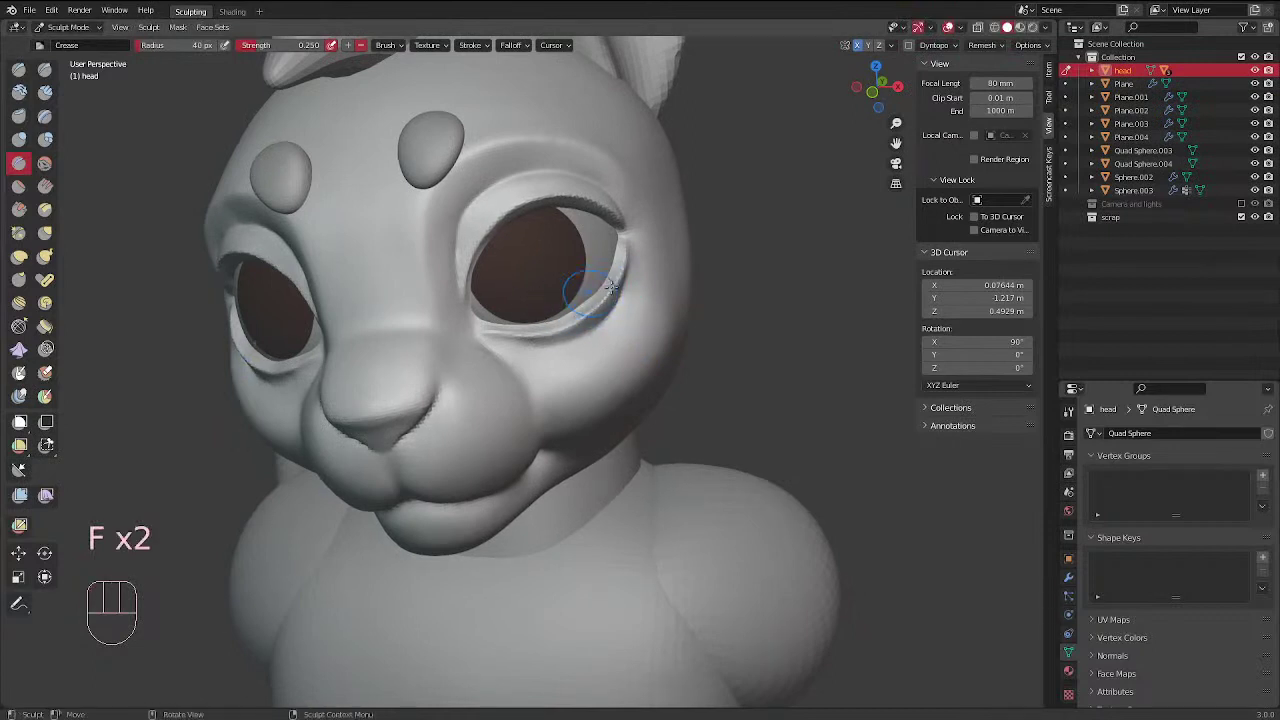
{"action": "middle_click_drag", "start_coordinate": [594, 289], "coordinate": [606, 316]}
{"action": "left_click_drag", "start_coordinate": [608, 322], "coordinate": [599, 341], "text": "shift"}
{"action": "middle_click_drag", "start_coordinate": [598, 342], "coordinate": [640, 300]}
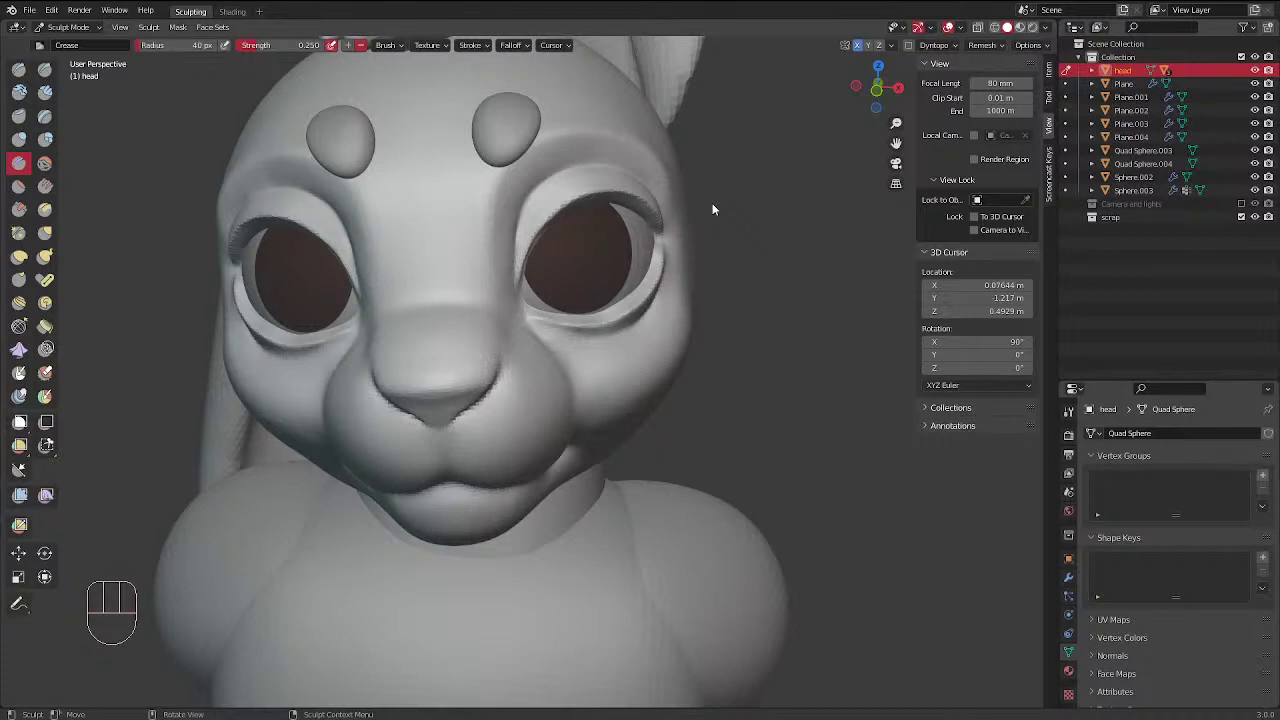
Reduce the brush radius to 31 px, crease below the outer eye corner and smooth the fold under the lower eyelid
{"action": "middle_click_drag", "start_coordinate": [643, 266], "coordinate": [461, 271]}
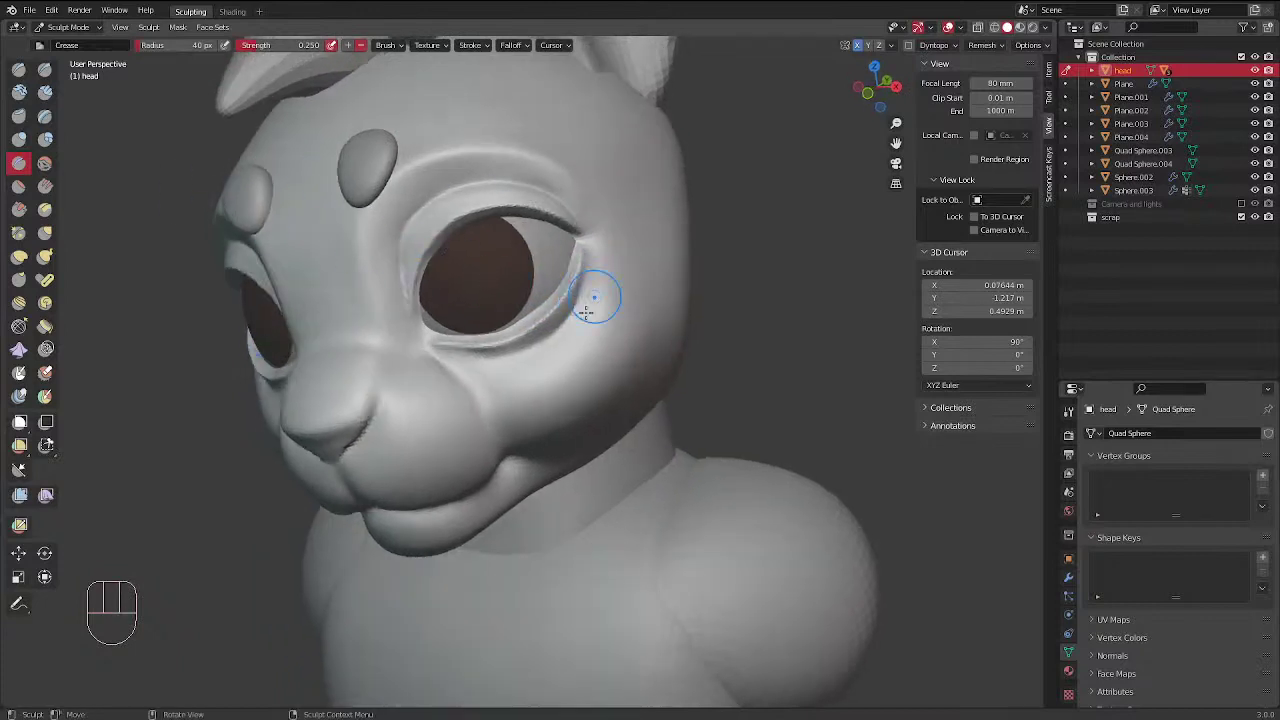
{"action": "key", "text": "f"}
{"action": "left_click", "coordinate": [507, 355]}
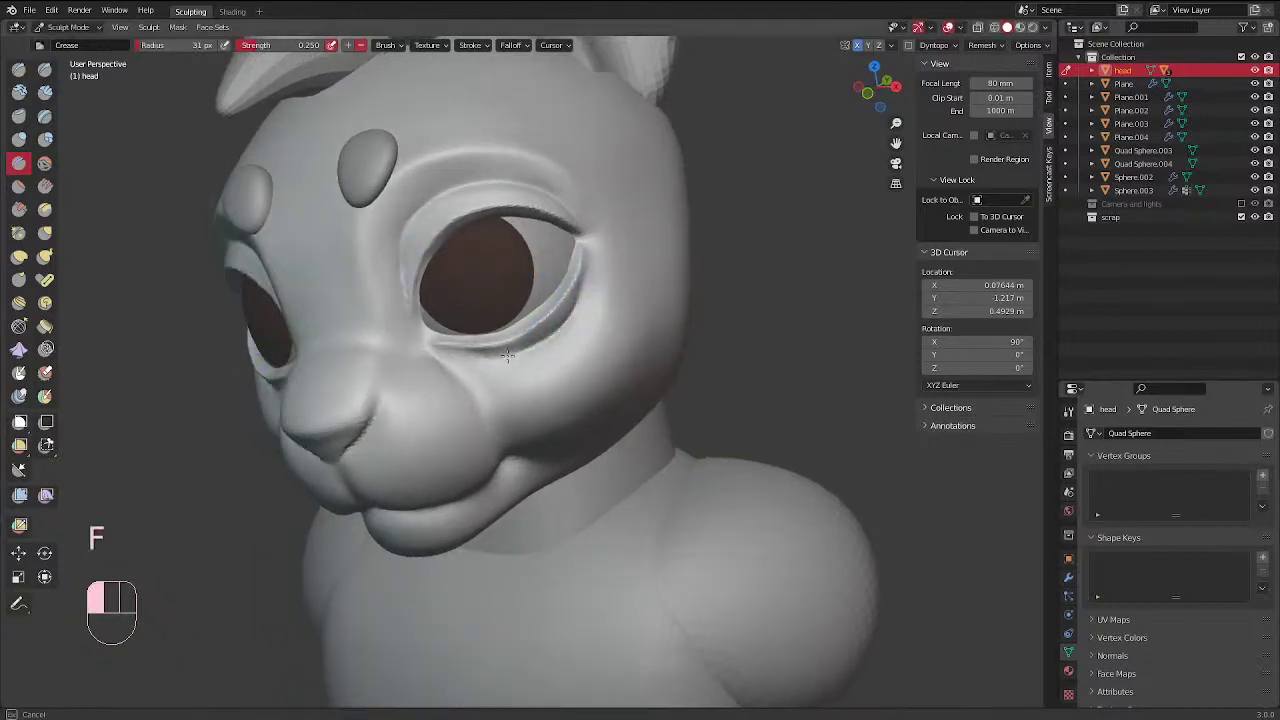
{"action": "left_click_drag", "start_coordinate": [581, 296], "coordinate": [583, 288]}
{"action": "mouse_move", "coordinate": [530, 350]}
{"action": "left_mouse_down", "text": "shift"}
{"action": "mouse_move", "coordinate": [574, 323]}
{"action": "mouse_move", "coordinate": [545, 337]}
{"action": "left_mouse_up", "text": "shift"}
{"action": "left_click_drag", "start_coordinate": [550, 336], "coordinate": [497, 355], "text": "shift"}
Set the Crease radius to 27 px and carve the fold under the lower eyelid from the outer to the inner corner
{"action": "key", "text": "f"}
{"action": "left_click", "coordinate": [582, 278]}
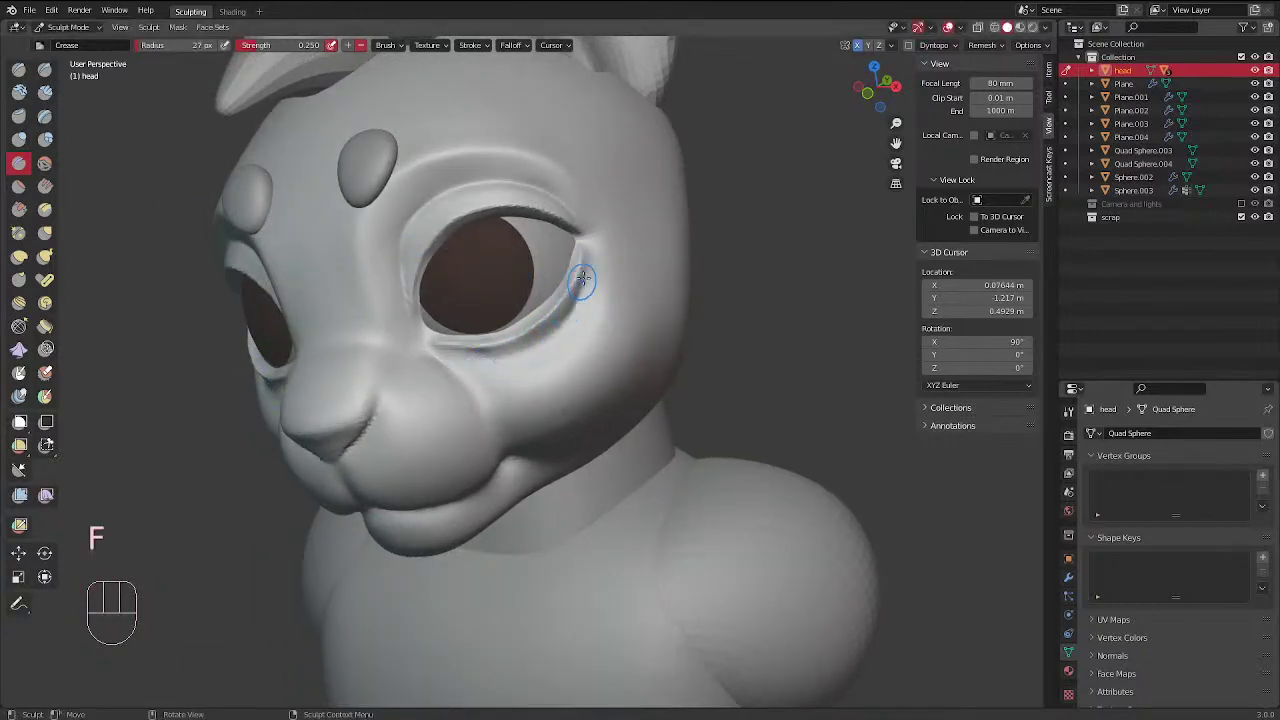
{"action": "left_click_drag", "start_coordinate": [582, 278], "coordinate": [550, 338]}
{"action": "left_click_drag", "start_coordinate": [550, 338], "coordinate": [497, 357]}
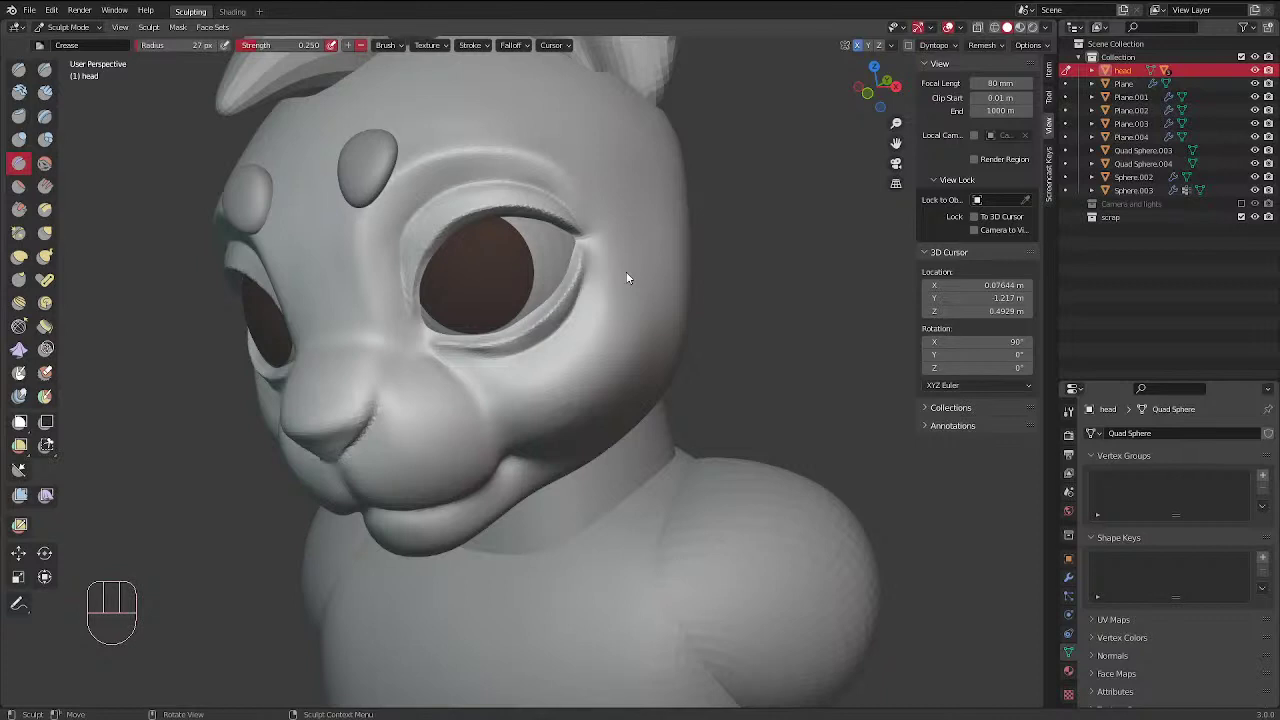
Pinch up the outer lower eyelid with inverted Crease strokes at 30 px radius, and smooth its rim
{"action": "middle_click_drag", "start_coordinate": [623, 217], "coordinate": [543, 286]}
{"action": "key", "text": "f"}
{"action": "left_click", "coordinate": [549, 303]}
{"action": "left_click_drag", "start_coordinate": [532, 299], "coordinate": [536, 309], "text": "ctrl"}
{"action": "left_click_drag", "start_coordinate": [532, 299], "coordinate": [539, 307], "text": "ctrl"}
{"action": "middle_click_drag", "start_coordinate": [539, 306], "coordinate": [609, 290]}
{"action": "left_click_drag", "start_coordinate": [602, 286], "coordinate": [572, 336], "text": "shift"}
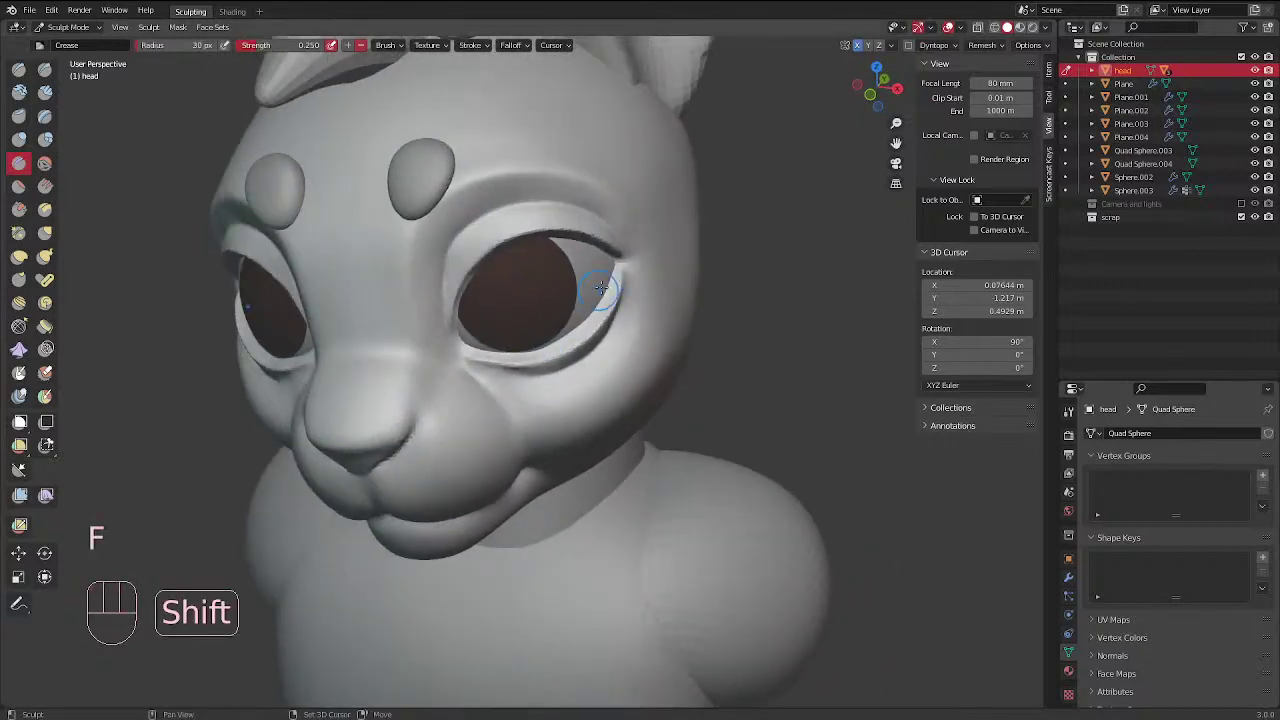
{"action": "middle_click_drag", "start_coordinate": [600, 288], "coordinate": [395, 216]}
{"action": "left_click", "coordinate": [45, 93]}
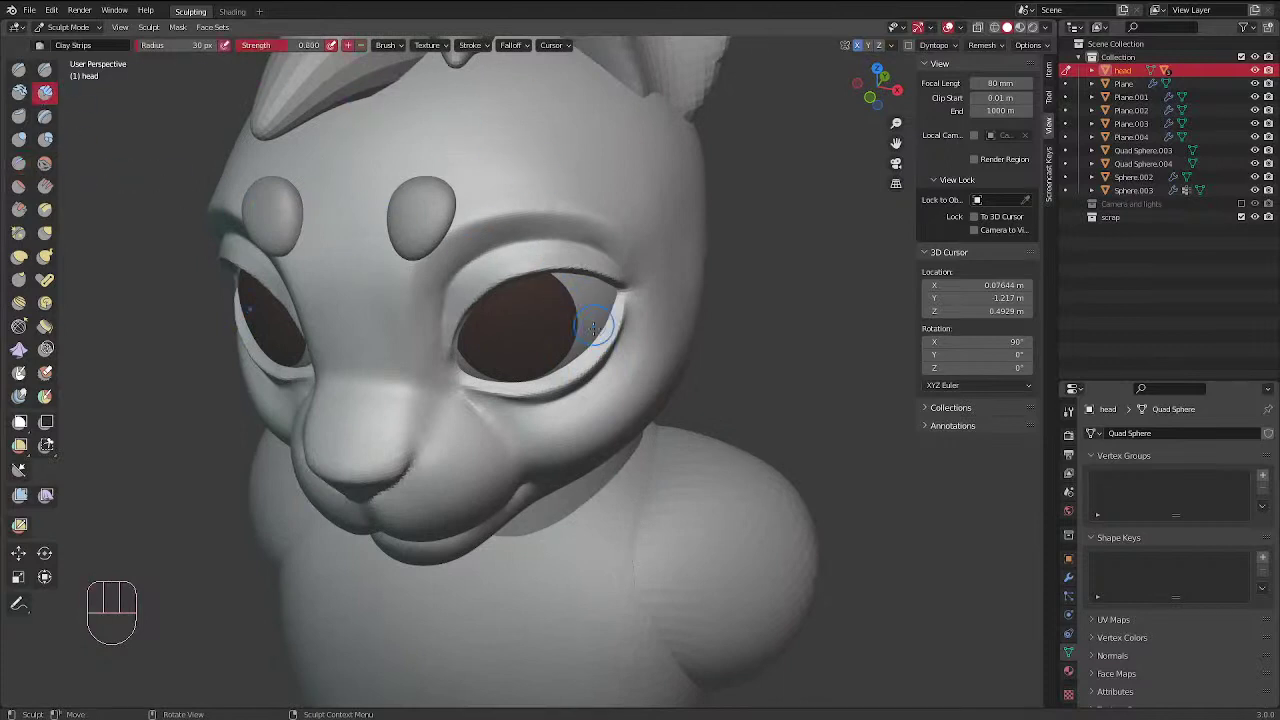
{"action": "key", "text": "f"}
{"action": "mouse_move", "coordinate": [575, 350]}
{"action": "middle_mouse_down"}
{"action": "mouse_move", "coordinate": [672, 282]}
{"action": "mouse_move", "coordinate": [655, 348]}
{"action": "middle_mouse_up"}
Reshape the lower eyelid rim between its middle and outer corner with the Elastic Deform brush, seen from above
{"action": "mouse_move", "coordinate": [537, 222]}
{"action": "middle_mouse_down"}
{"action": "mouse_move", "coordinate": [590, 400]}
{"action": "mouse_move", "coordinate": [447, 397]}
{"action": "middle_mouse_up"}
{"action": "left_click", "coordinate": [21, 257]}
{"action": "key", "text": "f"}
{"action": "key", "text": "f"}
{"action": "key", "text": "f"}
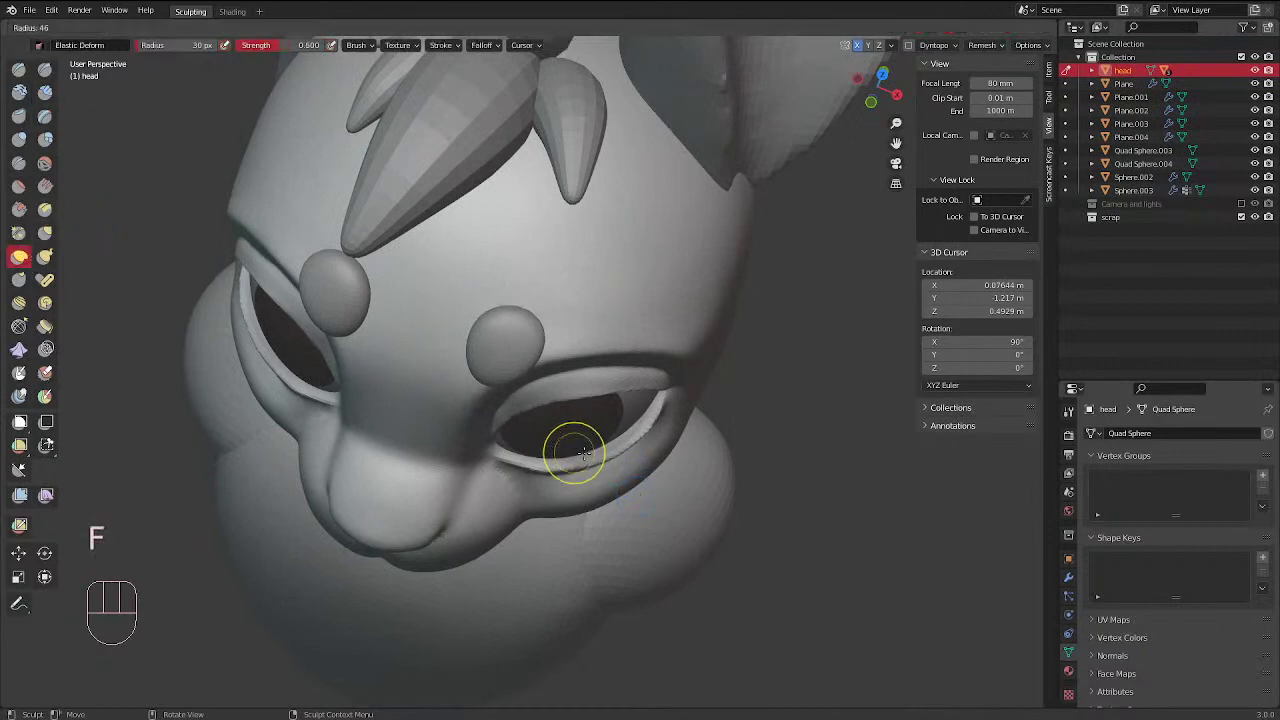
{"action": "left_click", "coordinate": [582, 463]}
{"action": "left_click_drag", "start_coordinate": [574, 464], "coordinate": [648, 432]}
Enlarge the Elastic Deform radius to 71 px and adjust the curve of the whole lower eyelid
{"action": "key", "text": "f"}
{"action": "left_click", "coordinate": [606, 450]}
{"action": "left_click_drag", "start_coordinate": [648, 432], "coordinate": [637, 429]}
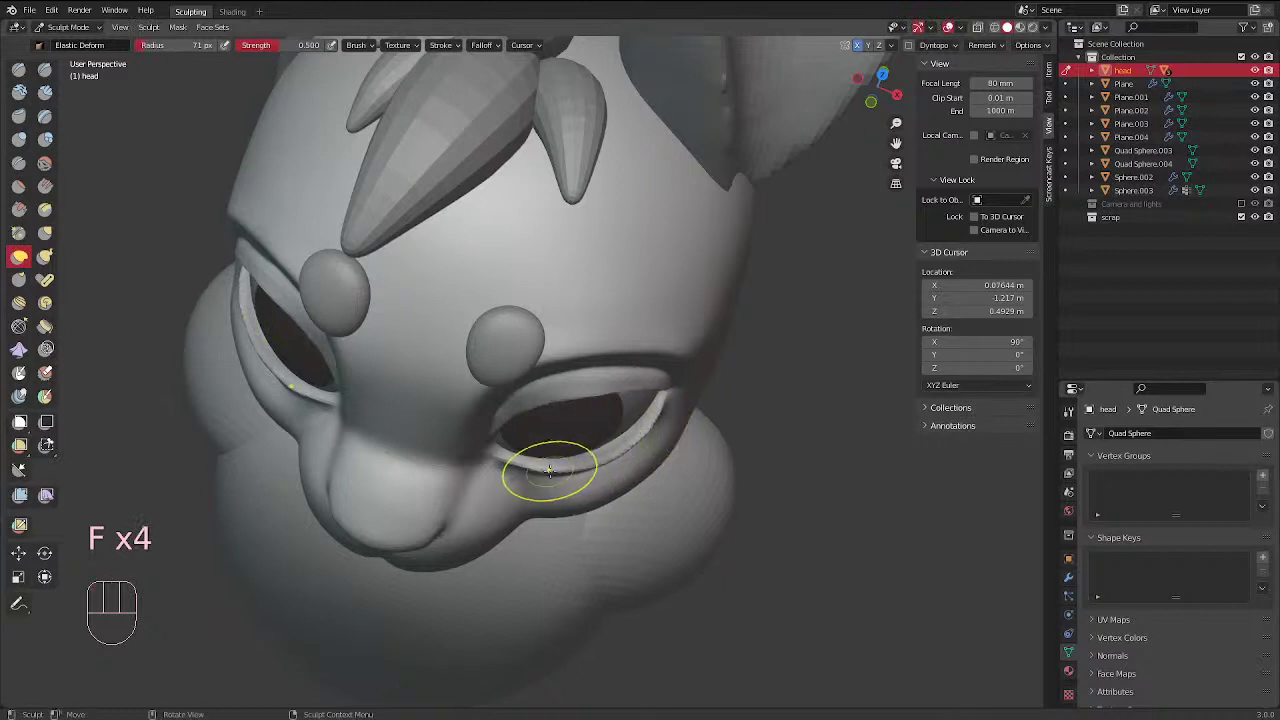
{"action": "mouse_move", "coordinate": [547, 470]}
{"action": "left_mouse_down"}
{"action": "mouse_move", "coordinate": [624, 444]}
{"action": "mouse_move", "coordinate": [651, 418]}
{"action": "mouse_move", "coordinate": [607, 455]}
{"action": "left_mouse_up"}
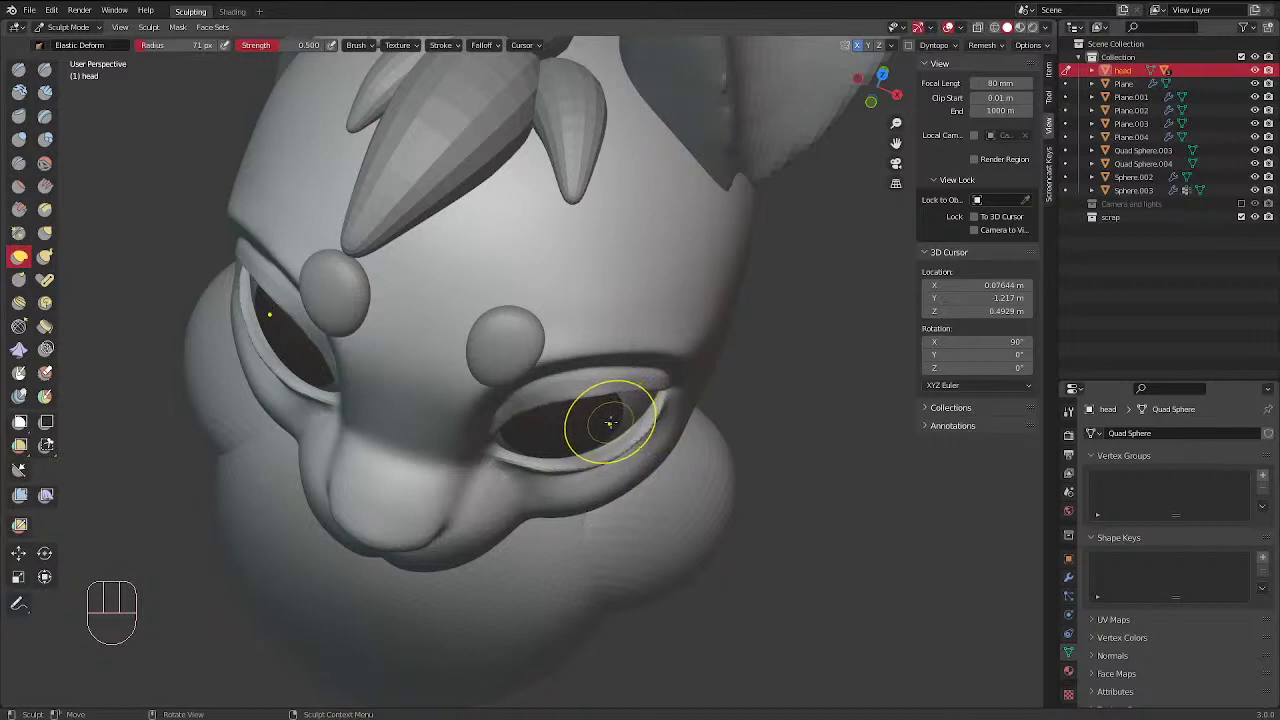
Reduce the Elastic Deform radius to 53 px and nudge the outer half of the lower eyelid rim slightly outward
{"action": "middle_click_drag", "start_coordinate": [608, 420], "coordinate": [571, 449]}
{"action": "key", "text": "f"}
{"action": "left_click", "coordinate": [572, 449]}
{"action": "key", "text": "f"}
{"action": "left_click", "coordinate": [574, 449]}
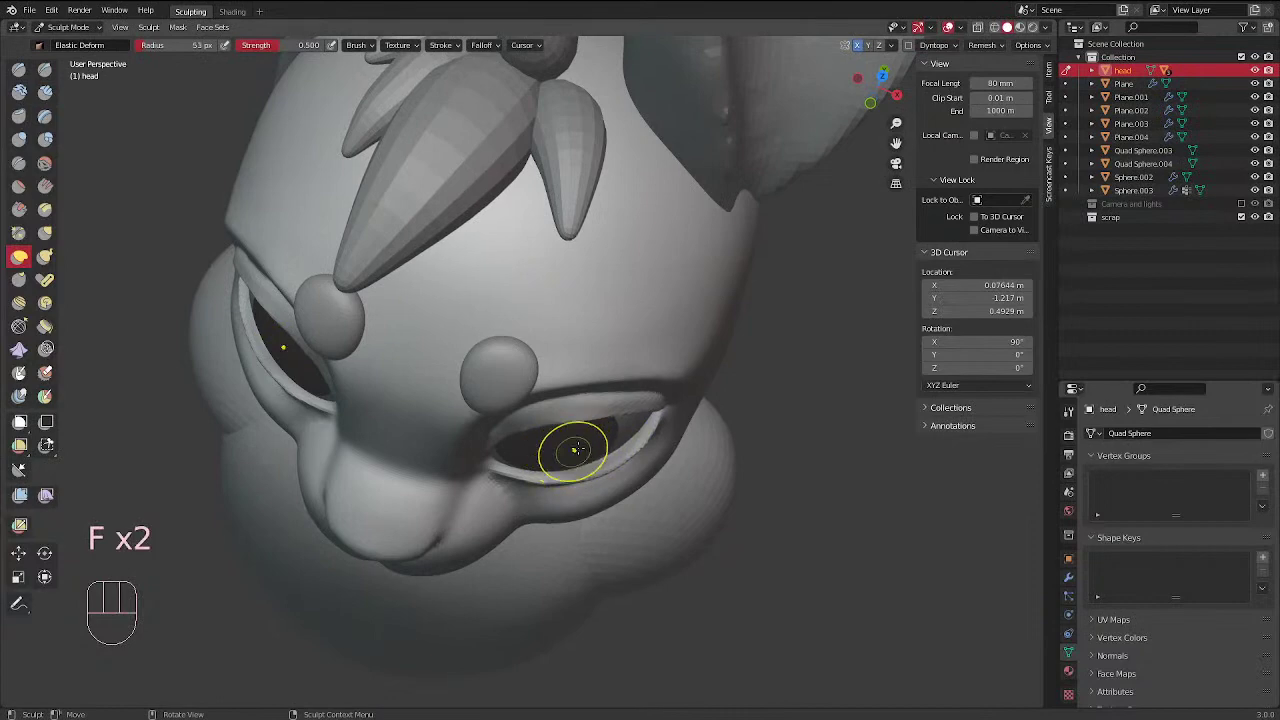
{"action": "left_click_drag", "start_coordinate": [600, 470], "coordinate": [606, 465]}
{"action": "left_click_drag", "start_coordinate": [618, 466], "coordinate": [622, 462]}
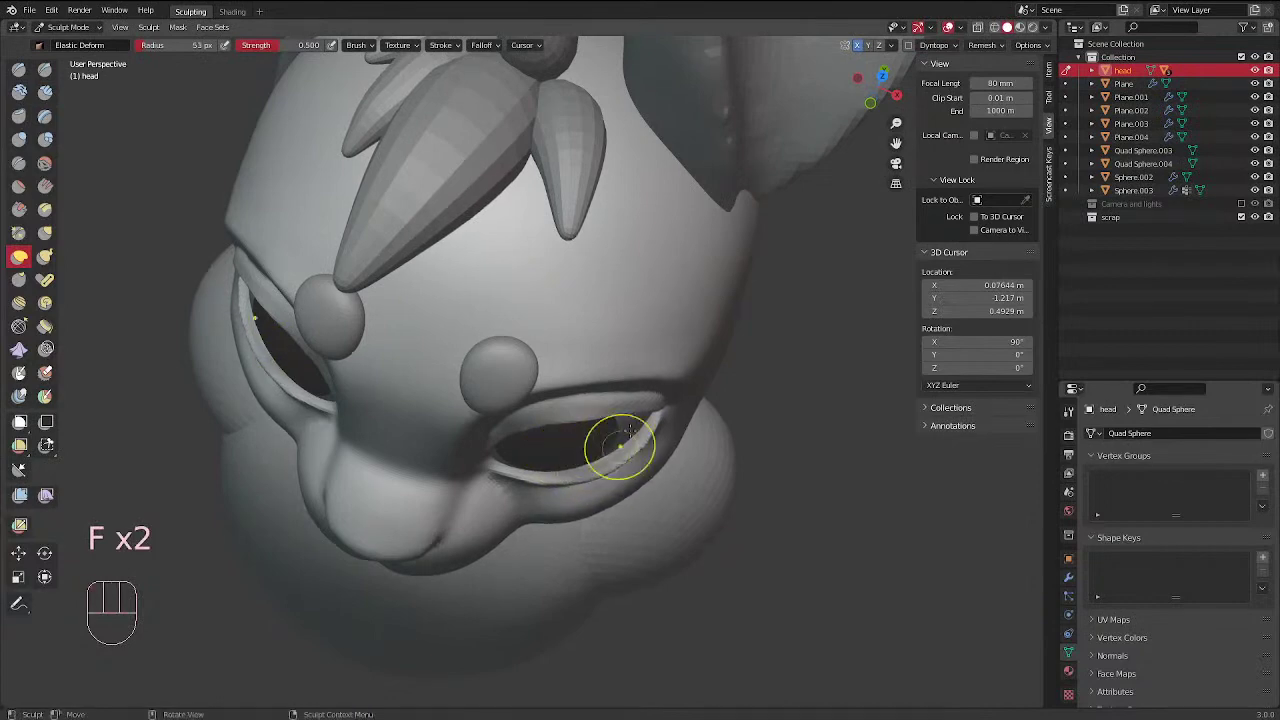
Isolate the head in local view and hollow the eye socket with inverted Clay Strips strokes at 48 px radius
{"action": "mouse_move", "coordinate": [630, 430]}
{"action": "middle_mouse_down"}
{"action": "mouse_move", "coordinate": [660, 380]}
{"action": "mouse_move", "coordinate": [684, 188]}
{"action": "mouse_move", "coordinate": [740, 209]}
{"action": "mouse_move", "coordinate": [543, 266]}
{"action": "mouse_move", "coordinate": [601, 316]}
{"action": "mouse_move", "coordinate": [523, 306]}
{"action": "middle_mouse_up"}
{"action": "key", "text": "KP_Divide"}
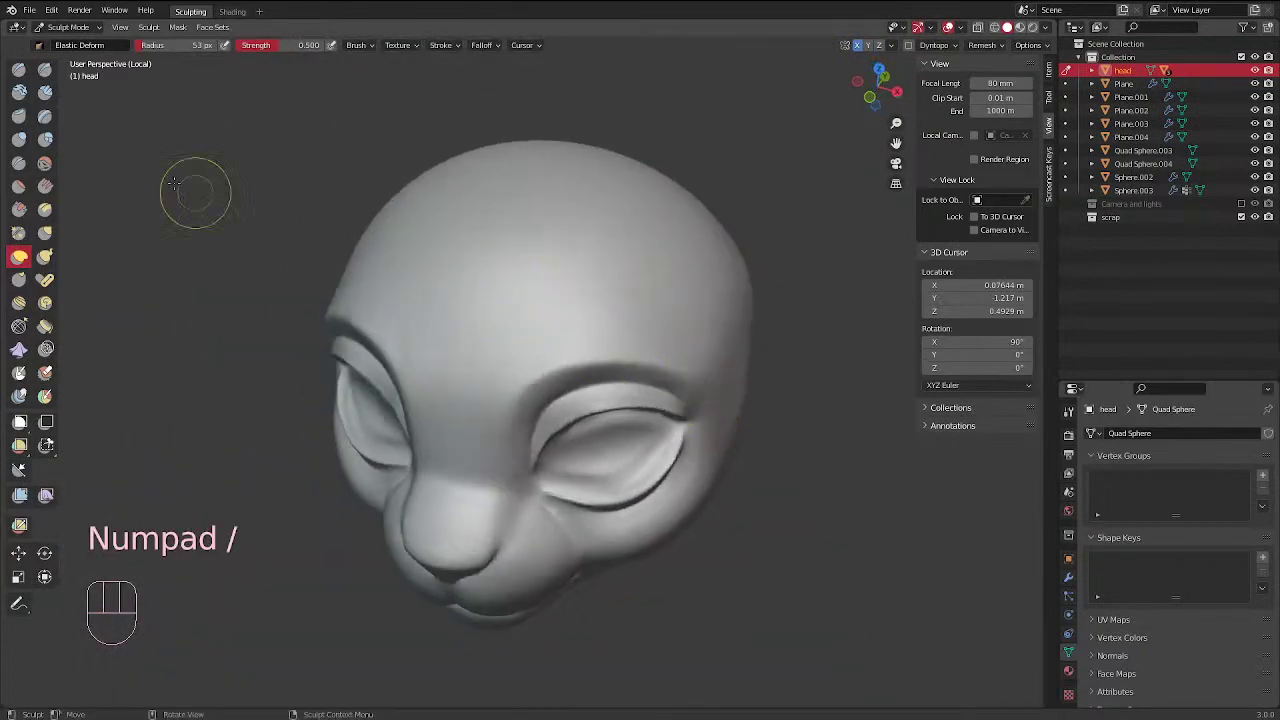
{"action": "key", "text": "c"}
{"action": "middle_click_drag", "start_coordinate": [623, 438], "coordinate": [614, 251]}
{"action": "key", "text": "f"}
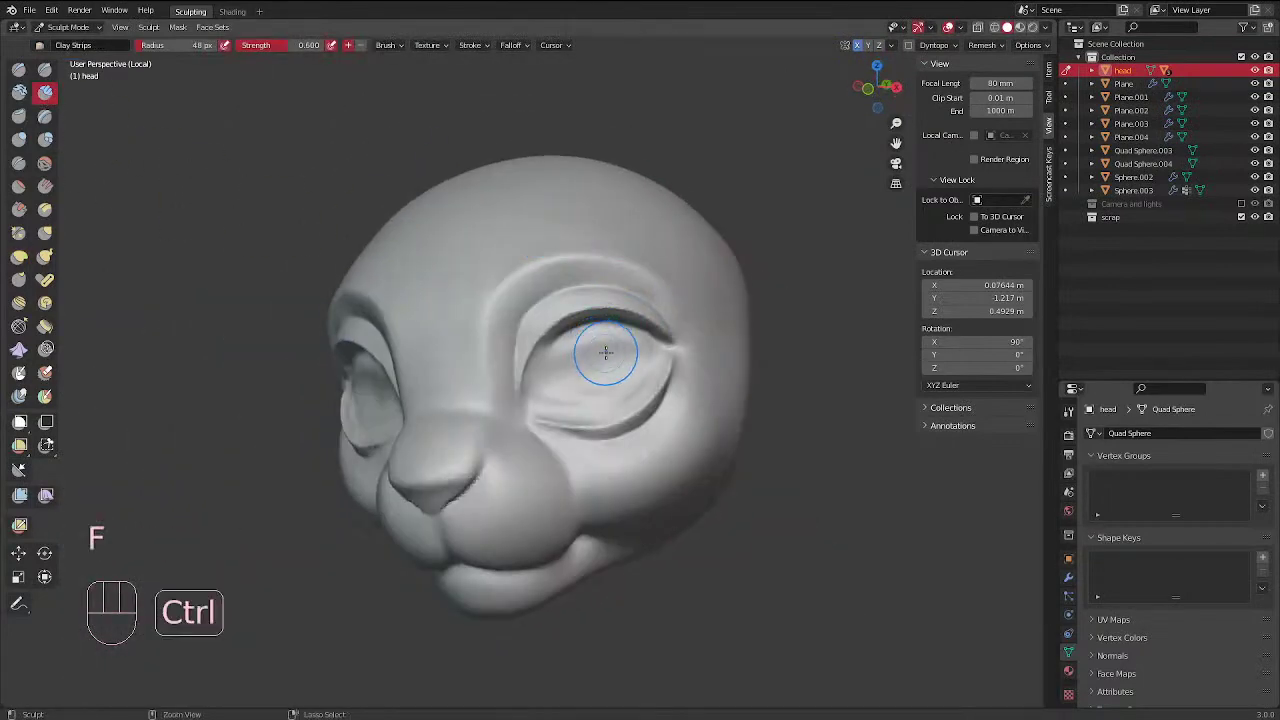
{"action": "left_click", "coordinate": [591, 347]}
{"action": "mouse_move", "coordinate": [575, 372]}
{"action": "left_mouse_down", "text": "ctrl"}
{"action": "mouse_move", "coordinate": [616, 344]}
{"action": "mouse_move", "coordinate": [573, 396]}
{"action": "mouse_move", "coordinate": [636, 408]}
{"action": "mouse_move", "coordinate": [628, 360]}
{"action": "mouse_move", "coordinate": [590, 330]}
{"action": "mouse_move", "coordinate": [565, 351]}
{"action": "mouse_move", "coordinate": [600, 386]}
{"action": "mouse_move", "coordinate": [566, 389]}
{"action": "mouse_move", "coordinate": [572, 362]}
{"action": "mouse_move", "coordinate": [640, 356]}
{"action": "left_mouse_up", "text": "ctrl"}
{"action": "middle_click_drag", "start_coordinate": [666, 362], "coordinate": [709, 383]}
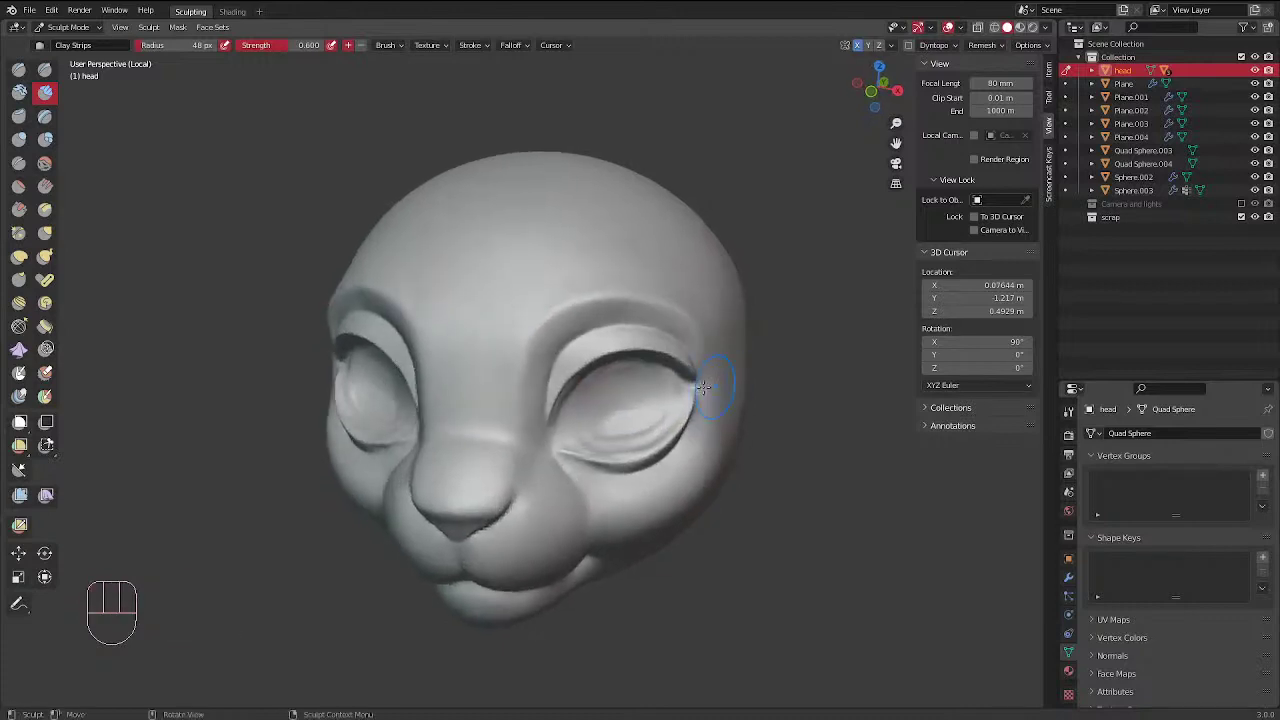
Smooth the inside of the eye socket at 45 px radius and leave local view
{"action": "key", "text": "f"}
{"action": "left_click", "coordinate": [658, 400]}
{"action": "left_click_drag", "start_coordinate": [658, 400], "coordinate": [626, 431], "text": "shift"}
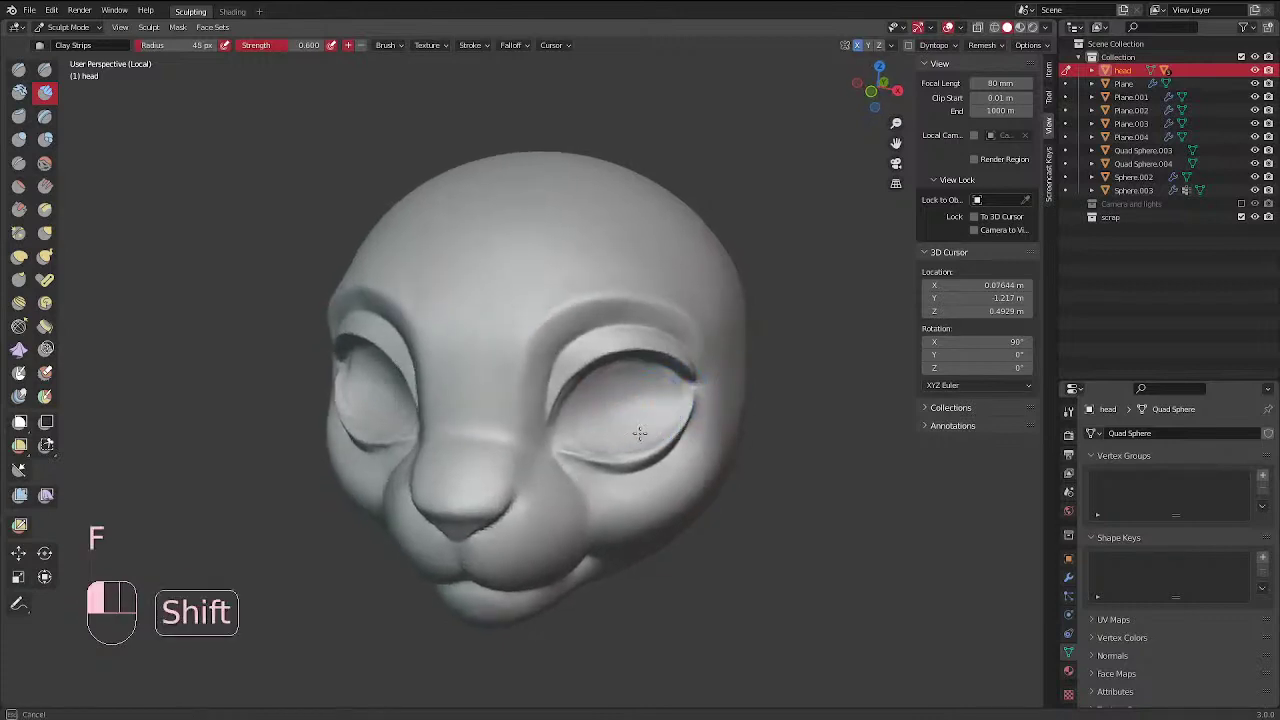
{"action": "key", "text": "KP_Divide"}
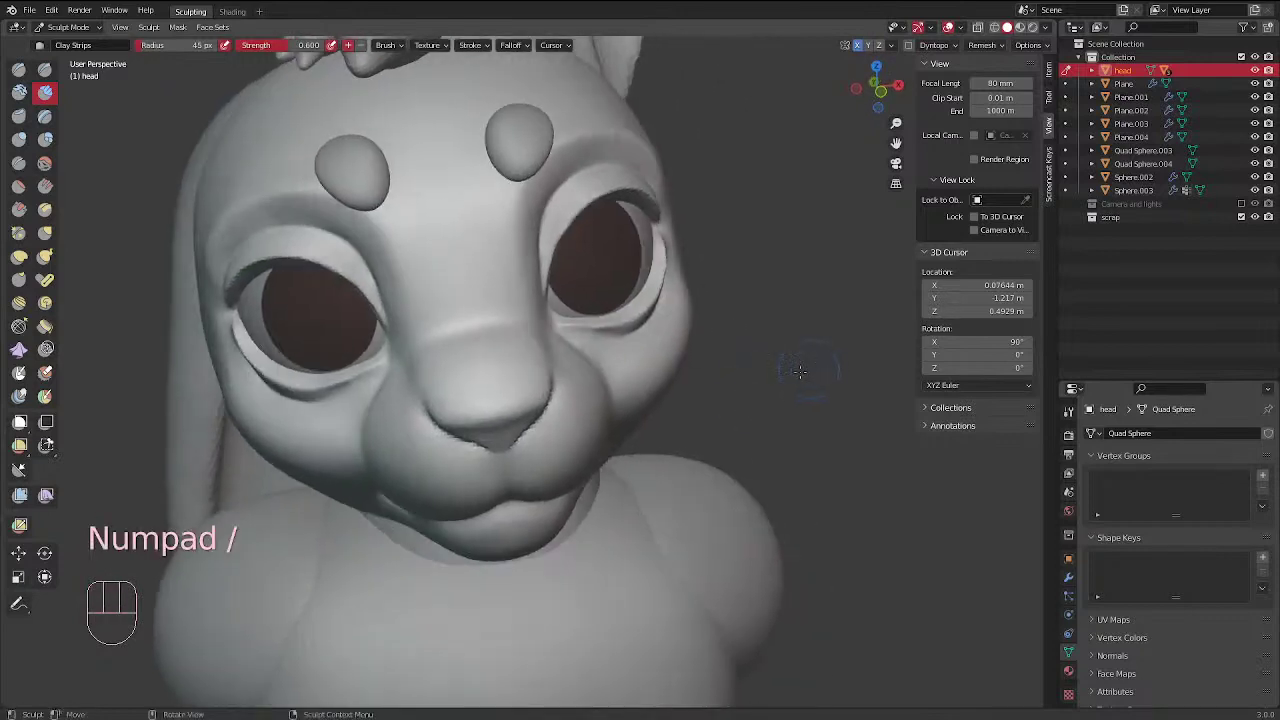
Examine the eyes and the whole face from the front and at an angle
{"action": "middle_click_drag", "start_coordinate": [729, 408], "coordinate": [486, 482]}
{"action": "key", "text": "KP_1"}
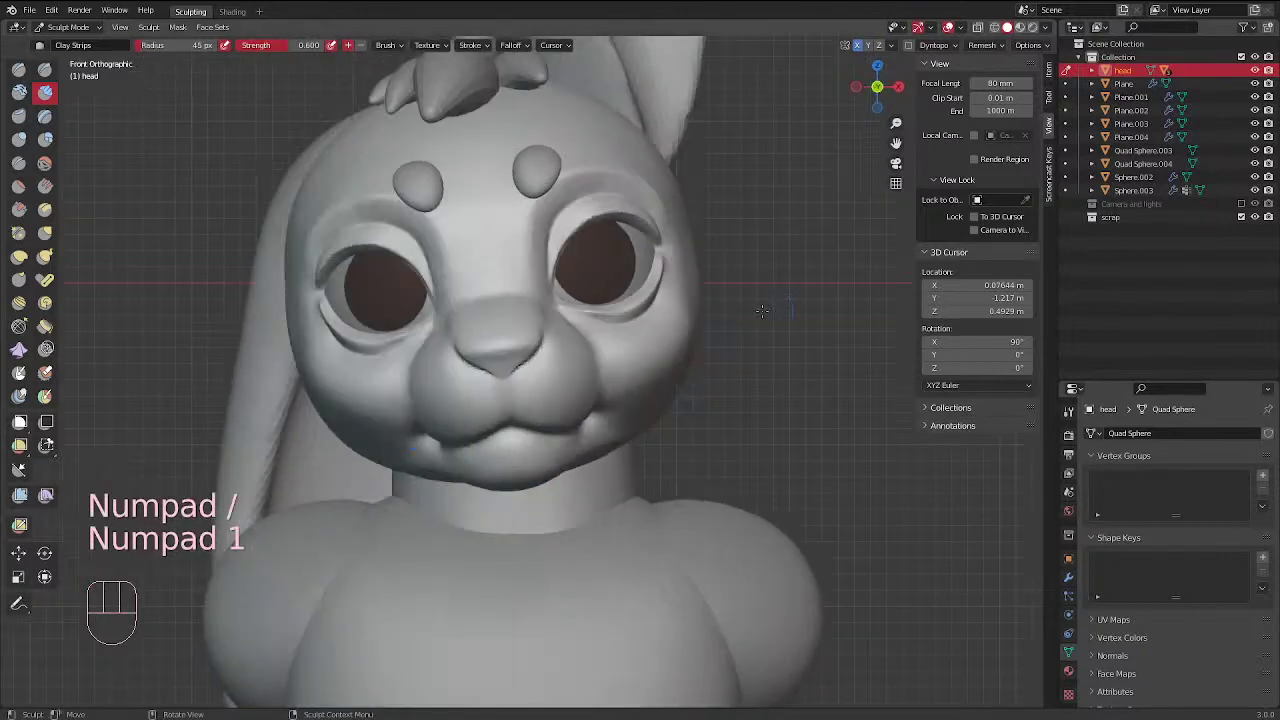
{"action": "mouse_move", "coordinate": [707, 277]}
{"action": "middle_mouse_down"}
{"action": "mouse_move", "coordinate": [570, 372]}
{"action": "mouse_move", "coordinate": [725, 224]}
{"action": "mouse_move", "coordinate": [643, 371]}
{"action": "middle_mouse_up"}
{"action": "key", "text": "f"}
{"action": "key", "text": "f"}
{"action": "left_click", "coordinate": [563, 373], "text": "shift"}
{"action": "scroll", "coordinate": [650, 360], "scroll_direction": "down", "scroll_amount": 2}
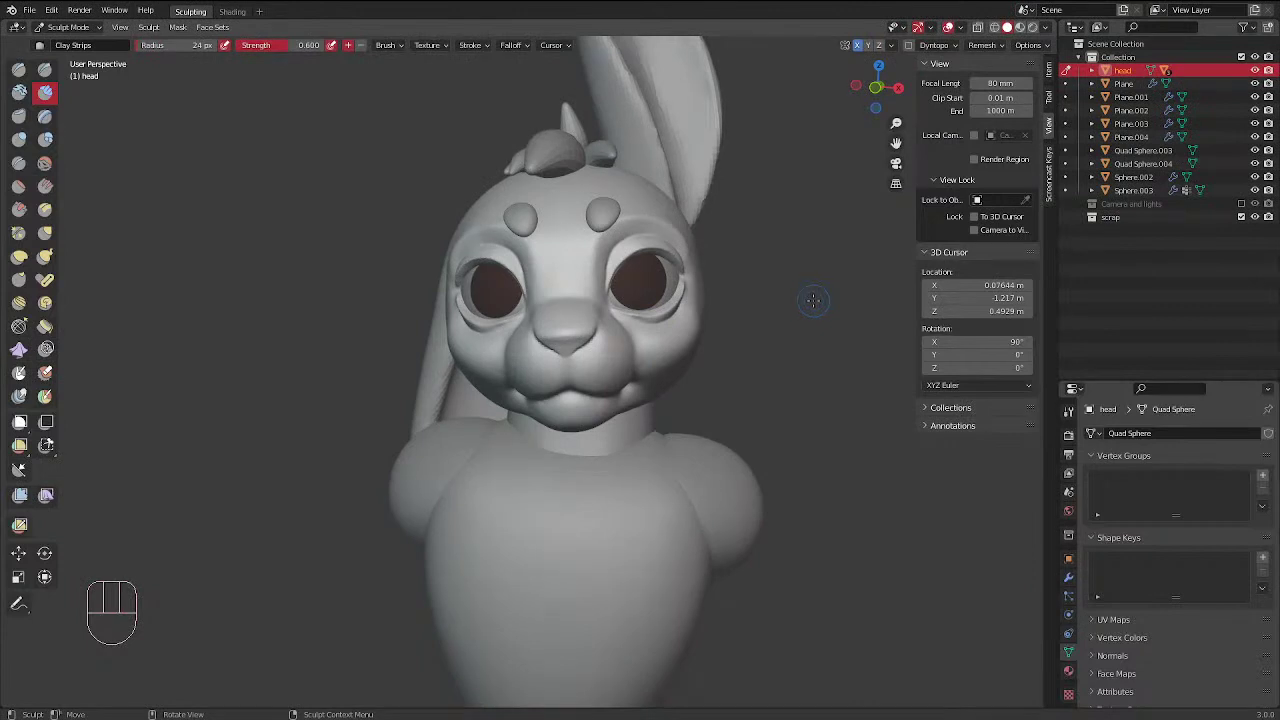
{"action": "key", "text": "KP_1"}
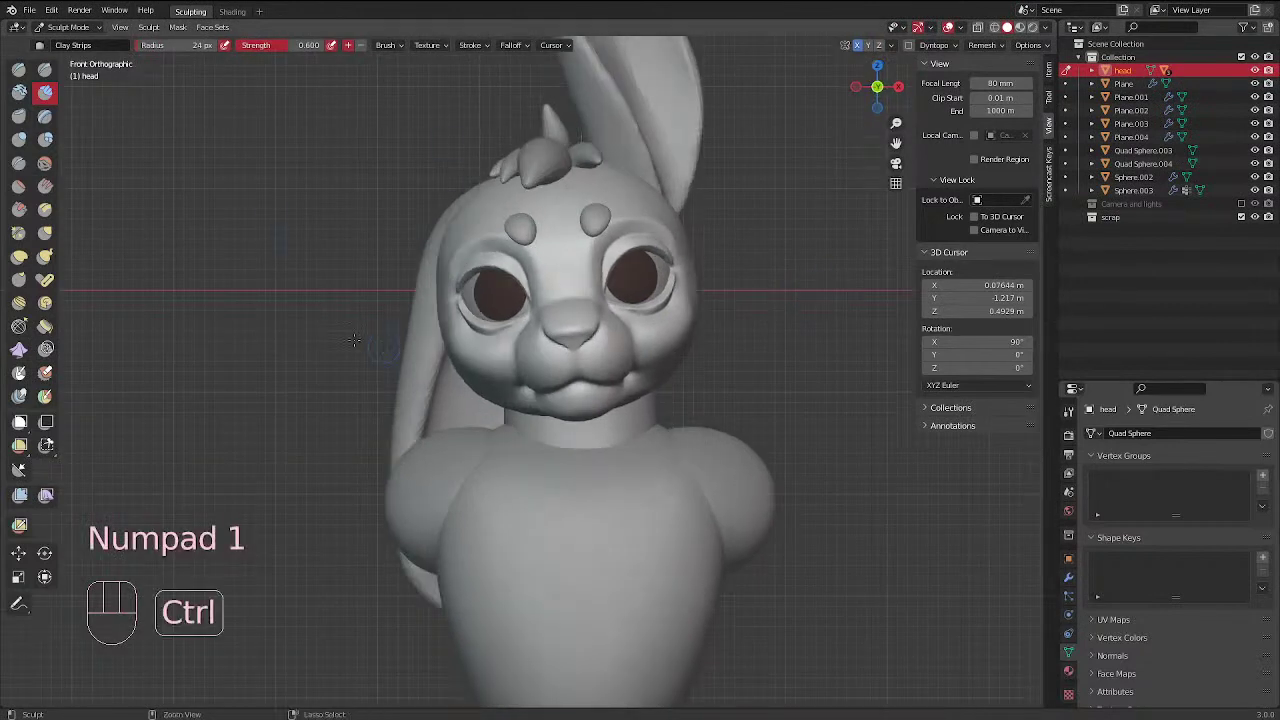
Duplicate the head in place in Object Mode, move the copy to the scrap collection and hide it
{"action": "key", "text": "ctrl+Tab"}
{"action": "key", "text": "shift+d"}
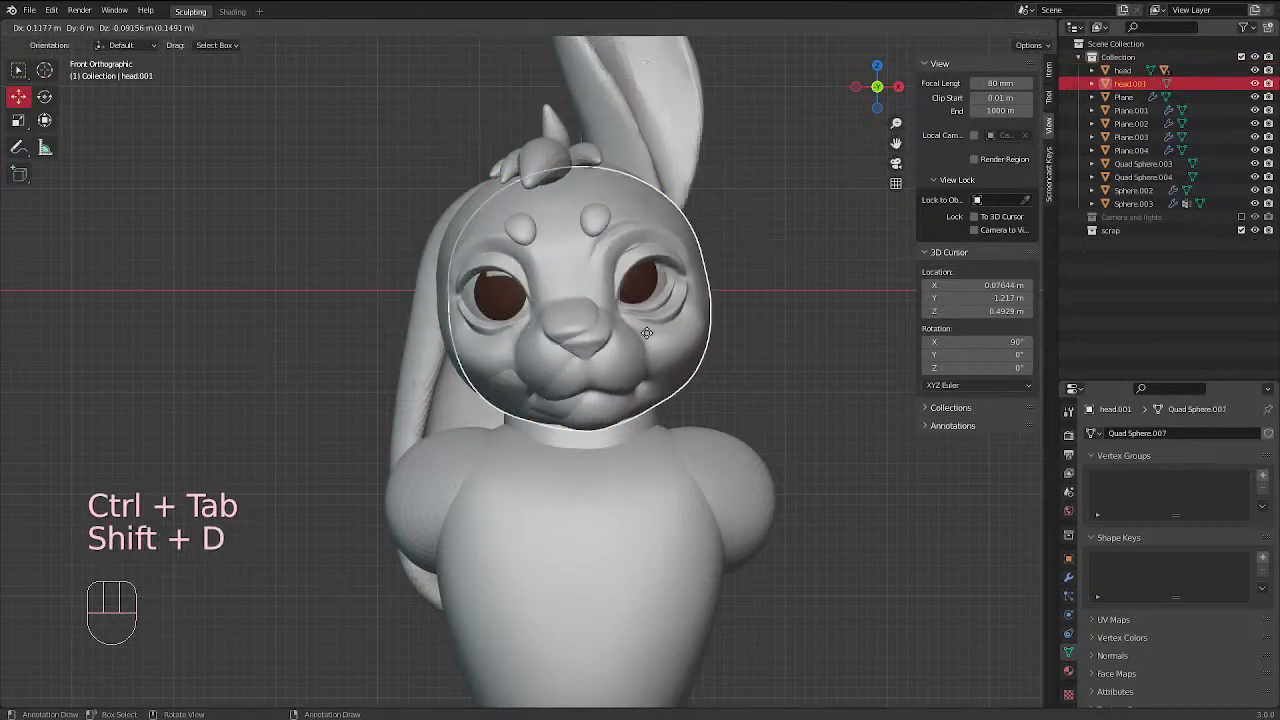
{"action": "right_click", "coordinate": [560, 298]}
{"action": "key", "text": "m"}
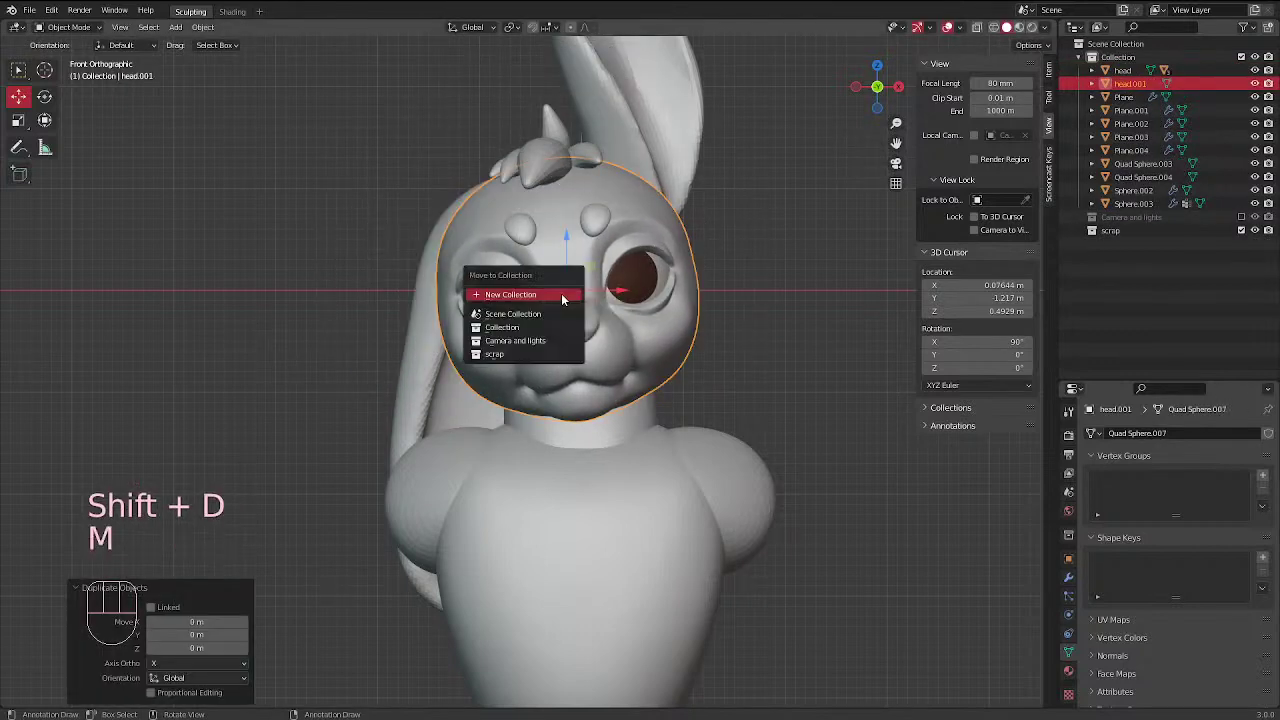
{"action": "left_click", "coordinate": [528, 357]}
{"action": "left_click", "coordinate": [1255, 230]}
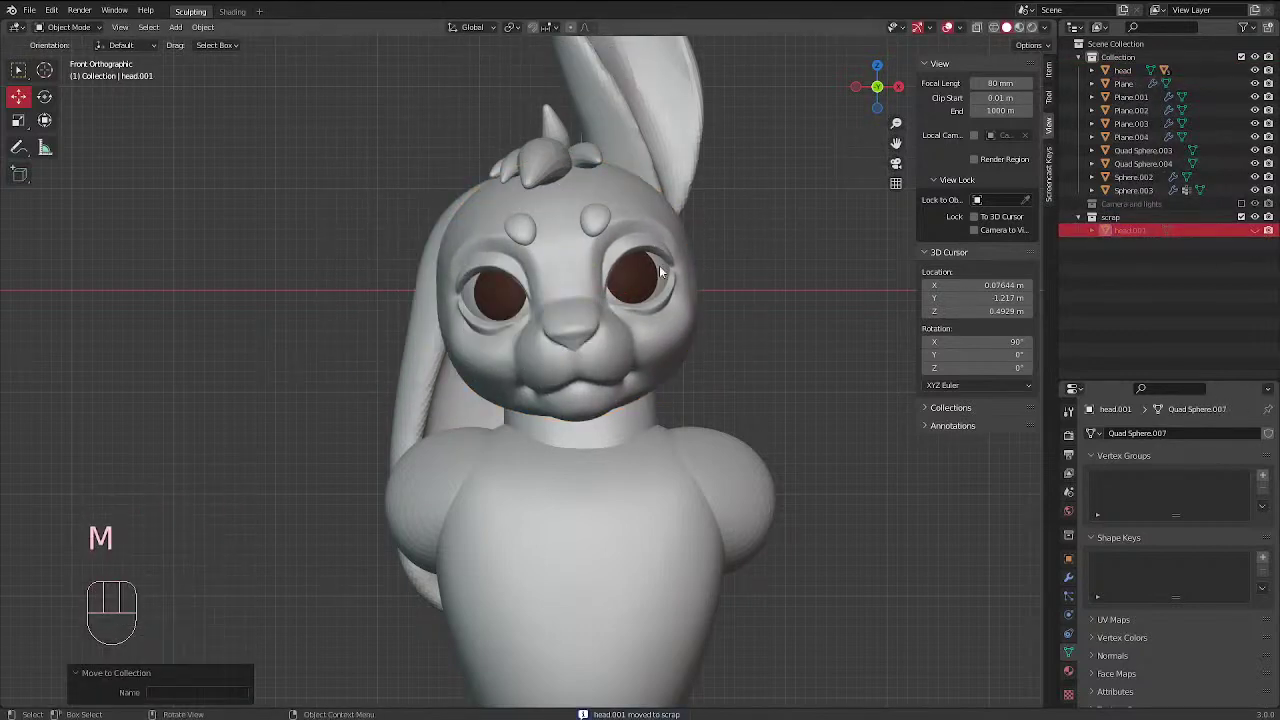
Select the original head and return to Sculpt Mode
{"action": "left_click", "coordinate": [646, 350]}
{"action": "key", "text": "ctrl+Tab"}
{"action": "scroll", "coordinate": [700, 230], "scroll_direction": "up", "scroll_amount": 3}
Smooth down the lower eyelid ridge from the outer to the inner corner at 40 px brush radius
{"action": "middle_click_drag", "start_coordinate": [672, 348], "coordinate": [169, 340]}
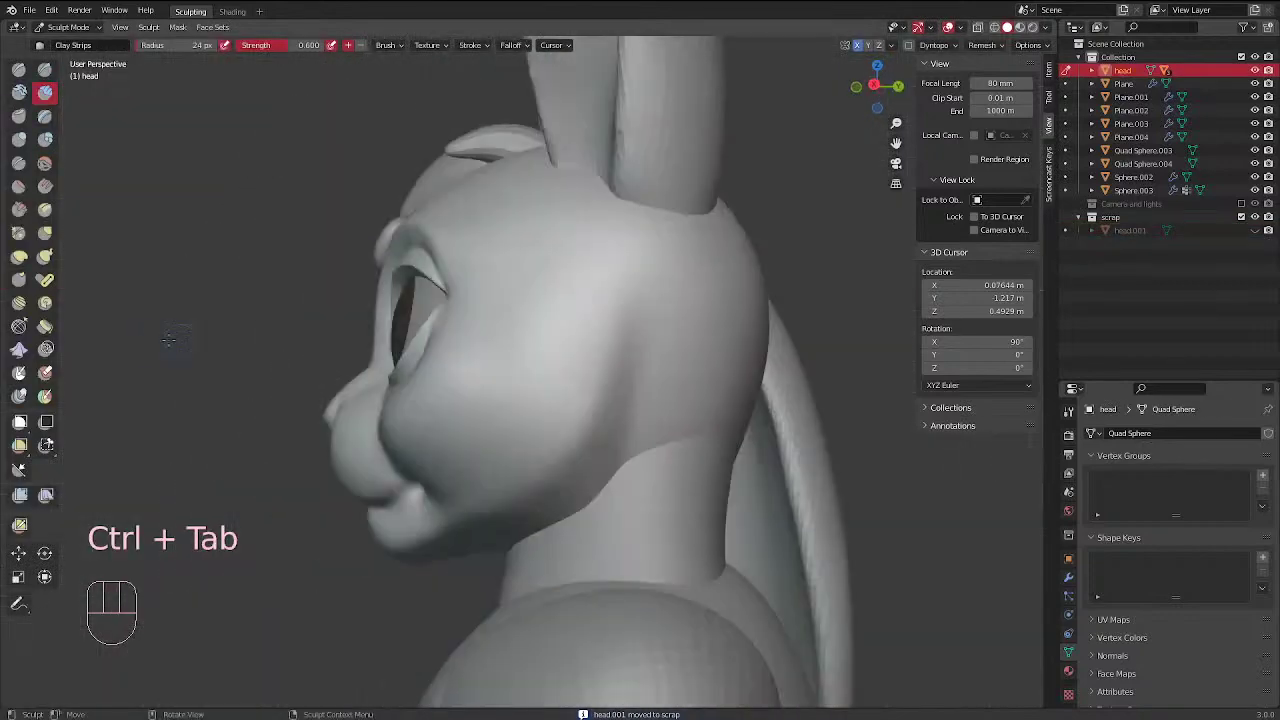
{"action": "middle_click_drag", "start_coordinate": [414, 271], "coordinate": [534, 325]}
{"action": "left_click_drag", "start_coordinate": [466, 349], "coordinate": [425, 372]}
{"action": "middle_click_drag", "start_coordinate": [430, 350], "coordinate": [490, 356]}
{"action": "key", "text": "f"}
{"action": "left_click", "coordinate": [479, 362]}
{"action": "left_click_drag", "start_coordinate": [479, 356], "coordinate": [401, 384], "text": "shift"}
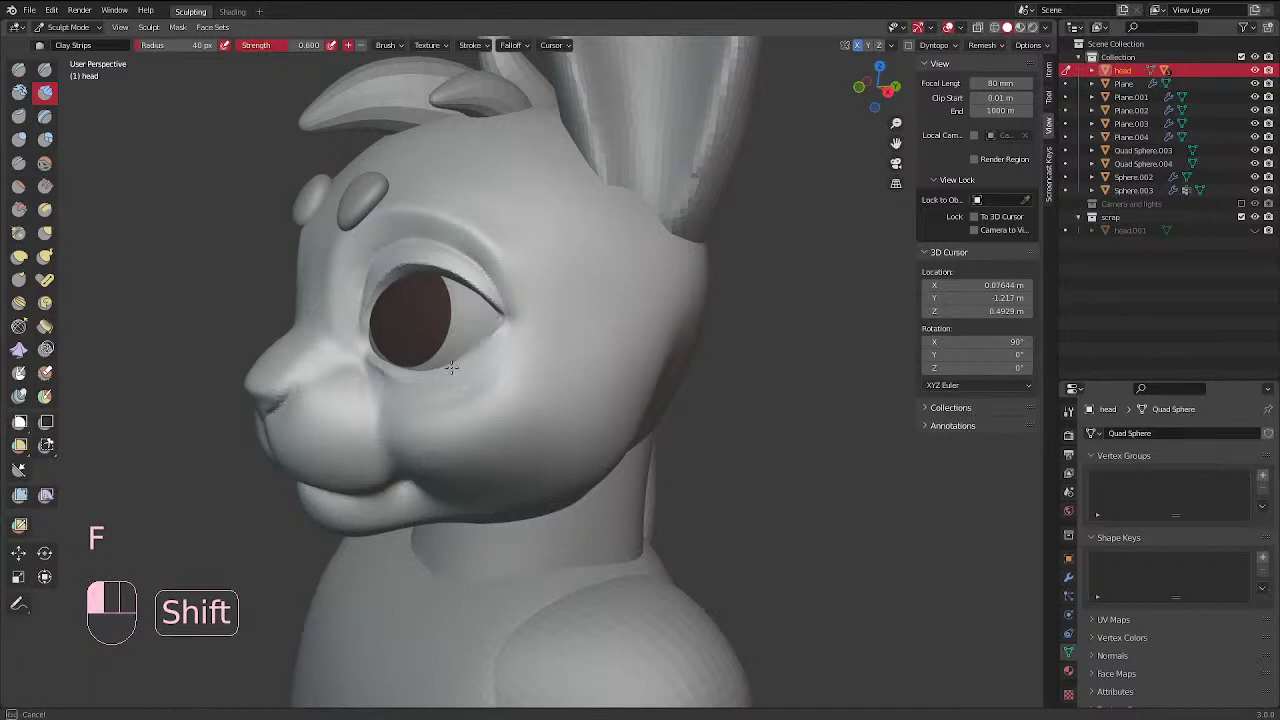
{"action": "middle_click_drag", "start_coordinate": [452, 367], "coordinate": [455, 360]}
{"action": "left_click_drag", "start_coordinate": [455, 360], "coordinate": [495, 371], "text": "shift"}
Enlarge the brush radius to 57 px and smooth away the remaining folds below the eye near both corners
{"action": "key", "text": "f"}
{"action": "left_click", "coordinate": [507, 380]}
{"action": "middle_click_drag", "start_coordinate": [457, 419], "coordinate": [494, 451]}
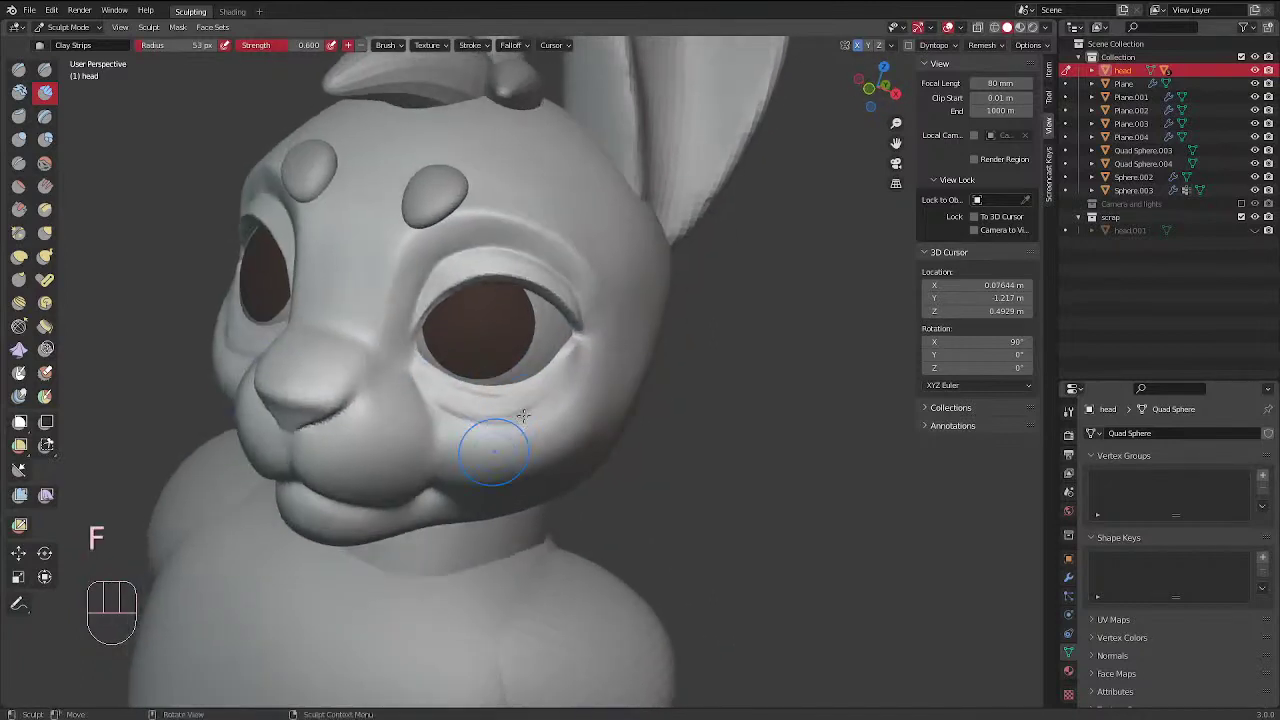
{"action": "key", "text": "f"}
{"action": "left_click", "coordinate": [575, 375]}
{"action": "left_click_drag", "start_coordinate": [586, 371], "coordinate": [592, 372], "text": "shift"}
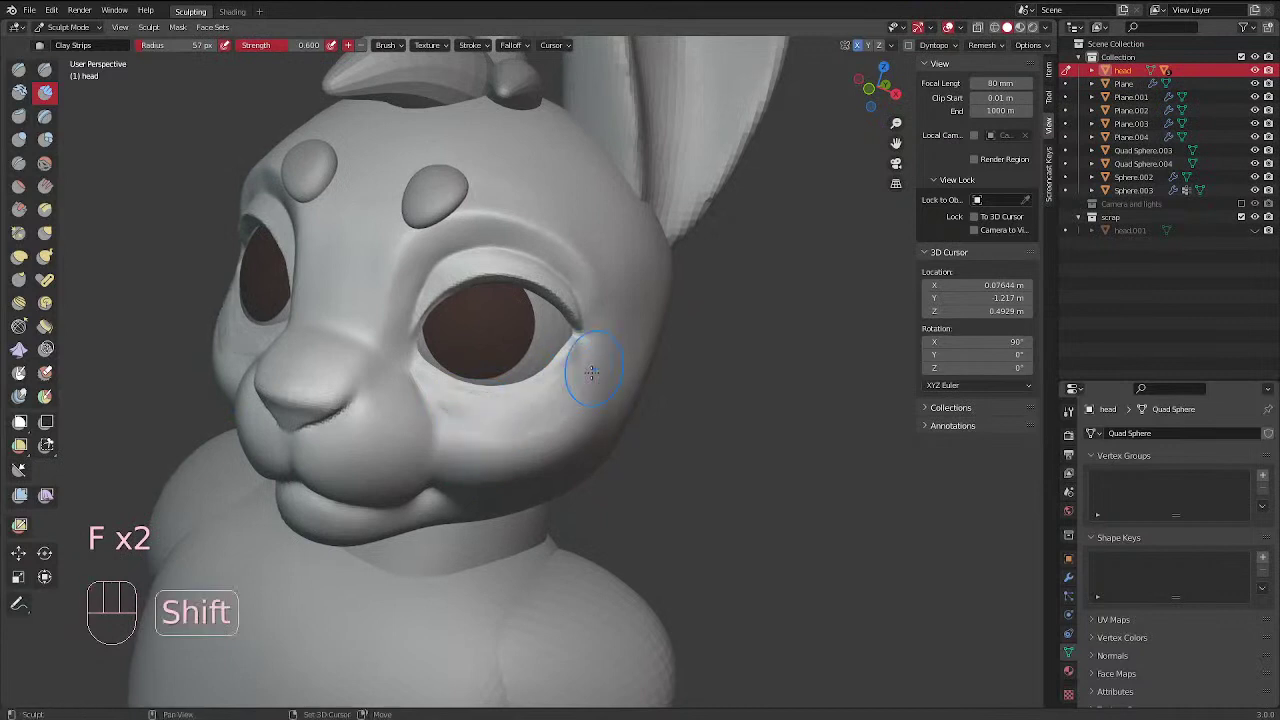
{"action": "left_click_drag", "start_coordinate": [416, 389], "coordinate": [440, 391], "text": "shift"}
Pull up a raised rim along the outer edge of the lower eyelid with the Draw Sharp brush at 37 px radius
{"action": "mouse_move", "coordinate": [640, 285]}
{"action": "middle_mouse_down"}
{"action": "mouse_move", "coordinate": [711, 263]}
{"action": "mouse_move", "coordinate": [657, 315]}
{"action": "mouse_move", "coordinate": [631, 368]}
{"action": "mouse_move", "coordinate": [614, 366]}
{"action": "mouse_move", "coordinate": [341, 216]}
{"action": "middle_mouse_up"}
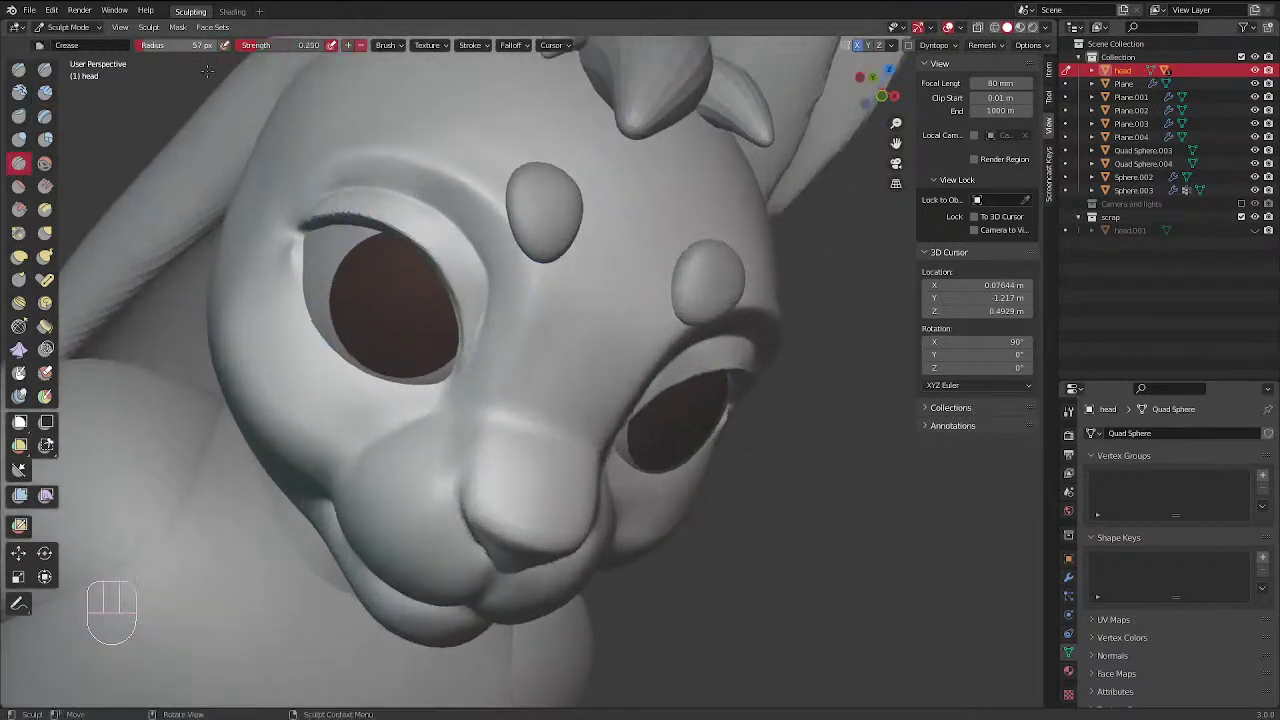
{"action": "left_click", "coordinate": [45, 69]}
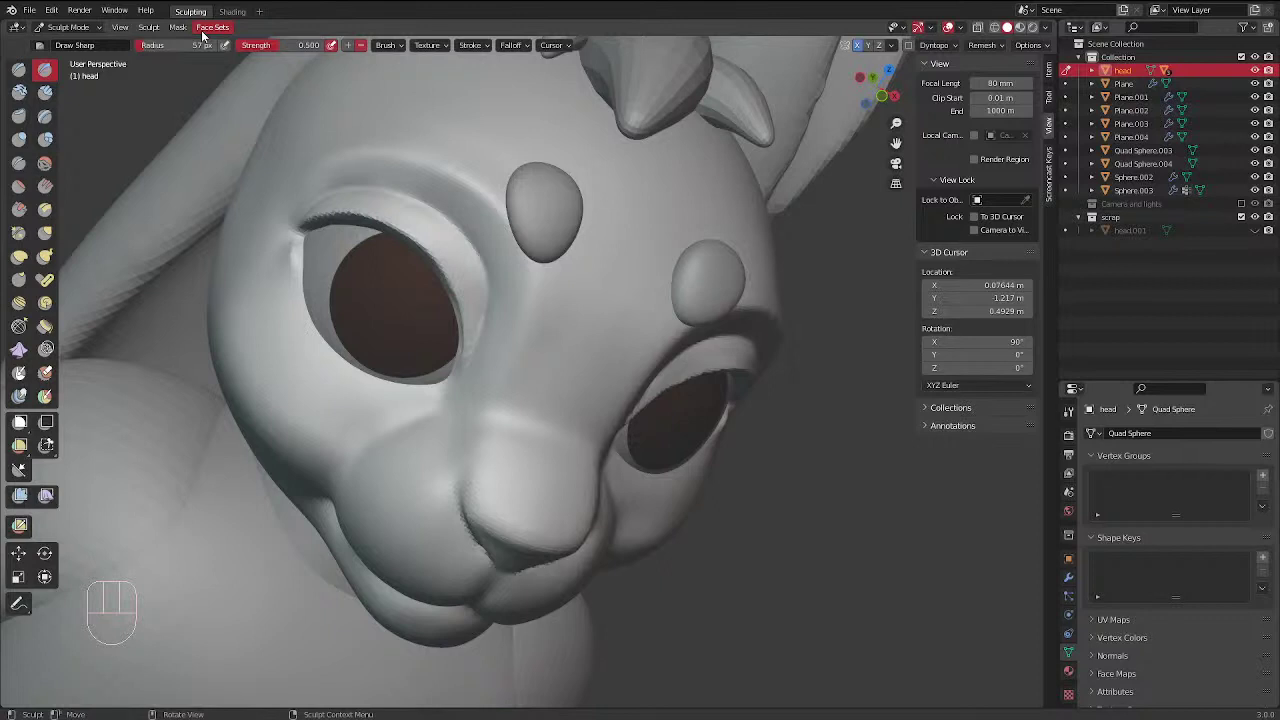
{"action": "key", "text": "f"}
{"action": "key", "text": "f"}
{"action": "left_click", "coordinate": [297, 257]}
{"action": "left_click_drag", "start_coordinate": [298, 238], "coordinate": [291, 288], "text": "ctrl"}
{"action": "left_click_drag", "start_coordinate": [291, 262], "coordinate": [315, 338], "text": "ctrl"}
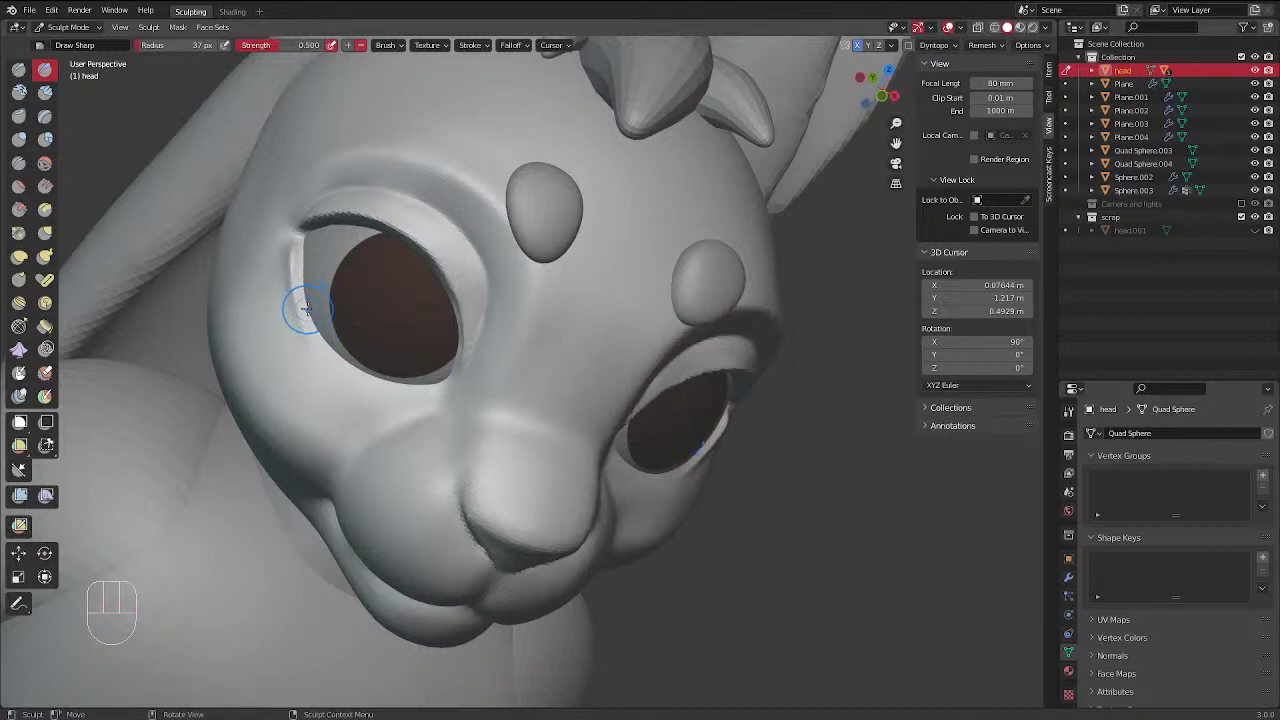
Enlarge the Draw Sharp radius to 42 px and extend the raised rim along the lower eyelid toward the inner corner
{"action": "key", "text": "f"}
{"action": "left_click", "coordinate": [336, 303]}
{"action": "mouse_move", "coordinate": [292, 257]}
{"action": "left_mouse_down", "text": "ctrl"}
{"action": "mouse_move", "coordinate": [299, 320]}
{"action": "mouse_move", "coordinate": [325, 354]}
{"action": "left_mouse_up", "text": "ctrl"}
{"action": "mouse_move", "coordinate": [300, 304]}
{"action": "left_mouse_down", "text": "ctrl"}
{"action": "mouse_move", "coordinate": [322, 354]}
{"action": "mouse_move", "coordinate": [372, 381]}
{"action": "left_mouse_up", "text": "ctrl"}
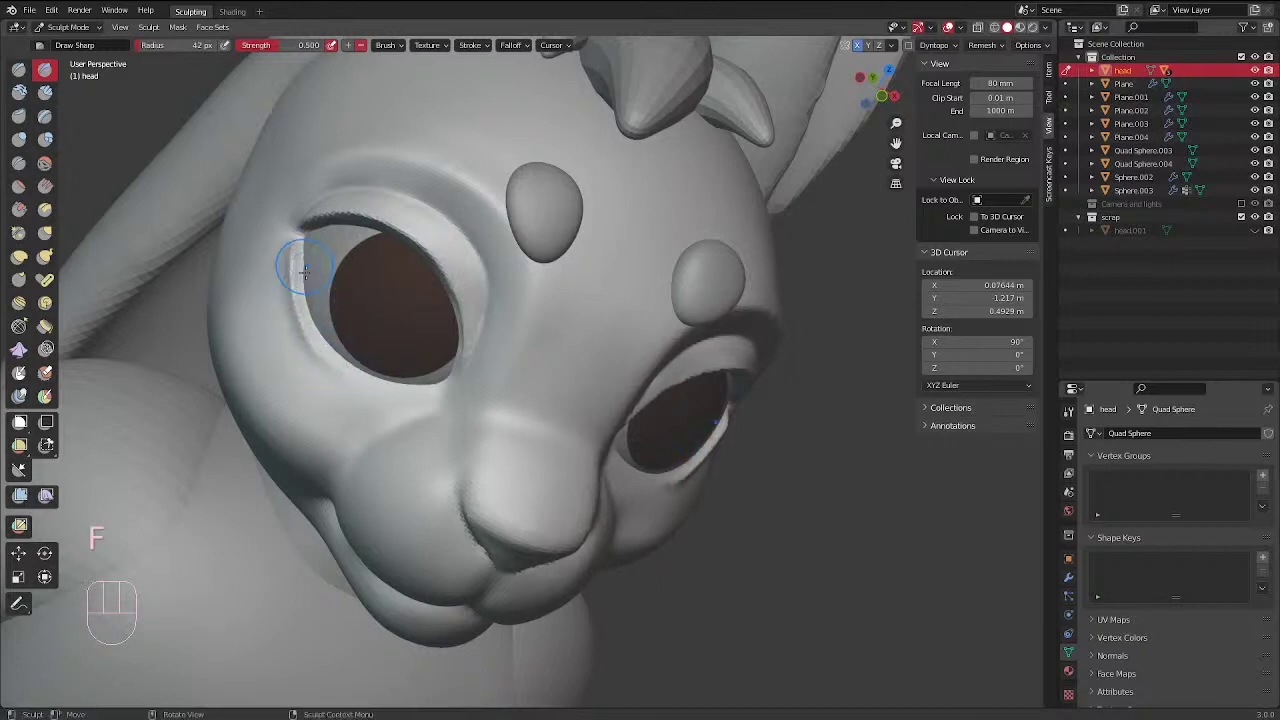
{"action": "middle_click_drag", "start_coordinate": [296, 273], "coordinate": [323, 400]}
{"action": "mouse_move", "coordinate": [266, 384]}
{"action": "left_mouse_down", "text": "ctrl"}
{"action": "mouse_move", "coordinate": [291, 421]}
{"action": "mouse_move", "coordinate": [375, 440]}
{"action": "left_mouse_up", "text": "ctrl"}
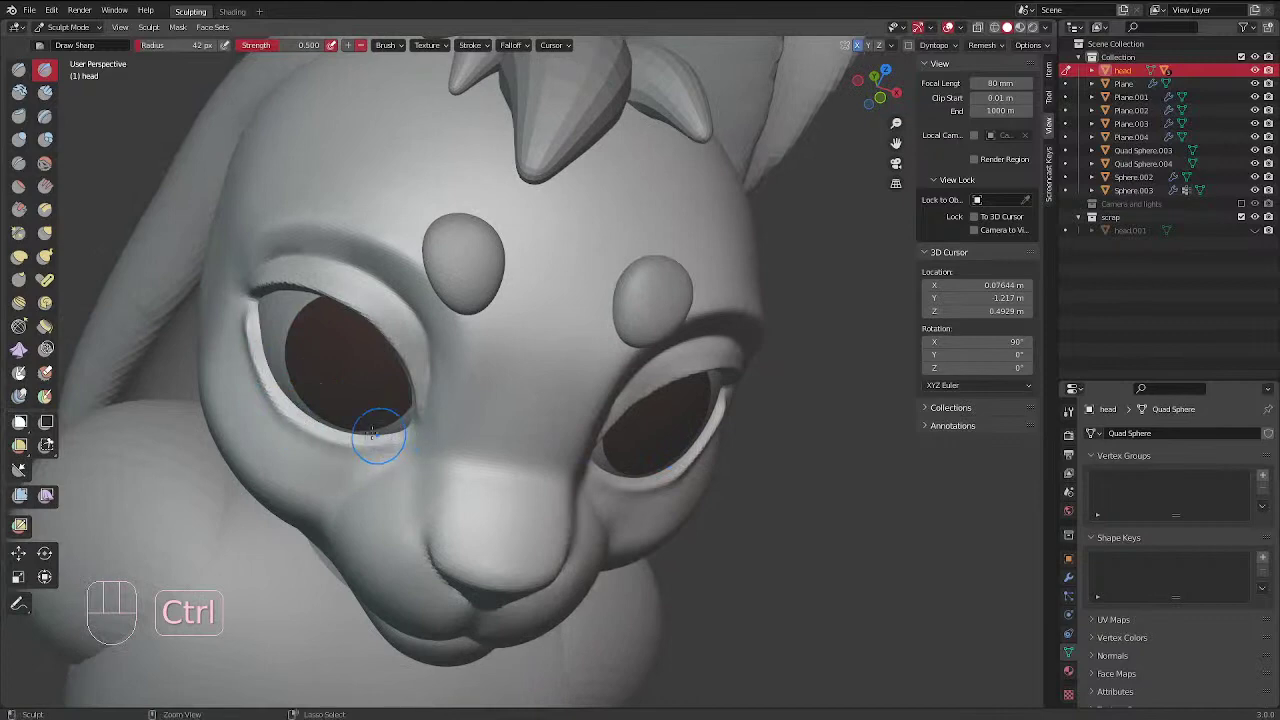
Refine the inner eye corner with the Draw Sharp brush, reducing the radius to 33 px and raising the adjoining lower lid rim
{"action": "mouse_move", "coordinate": [523, 343]}
{"action": "middle_mouse_down"}
{"action": "mouse_move", "coordinate": [388, 293]}
{"action": "mouse_move", "coordinate": [523, 425]}
{"action": "middle_mouse_up"}
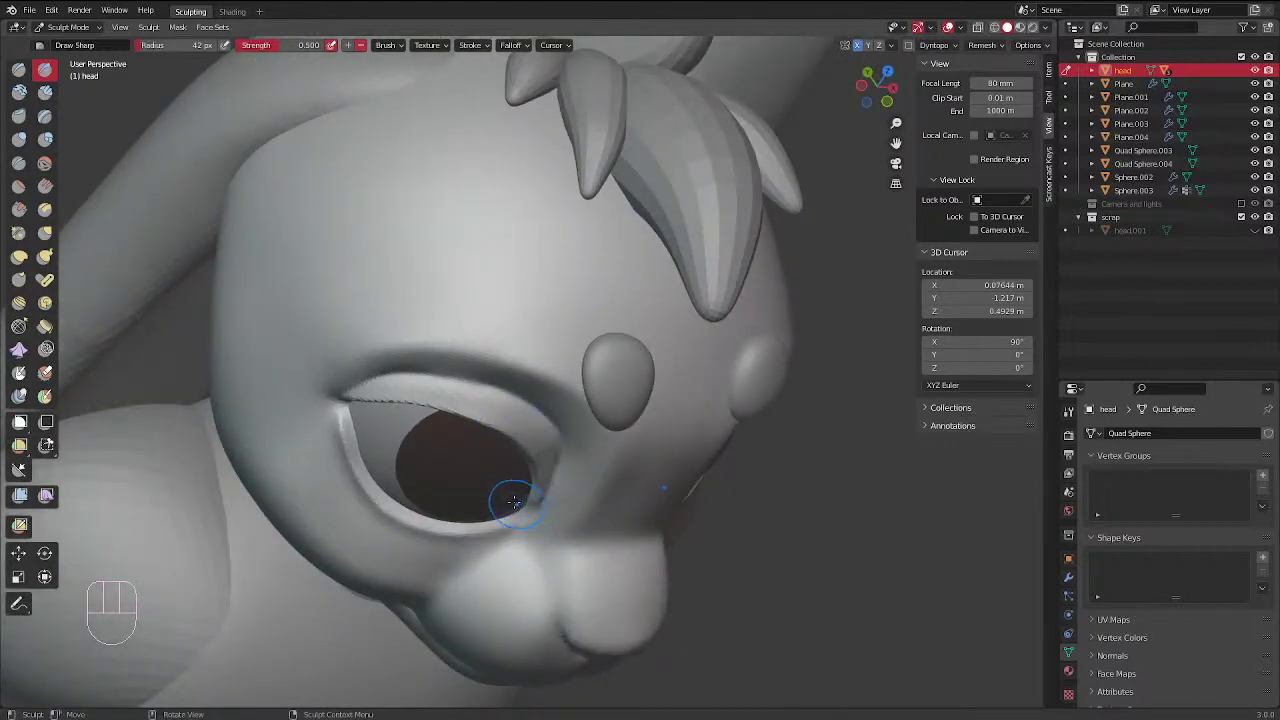
{"action": "left_click_drag", "start_coordinate": [514, 503], "coordinate": [530, 532]}
{"action": "mouse_move", "coordinate": [600, 357]}
{"action": "middle_mouse_down"}
{"action": "mouse_move", "coordinate": [525, 290]}
{"action": "mouse_move", "coordinate": [563, 254]}
{"action": "mouse_move", "coordinate": [586, 329]}
{"action": "middle_mouse_up"}
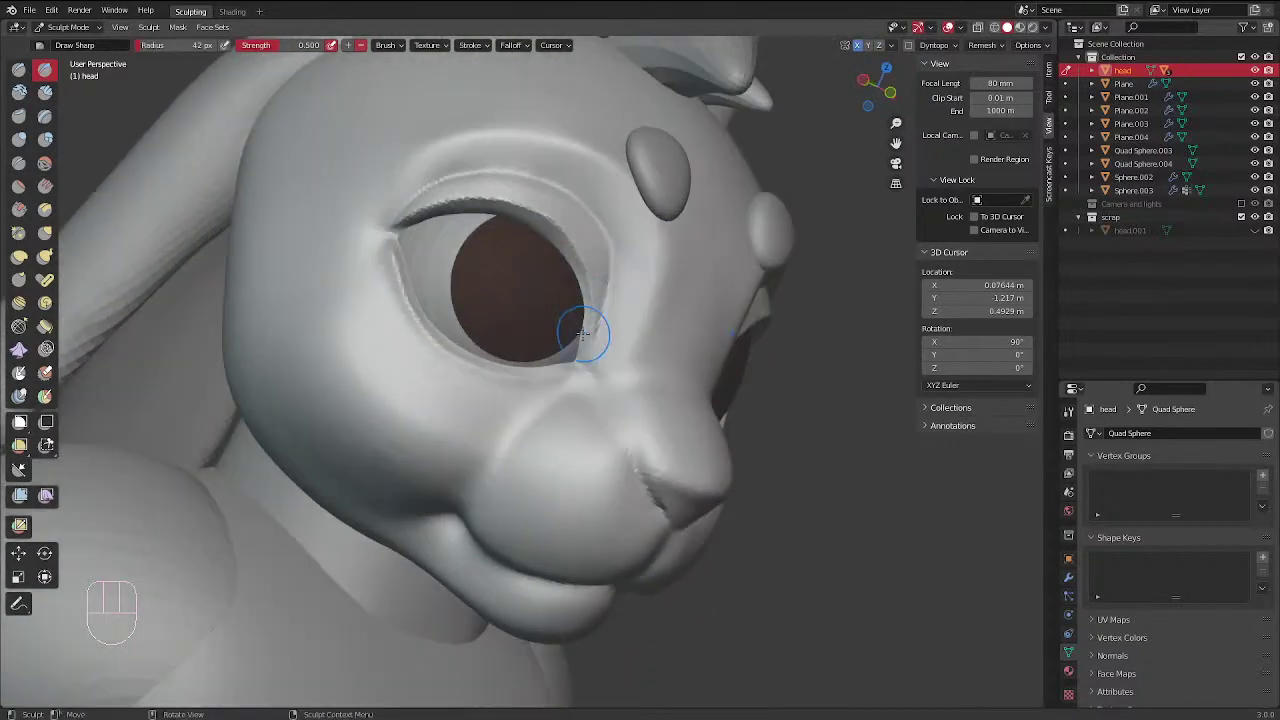
{"action": "key", "text": "f"}
{"action": "left_click_drag", "start_coordinate": [578, 364], "coordinate": [586, 354], "text": "ctrl"}
{"action": "middle_click_drag", "start_coordinate": [680, 262], "coordinate": [634, 306]}
{"action": "key", "text": "f"}
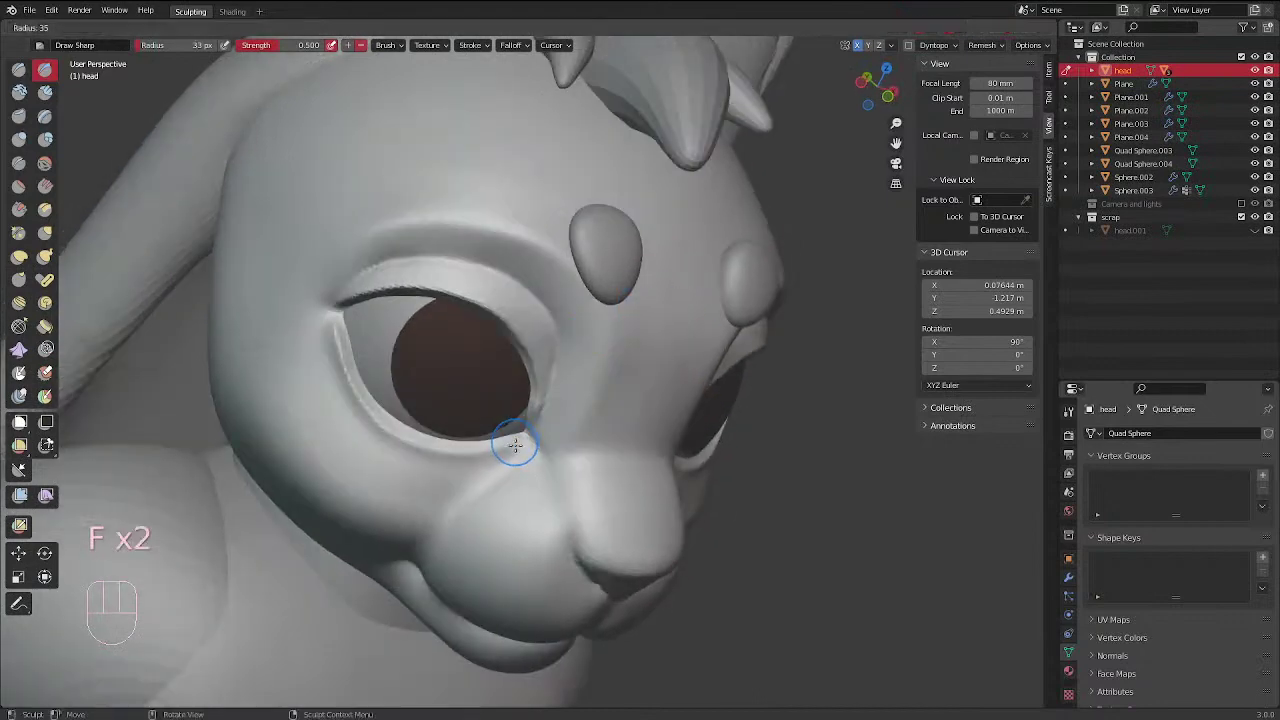
{"action": "left_click", "coordinate": [542, 447]}
{"action": "left_click_drag", "start_coordinate": [513, 448], "coordinate": [436, 447], "text": "ctrl"}
Reduce the brush radius to 29 px and smooth the outer part of the lower eyelid rim
{"action": "mouse_move", "coordinate": [700, 305]}
{"action": "middle_mouse_down"}
{"action": "mouse_move", "coordinate": [635, 268]}
{"action": "mouse_move", "coordinate": [650, 333]}
{"action": "middle_mouse_up"}
{"action": "key", "text": "f"}
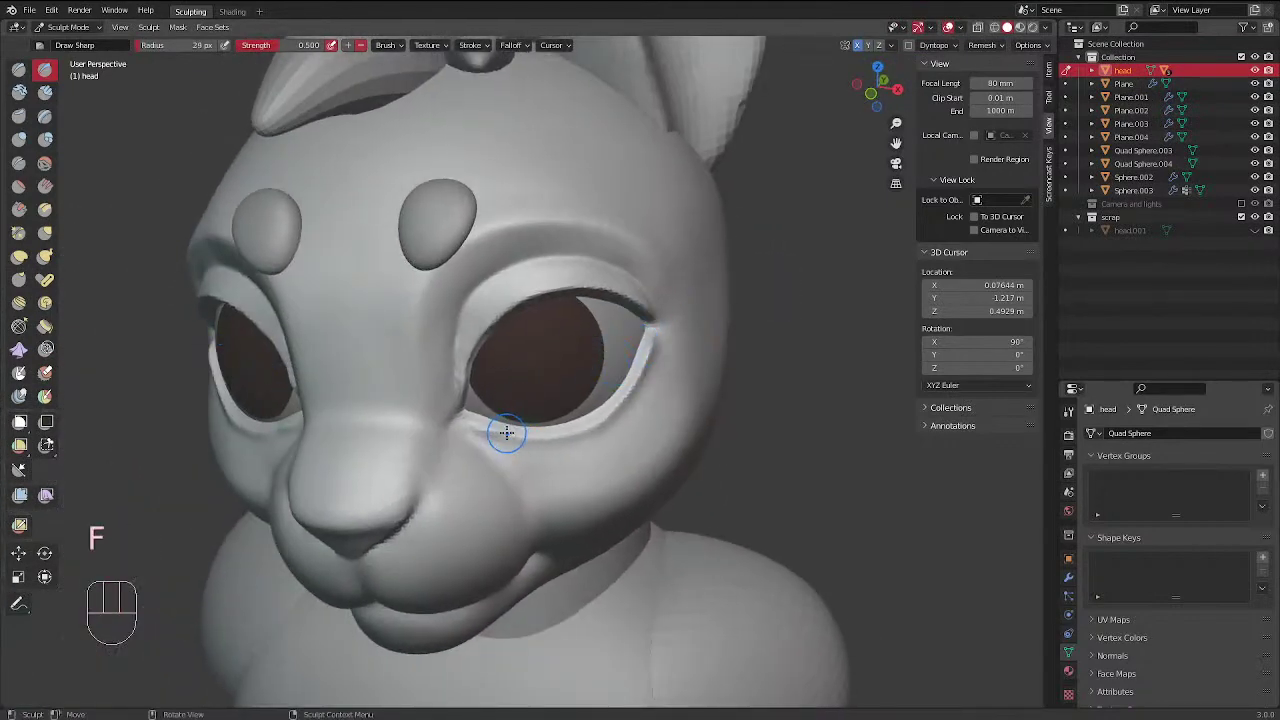
{"action": "left_click", "coordinate": [652, 388], "text": "shift"}
{"action": "middle_click_drag", "start_coordinate": [652, 388], "coordinate": [678, 327]}
Build up and smooth the area below the outer eye corner with Clay Strips, enlarging the radius up to 50 px
{"action": "left_click", "coordinate": [45, 92]}
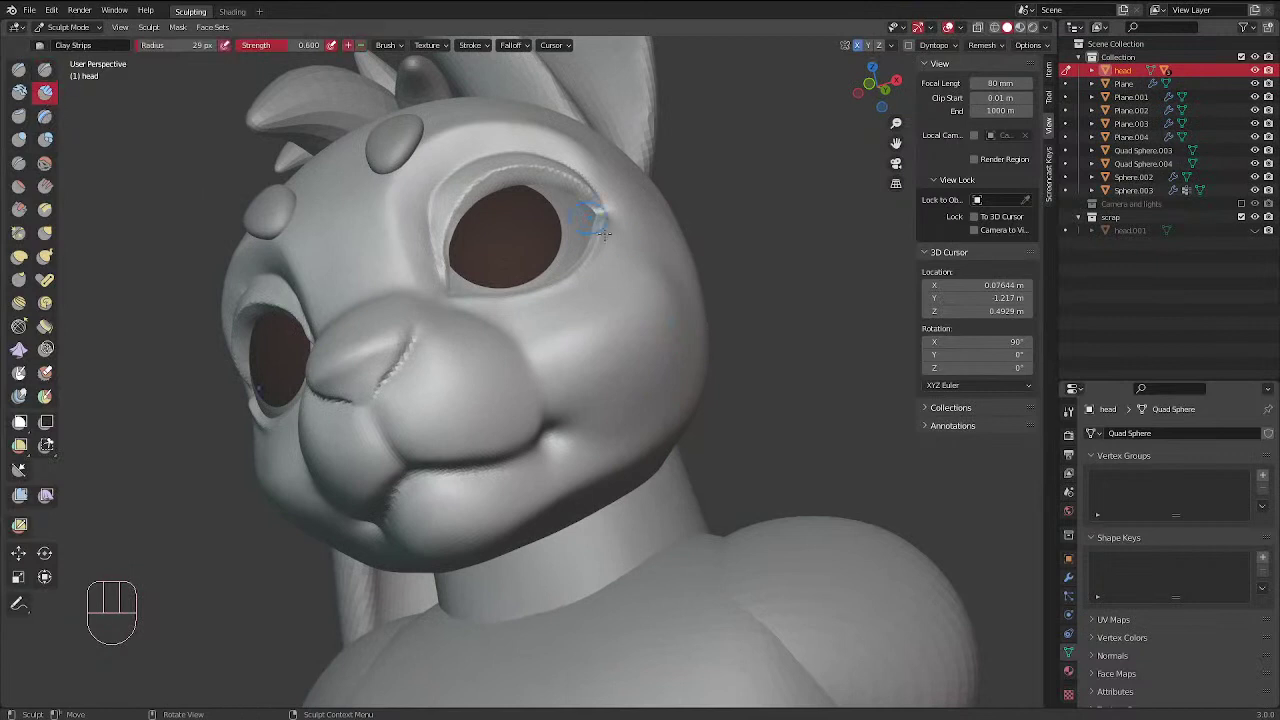
{"action": "mouse_move", "coordinate": [586, 214]}
{"action": "middle_mouse_down"}
{"action": "mouse_move", "coordinate": [609, 317]}
{"action": "mouse_move", "coordinate": [617, 294]}
{"action": "mouse_move", "coordinate": [605, 346]}
{"action": "middle_mouse_up"}
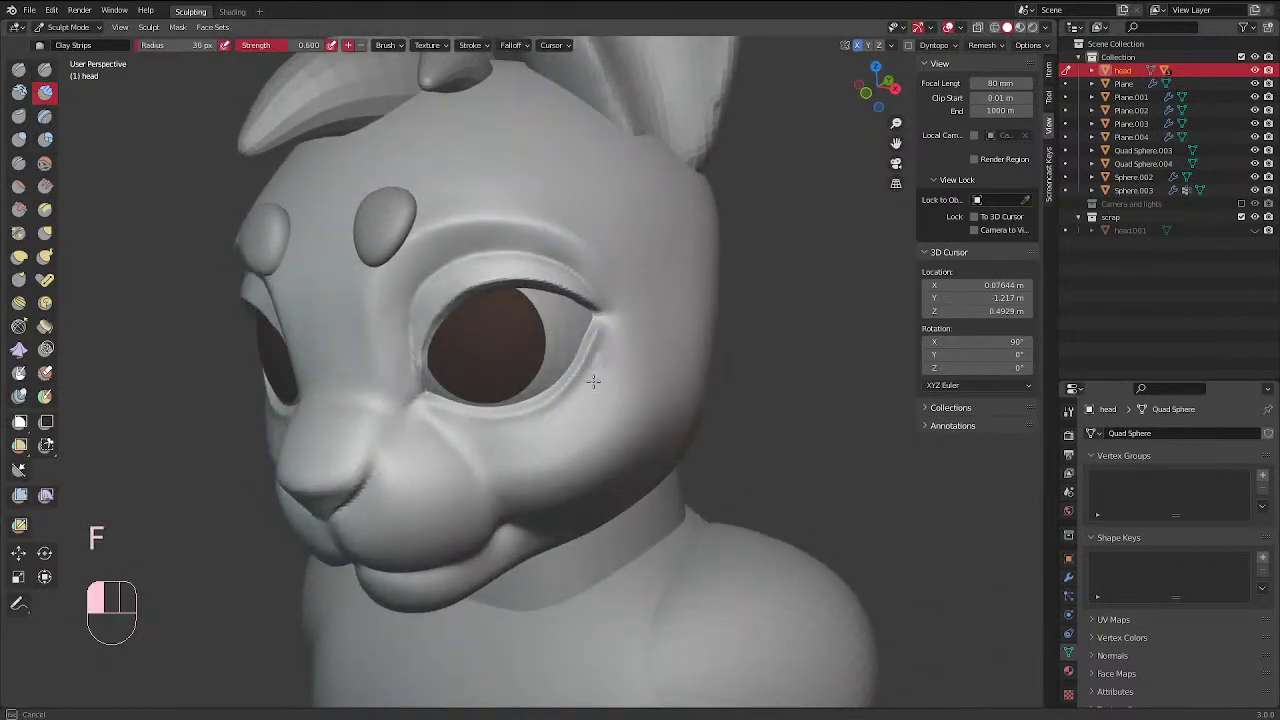
{"action": "key", "text": "f"}
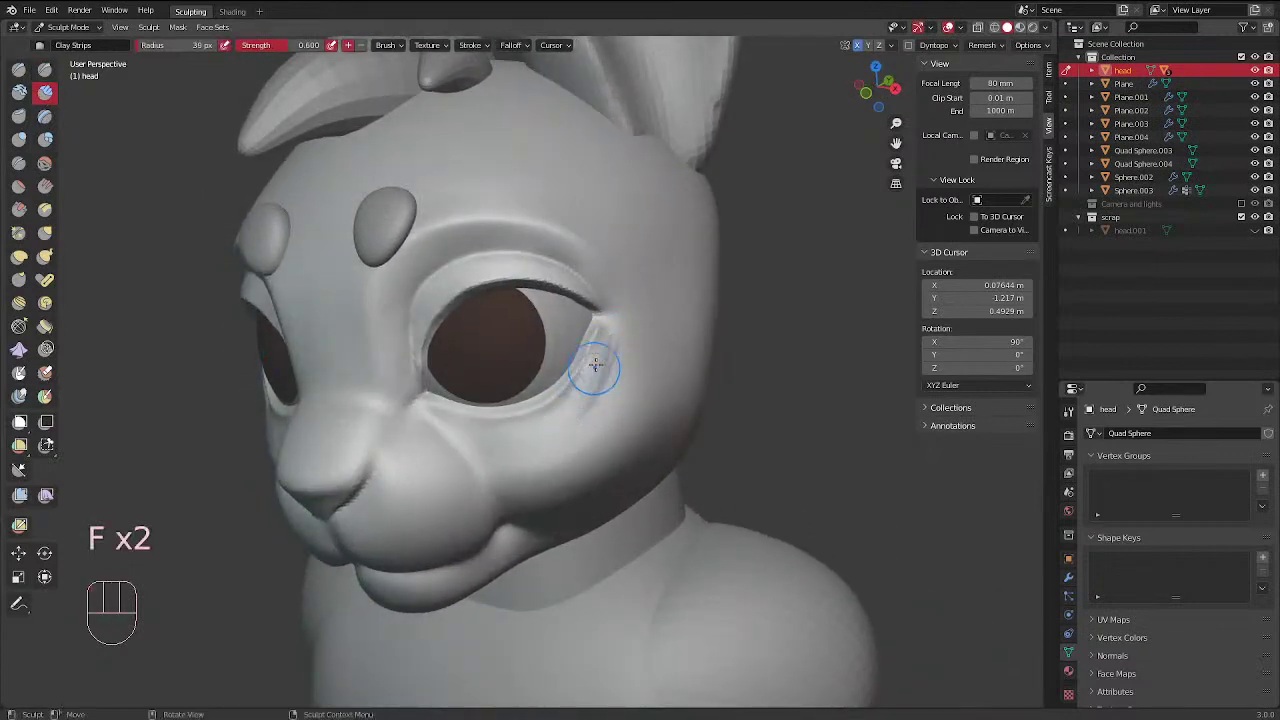
{"action": "key", "text": "f"}
{"action": "left_click", "coordinate": [598, 387], "text": "shift"}
{"action": "key", "text": "f"}
{"action": "left_click", "coordinate": [611, 363]}
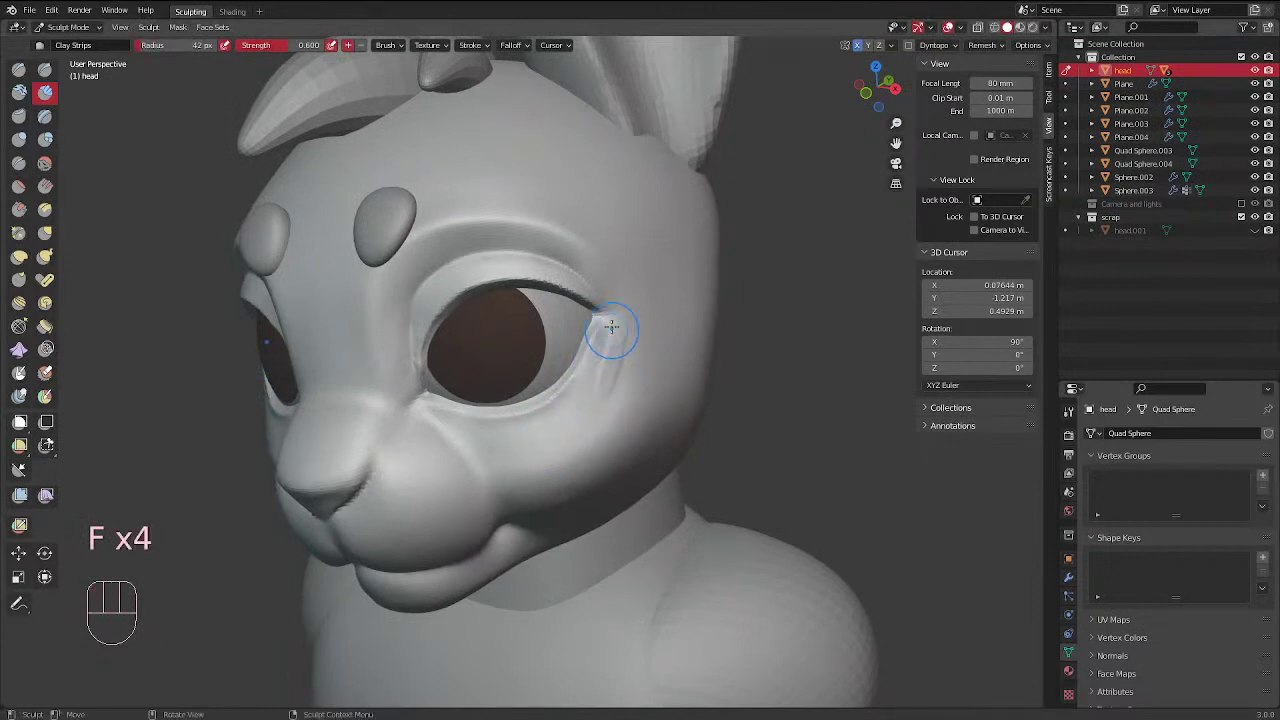
{"action": "key", "text": "f"}
{"action": "left_click", "coordinate": [627, 353], "text": "shift"}
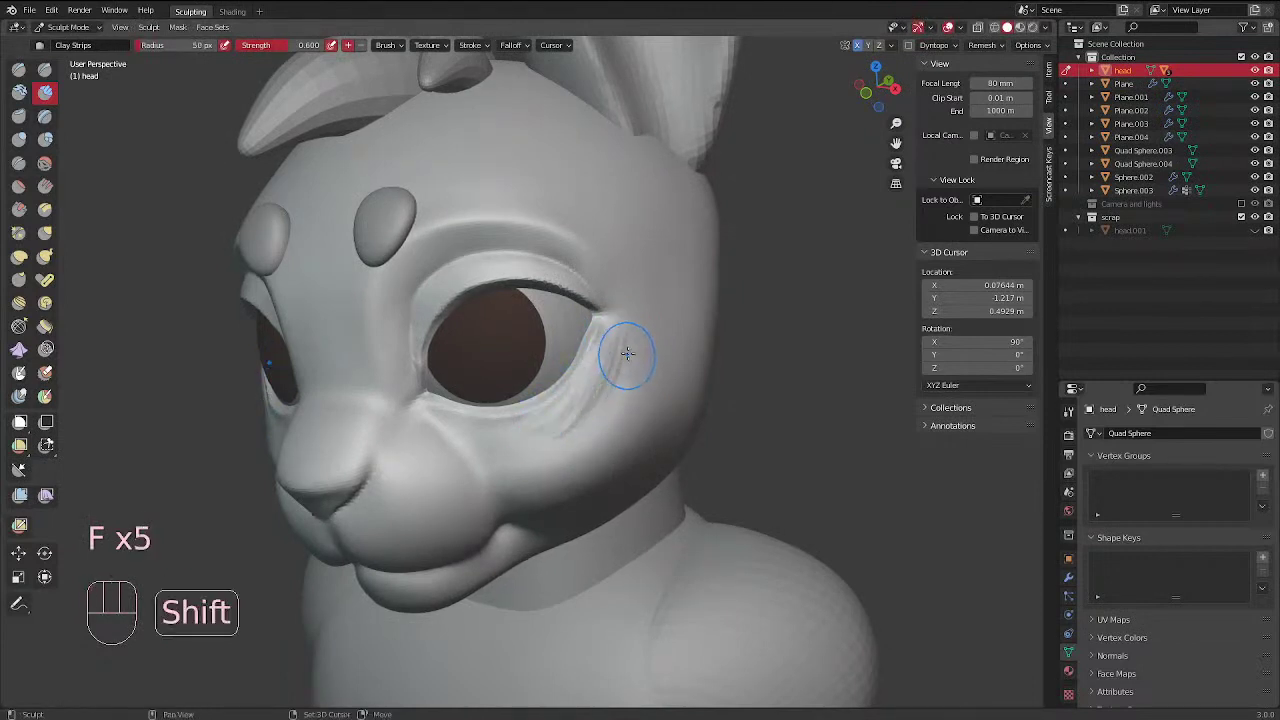
Inflate the area around the outer lower eyelid with the Inflate/Deflate brush at 82 and 76 px radius, and smooth it
{"action": "mouse_move", "coordinate": [623, 331]}
{"action": "middle_mouse_down"}
{"action": "mouse_move", "coordinate": [650, 345]}
{"action": "mouse_move", "coordinate": [655, 370]}
{"action": "mouse_move", "coordinate": [689, 355]}
{"action": "mouse_move", "coordinate": [672, 428]}
{"action": "mouse_move", "coordinate": [672, 405]}
{"action": "mouse_move", "coordinate": [640, 400]}
{"action": "mouse_move", "coordinate": [656, 372]}
{"action": "middle_mouse_up"}
{"action": "key", "text": "f"}
{"action": "left_click", "coordinate": [685, 405]}
{"action": "left_click", "coordinate": [19, 139]}
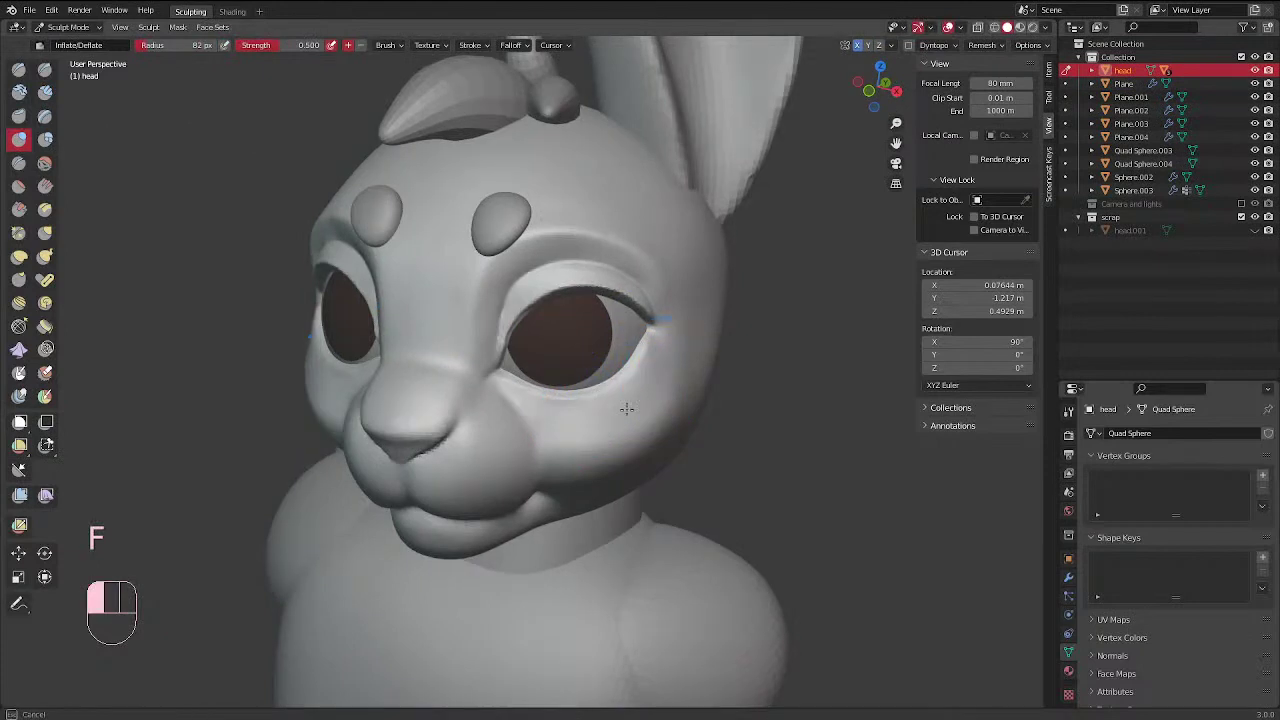
{"action": "key", "text": "f"}
{"action": "left_click", "coordinate": [662, 350]}
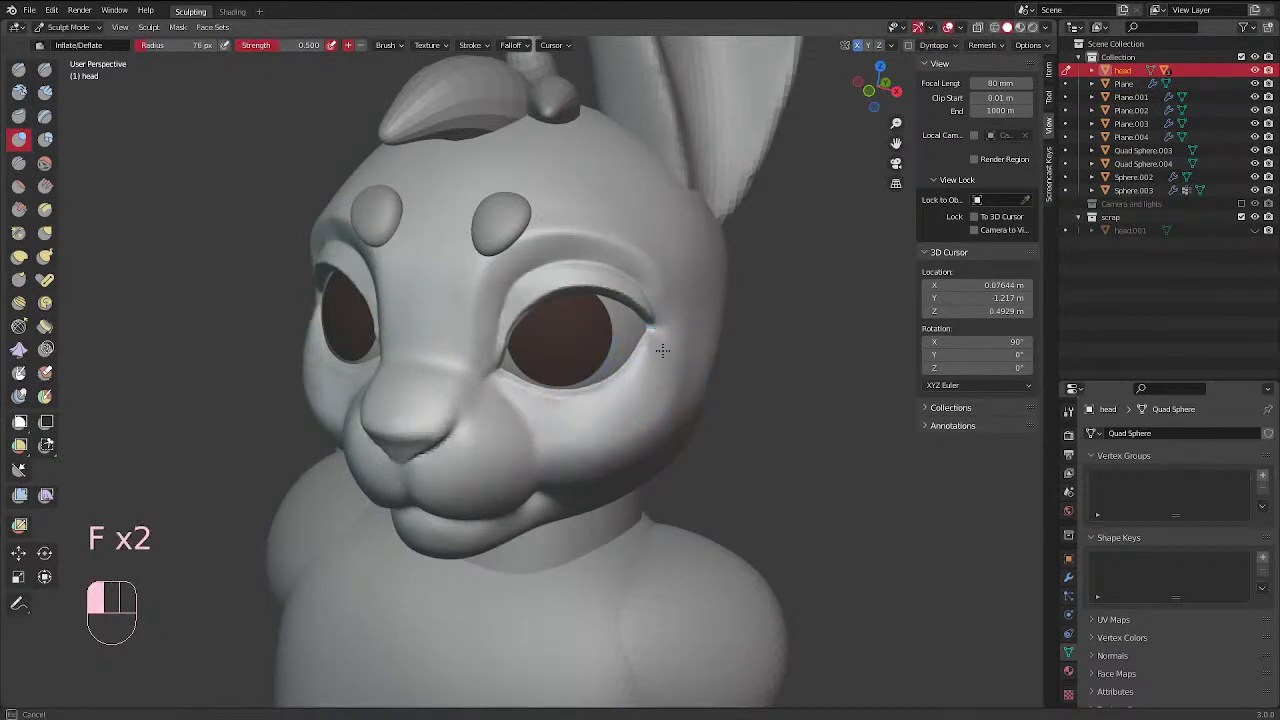
{"action": "middle_click_drag", "start_coordinate": [568, 403], "coordinate": [628, 310]}
{"action": "mouse_move", "coordinate": [629, 310]}
{"action": "left_mouse_down", "text": "shift"}
{"action": "mouse_move", "coordinate": [524, 393]}
{"action": "mouse_move", "coordinate": [628, 334]}
{"action": "left_mouse_up", "text": "shift"}
Adjust the shape of the outer eye corner with the Elastic Deform brush at 55 px radius
{"action": "middle_click_drag", "start_coordinate": [577, 364], "coordinate": [509, 300]}
{"action": "left_click", "coordinate": [22, 162]}
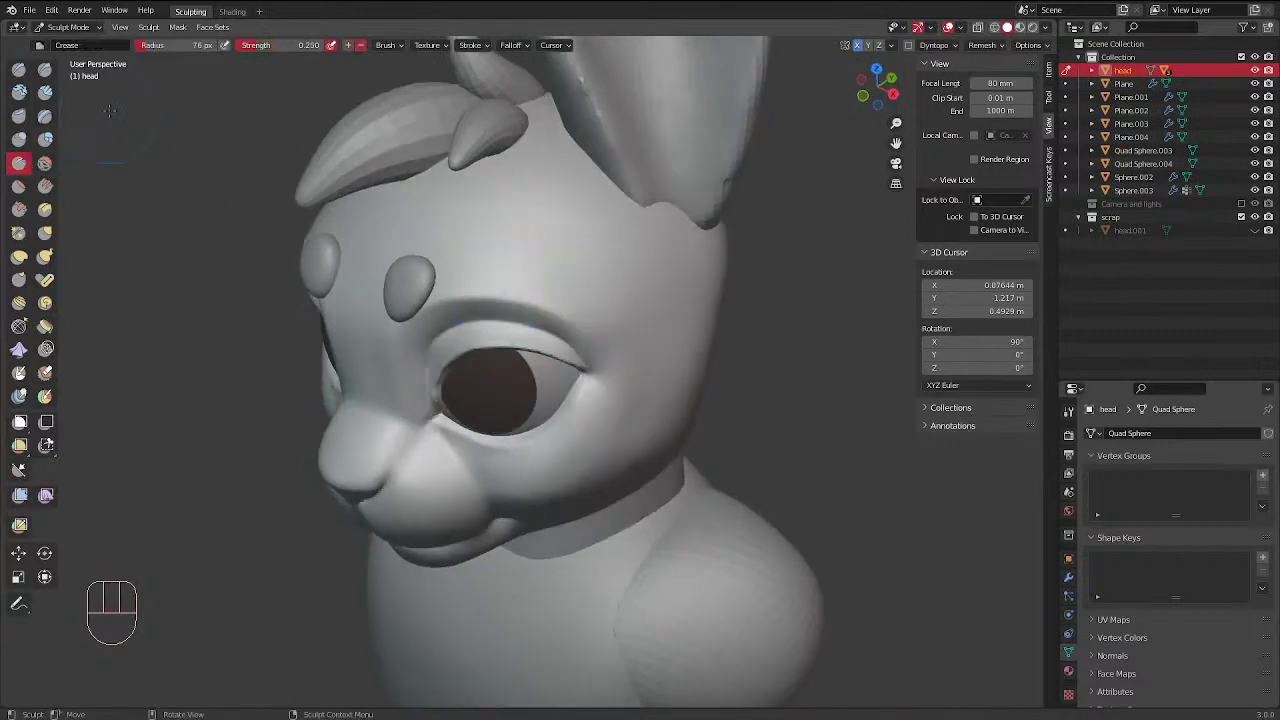
{"action": "left_click", "coordinate": [45, 73]}
{"action": "middle_click_drag", "start_coordinate": [608, 368], "coordinate": [626, 355]}
{"action": "key", "text": "f"}
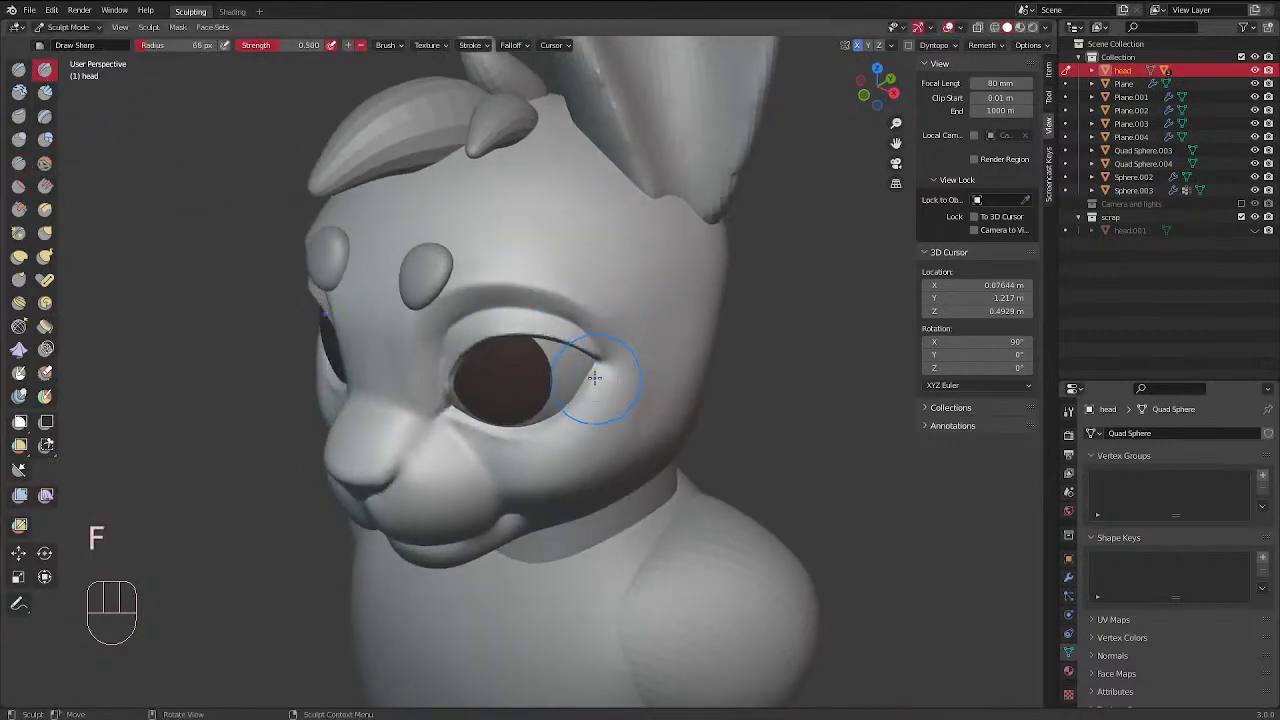
{"action": "left_click", "coordinate": [19, 256]}
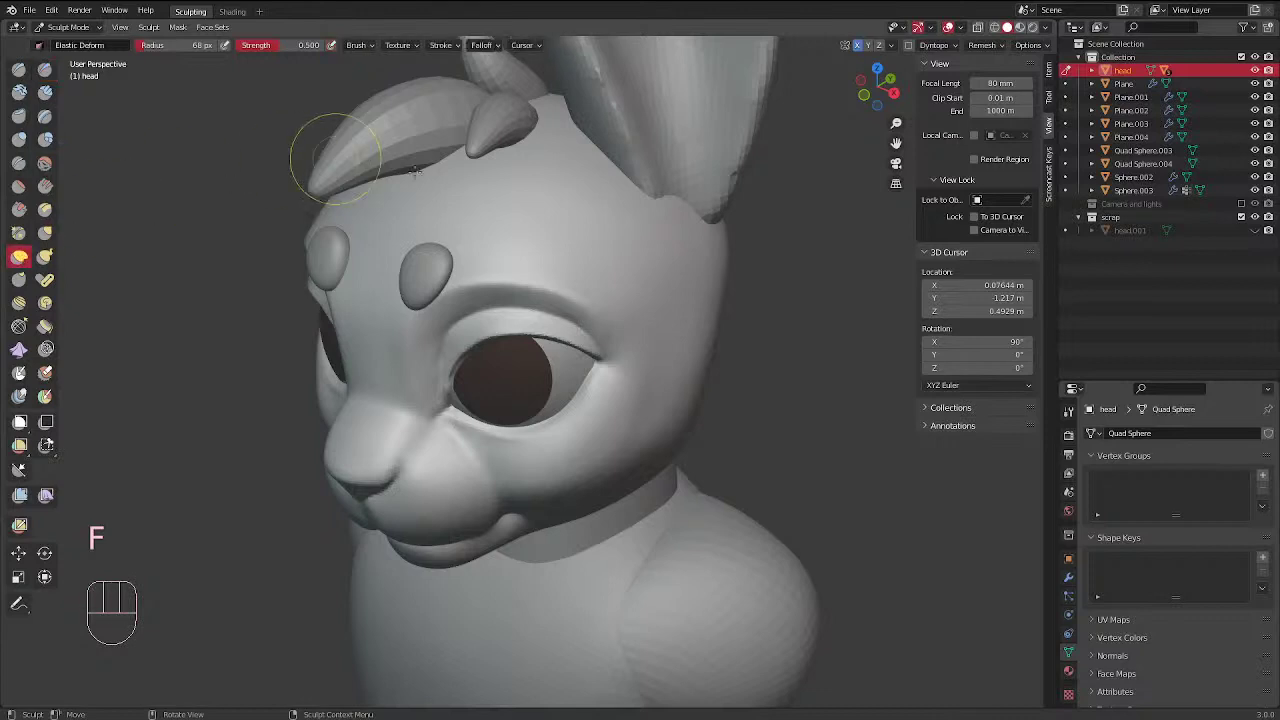
{"action": "middle_click_drag", "start_coordinate": [343, 129], "coordinate": [617, 291]}
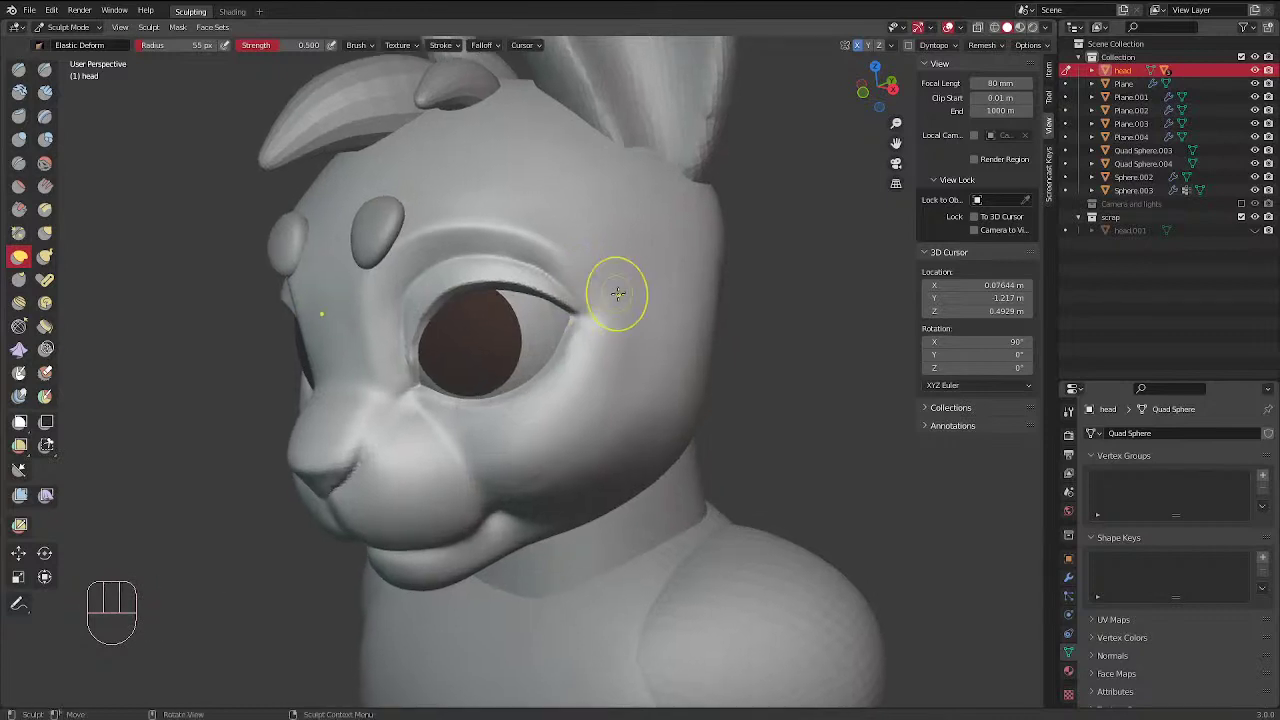
Sharpen the lower eyelid rim with an inverted Crease stroke at 43 px radius and smooth the cheek below it
{"action": "left_click", "coordinate": [19, 164]}
{"action": "key", "text": "f"}
{"action": "left_click", "coordinate": [577, 349]}
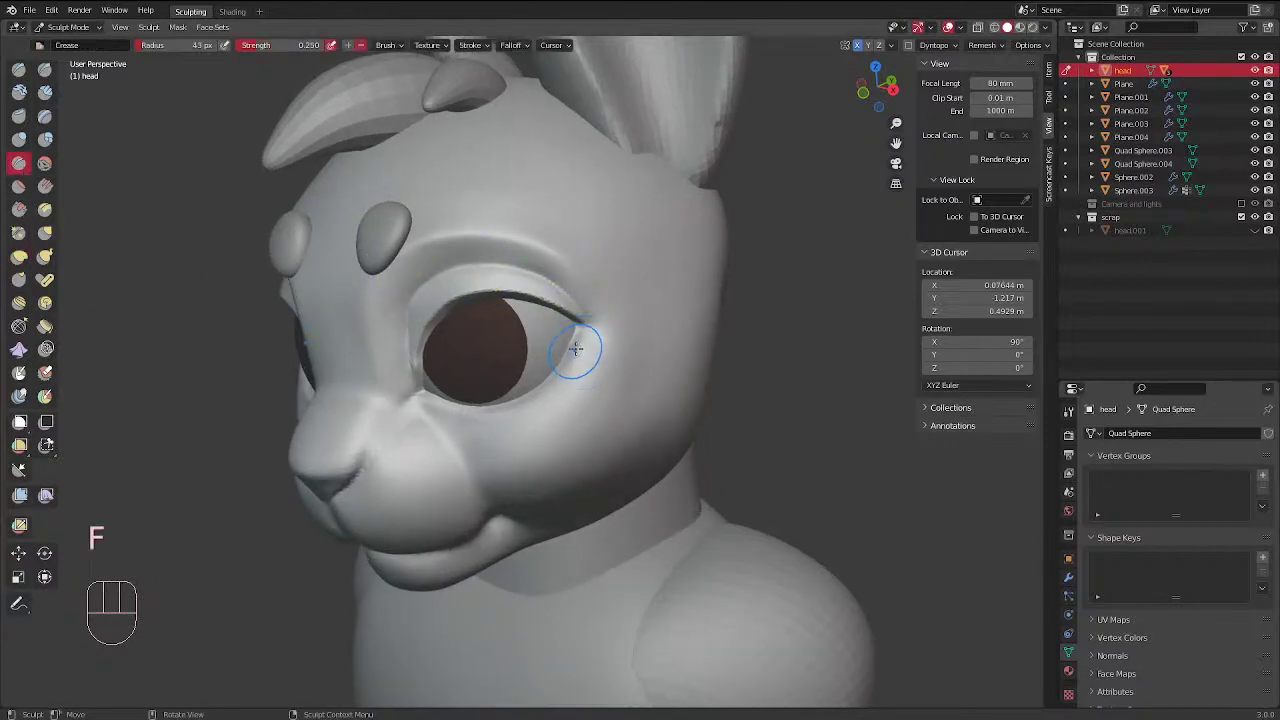
{"action": "left_click_drag", "start_coordinate": [577, 349], "coordinate": [523, 410], "text": "ctrl"}
{"action": "middle_click_drag", "start_coordinate": [522, 410], "coordinate": [651, 386]}
{"action": "key", "text": "f"}
{"action": "middle_click_drag", "start_coordinate": [701, 343], "coordinate": [666, 340]}
{"action": "left_click_drag", "start_coordinate": [666, 340], "coordinate": [632, 439], "text": "shift"}
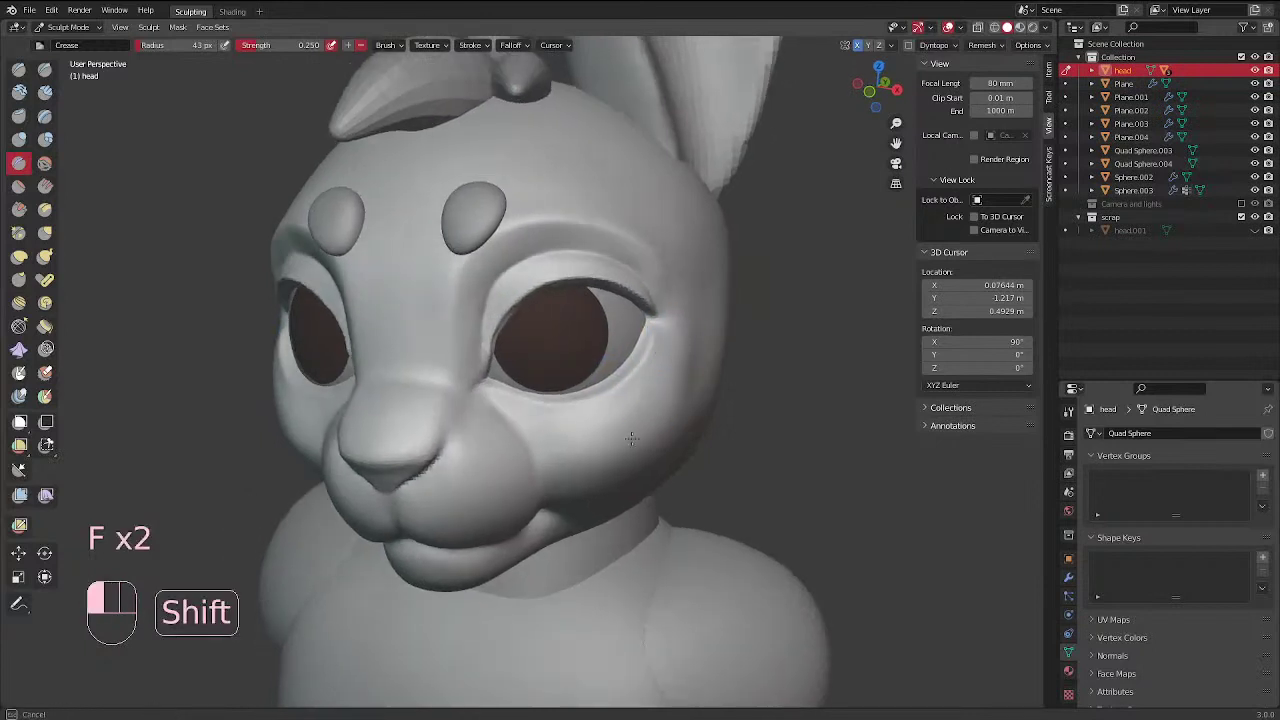
{"action": "key", "text": "f"}
{"action": "mouse_move", "coordinate": [651, 343]}
{"action": "middle_mouse_down"}
{"action": "mouse_move", "coordinate": [717, 338]}
{"action": "mouse_move", "coordinate": [666, 343]}
{"action": "mouse_move", "coordinate": [604, 302]}
{"action": "mouse_move", "coordinate": [618, 308]}
{"action": "middle_mouse_up"}
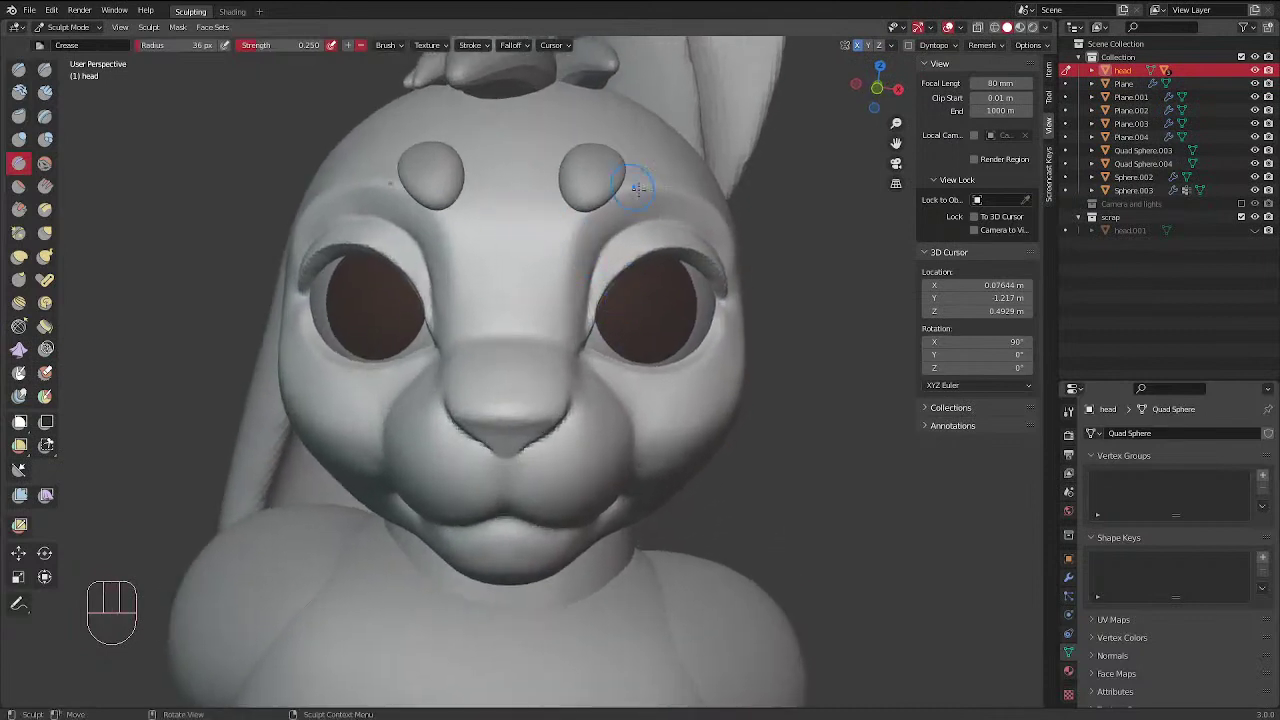
Nudge the inner corner of the eye opening with the Elastic Deform brush at 36 px radius
{"action": "left_click", "coordinate": [20, 258]}
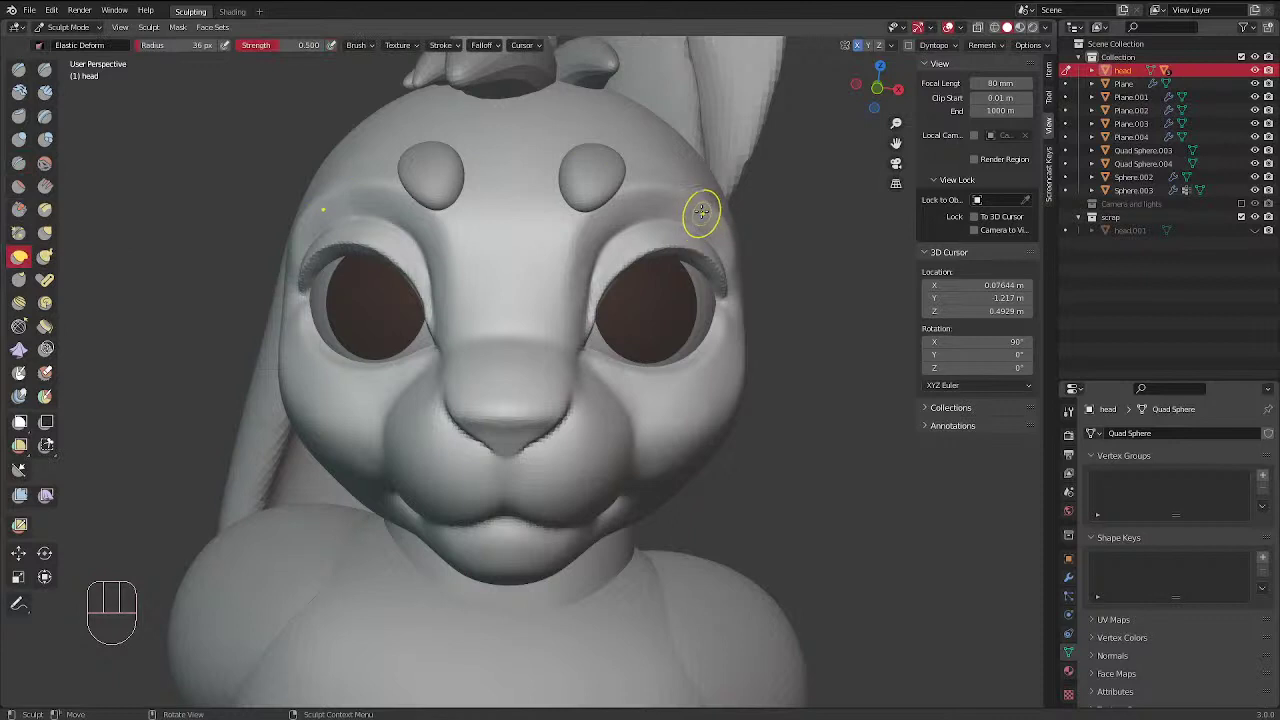
{"action": "key", "text": "f"}
{"action": "key", "text": "f"}
{"action": "left_click_drag", "start_coordinate": [592, 326], "coordinate": [592, 334]}
{"action": "key", "text": "f"}
{"action": "left_click", "coordinate": [598, 340]}
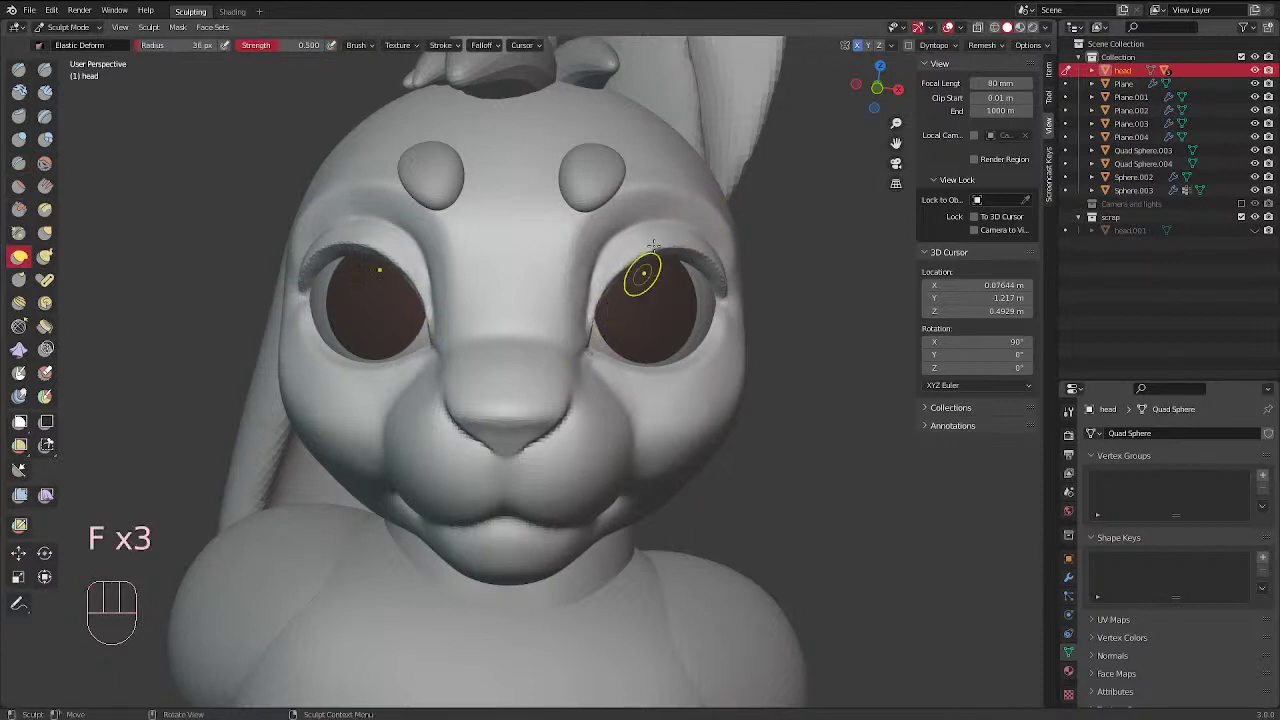
{"action": "mouse_move", "coordinate": [642, 270]}
{"action": "middle_mouse_down", "text": "ctrl"}
{"action": "mouse_move", "coordinate": [626, 334]}
{"action": "mouse_move", "coordinate": [709, 191]}
{"action": "mouse_move", "coordinate": [650, 206]}
{"action": "mouse_move", "coordinate": [532, 311]}
{"action": "mouse_move", "coordinate": [700, 286]}
{"action": "mouse_move", "coordinate": [617, 340]}
{"action": "mouse_move", "coordinate": [690, 249]}
{"action": "middle_mouse_up", "text": "ctrl"}
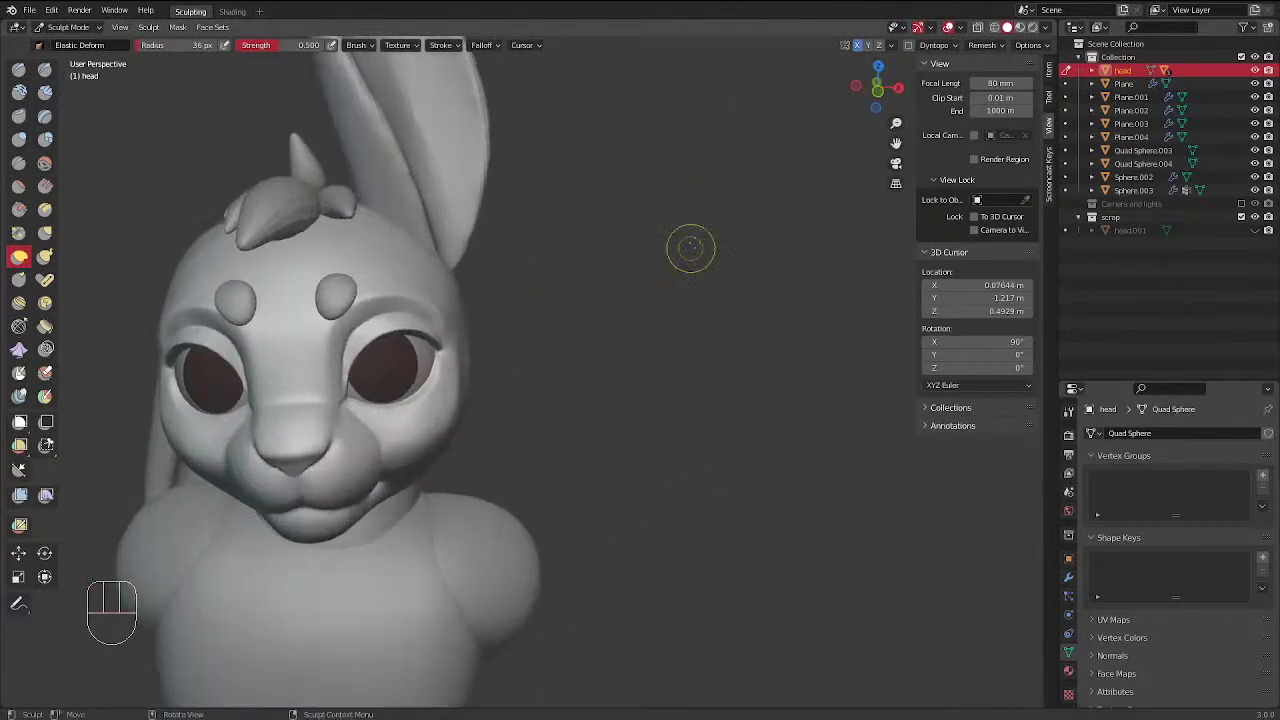
{"action": "mouse_move", "coordinate": [386, 363]}
{"action": "middle_mouse_down", "text": "ctrl"}
{"action": "mouse_move", "coordinate": [429, 340]}
{"action": "mouse_move", "coordinate": [383, 351]}
{"action": "mouse_move", "coordinate": [457, 343]}
{"action": "mouse_move", "coordinate": [506, 277]}
{"action": "mouse_move", "coordinate": [529, 323]}
{"action": "middle_mouse_up", "text": "ctrl"}
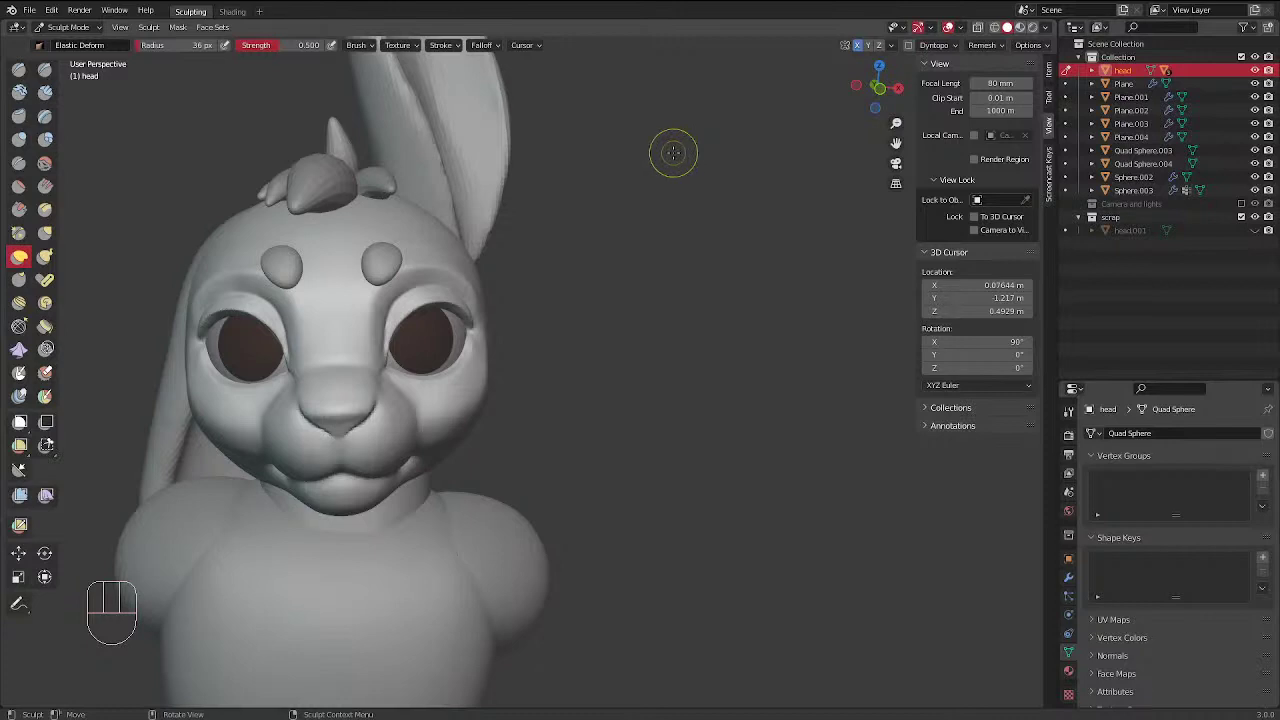
{"action": "middle_click_drag", "start_coordinate": [423, 322], "coordinate": [426, 292], "text": "ctrl"}
{"action": "middle_click_drag", "start_coordinate": [373, 333], "coordinate": [381, 291], "text": "ctrl"}
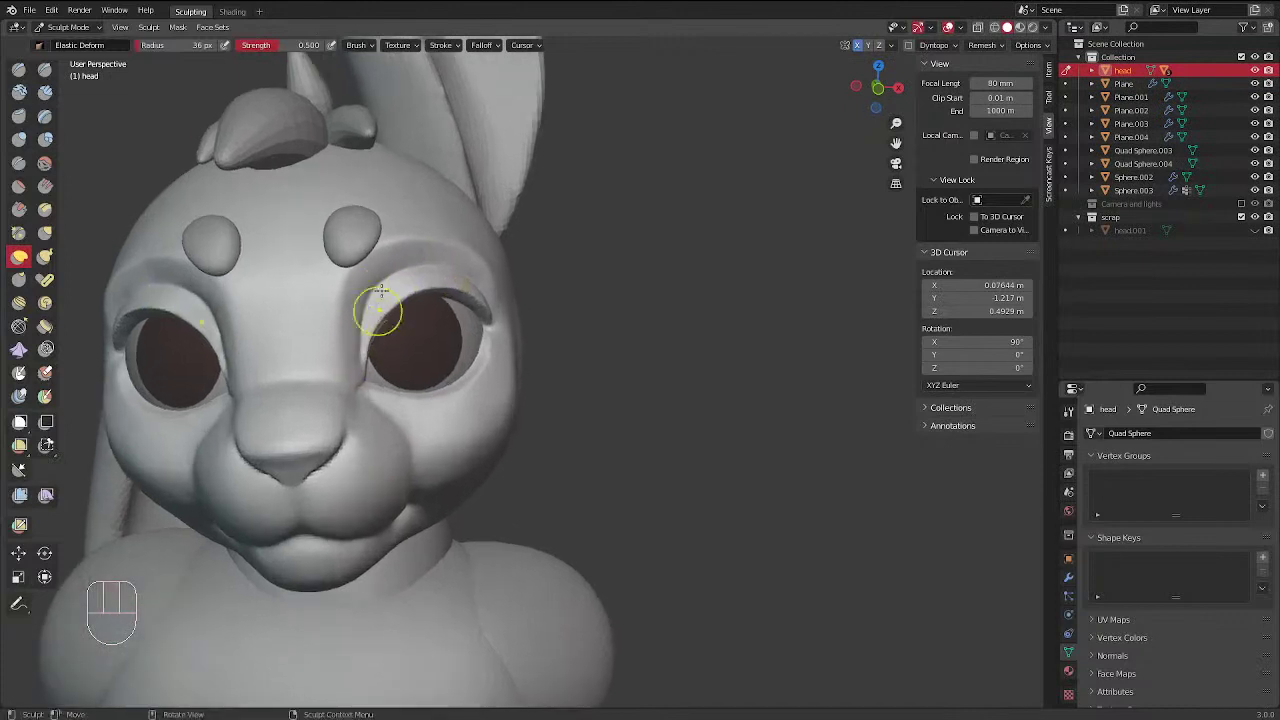
{"action": "middle_click_drag", "start_coordinate": [368, 370], "coordinate": [466, 271]}
Smooth and crease the inner part of the upper eyelid with the Crease brush
{"action": "left_click", "coordinate": [19, 163]}
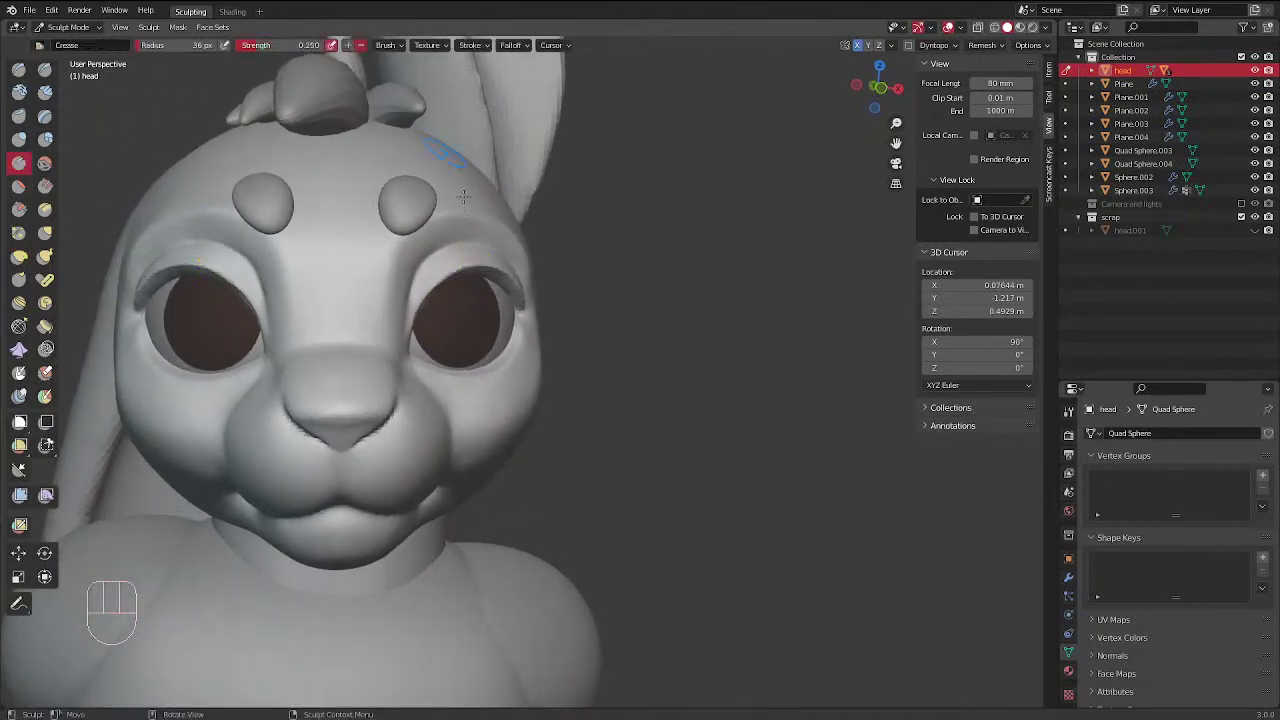
{"action": "left_click_drag", "start_coordinate": [413, 299], "coordinate": [426, 272], "text": "shift"}
{"action": "left_click_drag", "start_coordinate": [408, 330], "coordinate": [428, 280]}
{"action": "mouse_move", "coordinate": [505, 277]}
{"action": "middle_mouse_down", "text": "ctrl"}
{"action": "mouse_move", "coordinate": [539, 330]}
{"action": "mouse_move", "coordinate": [530, 280]}
{"action": "middle_mouse_up", "text": "ctrl"}
{"action": "middle_click_drag", "start_coordinate": [530, 280], "coordinate": [437, 240]}
{"action": "left_click_drag", "start_coordinate": [414, 260], "coordinate": [388, 250], "text": "shift"}
Crease the fold above the upper eyelid from the outer end to the inner end at 34 px brush radius
{"action": "middle_click_drag", "start_coordinate": [444, 209], "coordinate": [399, 271], "text": "ctrl"}
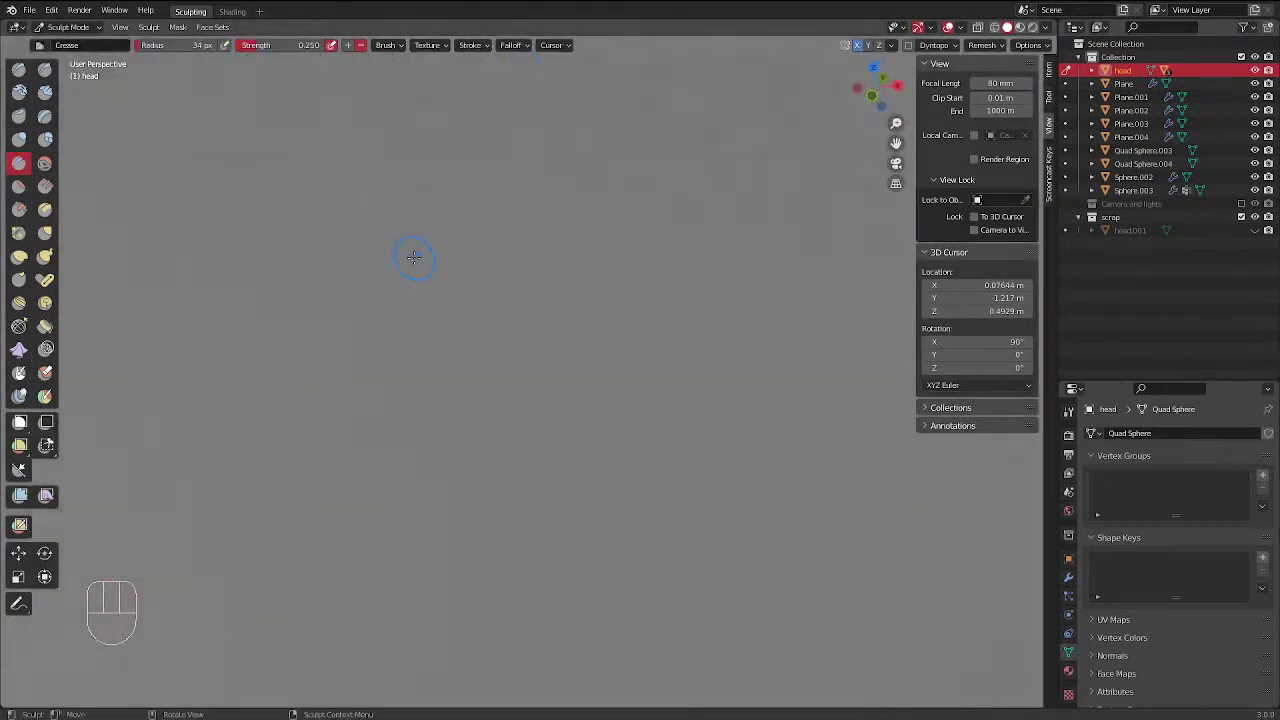
{"action": "scroll", "coordinate": [415, 262], "scroll_direction": "down", "scroll_amount": 5}
{"action": "mouse_move", "coordinate": [422, 285]}
{"action": "middle_mouse_down"}
{"action": "mouse_move", "coordinate": [480, 274]}
{"action": "mouse_move", "coordinate": [395, 261]}
{"action": "middle_mouse_up"}
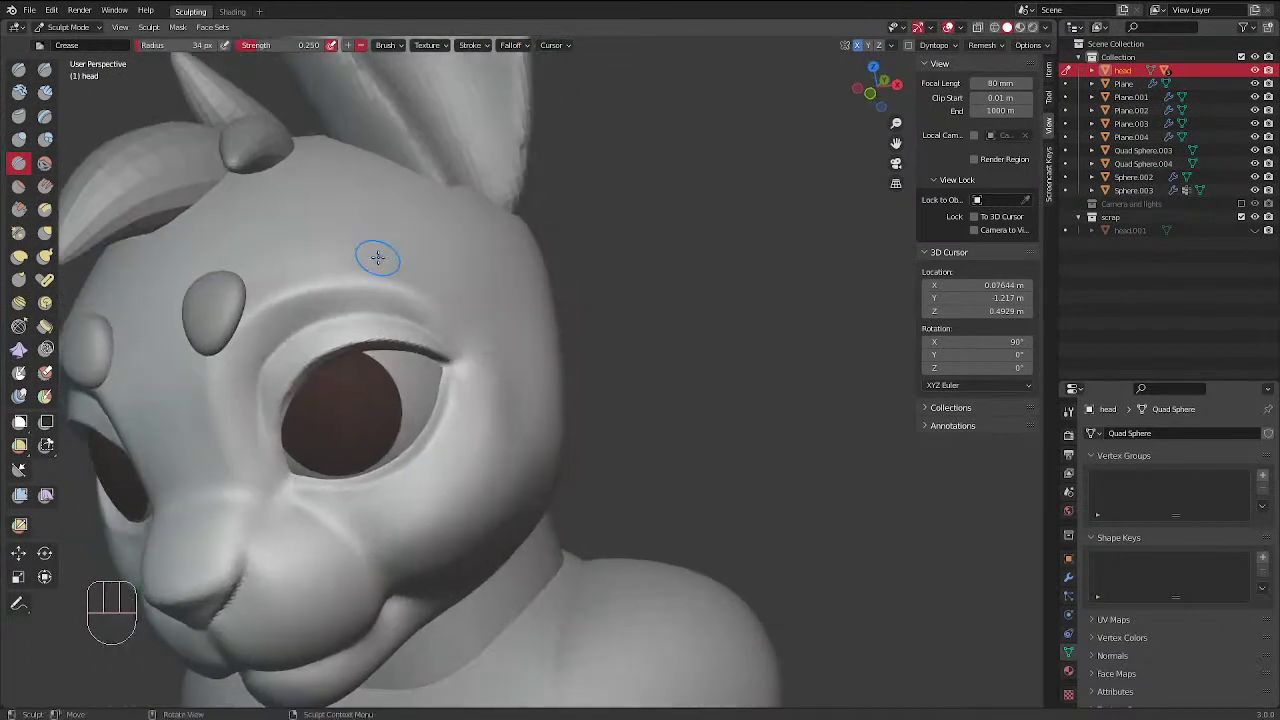
{"action": "mouse_move", "coordinate": [425, 330]}
{"action": "left_mouse_down"}
{"action": "mouse_move", "coordinate": [305, 330]}
{"action": "mouse_move", "coordinate": [261, 352]}
{"action": "left_mouse_up"}
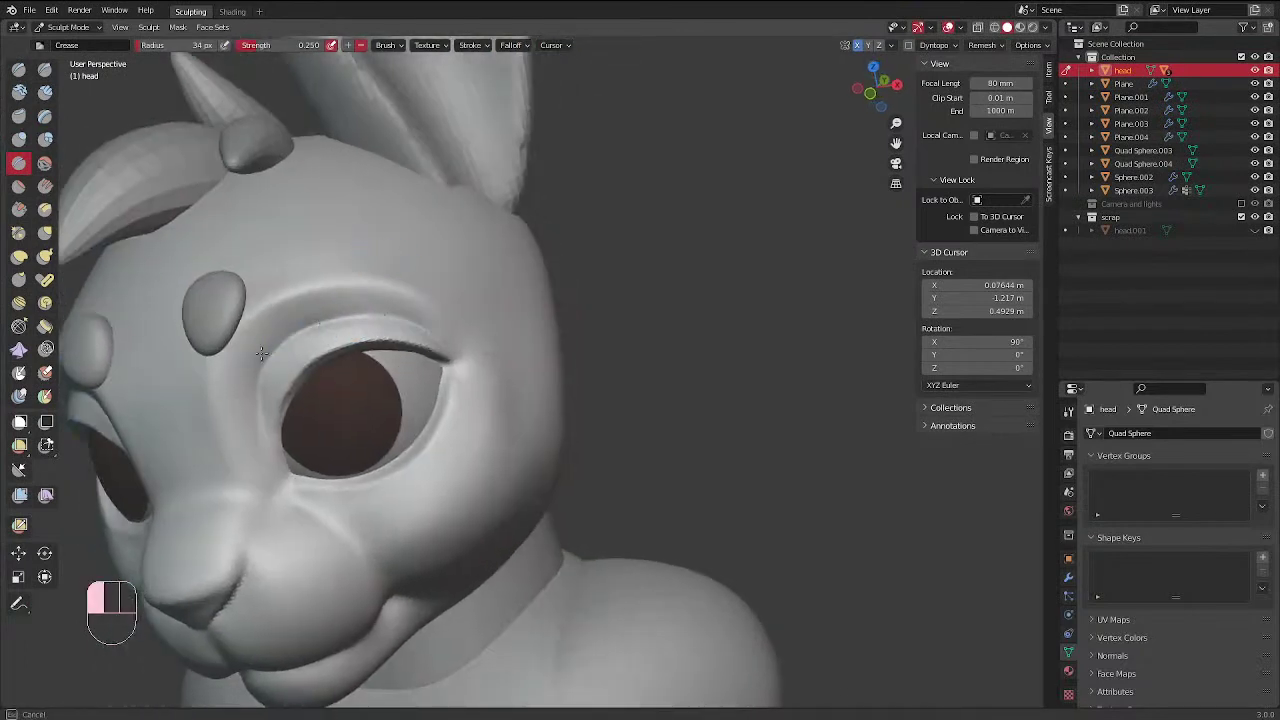
{"action": "middle_click_drag", "start_coordinate": [261, 353], "coordinate": [330, 430], "text": "ctrl"}
Enlarge the brush radius to 46 px and smooth the side of the head beside the outer eye corner
{"action": "mouse_move", "coordinate": [480, 255]}
{"action": "middle_mouse_down"}
{"action": "mouse_move", "coordinate": [591, 251]}
{"action": "mouse_move", "coordinate": [722, 274]}
{"action": "mouse_move", "coordinate": [634, 283]}
{"action": "mouse_move", "coordinate": [500, 336]}
{"action": "middle_mouse_up"}
{"action": "key", "text": "f"}
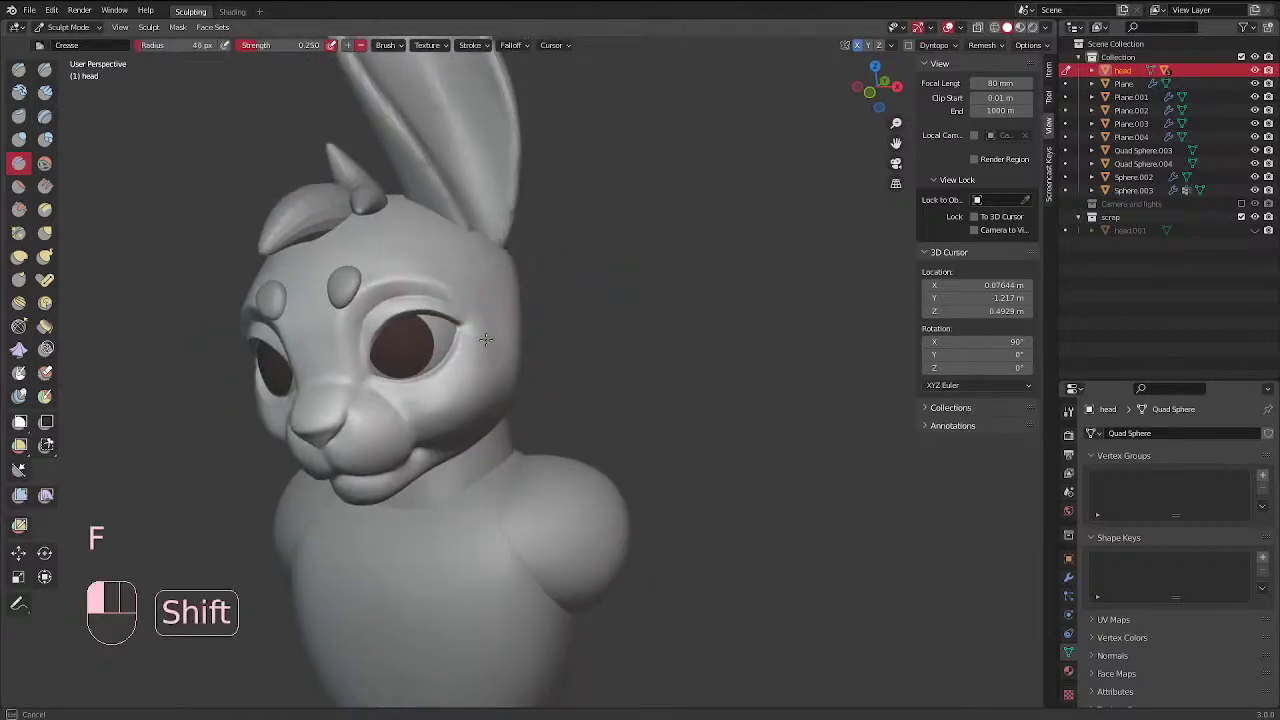
{"action": "left_click_drag", "start_coordinate": [477, 368], "coordinate": [492, 350], "text": "shift"}
{"action": "mouse_move", "coordinate": [555, 290]}
{"action": "middle_mouse_down"}
{"action": "mouse_move", "coordinate": [607, 243]}
{"action": "mouse_move", "coordinate": [614, 295]}
{"action": "mouse_move", "coordinate": [517, 311]}
{"action": "middle_mouse_up"}
{"action": "left_click_drag", "start_coordinate": [512, 318], "coordinate": [511, 310], "text": "shift"}
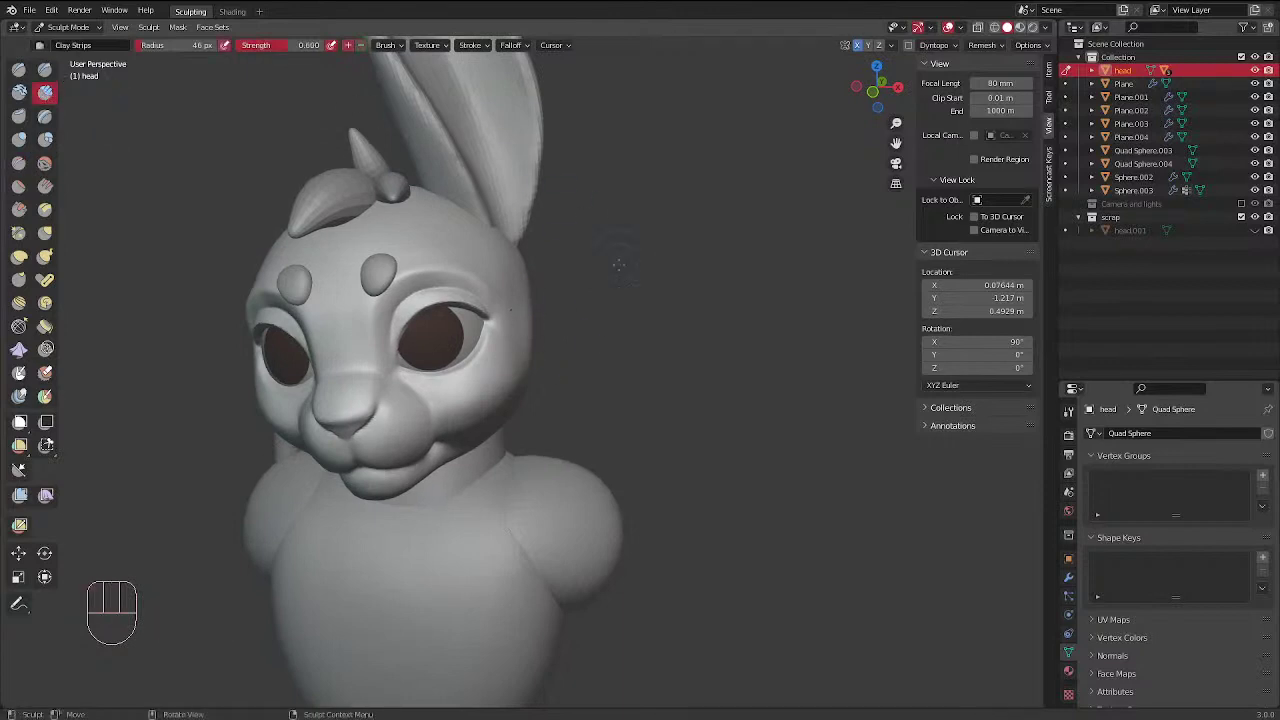
Build up the temple and outer cheek beside the eye with Clay Strips at 46 px radius
{"action": "middle_click_drag", "start_coordinate": [618, 265], "coordinate": [500, 357]}
{"action": "mouse_move", "coordinate": [486, 332]}
{"action": "left_mouse_down"}
{"action": "mouse_move", "coordinate": [482, 367]}
{"action": "mouse_move", "coordinate": [499, 336]}
{"action": "left_mouse_up"}
{"action": "middle_click_drag", "start_coordinate": [525, 328], "coordinate": [568, 304]}
{"action": "left_click_drag", "start_coordinate": [521, 346], "coordinate": [491, 343]}
{"action": "middle_click_drag", "start_coordinate": [491, 343], "coordinate": [517, 362]}
{"action": "left_click_drag", "start_coordinate": [518, 362], "coordinate": [513, 364]}
{"action": "mouse_move", "coordinate": [513, 364]}
{"action": "middle_mouse_down"}
{"action": "mouse_move", "coordinate": [469, 374]}
{"action": "mouse_move", "coordinate": [458, 427]}
{"action": "middle_mouse_up"}
{"action": "left_click_drag", "start_coordinate": [460, 425], "coordinate": [445, 440]}
Smooth the clay strokes on the outer cheek below and beside the eye
{"action": "left_click_drag", "start_coordinate": [520, 372], "coordinate": [519, 373], "text": "shift"}
{"action": "middle_click_drag", "start_coordinate": [519, 373], "coordinate": [590, 310]}
{"action": "left_click_drag", "start_coordinate": [490, 364], "coordinate": [477, 364], "text": "shift"}
{"action": "mouse_move", "coordinate": [610, 285]}
{"action": "middle_mouse_down"}
{"action": "mouse_move", "coordinate": [703, 206]}
{"action": "mouse_move", "coordinate": [670, 277]}
{"action": "middle_mouse_up"}
{"action": "left_click_drag", "start_coordinate": [514, 398], "coordinate": [512, 395], "text": "shift"}
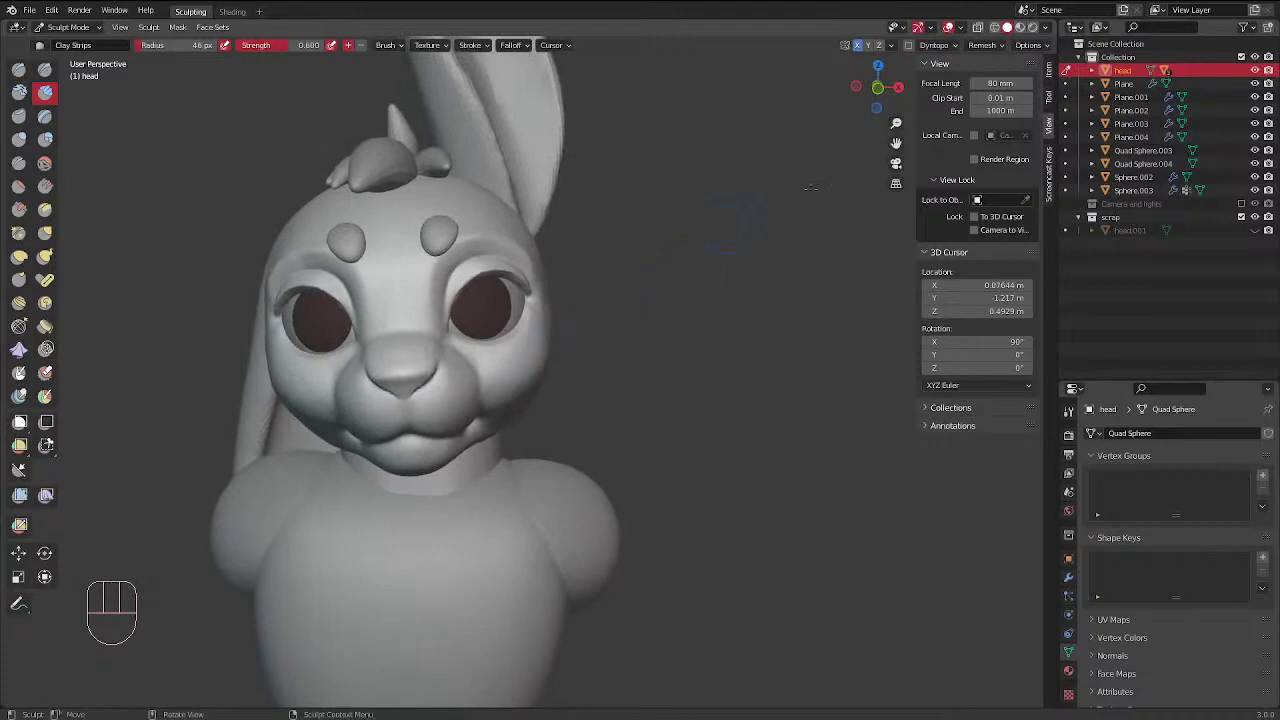
Leave Sculpt Mode, hide the head object and show the backup head.001 from the scrap collection
{"action": "key", "text": "ctrl+Tab"}
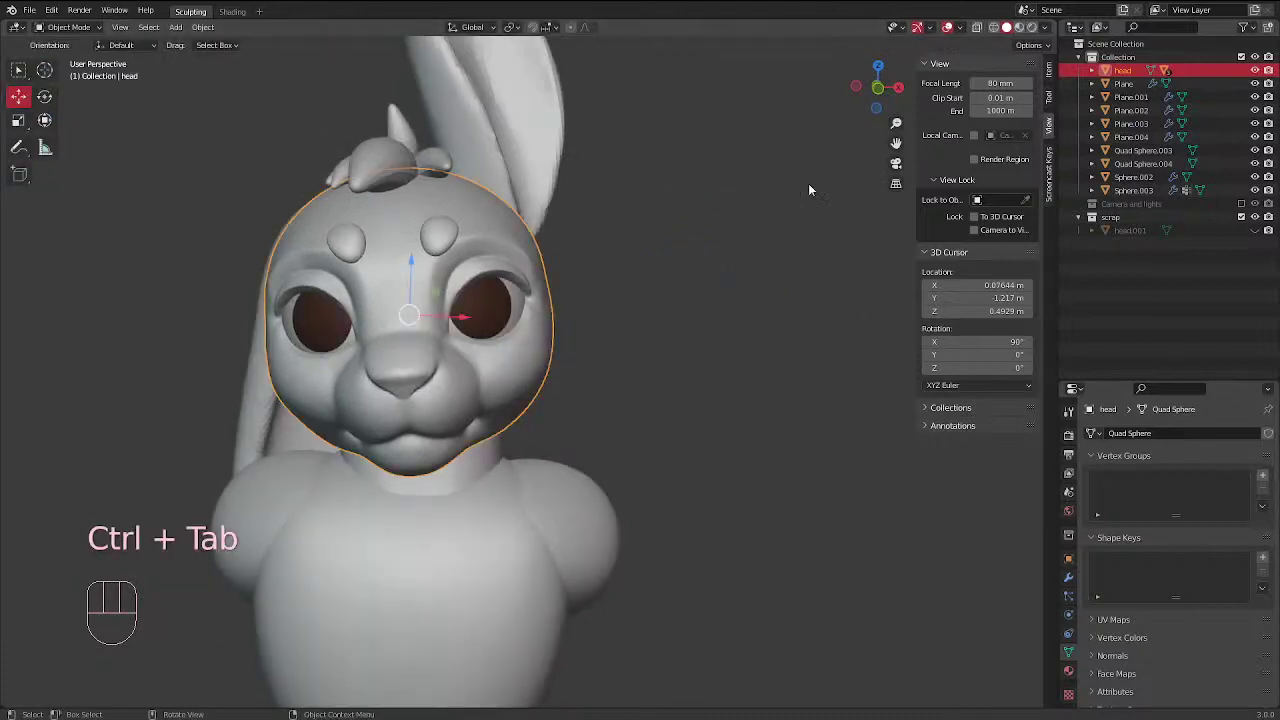
{"action": "left_click", "coordinate": [1255, 70]}
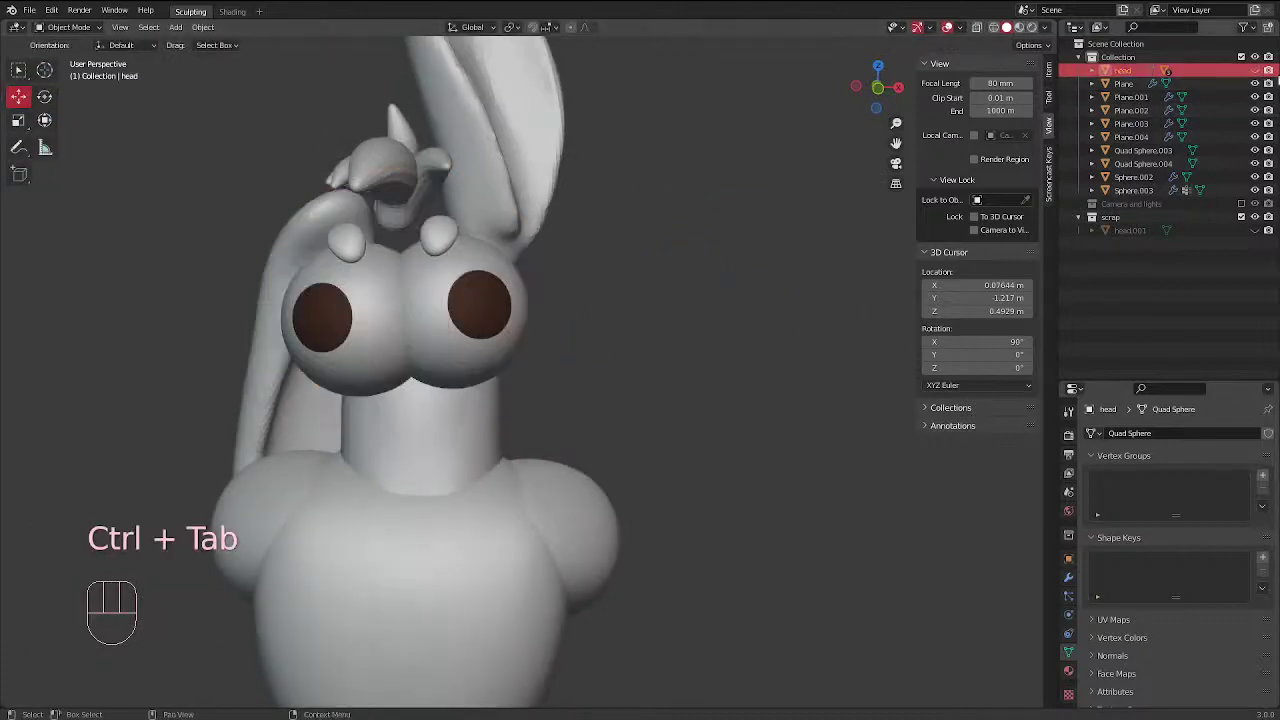
{"action": "left_click", "coordinate": [1255, 230]}
{"action": "middle_click_drag", "start_coordinate": [840, 196], "coordinate": [670, 253], "text": "ctrl"}
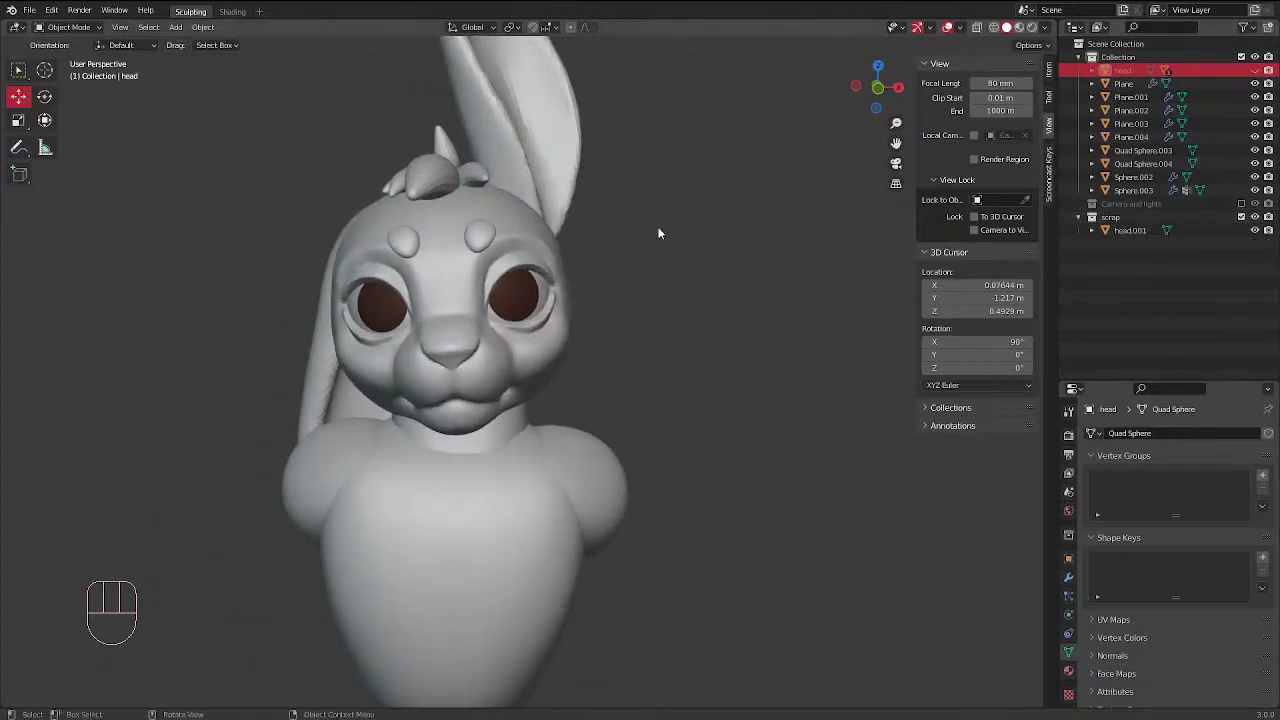
{"action": "key", "text": "x"}
{"action": "left_click", "coordinate": [656, 232]}
Move the backup head.001 into Collection and put it in Sculpt Mode
{"action": "left_click", "coordinate": [547, 365]}
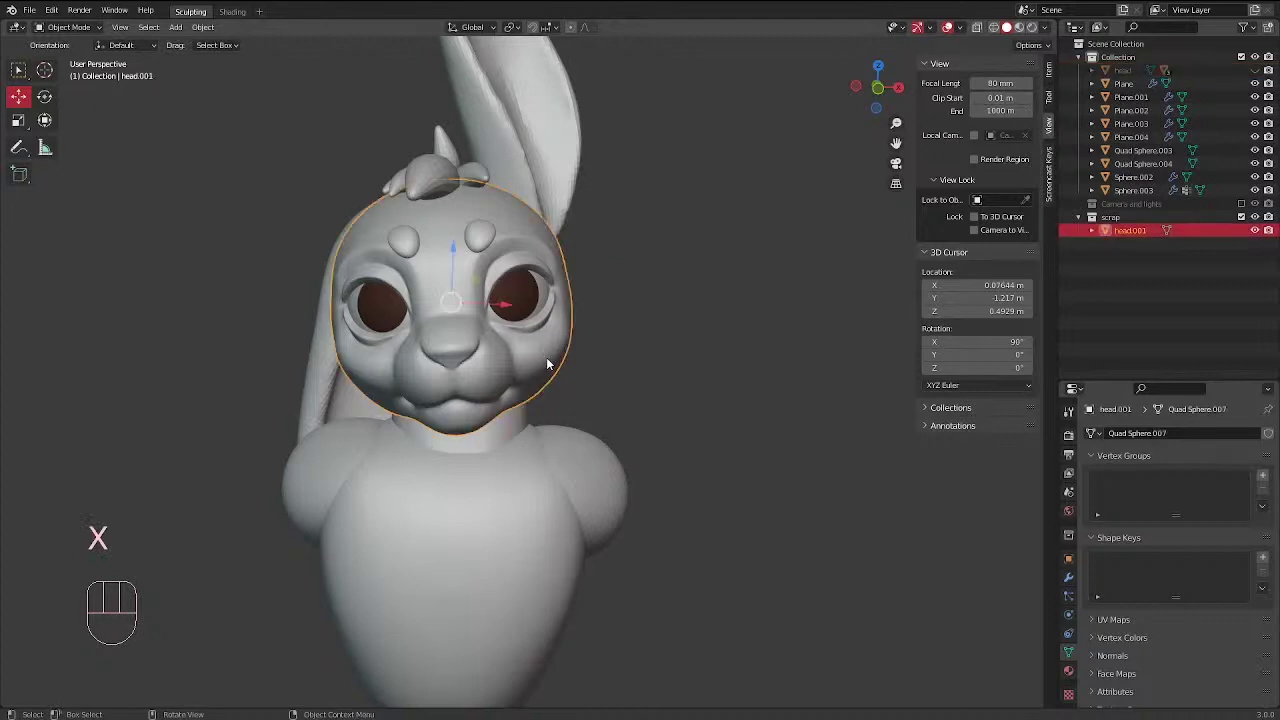
{"action": "key", "text": "m"}
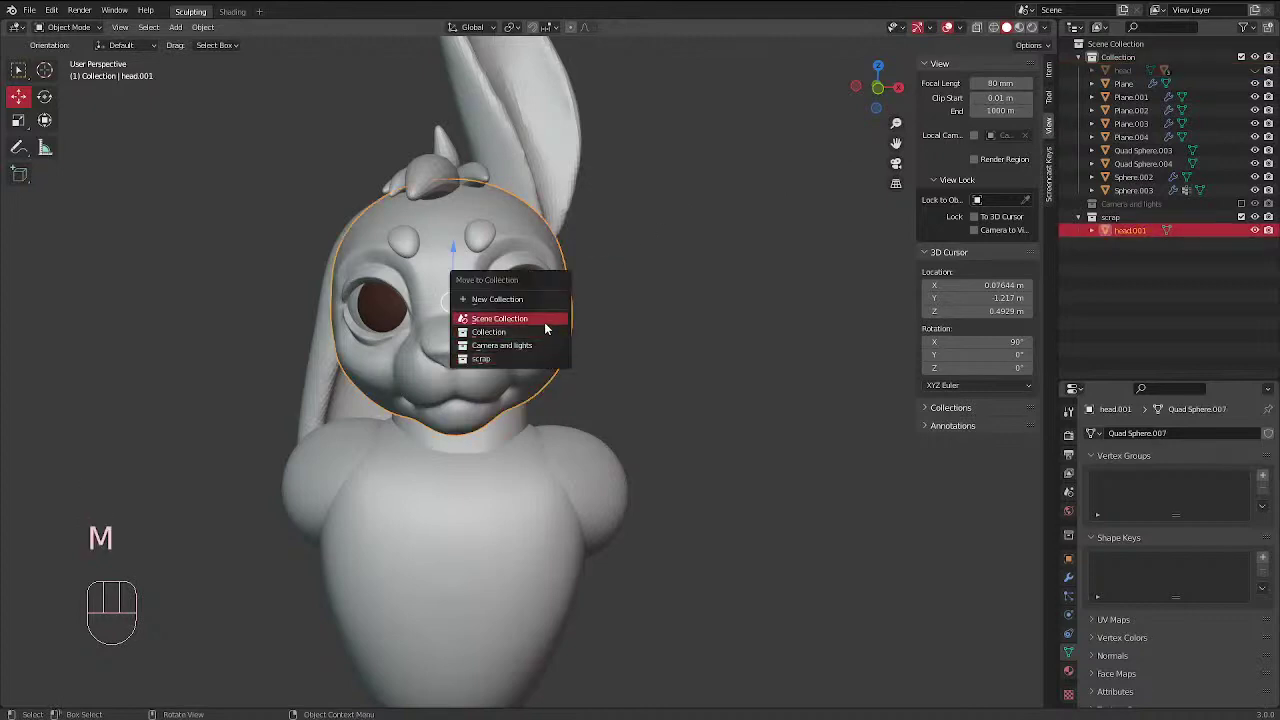
{"action": "left_click", "coordinate": [532, 332]}
{"action": "mouse_move", "coordinate": [558, 282]}
{"action": "middle_mouse_down"}
{"action": "mouse_move", "coordinate": [504, 362]}
{"action": "mouse_move", "coordinate": [505, 382]}
{"action": "middle_mouse_up"}
{"action": "key", "text": "ctrl+Tab"}
{"action": "left_click", "coordinate": [505, 425]}
Build up the area just below the lower eyelid with Clay Strips at 41 px radius
{"action": "middle_click_drag", "start_coordinate": [505, 382], "coordinate": [515, 322], "text": "ctrl"}
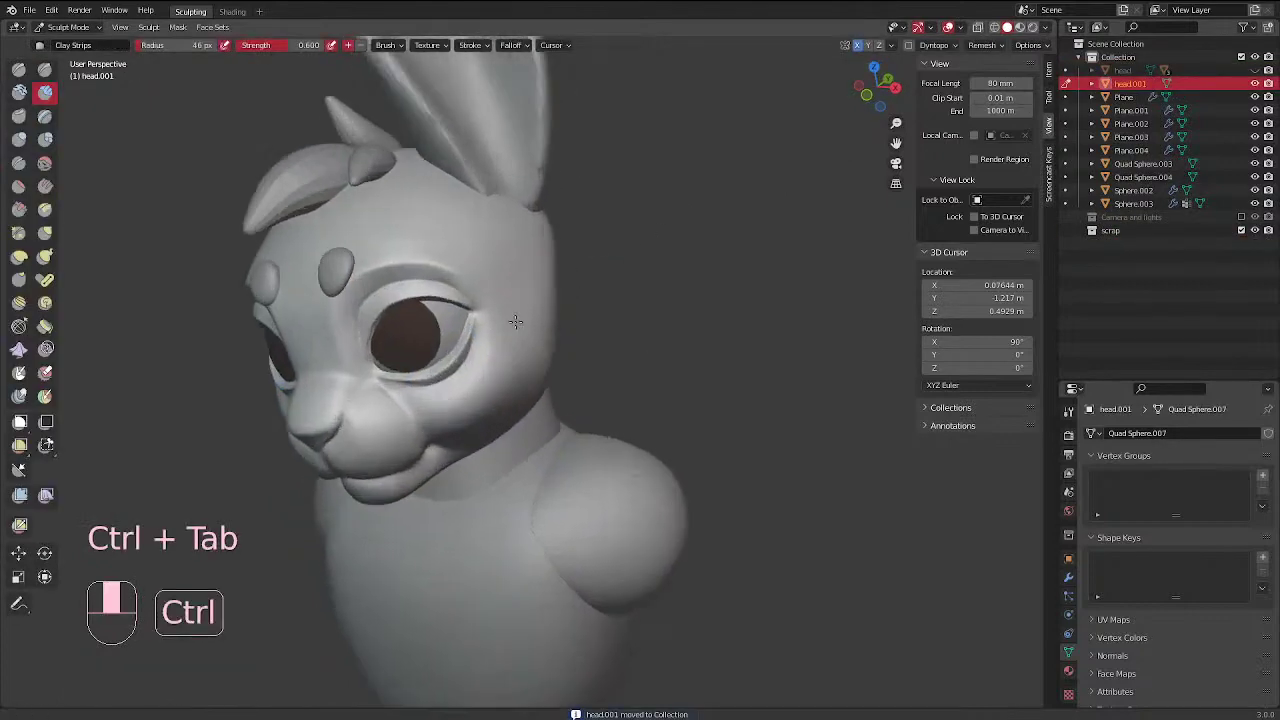
{"action": "scroll", "coordinate": [515, 321], "scroll_direction": "up", "scroll_amount": 2}
{"action": "key", "text": "f"}
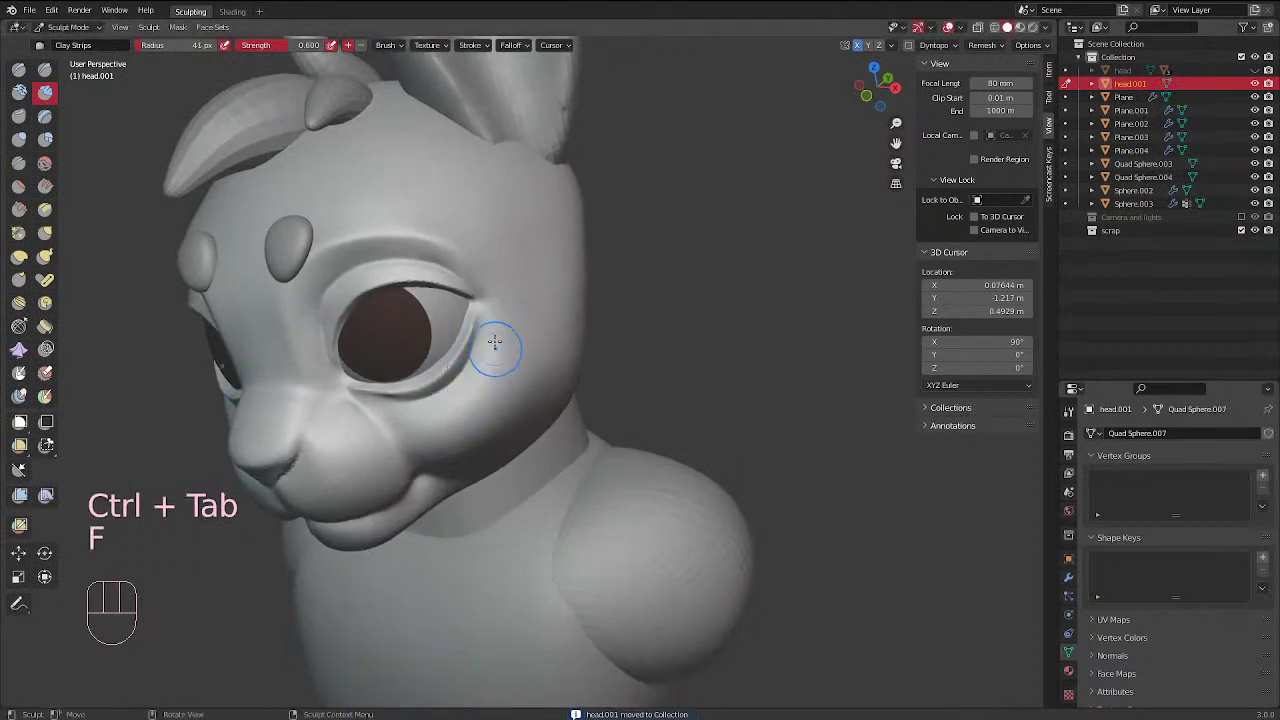
{"action": "left_click", "coordinate": [425, 409]}
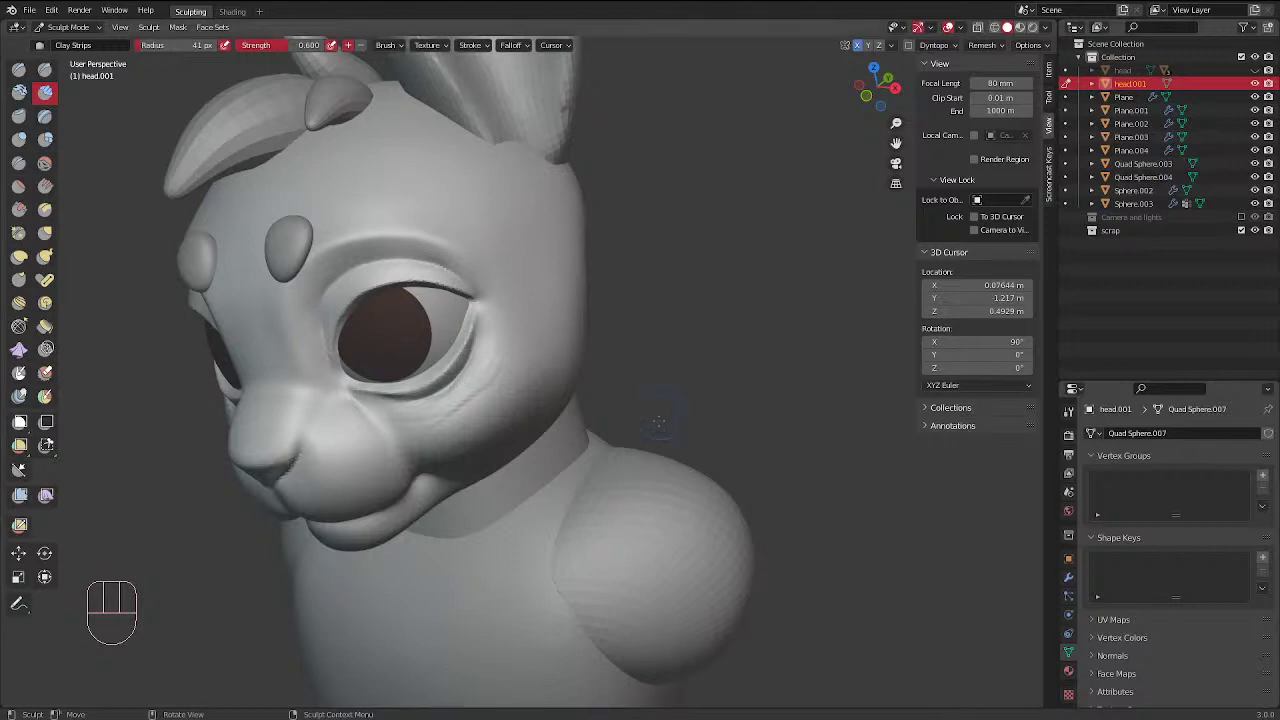
{"action": "mouse_move", "coordinate": [432, 400]}
{"action": "middle_mouse_down"}
{"action": "mouse_move", "coordinate": [517, 283]}
{"action": "mouse_move", "coordinate": [491, 343]}
{"action": "middle_mouse_up"}
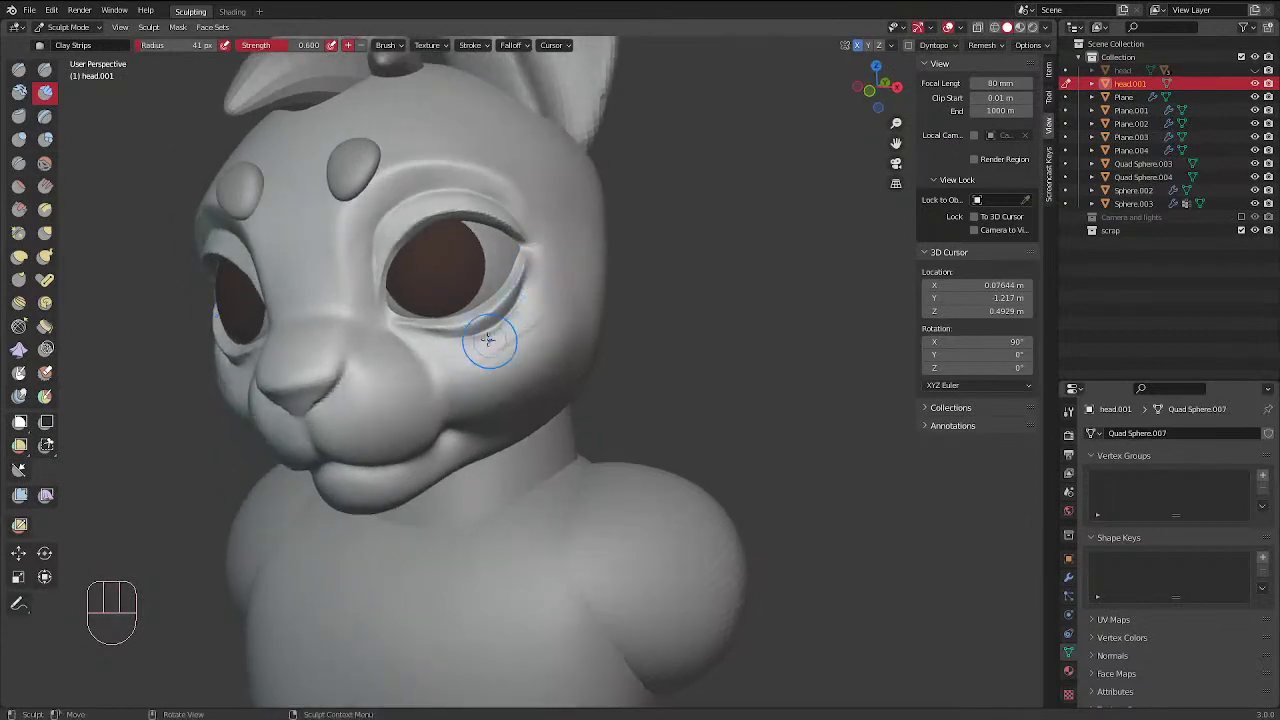
Add Clay Strips strokes at 54 px radius from the outer eye corner down across the upper cheek
{"action": "key", "text": "f"}
{"action": "left_click", "coordinate": [544, 282]}
{"action": "mouse_move", "coordinate": [544, 282]}
{"action": "left_mouse_down"}
{"action": "mouse_move", "coordinate": [500, 345]}
{"action": "mouse_move", "coordinate": [511, 341]}
{"action": "left_mouse_up"}
{"action": "left_click_drag", "start_coordinate": [557, 282], "coordinate": [550, 292]}
{"action": "left_click_drag", "start_coordinate": [451, 363], "coordinate": [467, 366]}
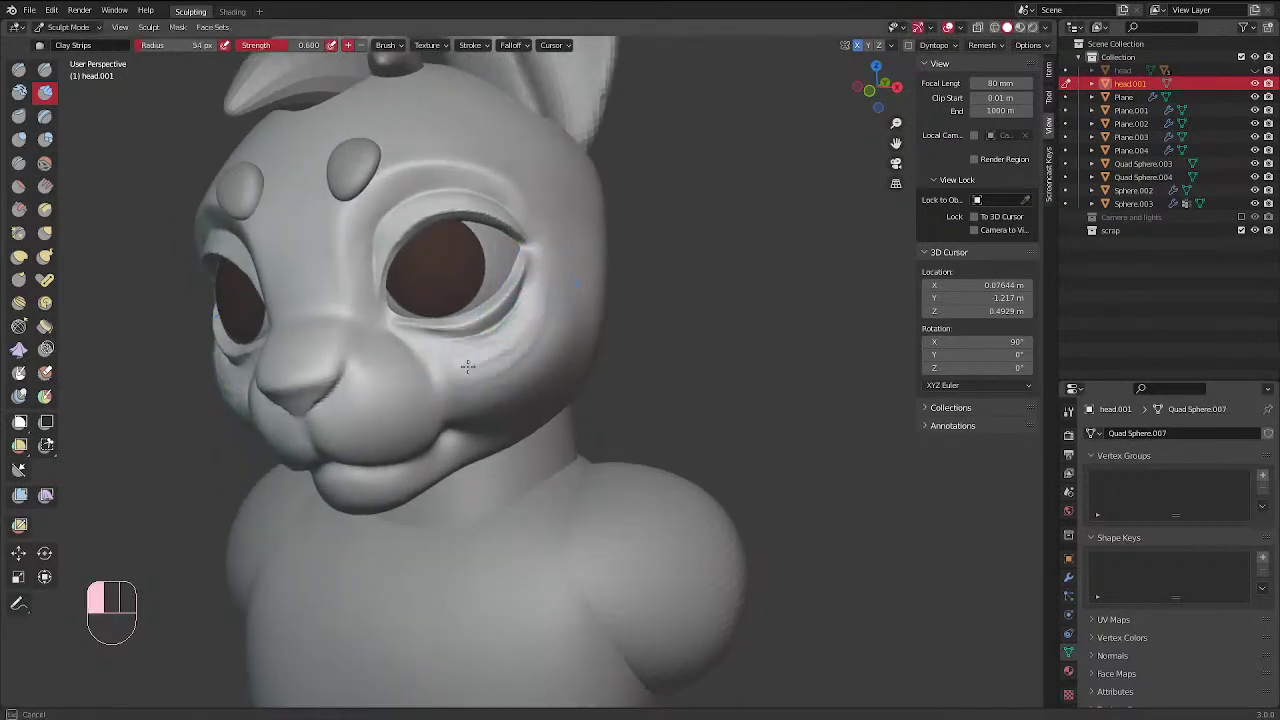
Enlarge the brush radius to 64 px and smooth the clay strokes on the cheek below and beside the eye
{"action": "middle_click_drag", "start_coordinate": [548, 268], "coordinate": [594, 331]}
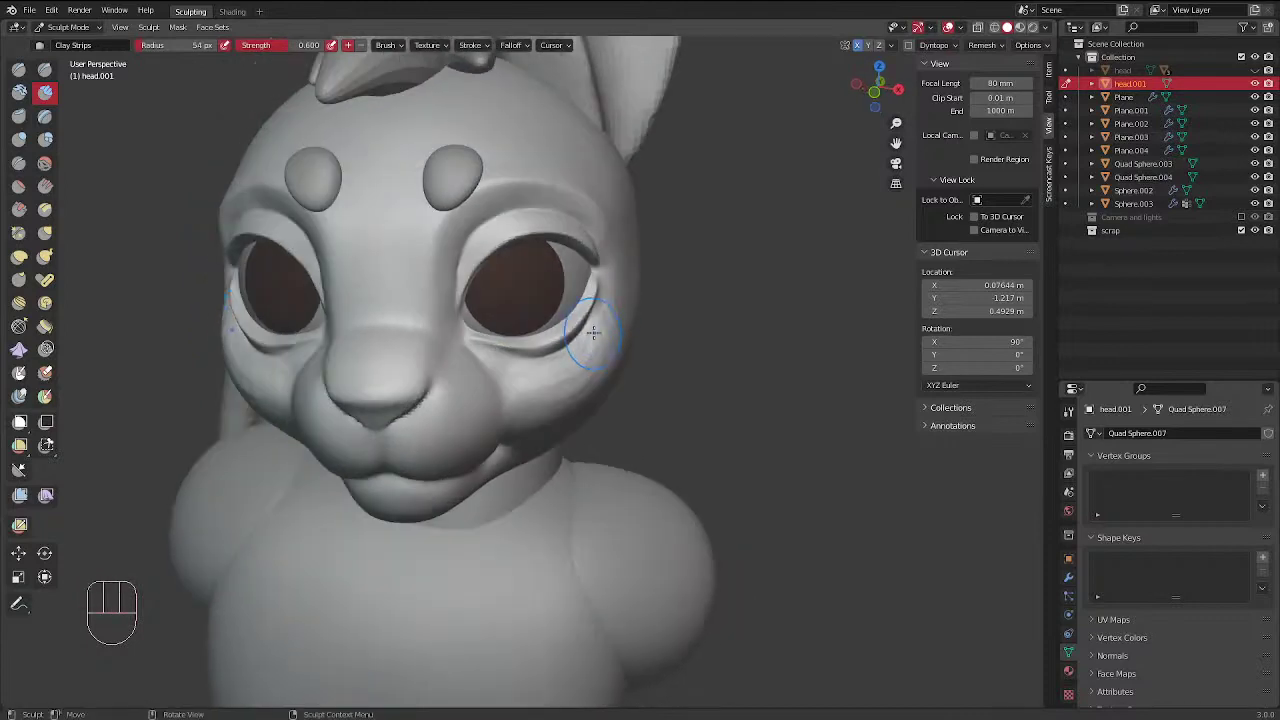
{"action": "key", "text": "f"}
{"action": "left_click", "coordinate": [583, 331]}
{"action": "left_click_drag", "start_coordinate": [583, 331], "coordinate": [585, 345], "text": "shift"}
{"action": "mouse_move", "coordinate": [586, 338]}
{"action": "left_mouse_down", "text": "shift"}
{"action": "mouse_move", "coordinate": [566, 371]}
{"action": "mouse_move", "coordinate": [529, 381]}
{"action": "left_mouse_up", "text": "shift"}
{"action": "key", "text": "f"}
{"action": "left_click", "coordinate": [555, 381]}
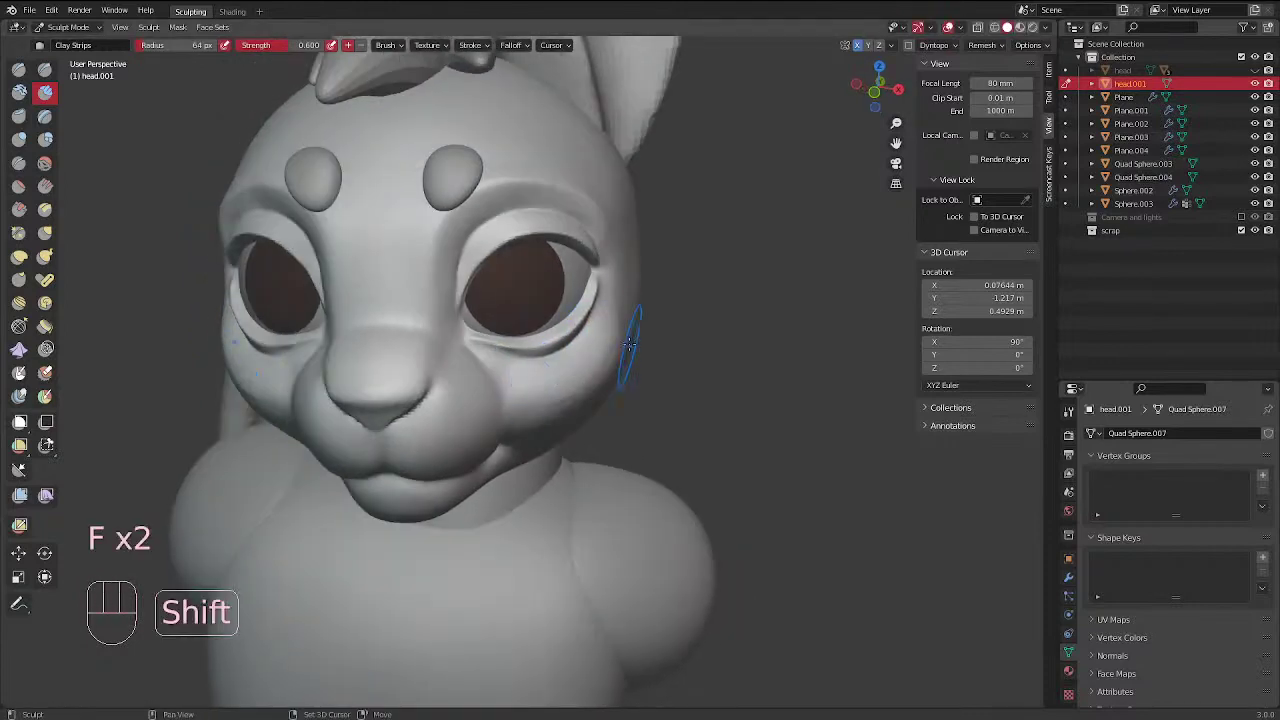
{"action": "mouse_move", "coordinate": [627, 344]}
{"action": "left_mouse_down", "text": "shift"}
{"action": "mouse_move", "coordinate": [562, 410]}
{"action": "mouse_move", "coordinate": [588, 404]}
{"action": "left_mouse_up", "text": "shift"}
{"action": "mouse_move", "coordinate": [588, 404]}
{"action": "middle_mouse_down"}
{"action": "mouse_move", "coordinate": [606, 320]}
{"action": "mouse_move", "coordinate": [545, 352]}
{"action": "mouse_move", "coordinate": [480, 332]}
{"action": "middle_mouse_up"}
{"action": "left_click_drag", "start_coordinate": [480, 332], "coordinate": [472, 336], "text": "shift"}
Reduce the brush radius to 30 px and smooth along the outer edge of the lower eyelid
{"action": "mouse_move", "coordinate": [472, 336]}
{"action": "middle_mouse_down"}
{"action": "mouse_move", "coordinate": [606, 334]}
{"action": "mouse_move", "coordinate": [645, 290]}
{"action": "mouse_move", "coordinate": [537, 380]}
{"action": "mouse_move", "coordinate": [543, 314]}
{"action": "mouse_move", "coordinate": [529, 321]}
{"action": "mouse_move", "coordinate": [528, 286]}
{"action": "middle_mouse_up"}
{"action": "key", "text": "f"}
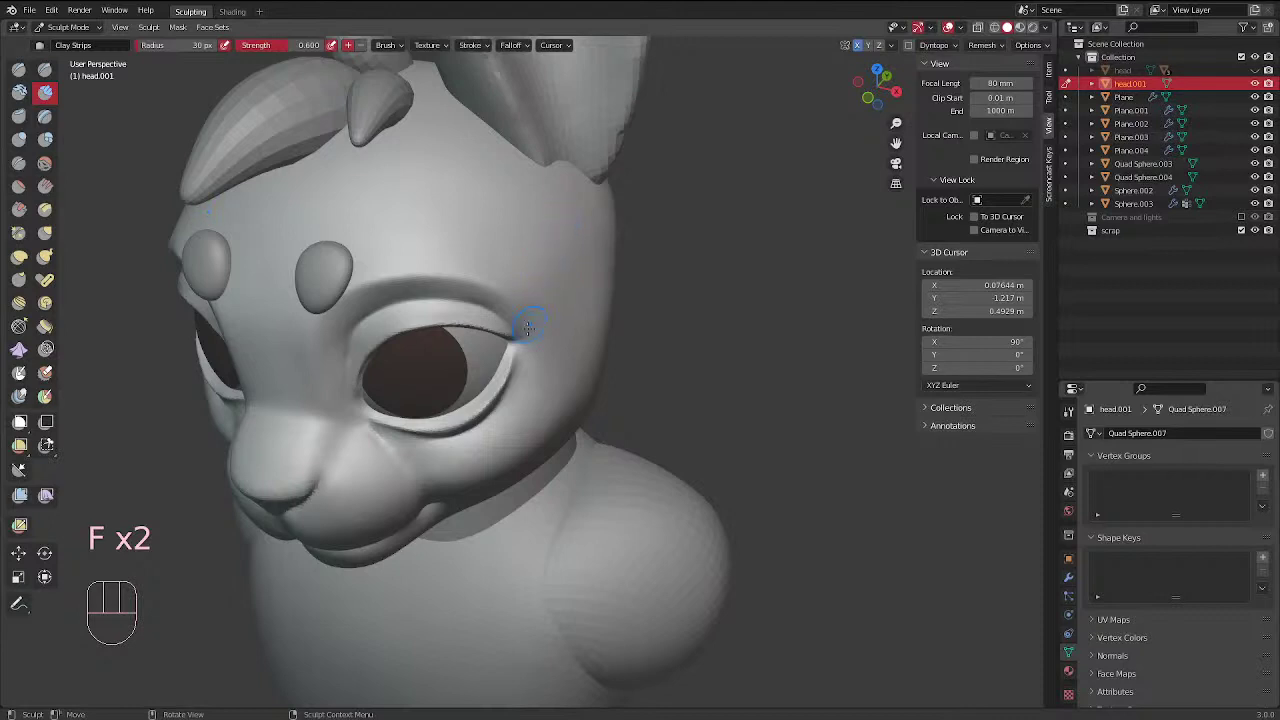
{"action": "left_click_drag", "start_coordinate": [516, 366], "coordinate": [496, 410], "text": "shift"}
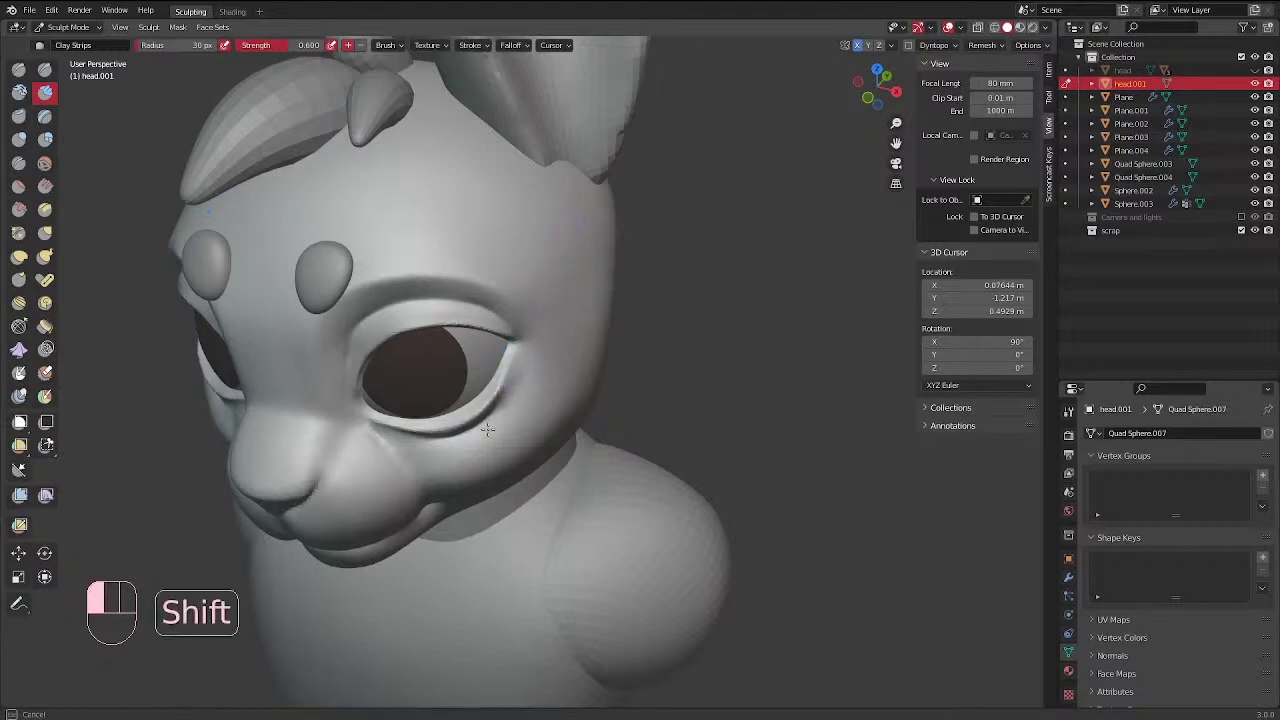
Pinch the outer lower eyelid rim into a raised ridge with inverted Crease strokes at 27 px radius
{"action": "mouse_move", "coordinate": [500, 398]}
{"action": "middle_mouse_down"}
{"action": "mouse_move", "coordinate": [593, 272]}
{"action": "mouse_move", "coordinate": [657, 273]}
{"action": "mouse_move", "coordinate": [529, 273]}
{"action": "mouse_move", "coordinate": [534, 283]}
{"action": "middle_mouse_up"}
{"action": "scroll", "coordinate": [593, 272], "scroll_direction": "down", "scroll_amount": 1}
{"action": "left_click", "coordinate": [19, 162]}
{"action": "key", "text": "f"}
{"action": "left_click_drag", "start_coordinate": [534, 271], "coordinate": [515, 314], "text": "ctrl"}
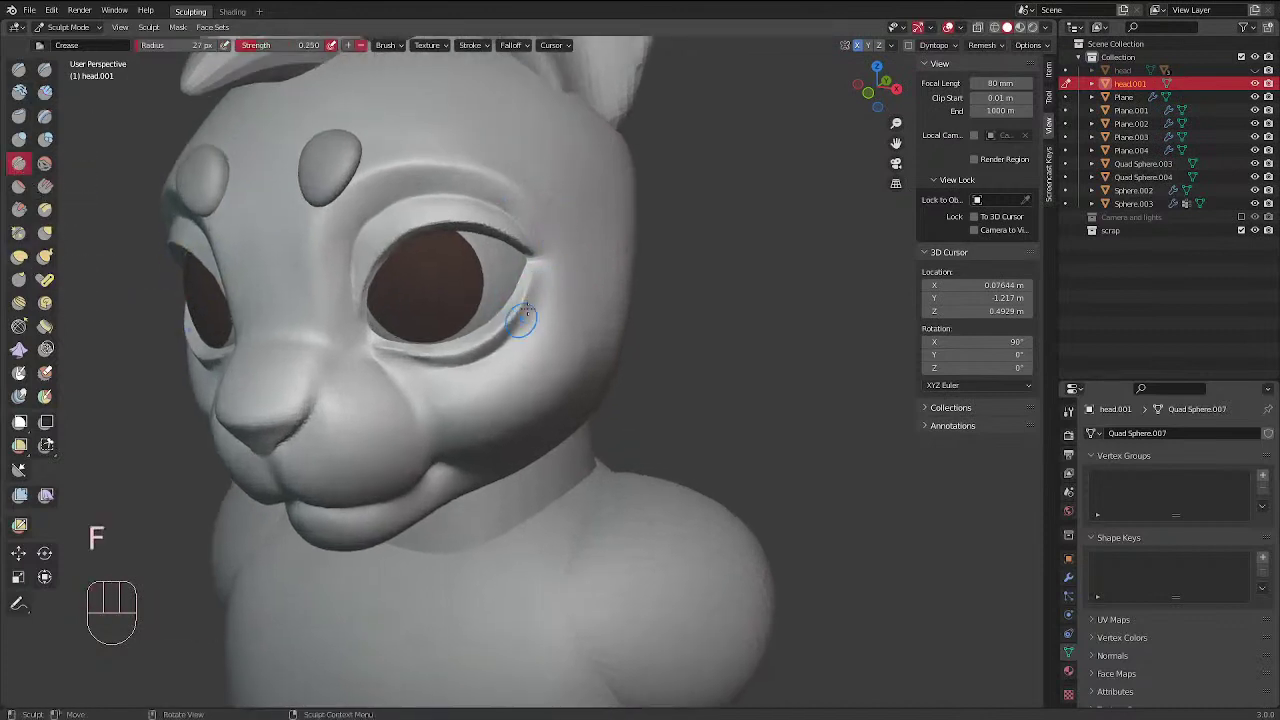
{"action": "middle_click_drag", "start_coordinate": [536, 294], "coordinate": [566, 342]}
{"action": "left_click_drag", "start_coordinate": [543, 386], "coordinate": [522, 402], "text": "ctrl"}
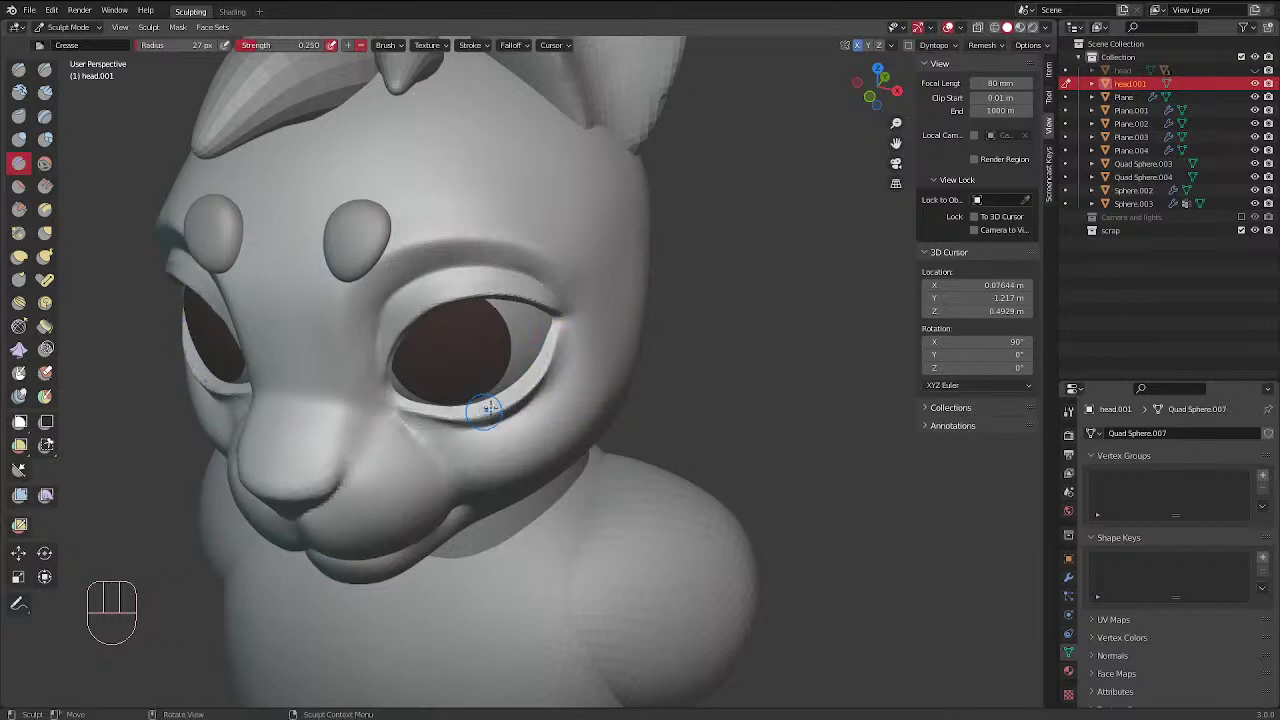
Smooth the lower eyelid and the fold beneath it, starting at 21 px brush radius
{"action": "middle_click_drag", "start_coordinate": [588, 272], "coordinate": [540, 231]}
{"action": "key", "text": "f"}
{"action": "left_click", "coordinate": [468, 360]}
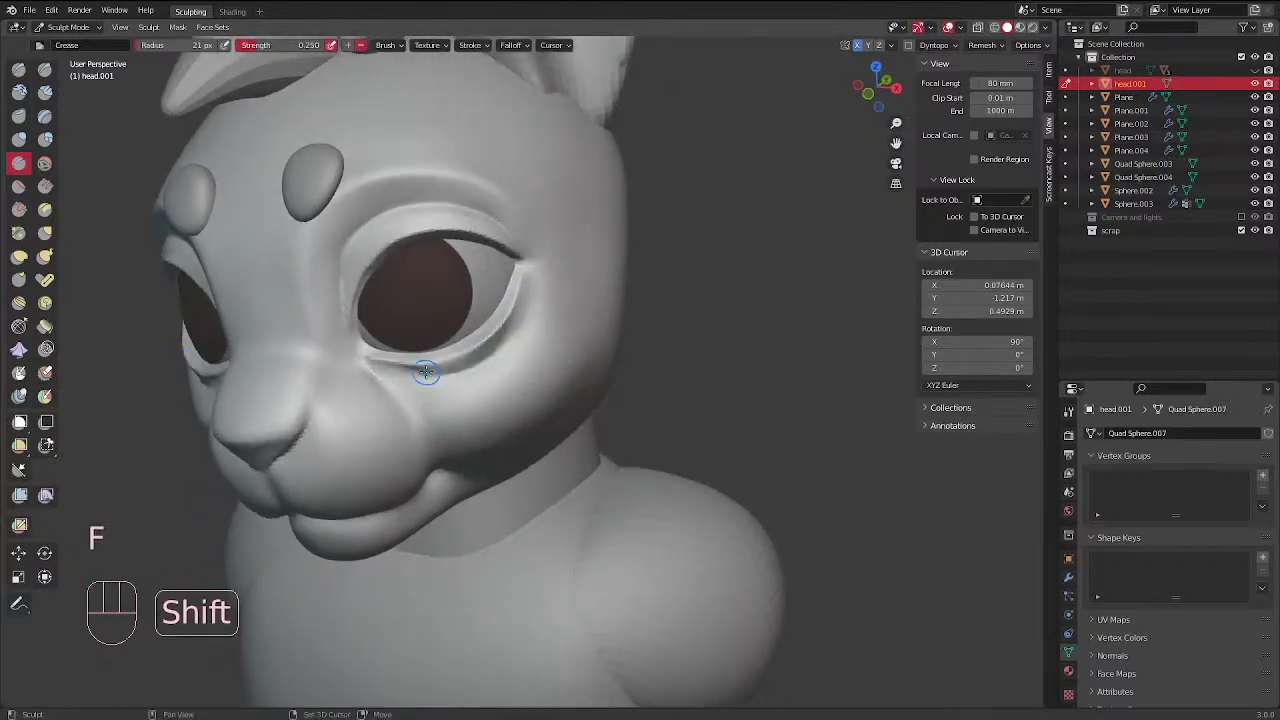
{"action": "mouse_move", "coordinate": [509, 318]}
{"action": "left_mouse_down", "text": "shift"}
{"action": "mouse_move", "coordinate": [490, 340]}
{"action": "mouse_move", "coordinate": [414, 368]}
{"action": "mouse_move", "coordinate": [520, 296]}
{"action": "mouse_move", "coordinate": [494, 336]}
{"action": "left_mouse_up", "text": "shift"}
{"action": "middle_click_drag", "start_coordinate": [549, 289], "coordinate": [598, 246]}
{"action": "left_click_drag", "start_coordinate": [550, 312], "coordinate": [474, 318], "text": "shift"}
Enlarge the brush and raise the lower eyelid rim from outer corner to middle with inverted Crease strokes
{"action": "middle_click_drag", "start_coordinate": [652, 198], "coordinate": [602, 243]}
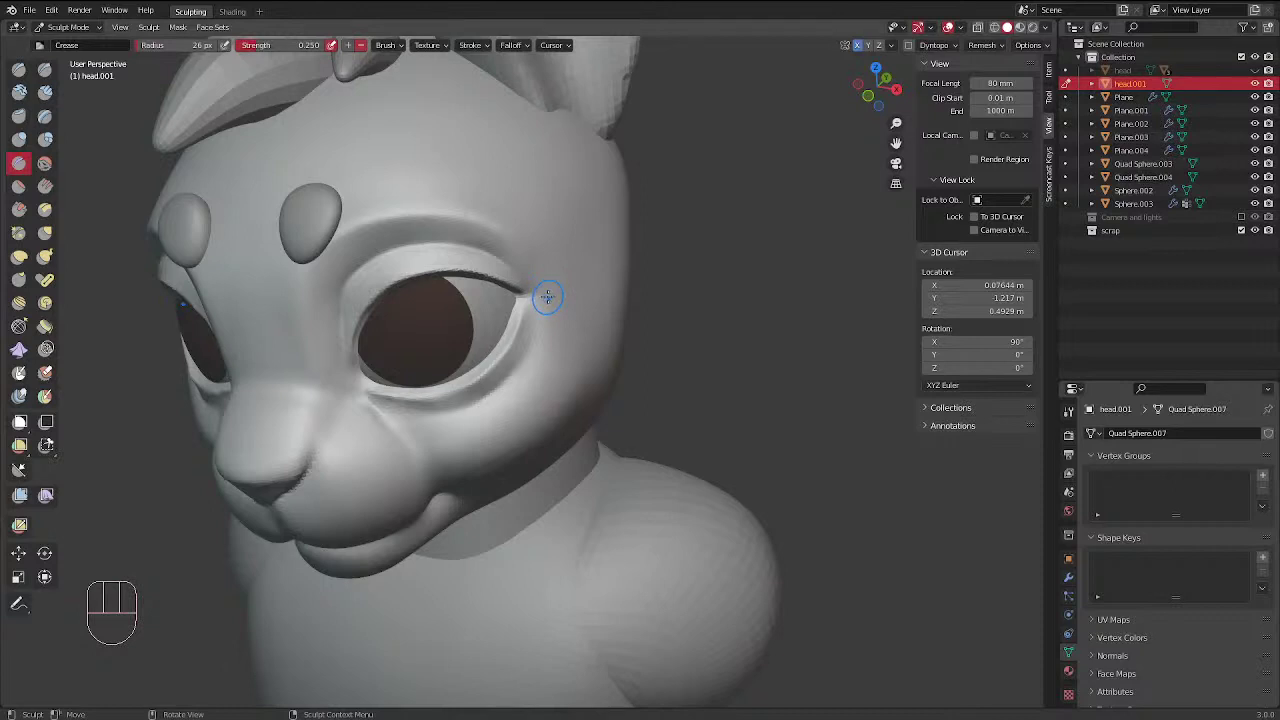
{"action": "middle_click_drag", "start_coordinate": [547, 296], "coordinate": [598, 303]}
{"action": "key", "text": "f"}
{"action": "left_click", "coordinate": [536, 377]}
{"action": "left_click_drag", "start_coordinate": [546, 370], "coordinate": [515, 390], "text": "ctrl"}
{"action": "left_click_drag", "start_coordinate": [544, 371], "coordinate": [505, 394], "text": "ctrl"}
{"action": "left_click_drag", "start_coordinate": [532, 381], "coordinate": [452, 404], "text": "ctrl"}
{"action": "mouse_move", "coordinate": [643, 291]}
{"action": "middle_mouse_down"}
{"action": "mouse_move", "coordinate": [596, 250]}
{"action": "mouse_move", "coordinate": [629, 337]}
{"action": "middle_mouse_up"}
Reduce the Crease brush and carve the fold beneath the lower eyelid, continuing up to the outer eye corner
{"action": "key", "text": "f"}
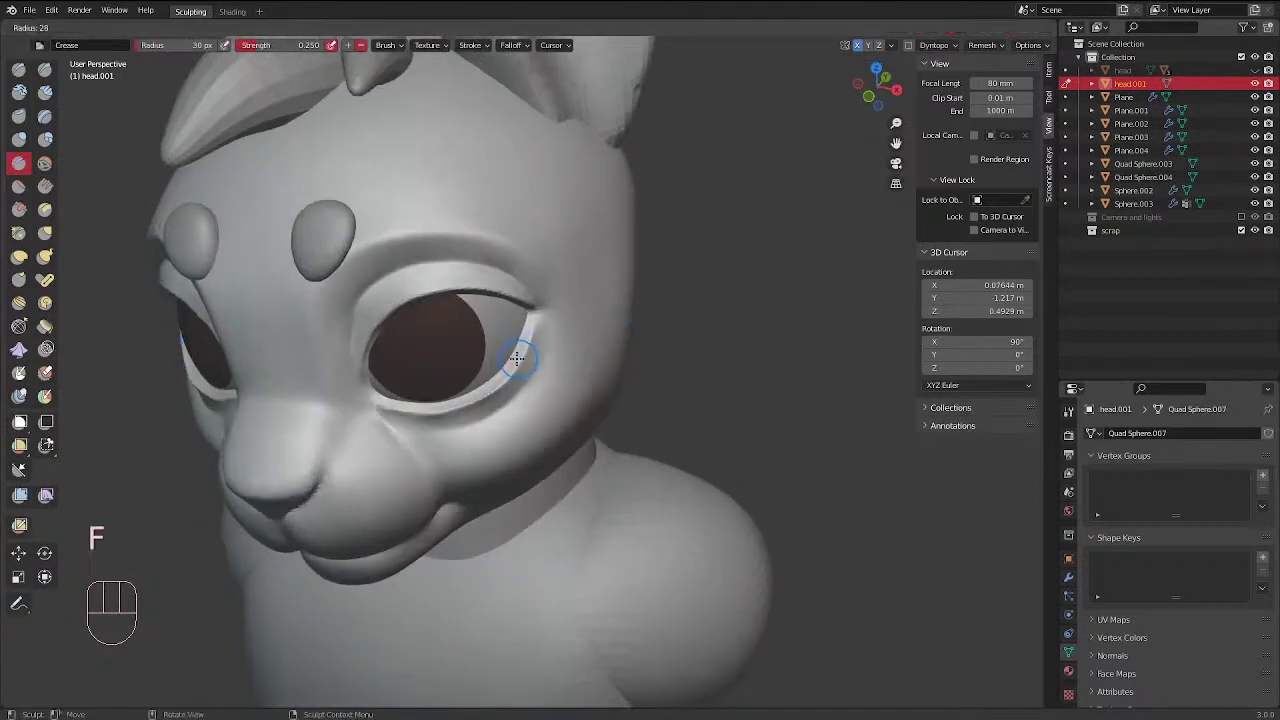
{"action": "left_click", "coordinate": [543, 343]}
{"action": "mouse_move", "coordinate": [523, 337]}
{"action": "middle_mouse_down"}
{"action": "mouse_move", "coordinate": [617, 230]}
{"action": "mouse_move", "coordinate": [580, 300]}
{"action": "mouse_move", "coordinate": [522, 304]}
{"action": "middle_mouse_up"}
{"action": "left_click_drag", "start_coordinate": [538, 340], "coordinate": [466, 366]}
{"action": "mouse_move", "coordinate": [600, 277]}
{"action": "middle_mouse_down"}
{"action": "mouse_move", "coordinate": [607, 218]}
{"action": "mouse_move", "coordinate": [580, 236]}
{"action": "middle_mouse_up"}
{"action": "mouse_move", "coordinate": [530, 296]}
{"action": "left_mouse_down"}
{"action": "mouse_move", "coordinate": [552, 237]}
{"action": "mouse_move", "coordinate": [545, 276]}
{"action": "left_mouse_up"}
{"action": "mouse_move", "coordinate": [510, 305]}
{"action": "middle_mouse_down"}
{"action": "mouse_move", "coordinate": [529, 349]}
{"action": "mouse_move", "coordinate": [557, 345]}
{"action": "middle_mouse_up"}
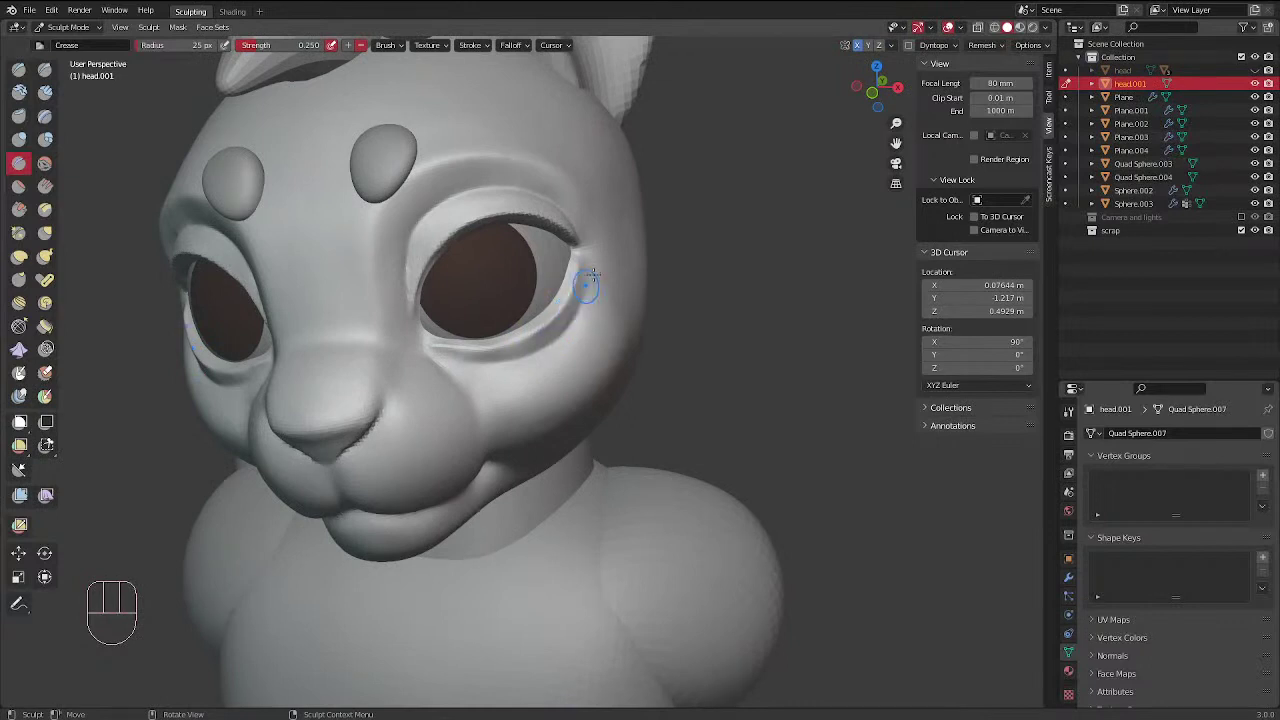
Sharpen the inner half of the lower eyelid rim with inverted Crease strokes at 27 px radius
{"action": "middle_click_drag", "start_coordinate": [609, 227], "coordinate": [532, 316]}
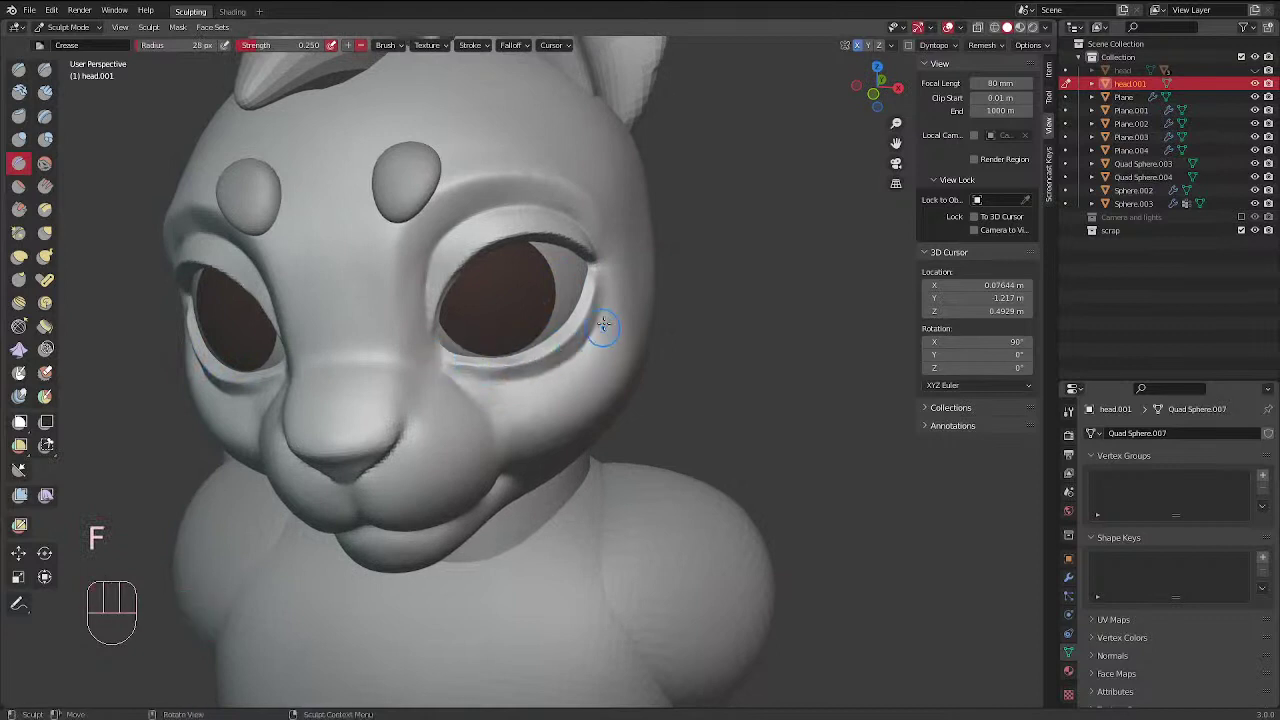
{"action": "key", "text": "f"}
{"action": "mouse_move", "coordinate": [628, 307]}
{"action": "middle_mouse_down"}
{"action": "mouse_move", "coordinate": [634, 271]}
{"action": "mouse_move", "coordinate": [630, 322]}
{"action": "middle_mouse_up"}
{"action": "key", "text": "f"}
{"action": "left_click", "coordinate": [559, 375]}
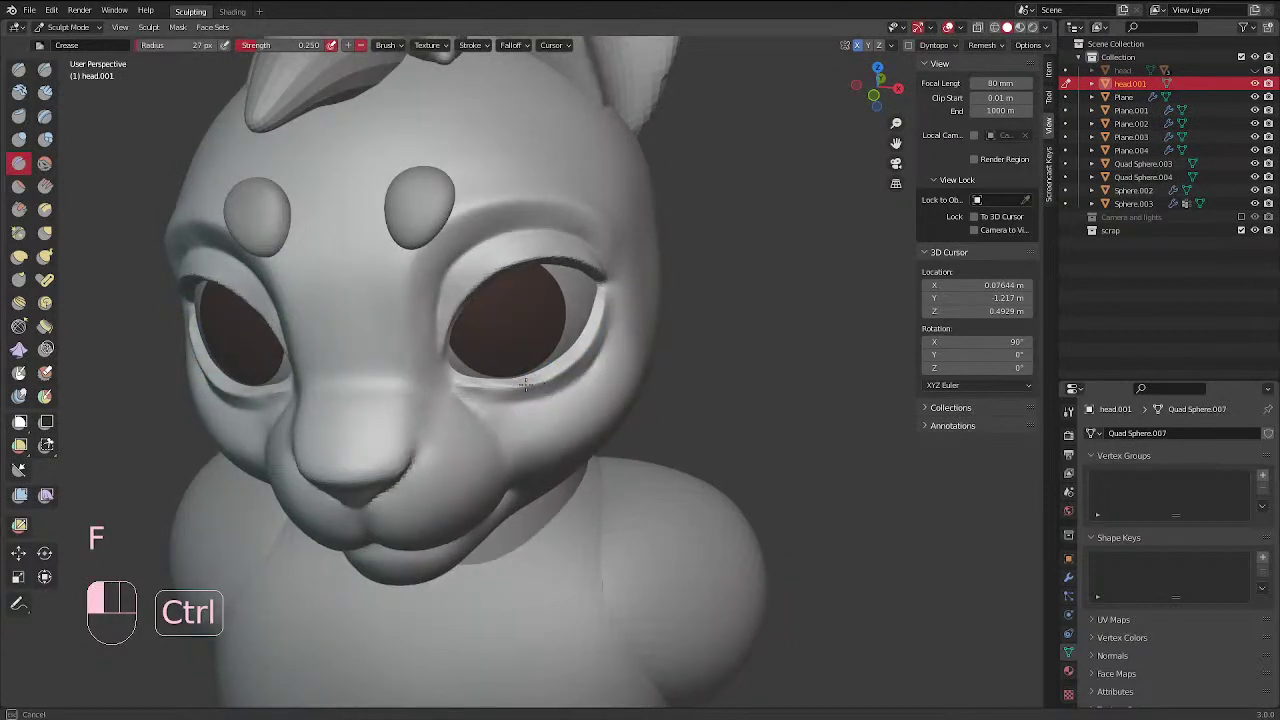
{"action": "left_click_drag", "start_coordinate": [525, 385], "coordinate": [490, 385], "text": "ctrl"}
{"action": "left_click_drag", "start_coordinate": [515, 382], "coordinate": [488, 382], "text": "ctrl"}
Reduce the brush radius to 23 px and smooth the fold below the inner half of the lower eyelid
{"action": "middle_click_drag", "start_coordinate": [634, 332], "coordinate": [580, 394]}
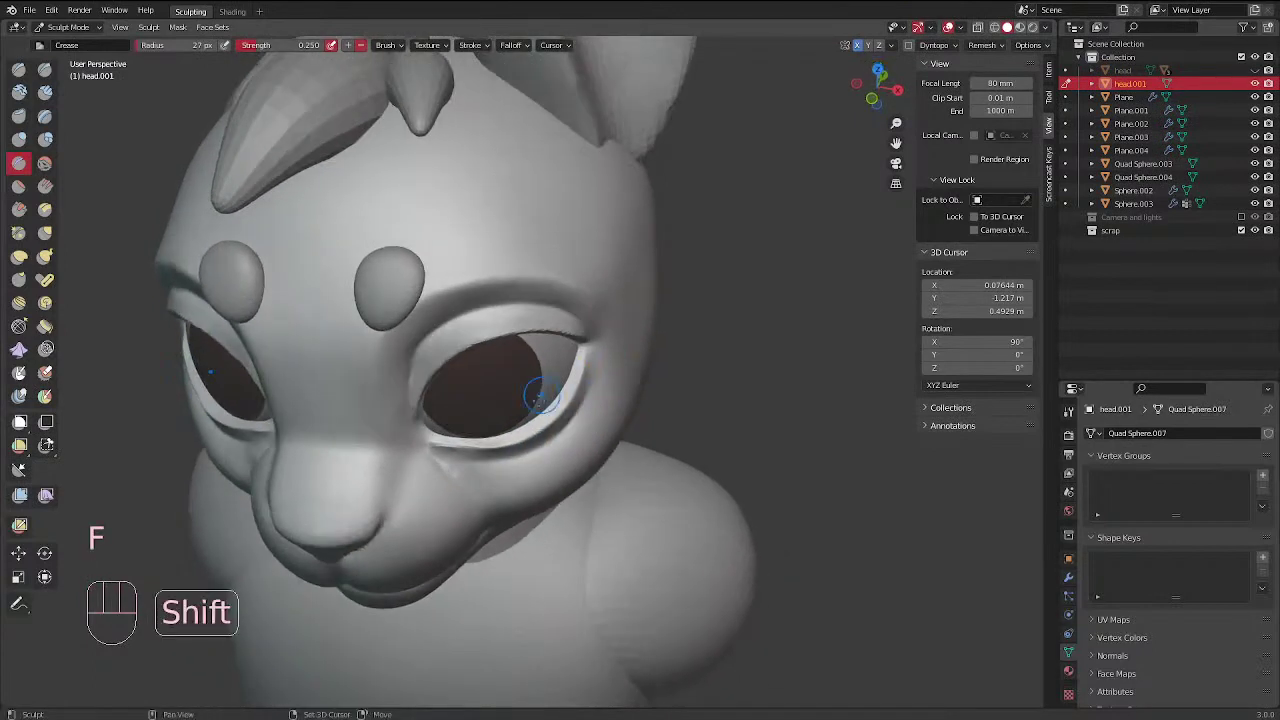
{"action": "middle_click_drag", "start_coordinate": [437, 442], "coordinate": [674, 331], "text": "shift"}
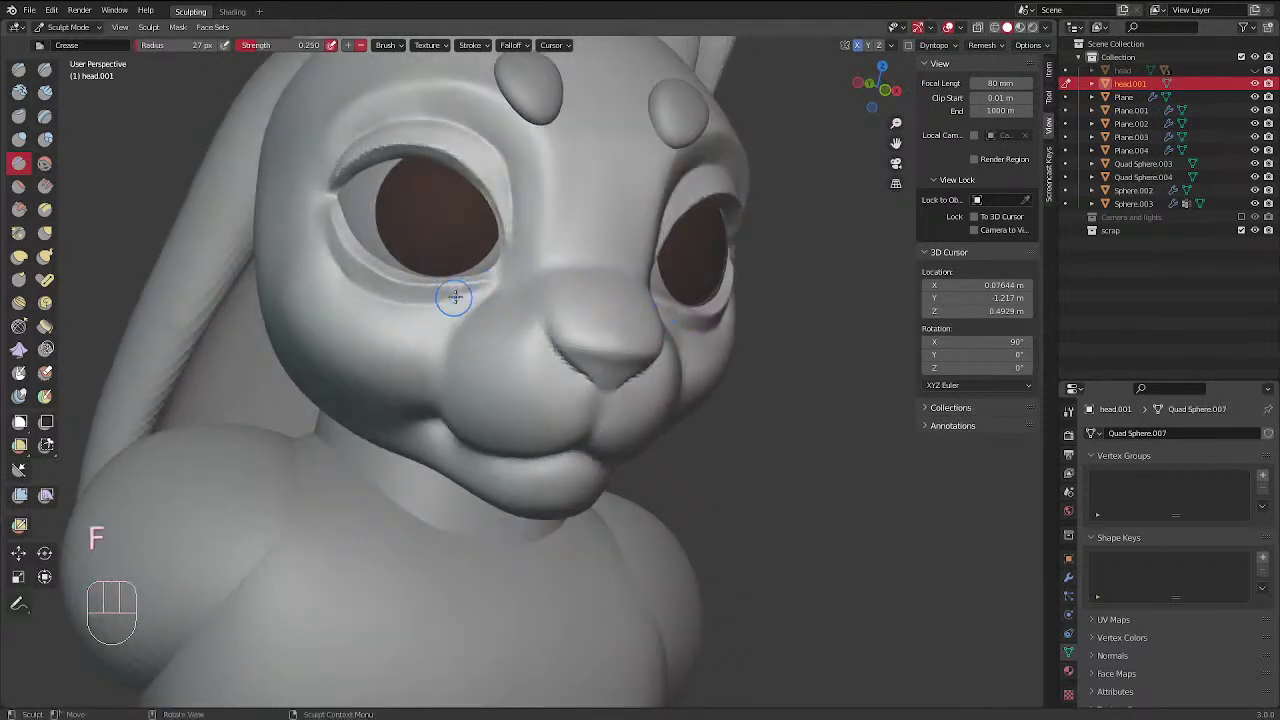
{"action": "key", "text": "f"}
{"action": "left_click", "coordinate": [449, 305]}
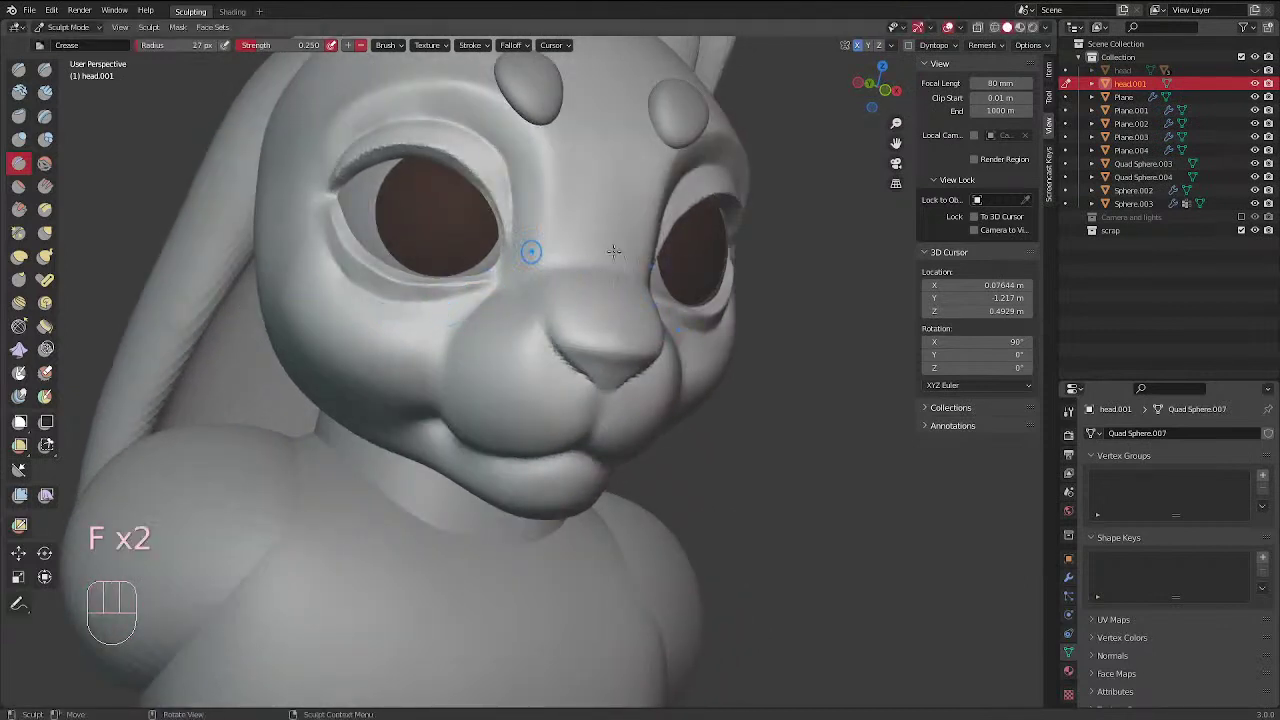
{"action": "mouse_move", "coordinate": [529, 251]}
{"action": "middle_mouse_down"}
{"action": "mouse_move", "coordinate": [686, 297]}
{"action": "mouse_move", "coordinate": [663, 349]}
{"action": "mouse_move", "coordinate": [610, 357]}
{"action": "mouse_move", "coordinate": [528, 314]}
{"action": "mouse_move", "coordinate": [585, 355]}
{"action": "mouse_move", "coordinate": [628, 420]}
{"action": "mouse_move", "coordinate": [604, 198]}
{"action": "middle_mouse_up"}
{"action": "key", "text": "f"}
{"action": "left_click", "coordinate": [533, 314]}
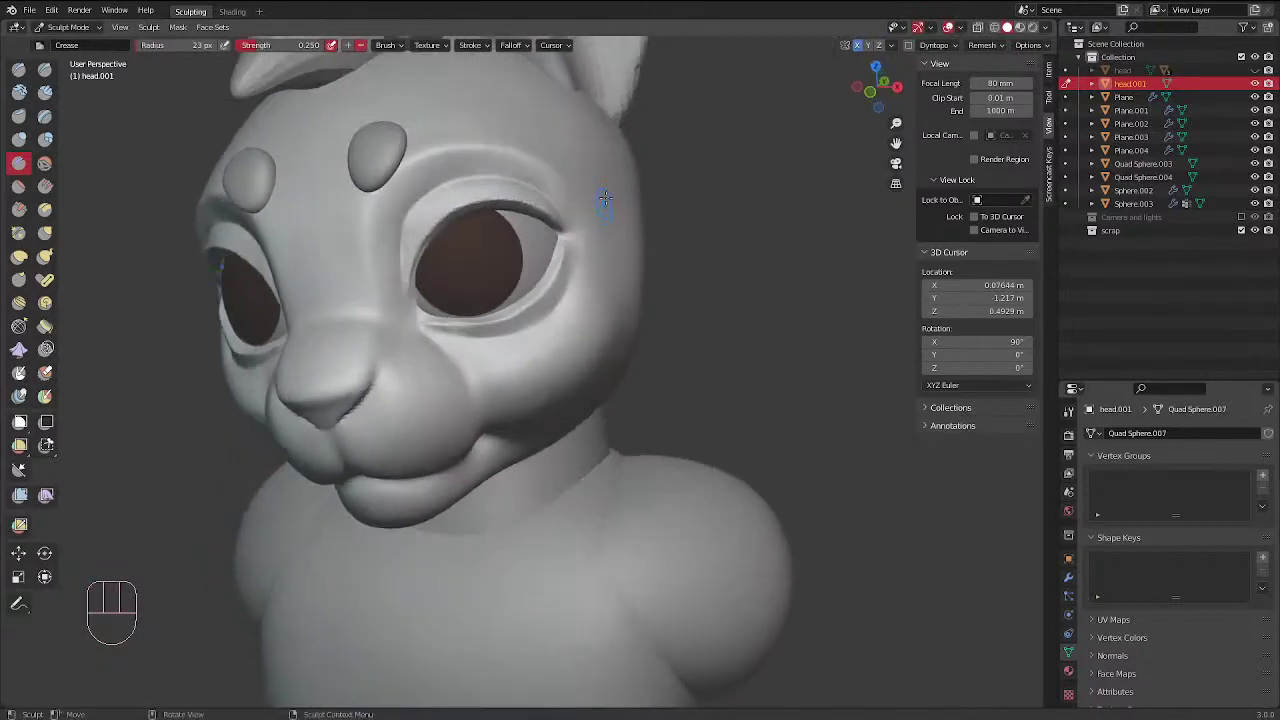
{"action": "left_click_drag", "start_coordinate": [510, 329], "coordinate": [426, 334], "text": "shift"}
Crease under the outer lower eyelid at 26 px radius and smooth the fold below the eye
{"action": "middle_click_drag", "start_coordinate": [598, 282], "coordinate": [566, 300]}
{"action": "key", "text": "f"}
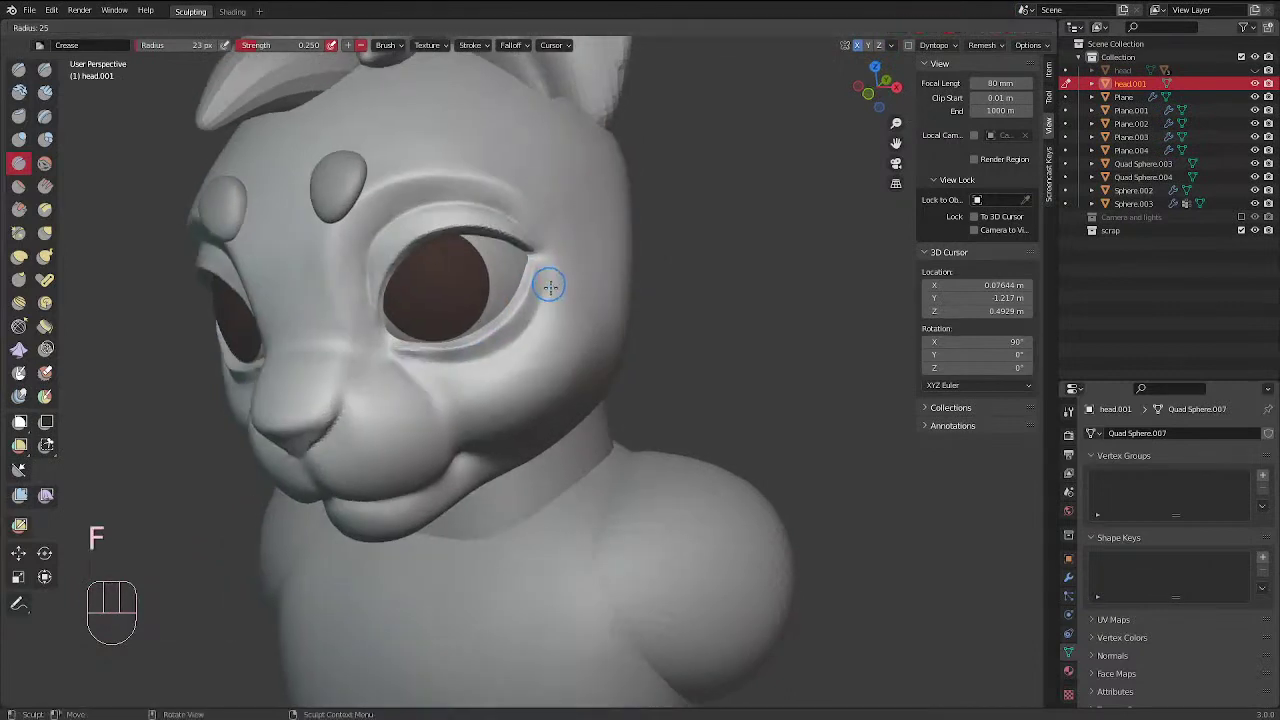
{"action": "left_click", "coordinate": [574, 286]}
{"action": "left_click_drag", "start_coordinate": [546, 292], "coordinate": [519, 346], "text": "shift"}
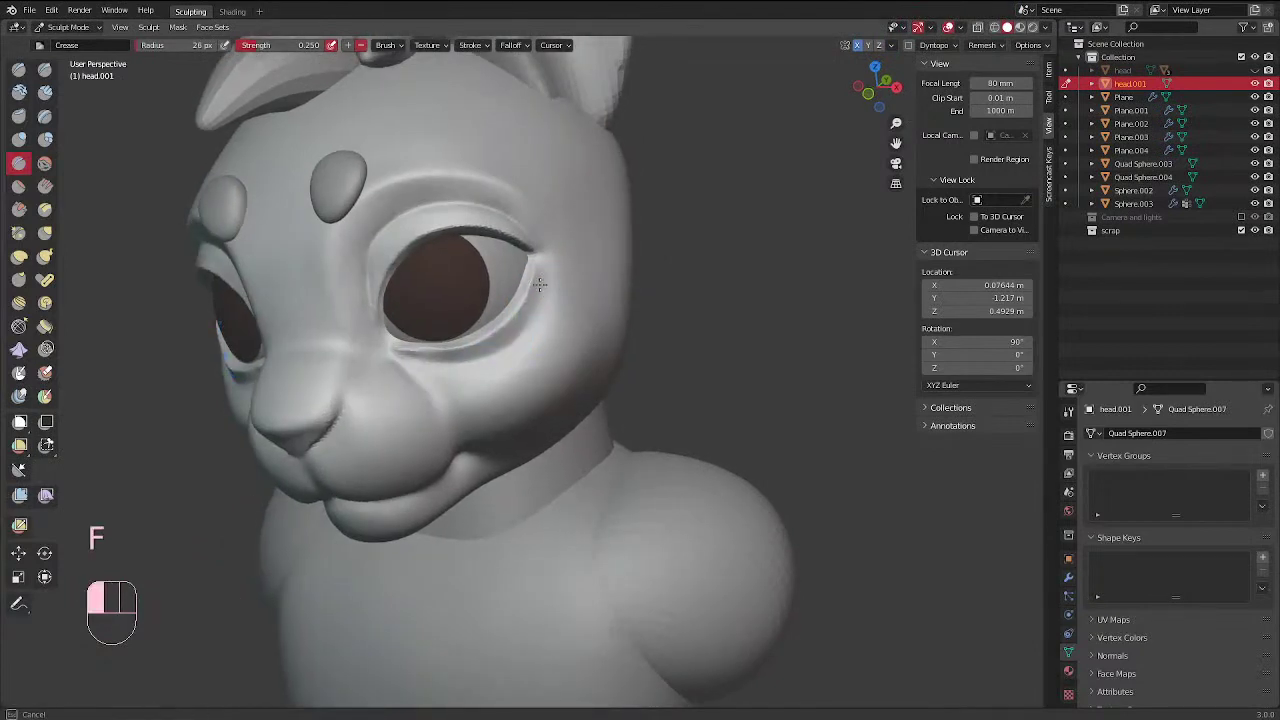
{"action": "middle_click_drag", "start_coordinate": [462, 358], "coordinate": [530, 320]}
{"action": "left_click_drag", "start_coordinate": [578, 310], "coordinate": [592, 295], "text": "shift"}
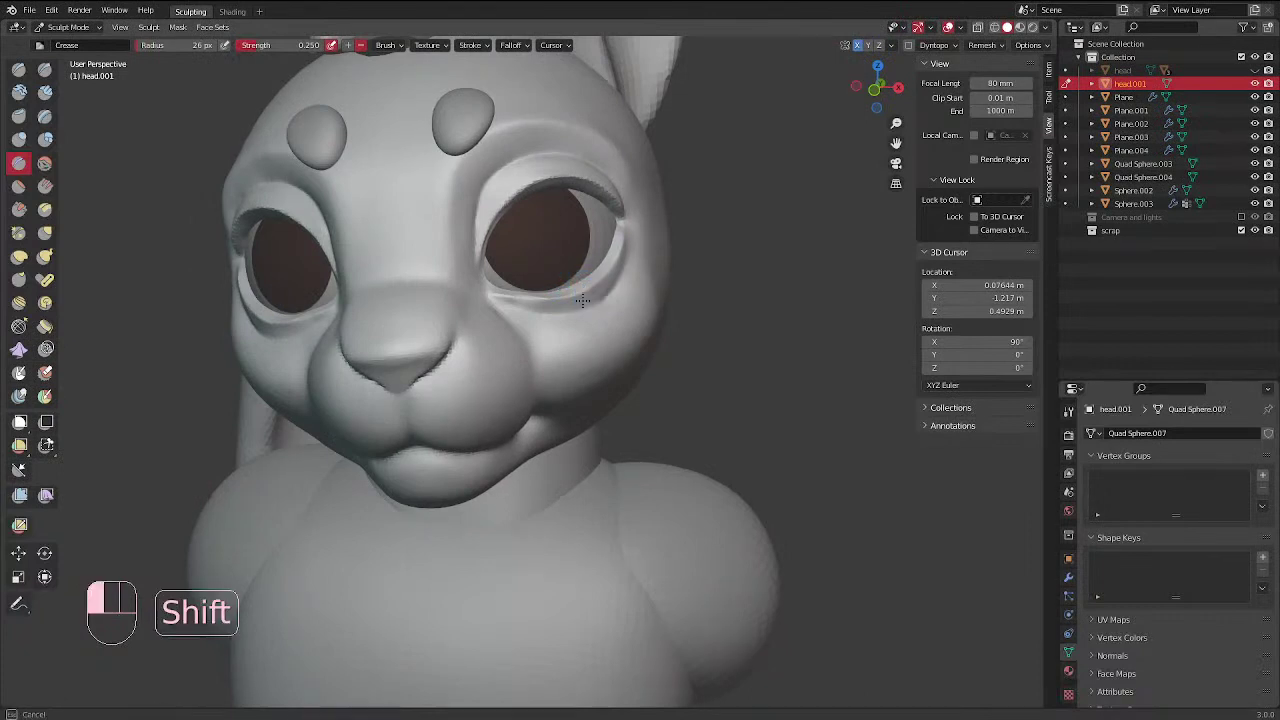
Raise the lower eyelid rim with inverted Crease strokes at 32 px and 26 px radius
{"action": "mouse_move", "coordinate": [600, 295]}
{"action": "middle_mouse_down"}
{"action": "mouse_move", "coordinate": [617, 251]}
{"action": "mouse_move", "coordinate": [570, 372]}
{"action": "middle_mouse_up"}
{"action": "key", "text": "f"}
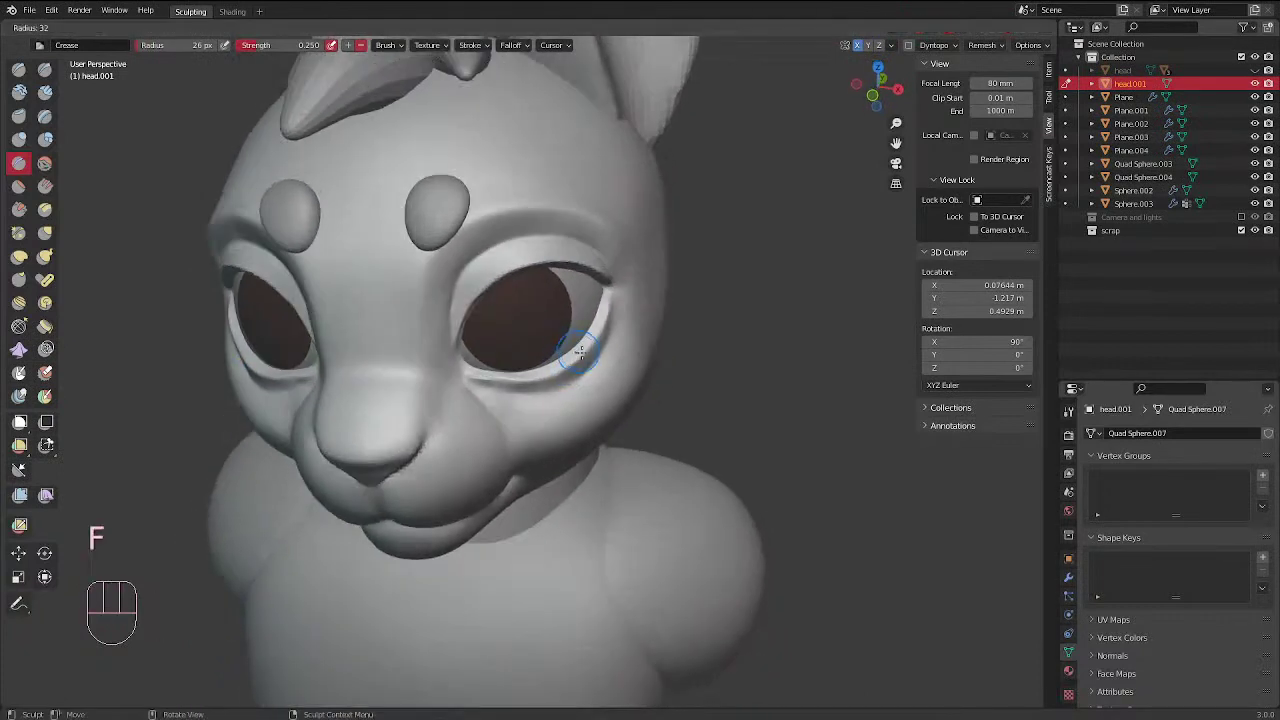
{"action": "left_click", "coordinate": [540, 378], "text": "ctrl"}
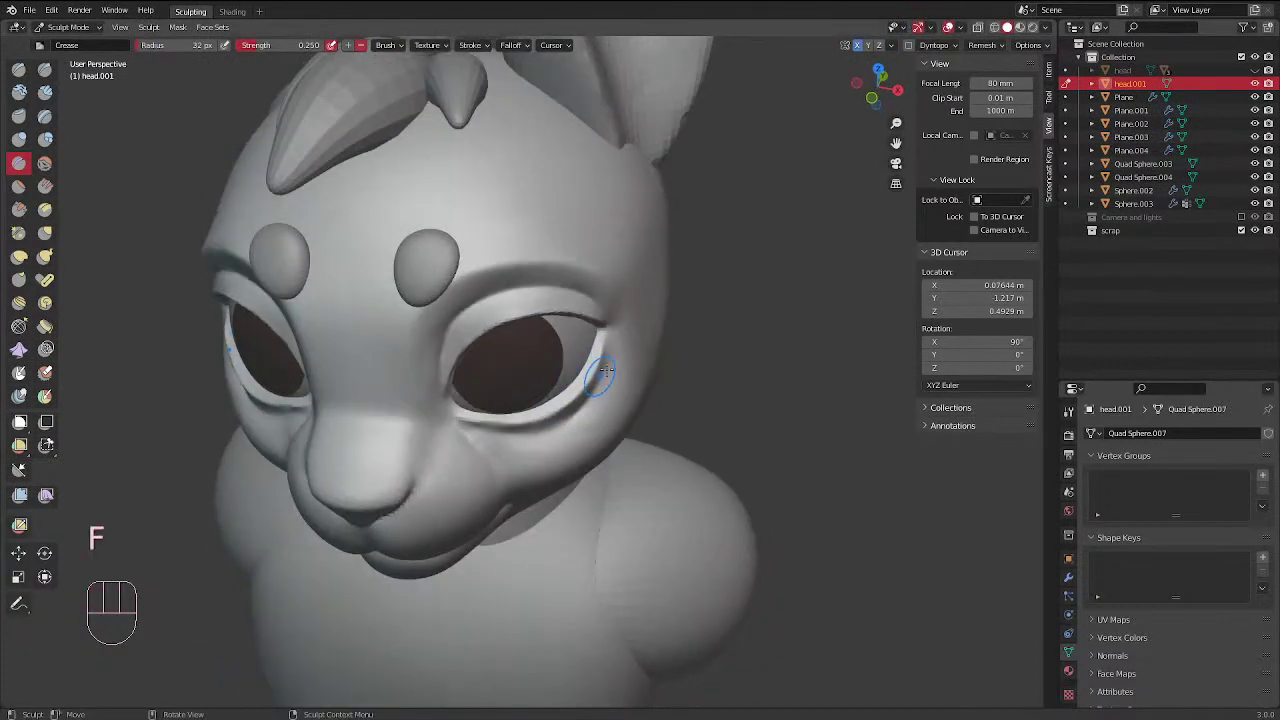
{"action": "key", "text": "f"}
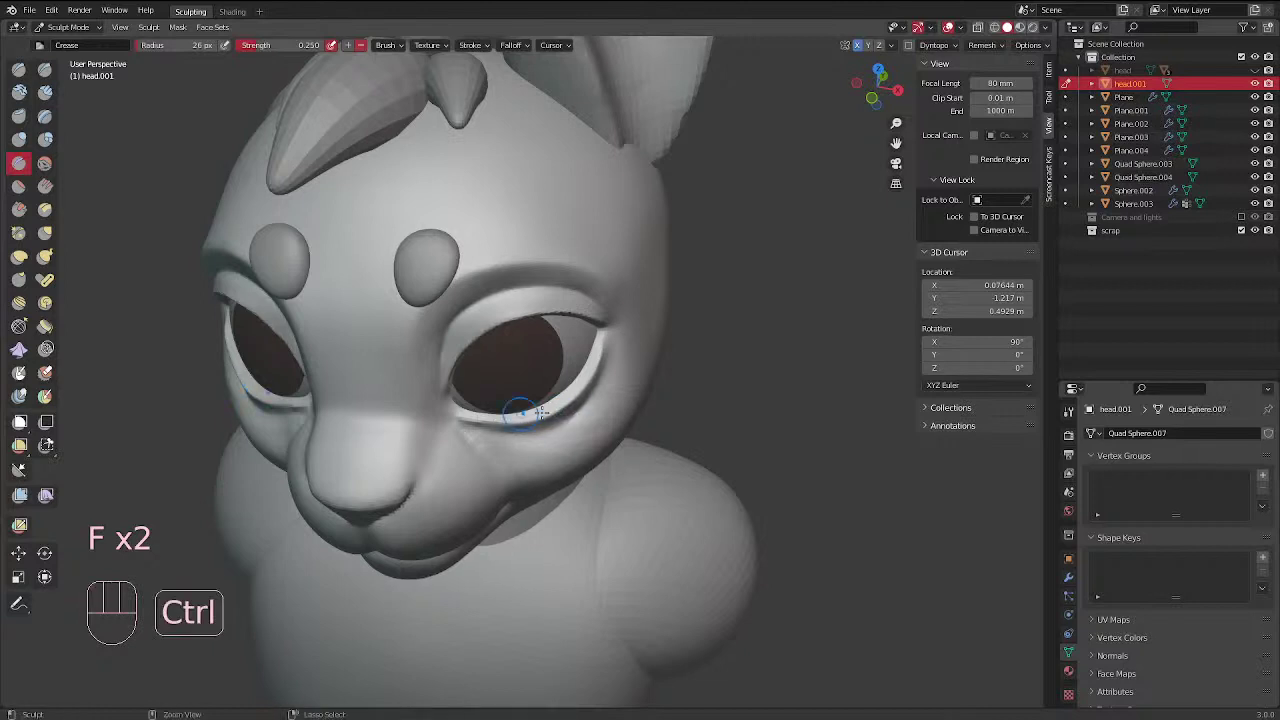
{"action": "left_click", "coordinate": [545, 412], "text": "ctrl"}
{"action": "mouse_move", "coordinate": [545, 412]}
{"action": "middle_mouse_down"}
{"action": "mouse_move", "coordinate": [608, 288]}
{"action": "mouse_move", "coordinate": [558, 336]}
{"action": "middle_mouse_up"}
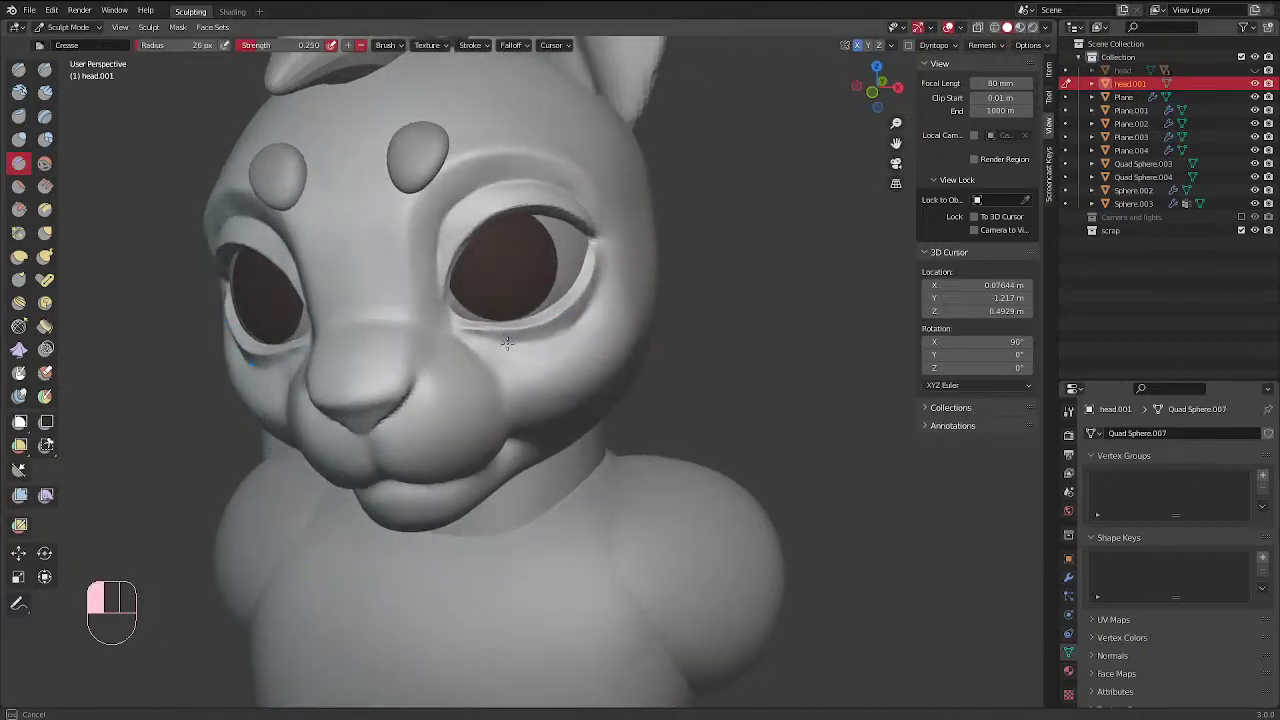
Deepen the crease beneath the lower eyelid between the inner and outer eye corners at 26 px radius
{"action": "left_click_drag", "start_coordinate": [507, 342], "coordinate": [472, 336]}
{"action": "left_click_drag", "start_coordinate": [574, 322], "coordinate": [440, 339]}
{"action": "middle_click_drag", "start_coordinate": [674, 263], "coordinate": [529, 331]}
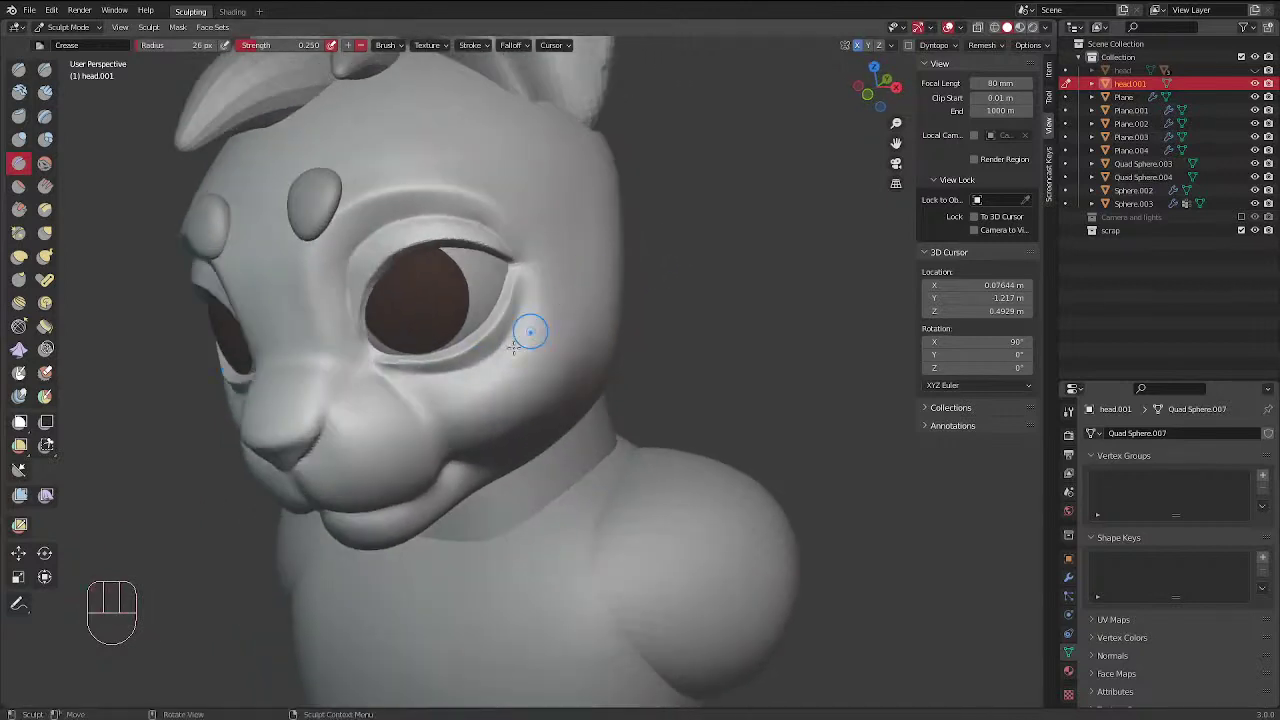
{"action": "left_click_drag", "start_coordinate": [489, 360], "coordinate": [544, 279]}
Smooth the upper cheek surface beneath the lower eyelid toward the inner eye corner
{"action": "mouse_move", "coordinate": [544, 279]}
{"action": "middle_mouse_down"}
{"action": "mouse_move", "coordinate": [631, 225]}
{"action": "mouse_move", "coordinate": [650, 298]}
{"action": "middle_mouse_up"}
{"action": "mouse_move", "coordinate": [650, 298]}
{"action": "middle_mouse_down"}
{"action": "mouse_move", "coordinate": [745, 250]}
{"action": "mouse_move", "coordinate": [608, 358]}
{"action": "mouse_move", "coordinate": [530, 364]}
{"action": "mouse_move", "coordinate": [540, 300]}
{"action": "middle_mouse_up"}
{"action": "middle_click_drag", "start_coordinate": [540, 300], "coordinate": [508, 306]}
{"action": "left_click_drag", "start_coordinate": [481, 348], "coordinate": [430, 393], "text": "shift"}
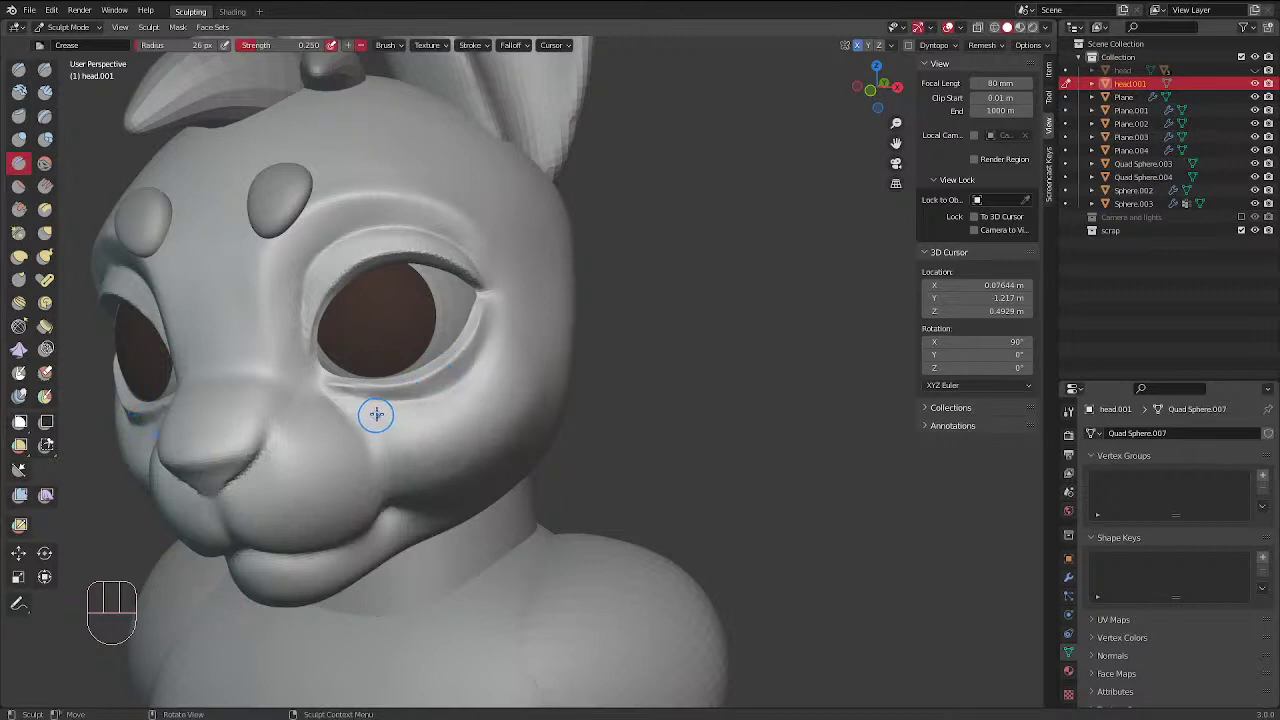
Smooth the upper cheek beneath the lower eyelid, working inward from the outer side
{"action": "middle_click_drag", "start_coordinate": [361, 433], "coordinate": [463, 403]}
{"action": "left_click_drag", "start_coordinate": [460, 380], "coordinate": [422, 380], "text": "shift"}
{"action": "left_click_drag", "start_coordinate": [514, 381], "coordinate": [449, 384], "text": "shift"}
{"action": "middle_click_drag", "start_coordinate": [448, 384], "coordinate": [474, 346]}
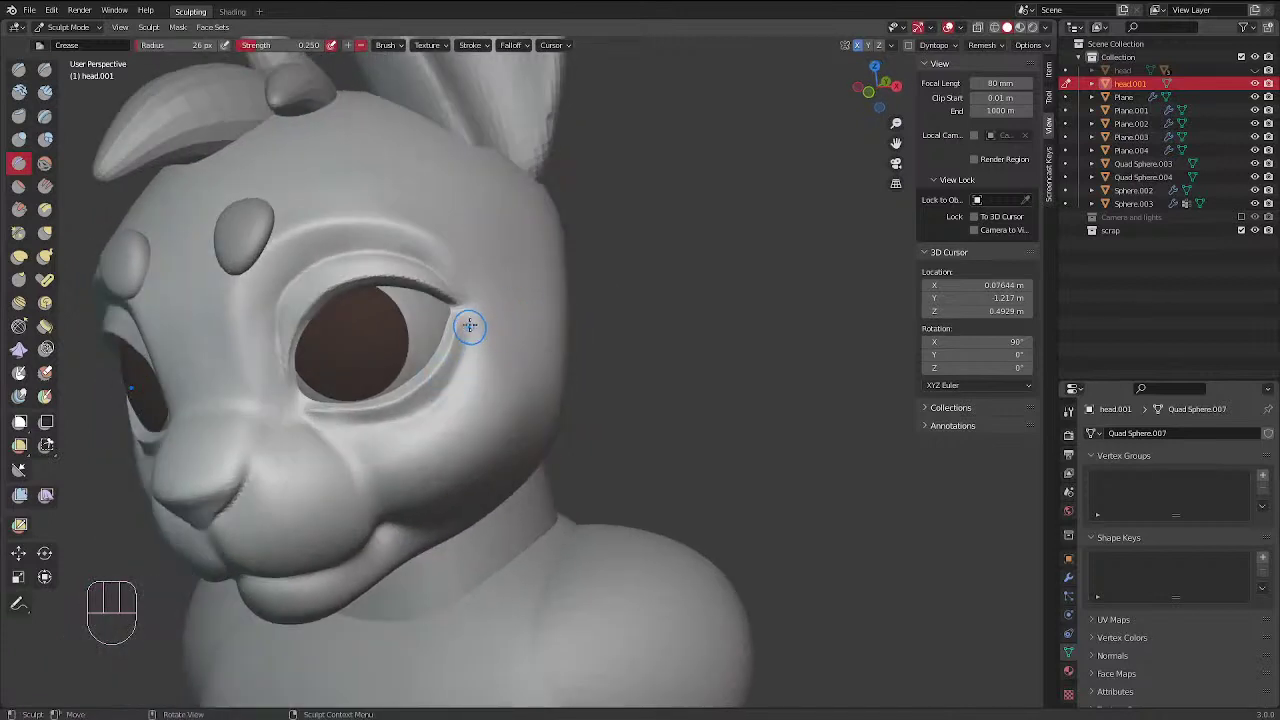
Crease around the outer eye corner under the lower eyelid at 26 px radius, and smooth the cheek below at 46 px
{"action": "left_click_drag", "start_coordinate": [470, 326], "coordinate": [418, 421]}
{"action": "key", "text": "f"}
{"action": "left_click", "coordinate": [478, 413]}
{"action": "left_click_drag", "start_coordinate": [475, 382], "coordinate": [414, 476], "text": "shift"}
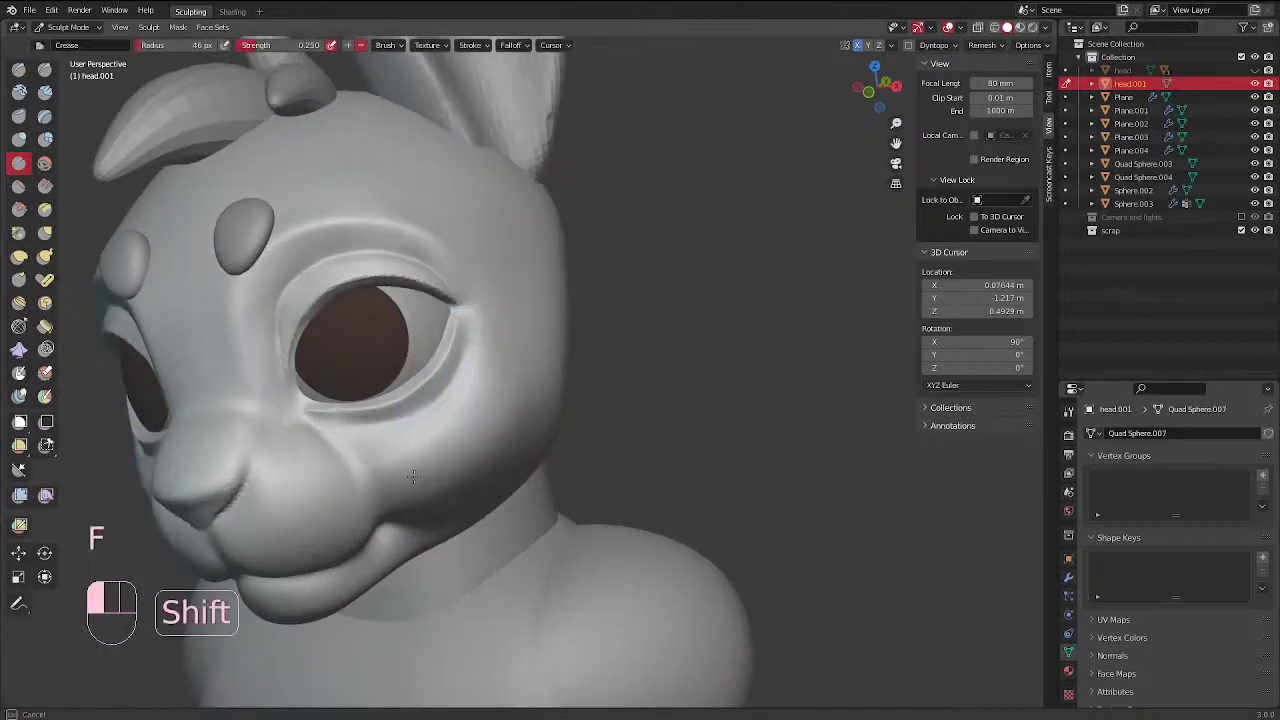
Set the Crease brush radius to 43 px and apply an inverted dab on the muzzle near the cheek
{"action": "middle_click_drag", "start_coordinate": [537, 434], "coordinate": [480, 280]}
{"action": "key", "text": "f"}
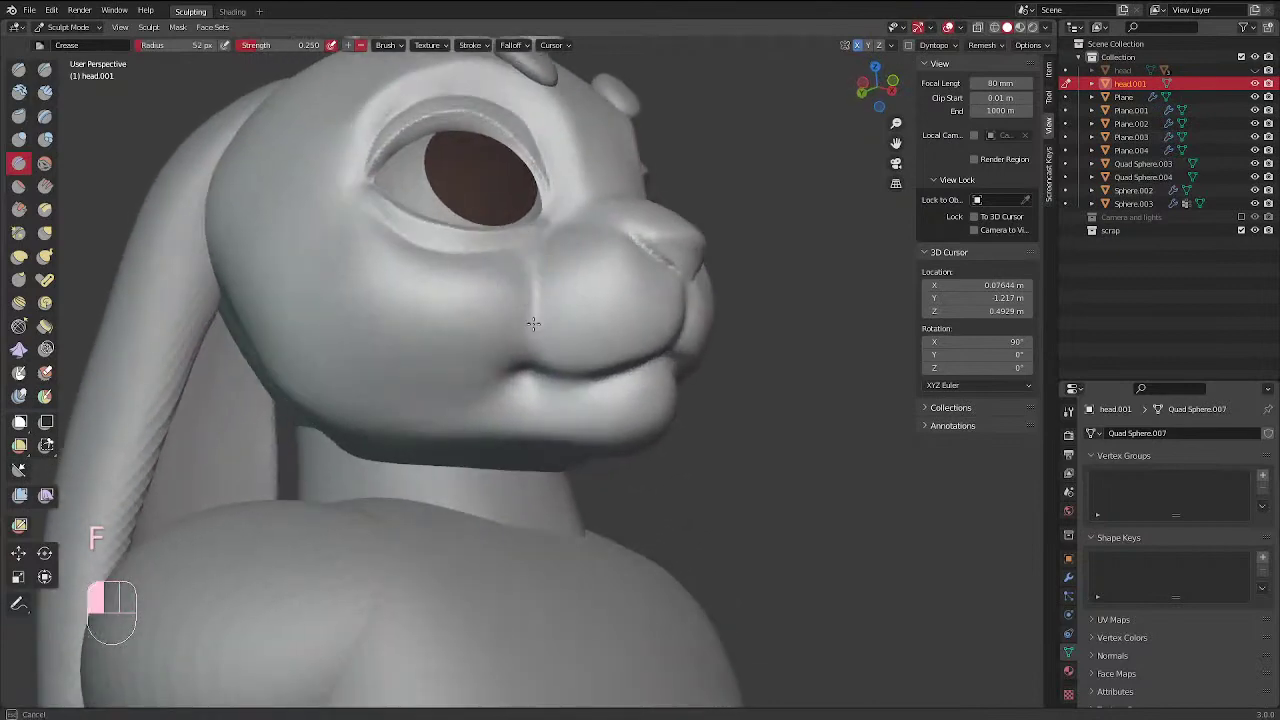
{"action": "left_click", "coordinate": [533, 323]}
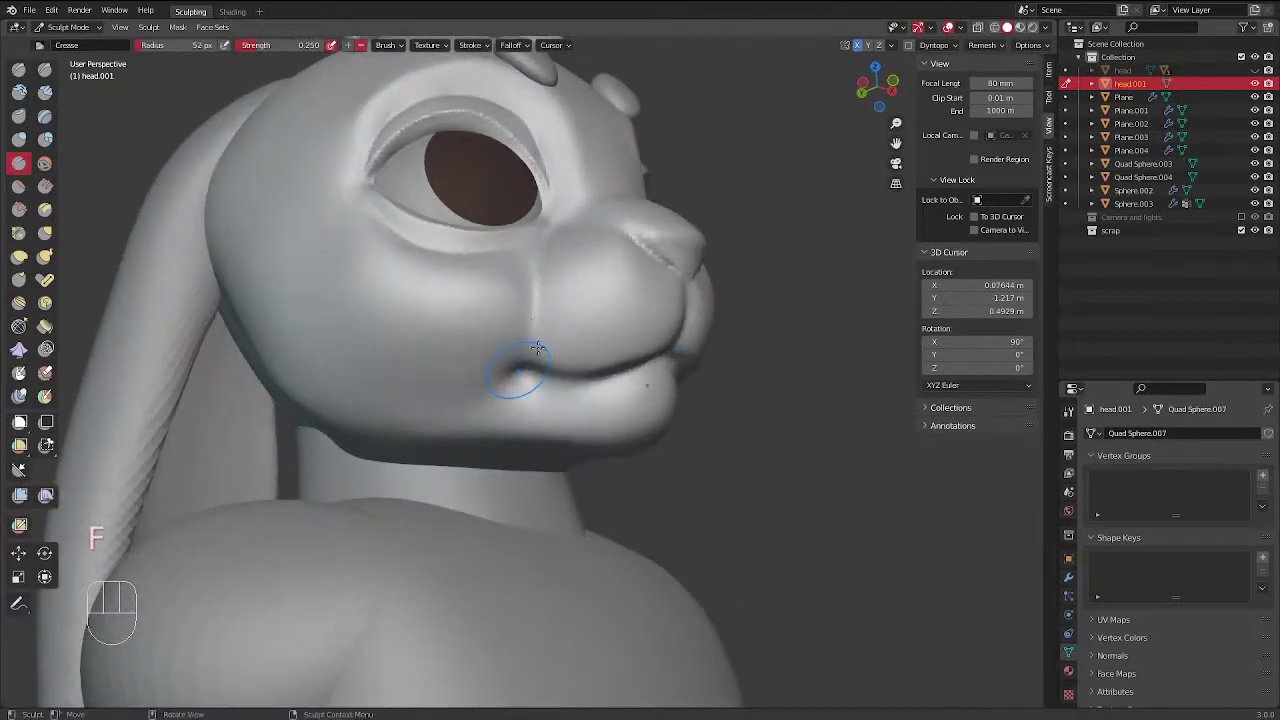
{"action": "middle_click_drag", "start_coordinate": [533, 323], "coordinate": [600, 367]}
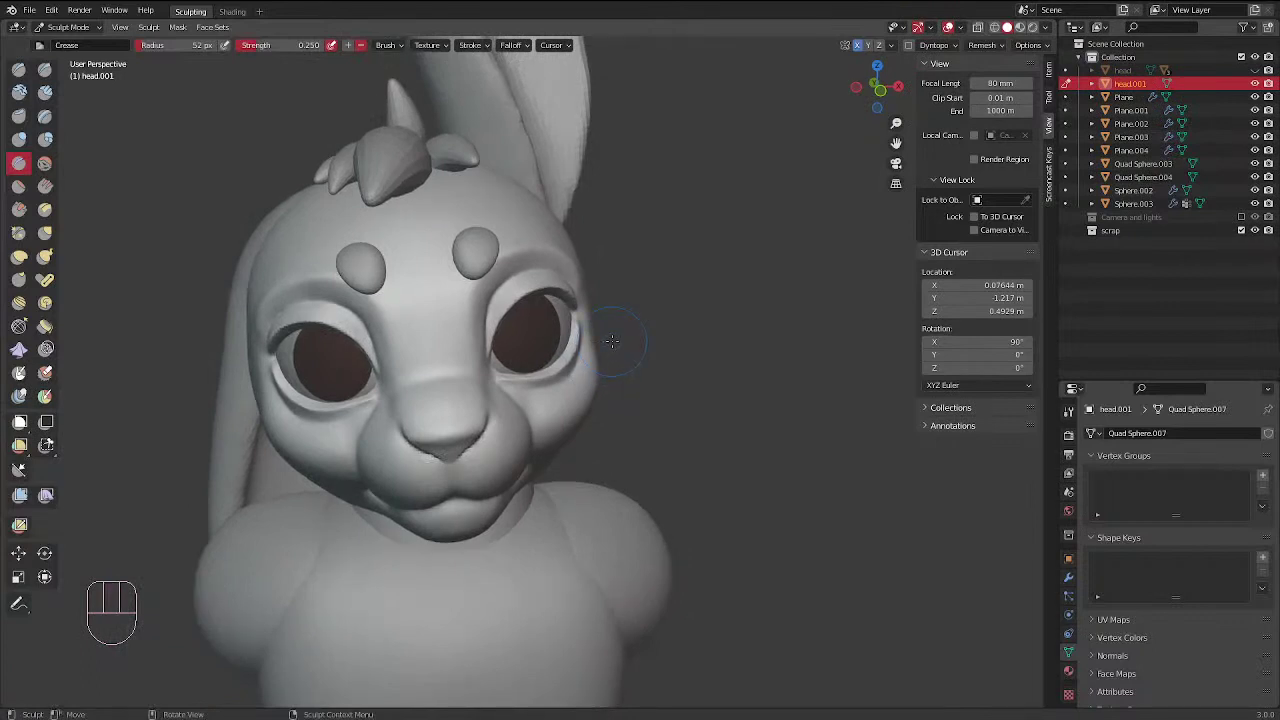
{"action": "middle_click_drag", "start_coordinate": [611, 372], "coordinate": [785, 322]}
{"action": "middle_click_drag", "start_coordinate": [551, 355], "coordinate": [610, 335]}
{"action": "middle_click_drag", "start_coordinate": [583, 335], "coordinate": [590, 260], "text": "ctrl"}
{"action": "middle_click_drag", "start_coordinate": [618, 307], "coordinate": [620, 445], "text": "shift"}
{"action": "mouse_move", "coordinate": [404, 334]}
{"action": "middle_mouse_down"}
{"action": "mouse_move", "coordinate": [543, 400]}
{"action": "mouse_move", "coordinate": [563, 337]}
{"action": "mouse_move", "coordinate": [533, 371]}
{"action": "middle_mouse_up"}
{"action": "key", "text": "f"}
{"action": "key", "text": "f"}
{"action": "left_click", "coordinate": [467, 449], "text": "ctrl"}
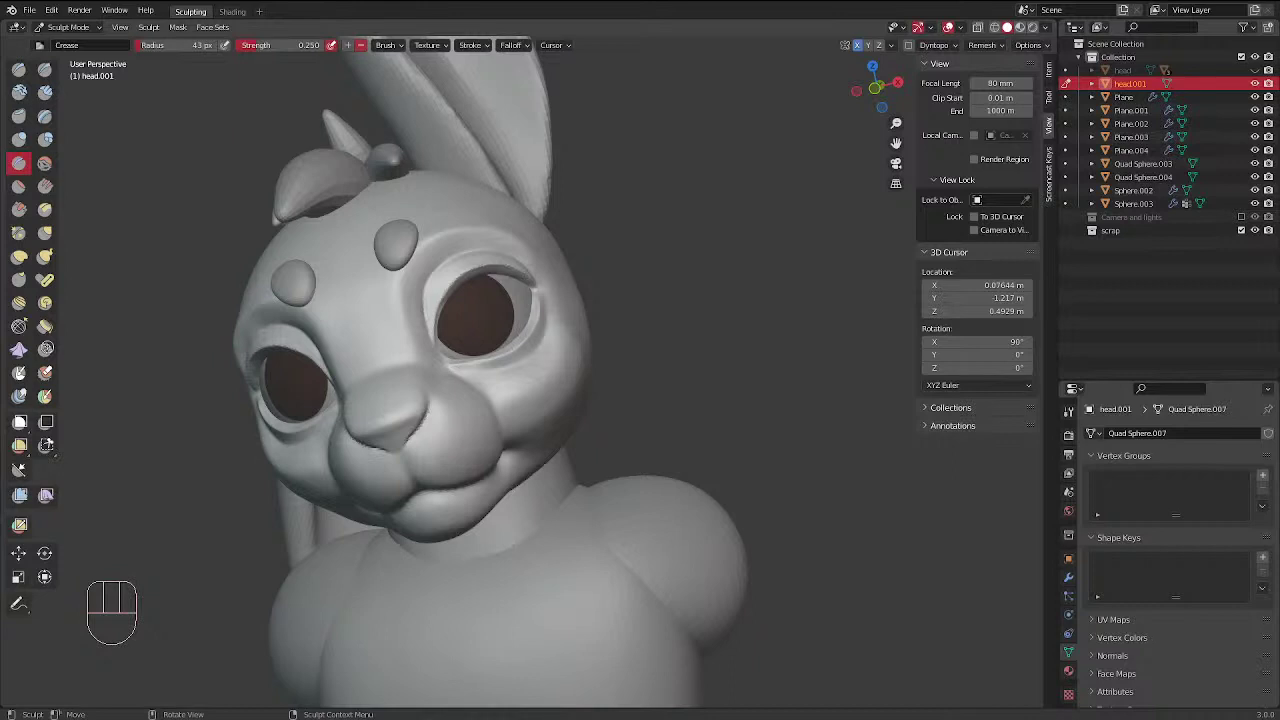
Examine the head's silhouette from above, the front and the top orthographic view
{"action": "scroll", "coordinate": [548, 186], "scroll_direction": "down", "scroll_amount": 3}
{"action": "mouse_move", "coordinate": [548, 186]}
{"action": "middle_mouse_down"}
{"action": "mouse_move", "coordinate": [570, 405]}
{"action": "mouse_move", "coordinate": [561, 470]}
{"action": "mouse_move", "coordinate": [500, 410]}
{"action": "mouse_move", "coordinate": [543, 390]}
{"action": "middle_mouse_up"}
{"action": "scroll", "coordinate": [494, 403], "scroll_direction": "up", "scroll_amount": 2}
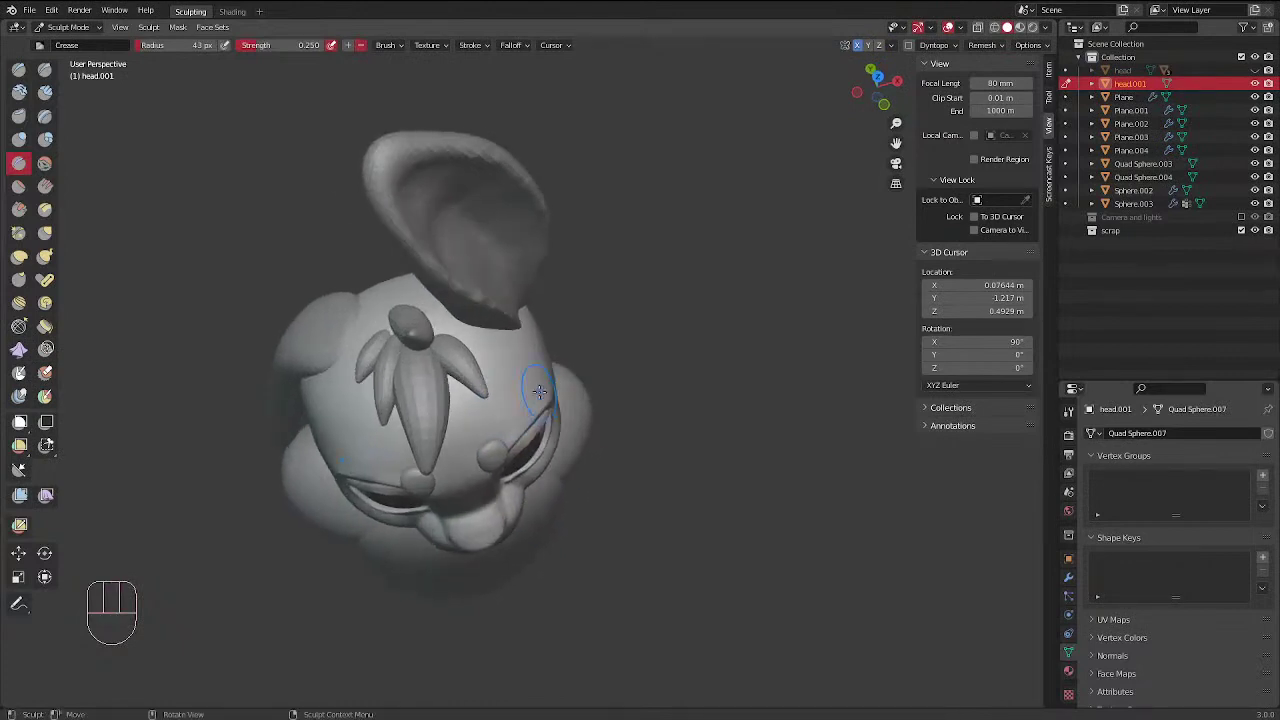
{"action": "key", "text": "KP_1"}
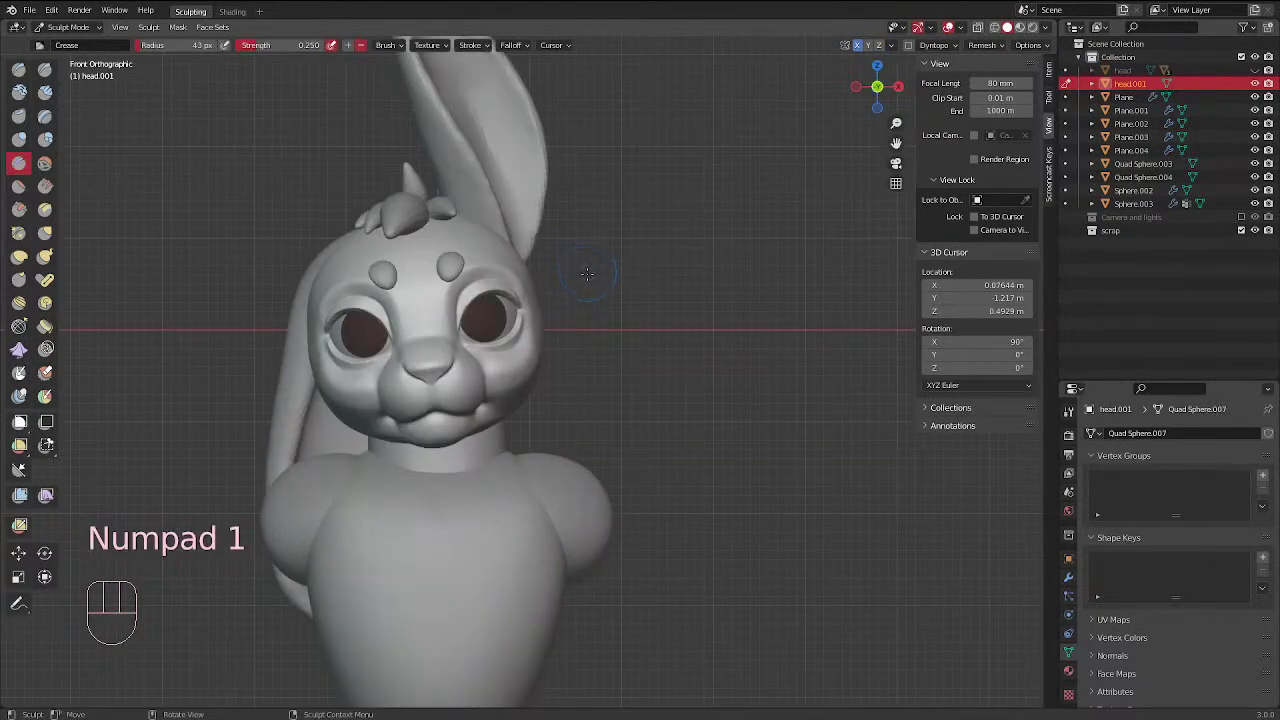
{"action": "key", "text": "KP_7"}
{"action": "key", "text": "ctrl+Tab"}
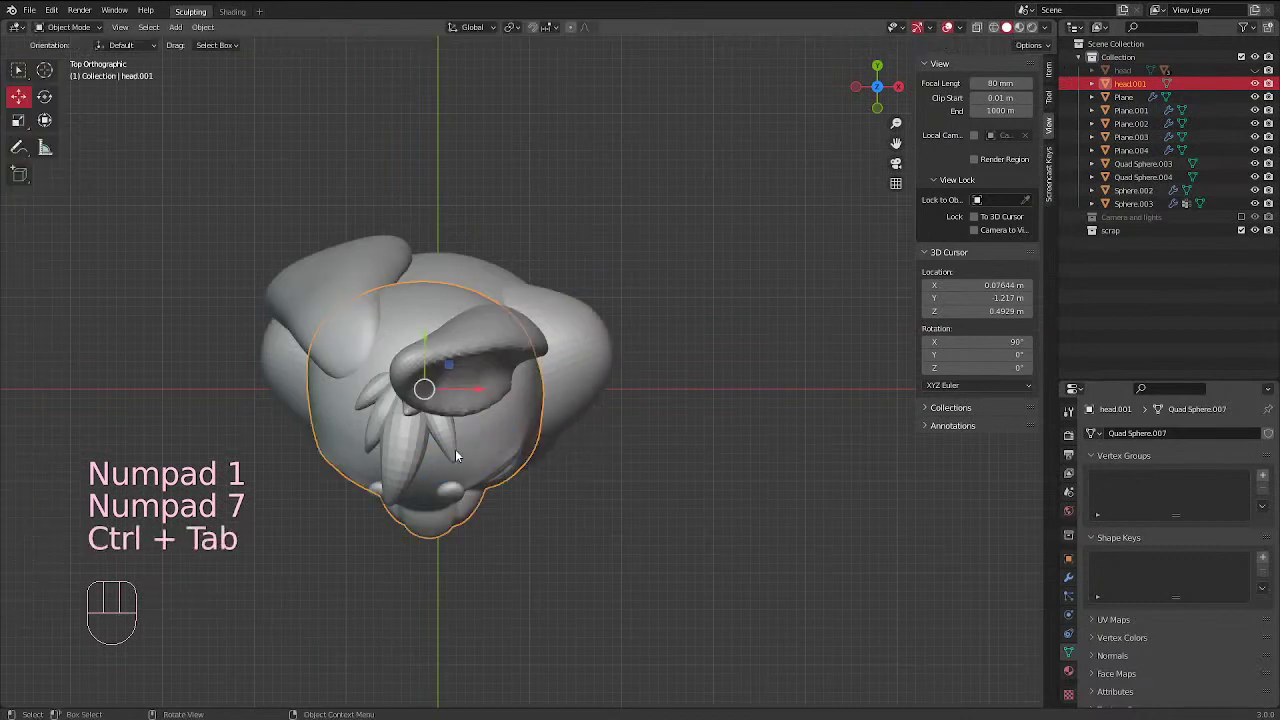
{"action": "left_click", "coordinate": [509, 434]}
{"action": "left_click", "coordinate": [524, 417]}
{"action": "key", "text": "ctrl+Tab"}
{"action": "left_click", "coordinate": [531, 504]}
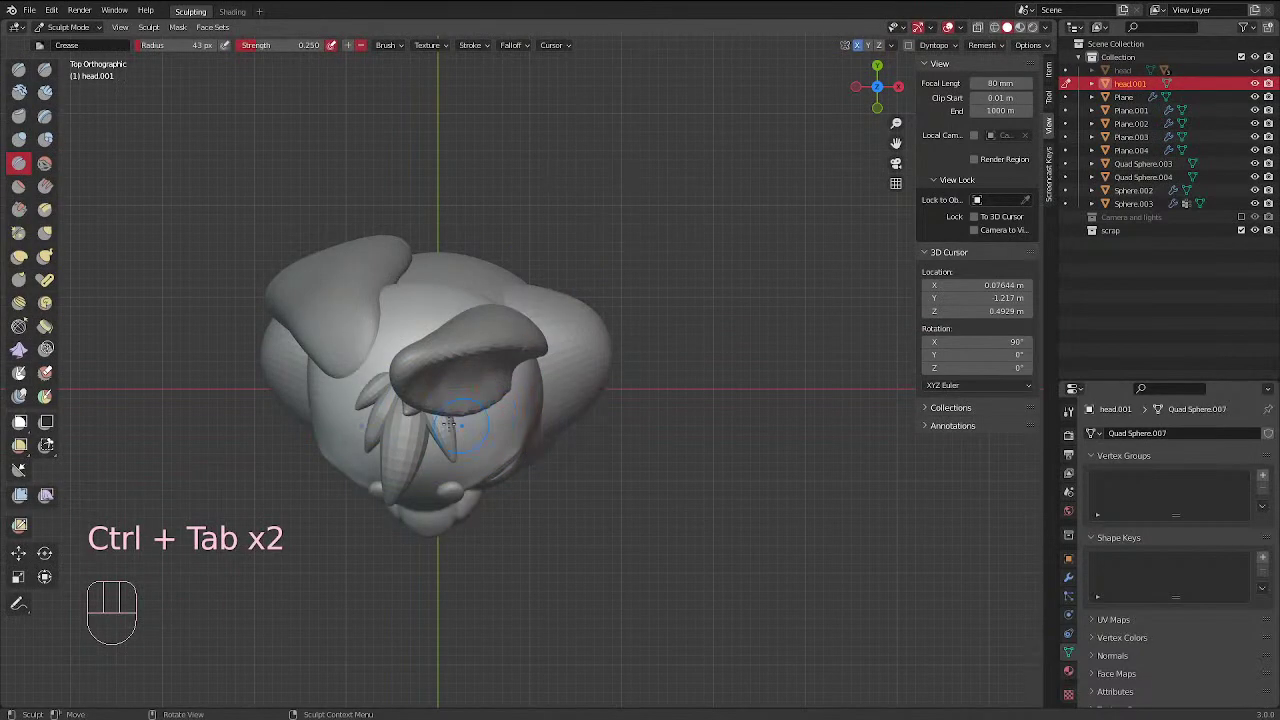
Push the front of the eye area back from the top view with Elastic Deform at 61 px radius
{"action": "left_click", "coordinate": [19, 140]}
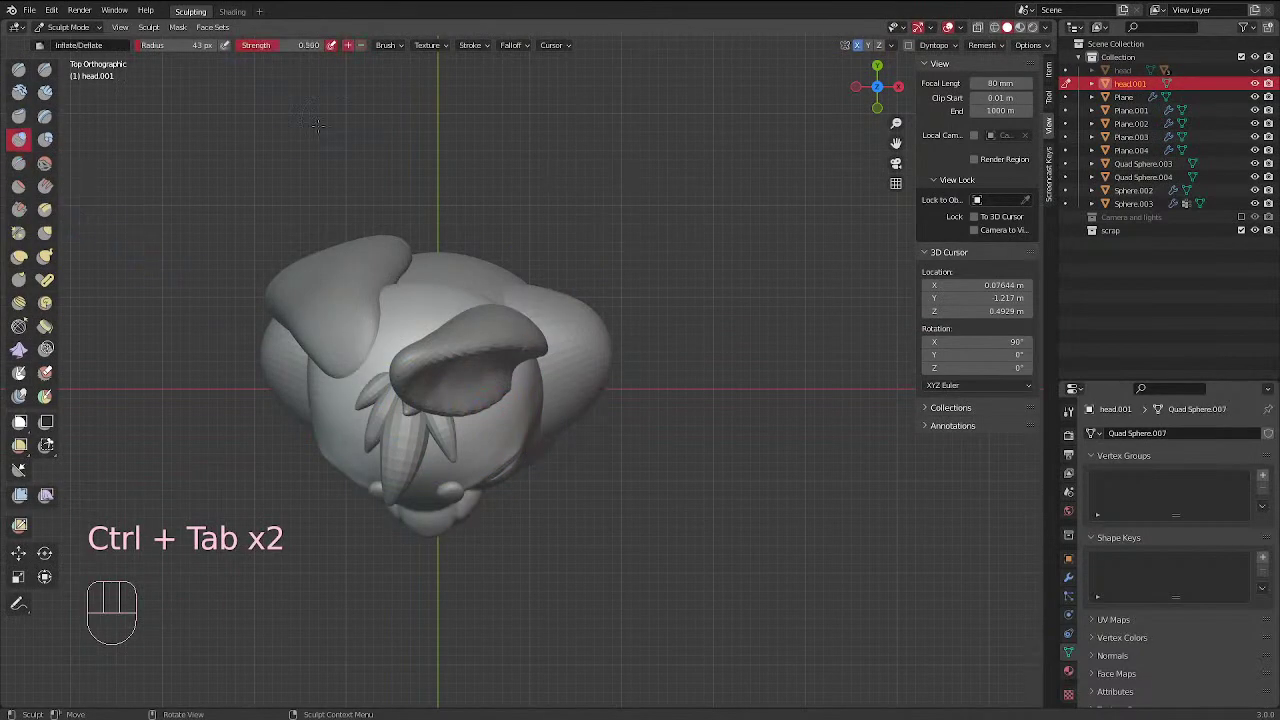
{"action": "left_click", "coordinate": [19, 257]}
{"action": "middle_click_drag", "start_coordinate": [471, 386], "coordinate": [486, 443], "text": "ctrl"}
{"action": "key", "text": "f"}
{"action": "left_click", "coordinate": [493, 468]}
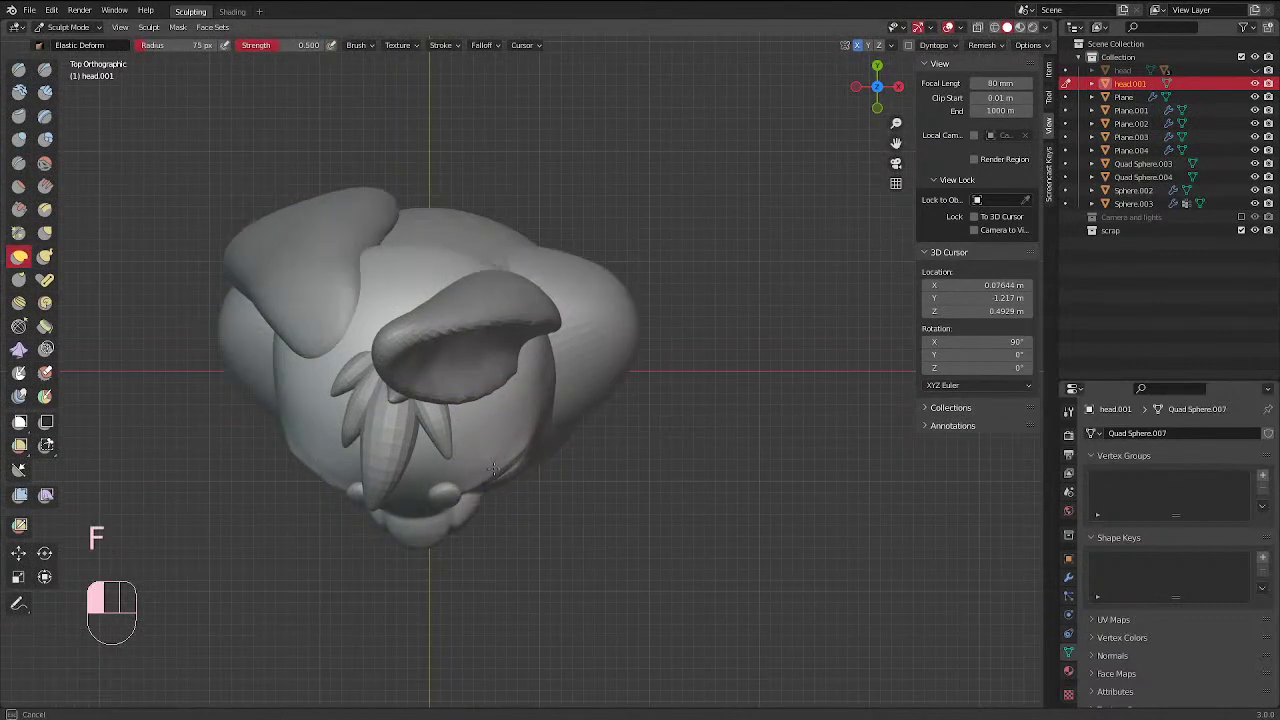
{"action": "key", "text": "f"}
{"action": "left_click", "coordinate": [488, 463]}
{"action": "mouse_move", "coordinate": [493, 468]}
{"action": "left_mouse_down"}
{"action": "mouse_move", "coordinate": [478, 440]}
{"action": "mouse_move", "coordinate": [496, 391]}
{"action": "left_mouse_up"}
Smooth the cheek below the eye from the side at 40 px radius
{"action": "middle_click_drag", "start_coordinate": [497, 391], "coordinate": [503, 274]}
{"action": "key", "text": "f"}
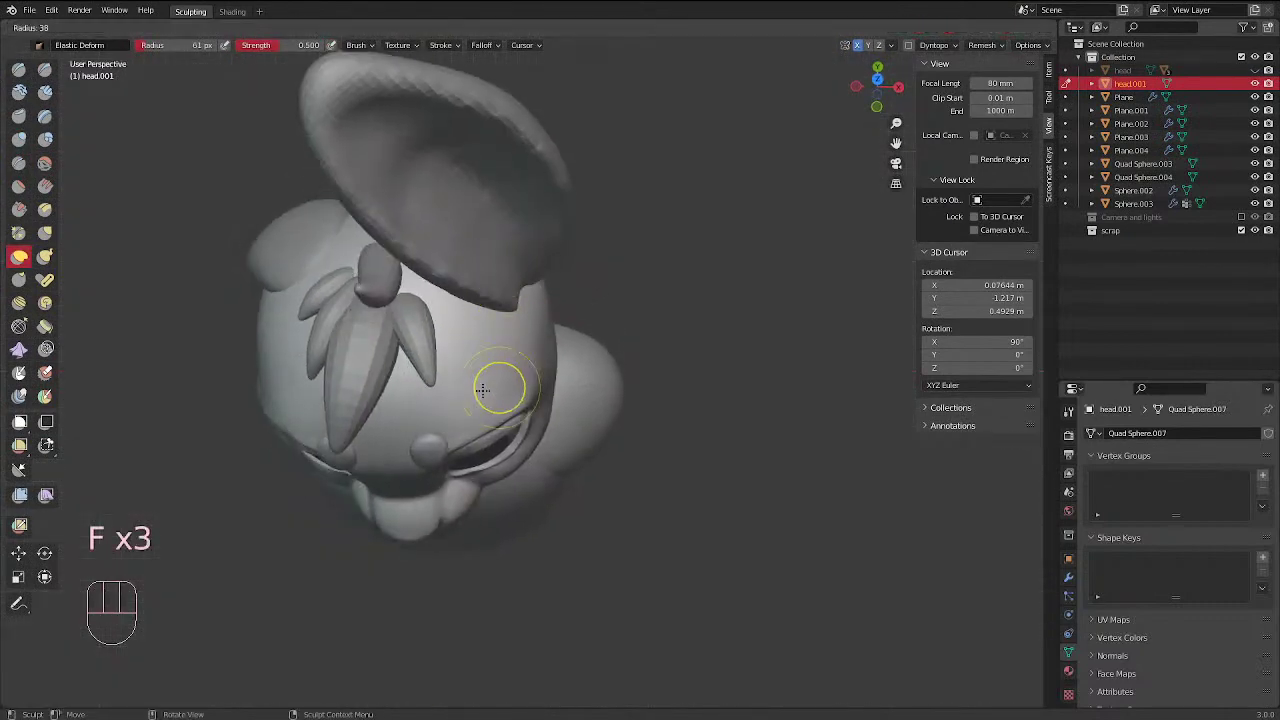
{"action": "left_click", "coordinate": [500, 404], "text": "shift"}
{"action": "mouse_move", "coordinate": [461, 433]}
{"action": "middle_mouse_down"}
{"action": "mouse_move", "coordinate": [490, 156]}
{"action": "mouse_move", "coordinate": [474, 209]}
{"action": "mouse_move", "coordinate": [500, 534]}
{"action": "mouse_move", "coordinate": [480, 325]}
{"action": "mouse_move", "coordinate": [457, 394]}
{"action": "middle_mouse_up"}
{"action": "key", "text": "f"}
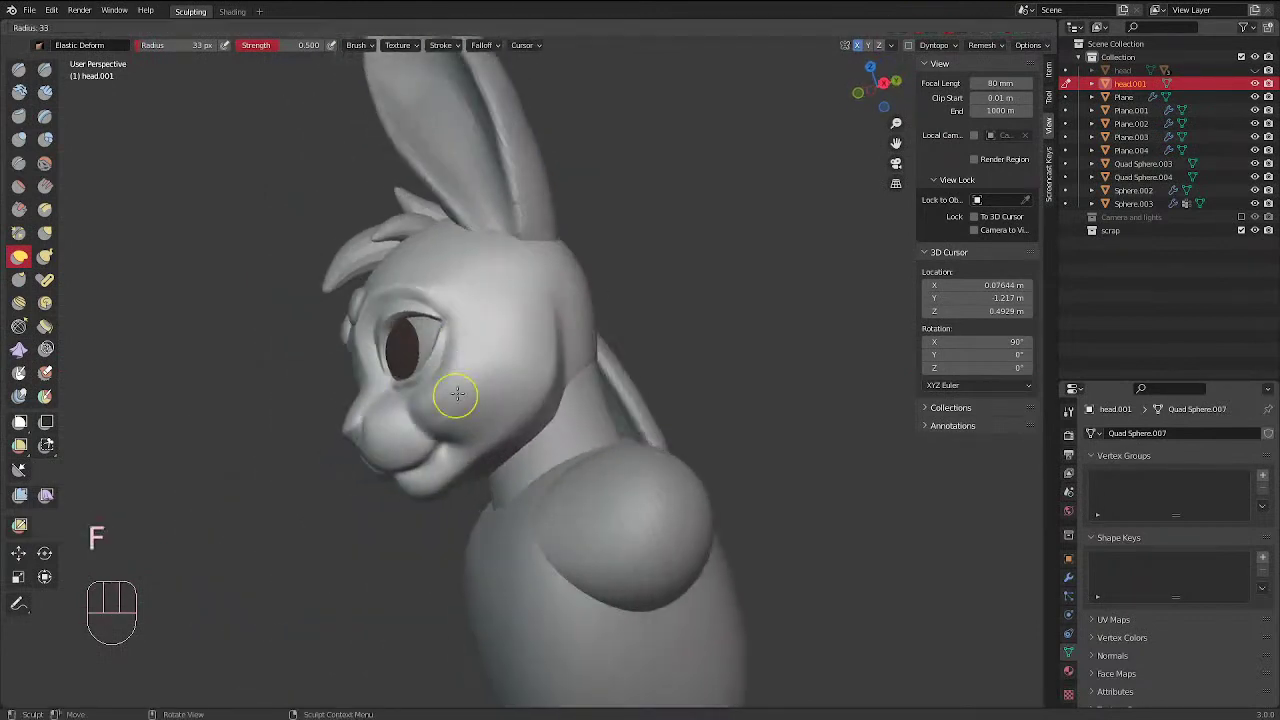
{"action": "left_click", "coordinate": [440, 415], "text": "shift"}
{"action": "mouse_move", "coordinate": [445, 411]}
{"action": "left_mouse_down", "text": "shift"}
{"action": "mouse_move", "coordinate": [483, 369]}
{"action": "mouse_move", "coordinate": [421, 404]}
{"action": "left_mouse_up", "text": "shift"}
{"action": "mouse_move", "coordinate": [529, 324]}
{"action": "middle_mouse_down"}
{"action": "mouse_move", "coordinate": [667, 313]}
{"action": "mouse_move", "coordinate": [478, 357]}
{"action": "middle_mouse_up"}
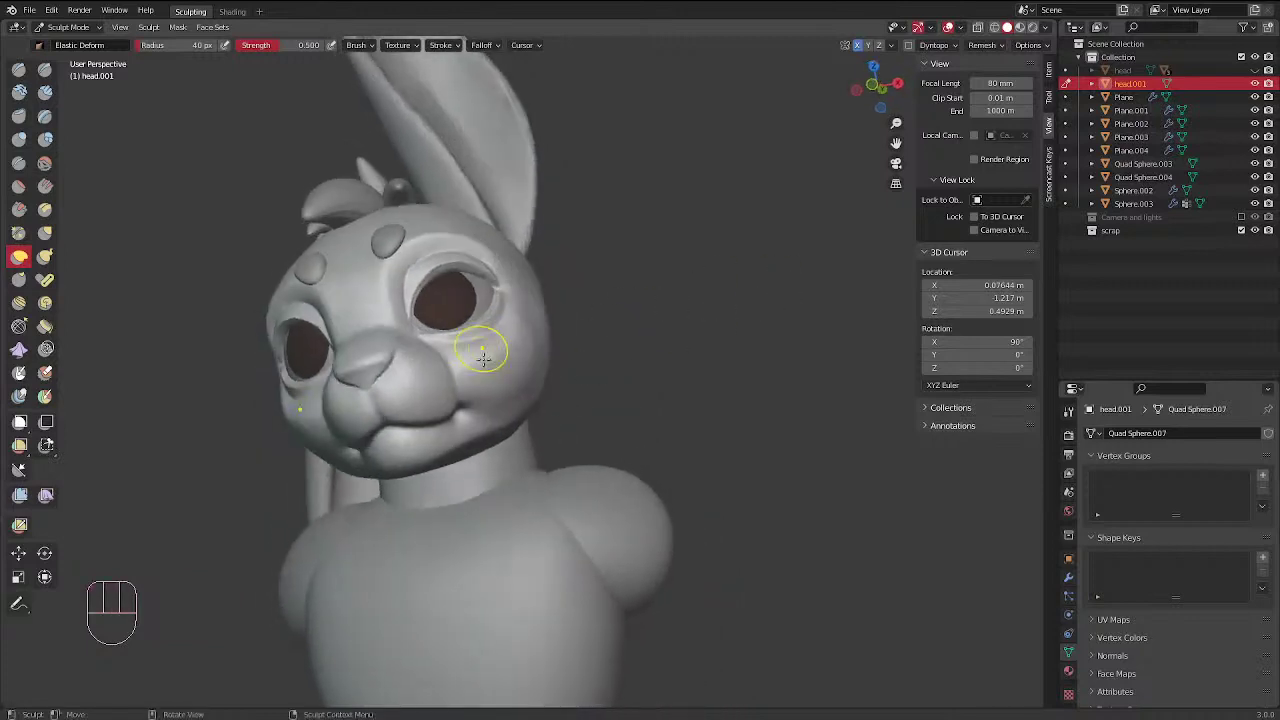
Smooth the cheek between the lower eyelid and the muzzle at 48 px radius
{"action": "key", "text": "f"}
{"action": "left_click", "coordinate": [471, 383], "text": "shift"}
{"action": "left_click_drag", "start_coordinate": [507, 397], "coordinate": [440, 420], "text": "shift"}
{"action": "middle_click_drag", "start_coordinate": [458, 307], "coordinate": [569, 443]}
{"action": "left_click_drag", "start_coordinate": [505, 385], "coordinate": [471, 419], "text": "shift"}
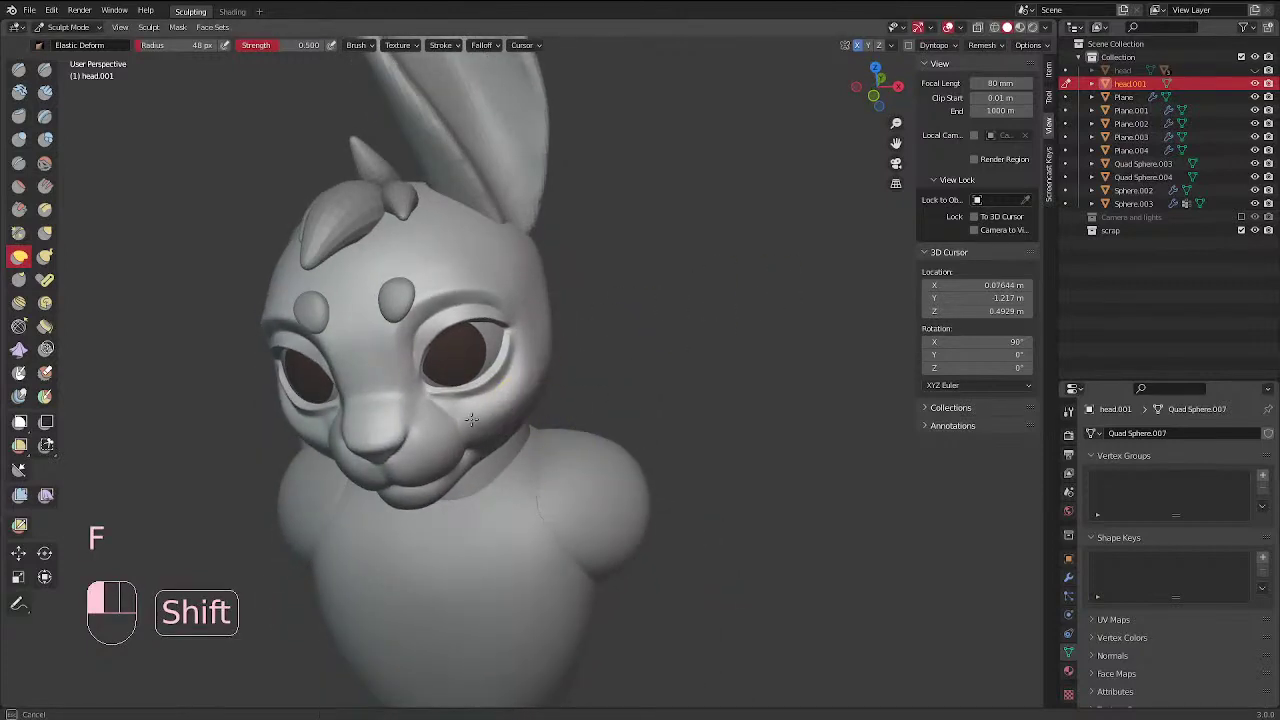
{"action": "middle_click_drag", "start_coordinate": [523, 390], "coordinate": [239, 170]}
Crease the side of the nose bridge with the Crease brush at 35 px radius
{"action": "key", "text": "shift+c"}
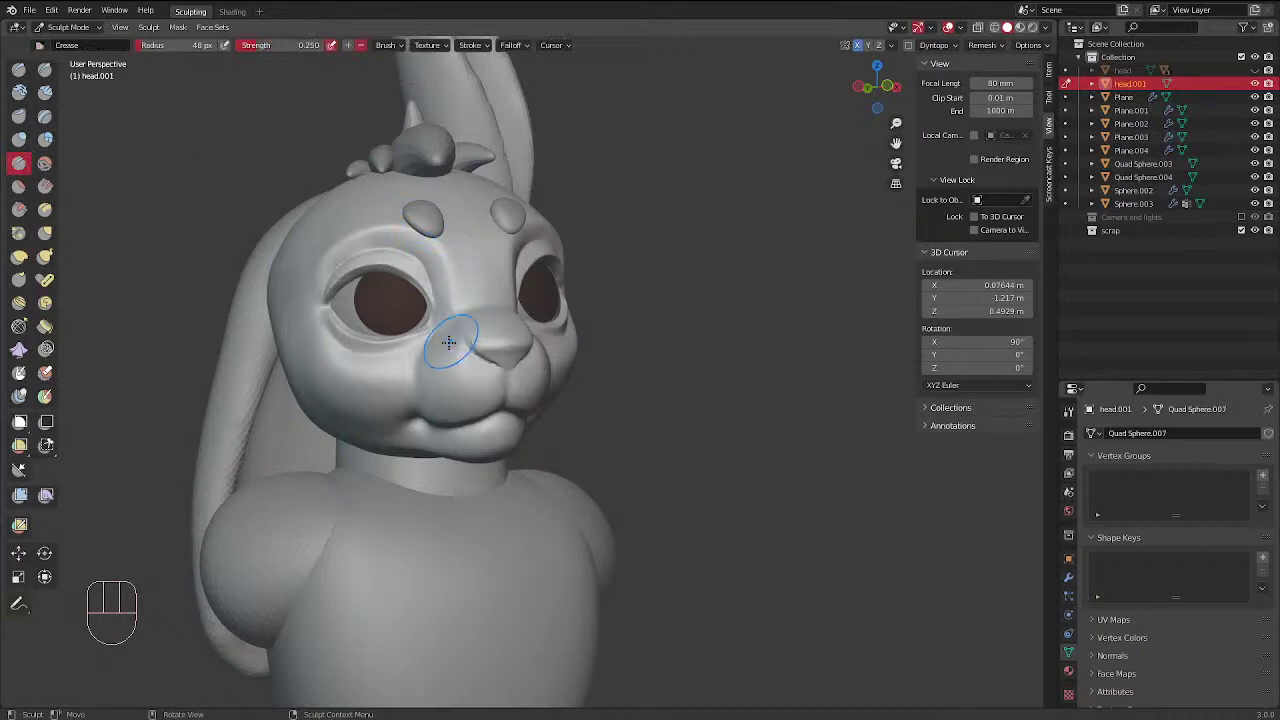
{"action": "middle_click_drag", "start_coordinate": [450, 303], "coordinate": [472, 294], "text": "ctrl"}
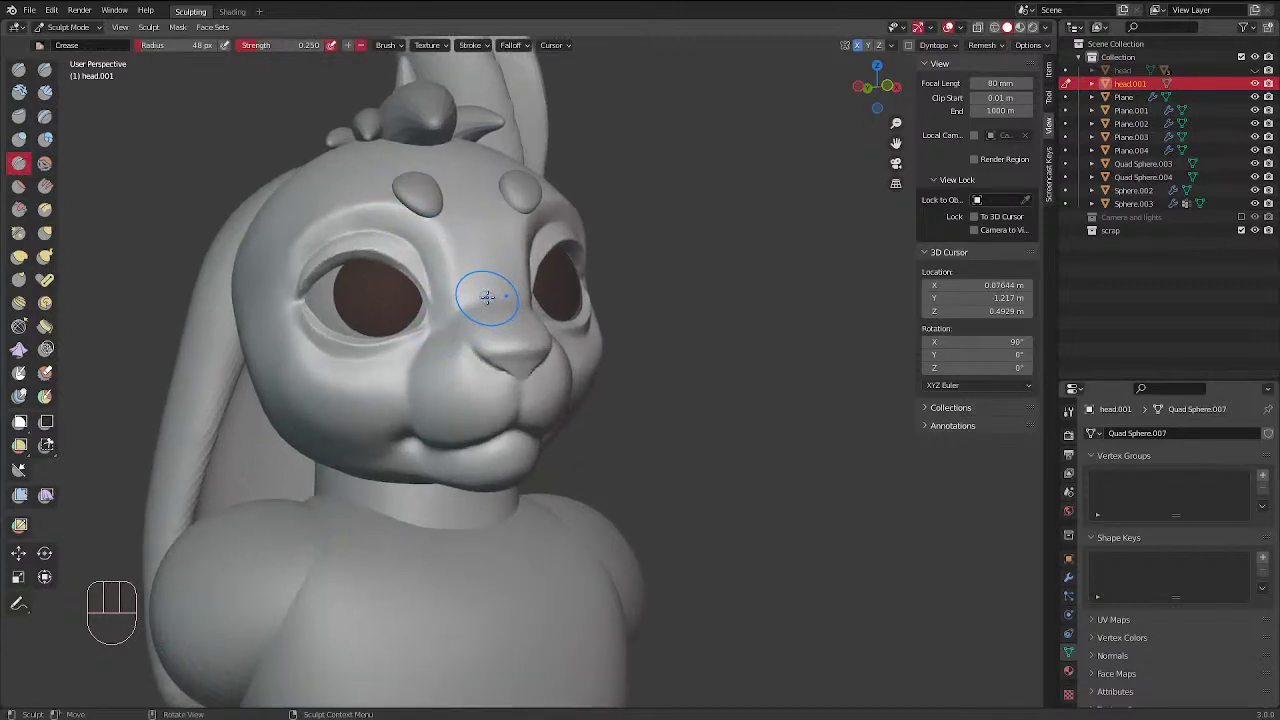
{"action": "mouse_move", "coordinate": [535, 289]}
{"action": "middle_mouse_down", "text": "ctrl"}
{"action": "mouse_move", "coordinate": [514, 337]}
{"action": "mouse_move", "coordinate": [486, 317]}
{"action": "middle_mouse_up", "text": "ctrl"}
{"action": "key", "text": "f"}
{"action": "left_click", "coordinate": [488, 316]}
{"action": "mouse_move", "coordinate": [488, 316]}
{"action": "left_mouse_down"}
{"action": "mouse_move", "coordinate": [400, 349]}
{"action": "mouse_move", "coordinate": [509, 316]}
{"action": "mouse_move", "coordinate": [488, 317]}
{"action": "left_mouse_up"}
{"action": "middle_click_drag", "start_coordinate": [501, 272], "coordinate": [614, 250]}
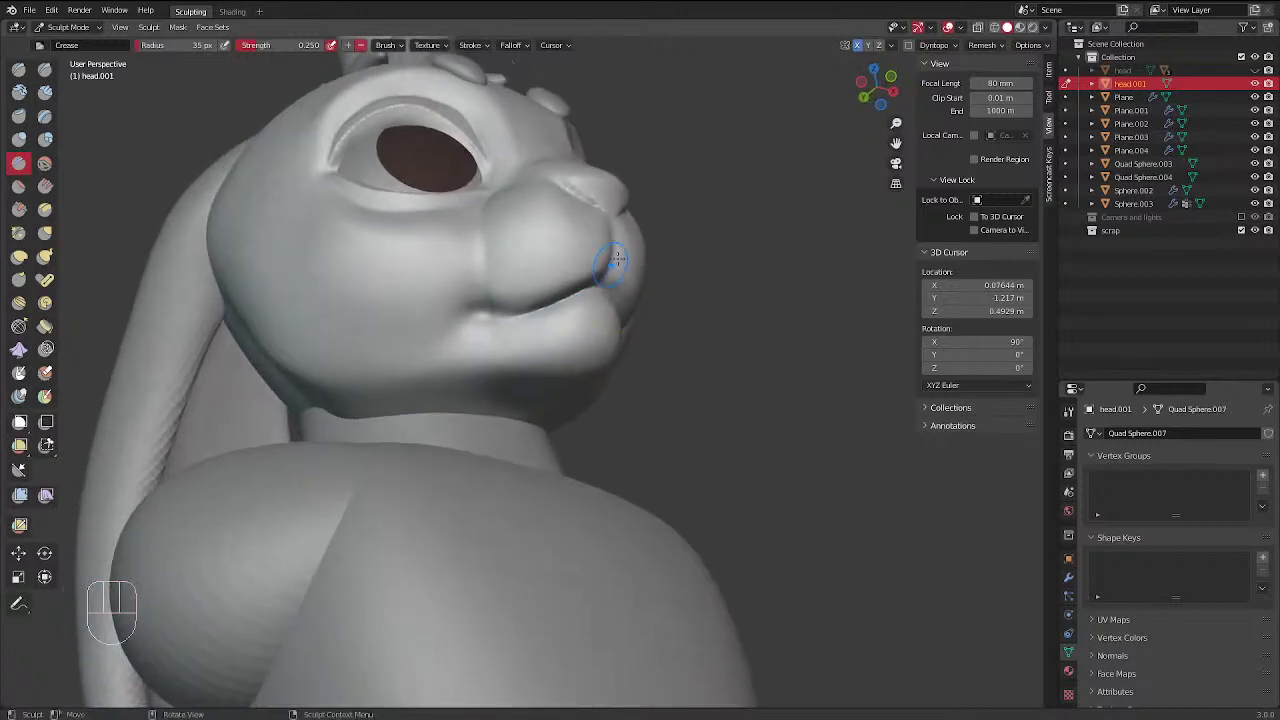
Smooth the muzzle above the mouth and crease the fold between the cheek and the muzzle down to the mouth corner
{"action": "mouse_move", "coordinate": [582, 273]}
{"action": "left_mouse_down", "text": "shift"}
{"action": "mouse_move", "coordinate": [528, 305]}
{"action": "mouse_move", "coordinate": [580, 262]}
{"action": "left_mouse_up", "text": "shift"}
{"action": "middle_click_drag", "start_coordinate": [676, 213], "coordinate": [426, 344]}
{"action": "left_click_drag", "start_coordinate": [426, 343], "coordinate": [418, 345], "text": "shift"}
{"action": "middle_click_drag", "start_coordinate": [418, 345], "coordinate": [140, 203]}
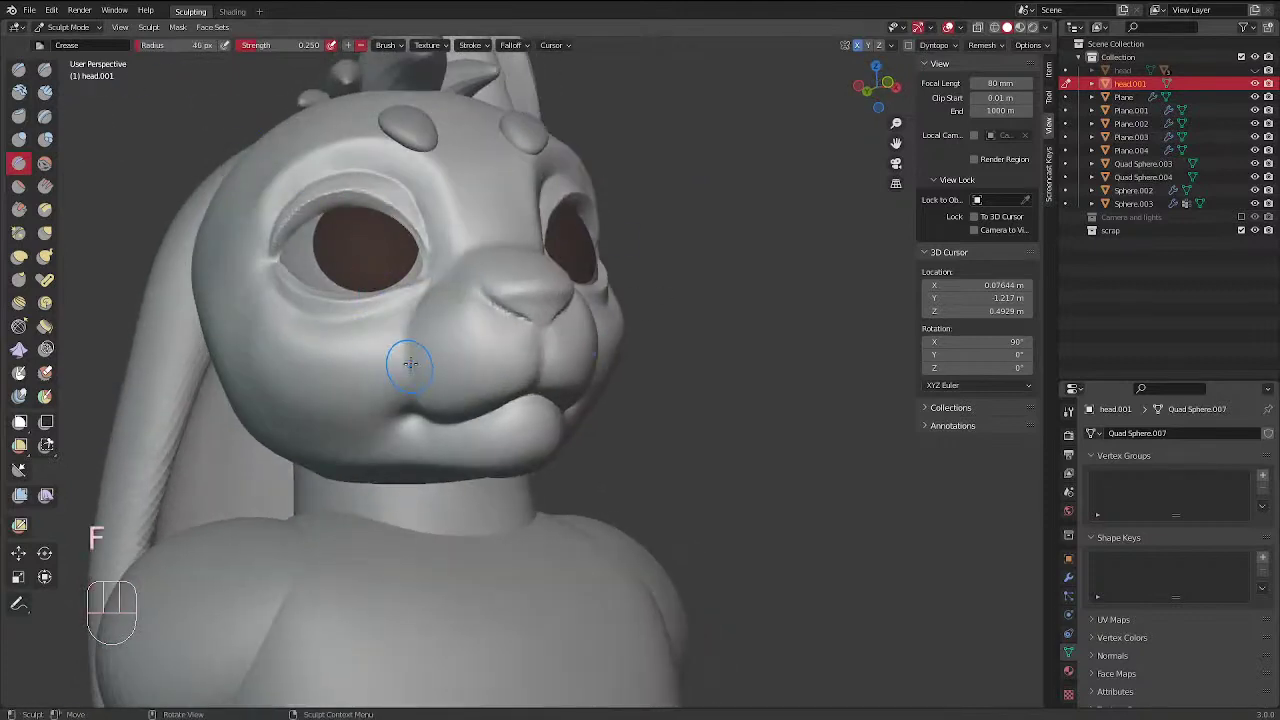
{"action": "left_click_drag", "start_coordinate": [409, 340], "coordinate": [424, 414]}
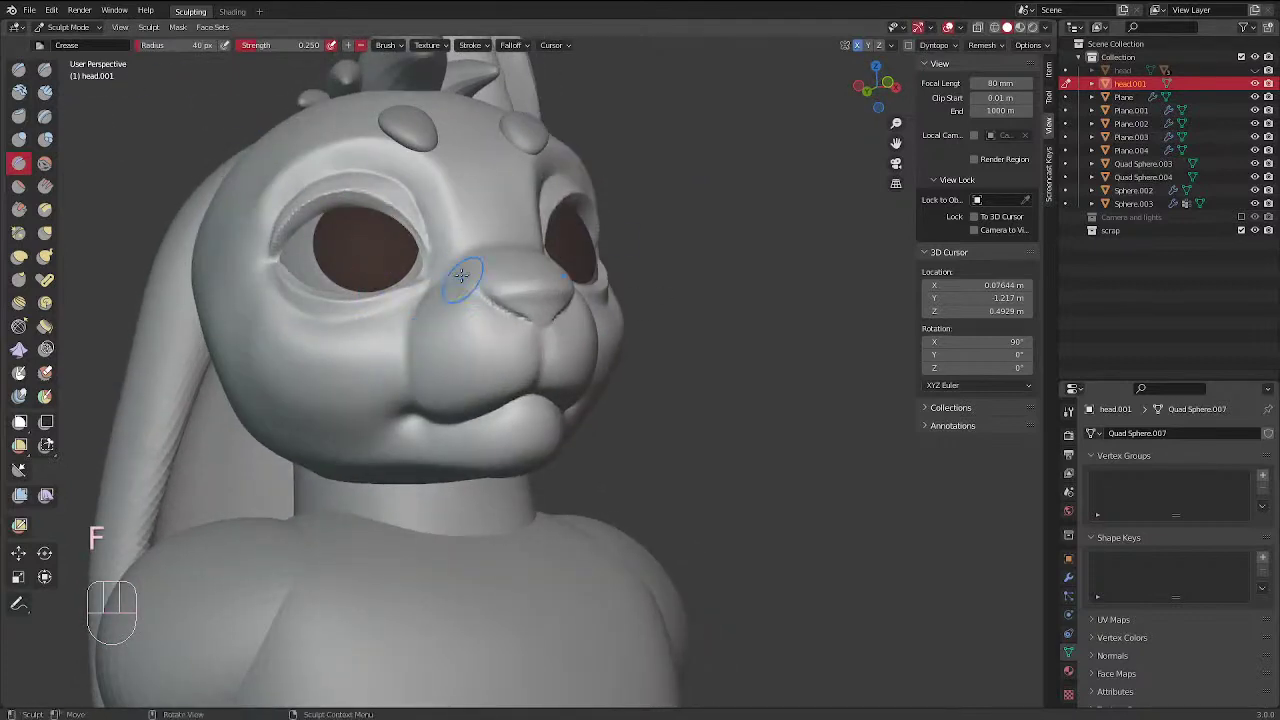
Build up the side of the muzzle with Clay Strips at 52 px radius and smooth it at 68 px
{"action": "left_click", "coordinate": [45, 91]}
{"action": "mouse_move", "coordinate": [555, 214]}
{"action": "middle_mouse_down"}
{"action": "mouse_move", "coordinate": [535, 262]}
{"action": "mouse_move", "coordinate": [586, 264]}
{"action": "middle_mouse_up"}
{"action": "key", "text": "f"}
{"action": "left_click", "coordinate": [545, 285]}
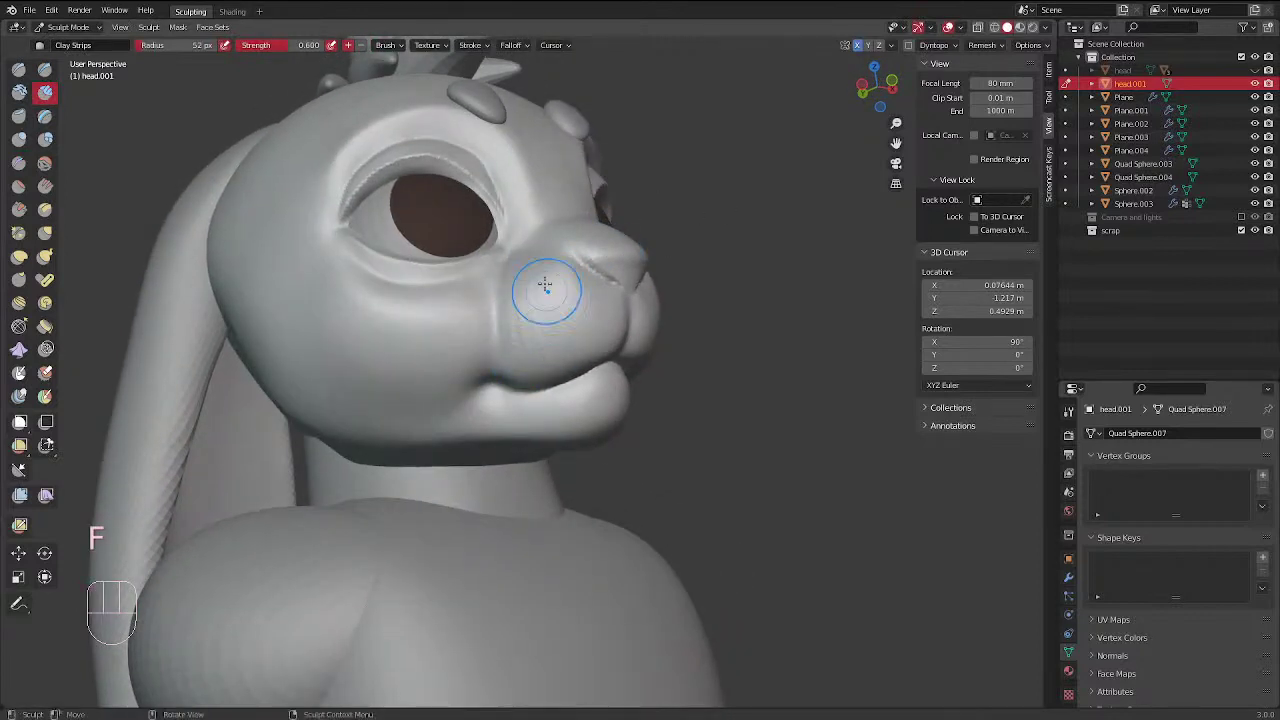
{"action": "key", "text": "f"}
{"action": "left_click", "coordinate": [507, 350], "text": "shift"}
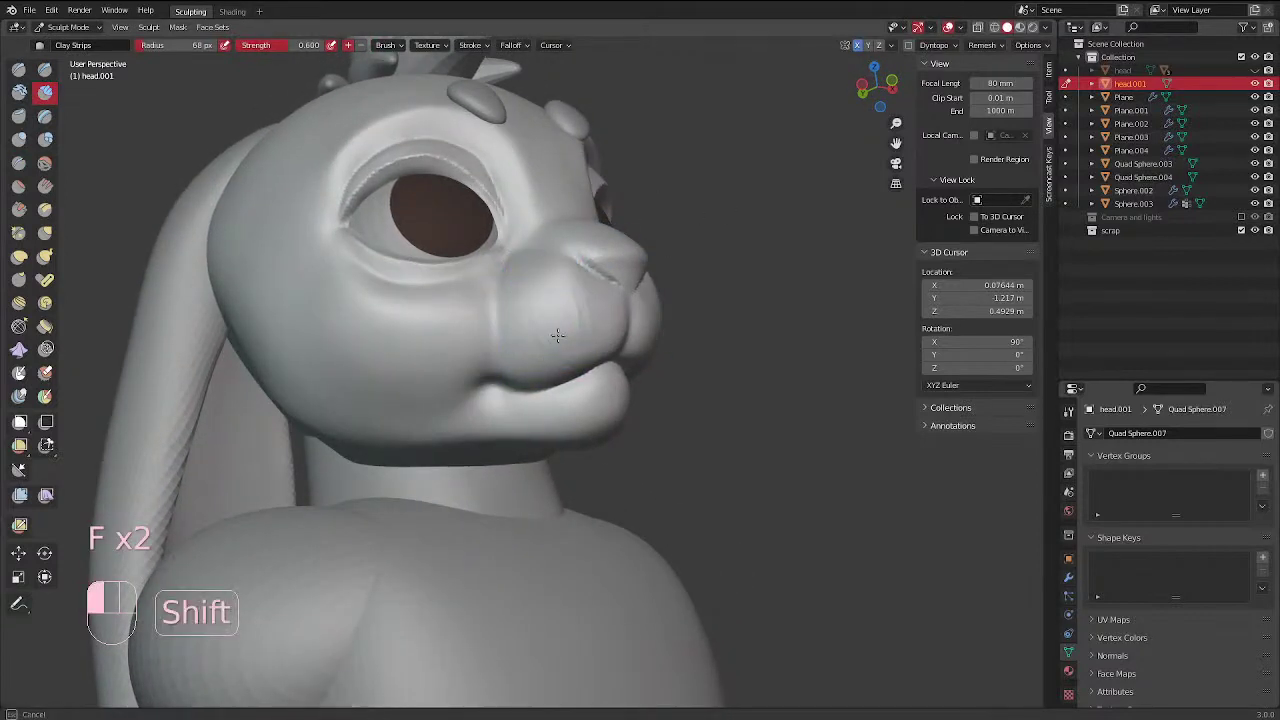
{"action": "mouse_move", "coordinate": [591, 330]}
{"action": "middle_mouse_down"}
{"action": "mouse_move", "coordinate": [525, 295]}
{"action": "mouse_move", "coordinate": [643, 286]}
{"action": "mouse_move", "coordinate": [661, 241]}
{"action": "mouse_move", "coordinate": [692, 373]}
{"action": "mouse_move", "coordinate": [680, 300]}
{"action": "middle_mouse_up"}
Leave sculpting for Object Mode and align the view to the front of the head
{"action": "key", "text": "ctrl+Tab"}
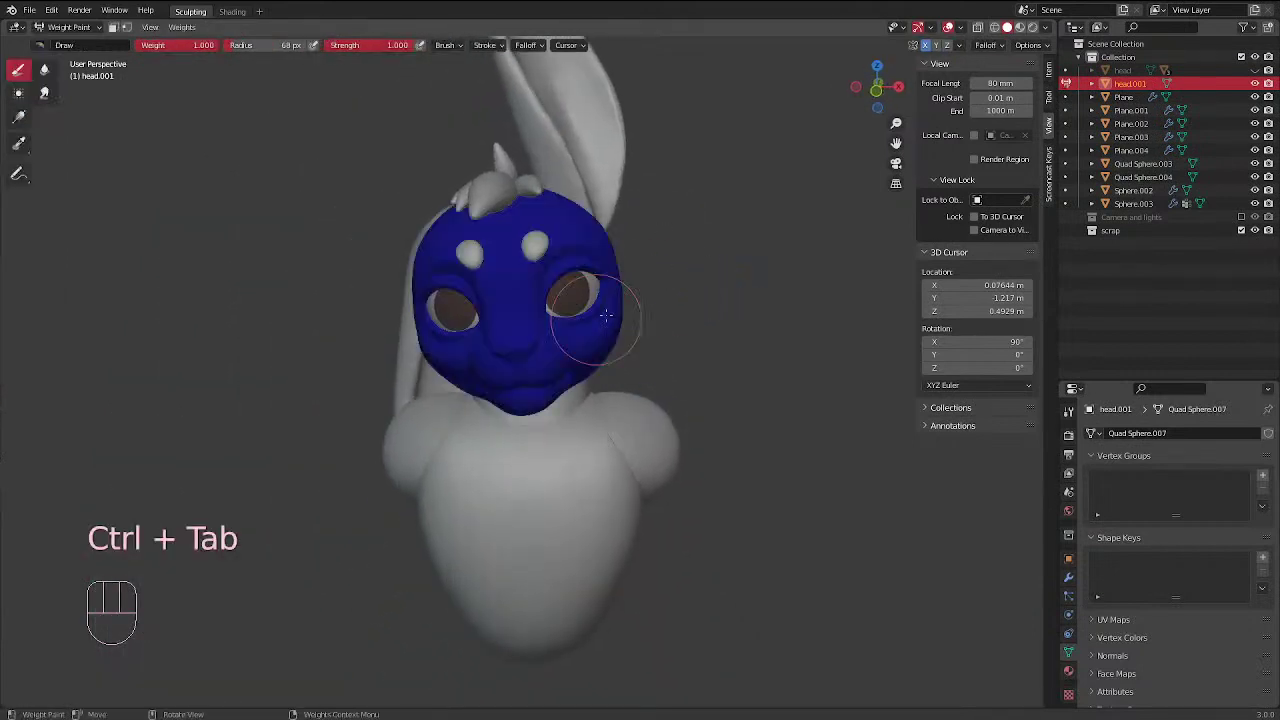
{"action": "key", "text": "ctrl+Tab"}
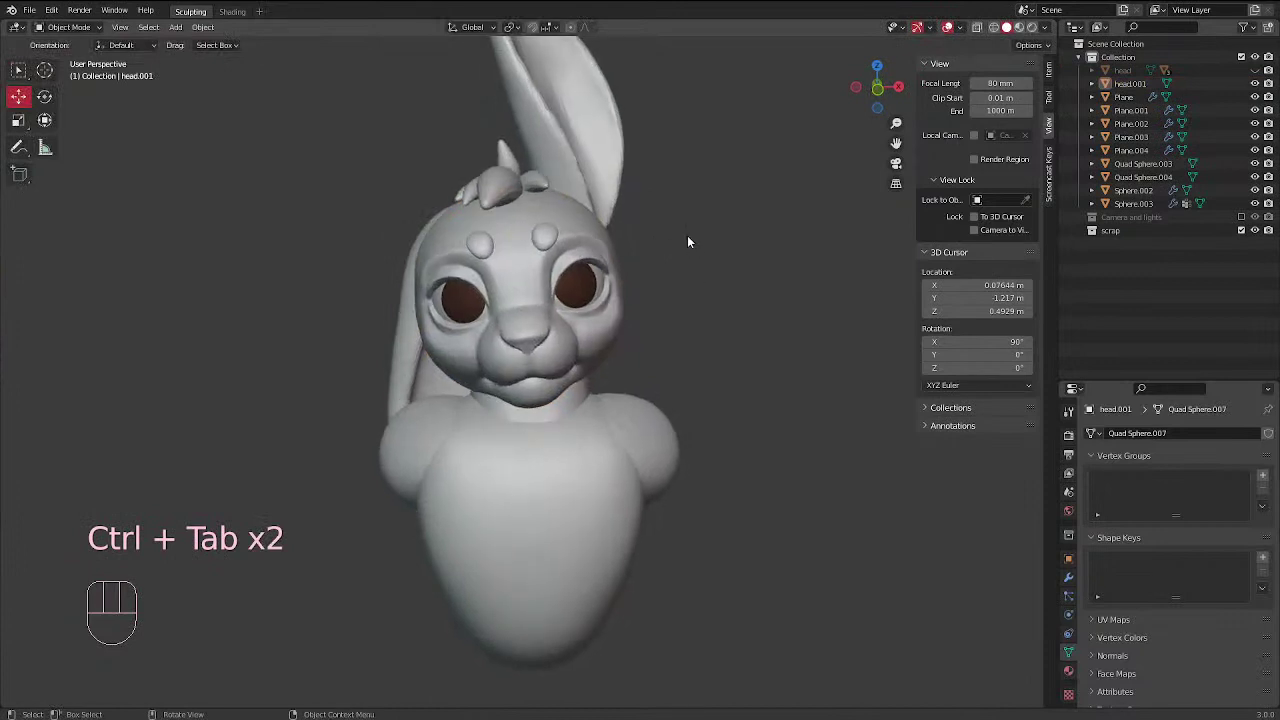
{"action": "key", "text": "KP_1"}
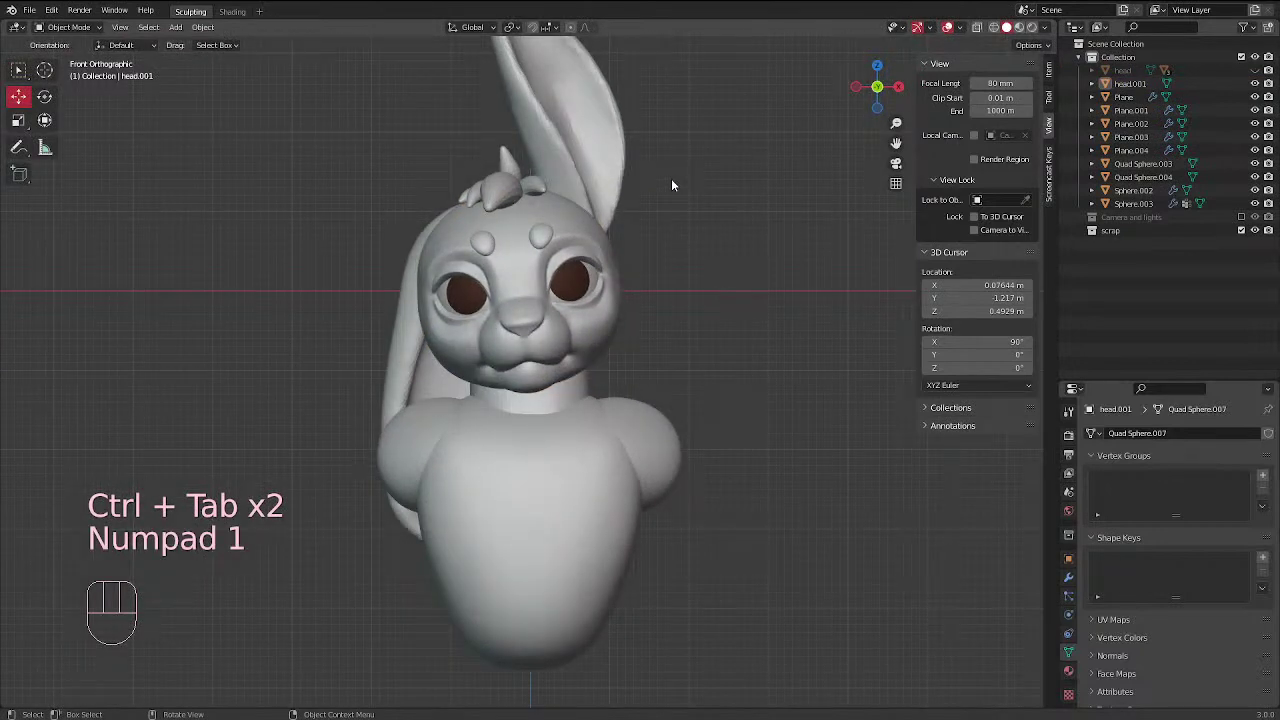
{"action": "scroll", "coordinate": [695, 238], "scroll_direction": "up", "scroll_amount": 1}
{"action": "scroll", "coordinate": [641, 245], "scroll_direction": "up", "scroll_amount": 2}
{"action": "key", "text": "ctrl"}
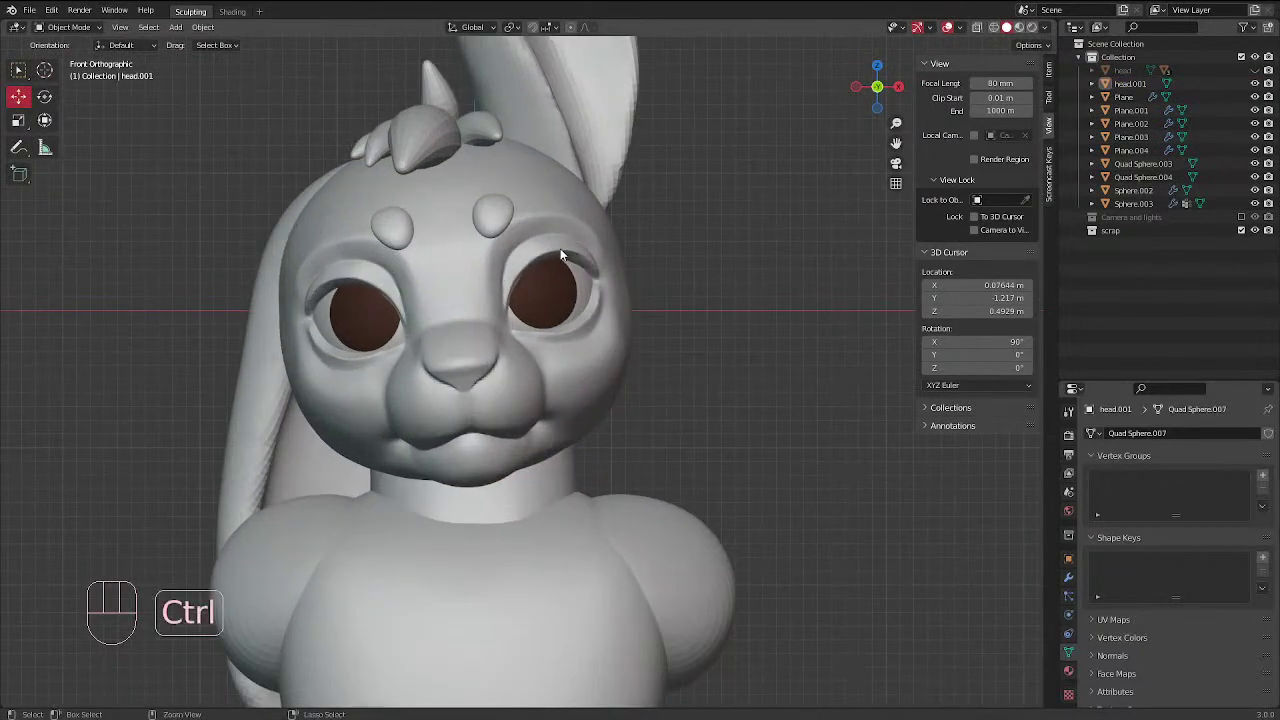
Add a plane mesh and move it down to eye level on the face
{"action": "key", "text": "shift+a"}
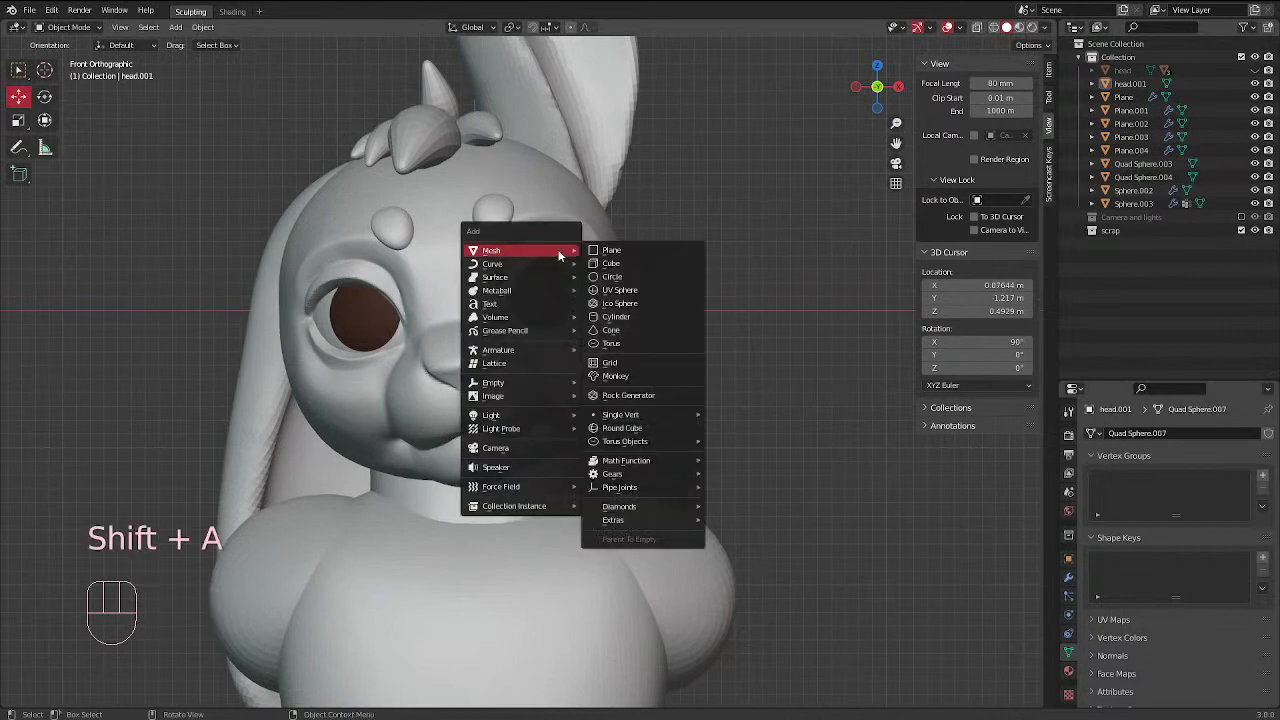
{"action": "left_click", "coordinate": [612, 252]}
{"action": "scroll", "coordinate": [565, 277], "scroll_direction": "up", "scroll_amount": 2}
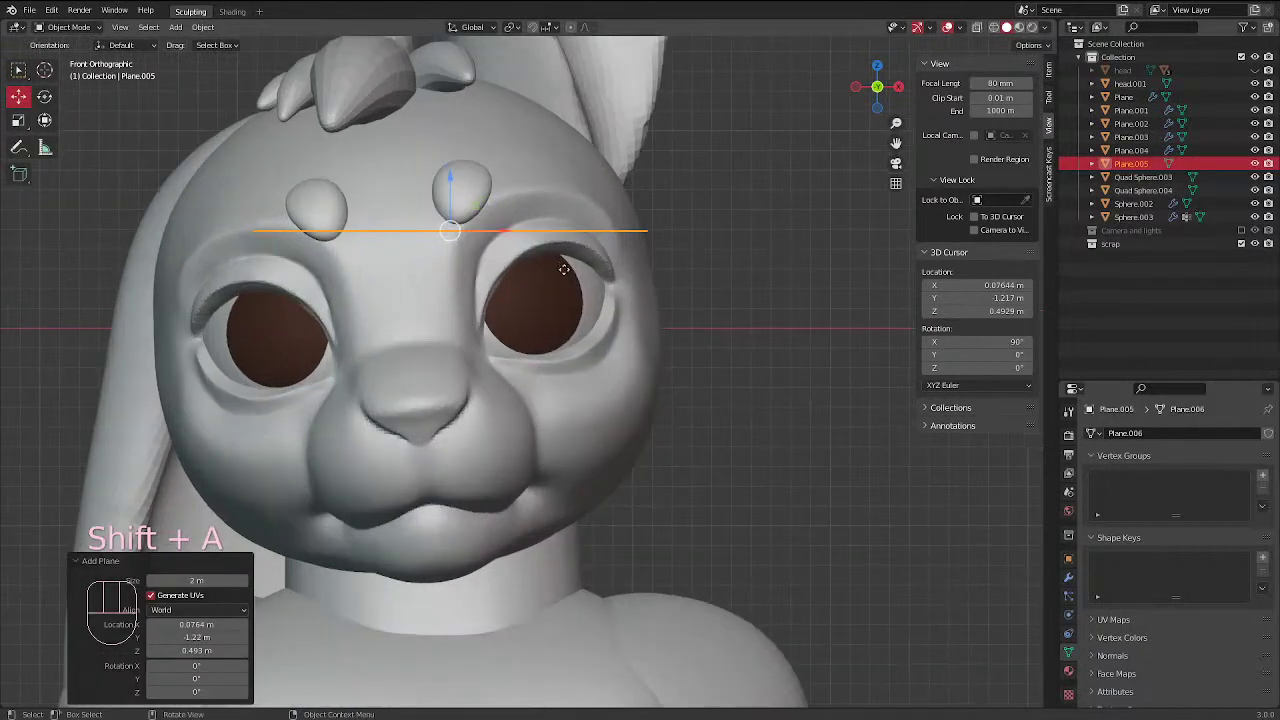
{"action": "key", "text": "g"}
{"action": "left_click", "coordinate": [532, 370]}
Merge all of the plane's vertices at center in Edit Mode
{"action": "key", "text": "Tab"}
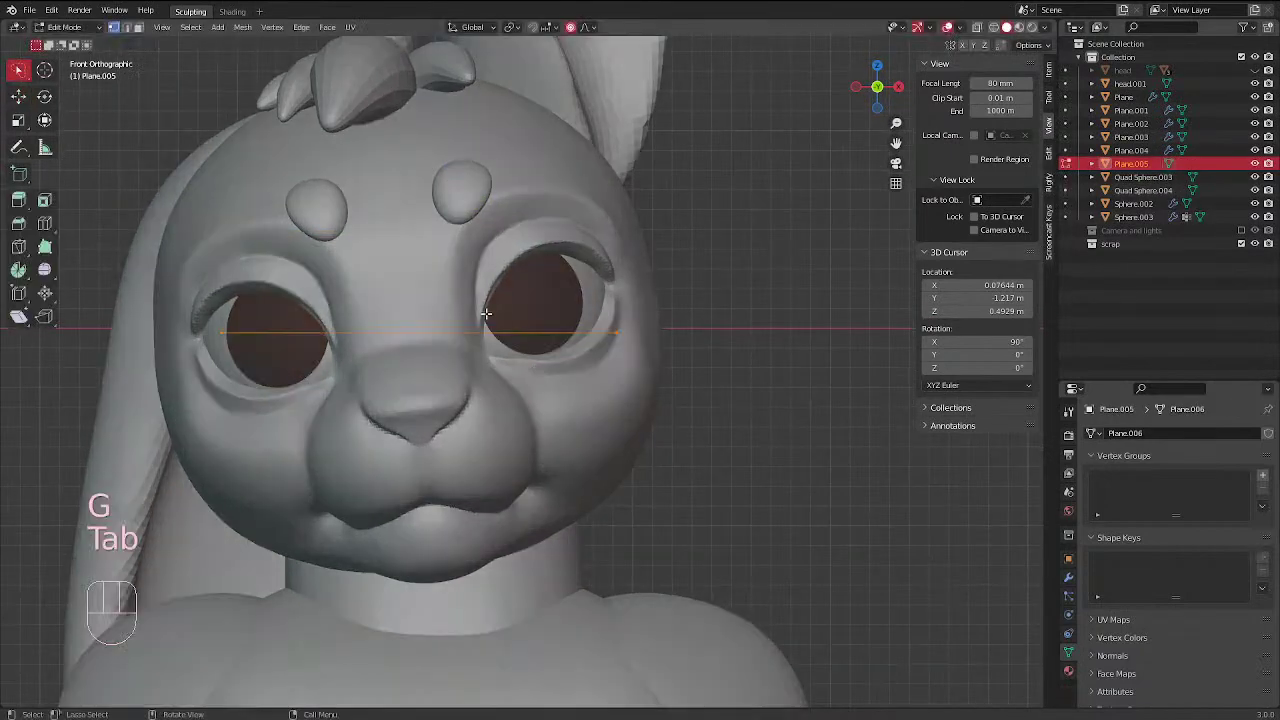
{"action": "key", "text": "m"}
{"action": "left_click", "coordinate": [638, 332]}
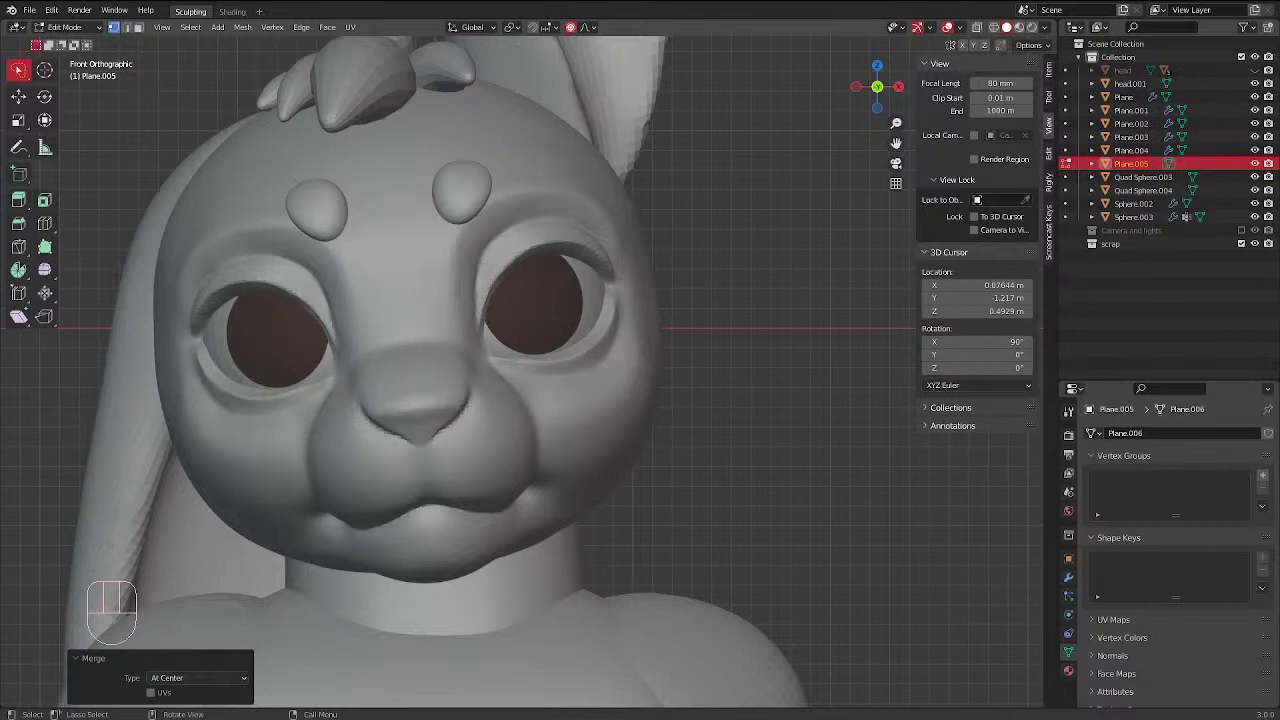
Place the 3D cursor at the eye and move the merged vertex about 0.297 m along X to the inner eye corner
{"action": "key", "text": "r"}
{"action": "right_click", "coordinate": [502, 280]}
{"action": "right_click", "coordinate": [562, 326], "text": "shift"}
{"action": "key", "text": "g"}
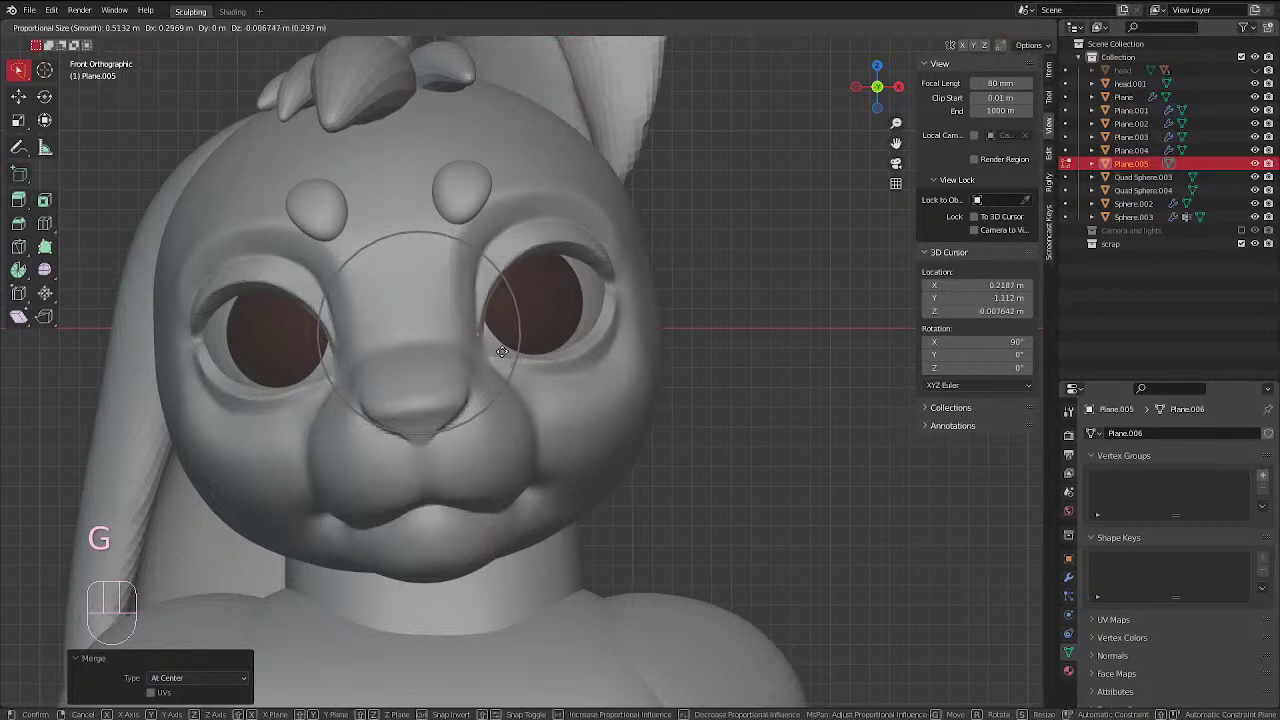
{"action": "left_click", "coordinate": [502, 351]}
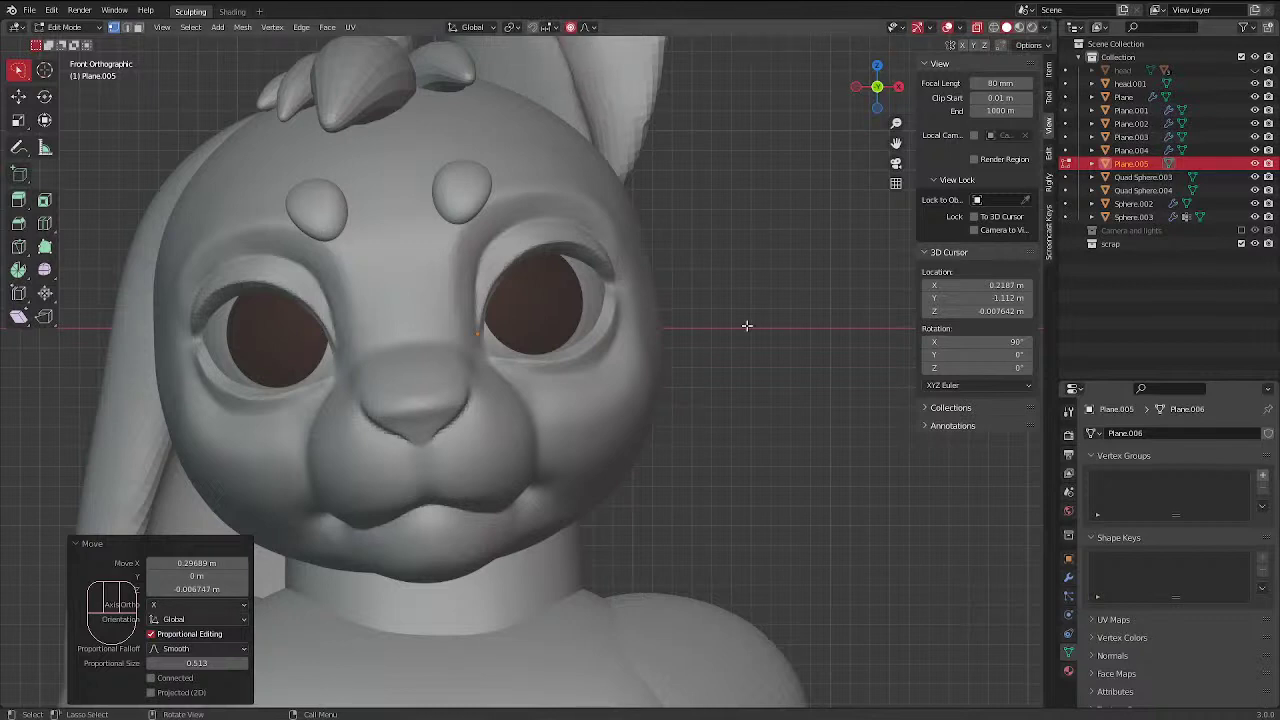
Set snapping to Face and extrude four connected vertices from the inner eye corner along the upper eyelid
{"action": "left_click", "coordinate": [546, 27]}
{"action": "left_click", "coordinate": [520, 106]}
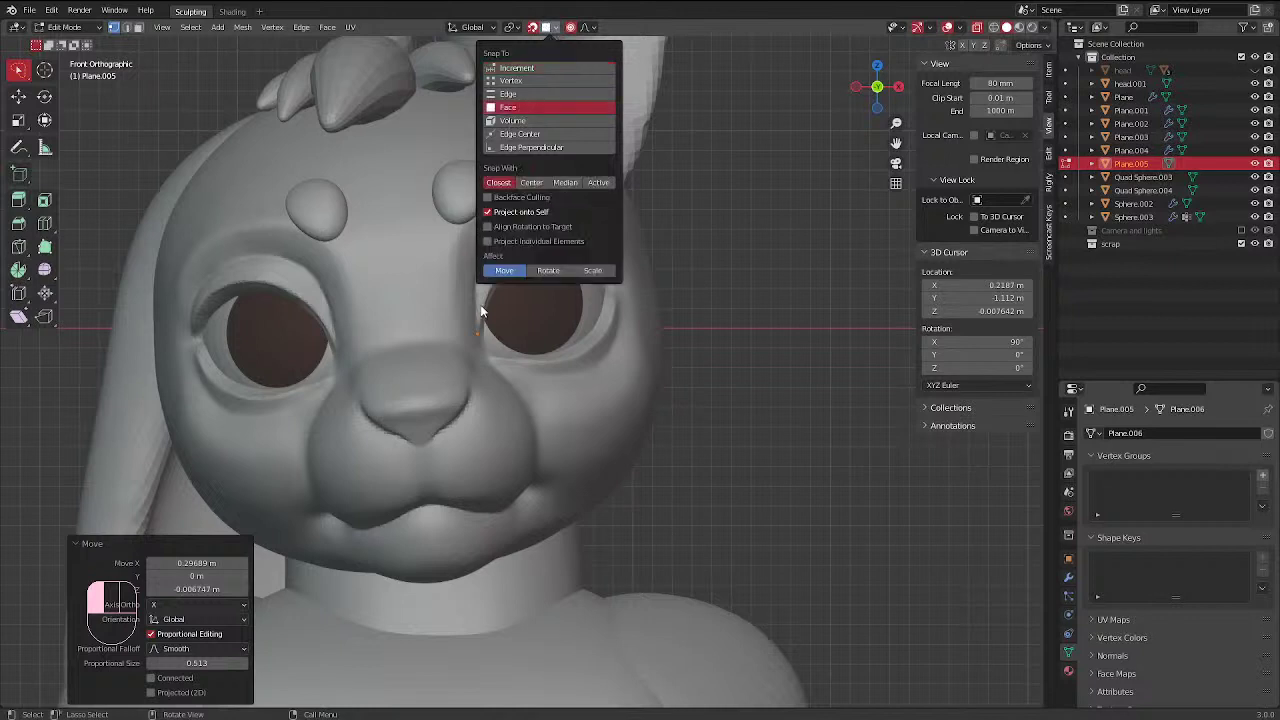
{"action": "key", "text": "e"}
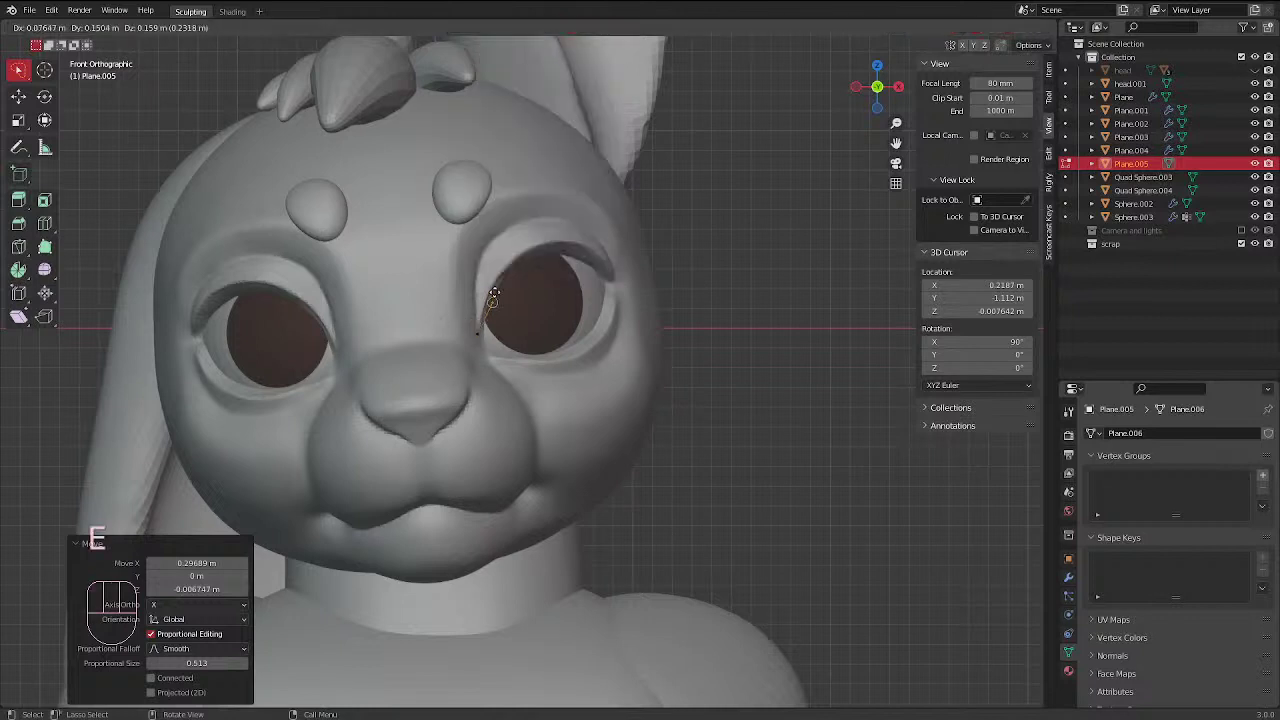
{"action": "left_click", "coordinate": [489, 297]}
{"action": "key", "text": "e"}
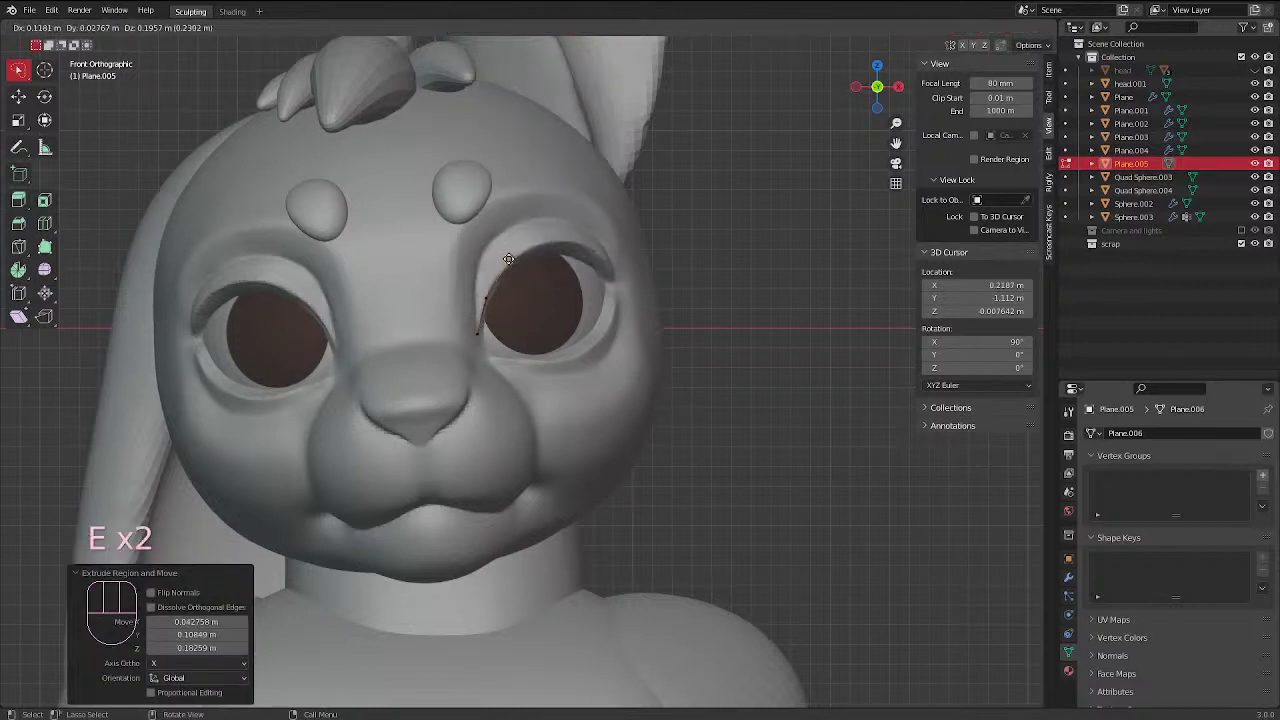
{"action": "left_click", "coordinate": [505, 263]}
{"action": "key", "text": "e"}
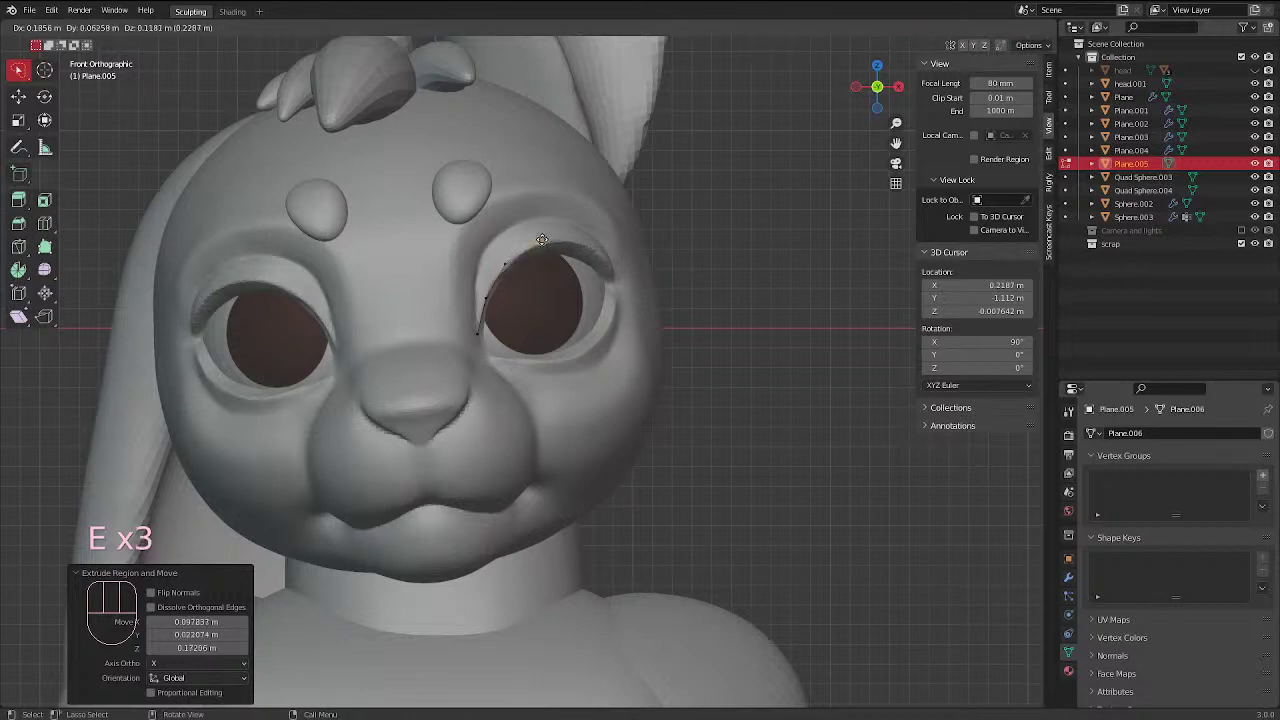
{"action": "left_click", "coordinate": [540, 240]}
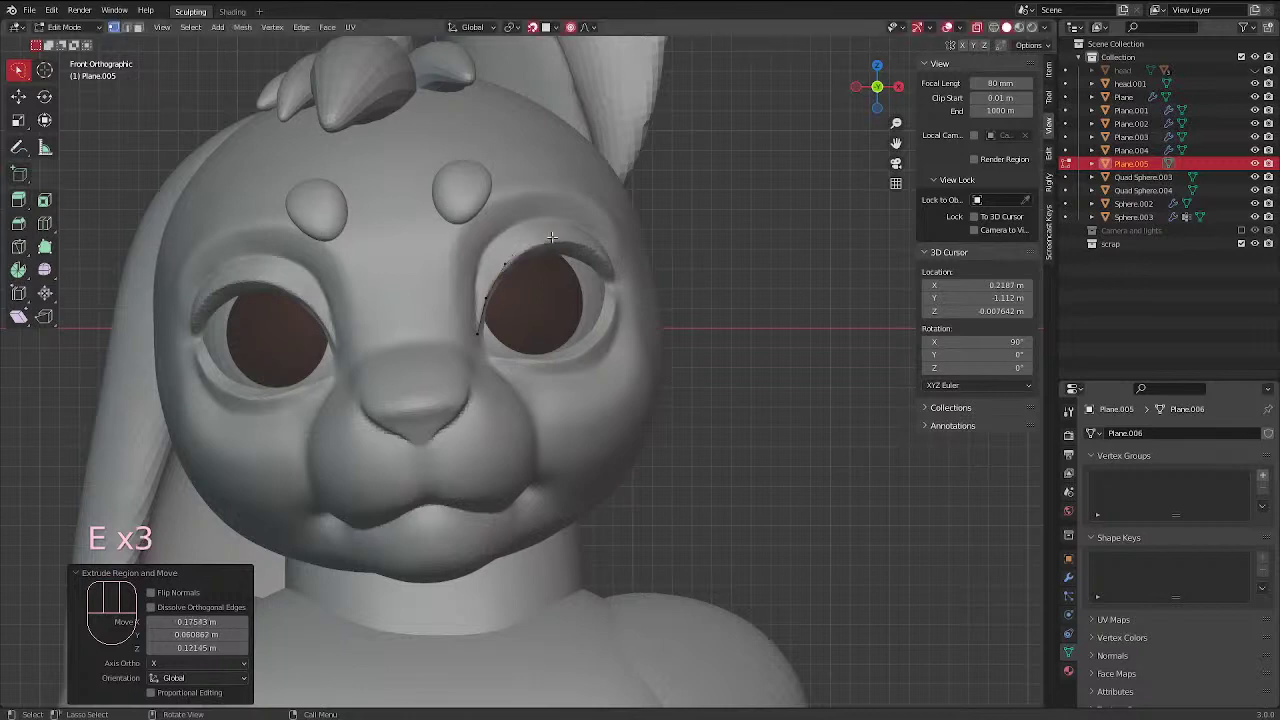
{"action": "key", "text": "e"}
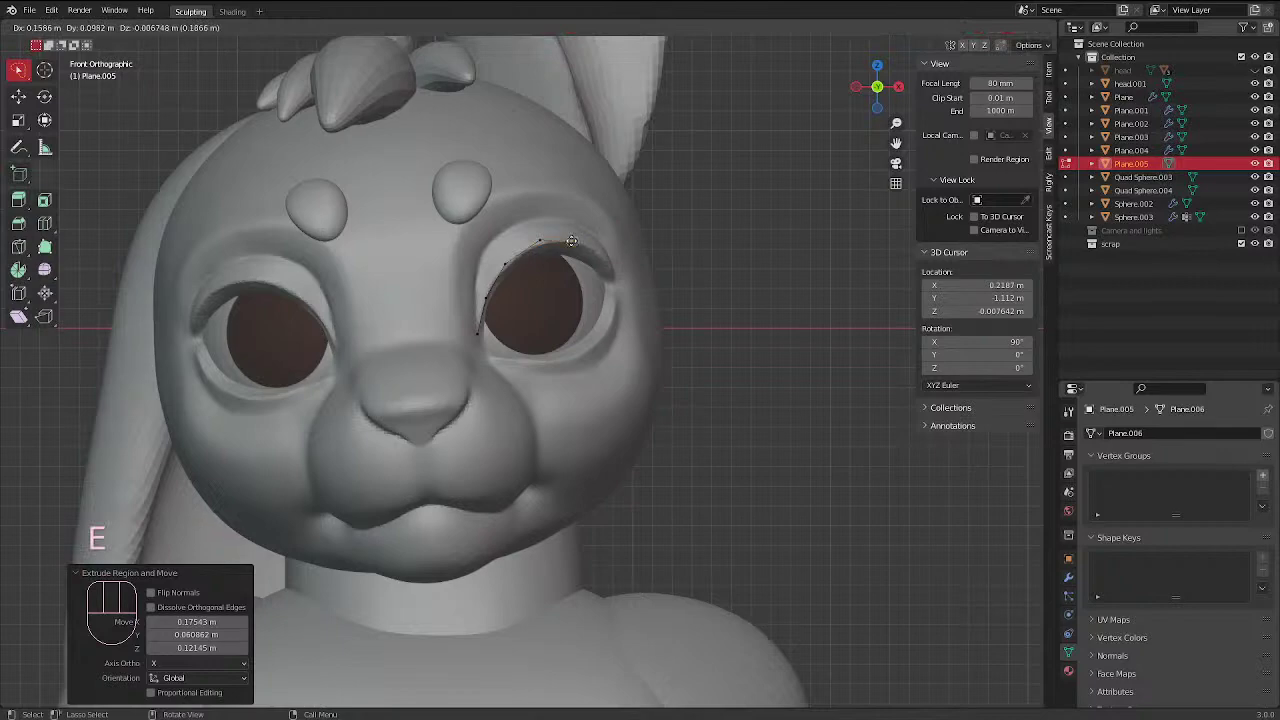
{"action": "left_click", "coordinate": [578, 242]}
Move the starting vertex at the inner eye corner onto the eye rim, using a proportional size of about 0.149 m
{"action": "middle_click_drag", "start_coordinate": [578, 242], "coordinate": [378, 290]}
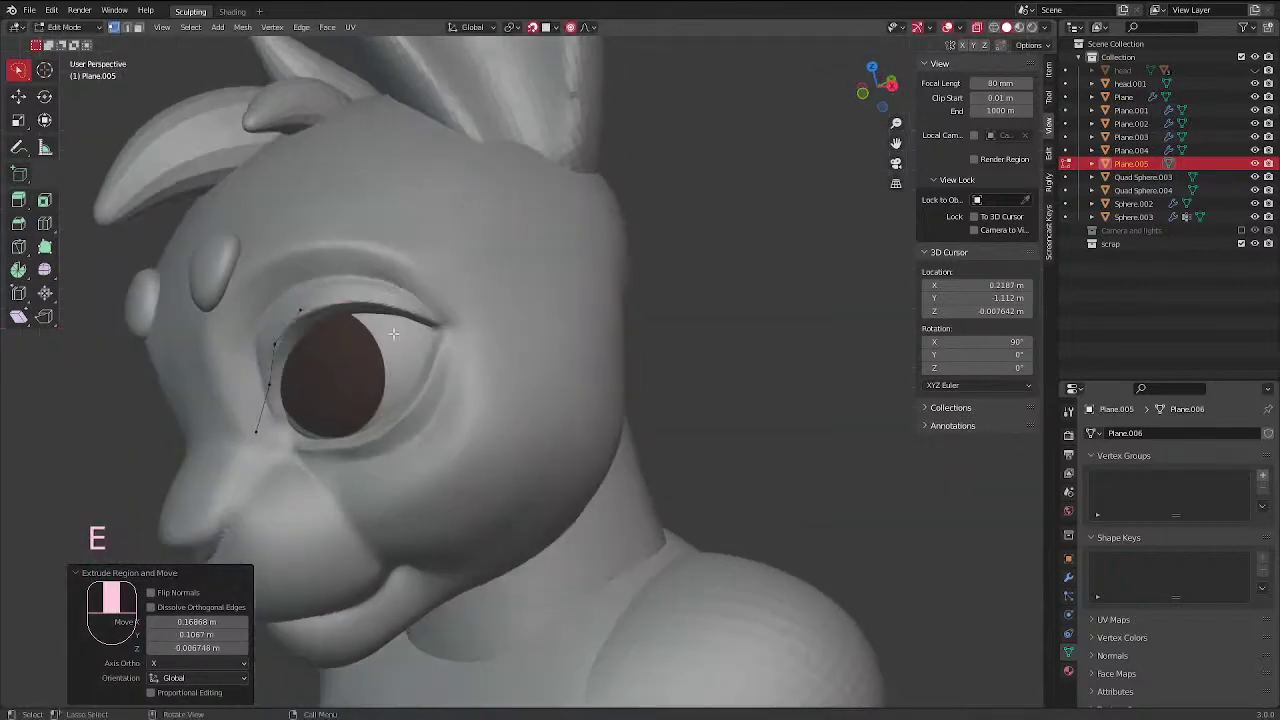
{"action": "middle_click_drag", "start_coordinate": [263, 425], "coordinate": [258, 410]}
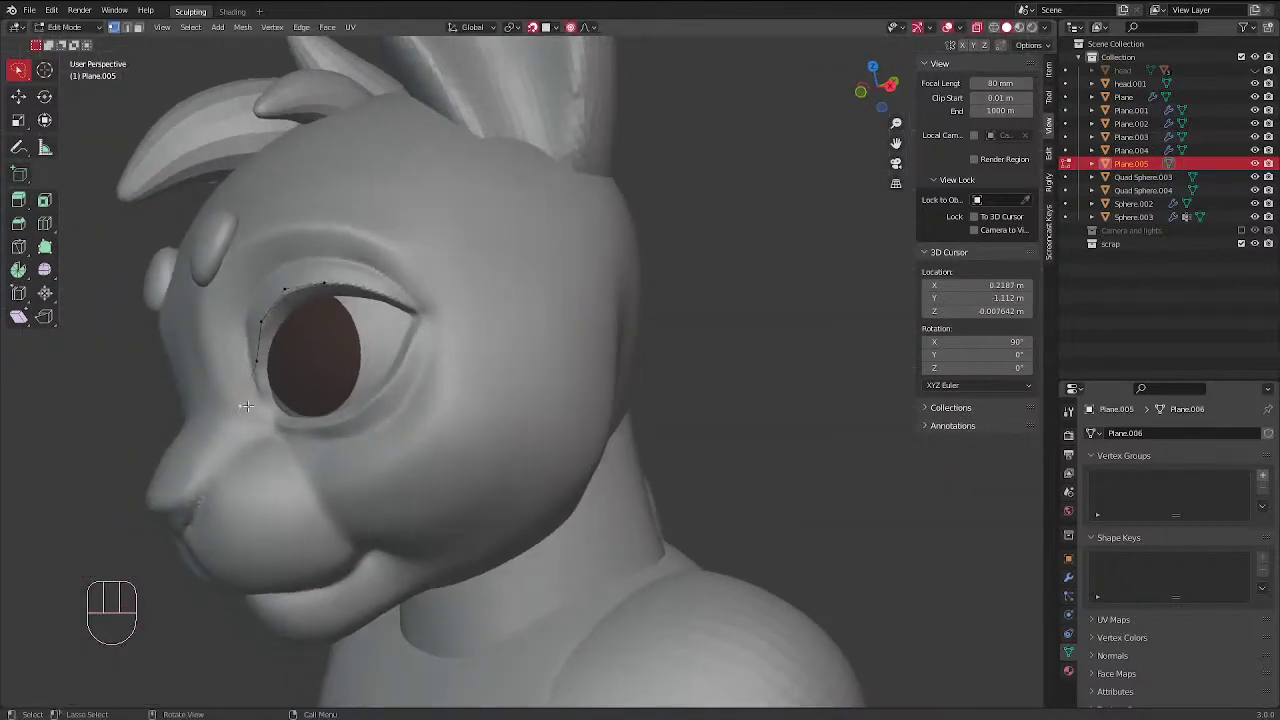
{"action": "key", "text": "g"}
{"action": "scroll", "coordinate": [256, 395], "scroll_direction": "up", "scroll_amount": 9}
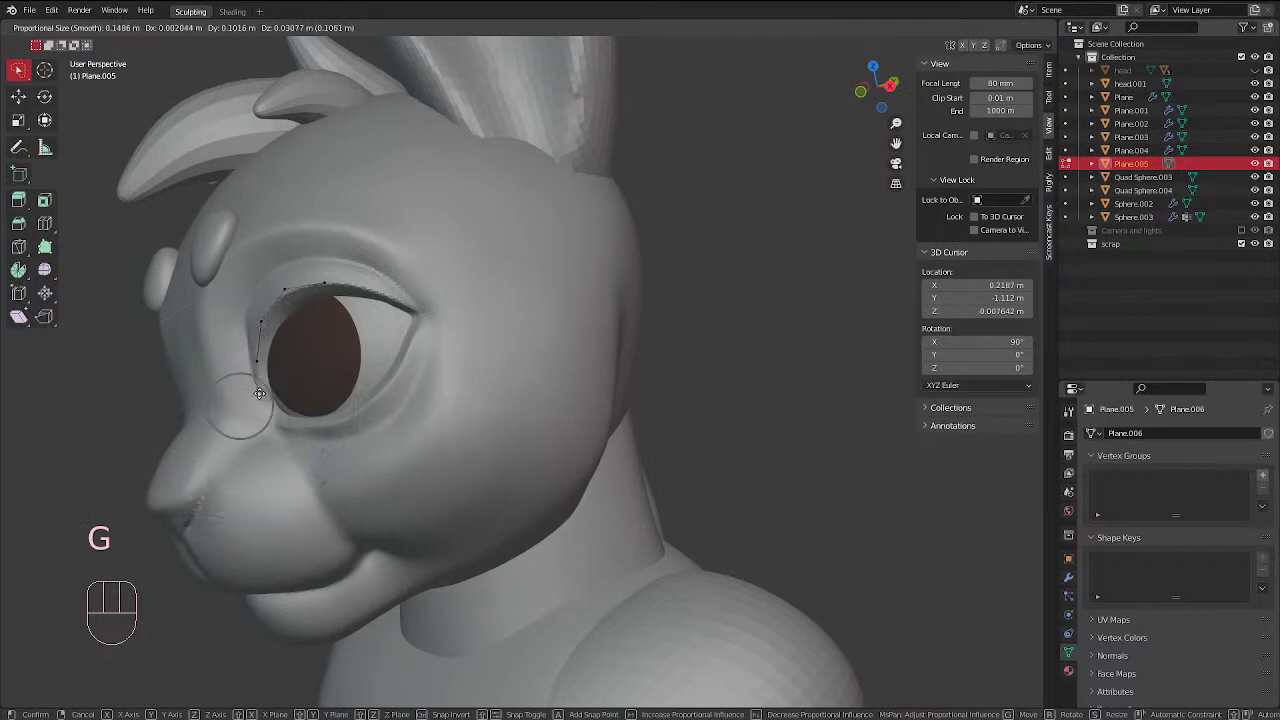
{"action": "left_click", "coordinate": [259, 393]}
Extrude two more vertices along the upper eyelid to reach the outer eye corner
{"action": "middle_click_drag", "start_coordinate": [327, 278], "coordinate": [475, 292]}
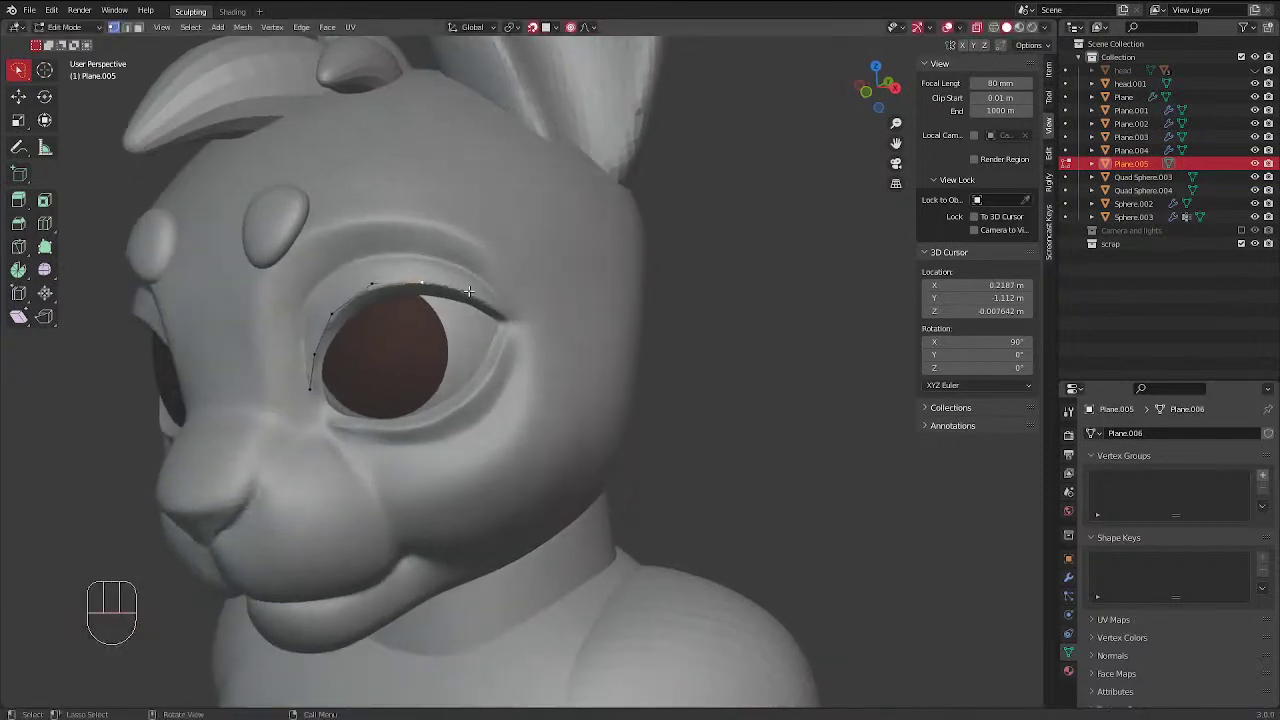
{"action": "key", "text": "e"}
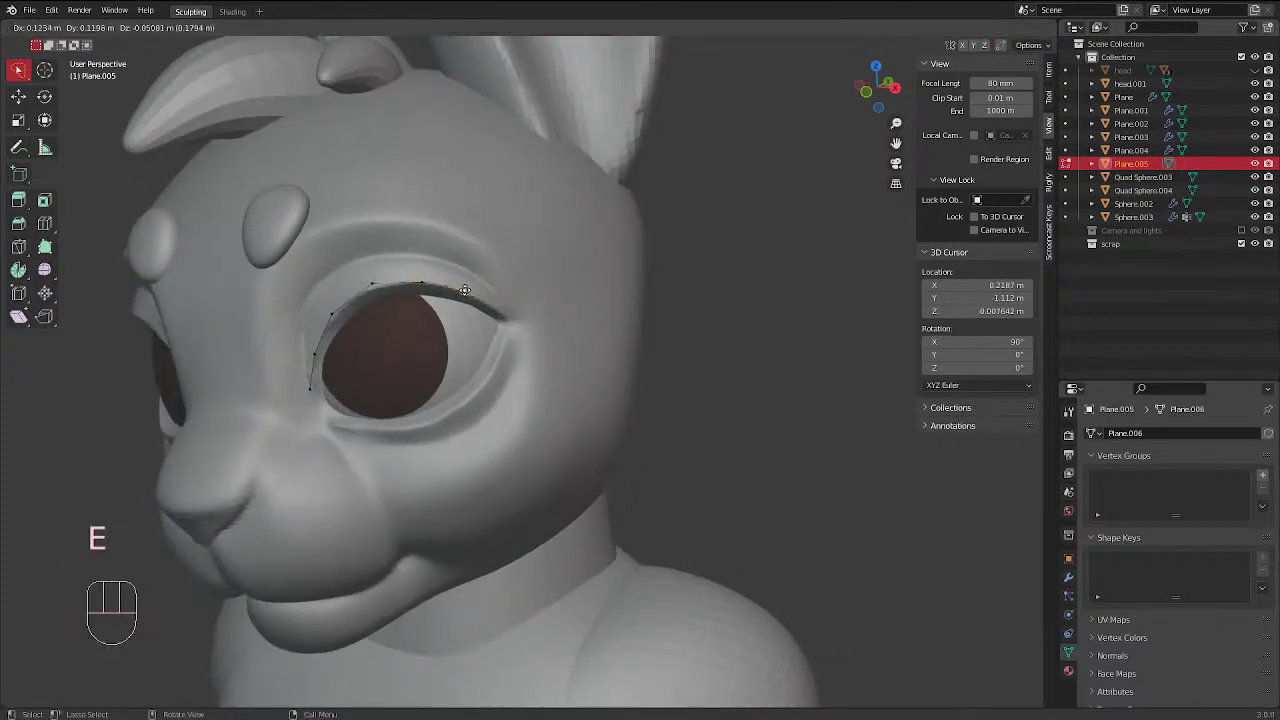
{"action": "left_click", "coordinate": [464, 290]}
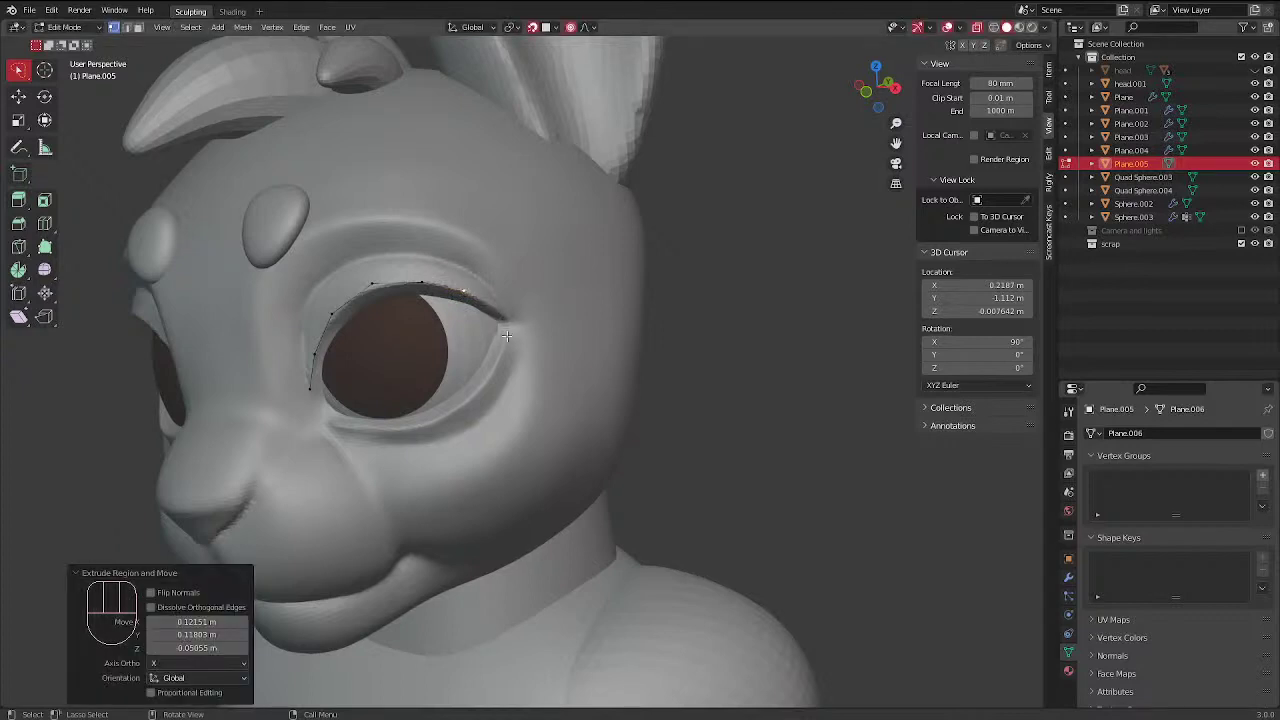
{"action": "middle_click_drag", "start_coordinate": [506, 336], "coordinate": [464, 256]}
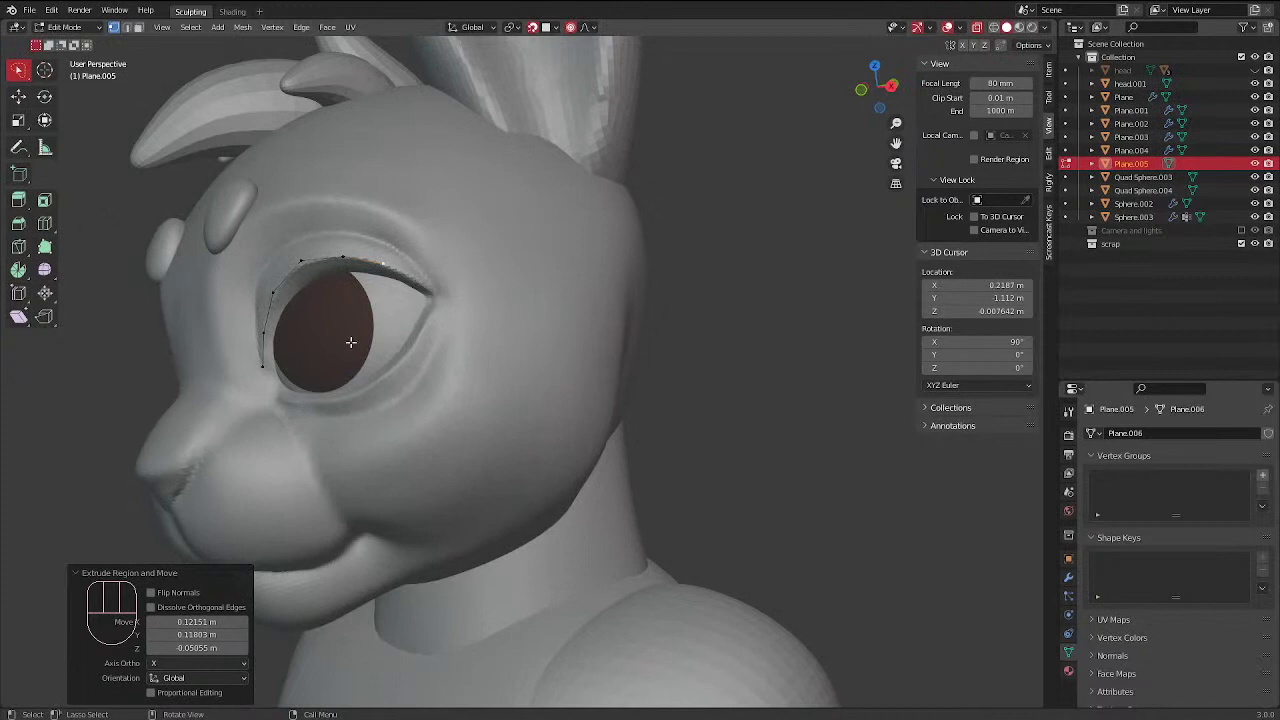
{"action": "middle_click_drag", "start_coordinate": [350, 342], "coordinate": [392, 353]}
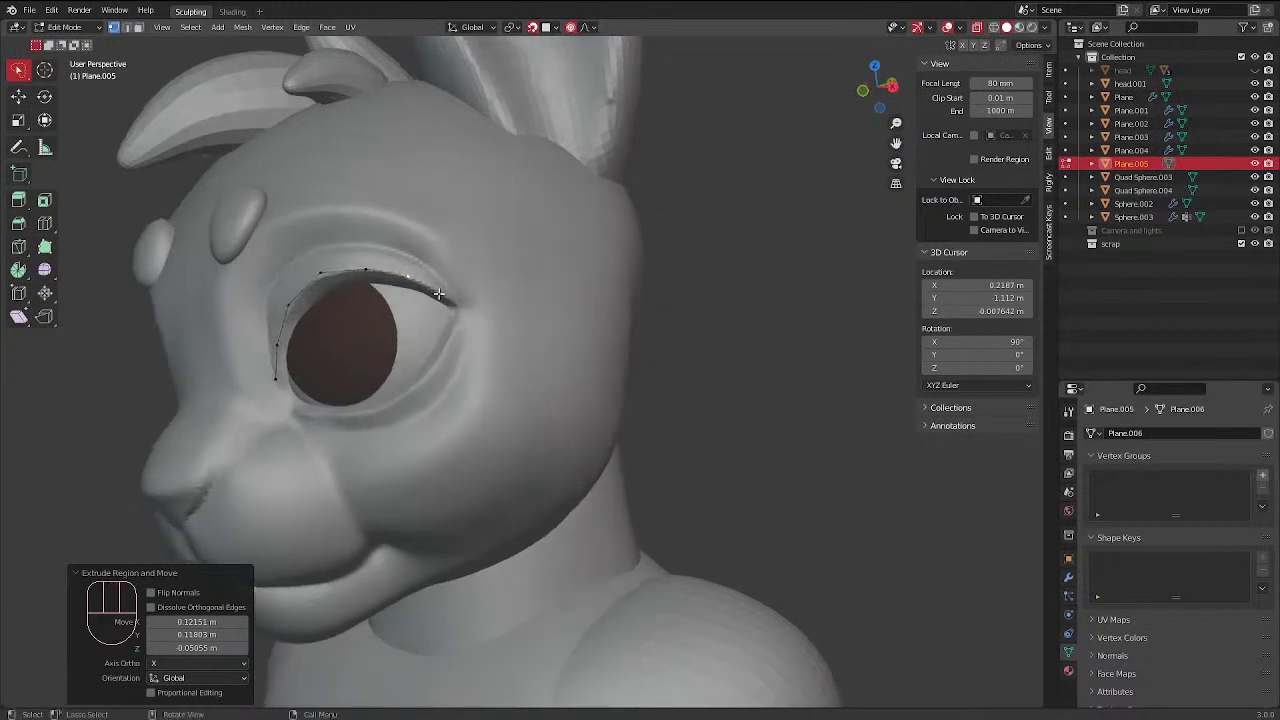
{"action": "key", "text": "e"}
{"action": "left_click", "coordinate": [470, 310]}
Examine the head around the eye in Object Mode and return to Edit Mode
{"action": "scroll", "coordinate": [471, 315], "scroll_direction": "down", "scroll_amount": 2}
{"action": "middle_click_drag", "start_coordinate": [471, 340], "coordinate": [650, 306]}
{"action": "key", "text": "ctrl+Tab"}
{"action": "left_click", "coordinate": [465, 306]}
{"action": "middle_click_drag", "start_coordinate": [638, 380], "coordinate": [592, 400]}
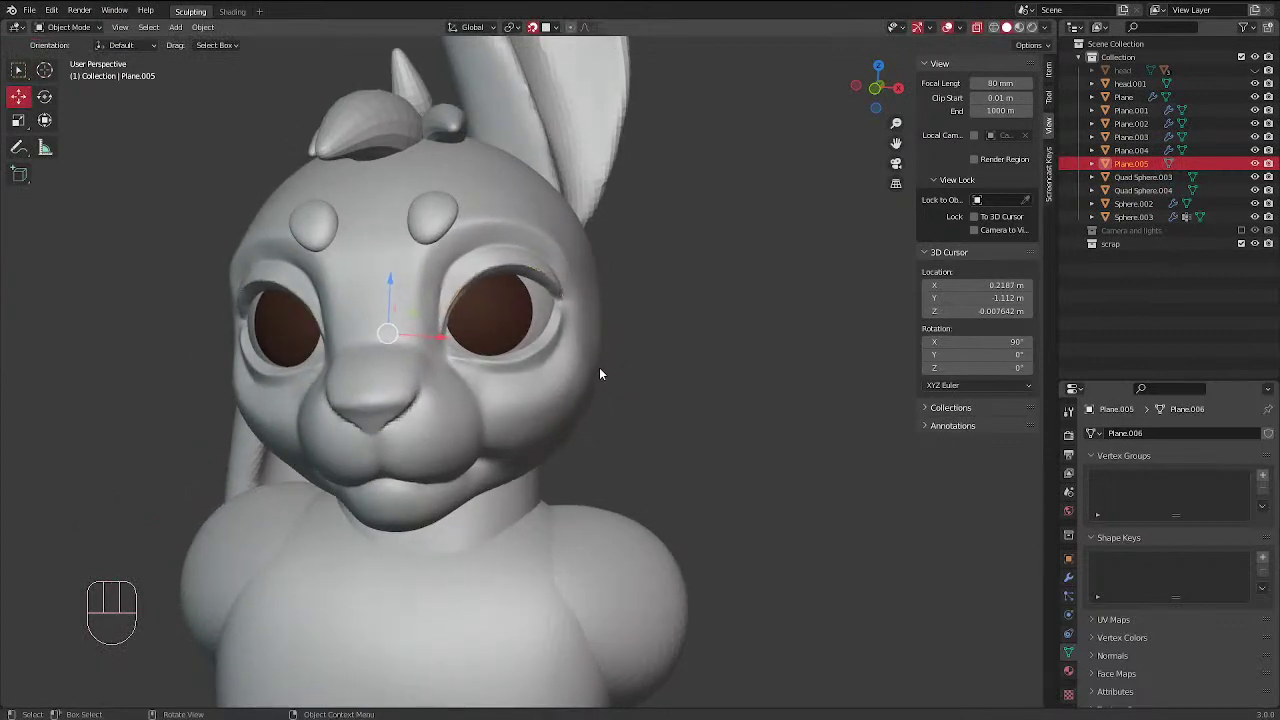
{"action": "middle_click_drag", "start_coordinate": [606, 345], "coordinate": [563, 277]}
{"action": "key", "text": "Tab"}
Select the whole edge loop running along the upper eyelid
{"action": "scroll", "coordinate": [443, 200], "scroll_direction": "up", "scroll_amount": 3}
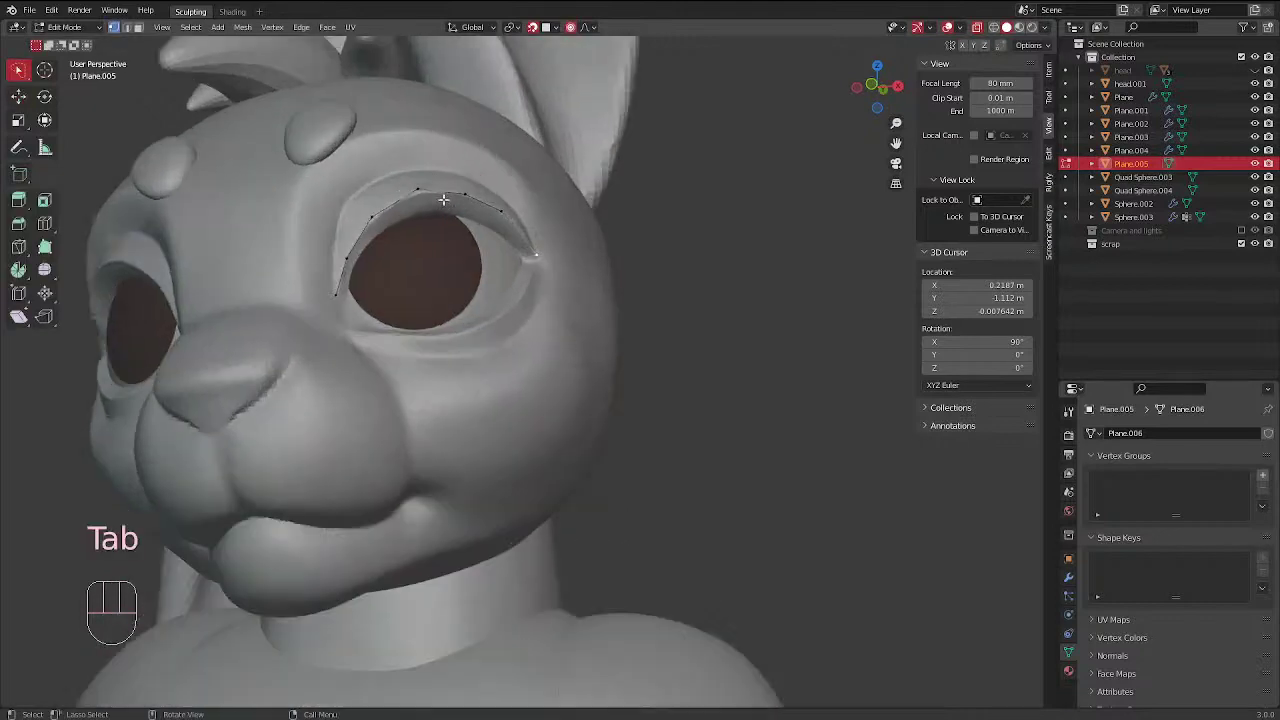
{"action": "left_click", "coordinate": [443, 200], "text": "alt"}
{"action": "middle_click_drag", "start_coordinate": [440, 205], "coordinate": [516, 109]}
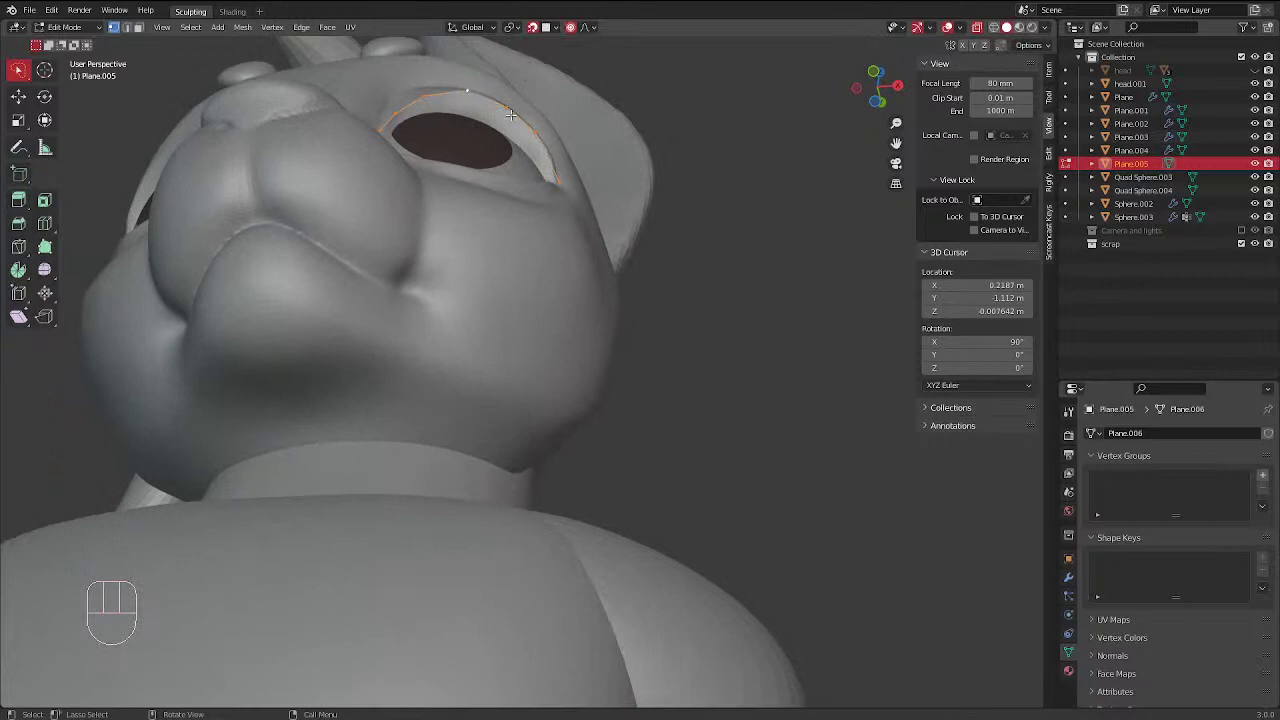
{"action": "key", "text": "e"}
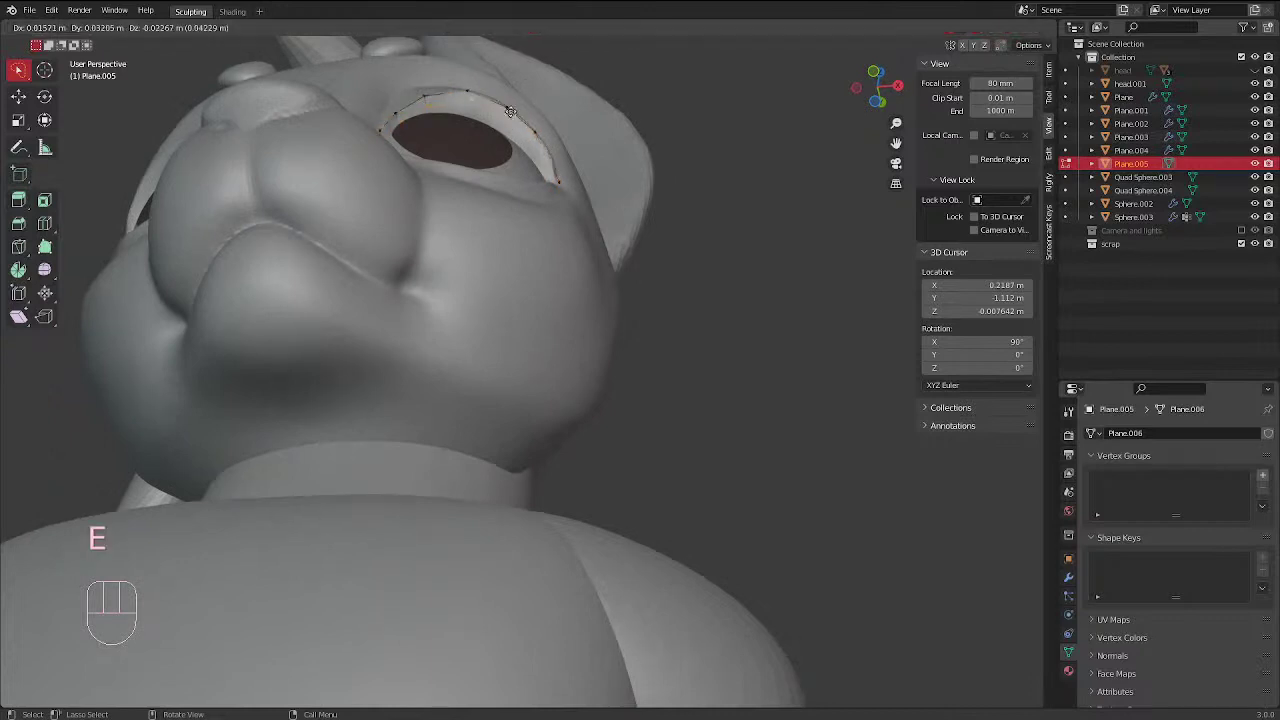
{"action": "right_click", "coordinate": [512, 83]}
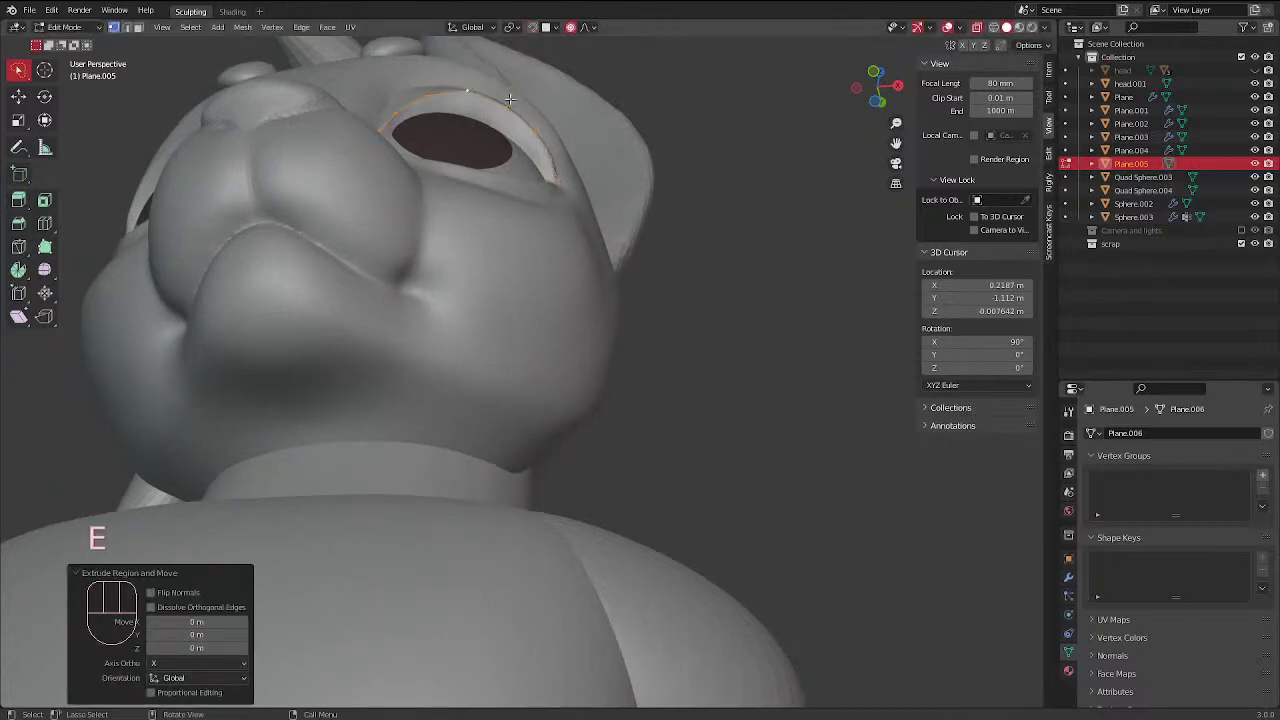
{"action": "key", "text": "ctrl+z"}
With snapping off, extrude the eyelid edge loop outward into a strip of faces, and extrude the original loop inward toward the eyeball
{"action": "key", "text": "e"}
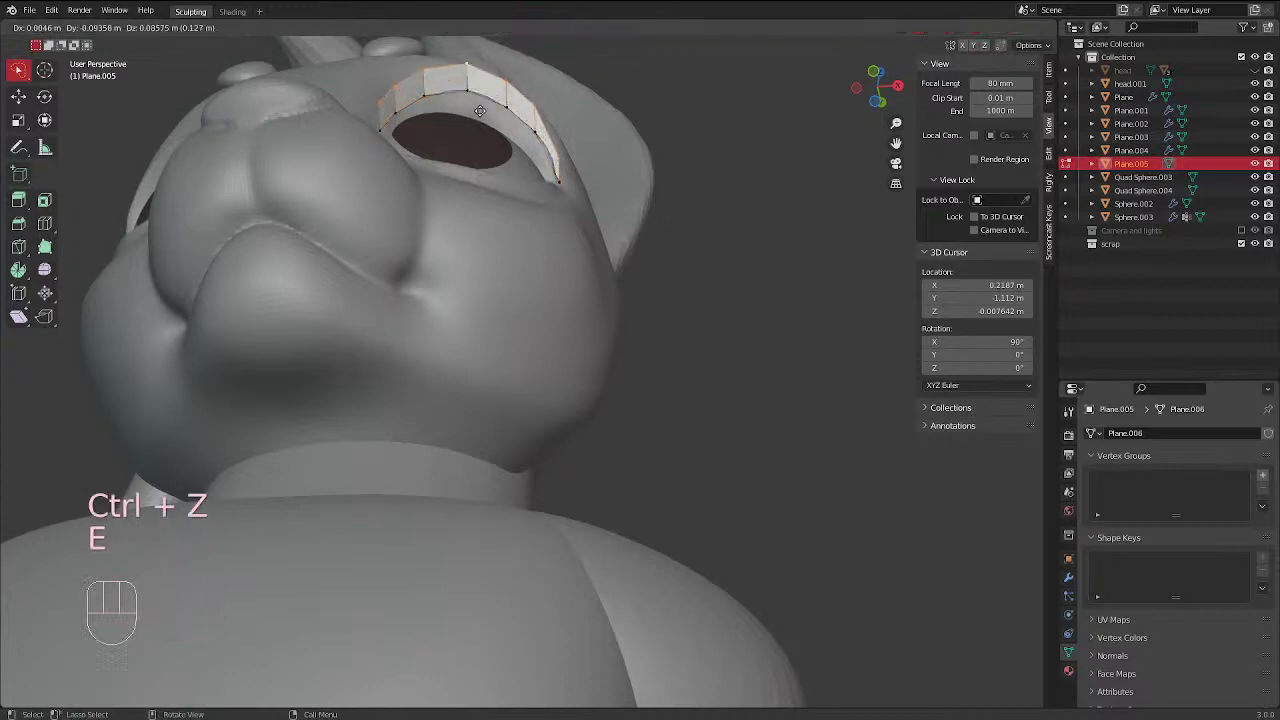
{"action": "left_click", "coordinate": [477, 94]}
{"action": "left_click", "coordinate": [476, 94], "text": "alt"}
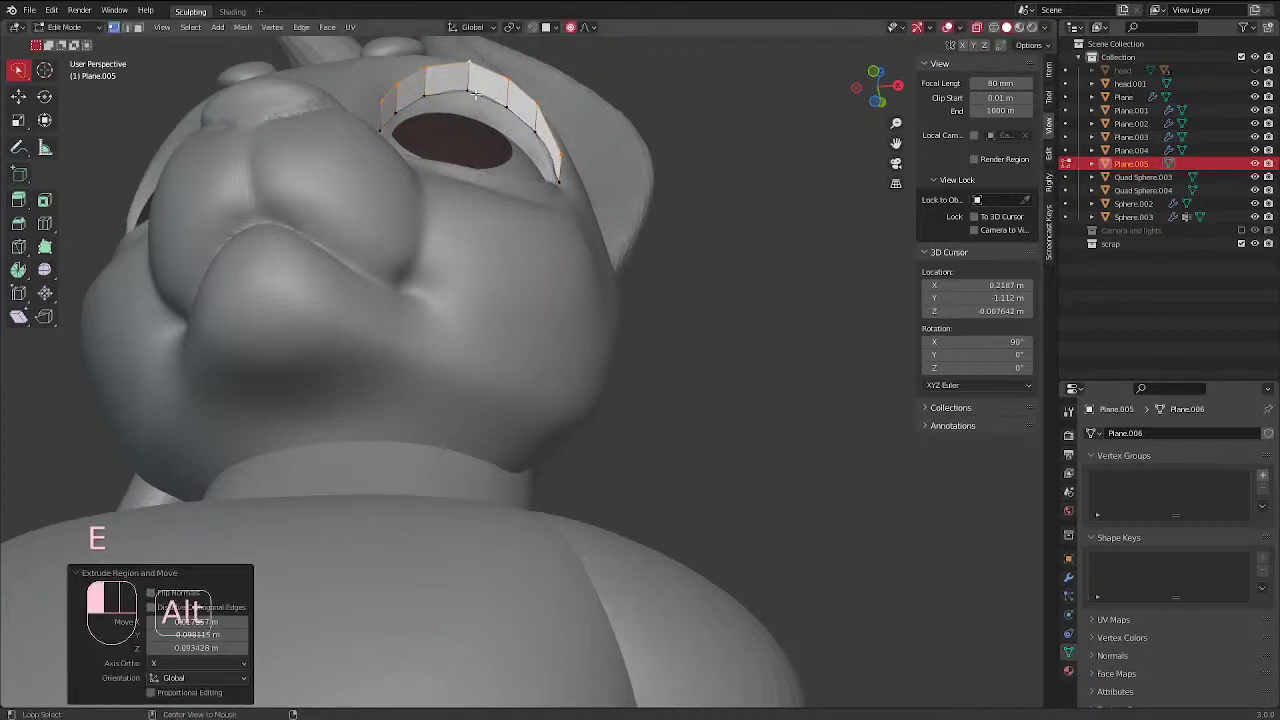
{"action": "key", "text": "e"}
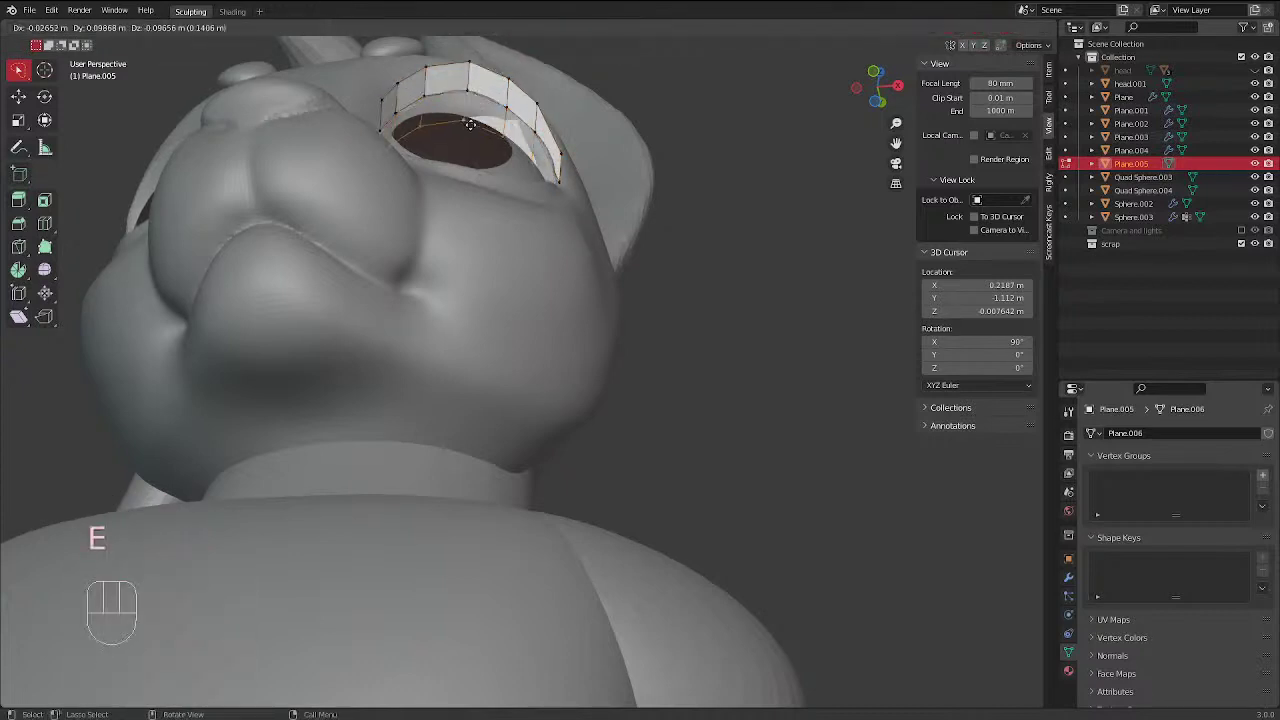
{"action": "left_click", "coordinate": [467, 122]}
In front view, lower three vertices on the outer edge of the upper-eyelid strip with proportional editing to follow the lid shape
{"action": "middle_click_drag", "start_coordinate": [467, 122], "coordinate": [480, 354]}
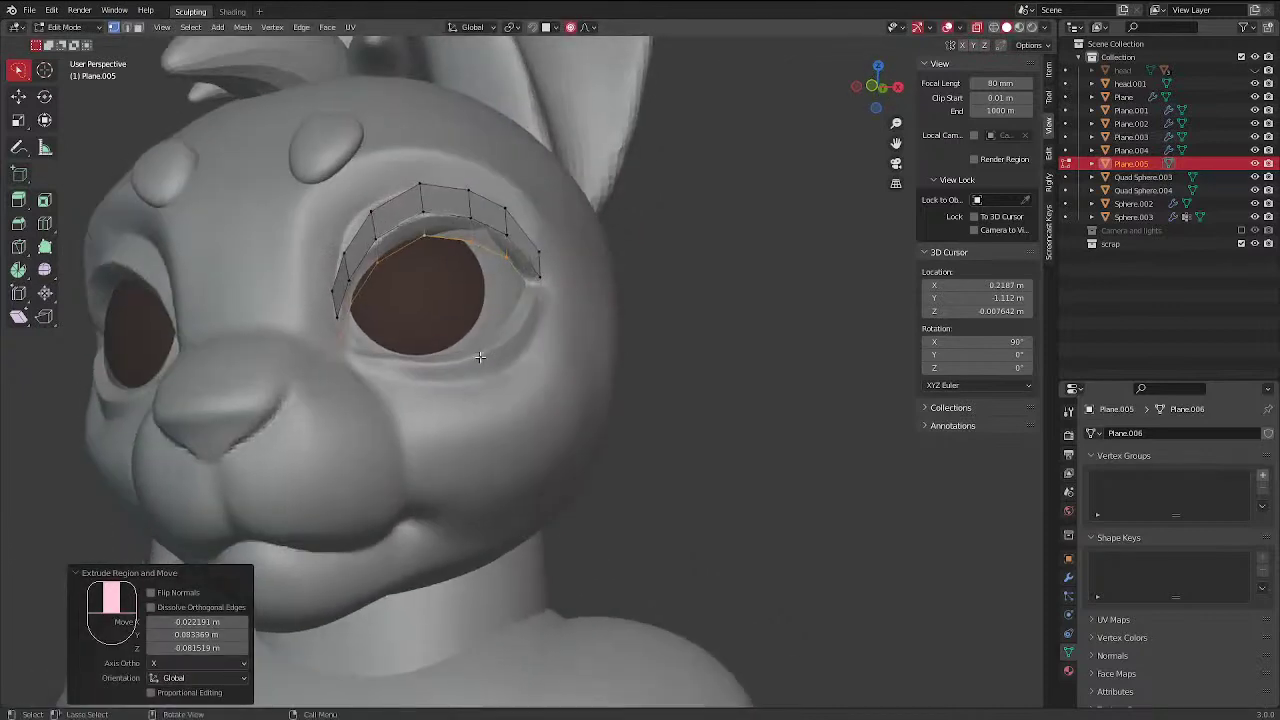
{"action": "key", "text": "KP_1"}
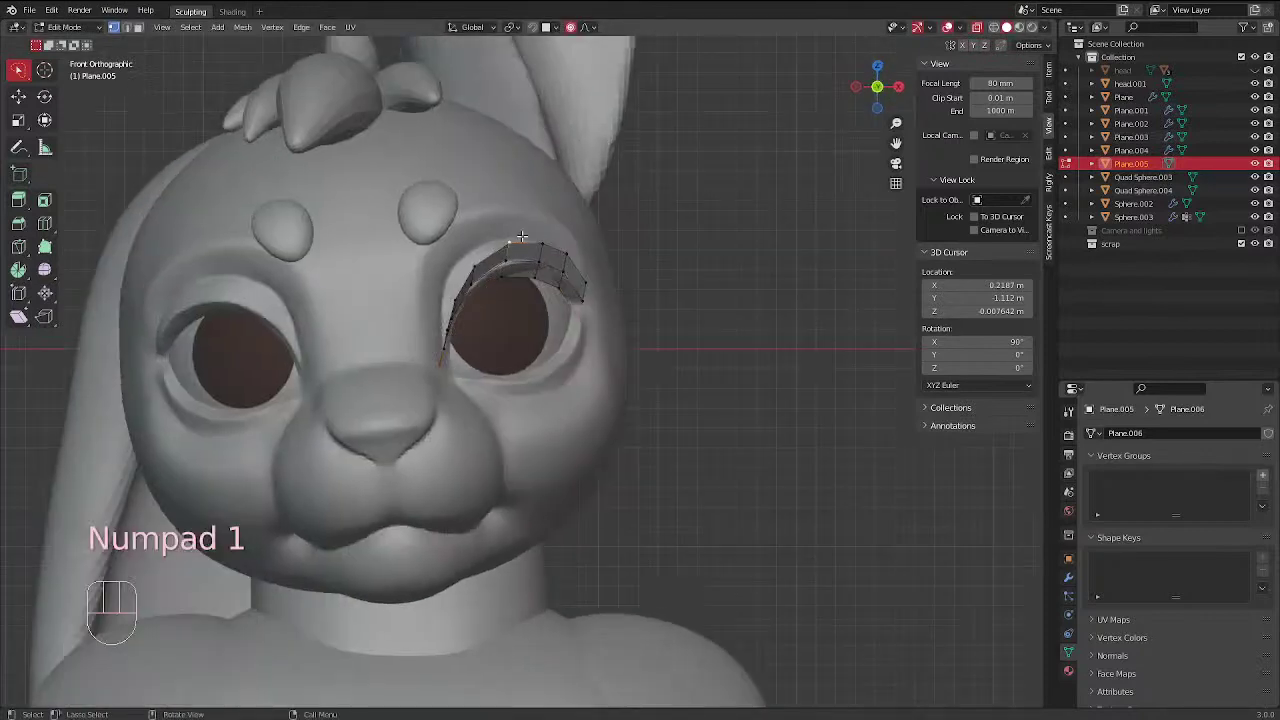
{"action": "key", "text": "g"}
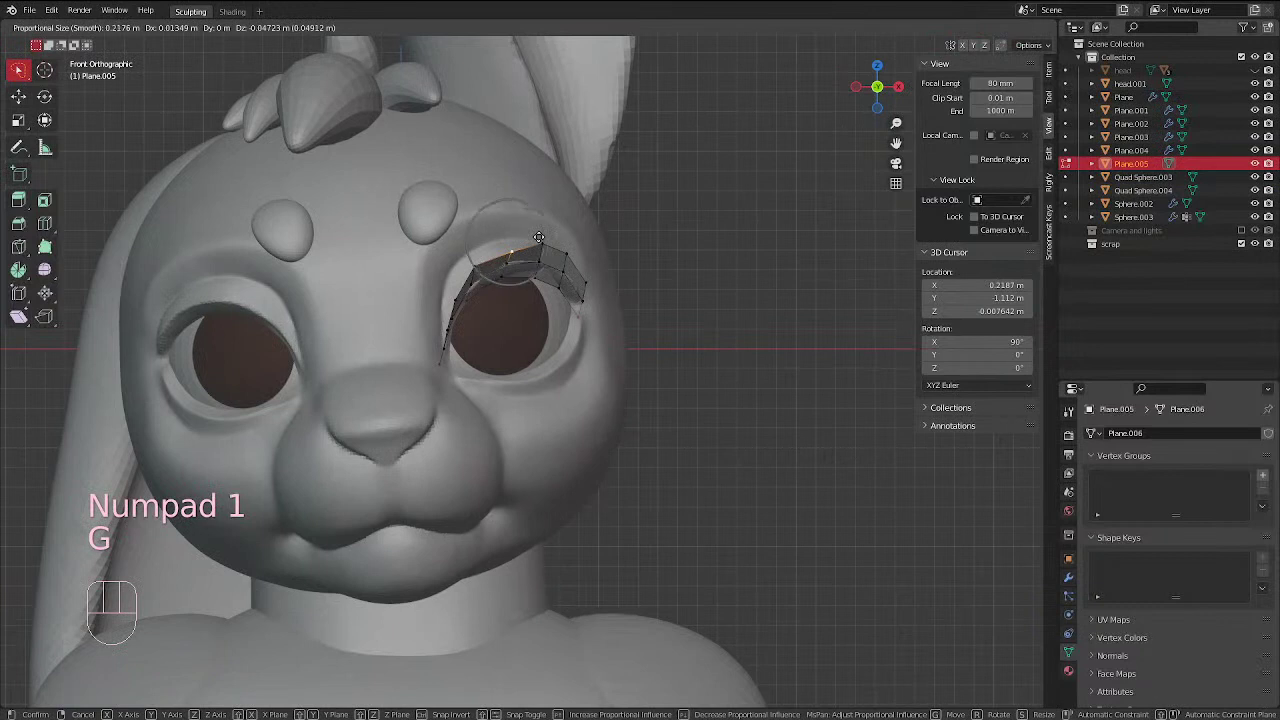
{"action": "left_click", "coordinate": [538, 239]}
{"action": "key", "text": "g"}
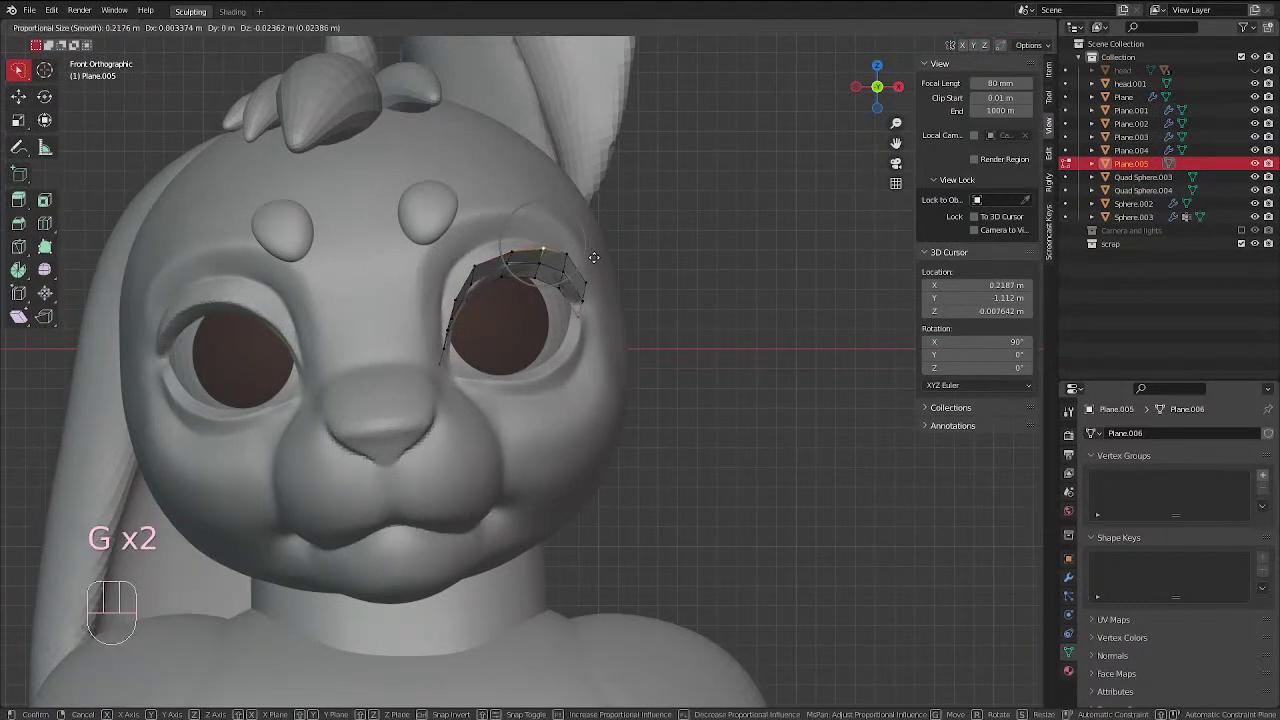
{"action": "left_click", "coordinate": [594, 257]}
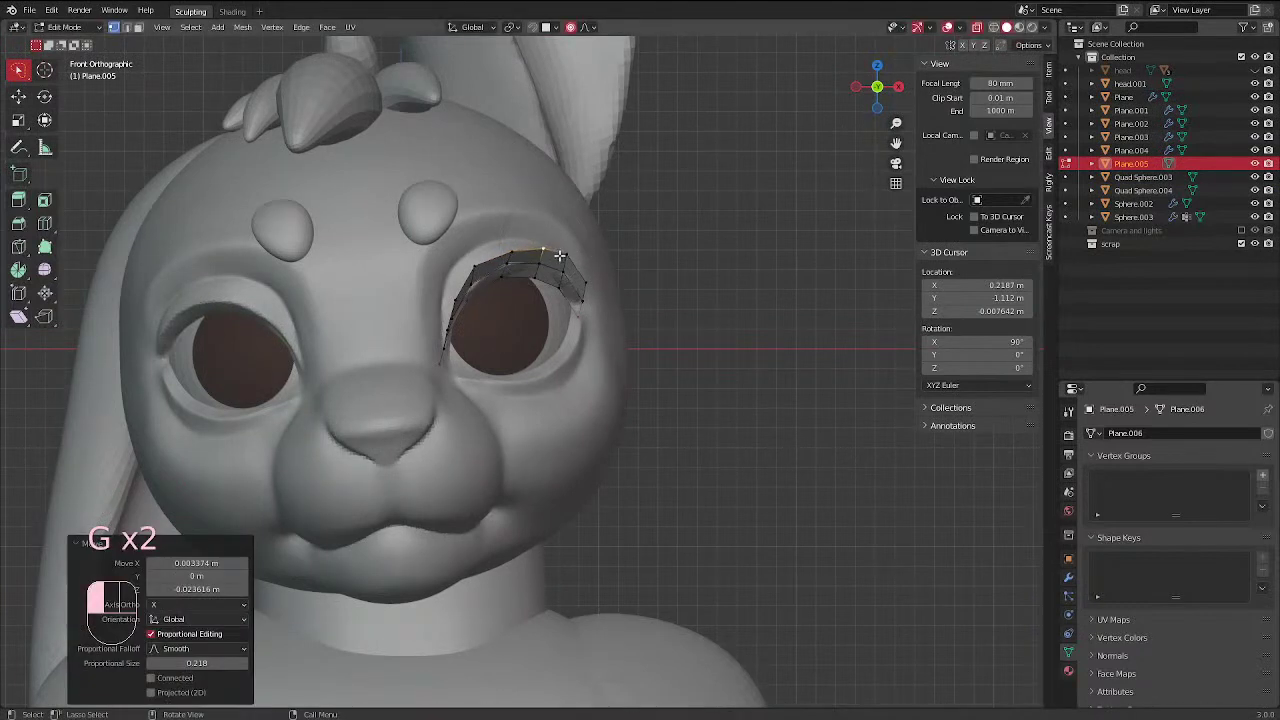
{"action": "key", "text": "g"}
{"action": "left_click", "coordinate": [568, 263]}
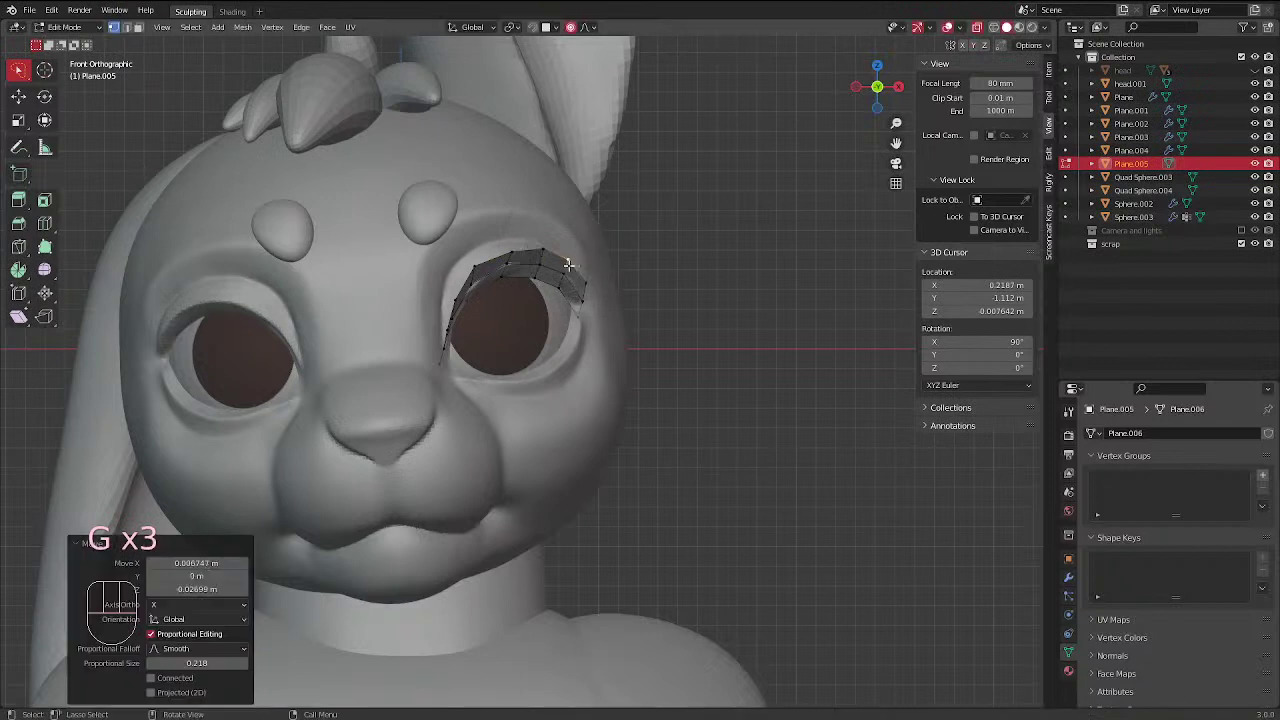
Move the strip's lowest inner-corner vertex about 0.054 m along X, and pull its outer-corner vertex outward and down
{"action": "key", "text": "g"}
{"action": "left_click", "coordinate": [446, 370]}
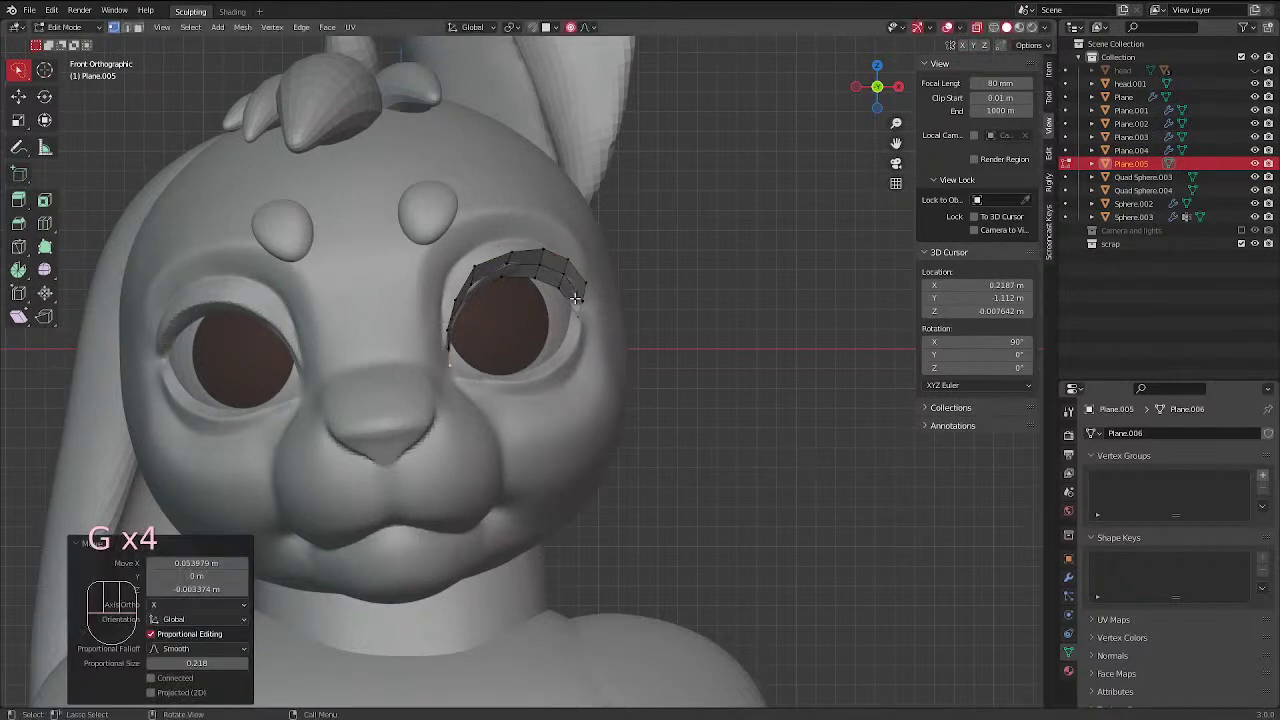
{"action": "key", "text": "g"}
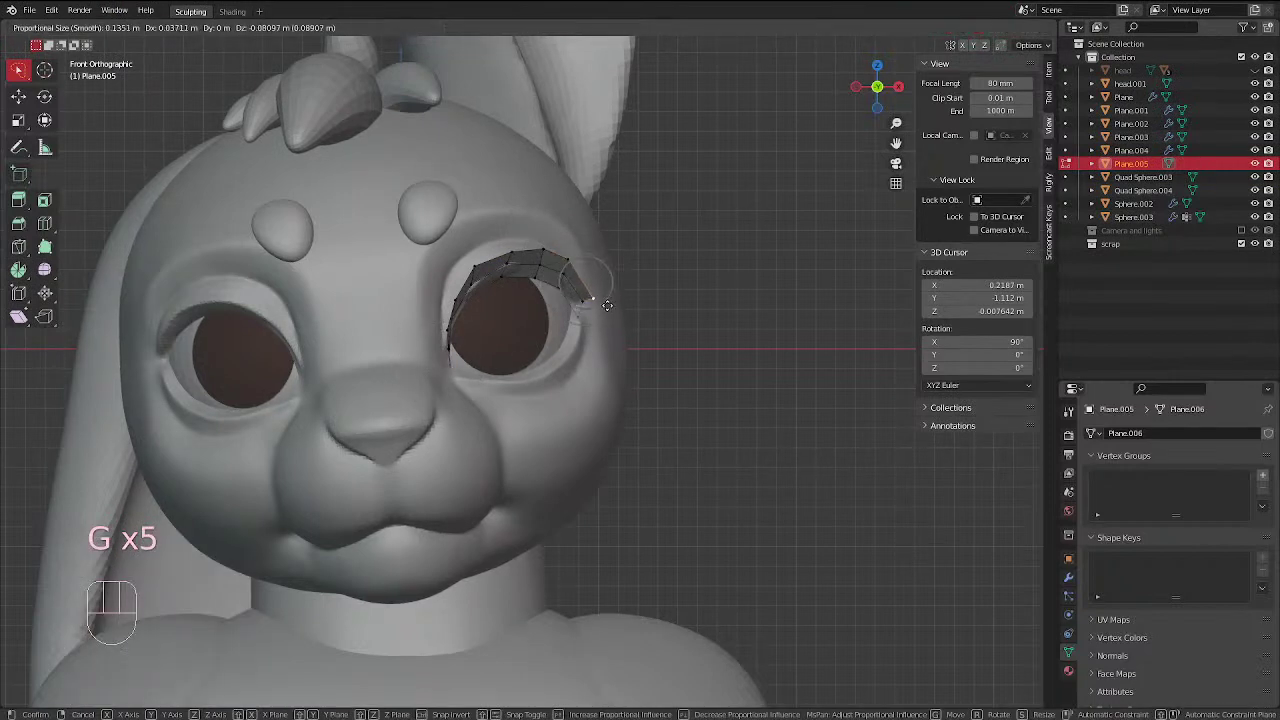
{"action": "left_click", "coordinate": [605, 300]}
Reposition three more vertices along the strip's upper edge, two toward the outer corner and one on the inner curve, to smooth its arc
{"action": "key", "text": "g"}
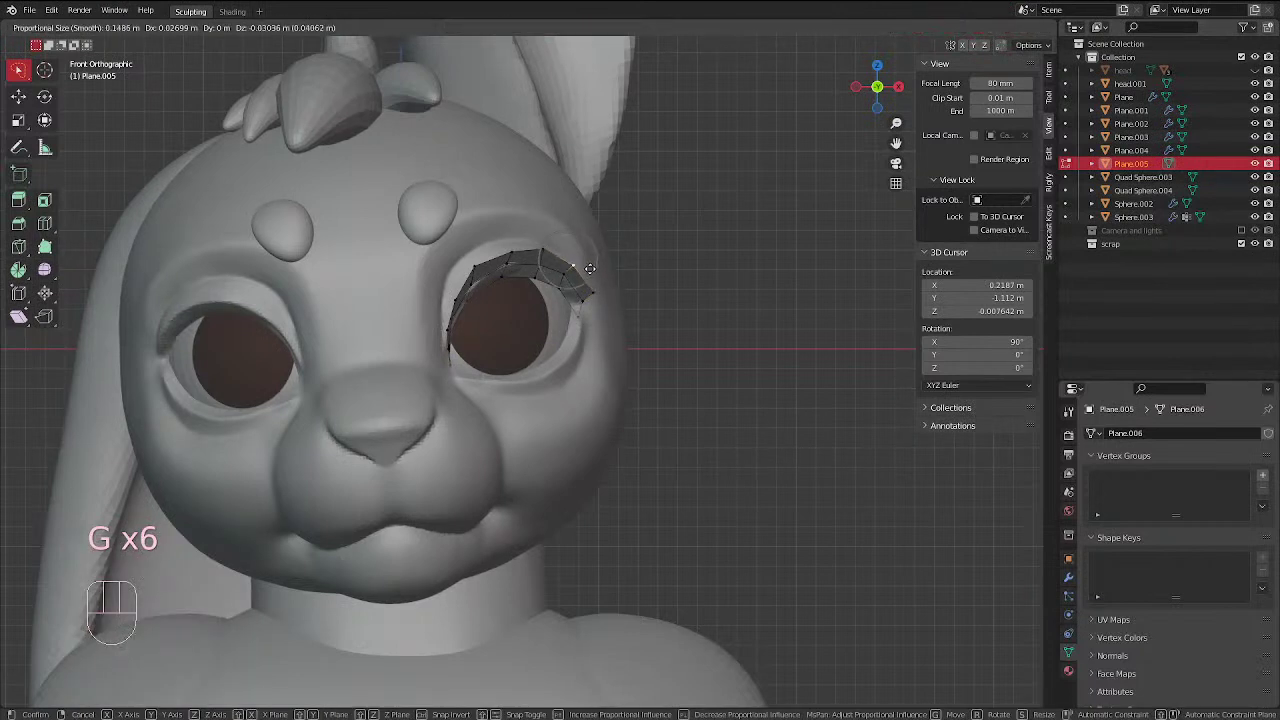
{"action": "left_click", "coordinate": [578, 255]}
{"action": "key", "text": "g"}
{"action": "left_click", "coordinate": [575, 245]}
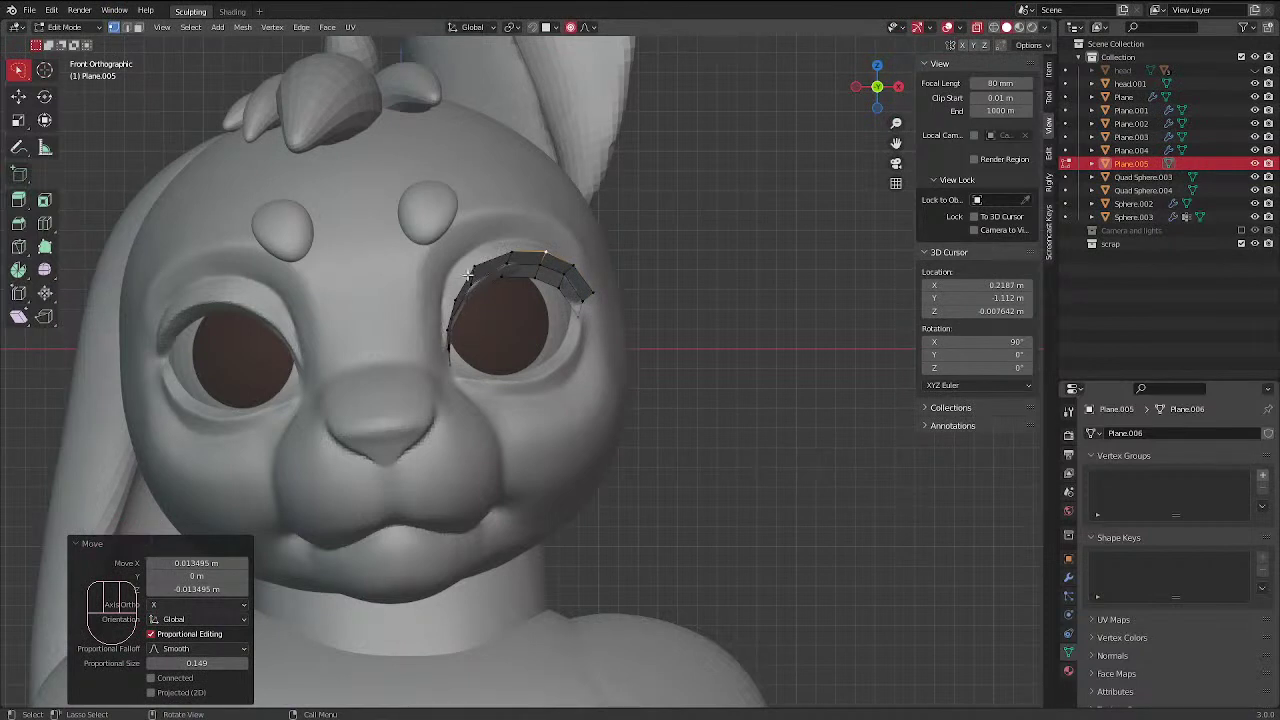
{"action": "key", "text": "g"}
{"action": "scroll", "coordinate": [507, 259], "scroll_direction": "down", "scroll_amount": 1}
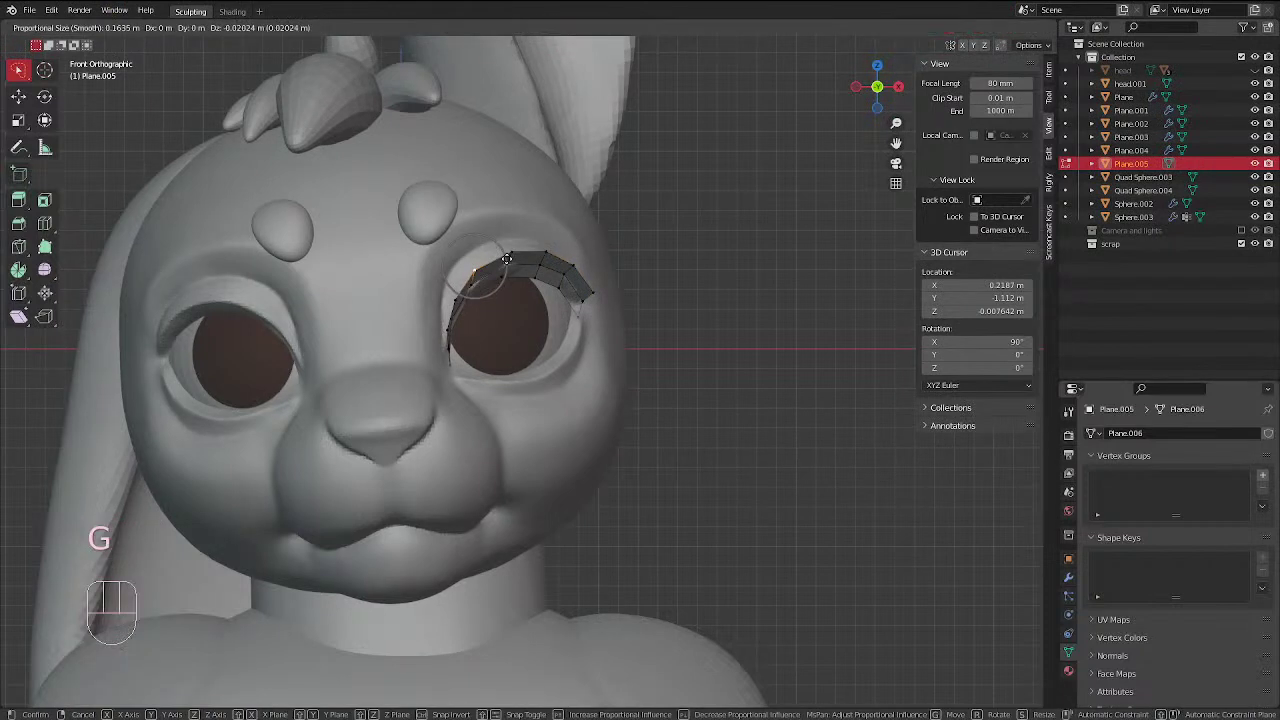
{"action": "left_click", "coordinate": [507, 259]}
Extrude the eyelid strip's outer end edge about 0.236 m along X and 0.034 m along Z, and scale it to about 0.6
{"action": "left_click", "coordinate": [594, 309], "text": "ctrl"}
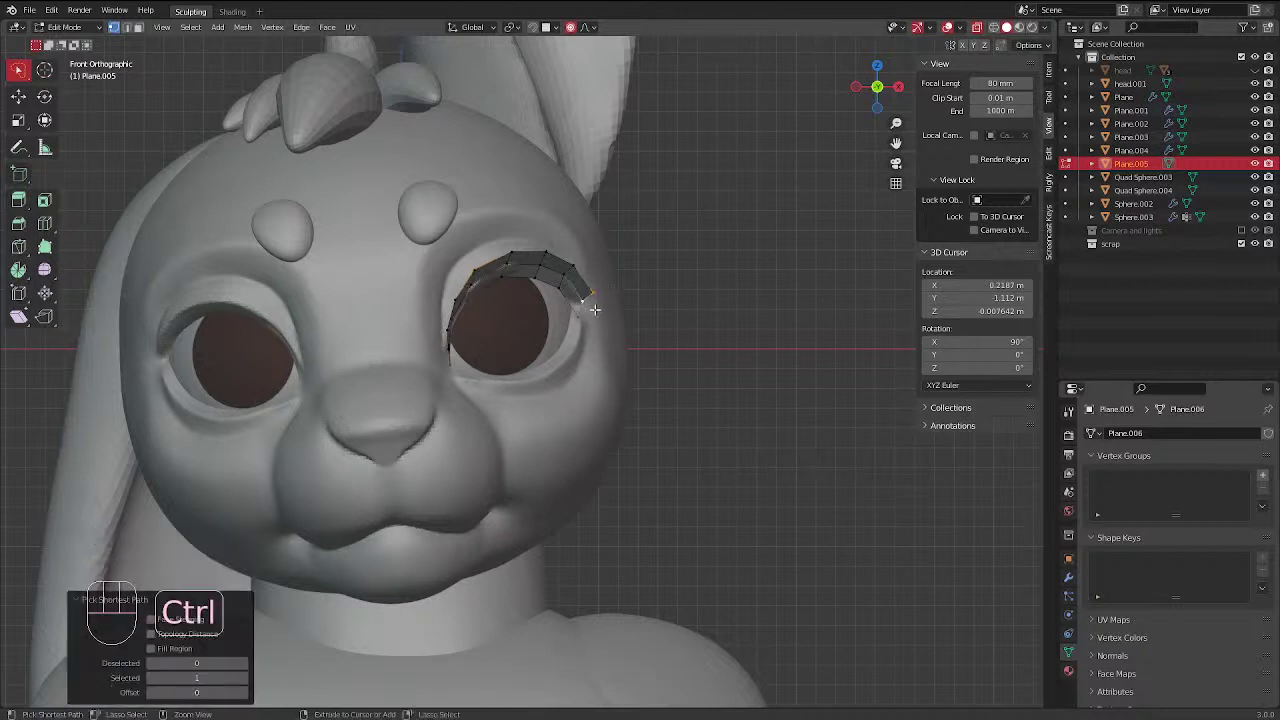
{"action": "key", "text": "e"}
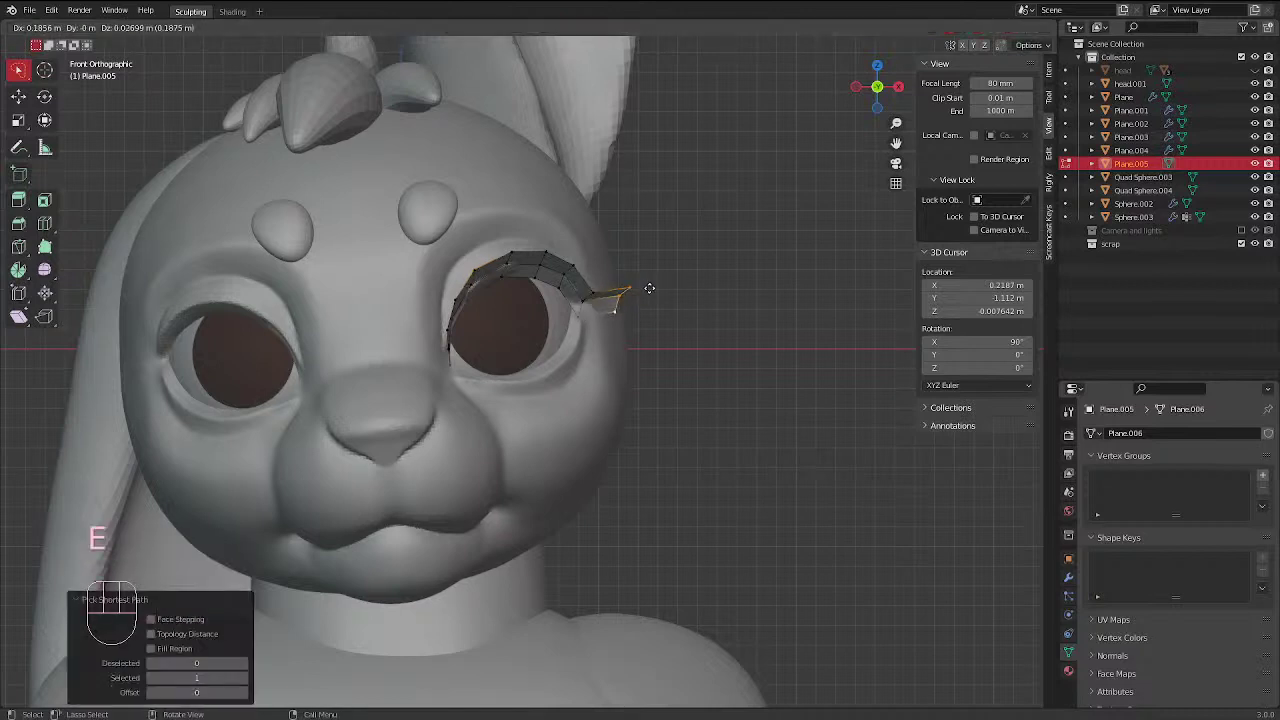
{"action": "left_click", "coordinate": [659, 287]}
{"action": "key", "text": "s"}
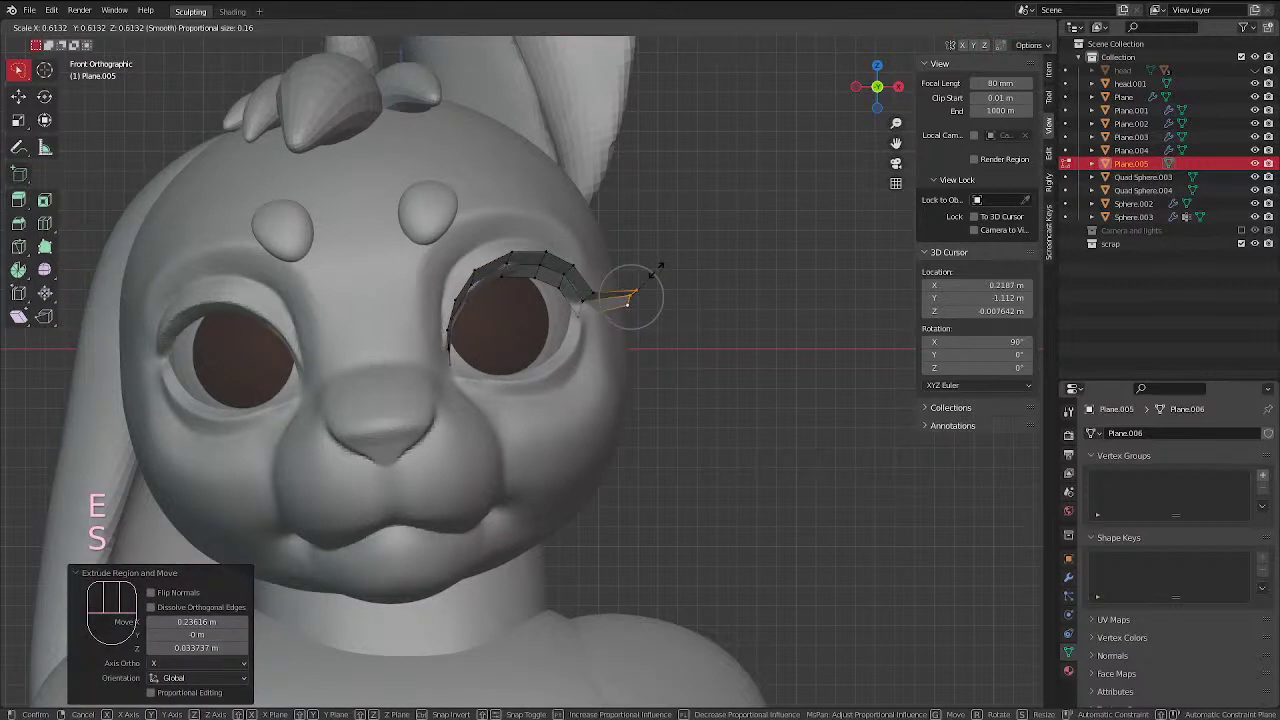
{"action": "left_click", "coordinate": [650, 273]}
{"action": "key", "text": "ctrl+Tab"}
{"action": "scroll", "coordinate": [448, 355], "scroll_direction": "down", "scroll_amount": 2}
{"action": "scroll", "coordinate": [556, 330], "scroll_direction": "up", "scroll_amount": 1}
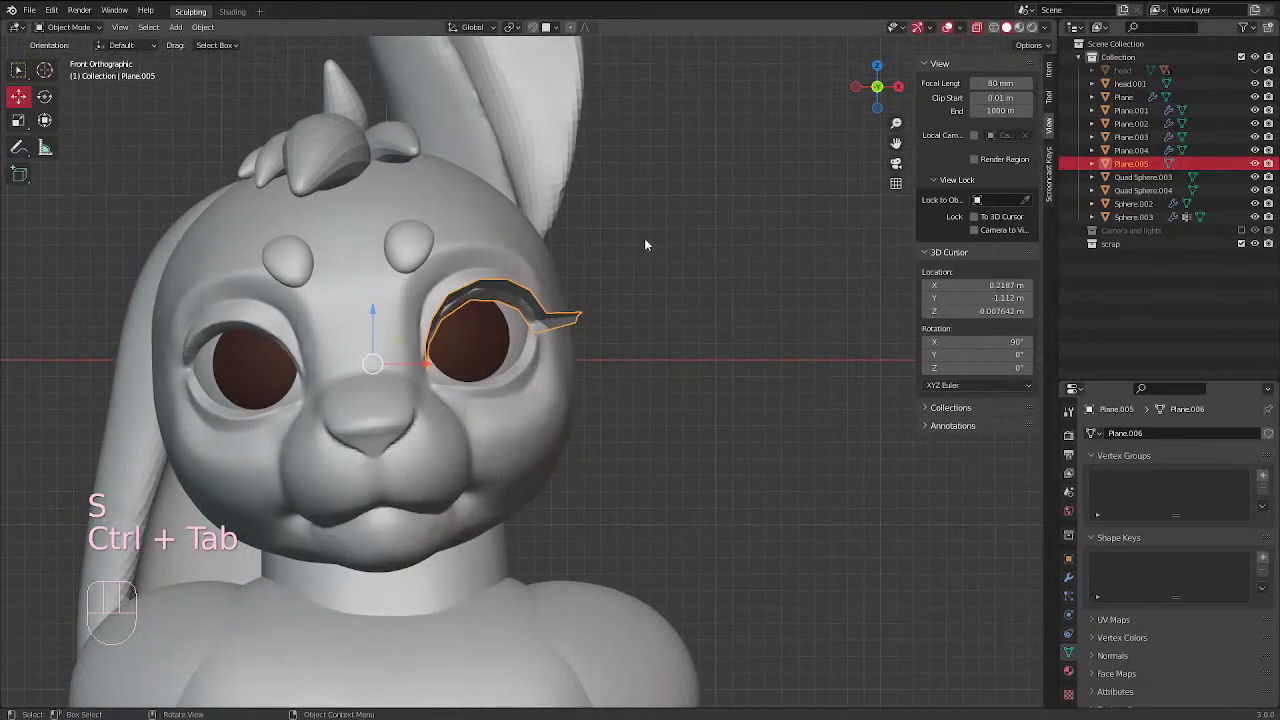
{"action": "left_click", "coordinate": [641, 239]}
In side view, slide the strip's front vertex near the inner corner onto the vertex below it, and merge all vertices by distance
{"action": "left_click", "coordinate": [495, 310]}
{"action": "middle_click_drag", "start_coordinate": [495, 310], "coordinate": [551, 290]}
{"action": "key", "text": "KP_3"}
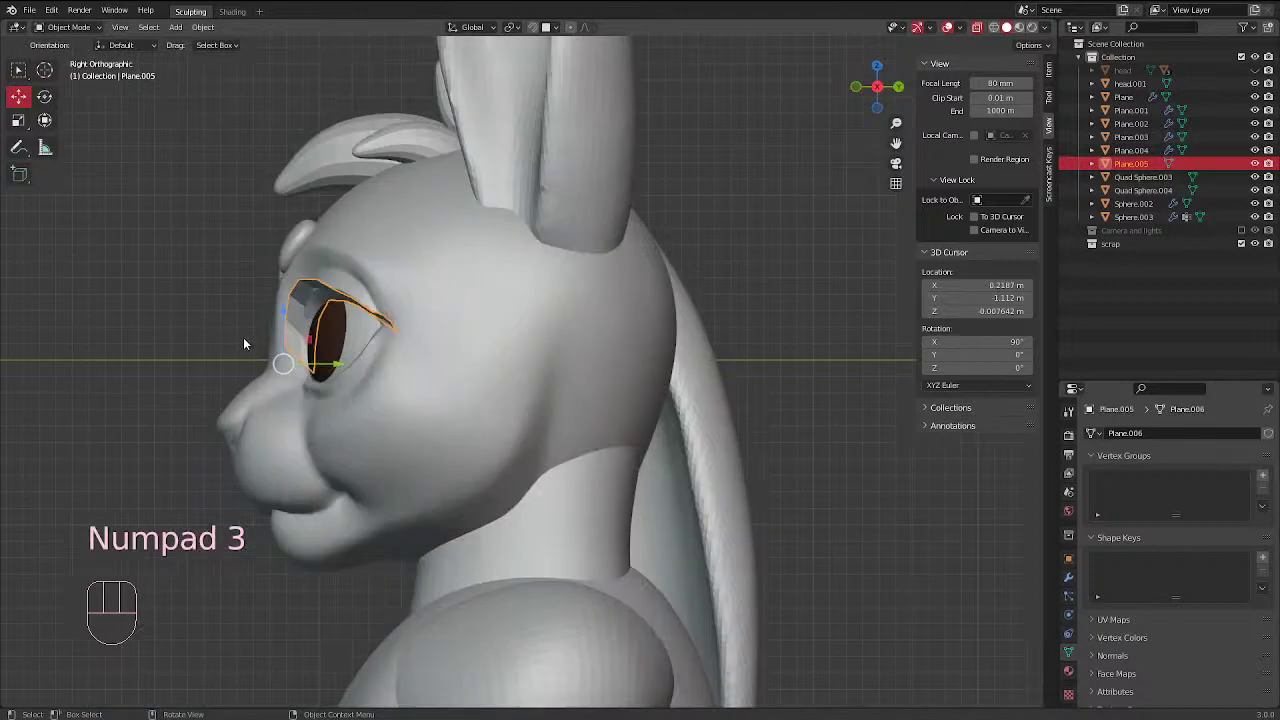
{"action": "key", "text": "Tab"}
{"action": "scroll", "coordinate": [282, 345], "scroll_direction": "up", "scroll_amount": 3}
{"action": "key", "text": "g"}
{"action": "key", "text": "g"}
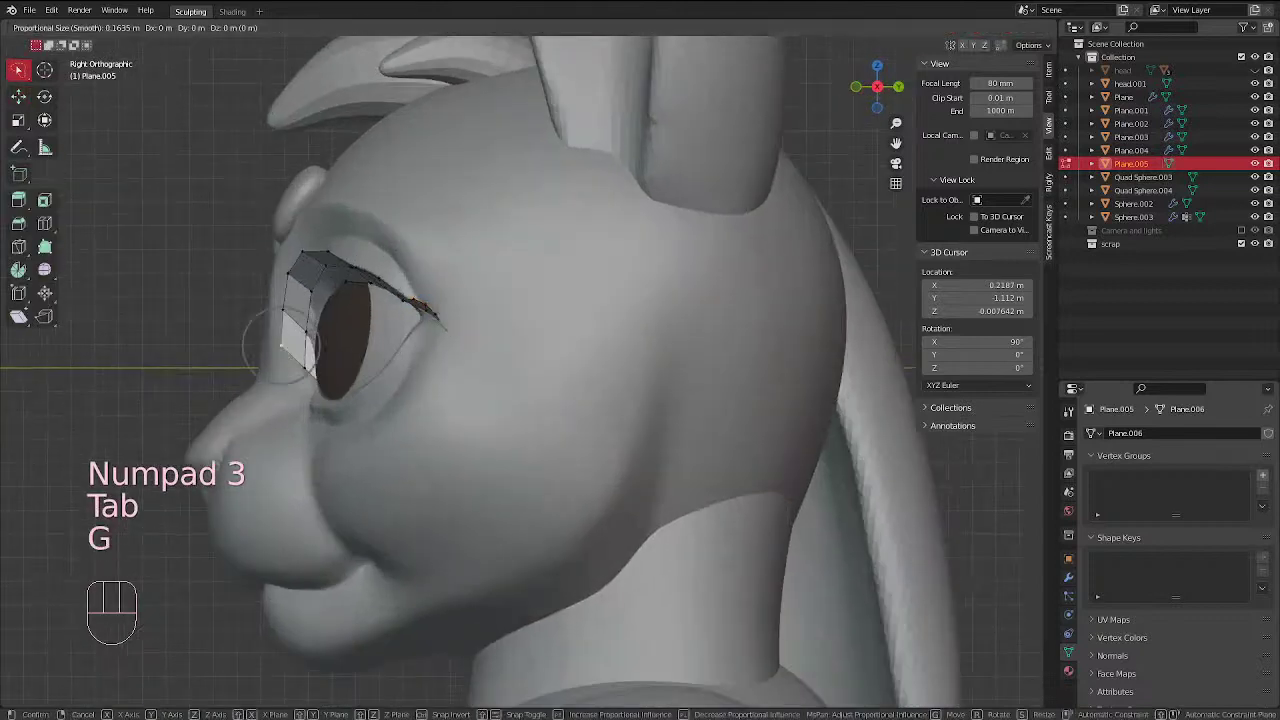
{"action": "left_click", "coordinate": [330, 415]}
{"action": "key", "text": "a"}
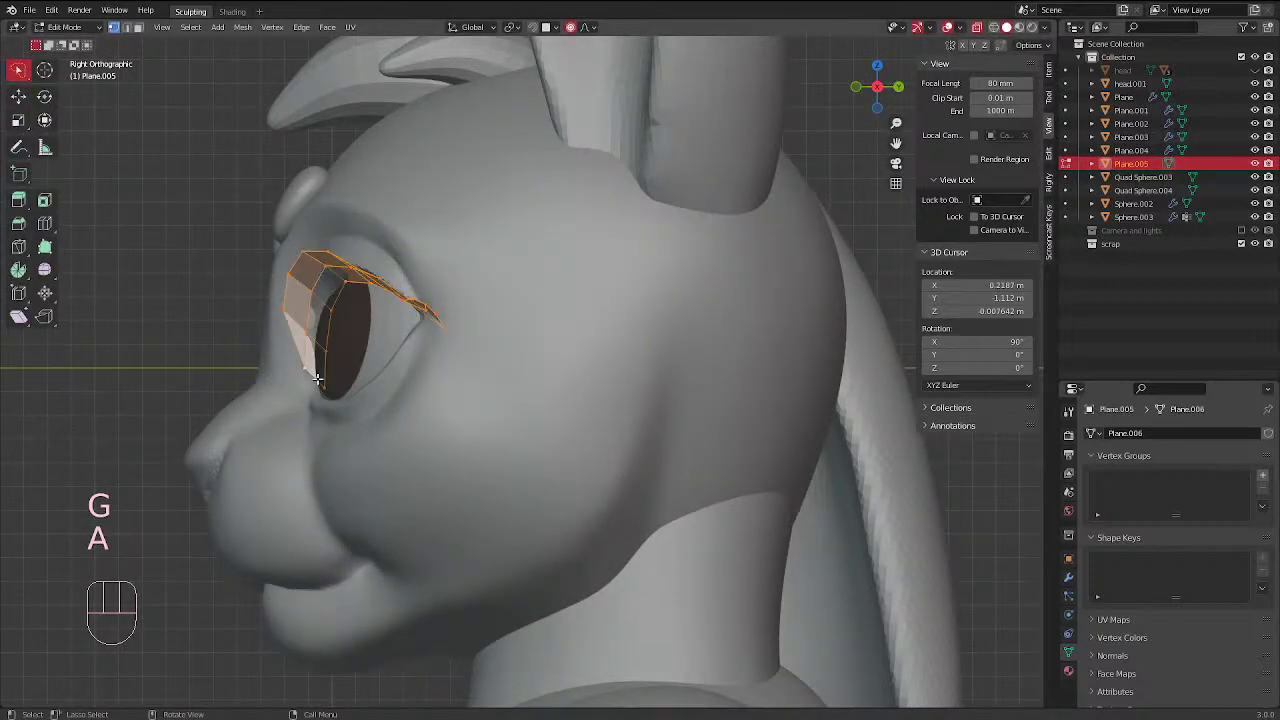
{"action": "key", "text": "m"}
{"action": "left_click", "coordinate": [302, 457]}
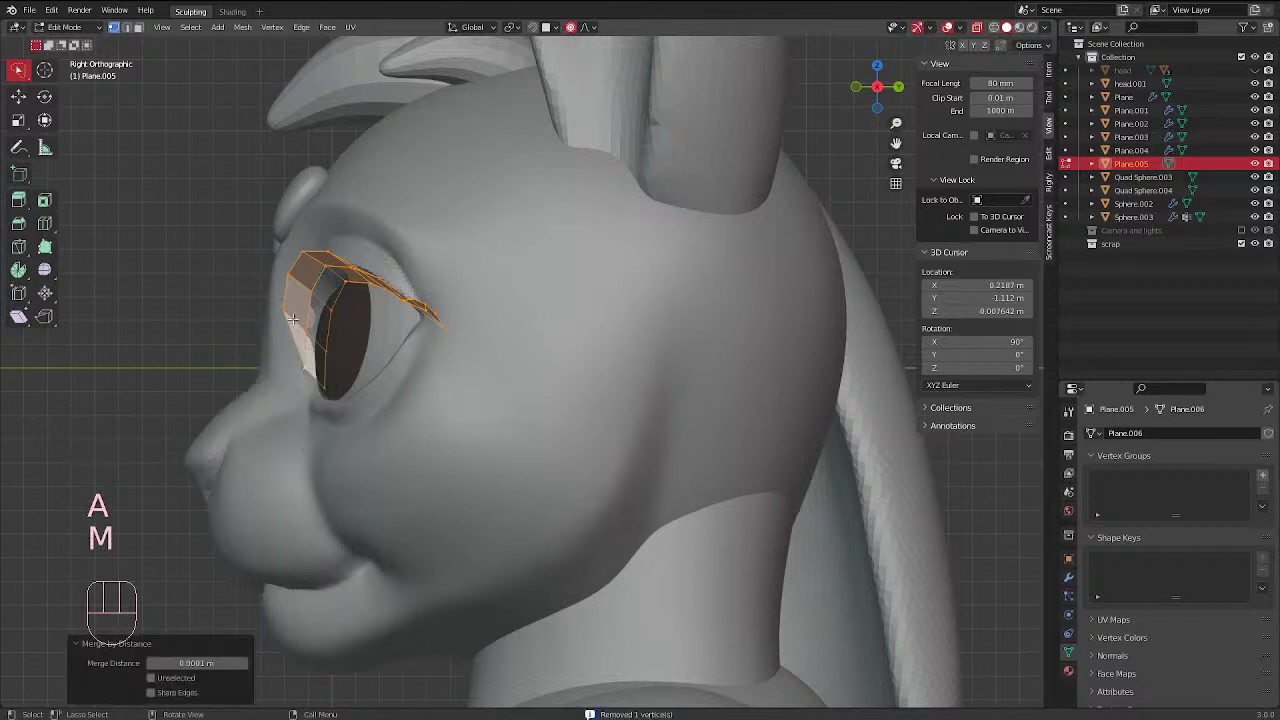
Slide the front-edge vertex above the inner corner down by a factor of 0.236, and lower it about 0.011 m along Z
{"action": "left_click", "coordinate": [288, 312]}
{"action": "key", "text": "g"}
{"action": "key", "text": "g"}
{"action": "left_click", "coordinate": [281, 309]}
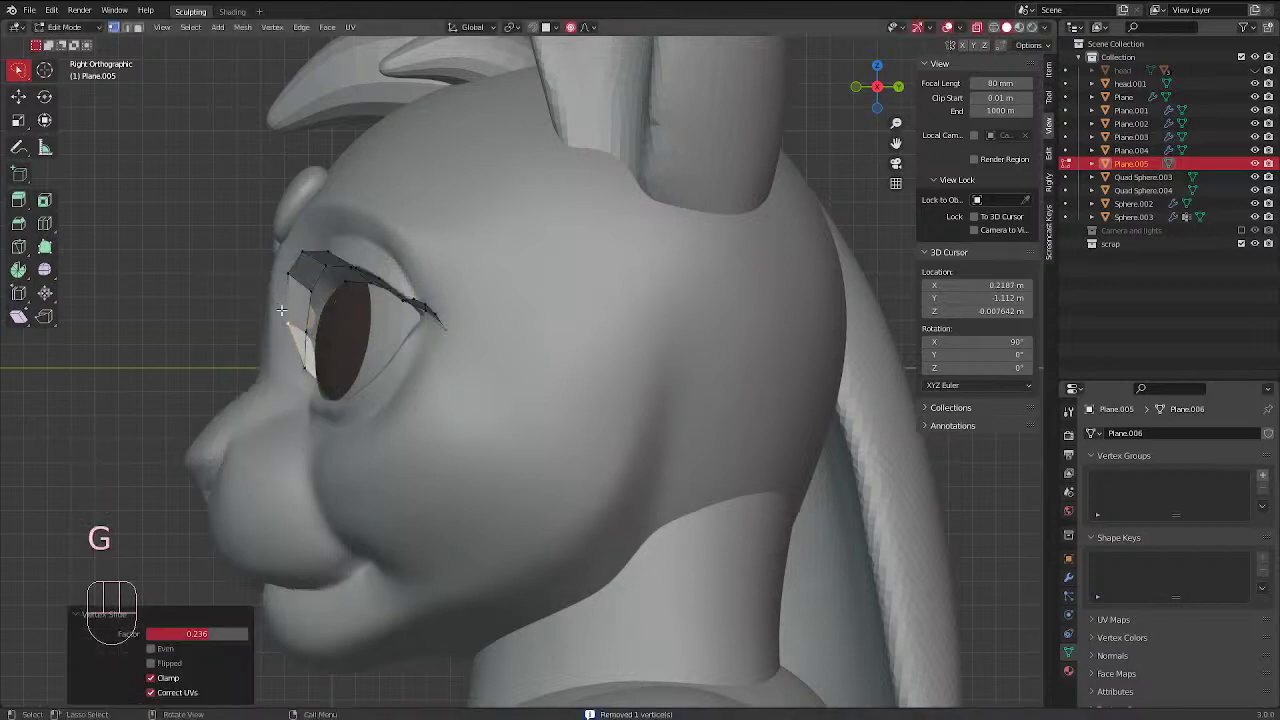
{"action": "key", "text": "g"}
{"action": "key", "text": "g"}
{"action": "left_click", "coordinate": [337, 349]}
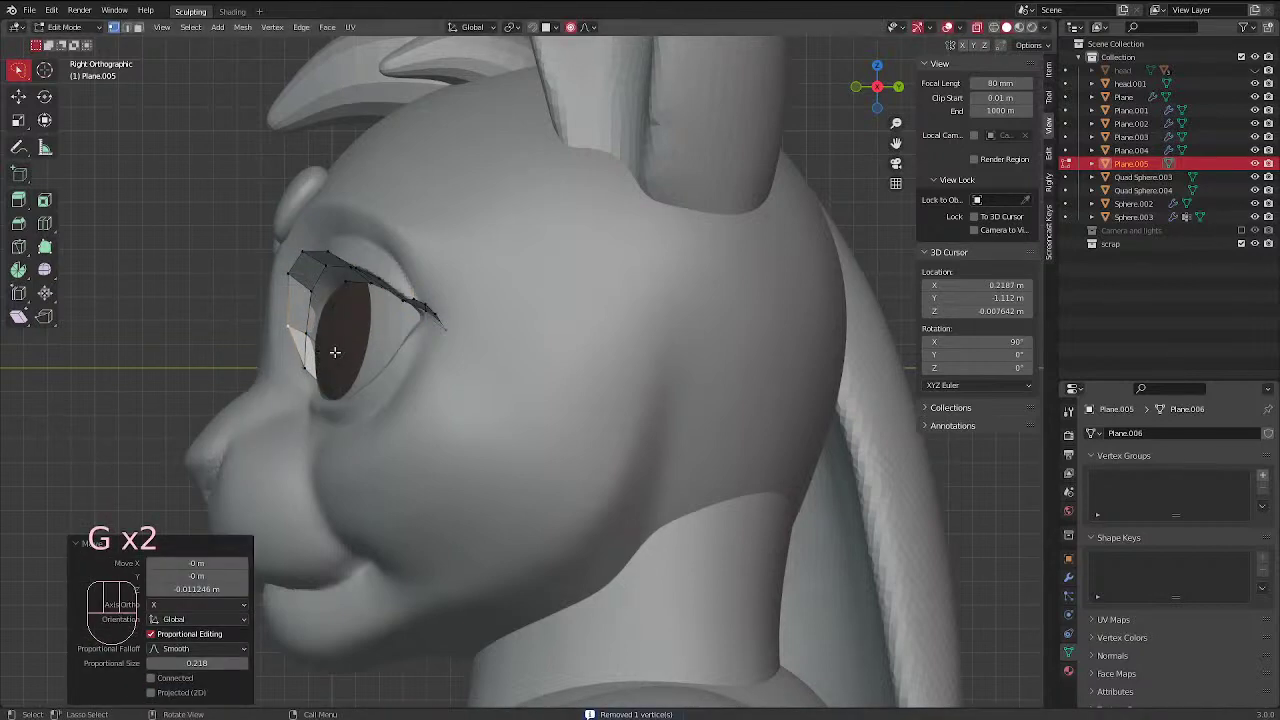
Assign the existing "eyes" material to the eyelid strip
{"action": "key", "text": "ctrl+Tab"}
{"action": "middle_click_drag", "start_coordinate": [347, 320], "coordinate": [539, 328]}
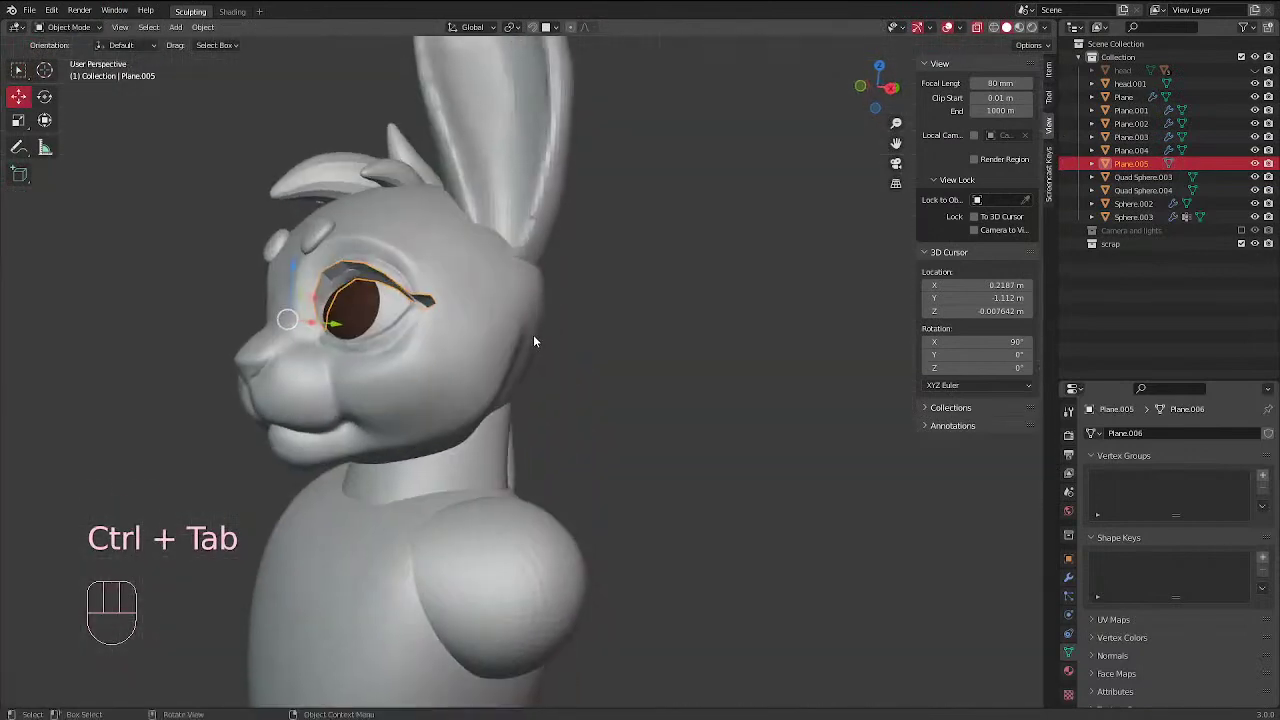
{"action": "key", "text": "KP_1"}
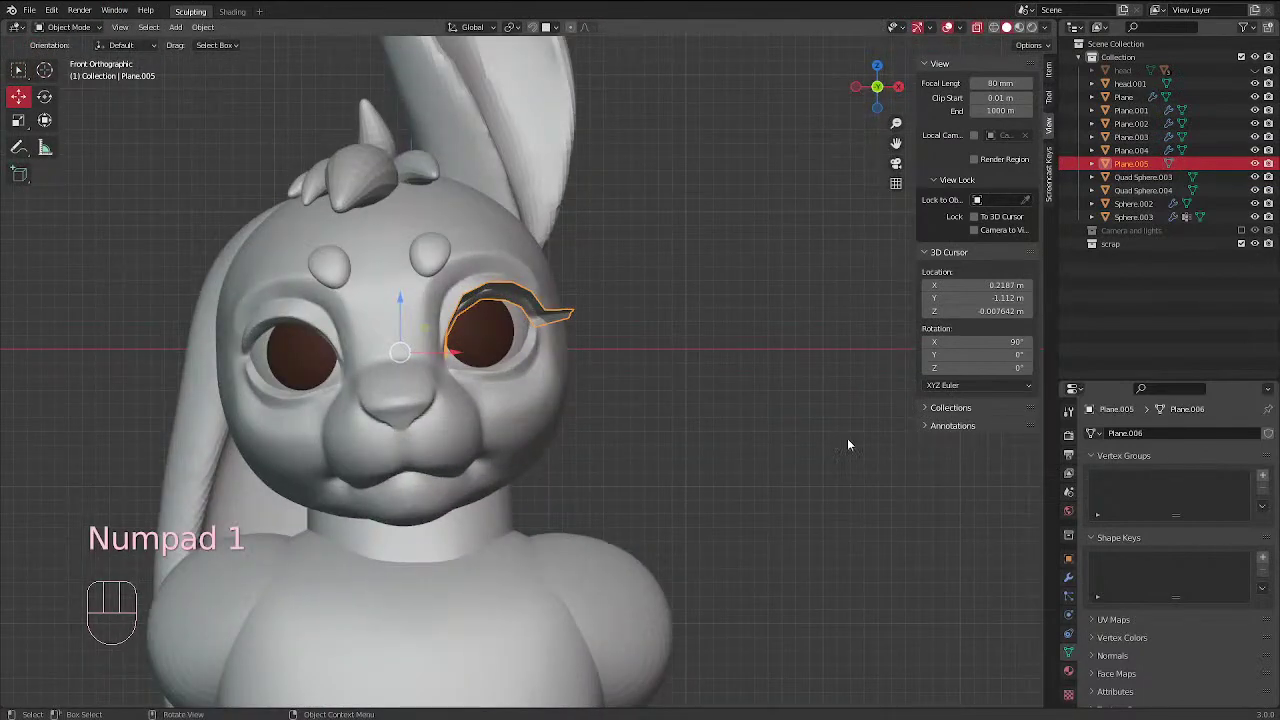
{"action": "left_click", "coordinate": [1068, 671]}
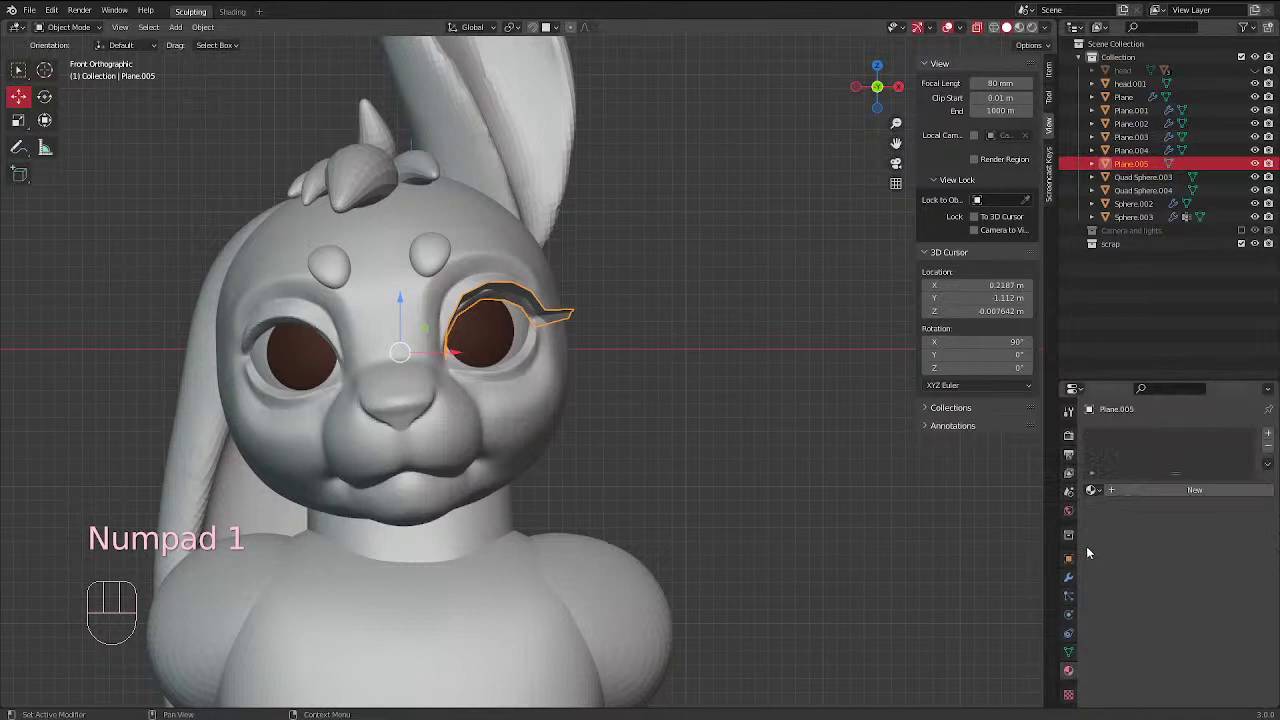
{"action": "left_click", "coordinate": [1091, 489]}
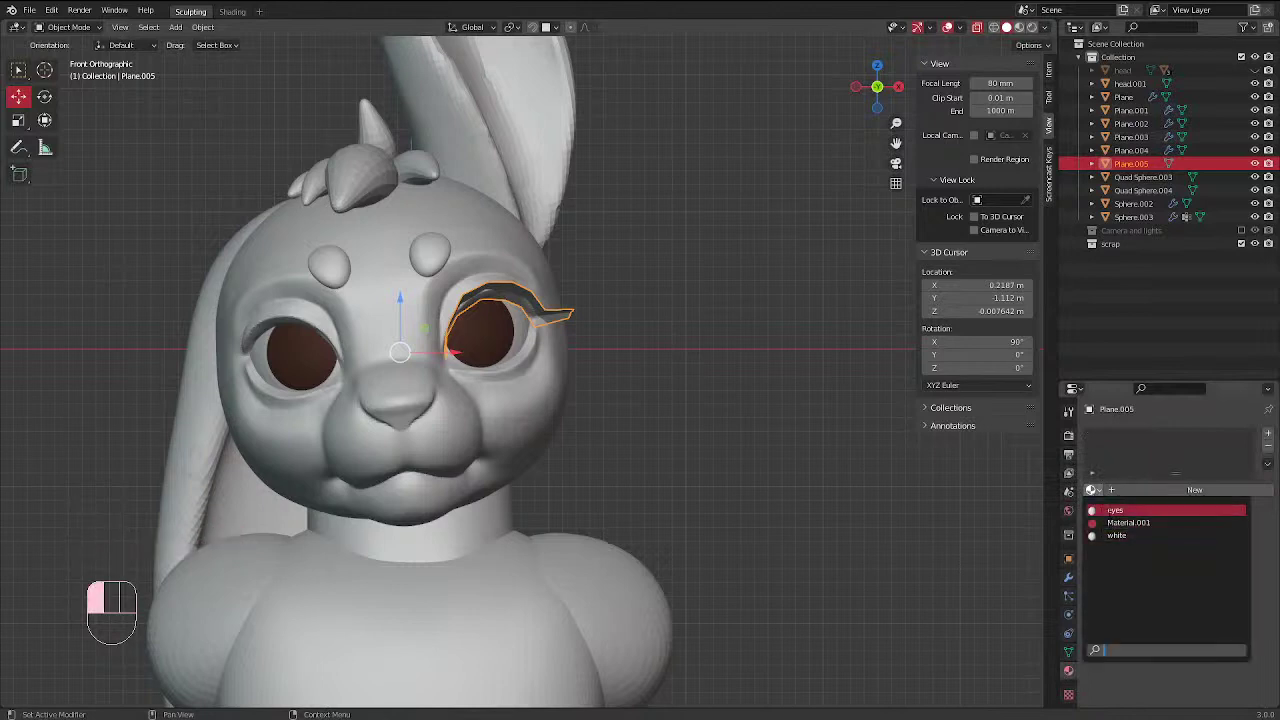
{"action": "left_click", "coordinate": [1110, 511]}
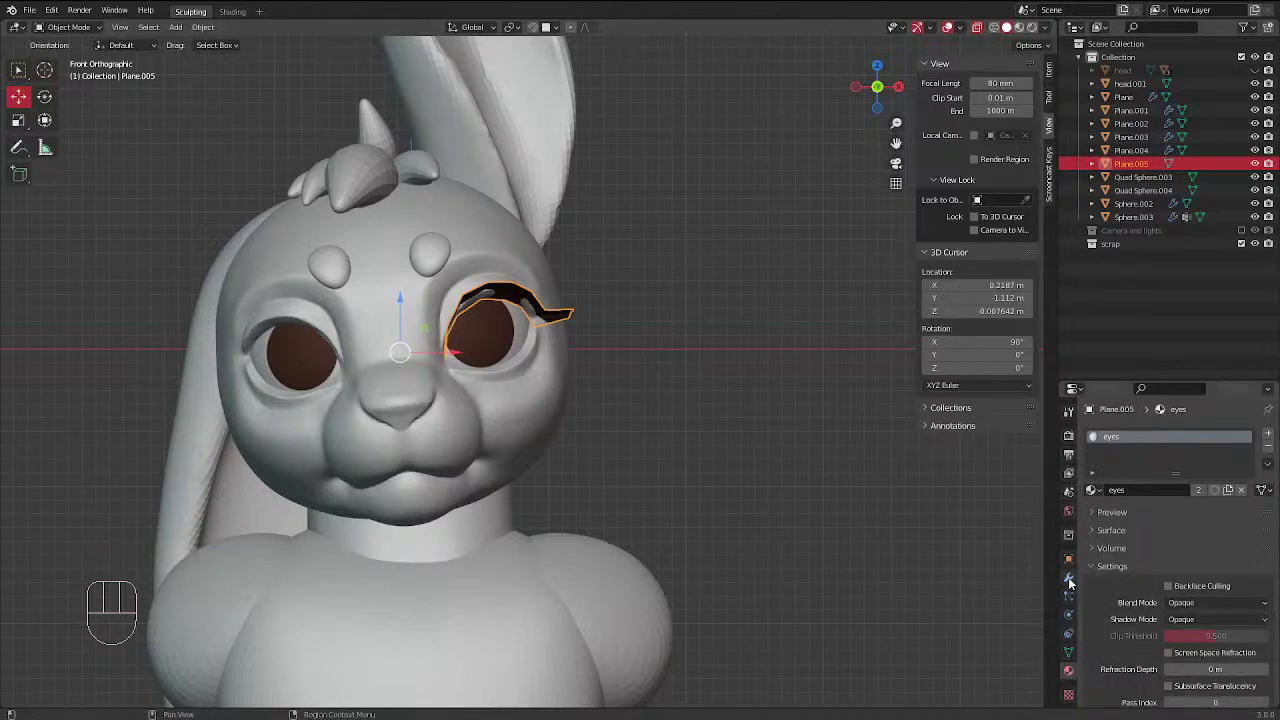
Add a Subdivision Surface modifier to the eyelid strip
{"action": "left_click", "coordinate": [1068, 577]}
{"action": "left_click", "coordinate": [1108, 433]}
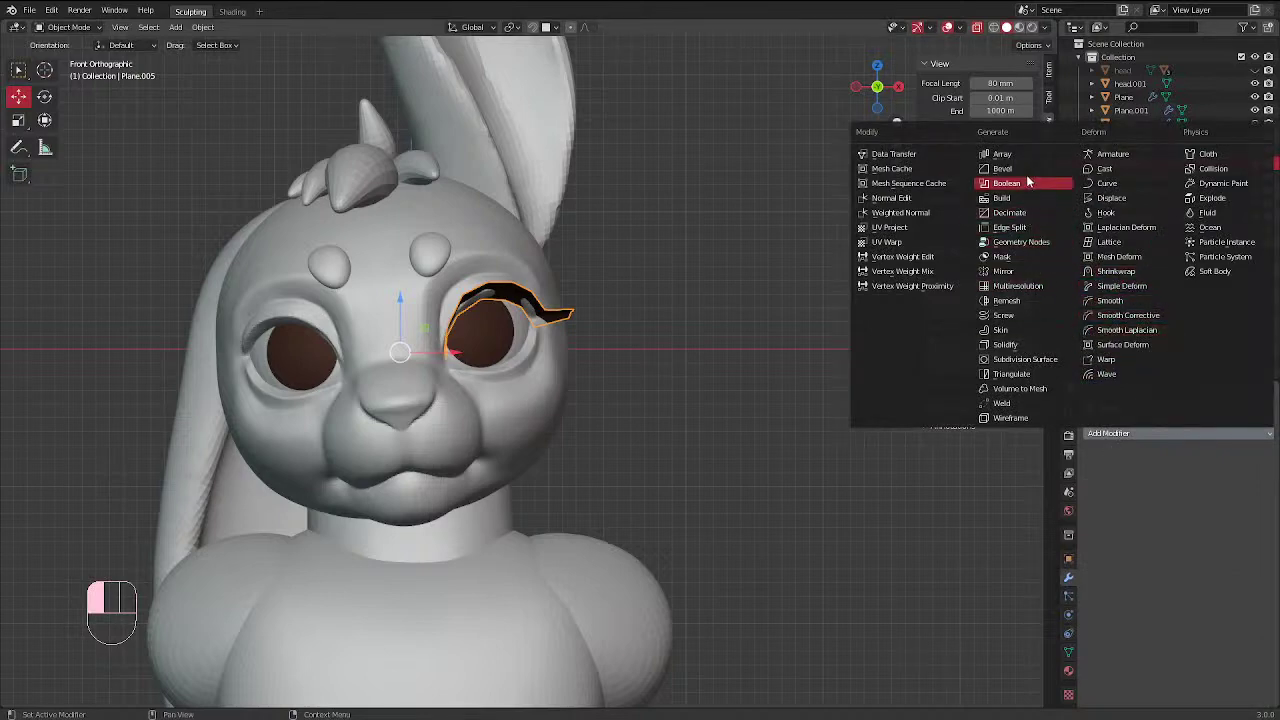
{"action": "left_click", "coordinate": [1022, 359]}
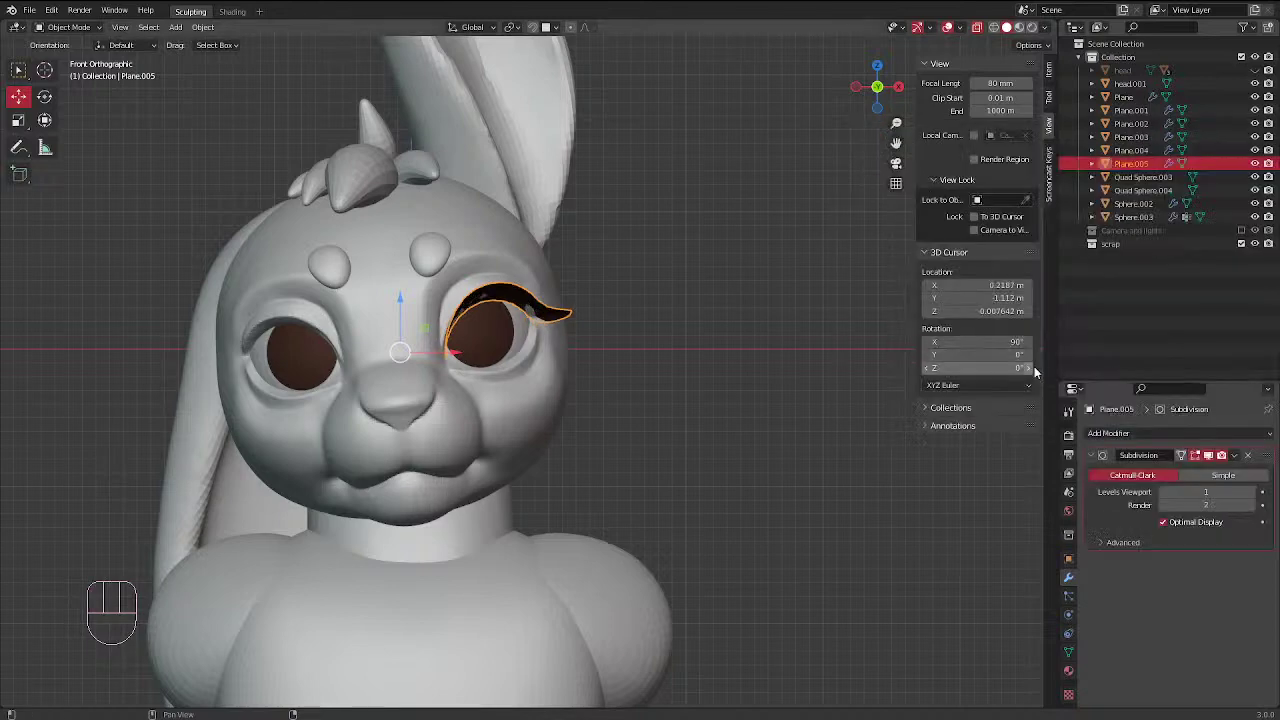
Try a second Subdivision Surface modifier placed ahead of the first, and remove the extra one
{"action": "left_click", "coordinate": [1118, 434]}
{"action": "left_click", "coordinate": [1024, 359]}
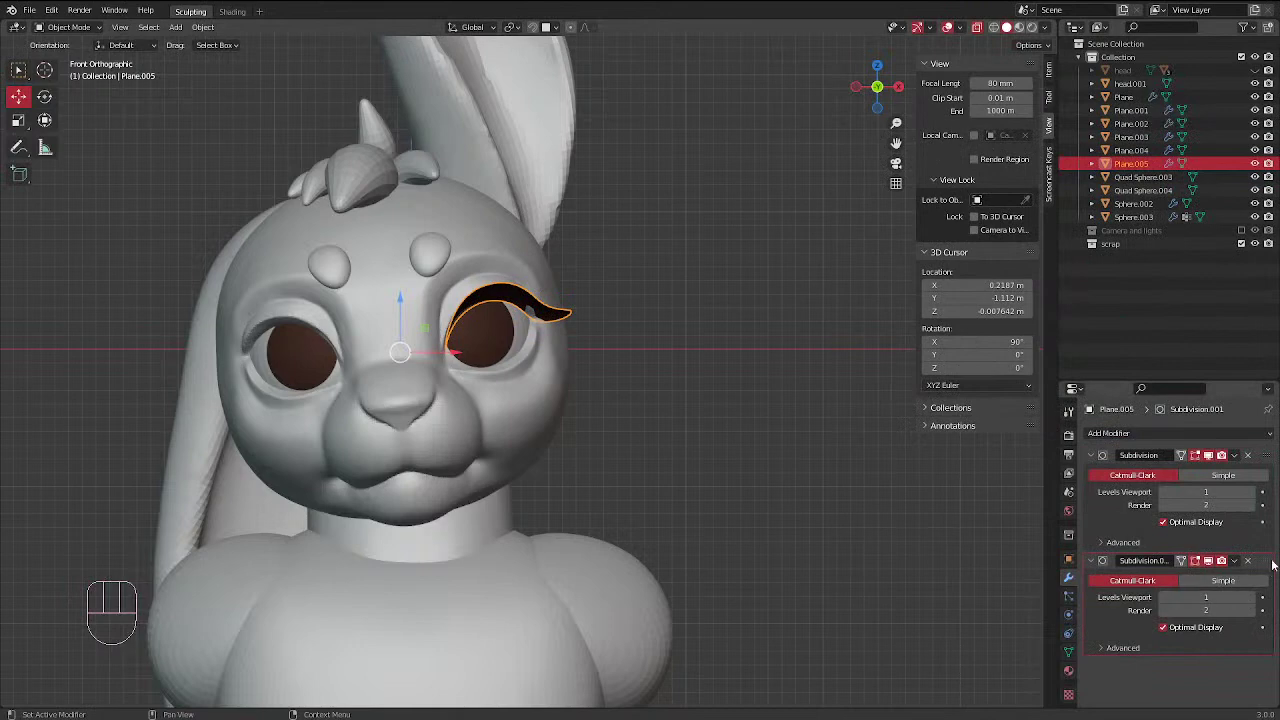
{"action": "left_click_drag", "start_coordinate": [1273, 566], "coordinate": [1274, 440]}
{"action": "scroll", "coordinate": [600, 380], "scroll_direction": "up", "scroll_amount": 4}
{"action": "middle_click_drag", "start_coordinate": [640, 420], "coordinate": [364, 366]}
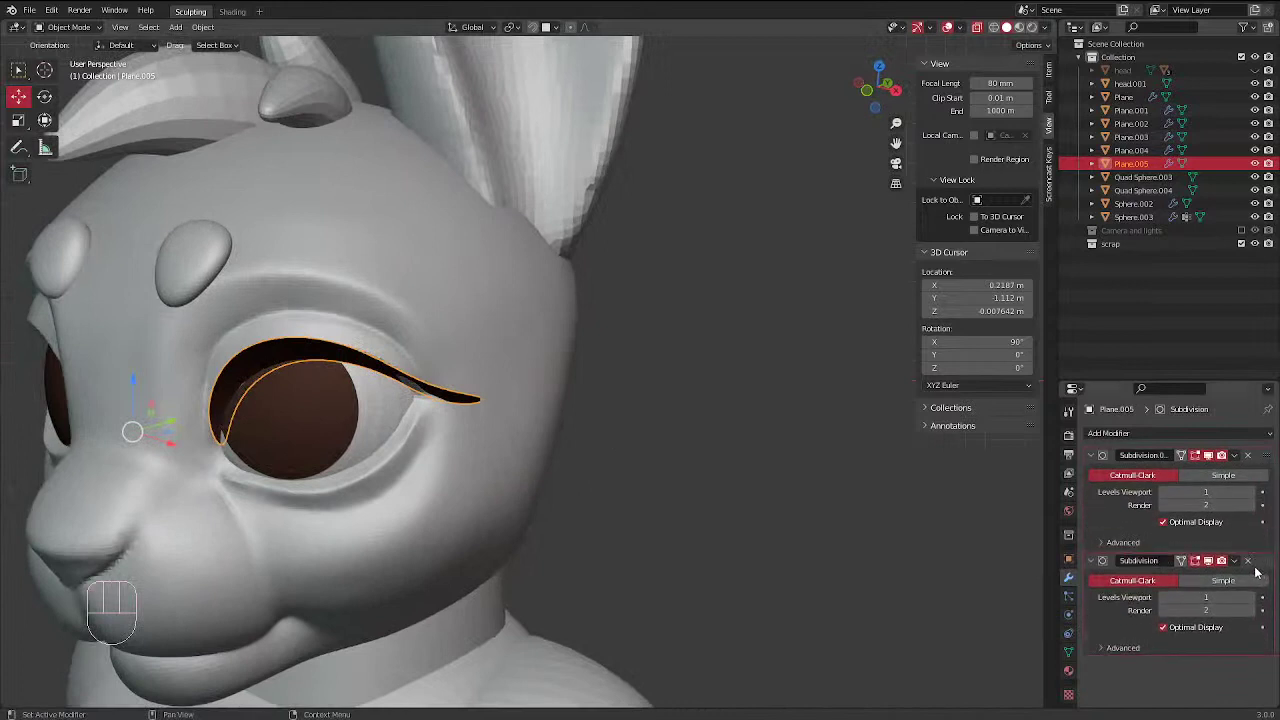
{"action": "left_click", "coordinate": [1248, 561]}
Add a Solidify modifier above the Subdivision modifier, with a thickness of 0.06 m and an offset of 0
{"action": "left_click", "coordinate": [1110, 433]}
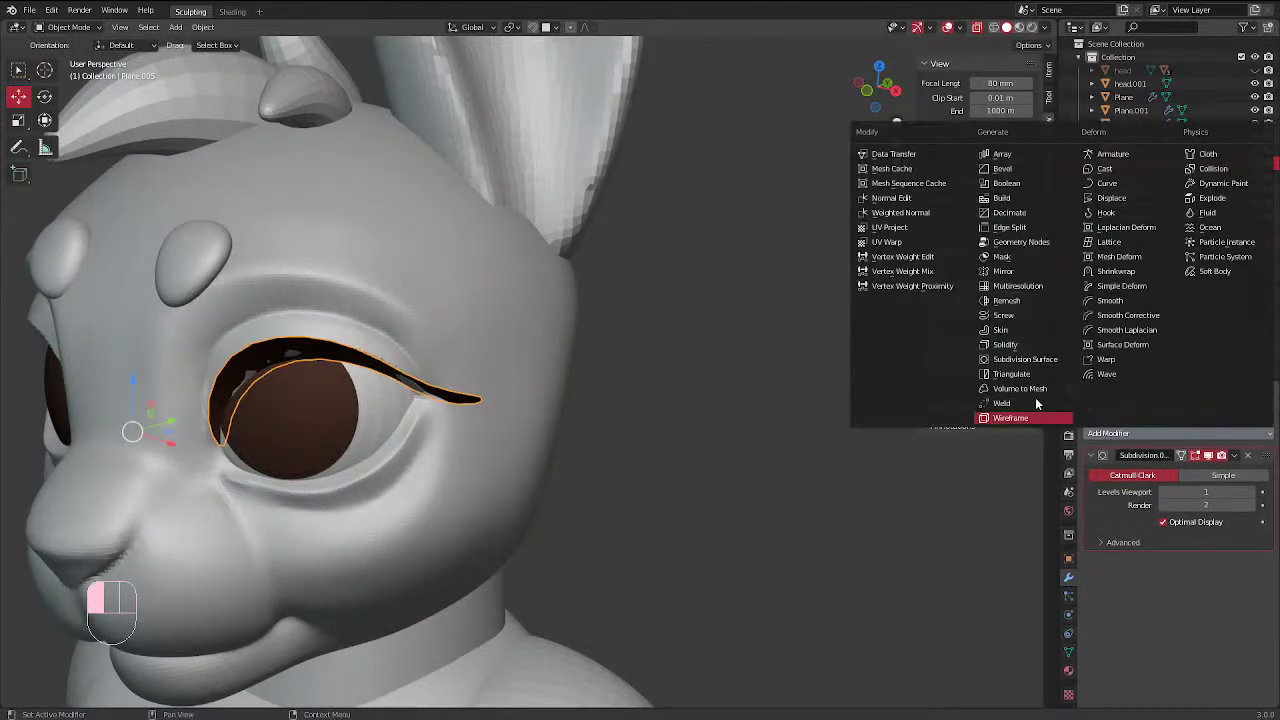
{"action": "left_click", "coordinate": [1010, 345]}
{"action": "left_click_drag", "start_coordinate": [1265, 560], "coordinate": [1262, 472]}
{"action": "left_click_drag", "start_coordinate": [1267, 562], "coordinate": [1262, 478]}
{"action": "left_click_drag", "start_coordinate": [1266, 561], "coordinate": [1271, 438]}
{"action": "left_click_drag", "start_coordinate": [1192, 492], "coordinate": [1225, 492]}
{"action": "left_click", "coordinate": [1204, 508]}
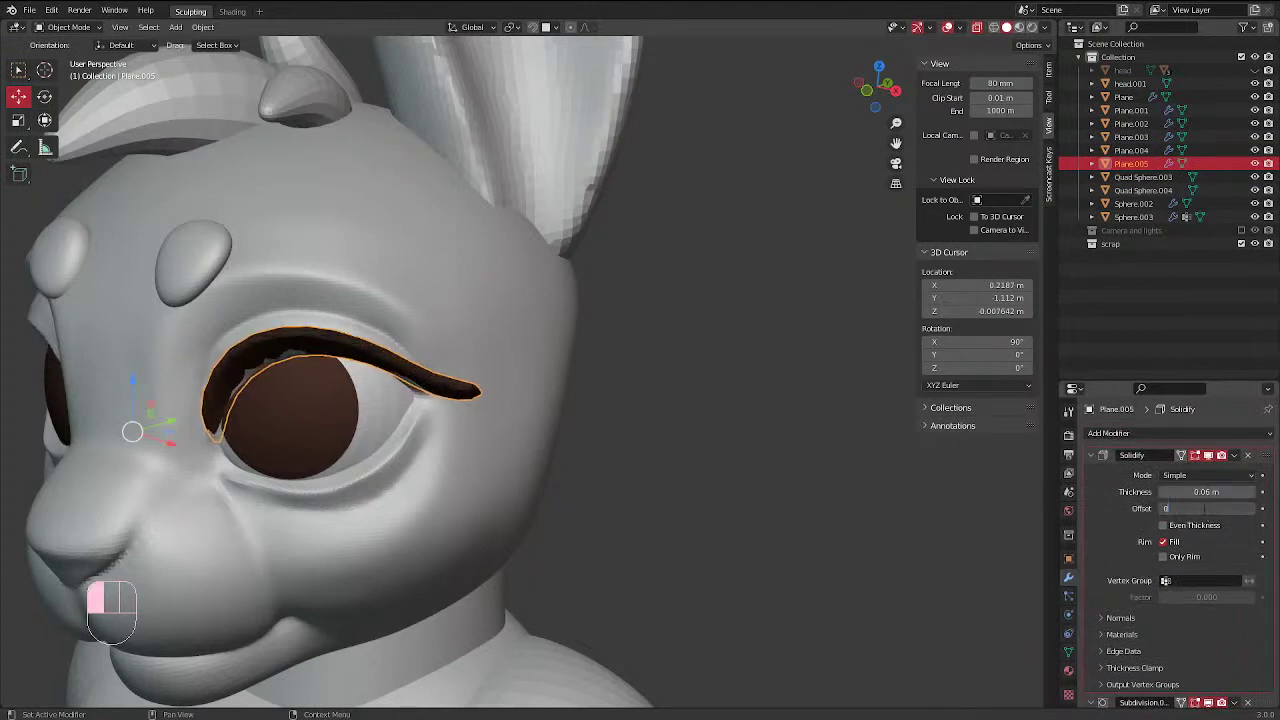
{"action": "key", "text": "Return"}
Add a Mirror modifier on the X axis to the eyelid strip, using head.001 as the mirror object
{"action": "middle_click_drag", "start_coordinate": [680, 270], "coordinate": [700, 305]}
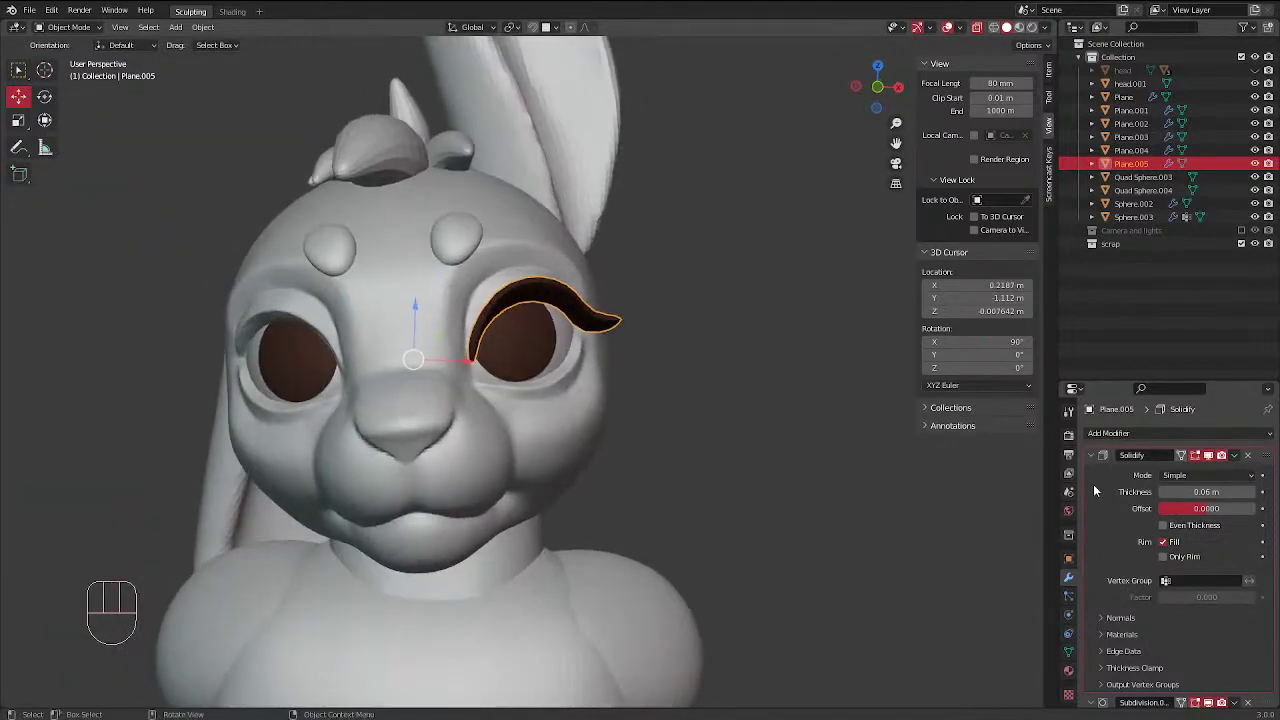
{"action": "left_click", "coordinate": [1092, 455]}
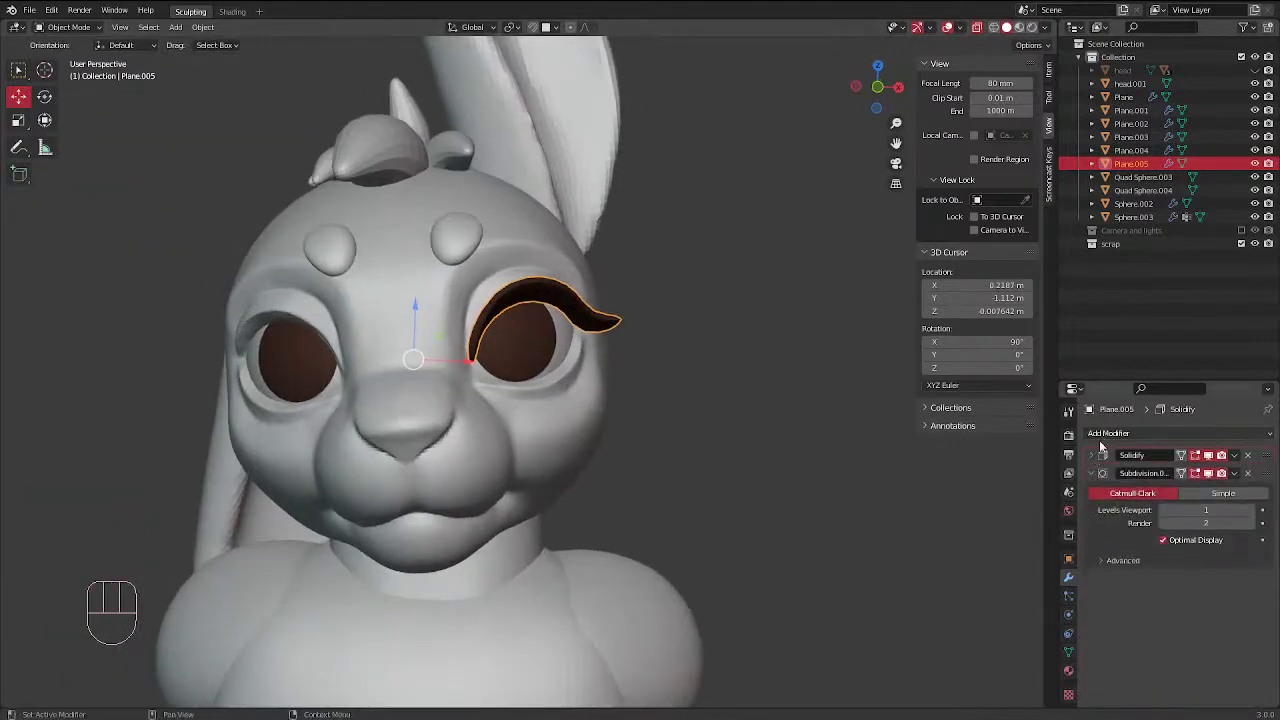
{"action": "left_click", "coordinate": [1092, 473]}
{"action": "left_click", "coordinate": [1110, 433]}
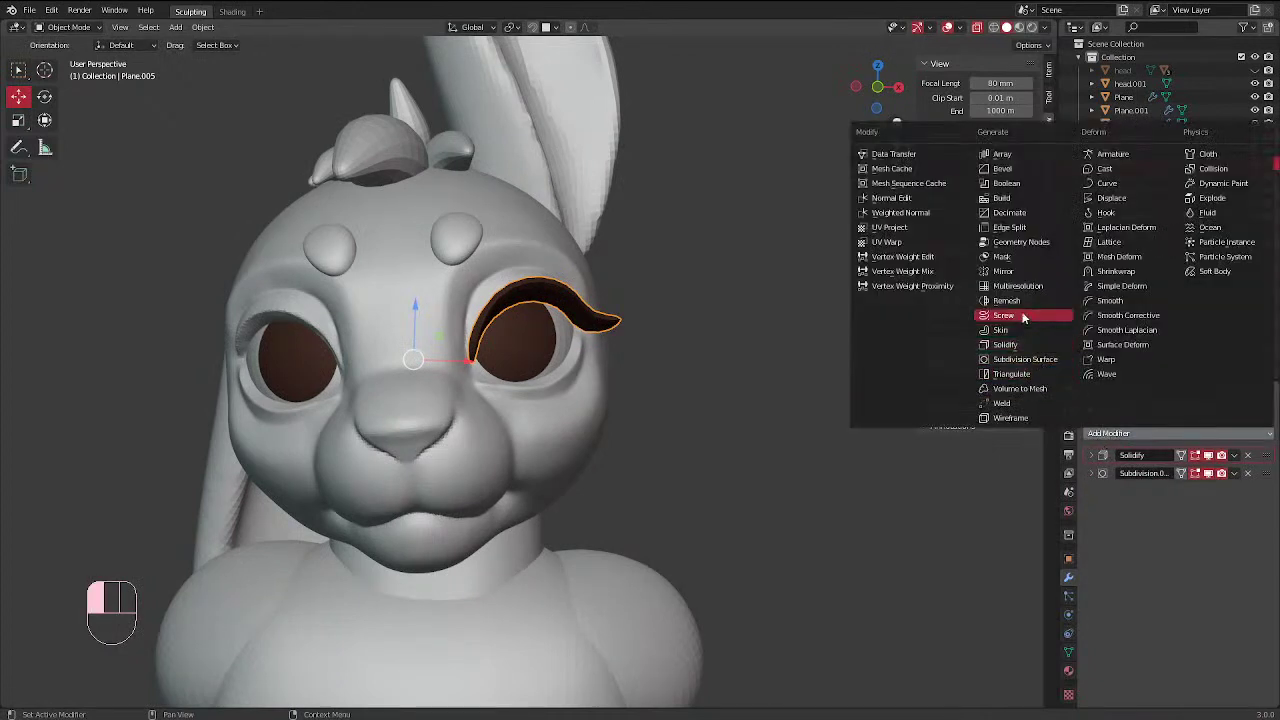
{"action": "left_click", "coordinate": [1003, 271]}
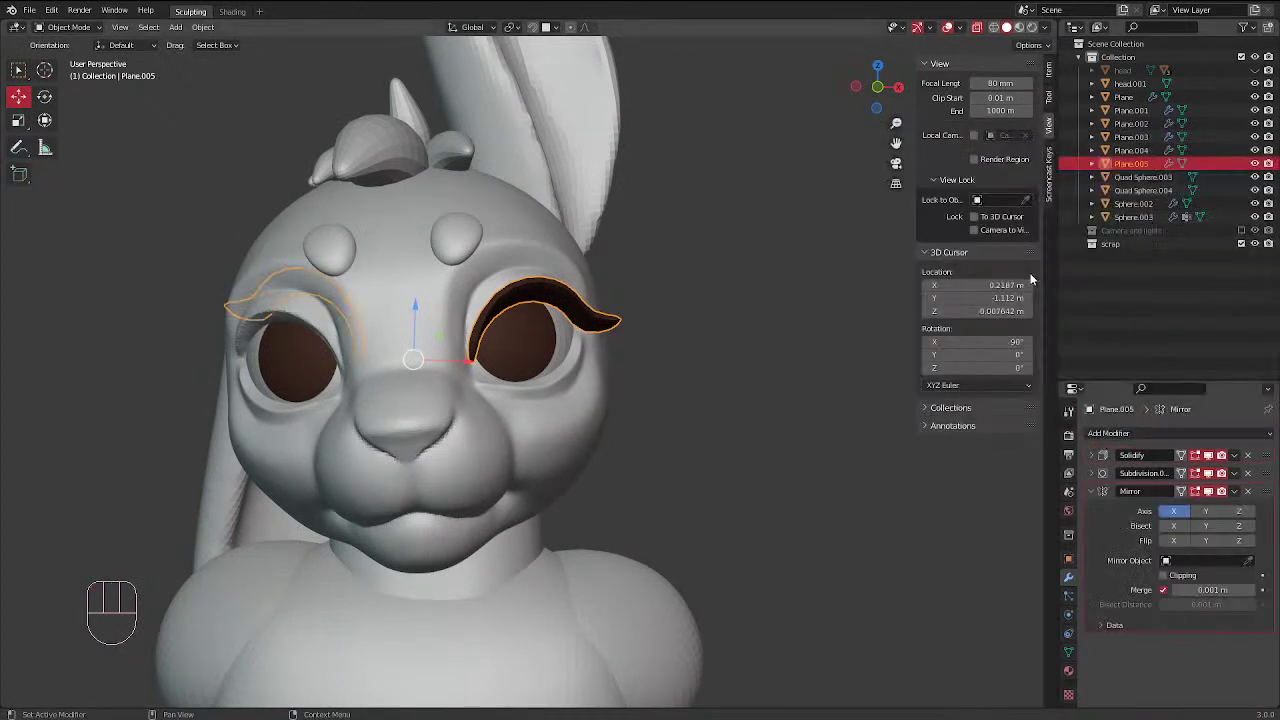
{"action": "left_click", "coordinate": [1248, 560]}
{"action": "left_click", "coordinate": [600, 423]}
{"action": "mouse_move", "coordinate": [600, 423]}
{"action": "middle_mouse_down"}
{"action": "mouse_move", "coordinate": [614, 436]}
{"action": "mouse_move", "coordinate": [597, 463]}
{"action": "mouse_move", "coordinate": [574, 423]}
{"action": "mouse_move", "coordinate": [608, 403]}
{"action": "mouse_move", "coordinate": [597, 437]}
{"action": "mouse_move", "coordinate": [800, 420]}
{"action": "mouse_move", "coordinate": [674, 461]}
{"action": "mouse_move", "coordinate": [594, 429]}
{"action": "middle_mouse_up"}
{"action": "left_click", "coordinate": [614, 436]}
{"action": "key", "text": "KP_1"}
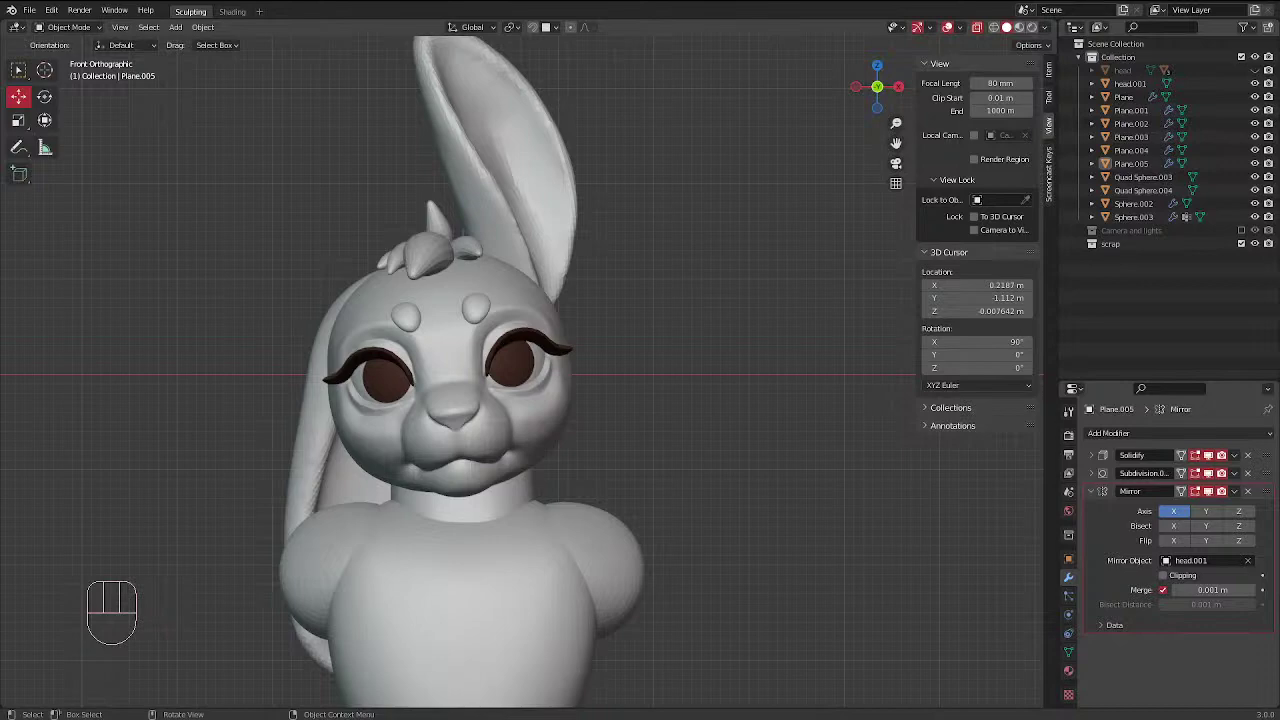
{"action": "scroll", "coordinate": [445, 343], "scroll_direction": "down", "scroll_amount": 1}
{"action": "scroll", "coordinate": [532, 333], "scroll_direction": "up", "scroll_amount": 1}
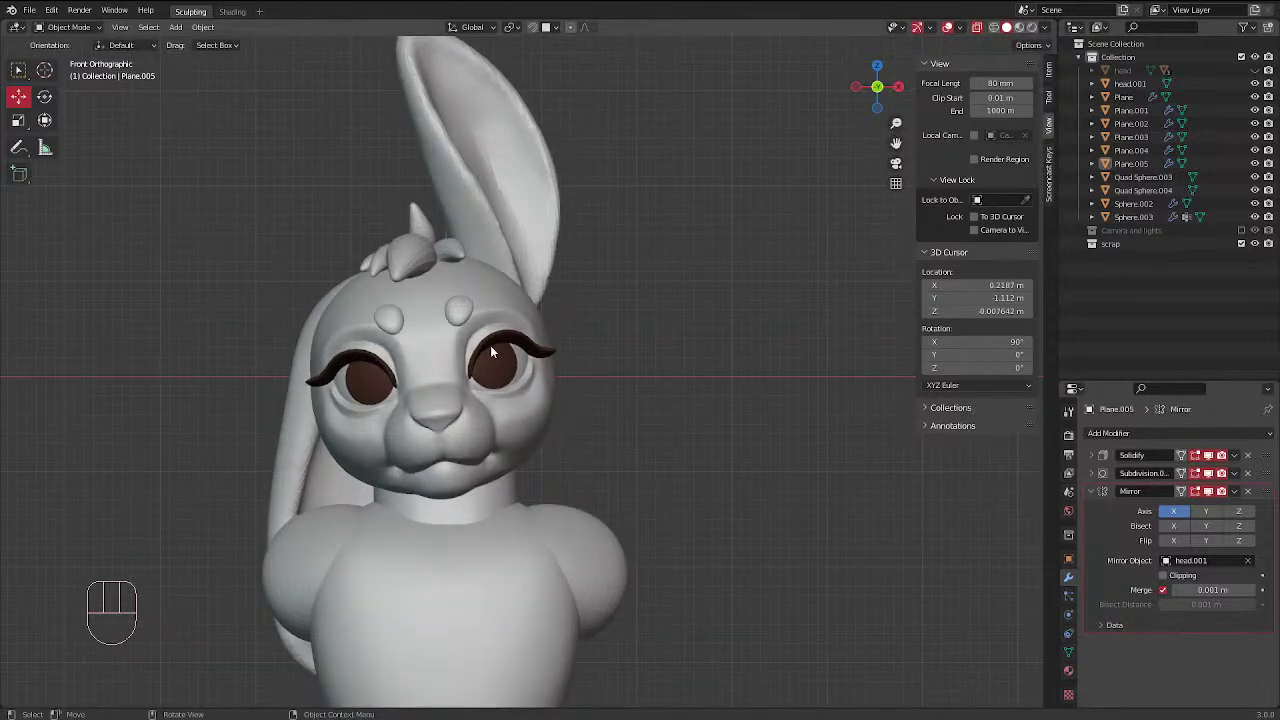
Select the vertices along the eyelid strip's outer upper edge and edge-slide them inward by about 0.17
{"action": "left_click", "coordinate": [510, 343]}
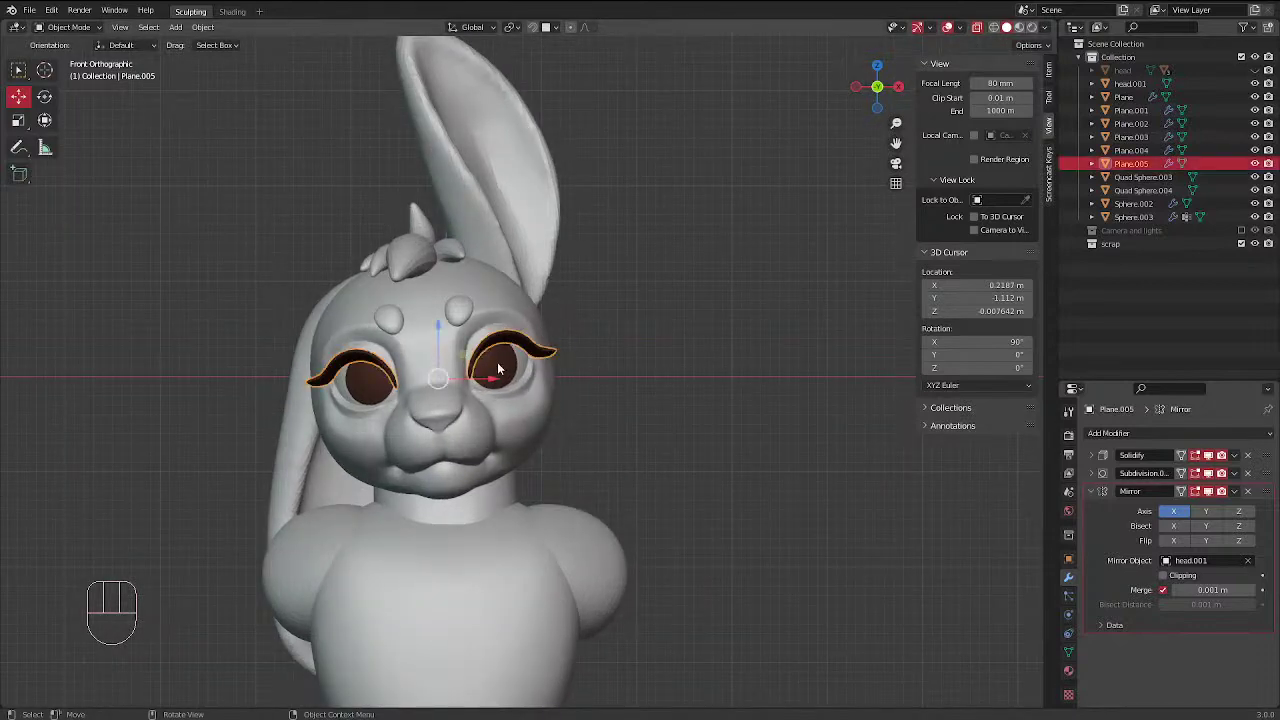
{"action": "scroll", "coordinate": [500, 344], "scroll_direction": "up", "scroll_amount": 3}
{"action": "middle_click_drag", "start_coordinate": [496, 344], "coordinate": [581, 230]}
{"action": "key", "text": "Tab"}
{"action": "left_click", "coordinate": [581, 230], "text": "ctrl"}
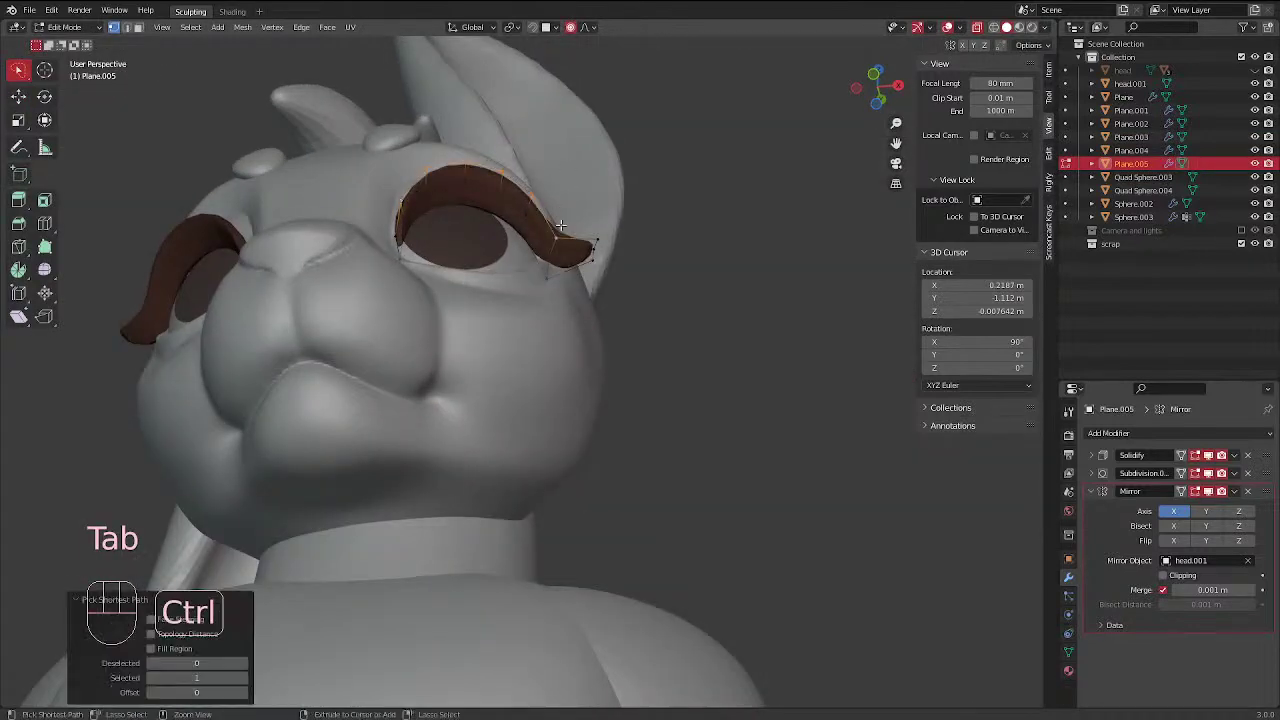
{"action": "key", "text": "g"}
{"action": "key", "text": "g"}
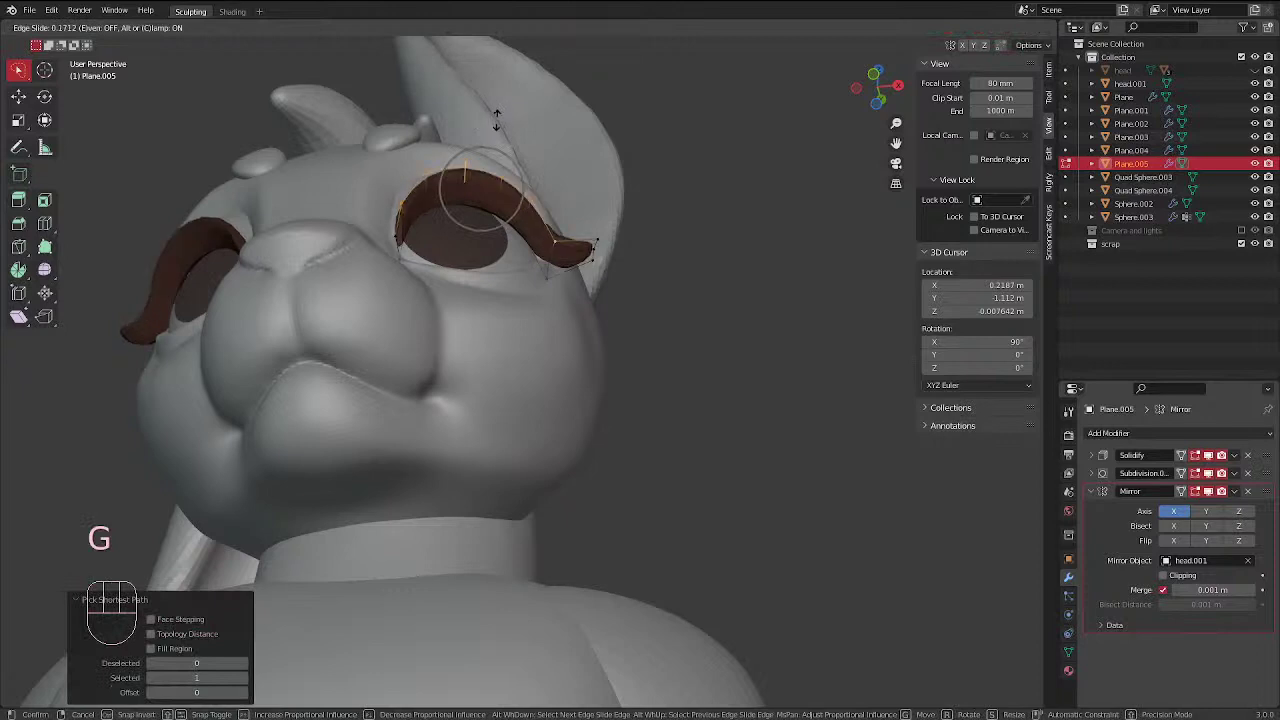
{"action": "left_click", "coordinate": [496, 125]}
Slide the upper vertex at the strip's outer tip fully onto its neighbour, factor 1.000, to form a point
{"action": "left_click", "coordinate": [597, 241]}
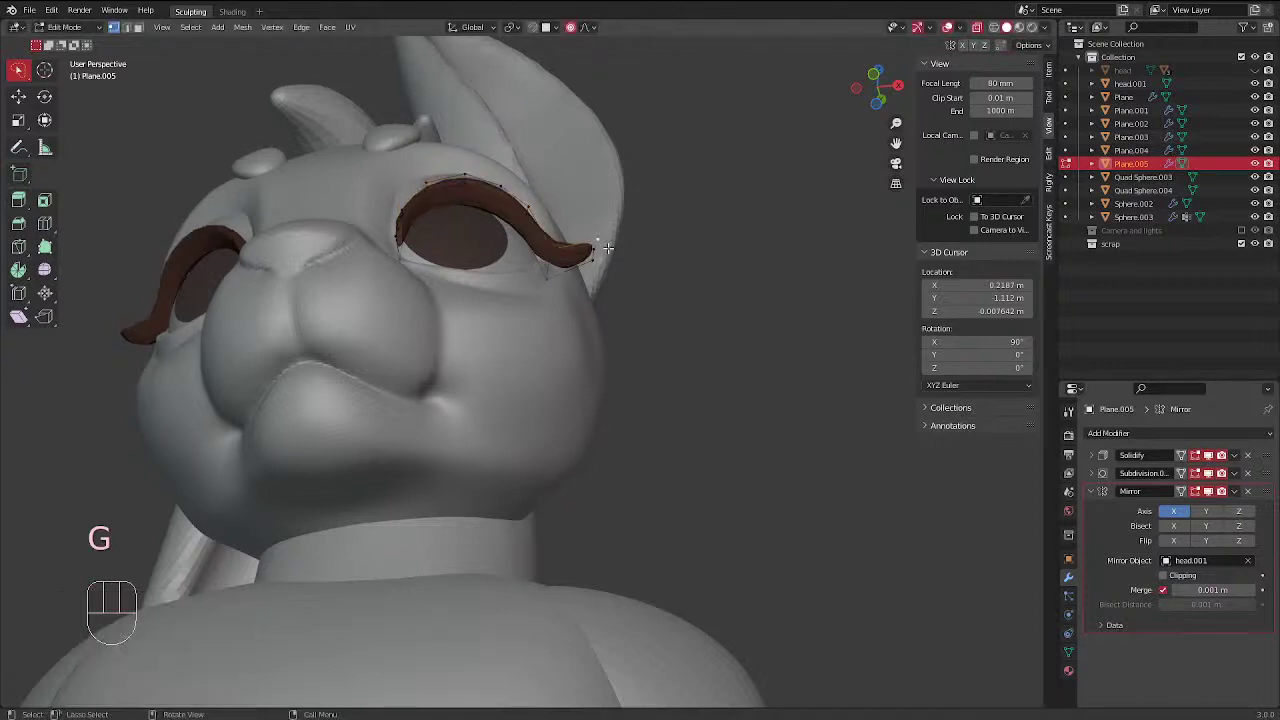
{"action": "key", "text": "g"}
{"action": "key", "text": "g"}
{"action": "right_click", "coordinate": [596, 244]}
{"action": "key", "text": "g"}
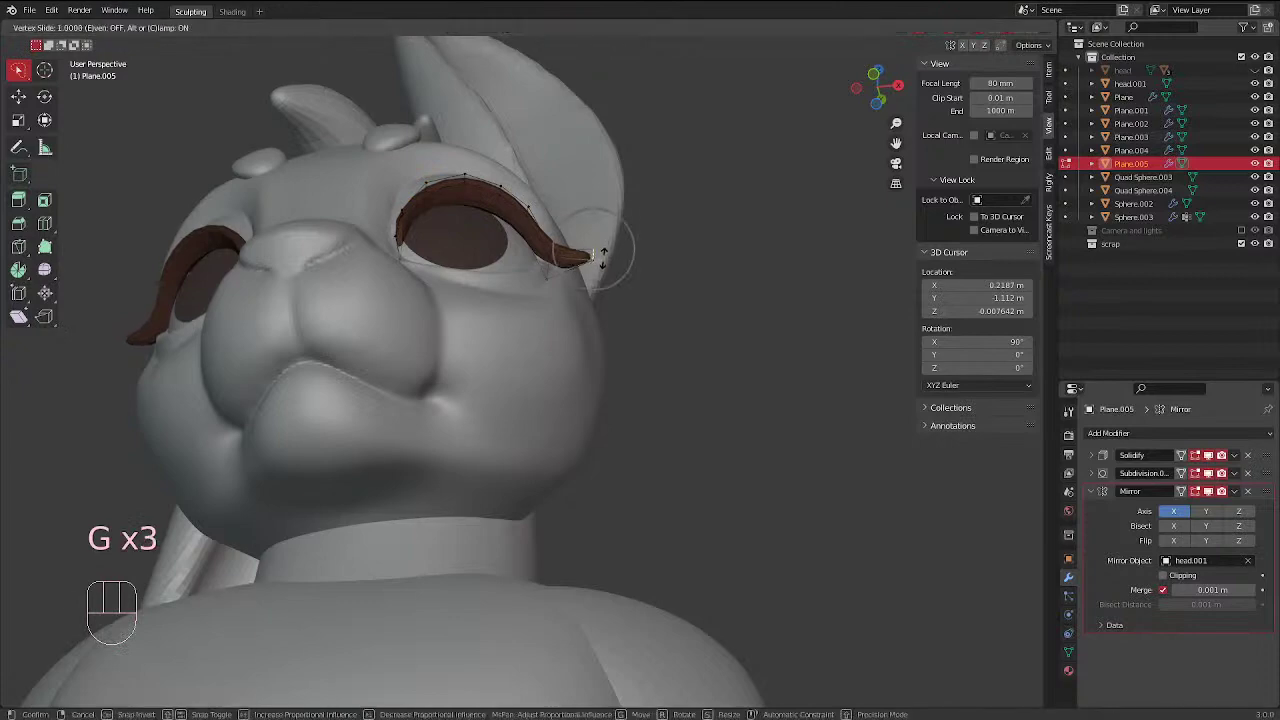
{"action": "right_click", "coordinate": [600, 245]}
{"action": "key", "text": "g"}
{"action": "left_click", "coordinate": [591, 271]}
Select the whole eyelid strip mesh and merge its overlapping vertices by distance, then clear the selection
{"action": "mouse_move", "coordinate": [591, 271]}
{"action": "middle_mouse_down"}
{"action": "mouse_move", "coordinate": [466, 371]}
{"action": "mouse_move", "coordinate": [570, 350]}
{"action": "mouse_move", "coordinate": [786, 409]}
{"action": "mouse_move", "coordinate": [449, 357]}
{"action": "mouse_move", "coordinate": [577, 288]}
{"action": "middle_mouse_up"}
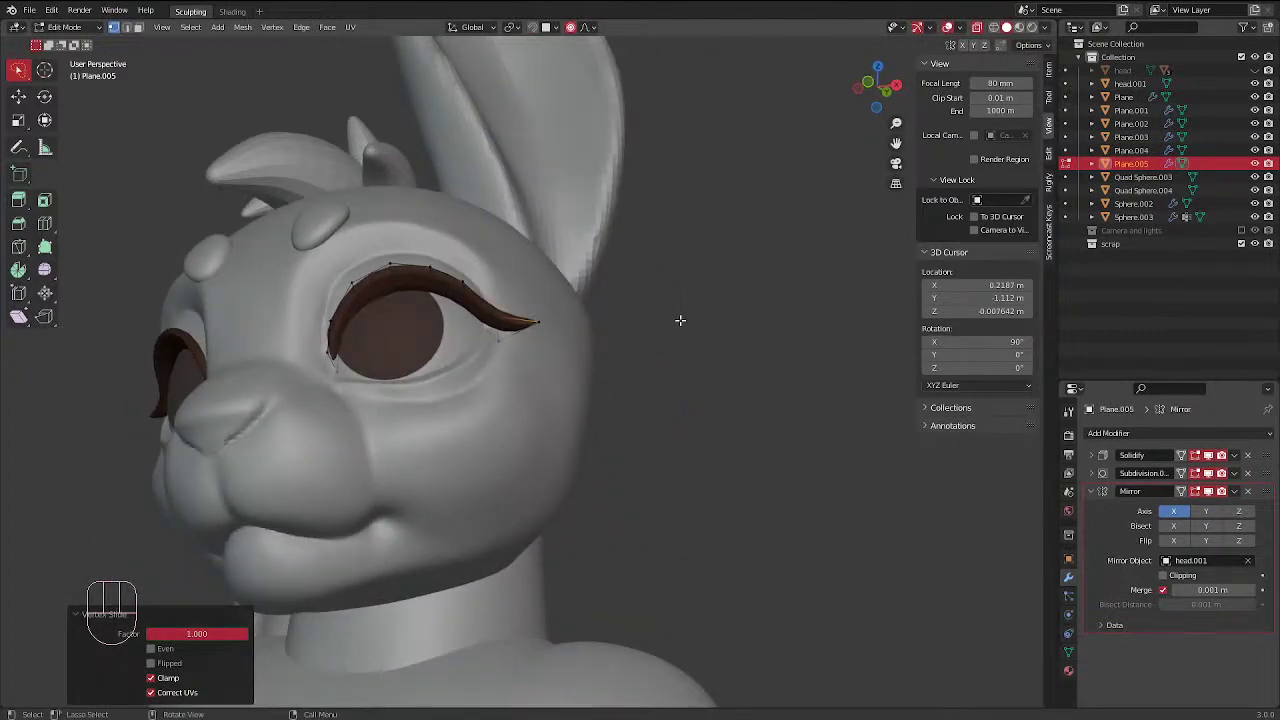
{"action": "scroll", "coordinate": [579, 323], "scroll_direction": "up", "scroll_amount": 6}
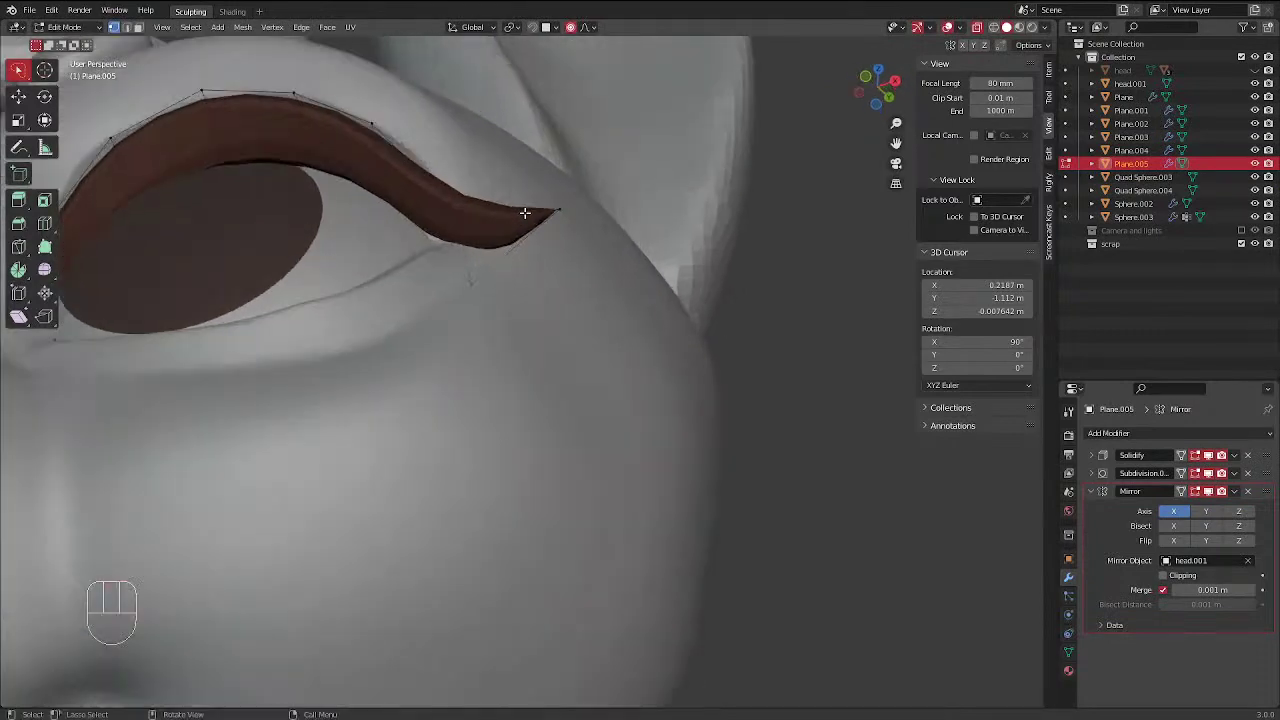
{"action": "key", "text": "a"}
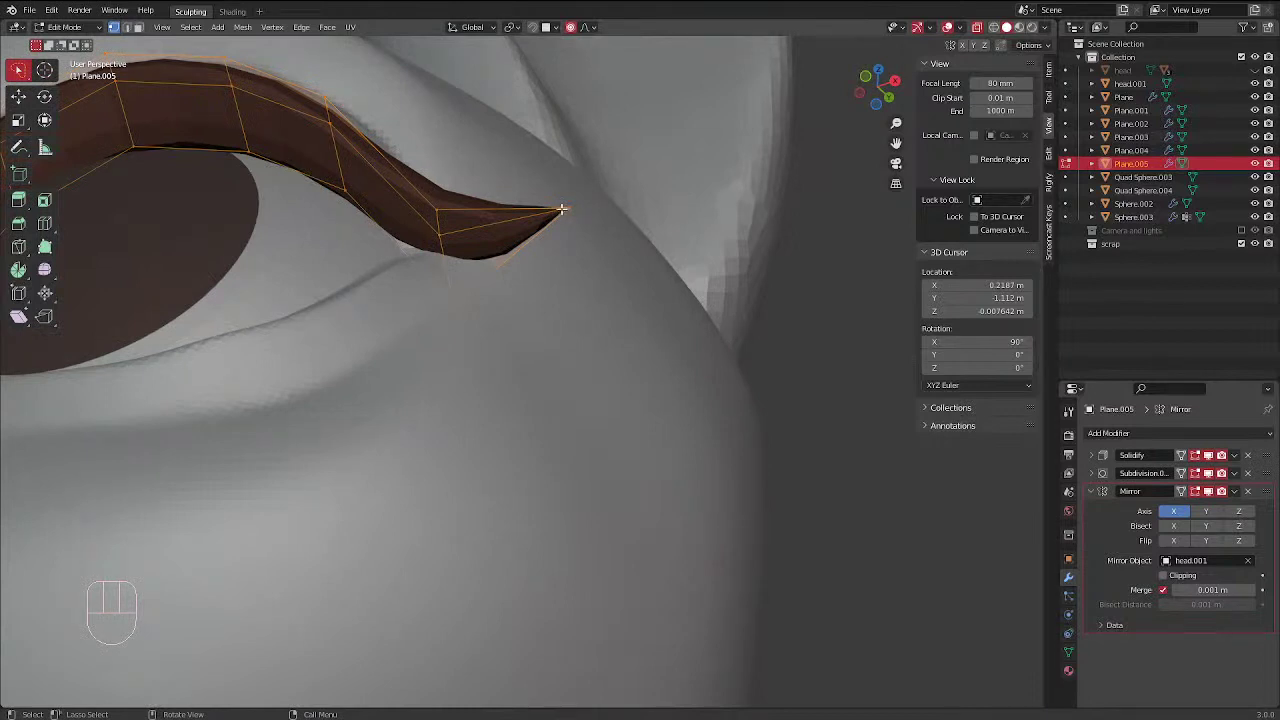
{"action": "key", "text": "ctrl+j"}
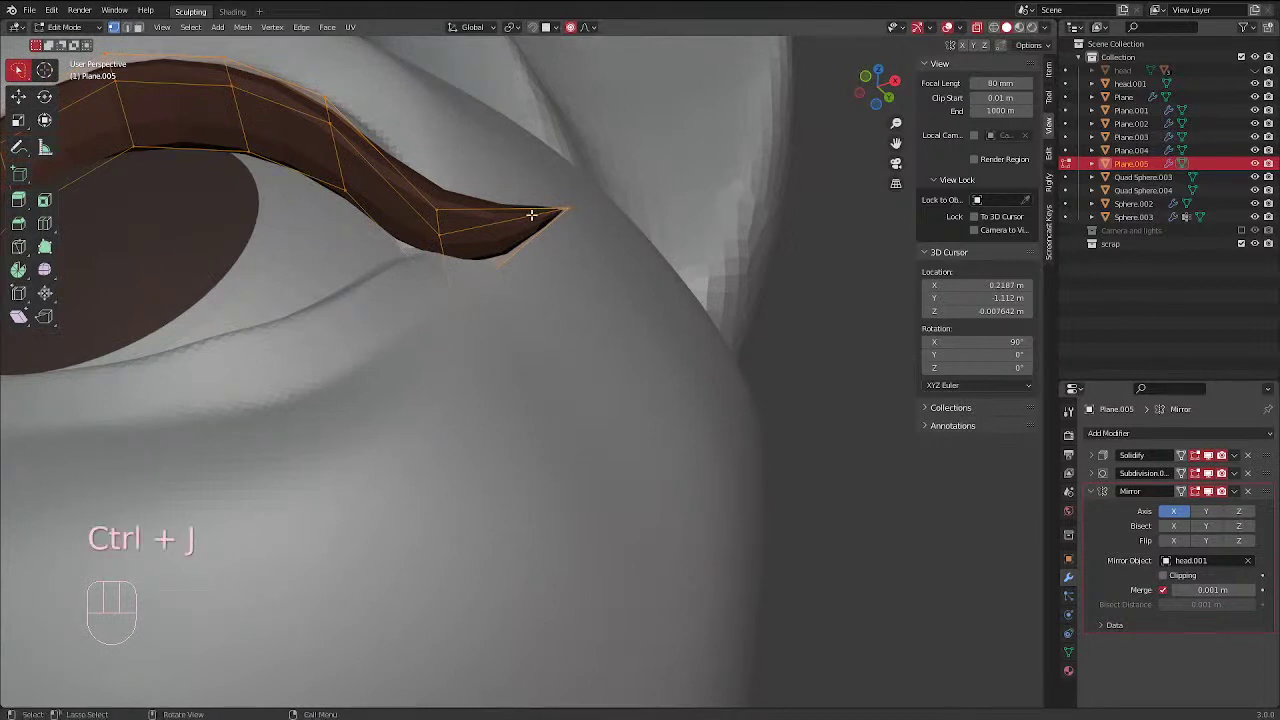
{"action": "scroll", "coordinate": [532, 215], "scroll_direction": "down", "scroll_amount": 3}
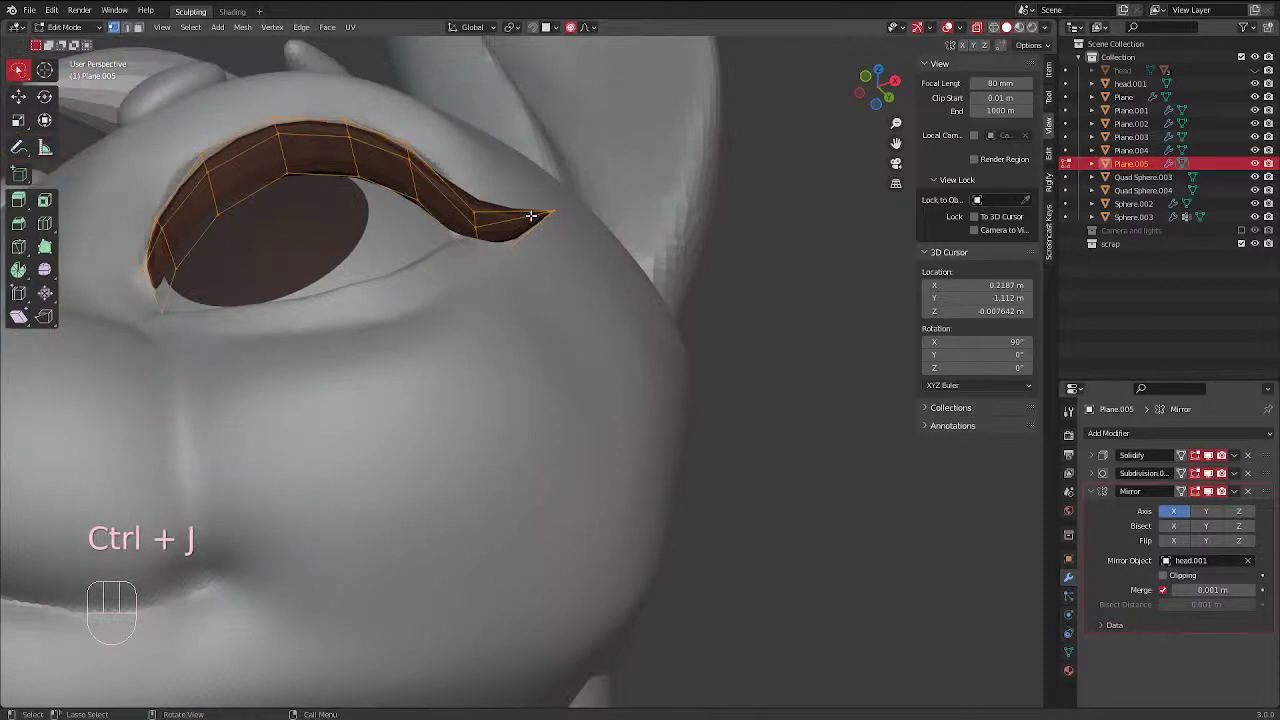
{"action": "key", "text": "m"}
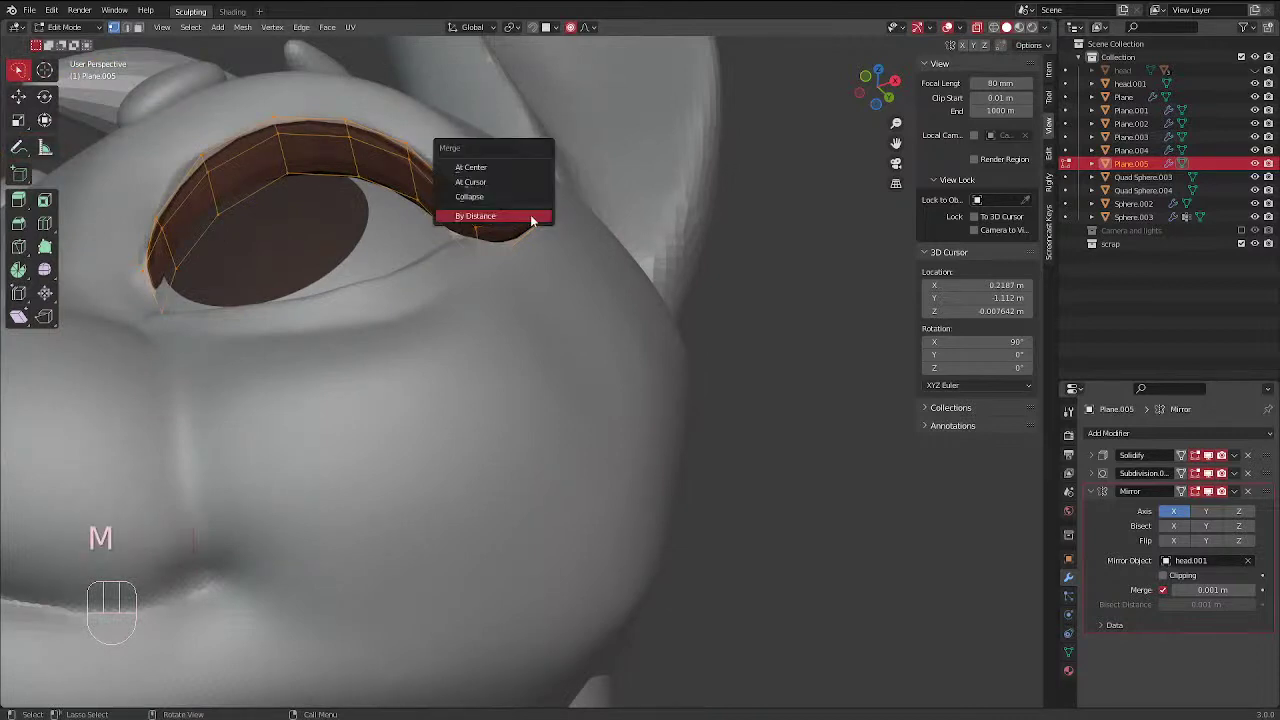
{"action": "left_click", "coordinate": [531, 220]}
{"action": "scroll", "coordinate": [531, 220], "scroll_direction": "down", "scroll_amount": 4}
{"action": "middle_click_drag", "start_coordinate": [631, 300], "coordinate": [743, 400]}
{"action": "left_click", "coordinate": [743, 400]}
Knife-cut a new edge across the eyelid strip just before its outer tip
{"action": "middle_click_drag", "start_coordinate": [590, 350], "coordinate": [666, 365]}
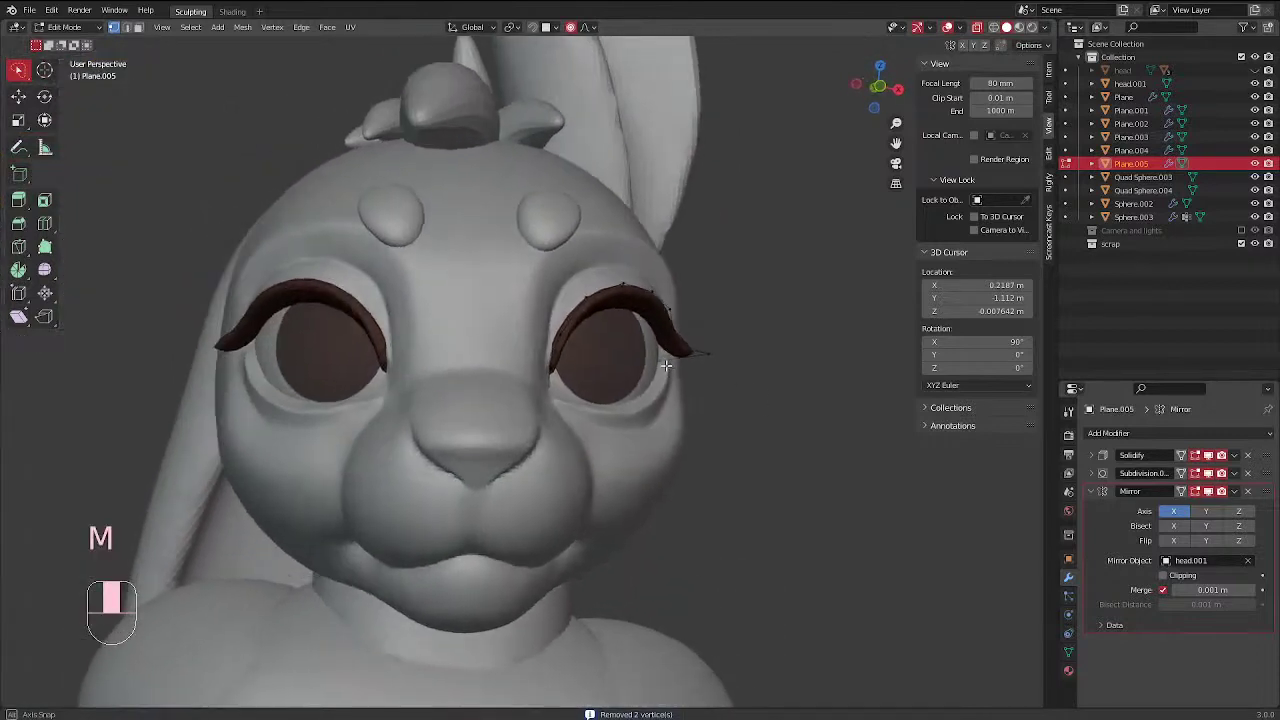
{"action": "scroll", "coordinate": [666, 366], "scroll_direction": "down", "scroll_amount": 1}
{"action": "scroll", "coordinate": [643, 314], "scroll_direction": "up", "scroll_amount": 6}
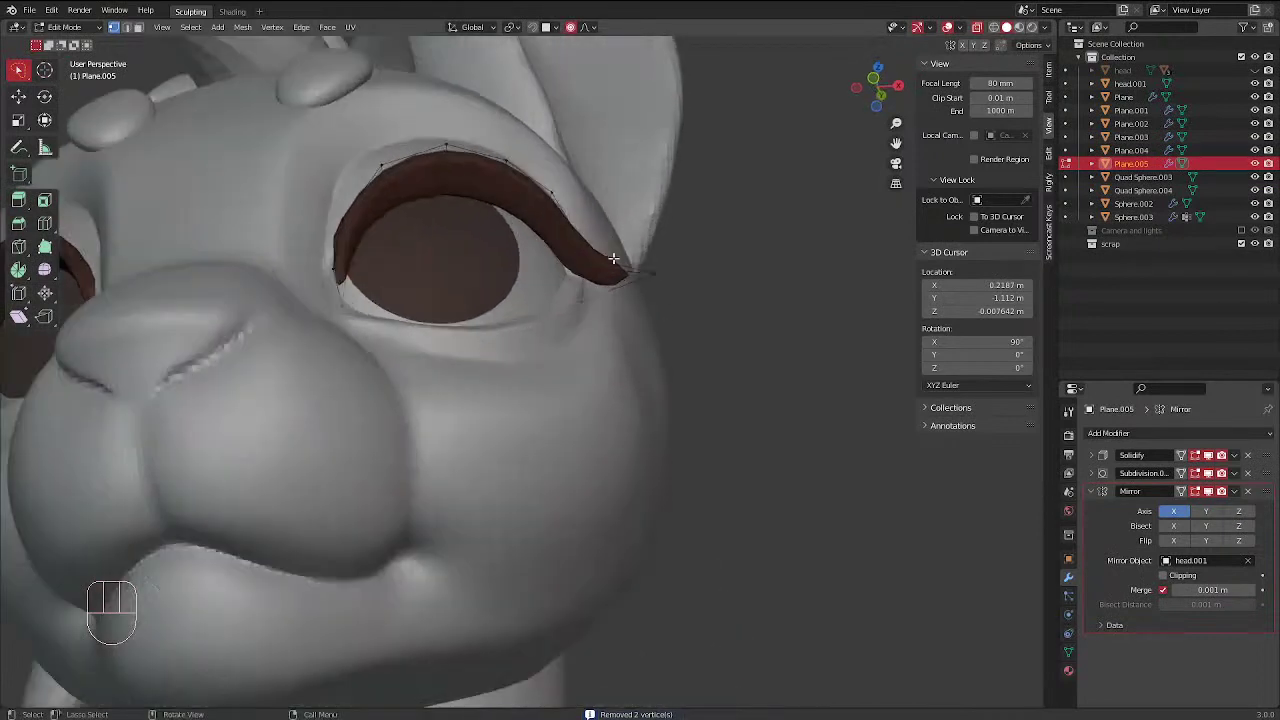
{"action": "key", "text": "k"}
{"action": "left_click", "coordinate": [619, 266]}
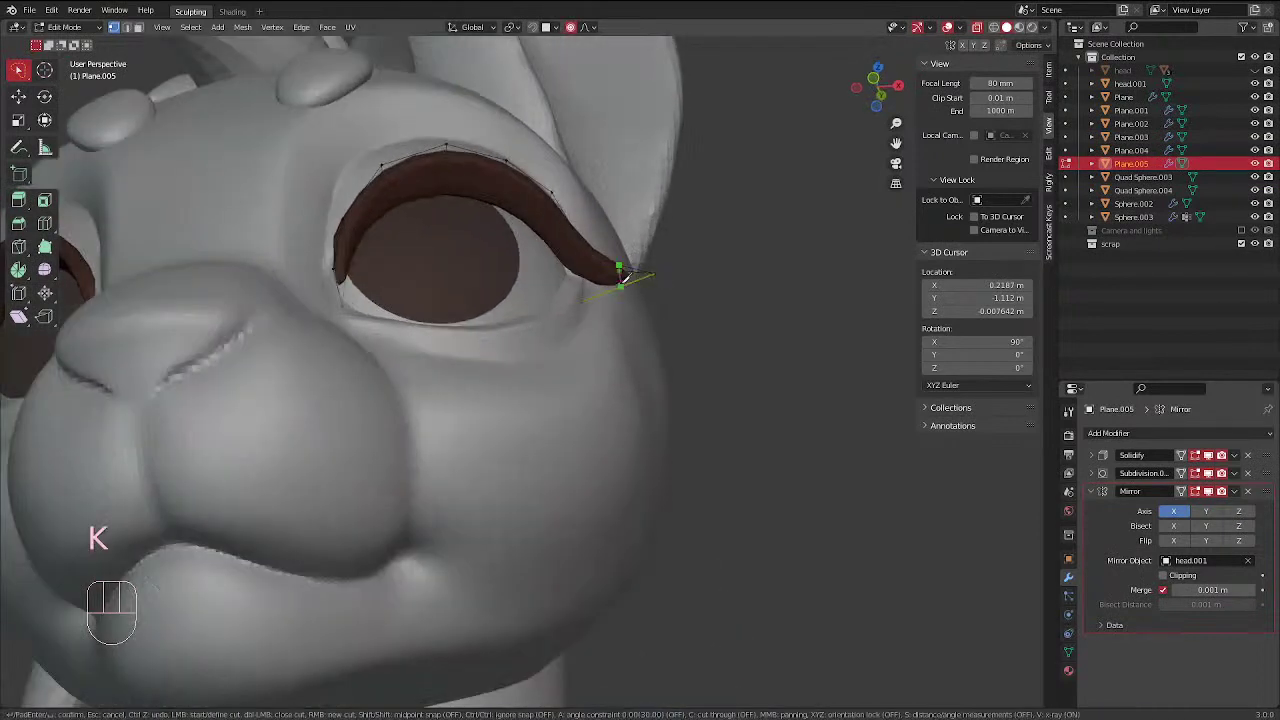
{"action": "key", "text": "Return"}
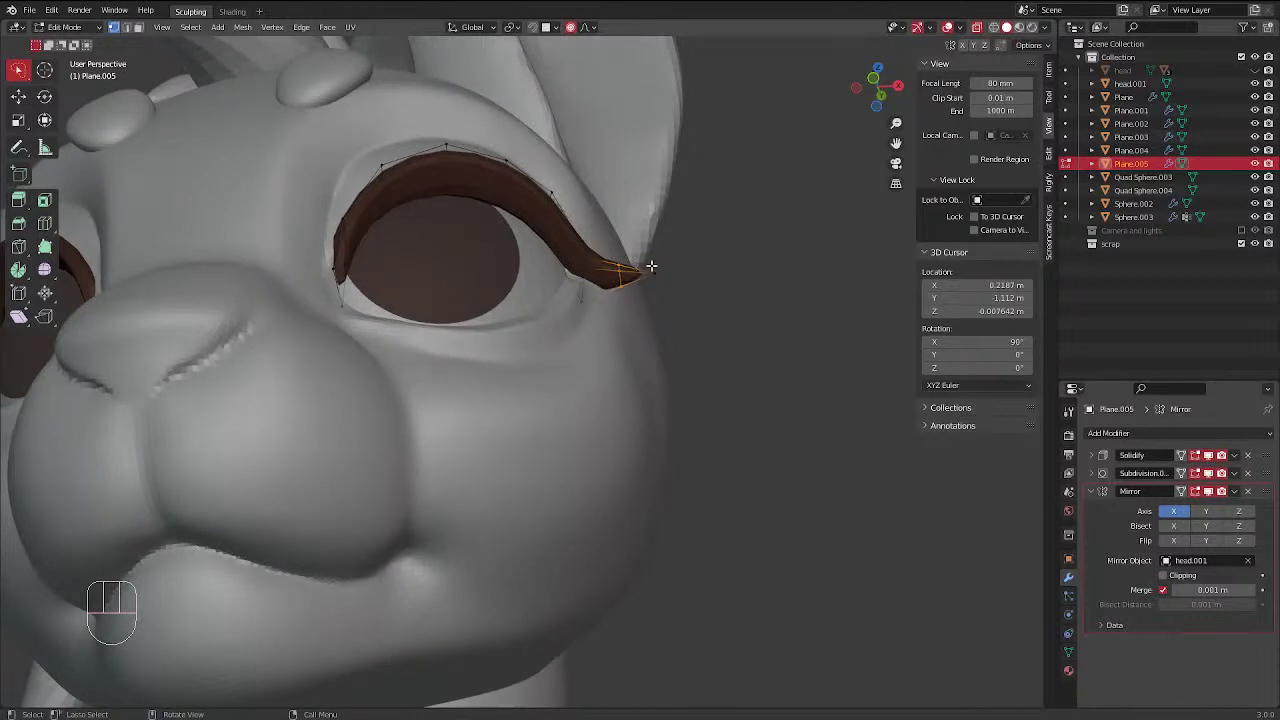
Move the strip's outer tip vertex about 0.055 m up and outward, and raise the cut's upper vertex by about 0.02 m
{"action": "middle_click_drag", "start_coordinate": [651, 266], "coordinate": [674, 286]}
{"action": "key", "text": "g"}
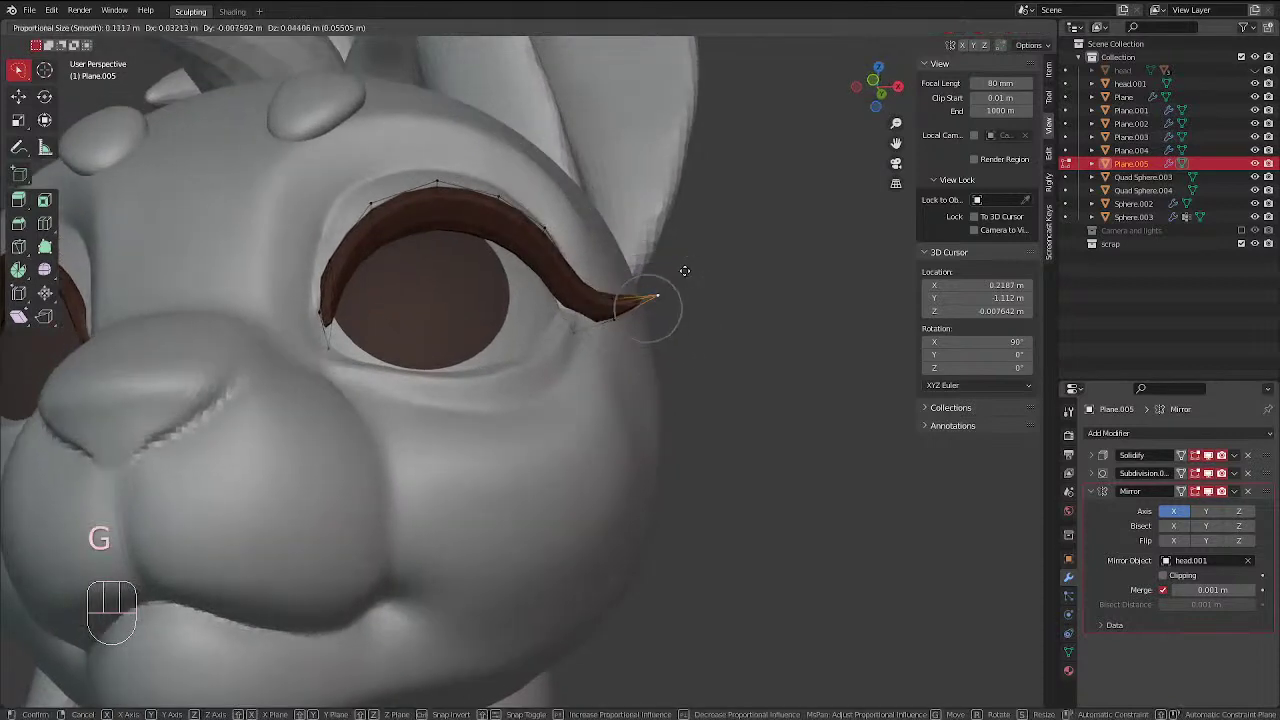
{"action": "left_click", "coordinate": [684, 271]}
{"action": "key", "text": "g"}
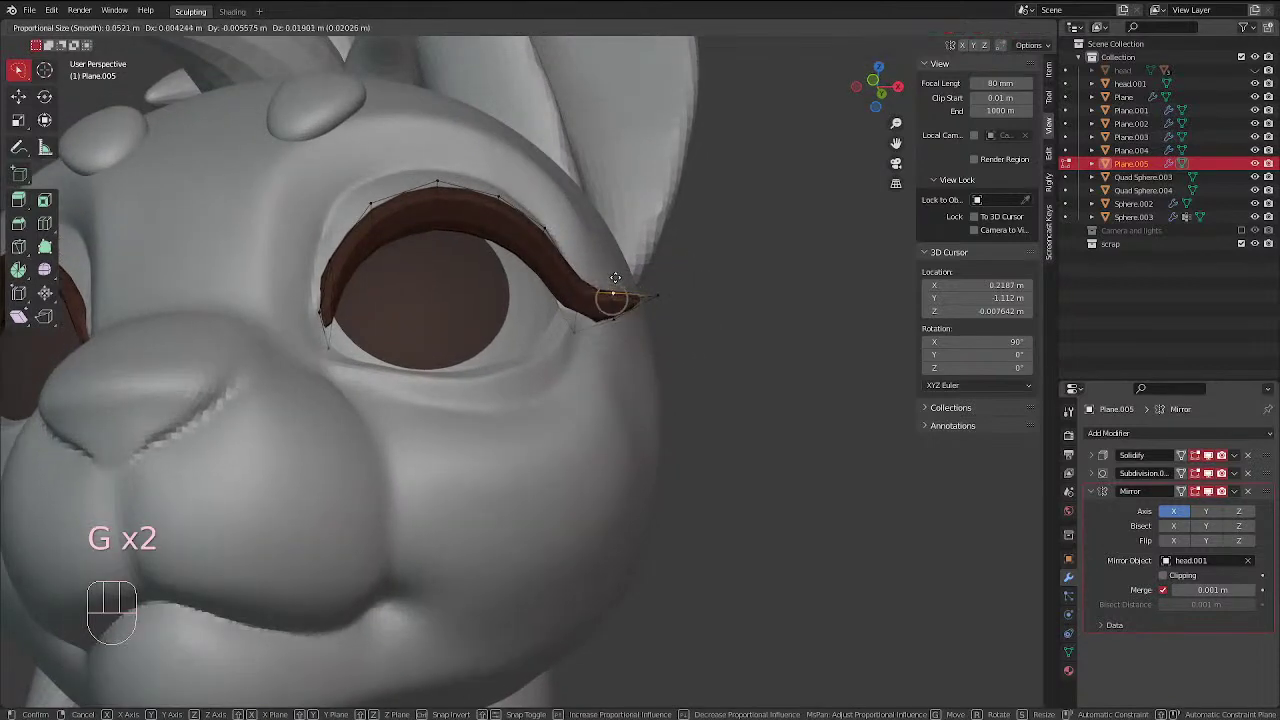
{"action": "left_click", "coordinate": [615, 278]}
Select the strip's middle row of vertices from the inner side to the outer corner and edge-slide it by about 0.44
{"action": "scroll", "coordinate": [615, 278], "scroll_direction": "down", "scroll_amount": 5}
{"action": "key", "text": "KP_1"}
{"action": "scroll", "coordinate": [542, 312], "scroll_direction": "up", "scroll_amount": 2}
{"action": "left_click", "coordinate": [582, 283]}
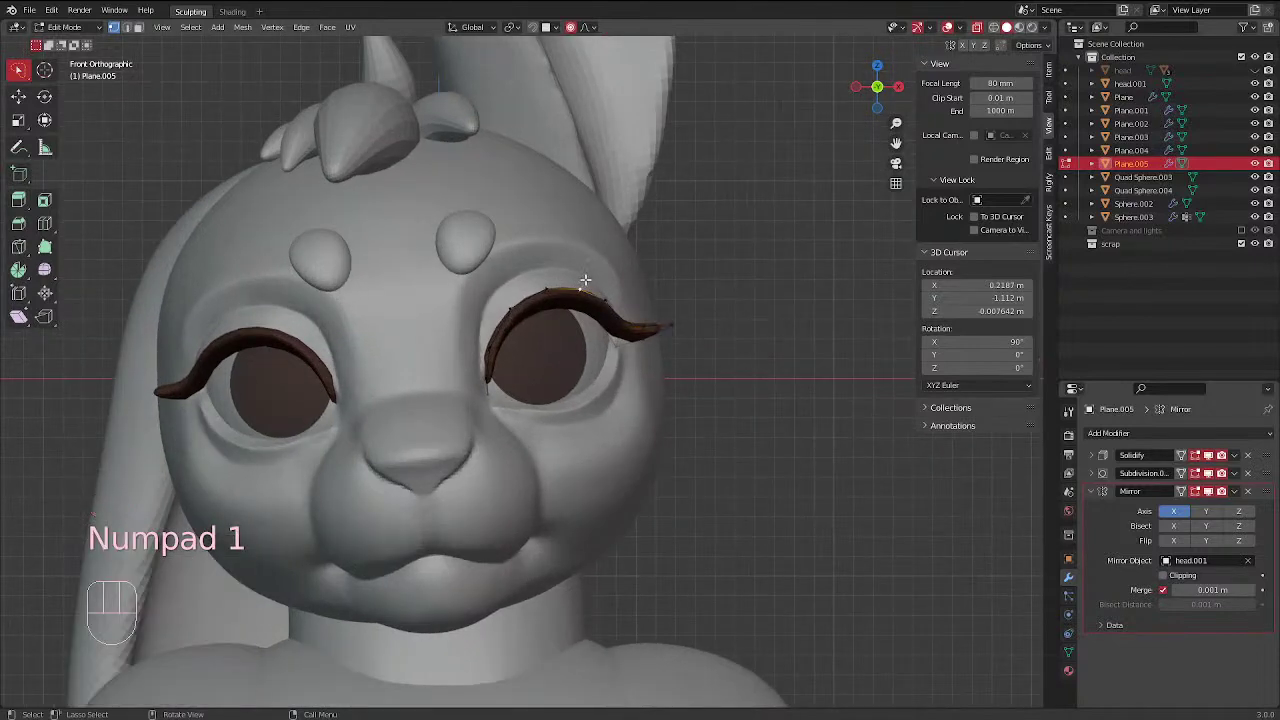
{"action": "middle_click_drag", "start_coordinate": [585, 283], "coordinate": [520, 128]}
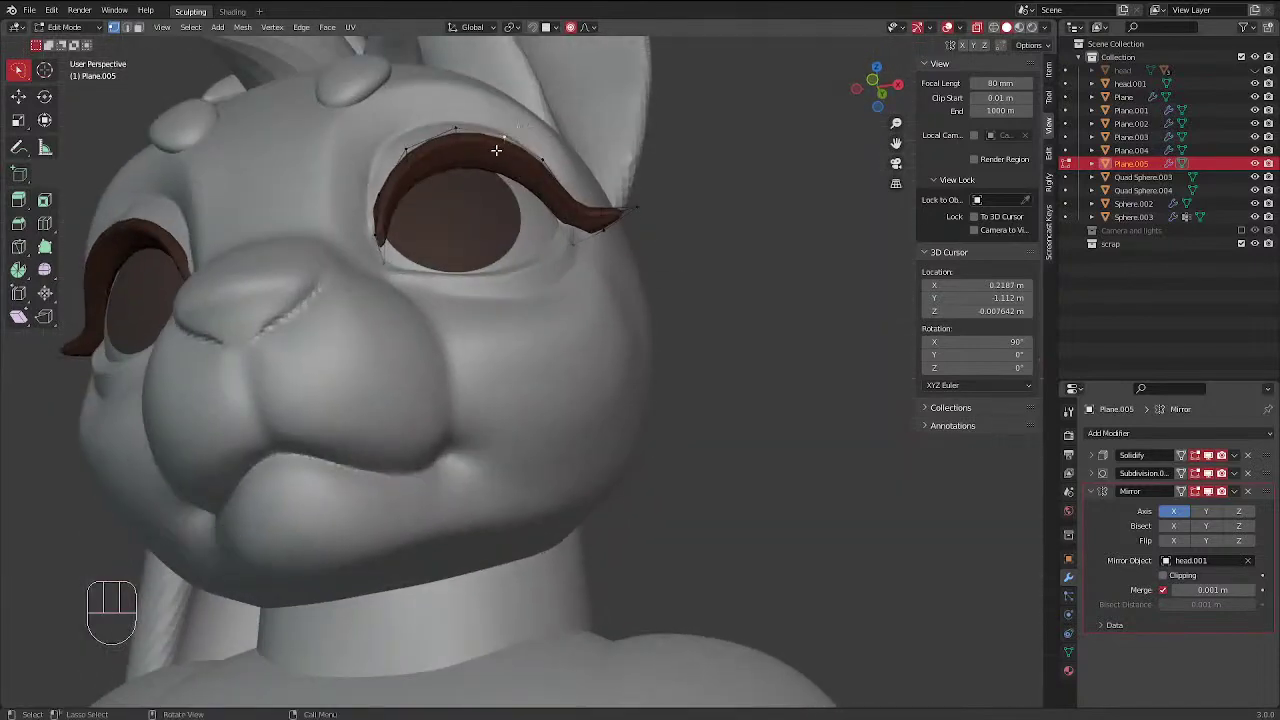
{"action": "left_click", "coordinate": [500, 148]}
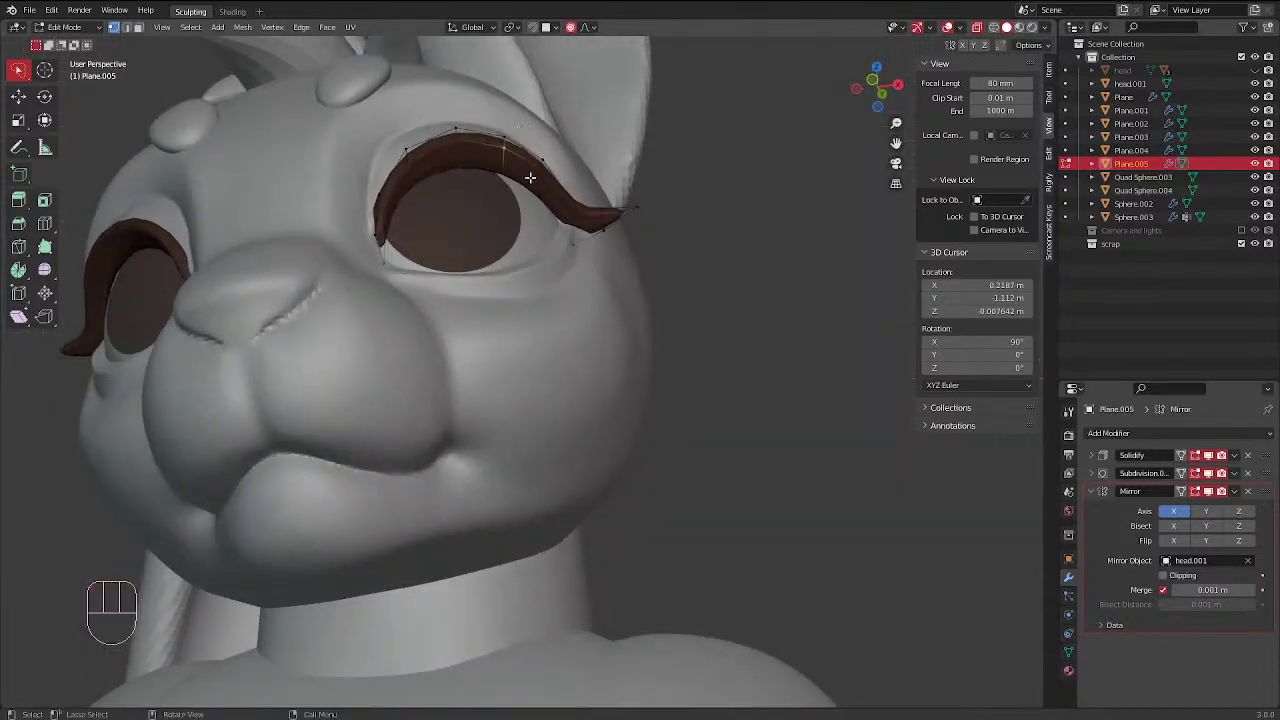
{"action": "left_click", "coordinate": [408, 162], "text": "ctrl"}
{"action": "left_click", "coordinate": [574, 215], "text": "ctrl"}
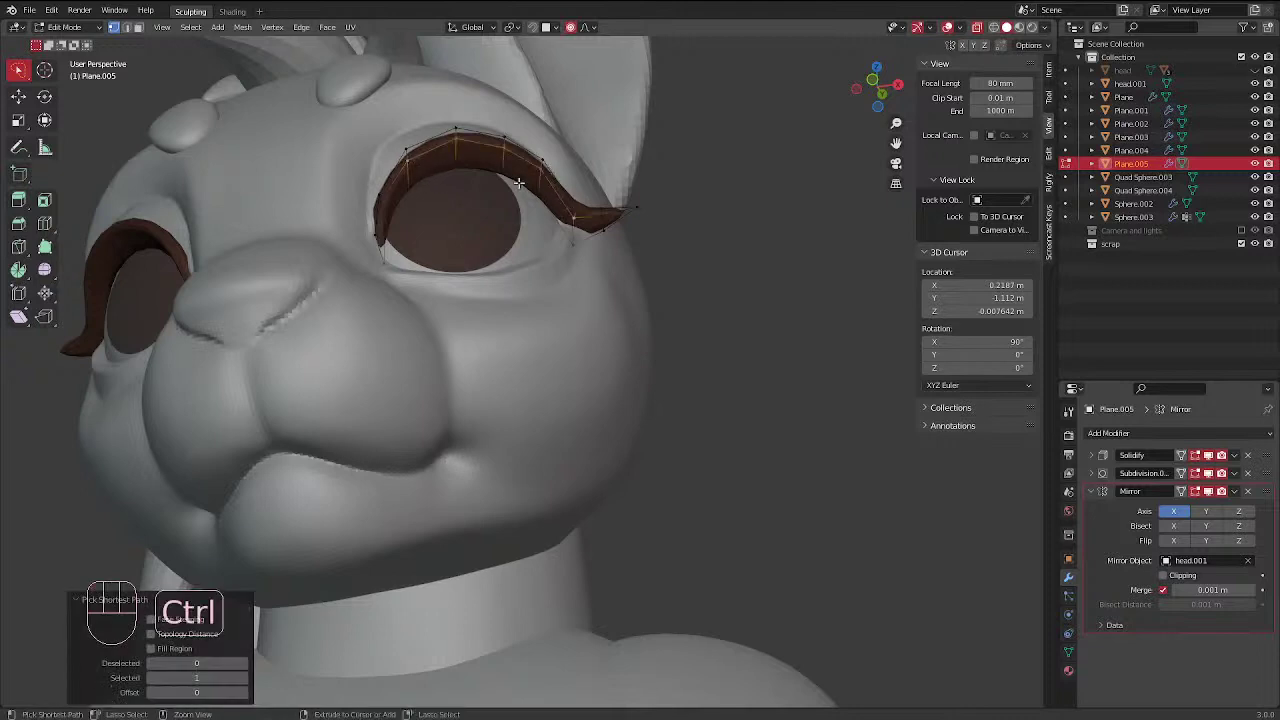
{"action": "key", "text": "g"}
{"action": "key", "text": "g"}
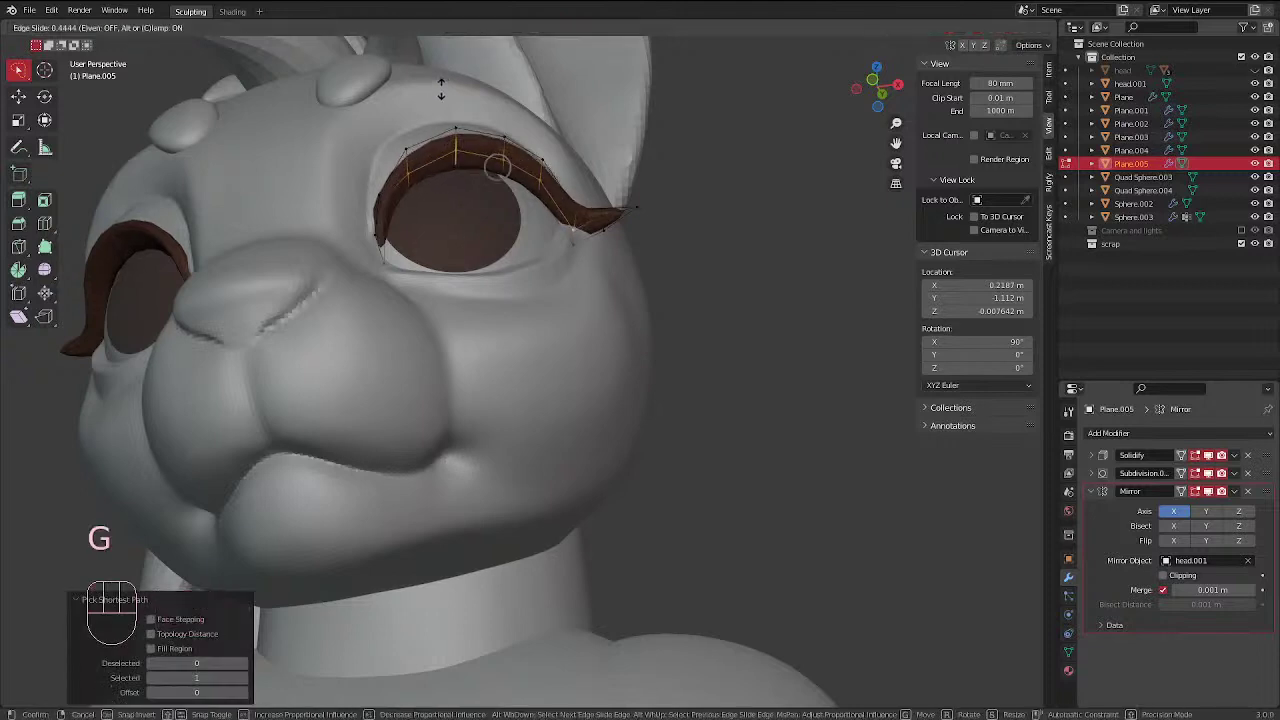
{"action": "left_click", "coordinate": [441, 88]}
Vertex-slide two vertices at the strip's inner end along their edges, by about 0.46 and 0.31
{"action": "key", "text": "g"}
{"action": "key", "text": "g"}
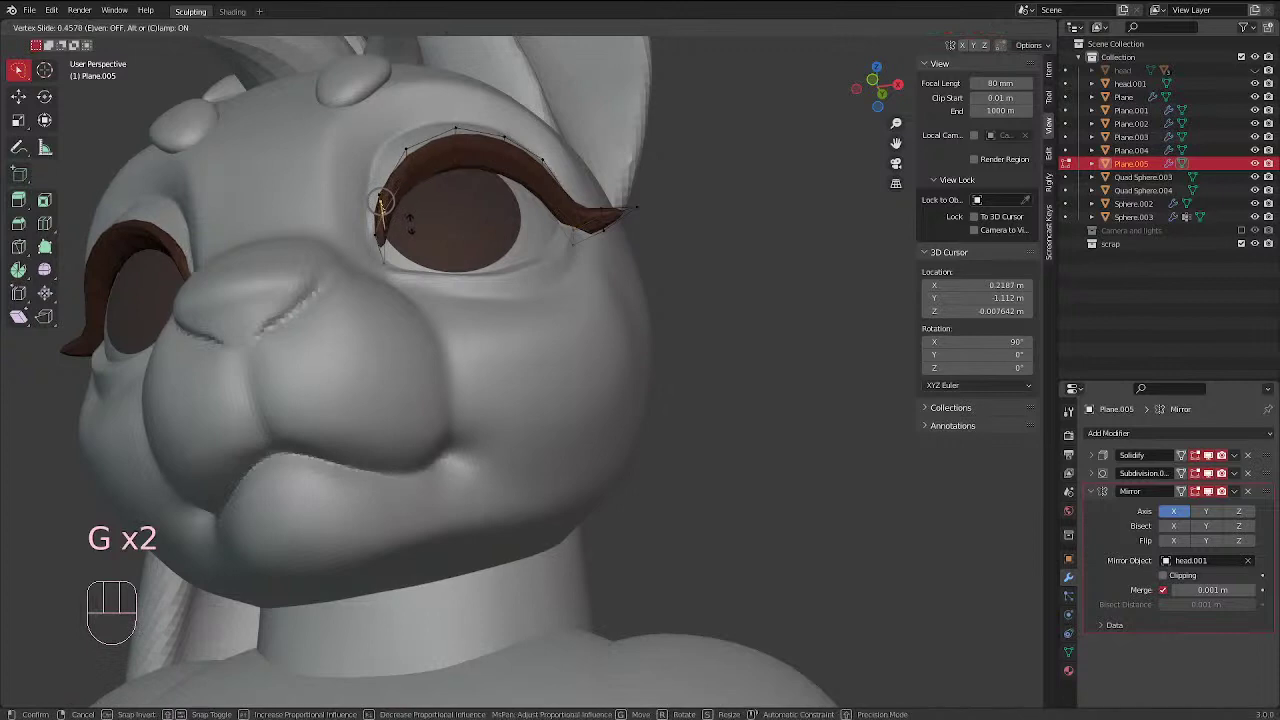
{"action": "left_click", "coordinate": [386, 209]}
{"action": "middle_click_drag", "start_coordinate": [386, 209], "coordinate": [260, 283]}
{"action": "left_click", "coordinate": [237, 295]}
{"action": "key", "text": "g"}
{"action": "key", "text": "g"}
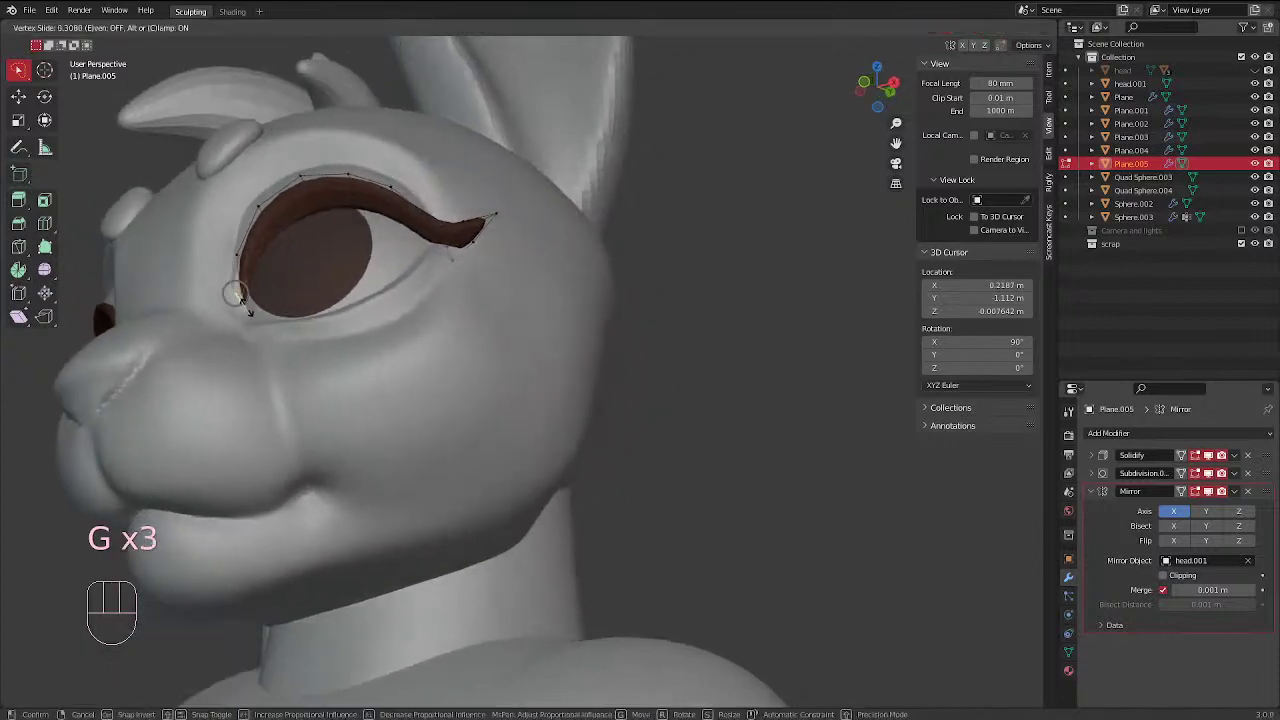
{"action": "left_click", "coordinate": [248, 306]}
Nudge the vertices along the strip's upper edge, from the inner side over the top of the arc, with smooth proportional editing
{"action": "key", "text": "g"}
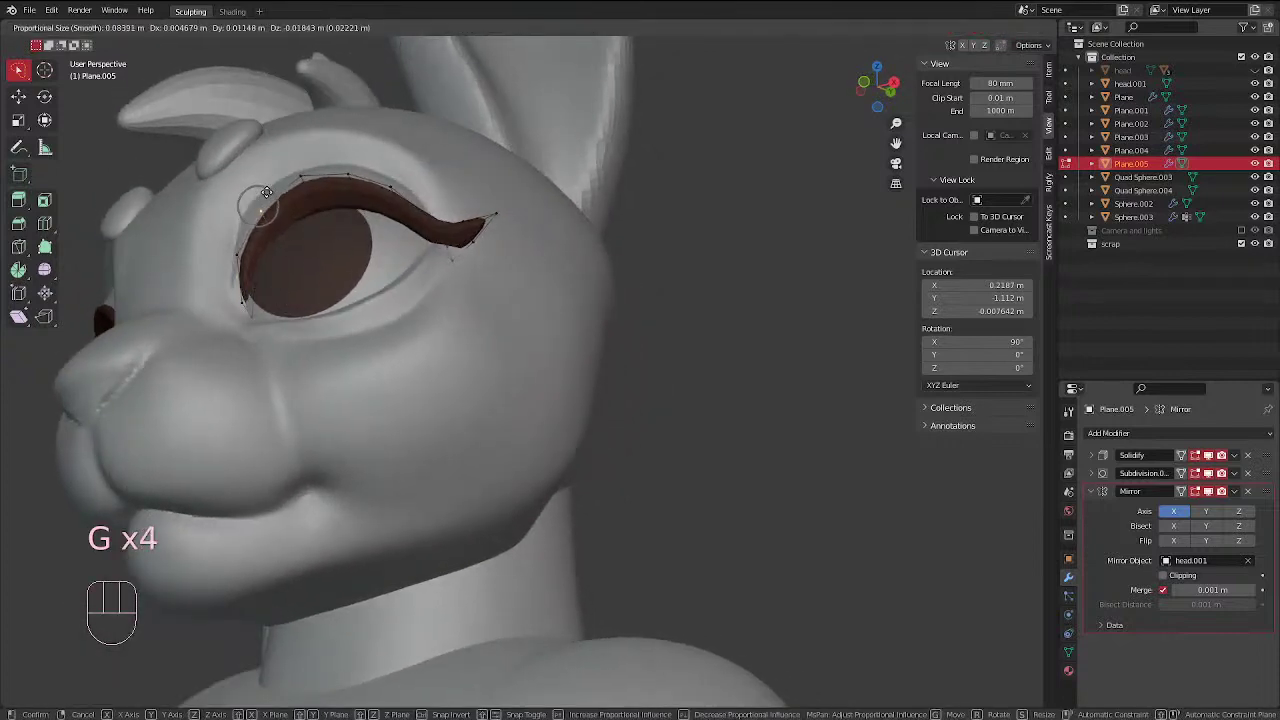
{"action": "left_click", "coordinate": [267, 193]}
{"action": "left_click", "coordinate": [303, 177]}
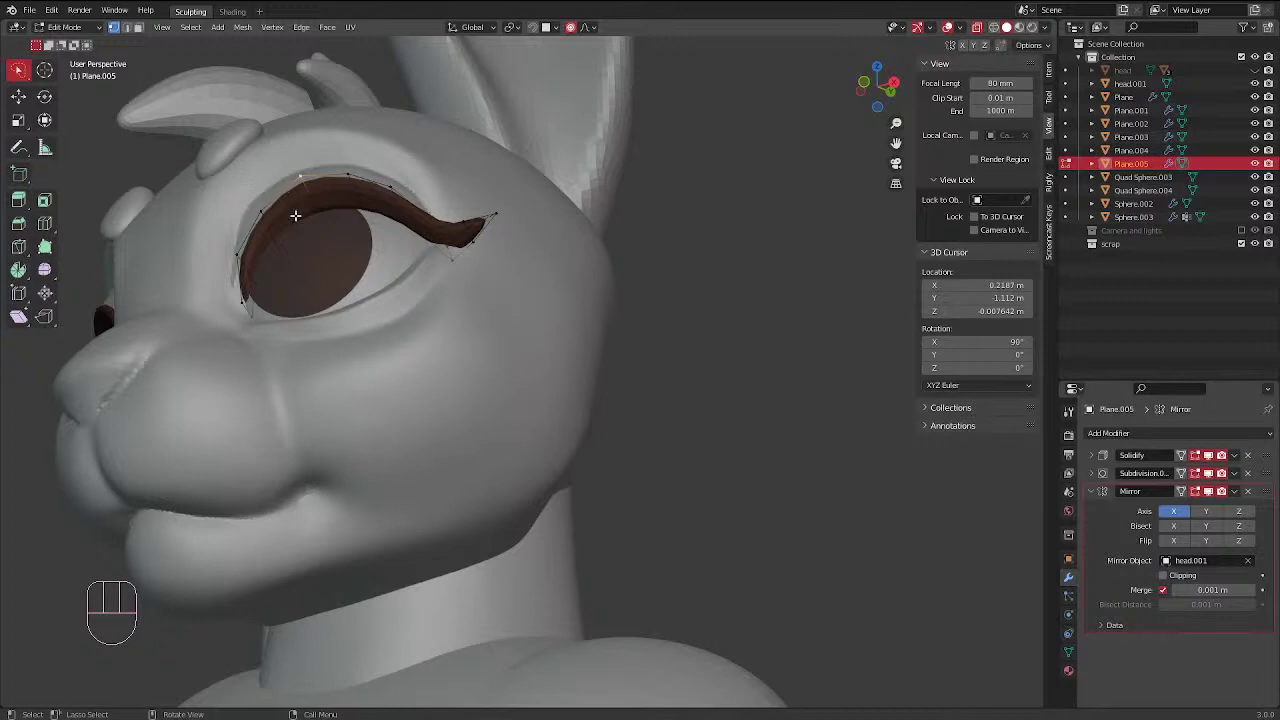
{"action": "middle_click_drag", "start_coordinate": [295, 215], "coordinate": [442, 158]}
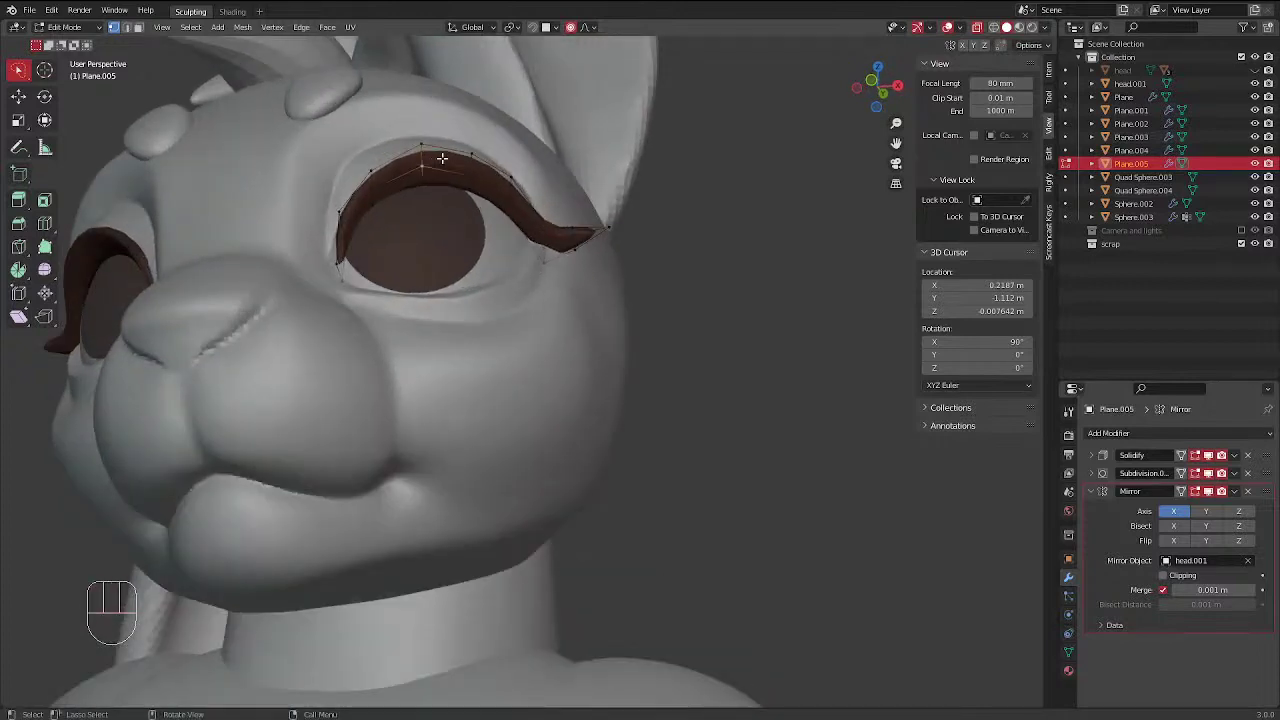
{"action": "key", "text": "g"}
{"action": "scroll", "coordinate": [474, 156], "scroll_direction": "down", "scroll_amount": 6}
{"action": "left_click", "coordinate": [474, 156]}
{"action": "left_click", "coordinate": [474, 155]}
{"action": "key", "text": "g"}
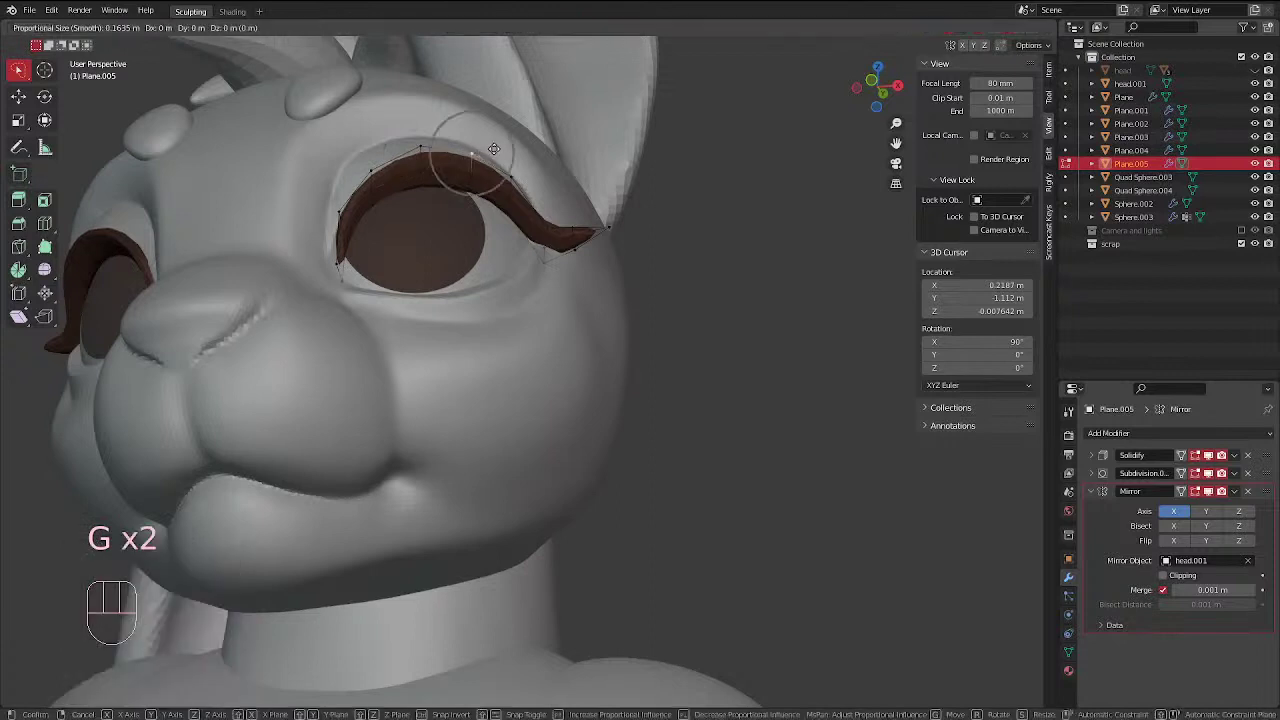
{"action": "left_click", "coordinate": [494, 150]}
{"action": "key", "text": "g"}
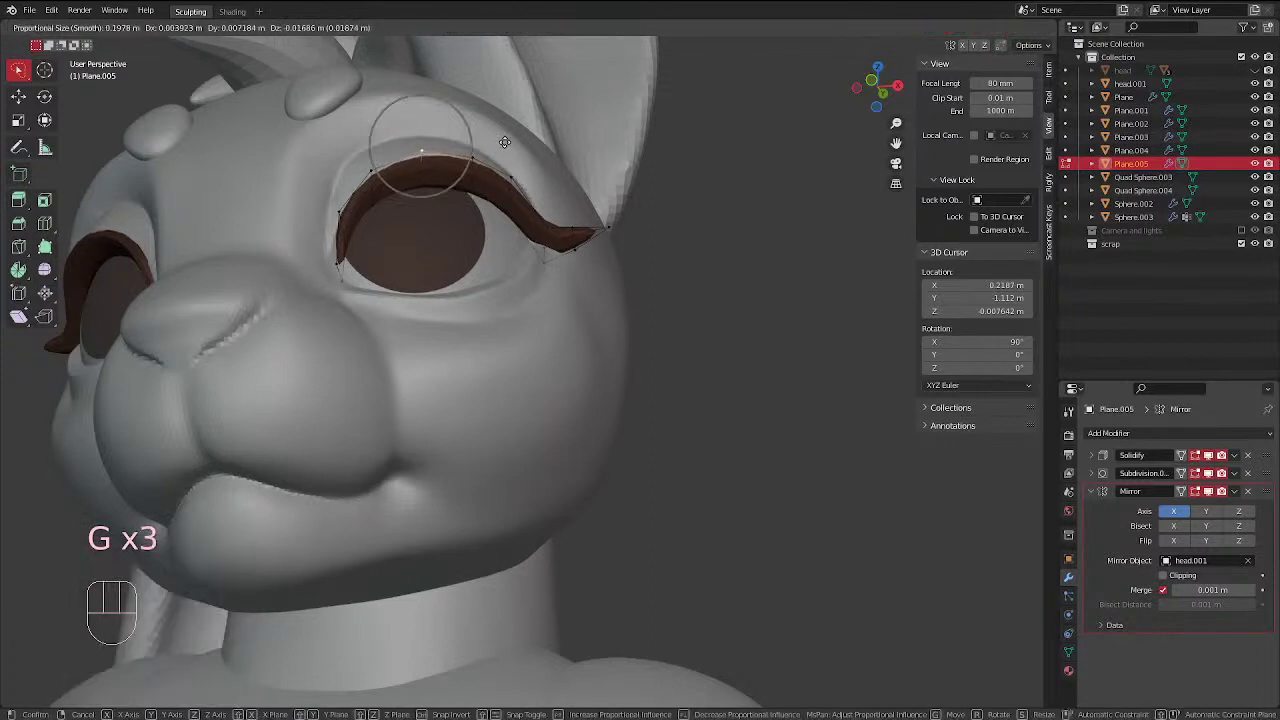
{"action": "left_click", "coordinate": [505, 142]}
Move the vertices on the strip's outer slope down and outward with proportional editing, adjusting the second by about 0.02 m
{"action": "key", "text": "g"}
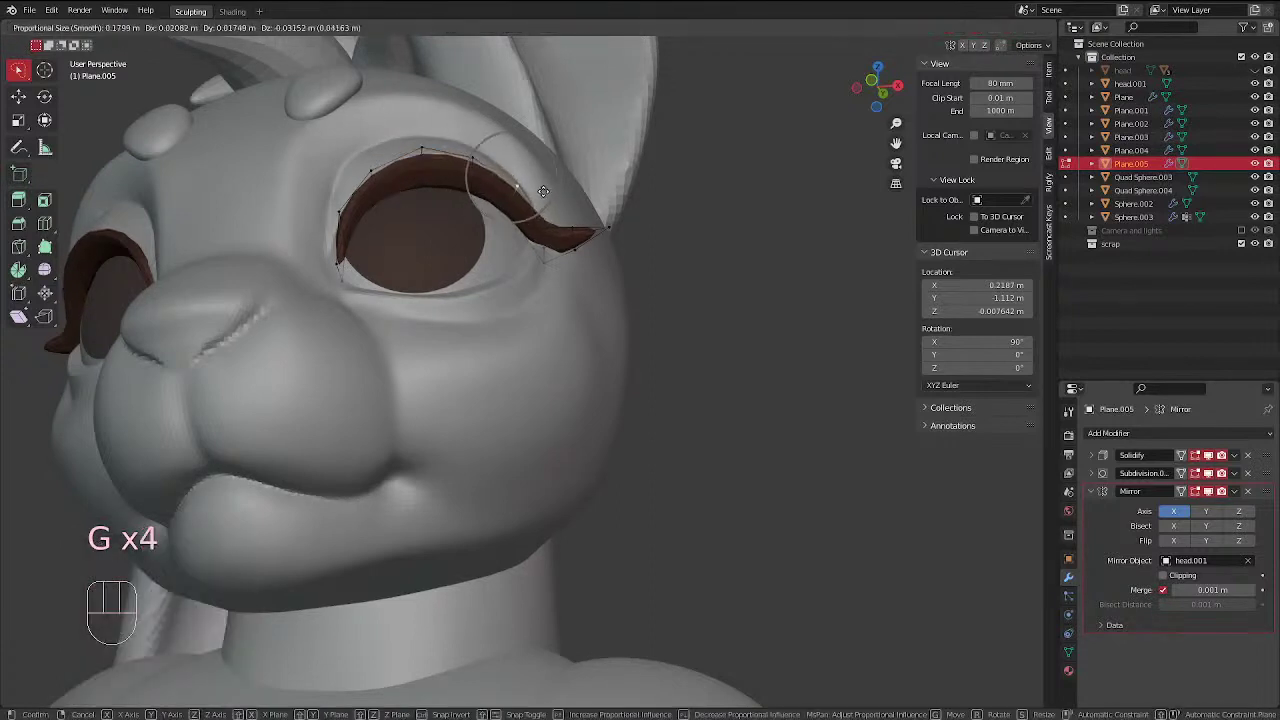
{"action": "left_click", "coordinate": [524, 200]}
{"action": "key", "text": "g"}
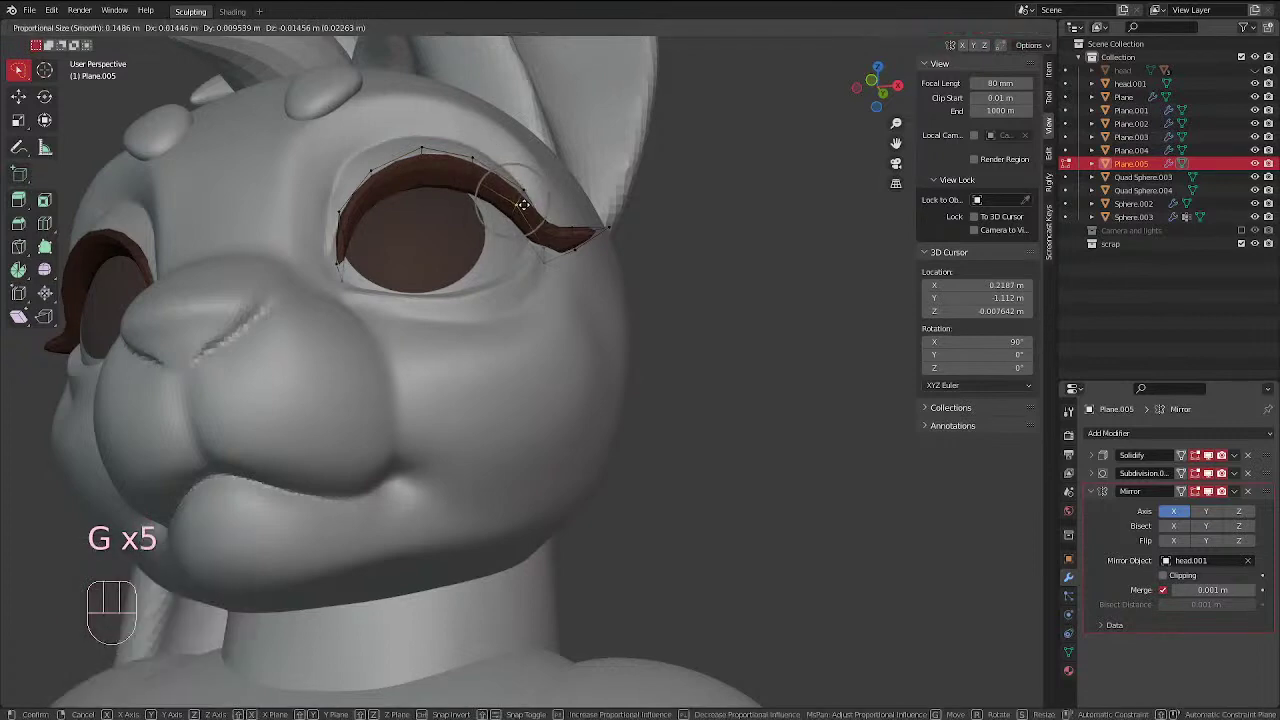
{"action": "left_click", "coordinate": [522, 206]}
Return to Object Mode, deselect the eyelid strip and examine the lash shape on the whole face
{"action": "scroll", "coordinate": [540, 300], "scroll_direction": "down", "scroll_amount": 4}
{"action": "middle_click_drag", "start_coordinate": [566, 300], "coordinate": [570, 340]}
{"action": "key", "text": "ctrl+Tab"}
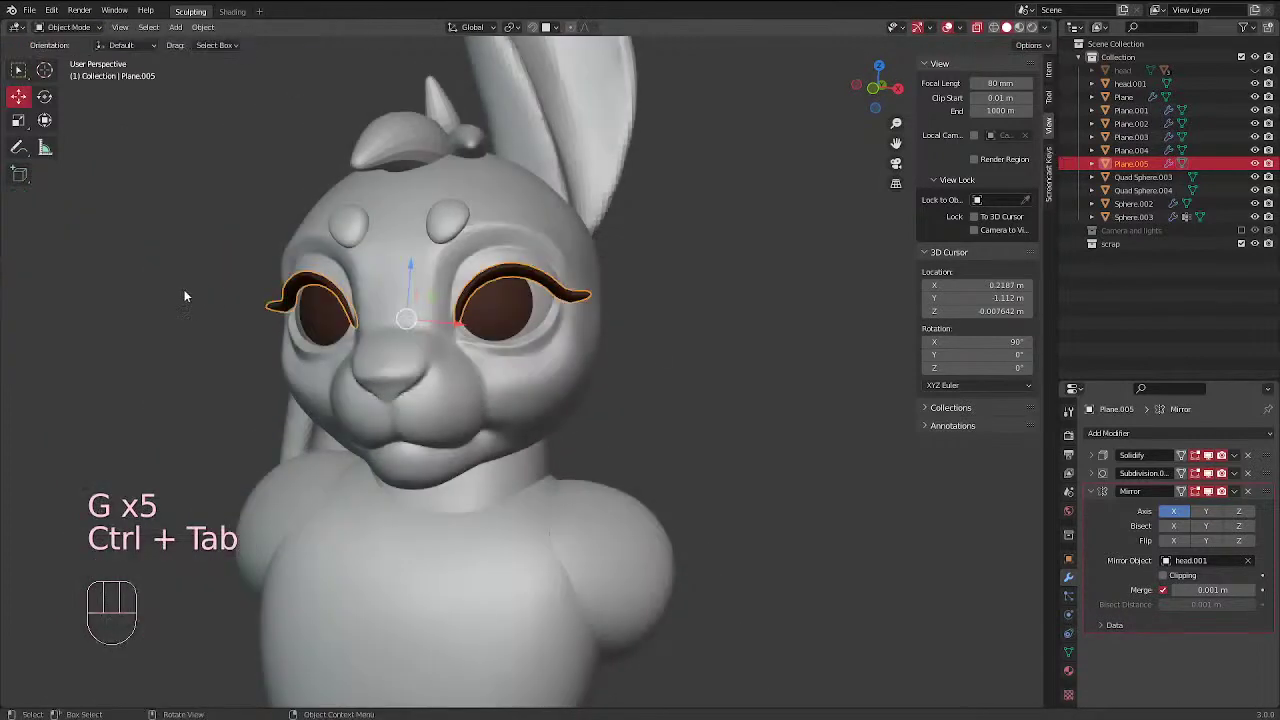
{"action": "left_click", "coordinate": [738, 333]}
{"action": "middle_click_drag", "start_coordinate": [738, 333], "coordinate": [622, 361]}
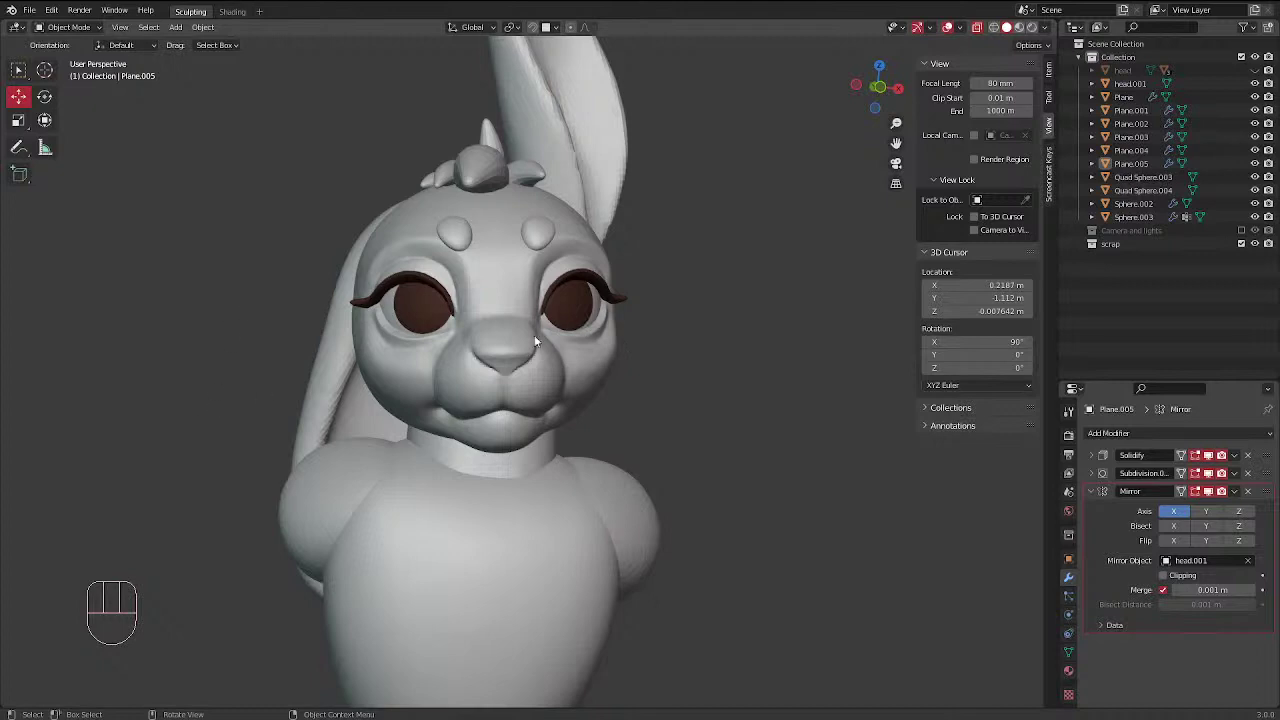
Reopen the eyelid strip for editing, move its outer-end vertices toward the head, and shift the tip by about -0.063, 0.059, 0.047 m
{"action": "middle_click_drag", "start_coordinate": [538, 342], "coordinate": [313, 528]}
{"action": "scroll", "coordinate": [545, 470], "scroll_direction": "up", "scroll_amount": 1}
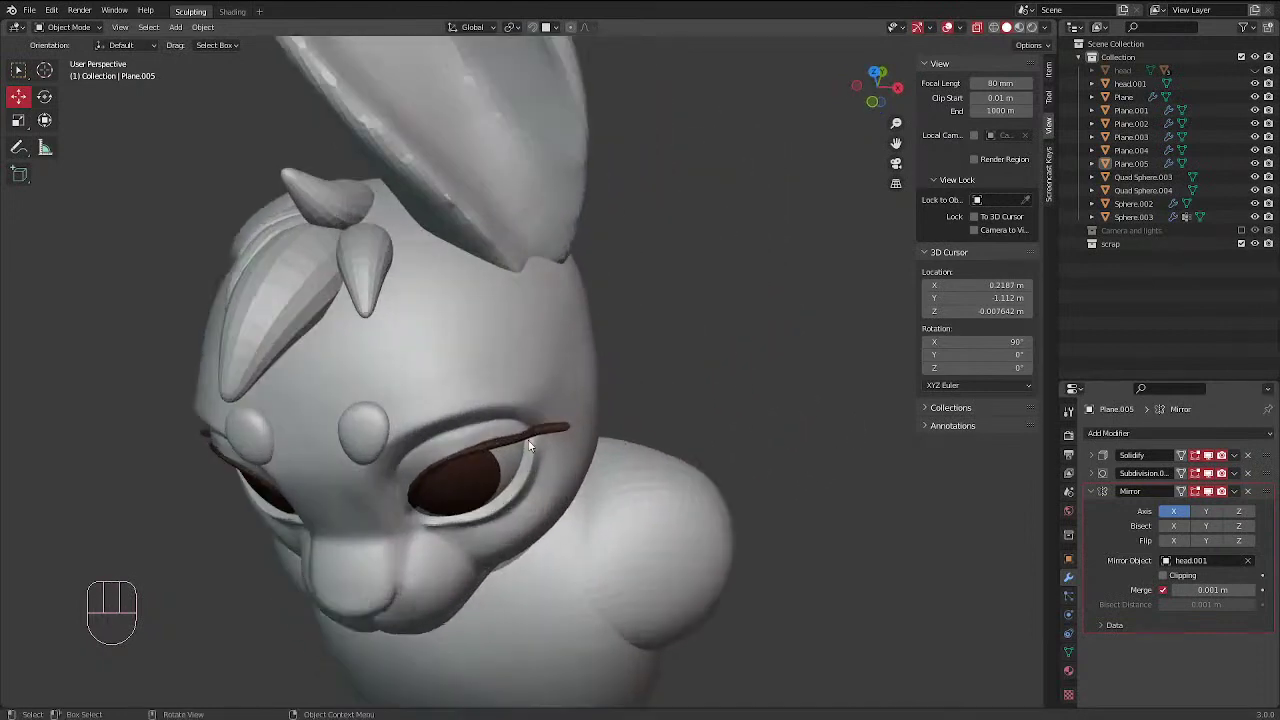
{"action": "scroll", "coordinate": [622, 463], "scroll_direction": "up", "scroll_amount": 1}
{"action": "left_click", "coordinate": [585, 447]}
{"action": "key", "text": "Tab"}
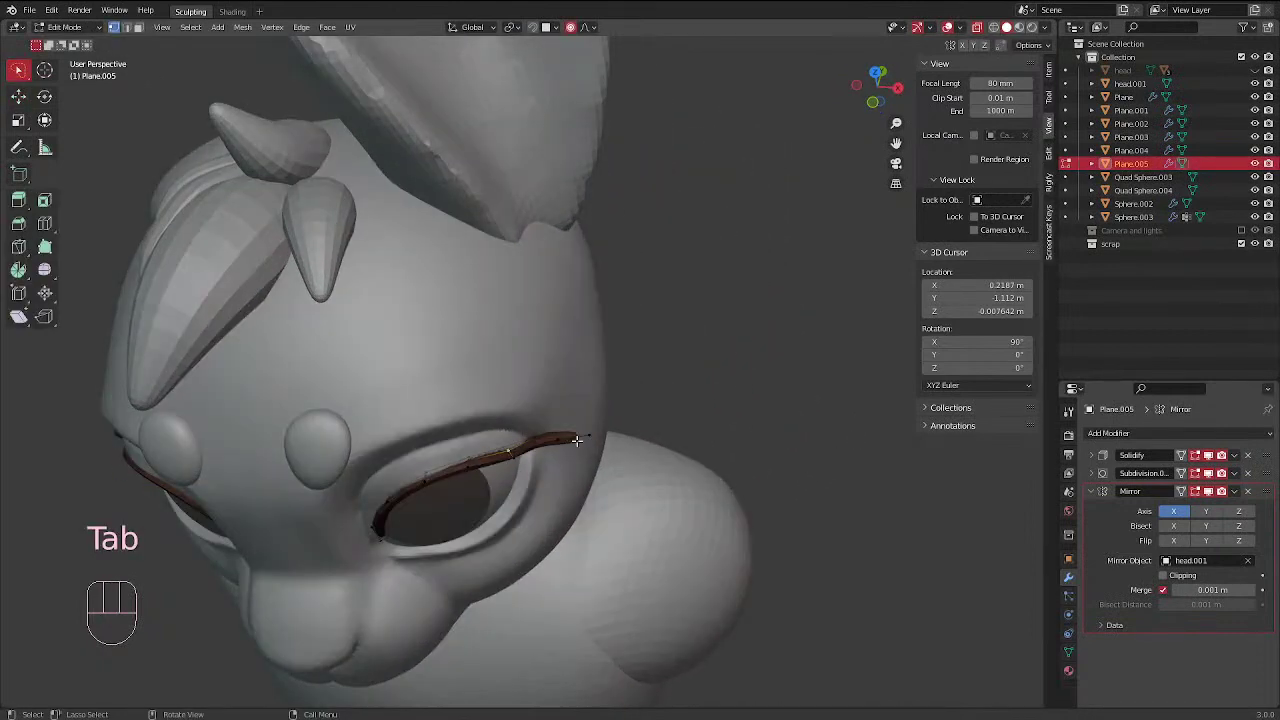
{"action": "middle_click_drag", "start_coordinate": [594, 452], "coordinate": [602, 487]}
{"action": "key", "text": "shift"}
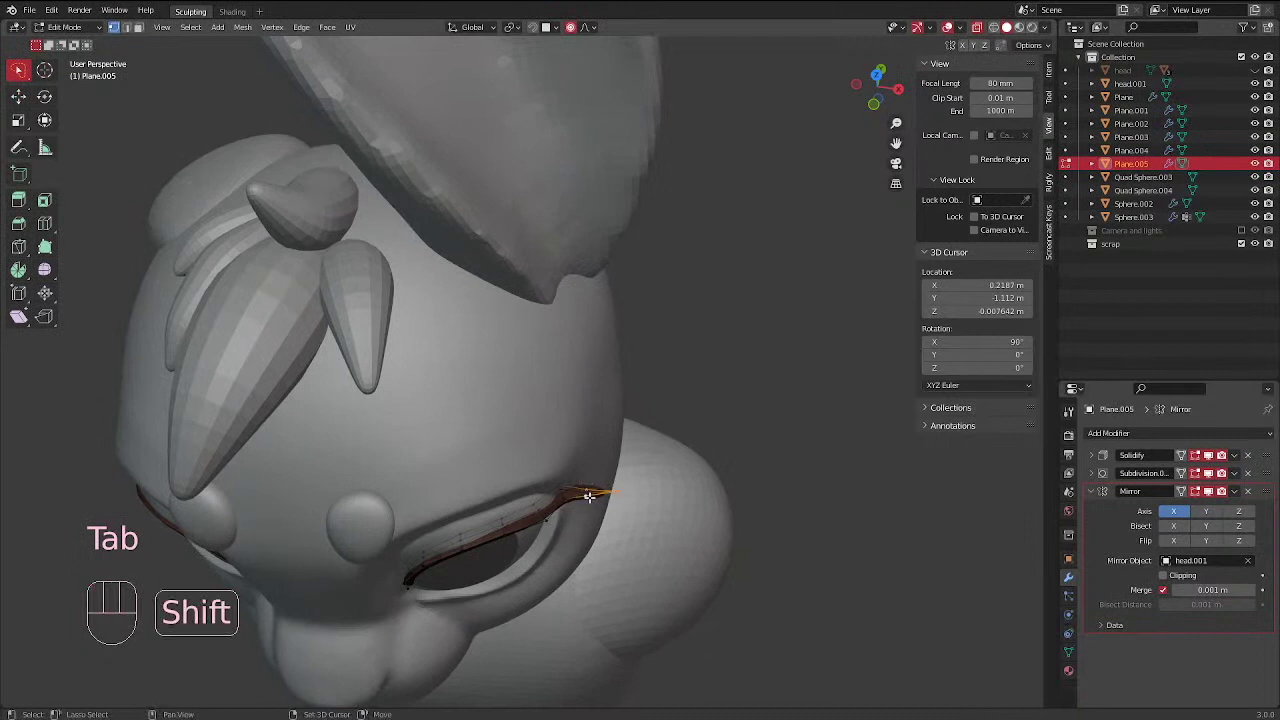
{"action": "key", "text": "g"}
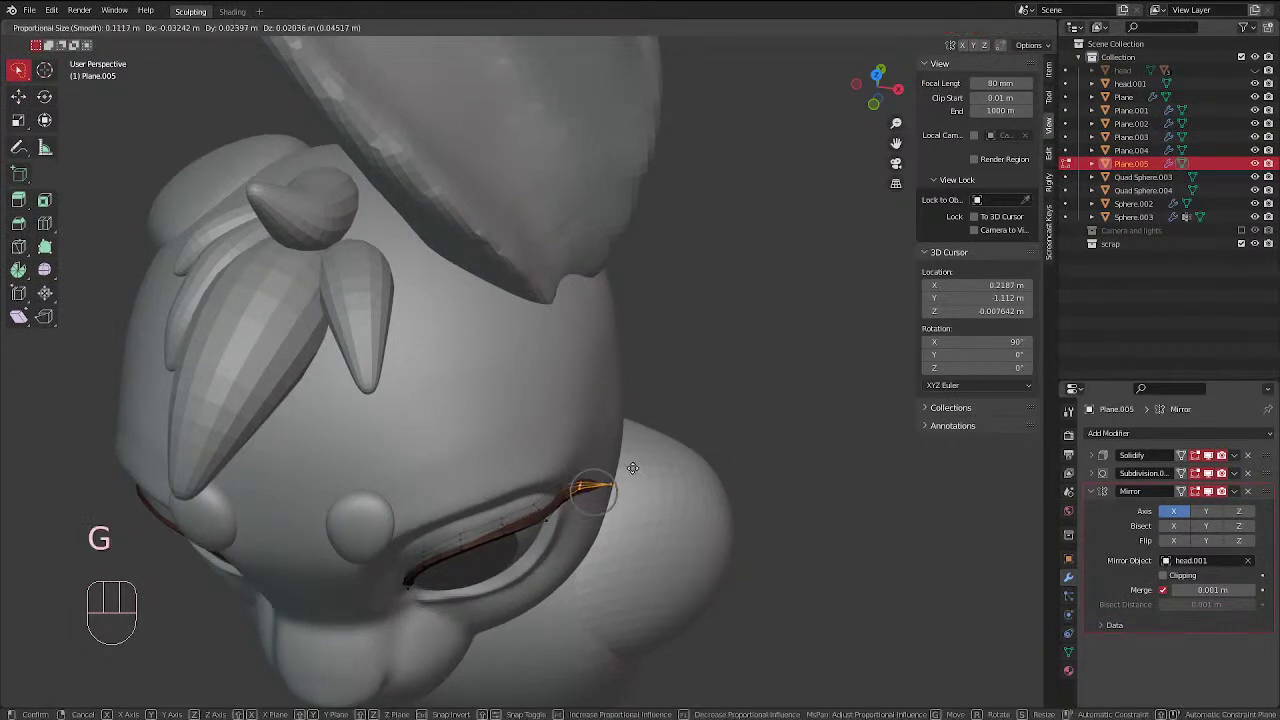
{"action": "left_click", "coordinate": [630, 471]}
{"action": "key", "text": "g"}
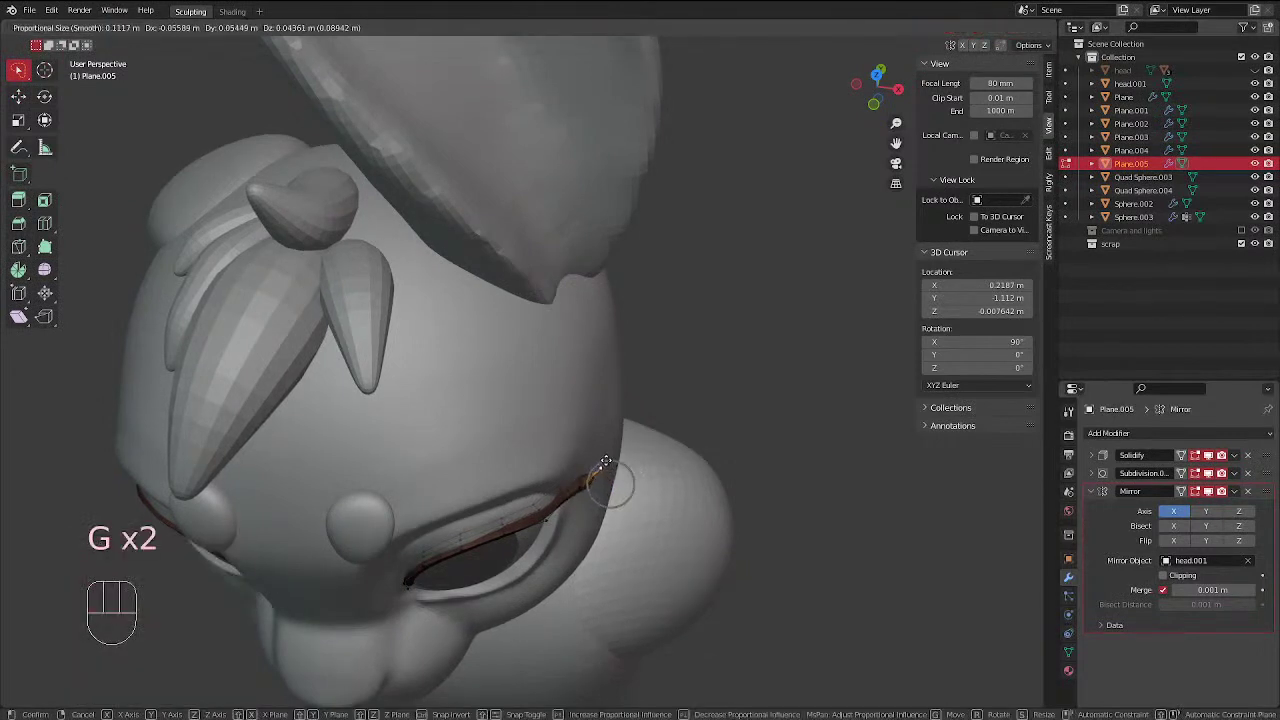
{"action": "left_click", "coordinate": [604, 458]}
{"action": "key", "text": "KP_1"}
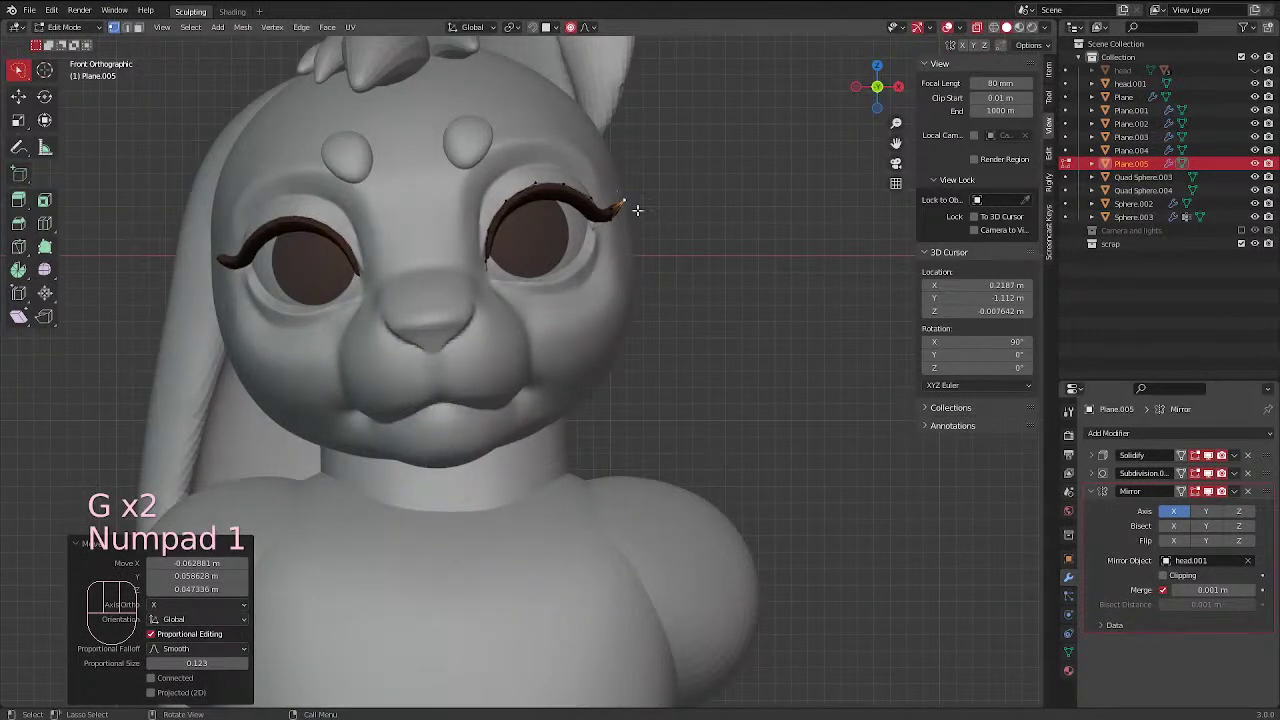
{"action": "scroll", "coordinate": [630, 206], "scroll_direction": "up", "scroll_amount": 4}
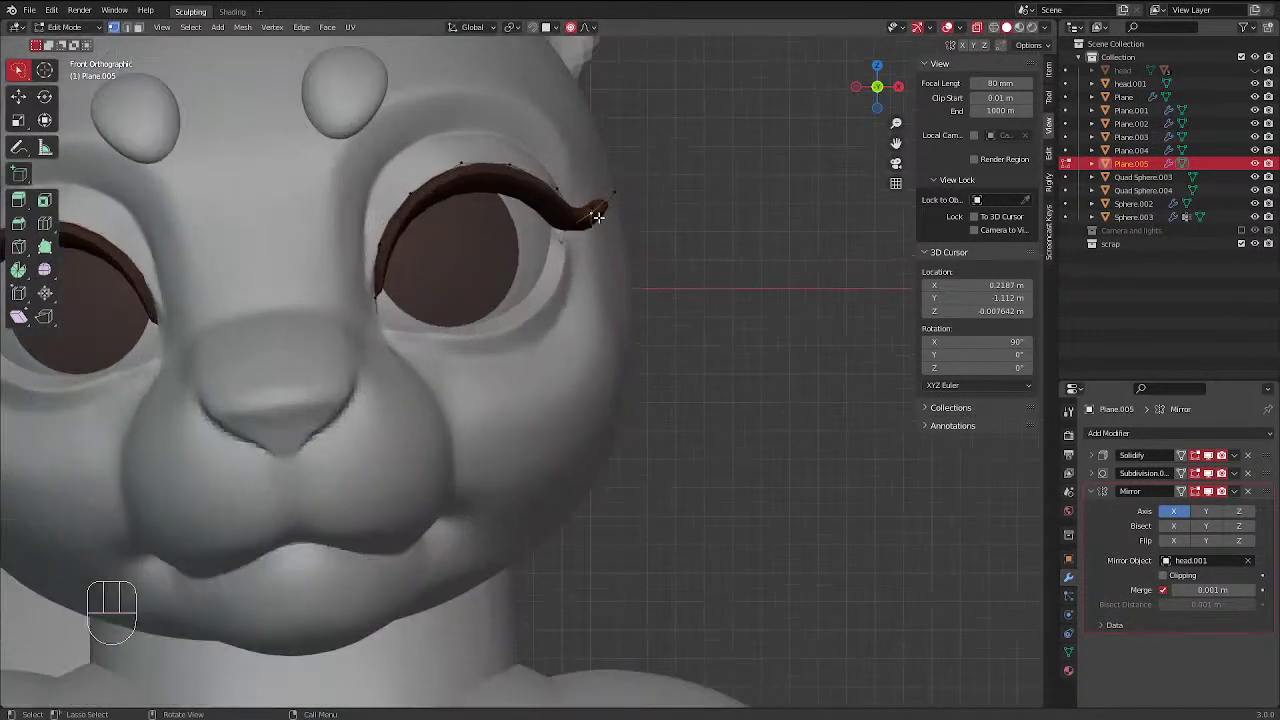
Move the eyelid strip's outer tip outward and down in front view, ending with a shift of about 0.016 m in X and -0.033 m in Z
{"action": "key", "text": "g"}
{"action": "left_click", "coordinate": [605, 226]}
{"action": "key", "text": "g"}
{"action": "scroll", "coordinate": [614, 194], "scroll_direction": "down", "scroll_amount": 2}
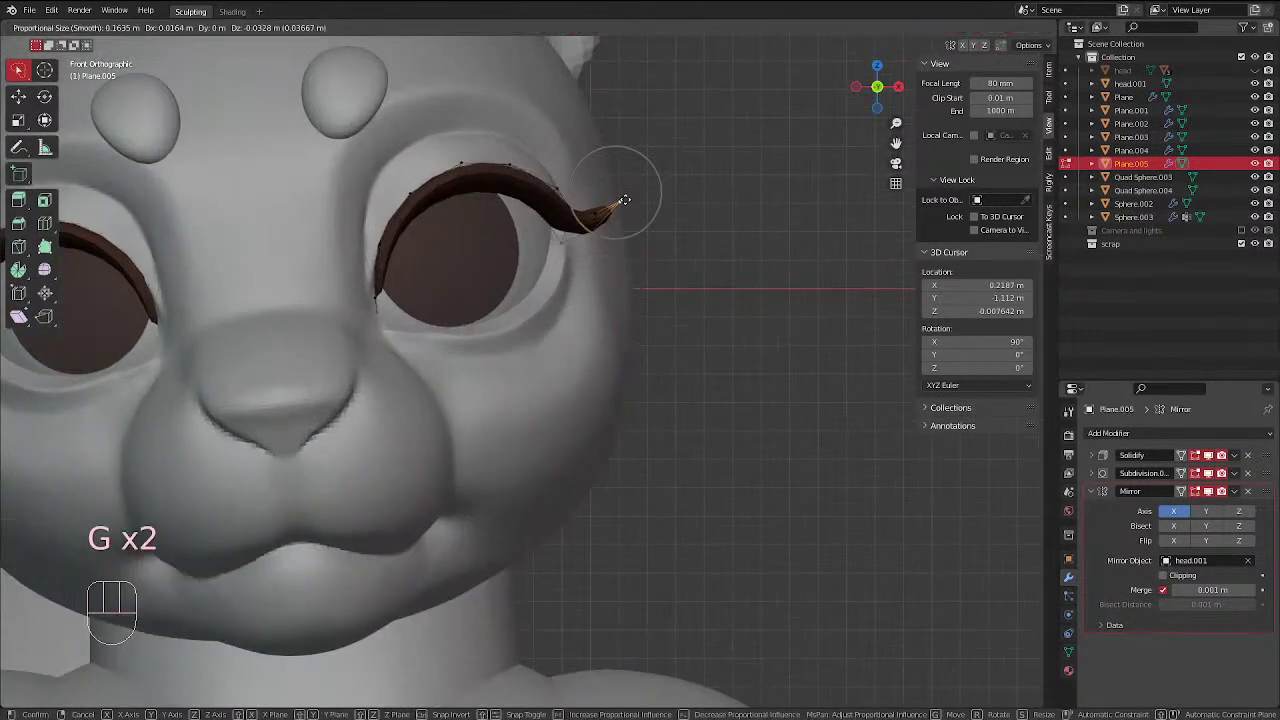
{"action": "left_click", "coordinate": [624, 200]}
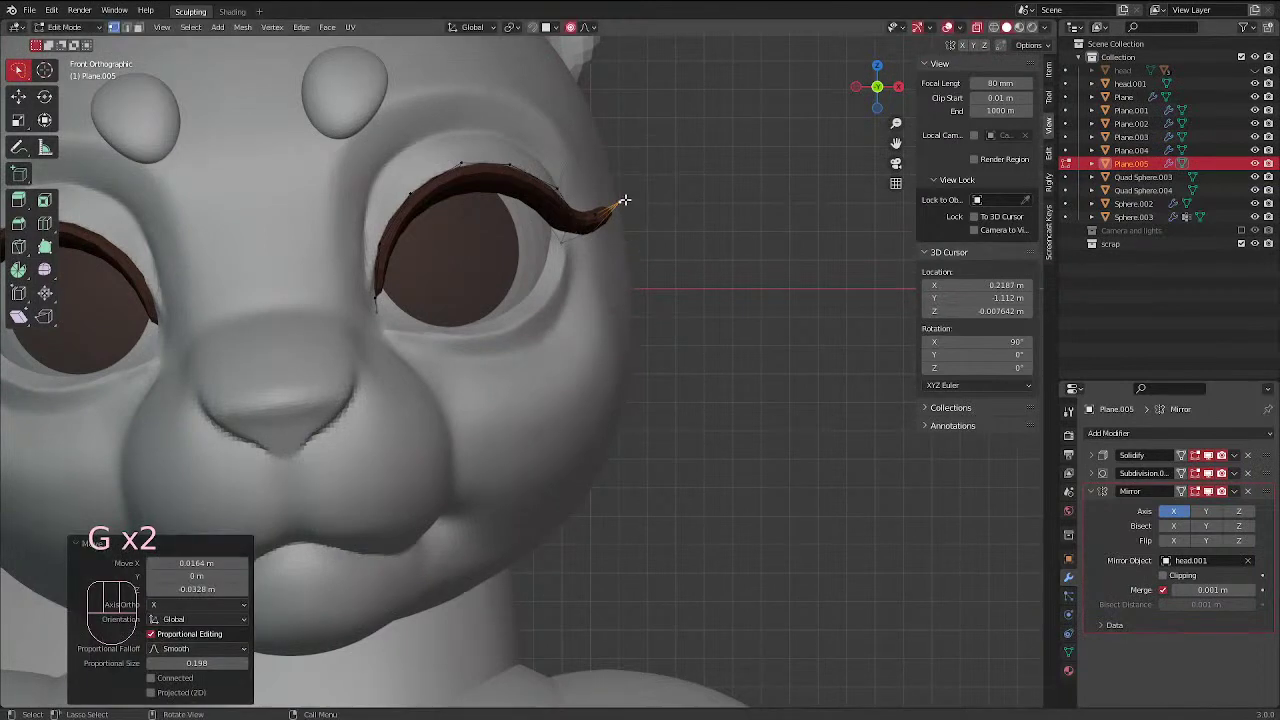
Reposition the lash tip vertices from above with smooth proportional editing, lowering them and drawing them forward along the side of the head
{"action": "middle_click_drag", "start_coordinate": [627, 212], "coordinate": [382, 266]}
{"action": "scroll", "coordinate": [392, 312], "scroll_direction": "up", "scroll_amount": 1}
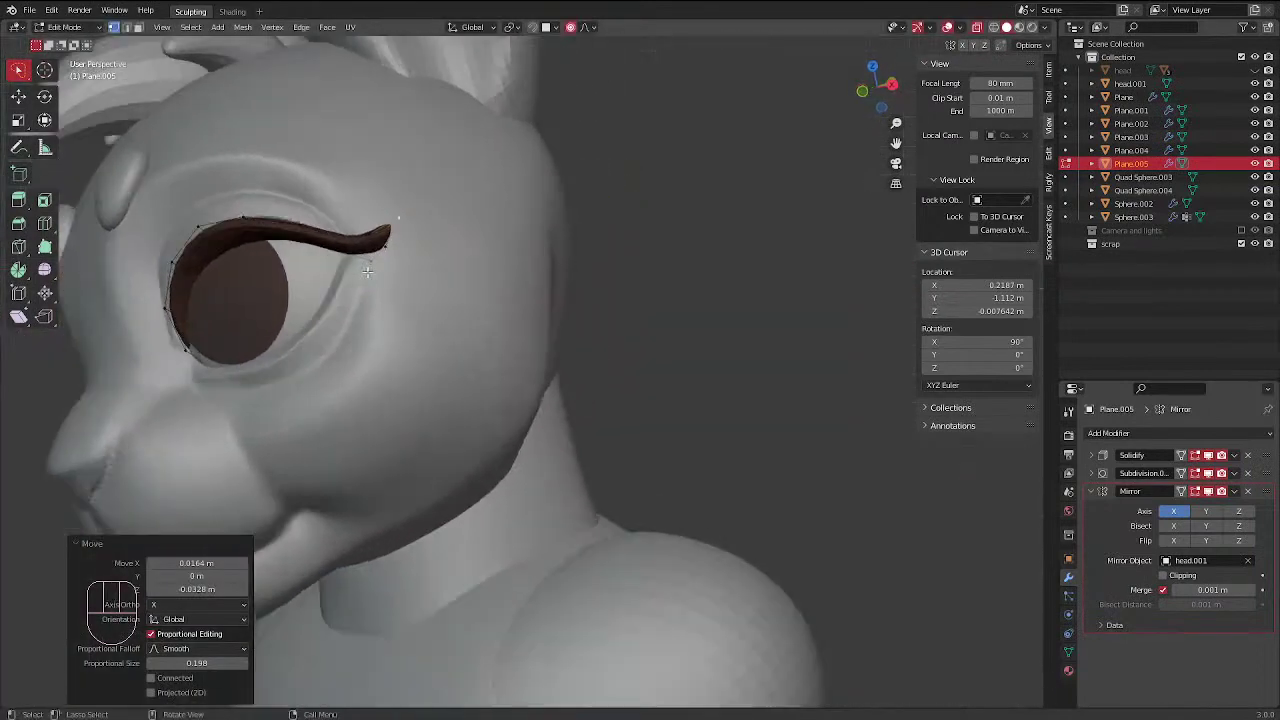
{"action": "middle_click_drag", "start_coordinate": [392, 312], "coordinate": [478, 354]}
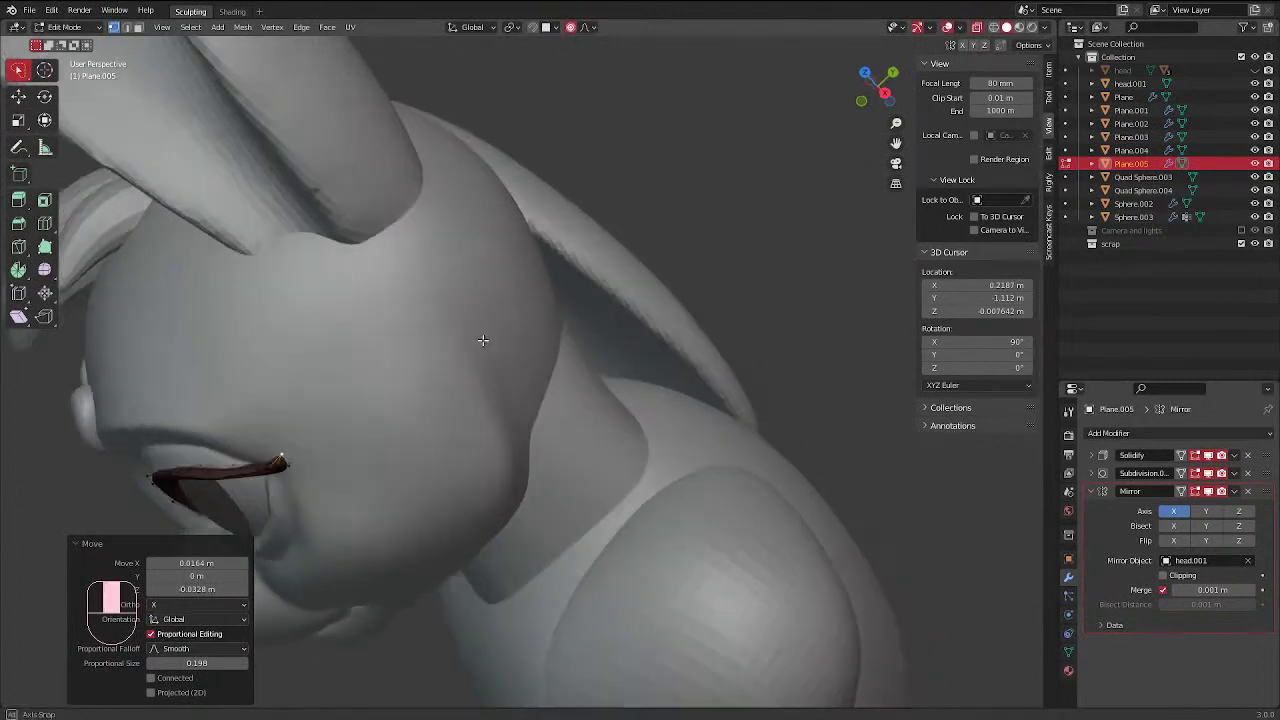
{"action": "key", "text": "g"}
{"action": "scroll", "coordinate": [478, 358], "scroll_direction": "up", "scroll_amount": 2}
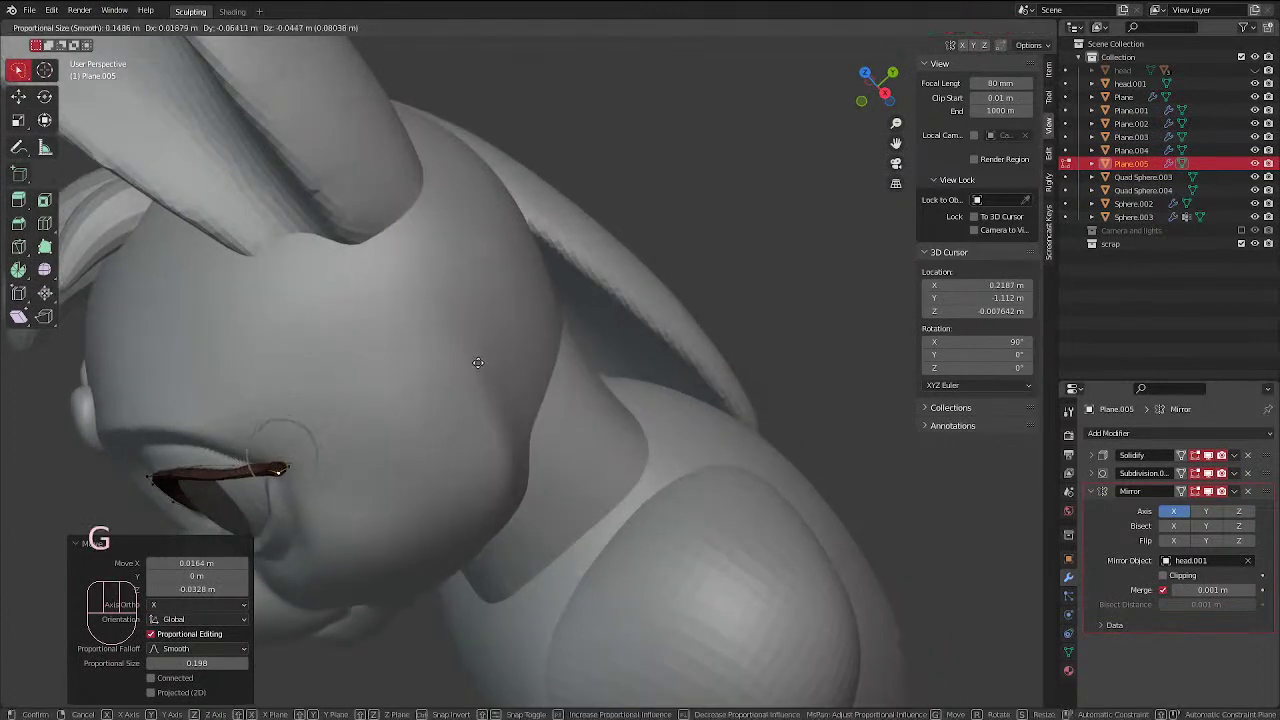
{"action": "left_click", "coordinate": [478, 363]}
{"action": "key", "text": "g"}
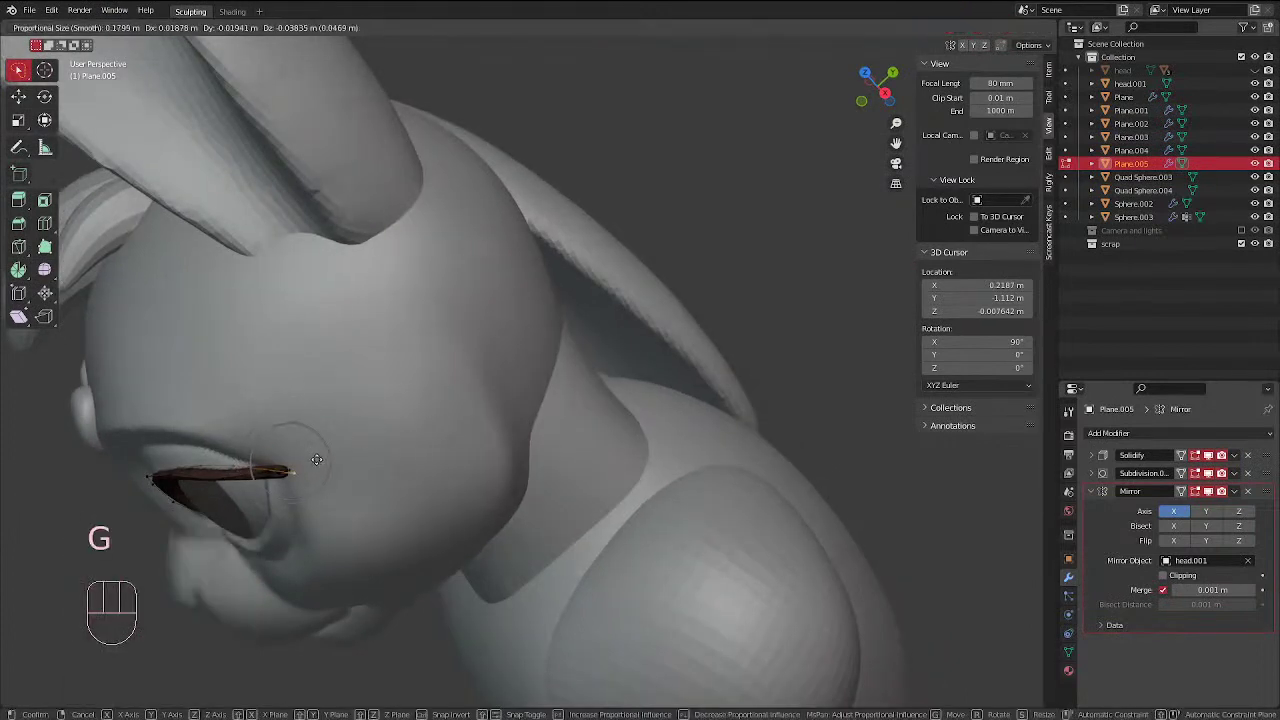
{"action": "scroll", "coordinate": [312, 456], "scroll_direction": "down", "scroll_amount": 5}
{"action": "left_click", "coordinate": [312, 456]}
Move the vertex under the lash's outer end about -0.094 m in X and -0.040 m in Z, and raise it in an angled view
{"action": "key", "text": "KP_1"}
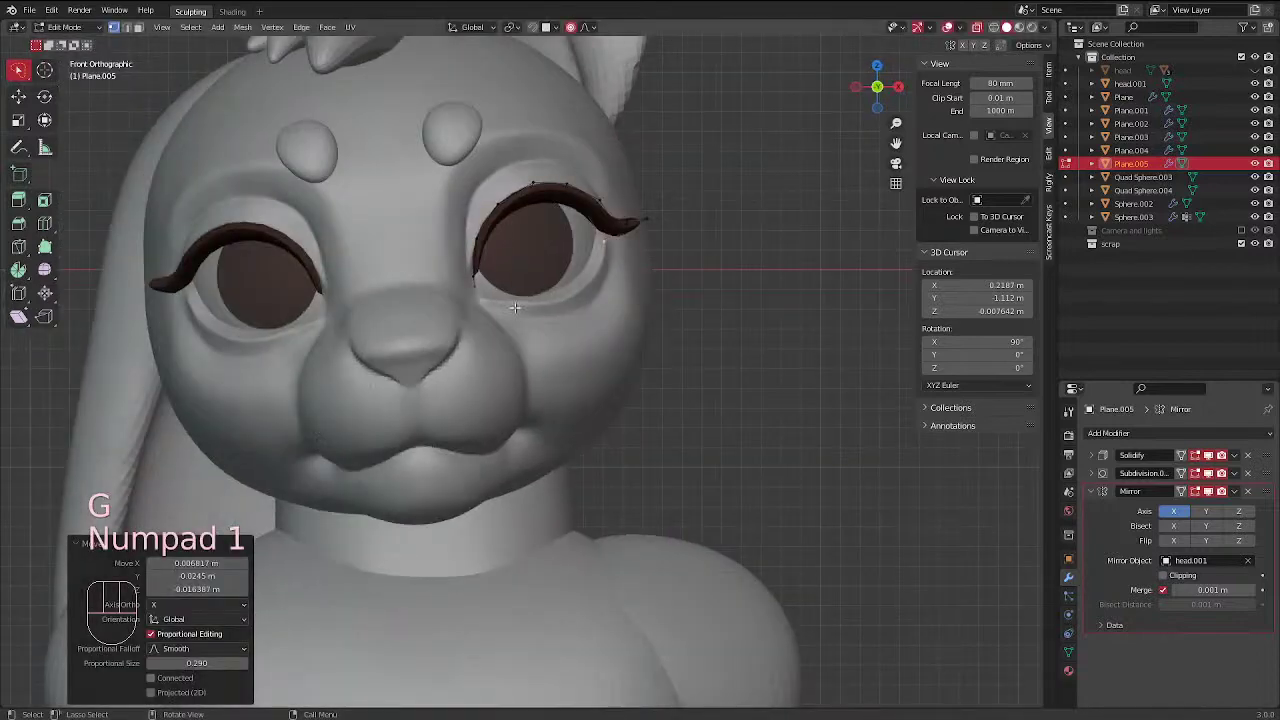
{"action": "key", "text": "g"}
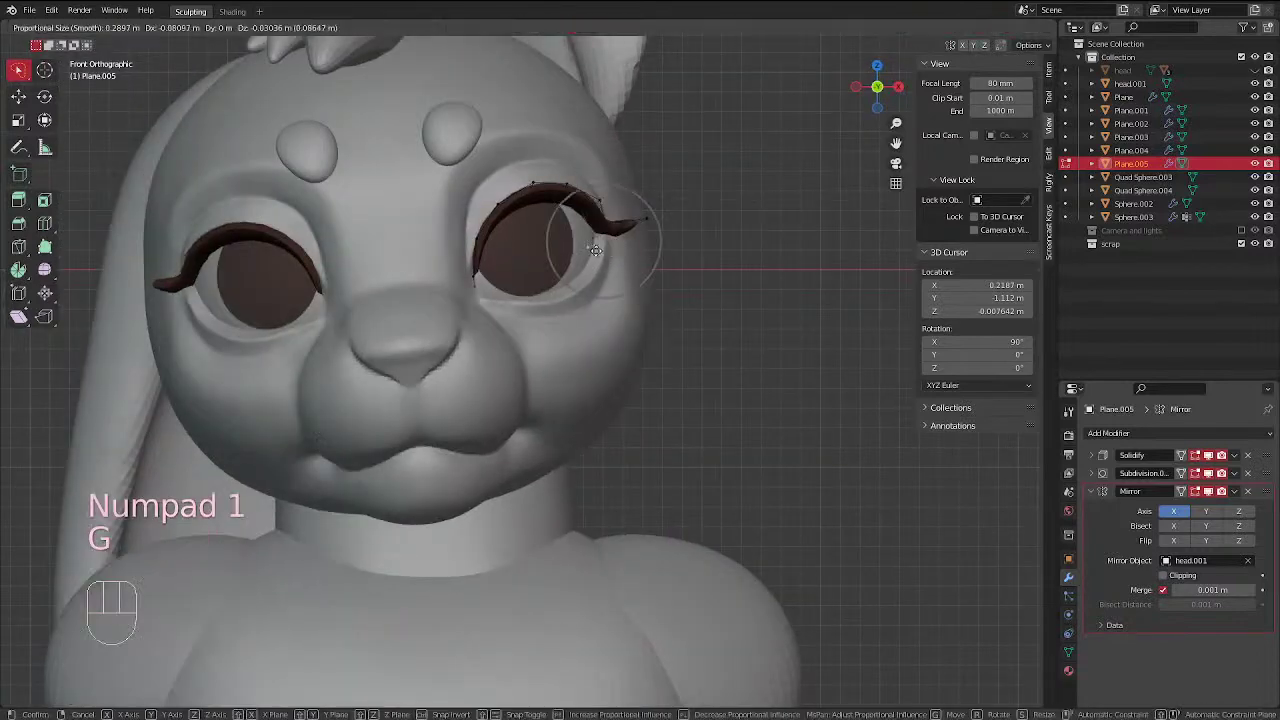
{"action": "left_click", "coordinate": [595, 253]}
{"action": "middle_click_drag", "start_coordinate": [595, 253], "coordinate": [429, 157]}
{"action": "key", "text": "g"}
{"action": "scroll", "coordinate": [404, 119], "scroll_direction": "down", "scroll_amount": 5}
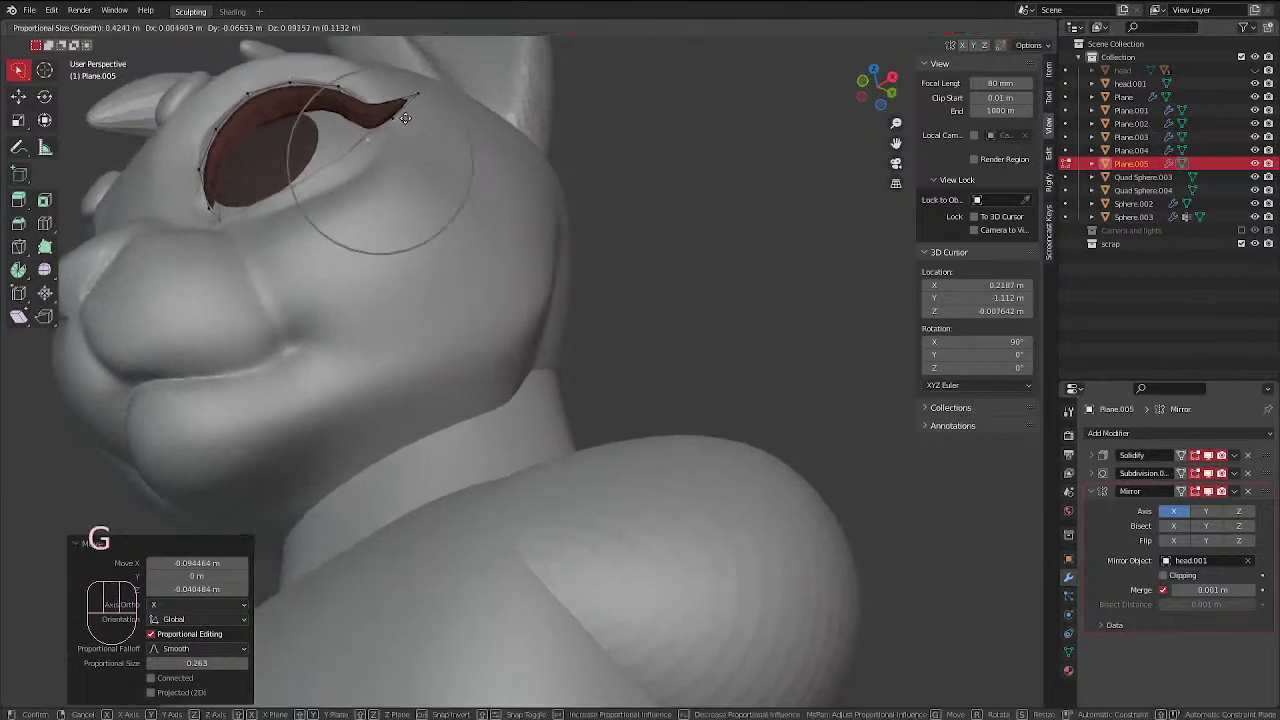
{"action": "left_click", "coordinate": [410, 116]}
Nudge the upper-edge vertex near the lash tip by about 0.01 m and raise the tip by about 0.045 m with proportional editing
{"action": "left_click", "coordinate": [394, 92]}
{"action": "key", "text": "g"}
{"action": "scroll", "coordinate": [393, 87], "scroll_direction": "up", "scroll_amount": 3}
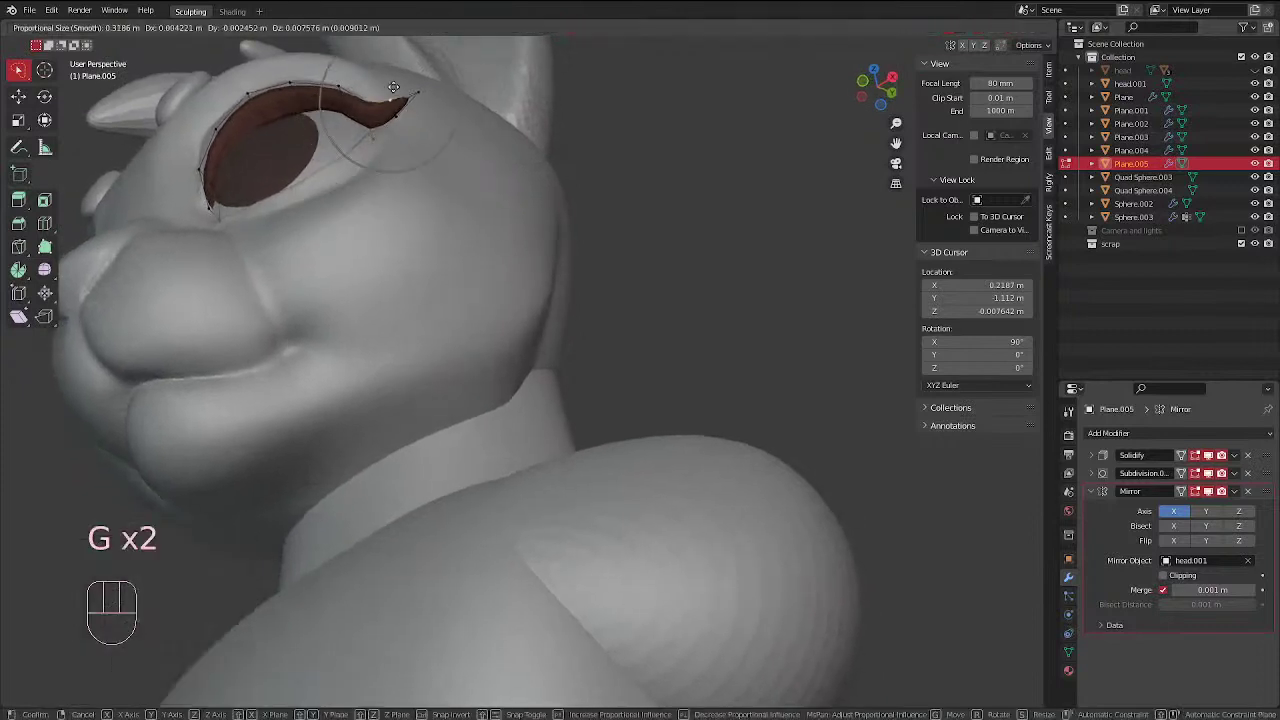
{"action": "left_click", "coordinate": [398, 85]}
{"action": "middle_click_drag", "start_coordinate": [398, 85], "coordinate": [428, 299]}
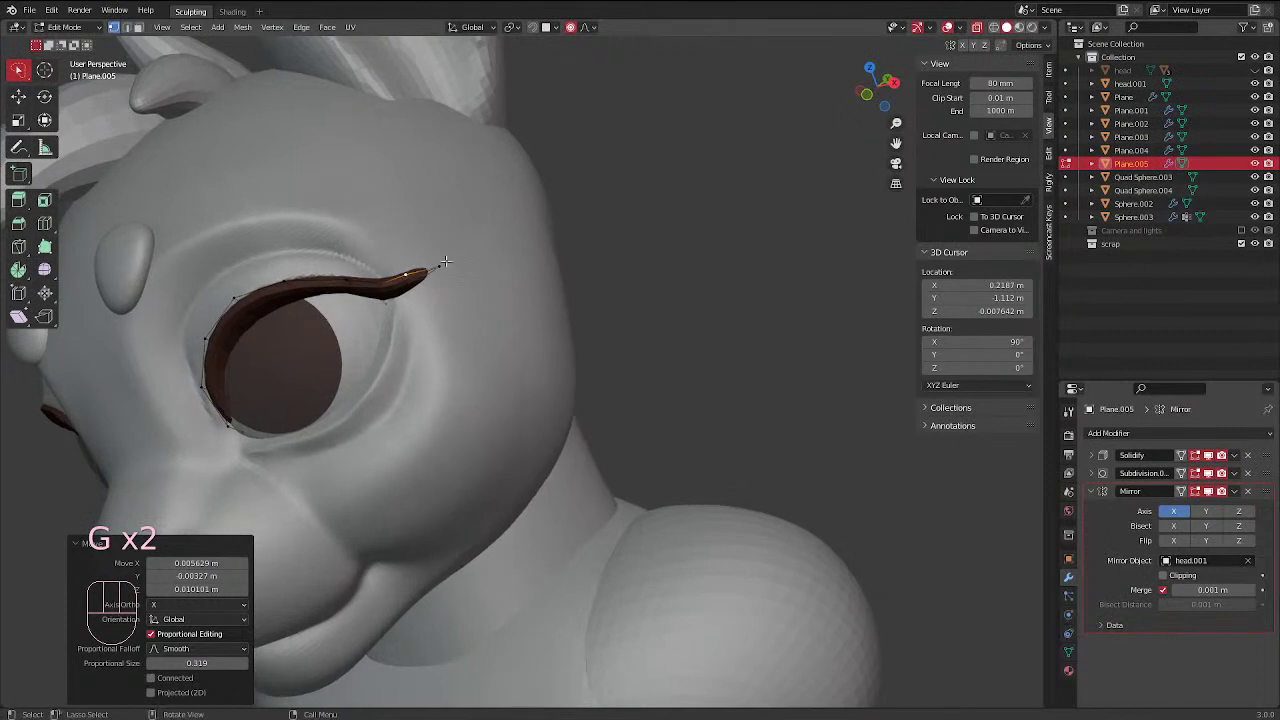
{"action": "key", "text": "g"}
{"action": "scroll", "coordinate": [432, 254], "scroll_direction": "up", "scroll_amount": 5}
{"action": "left_click", "coordinate": [436, 252]}
Return to Object Mode, deselect the eyelid strip, inspect the lashes on the whole bust and save the file
{"action": "key", "text": "KP_1"}
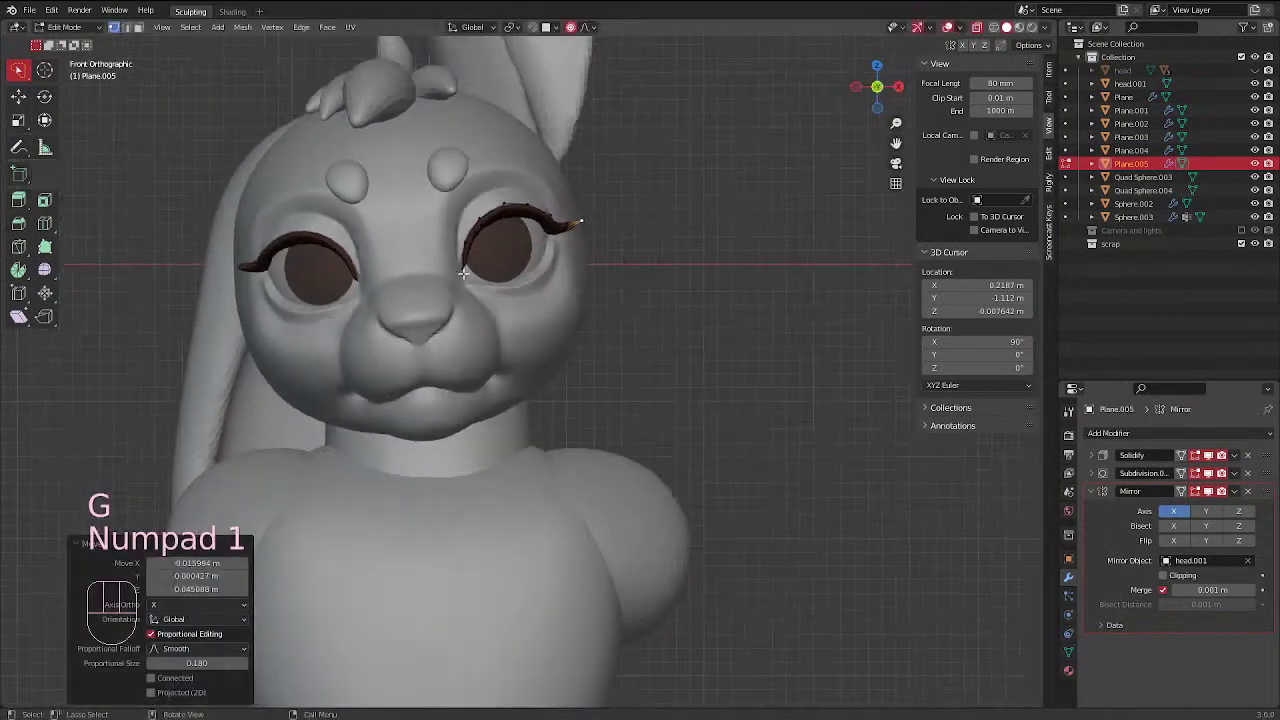
{"action": "key", "text": "ctrl+Tab"}
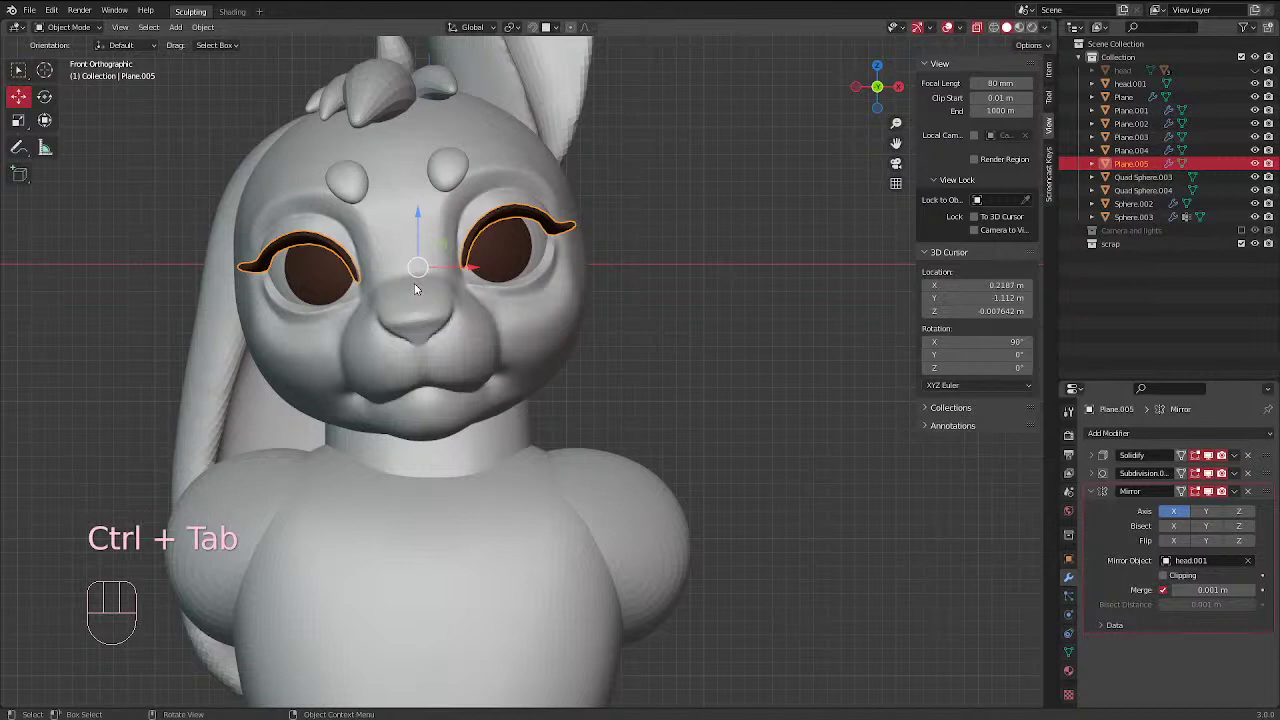
{"action": "left_click", "coordinate": [755, 229]}
{"action": "mouse_move", "coordinate": [574, 240]}
{"action": "middle_mouse_down"}
{"action": "mouse_move", "coordinate": [487, 374]}
{"action": "mouse_move", "coordinate": [706, 360]}
{"action": "mouse_move", "coordinate": [580, 400]}
{"action": "mouse_move", "coordinate": [534, 491]}
{"action": "mouse_move", "coordinate": [504, 346]}
{"action": "mouse_move", "coordinate": [437, 305]}
{"action": "mouse_move", "coordinate": [648, 398]}
{"action": "mouse_move", "coordinate": [563, 360]}
{"action": "mouse_move", "coordinate": [424, 375]}
{"action": "mouse_move", "coordinate": [545, 332]}
{"action": "middle_mouse_up"}
{"action": "middle_click_drag", "start_coordinate": [649, 302], "coordinate": [440, 336]}
{"action": "scroll", "coordinate": [440, 350], "scroll_direction": "down", "scroll_amount": 3}
{"action": "scroll", "coordinate": [543, 291], "scroll_direction": "up", "scroll_amount": 1}
{"action": "middle_click_drag", "start_coordinate": [543, 291], "coordinate": [557, 283]}
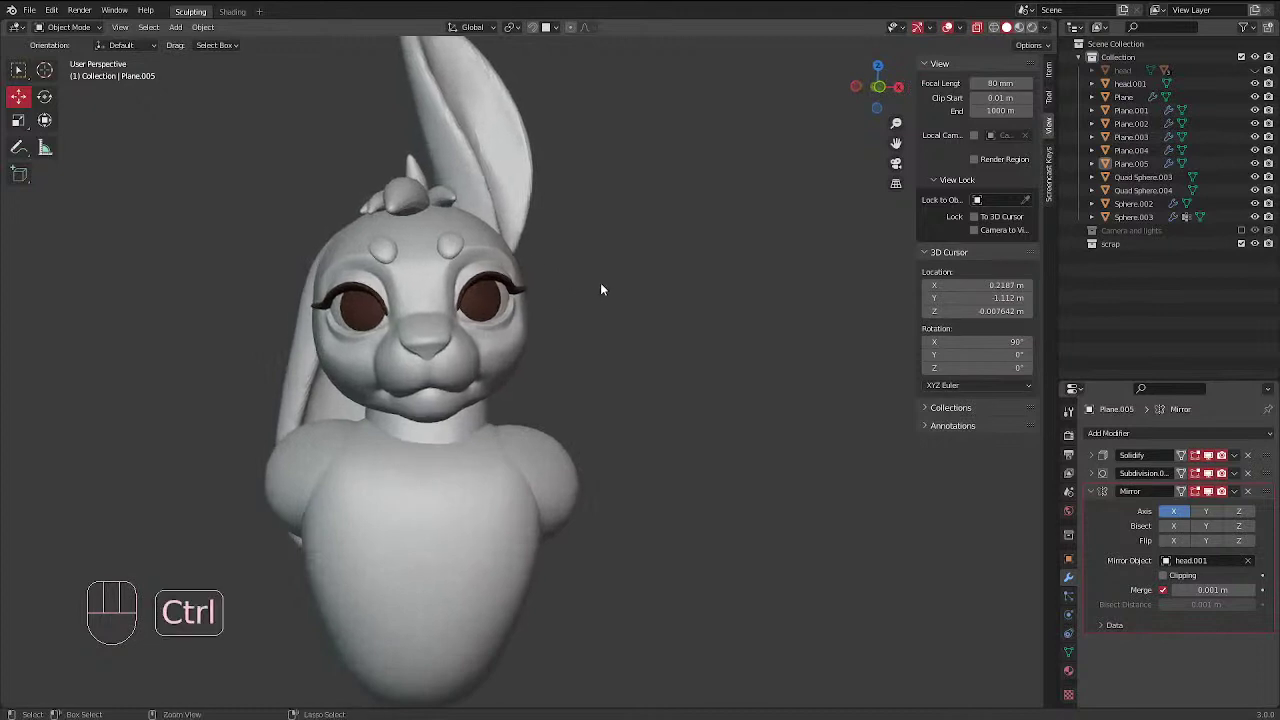
{"action": "key", "text": "ctrl+s"}
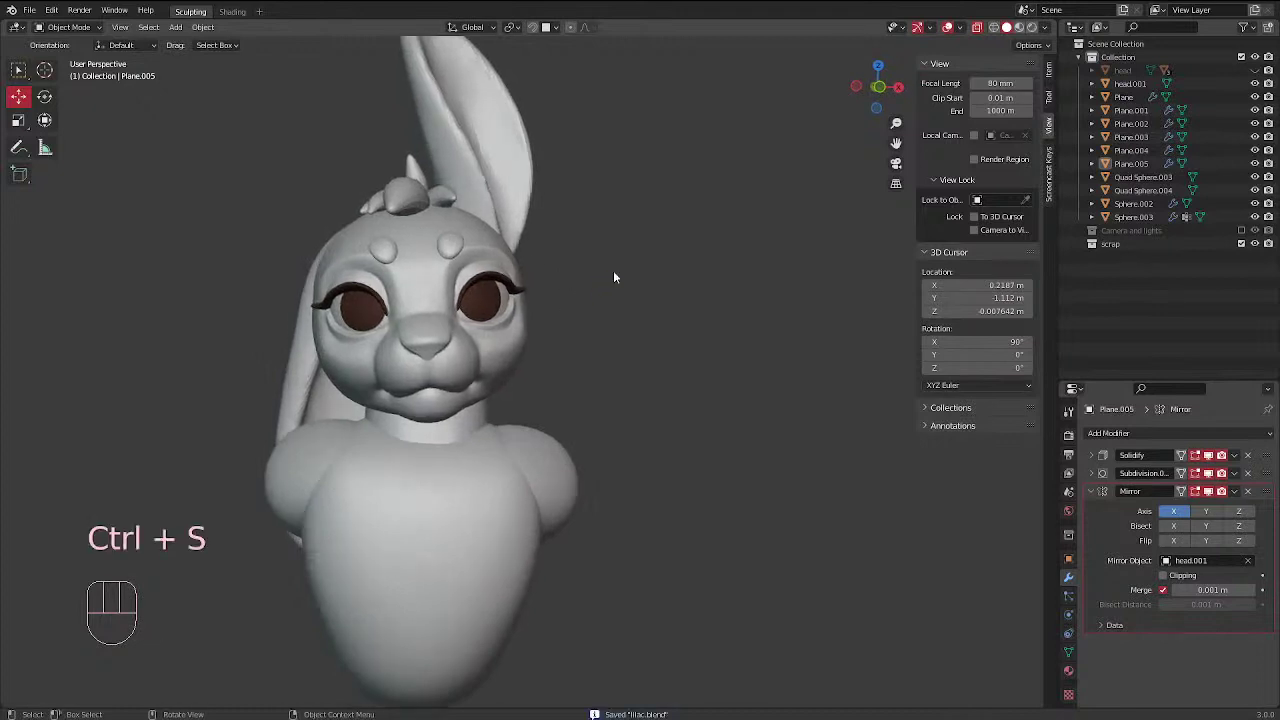